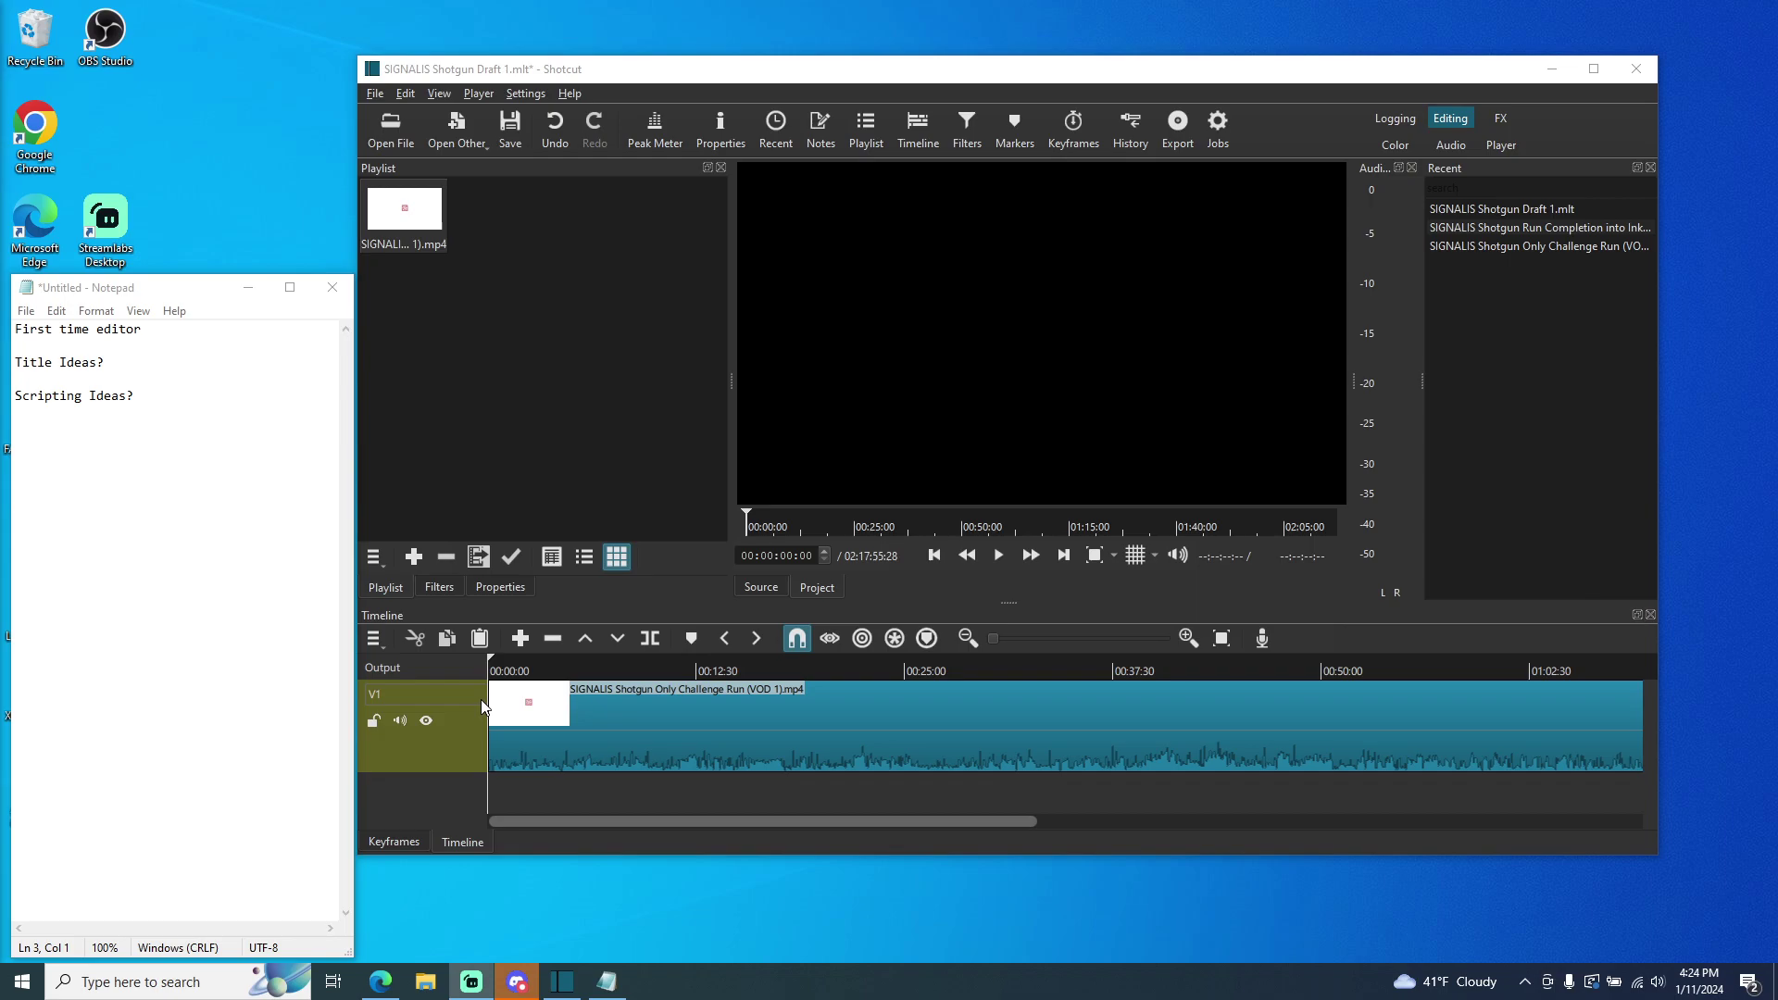
- Delete the SIGNALIS Shotgun Only Challenge Run clip from track V1 and remove it from the playlist
click(625, 754)
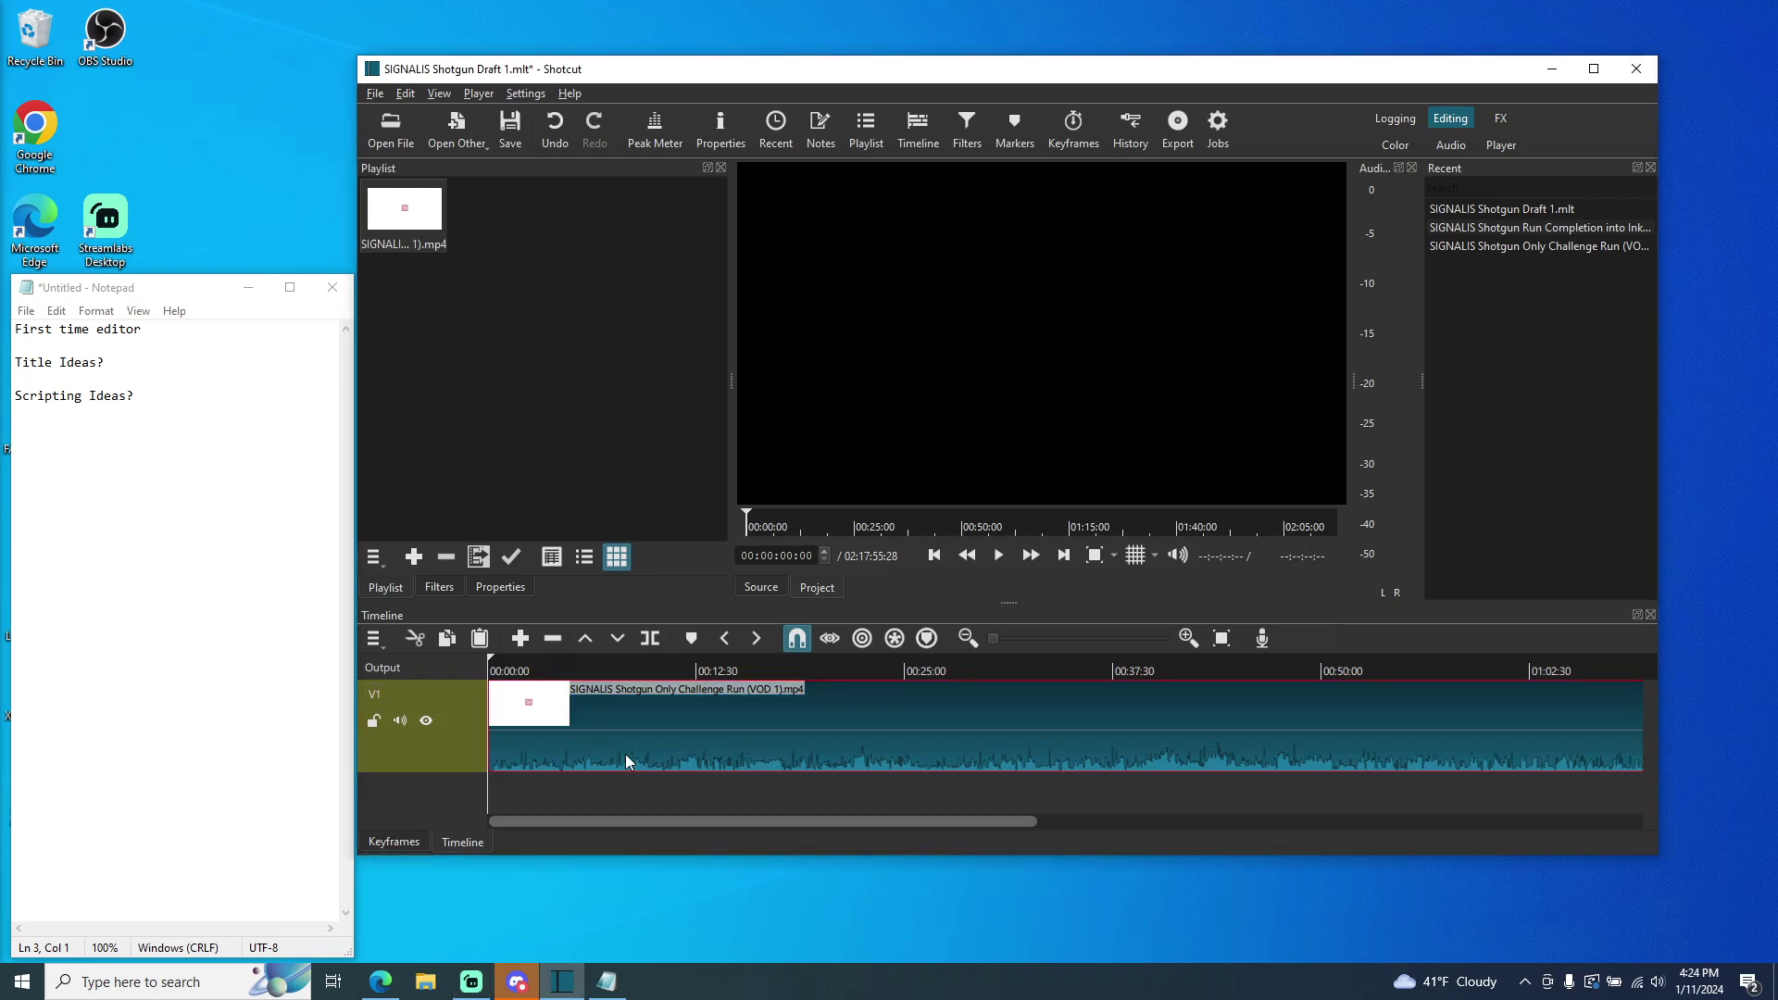
key(Delete)
right_click(421, 193)
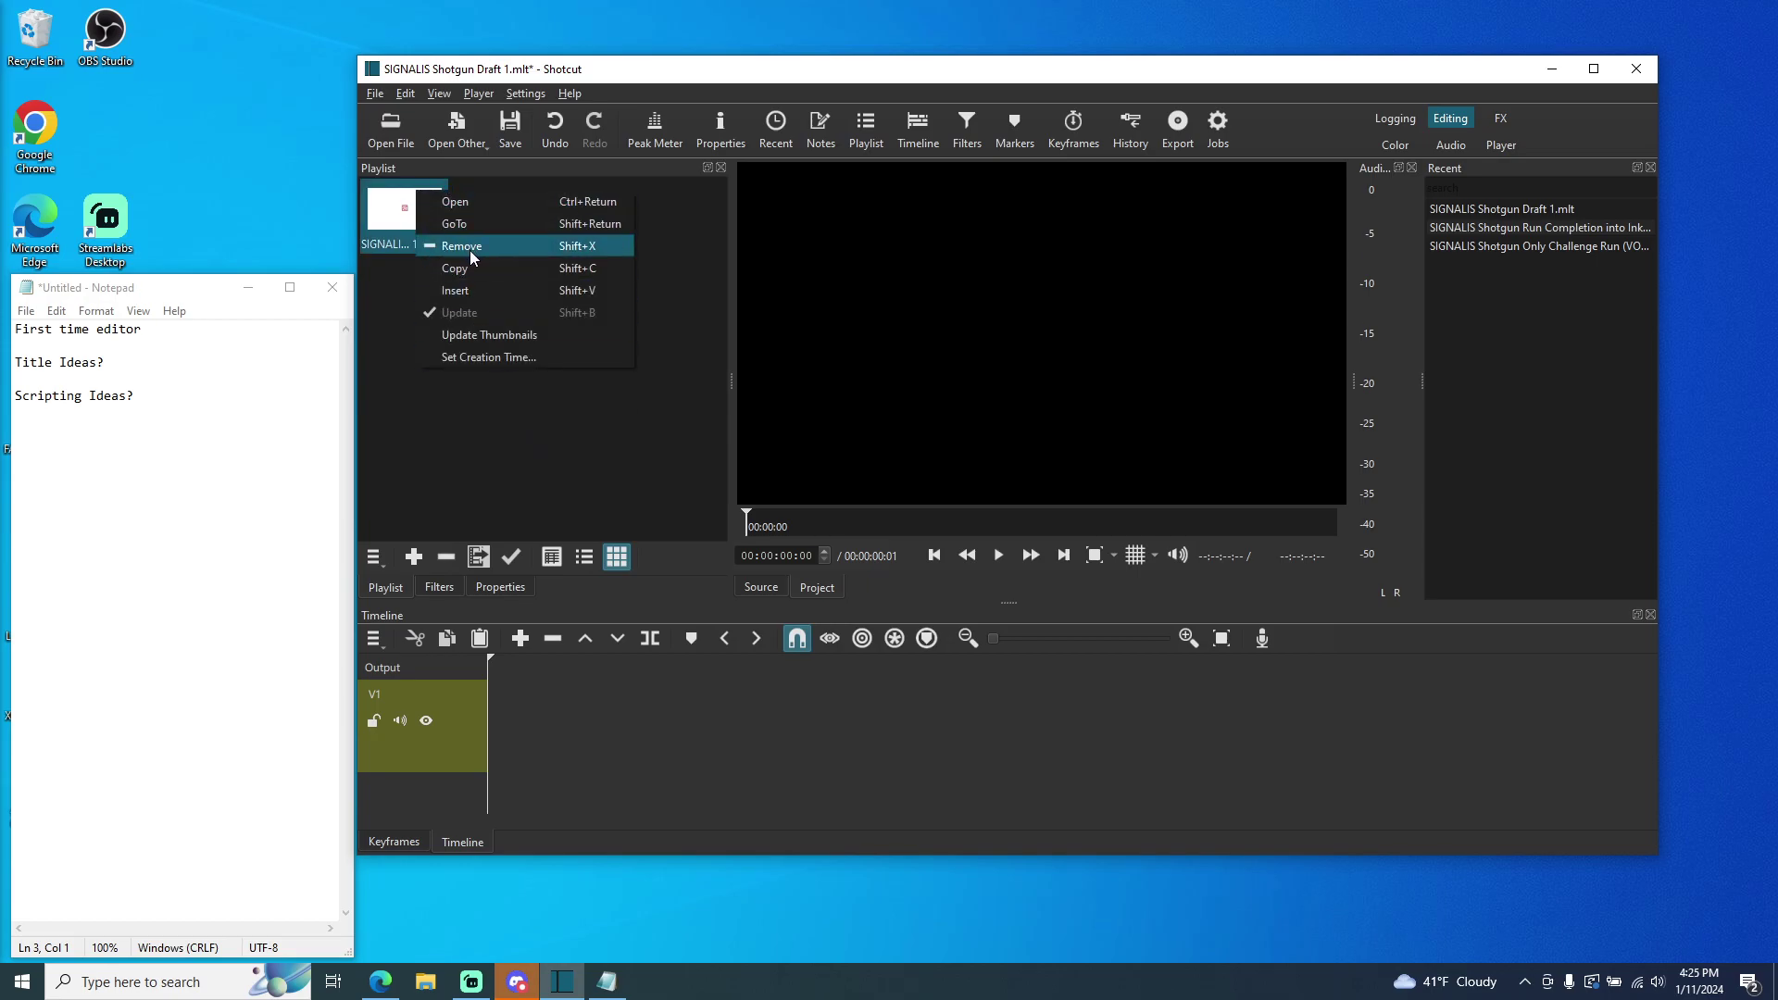
click(472, 248)
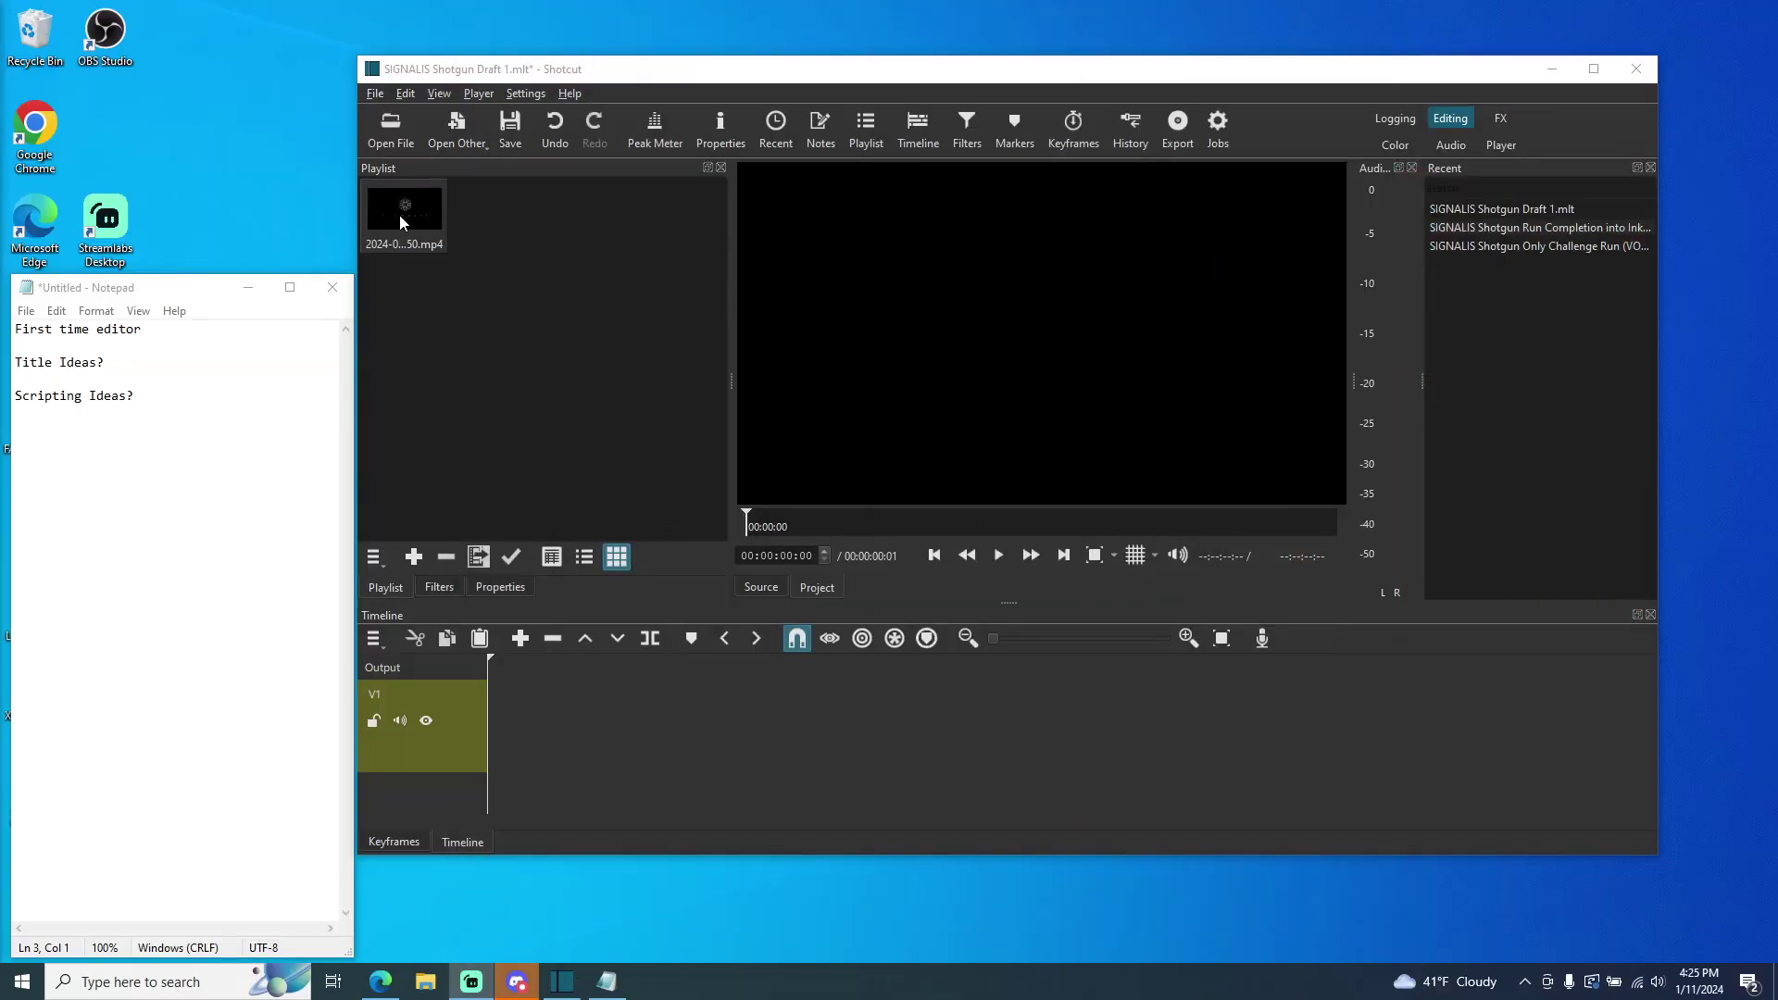
click(400, 219)
double_click(400, 220)
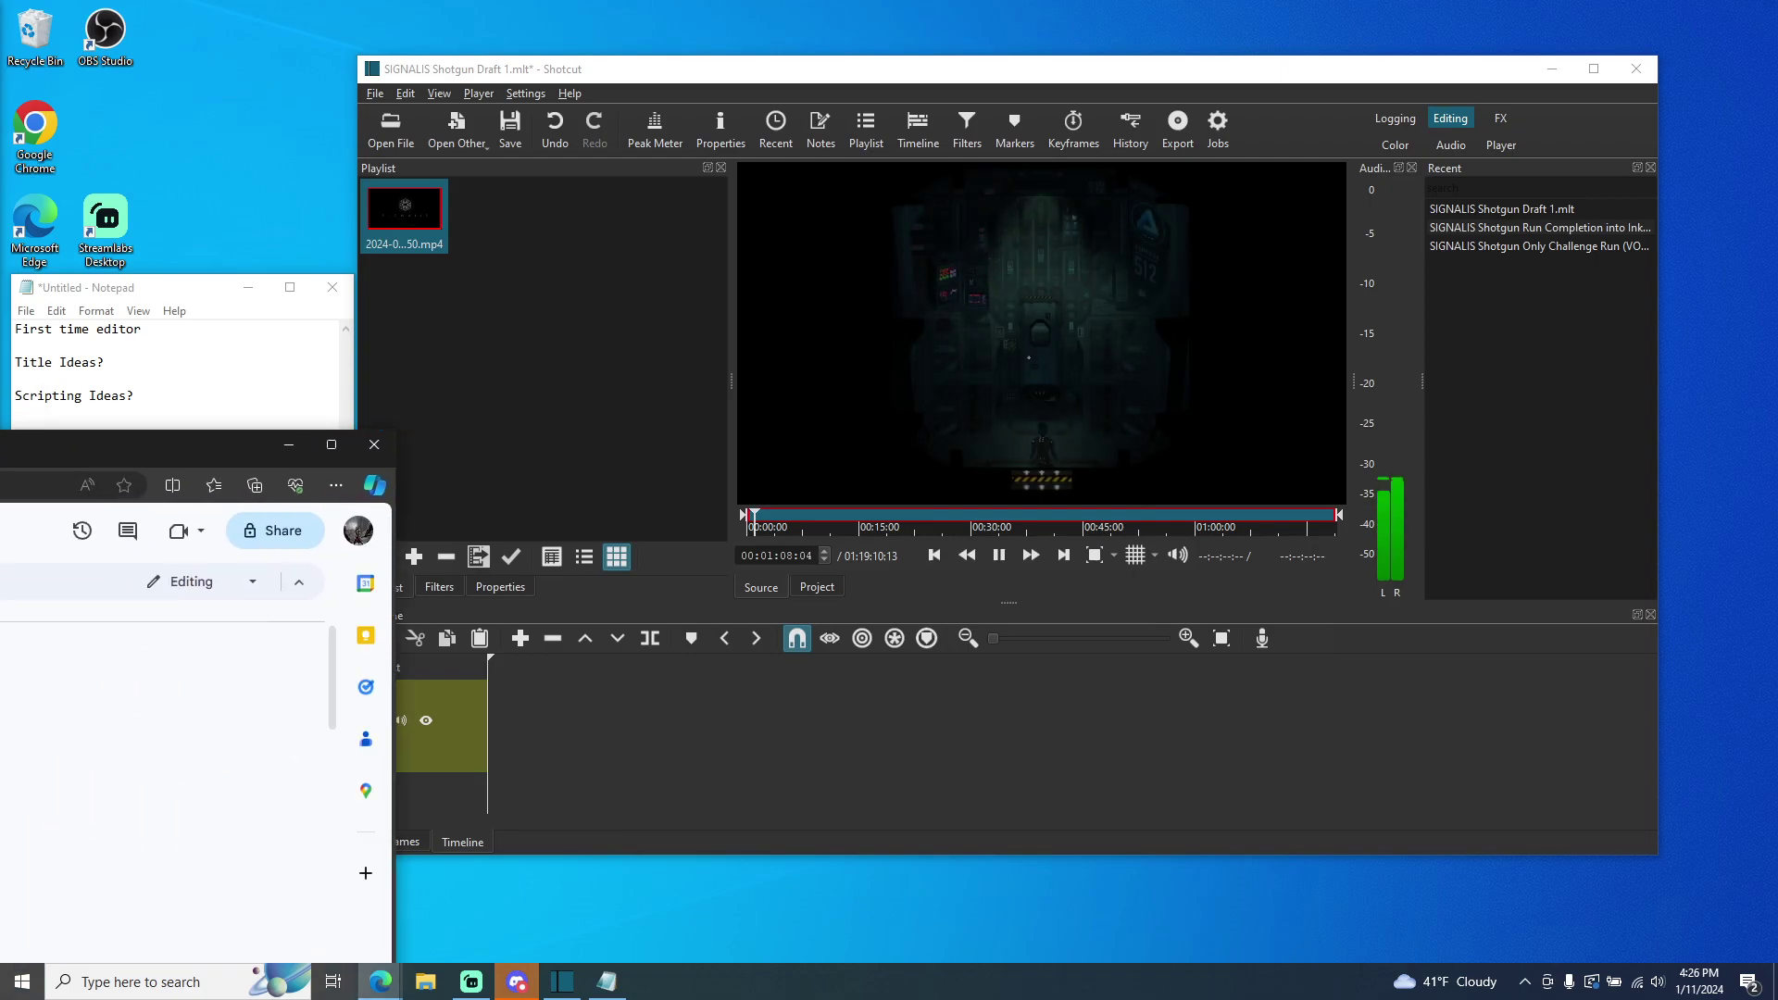
- Switch to the SIGNALIS Video document in Google Docs and read through its floor-by-floor outline
double_click(159, 454)
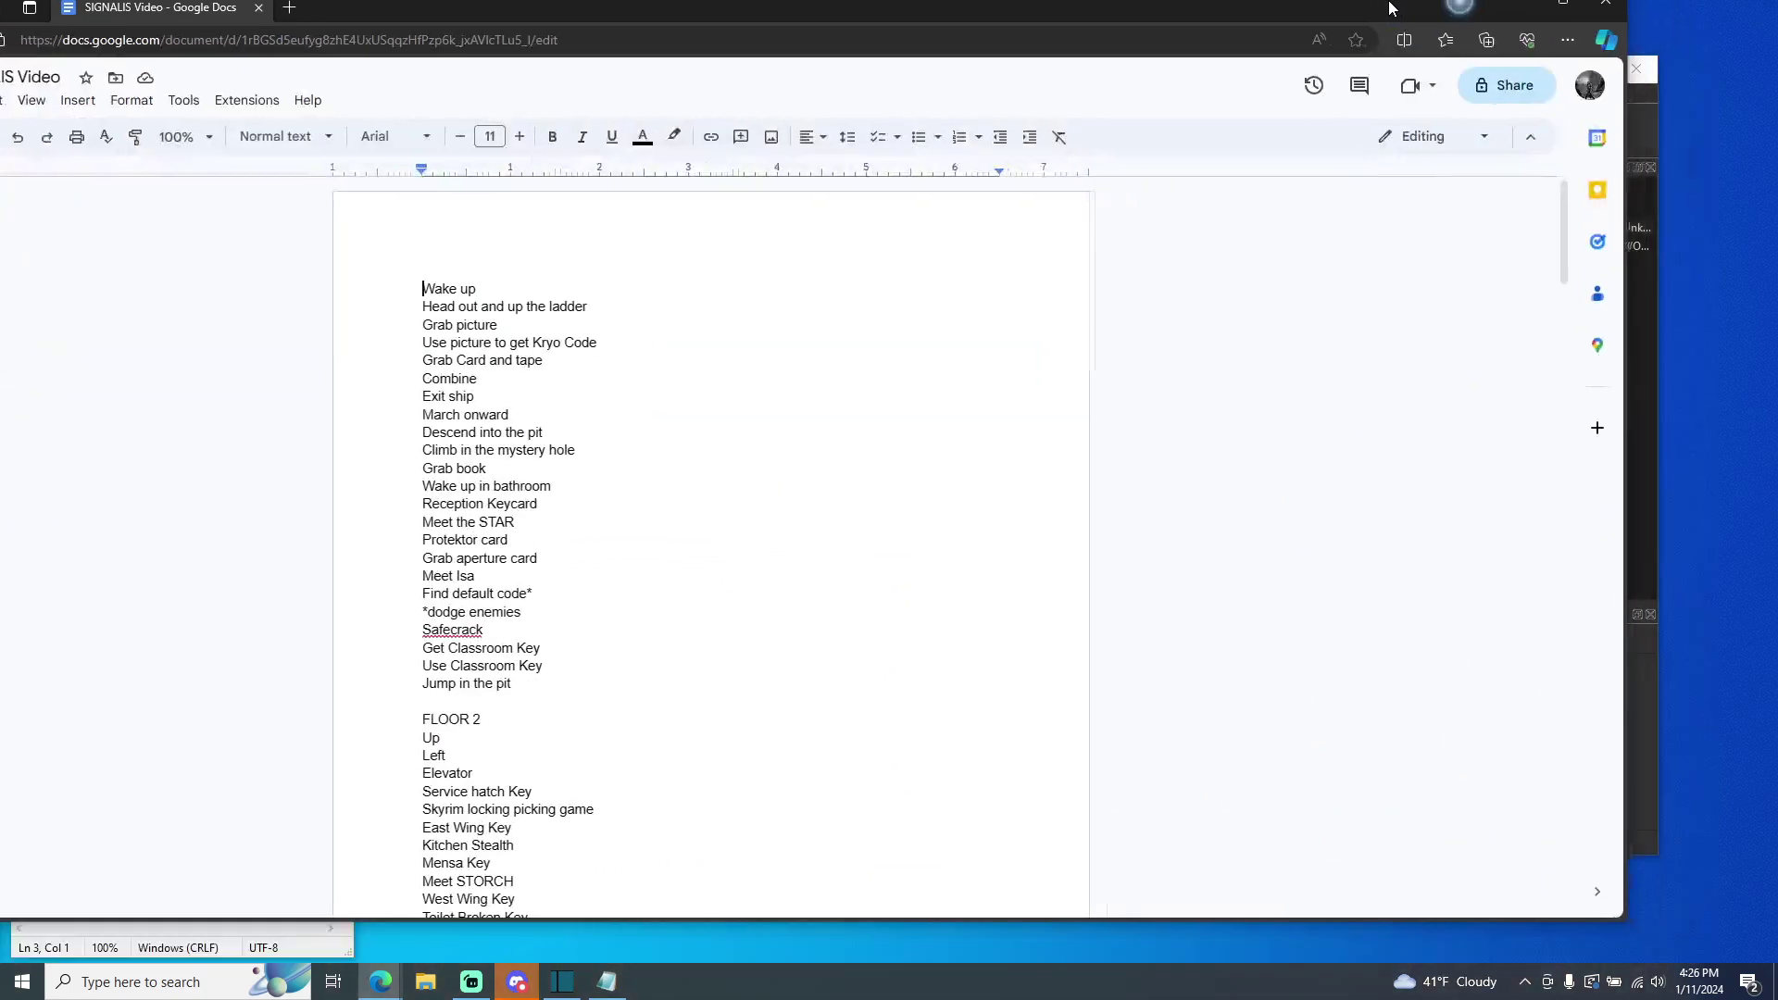
scroll(741, 585, down, 5)
scroll(741, 585, down, 20)
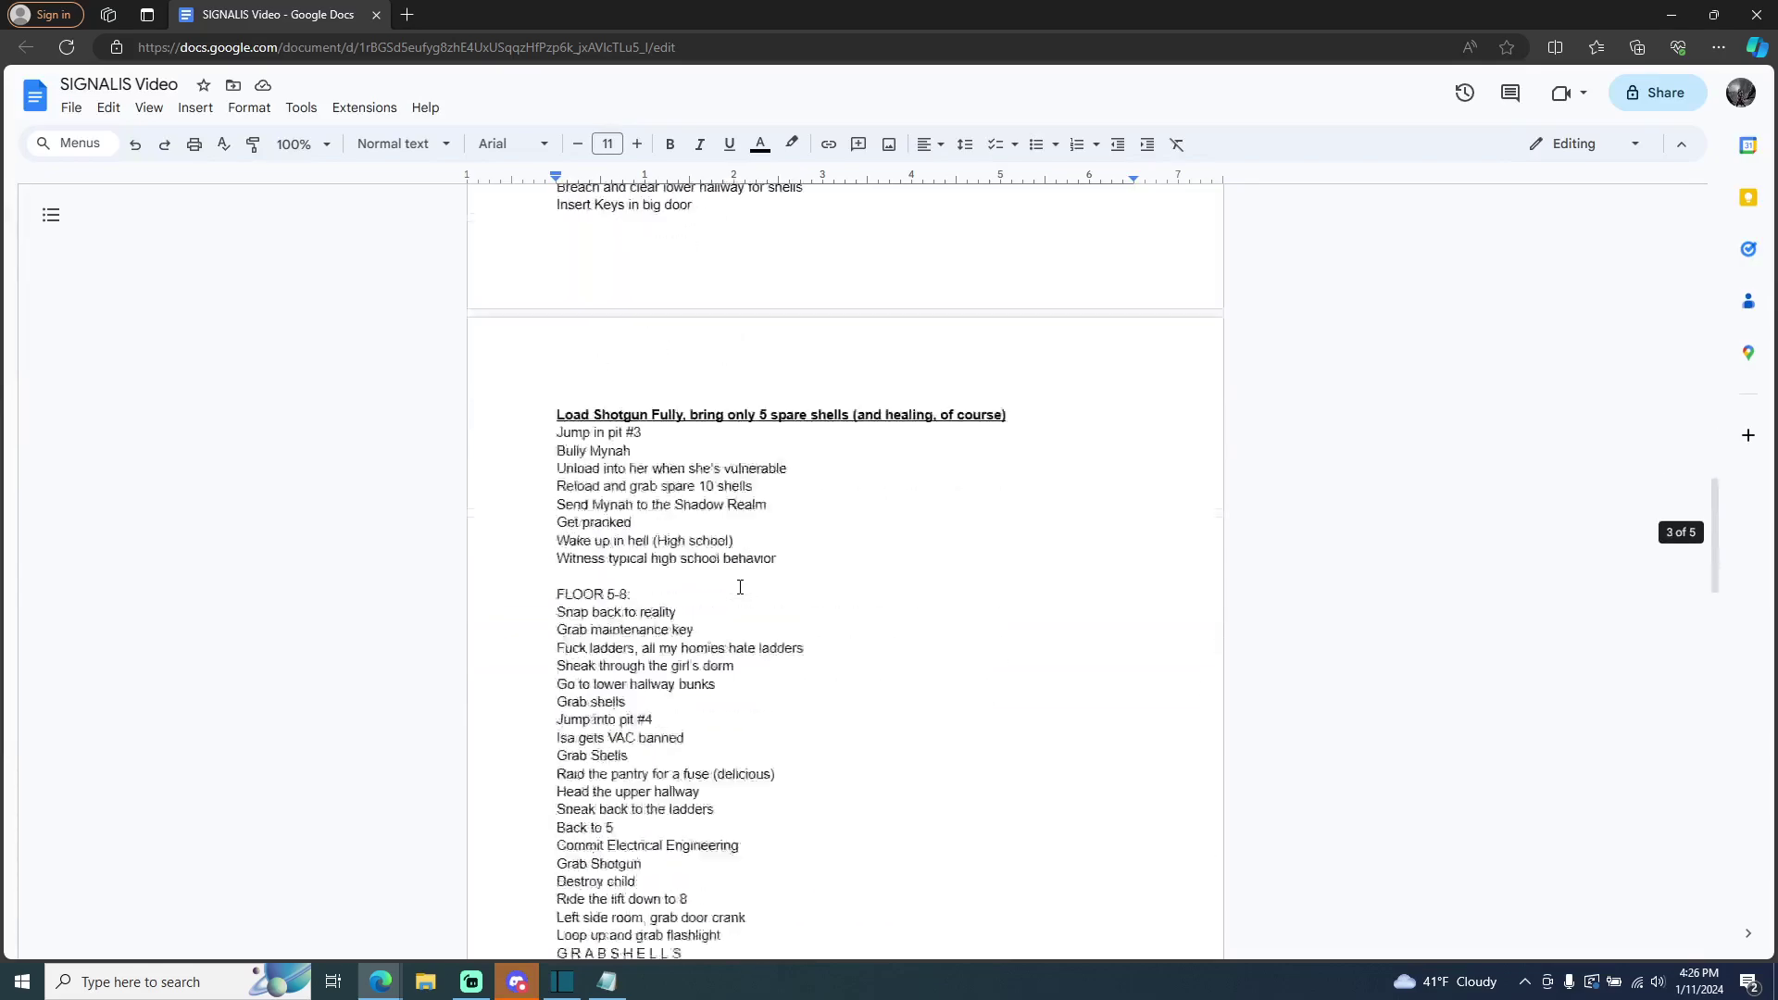
scroll(723, 722, up, 20)
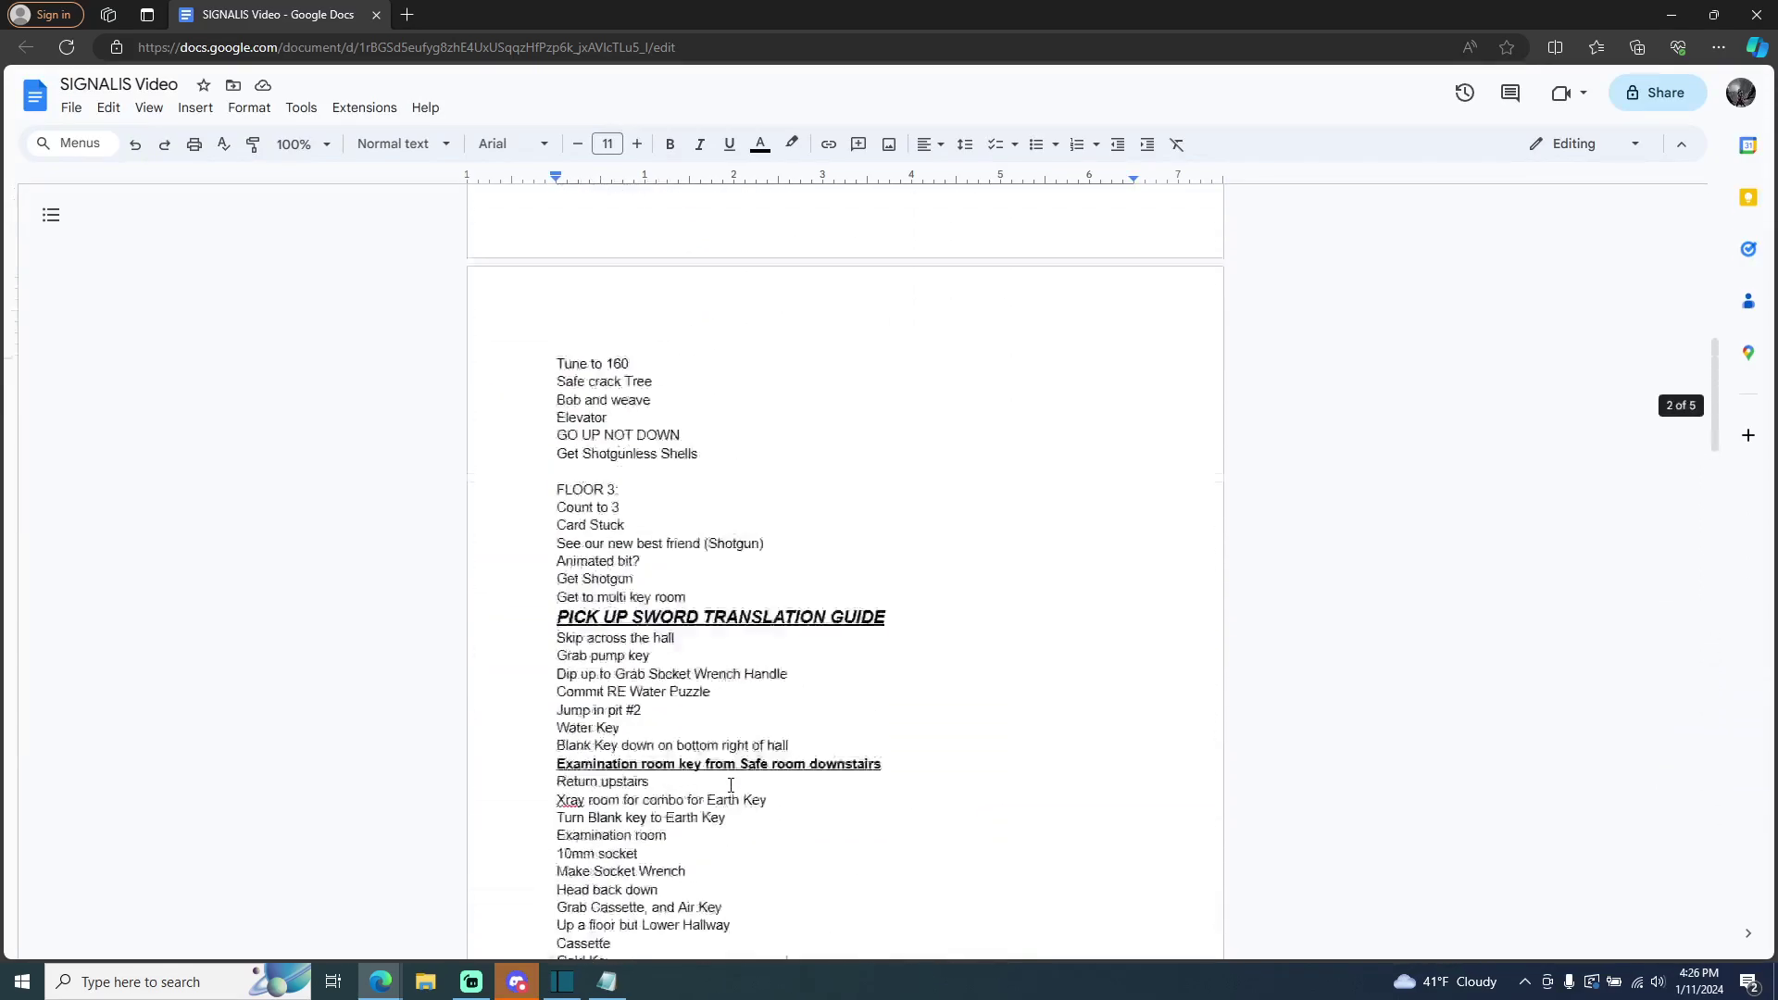
scroll(718, 705, down, 20)
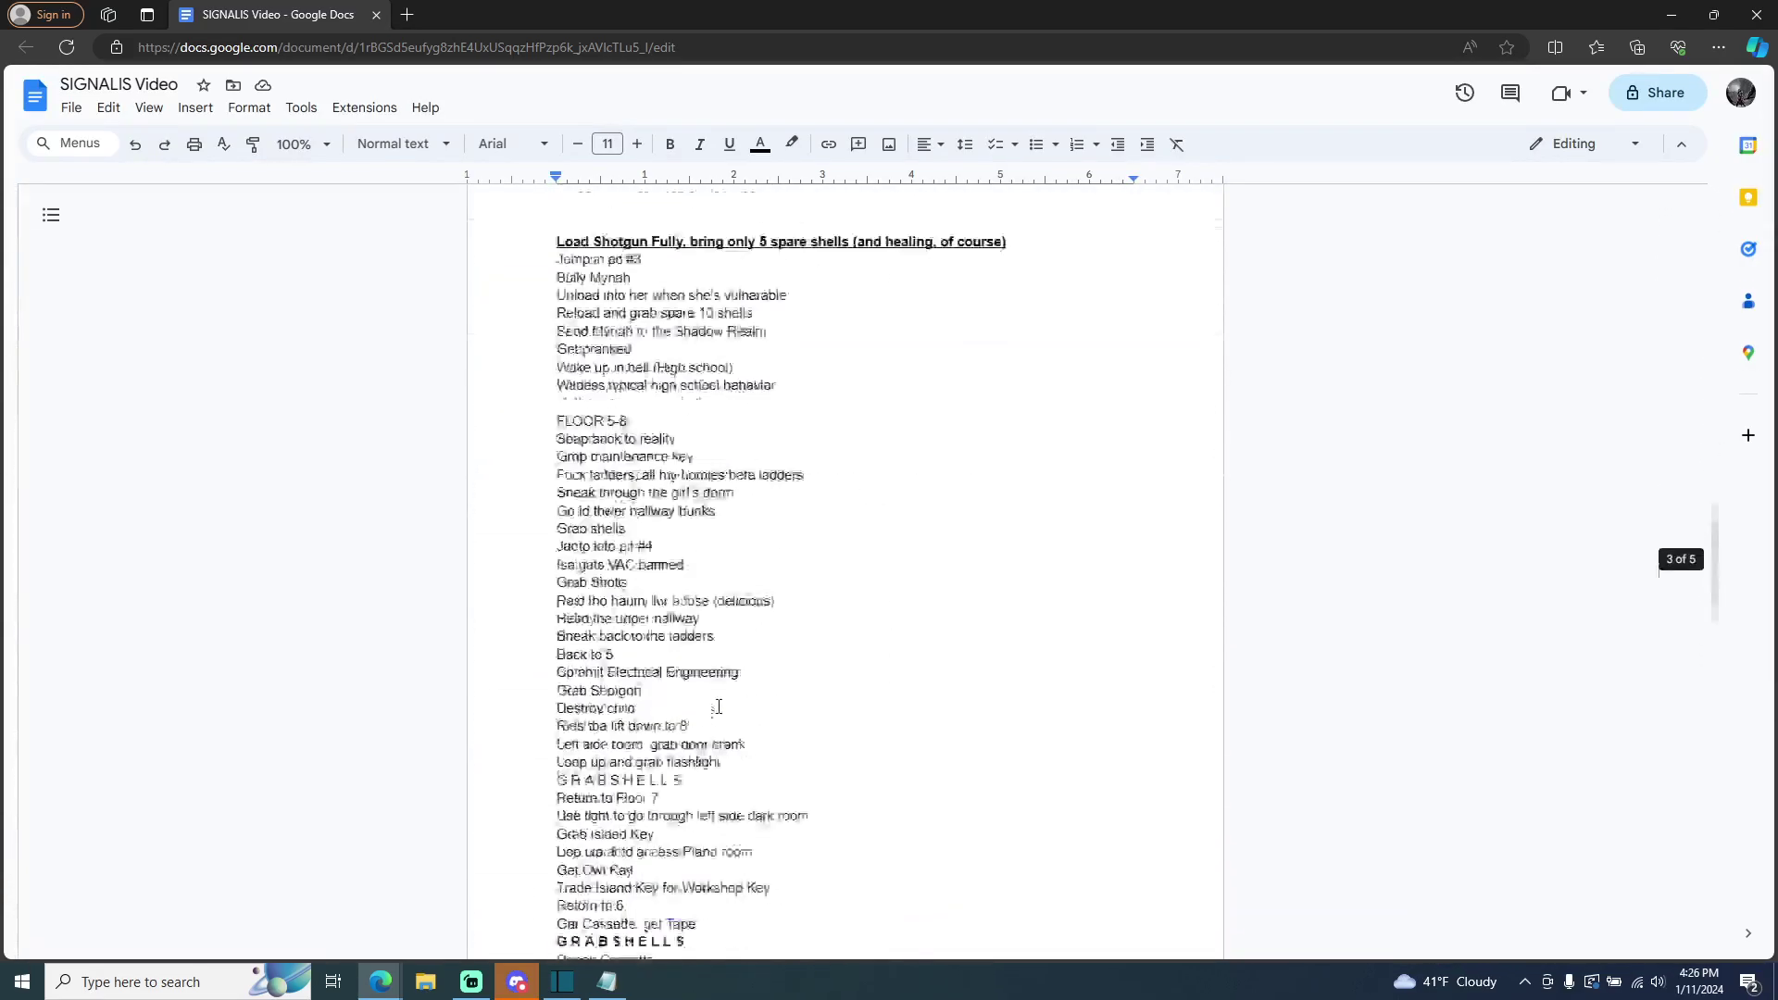
- Arrange the outline document and Shotcut side by side, and return to Shotcut in its floating window
drag(1418, 21, 1773, 532)
click(293, 532)
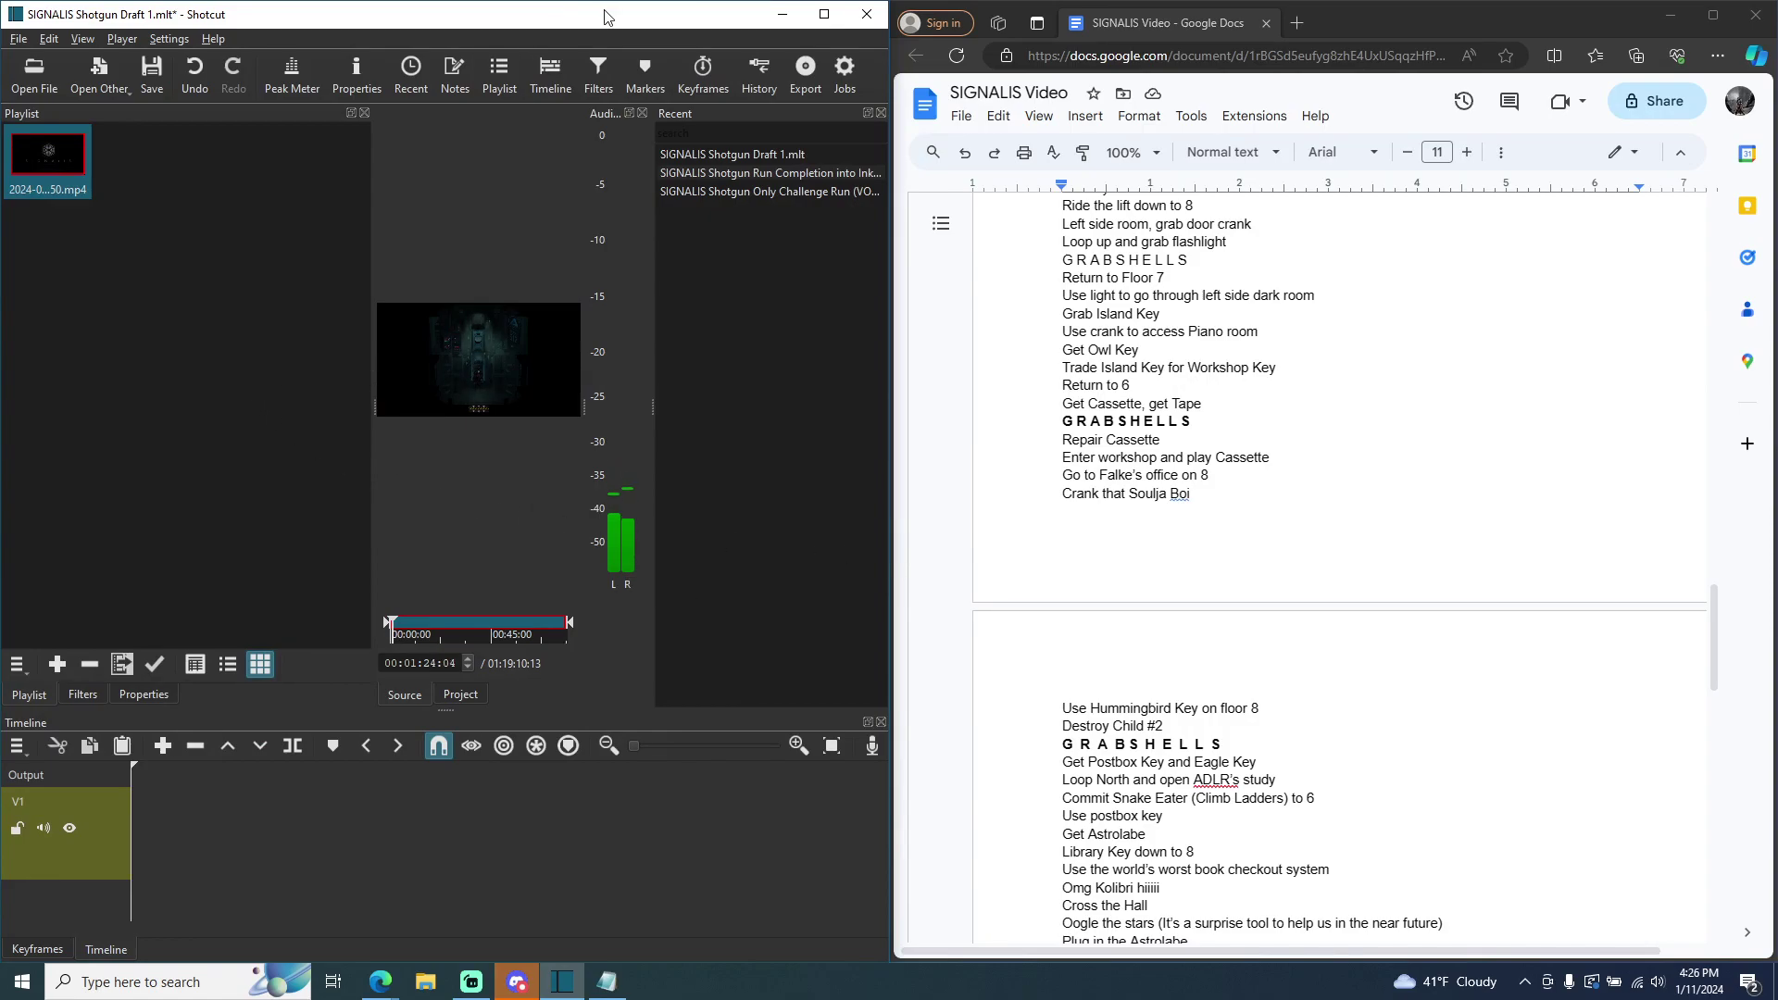
drag(1478, 21, 647, 397)
drag(688, 20, 1513, 76)
key(alt+Tab)
key(super+Down)
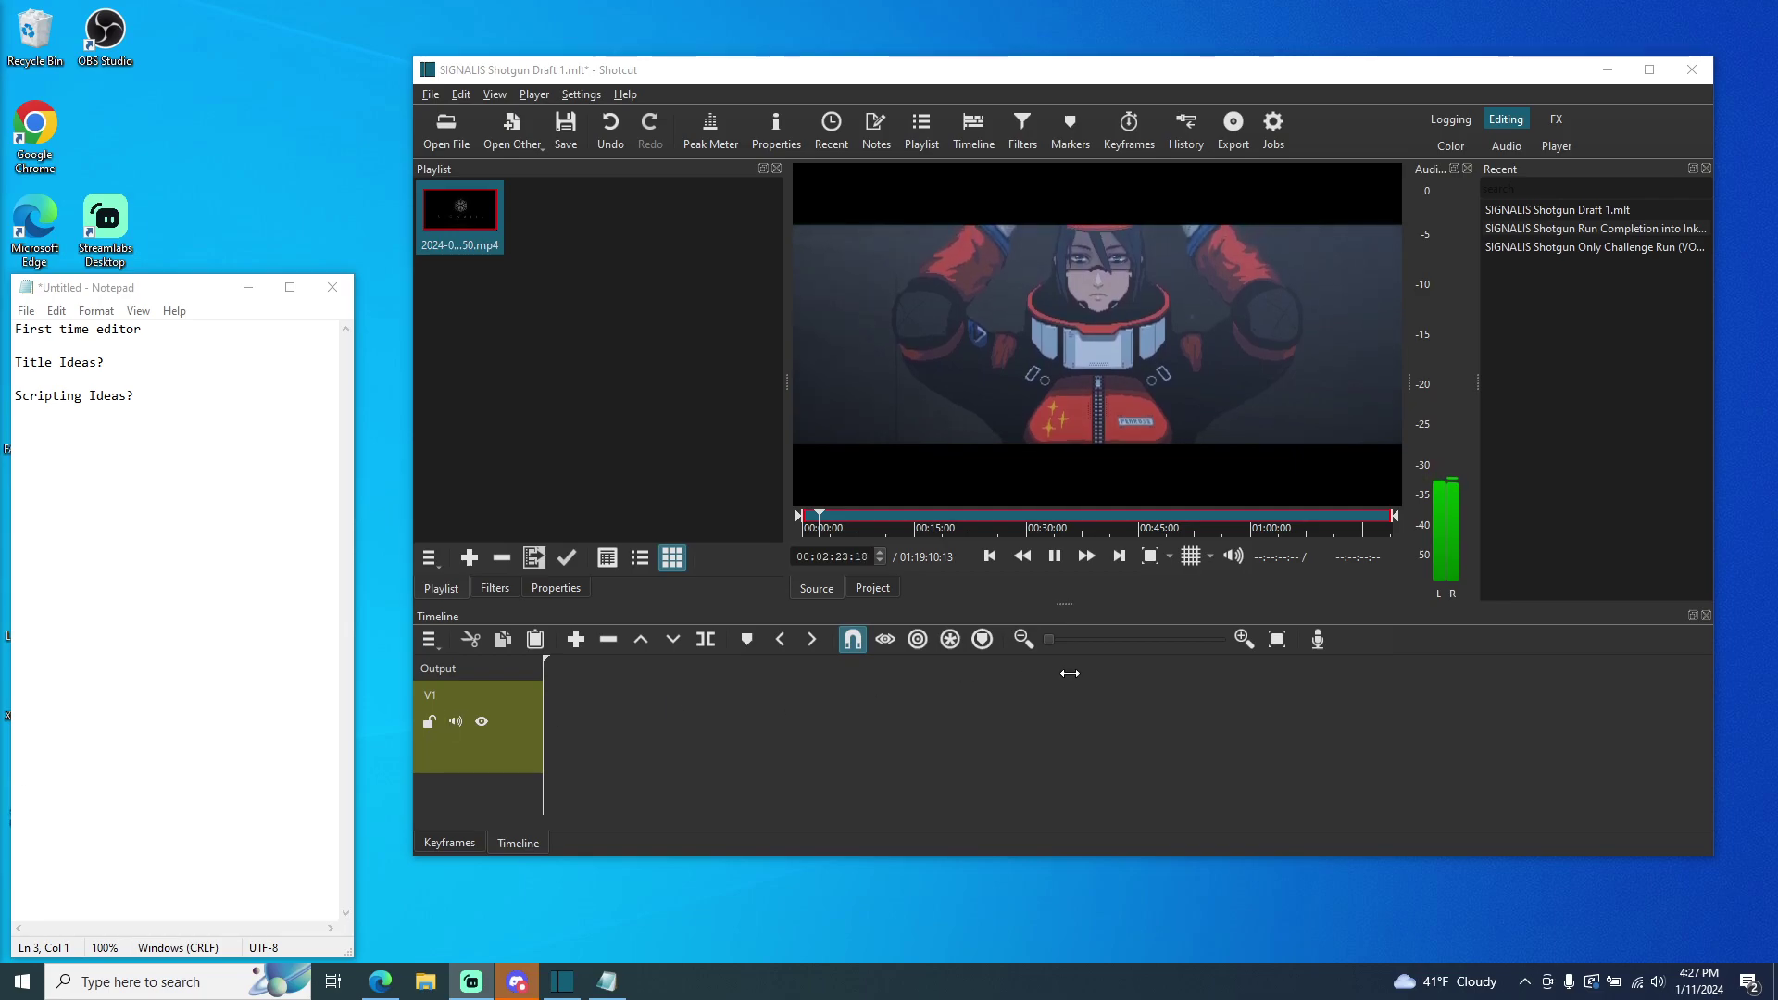
- Play the source clip's opening cutscene up to about 00:02:50 and pause it
click(1055, 558)
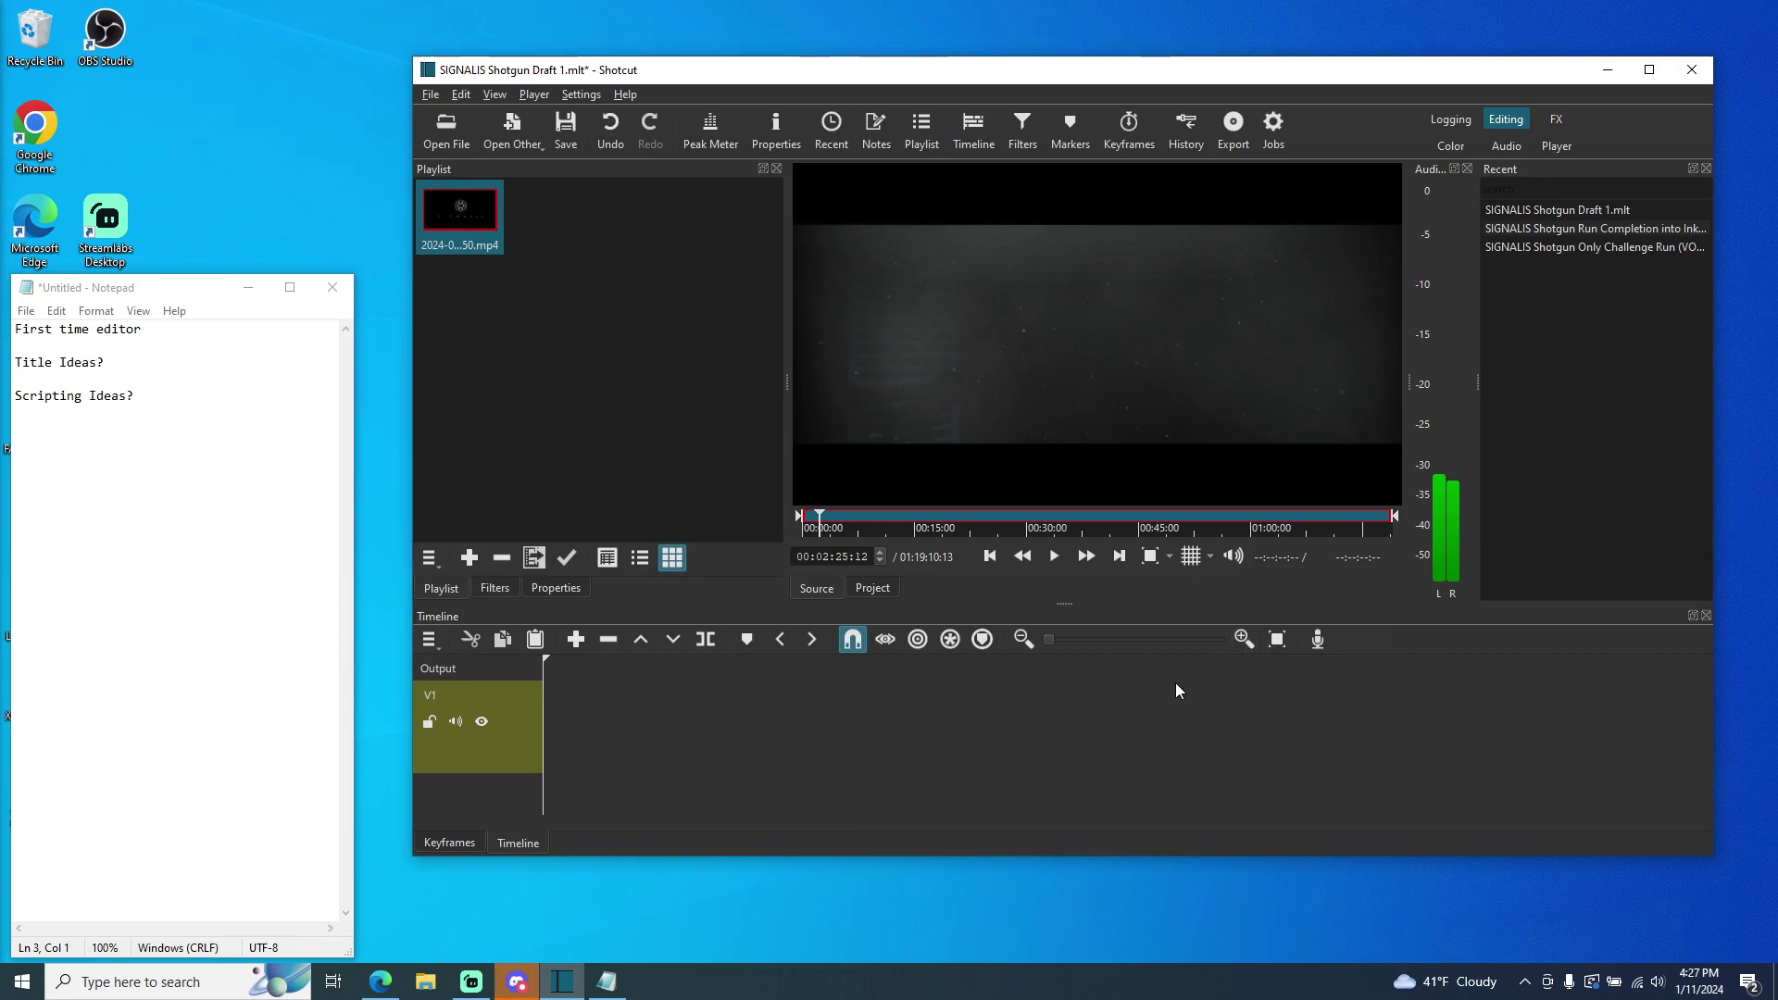
click(1054, 556)
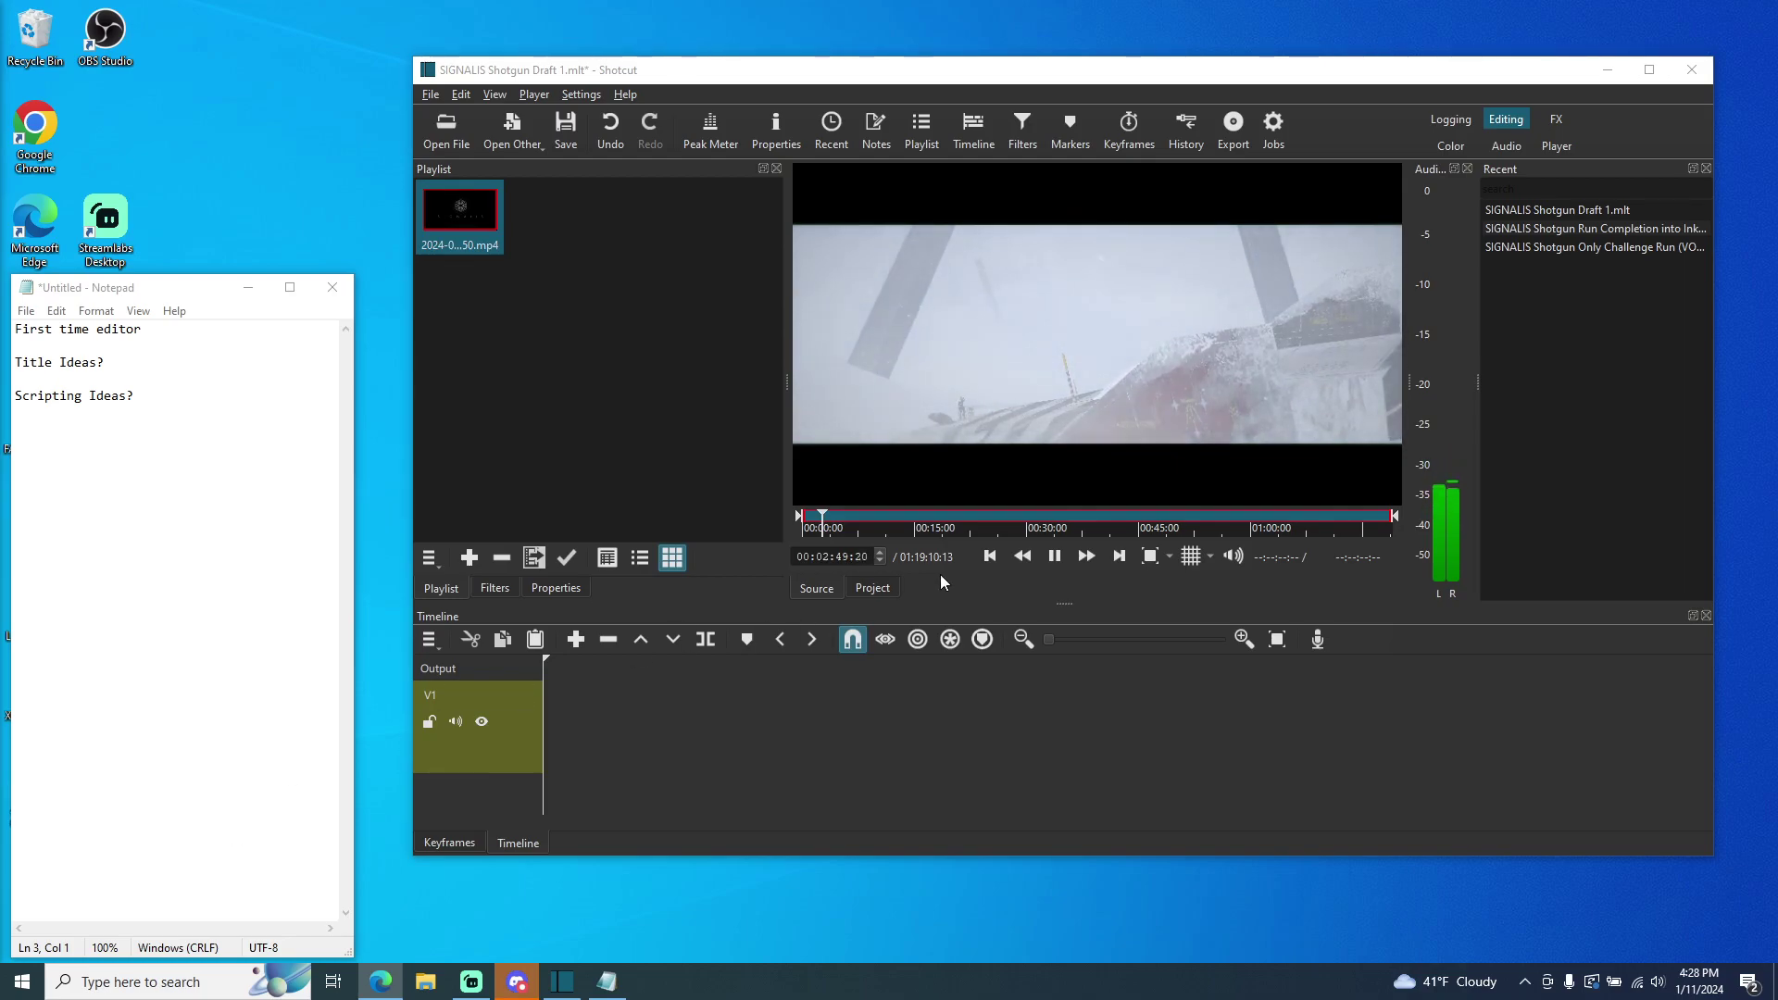
click(1053, 556)
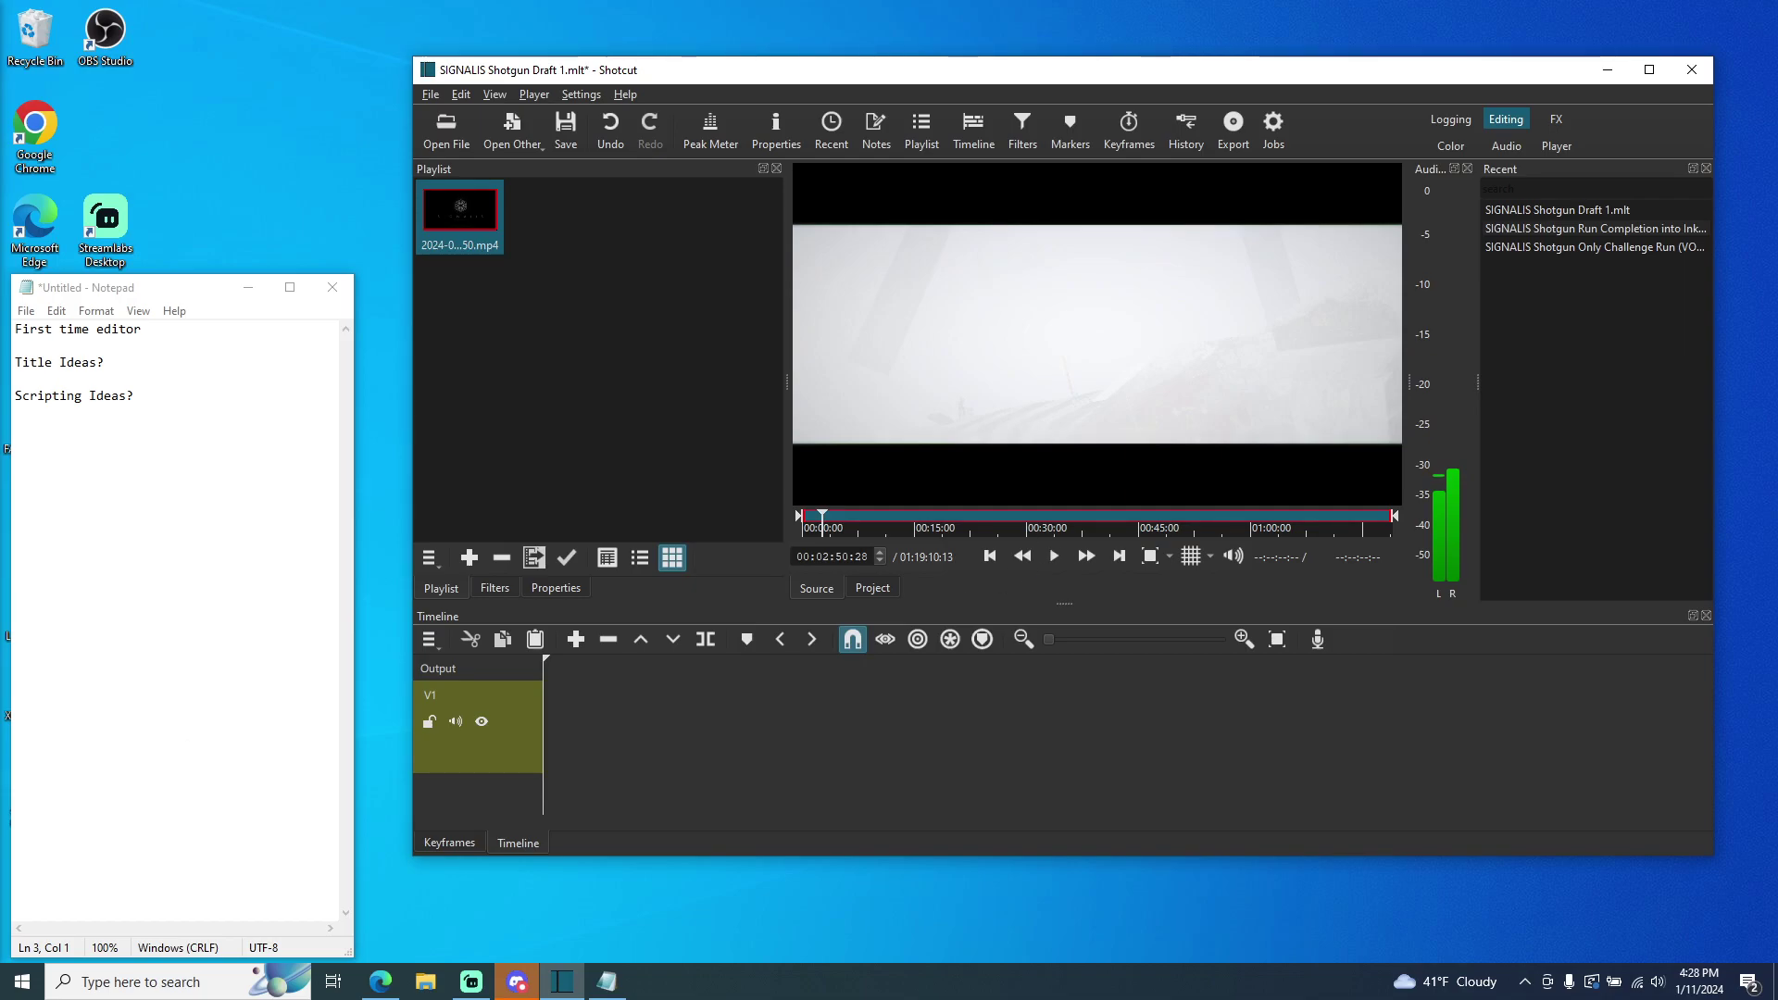
key(alt+Tab)
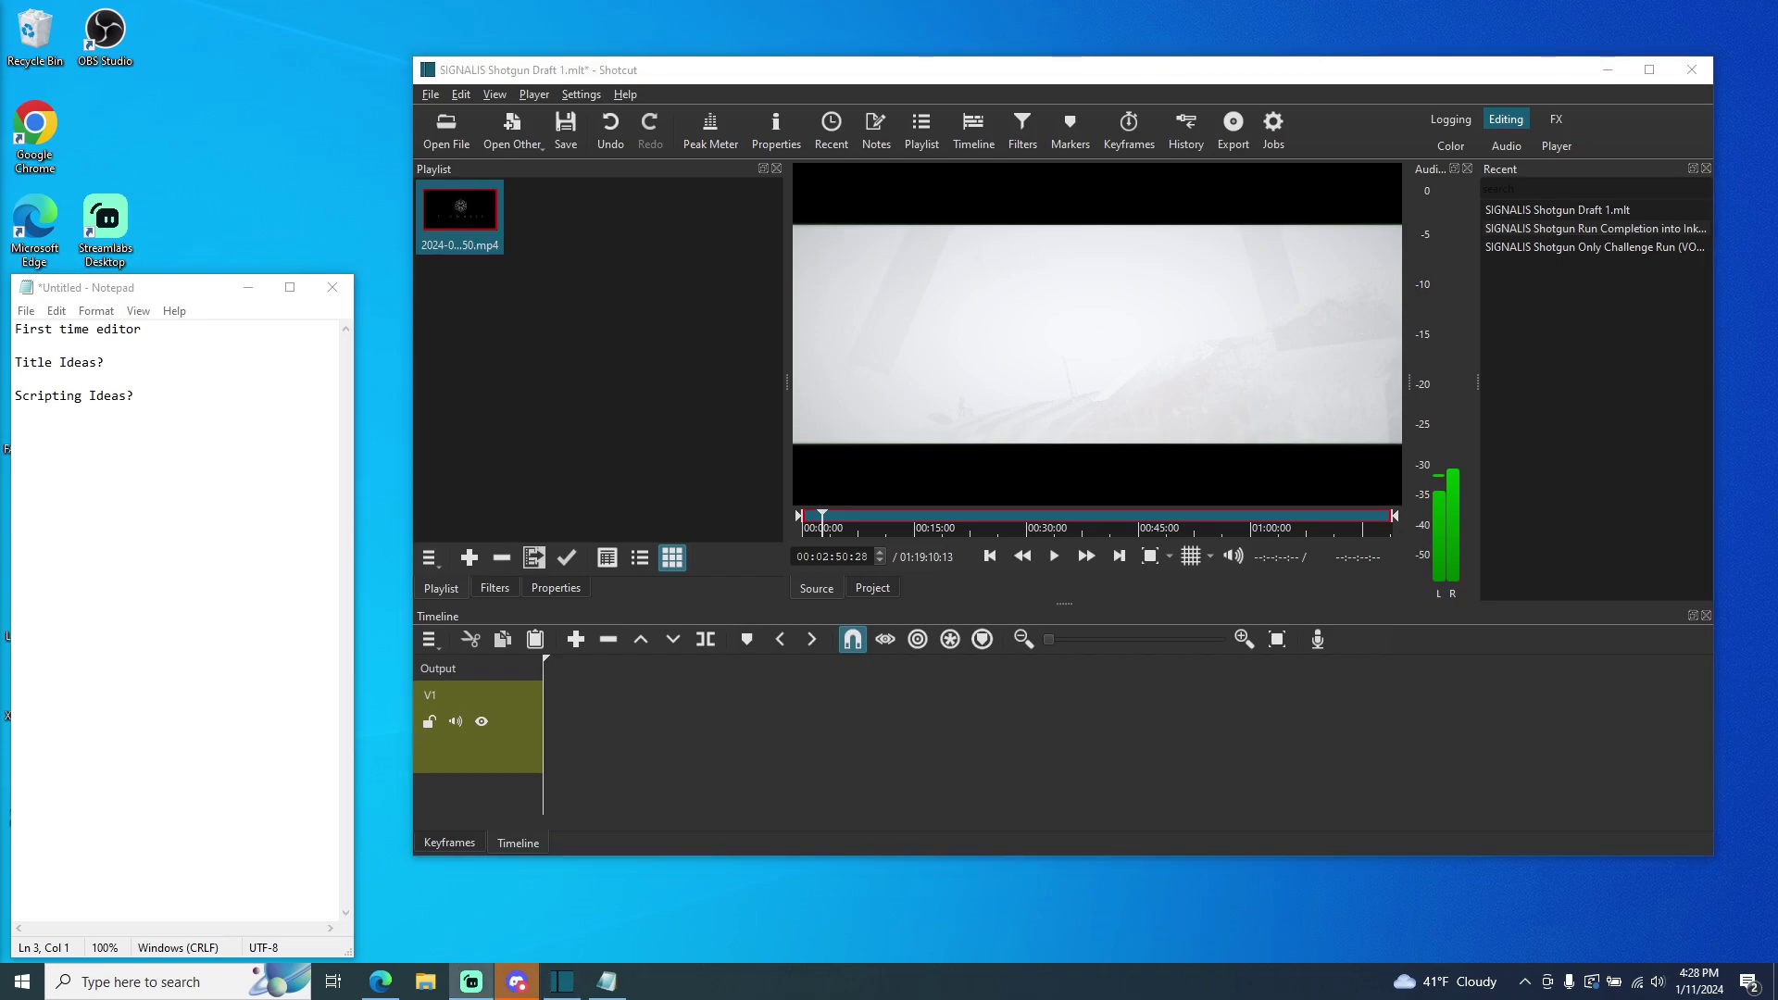
key(alt+Tab)
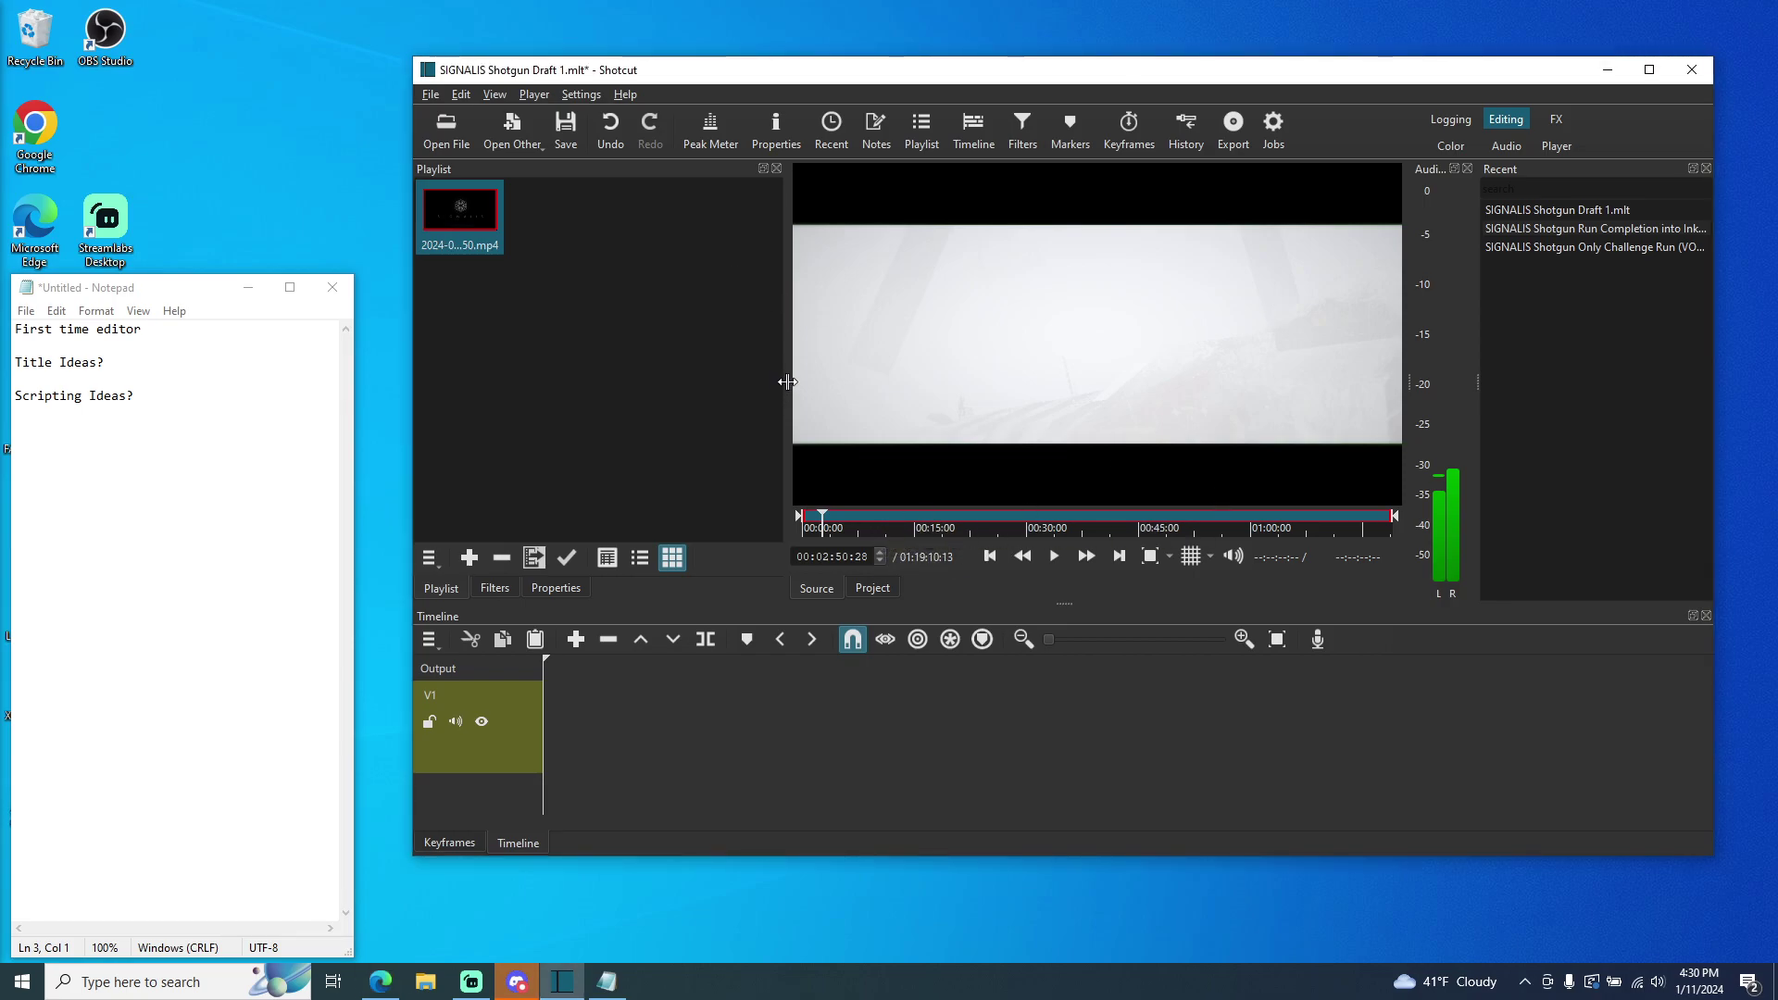
drag(769, 383, 650, 368)
key(alt+Tab)
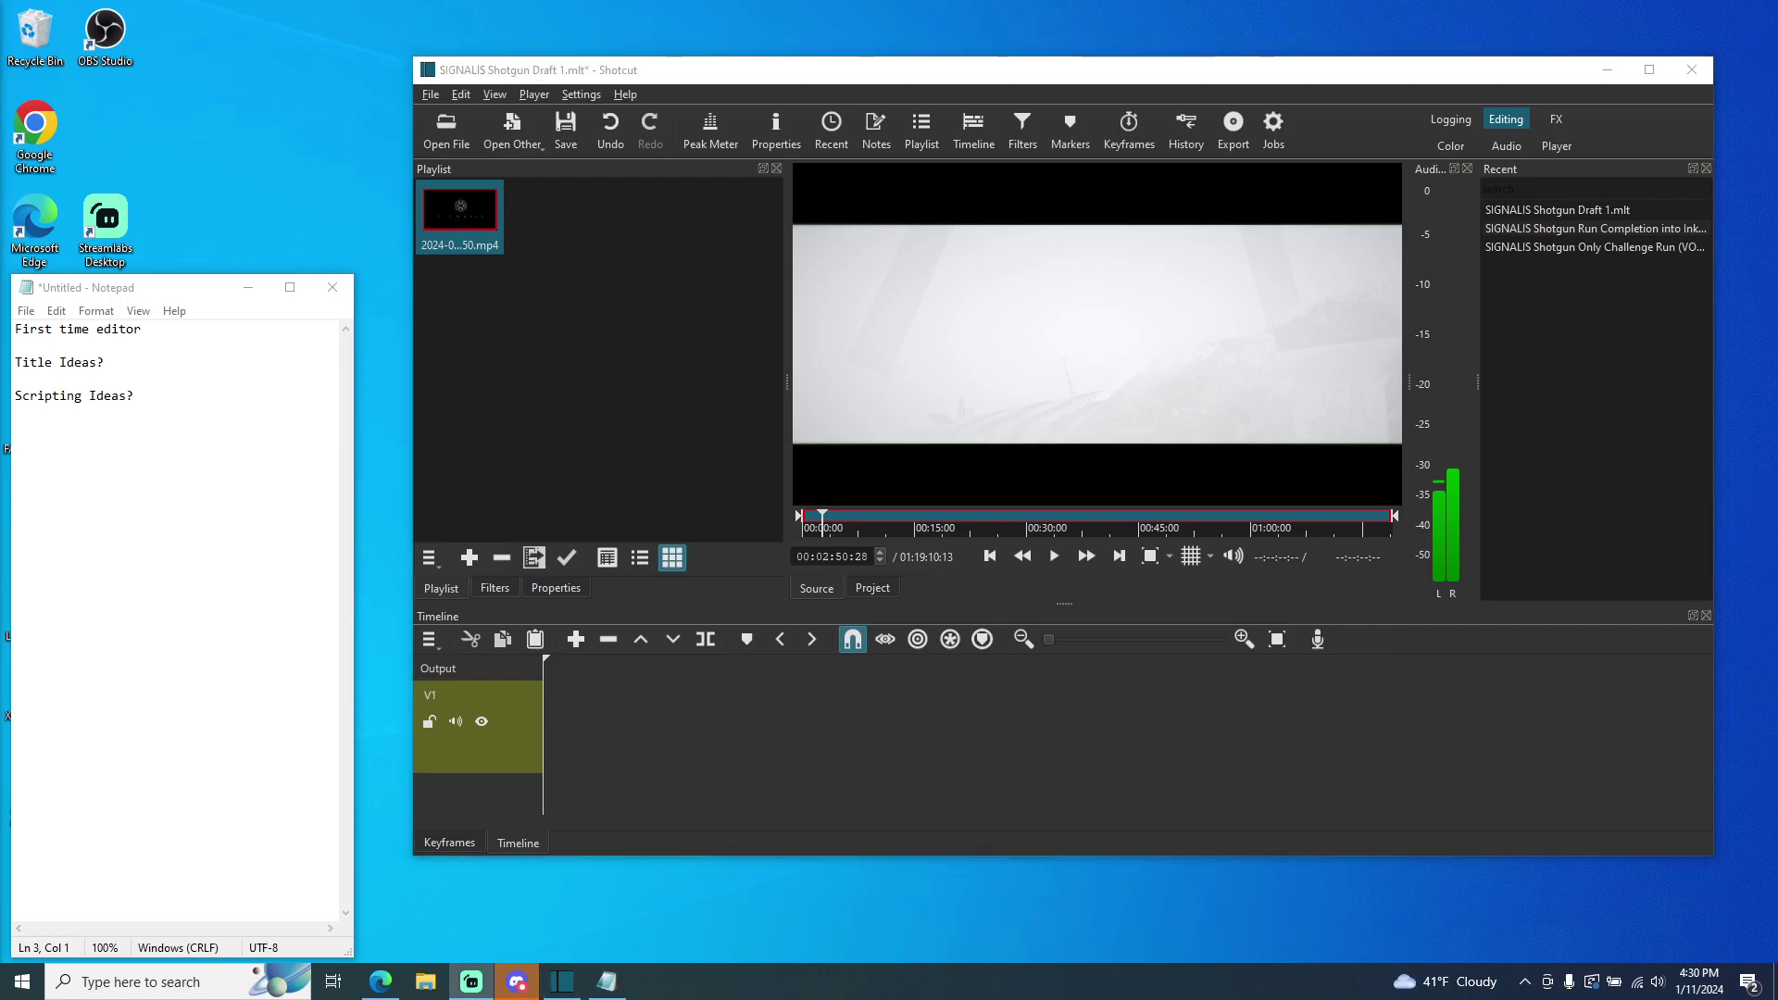
key(alt+Tab)
- Skim the early part of the source clip, playing it around 00:02:51, 00:05:42 and 00:08:55
click(1056, 557)
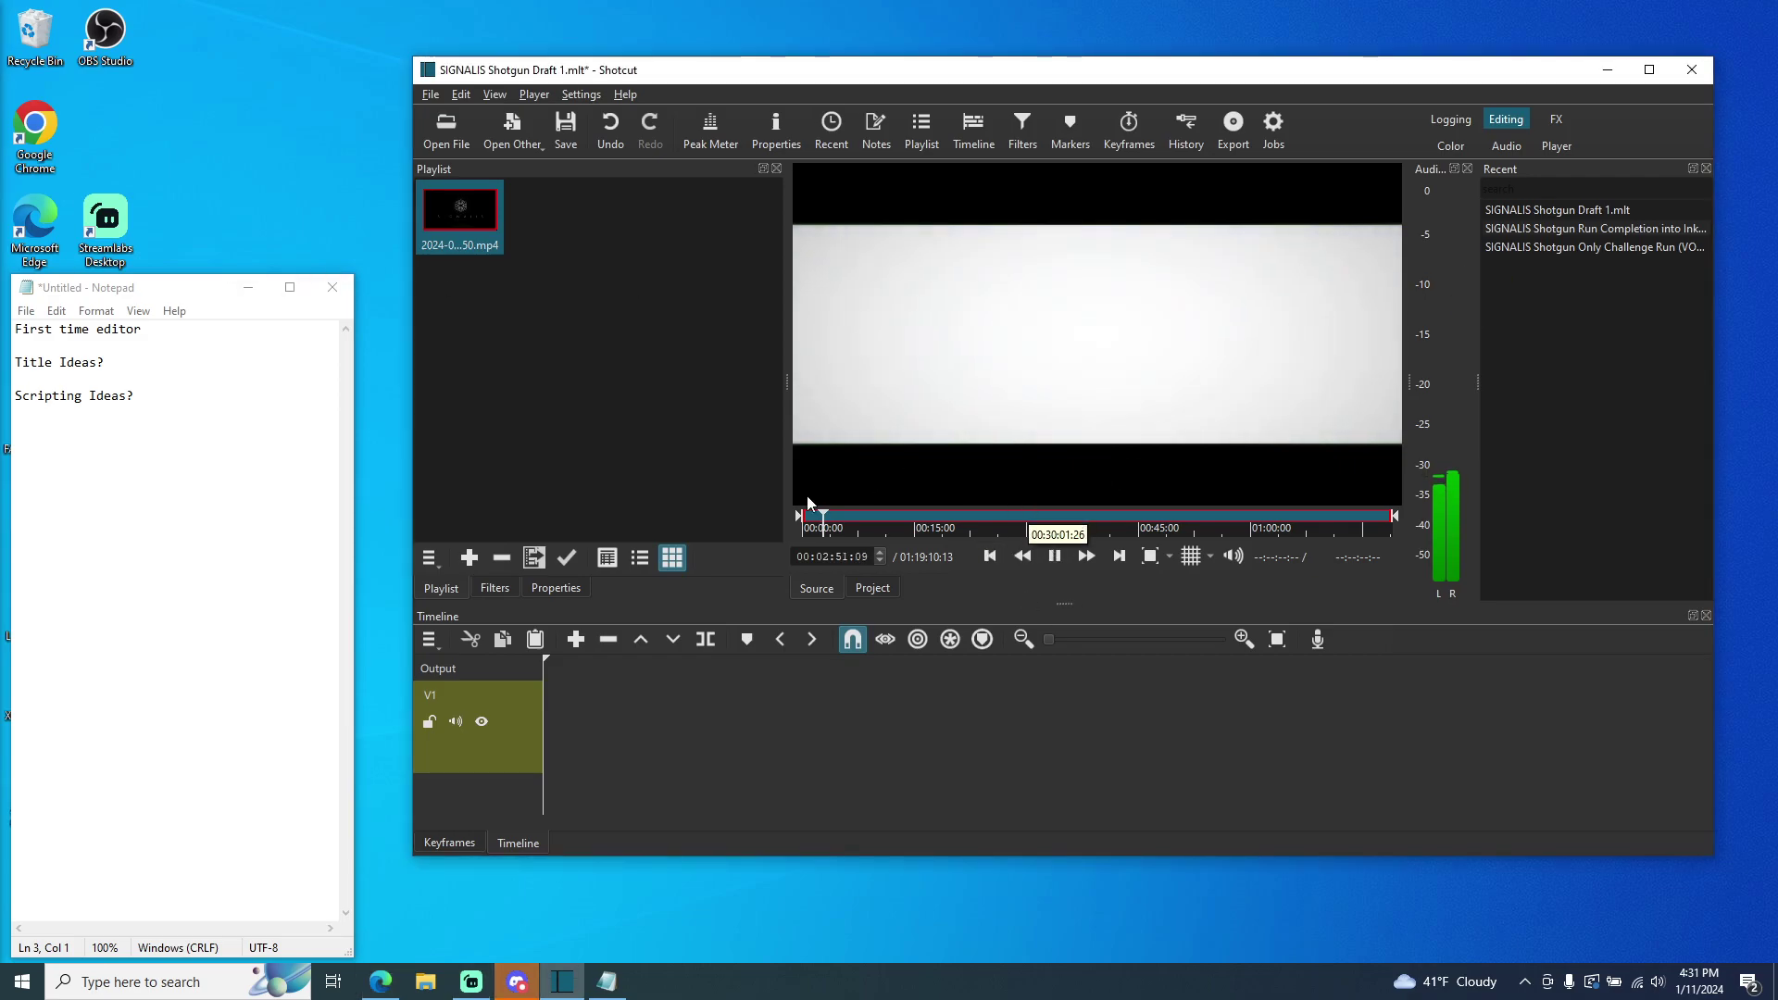
key(space)
drag(833, 514, 845, 516)
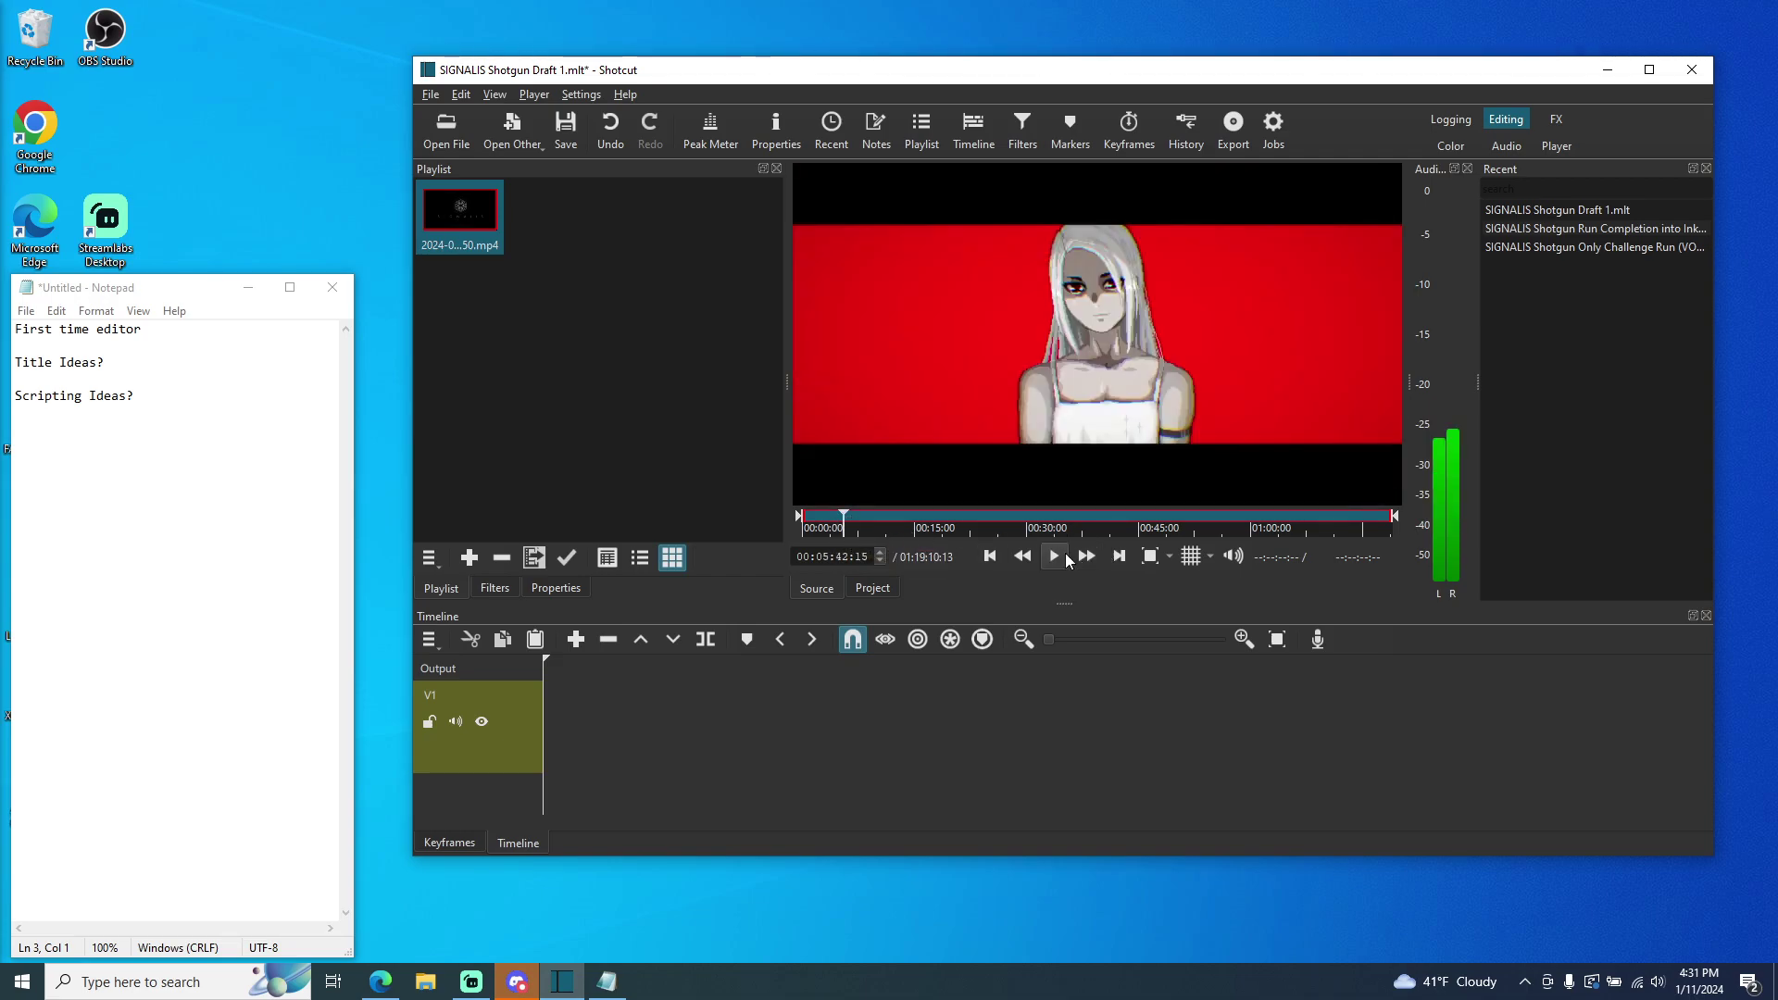
click(1027, 554)
key(space)
click(868, 524)
click(1053, 555)
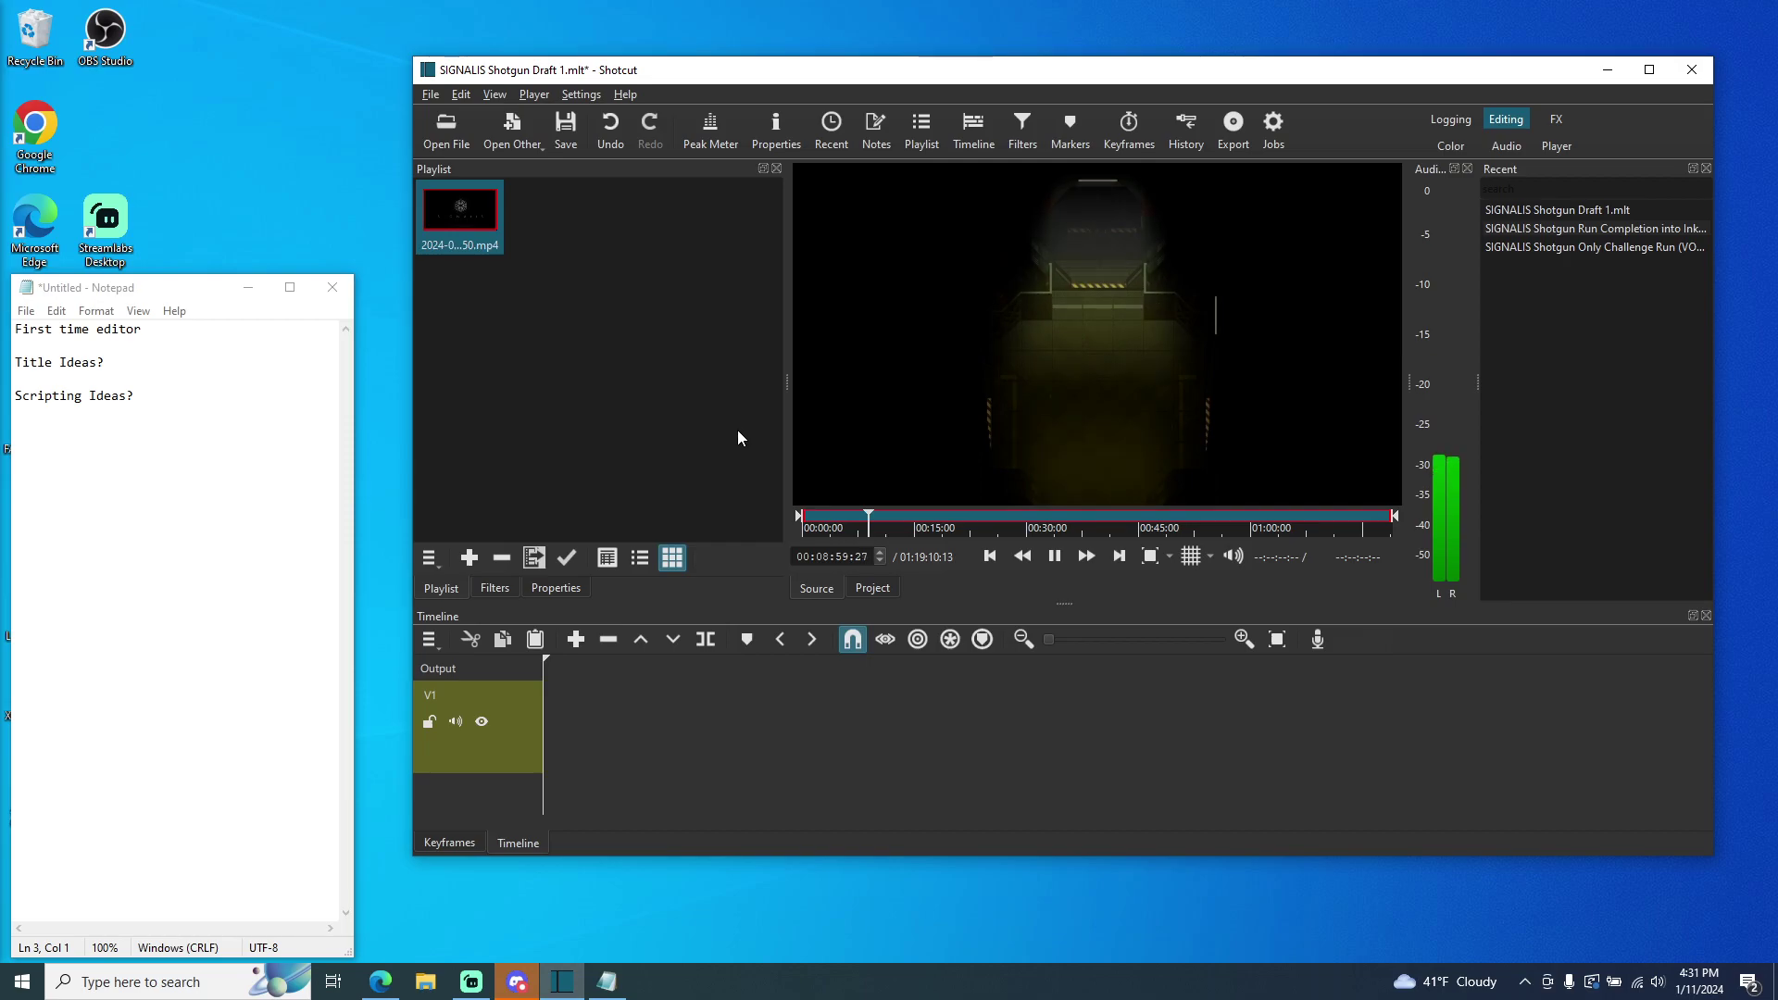
- Find the medical-room fight in the source clip, playing from about 00:35:14 and pausing at 00:36:02:13
click(1080, 516)
click(1074, 520)
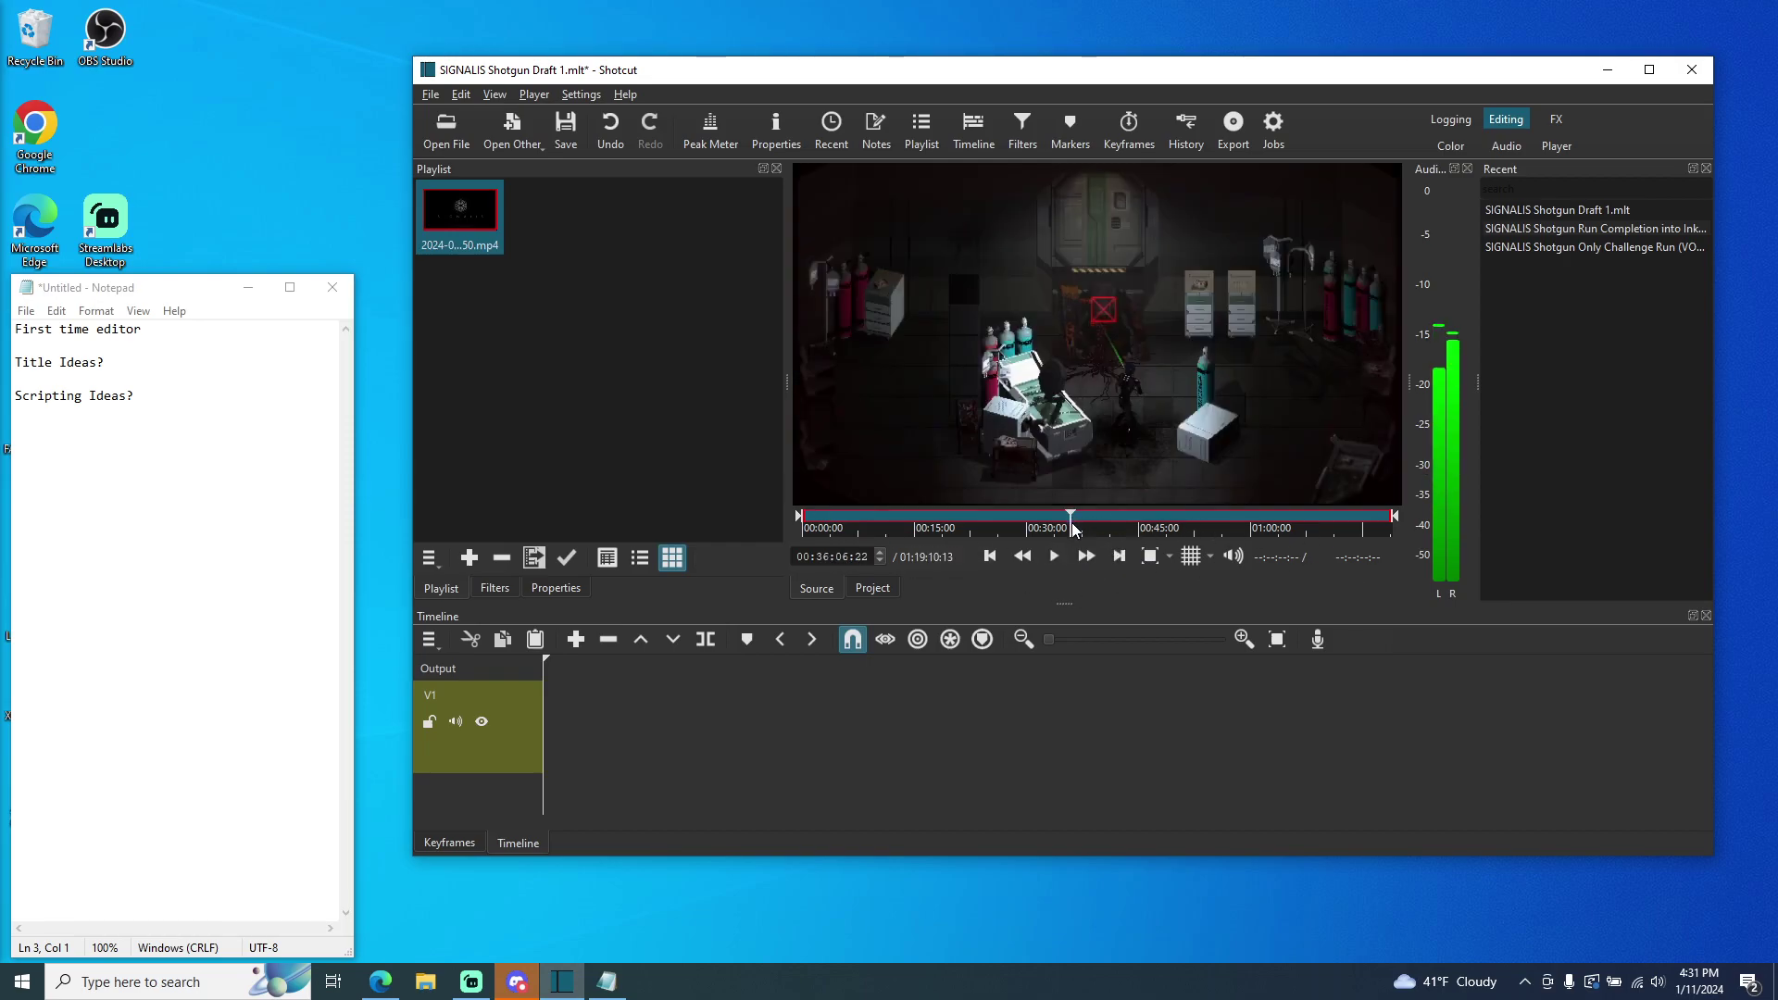
click(1069, 526)
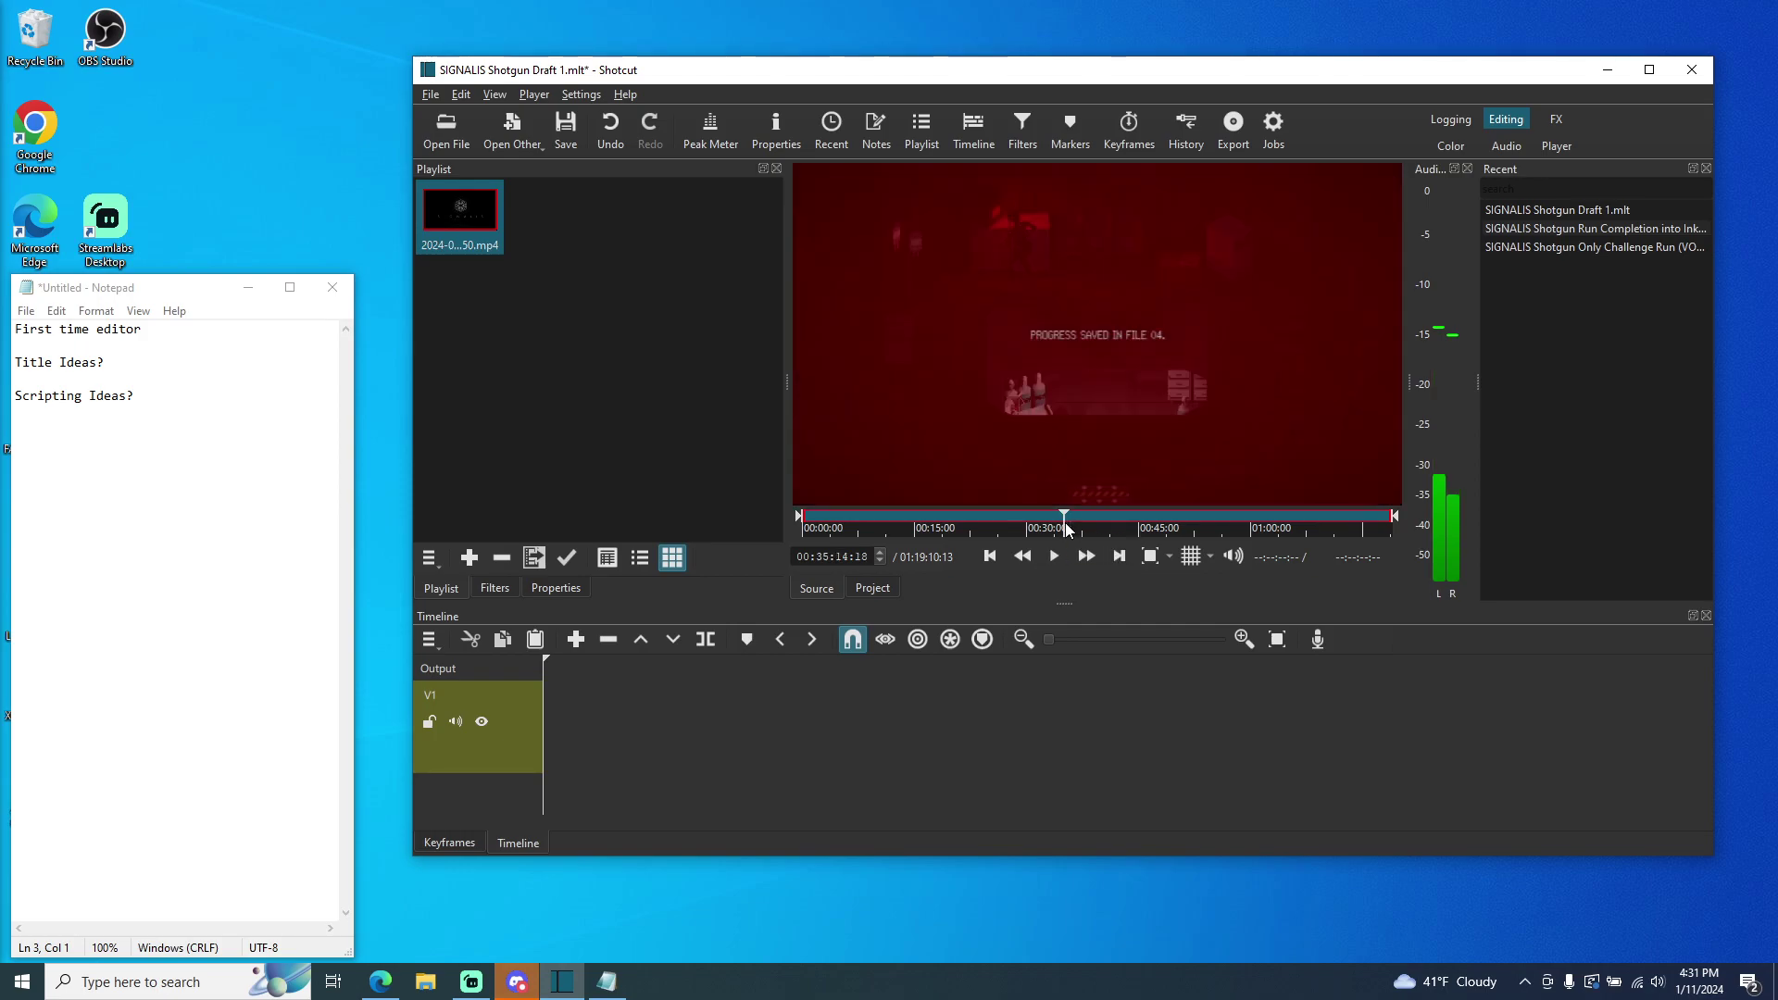
click(1054, 556)
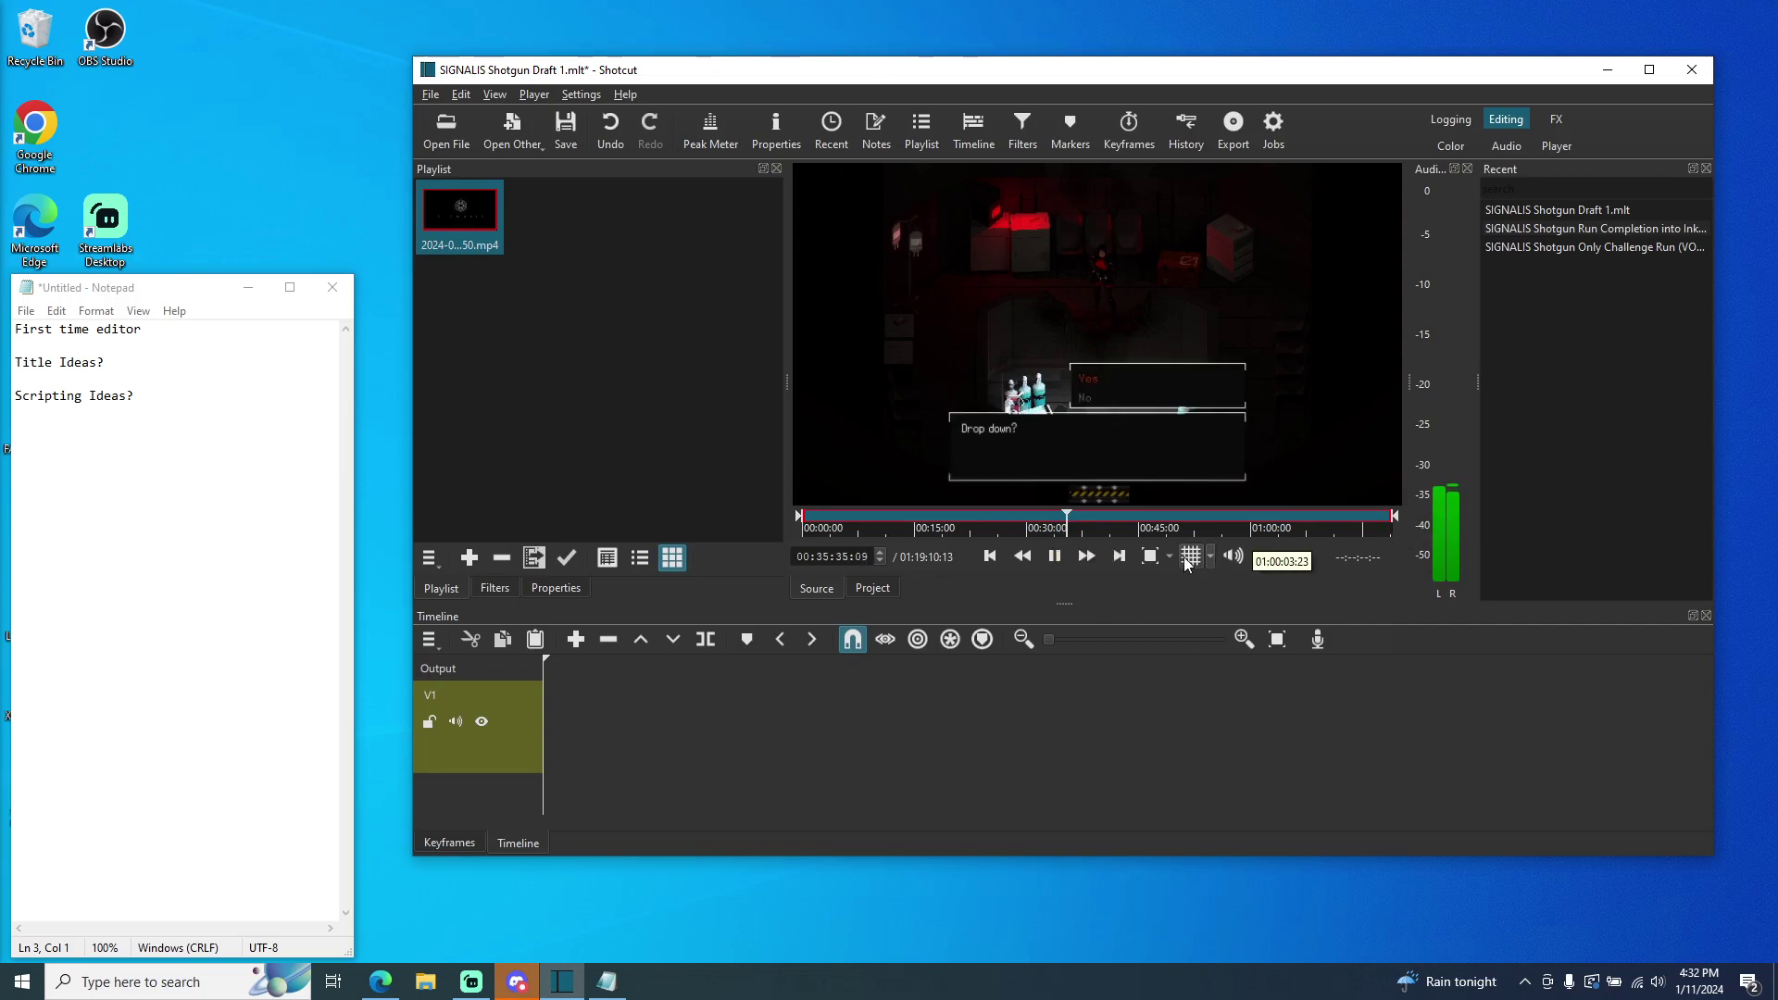
click(1053, 563)
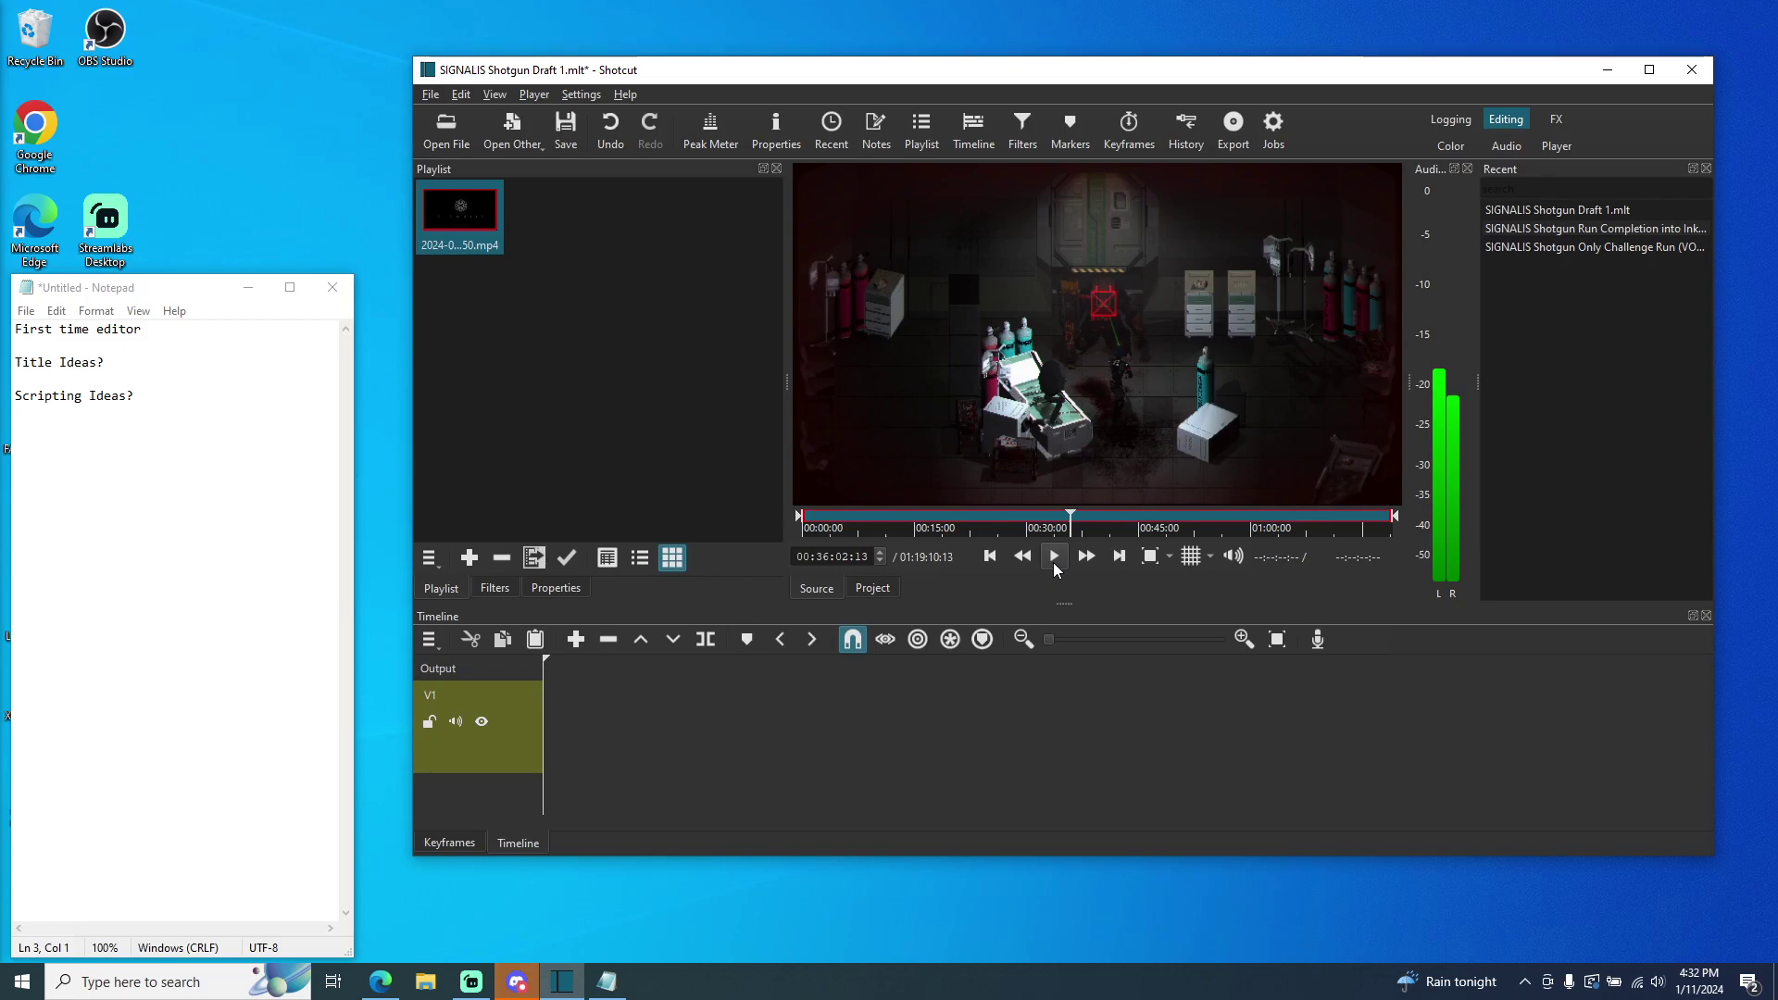
- Try to trim the source clip to the fight, with the in point at 00:35:59:08 and the out point near 00:36:04:23
key(i)
click(1052, 562)
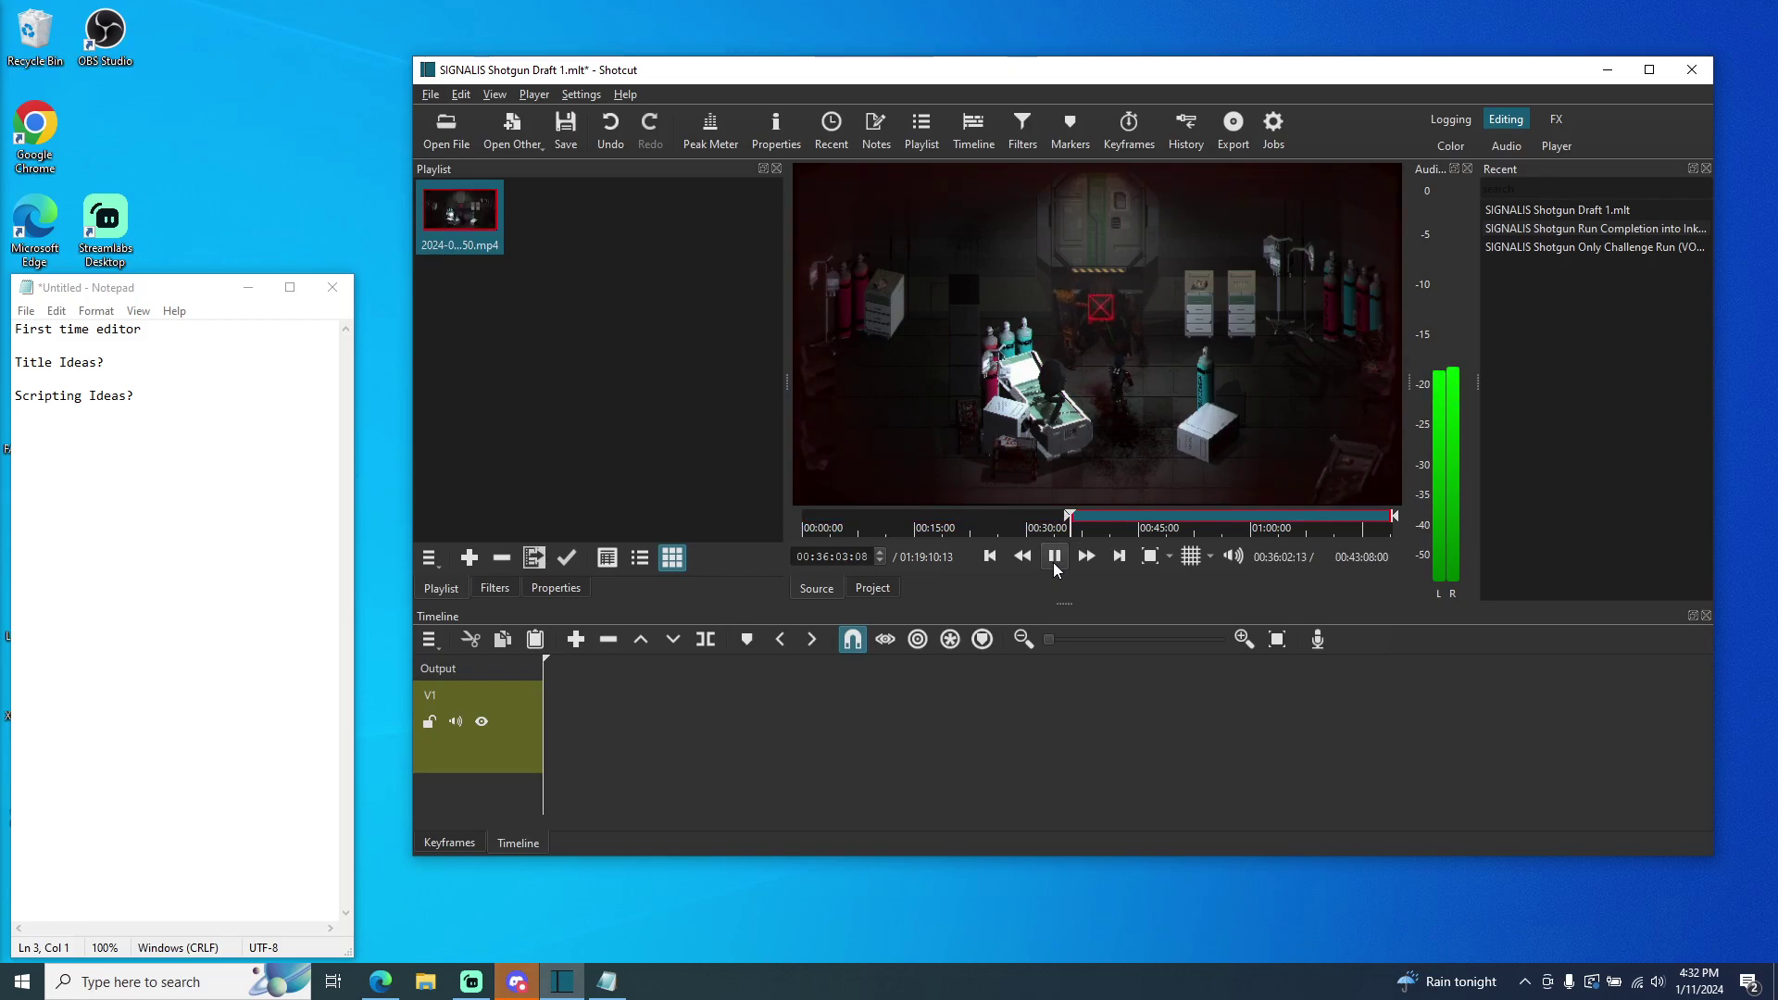
key(o)
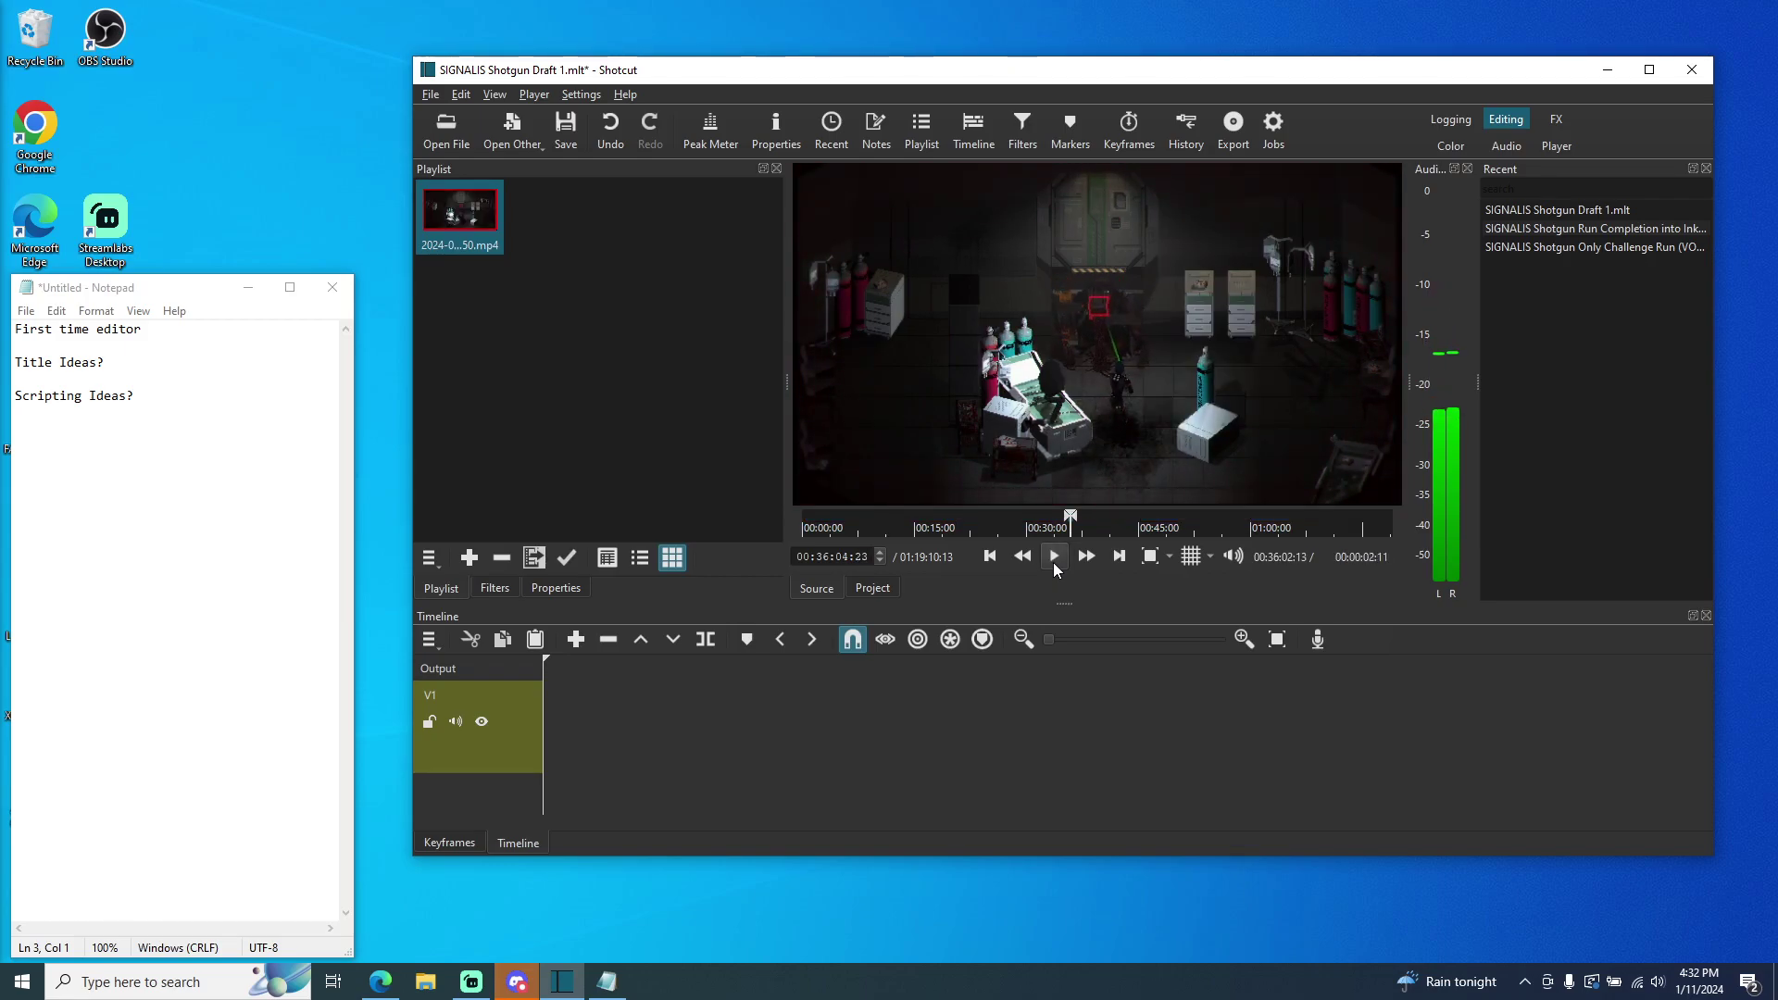
click(1054, 559)
drag(1074, 508, 1074, 530)
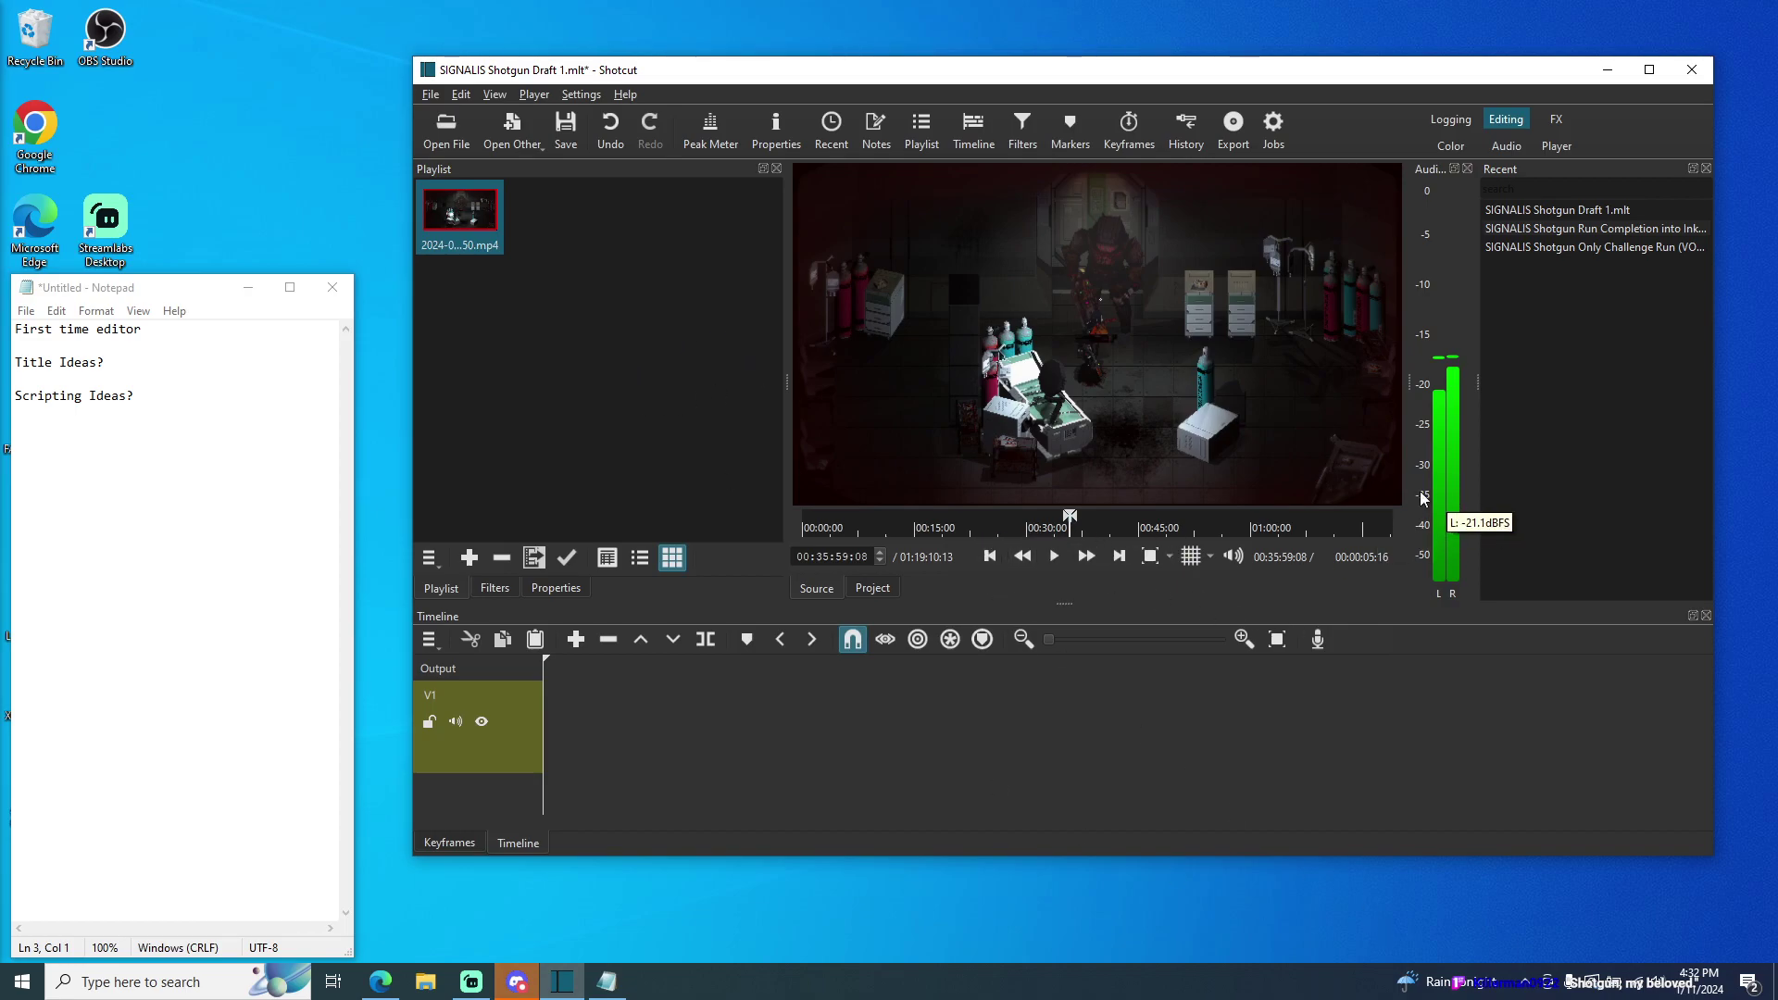
- Place the trimmed fight segment on track V1, preview it, and undo the placement and trim
drag(459, 211, 548, 757)
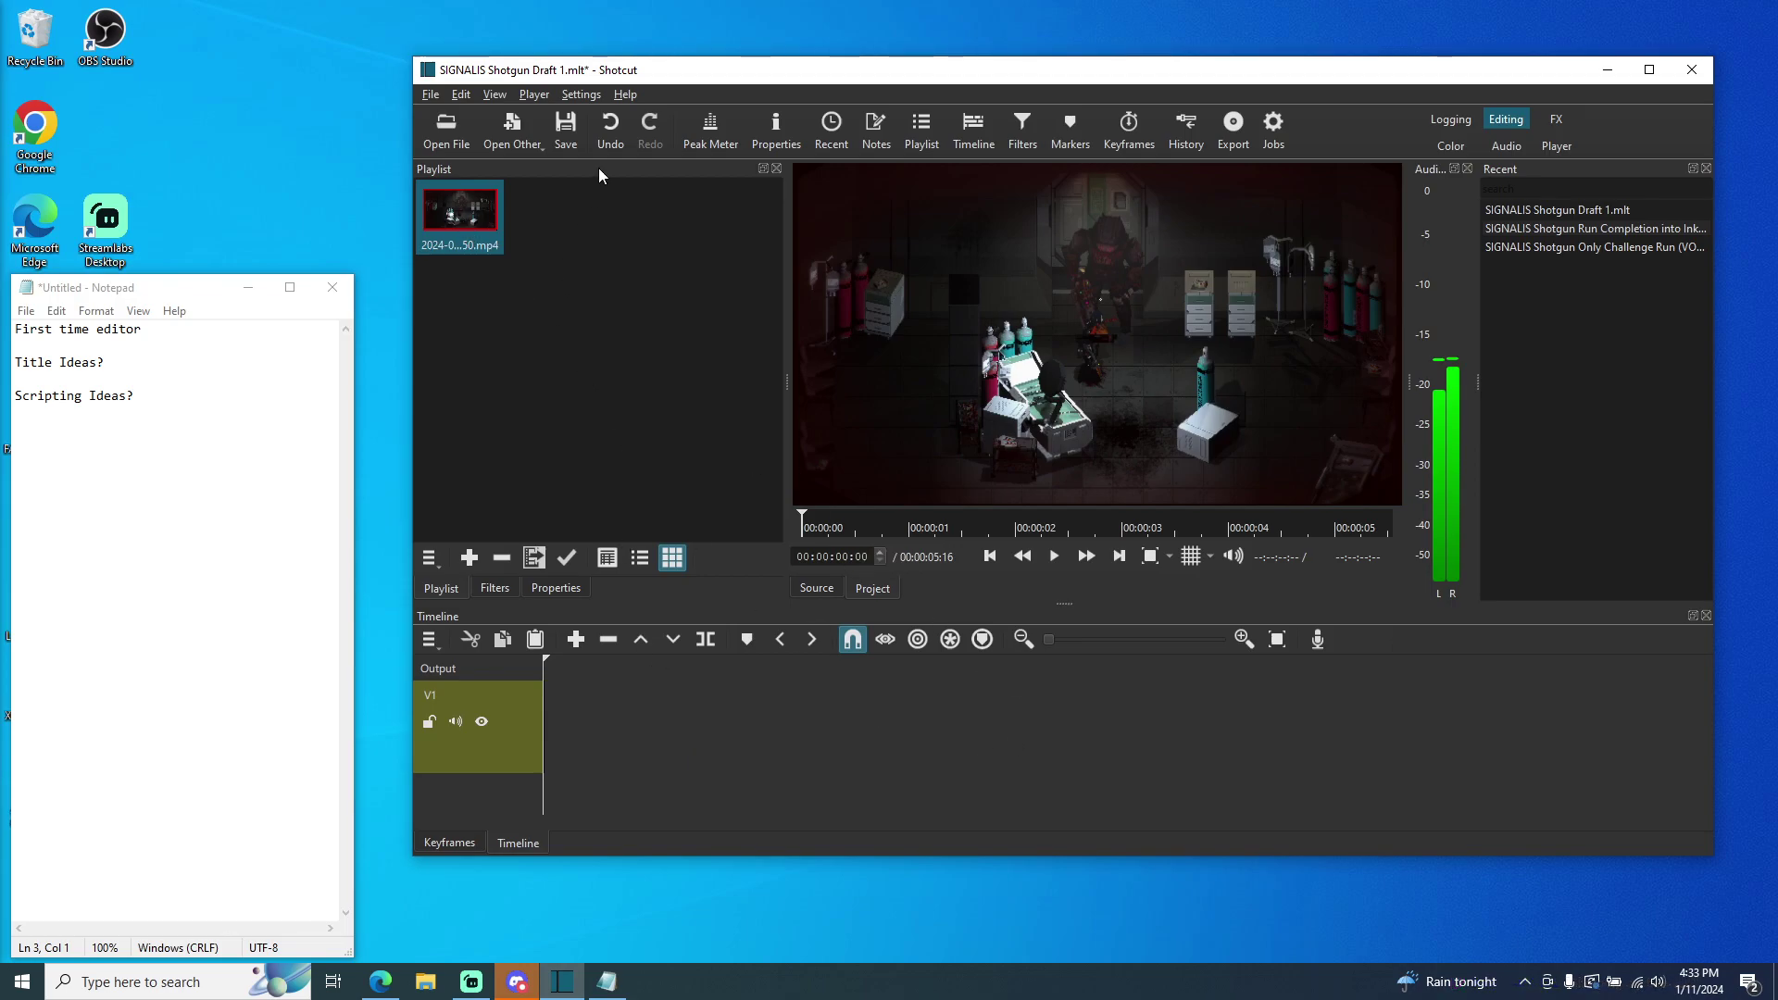
click(1055, 563)
click(1057, 565)
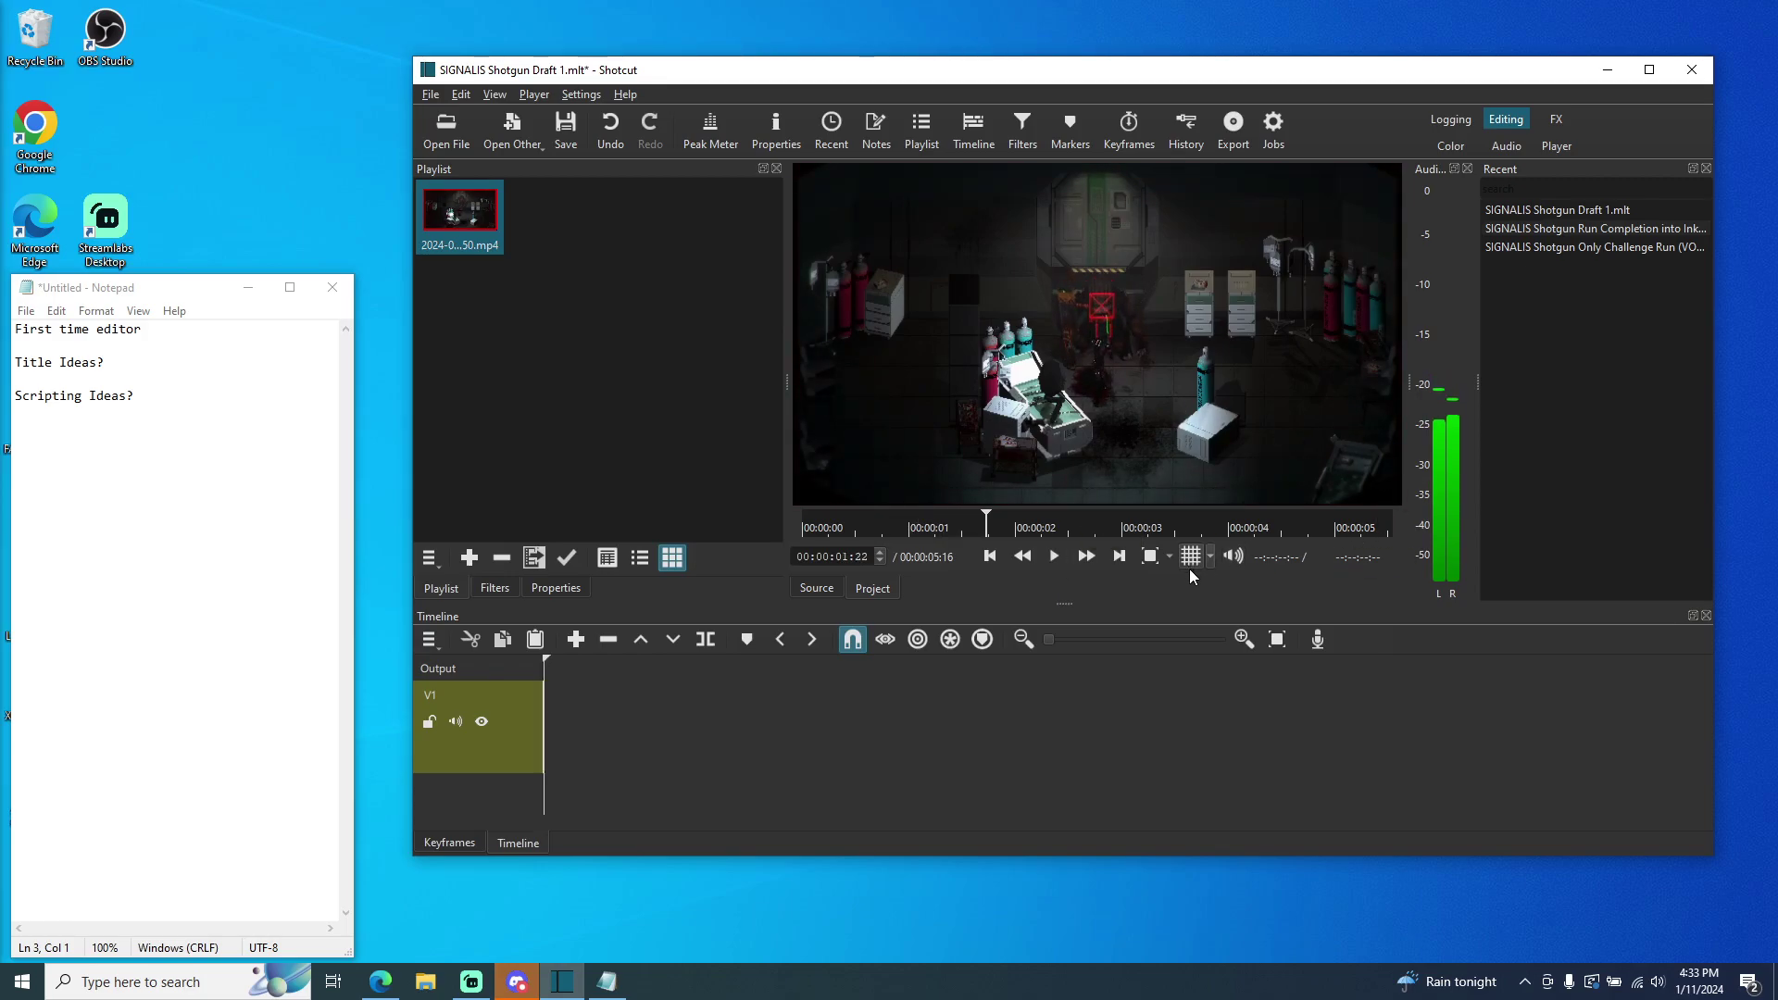
key(ctrl+z)
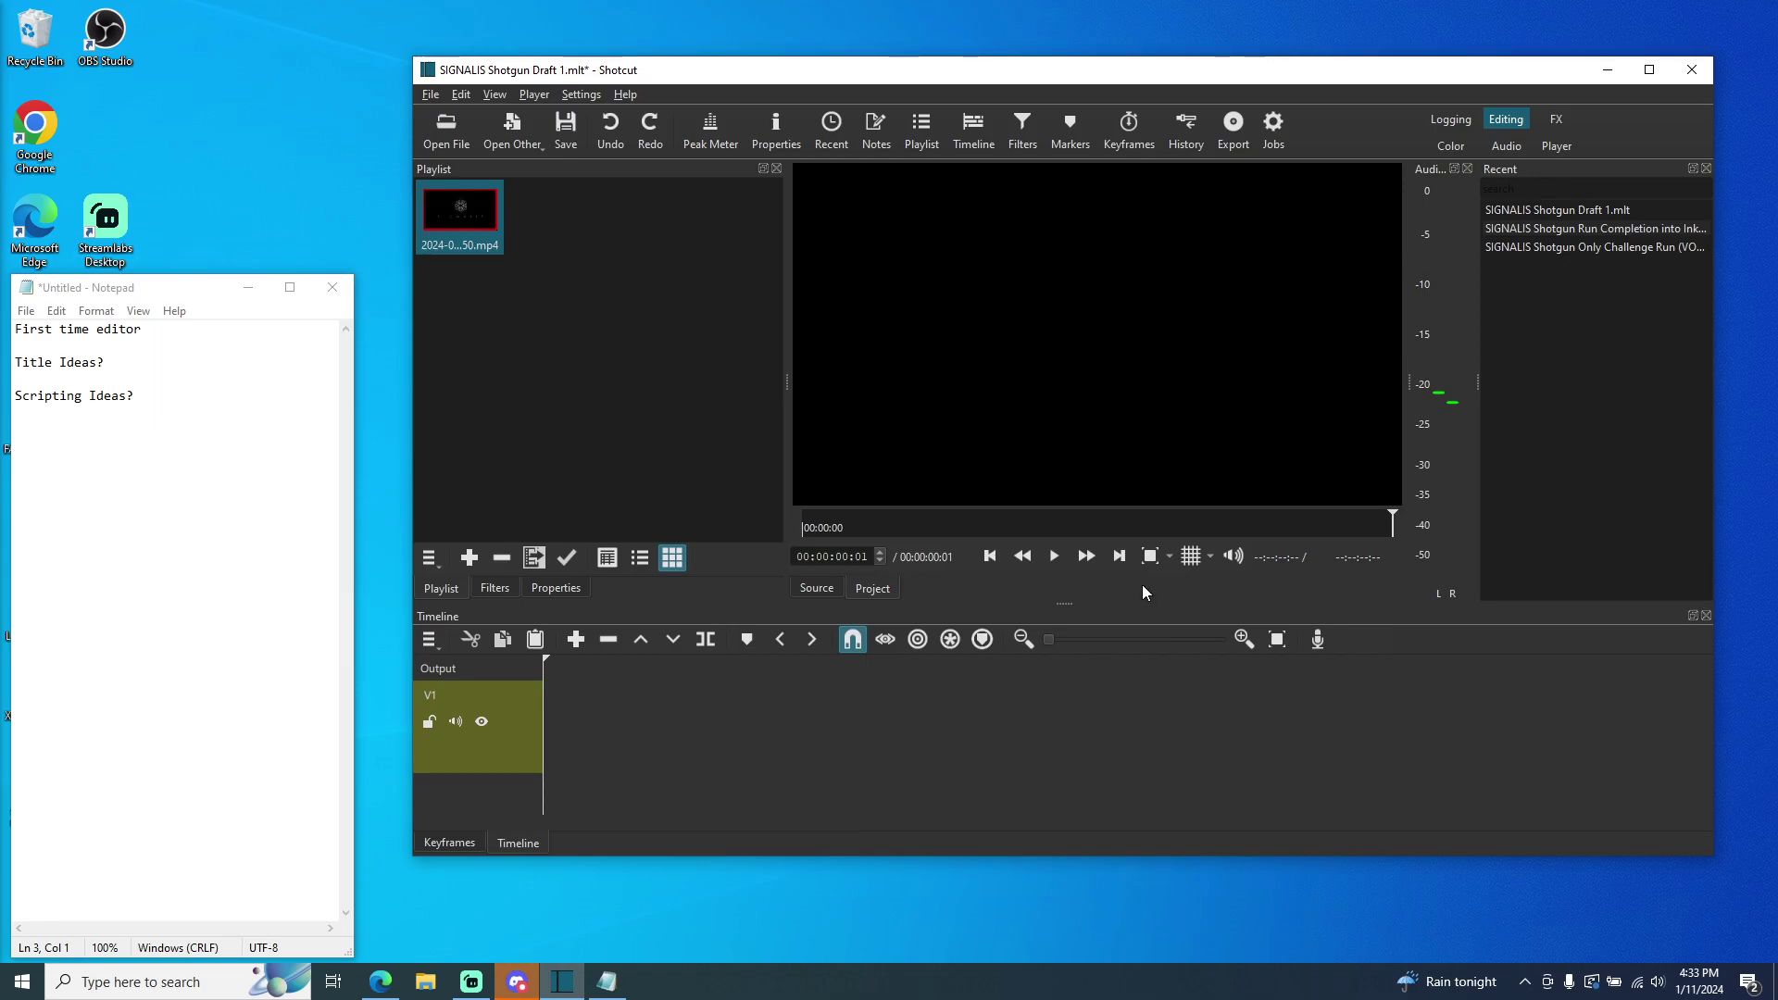
double_click(454, 191)
key(space)
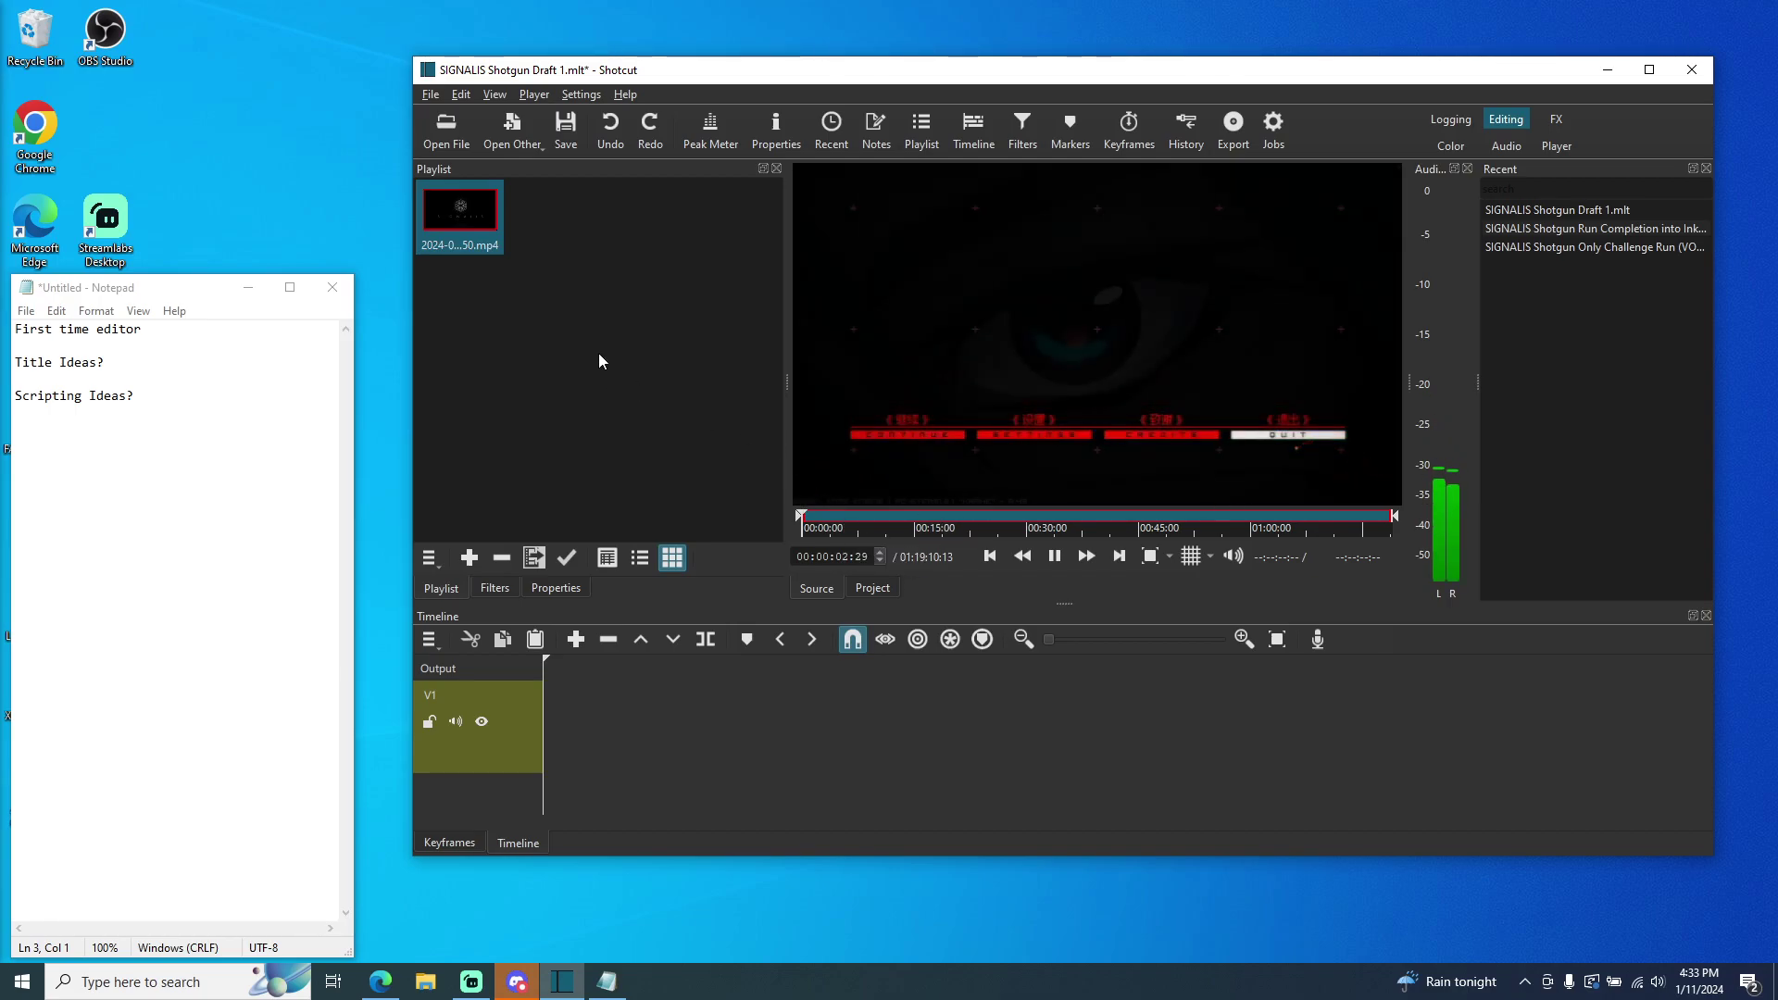
drag(487, 200, 547, 763)
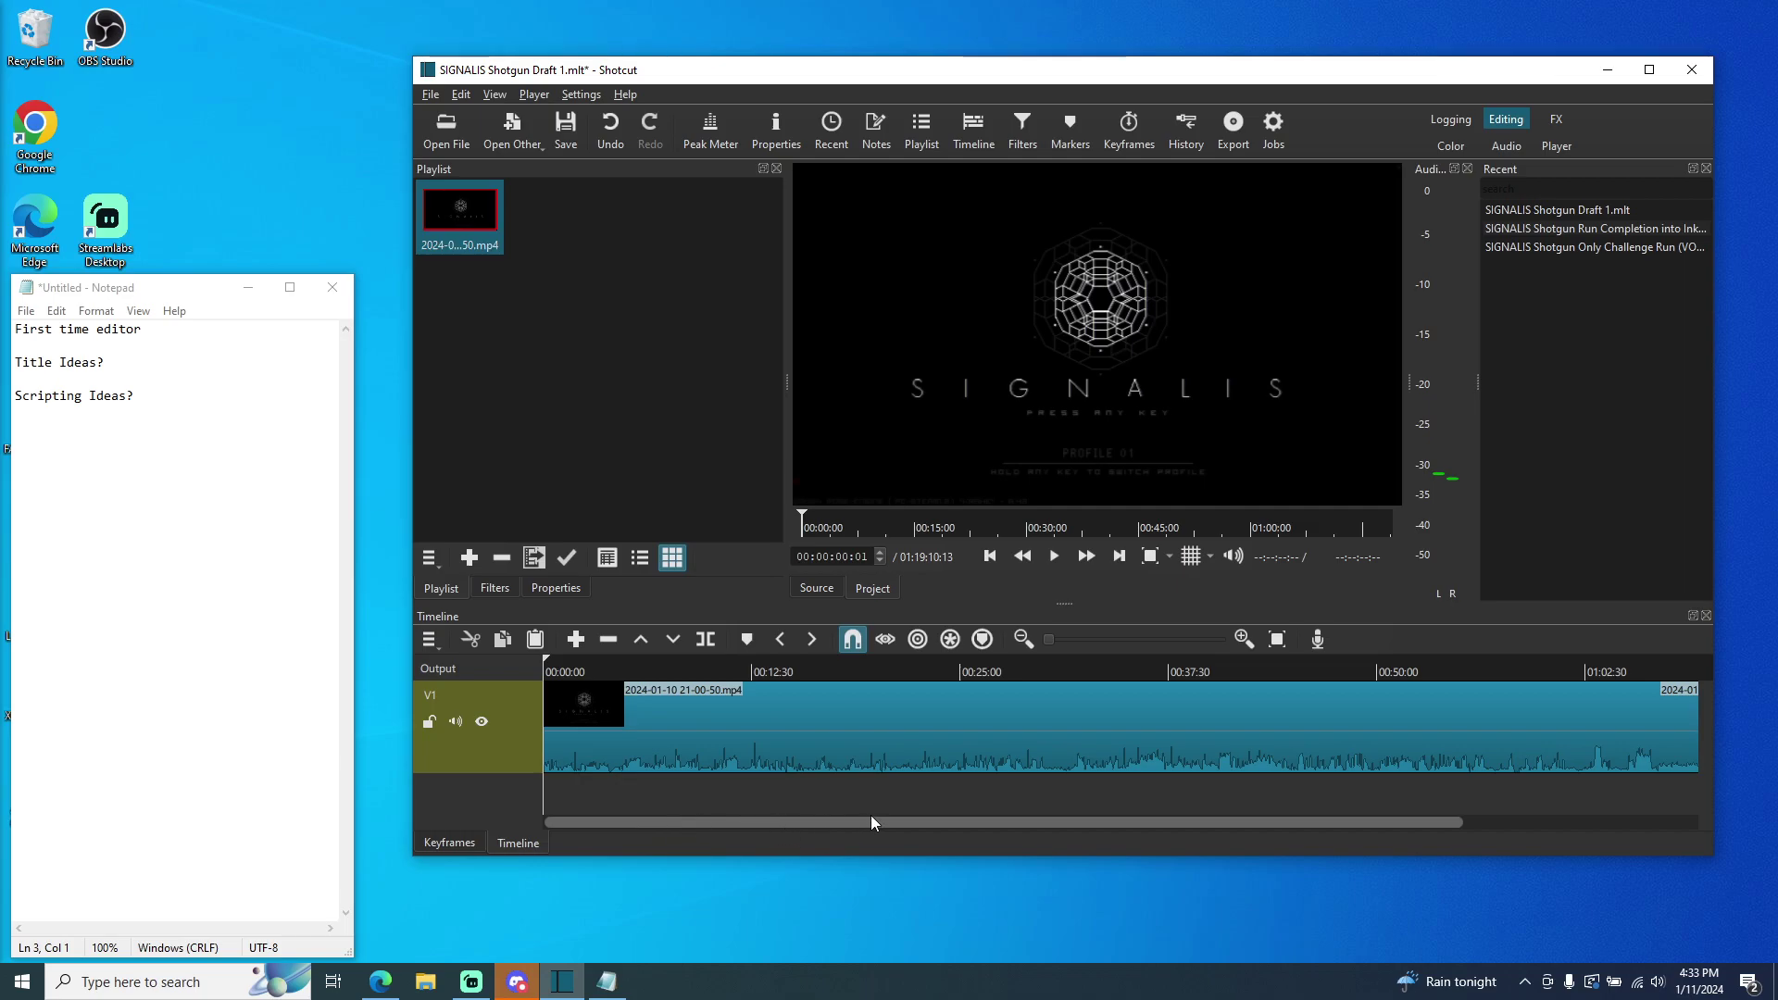
- Locate the medical-room fight in the track V1 clip, playing from 00:35:56:20 and pausing at 00:36:03:02
click(1114, 745)
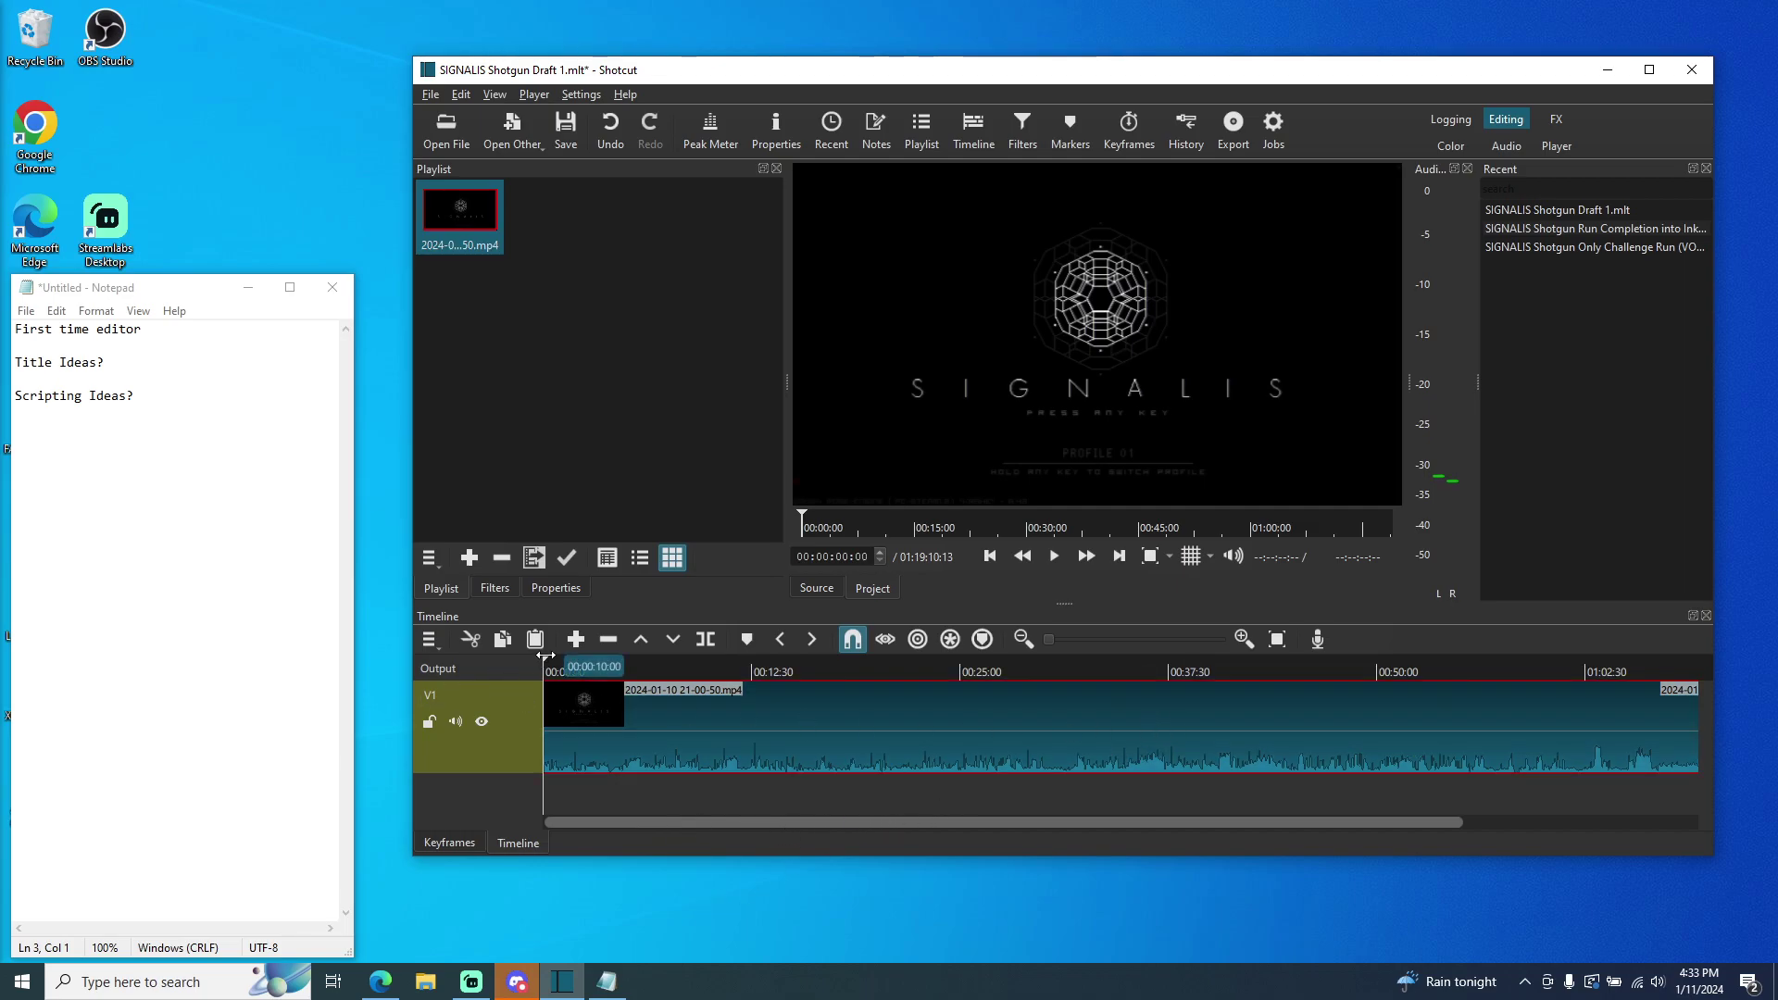
click(1036, 672)
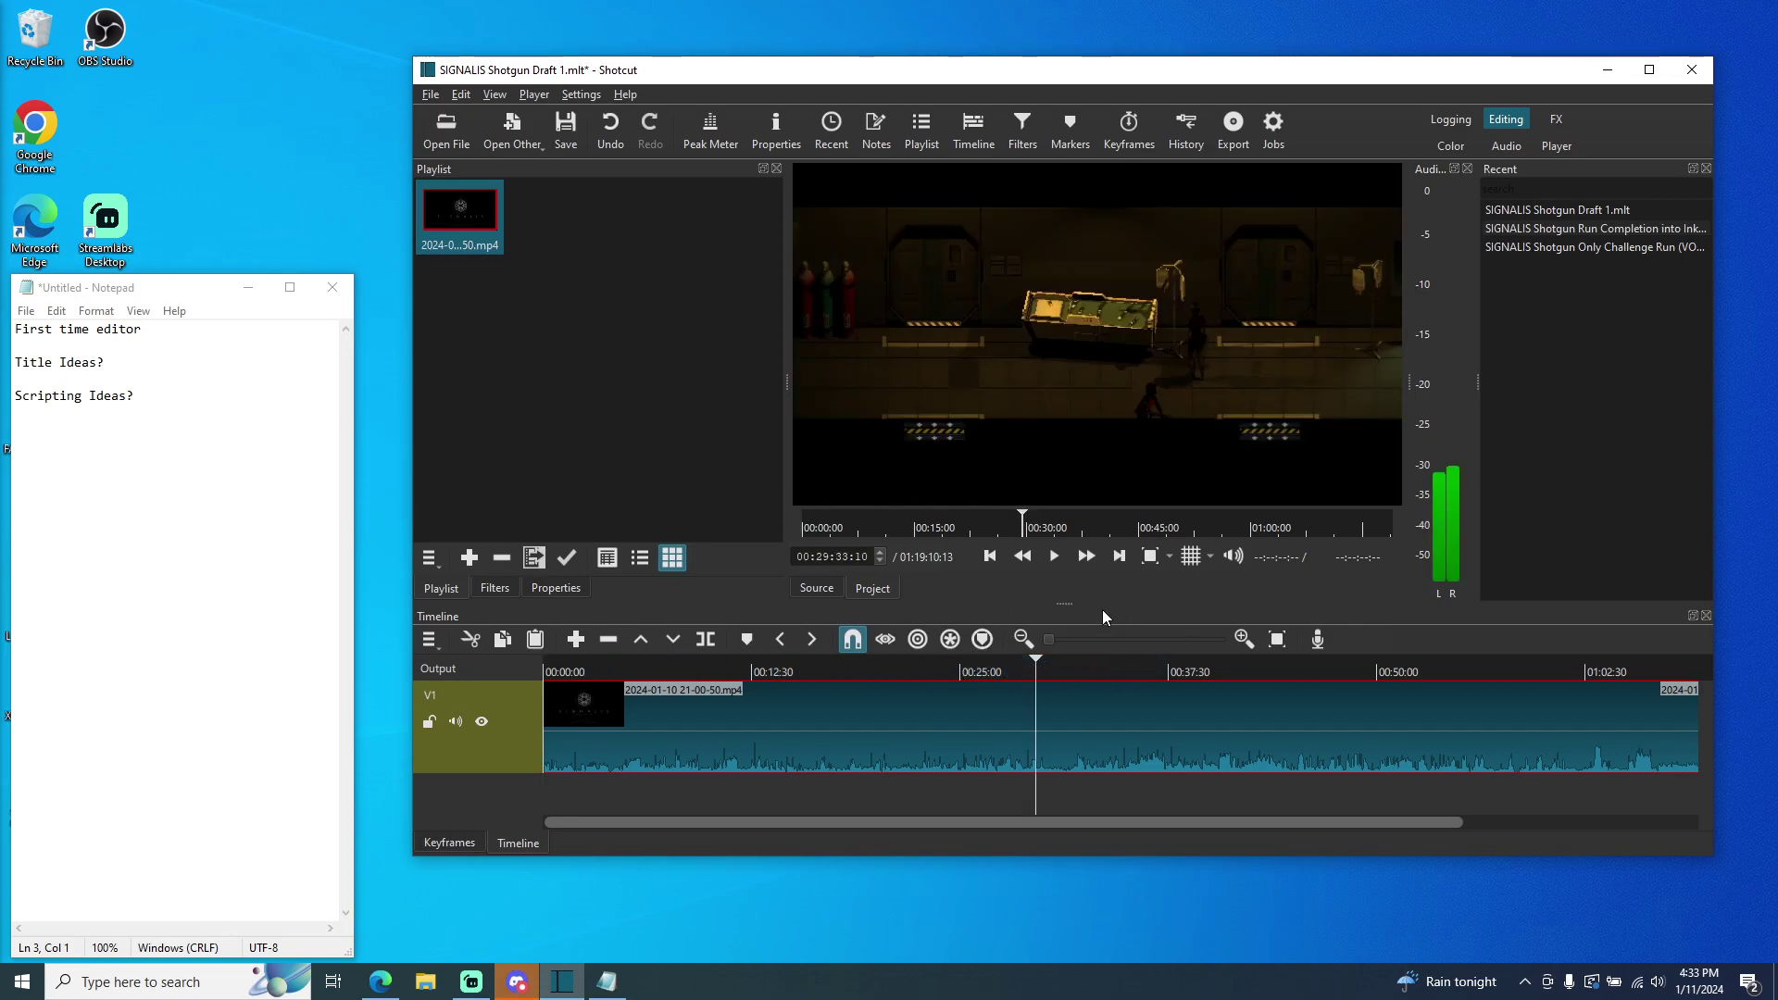
drag(1037, 674, 1142, 676)
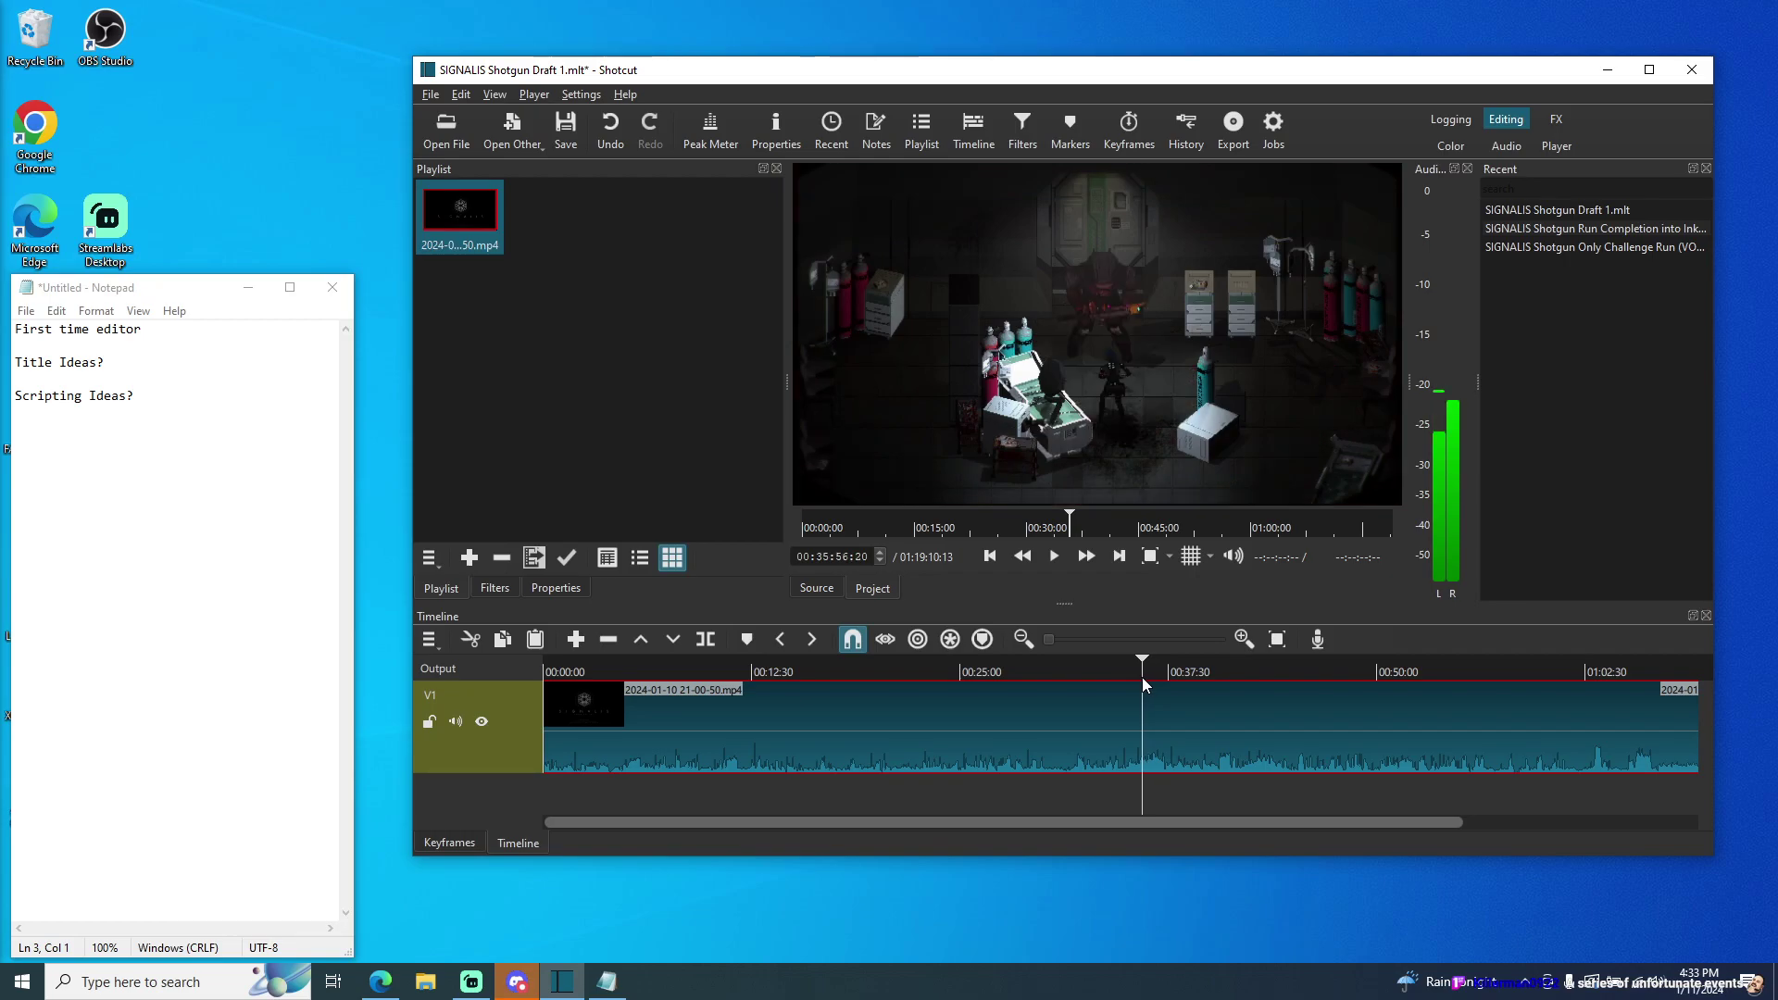
click(1055, 557)
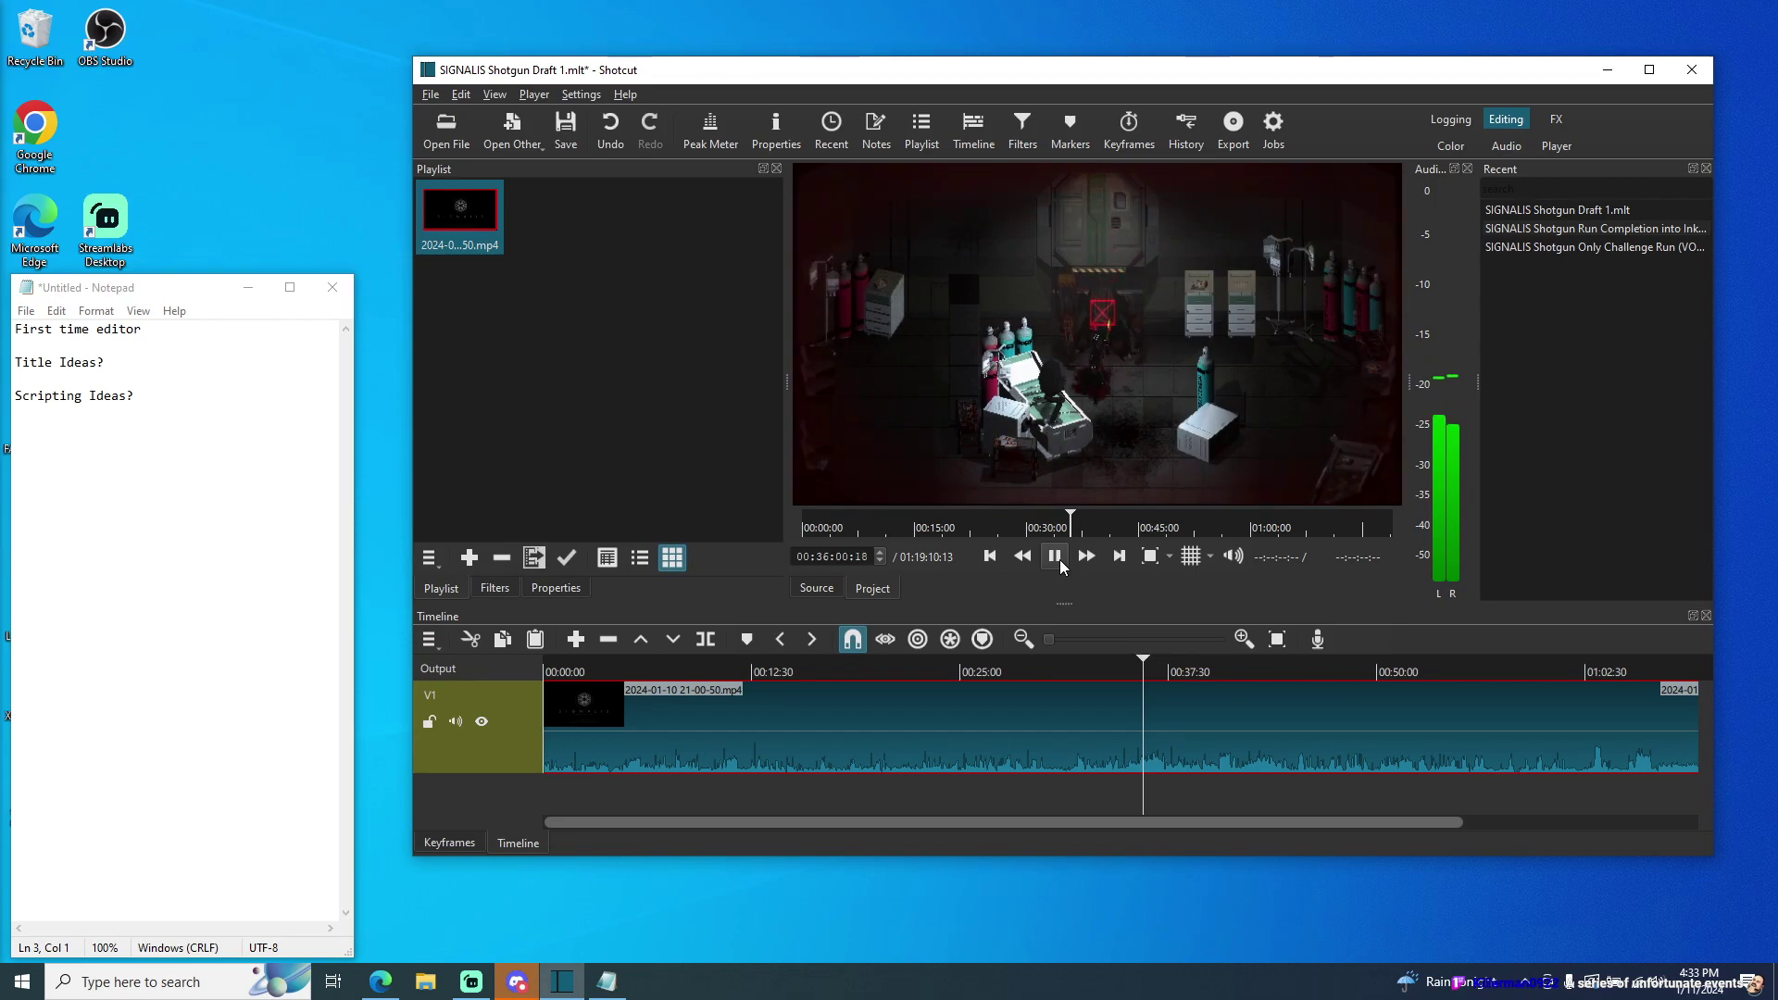
click(1059, 559)
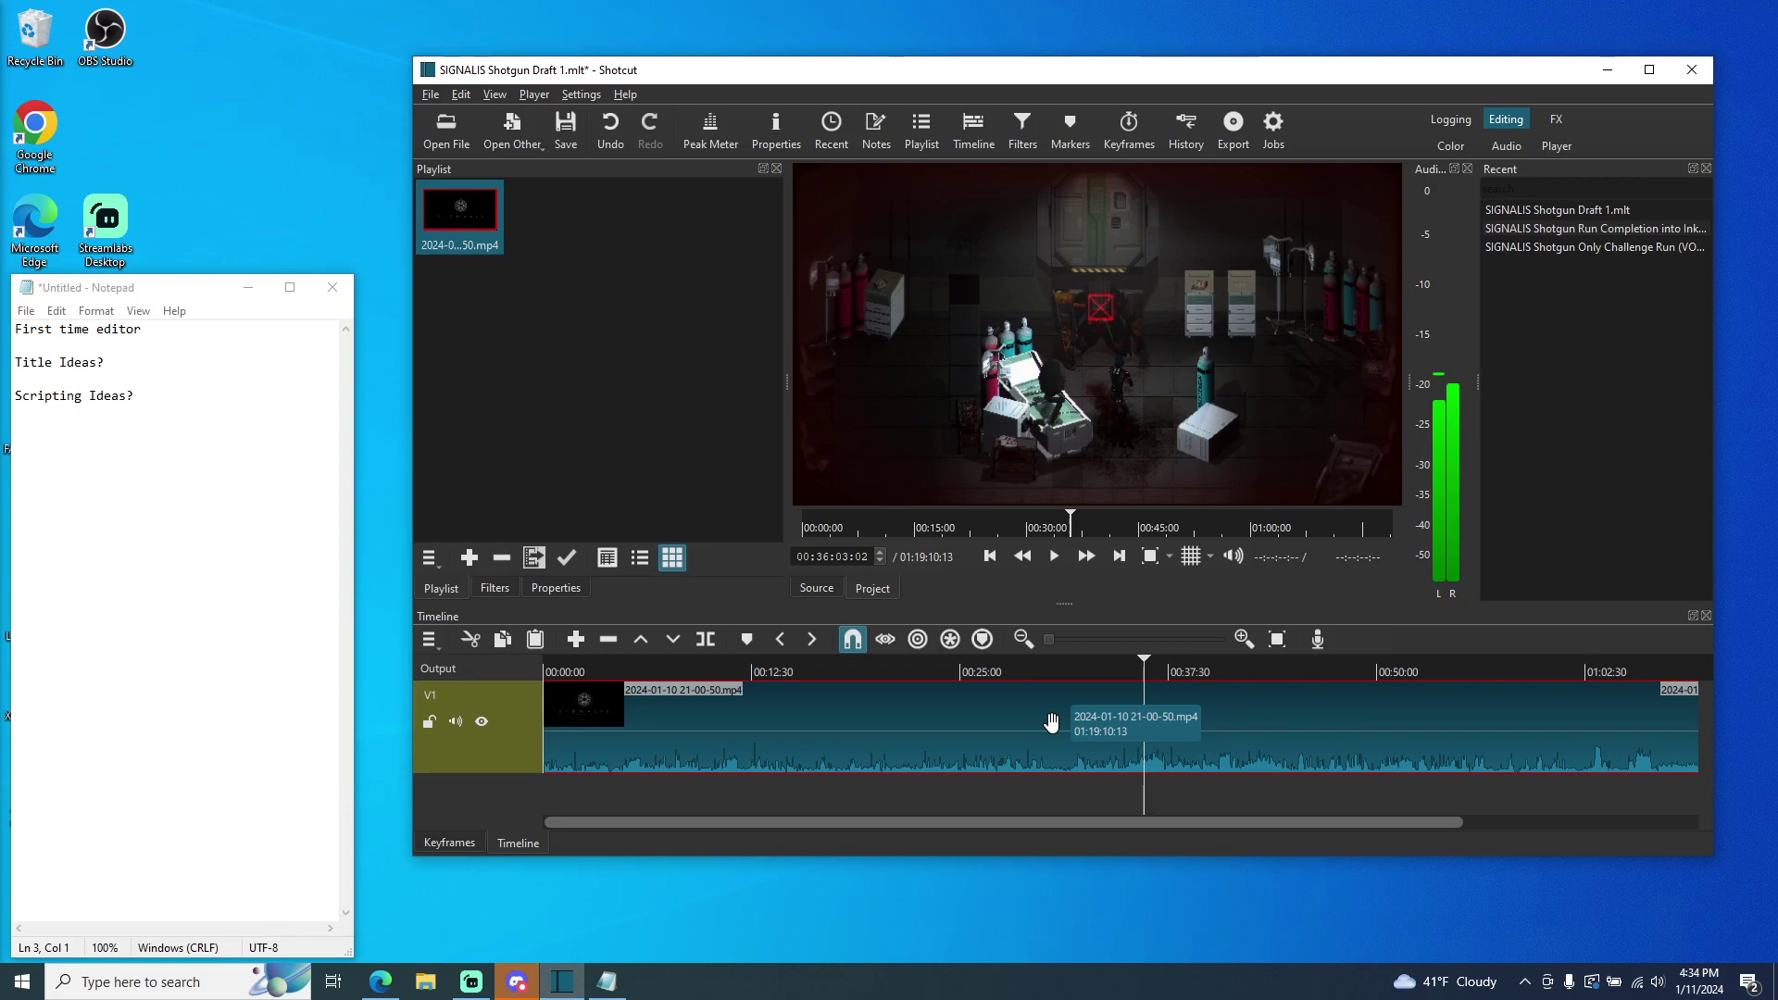
- Review the opening footage on track V1, playing the title menu at the start and the snow scene from 00:02:56:20
drag(1143, 663, 548, 673)
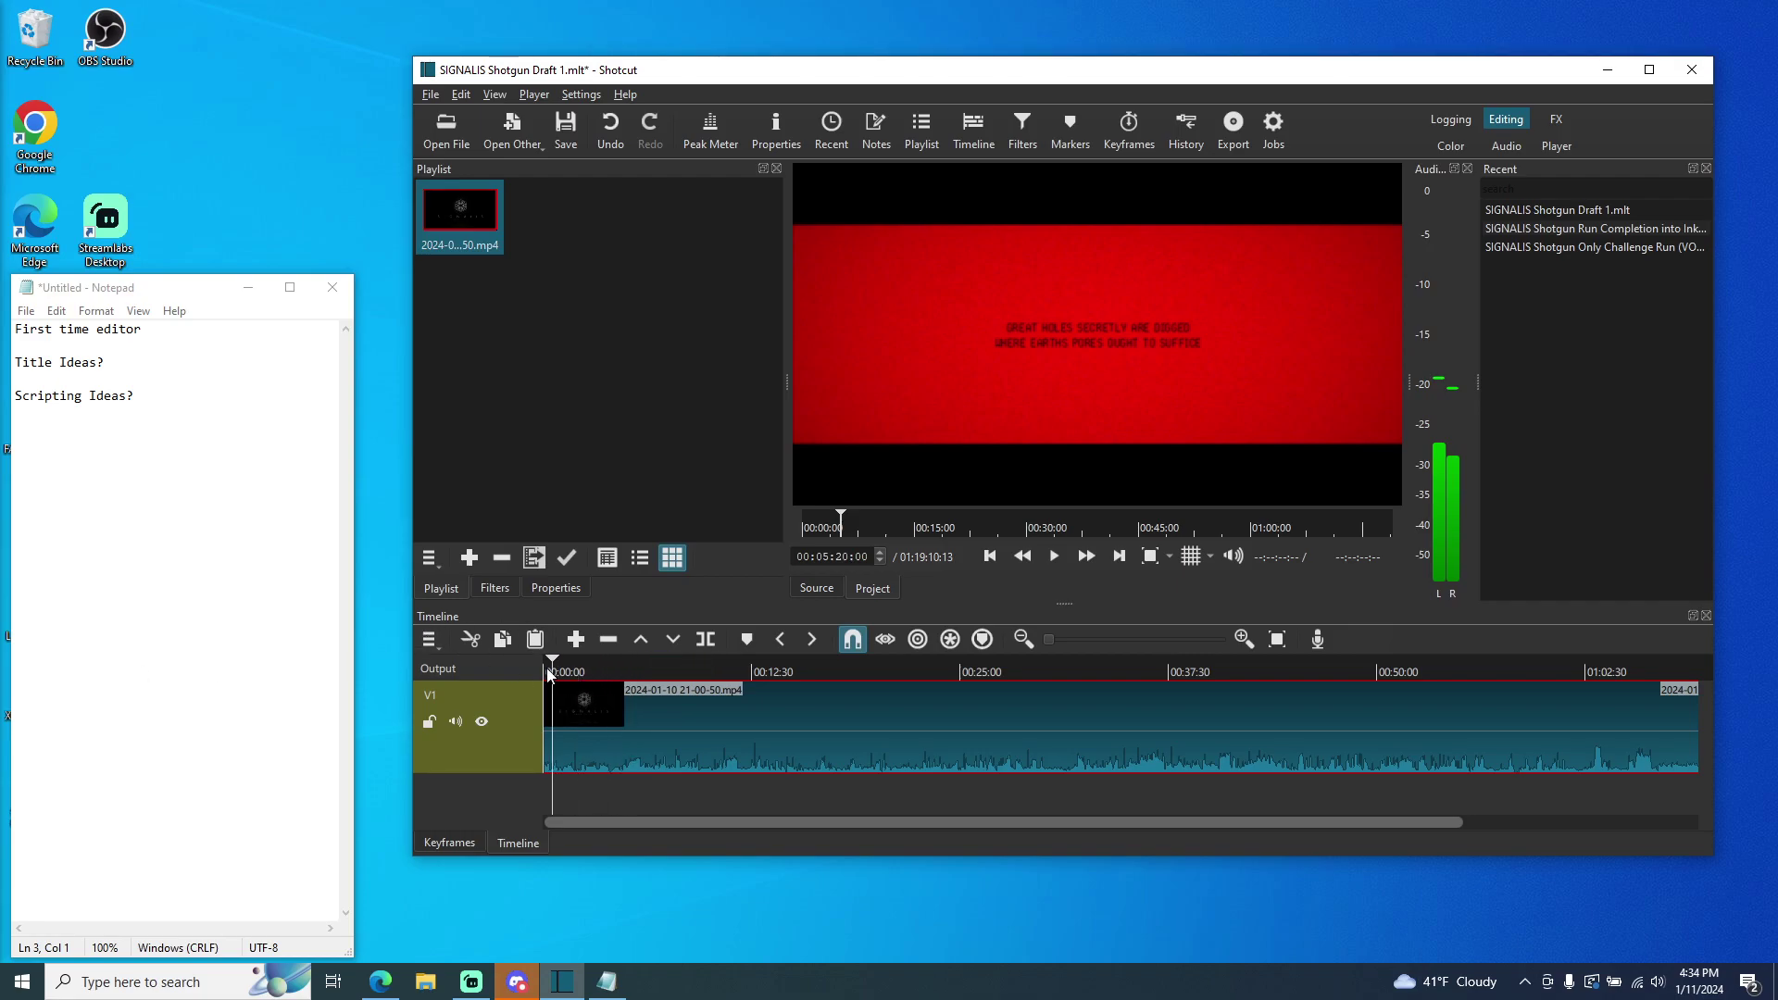
click(1053, 557)
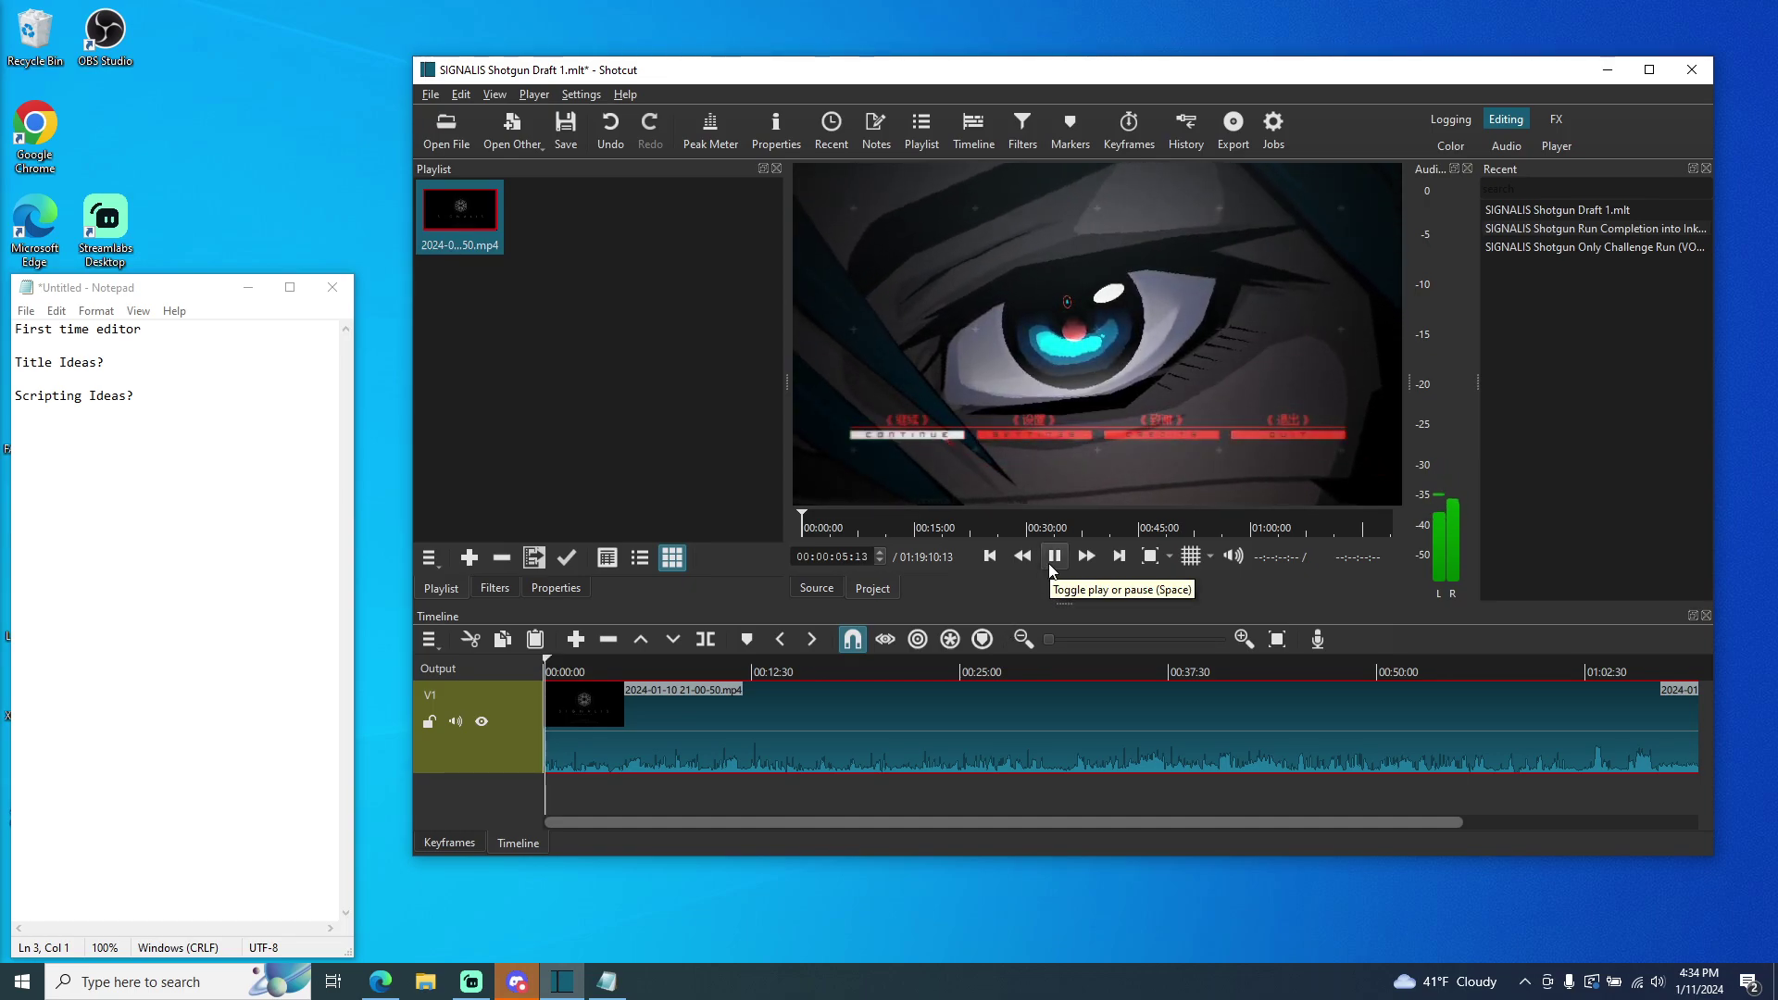
click(1052, 556)
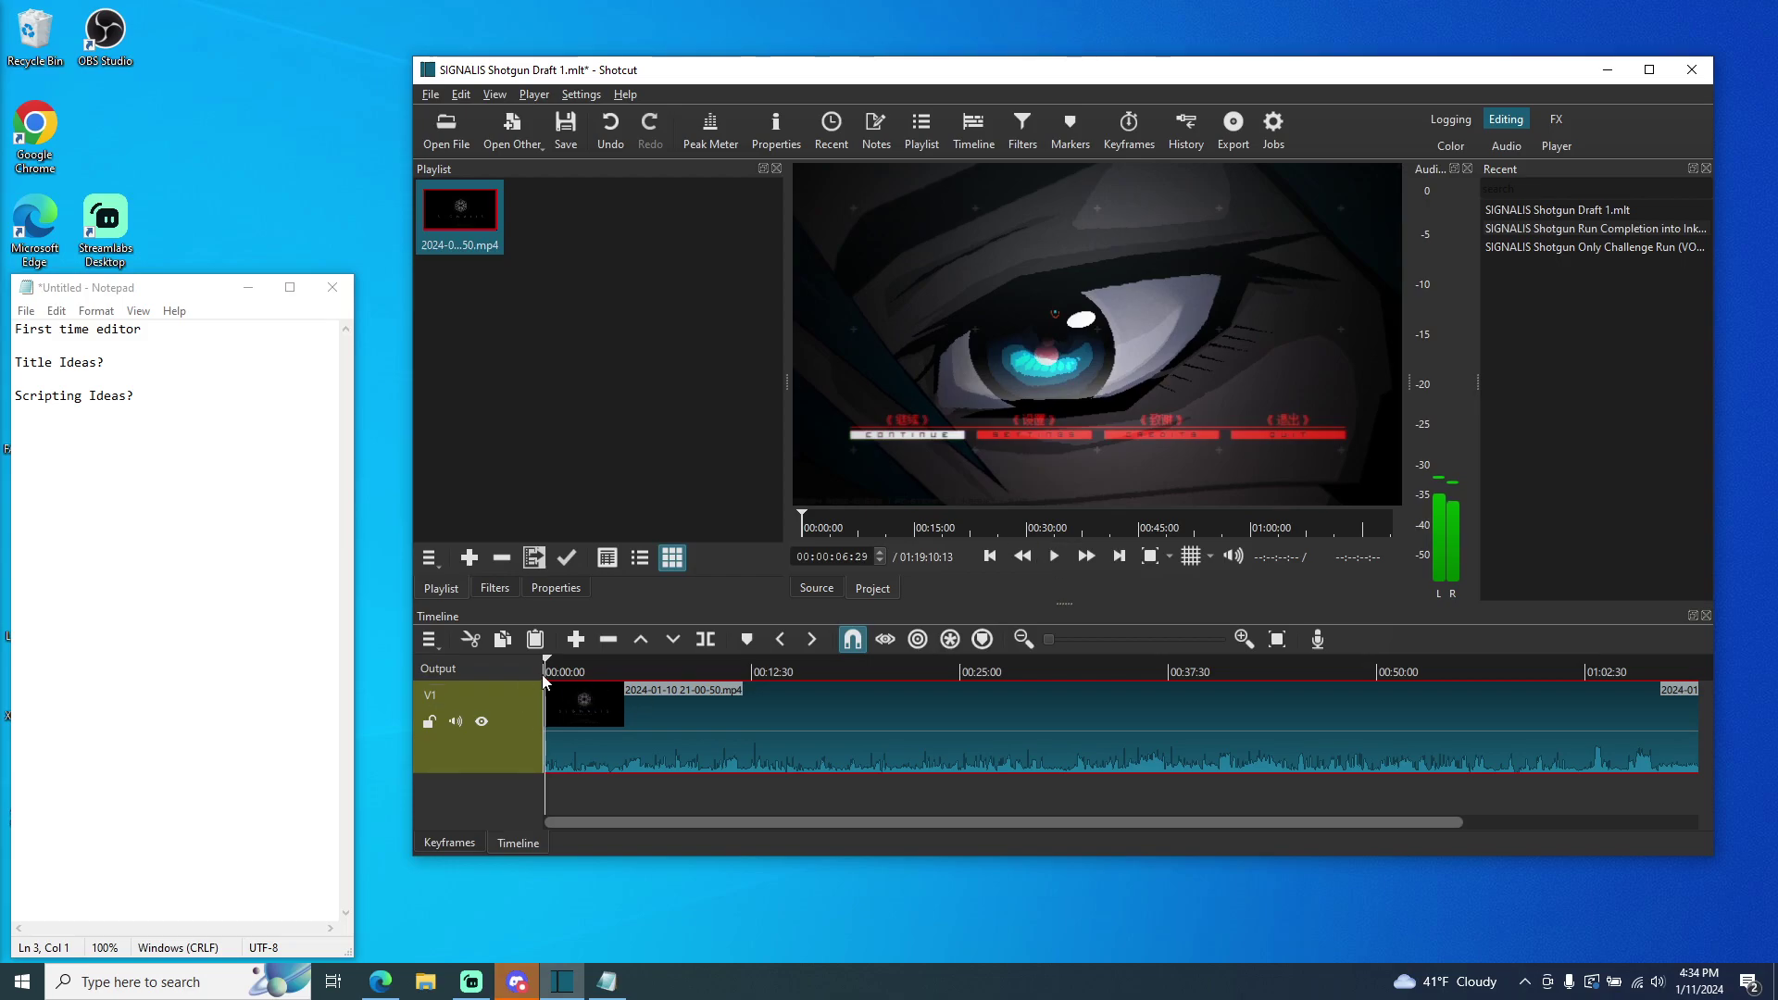
click(592, 667)
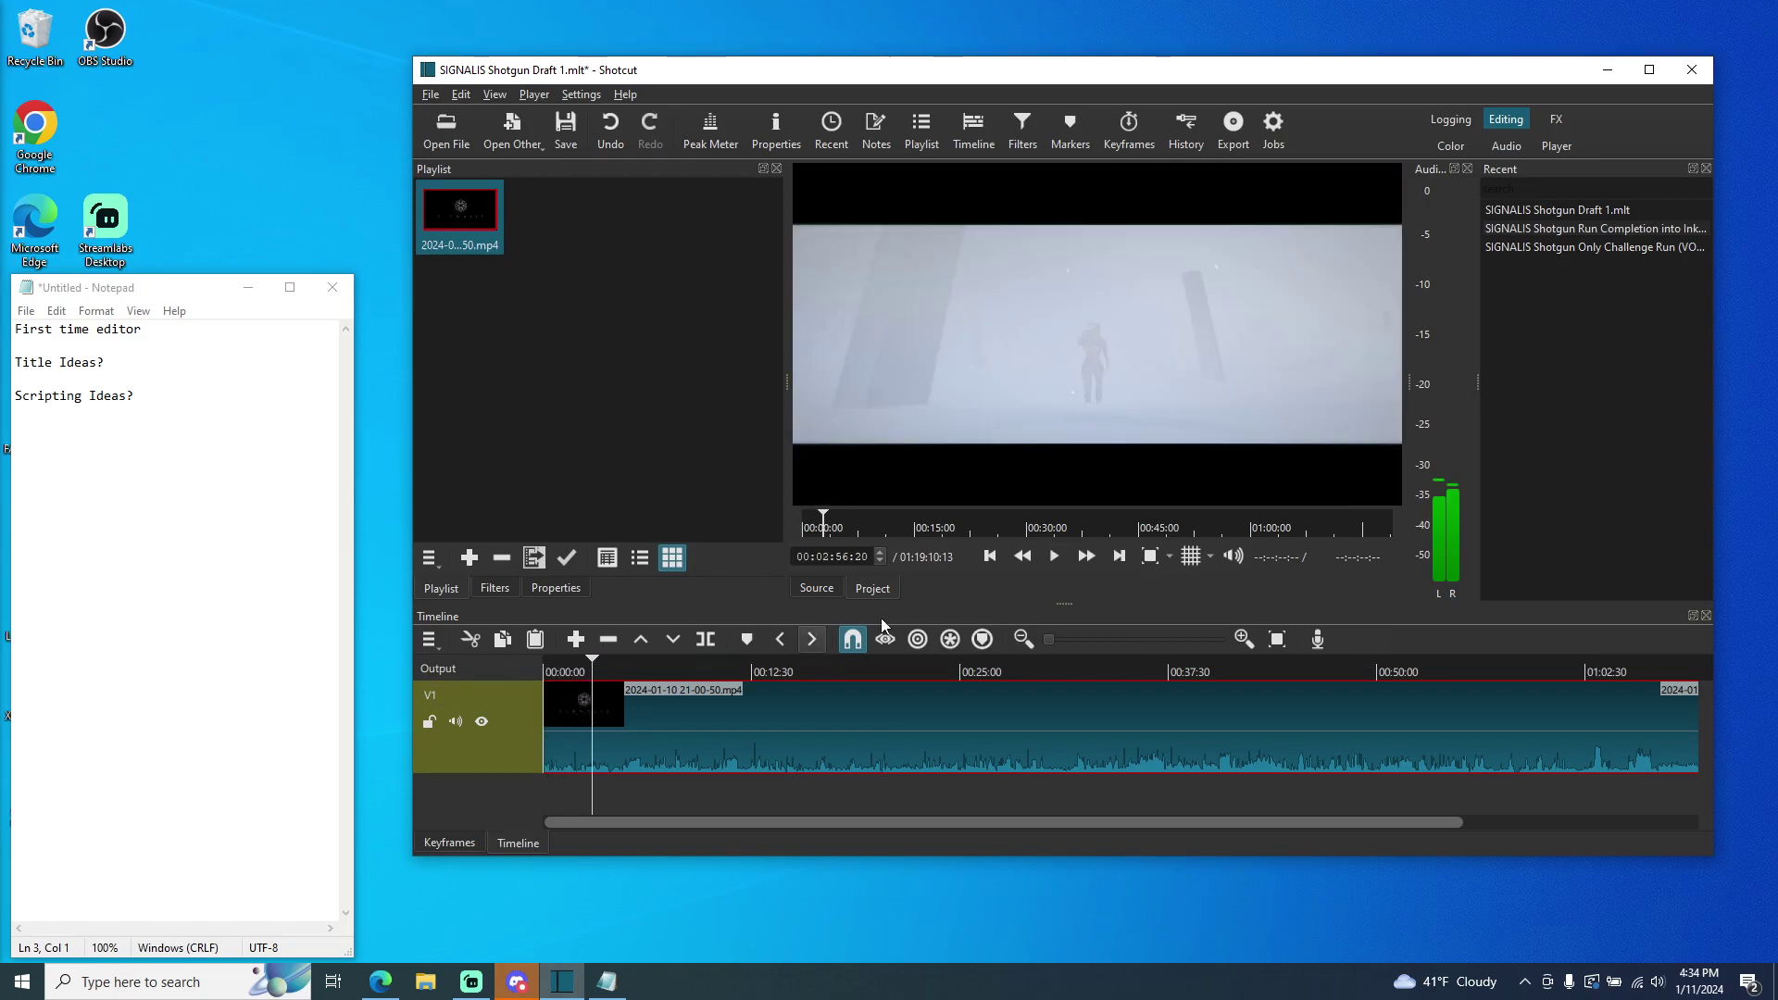
click(1057, 558)
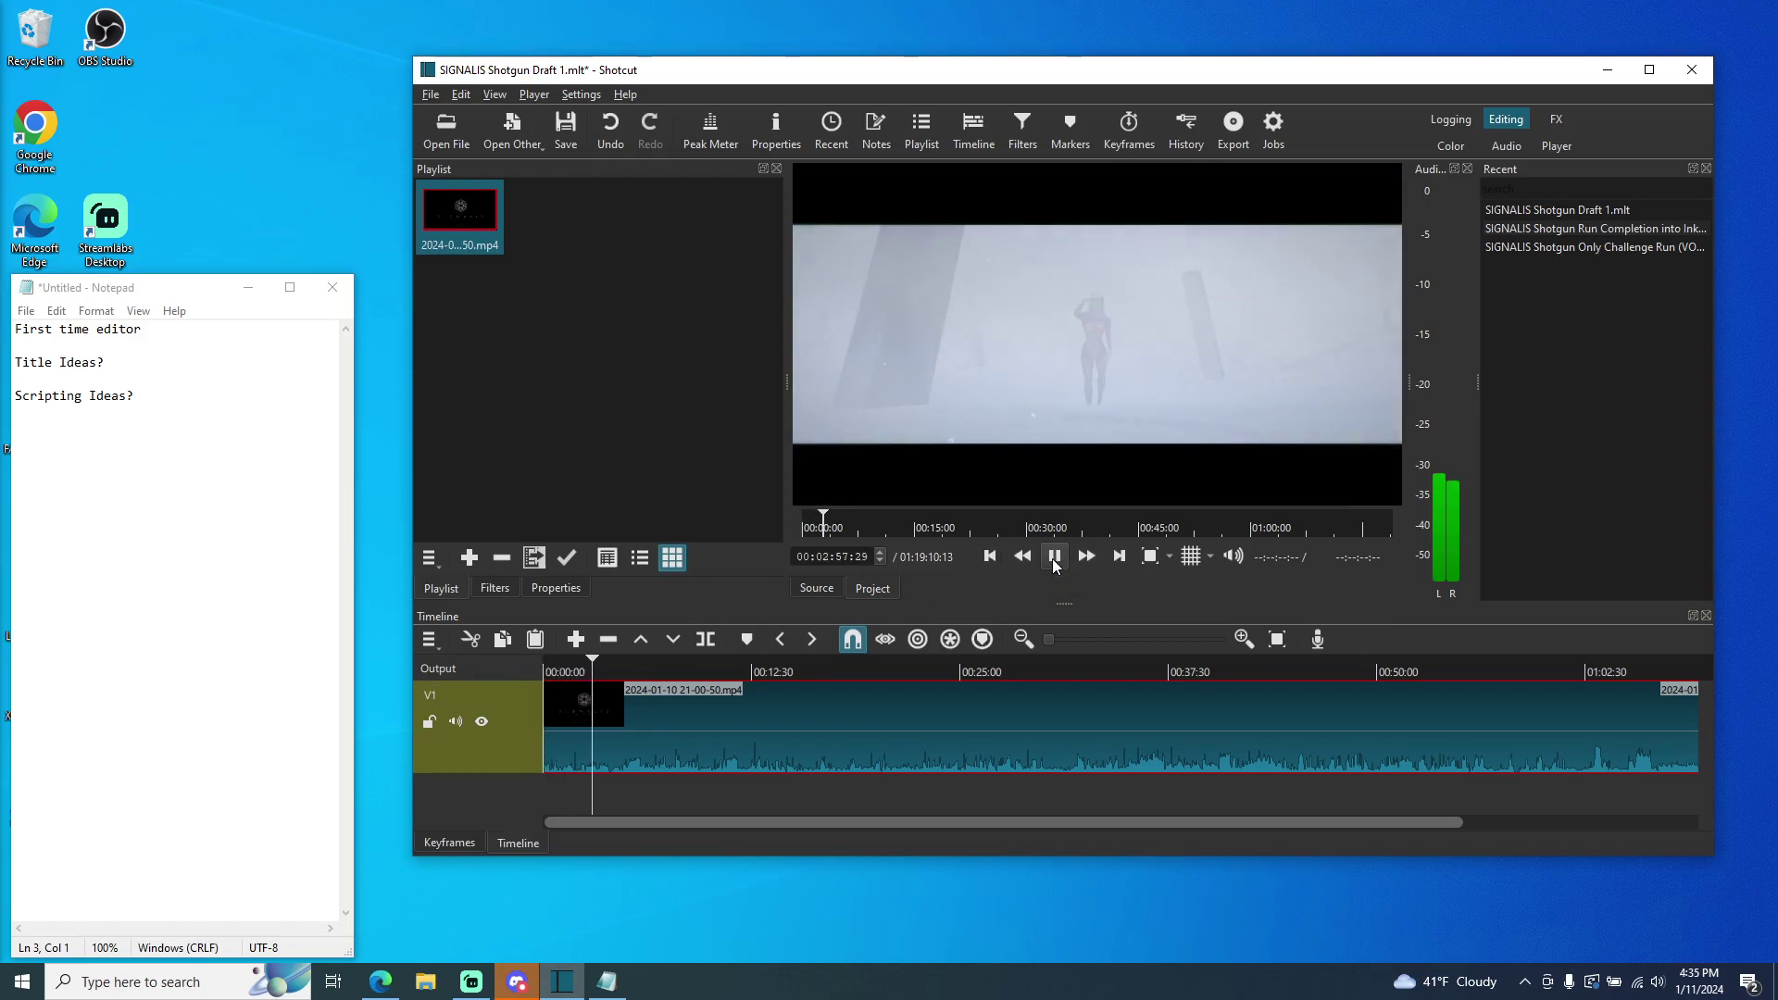
click(1055, 559)
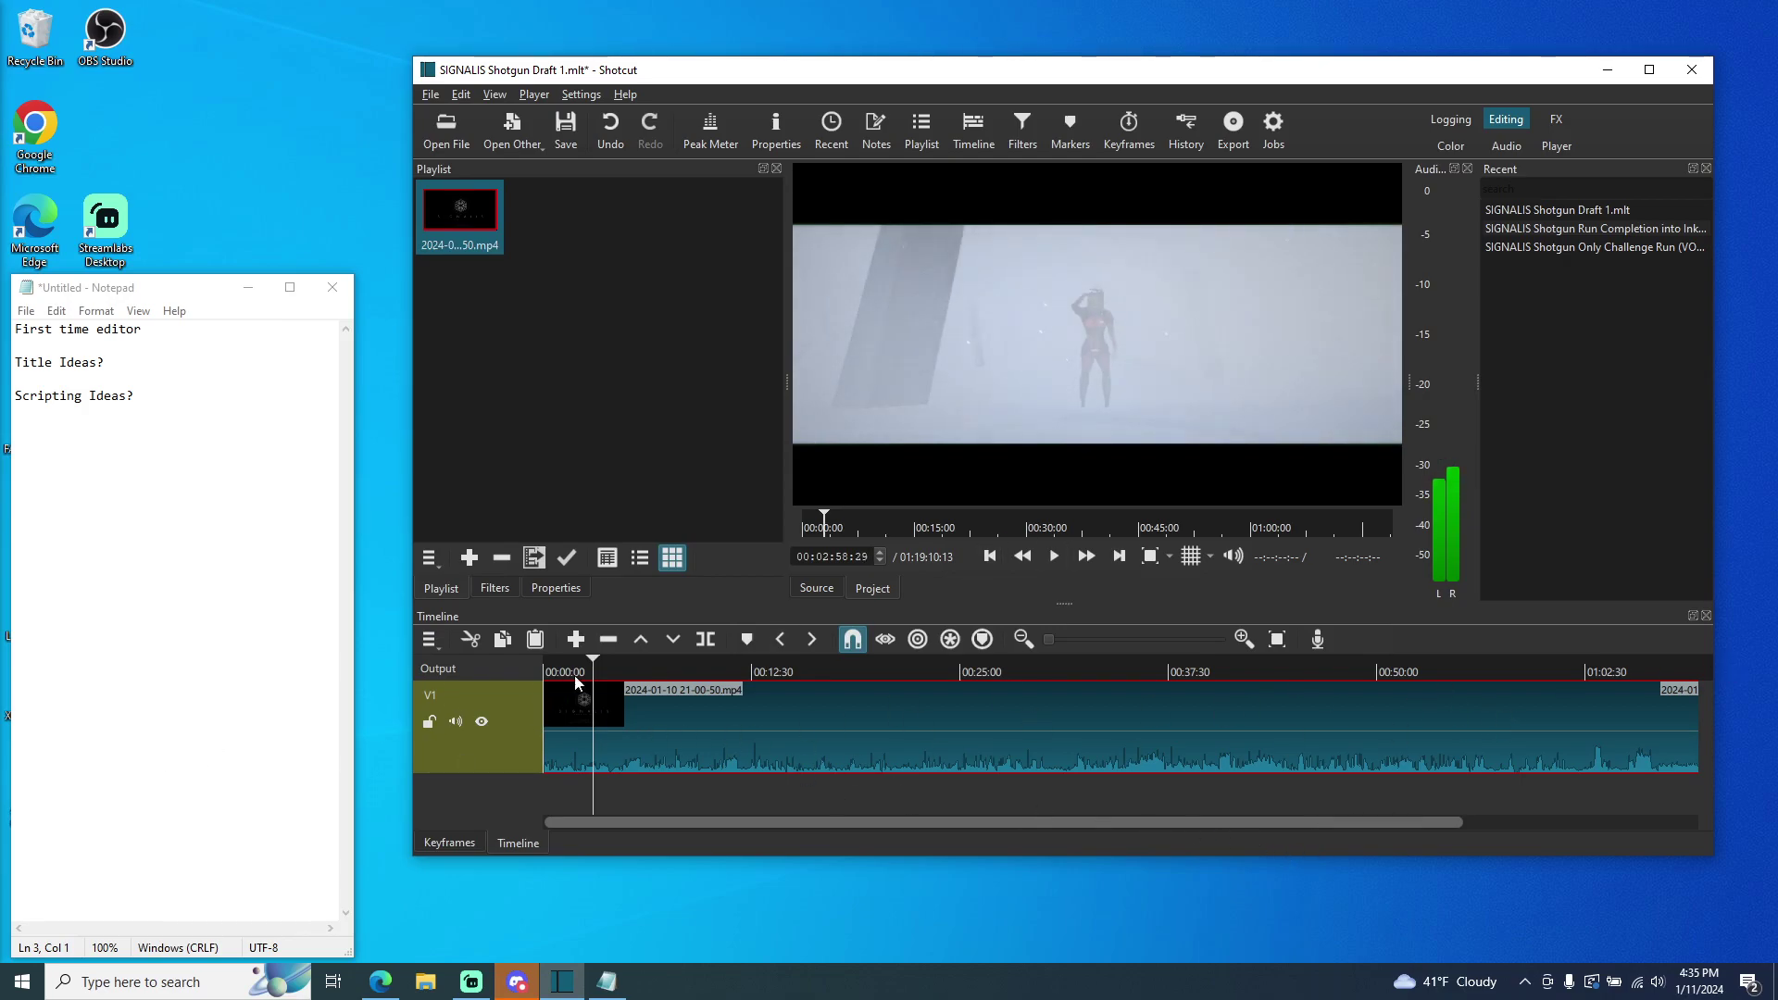
- Sample the footage further along, playing briefly near 00:06:21 and from 00:09:46:20 to 00:09:52:25
drag(593, 669, 648, 668)
click(1055, 558)
click(1054, 558)
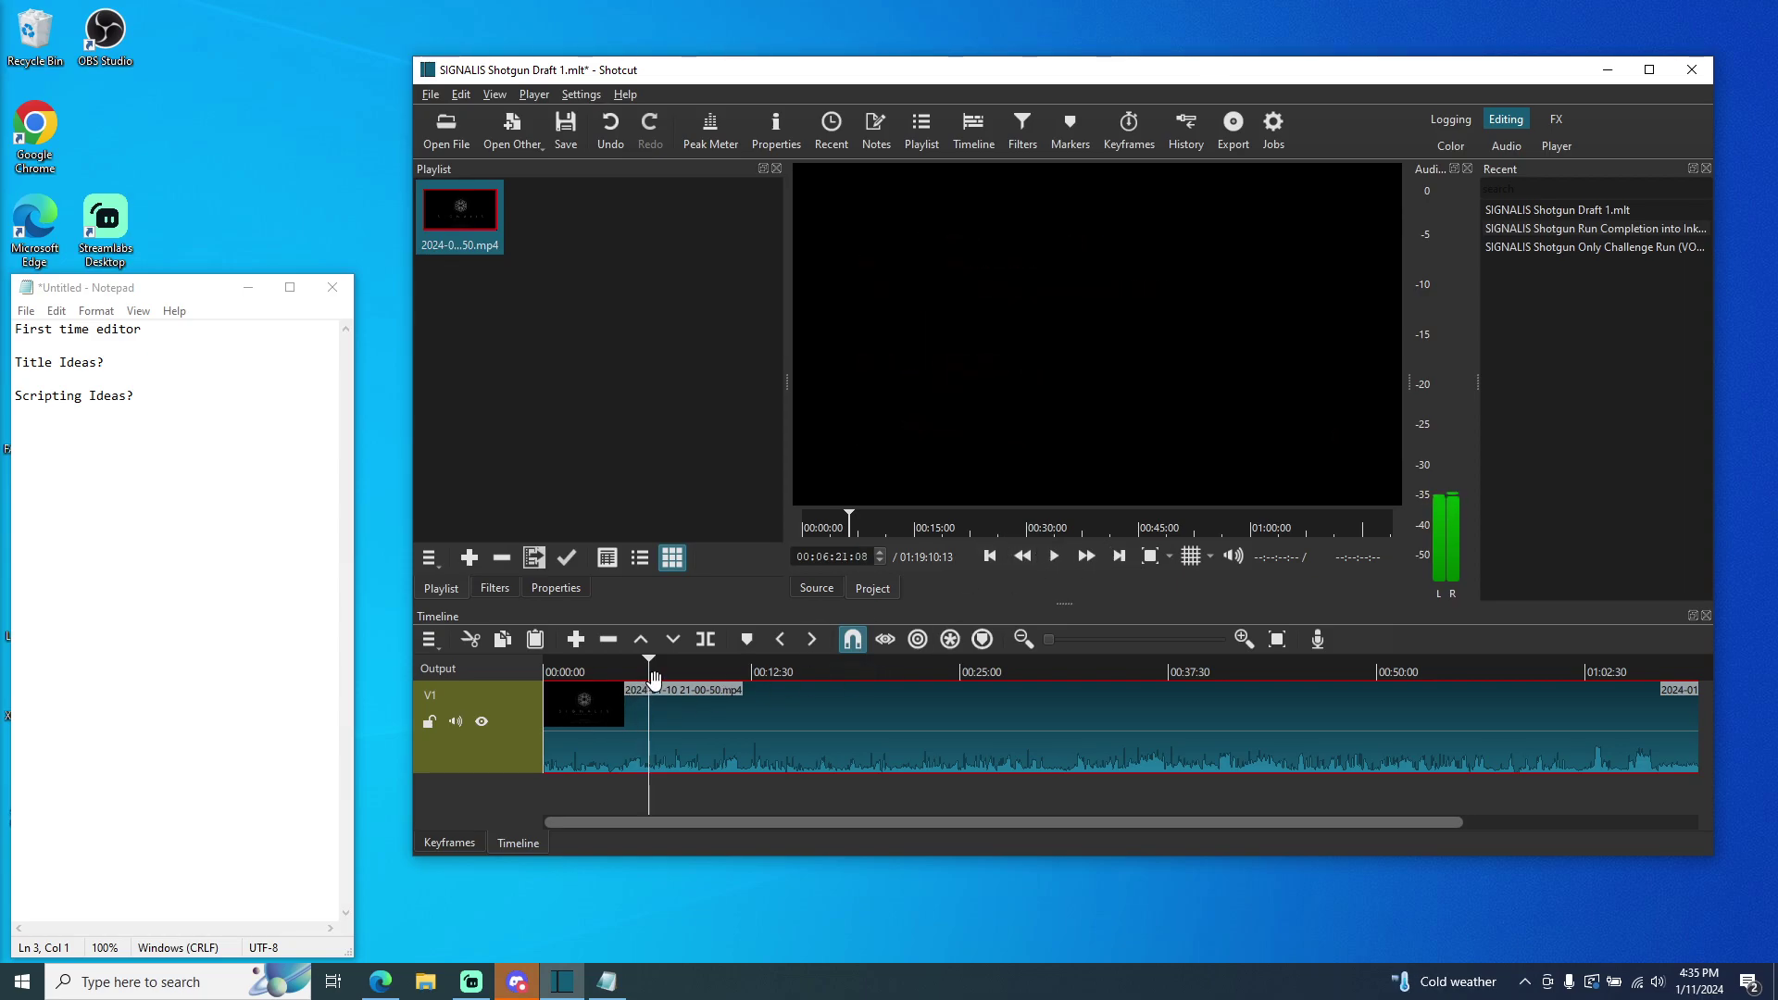
drag(654, 671, 712, 664)
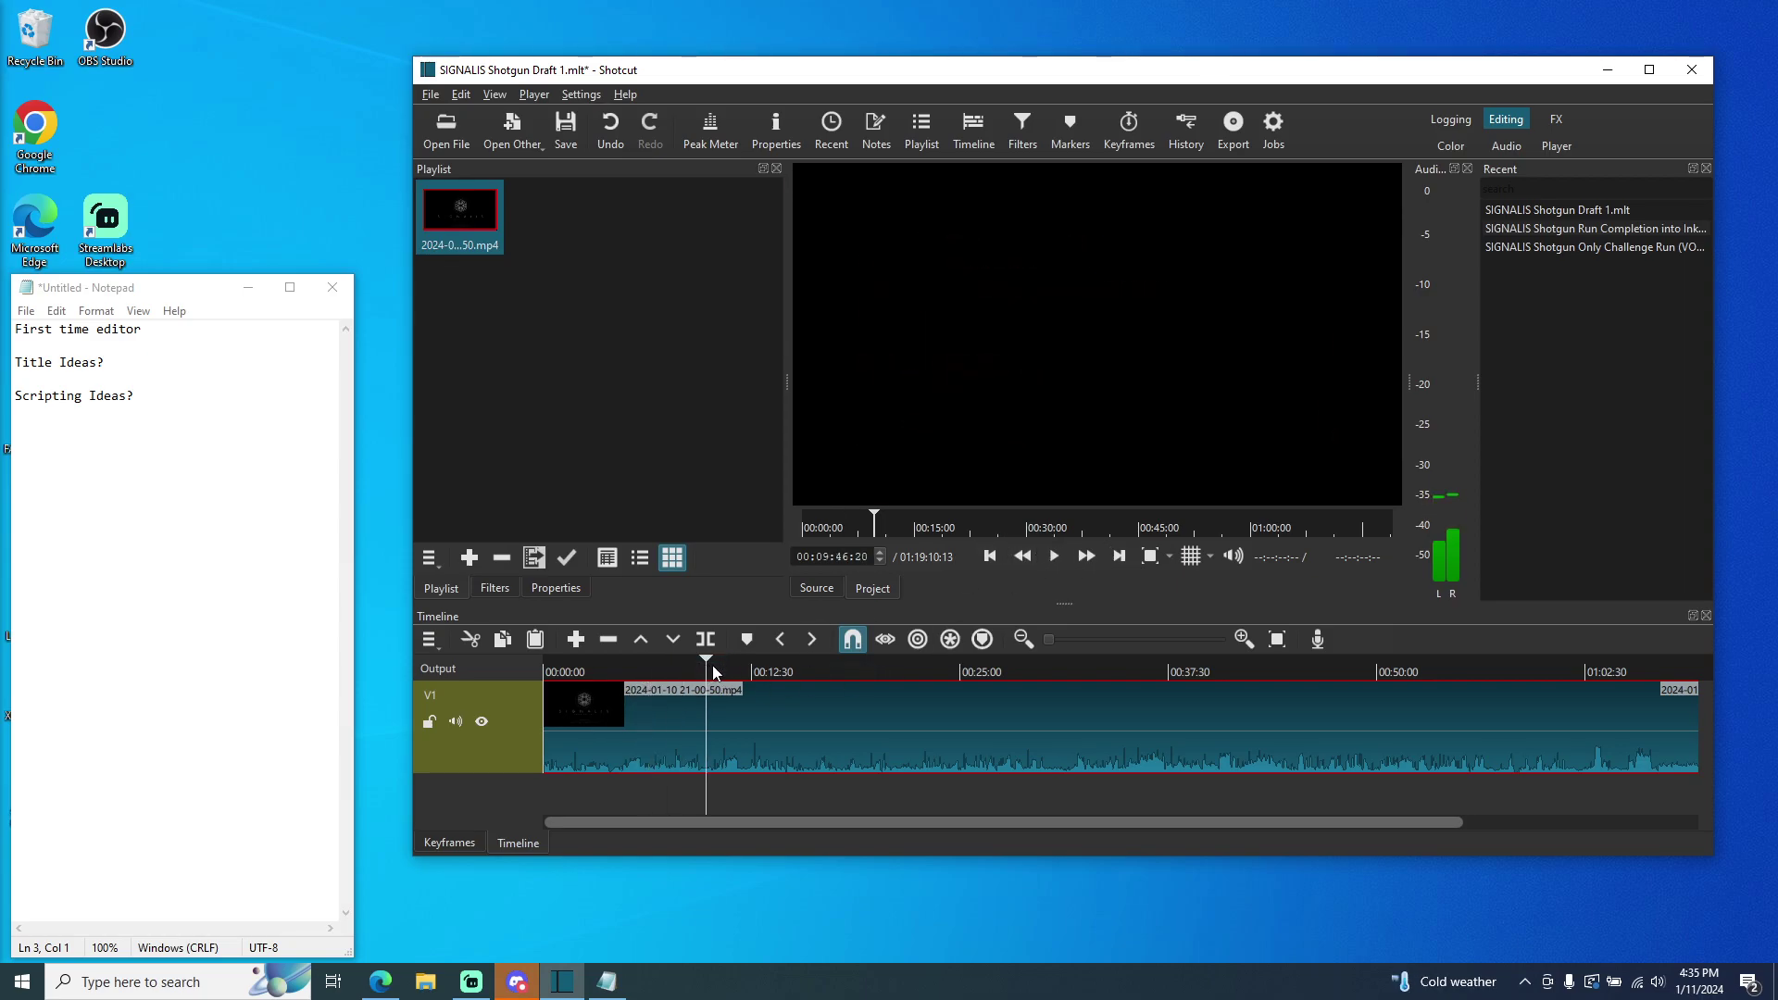
click(1064, 555)
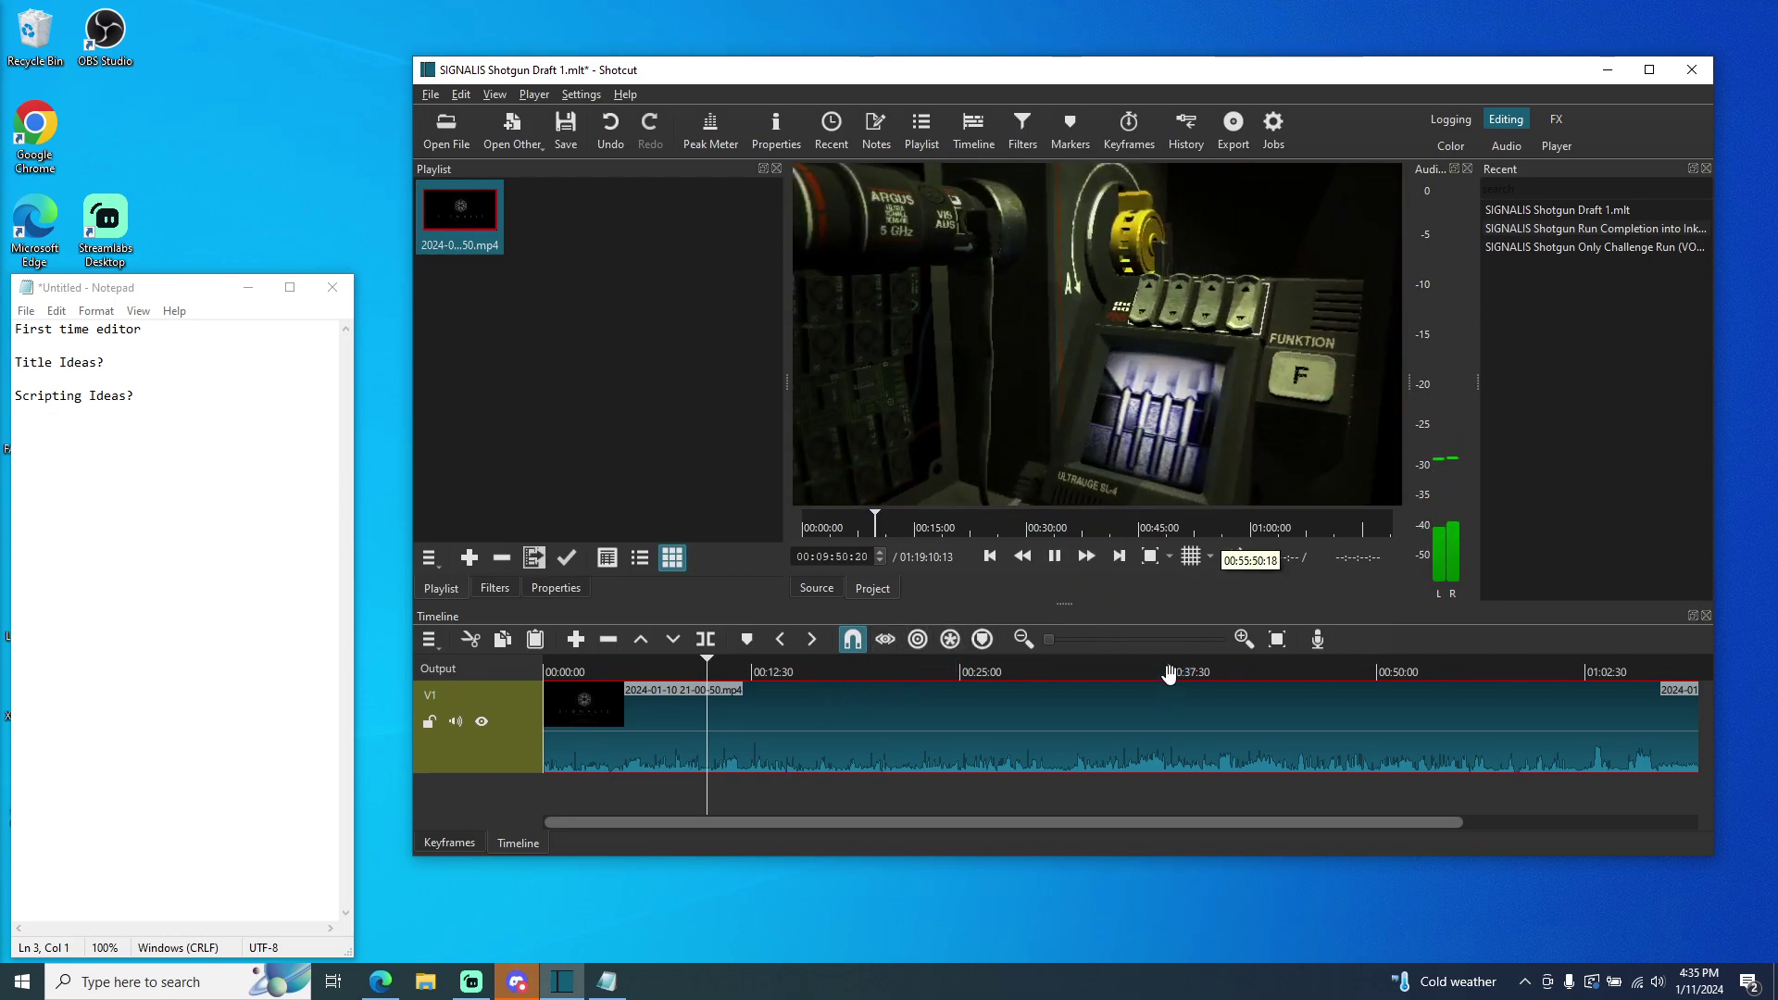
click(1053, 556)
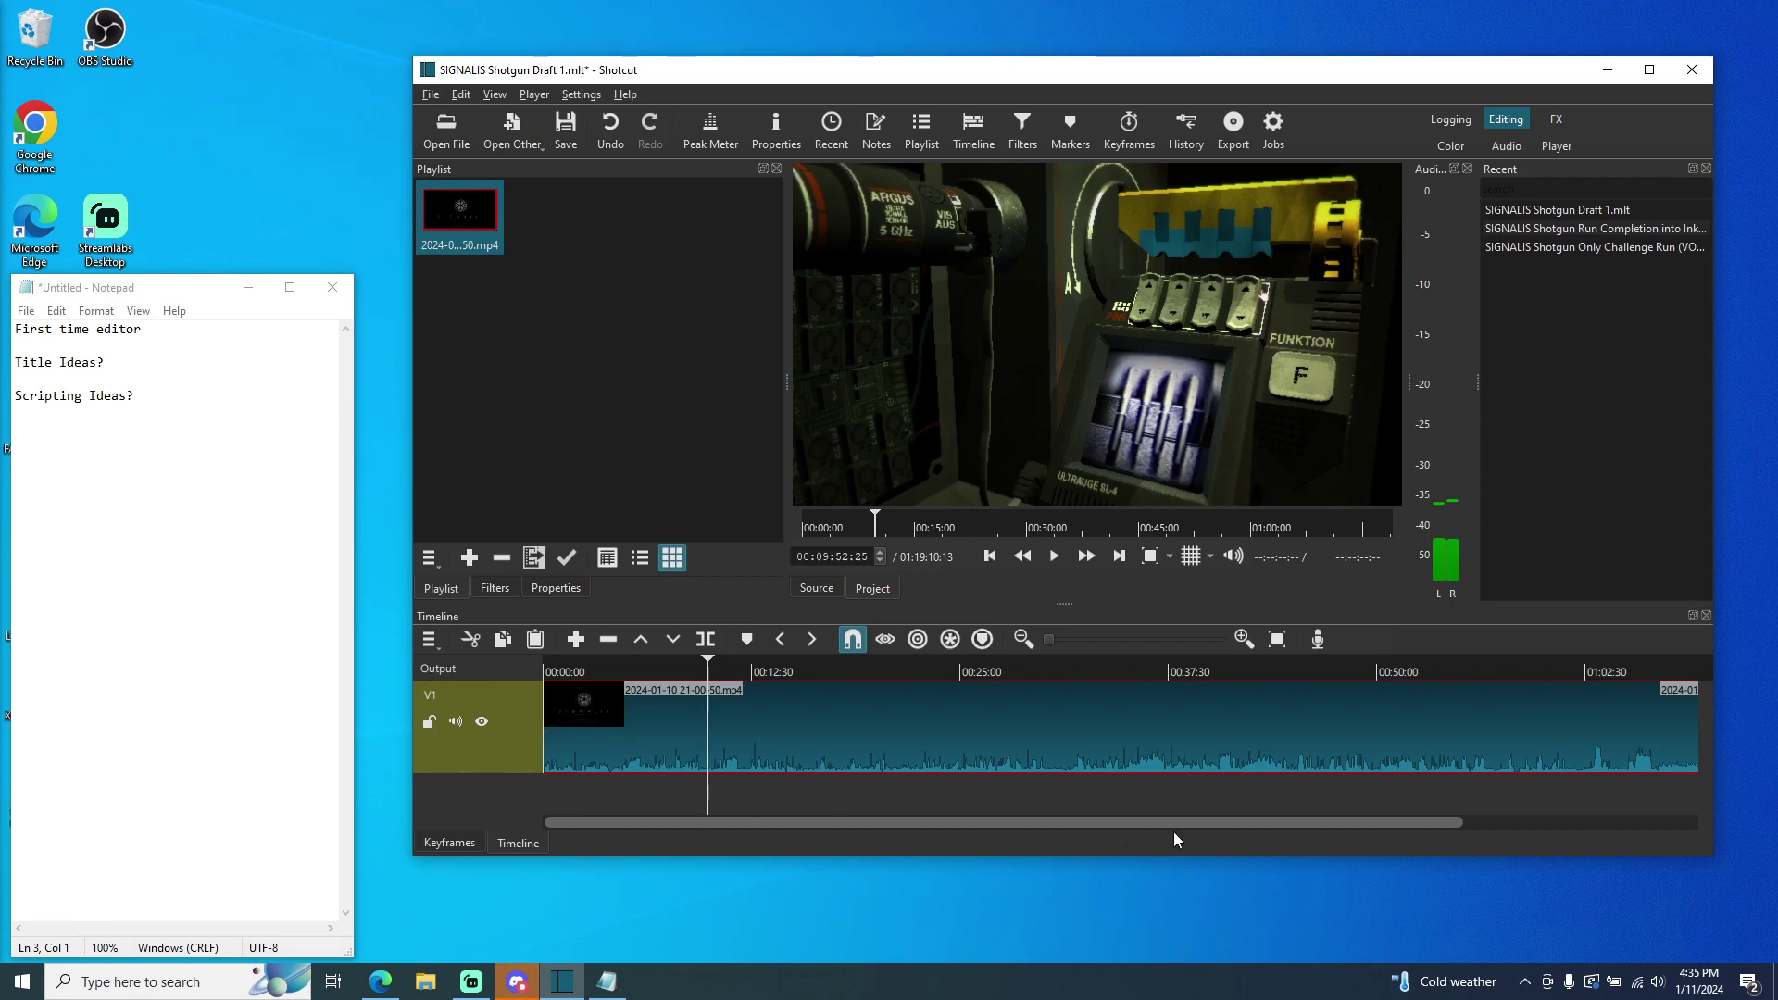
- Scrub back from the medical-room fight at 00:36:16:20 to 00:29:30:00 and play the corridor footage there
click(1147, 670)
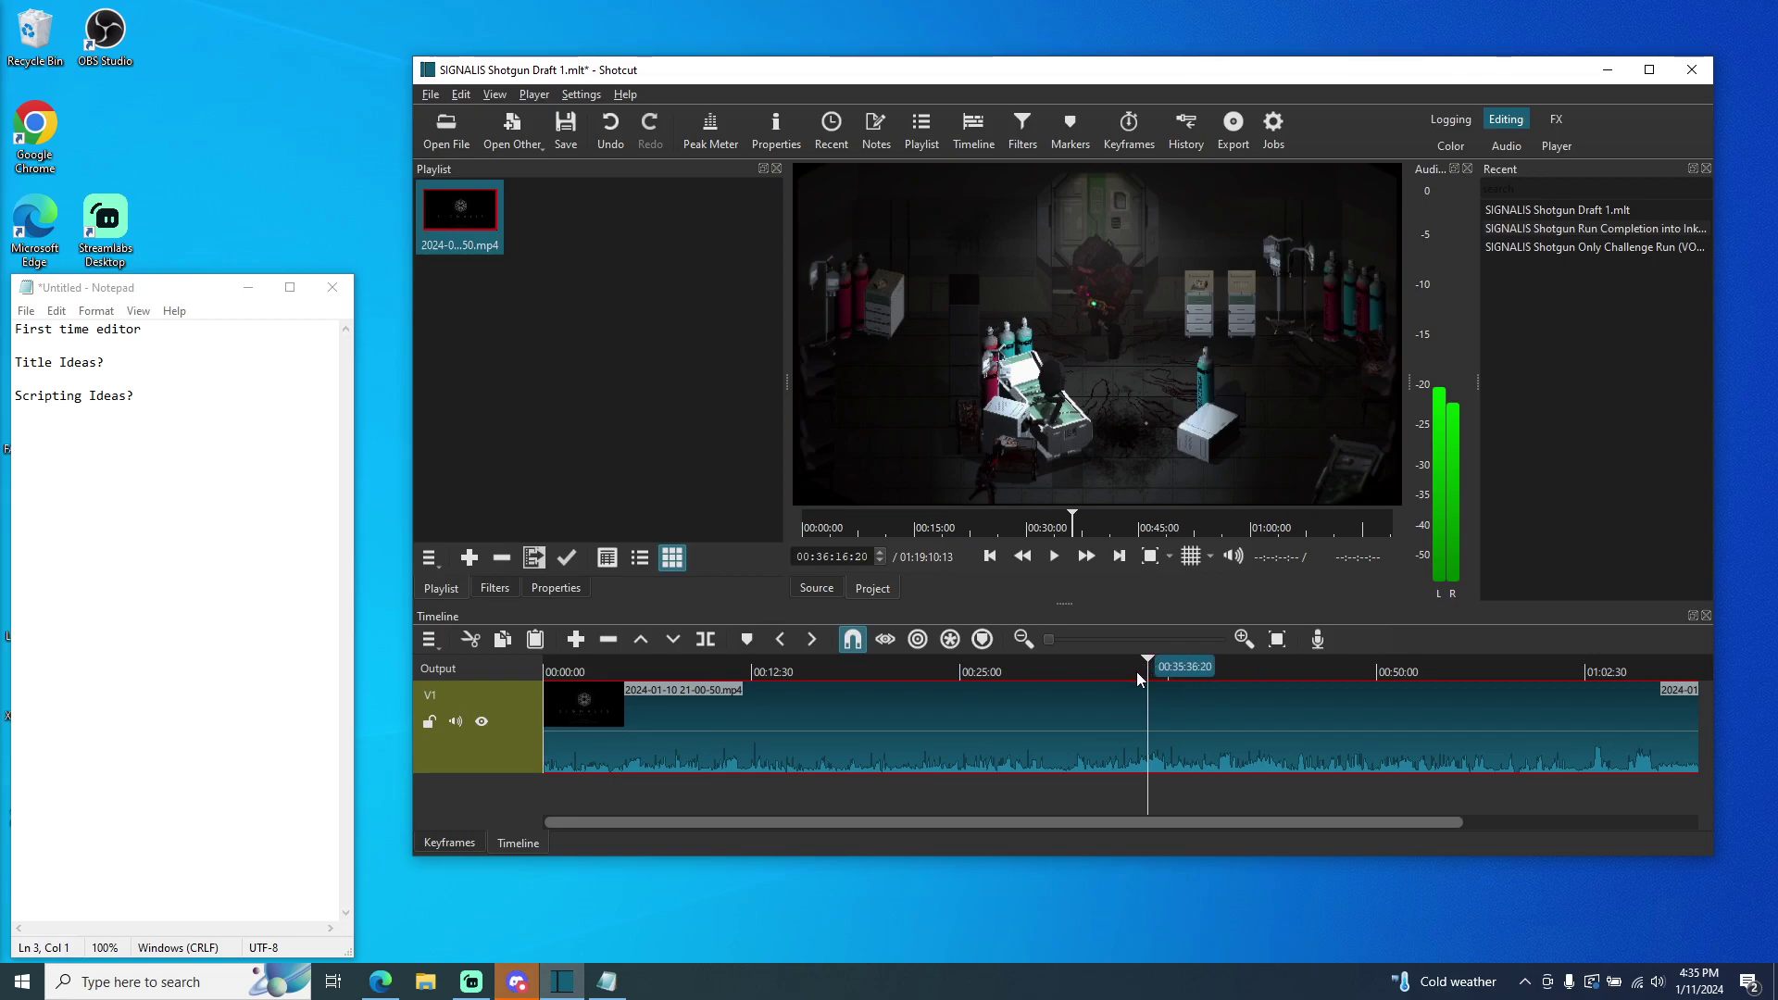
click(1103, 667)
drag(1103, 667, 1035, 673)
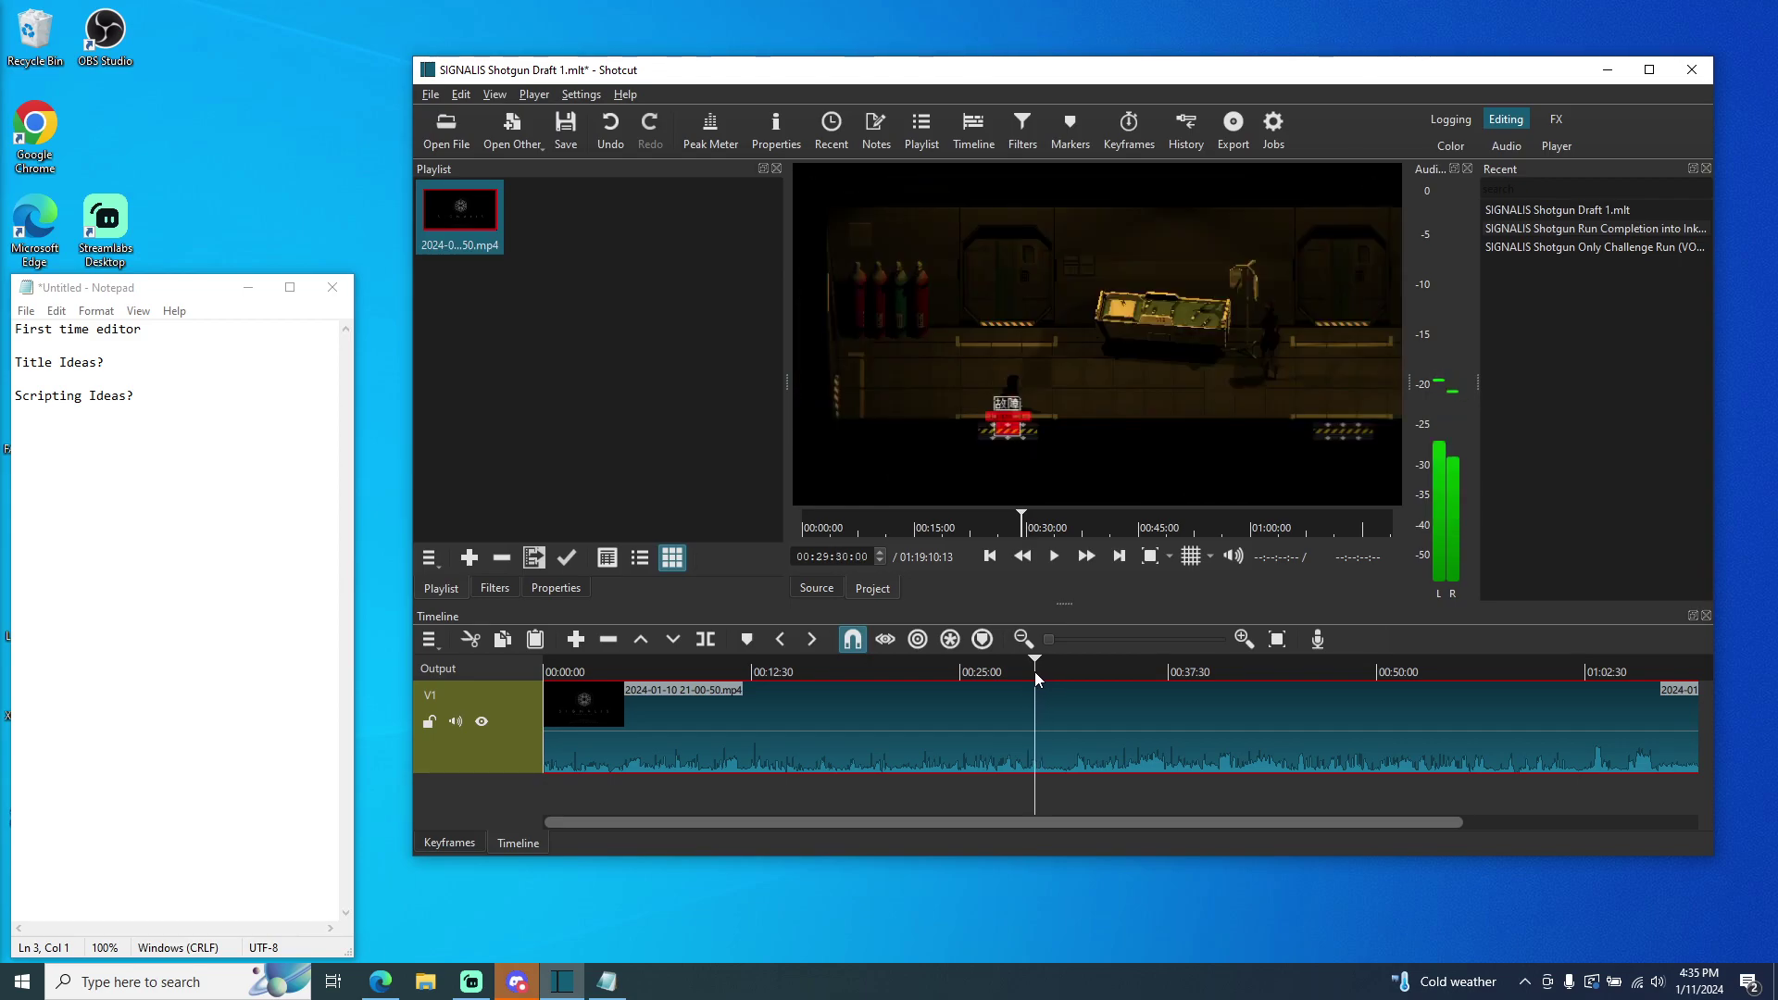
click(1061, 563)
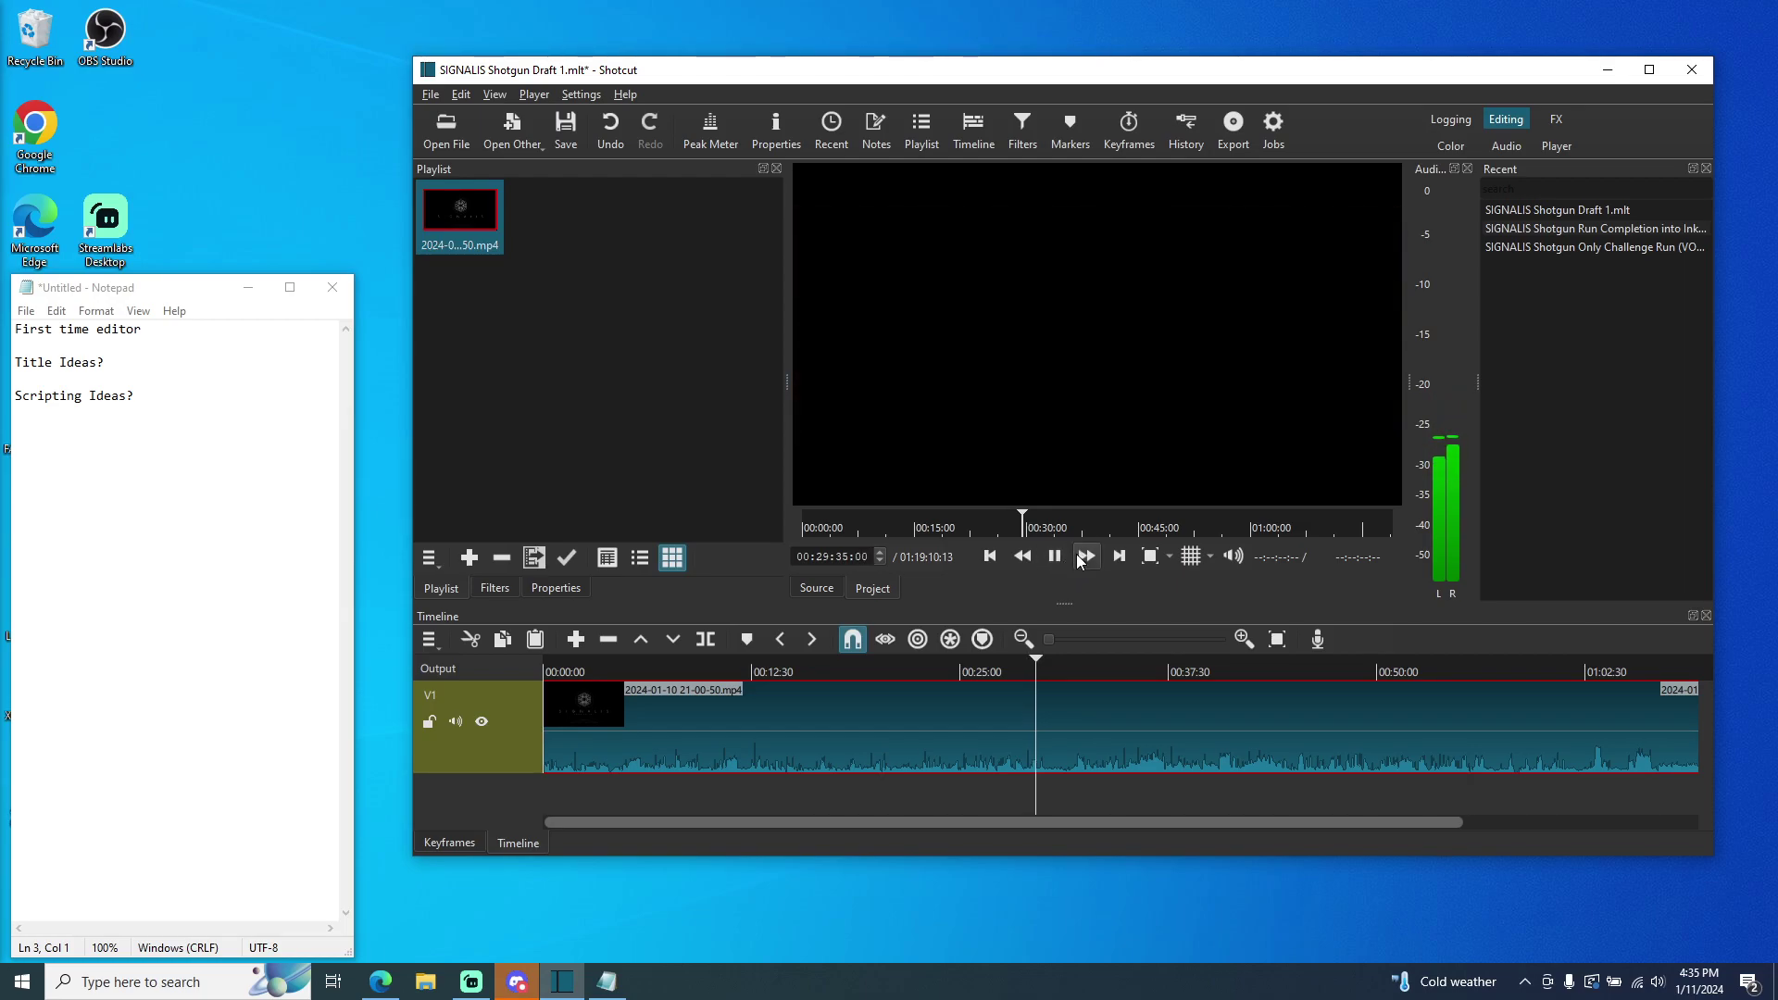
click(1055, 558)
- Find the start of the earlier storage-room fight, replaying from 00:27:40:00 and pausing at 00:27:53:17
click(1026, 680)
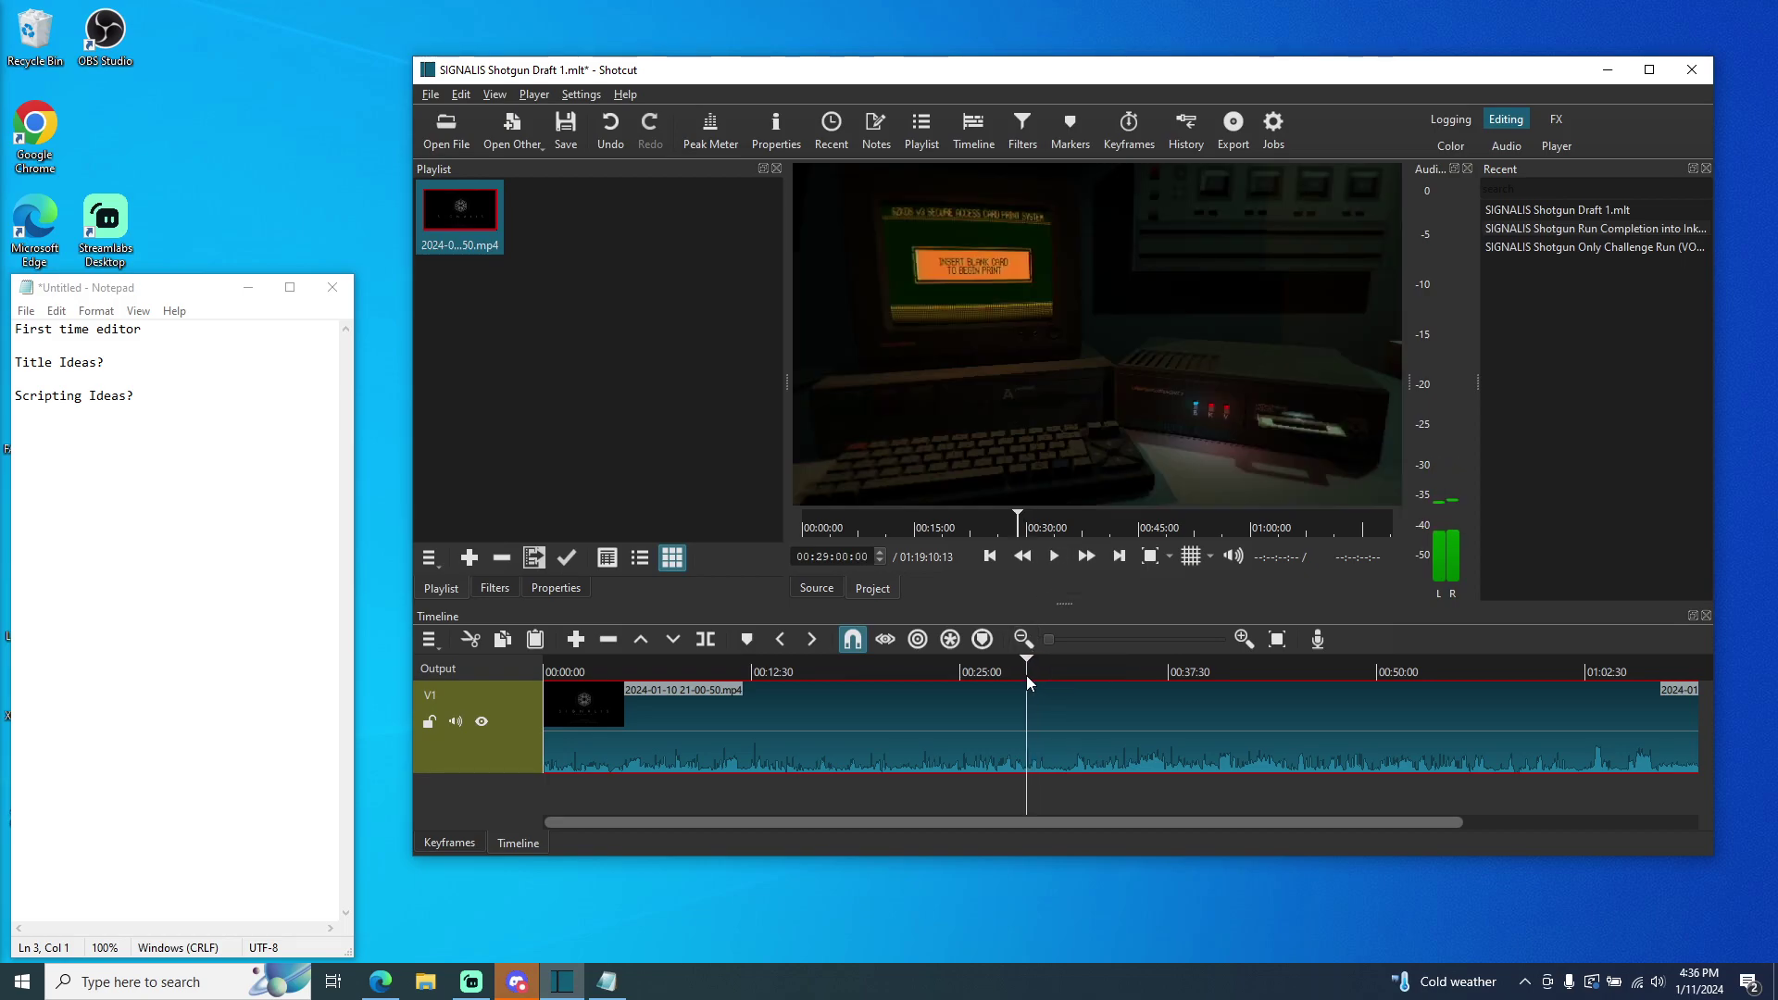
drag(1025, 673, 1009, 671)
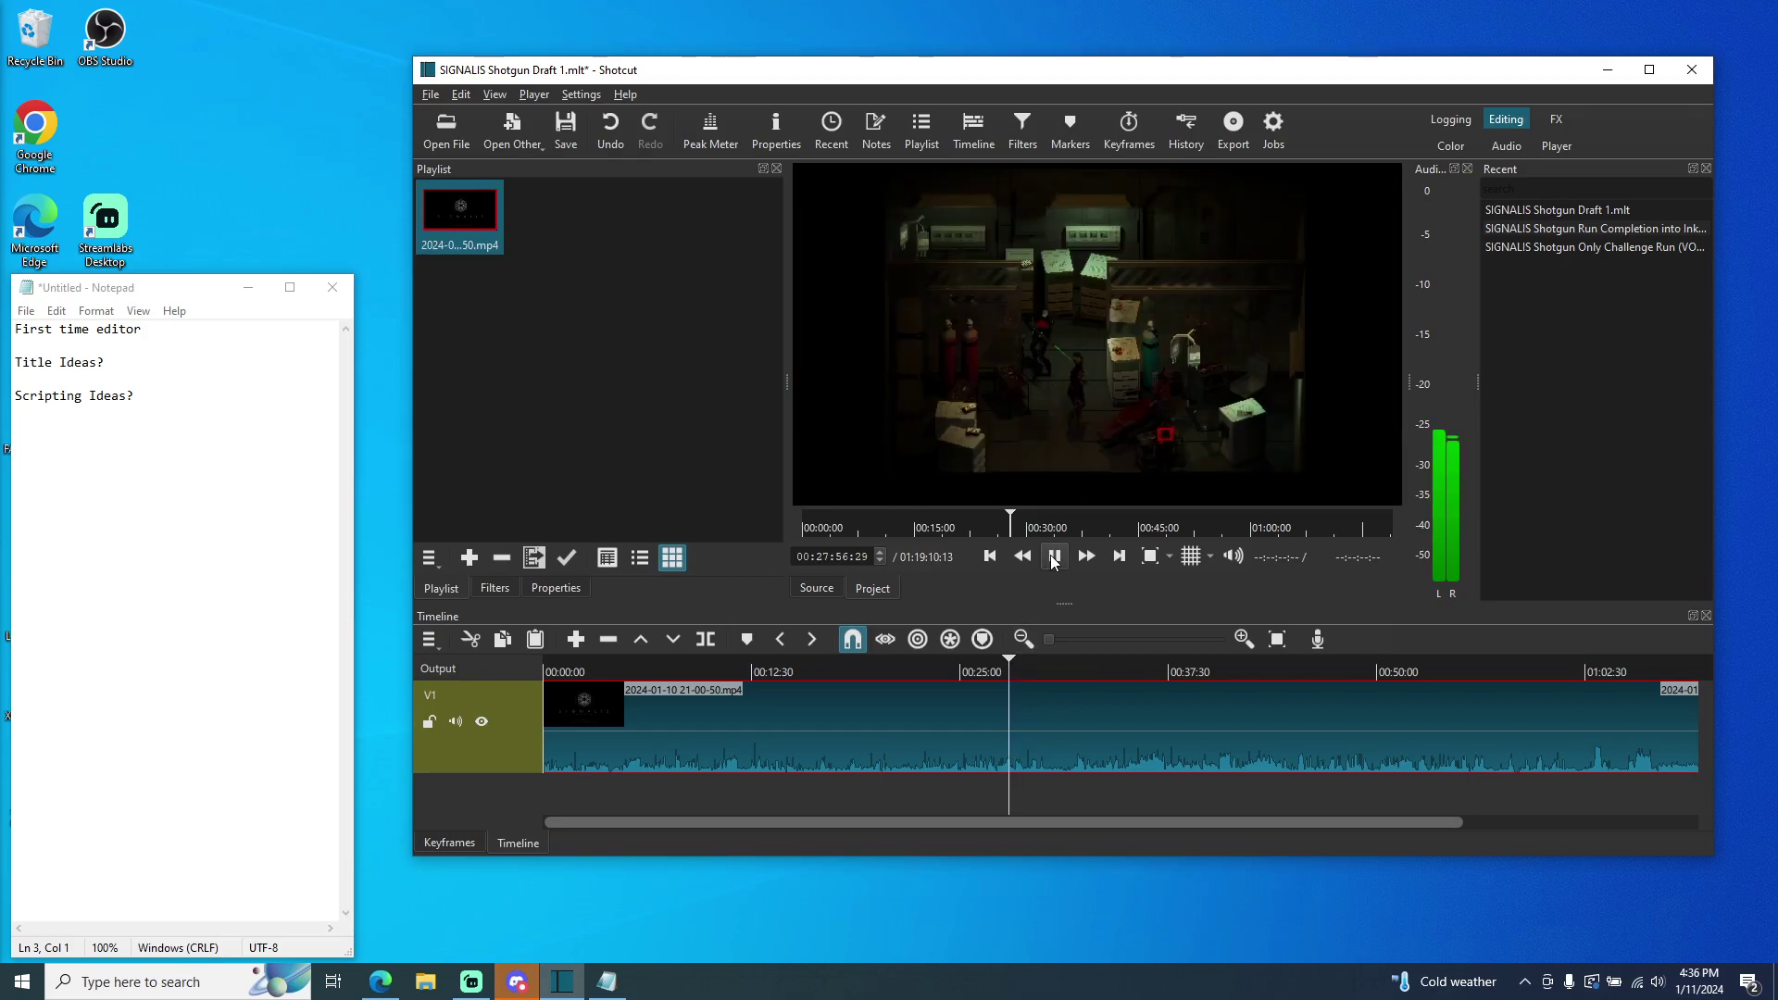
click(1053, 557)
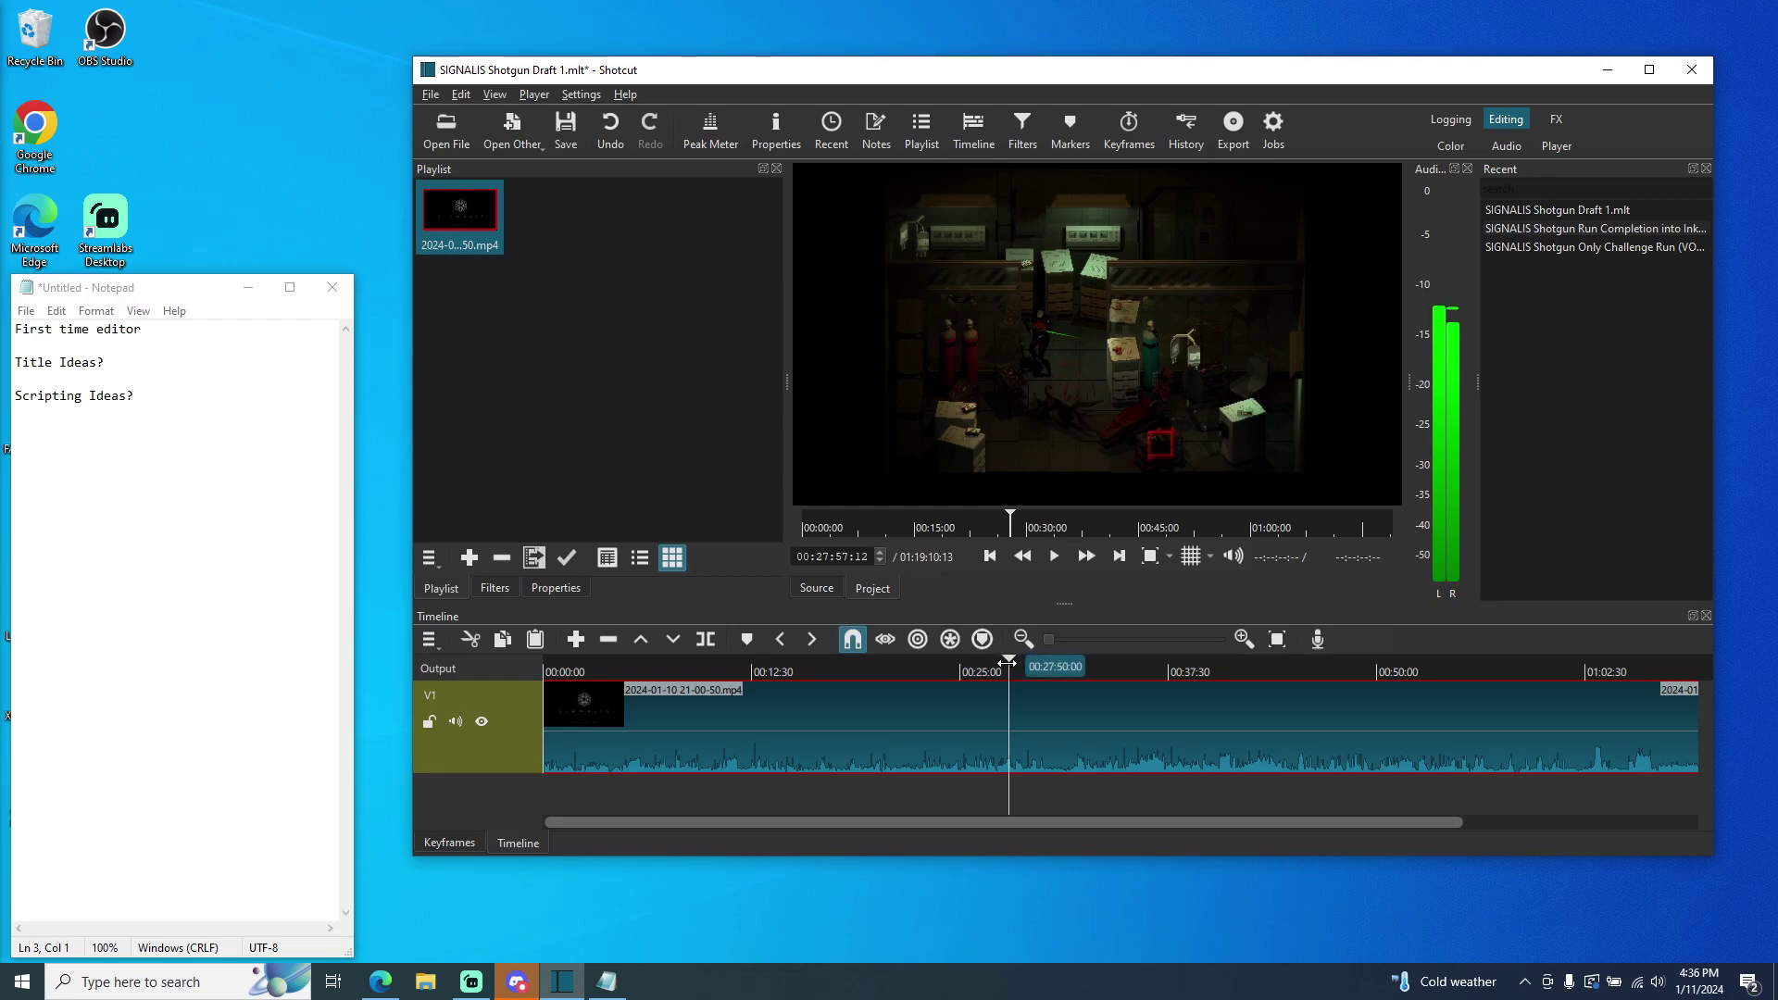
click(1005, 664)
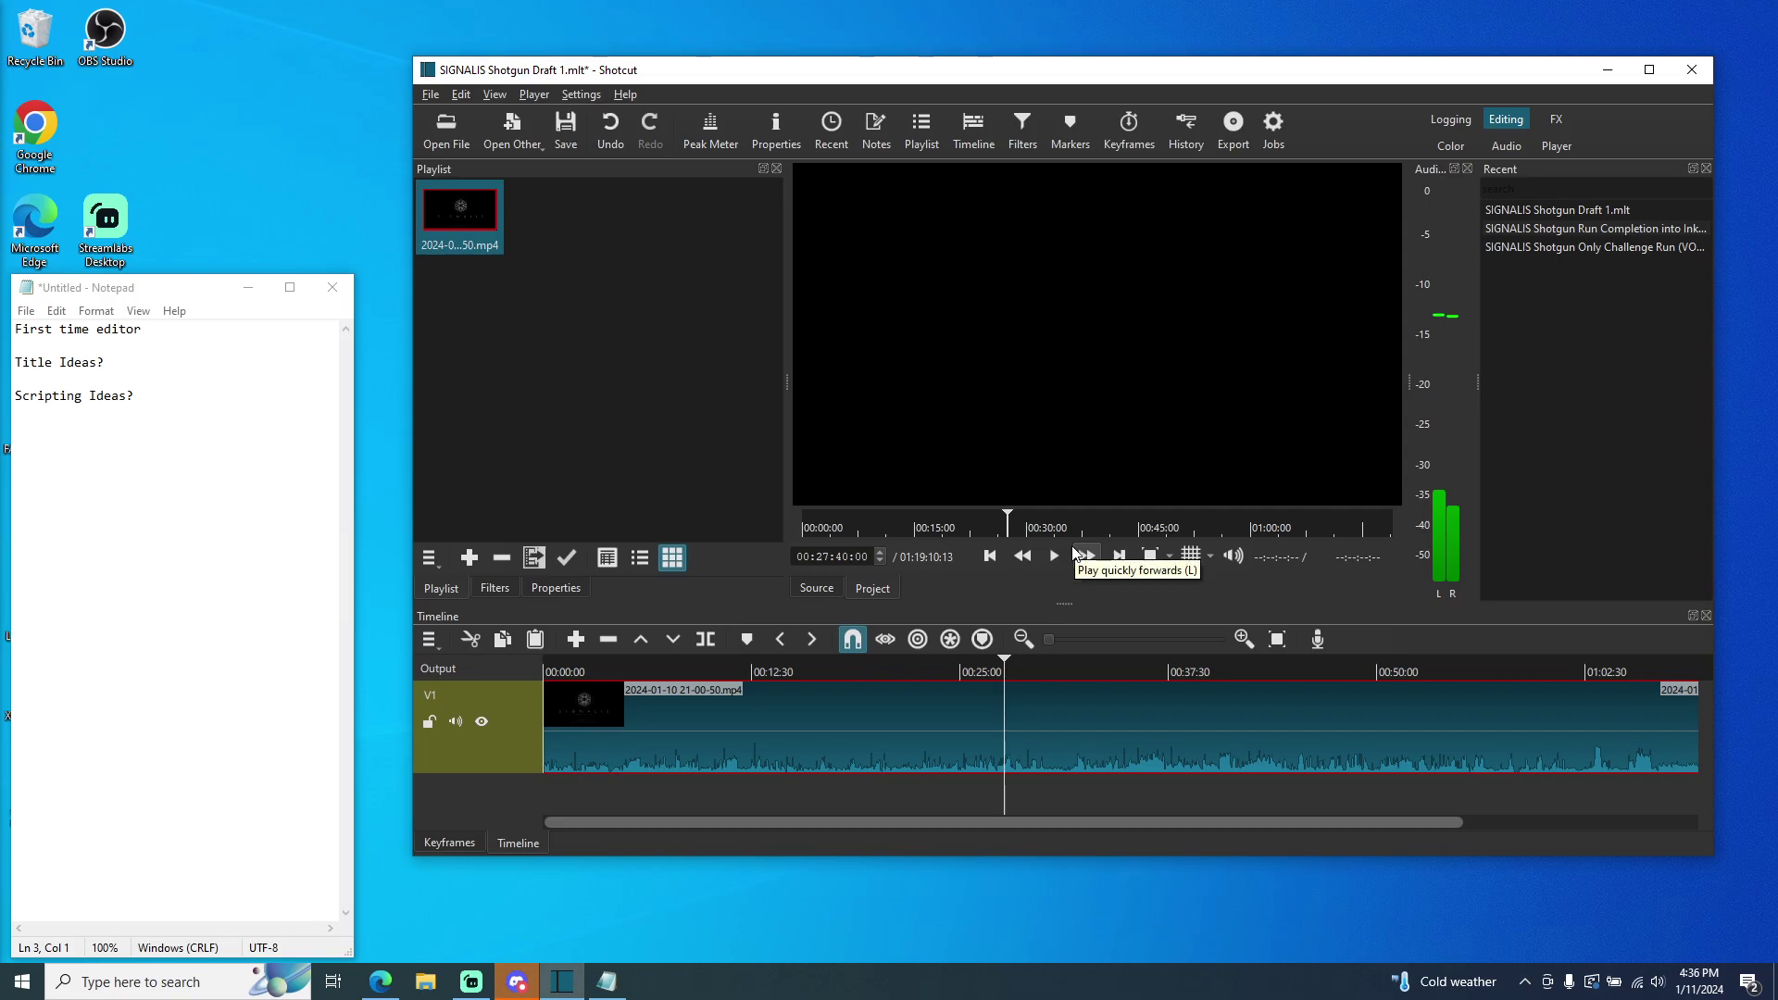
click(1053, 558)
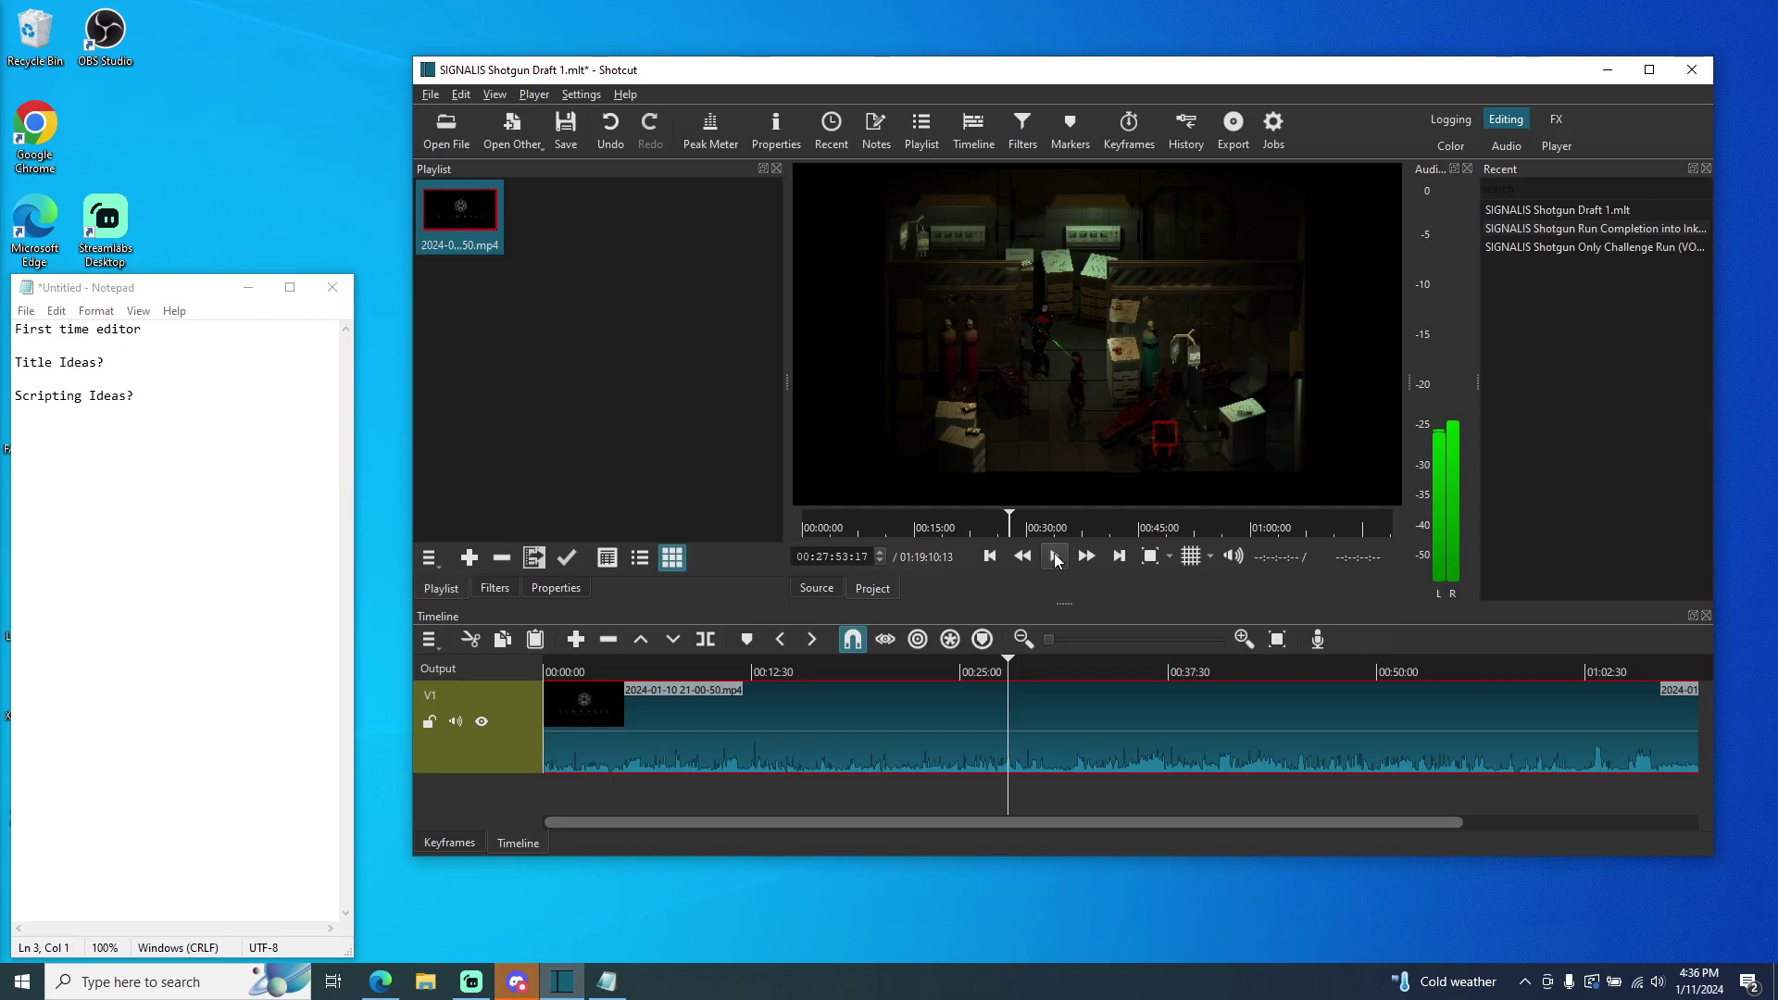
- Try trimming the clip's start to 00:27:53:17, undo the trim, and split the clip at that point instead
key(i)
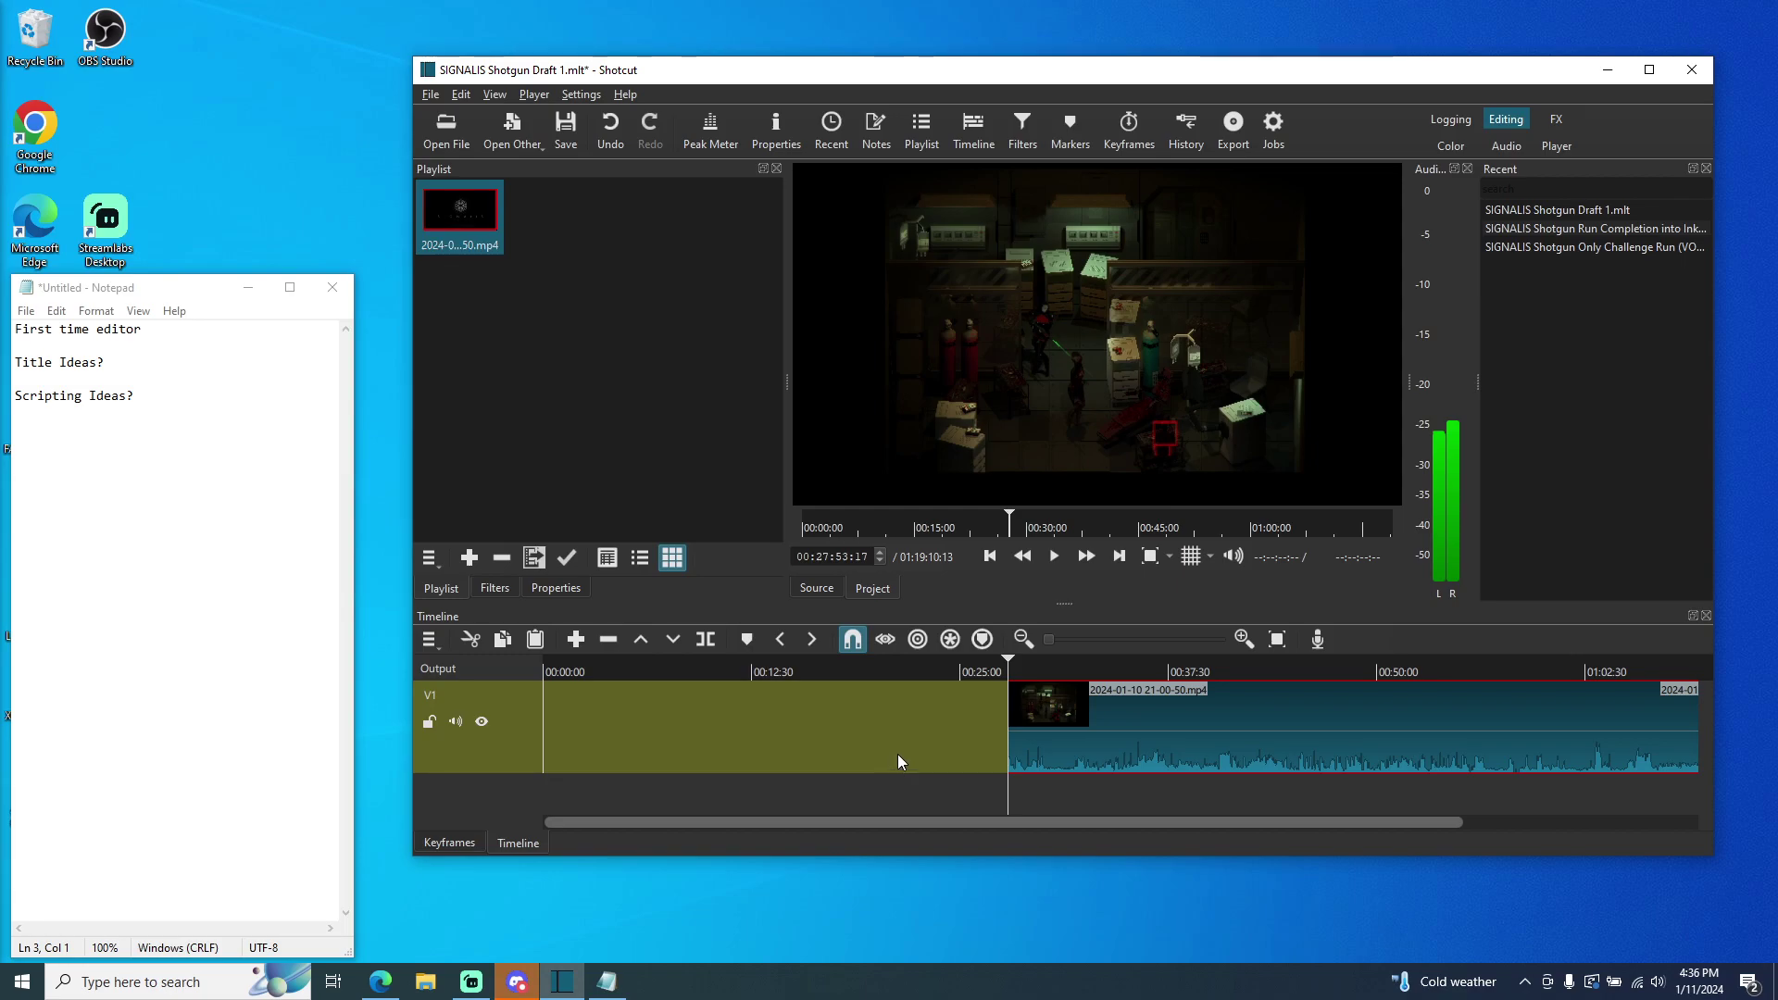
key(ctrl+z)
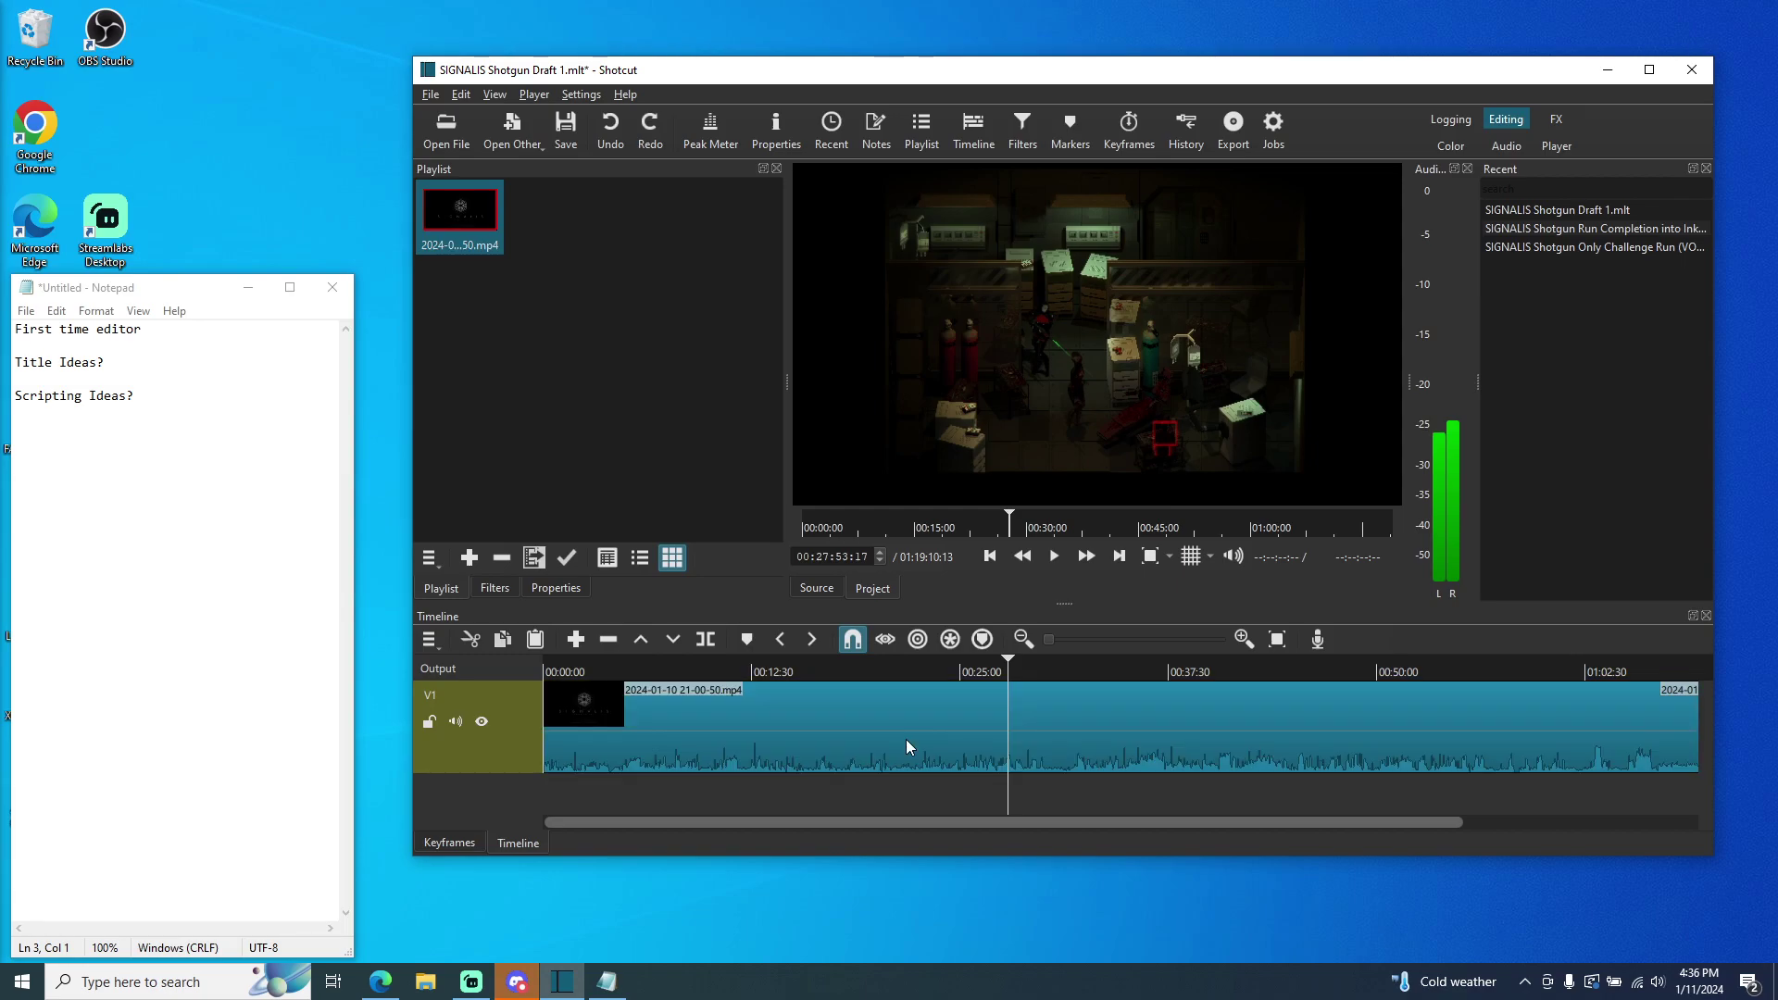
click(710, 639)
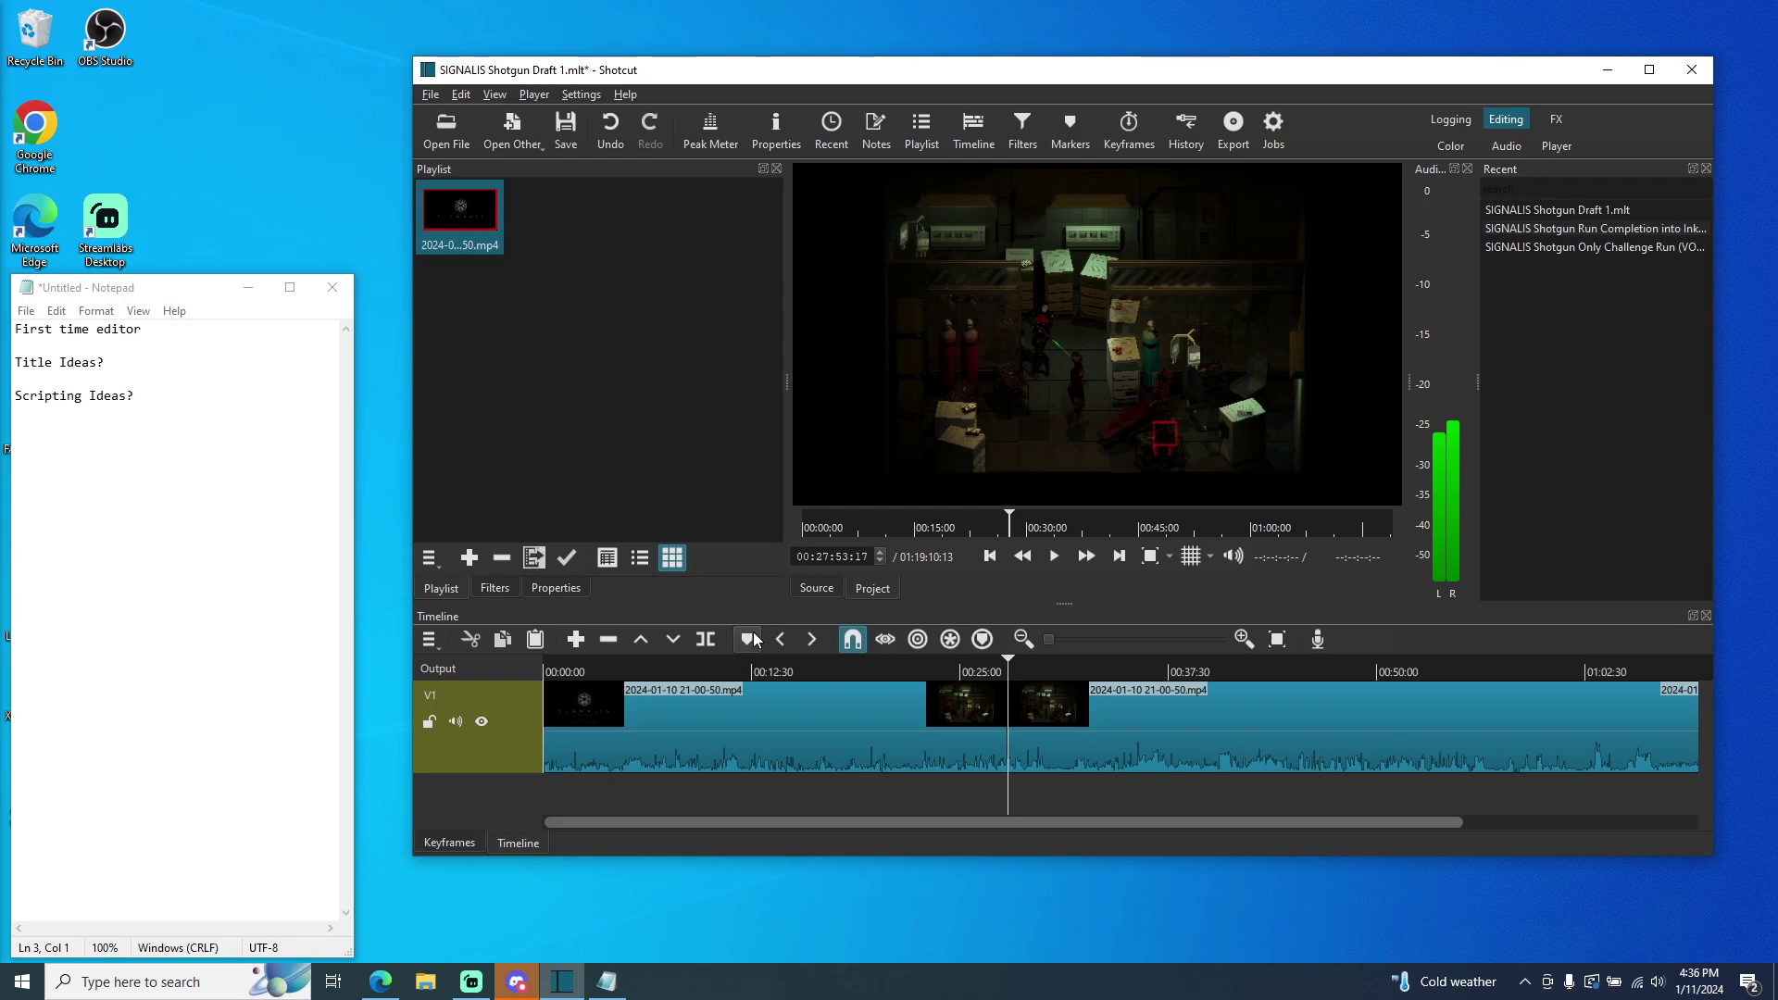
- Play the fight to 00:27:58:29 and split the clip there, isolating the short highlight segment on track V1
click(1059, 555)
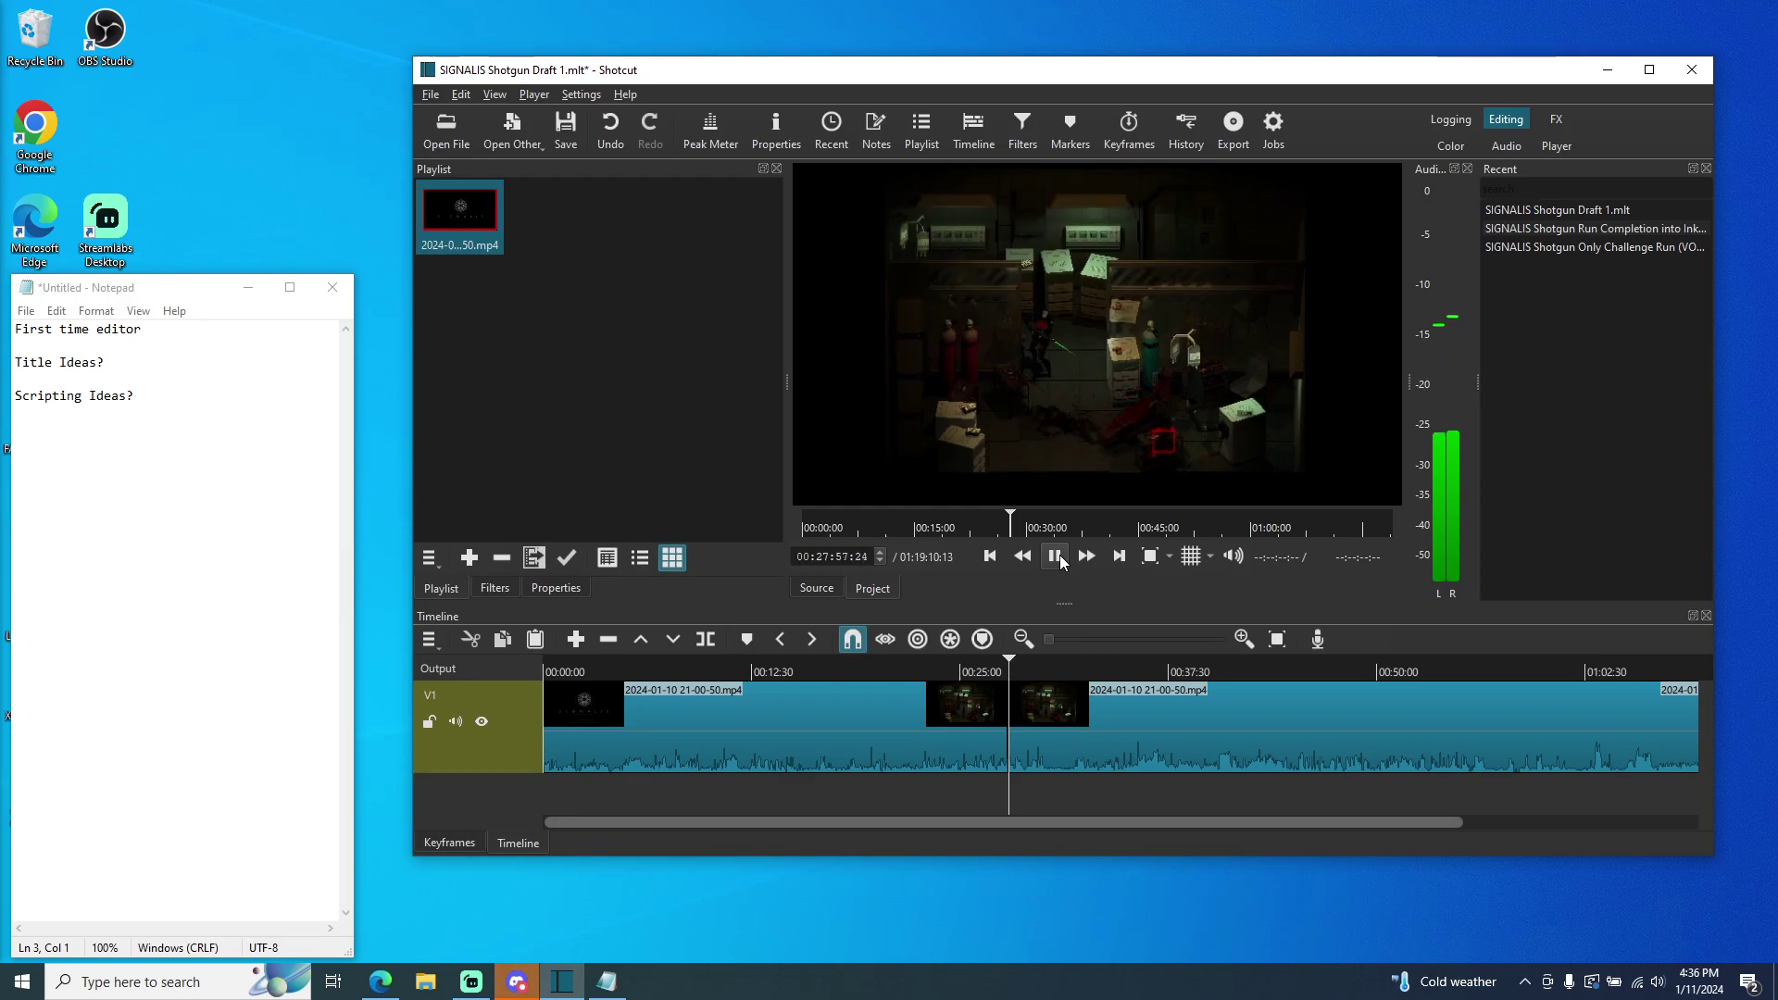
click(1060, 560)
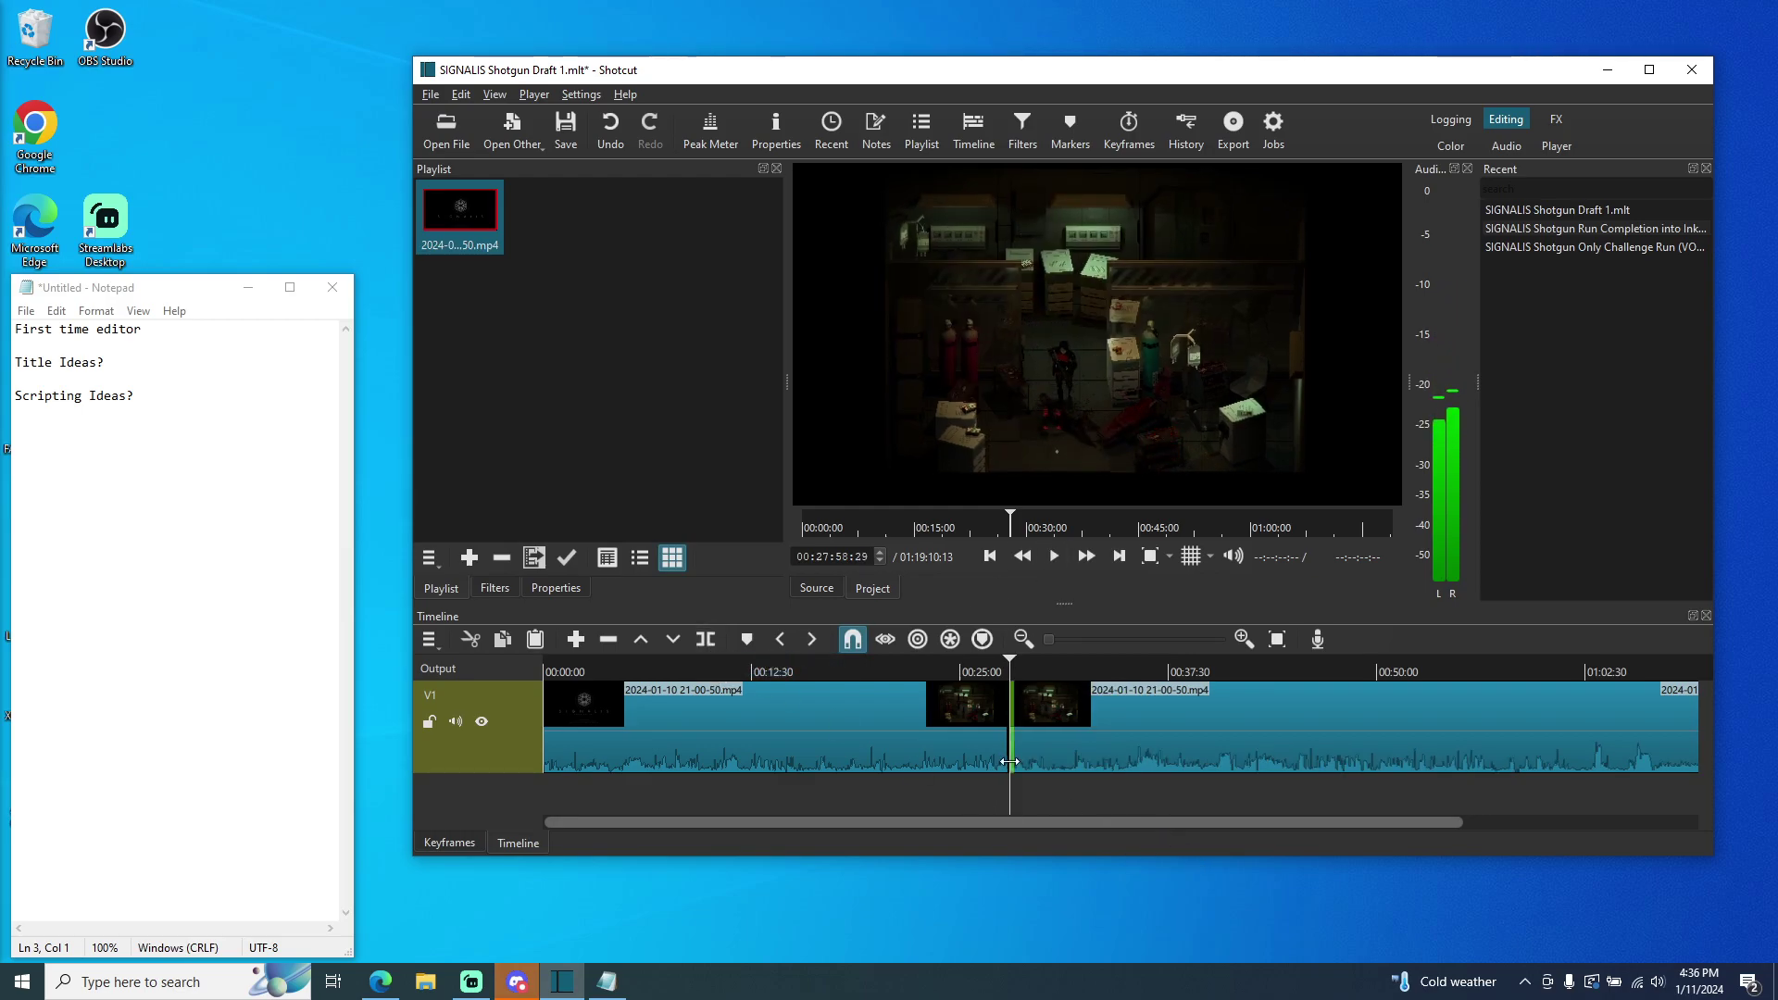
click(1243, 639)
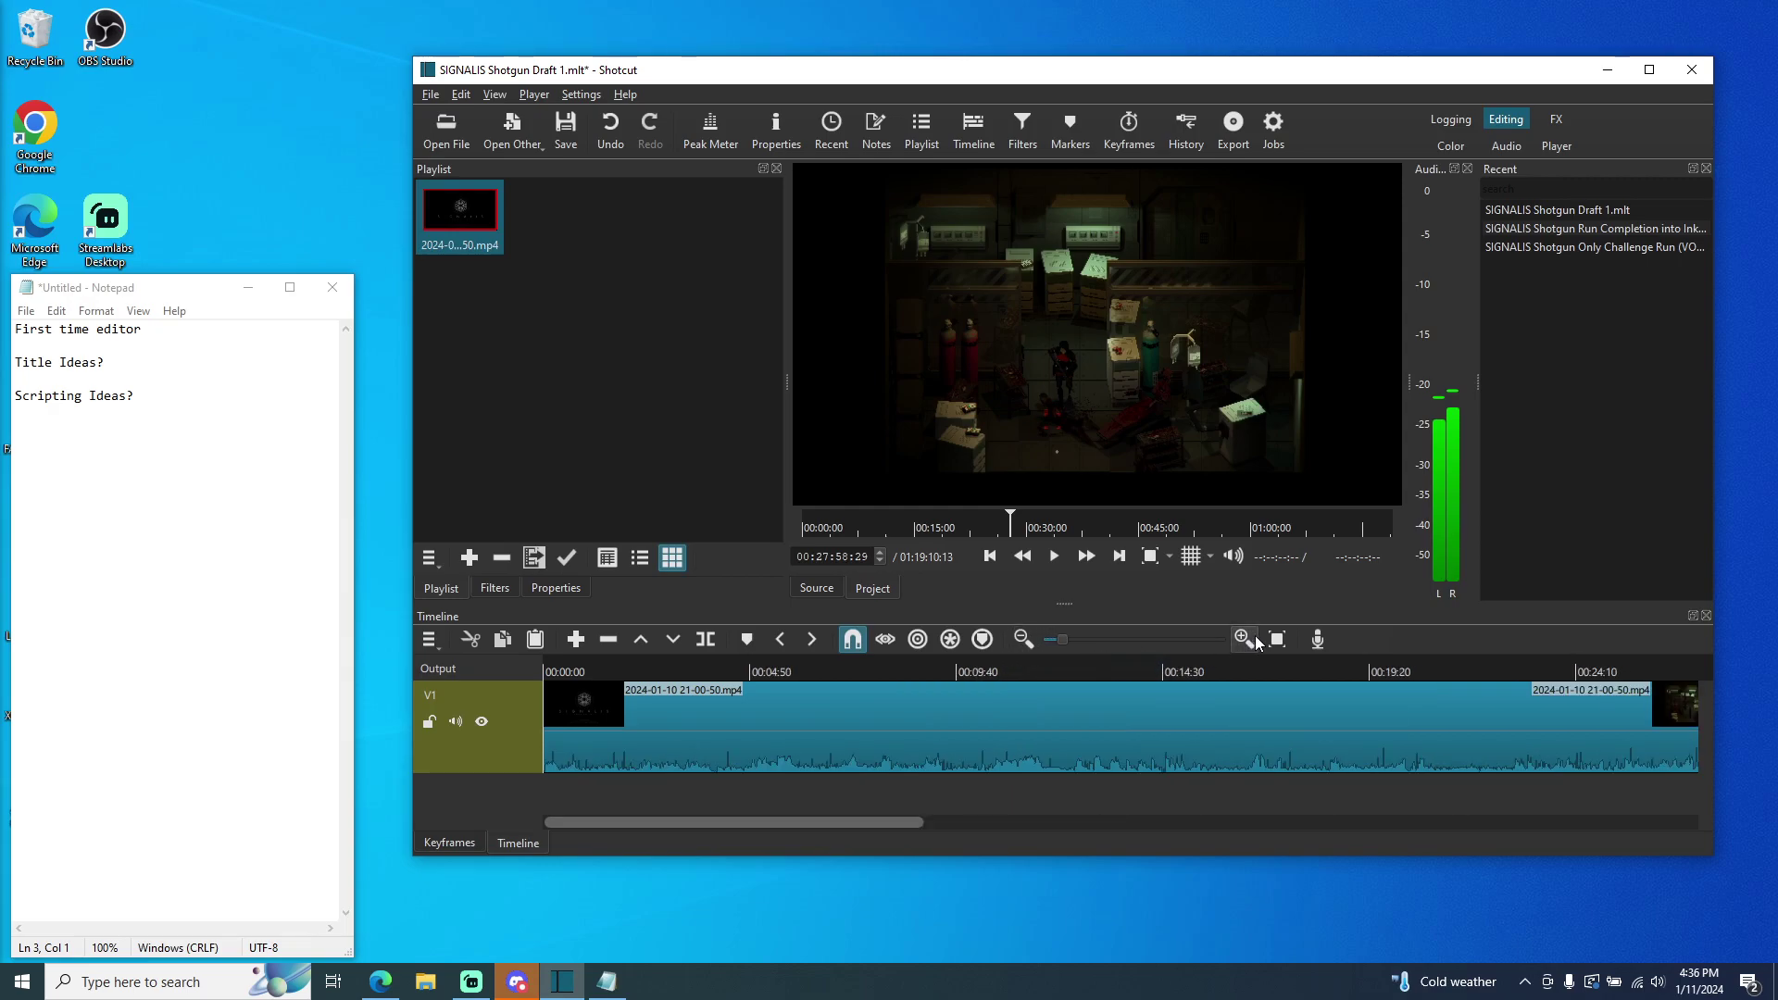
click(1244, 638)
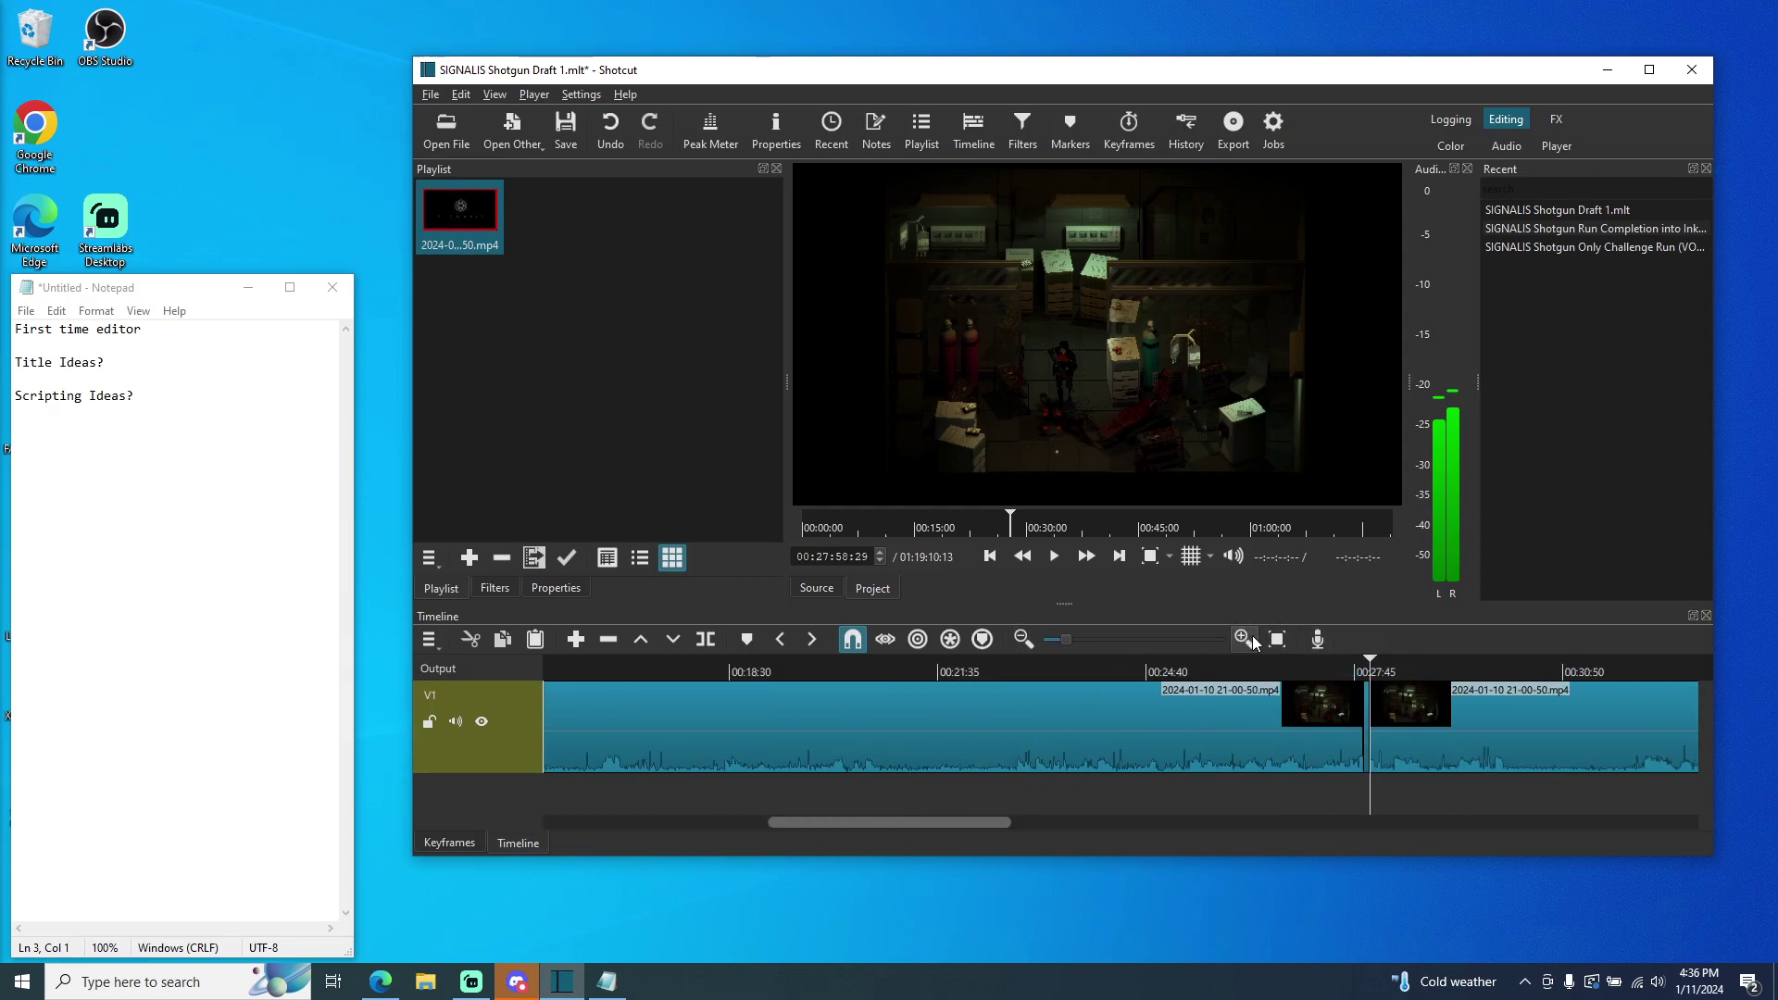
click(1243, 639)
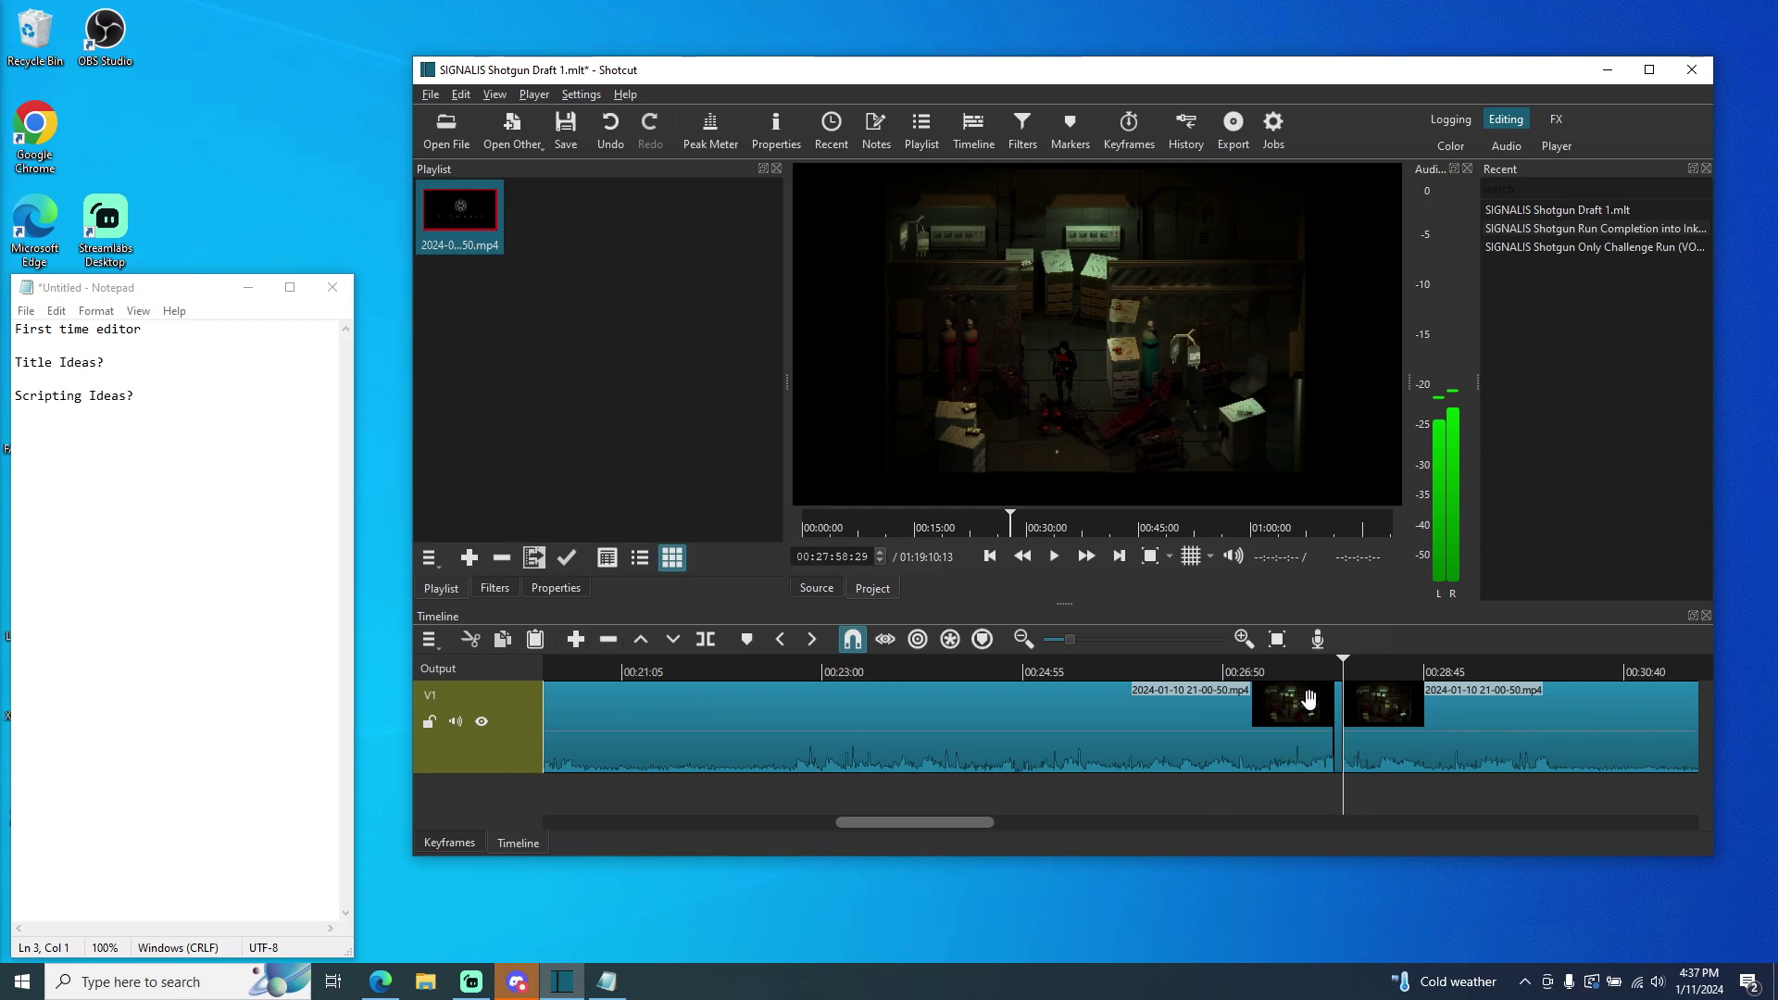
drag(1300, 662, 1324, 674)
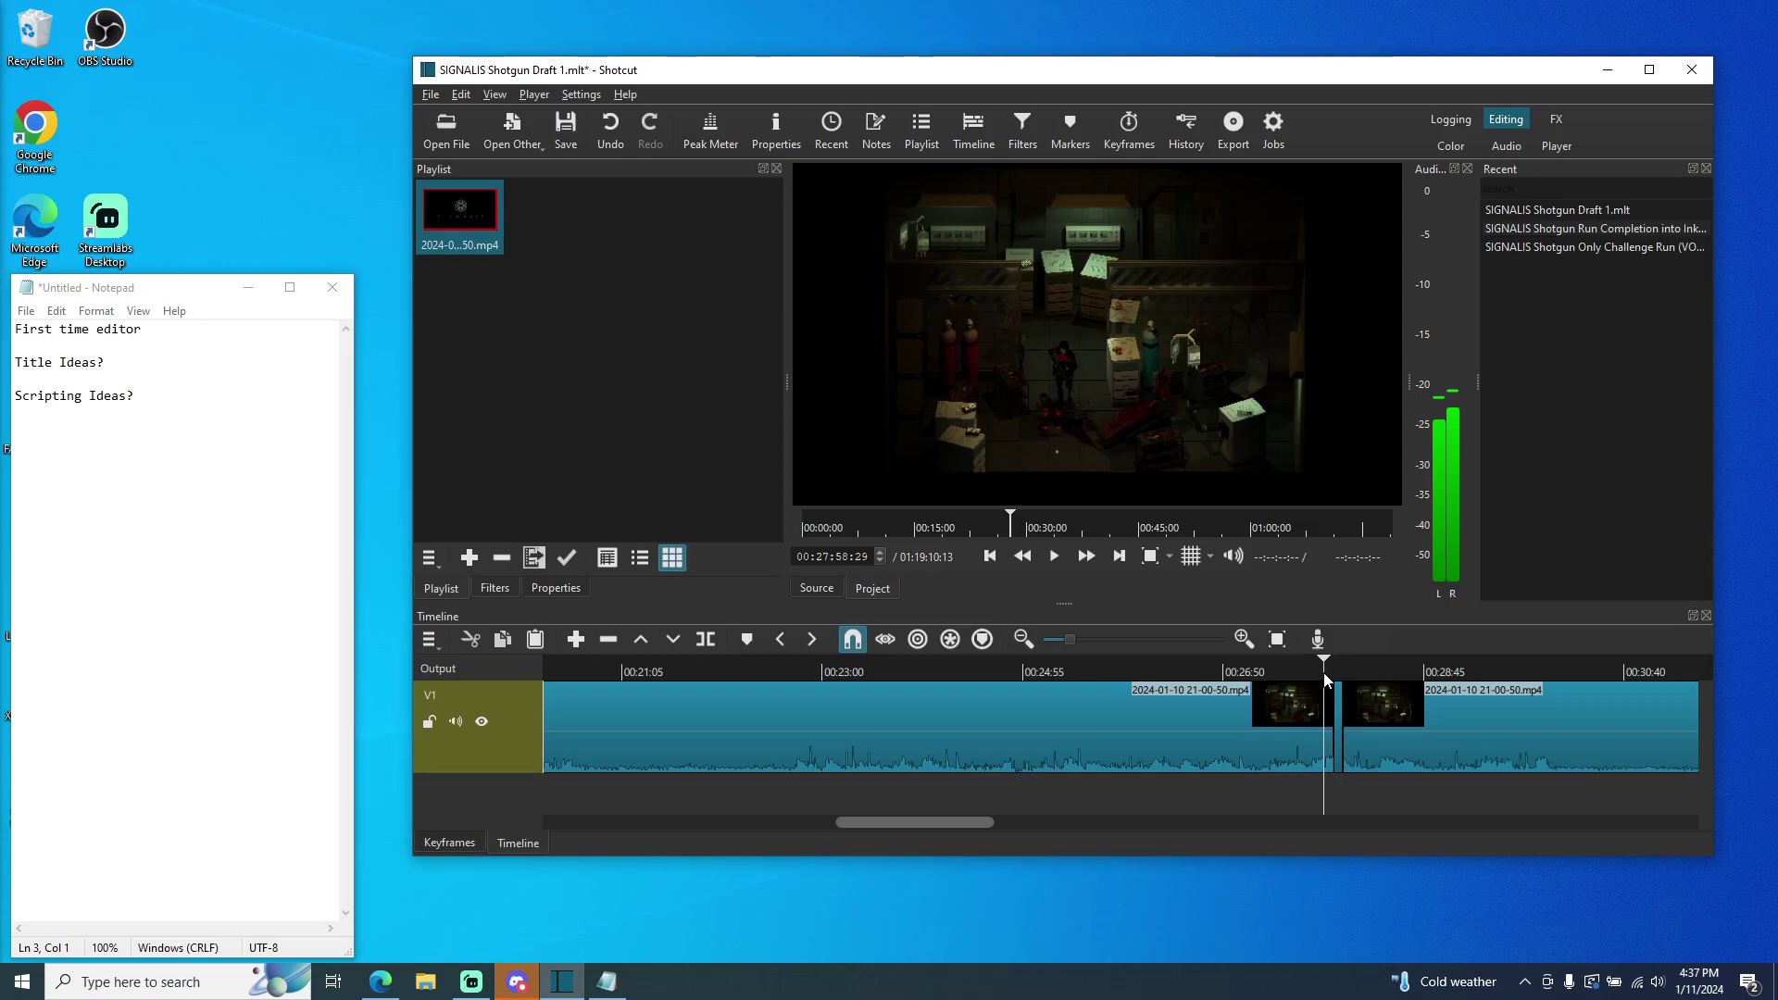
click(1286, 753)
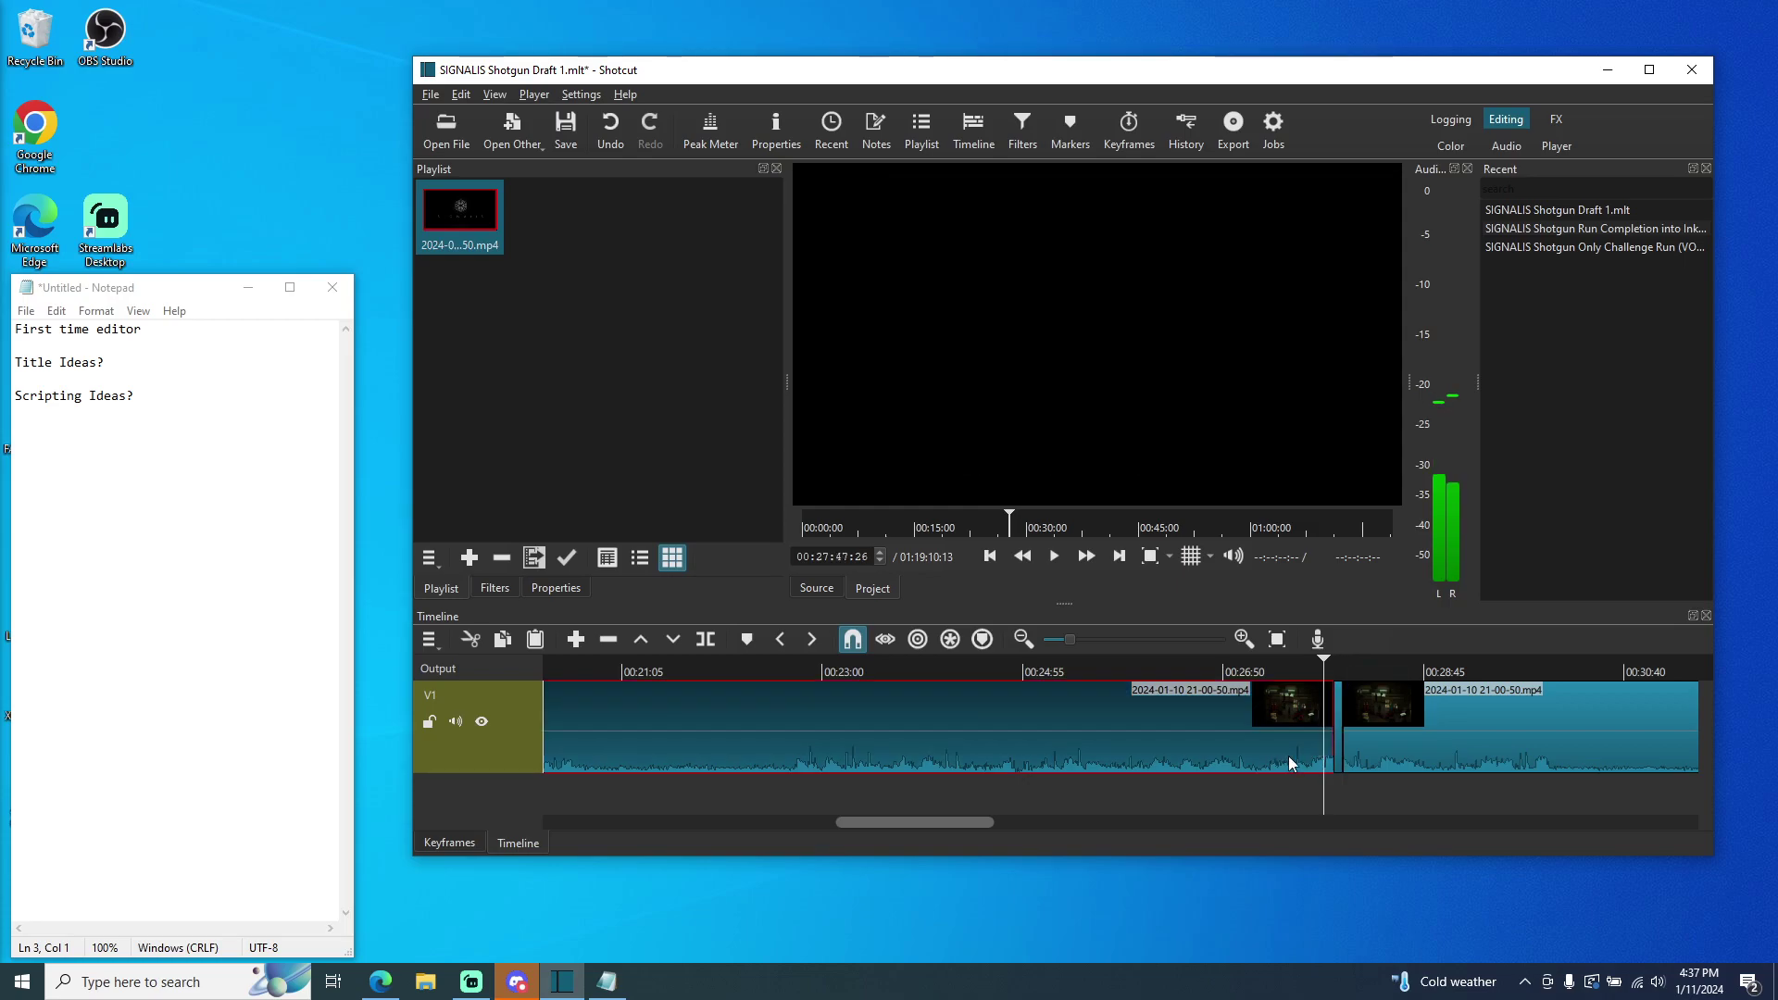
click(576, 639)
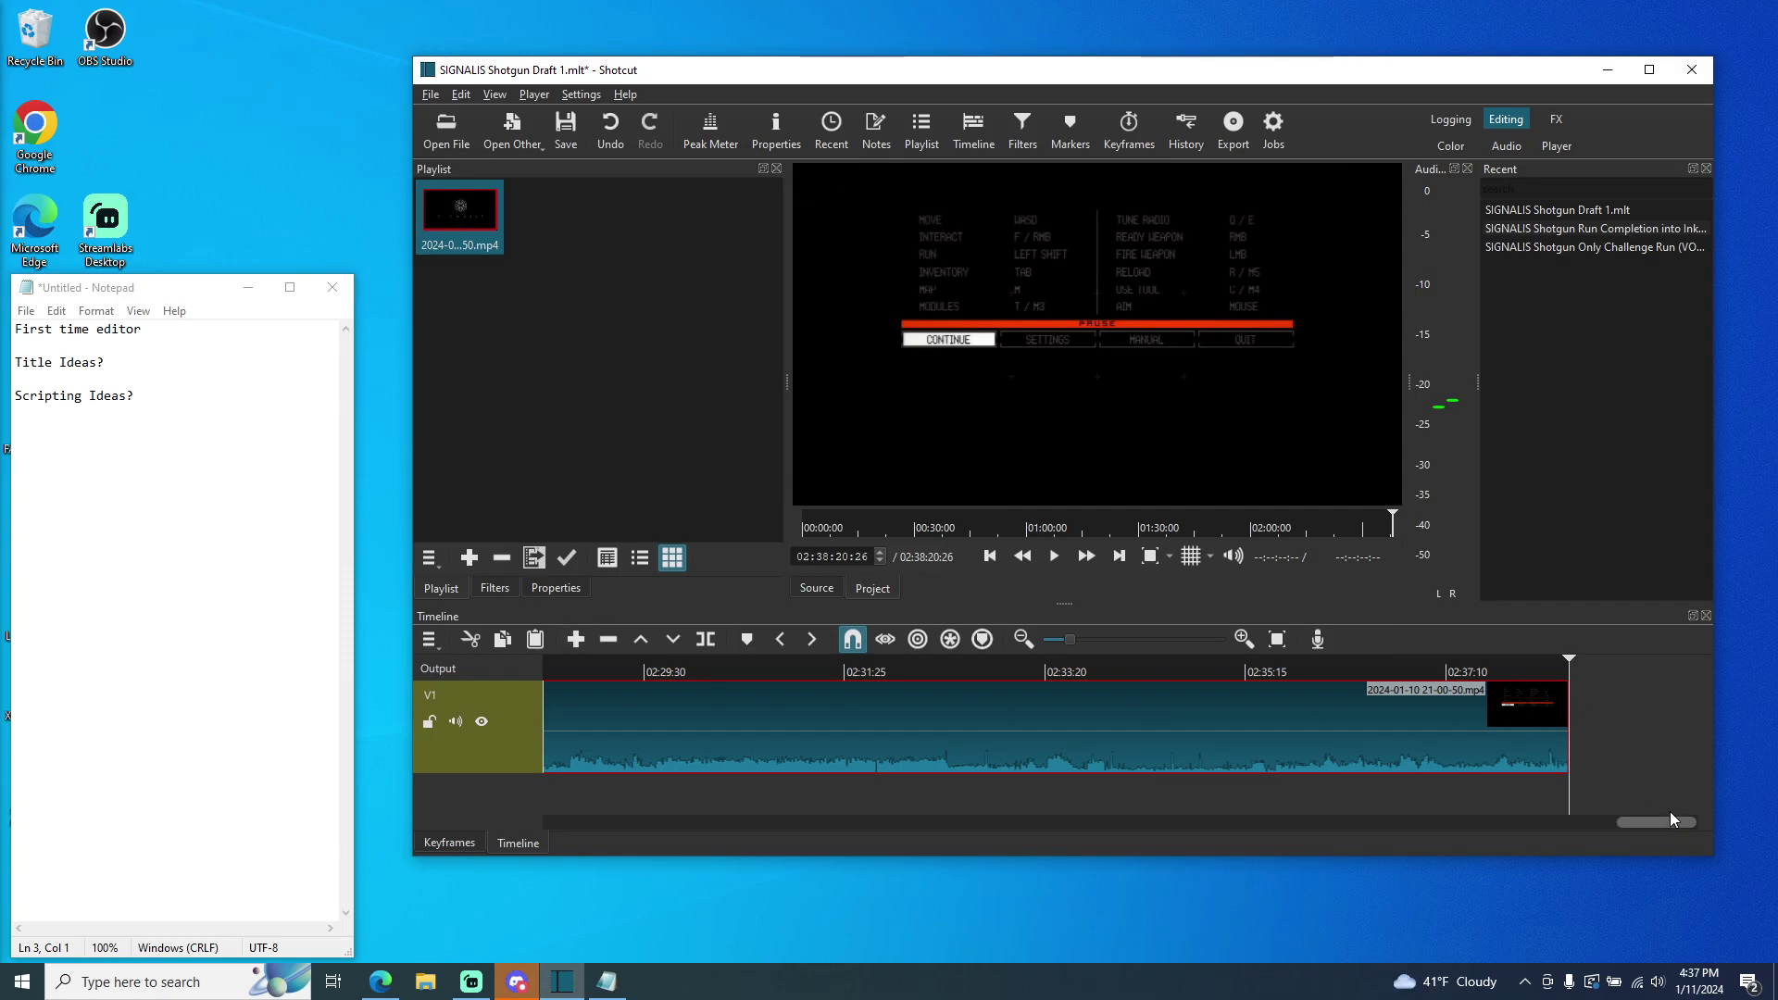
mouse_move(1652, 822)
mouse_down()
mouse_move(648, 821)
mouse_move(1681, 813)
mouse_up()
click(1022, 640)
click(1022, 639)
click(1506, 669)
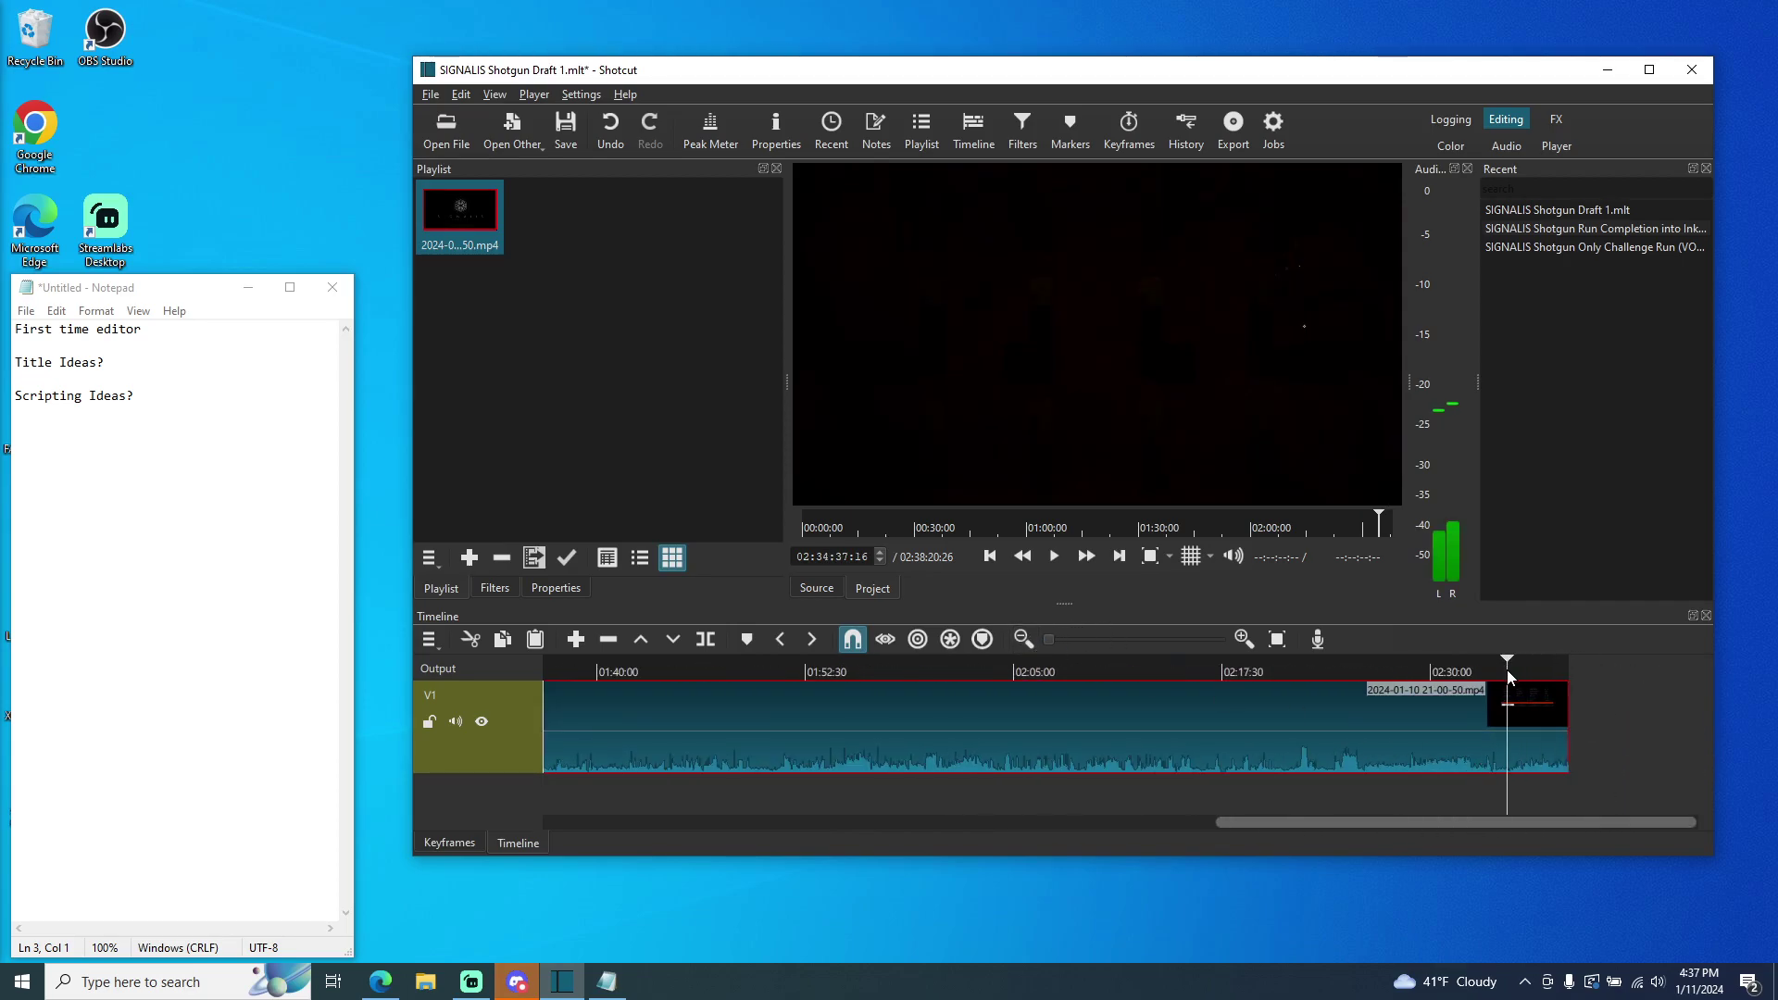
- Review the doubled footage around 02:32:30 and 01:13:40, playing it briefly and pausing at 01:13:45:13
click(1471, 669)
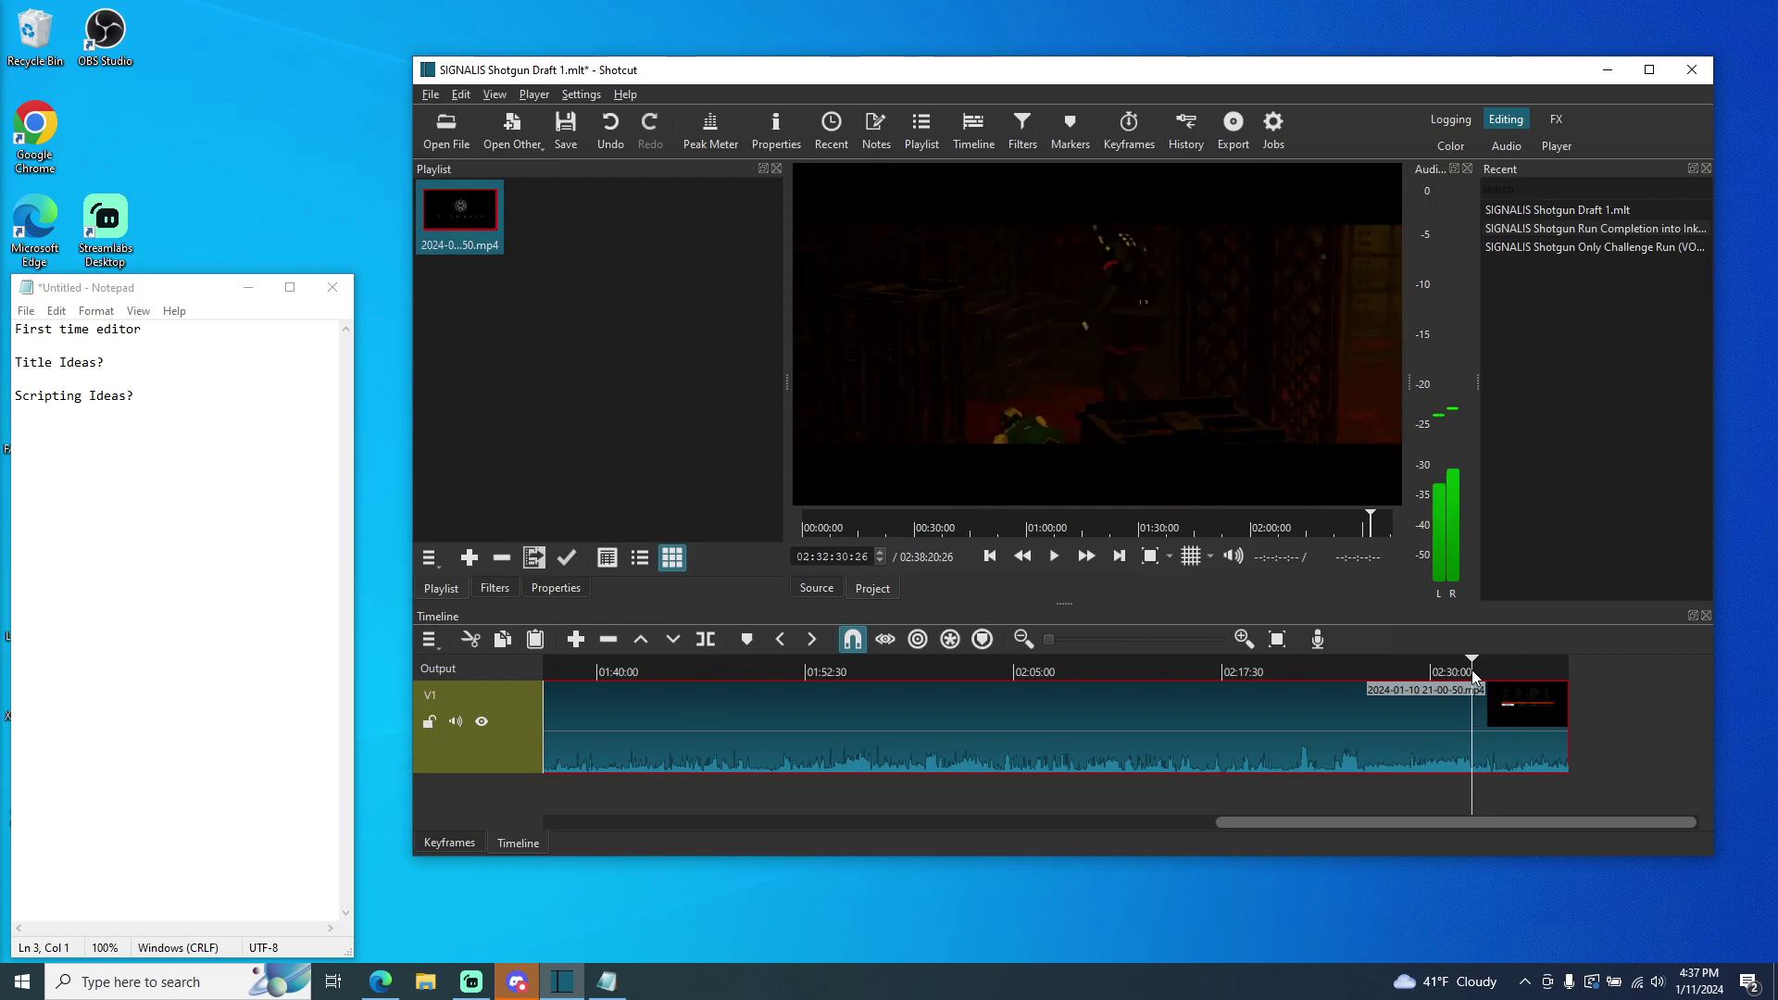
drag(1470, 669, 560, 724)
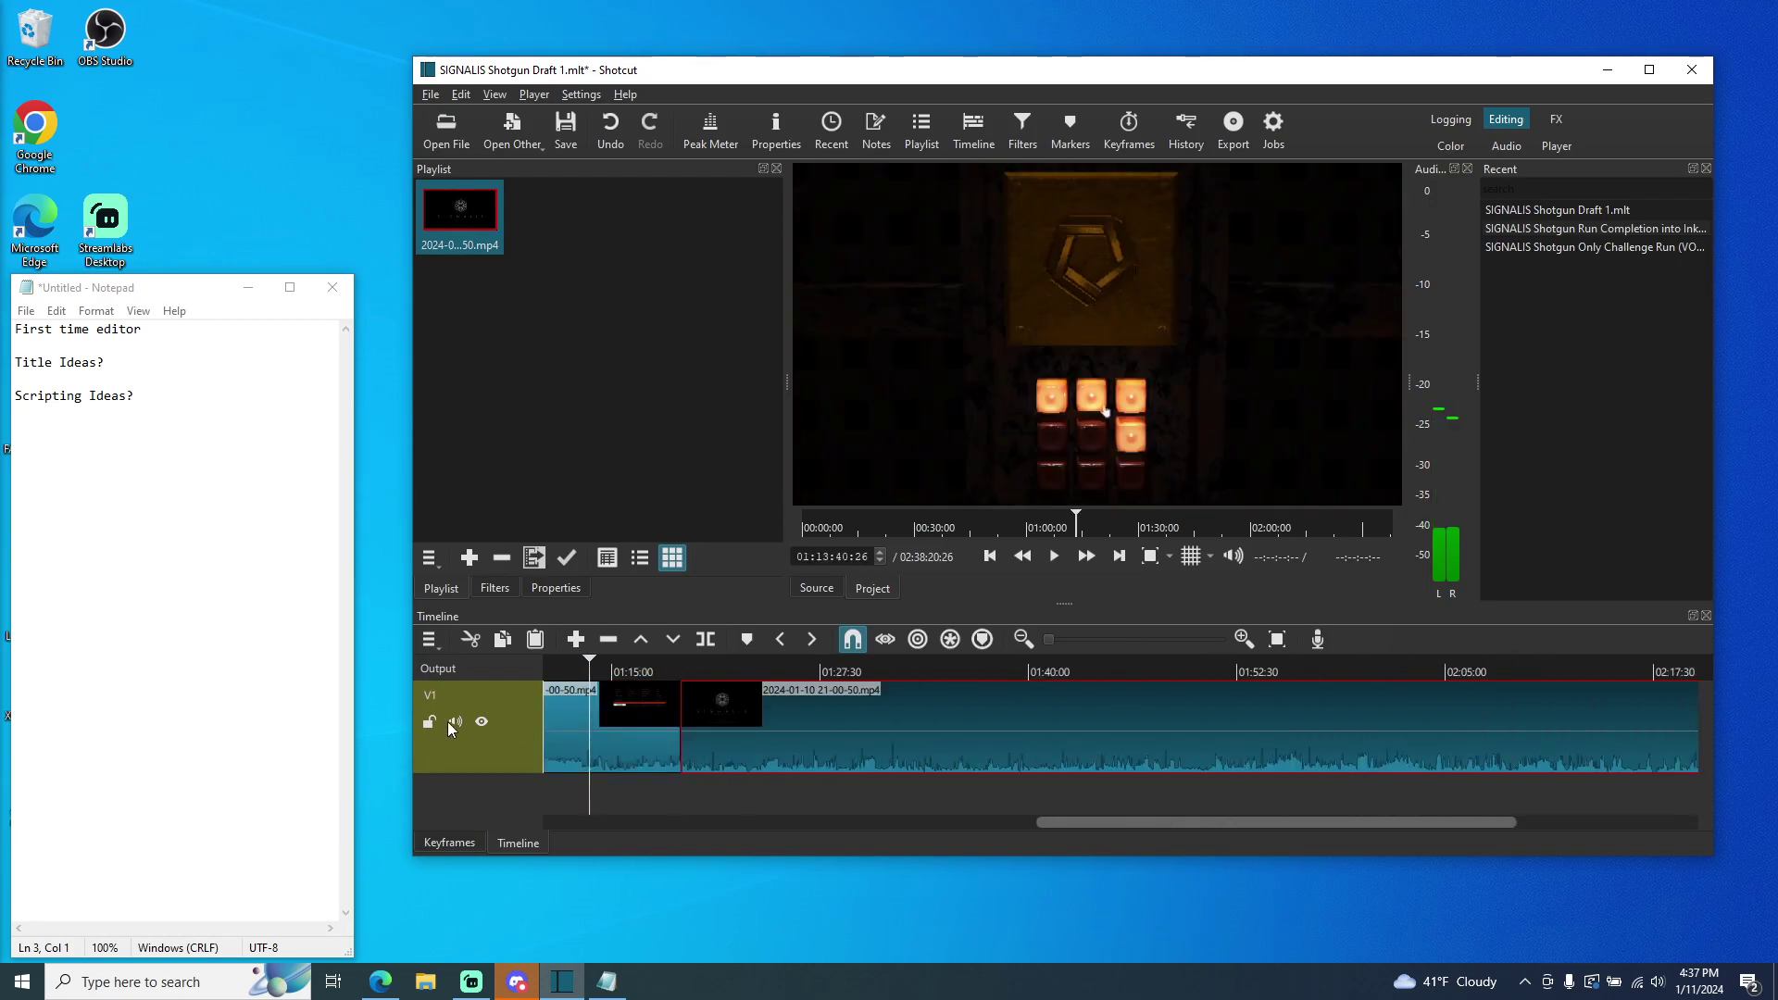
click(665, 741)
drag(1169, 822, 580, 813)
click(937, 746)
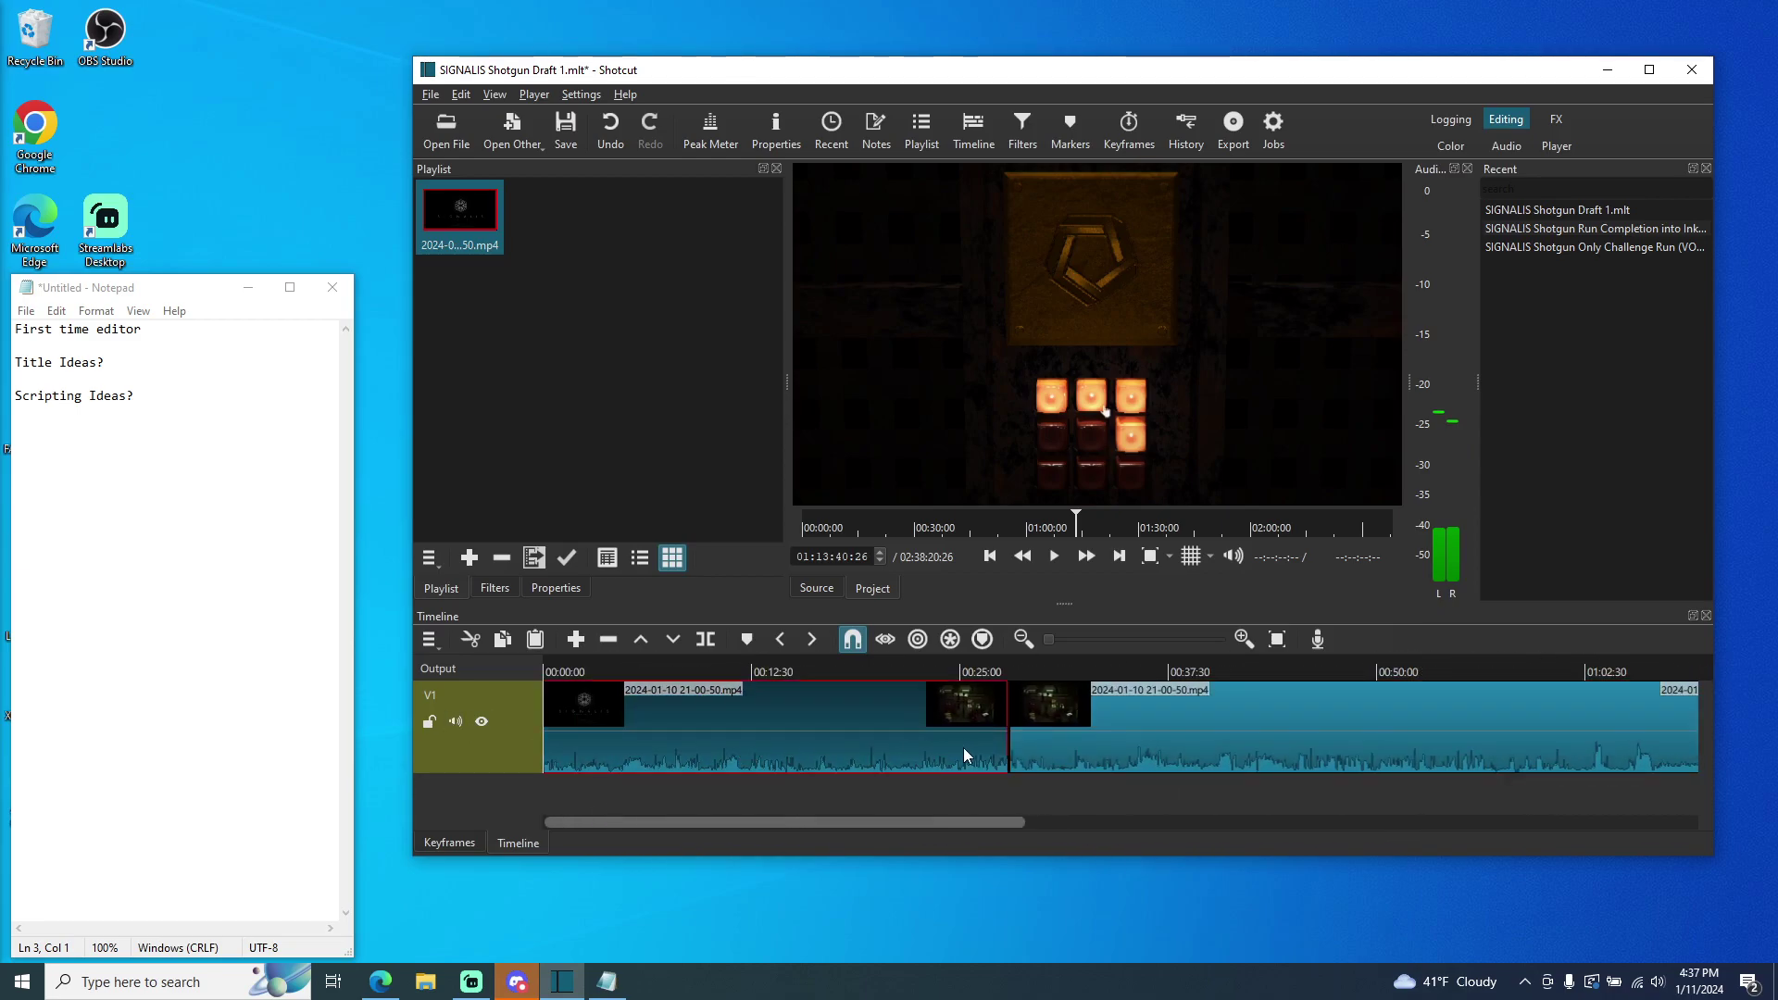
click(1052, 557)
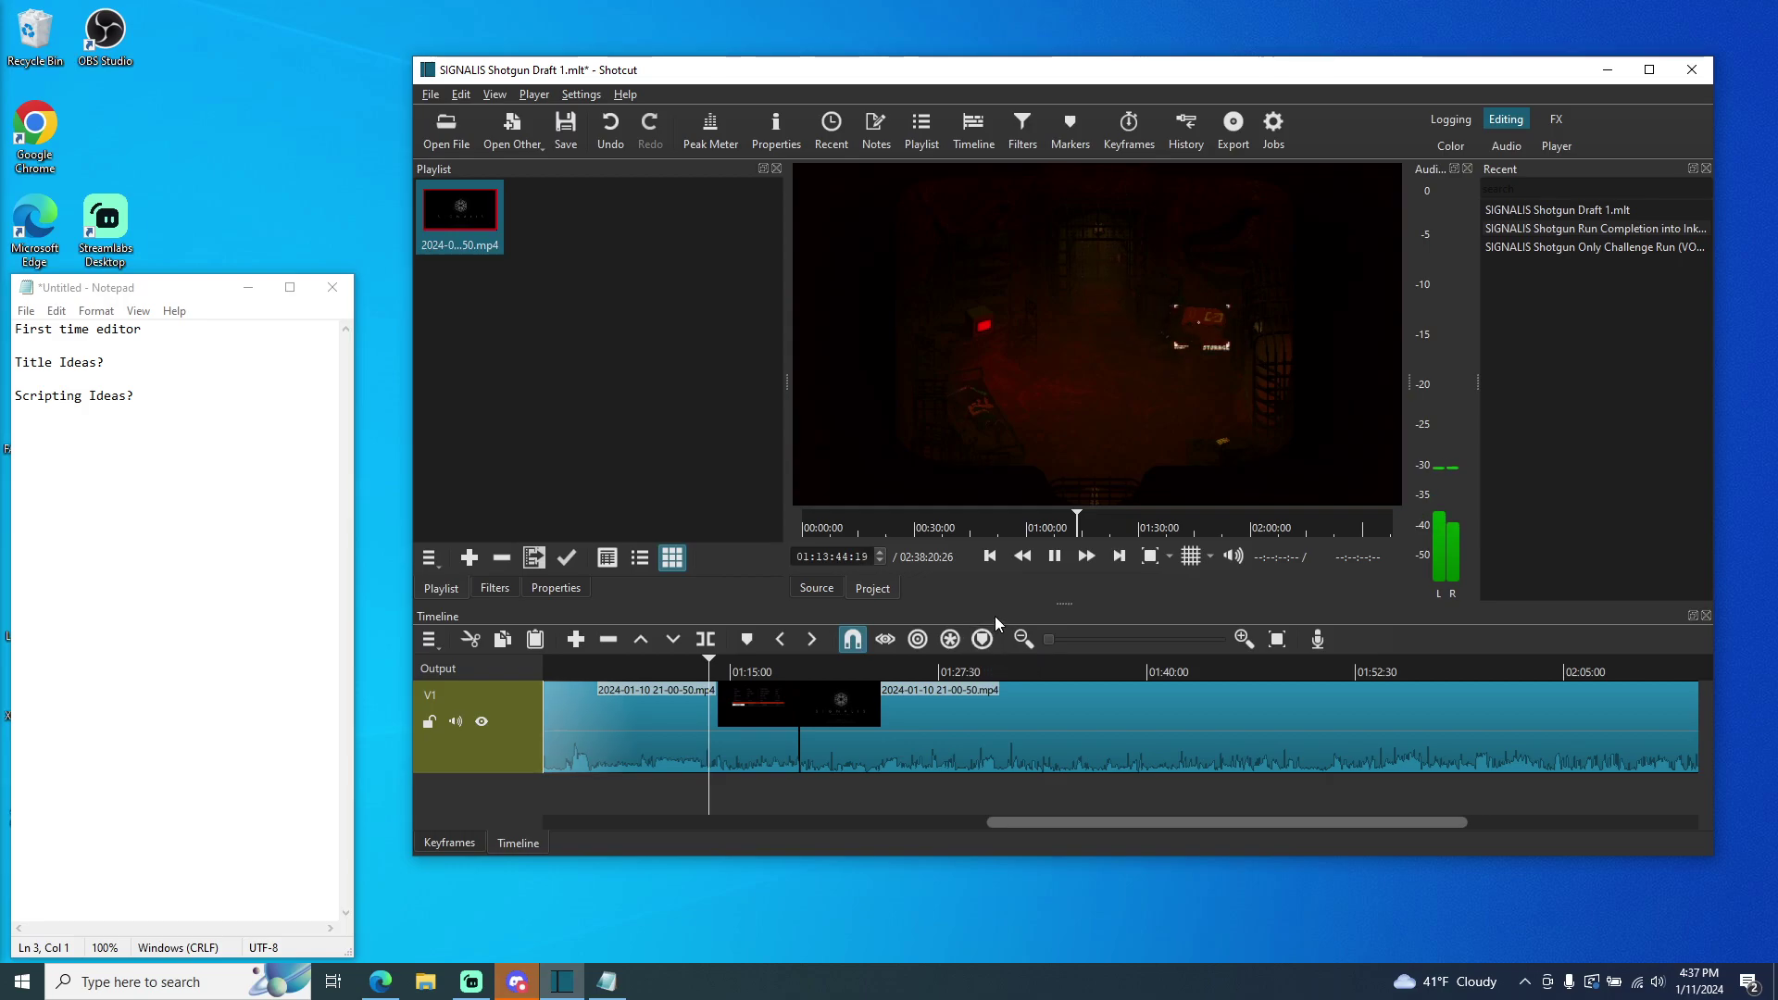
click(1055, 557)
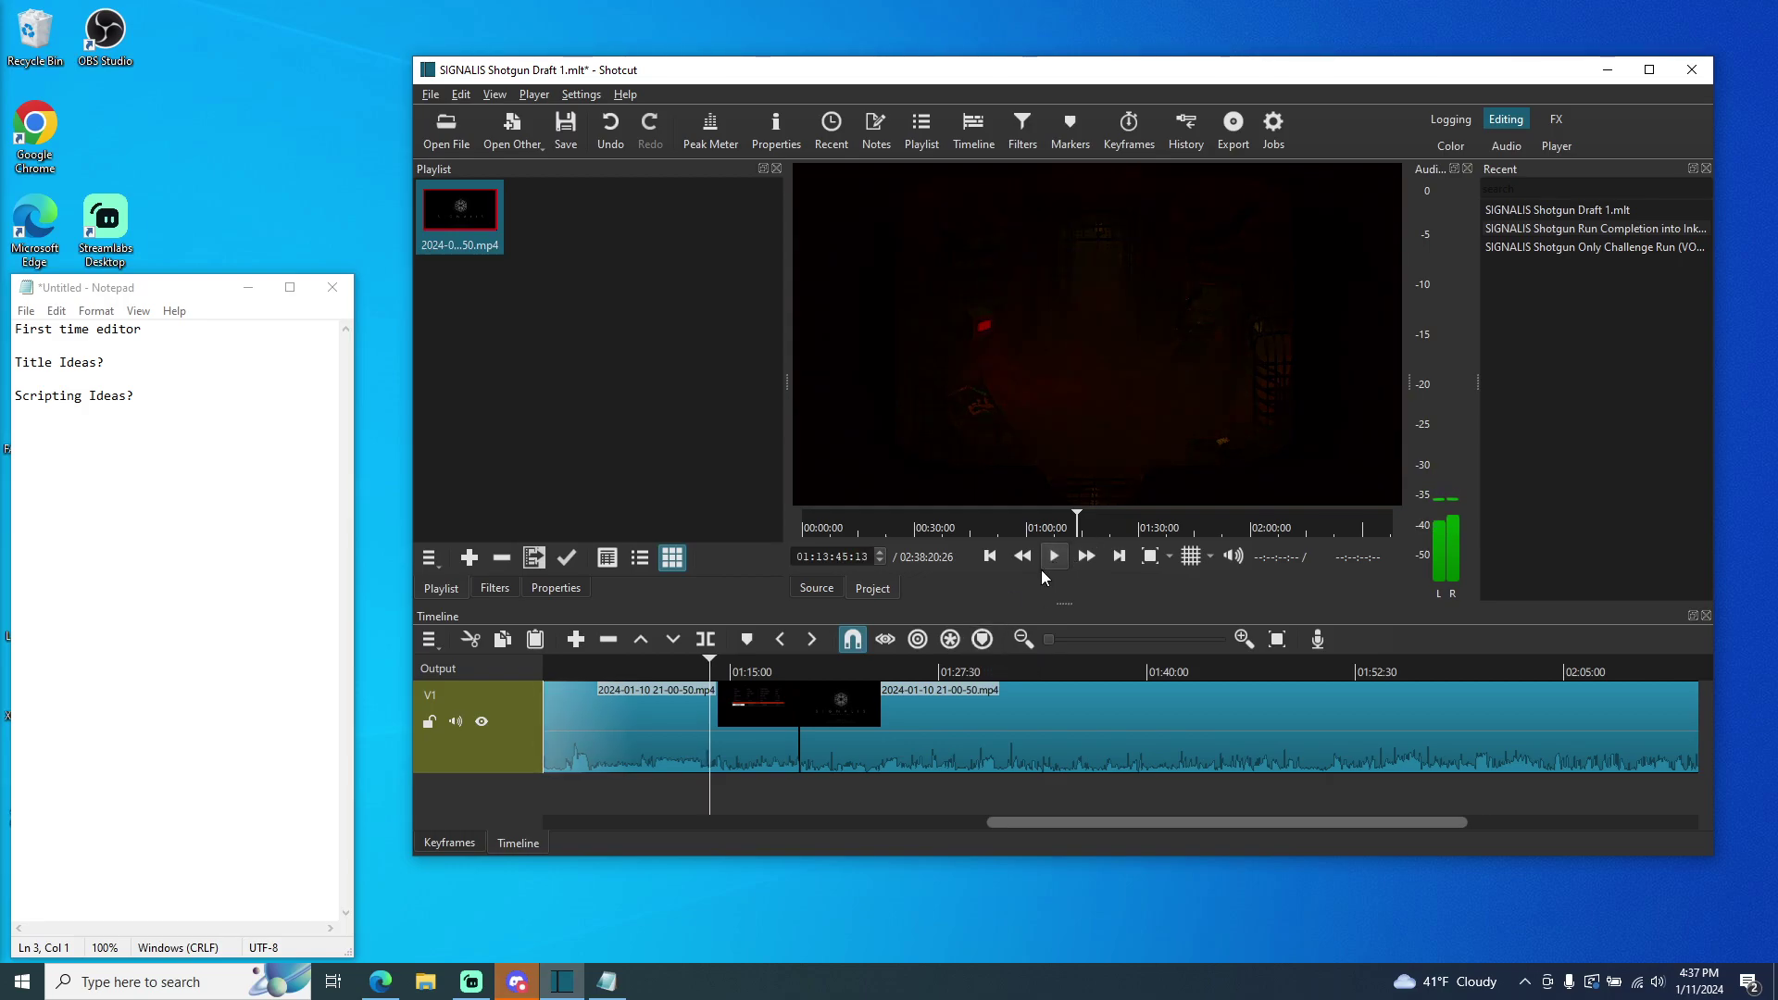
- Undo the appended full clip and the earlier fight-segment splits on track V1
key(ctrl+z)
drag(852, 820, 531, 812)
key(ctrl+z)
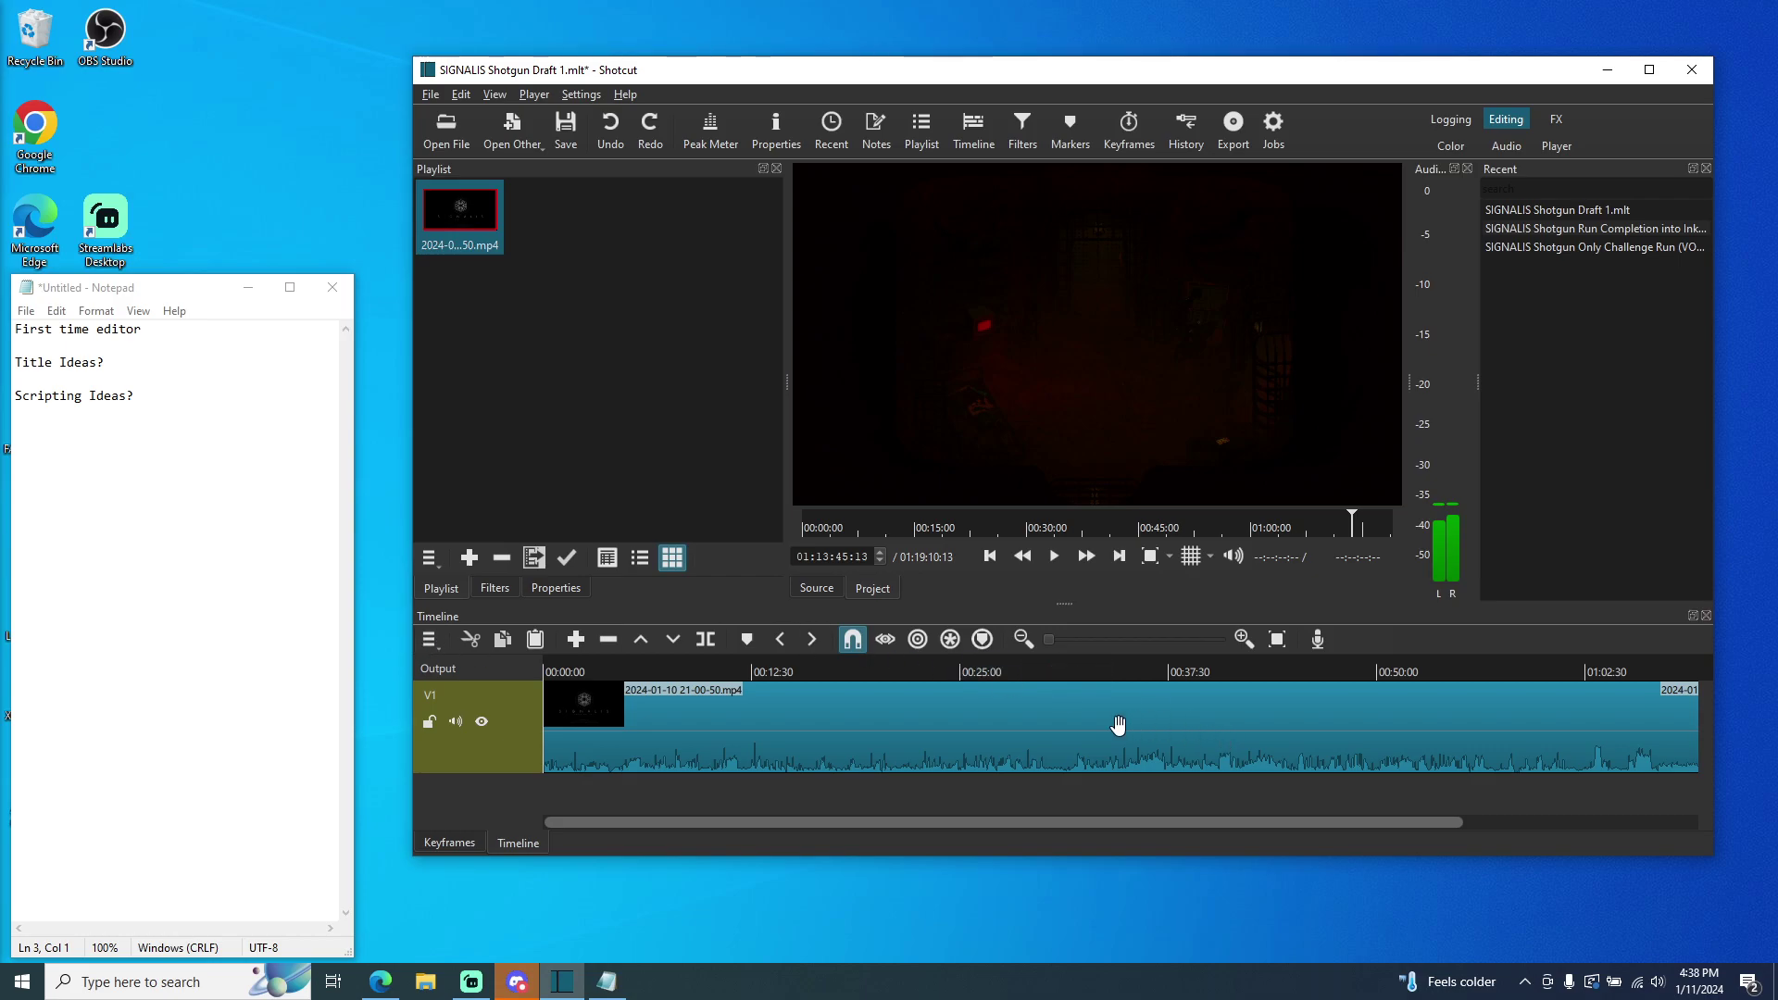
- Scrub the V1 clip from its start to around 00:36:00 to find the fight in the medical room
double_click(983, 724)
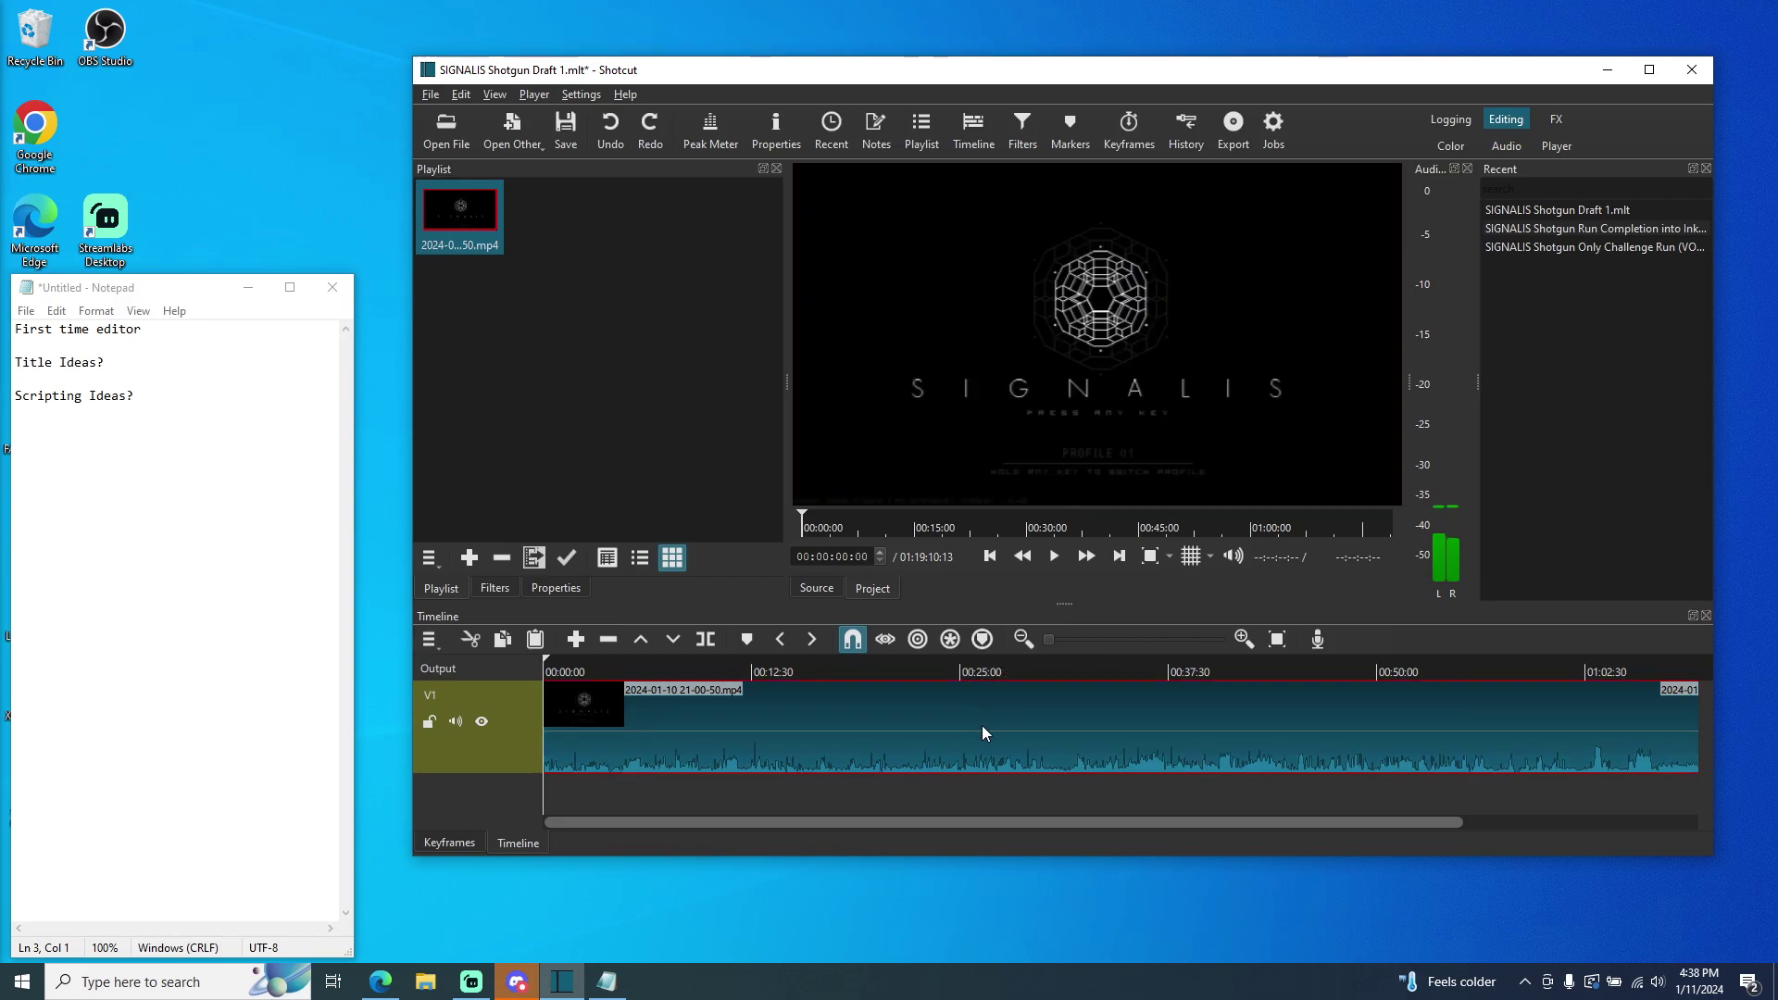
drag(584, 671, 968, 675)
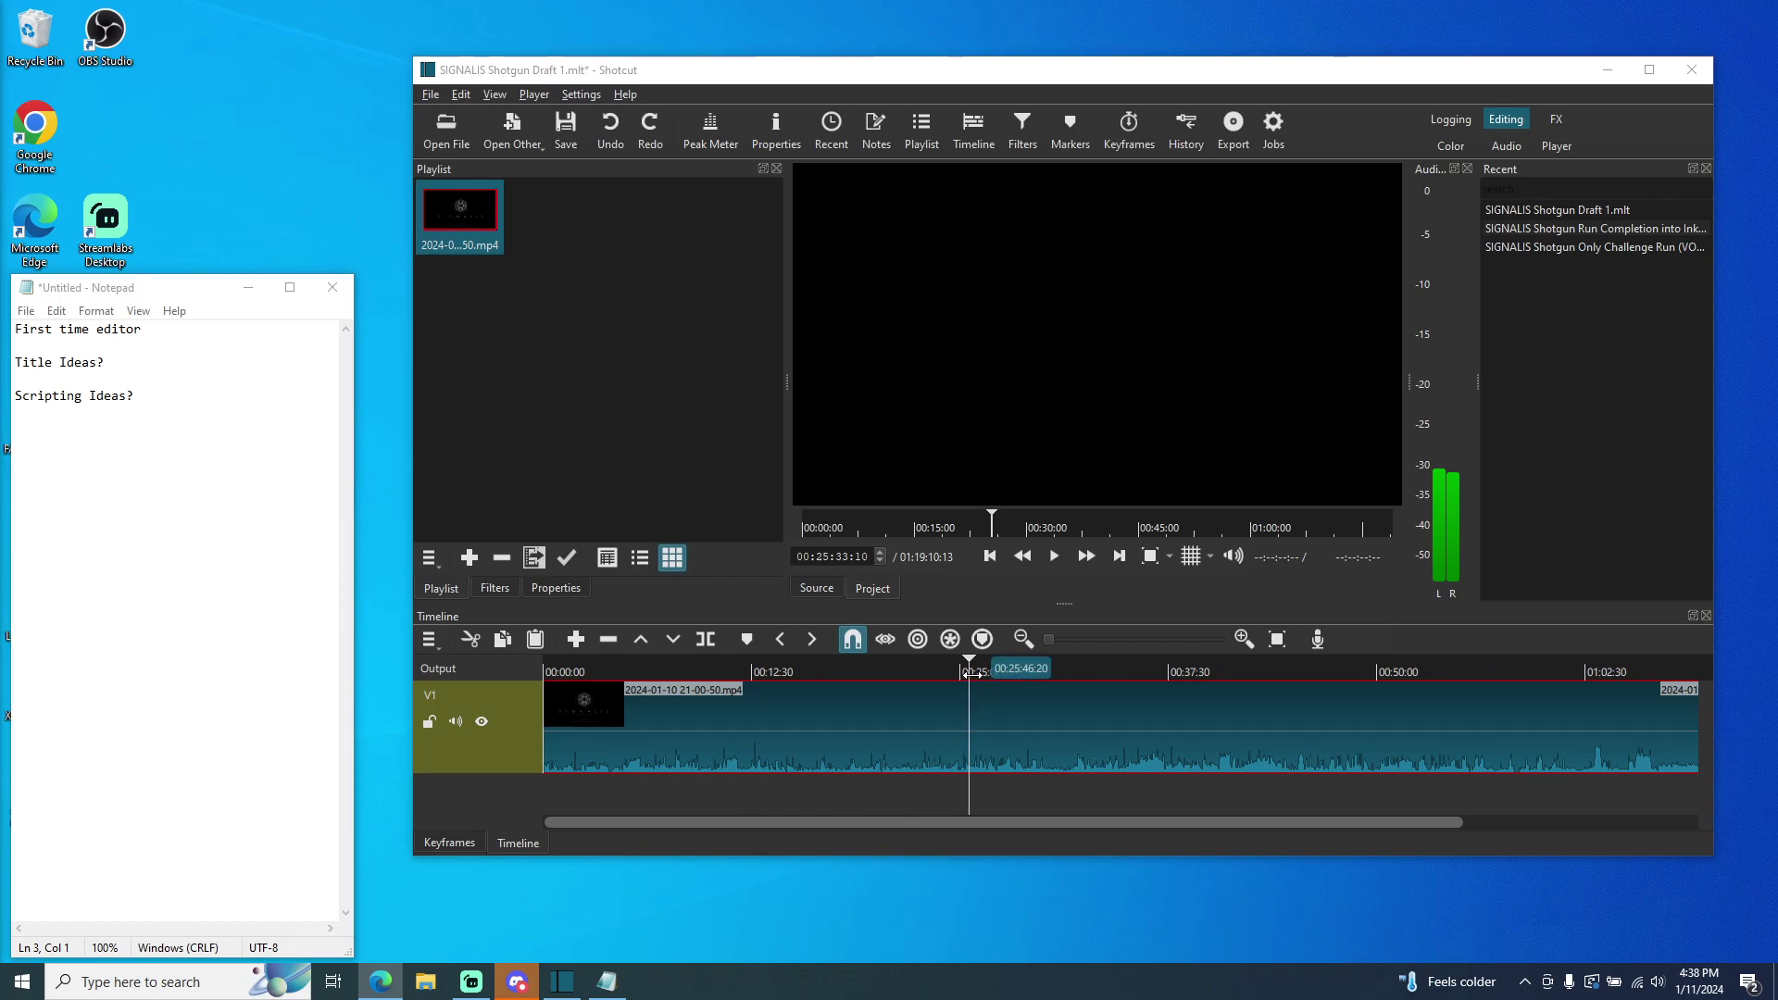
mouse_move(971, 675)
mouse_down()
mouse_move(997, 676)
mouse_move(958, 666)
mouse_up()
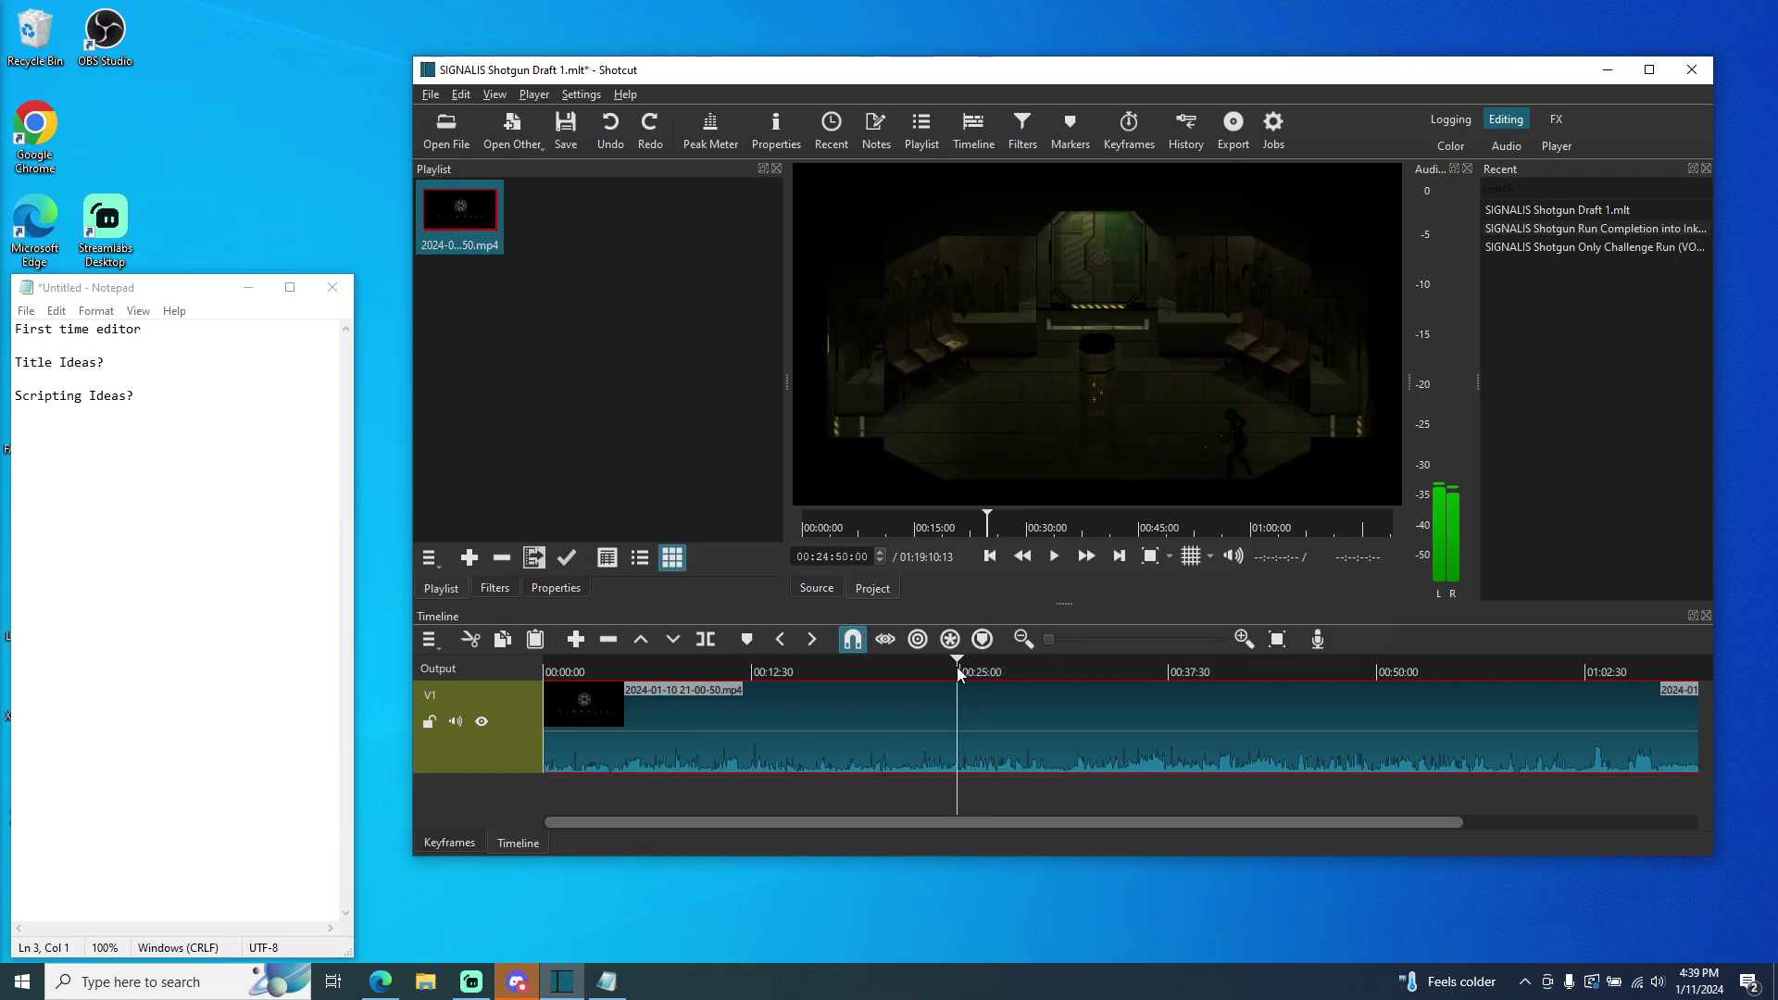
click(1170, 668)
click(1159, 666)
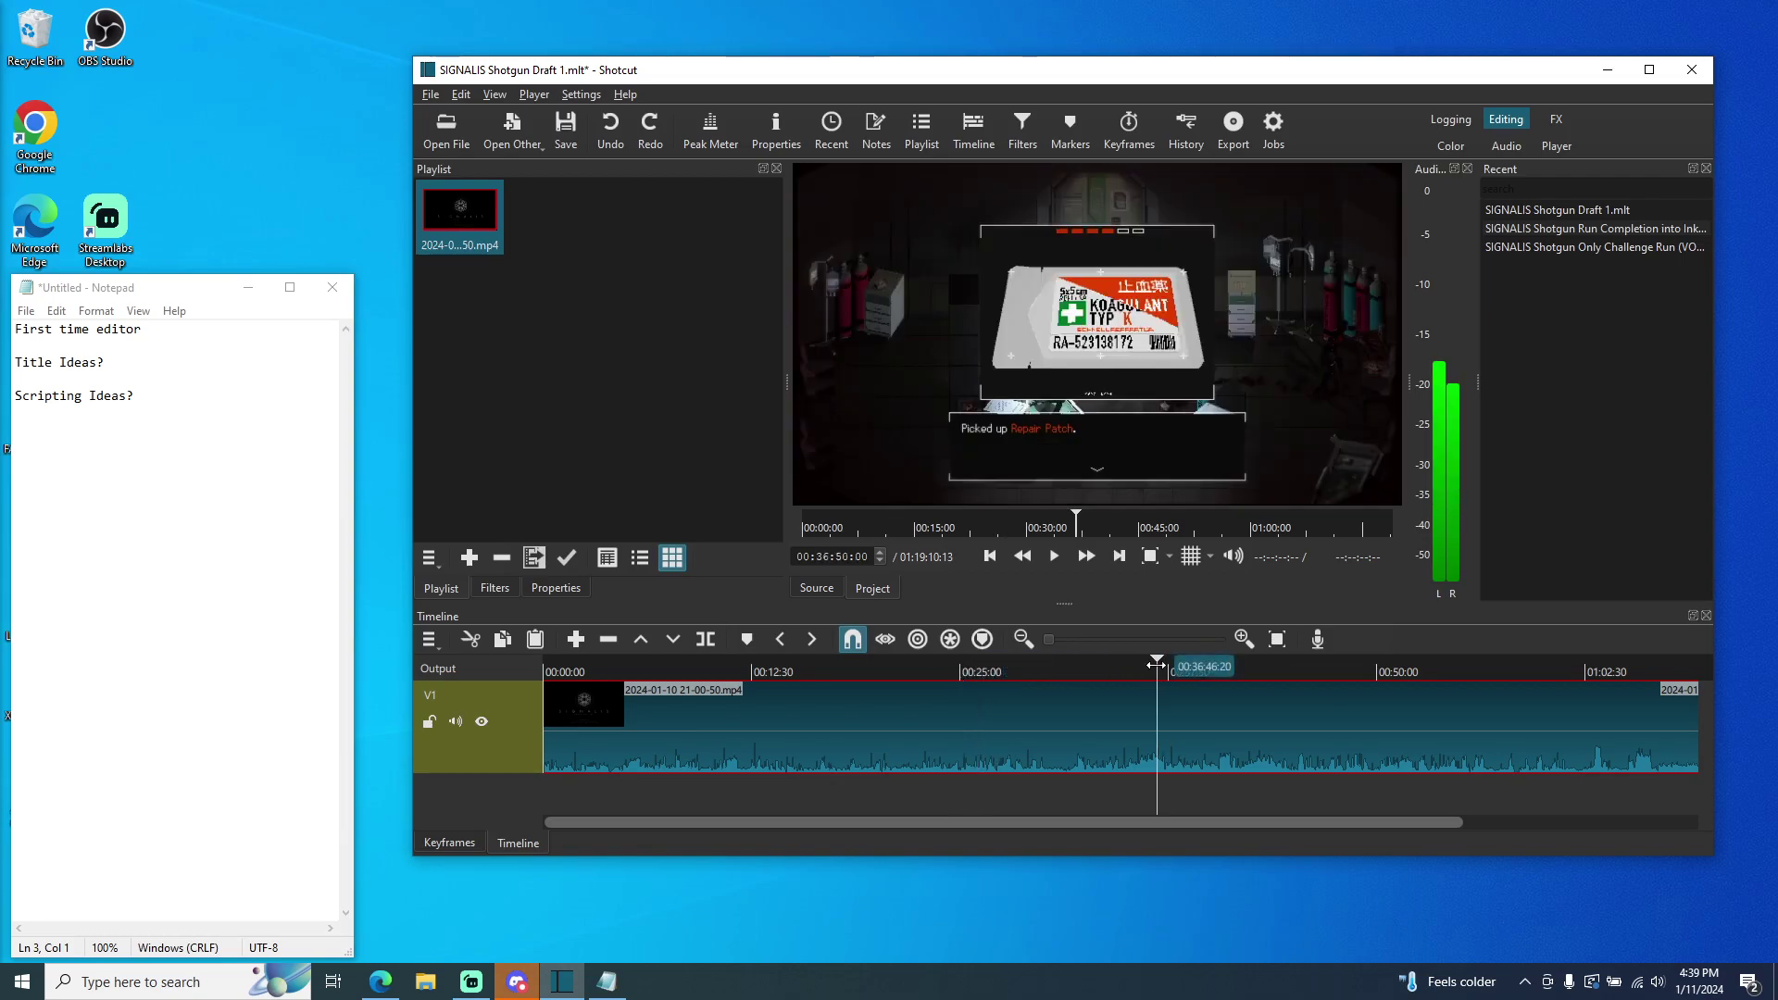
drag(1156, 665, 1142, 668)
- Replay the medical-room fight from around 00:35:56, pause at 00:36:03:03, and split the V1 clip there
click(1050, 559)
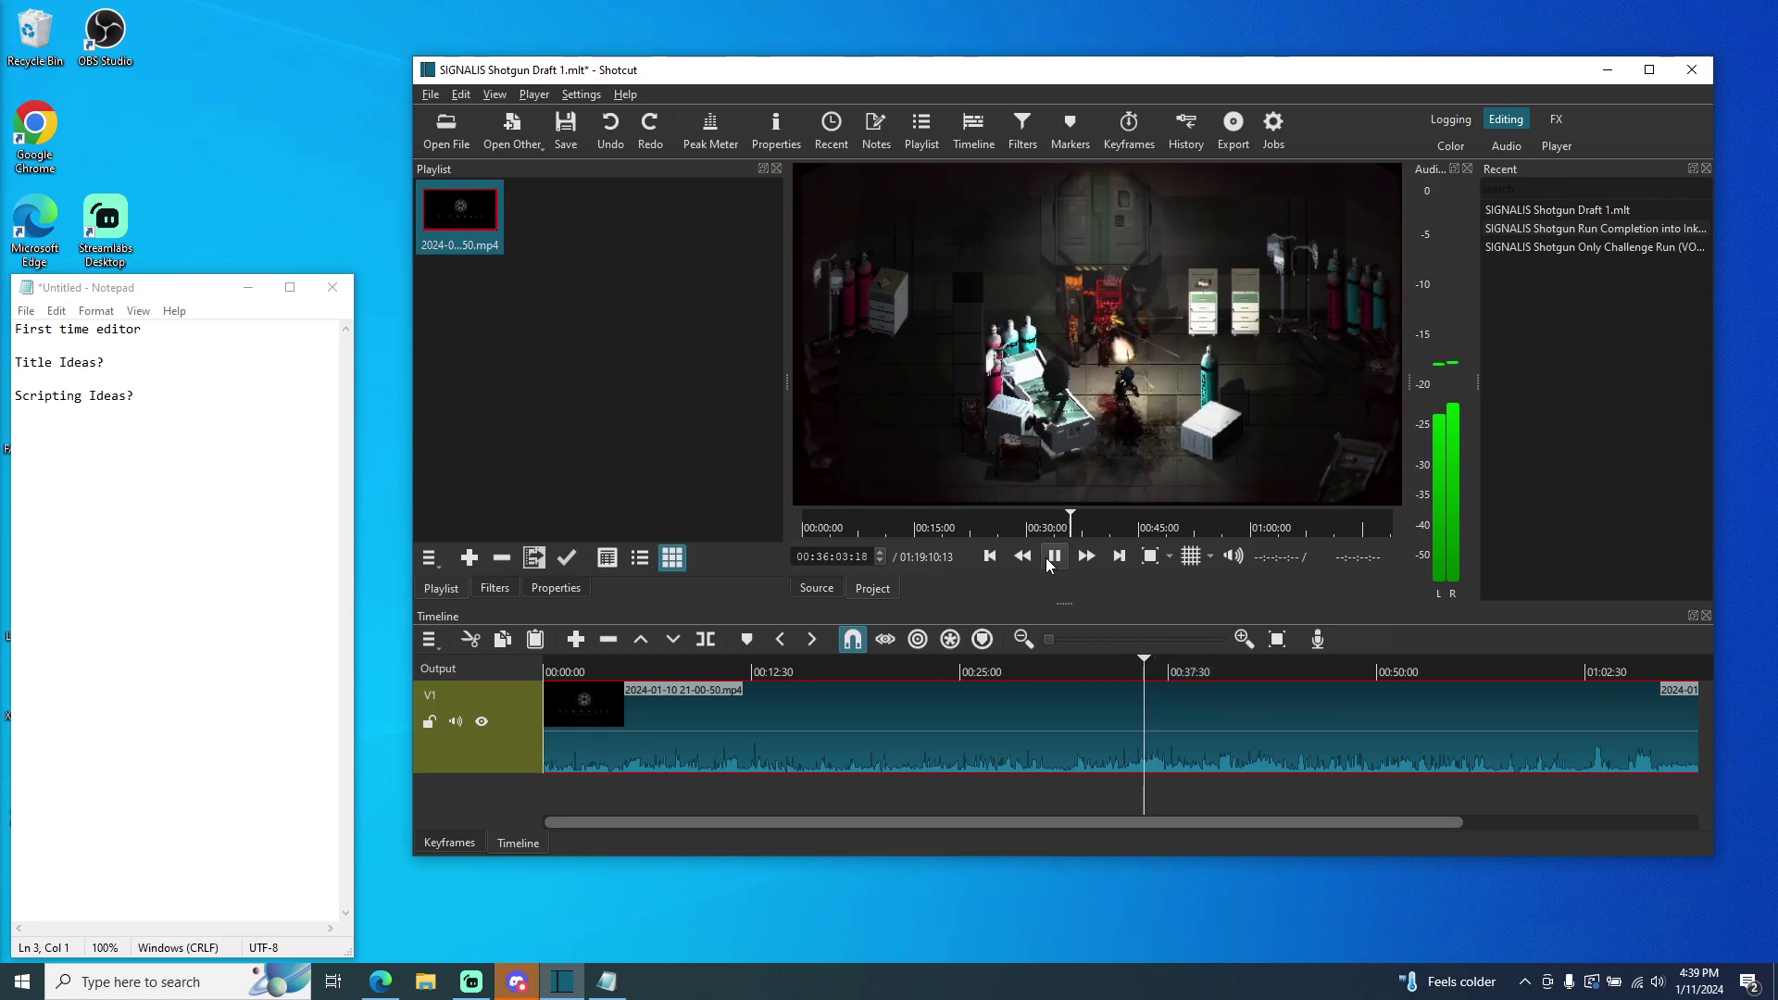
click(1140, 666)
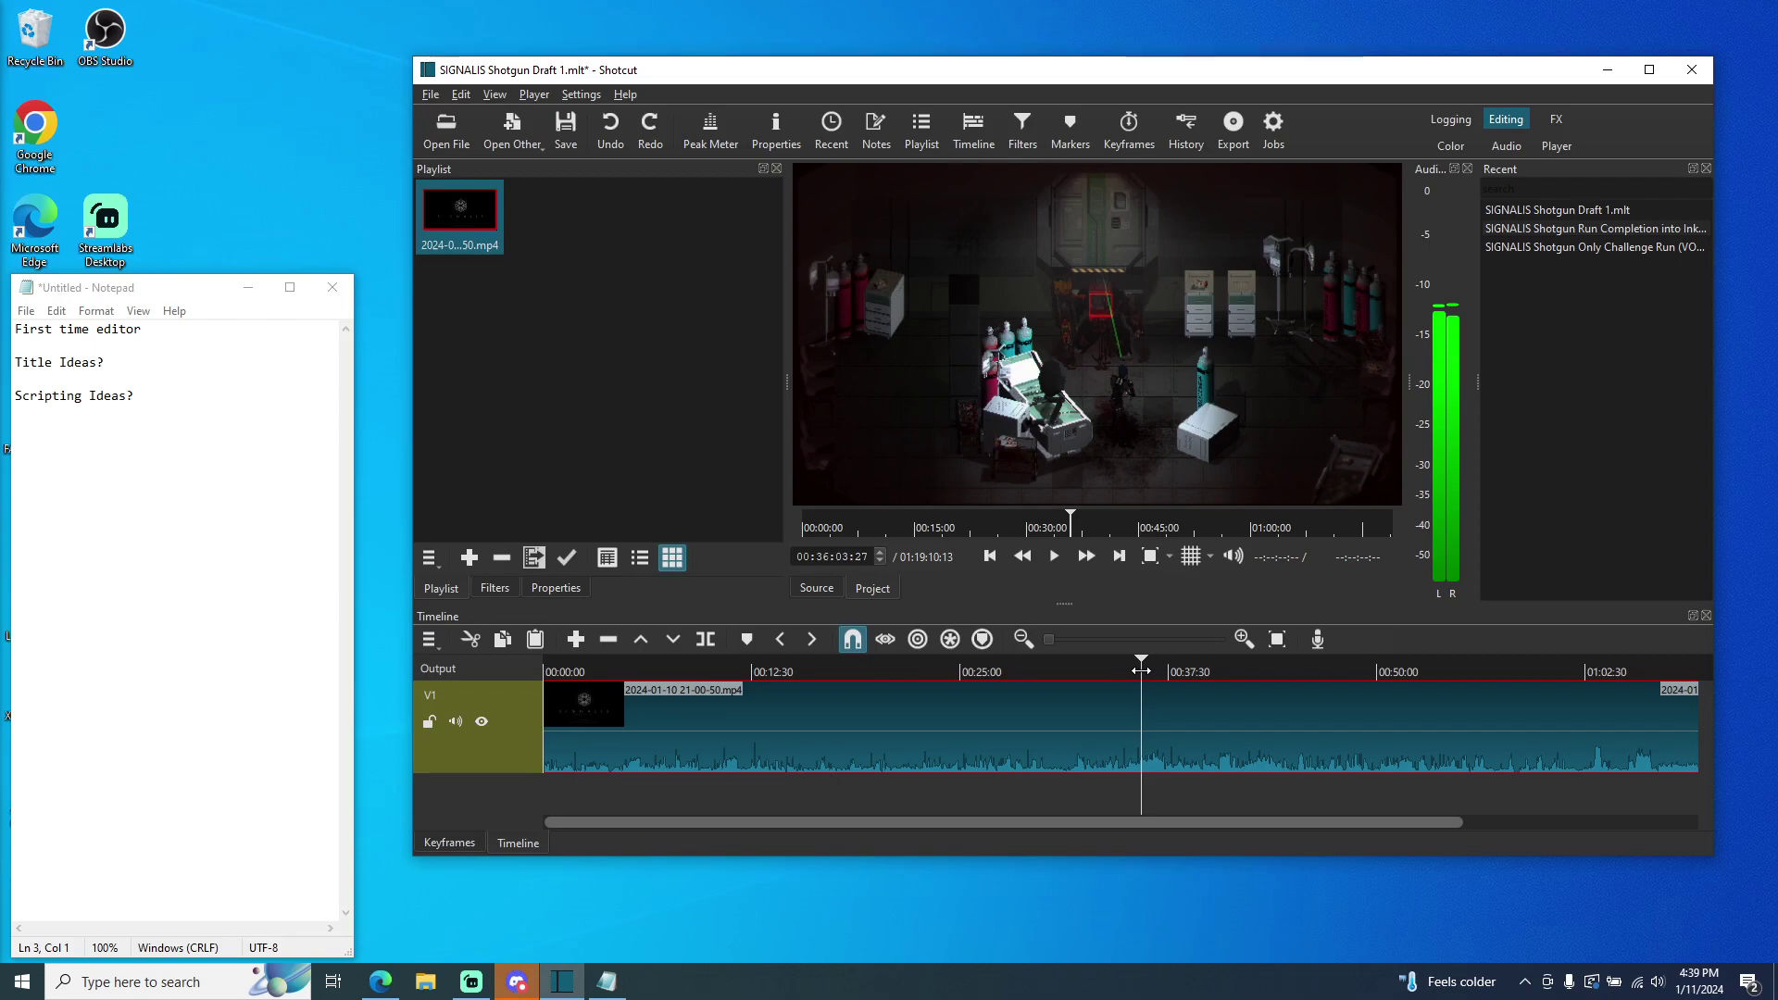
click(1055, 559)
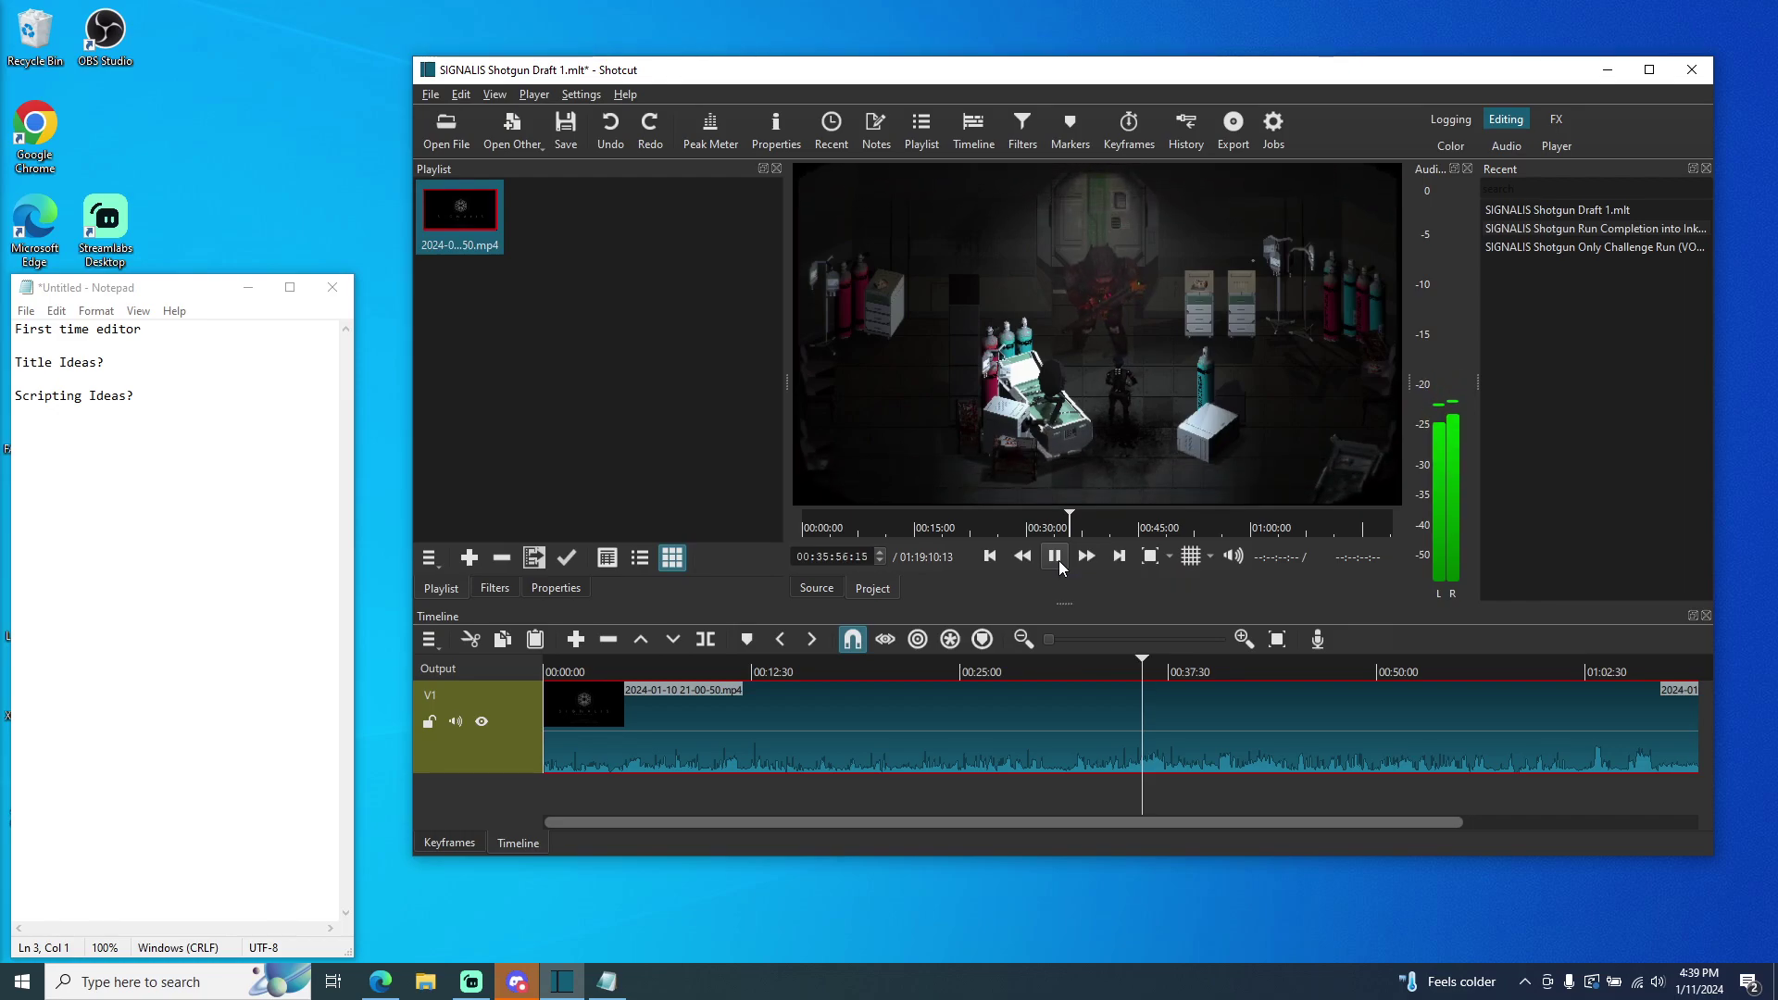
click(1055, 557)
click(1059, 562)
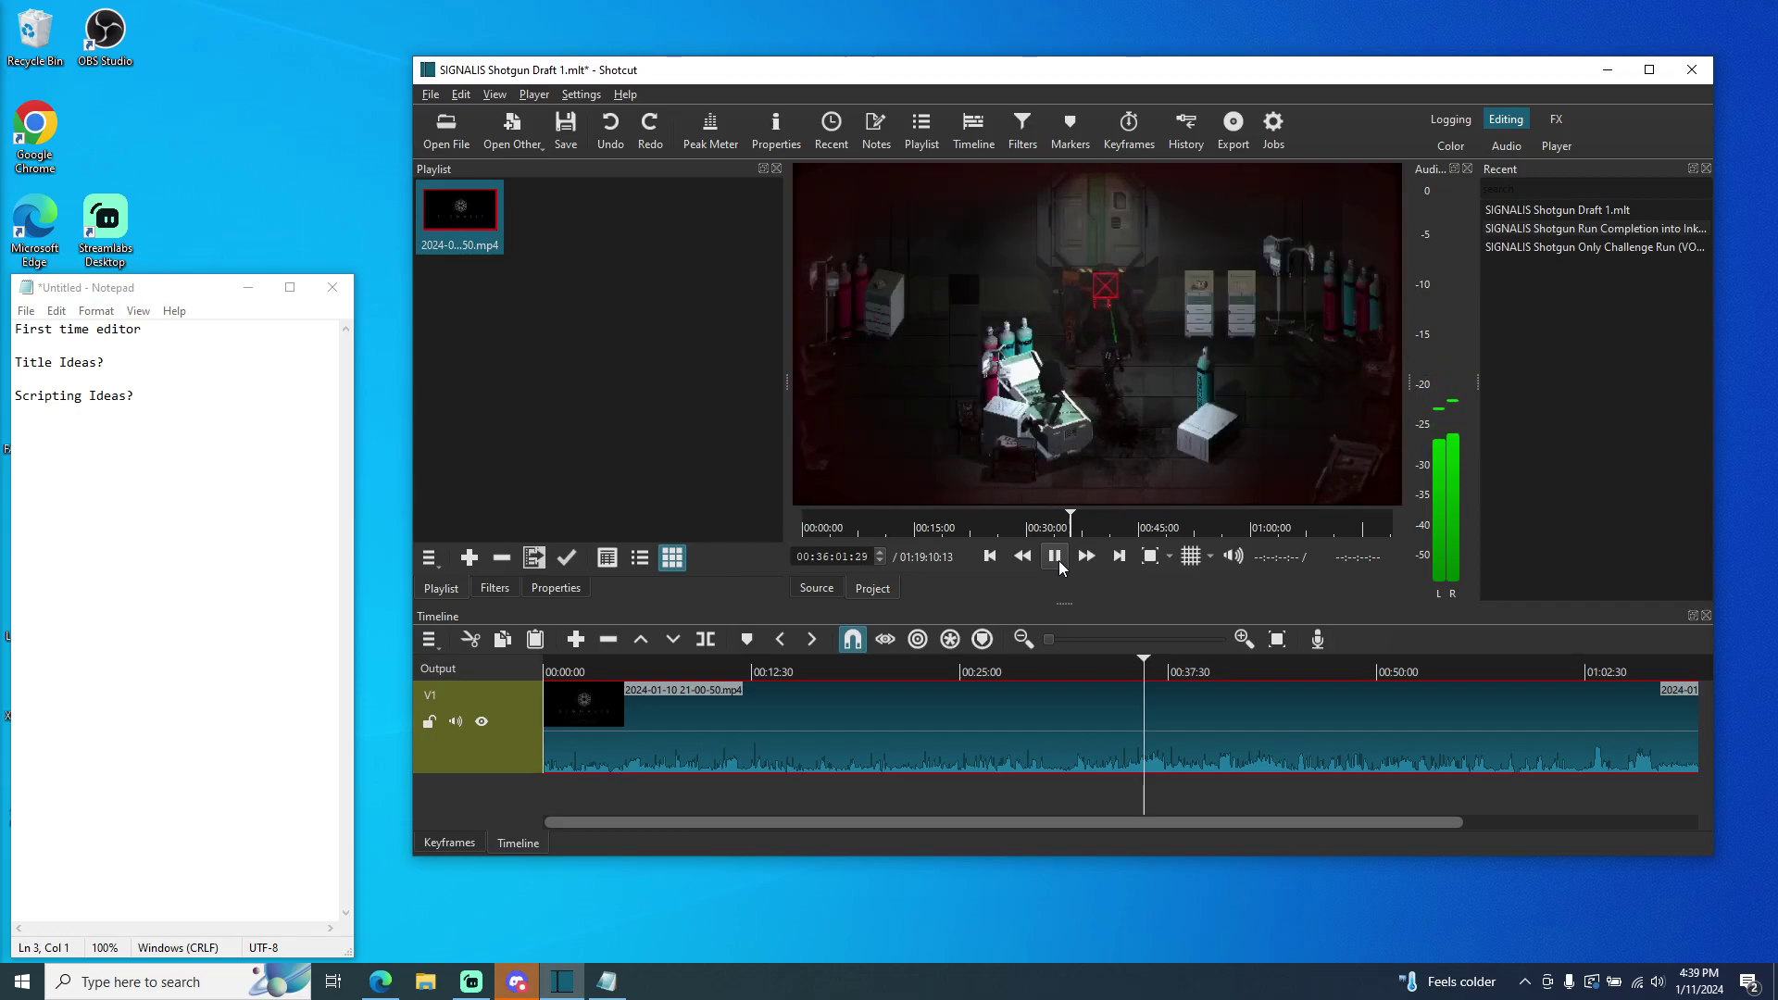
click(1055, 557)
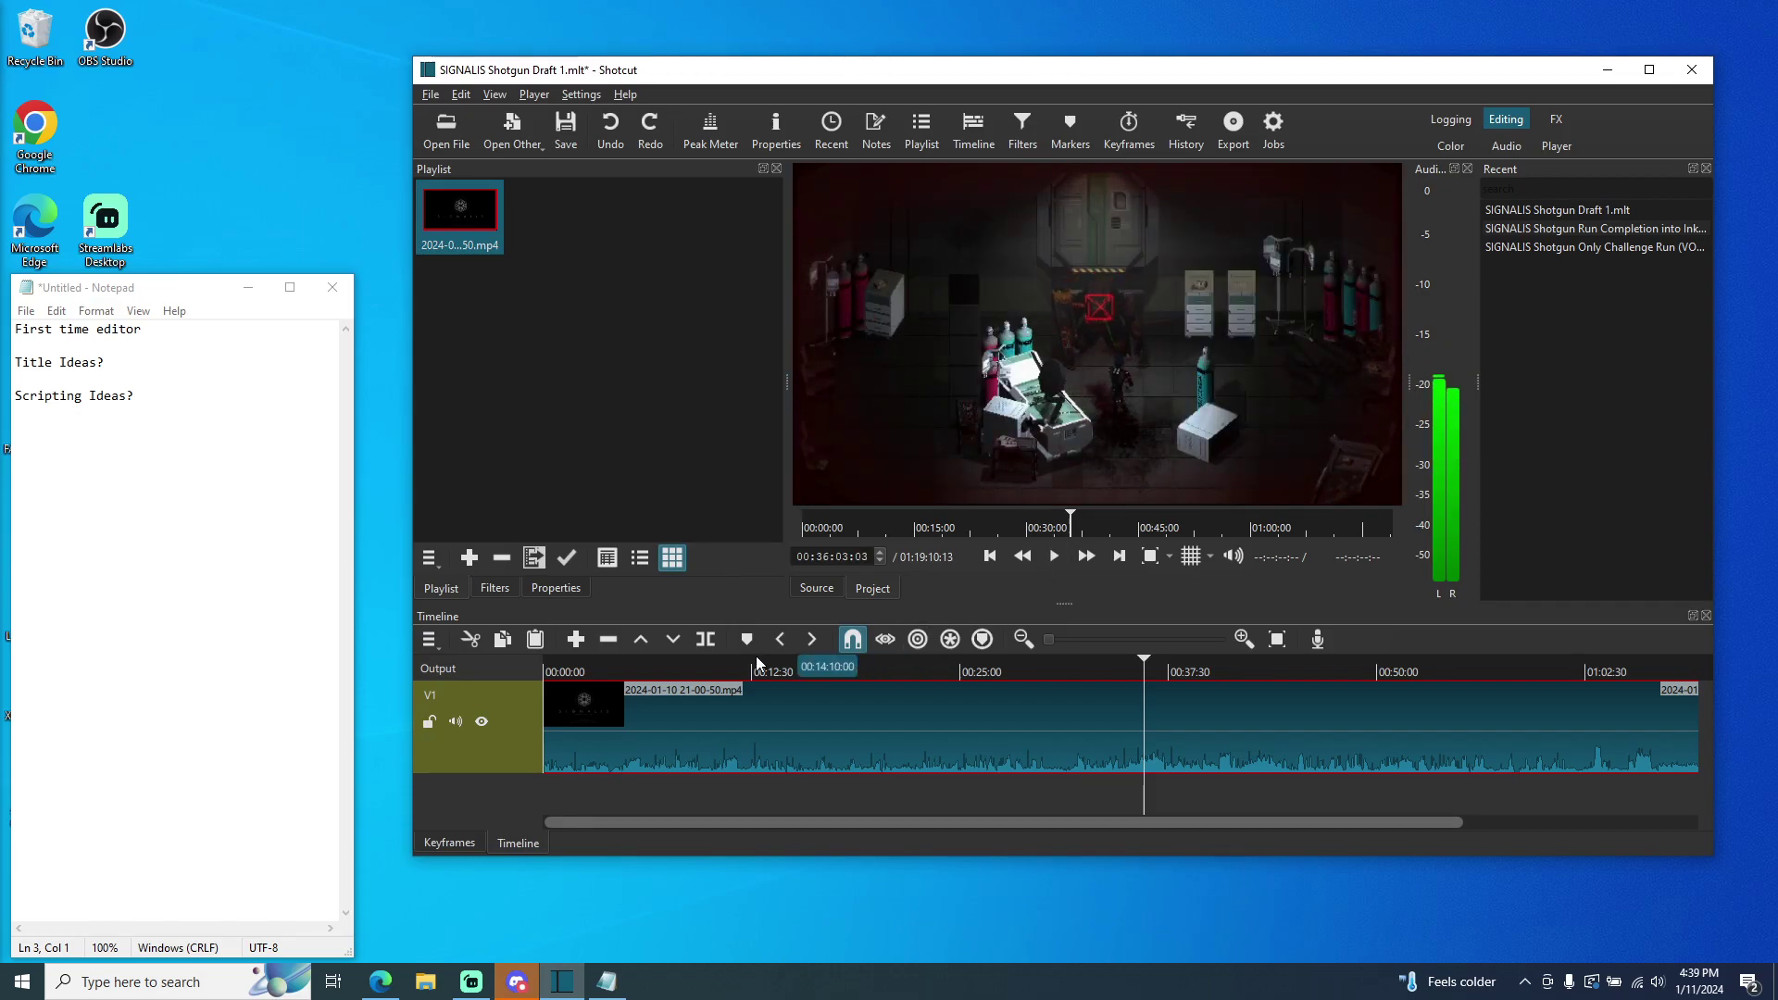
click(705, 640)
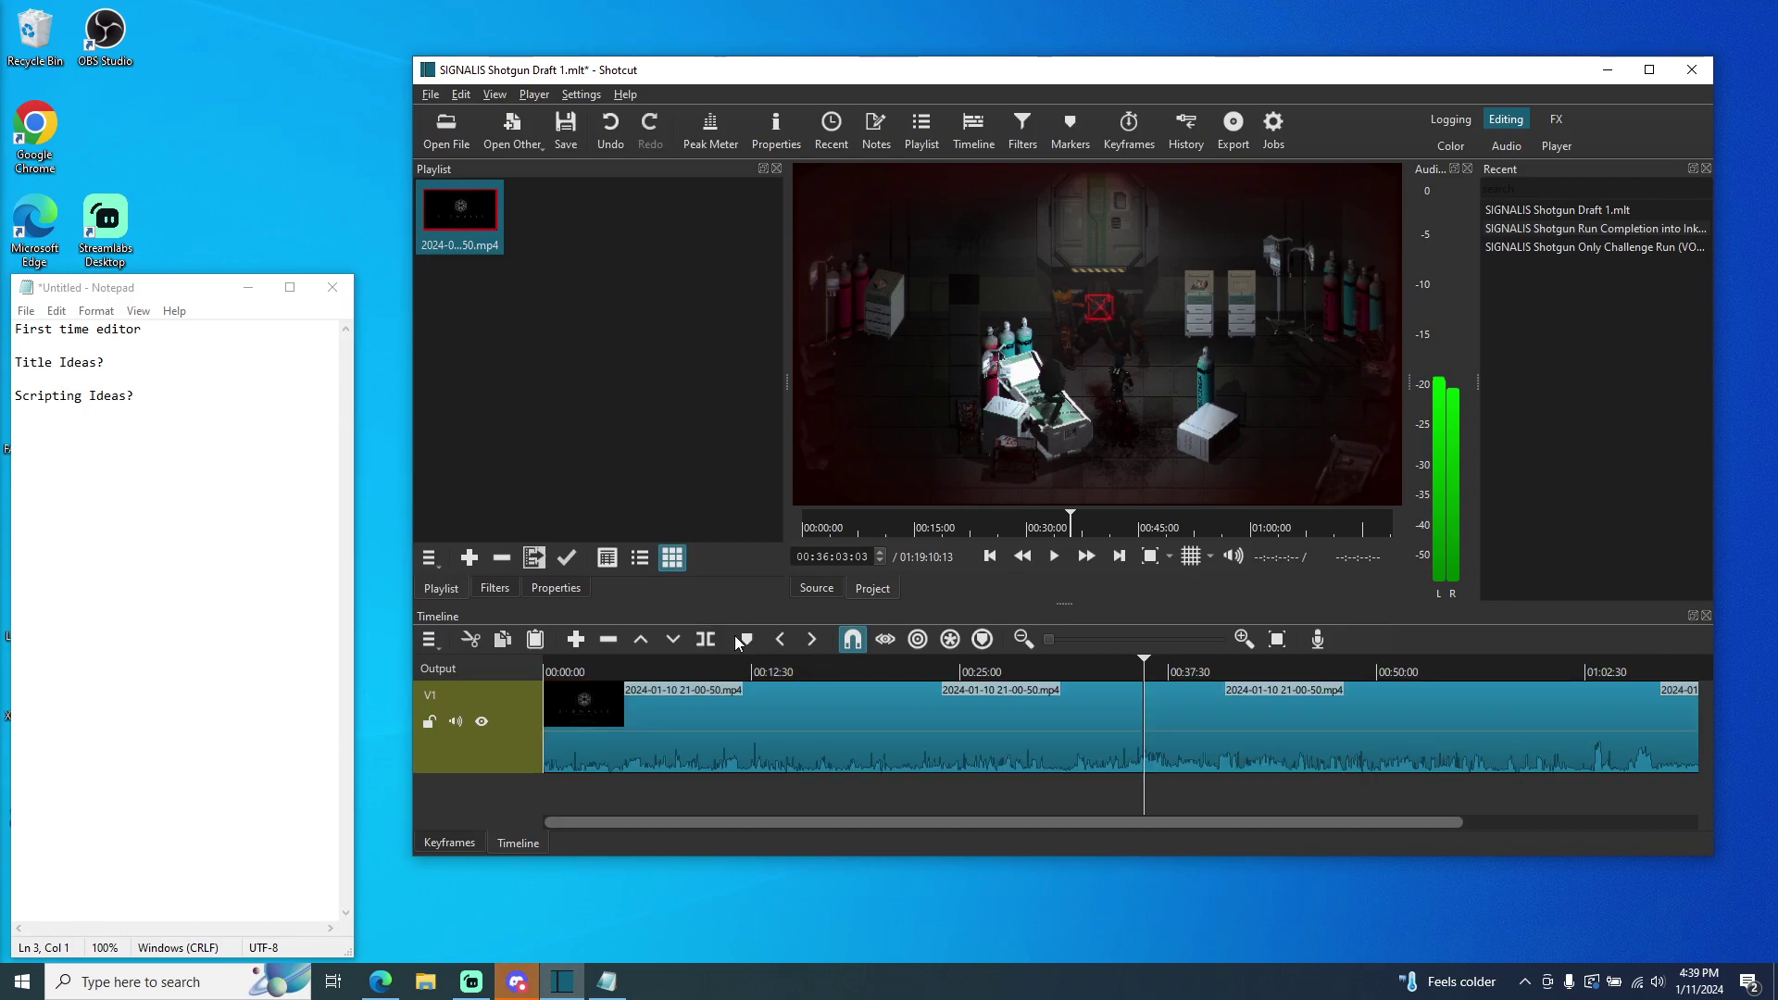
- Play the fight on to 00:36:05:22 and split the V1 clip there to isolate the short highlight
click(1244, 639)
click(1244, 639)
click(1243, 639)
click(1243, 639)
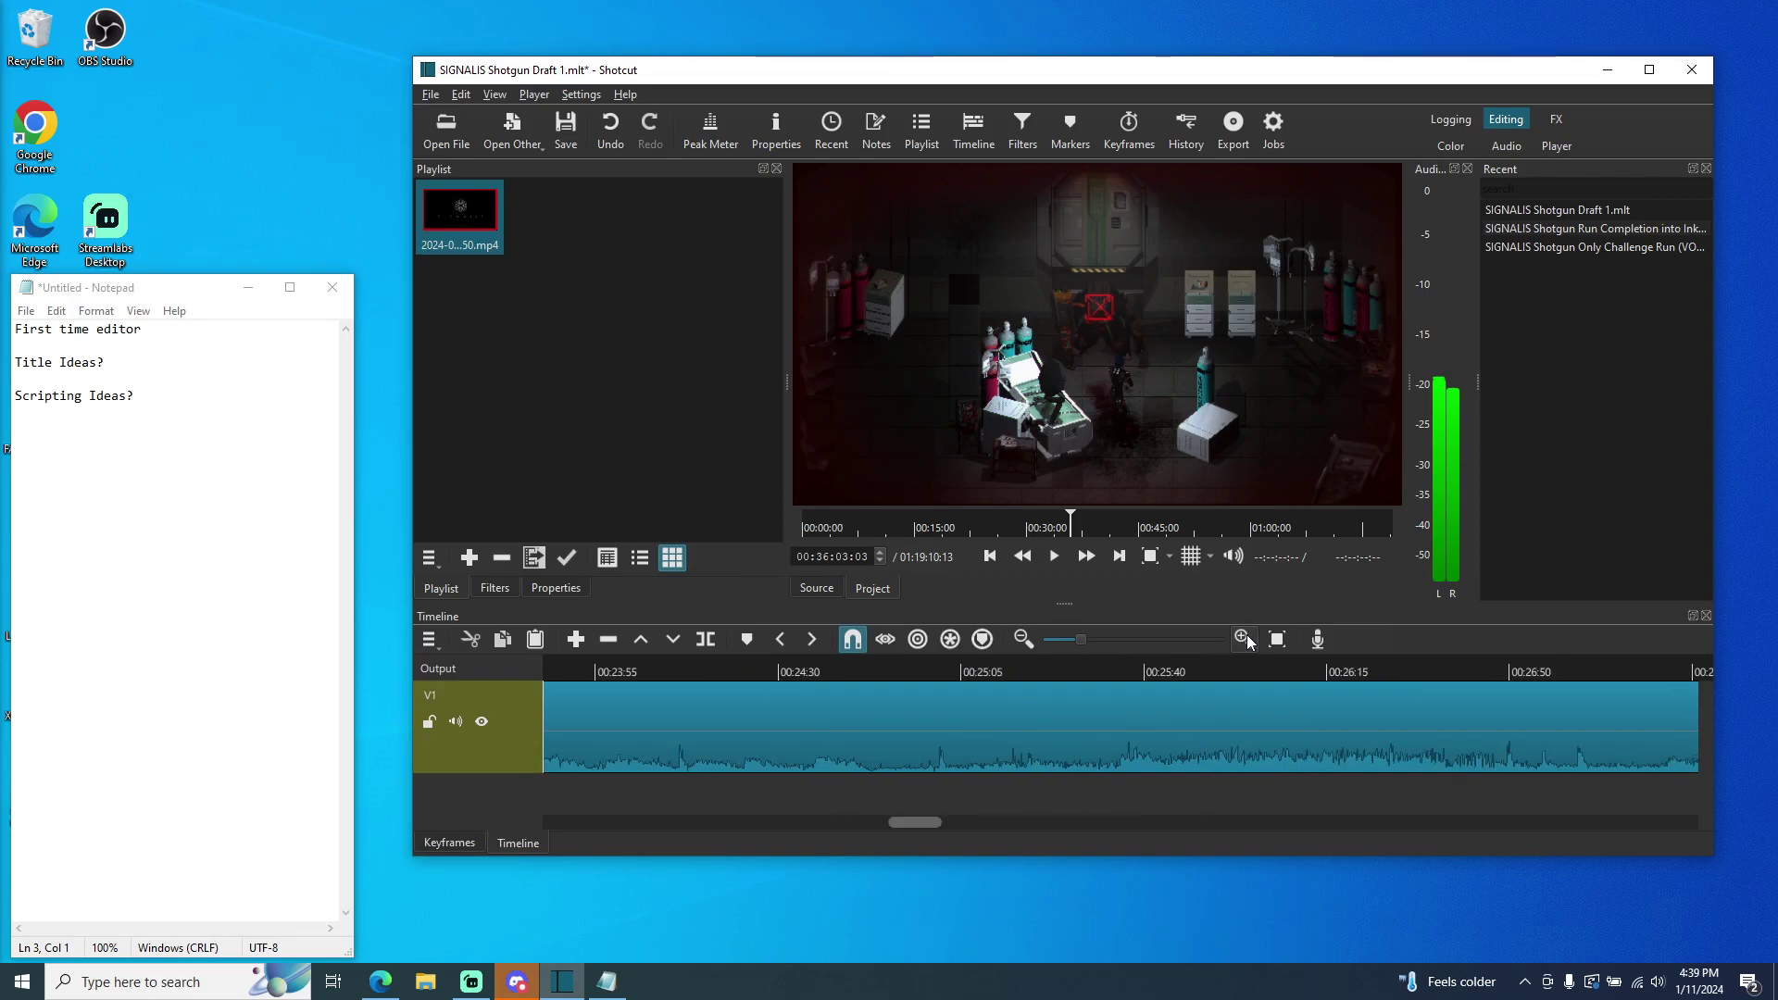
click(1243, 639)
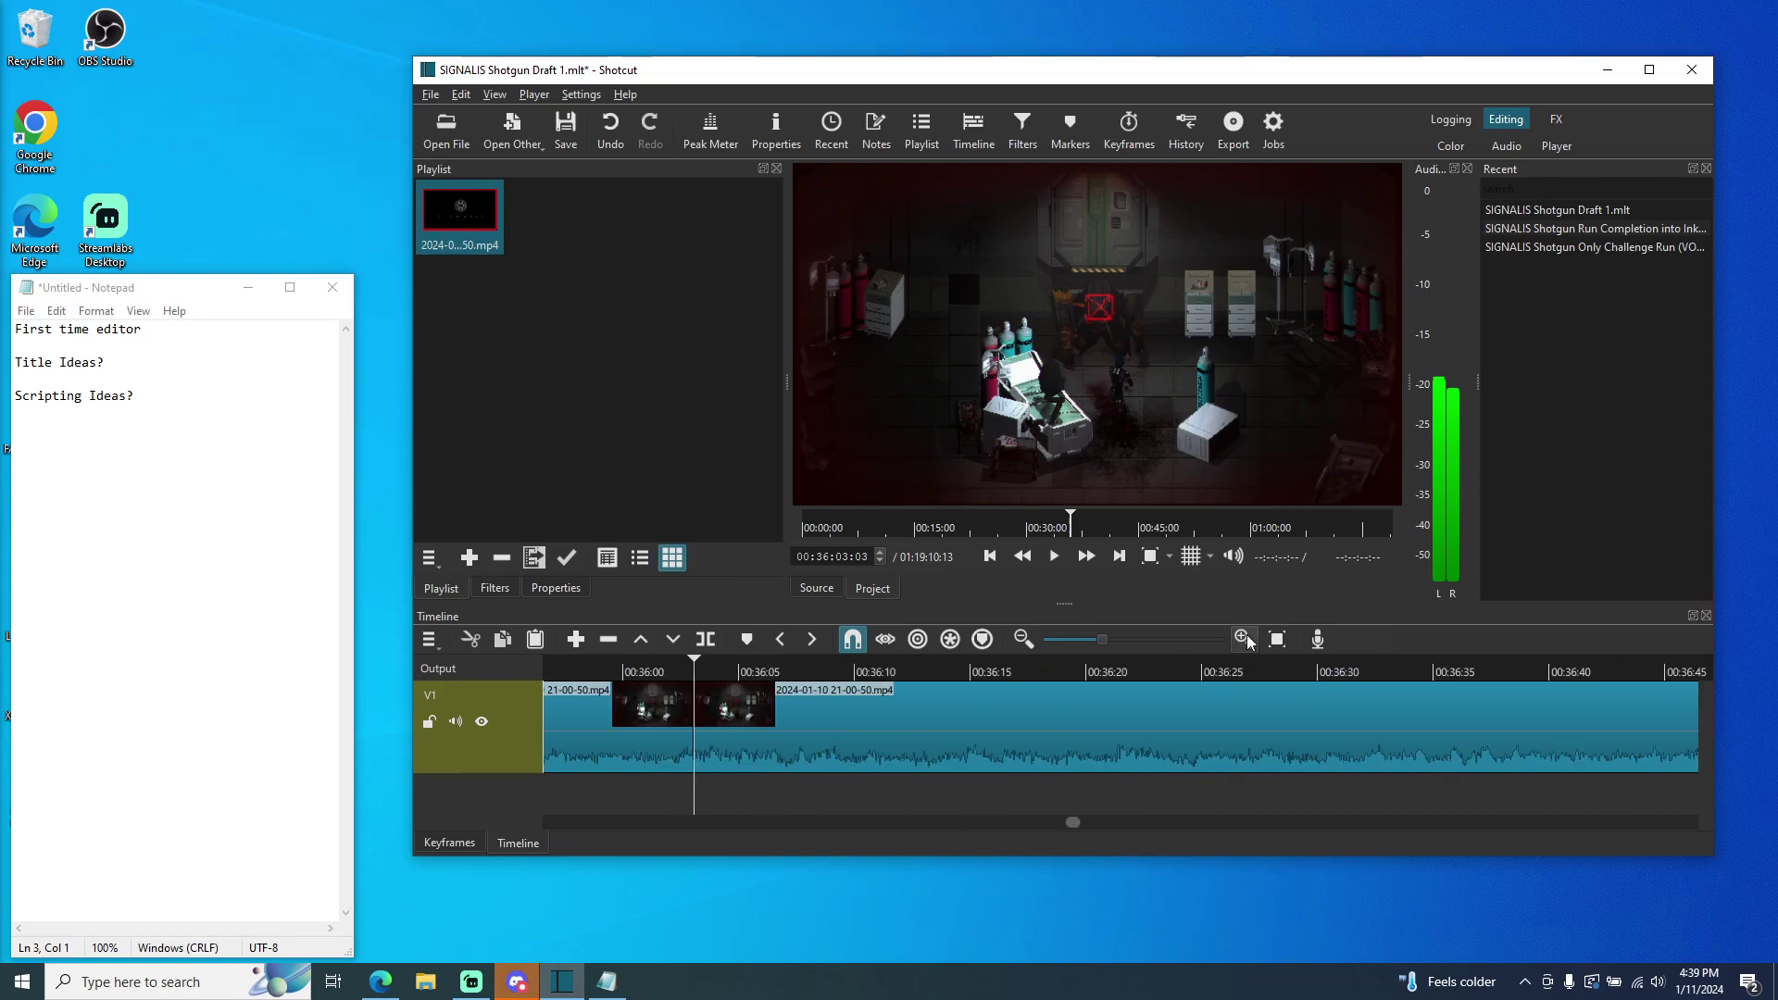
click(1243, 639)
click(1244, 639)
click(1243, 639)
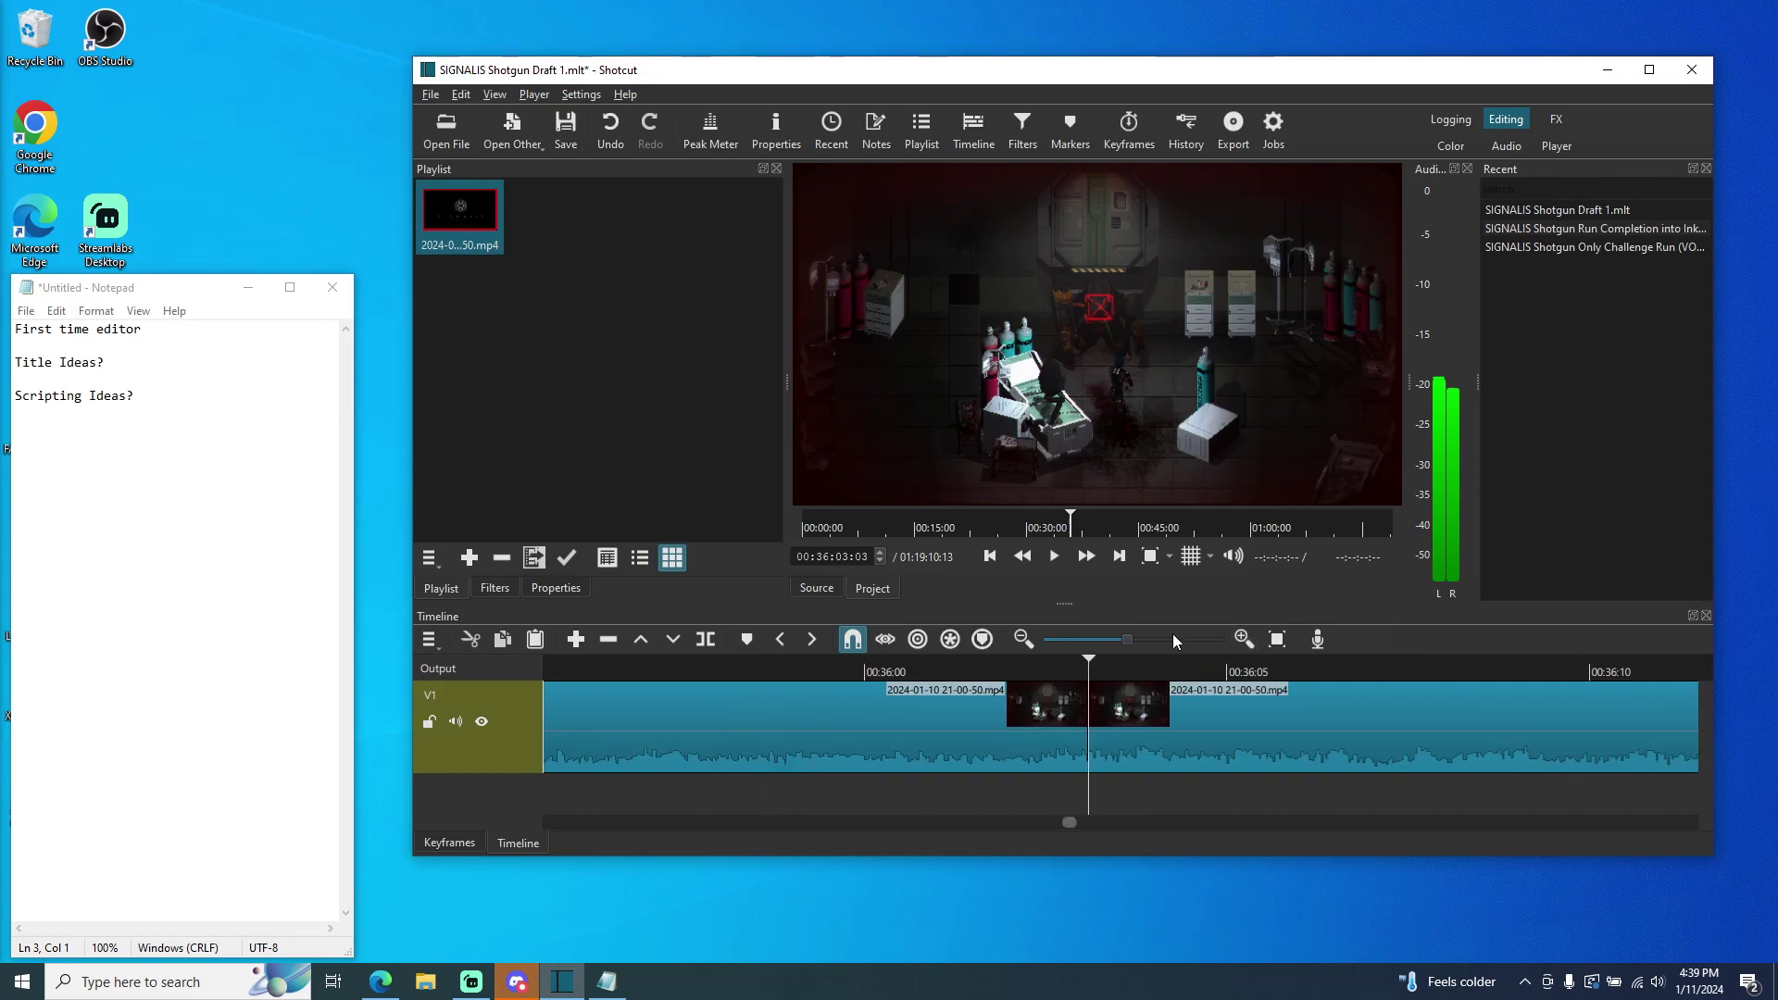
click(1054, 556)
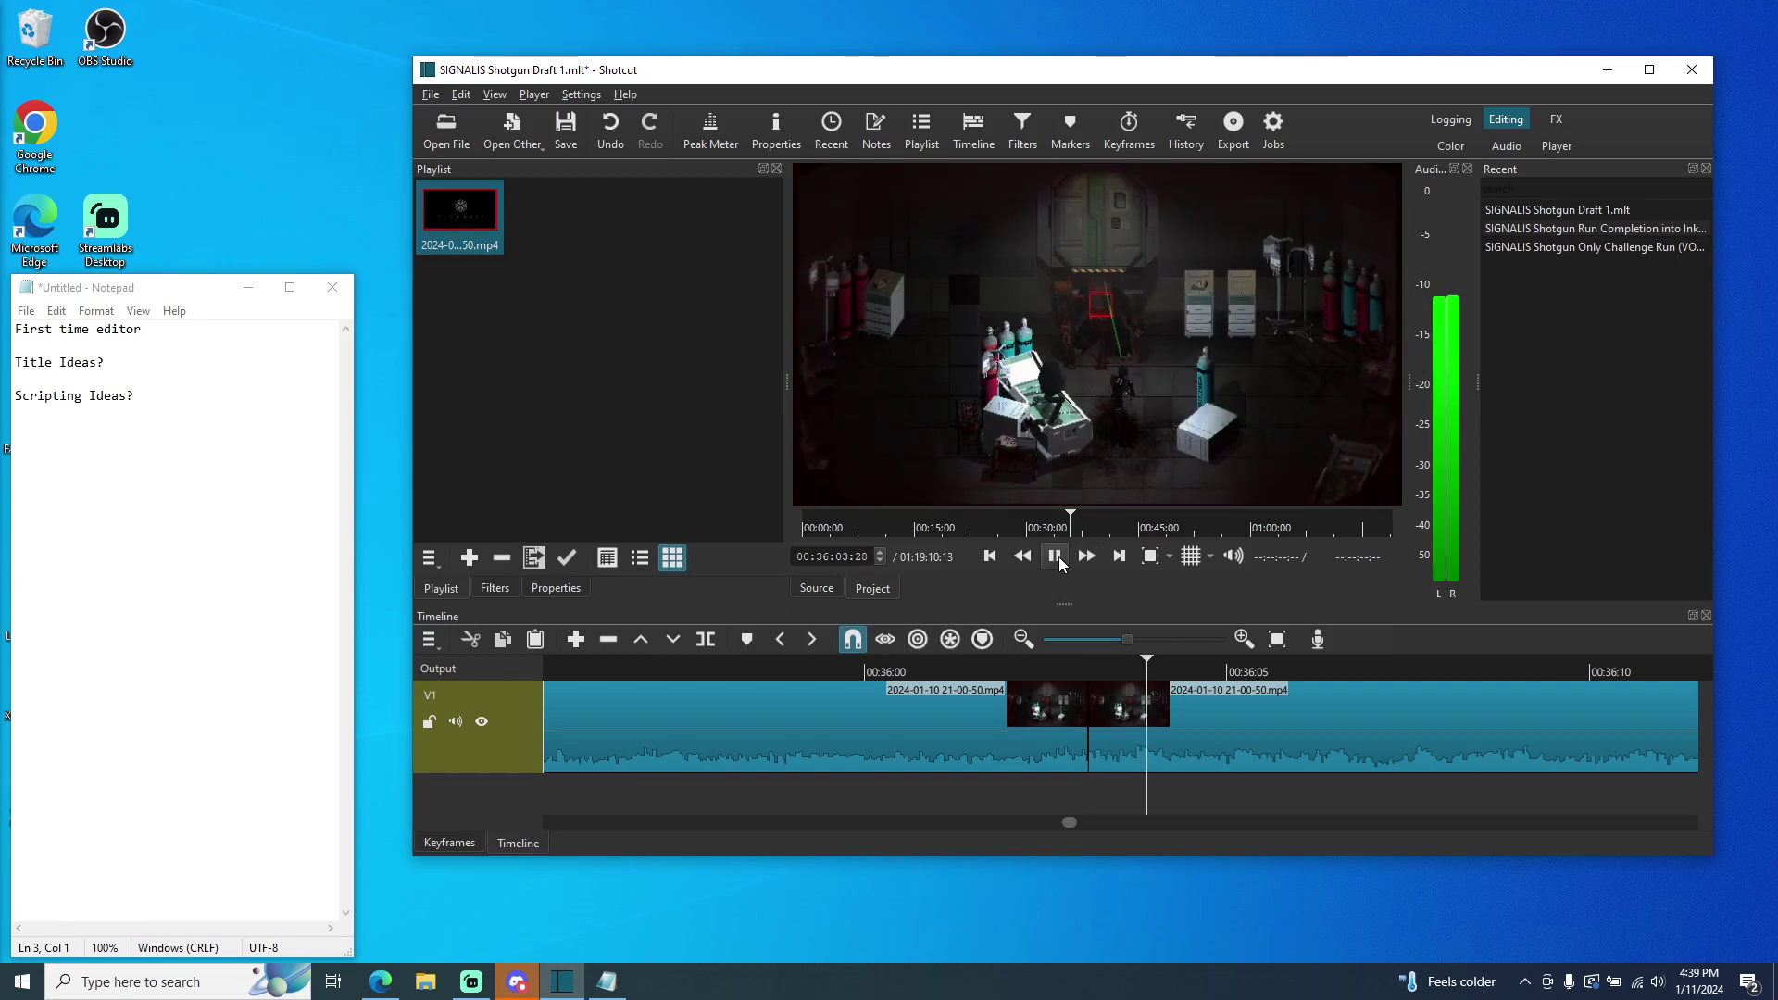
click(1054, 555)
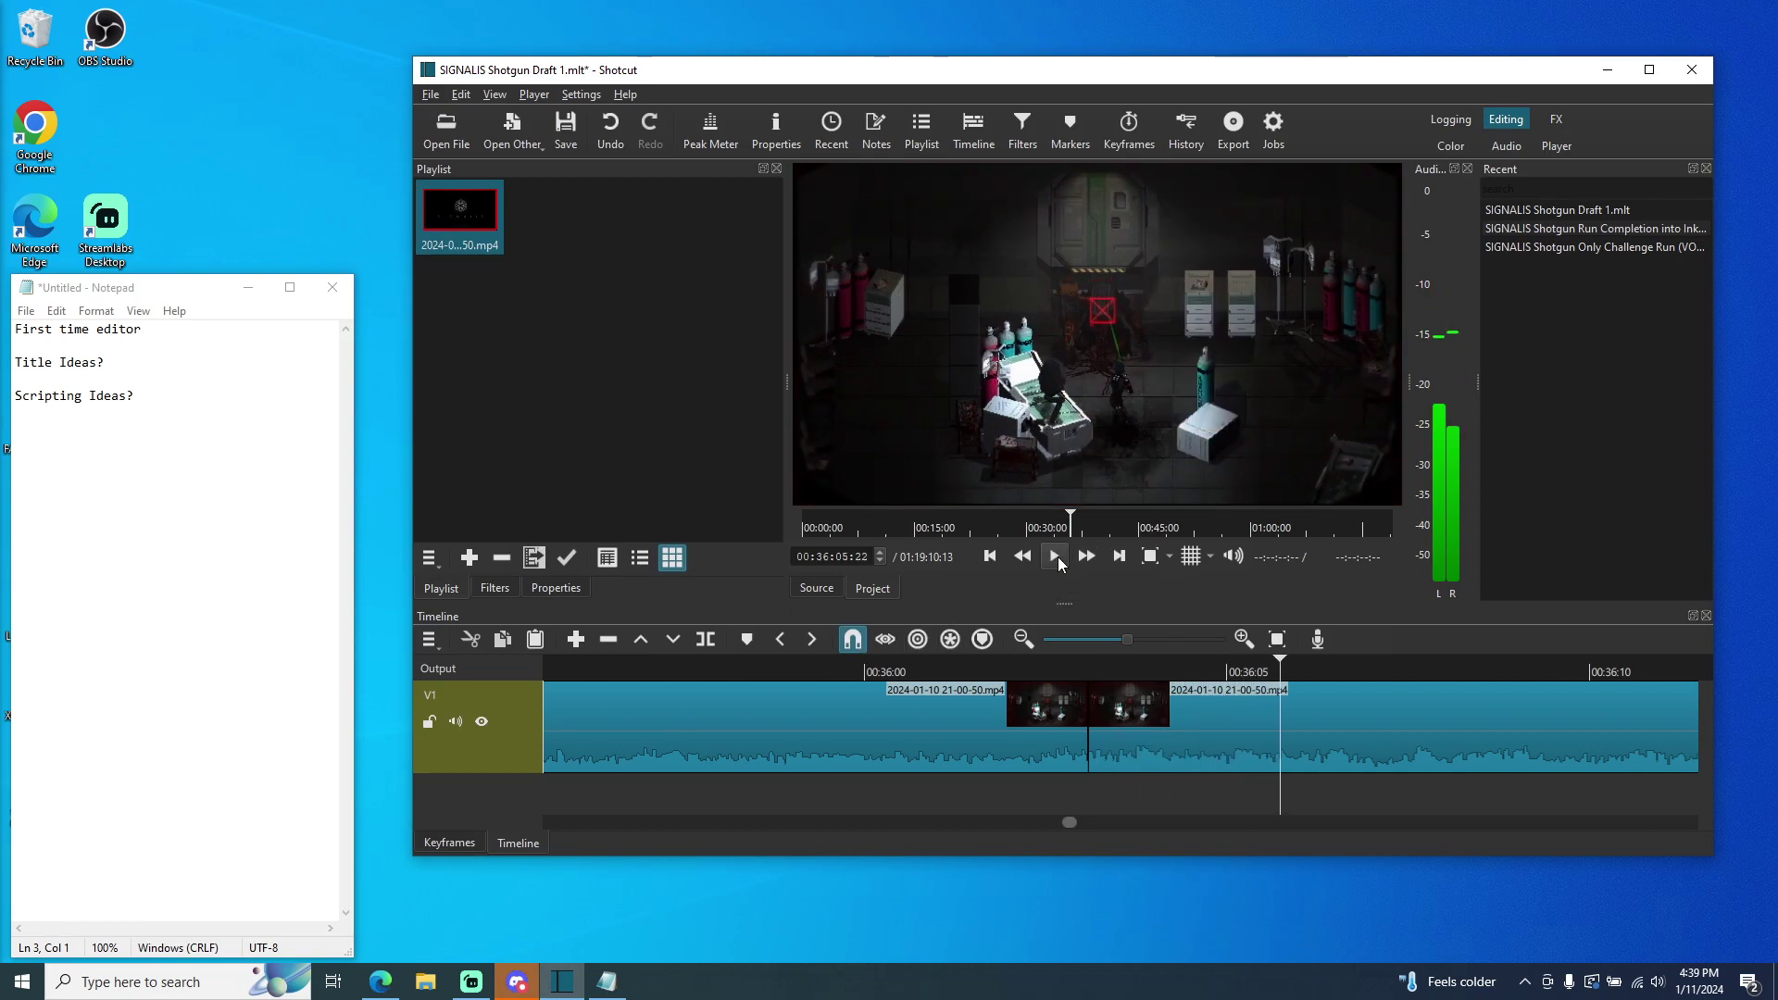
click(707, 643)
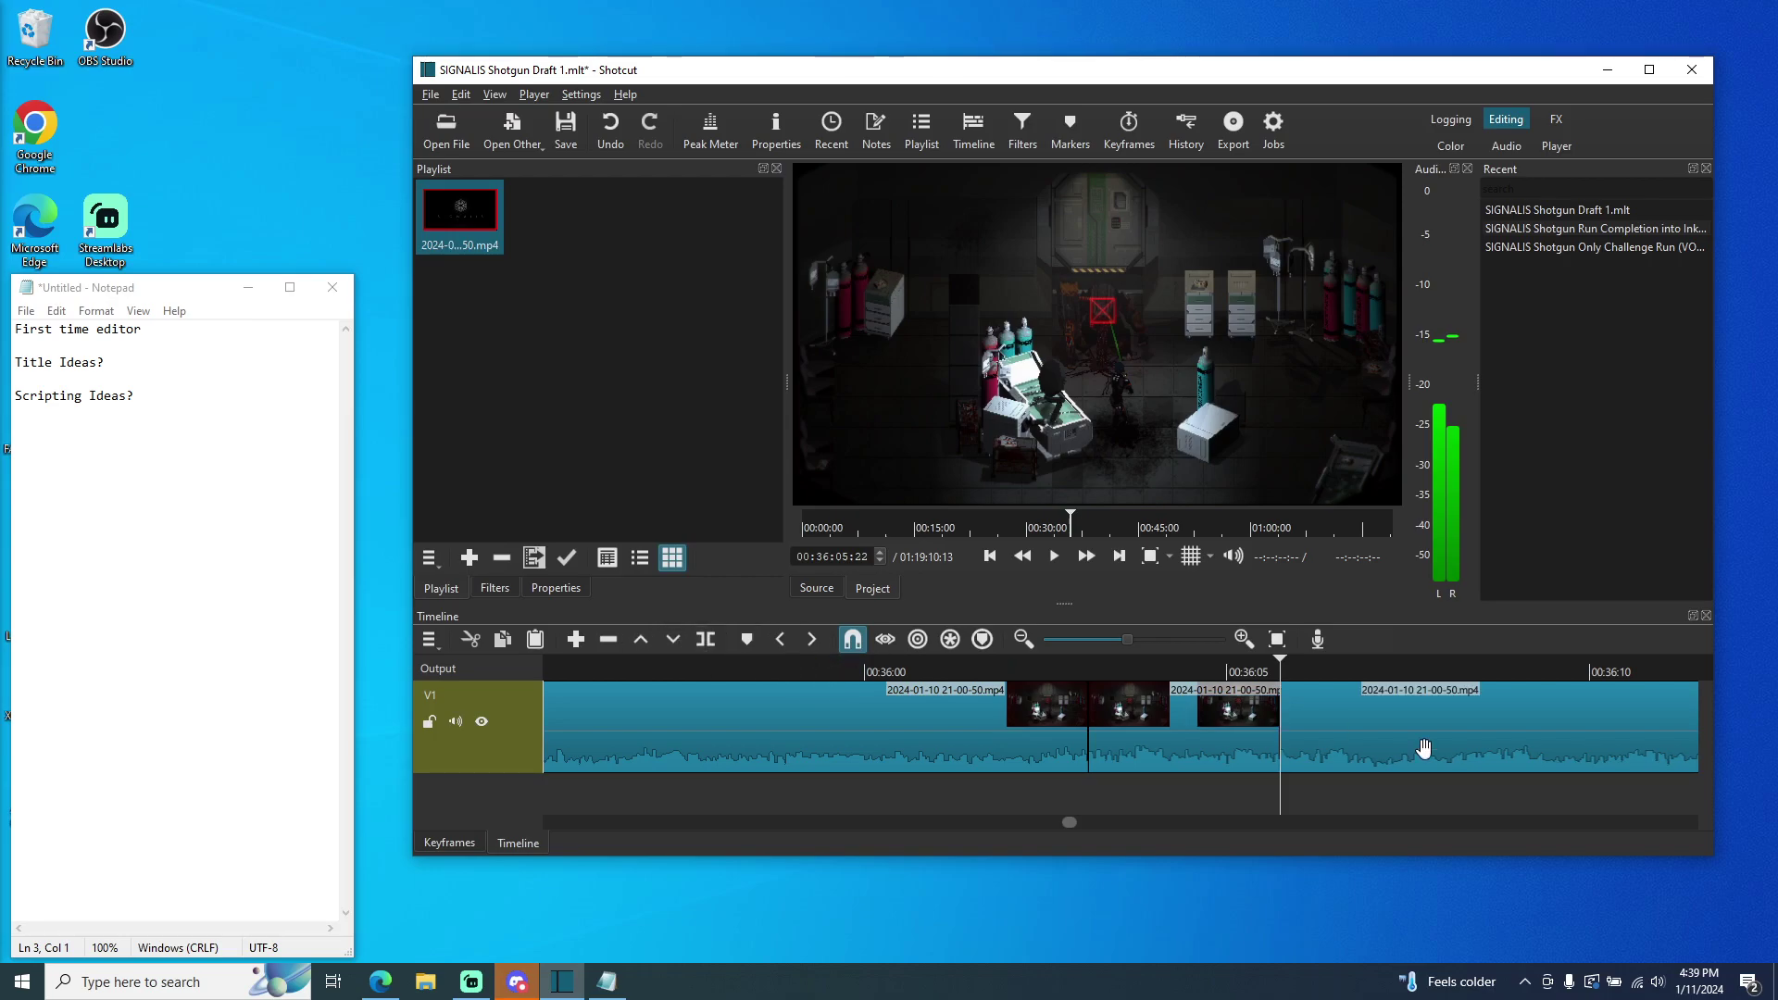
- Try lifting the isolated fight segment out of track V1, then undo the lift
click(1155, 734)
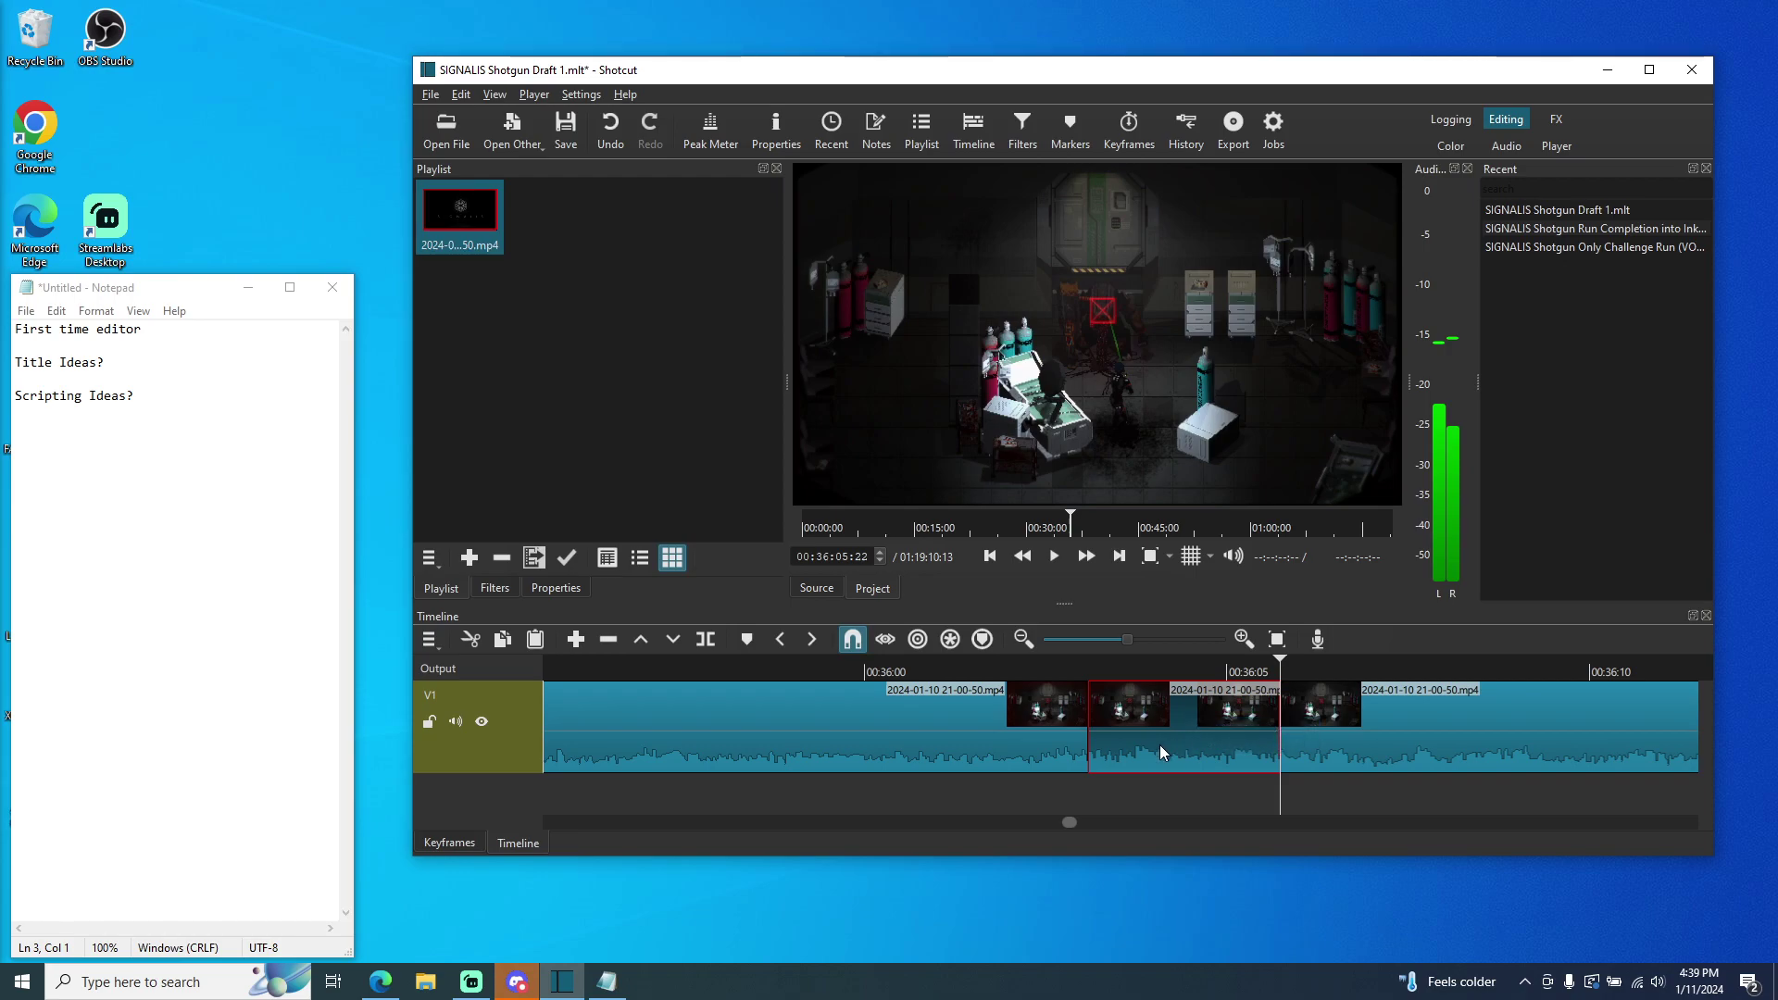
right_click(1137, 744)
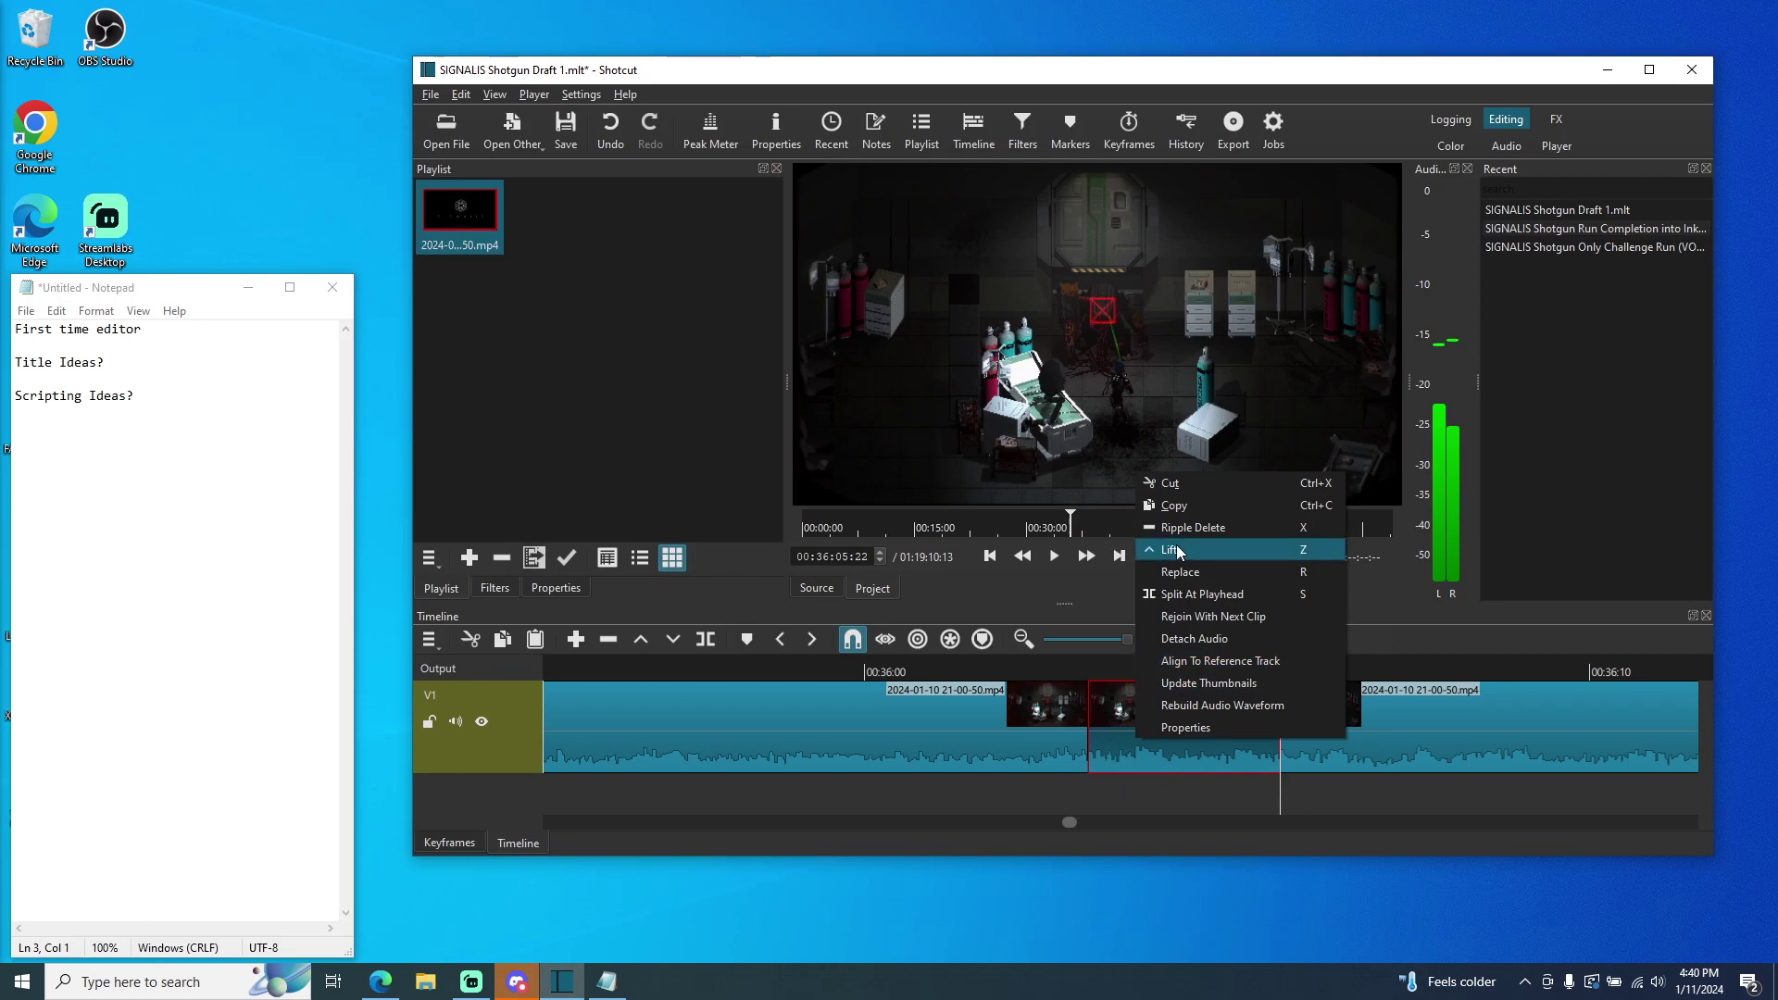
click(1178, 549)
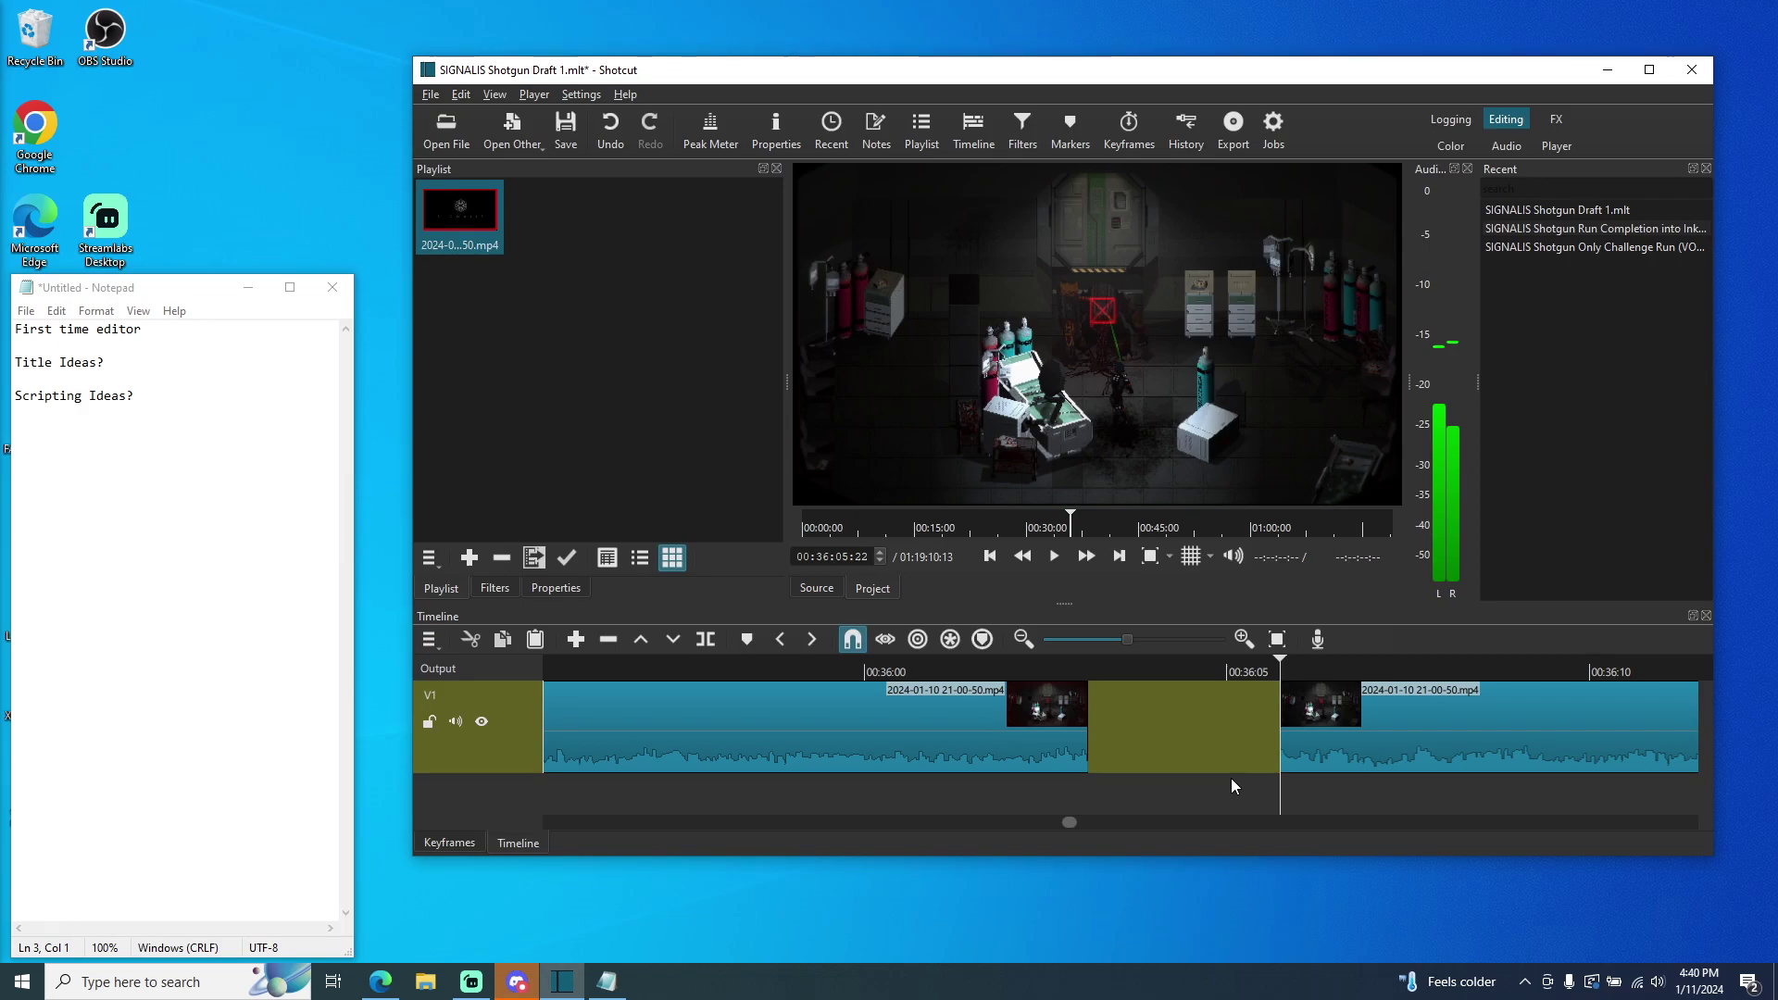
key(ctrl+z)
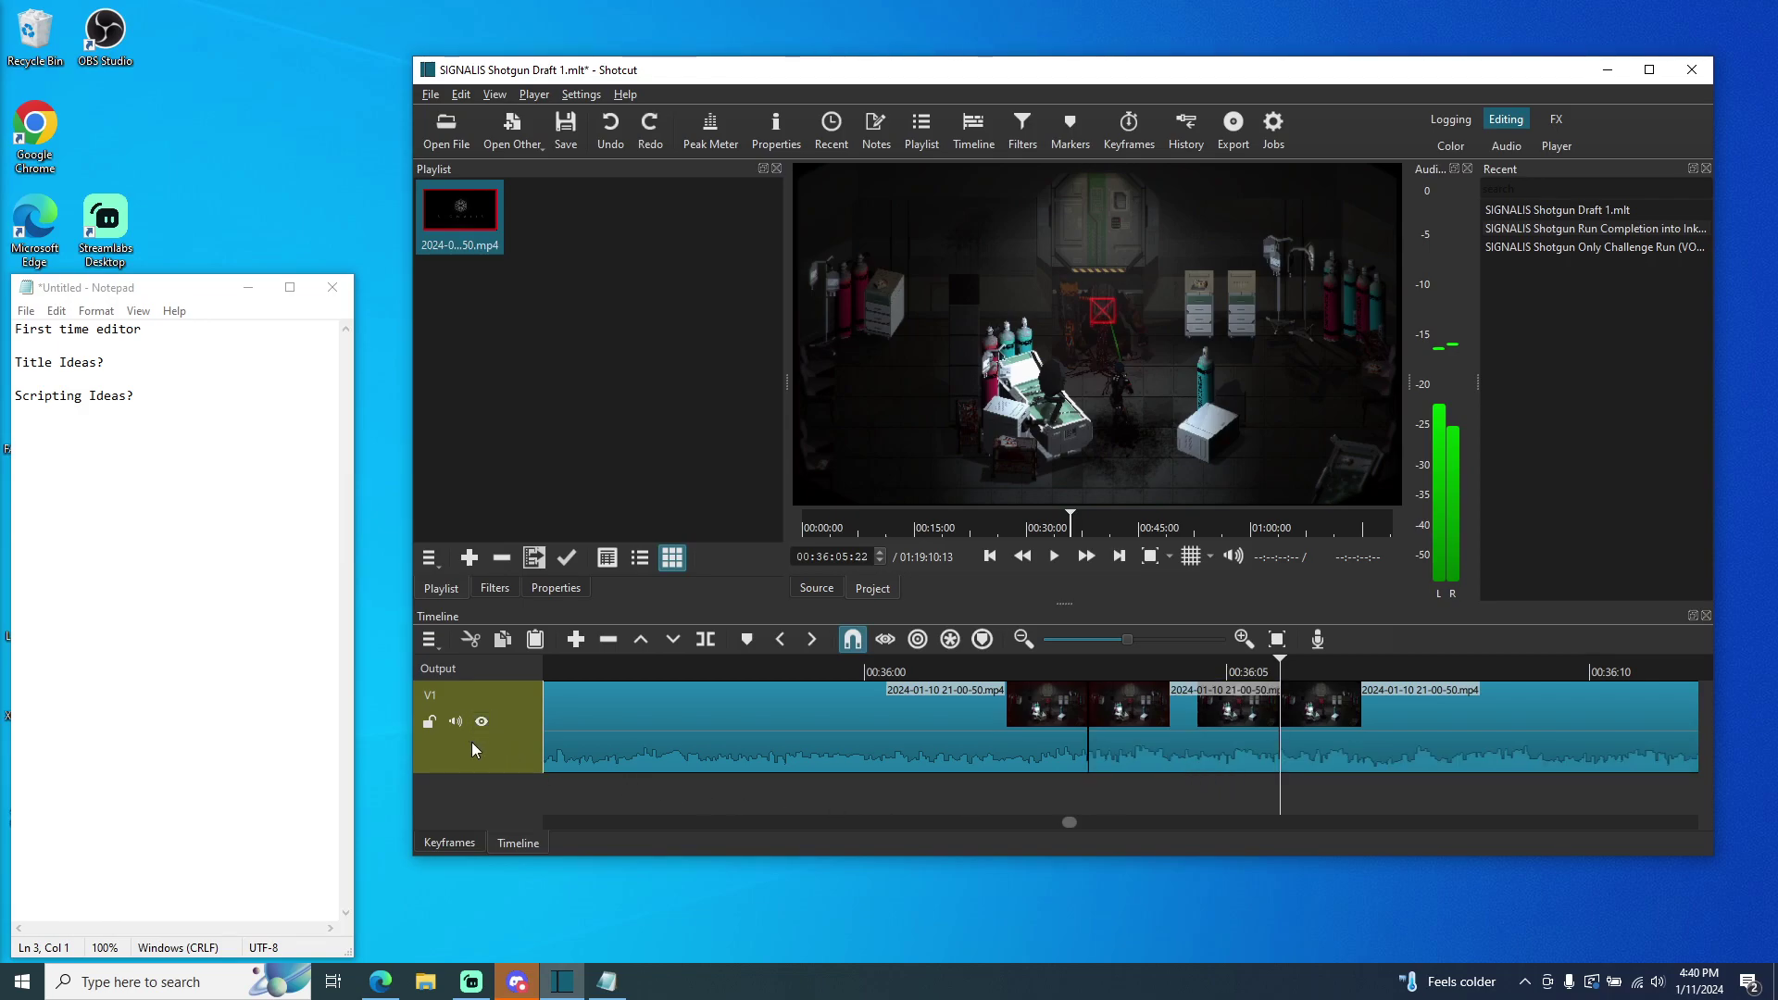
right_click(487, 791)
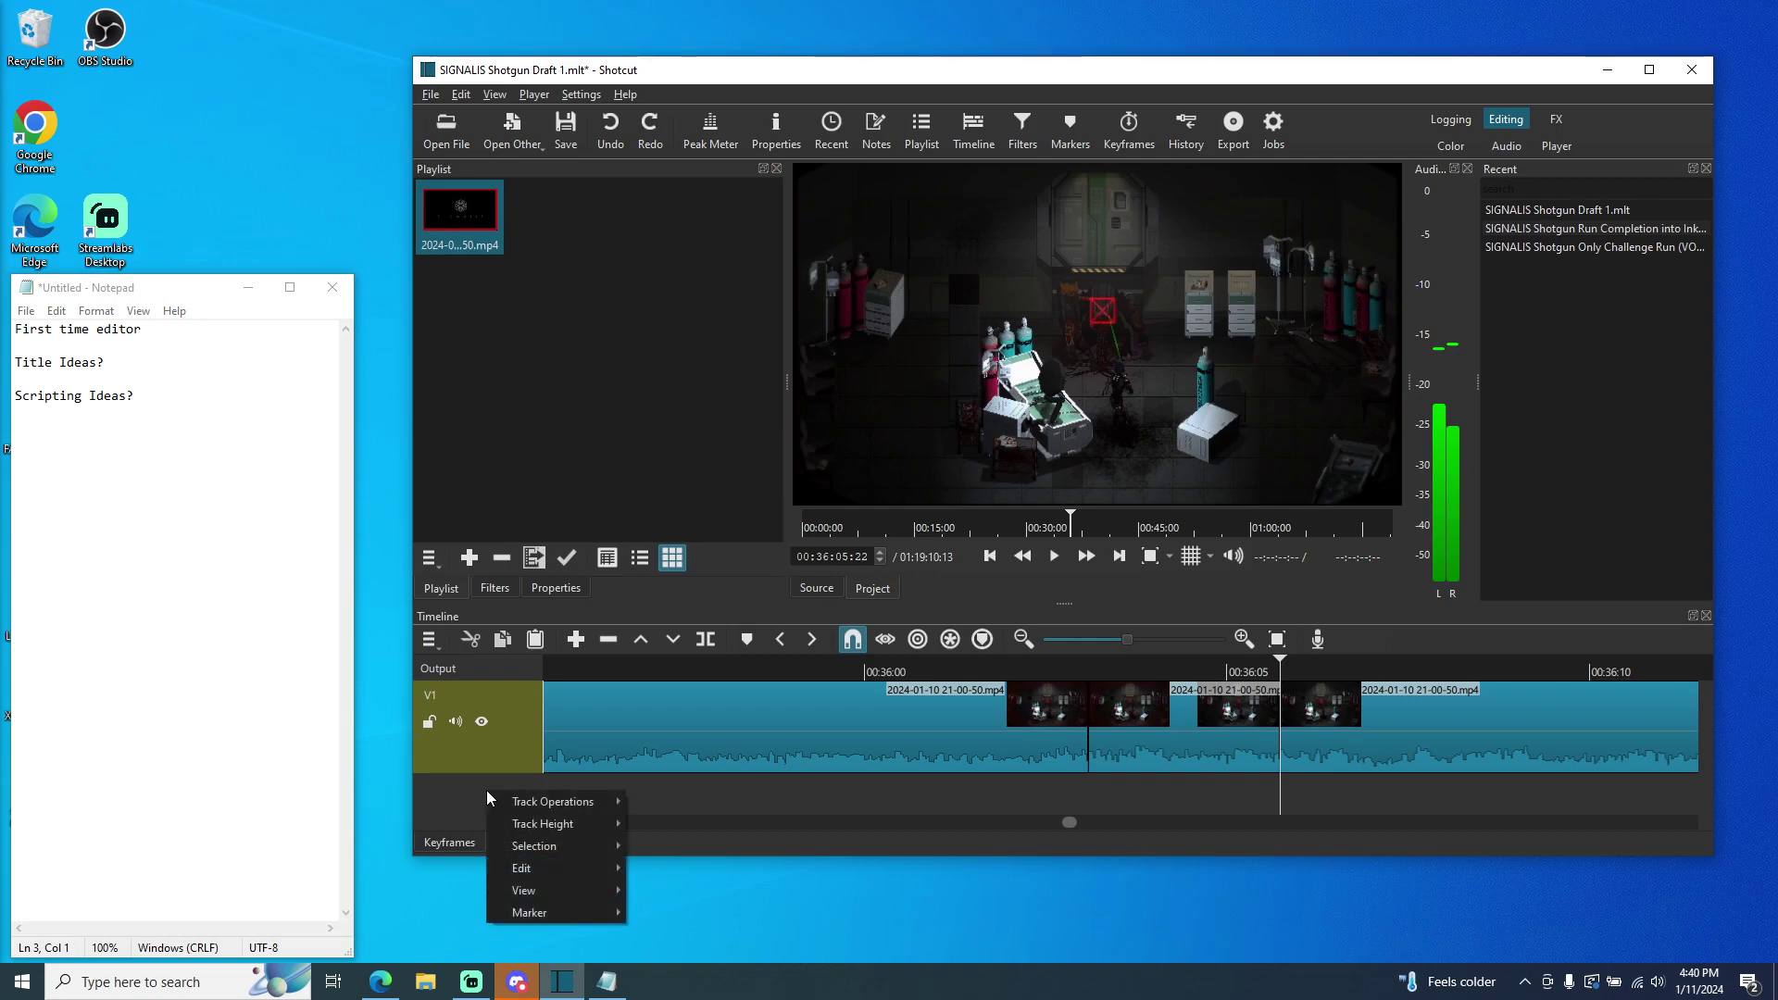
mouse_move(546, 798)
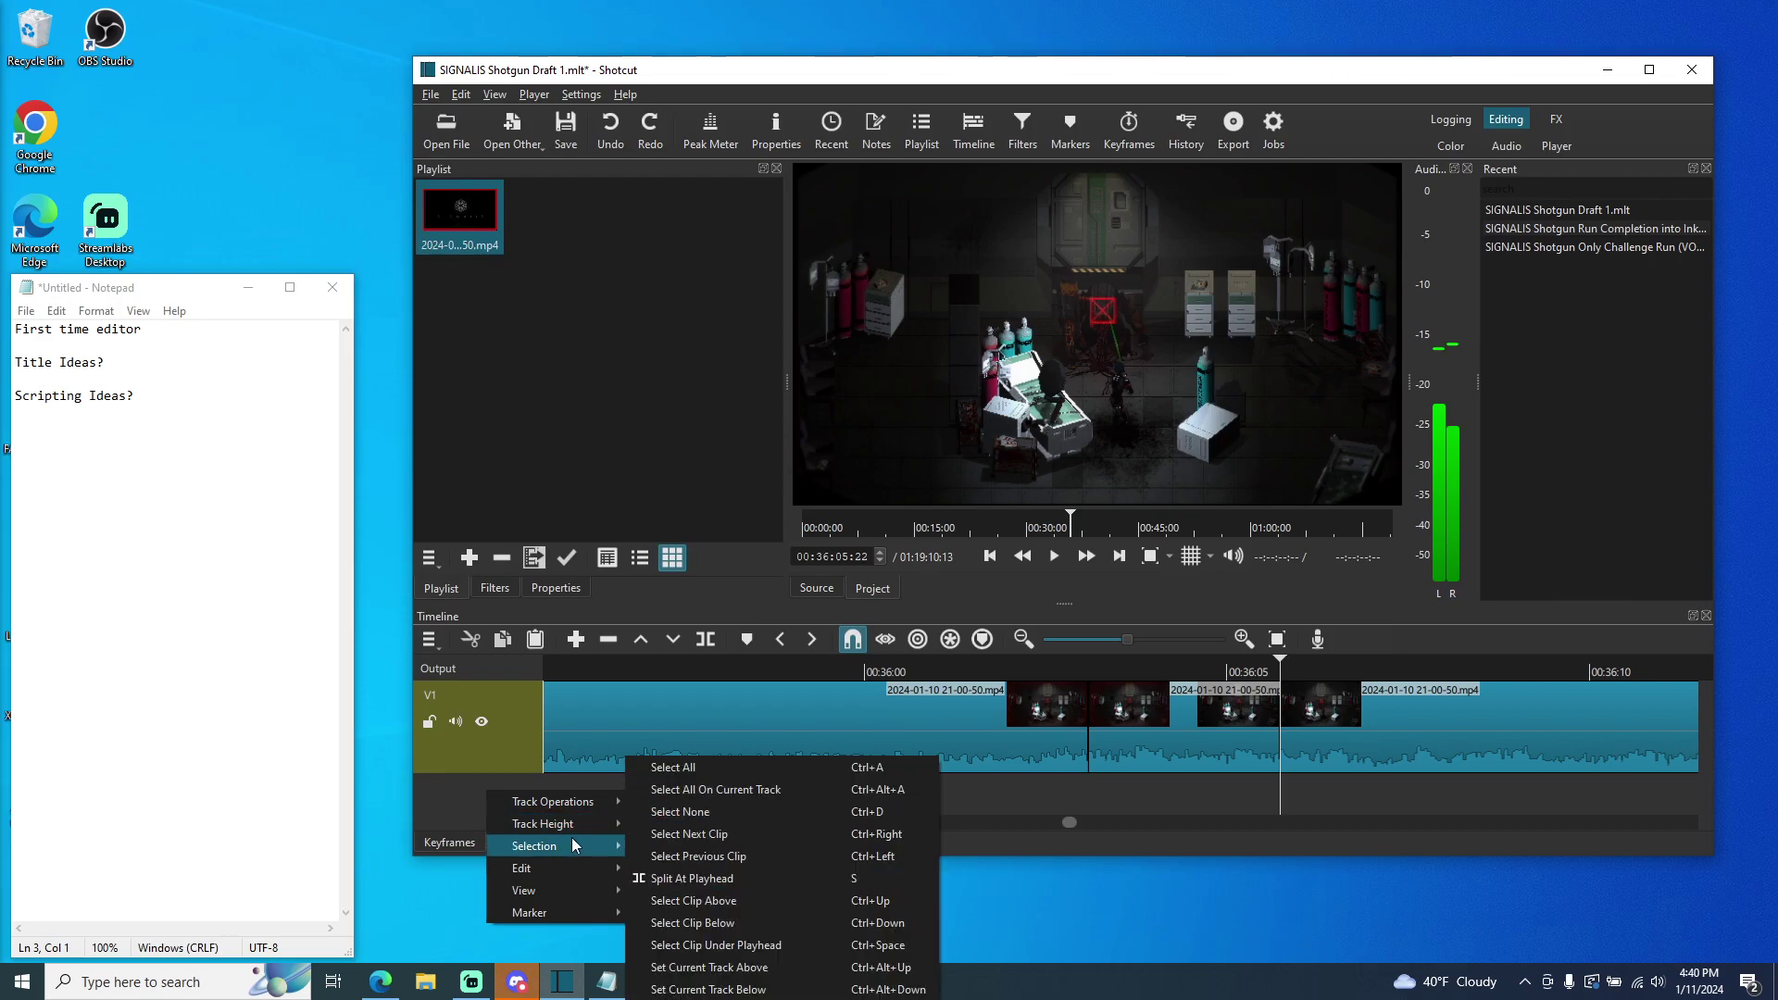
mouse_move(568, 868)
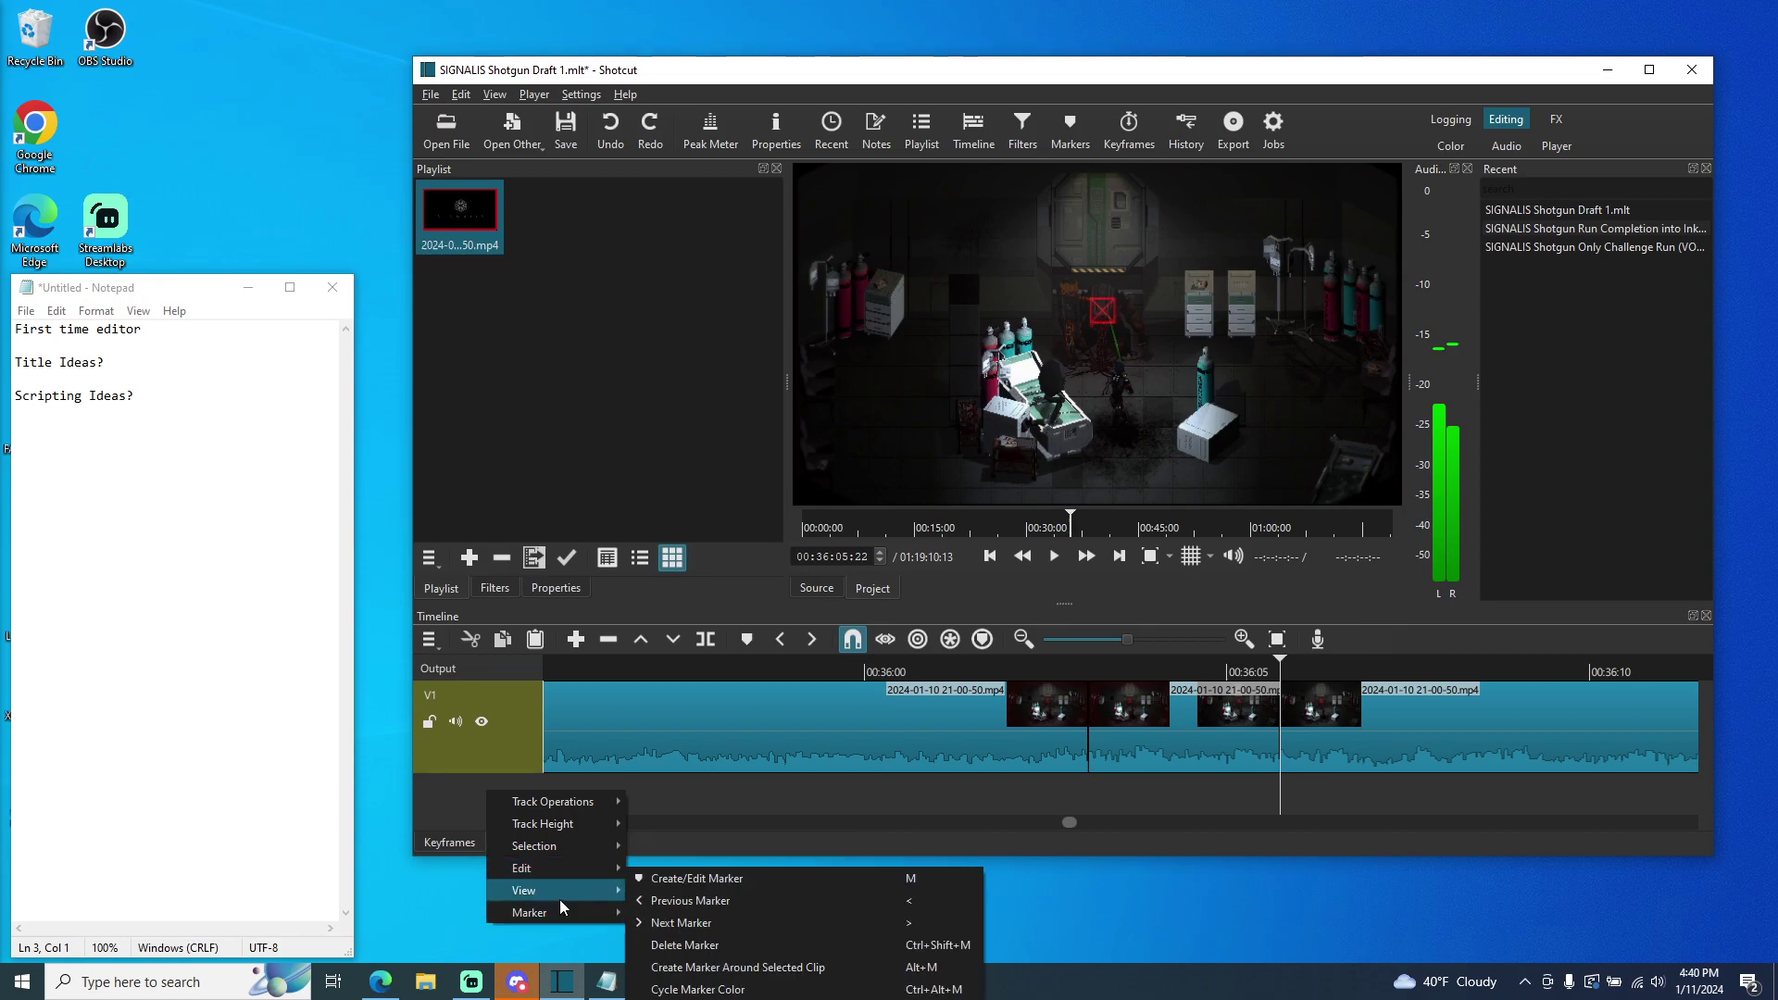
mouse_move(565, 912)
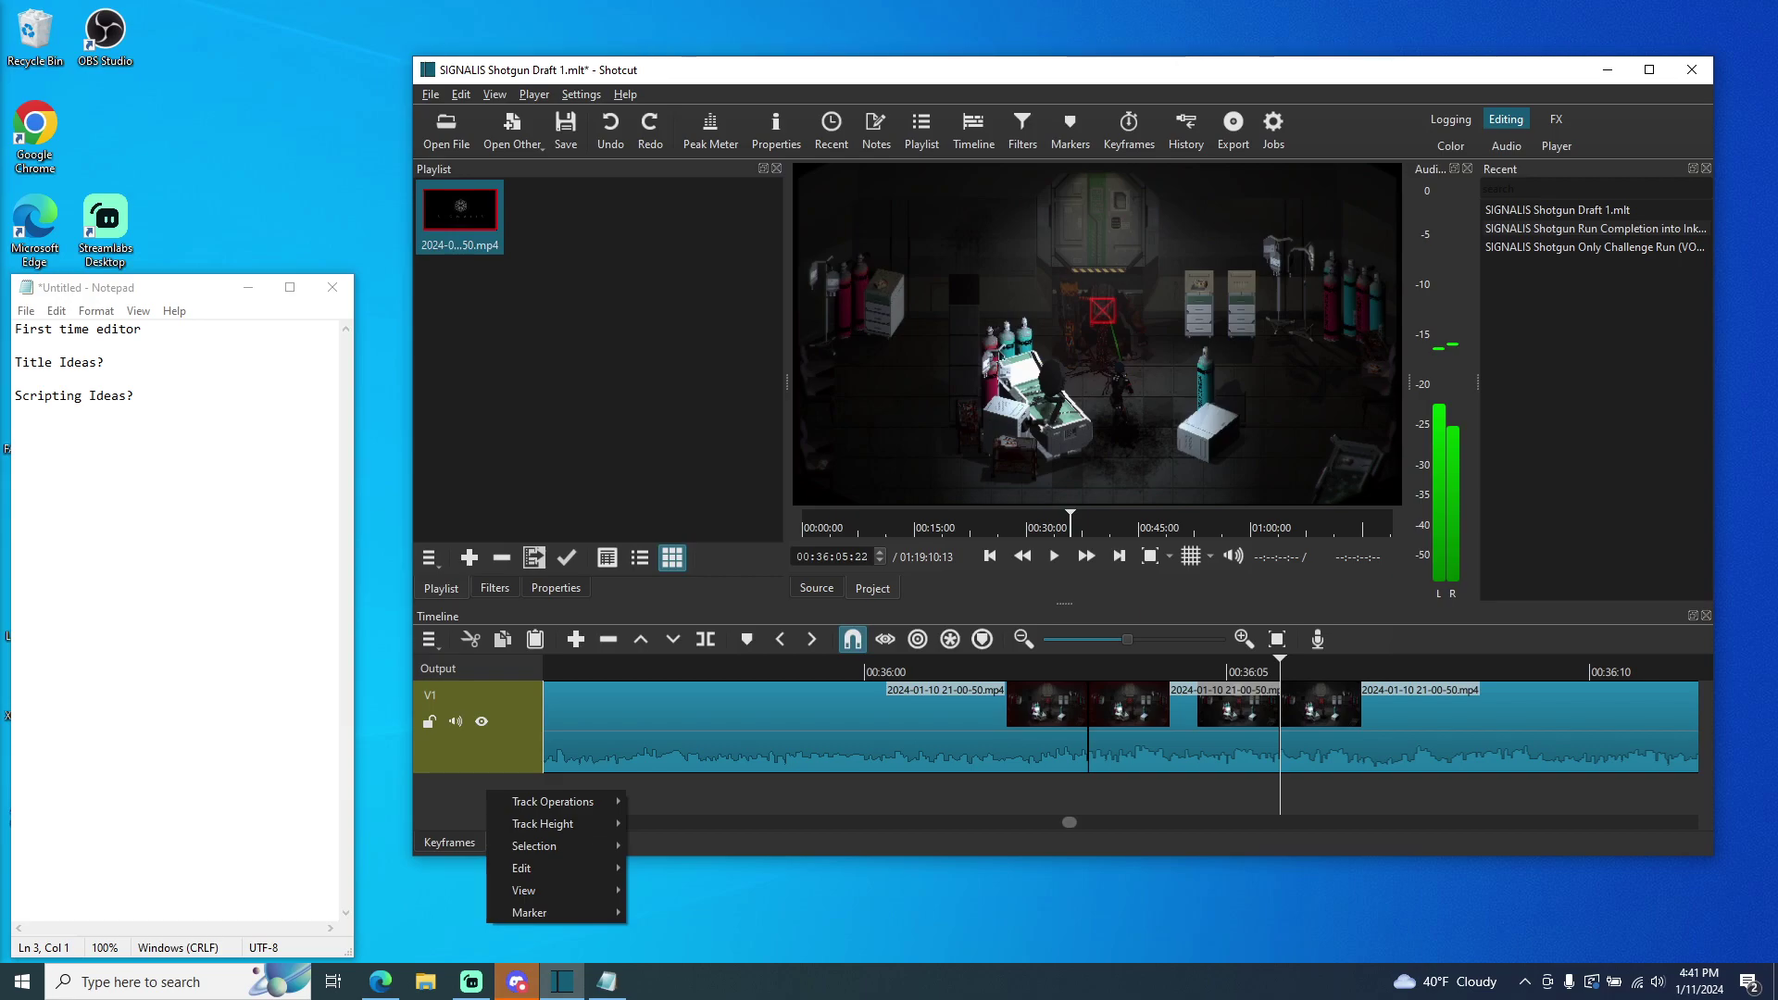
- Switch to Edge, watch the YouTube tutorial "Split / Remove Part of a Video" with sound, pause it, and return to Shotcut
key(alt+Tab)
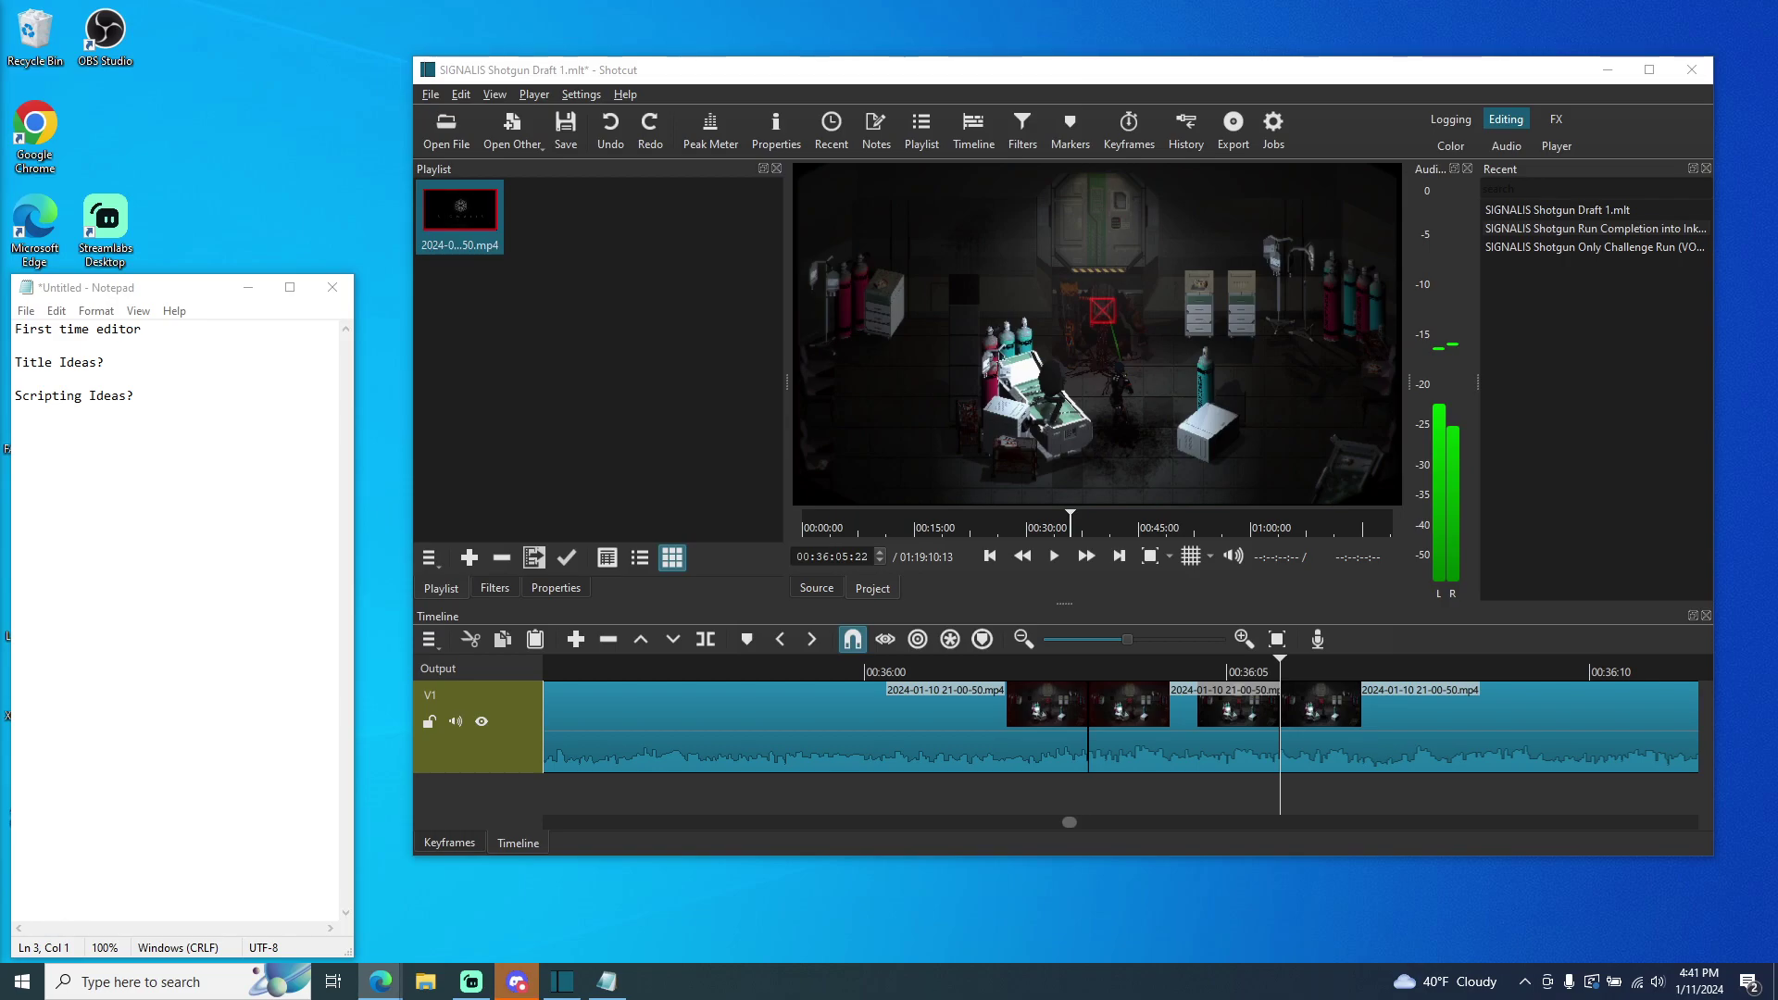
click(380, 981)
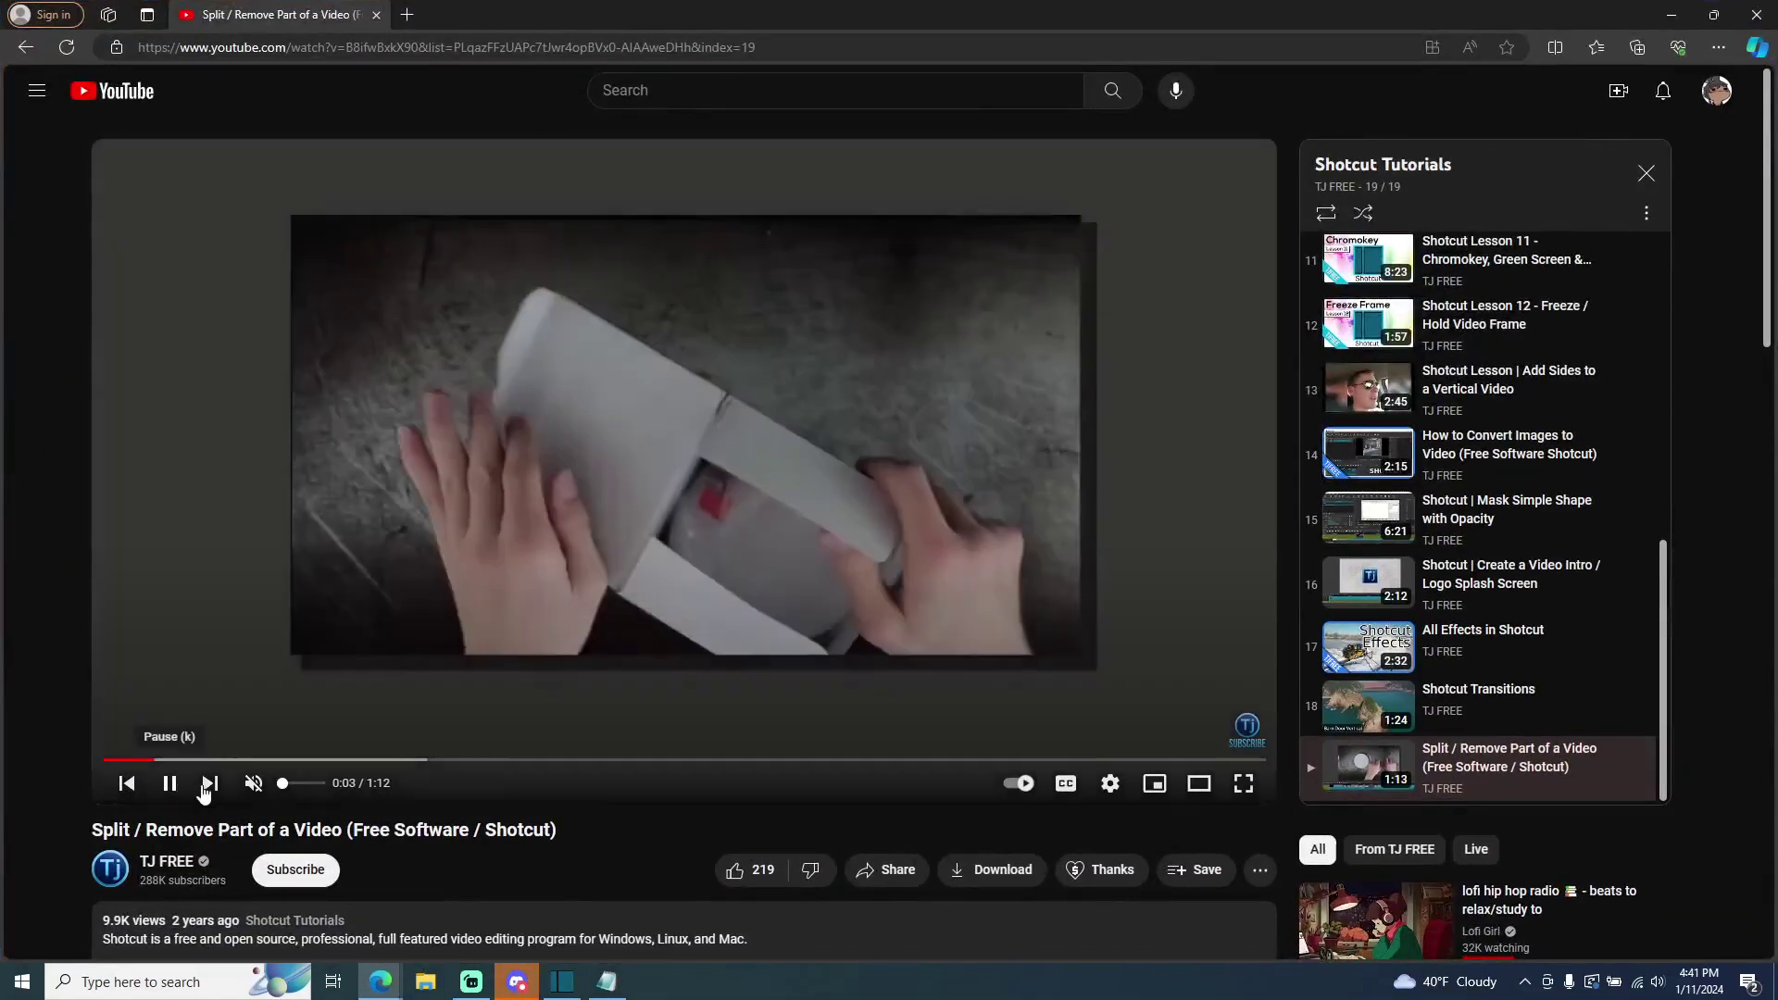
click(251, 786)
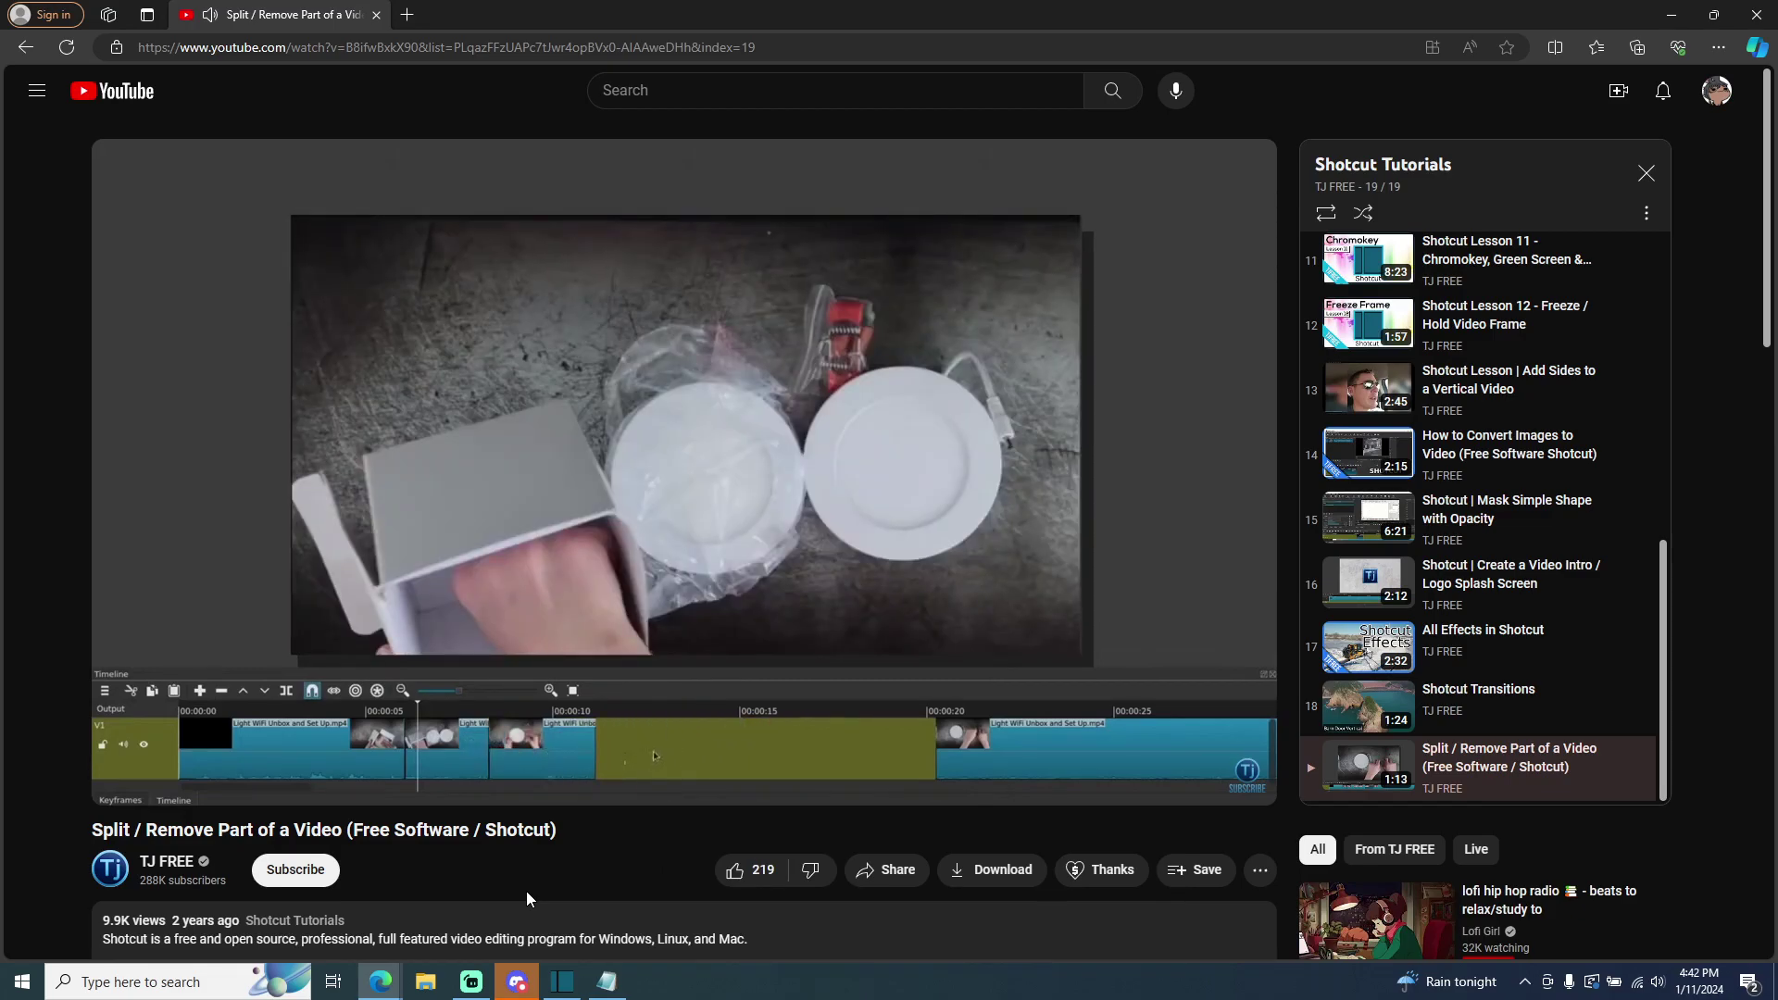
click(557, 726)
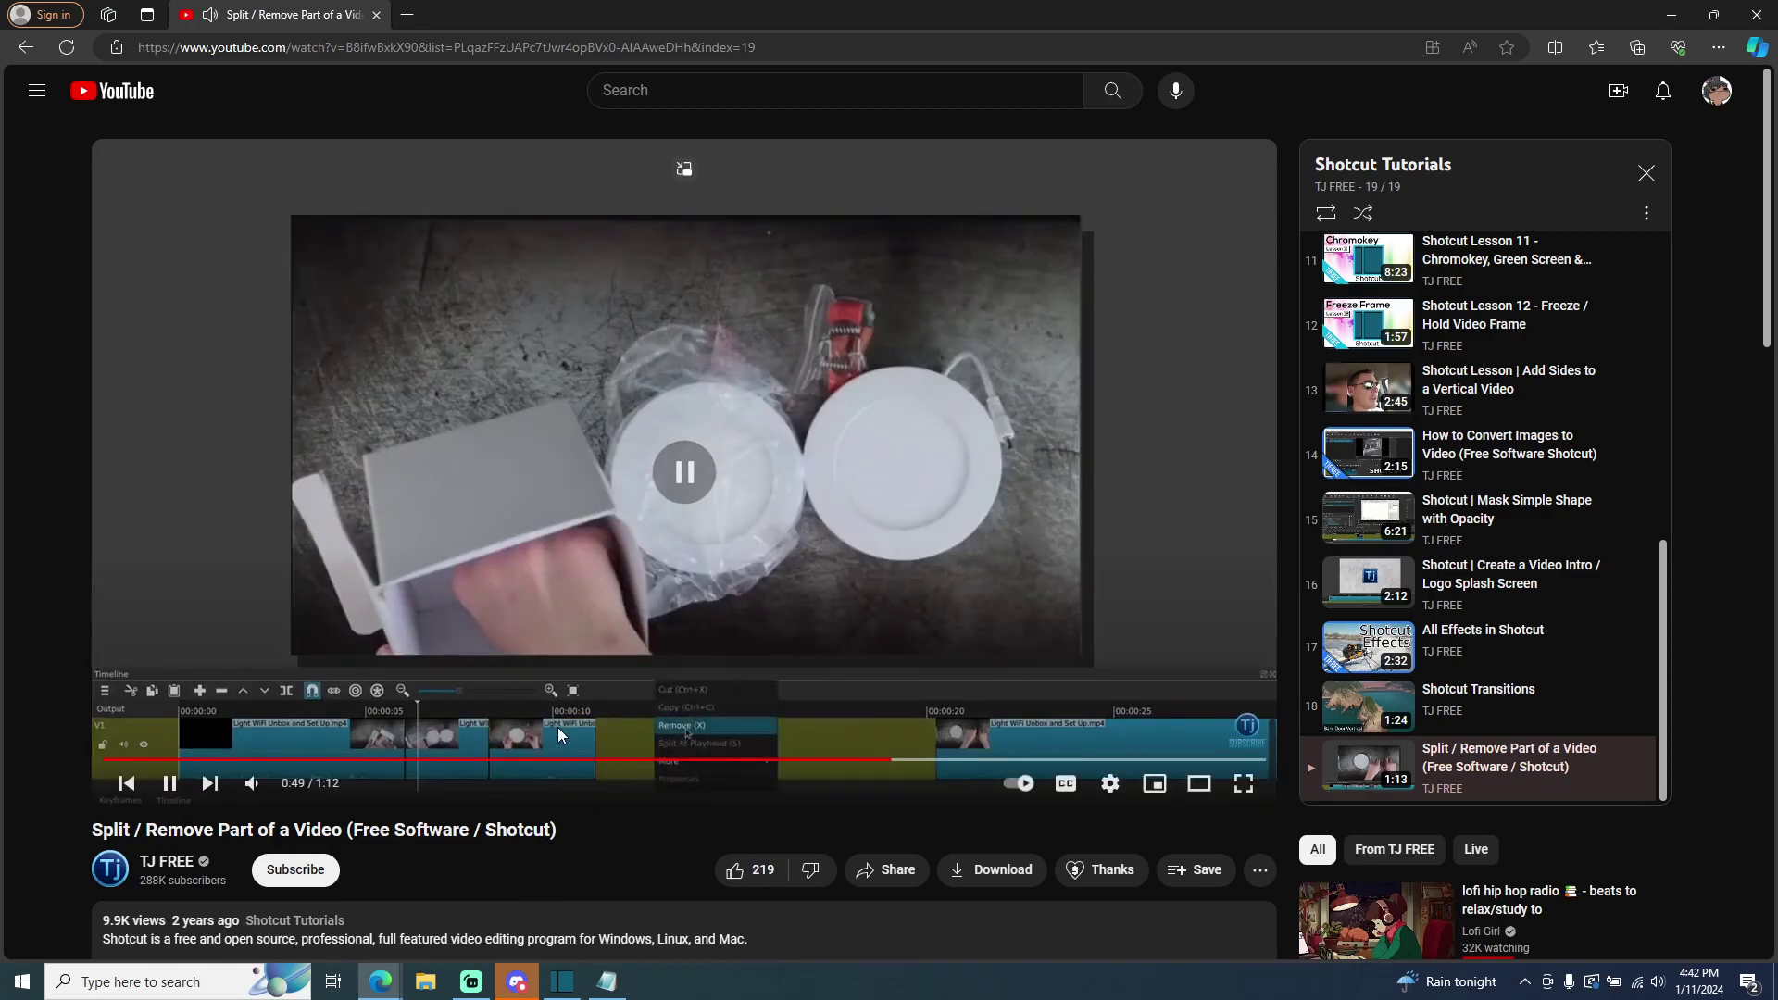
click(1671, 15)
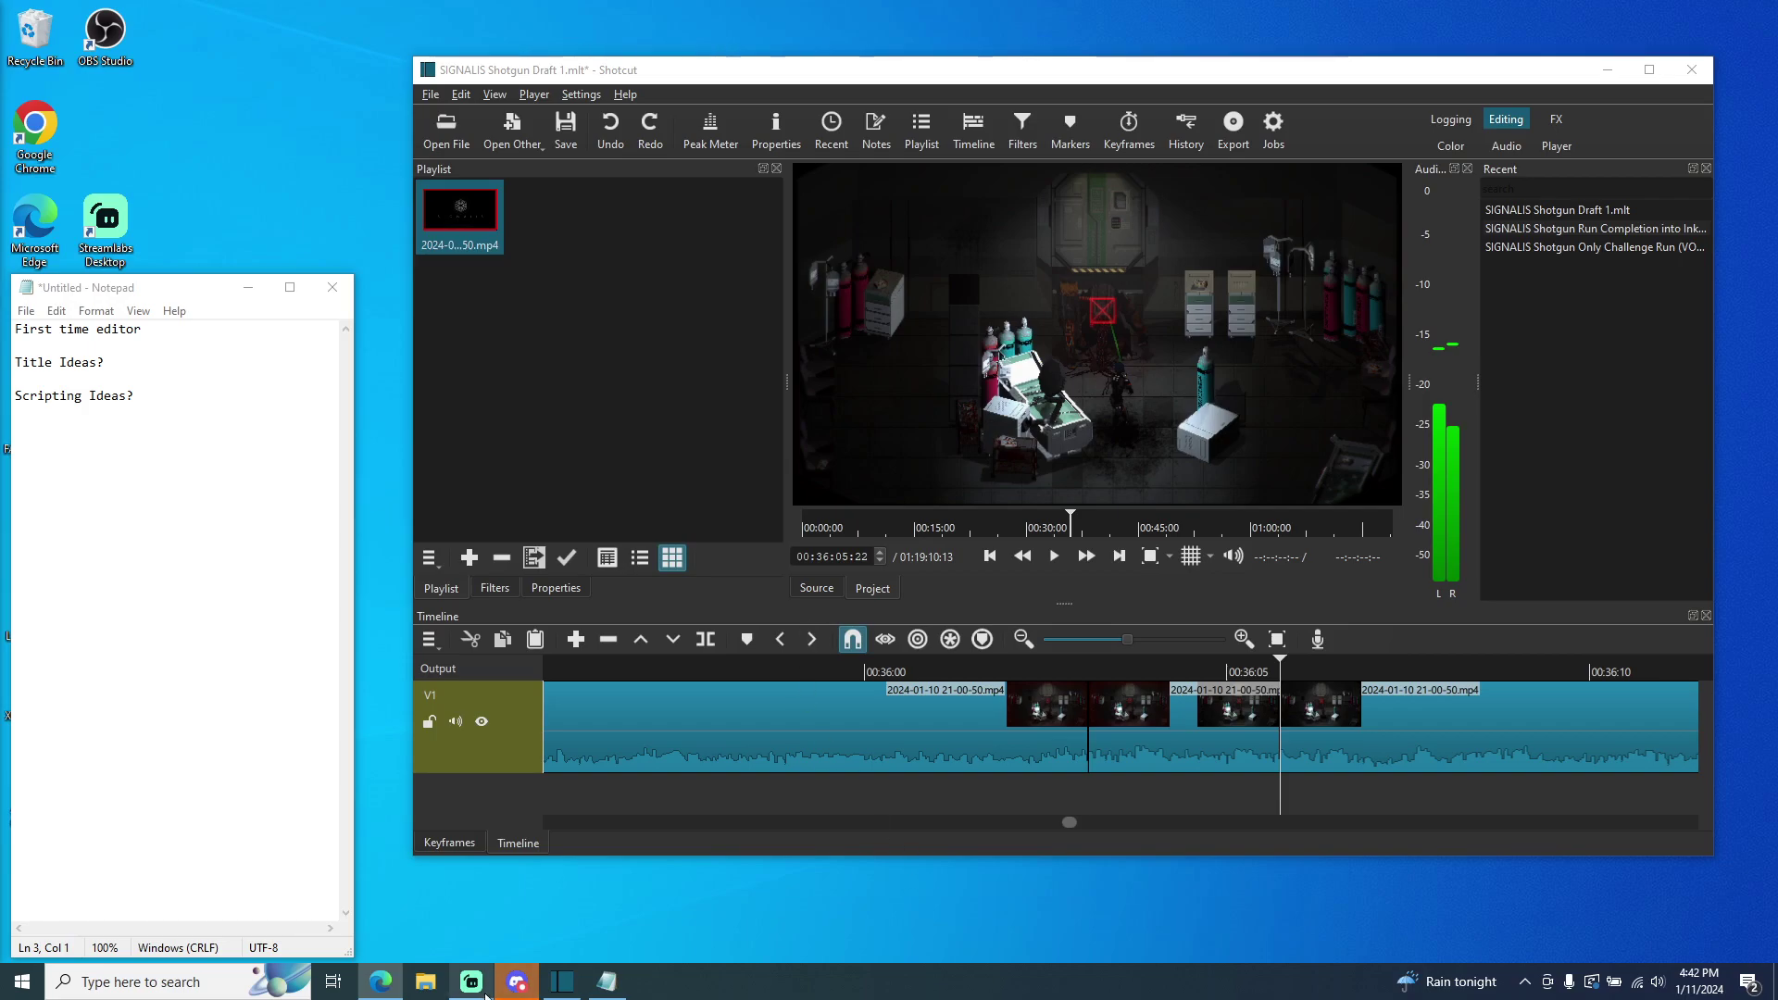
- Select the isolated fight segment on V1 and play it through from 00:36:03:03 at a closer zoom, pausing at 00:36:05:28
click(1180, 715)
drag(1280, 669, 1089, 669)
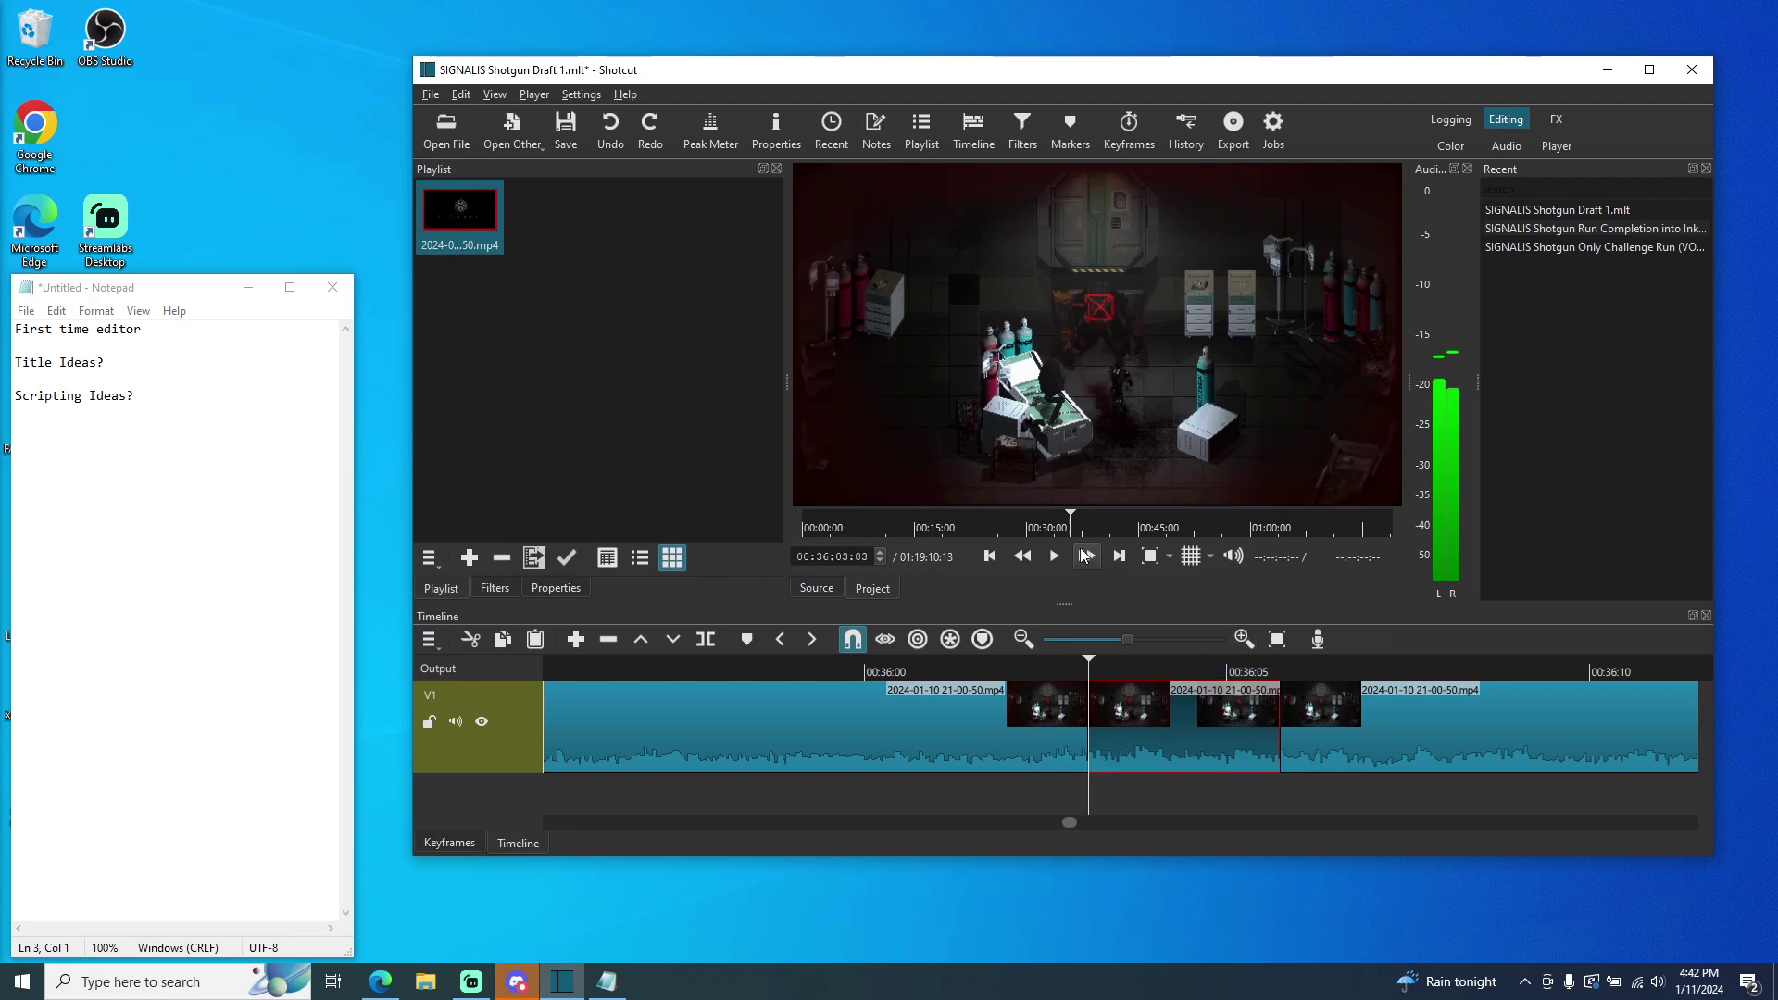
click(1235, 644)
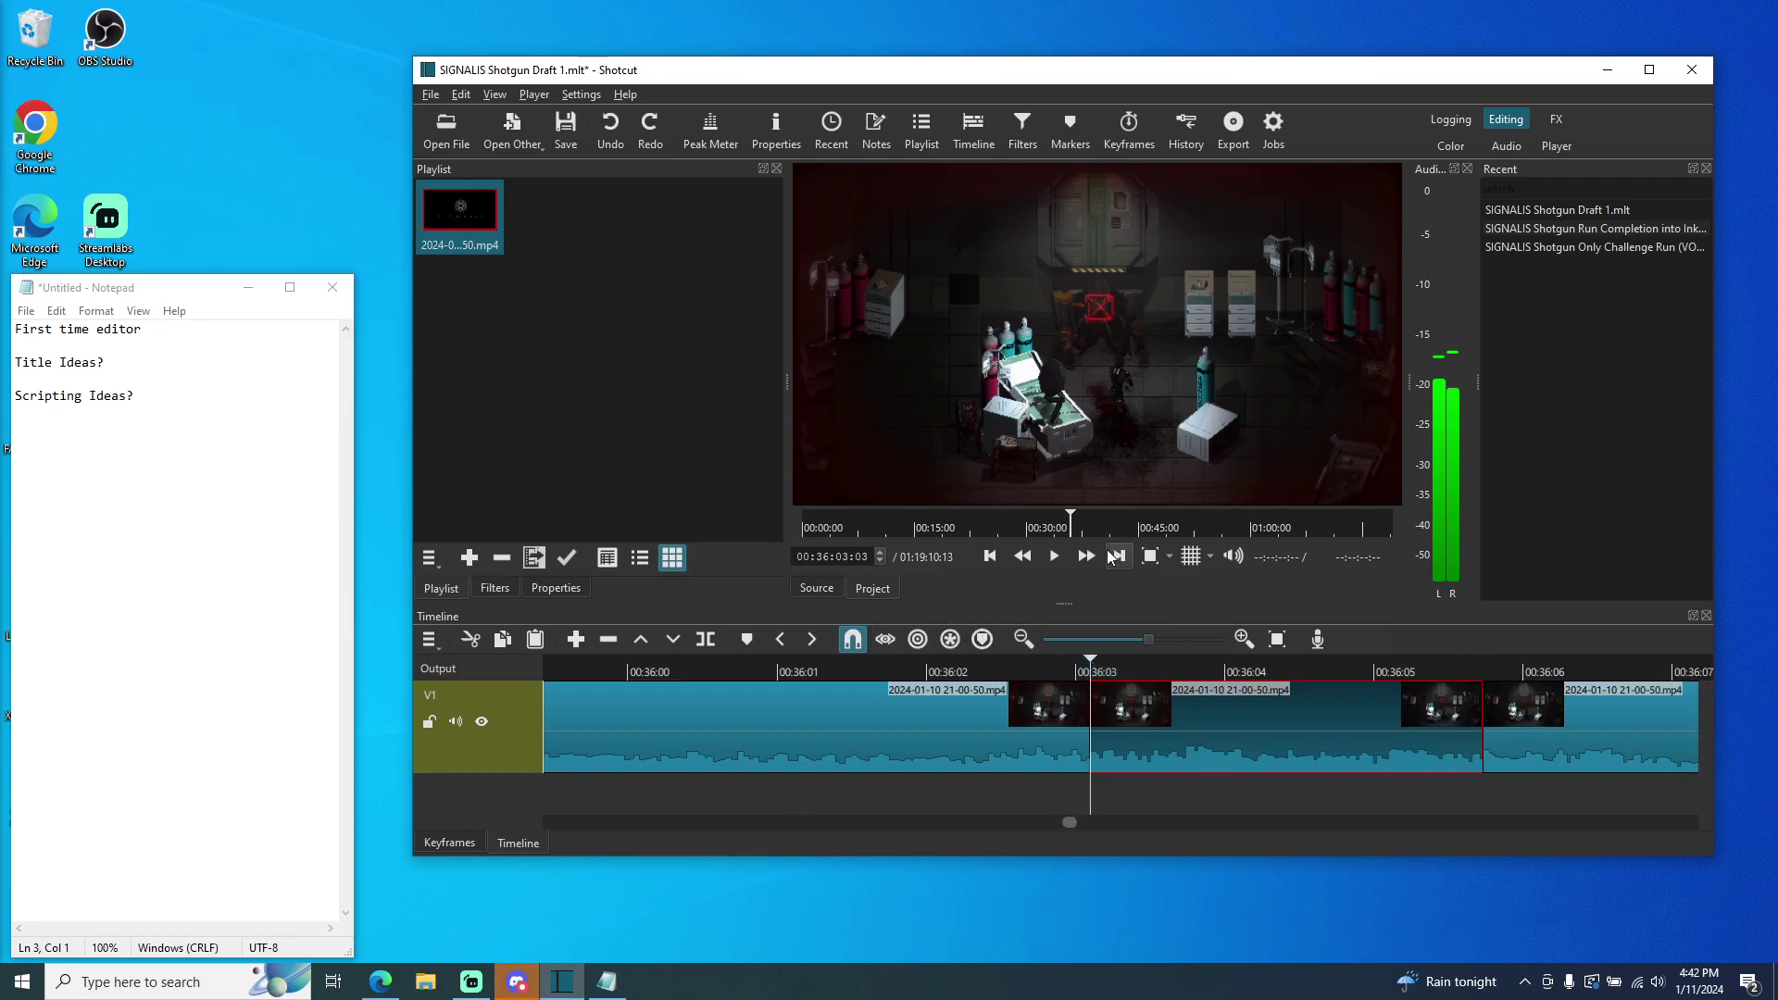
click(1059, 562)
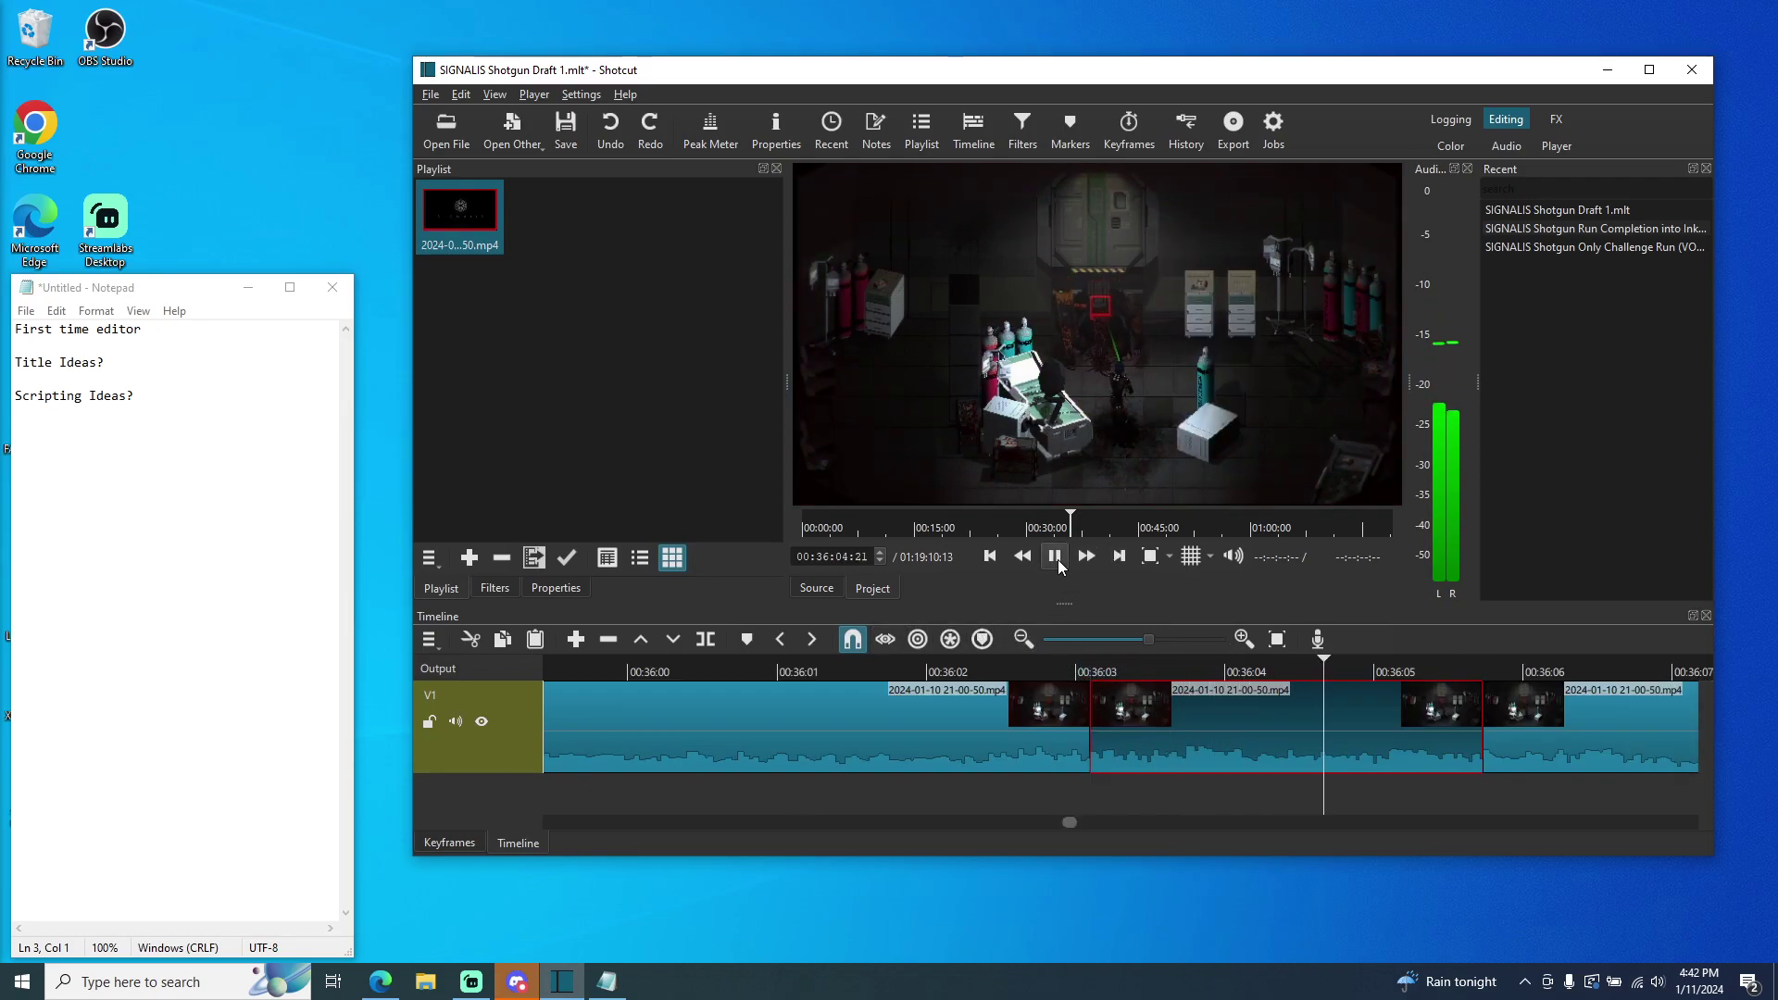
click(1057, 559)
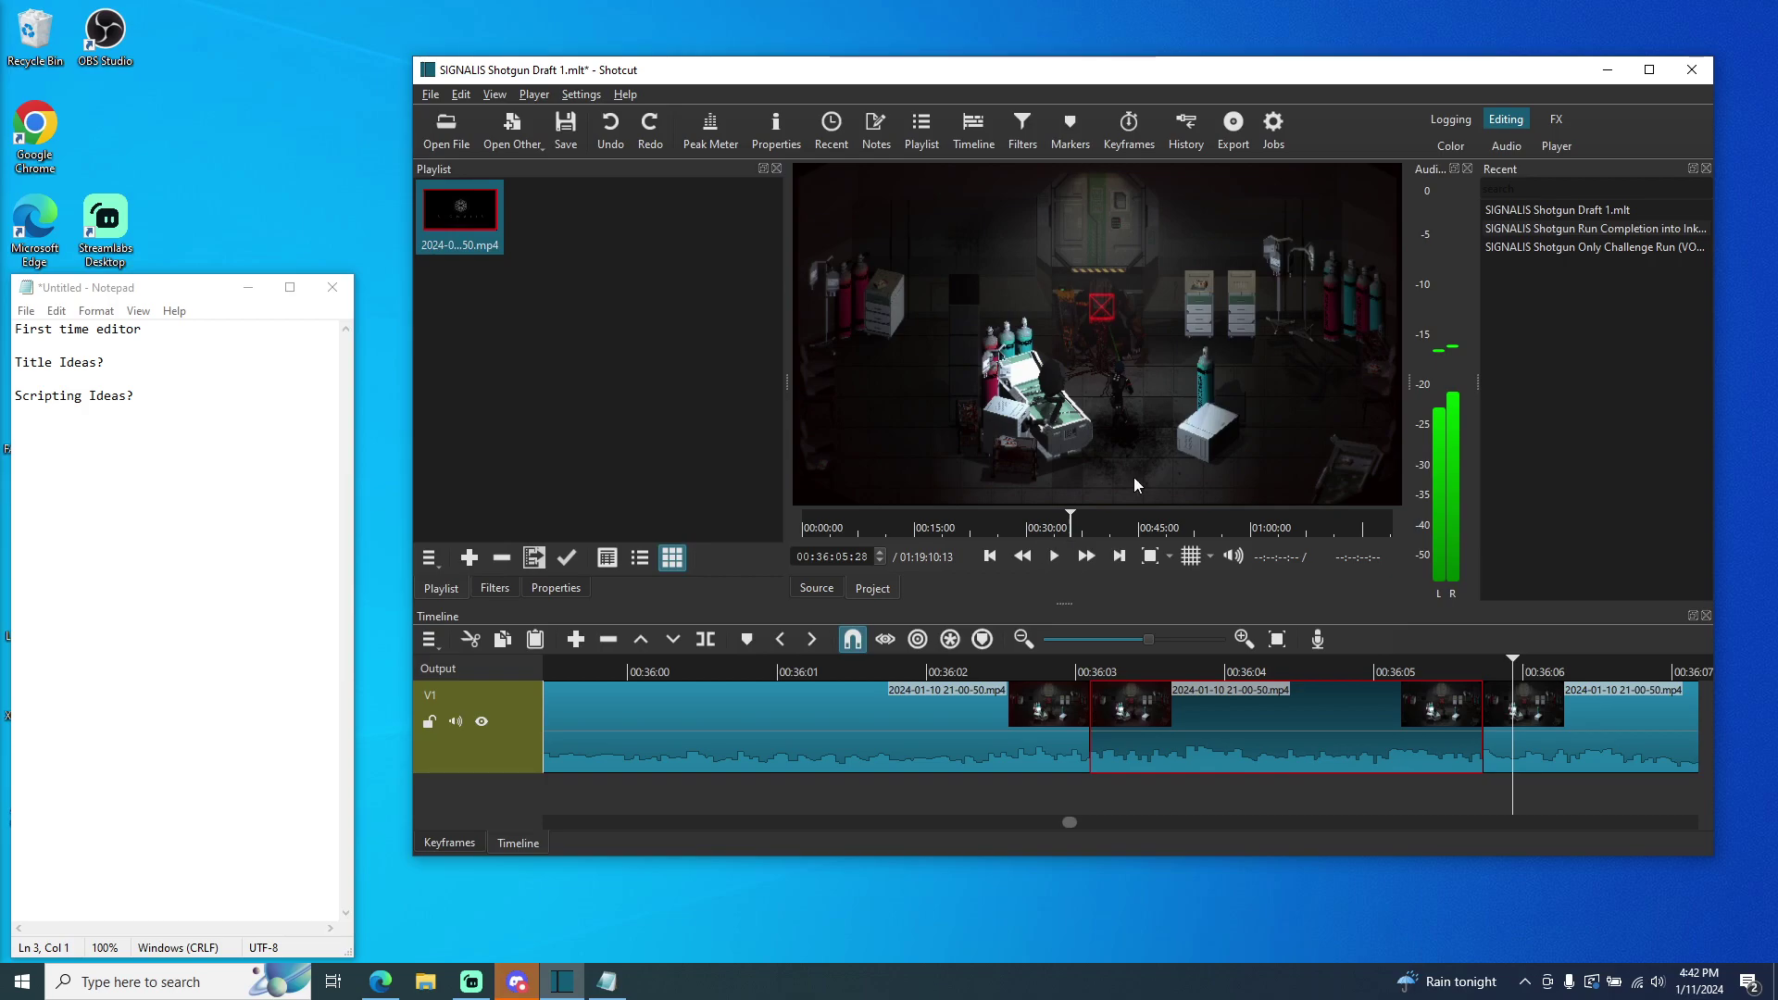
- Park the playhead at 00:36:05:24, just past the isolated segment's end, and copy the fight segment
click(1484, 671)
mouse_move(1483, 673)
mouse_down()
mouse_move(1428, 674)
mouse_move(1481, 673)
mouse_up()
click(1061, 562)
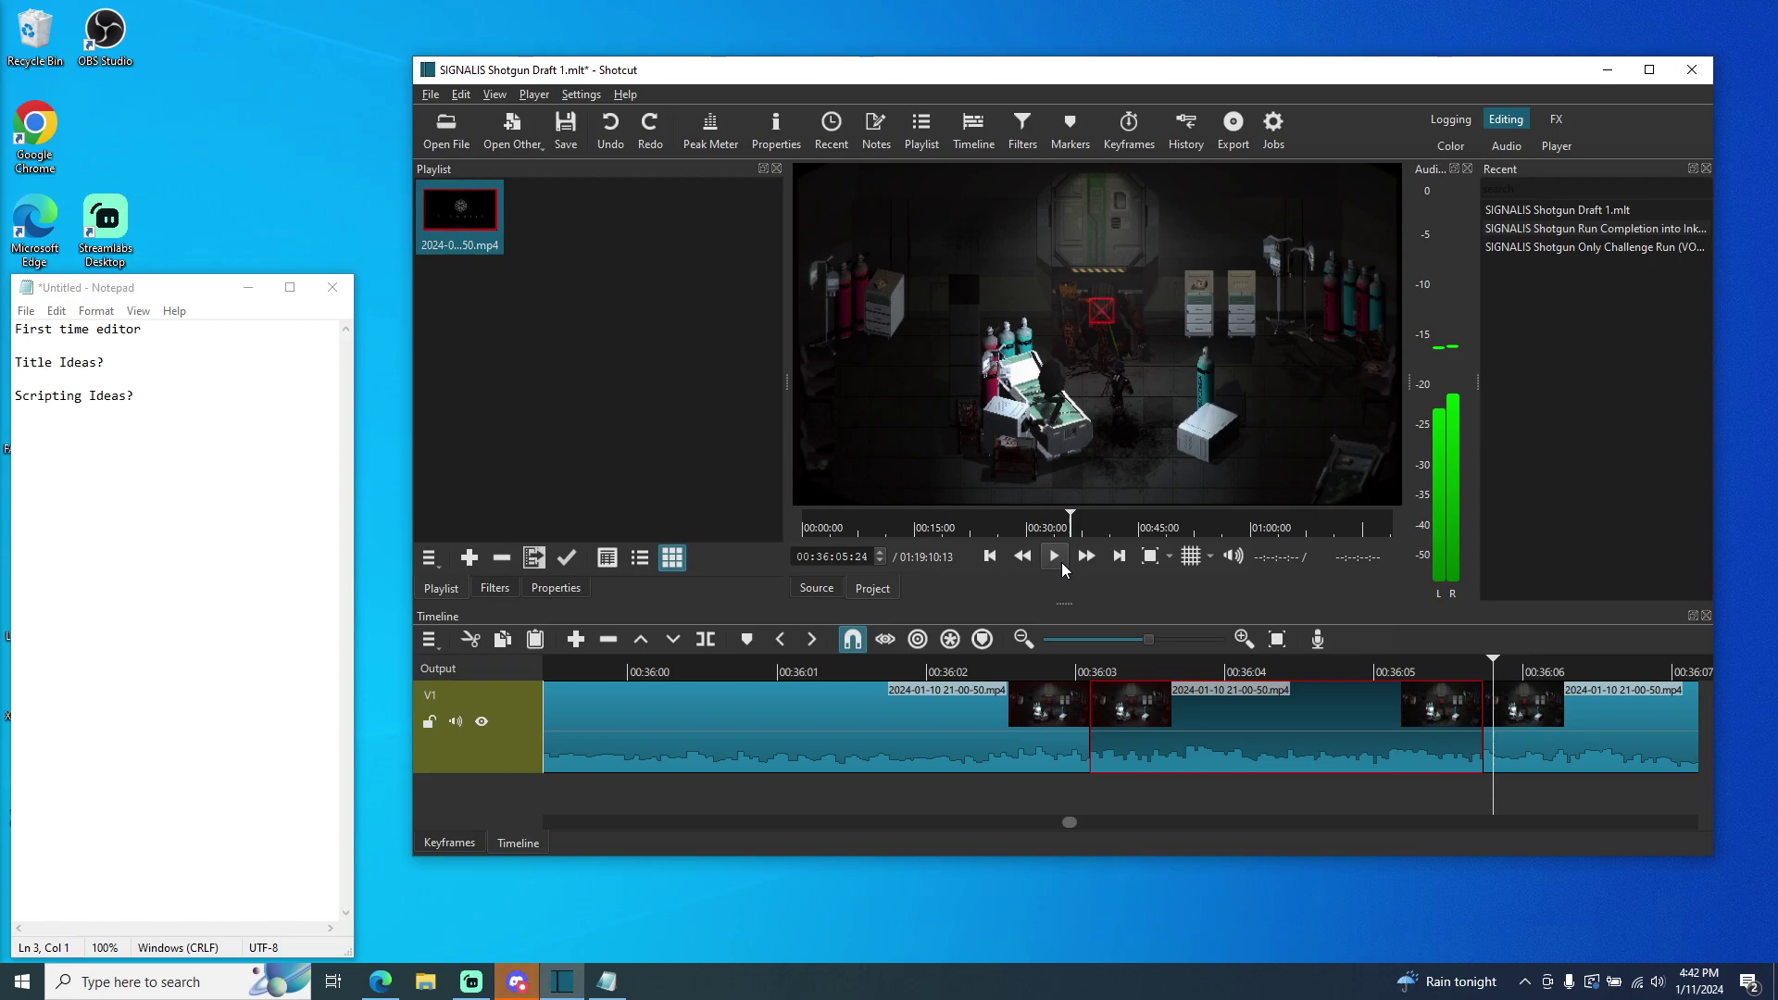
right_click(1294, 729)
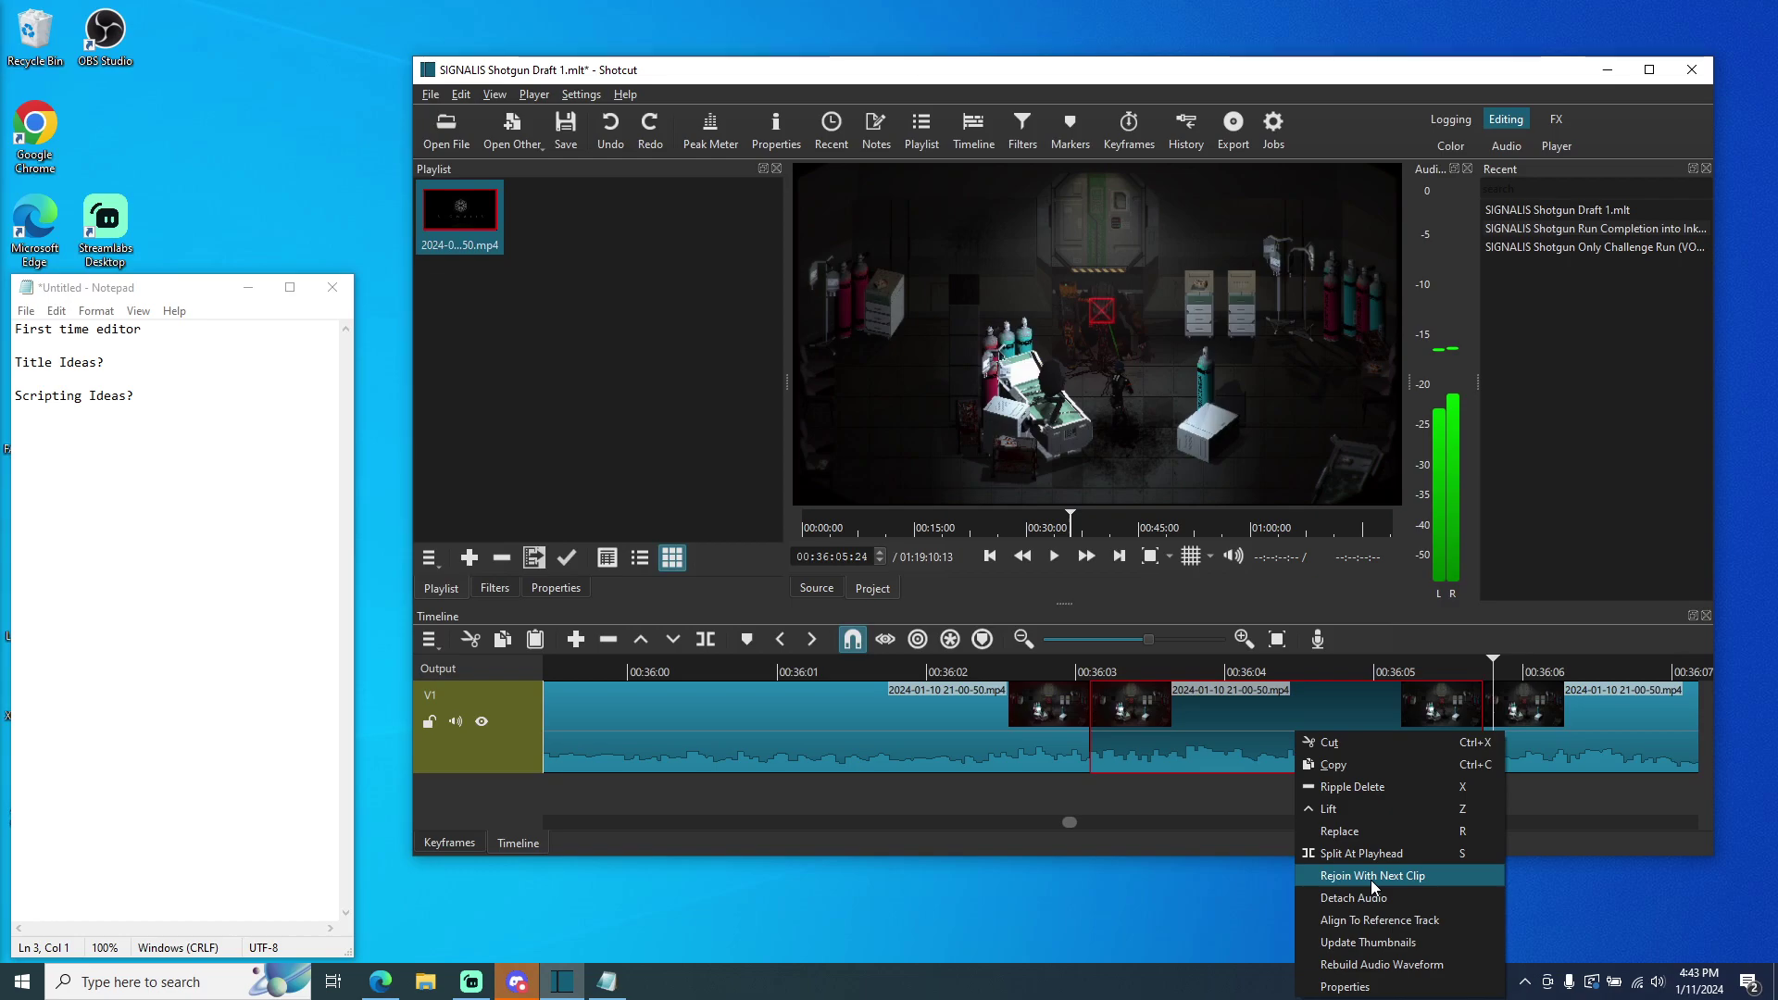
click(1348, 767)
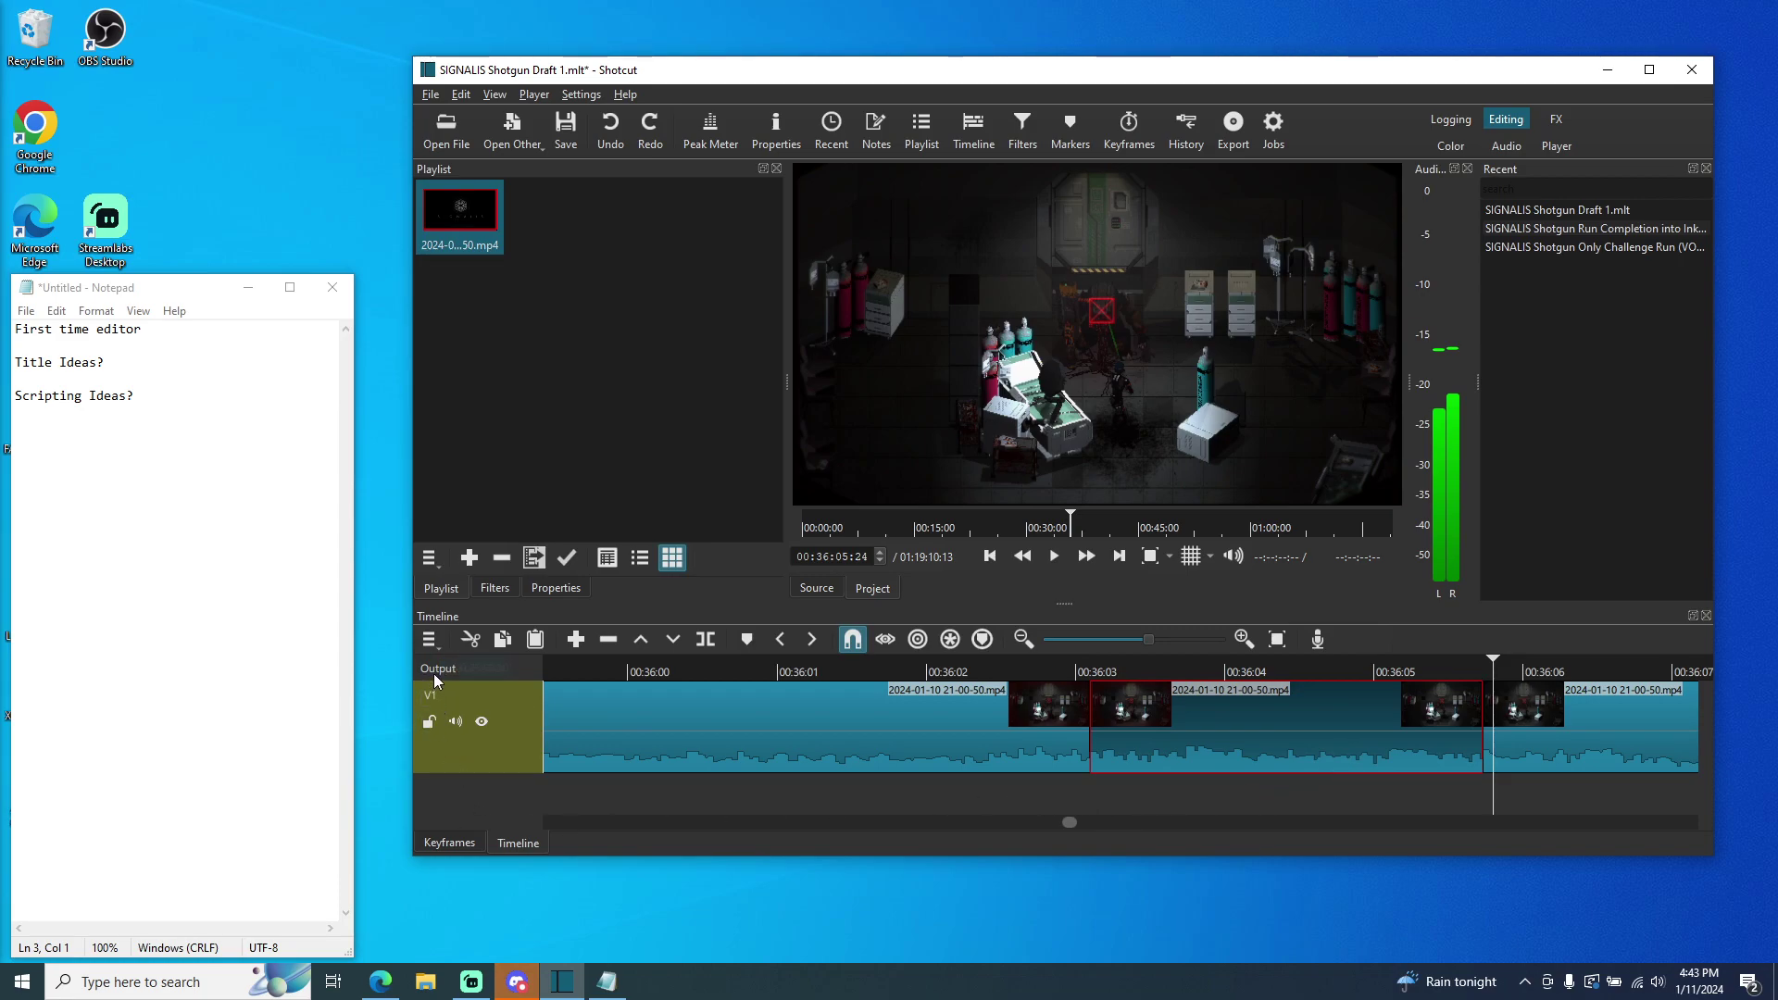
right_click(454, 793)
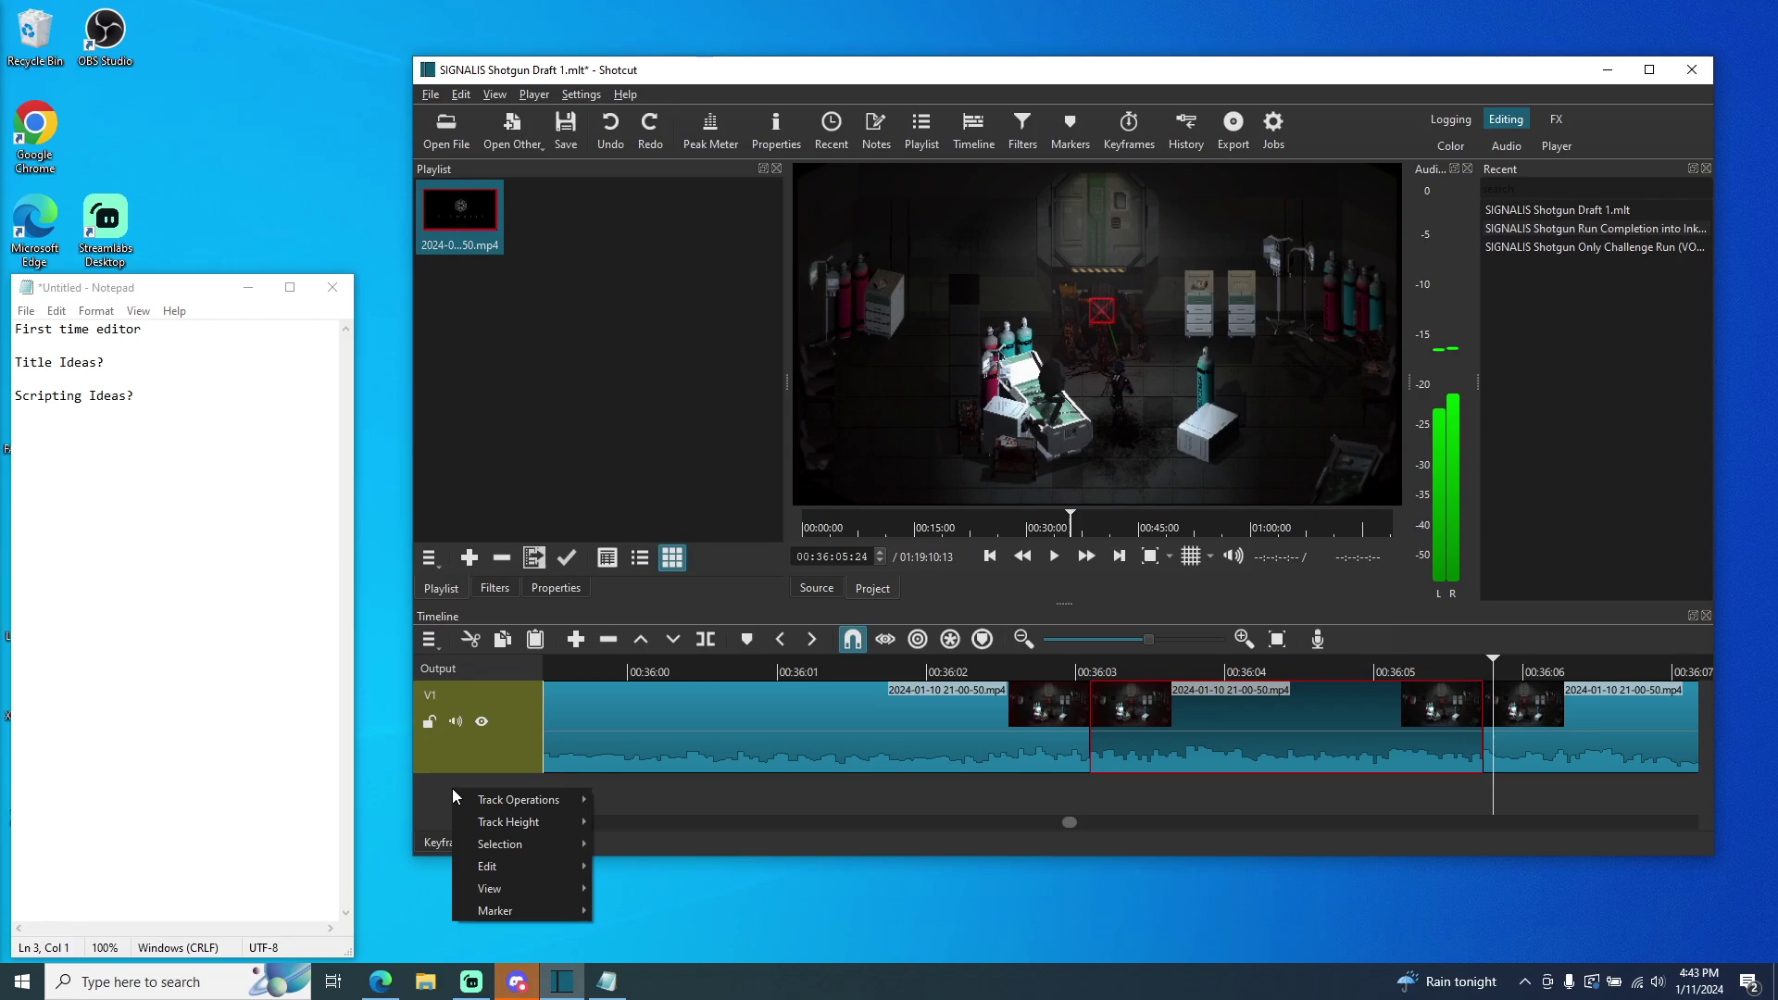
click(703, 294)
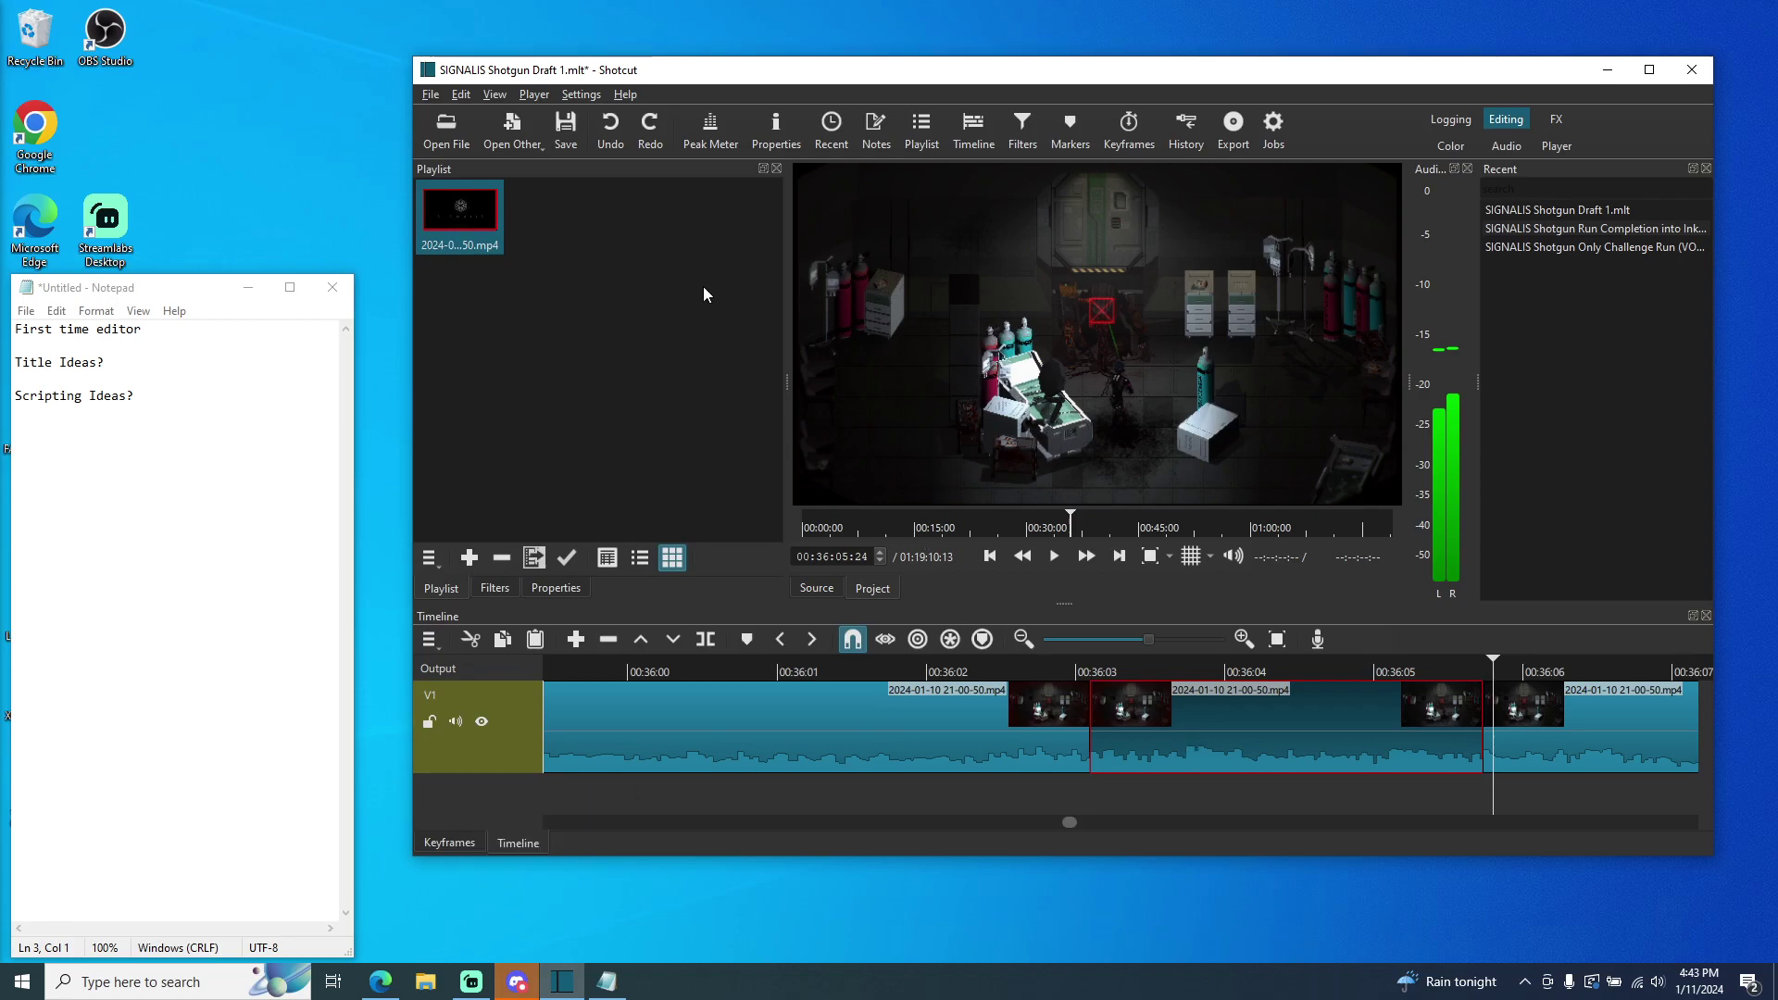
right_click(703, 294)
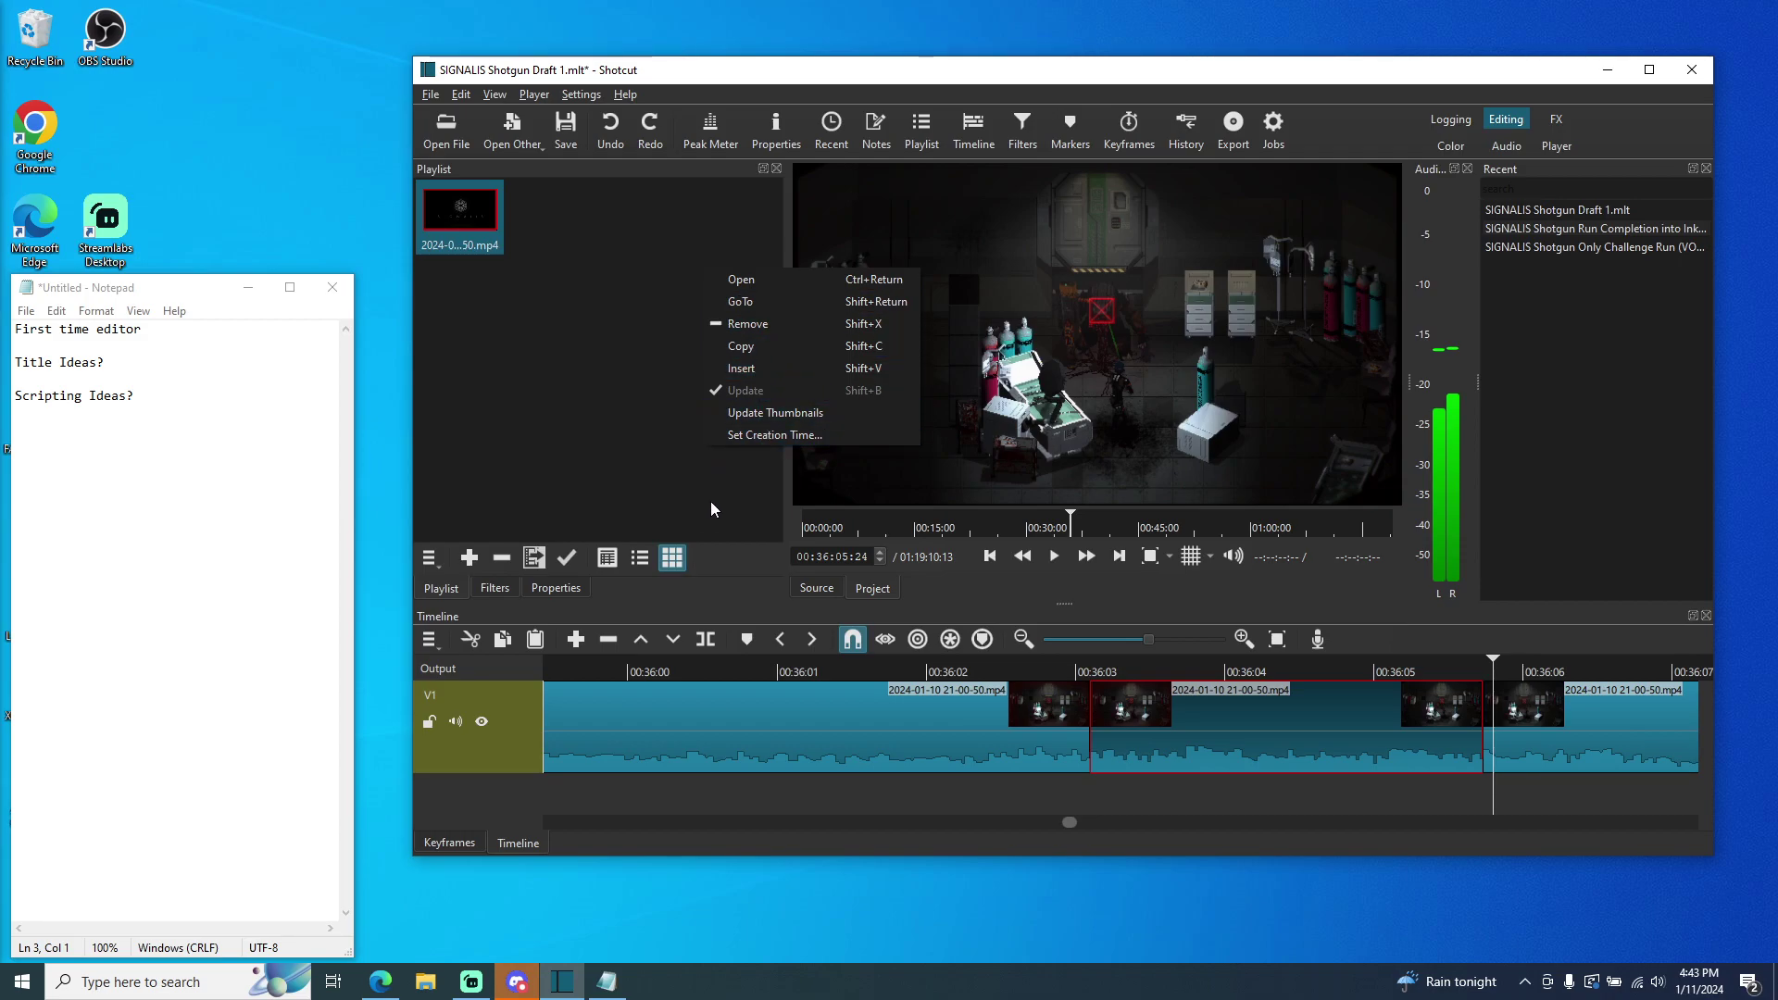
click(699, 475)
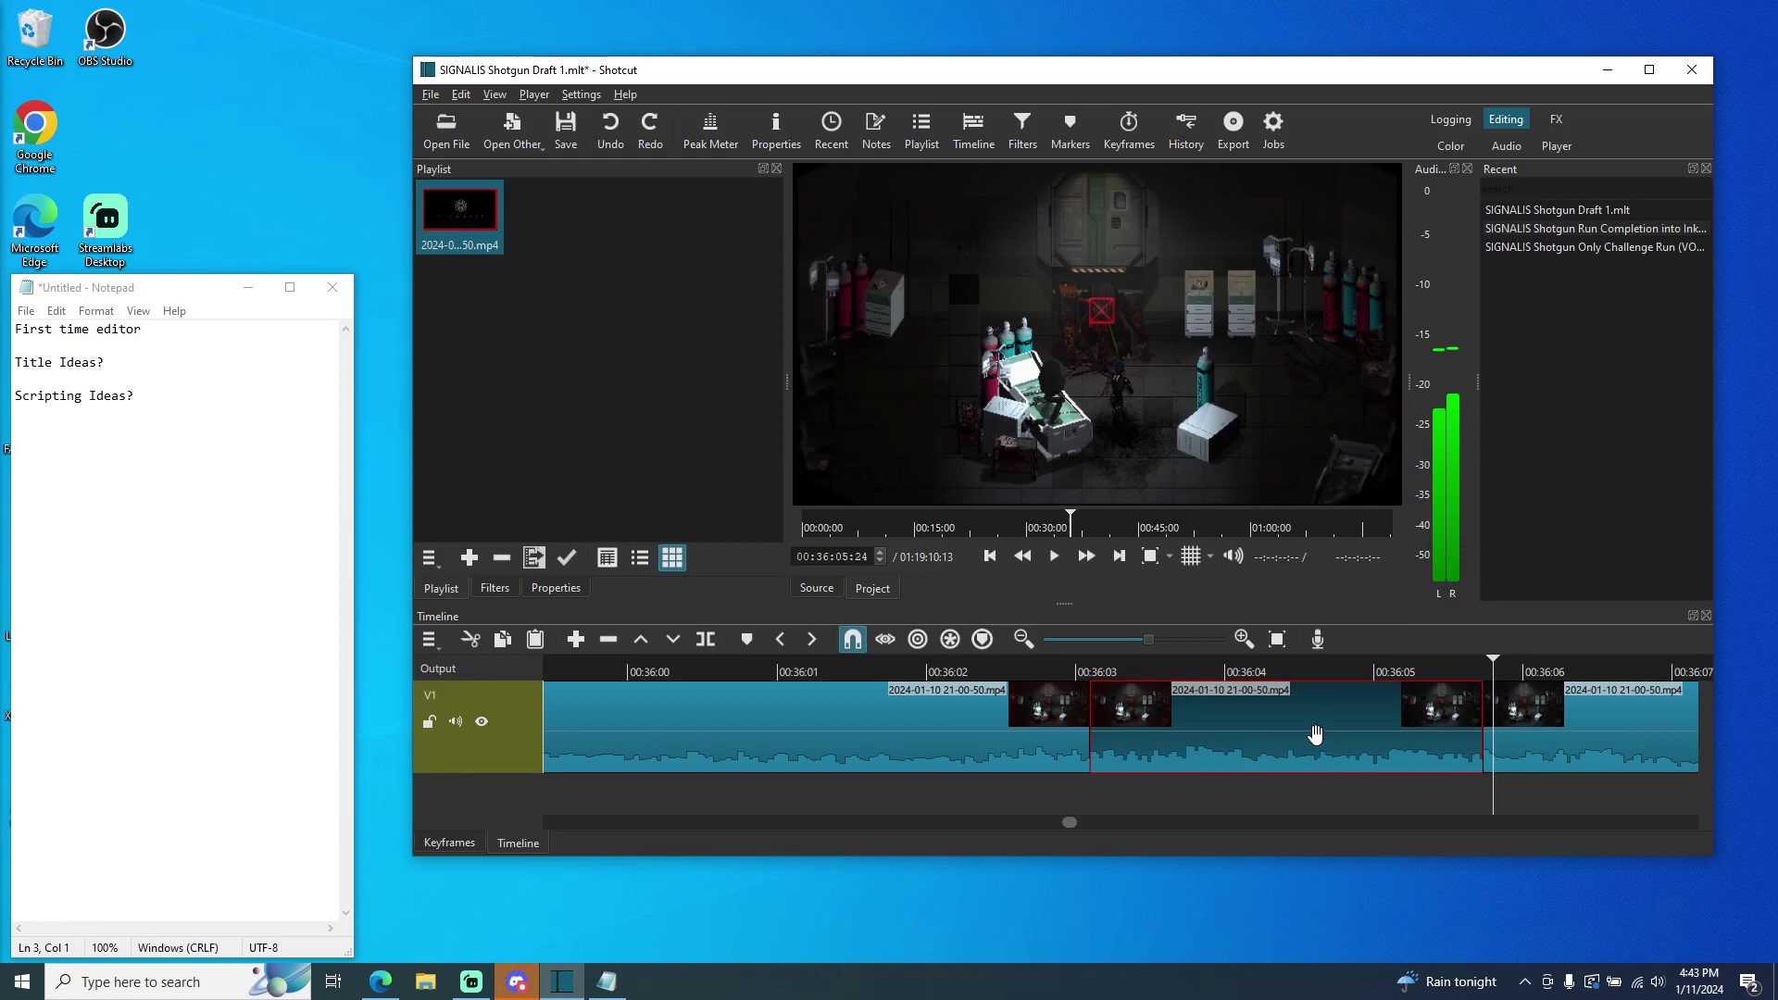
- Copy the isolated fight segment again and turn off timeline snapping
right_click(1319, 740)
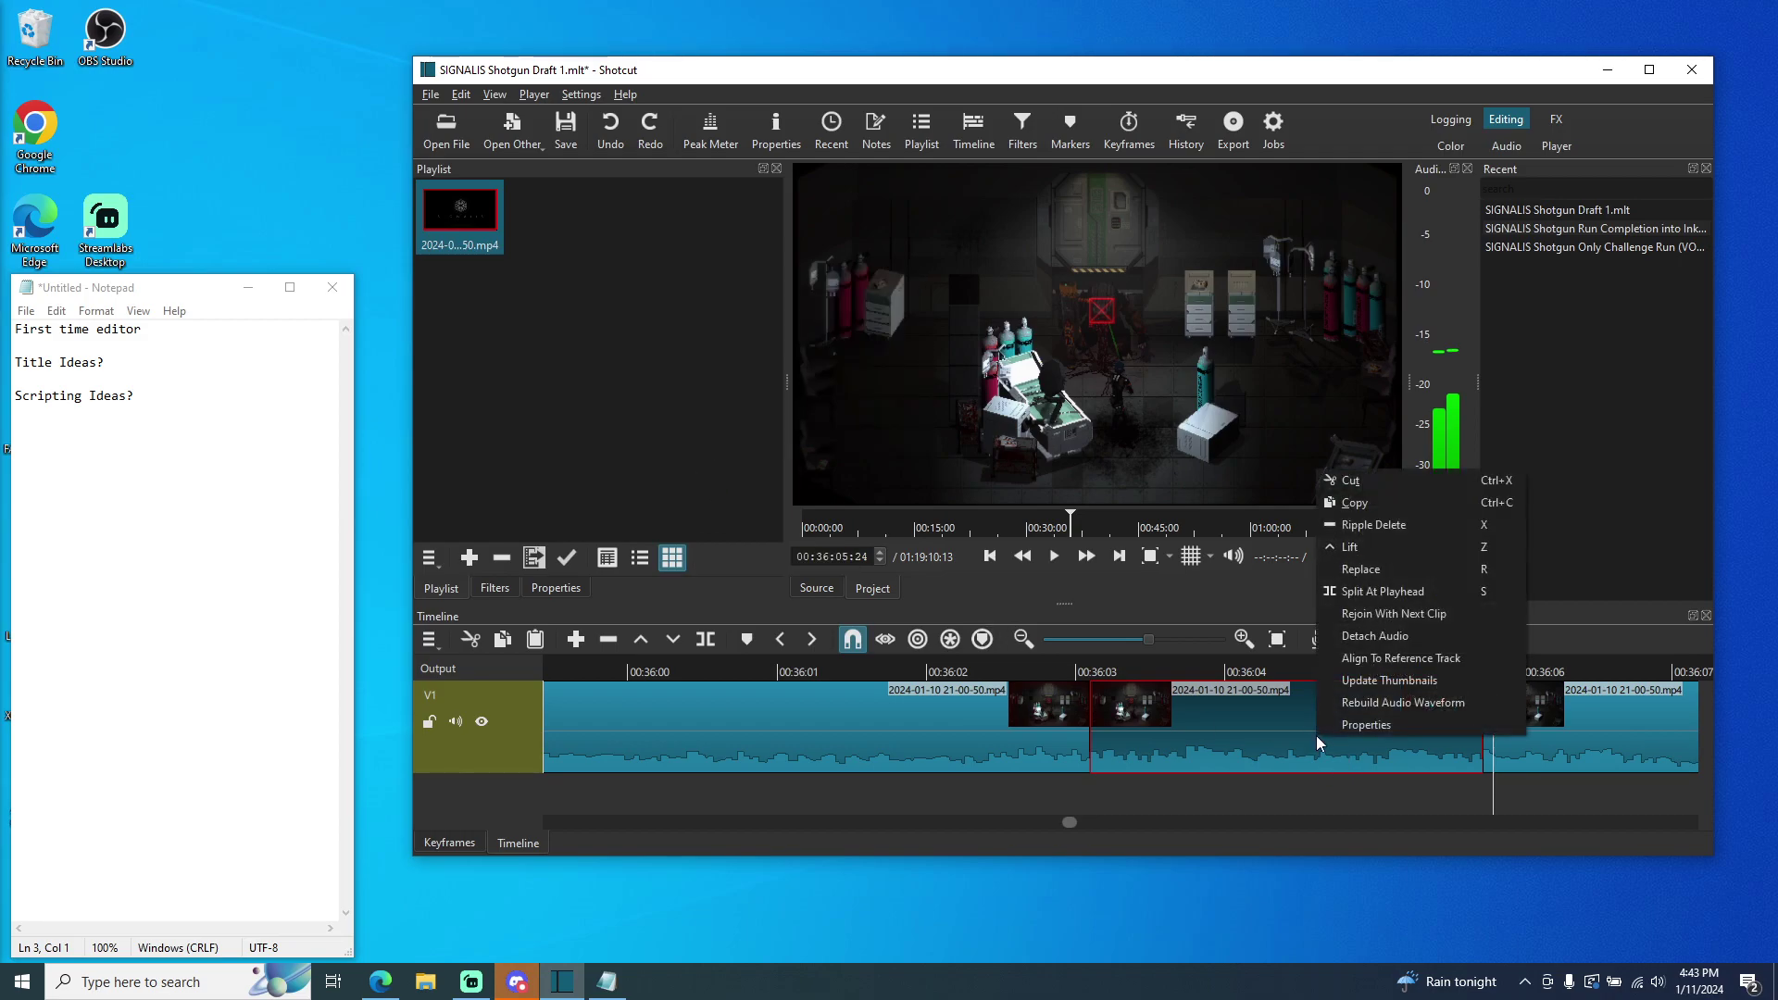
click(1381, 503)
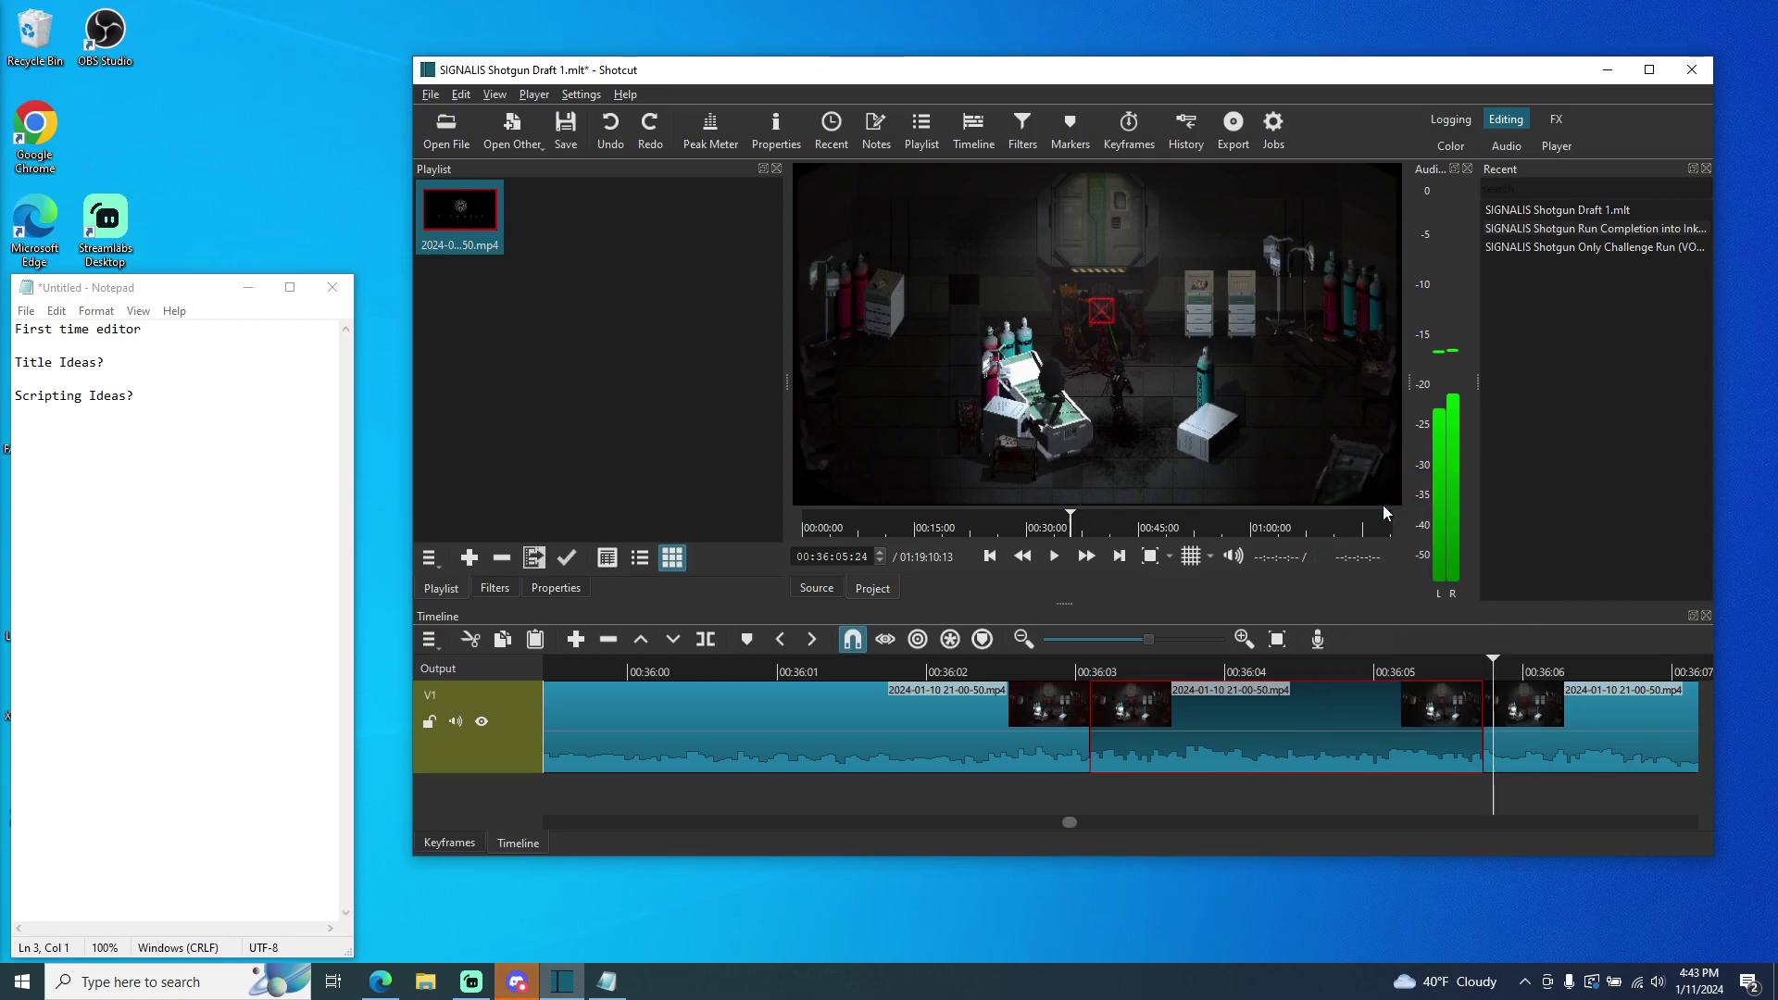
right_click(681, 250)
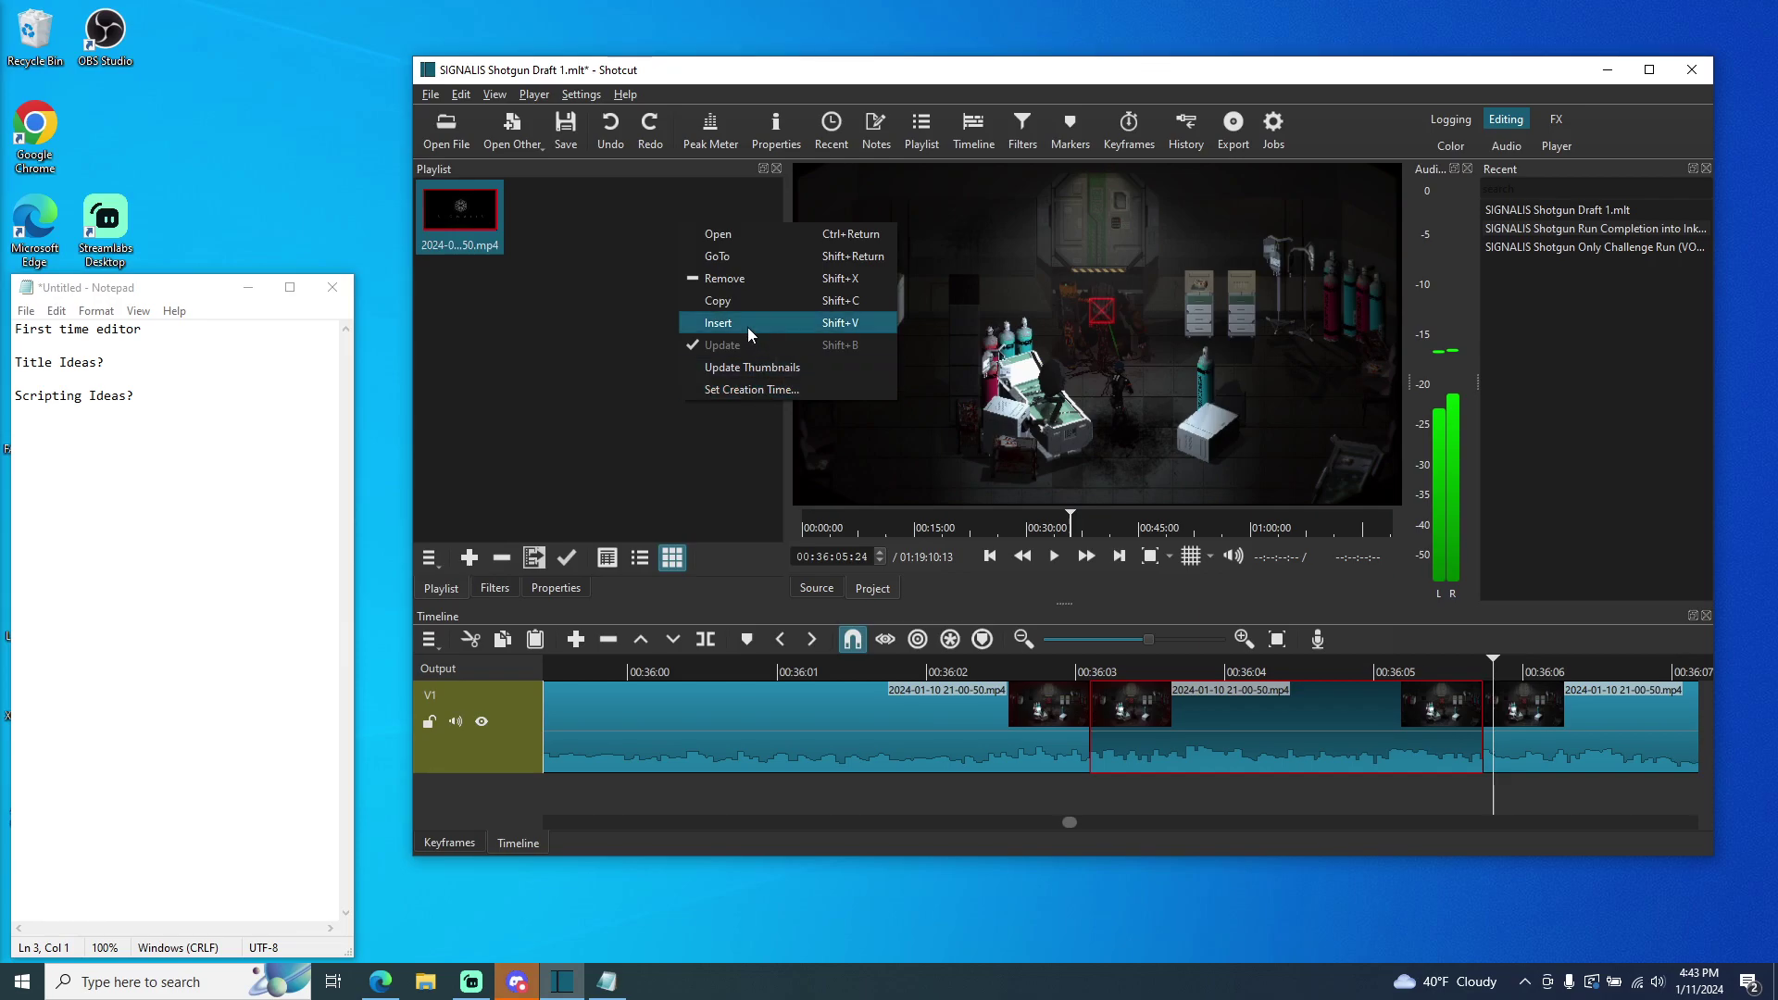
click(618, 326)
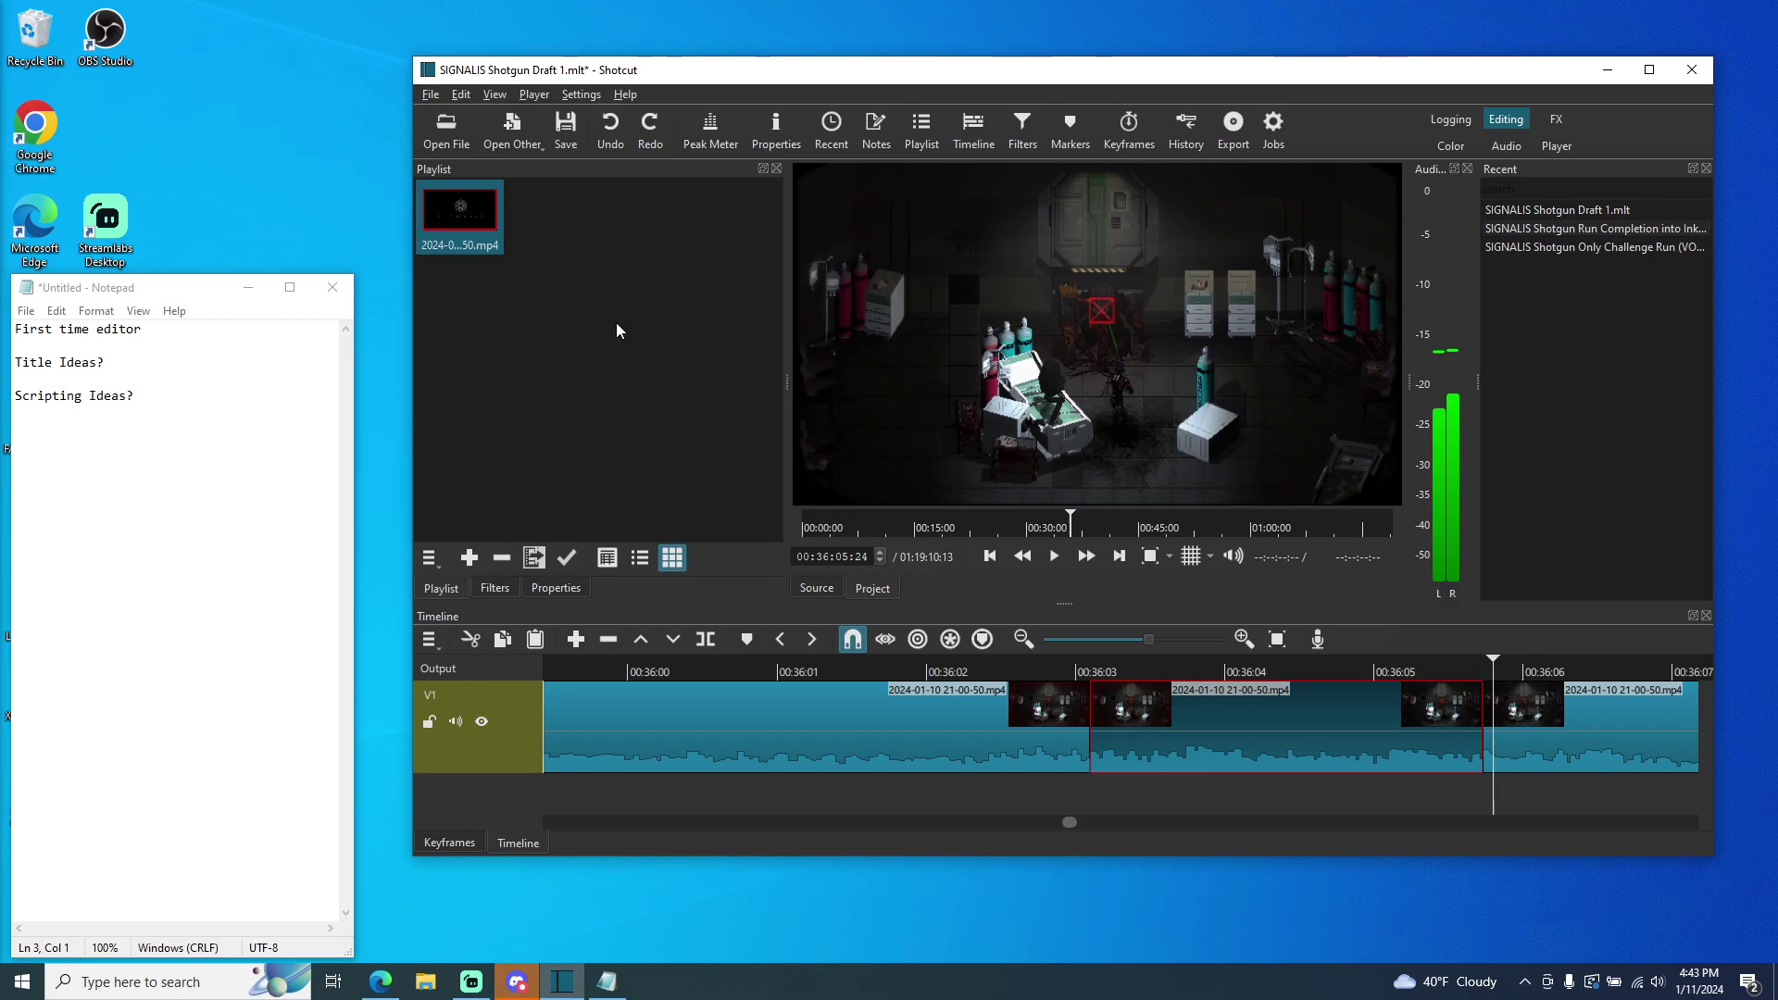
key(ctrl+p)
right_click(1223, 745)
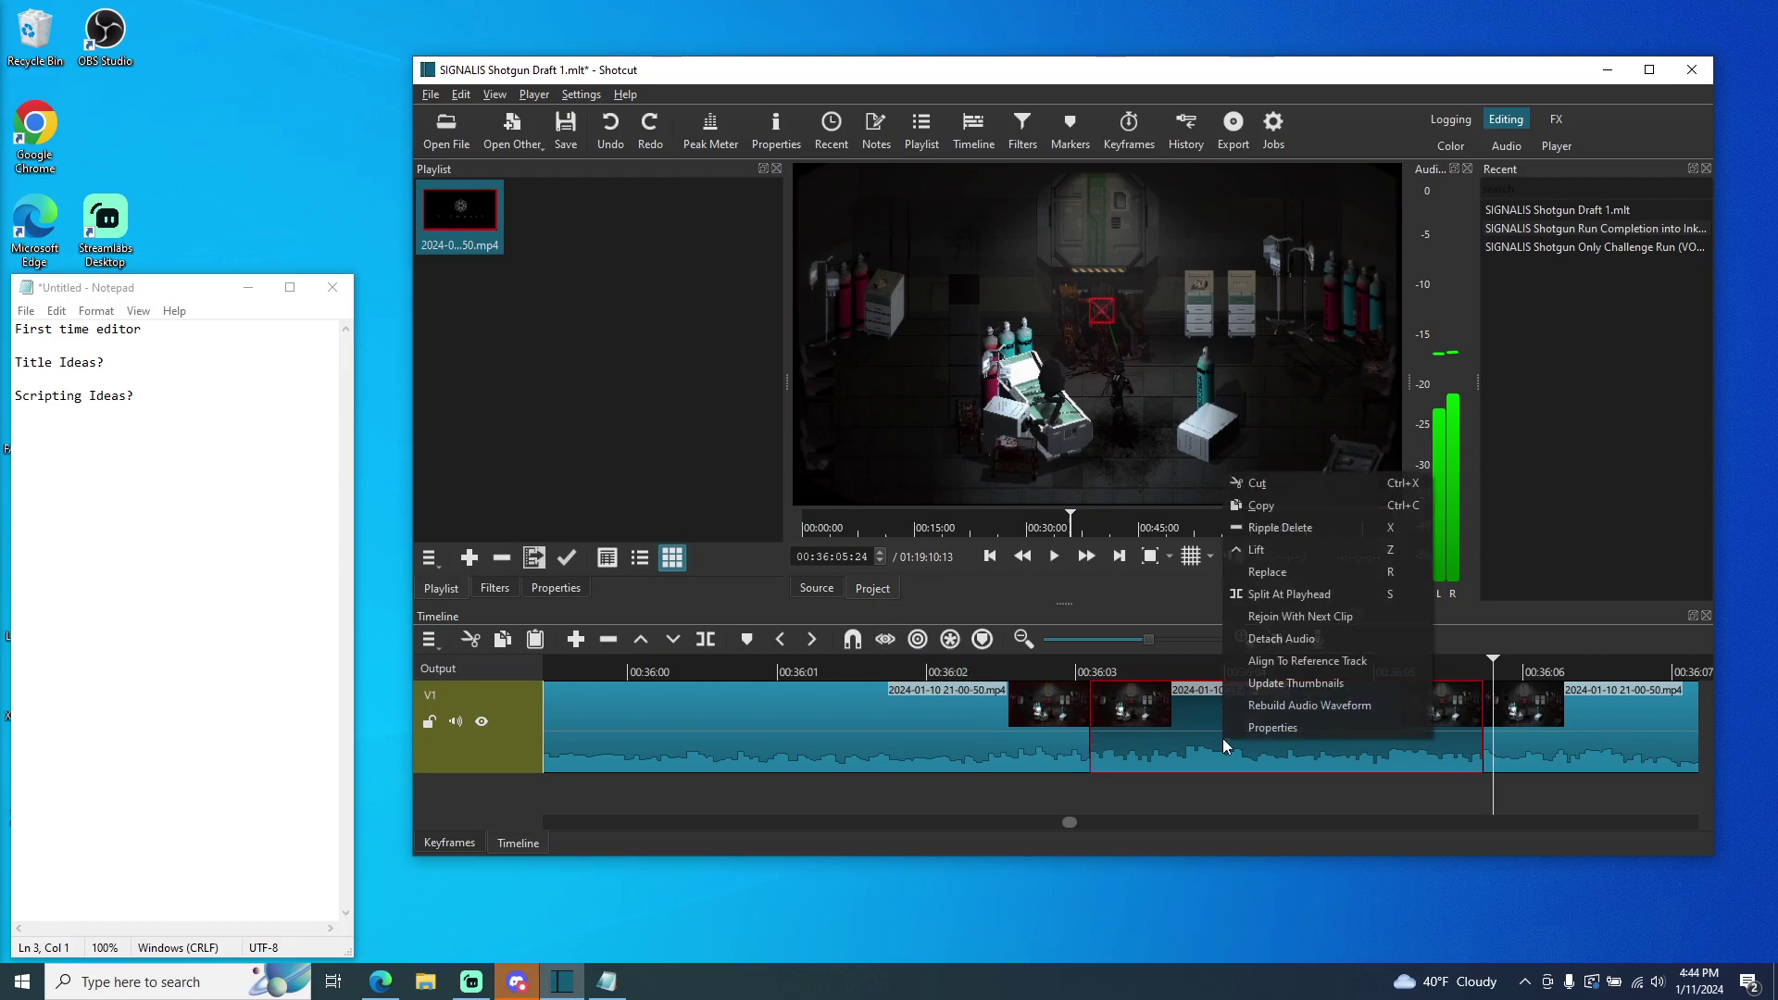
click(1290, 507)
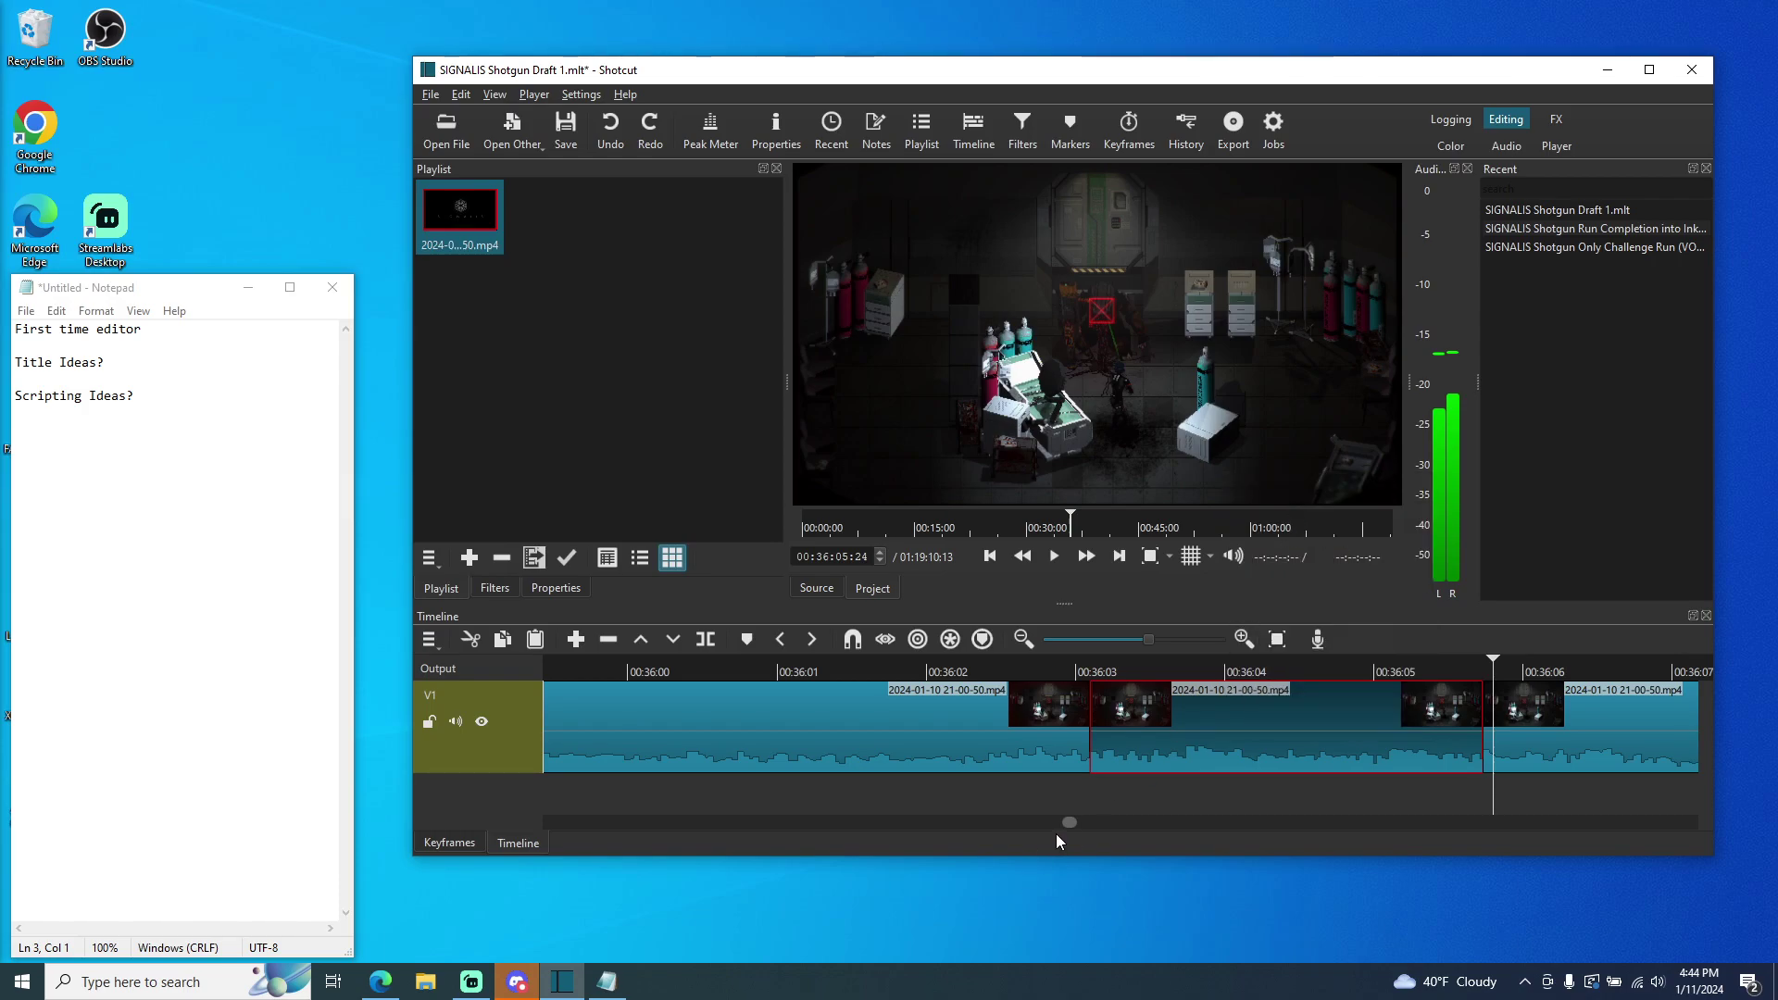
- Check the start of the timeline, then copy the isolated fight segment near 00:36:03 on V1
drag(1070, 823, 516, 818)
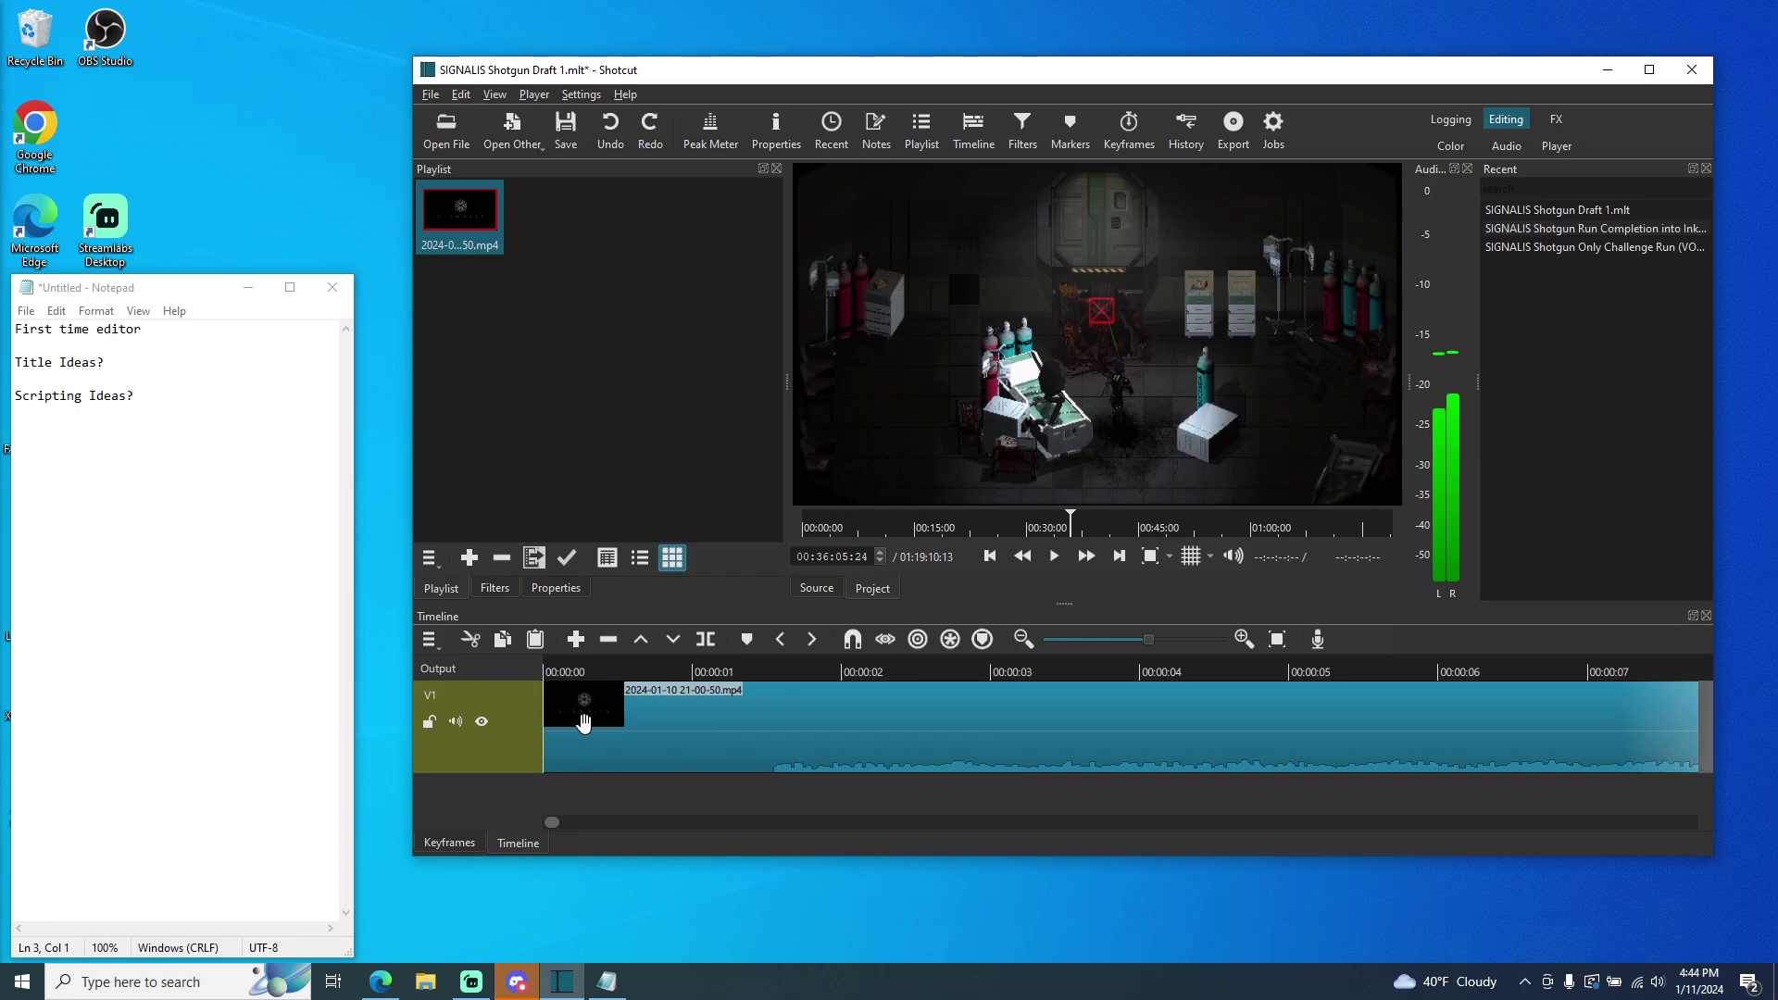
scroll(1122, 759, down, 10)
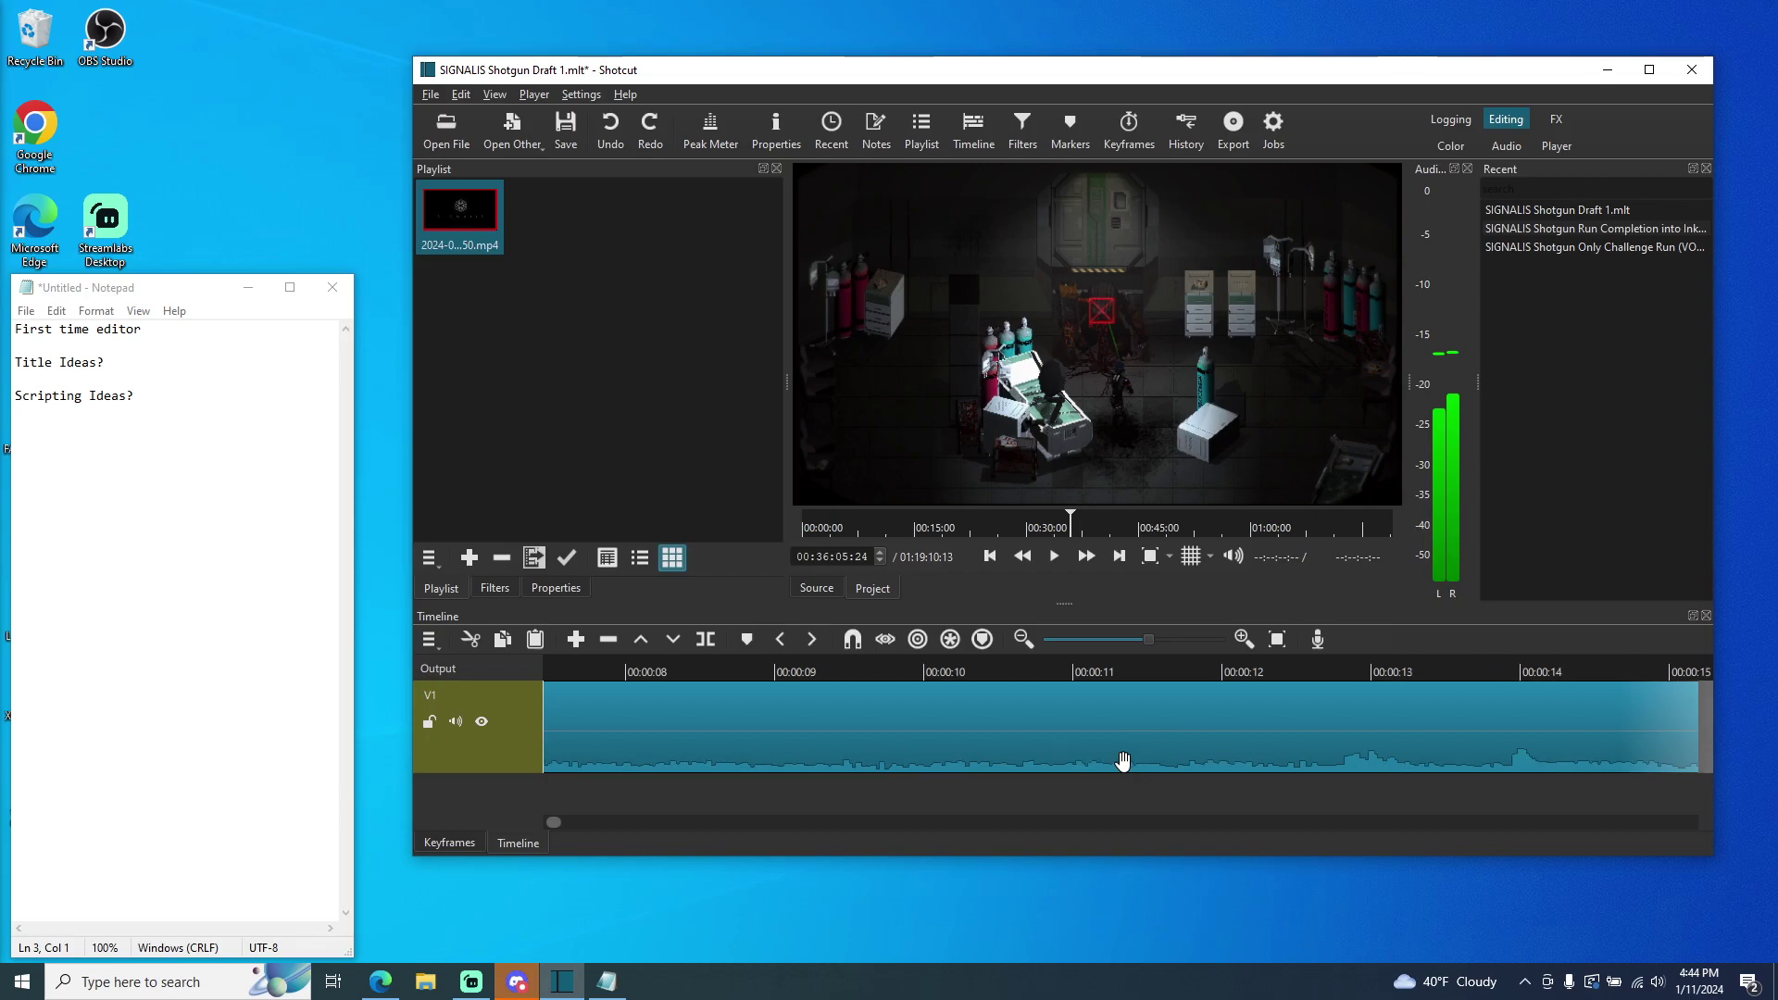
scroll(1122, 759, down, 15)
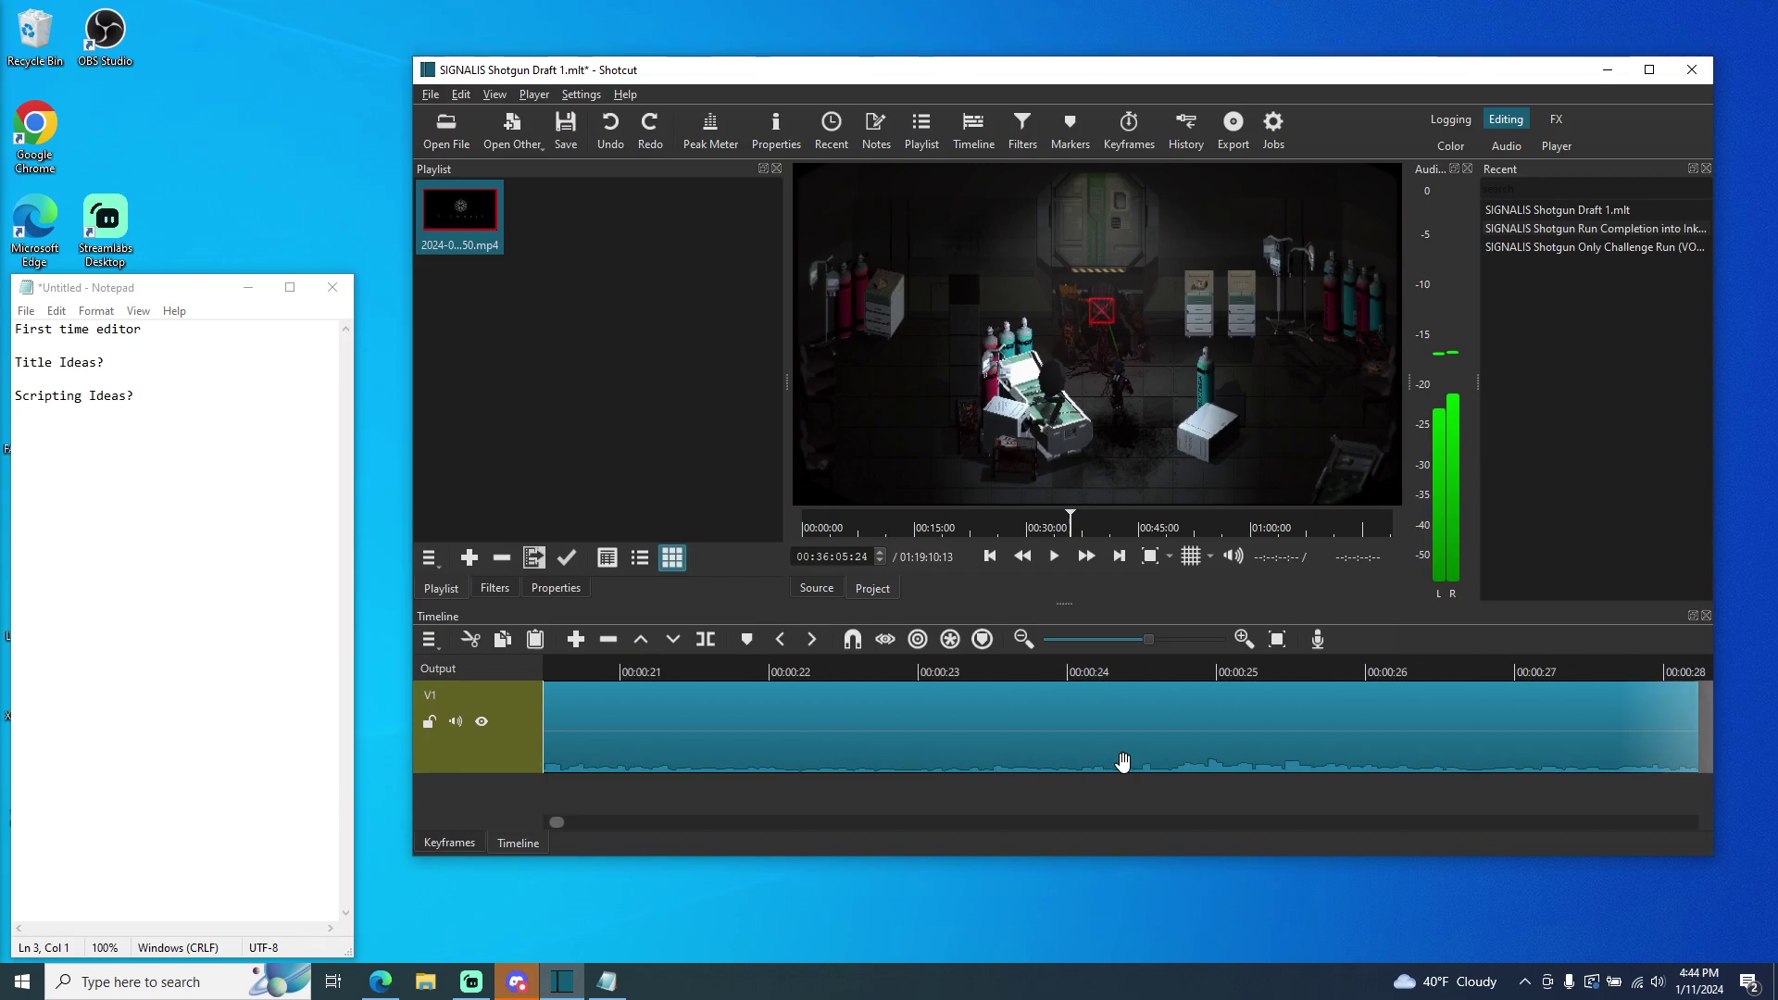
scroll(1122, 761, down, 5)
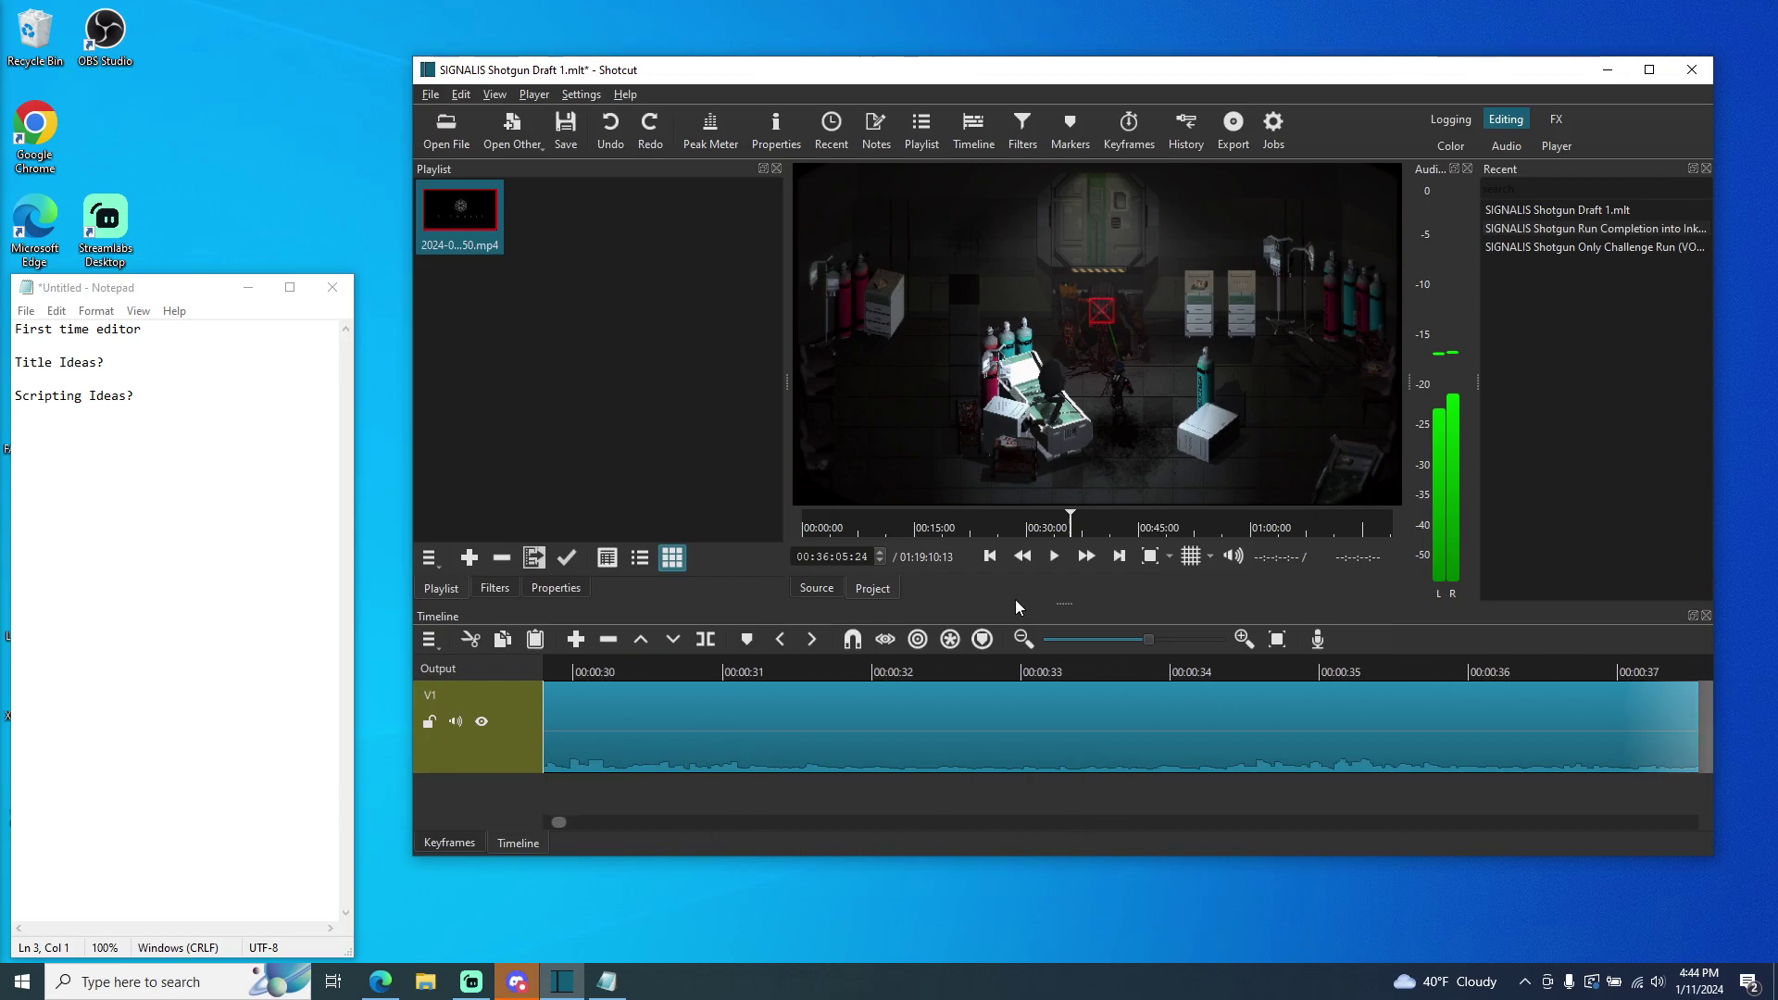
click(1022, 639)
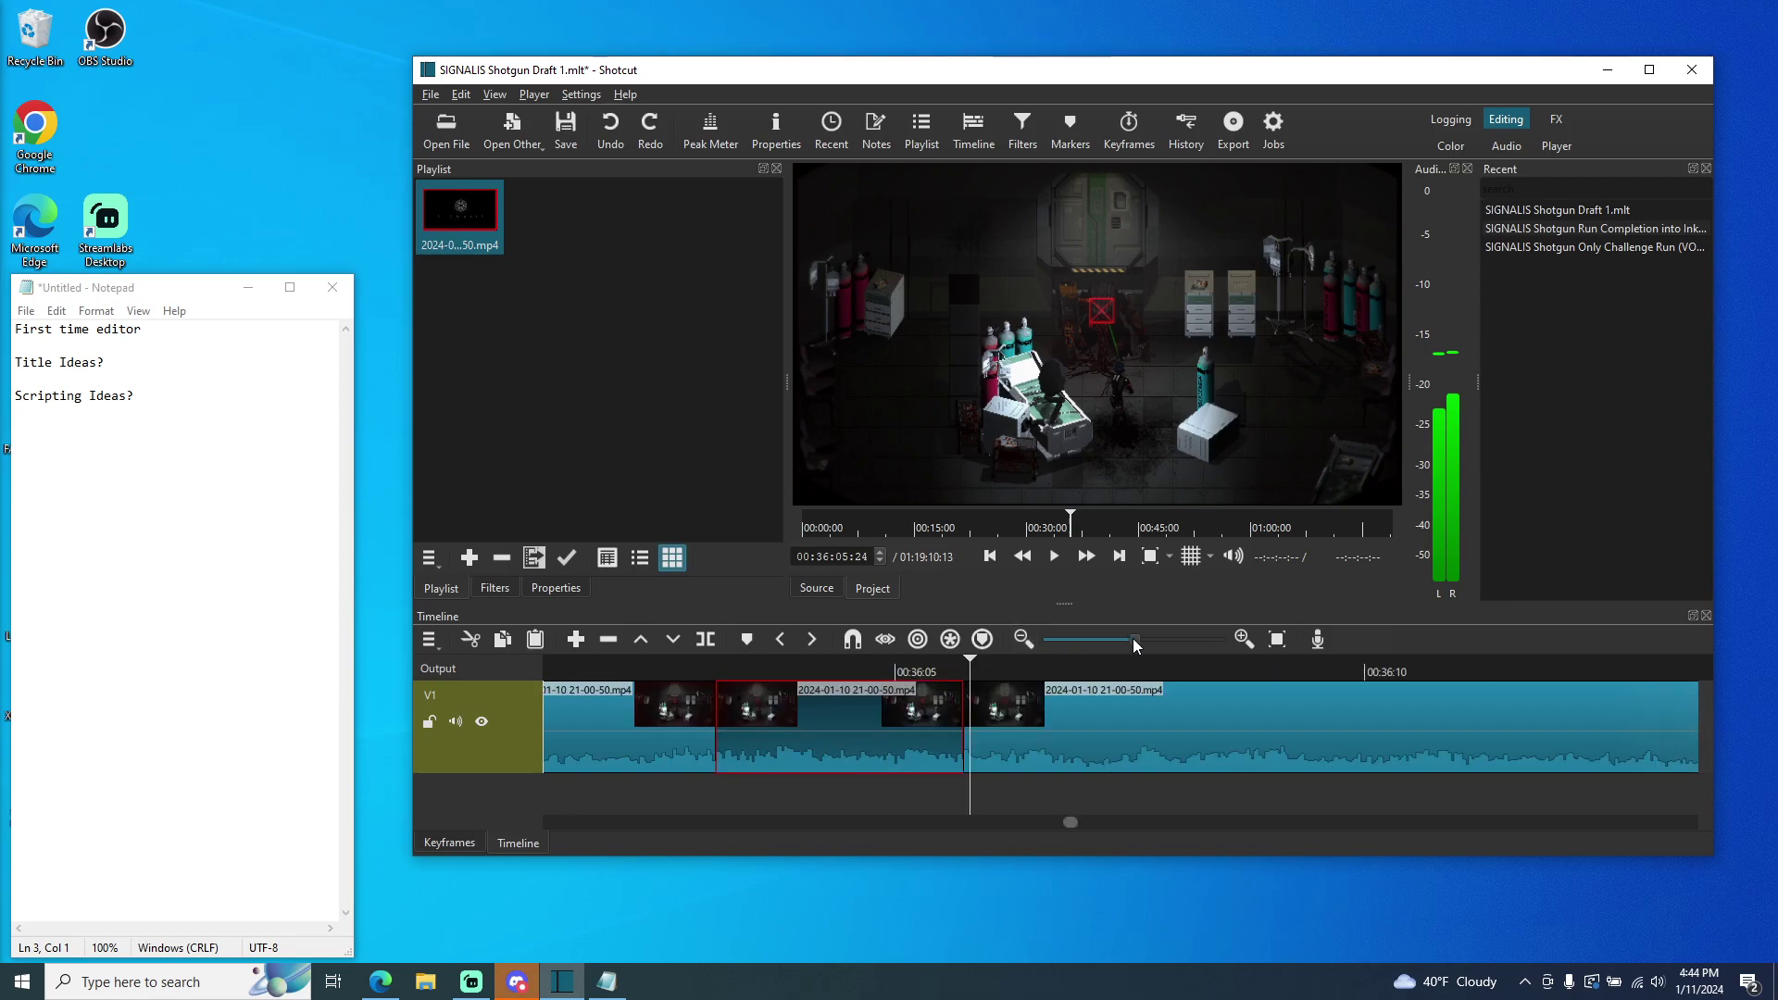
drag(1099, 640, 1078, 641)
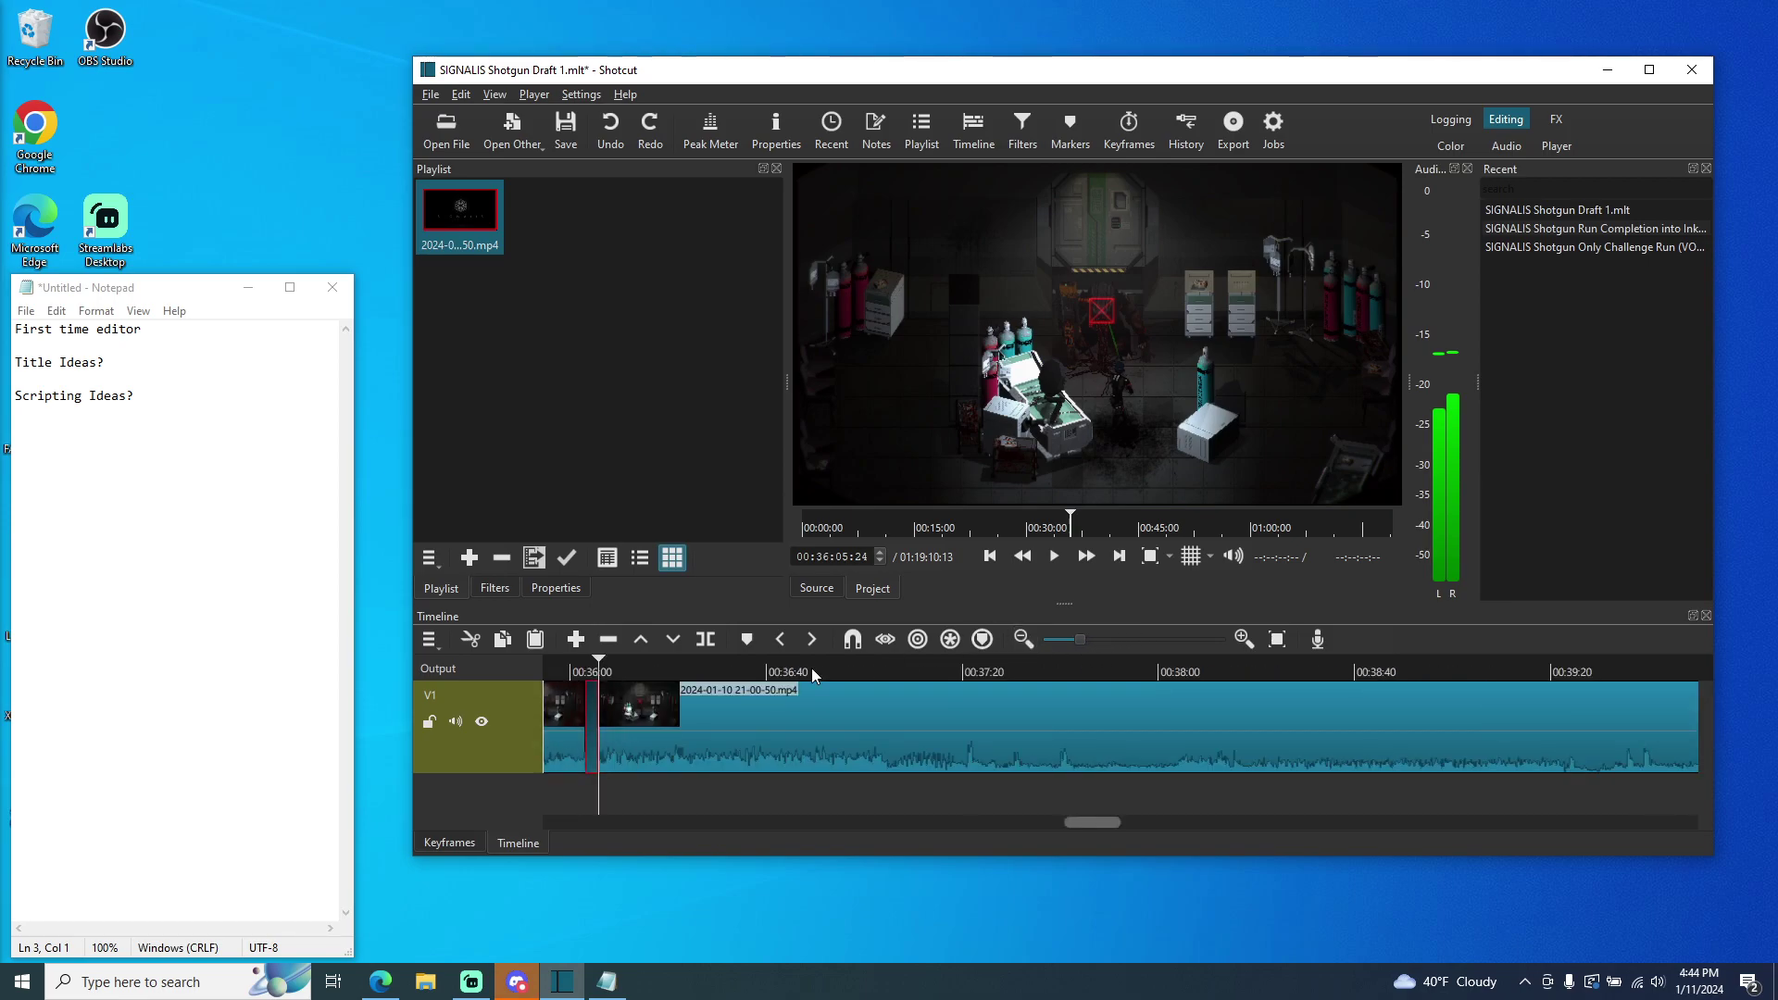
drag(1097, 822, 1073, 822)
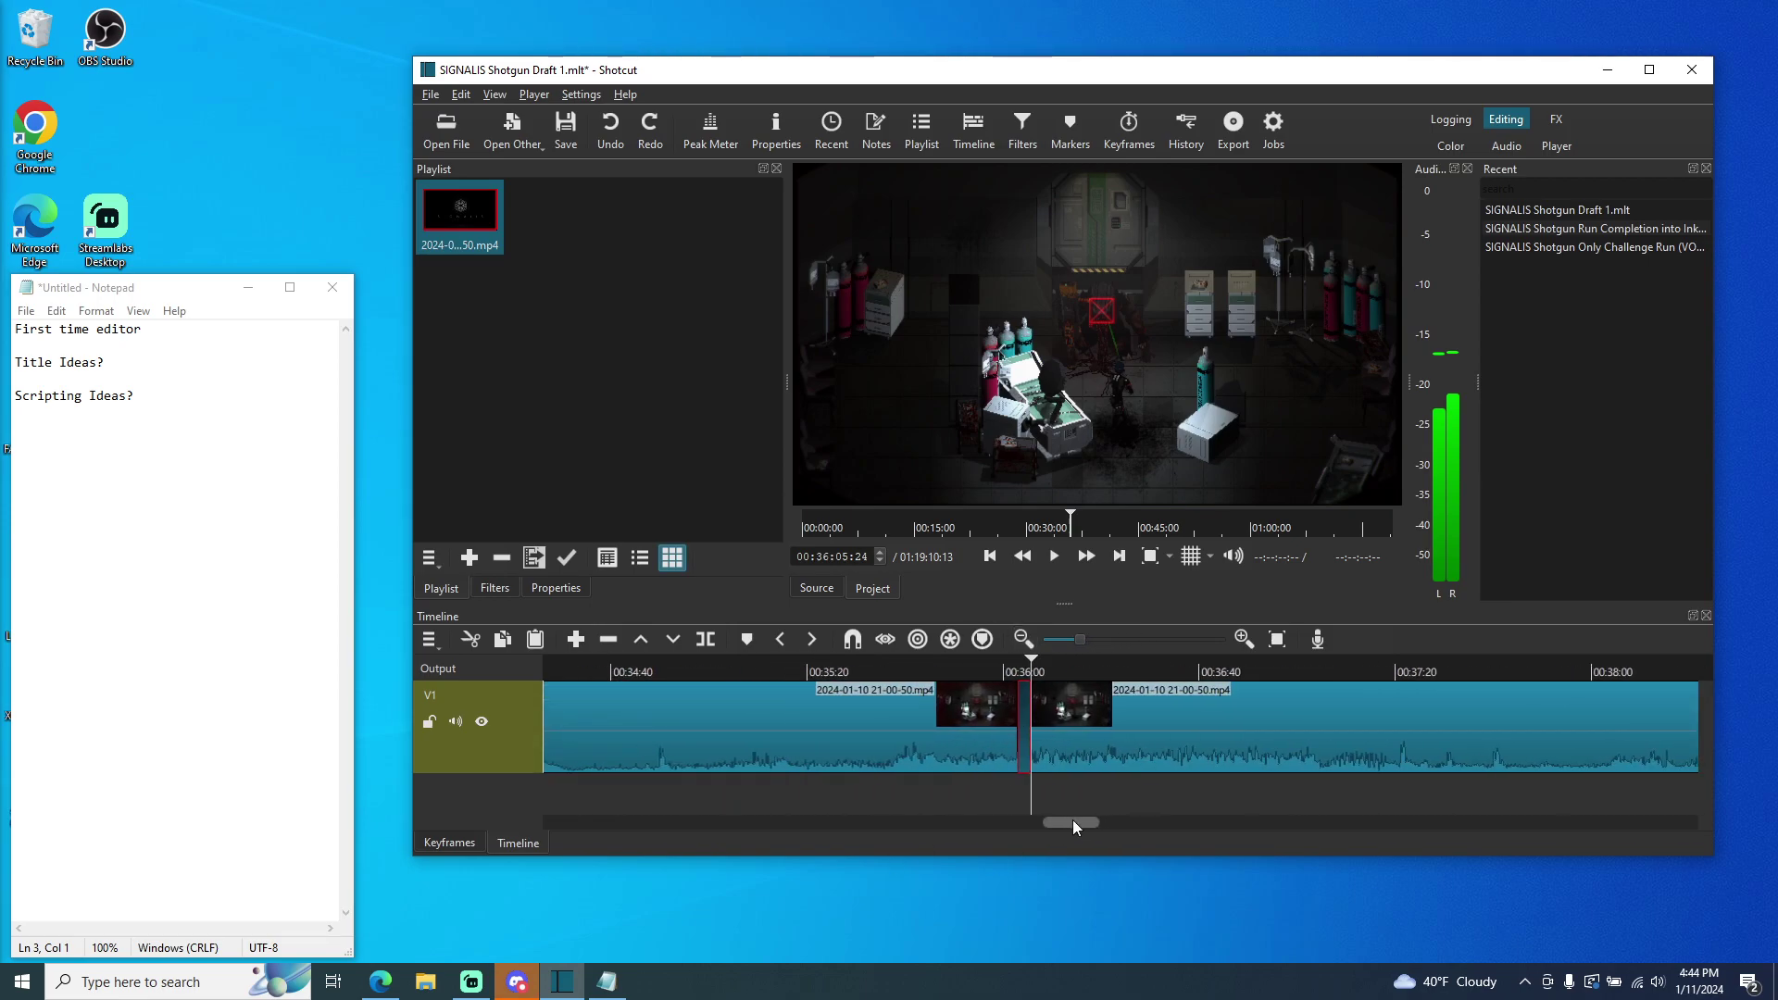
right_click(1022, 736)
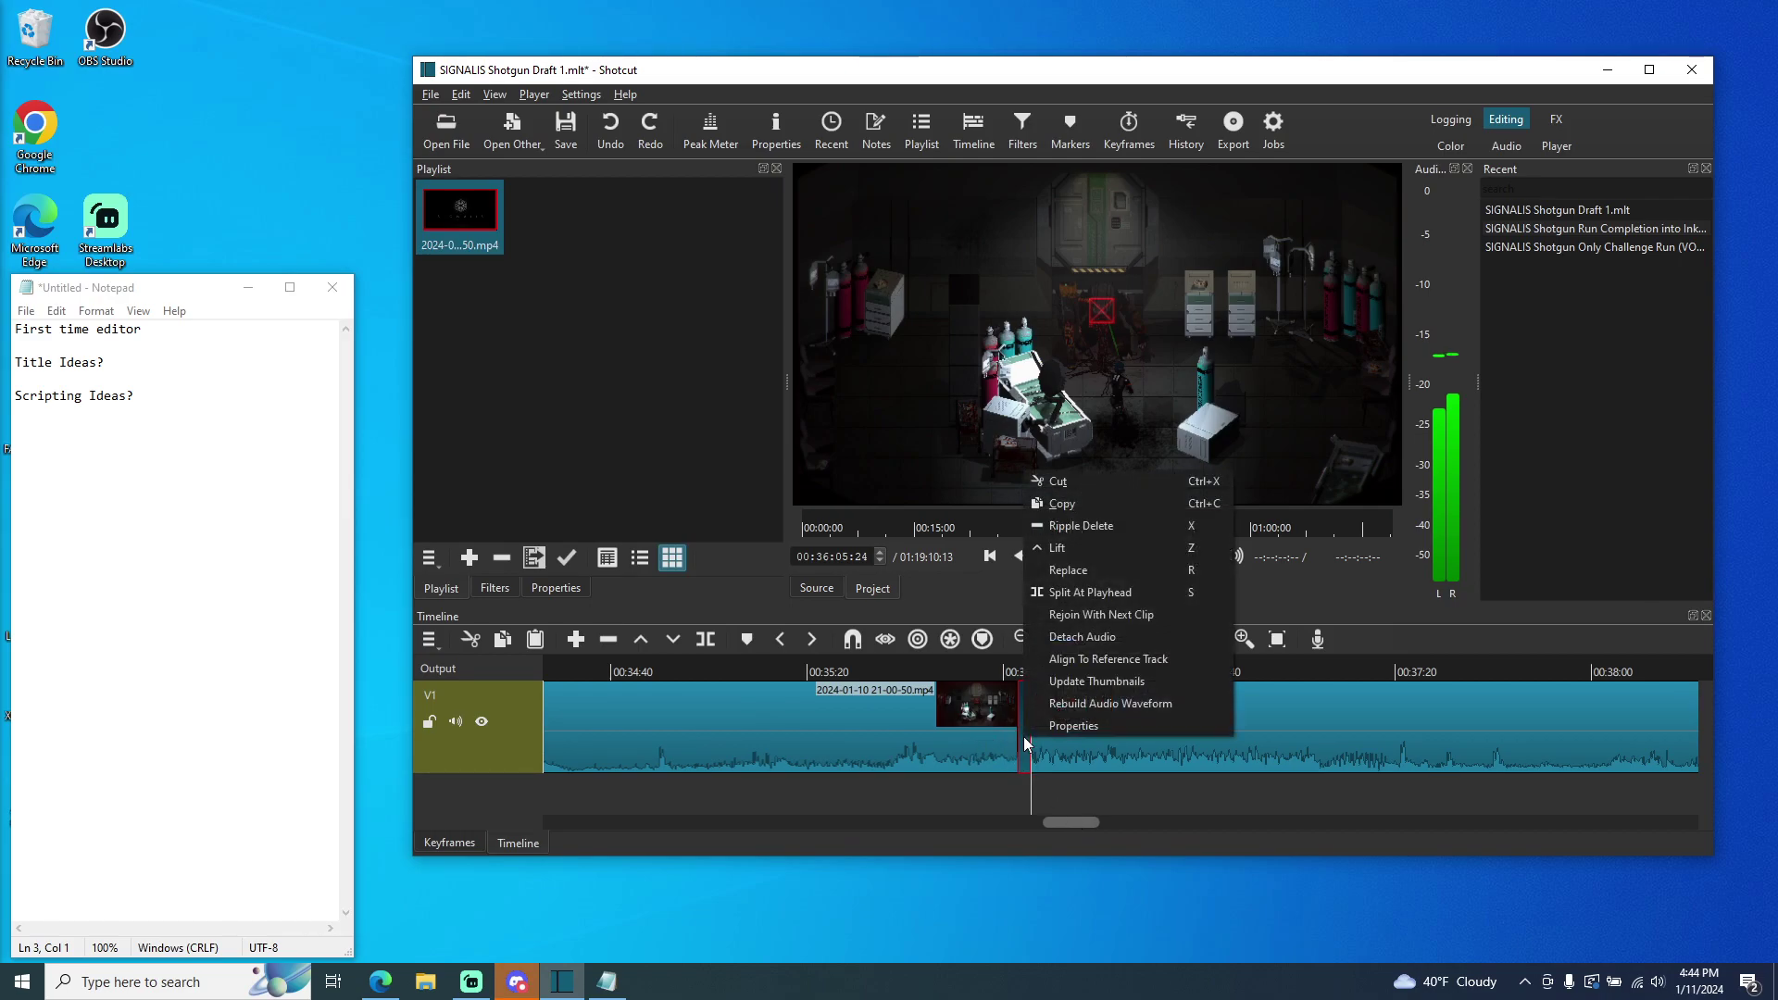
click(1077, 511)
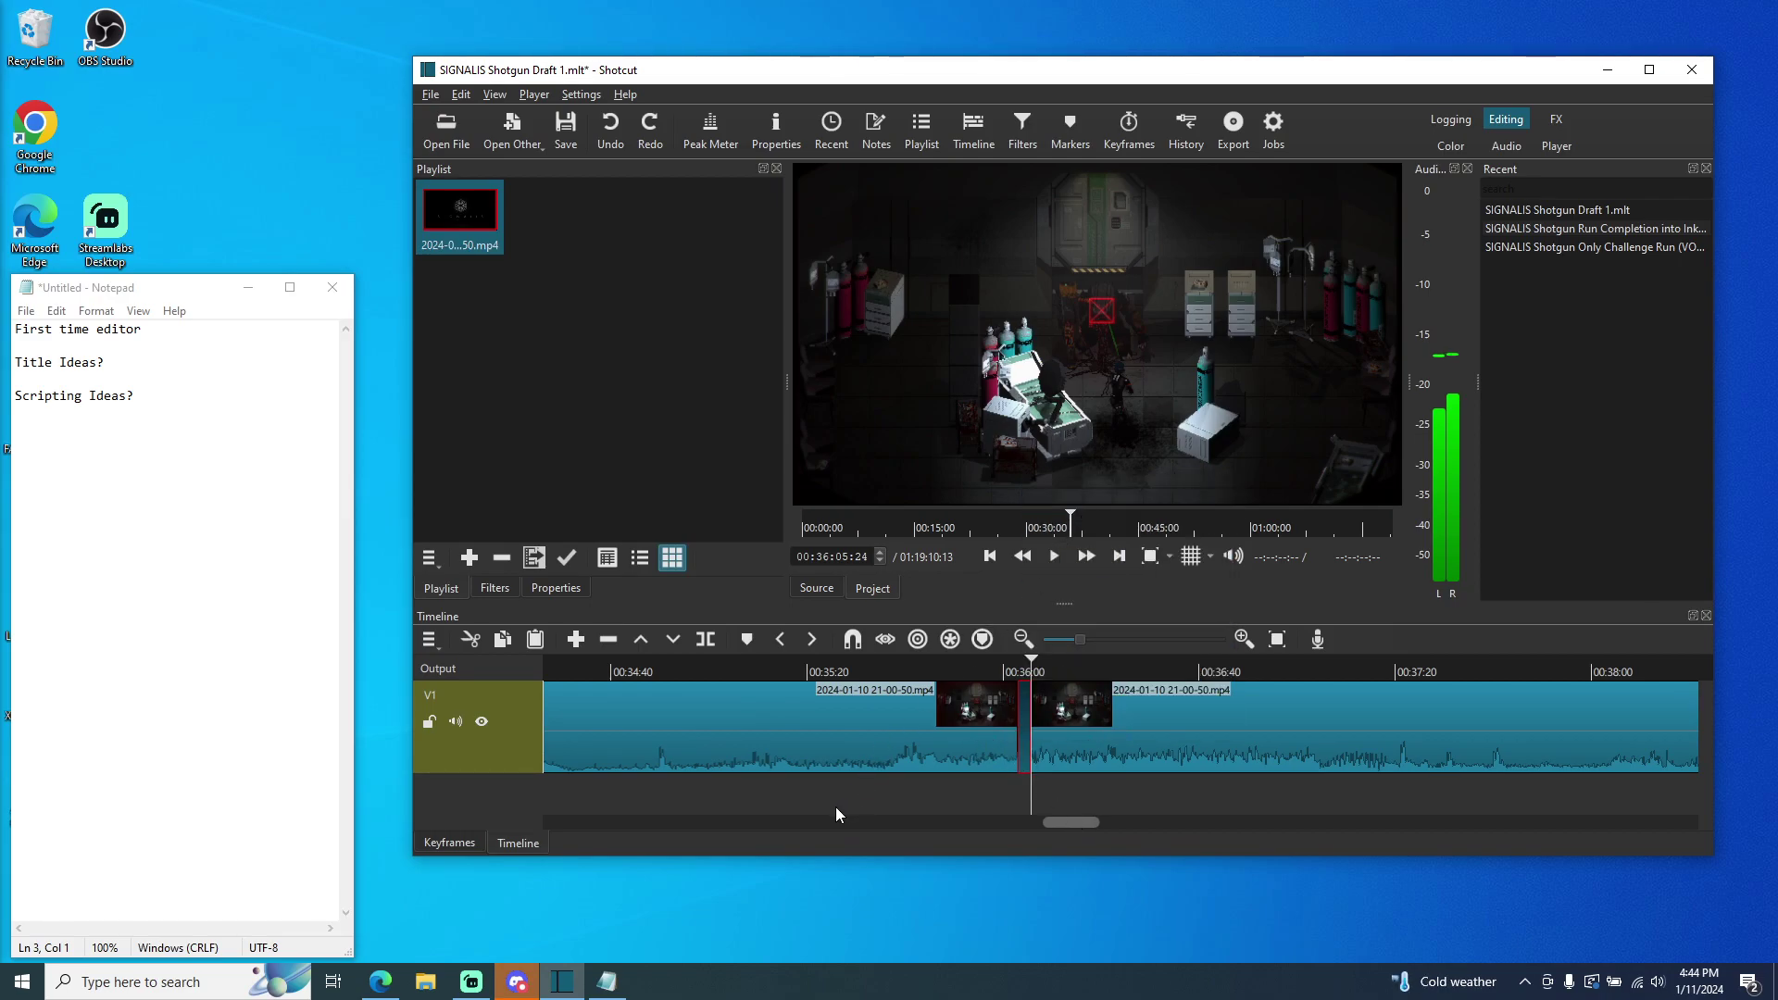
- Rejoin the V1 clip with the isolated fight segment and the clip after it to restore one continuous clip
click(987, 755)
right_click(987, 755)
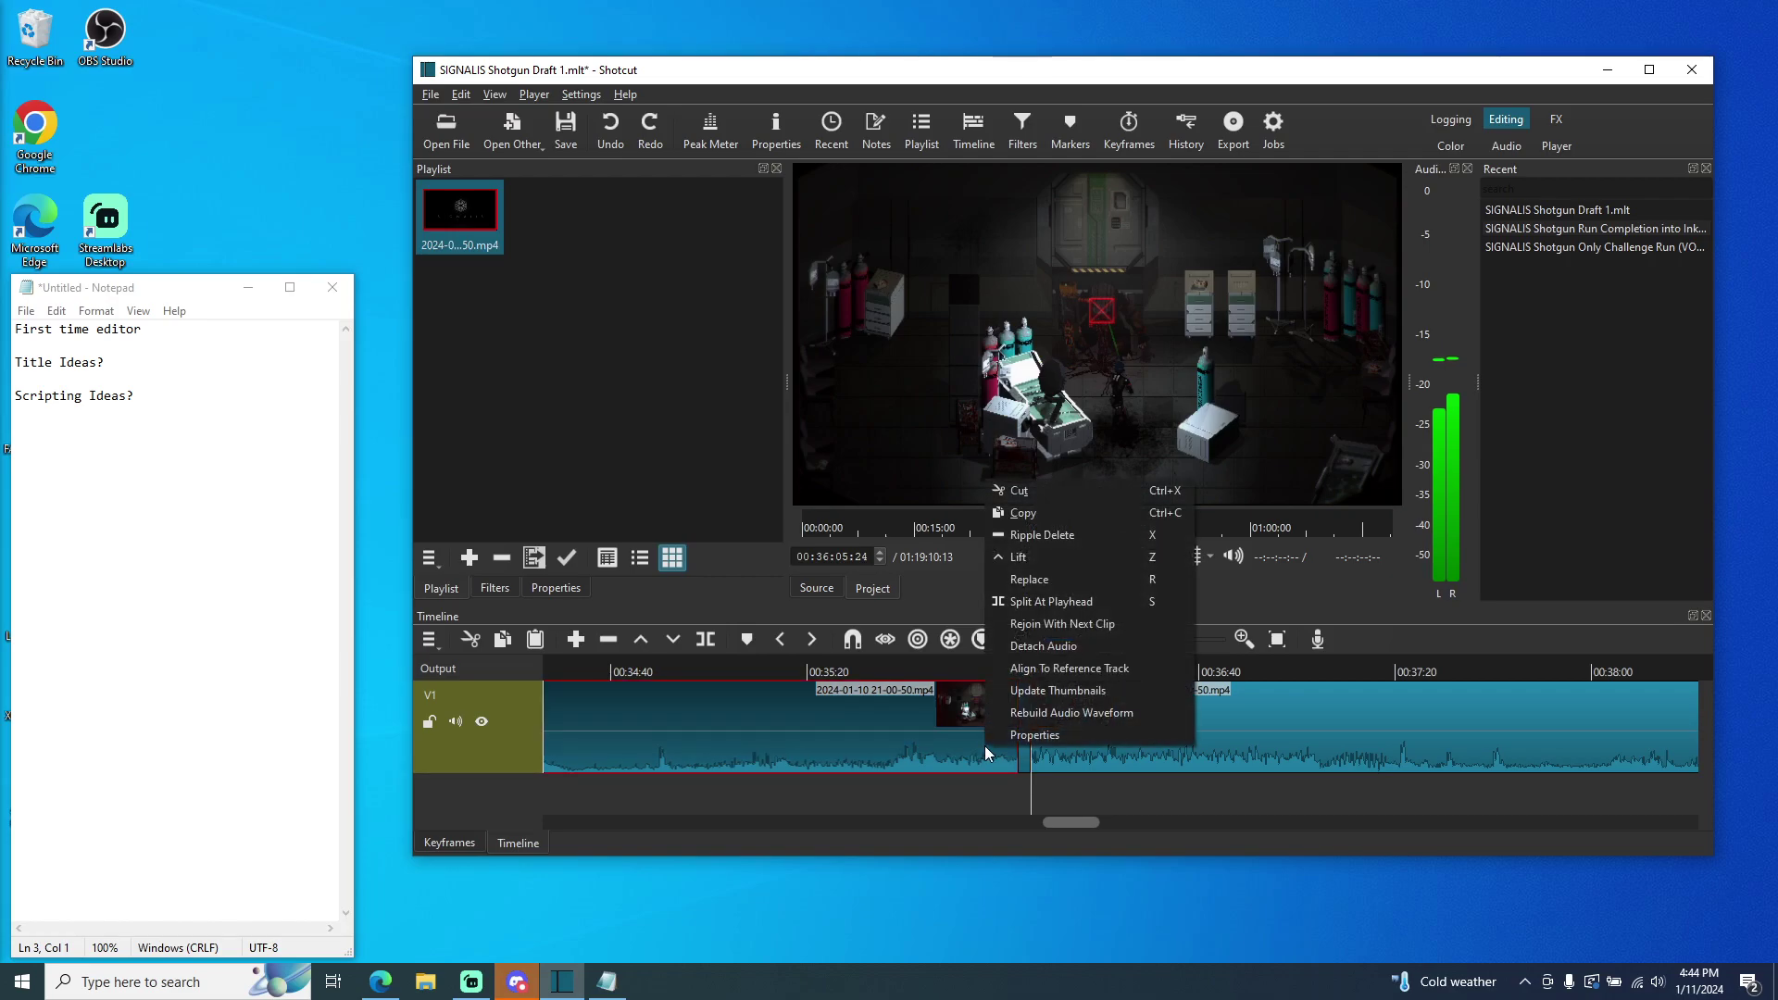
click(1060, 625)
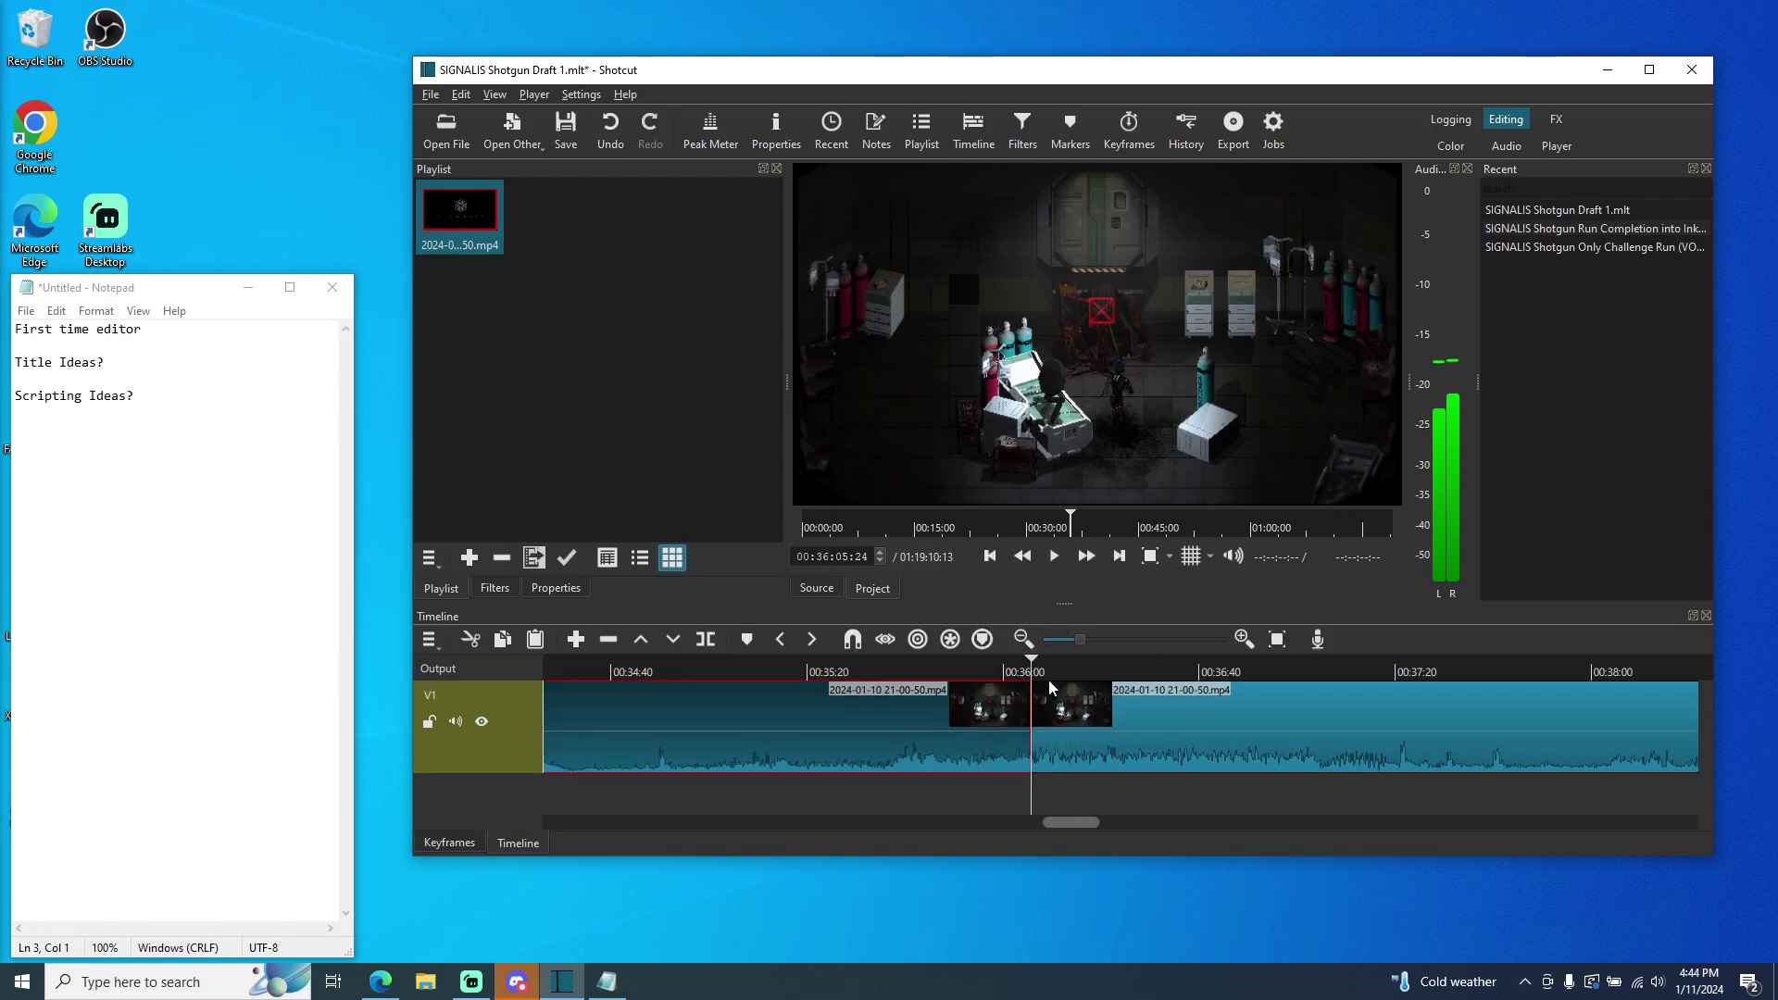
right_click(1137, 746)
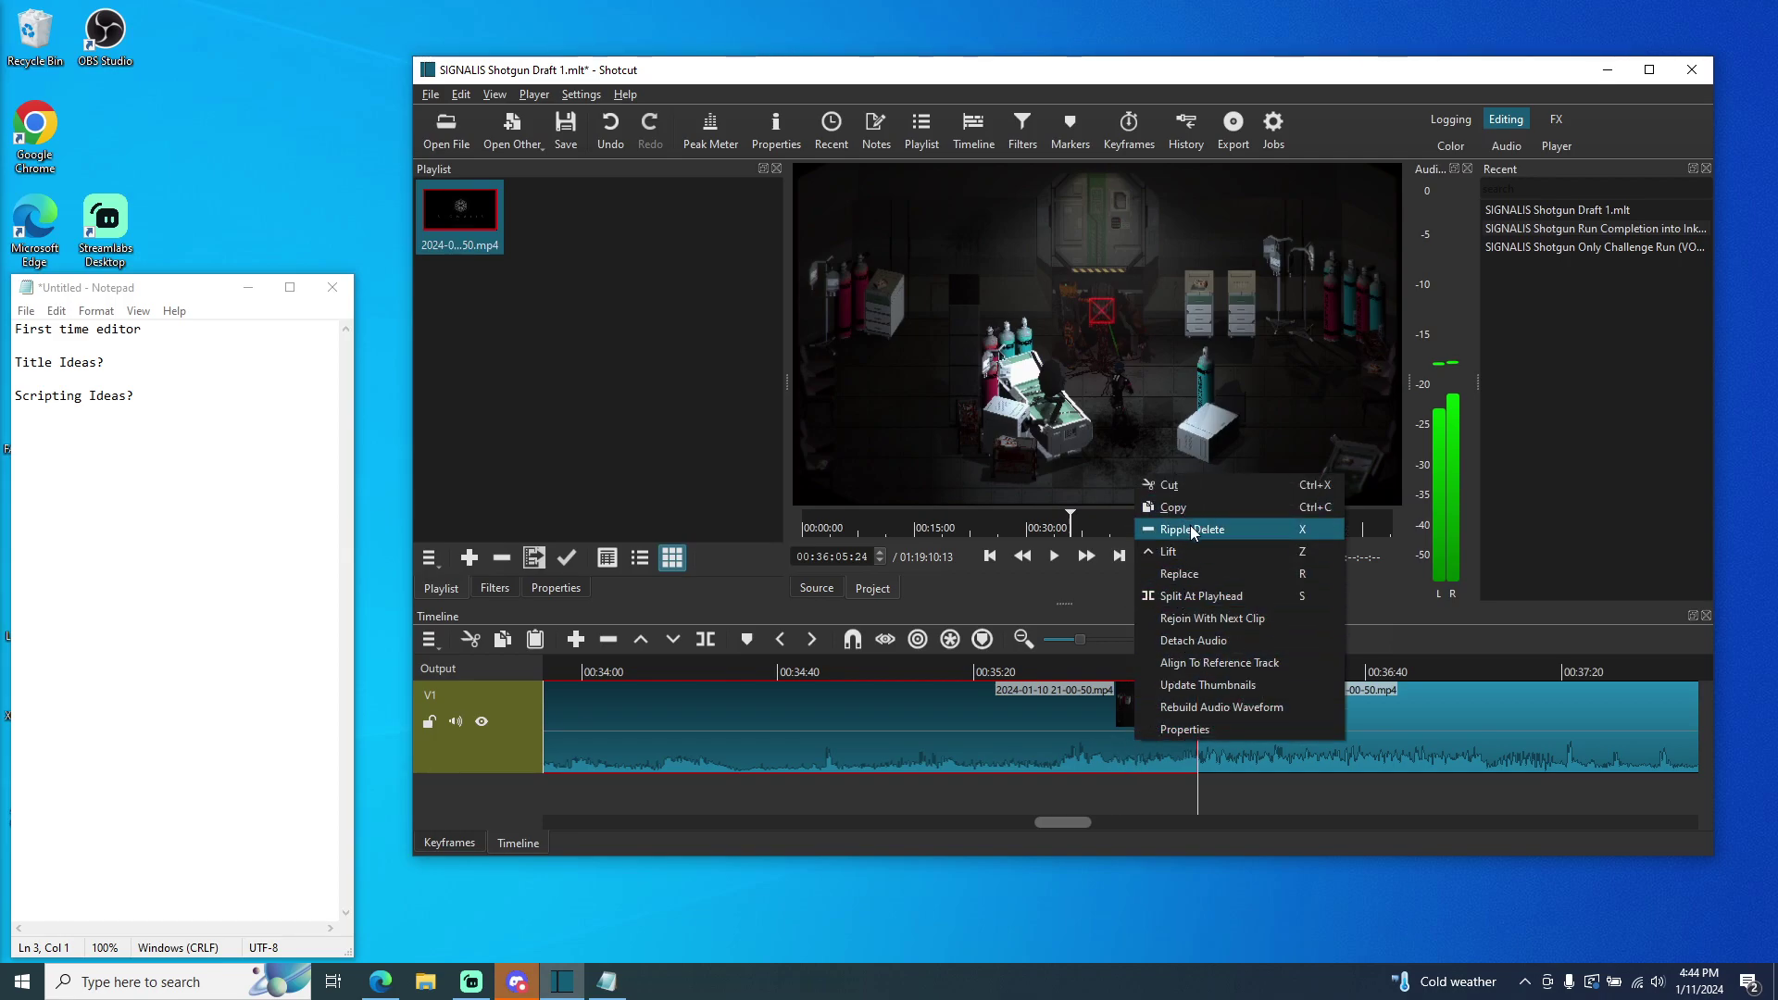
click(1204, 617)
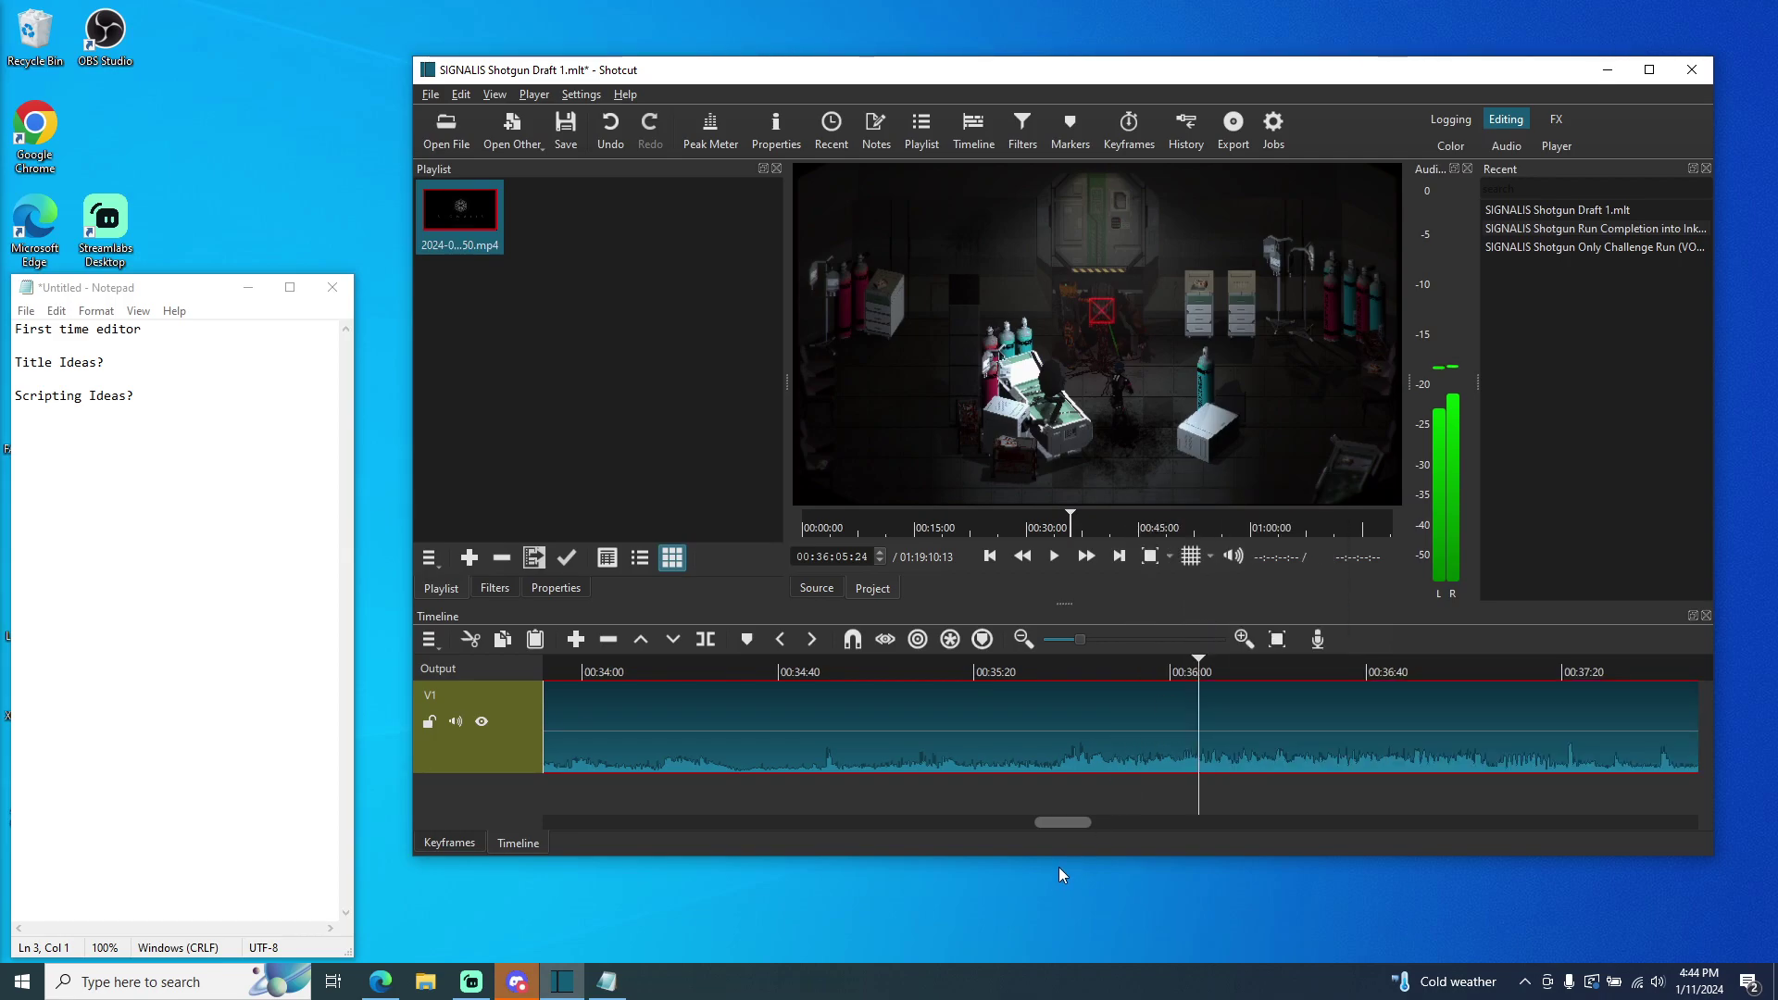
- Shift the rejoined V1 clip forward by about 19 seconds to open a gap at the start of the timeline
drag(1067, 831, 530, 812)
drag(640, 746, 741, 764)
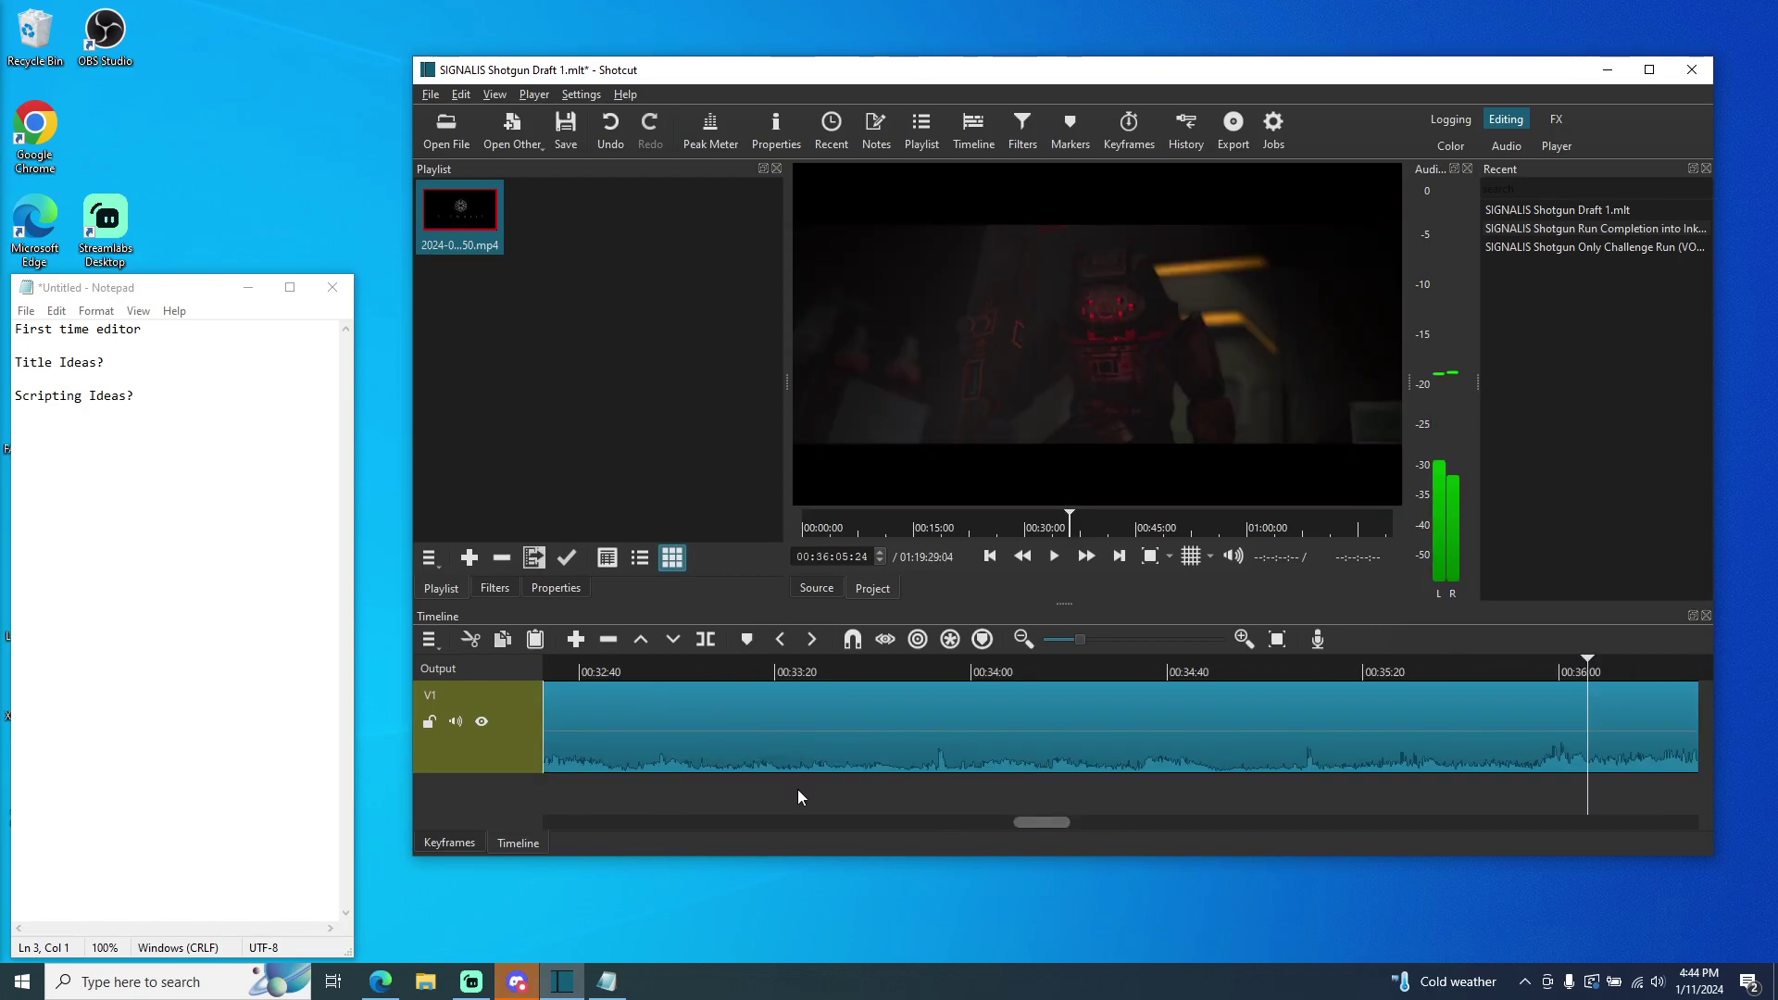
drag(1045, 822, 470, 814)
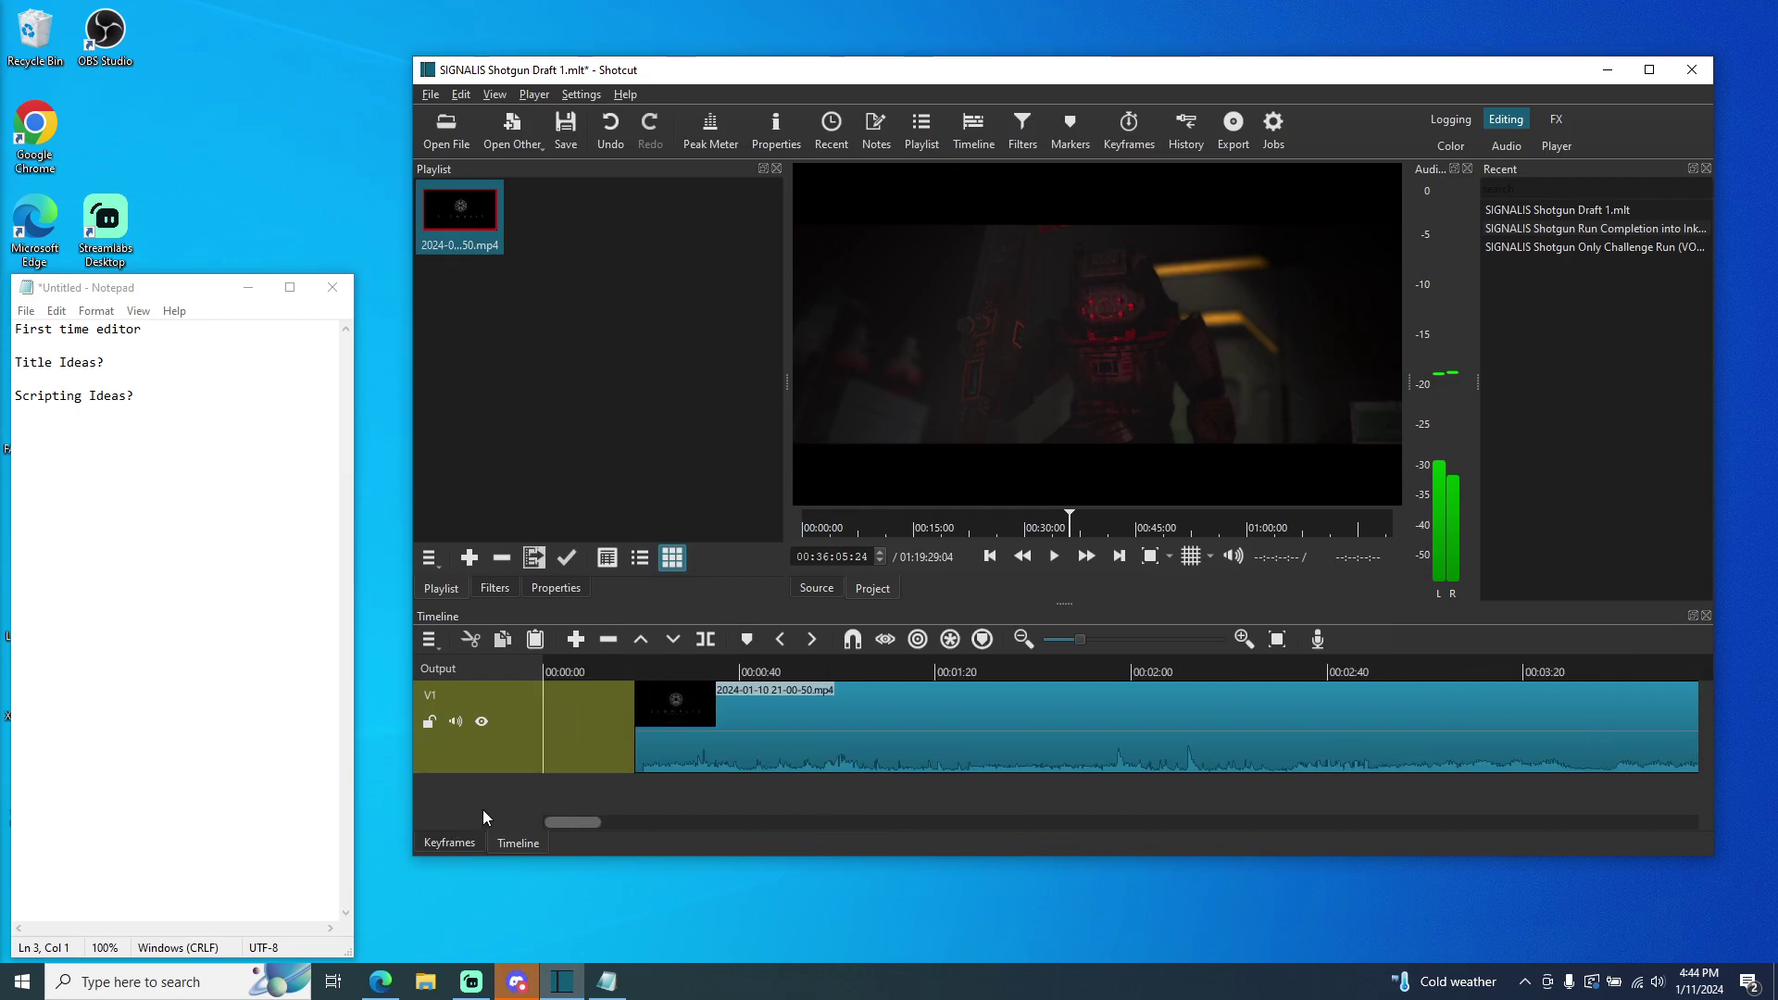
- Select the opening gap on V1, turn snapping back on, and paste the copied fight segment at the 00:36:05:24 playhead
right_click(619, 737)
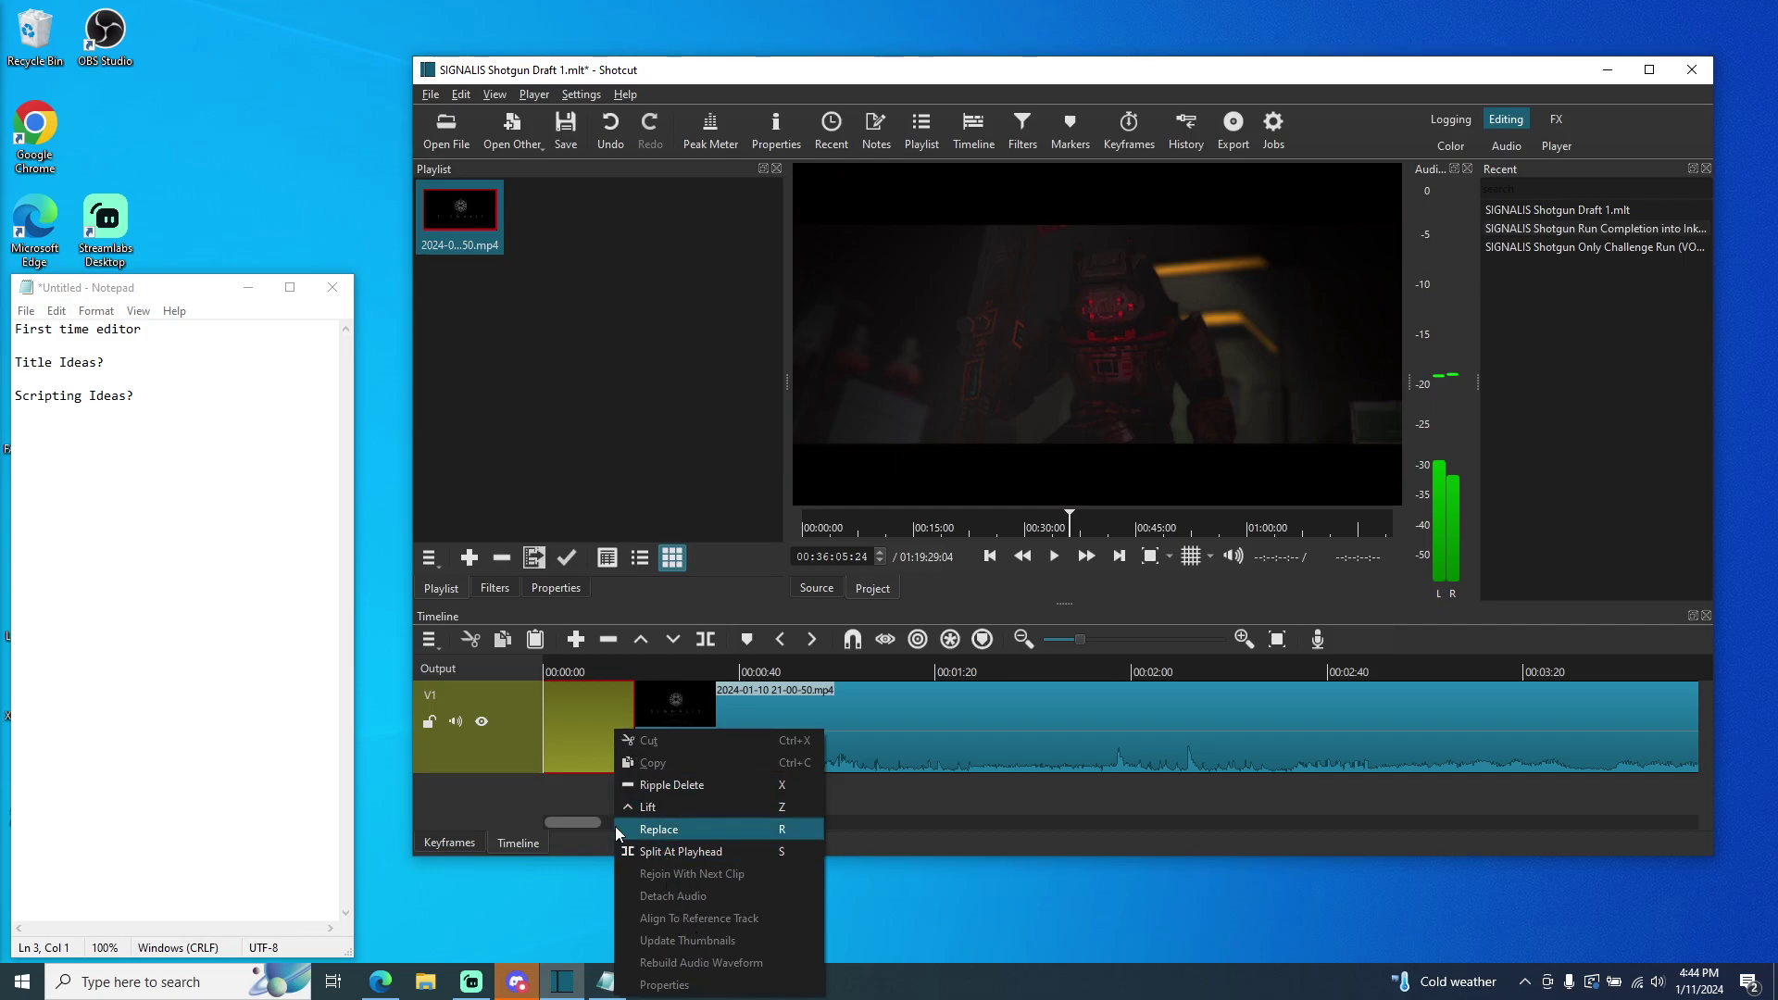
click(587, 691)
key(ctrl+p)
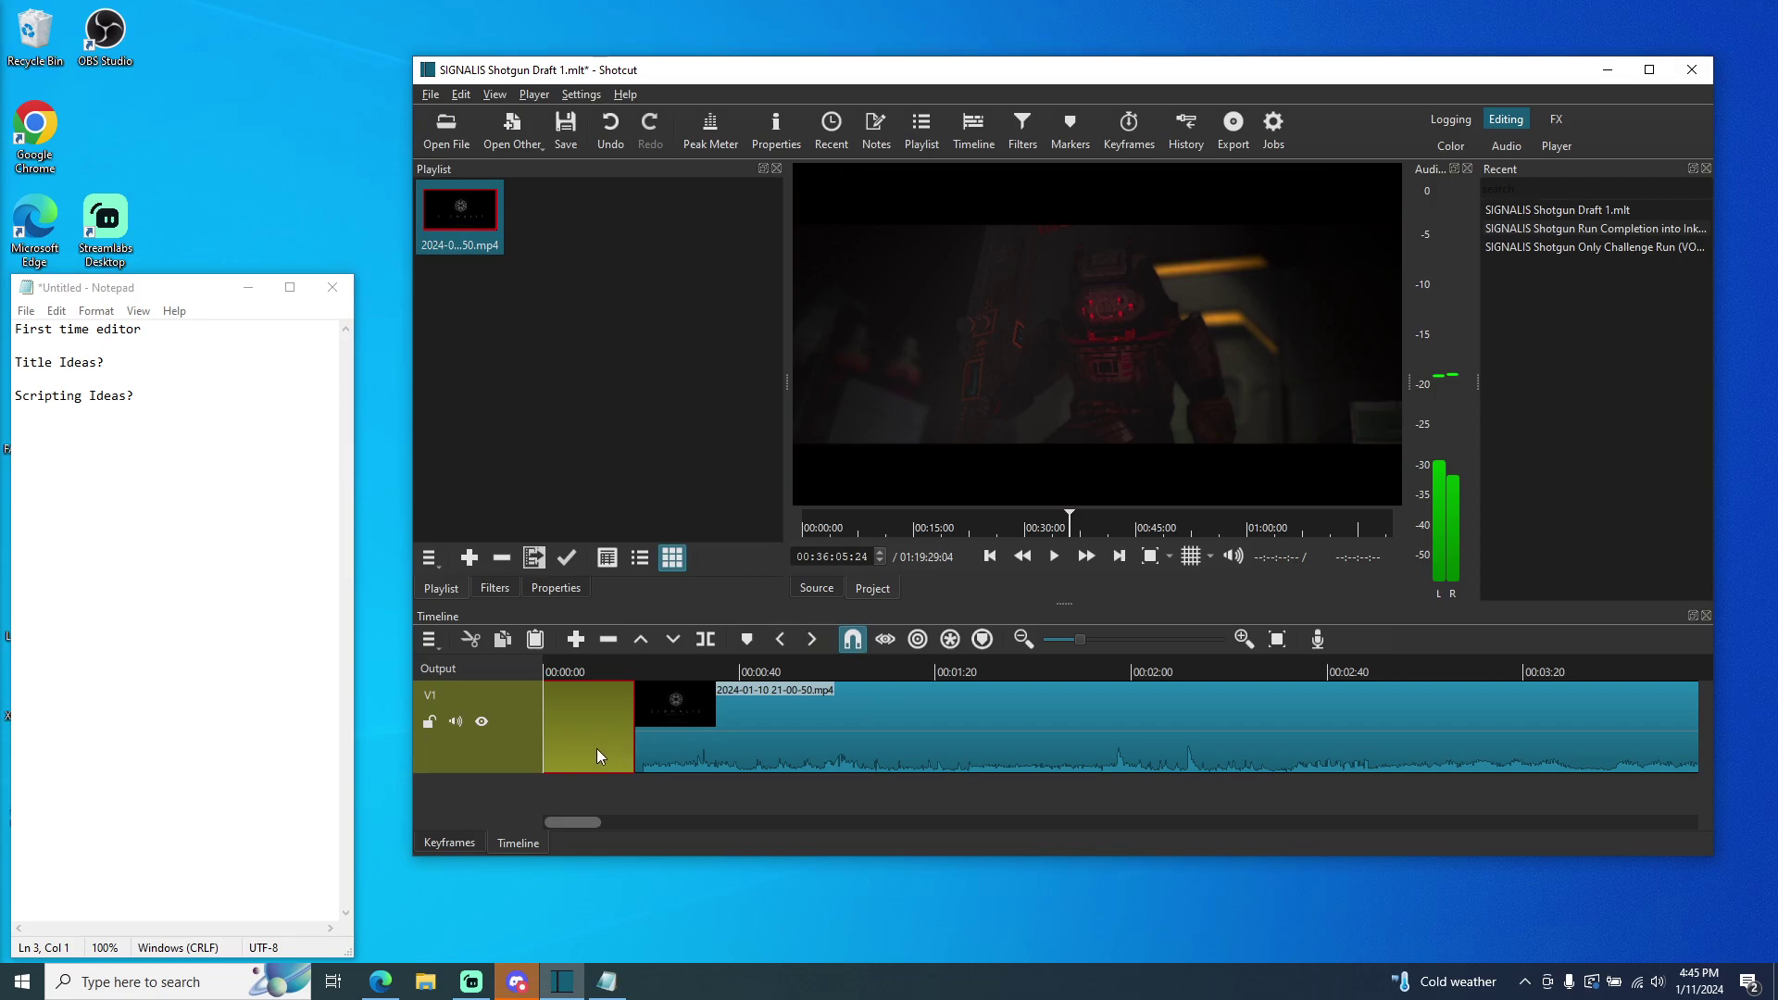
key(Delete)
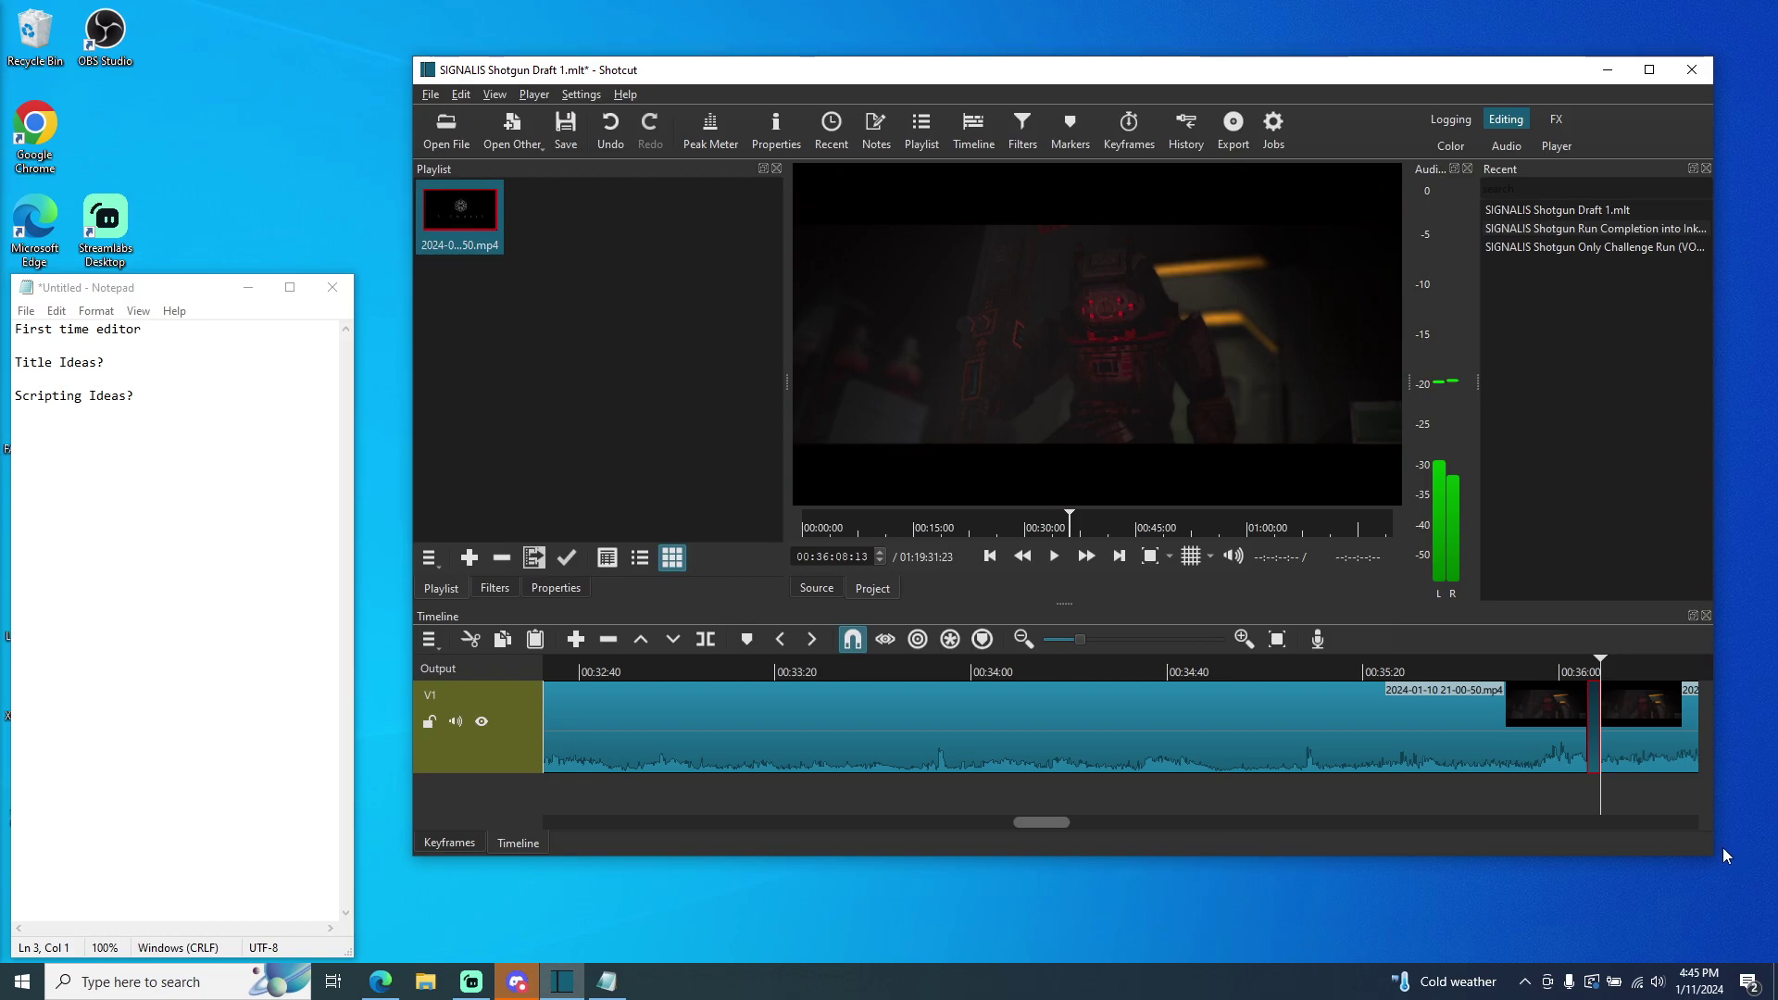
- Play the V1 footage from just before 00:36:00 to review the boss intro around the pasted segment
drag(1013, 815, 1053, 819)
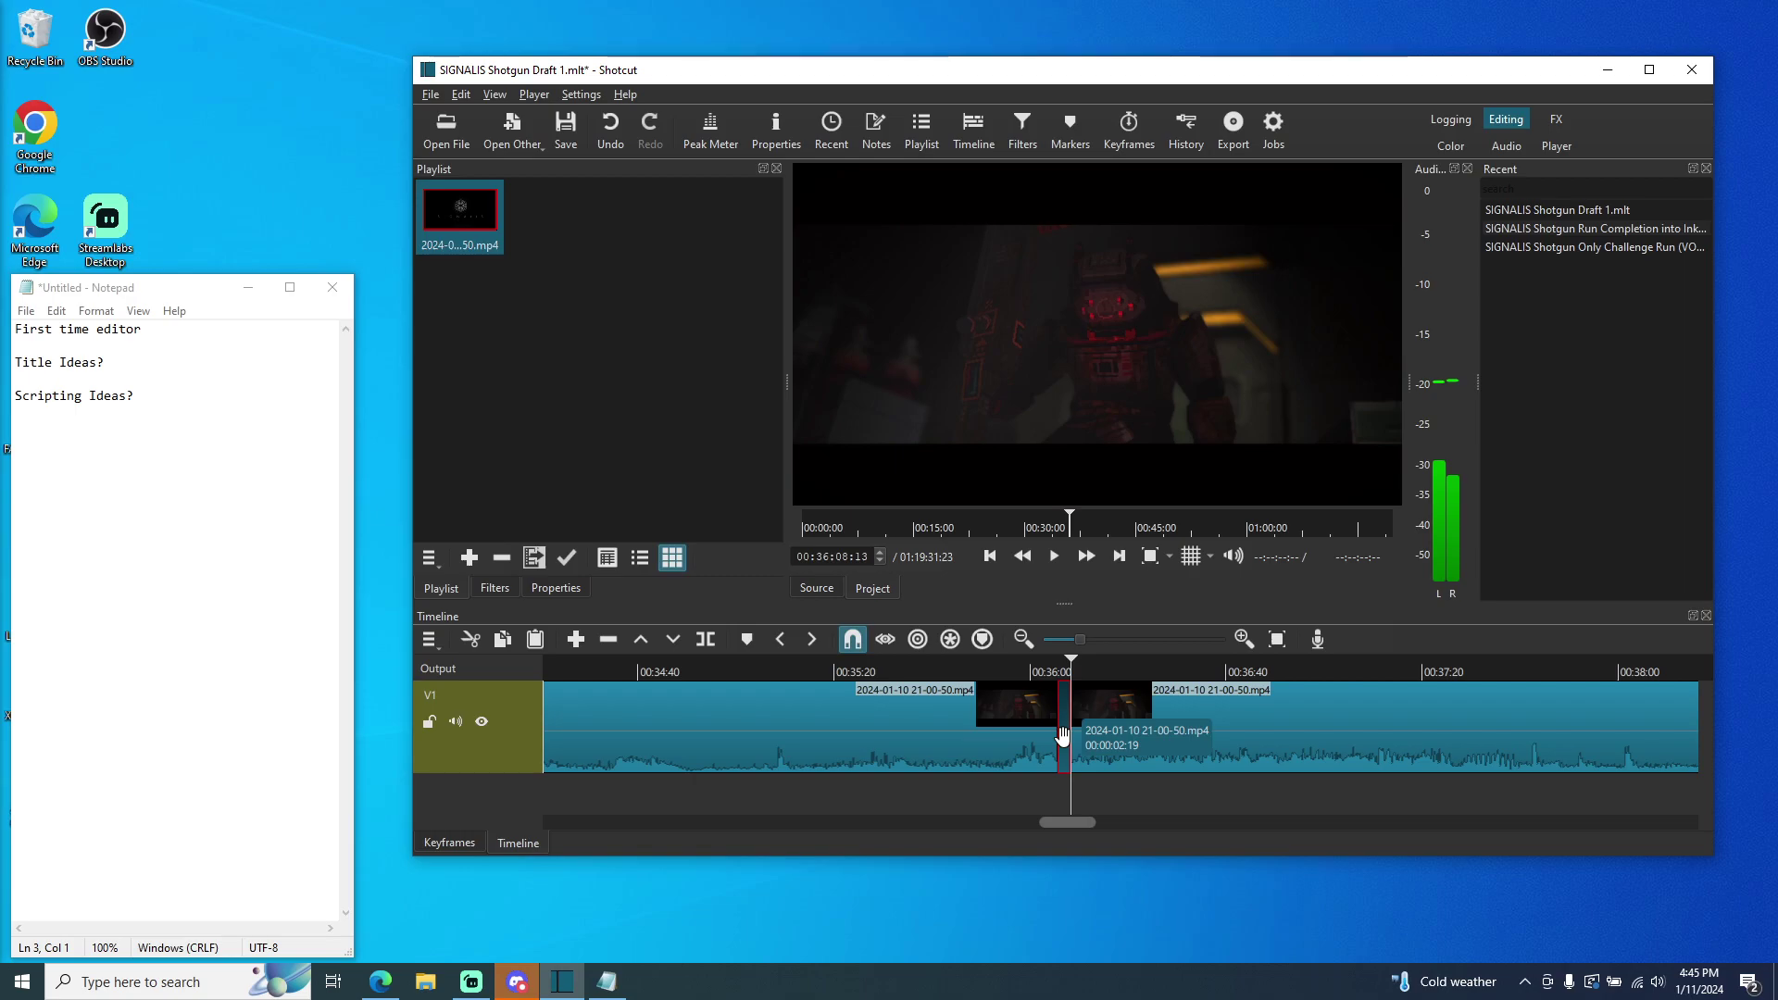
click(940, 750)
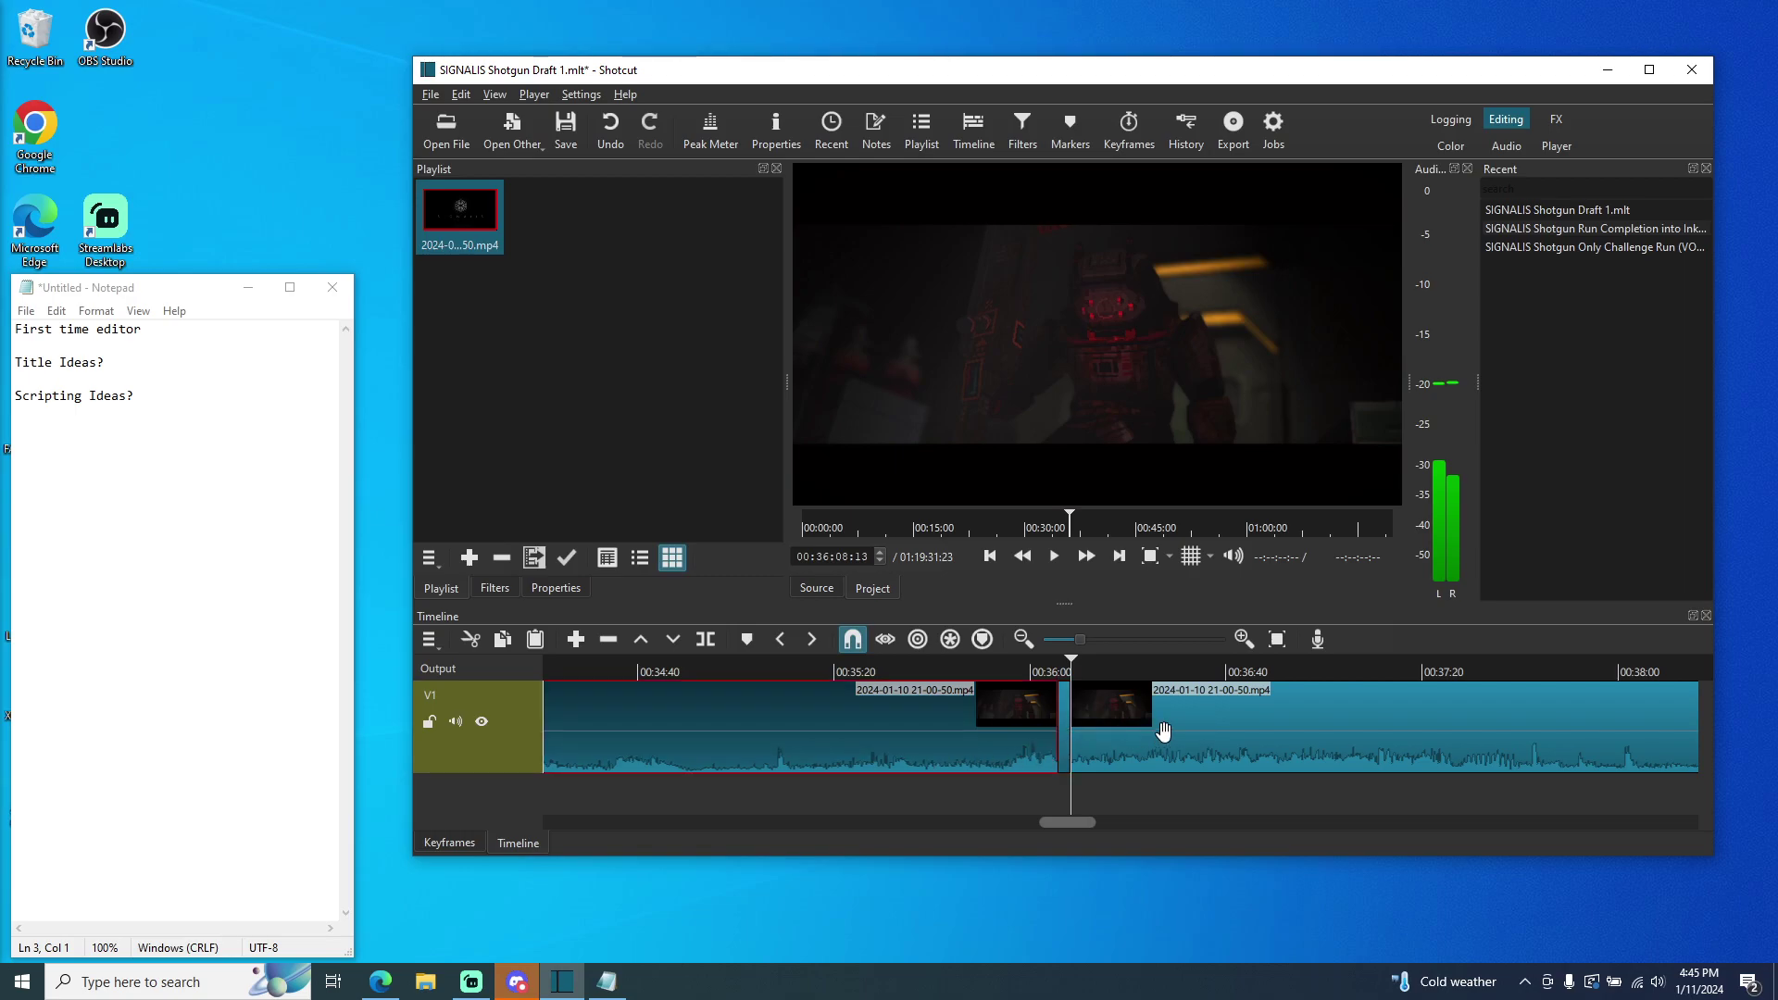
click(1053, 668)
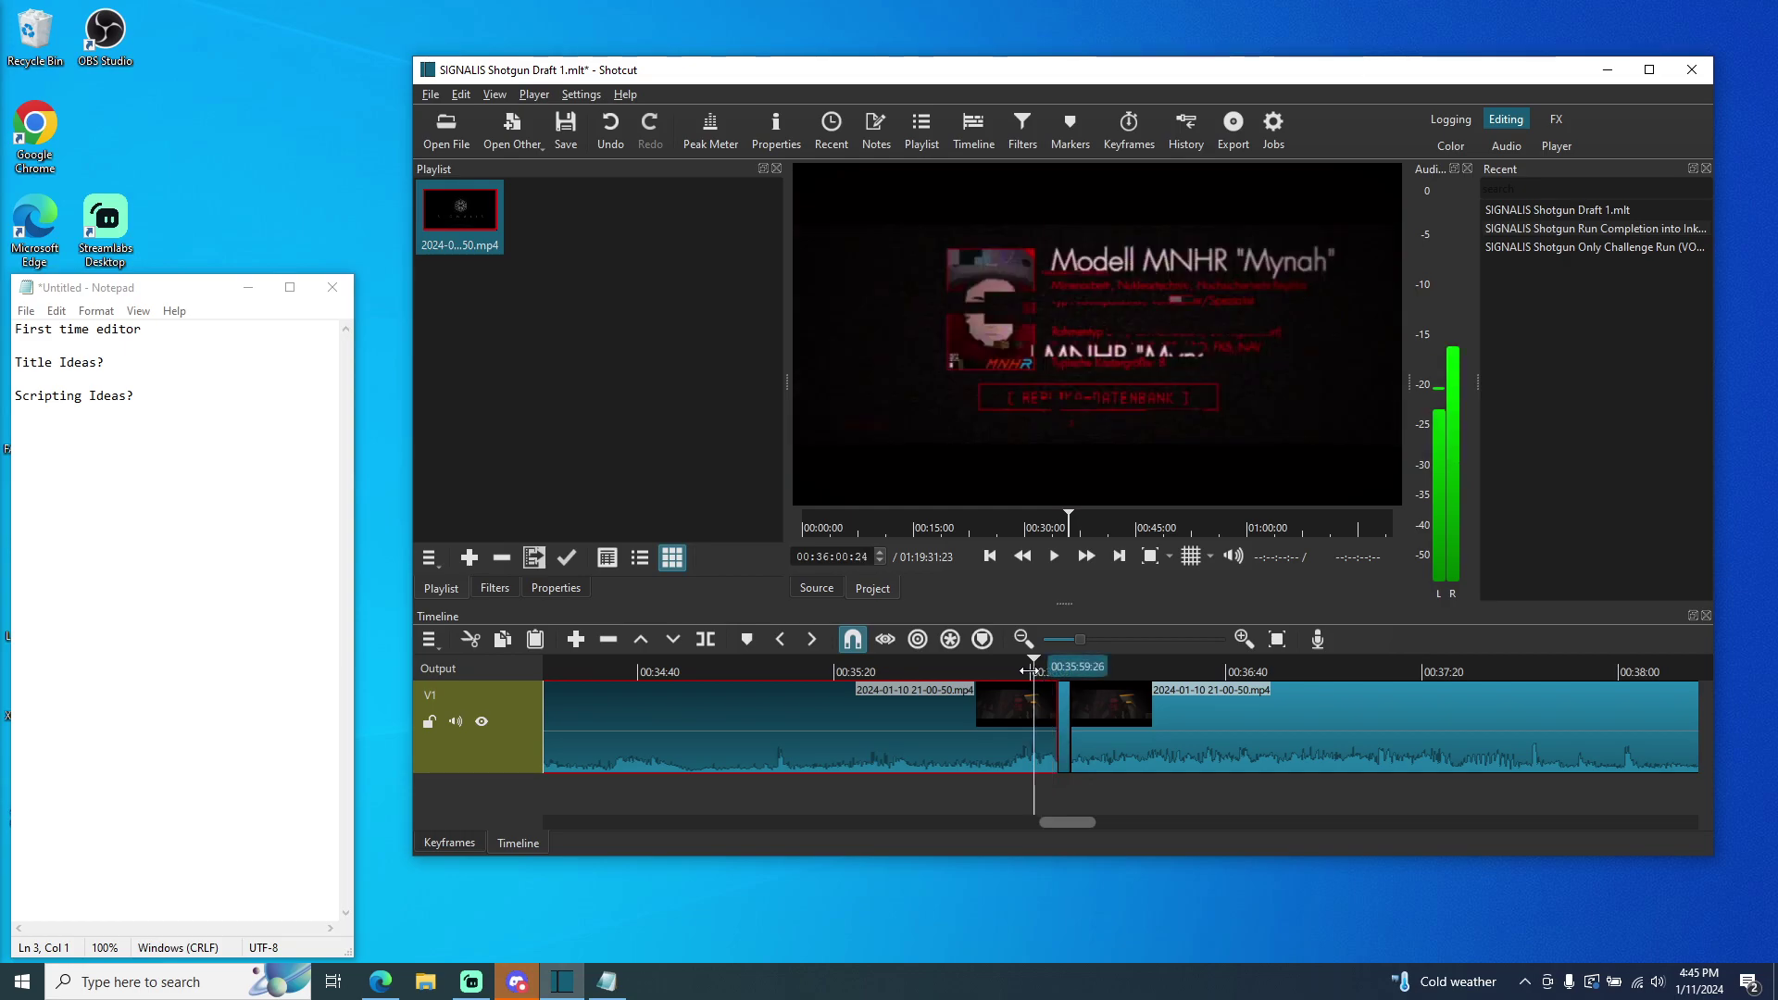
drag(1069, 669, 1029, 668)
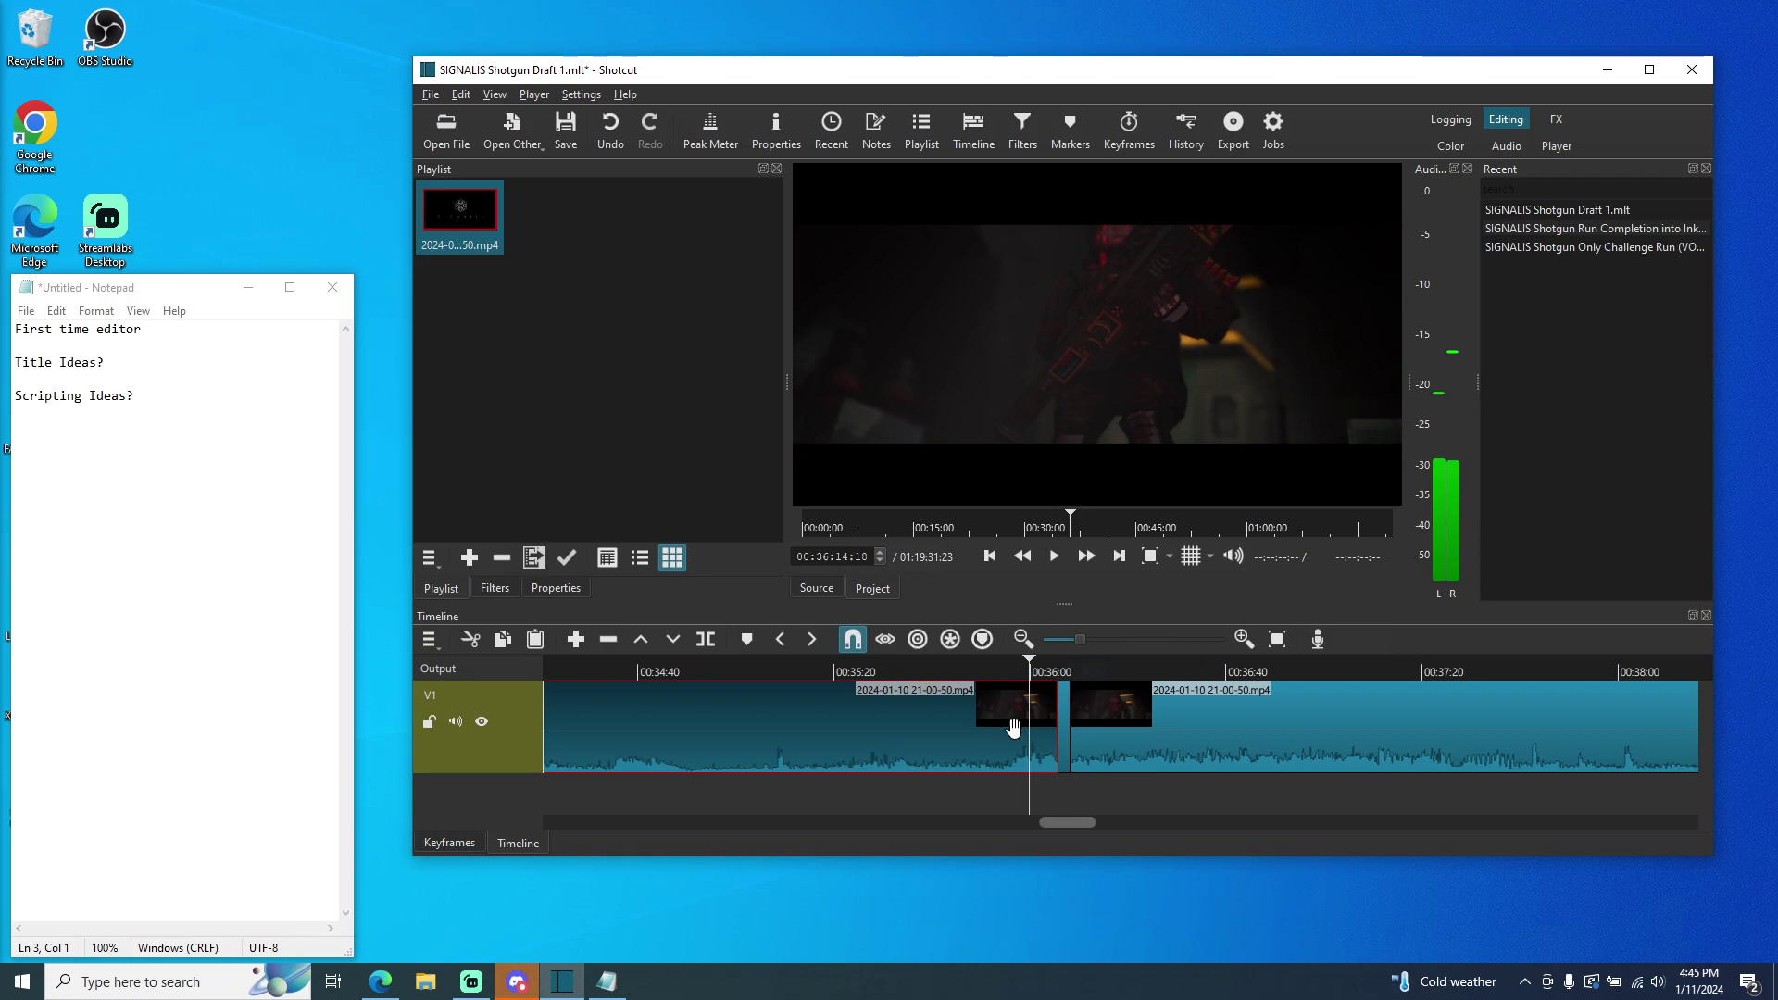
click(1056, 557)
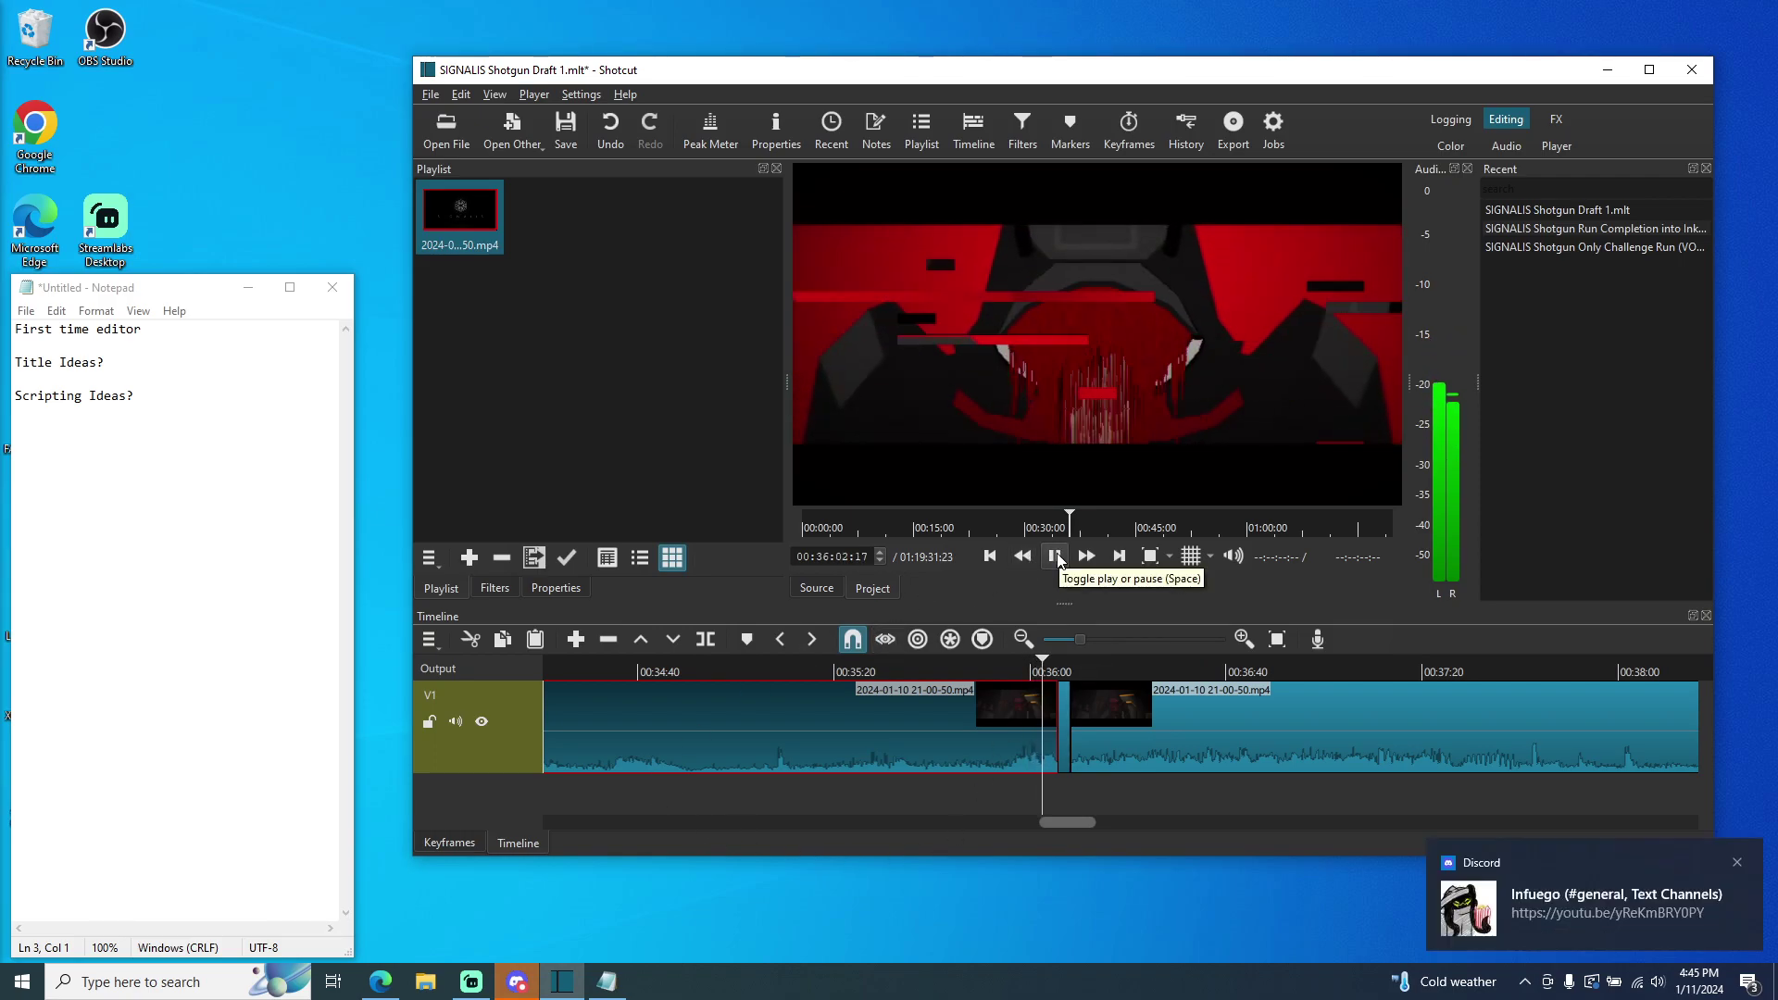
click(1736, 864)
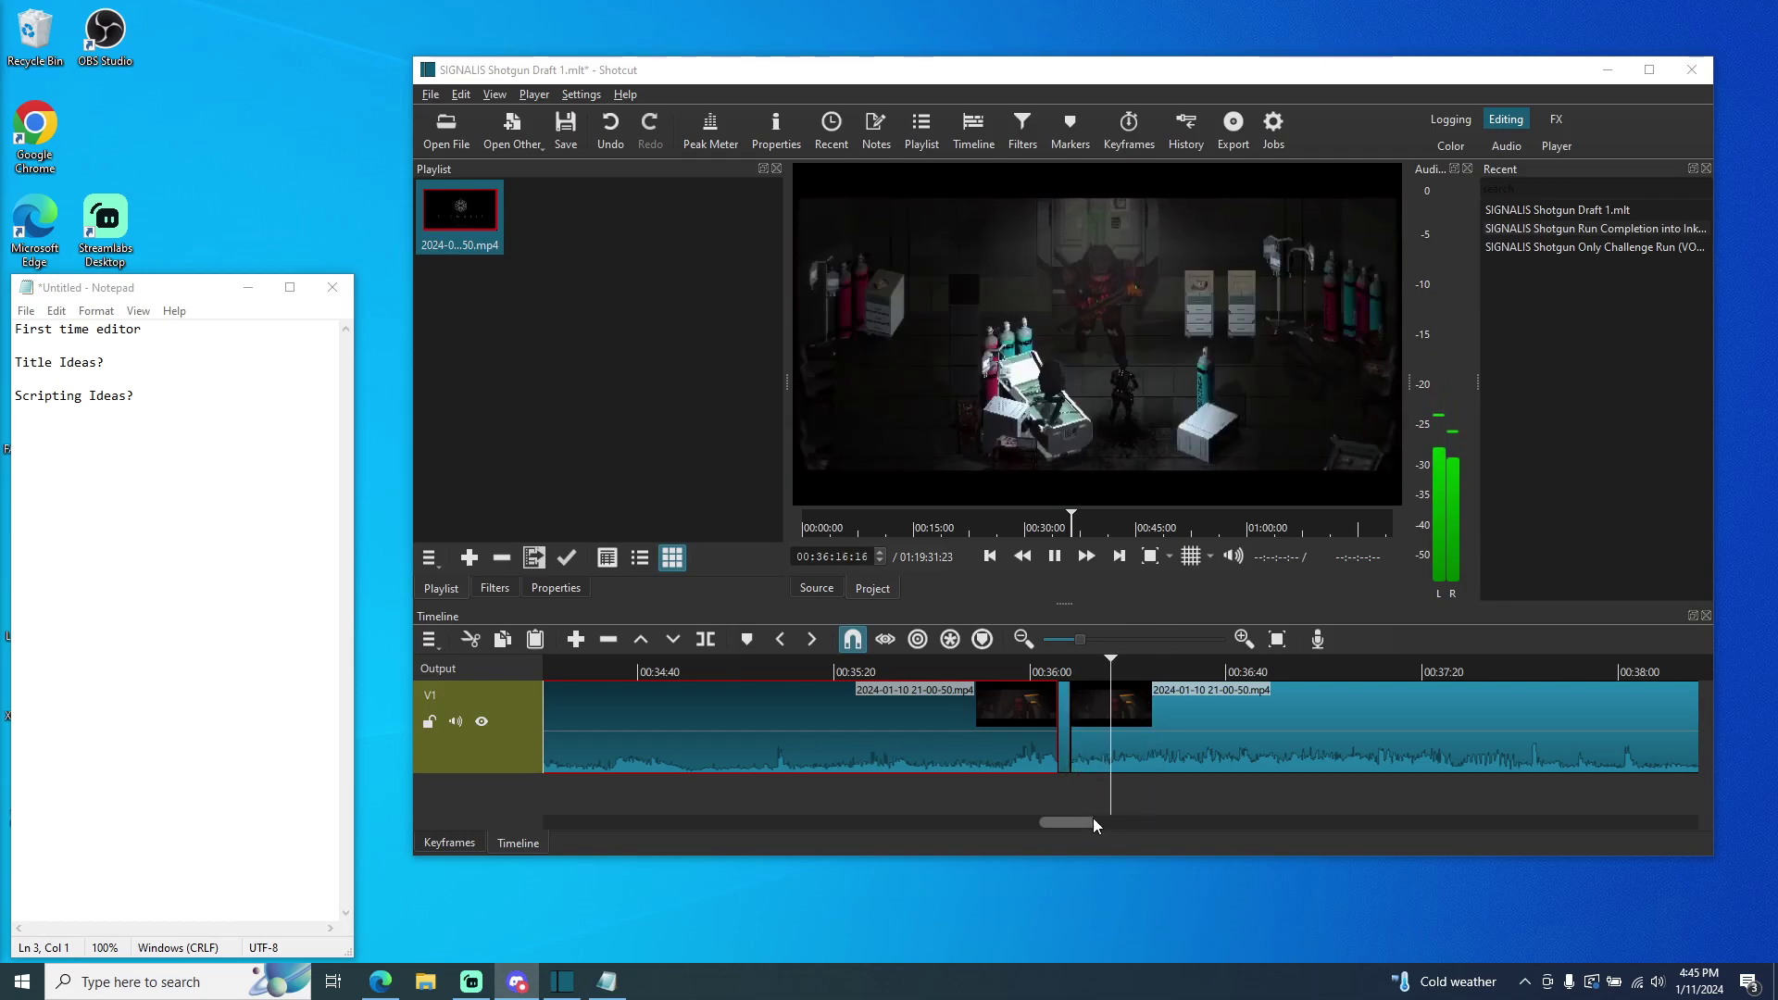
drag(1068, 822, 1179, 832)
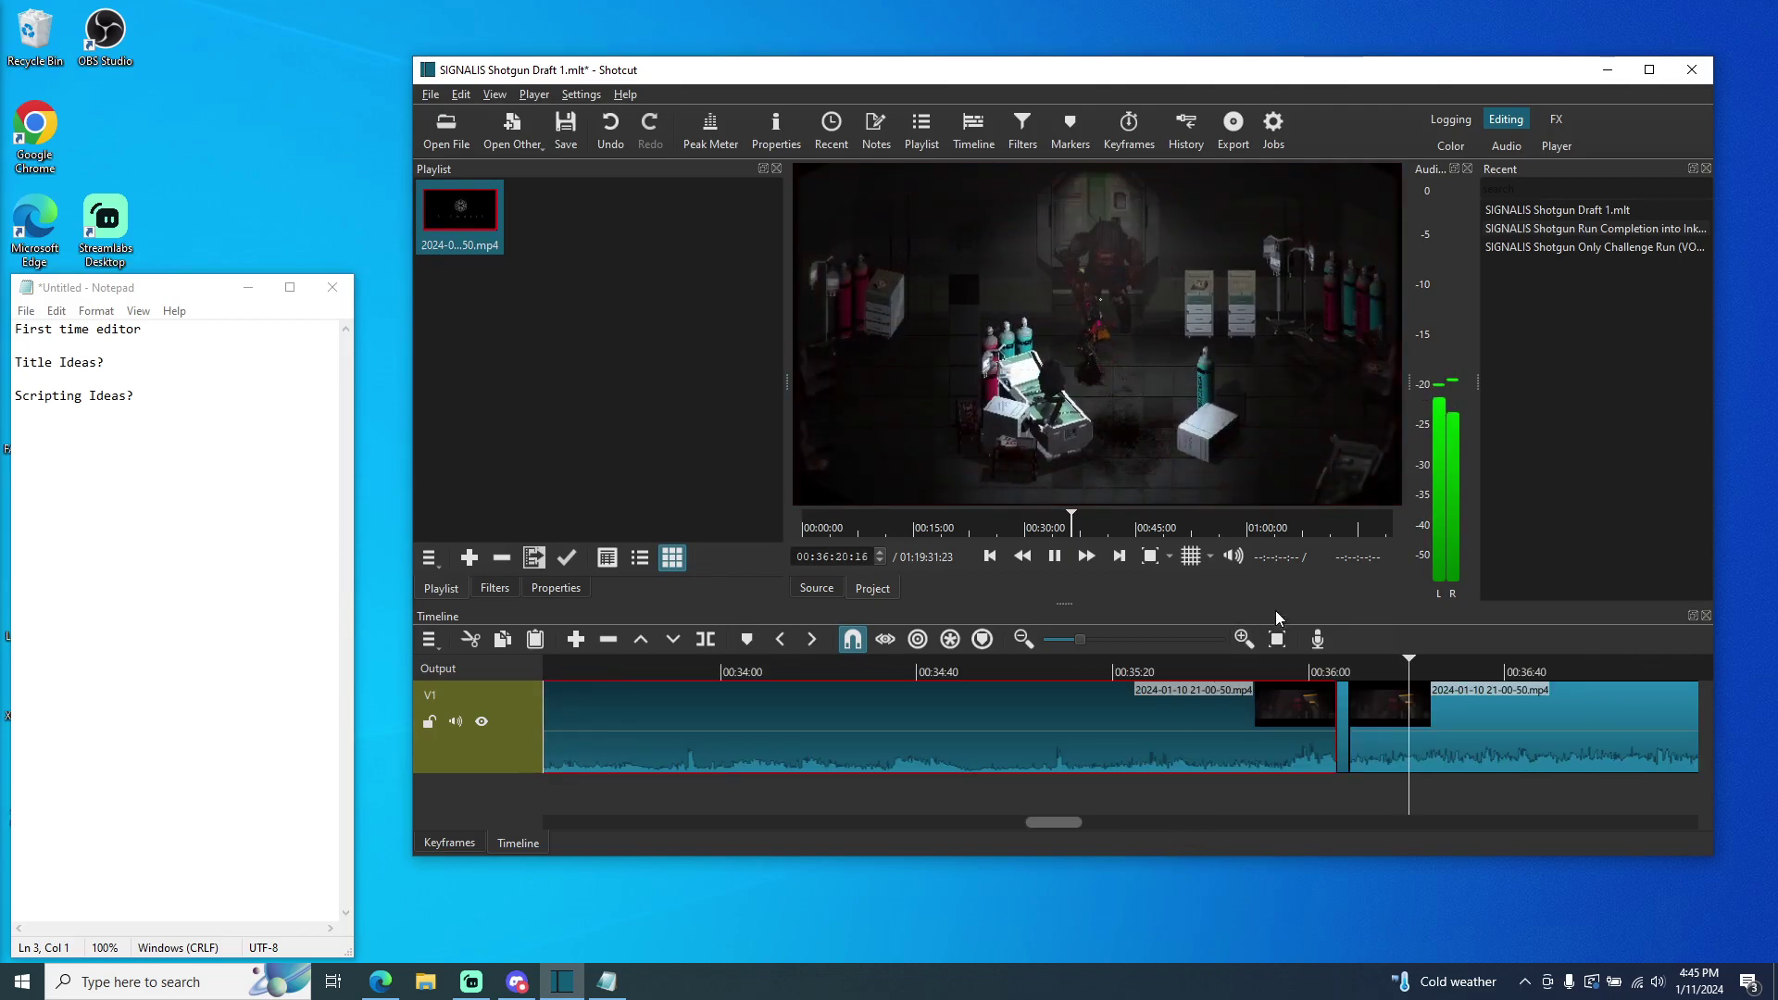
- Stop playback and undo the paste of the fight segment on V1
click(1056, 558)
drag(1076, 639, 1036, 636)
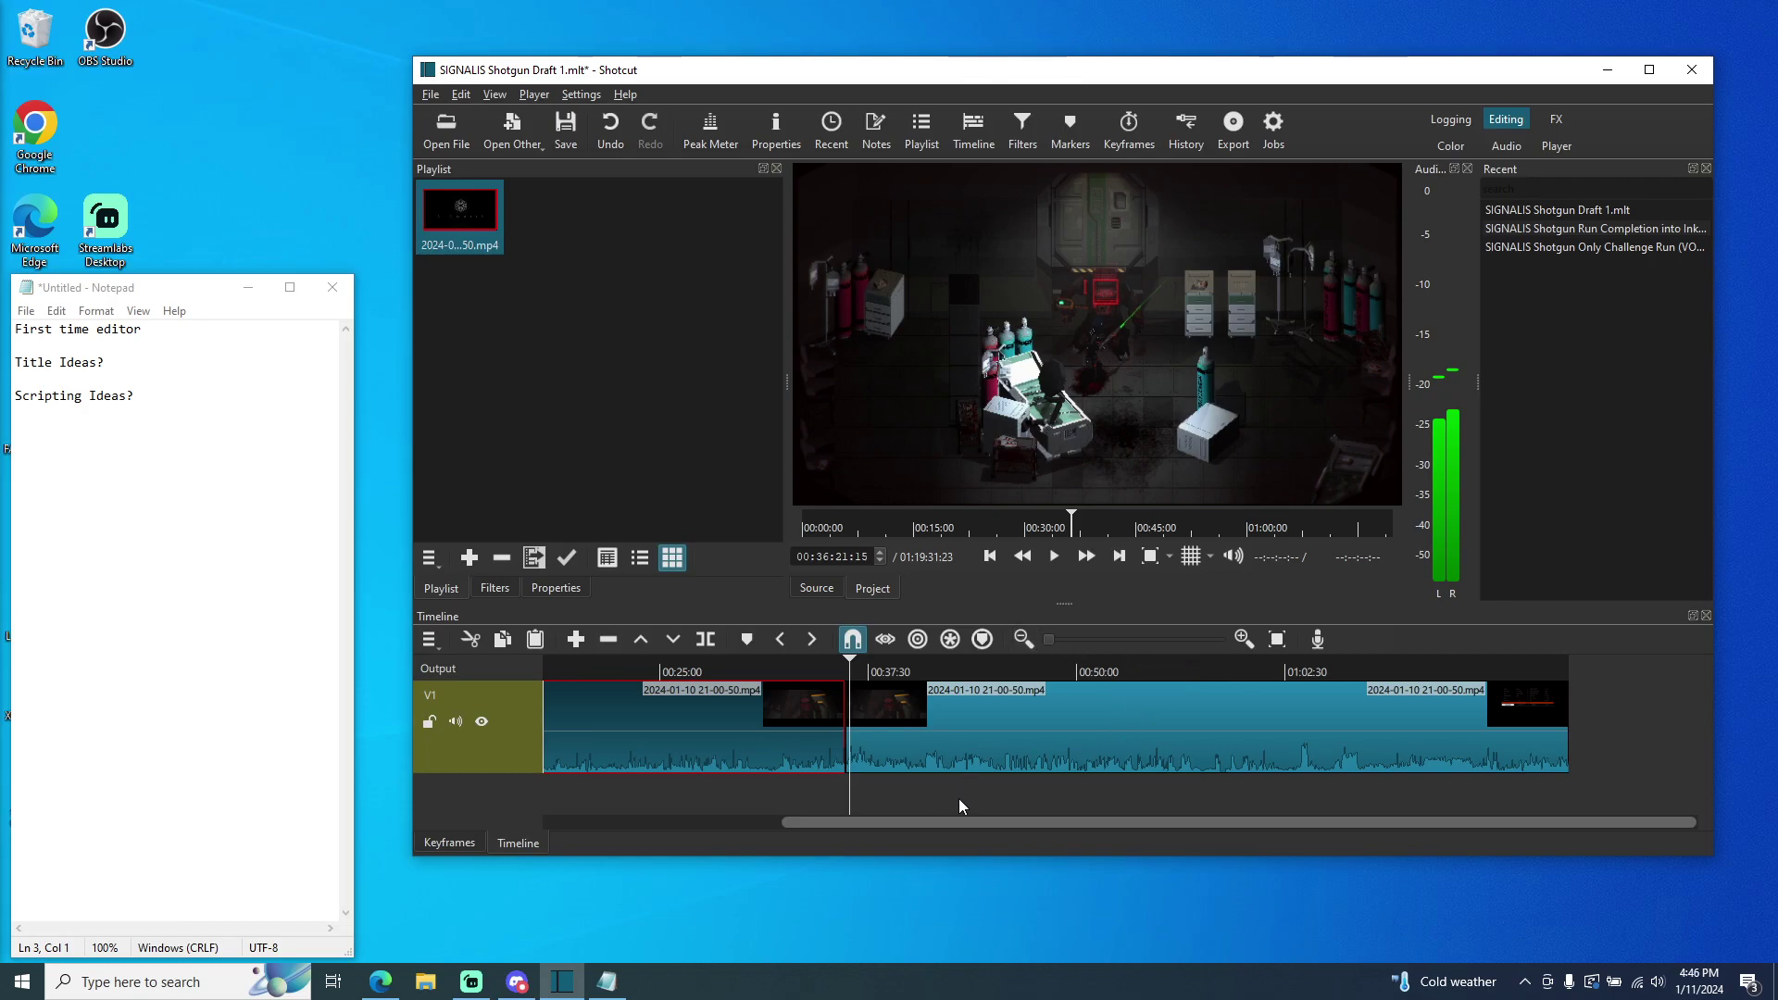
key(ctrl+z)
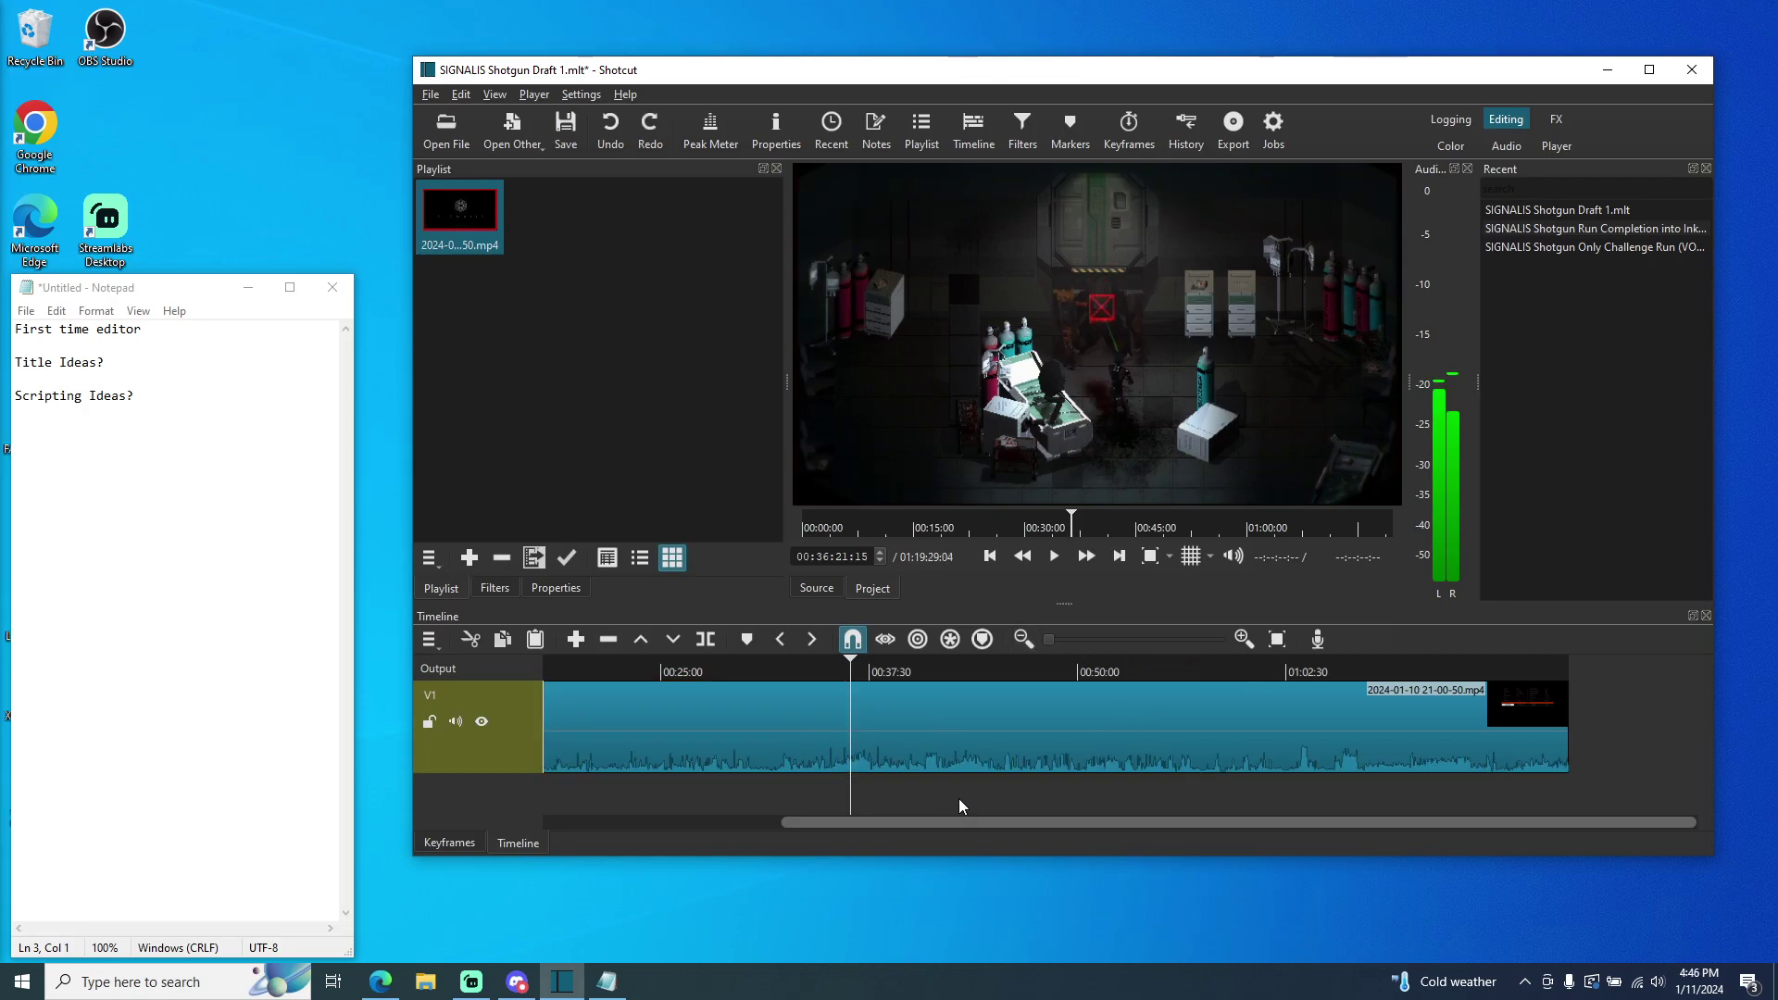
- Scan the V1 footage from about 00:33:56 and play the Mynah boss intro and fight from 00:35:59:04
drag(846, 663, 810, 671)
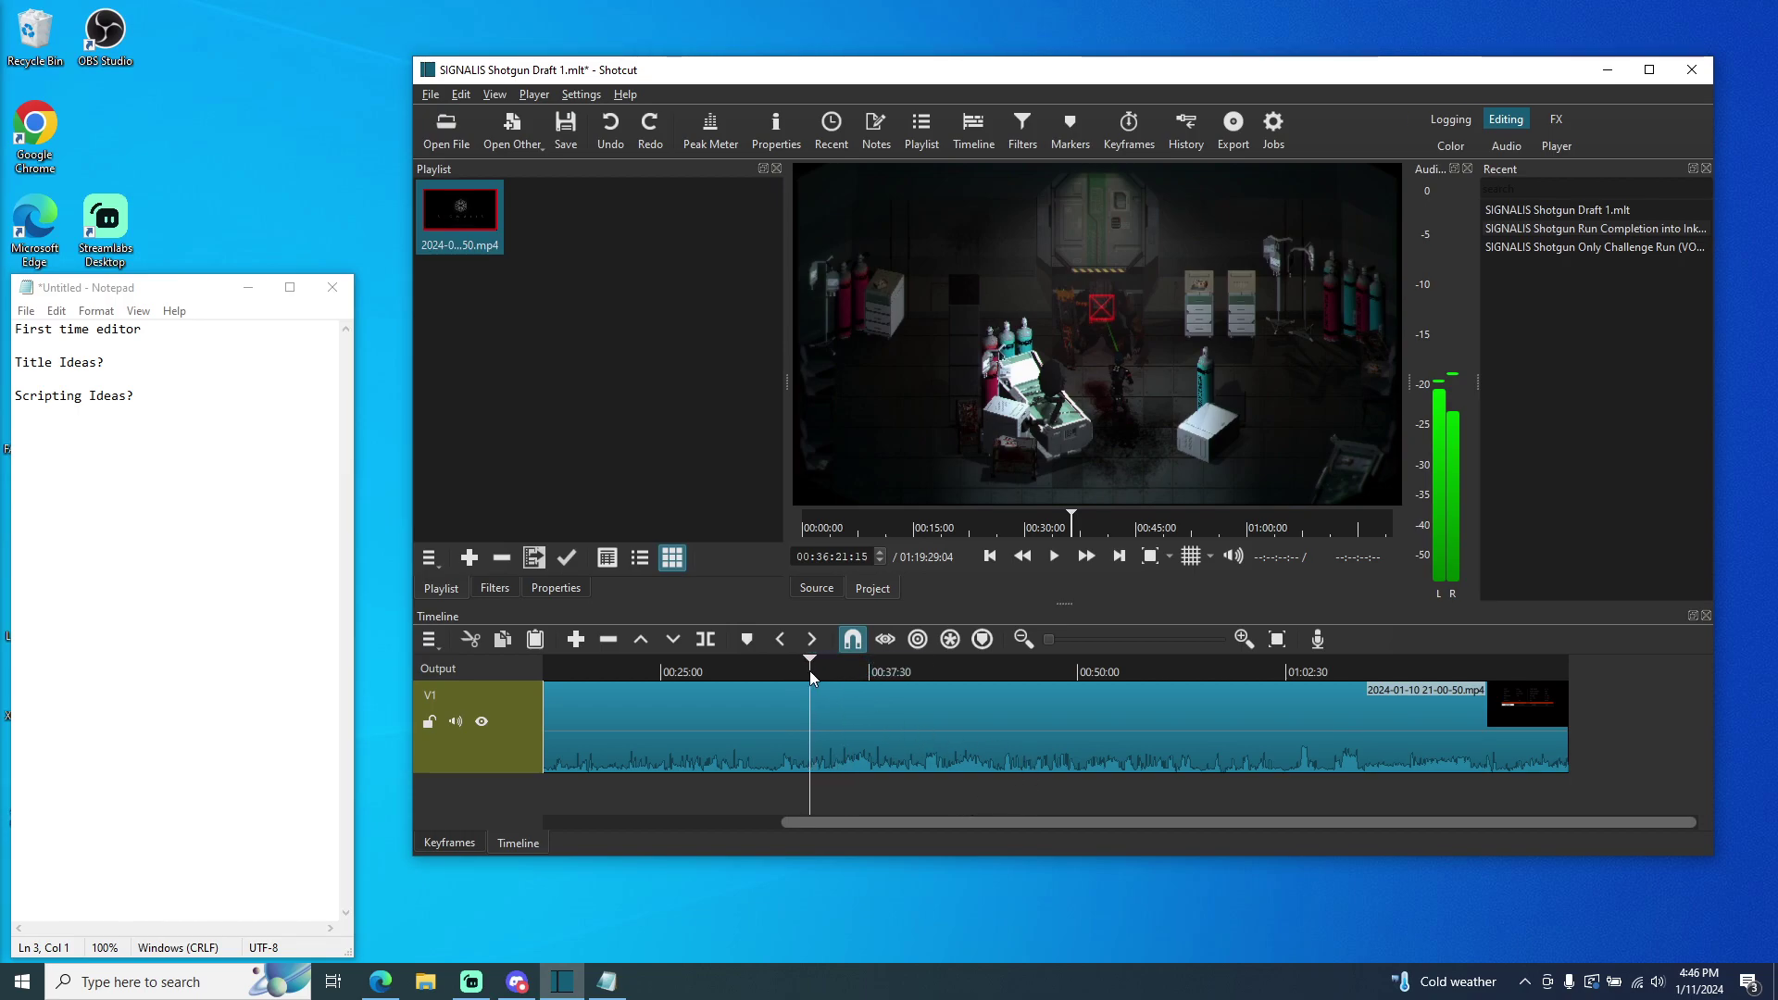
click(1053, 559)
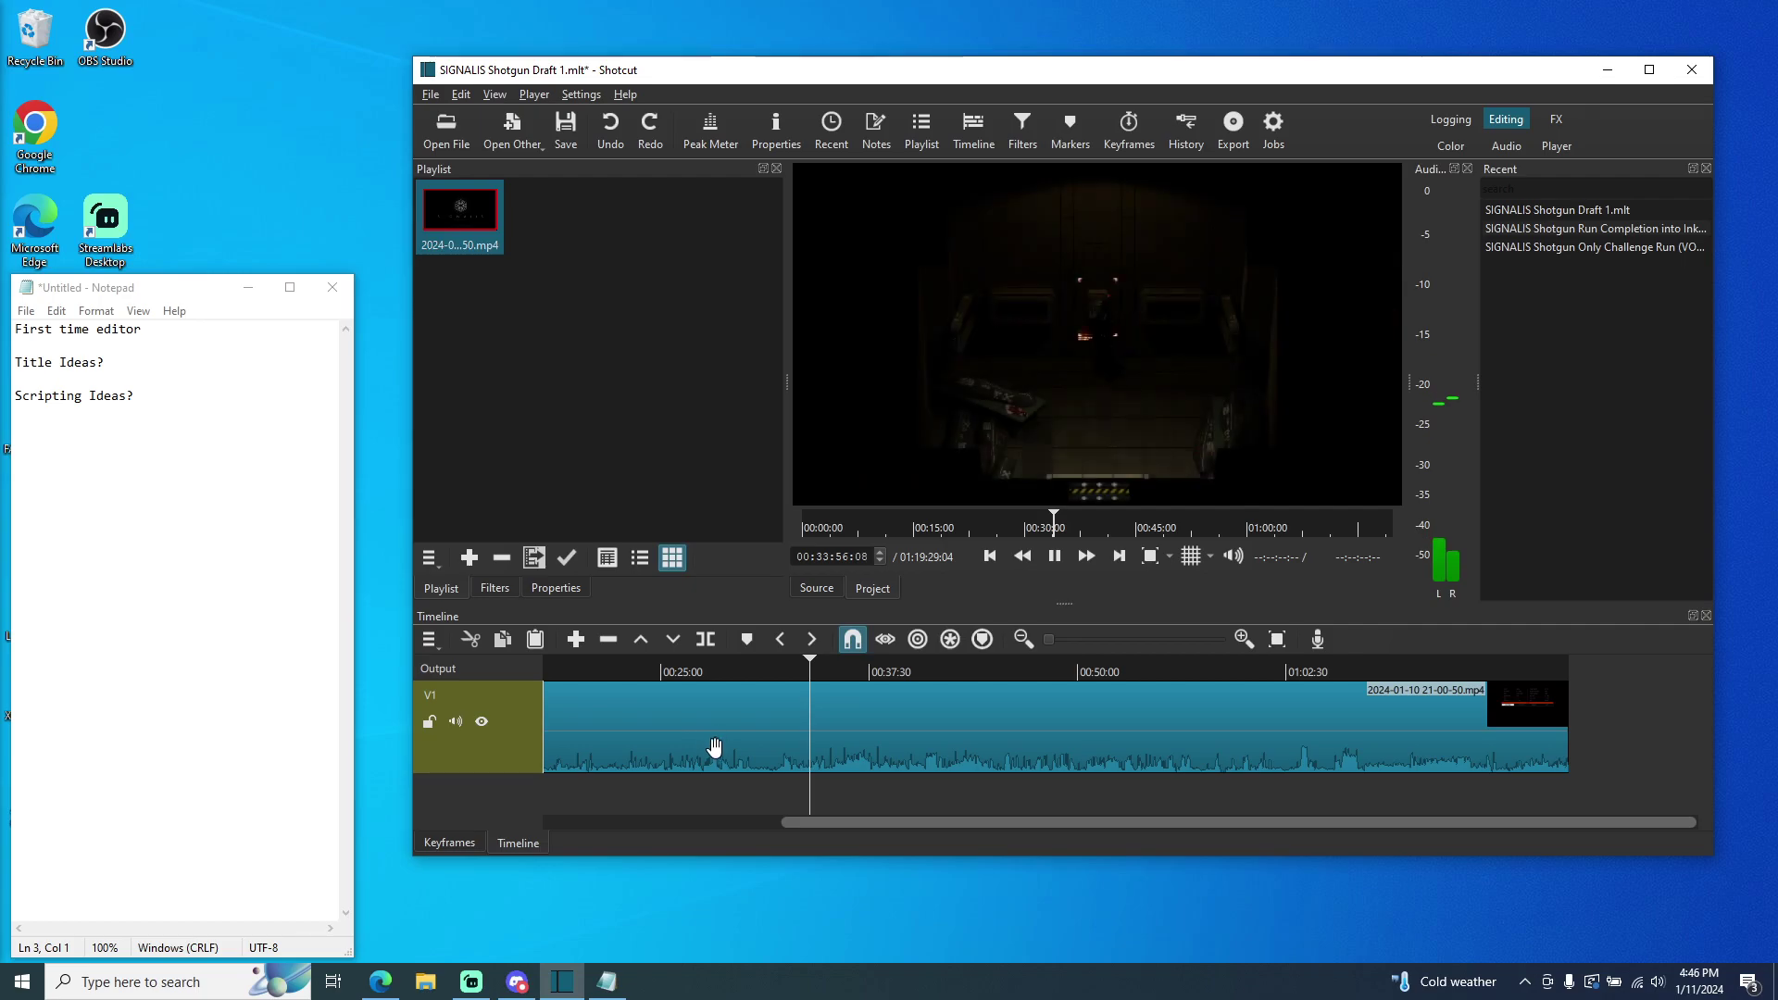
click(821, 667)
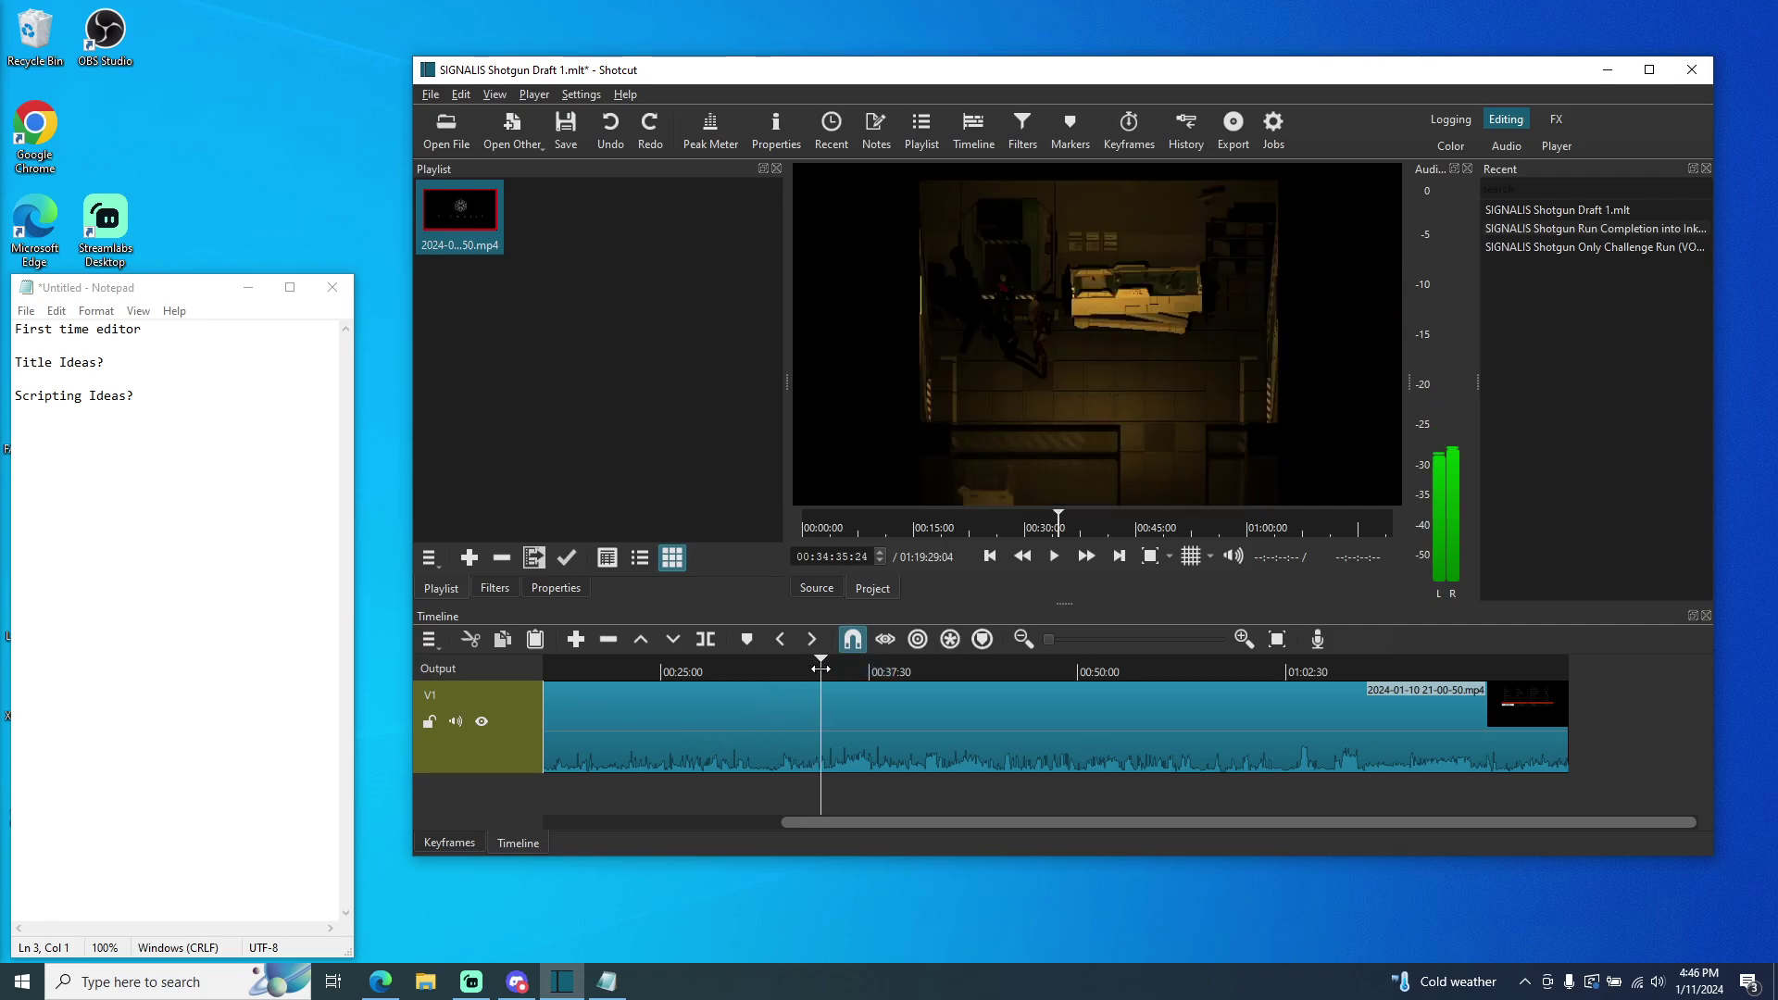
click(826, 667)
click(838, 670)
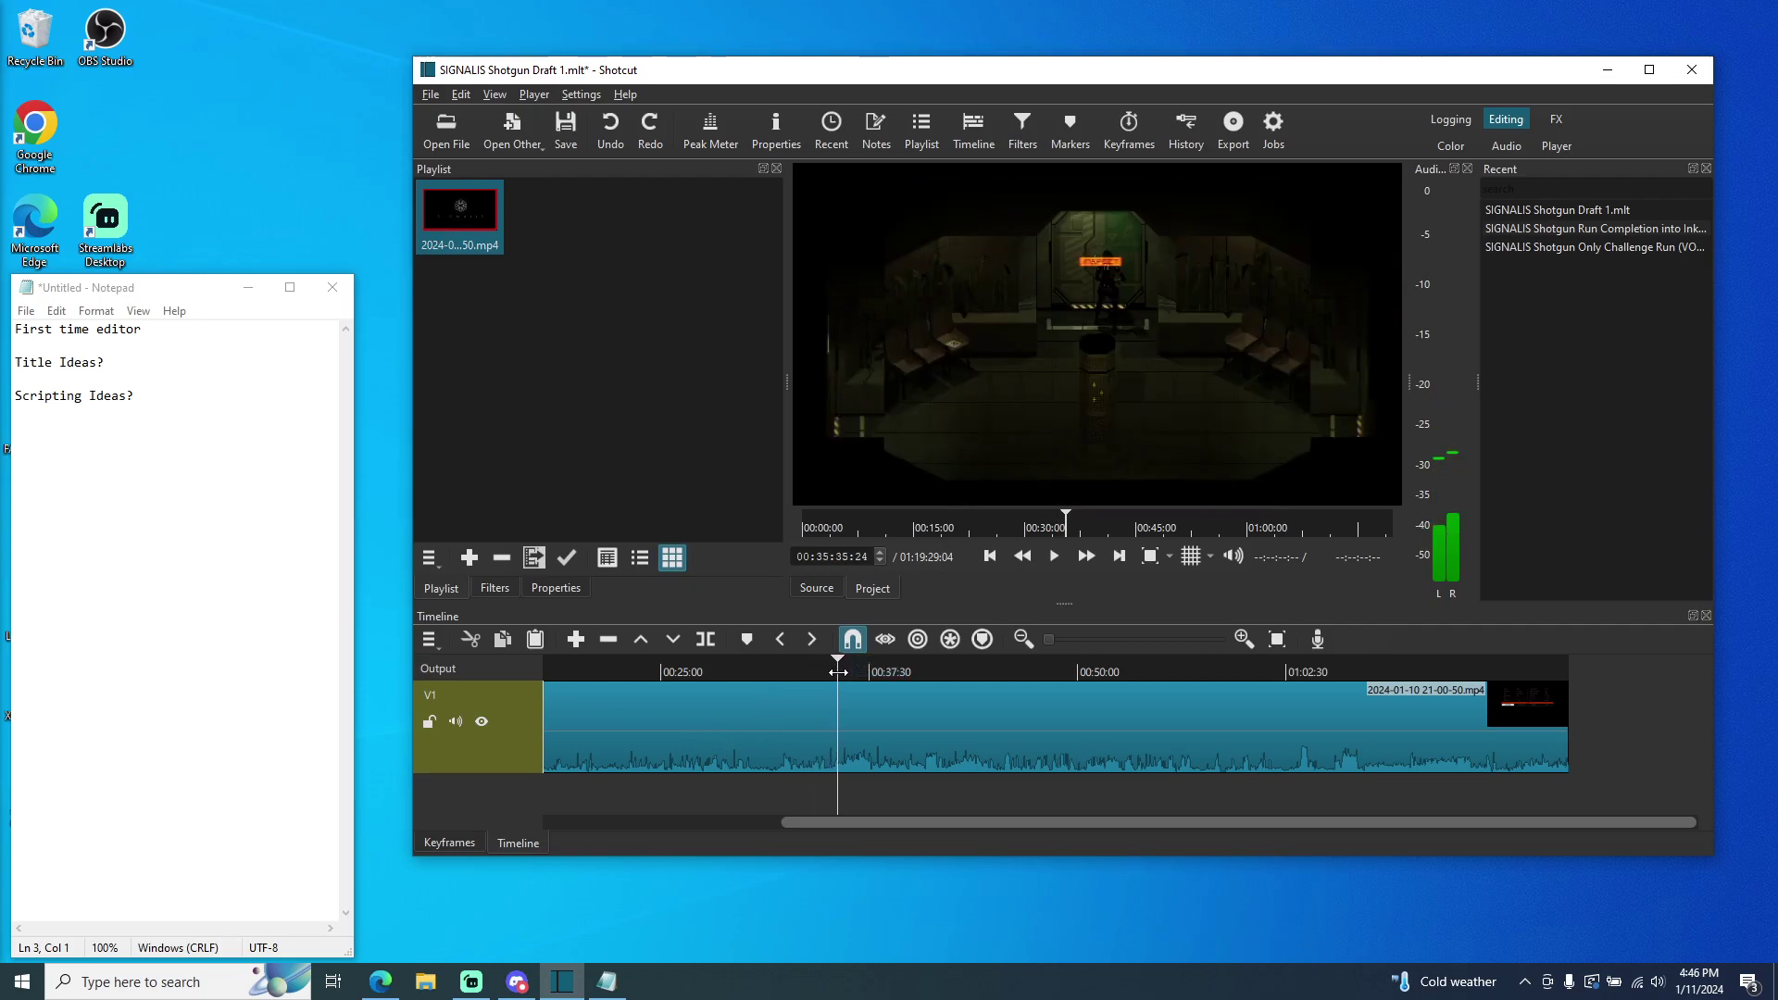
click(1056, 557)
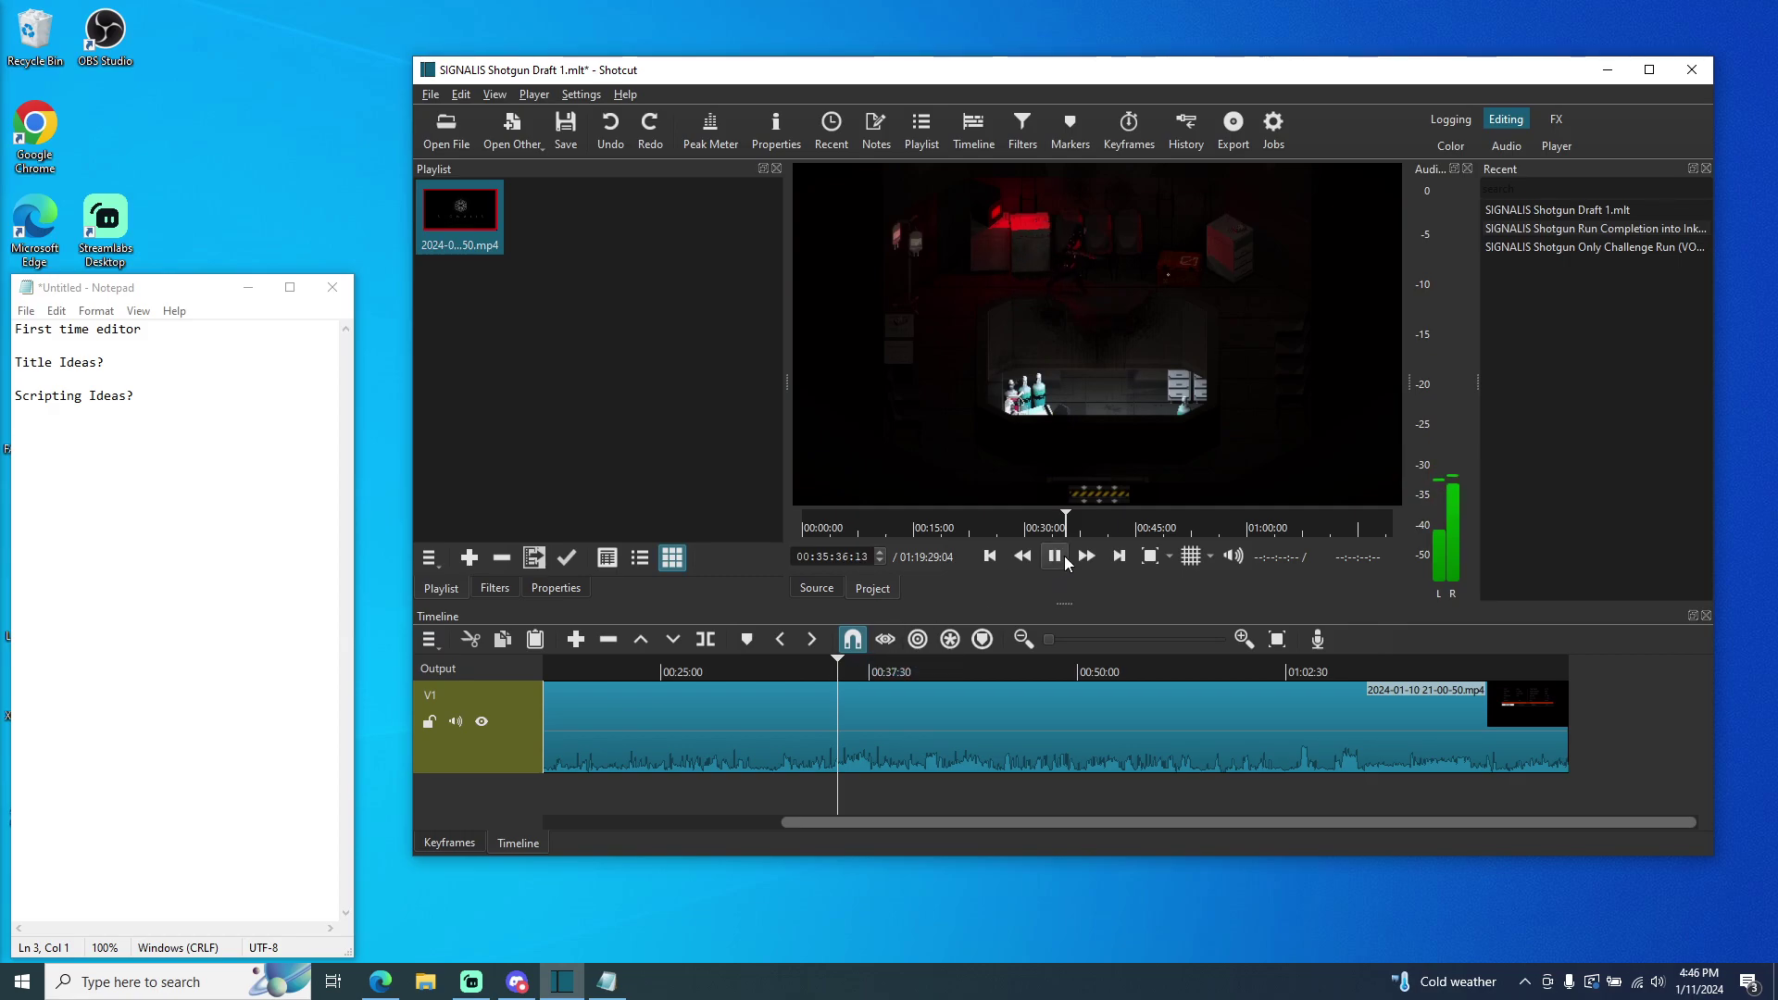
click(844, 667)
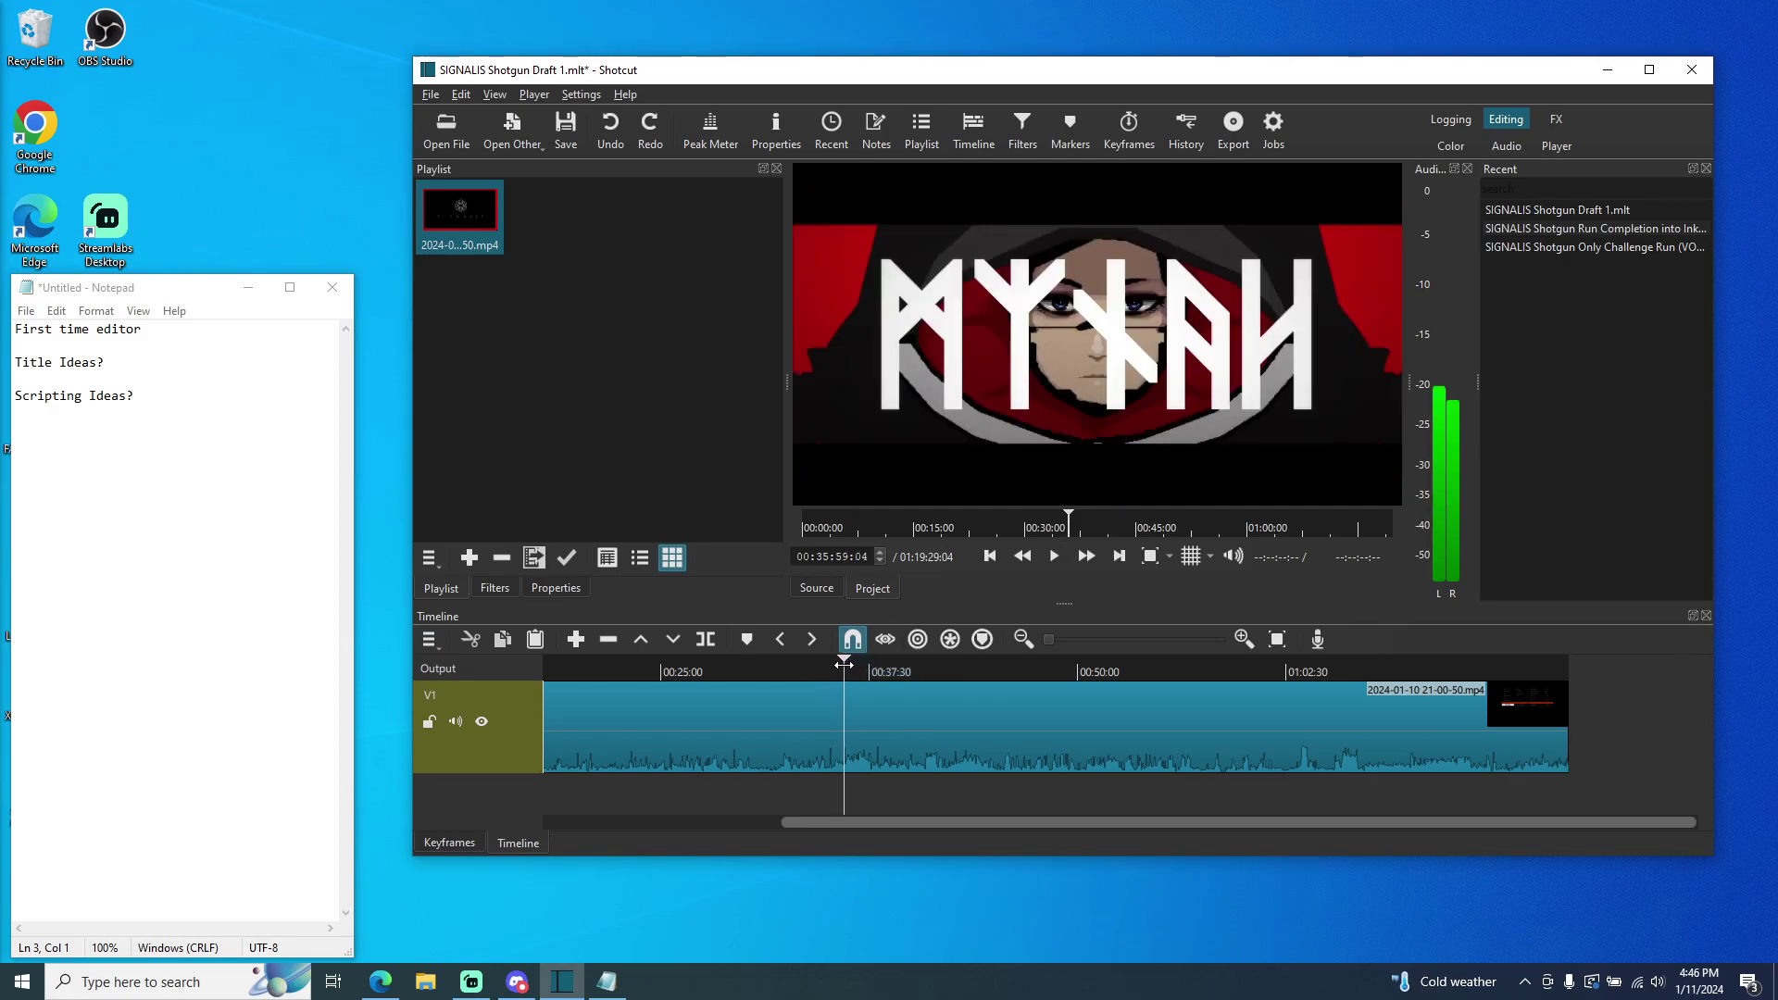
click(1054, 557)
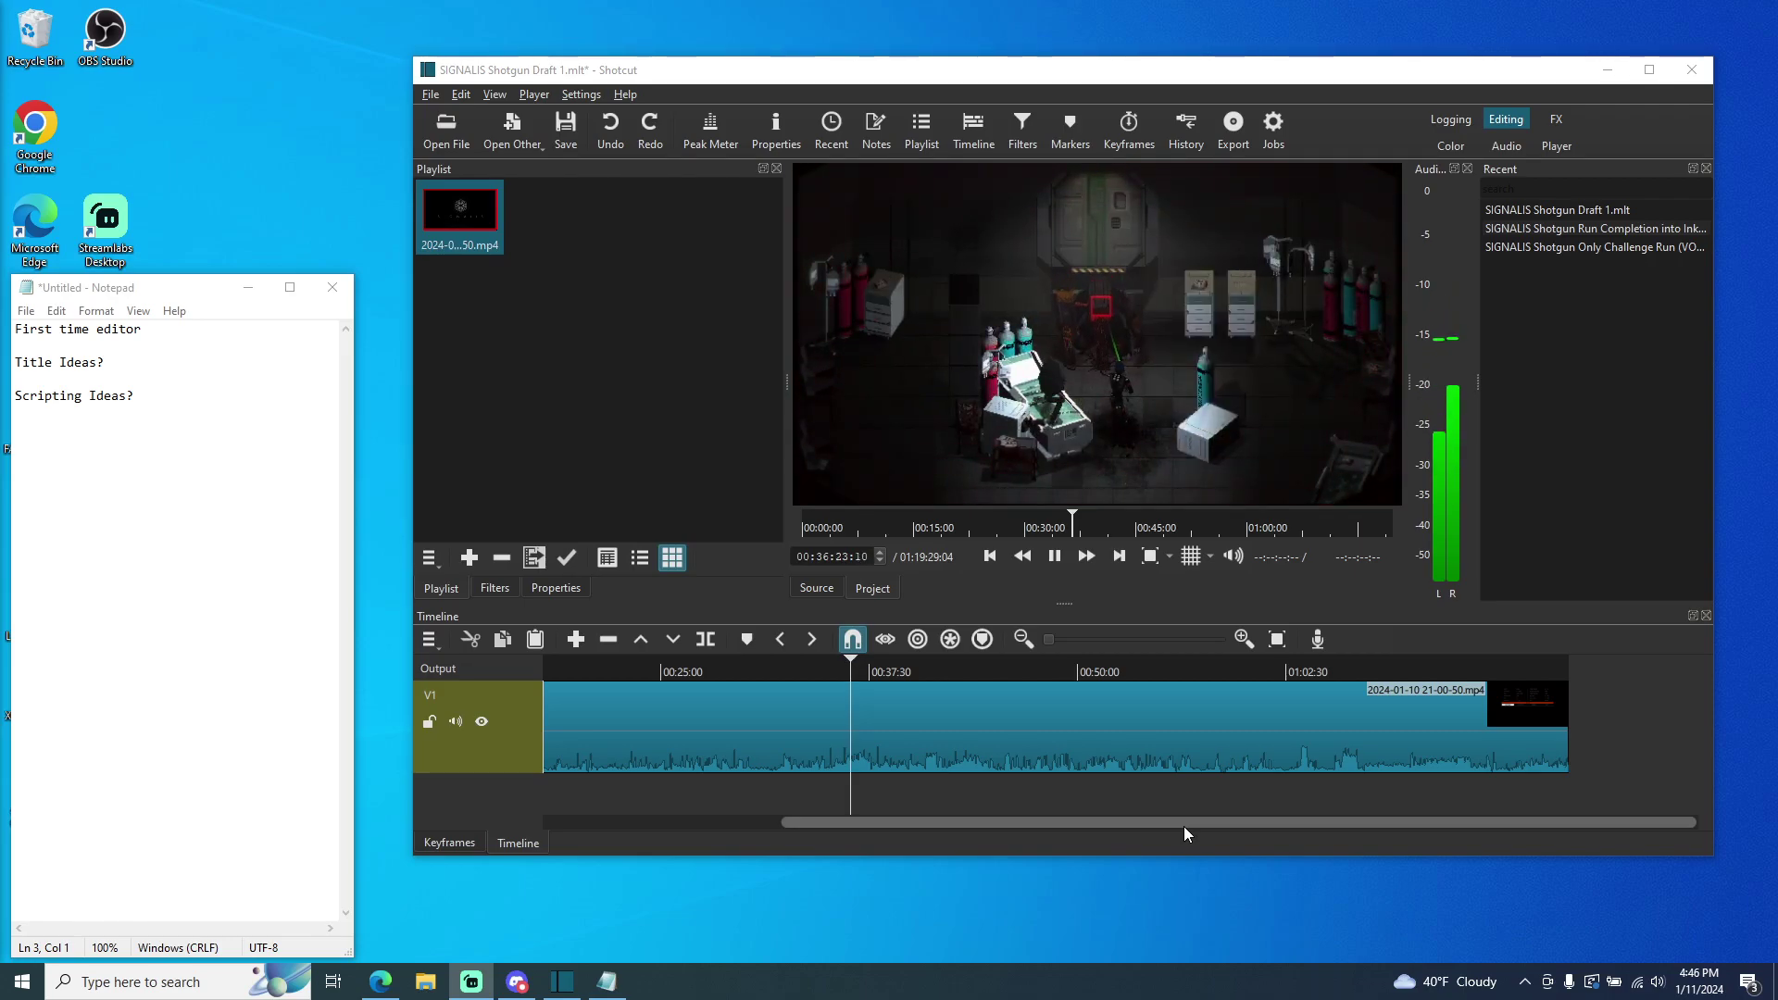
click(1055, 556)
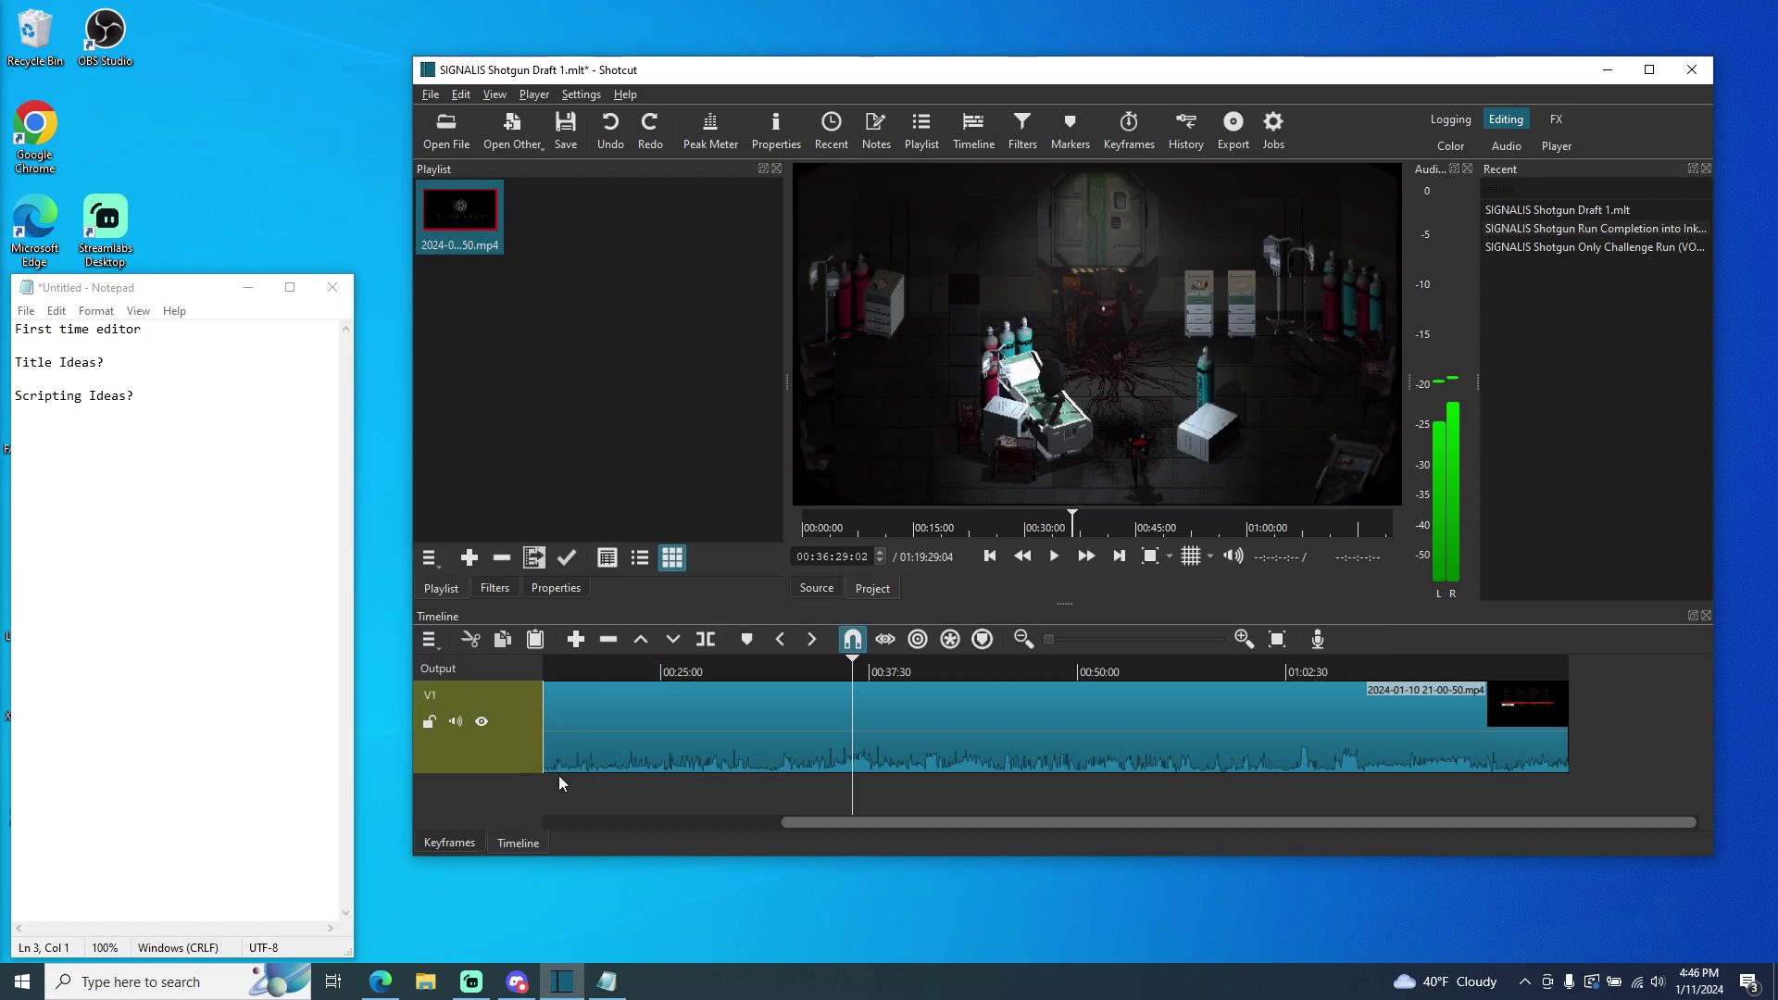
- Insert a new video track above V1
right_click(511, 812)
click(454, 801)
click(465, 844)
click(517, 844)
right_click(498, 803)
mouse_move(547, 811)
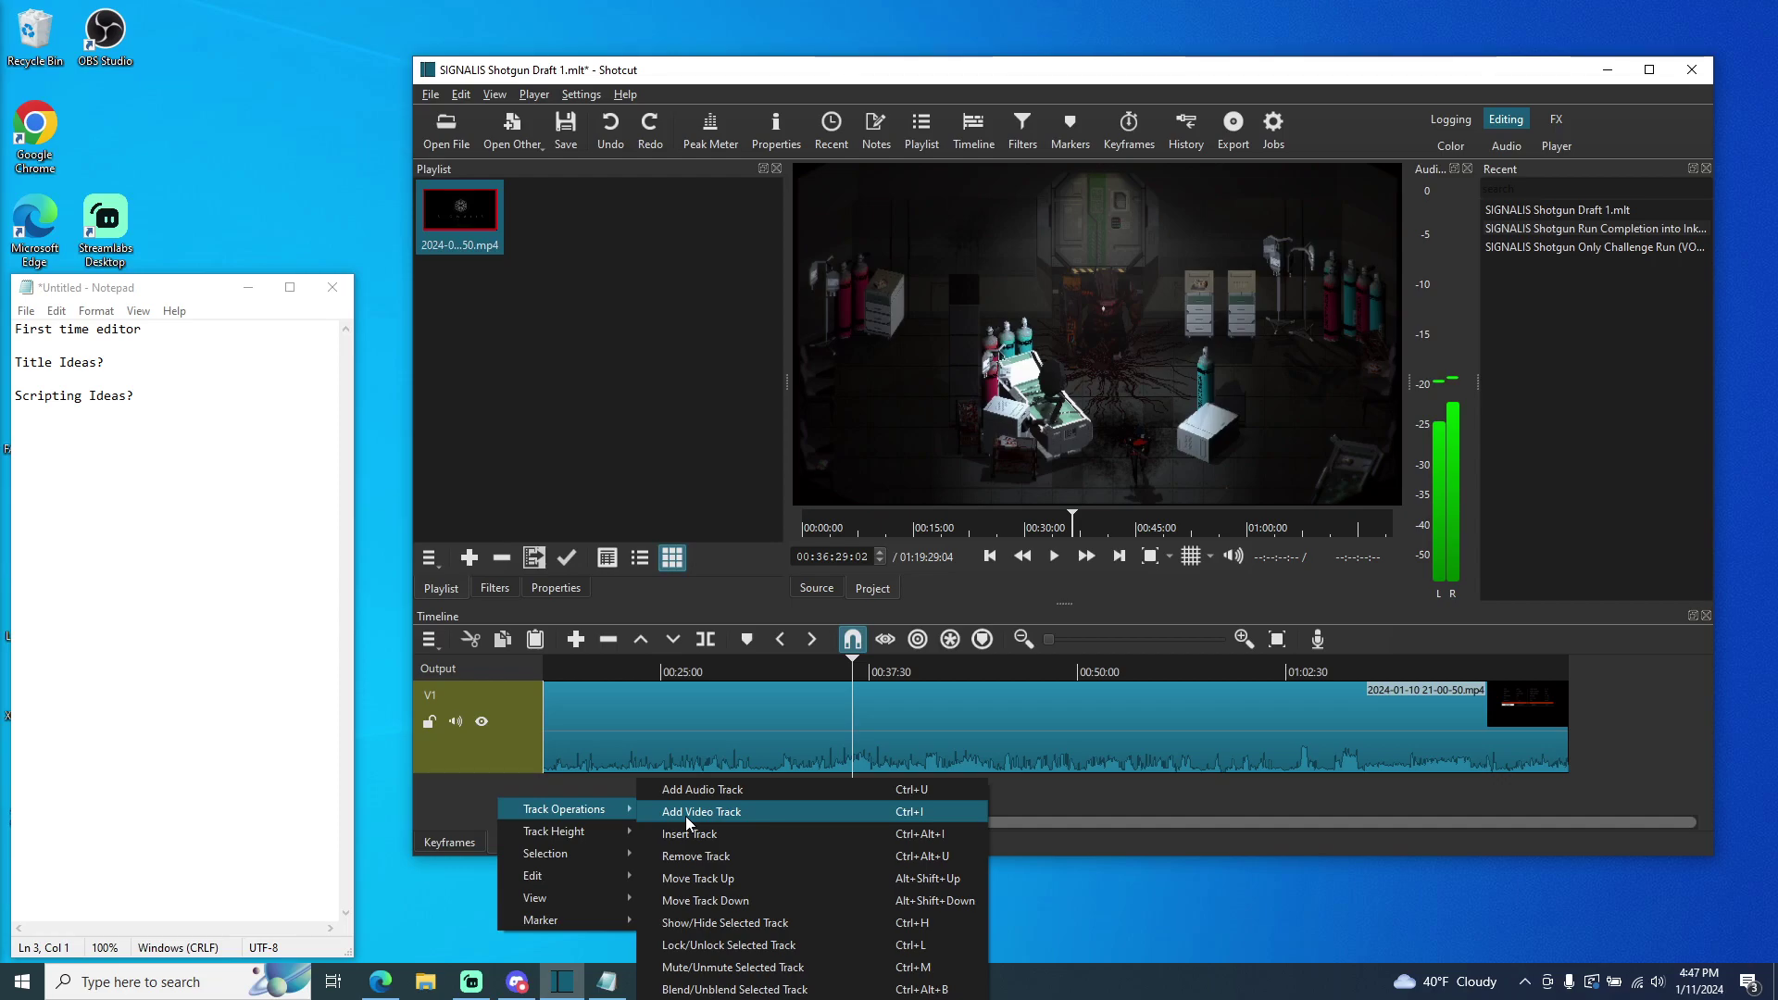
click(696, 836)
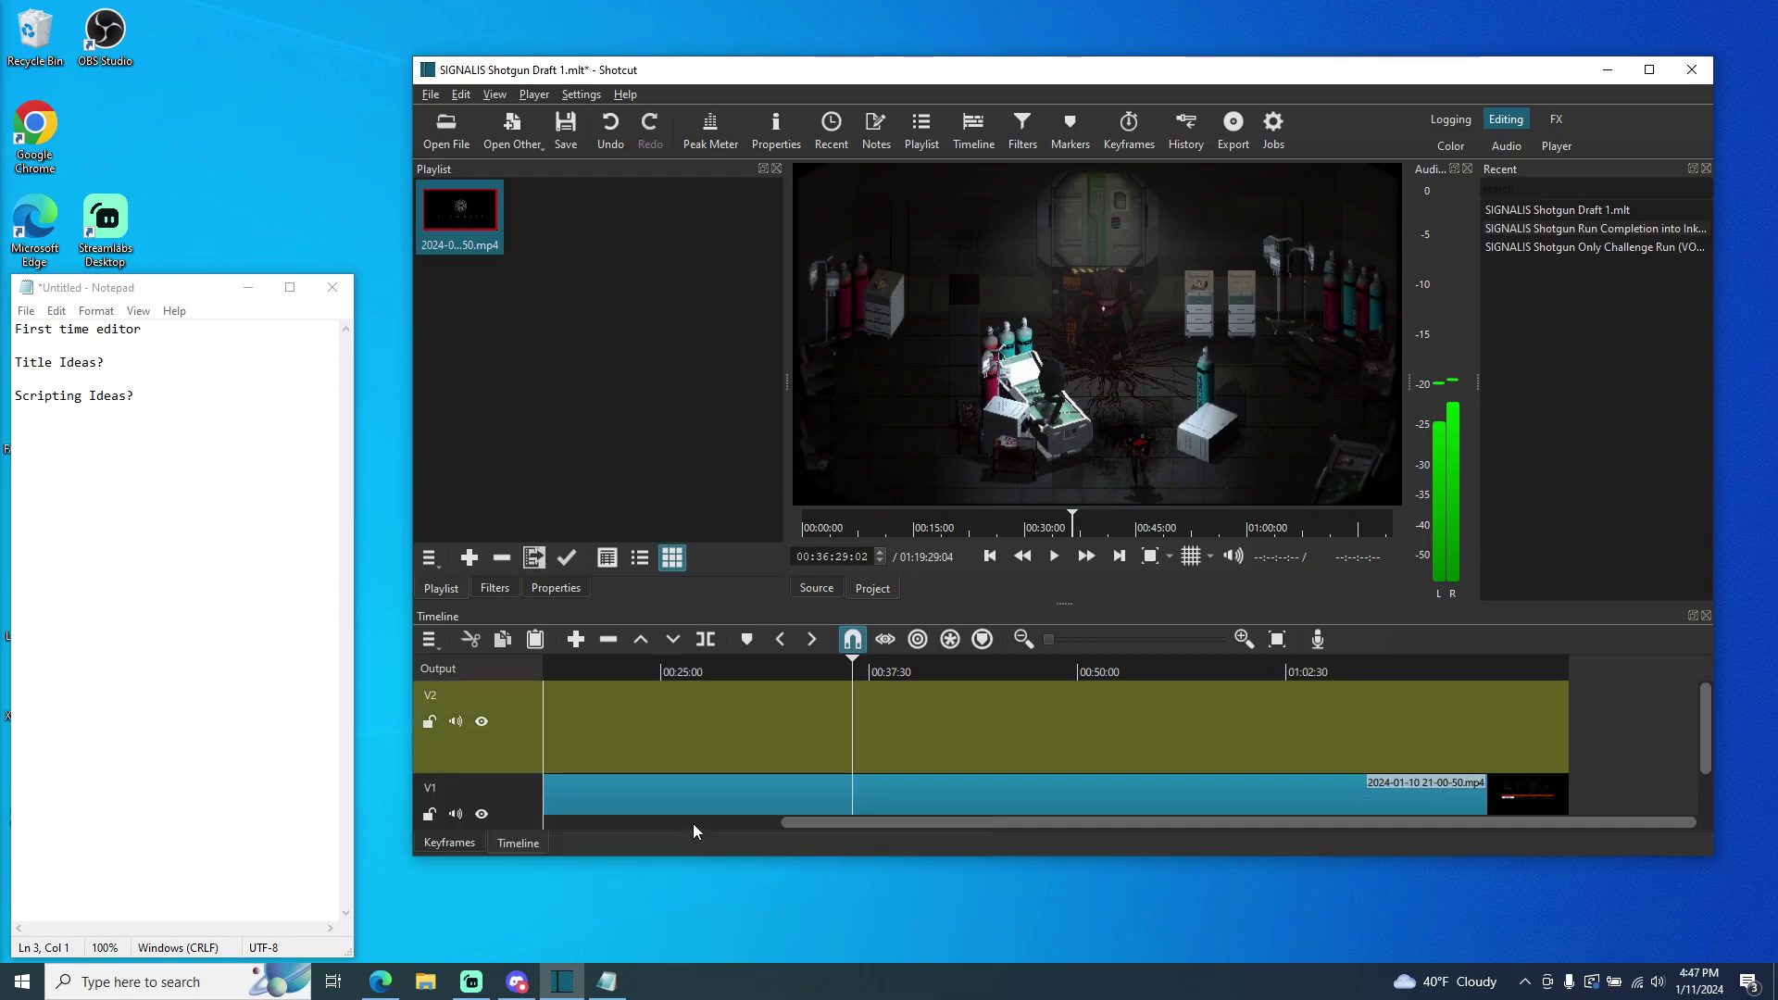
- Rename the V1 track as "The Pure VOD"
scroll(1182, 780, left, 3)
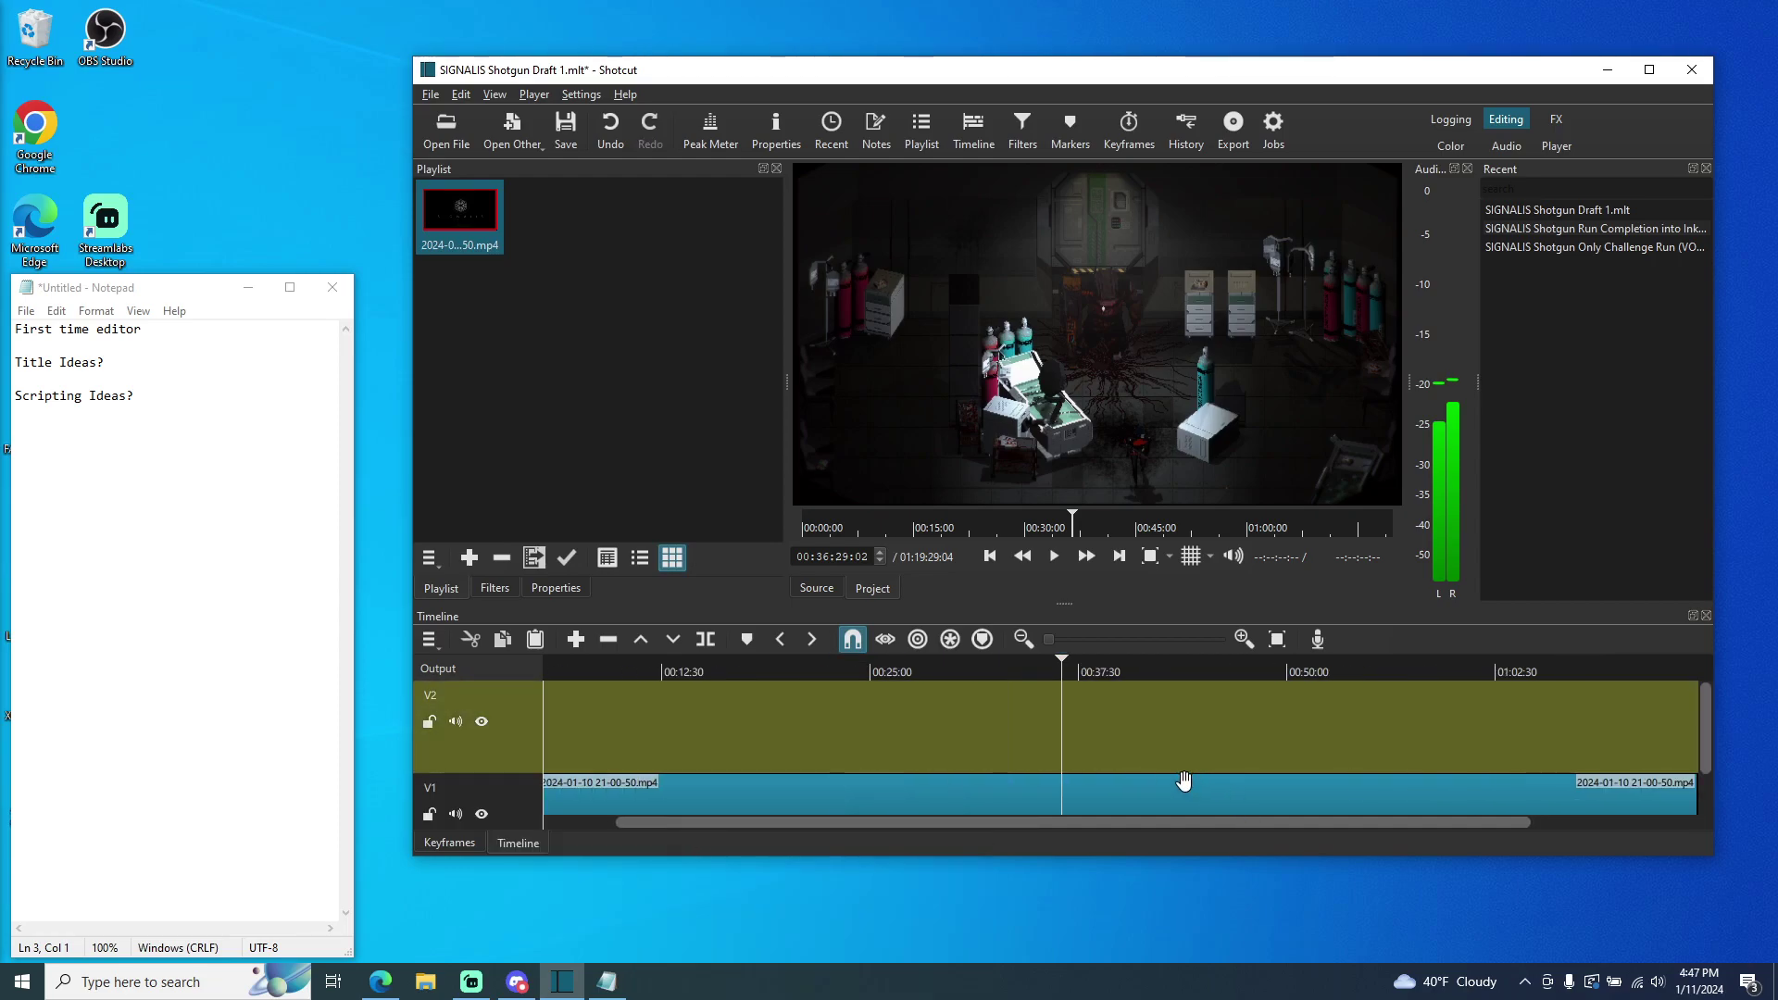
scroll(1290, 770, right, 3)
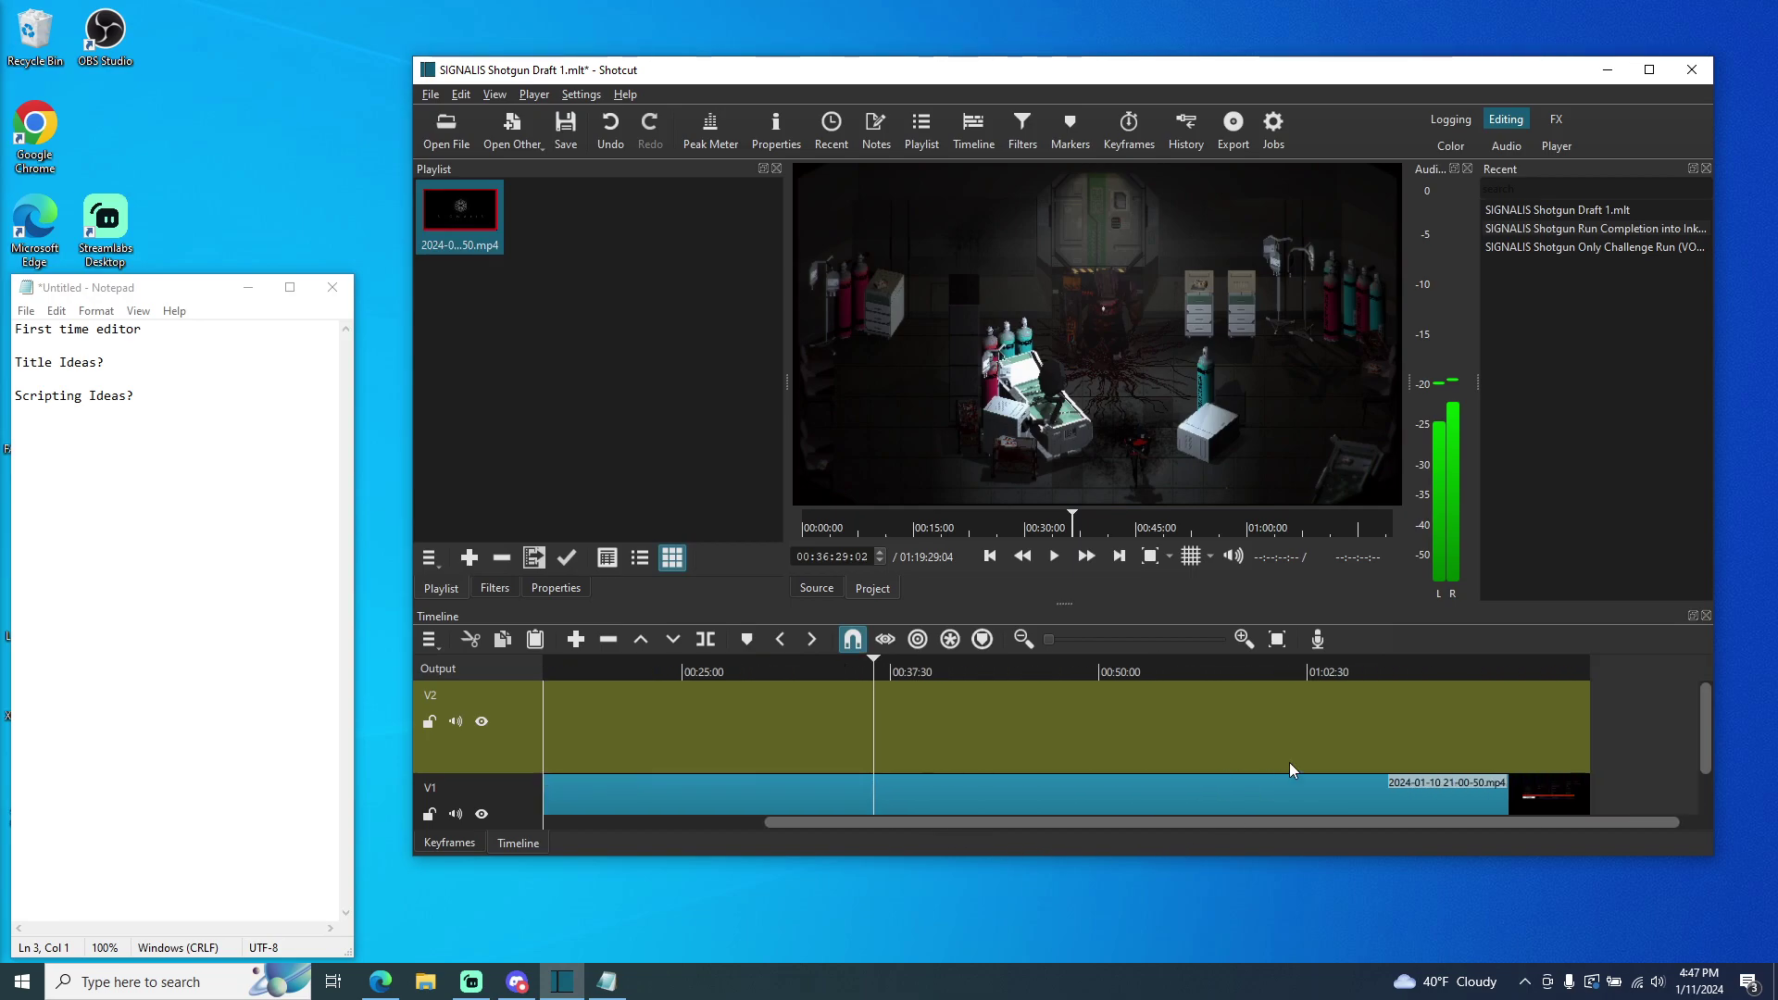
scroll(1006, 772, left, 3)
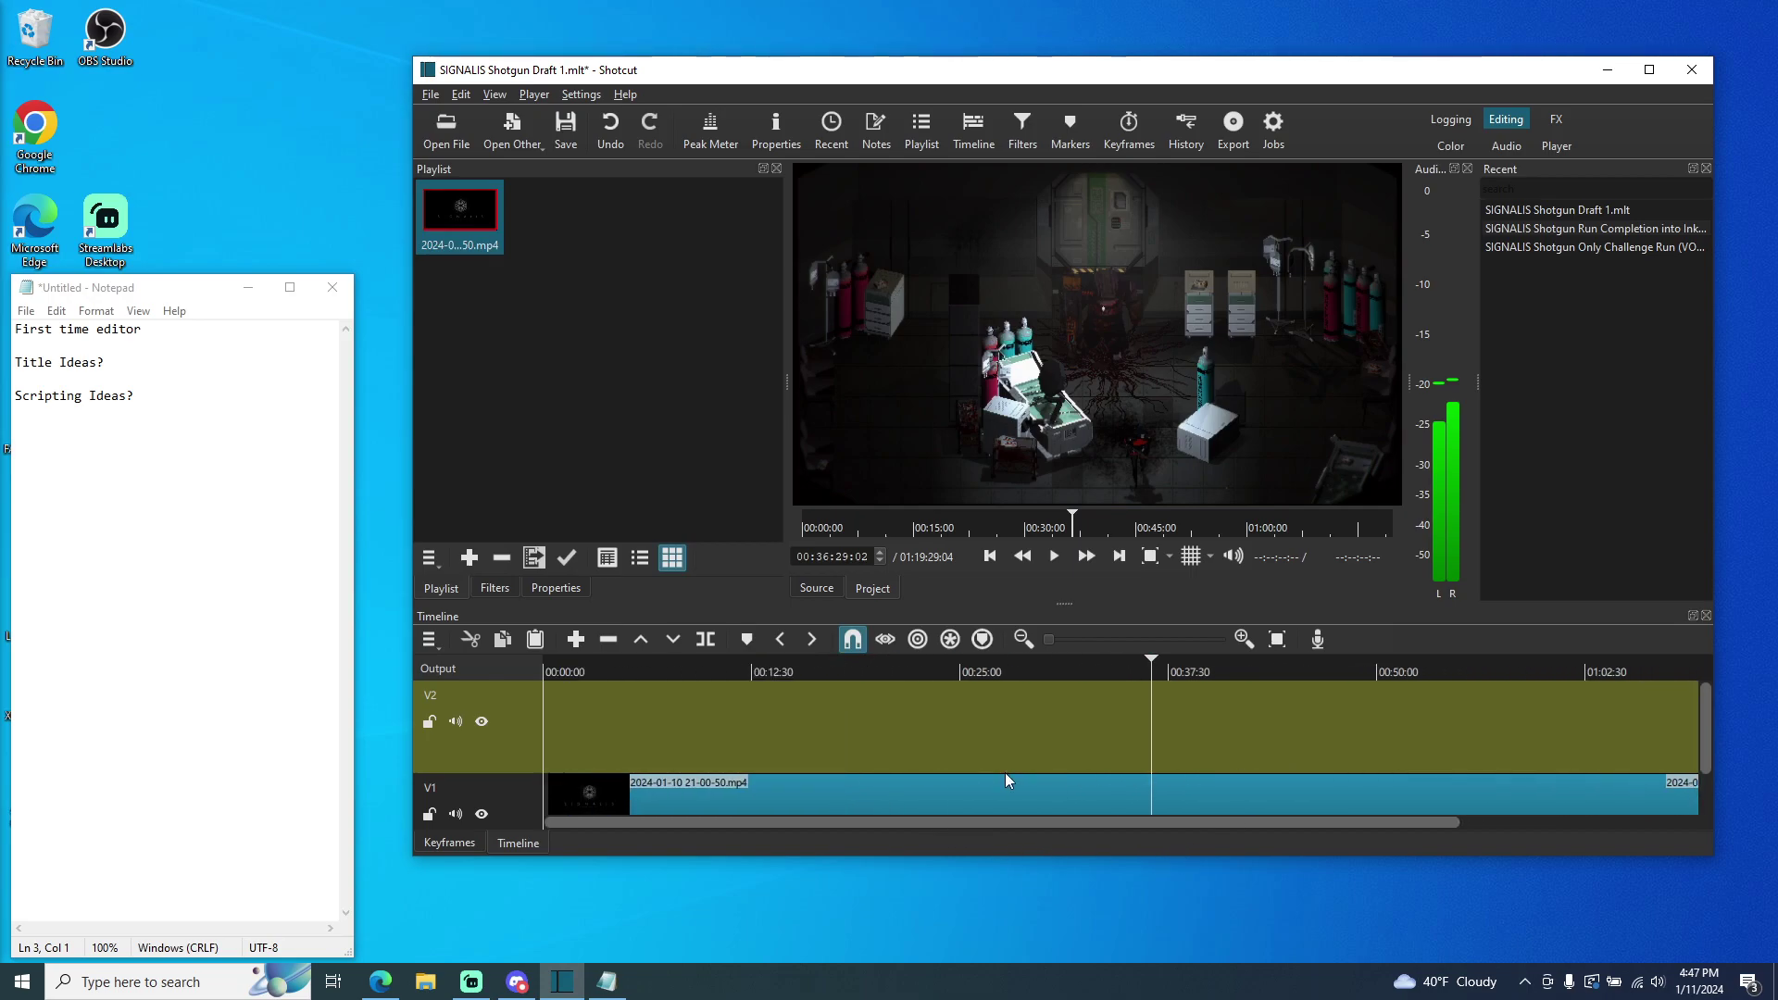
double_click(528, 786)
text(The P)
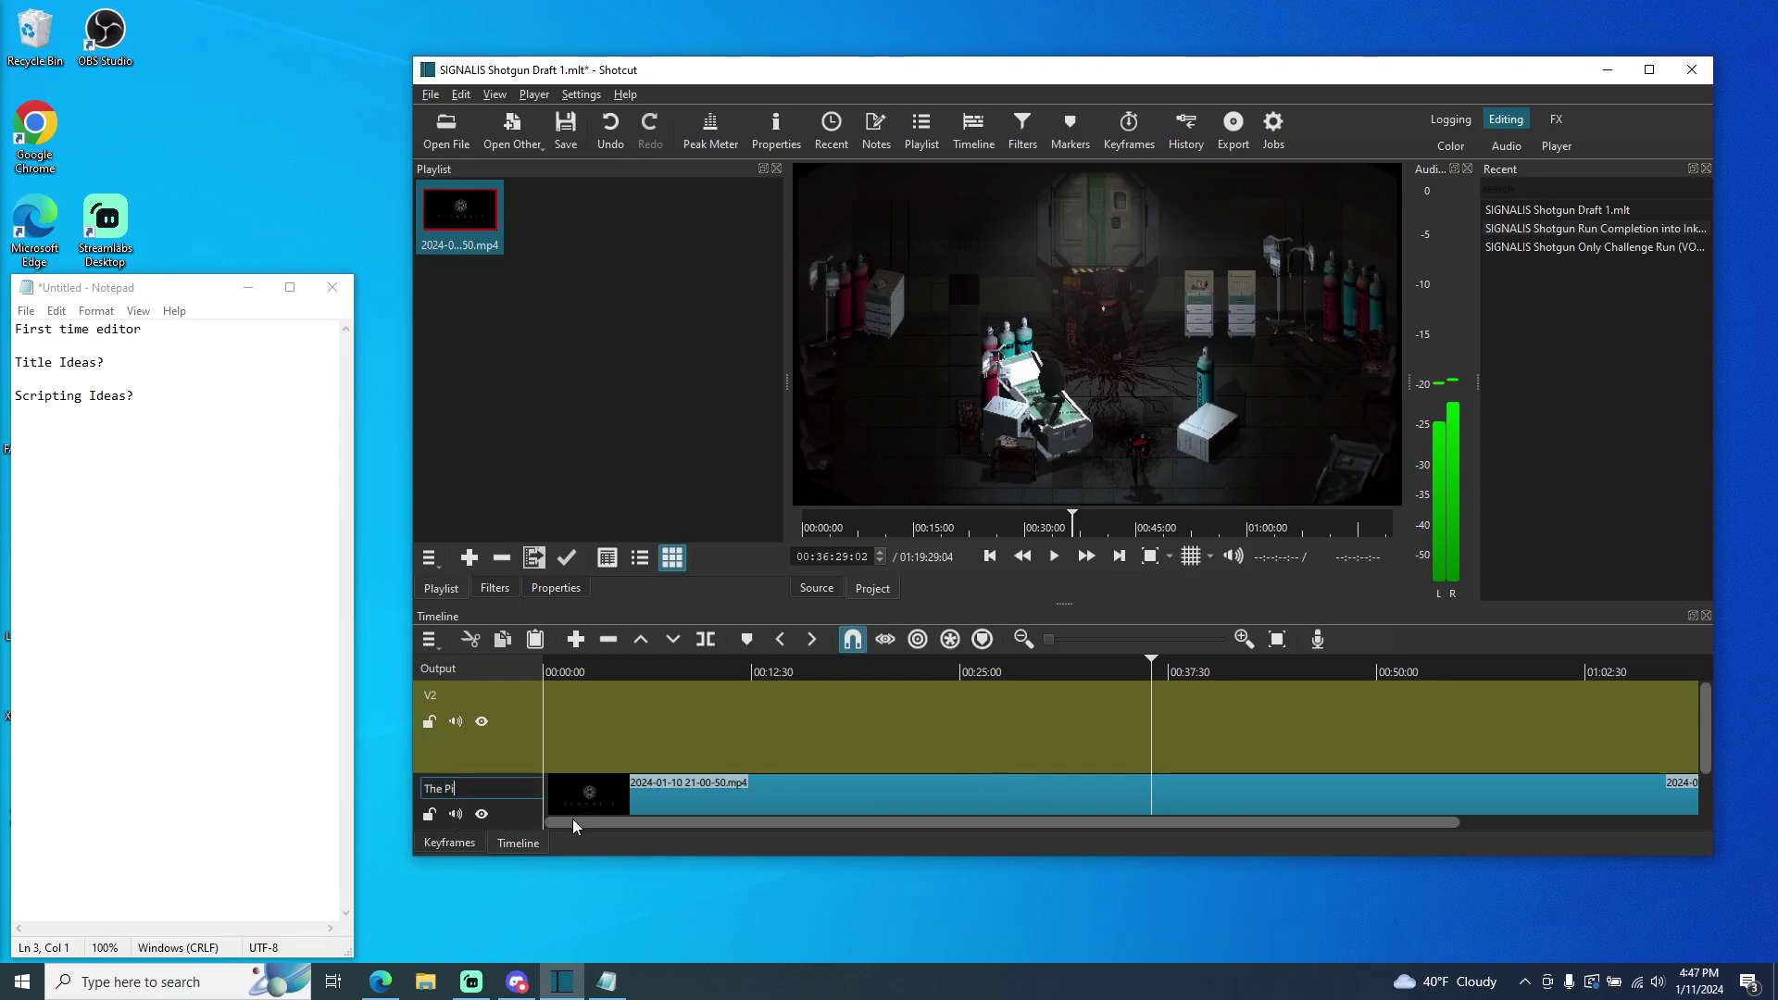
text(ure VOD)
click(530, 807)
- Rename the V2 track as "Clips I butchered out of the VOD"
double_click(468, 699)
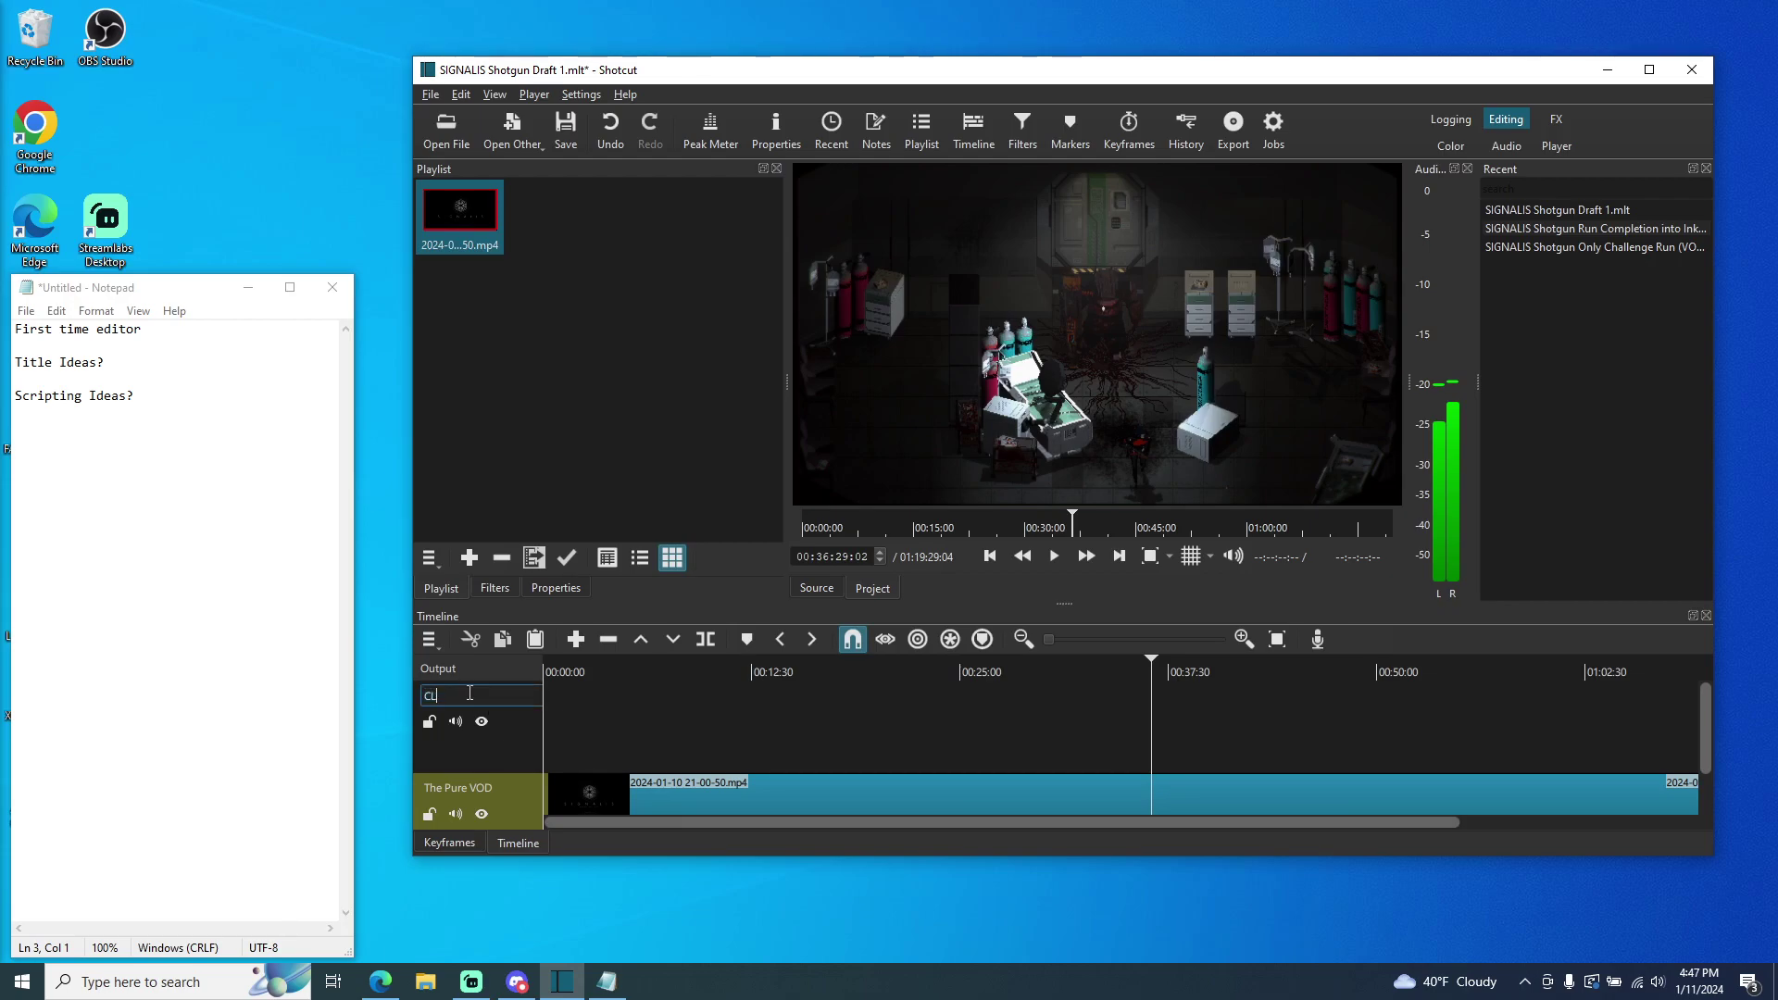
text(Clips I butchered out of the VOD)
click(515, 769)
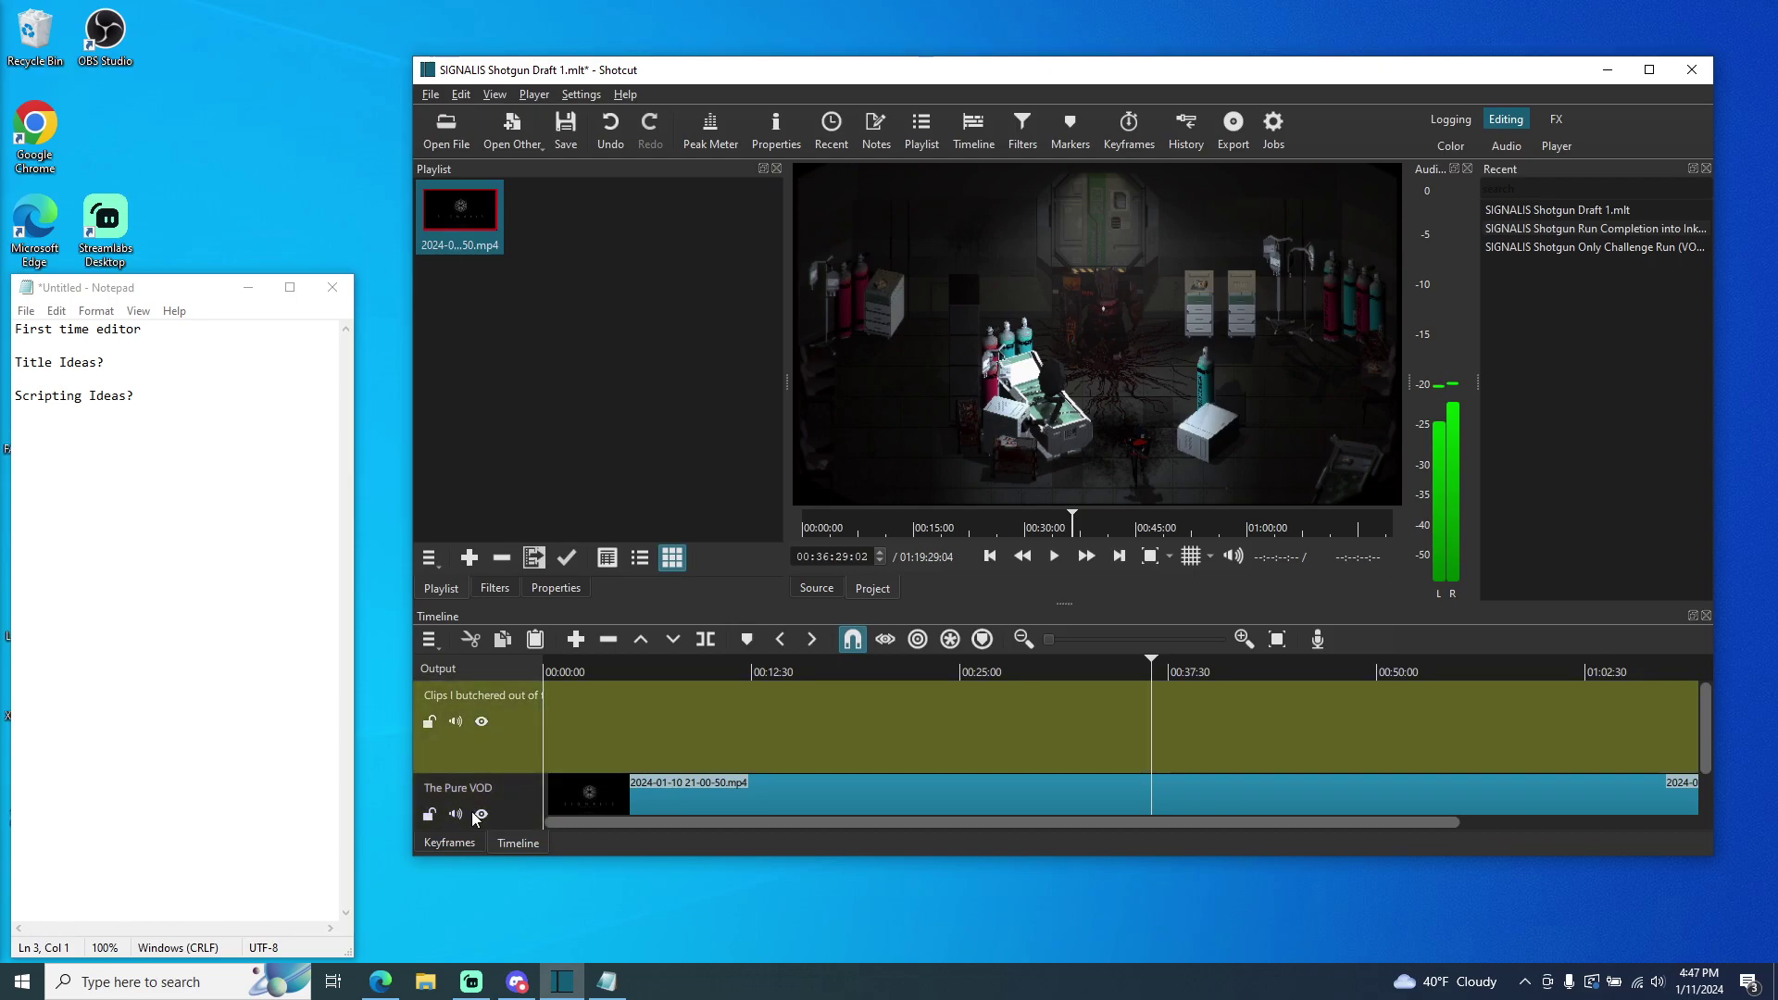
- Select The Pure VOD track, play the boss fight from about 00:36:10, and bring the playhead to 00:36:22:12
click(526, 800)
click(1135, 667)
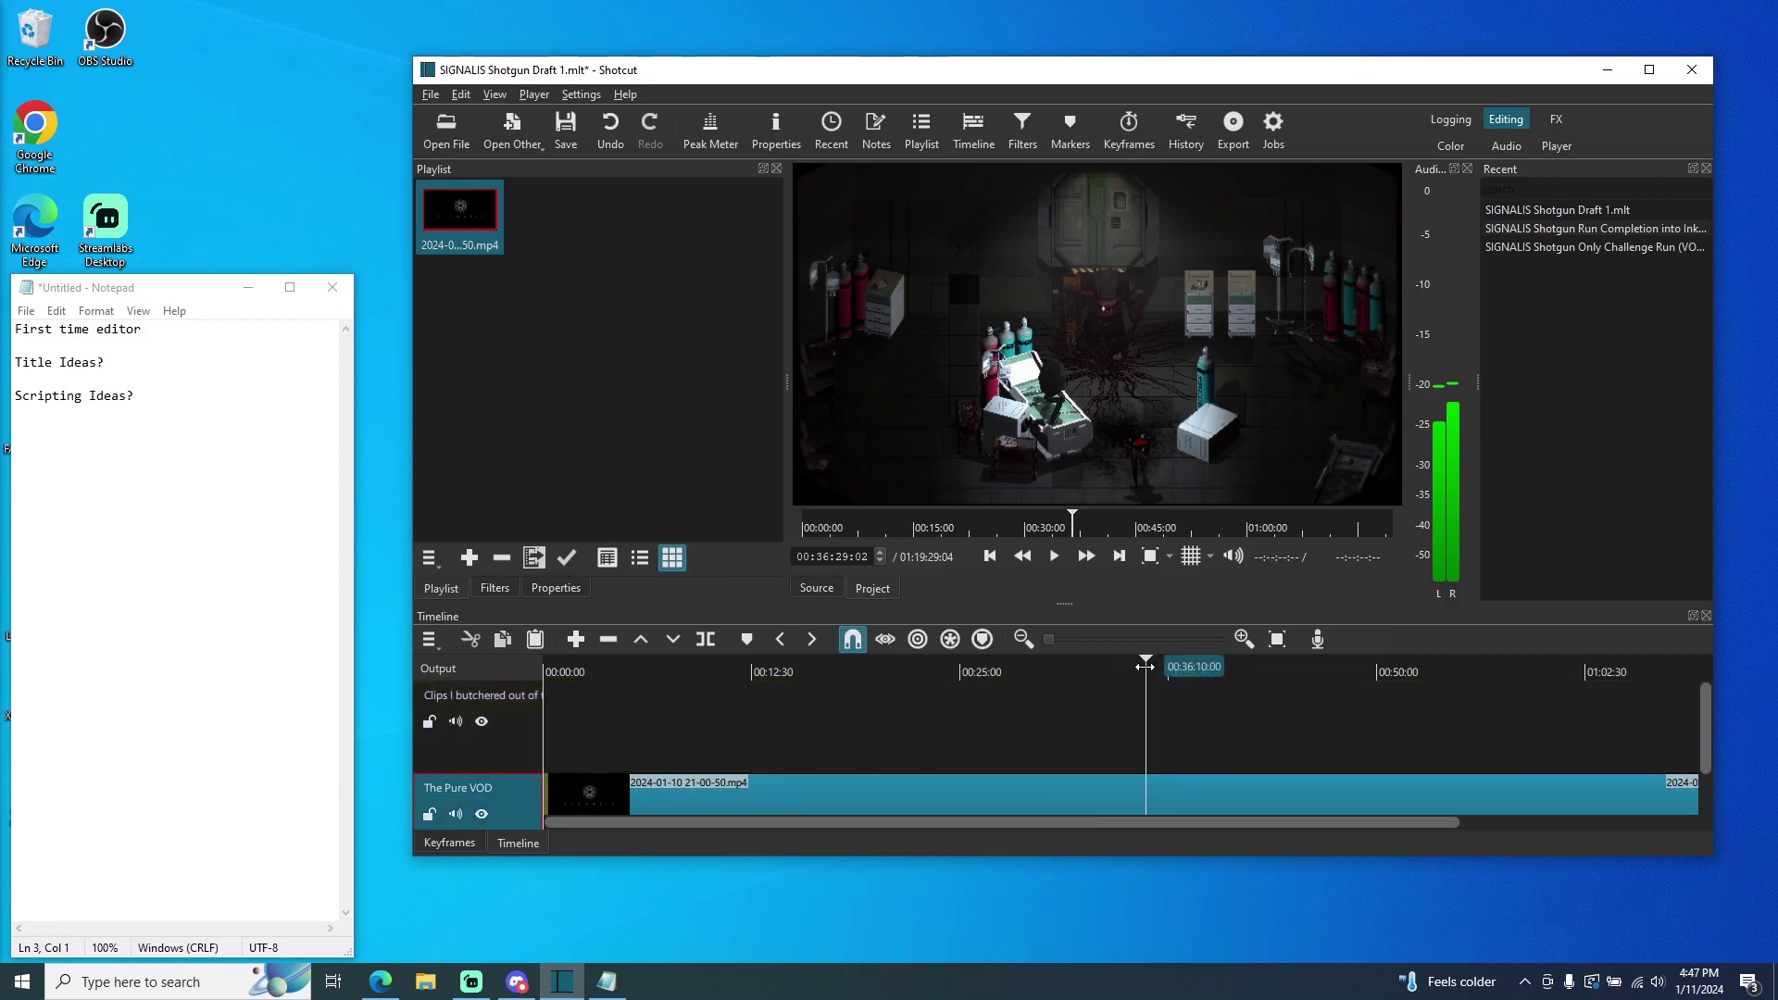
click(1053, 556)
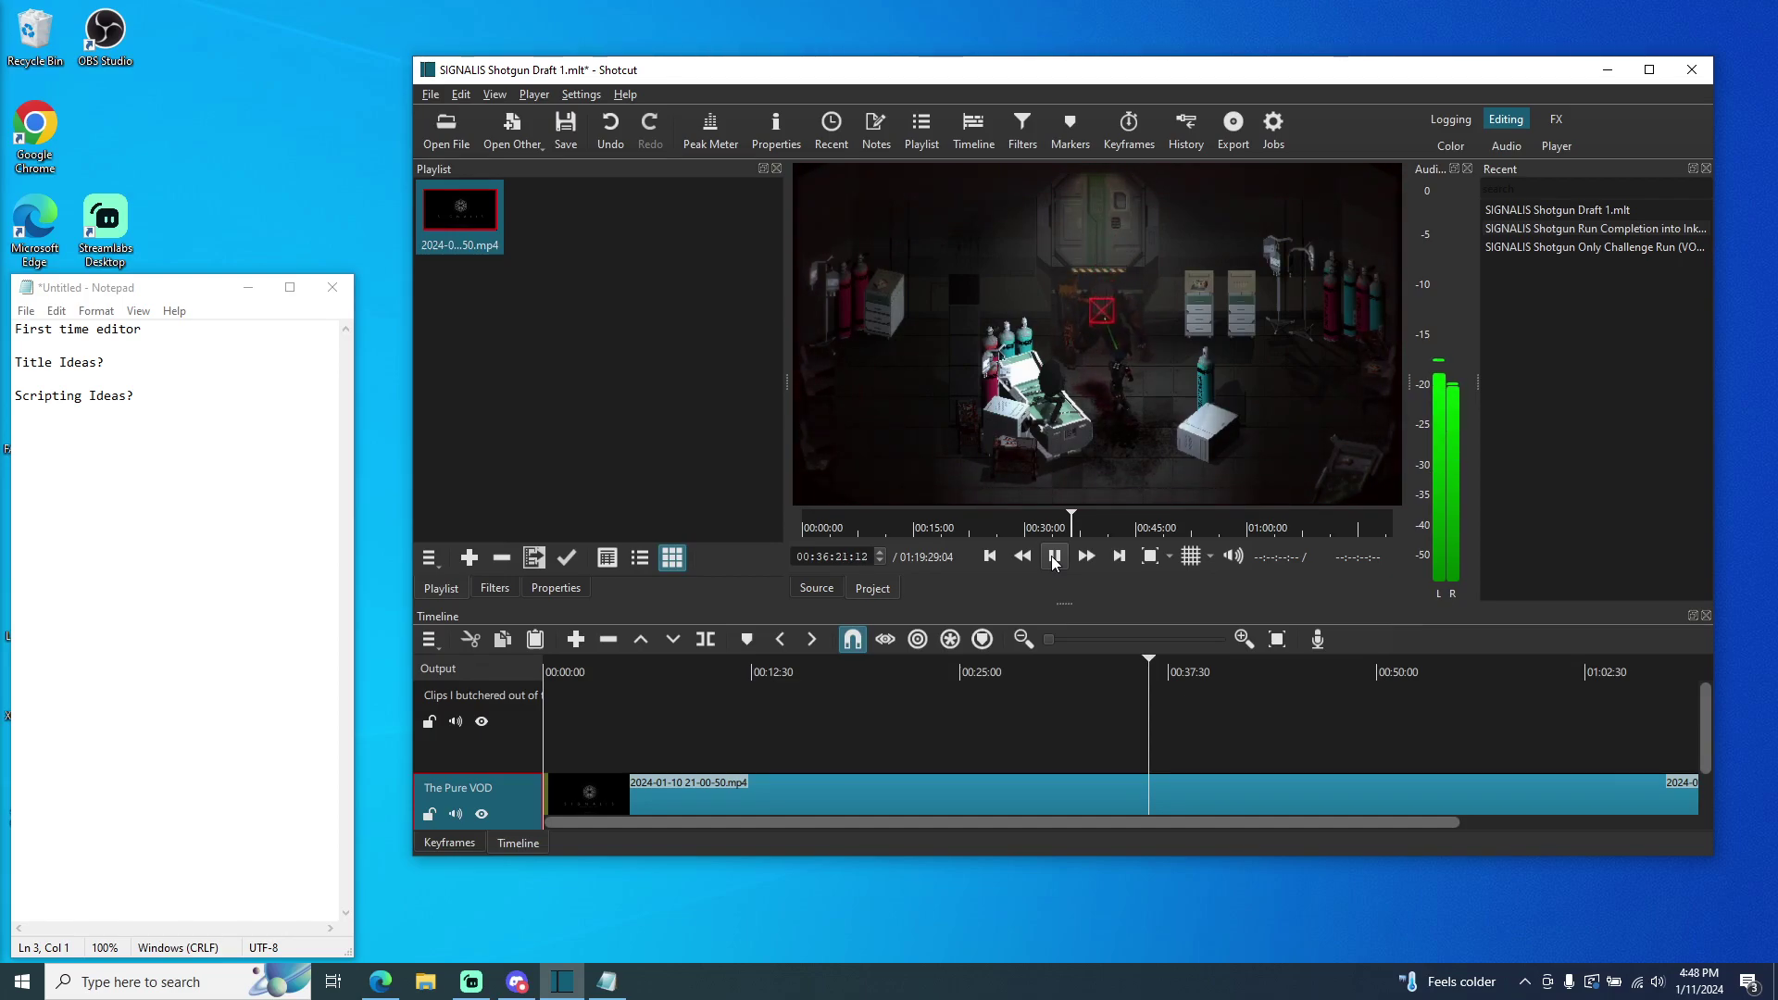
click(1054, 557)
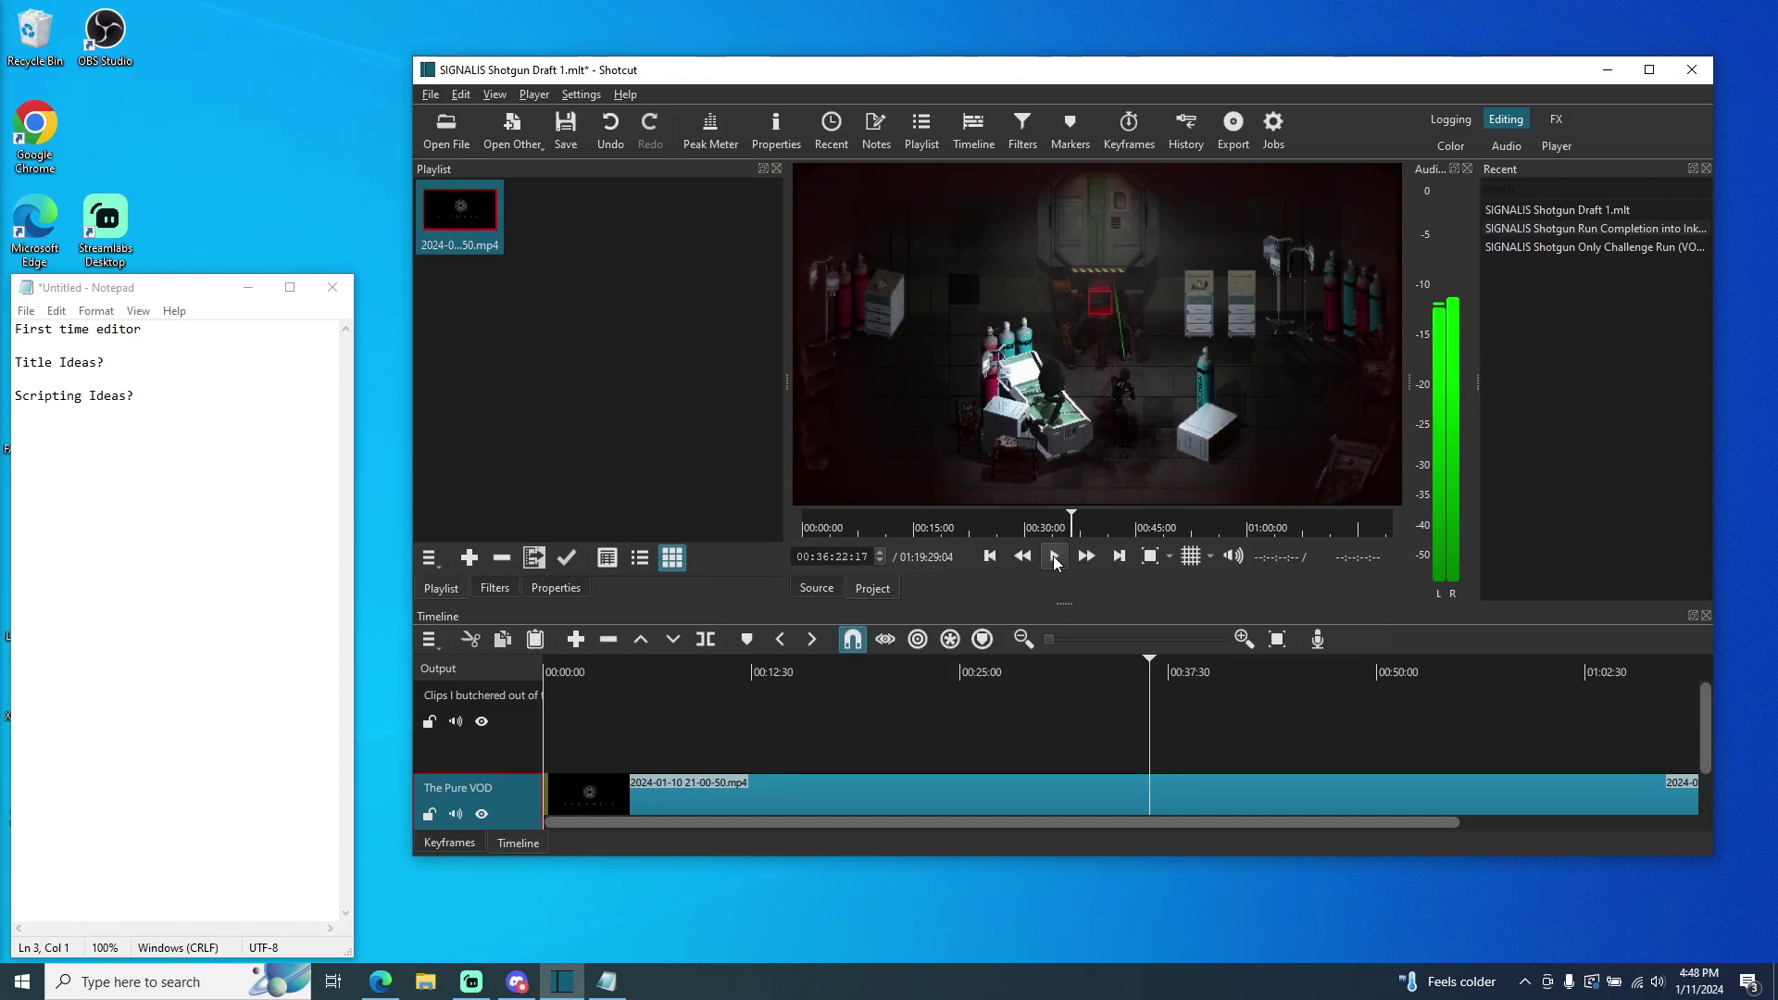
click(879, 561)
click(879, 562)
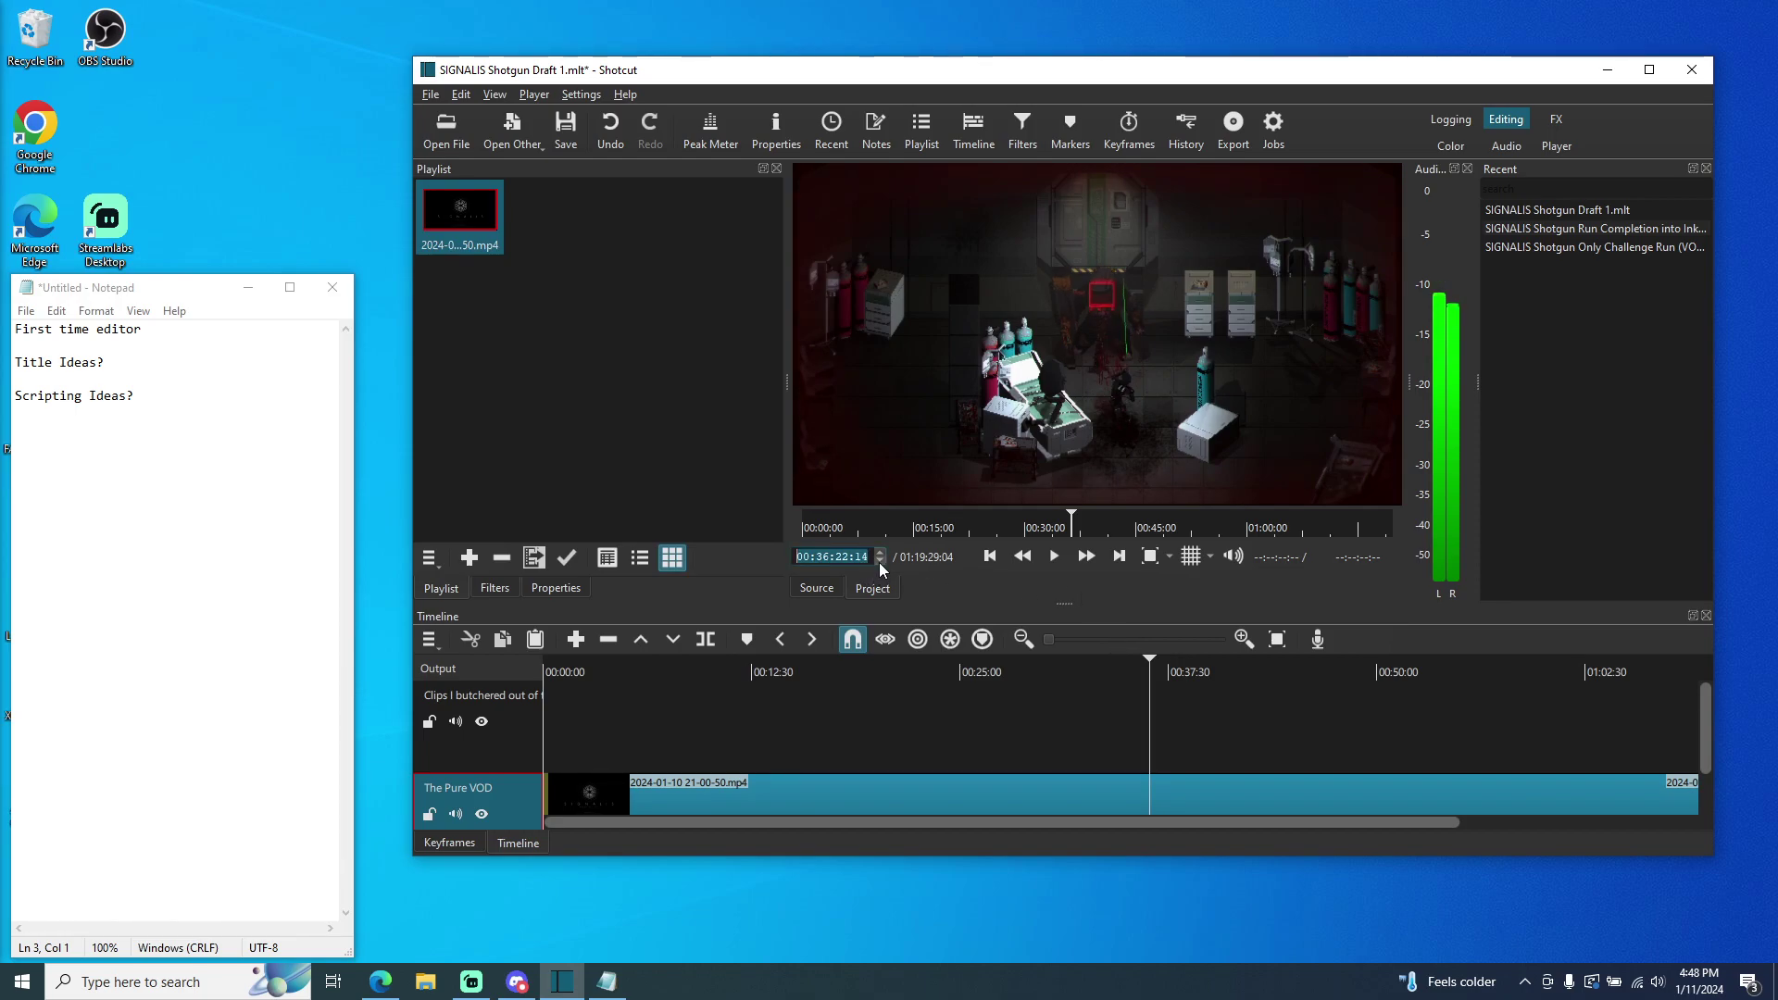
click(879, 562)
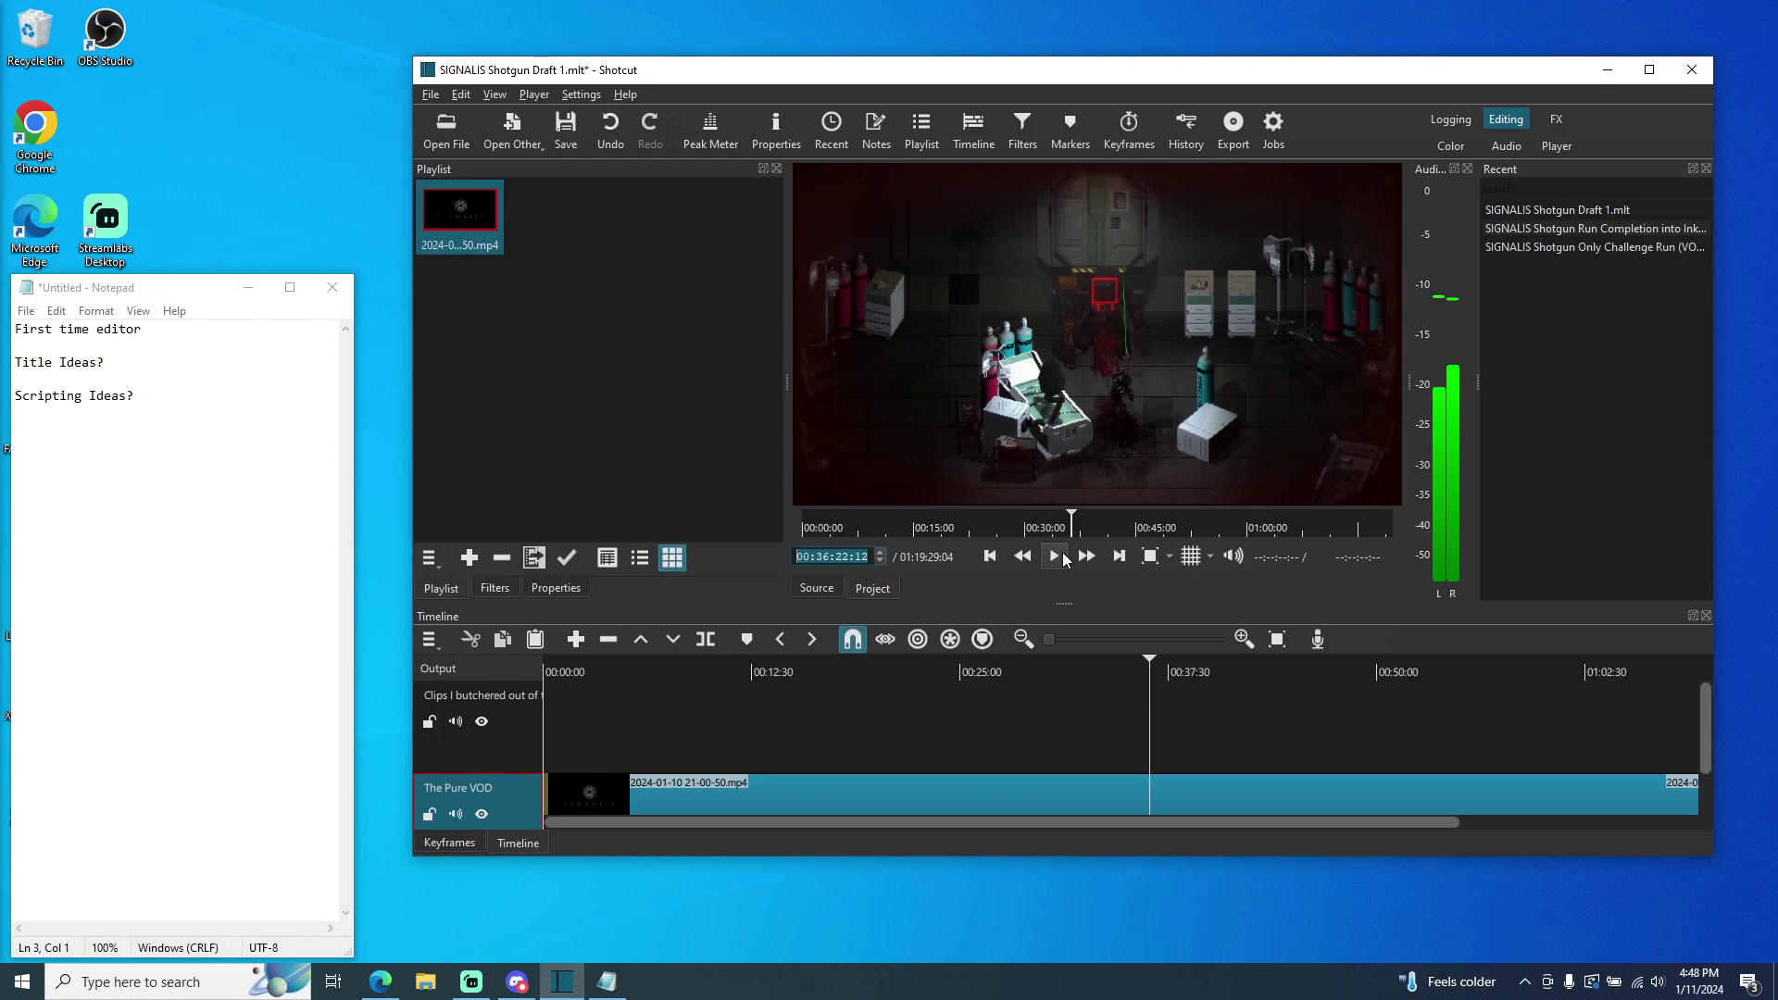
- Play a little more of the boss fight and set the playhead position to 00:36:22:29
click(1055, 558)
key(space)
click(879, 562)
click(880, 562)
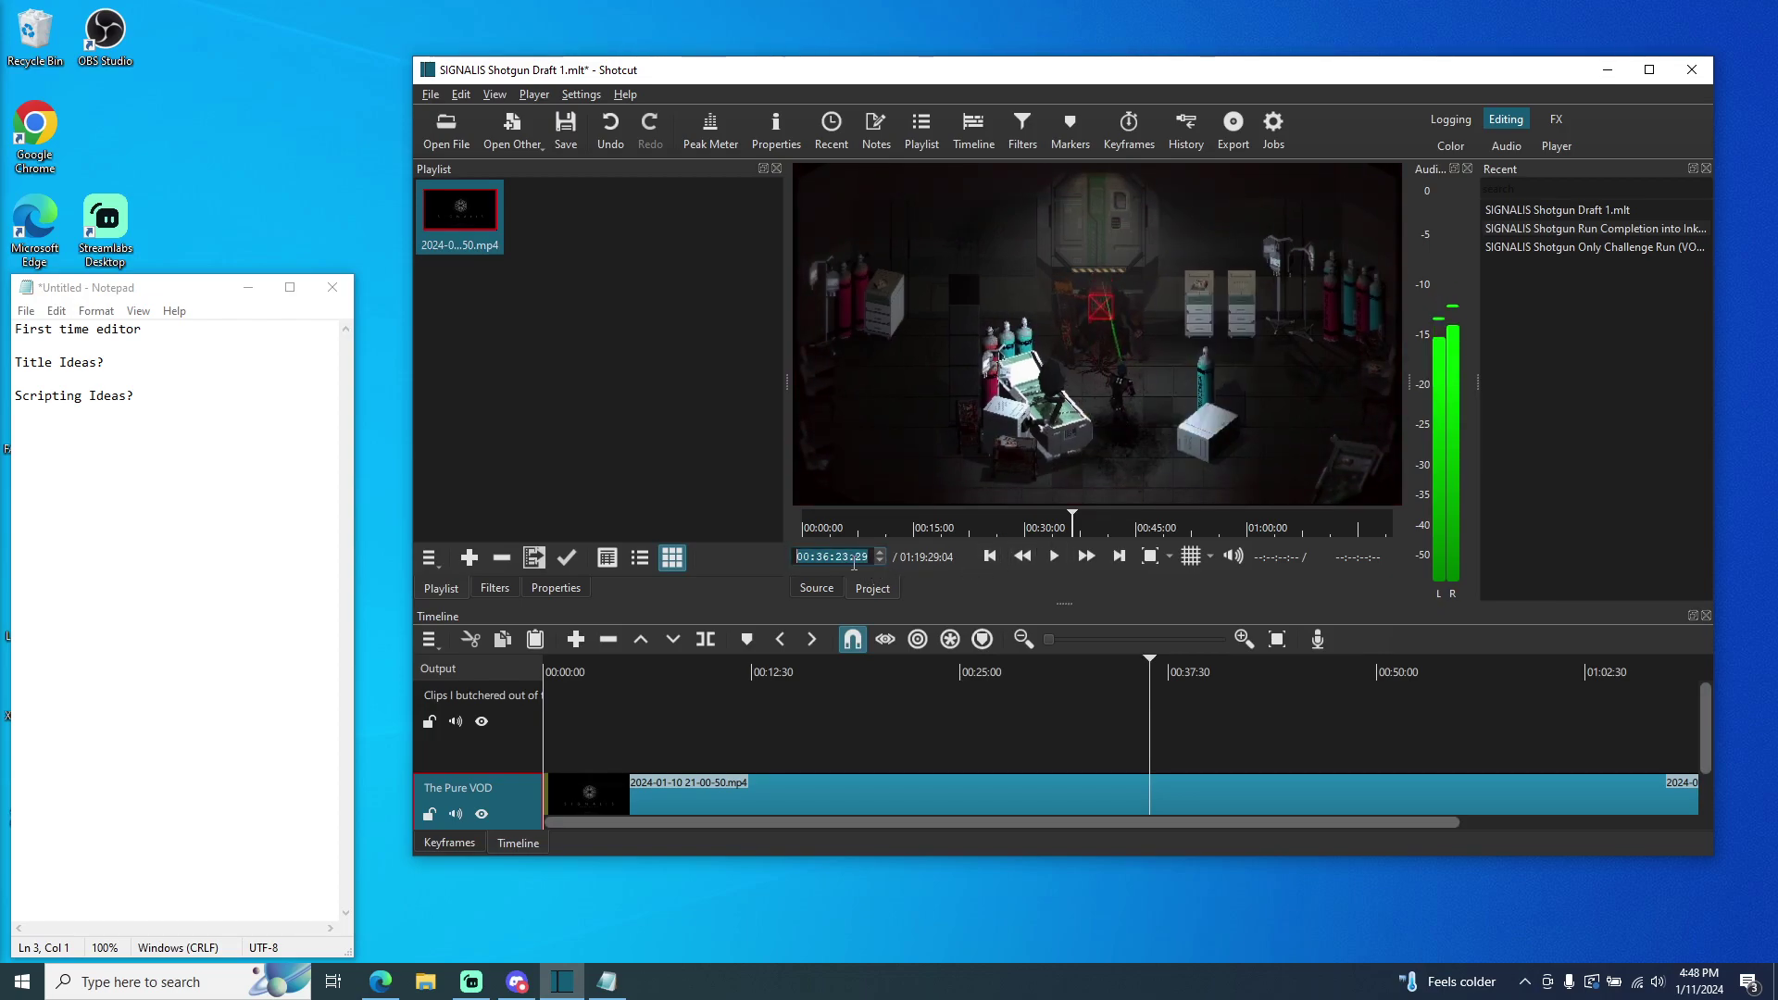
click(852, 560)
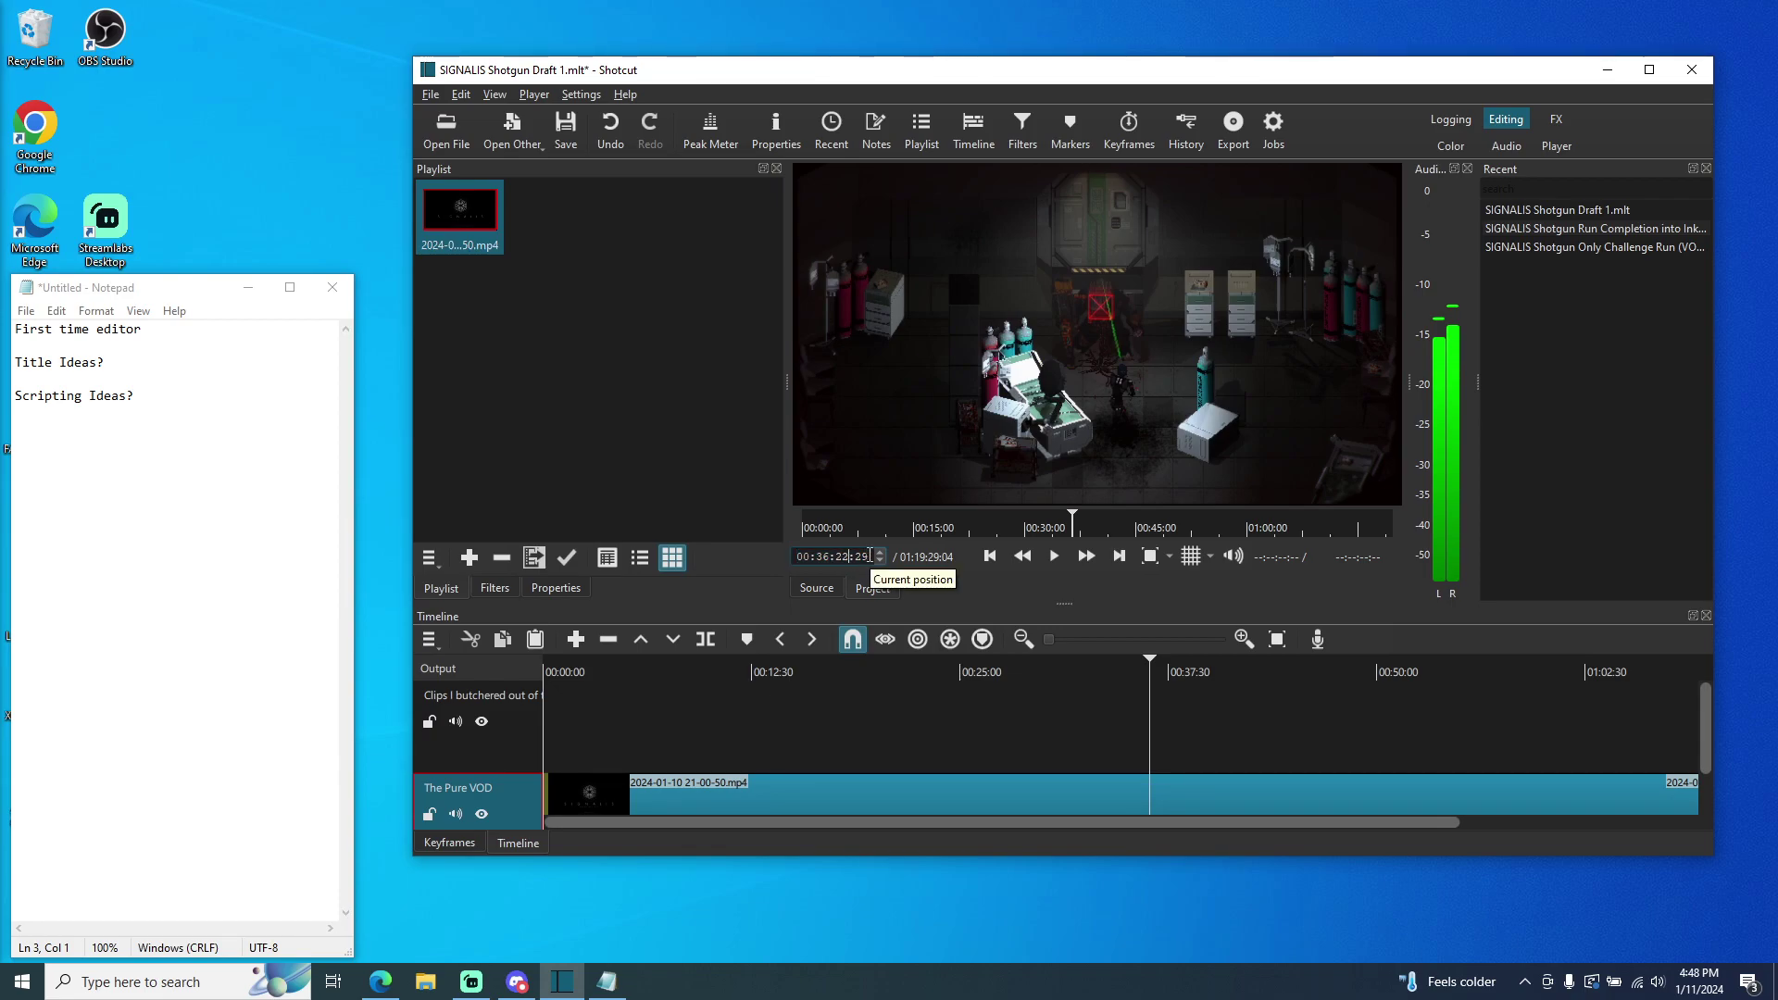
key(Return)
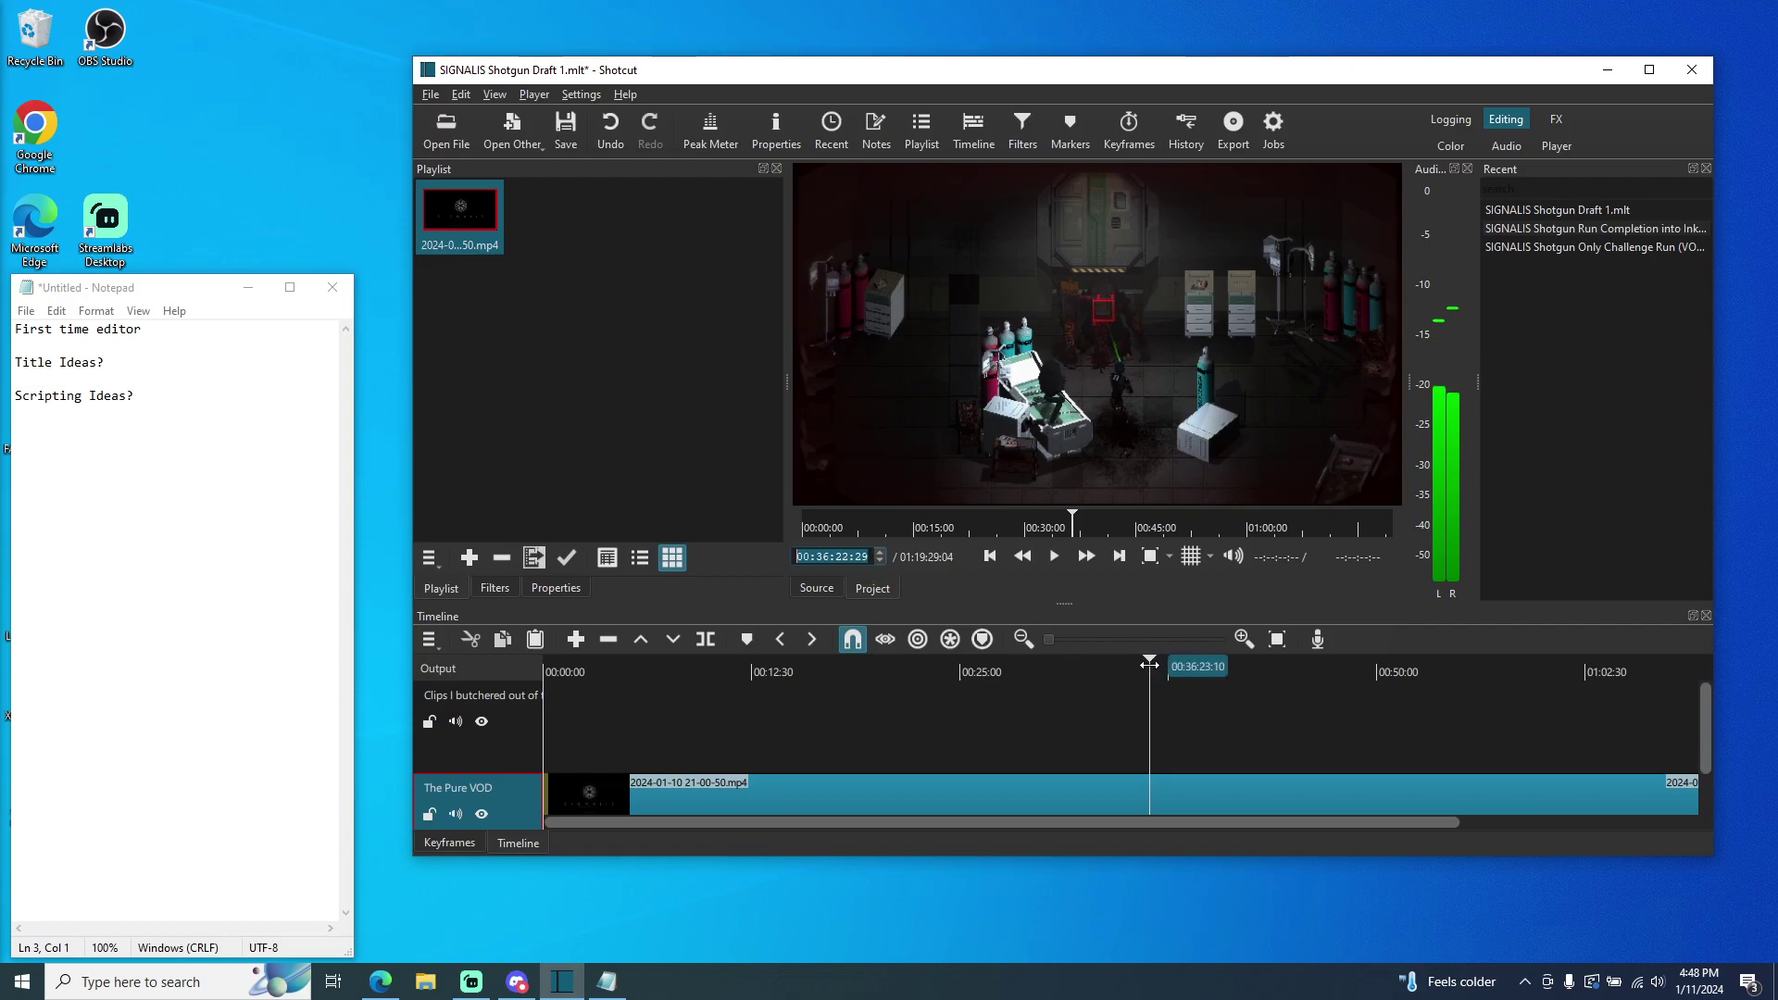
- Step the playhead back frame by frame to 00:36:21:24 in the boss fight
click(884, 561)
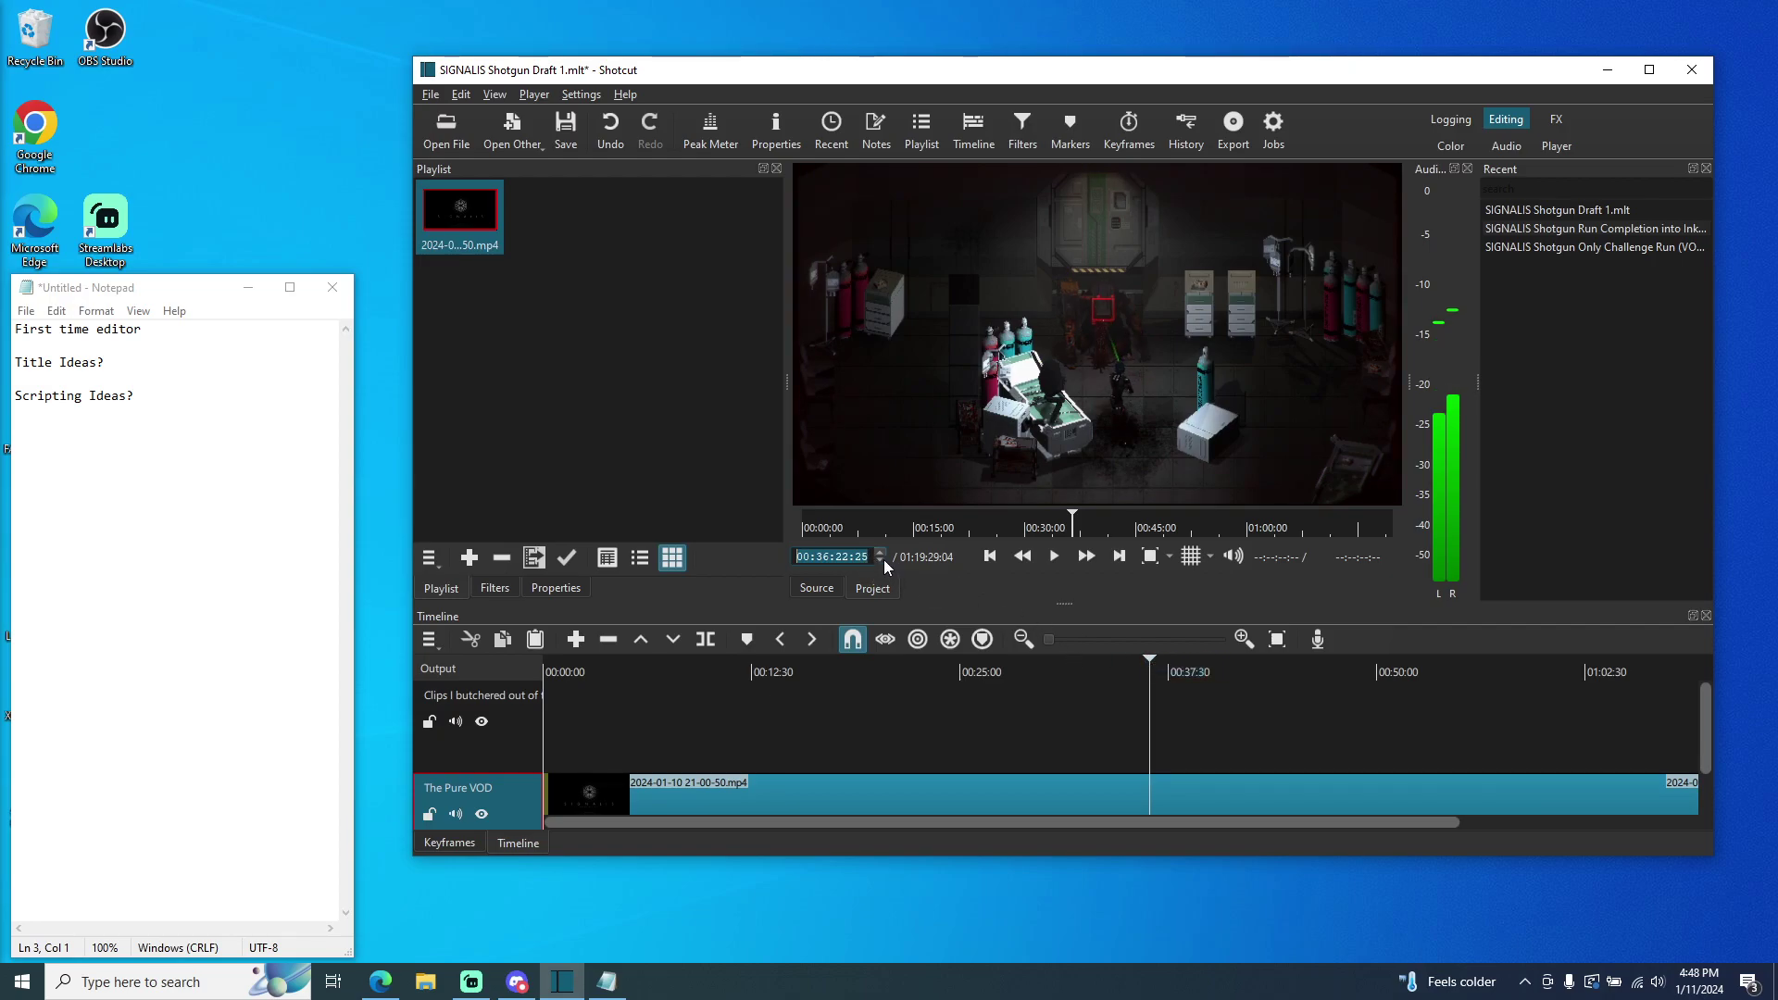
click(883, 561)
click(882, 561)
click(882, 561)
click(883, 562)
click(882, 561)
click(882, 561)
click(882, 562)
click(882, 562)
click(883, 562)
click(882, 562)
click(882, 562)
click(882, 561)
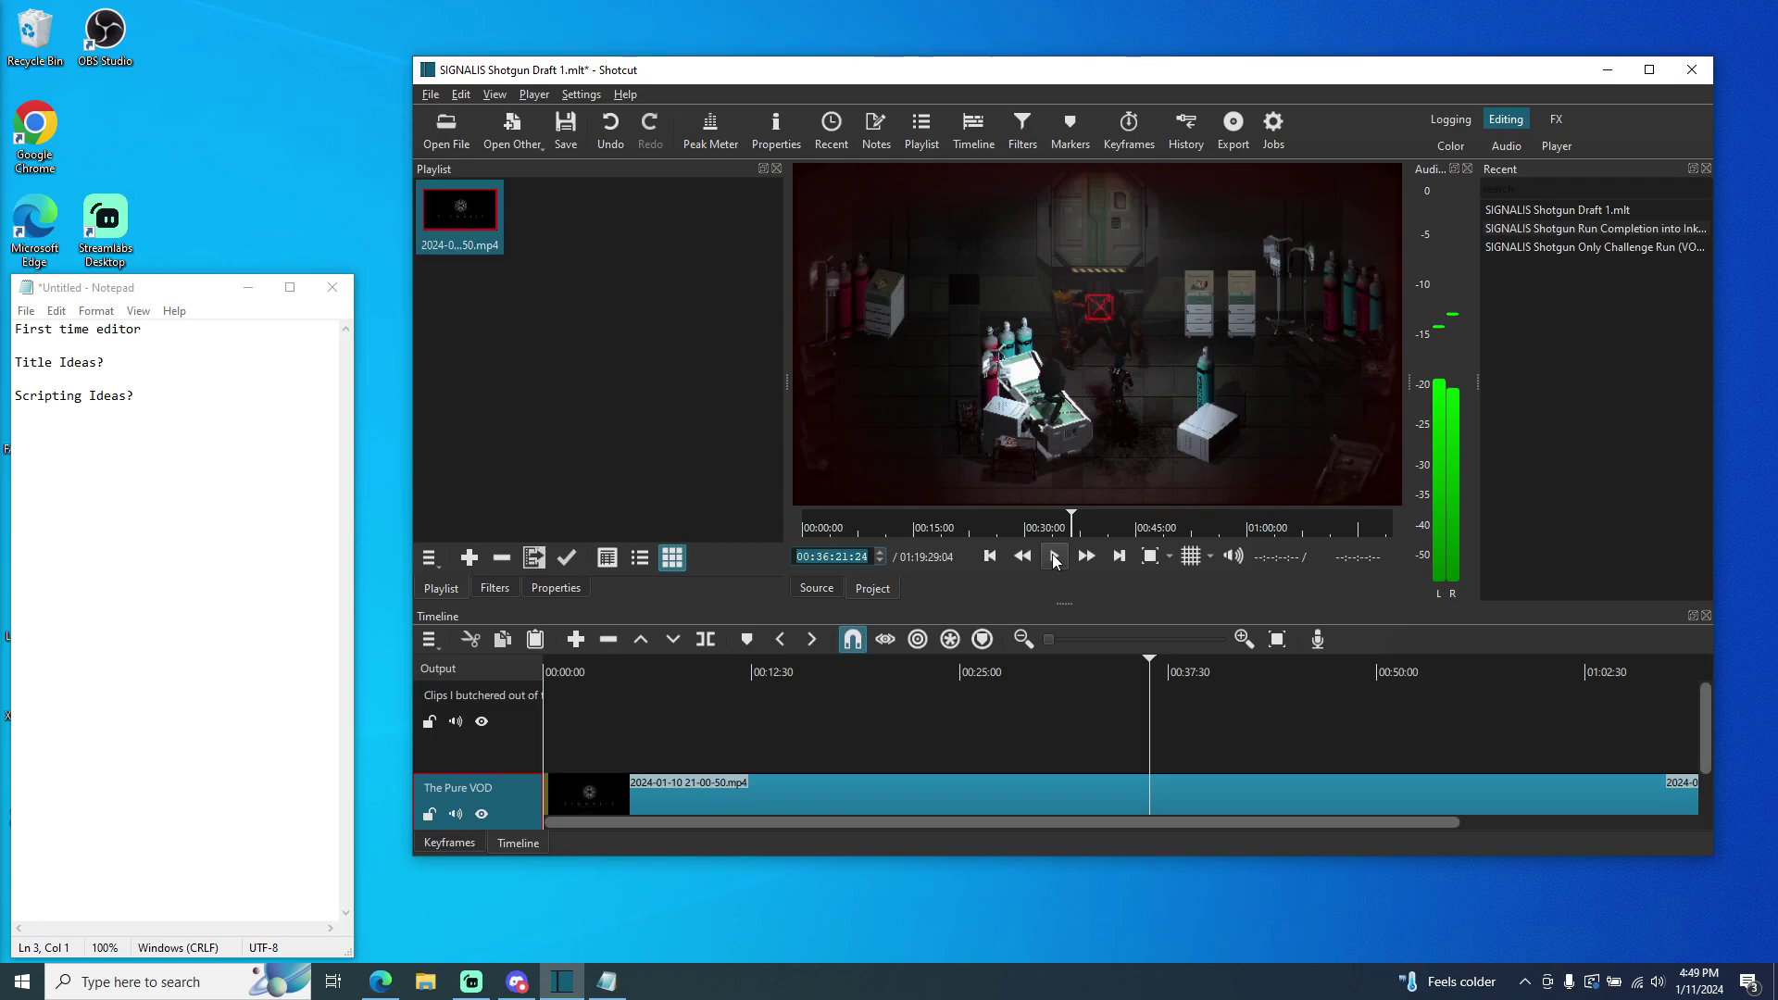
- Split the clip on The Pure VOD track at 00:36:21:24 and again at 00:36:24:05
click(709, 641)
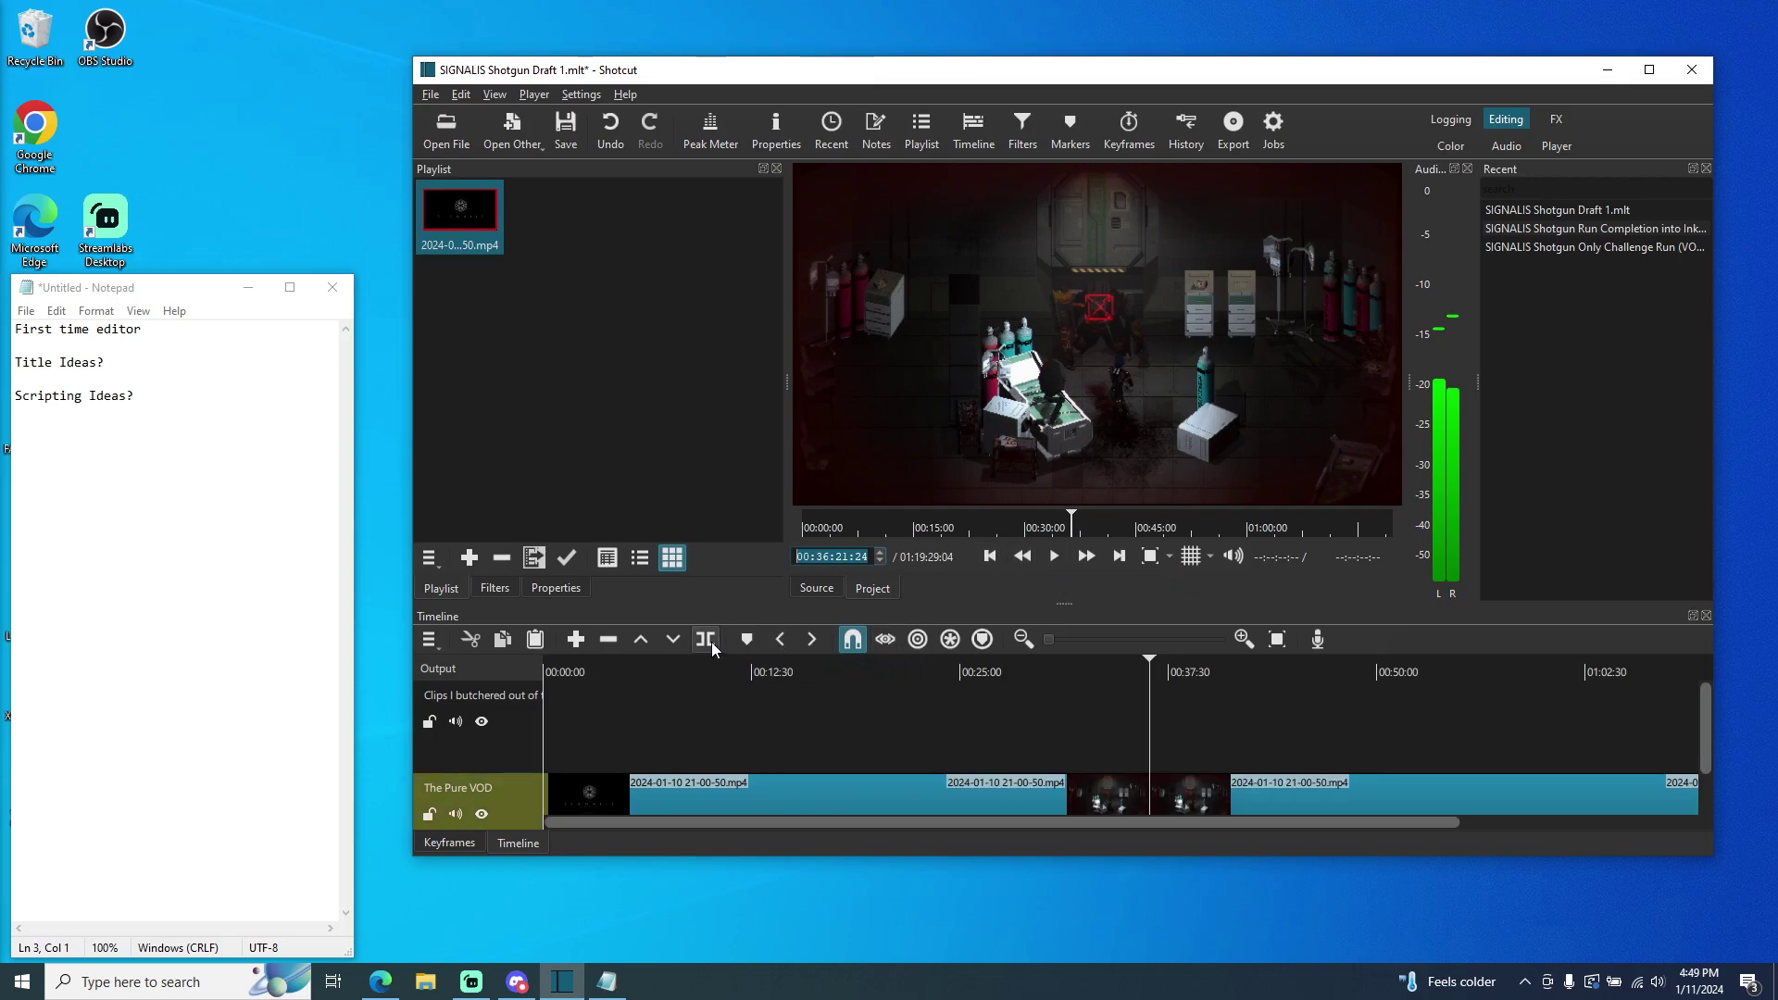
click(1055, 558)
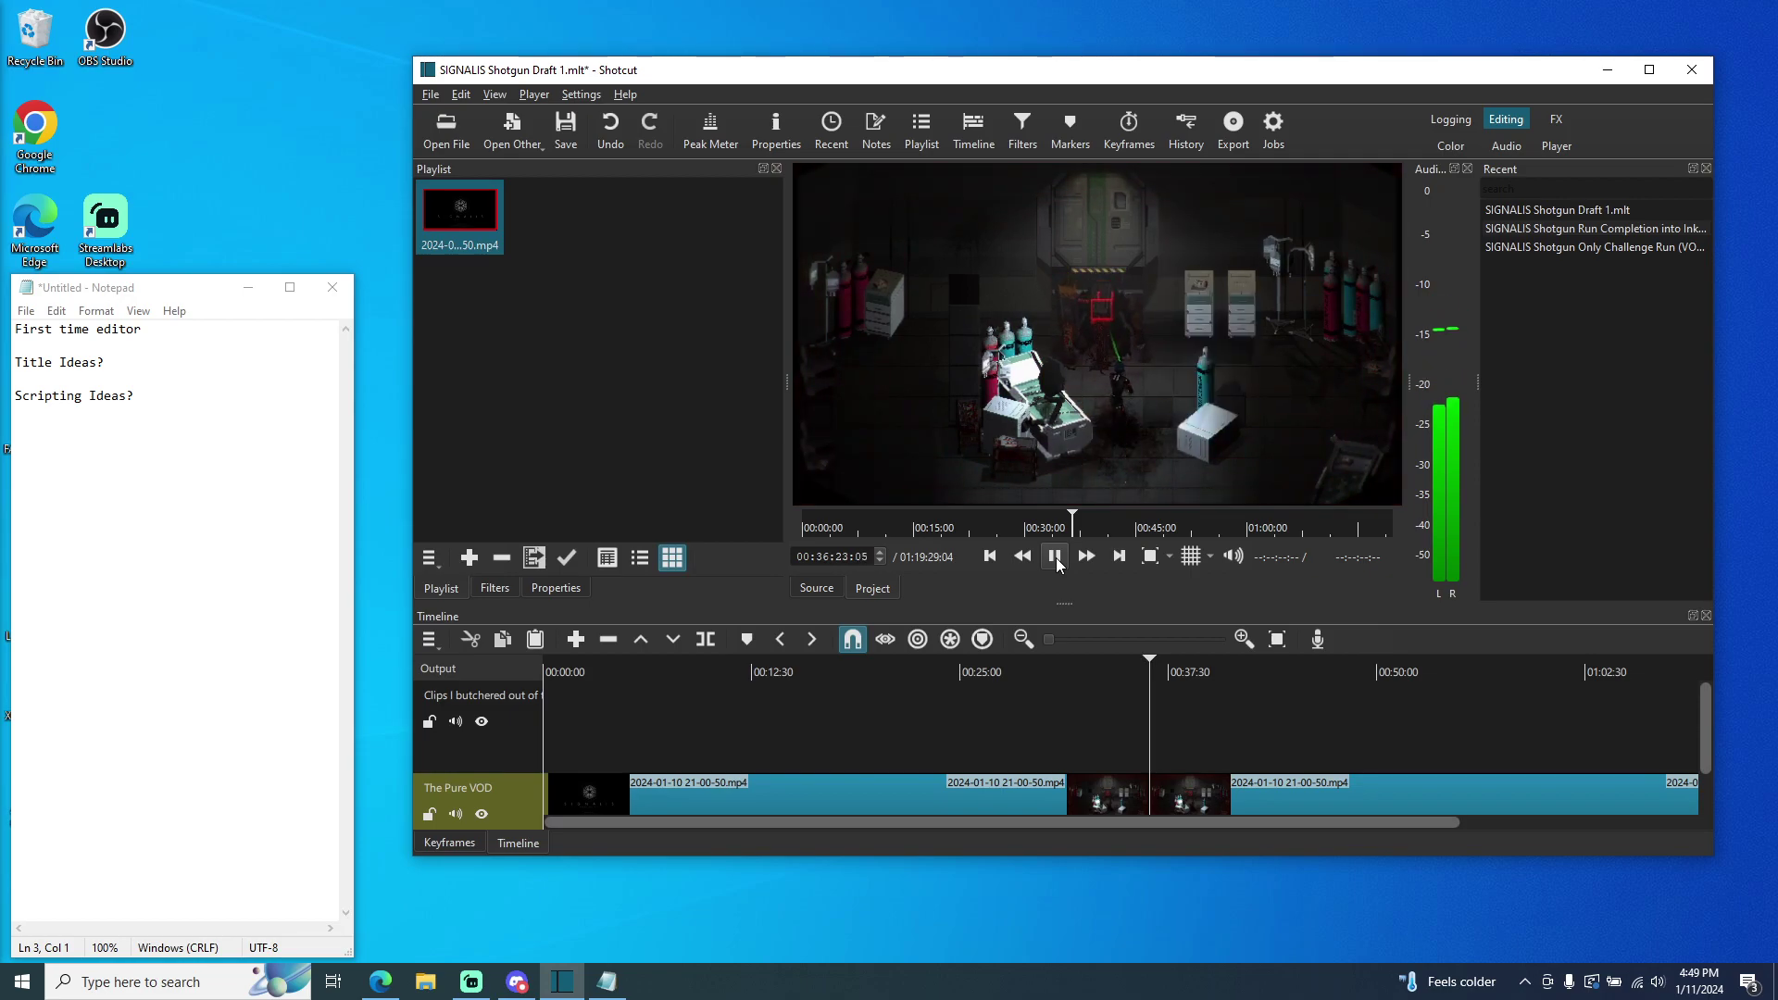
click(1056, 557)
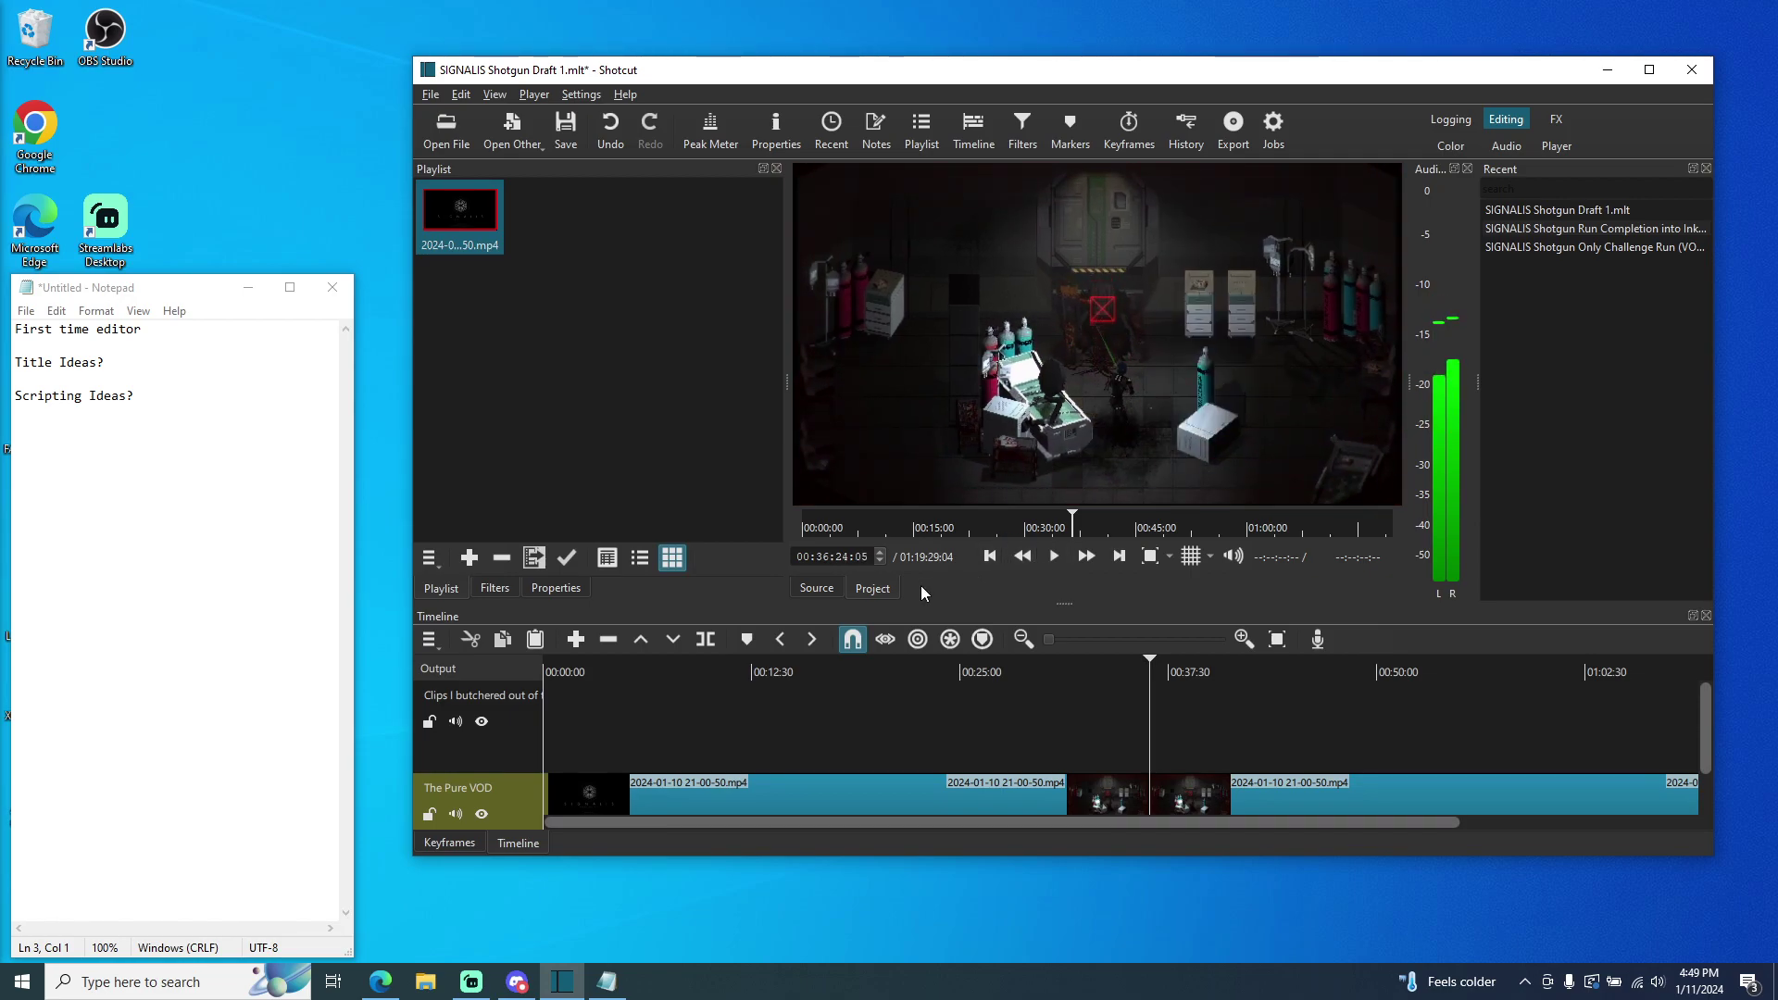
click(706, 646)
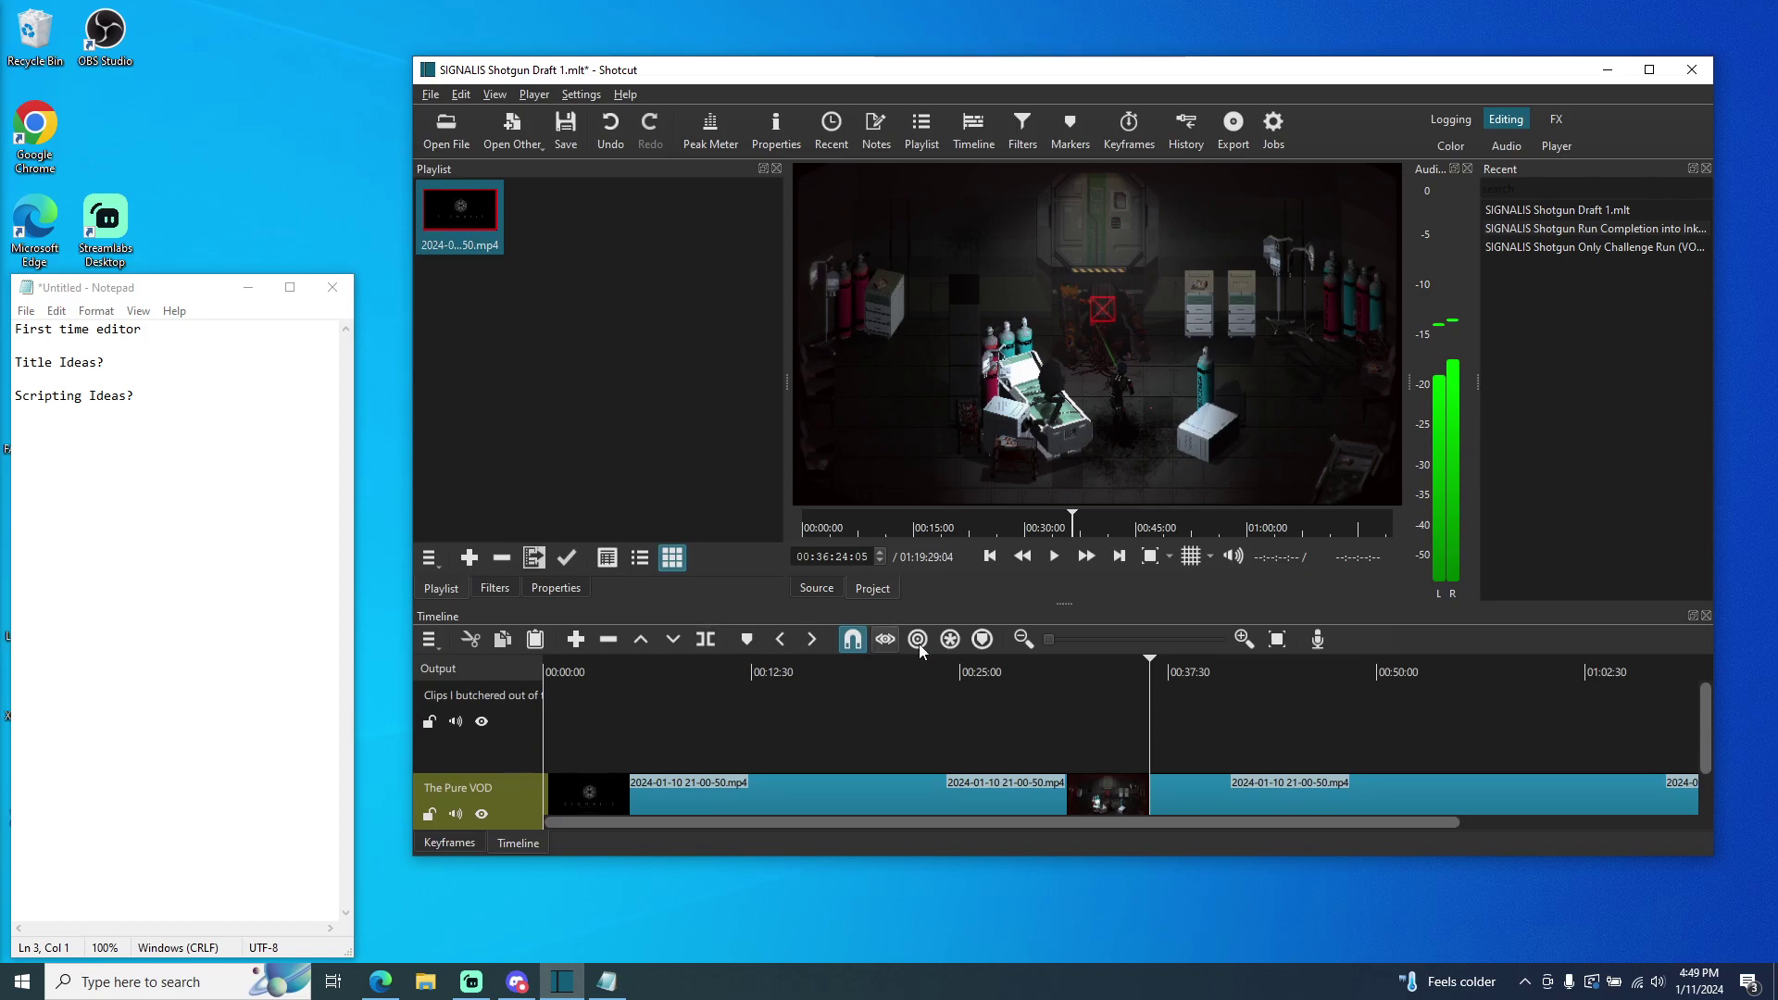
- Inspect both cuts up close on the timeline and play back the isolated boss-fight segment from just before its first cut
drag(1059, 646, 1210, 646)
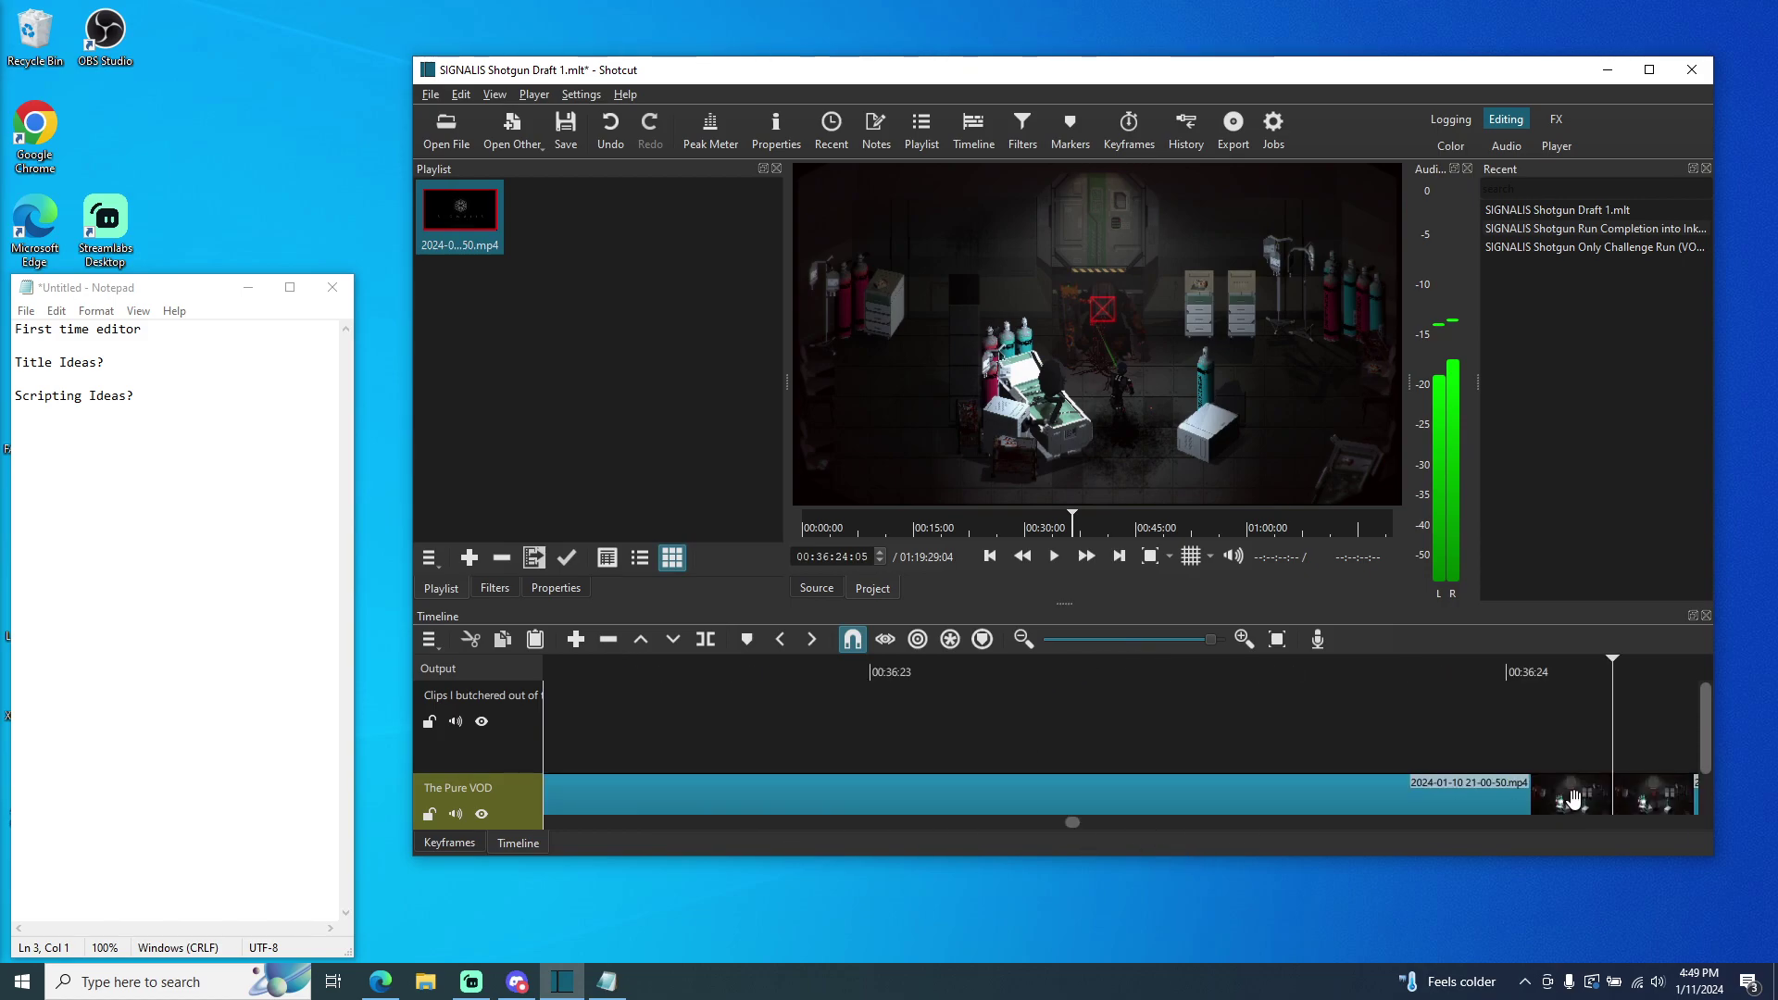
scroll(1573, 798, right, 5)
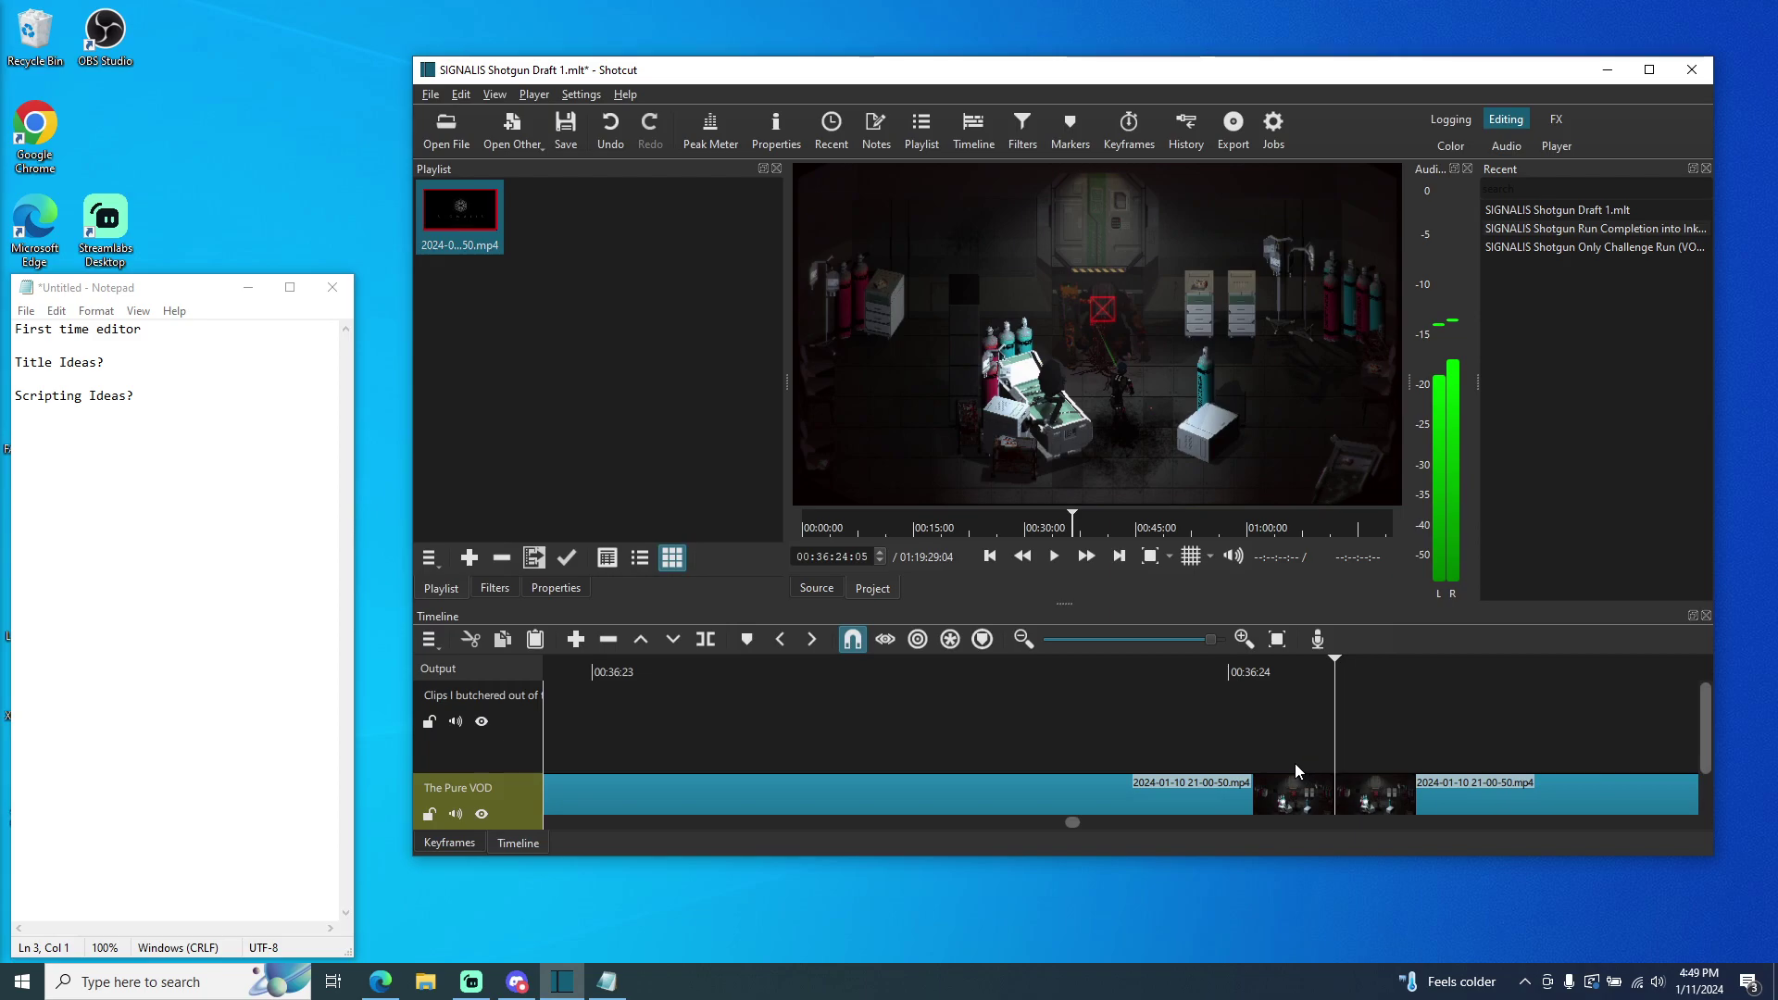
scroll(1292, 763, right, 2)
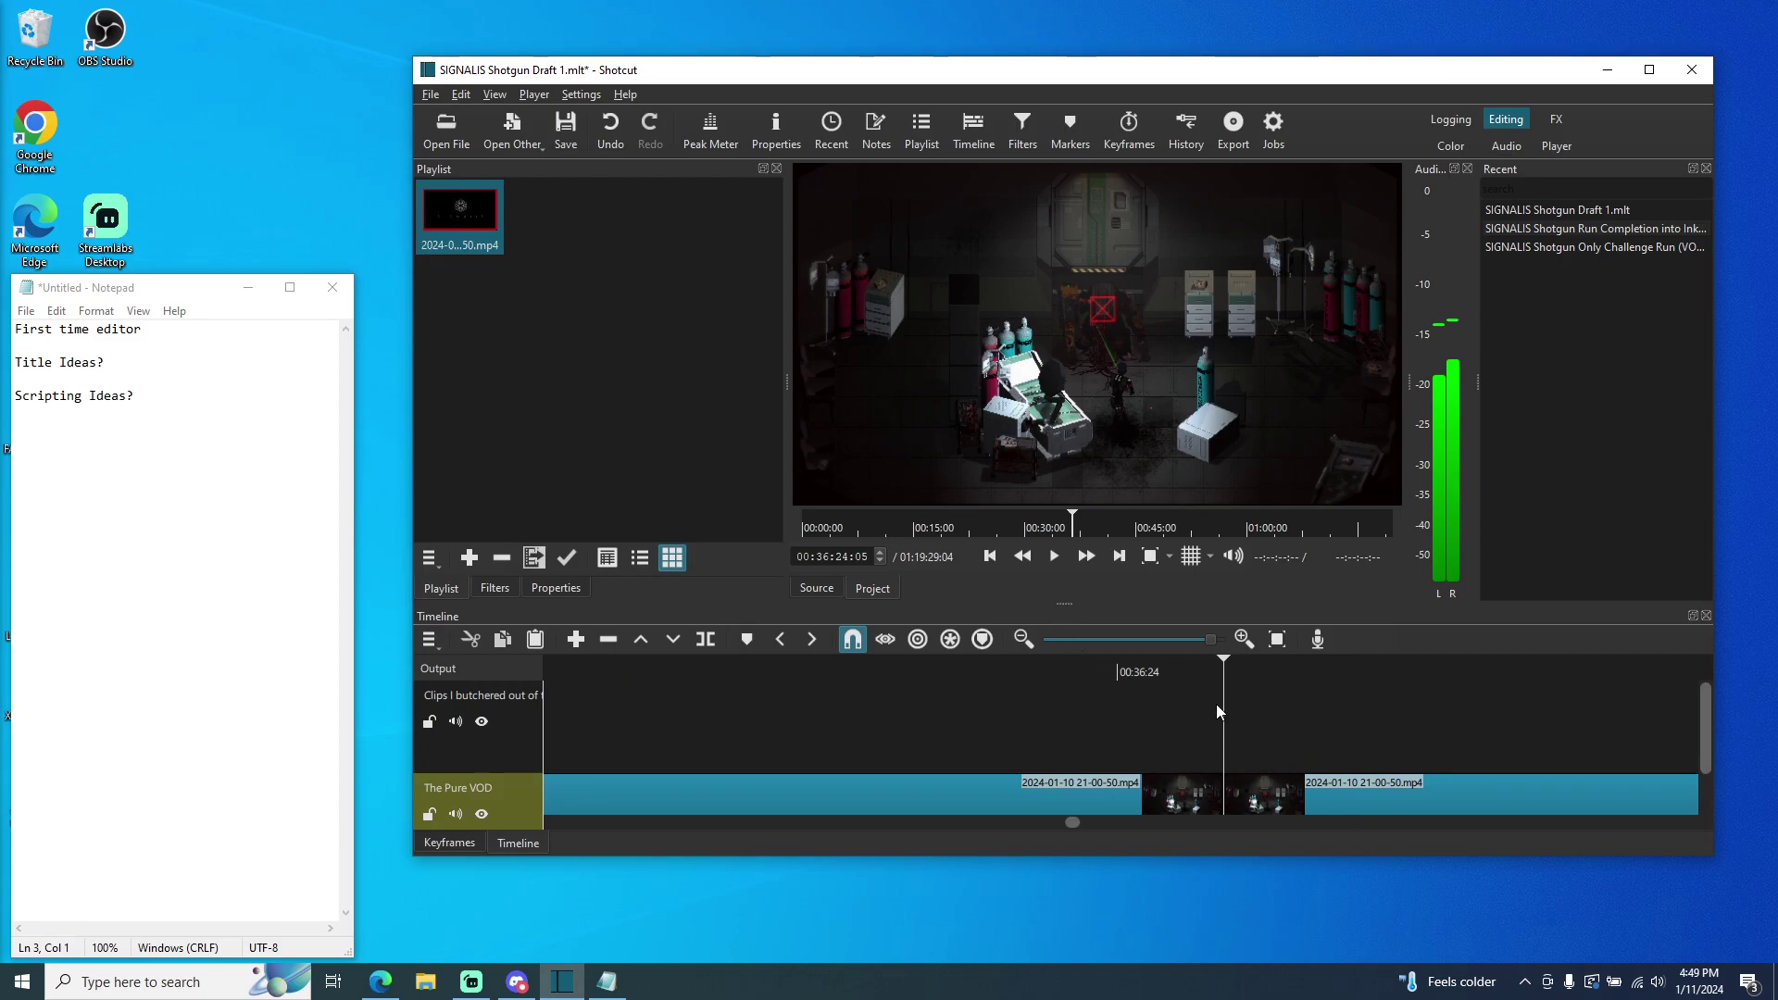
click(1212, 664)
click(1052, 556)
click(1052, 556)
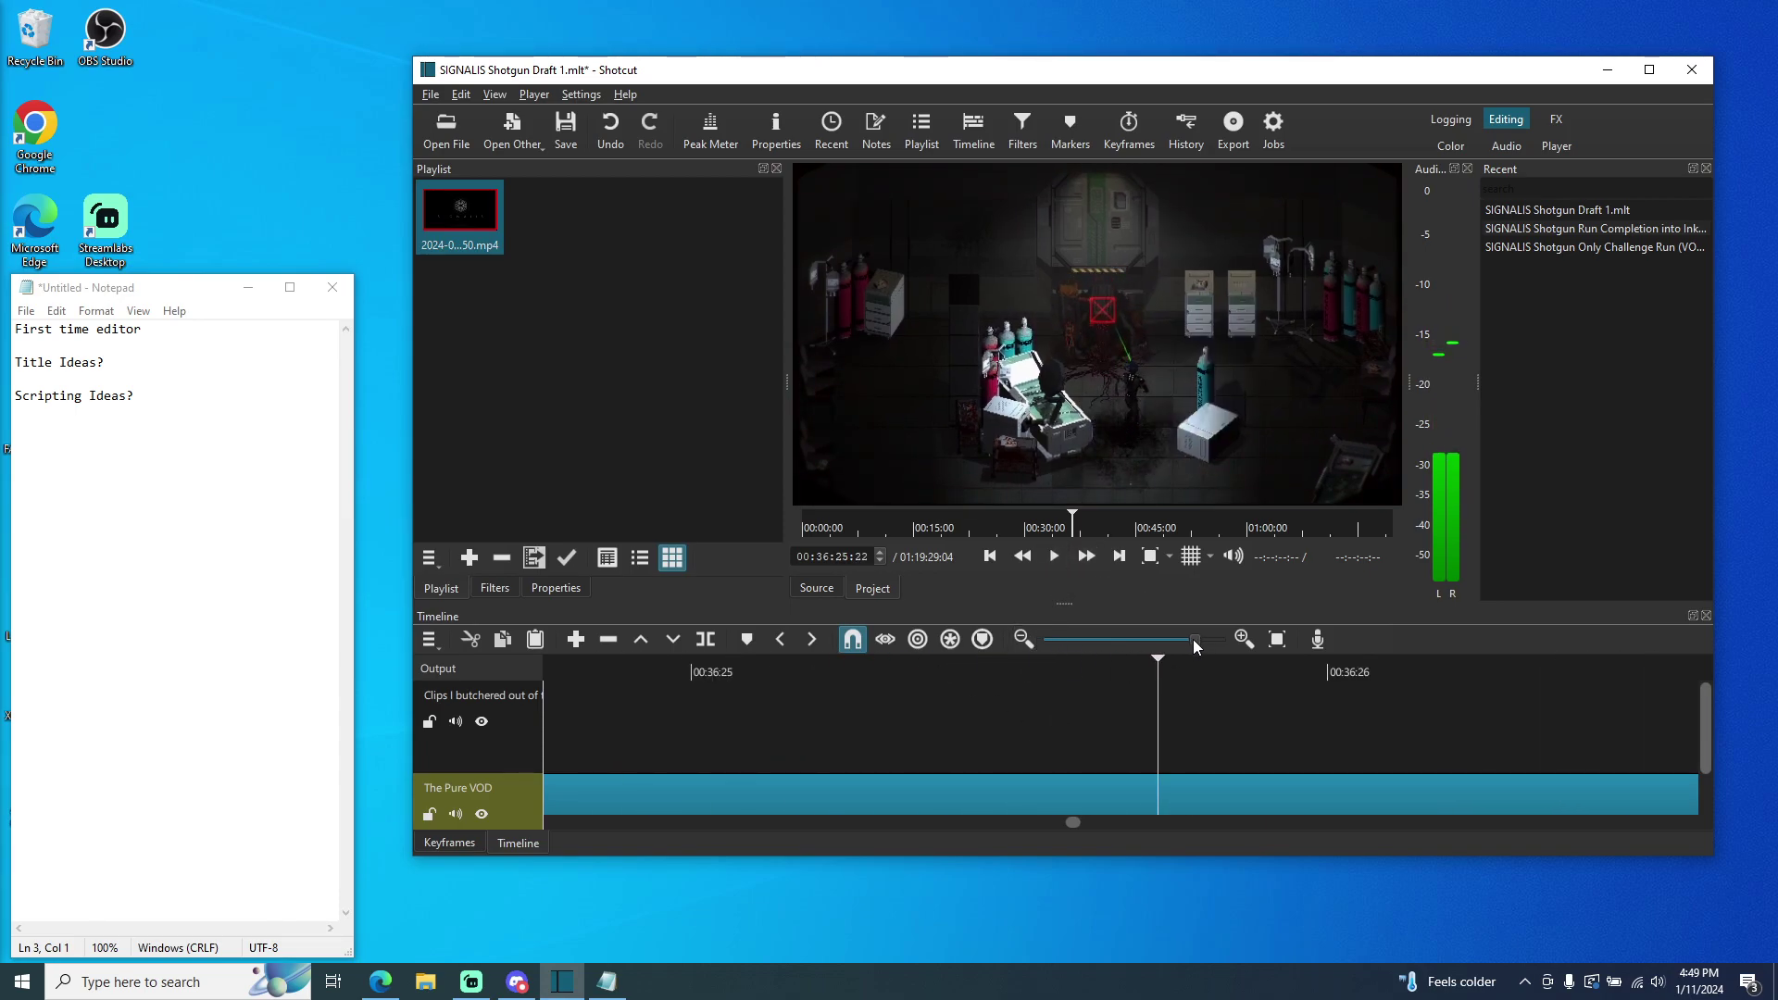
drag(1173, 639, 1127, 639)
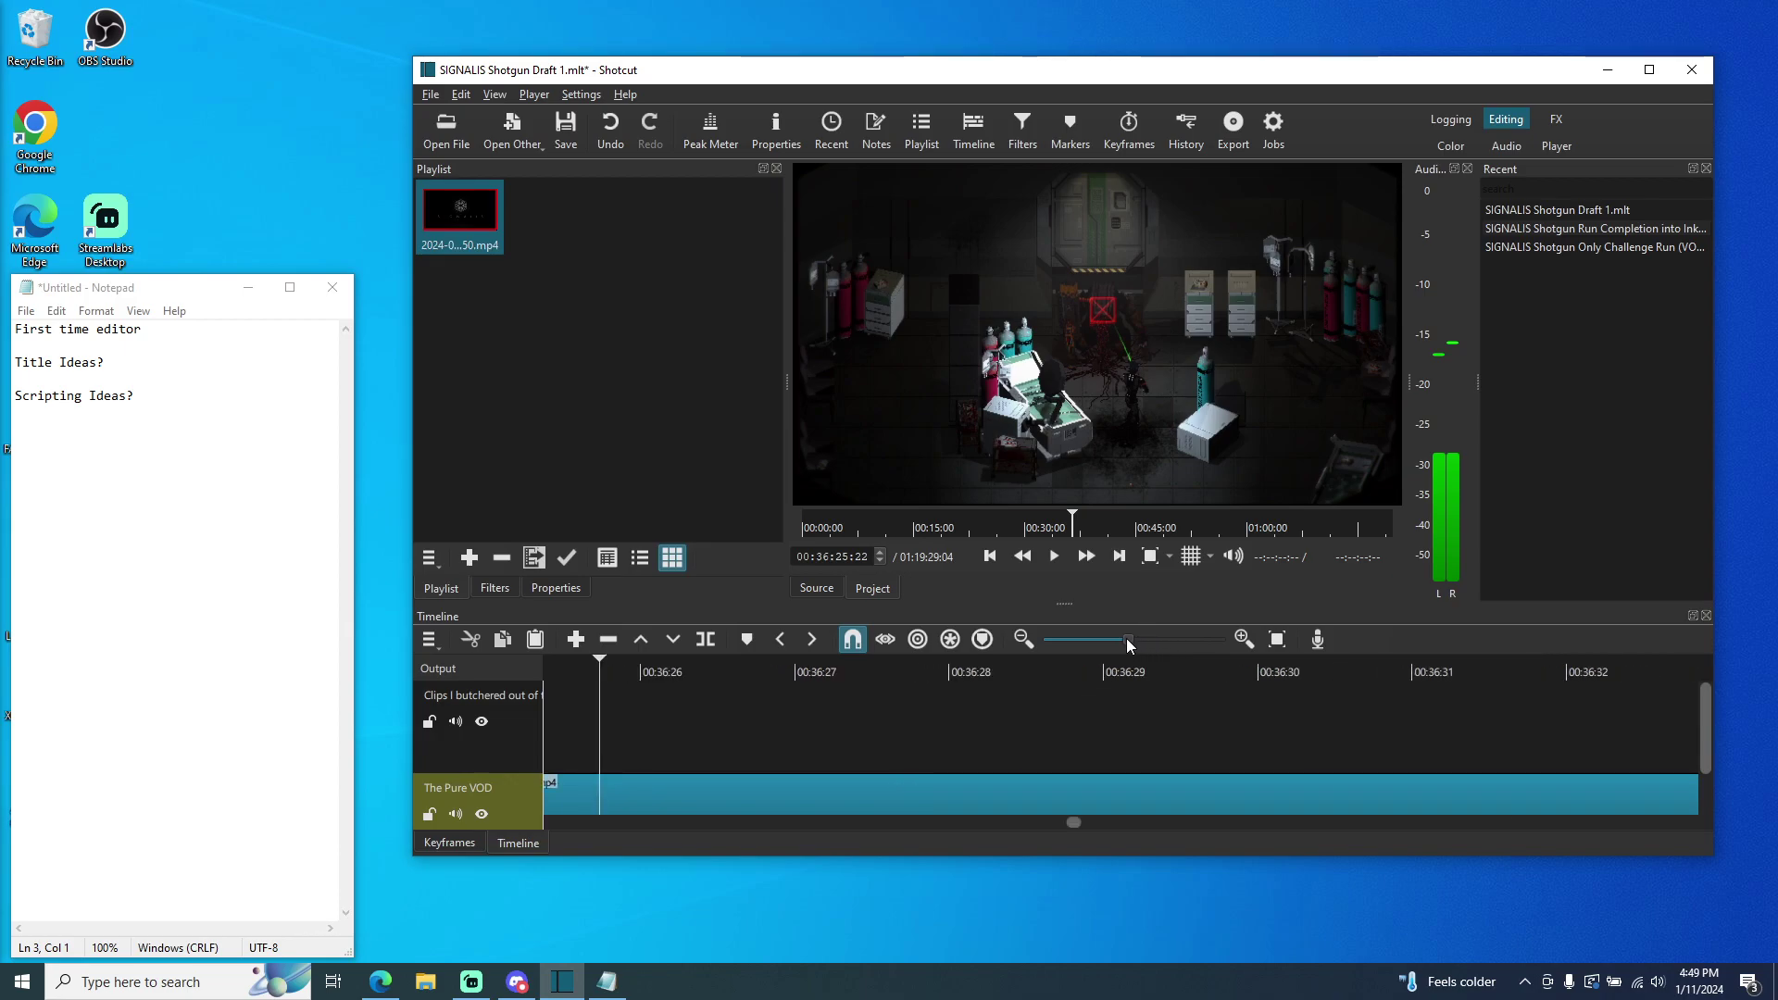
click(1137, 797)
click(947, 794)
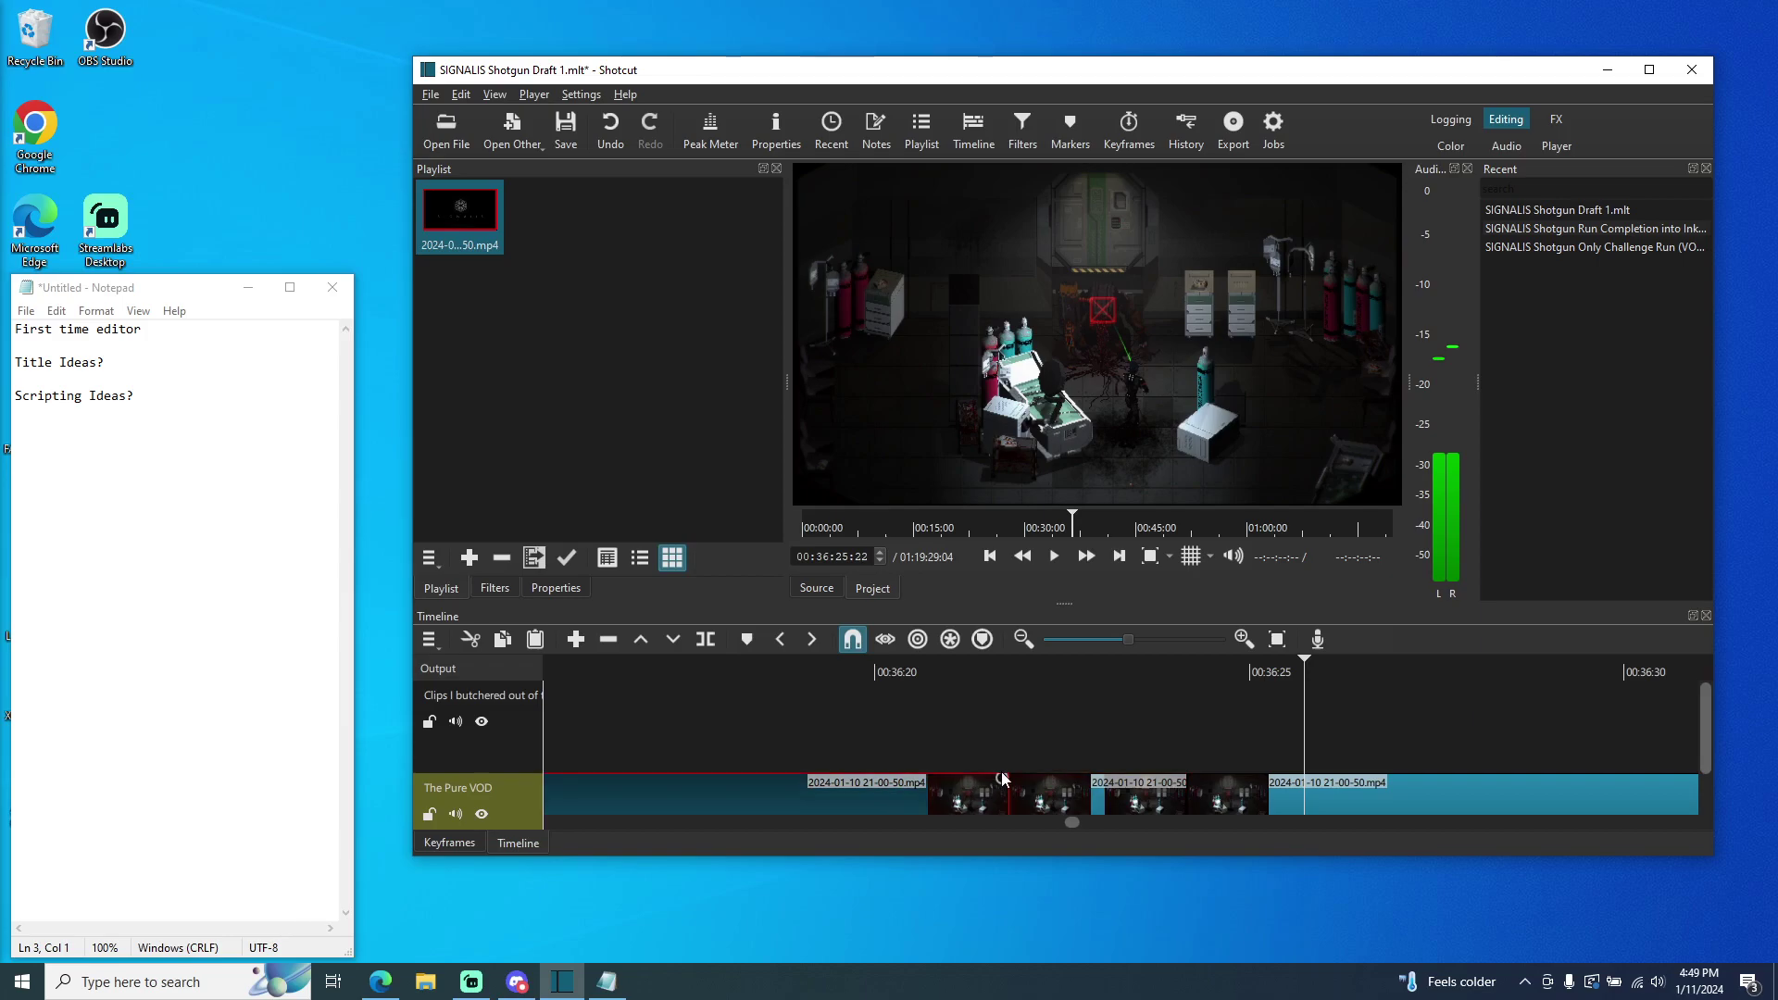
drag(1303, 666, 966, 663)
click(1054, 558)
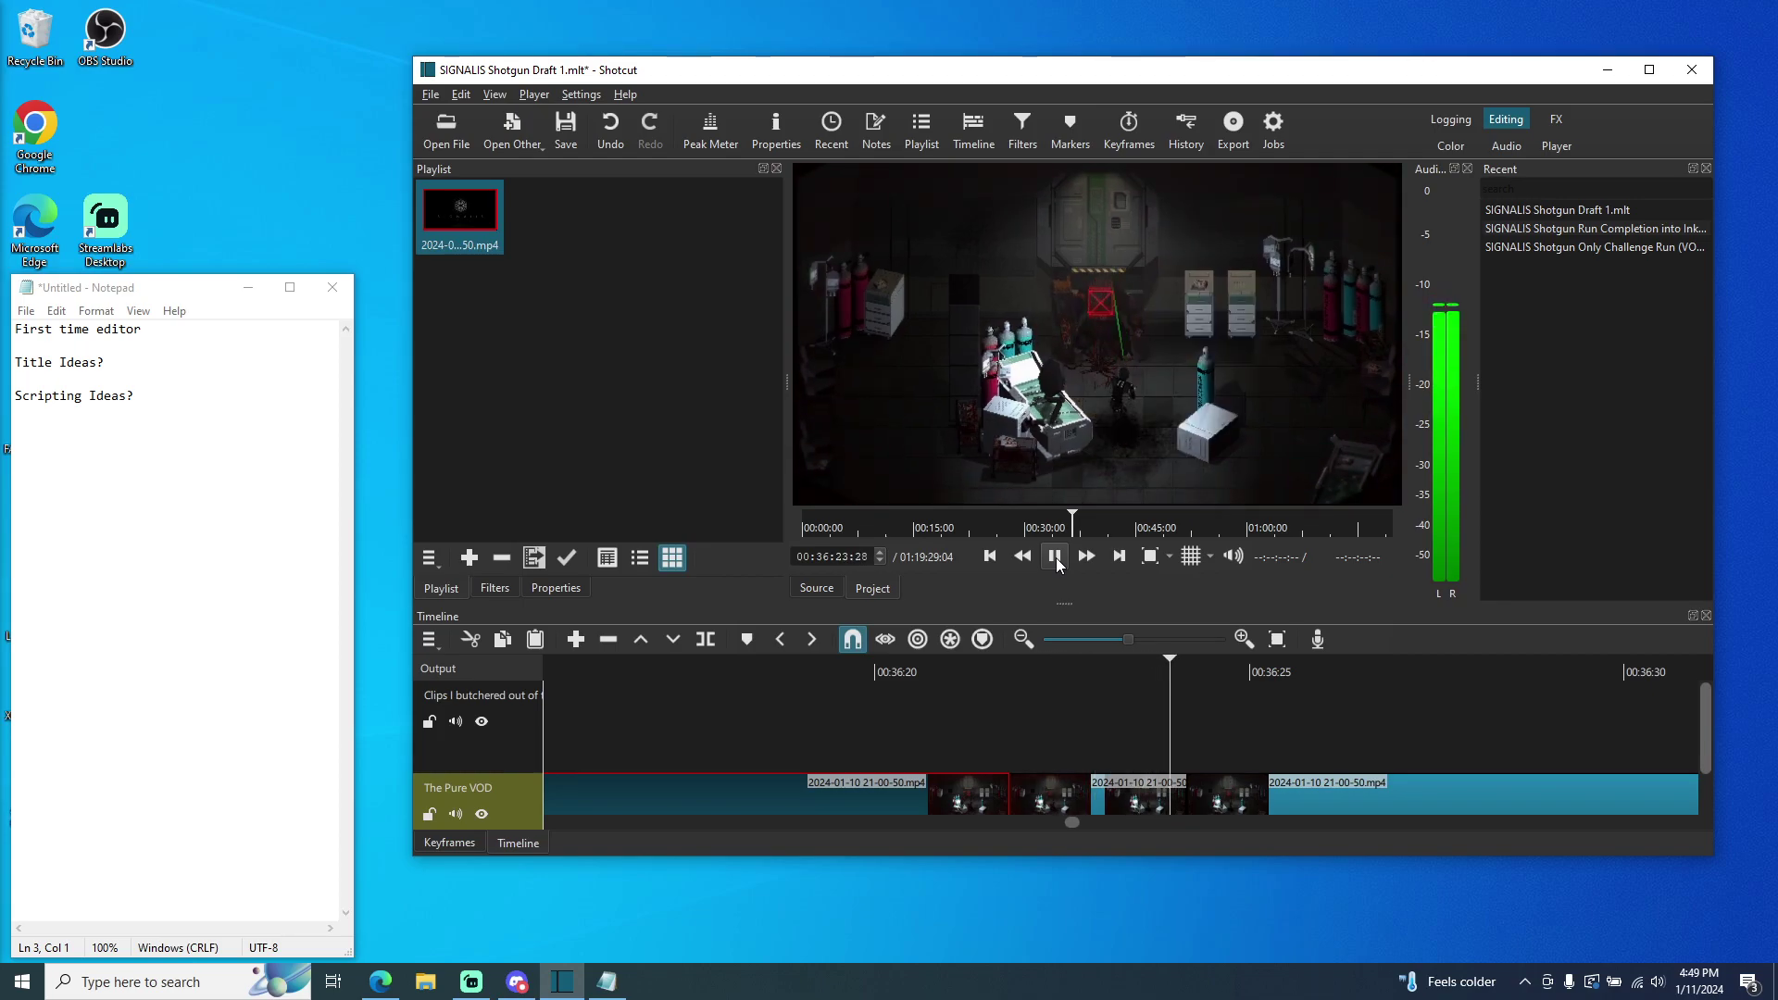
key(space)
- Copy the segment between the two cuts and paste it onto the "Clips I butchered out of the VOD" track at 00:36:24:19
click(1100, 804)
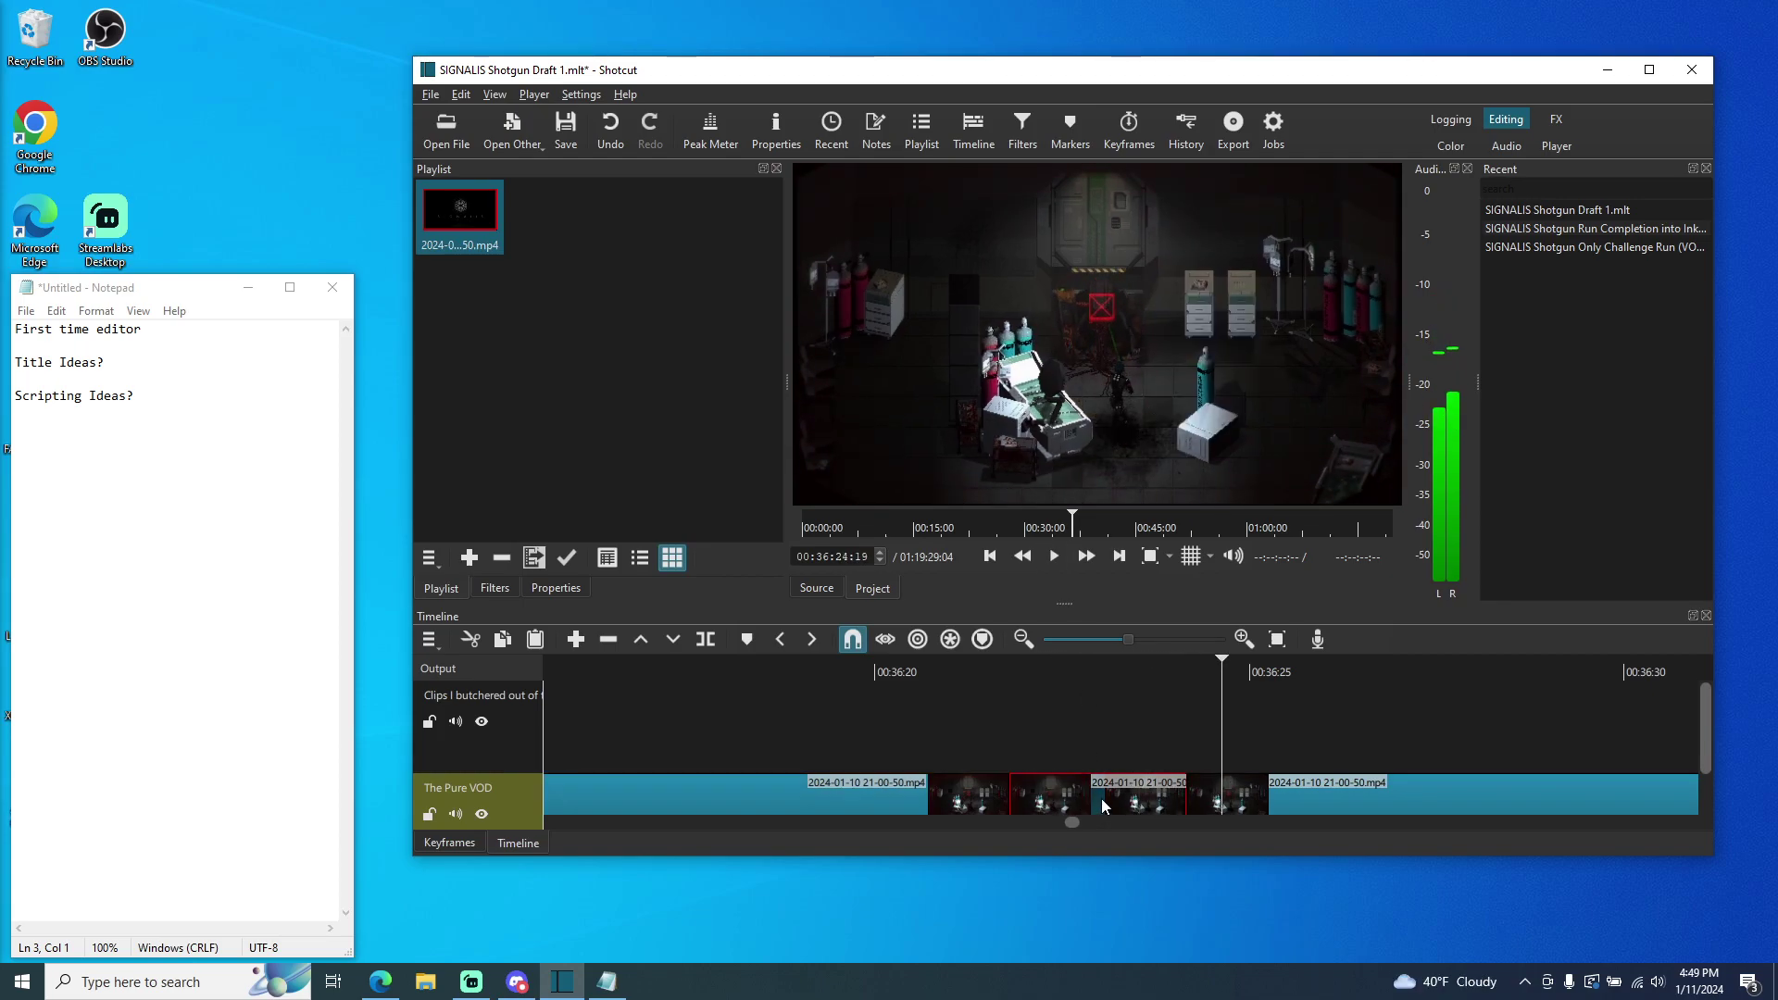
right_click(1102, 802)
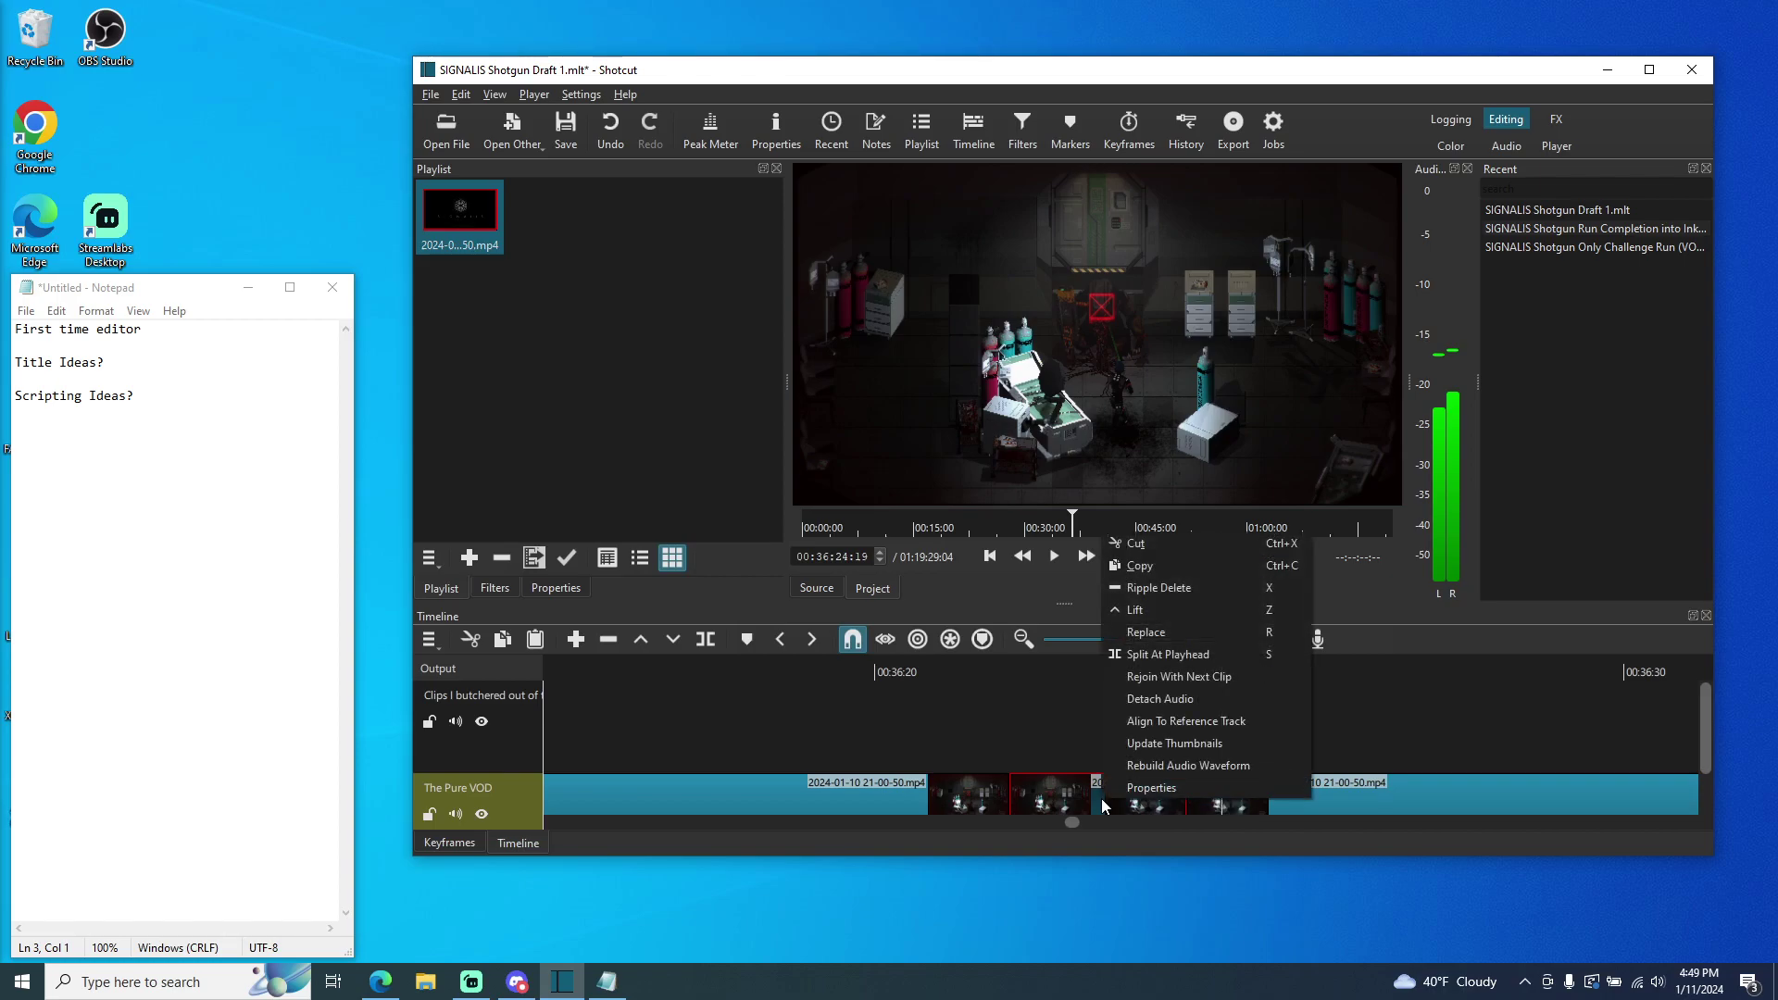
click(1145, 574)
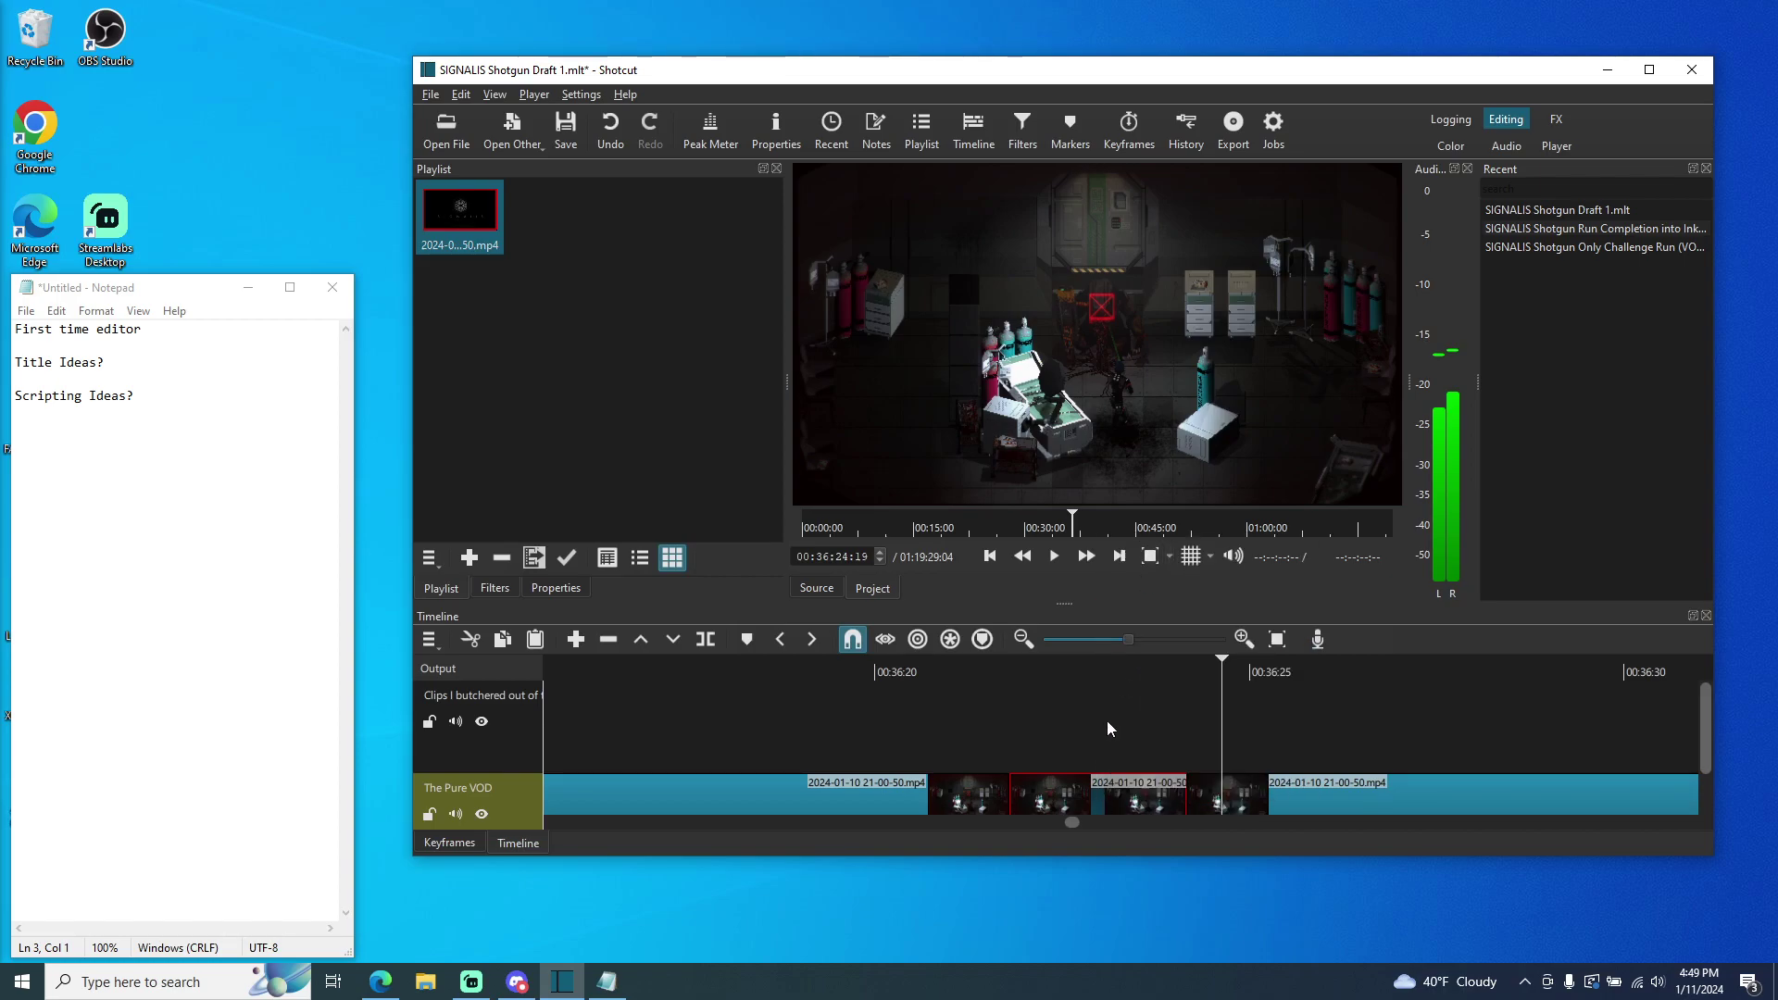
click(532, 721)
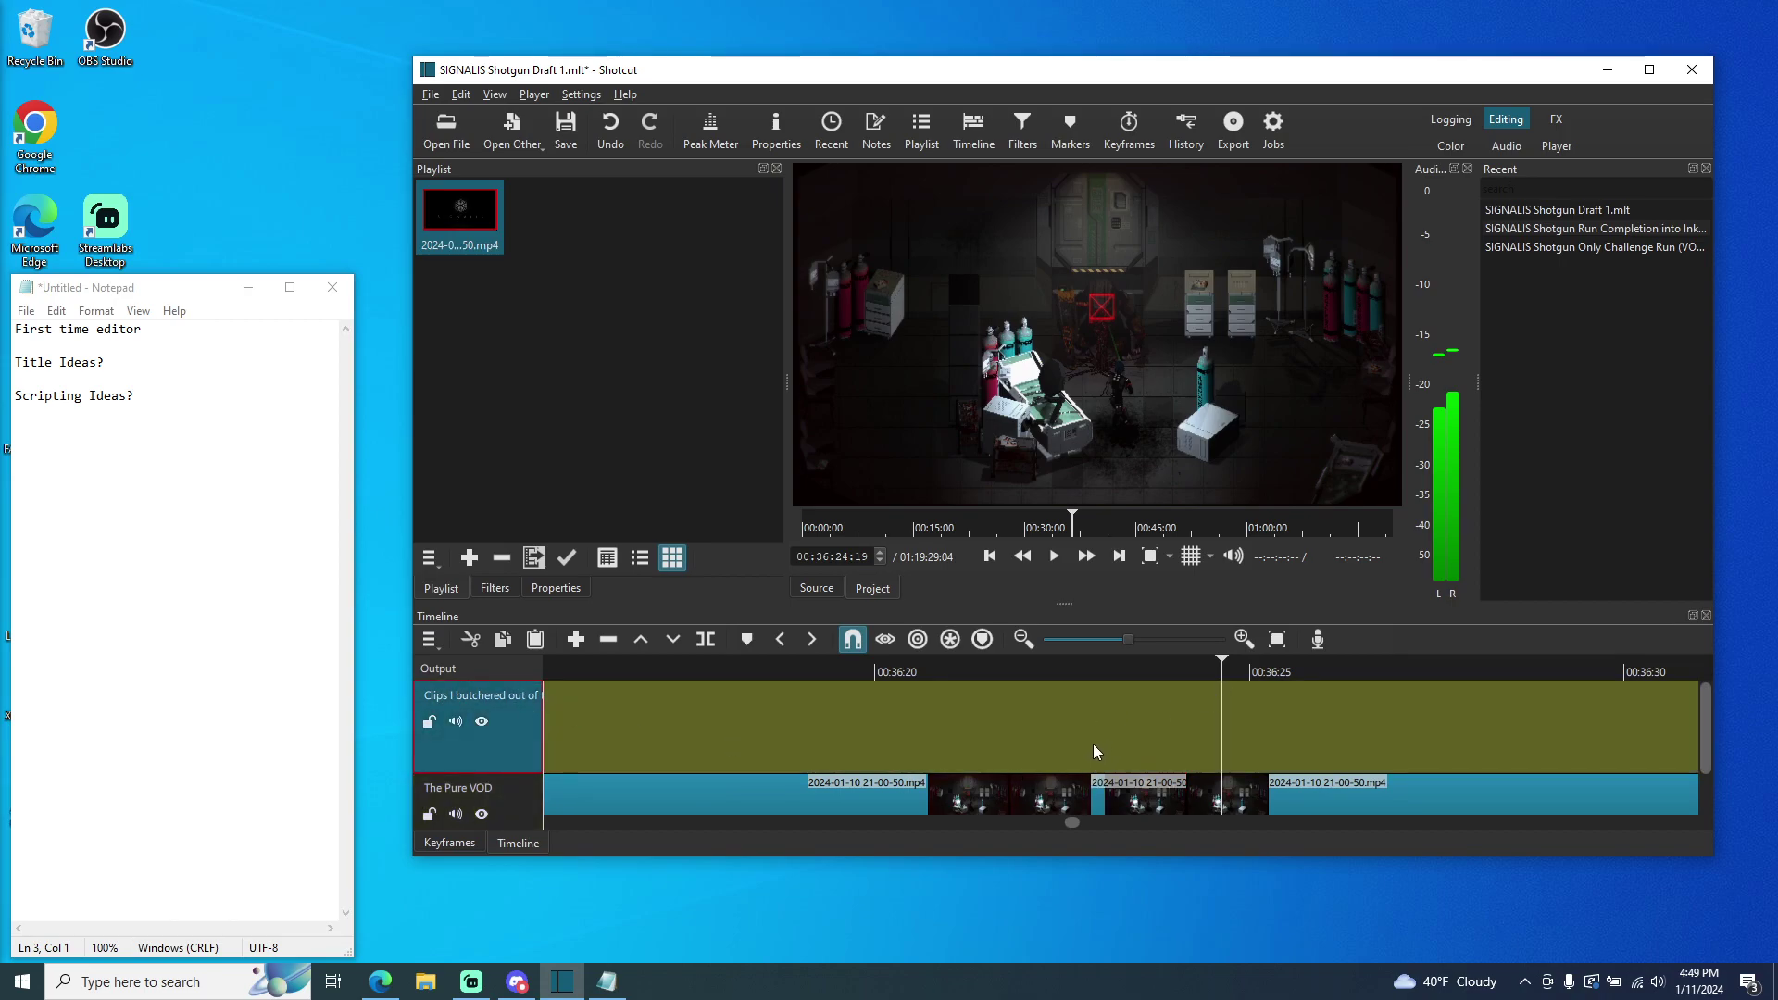
key(ctrl+v)
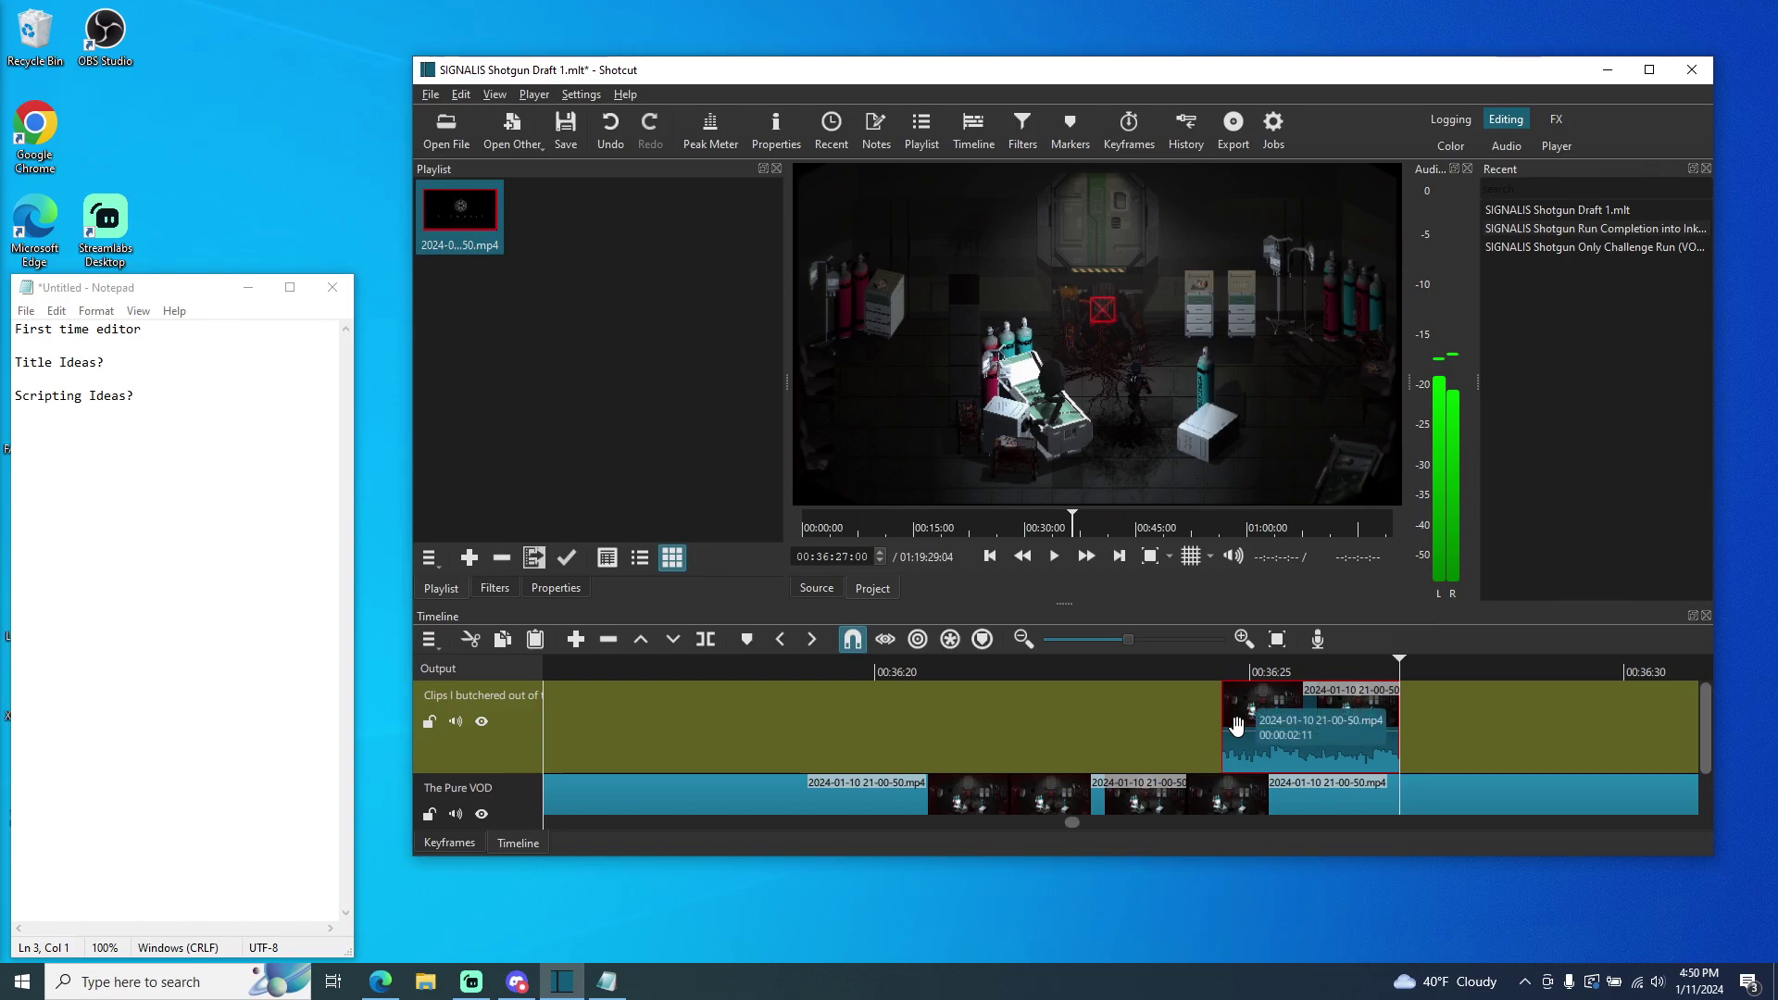
- Play the pasted clip on the upper track from just before its start until past its end
click(1380, 676)
click(1199, 671)
click(1056, 557)
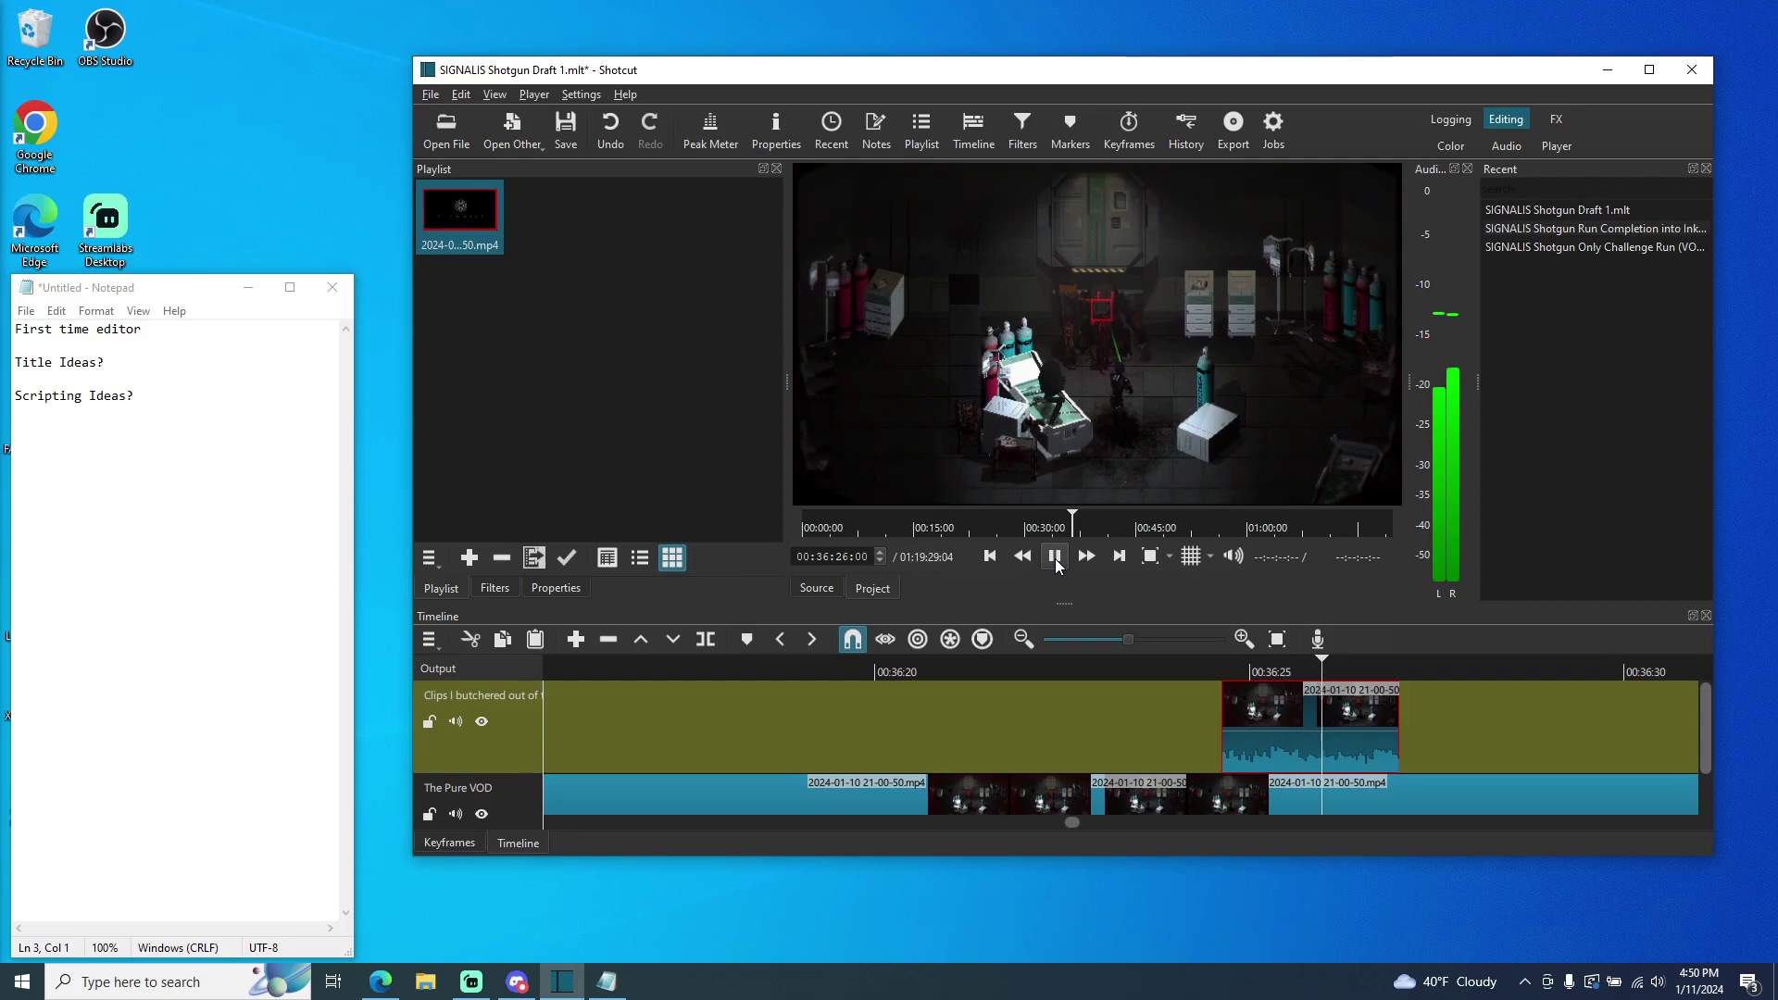
click(1056, 557)
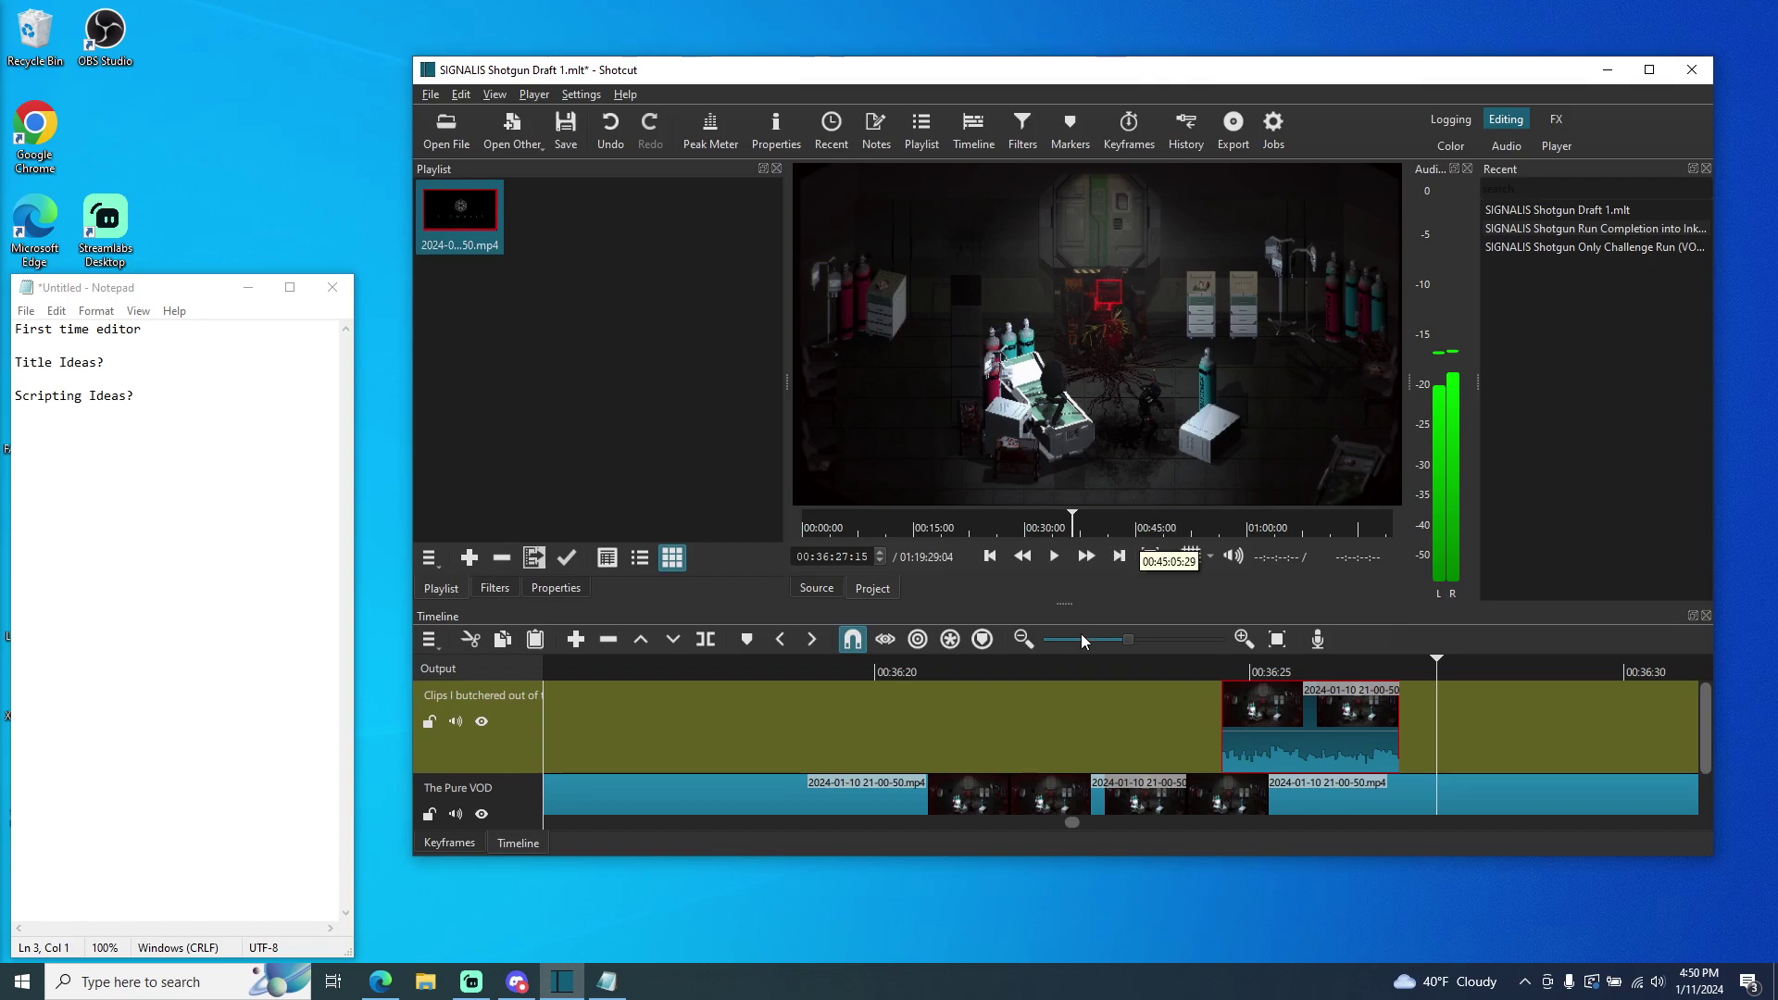
- Rejoin the split pieces on The Pure VOD track into one continuous clip using Rejoin With Next Clip twice
click(864, 803)
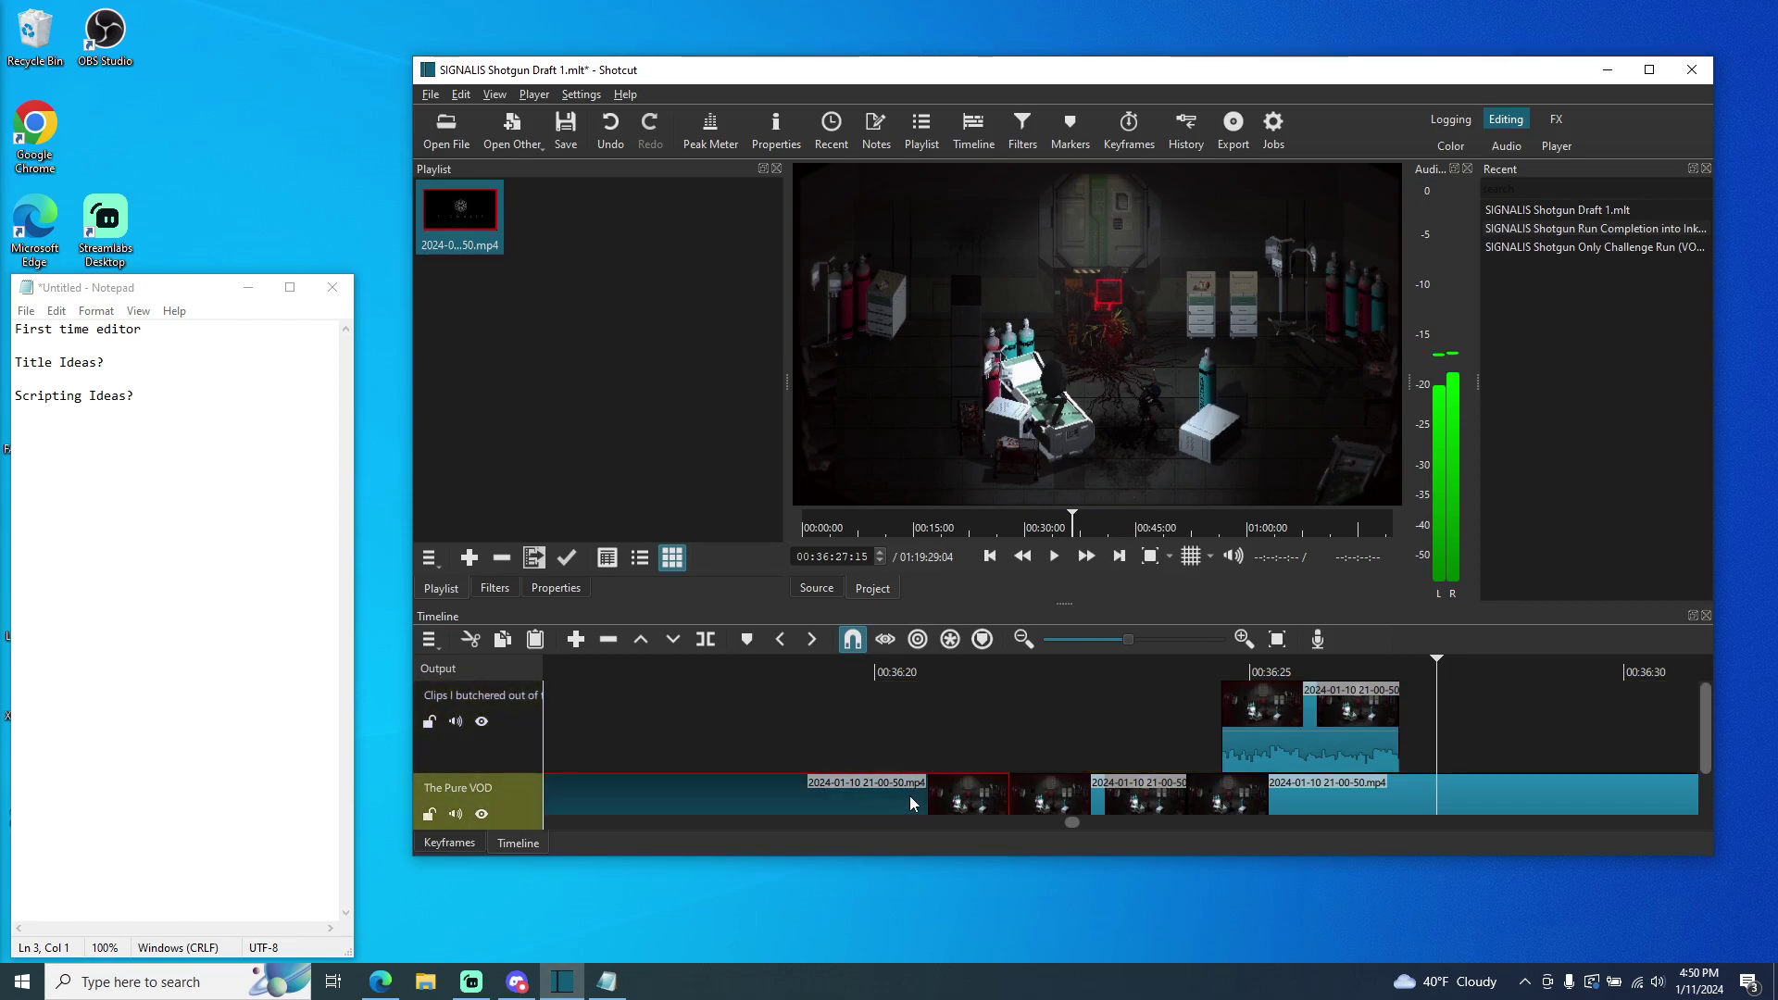
right_click(911, 800)
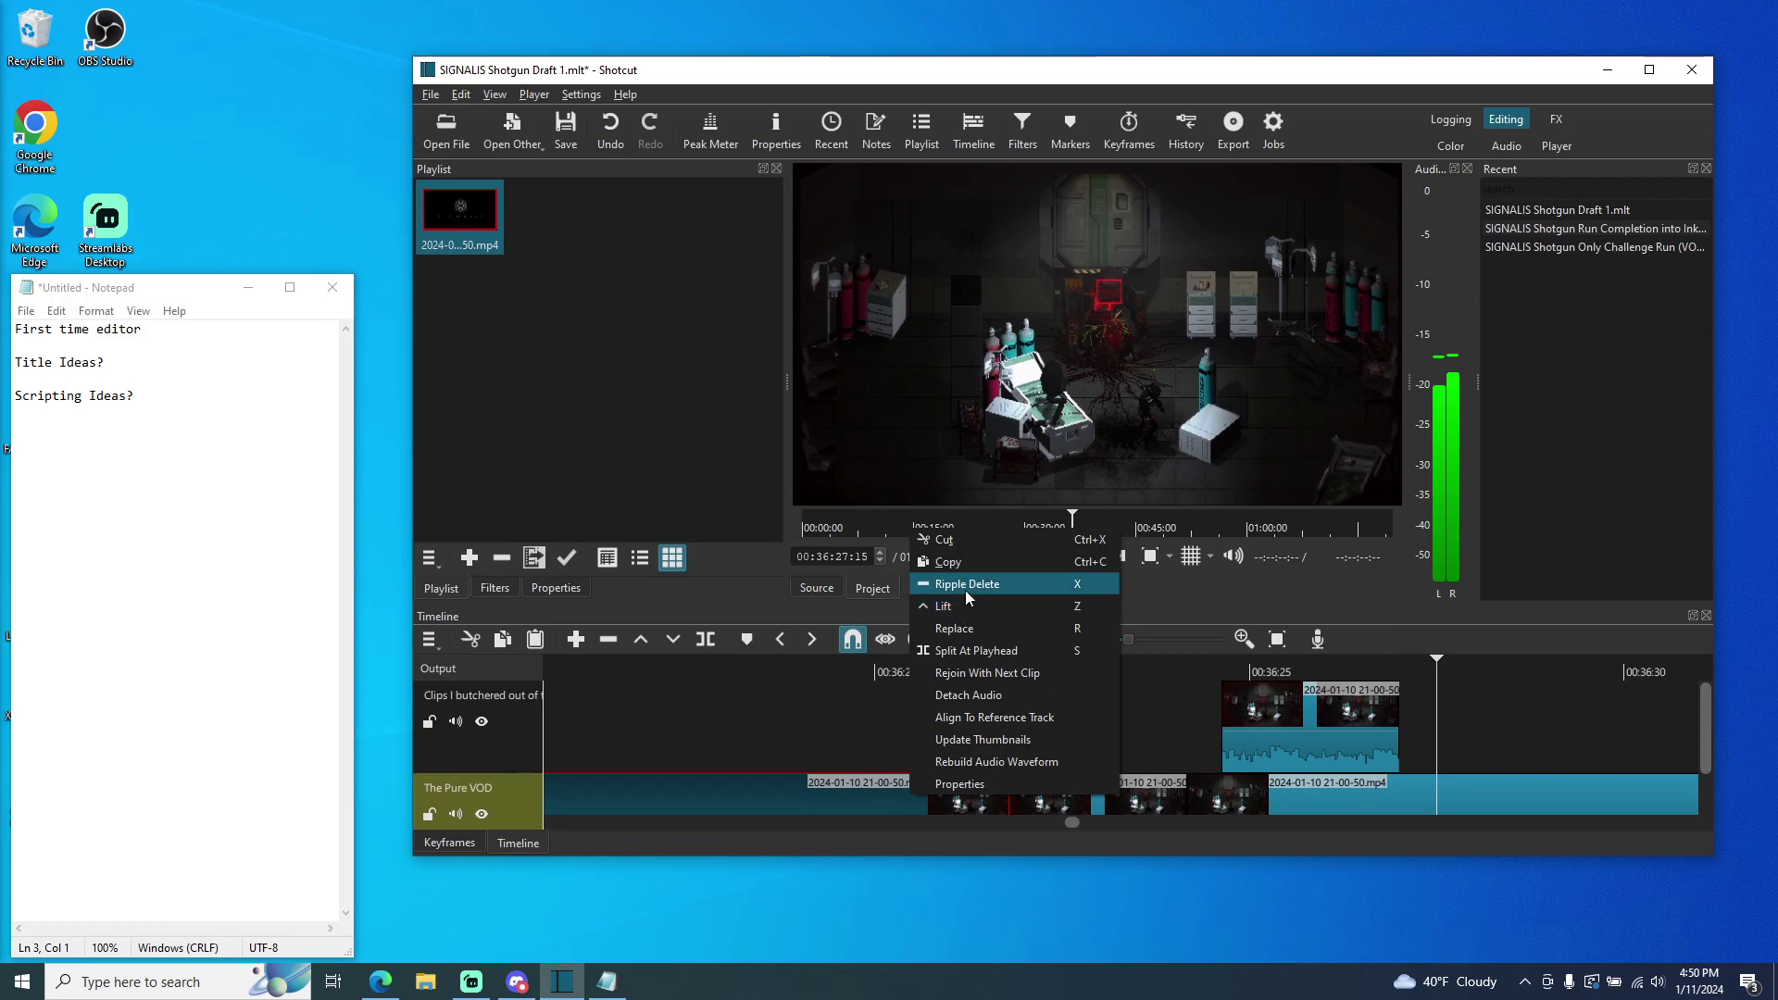
click(972, 673)
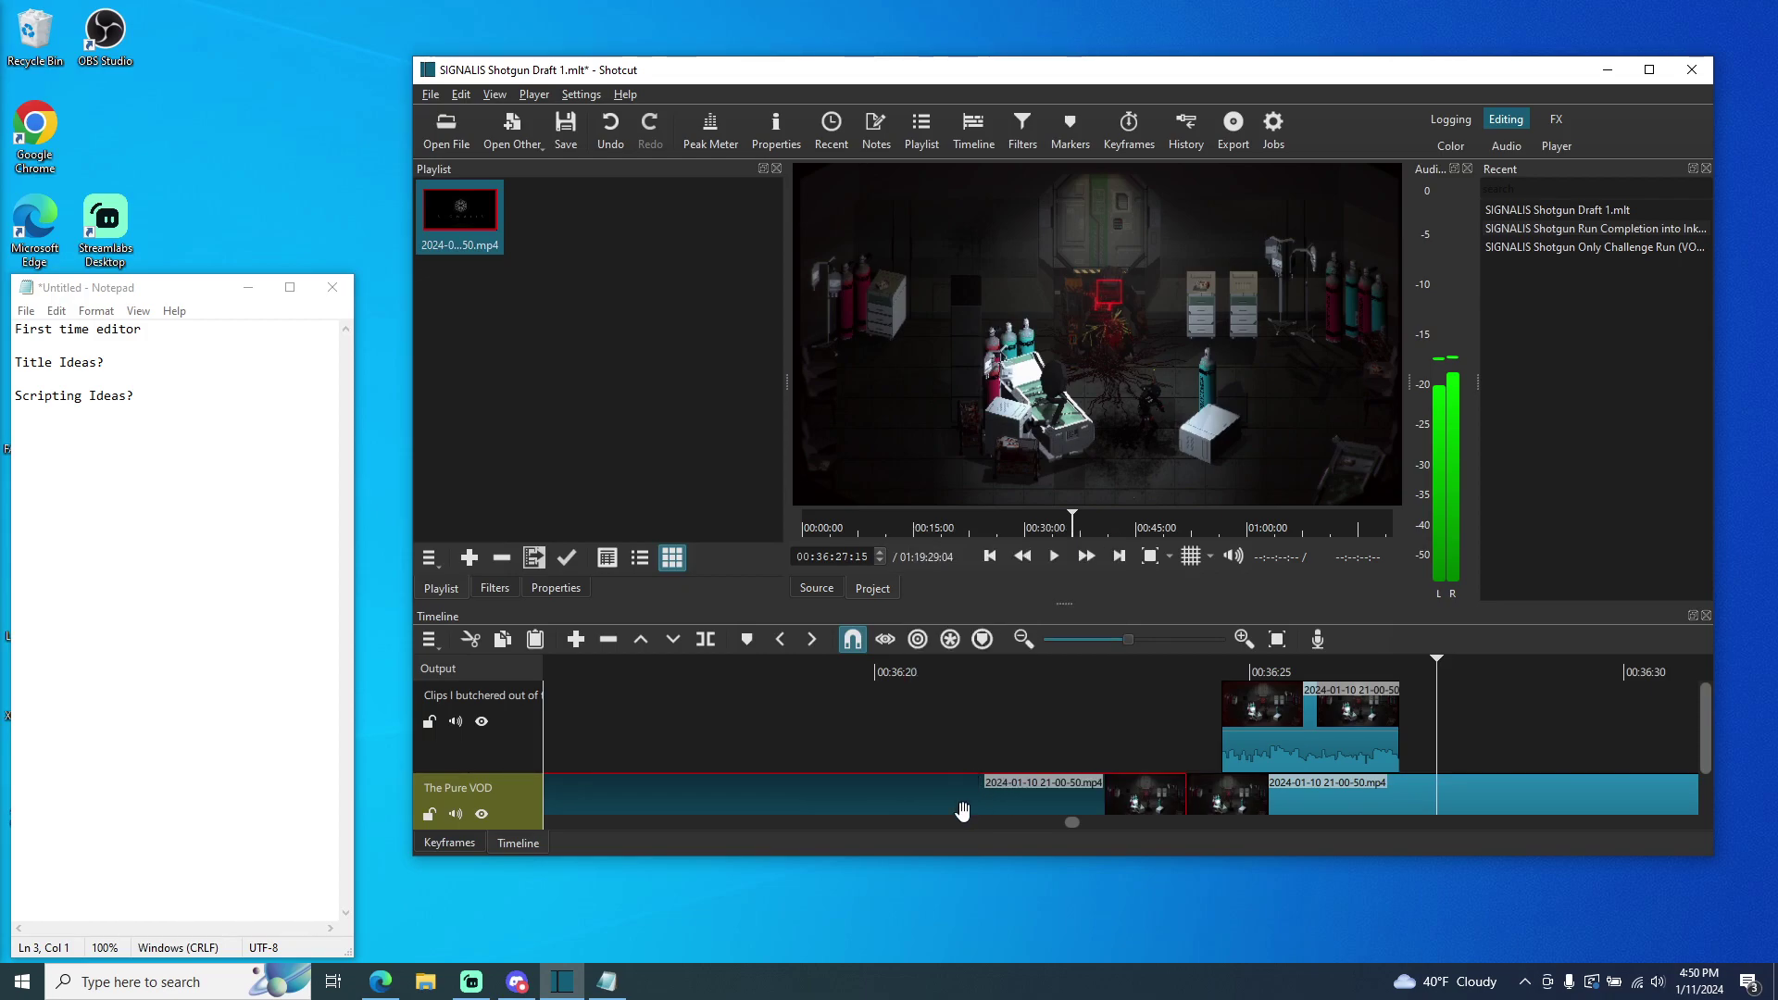
right_click(959, 798)
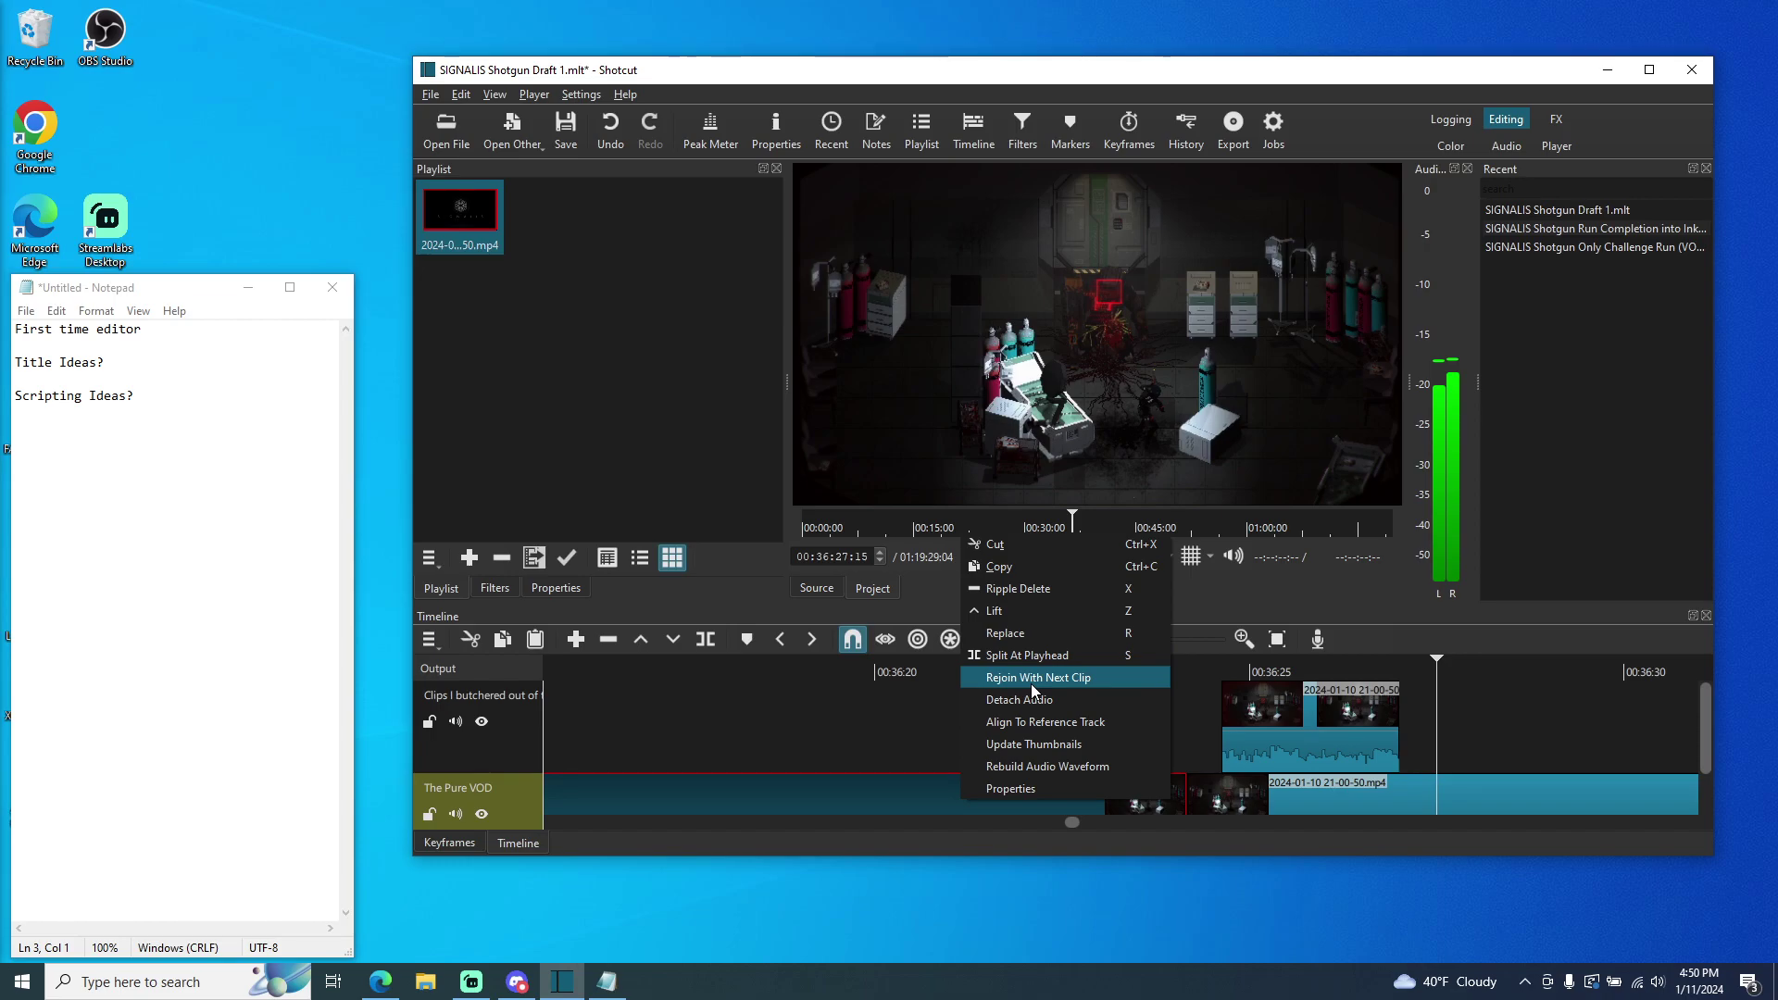
click(1033, 687)
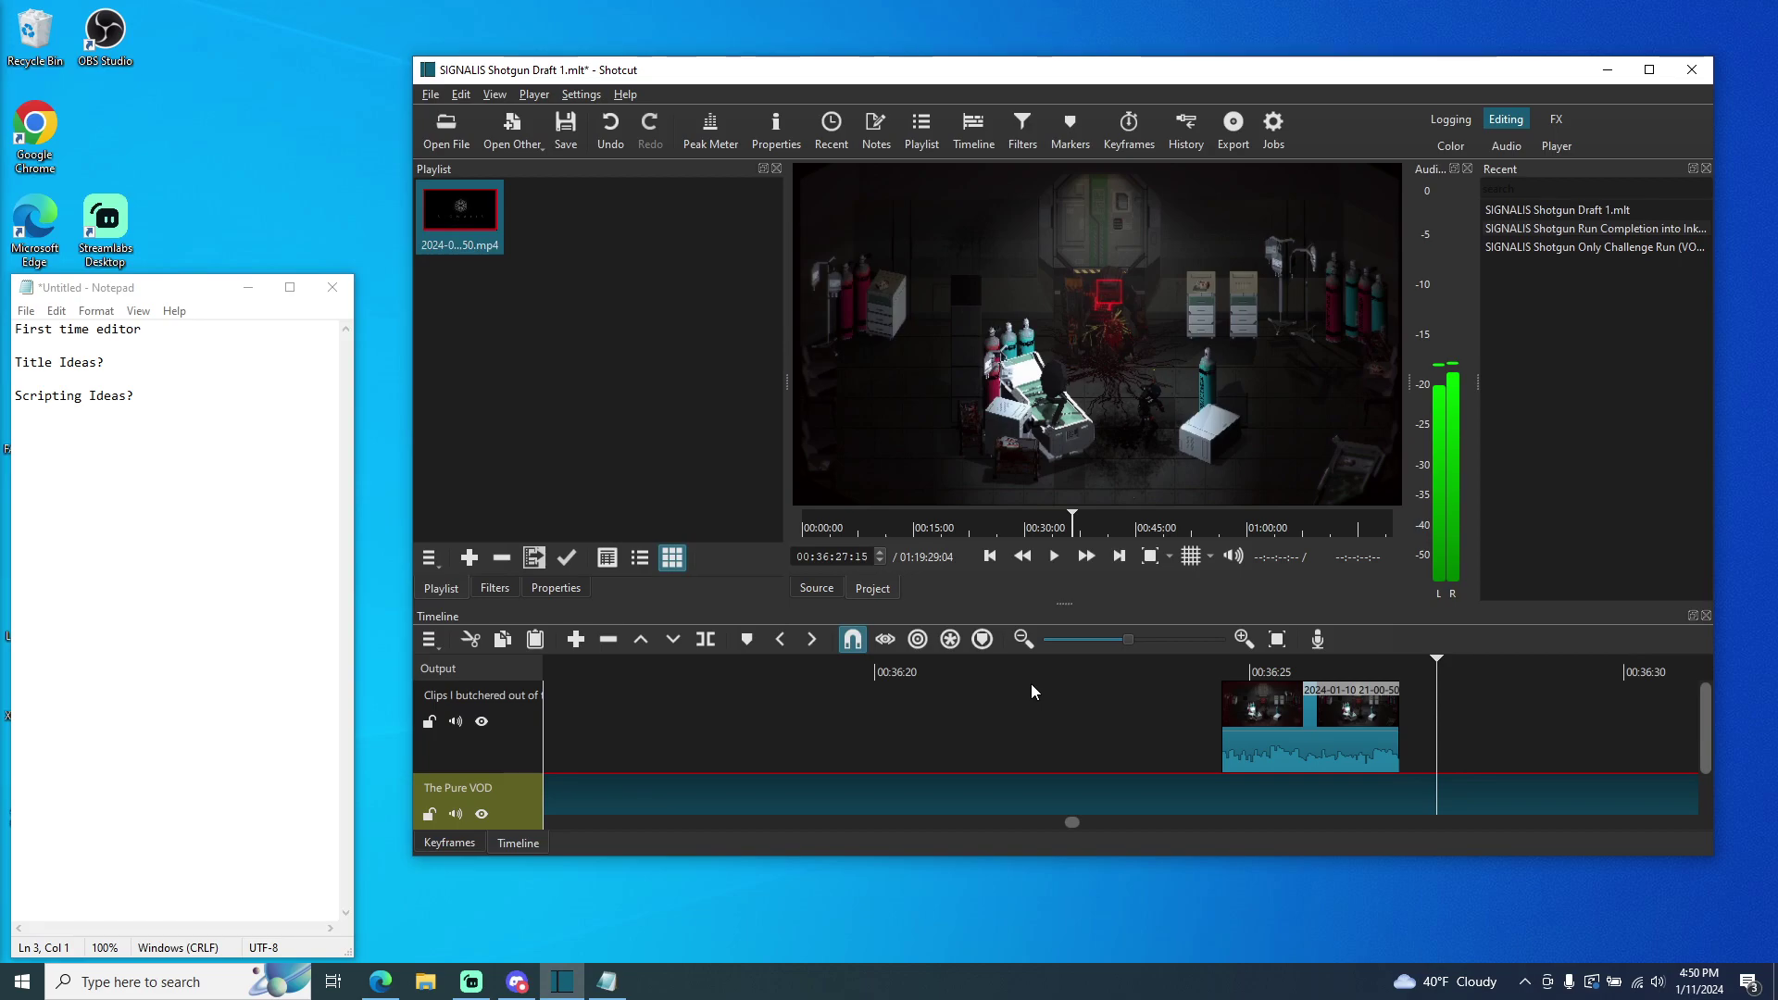
- Select The Pure VOD track and shrink the editor window
scroll(1101, 747, right, 1)
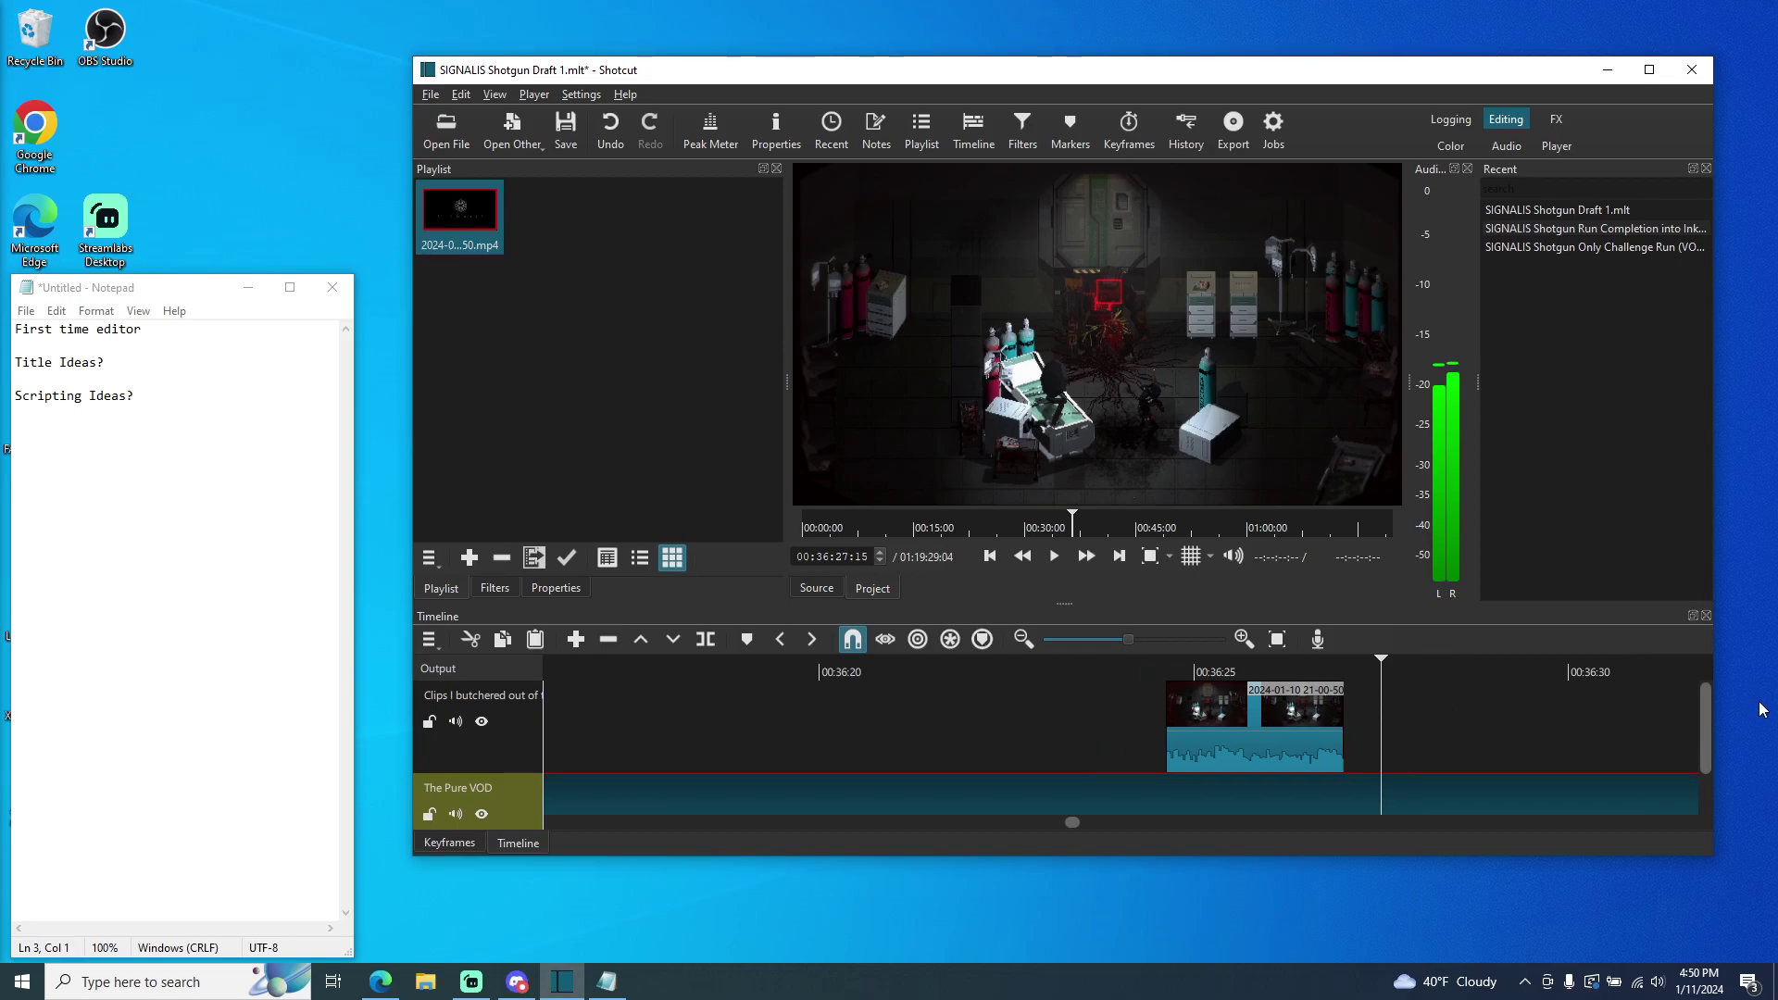
drag(1582, 858, 1574, 877)
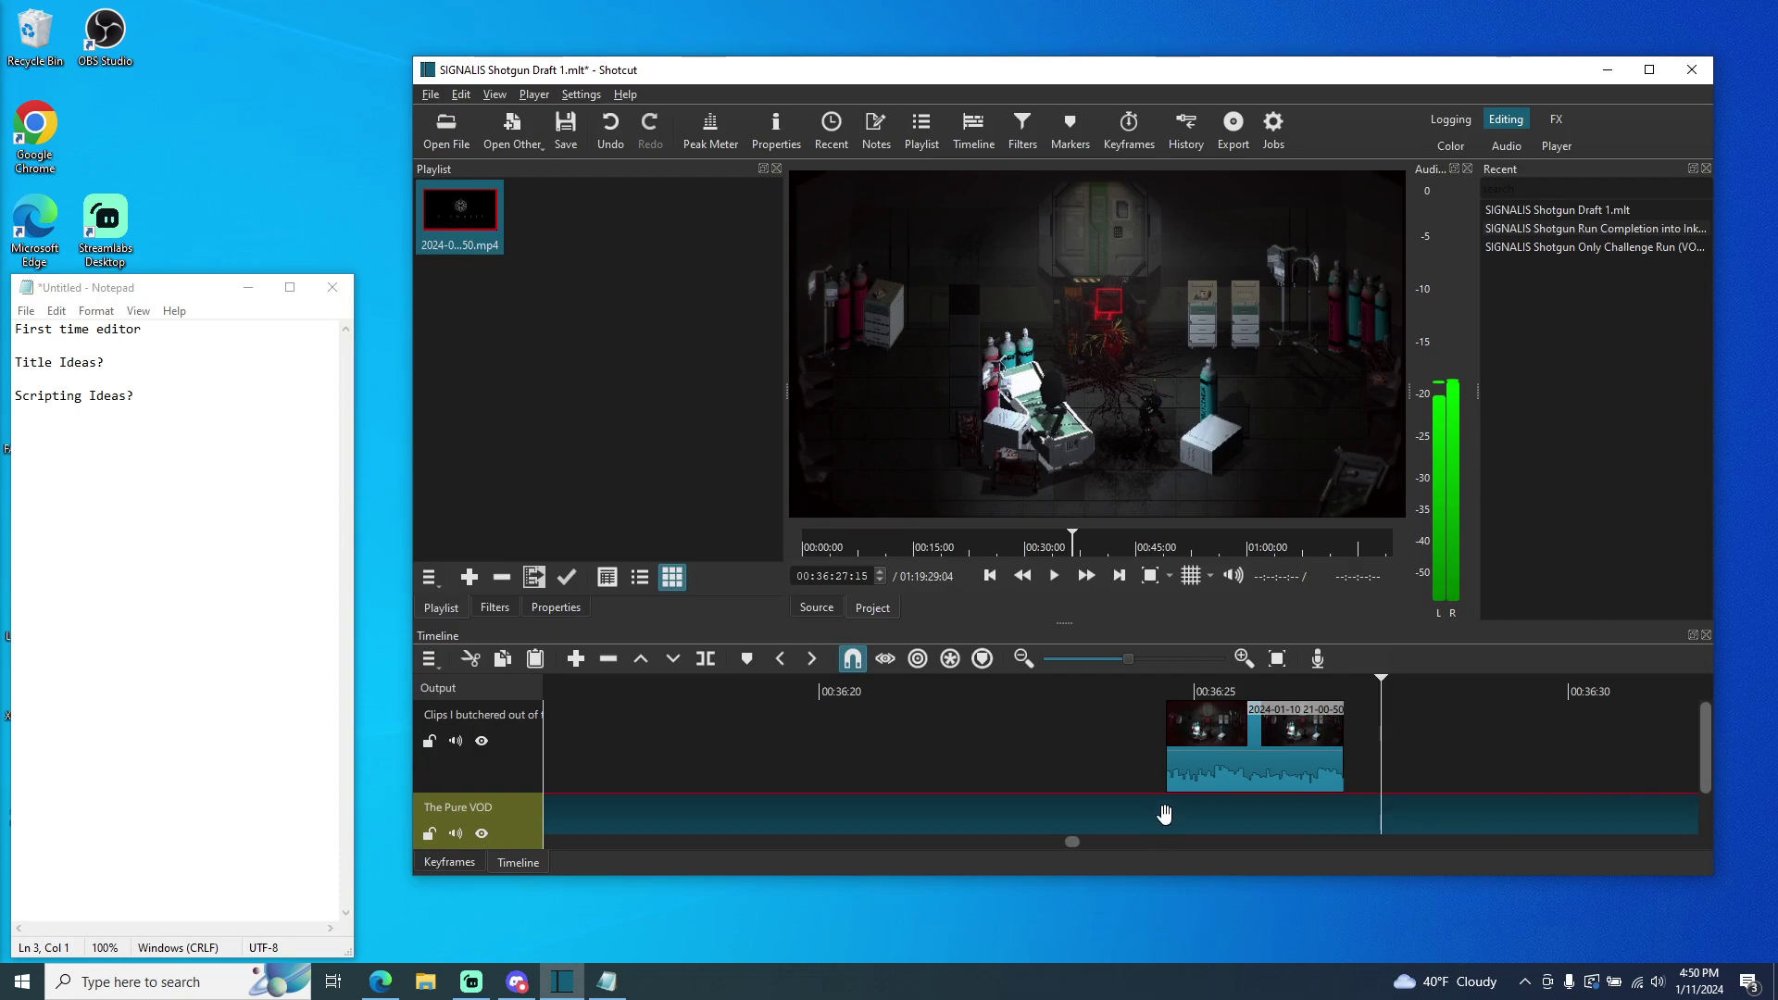
click(504, 746)
click(508, 827)
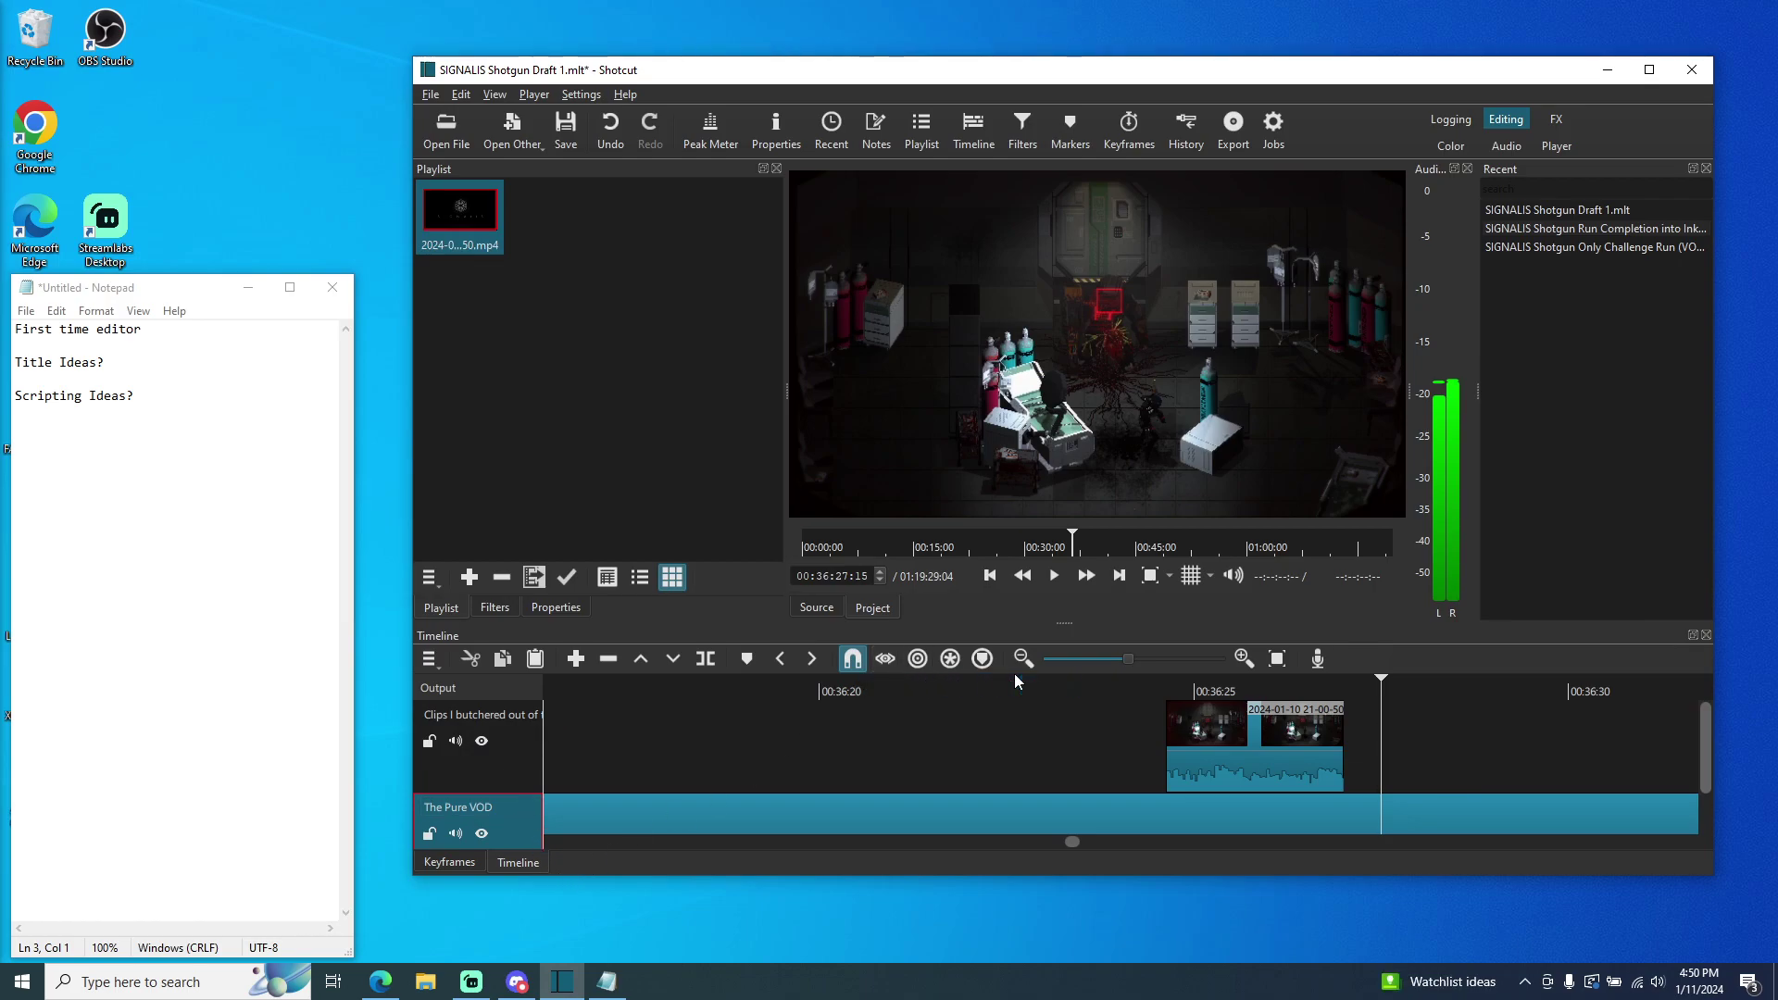
drag(1712, 879, 1658, 779)
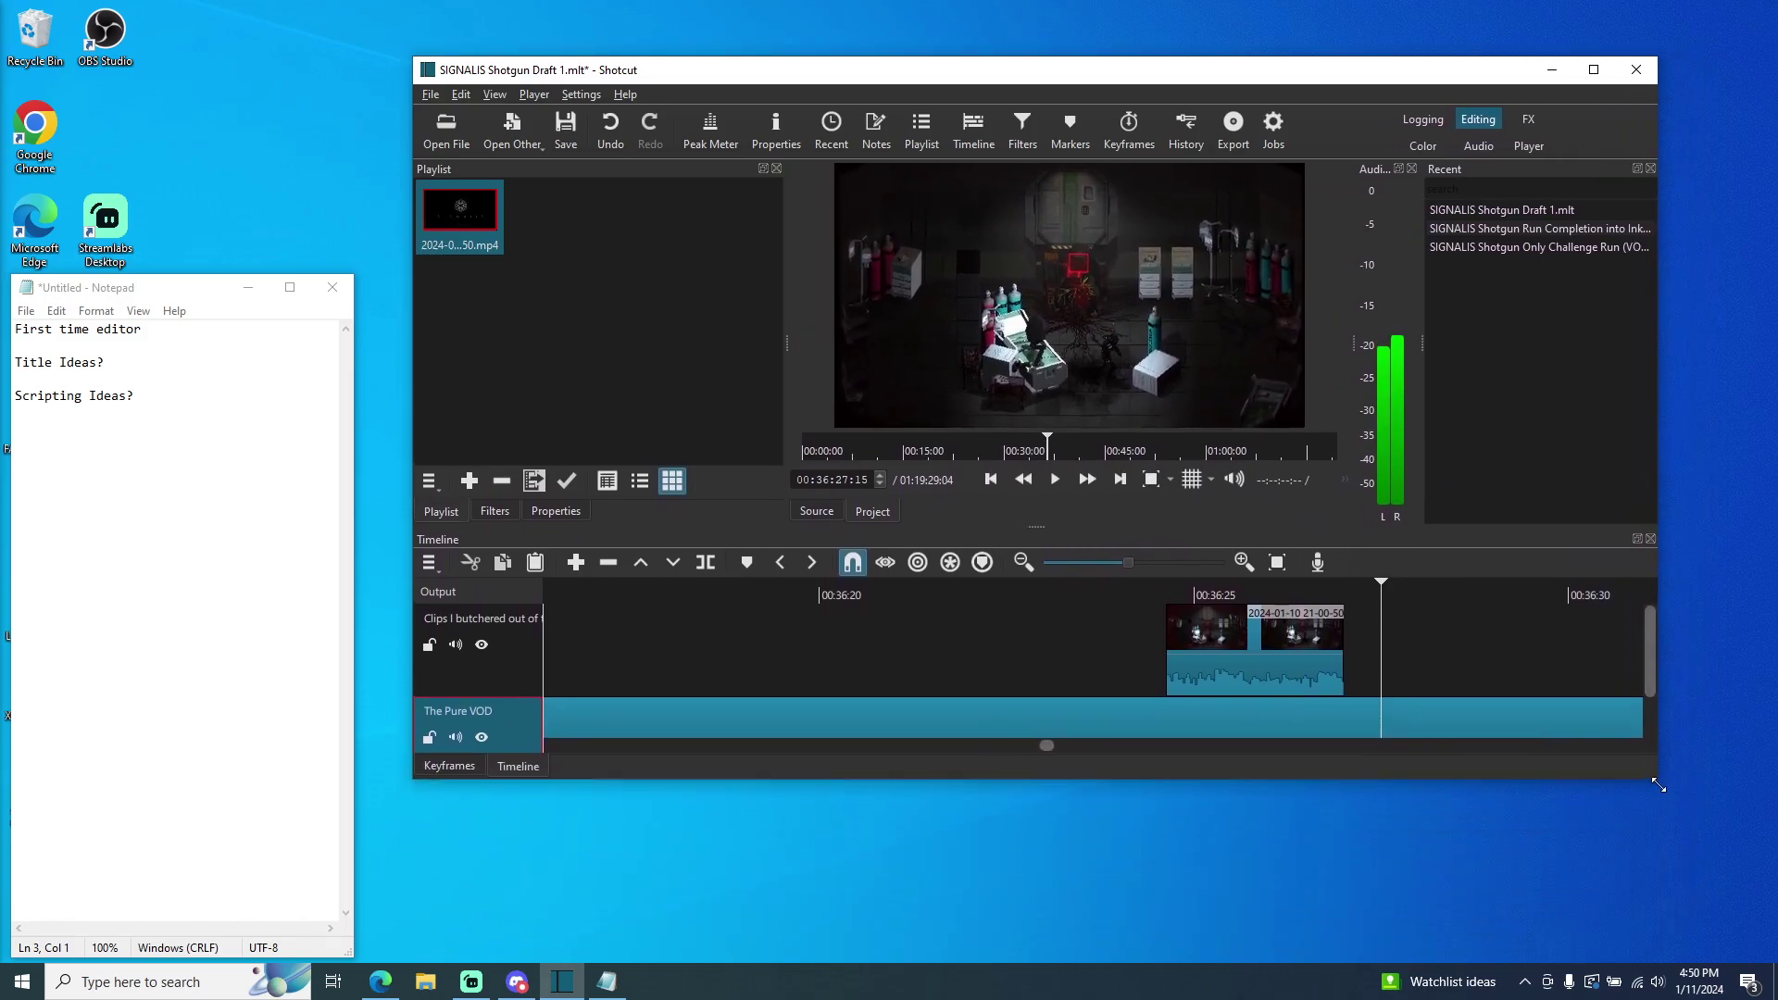
- Play the rejoined VOD from 00:36:20:20 and pause at 00:36:22:04
click(1147, 714)
click(931, 611)
click(870, 617)
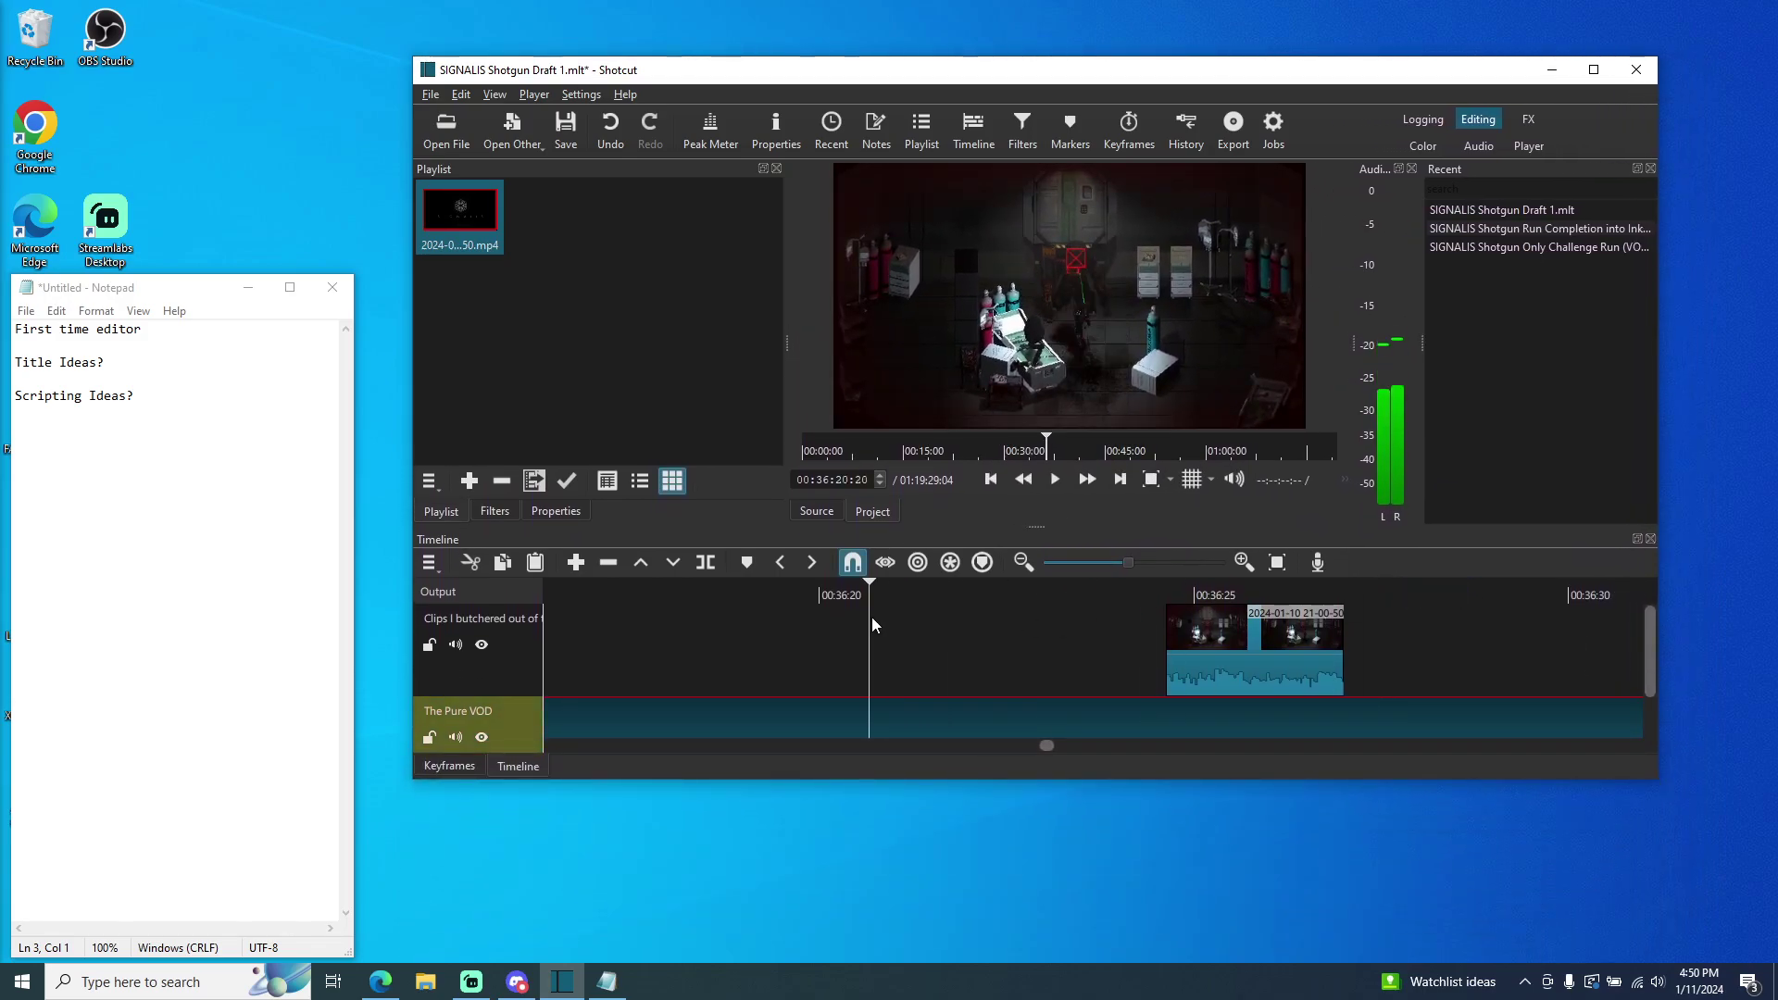
click(1054, 478)
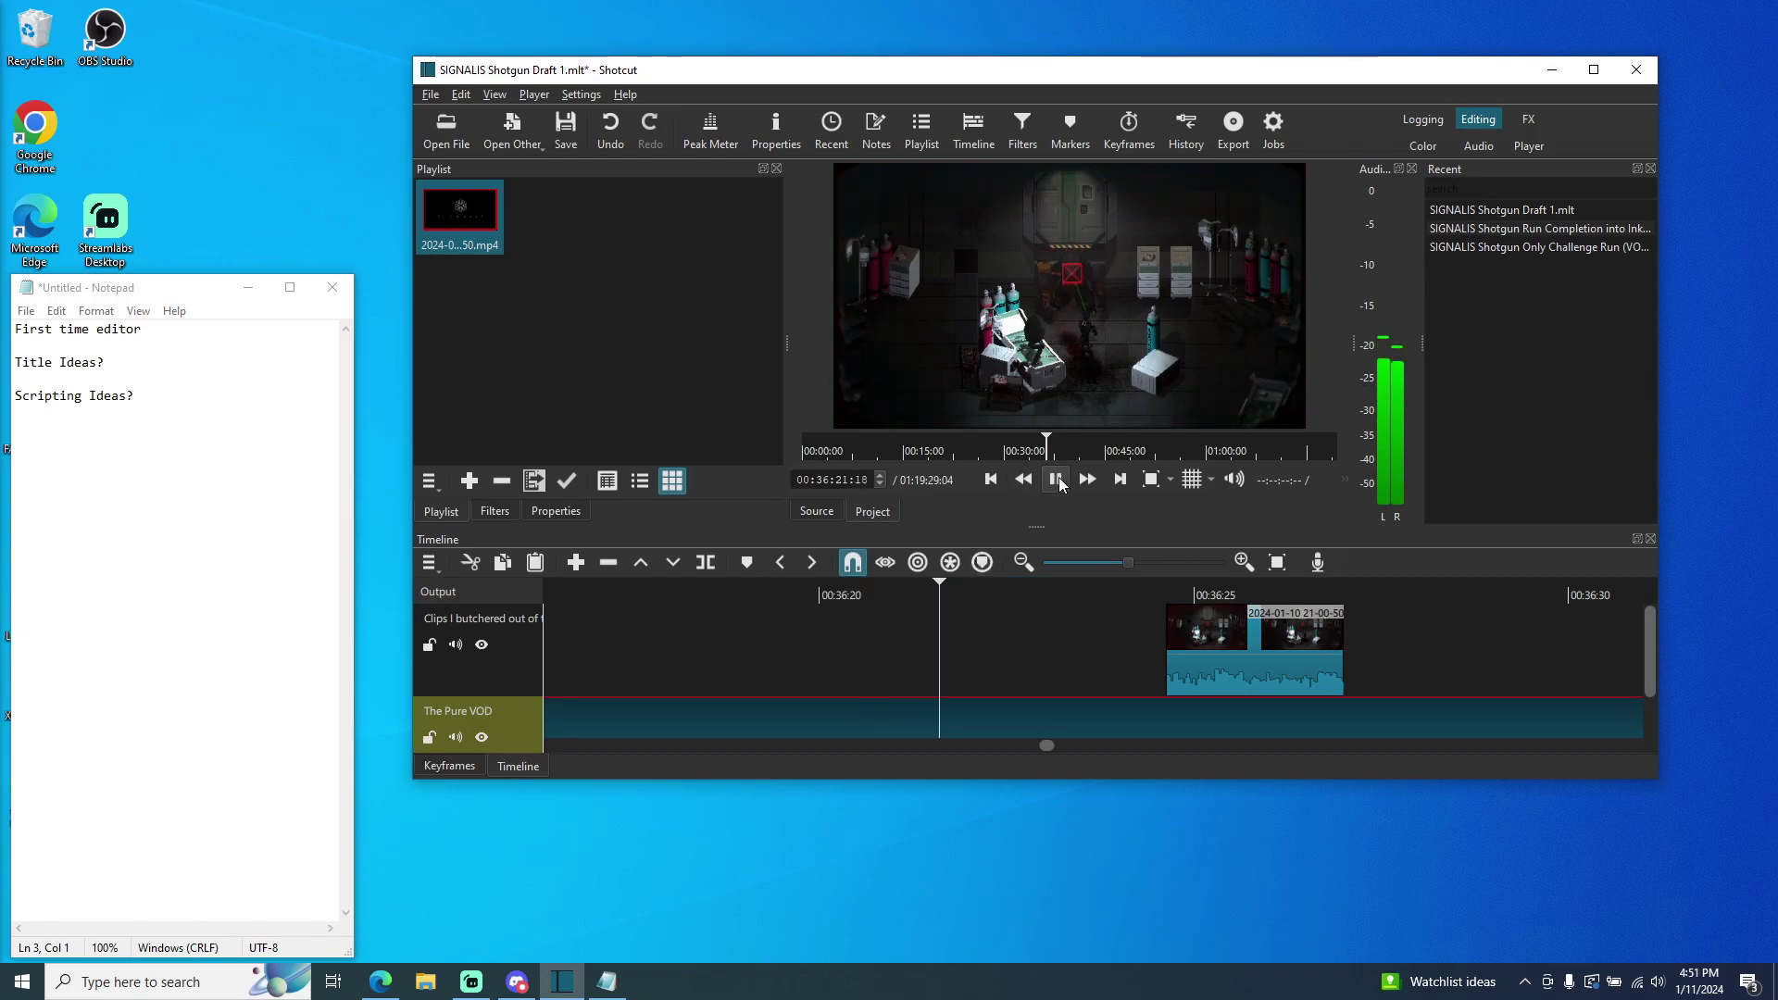
click(1056, 479)
- Mute The Pure VOD track after toggling its visibility off and on, and play the timeline past the extracted clip to 00:36:27:22
click(481, 737)
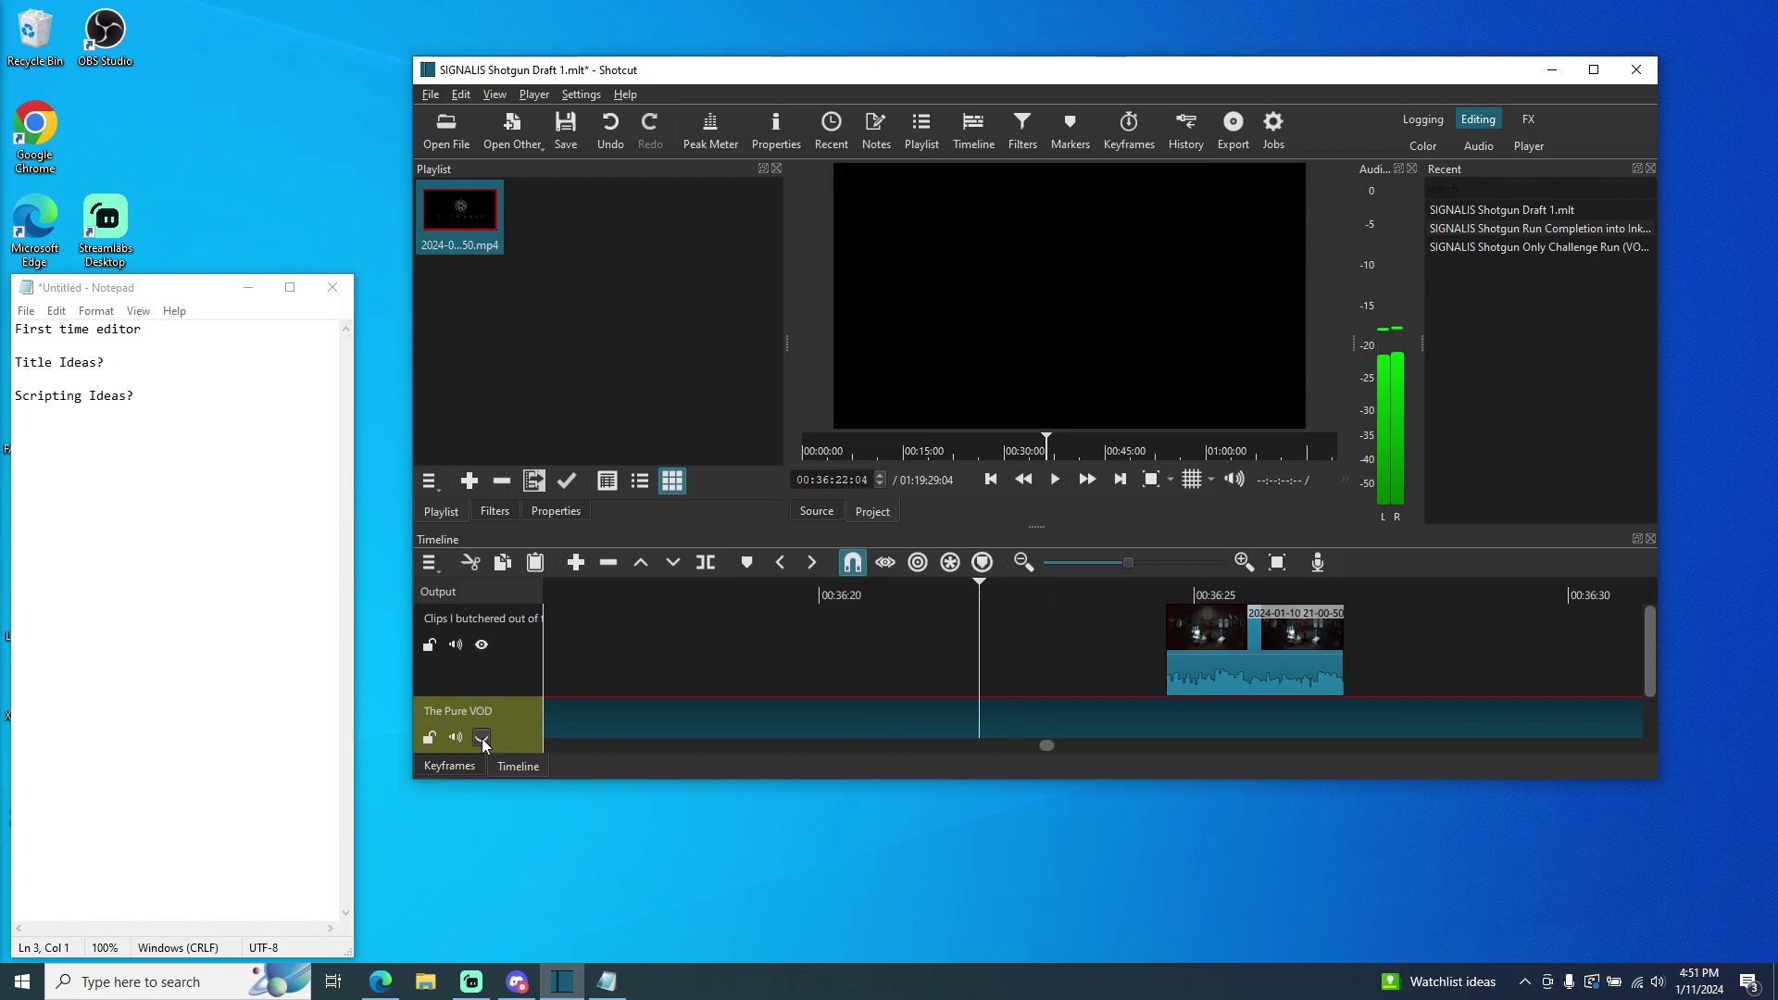
click(481, 737)
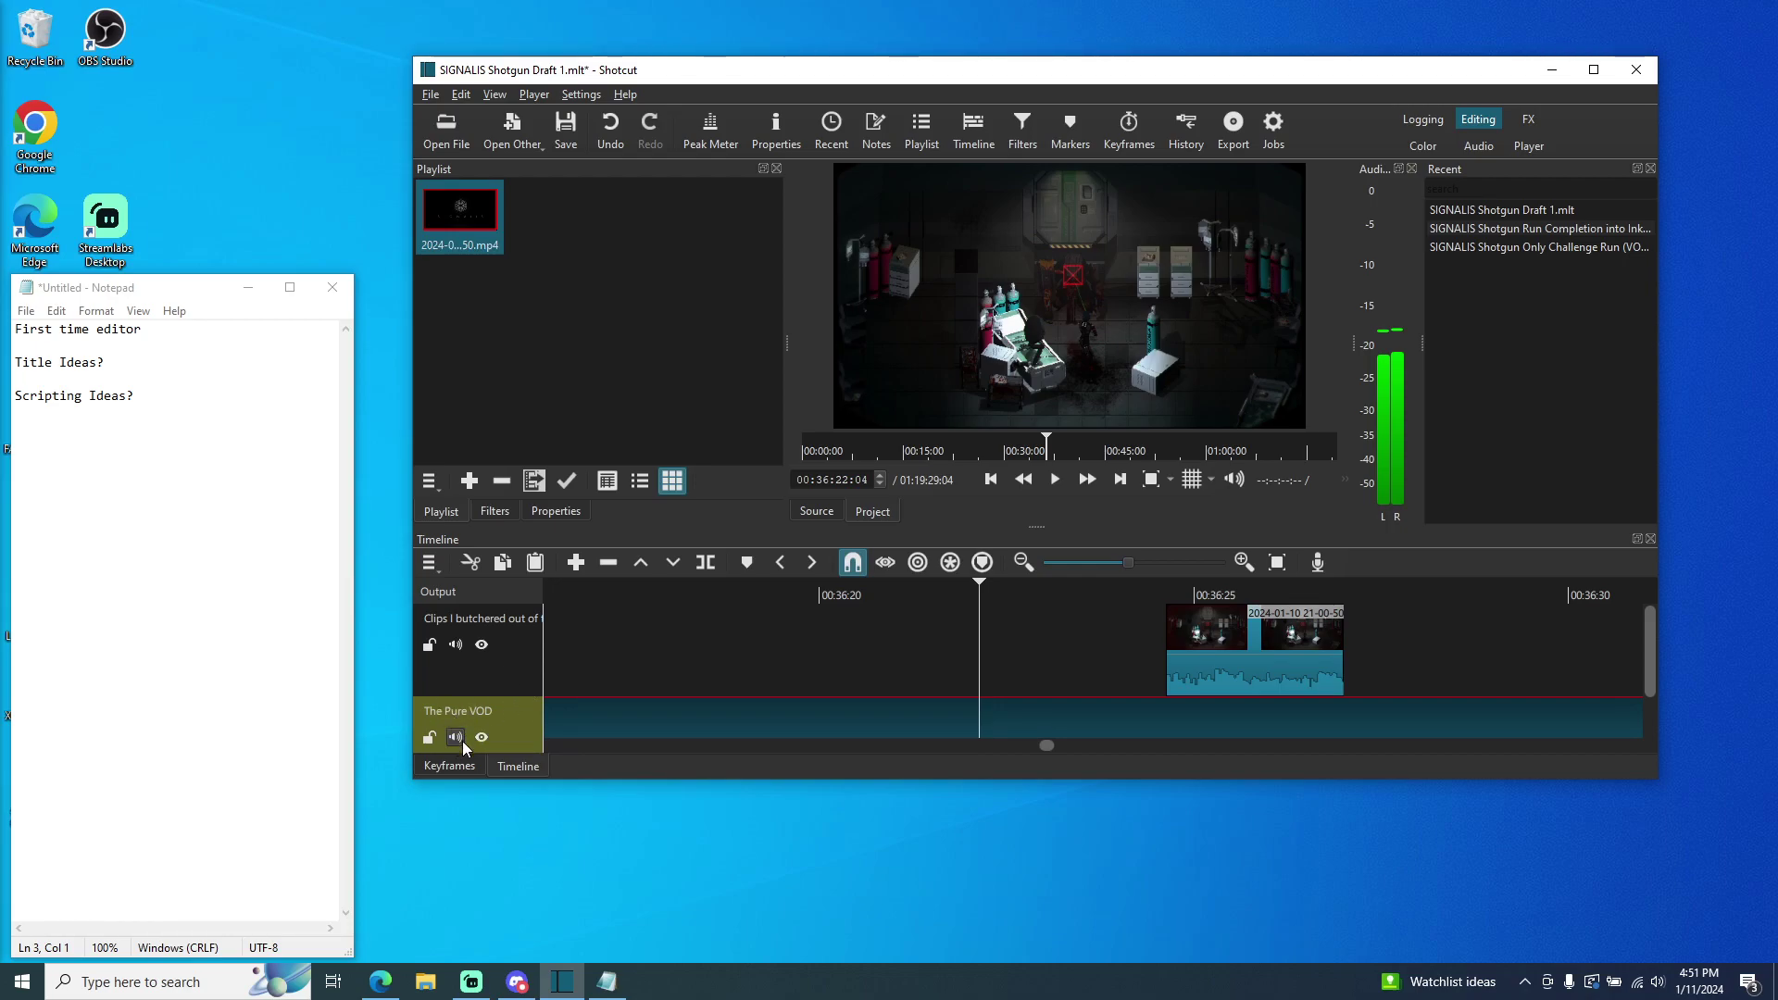
click(456, 737)
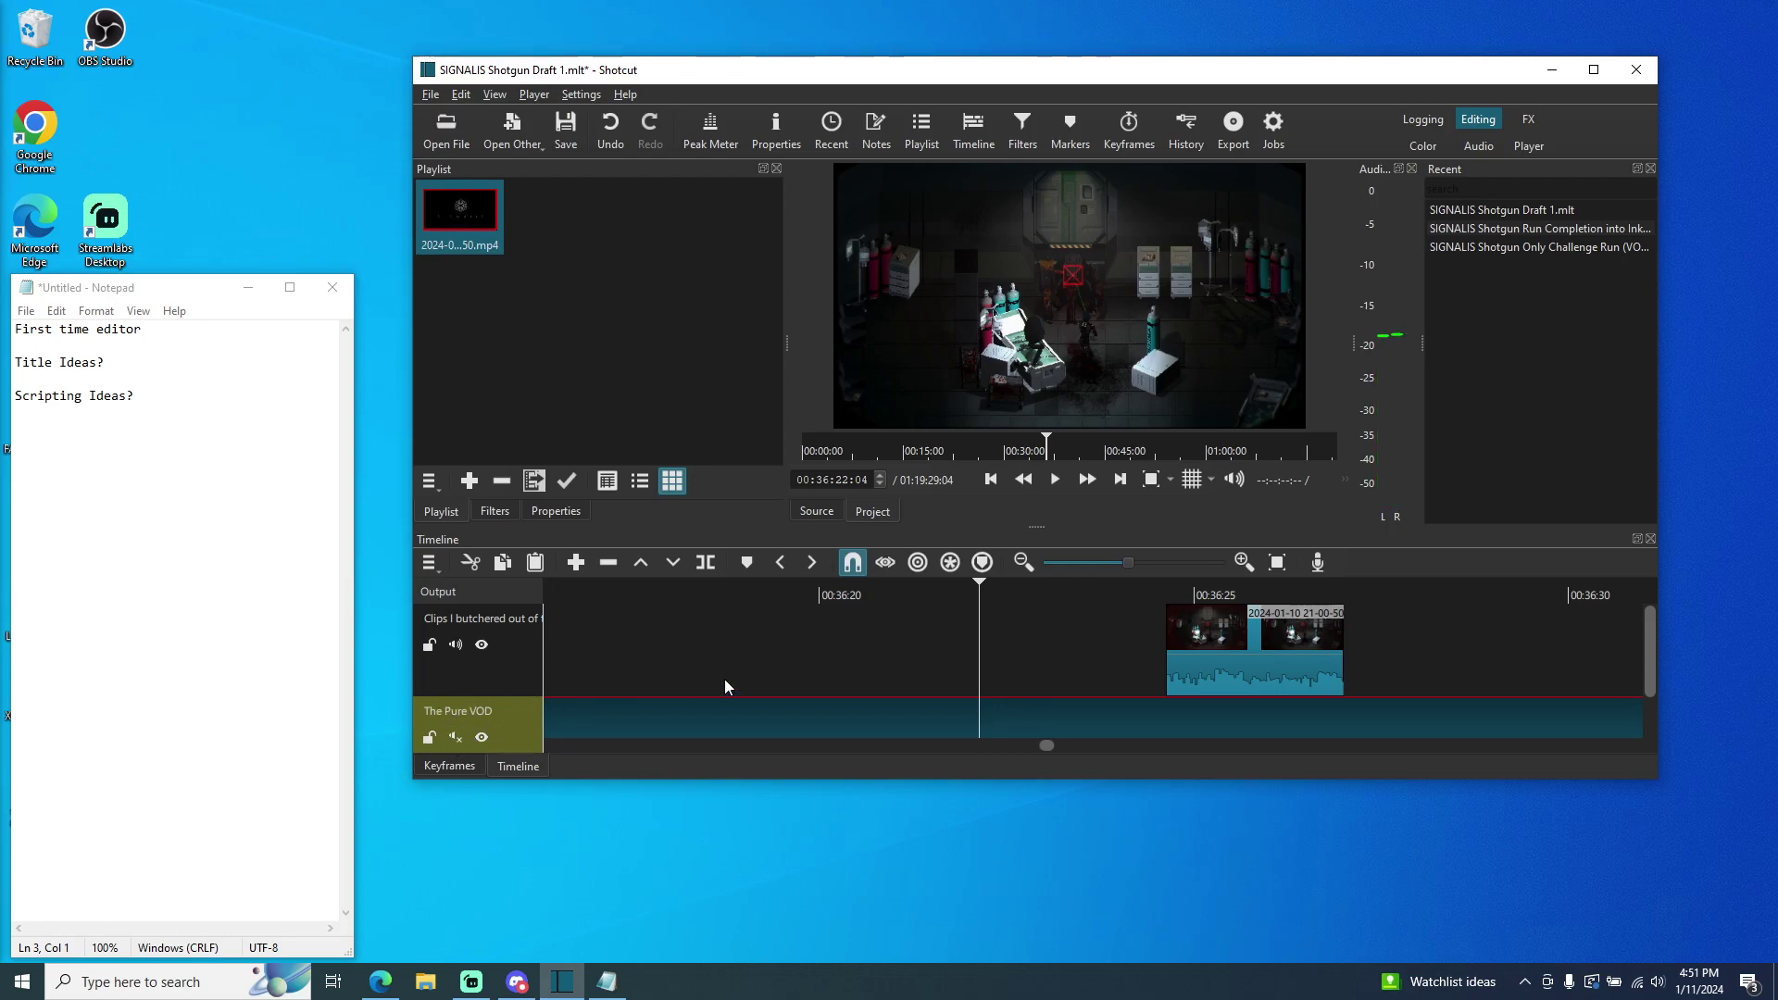
click(1054, 479)
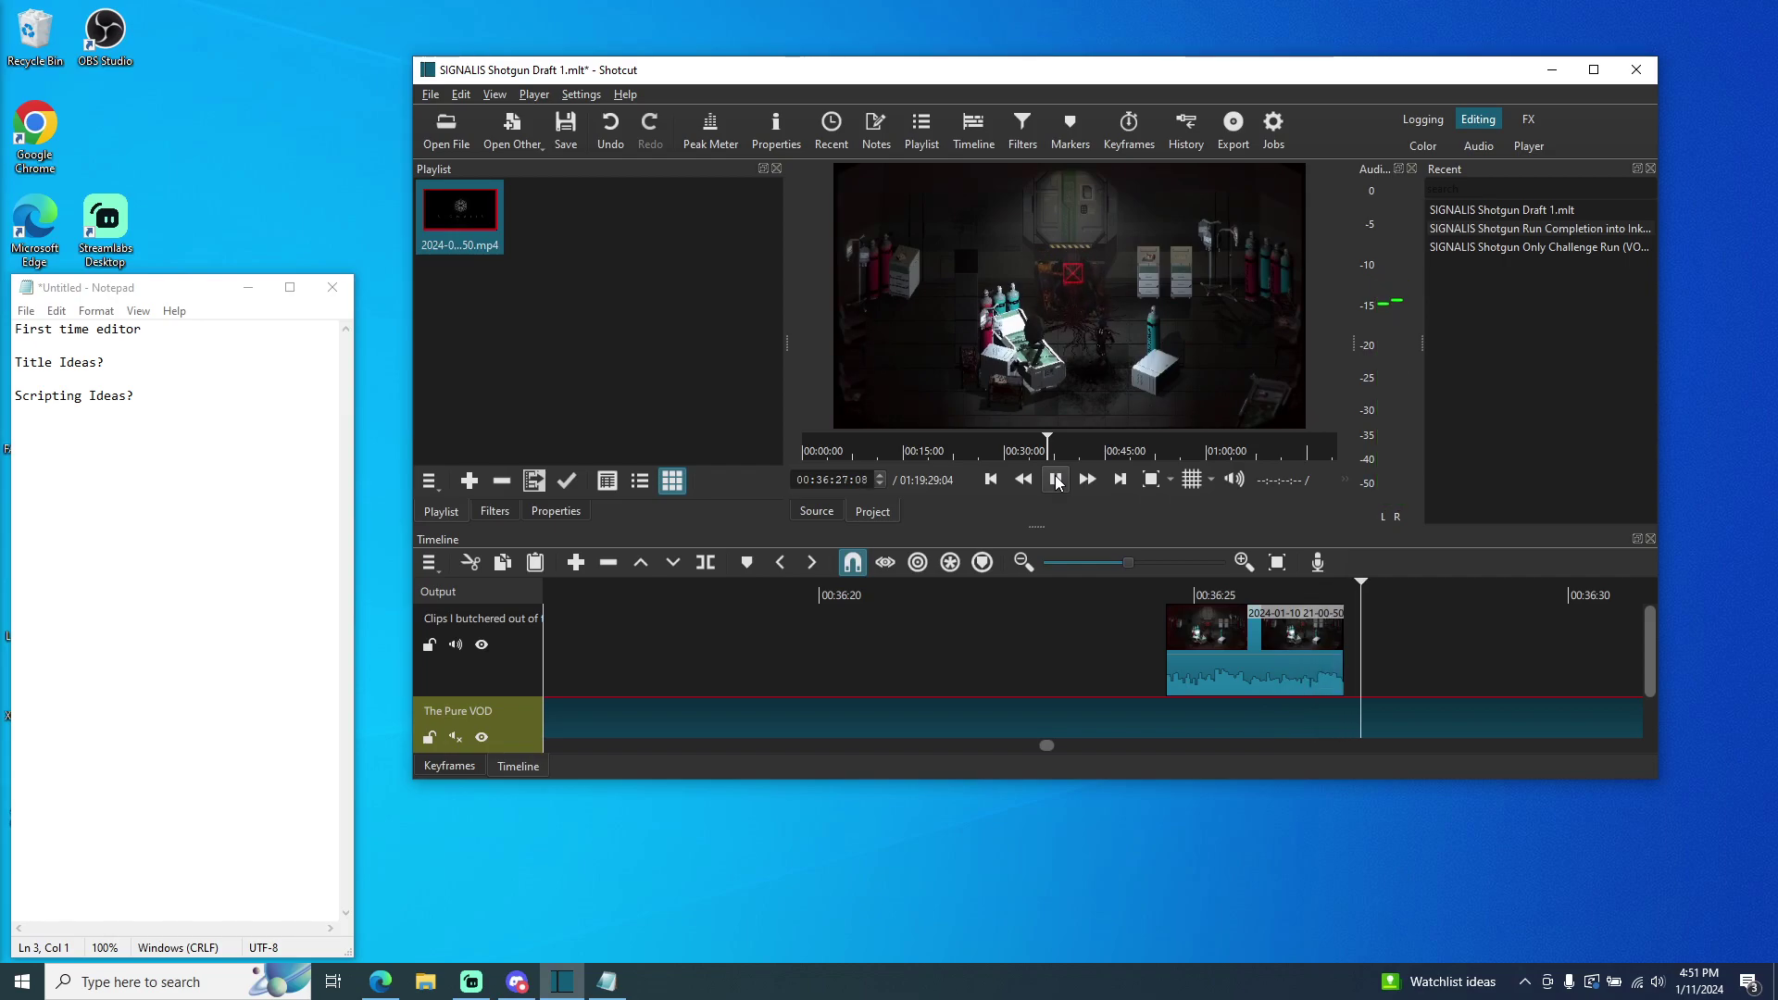
click(1057, 480)
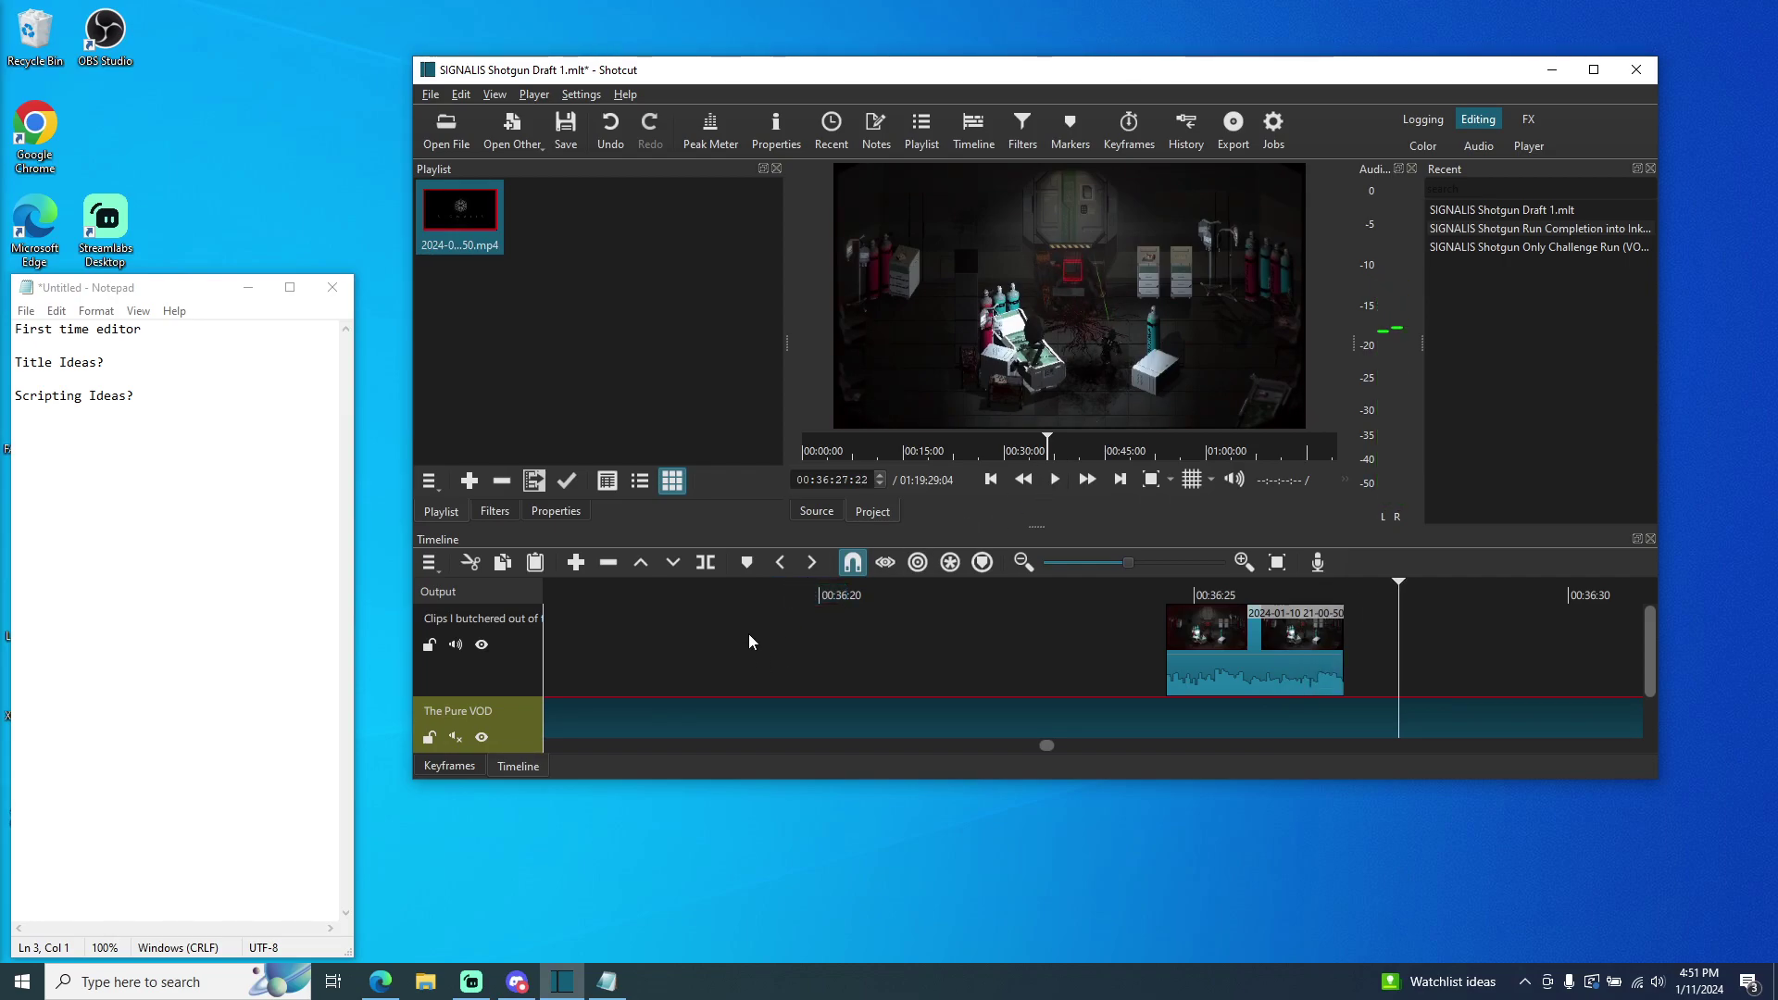
- Make all timeline tracks taller and unmute The Pure VOD track
right_click(520, 718)
mouse_move(528, 731)
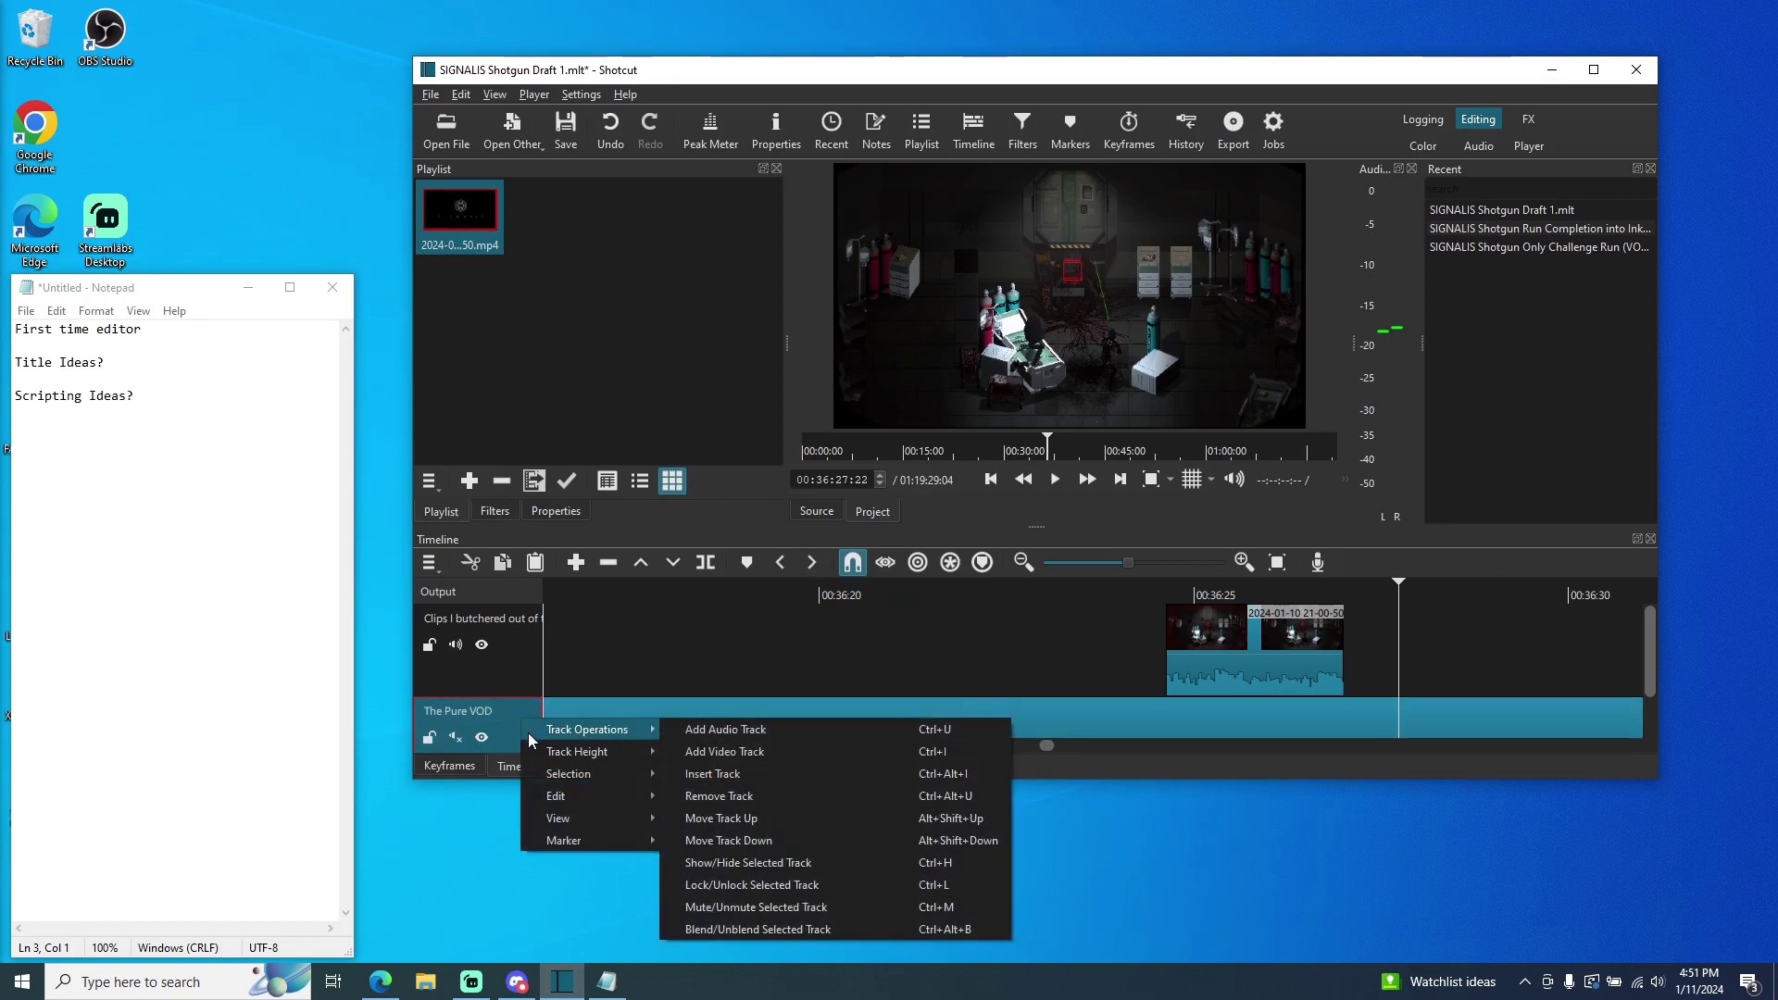
mouse_move(556, 759)
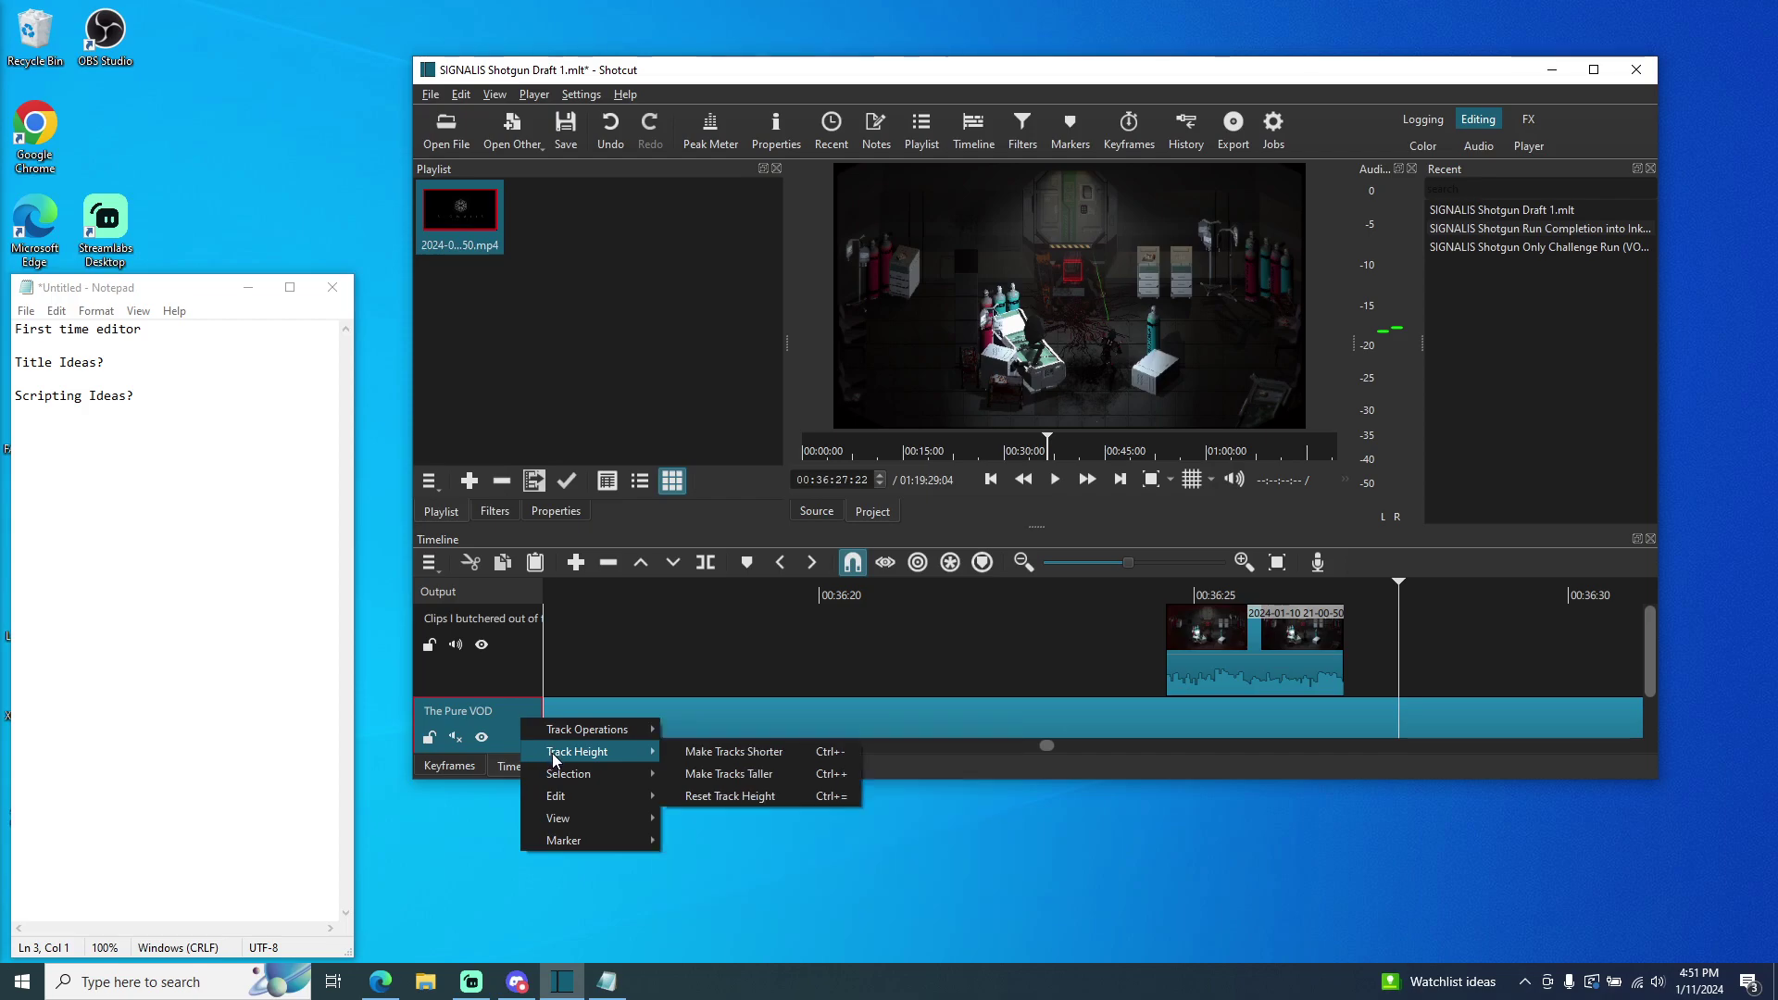
click(753, 778)
scroll(773, 719, left, 1)
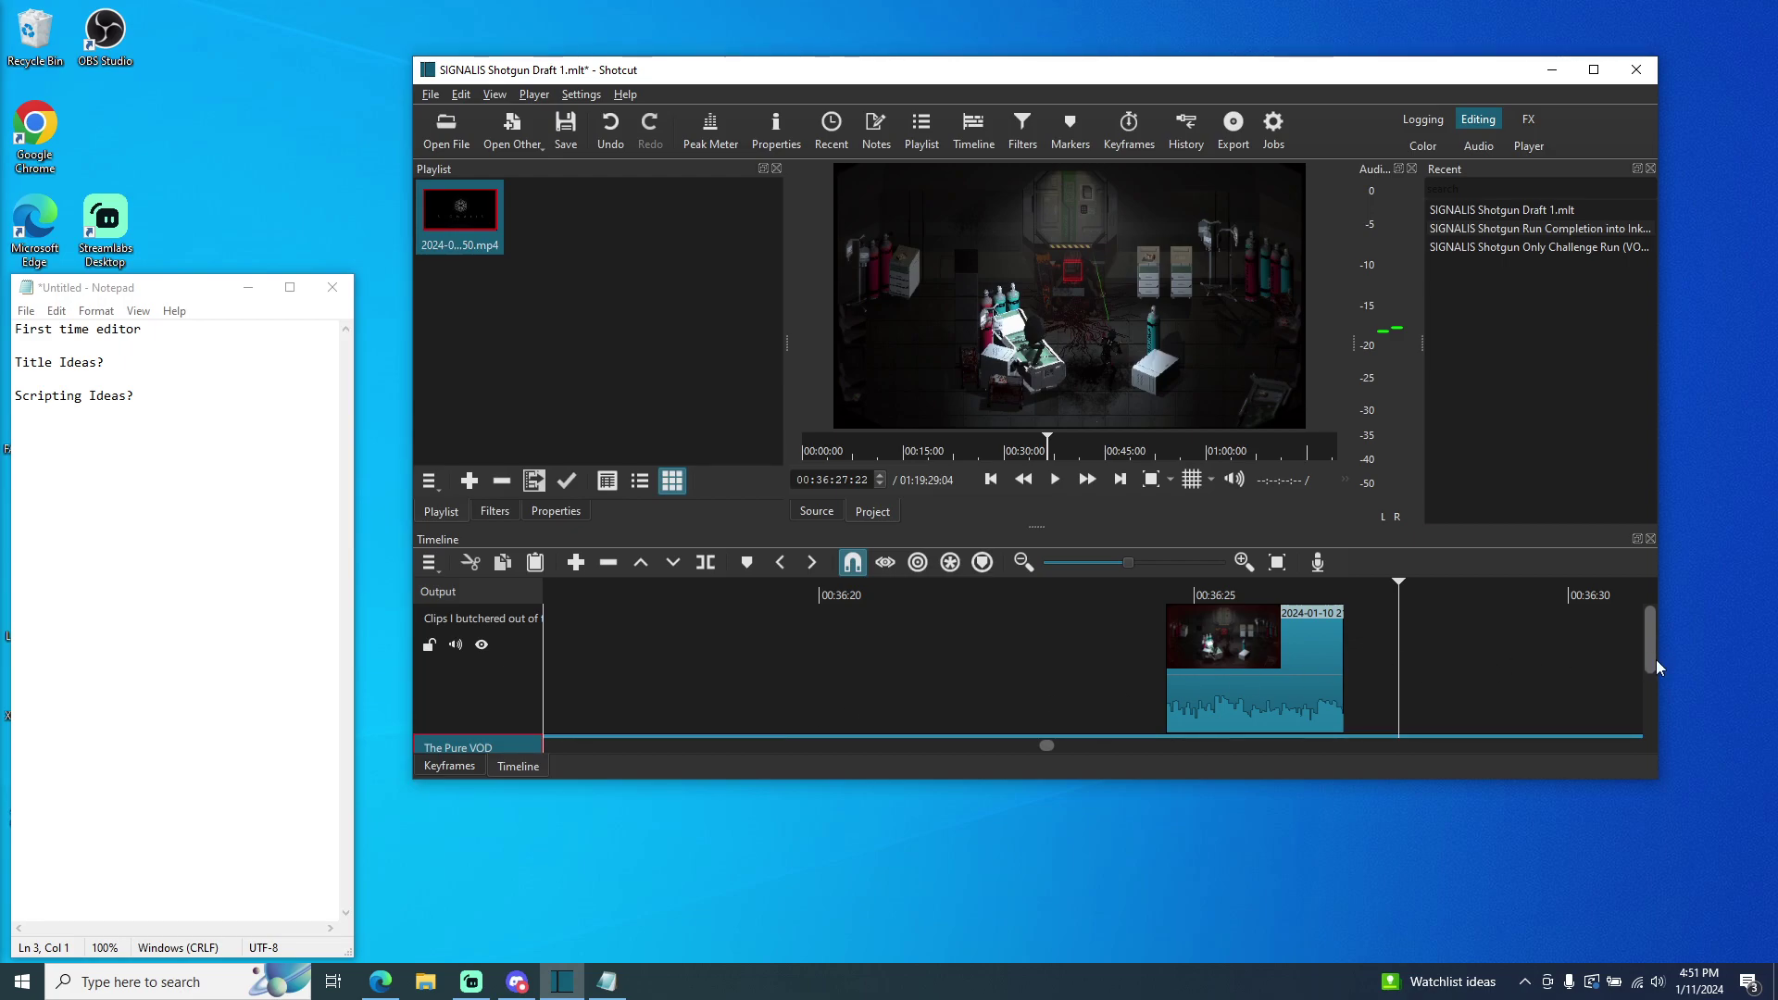
scroll(1655, 682, down, 1)
scroll(1655, 682, down, 1)
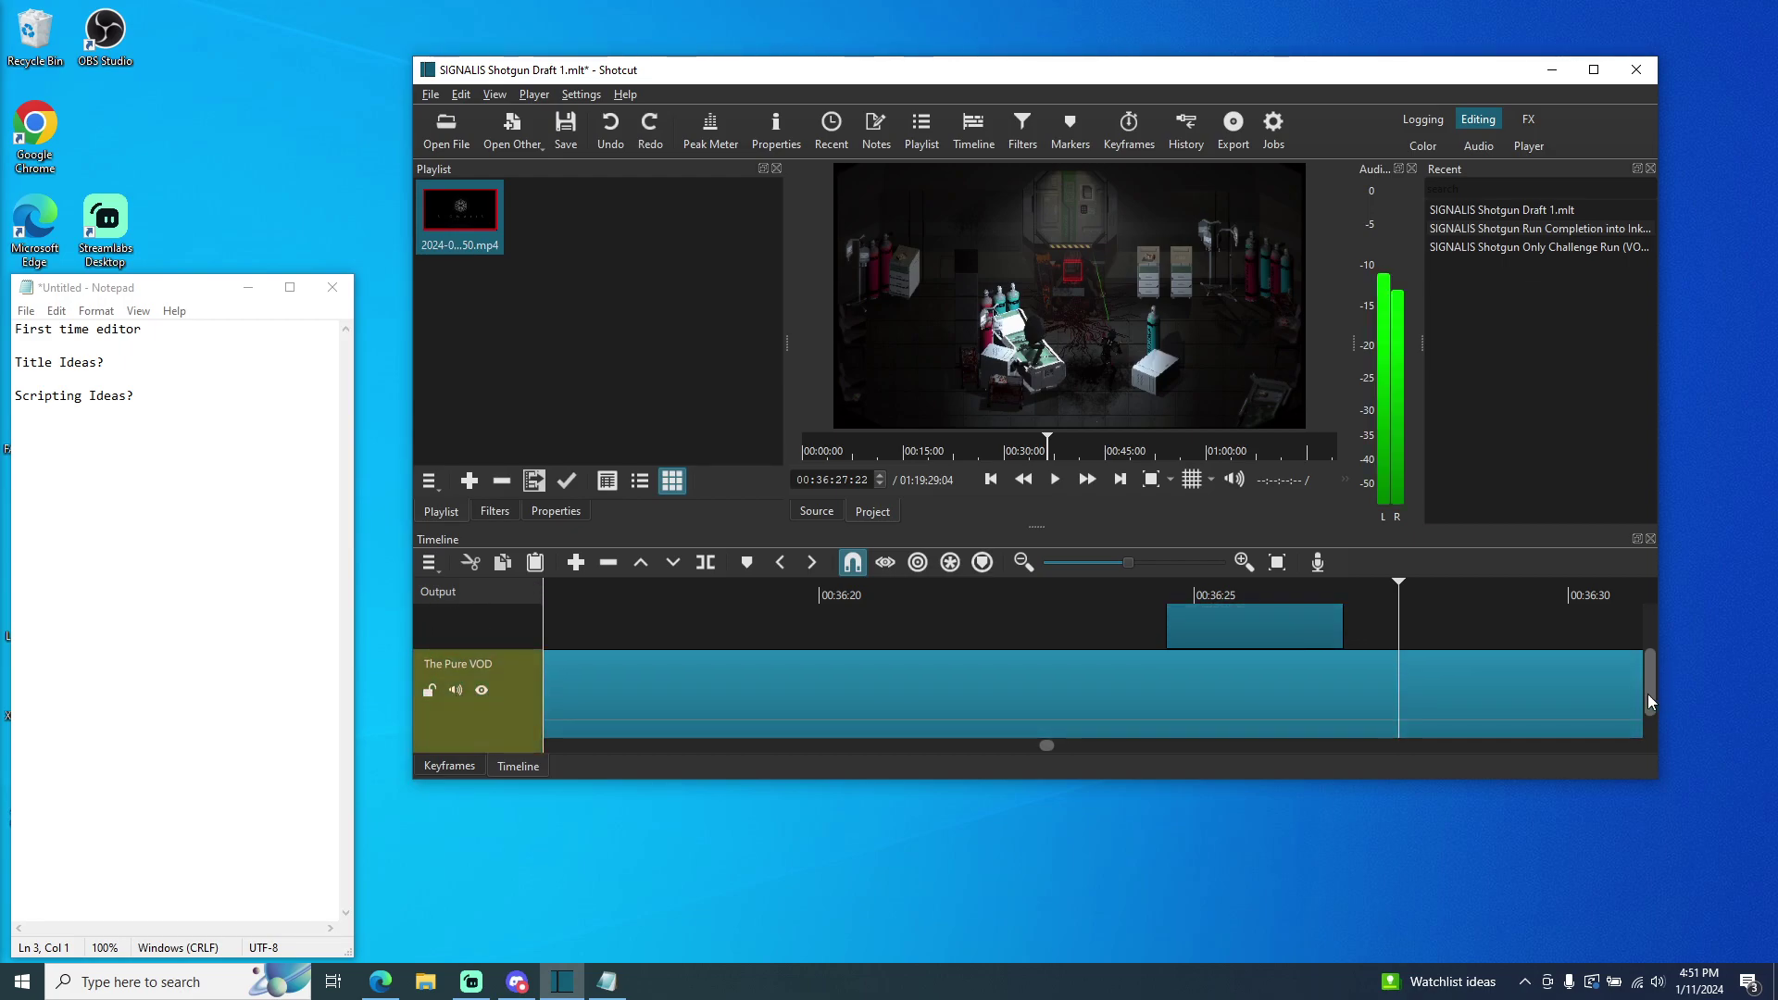
drag(1653, 695, 1653, 571)
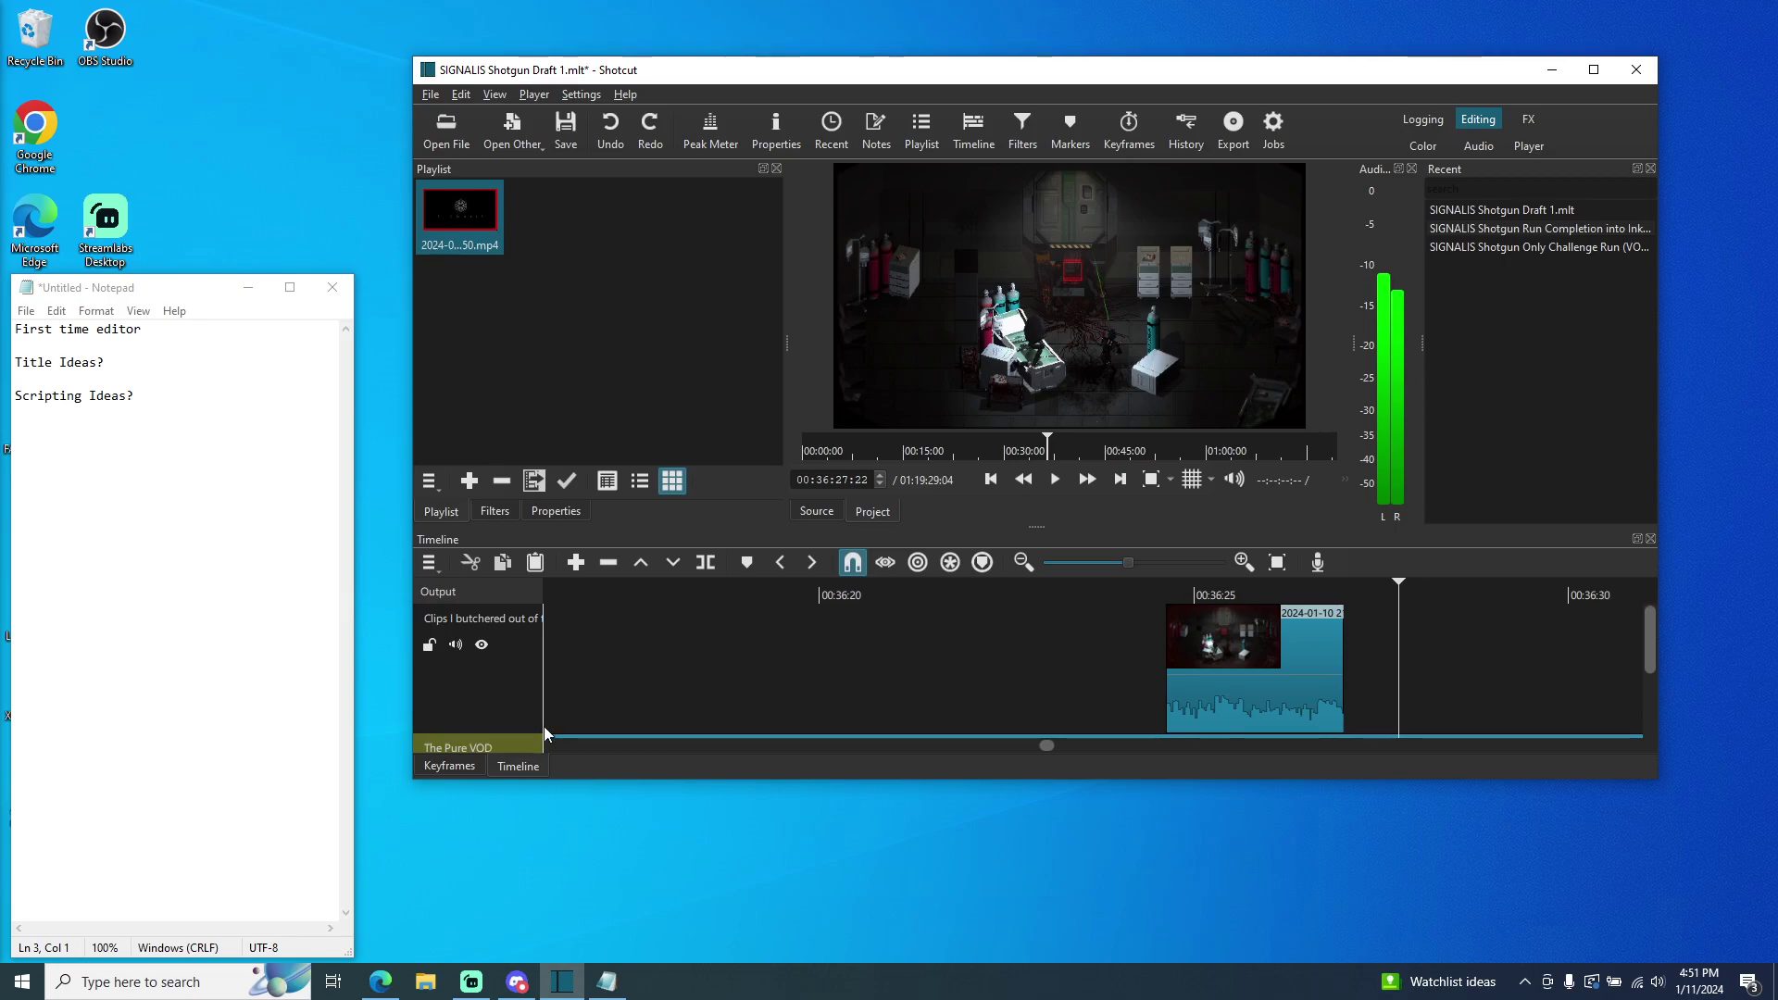
- Reduce the height of the timeline tracks by two levels with Make Tracks Shorter
click(483, 682)
right_click(484, 681)
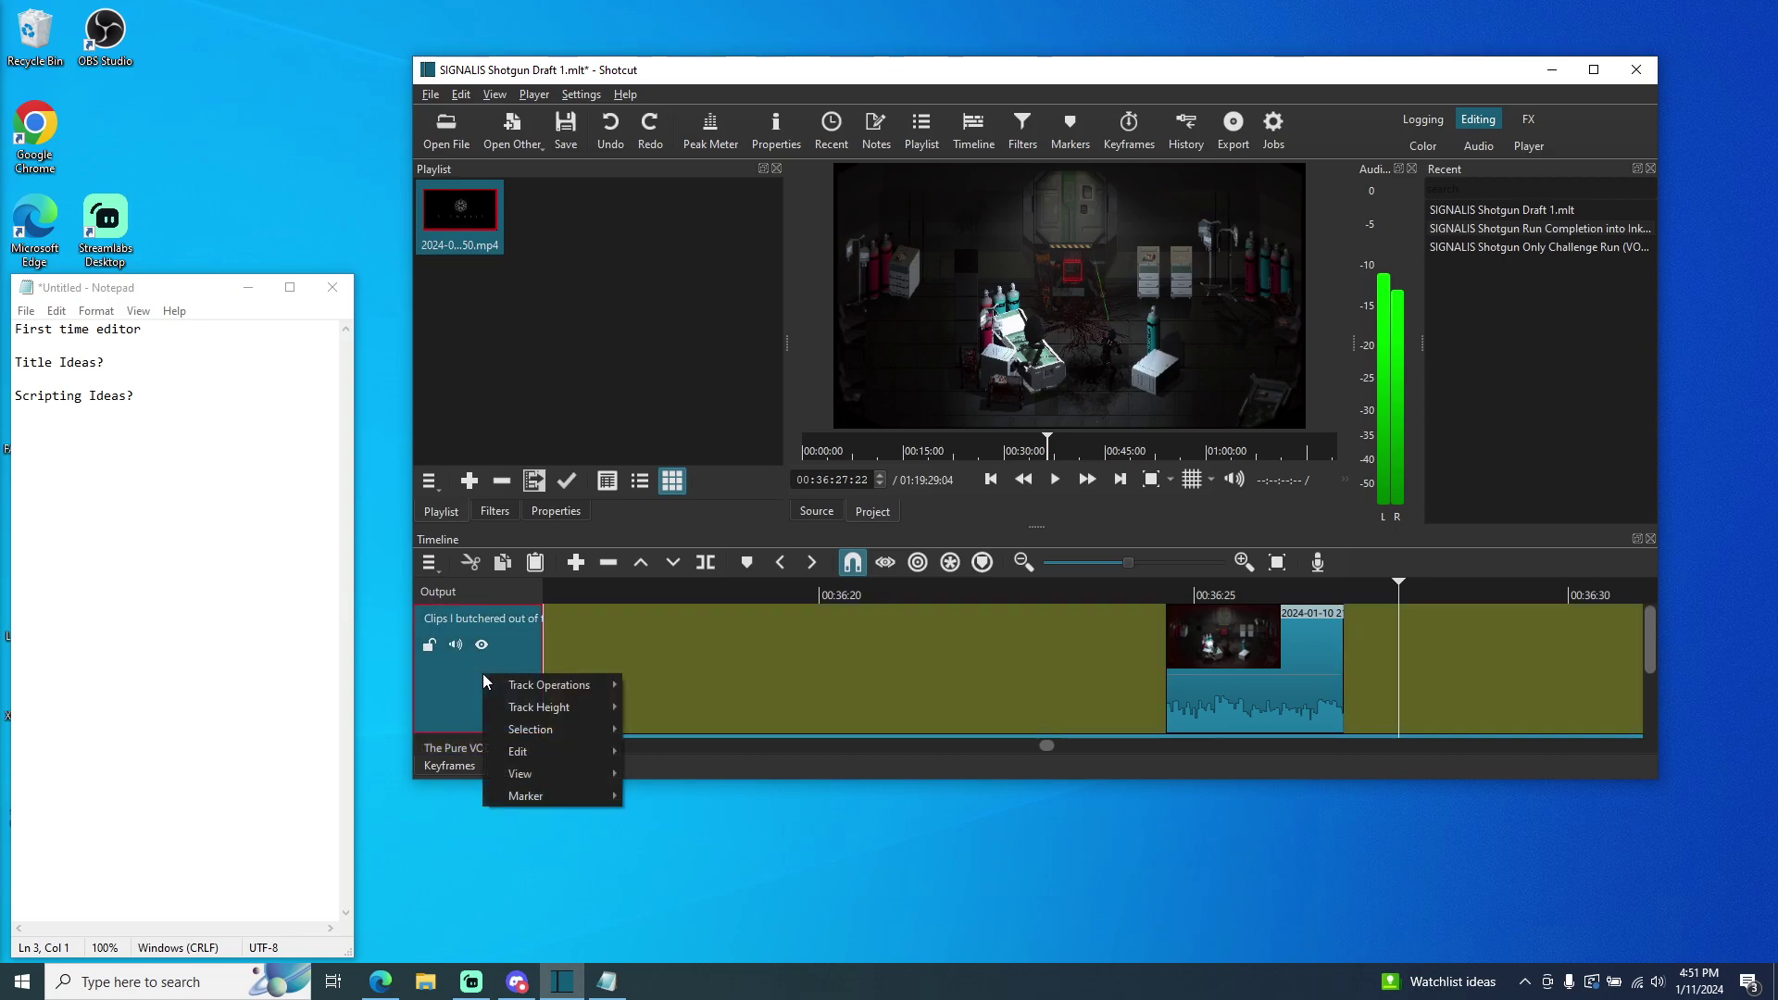
mouse_move(556, 709)
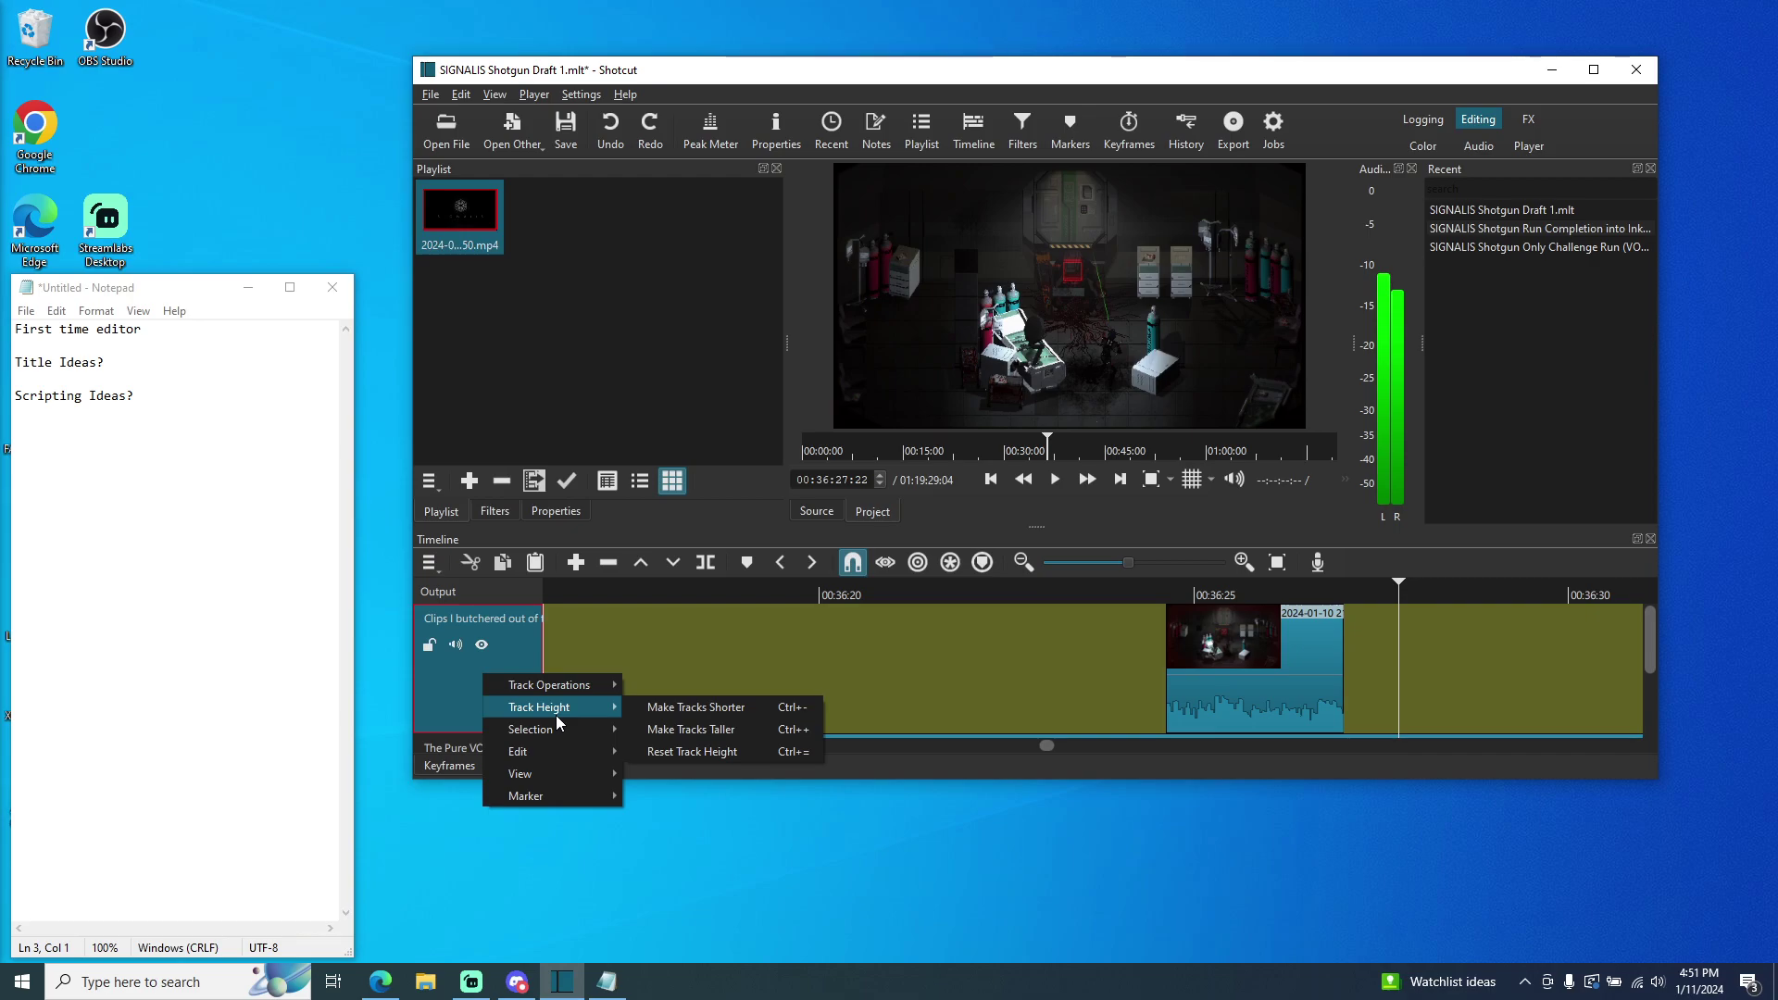
click(679, 708)
right_click(533, 668)
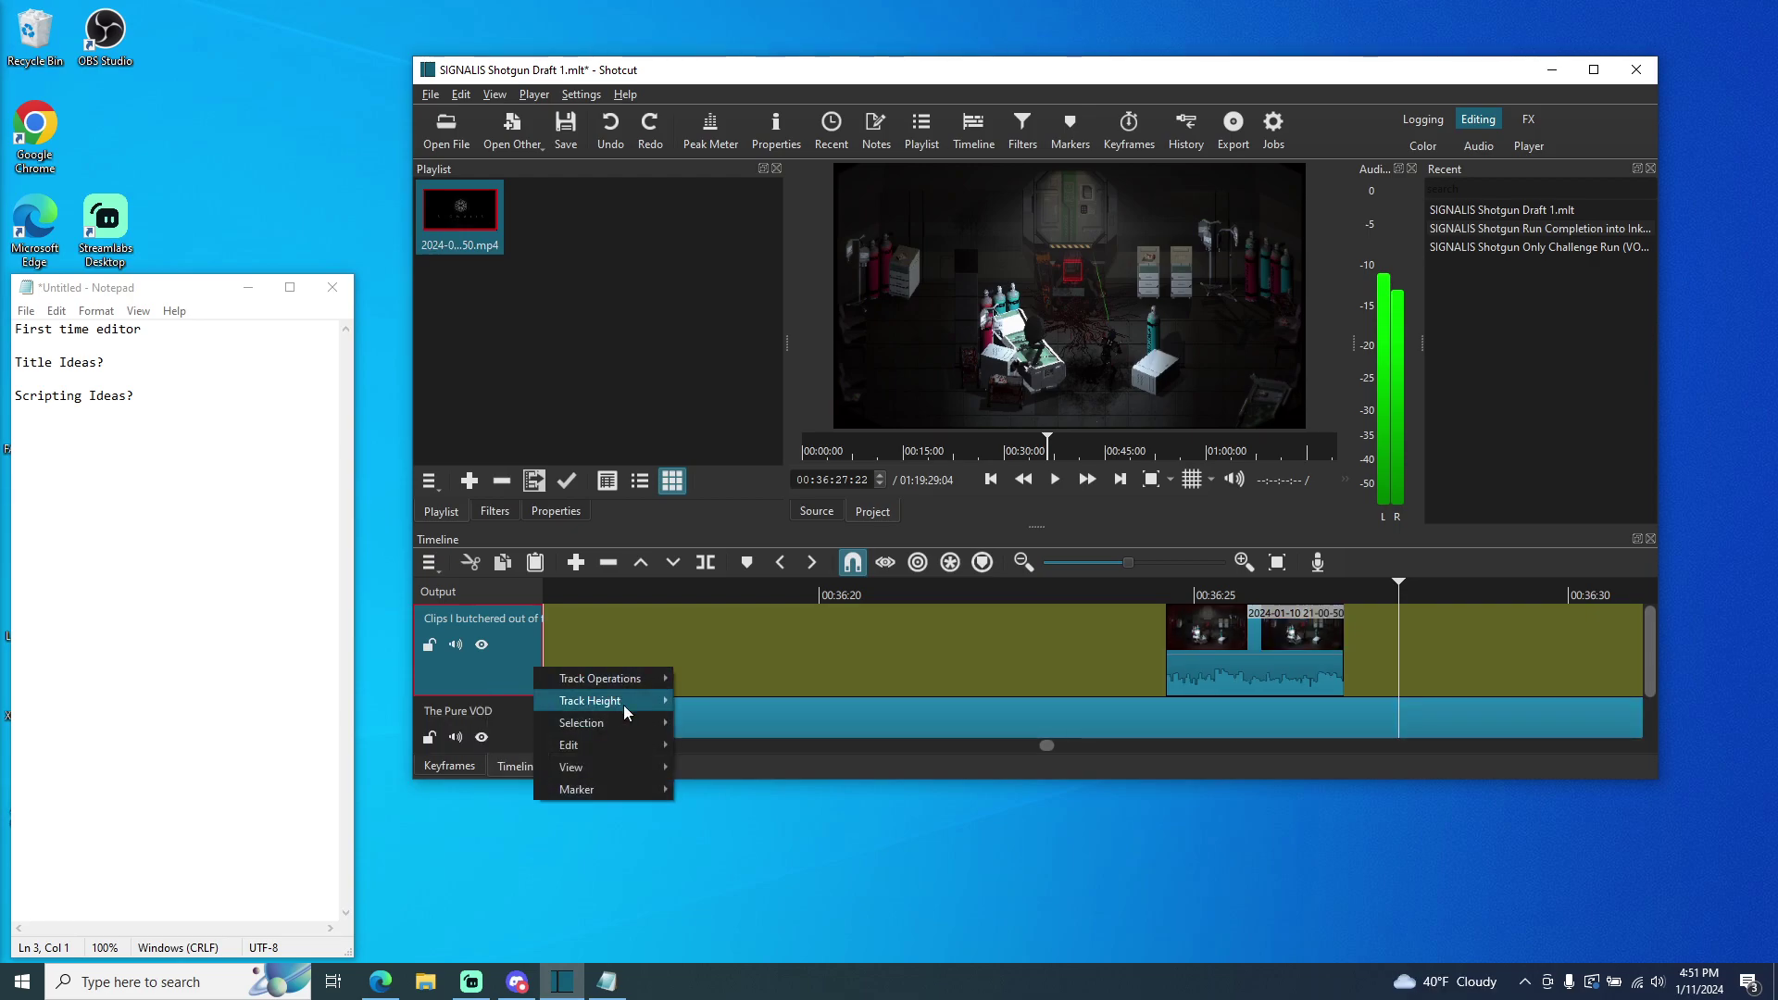
mouse_move(626, 705)
click(713, 702)
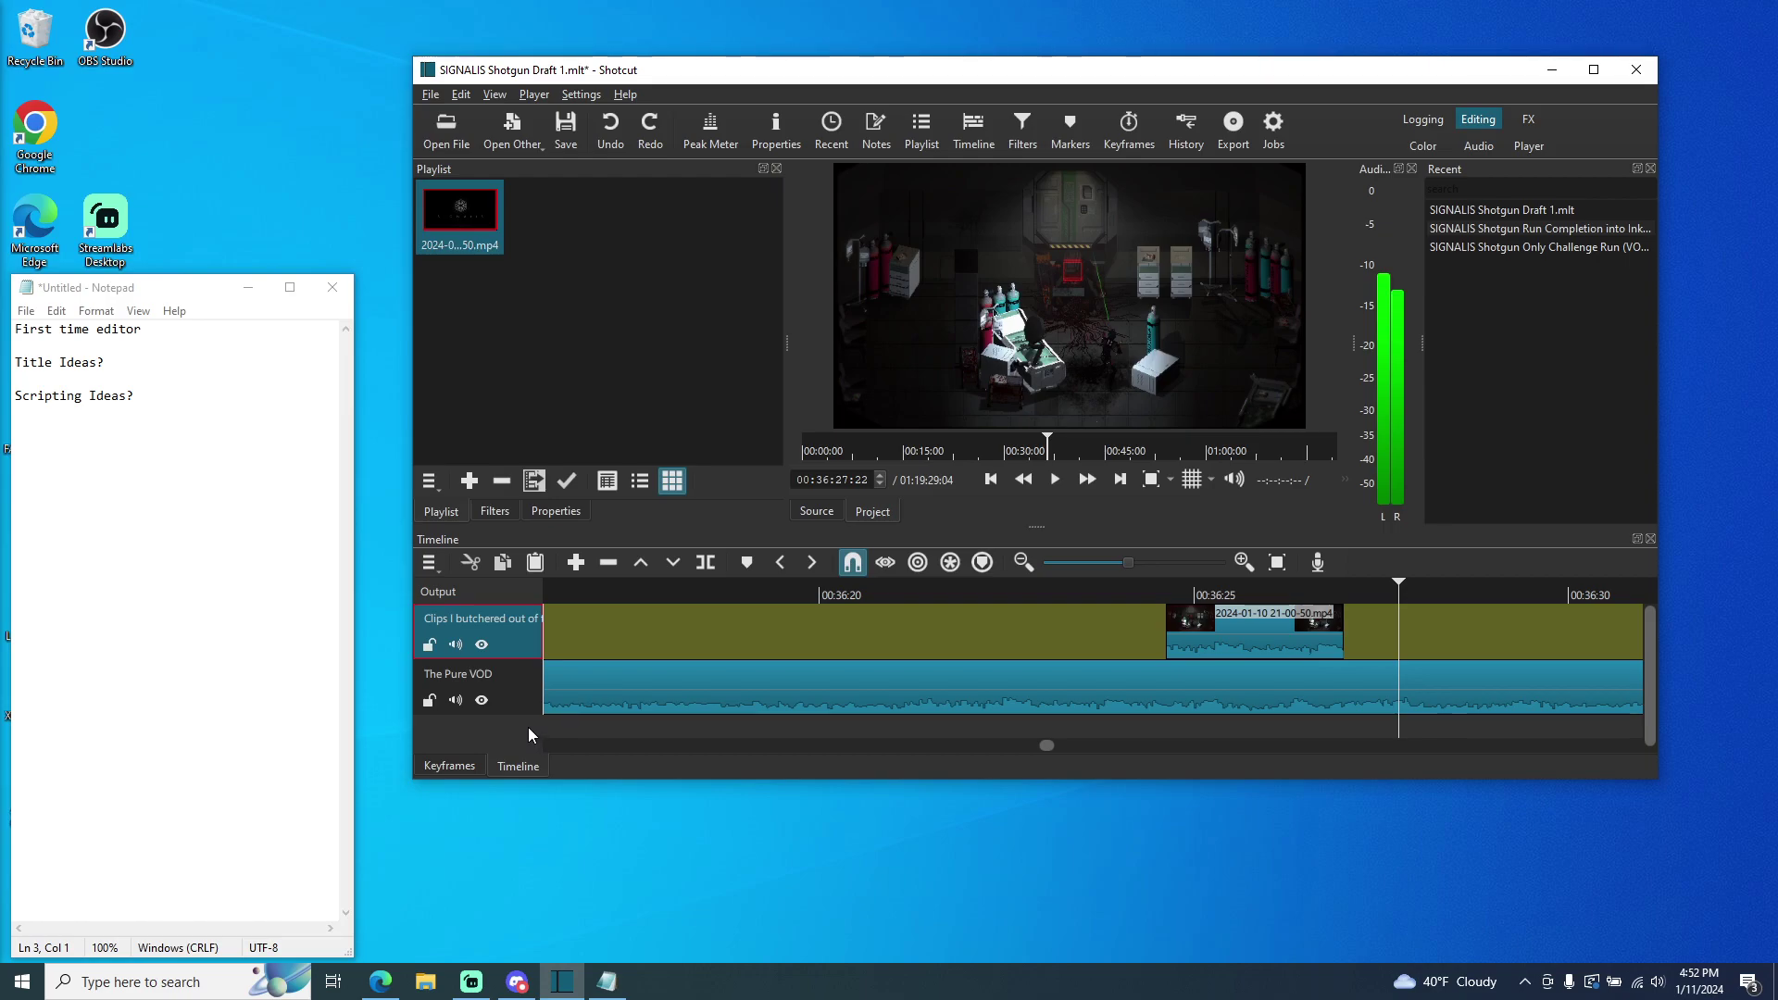
- Add a new audio track below The Pure VOD and rename it Commentary
right_click(472, 720)
mouse_move(536, 733)
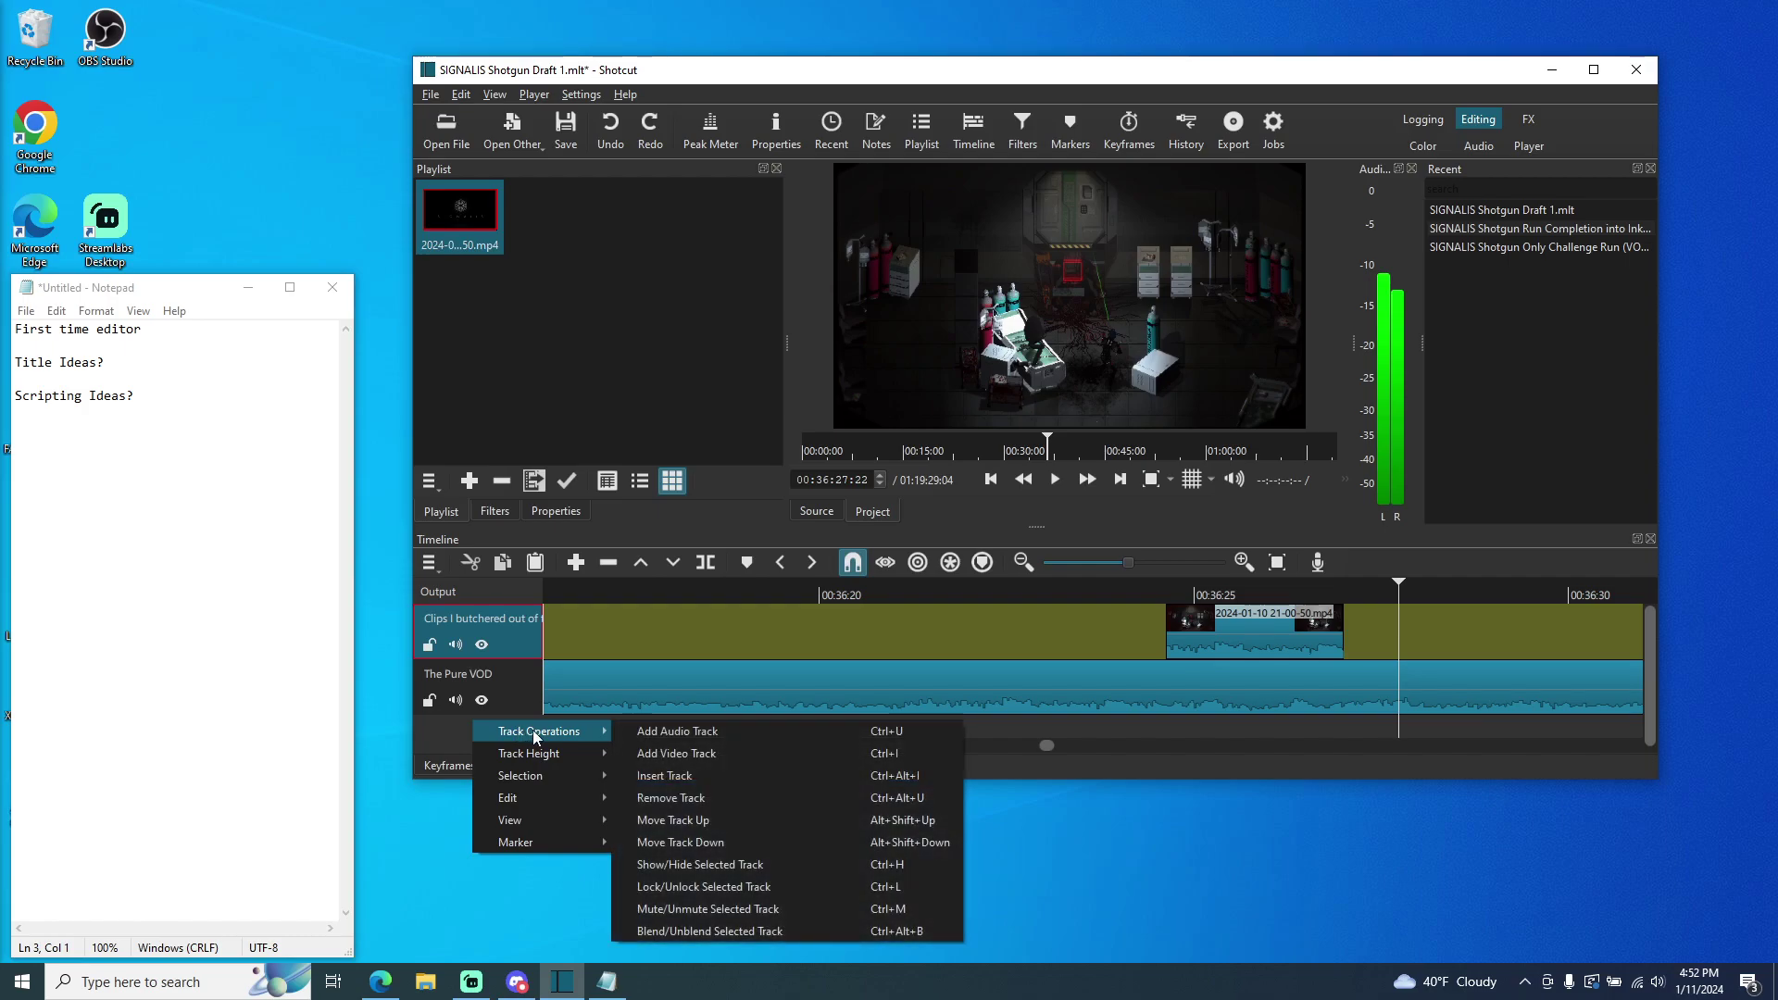
click(657, 731)
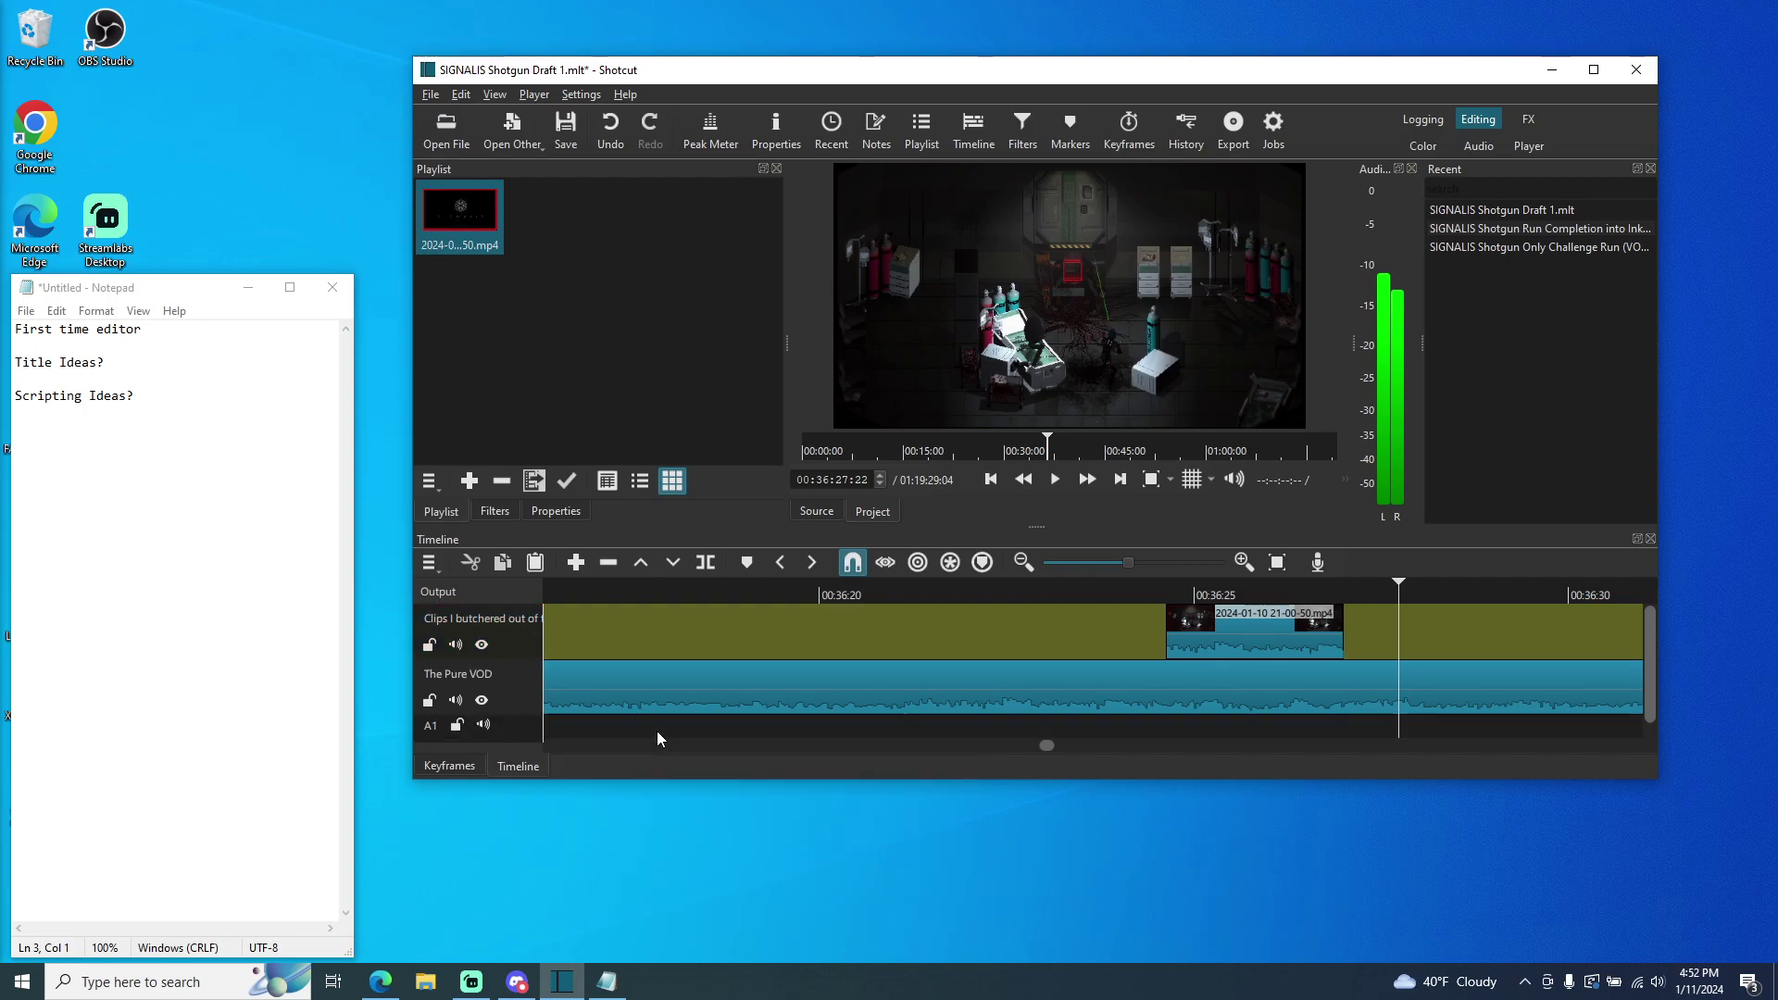
click(518, 730)
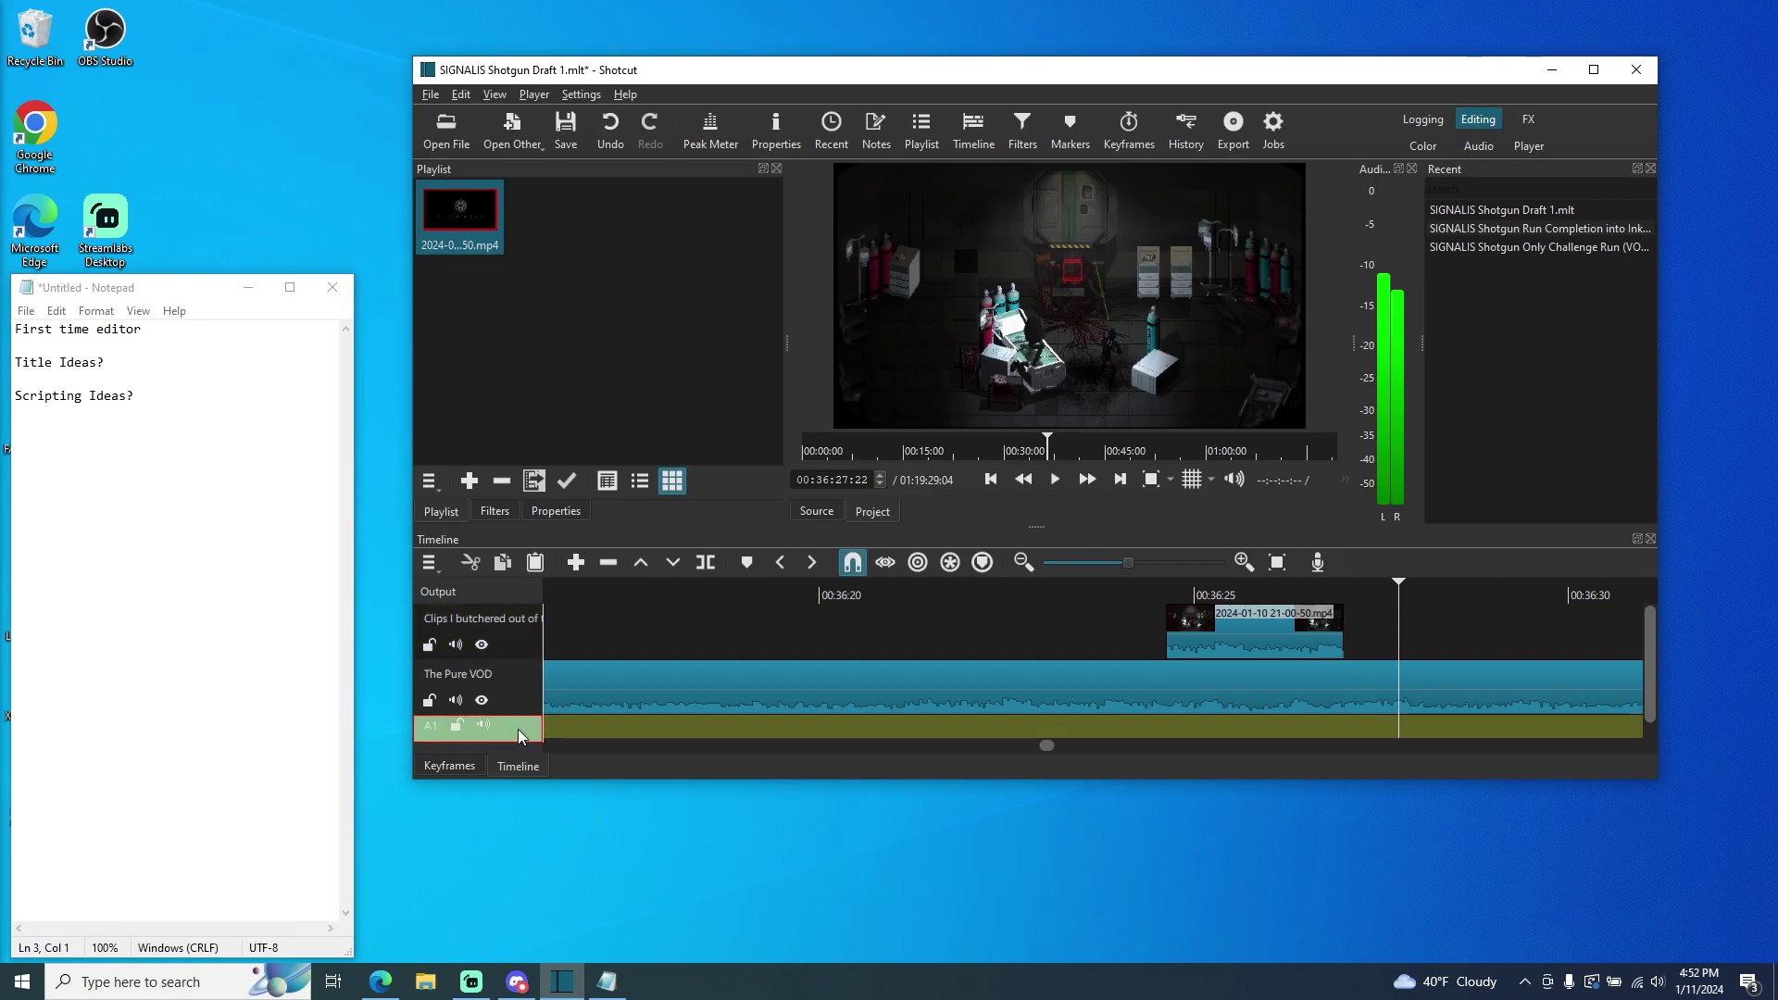
double_click(433, 728)
text(Commentary)
key(Return)
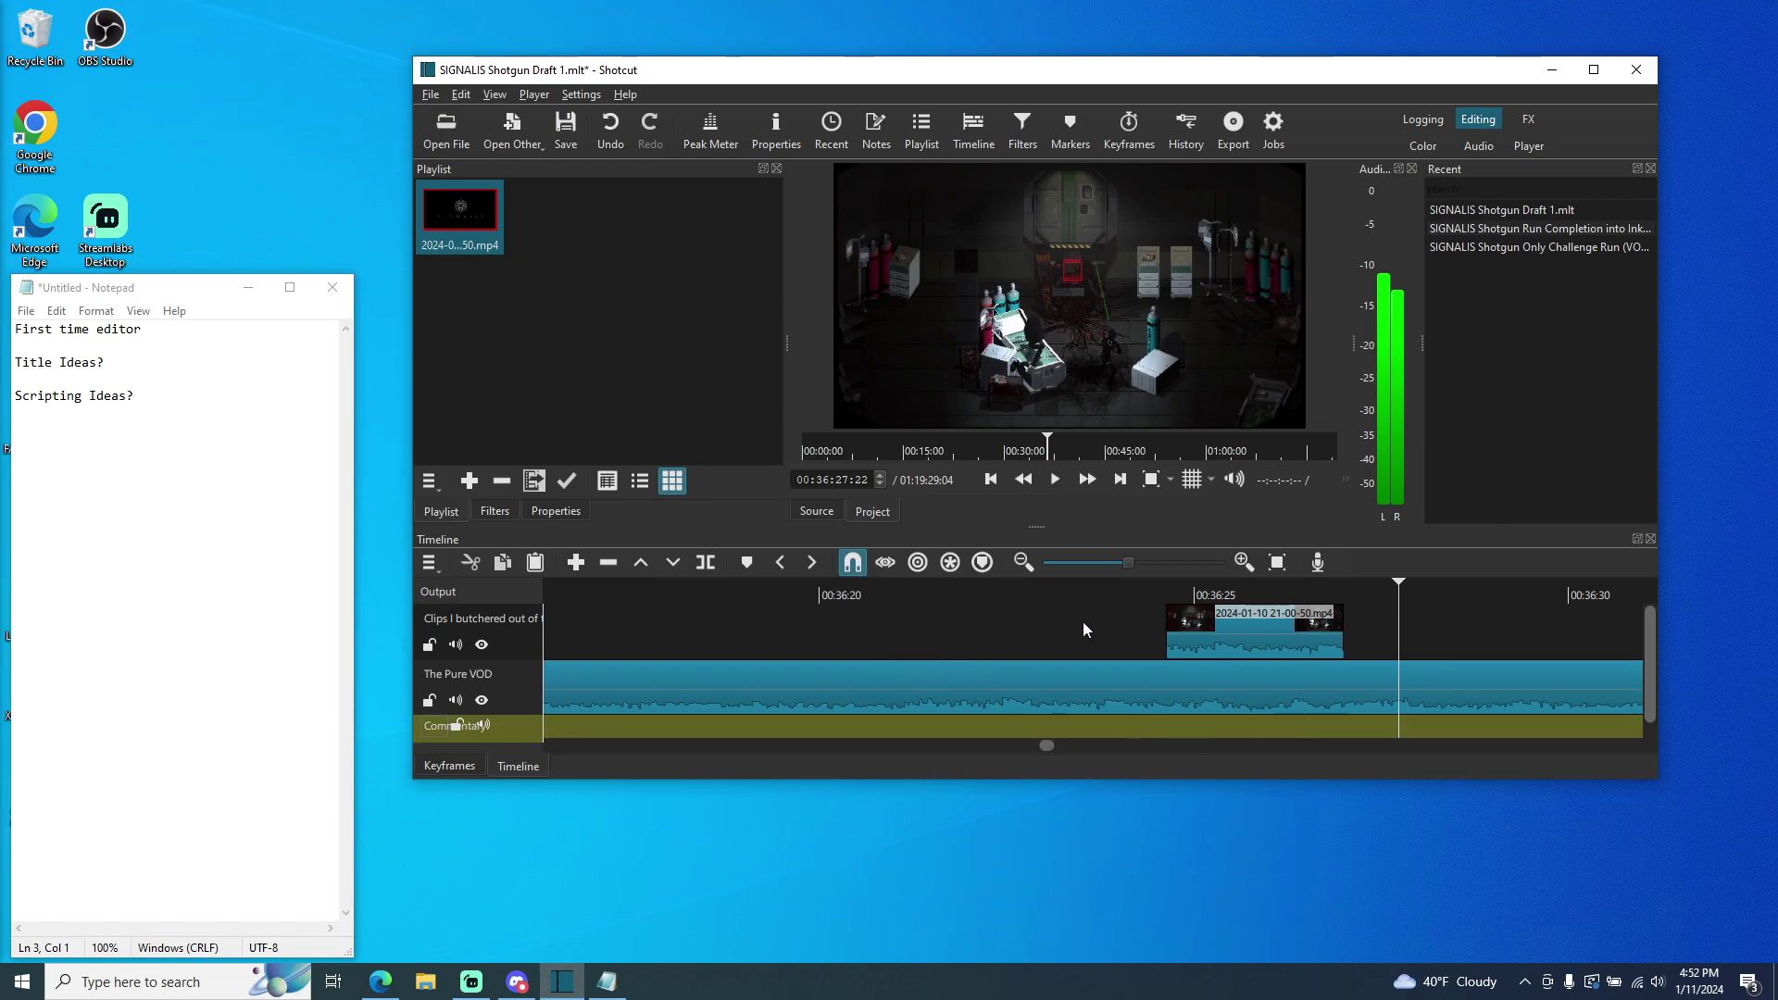
- Mute both The Pure VOD and the butchered clips tracks, and move the playhead back to 00:00:06:20 near the timeline start
click(455, 701)
click(455, 645)
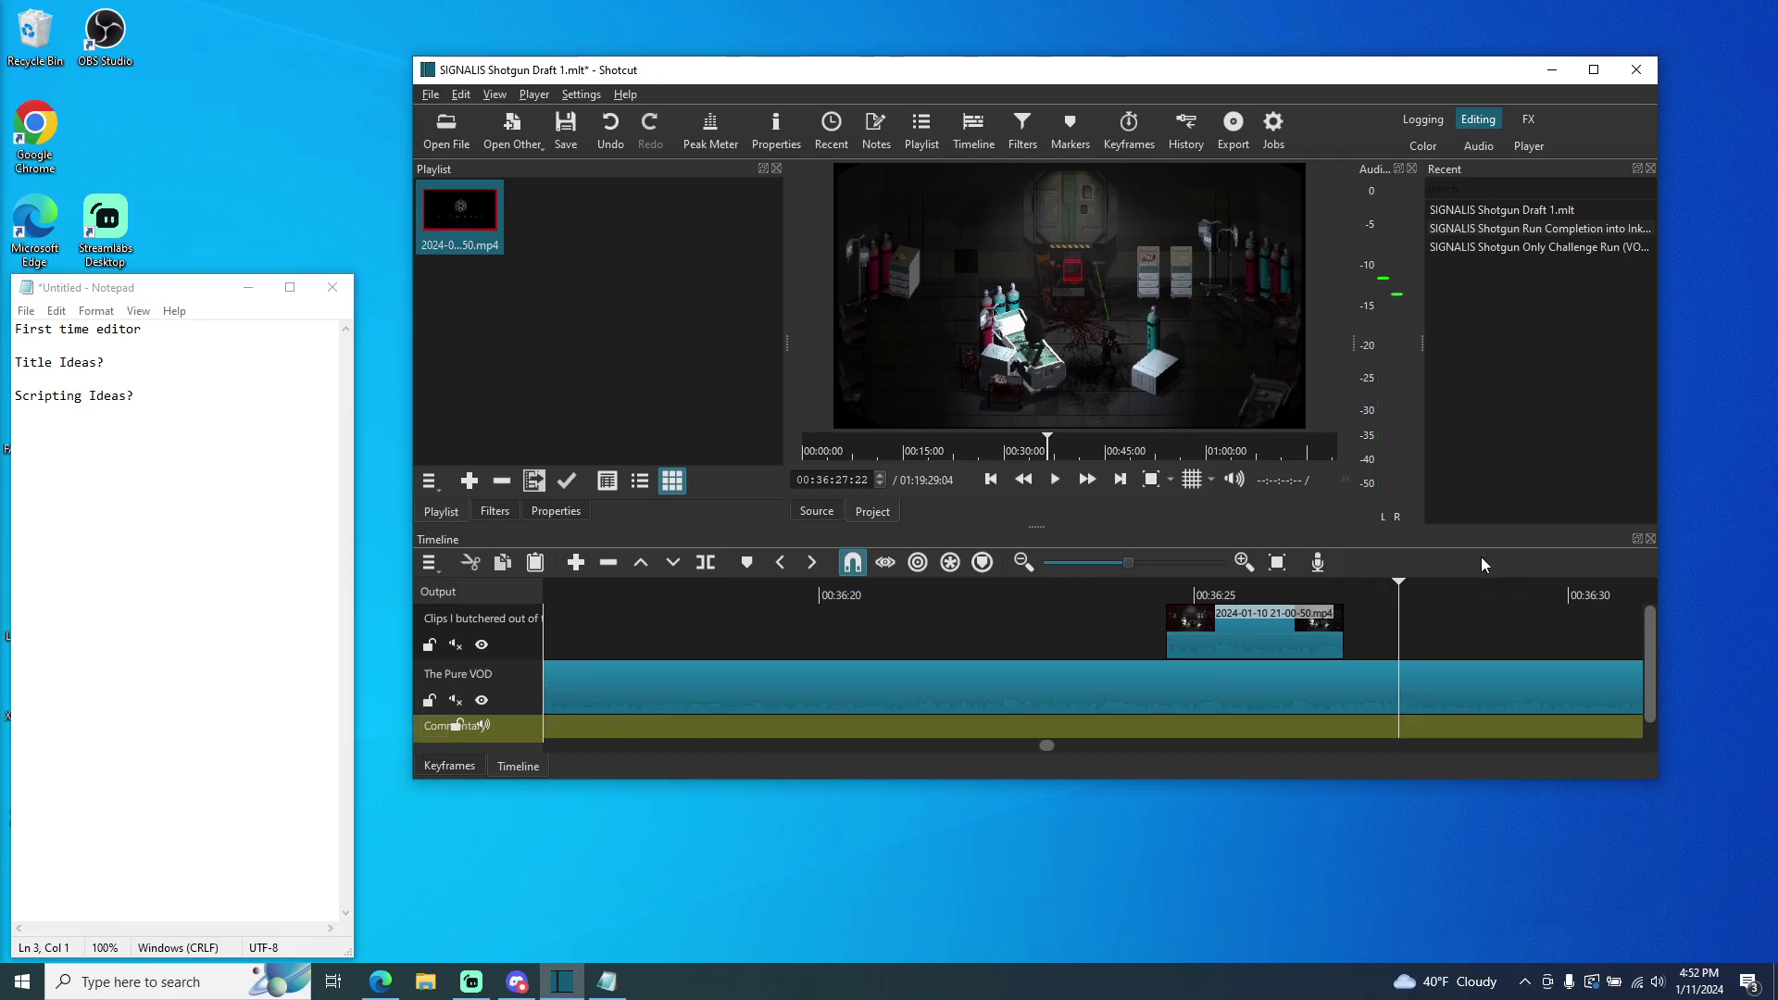
drag(1398, 588, 858, 624)
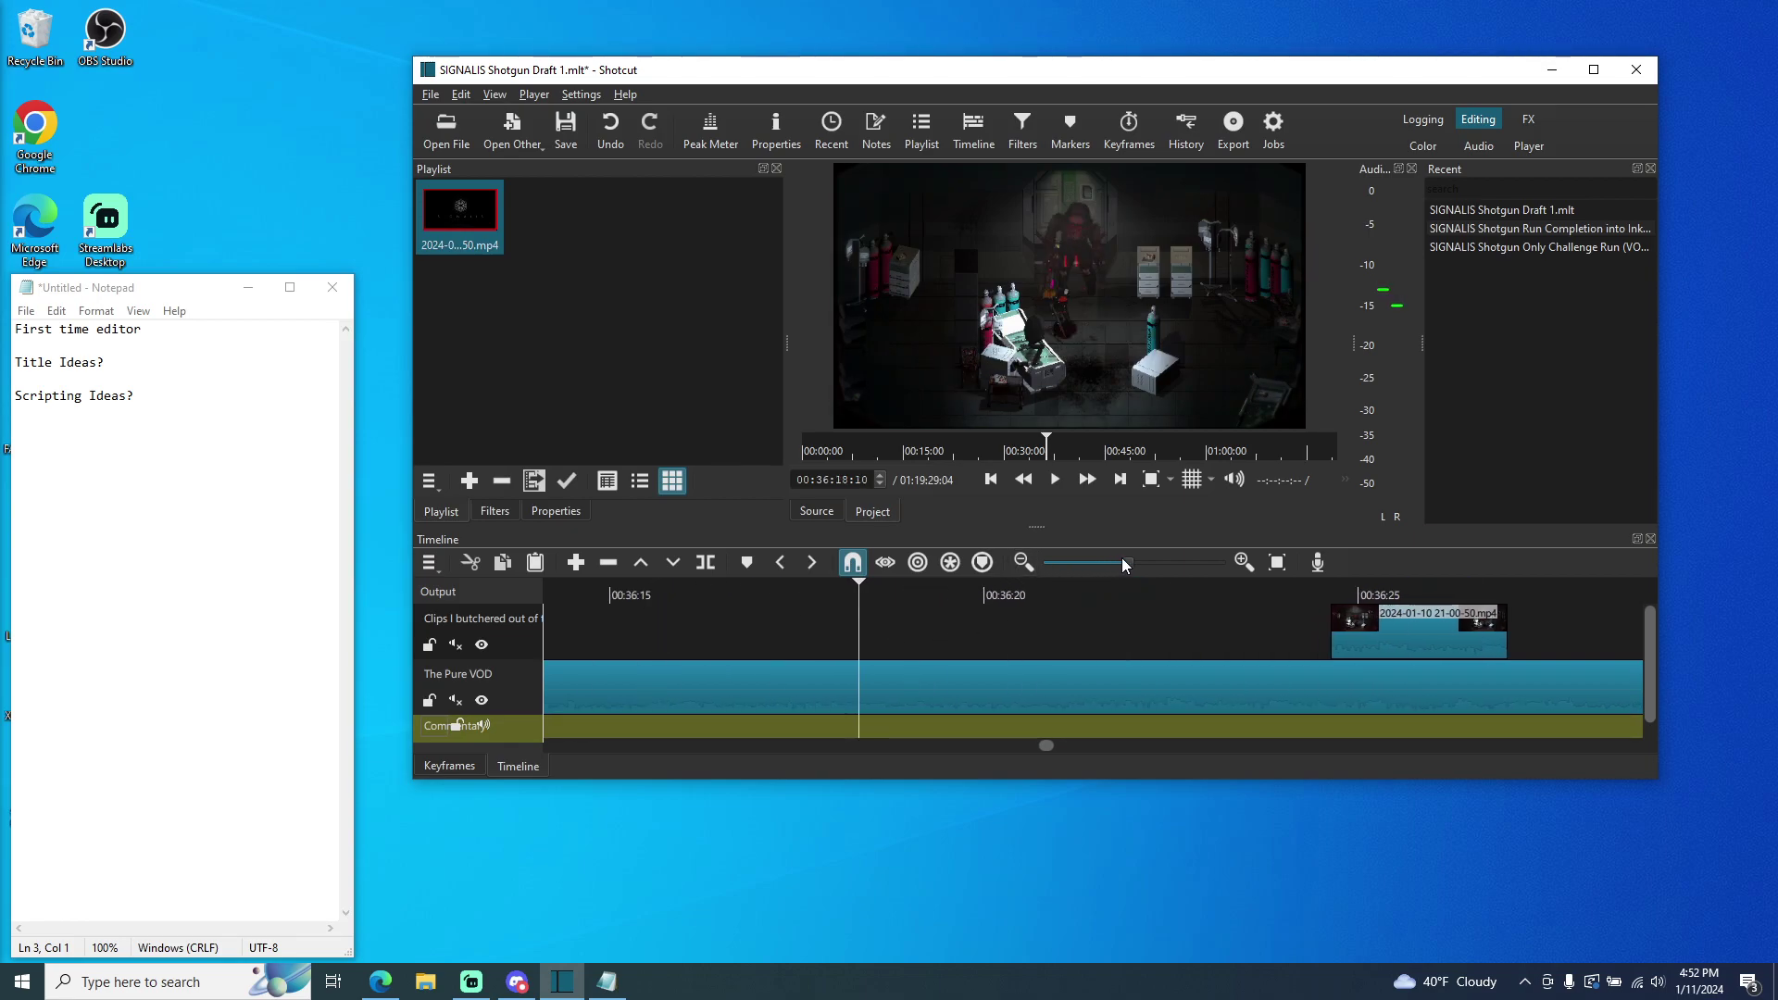
drag(1080, 563, 998, 557)
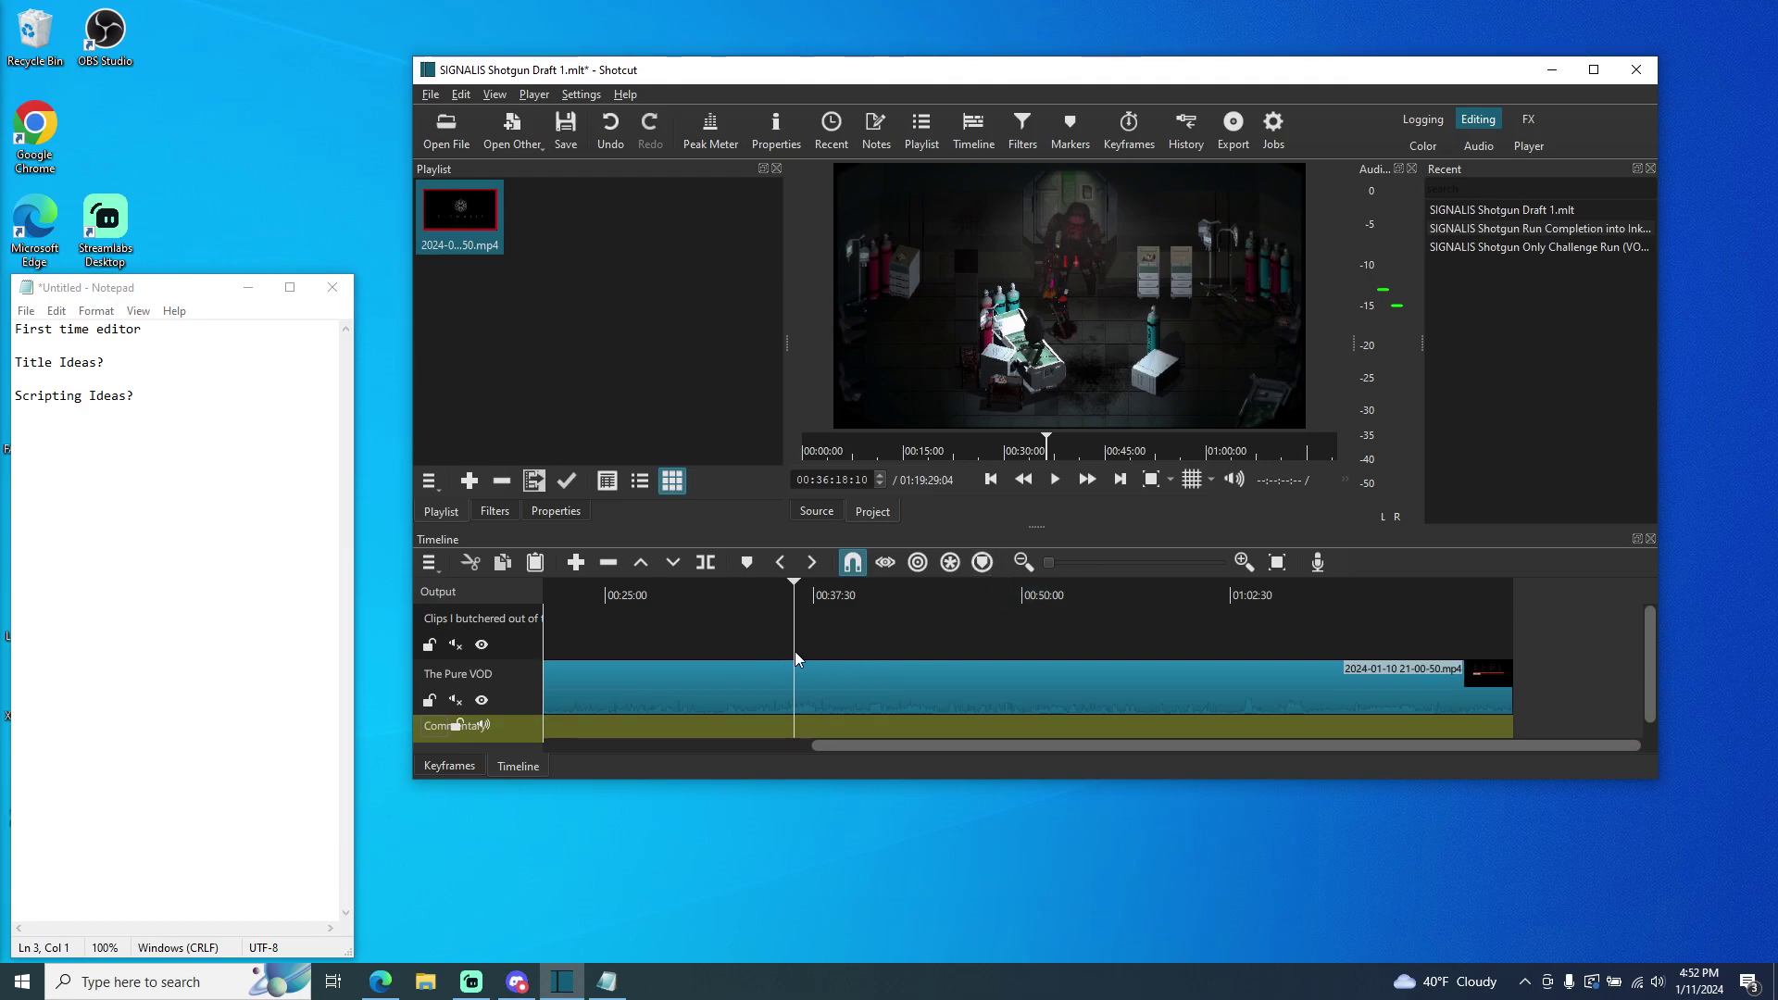
drag(791, 659, 522, 672)
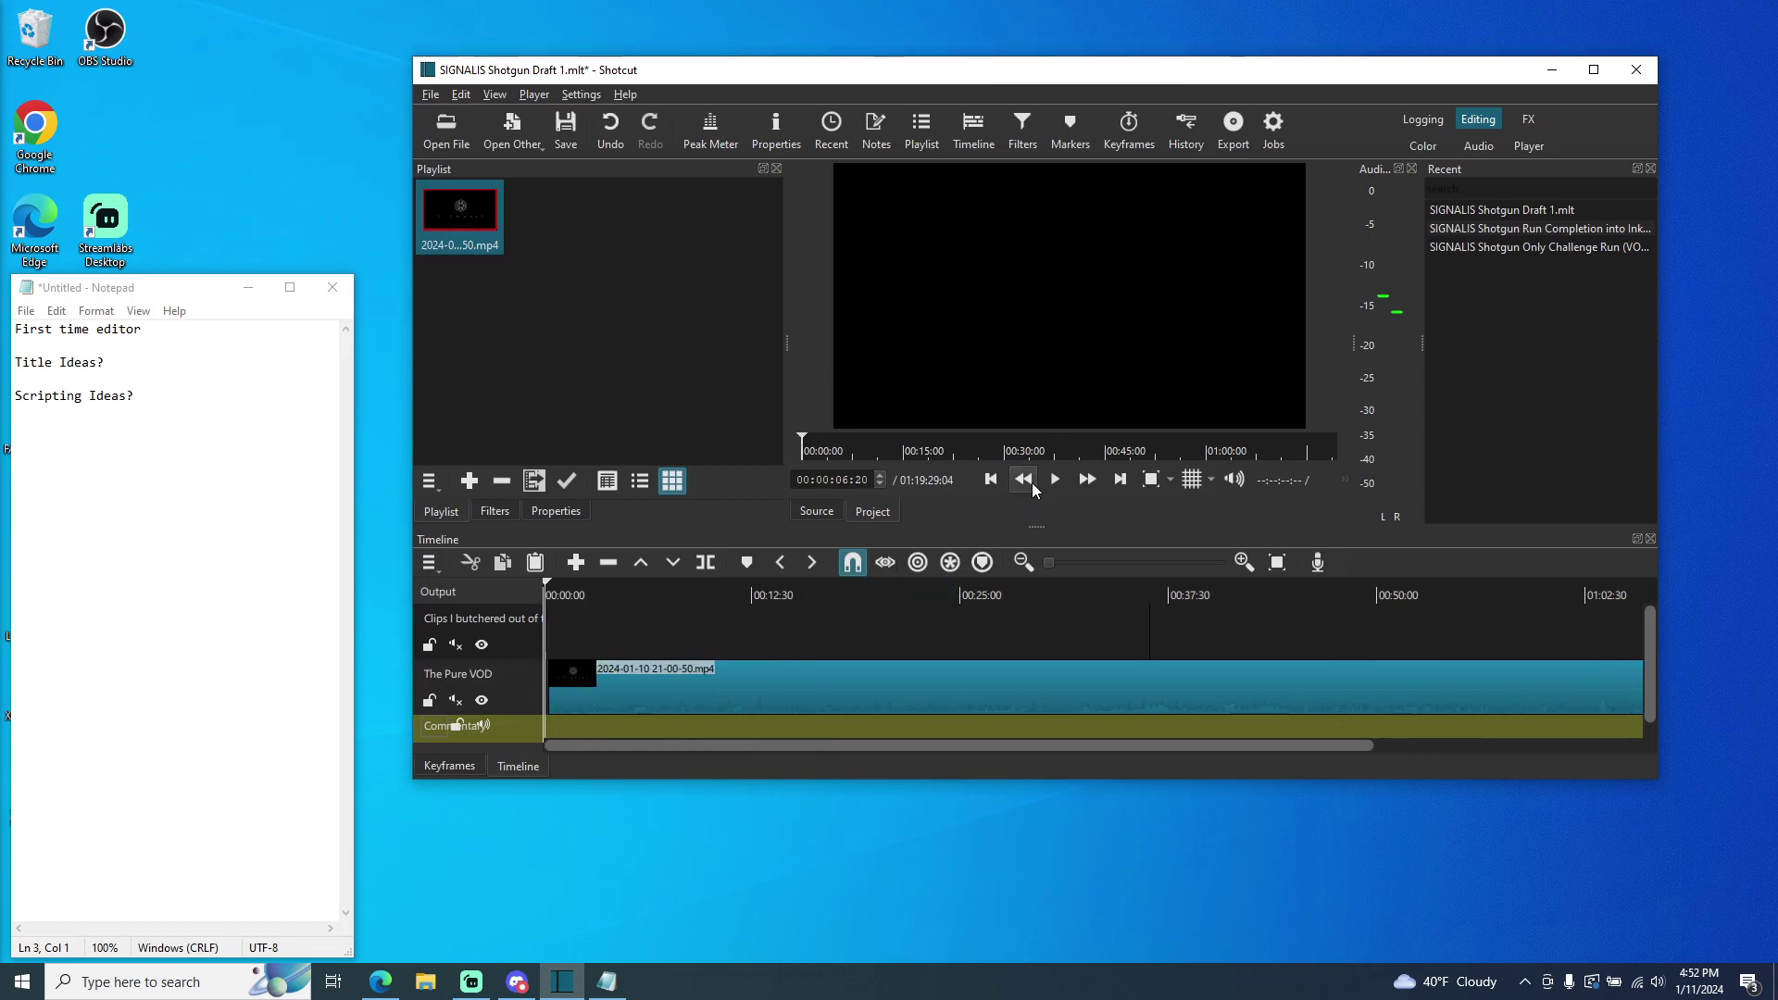
- Unmute The Pure VOD track and play the opening of the timeline, pausing at 00:00:17:00
click(455, 699)
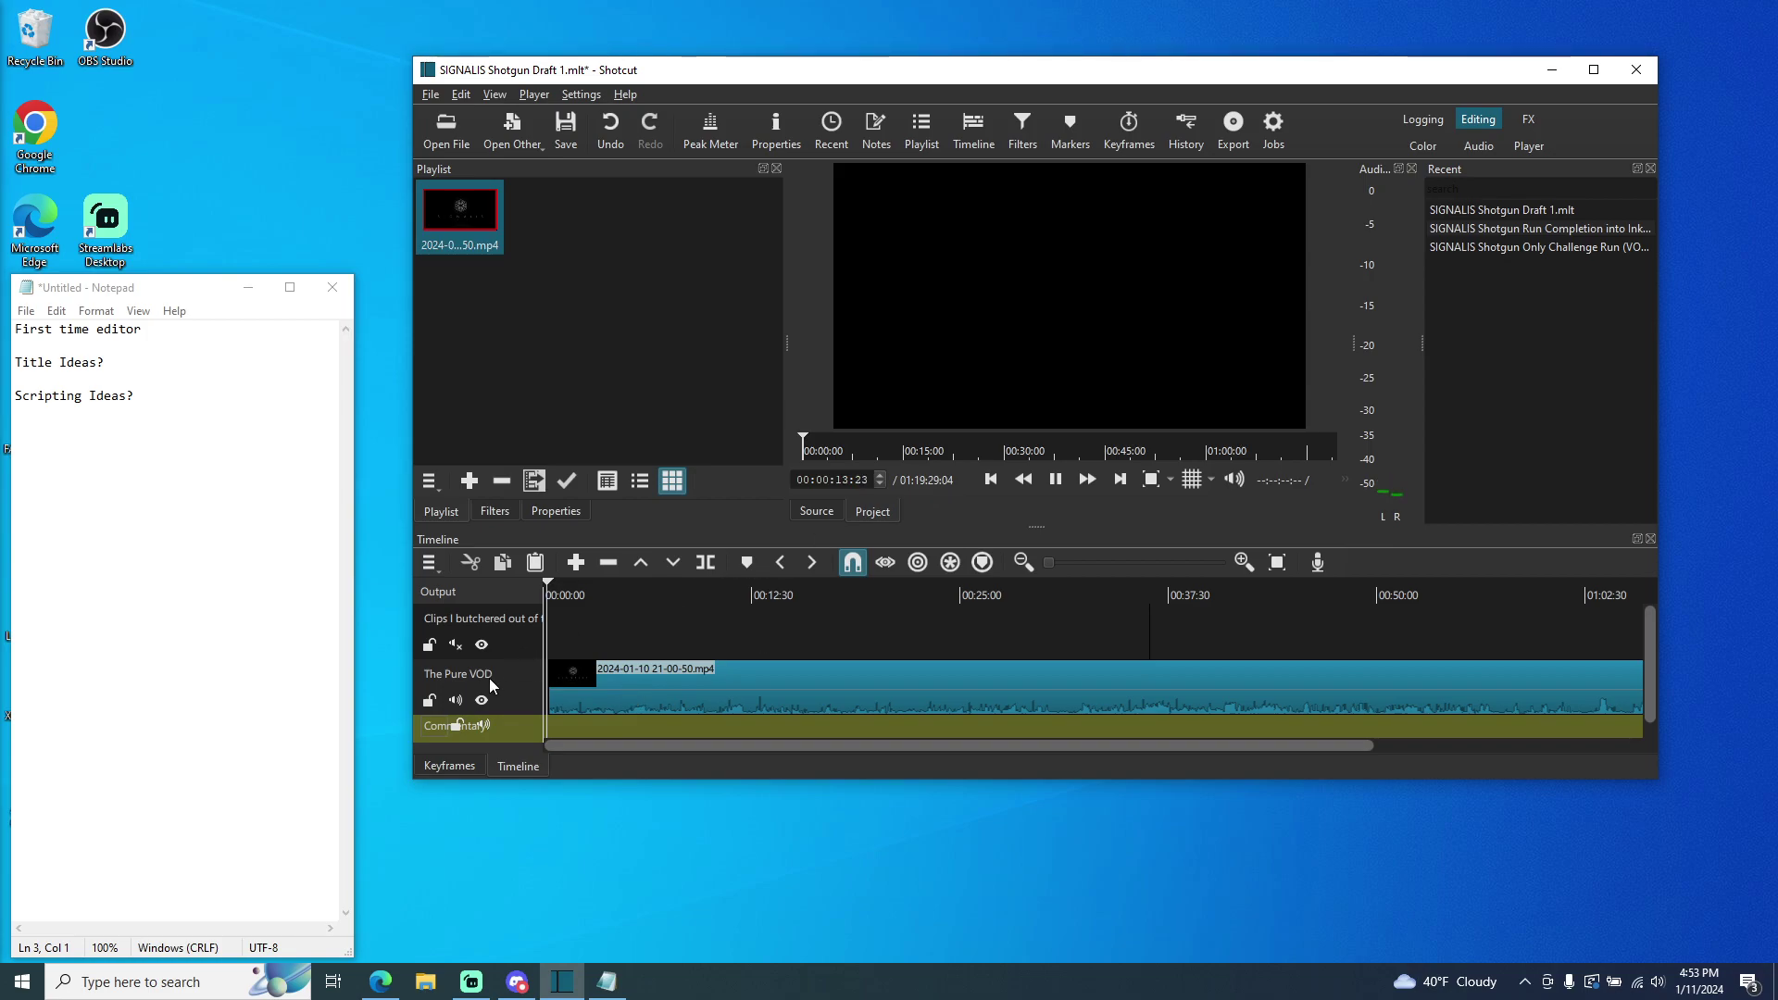
click(1053, 480)
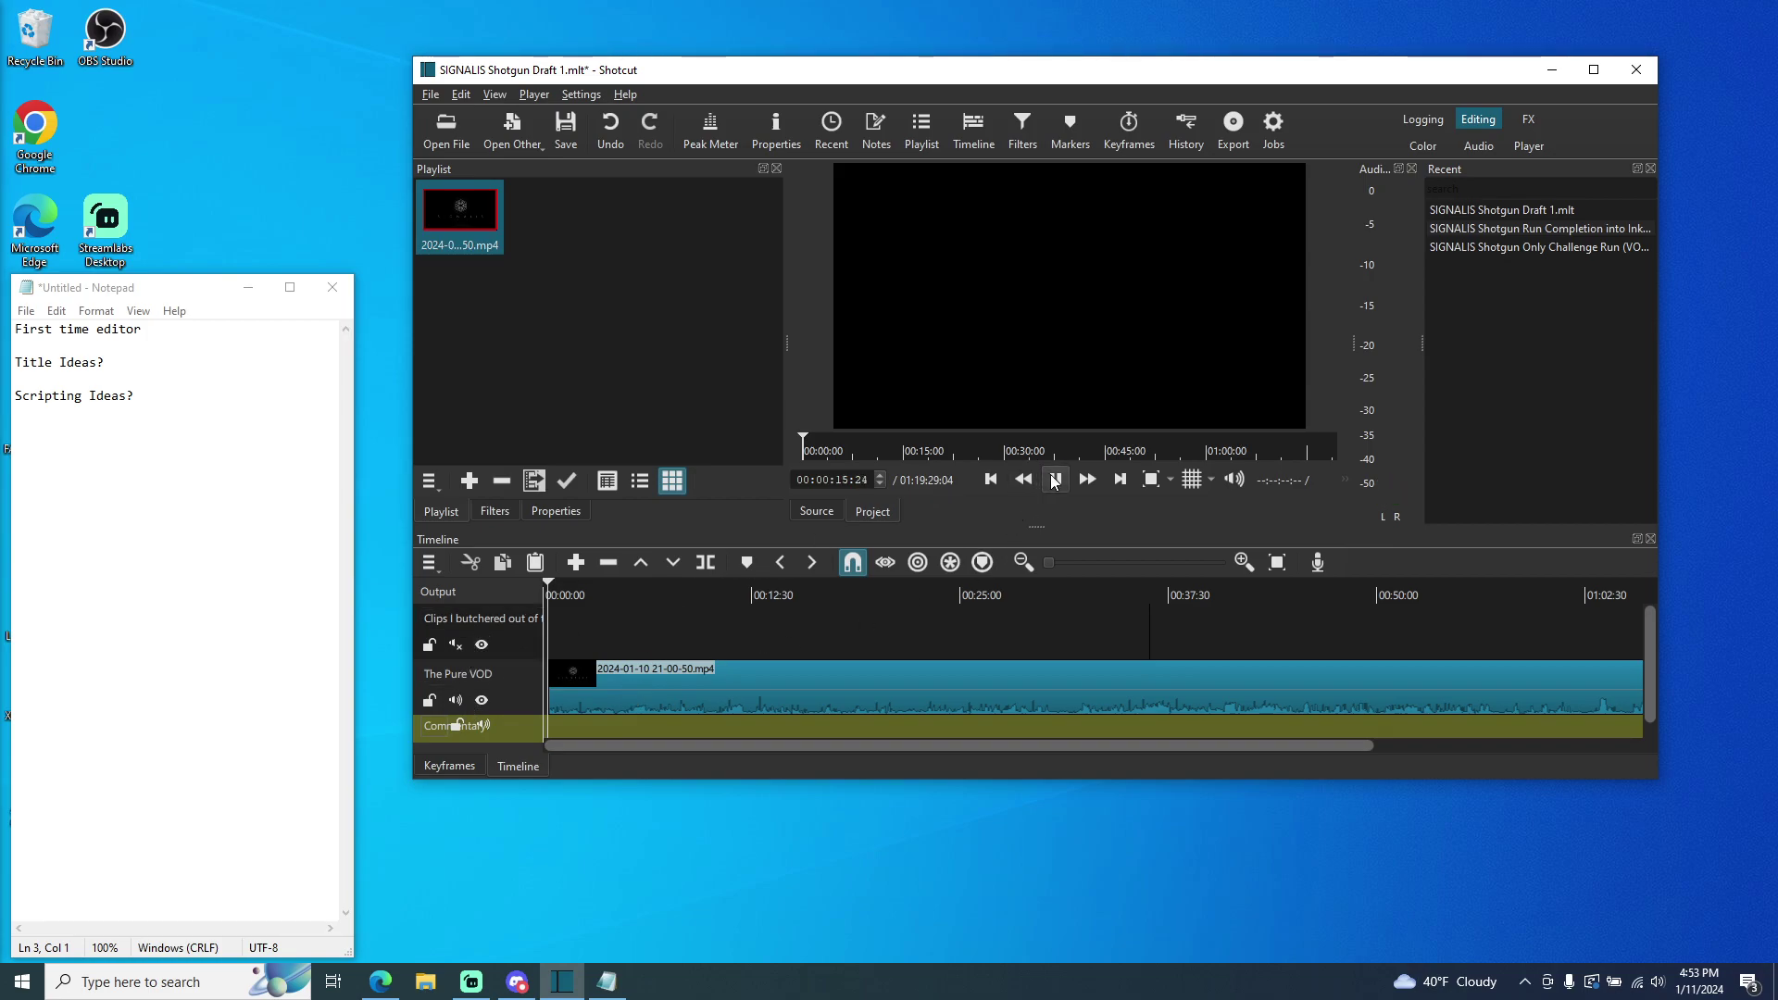
click(1053, 480)
- Move the full VOD clip to the very start of The Pure VOD track, closing the gap before it
drag(1053, 564, 1110, 570)
drag(1297, 683, 570, 703)
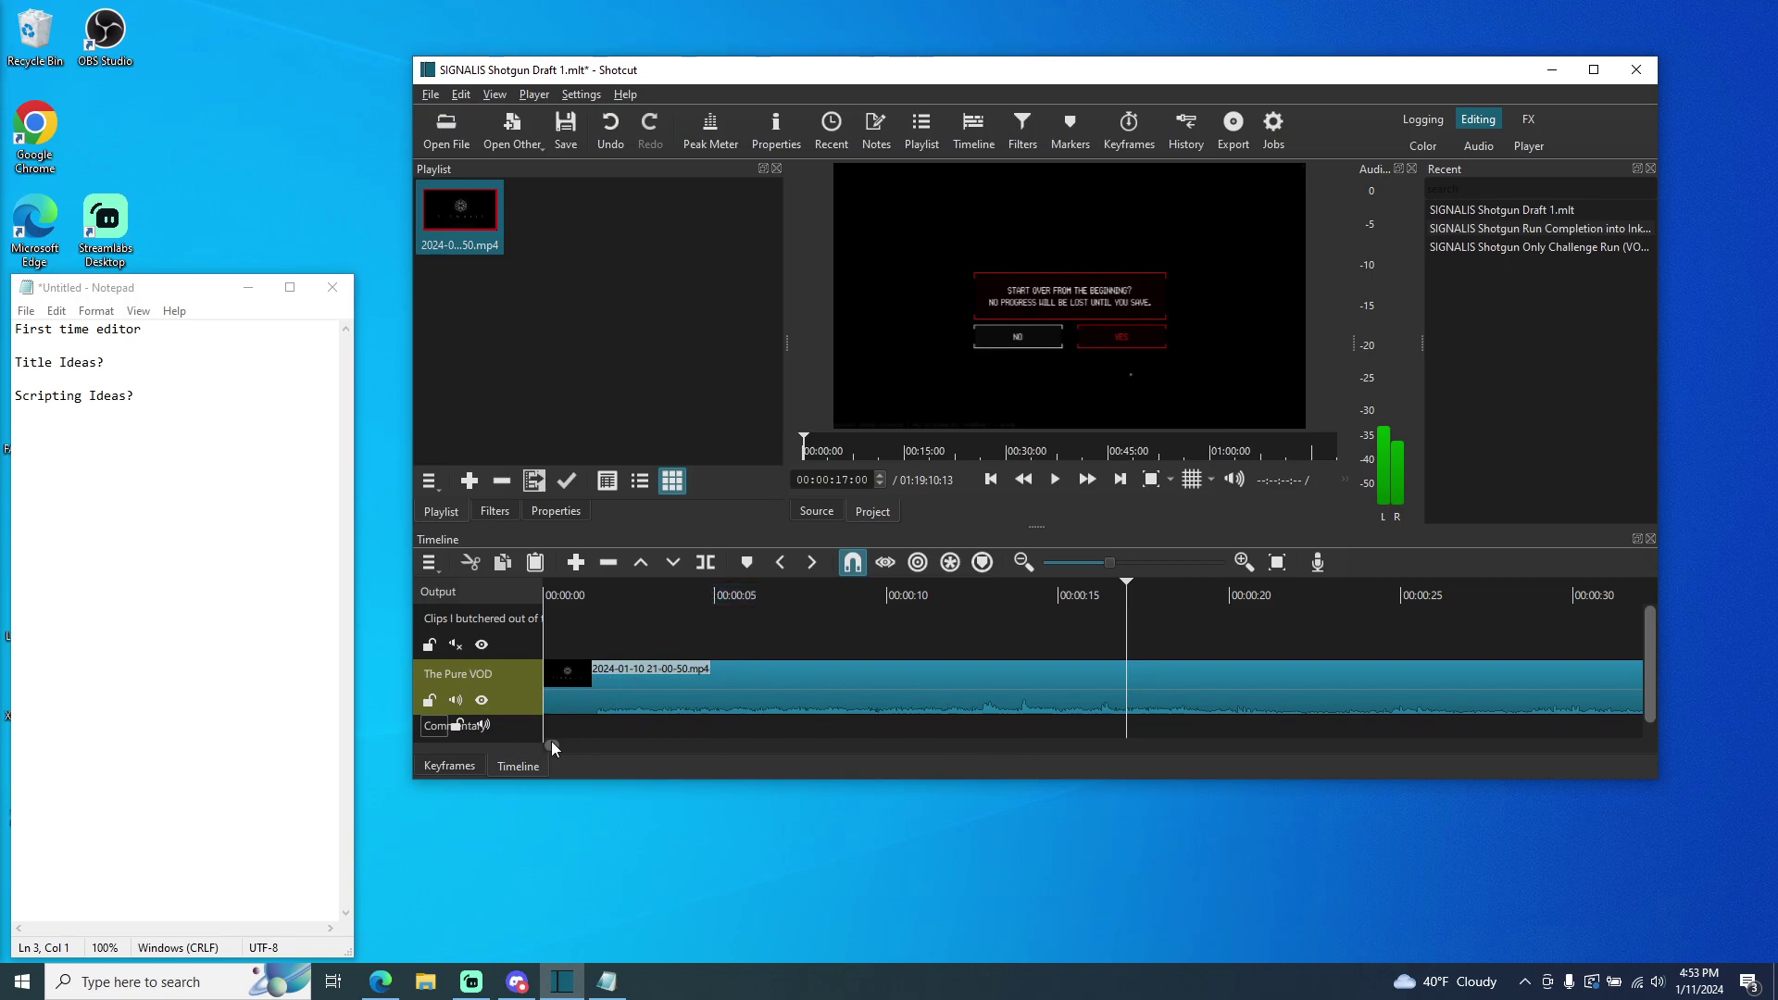
- Move the extracted fight clip earlier along its own track to about 00:27:53
drag(552, 741, 1048, 741)
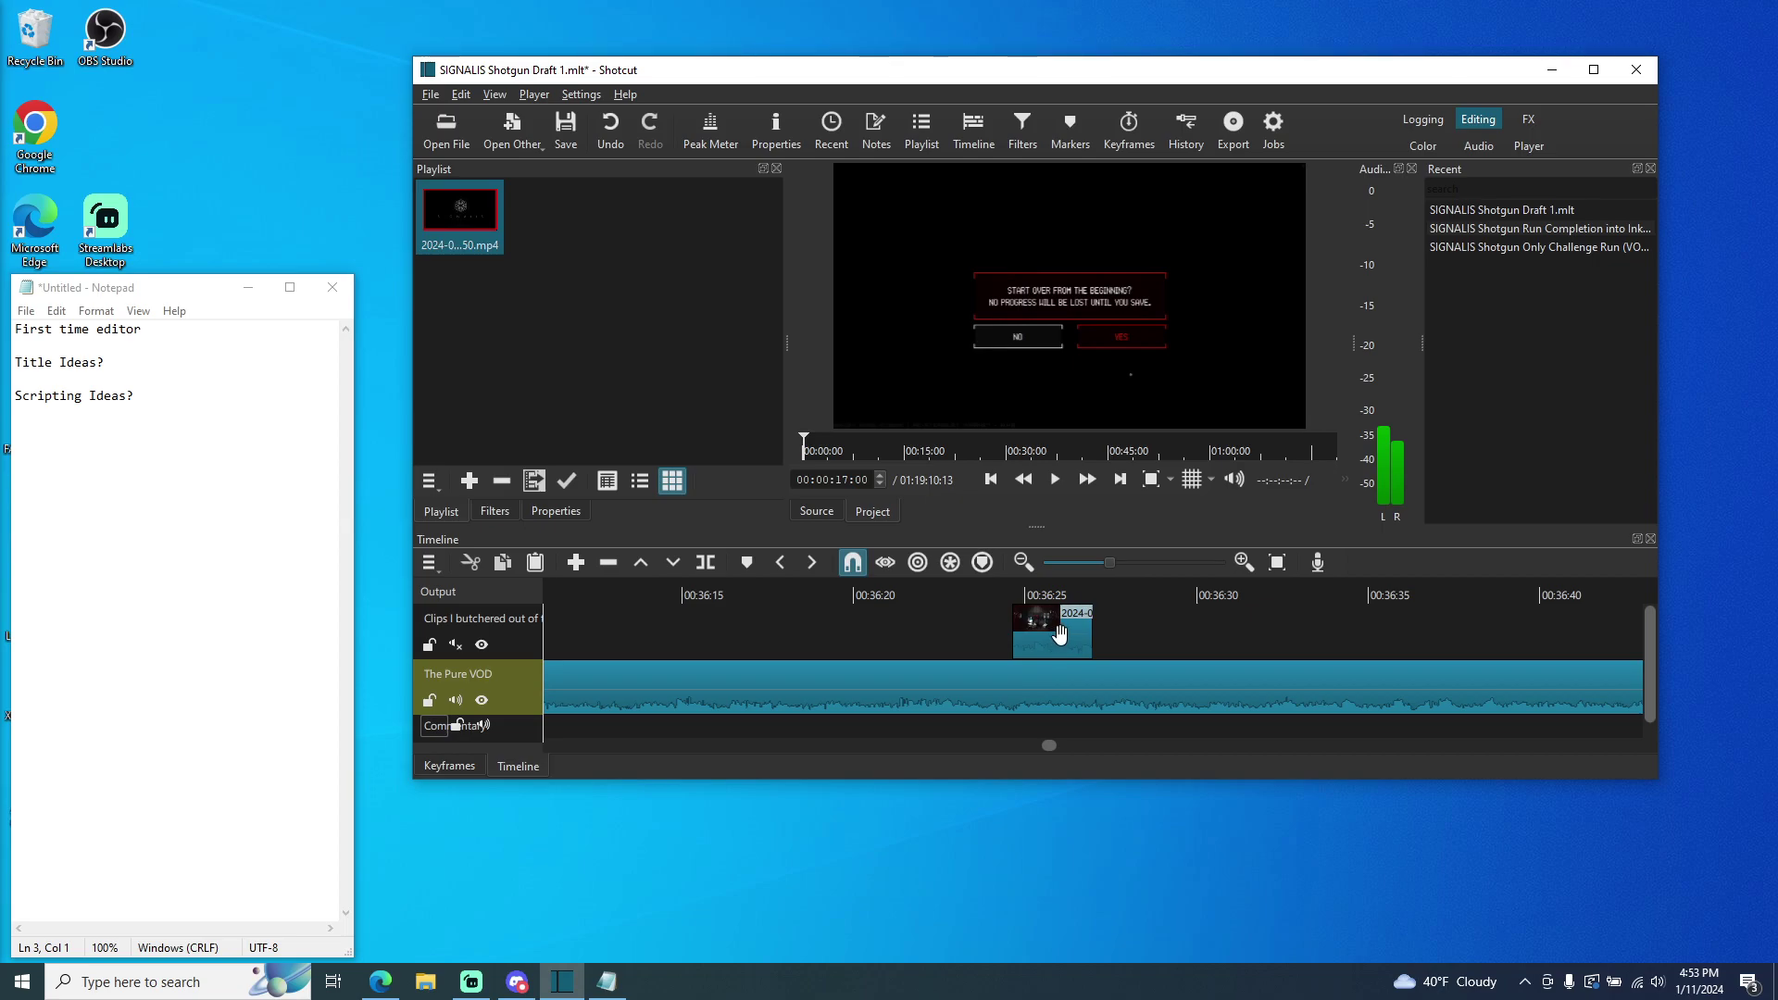
drag(1056, 637, 452, 639)
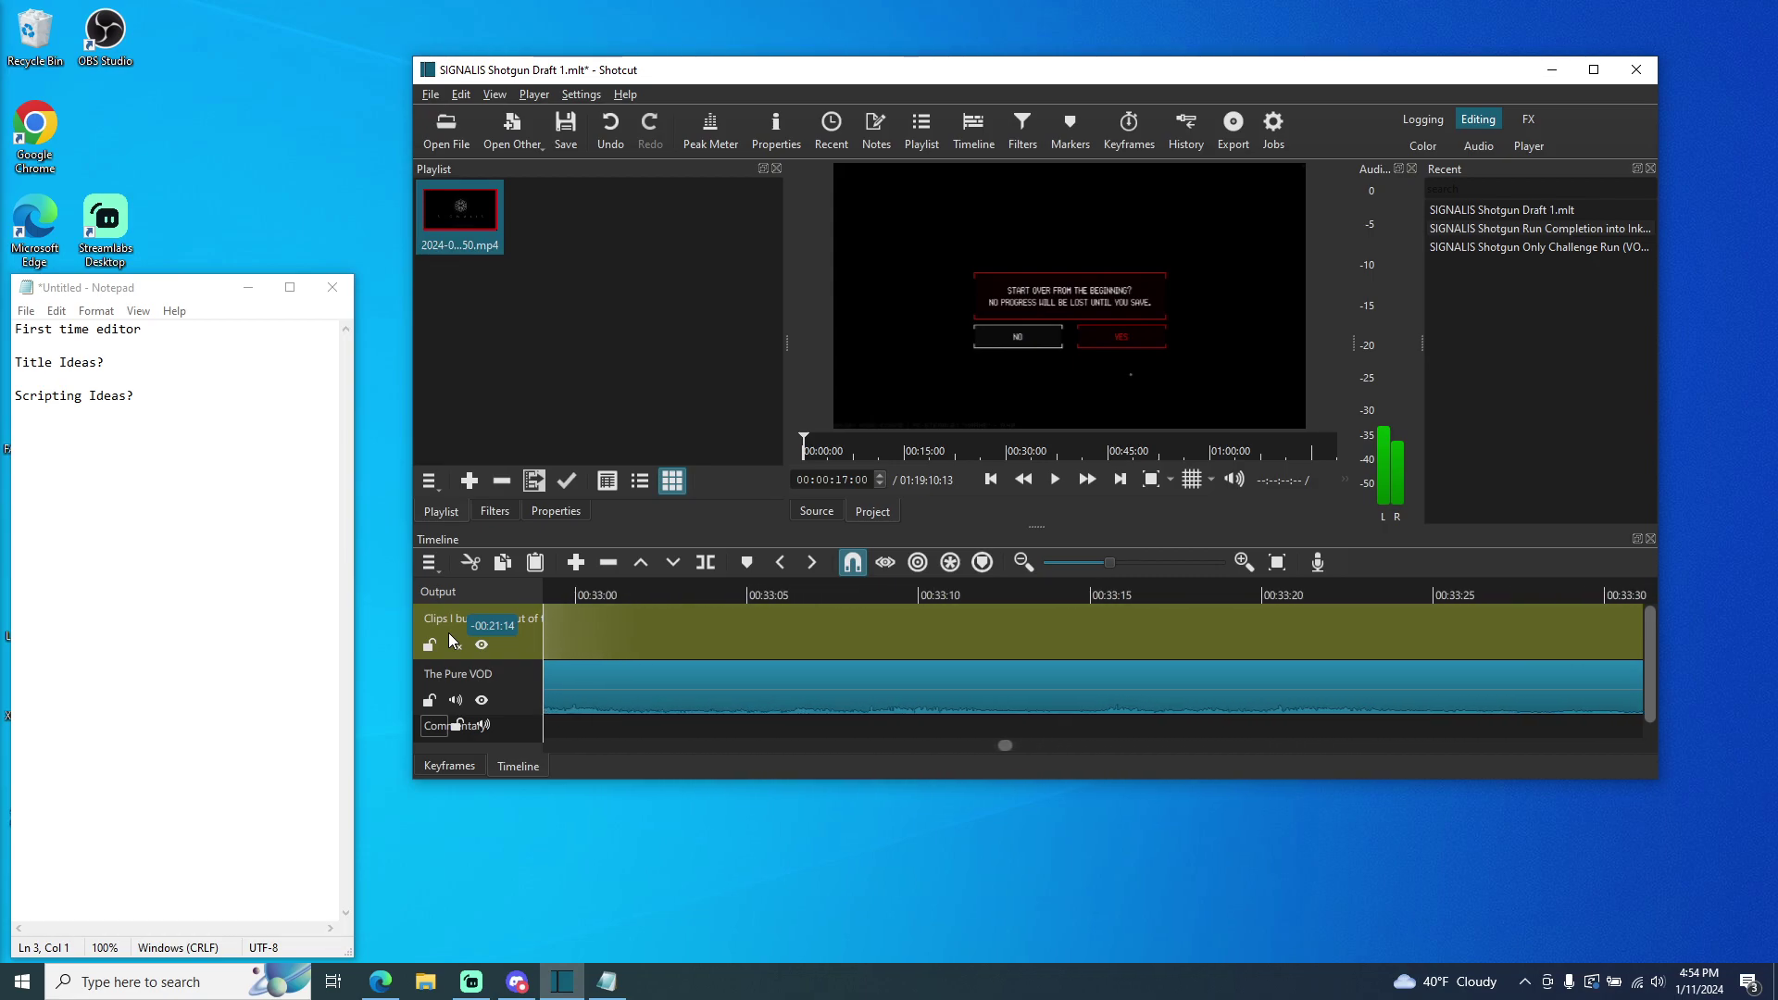
drag(454, 641, 454, 640)
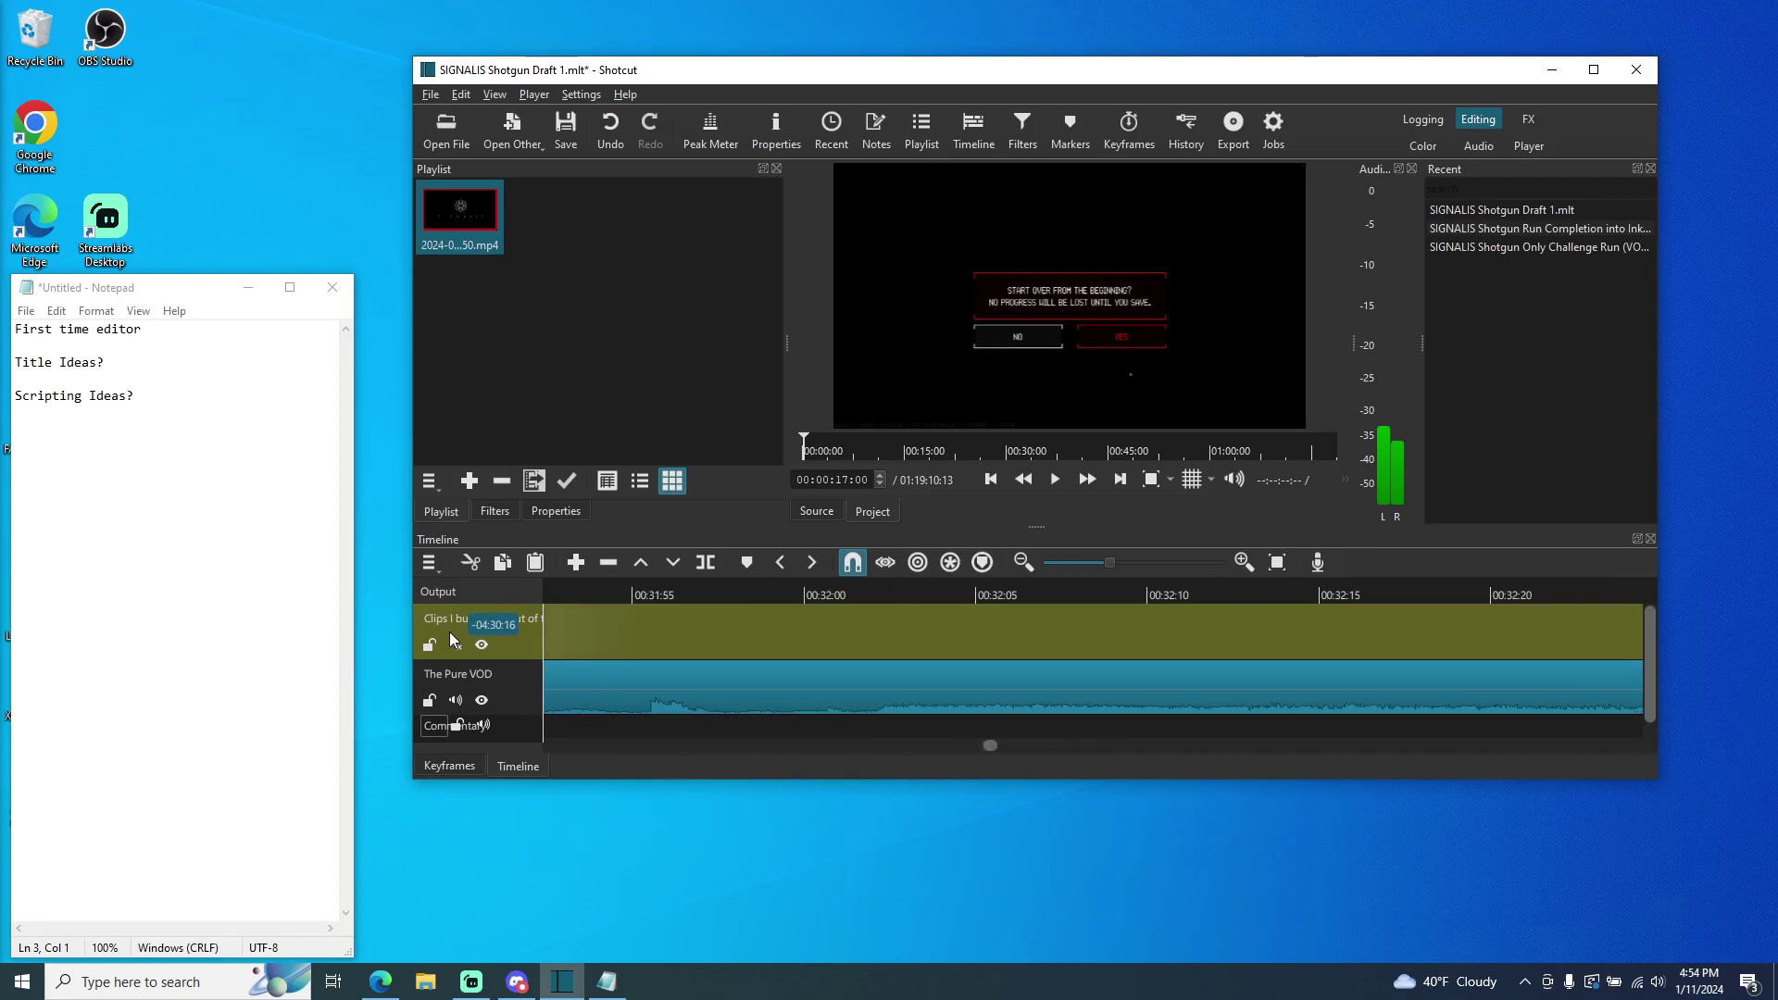
drag(454, 640, 454, 641)
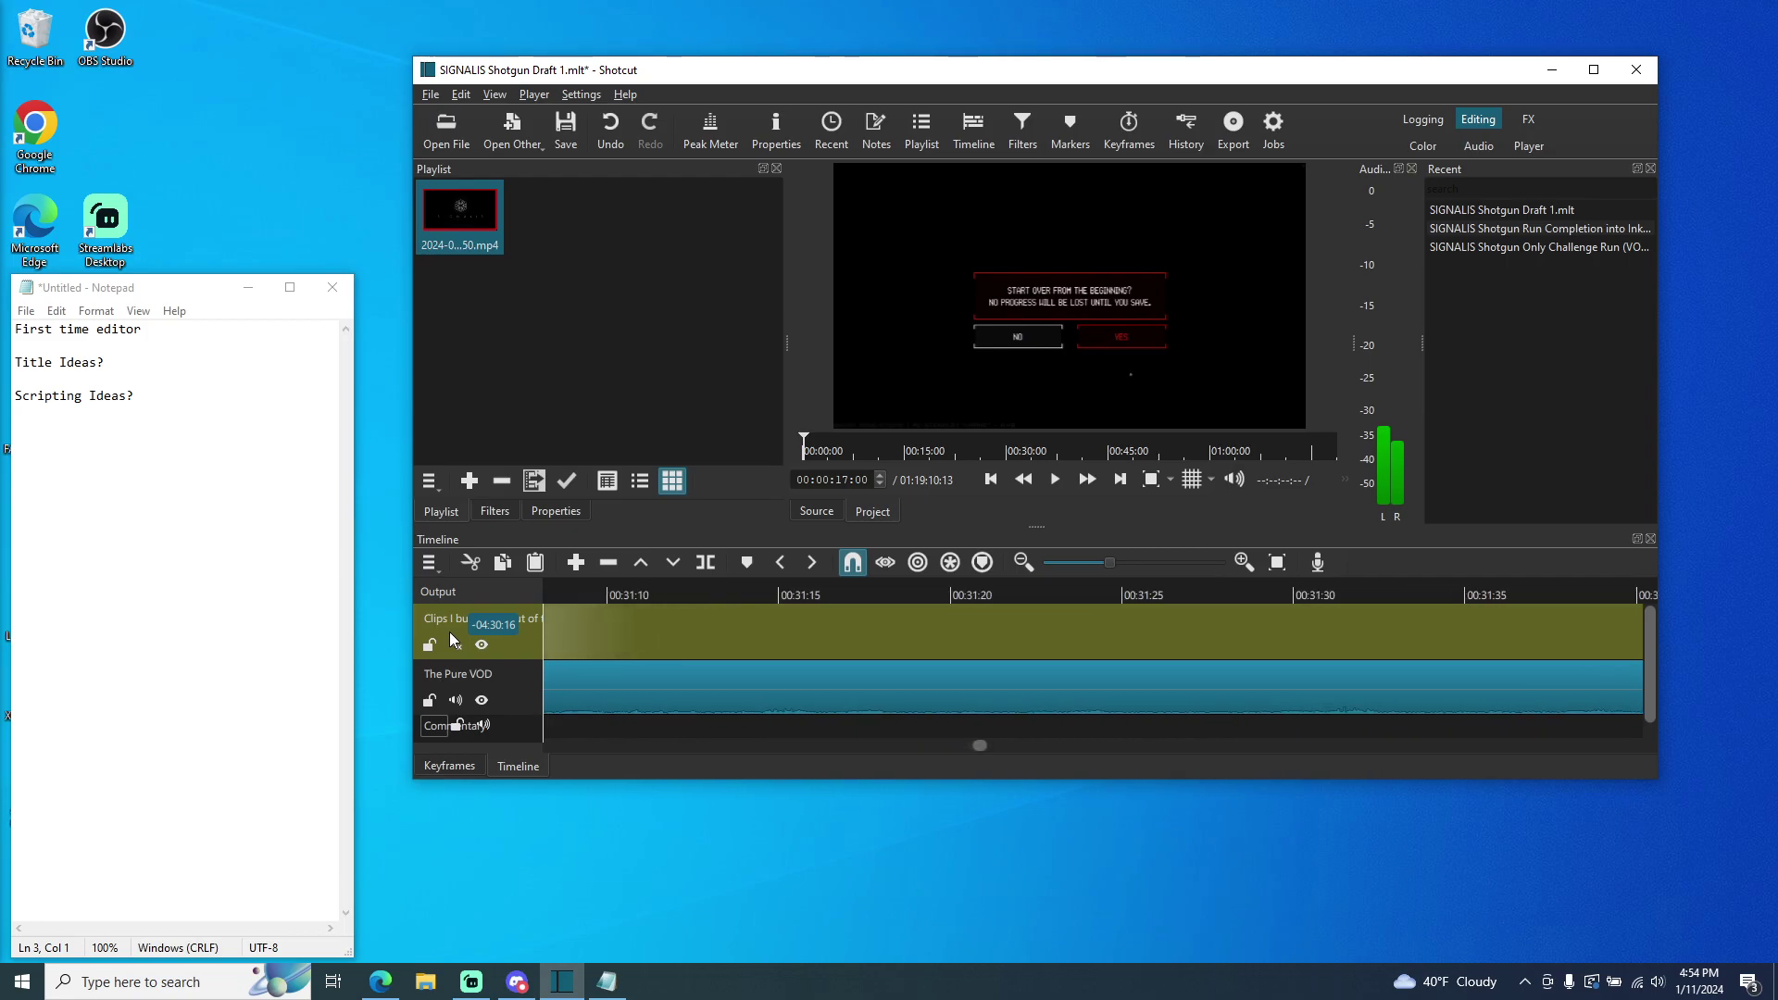
drag(454, 640, 620, 635)
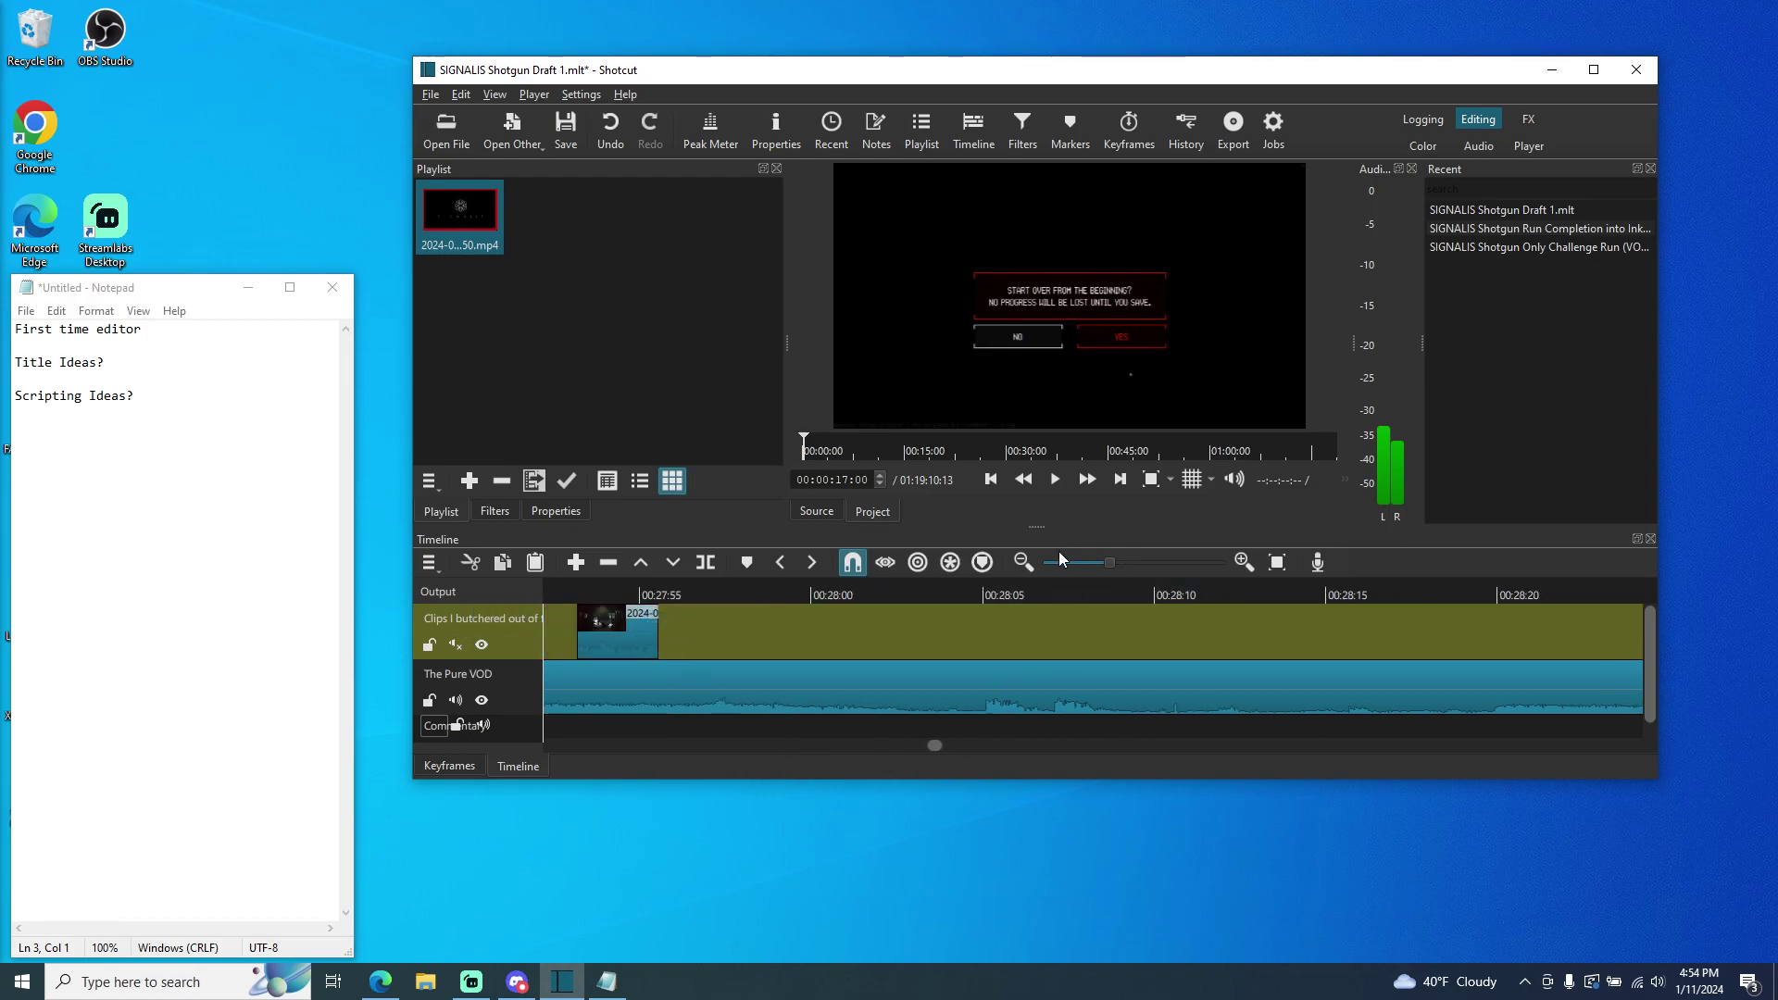
- Shift the extracted fight clip further toward the timeline start in several moves, placing it at about 00:20:24
click(1024, 562)
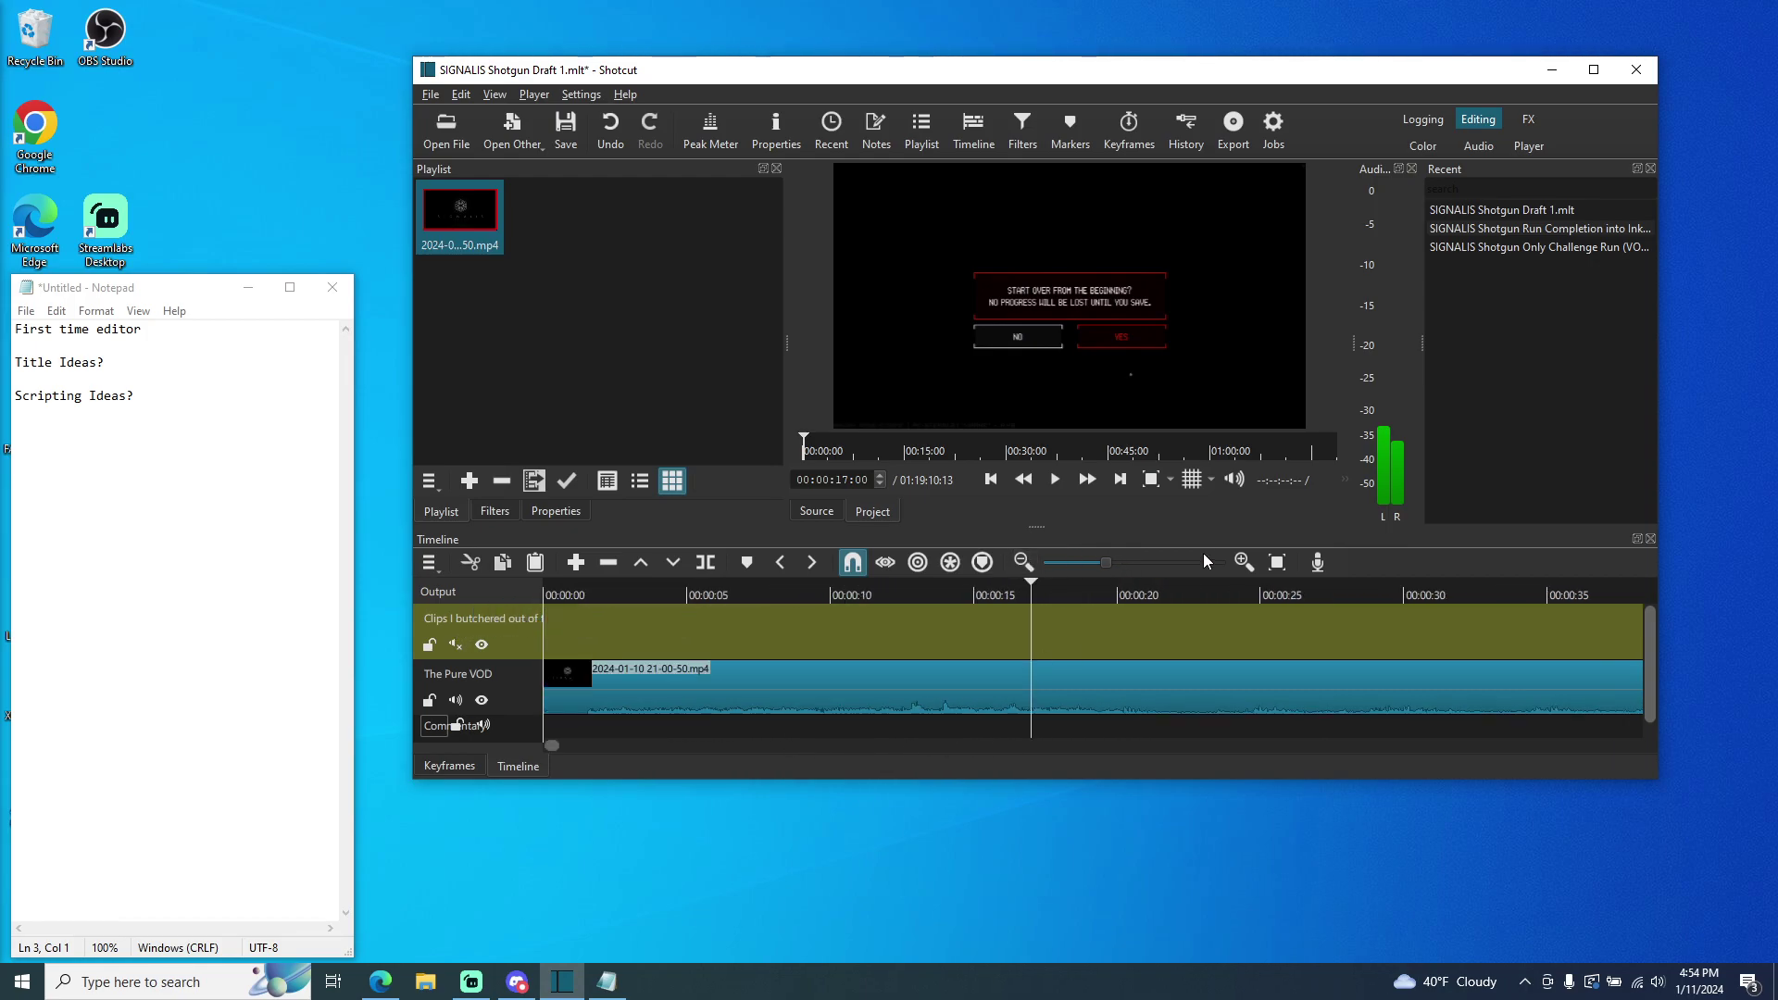
click(1242, 561)
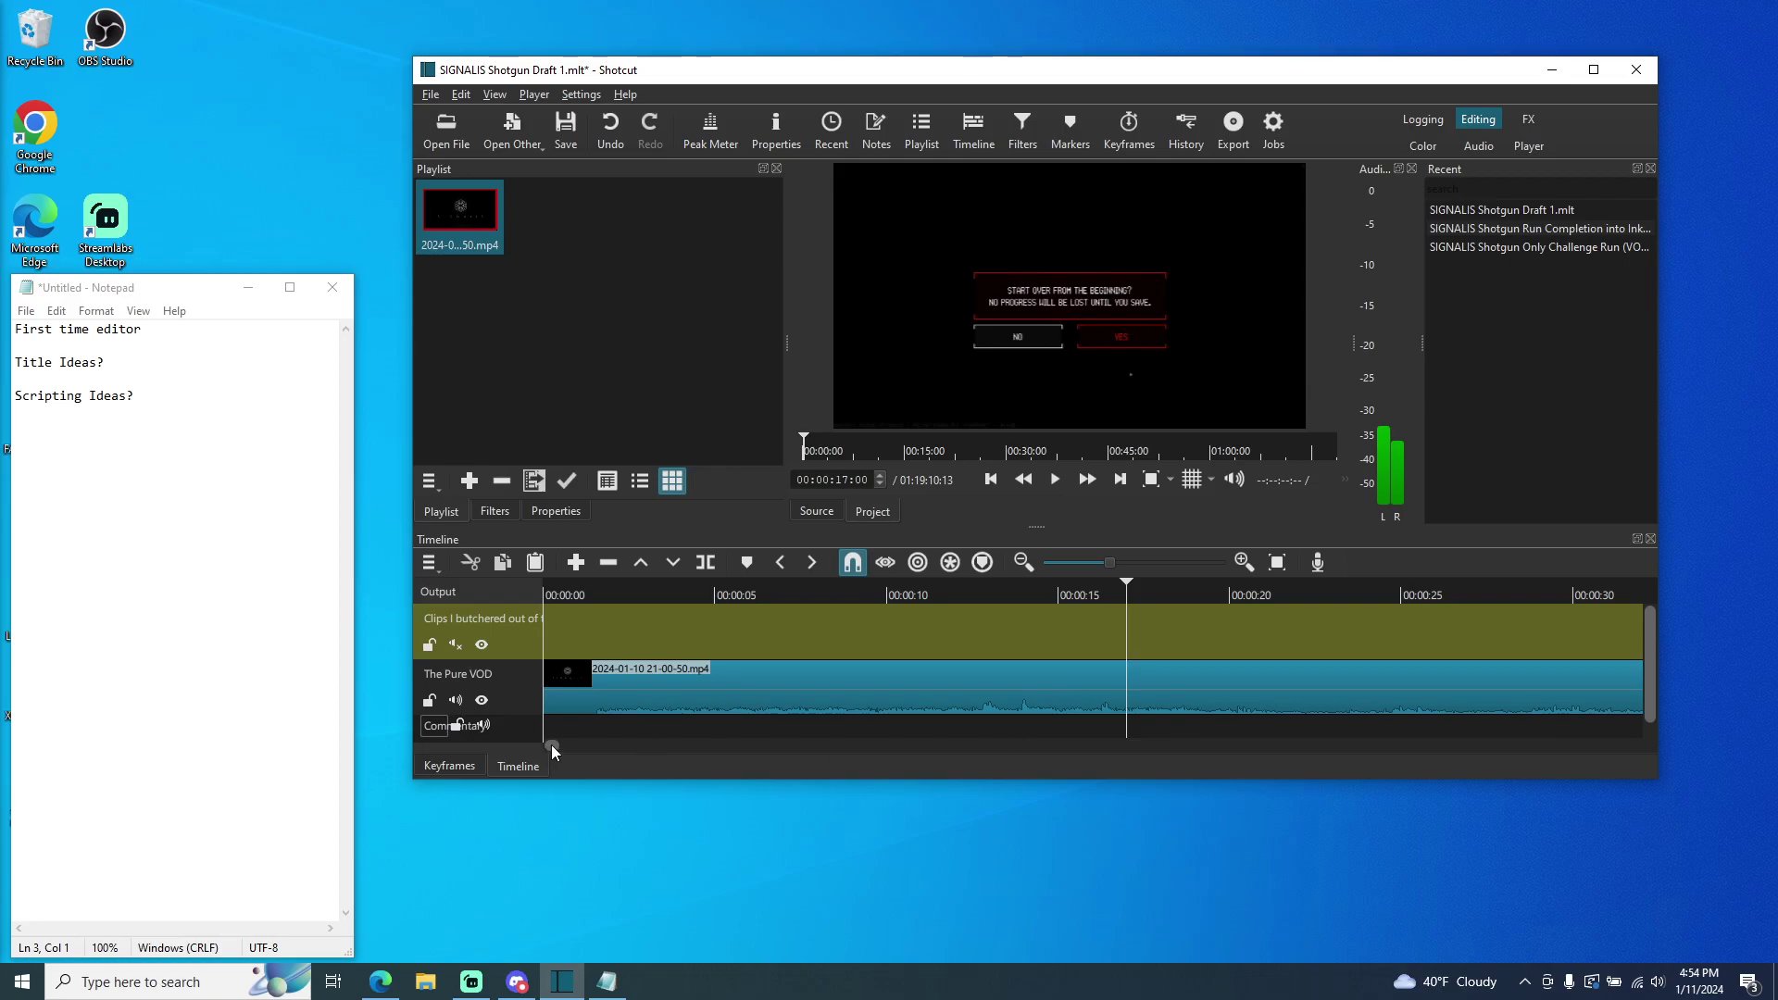
click(1021, 561)
click(1021, 561)
click(1020, 561)
click(1020, 562)
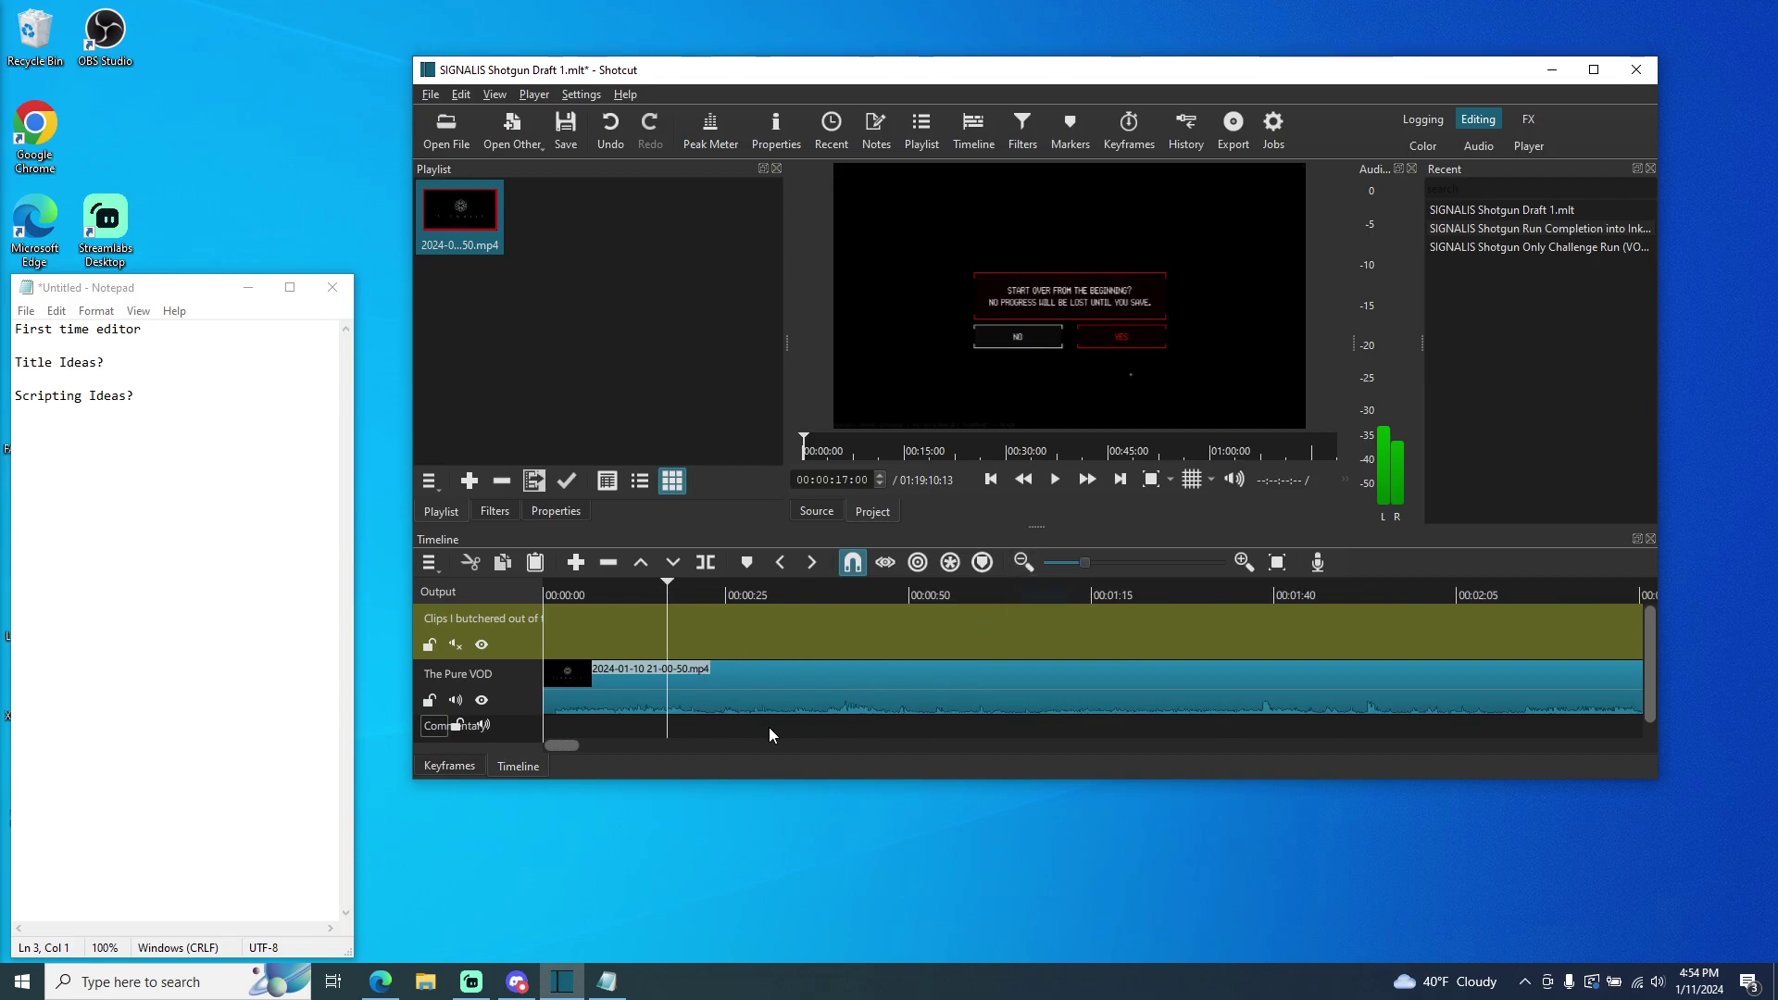
drag(561, 744, 769, 744)
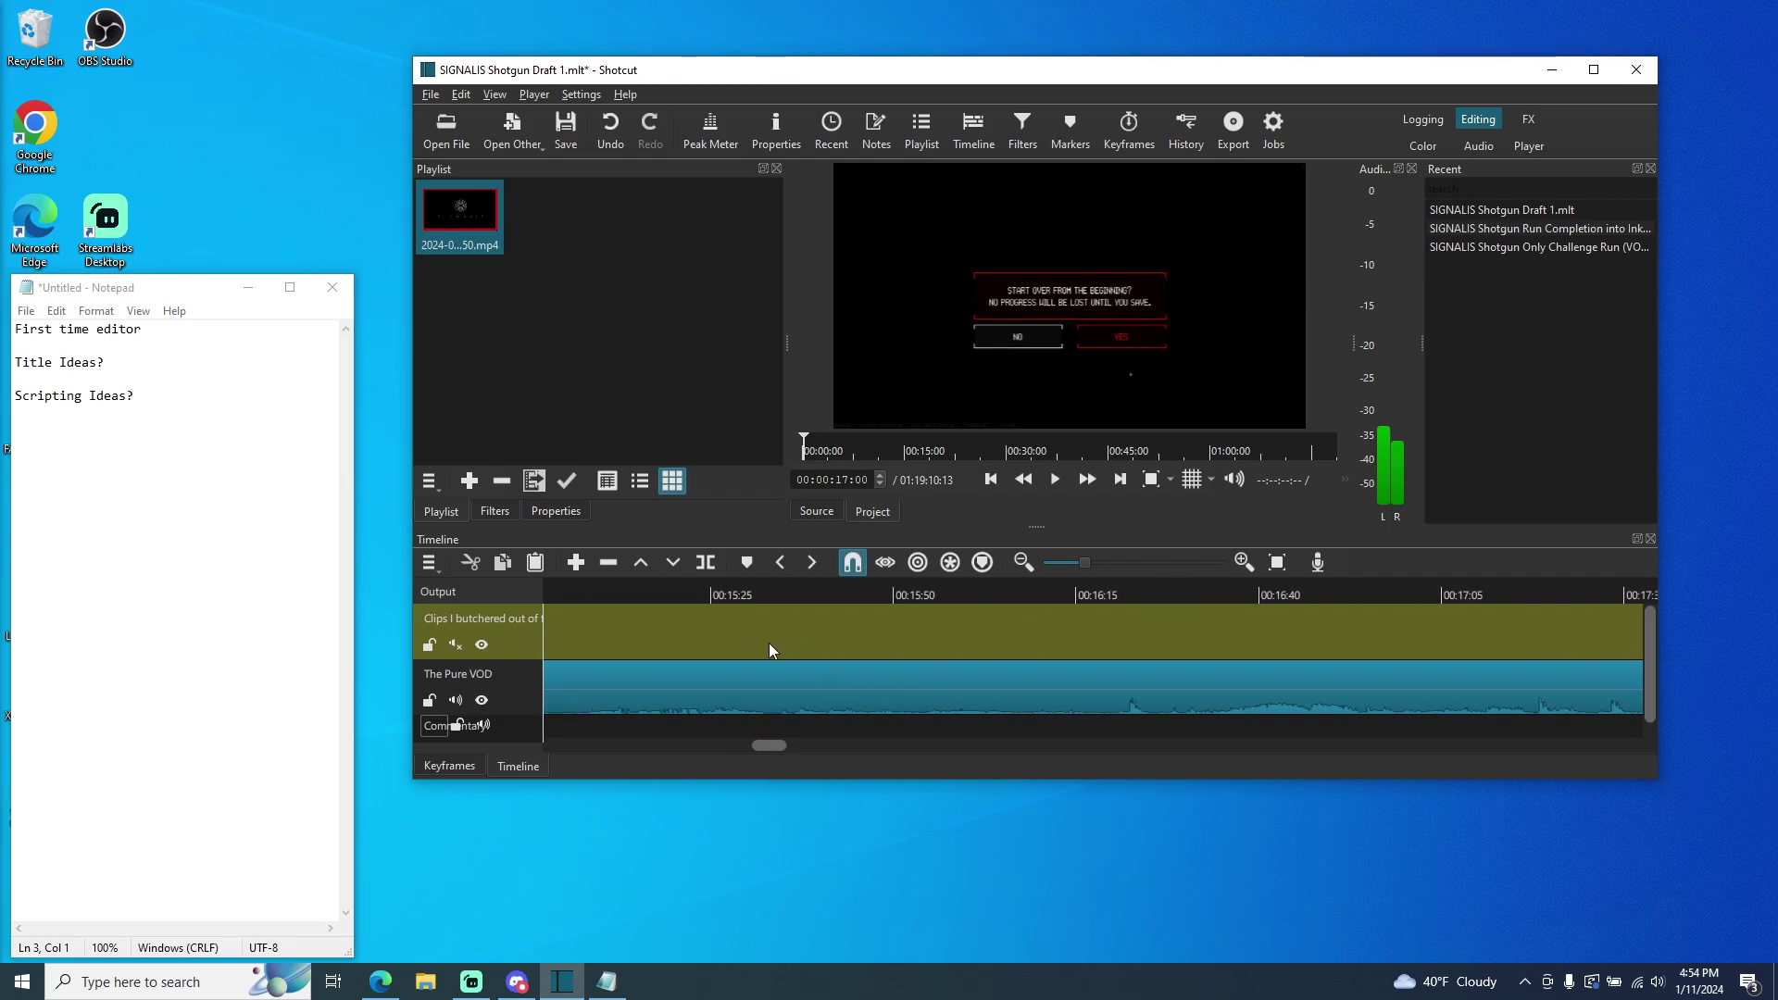
drag(776, 745, 928, 744)
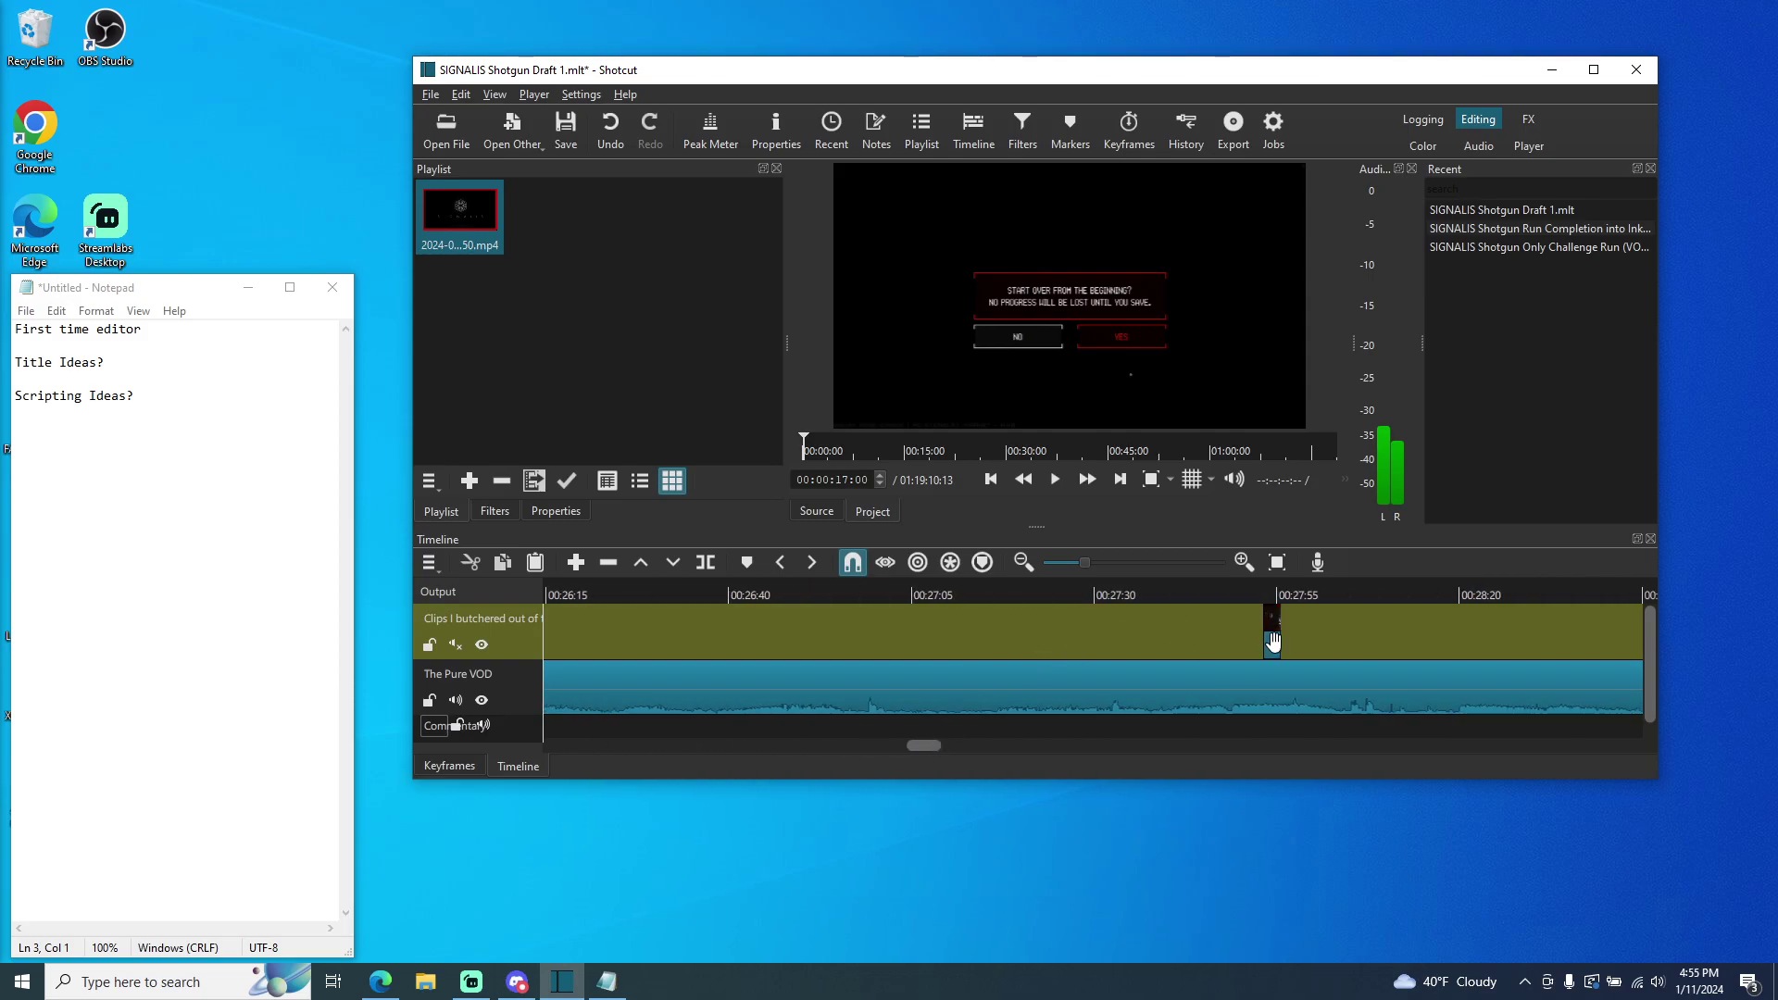
drag(1270, 641, 560, 644)
mouse_move(936, 745)
mouse_down()
mouse_move(864, 745)
mouse_move(901, 746)
mouse_up()
drag(1430, 639, 854, 744)
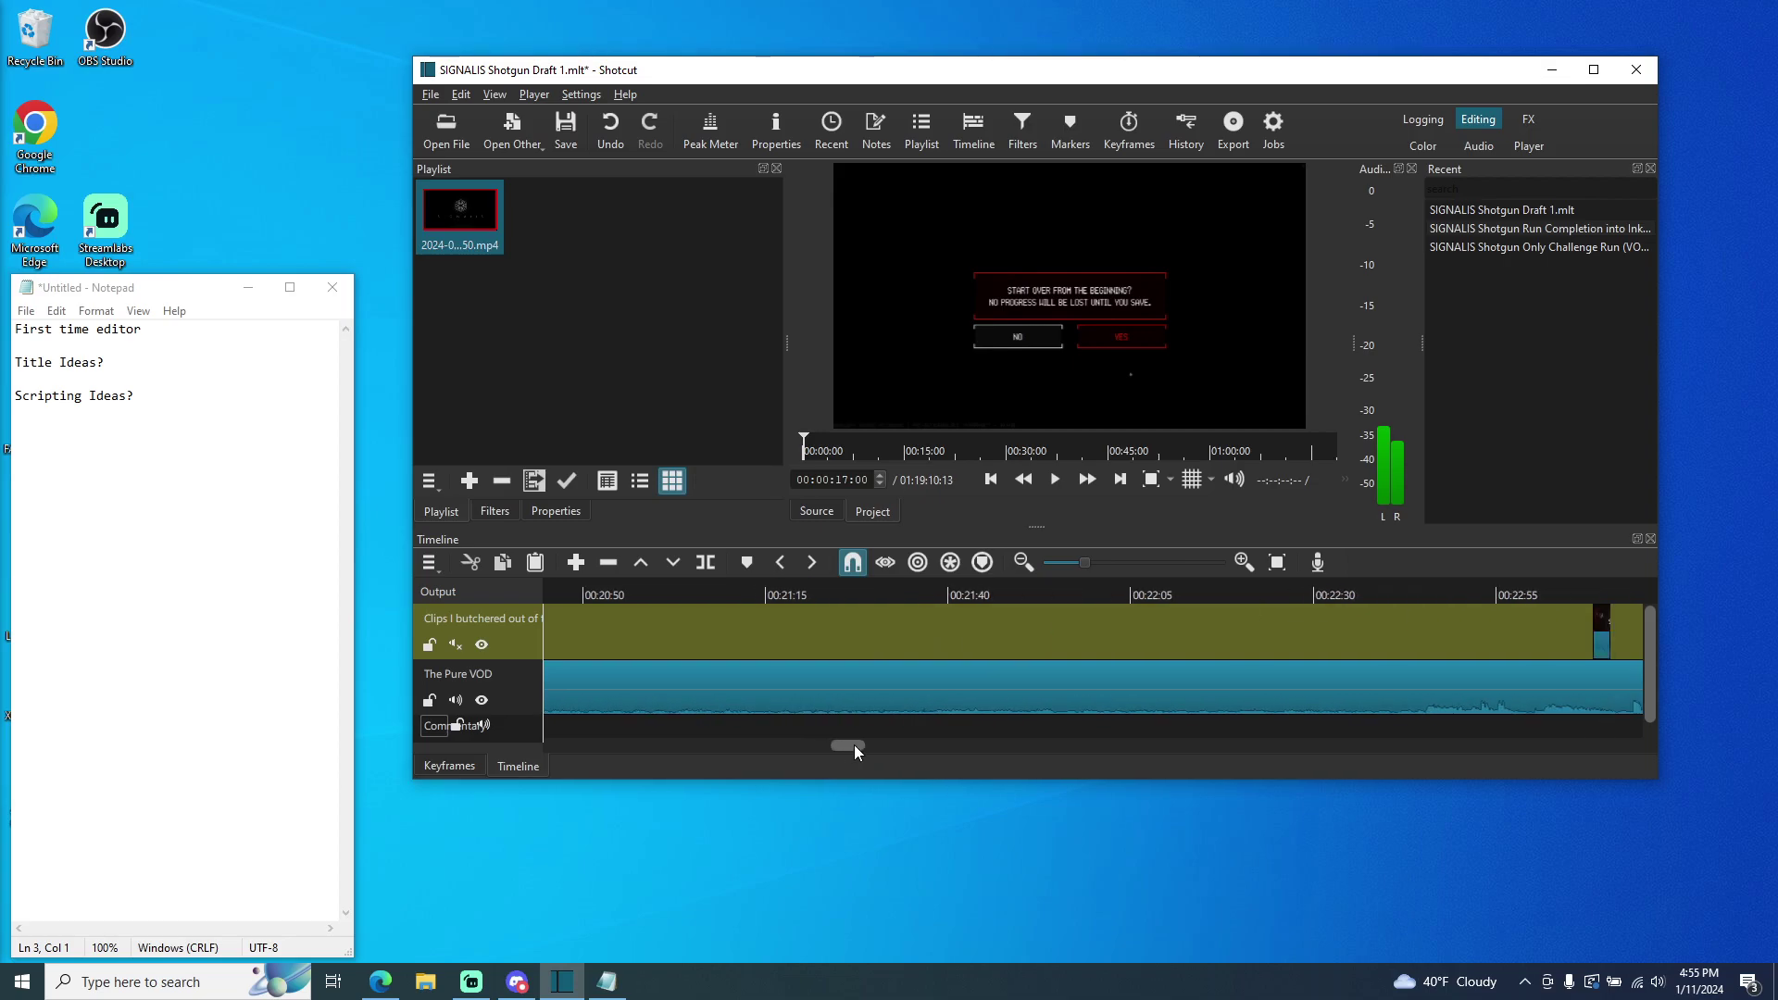
drag(1601, 634, 659, 646)
drag(847, 754, 824, 753)
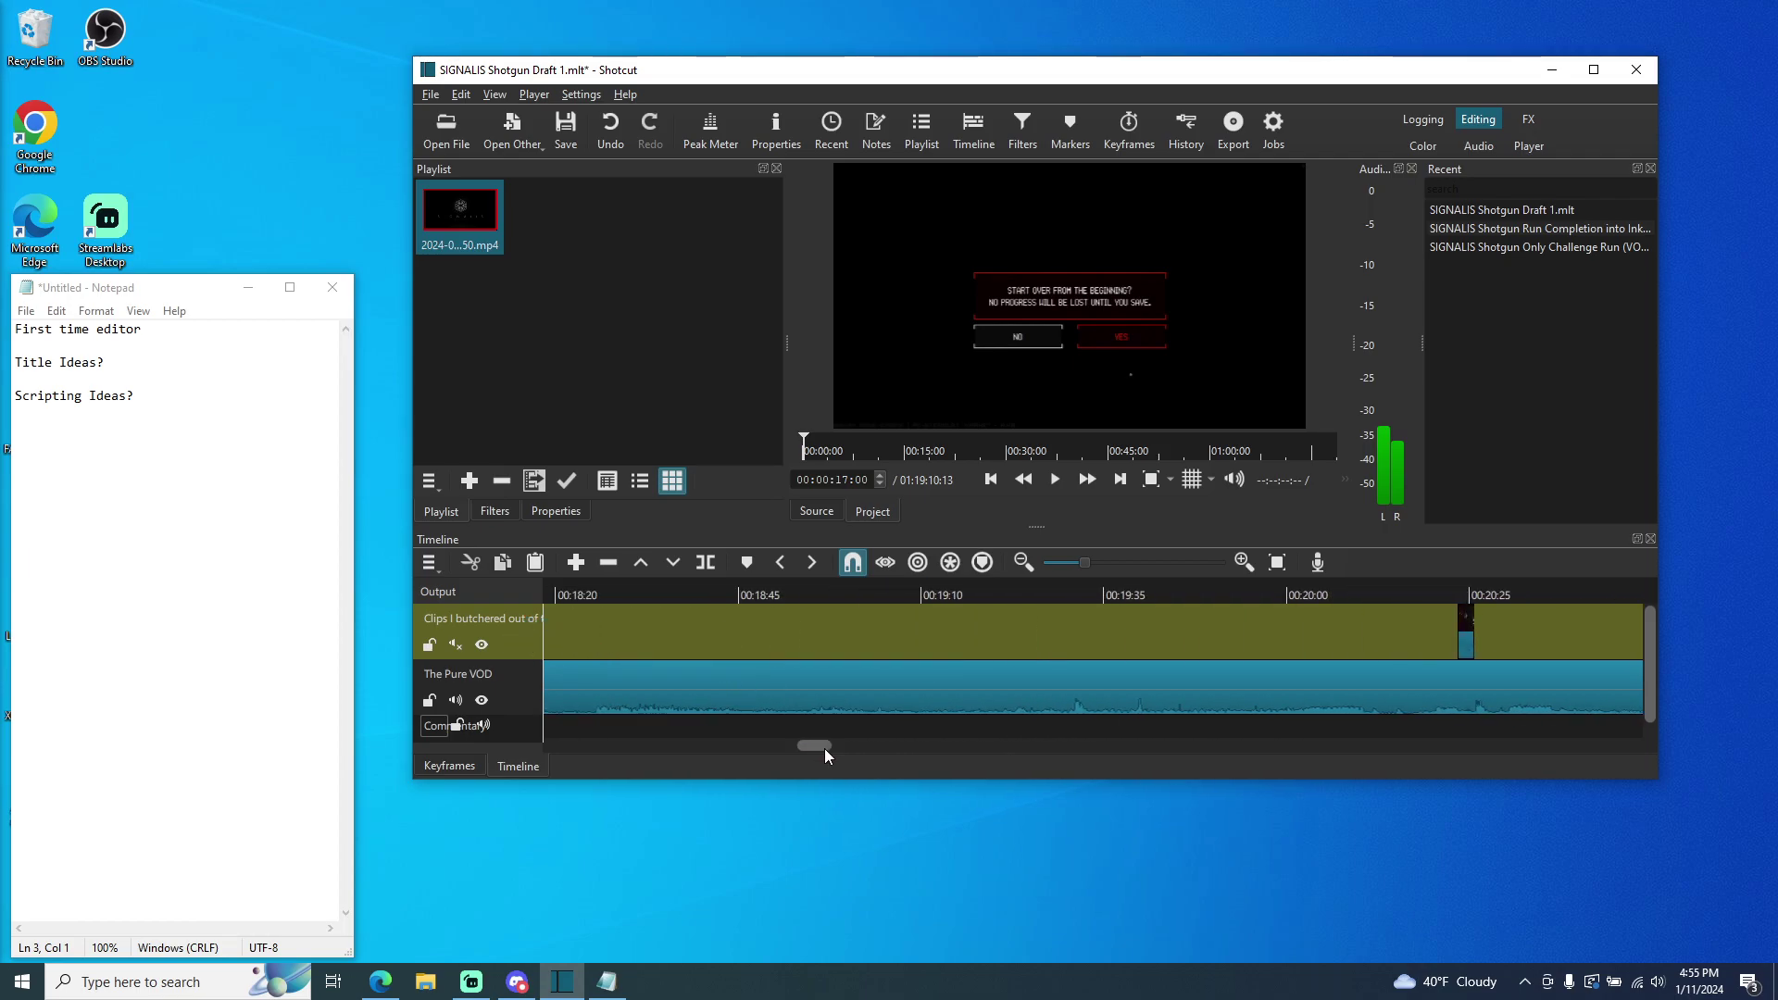
- Continue moving the extracted fight clip earlier on its track, to about 00:15:51
drag(1464, 635, 603, 629)
drag(831, 744, 808, 746)
drag(1487, 630, 743, 637)
drag(795, 747, 785, 752)
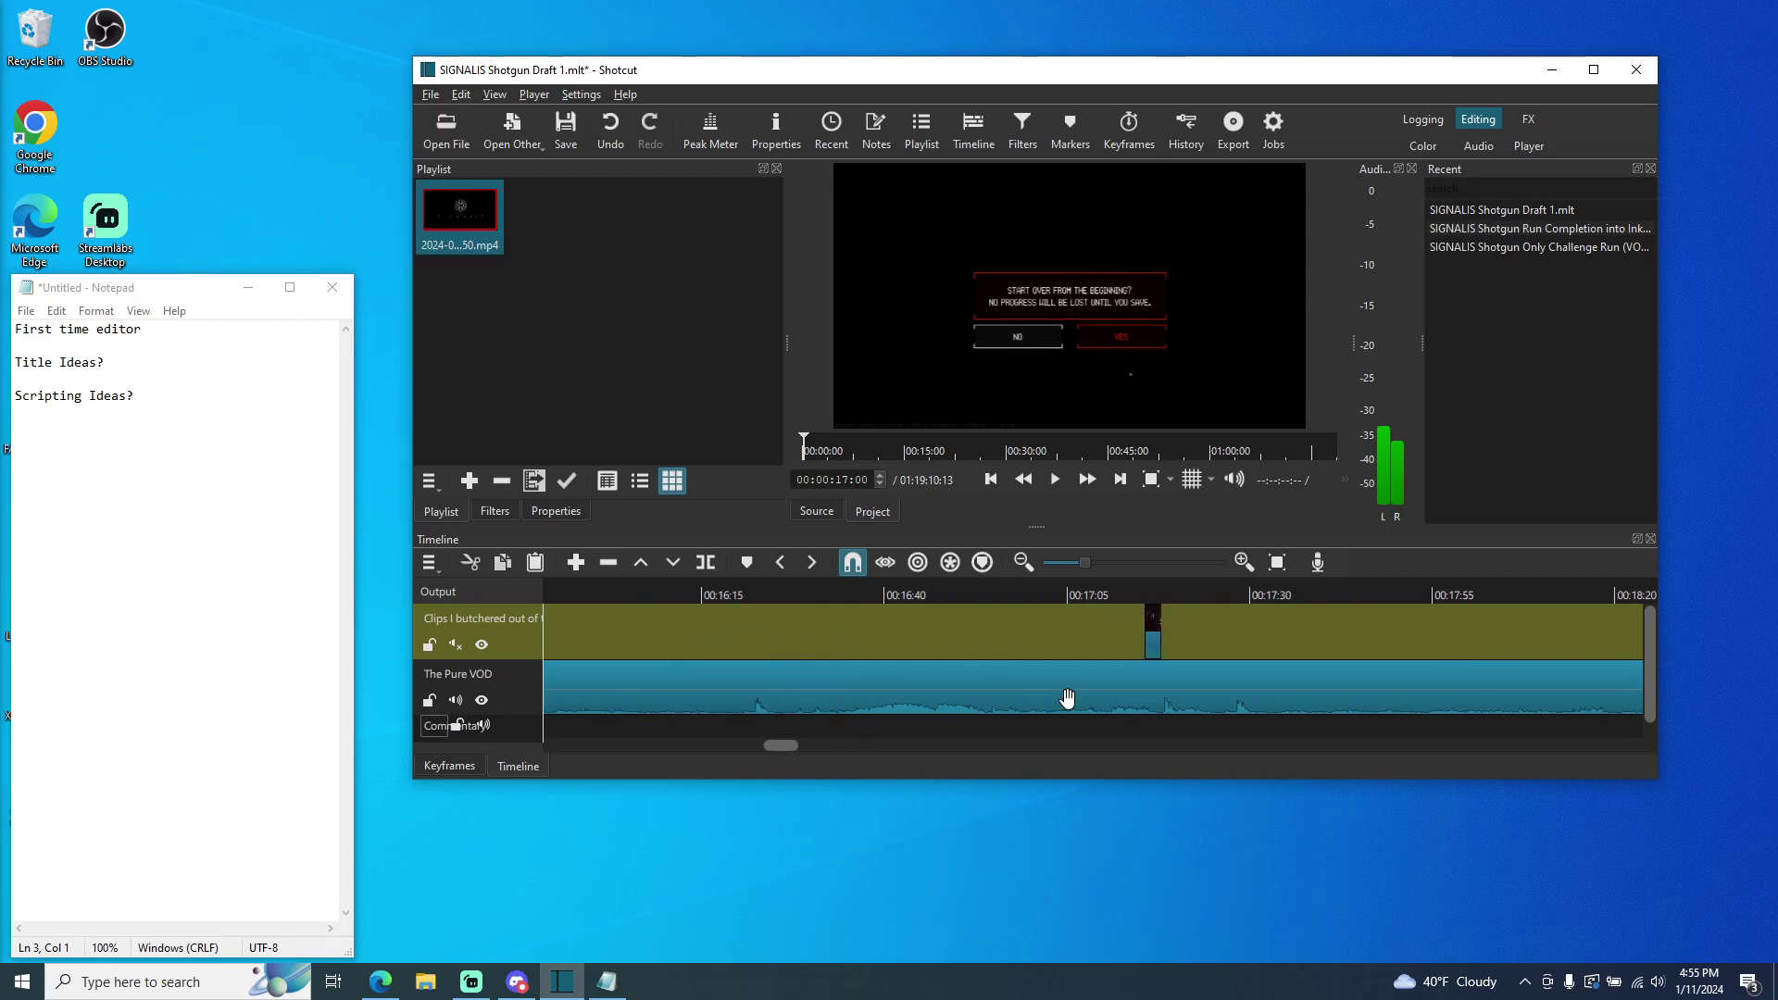
drag(1152, 635, 566, 639)
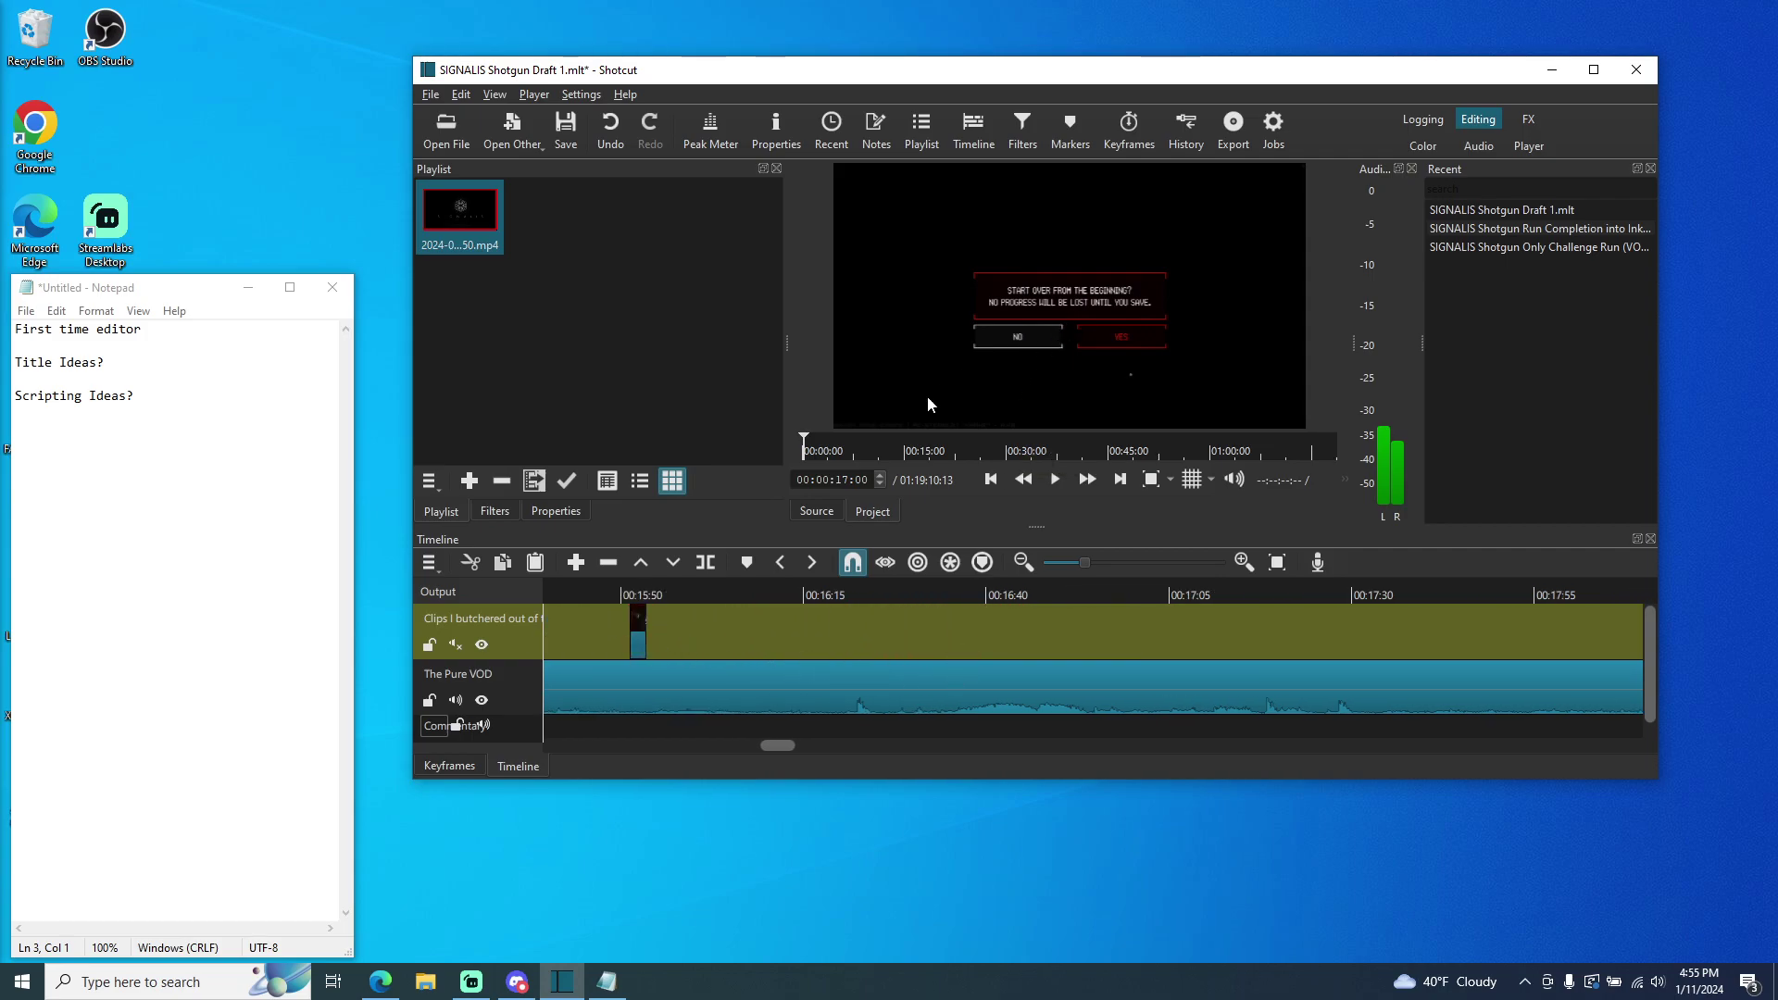
- Switch between the source clip and the project preview, scrubbing the source footage from its start to its end
click(817, 521)
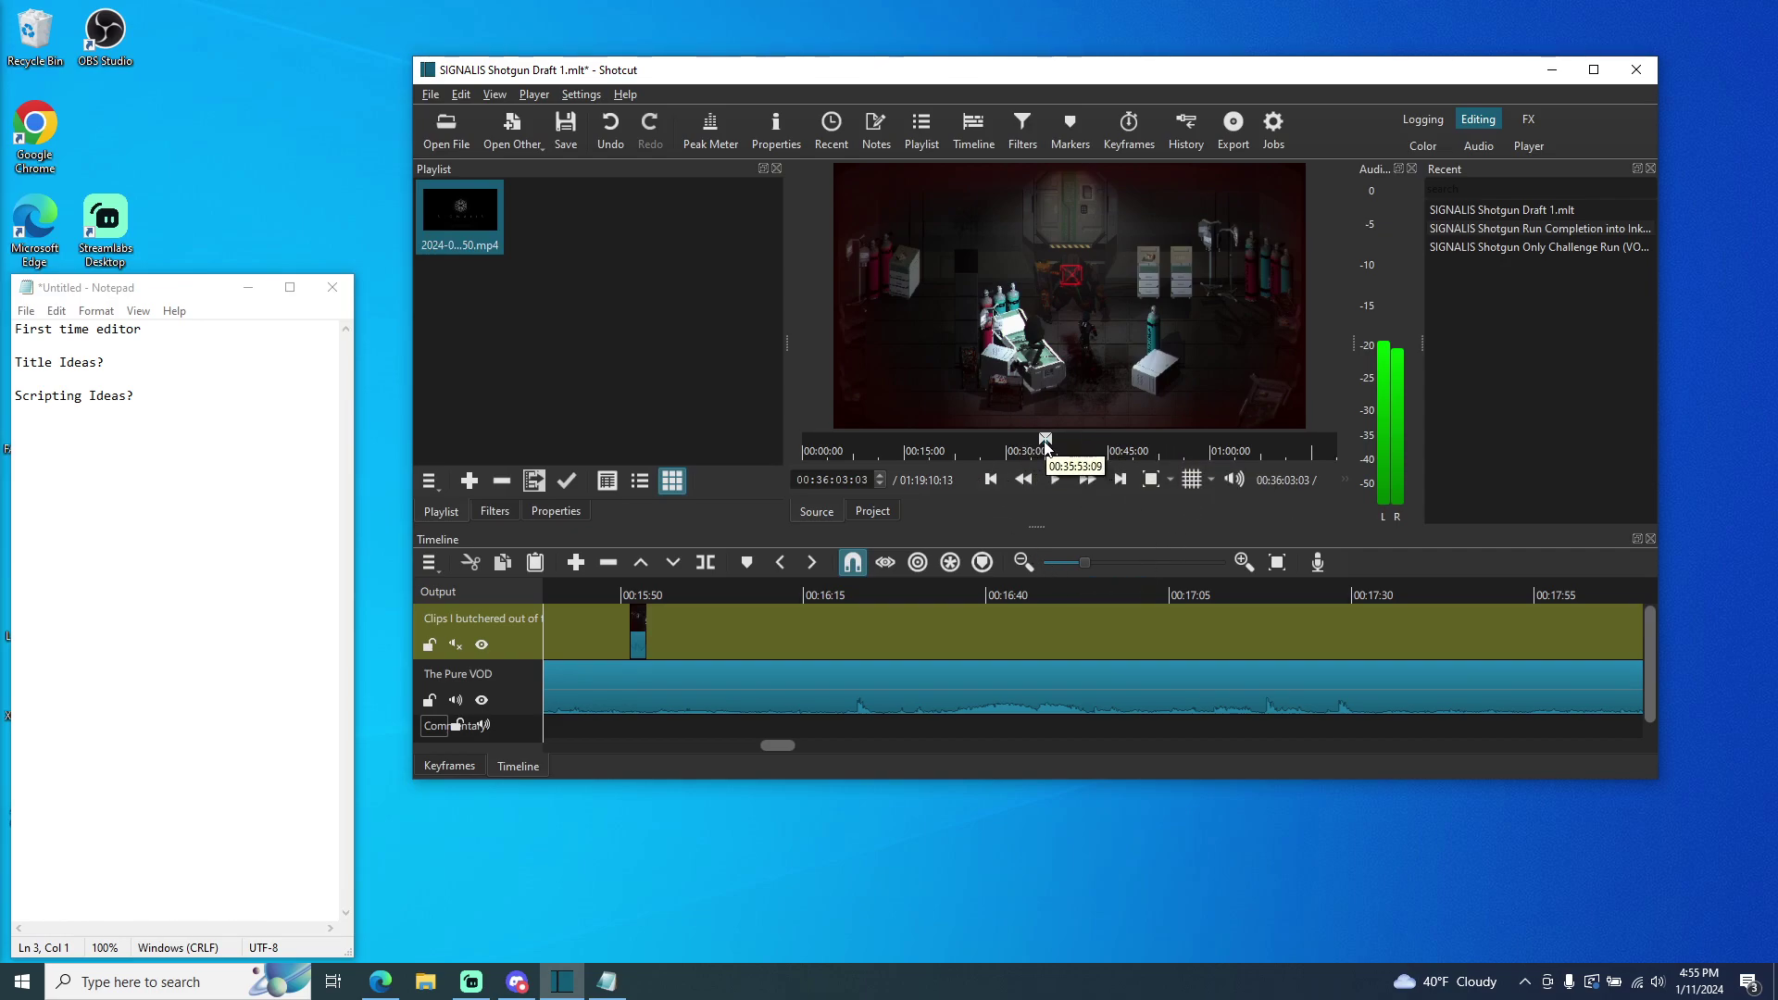
click(871, 513)
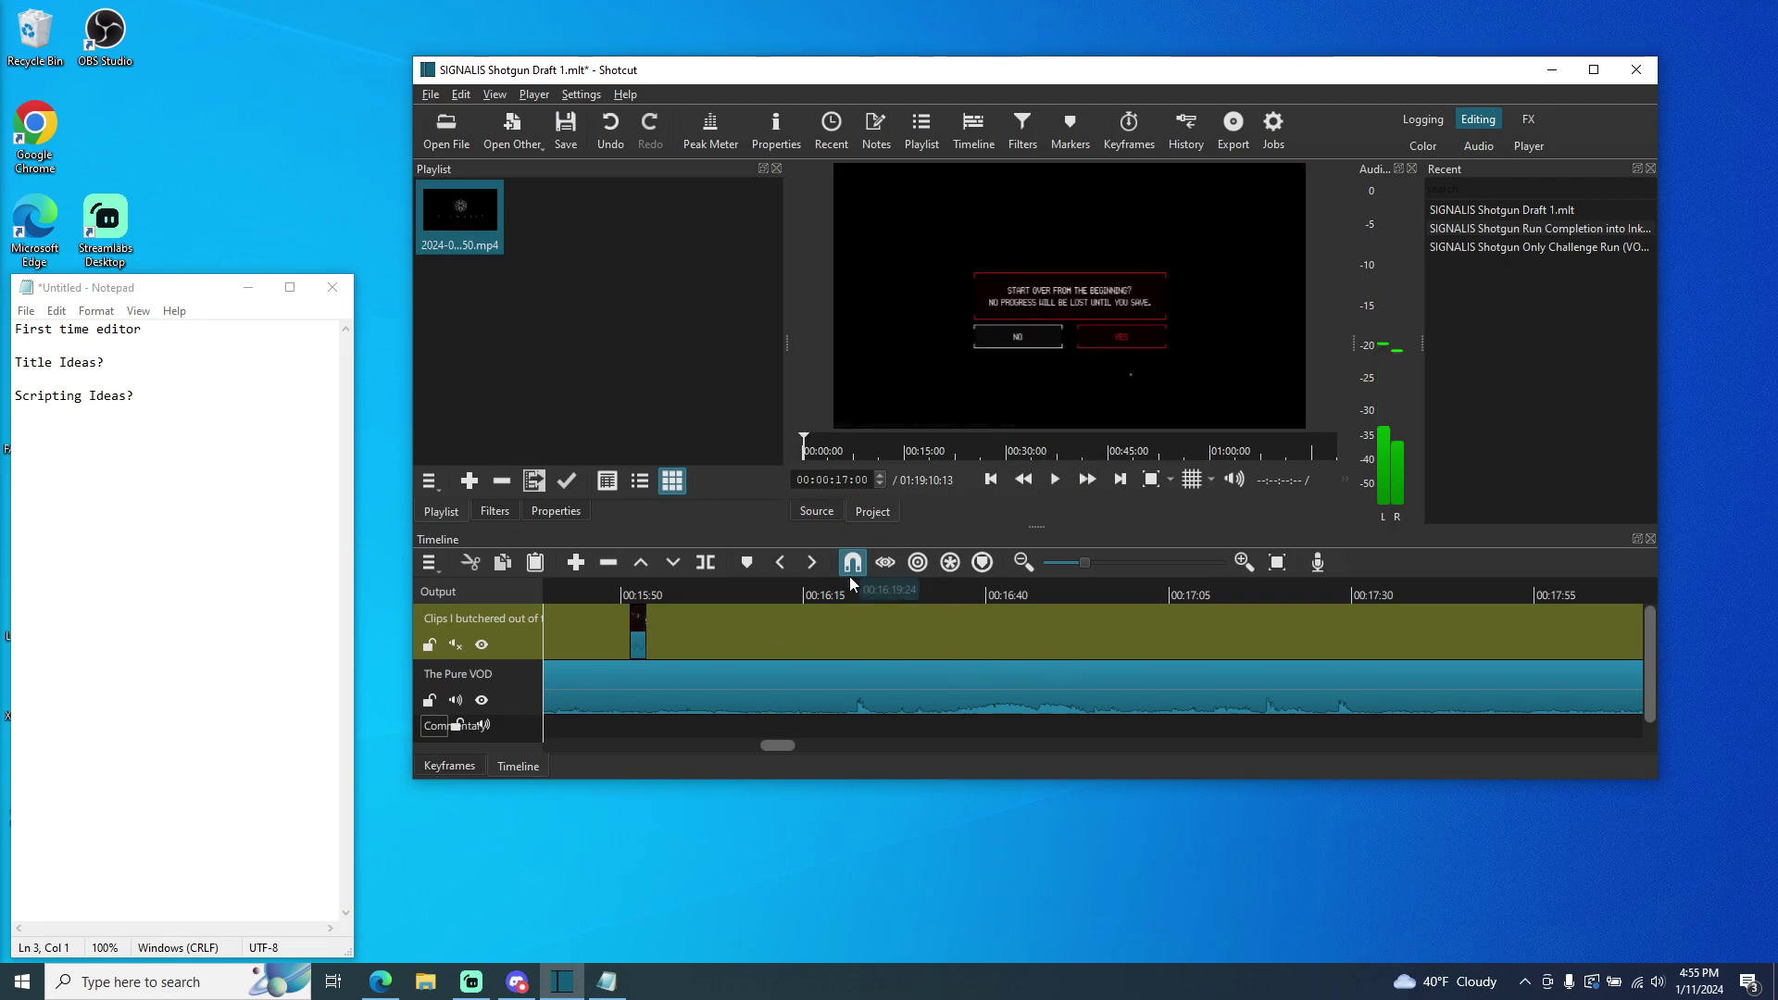
click(818, 512)
drag(1044, 438, 802, 440)
drag(1047, 439, 1515, 444)
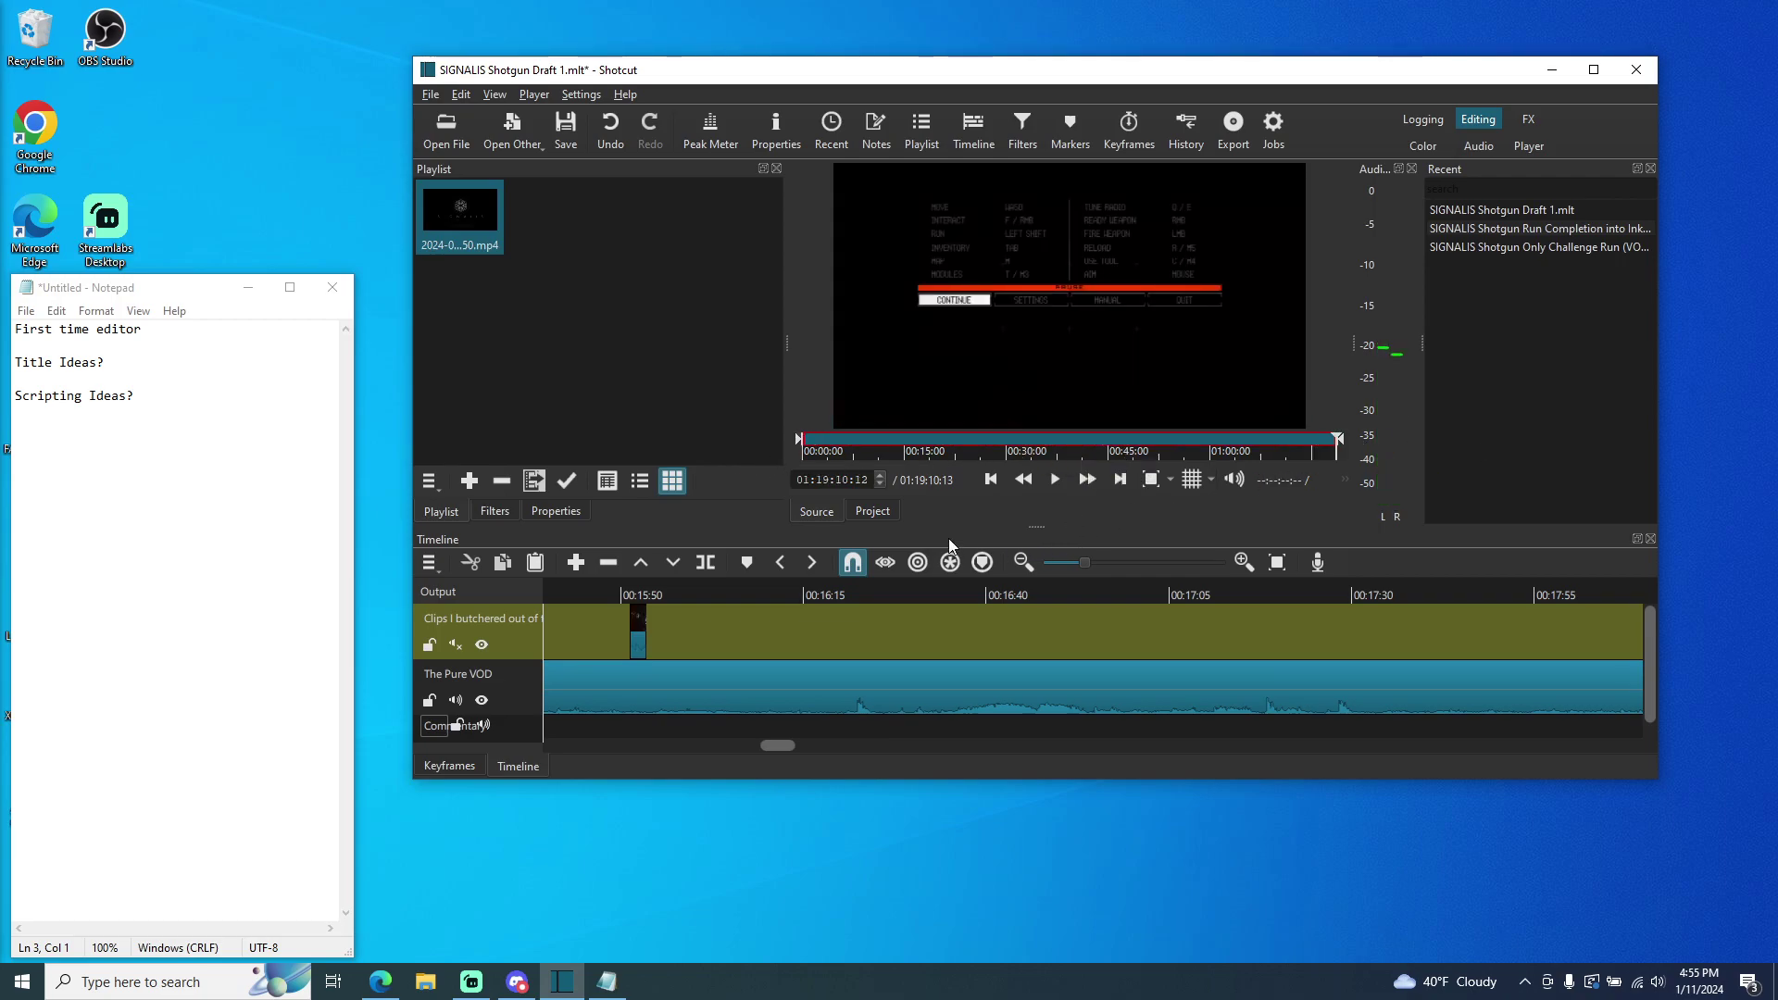
click(881, 514)
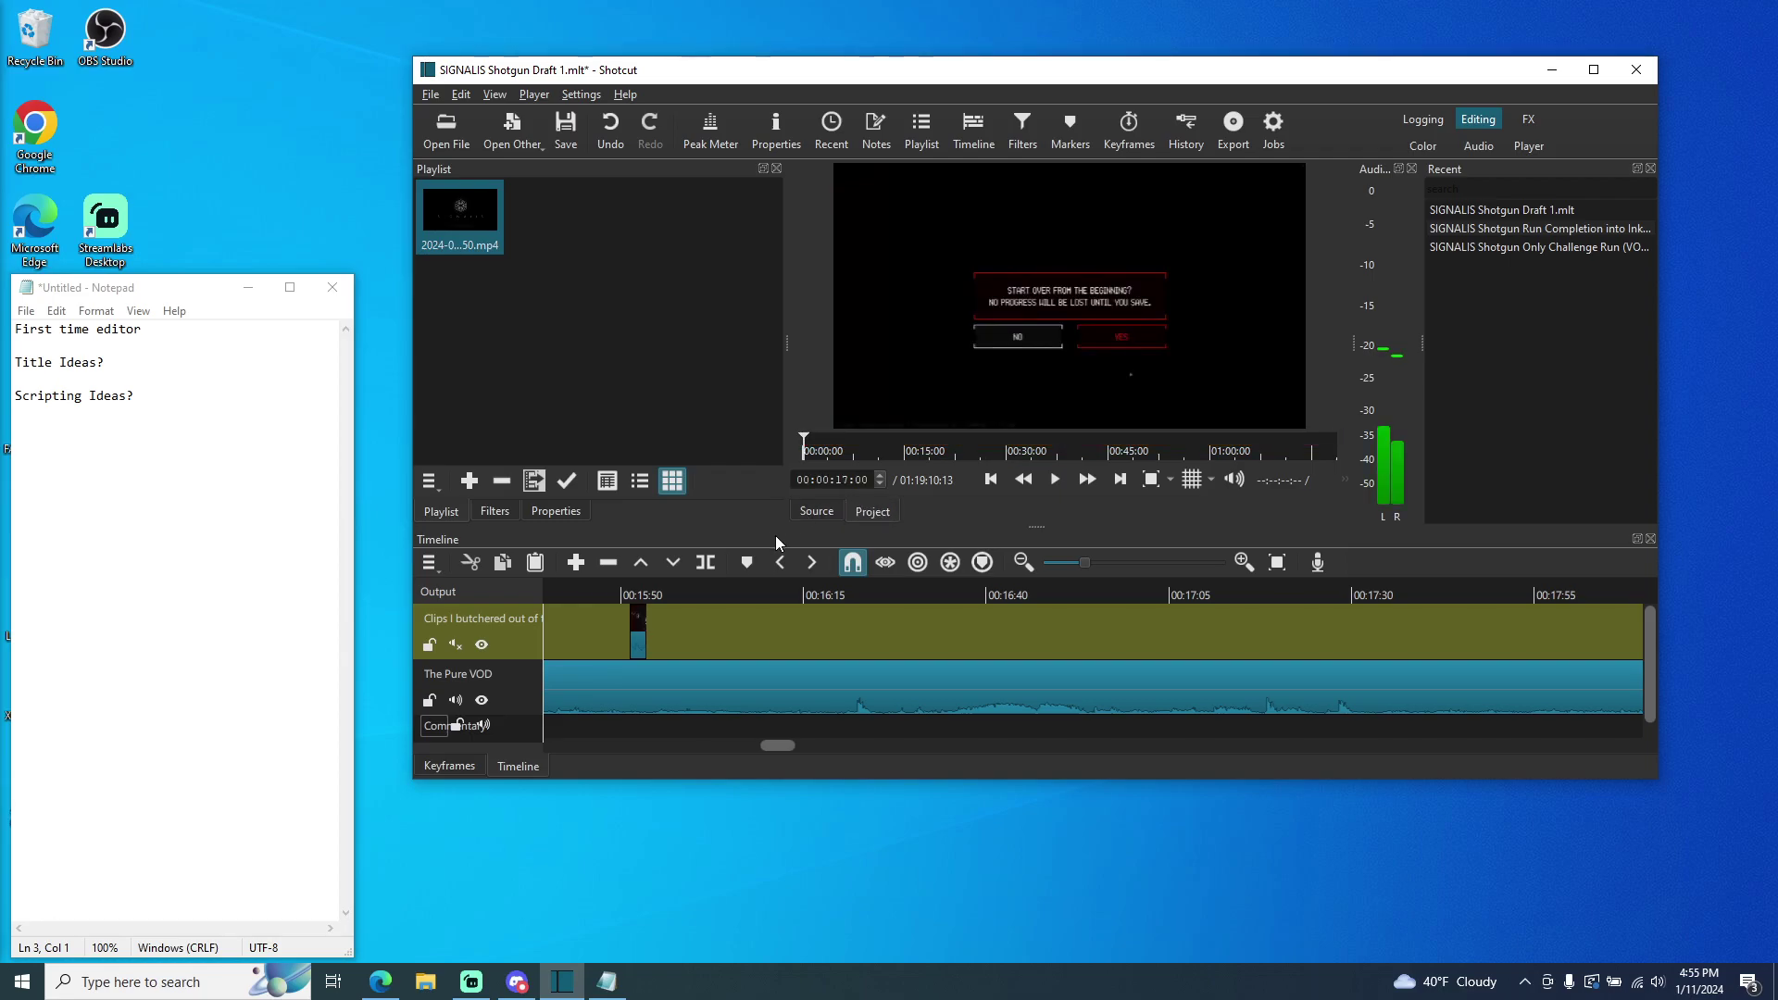
- Continue moving the extracted fight clip earlier on its track in several moves, placing it at about 00:00:54
drag(779, 746, 748, 746)
drag(1634, 641, 596, 625)
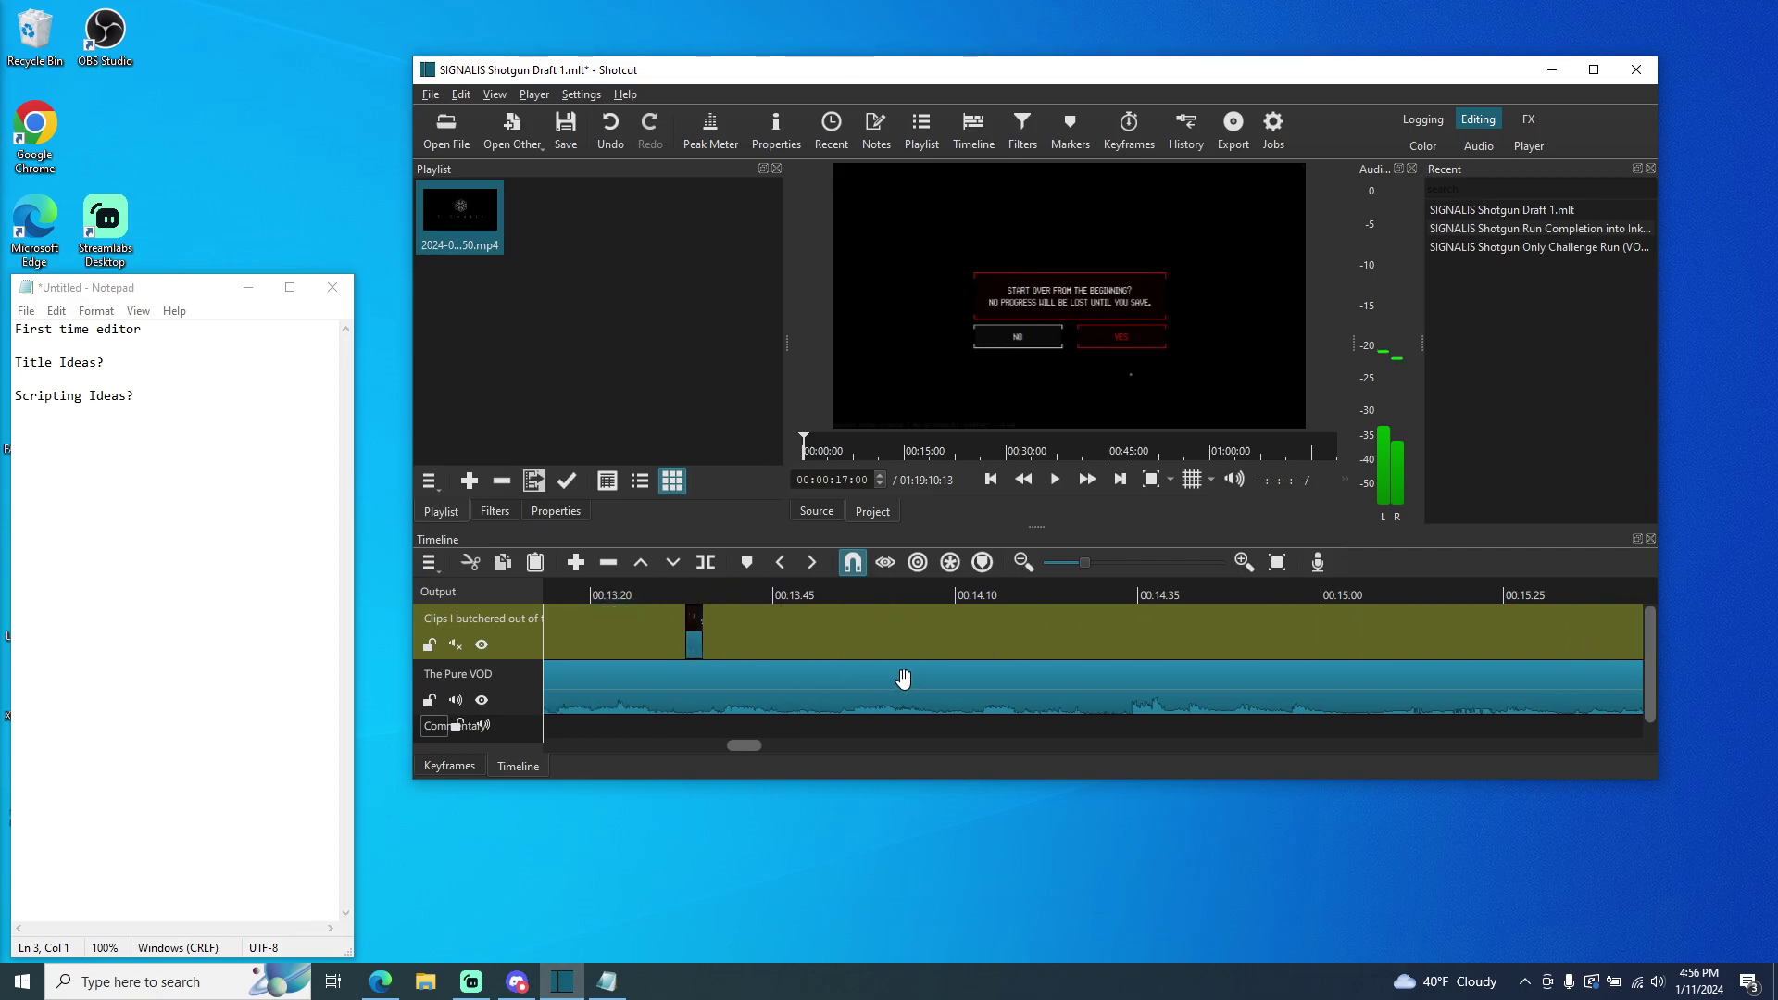
drag(752, 746, 723, 754)
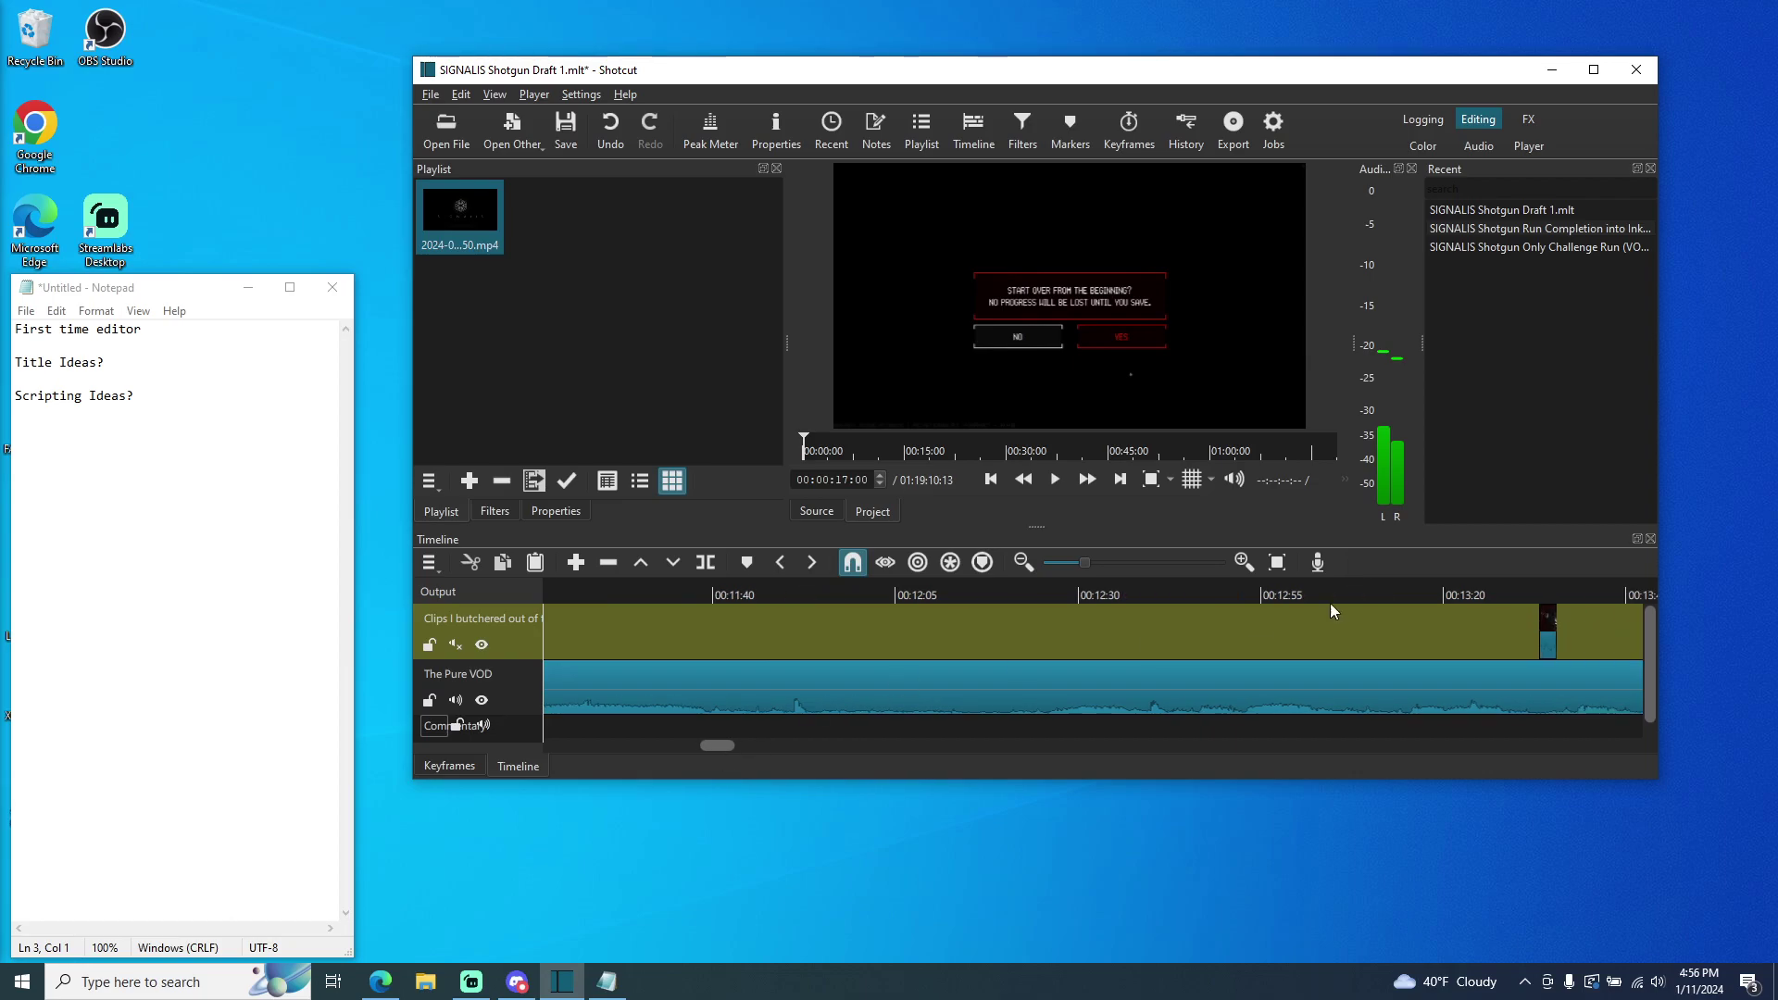
drag(1410, 629, 805, 638)
drag(720, 751, 692, 752)
drag(1524, 634, 824, 638)
drag(687, 747, 670, 748)
drag(1284, 637, 592, 666)
drag(670, 746, 657, 744)
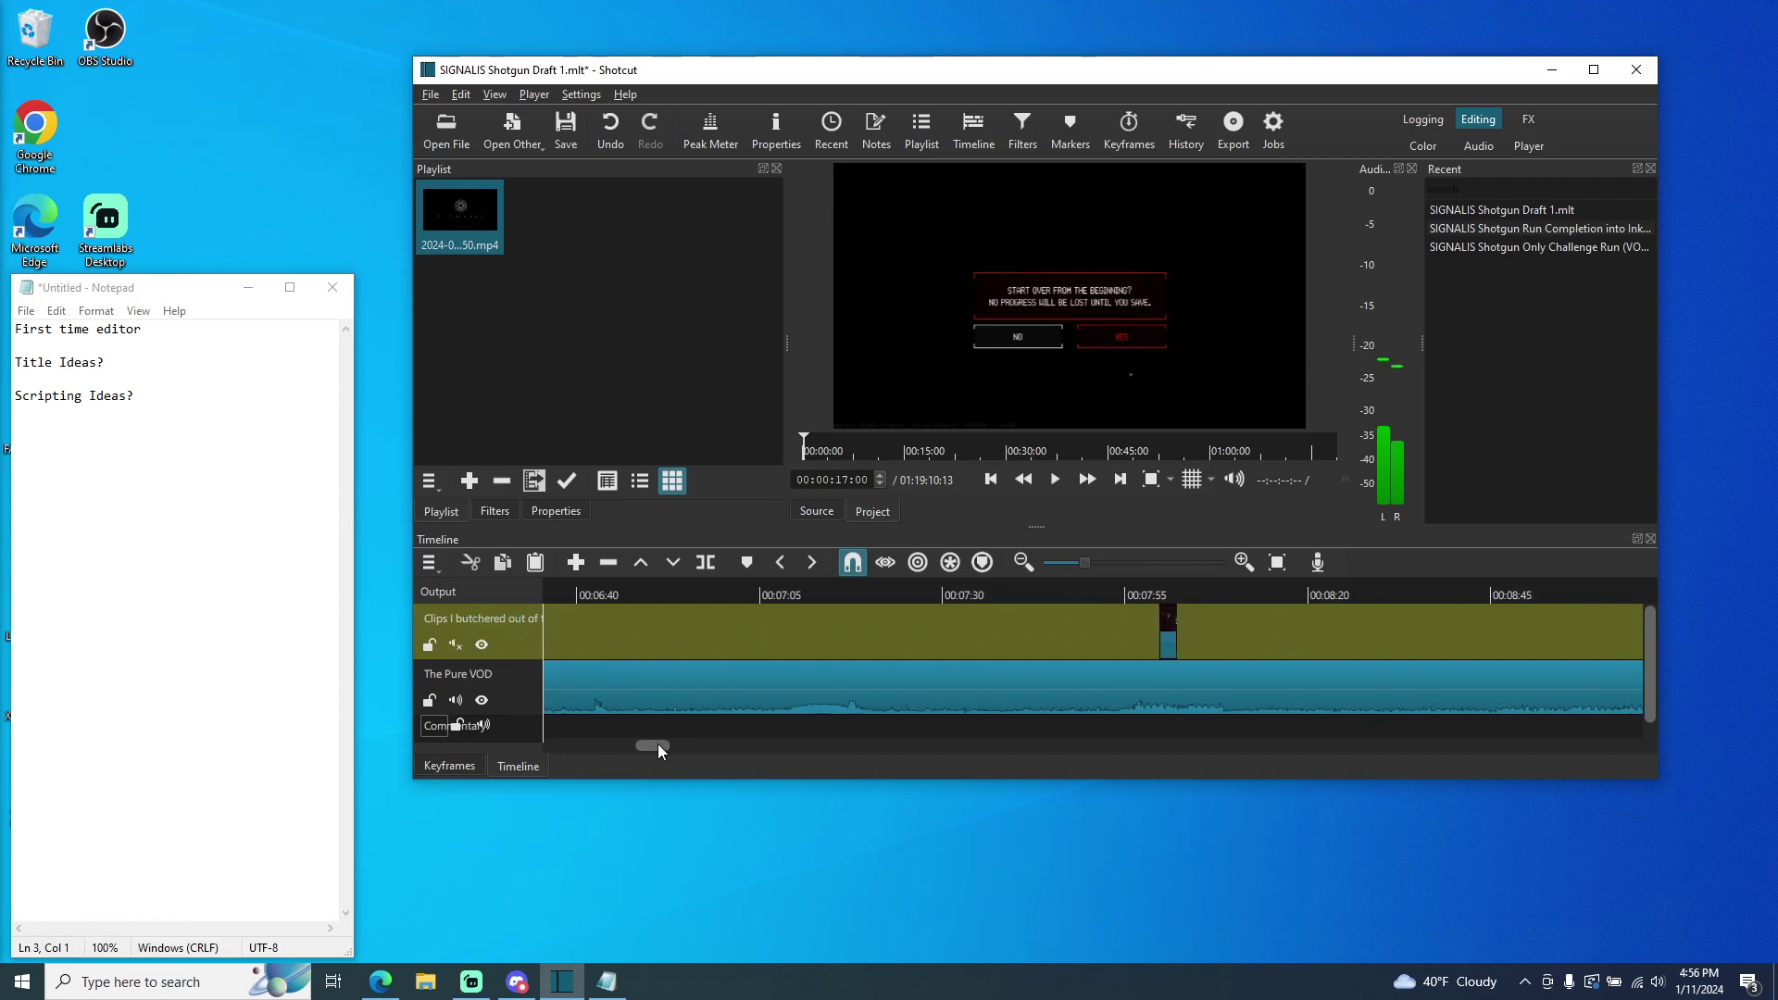
drag(1430, 627, 898, 656)
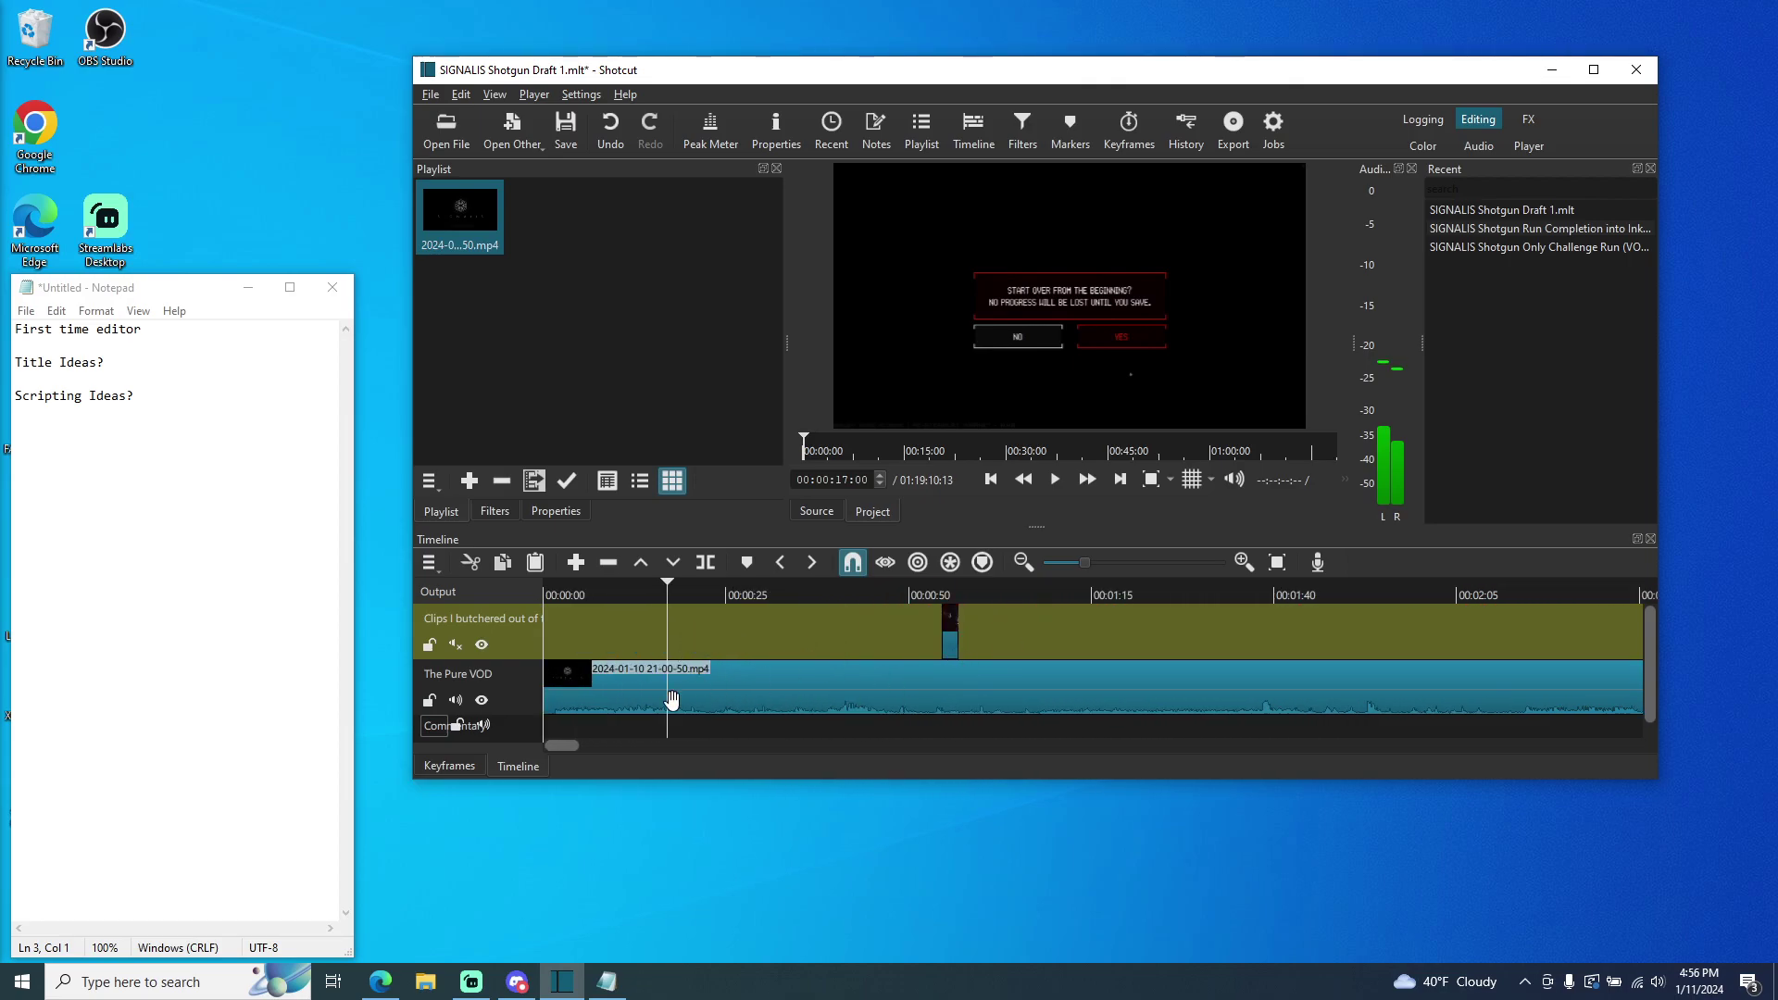
- Switch to the SIGNALIS Video document in Google Docs and review the walkthrough route notes down to the script page
click(380, 982)
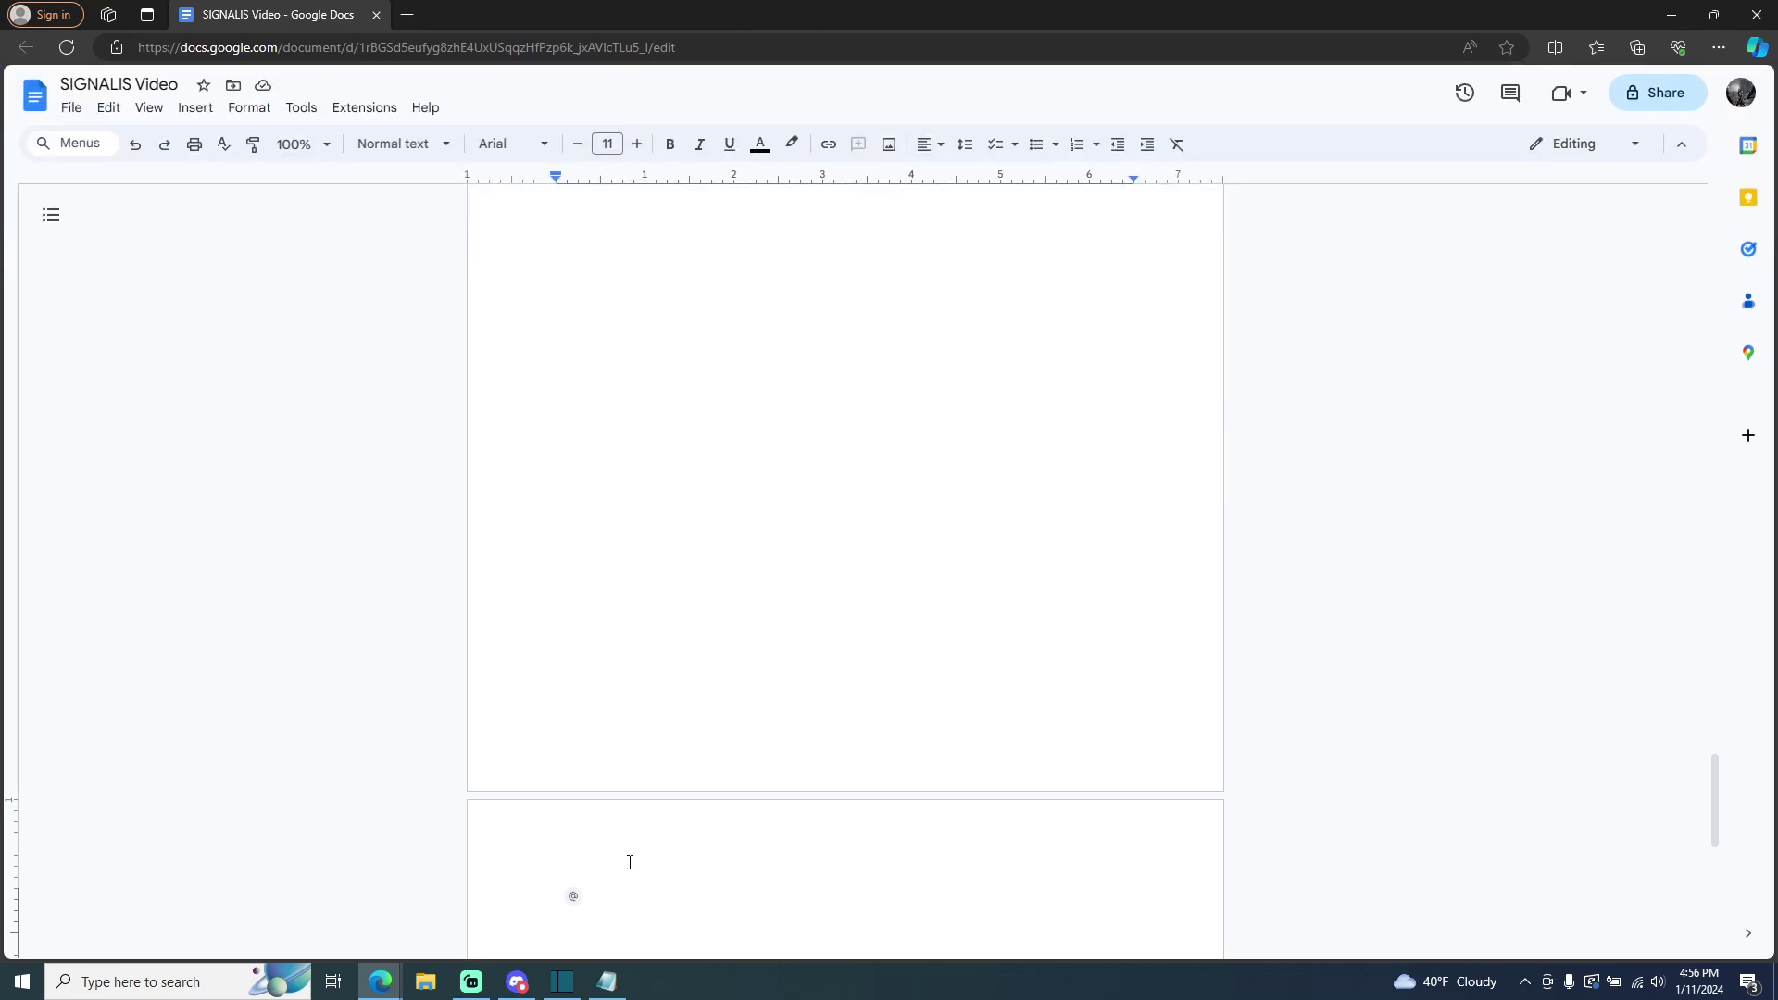
scroll(697, 830, up, 20)
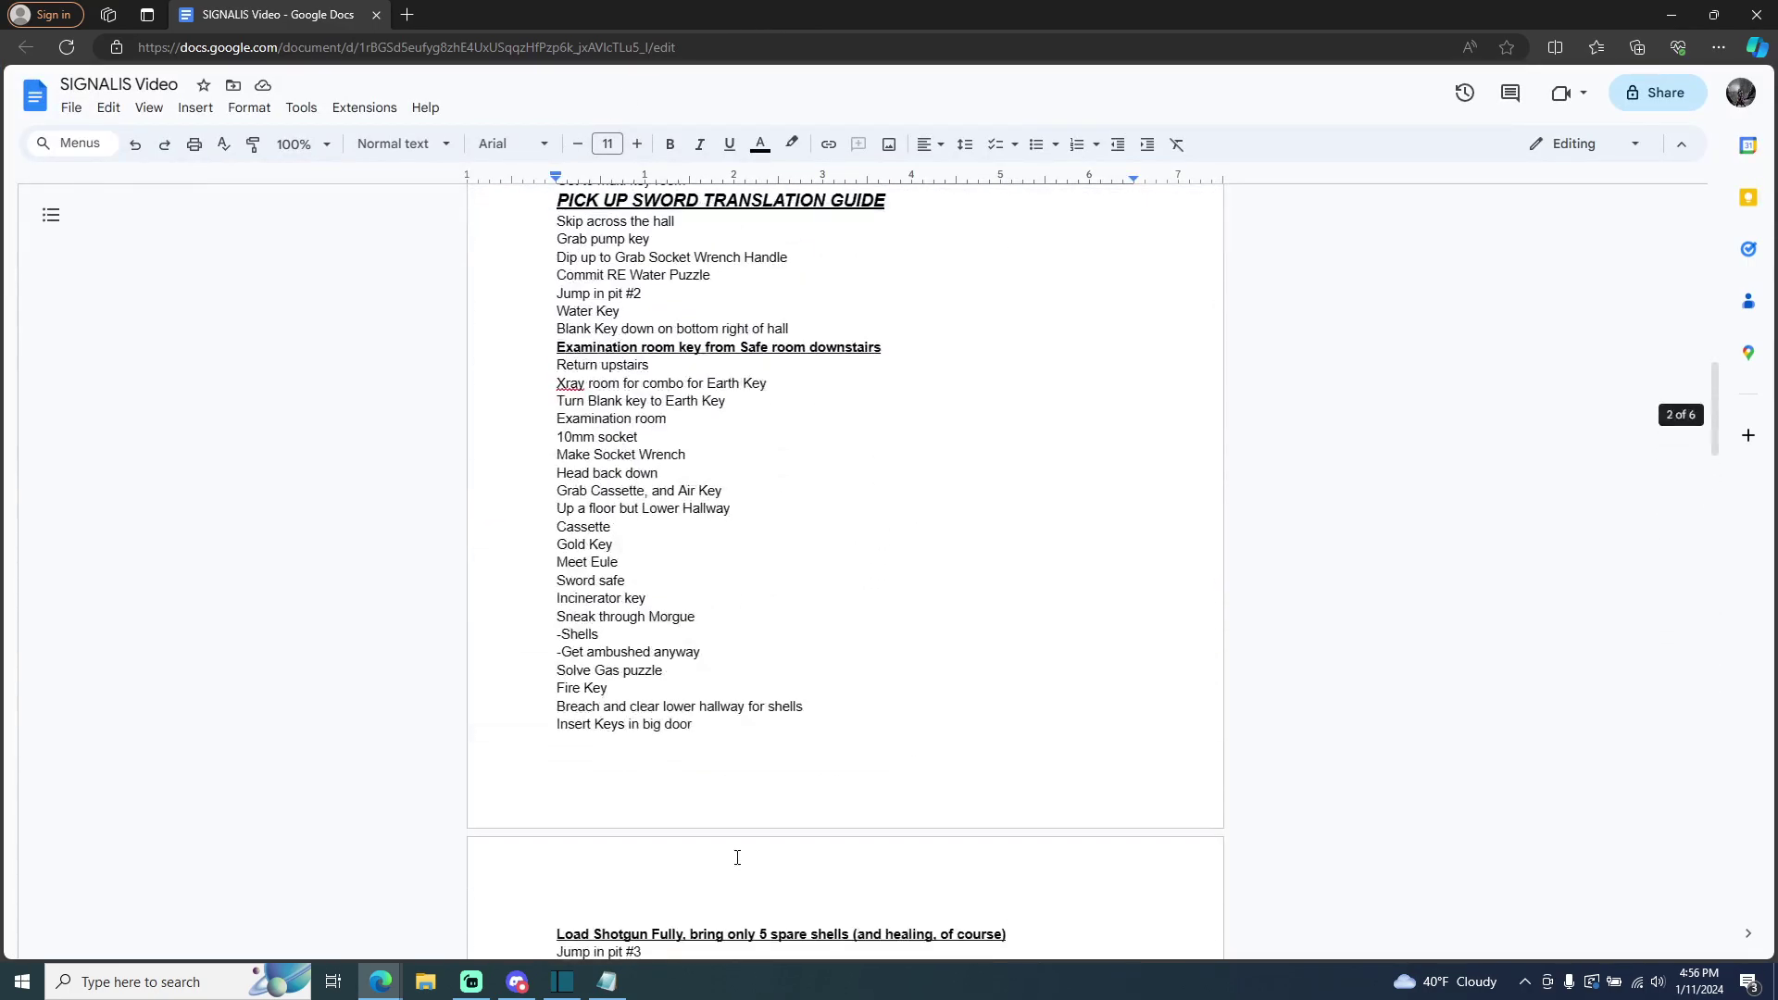
scroll(724, 862, up, 8)
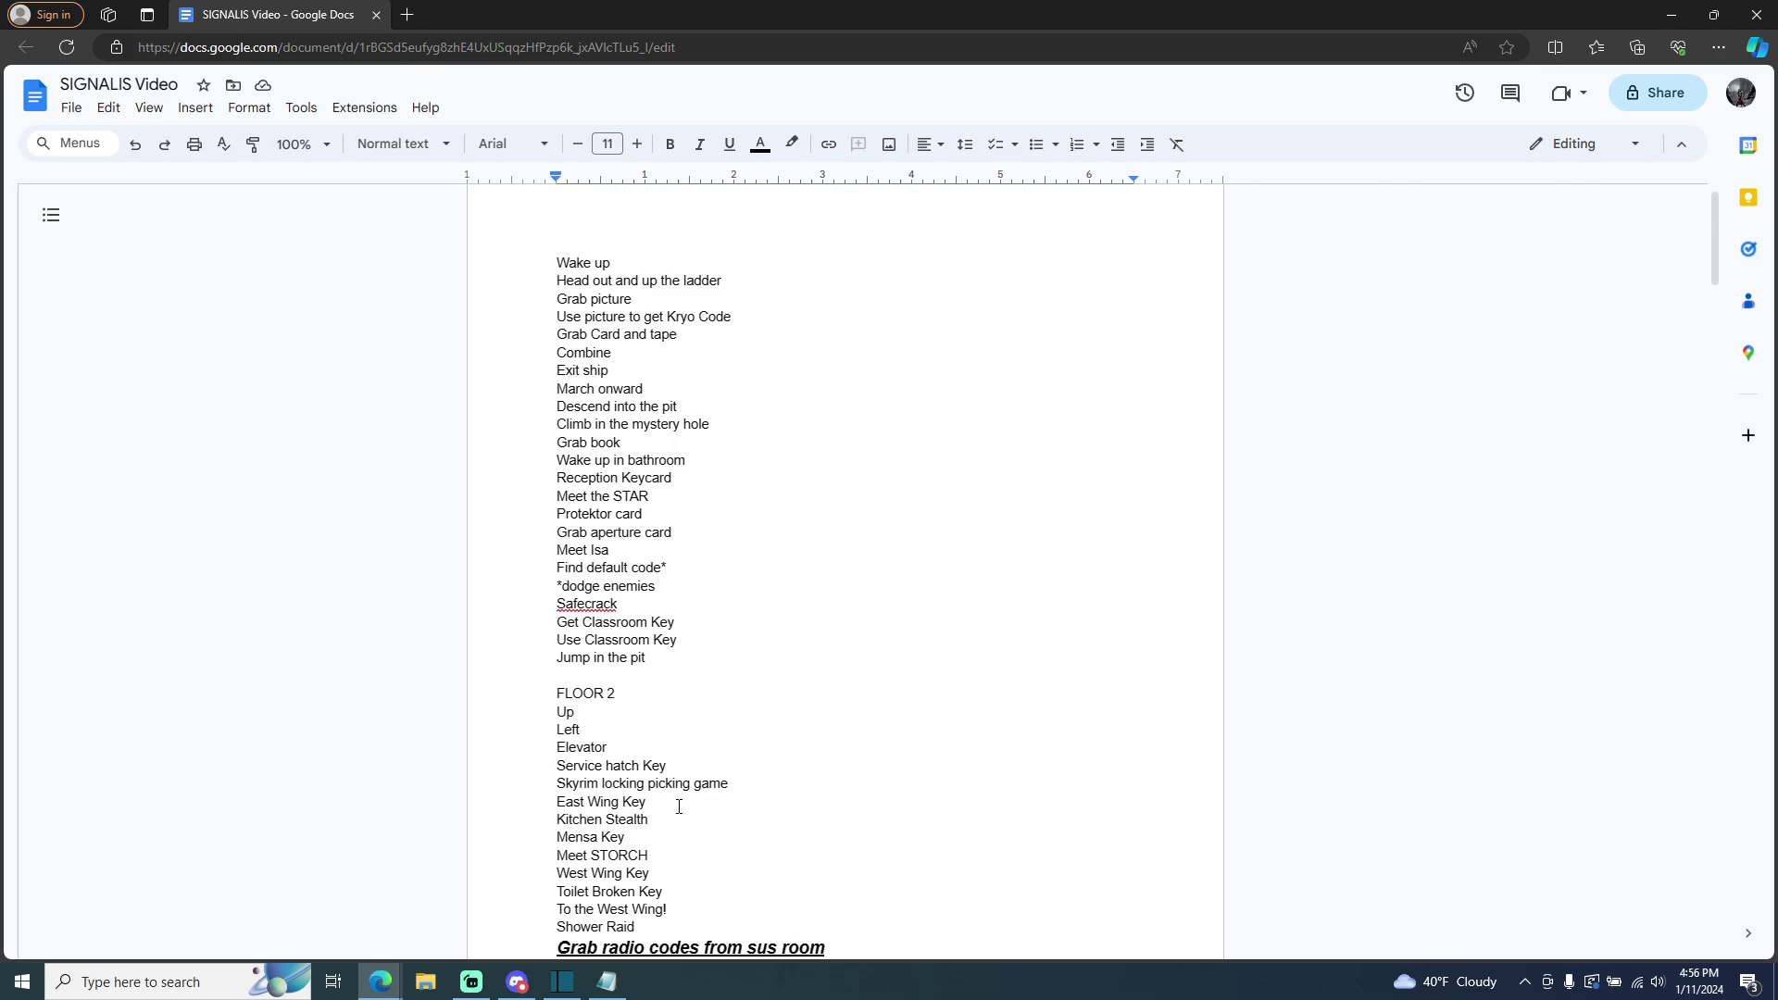
scroll(679, 806, down, 20)
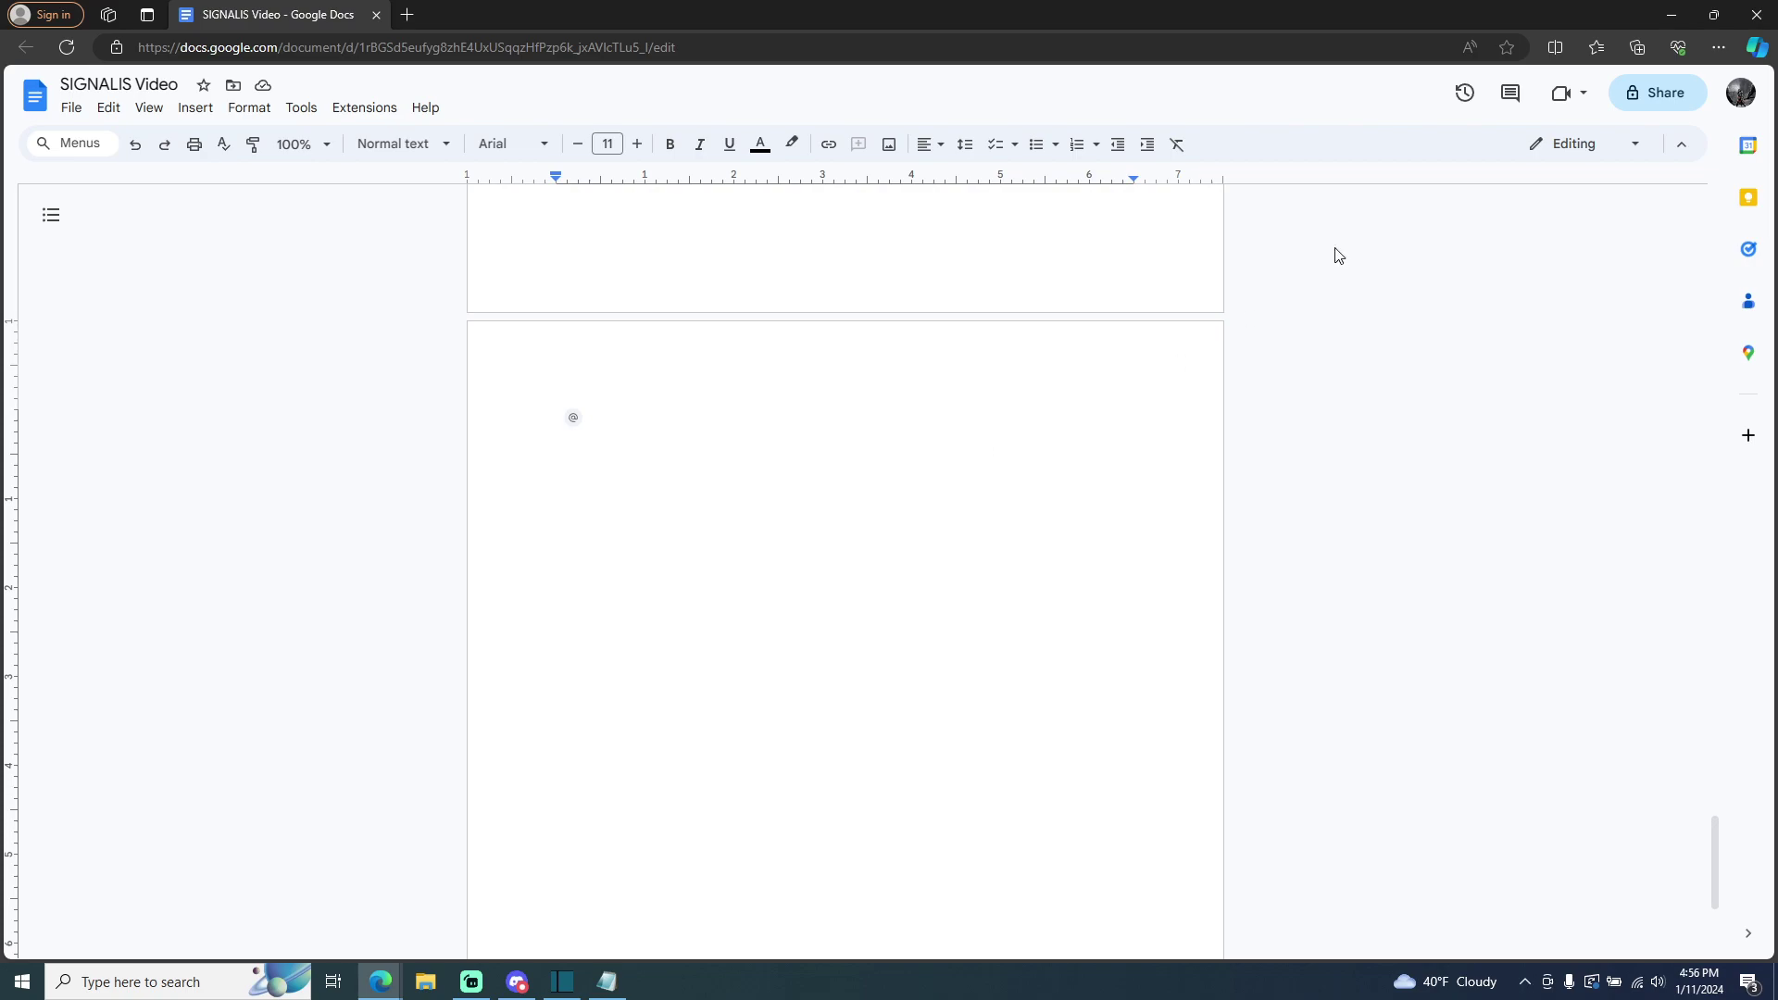
- Shift the document window out of view, restore it to full size to read the intro dialogue, and minimize it
drag(1315, 9, 4, 648)
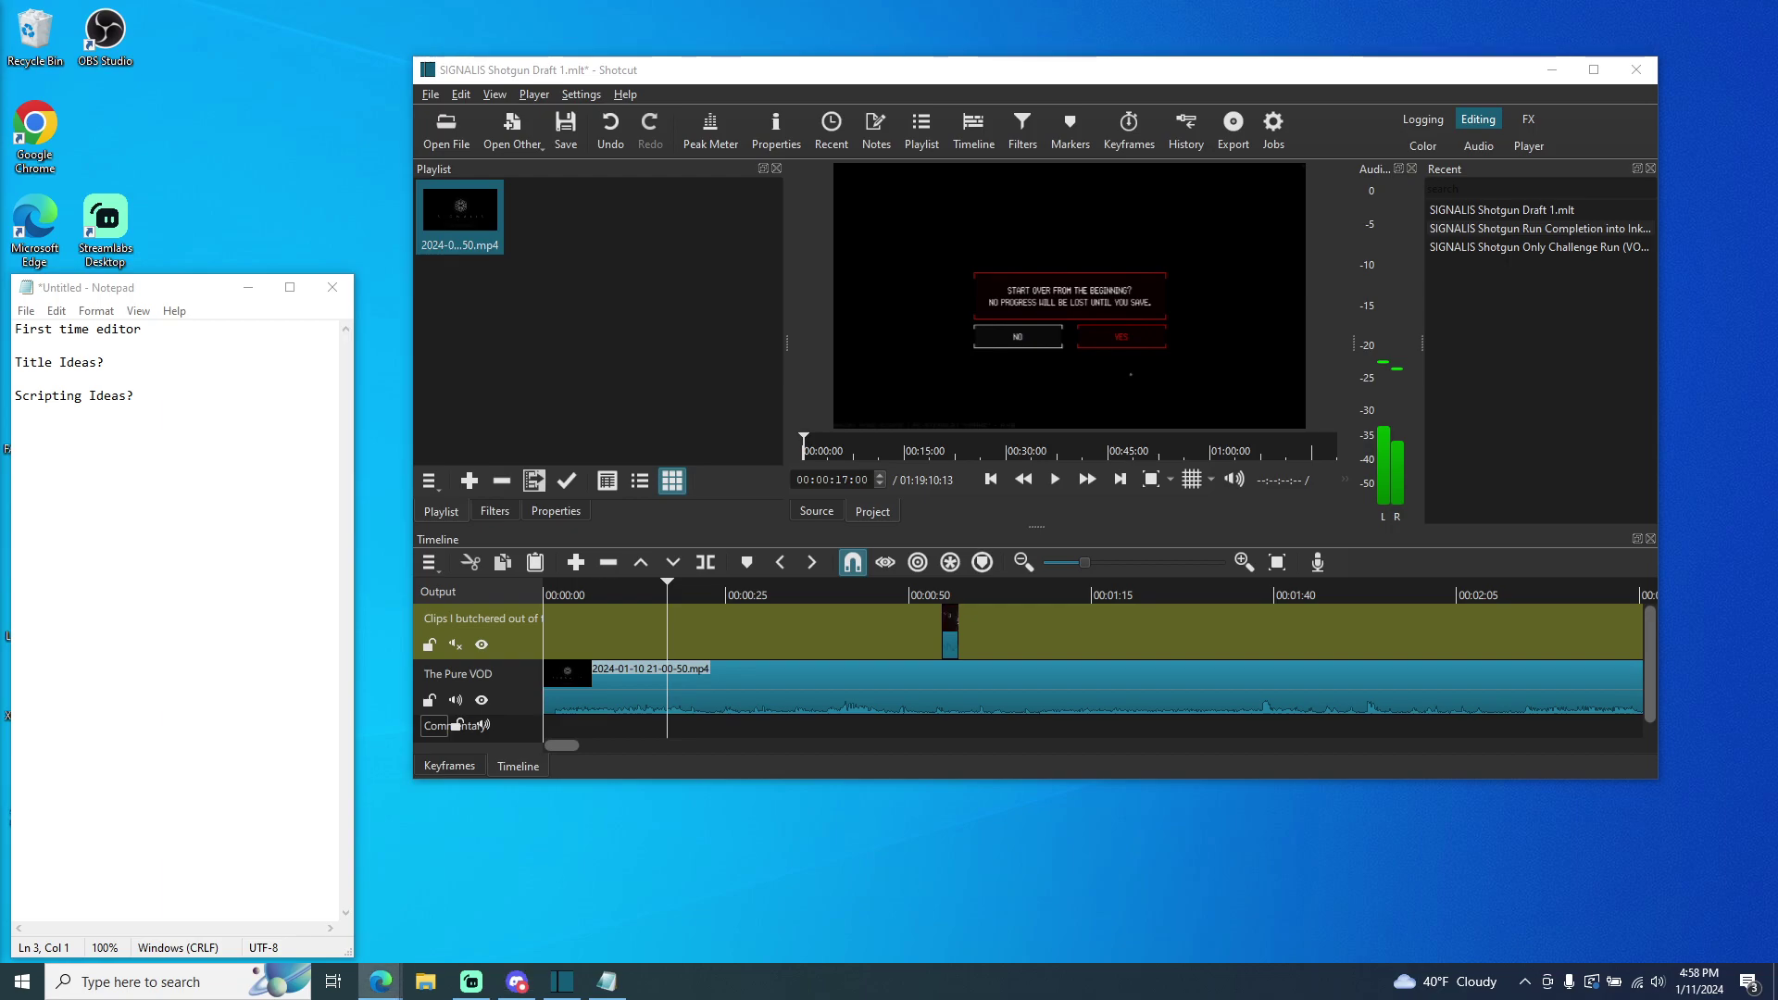
key(alt+Tab)
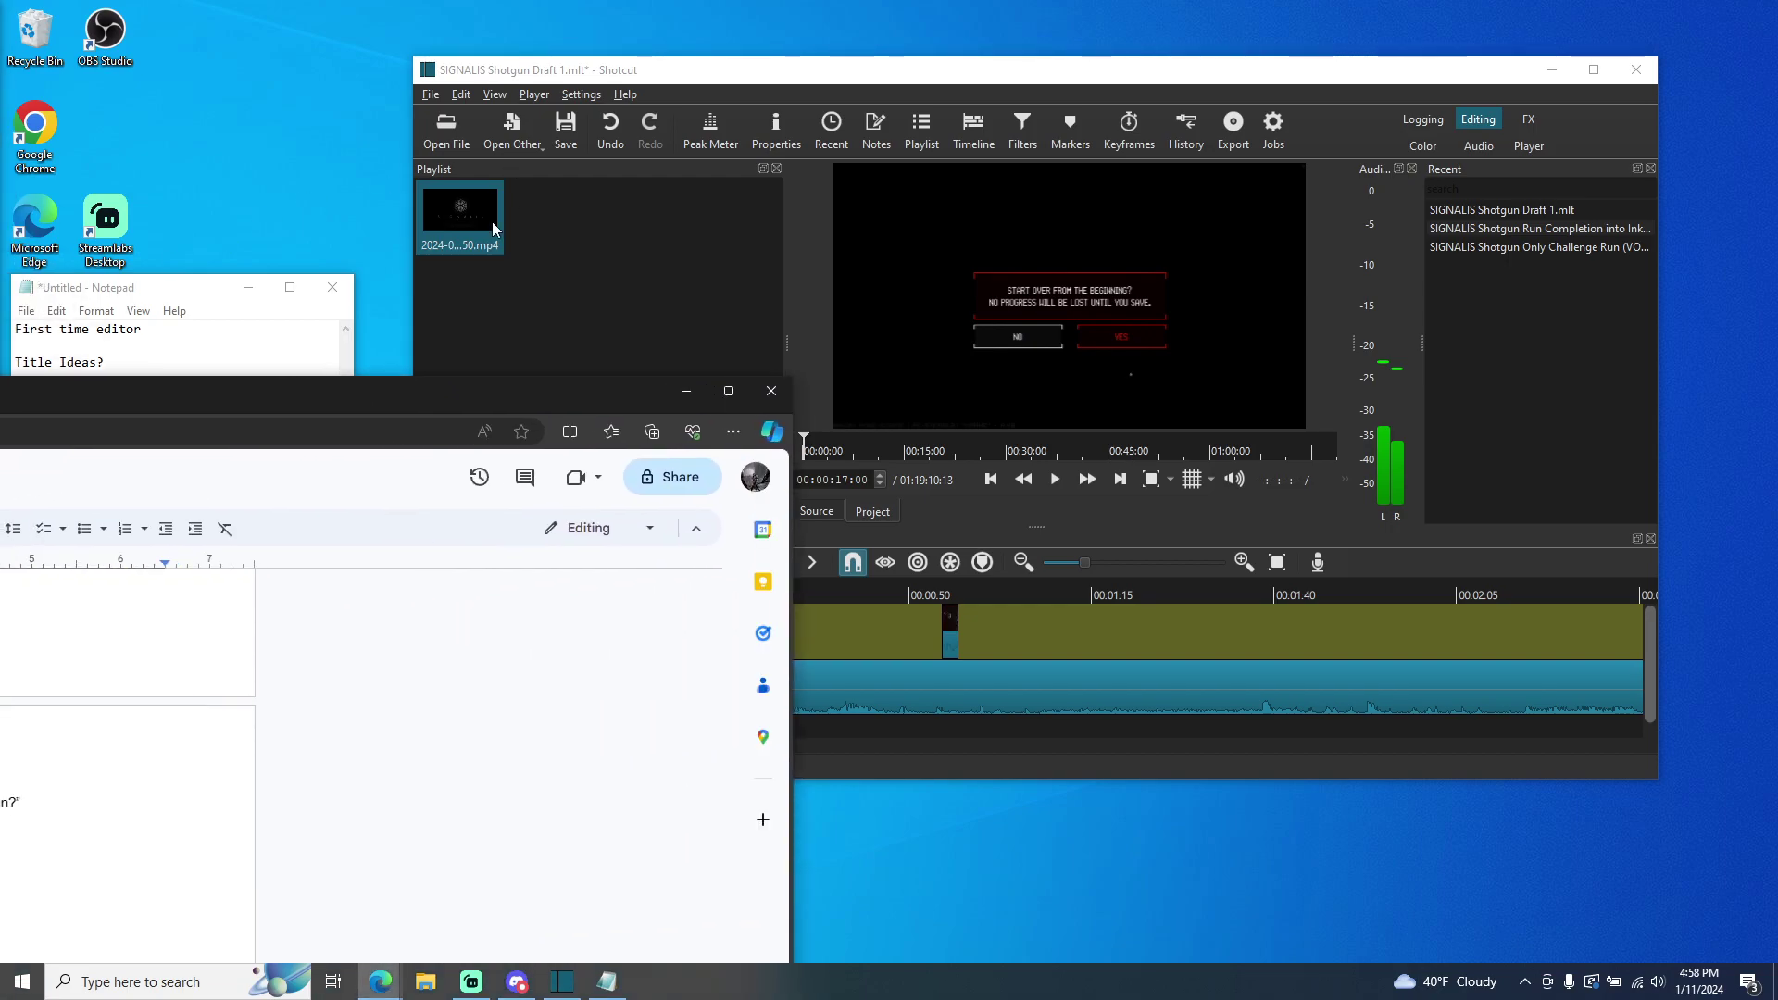
drag(237, 397, 393, 450)
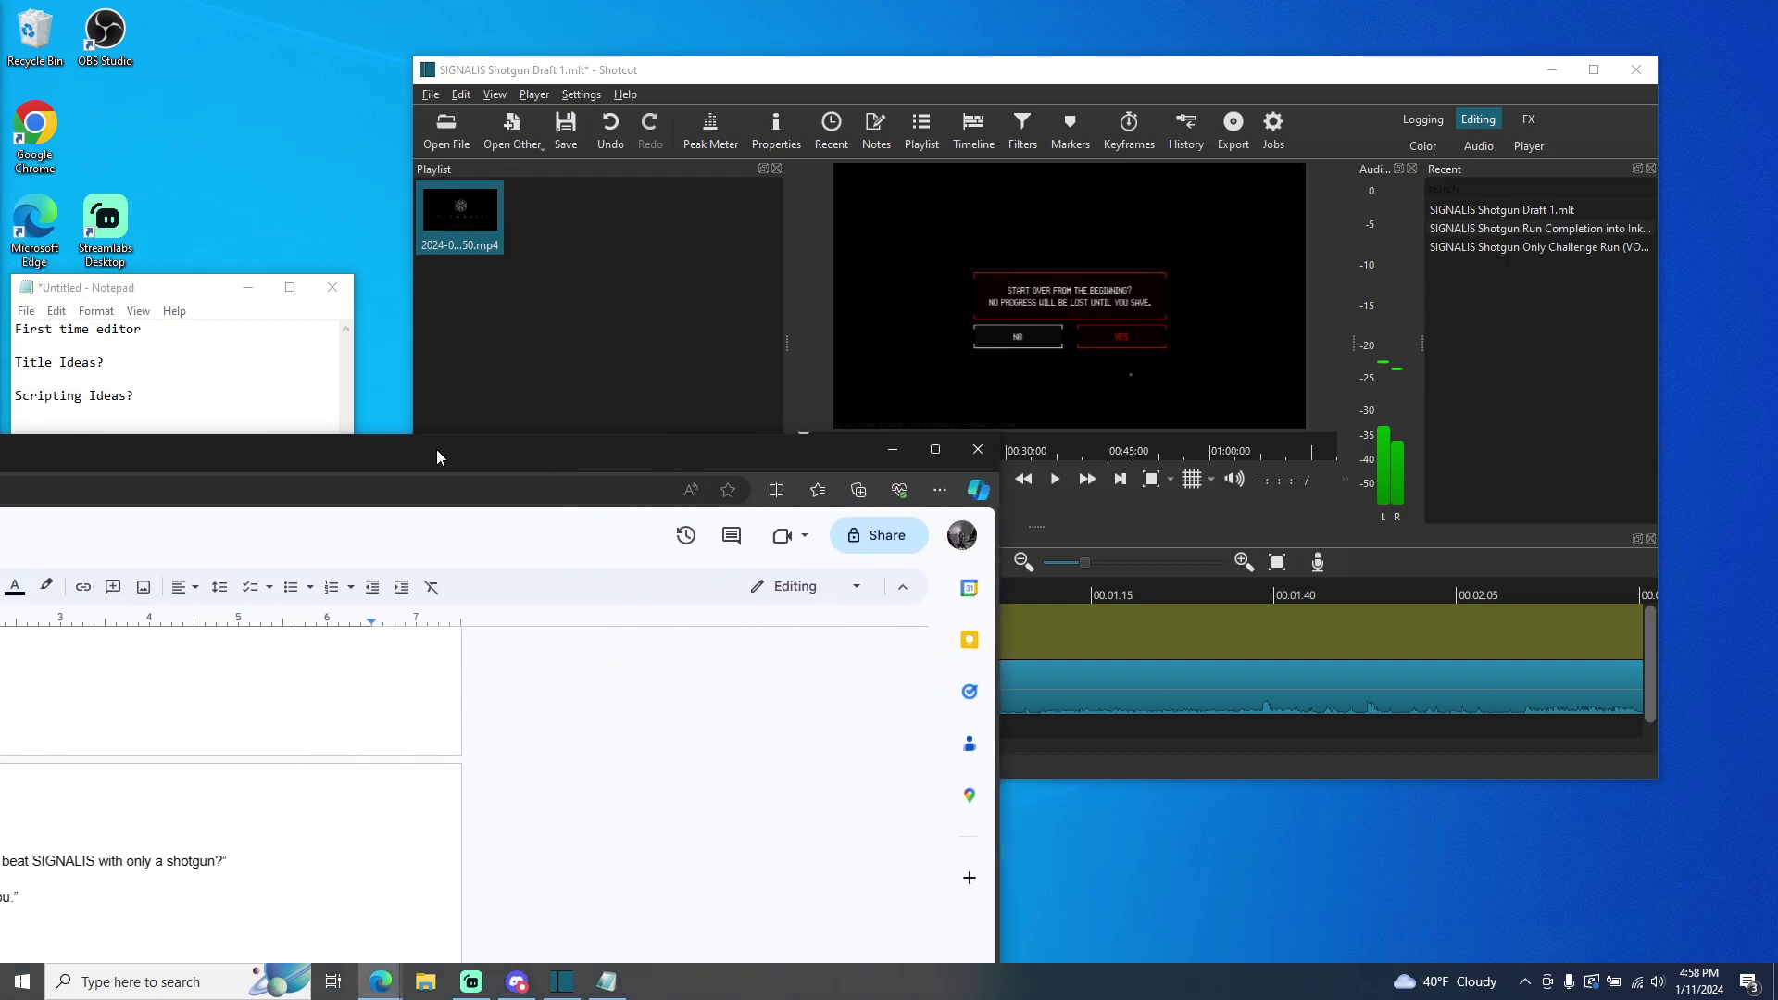
double_click(392, 450)
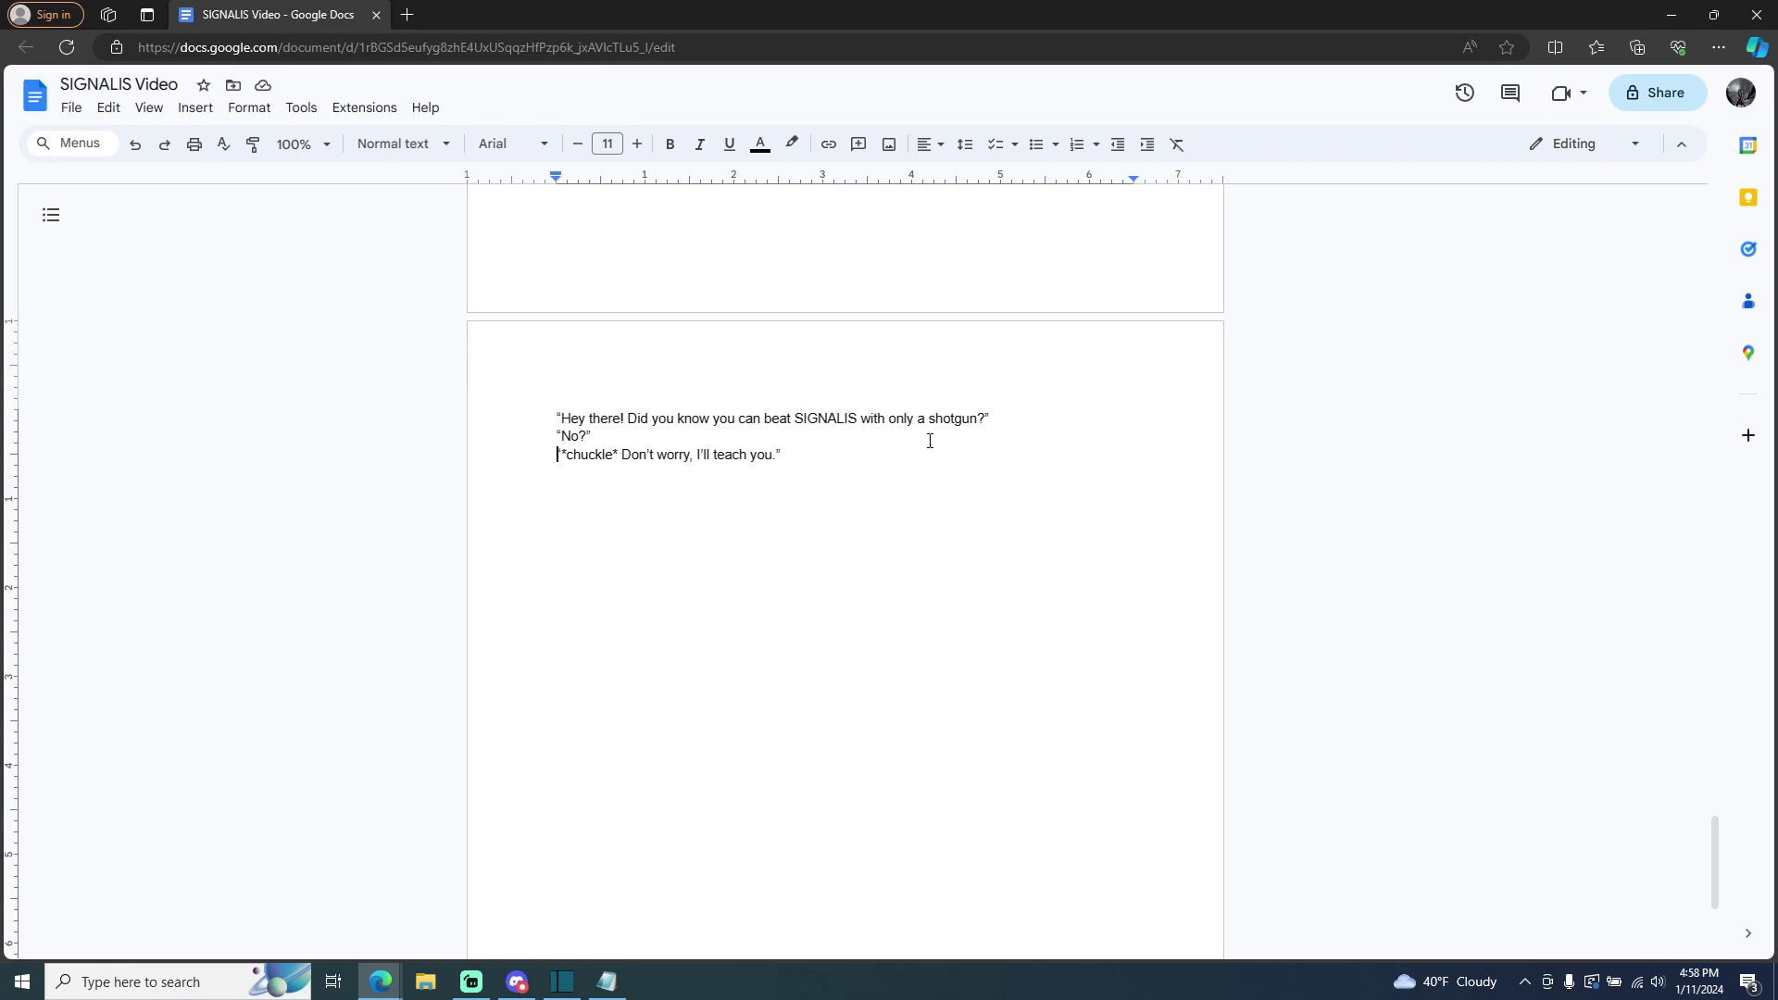
click(1671, 15)
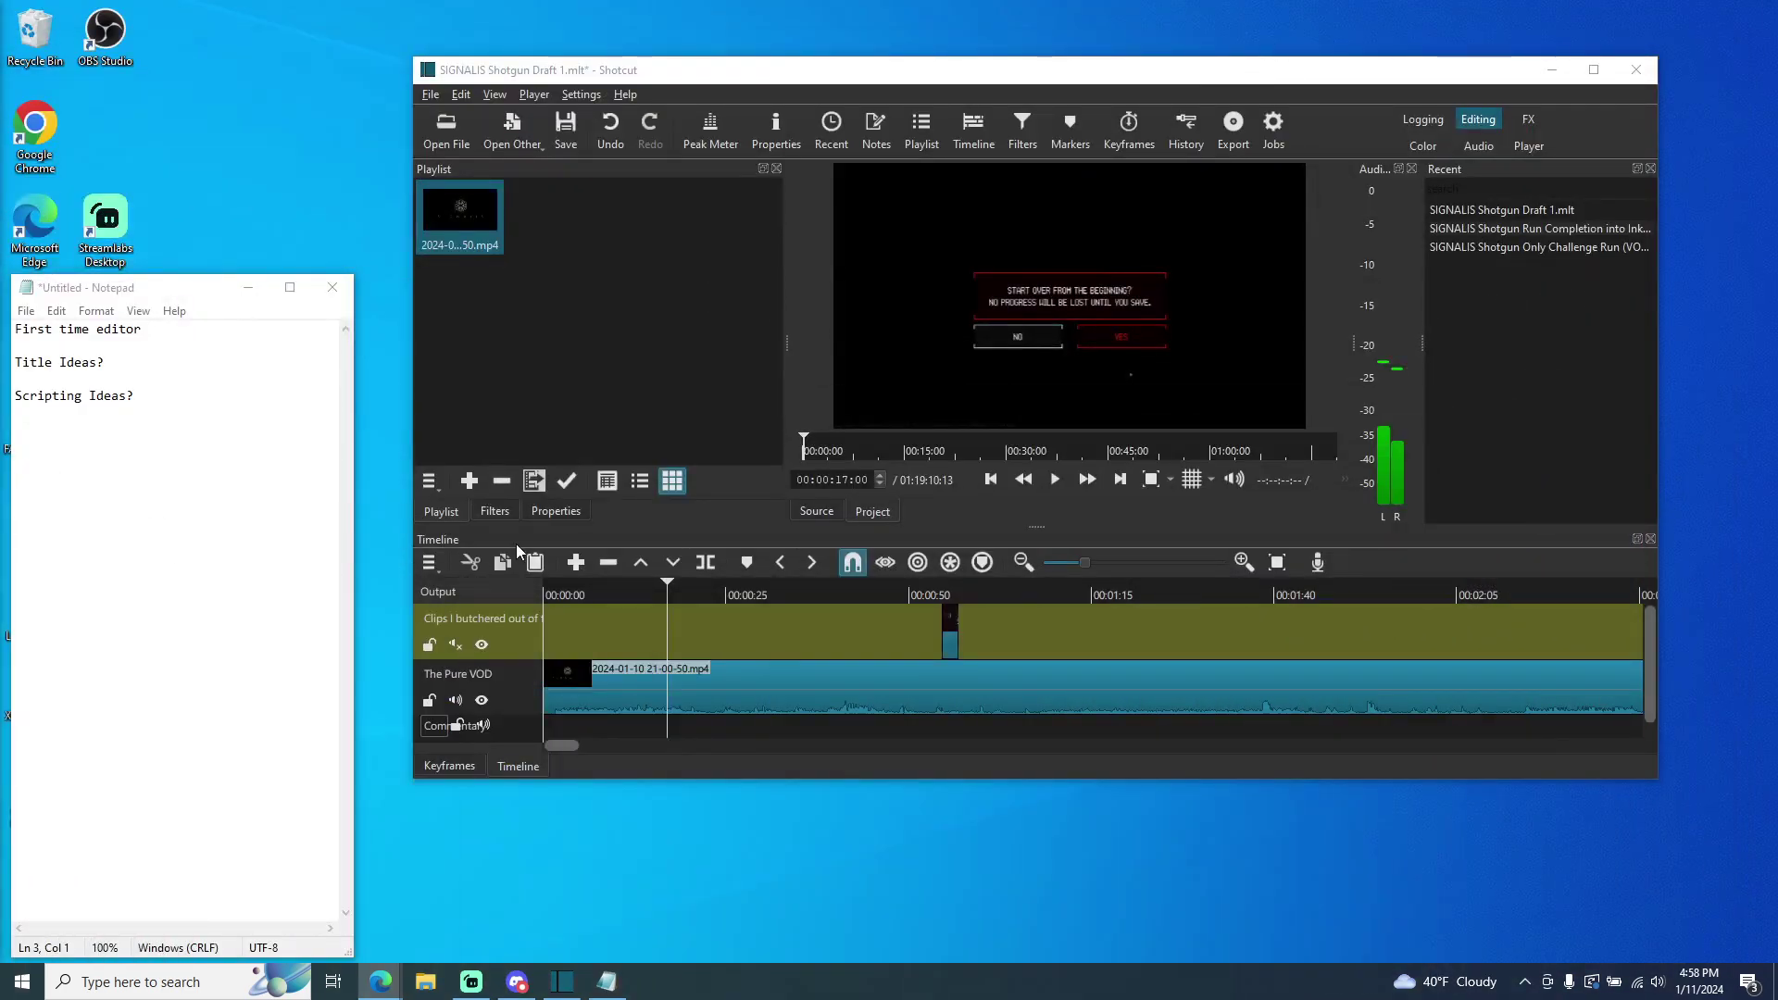
- Return to the Shotcut timeline and play the extracted fight clip from just before its start
drag(662, 592, 930, 620)
click(1056, 479)
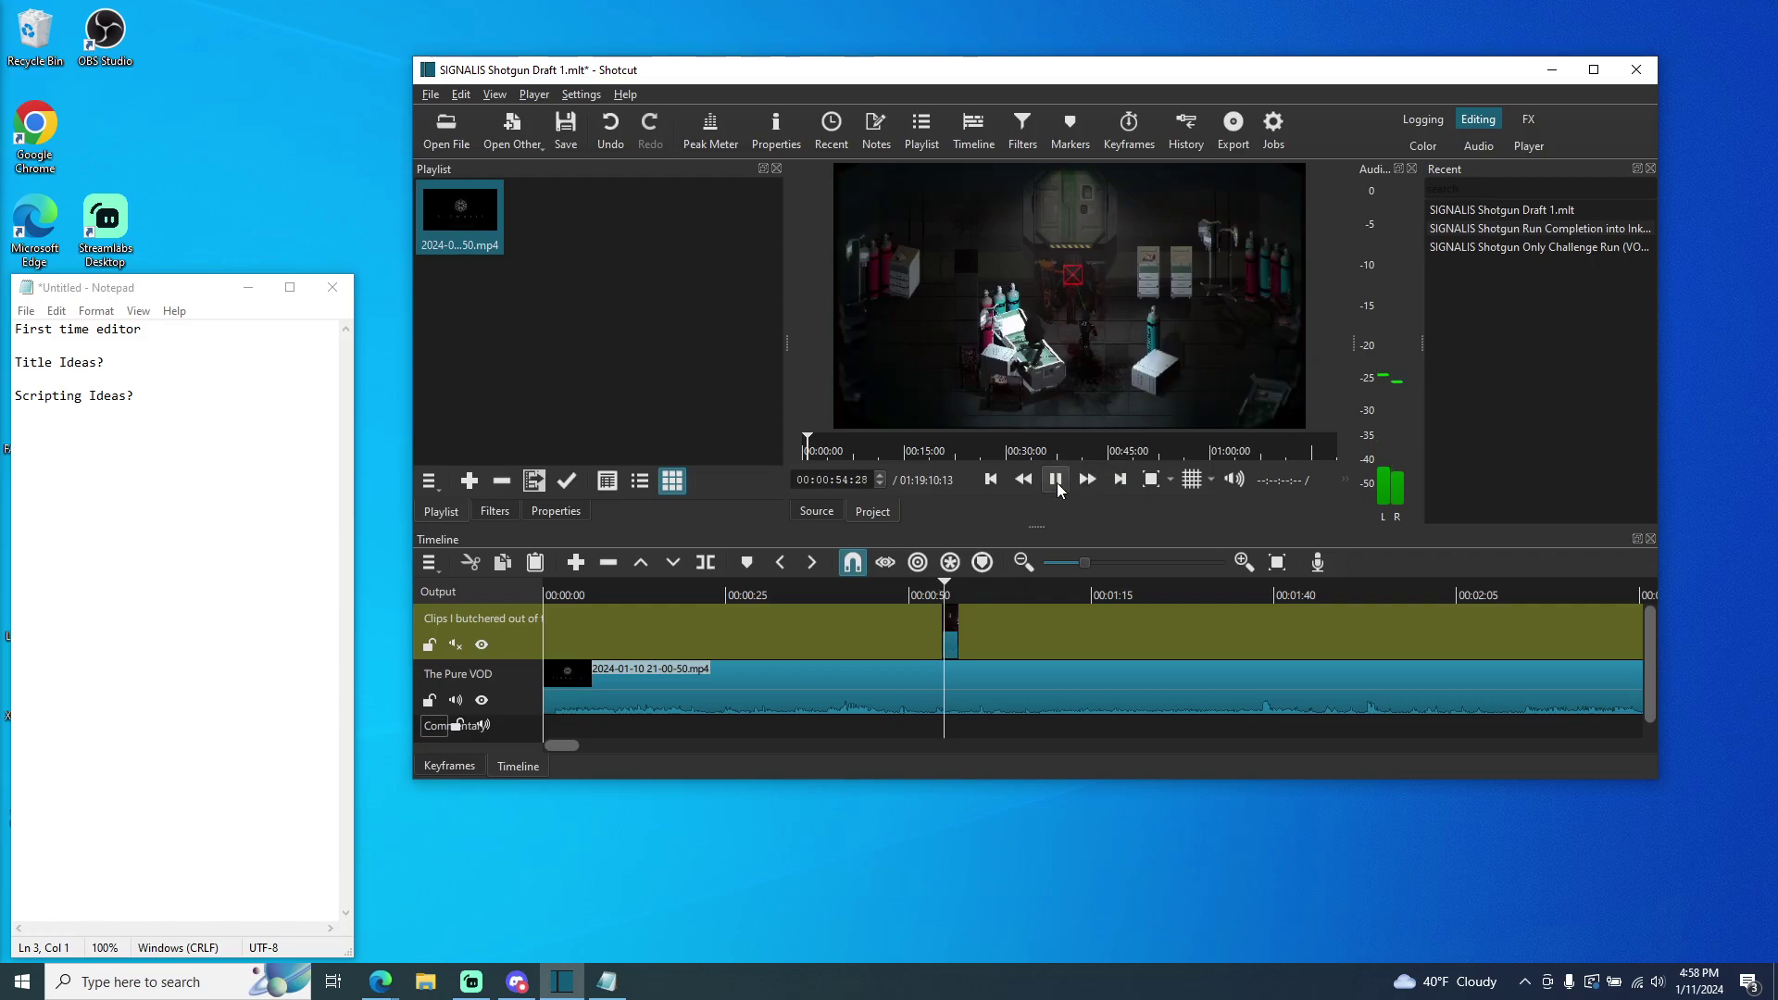
click(1056, 479)
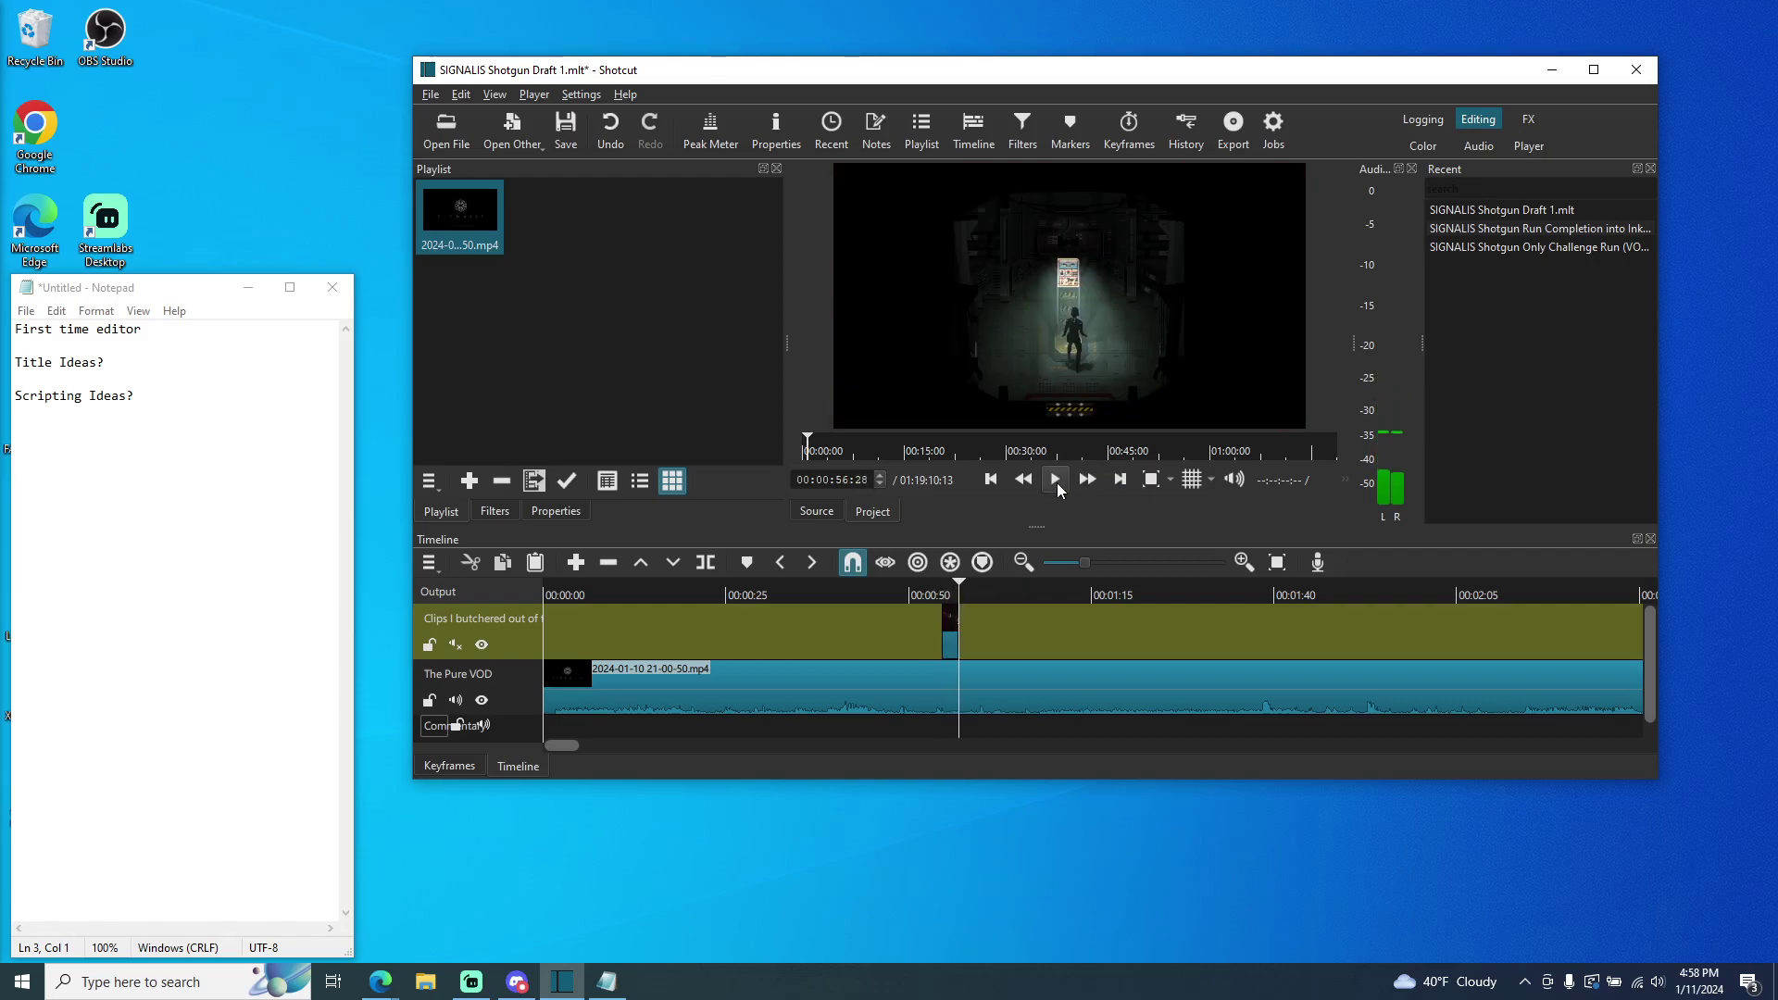
- Mute The Pure VOD track, unmute the butchered clips track, and replay the fight clip with its own audio
click(454, 700)
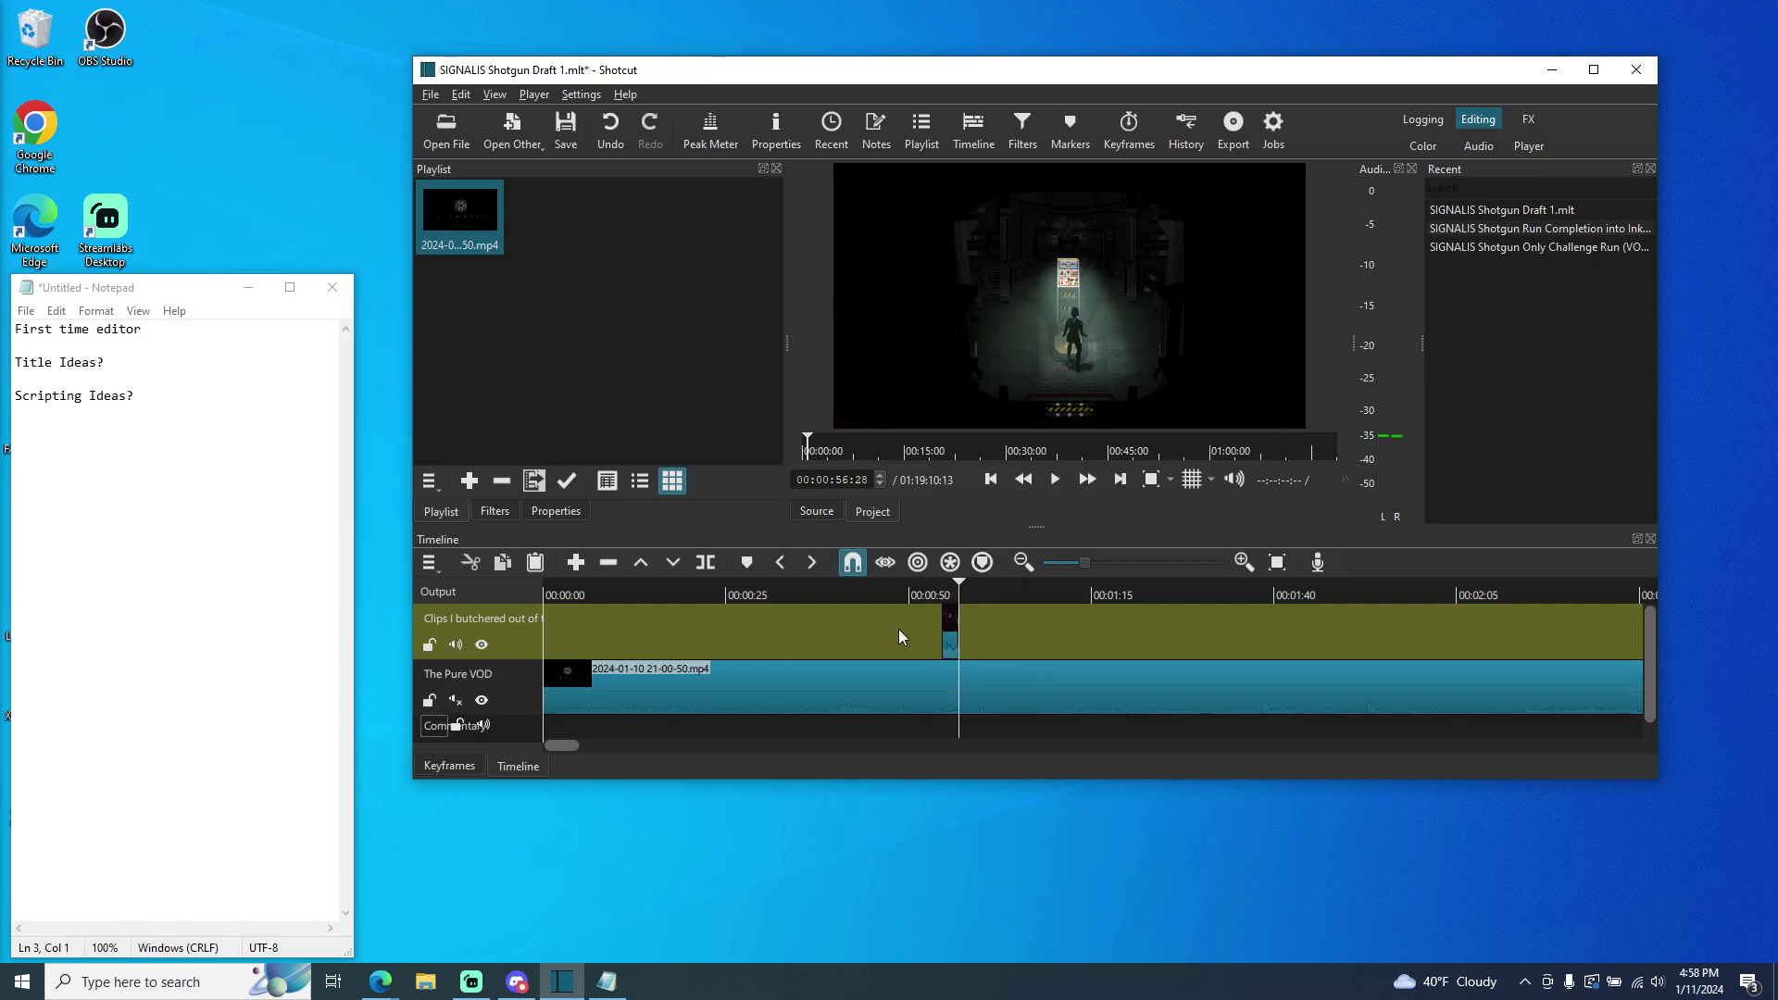
click(937, 593)
click(1055, 480)
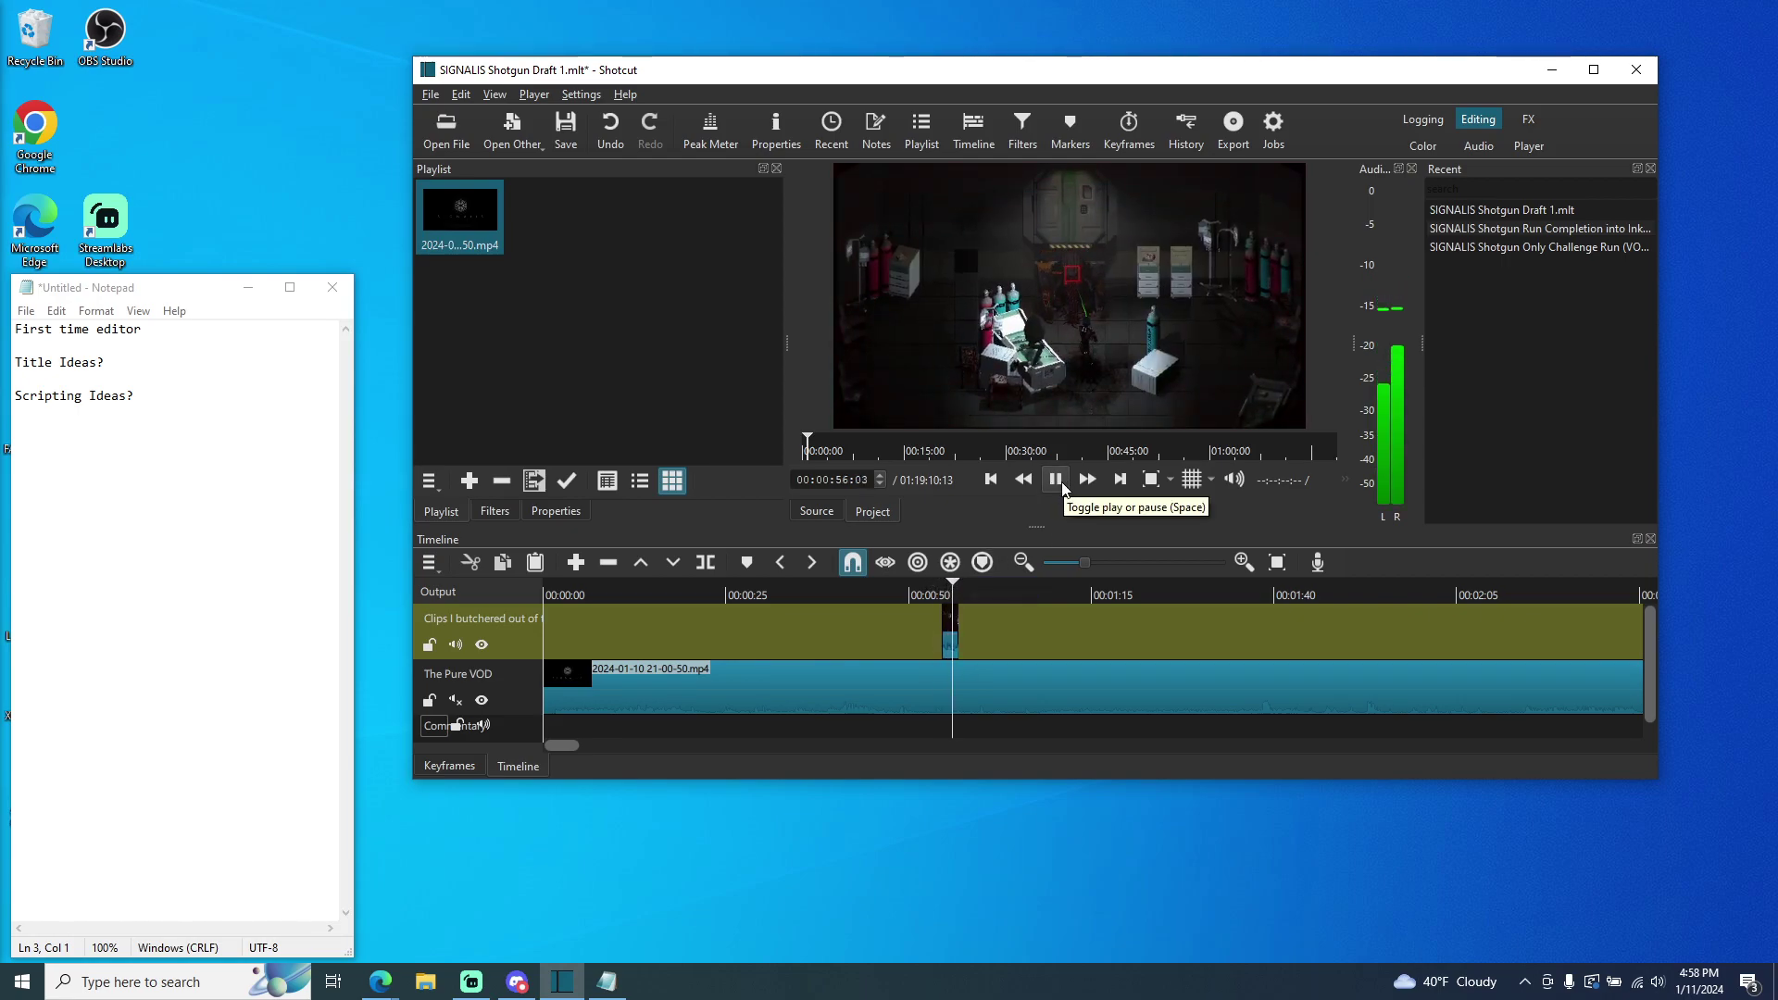
click(1062, 488)
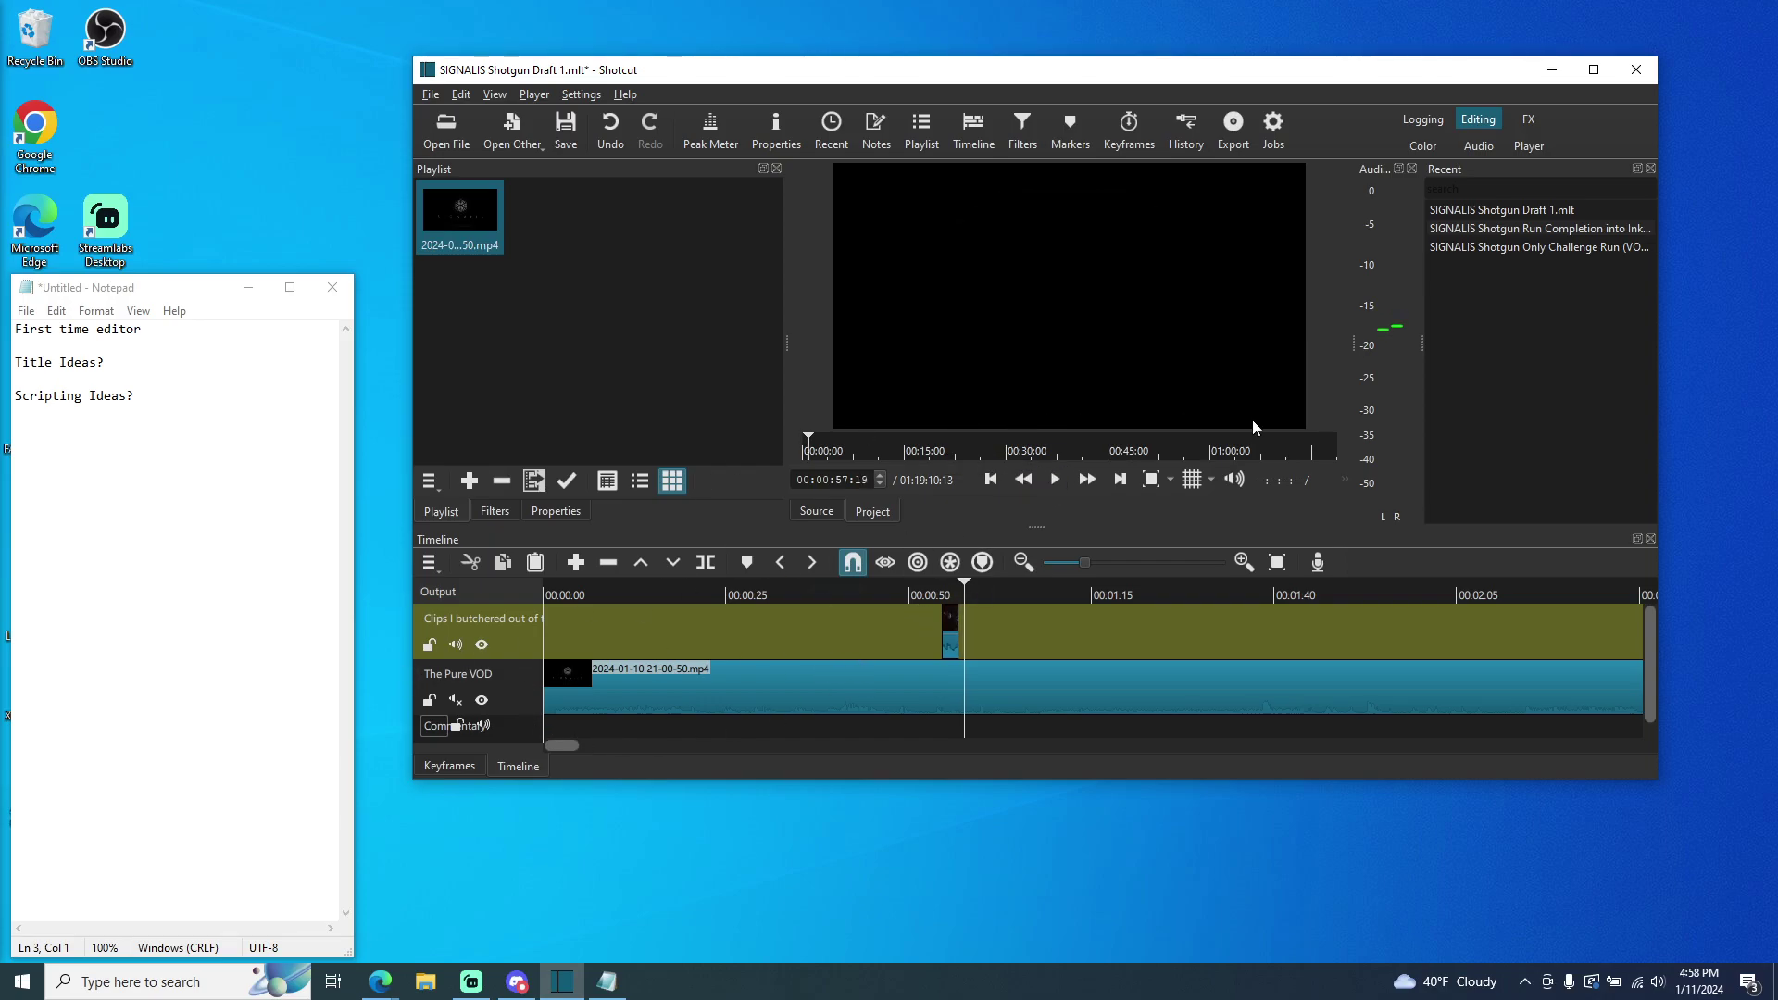
- Play the fight clip once more from its first frame and pause partway through
mouse_move(380, 982)
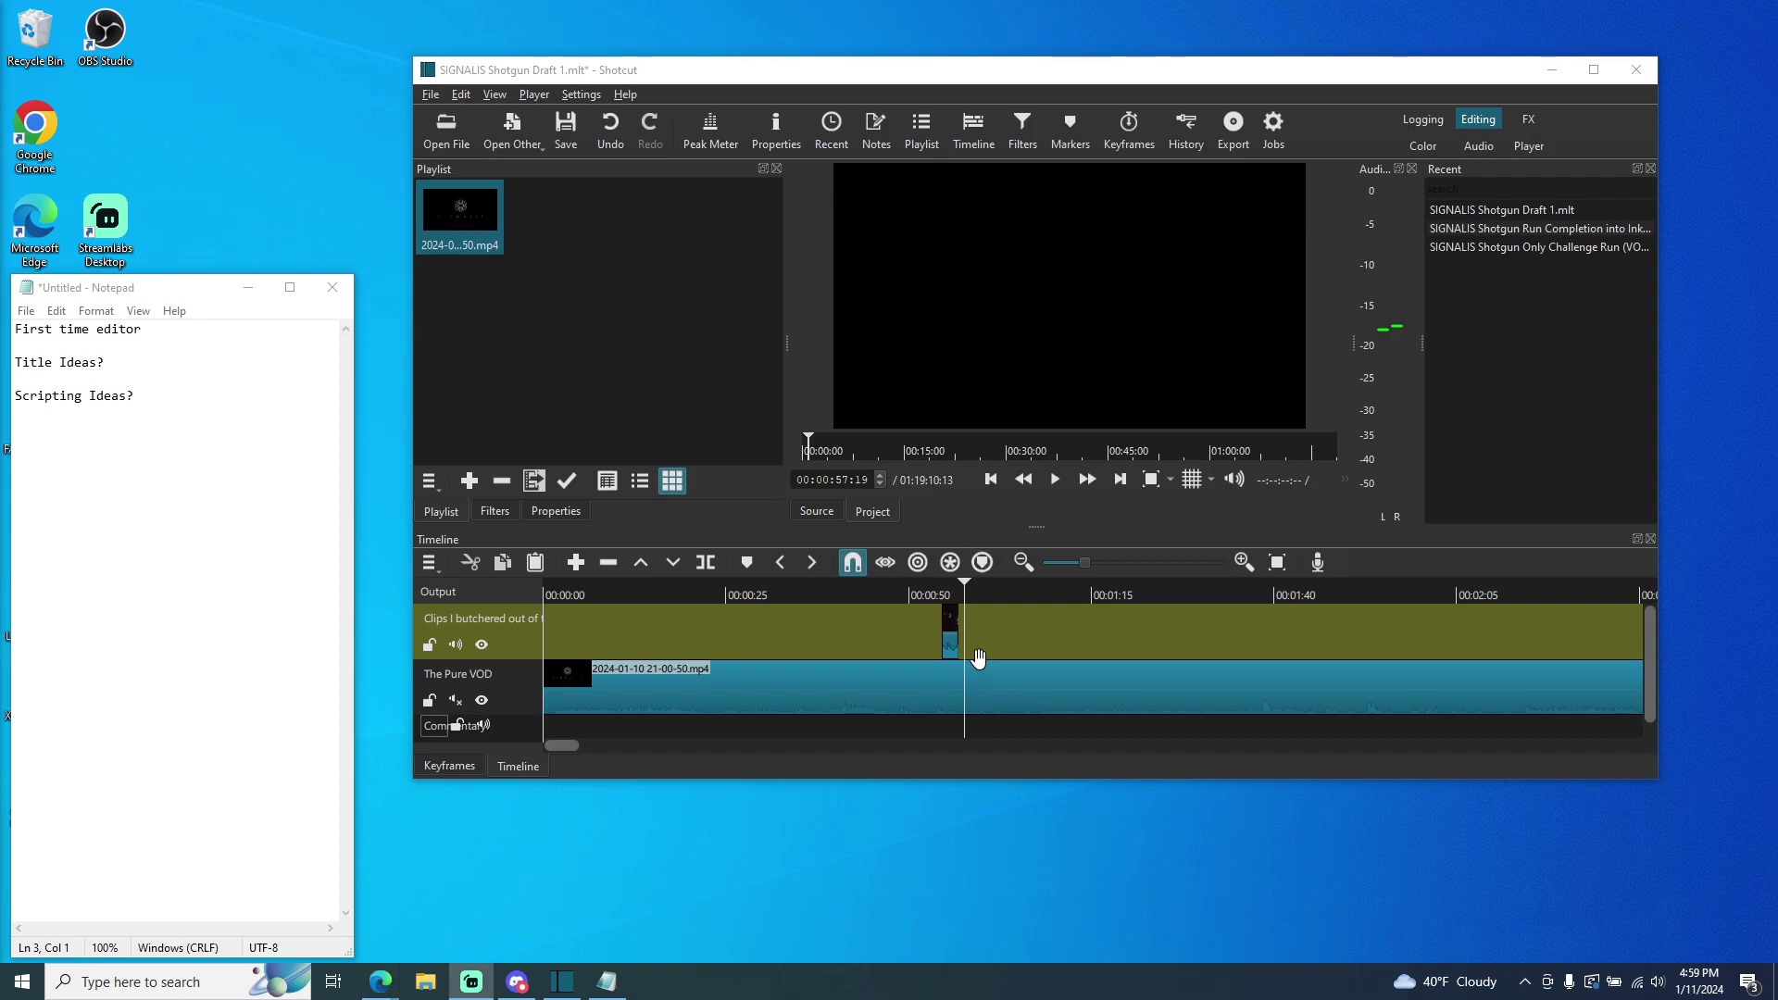
click(944, 590)
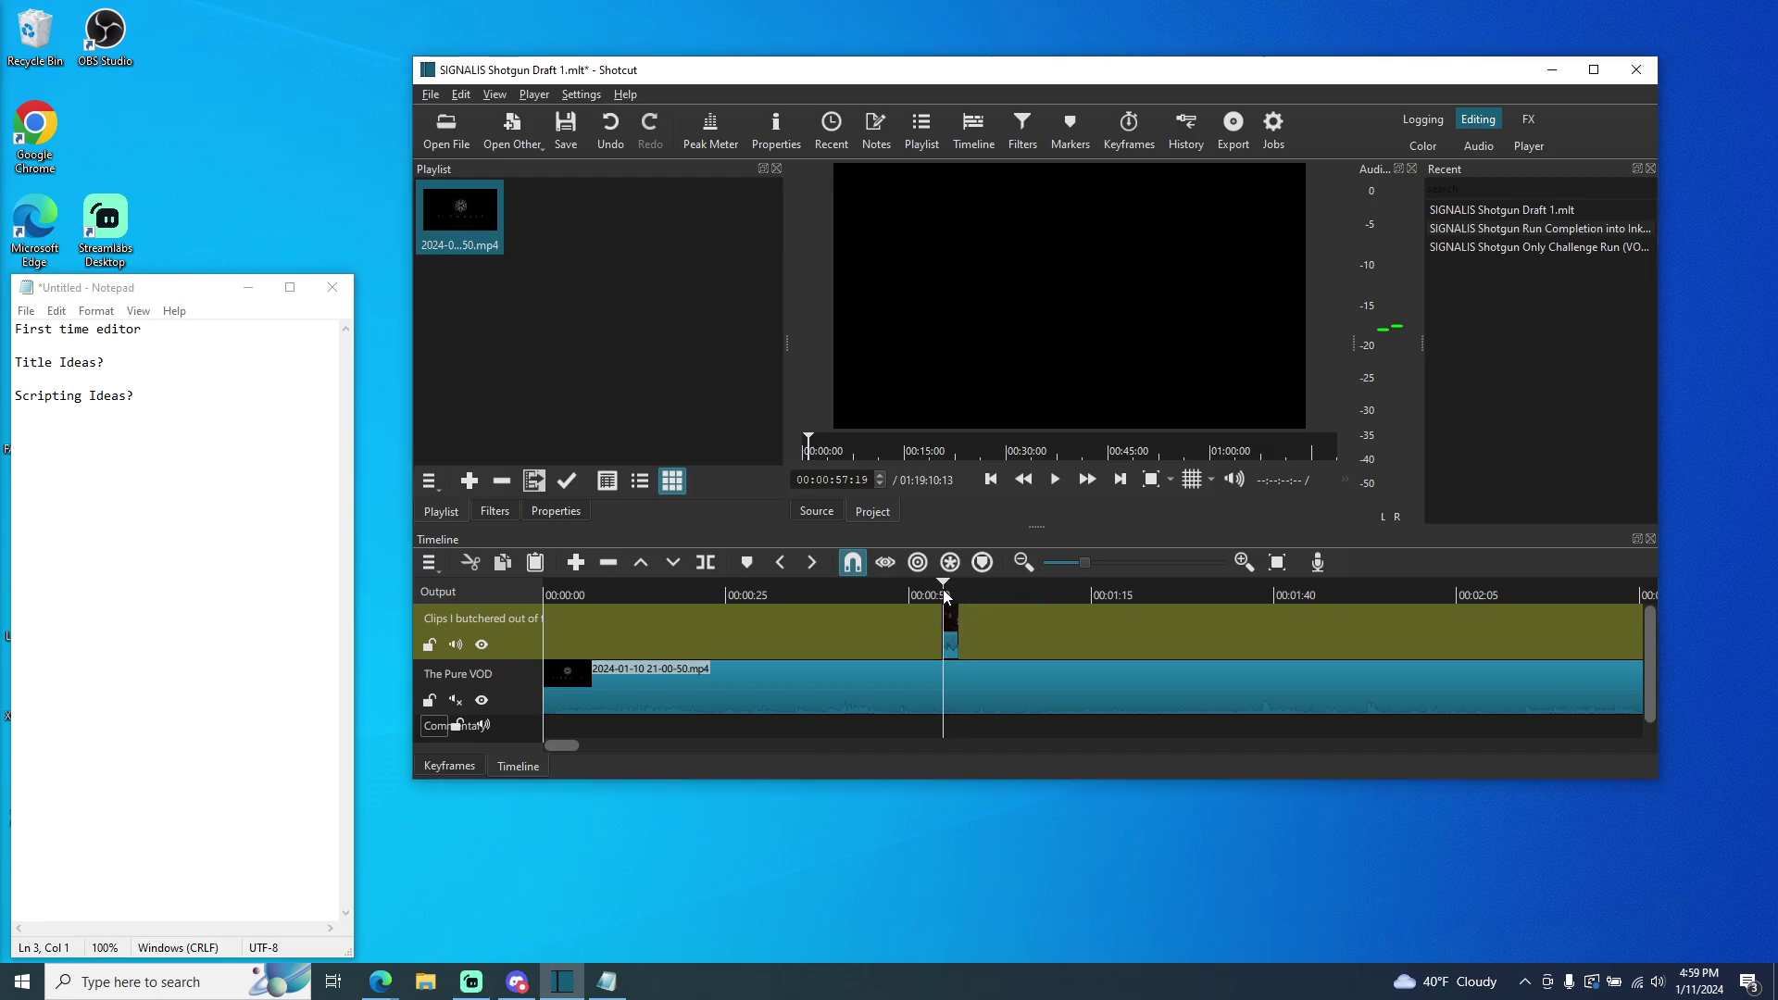
click(1056, 479)
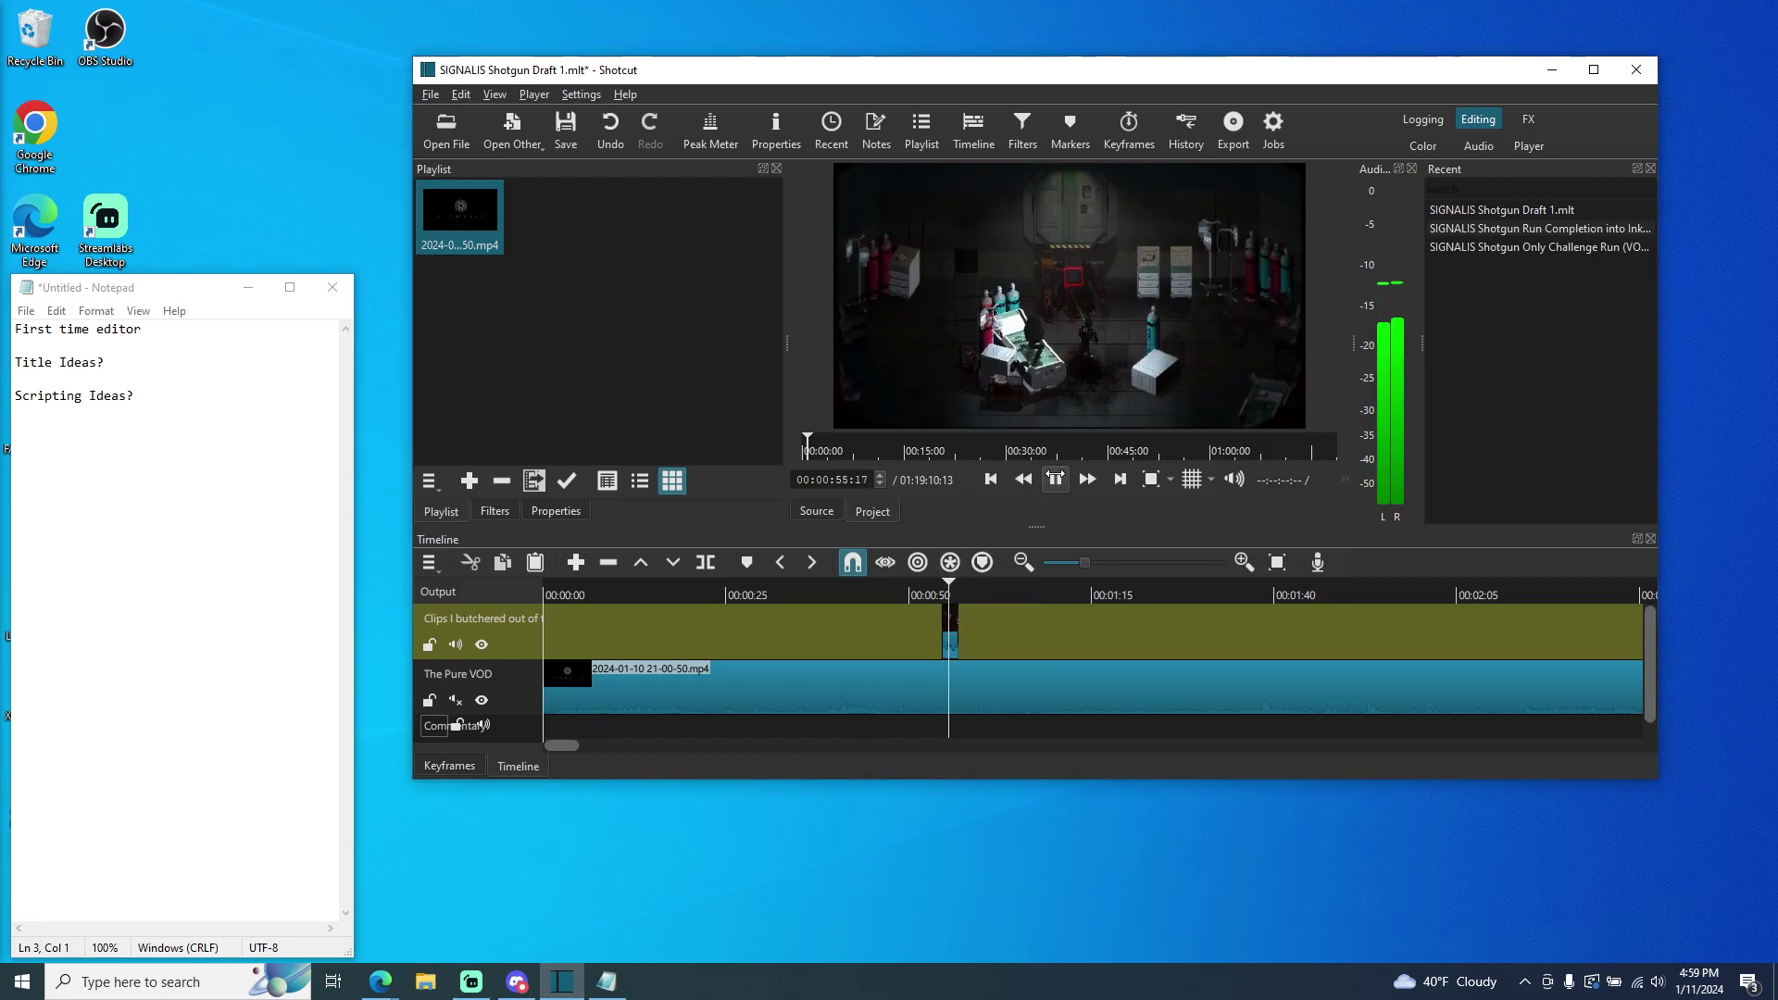
key(space)
- Place the playhead just before the fight clip, hide The Pure VOD track, and play the clip on its own
click(933, 590)
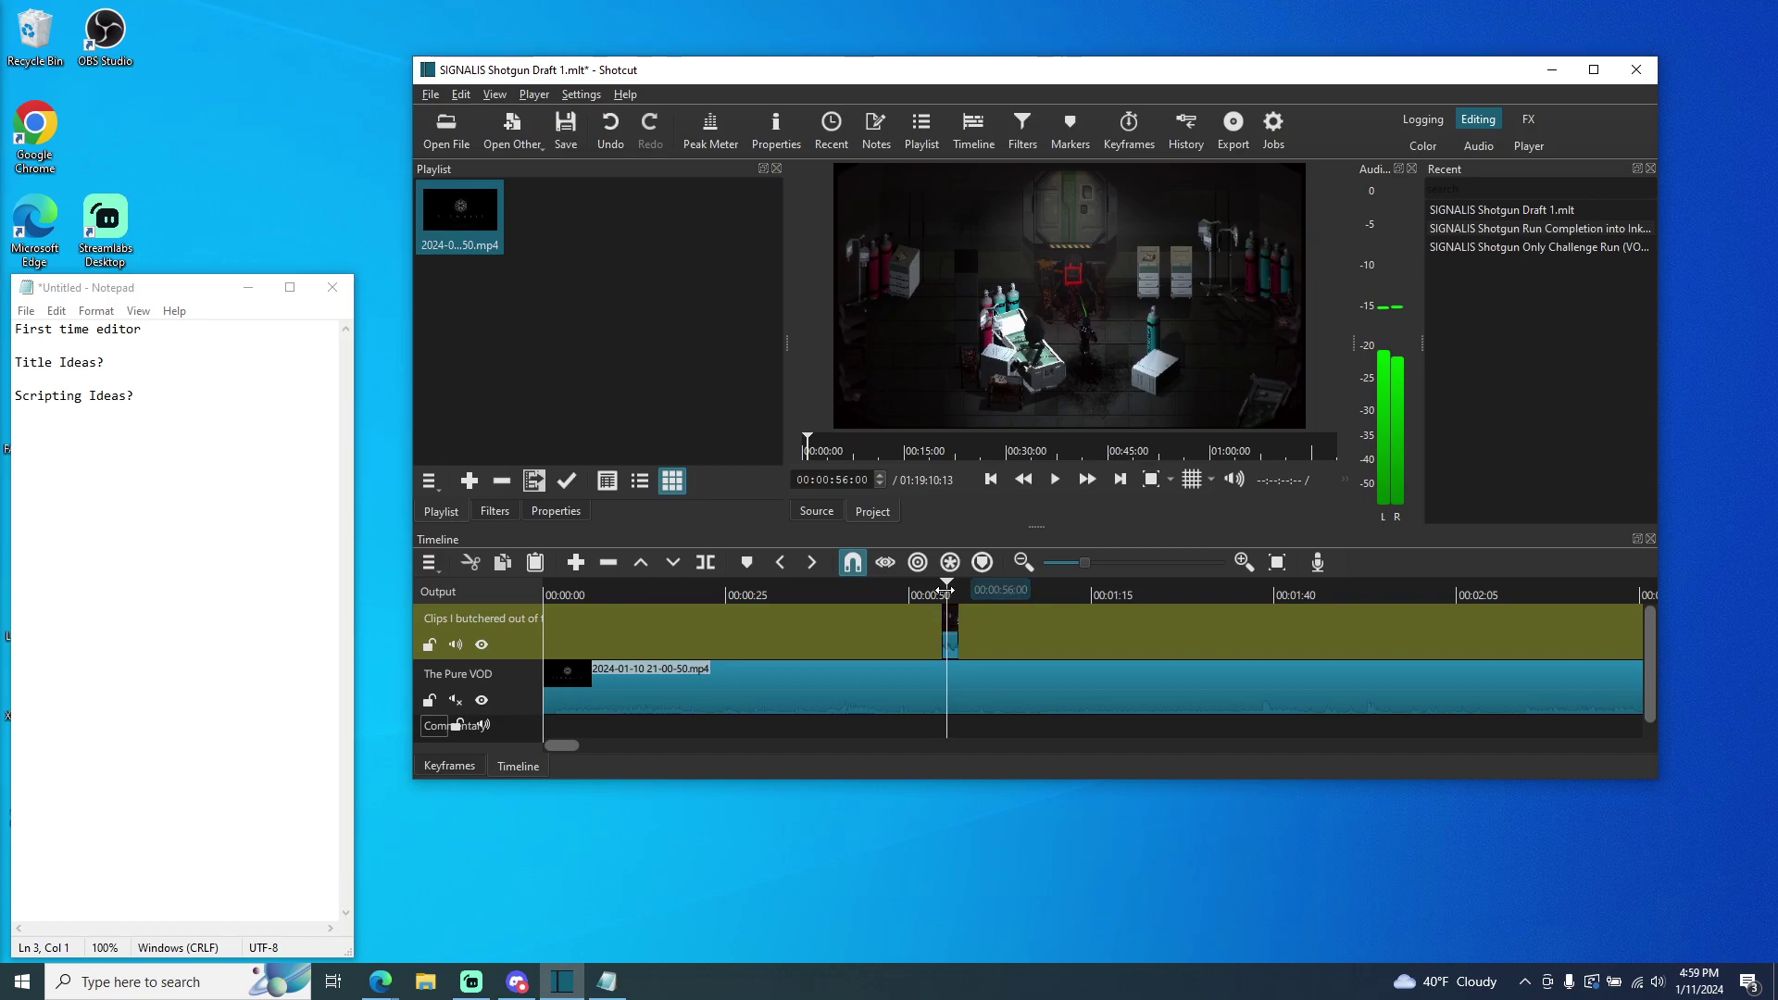
click(481, 701)
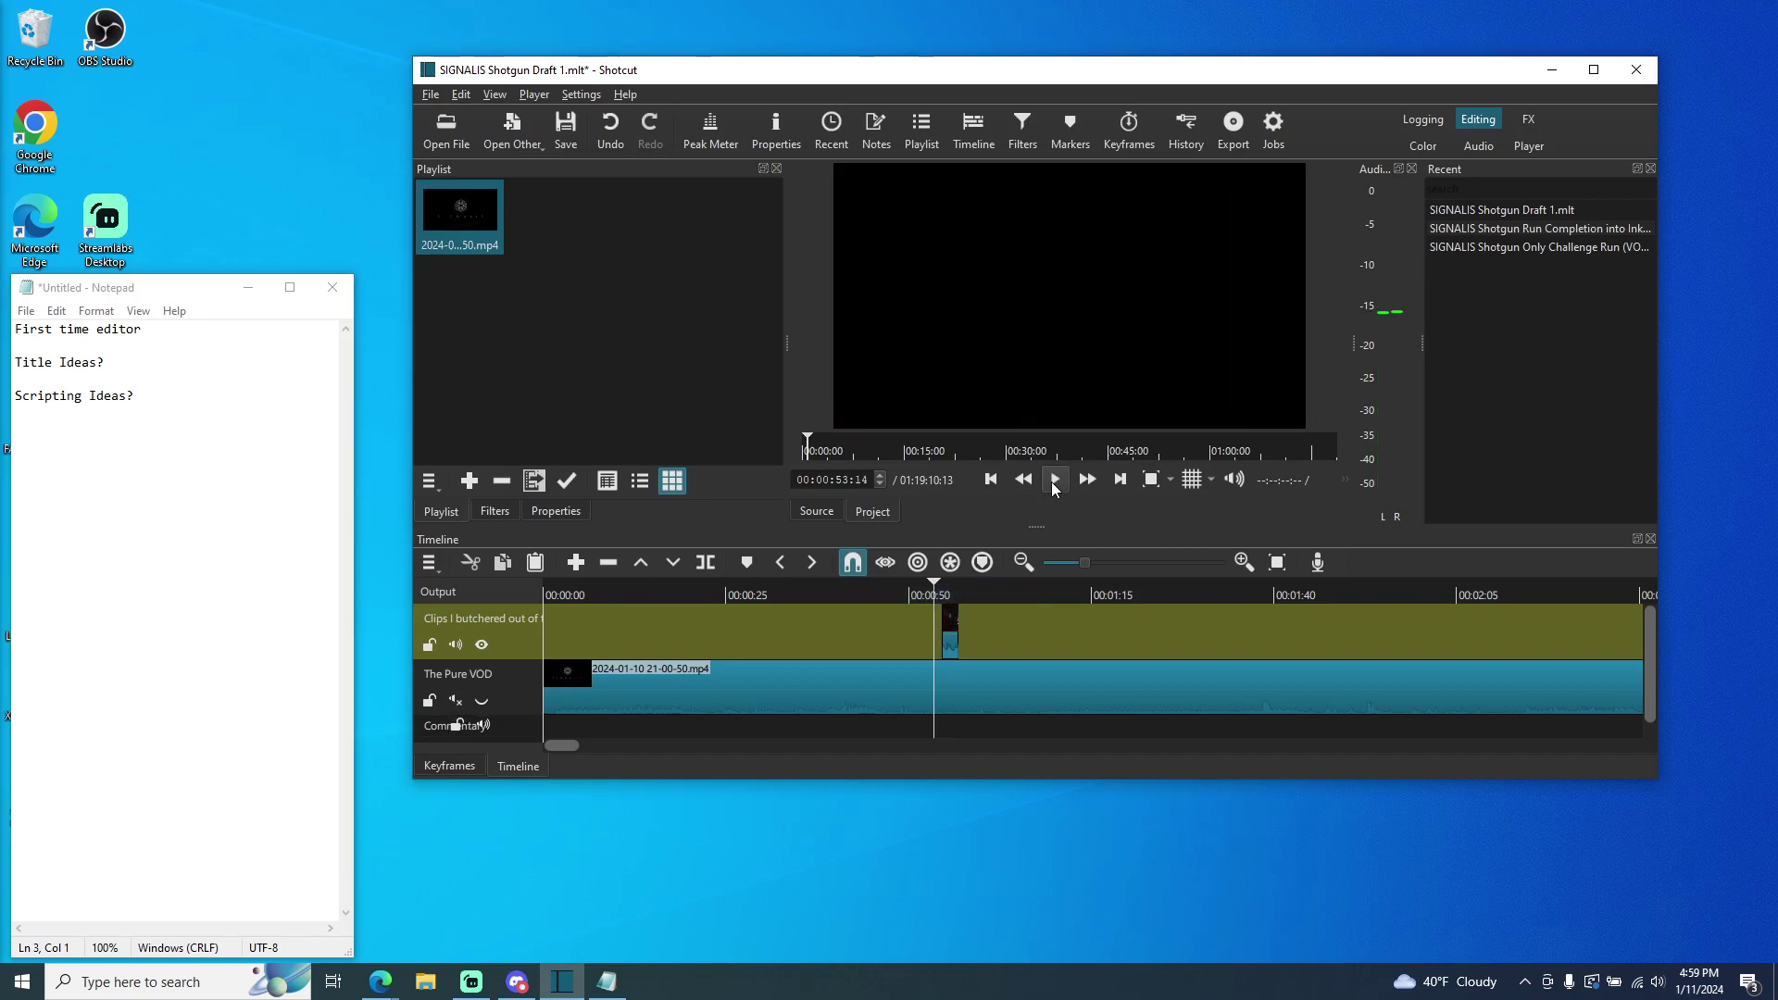
click(1058, 479)
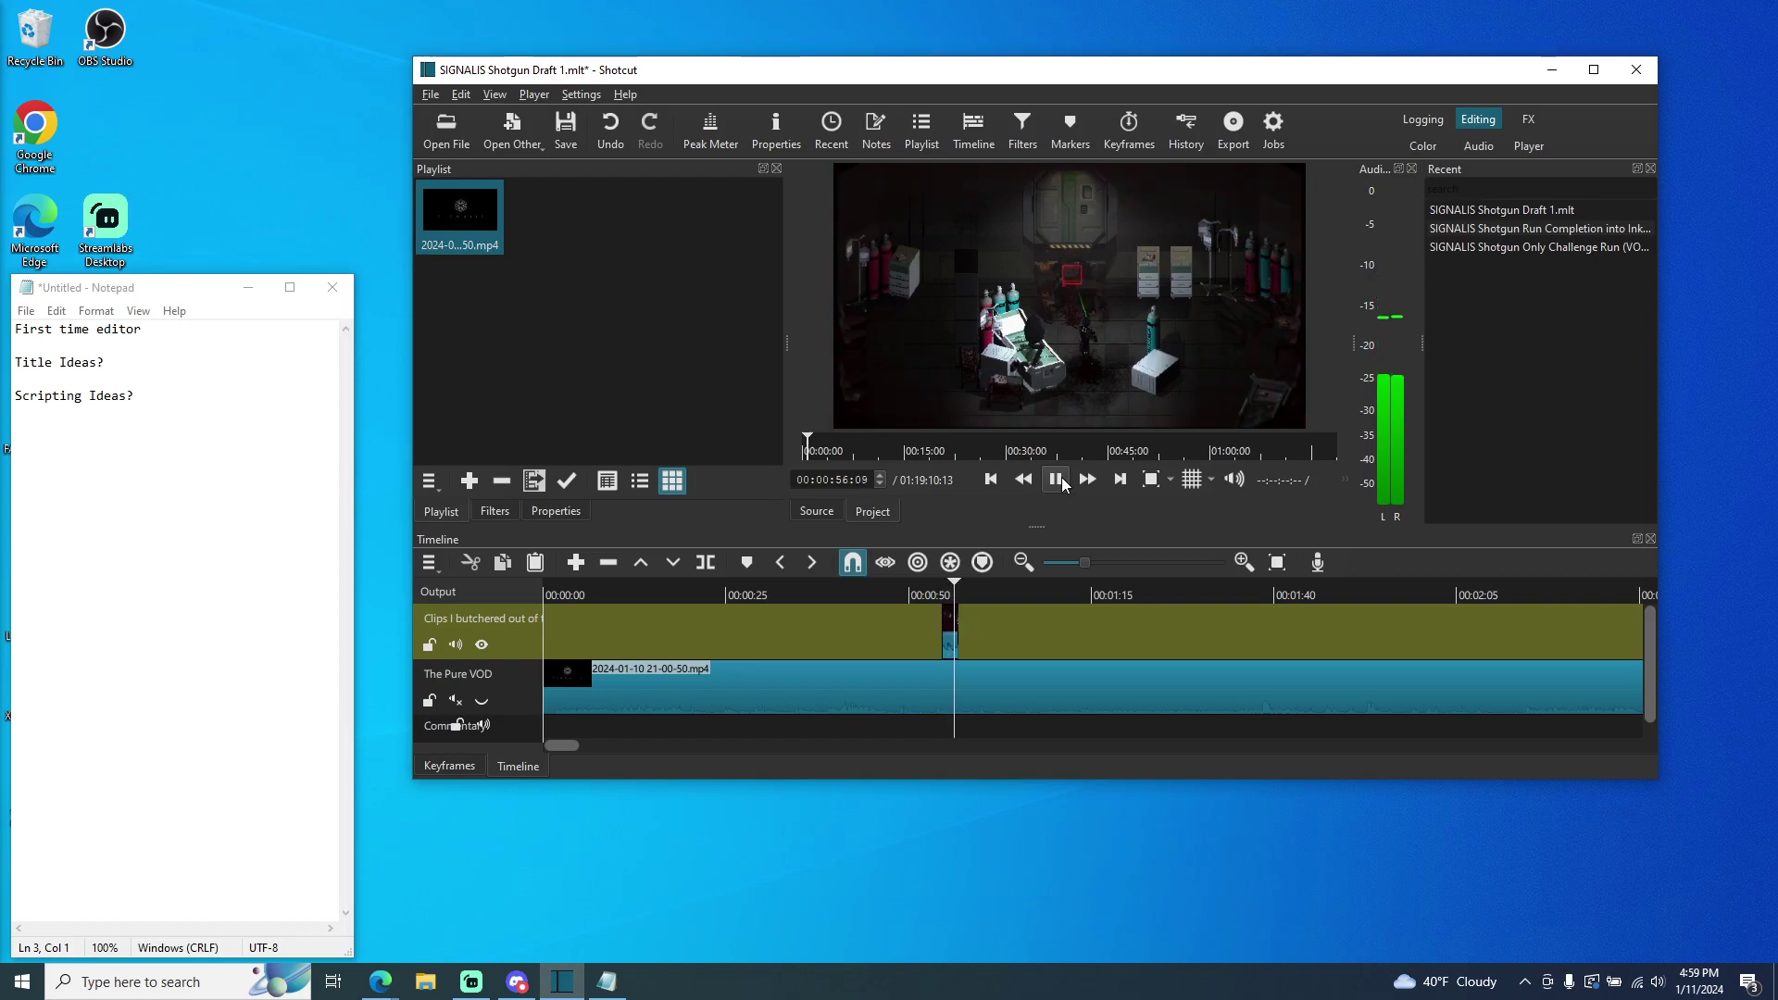
click(1056, 479)
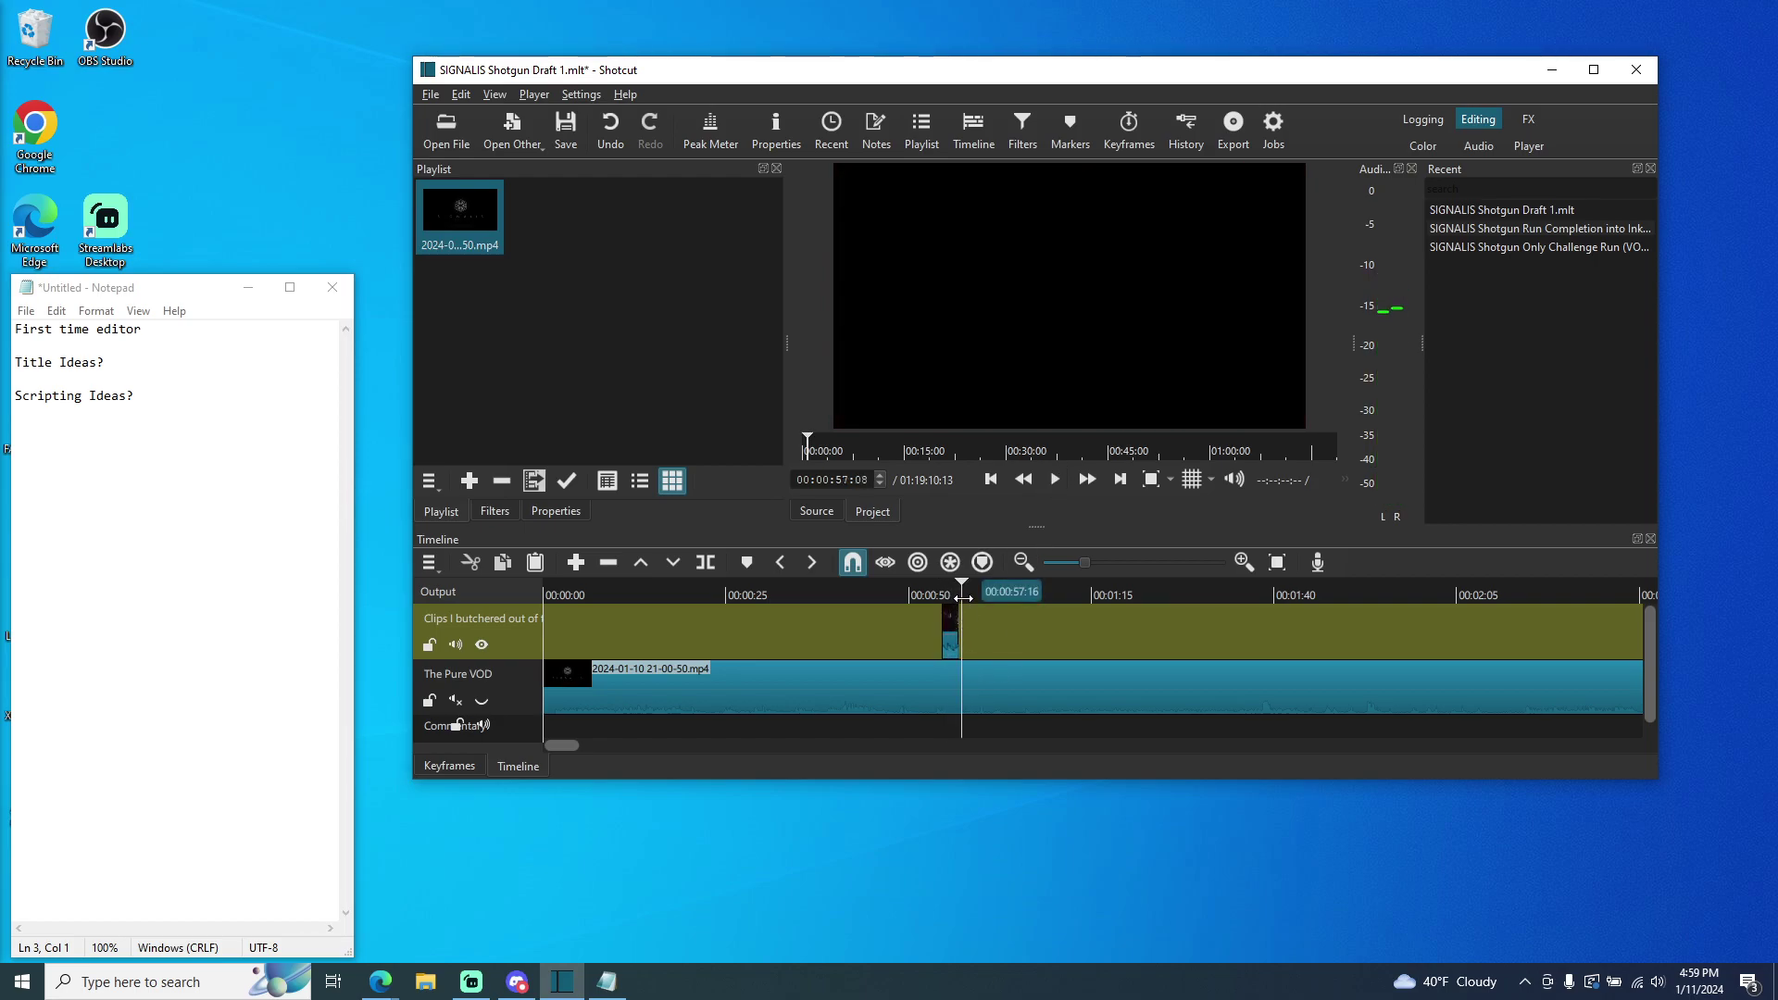
- At about 00:01:13, hide and mute the butchered clips track, and show and unmute The Pure VOD track
click(1078, 594)
click(482, 644)
click(454, 644)
click(481, 700)
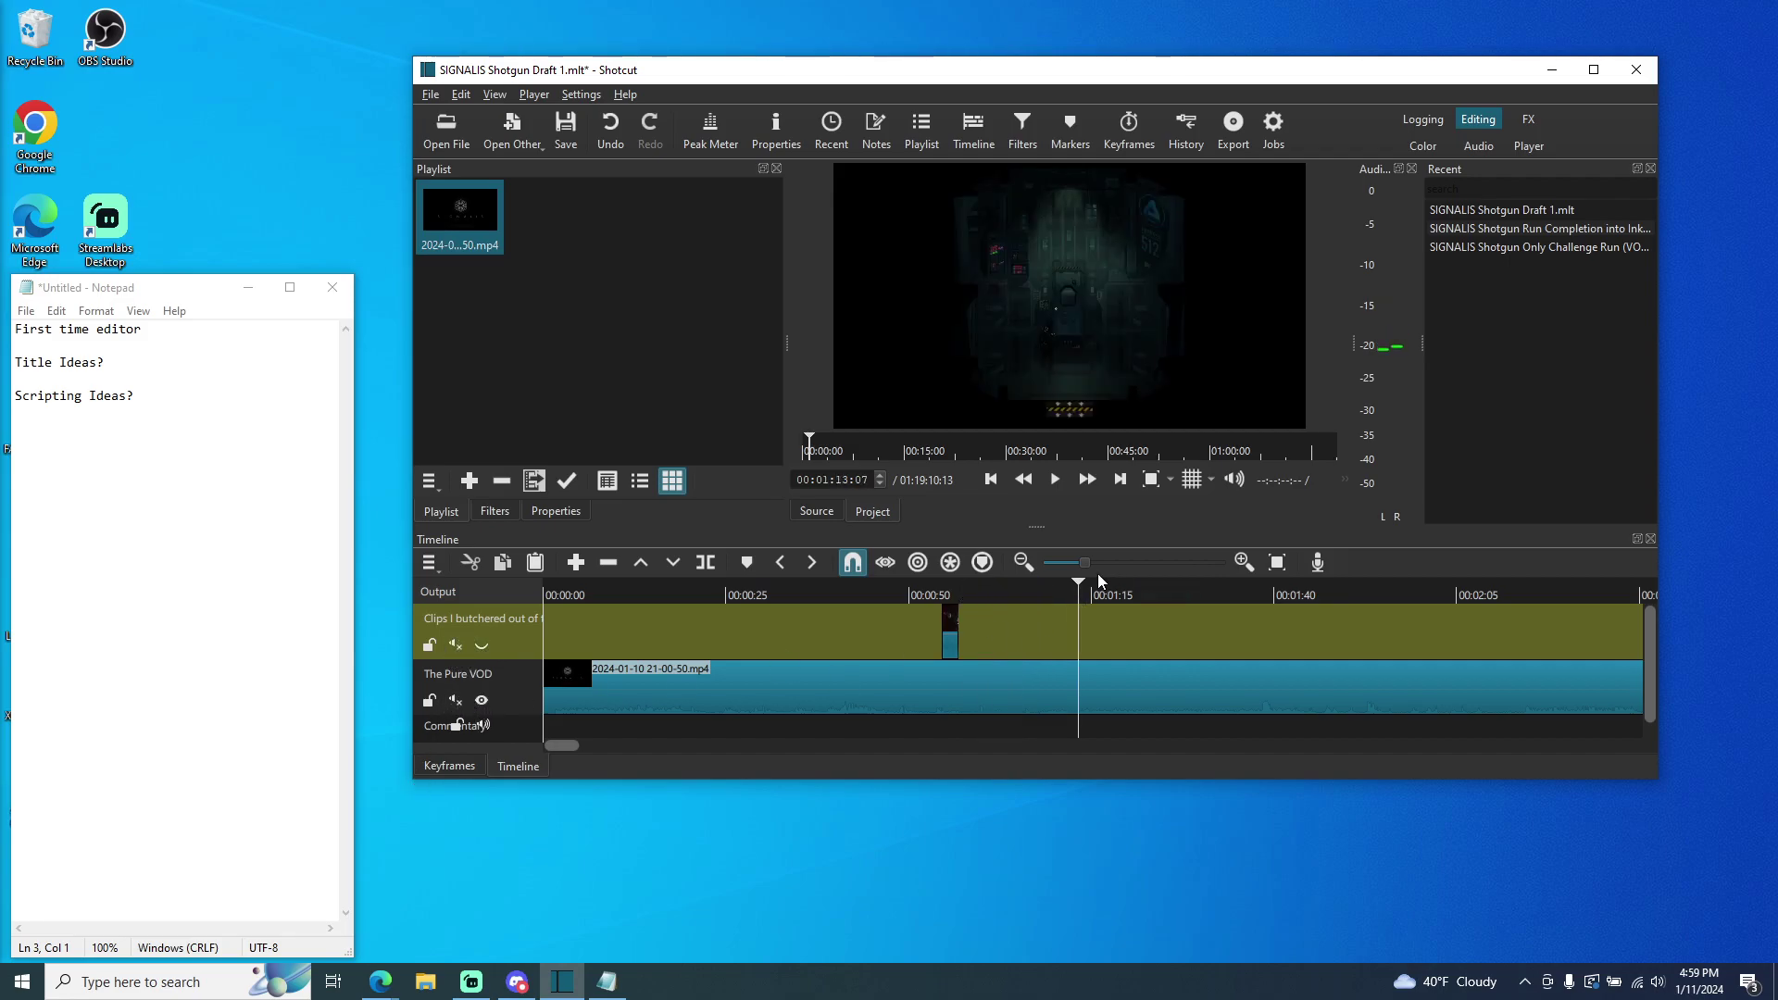
click(455, 700)
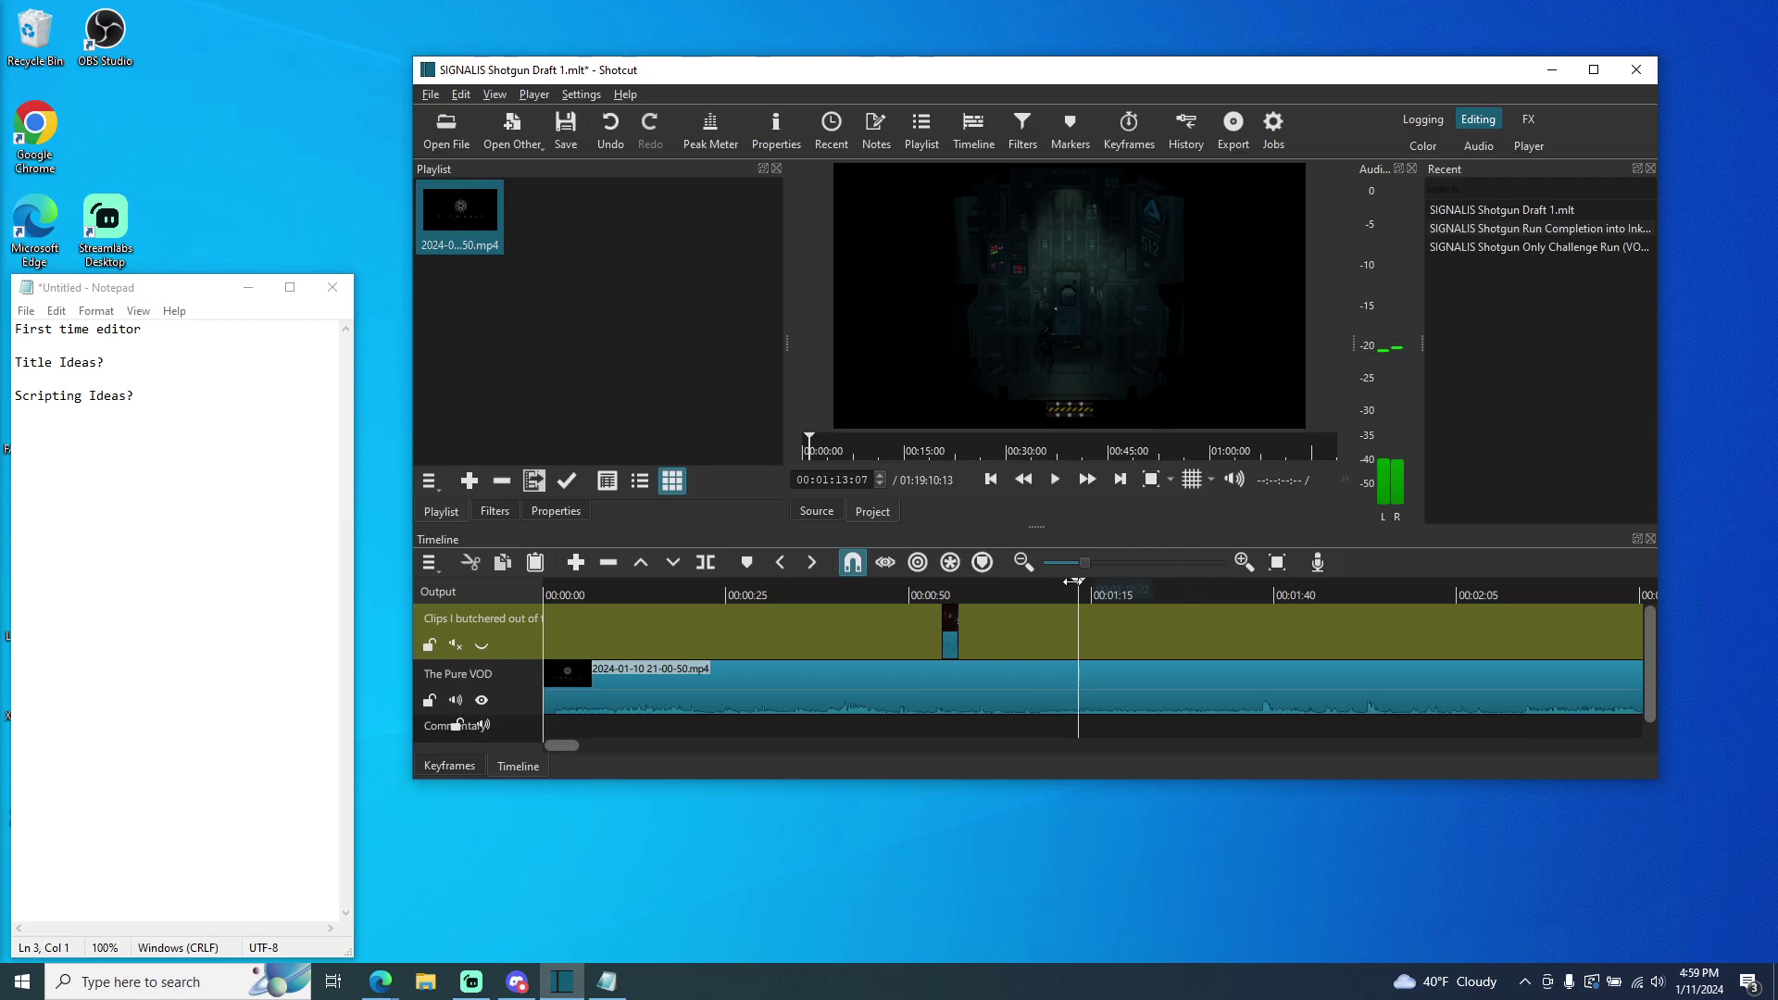
- Scrub through the VOD footage to about 00:03:55, and on to about 00:27:46 with the timeline zoomed out
drag(1076, 592, 1567, 597)
drag(569, 746, 593, 746)
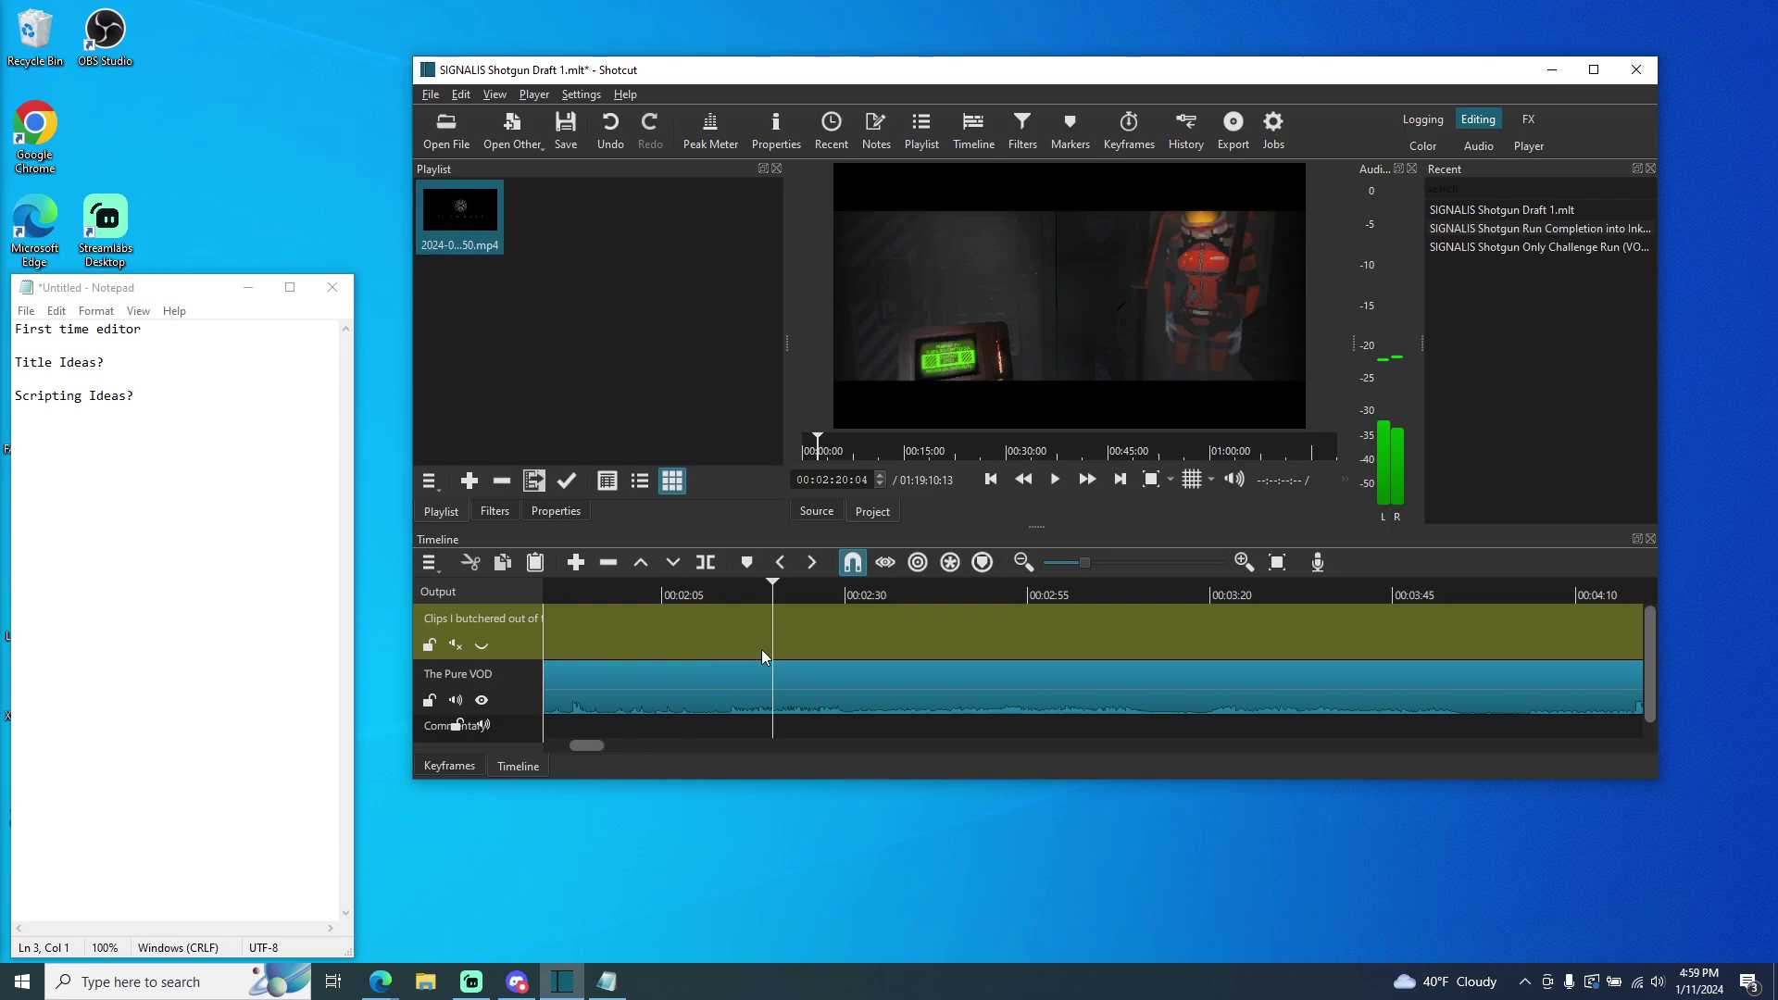
drag(769, 595, 1467, 600)
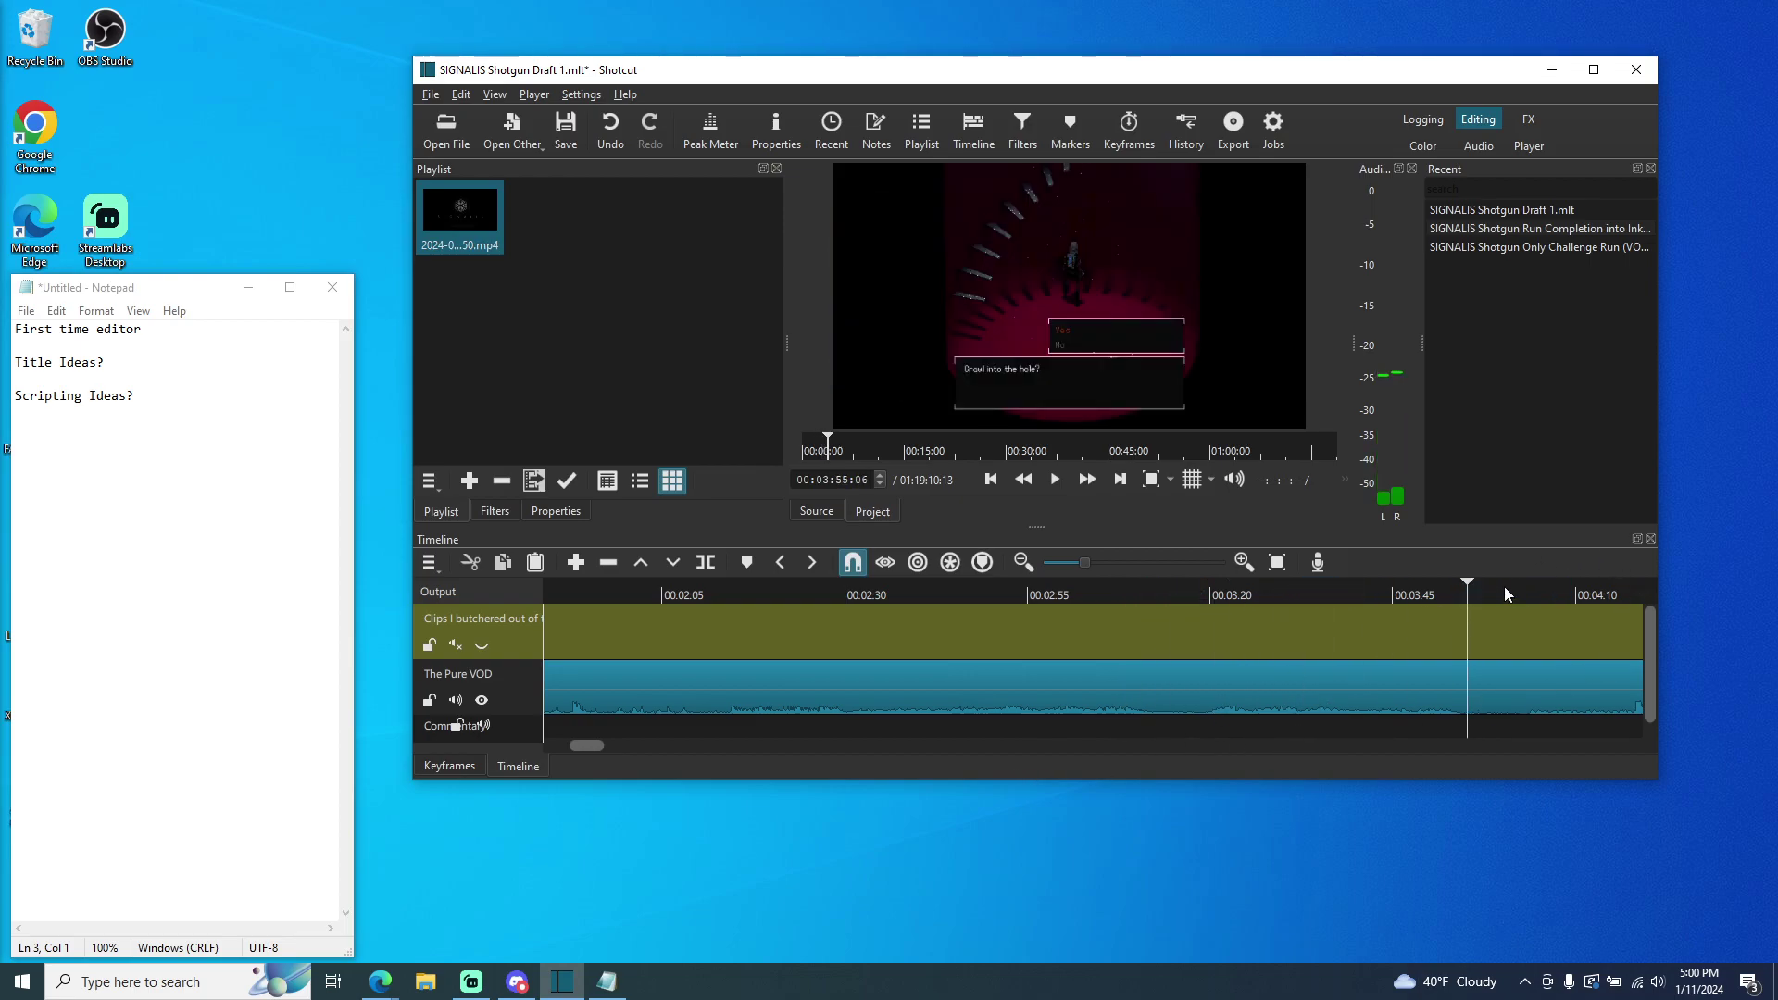
drag(1085, 563, 1013, 561)
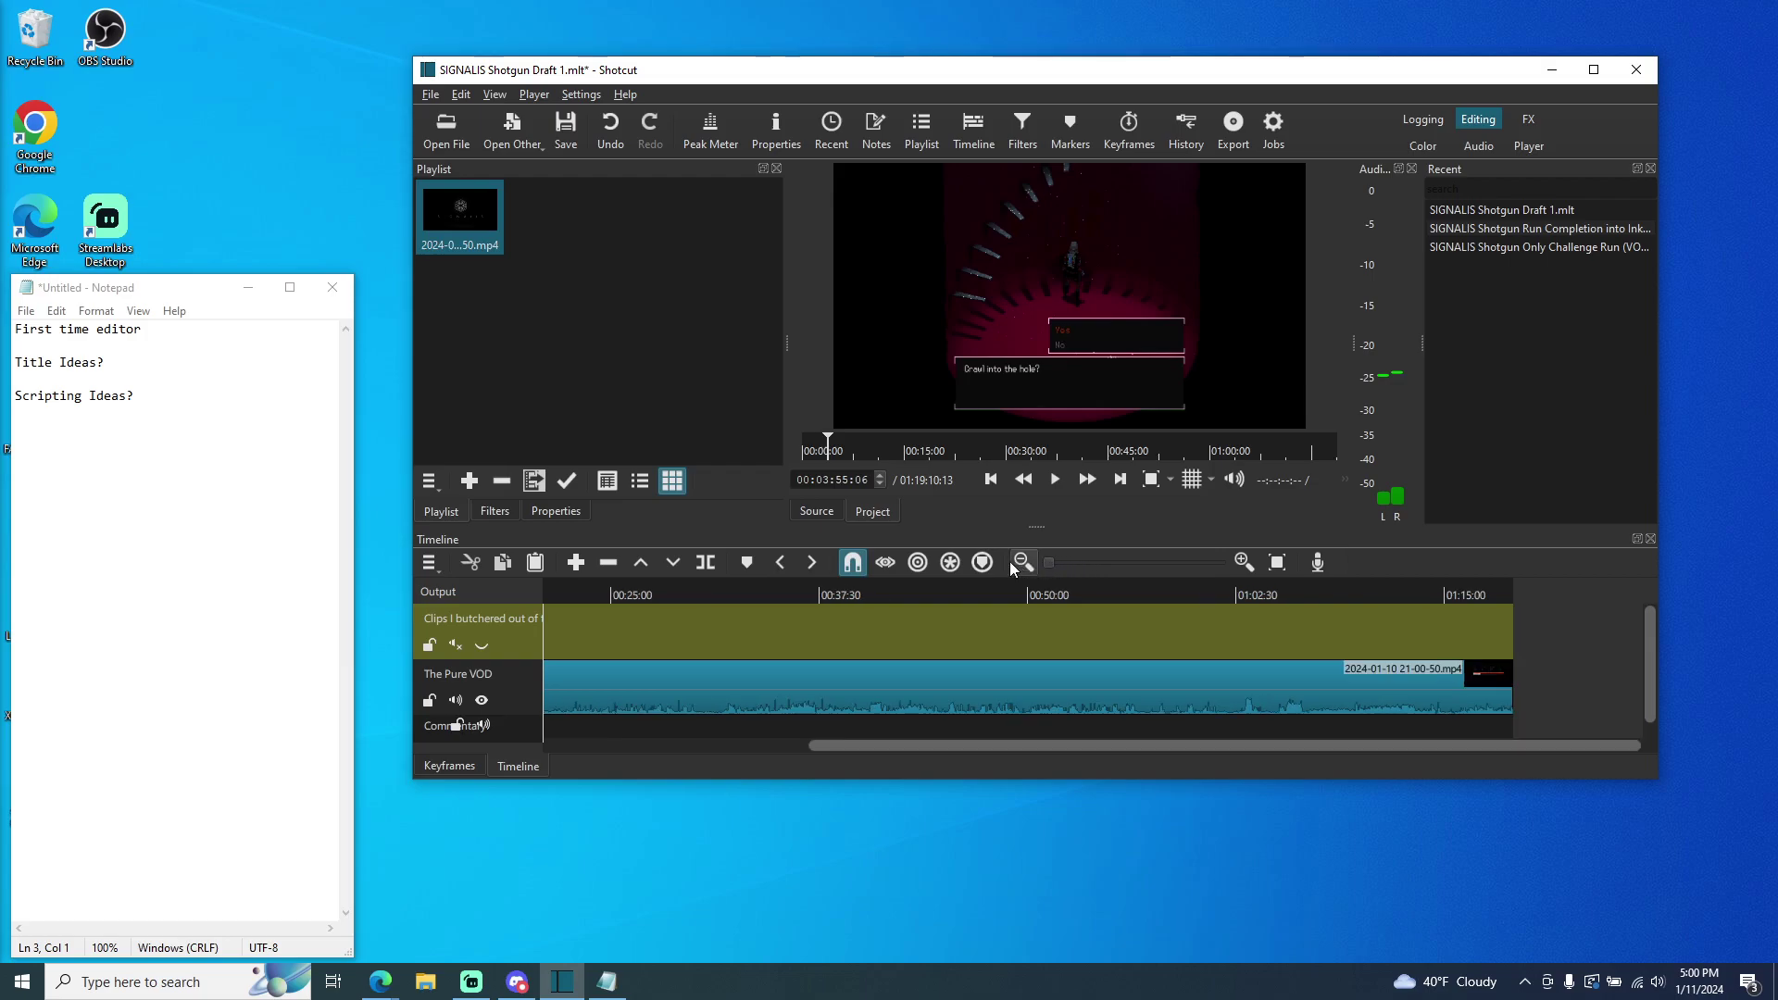
drag(608, 622, 1005, 622)
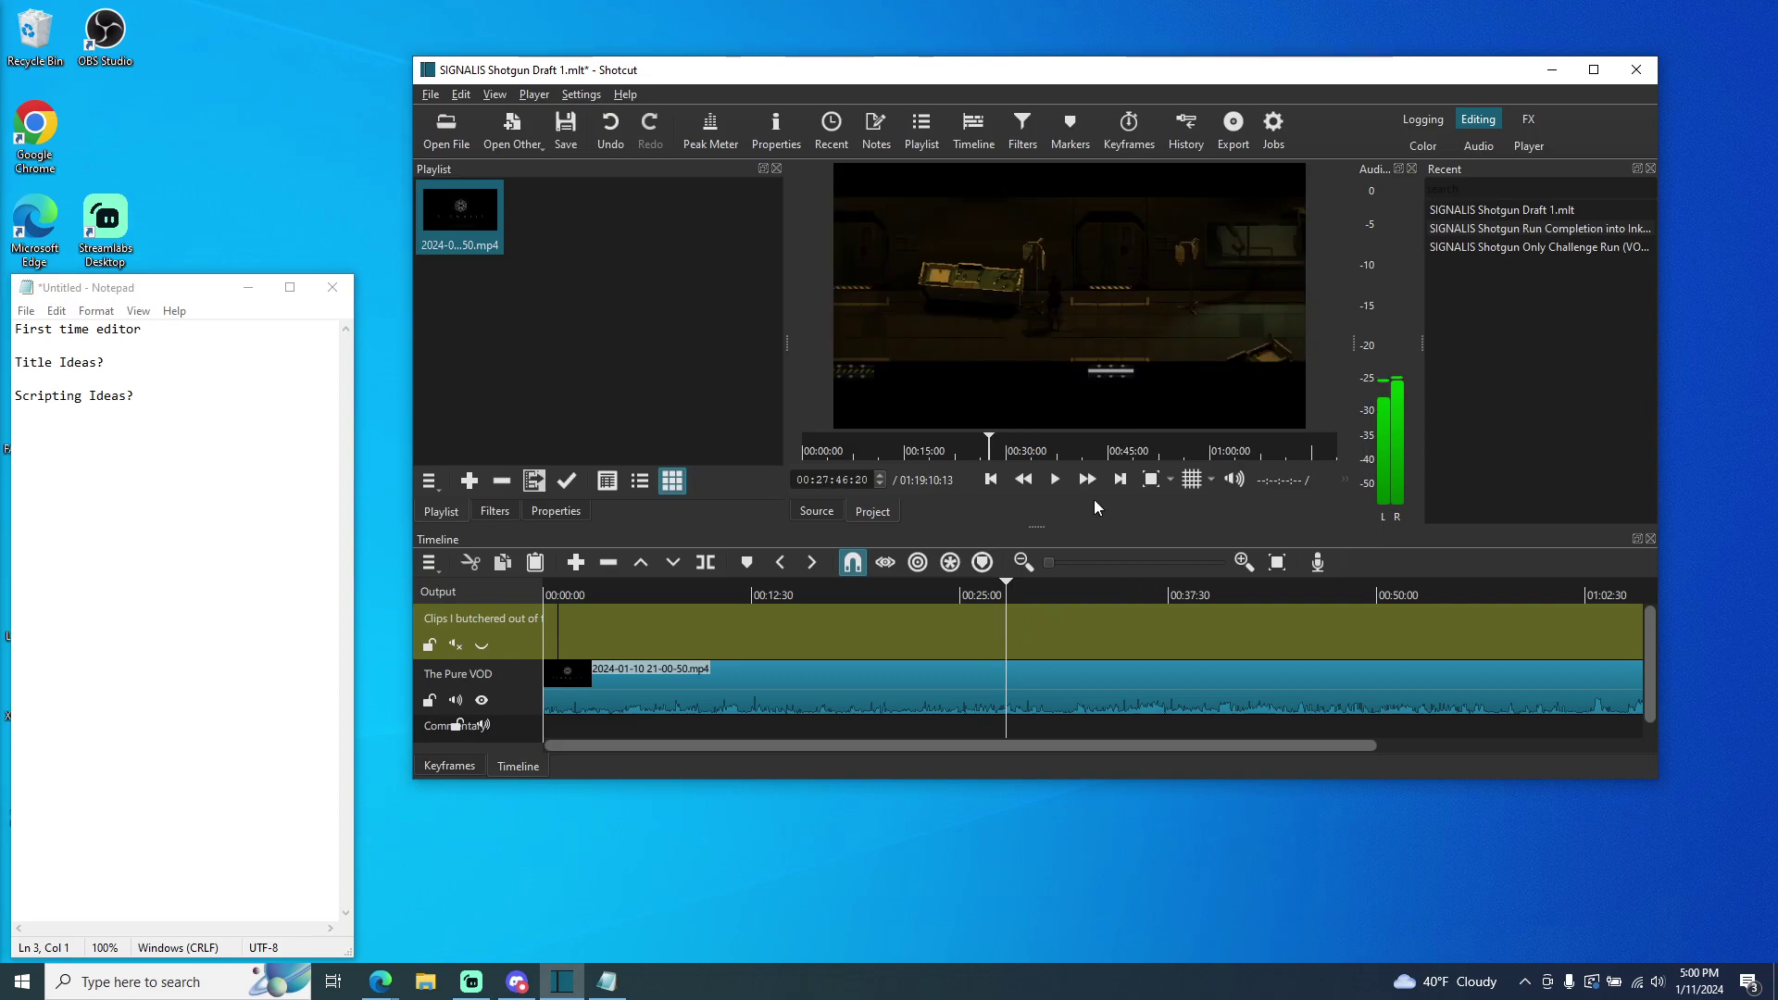
- Play the VOD from about 00:27:46 and split the clip on The Pure VOD track at 00:27:55:23 and again at 00:27:58:26
click(1053, 480)
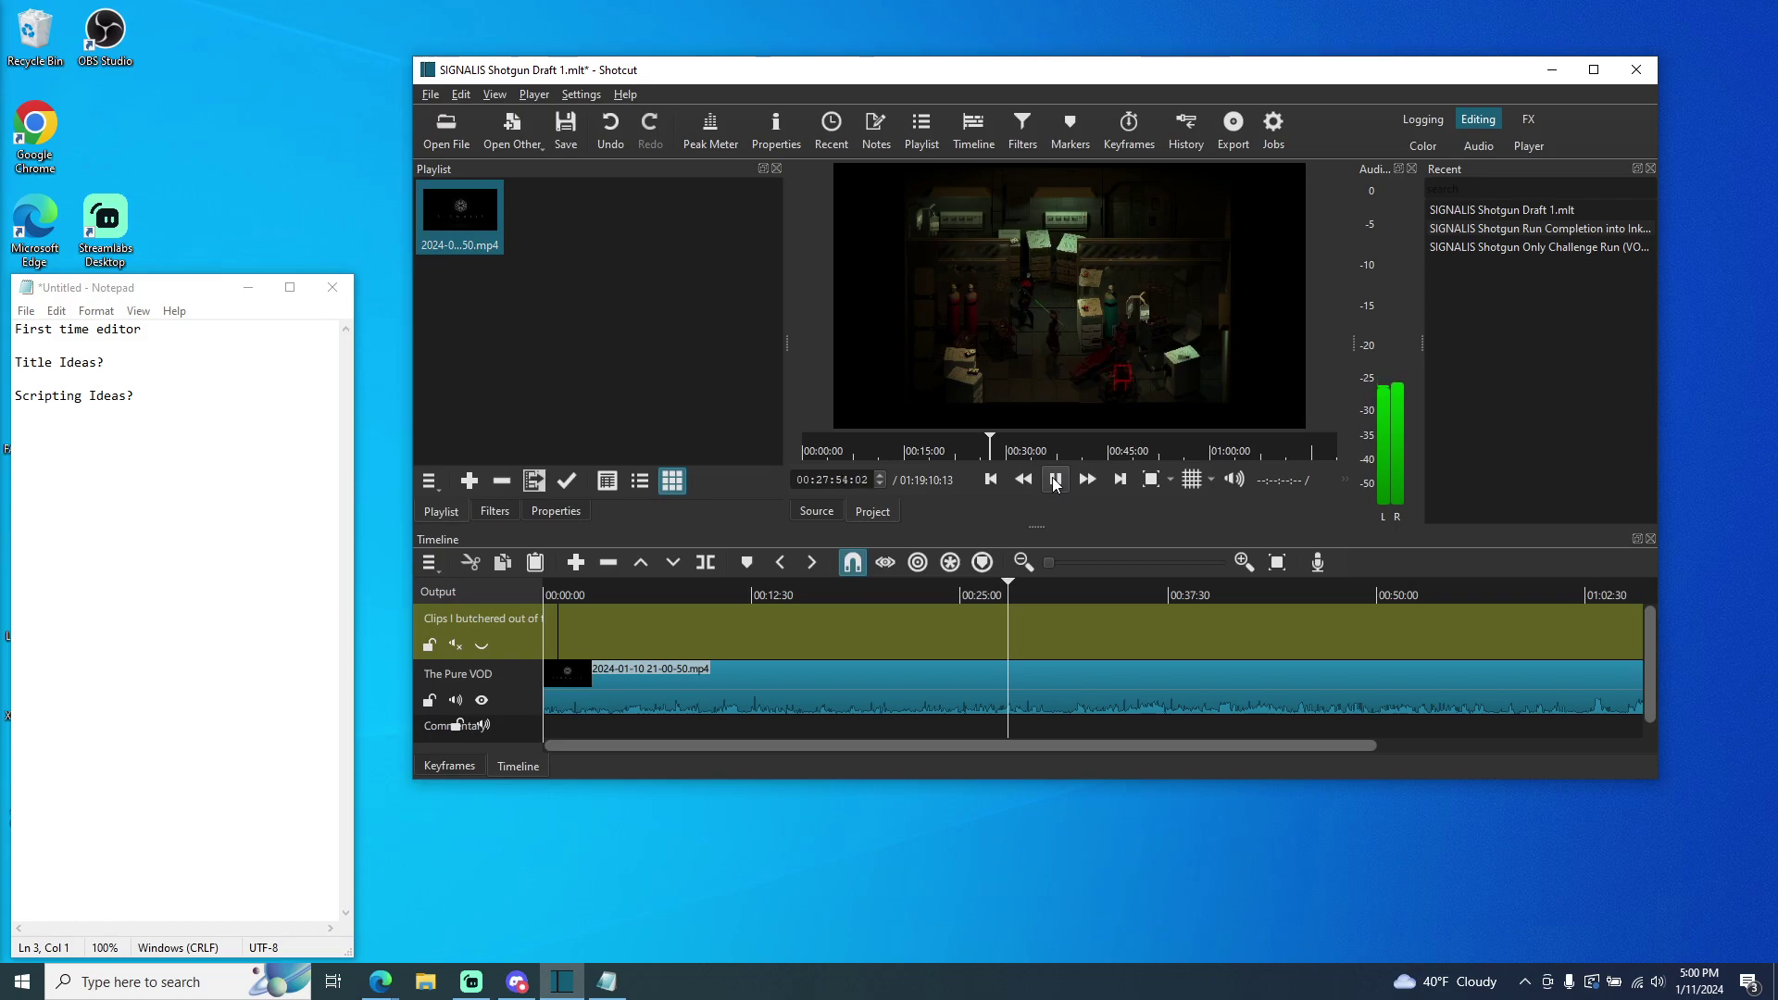
click(1055, 480)
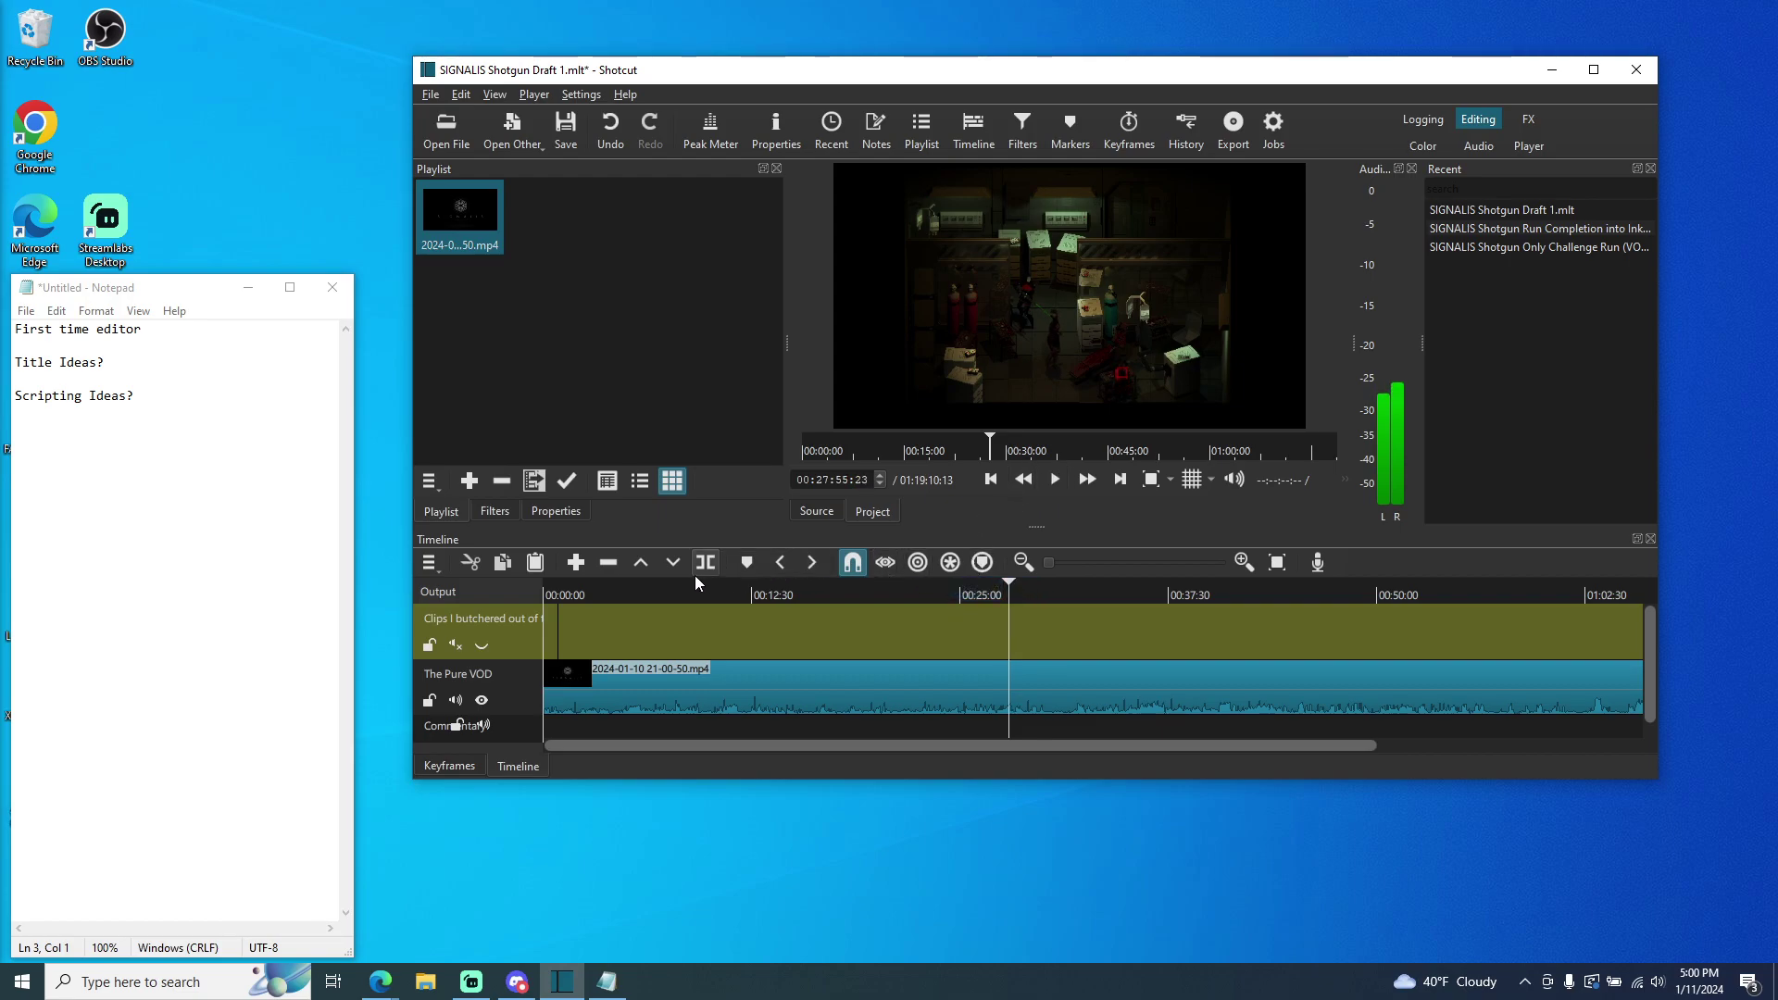
click(514, 696)
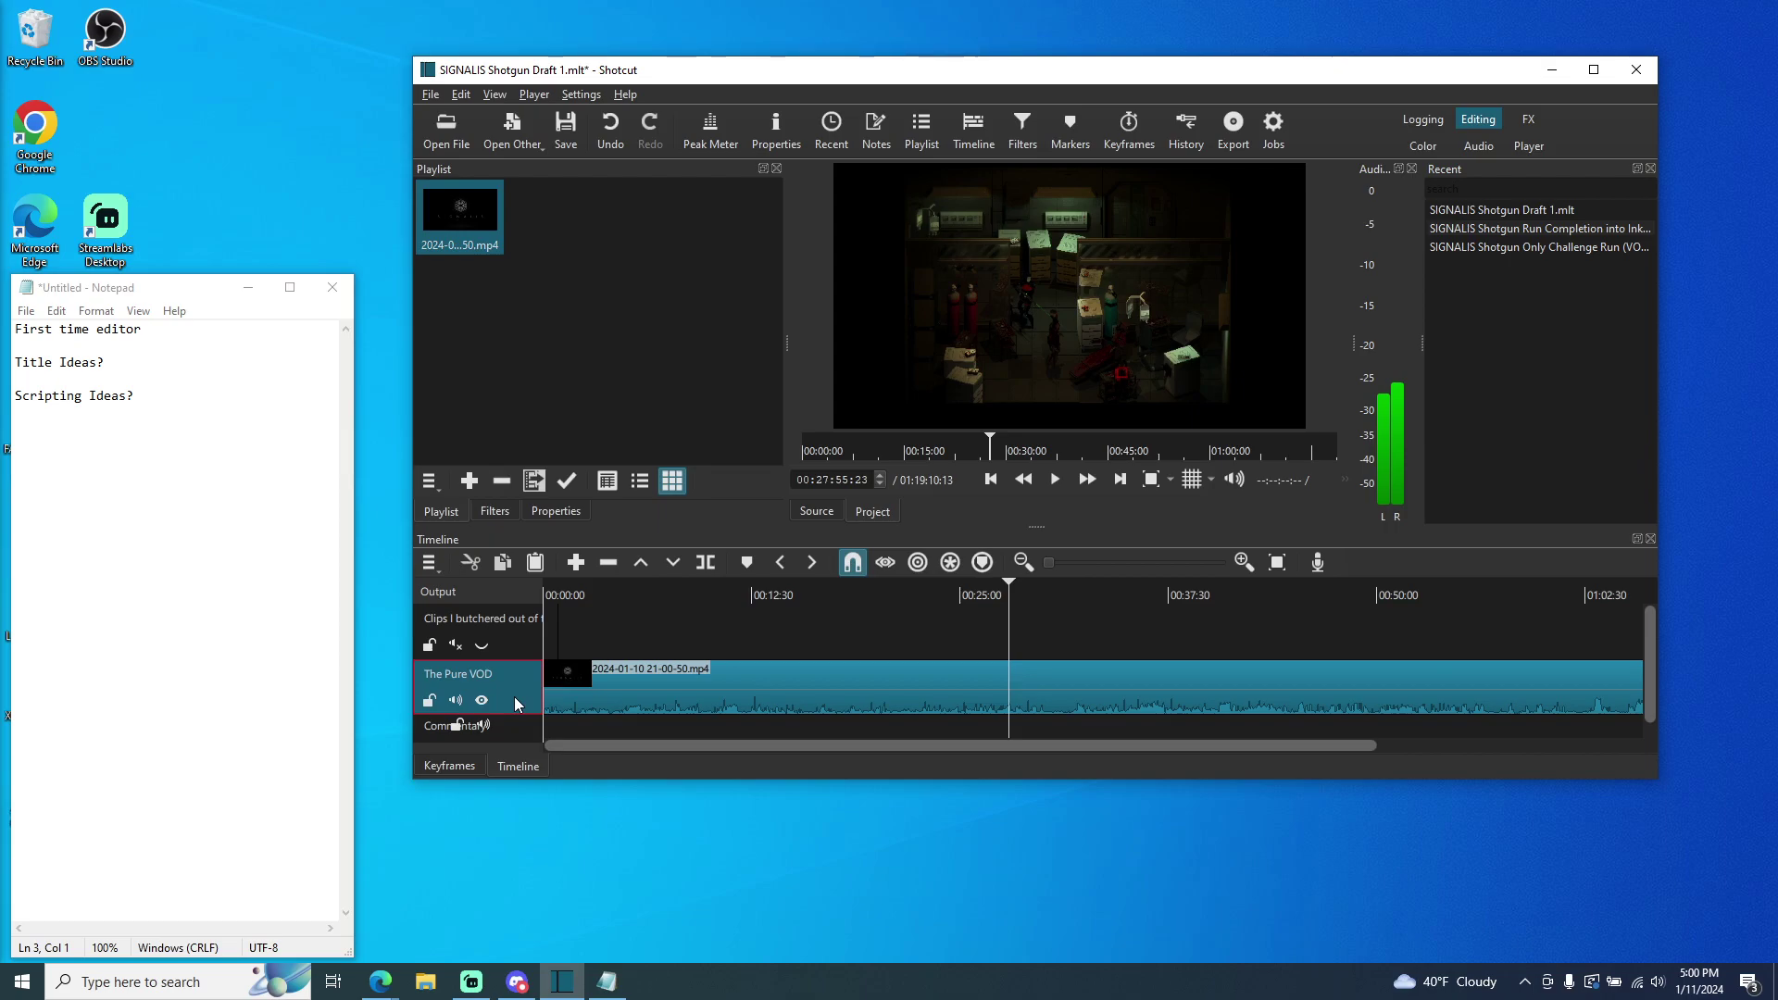
click(708, 563)
click(1053, 482)
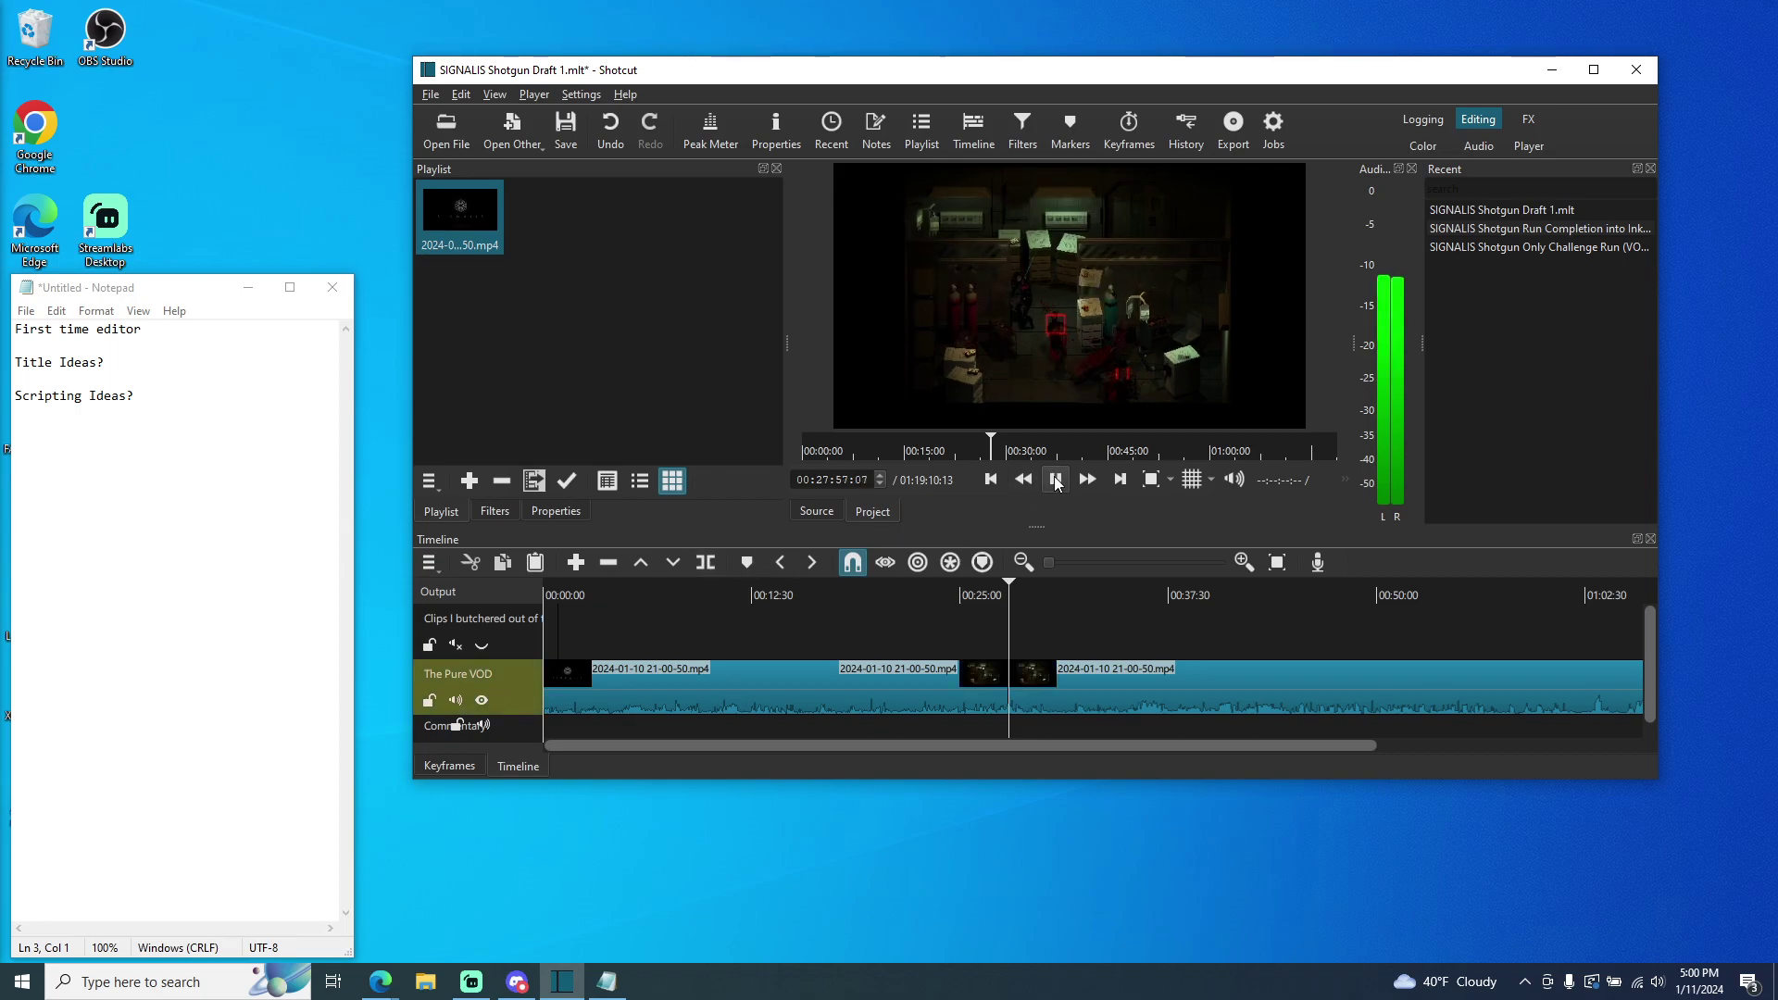
click(1054, 481)
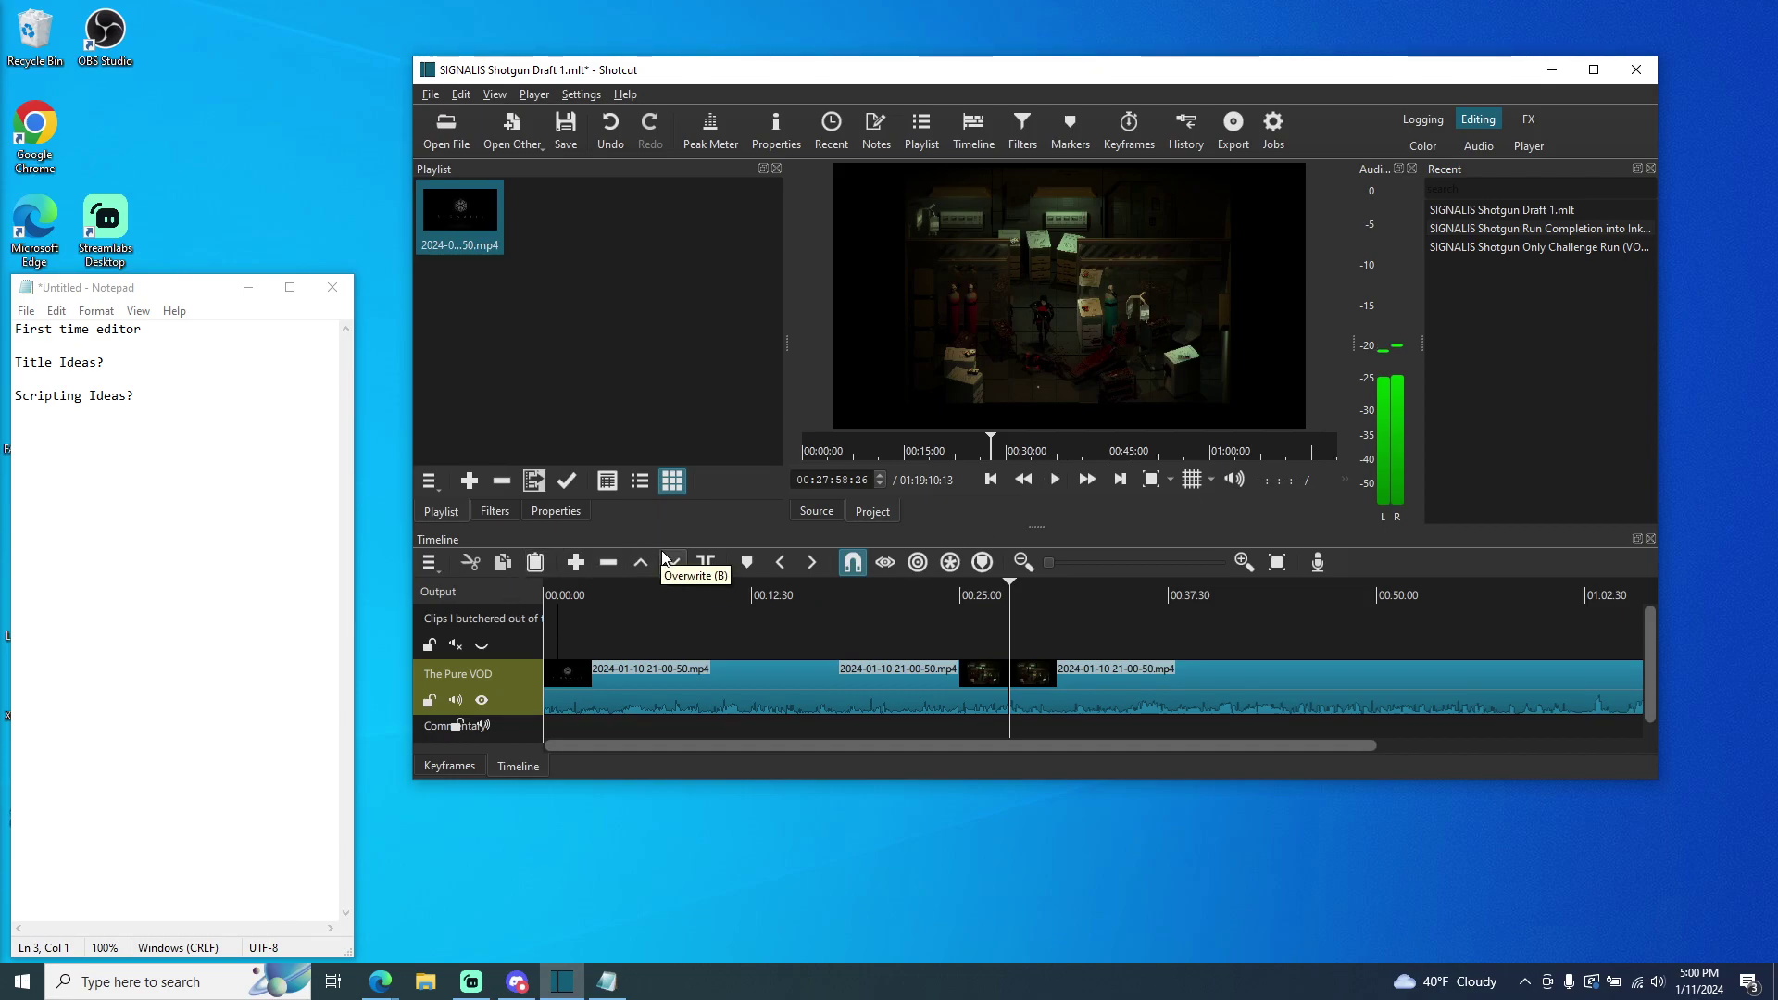
click(706, 563)
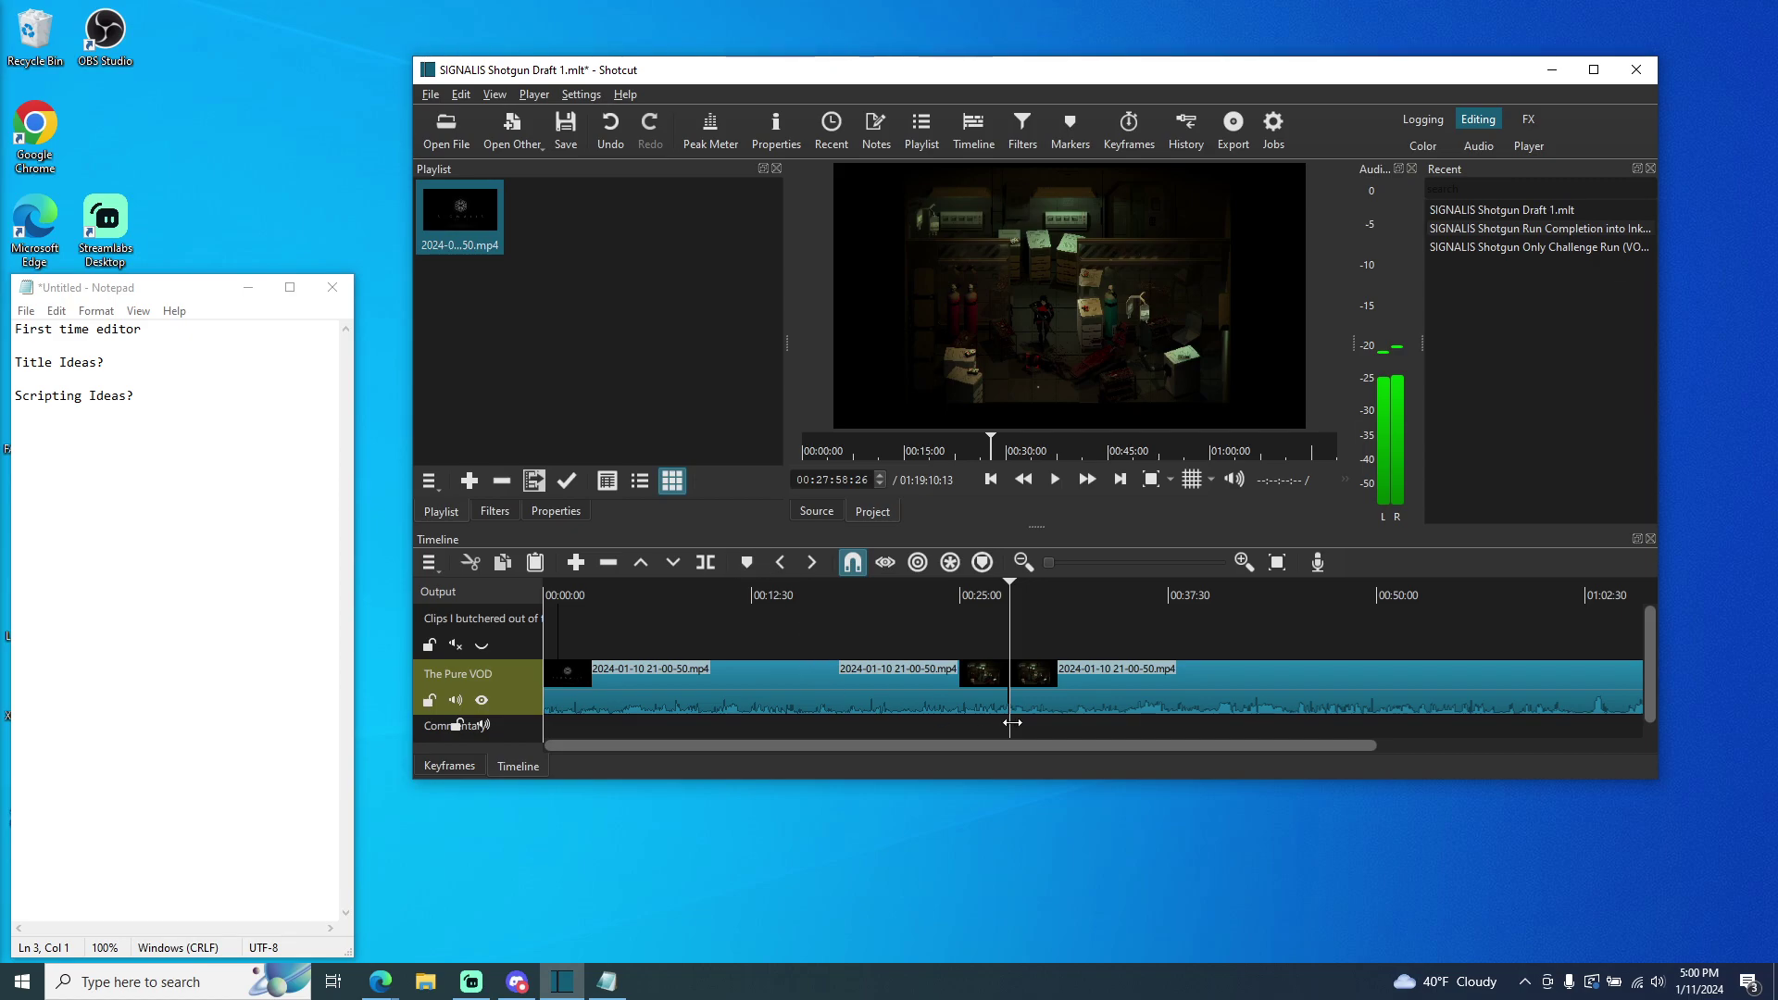
- Examine the cuts around 00:27:58 on The Pure VOD track at several timeline zoom levels
drag(1050, 562, 1197, 559)
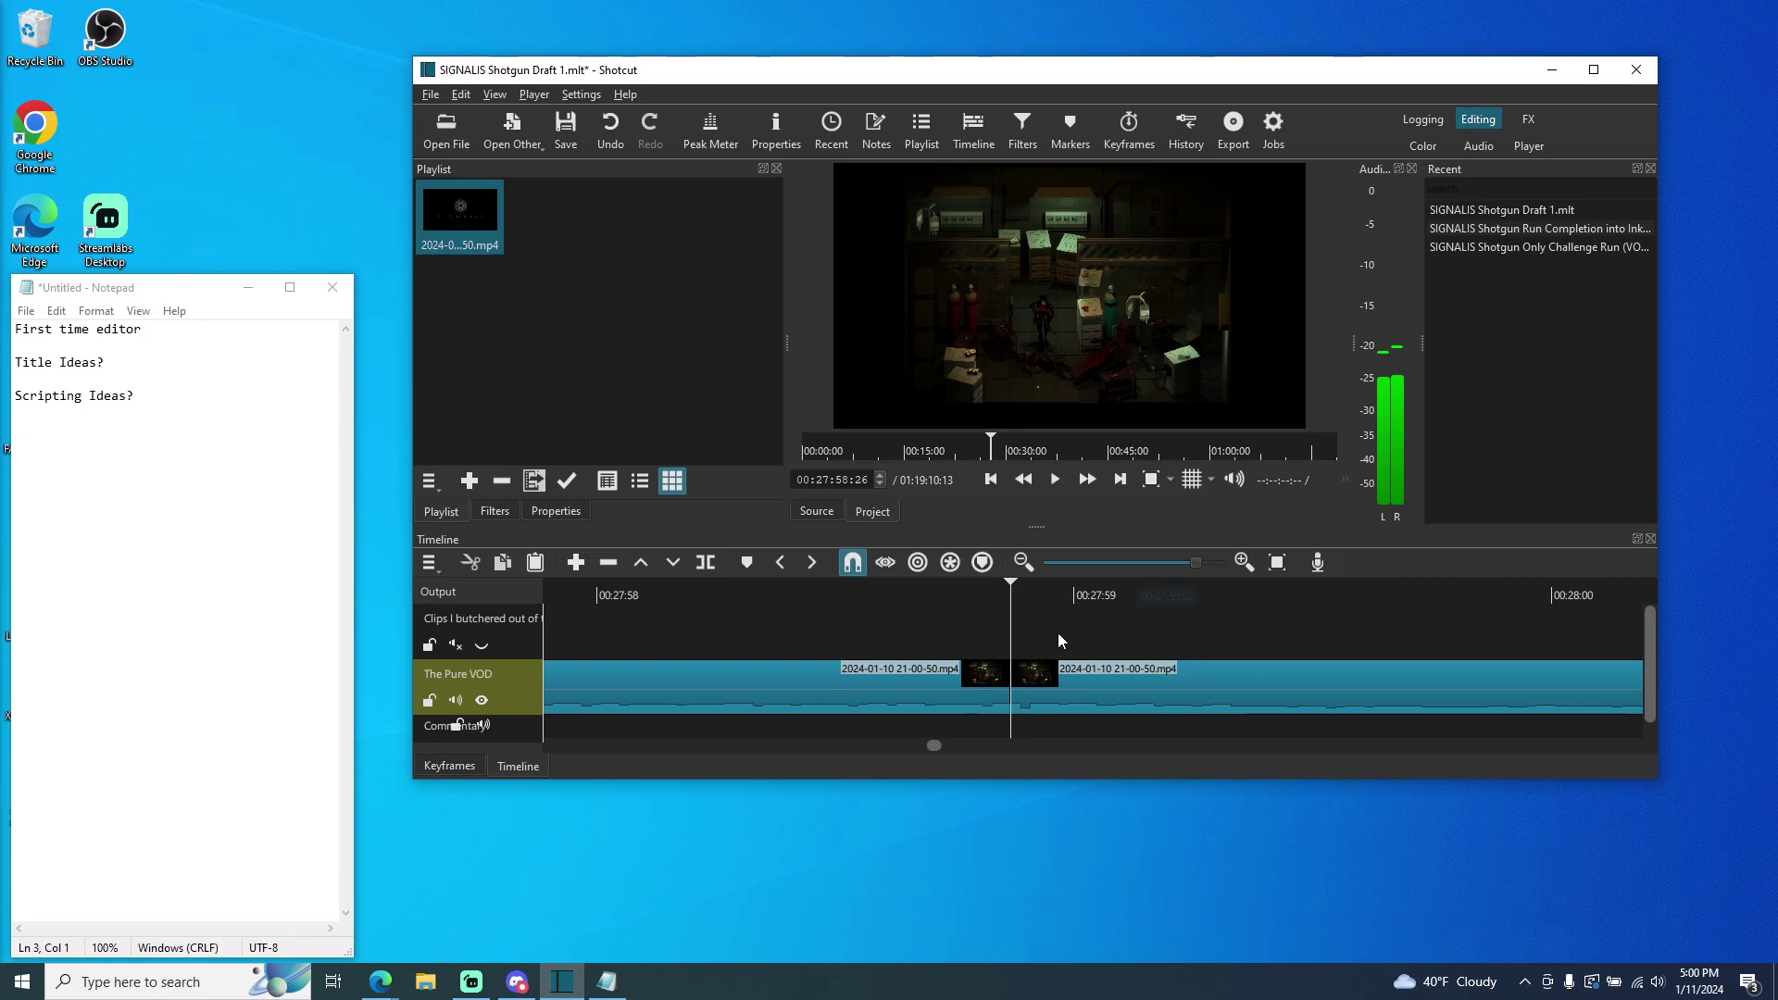
click(1027, 559)
click(1026, 559)
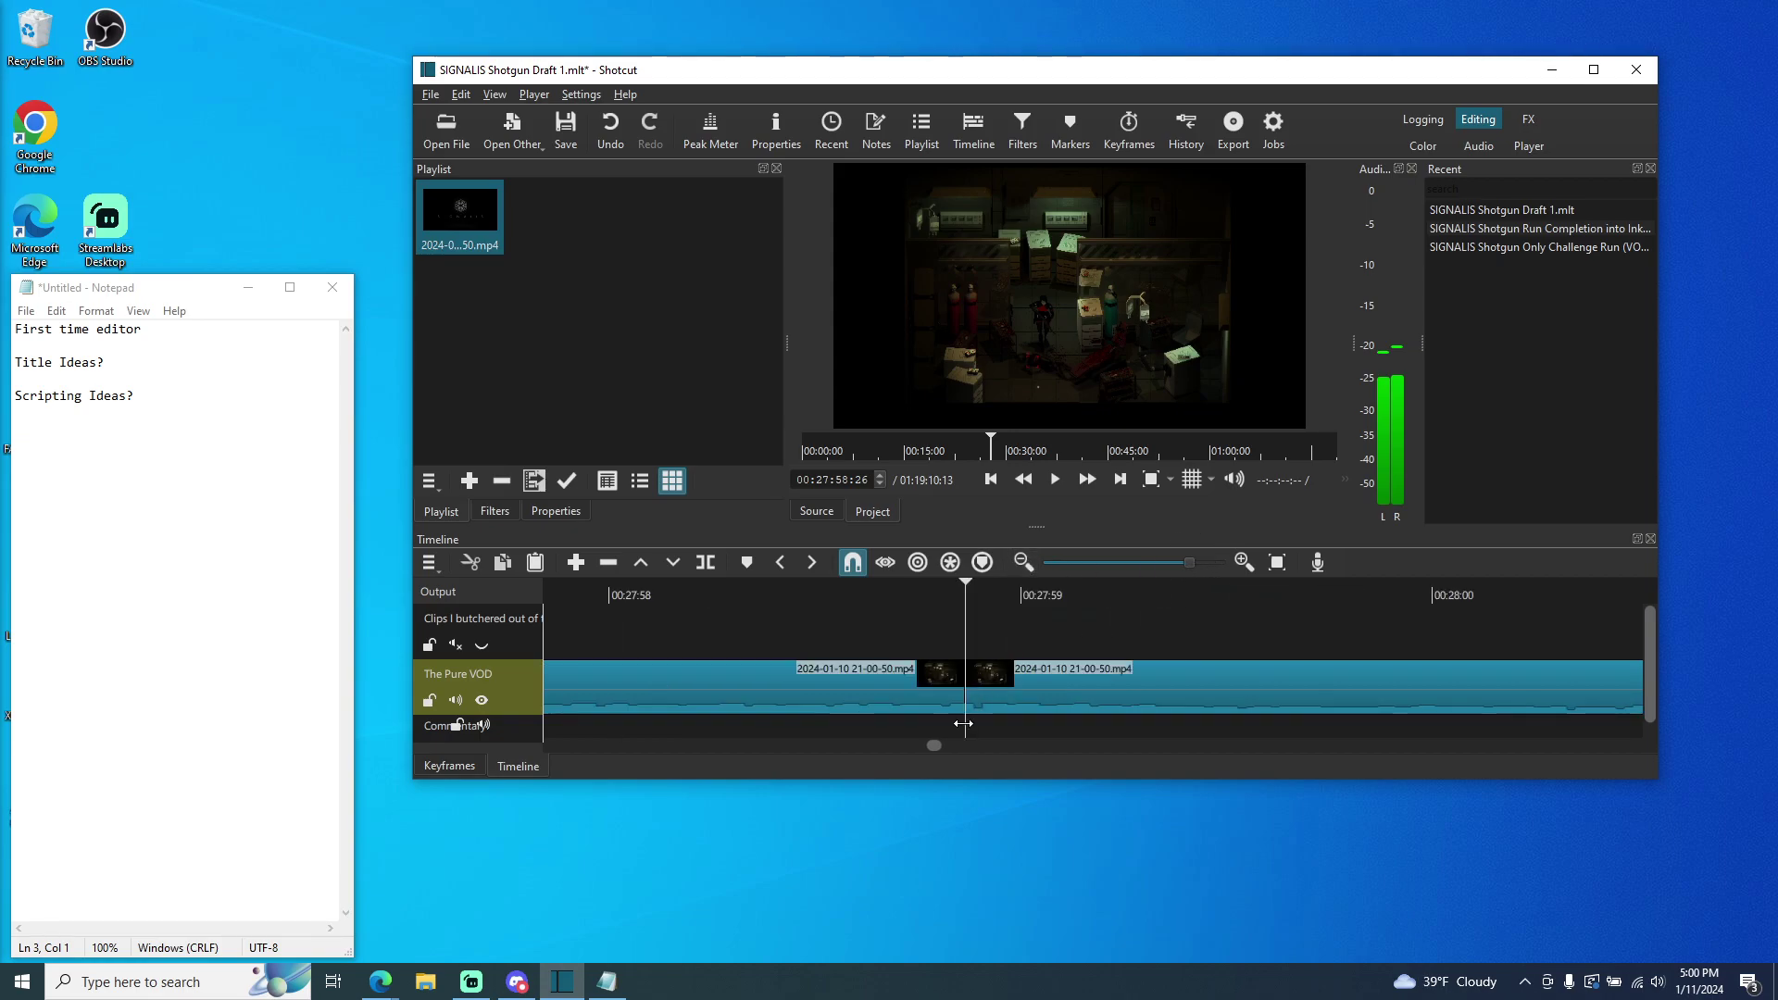
click(1024, 560)
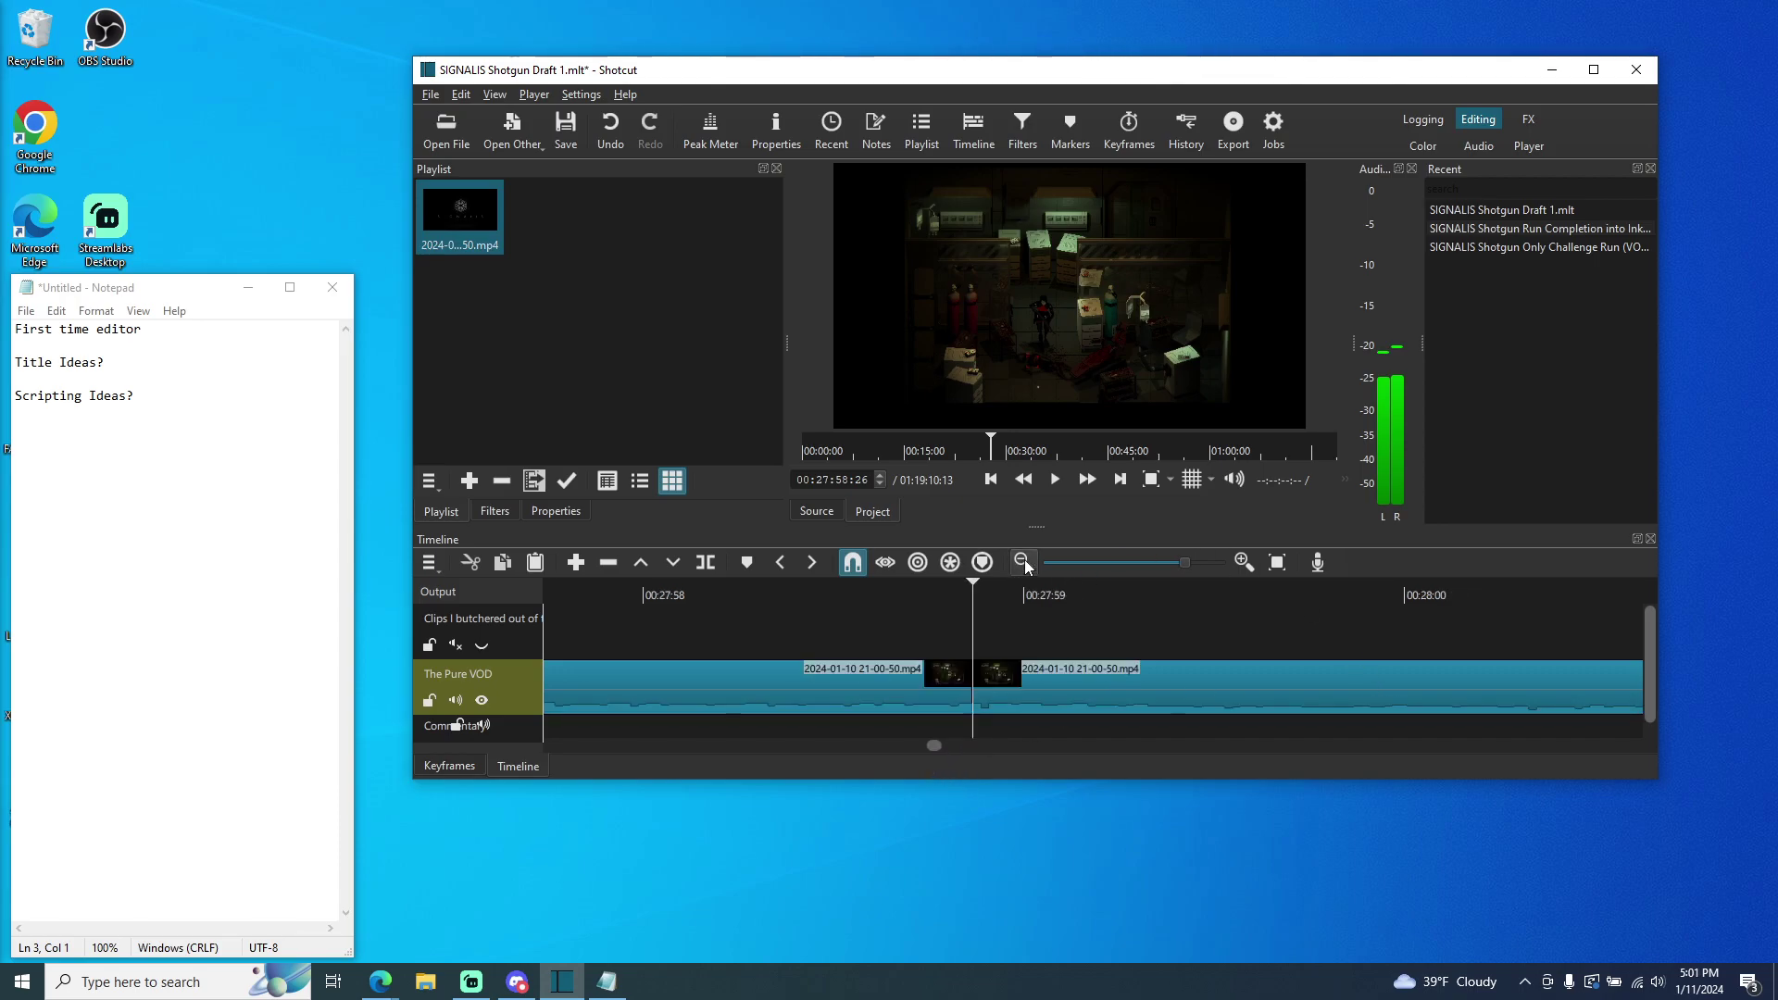
click(1023, 559)
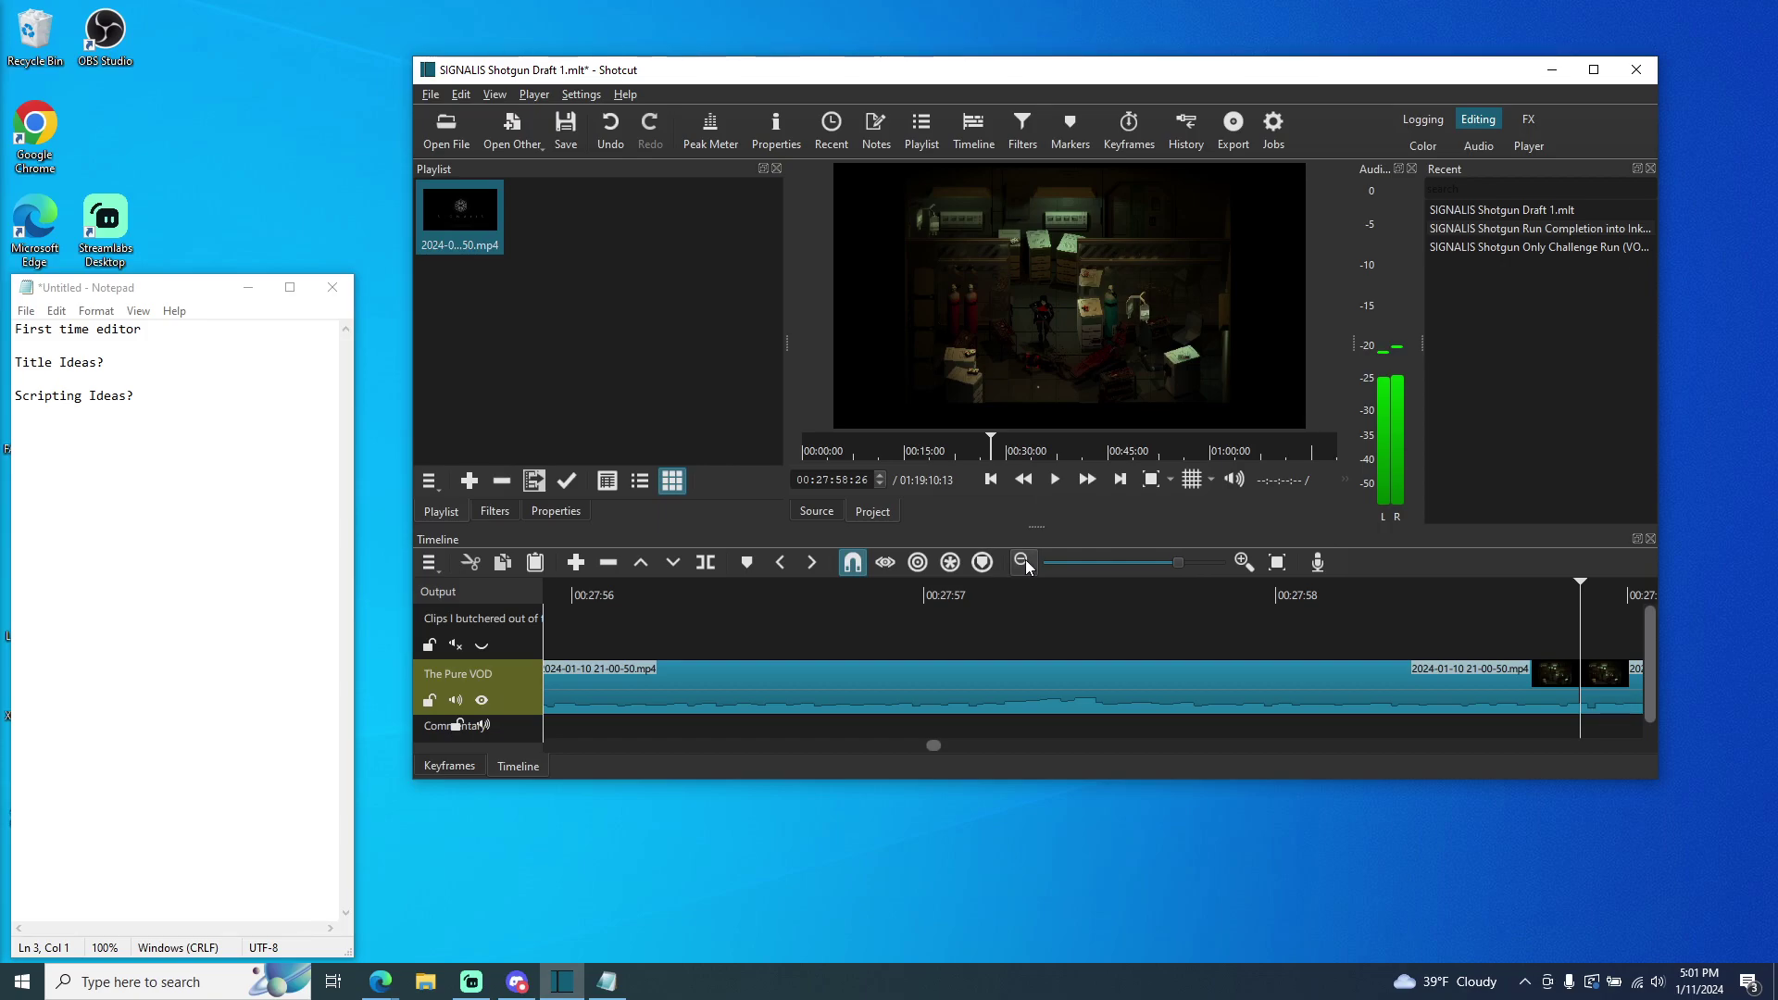
click(1025, 559)
click(1025, 559)
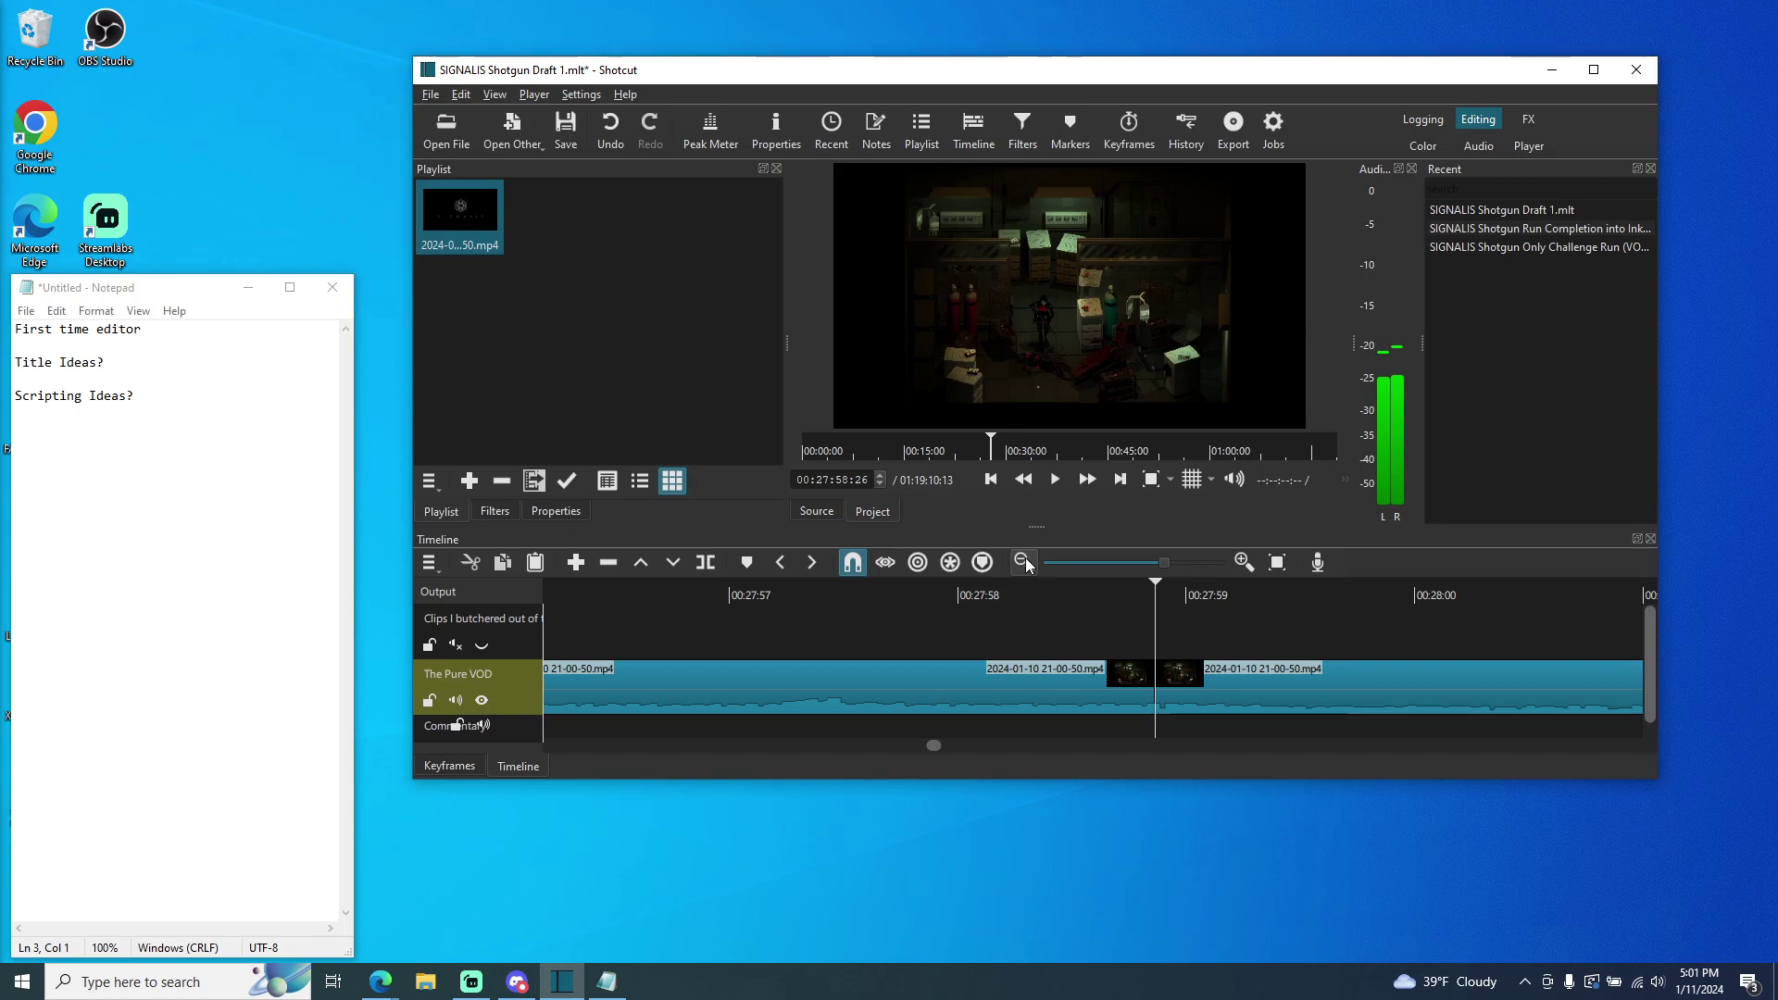
click(1025, 559)
click(1025, 557)
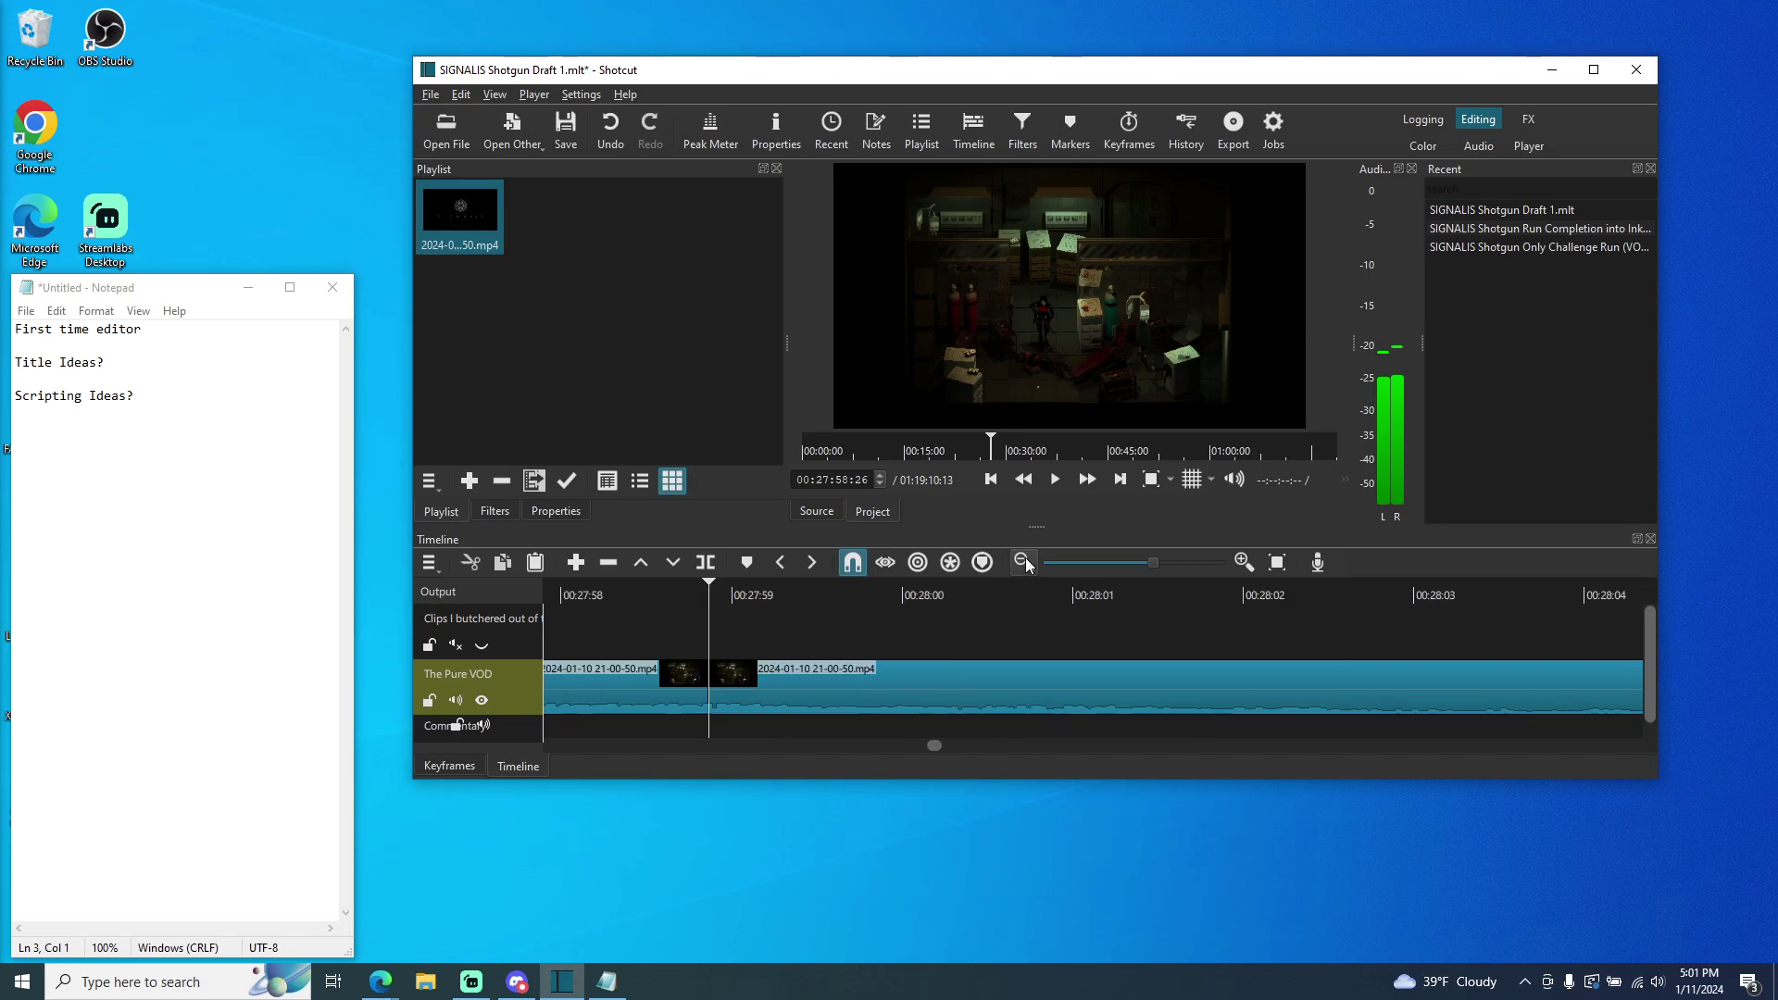
click(1025, 558)
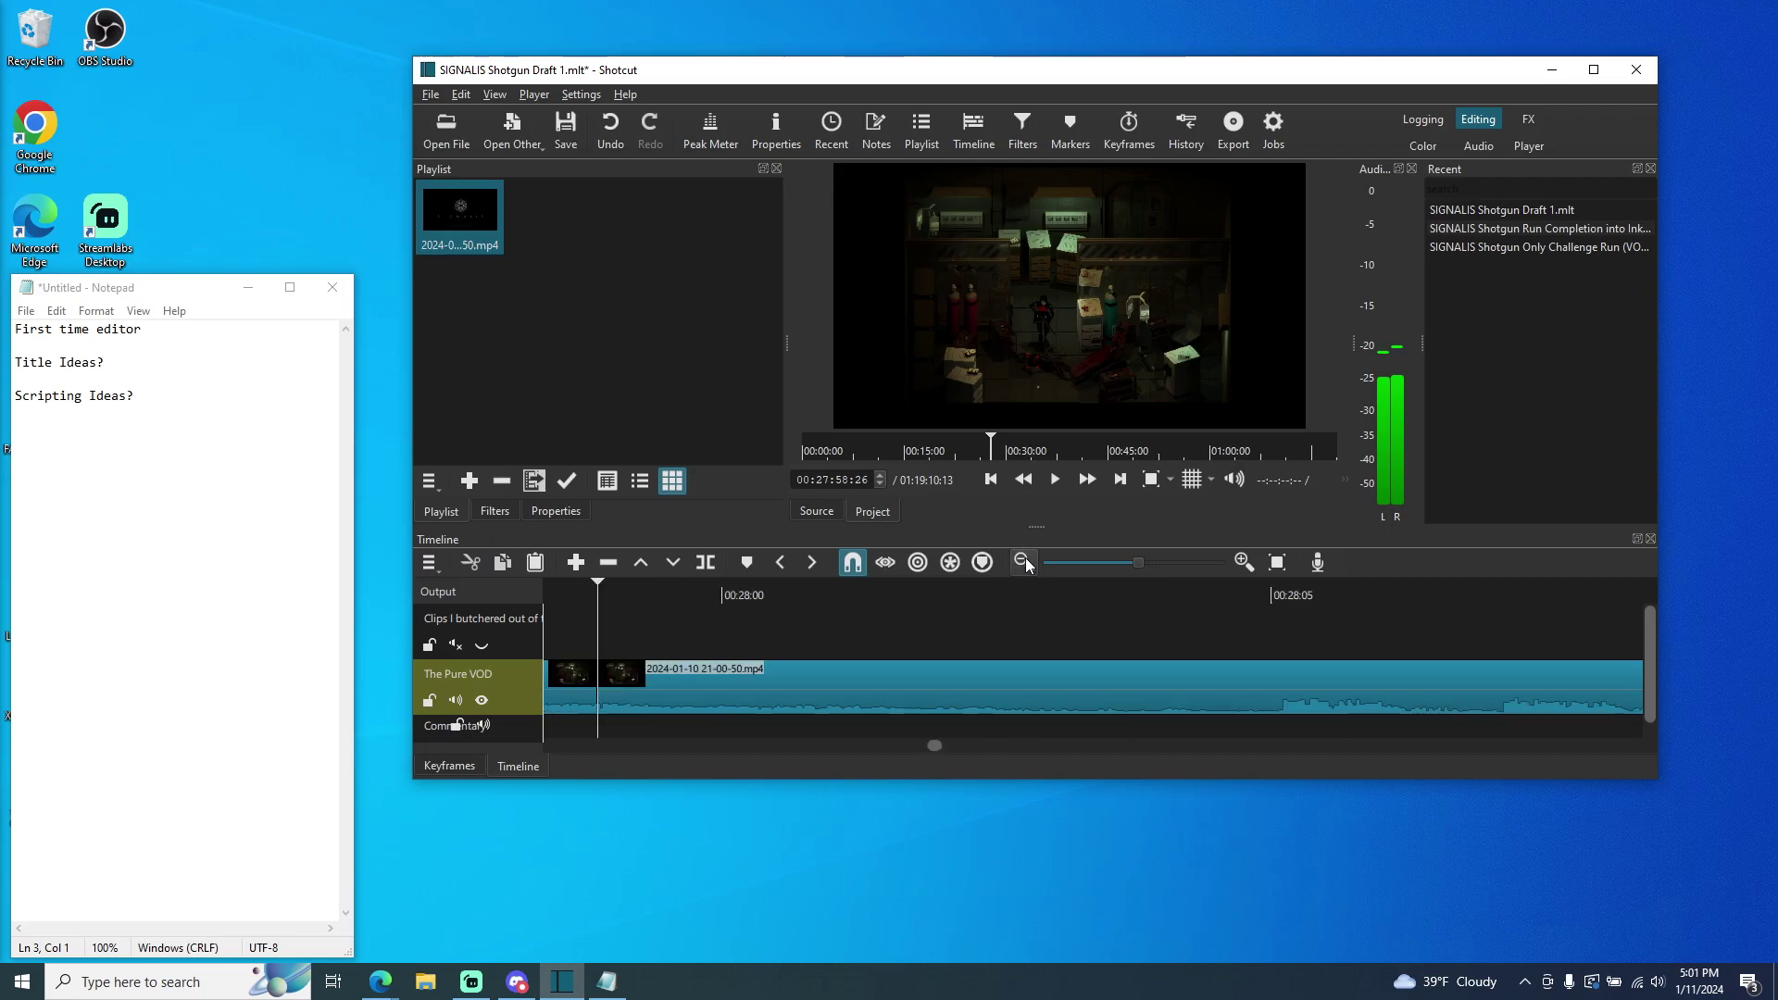
drag(934, 748, 1002, 747)
drag(1138, 563, 1024, 564)
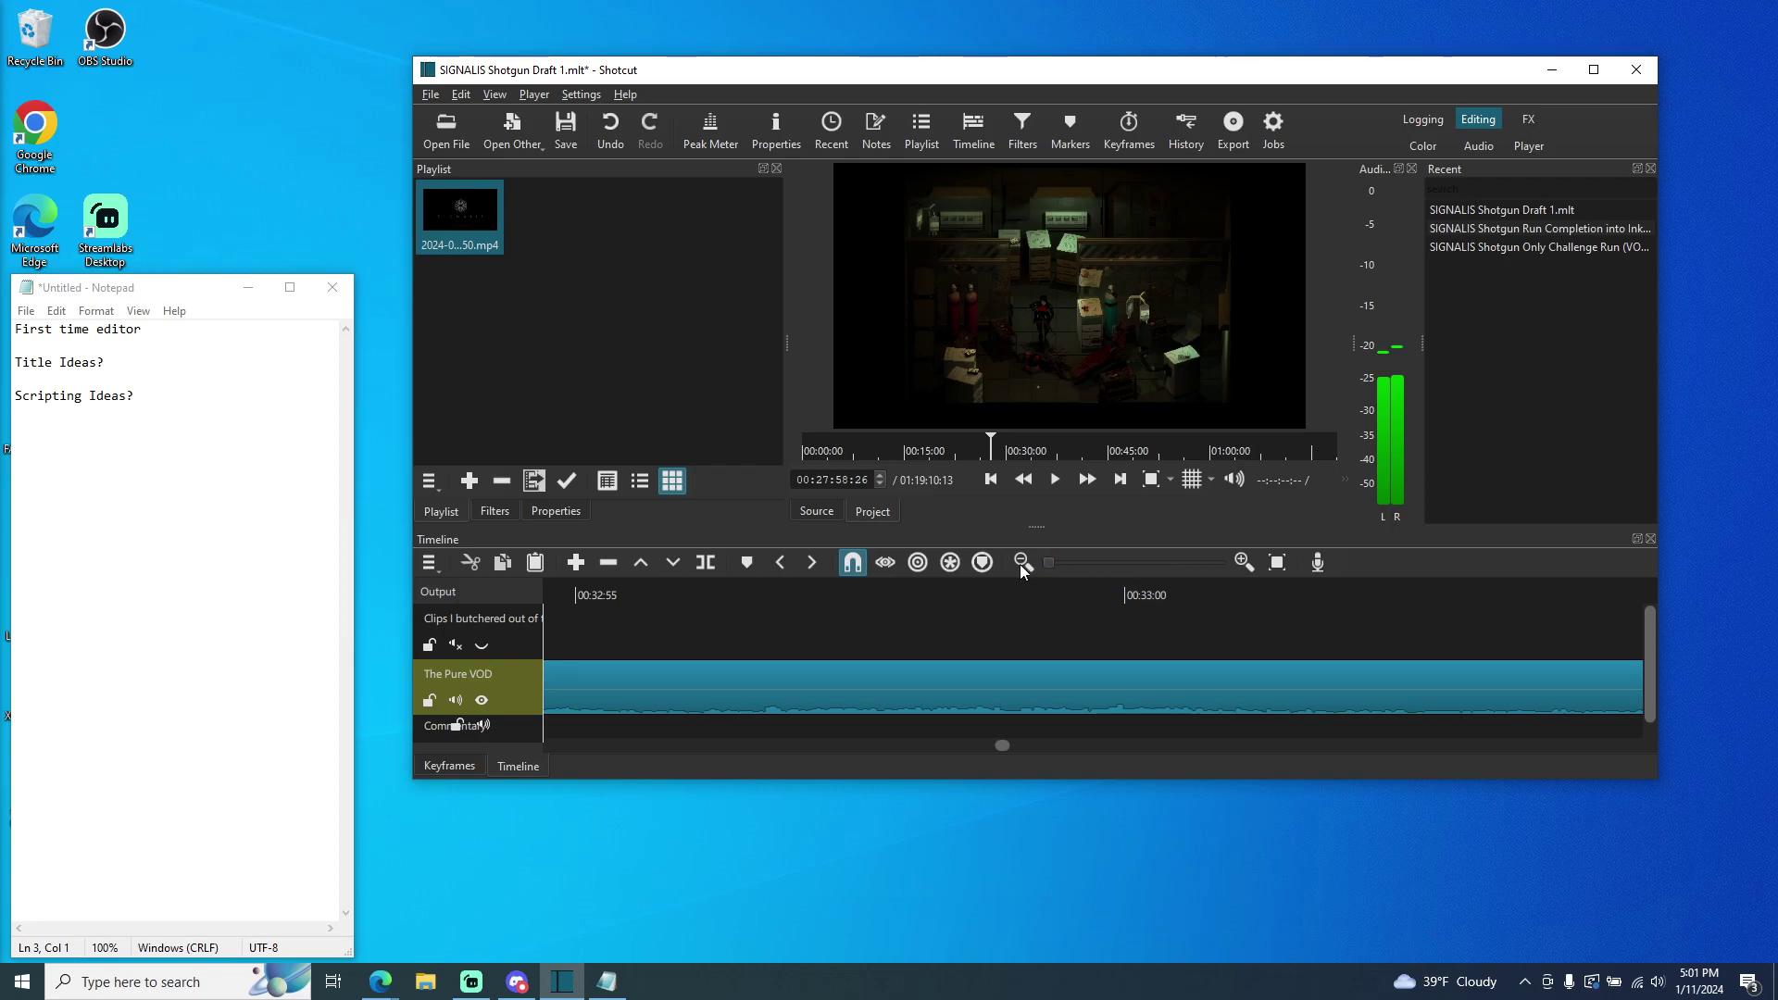
drag(985, 748, 737, 744)
- Return the playhead to the start of the short VOD segment near 00:27:56 and play through it
click(1240, 563)
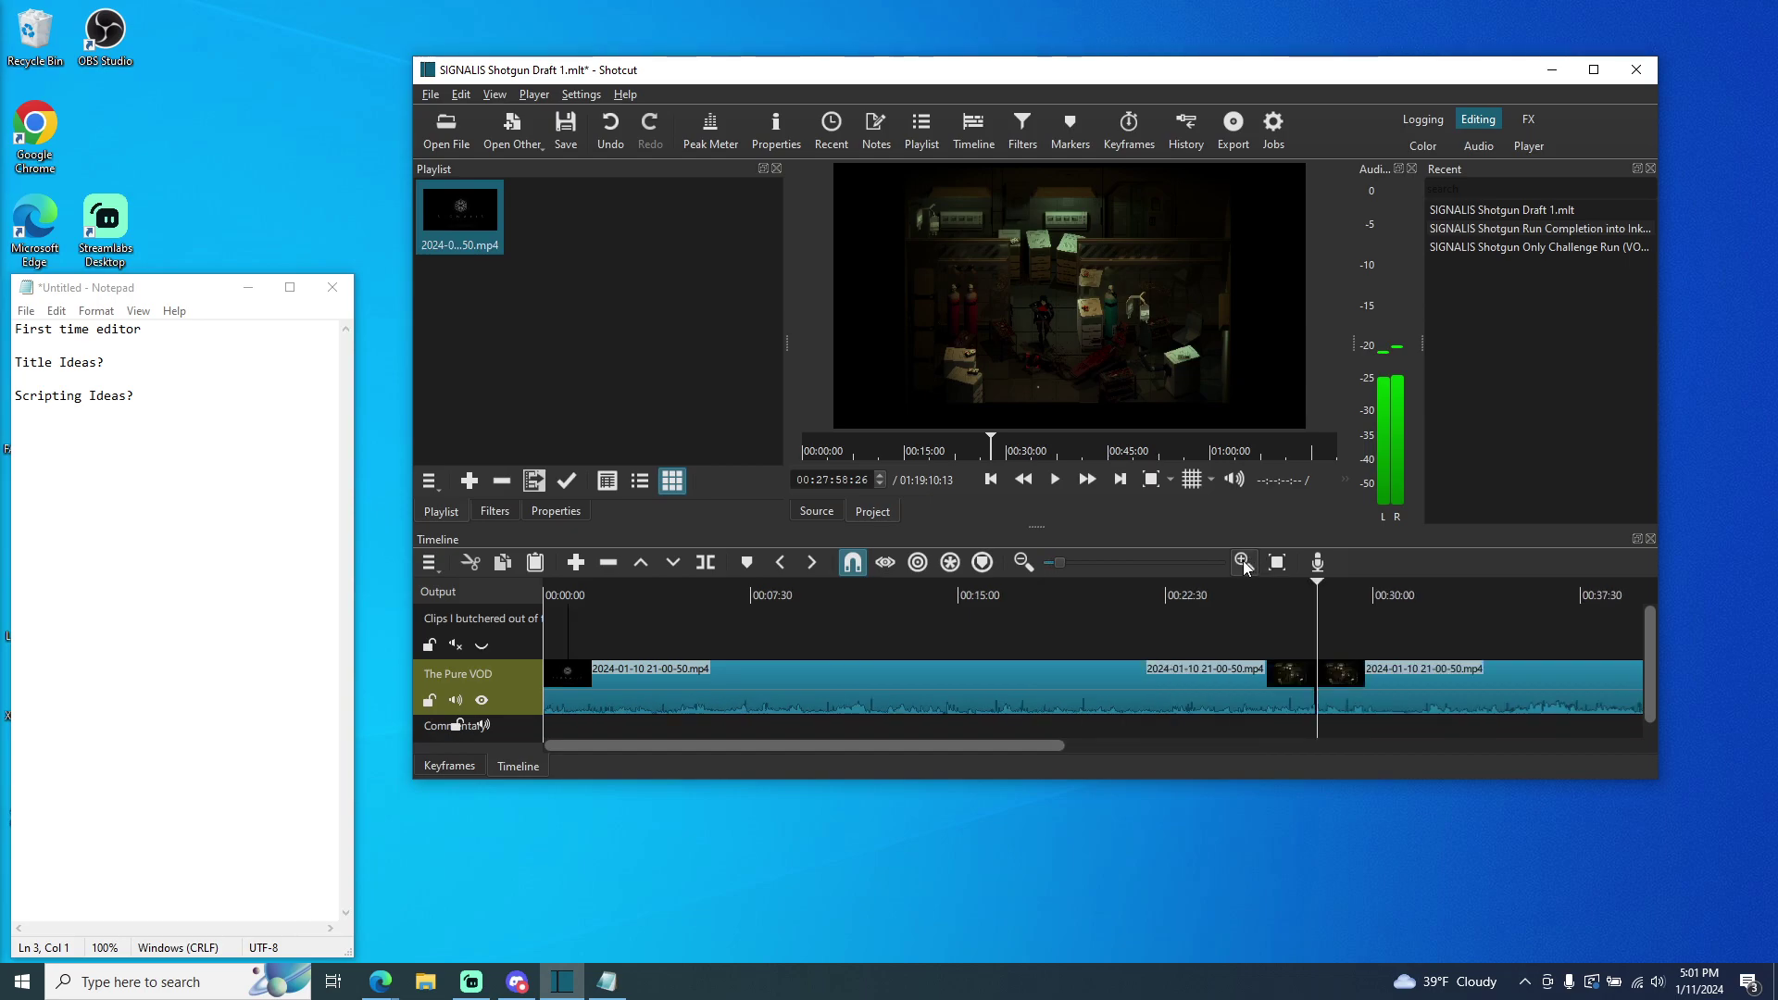
click(1241, 562)
click(1242, 562)
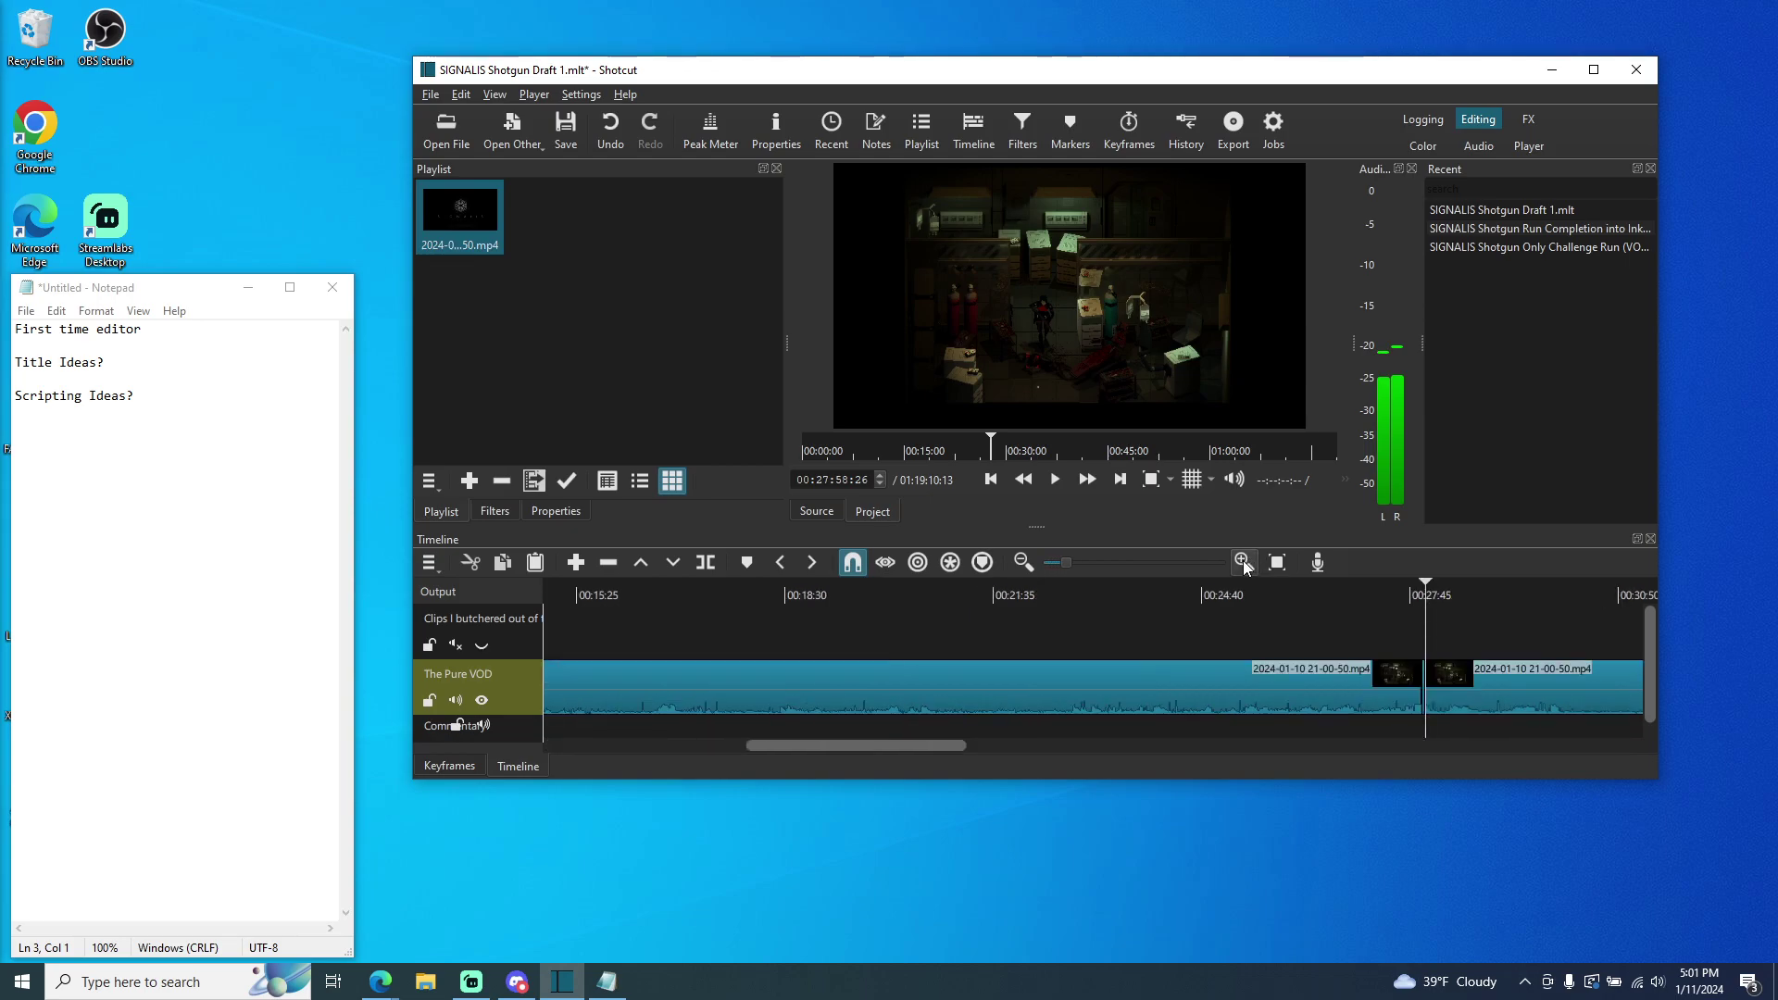
click(1242, 562)
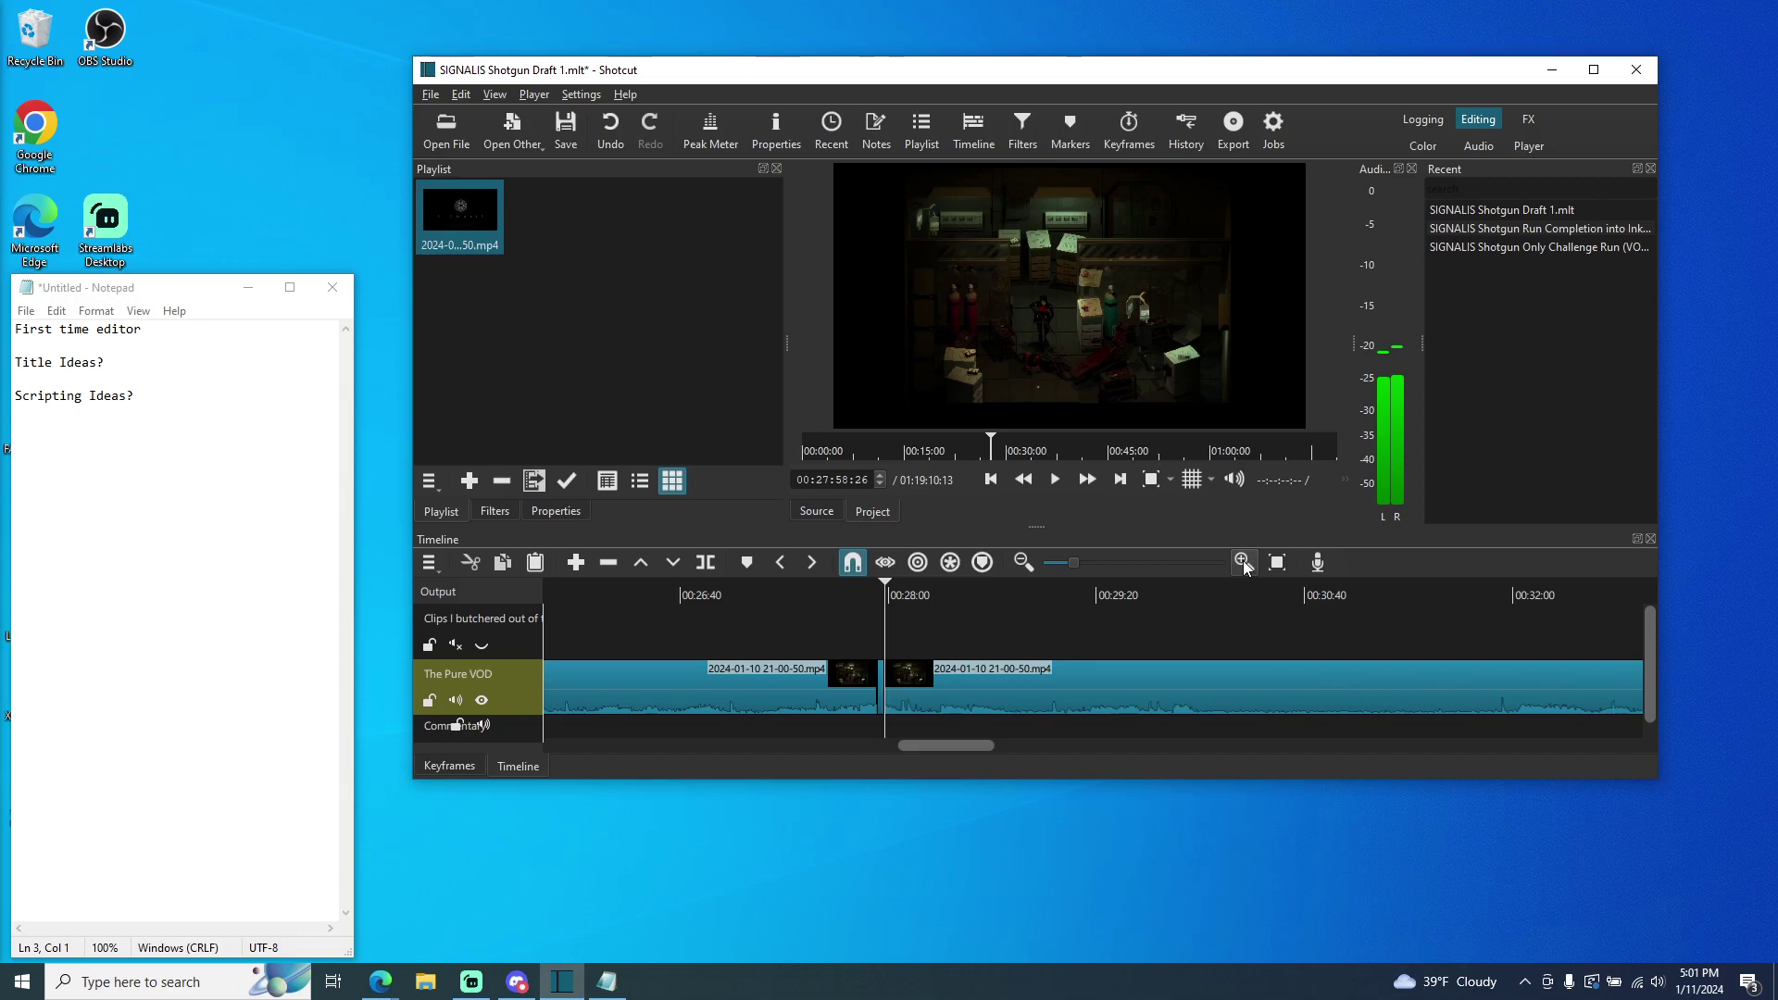
click(1241, 561)
drag(799, 608, 779, 608)
click(1055, 480)
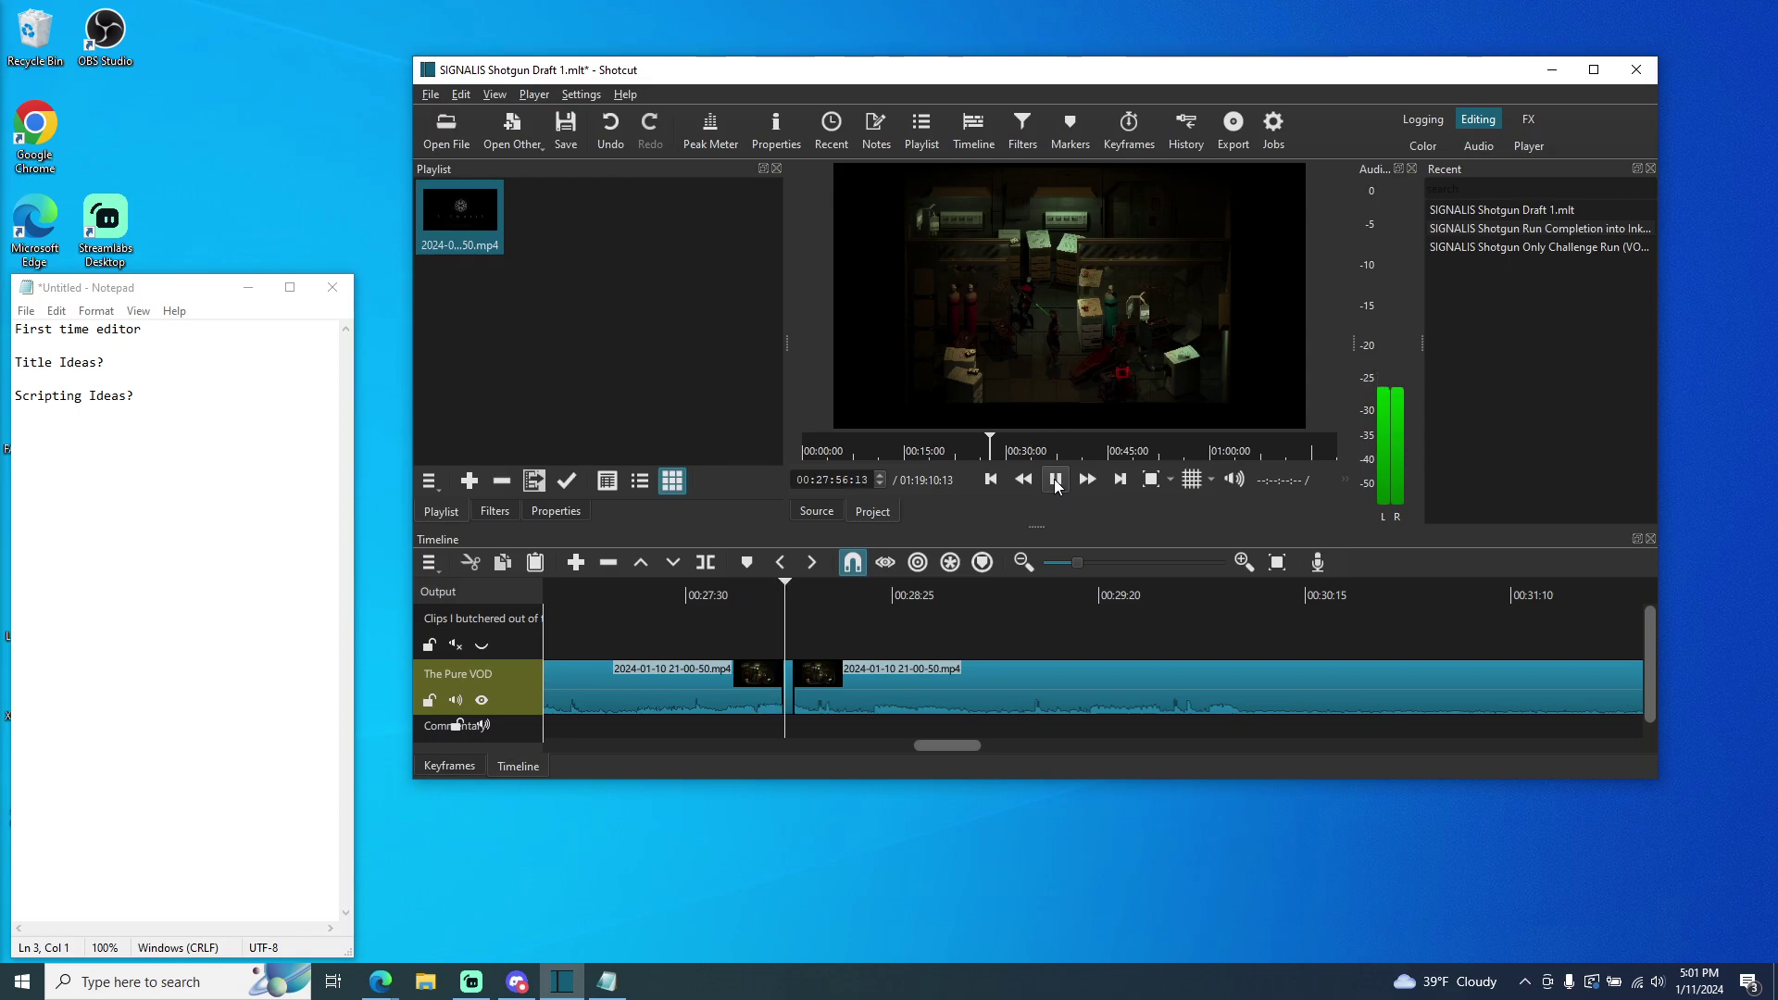
click(1056, 480)
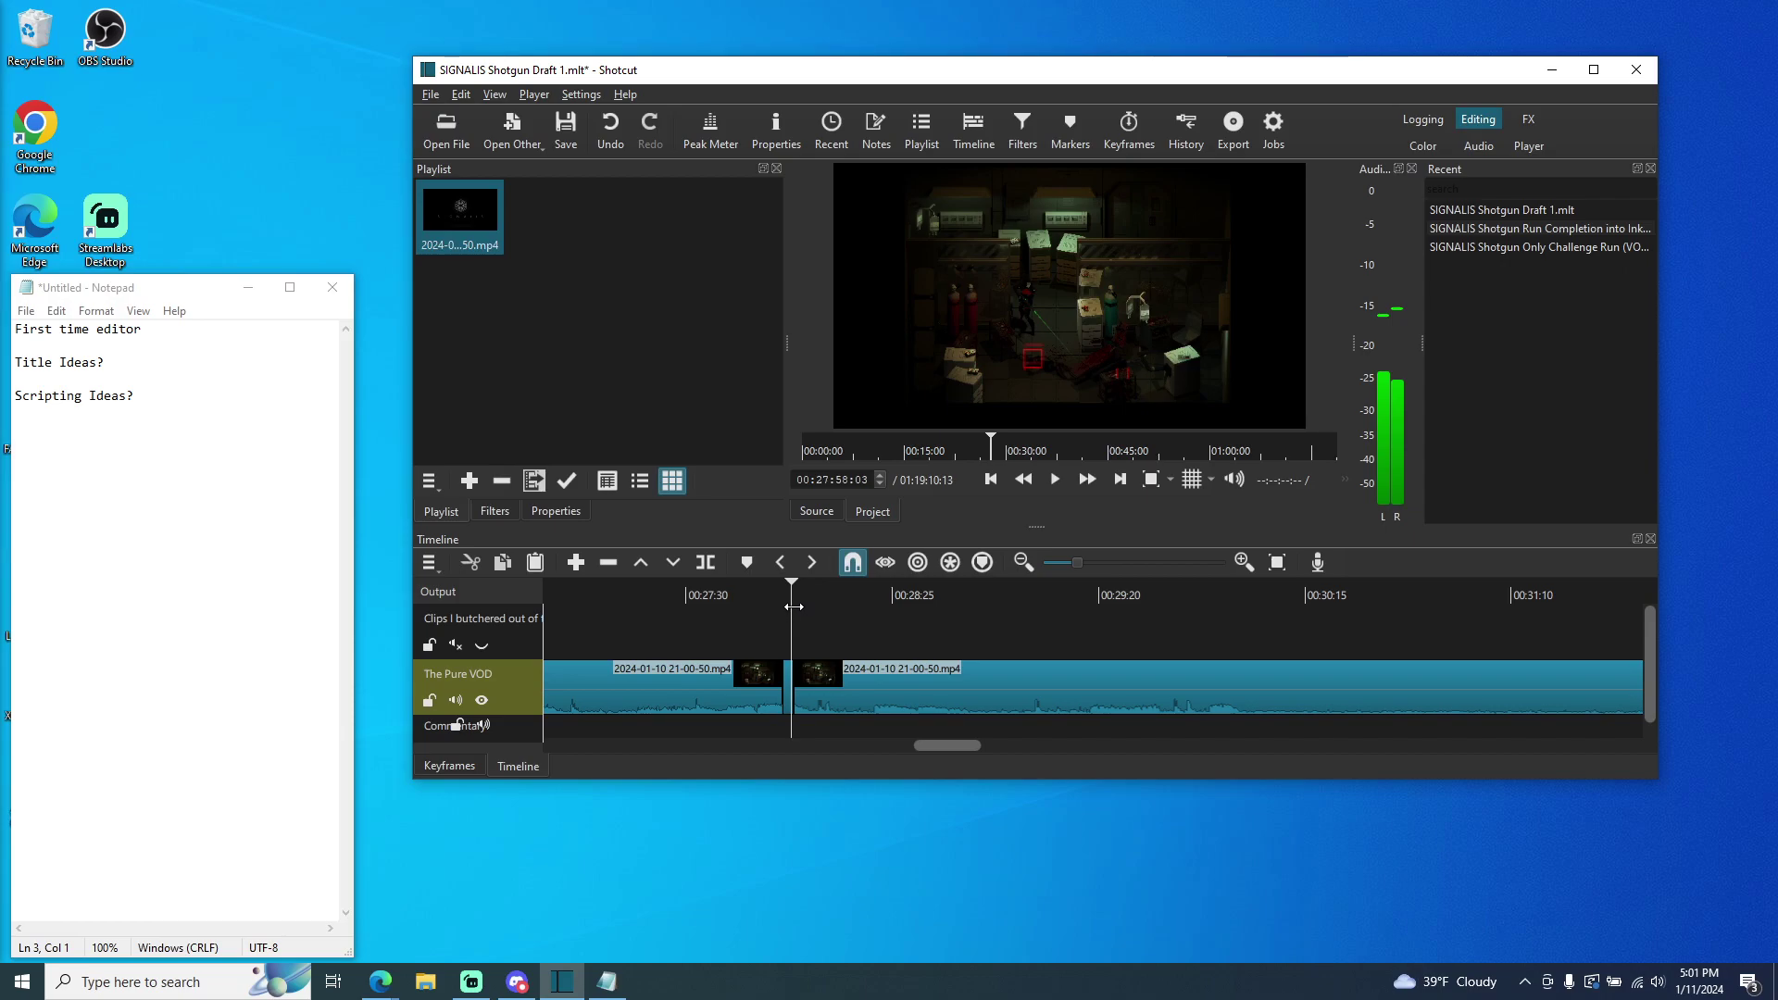
- Rejoin the long VOD clip with the short segment after it, and split it again at 00:27:56:27
click(739, 691)
right_click(733, 700)
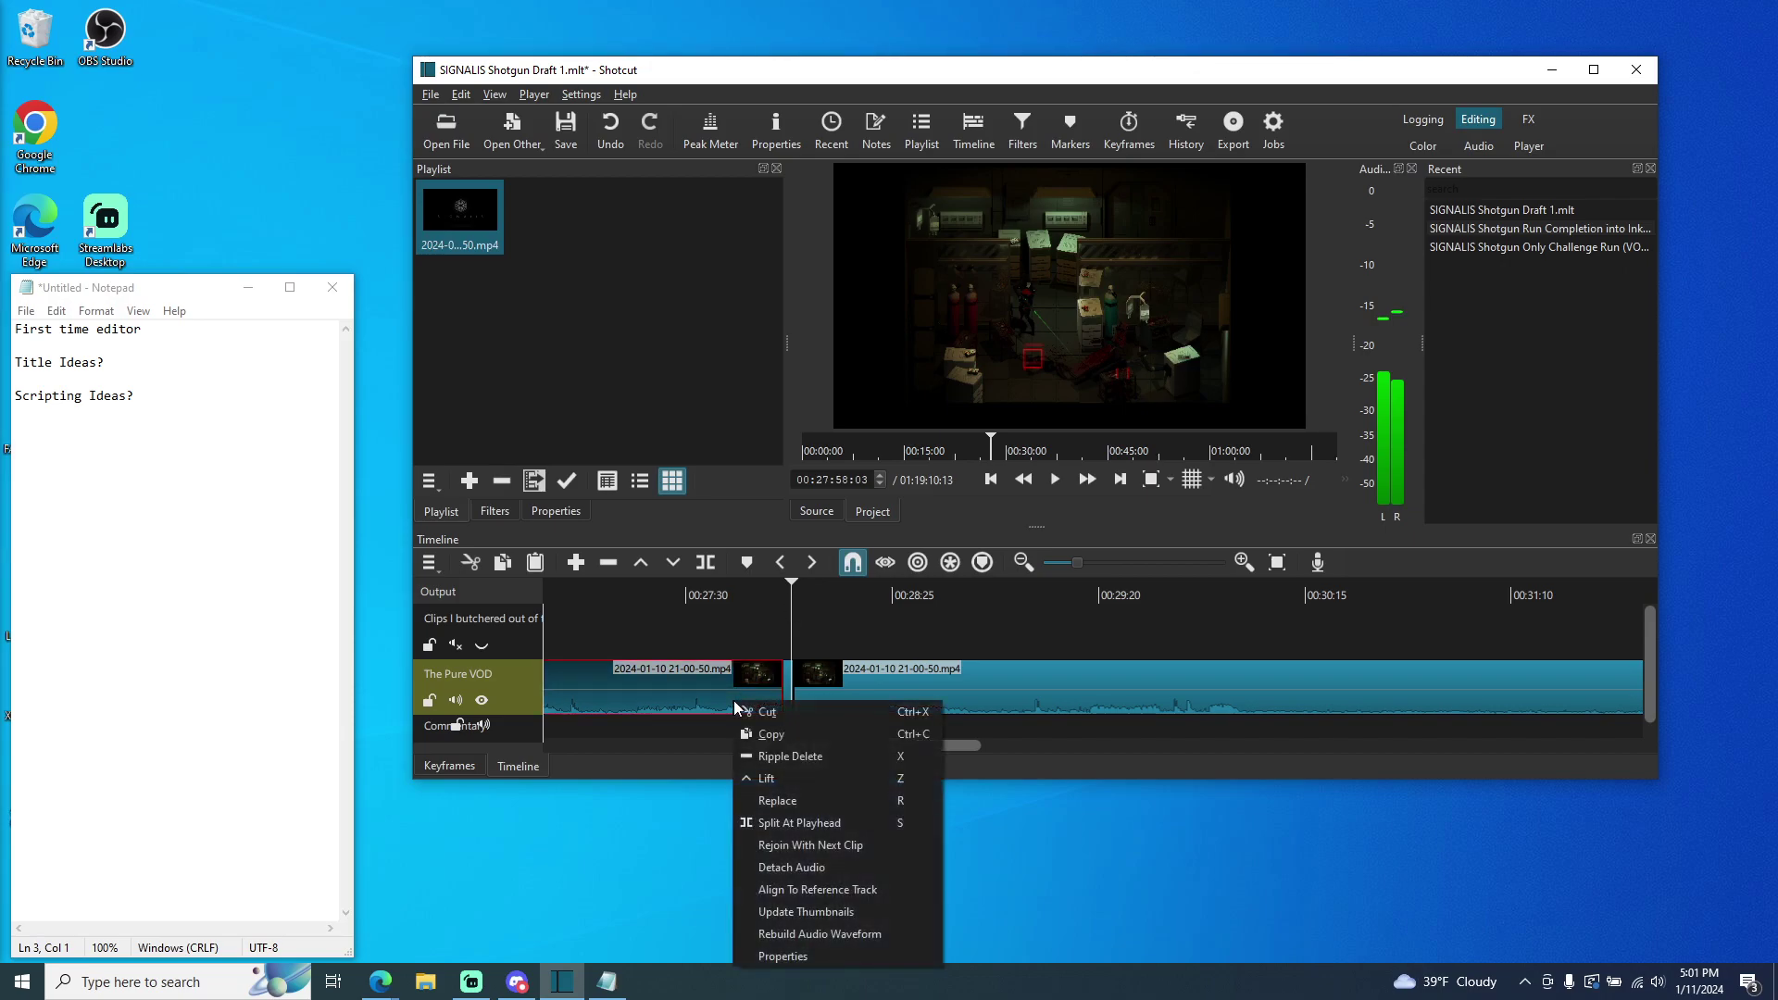
click(804, 843)
drag(790, 587, 787, 587)
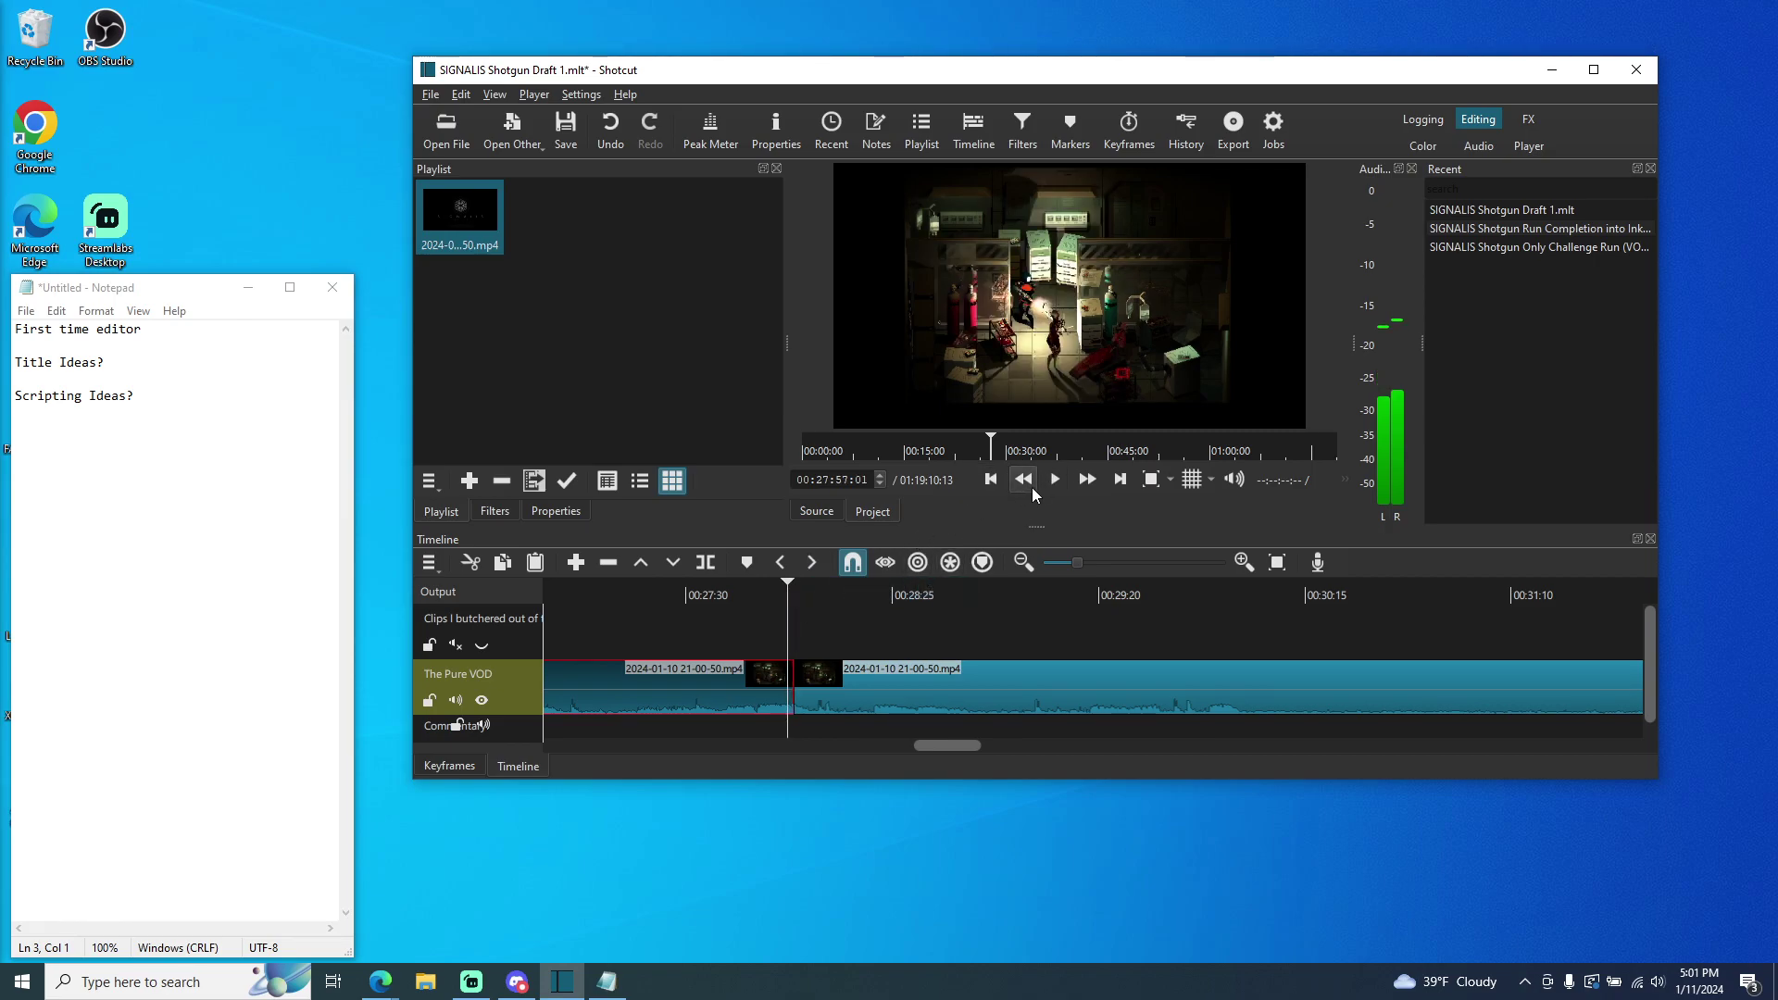
scroll(880, 485, down, 4)
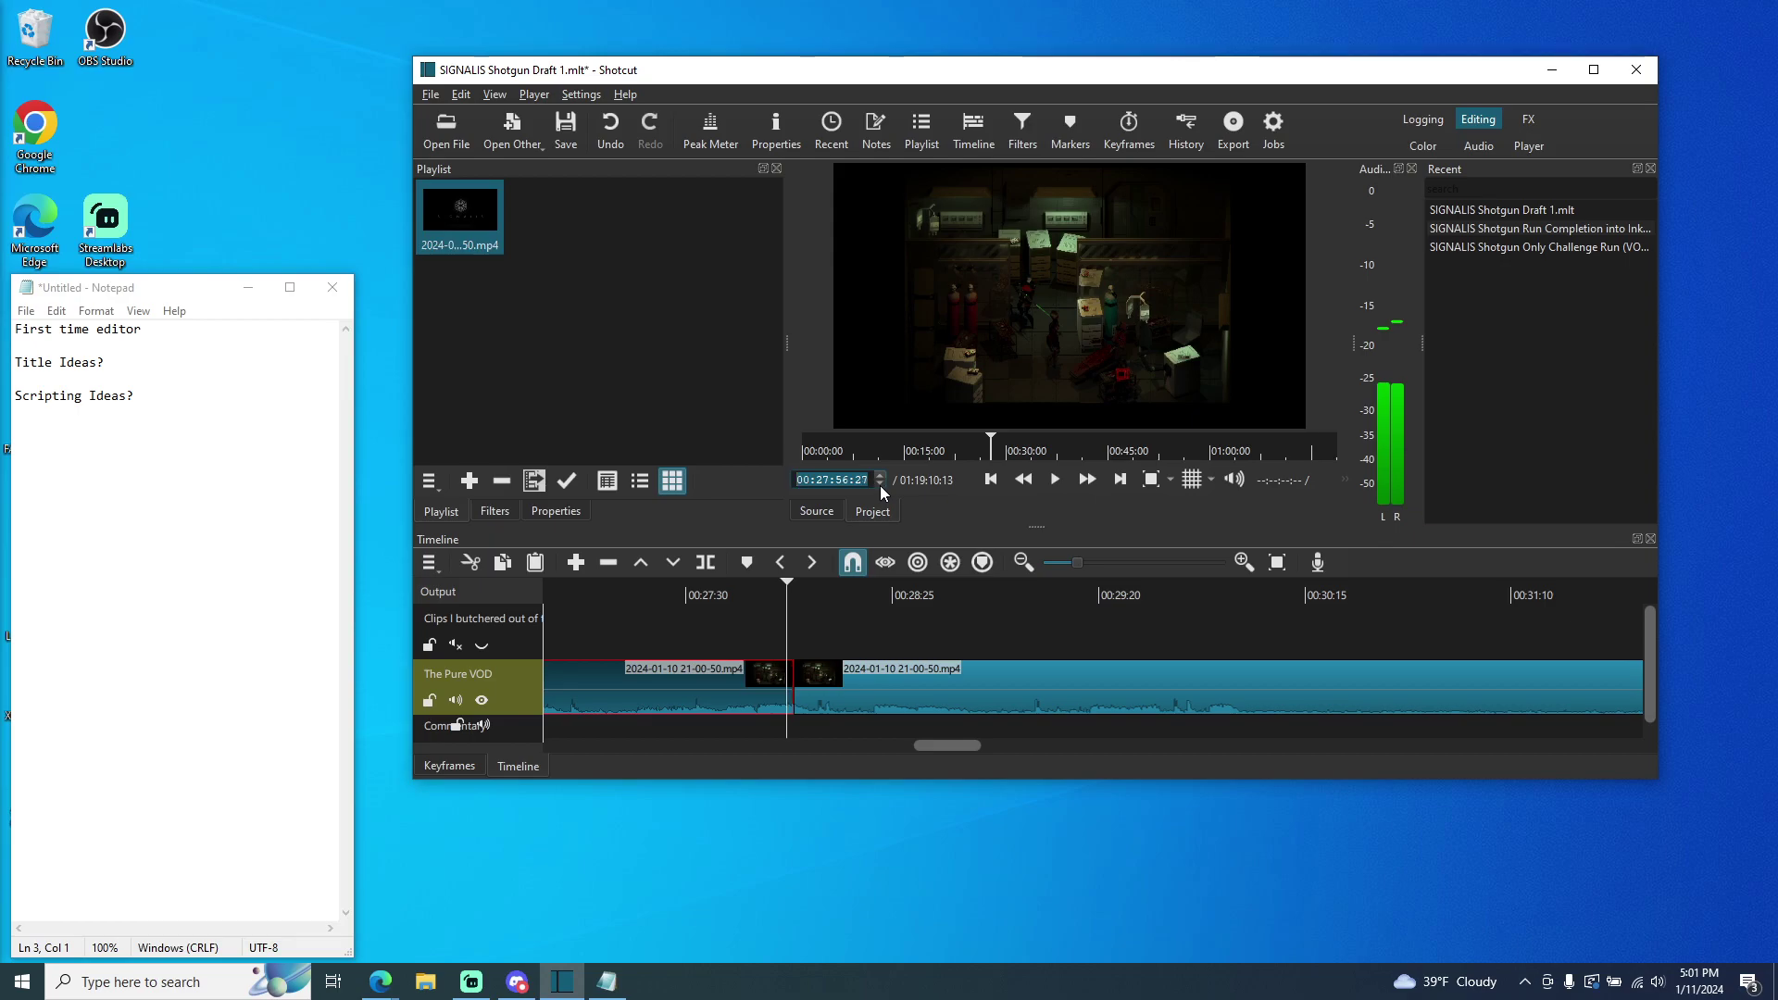
click(706, 562)
- Play the new short segment through to 00:27:58:22 and copy it from The Pure VOD track
click(1060, 482)
click(1060, 482)
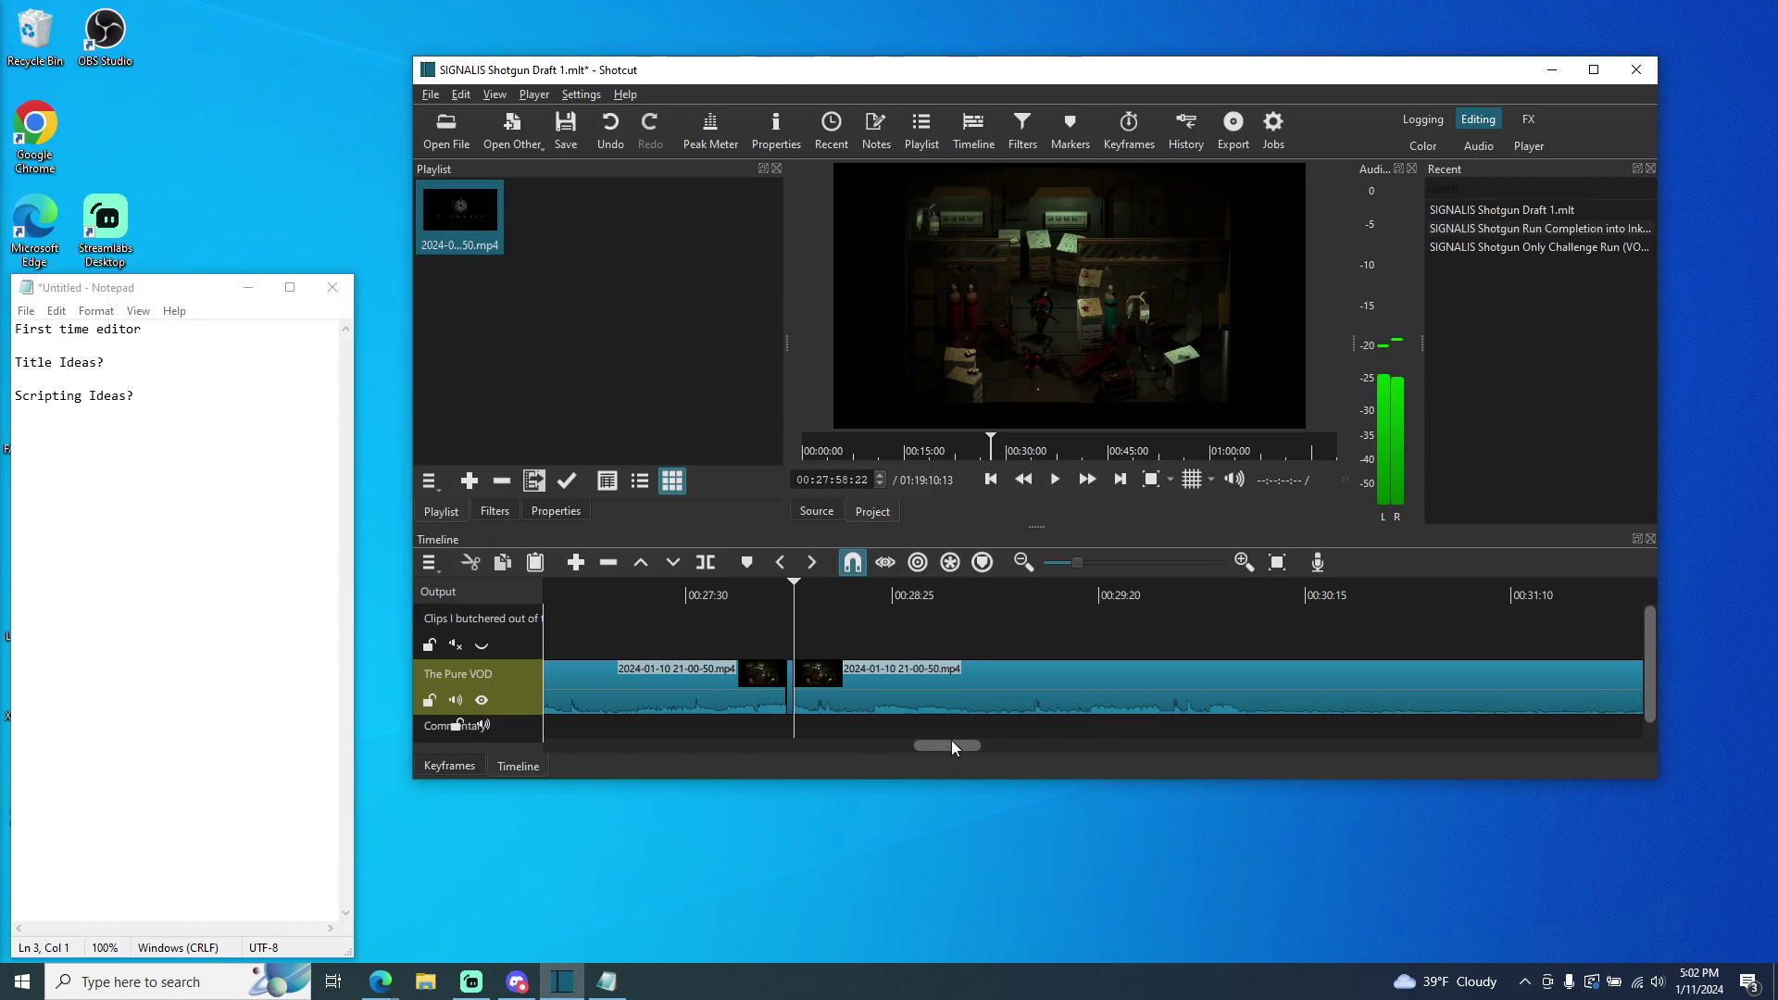
click(790, 685)
click(1244, 562)
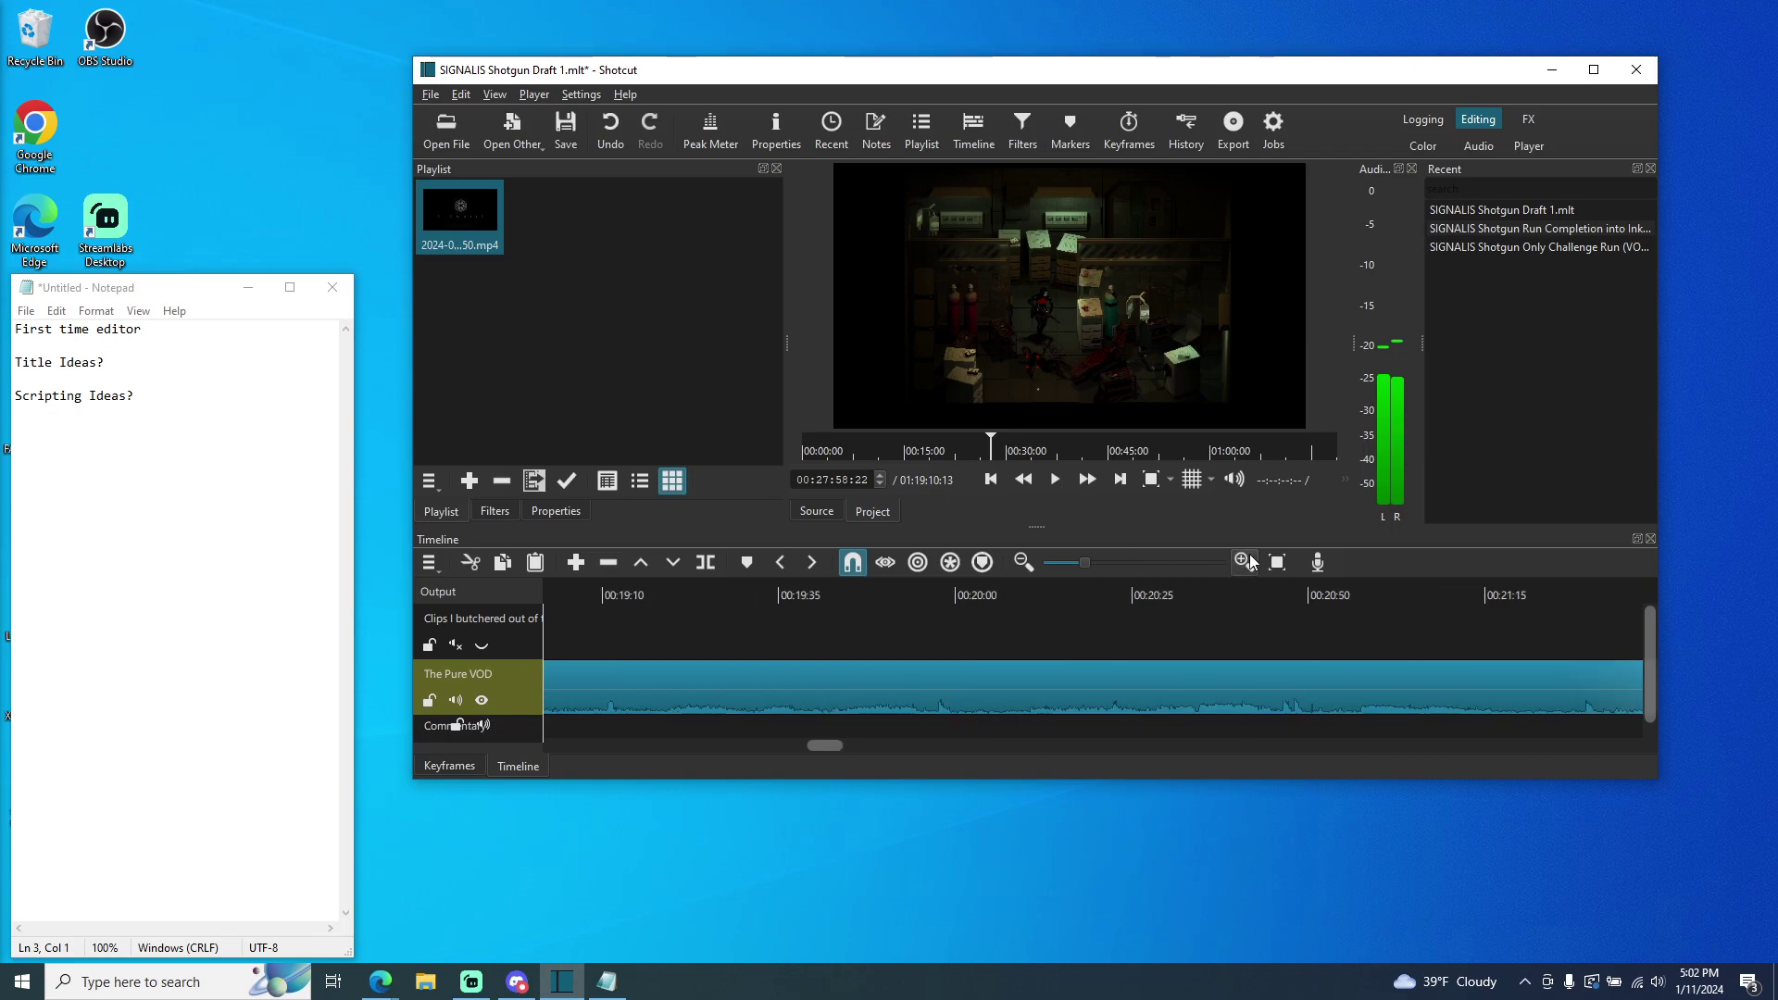
click(1247, 562)
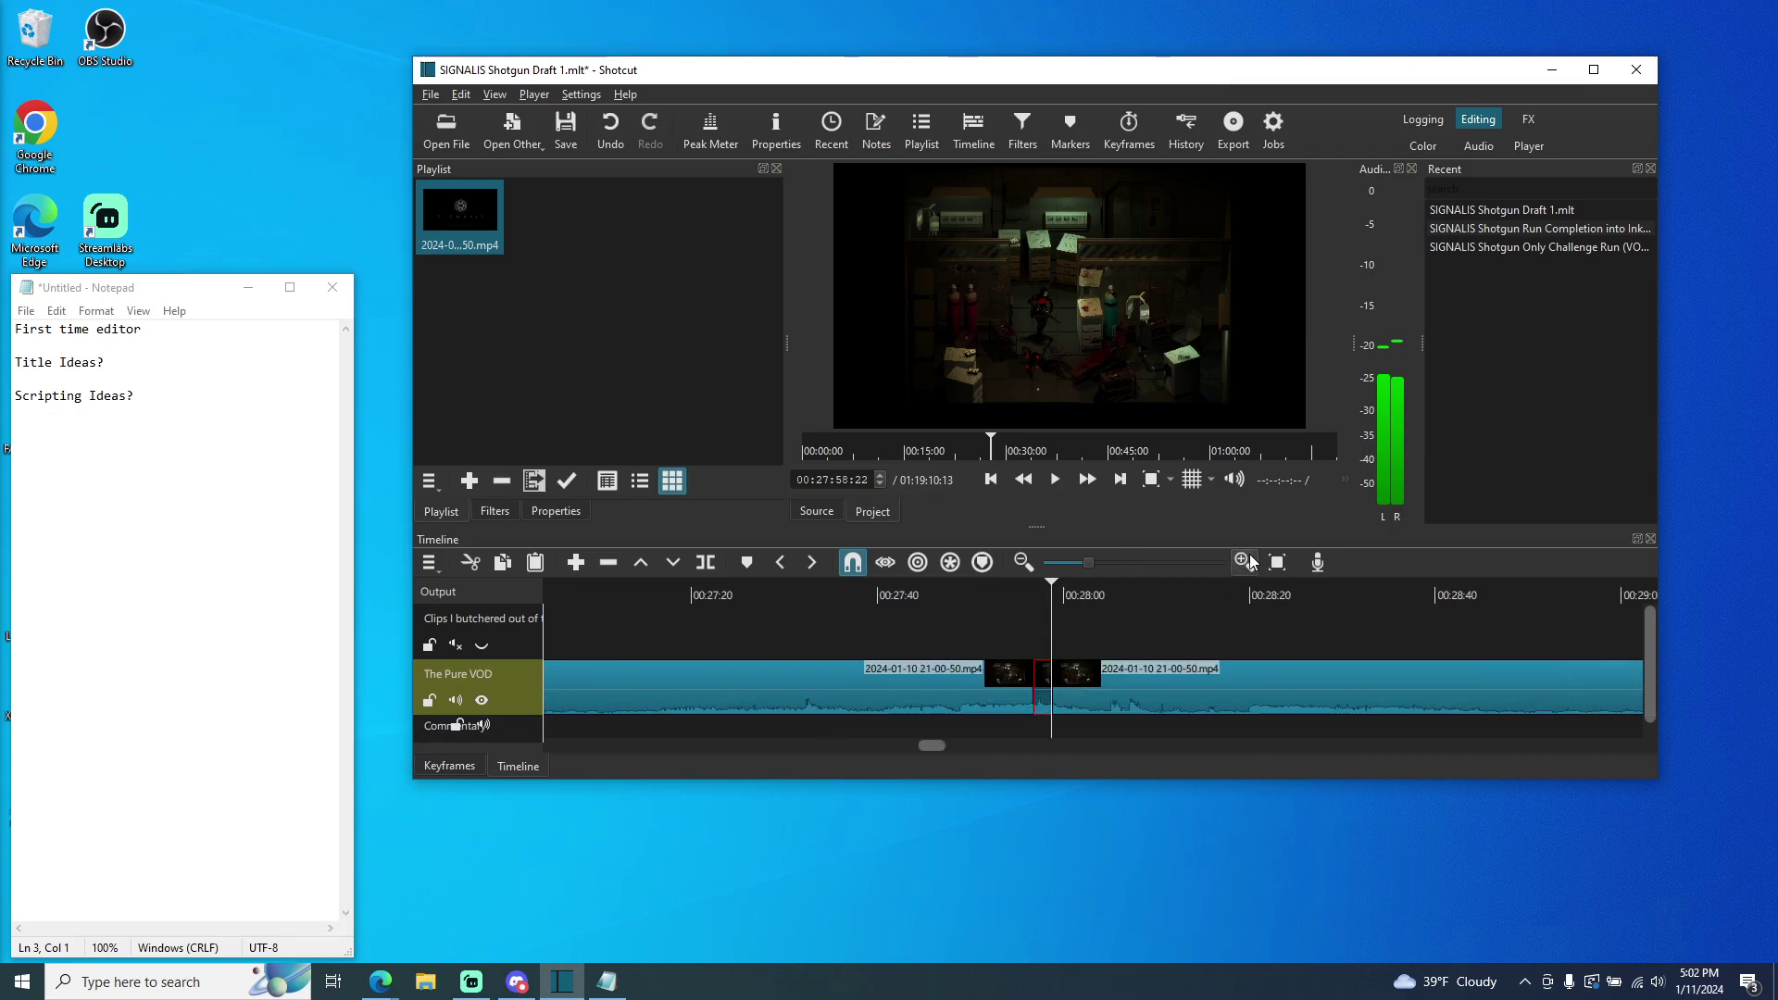
right_click(1042, 686)
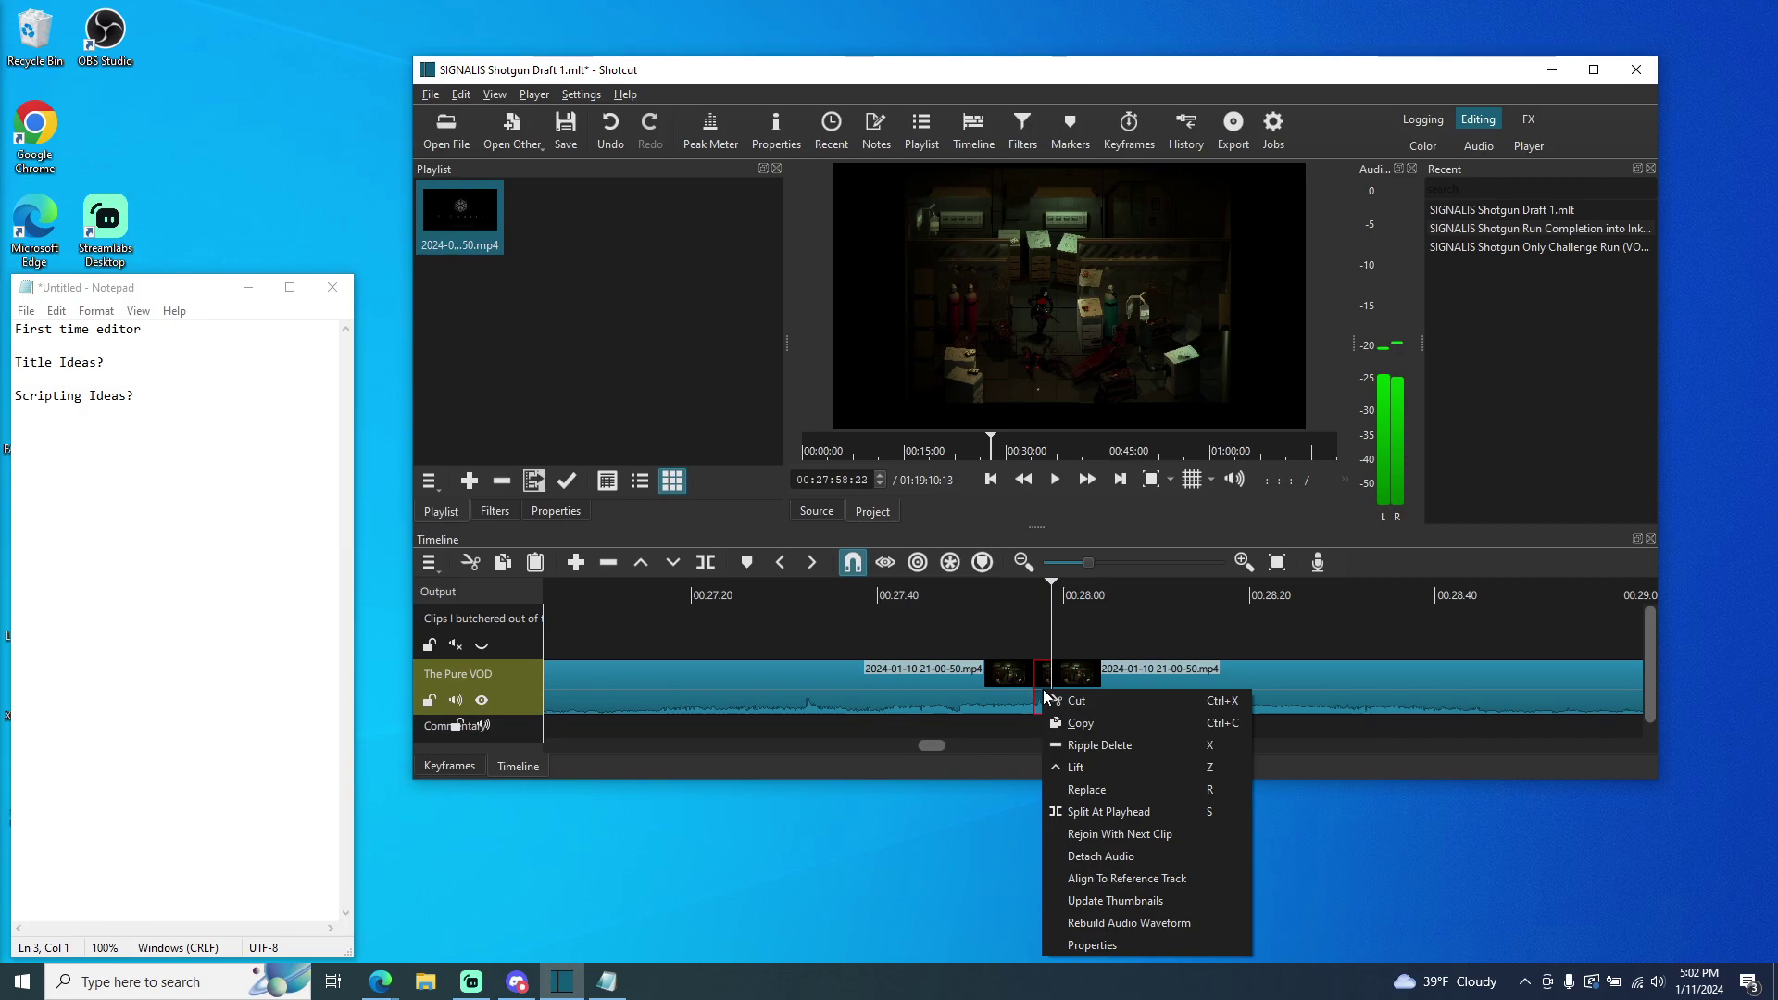
click(1087, 722)
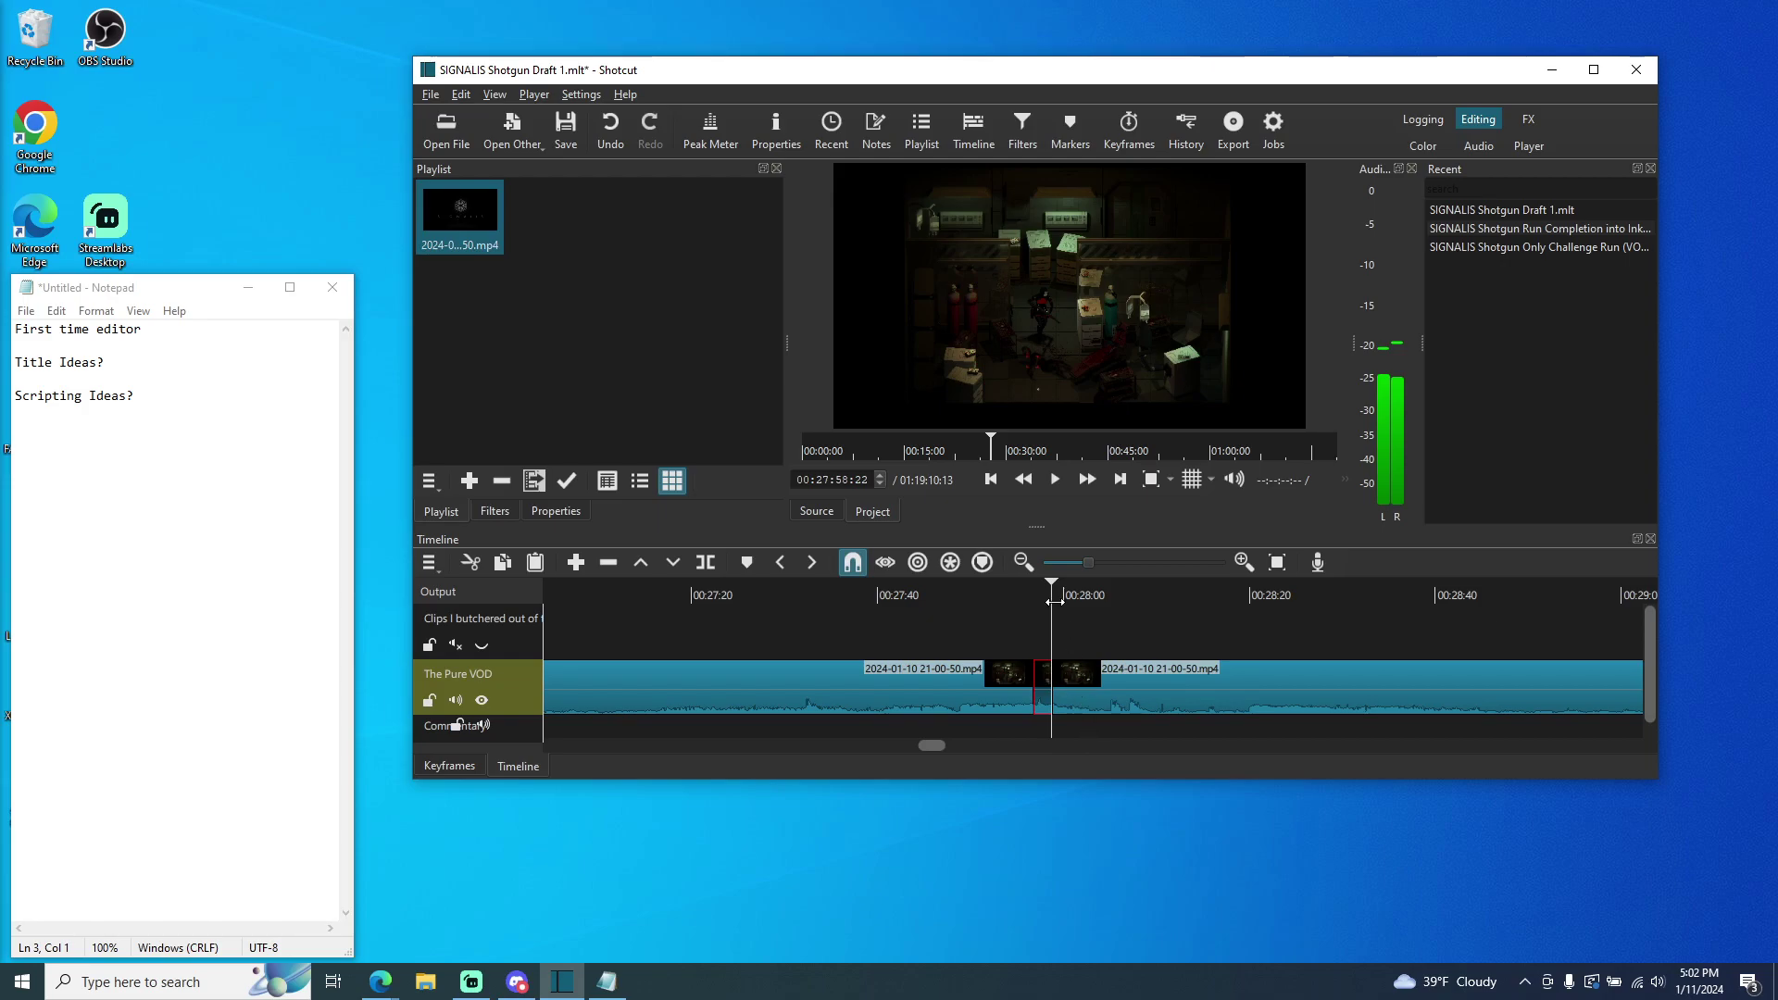
- Try pasting the copied segment onto the butchered clips track at 00:27:58:22 and again at 00:28:00:22, undoing each paste
click(522, 648)
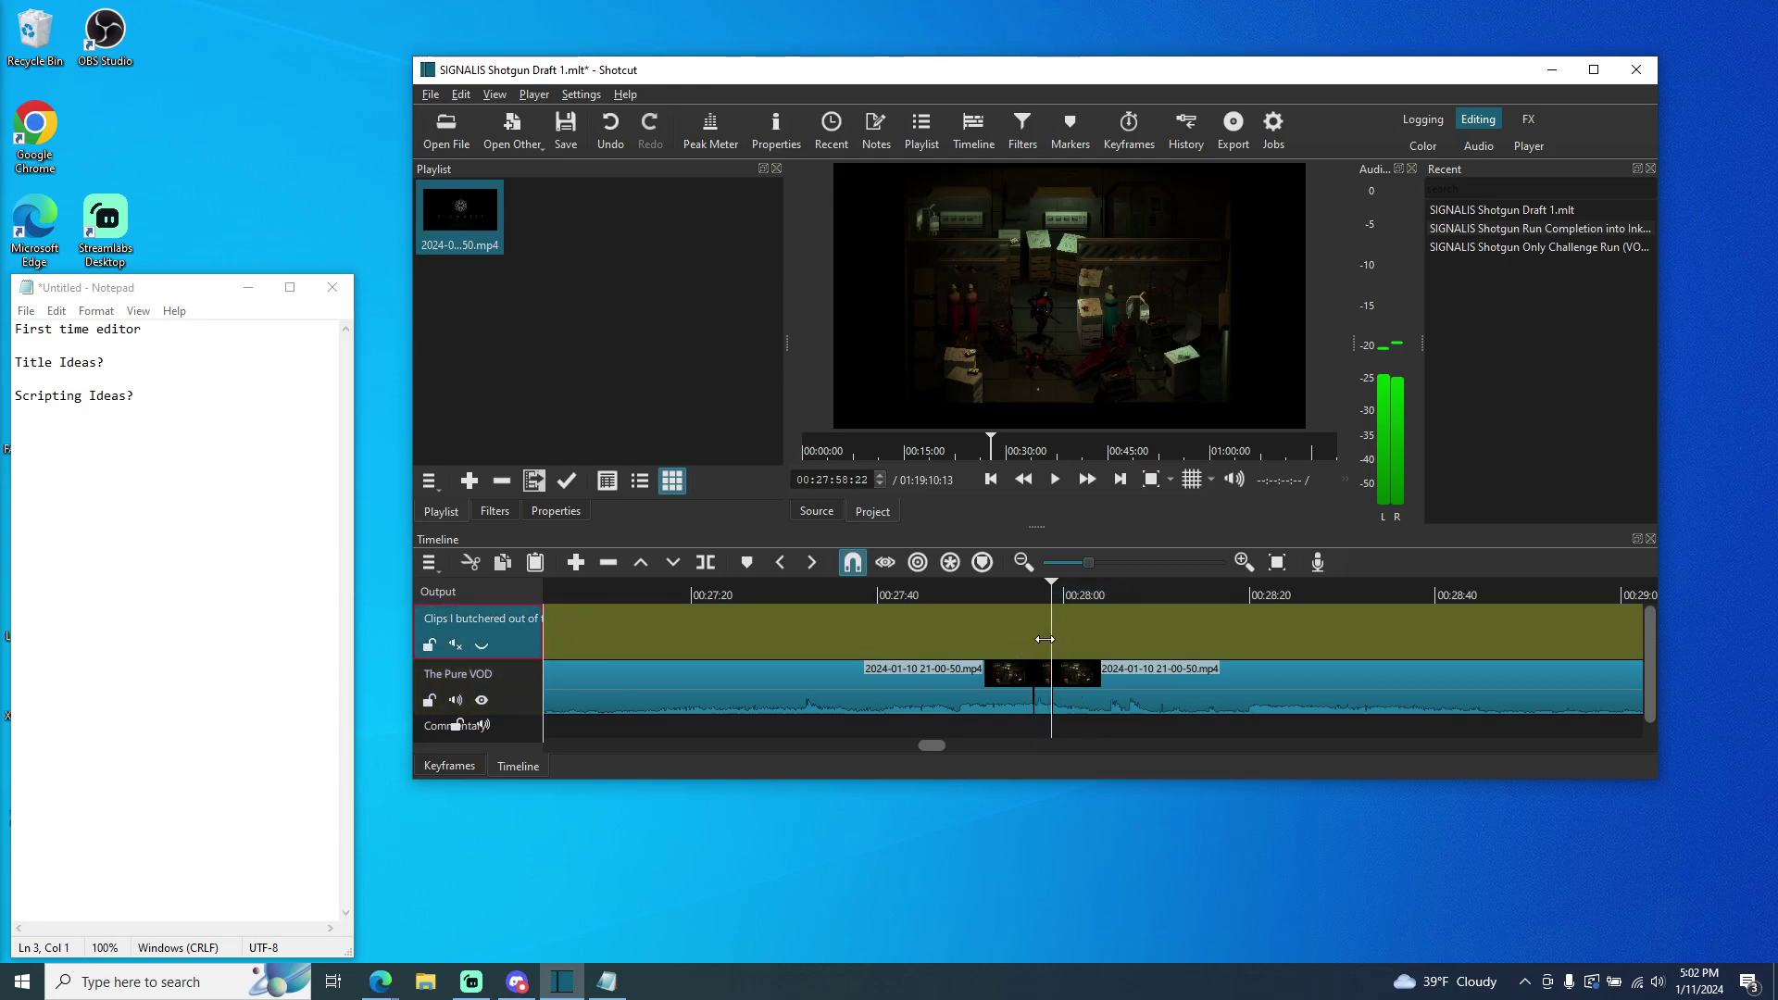
key(ctrl+v)
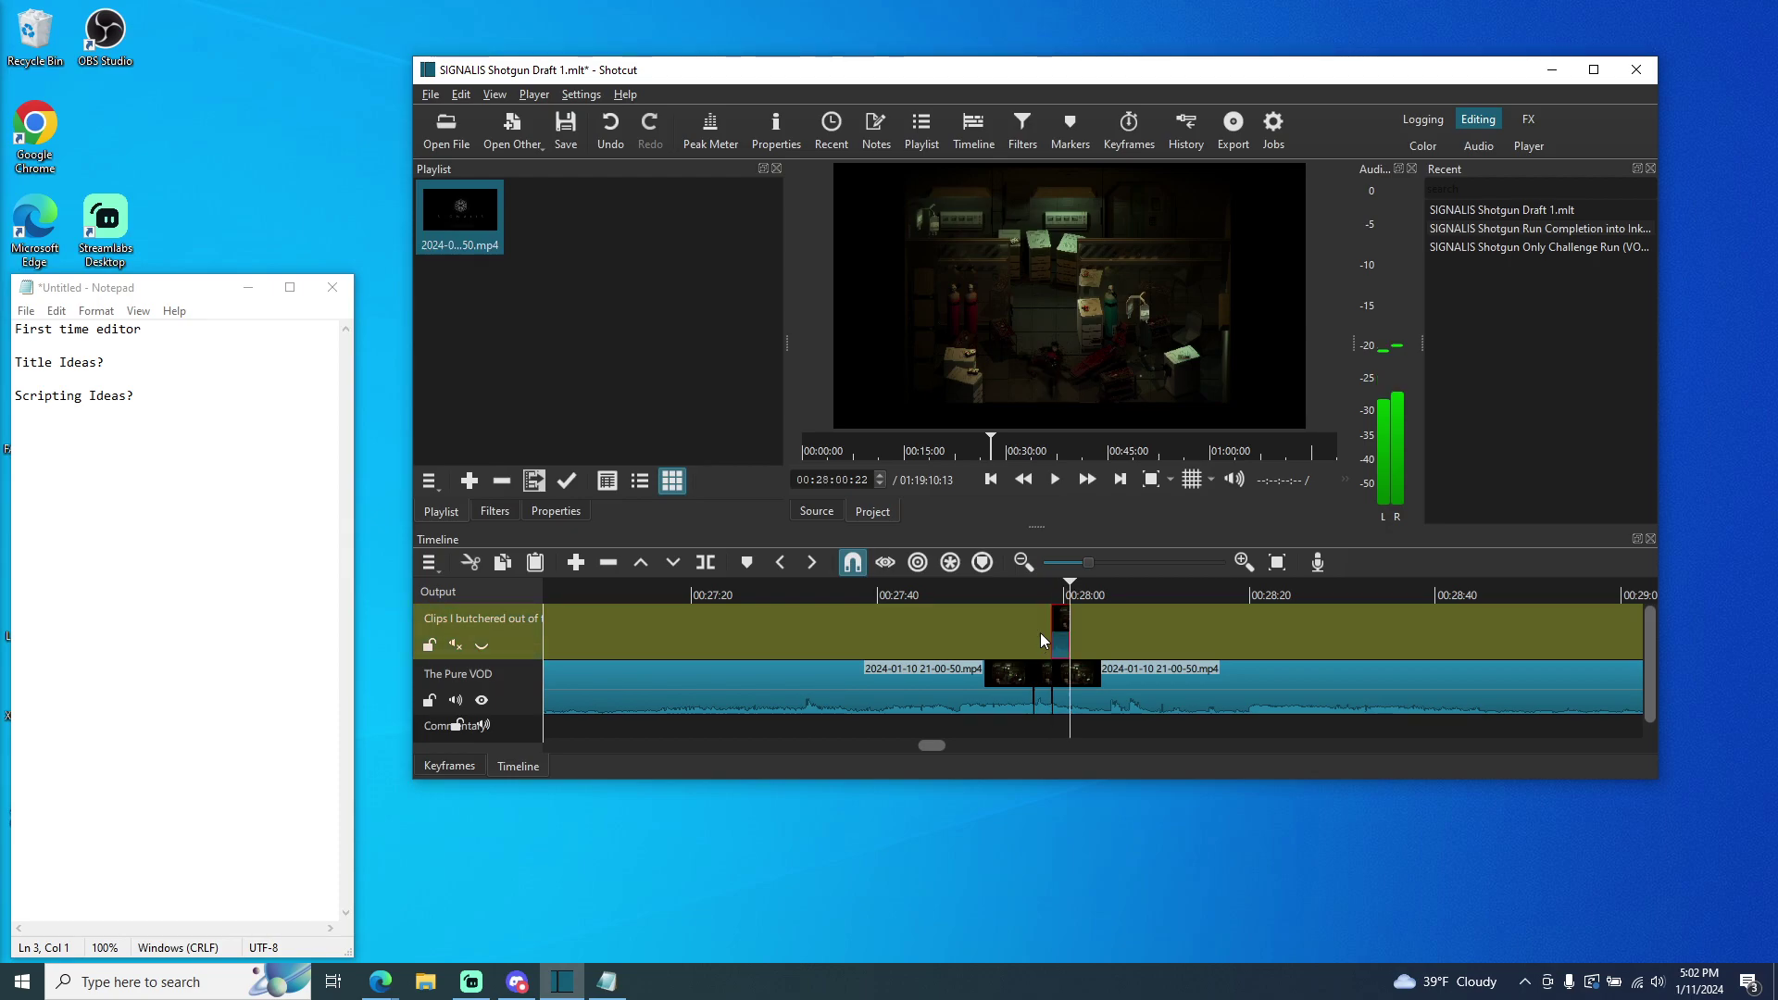
key(ctrl+z)
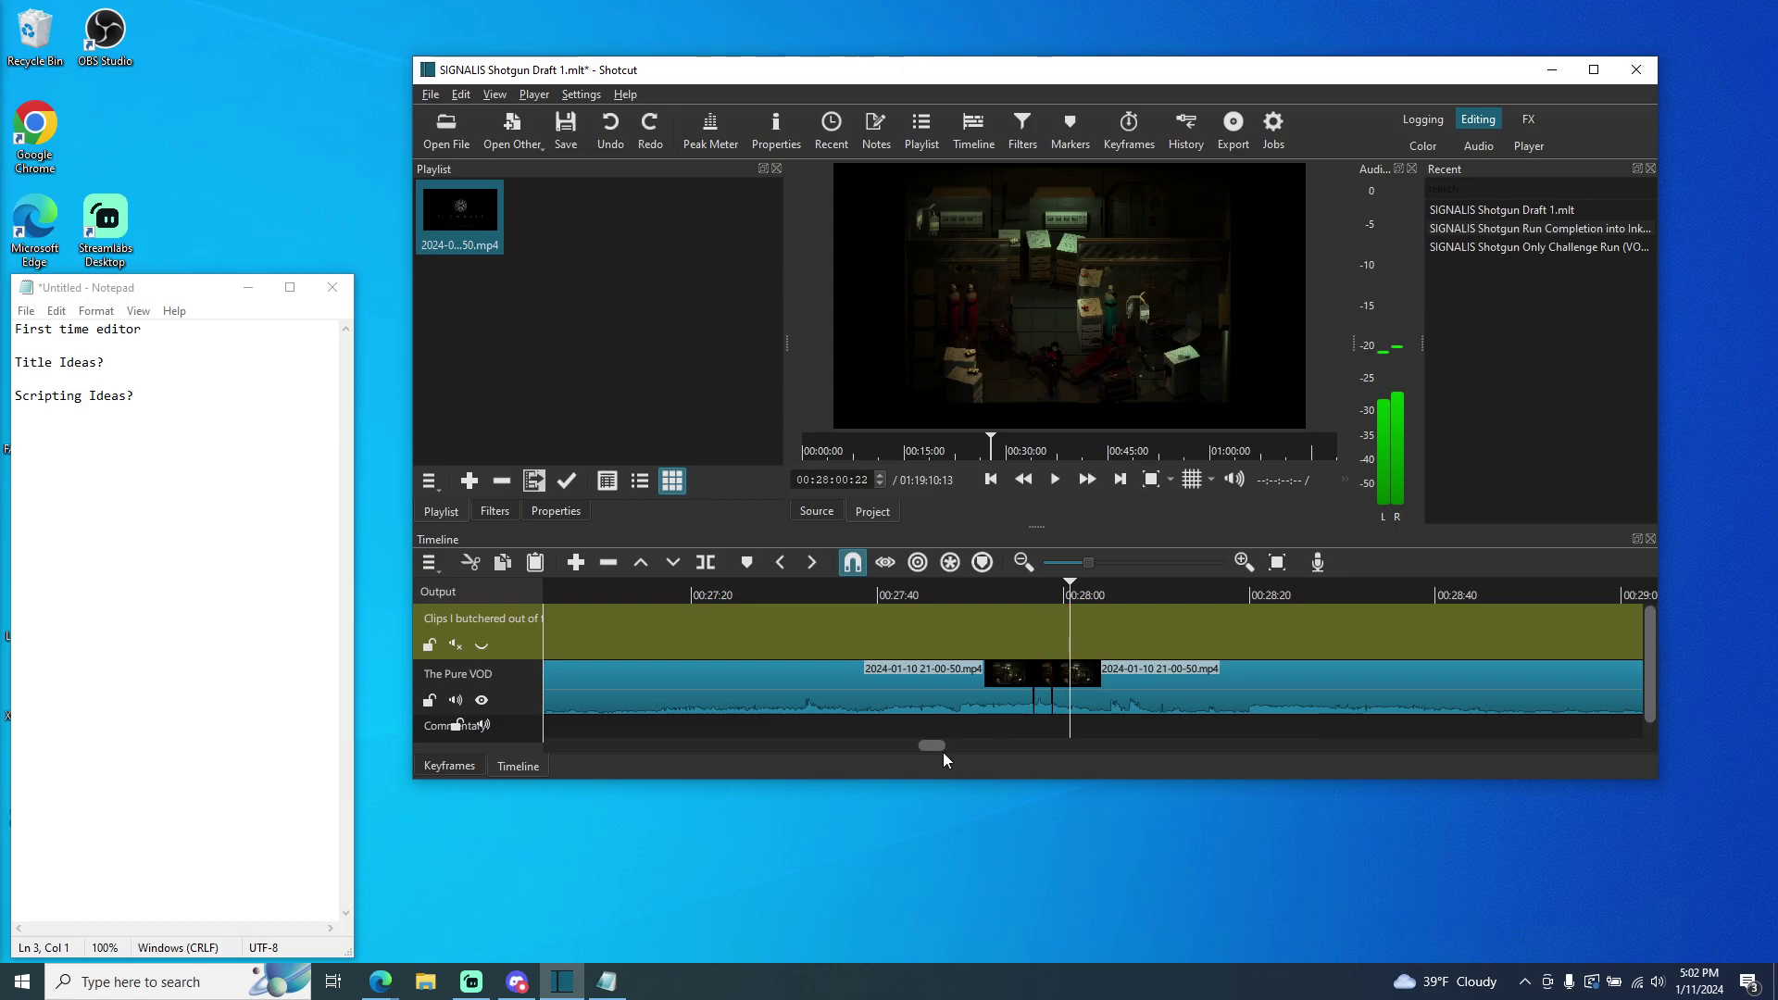
drag(933, 747, 564, 755)
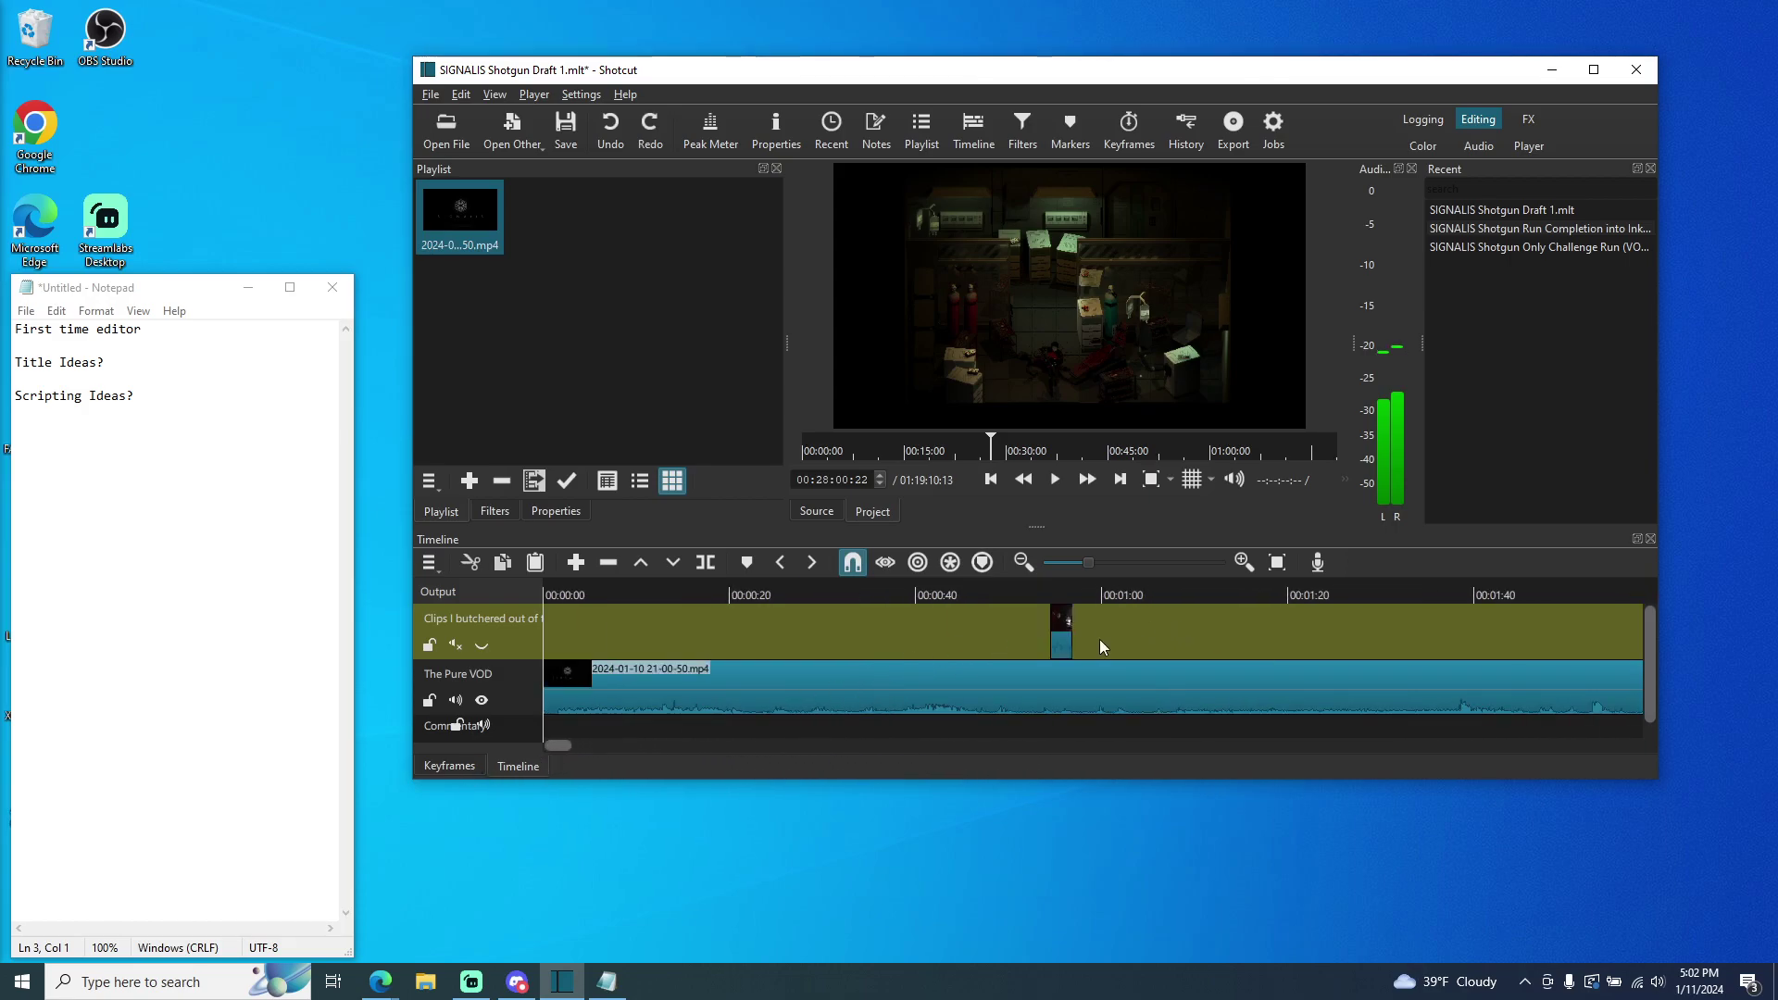
key(ctrl+shift+z)
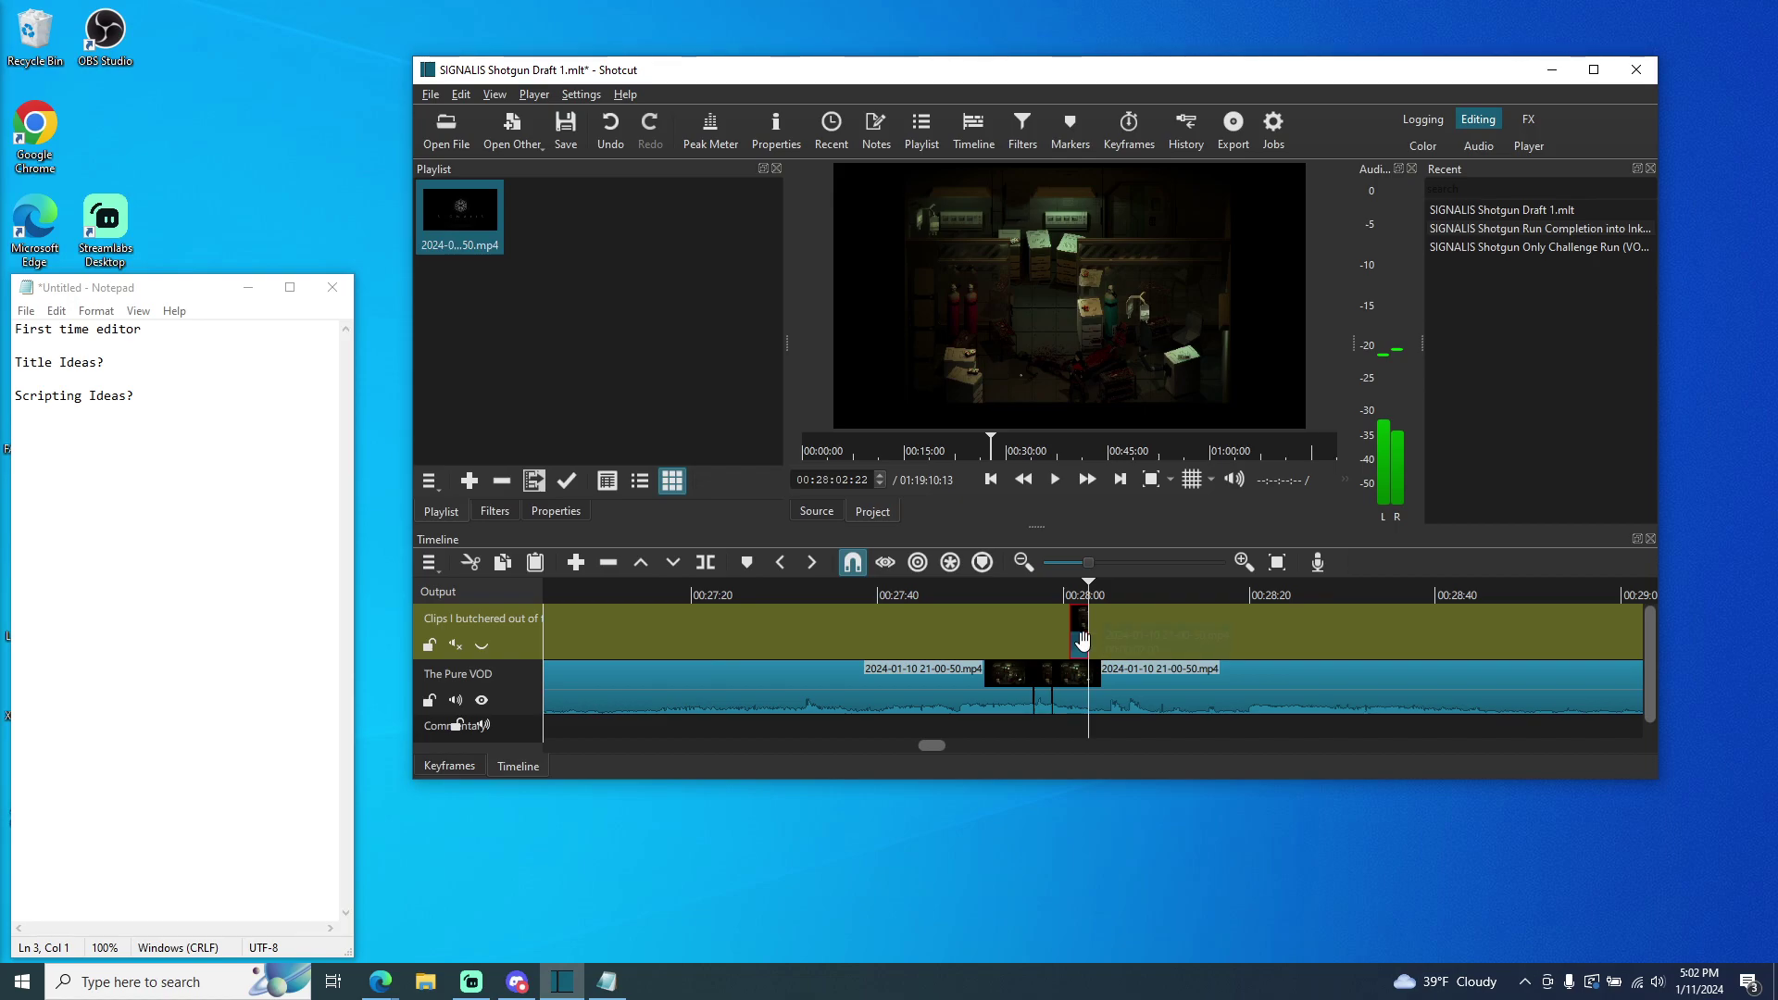
key(ctrl+z)
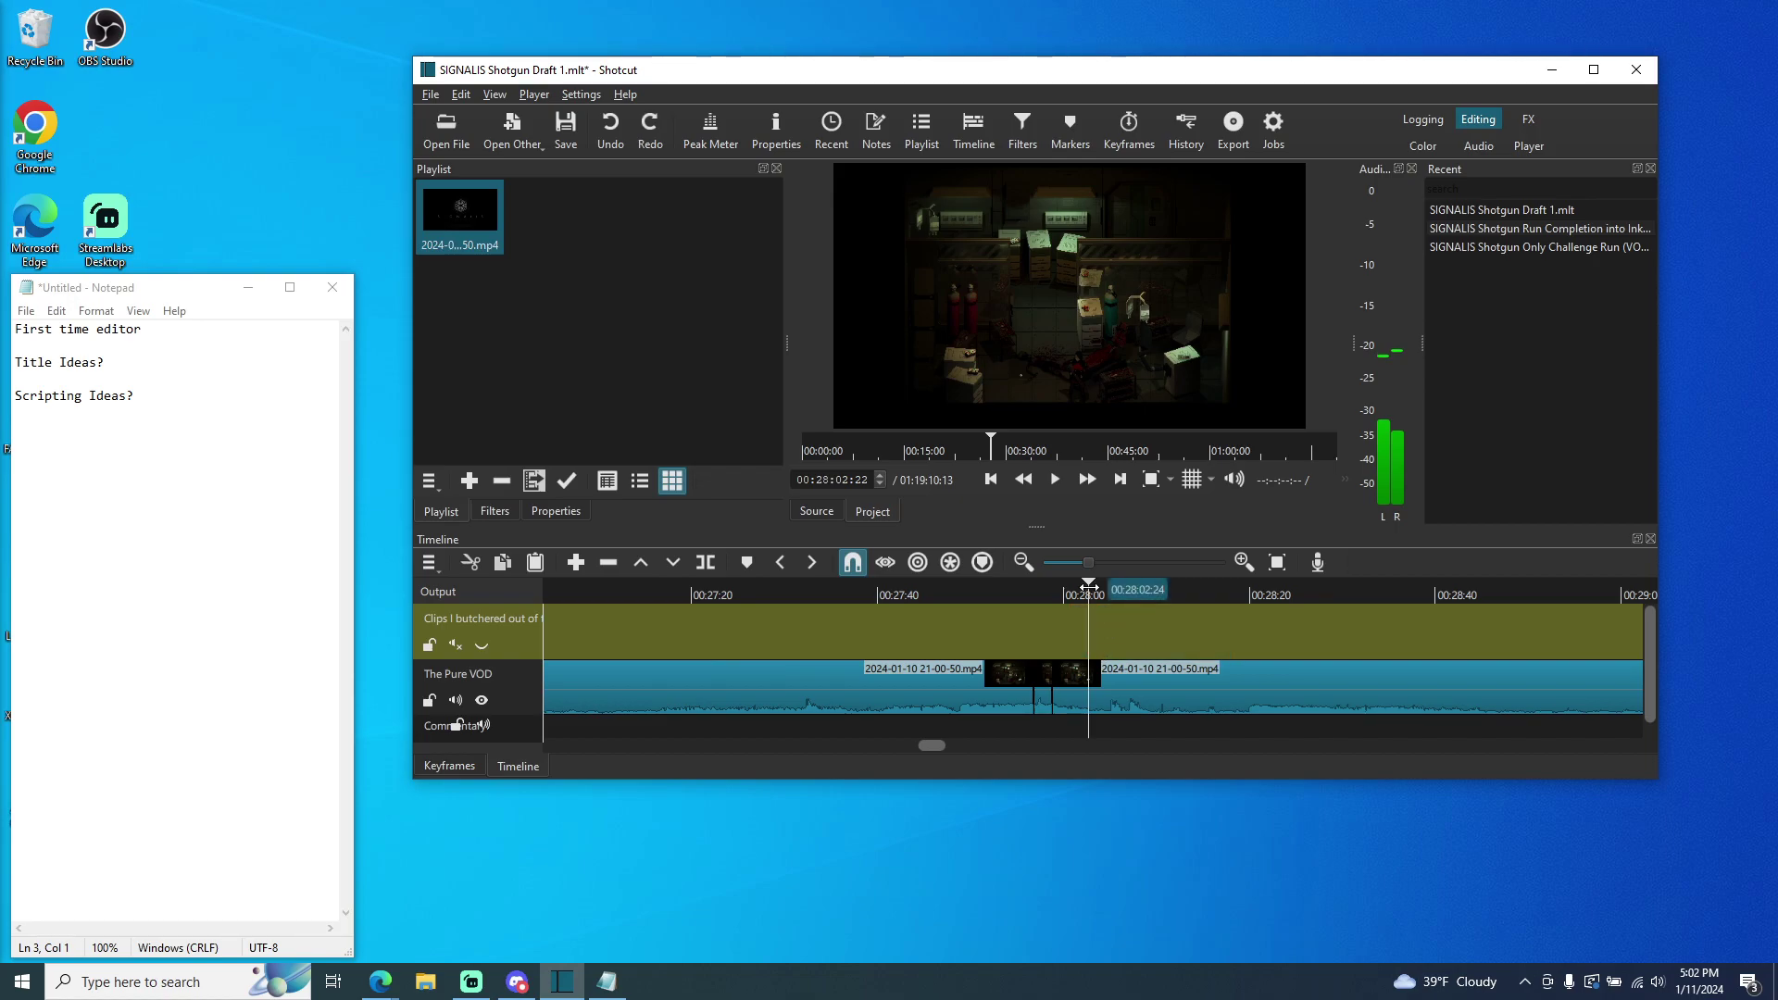
- Return the playhead to 00:00:20:00 near the project's start and paste the copied segment onto the butchered clips track there
drag(1088, 587, 696, 619)
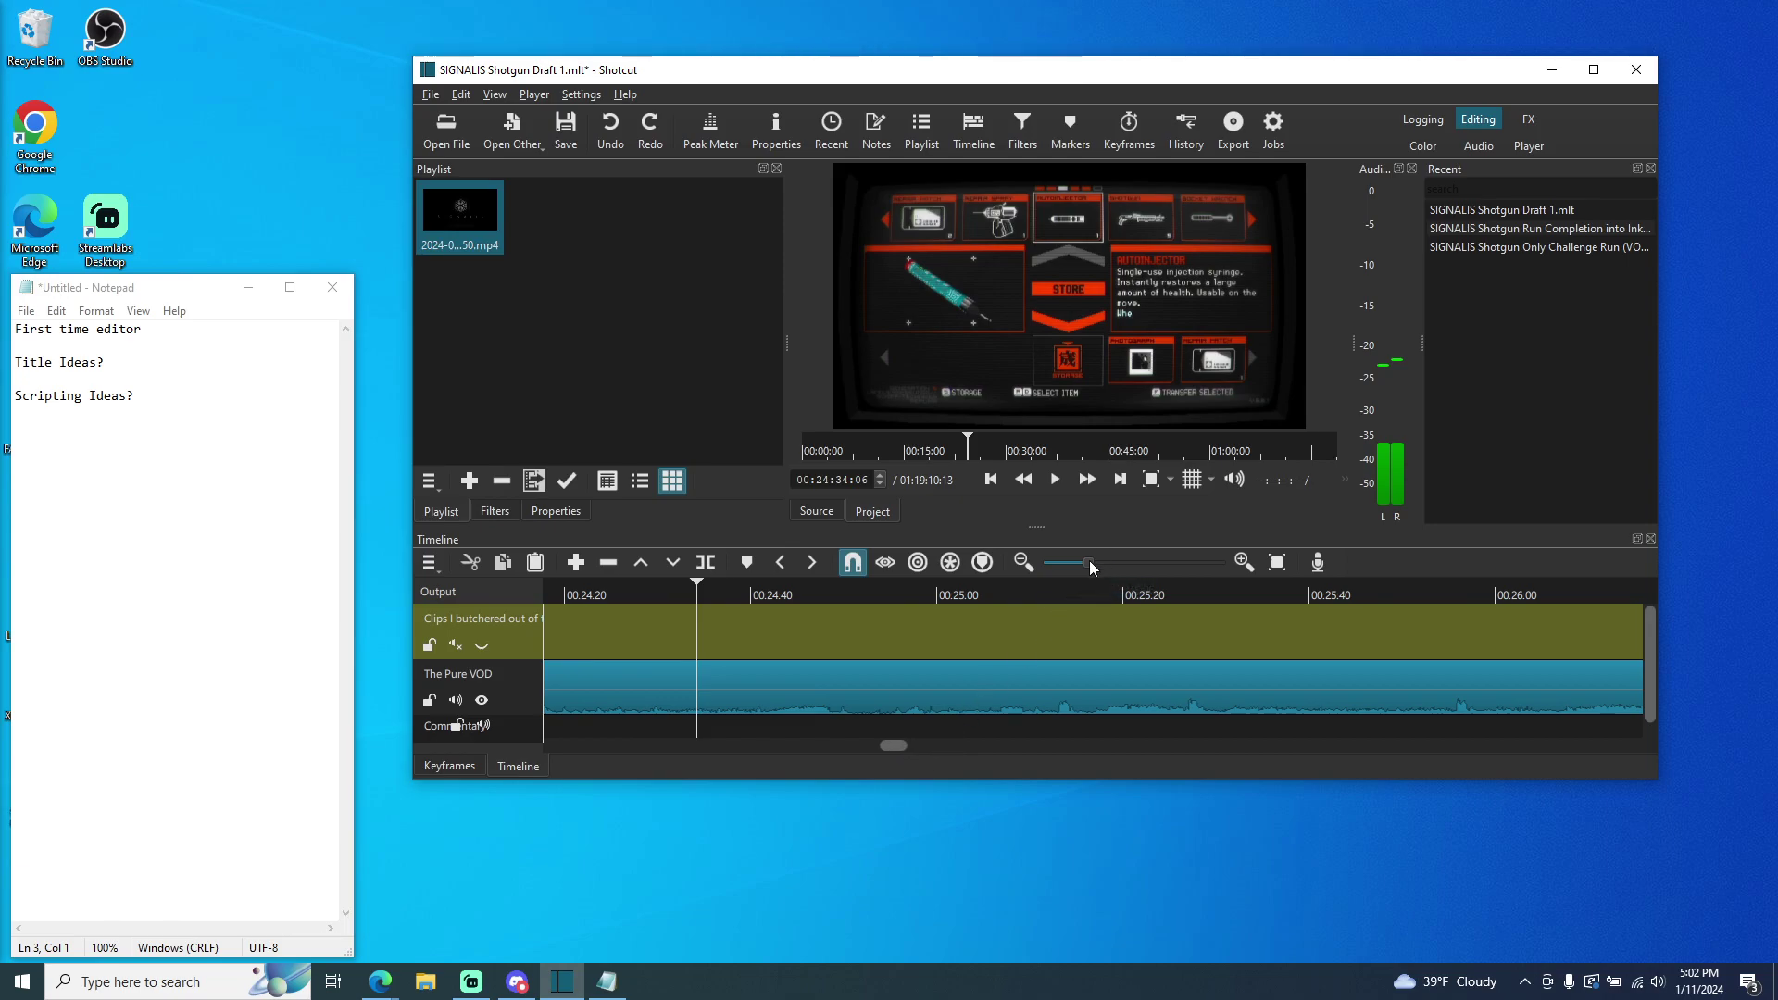
key(minus)
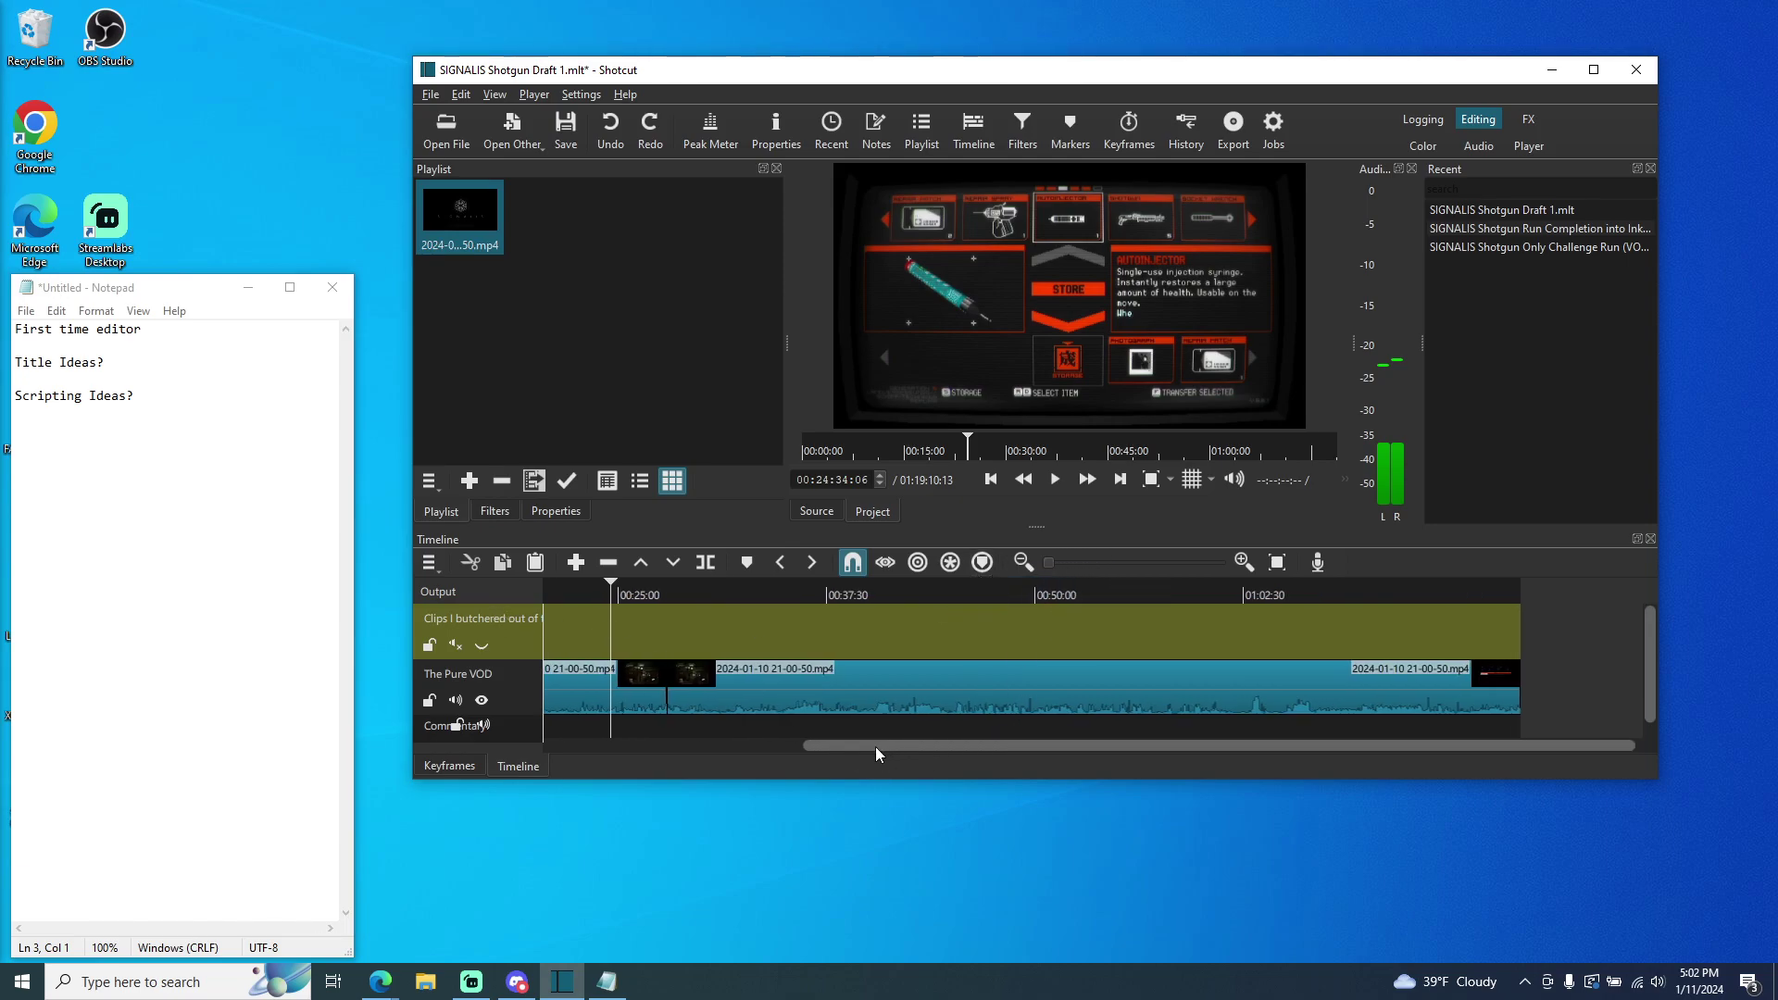
drag(878, 746, 480, 752)
drag(982, 613, 549, 639)
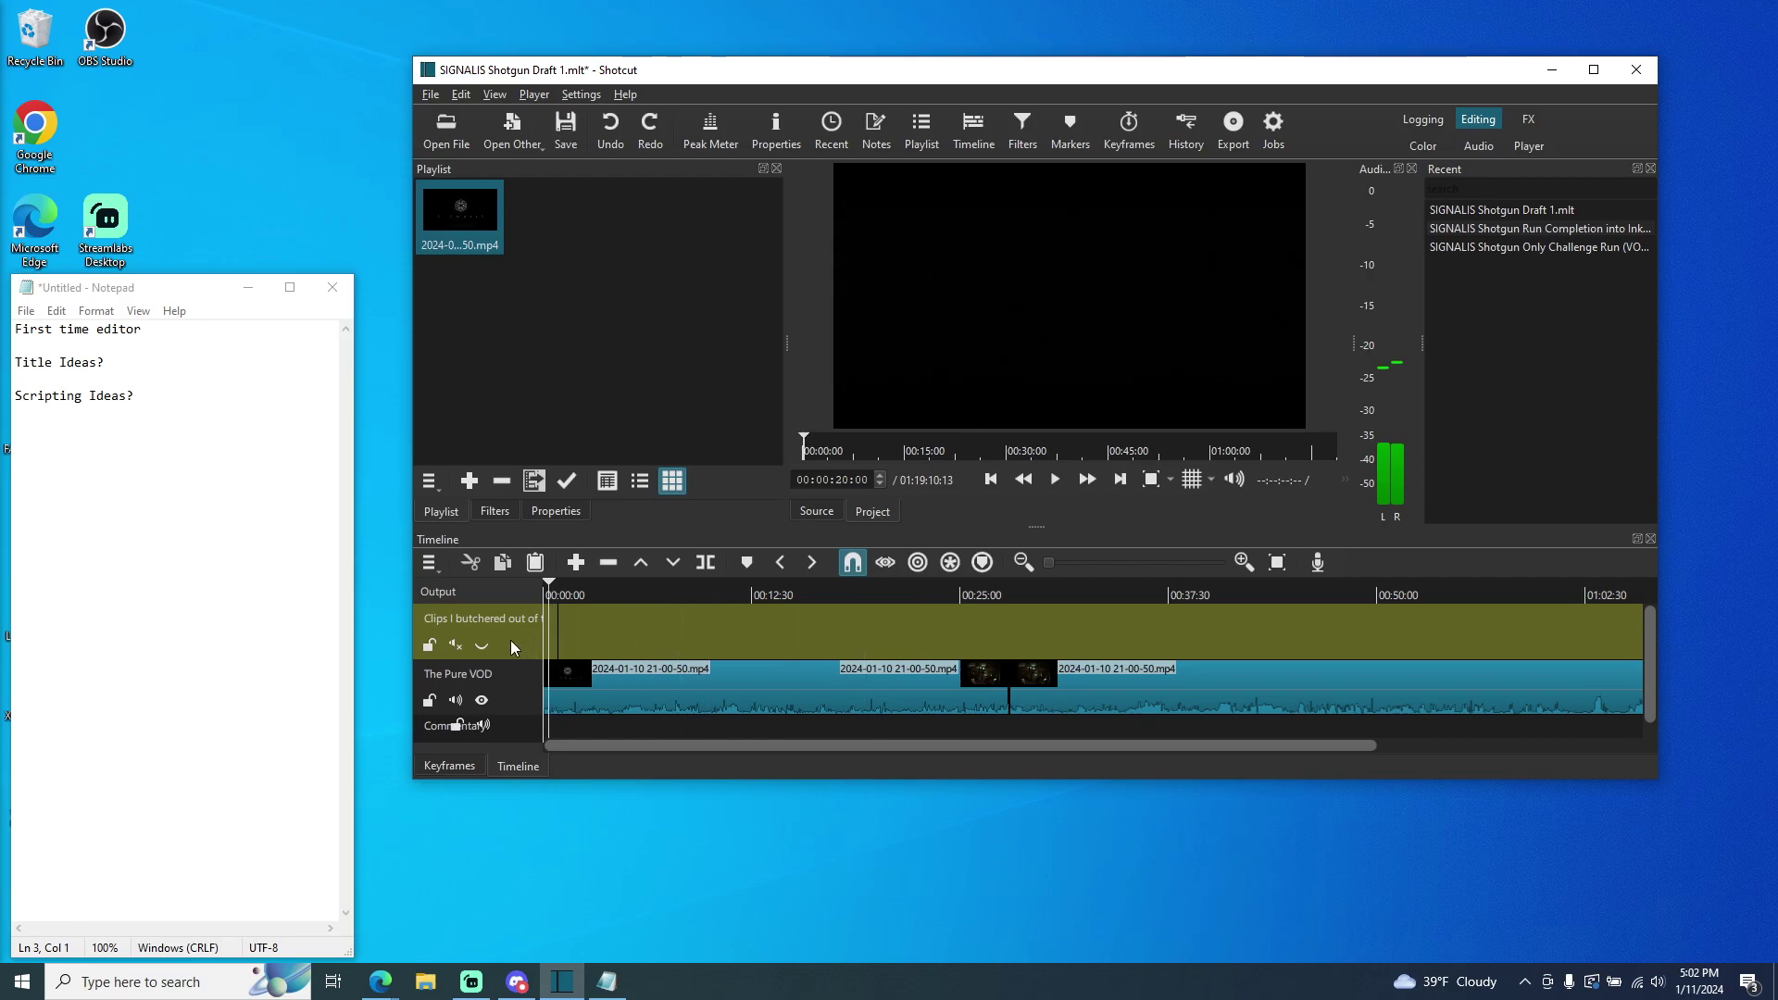
click(1243, 562)
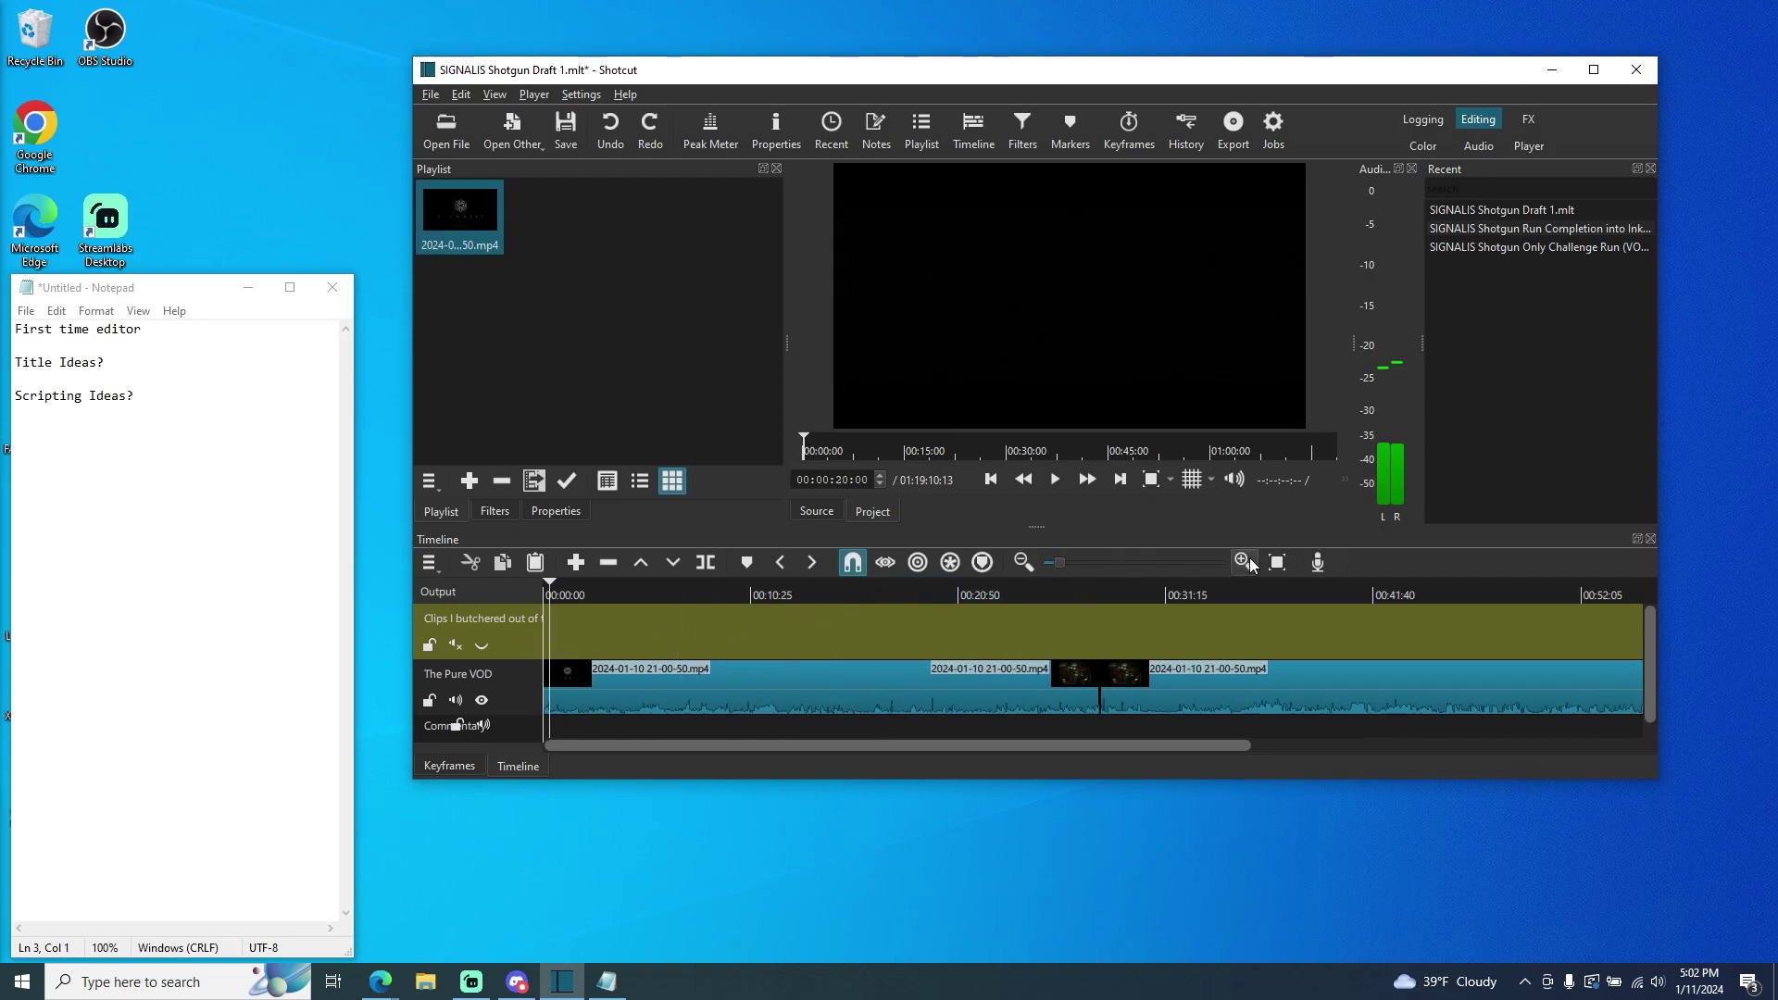
click(1244, 562)
click(1245, 562)
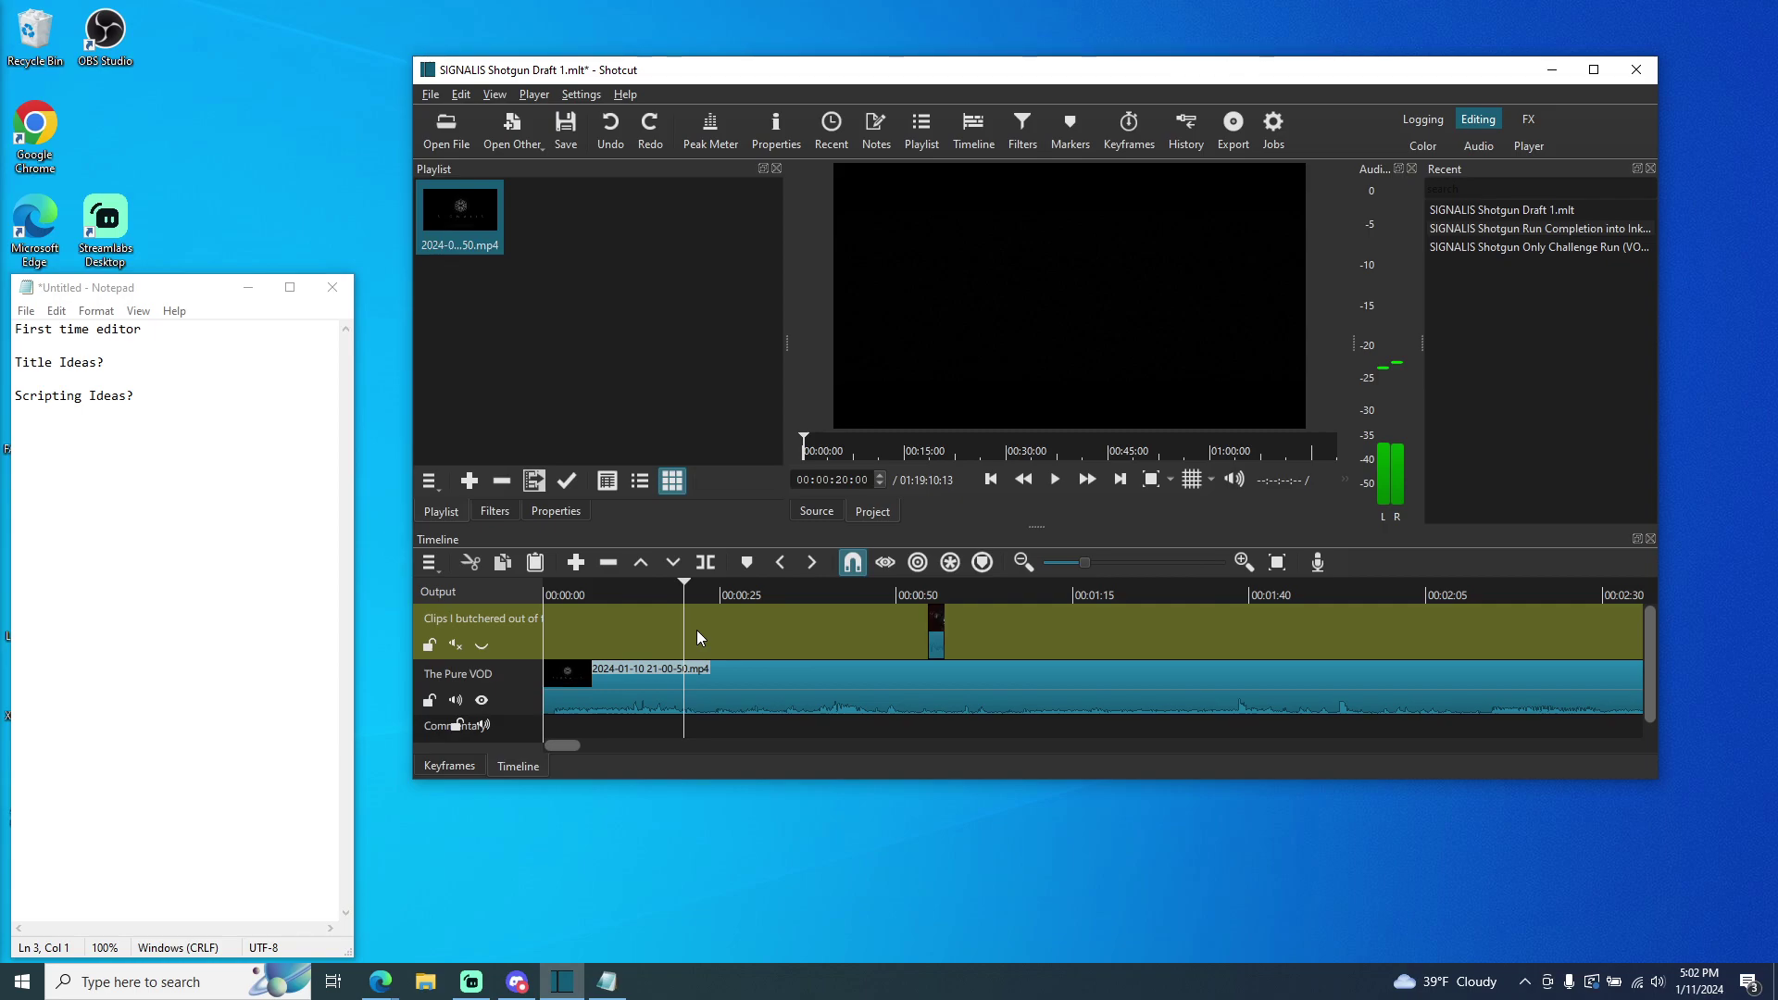
key(ctrl+v)
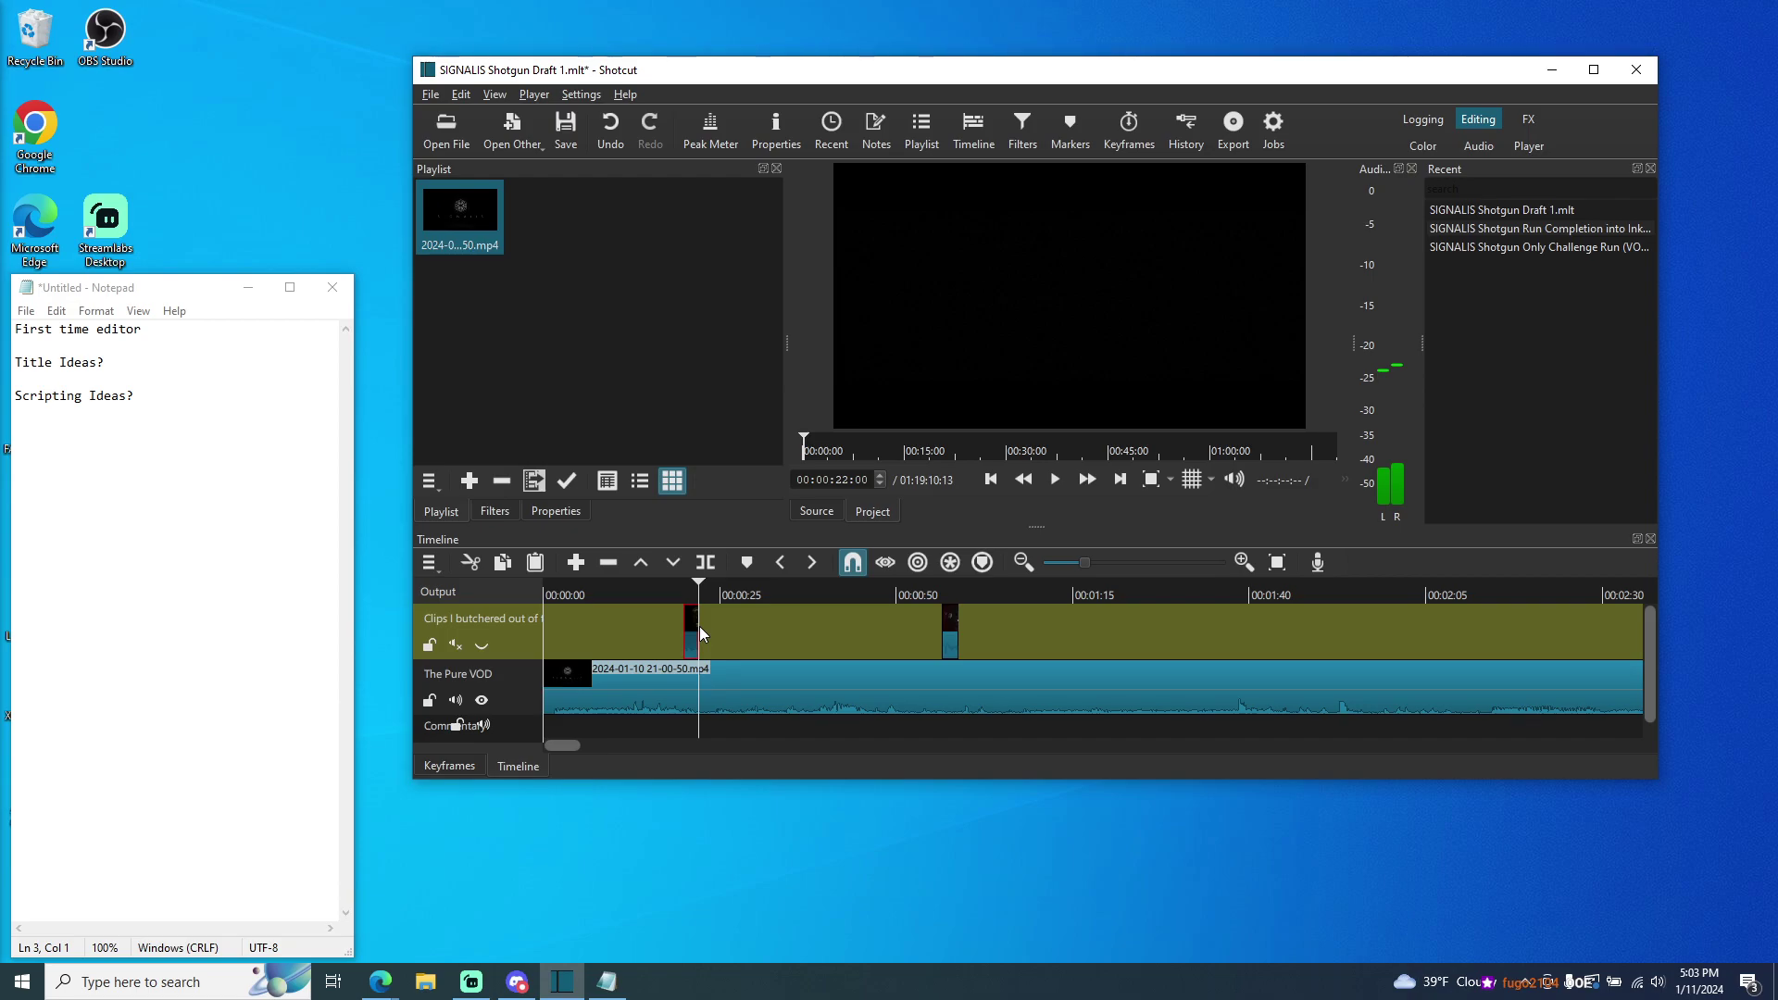
- Record a voiceover of about 9 seconds on the Commentary track from 00:00:22:00 and move the recording to the track's start
click(524, 729)
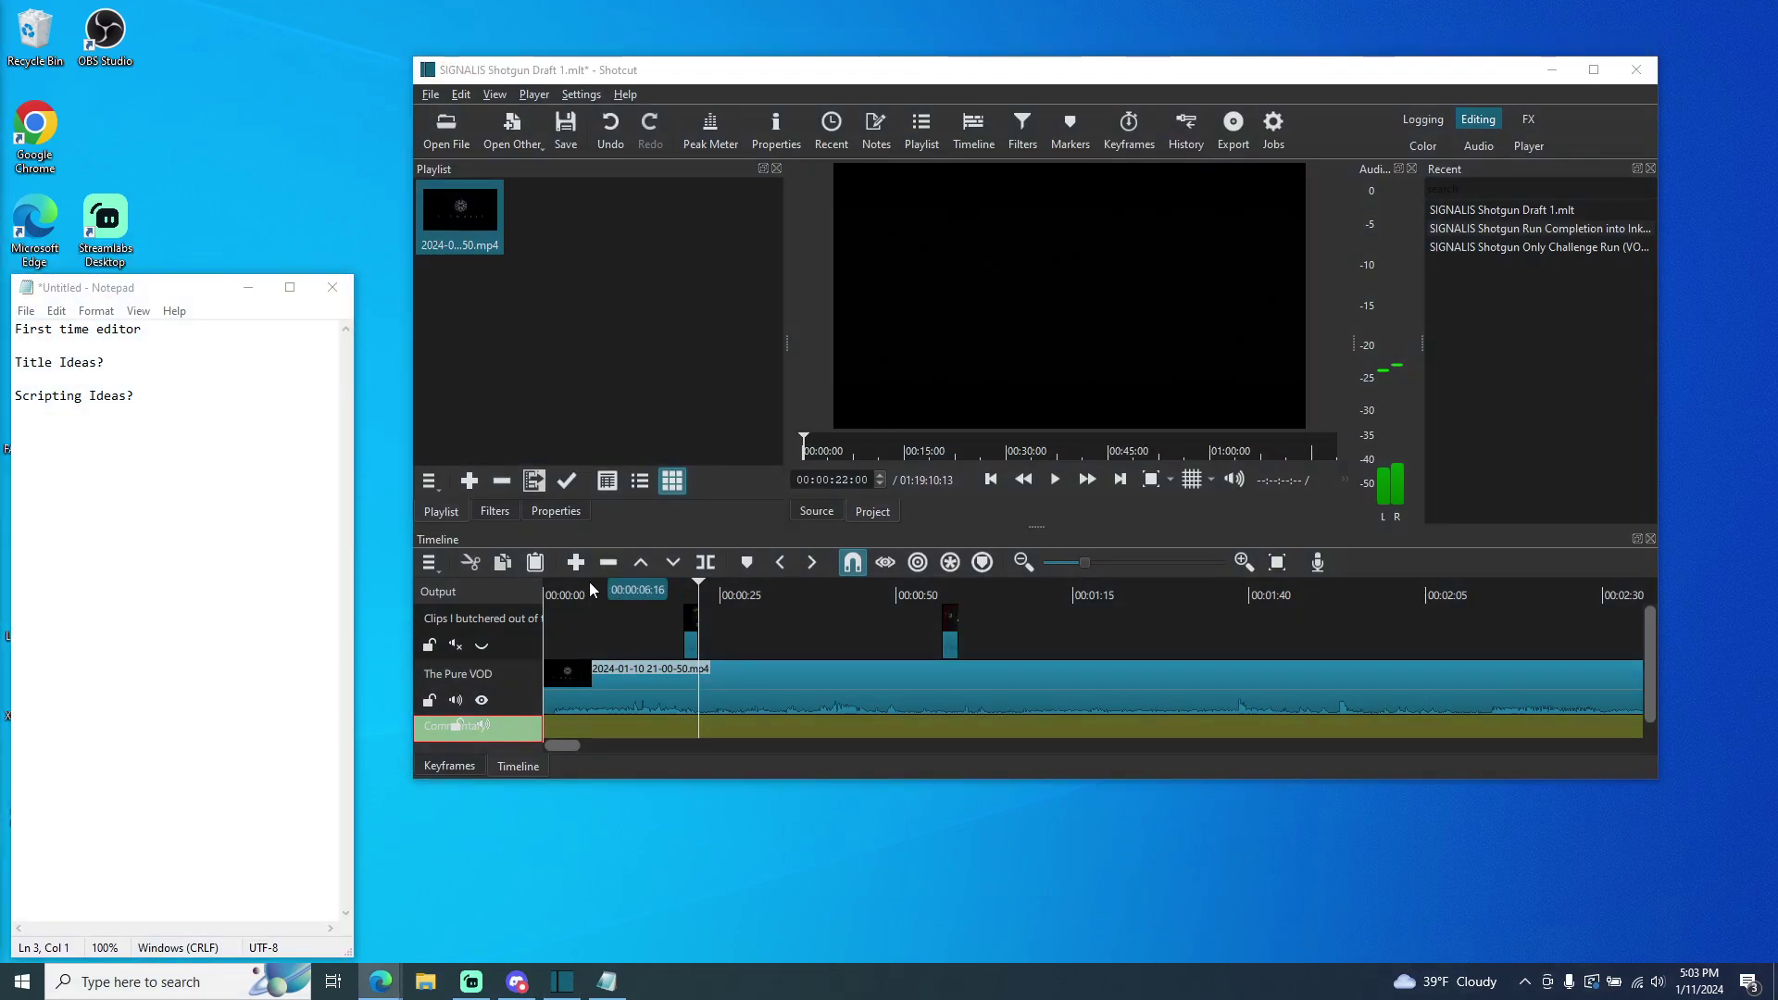
click(1319, 562)
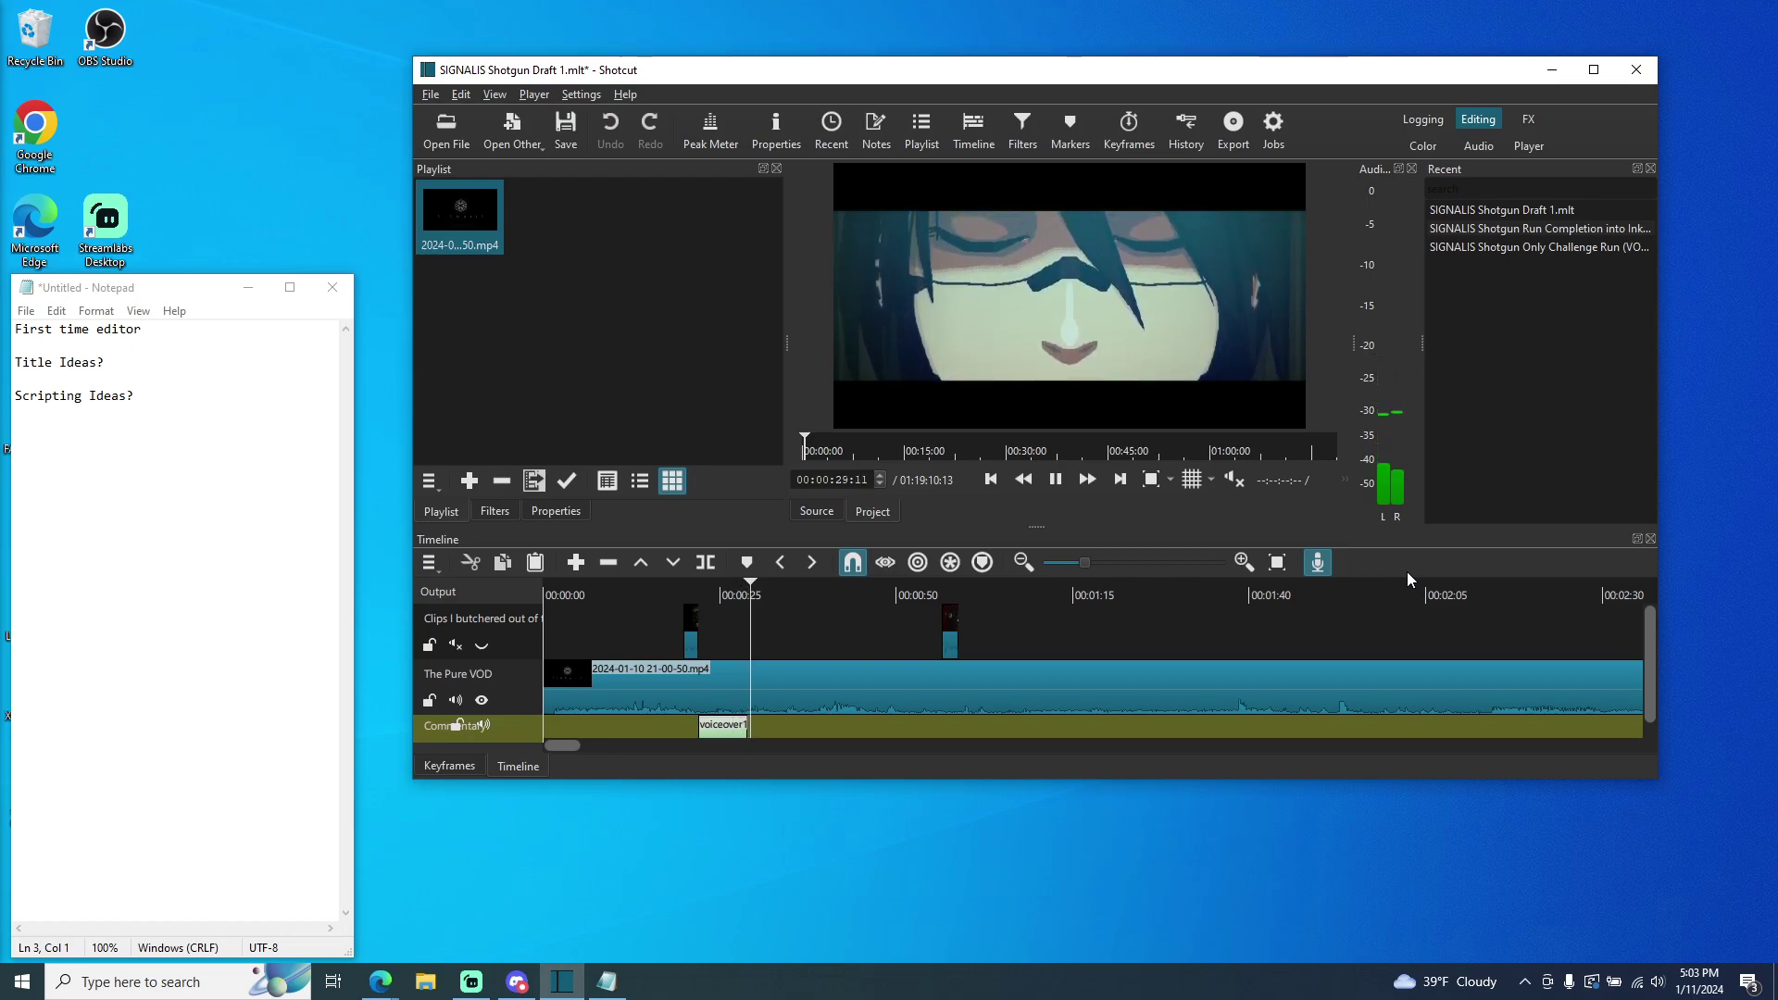
click(1320, 563)
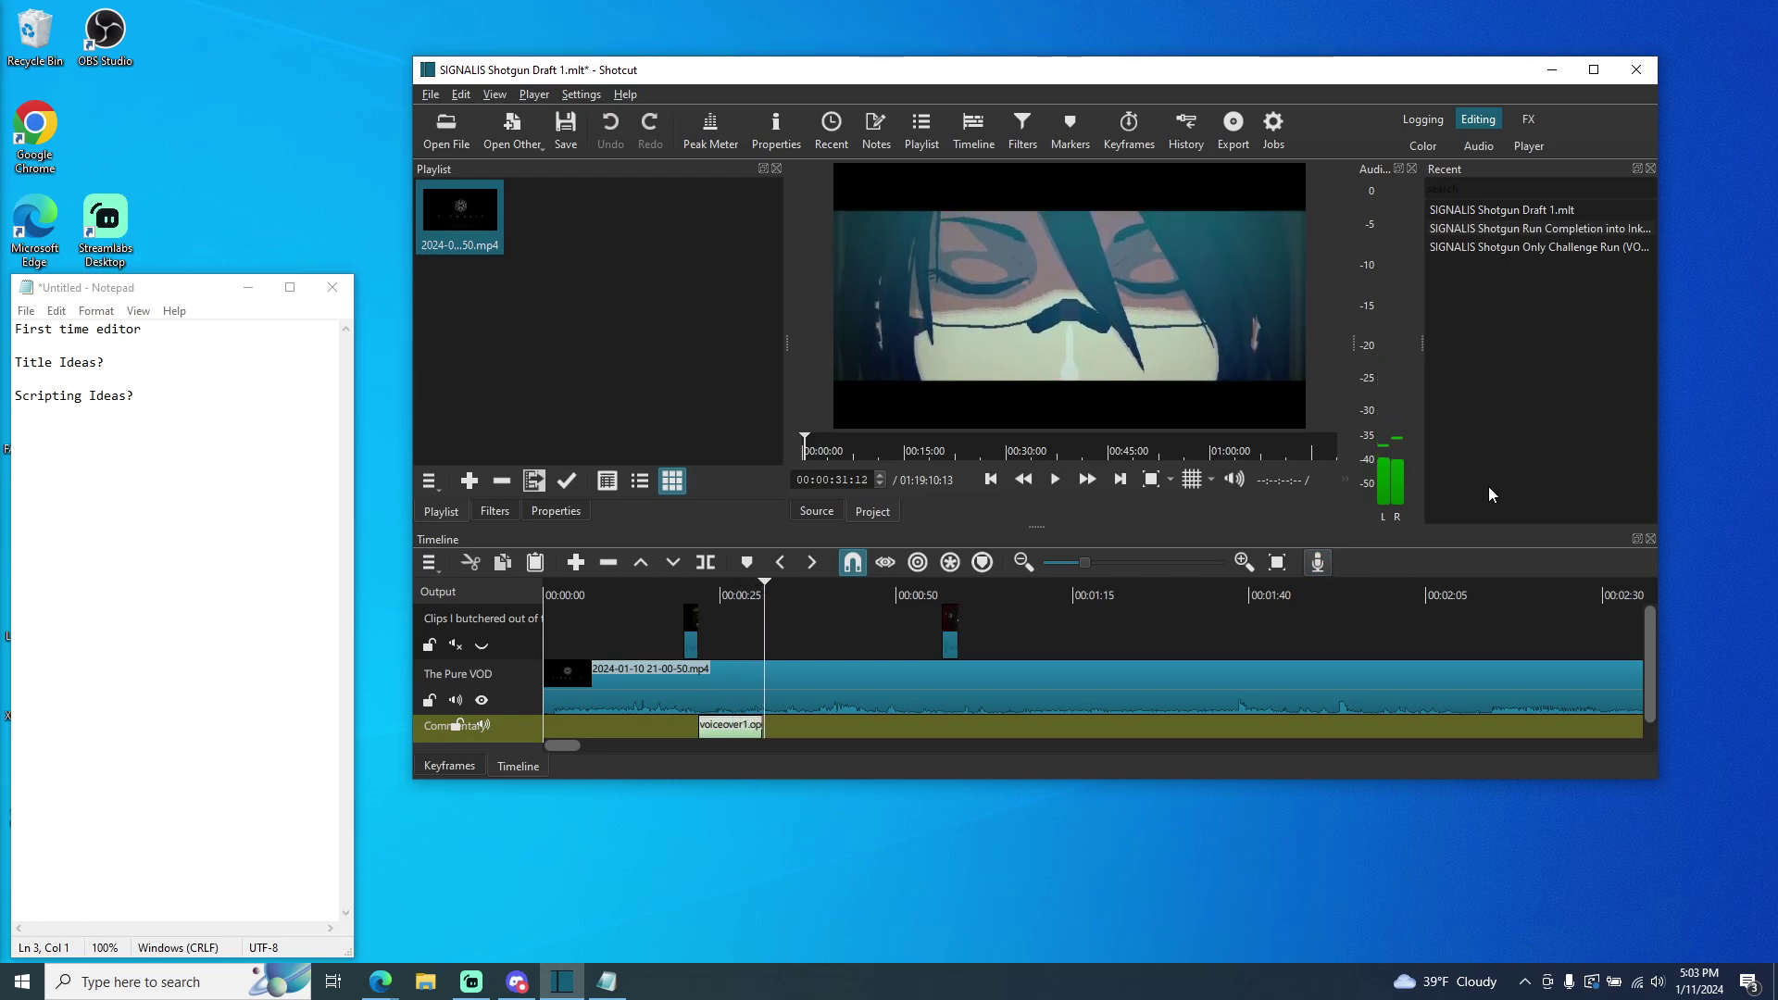
click(734, 730)
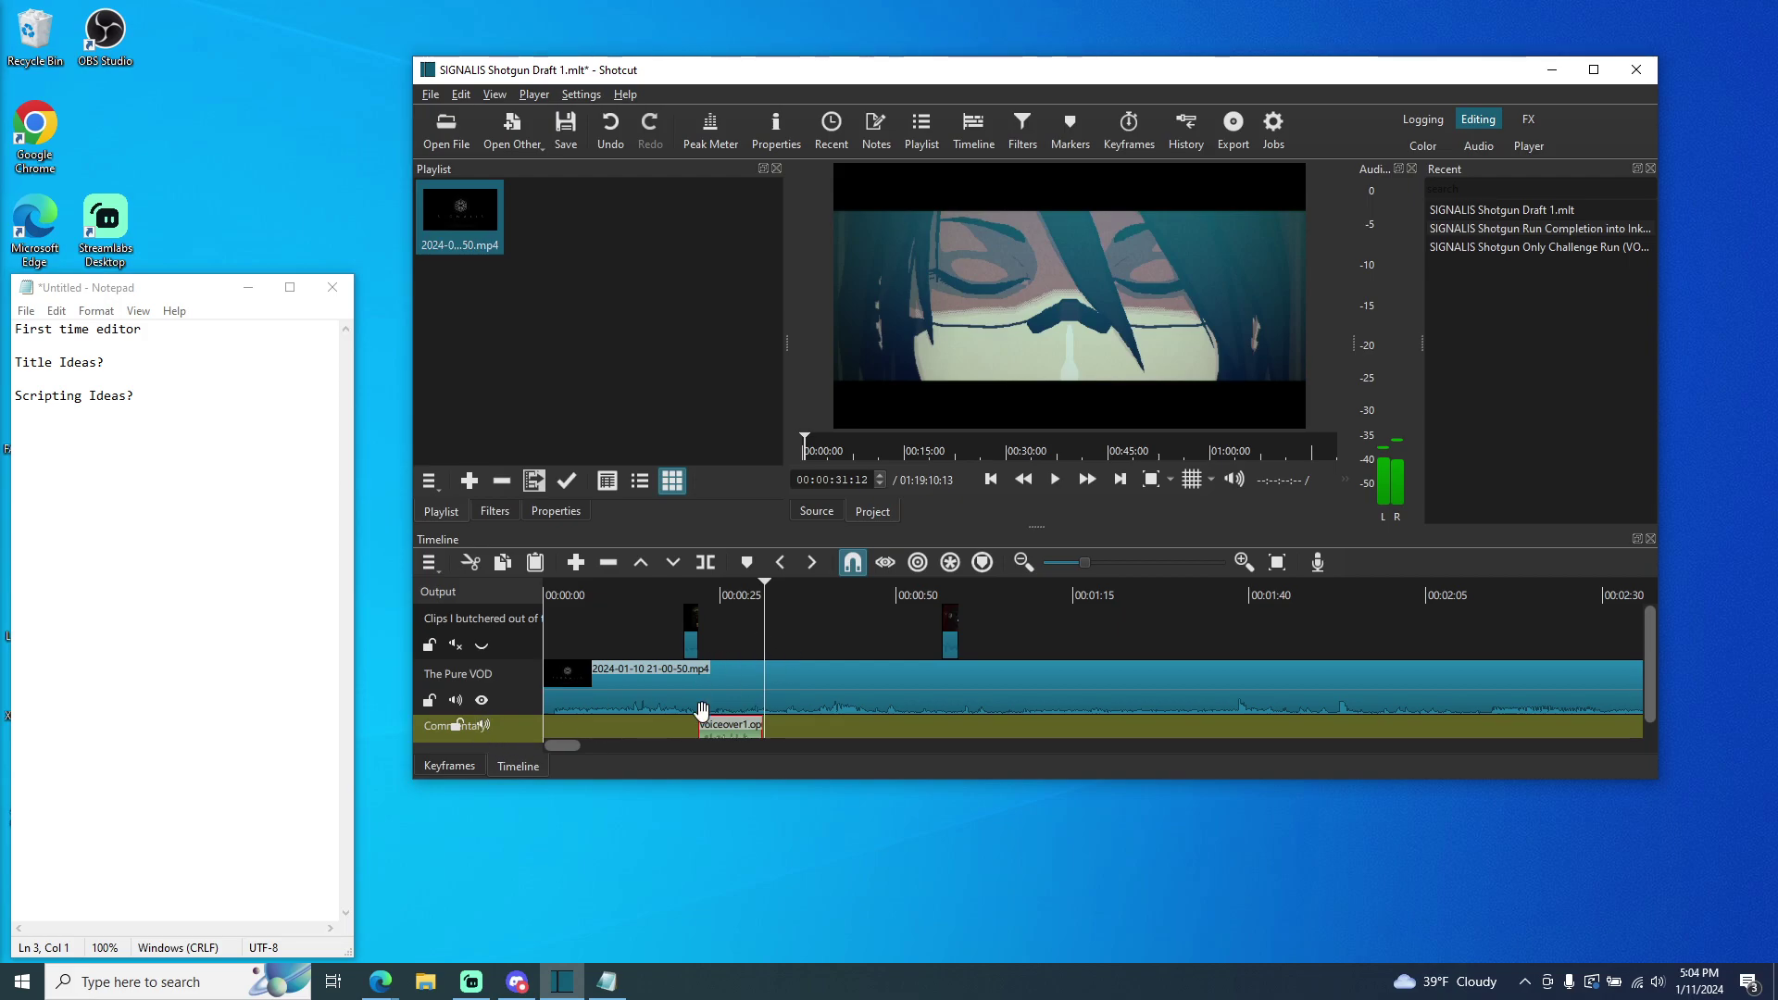
drag(727, 731, 567, 729)
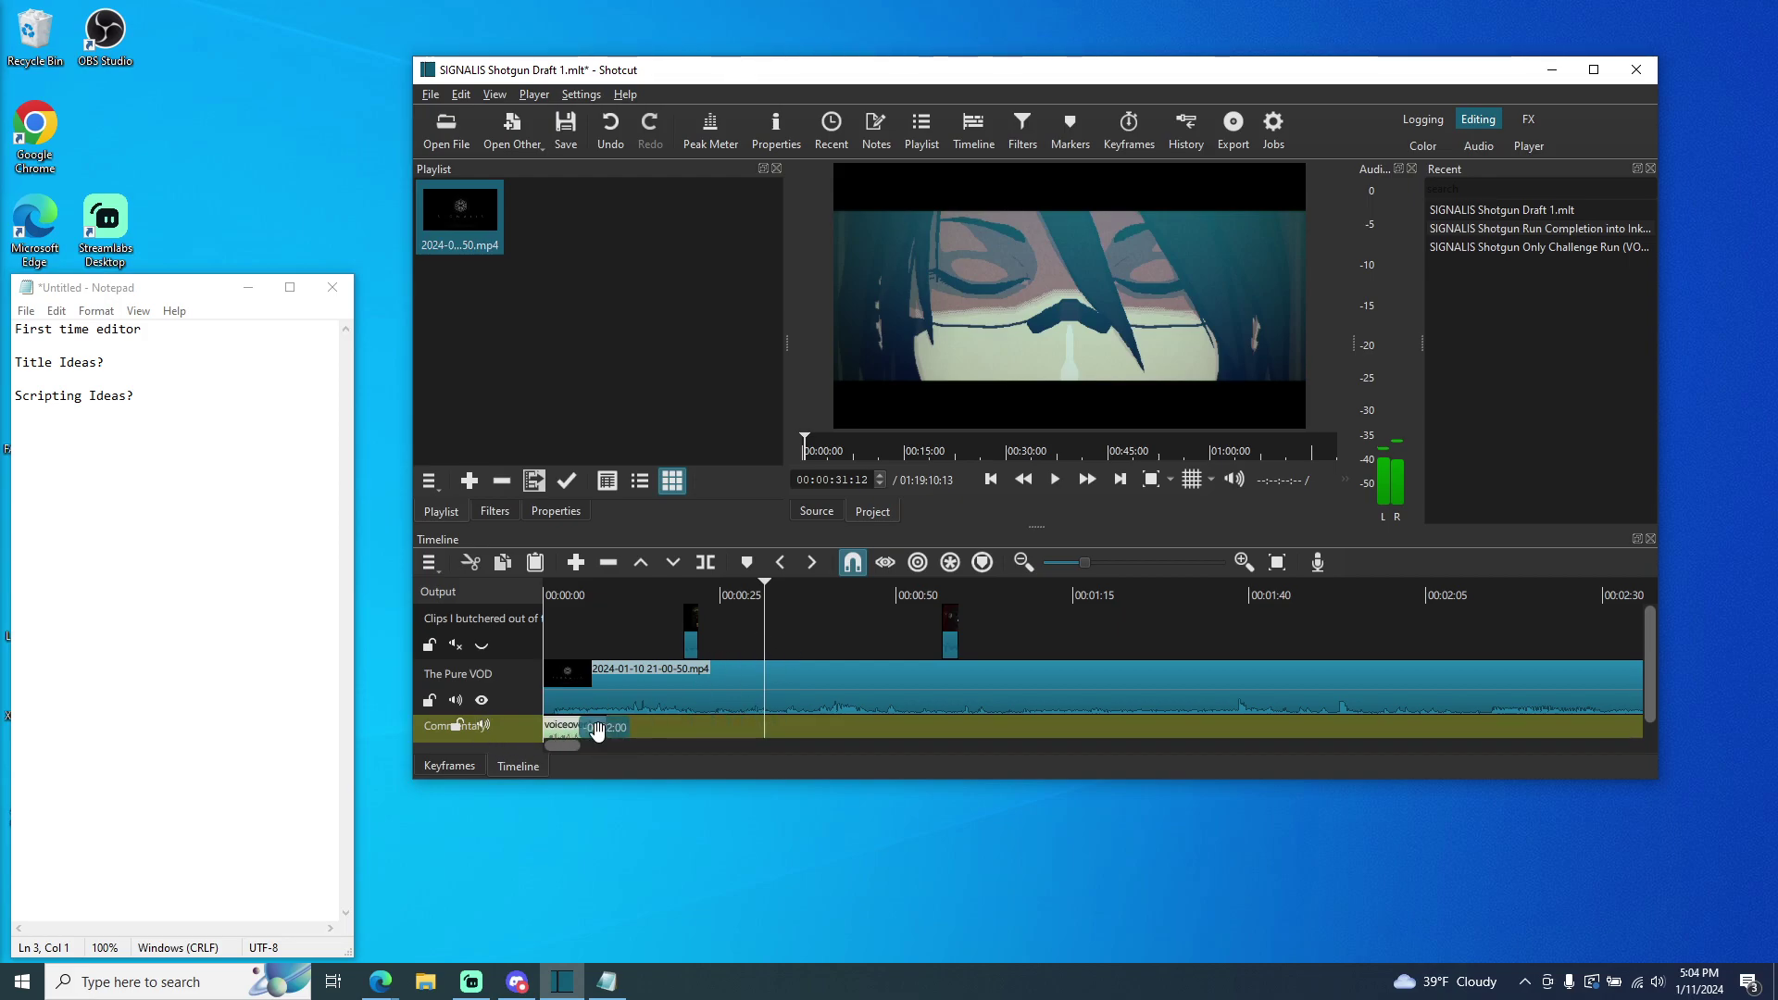
- Mute and hide The Pure VOD track, and play the voiceover from the start through to 00:00:08:18
click(481, 701)
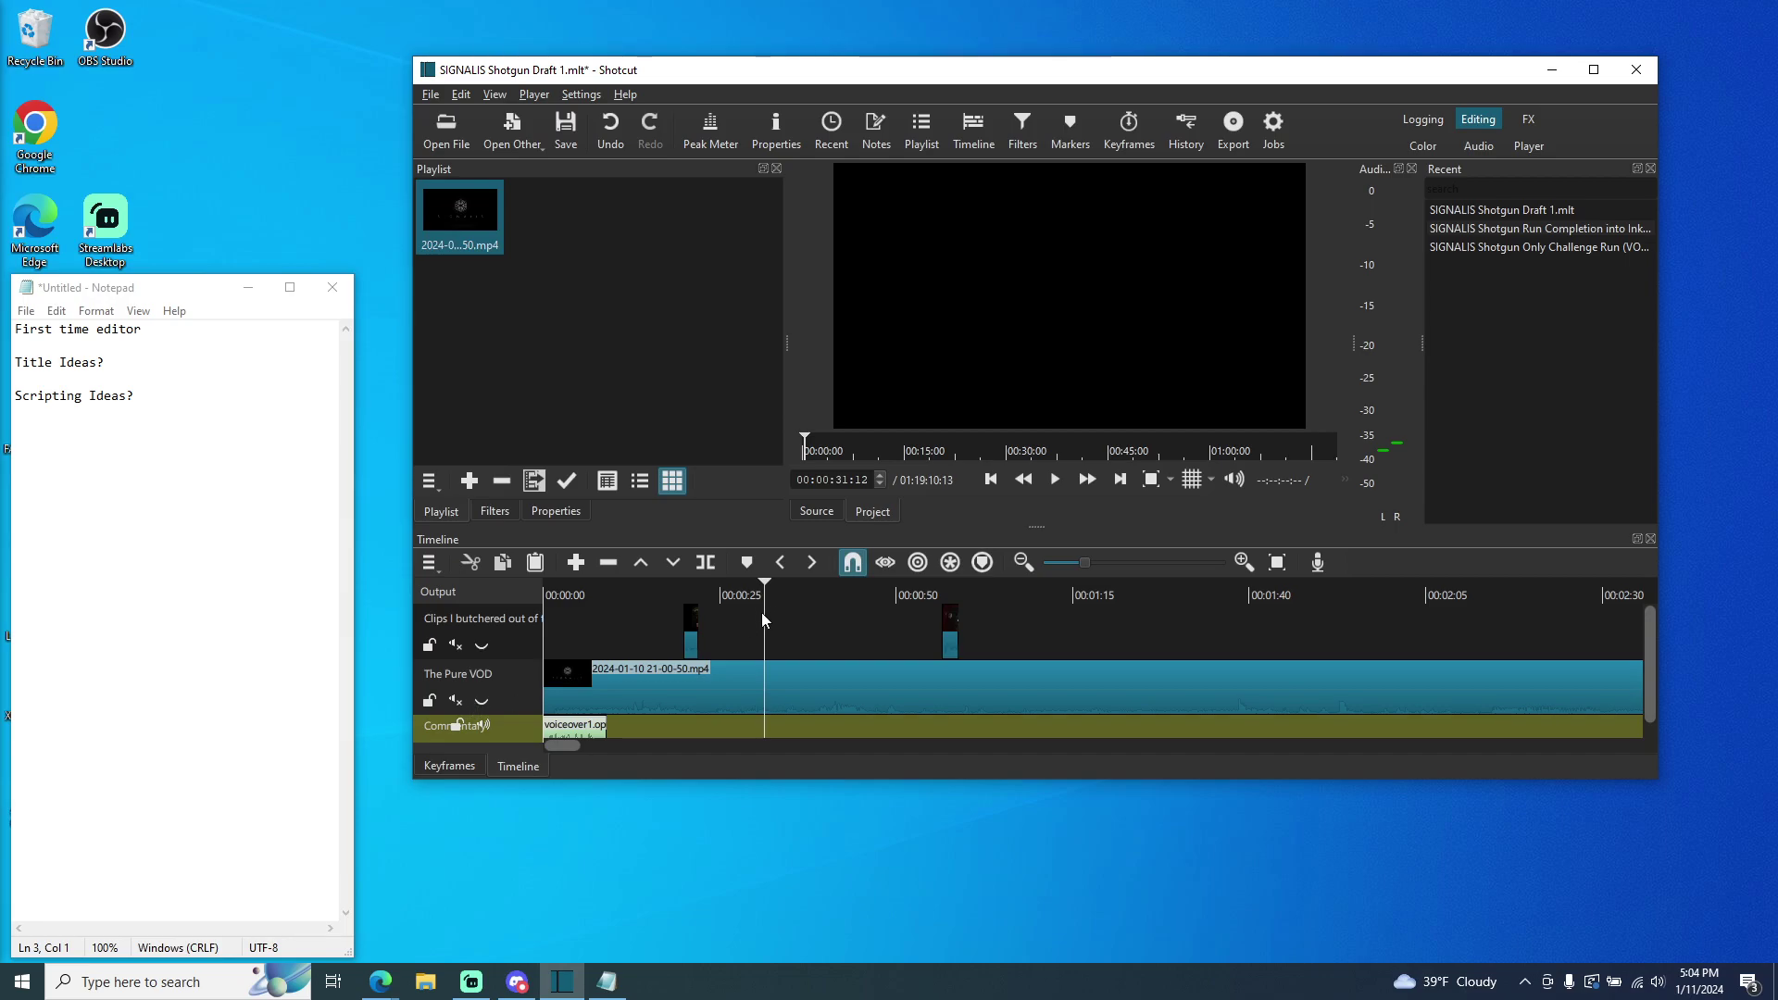
click(546, 594)
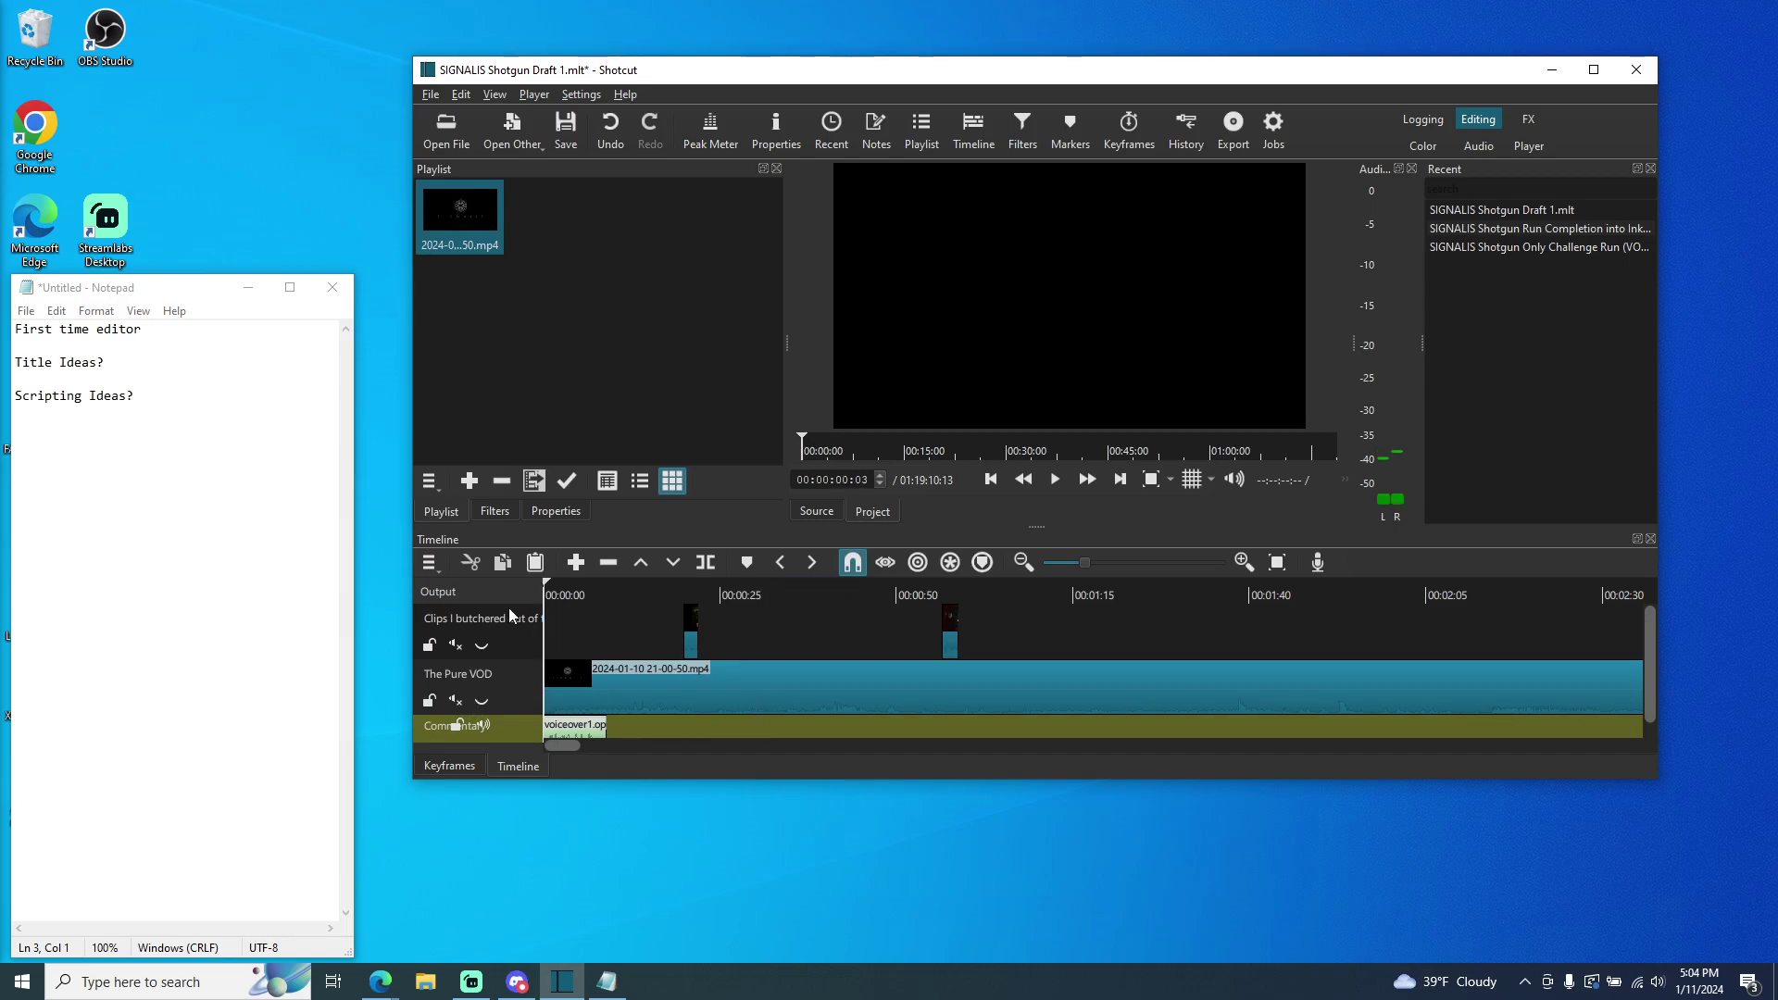
click(1055, 478)
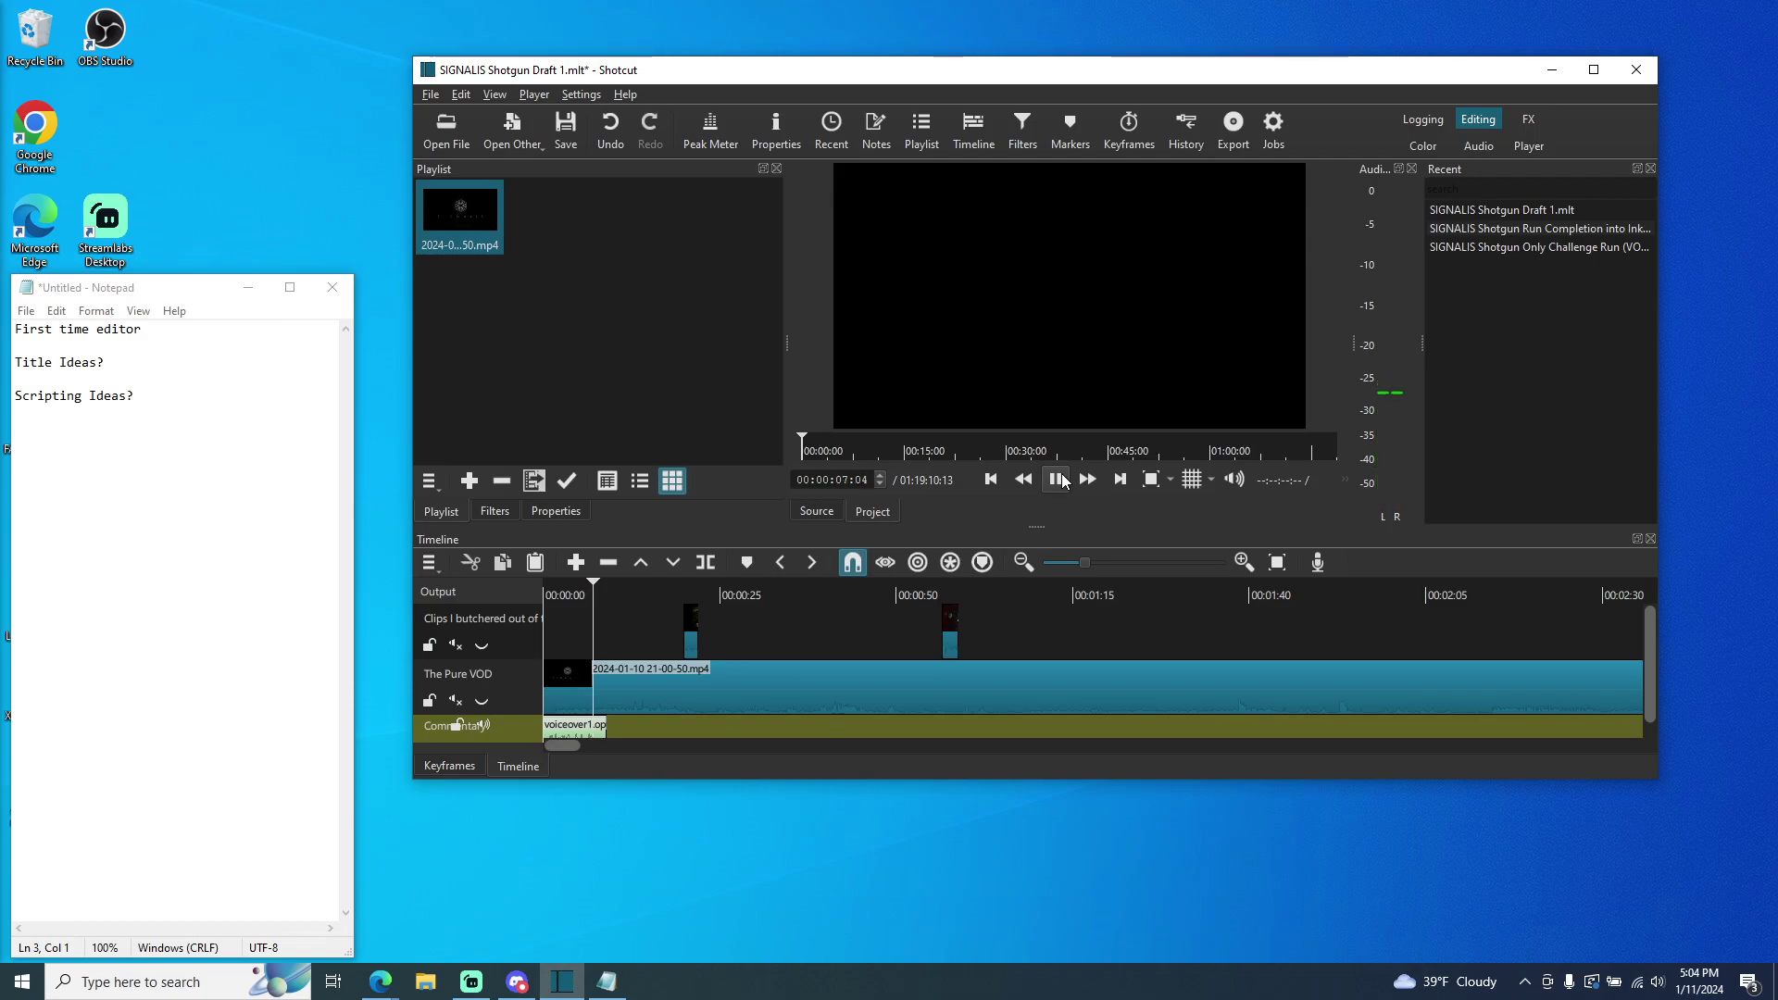
click(1056, 479)
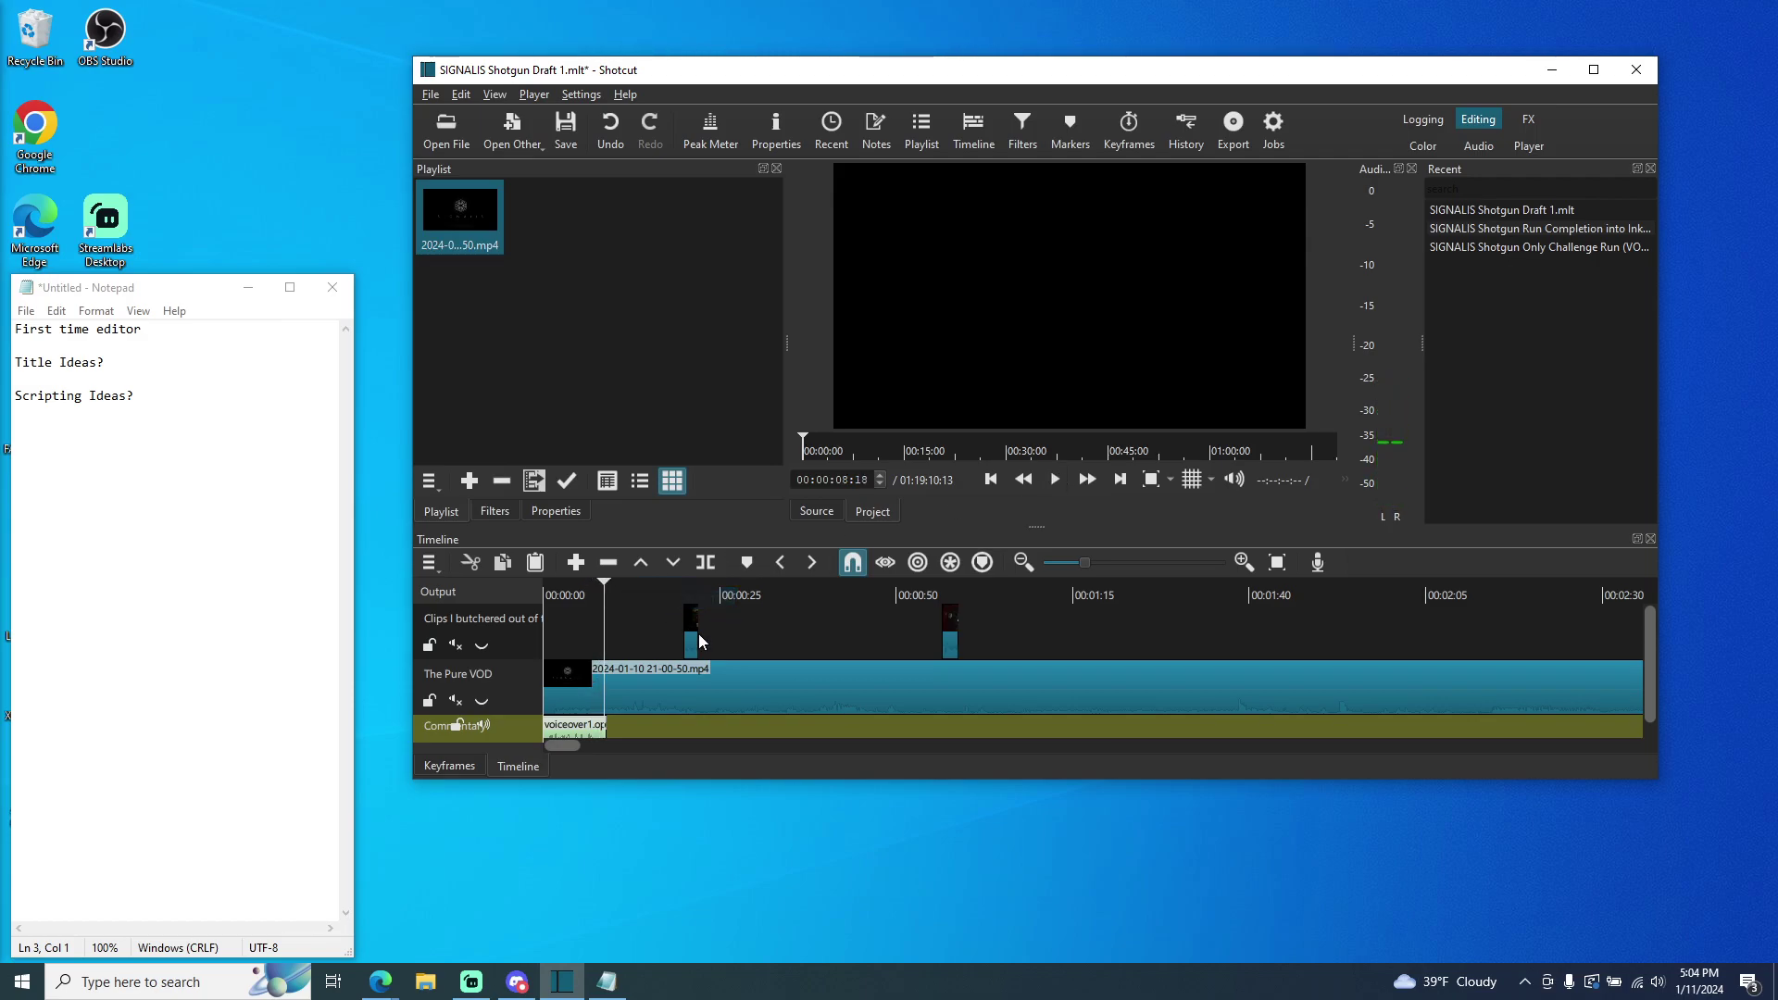
- Move the two short clips on the butchered clips track so they sit back to back right after the voiceover ends
drag(686, 634, 583, 644)
drag(949, 636, 629, 636)
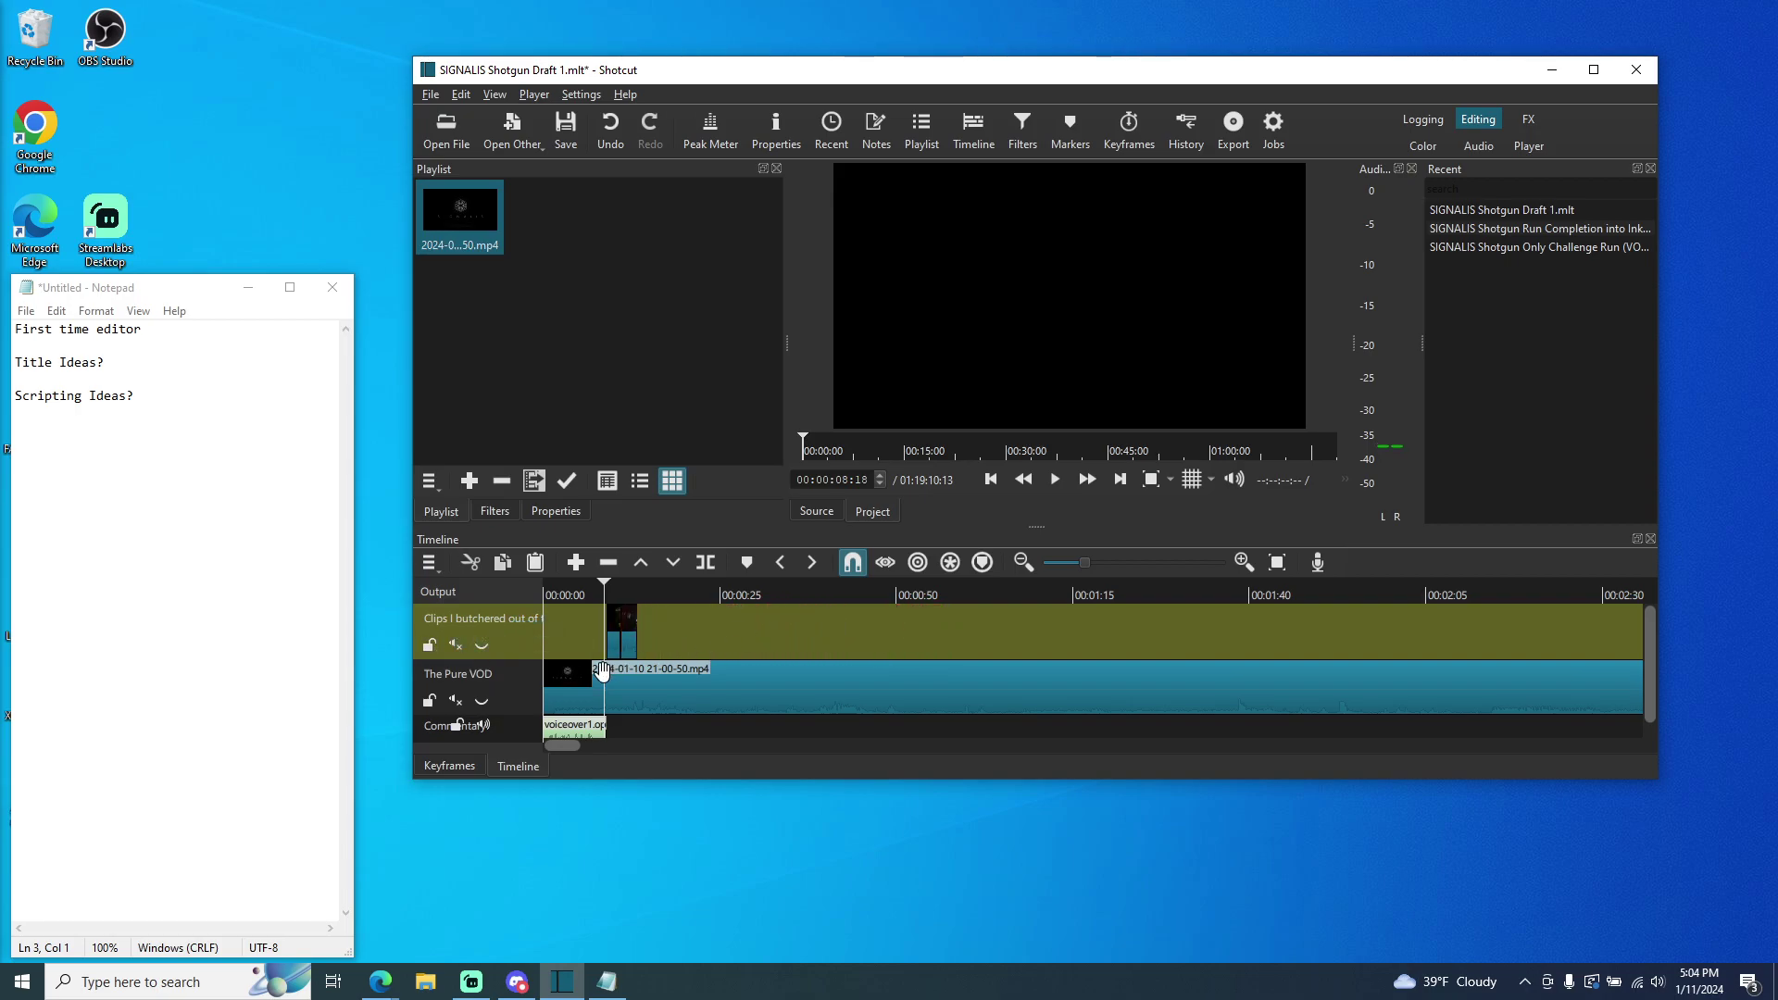
click(1246, 566)
click(1247, 565)
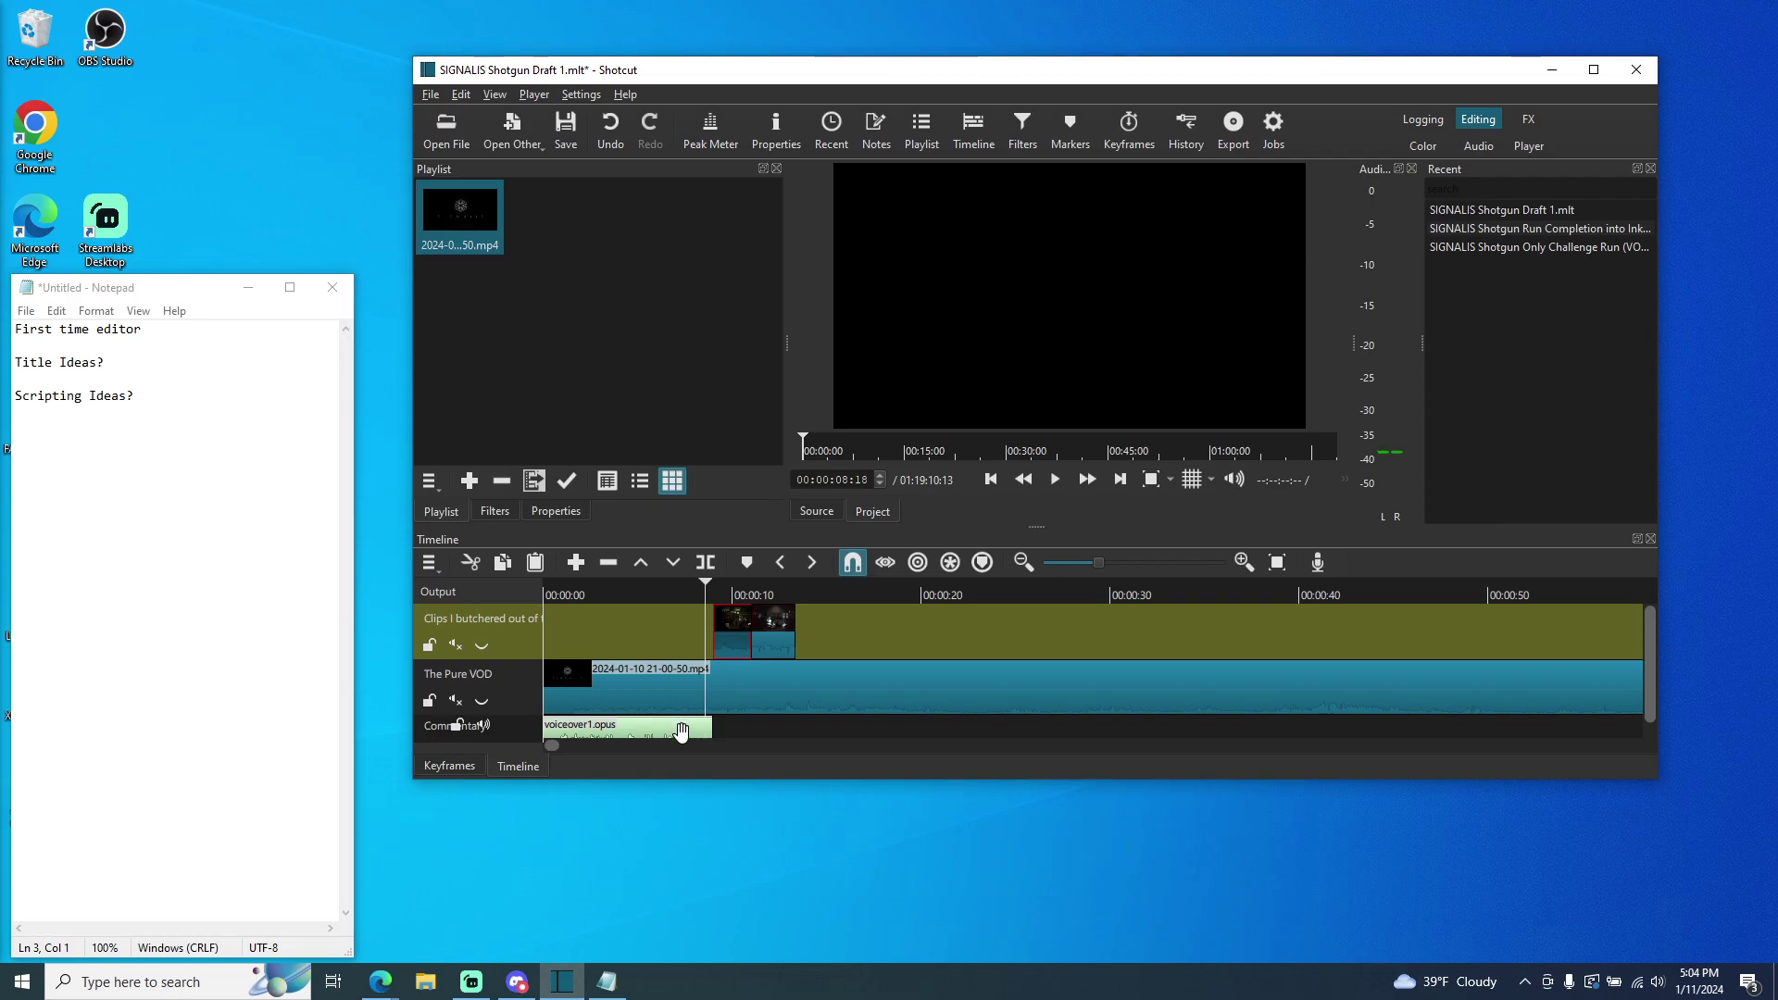
click(684, 734)
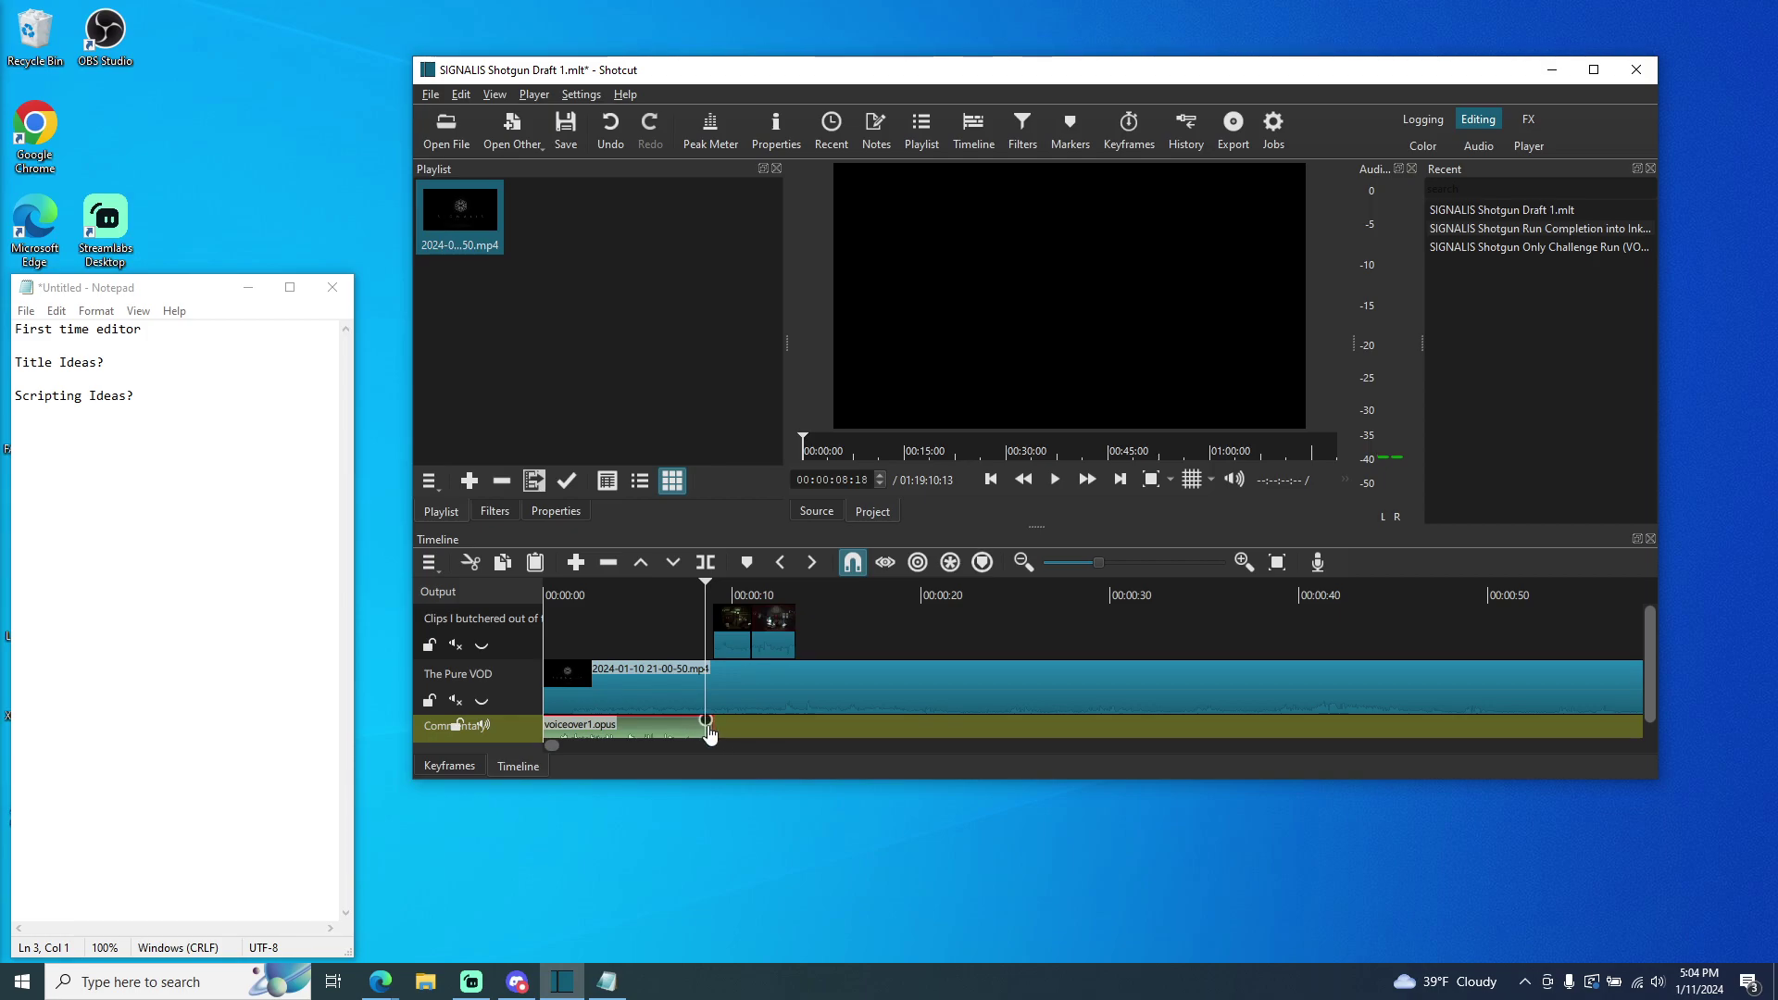
right_click(712, 728)
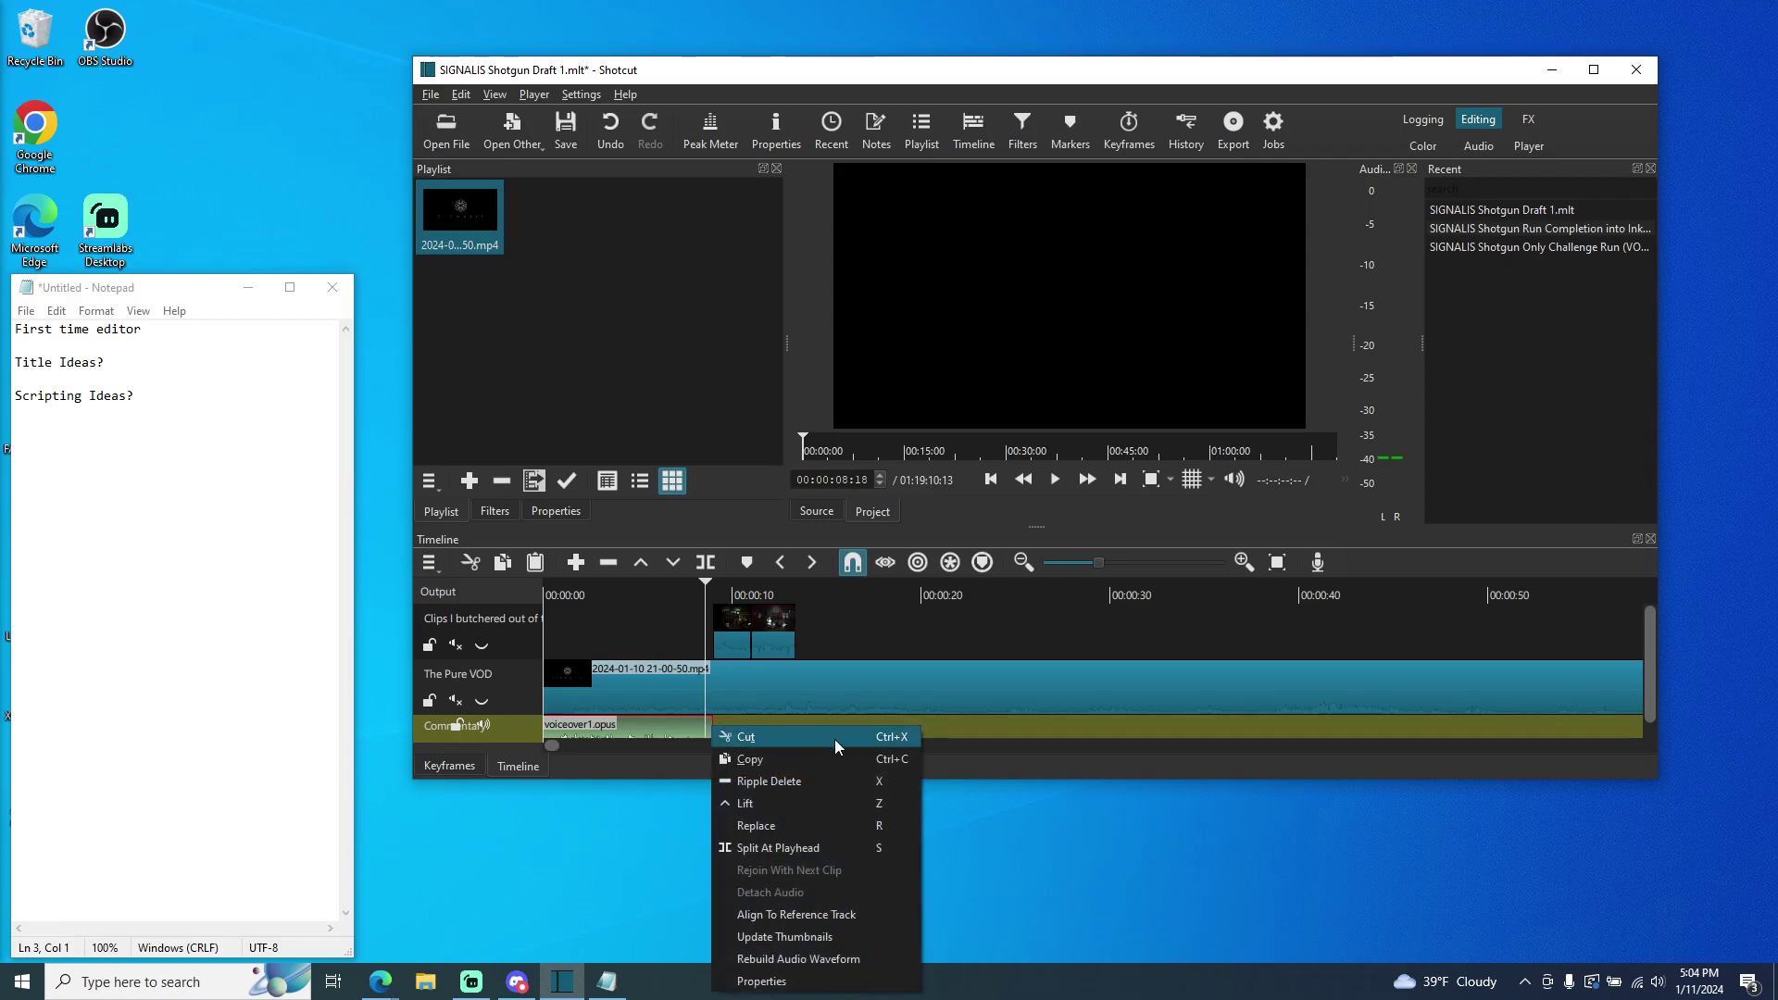
click(1057, 744)
drag(1052, 746, 514, 763)
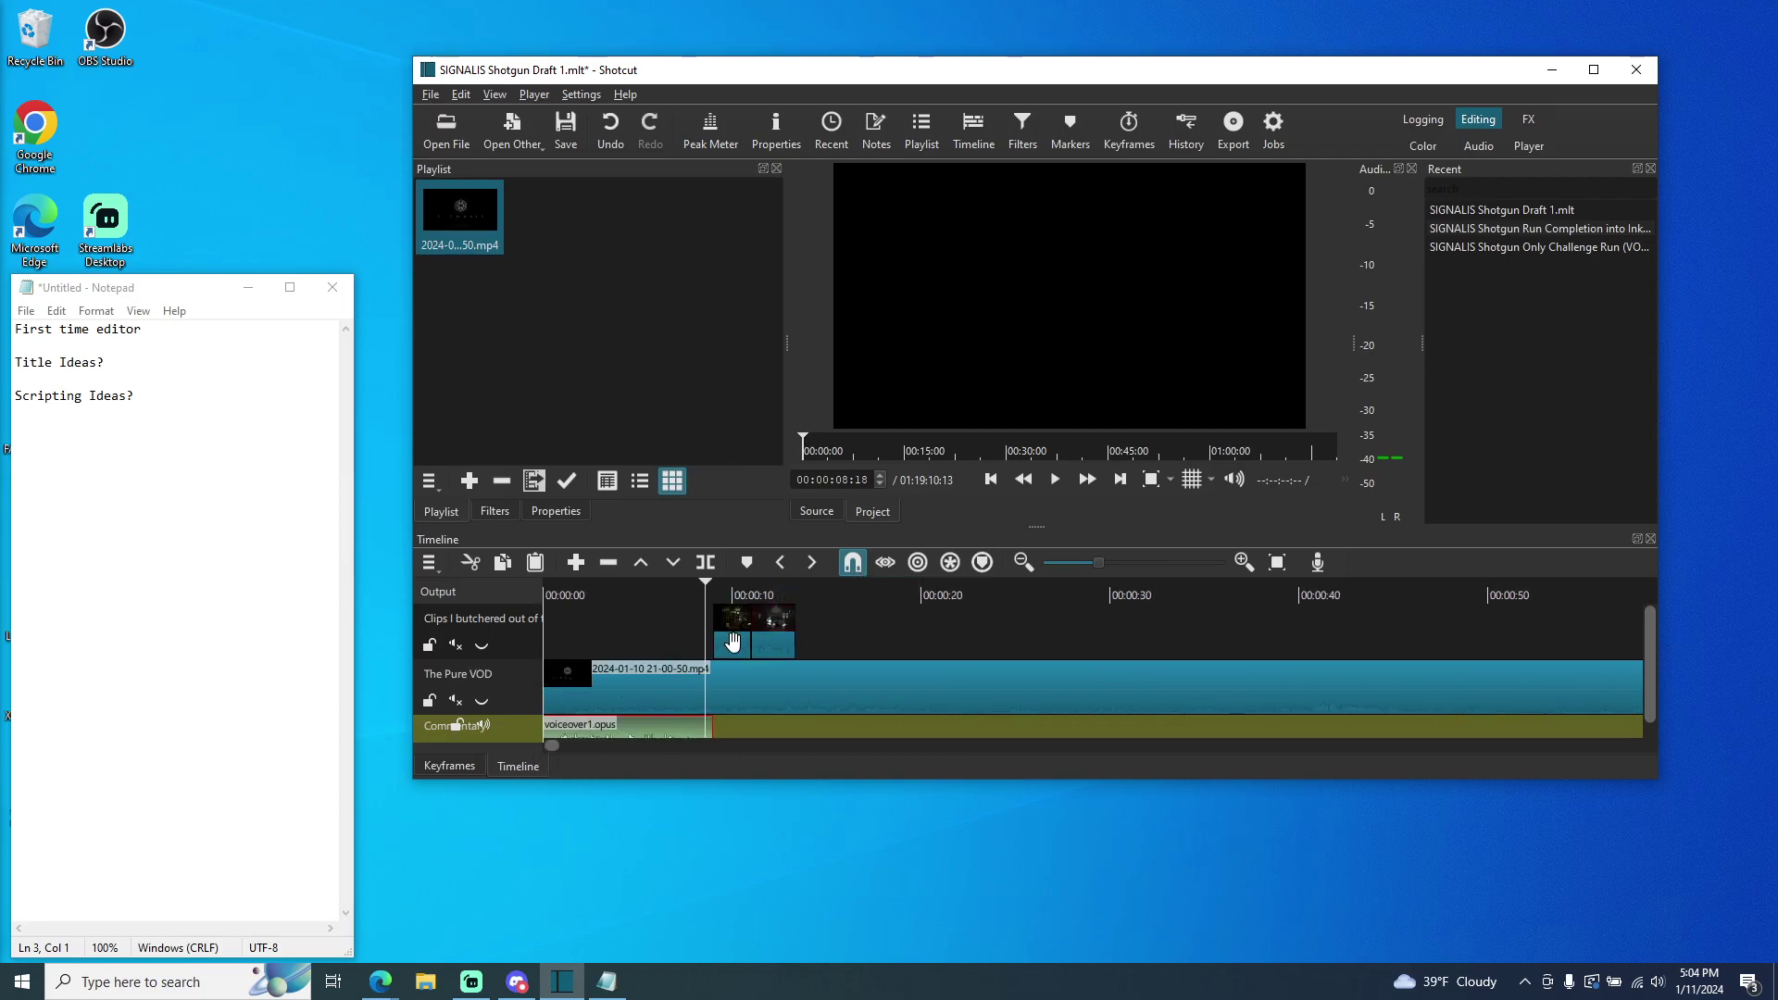
- Show and unmute the butchered clips track, and play the voiceover and both clips from the start to 00:00:13:12
drag(725, 652, 524, 623)
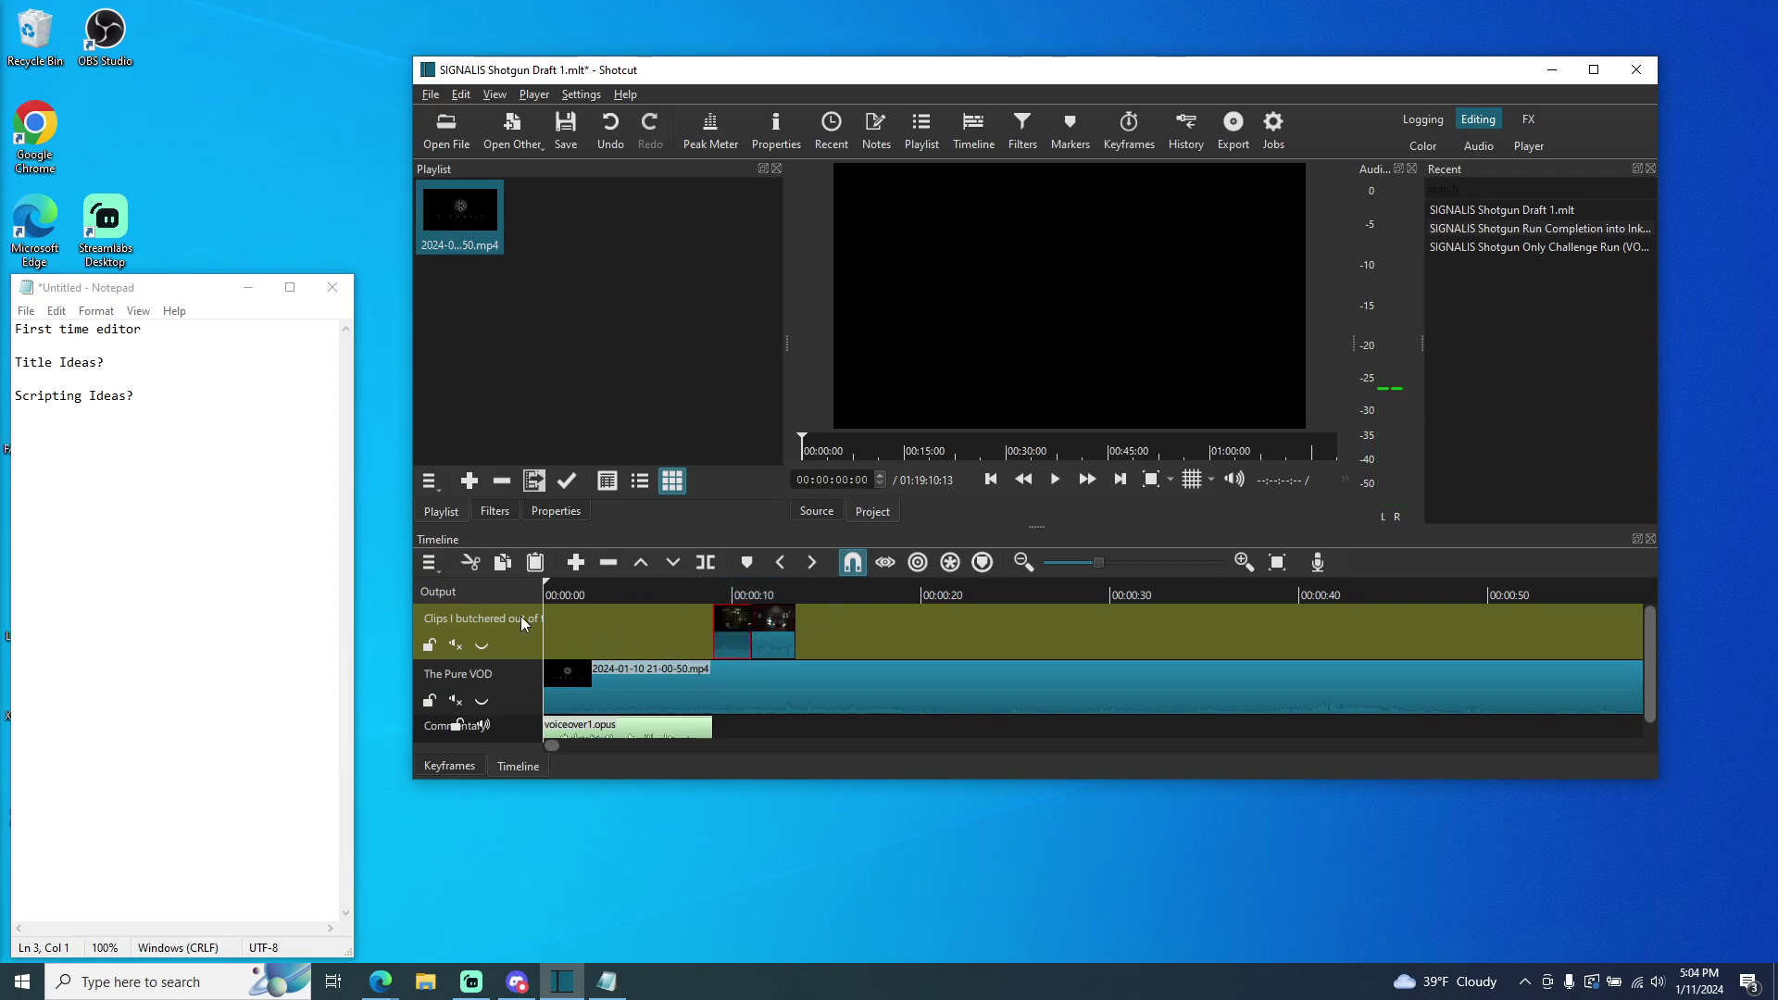
click(481, 646)
click(454, 646)
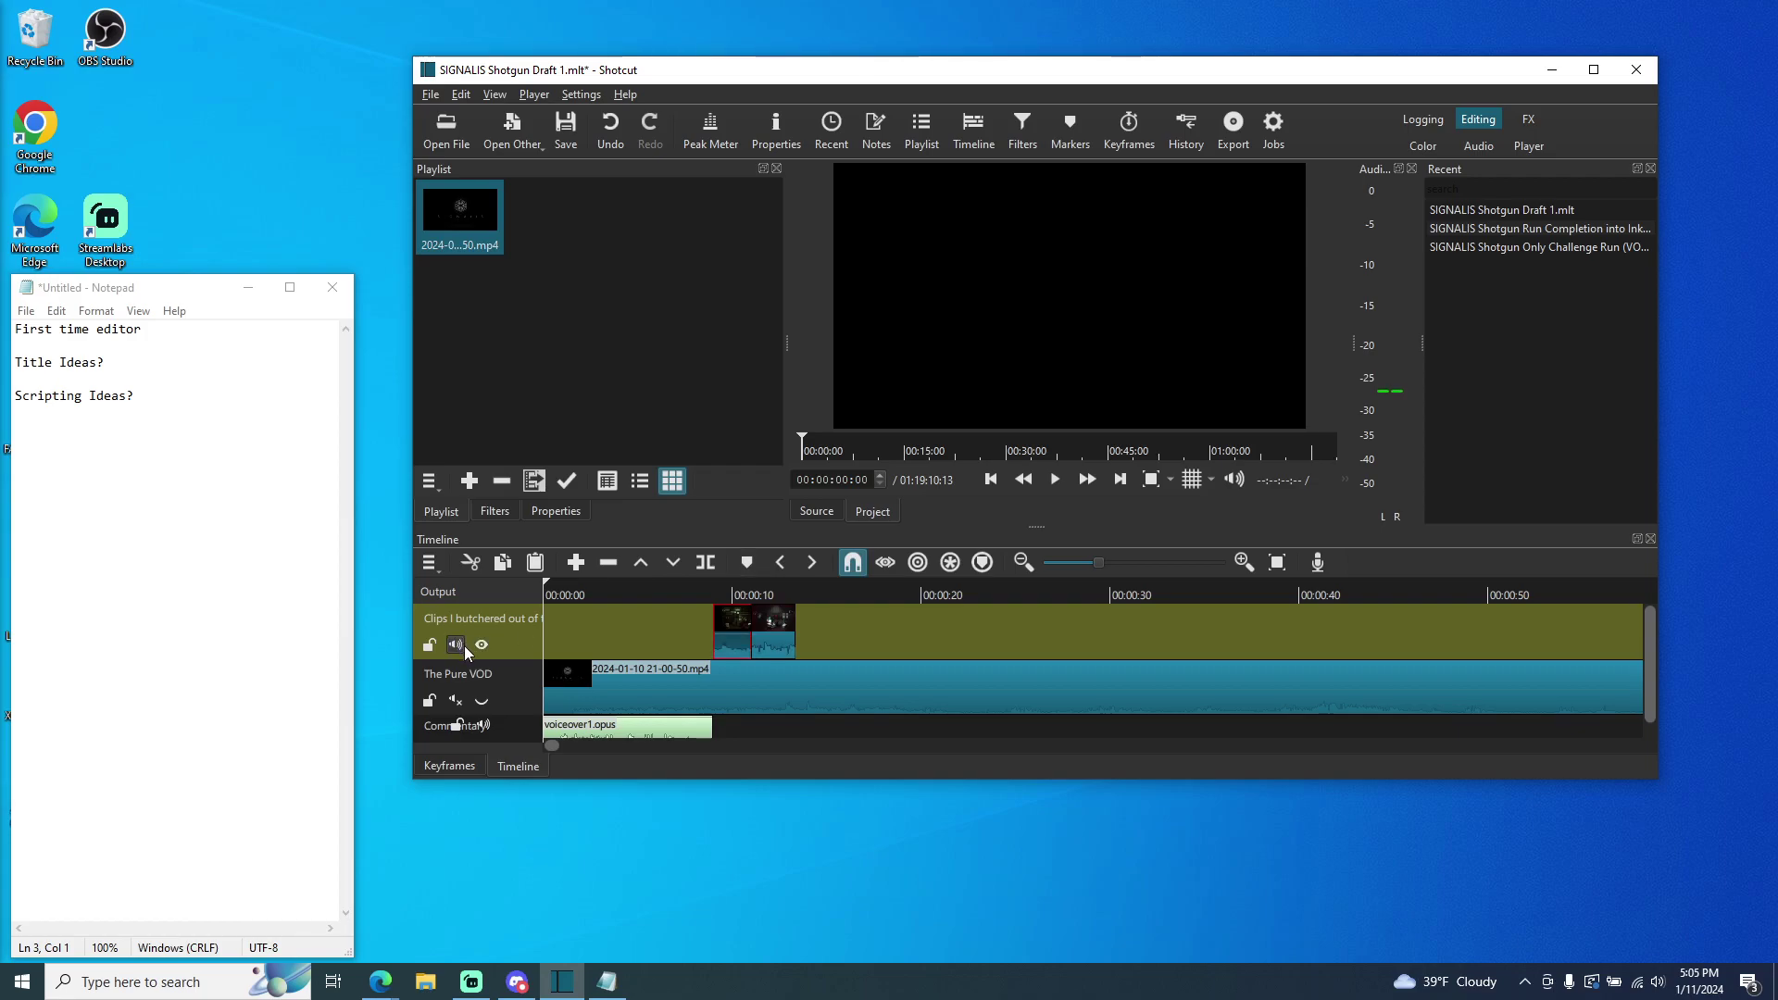
click(1049, 487)
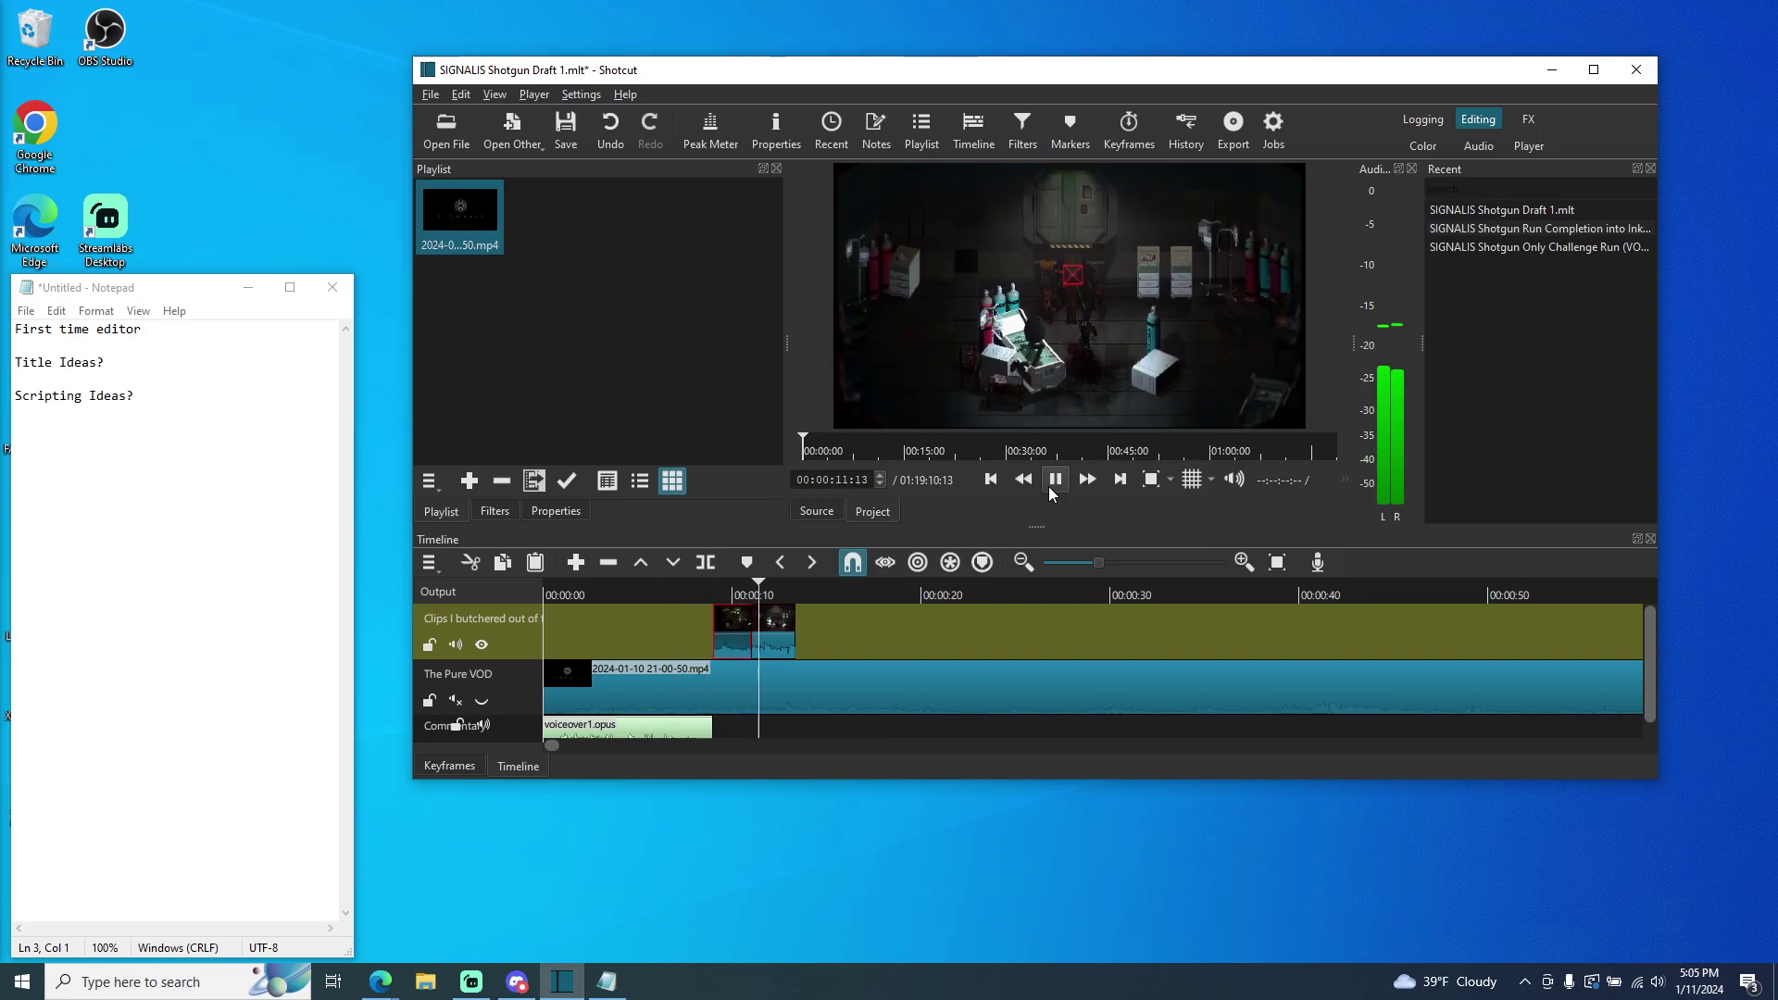
click(1052, 479)
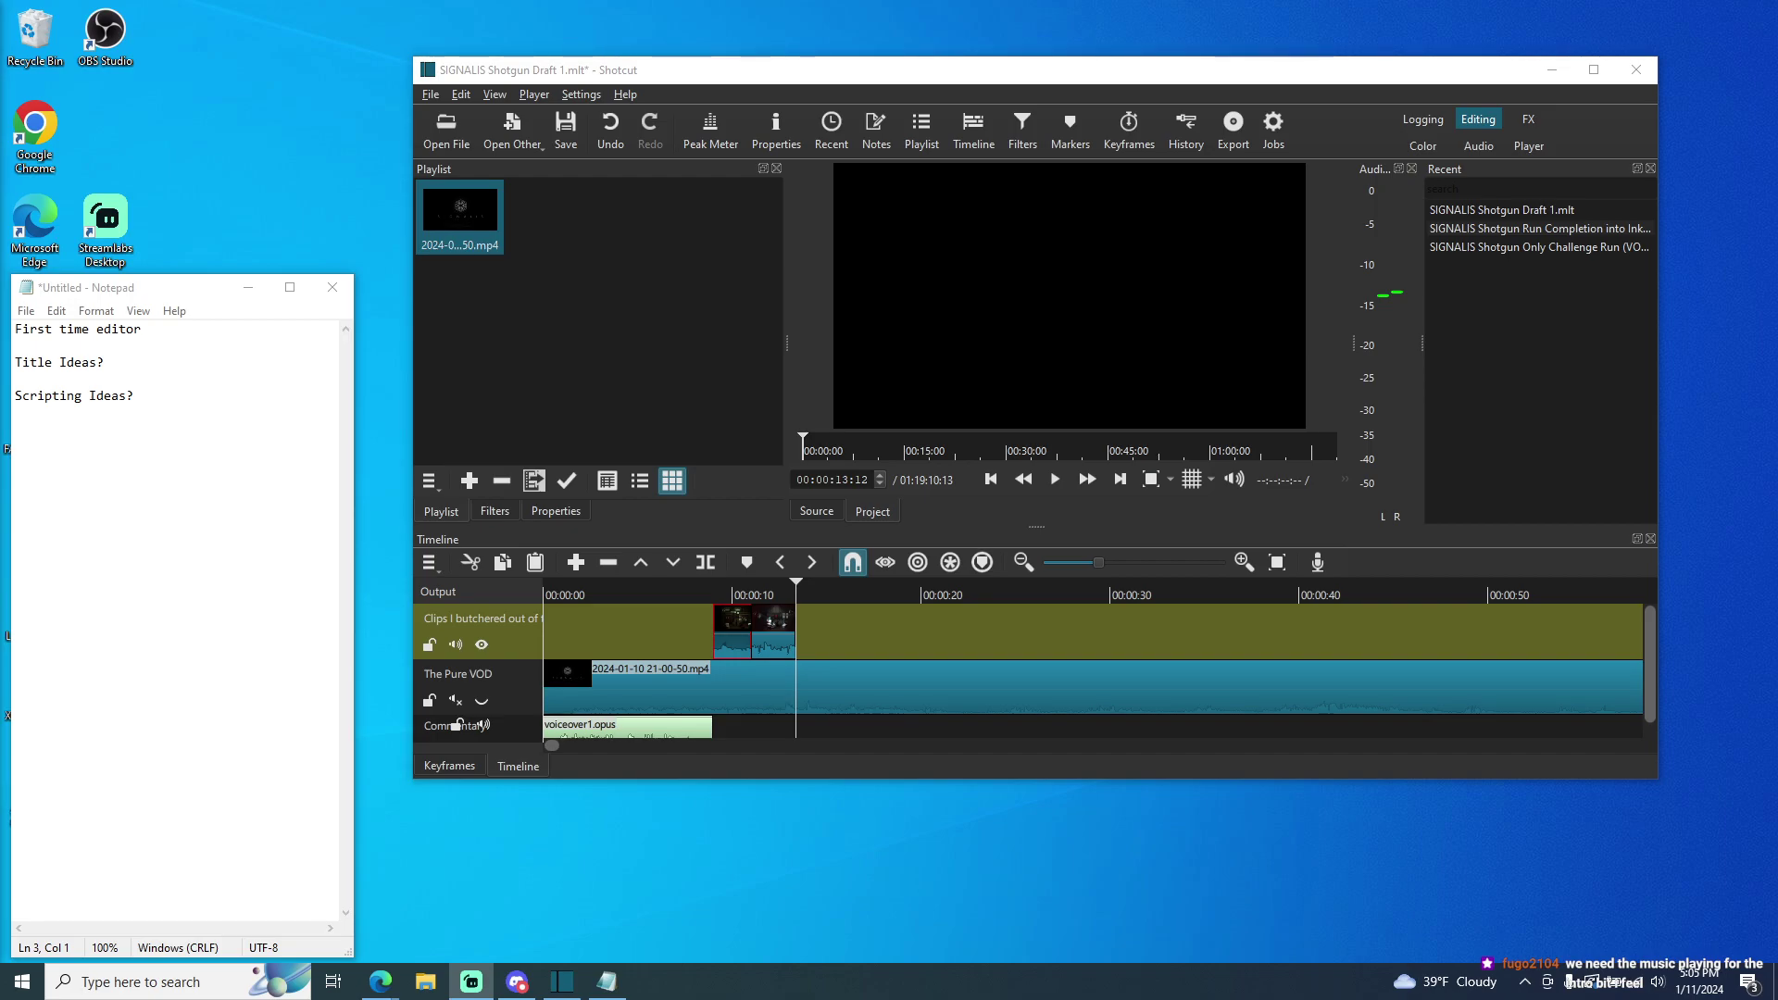
- Move the voiceover to start near 00:00:20, and enable The Pure VOD track's picture and sound in place of the butchered clips track's
click(677, 733)
drag(676, 731, 1081, 730)
drag(798, 589, 549, 589)
click(454, 700)
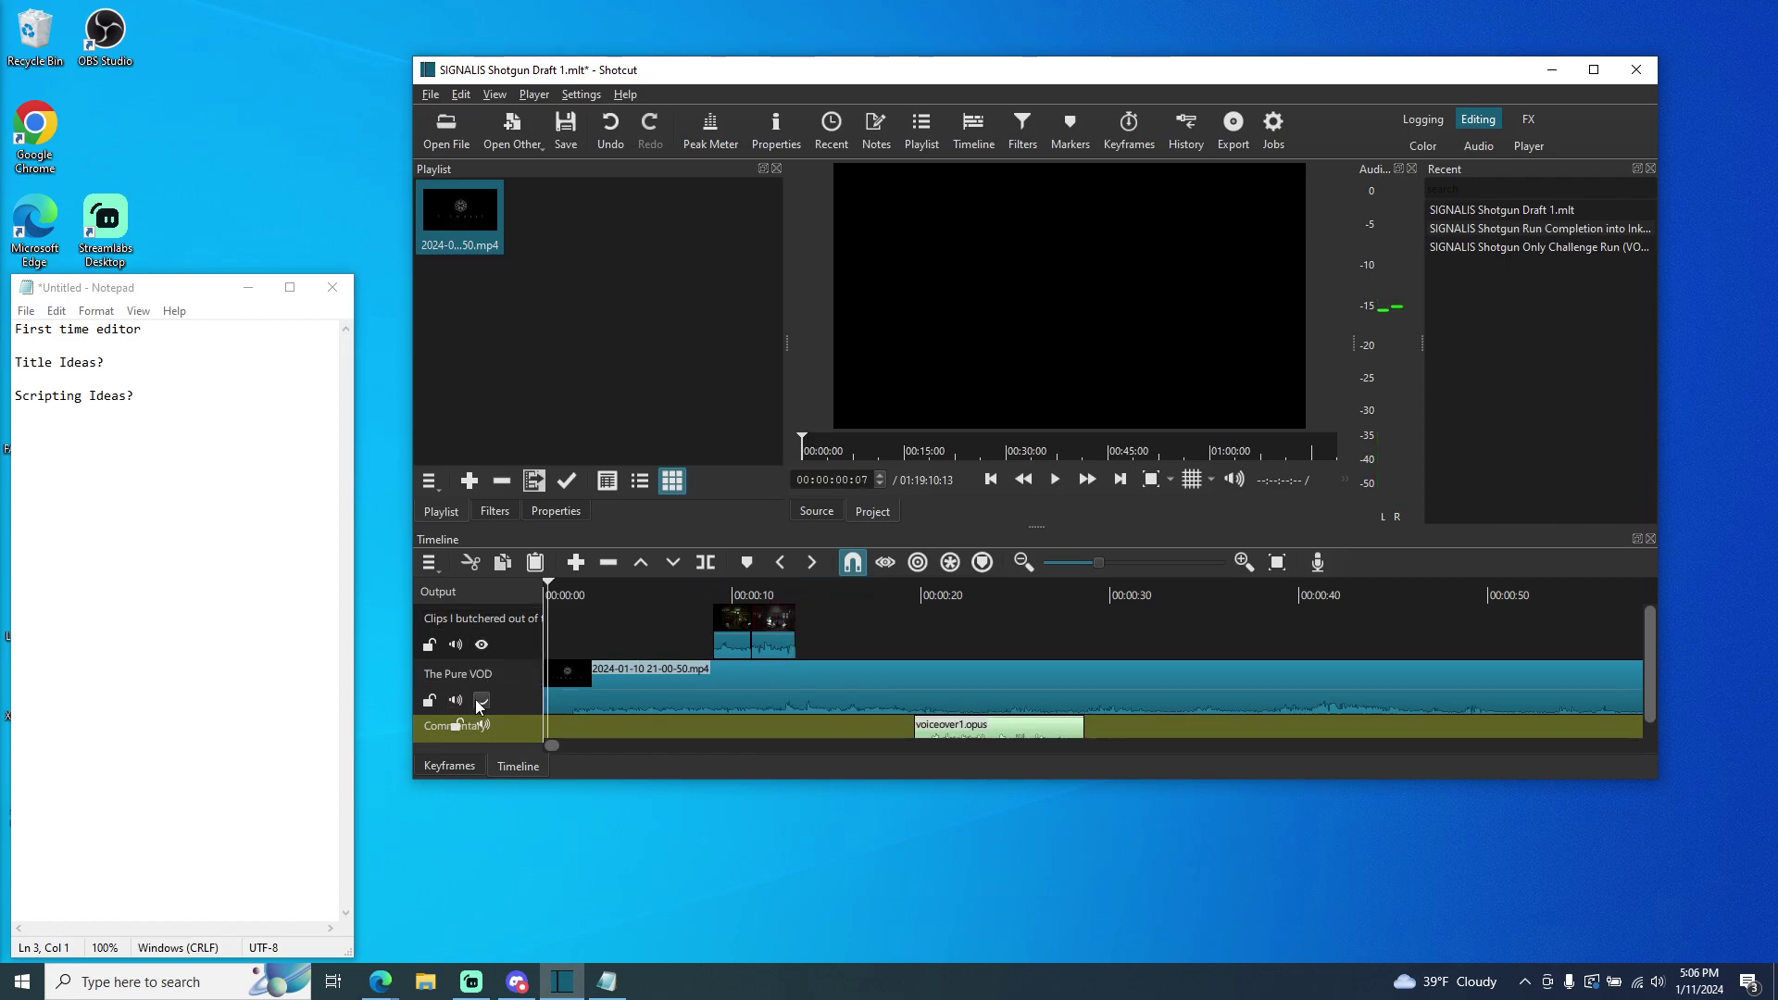
click(481, 700)
click(455, 644)
click(481, 644)
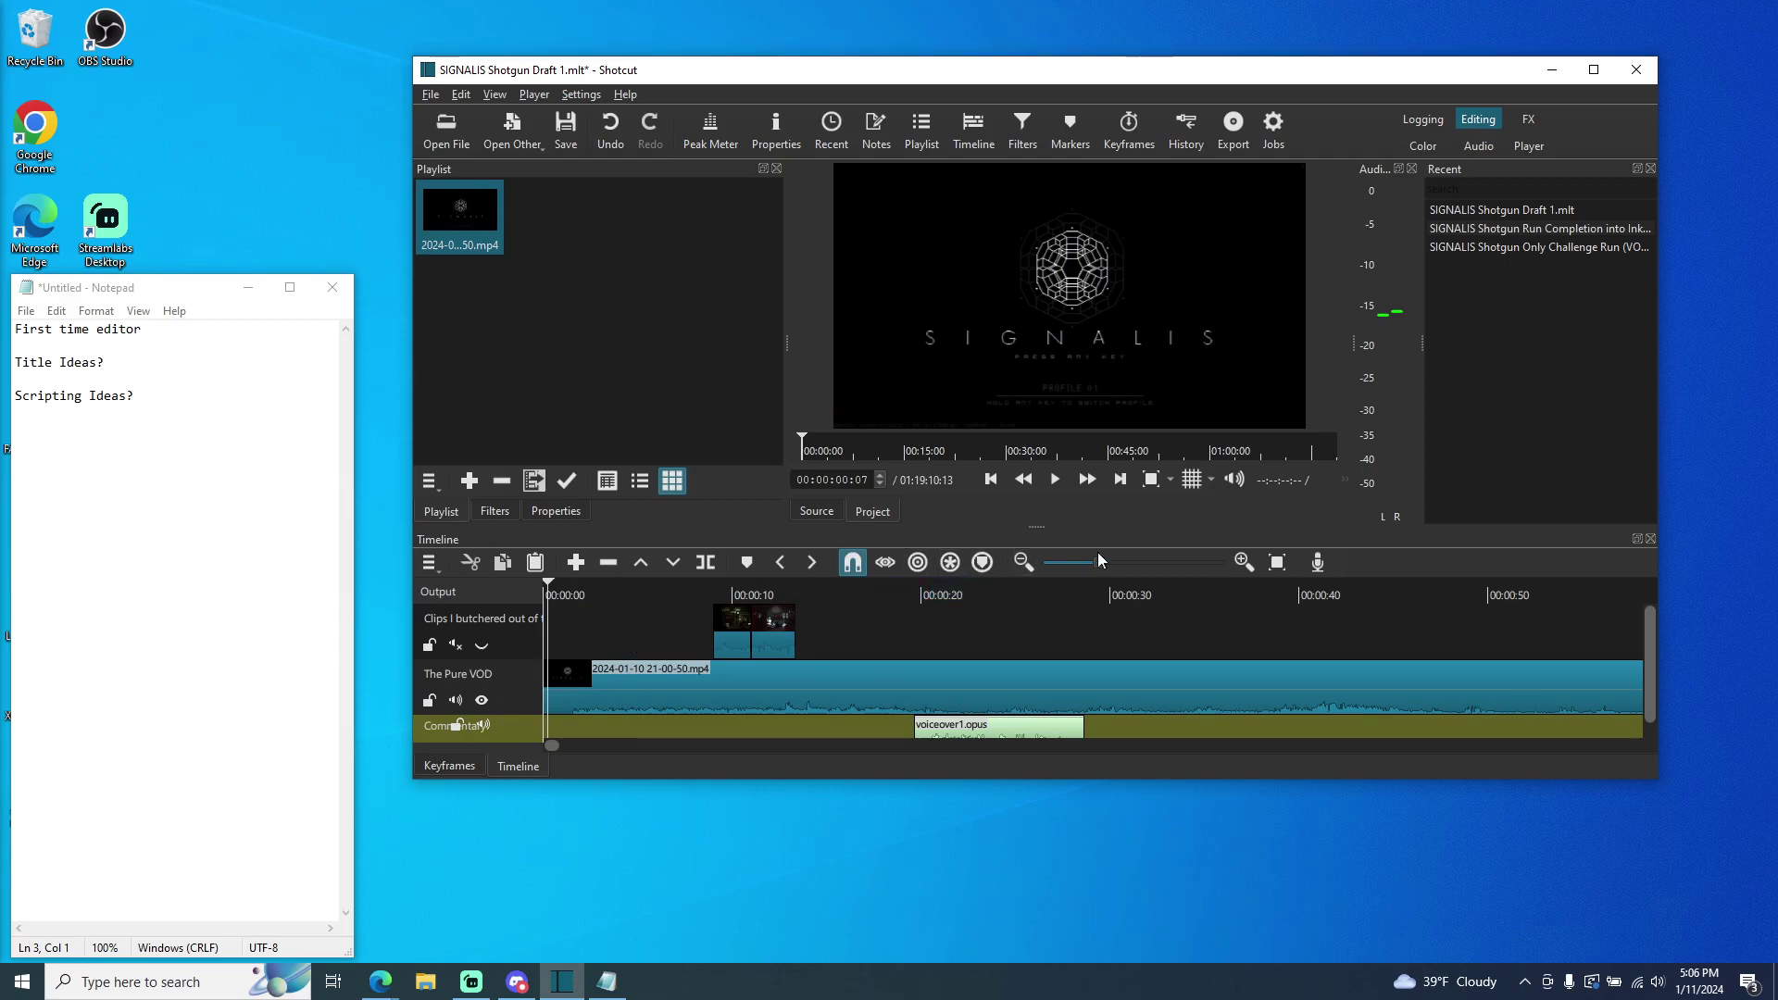
- Play the VOD intro with the Commentary track muted, skipping ahead to about 00:00:20 and stopping at 00:00:30:00
click(1056, 486)
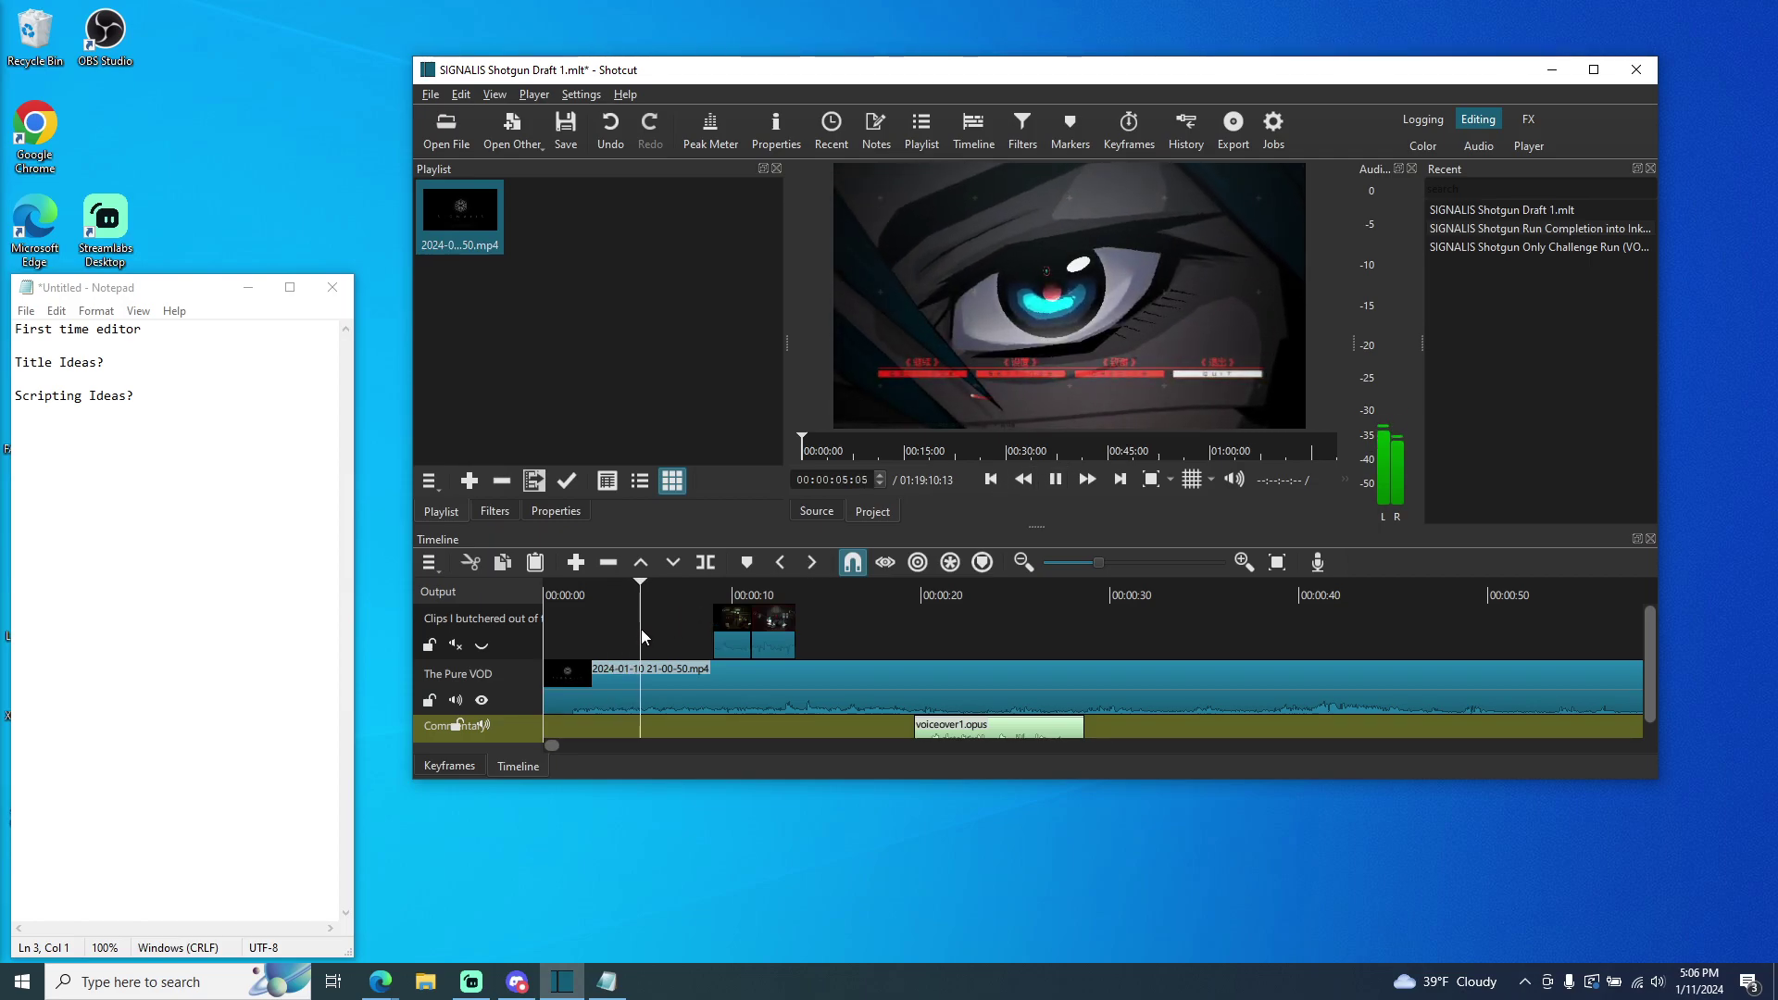
click(483, 723)
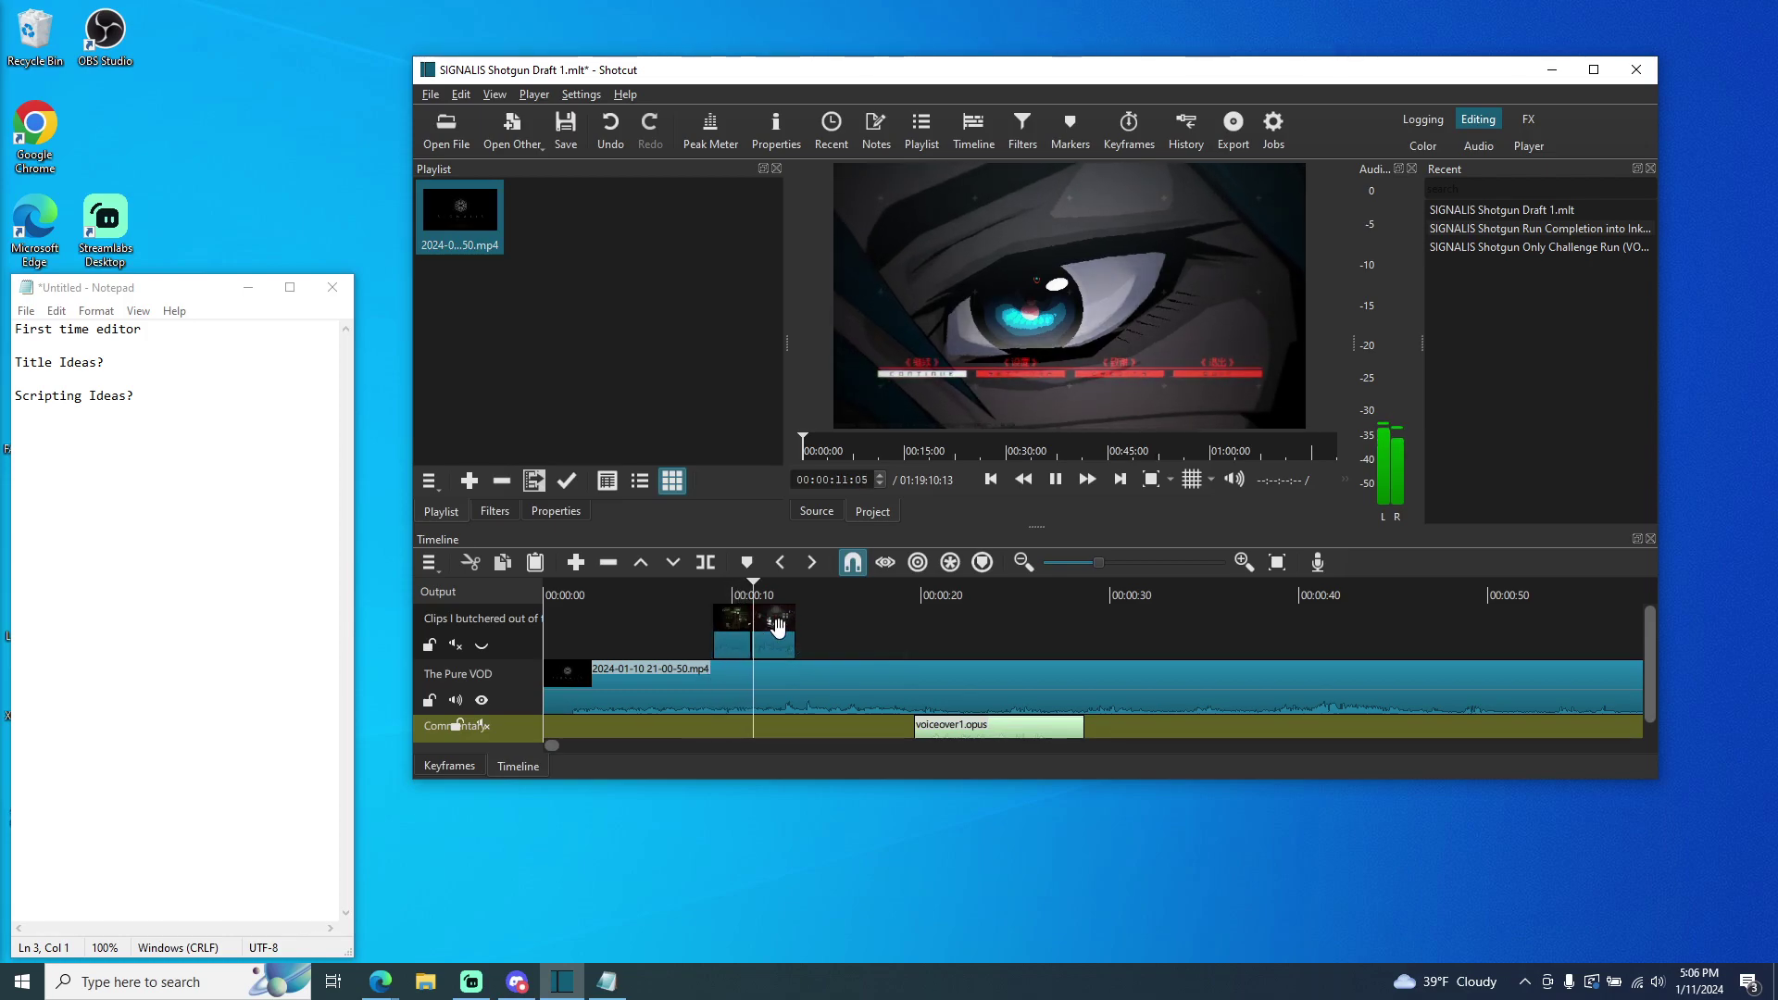
drag(770, 589, 930, 625)
click(1055, 479)
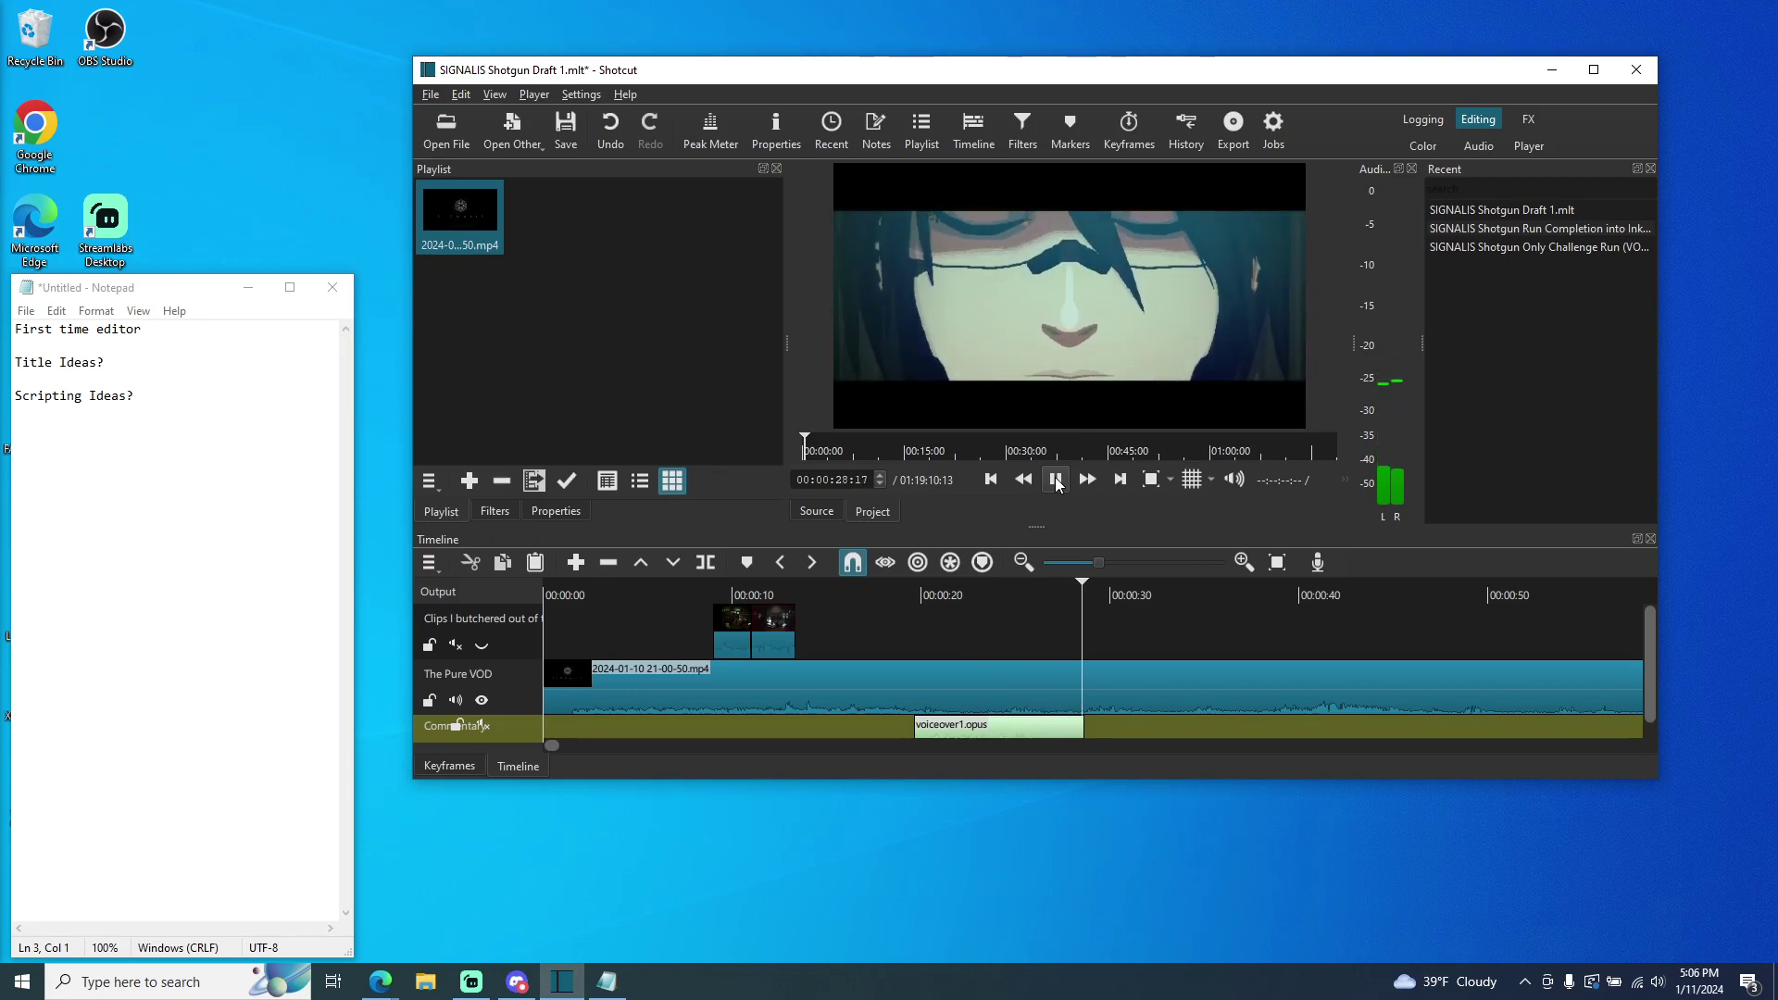
click(1055, 478)
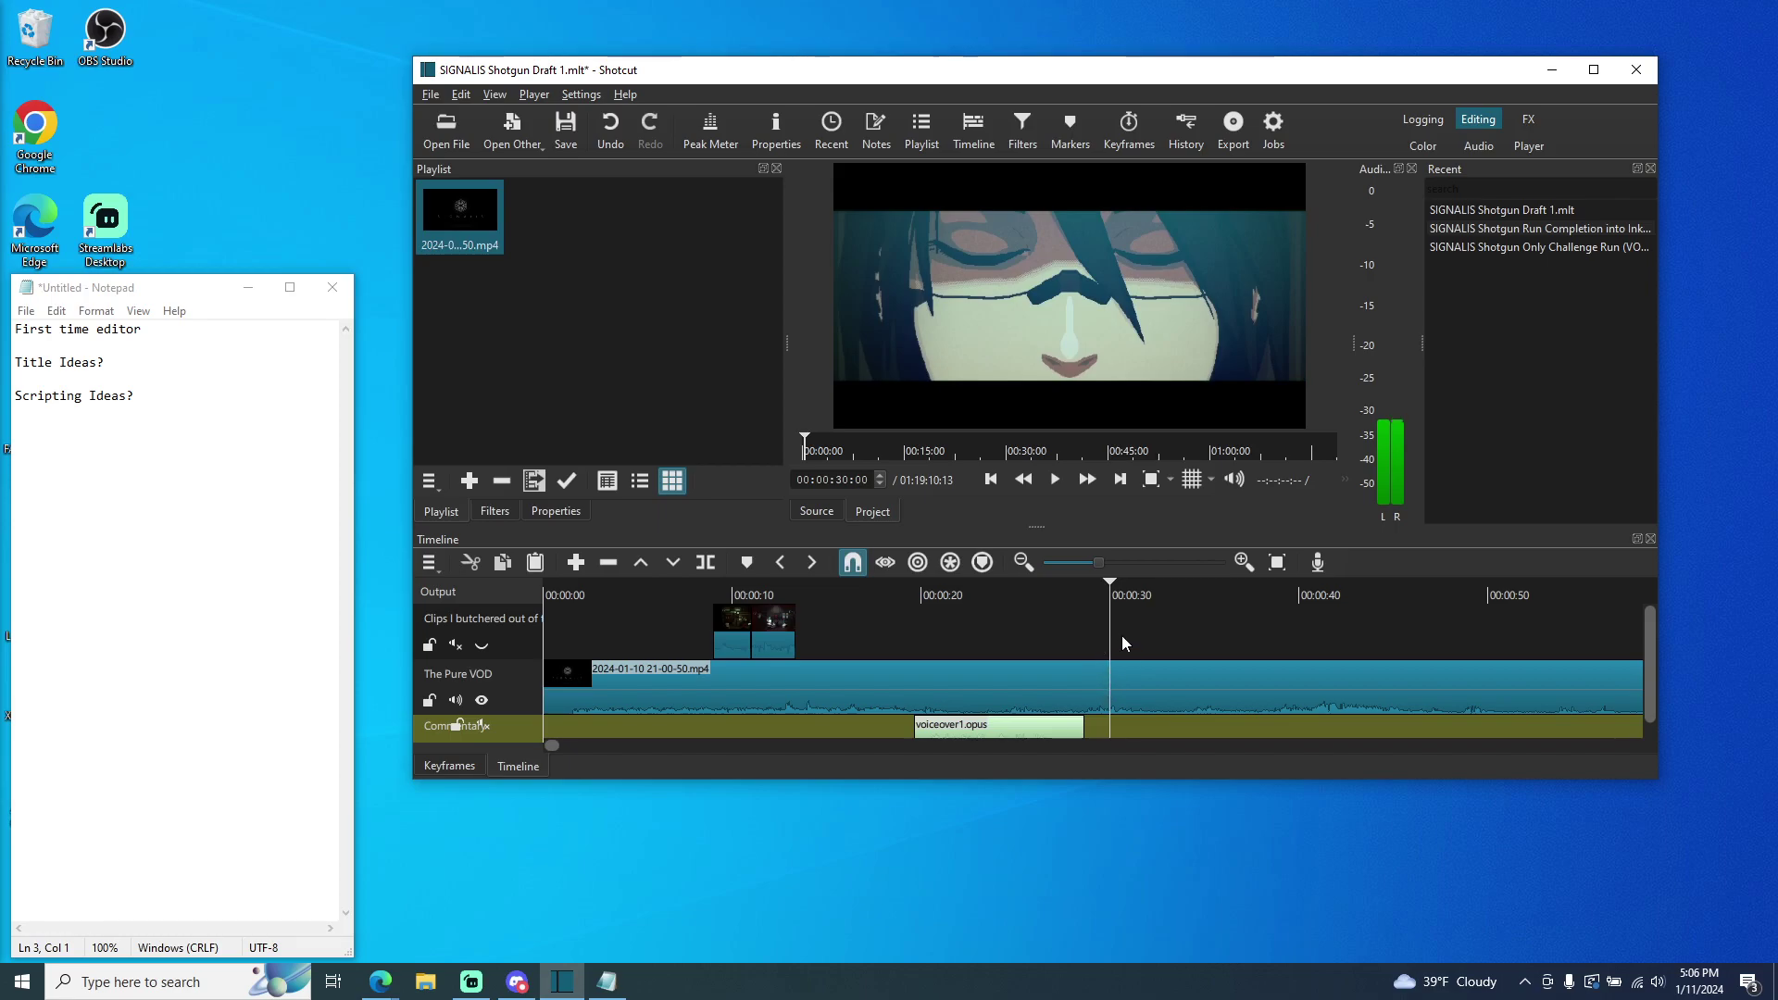
- Replay from 00:00:24:21, place the voiceover at 00:00:25:29, and move the two butchered clips to follow its end
drag(1108, 616, 1009, 615)
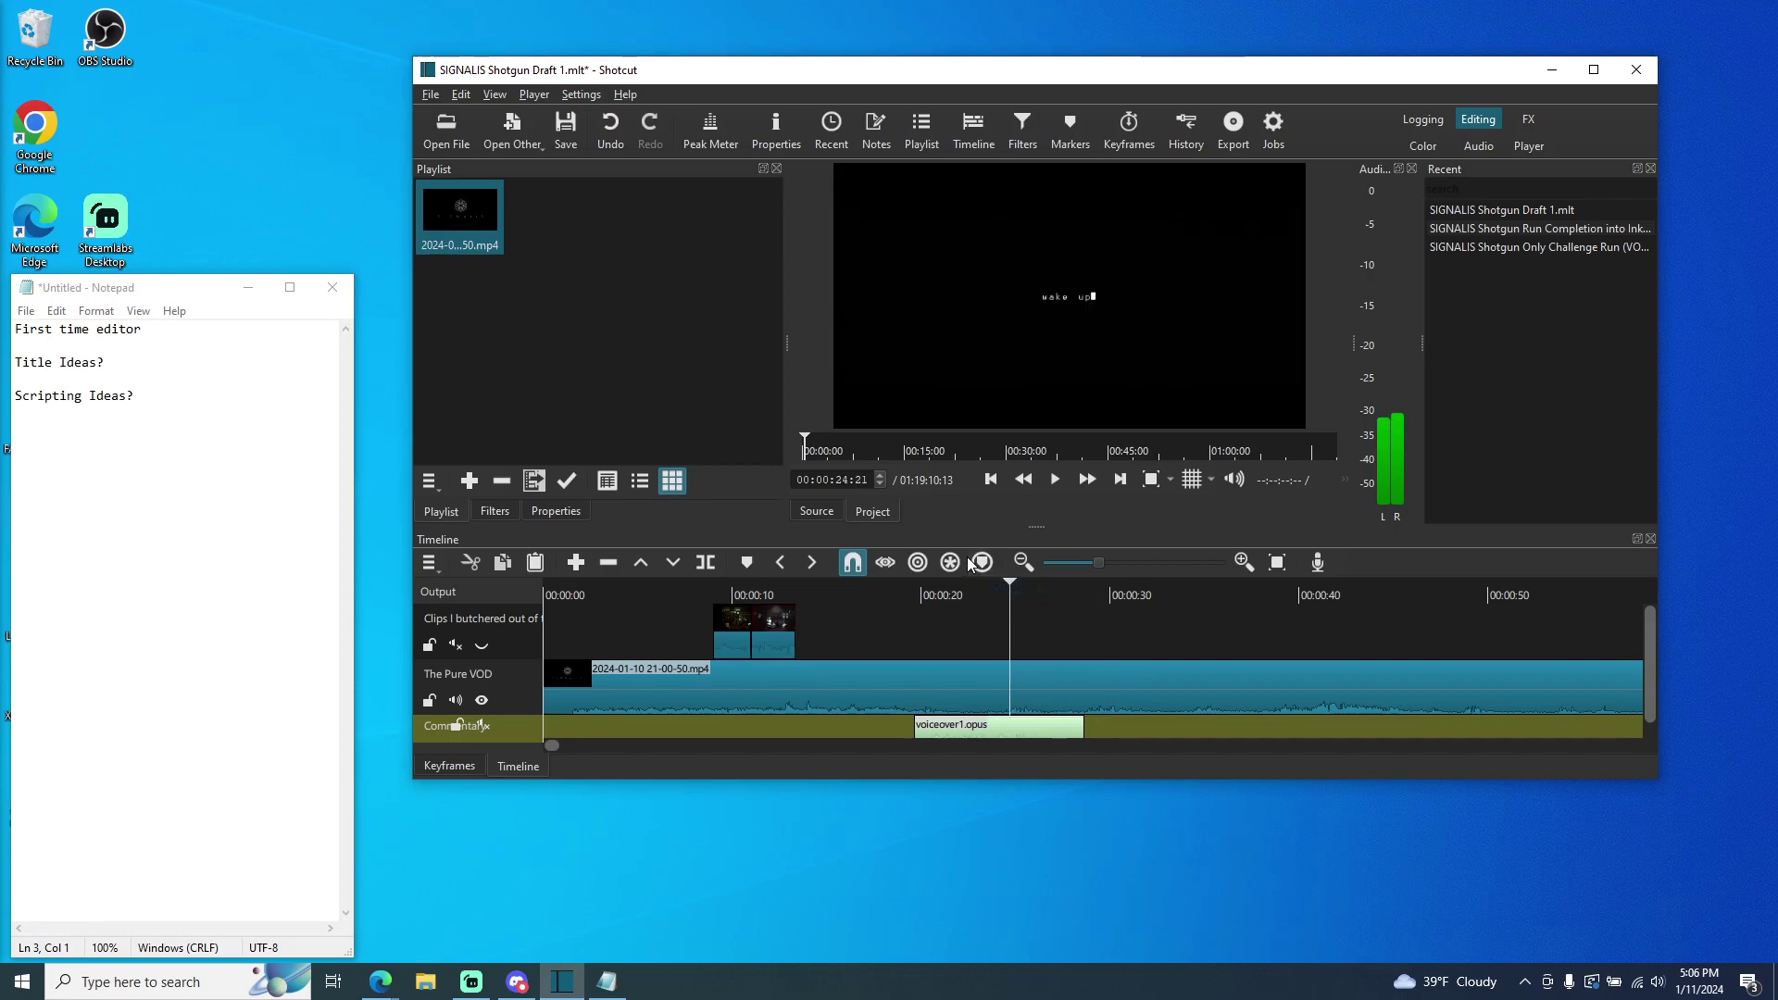
click(1055, 479)
click(1055, 479)
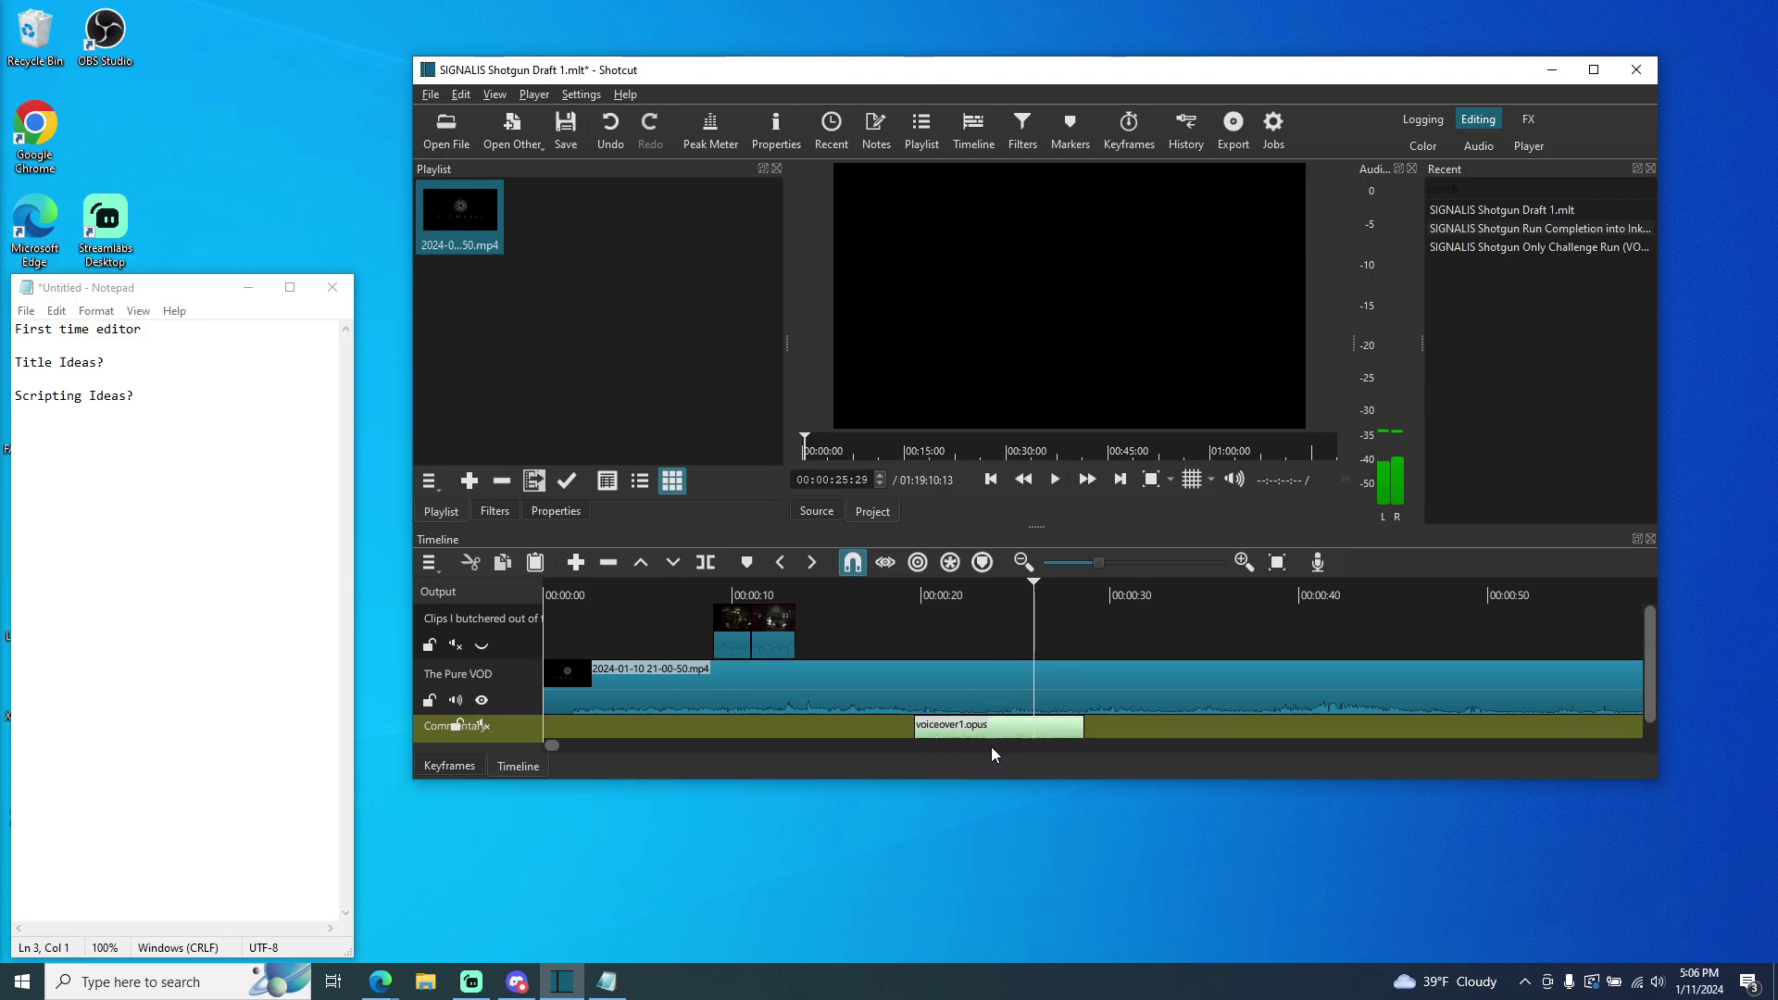
drag(949, 729, 1088, 730)
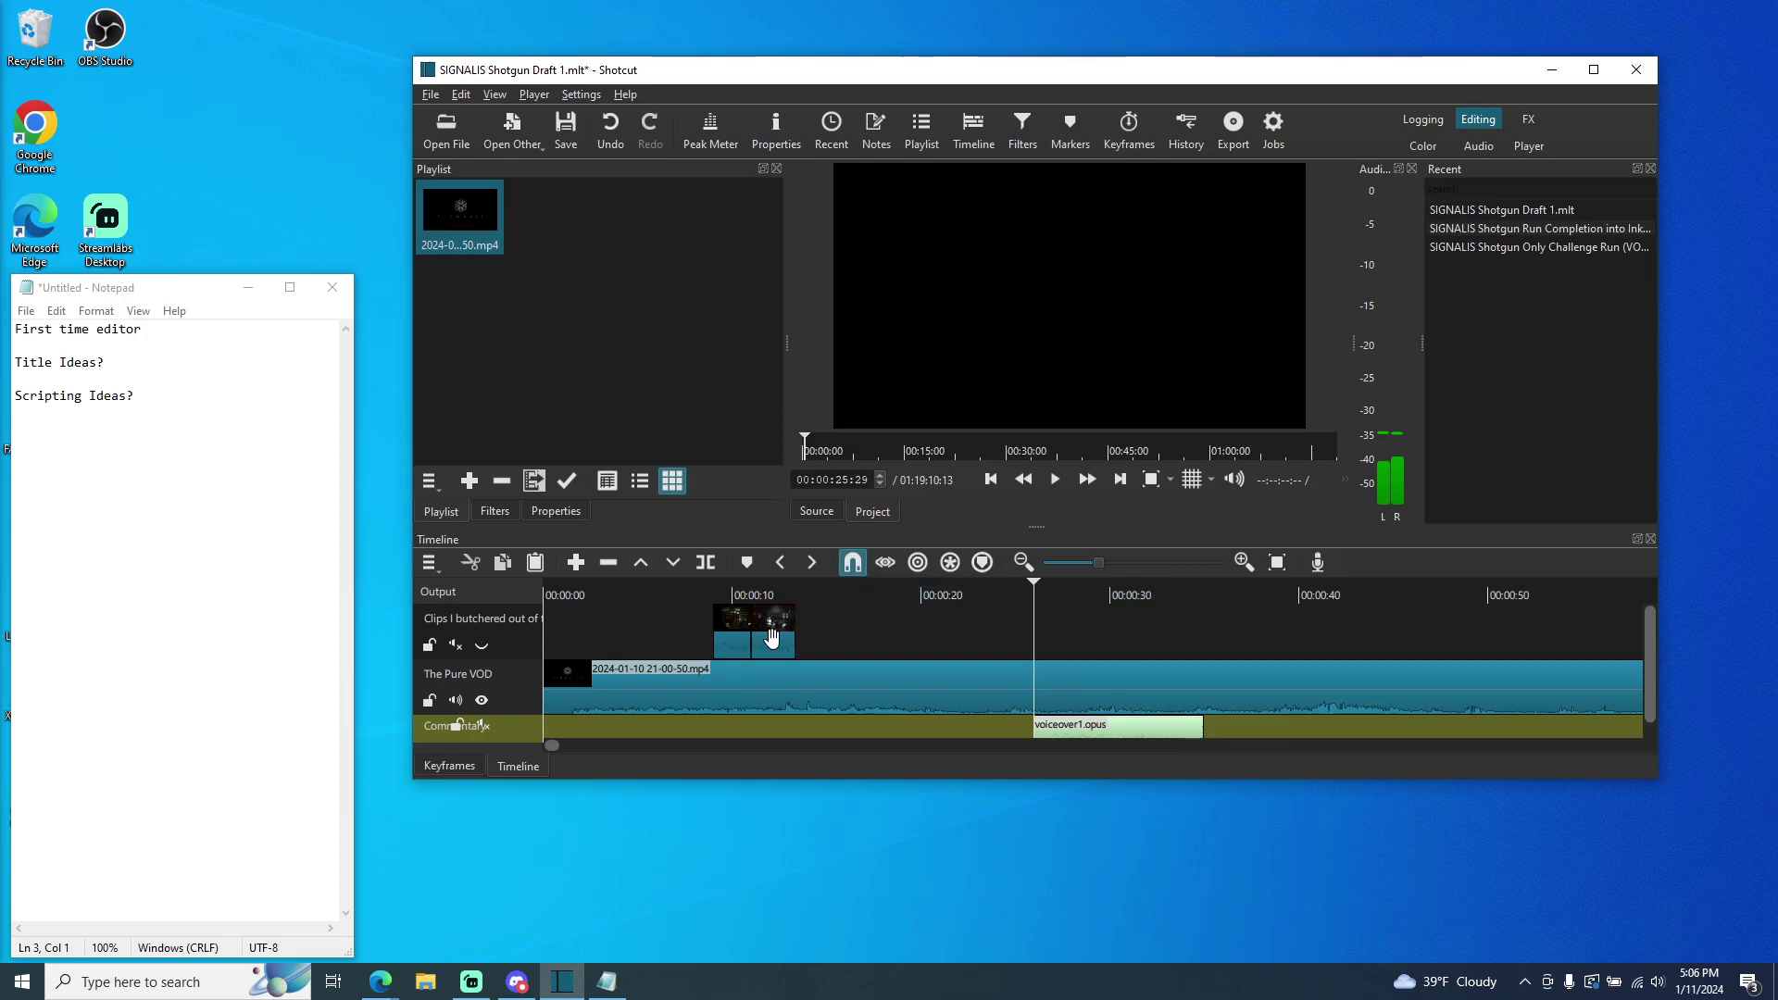
drag(771, 638, 1525, 652)
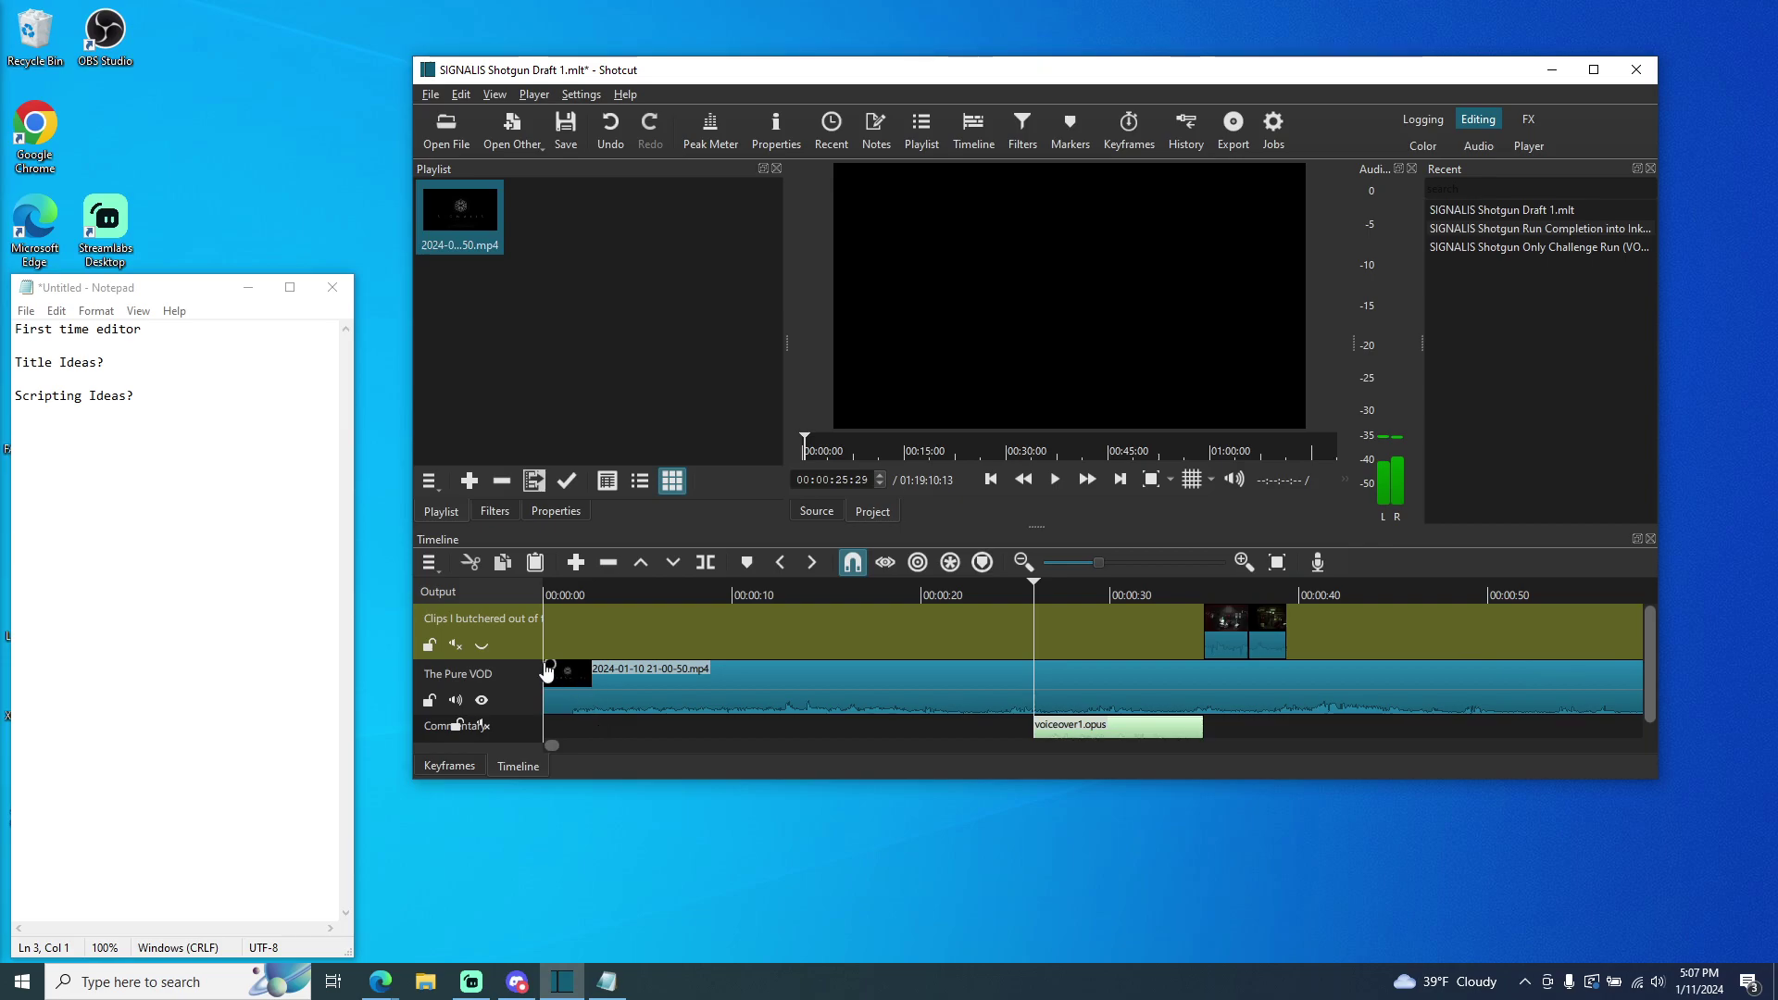
- Unmute and show the butchered clips track, and unmute the Commentary track
click(455, 644)
click(481, 645)
click(482, 725)
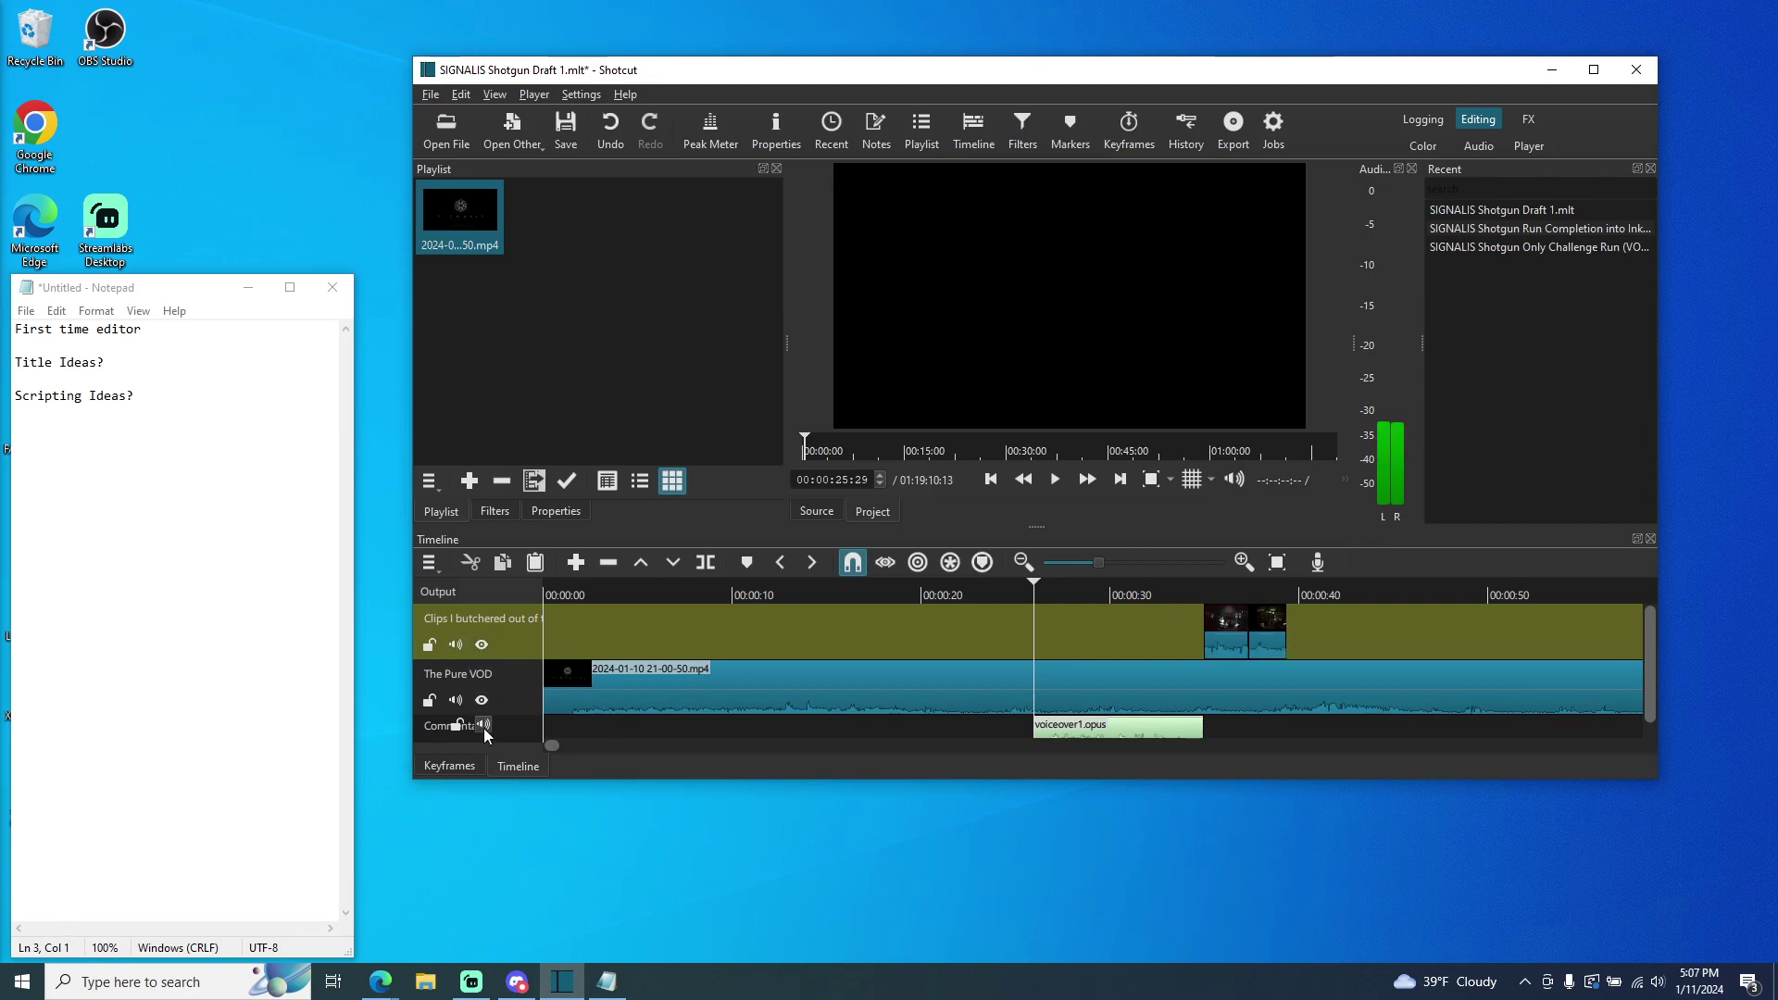
- Play the timeline from about 00:00:21 through the voiceover and butchered clips, stopping at 00:00:38:10
drag(1031, 595, 992, 602)
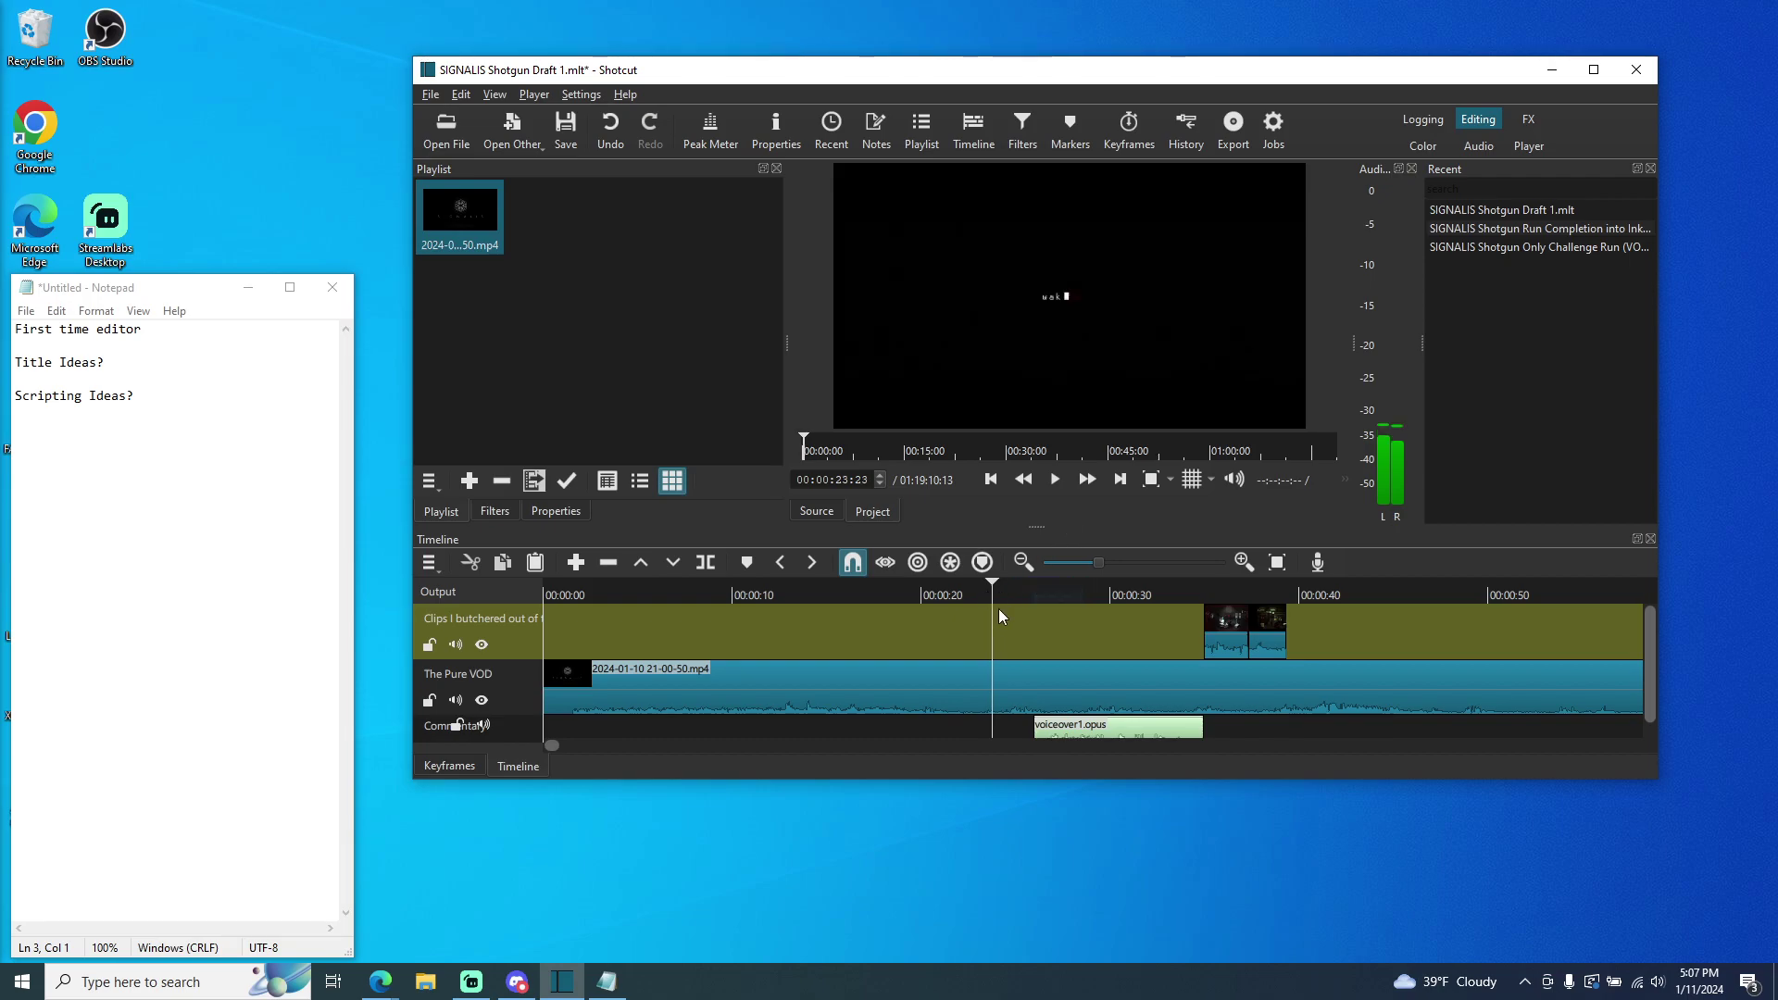
click(950, 594)
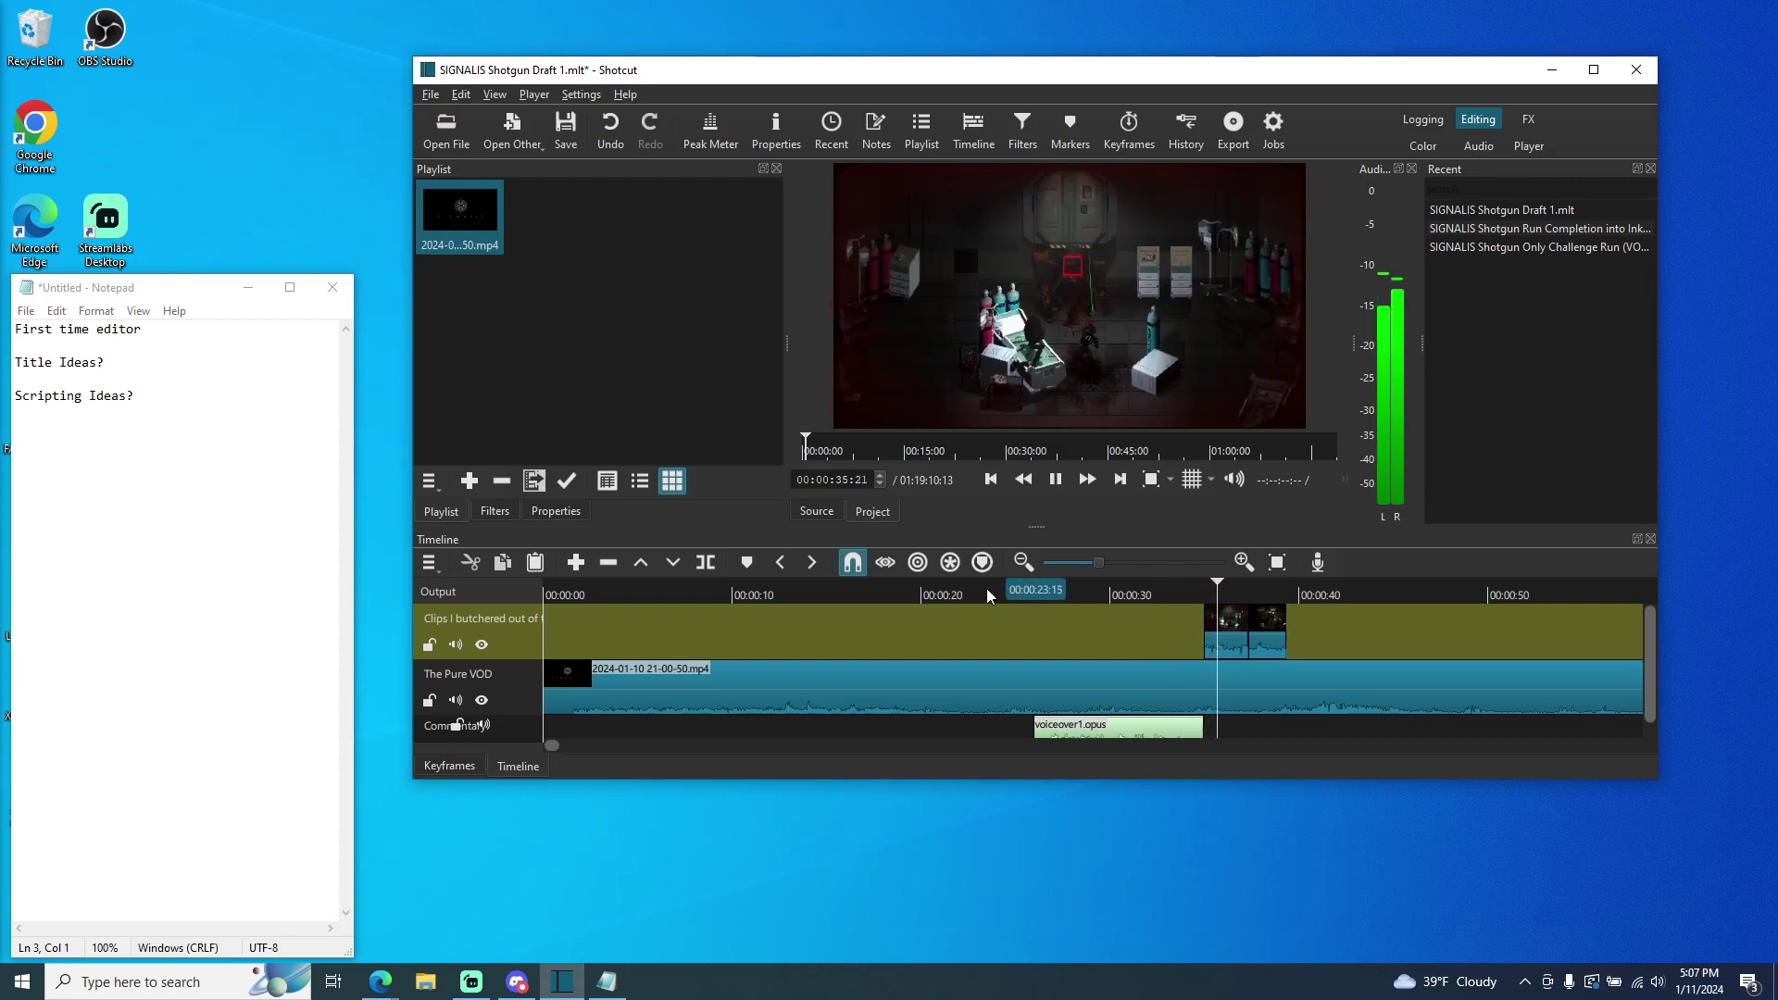
click(1057, 482)
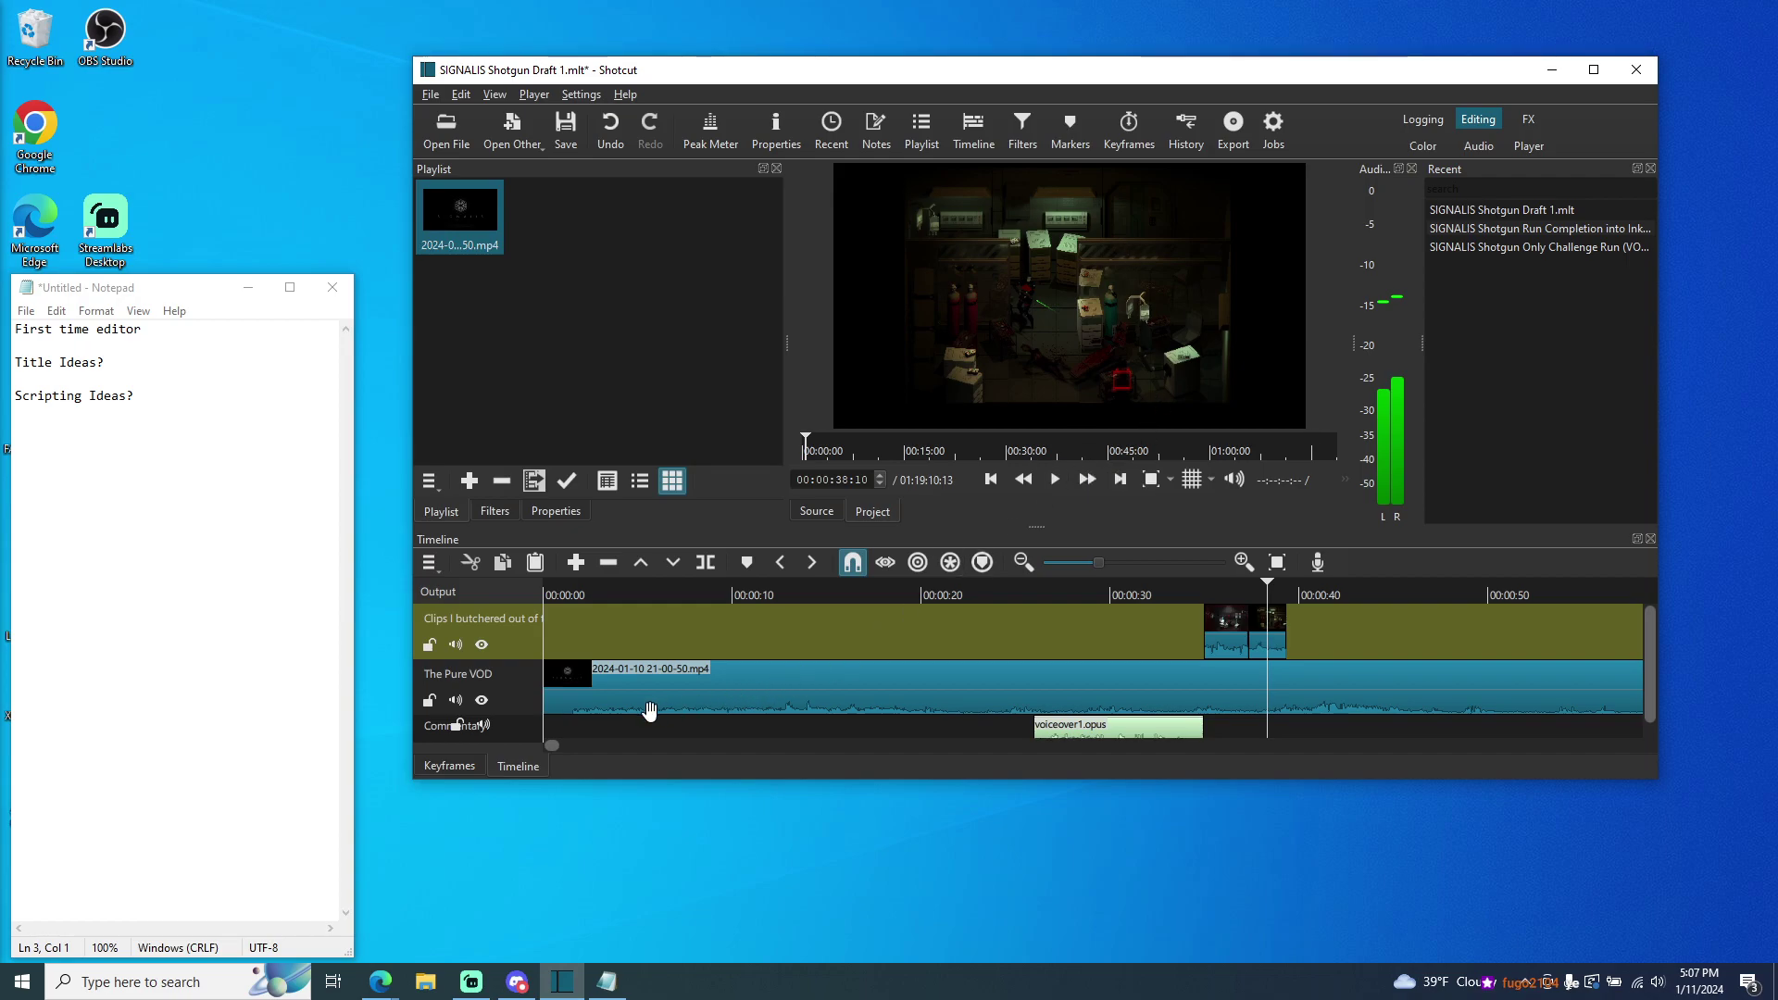
- Trim the opening of The Pure VOD clip up to 00:00:19:21 and move the clip to the timeline's start
drag(1266, 589, 915, 593)
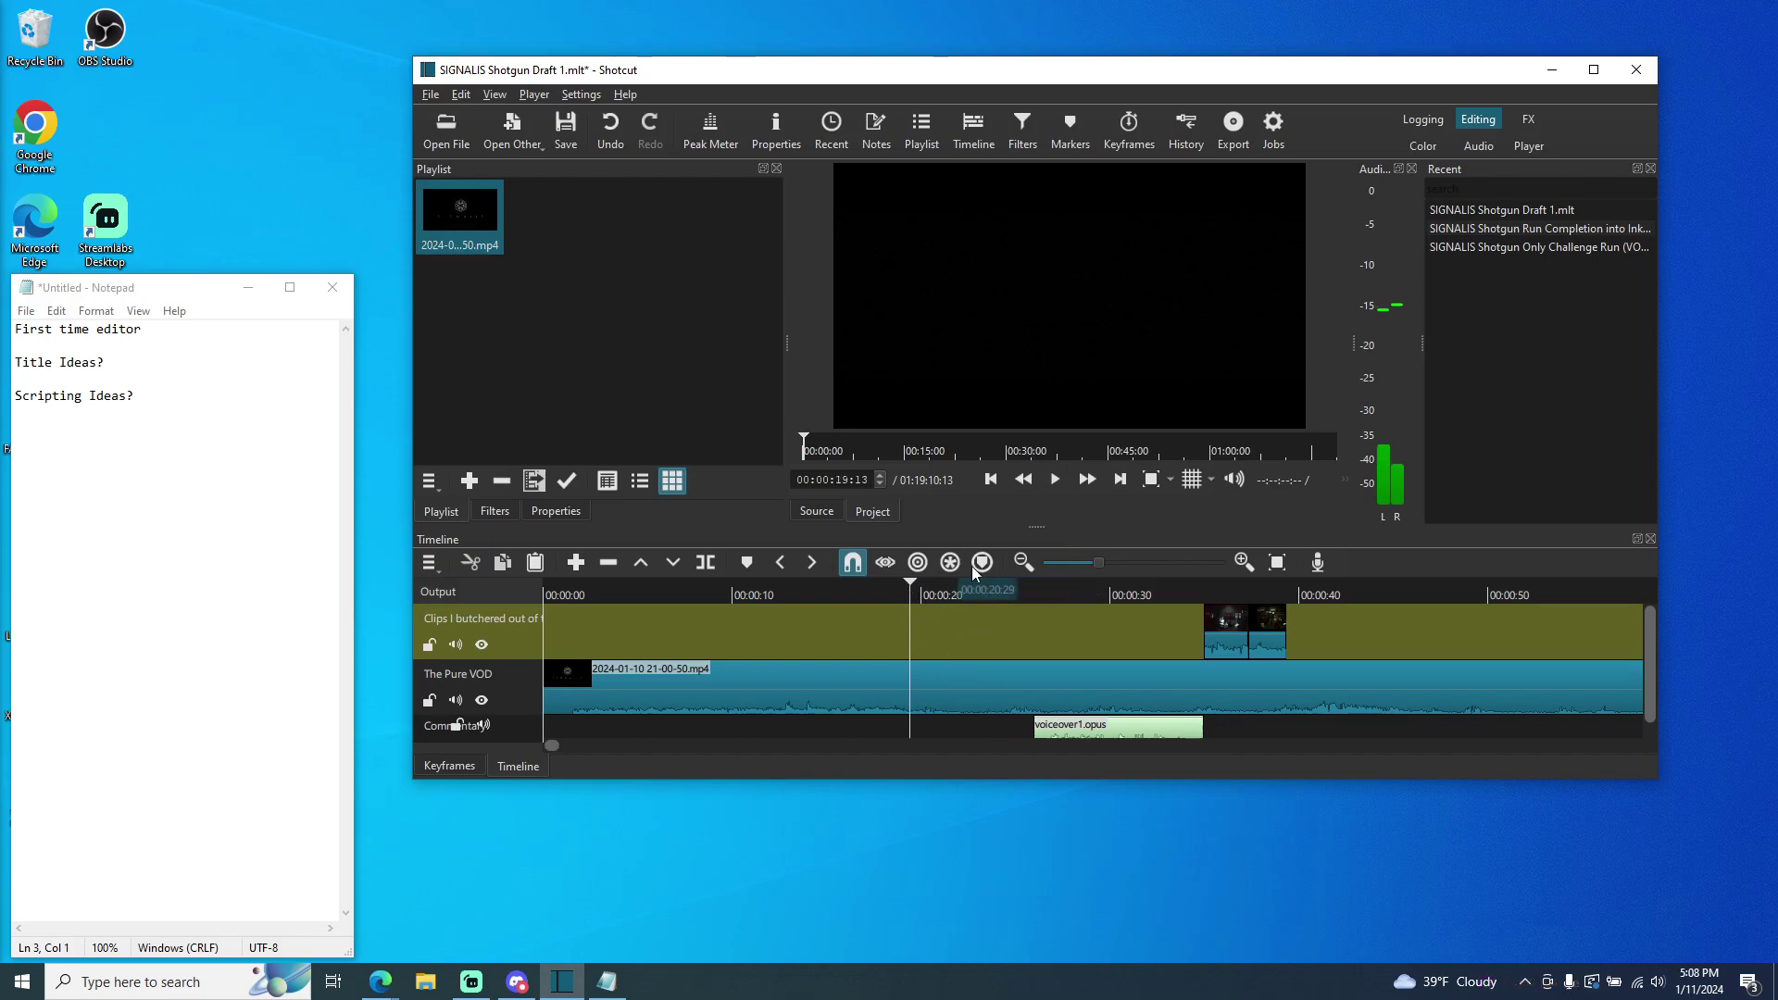
click(1055, 478)
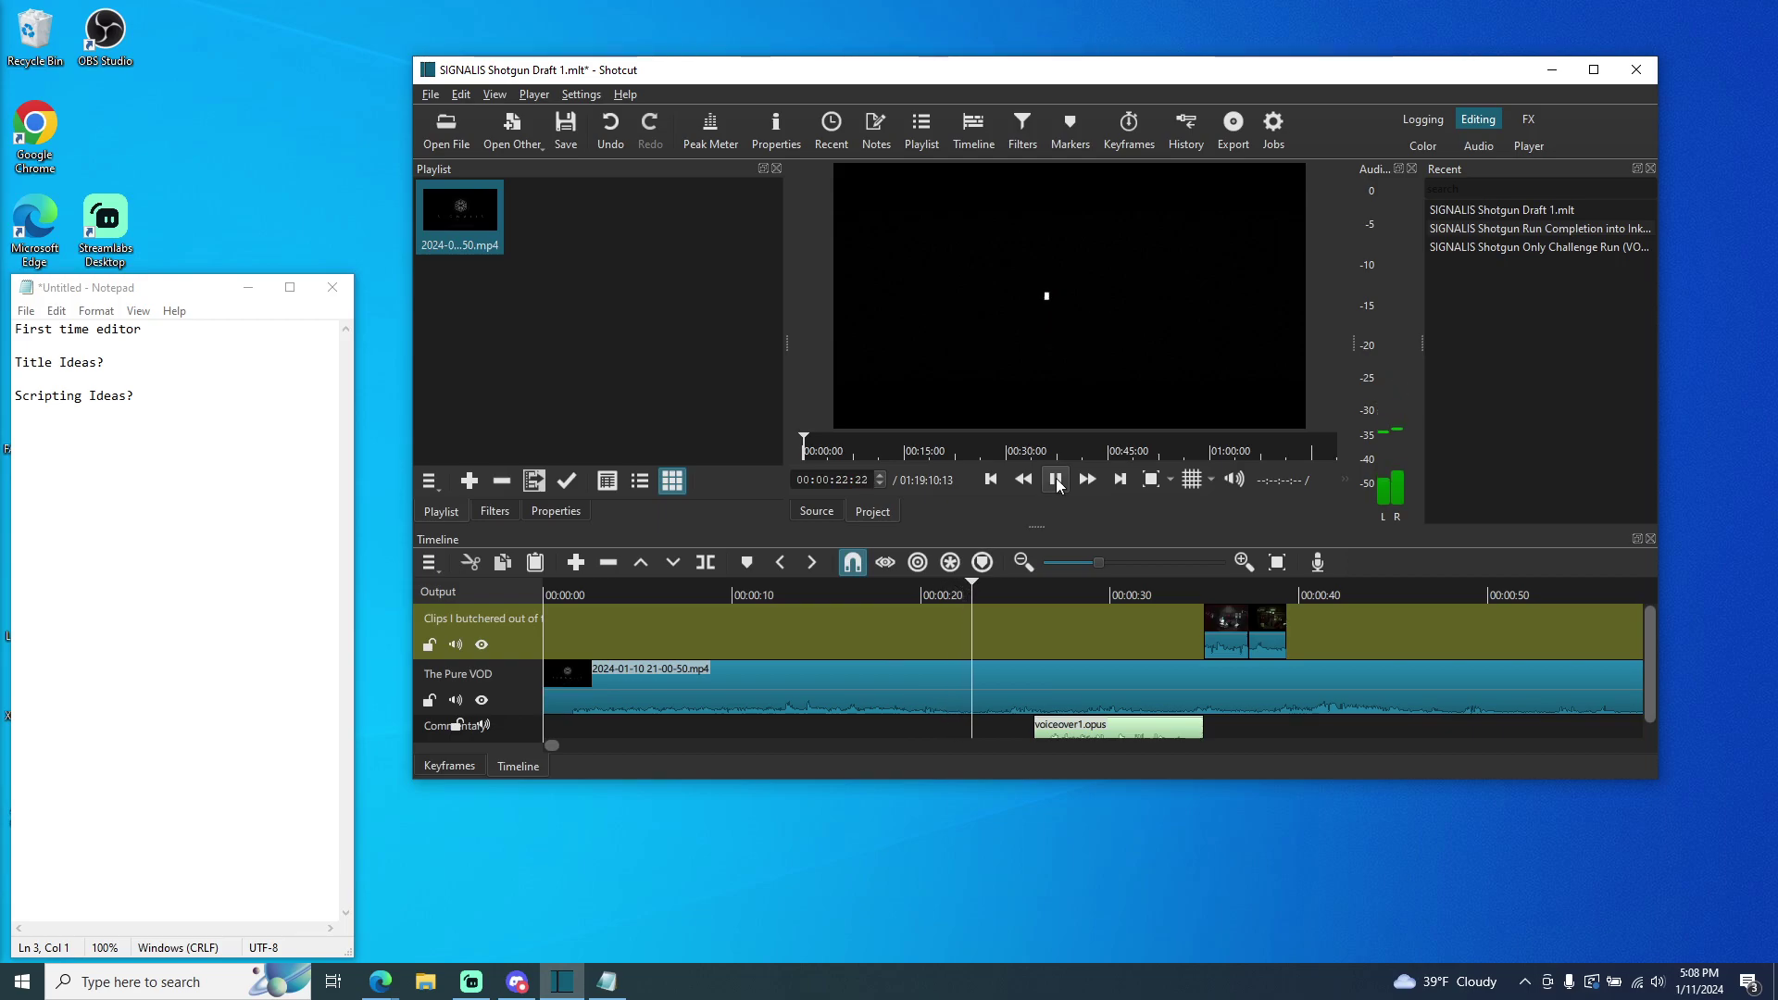
click(1055, 477)
drag(959, 594, 887, 593)
click(1056, 479)
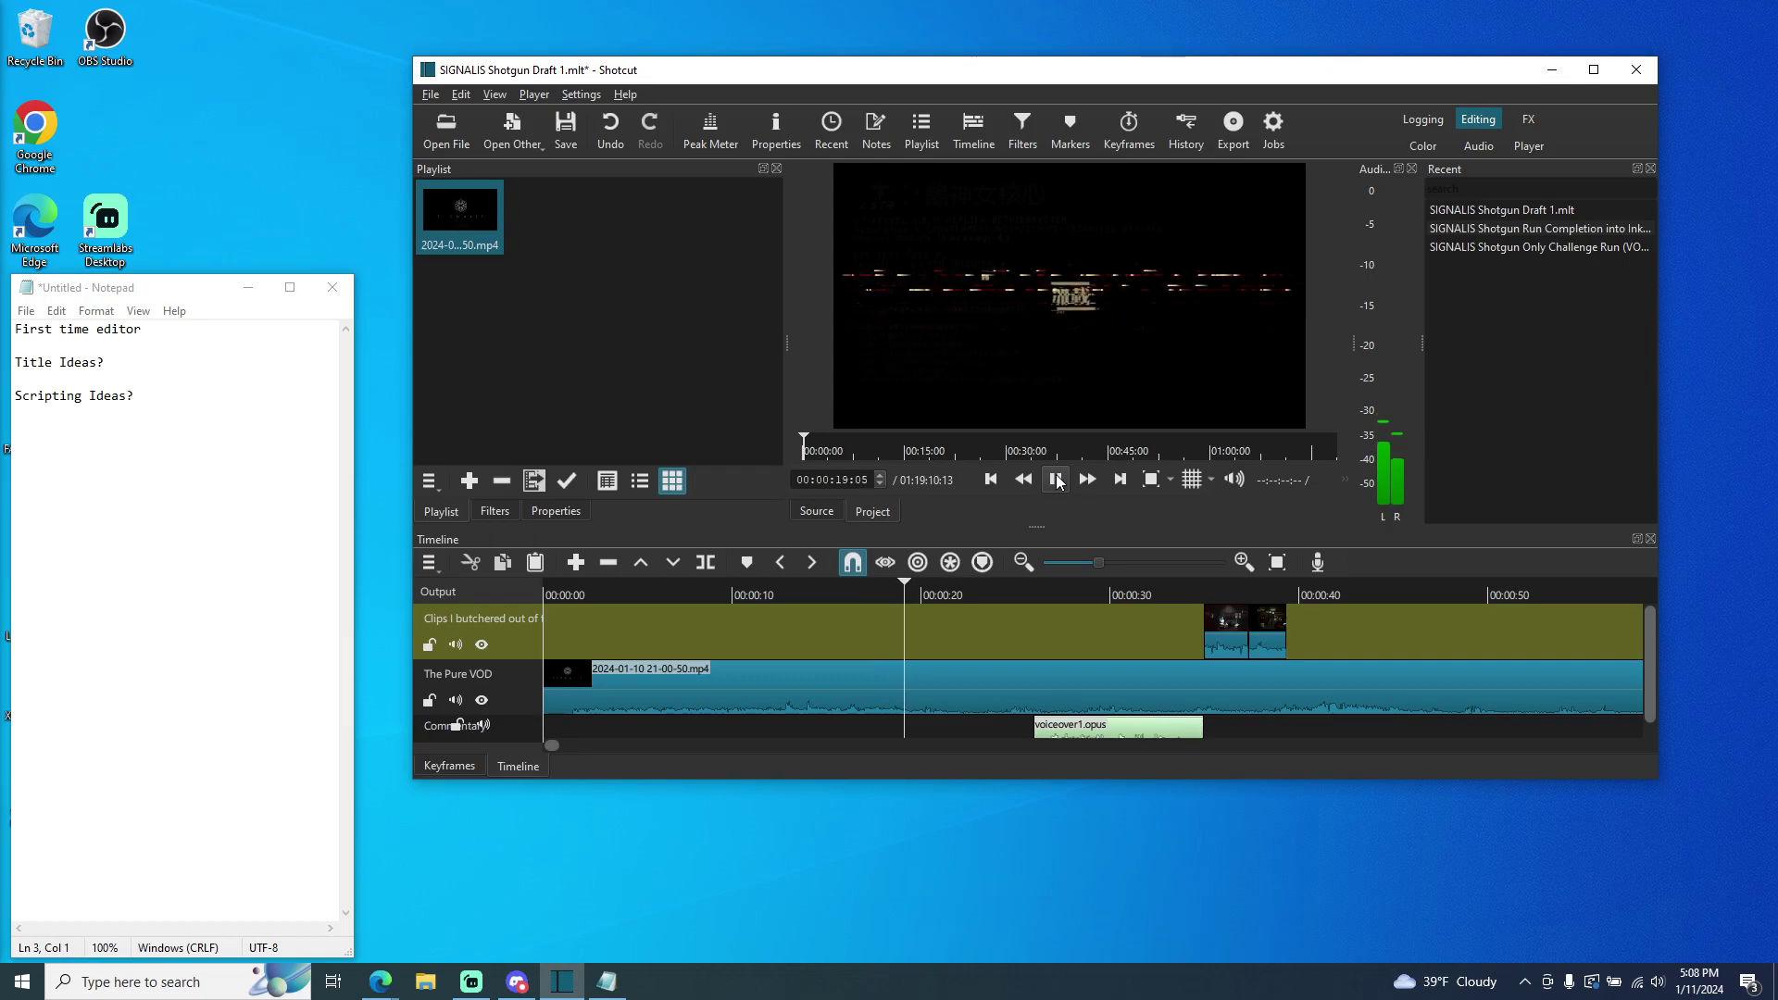
click(1055, 478)
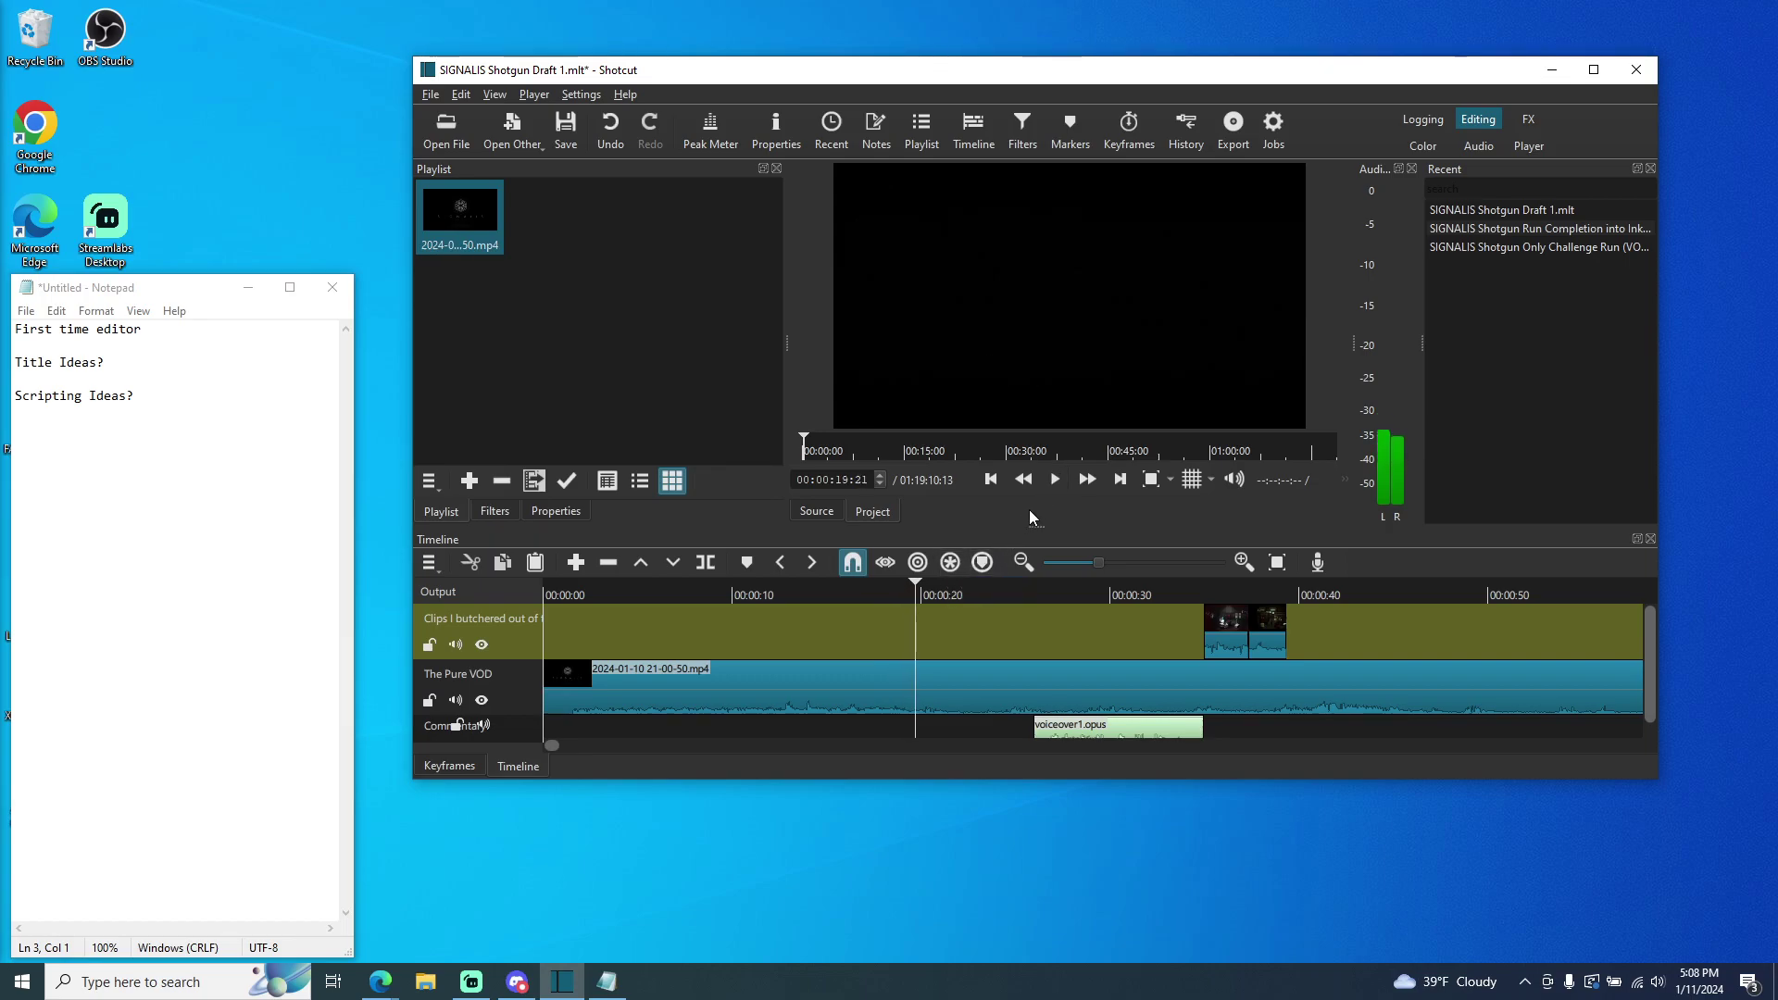
click(570, 669)
key(i)
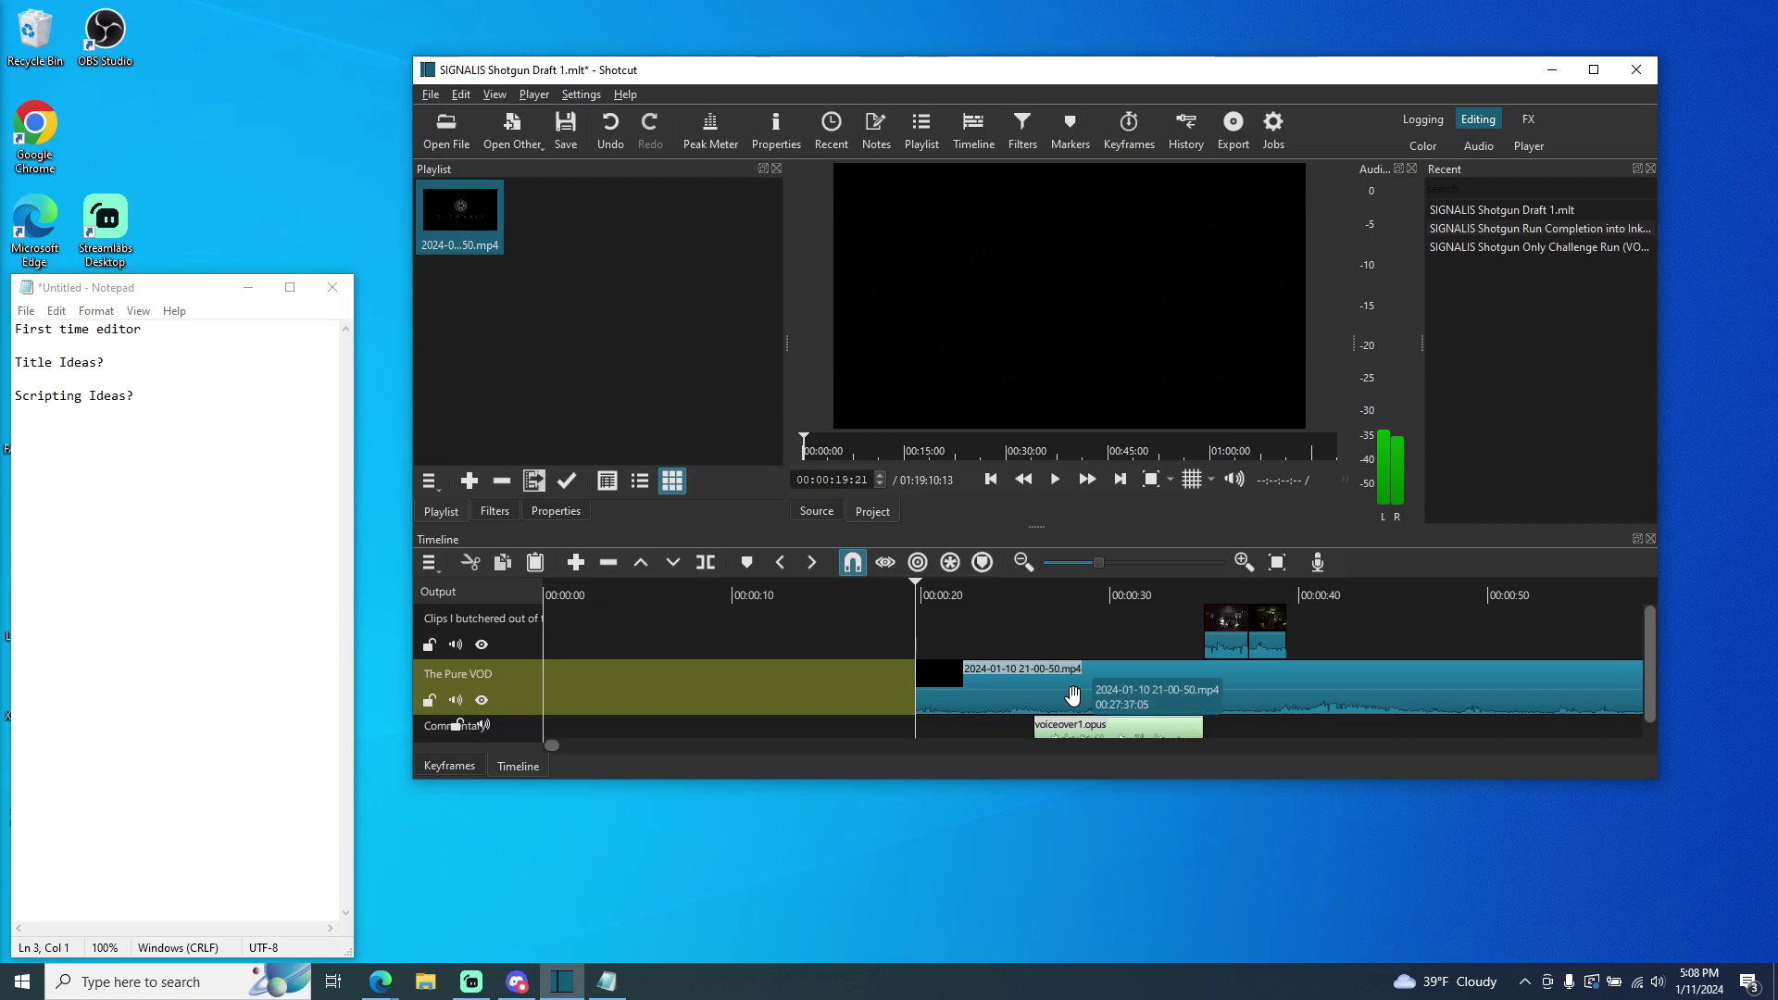
drag(1234, 698, 743, 714)
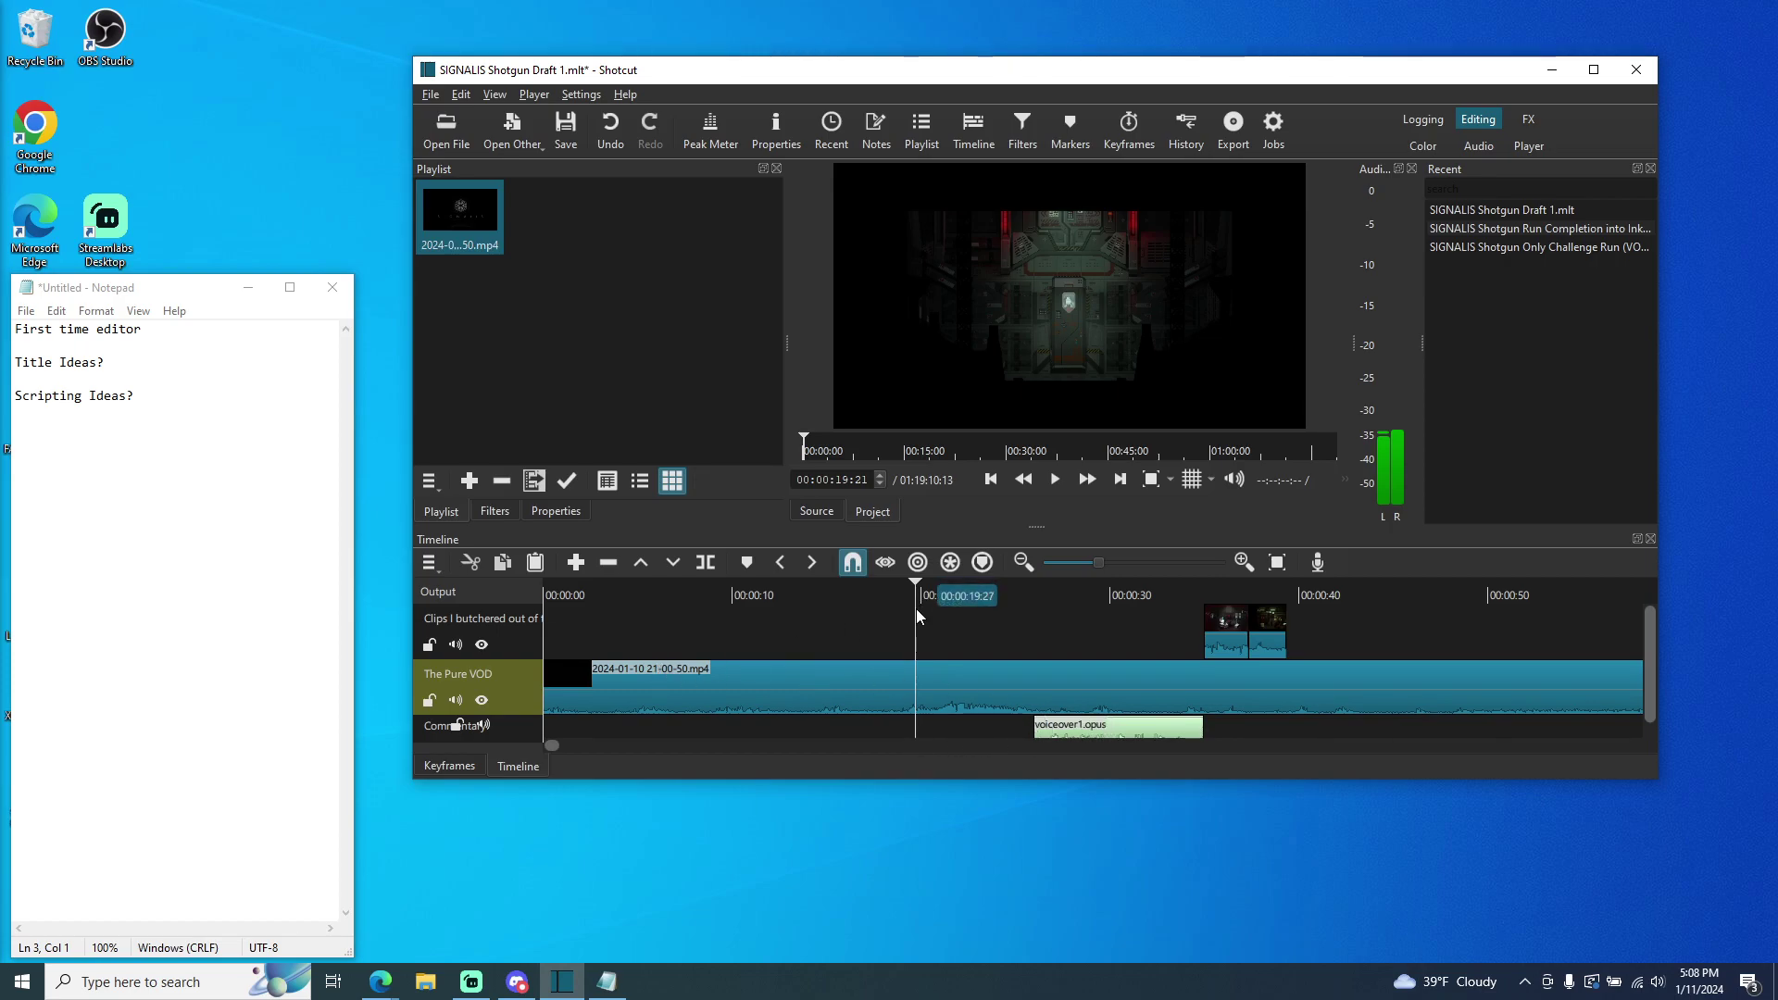
- Play from the start to 00:00:06:26, place the voiceover there, and move the two butchered clips to follow its end
drag(911, 593, 545, 593)
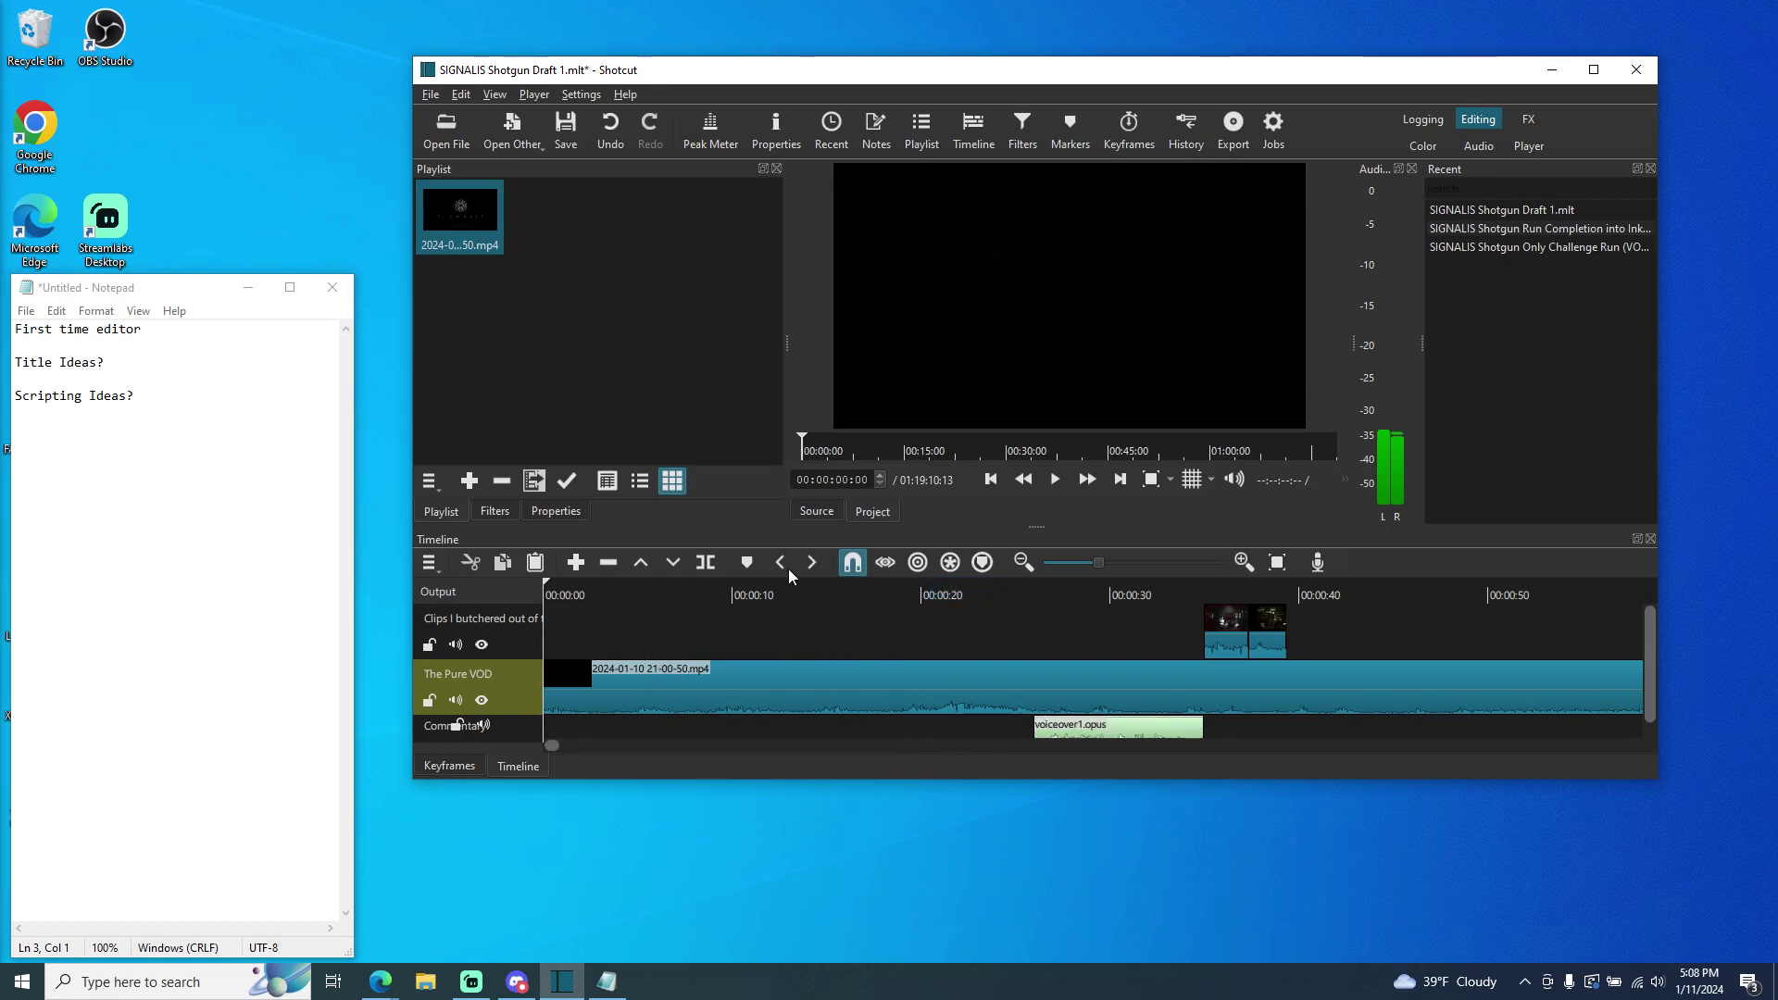
click(1053, 479)
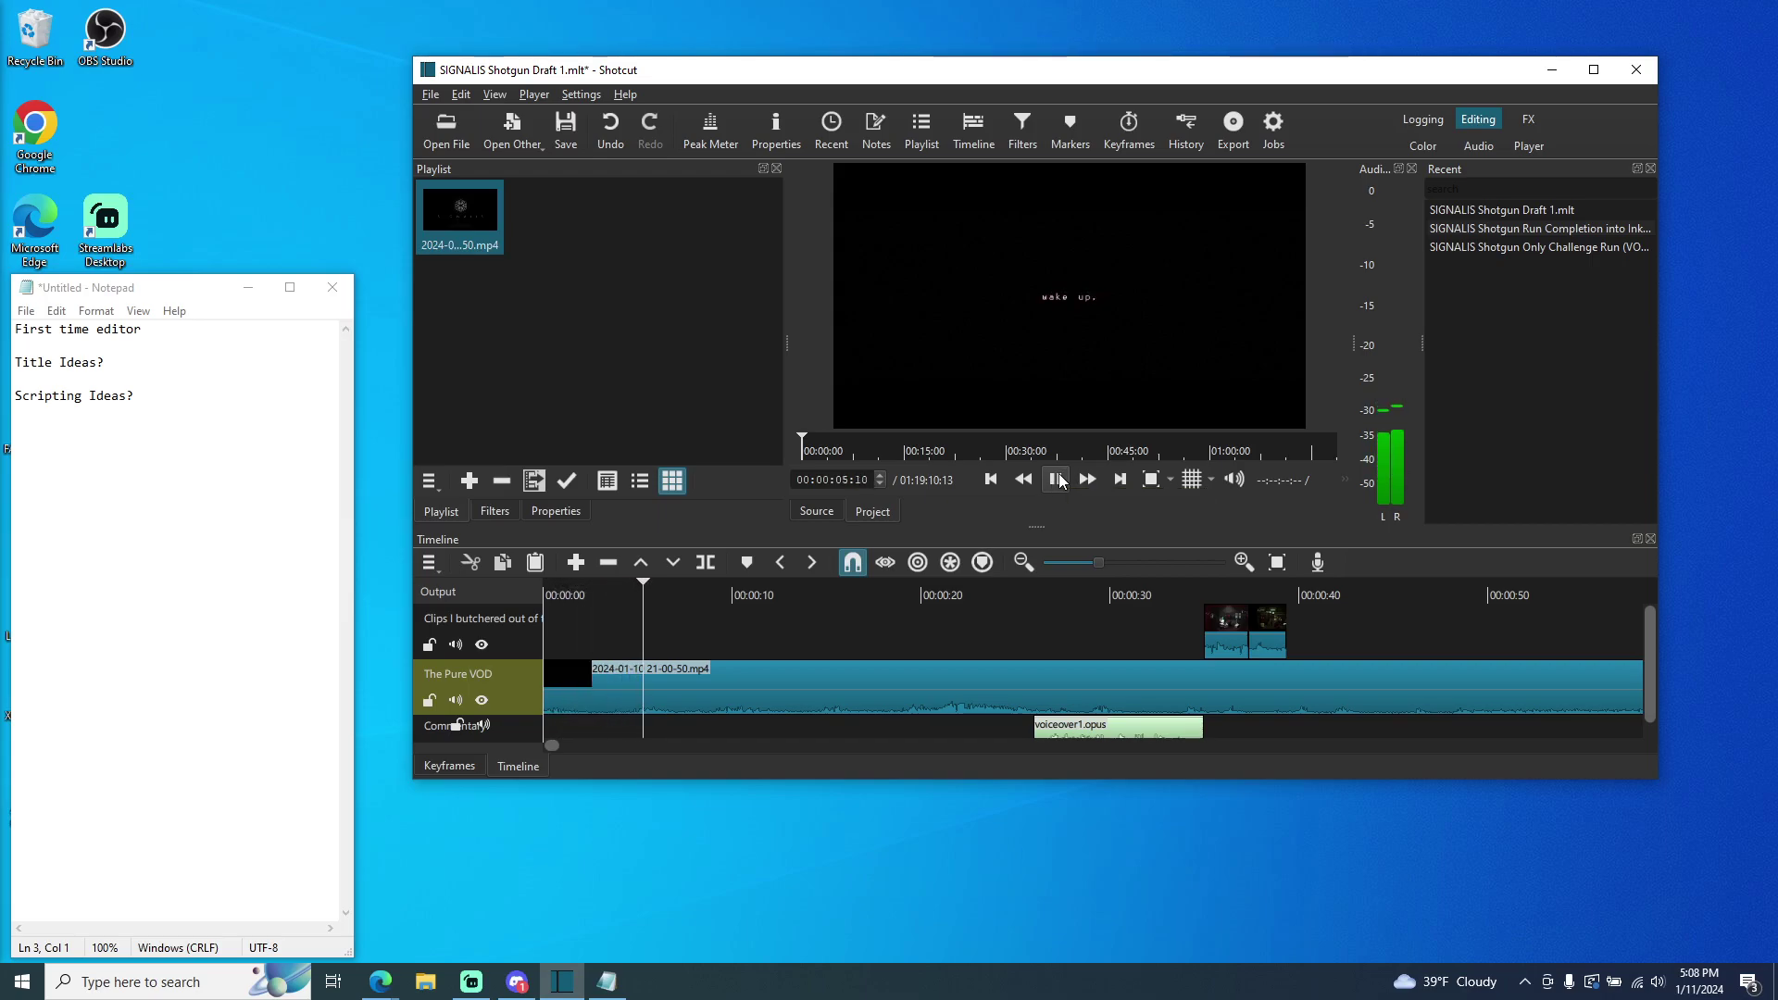
click(1056, 479)
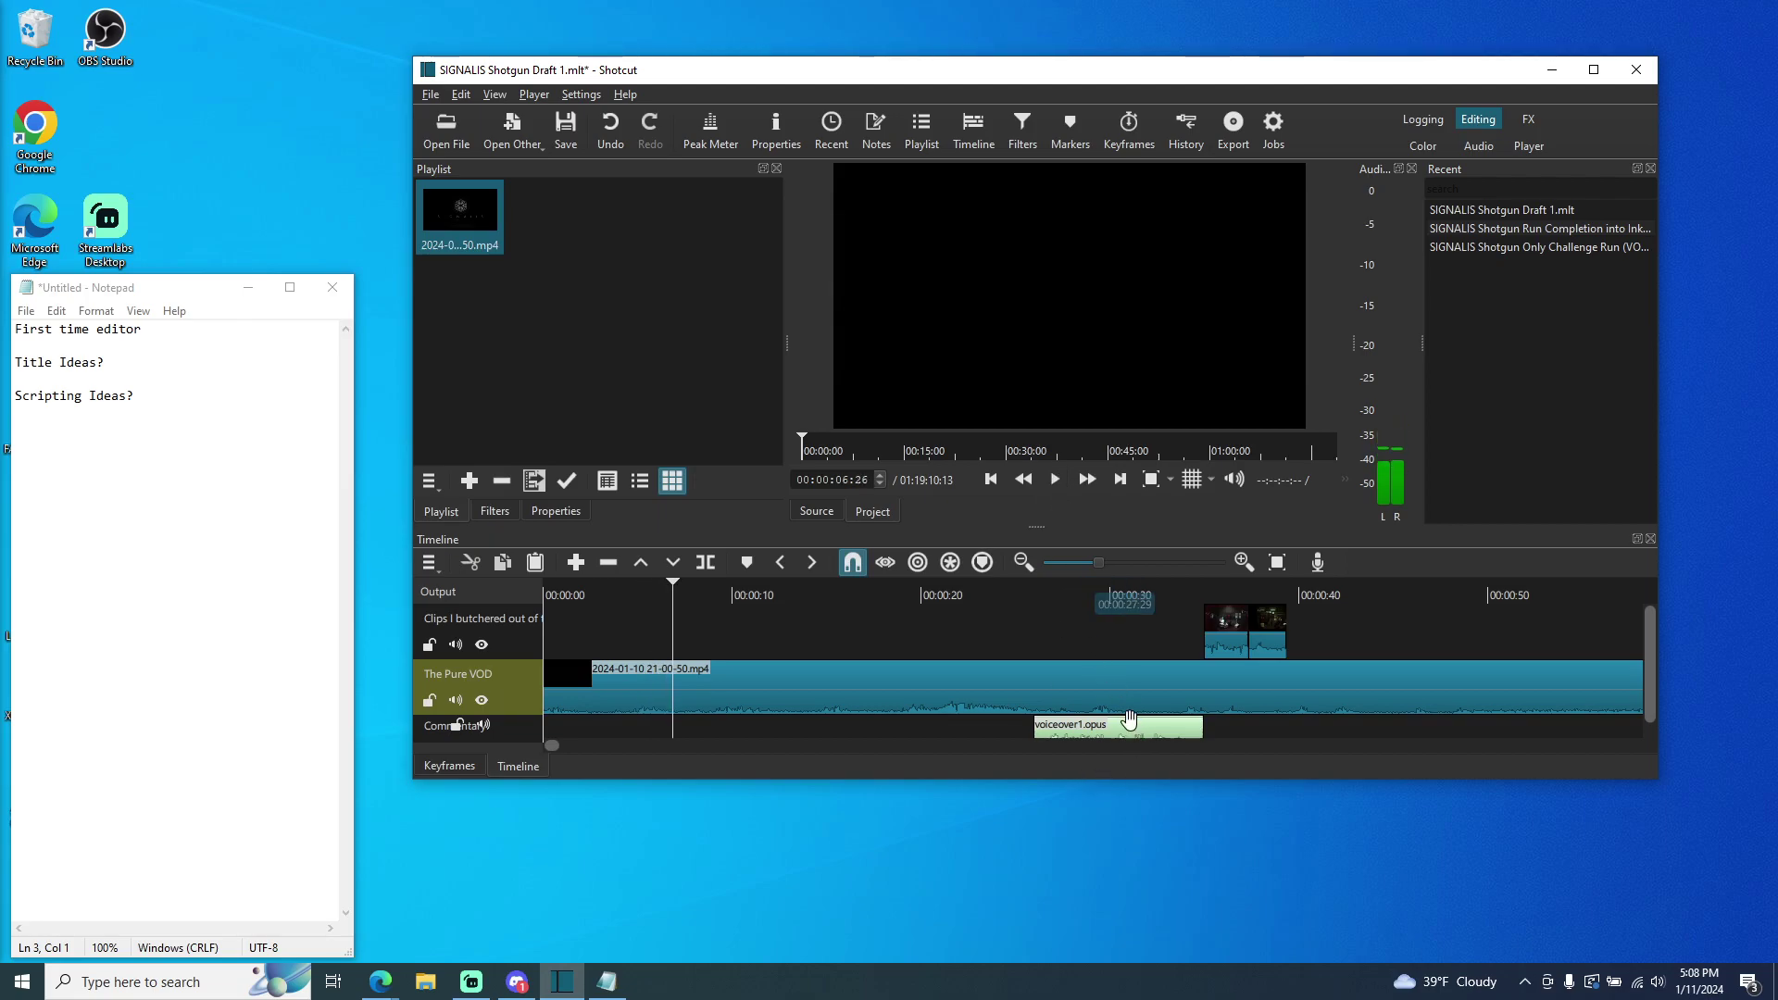
drag(1126, 726, 675, 725)
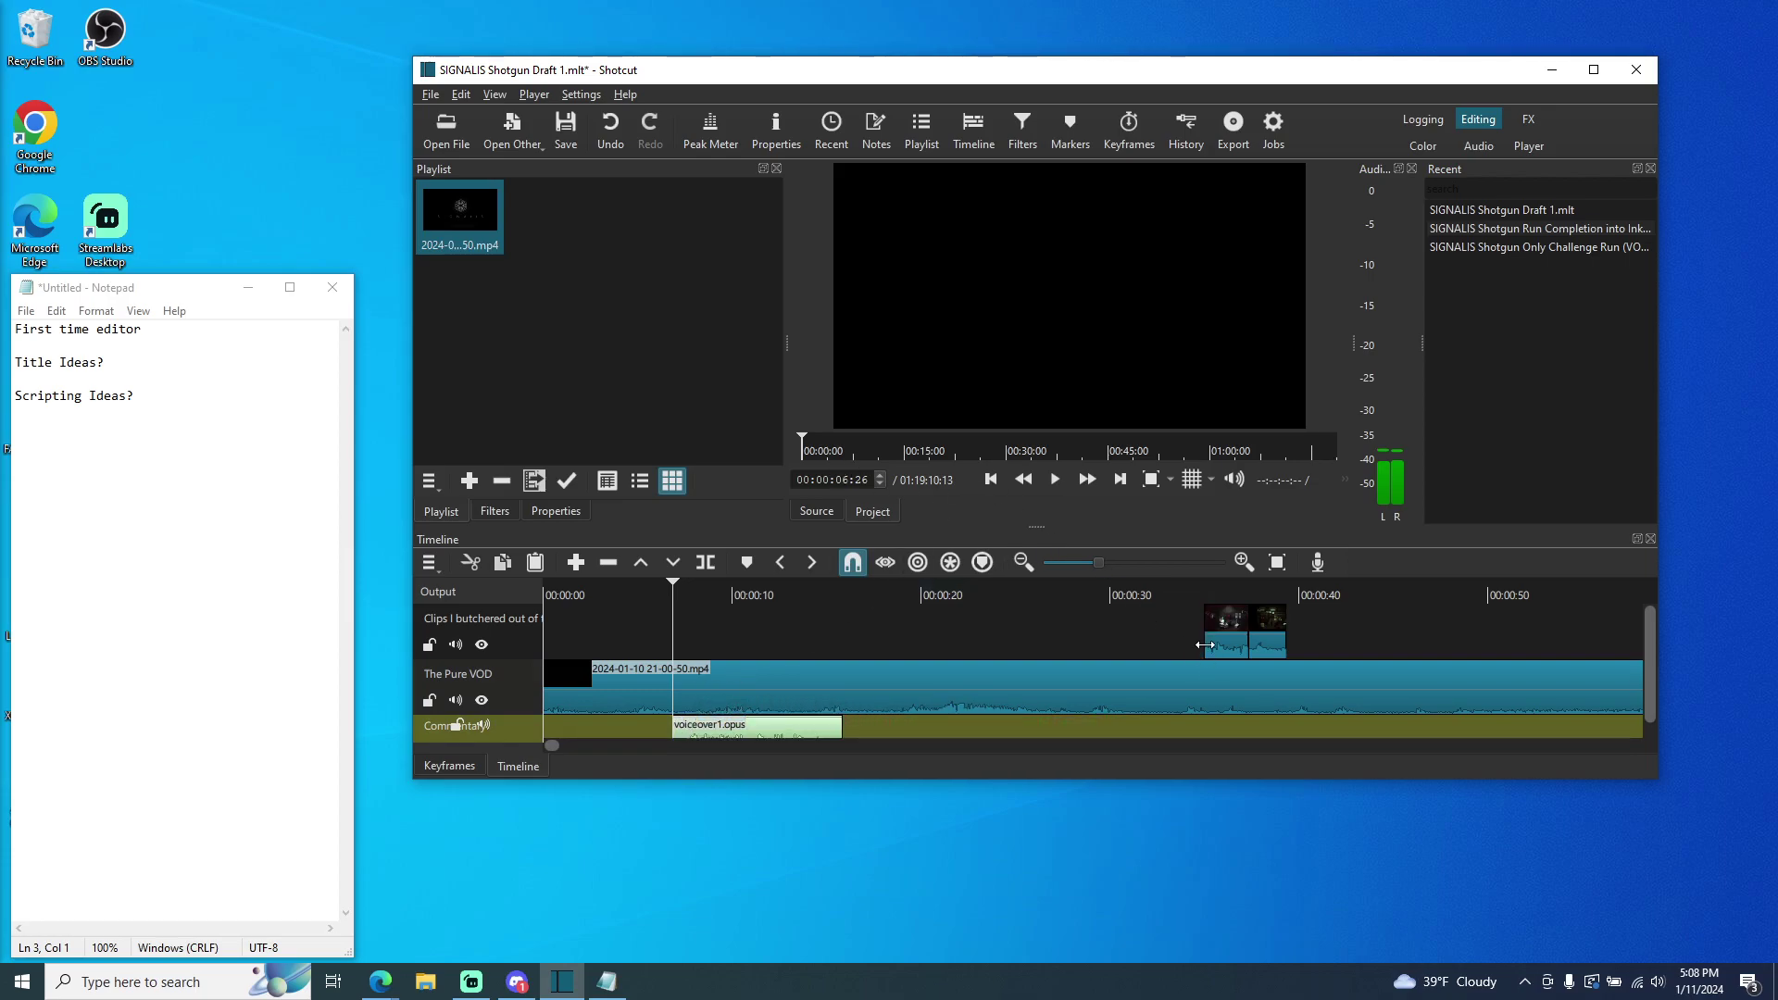
drag(1229, 635, 580, 630)
drag(1265, 632, 816, 635)
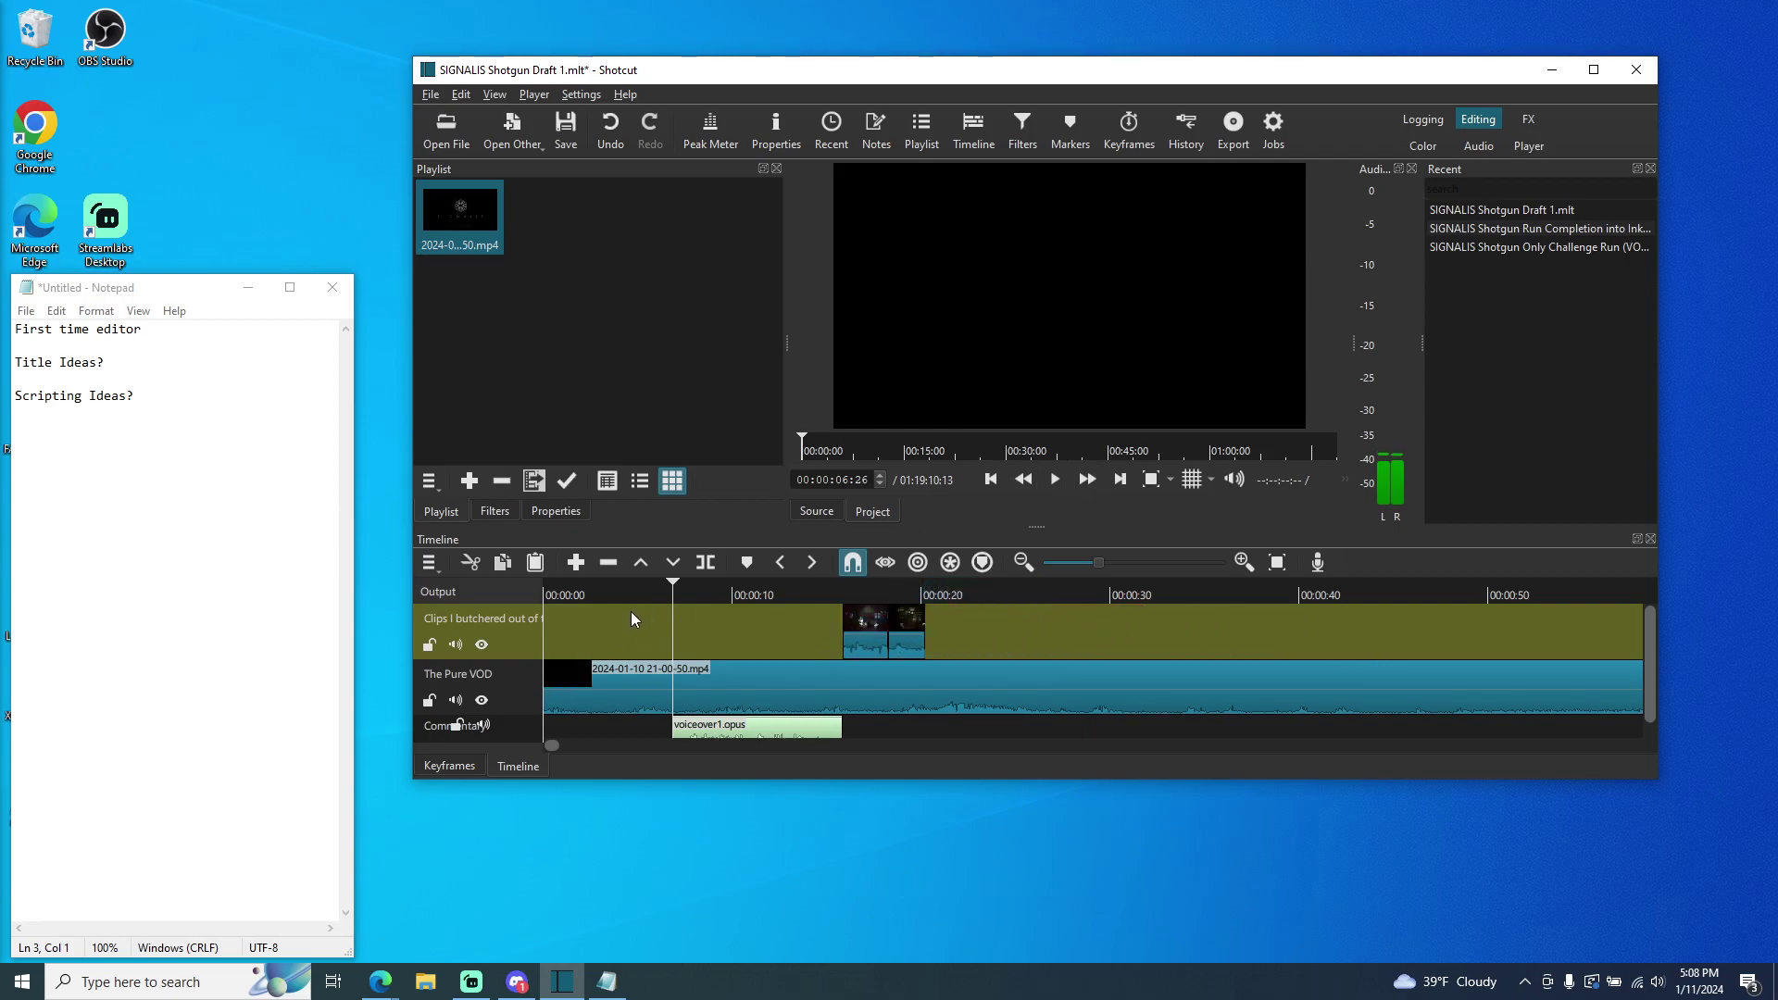
- Play the rearranged intro from the timeline's start, stopping at 00:00:20:13 after the butchered clips
drag(667, 596, 501, 593)
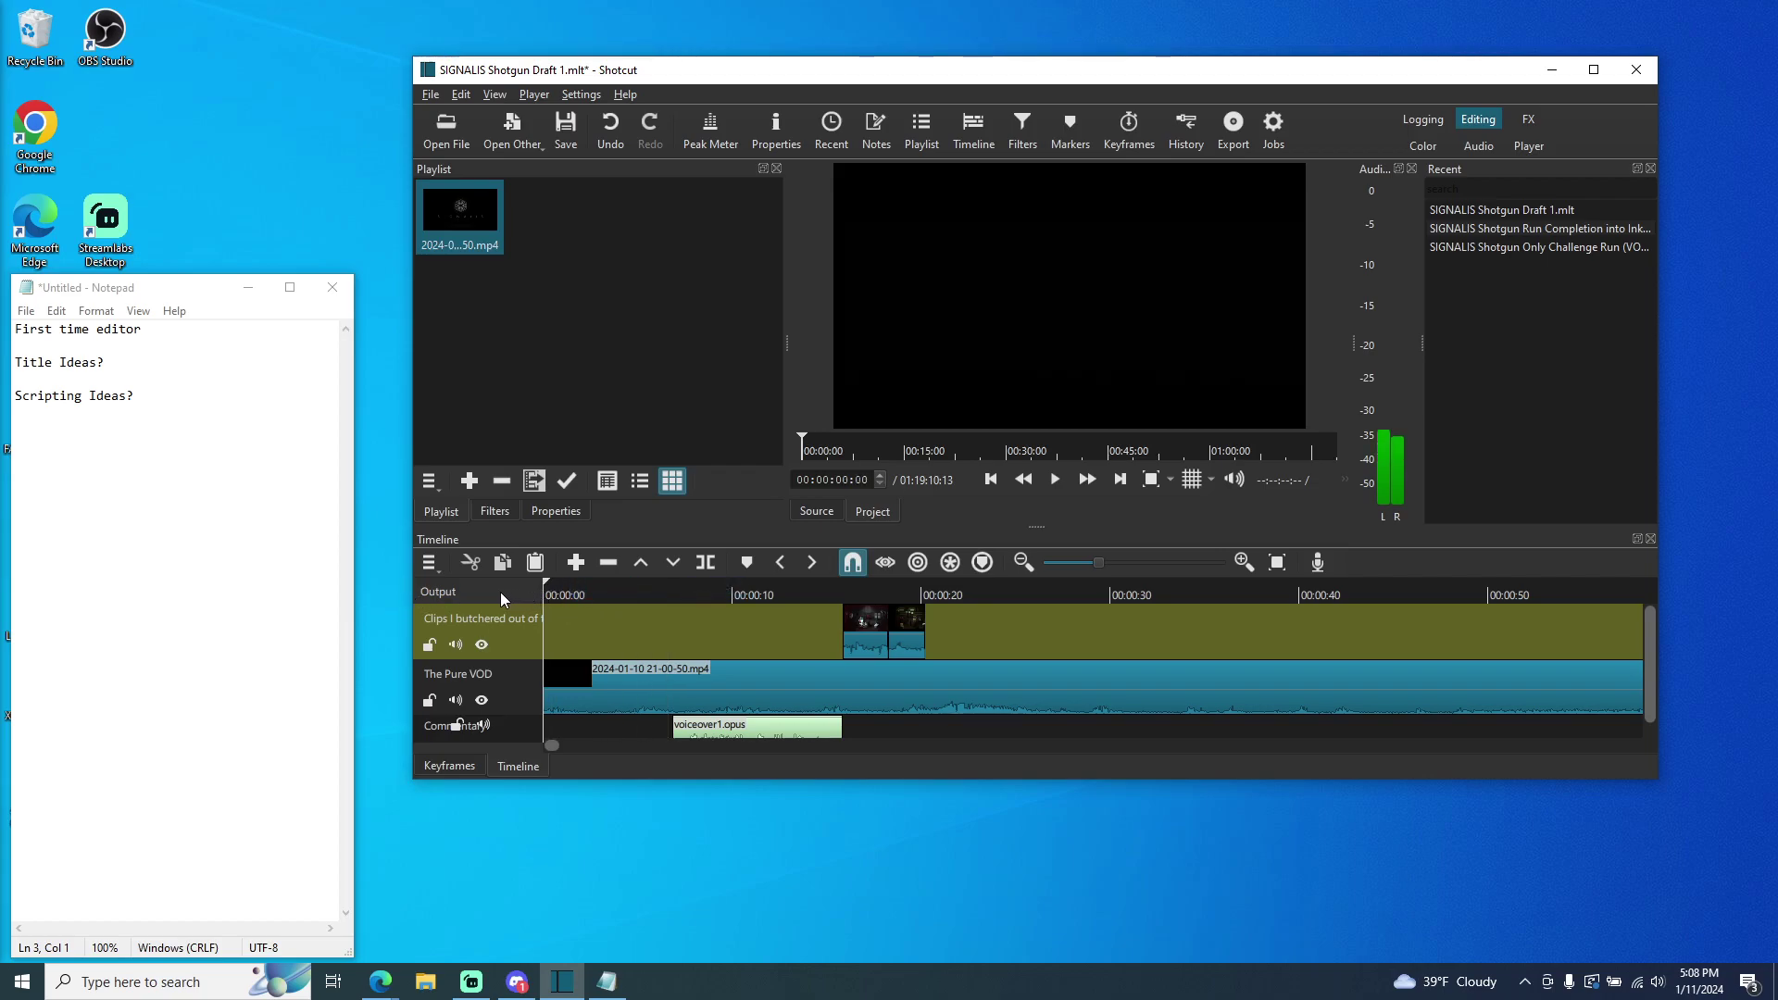
click(1055, 481)
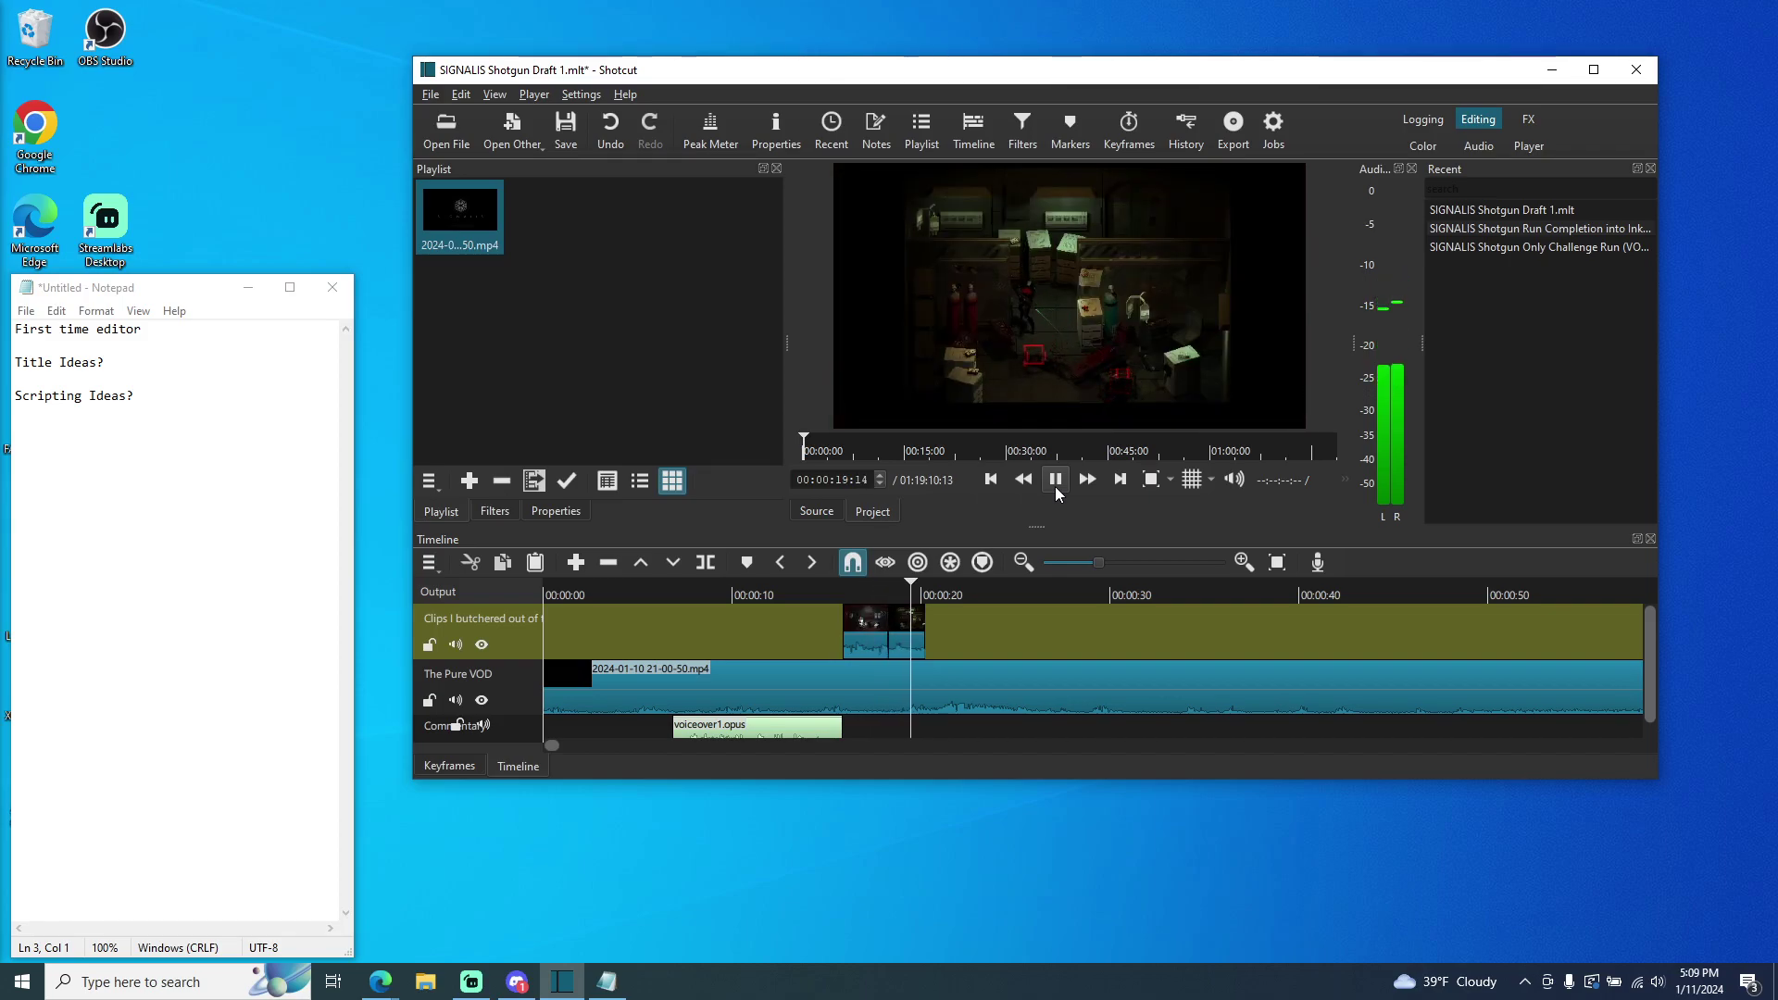
click(1055, 479)
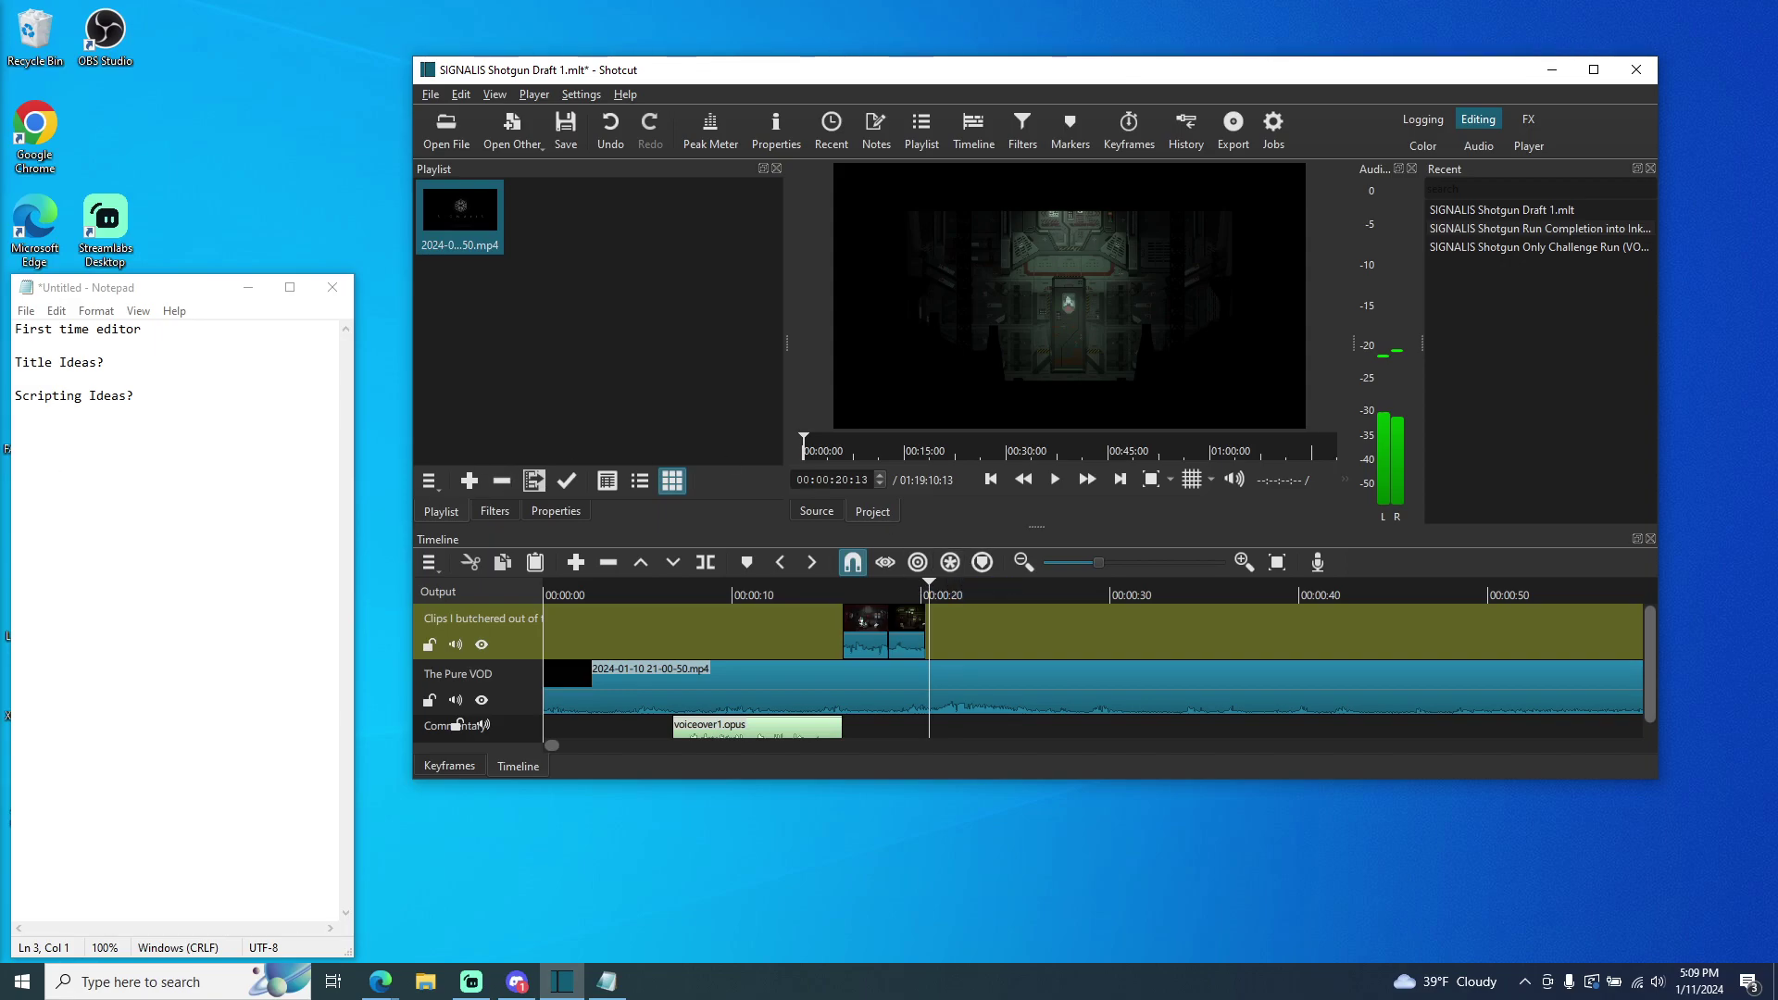
- Switch to Microsoft Edge, play the BEAST IN BLACK music video from about 0:56 on, pause at 1:35, and put the browser away
click(380, 981)
click(379, 982)
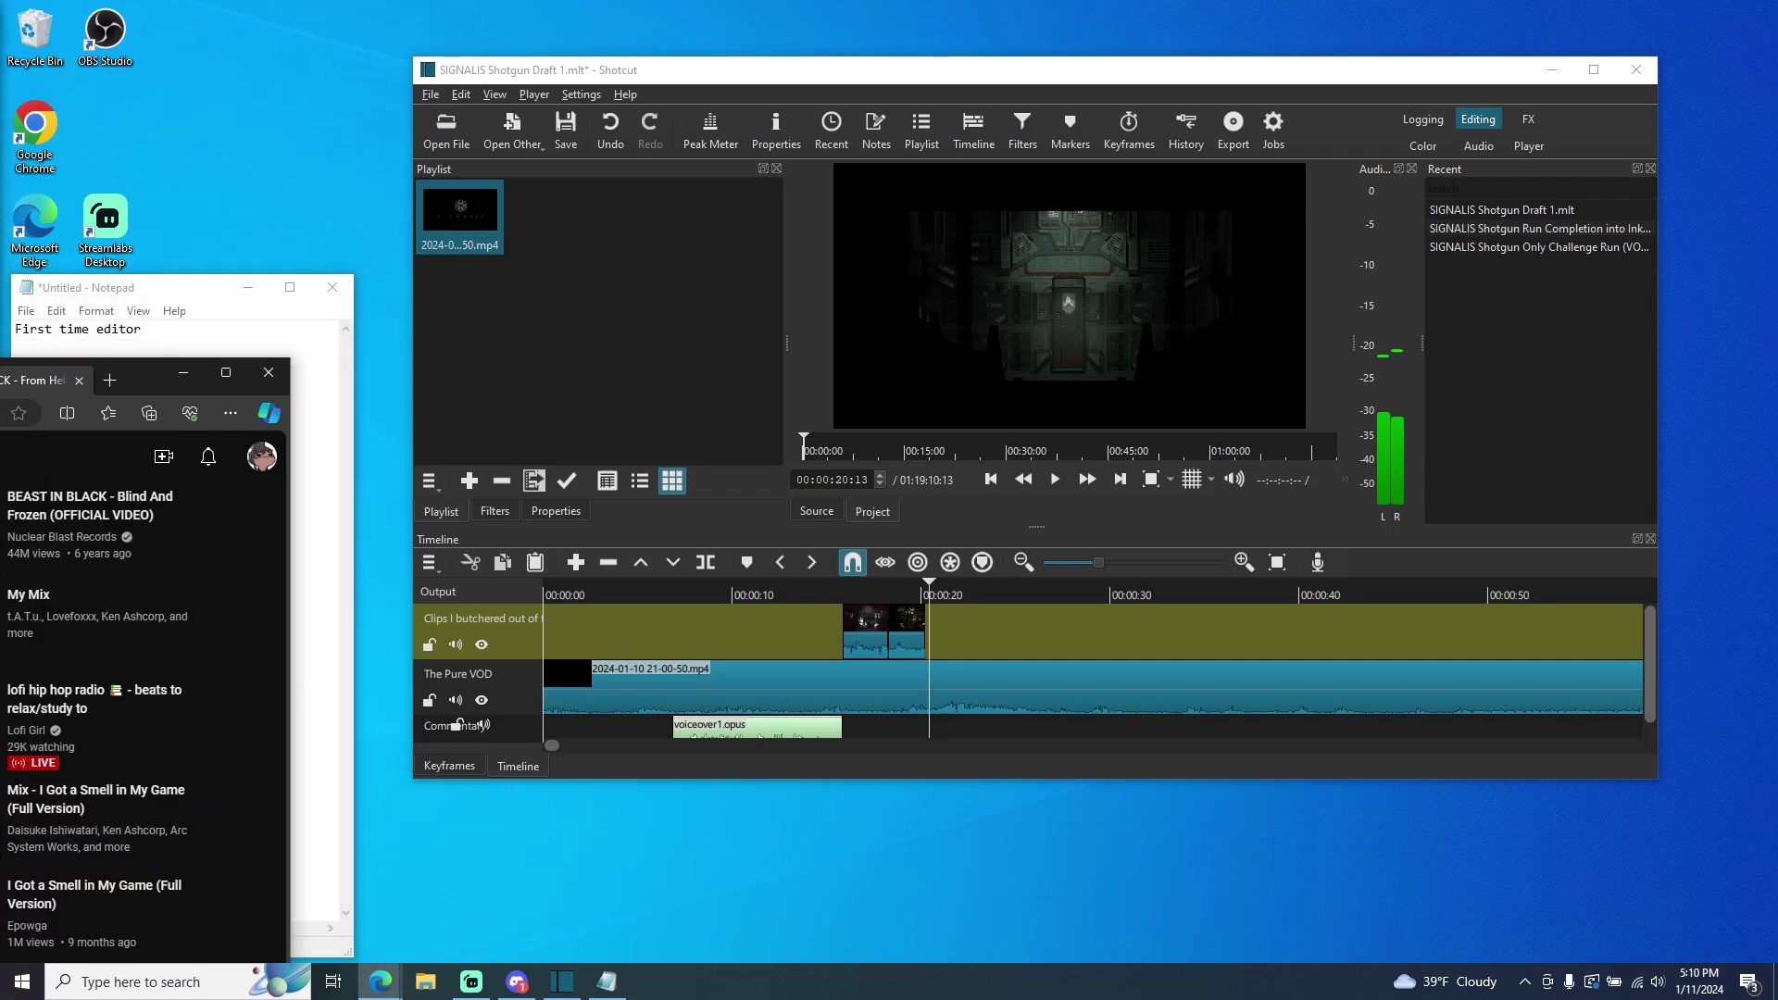
click(380, 981)
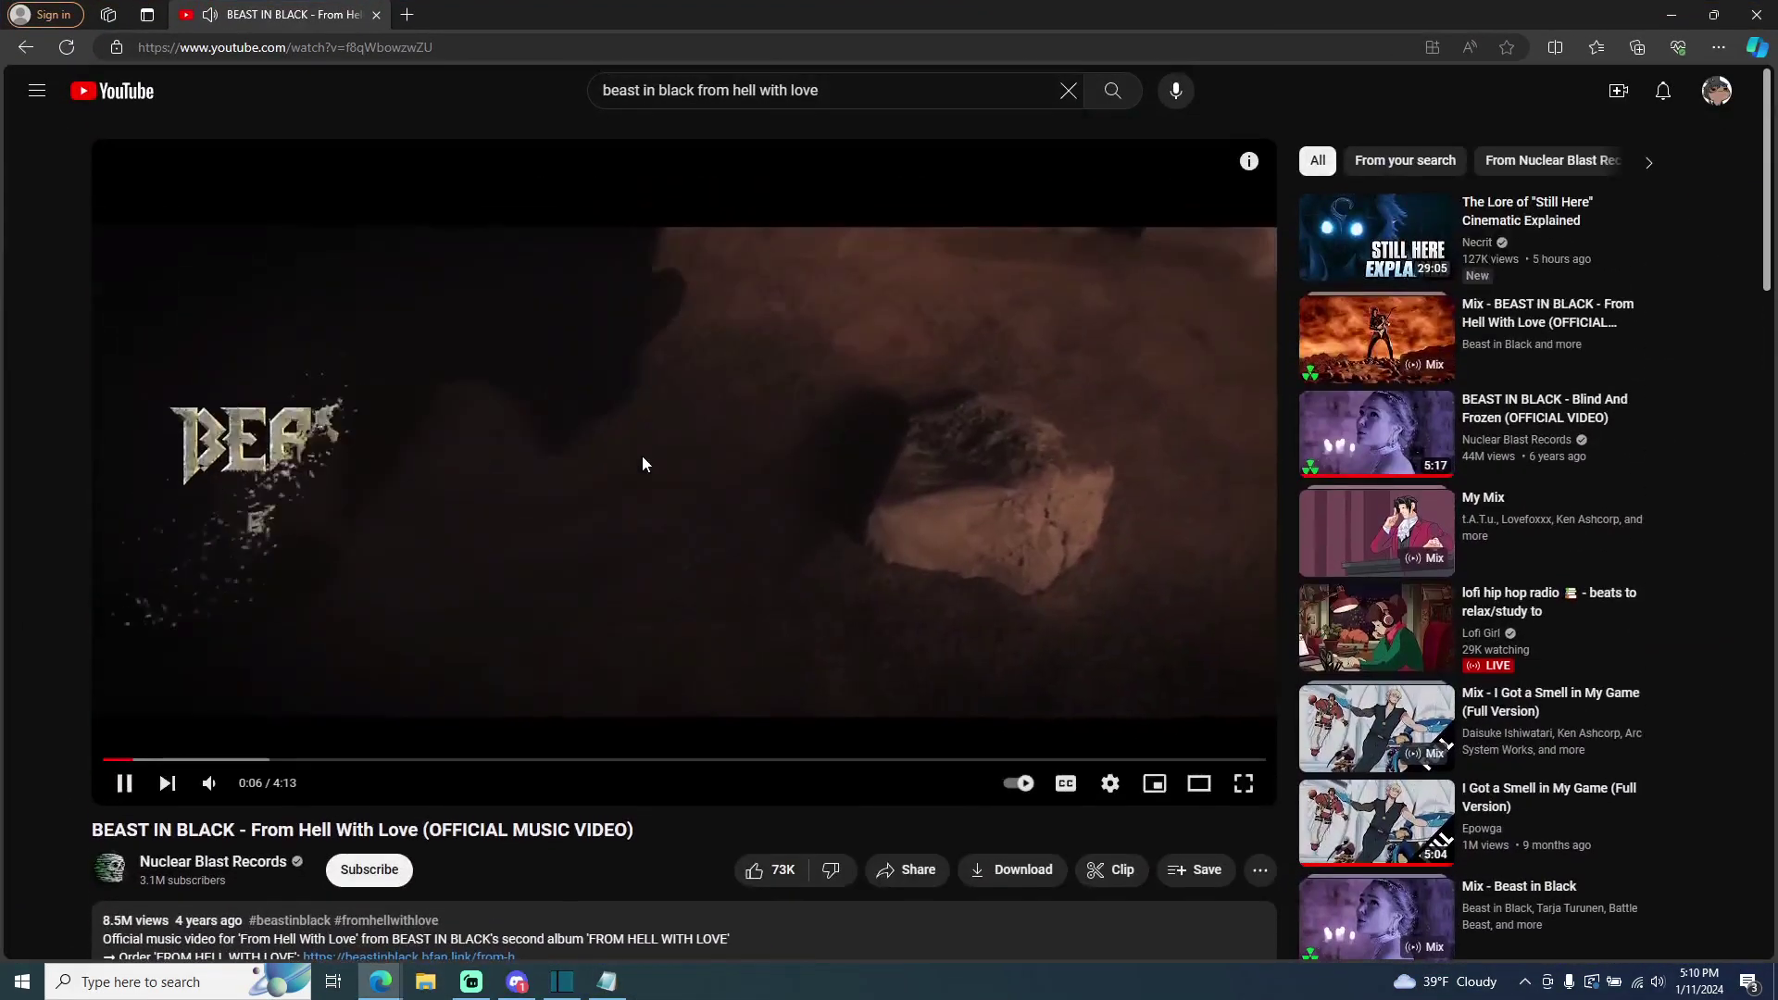
drag(251, 760, 362, 764)
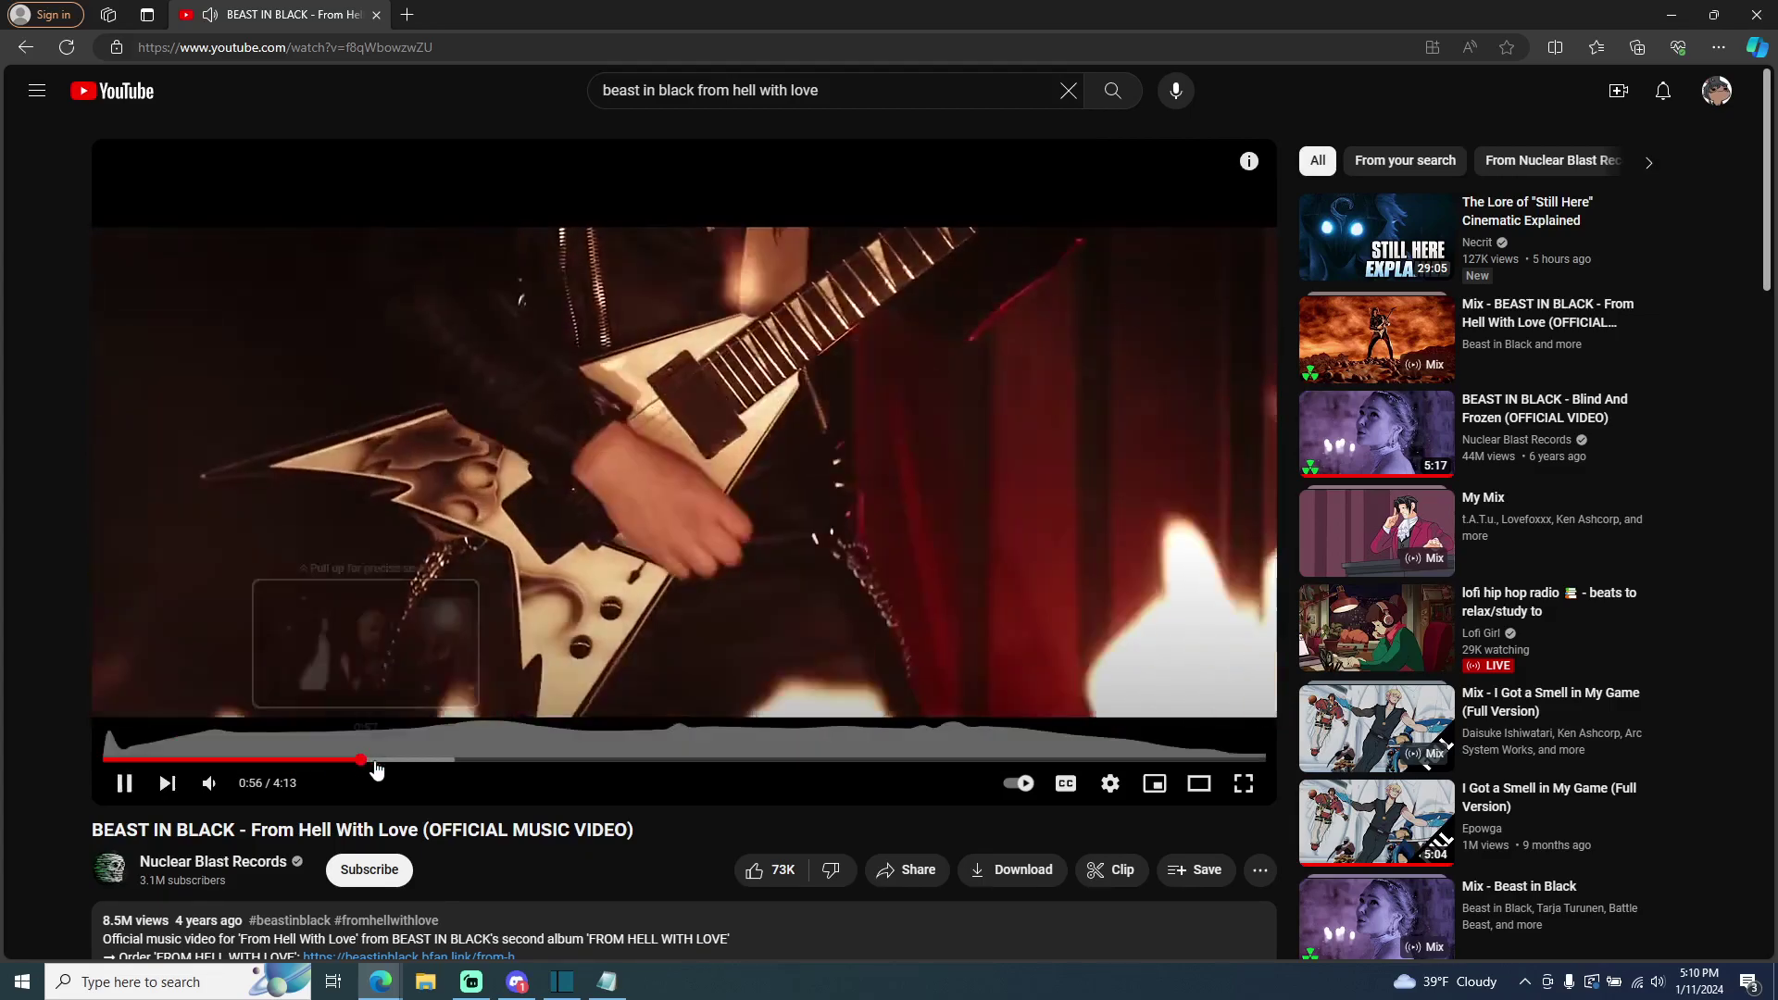
click(412, 768)
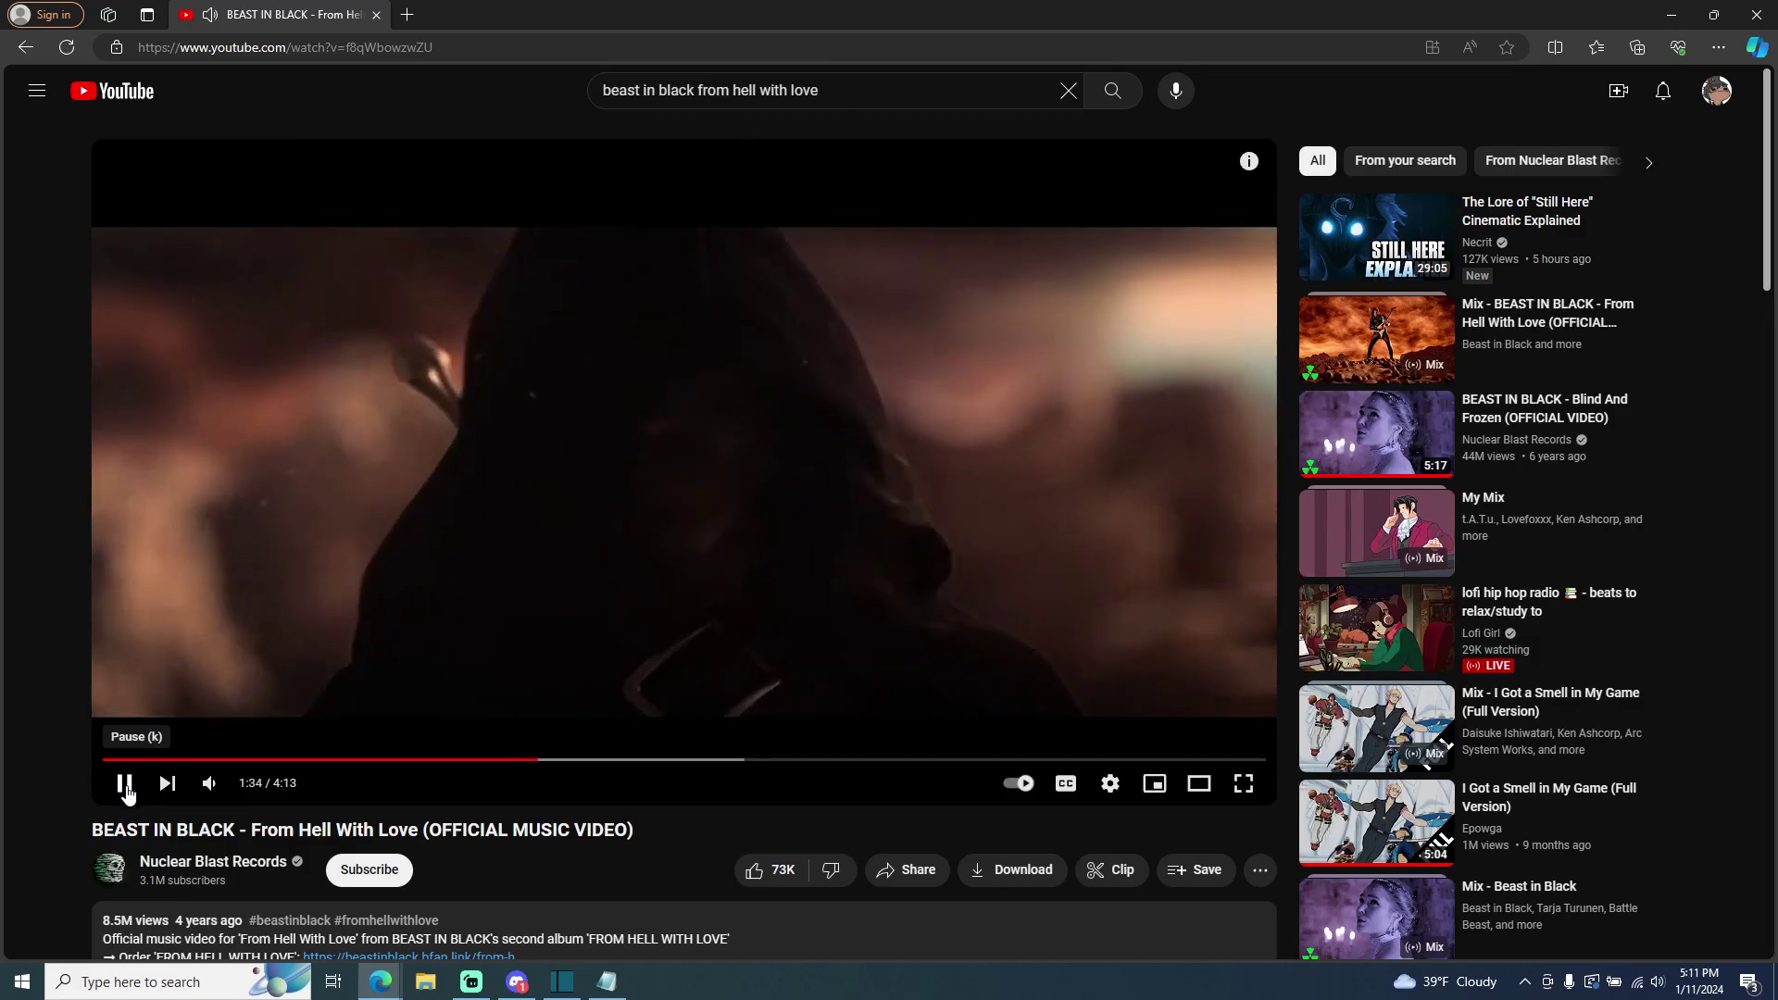
click(125, 784)
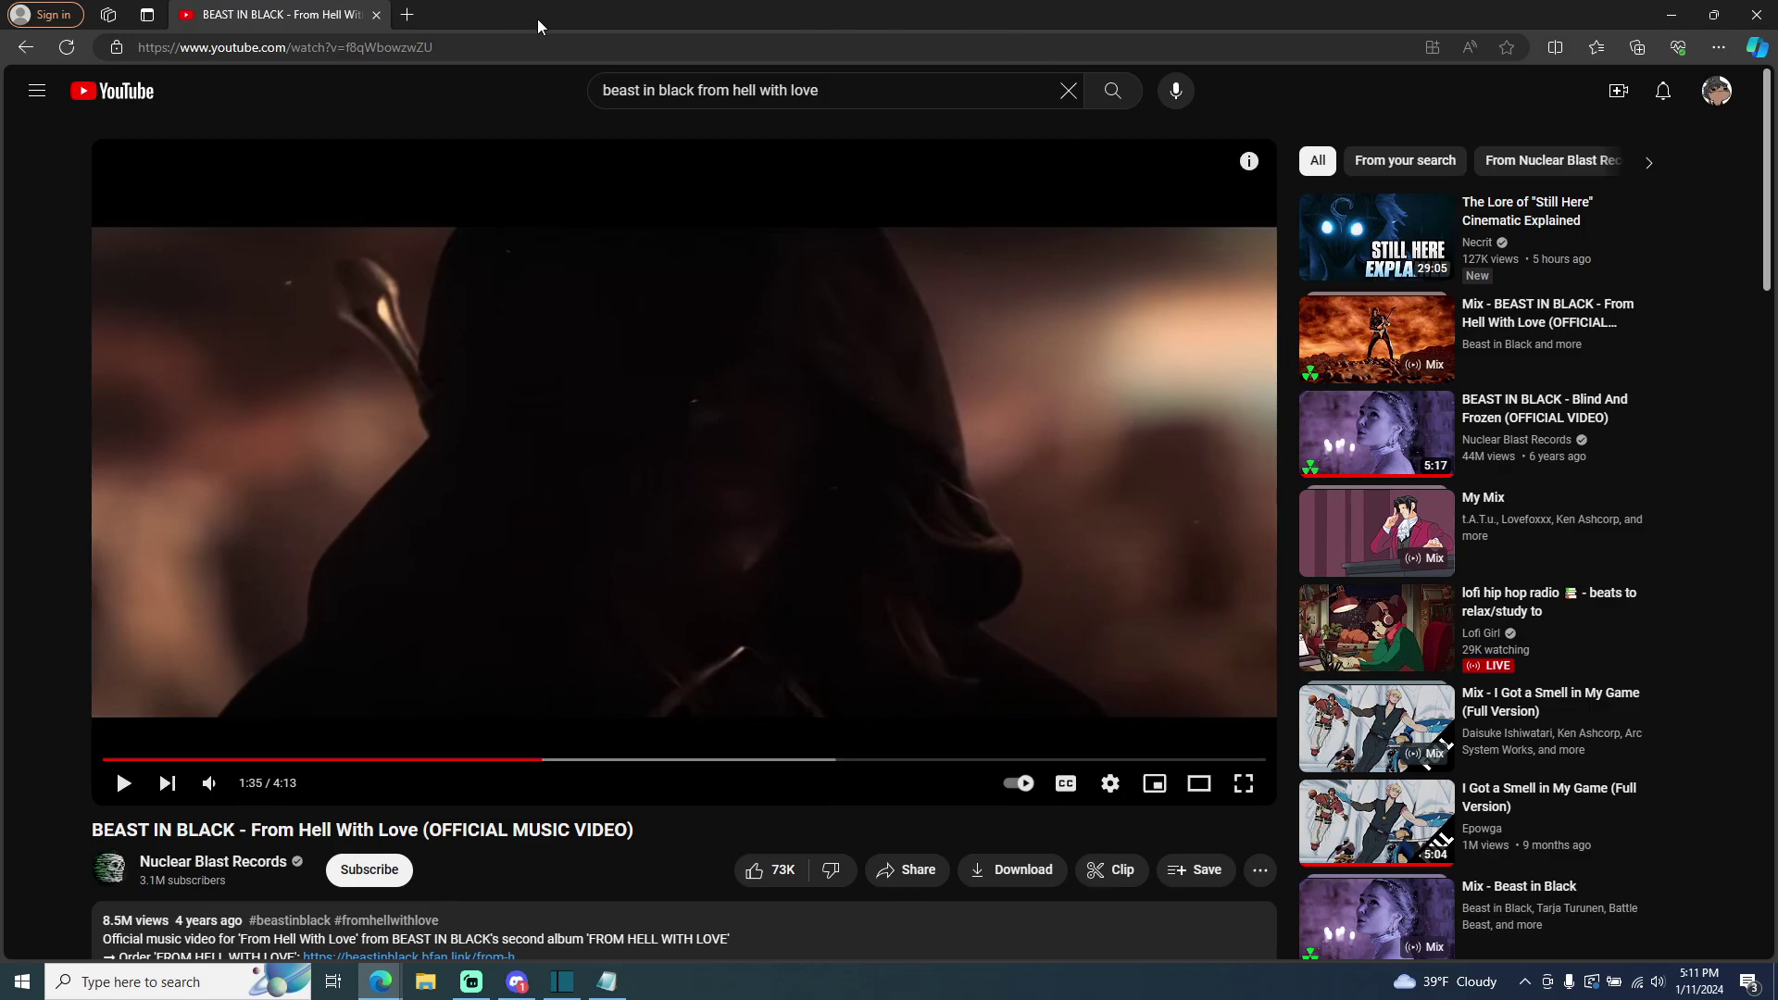
drag(914, 13, 5, 504)
key(super+Down)
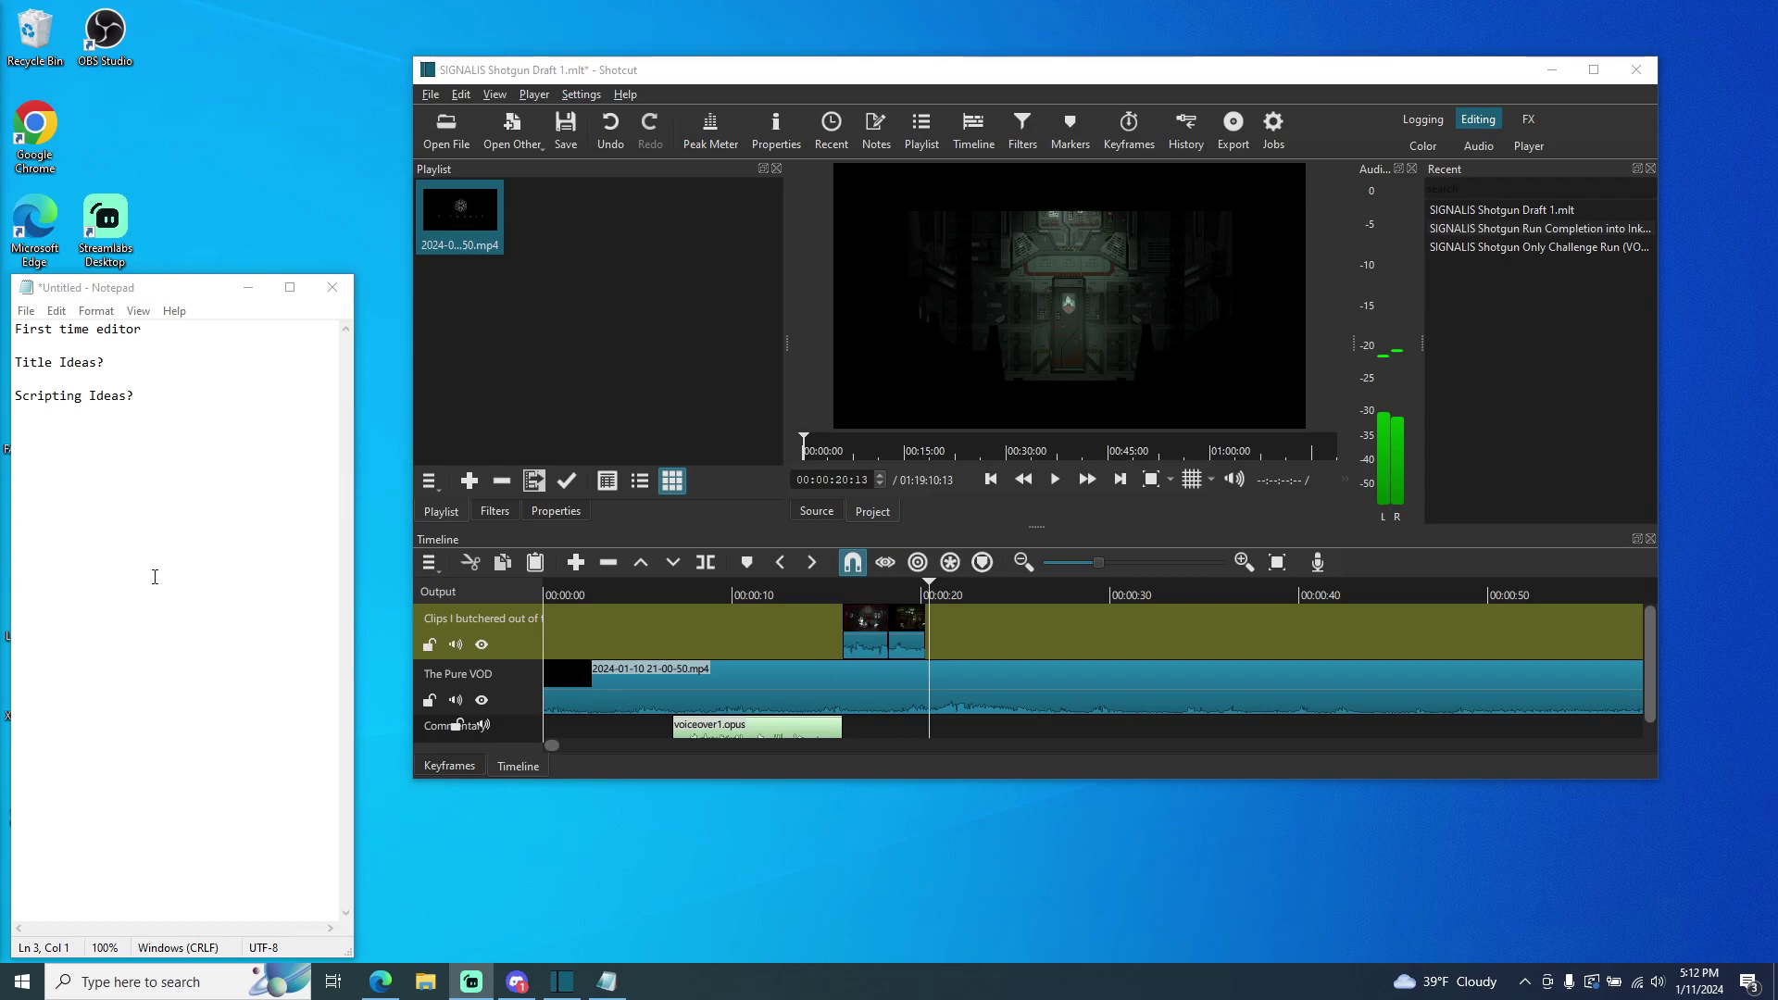
- Replay the two butchered clips from where the voiceover ends, stopping at 00:00:21:00 in the VOD footage
drag(926, 591, 843, 583)
click(1055, 480)
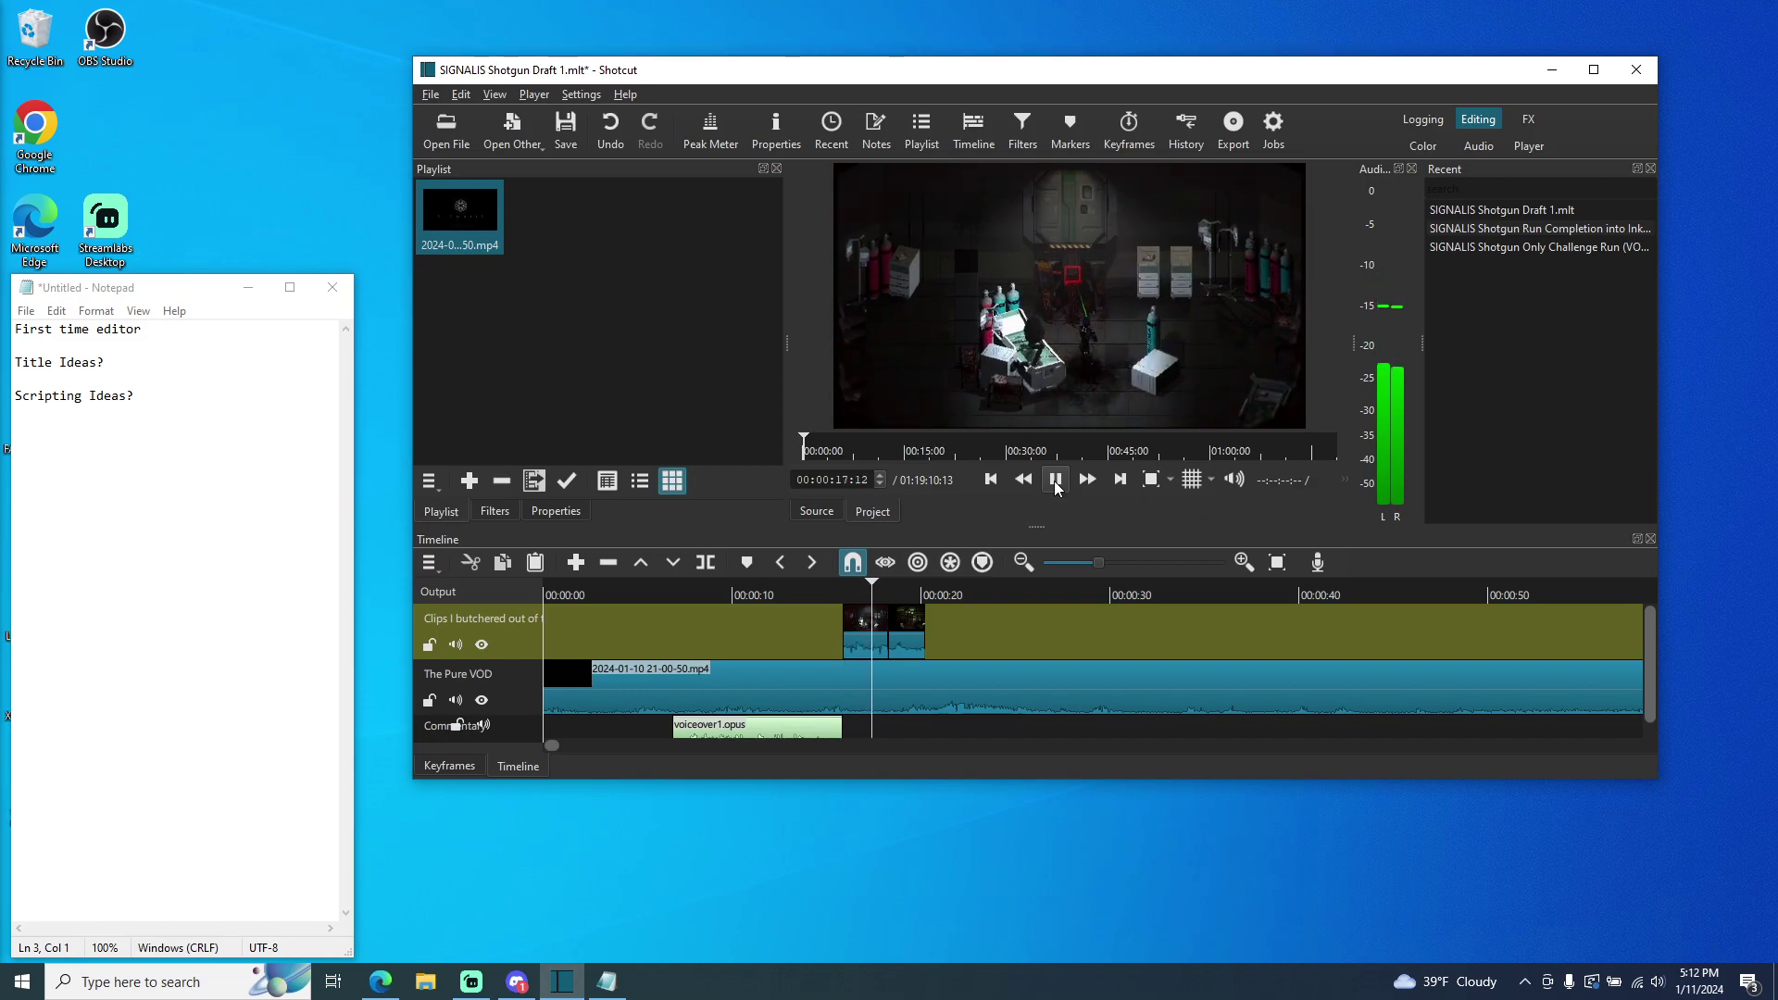
click(1056, 480)
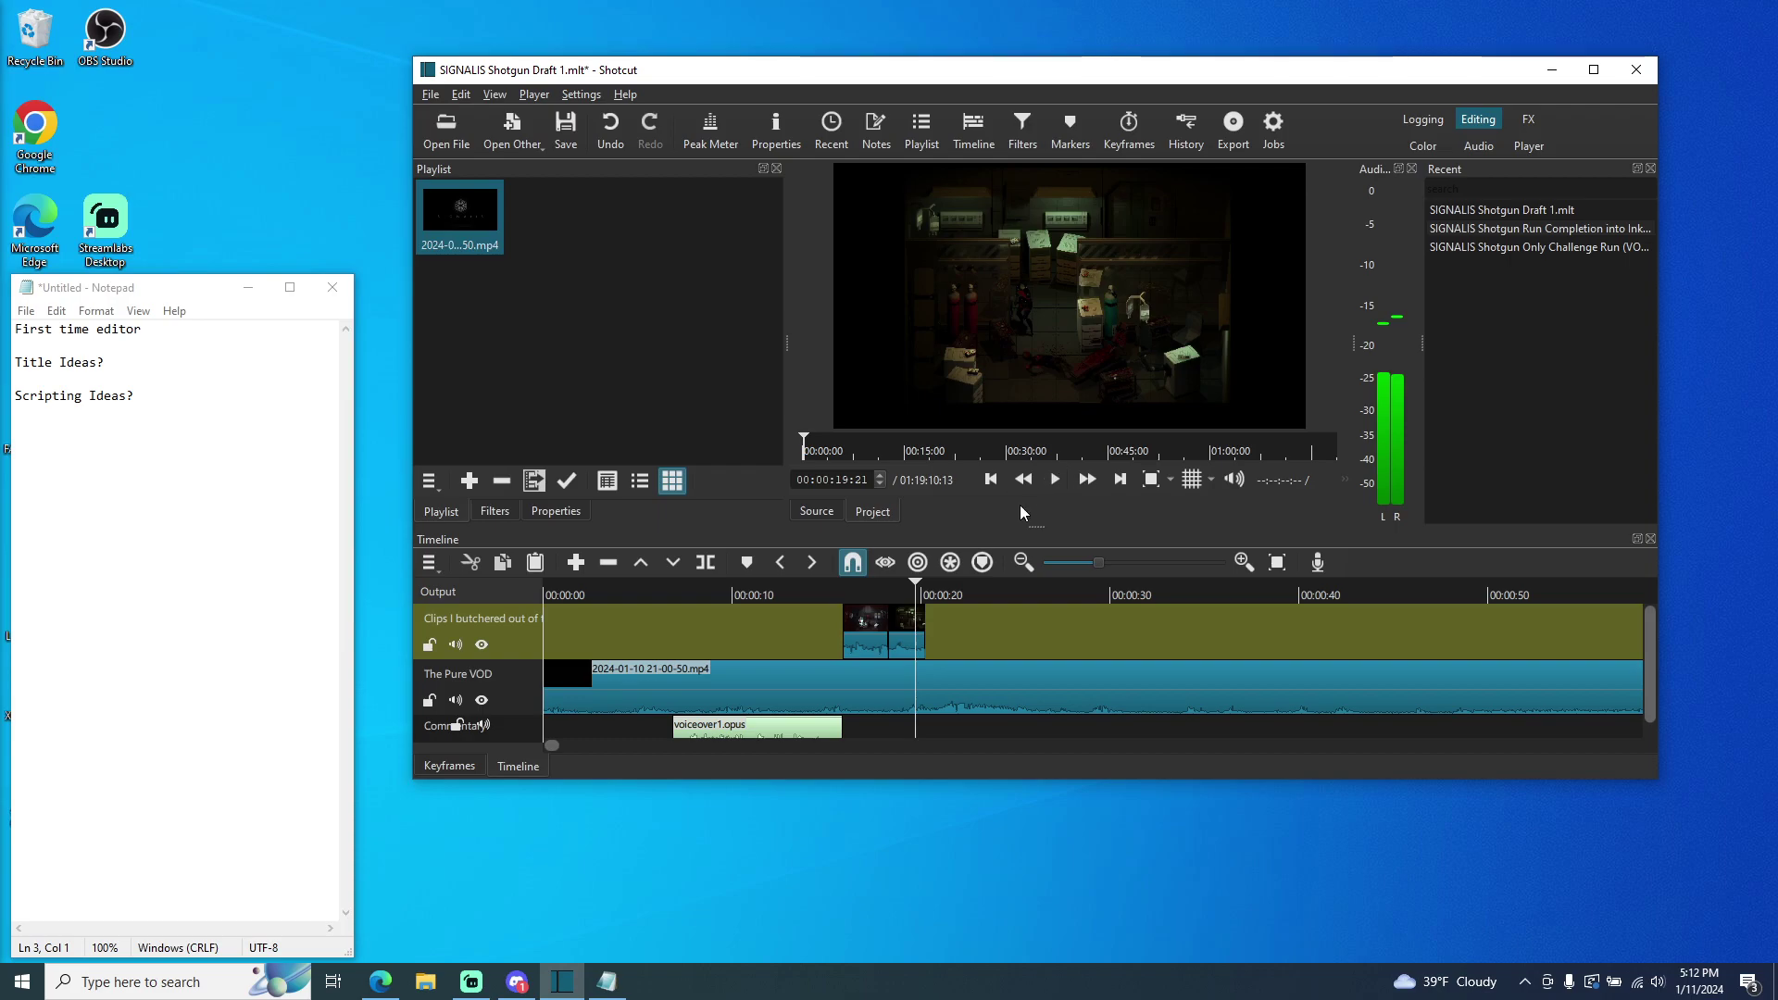
click(1060, 483)
click(1060, 483)
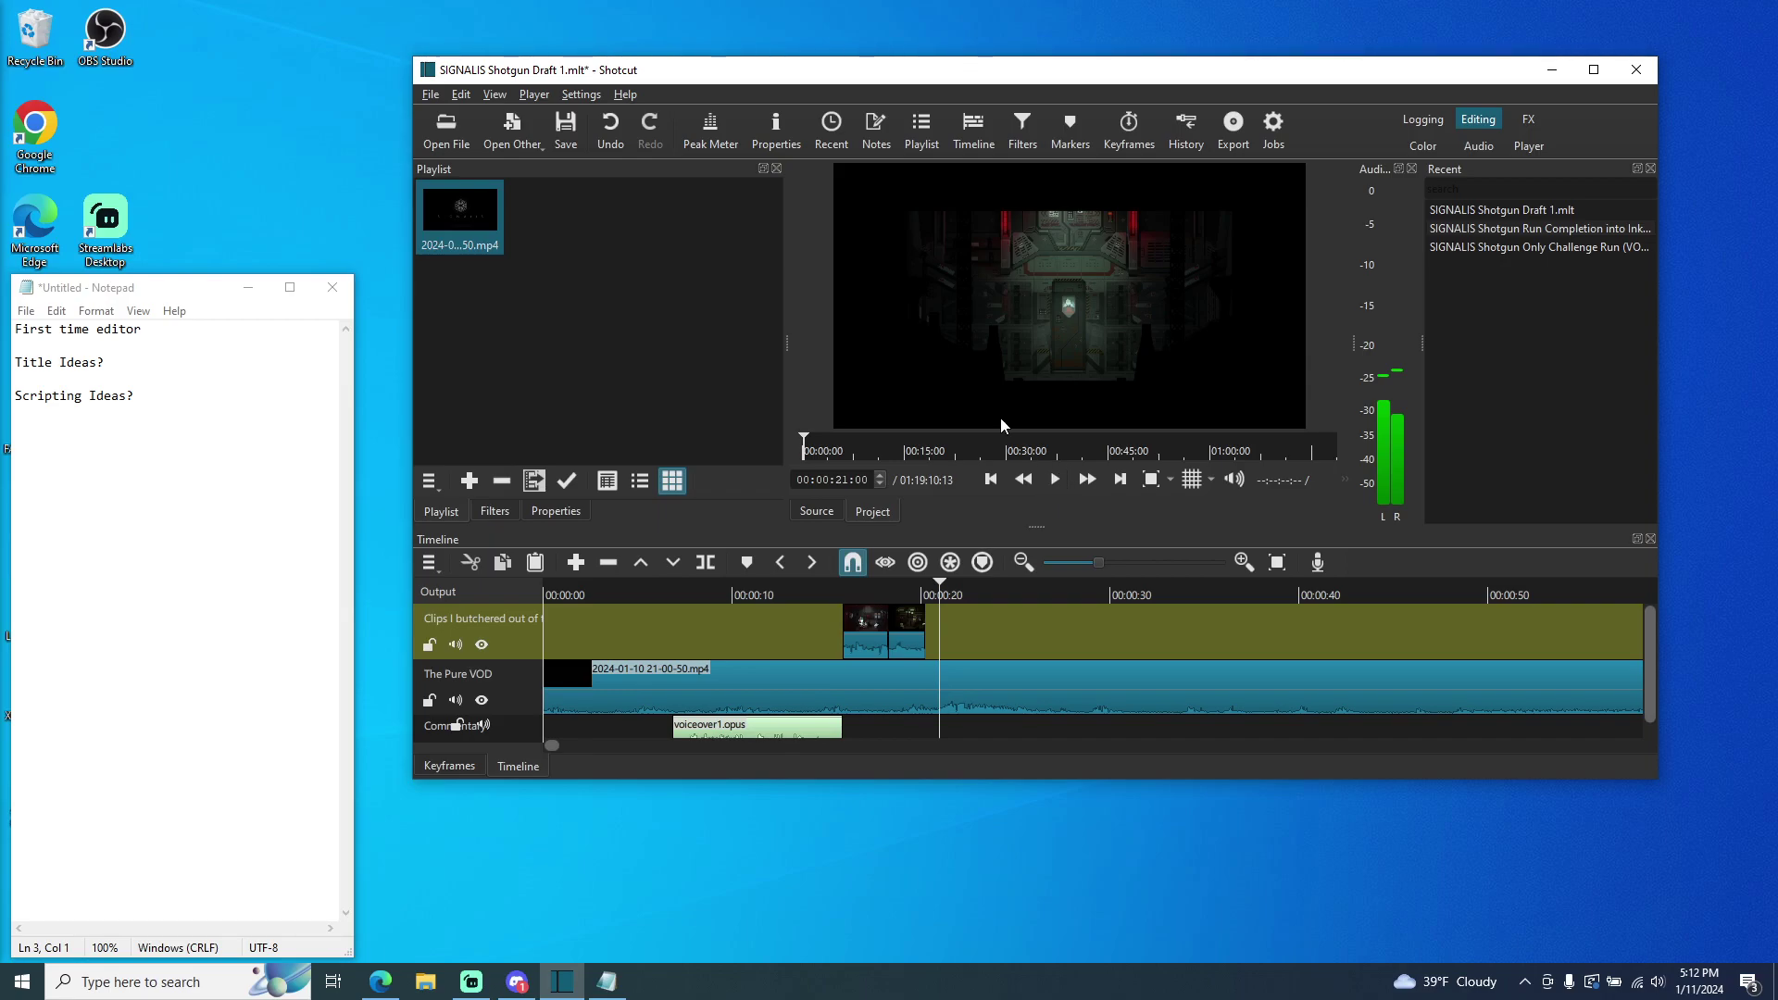
- Rename The Pure VOD track to Main VOD and set the playhead at 00:00:15:22, where the butchered clips begin
double_click(487, 676)
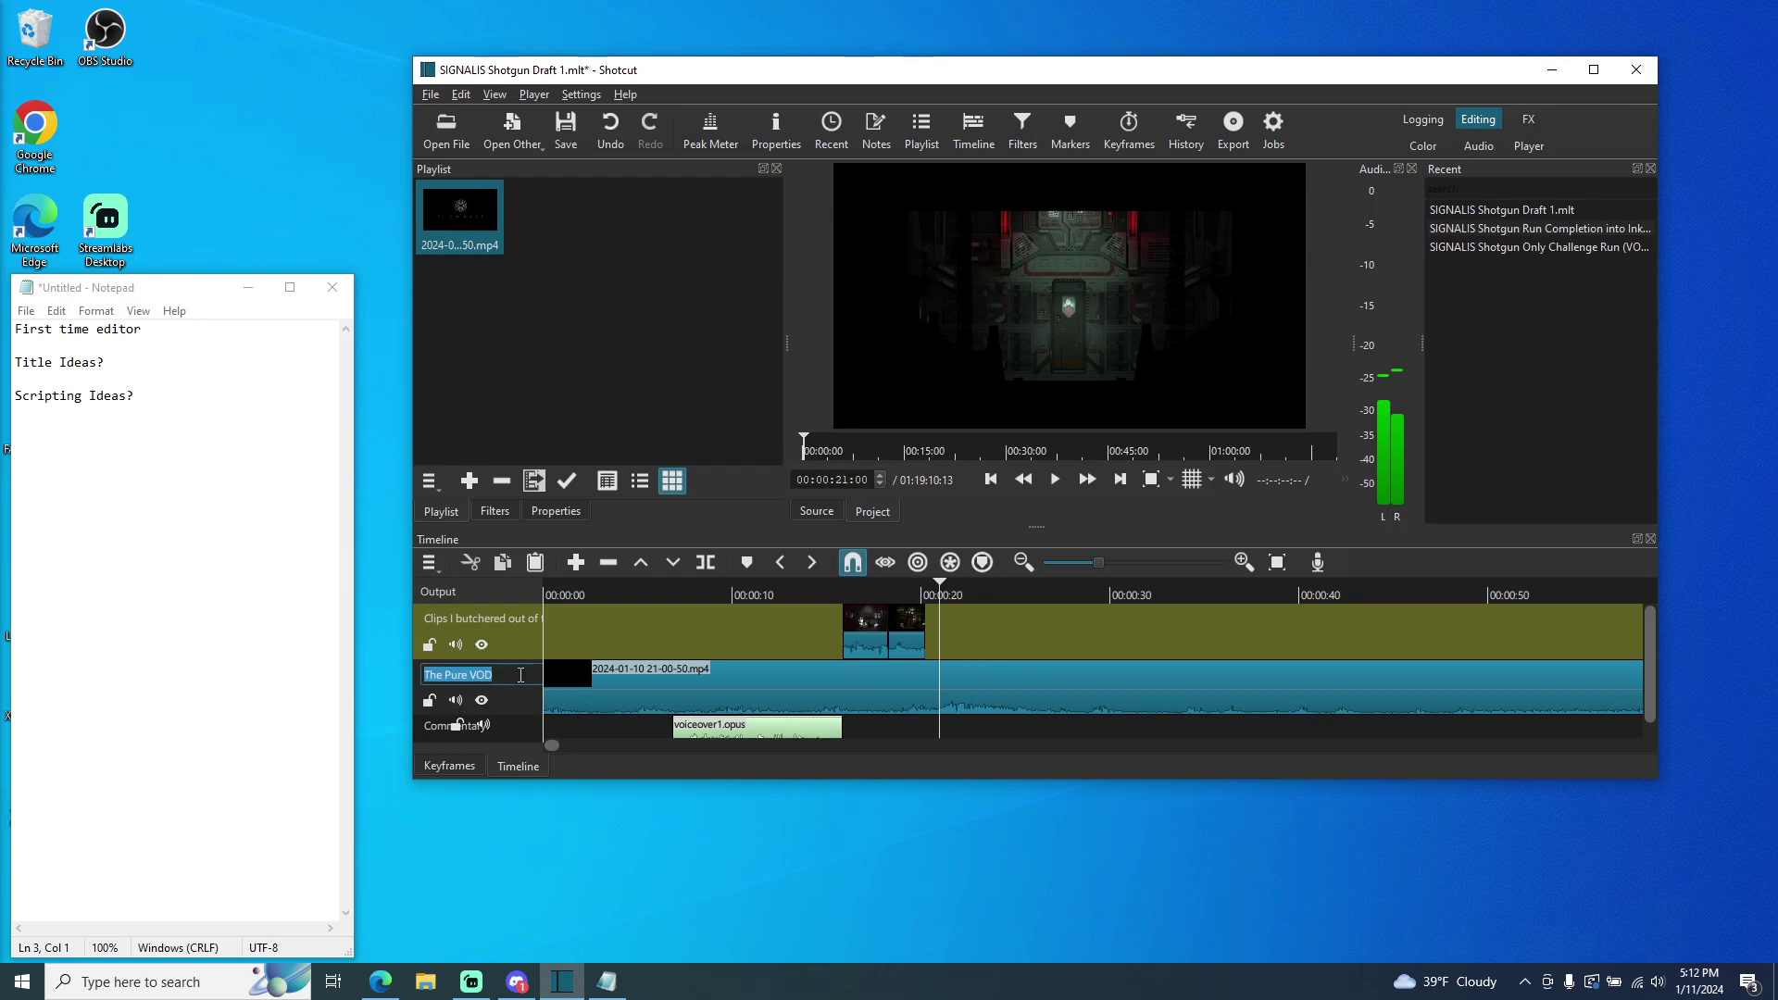
text(Main VOD)
key(Return)
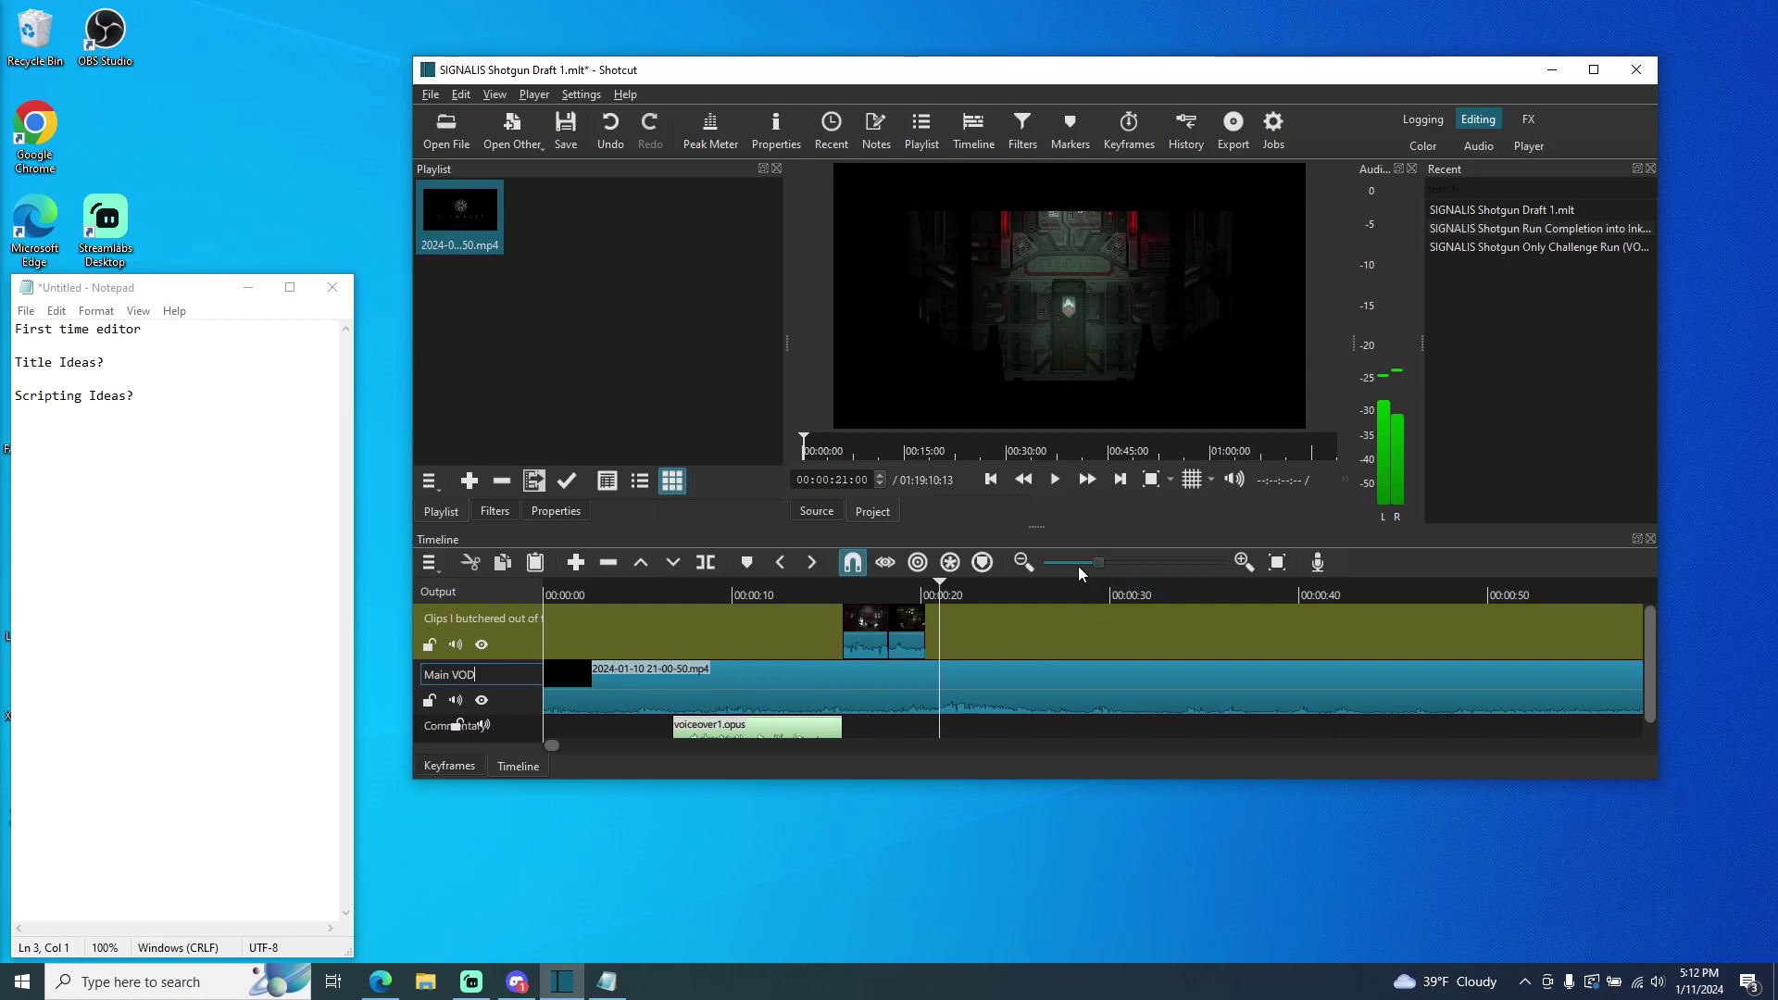
click(991, 591)
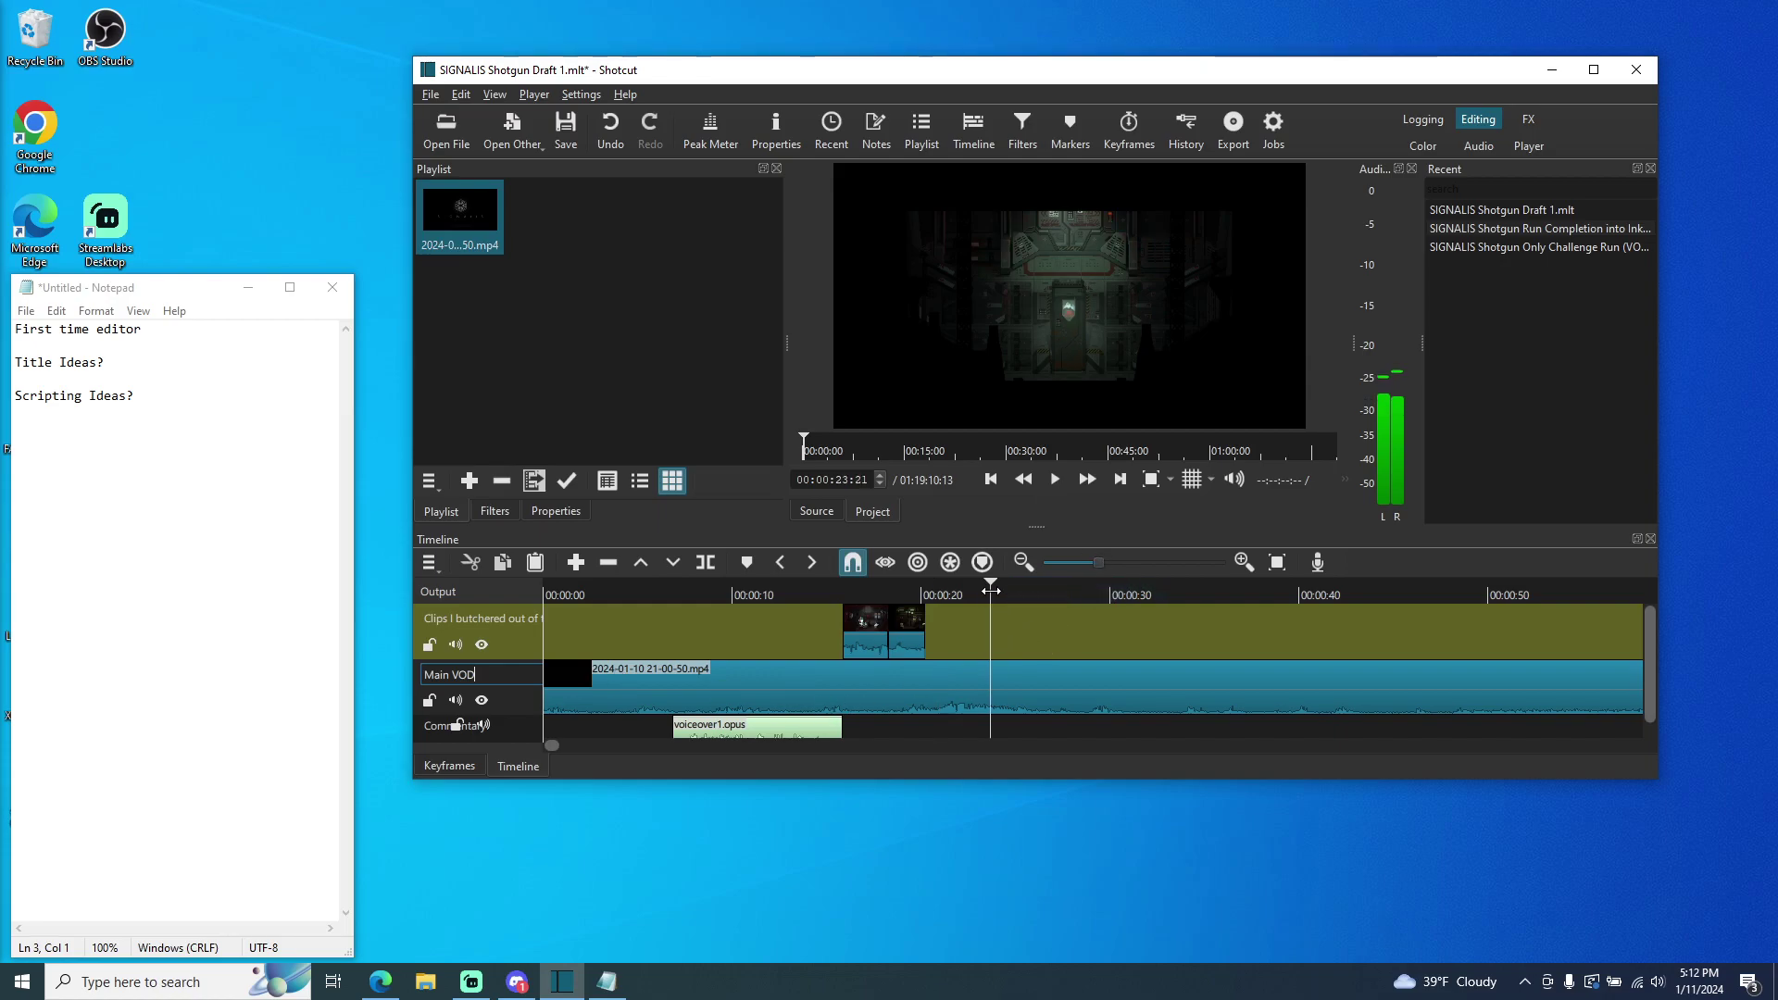
drag(868, 593, 835, 603)
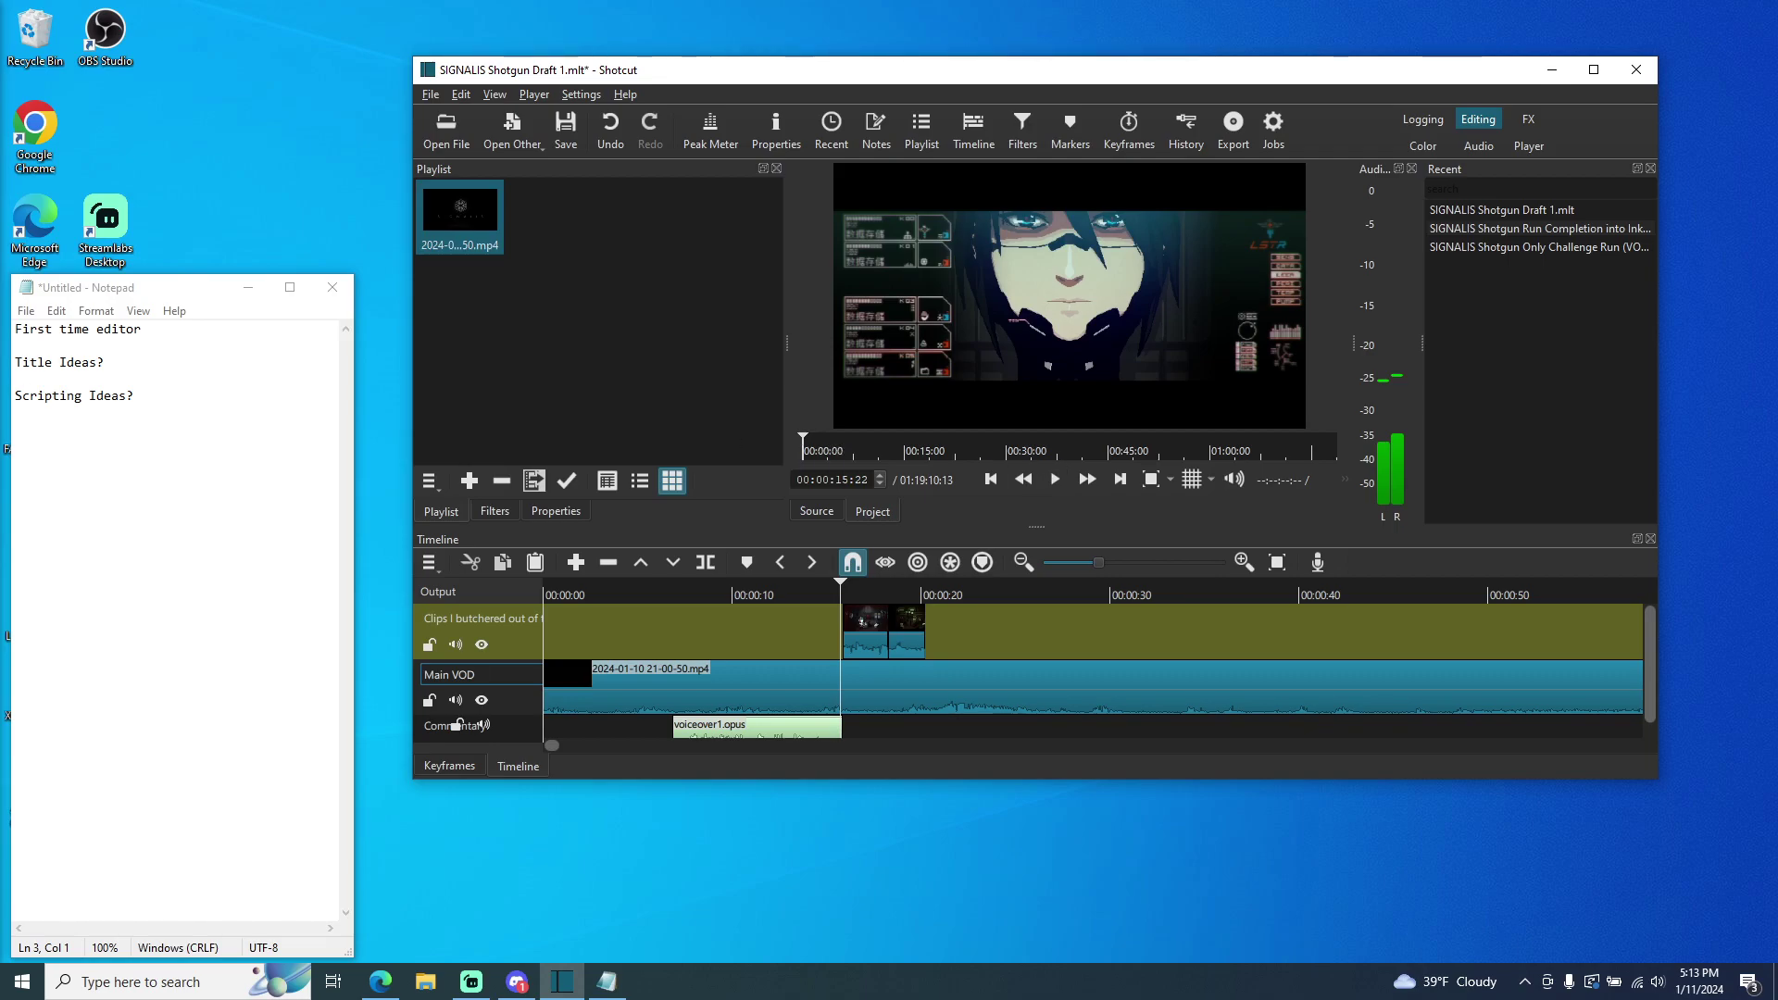
- Switch to Microsoft Edge, briefly replay the music video up to 1:36, and return to Shotcut
click(380, 980)
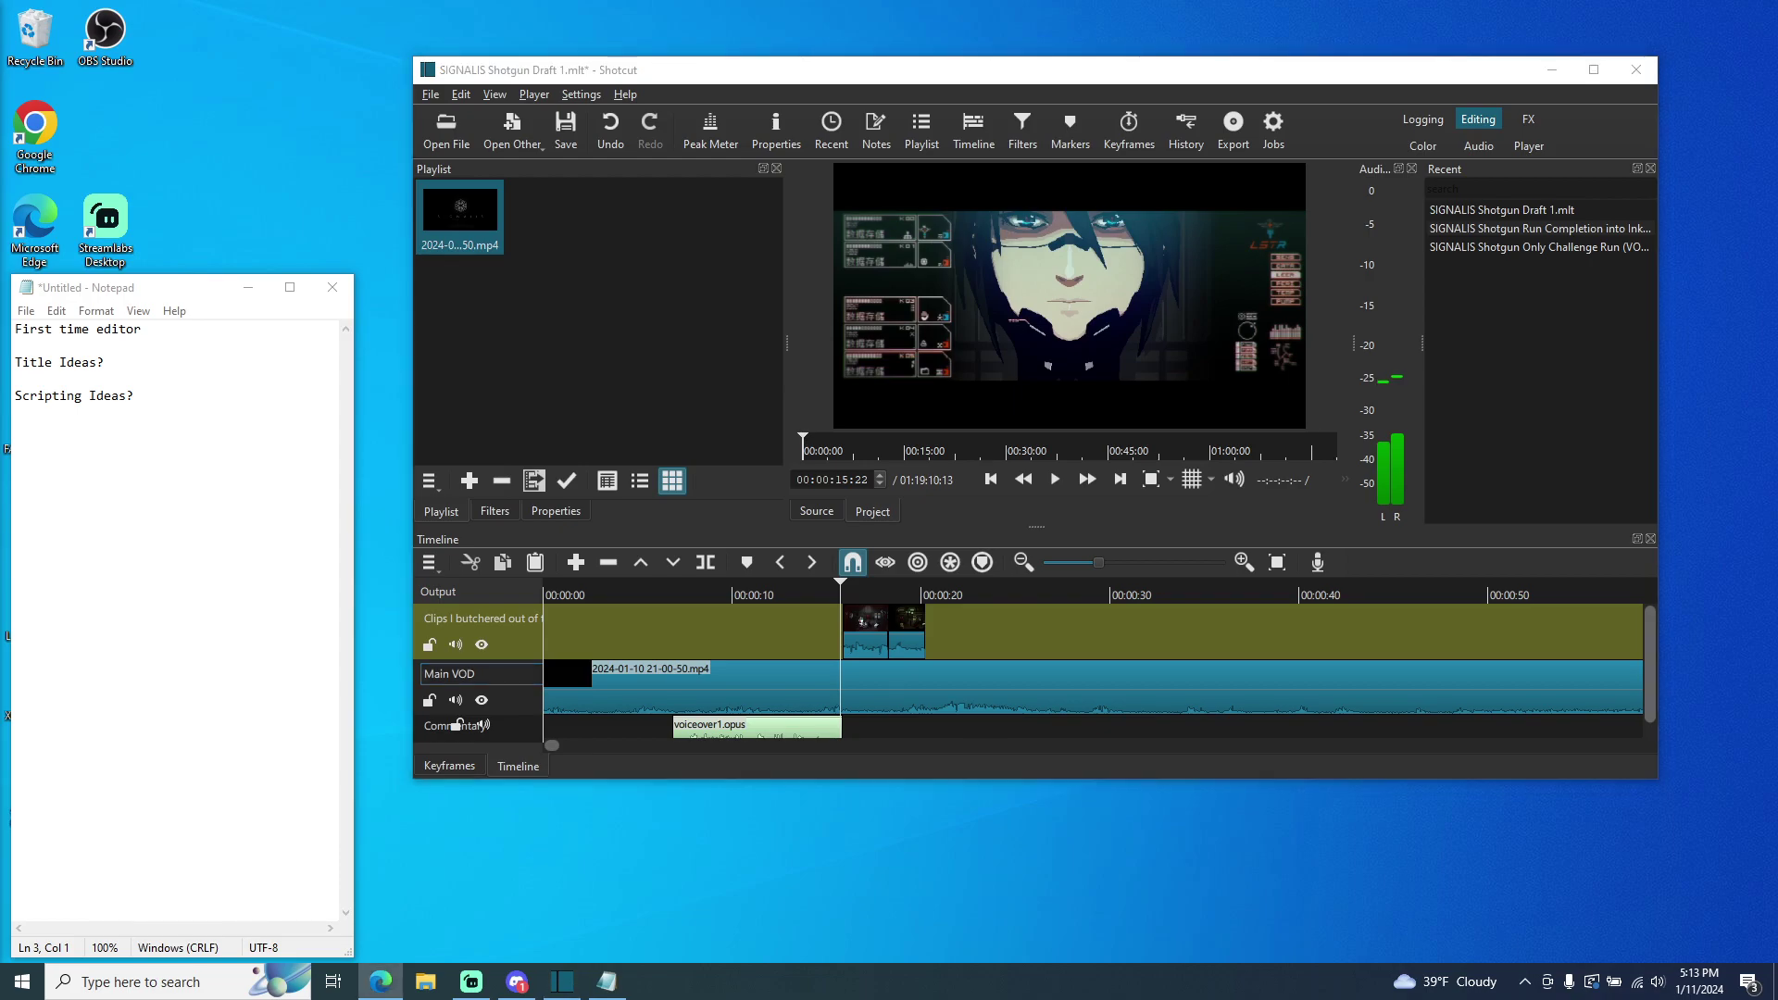
drag(0, 440, 153, 443)
double_click(153, 444)
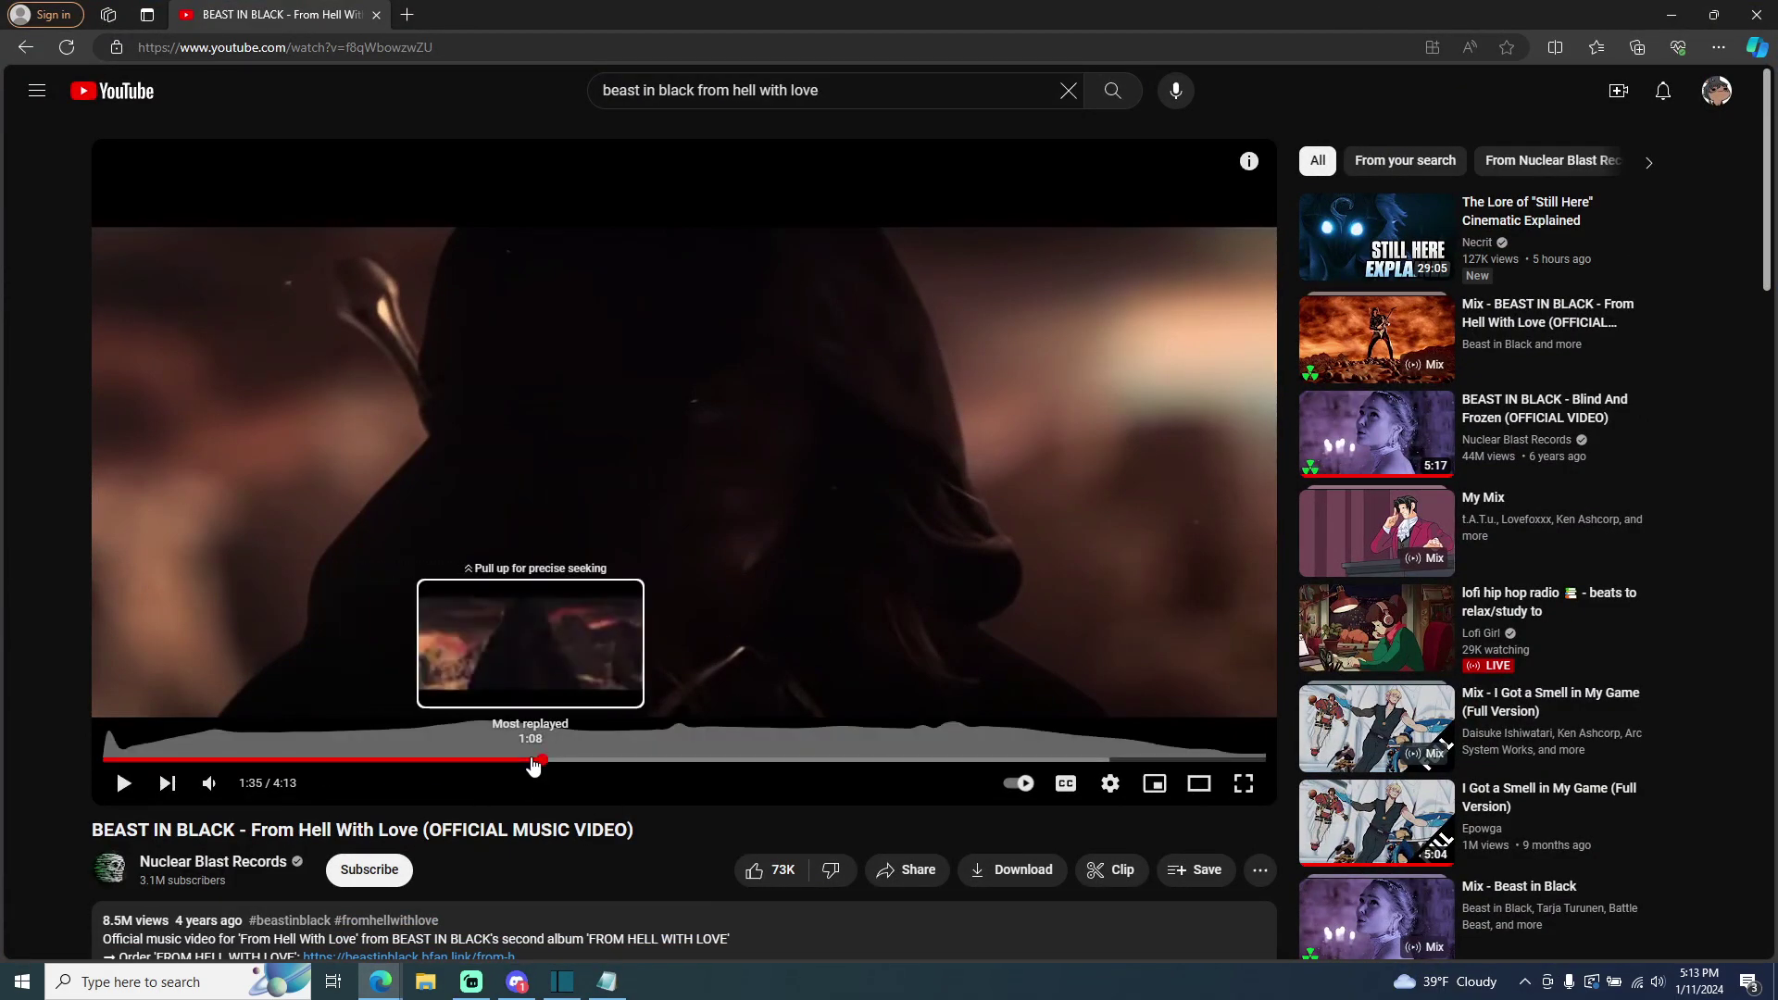
click(527, 760)
click(123, 783)
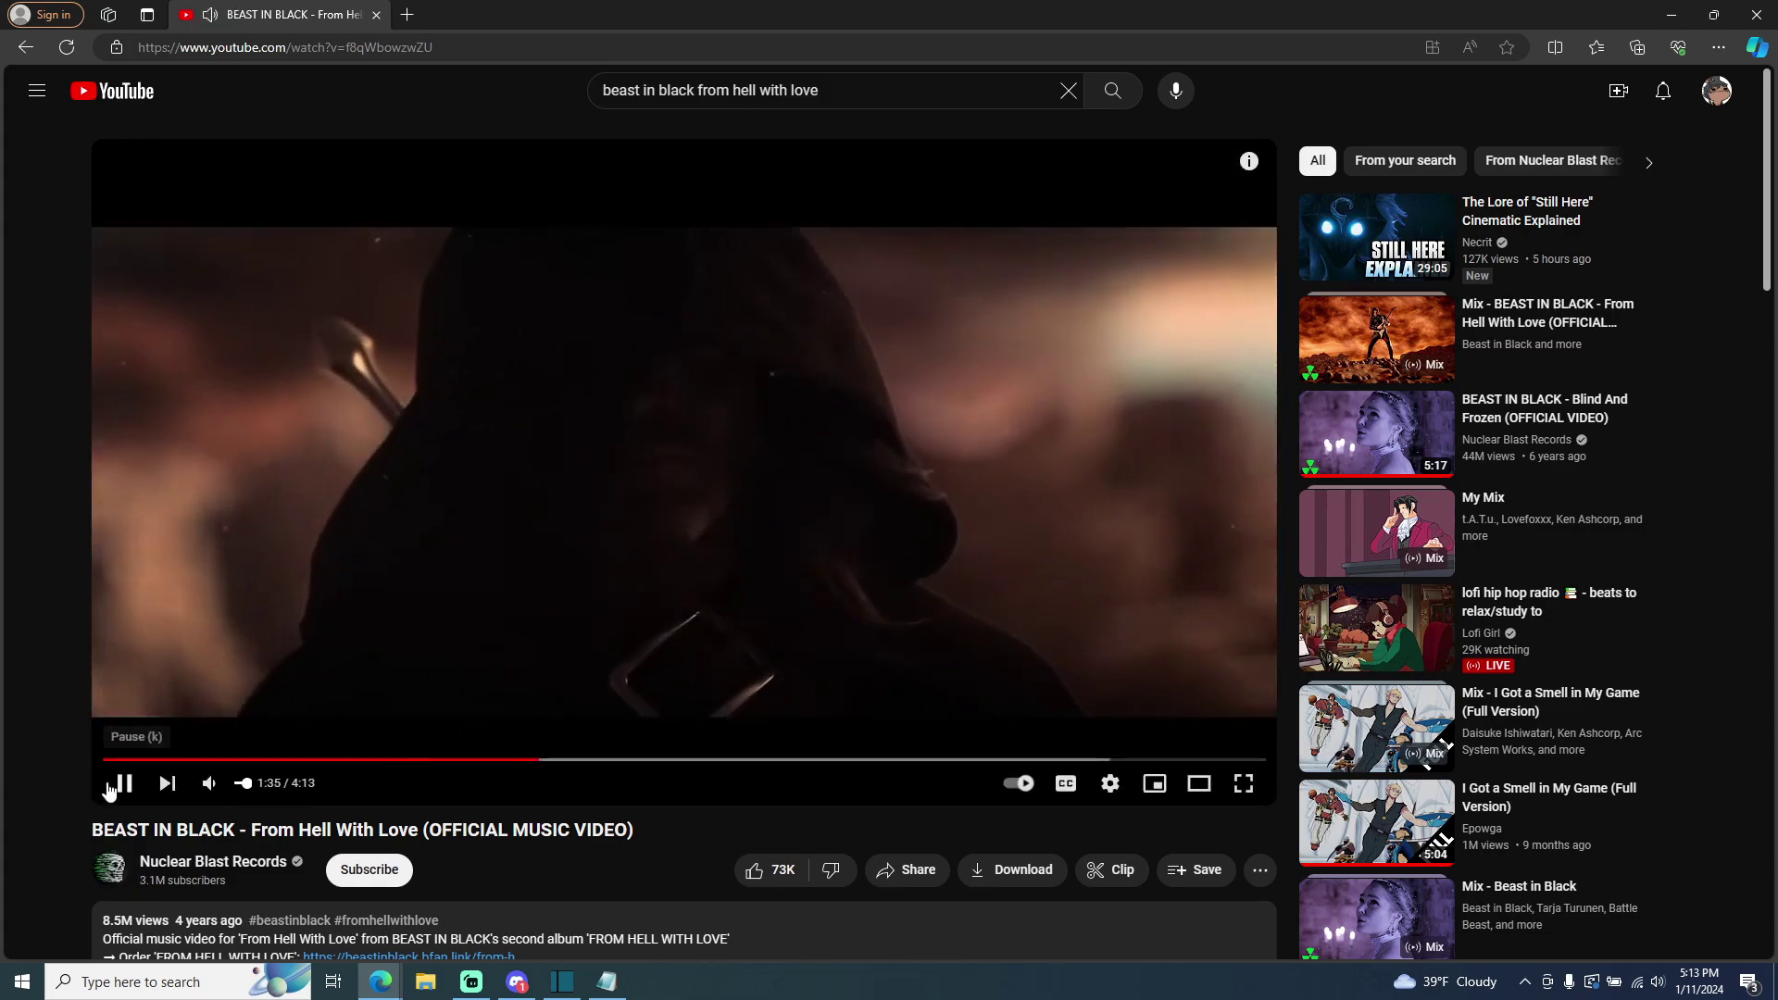
key(space)
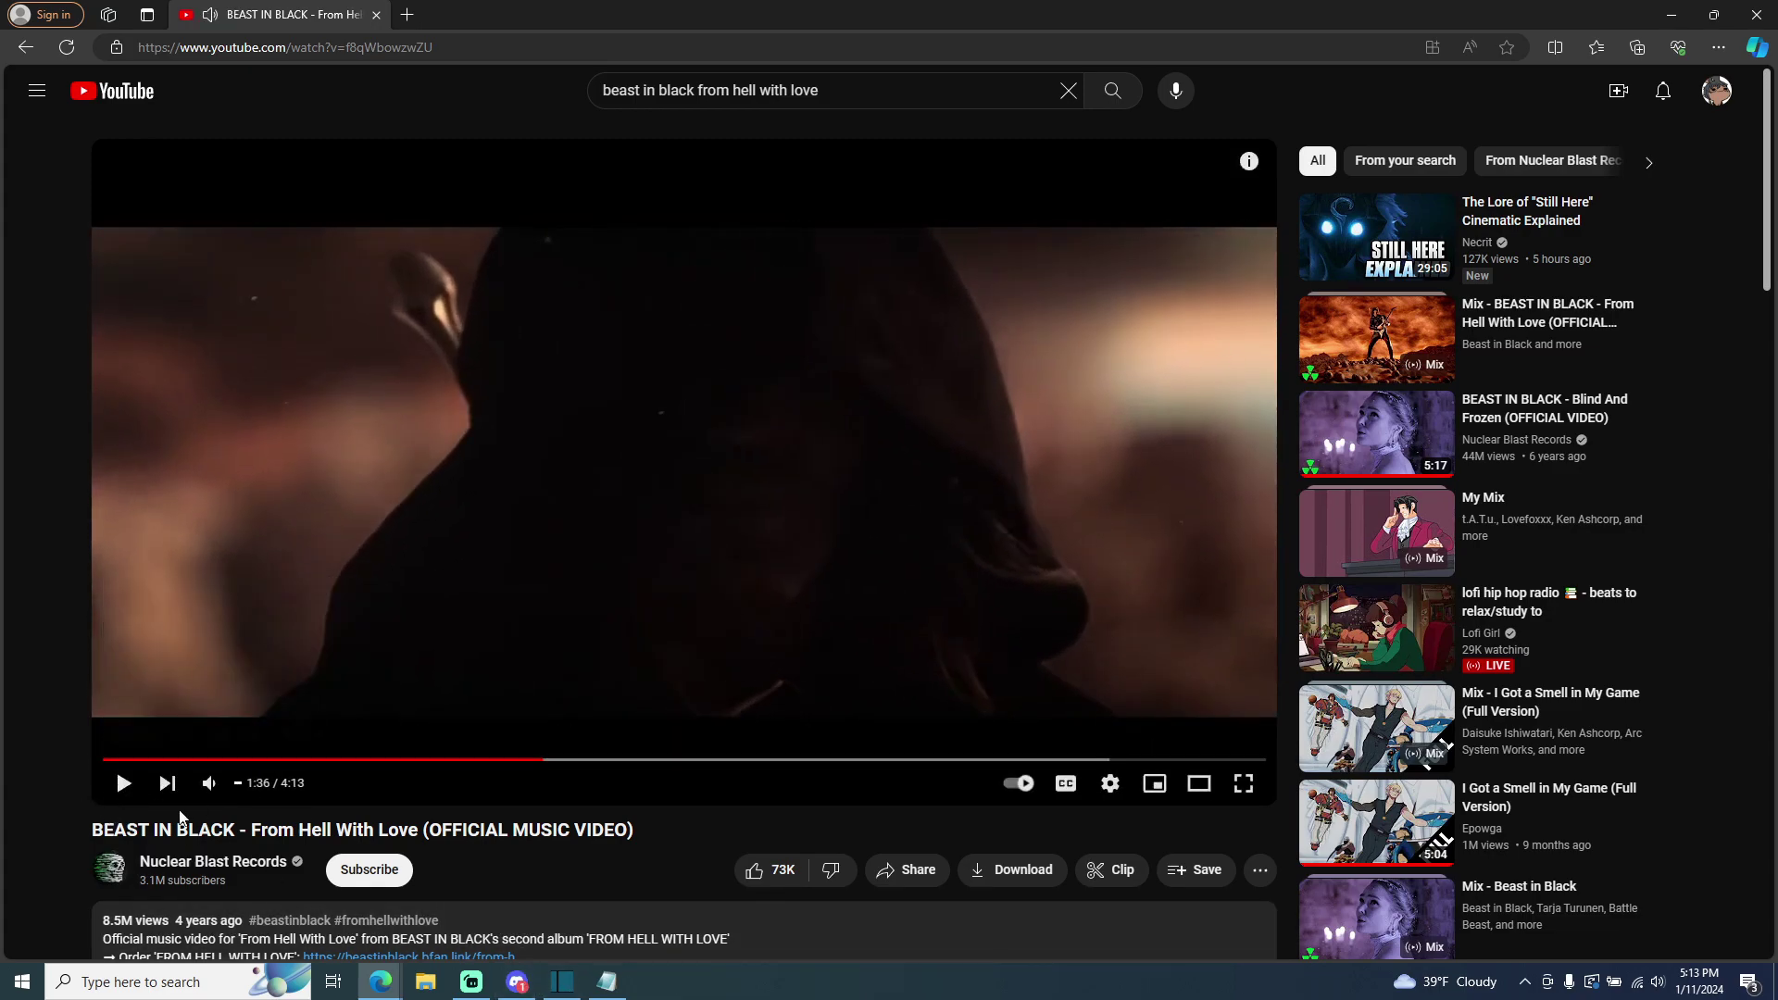
click(525, 973)
click(562, 981)
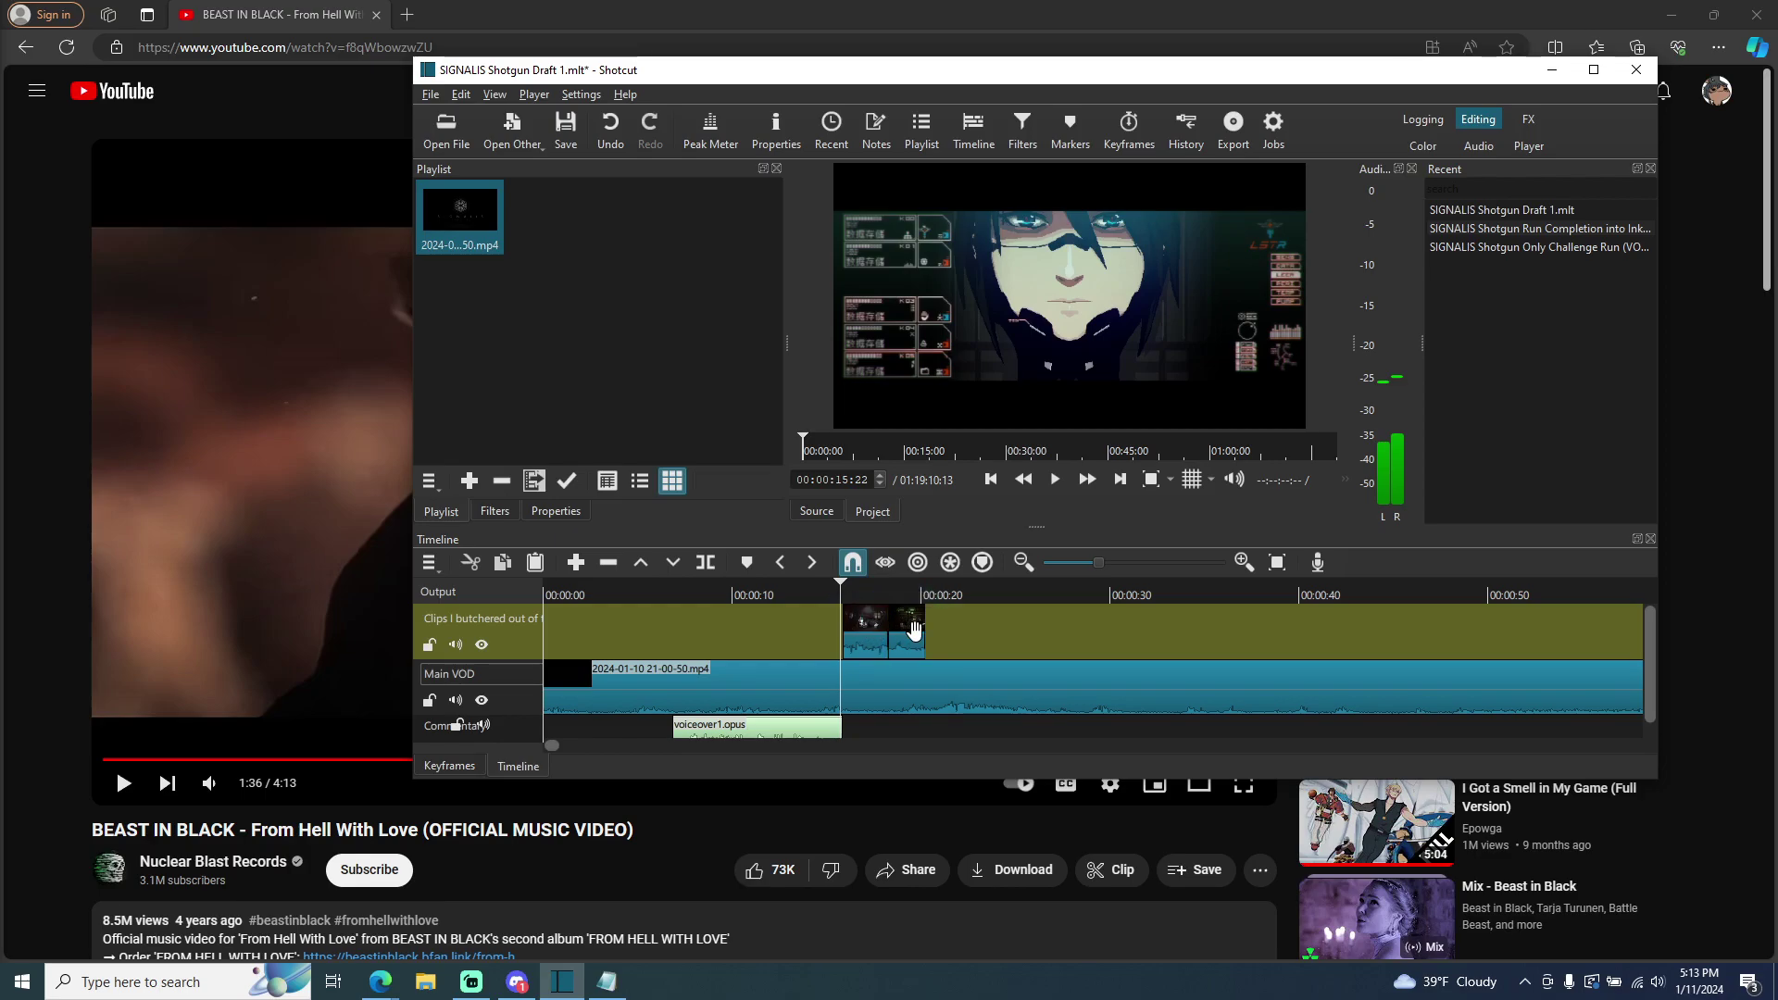
- Replay the two butchered clips from 00:00:16:08 and stop at 00:00:20:02, near the end of the second clip
click(850, 595)
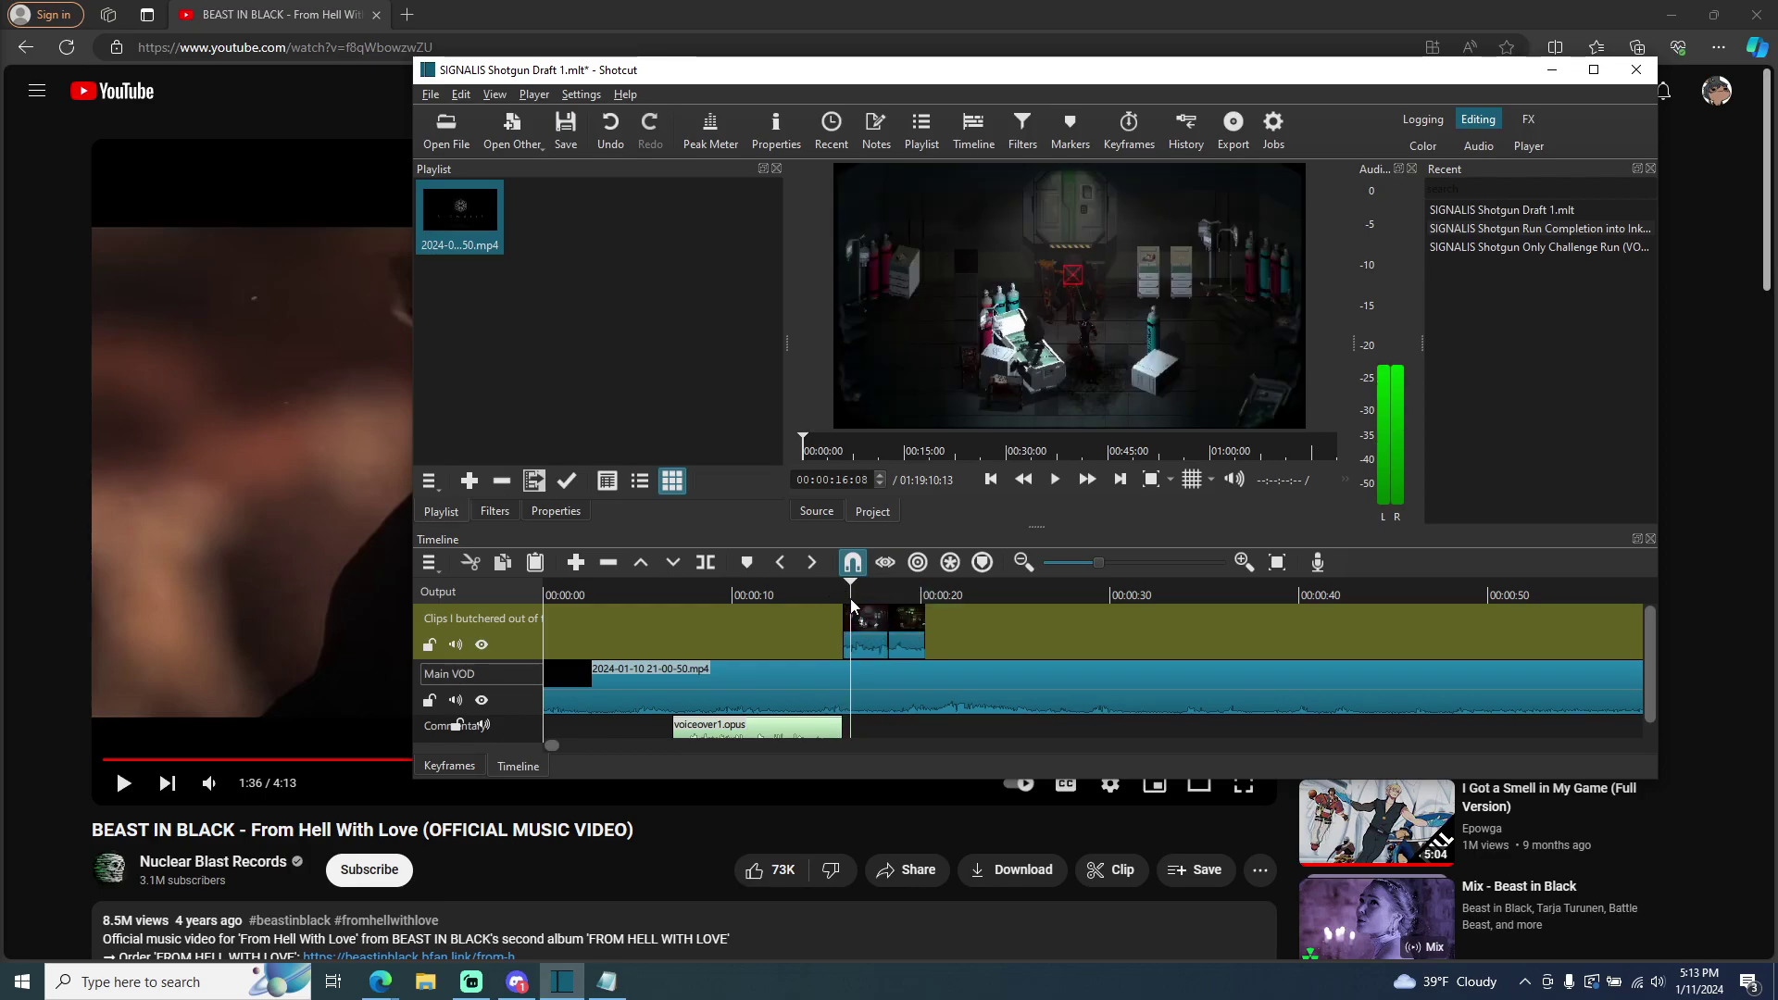
click(1055, 479)
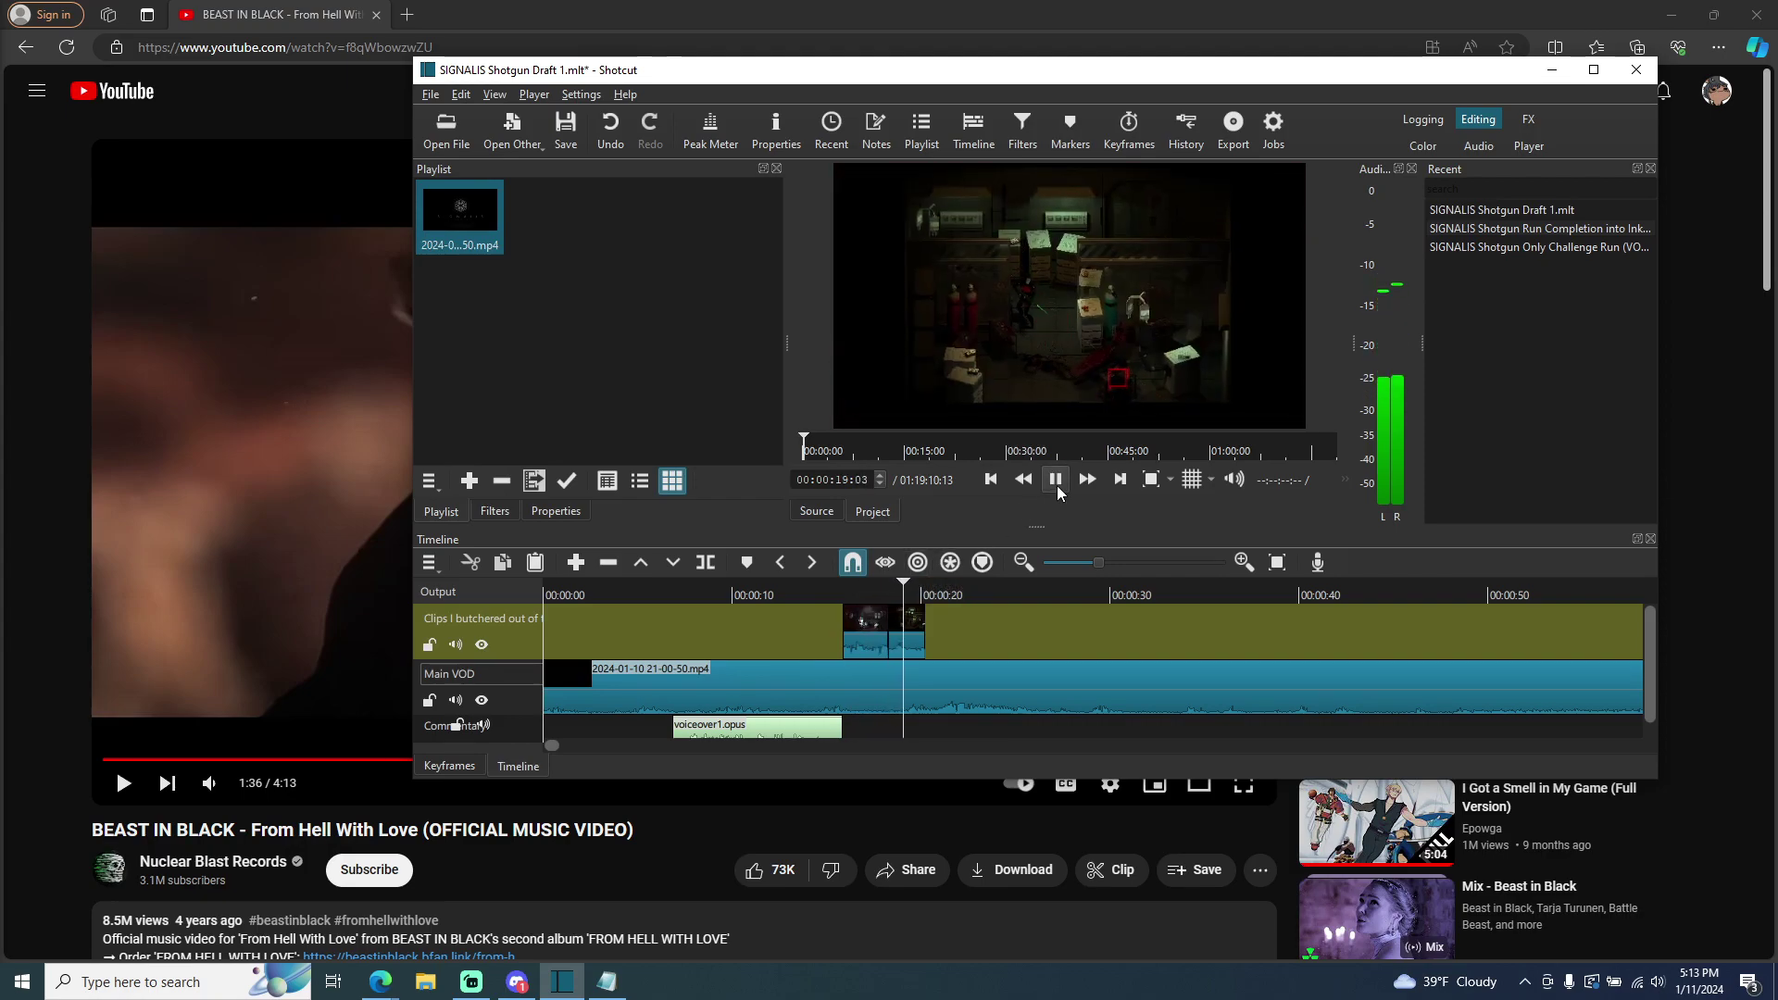
click(1057, 484)
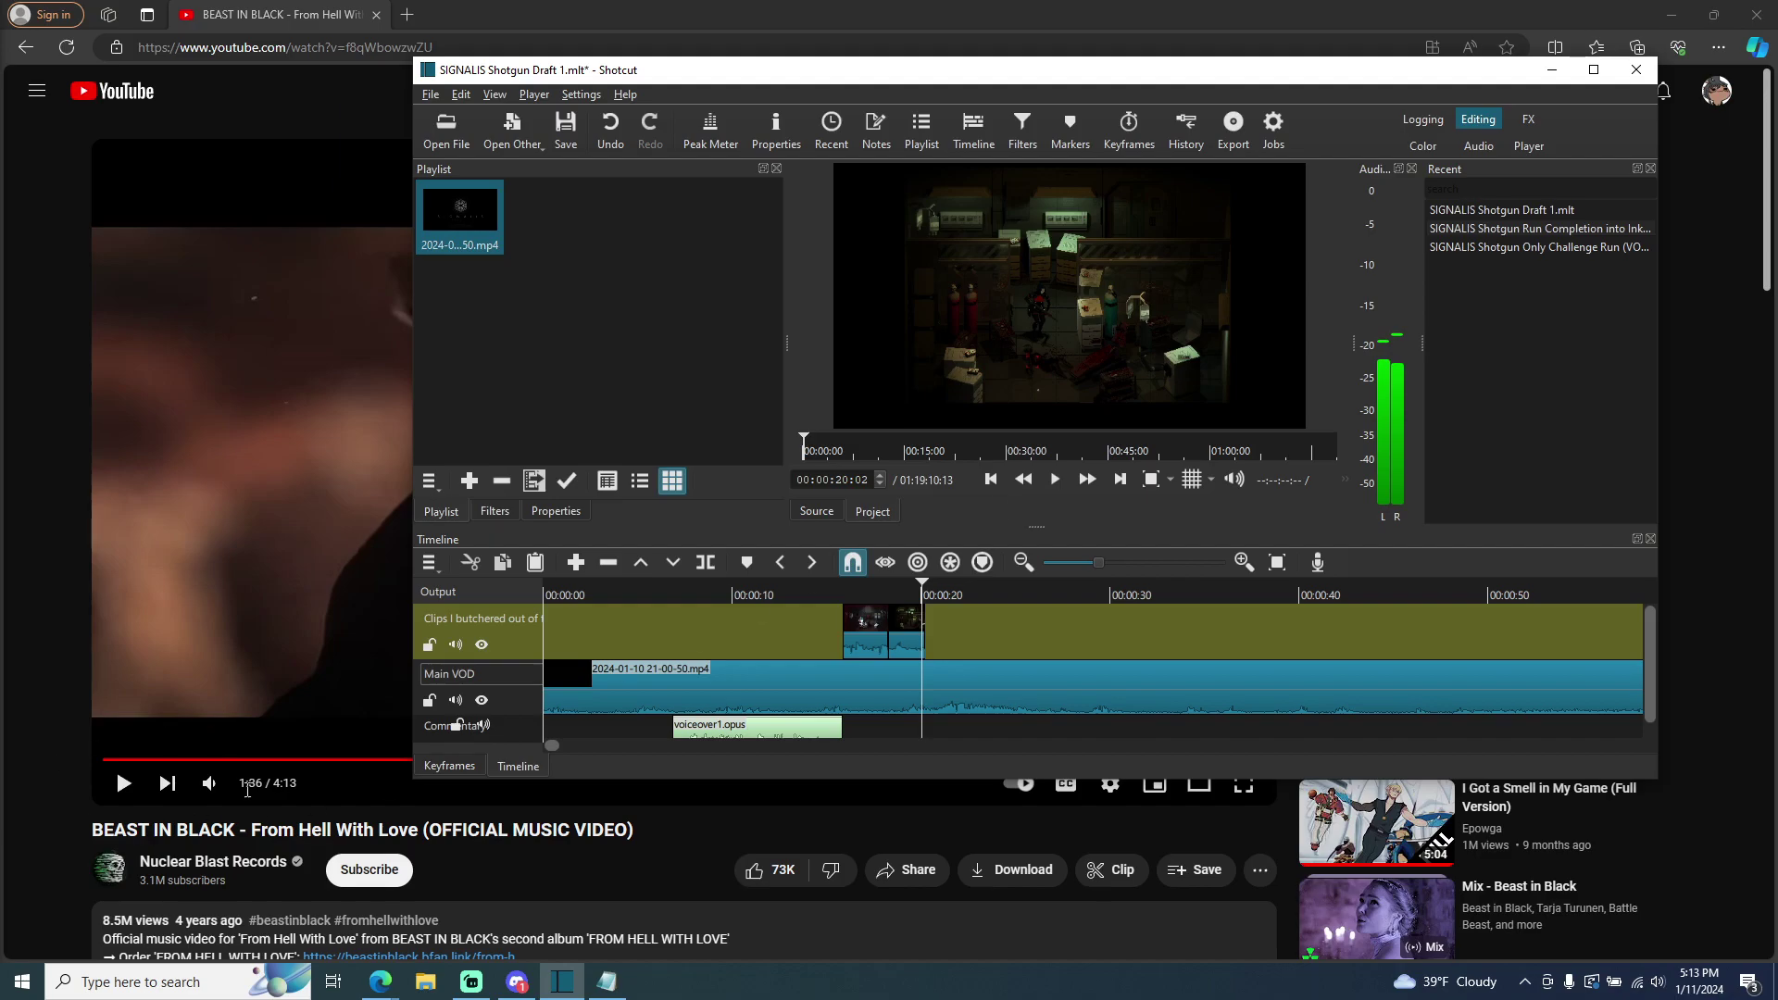
- Switch to Microsoft Edge to view the paused music video, minimize the browser, and return to Shotcut
click(16, 586)
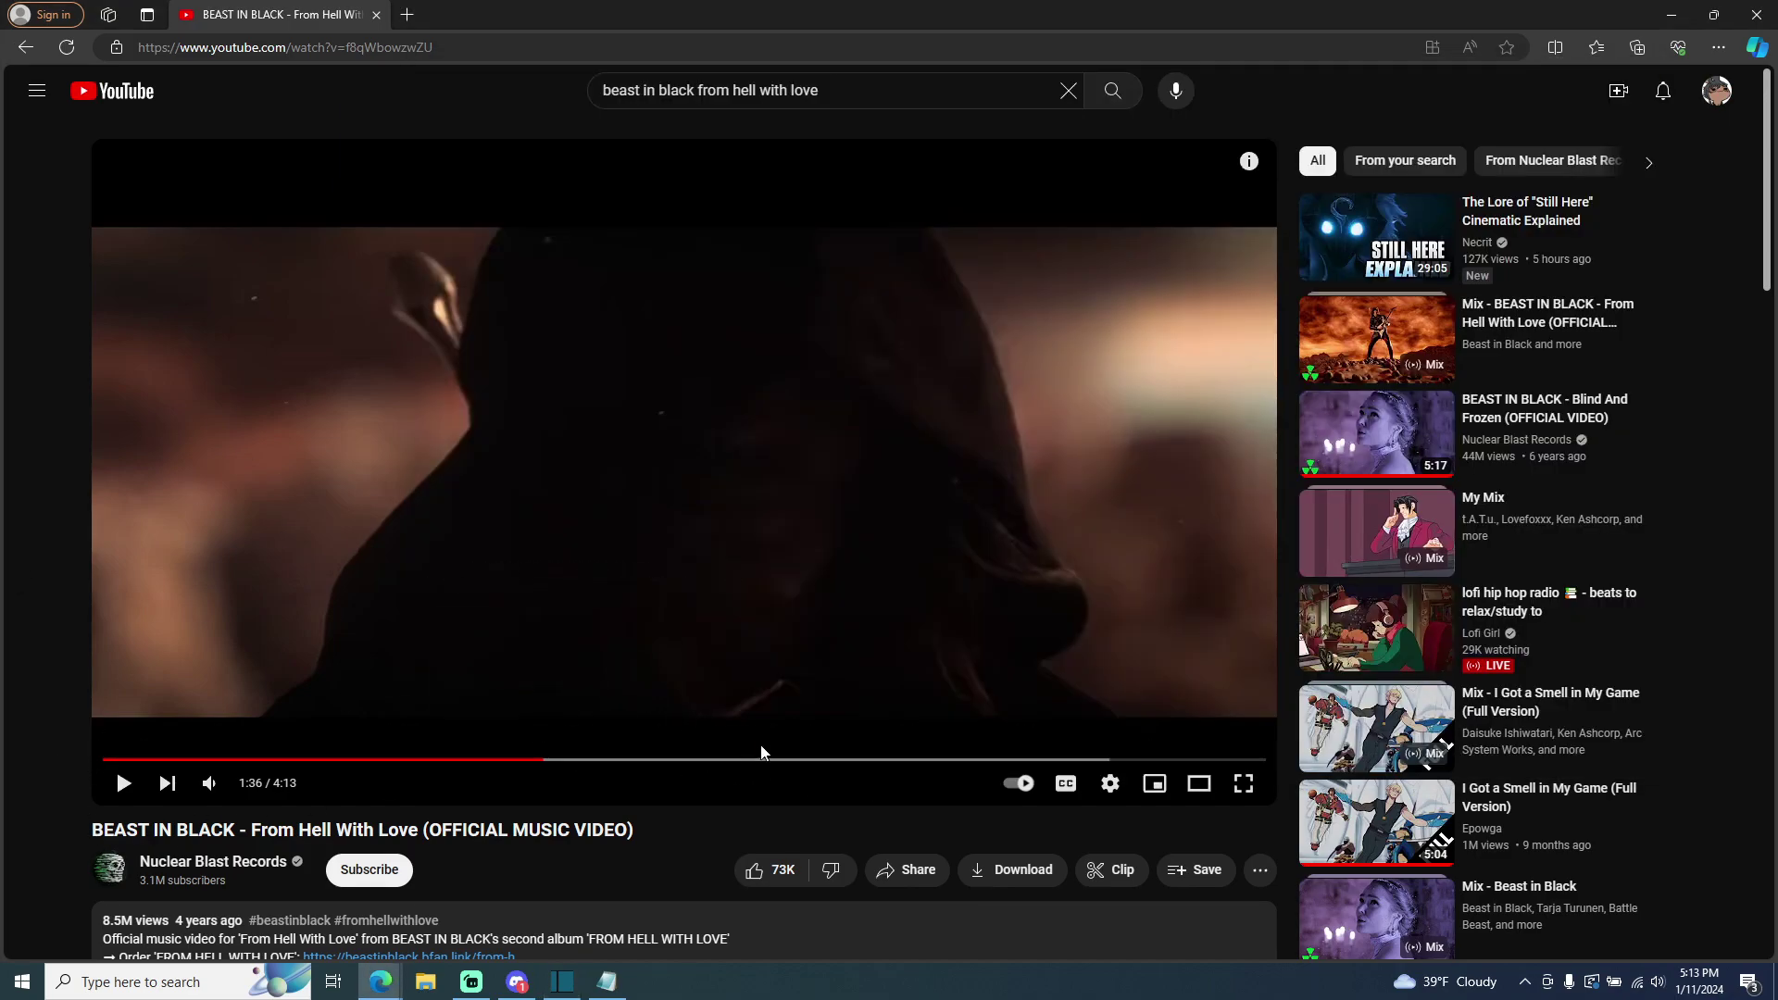
key(super+Down)
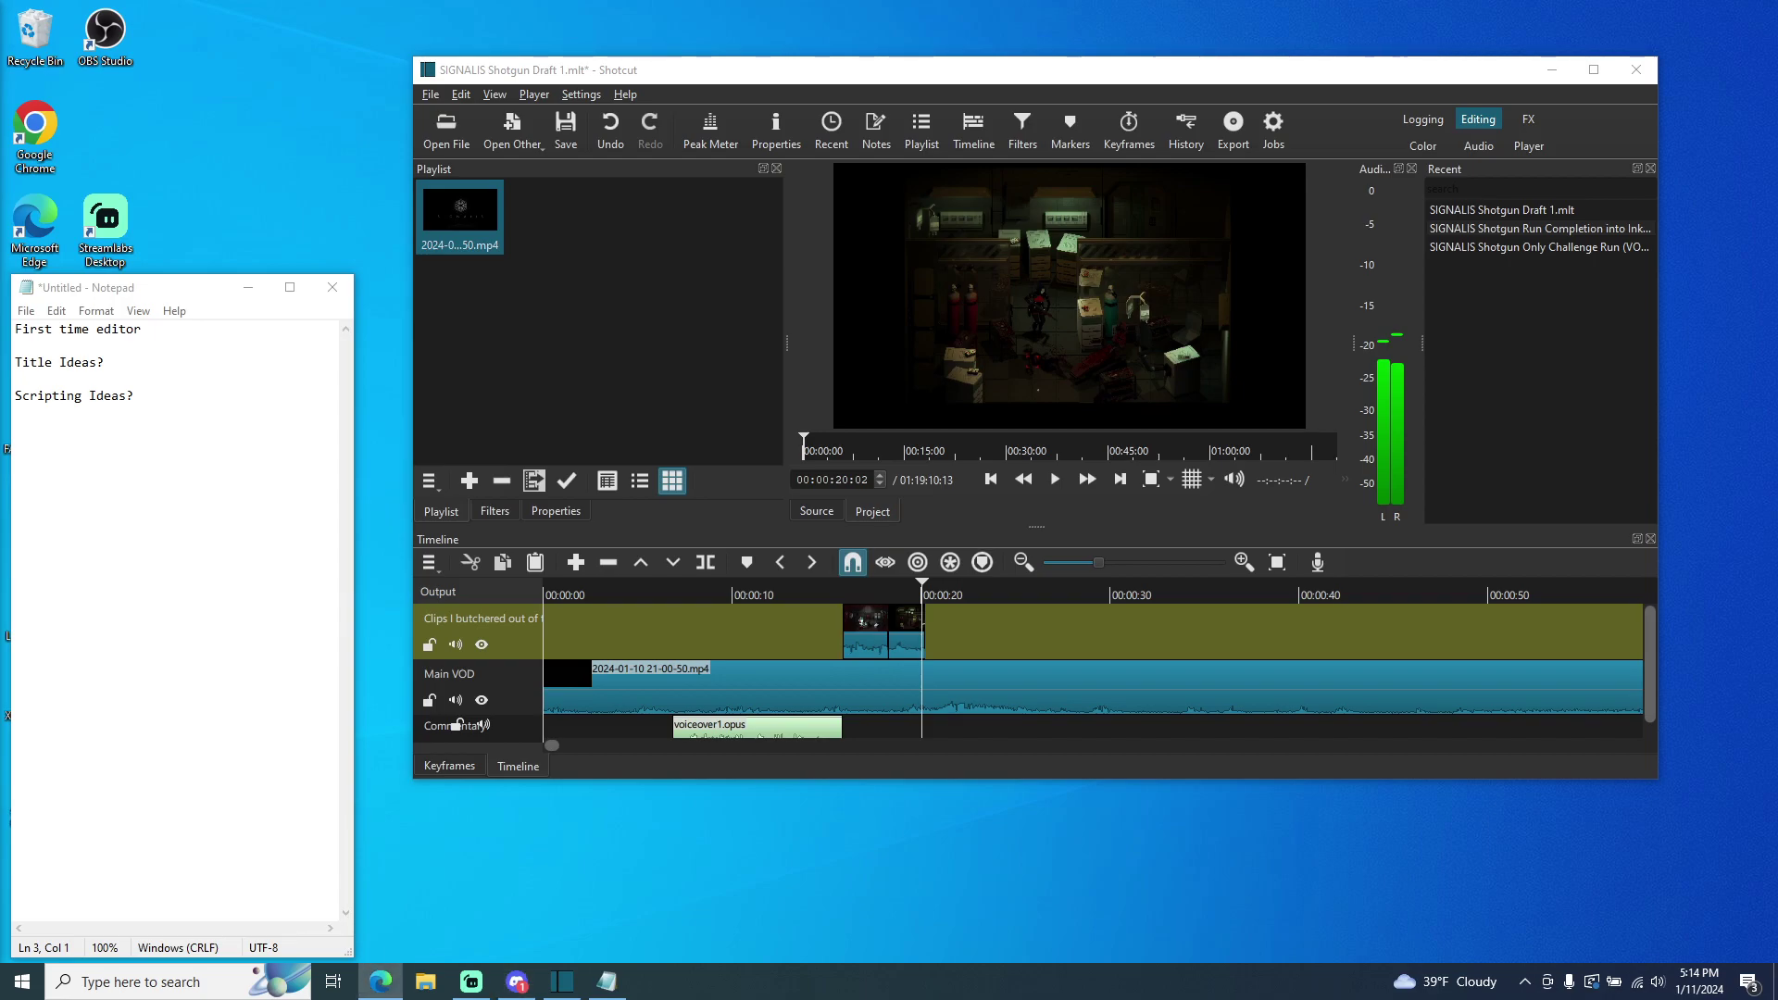
click(562, 981)
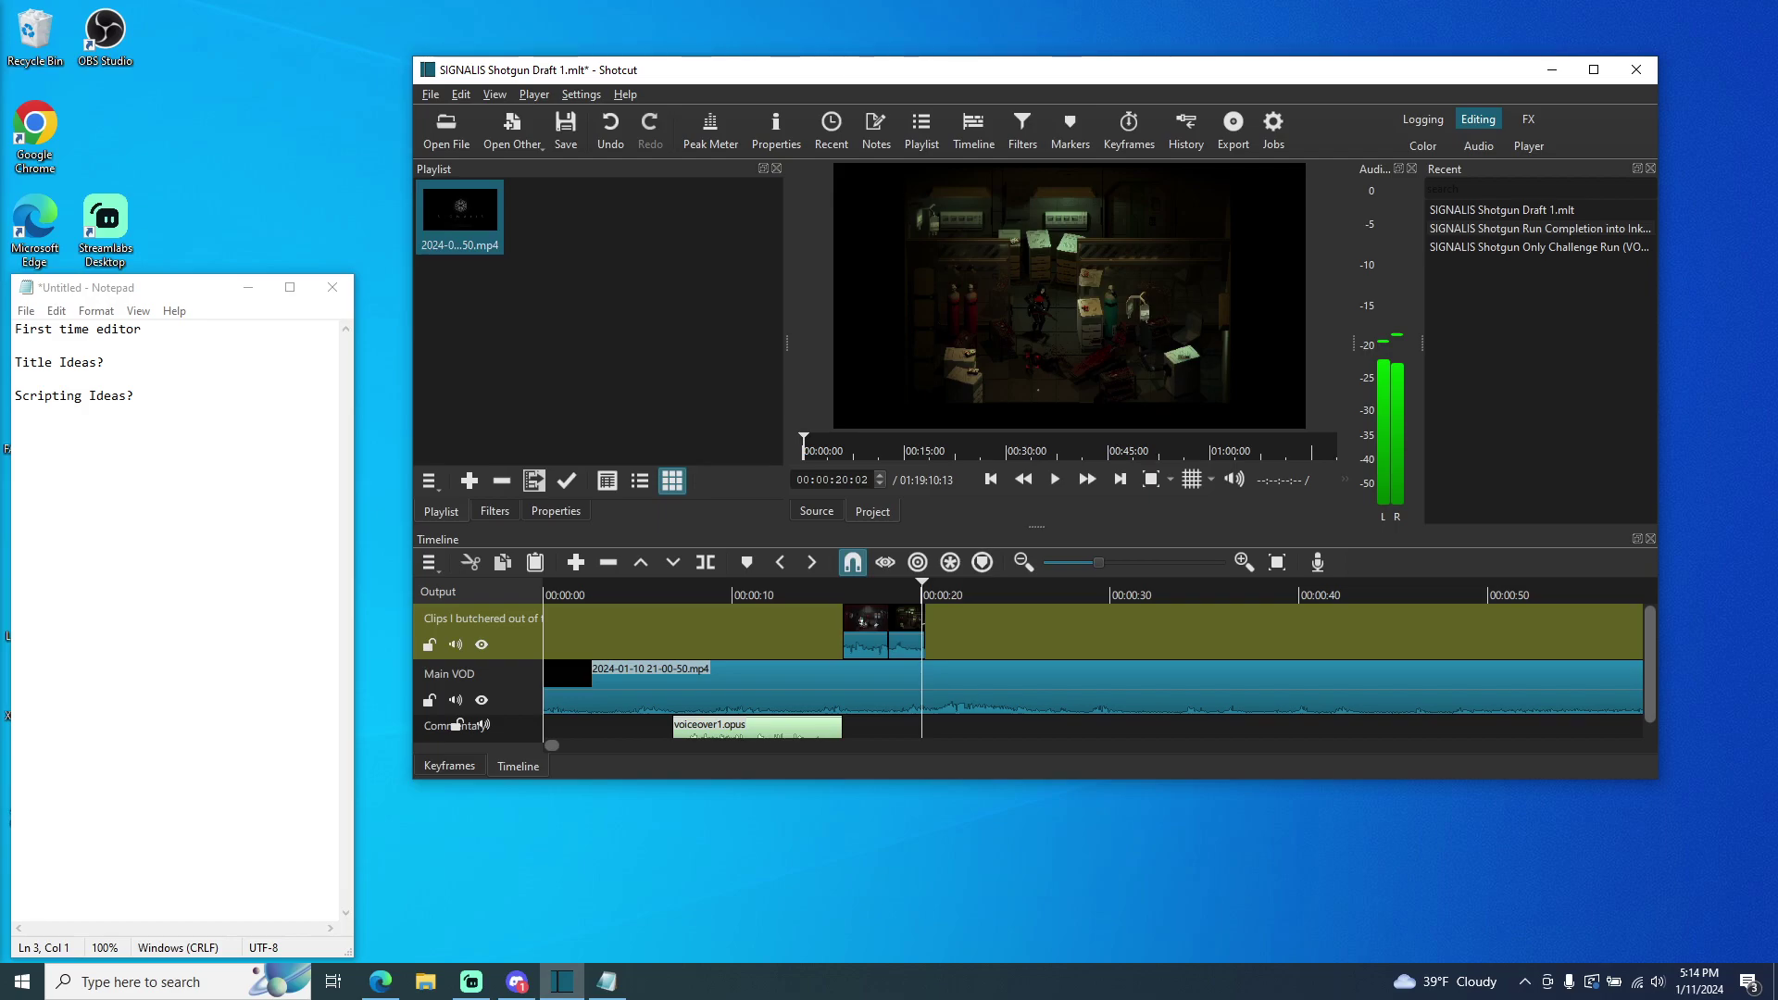
key(alt+Tab)
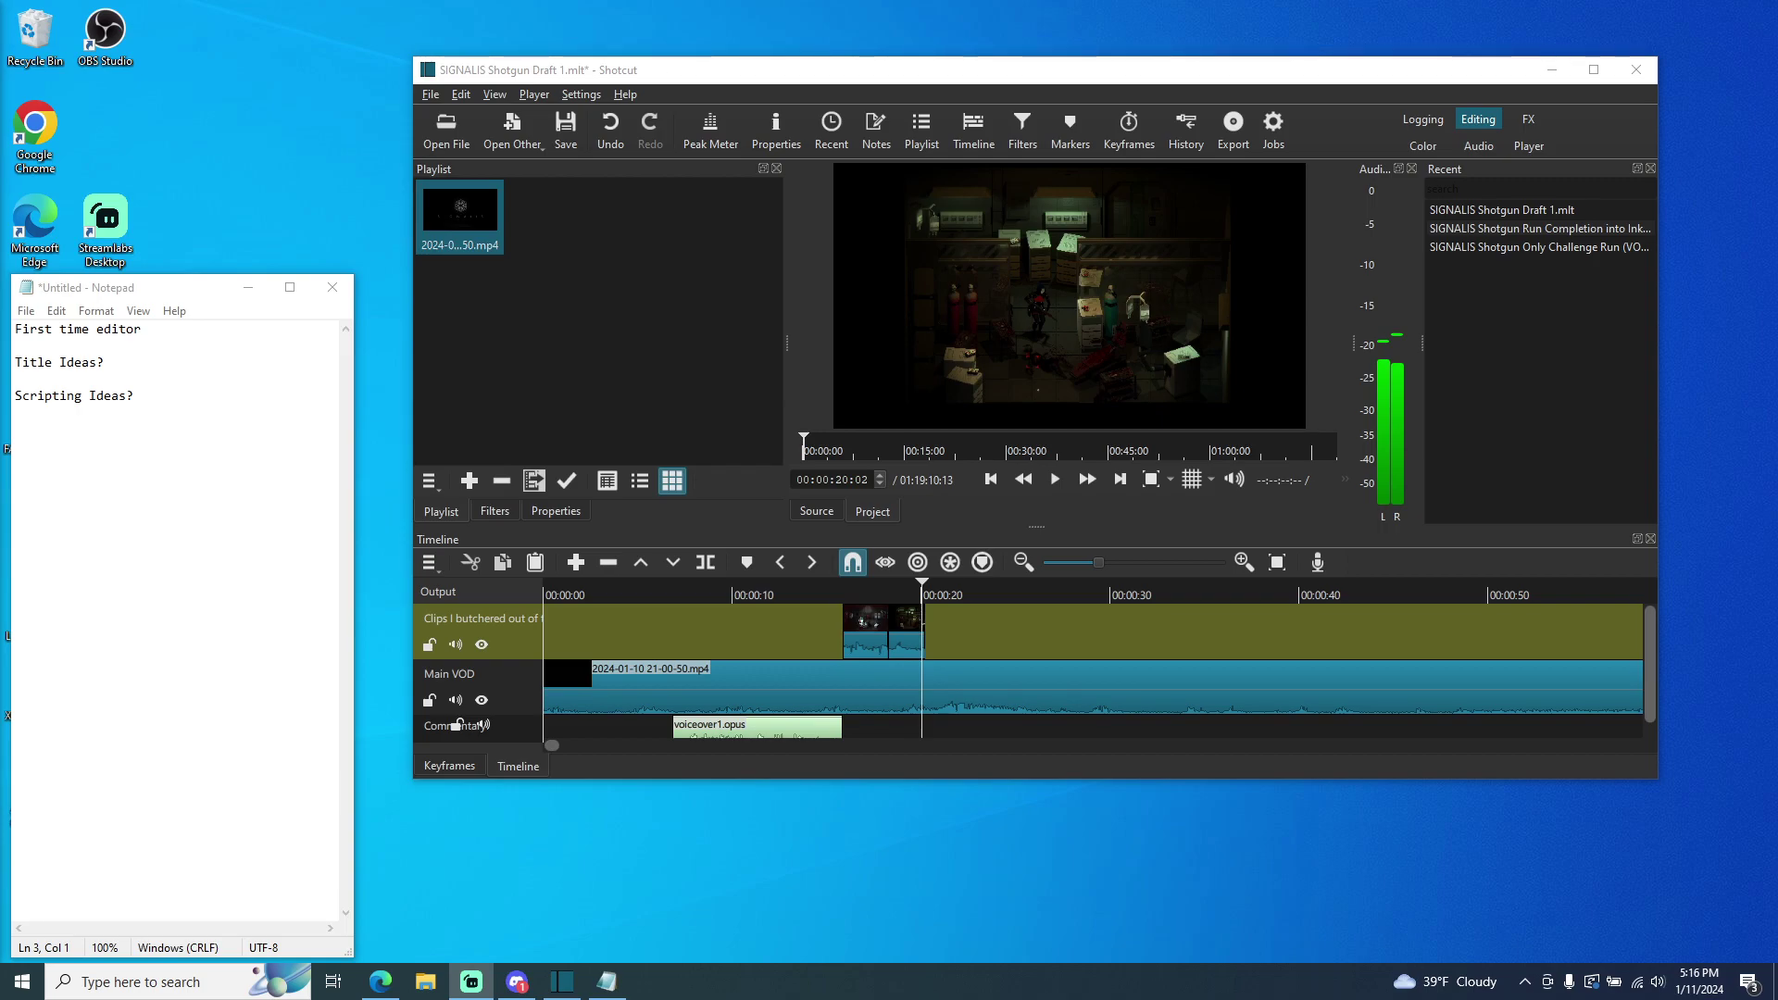
- Hide and mute the butchered clips track, with the playhead moved back to about 00:00:19:00 to check the Main VOD footage
click(483, 646)
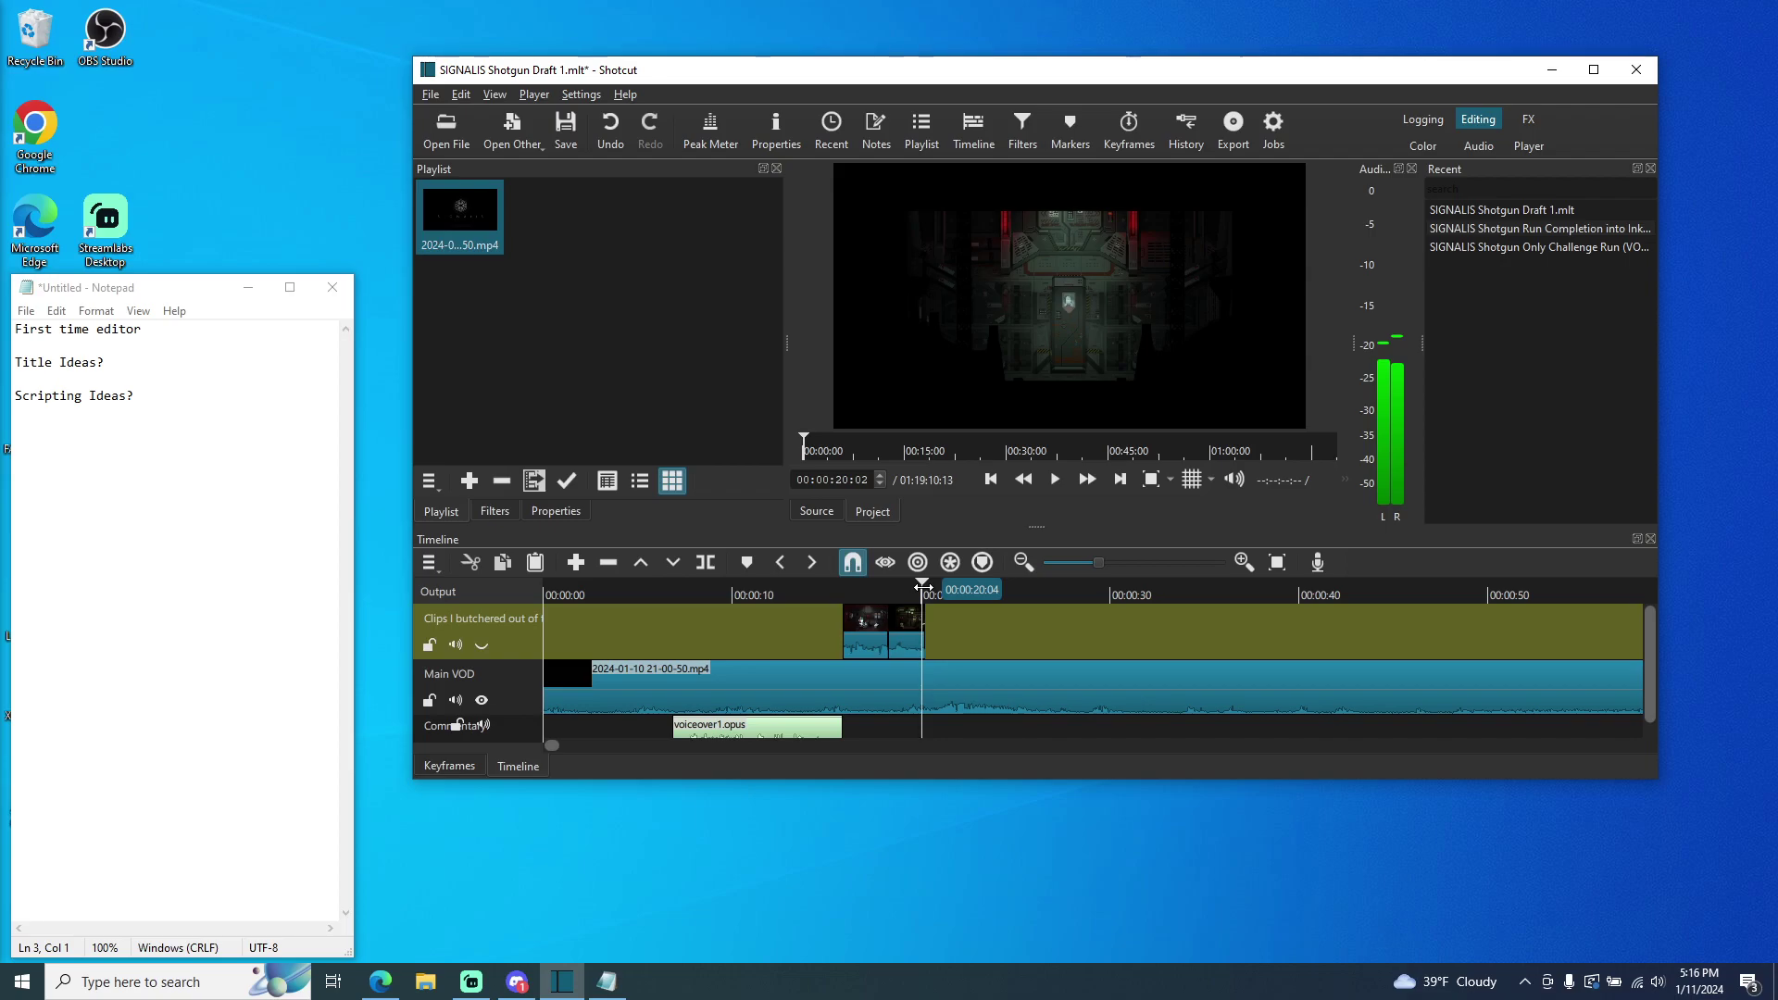
drag(922, 587, 902, 587)
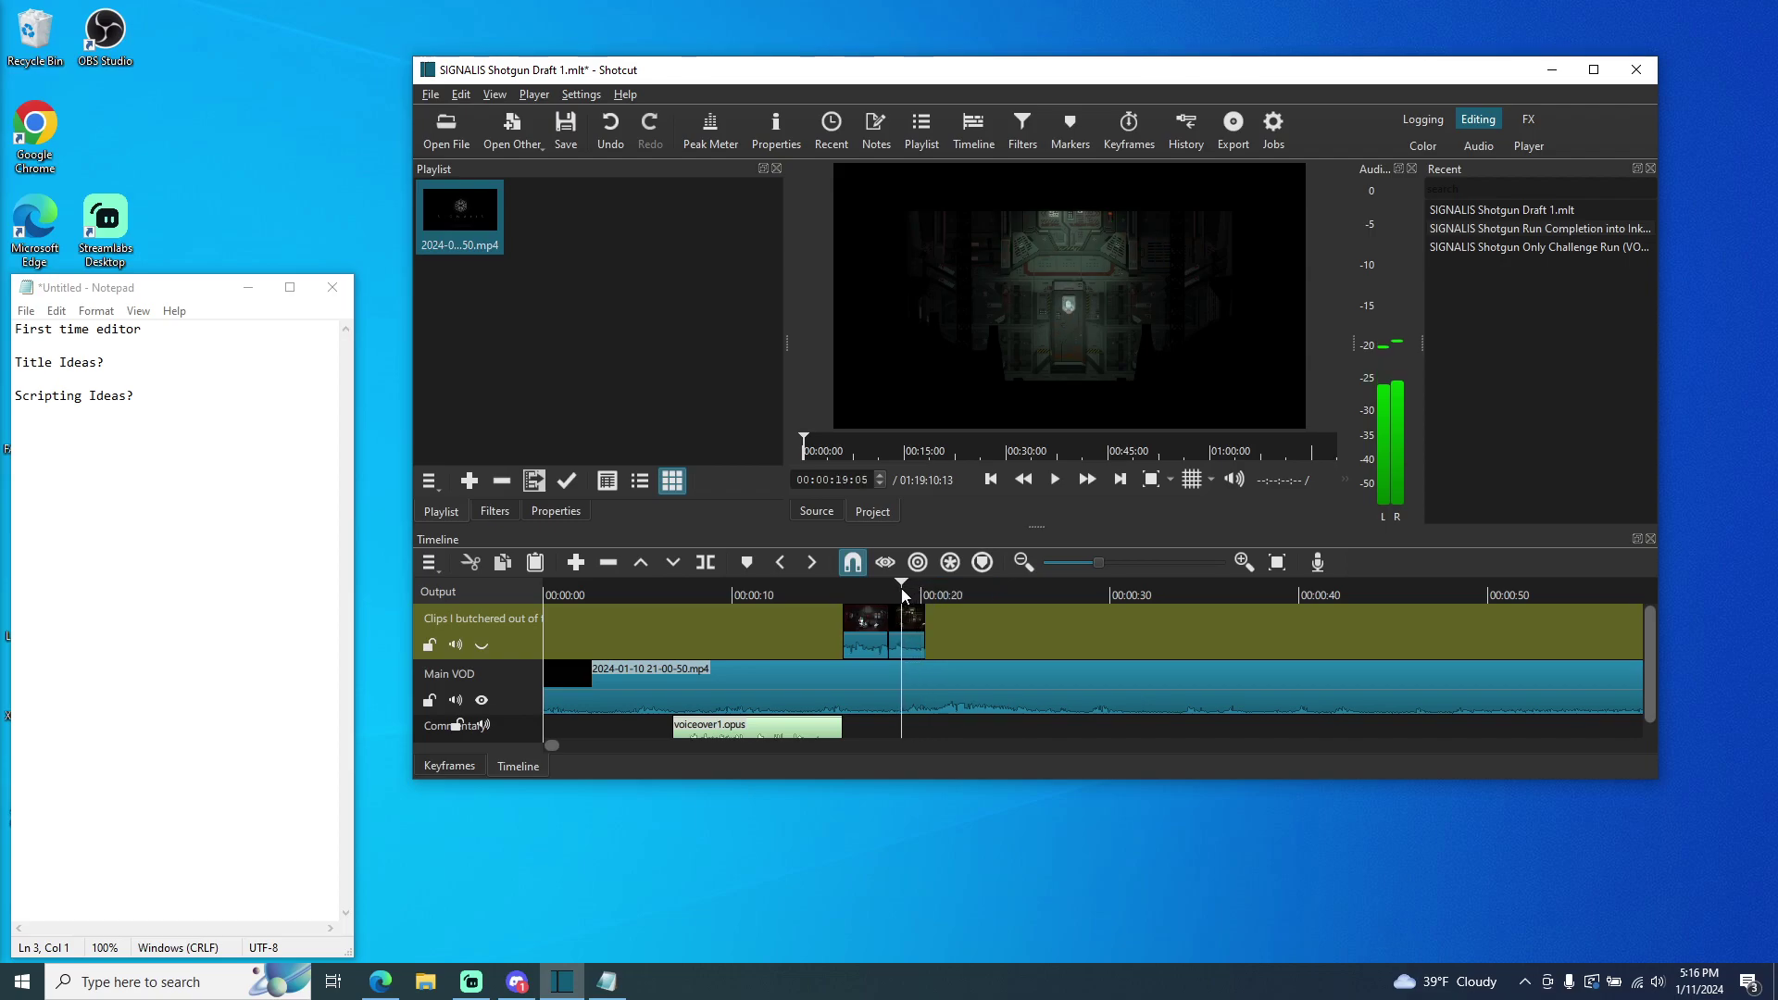
click(455, 645)
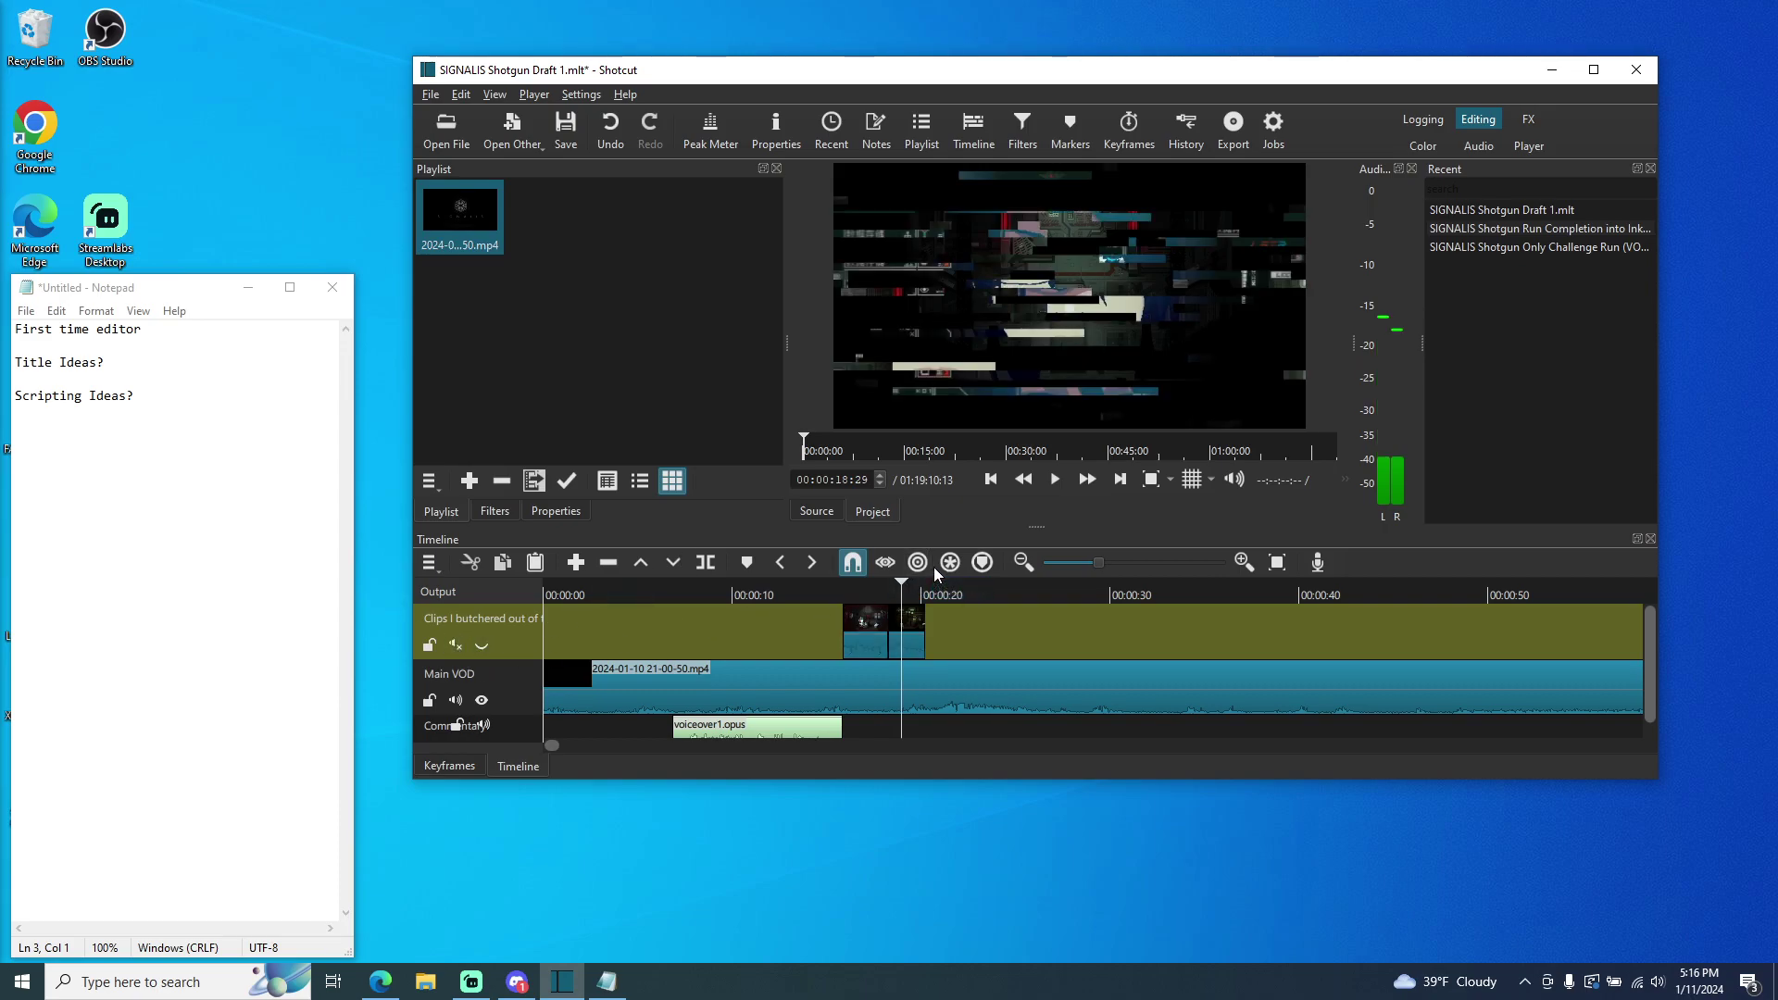
- Find the glitch transition in the Main VOD footage and set the playhead on it at 00:00:18:25
click(1055, 479)
click(1055, 480)
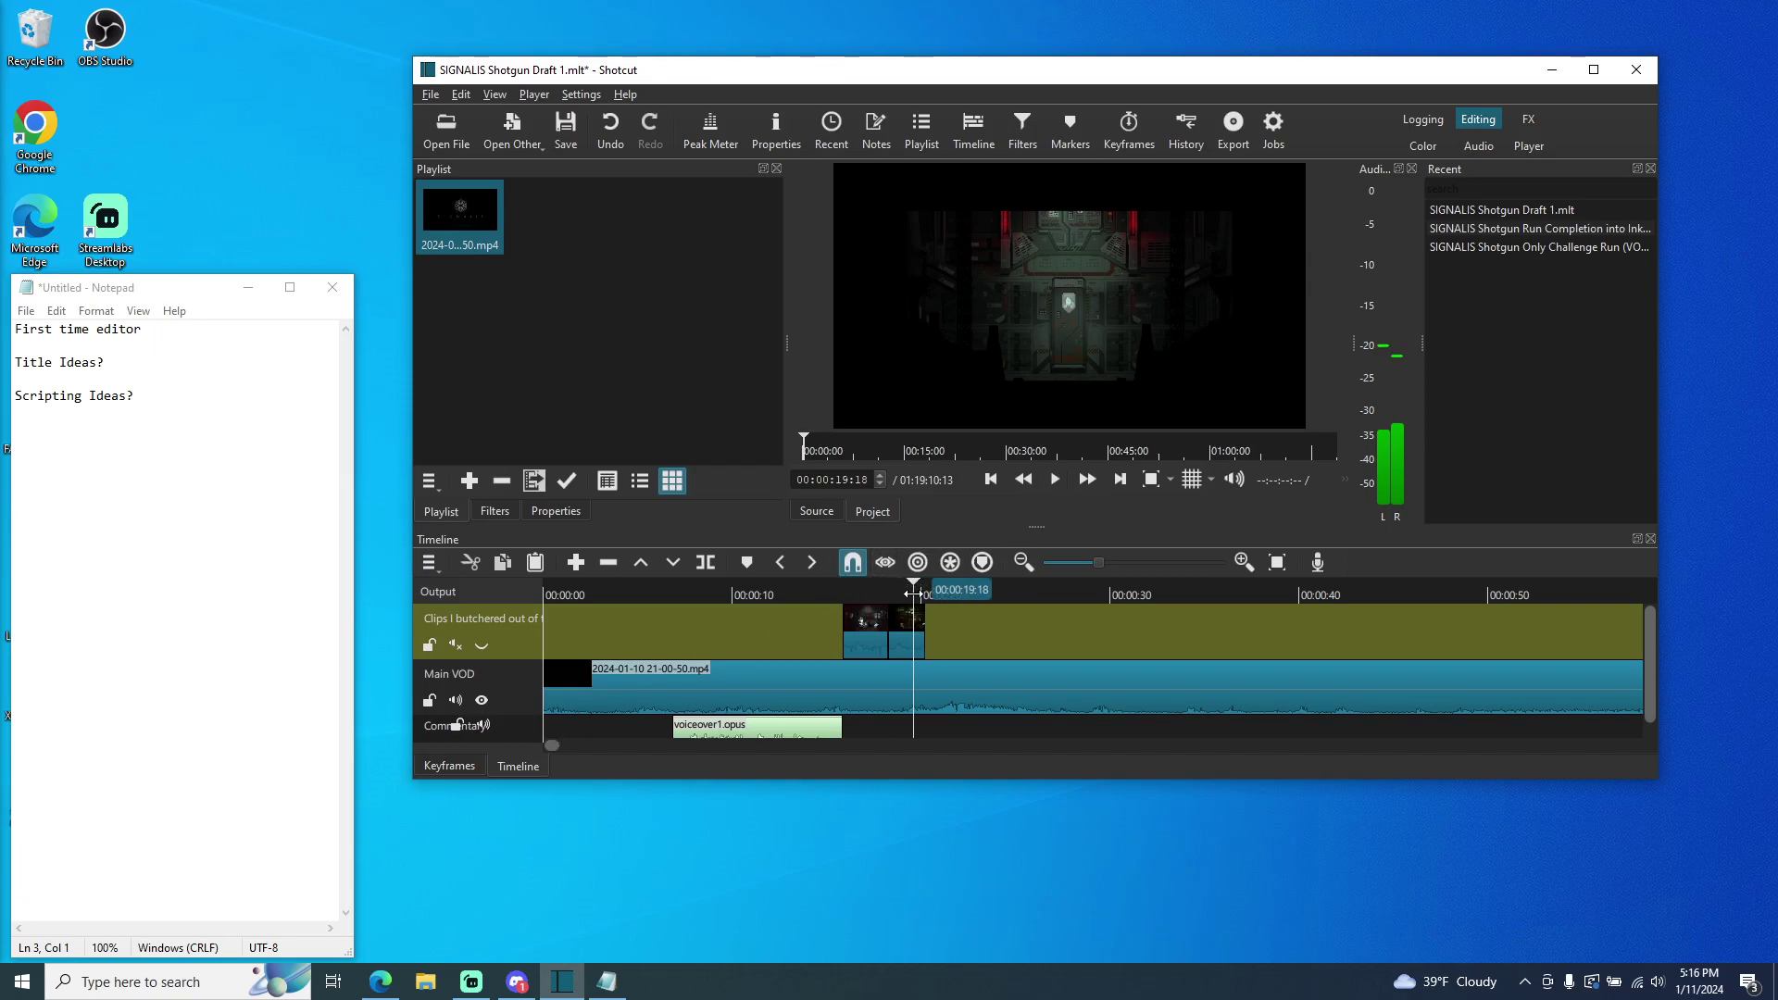
scroll(873, 485, down, 8)
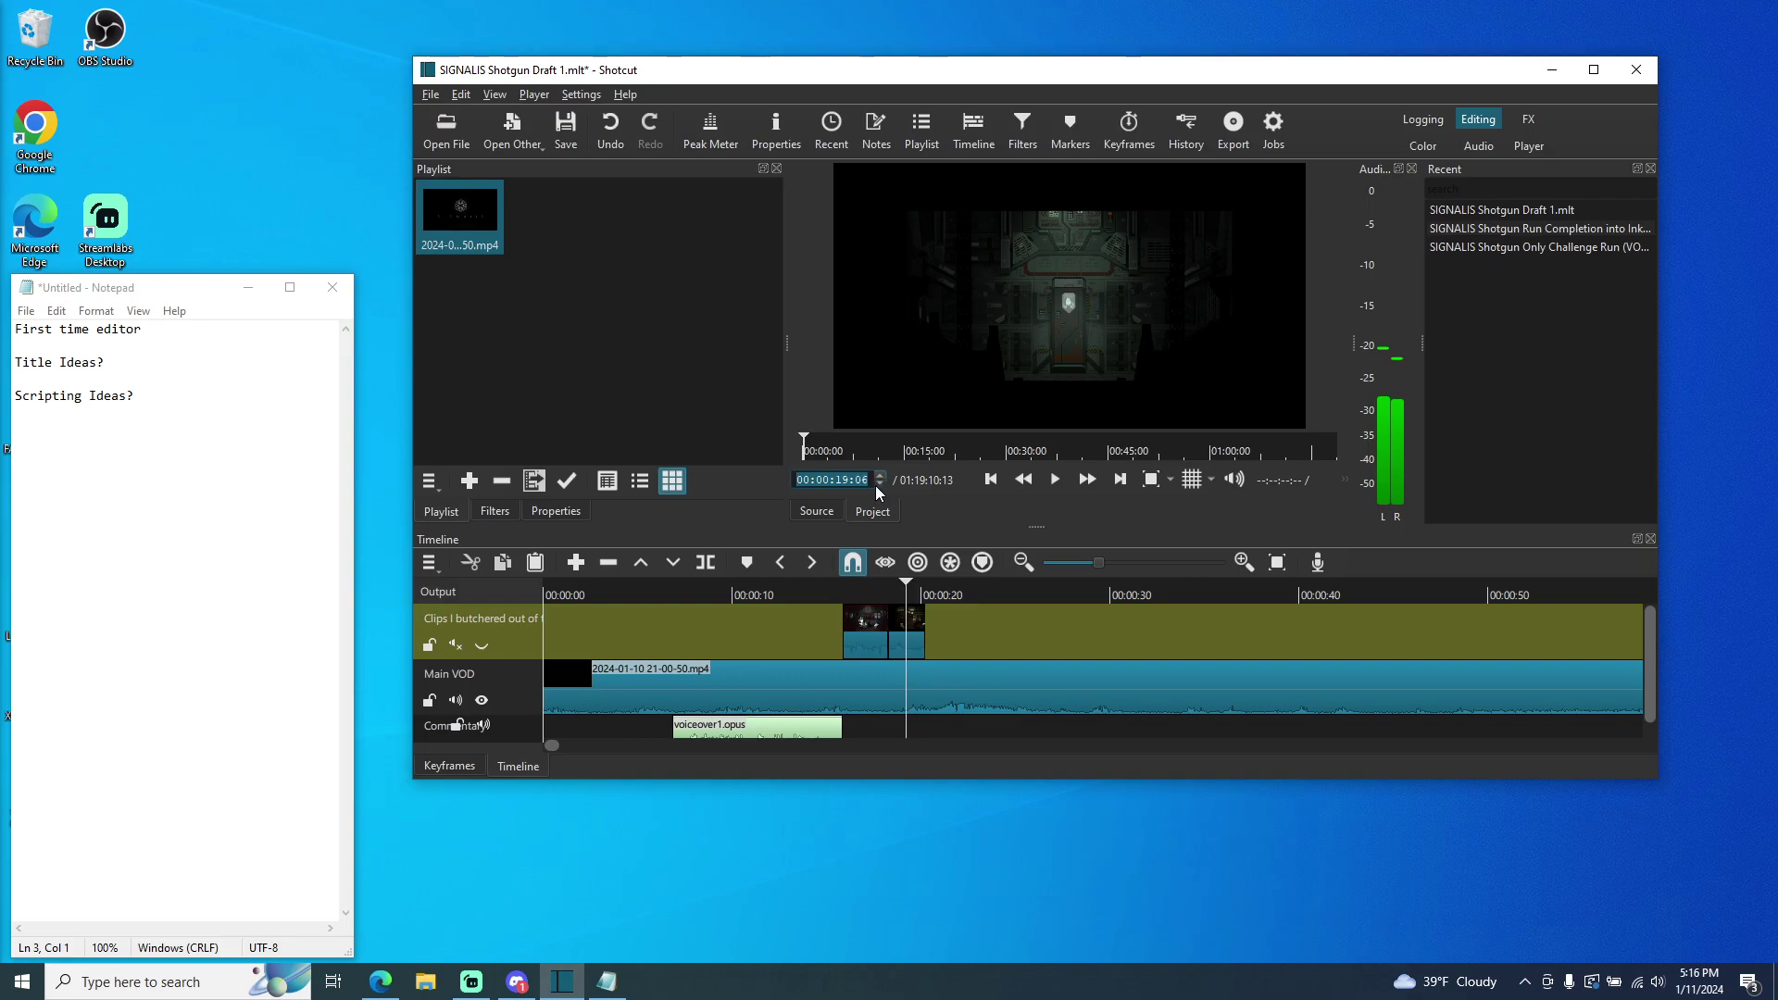
scroll(875, 485, down, 9)
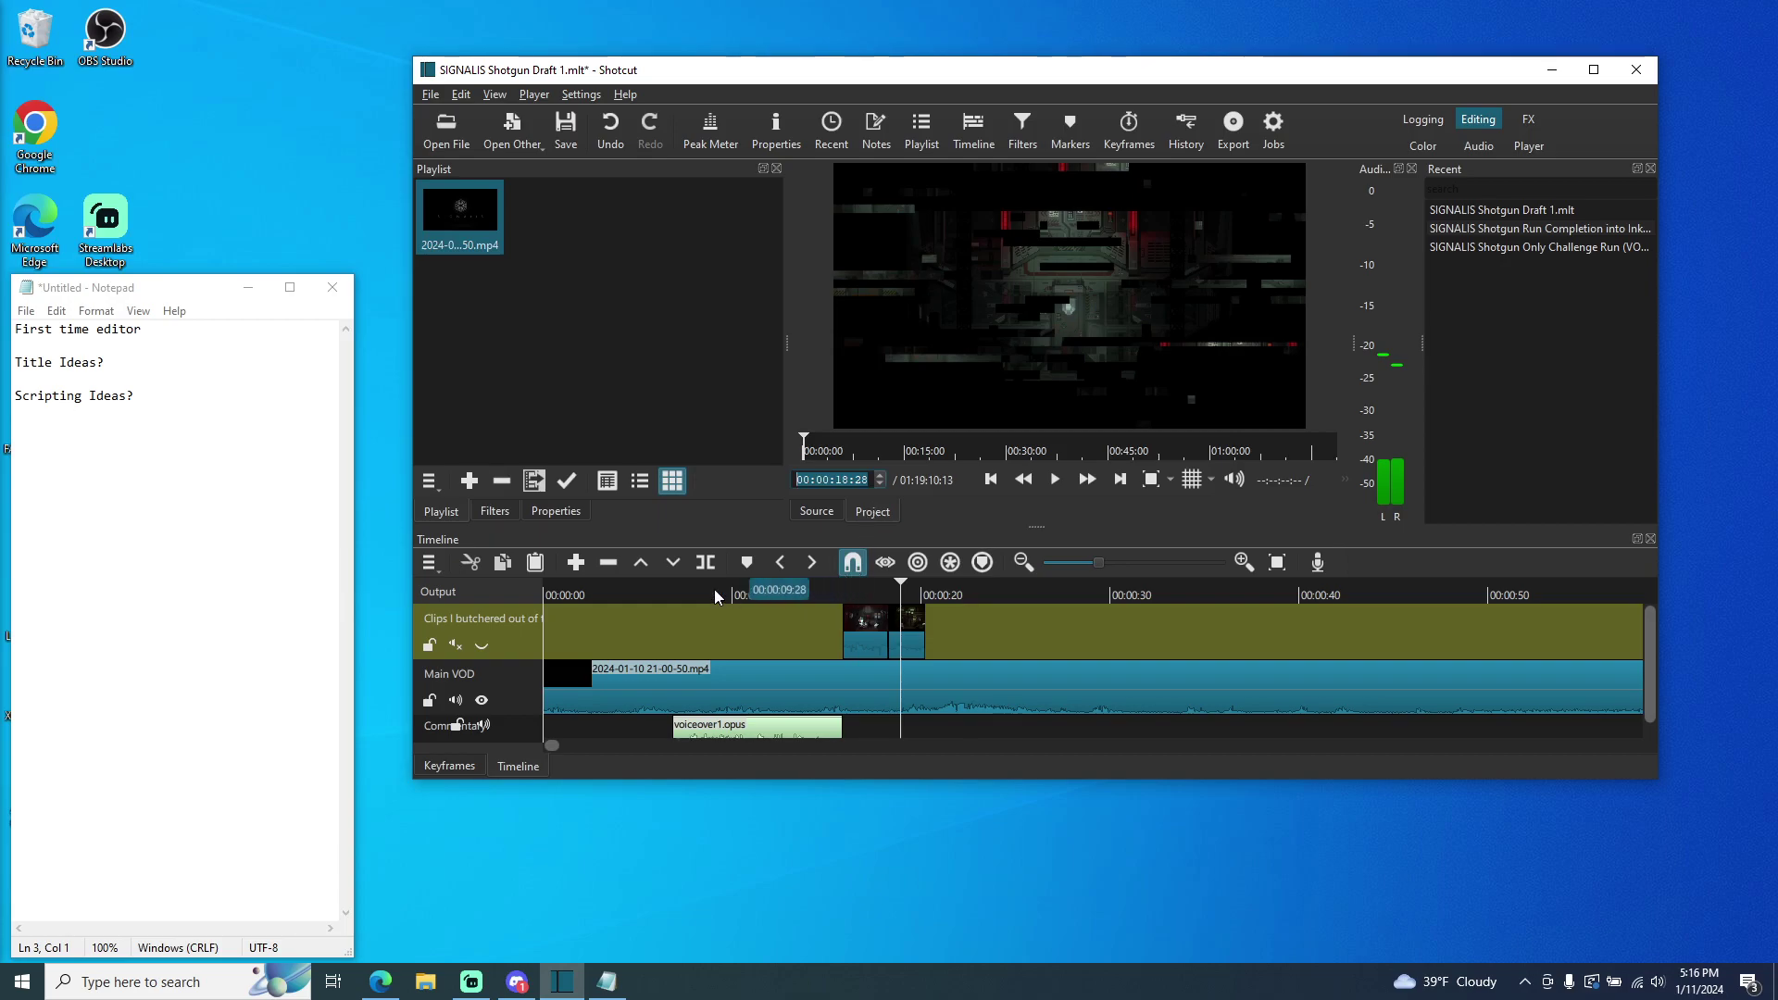
click(881, 482)
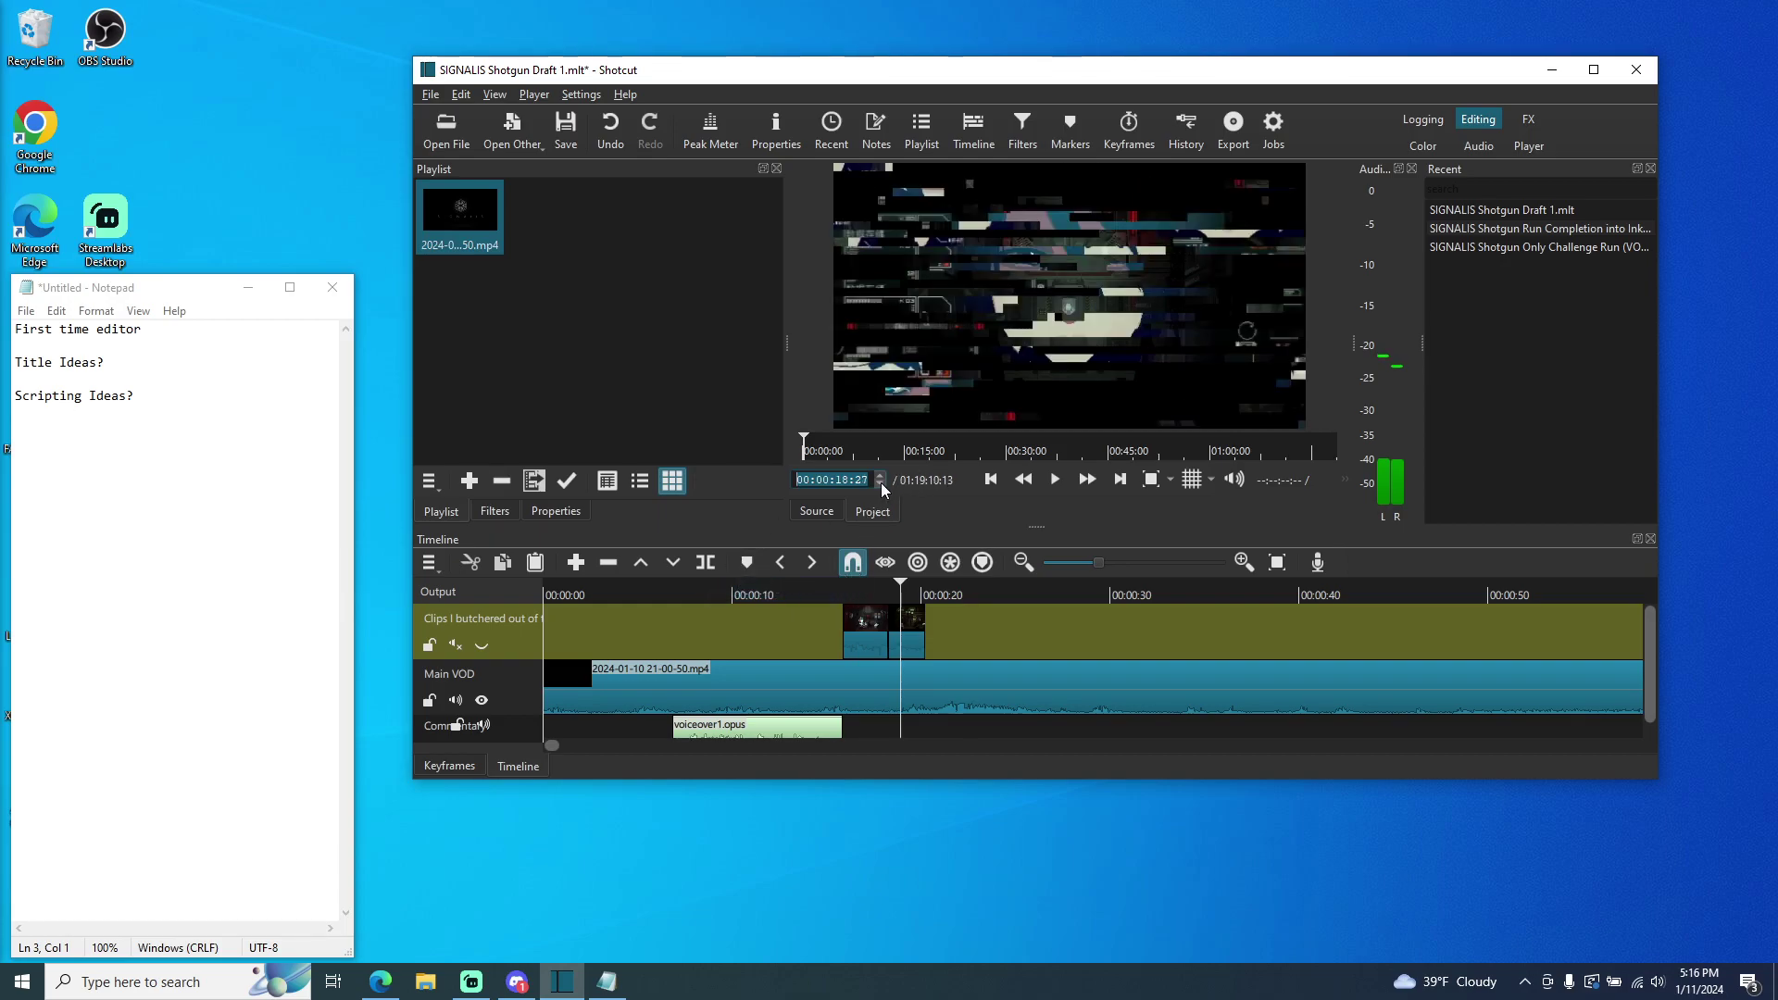
click(880, 481)
click(880, 481)
click(880, 481)
click(880, 476)
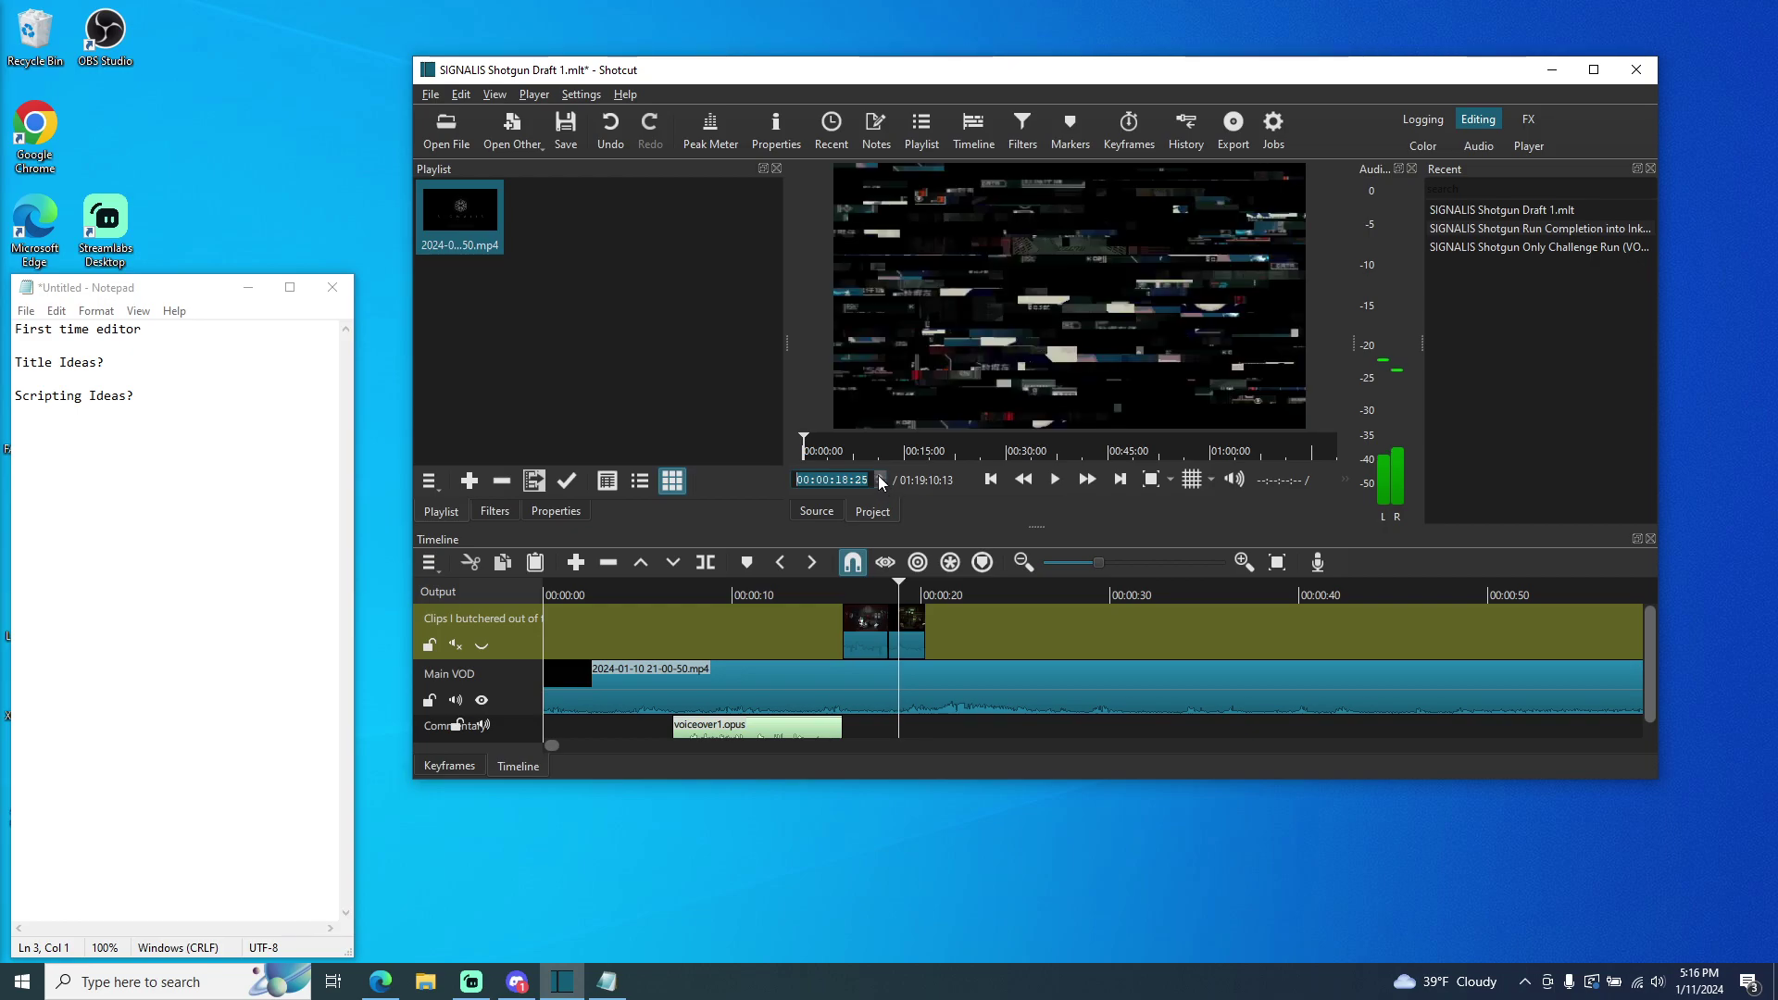
- Try splitting the second butchered clip at 00:00:18:25, and undo the split
click(706, 563)
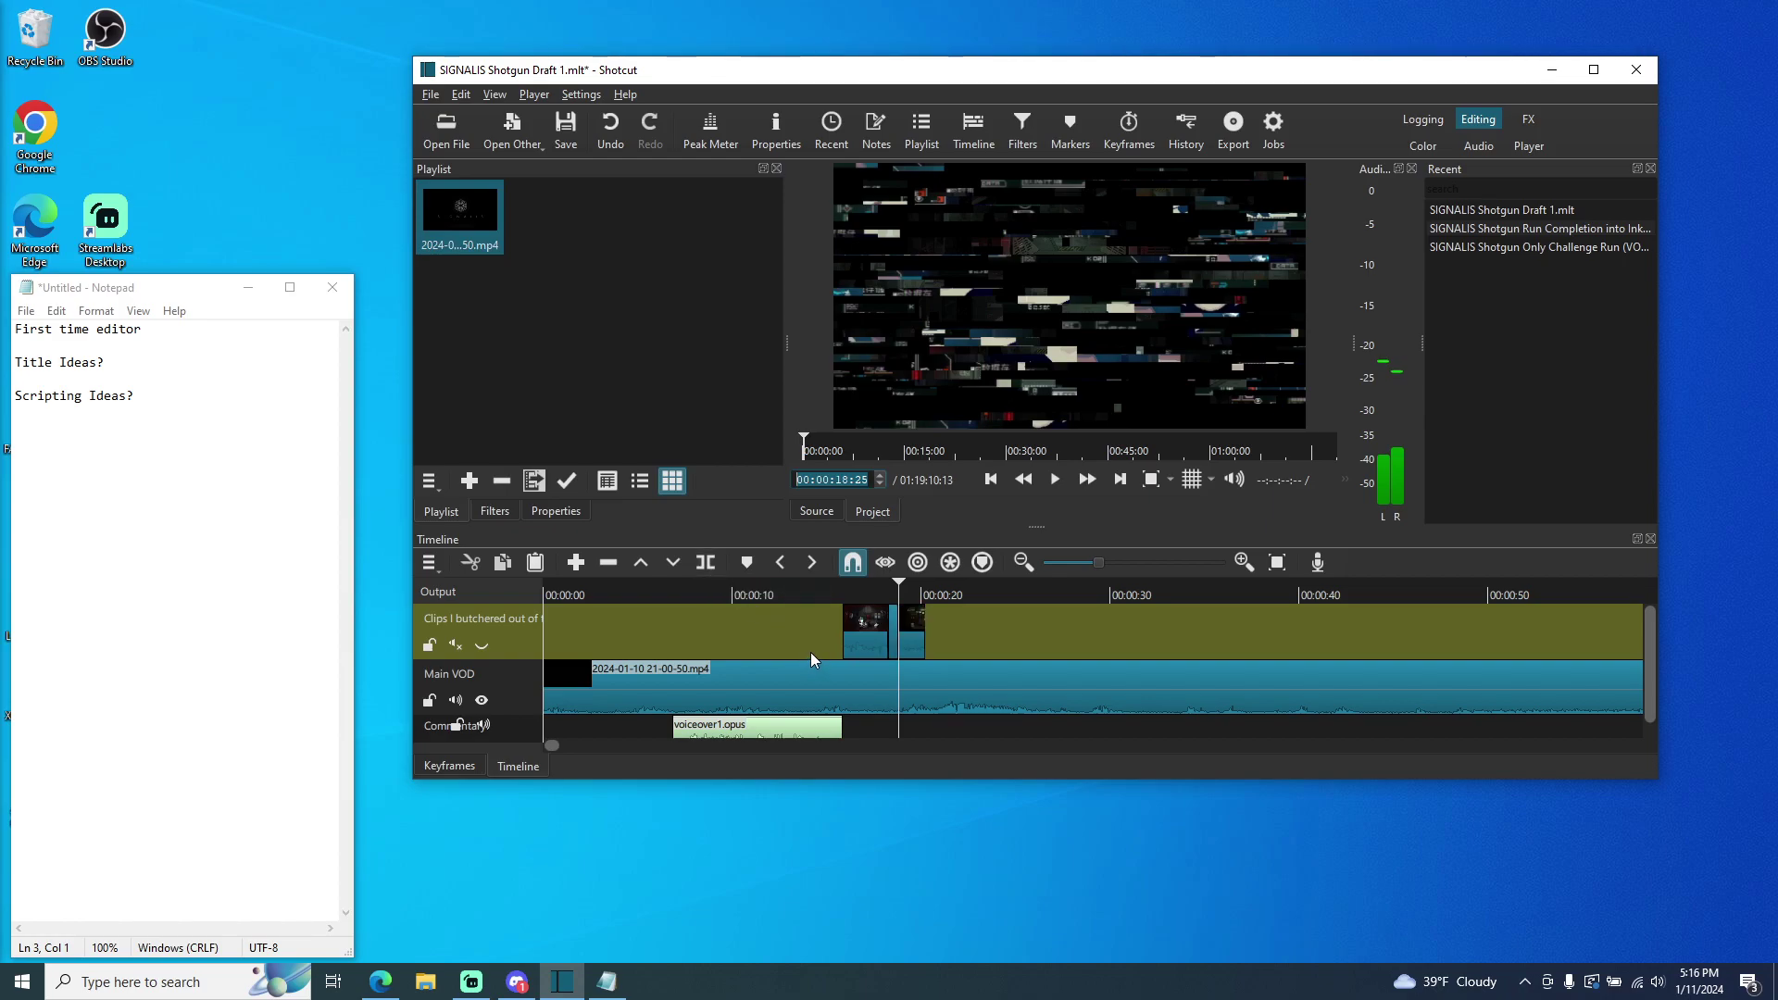
click(972, 519)
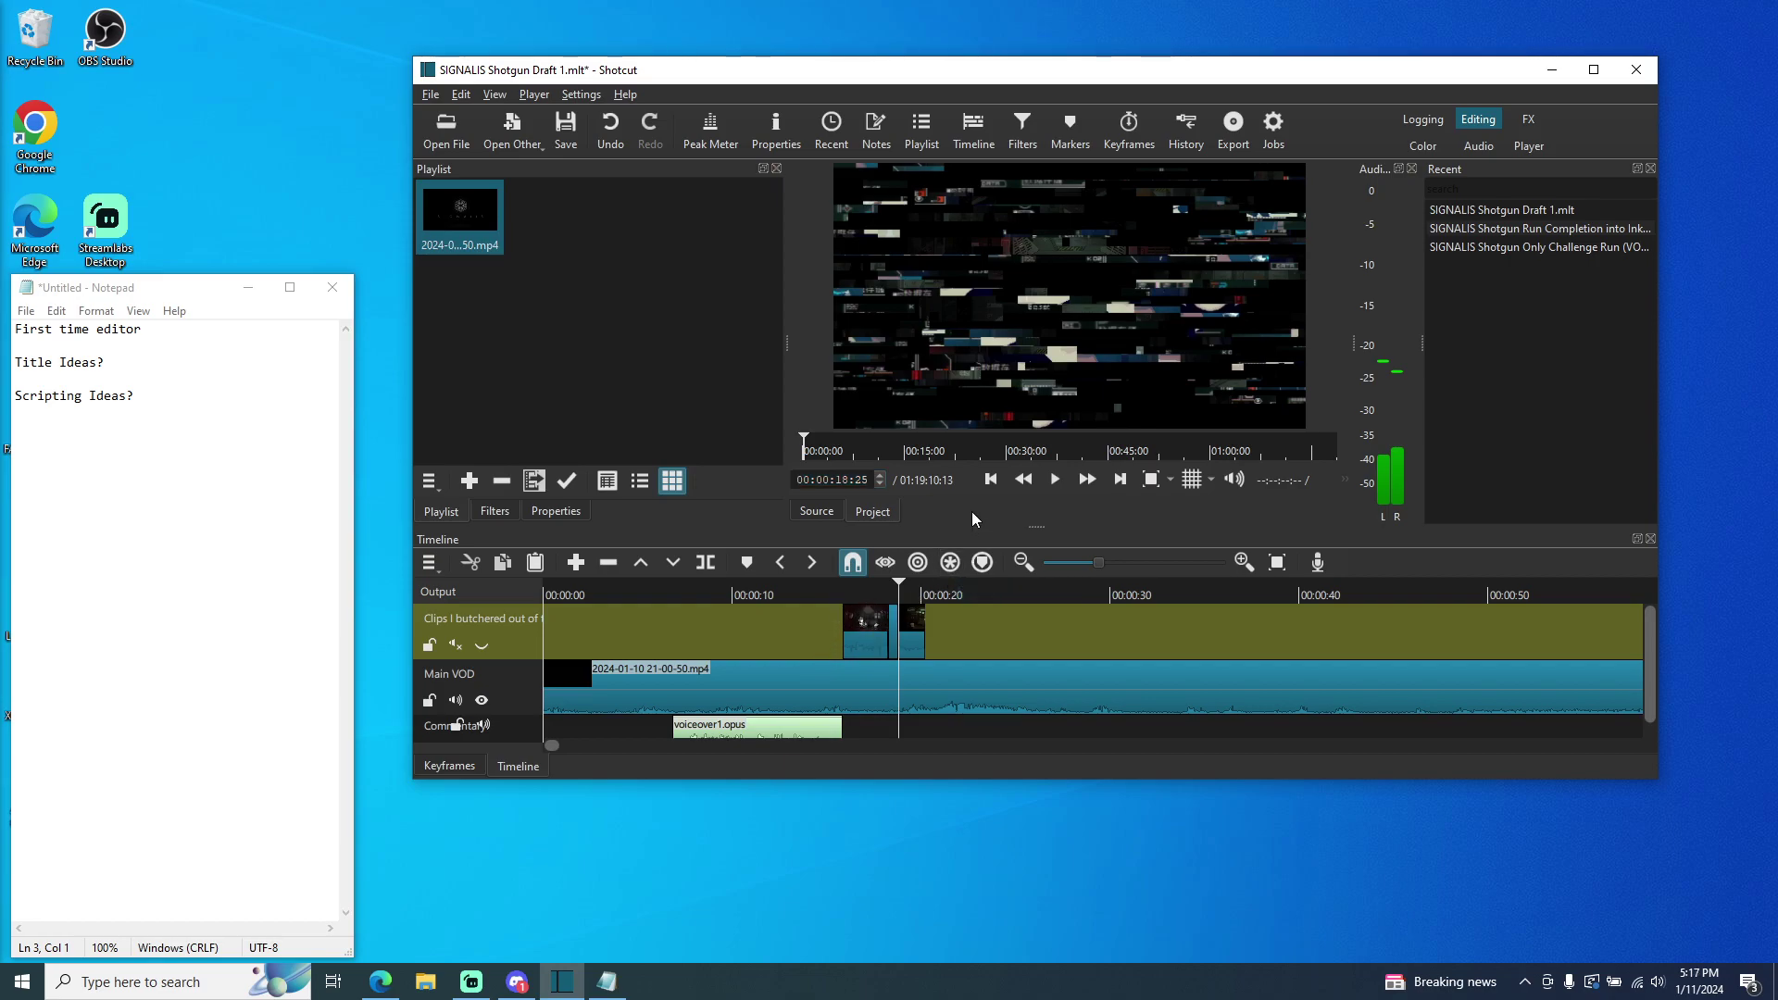
key(ctrl+z)
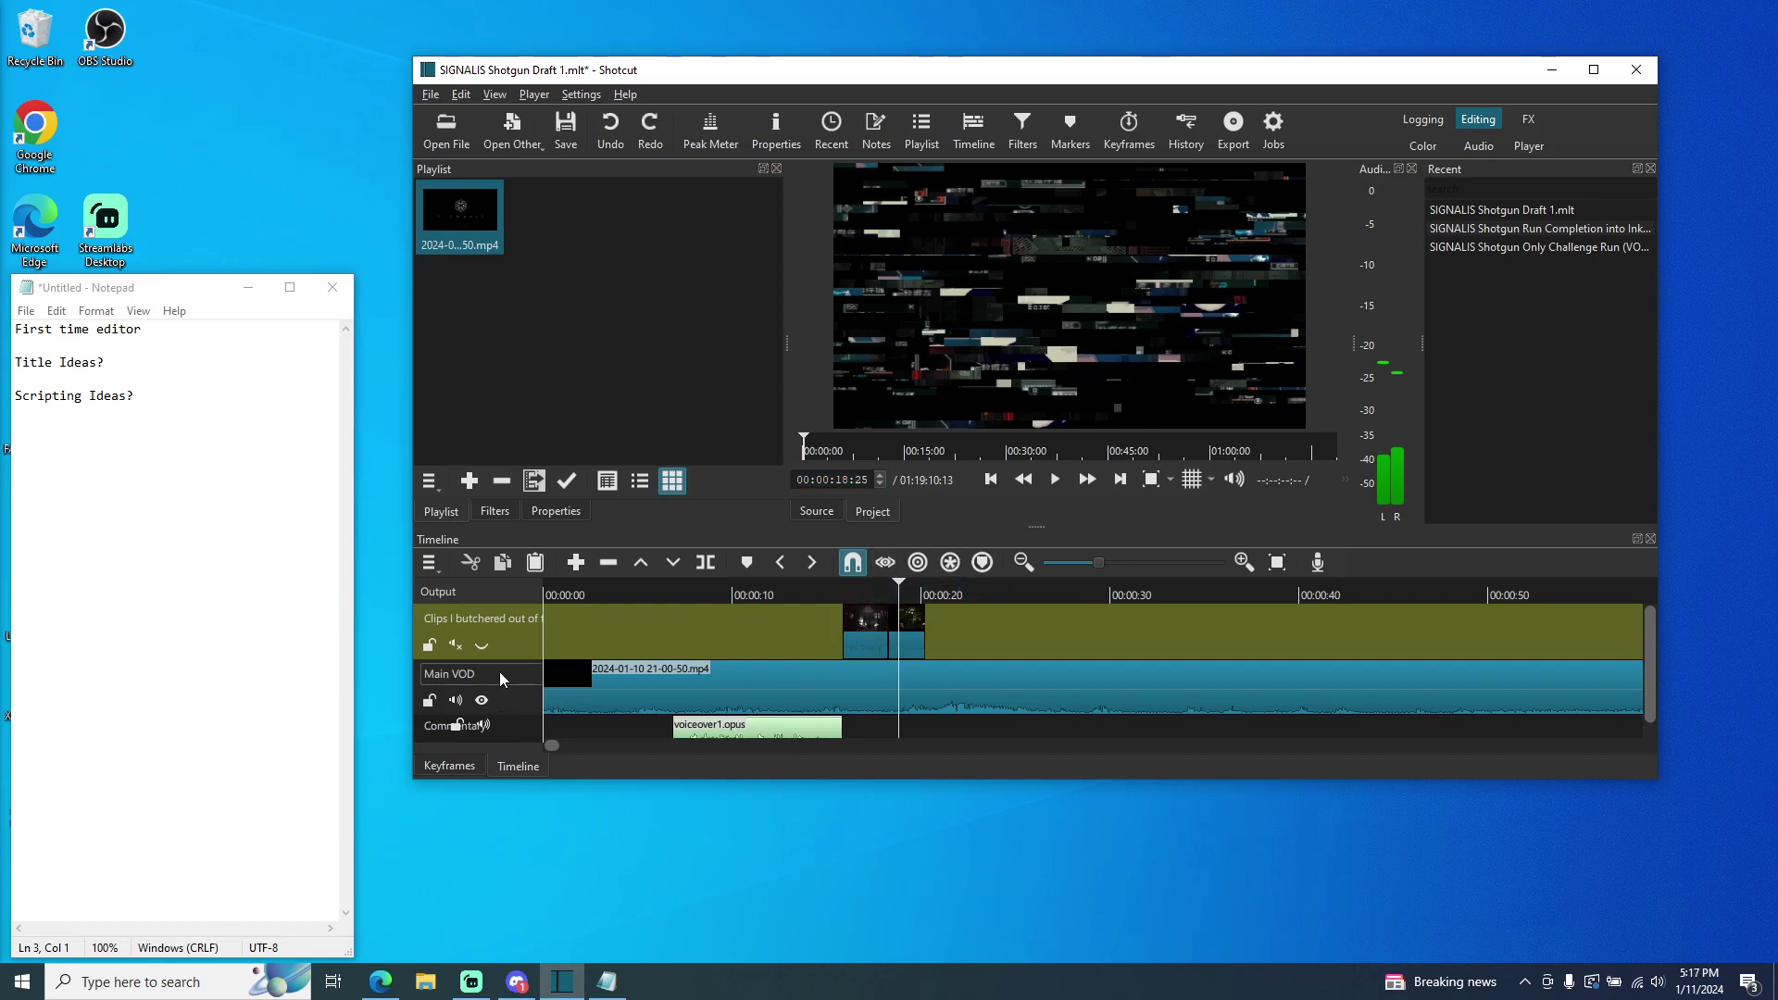
- Make Main VOD the current track and split its footage at the playhead, 00:00:18:25
click(524, 700)
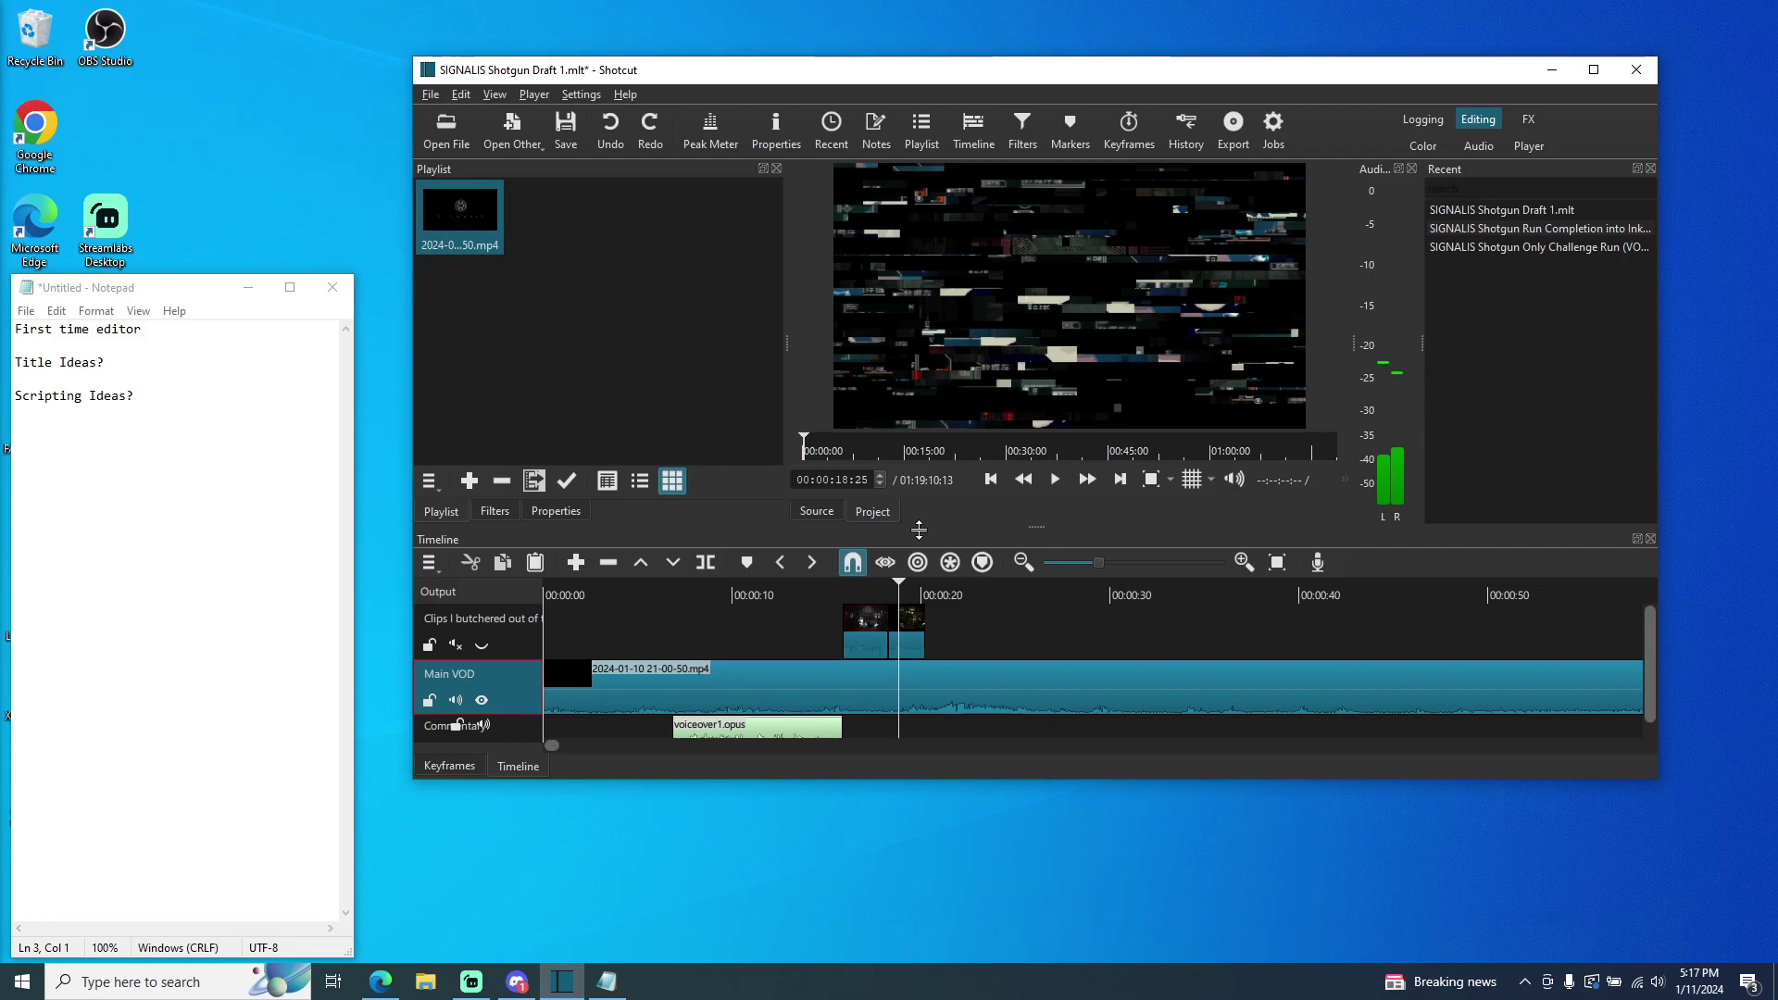
click(701, 566)
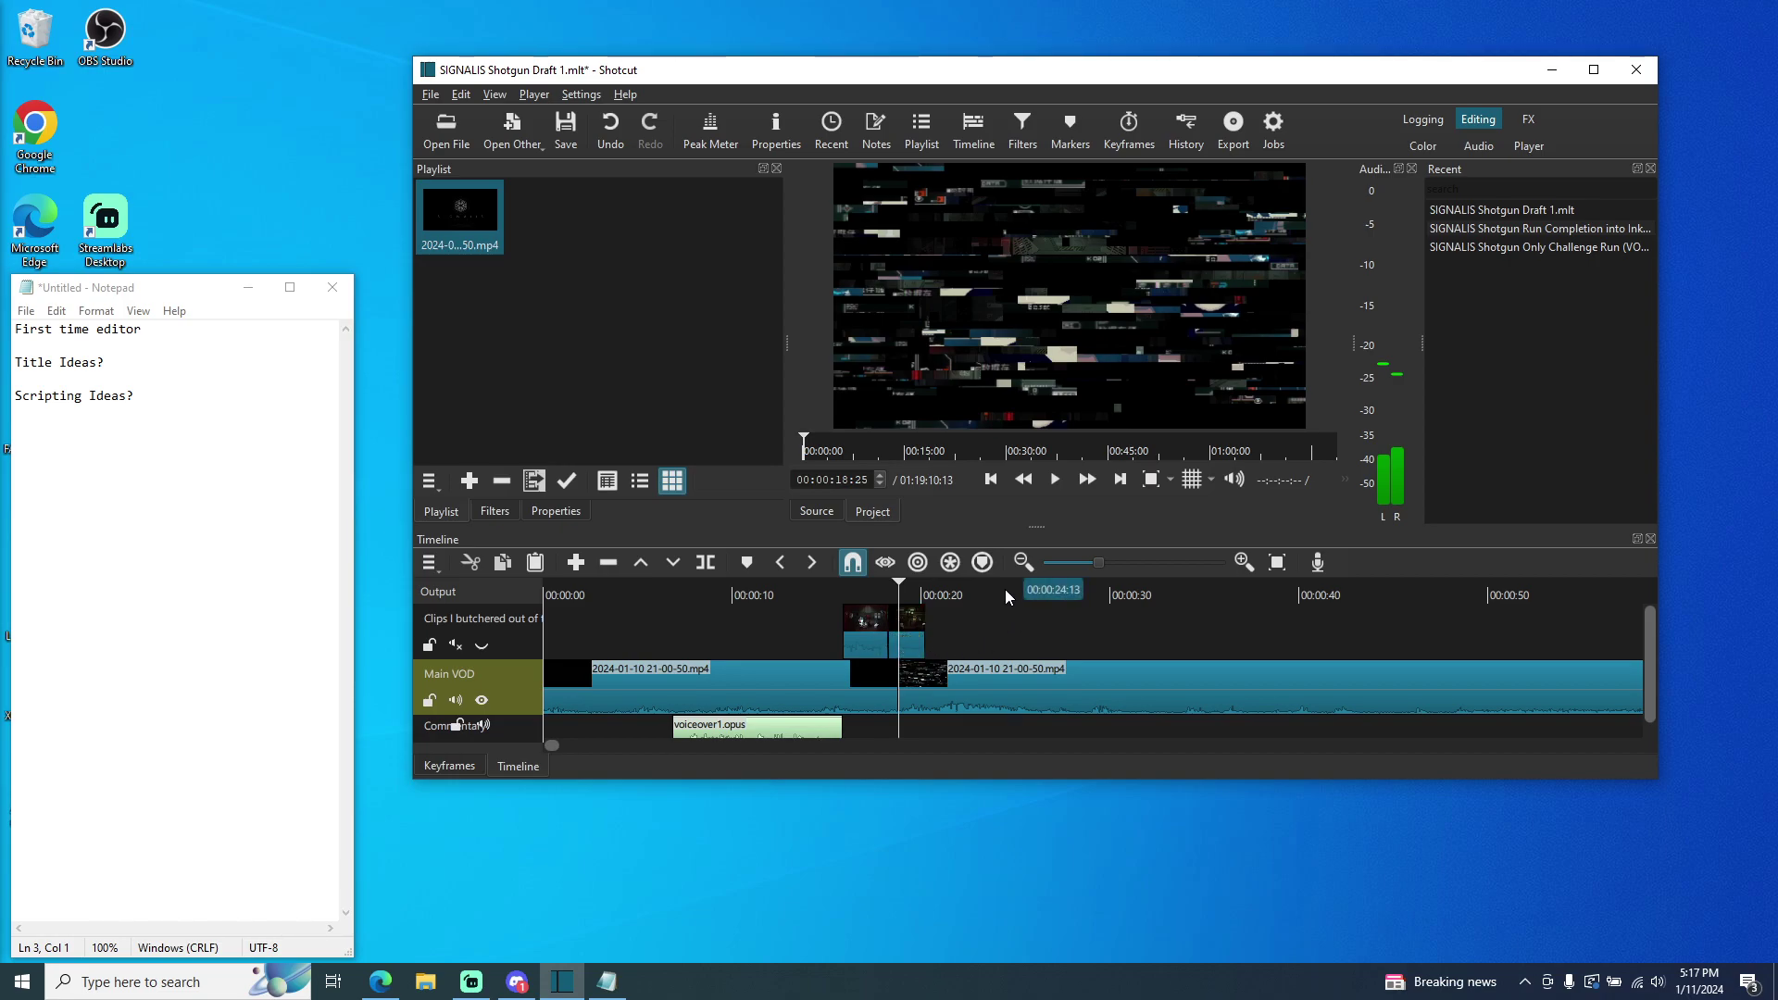
- Review the Main VOD footage on the timeline from 00:00:18:25 to about 00:01:12
click(1056, 480)
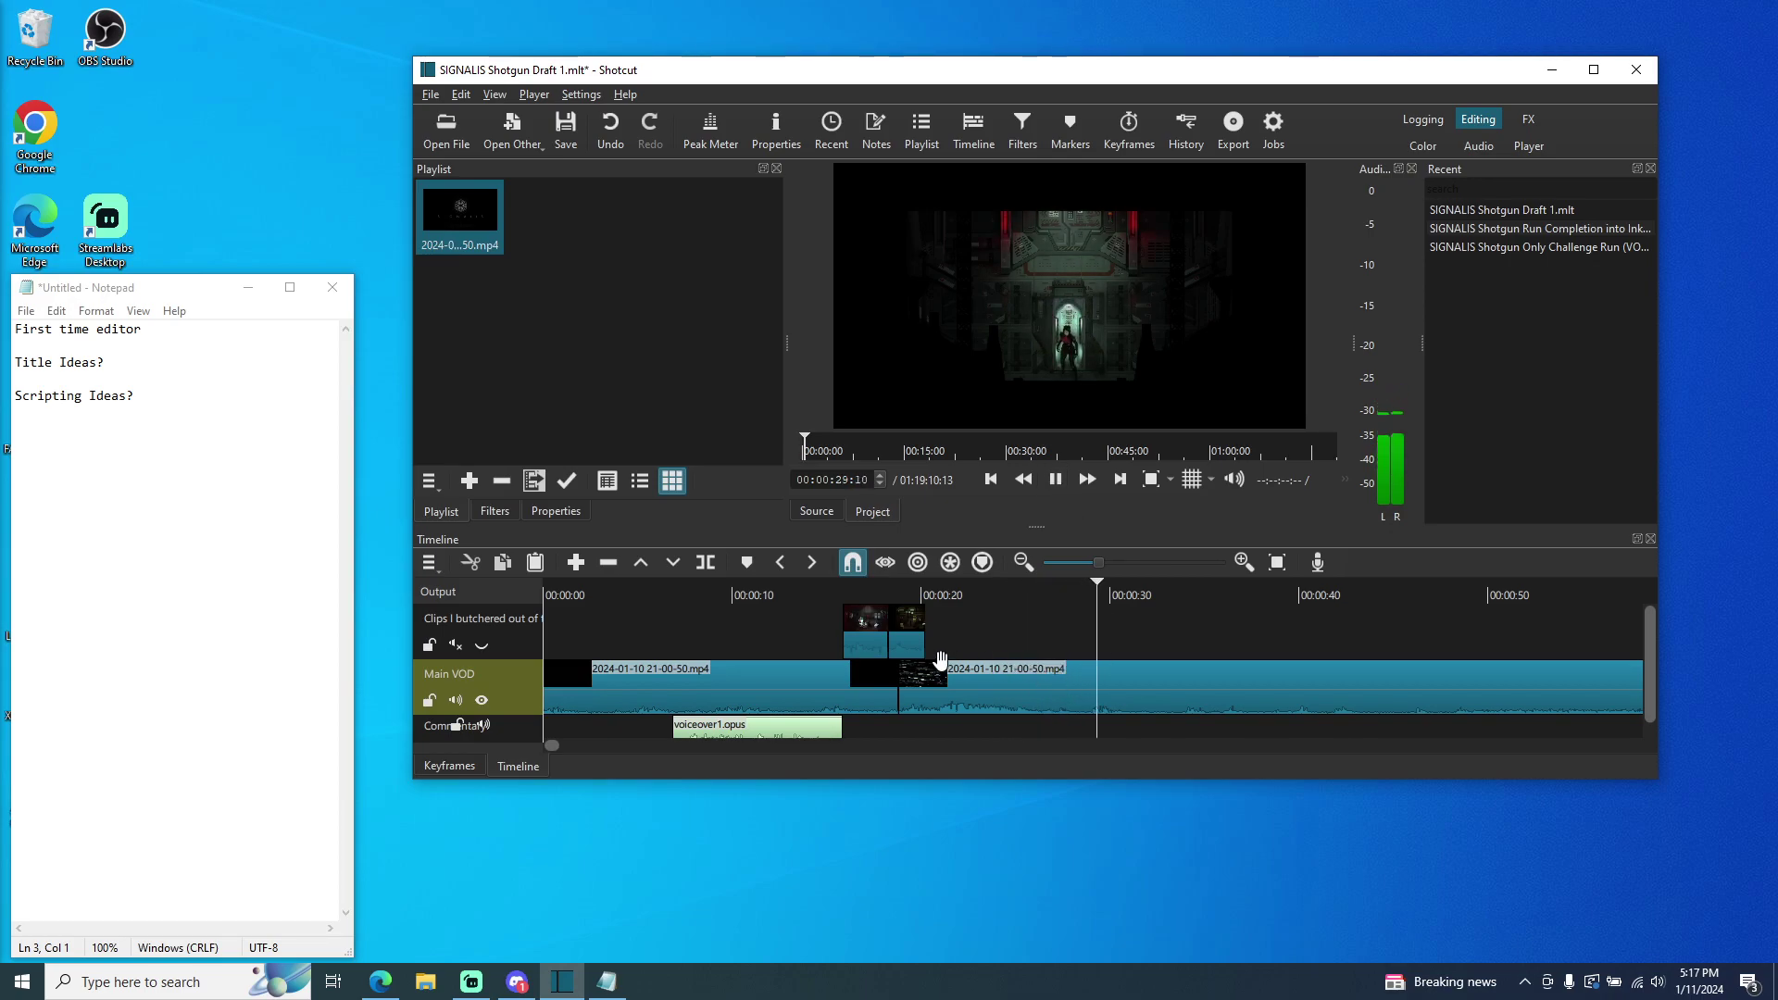
key(space)
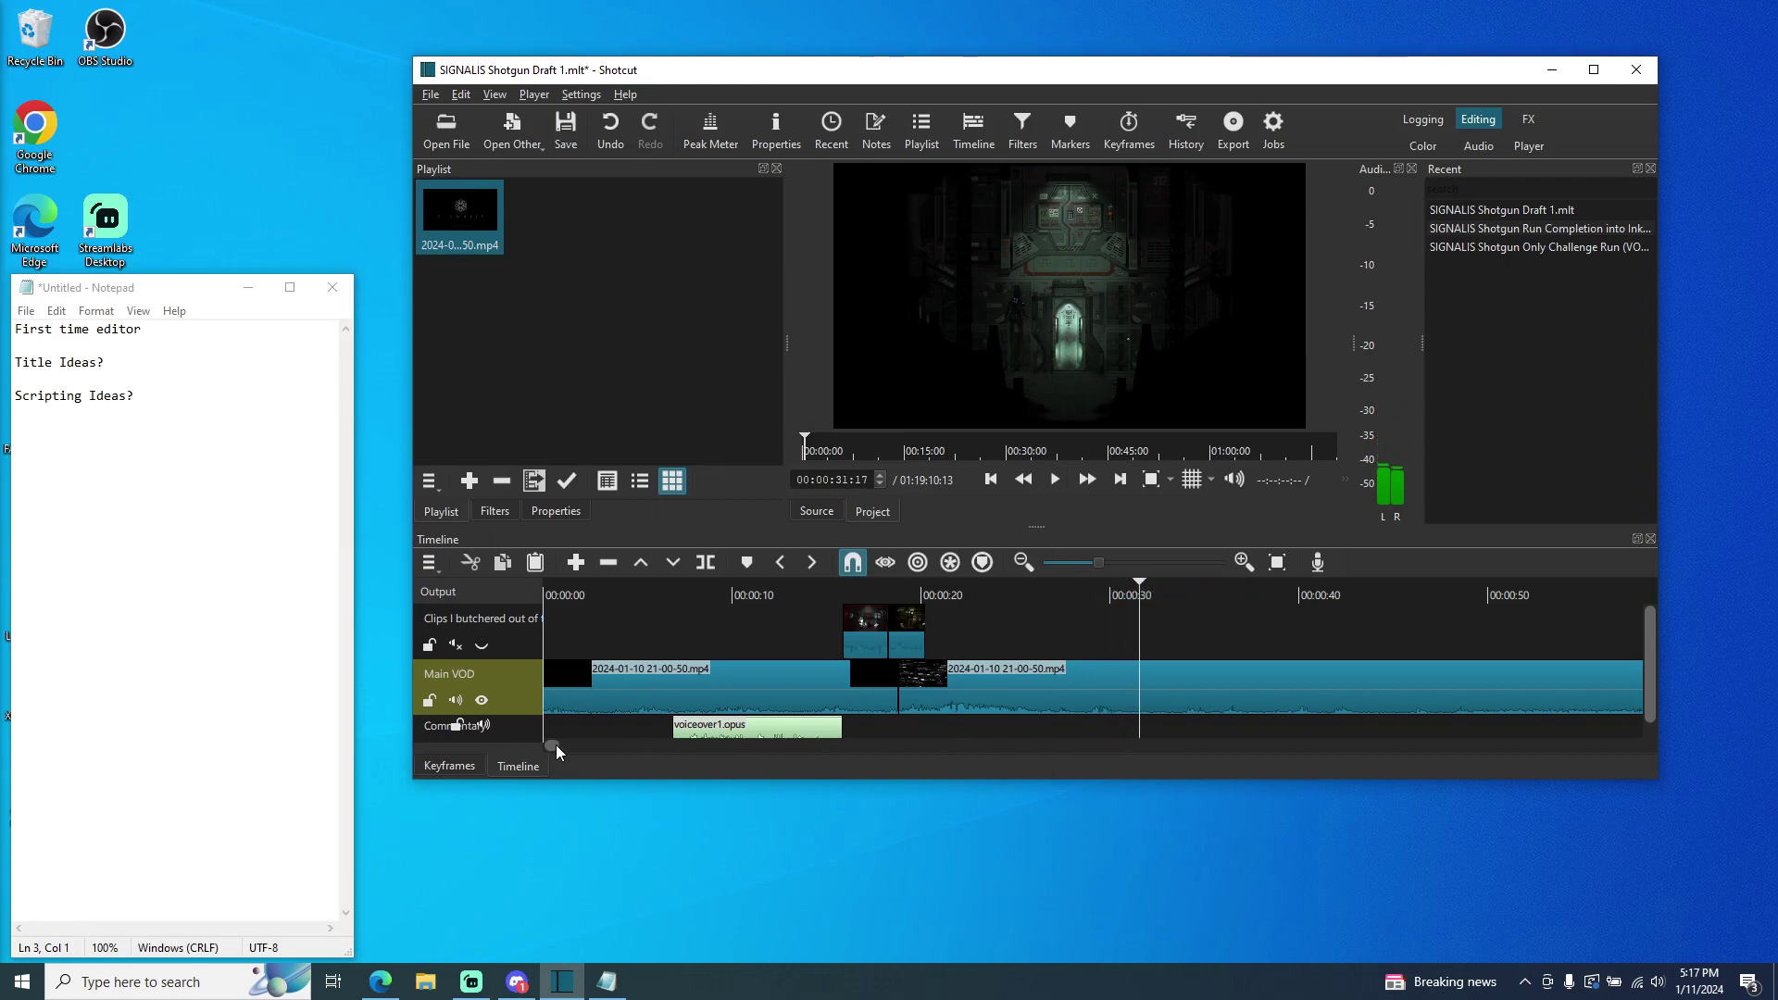
drag(556, 744, 561, 741)
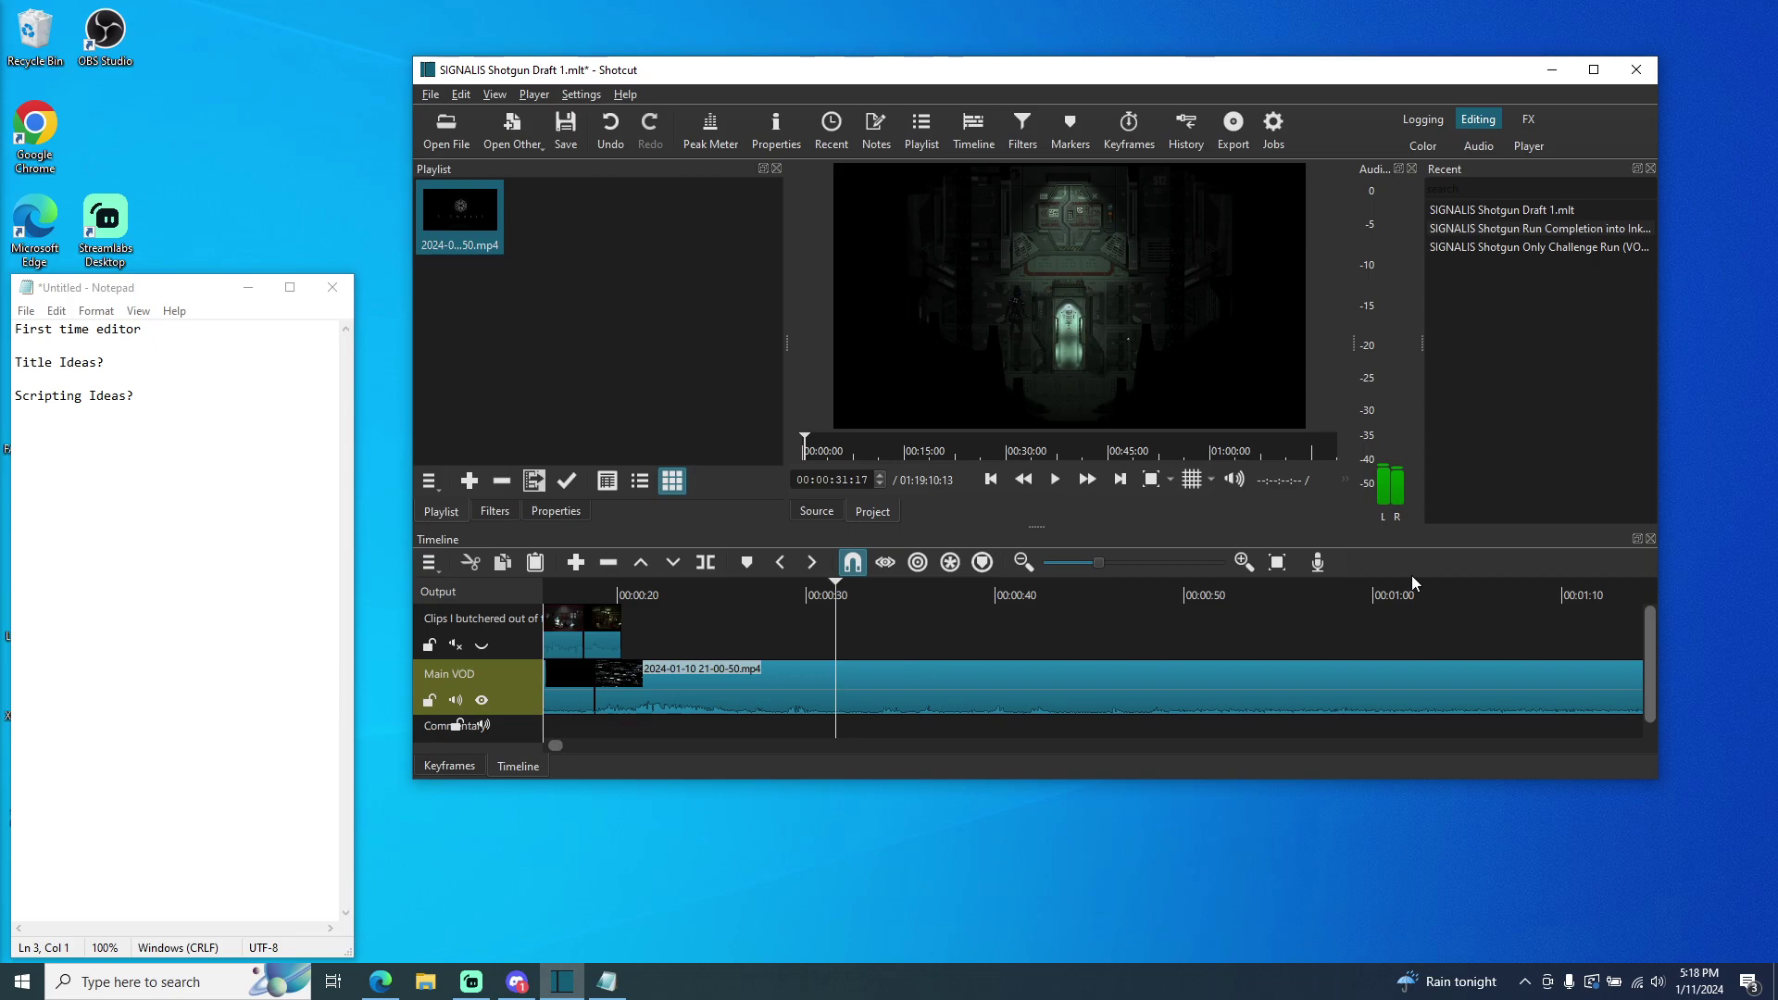
click(1055, 479)
drag(850, 604, 1354, 601)
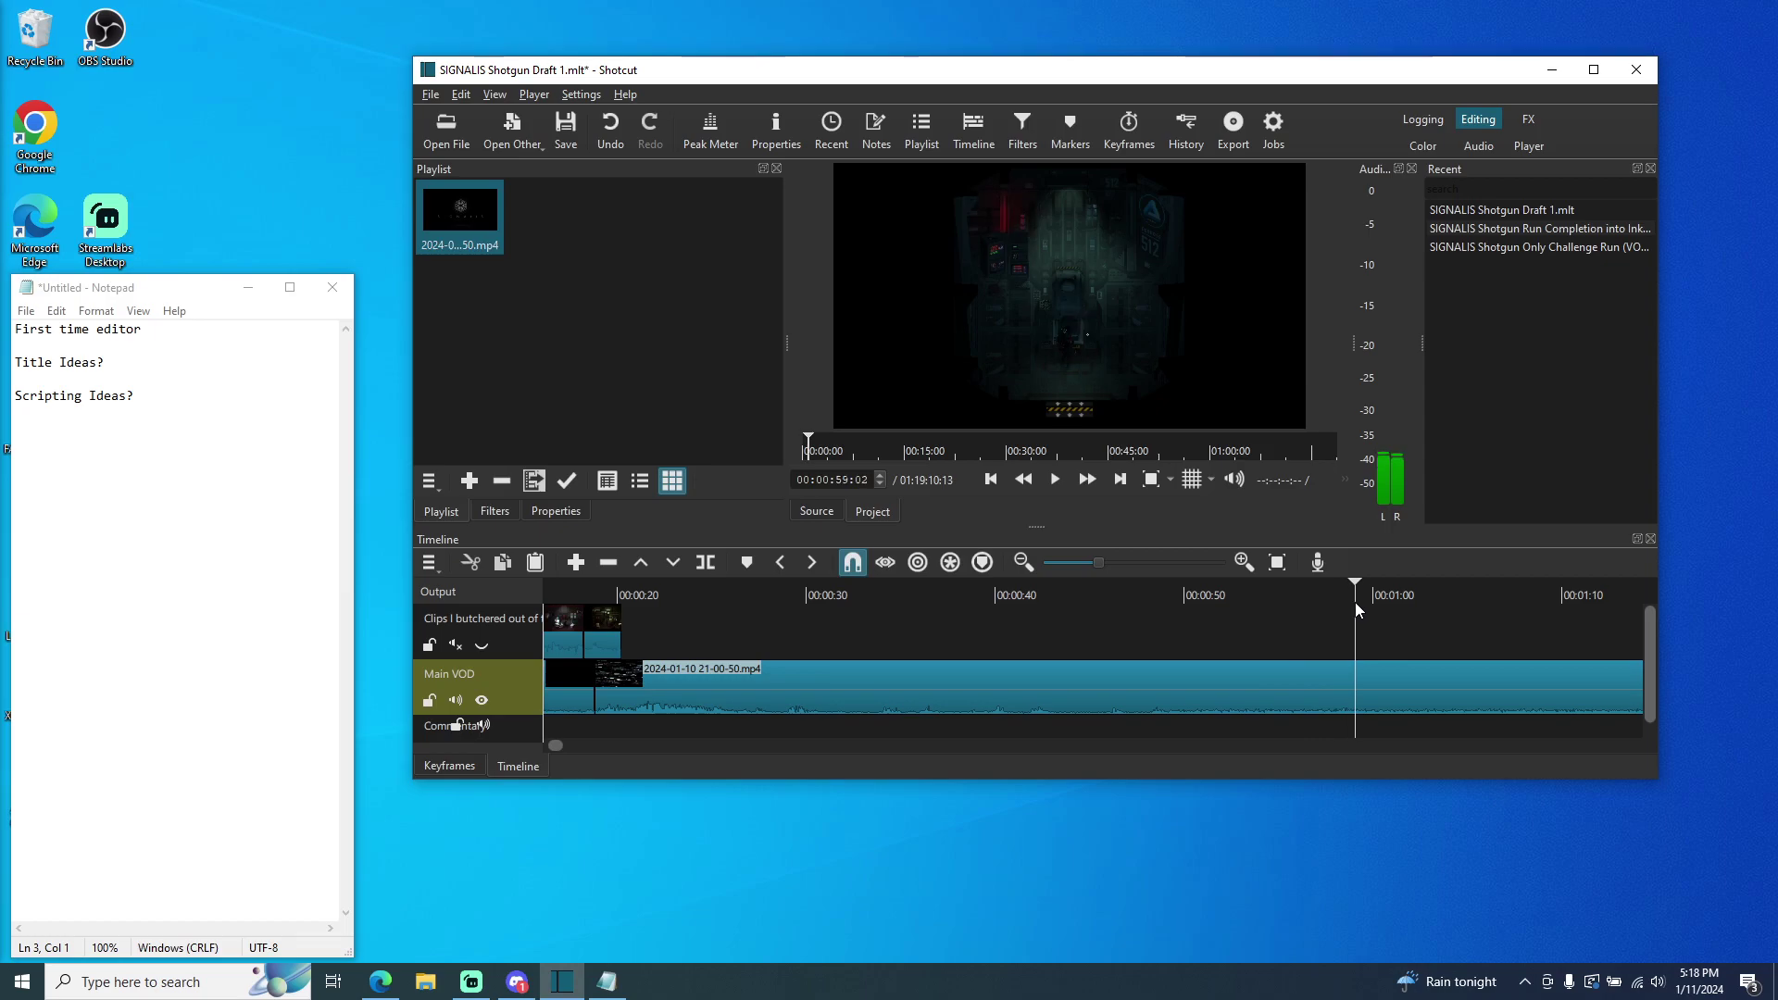
click(1426, 600)
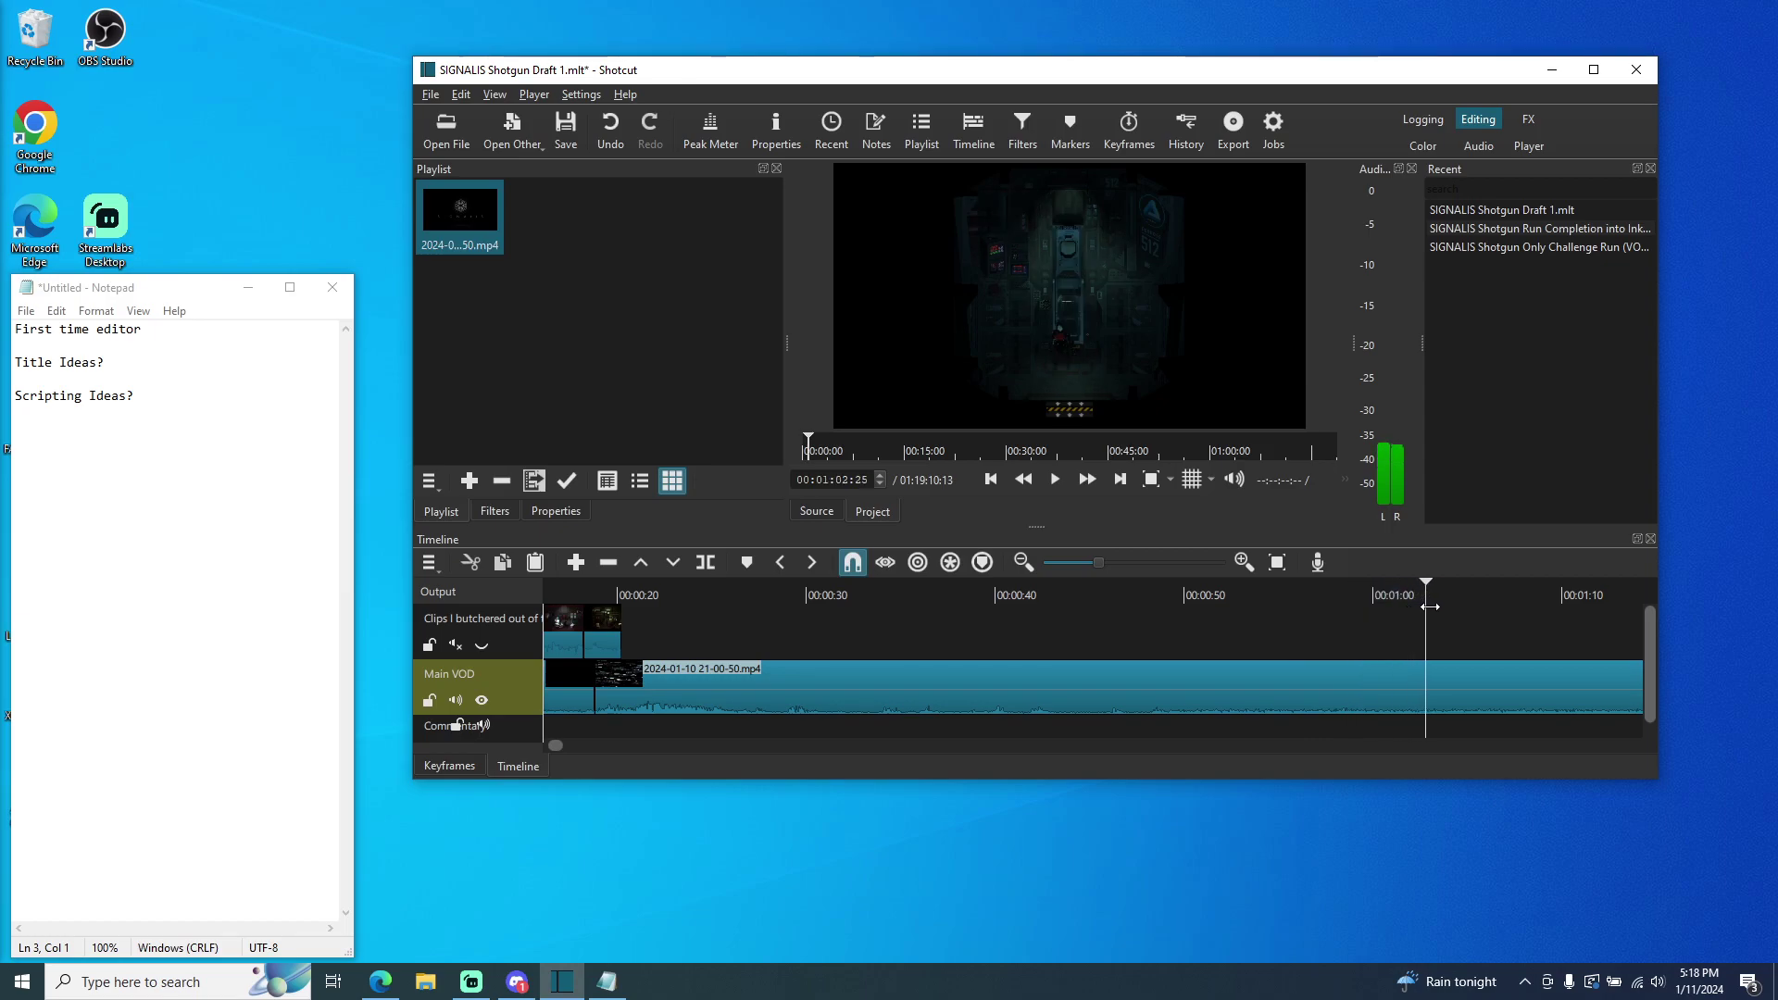
click(1476, 598)
drag(1476, 599, 1607, 597)
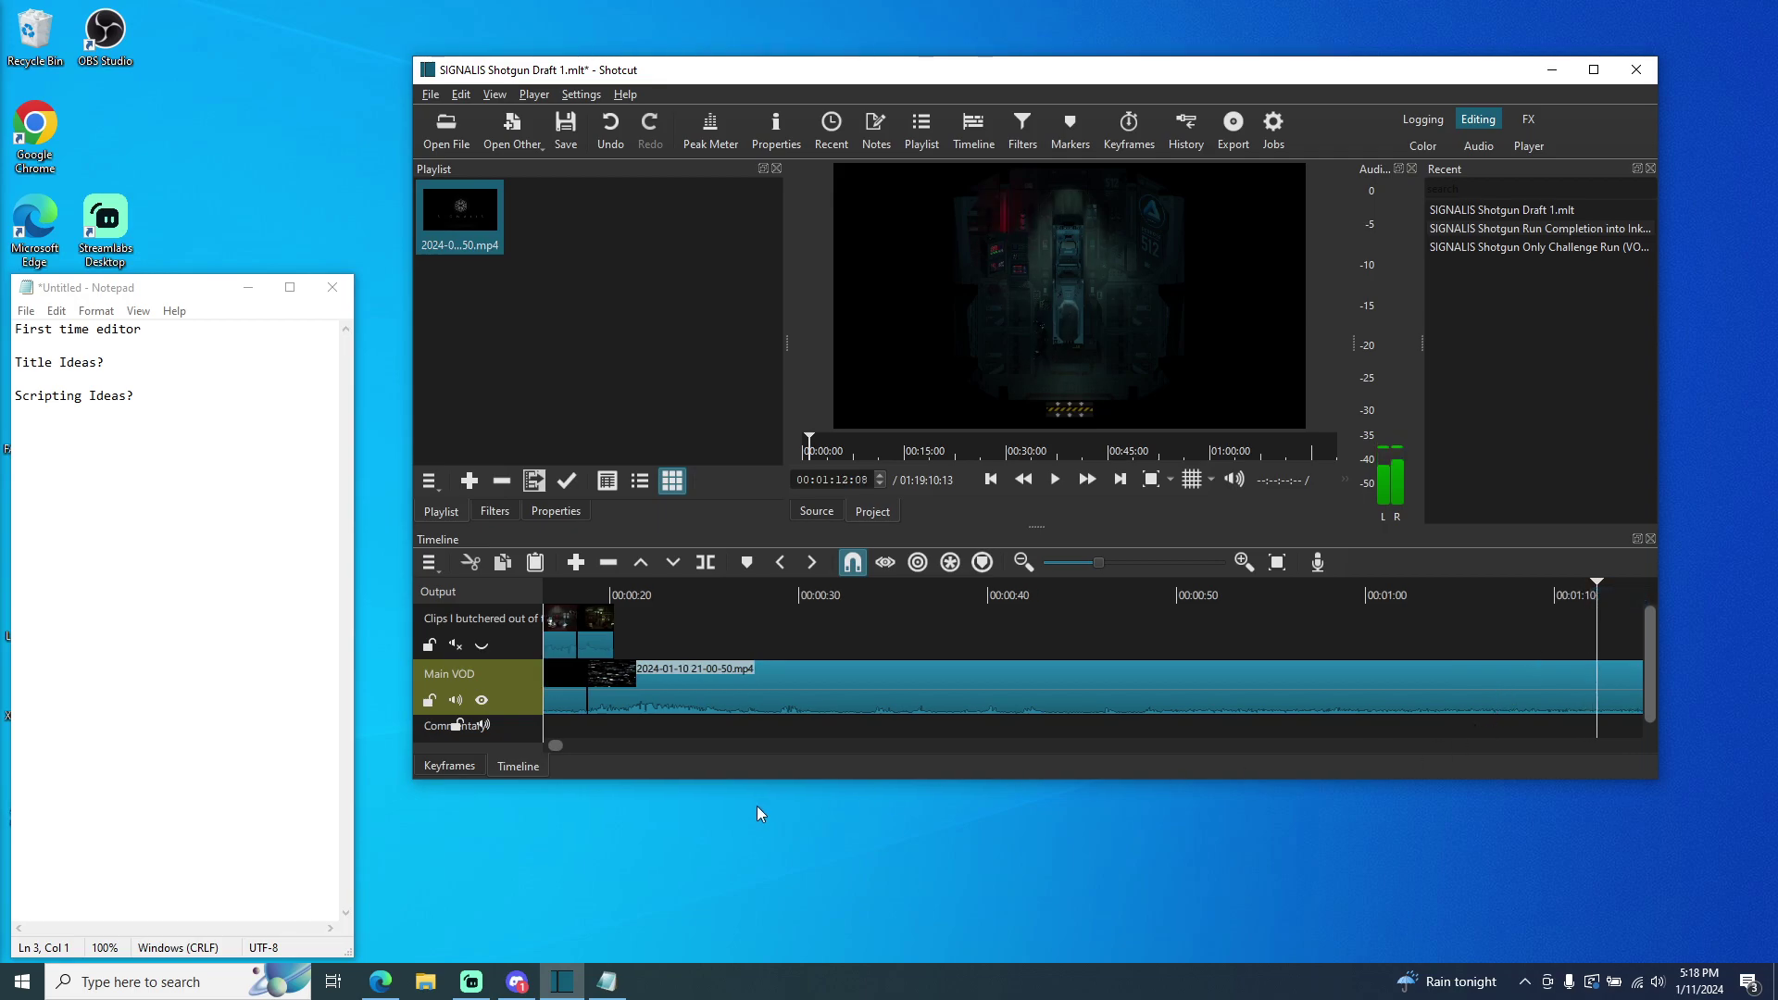
- Scan the Main VOD footage from about 00:01:12 to 00:03:21 for the snow scene
scroll(559, 746, right, 5)
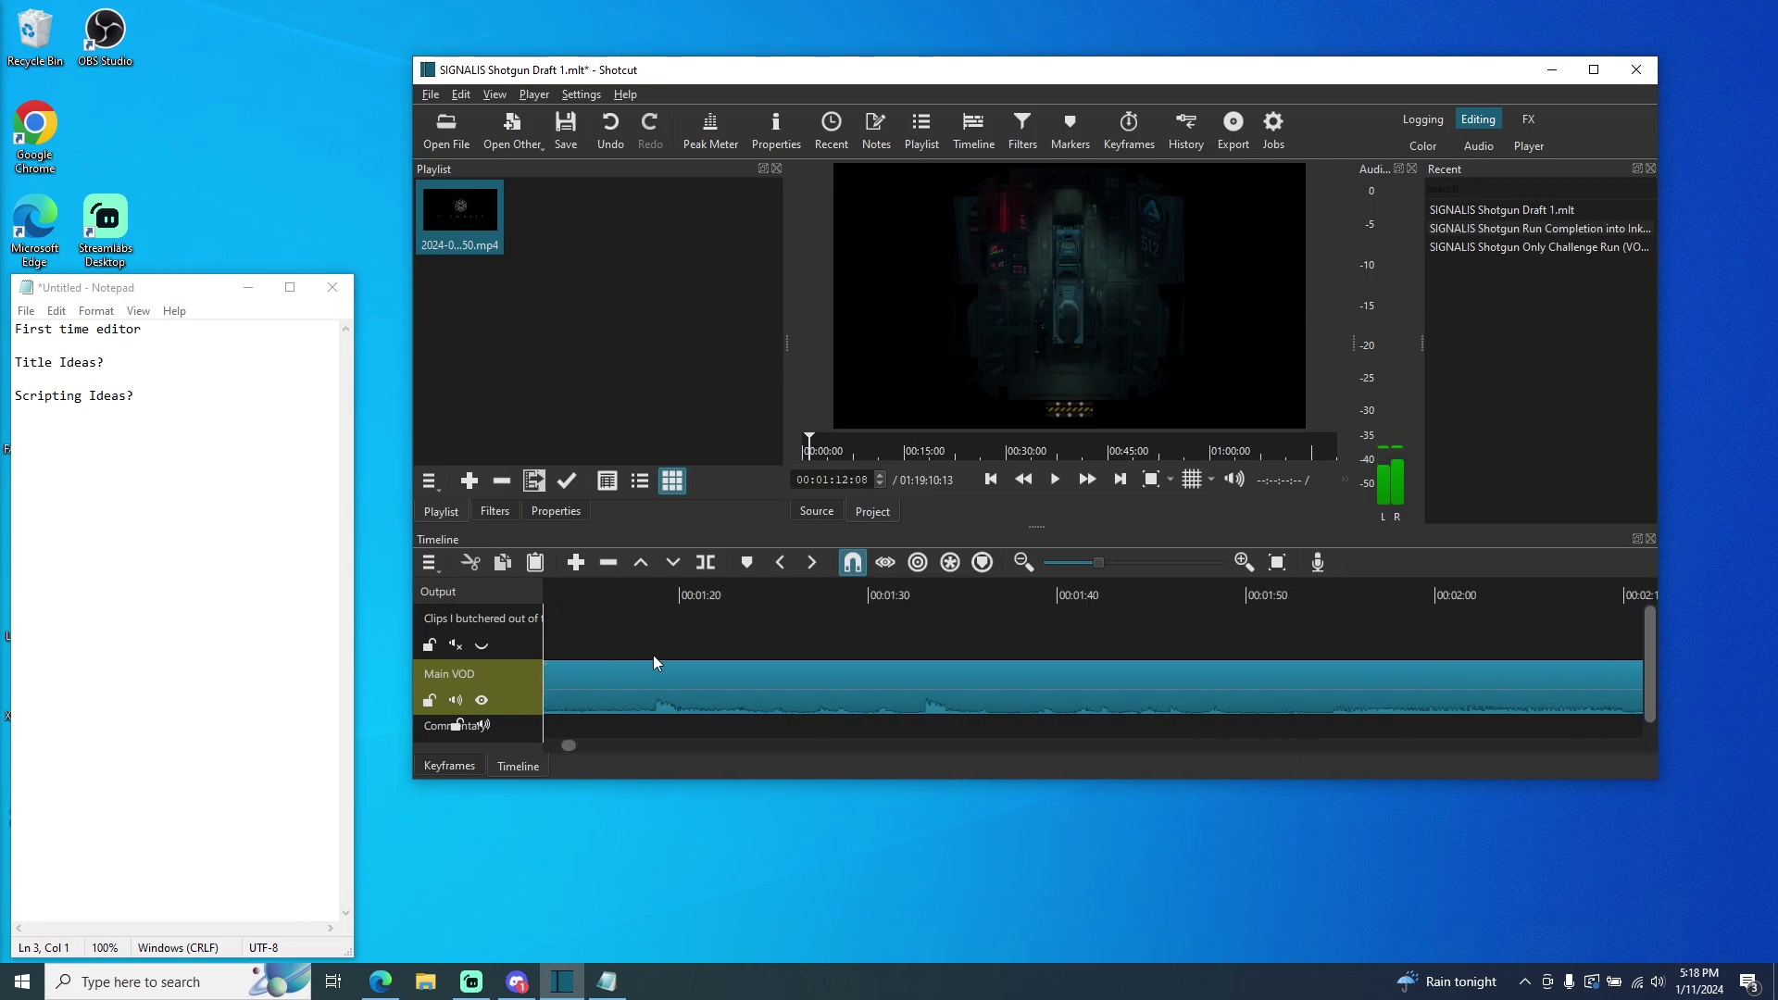
scroll(570, 746, left, 2)
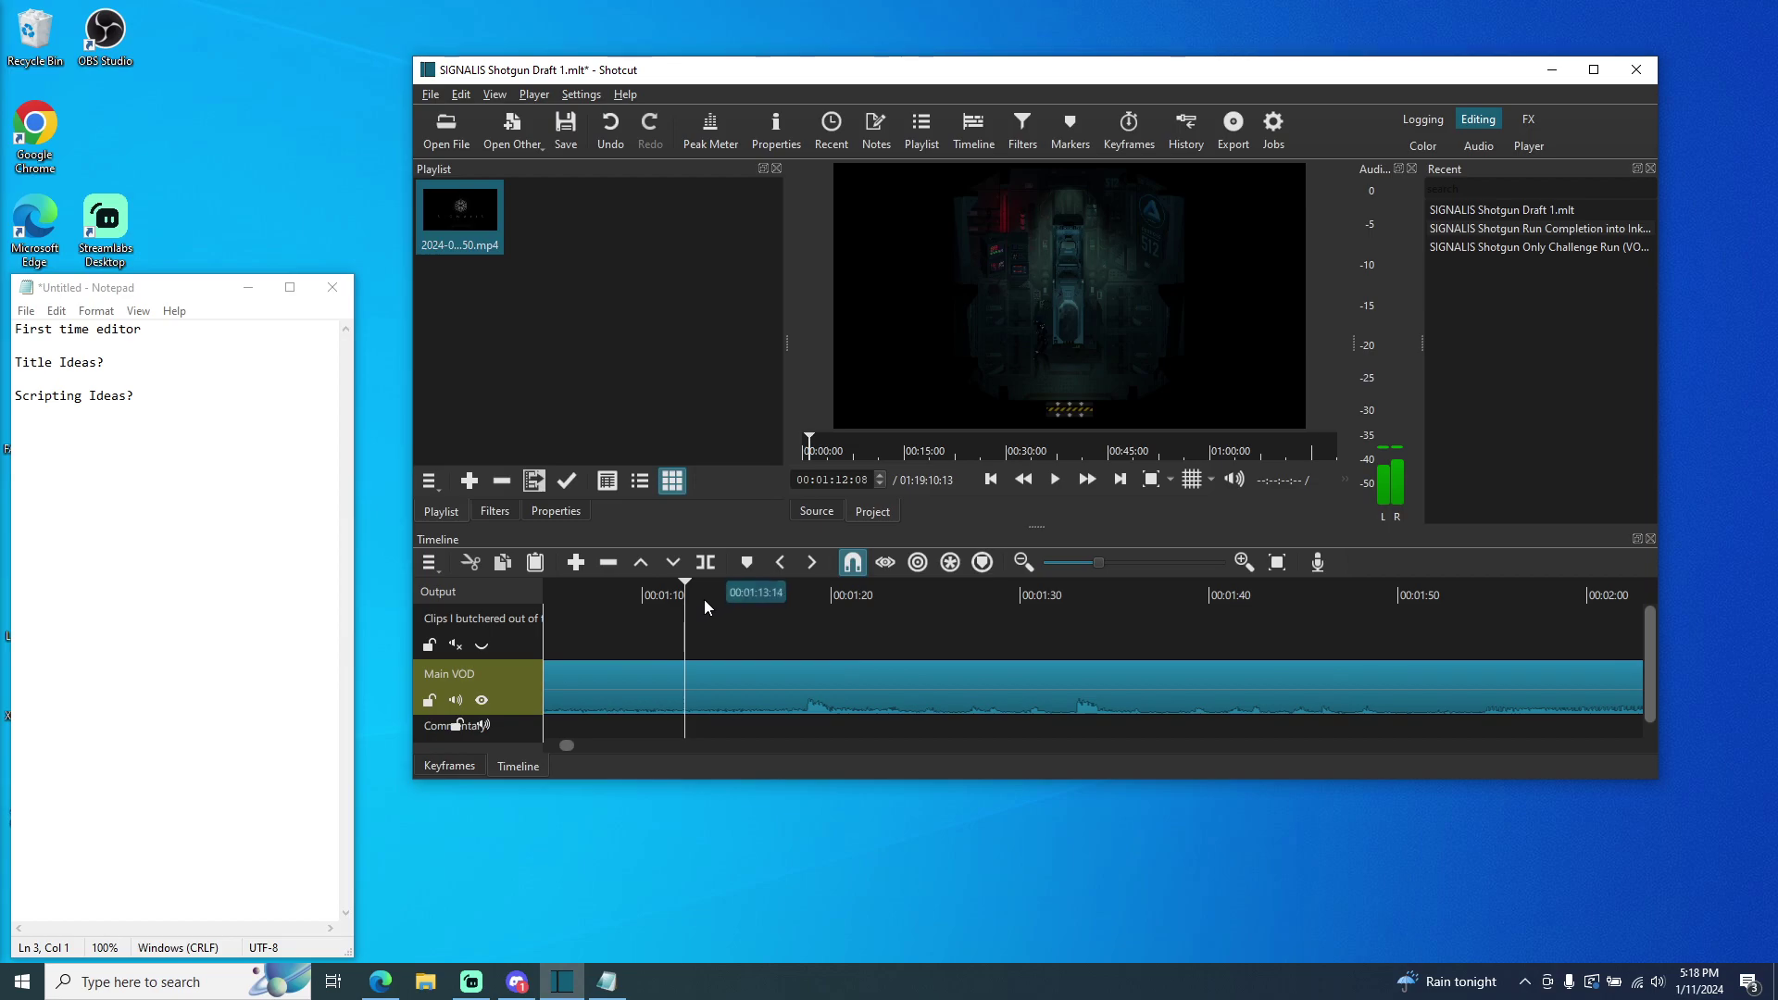
drag(684, 596, 1393, 591)
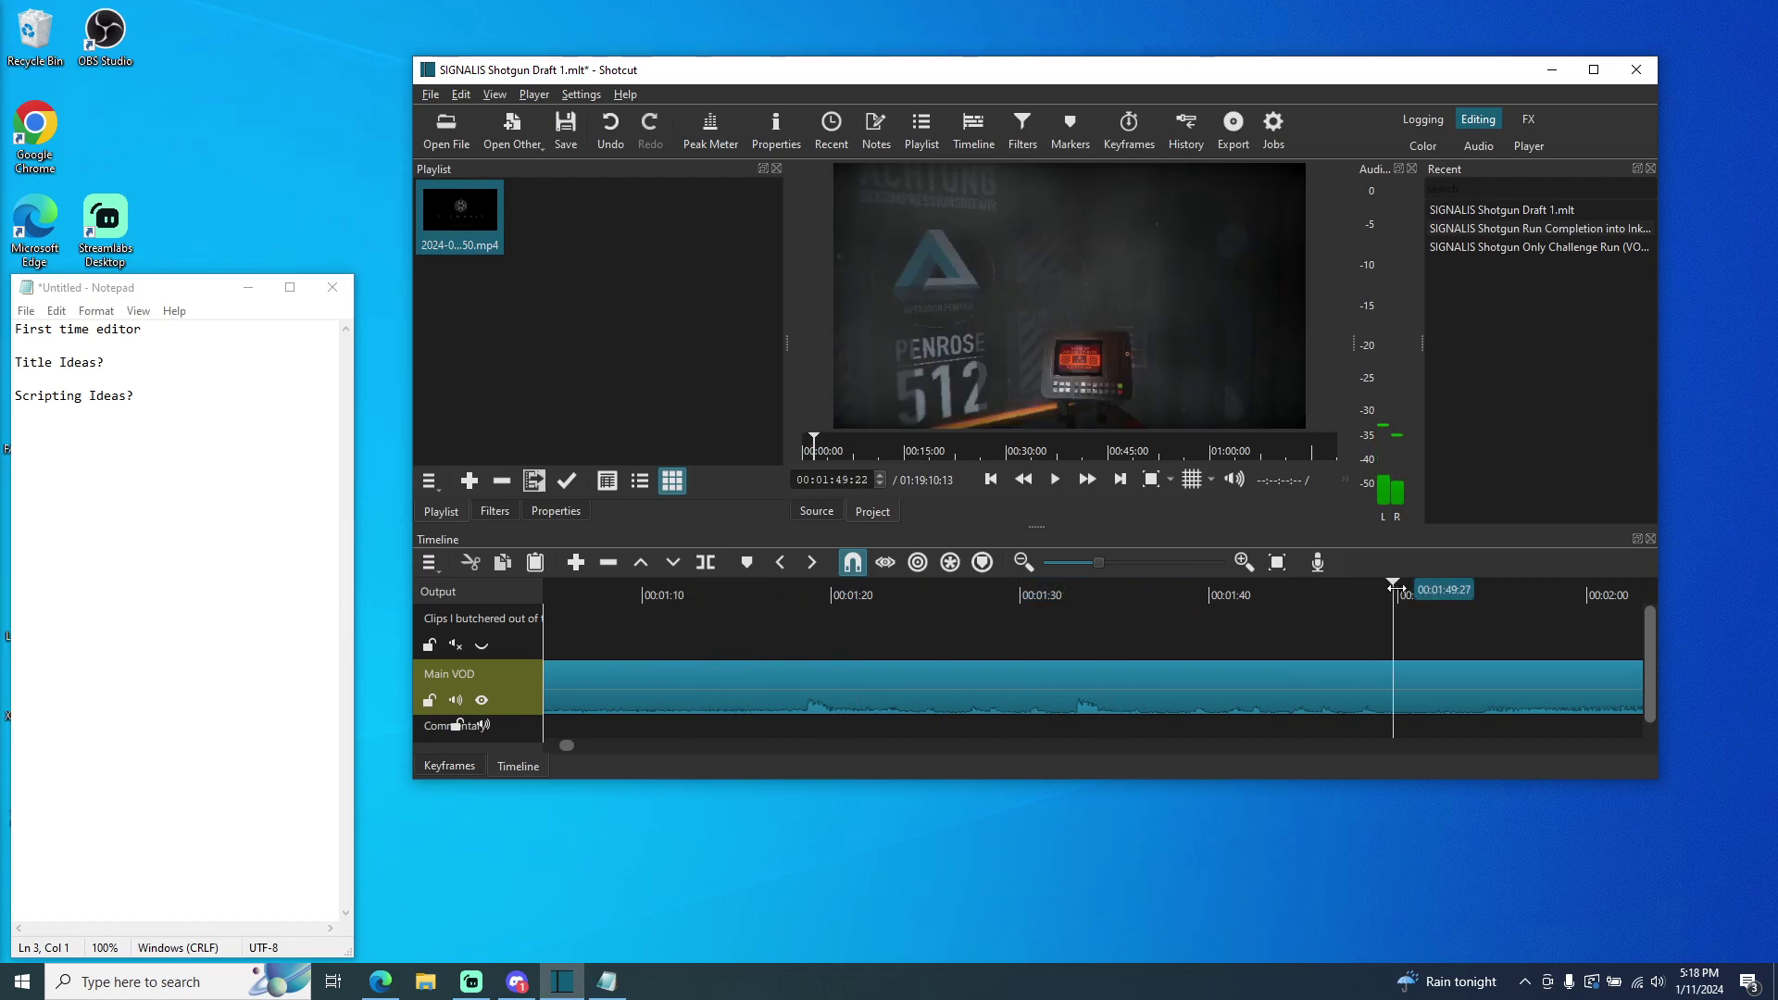
drag(568, 747, 574, 747)
drag(709, 602, 1480, 597)
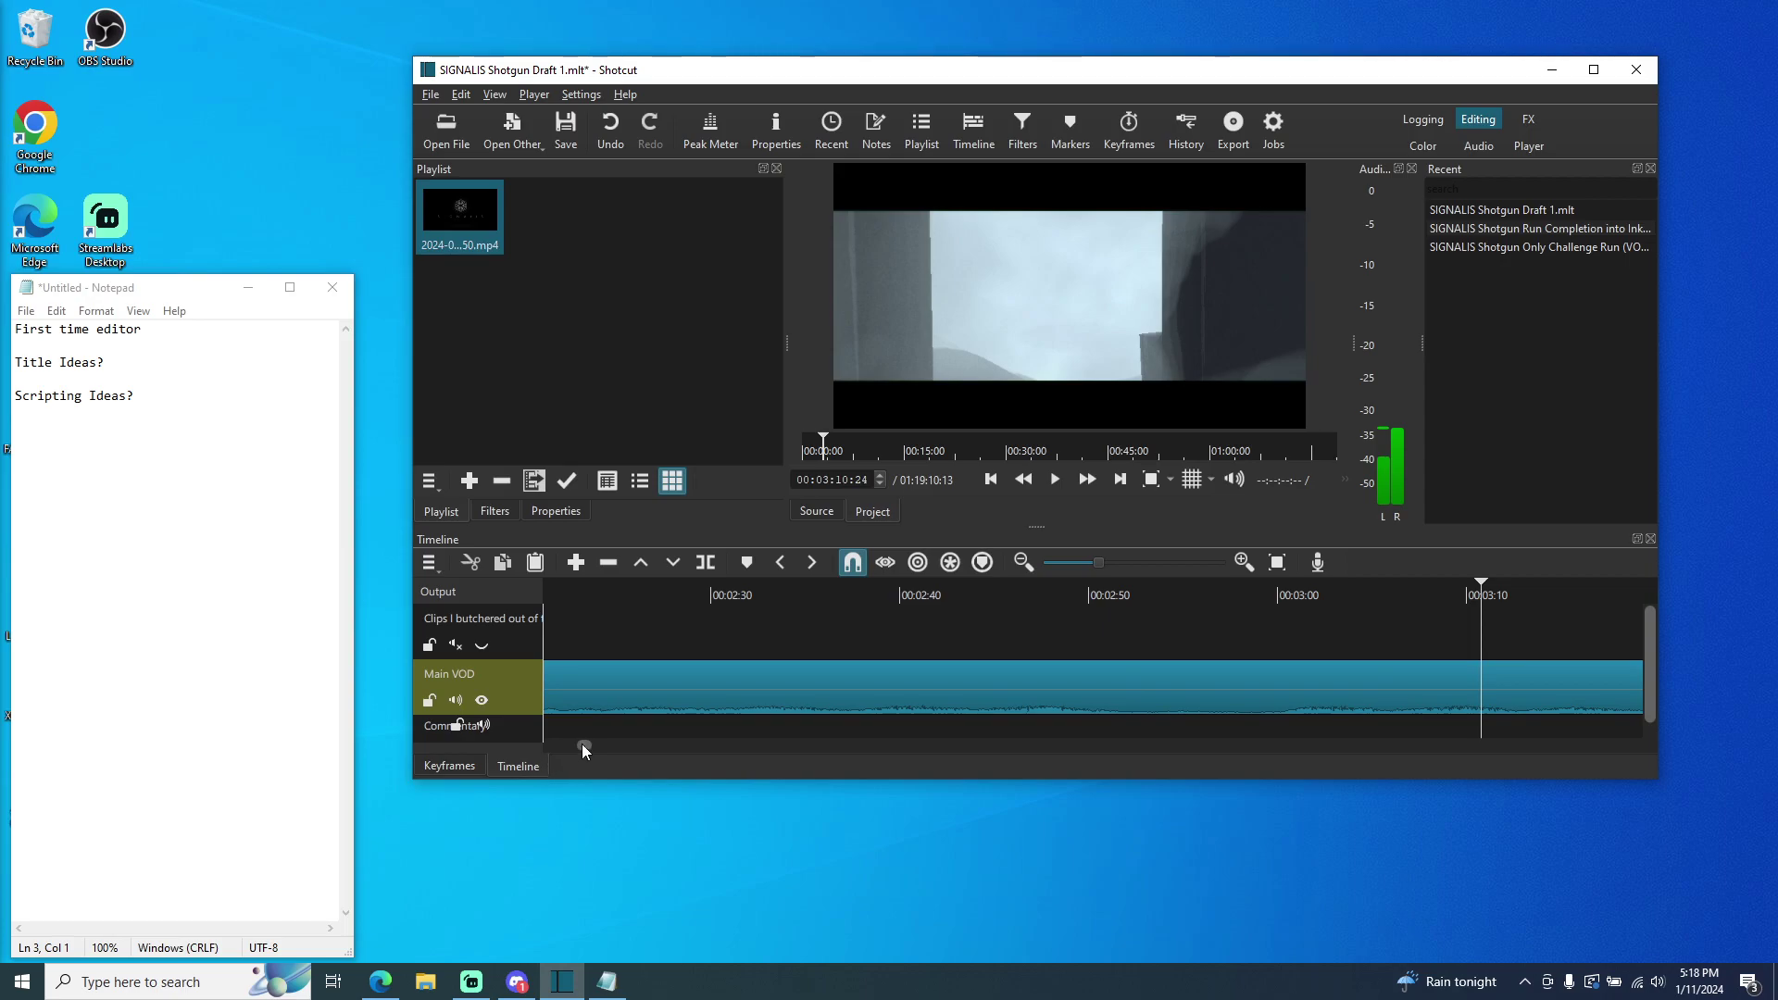
drag(581, 743, 584, 742)
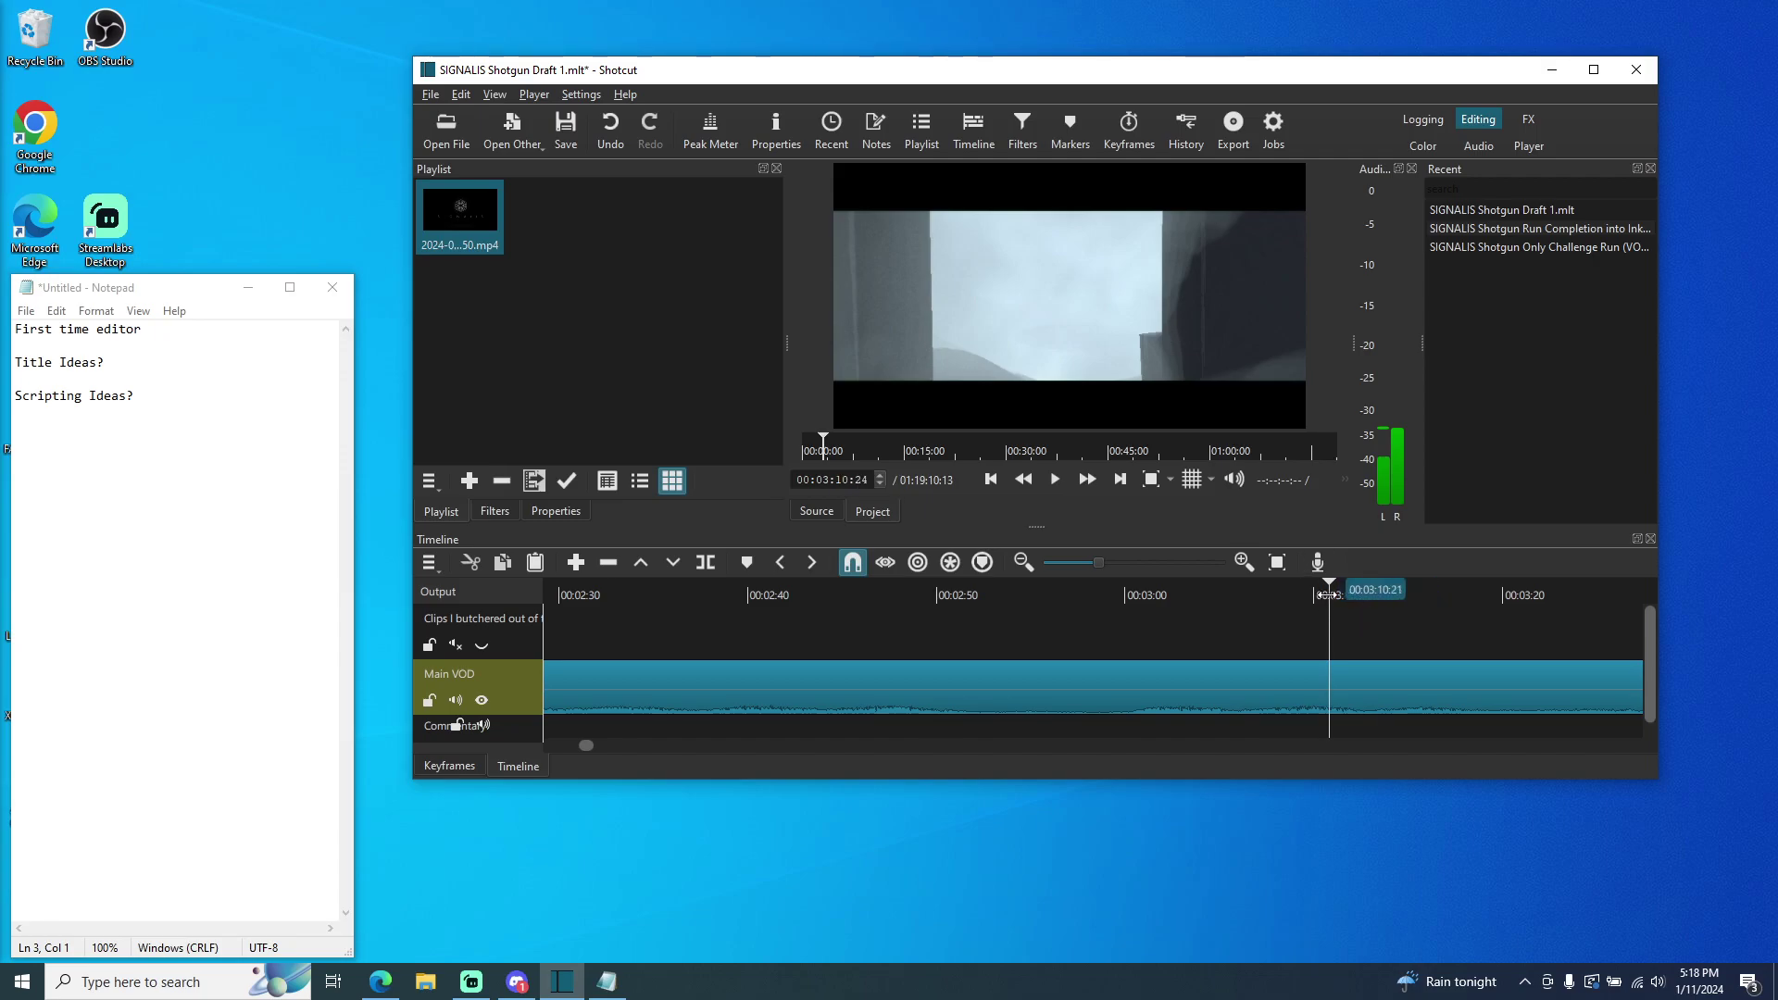
drag(1361, 592, 1521, 593)
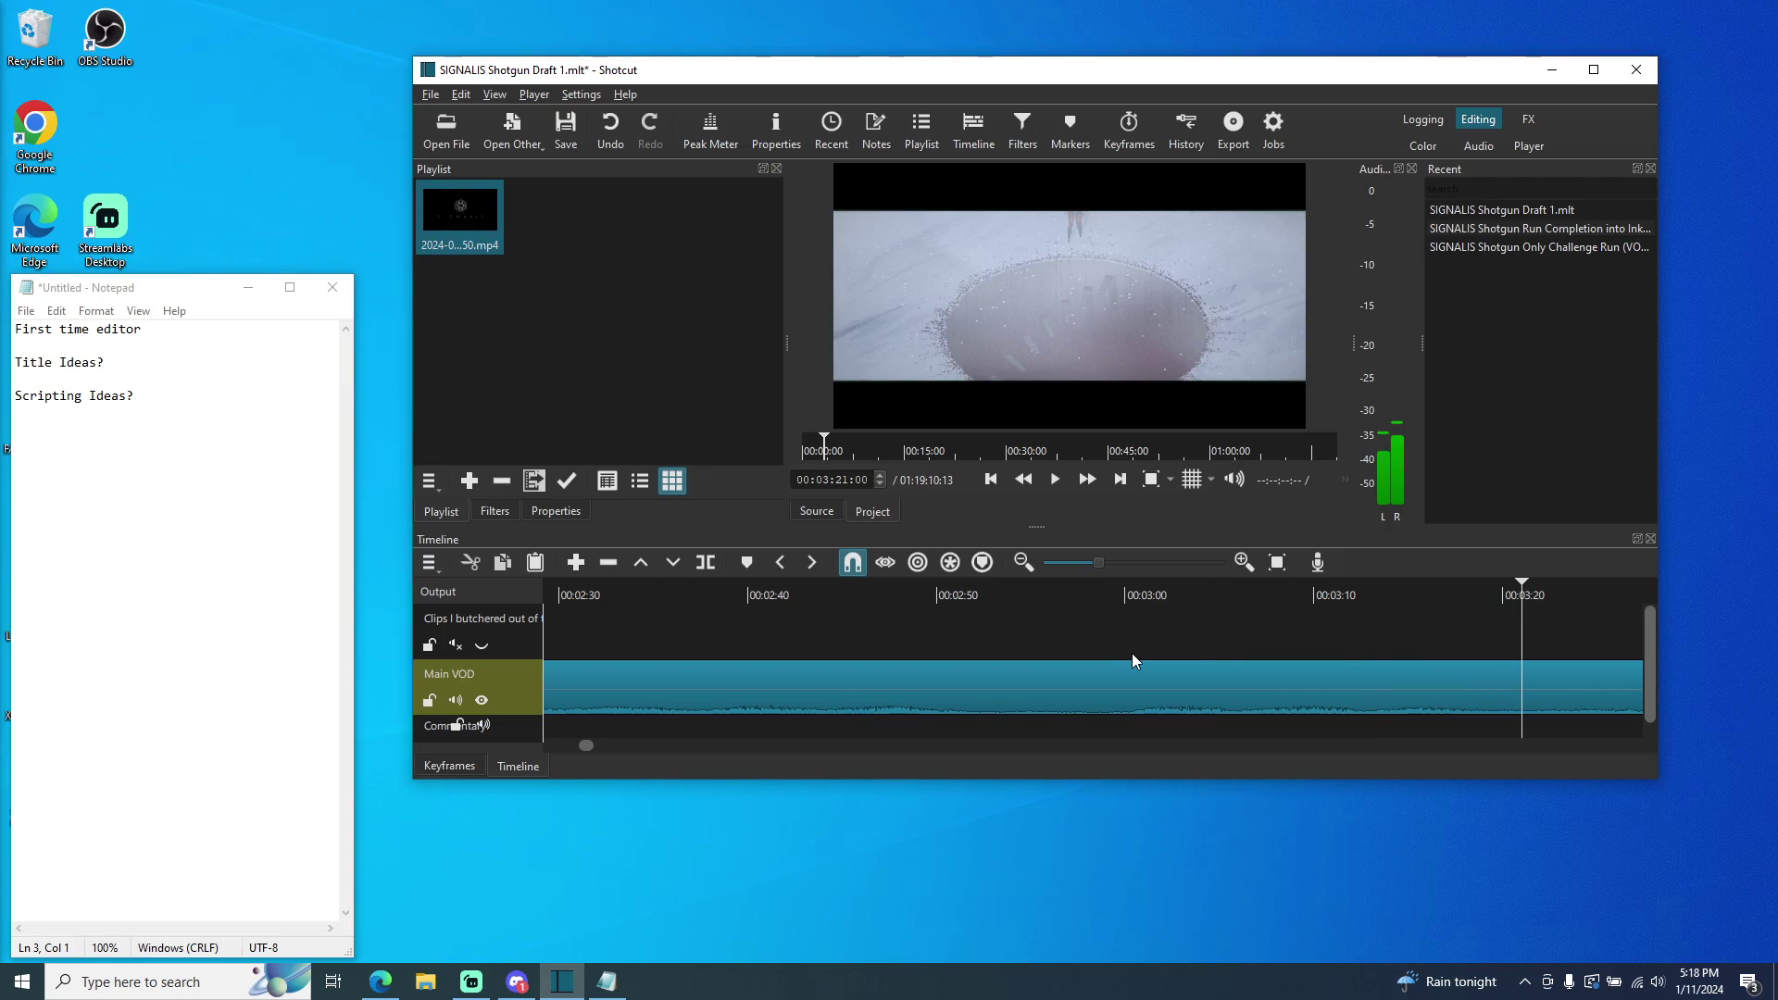
drag(583, 746, 592, 747)
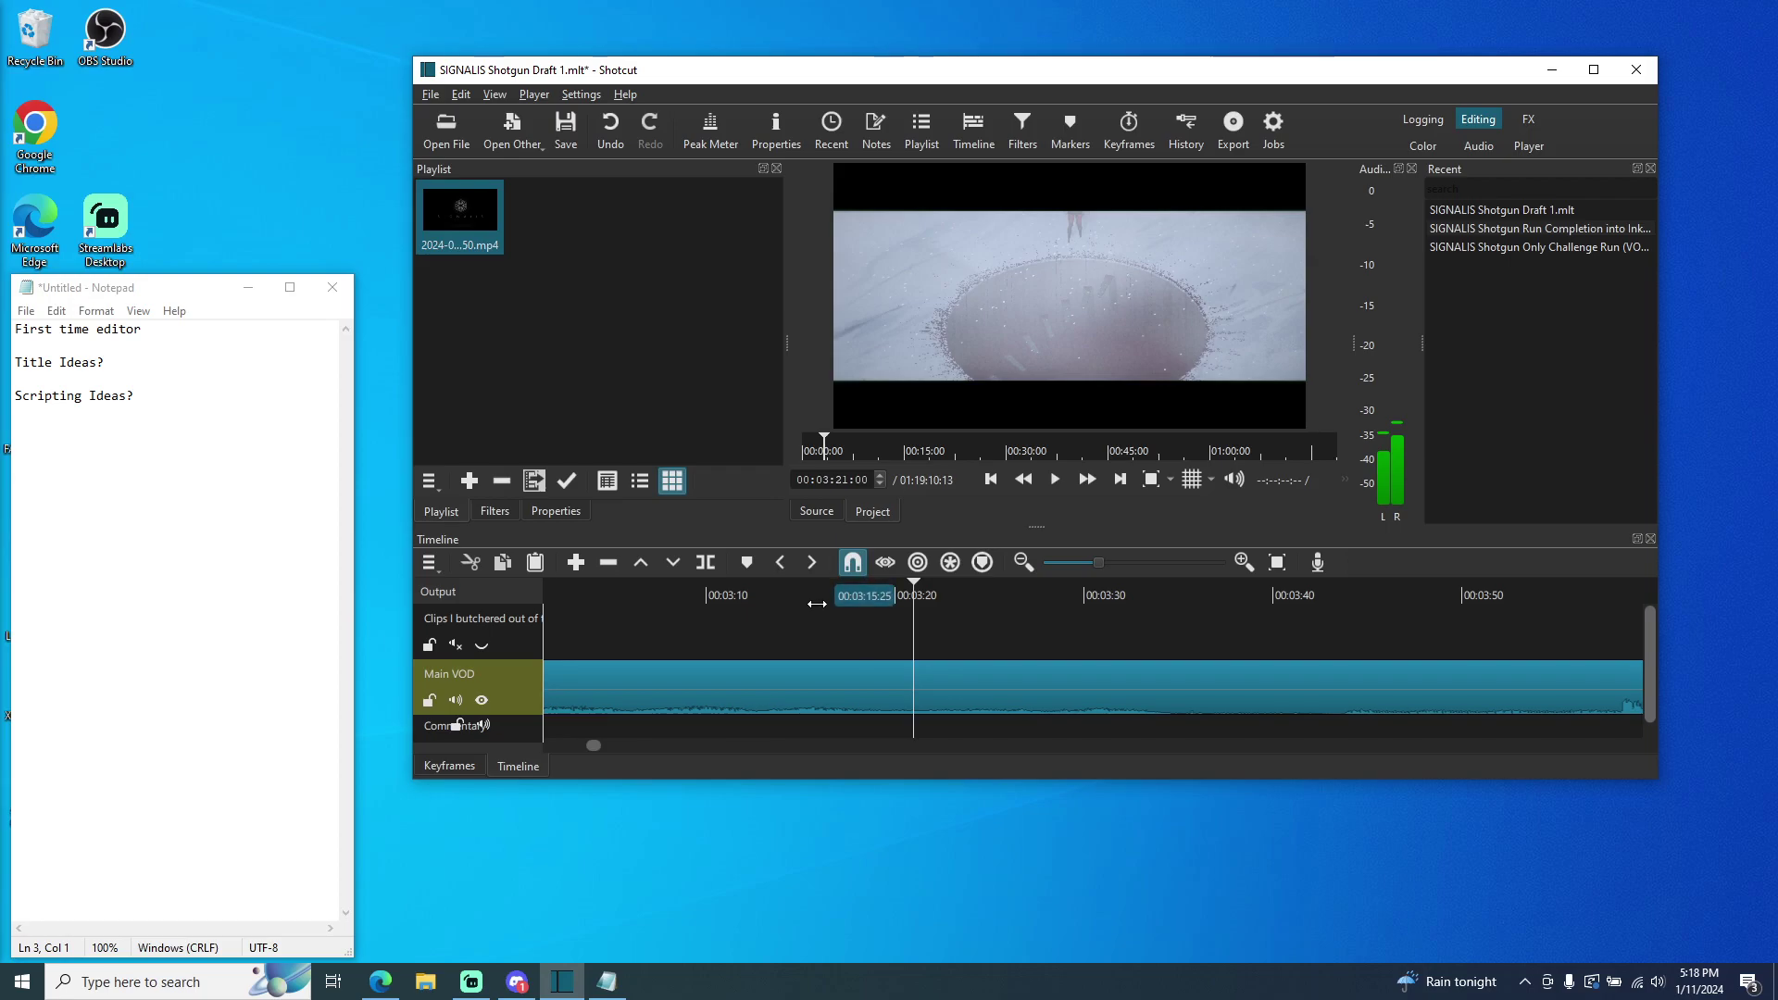
- Find the shot of the figure standing in the snow and split the Main VOD clip at 00:02:39:21
drag(1093, 593, 593, 590)
click(1056, 479)
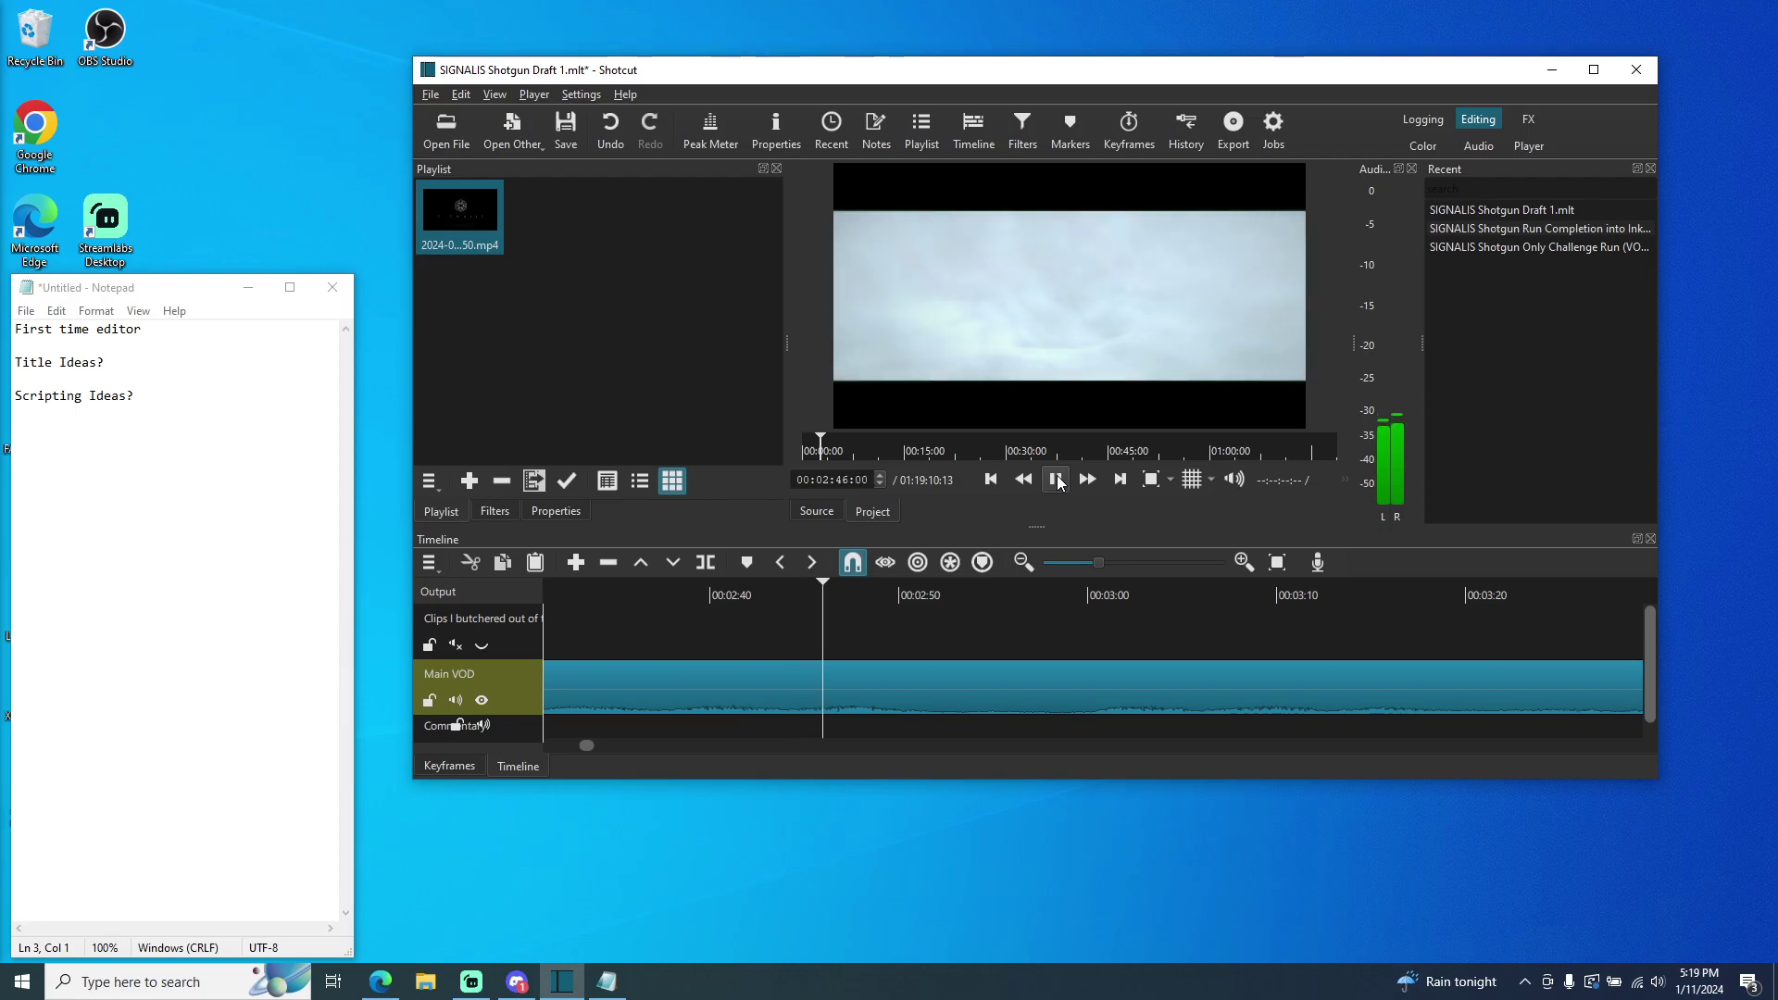
click(1056, 478)
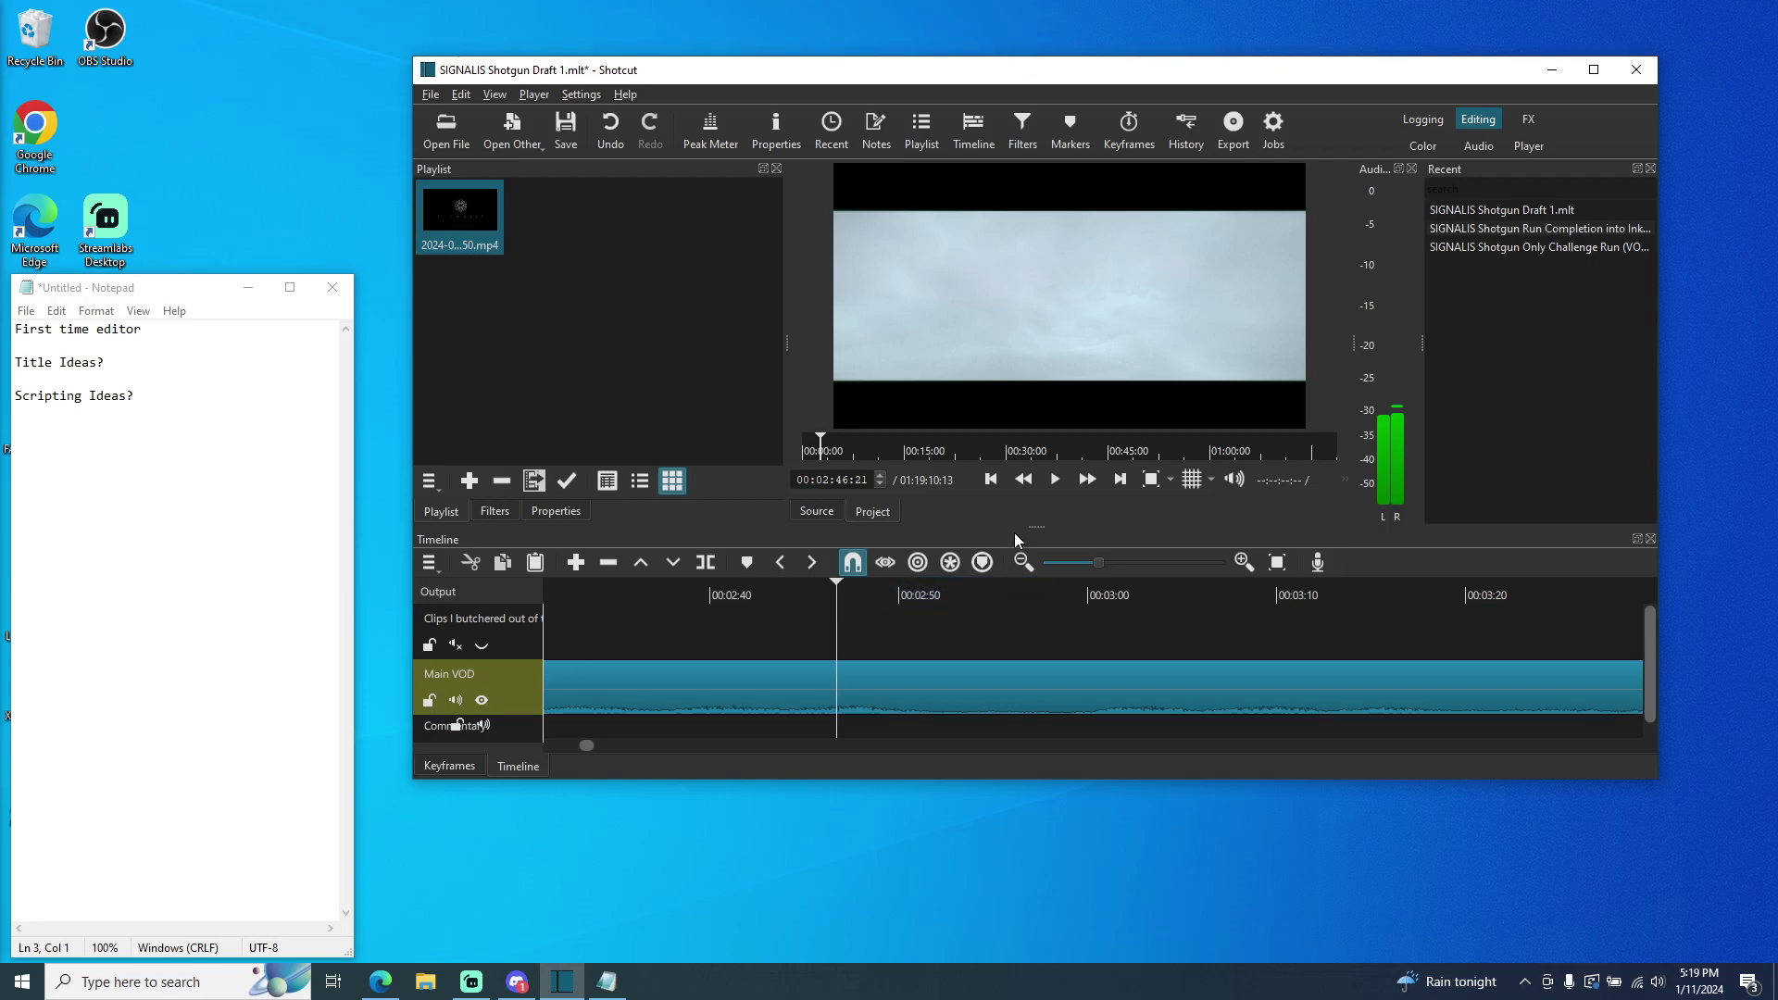
drag(836, 595, 695, 604)
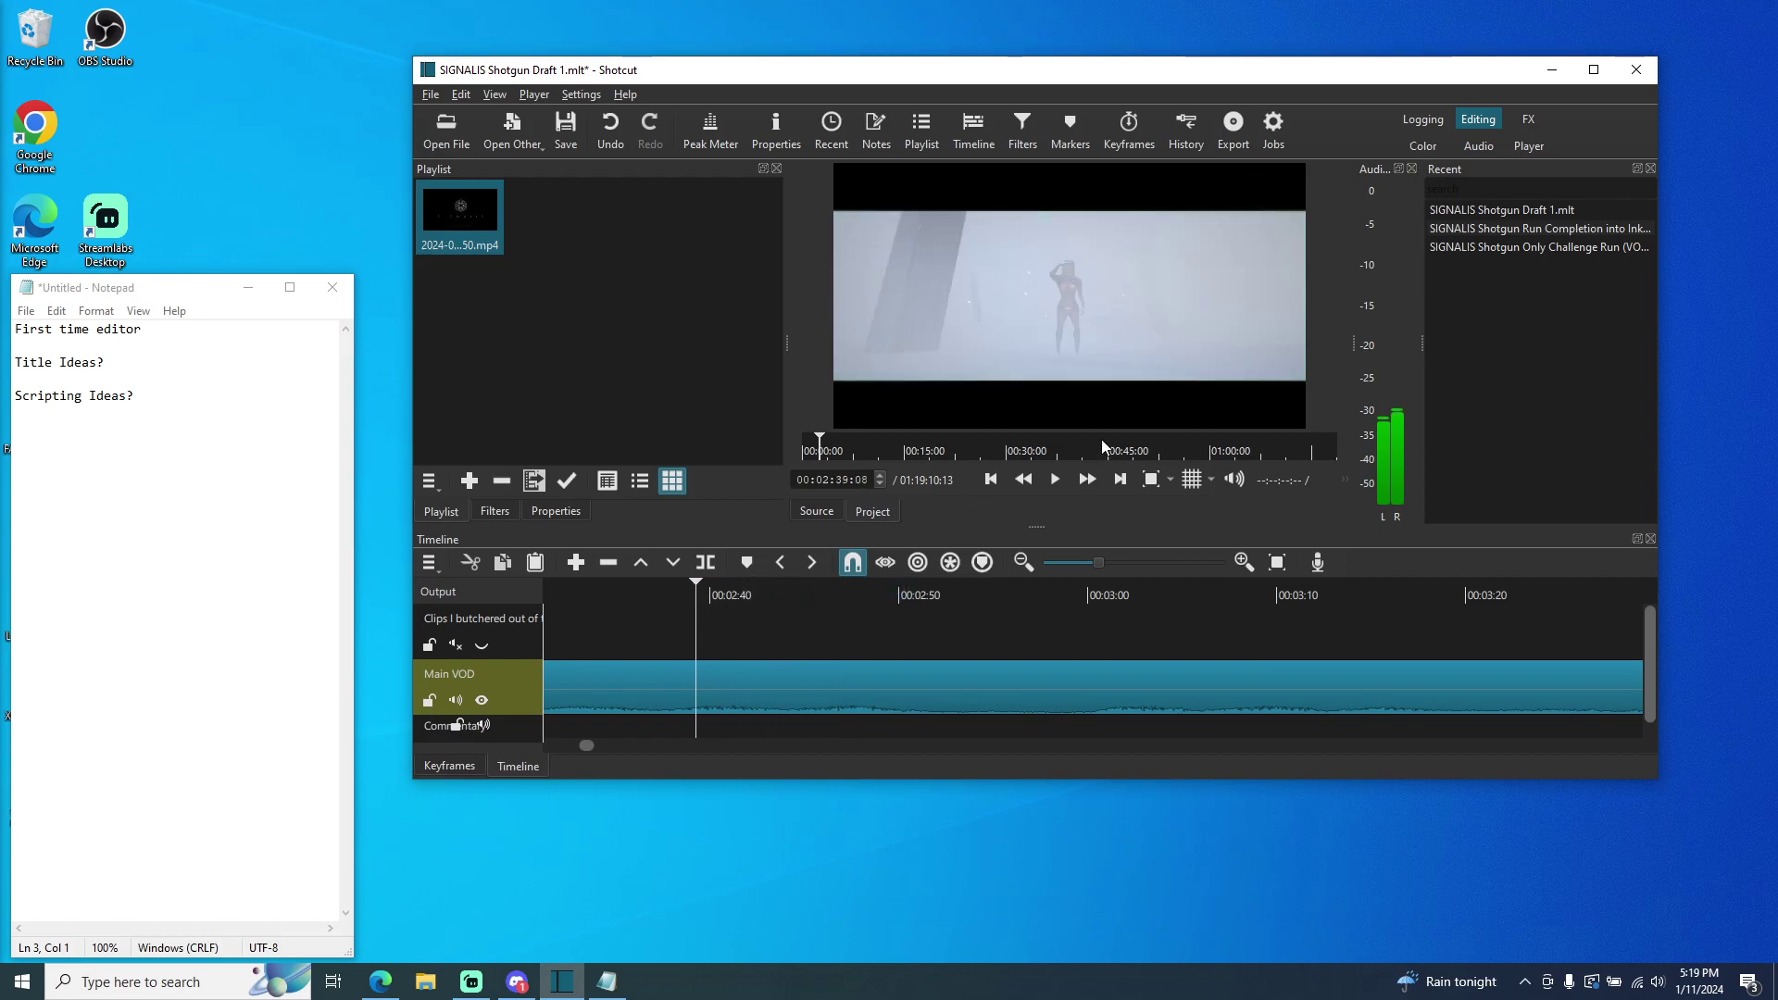
click(1054, 480)
click(1053, 480)
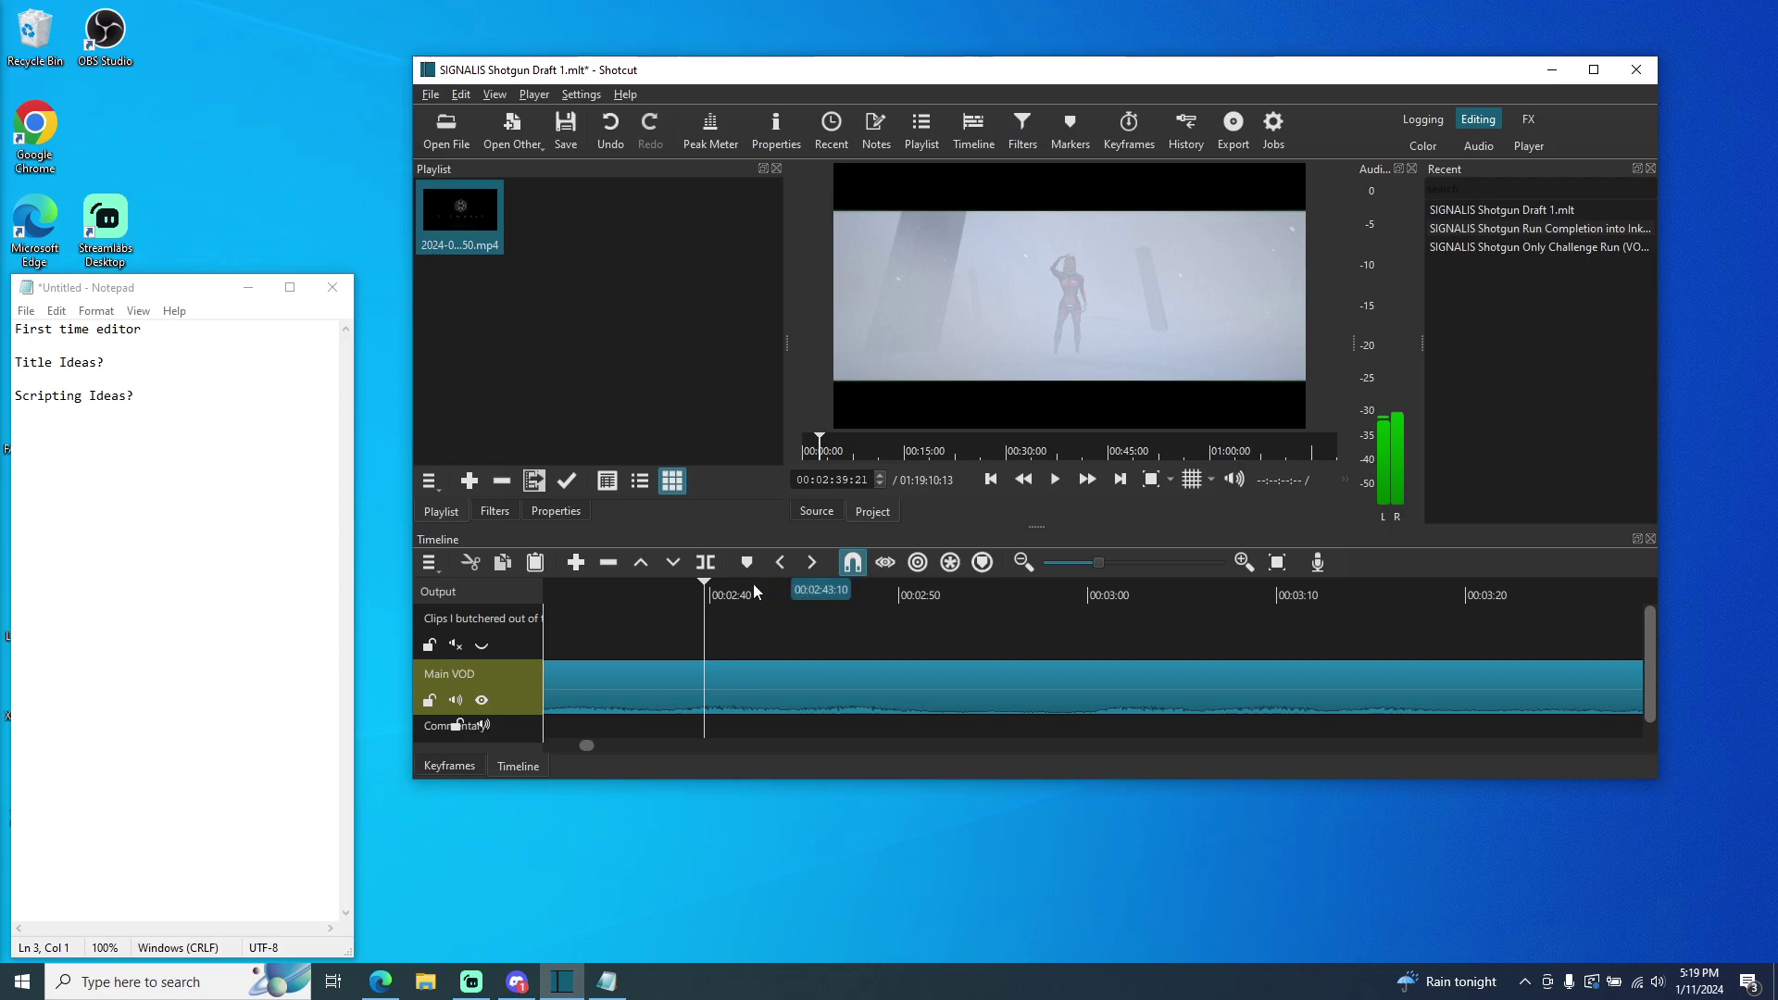
click(705, 563)
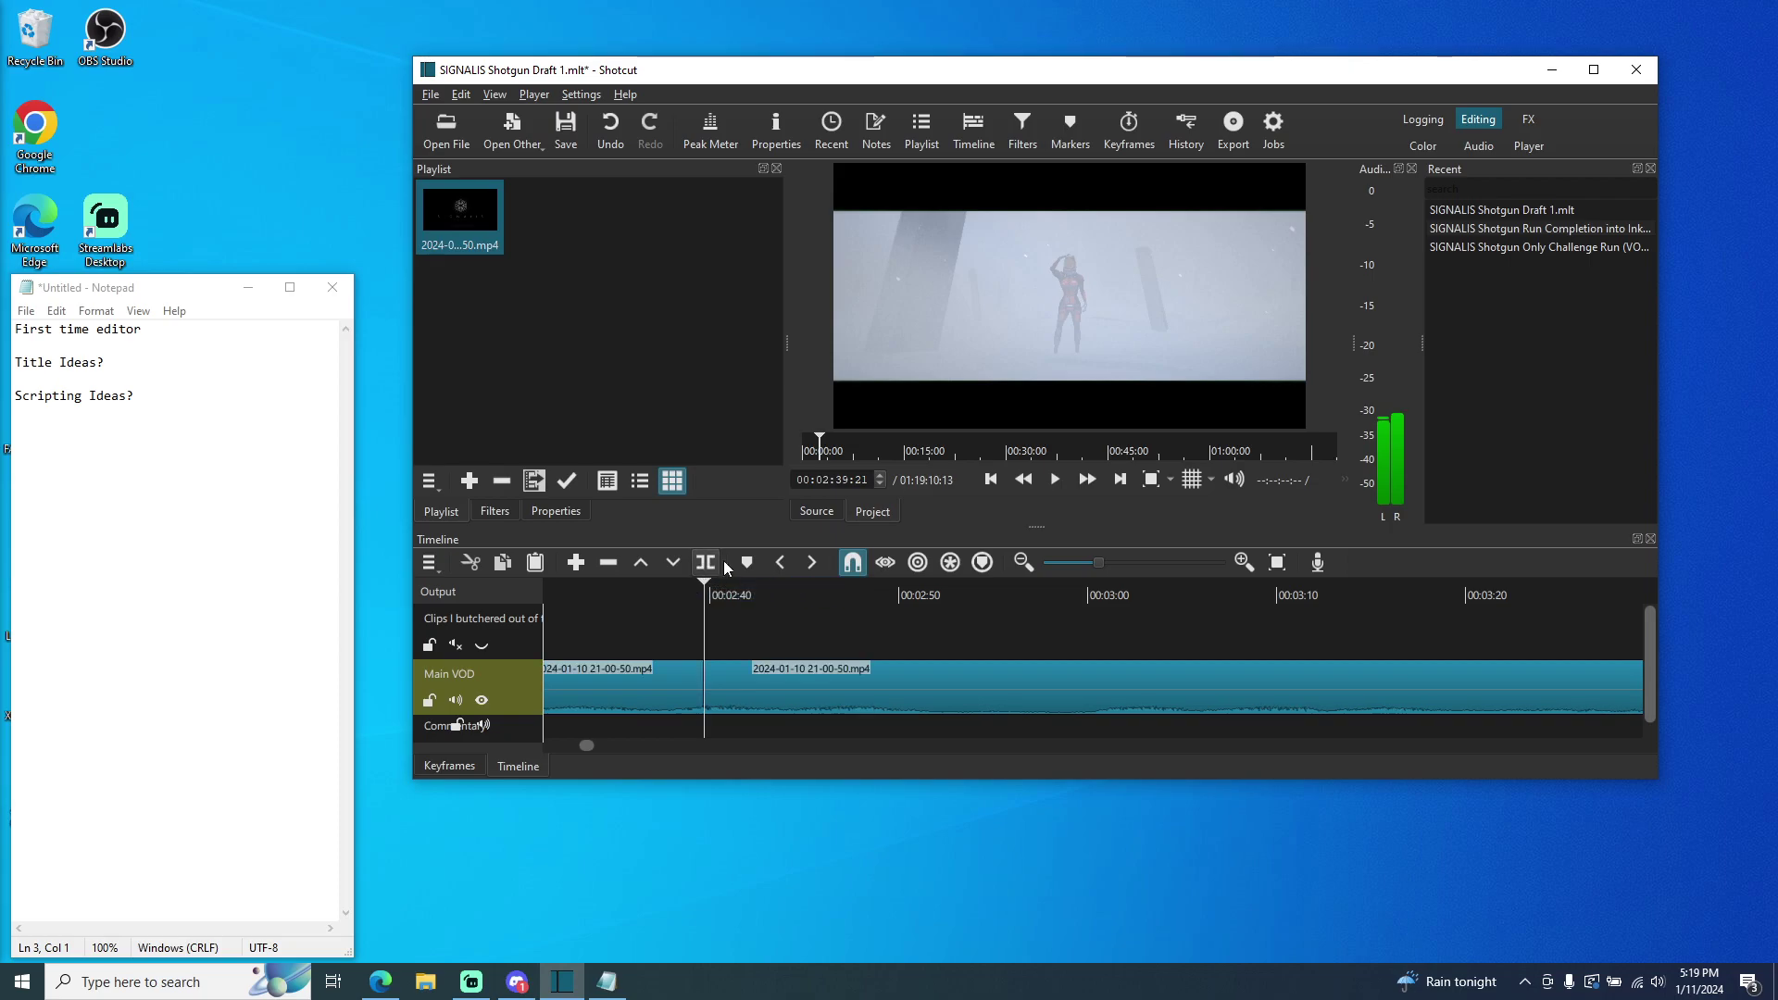
- Play on to the cloudy sky shot and split the Main VOD clip again at 00:02:46:10
click(1055, 480)
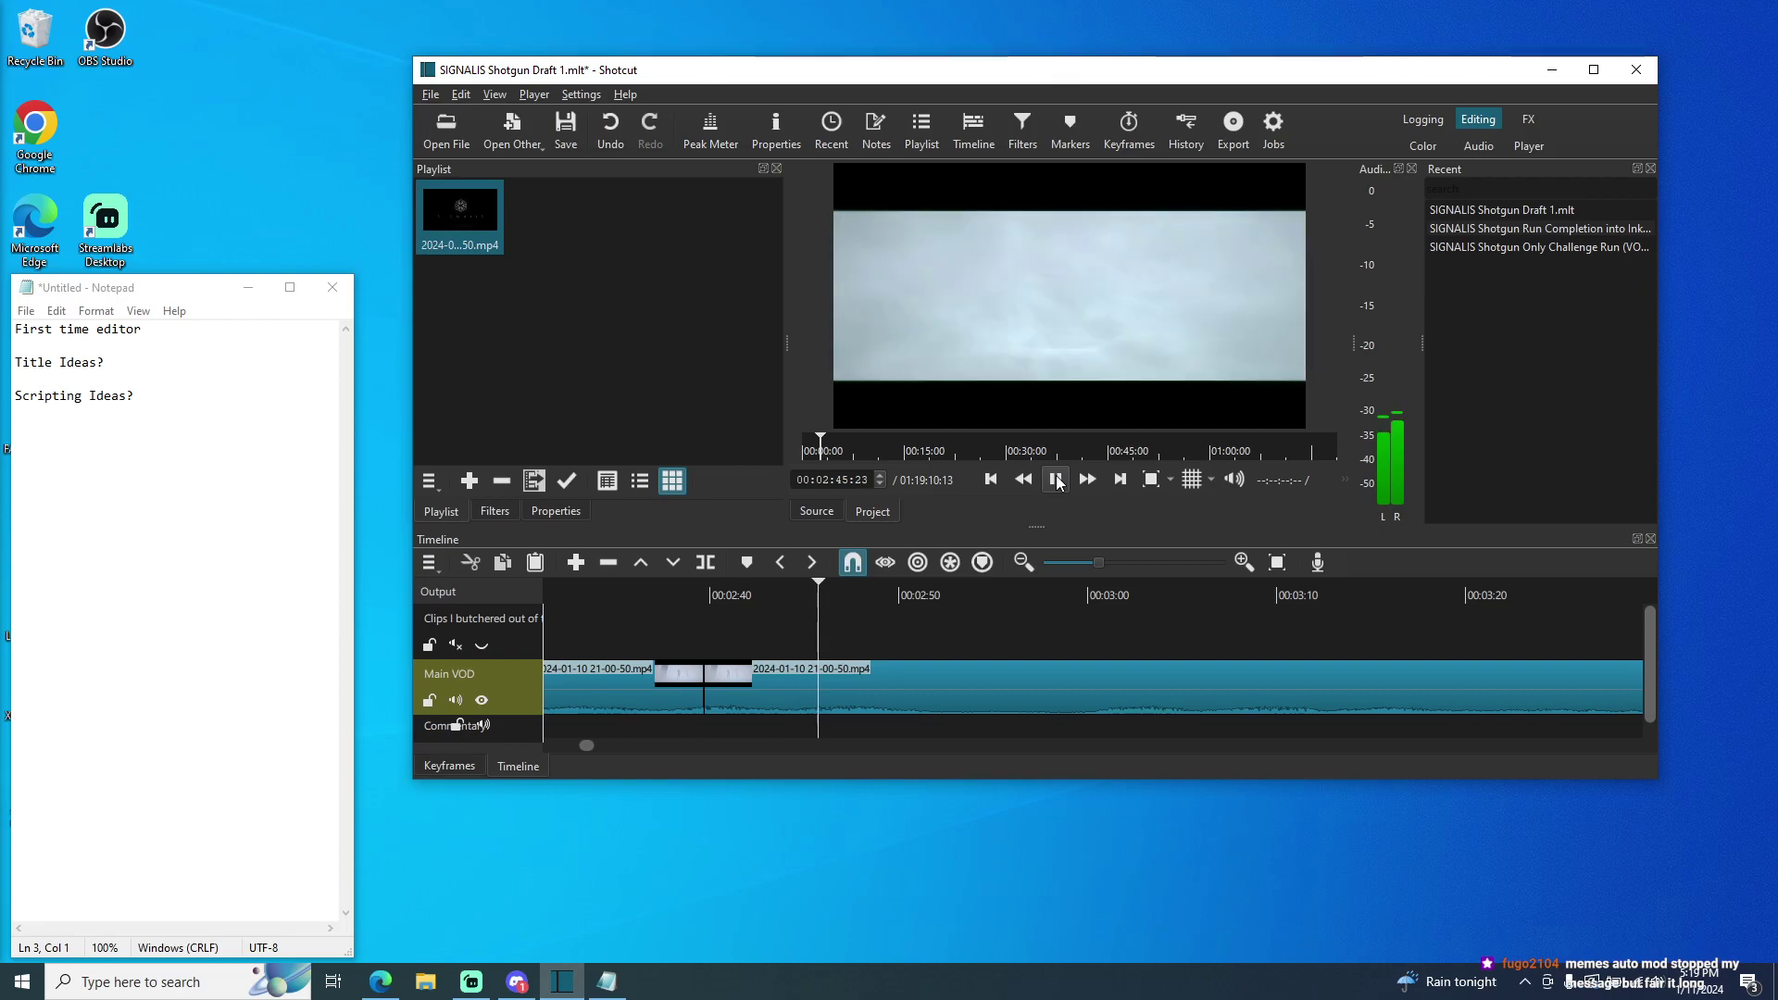
click(1056, 480)
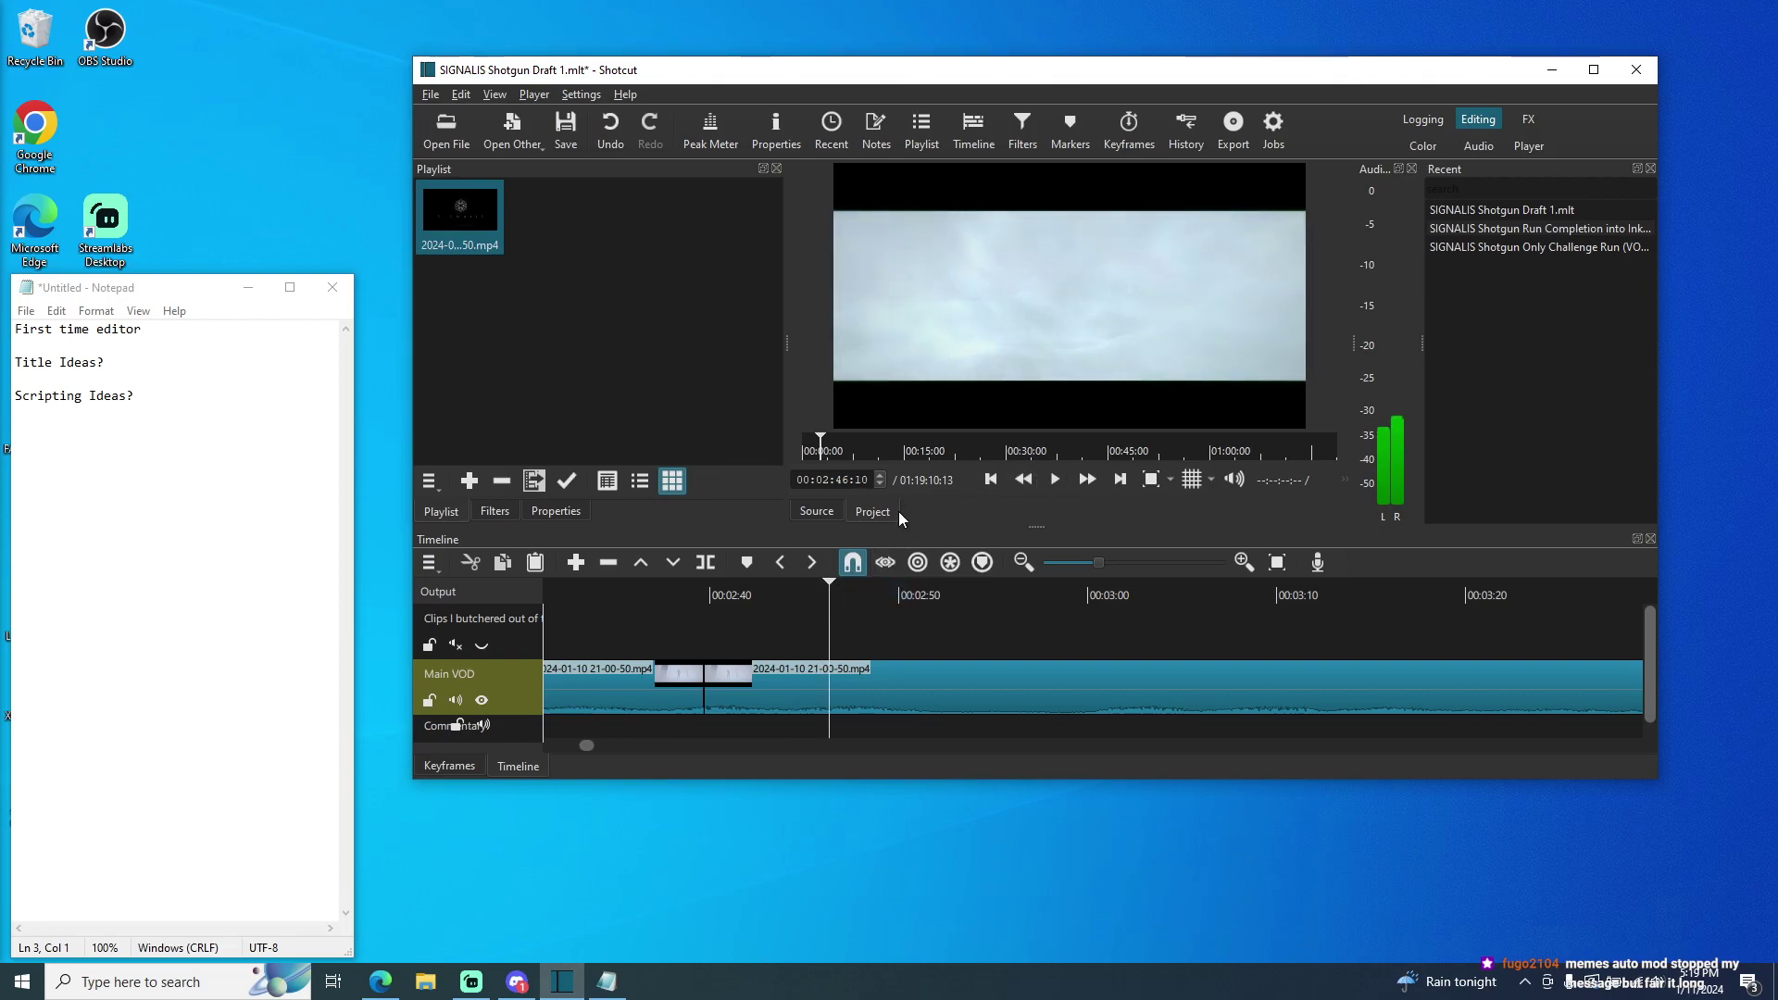
key(s)
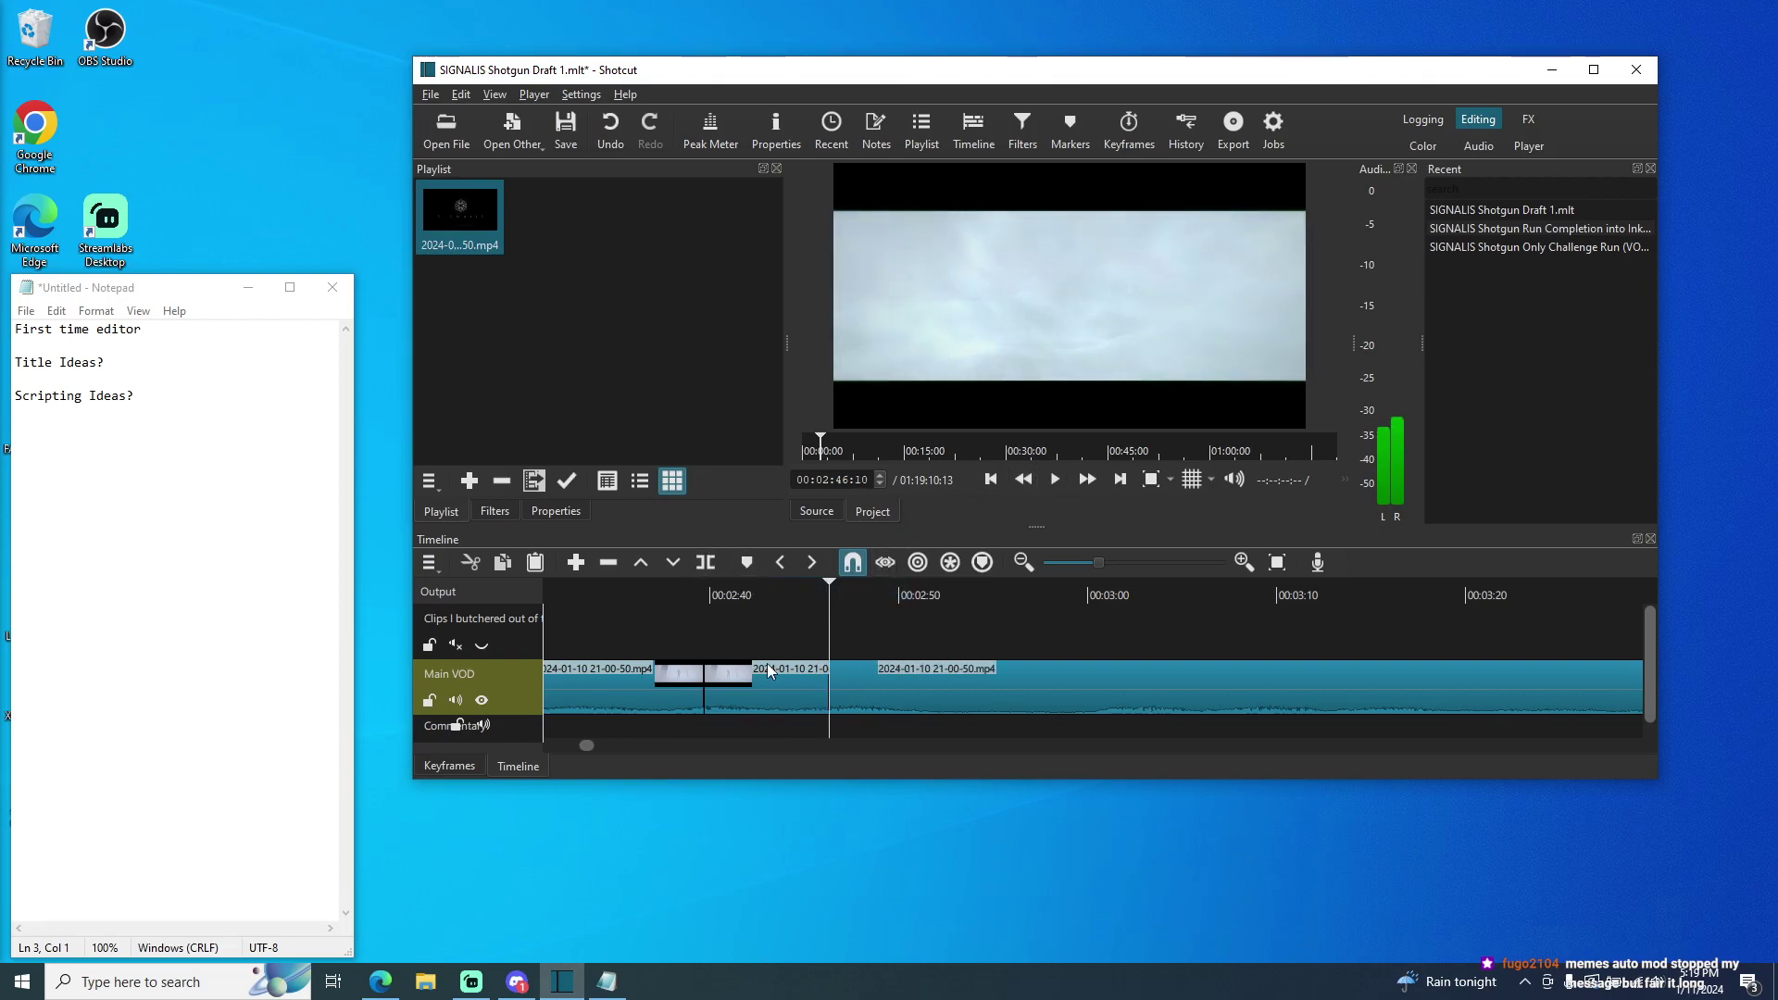
- Try cutting the segment between the two splits out of the Main VOD track, and undo the cut
right_click(769, 700)
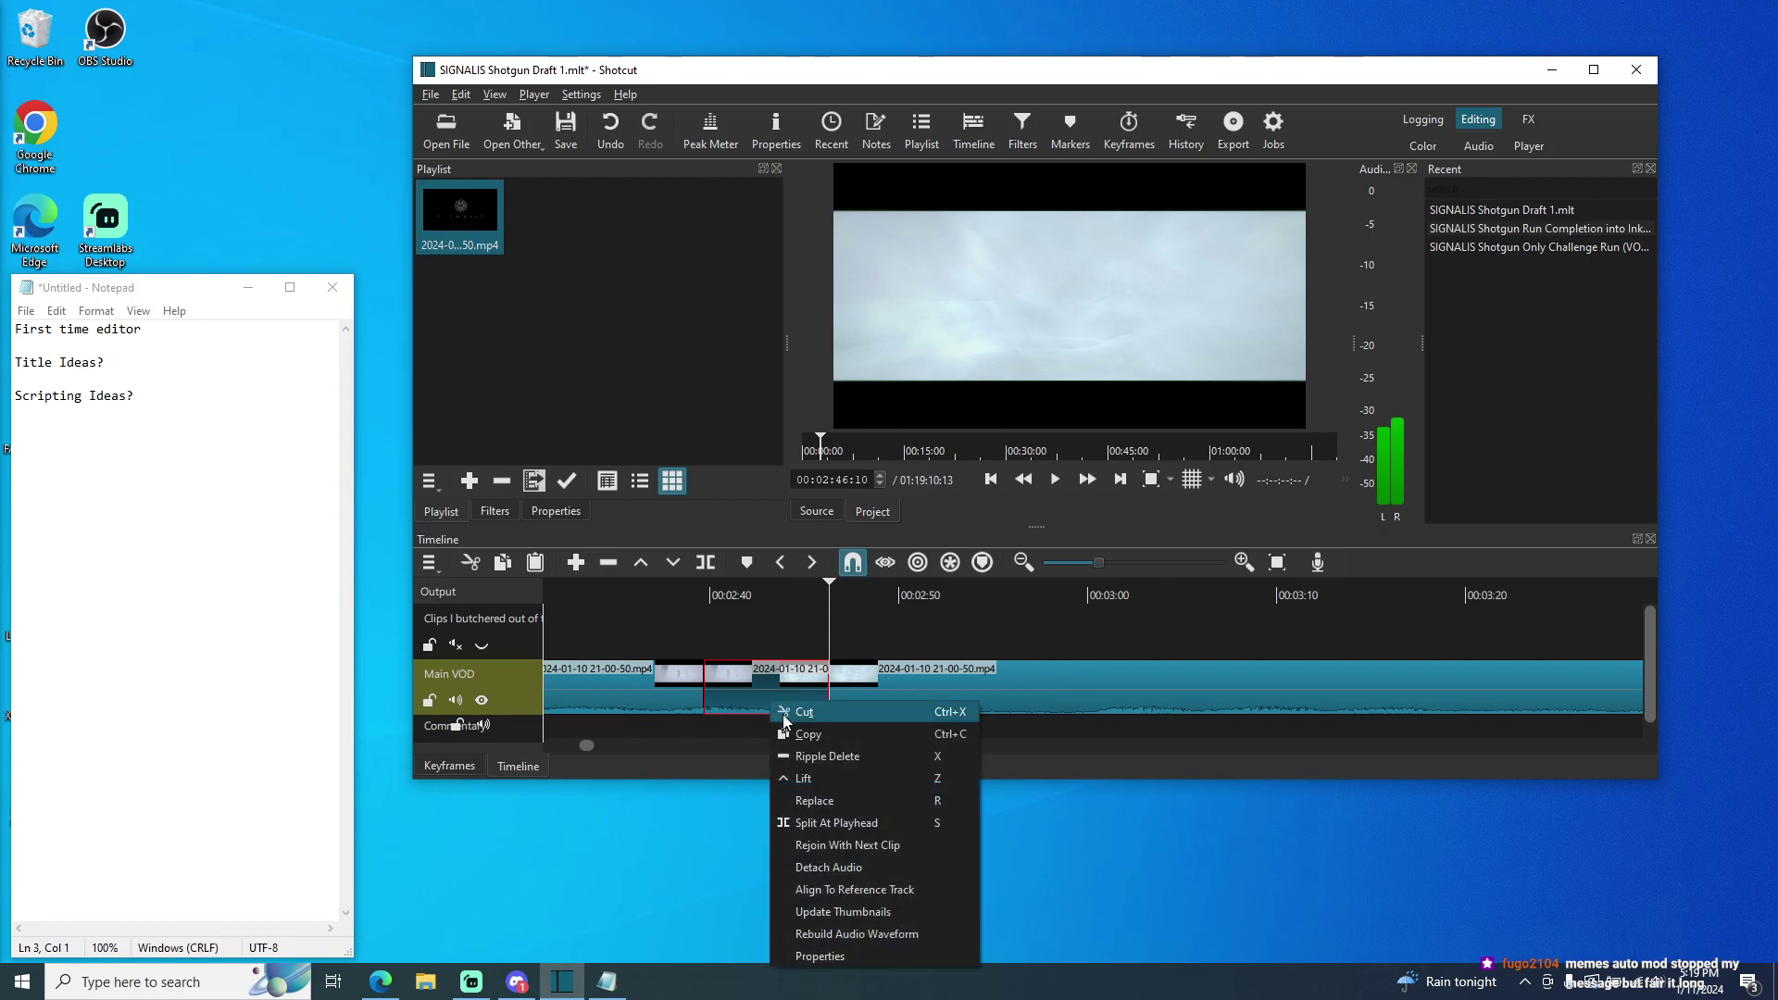
key(Escape)
right_click(780, 687)
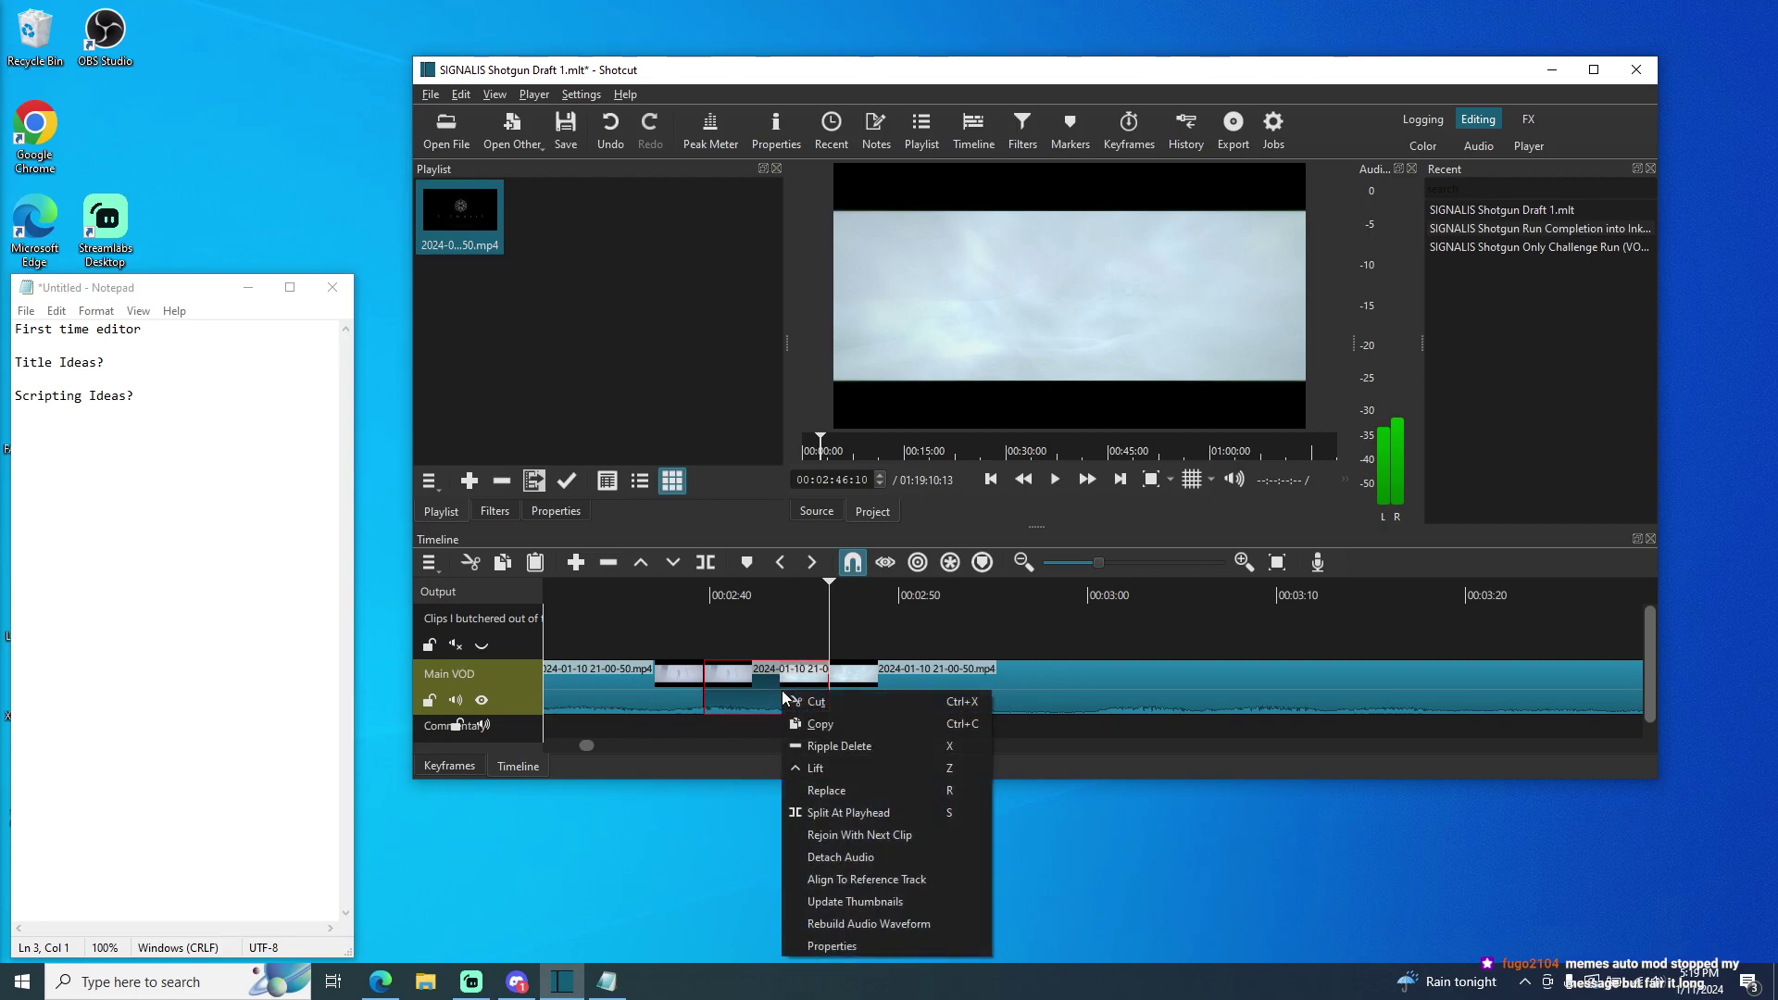
click(820, 702)
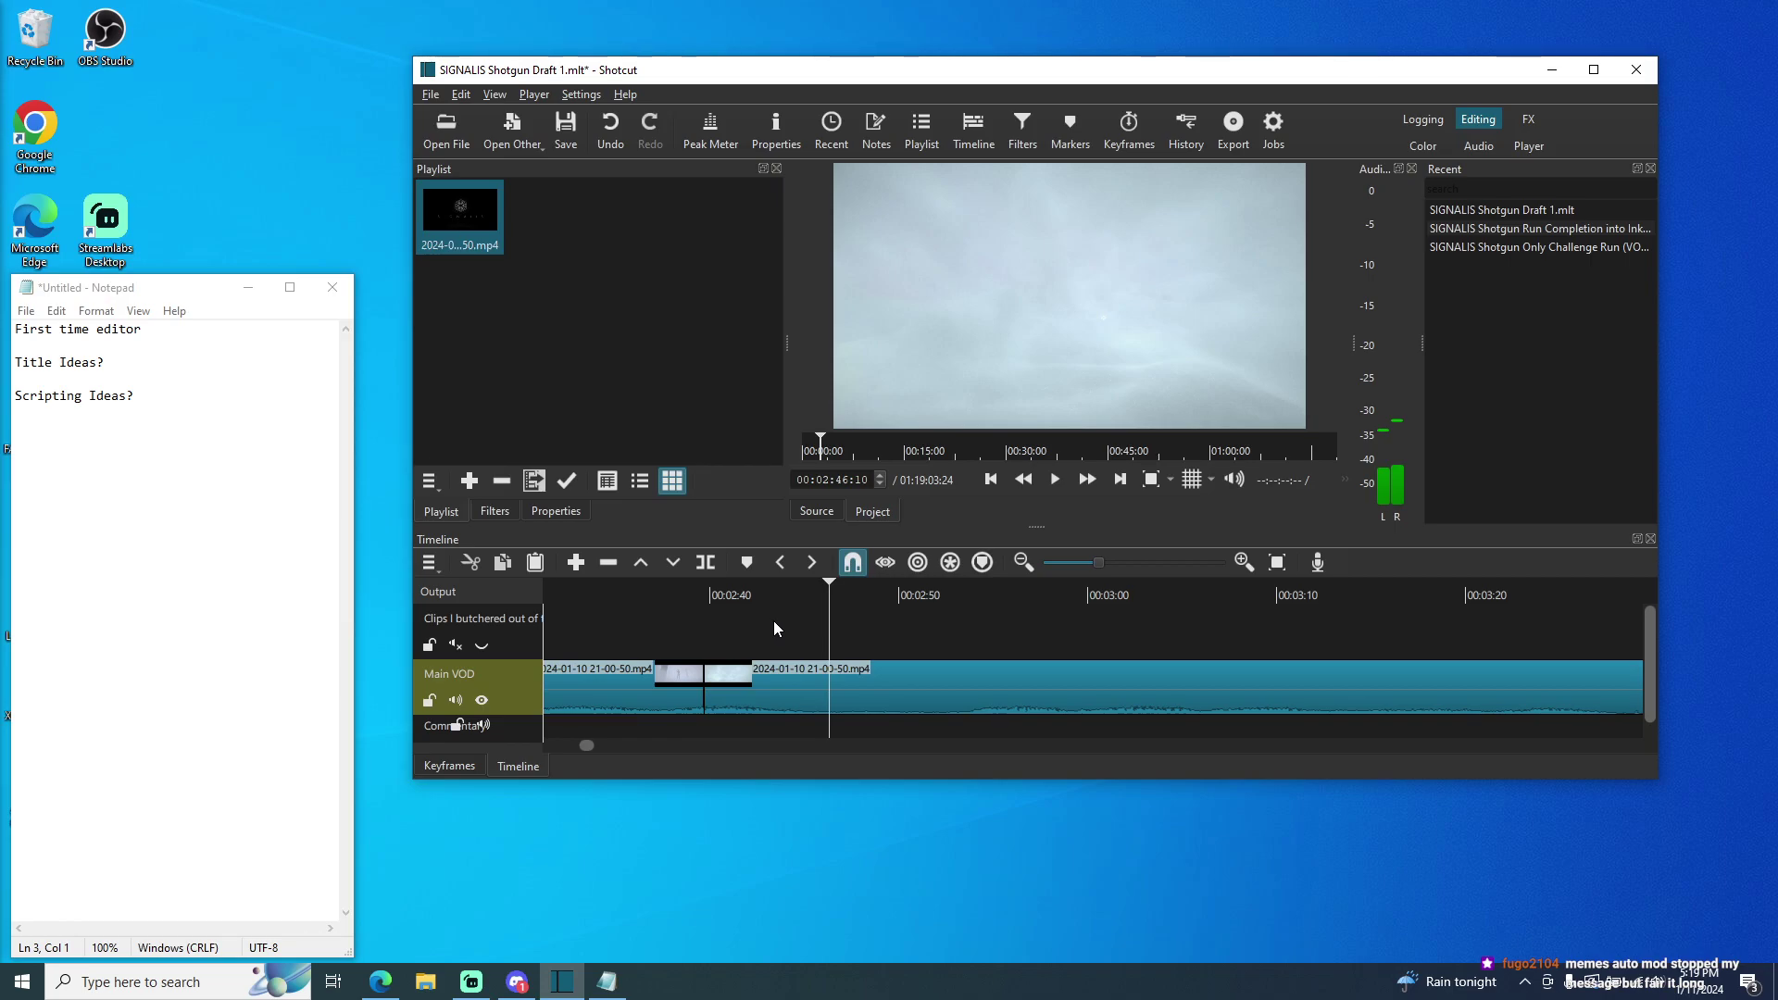
key(ctrl+z)
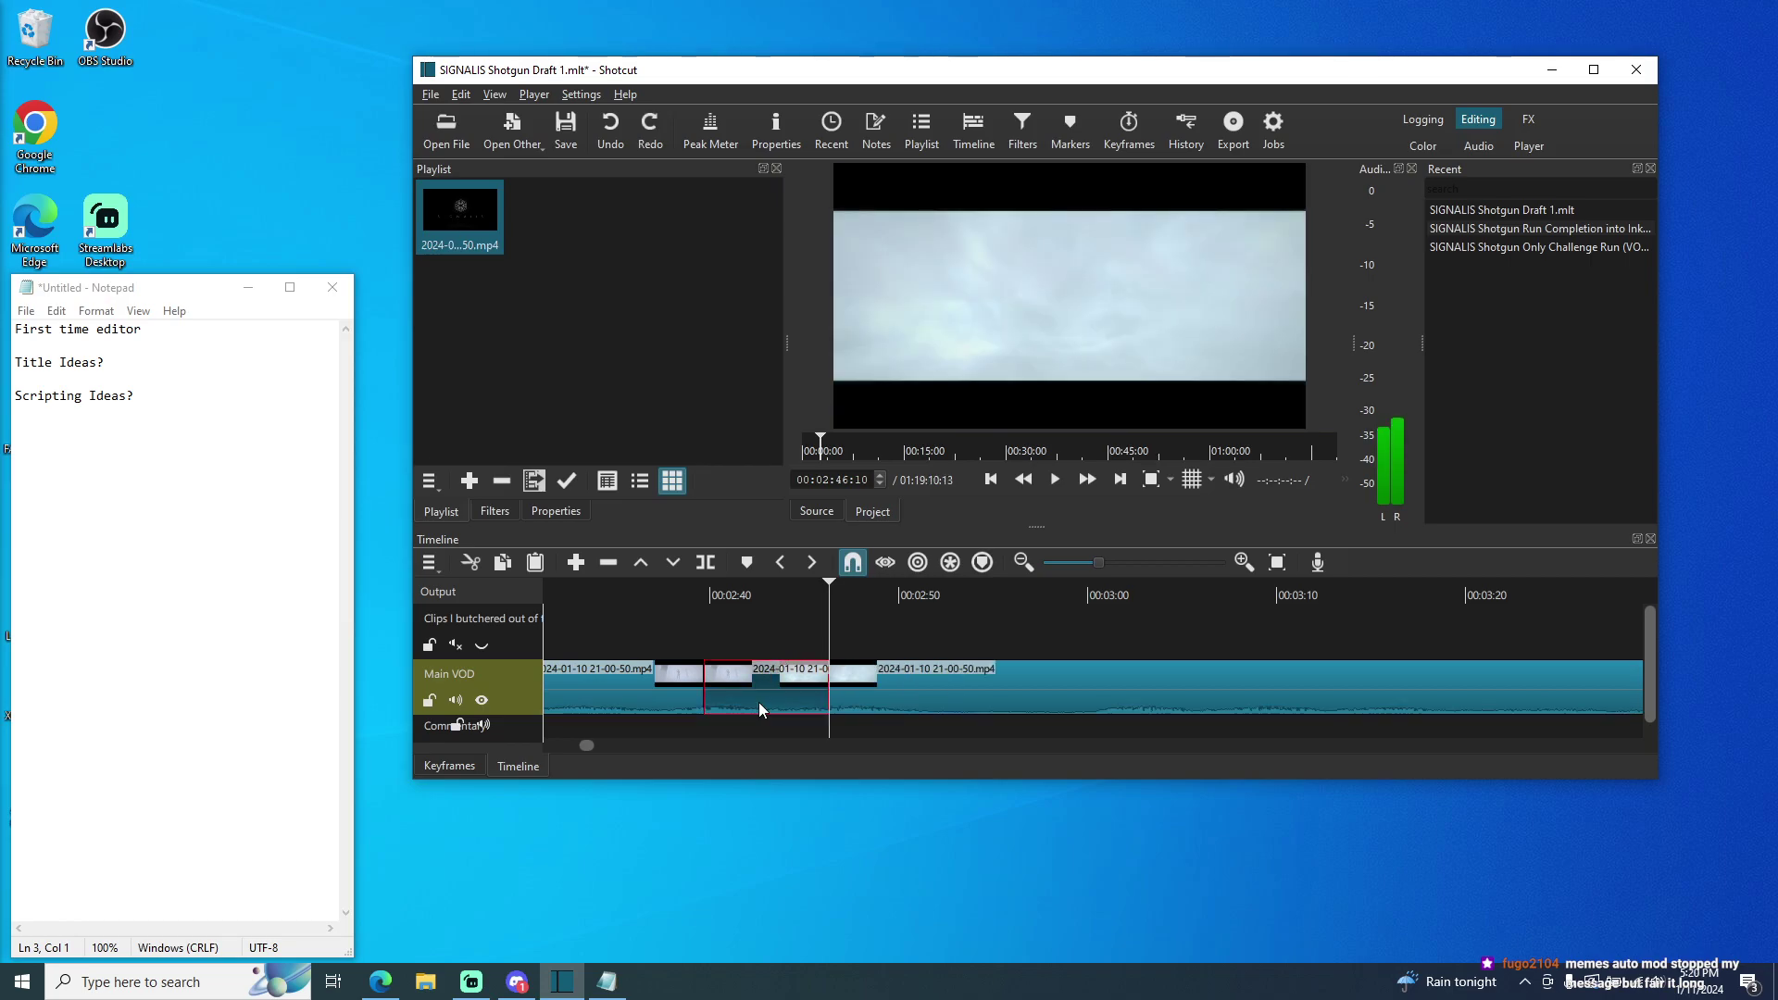
- Copy the segment between the two splits and paste it onto the "Clips I butchered out of" track at 00:02:46:10
right_click(759, 702)
click(798, 737)
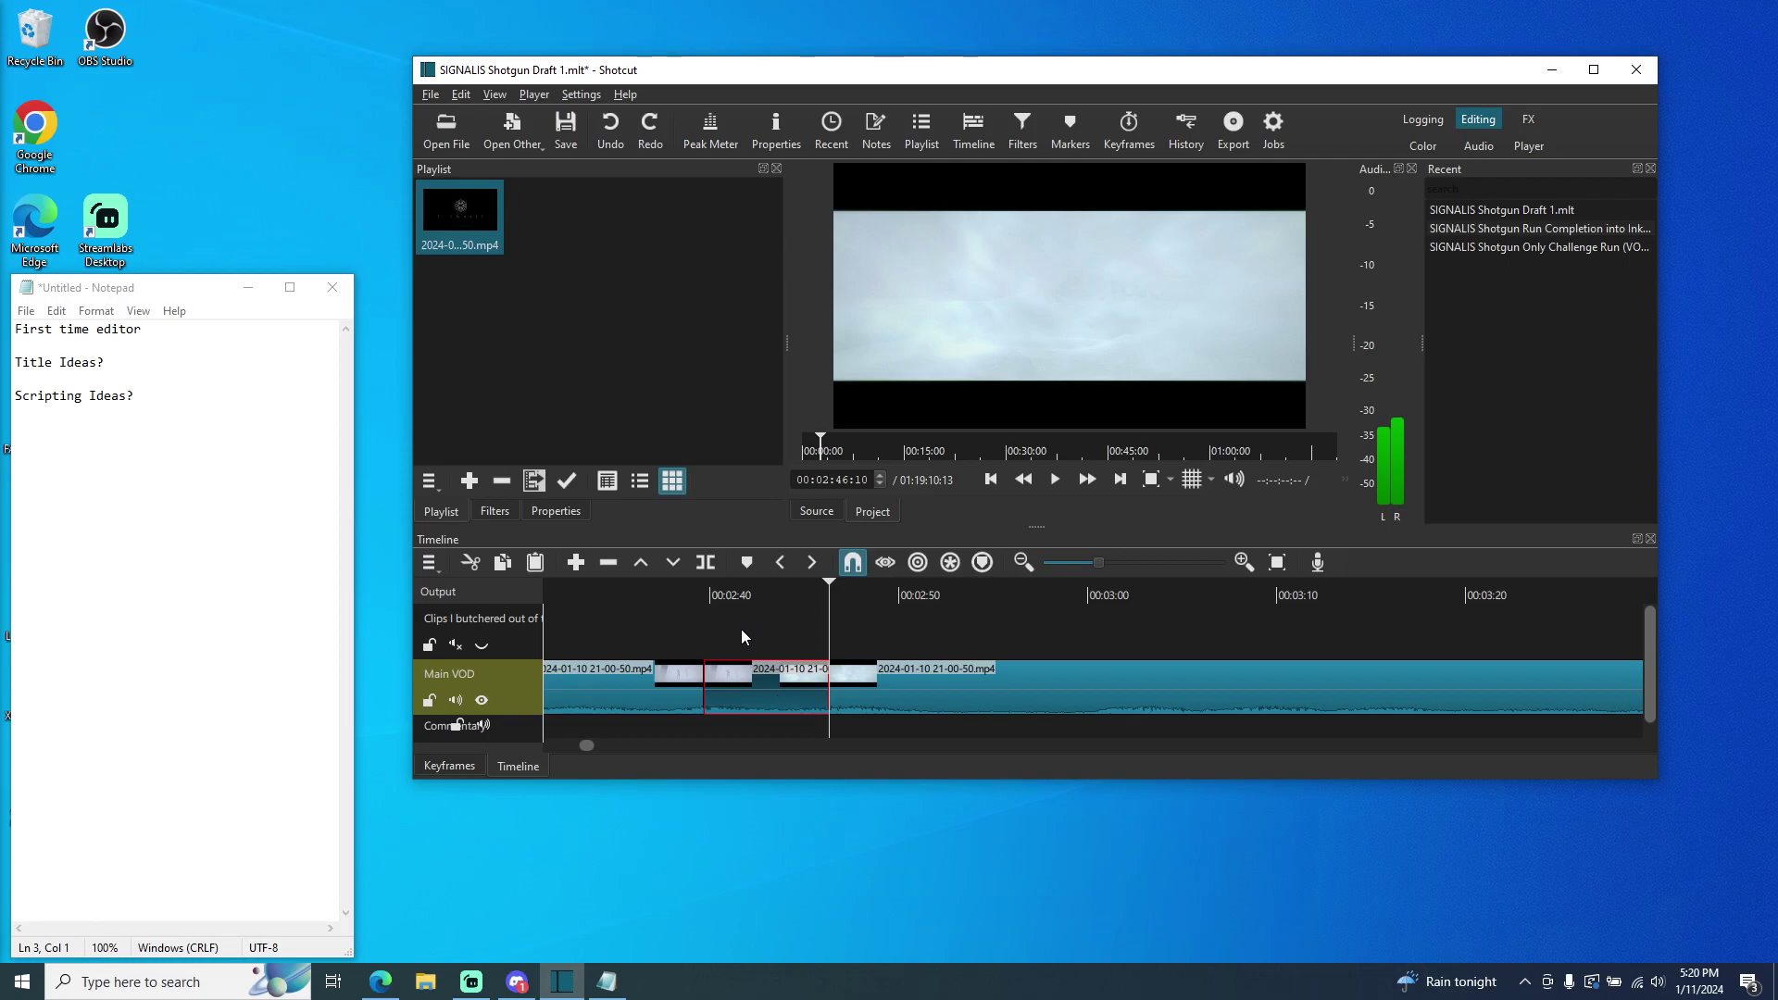
click(517, 634)
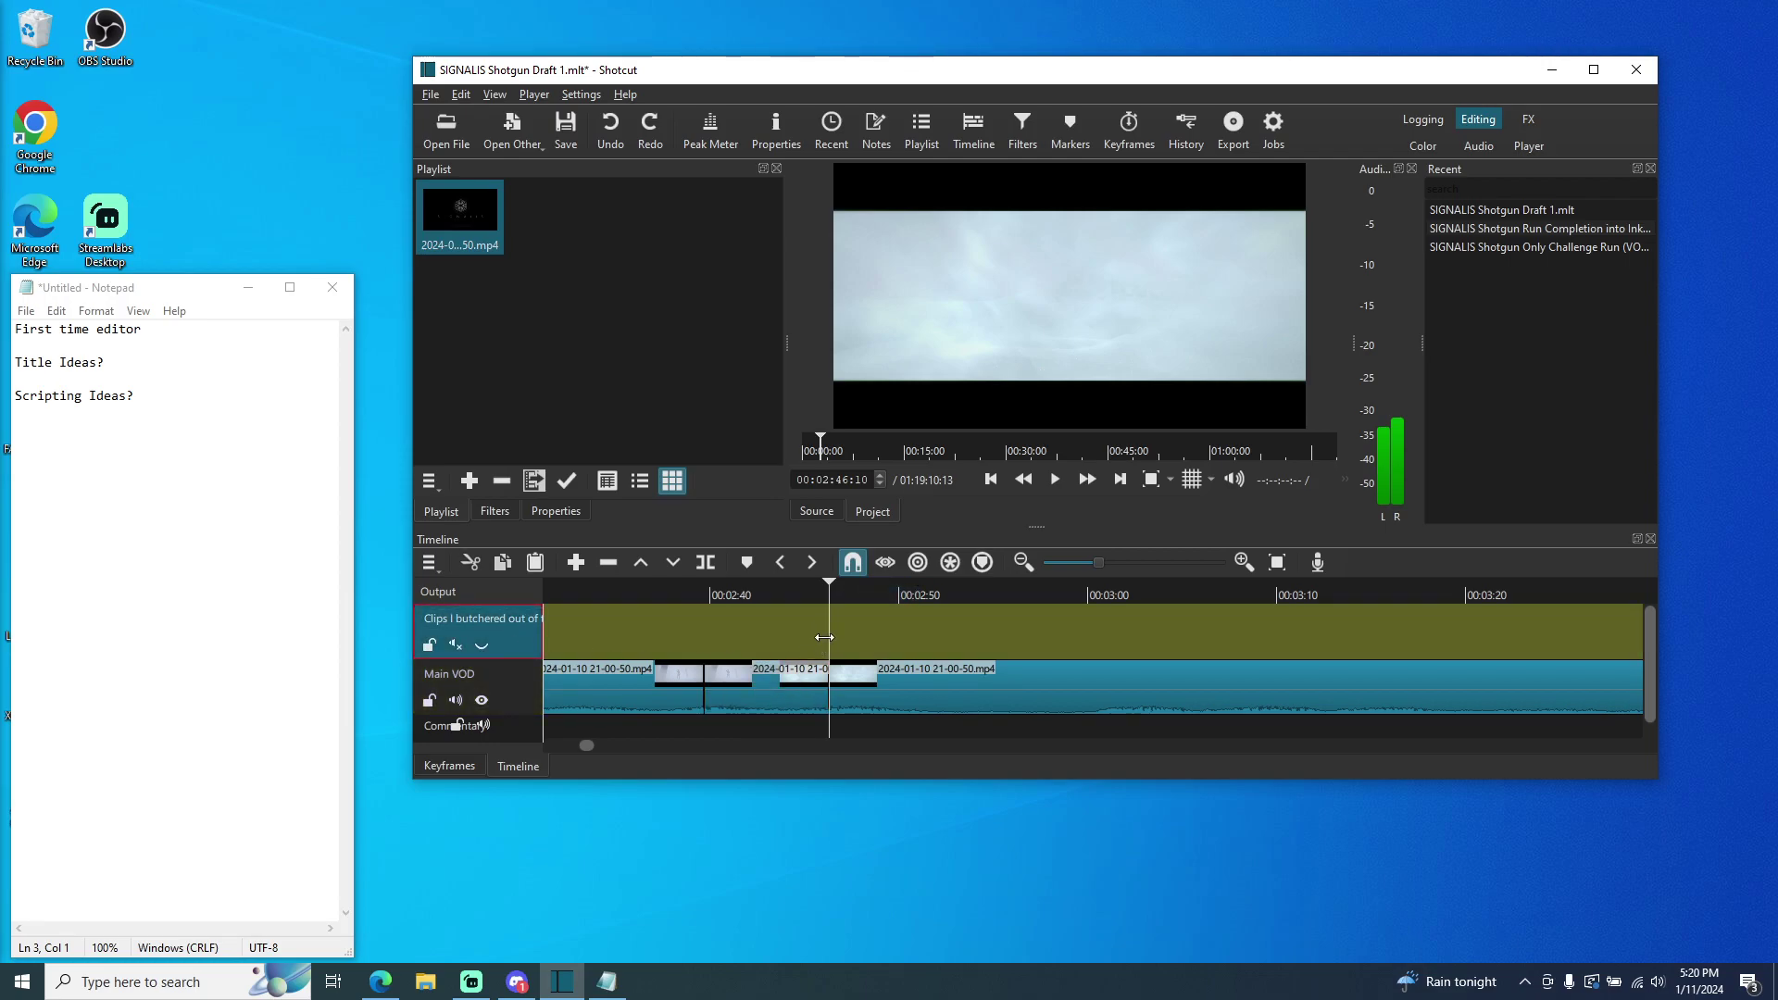
key(ctrl+v)
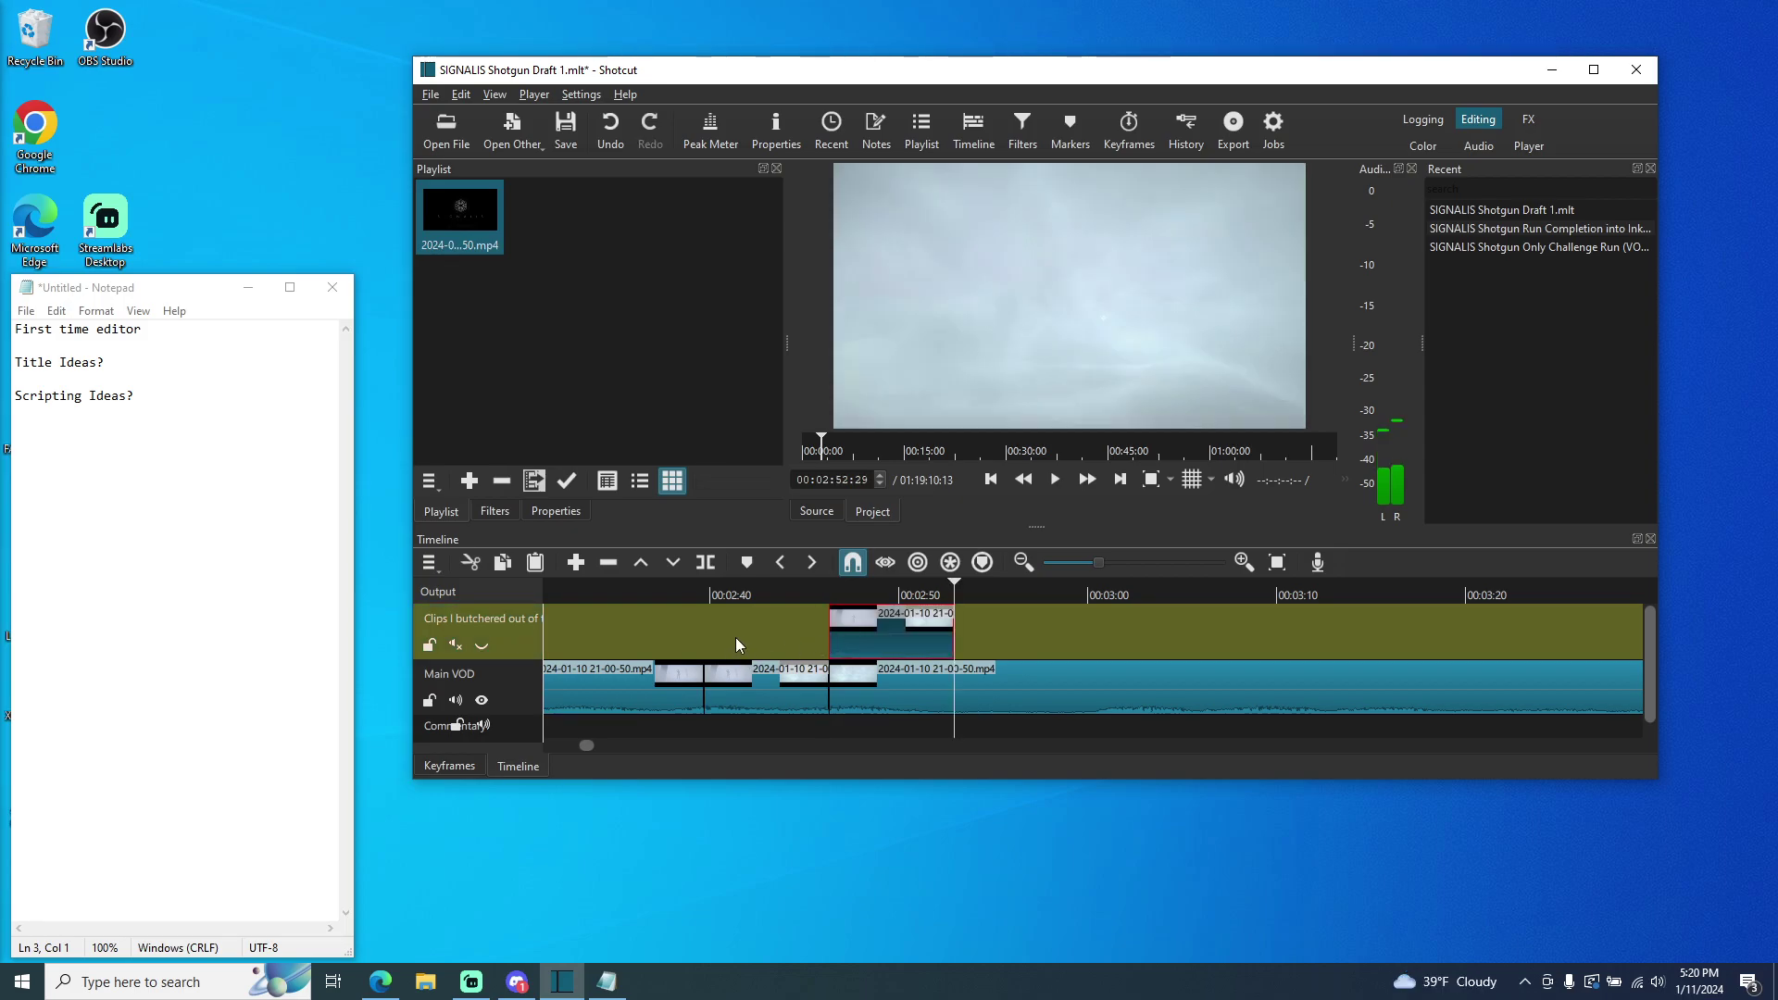
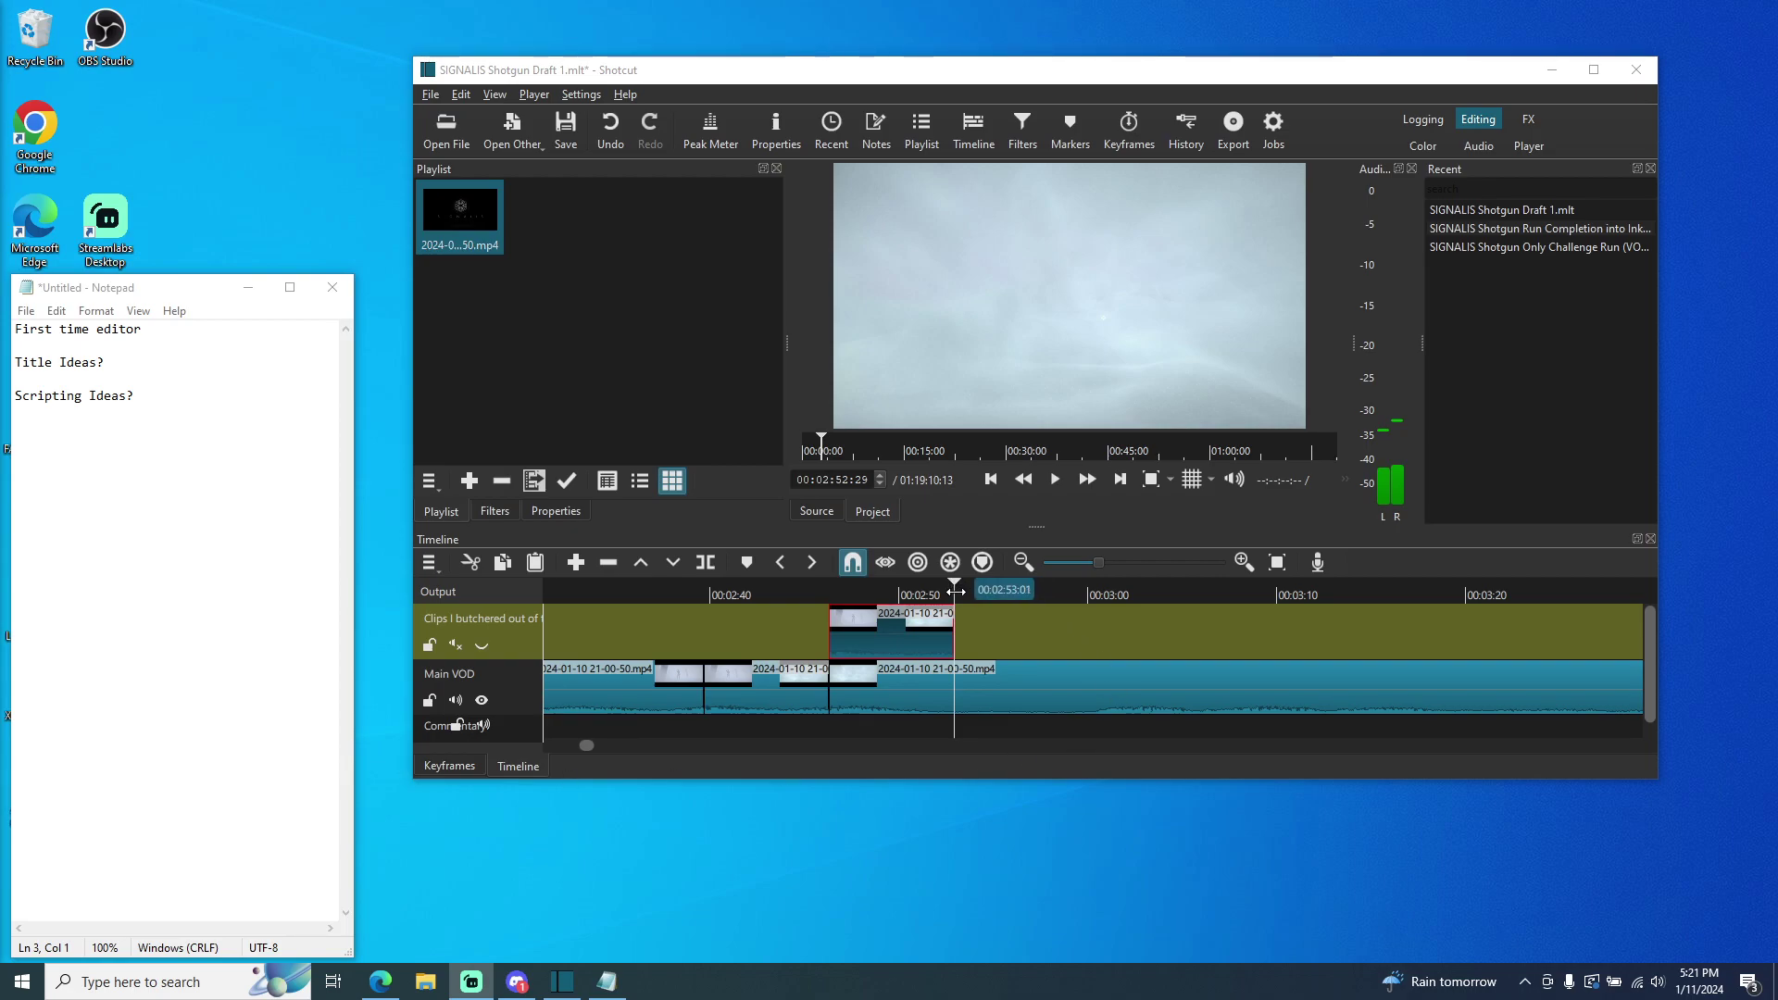
- Skim the Main VOD from the cloudy sky shot through the radio scene to the number sequence at 00:04:42:14
drag(954, 590, 1096, 595)
drag(1500, 603, 1501, 597)
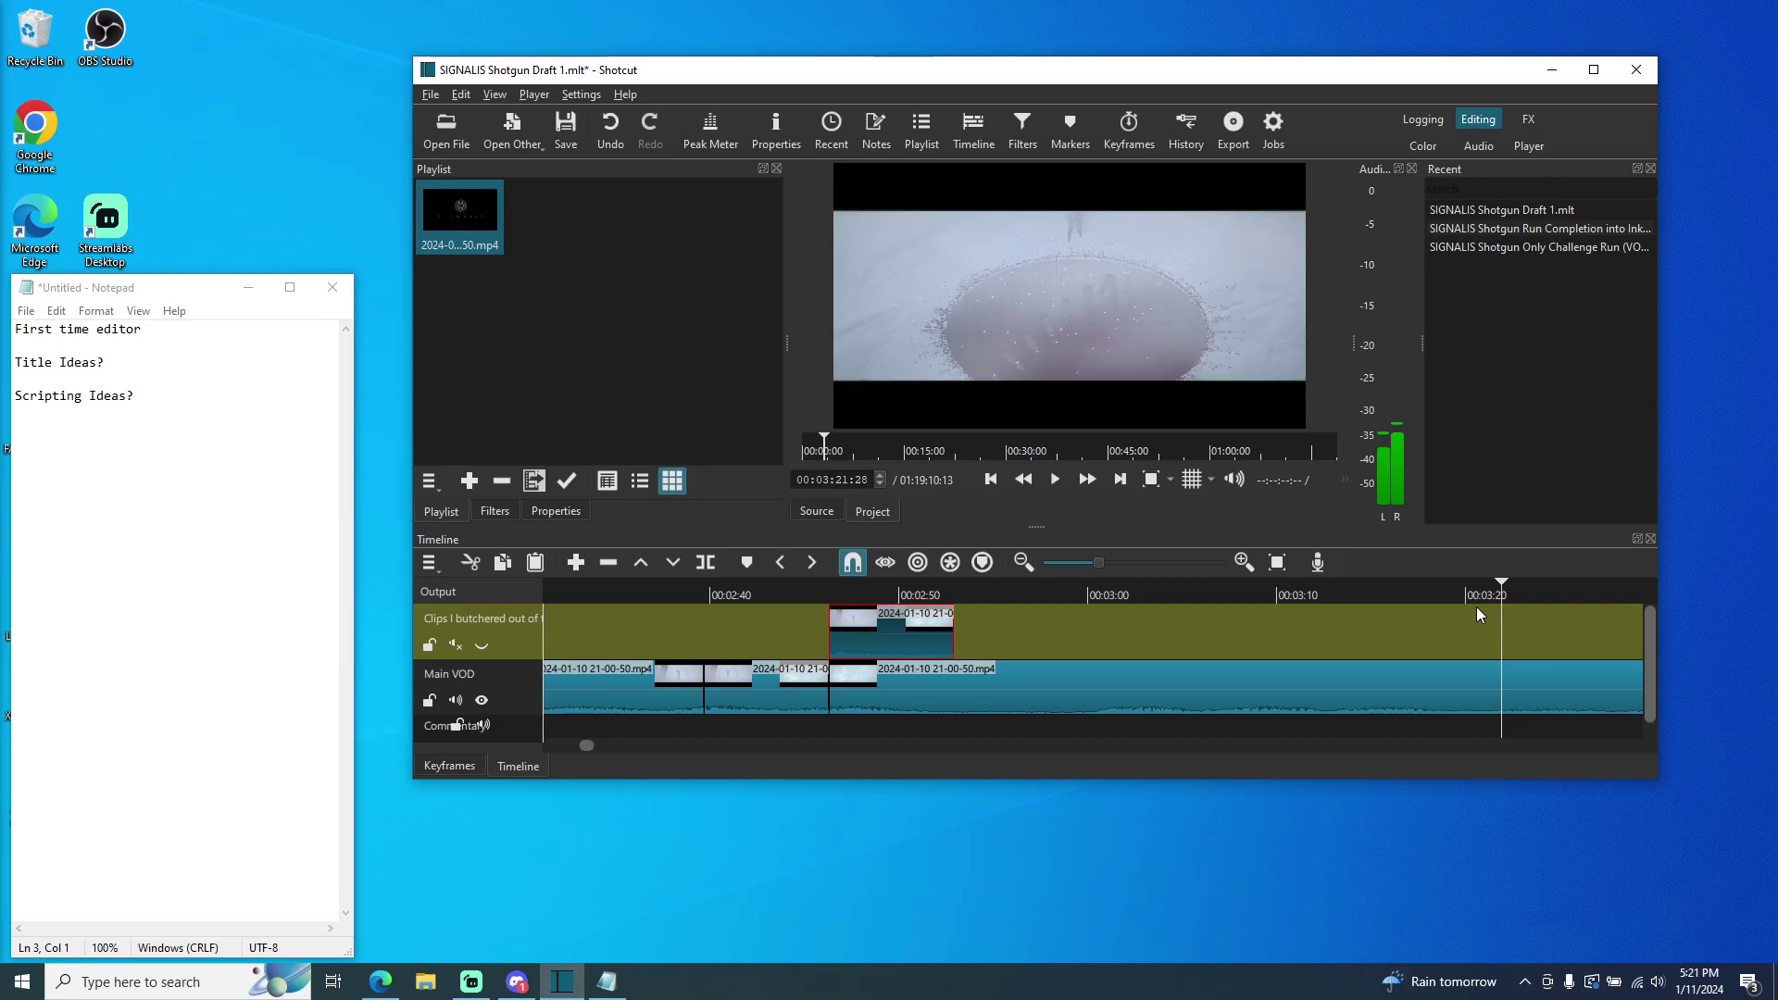
drag(592, 748, 600, 748)
click(1022, 563)
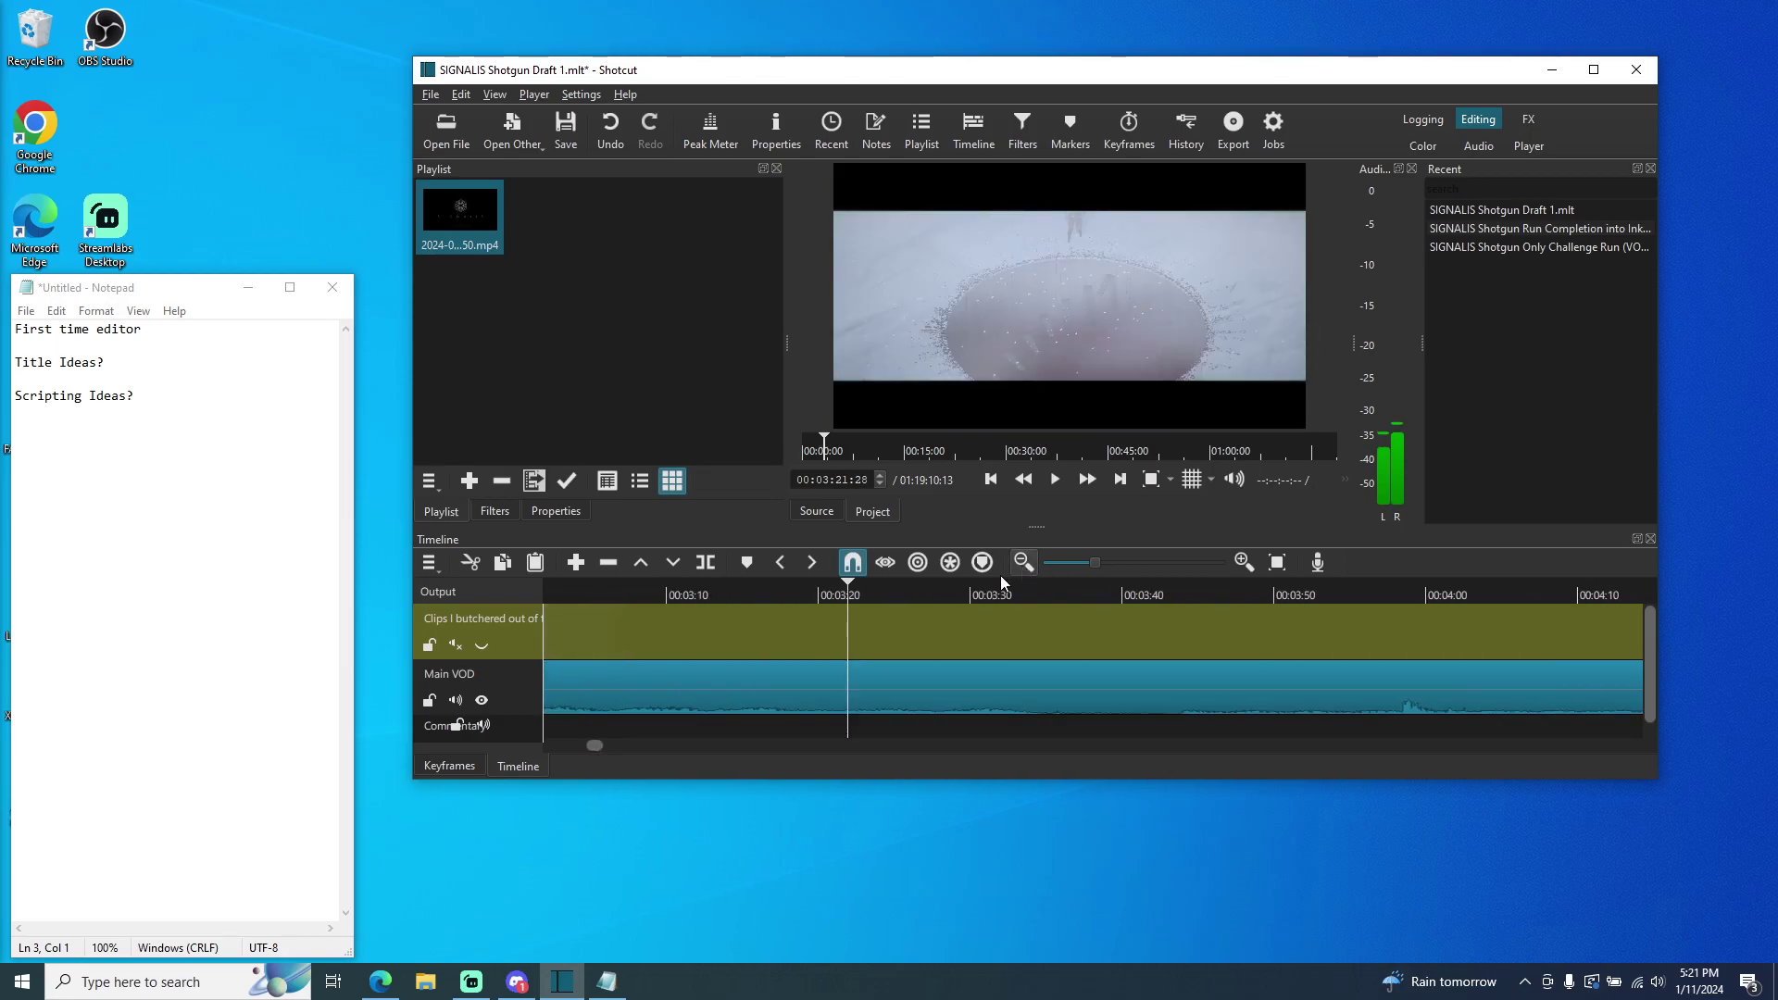
click(1518, 589)
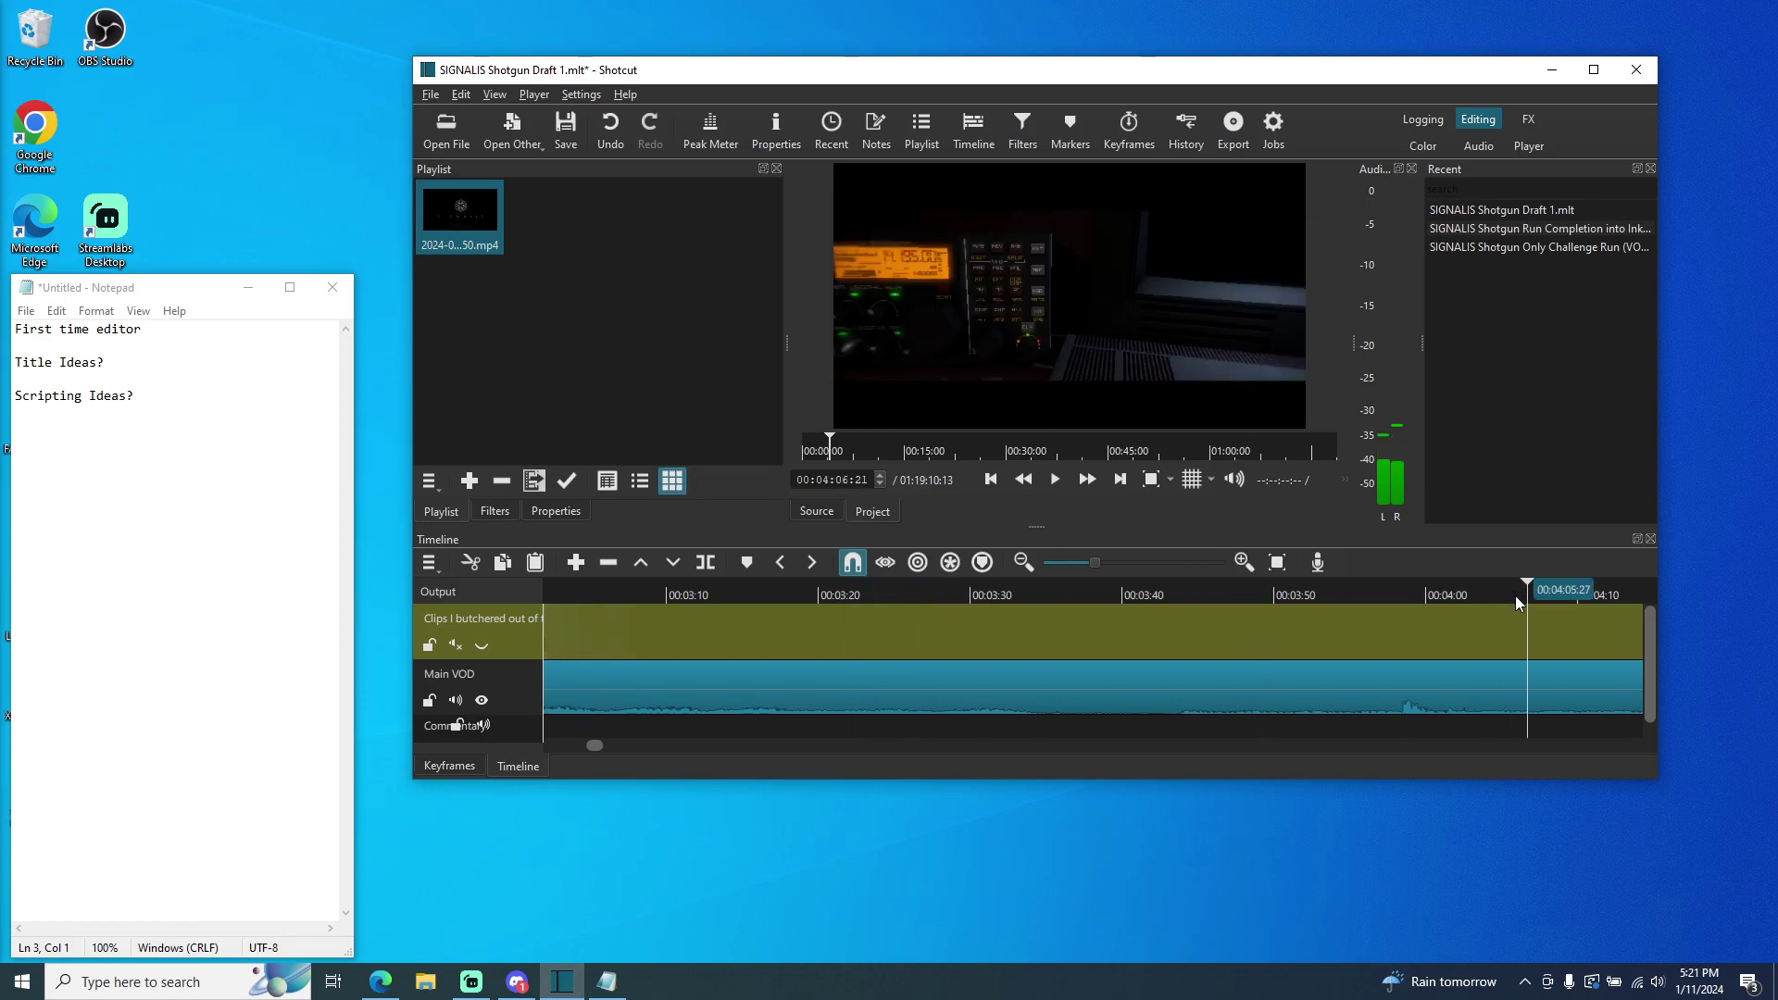
drag(591, 746, 598, 746)
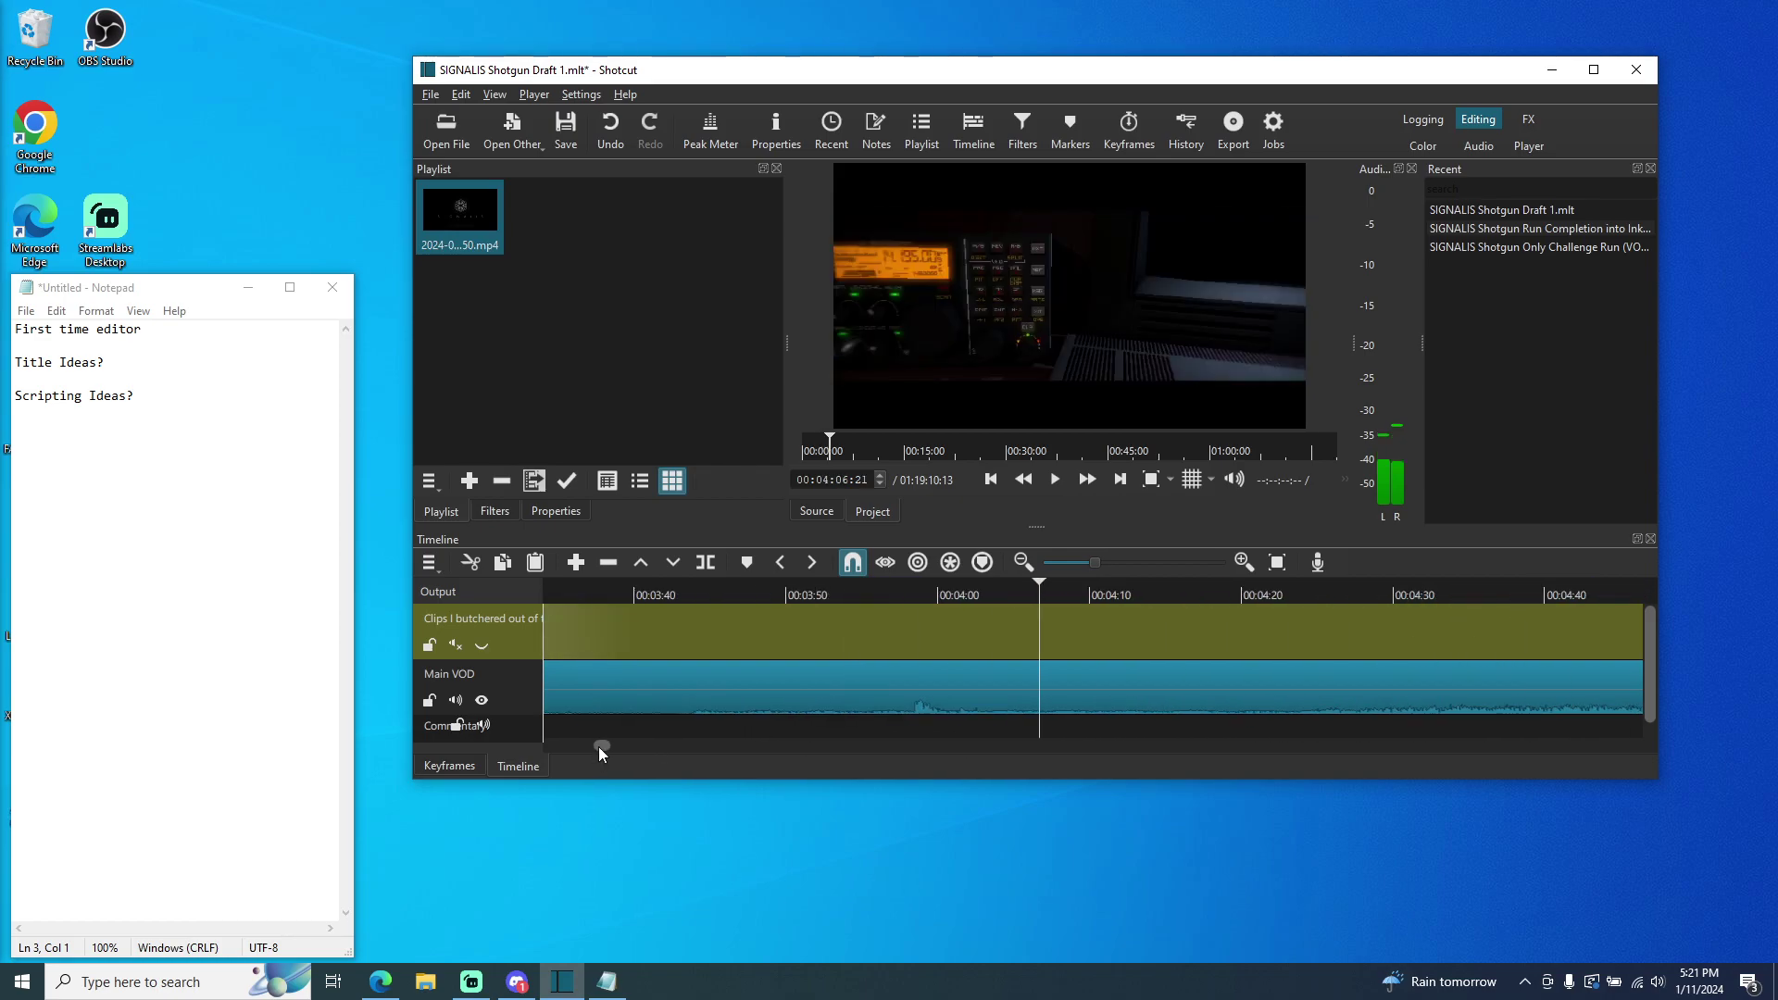
drag(1039, 595, 1581, 589)
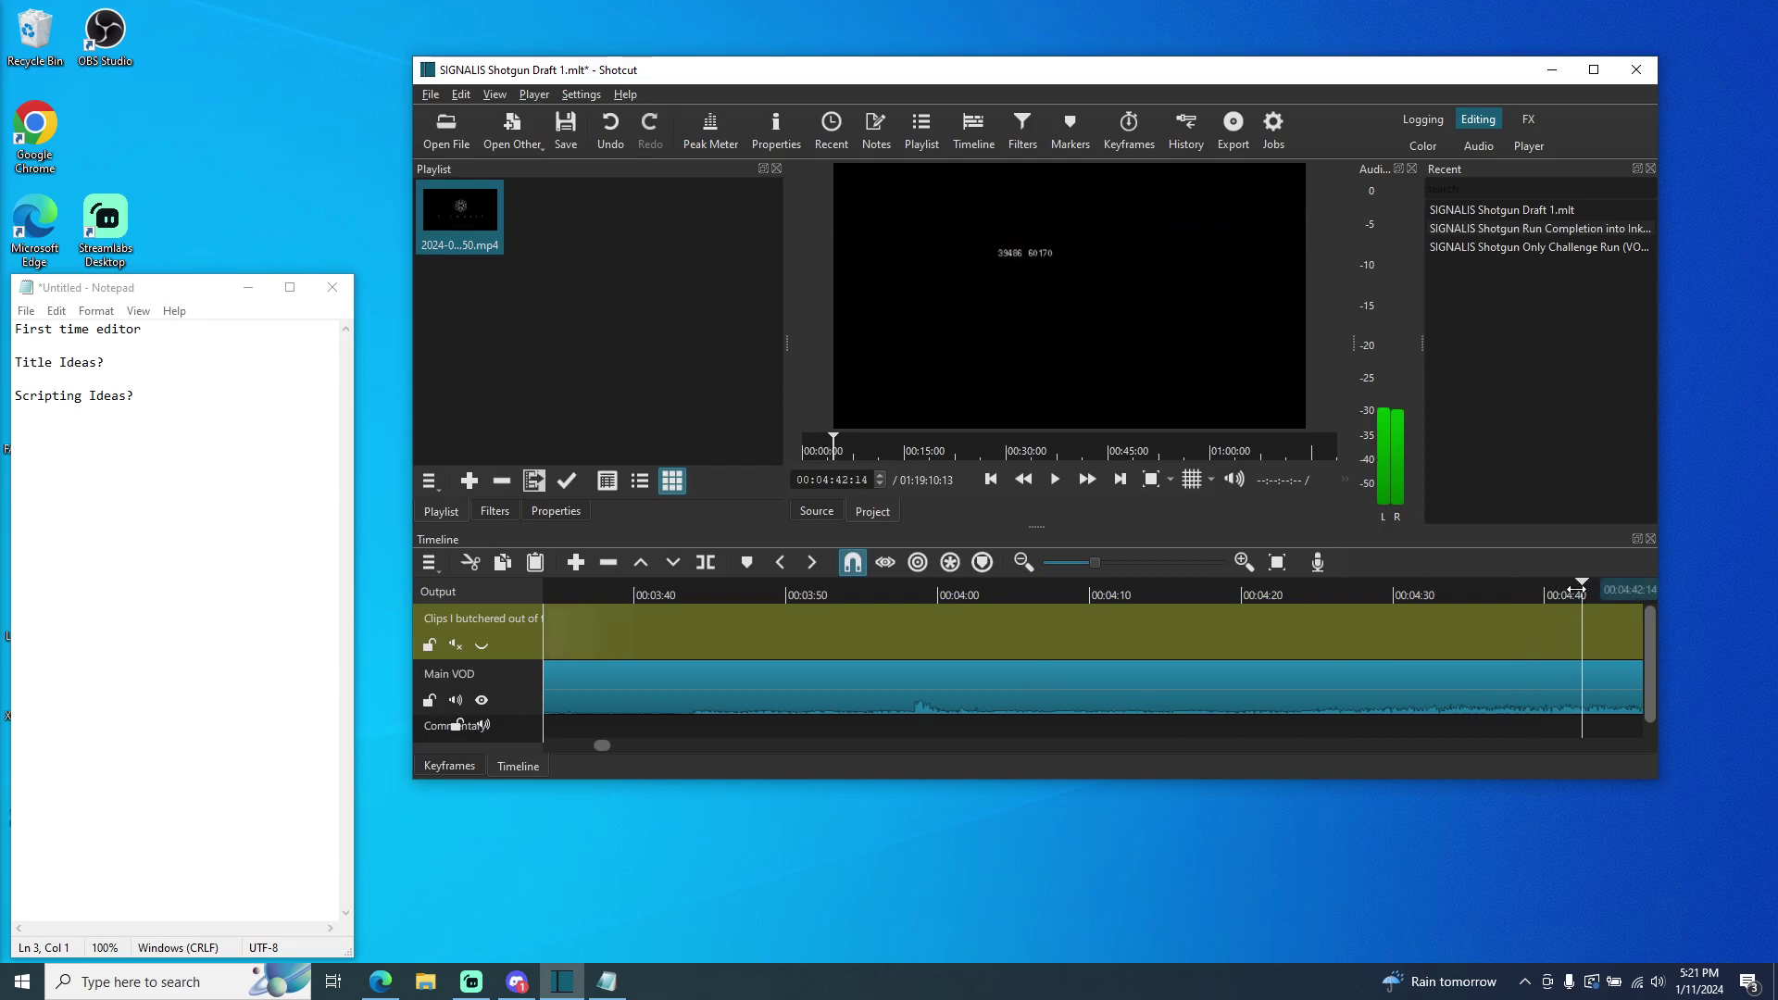
scroll(601, 748, right, 2)
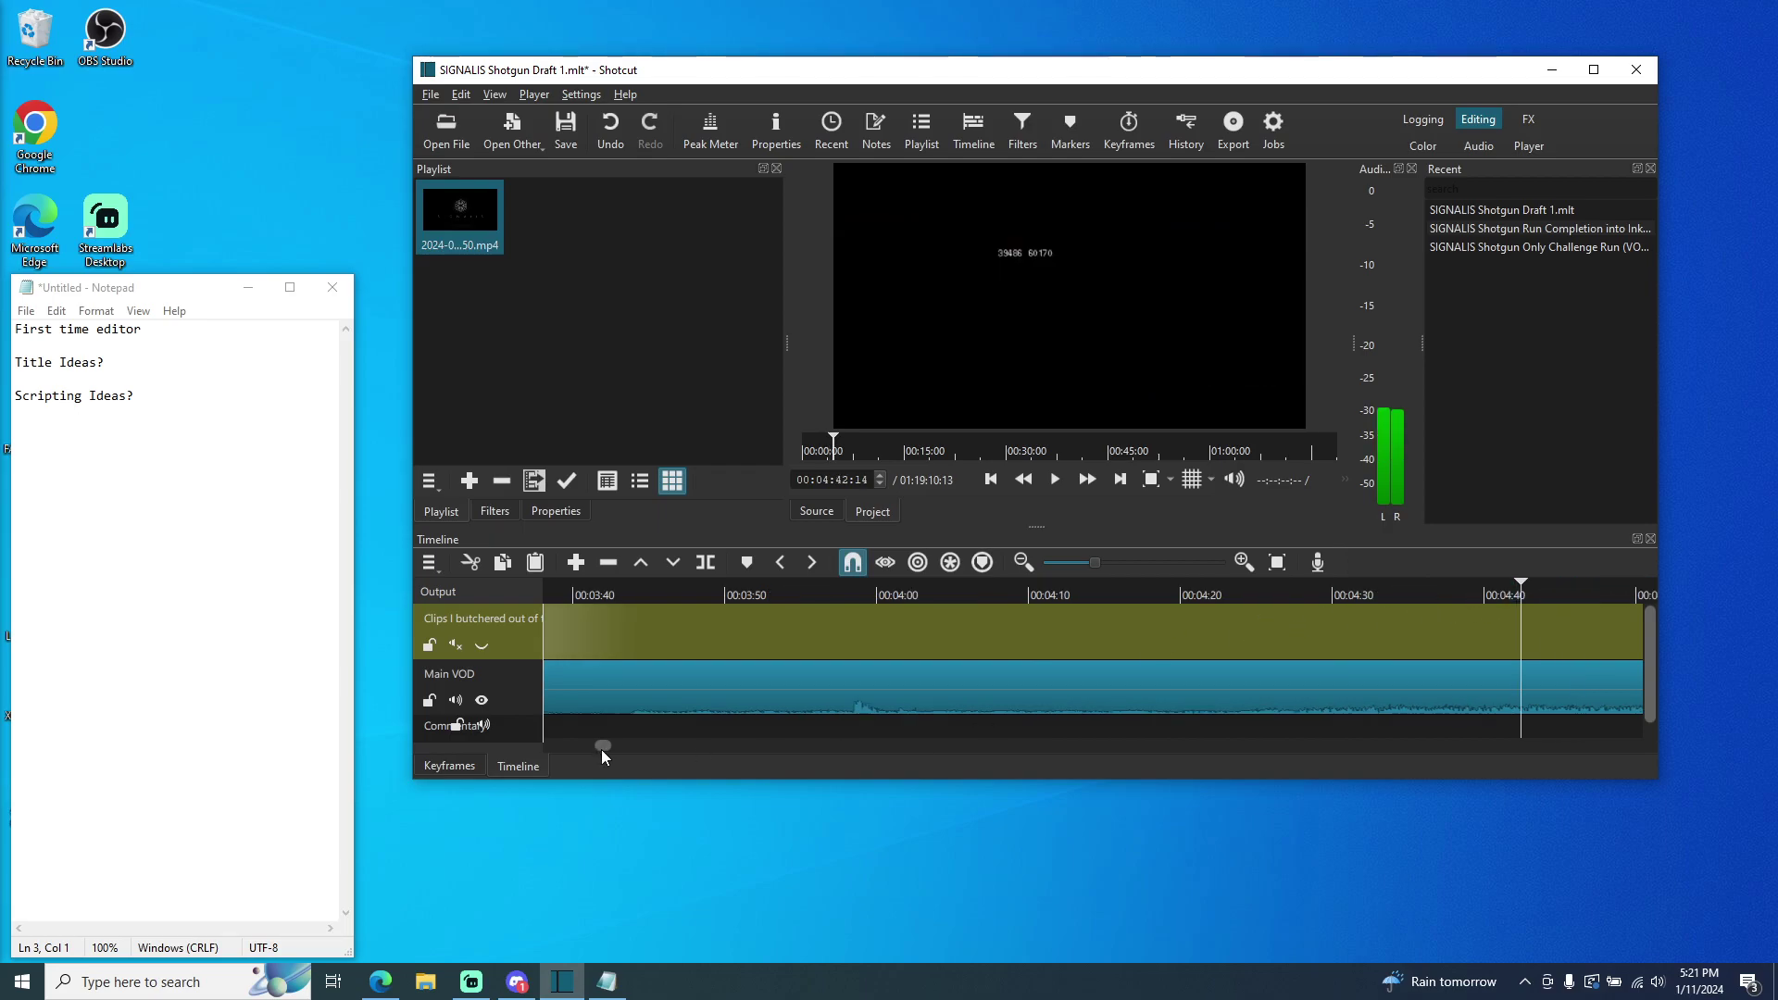
- Play the Main VOD from the number sequence to the SIGNALIS title, and replay the red text screens leading up to it
click(1052, 486)
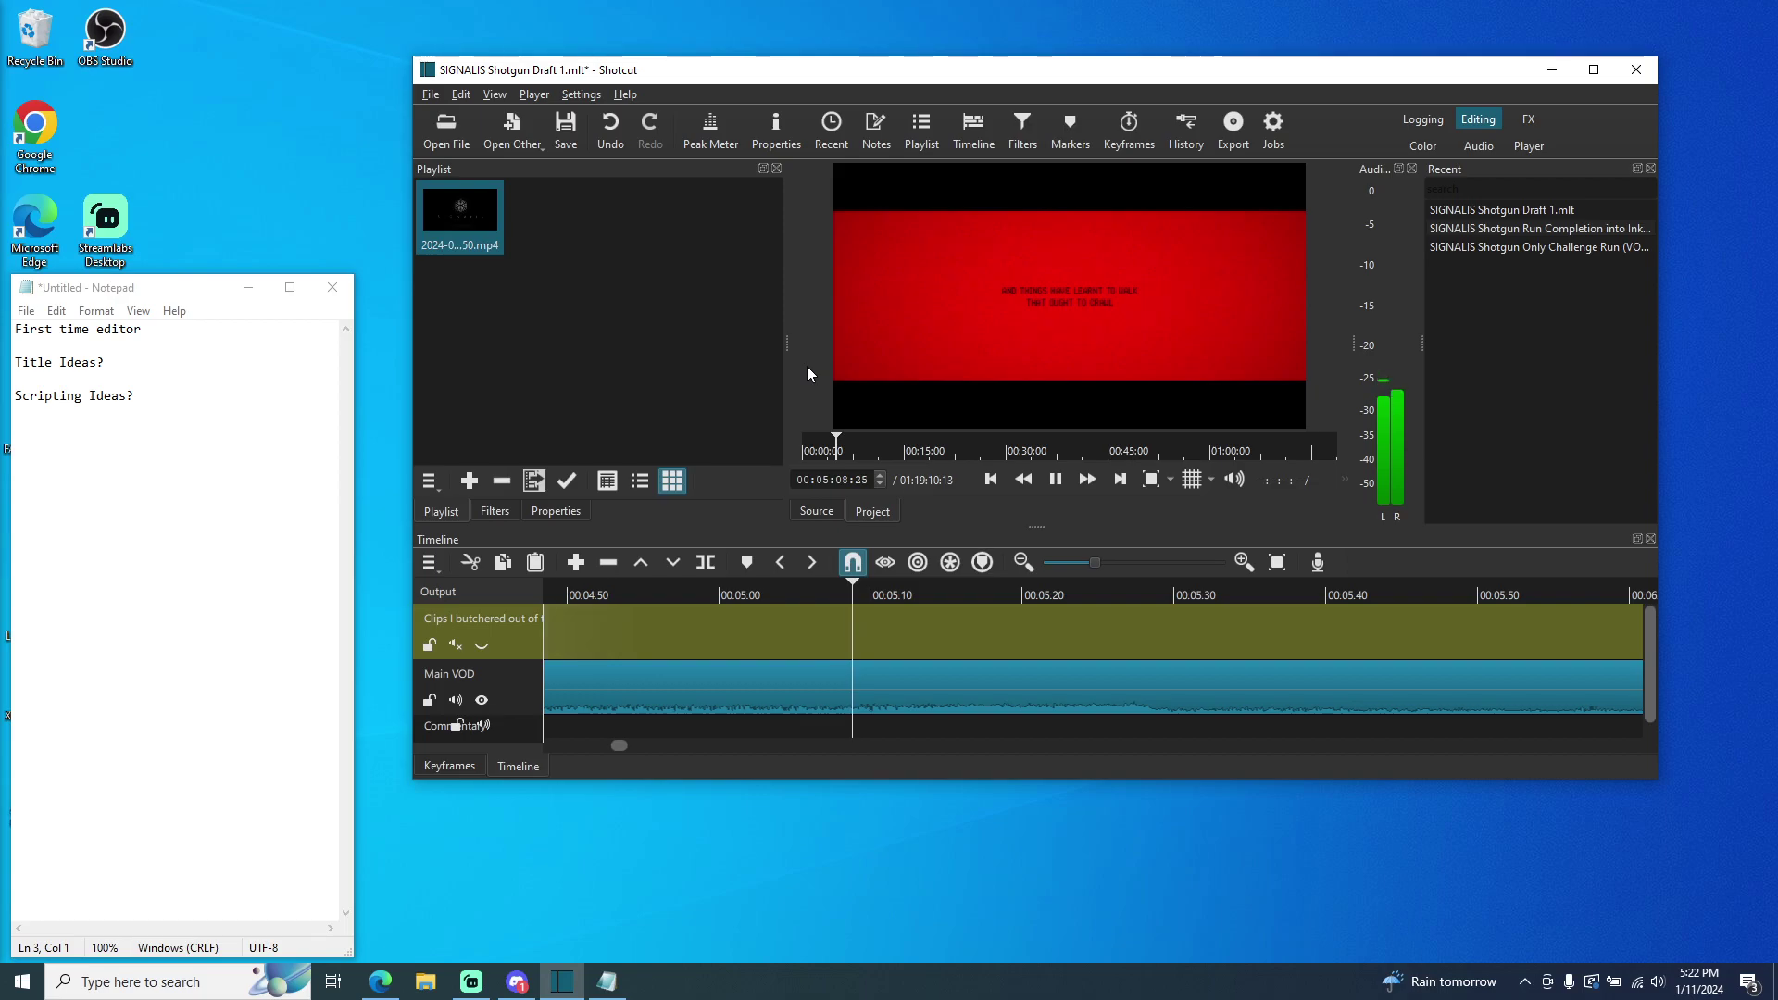
click(1059, 485)
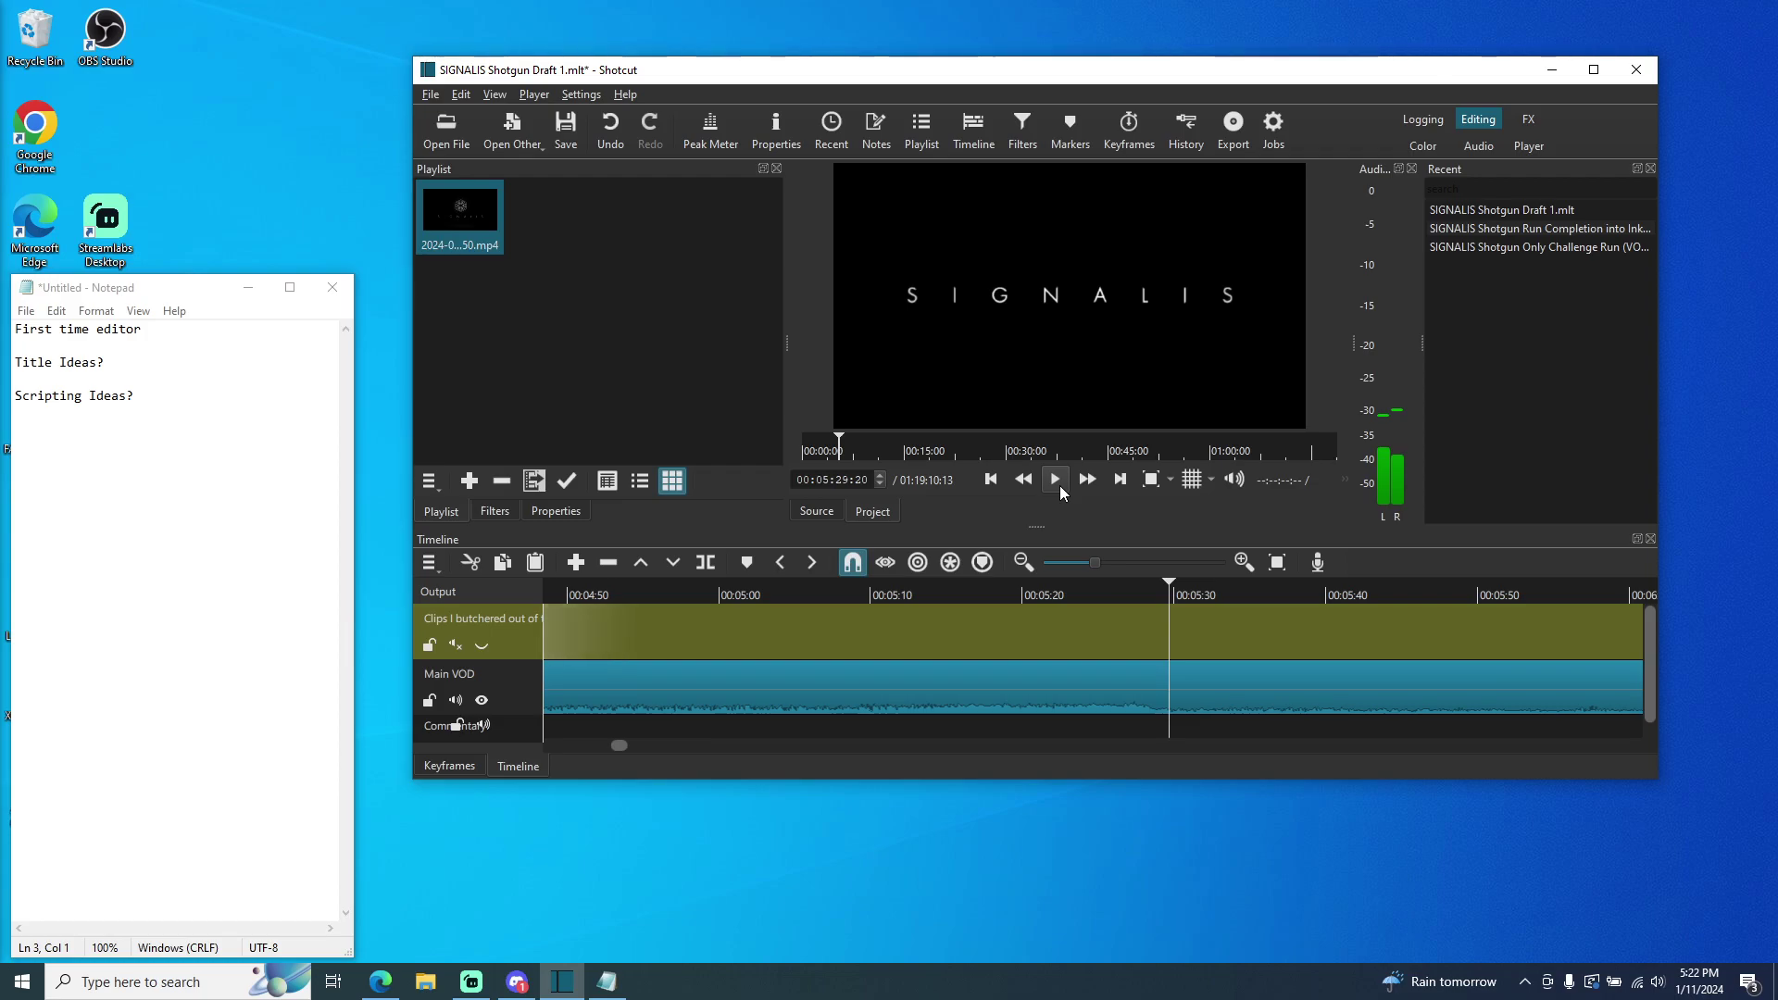
drag(1167, 599, 724, 597)
click(1055, 480)
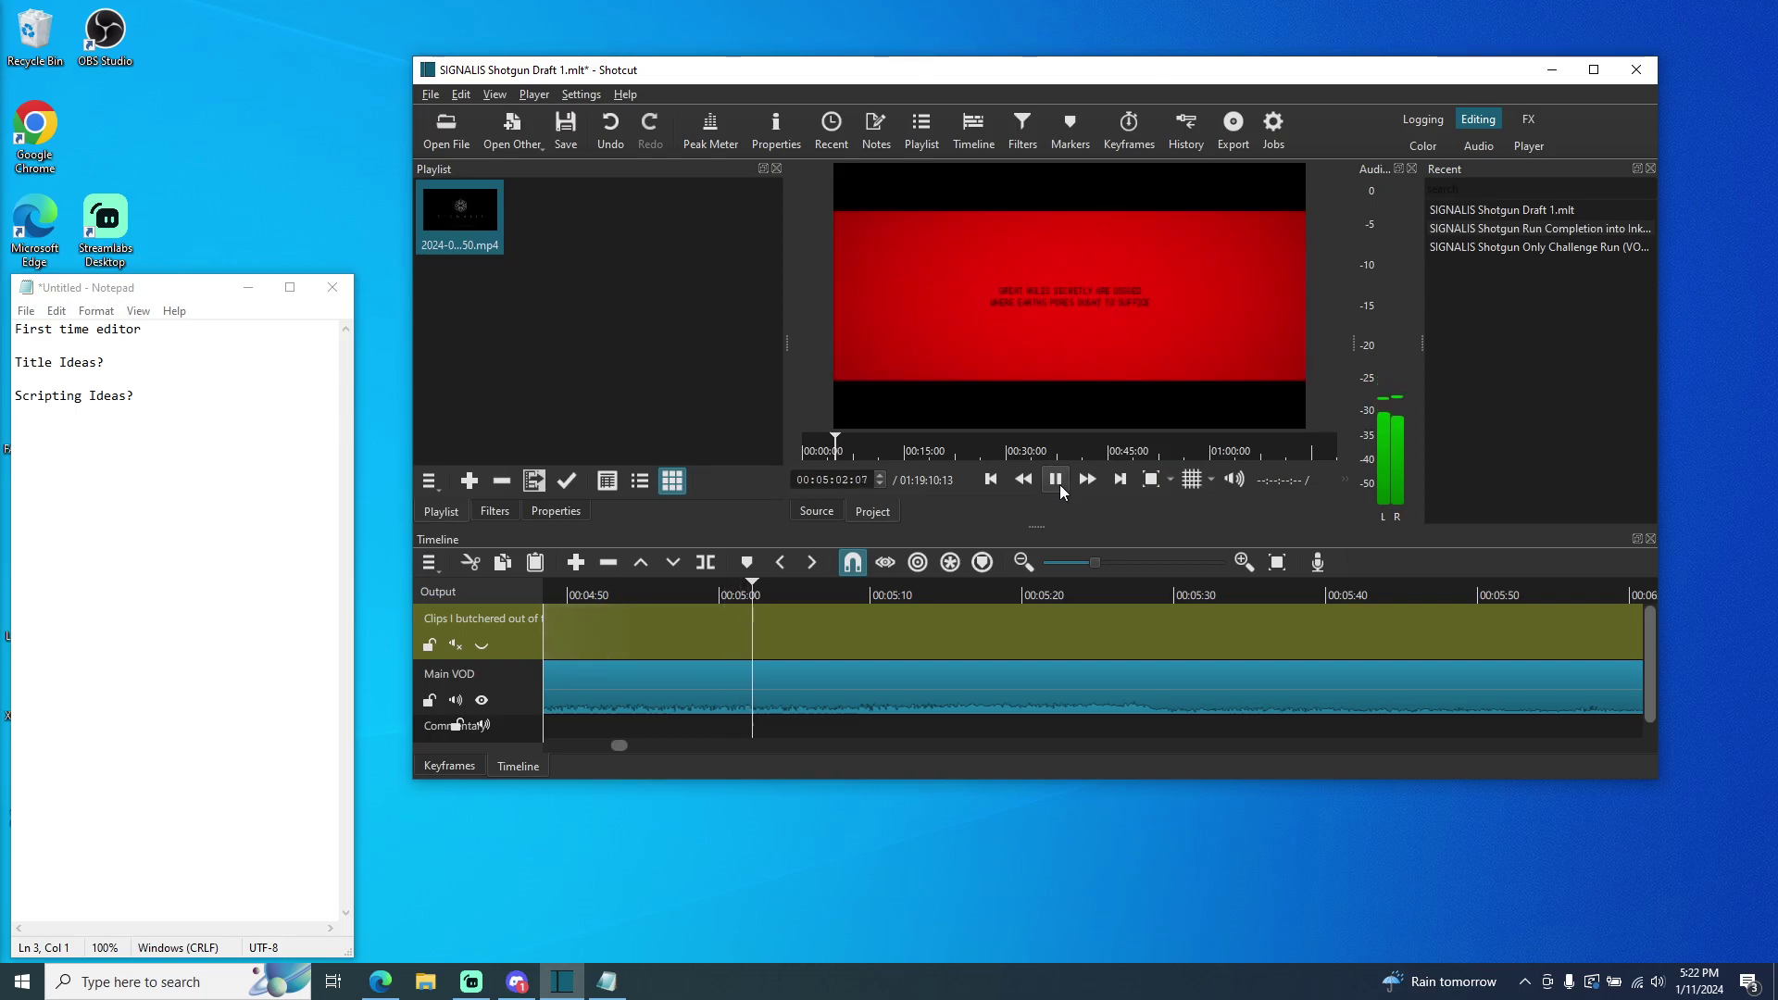
click(1059, 485)
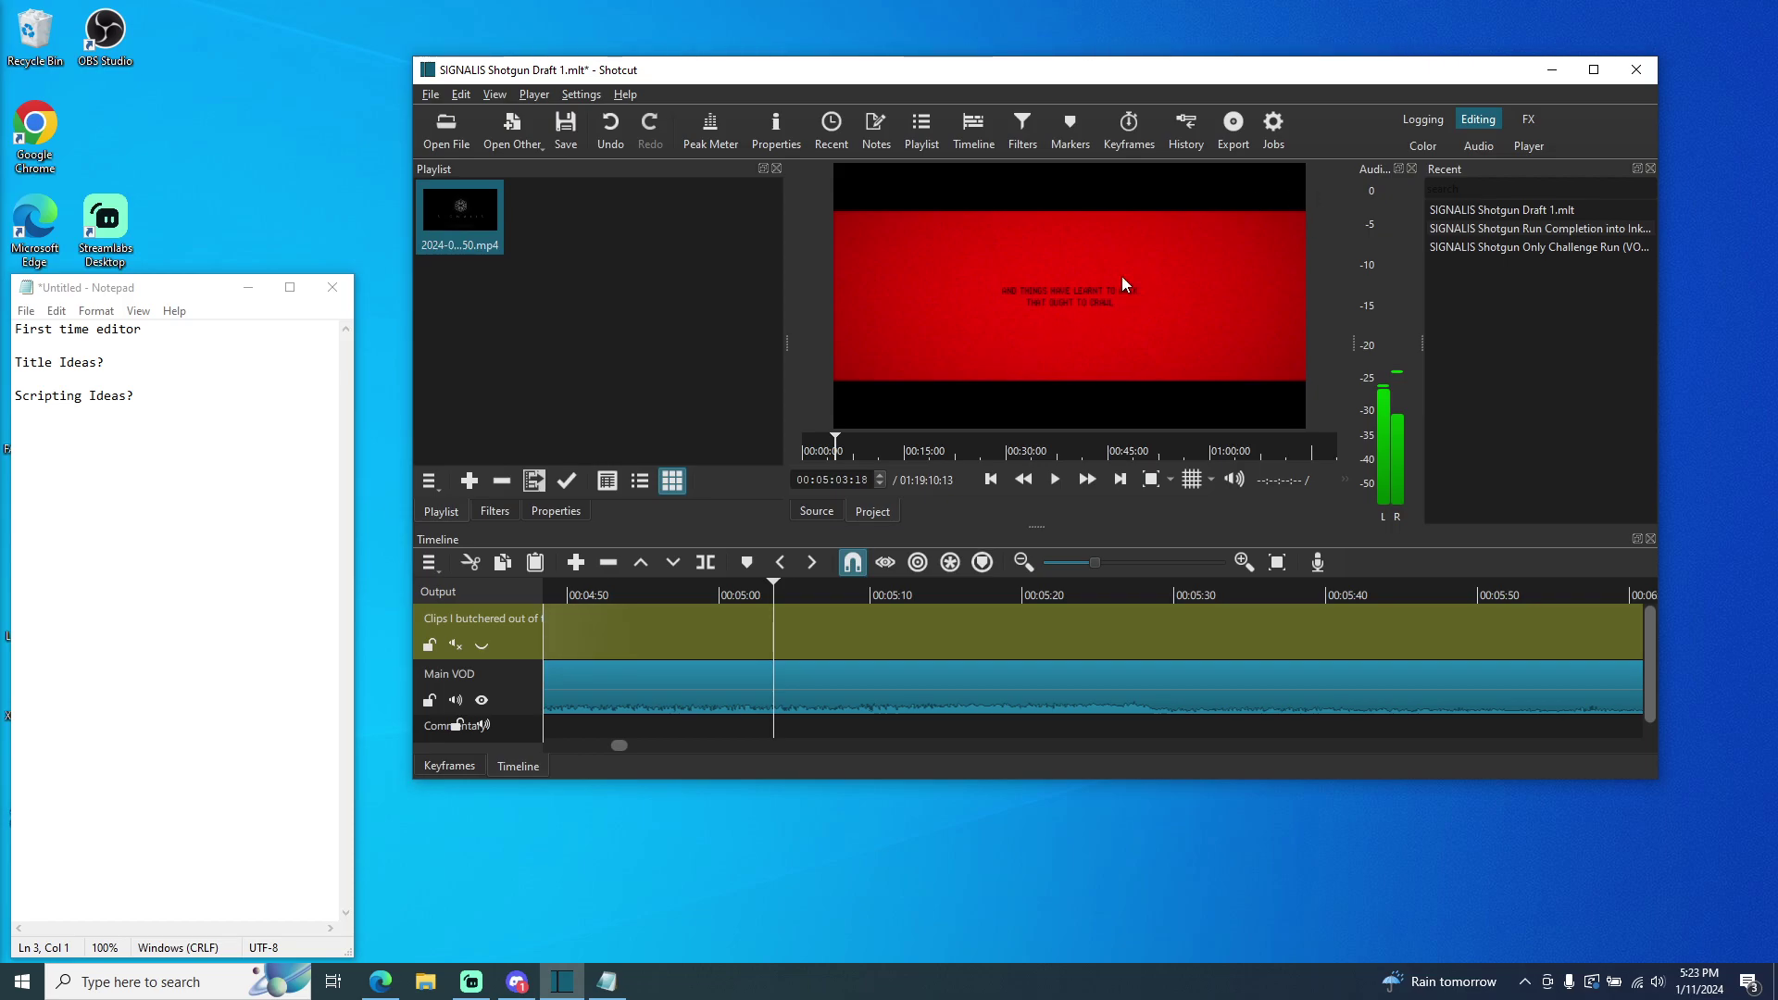
click(1054, 480)
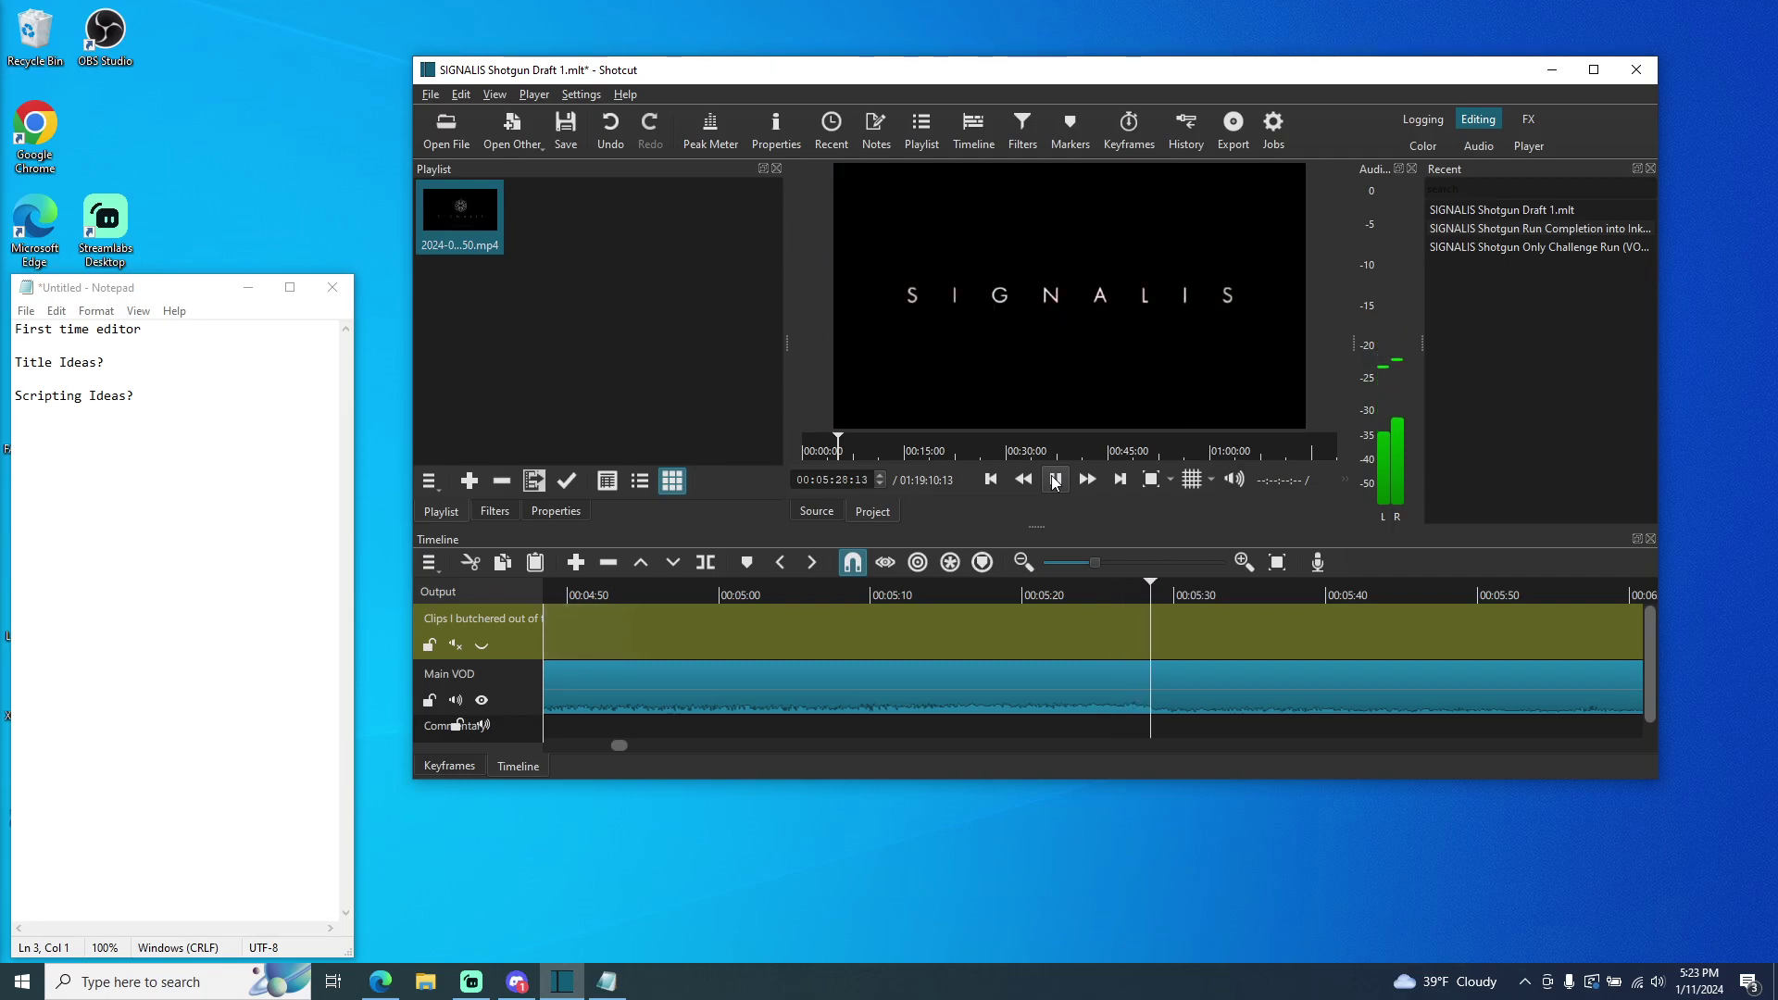
click(1054, 480)
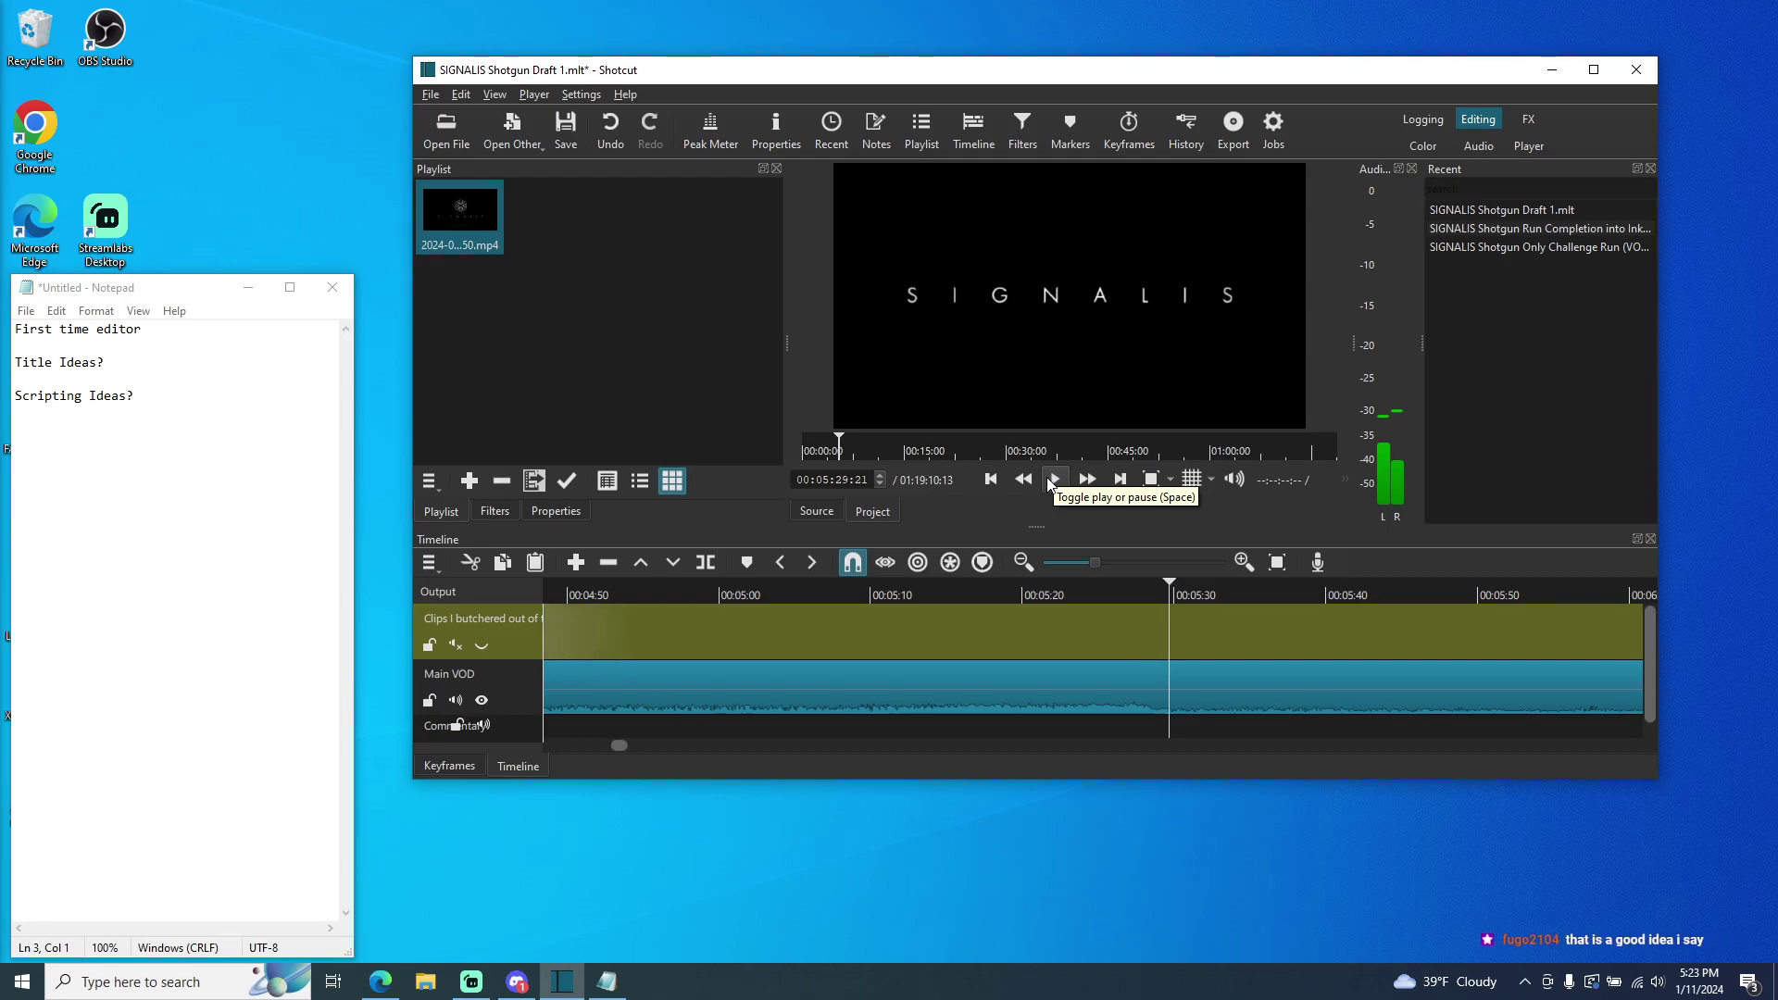
- Review the Main VOD from the radio message shot at 00:04:14:05 past the SIGNALIS title to the dark room at 00:05:39:22
drag(1165, 600, 589, 629)
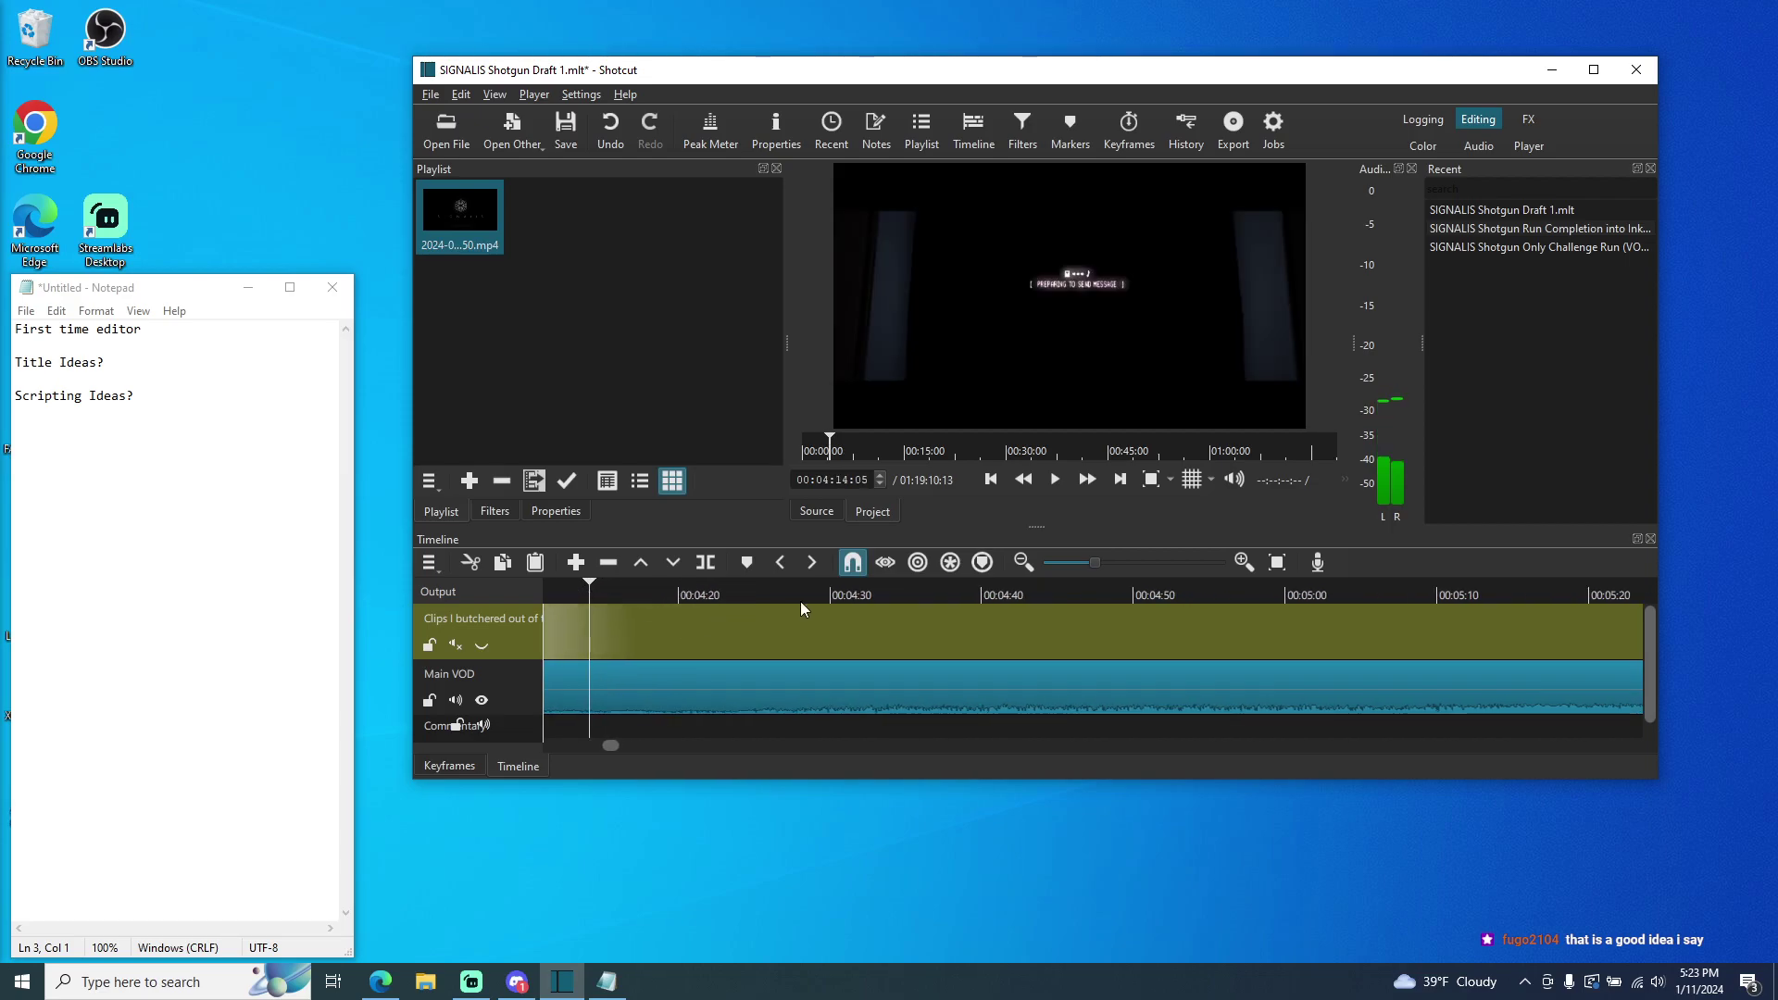
click(1055, 480)
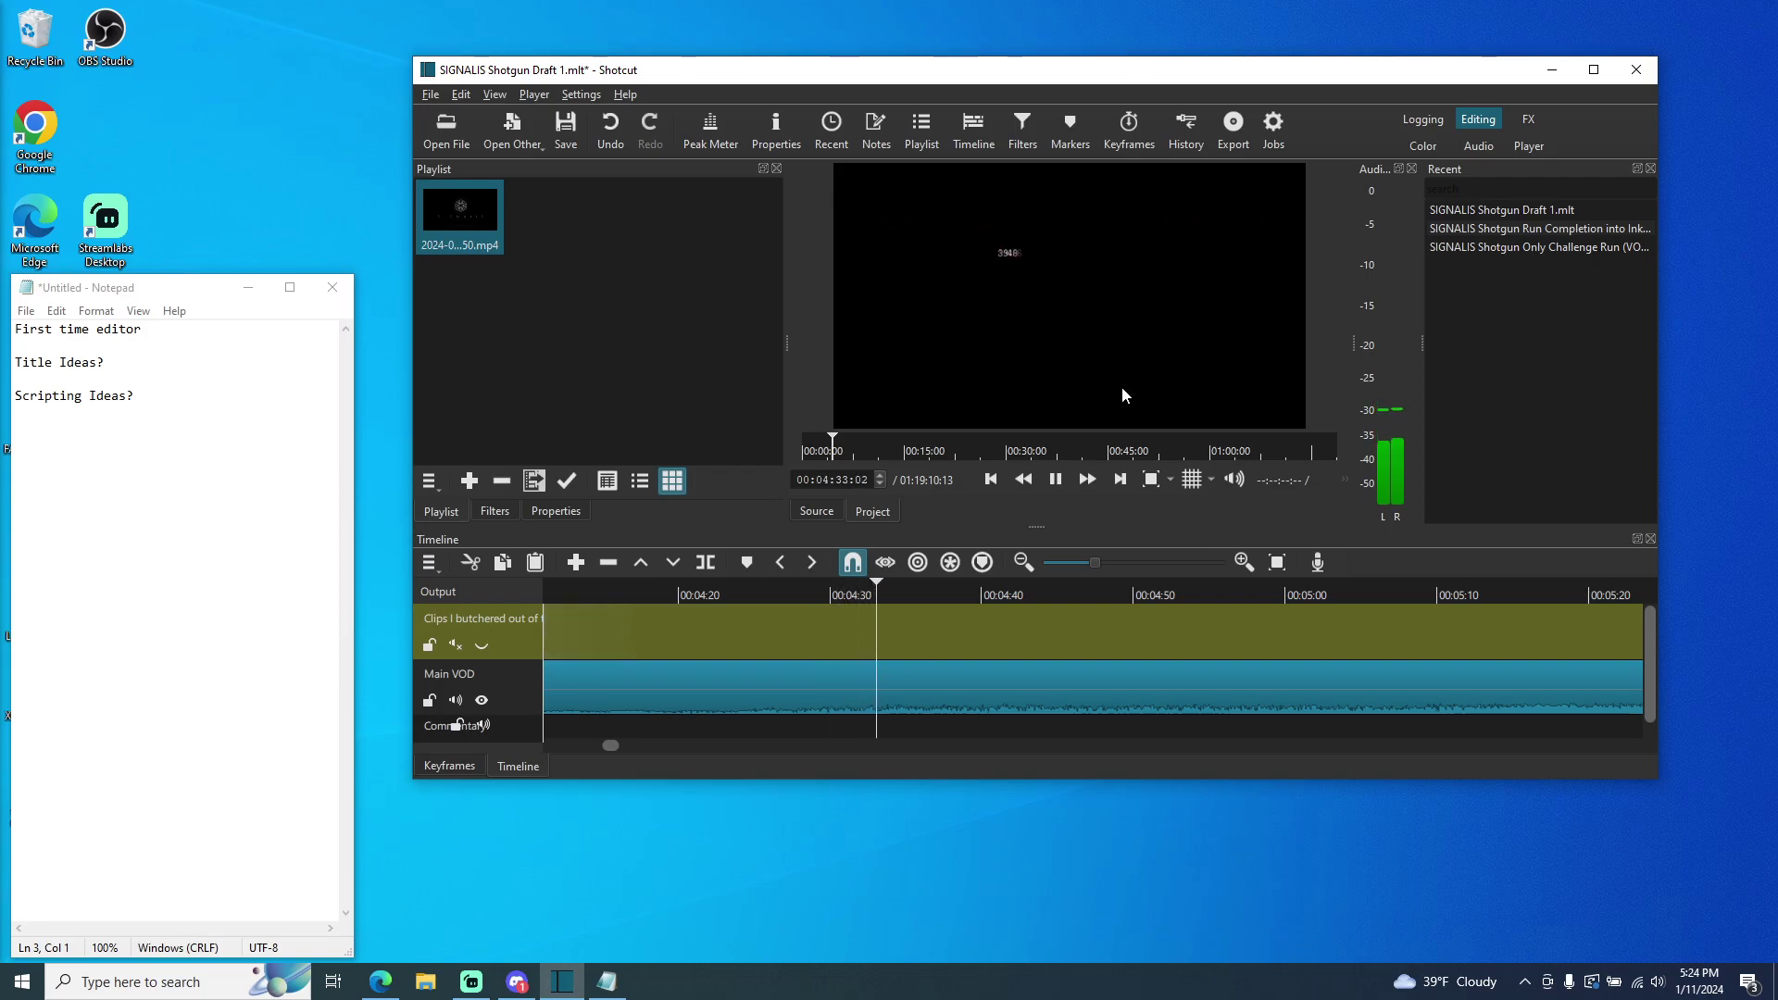
click(1055, 480)
click(1053, 480)
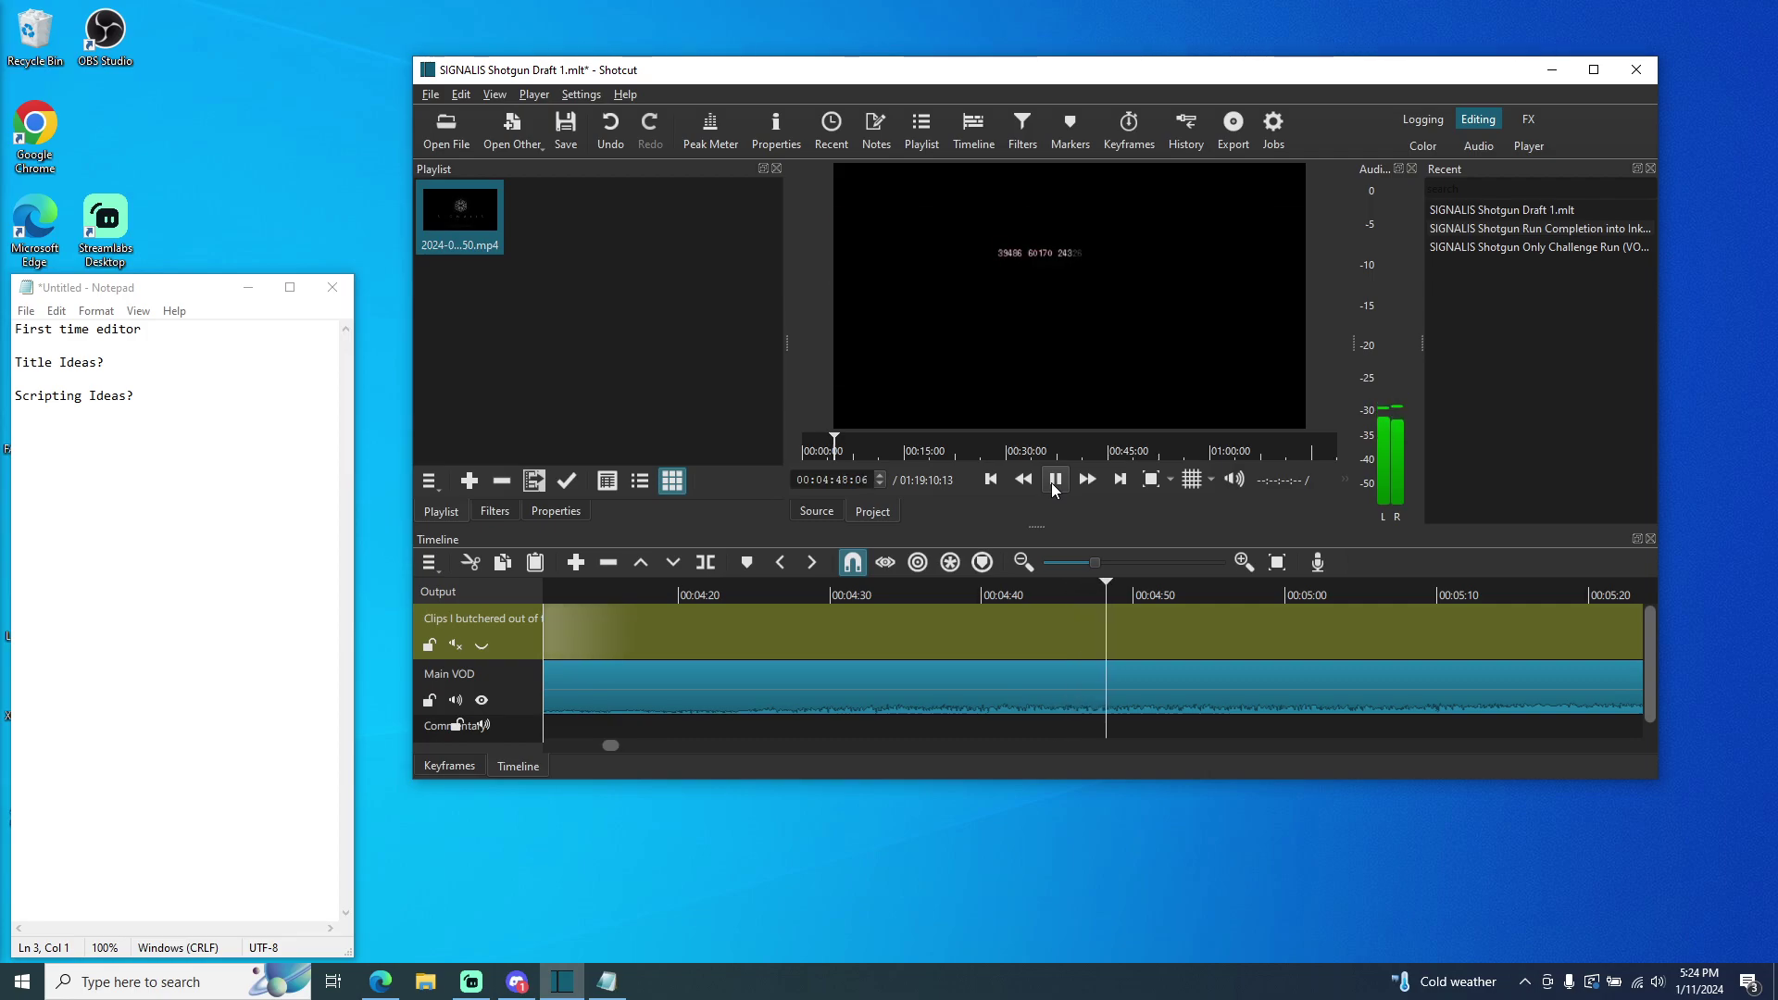
click(1055, 480)
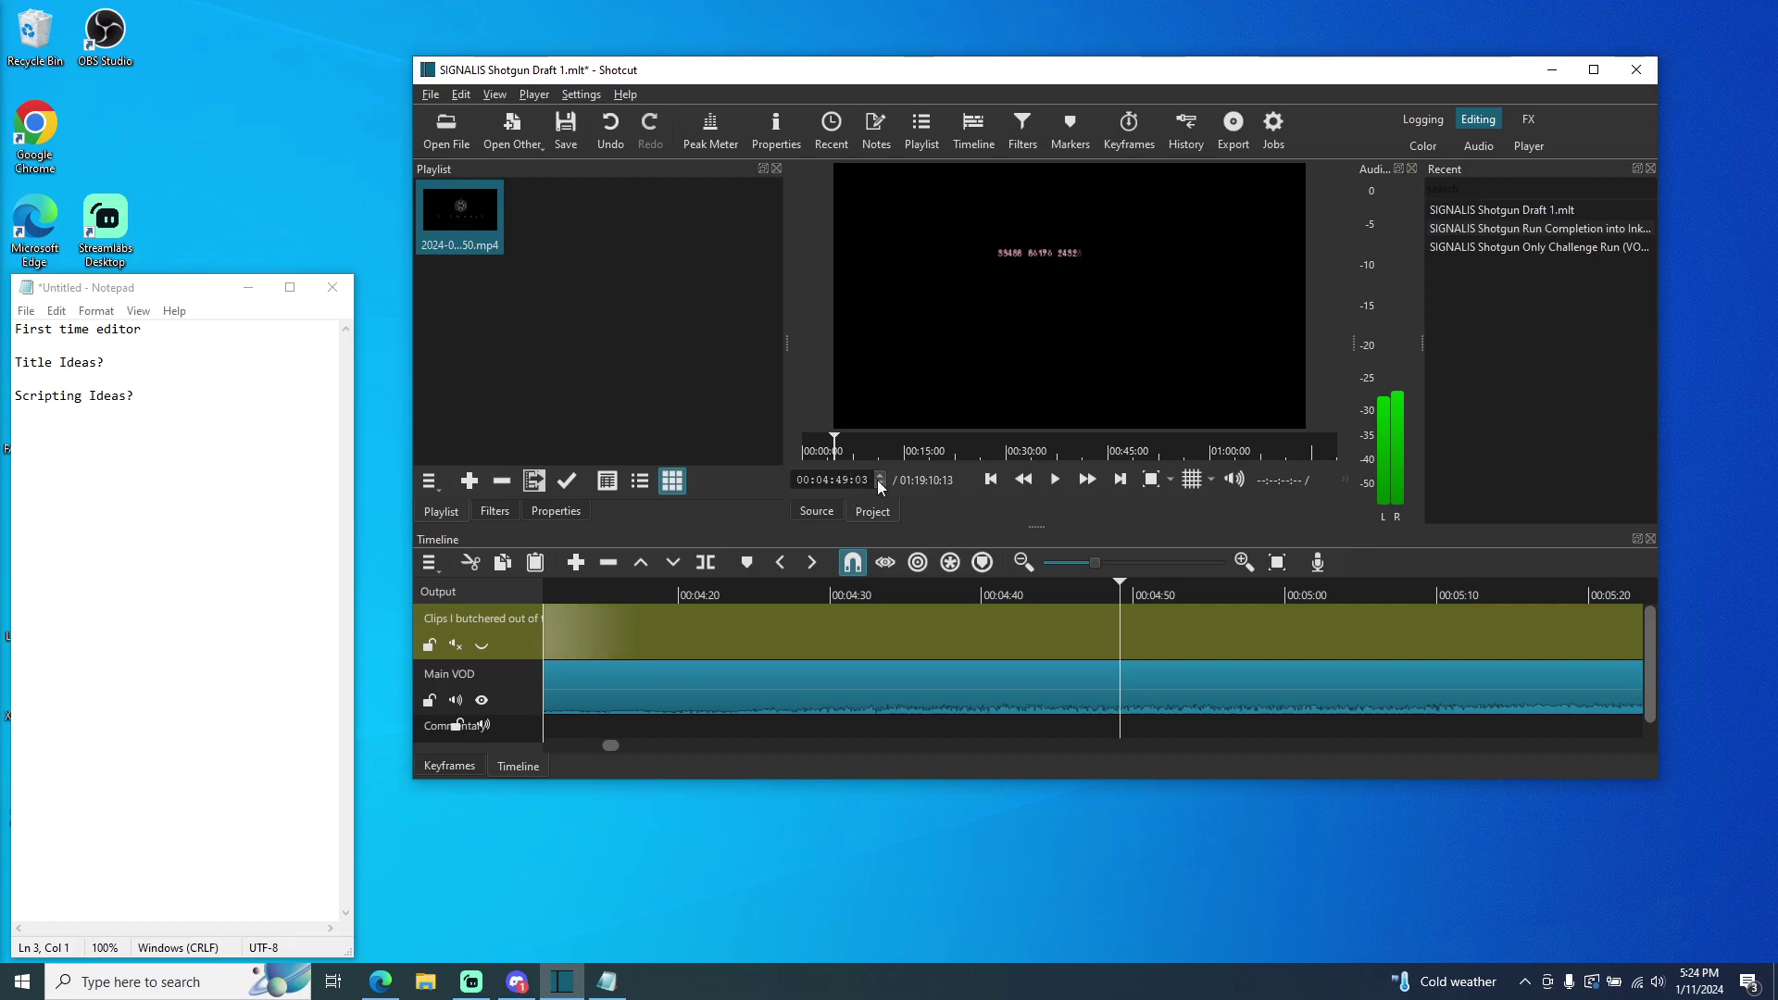
click(1054, 480)
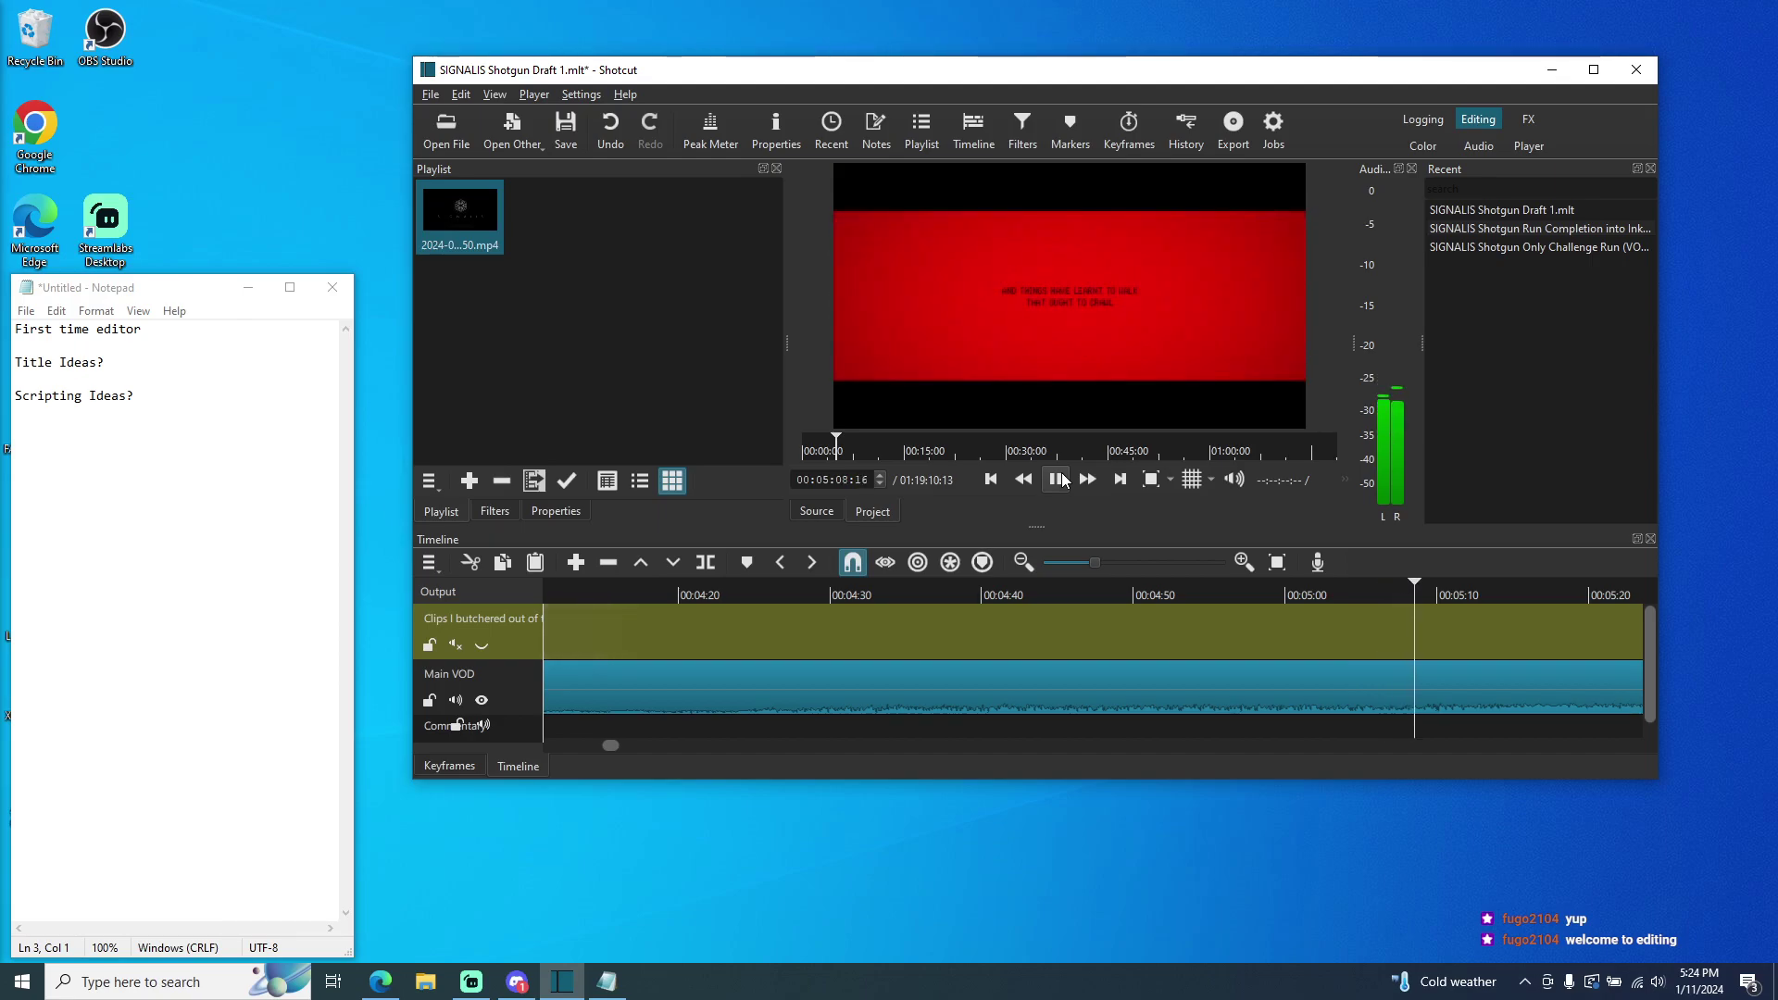
click(1063, 479)
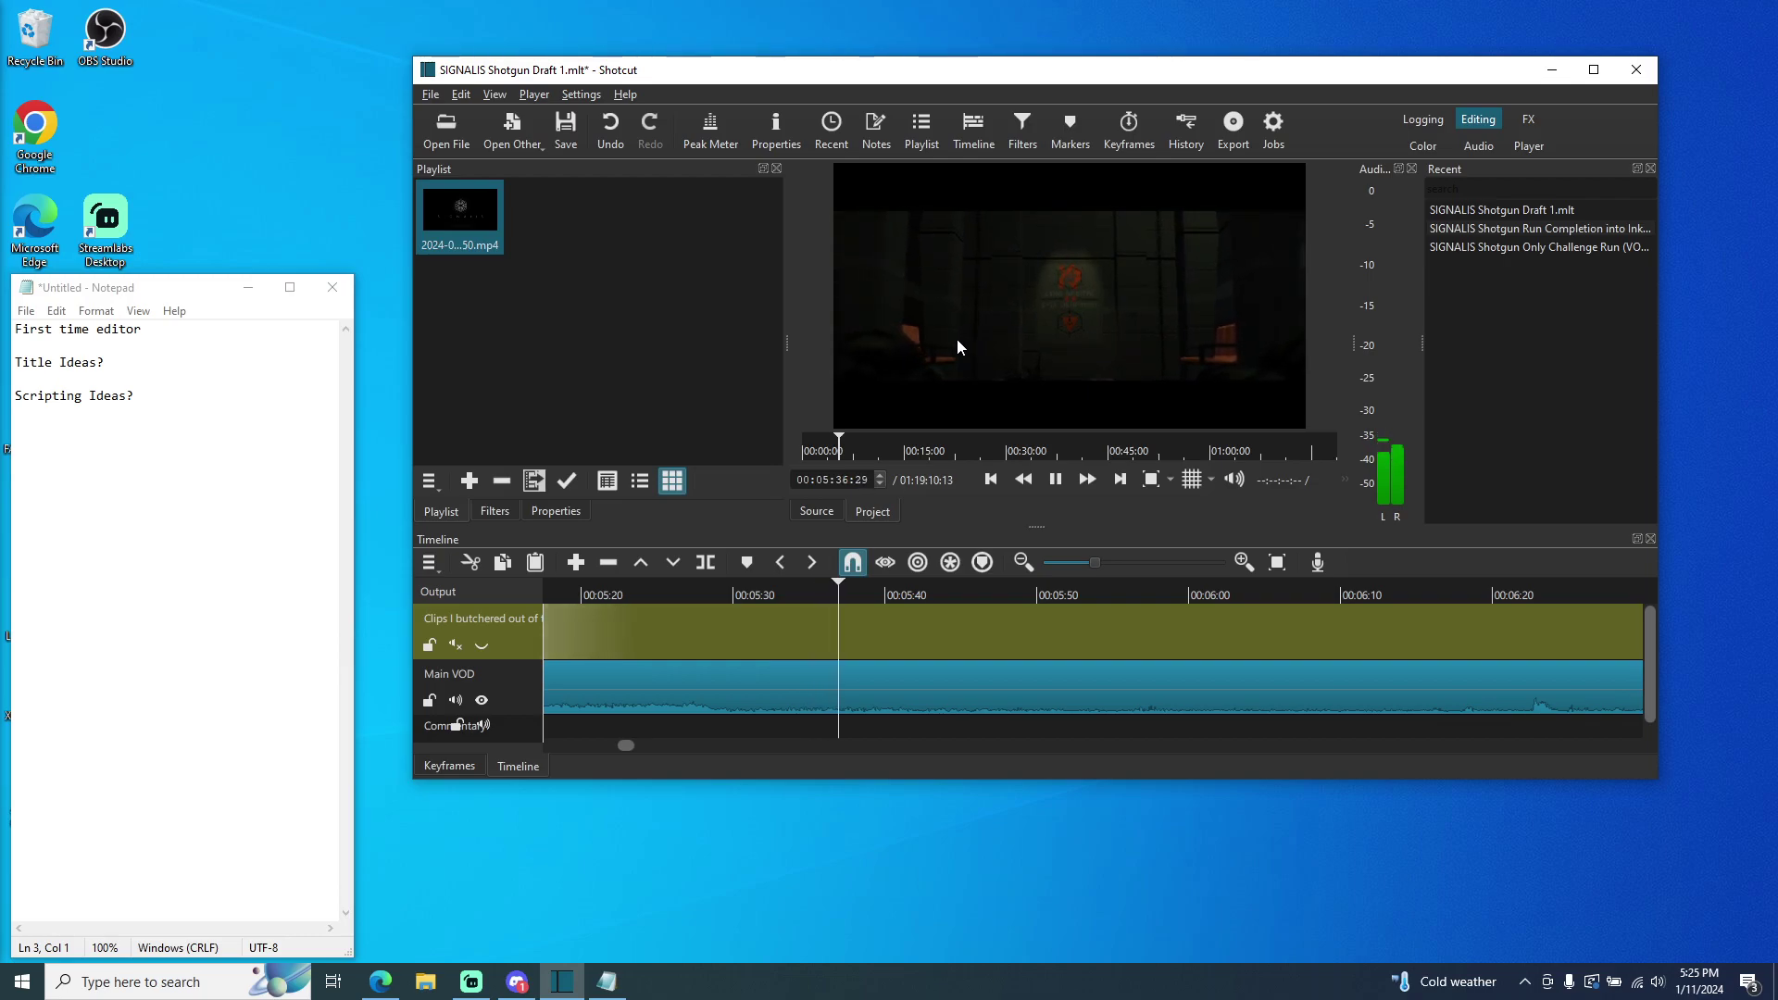
click(1054, 479)
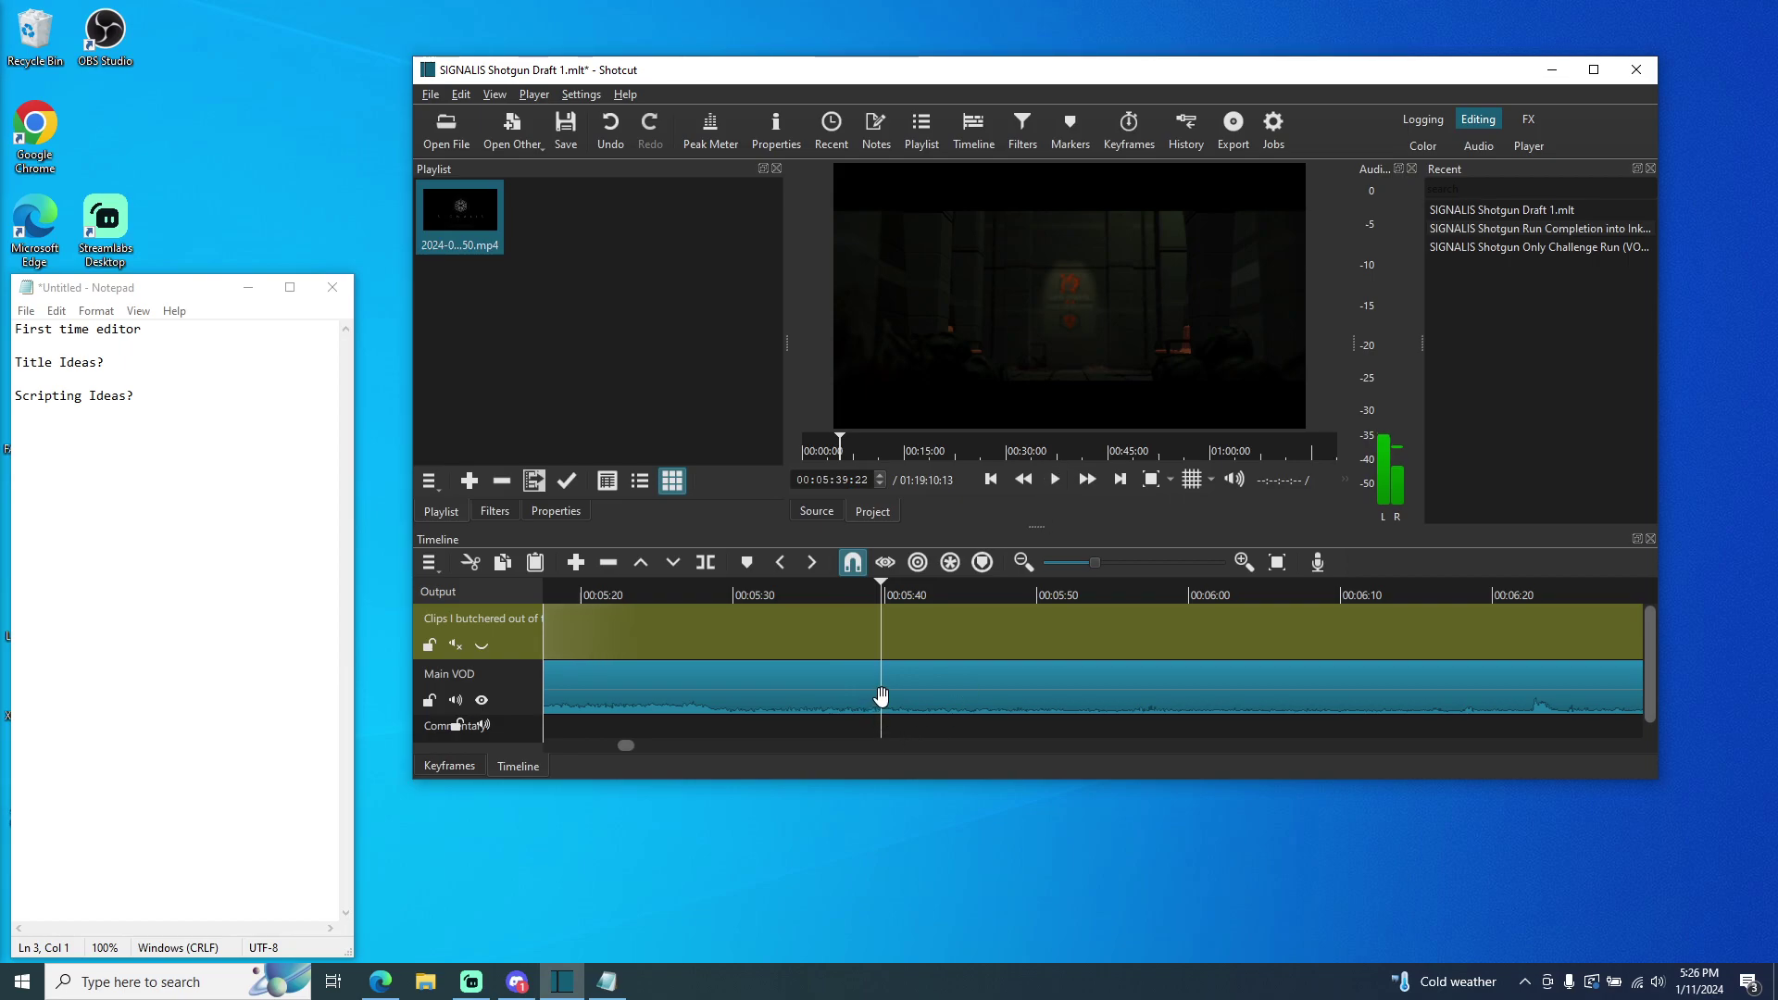
- Find the end of the book pickup before the radio scene and split the Main VOD clip there, at about 00:04:00
drag(880, 592, 589, 624)
drag(616, 745, 605, 747)
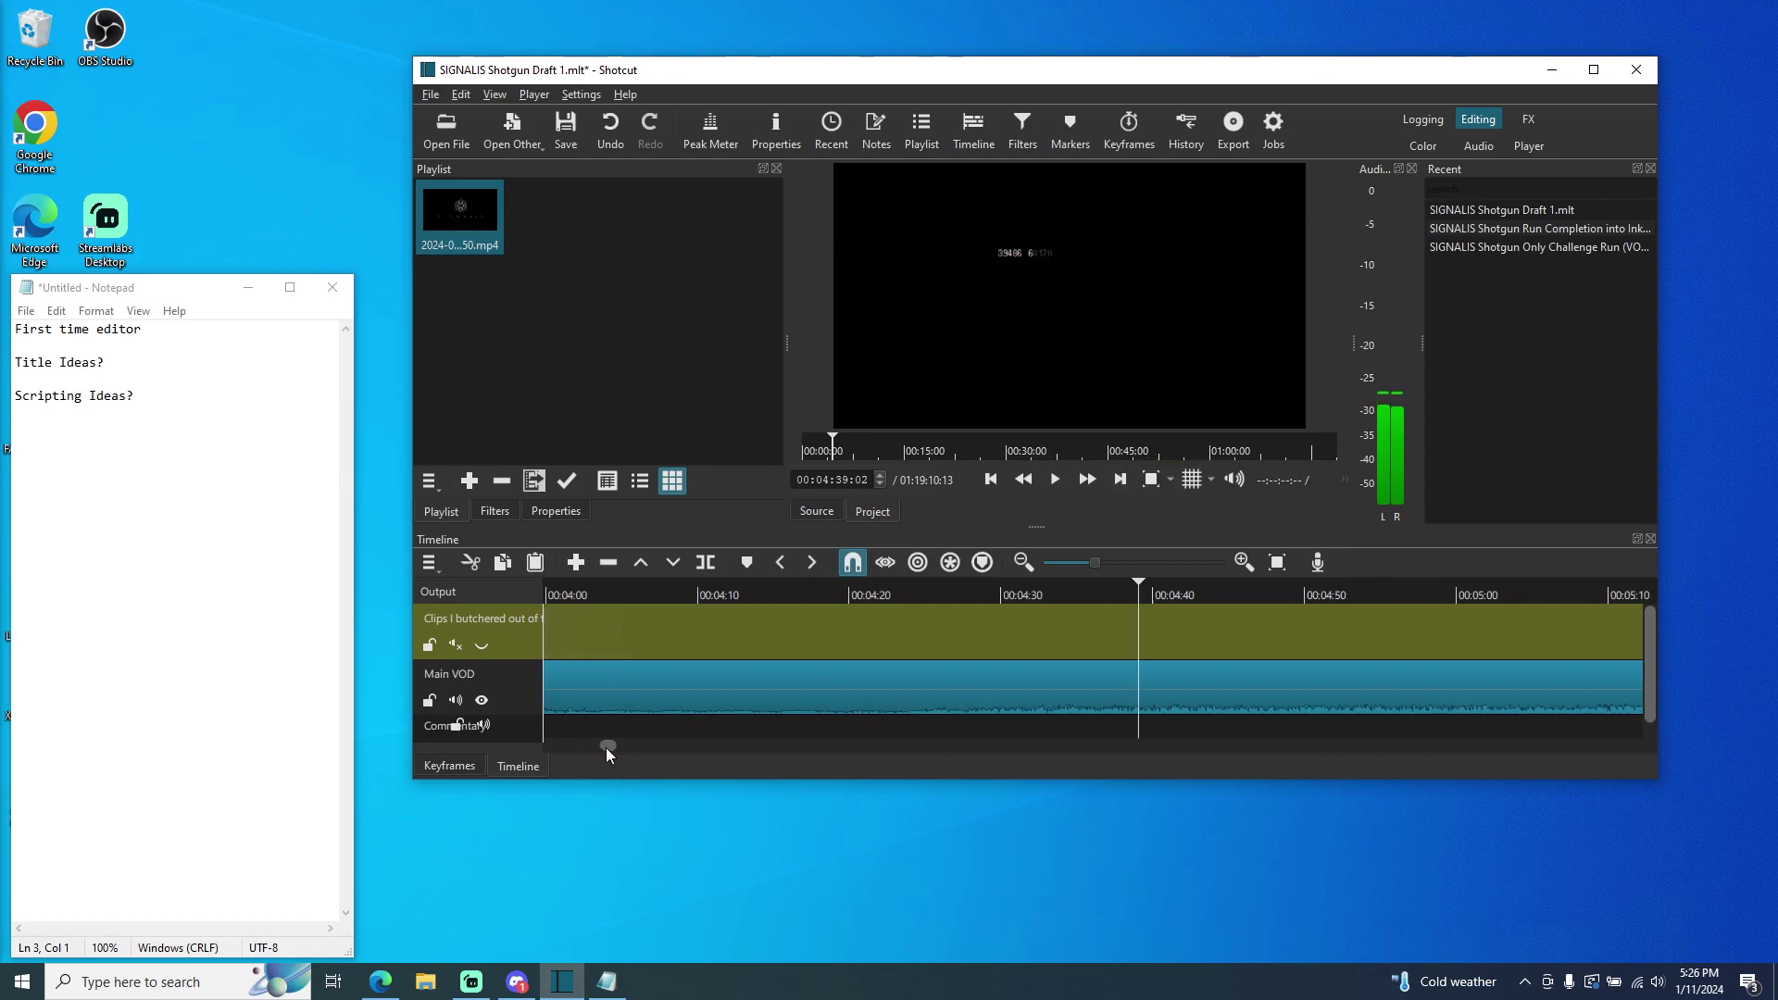
drag(1148, 638, 667, 635)
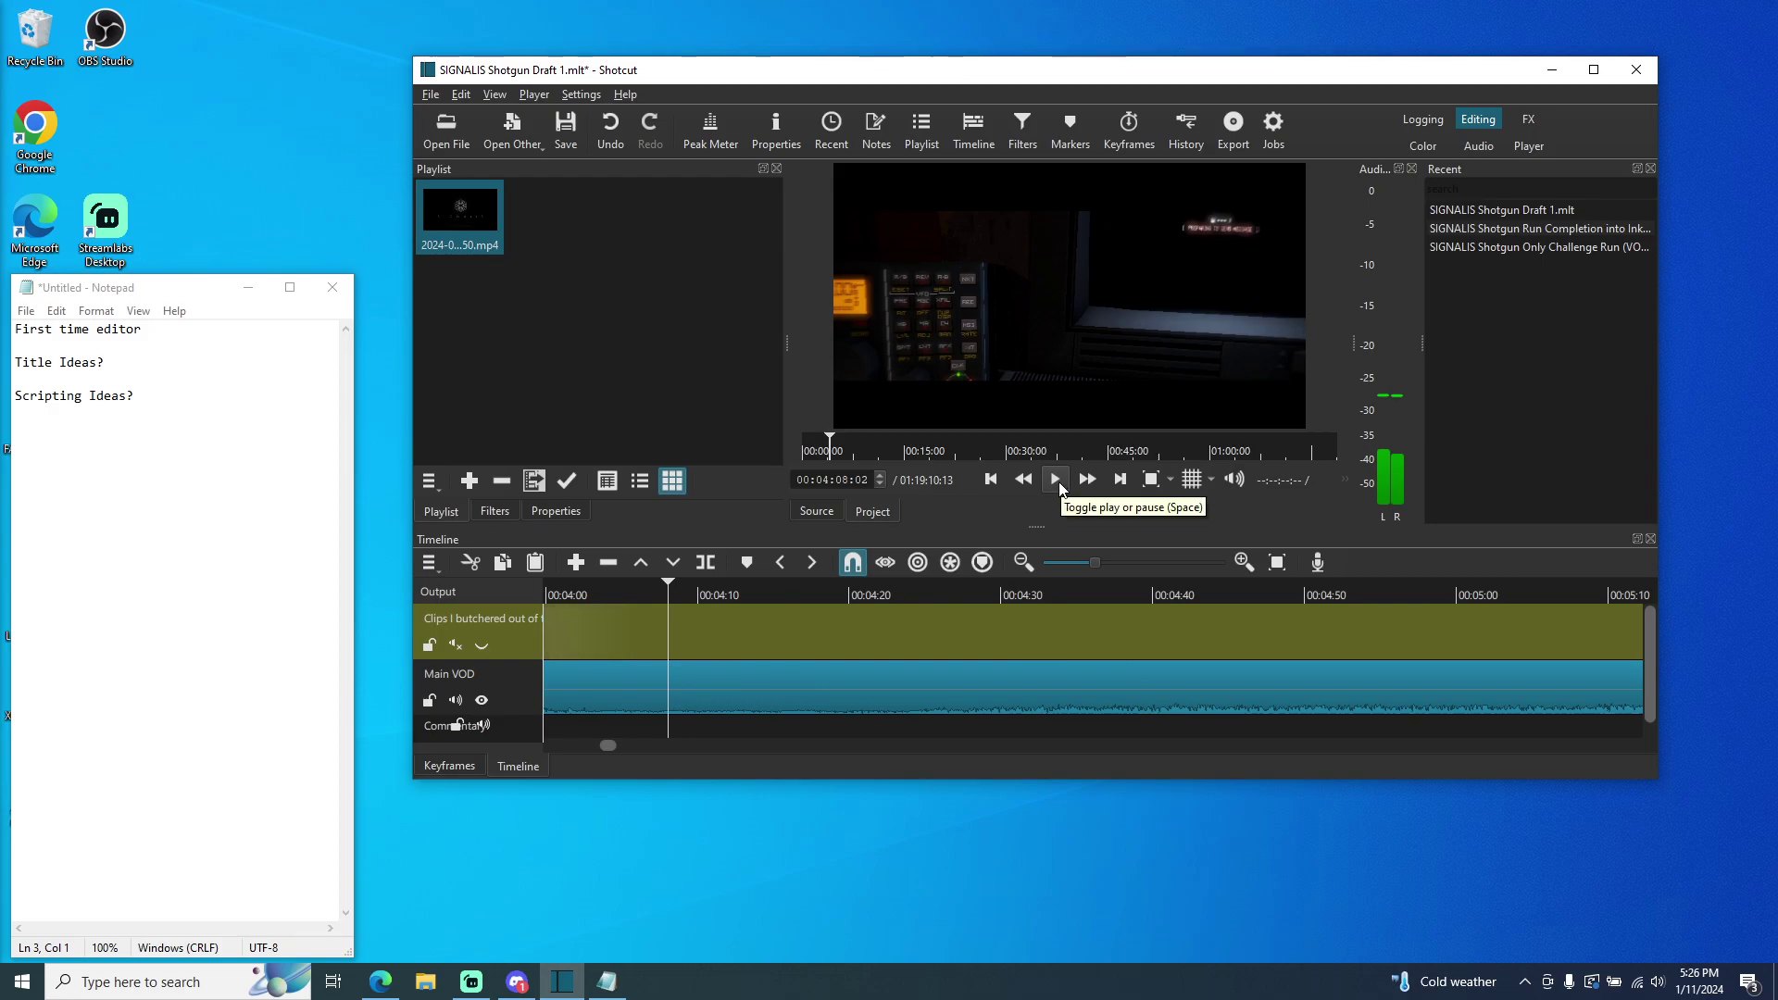
drag(667, 636, 596, 636)
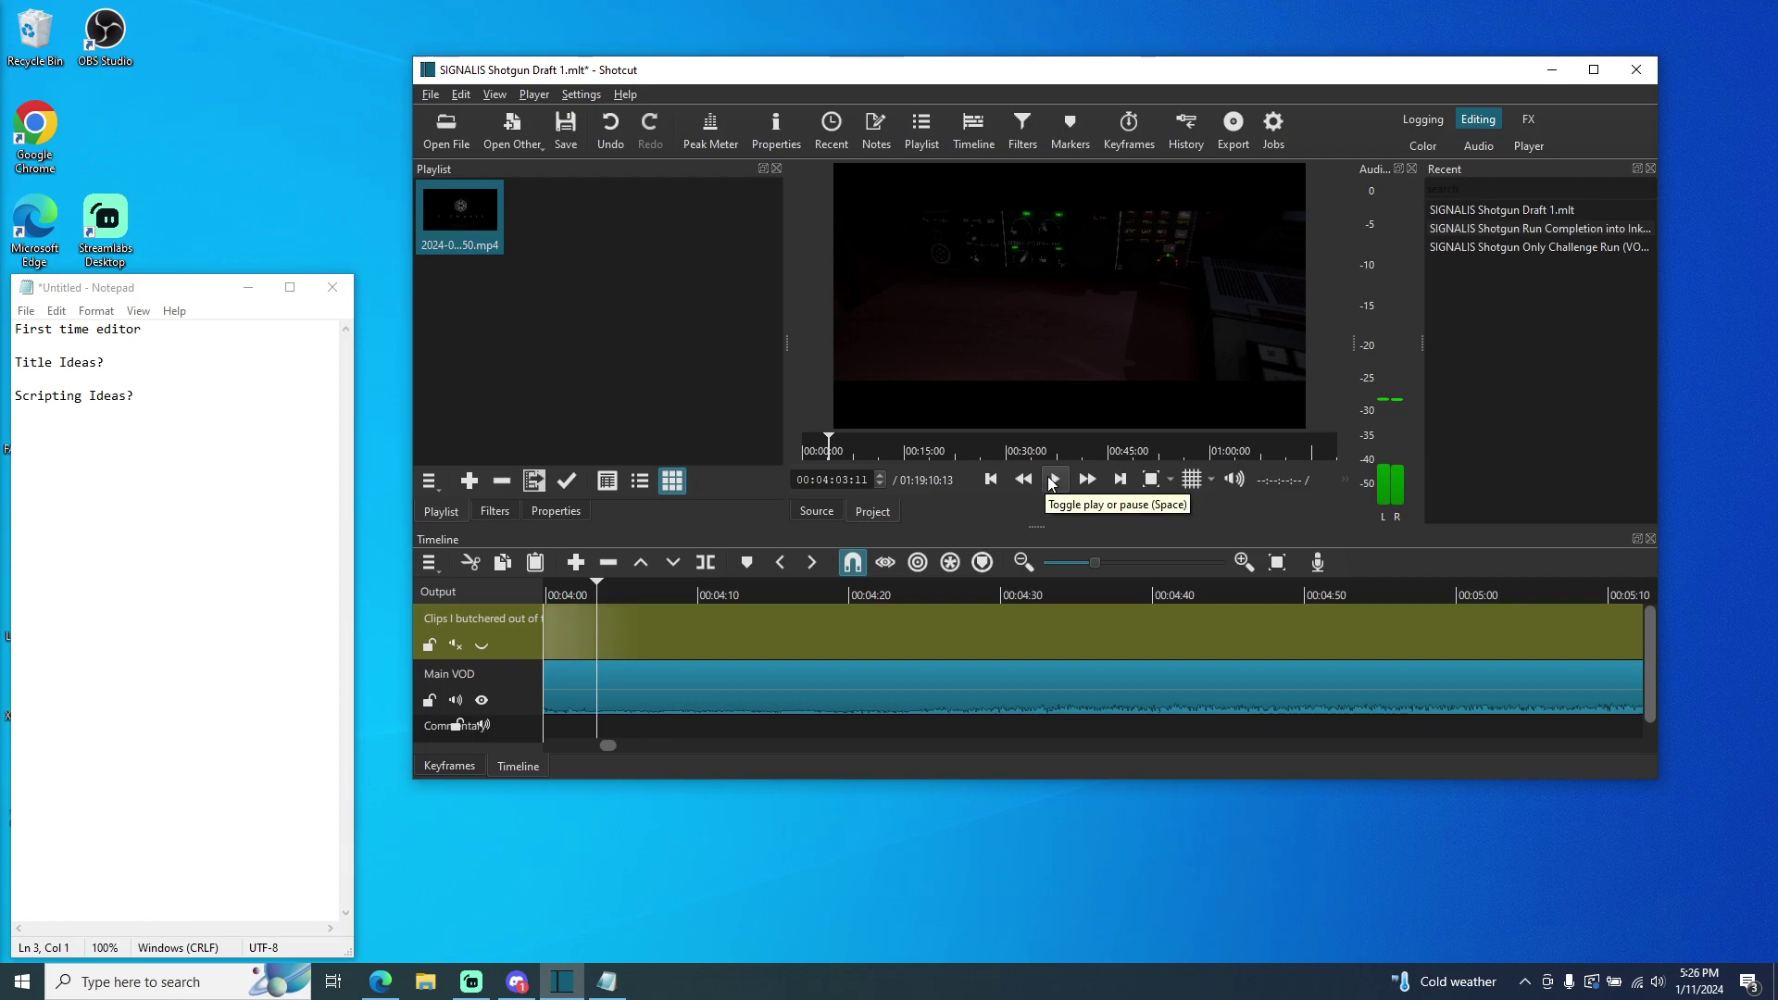
click(1052, 480)
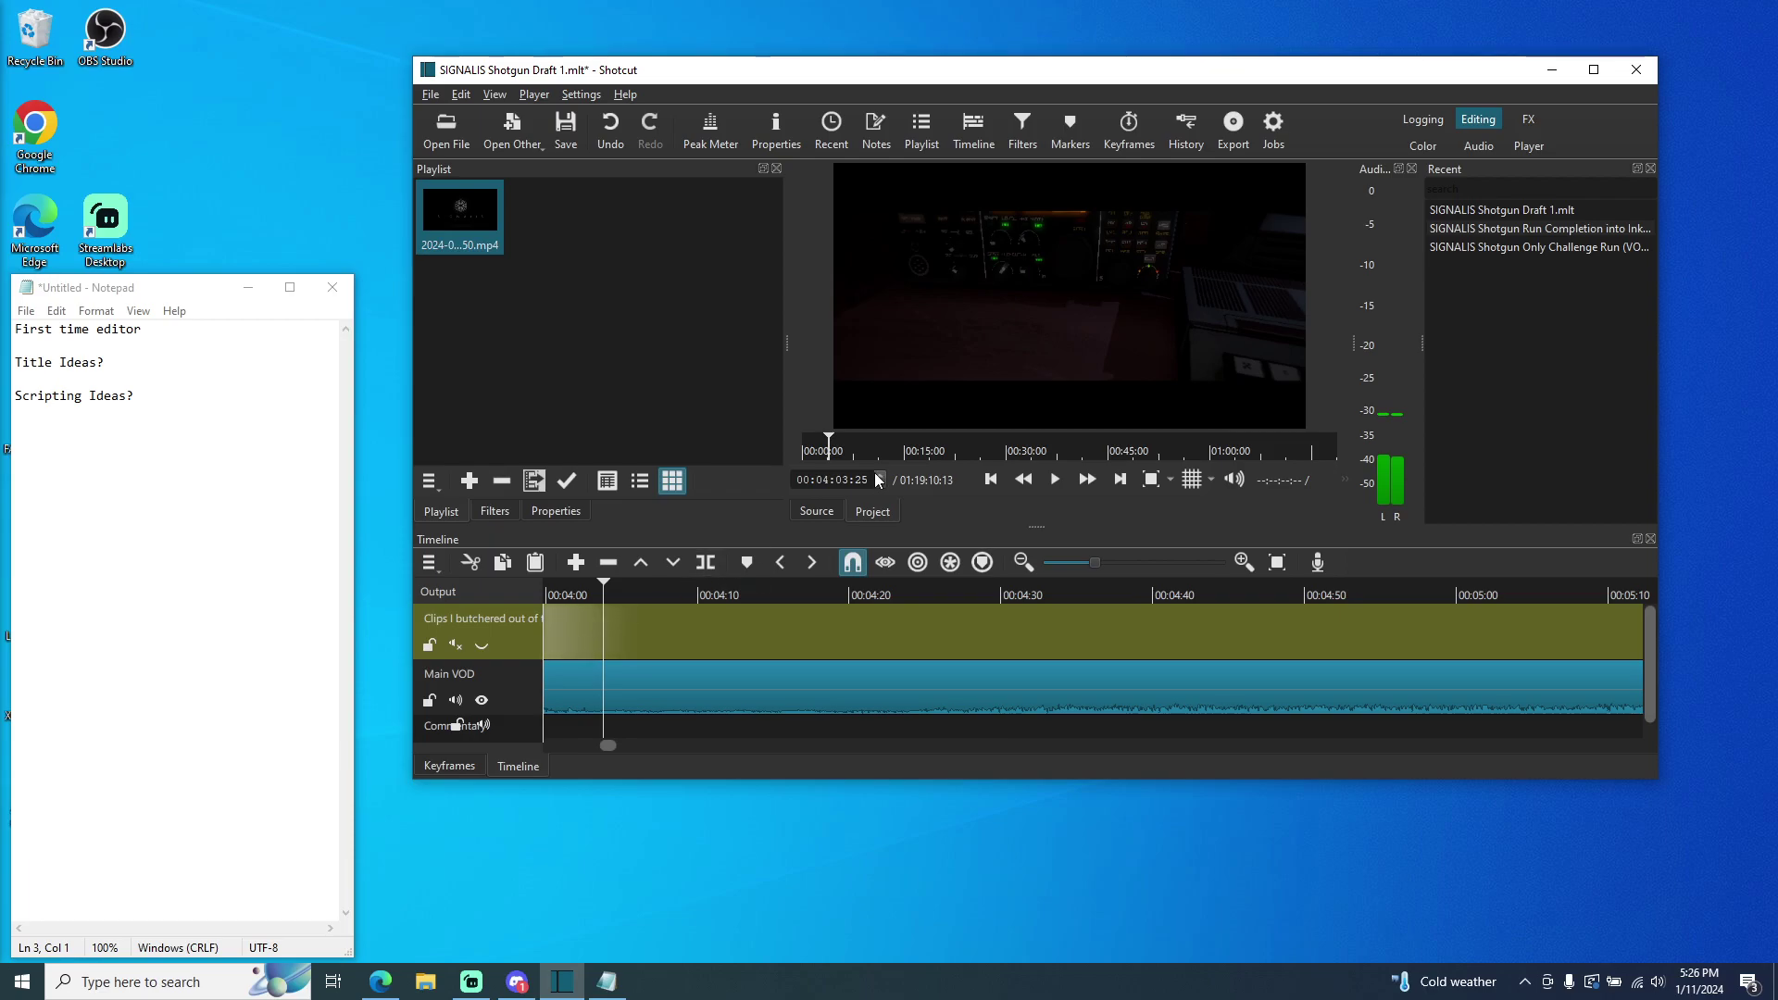
click(562, 593)
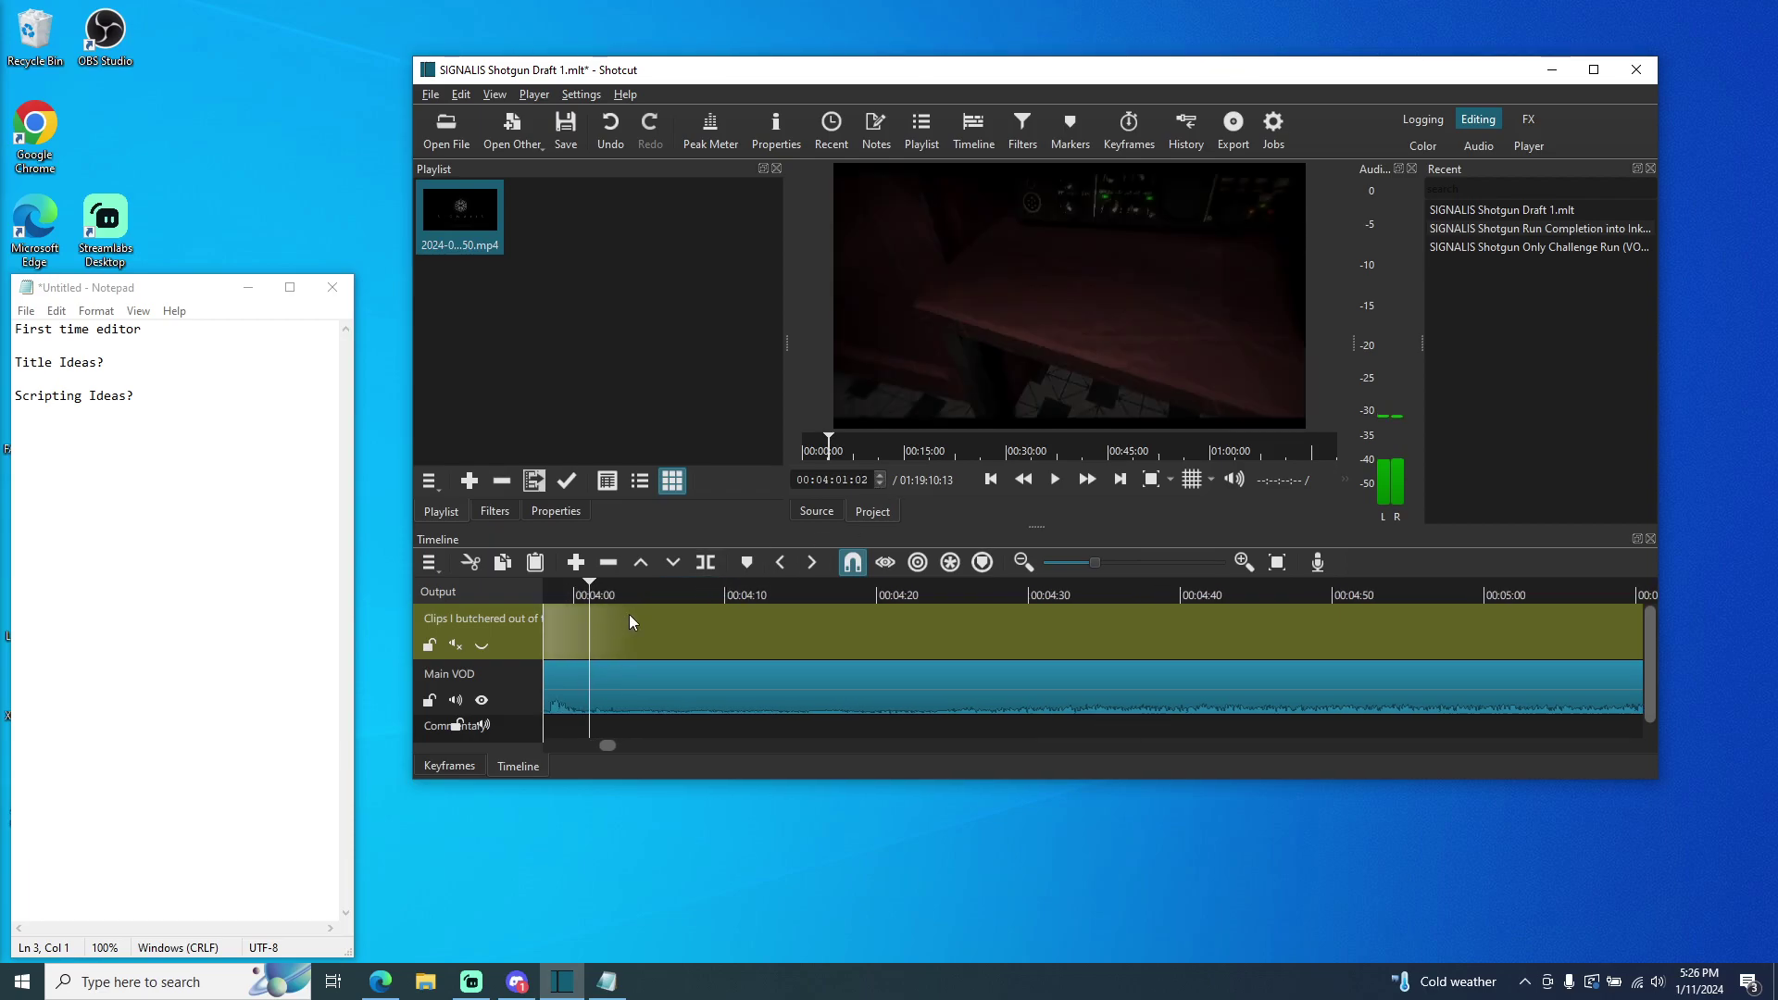
click(1056, 480)
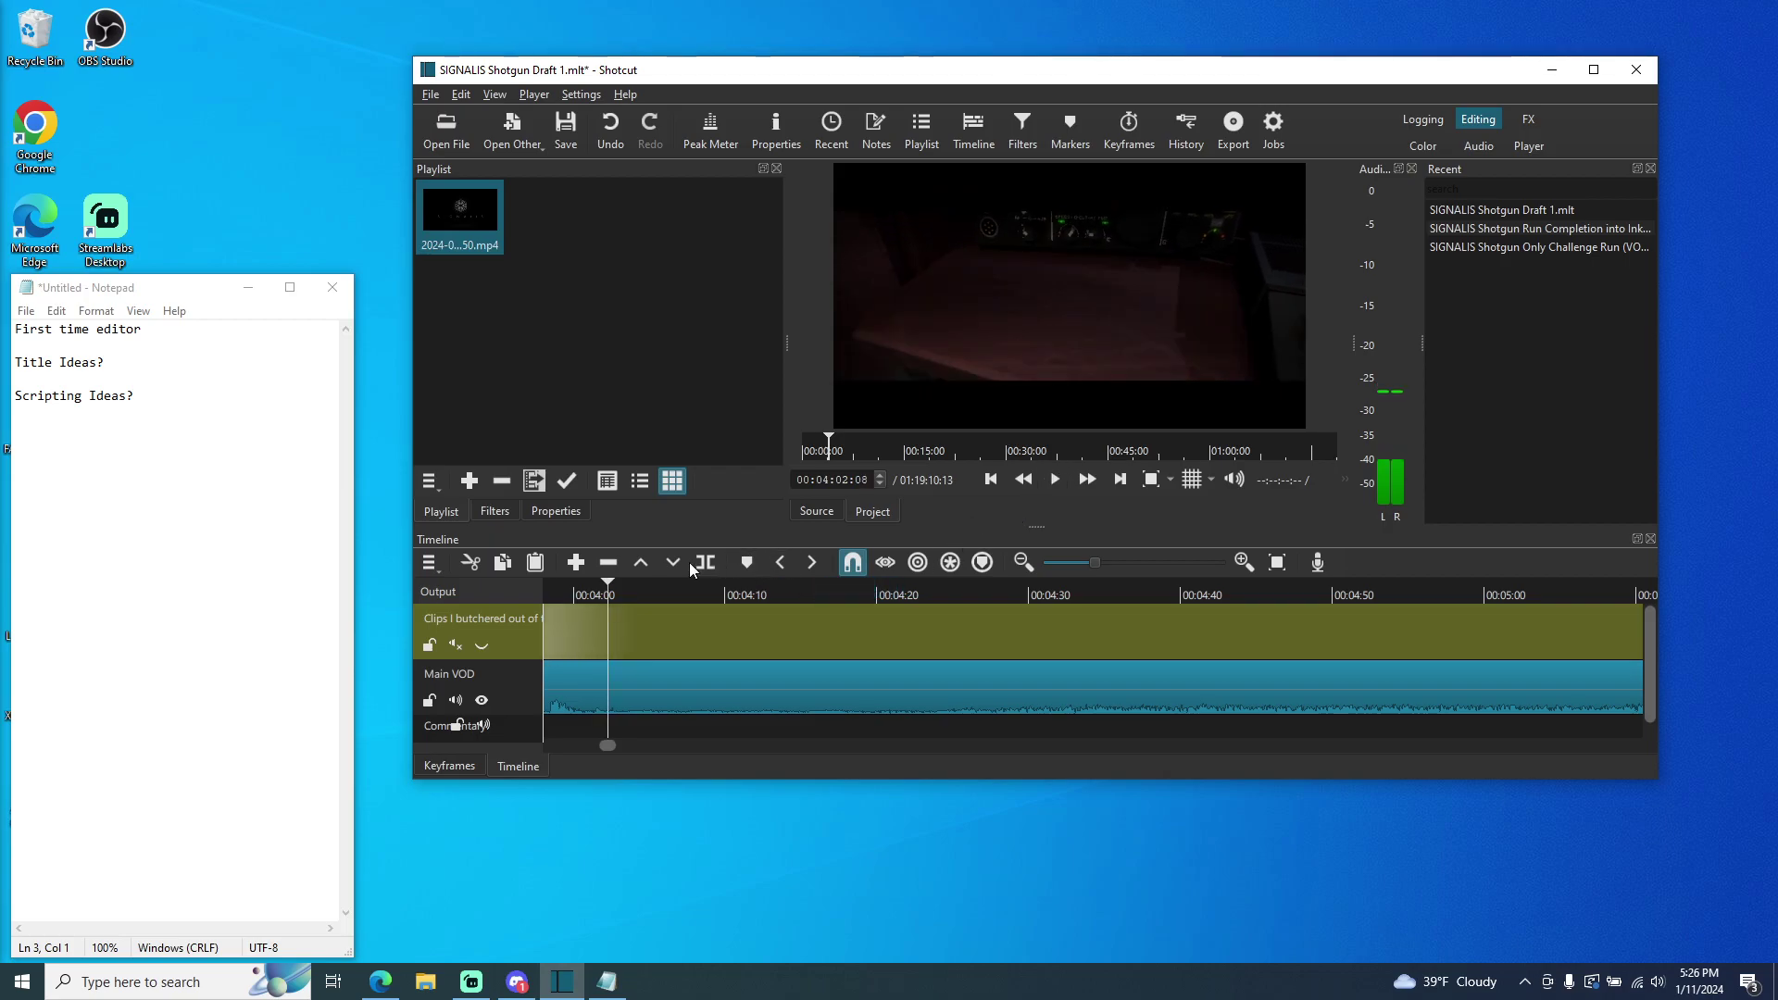
drag(608, 616, 539, 620)
click(1053, 479)
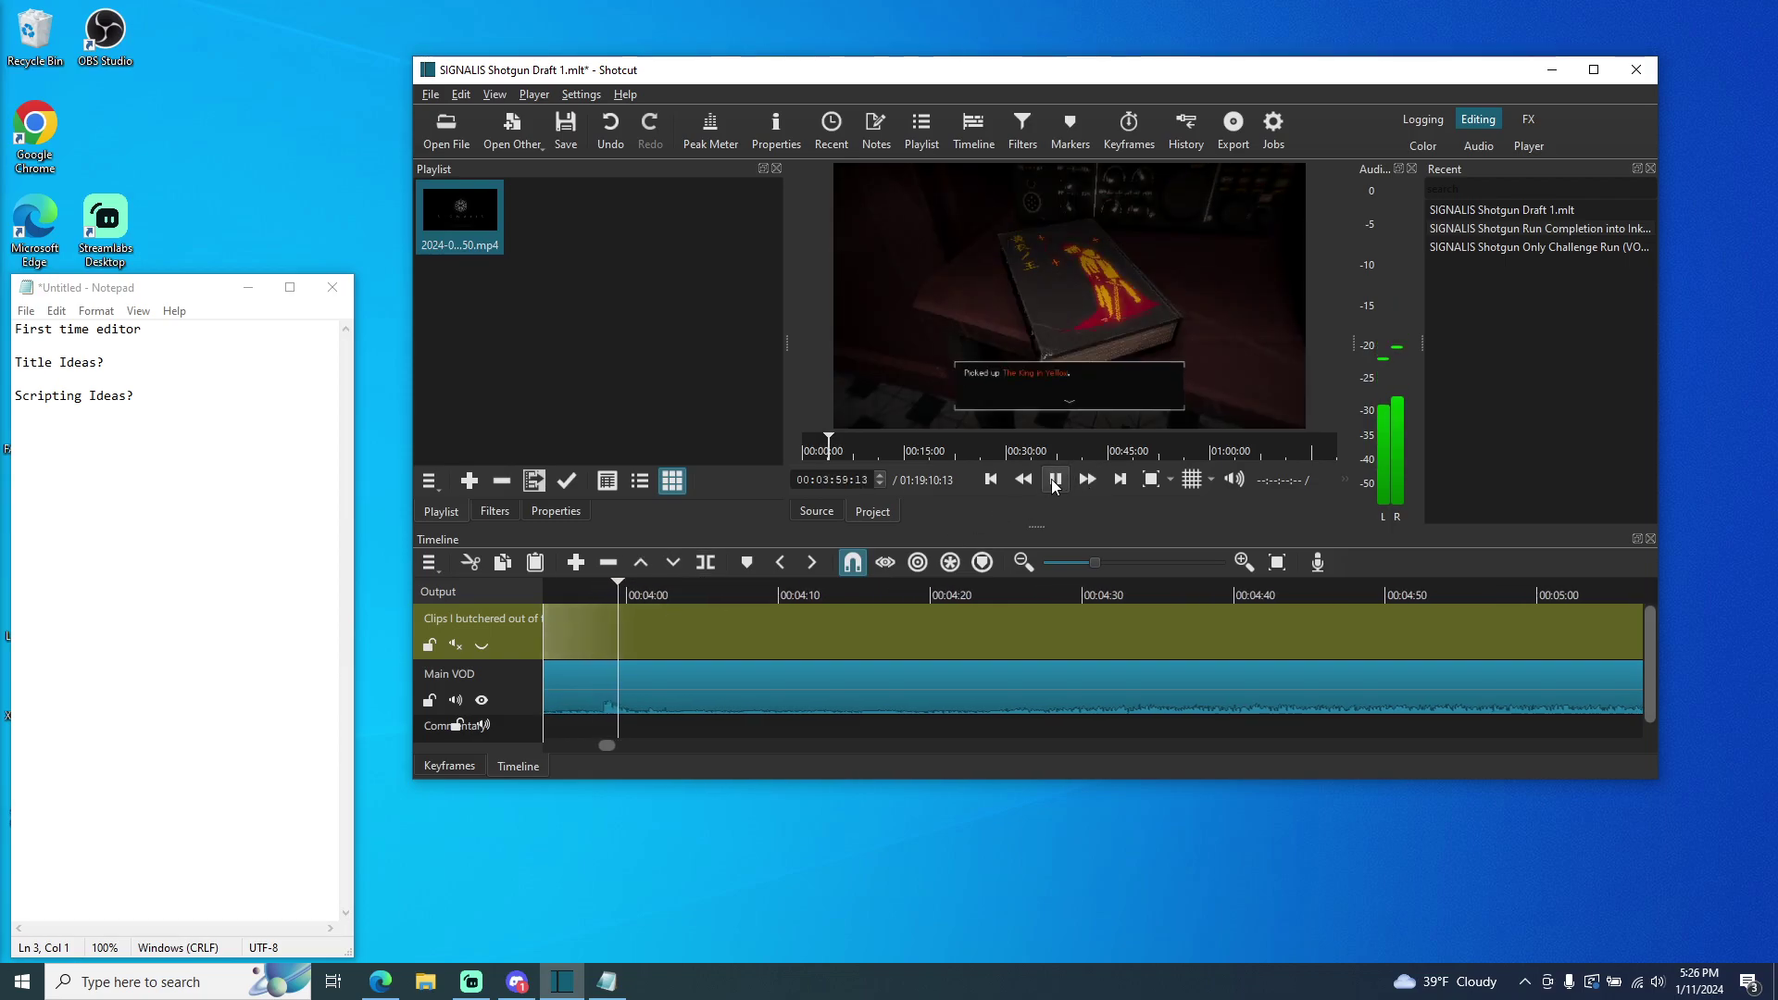
click(1054, 480)
click(704, 565)
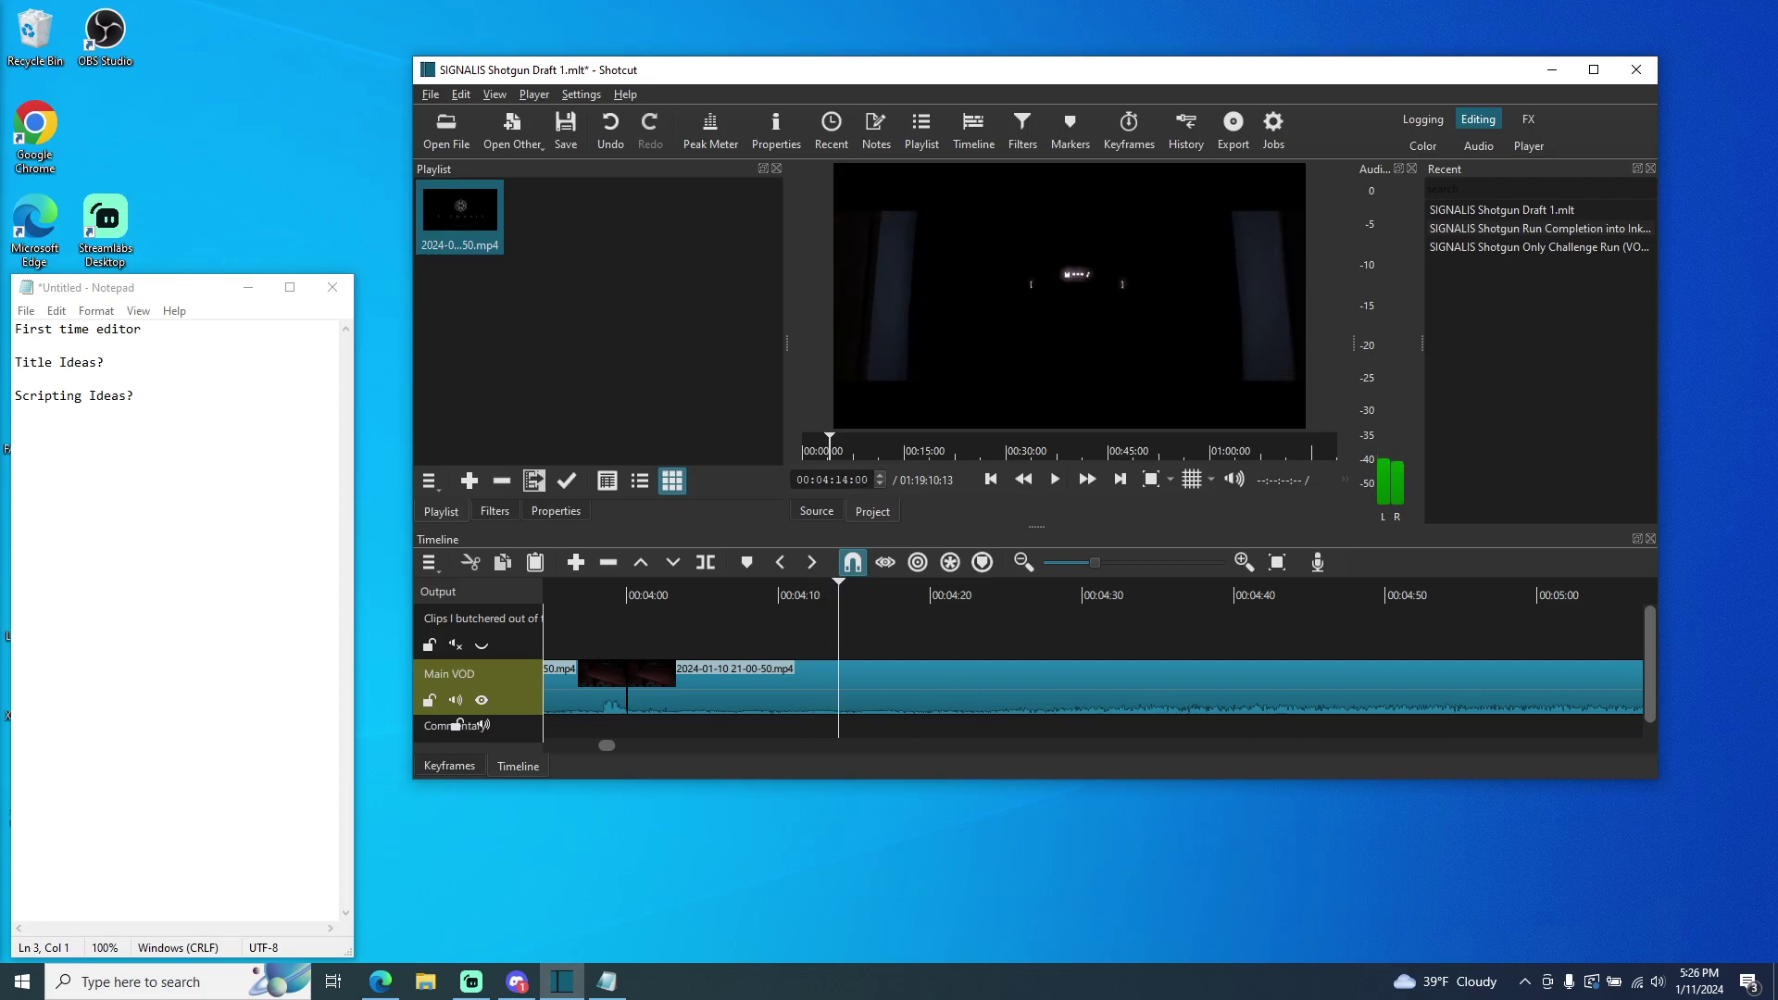
- Return to the project's opening and play the section around 00:00:16:01 to check how the voiceover fits the first butchered clips
drag(603, 743, 540, 753)
click(977, 706)
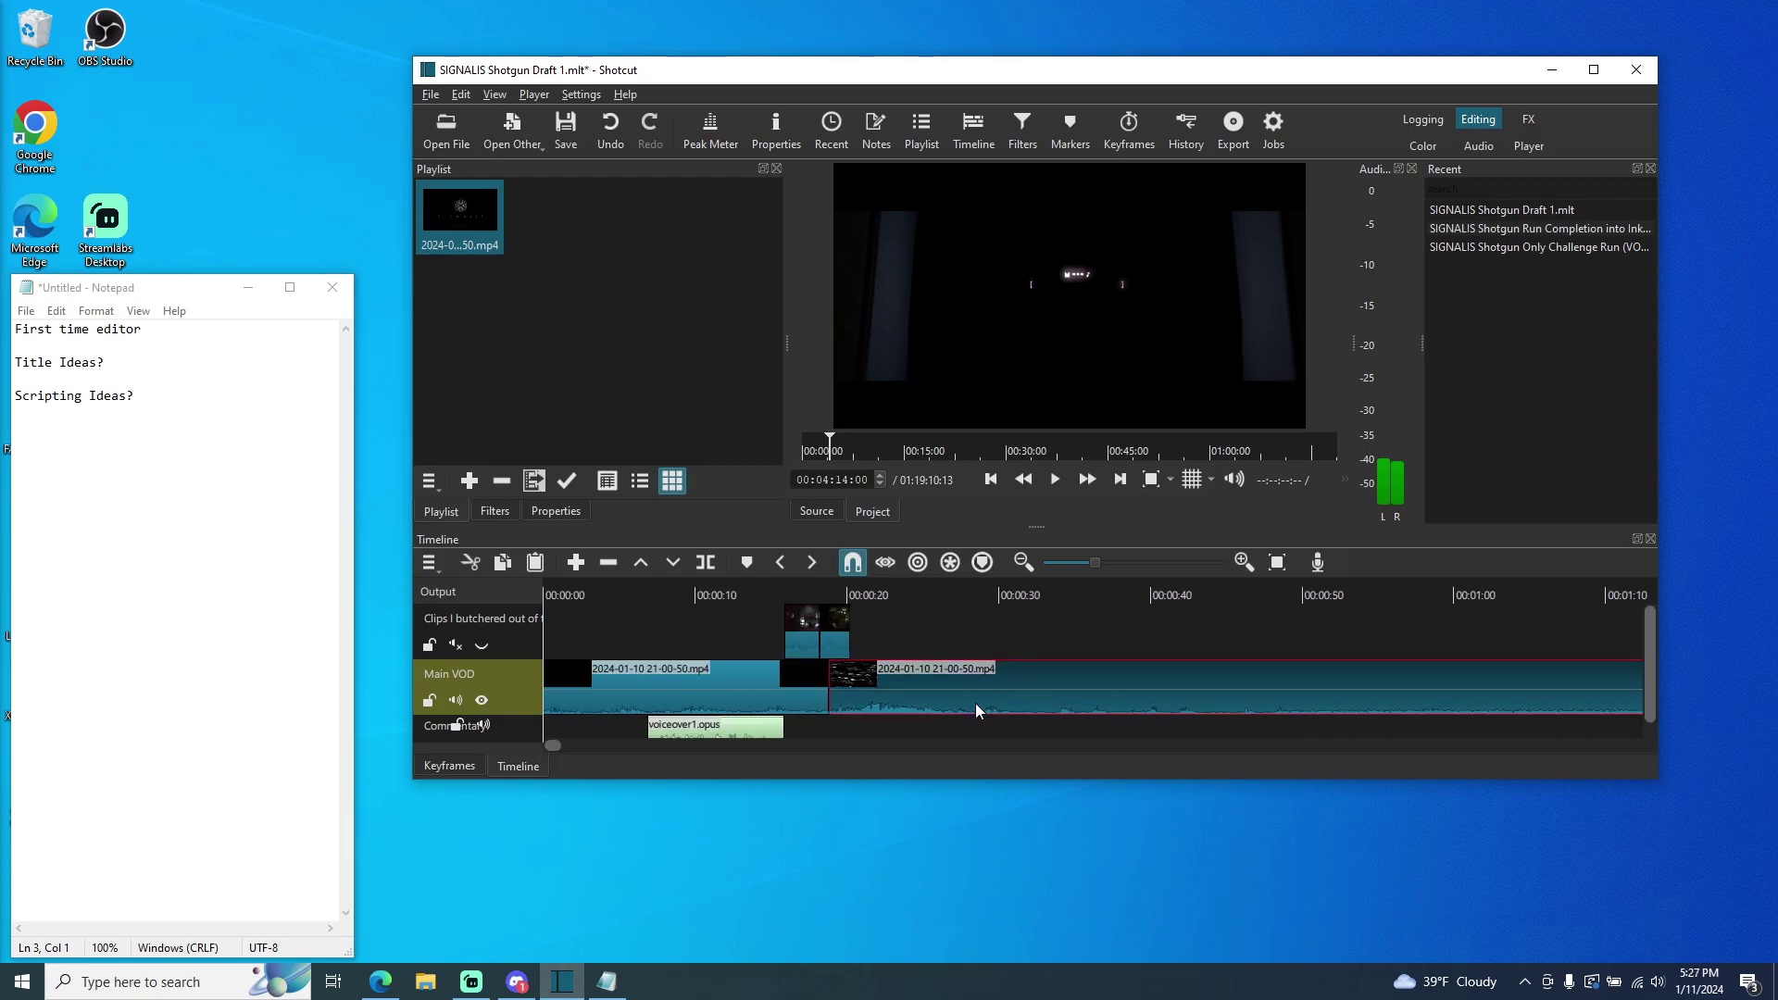
click(736, 690)
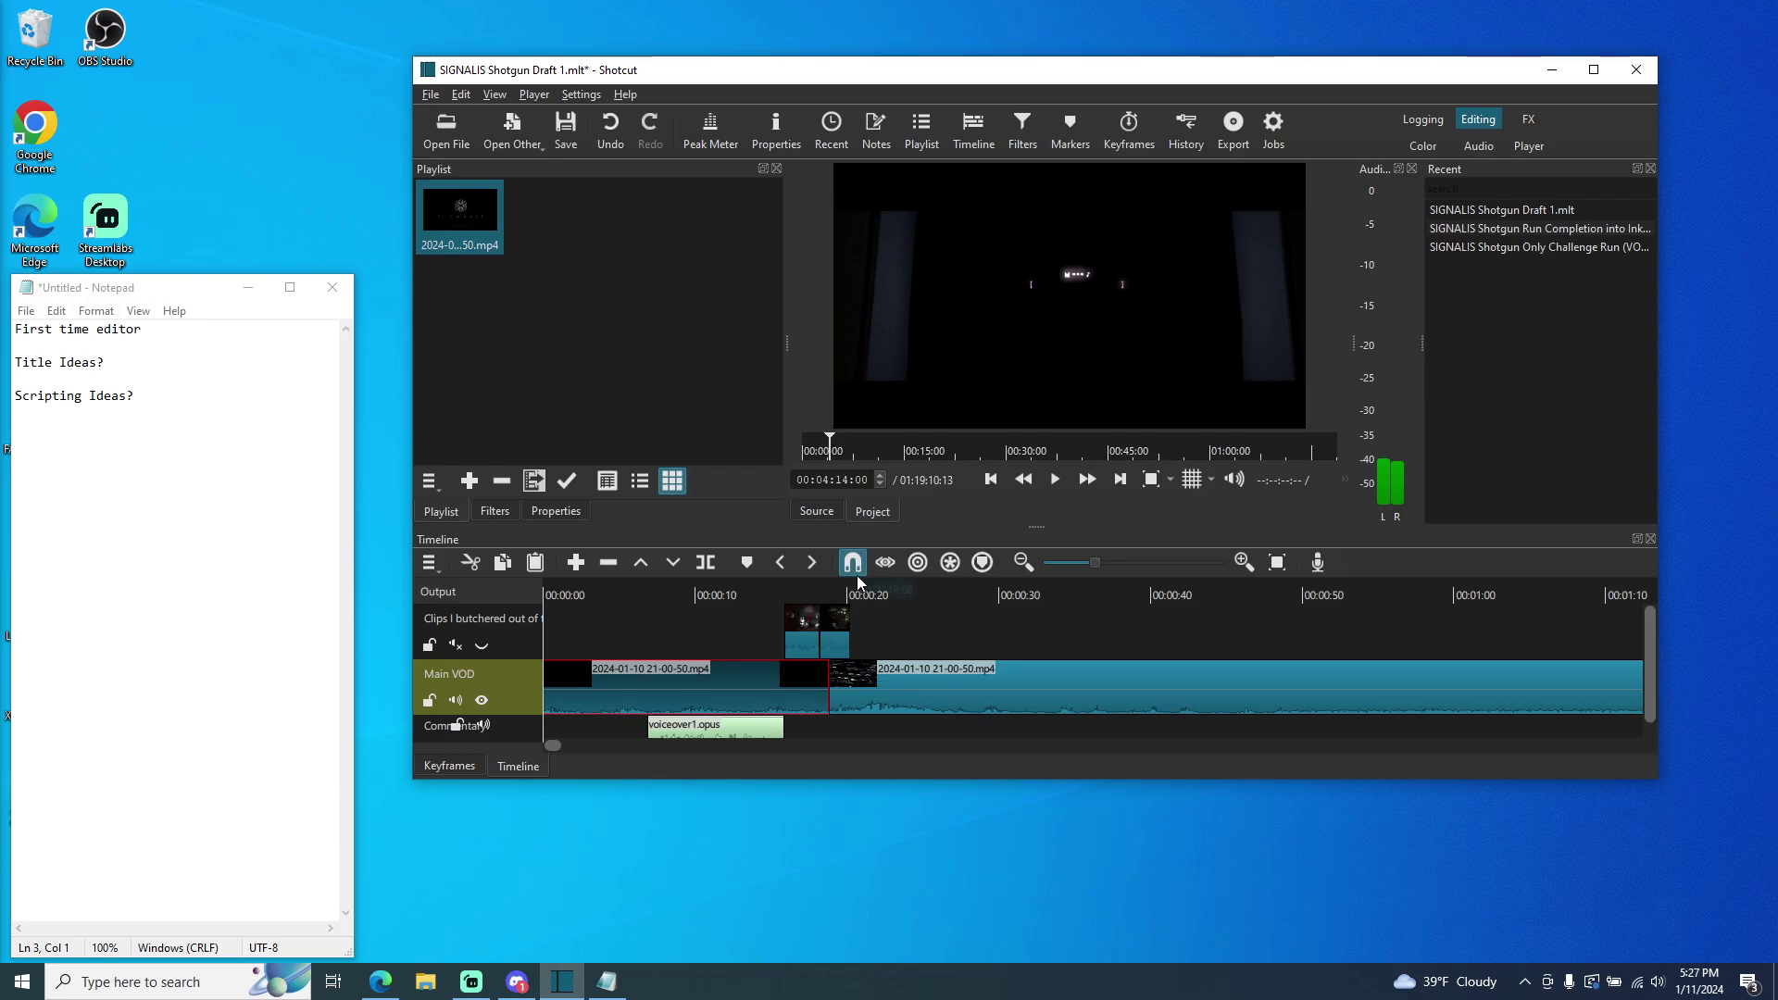
click(786, 593)
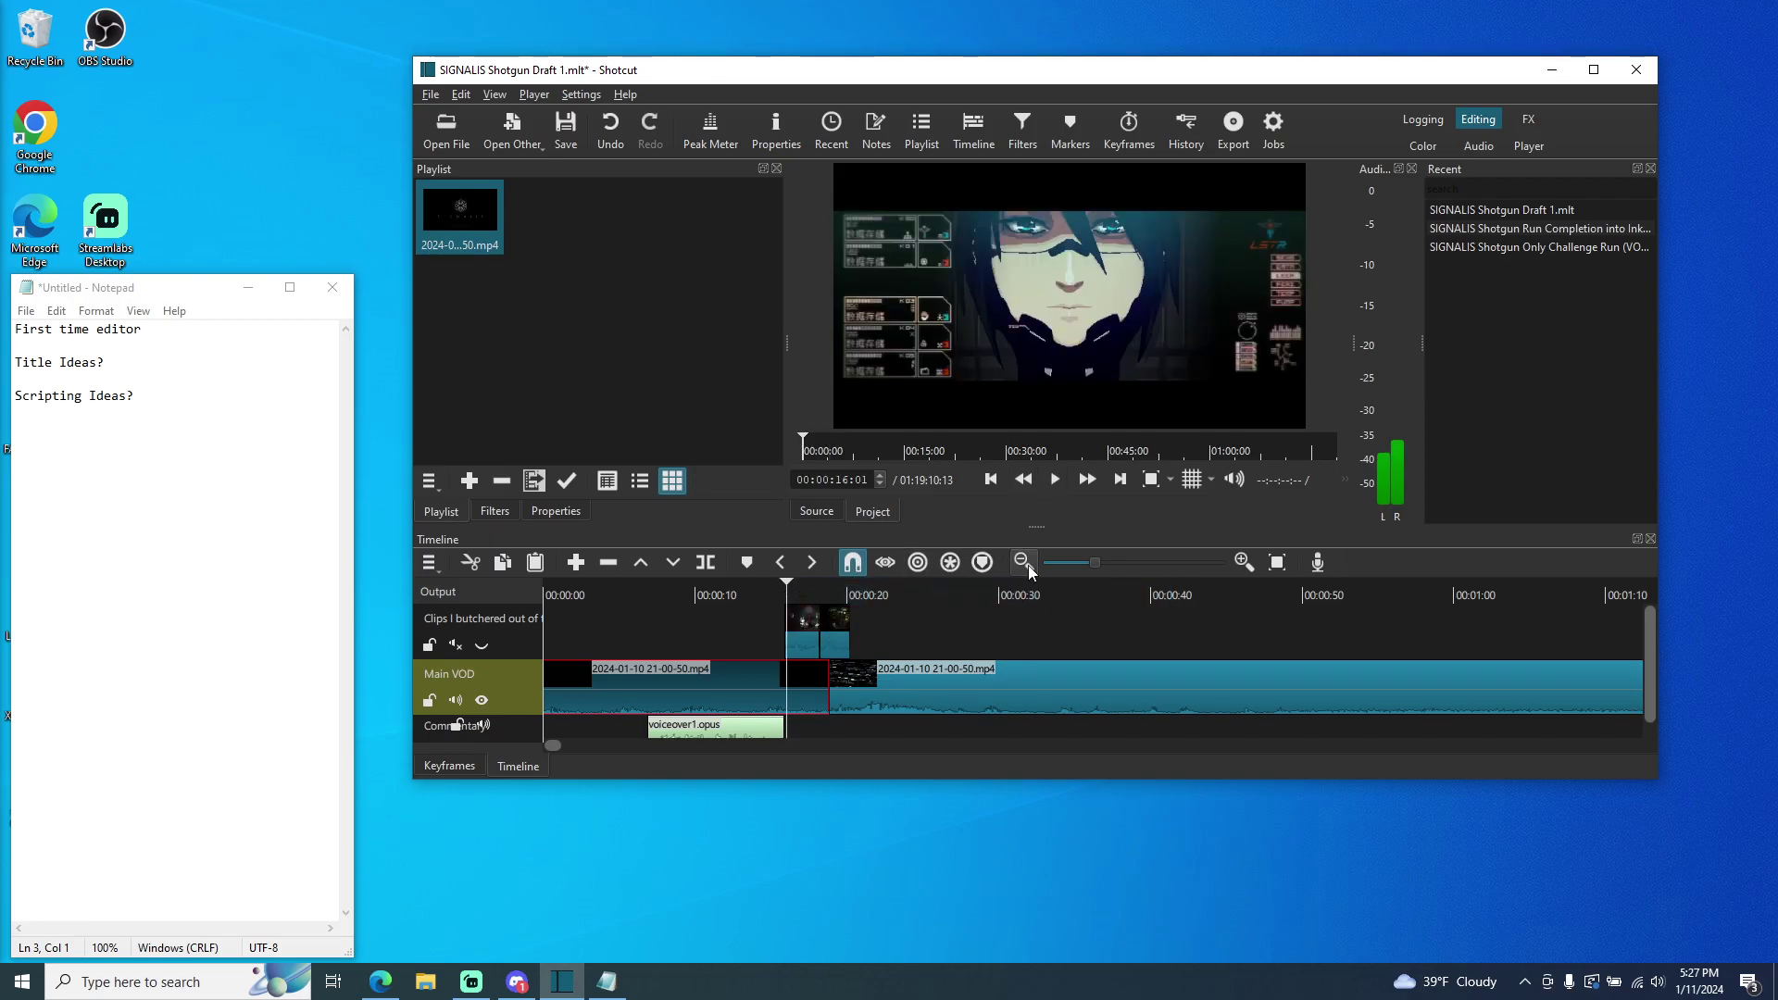
click(1060, 485)
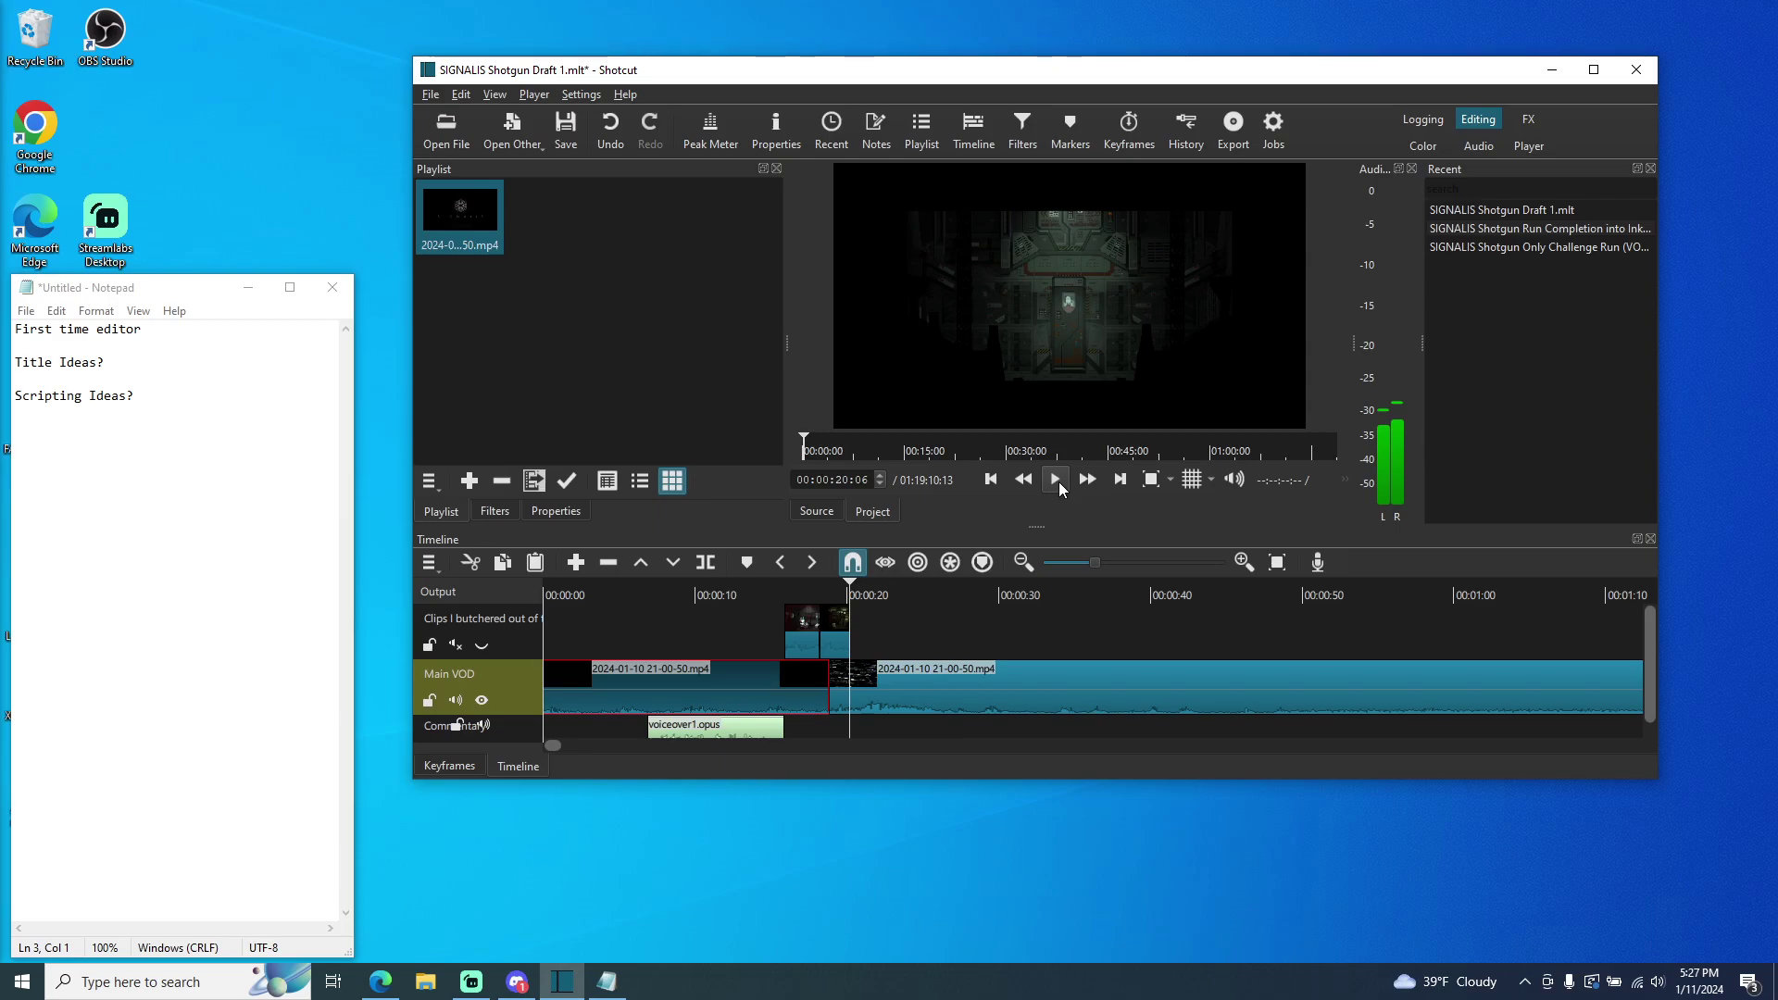
drag(852, 592, 626, 593)
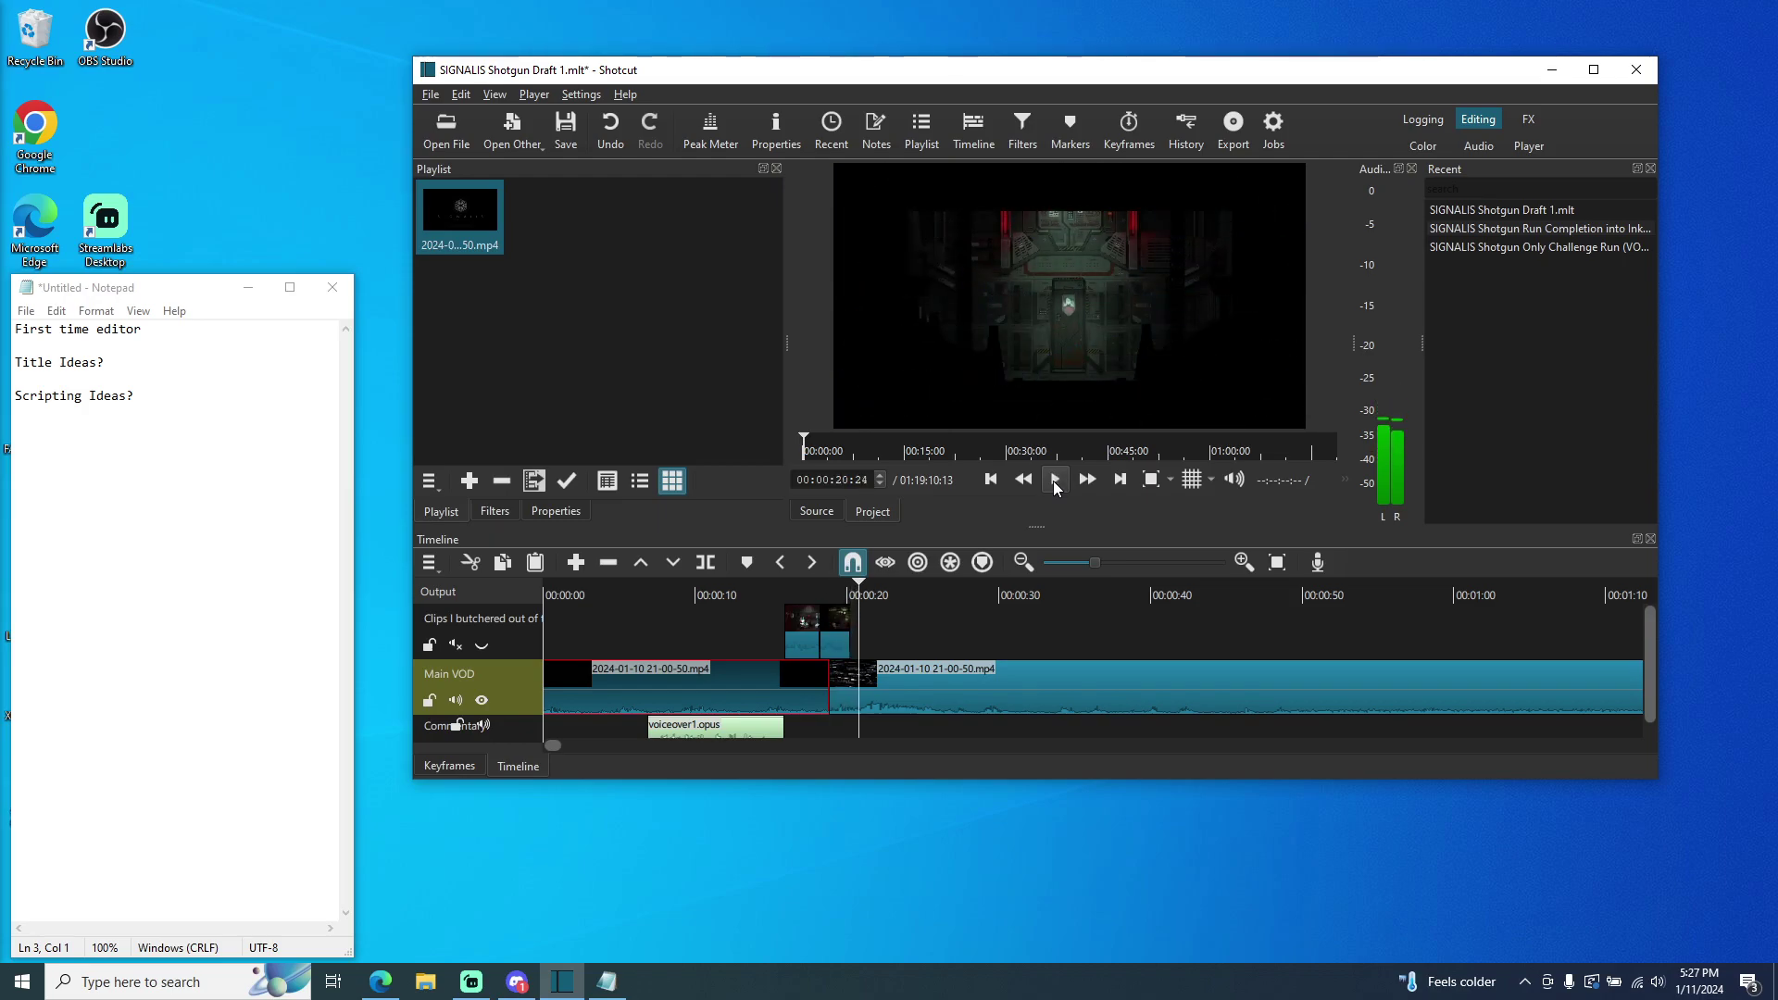
- Move voiceover1.opus later on the Commentary track so it ends at the first Main VOD split, and play back the result
drag(711, 729, 773, 737)
drag(870, 595, 697, 607)
click(1054, 480)
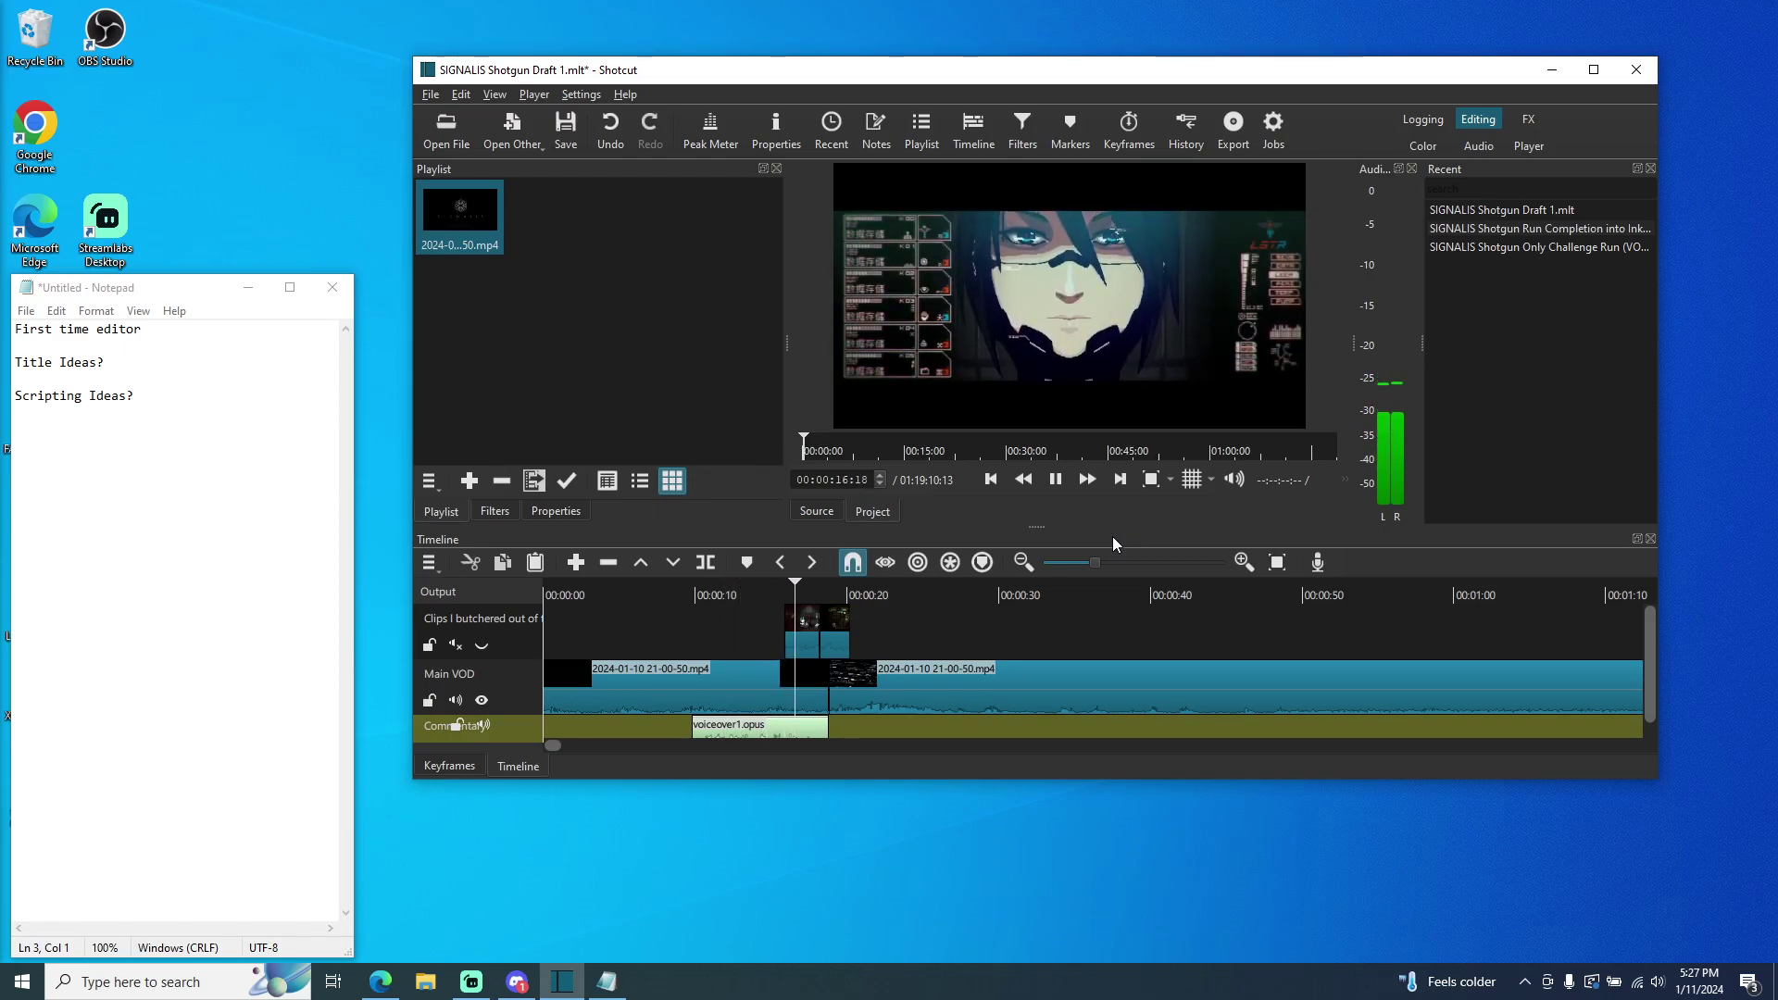
click(1054, 486)
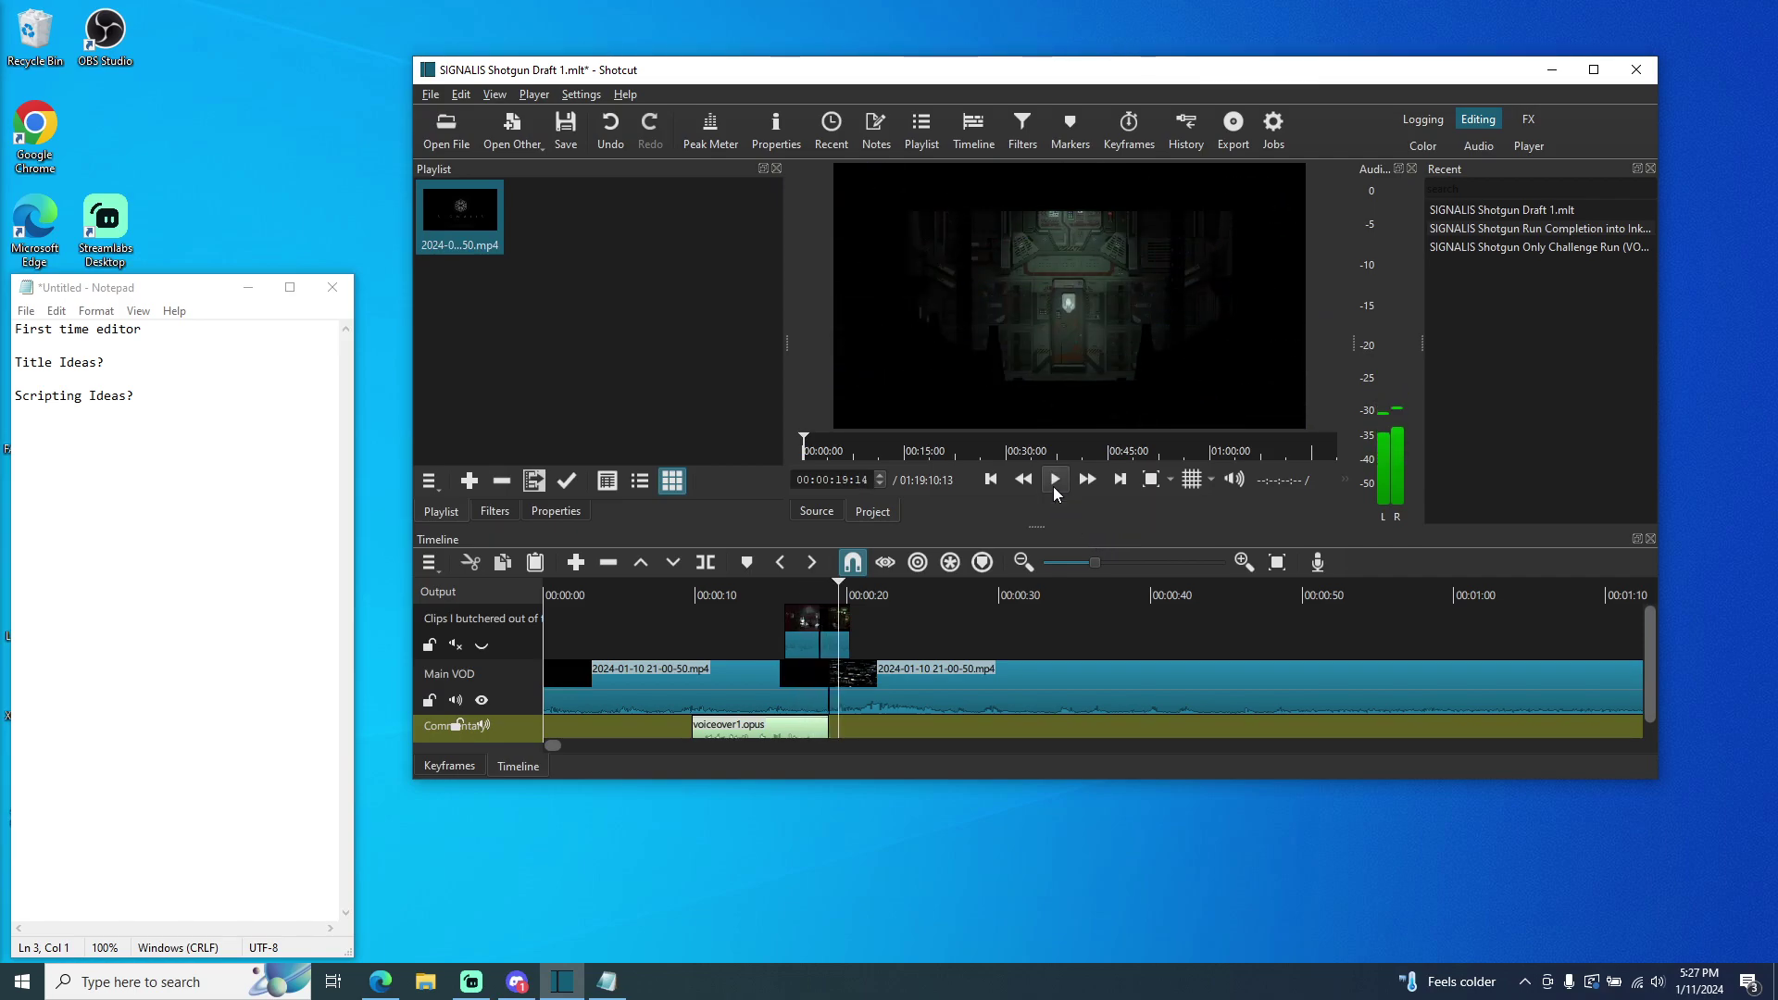
- Rejoin the Main VOD pieces that follow the first split, merging them across the splits near 00:02:40 and 00:02:46
click(938, 679)
drag(554, 742, 590, 747)
right_click(889, 702)
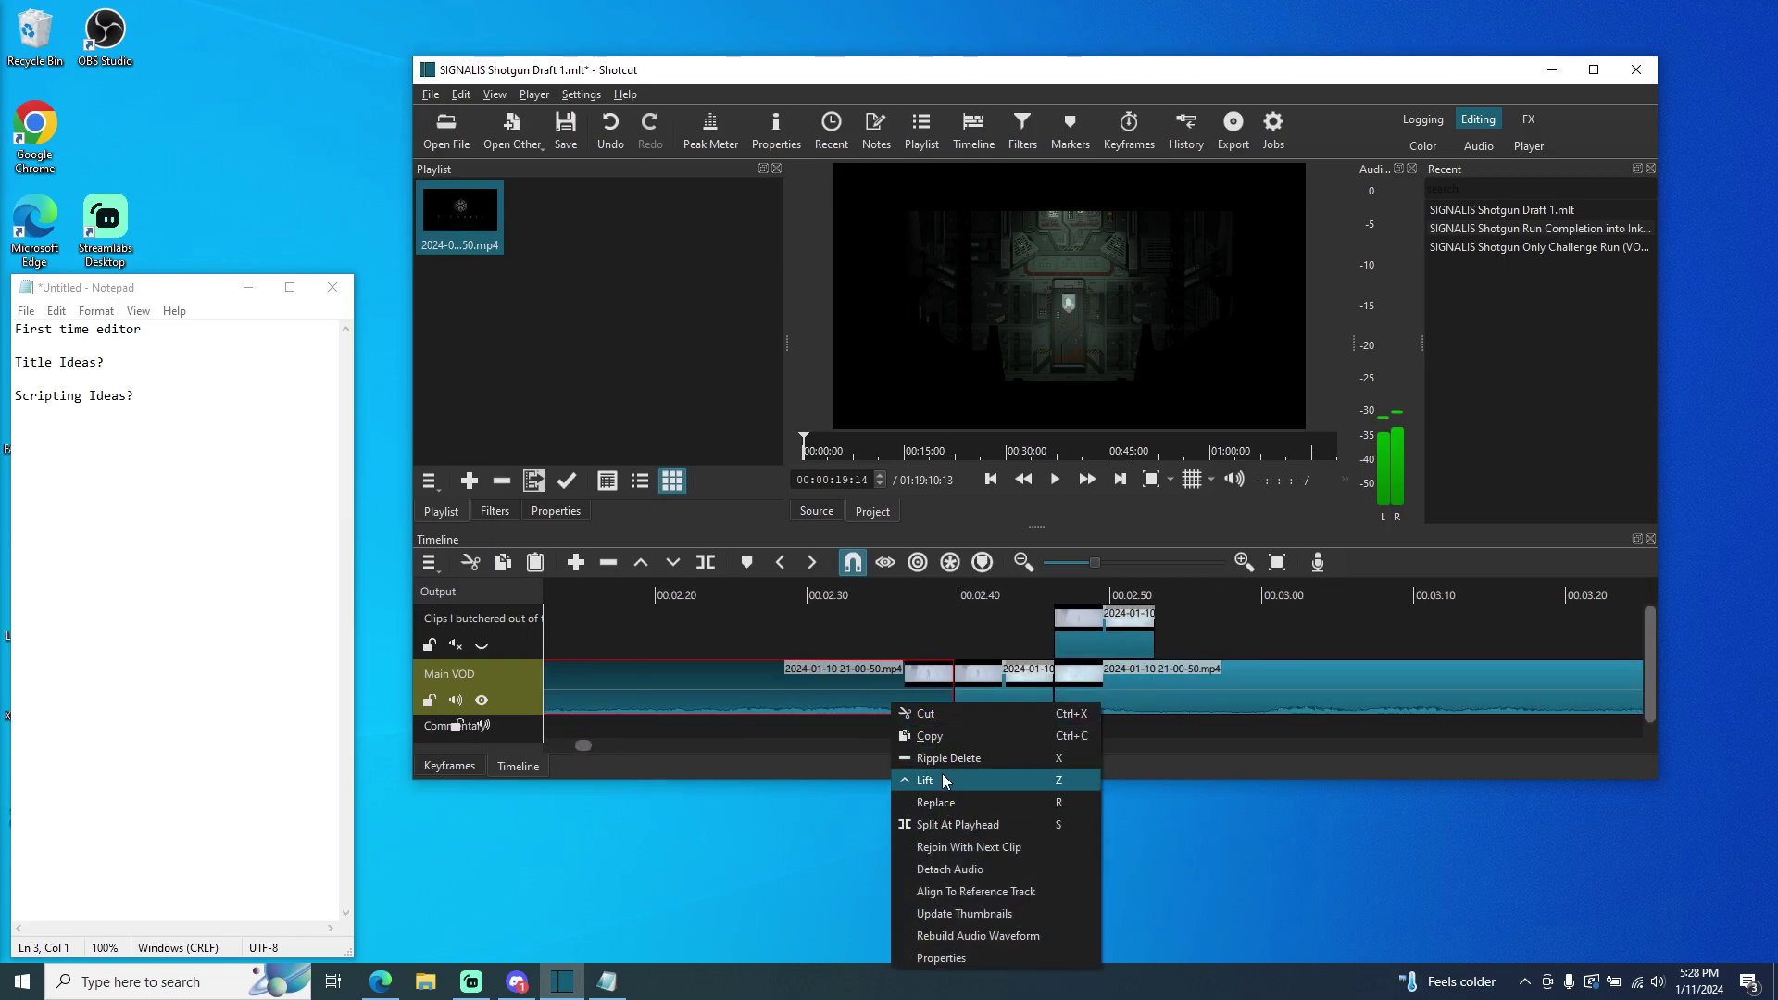
click(961, 846)
right_click(950, 695)
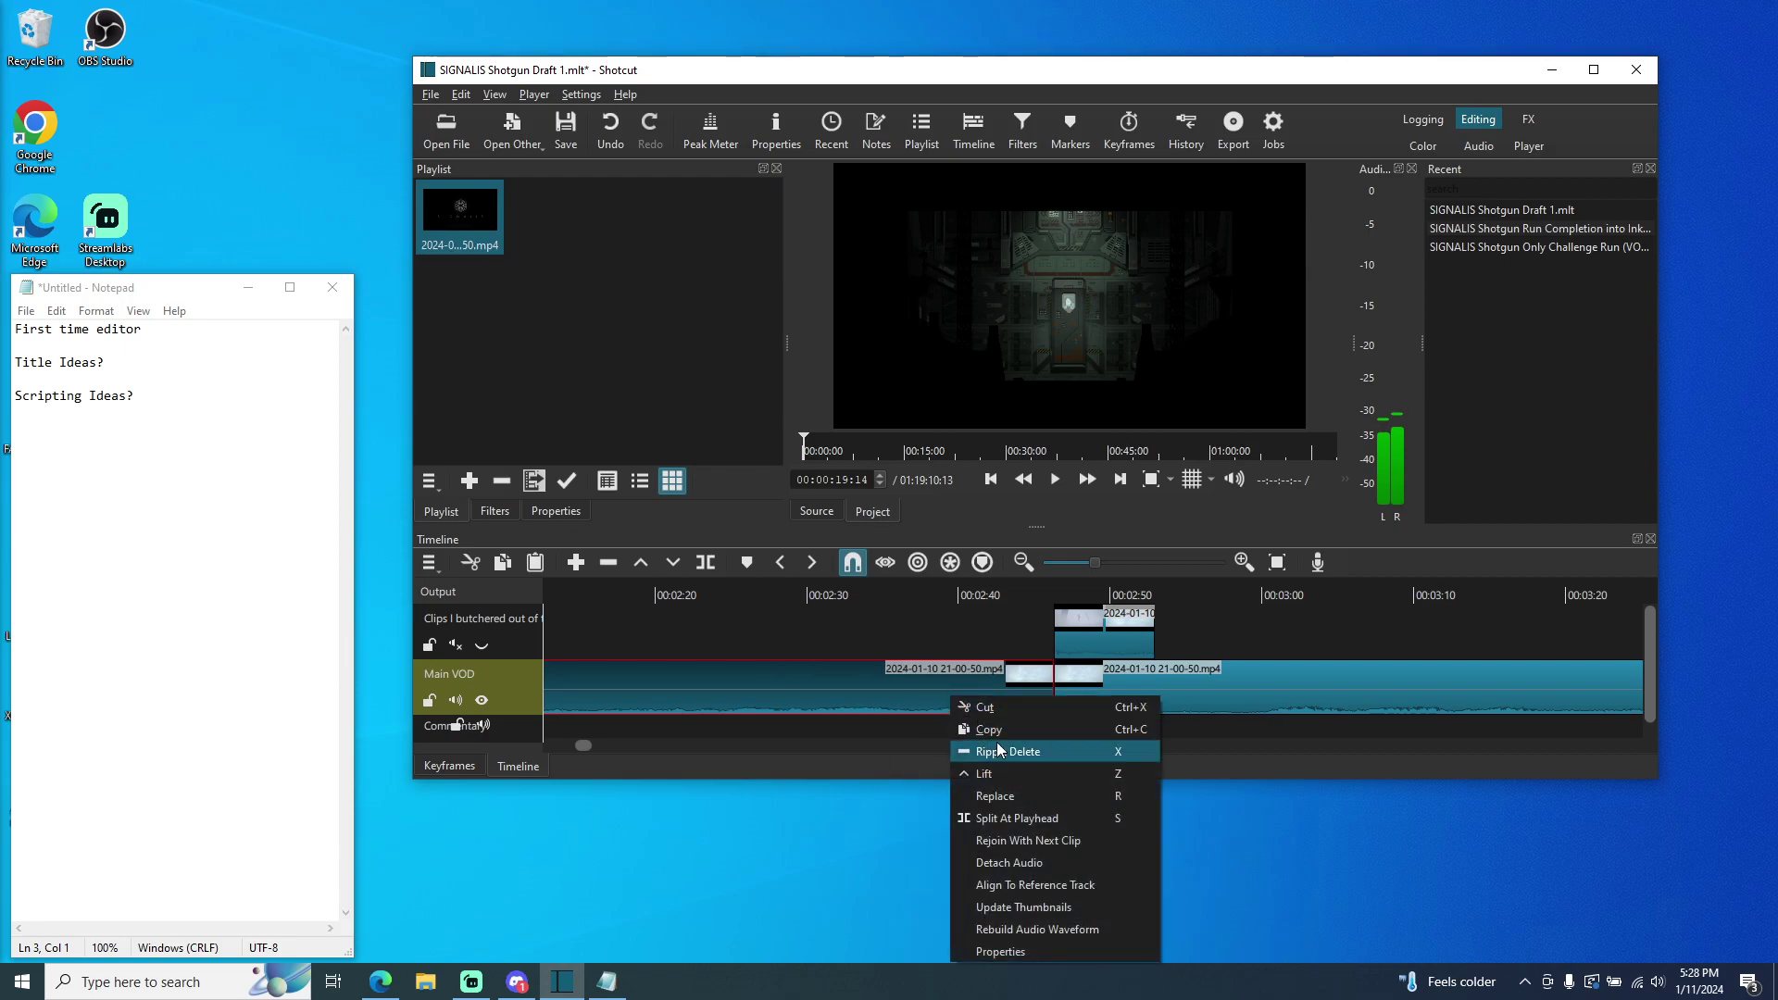
click(997, 836)
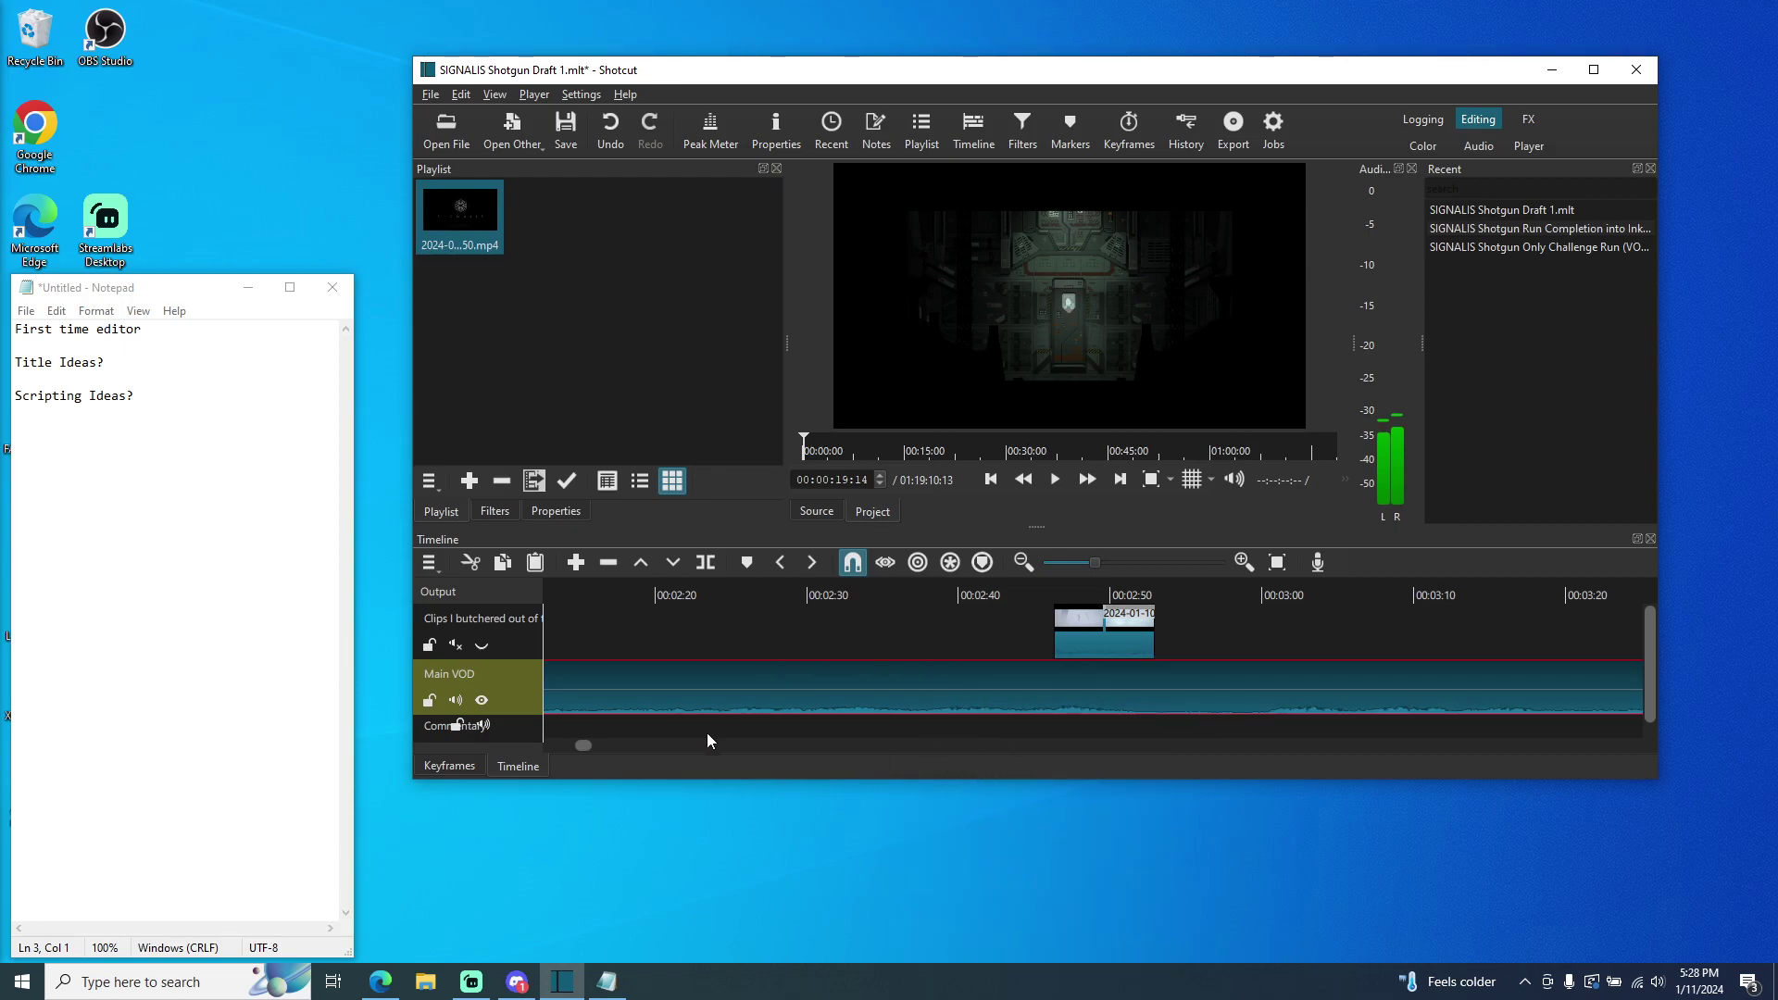
- Cut the Main VOD segment between the first split and the 00:04:00 split so the footage after it closes the gap
drag(584, 746, 600, 746)
scroll(719, 711, left, 5)
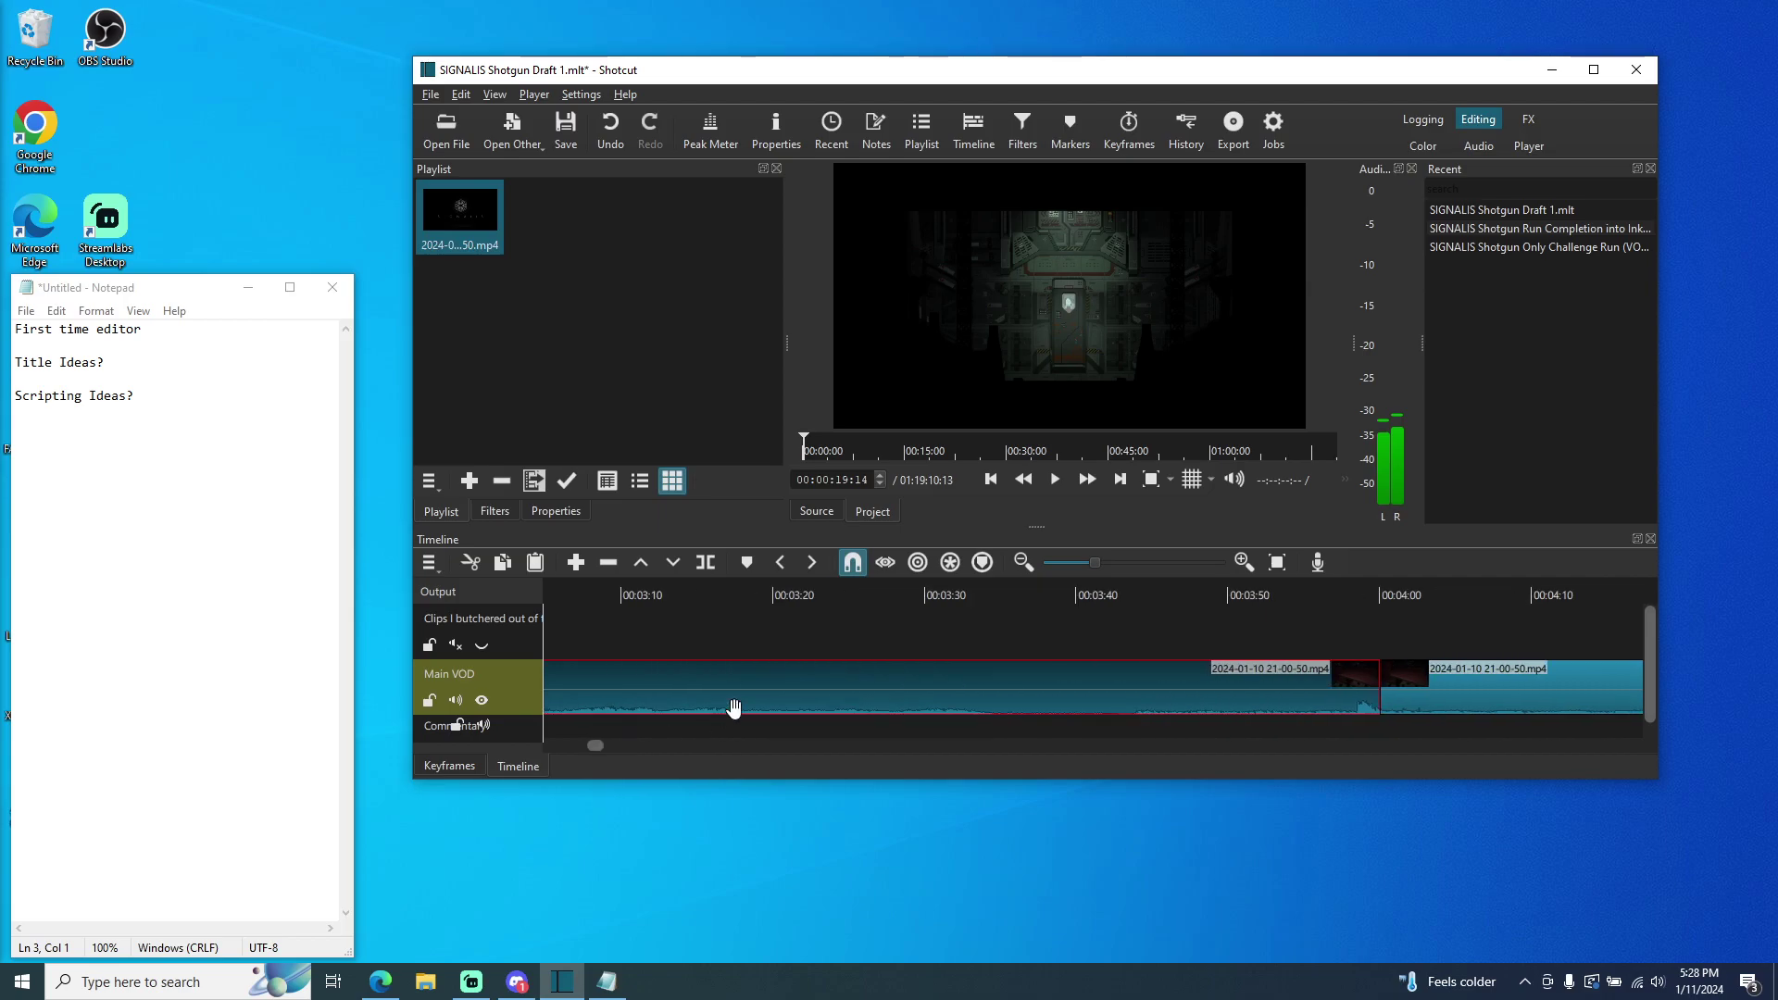
right_click(782, 688)
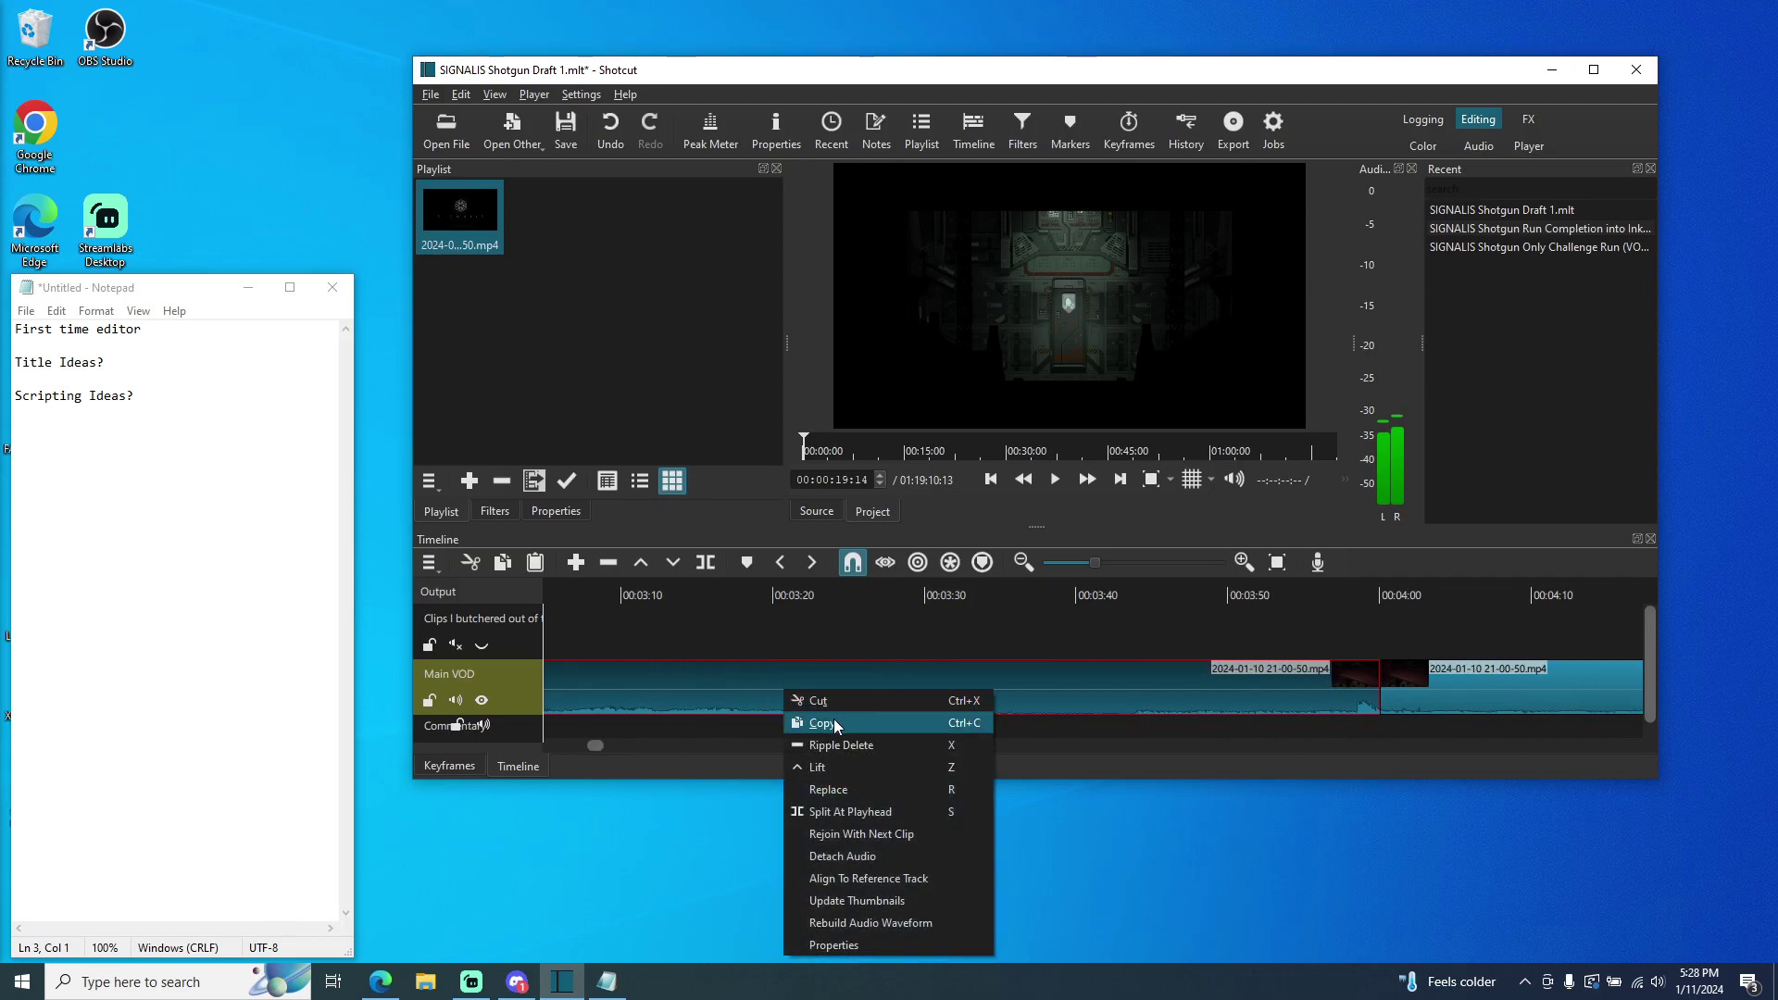
click(829, 703)
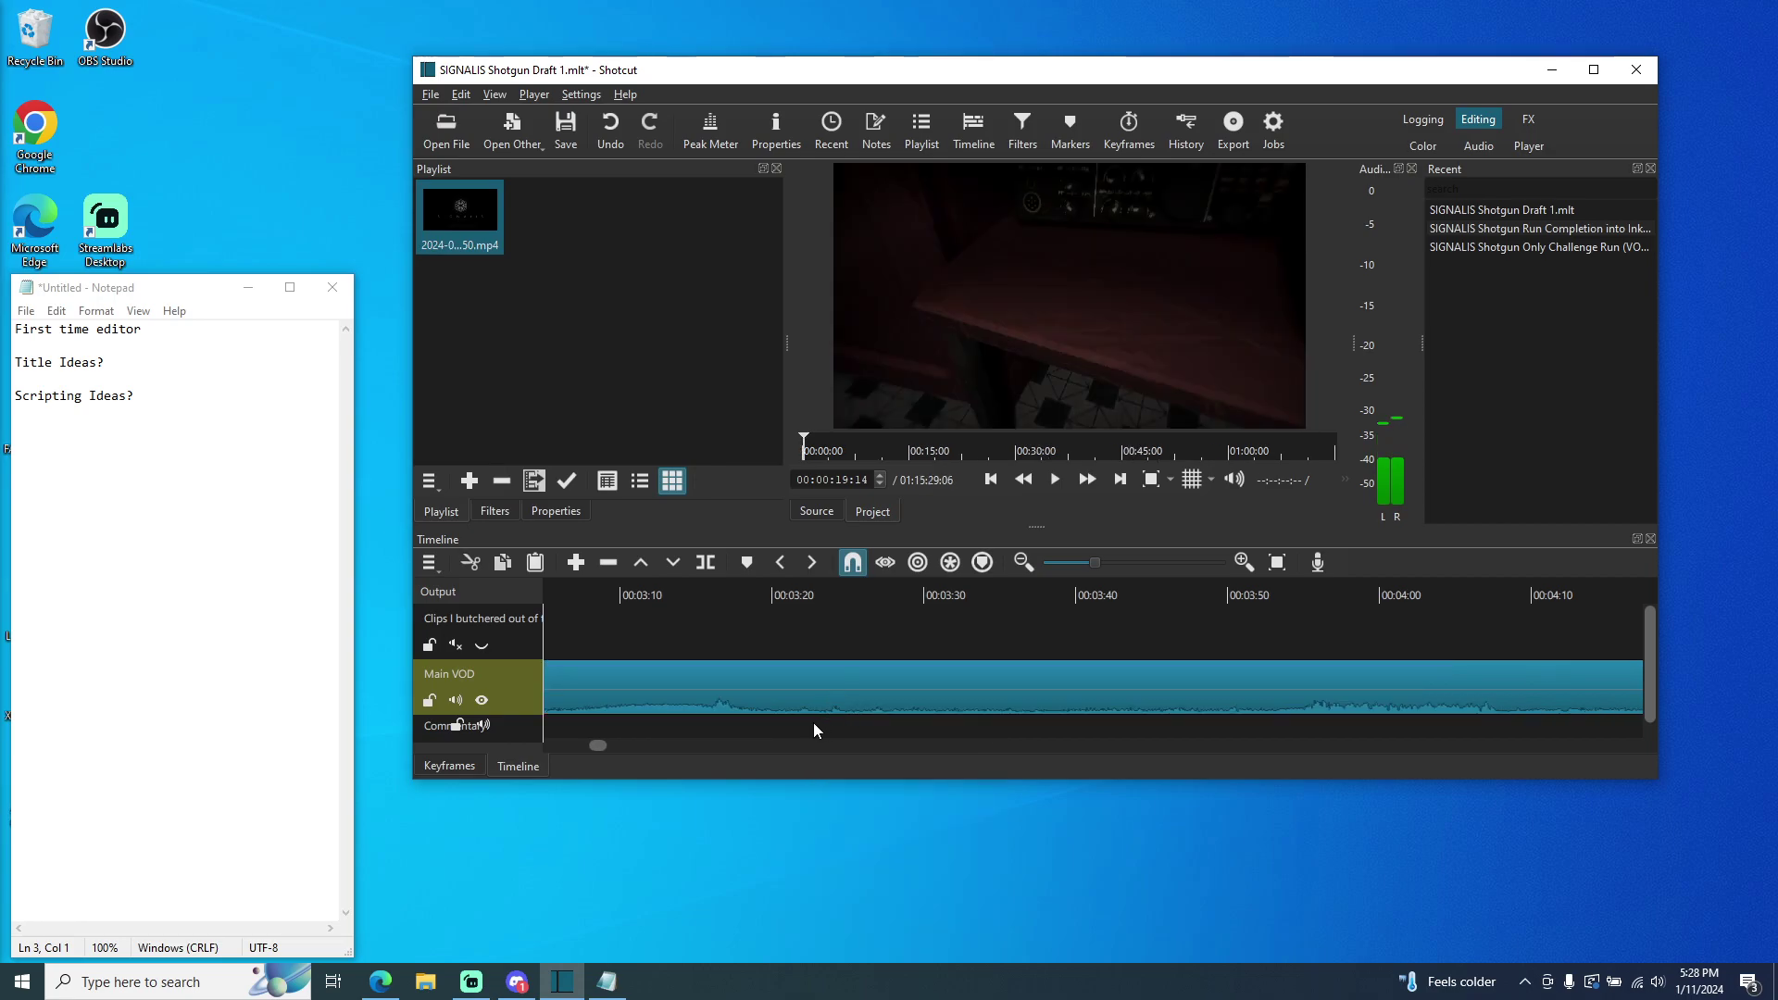
- Play the project from the very beginning past the new join to about 00:00:53 to check the cut
drag(602, 746, 551, 740)
drag(837, 581, 686, 600)
drag(549, 603, 544, 600)
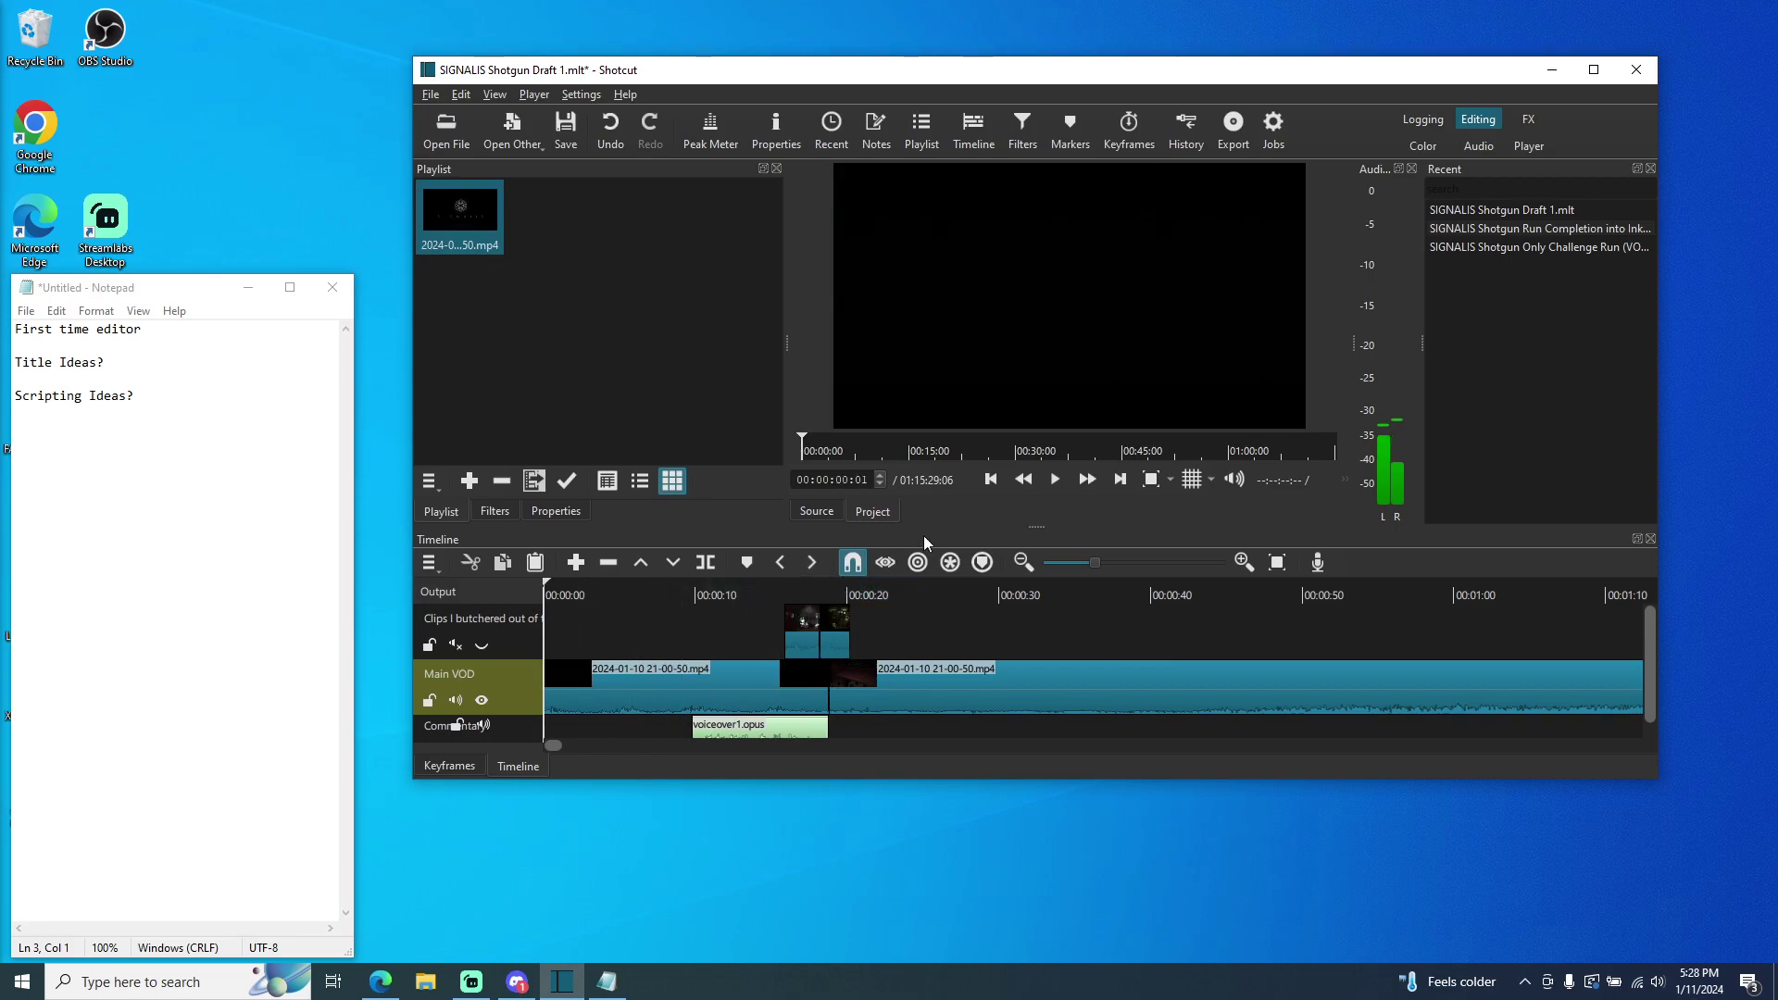
click(1053, 486)
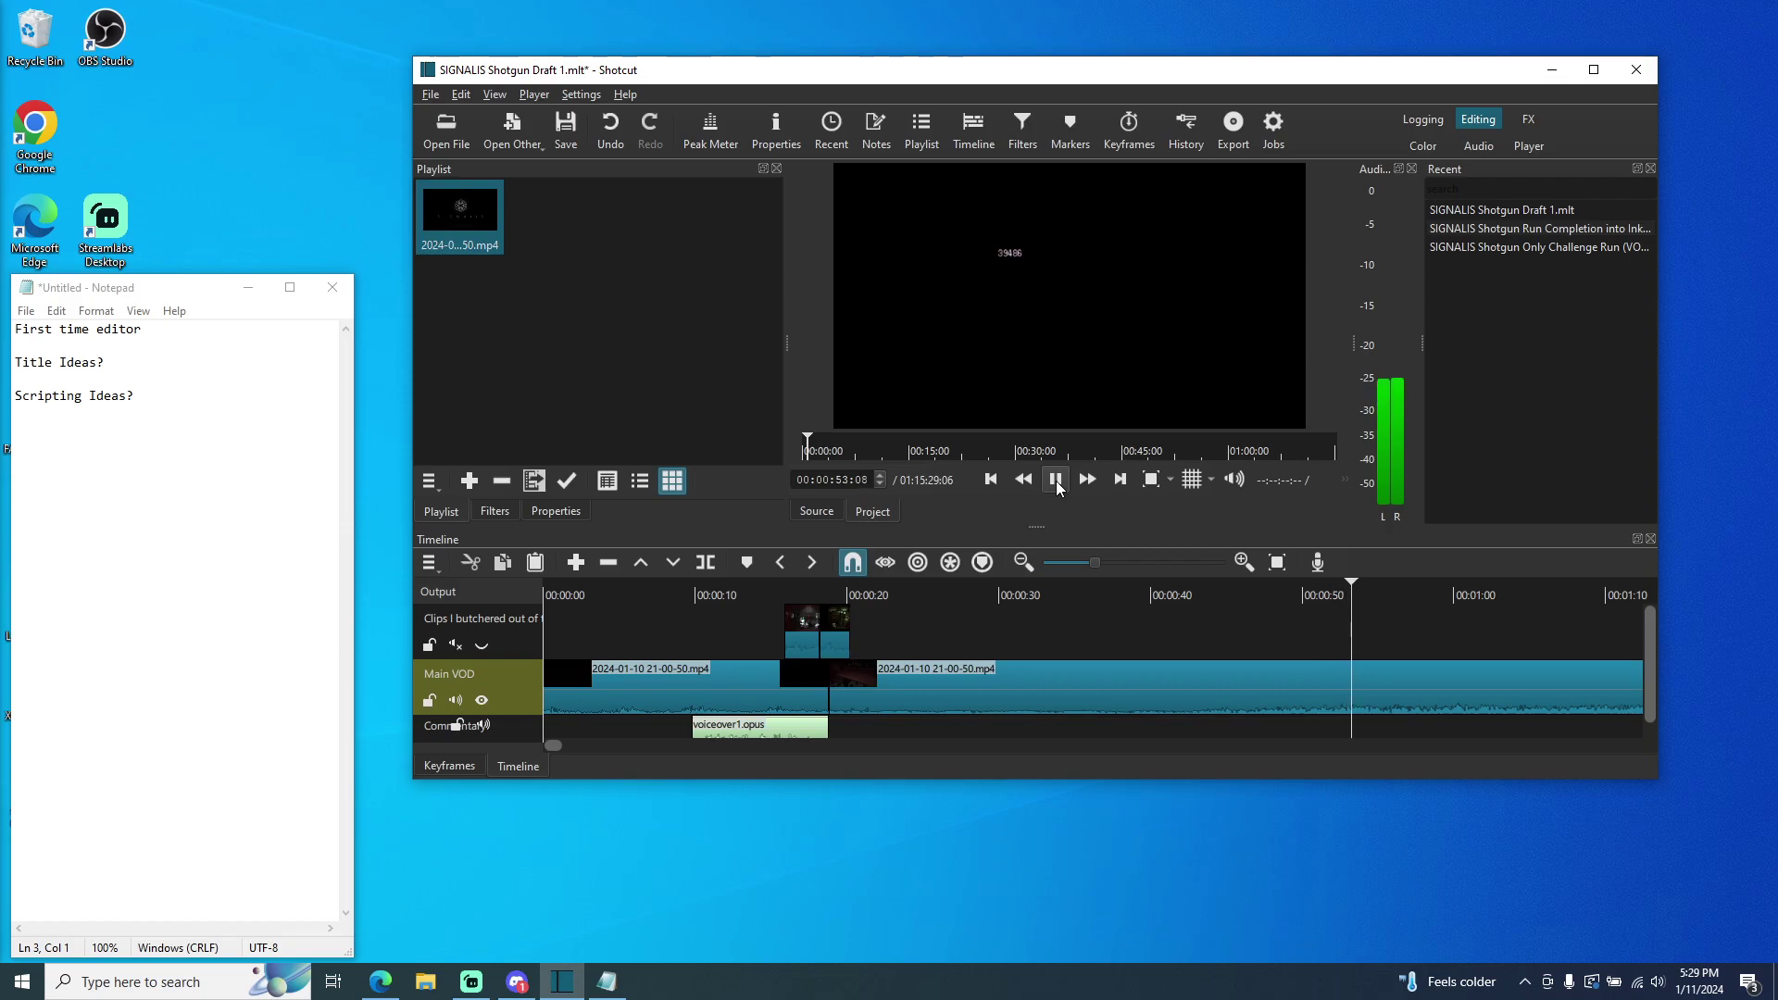
click(1055, 479)
- Find the frame at 00:00:55:22 and move the second butchered clip so it starts there on the clips track
scroll(876, 485, down, 5)
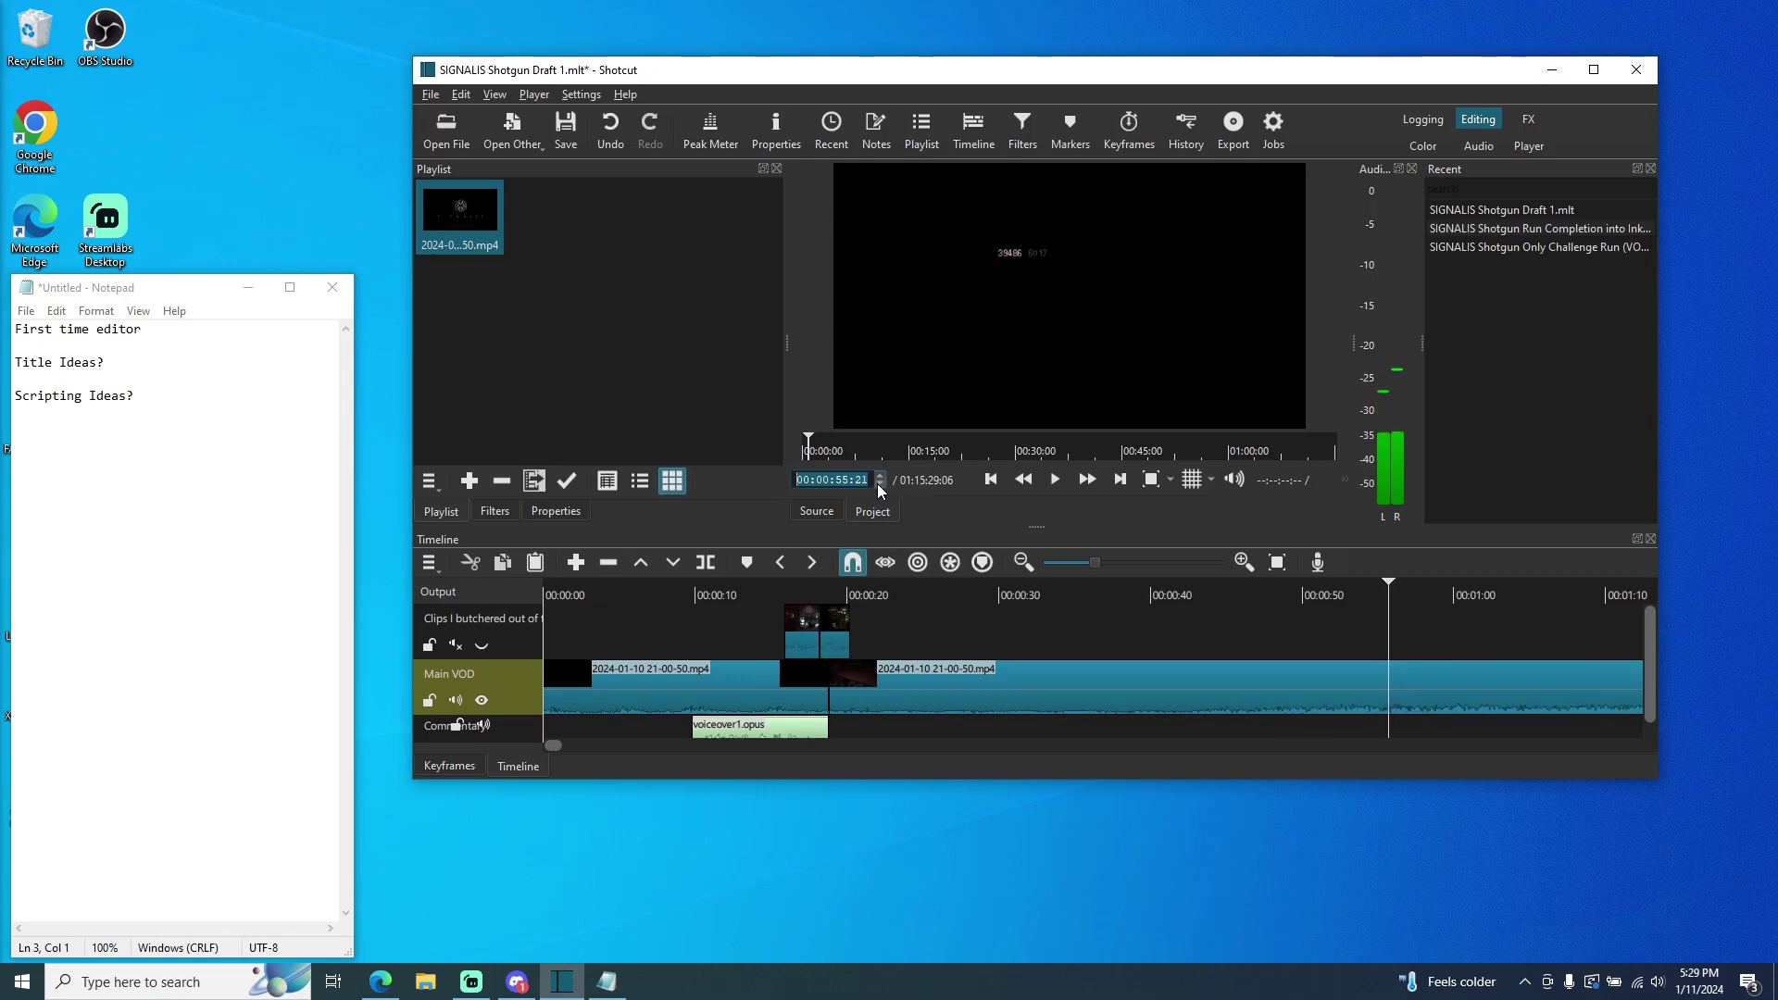
scroll(879, 481, up, 1)
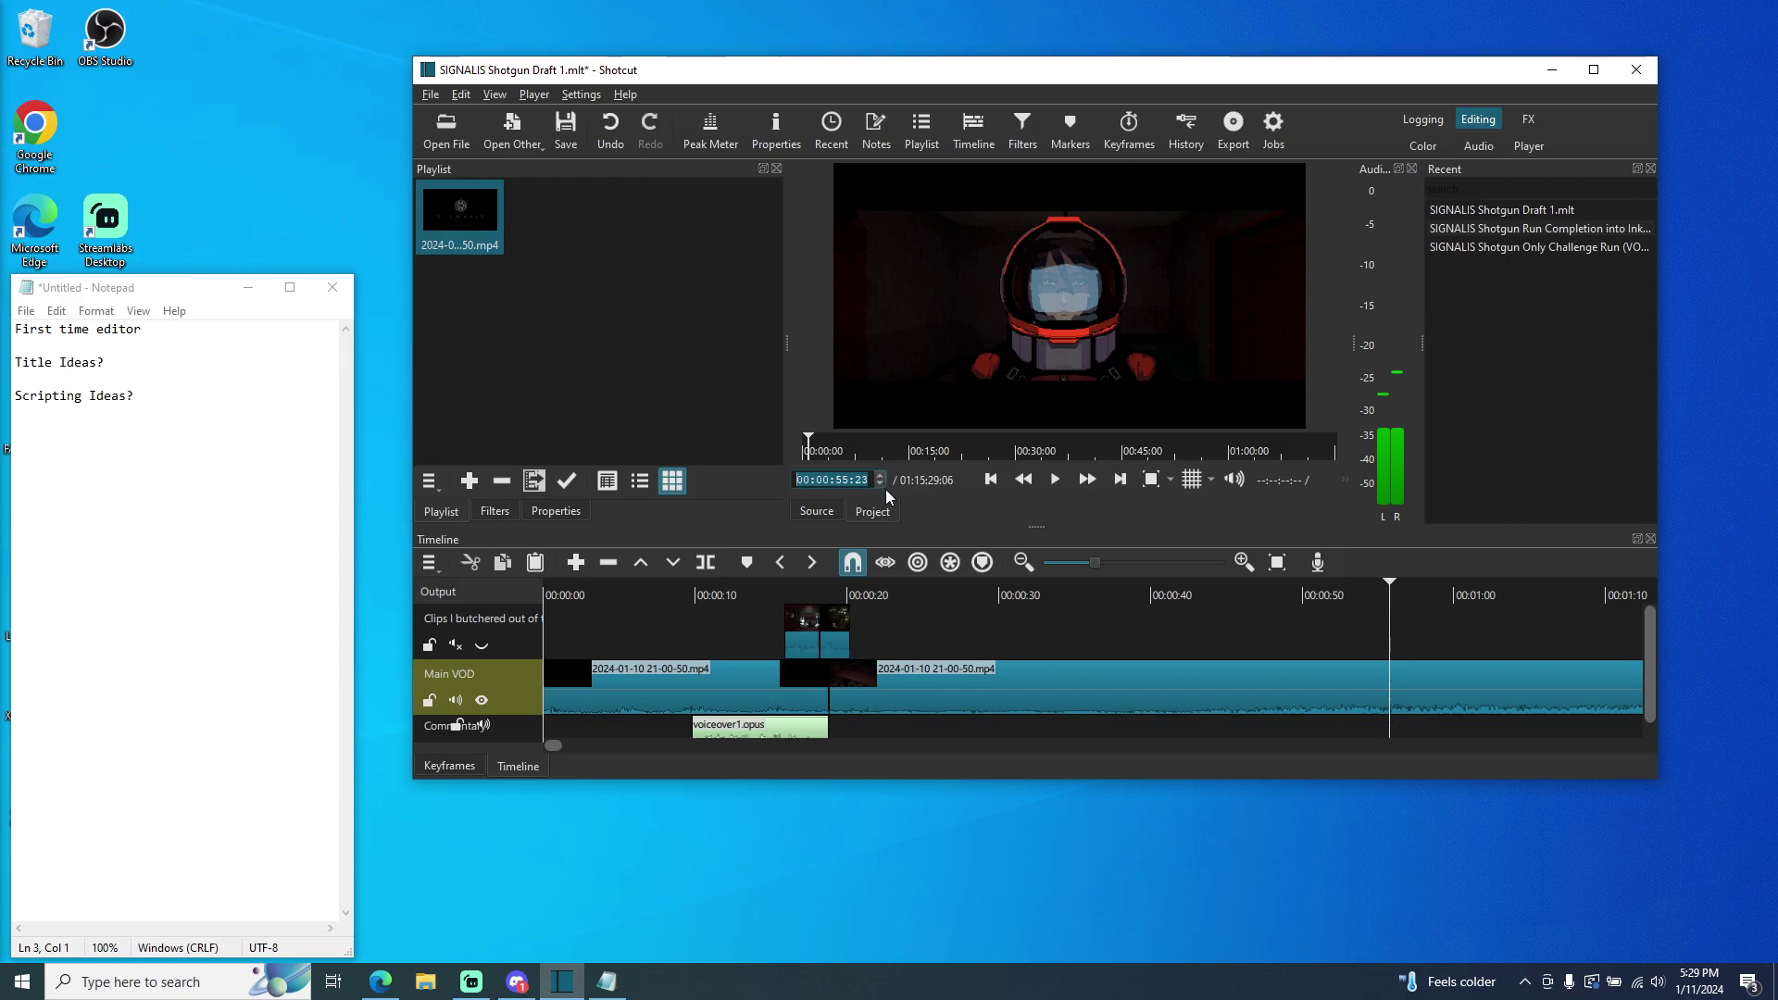
scroll(882, 486, down, 1)
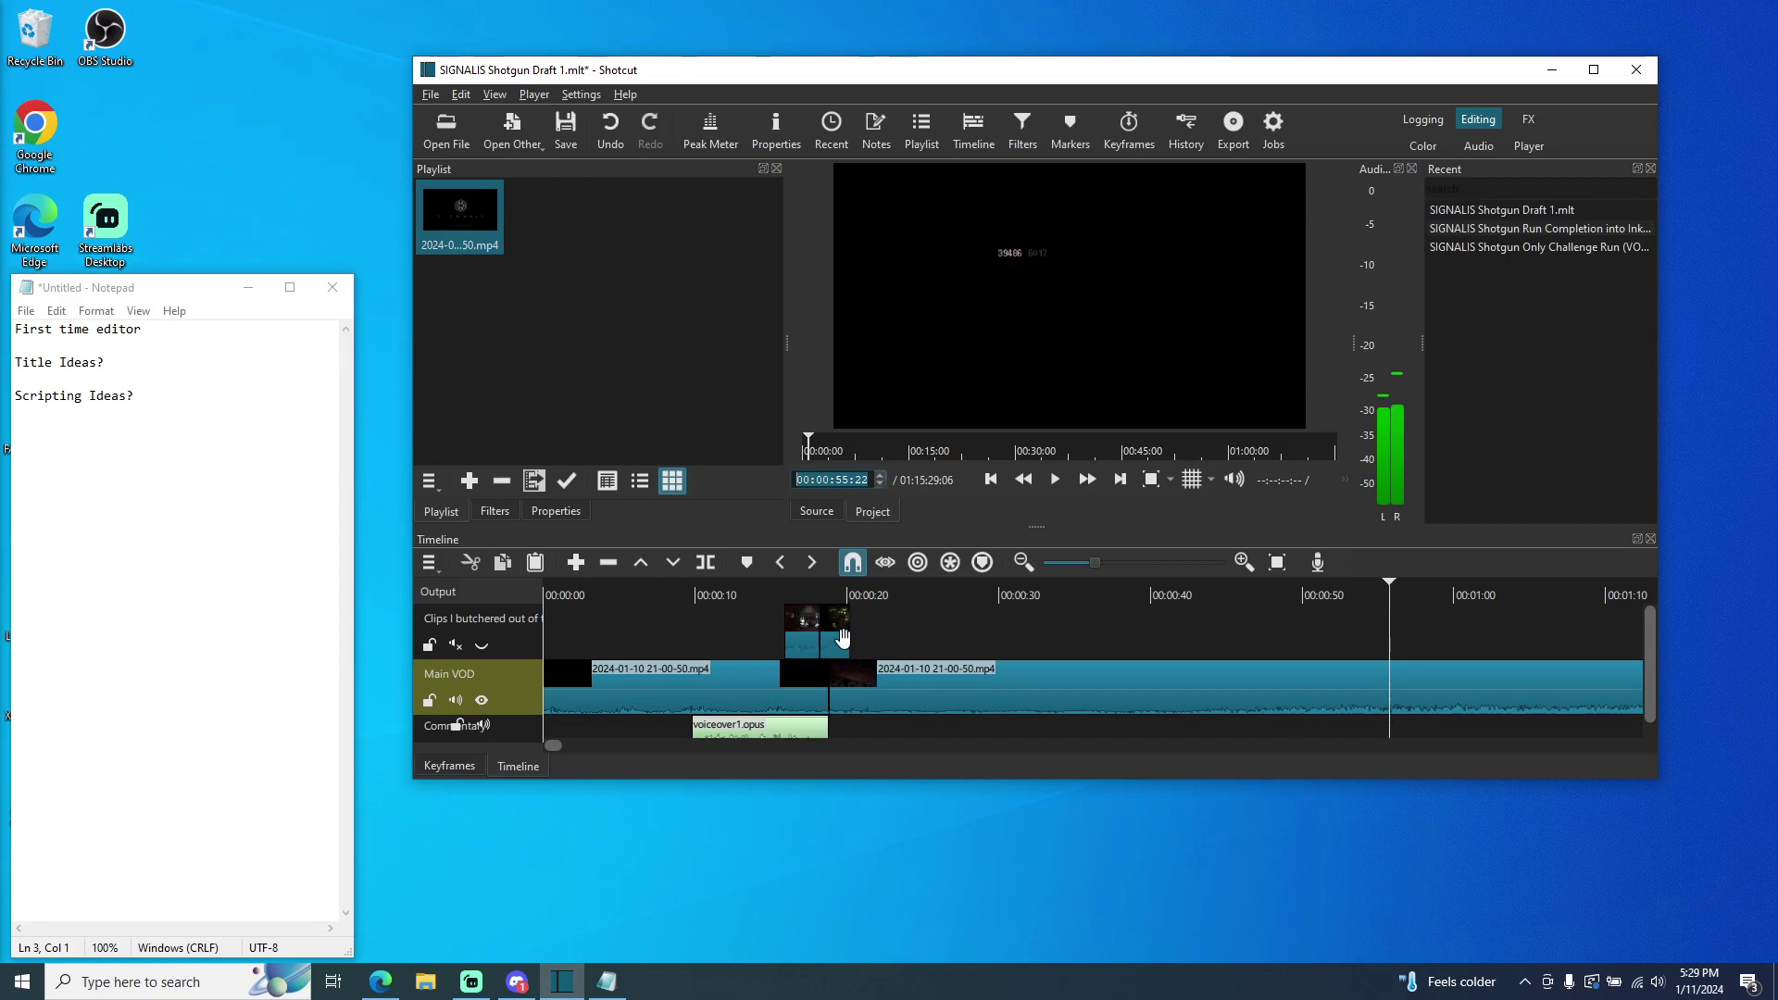
drag(836, 632, 1447, 646)
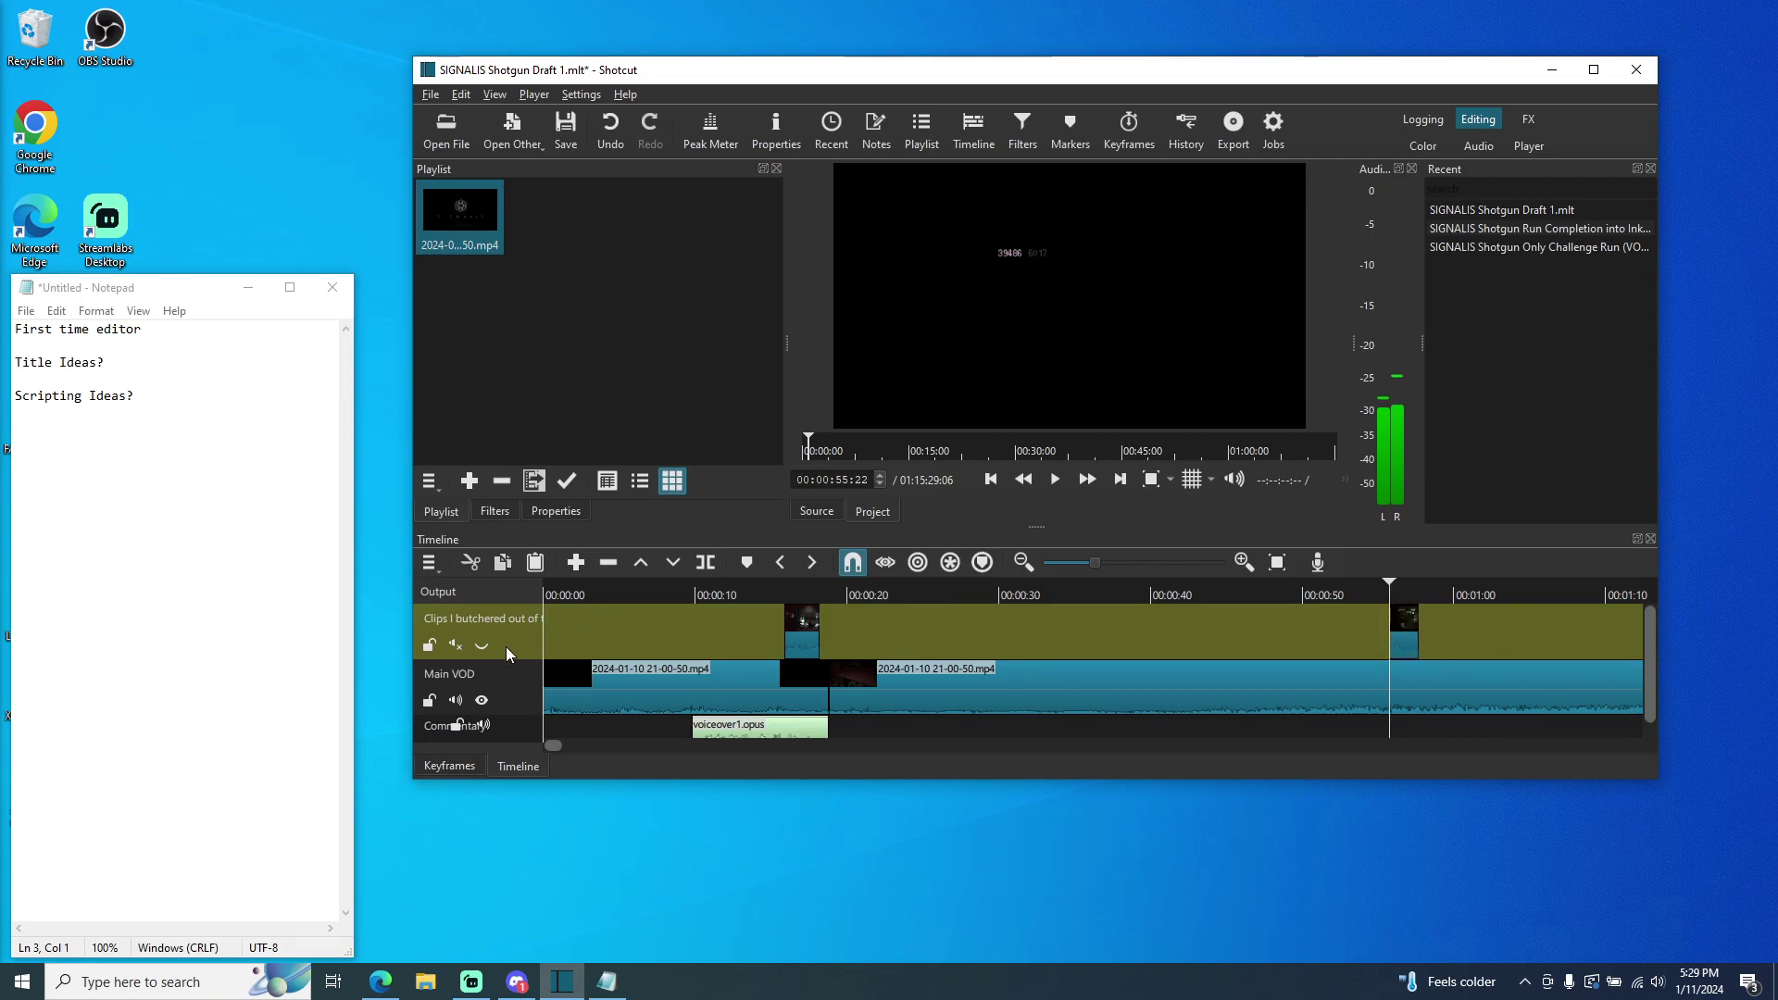
- Play on to the next flash of imagery, step back to 00:00:58:29, and move the first butchered clip to that frame
click(1053, 481)
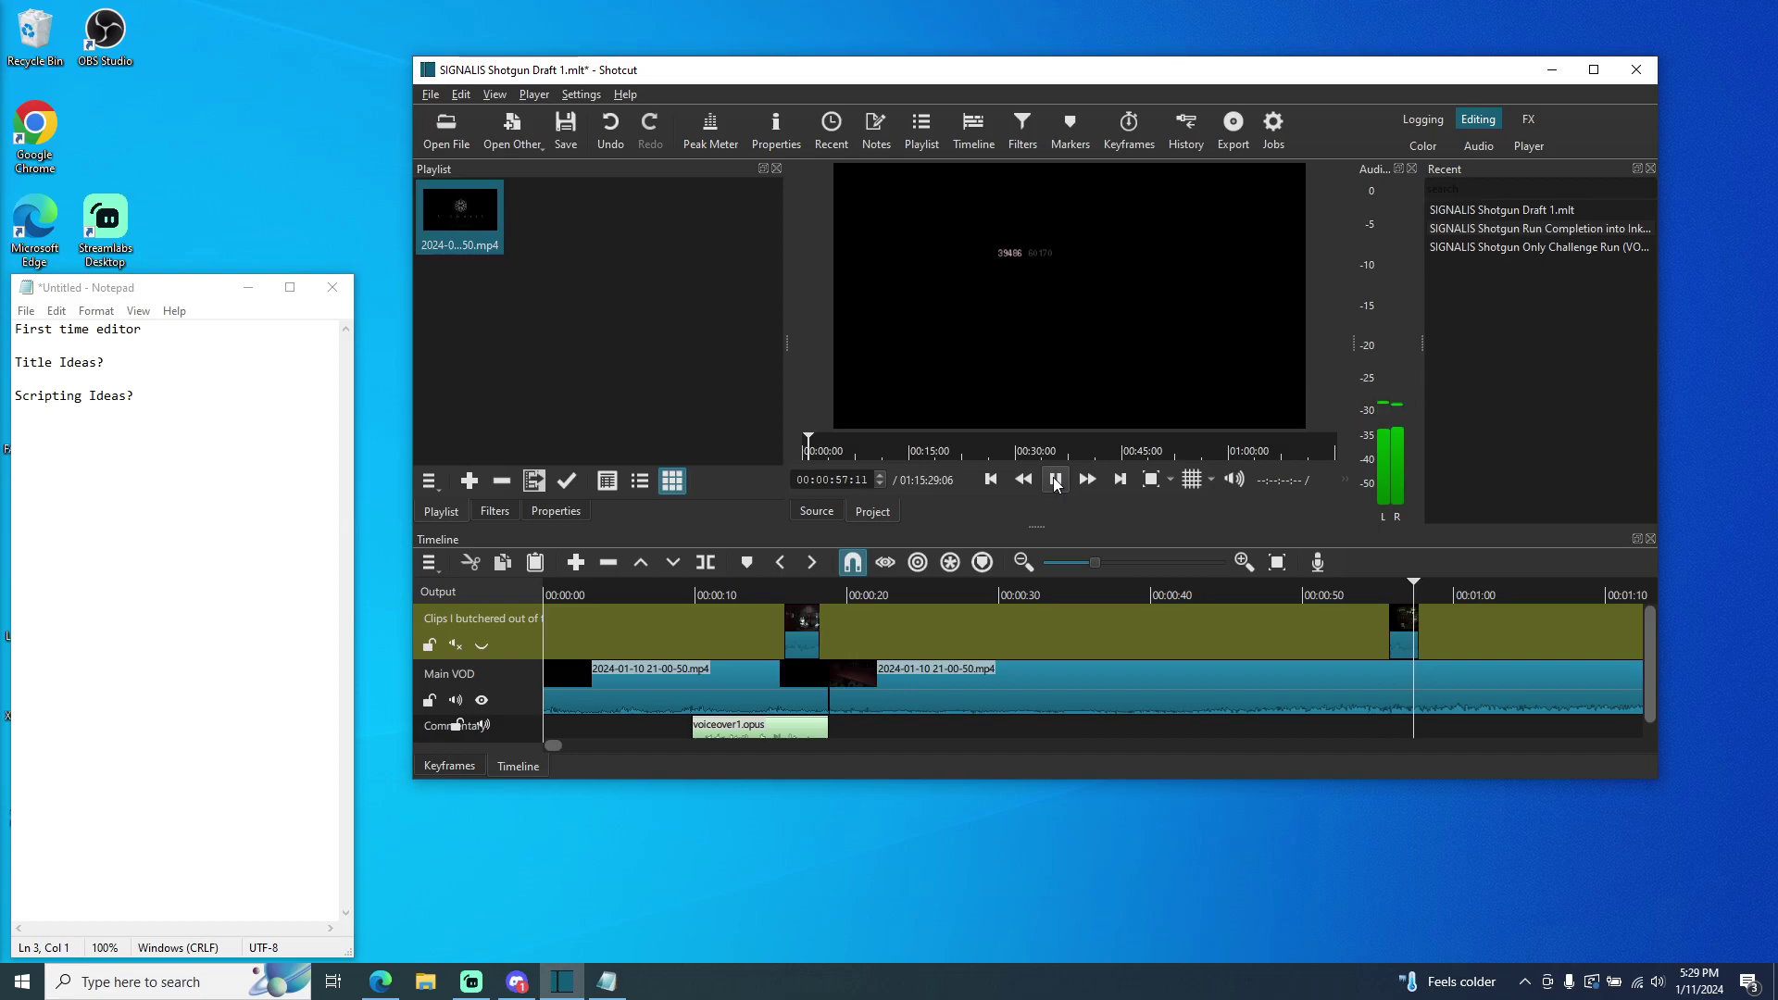
click(1056, 480)
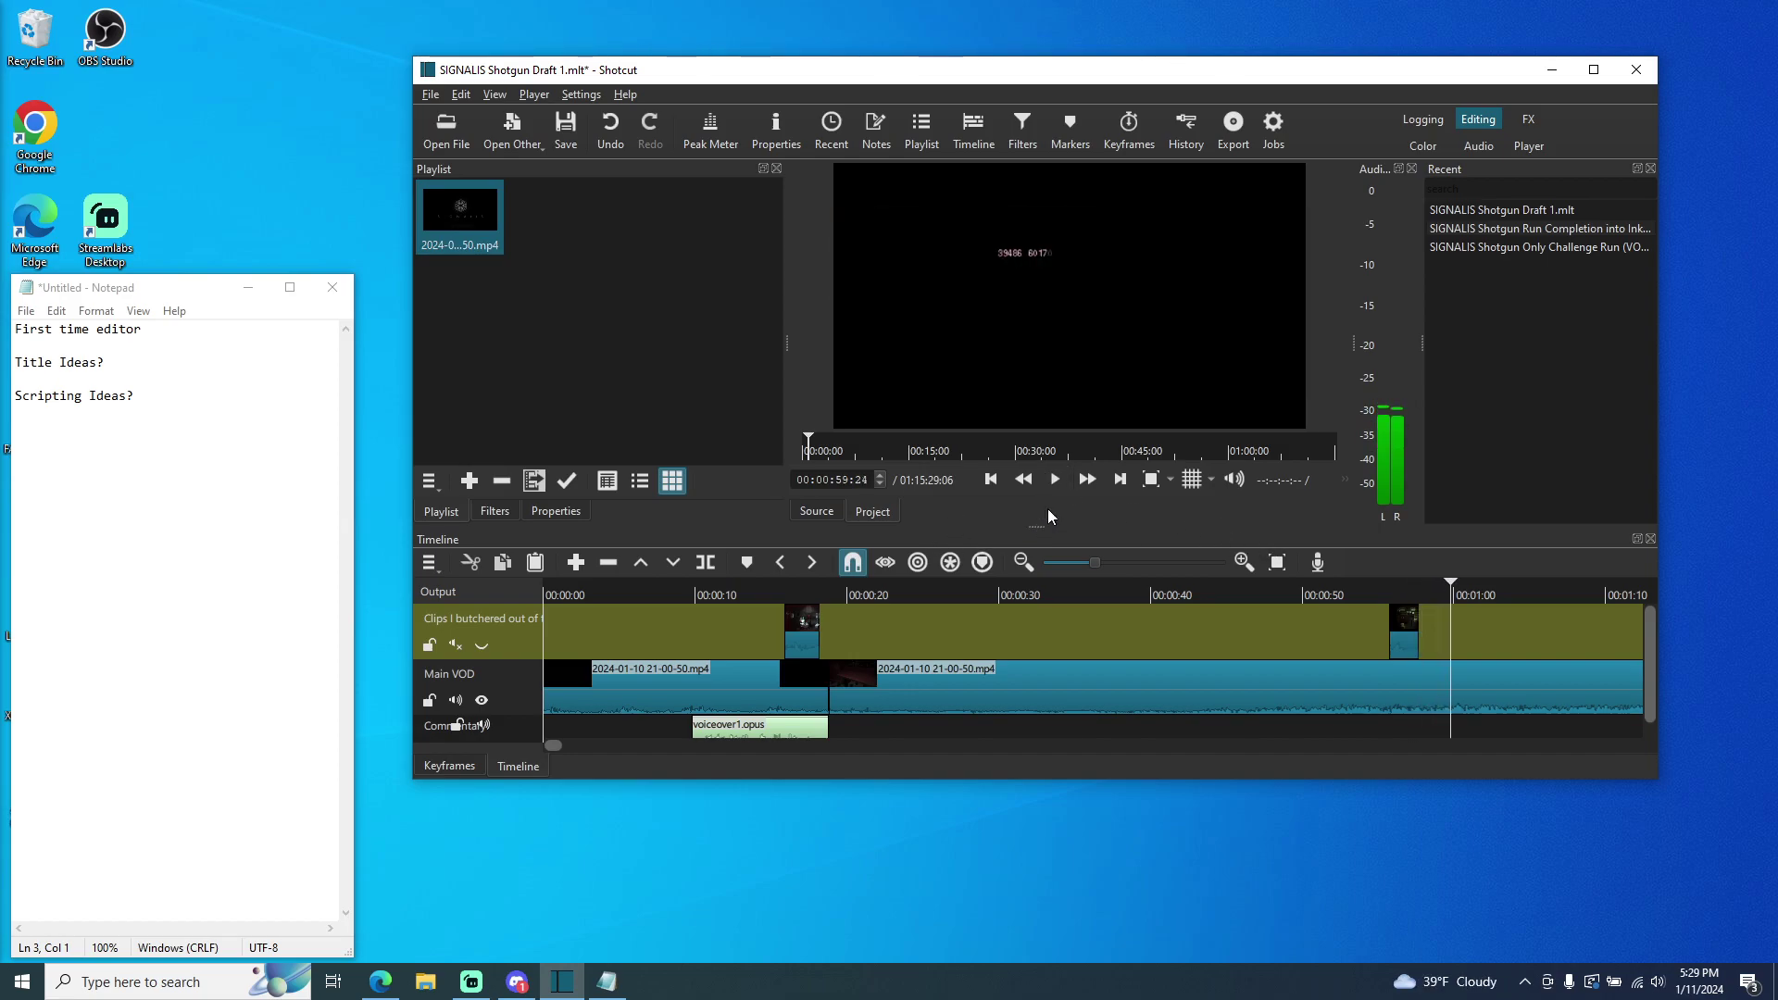
click(878, 484)
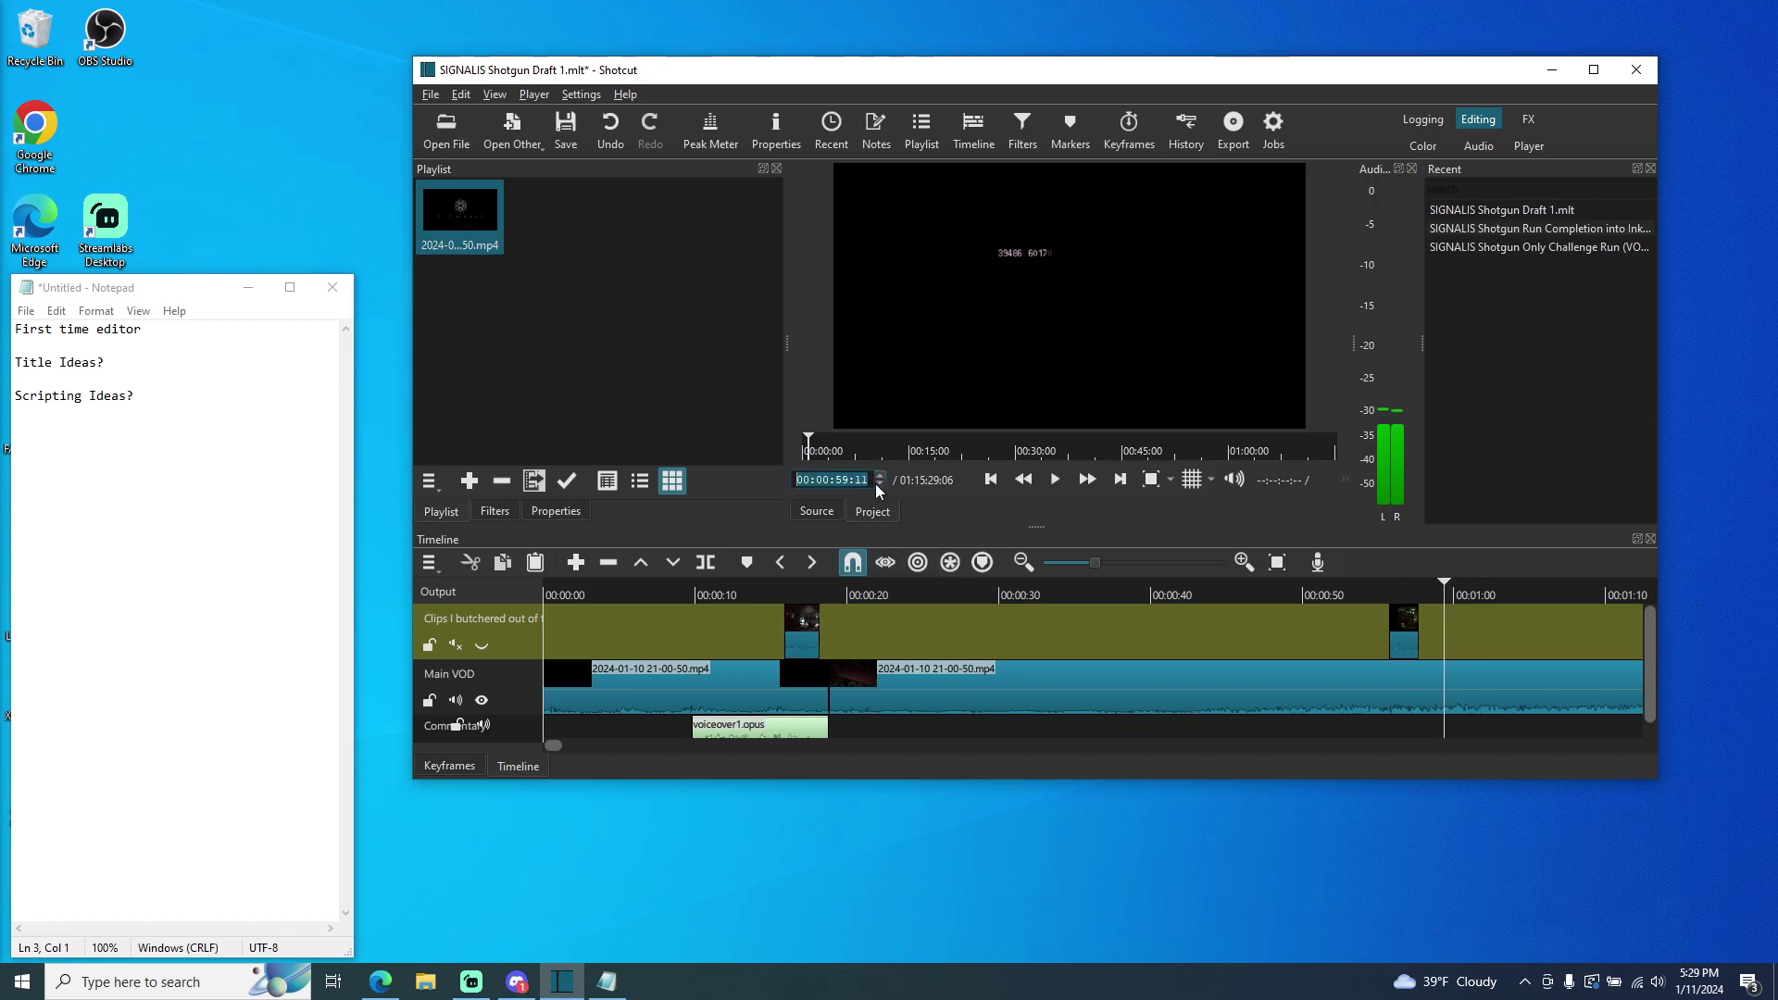
click(876, 484)
click(875, 484)
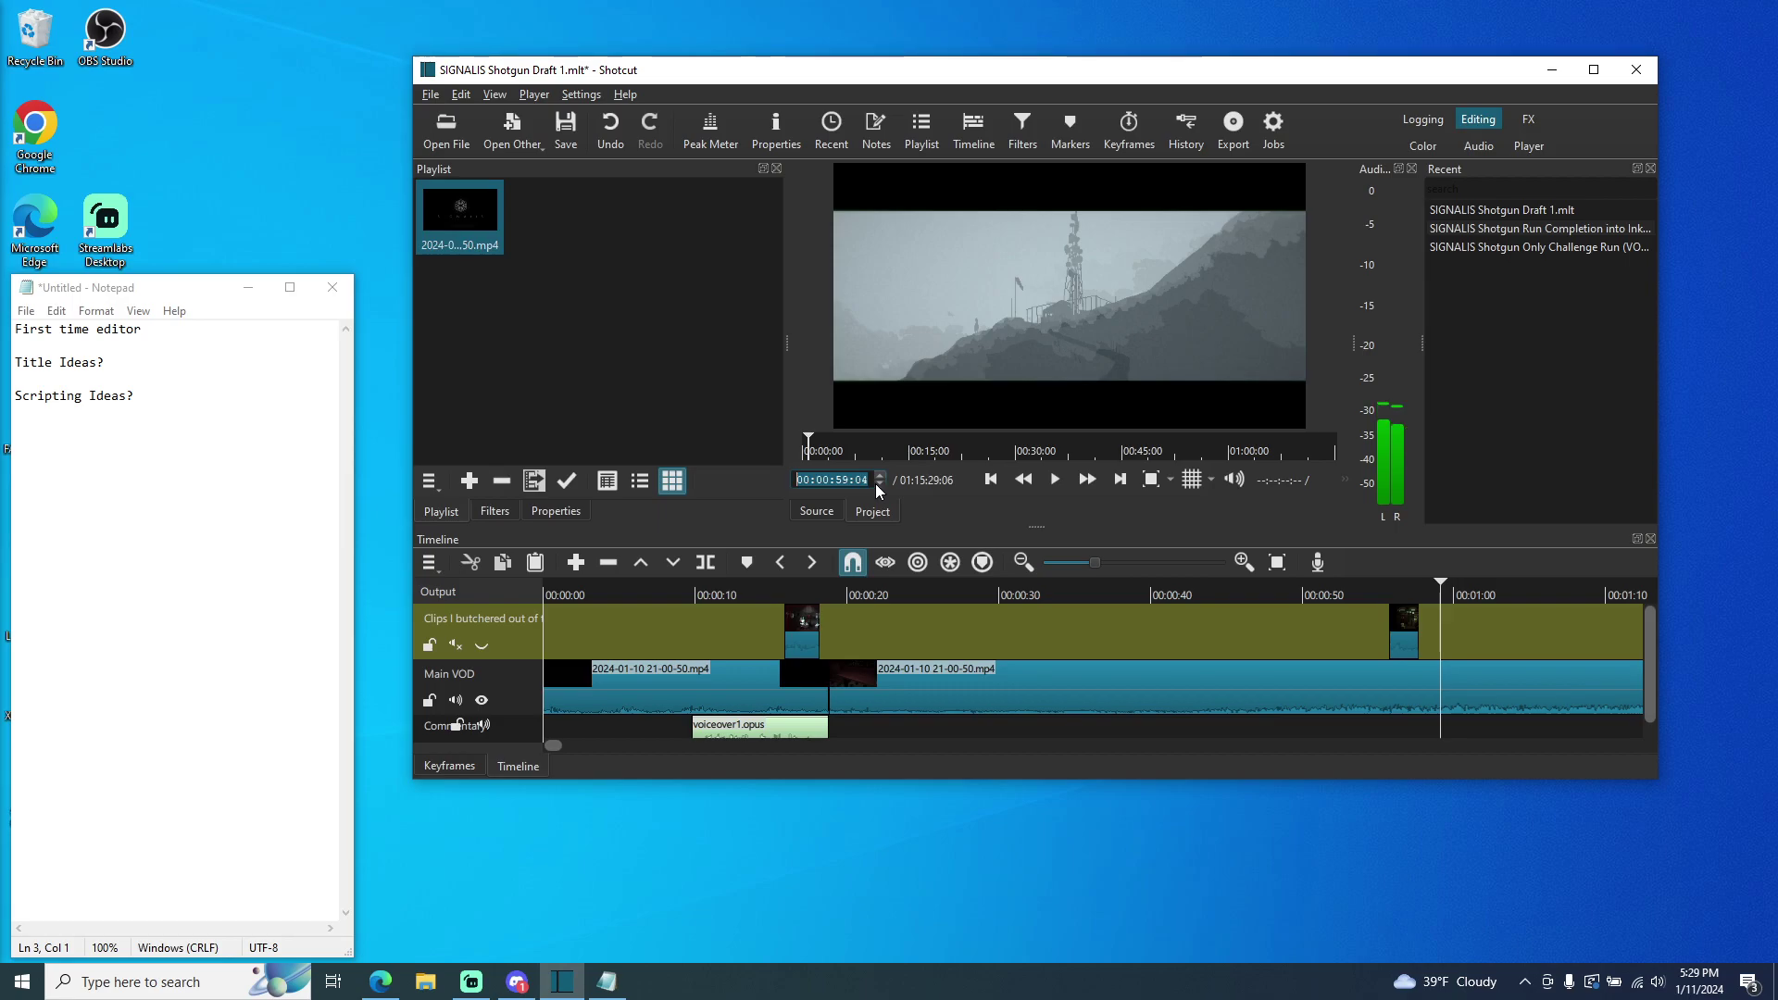
click(875, 484)
click(876, 484)
click(876, 484)
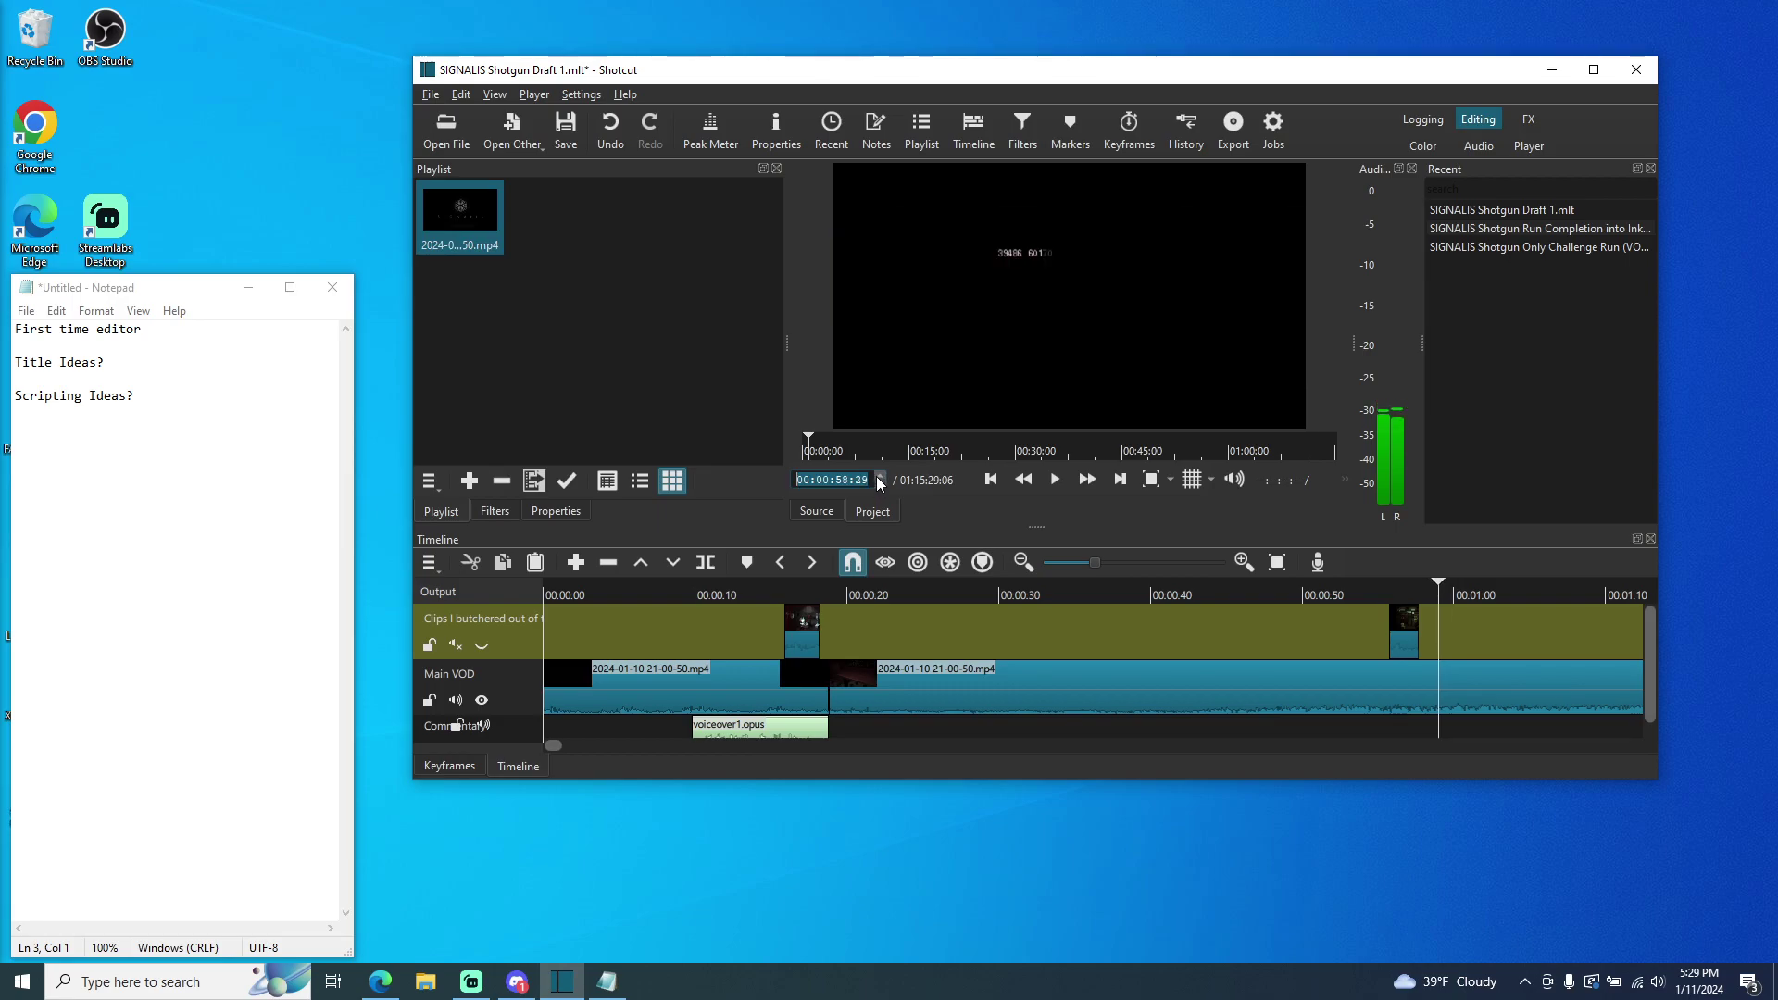
drag(796, 622, 1551, 629)
- Unmute and show the clips track, and play the project from its opening to the butchered clips near 00:02:48
click(455, 646)
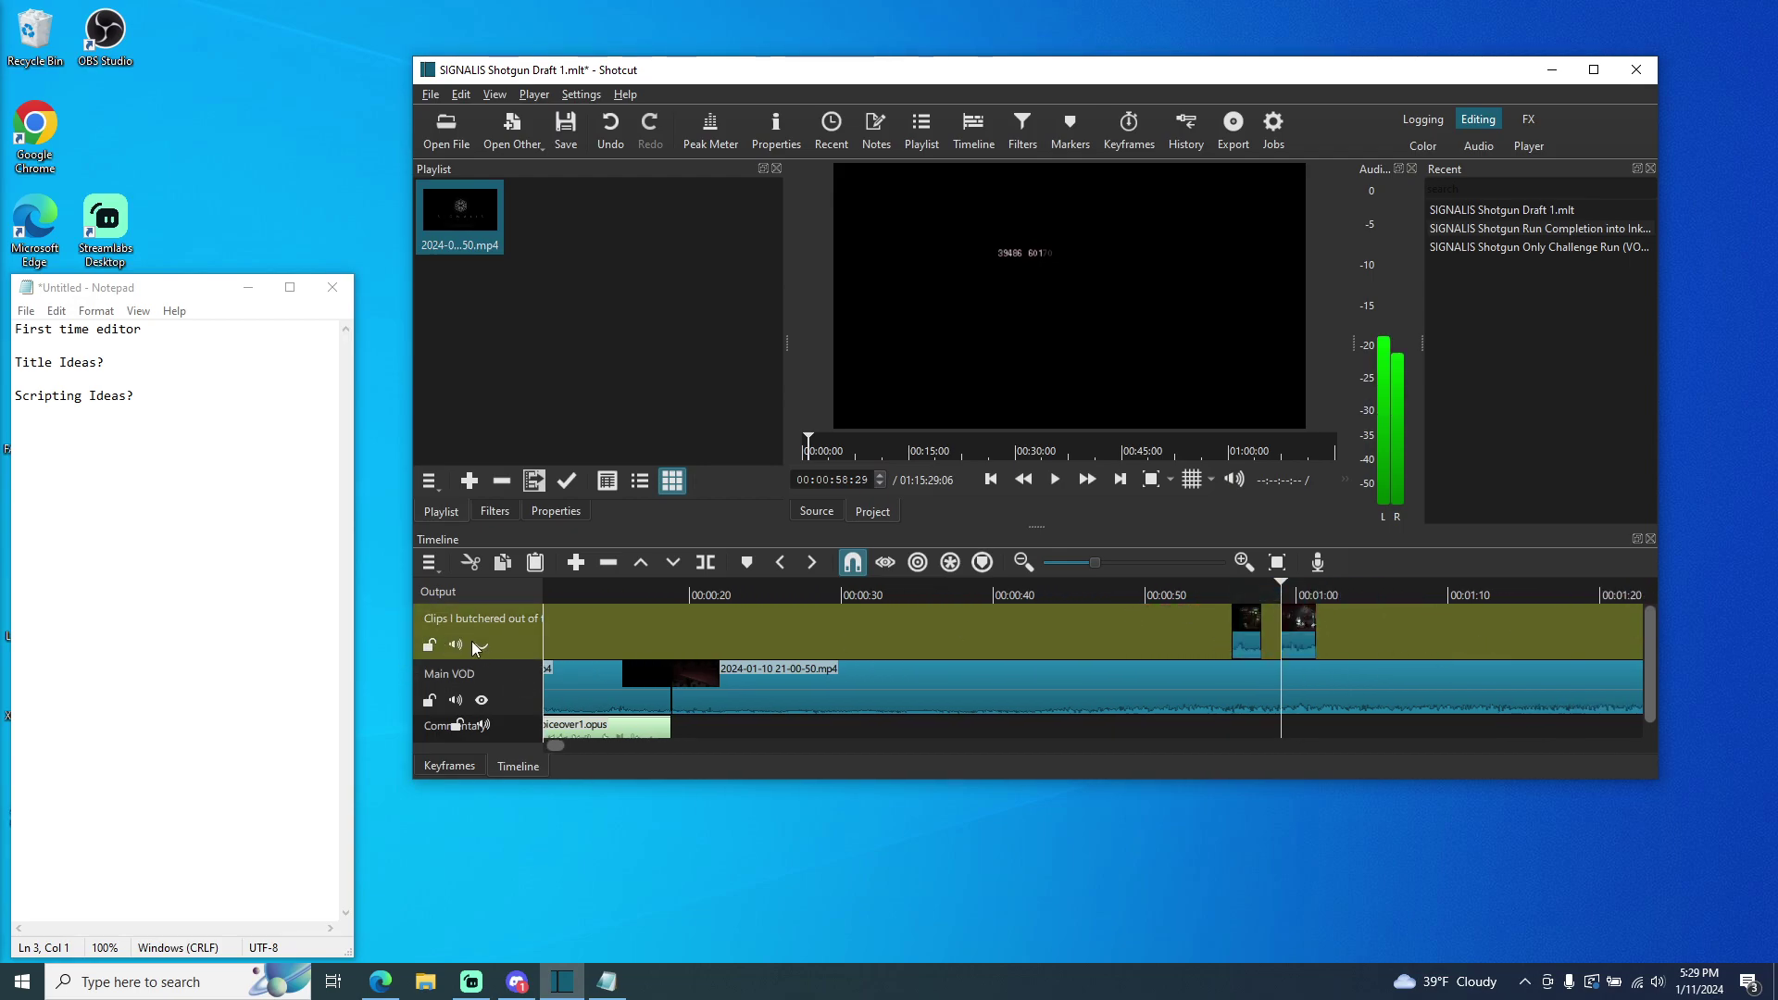
drag(1264, 588, 483, 588)
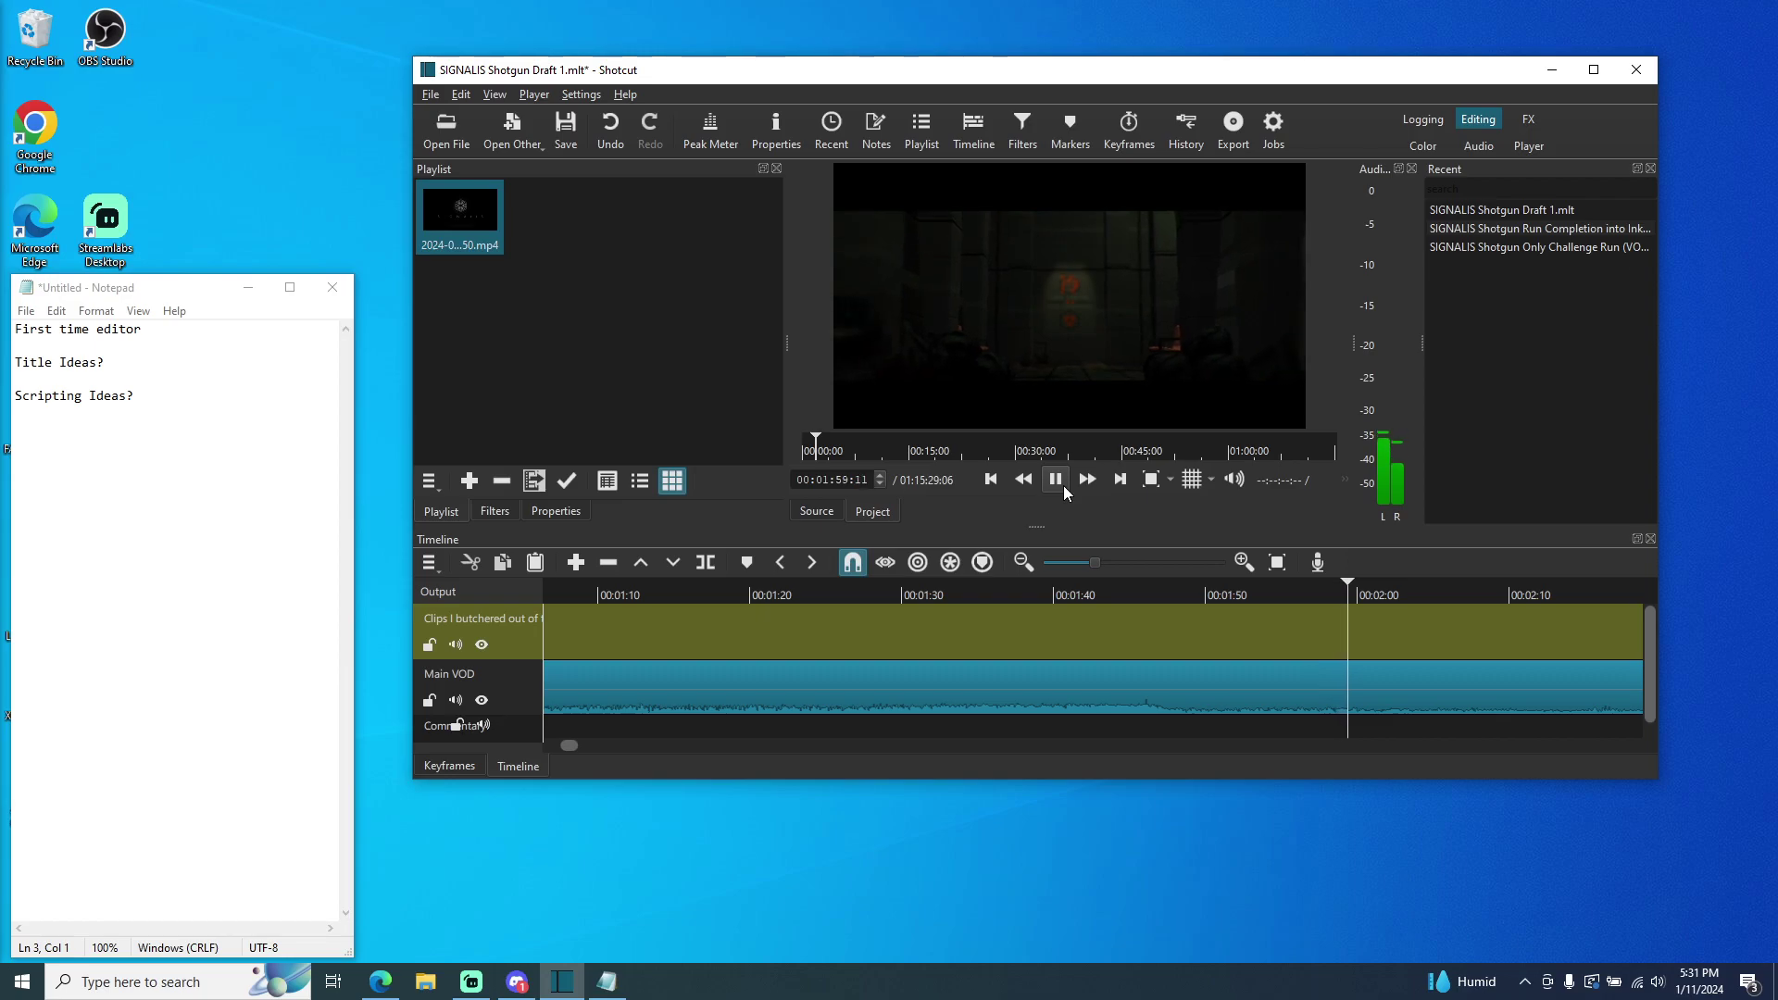
click(1516, 595)
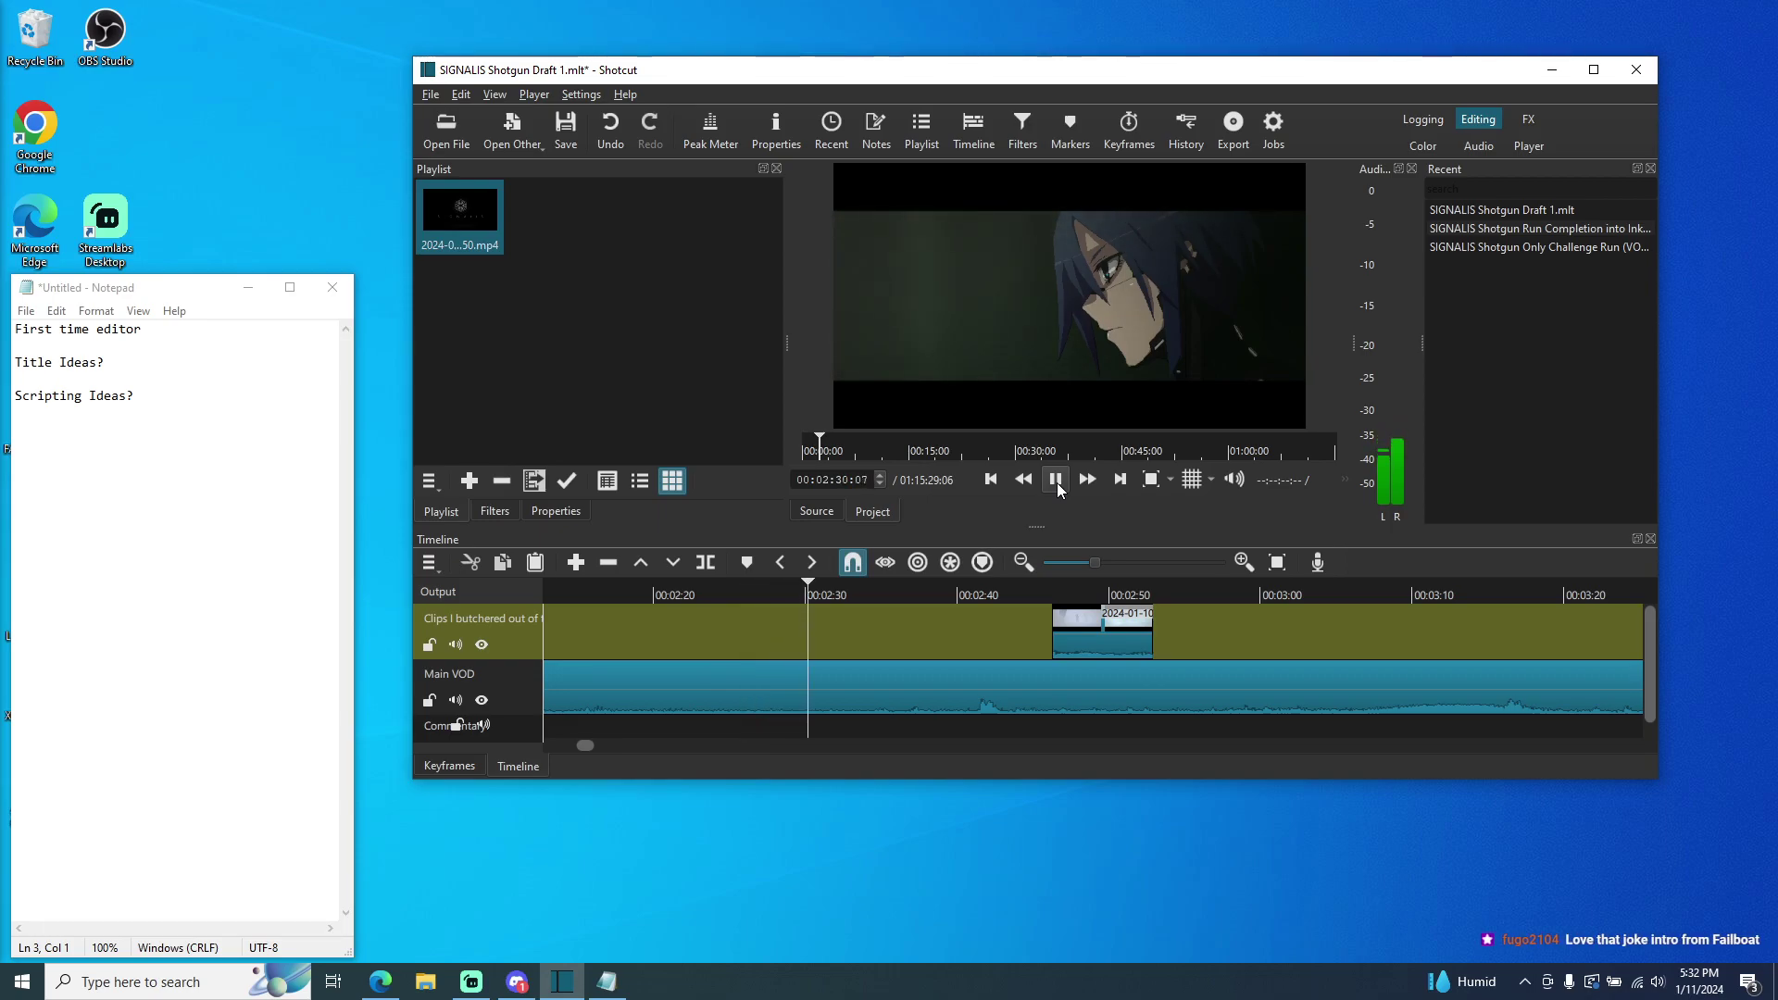
click(1057, 482)
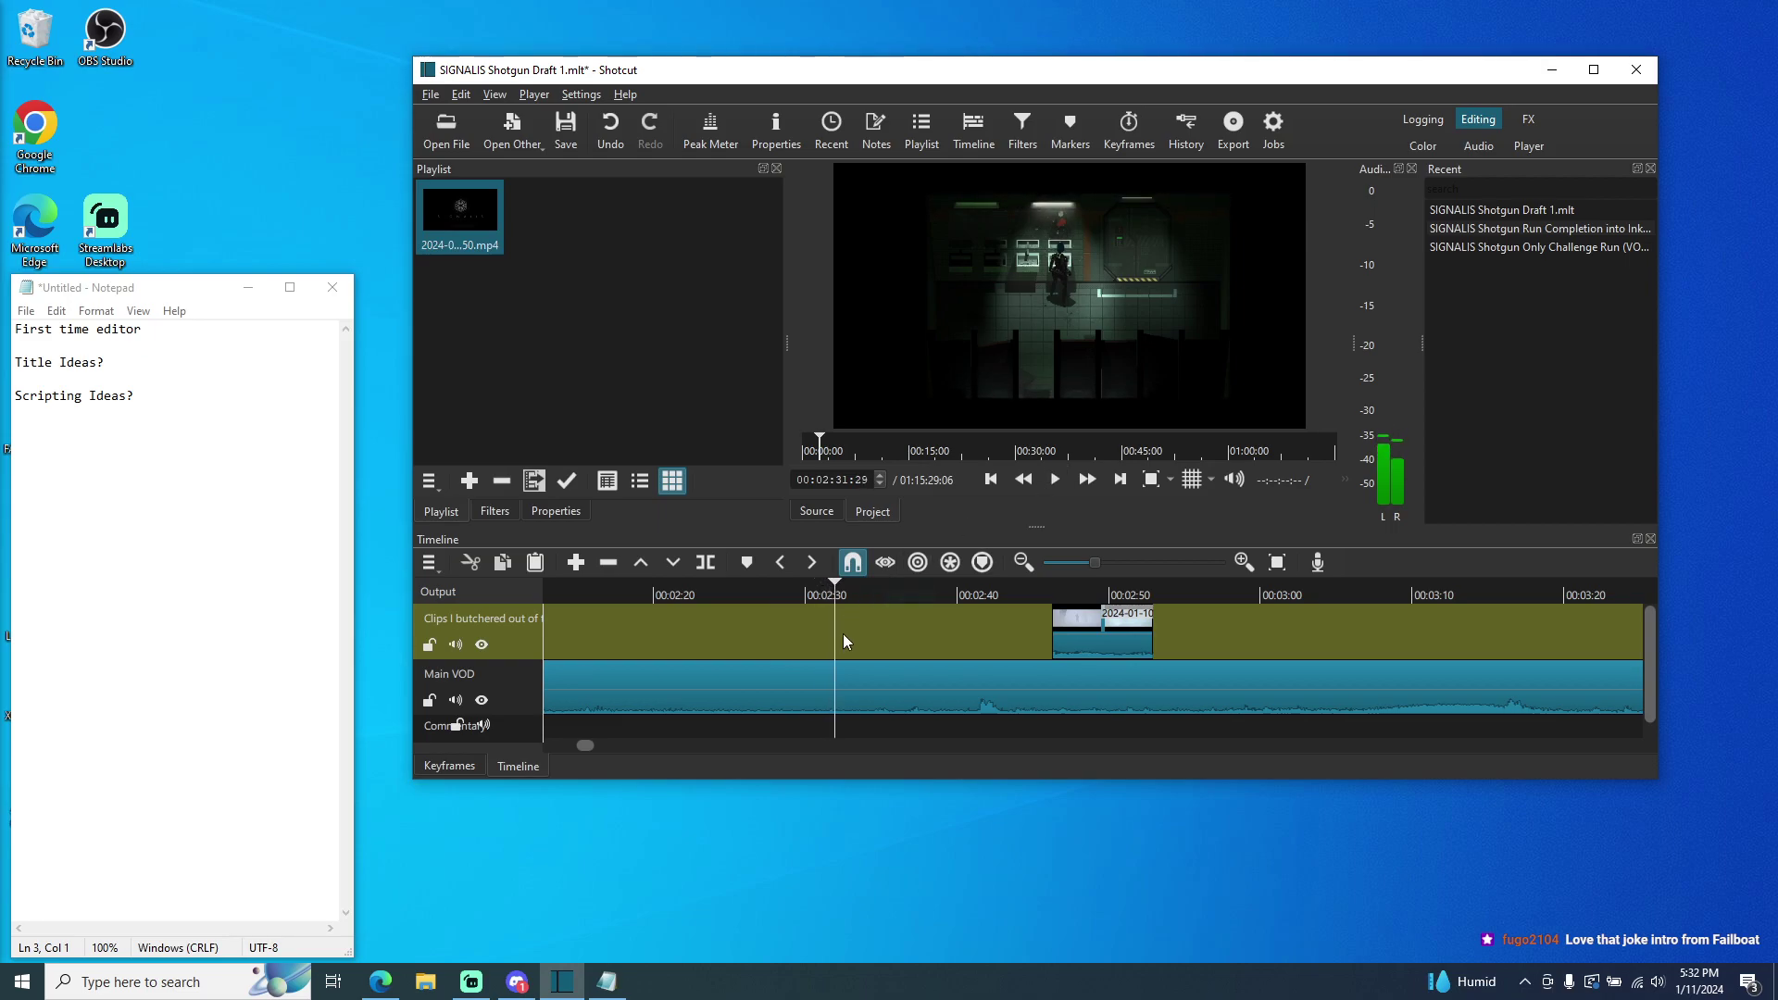
drag(835, 589, 656, 590)
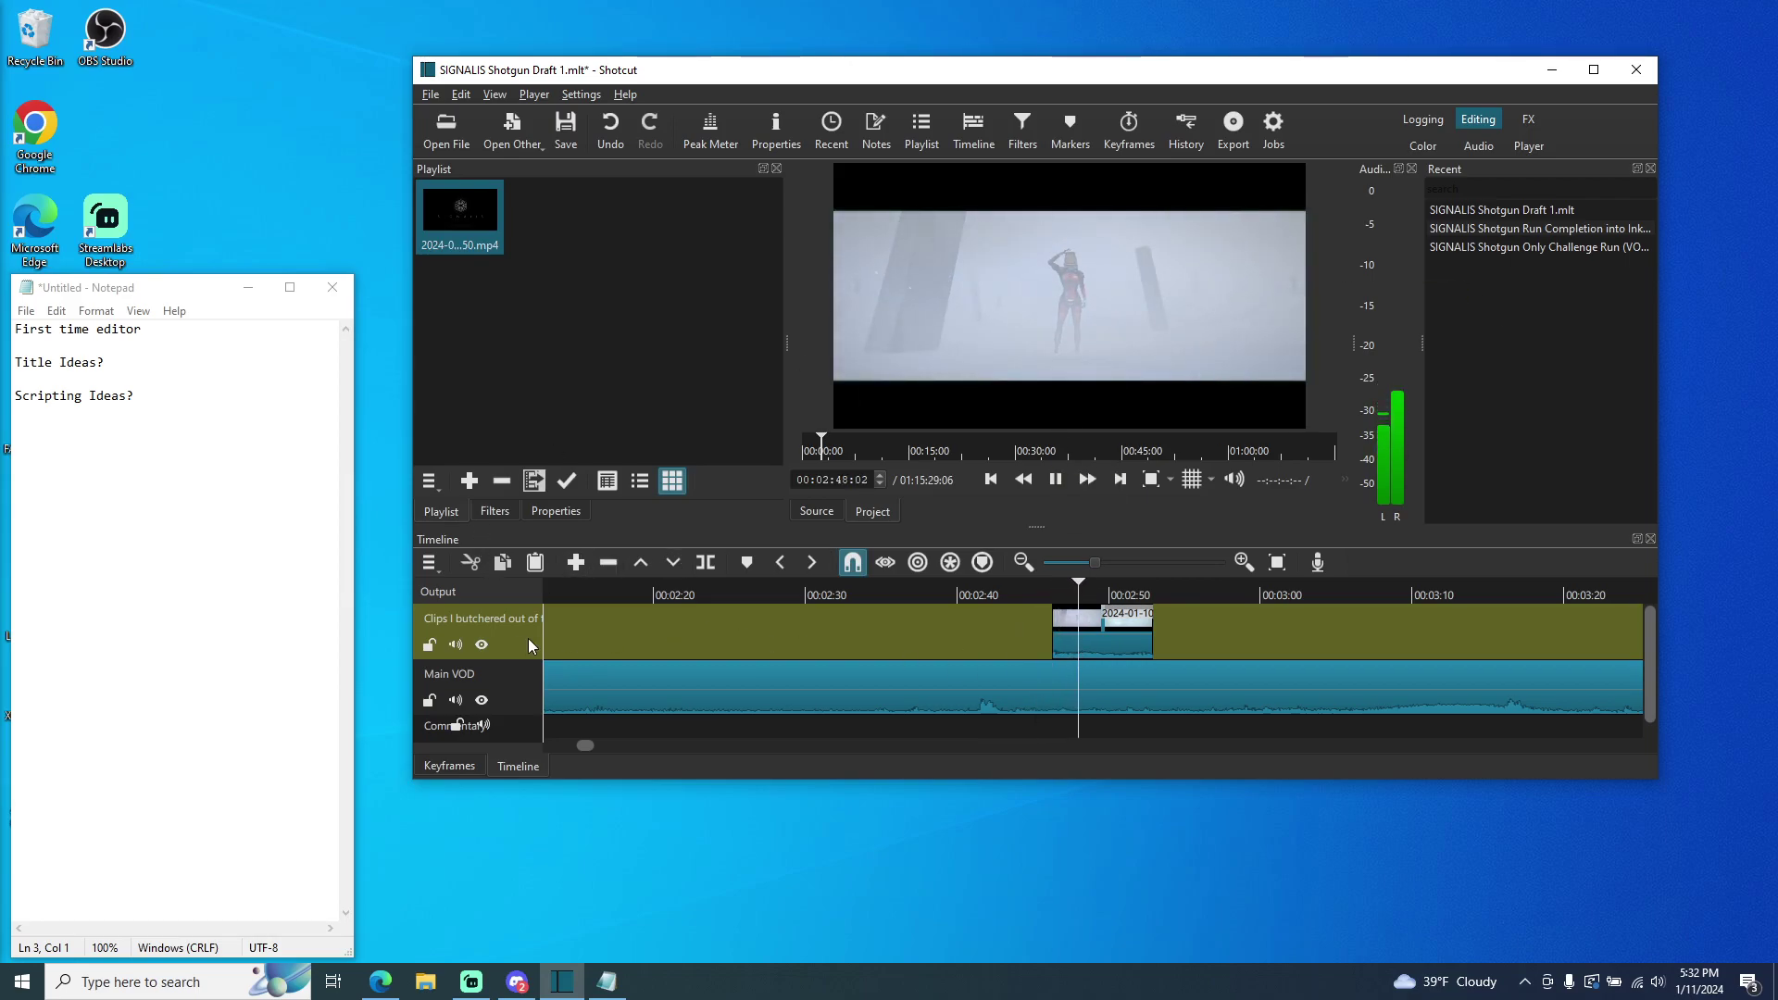
- Hide and mute the clips track again, and continue playing the Main VOD up to 00:03:49:01
click(480, 645)
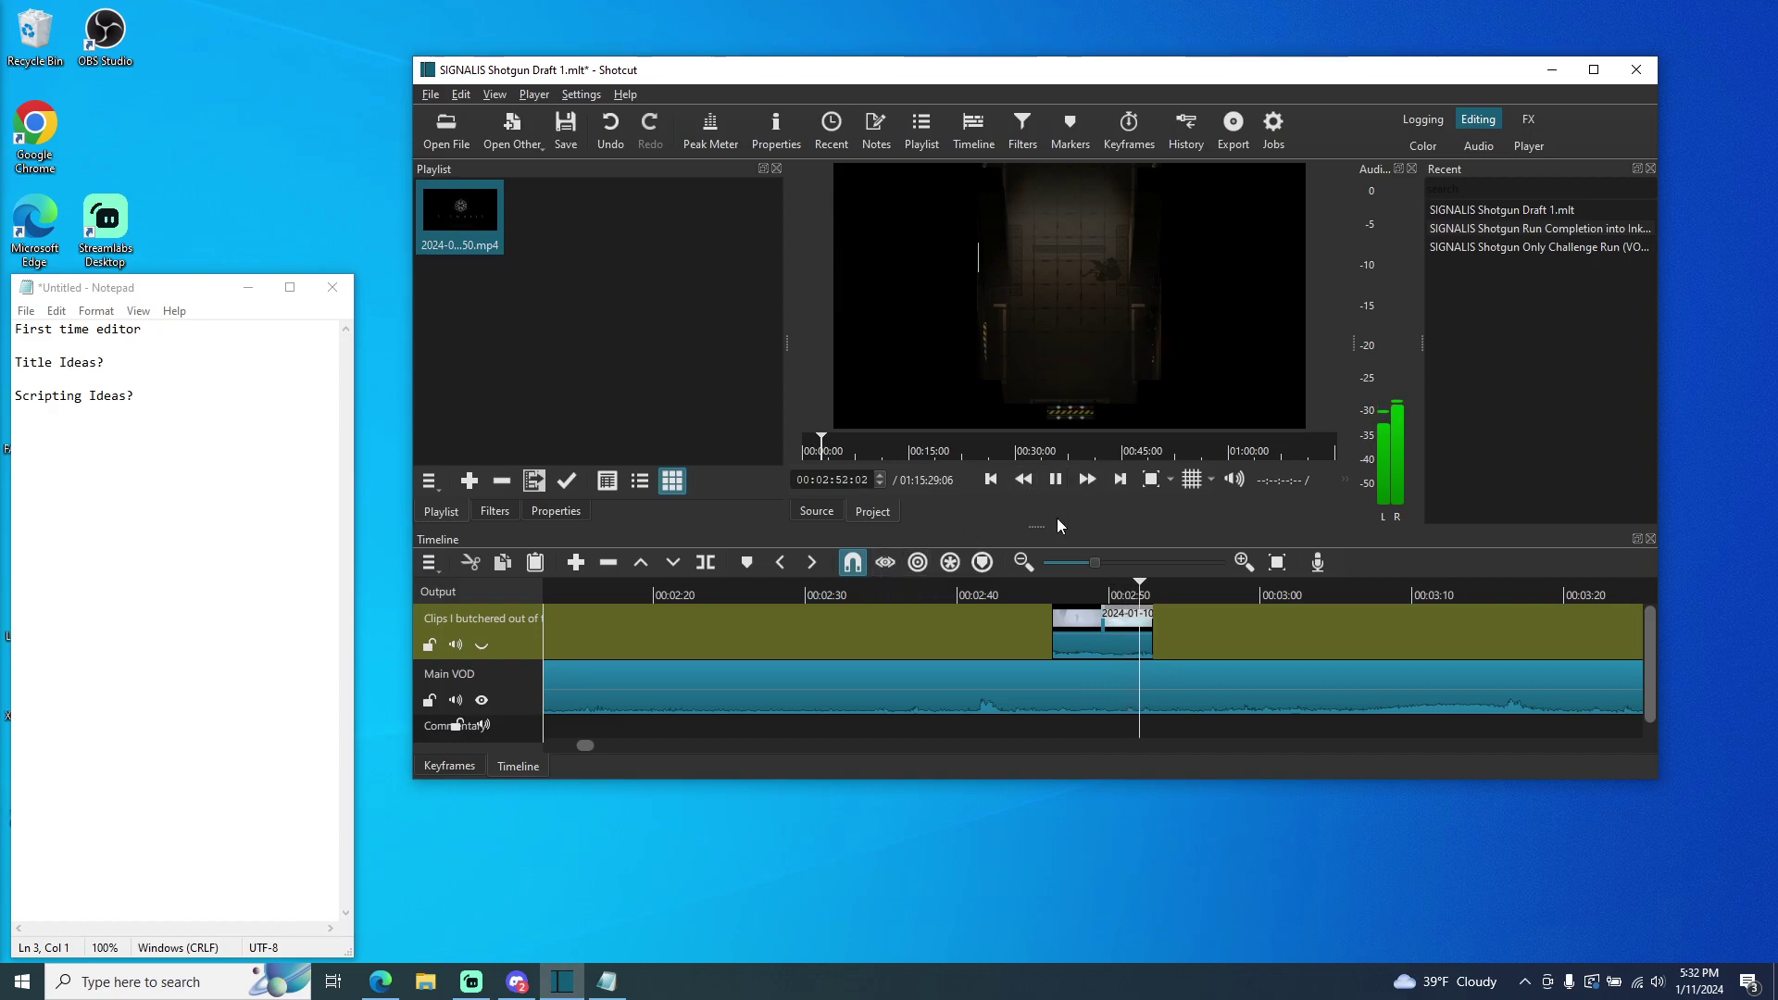
click(454, 644)
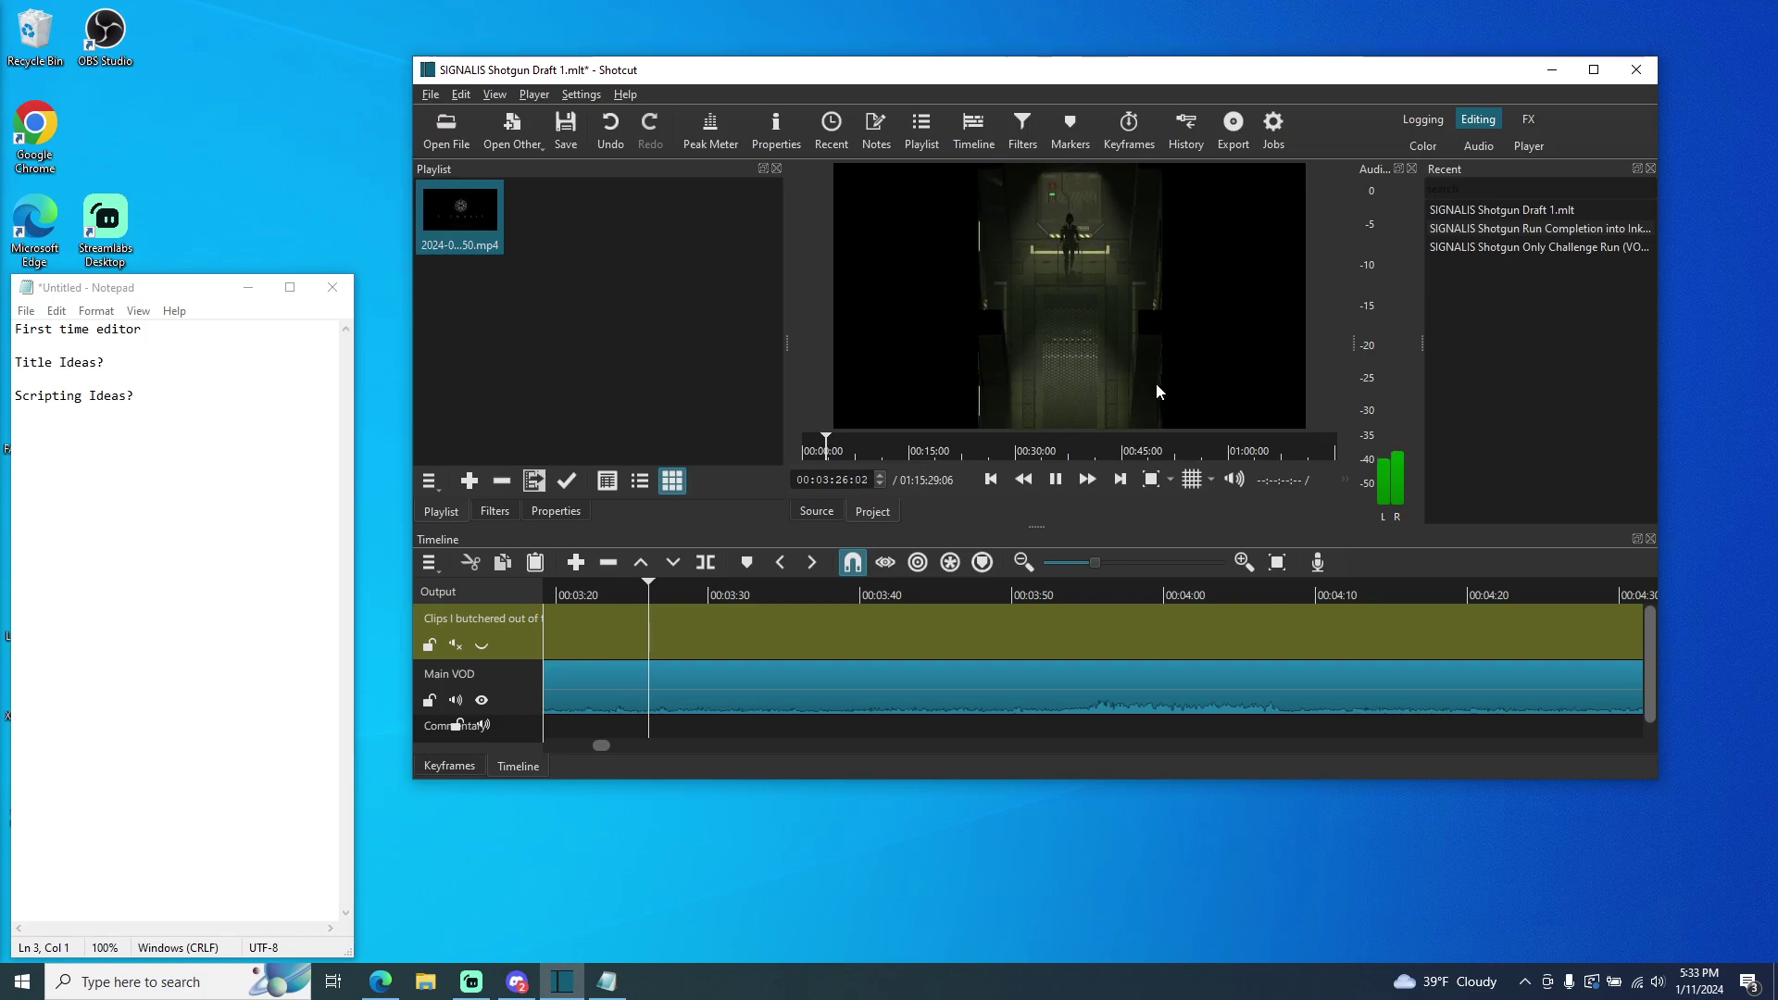
click(1055, 480)
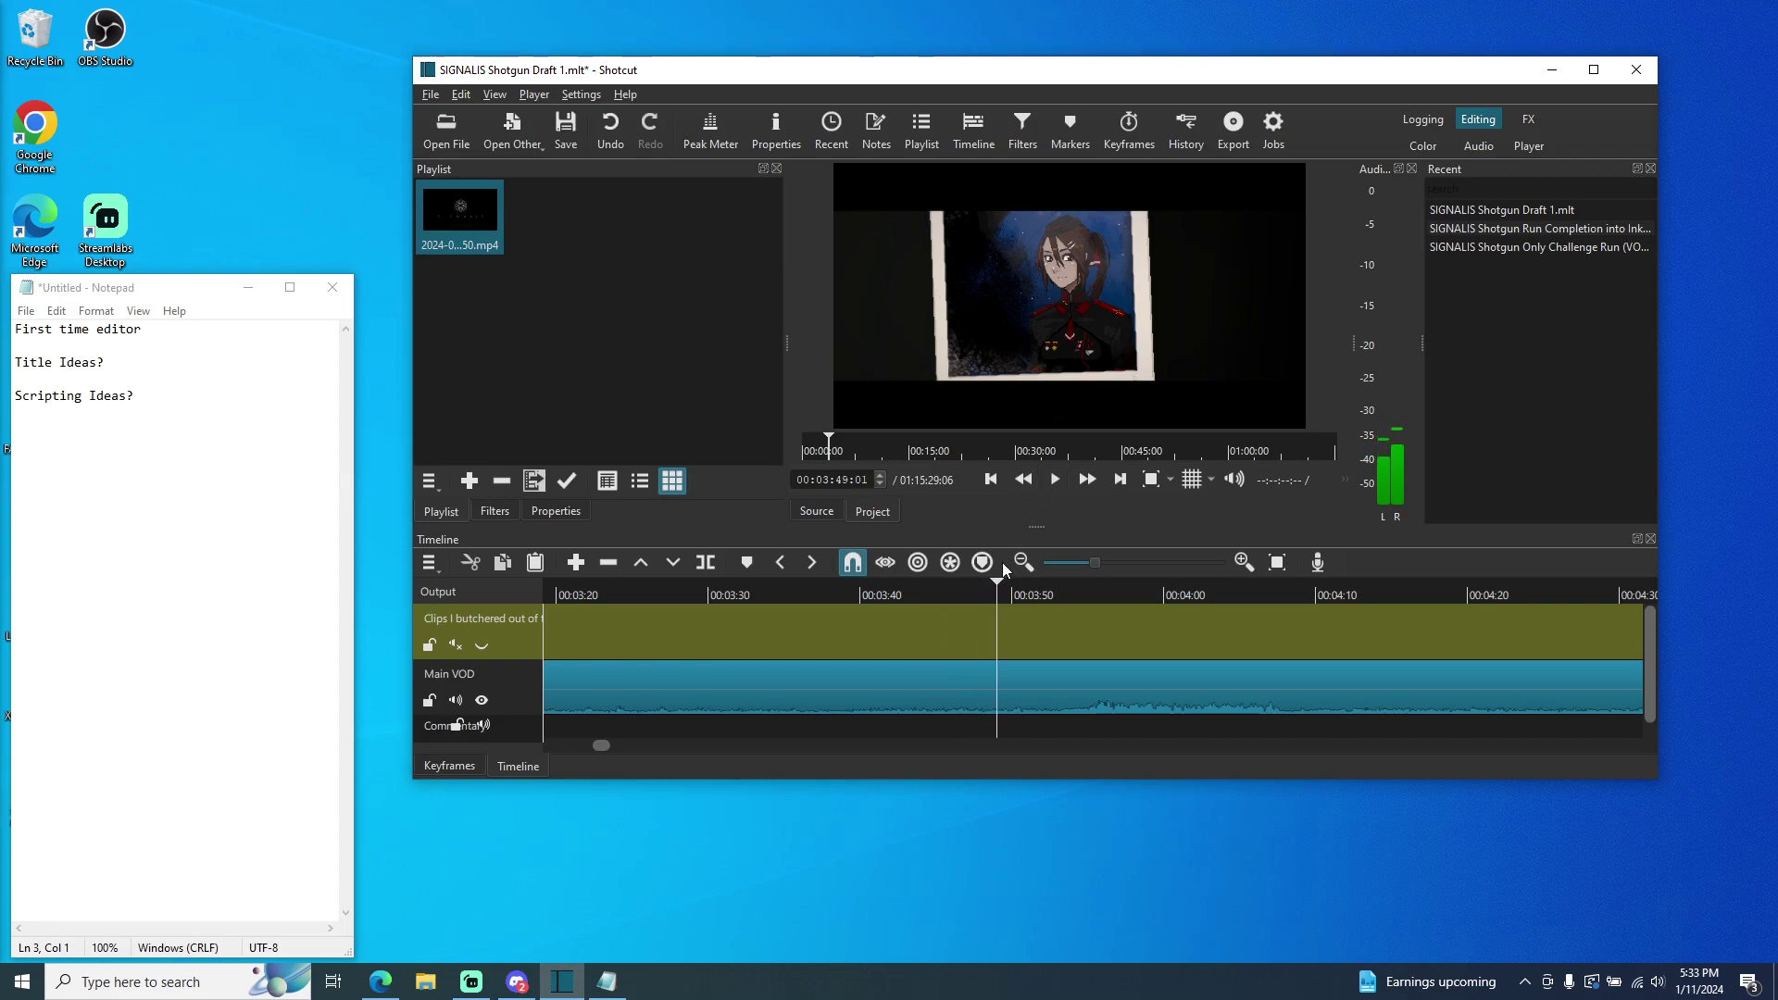
- Scrub the Main VOD from the photo shot at 00:03:49:01 through the STAR dialogue scenes to about 00:06:14
drag(996, 584, 1174, 597)
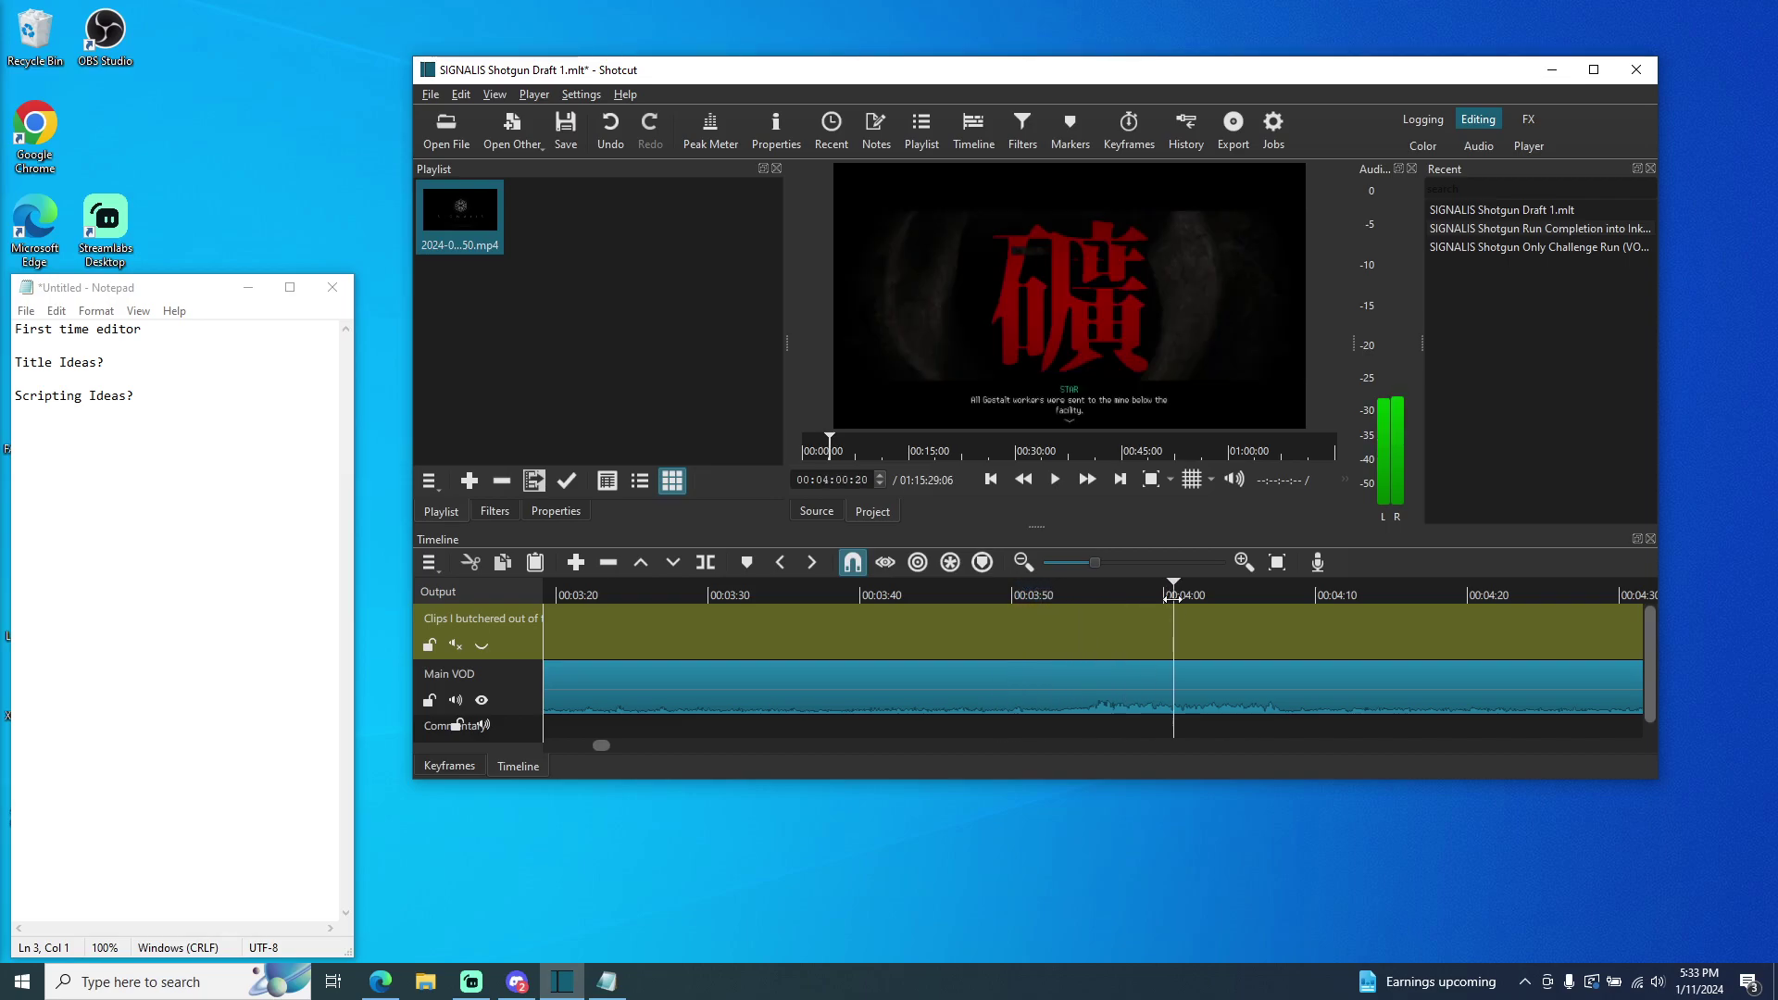
drag(1284, 605, 1281, 602)
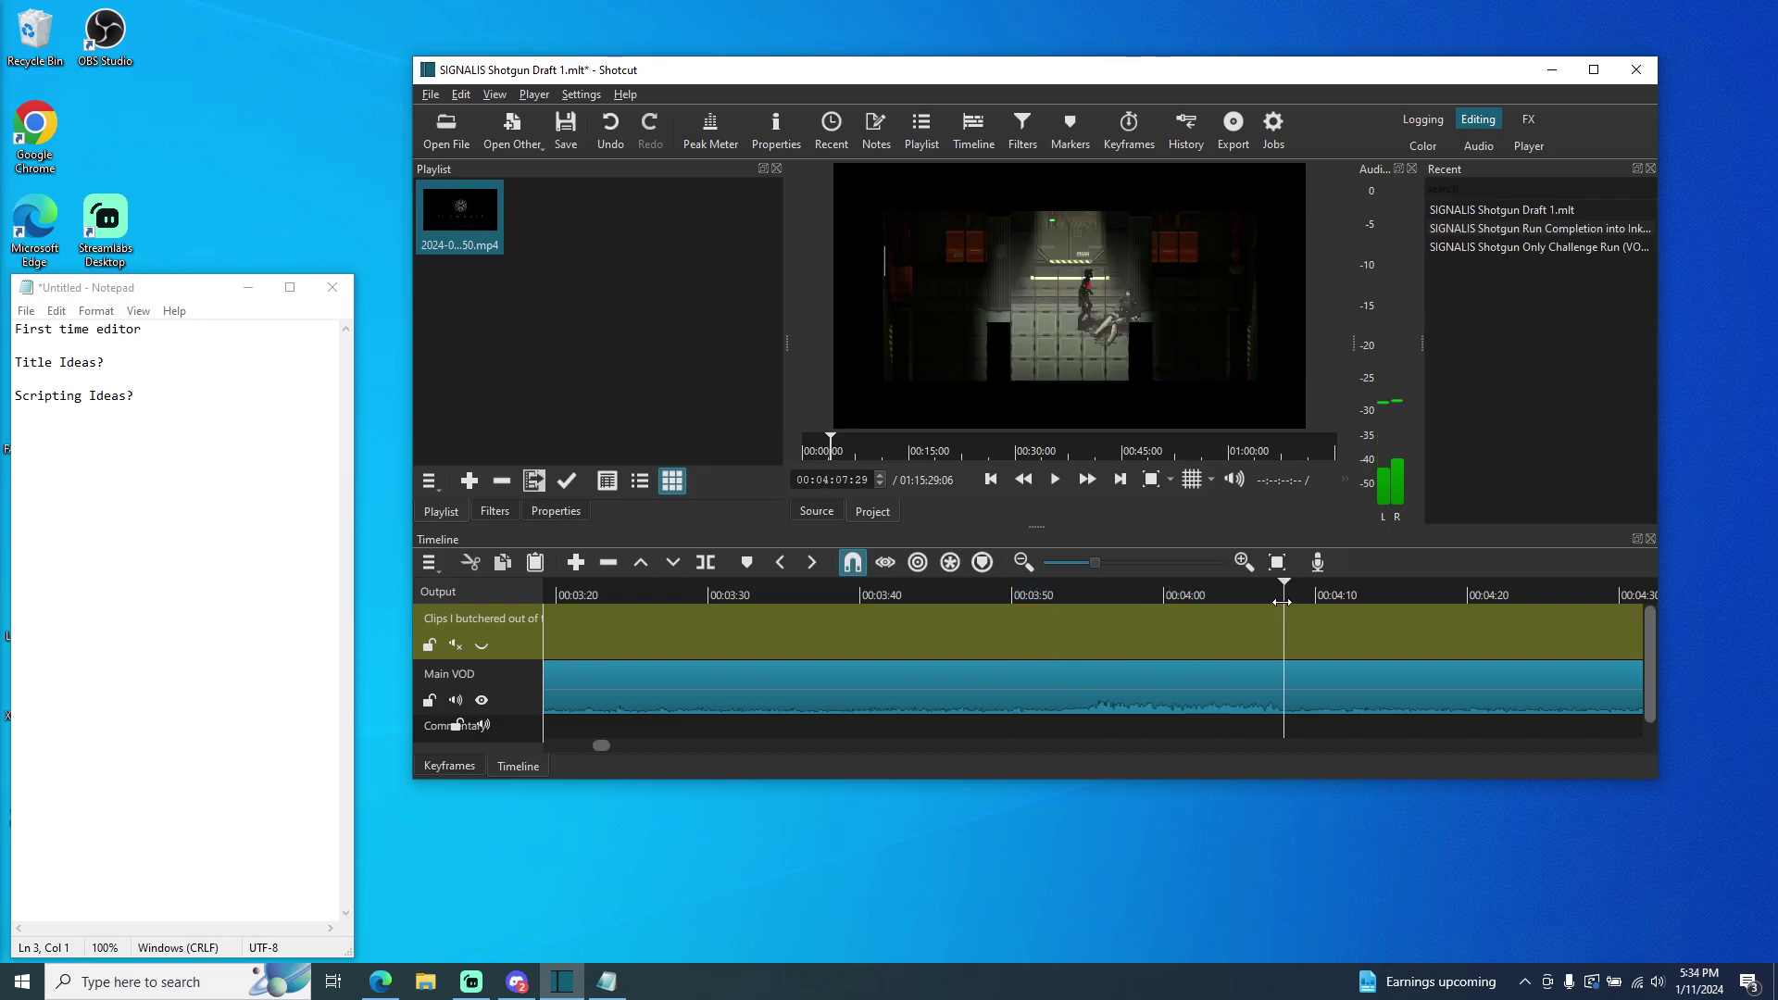
drag(1476, 601, 1574, 602)
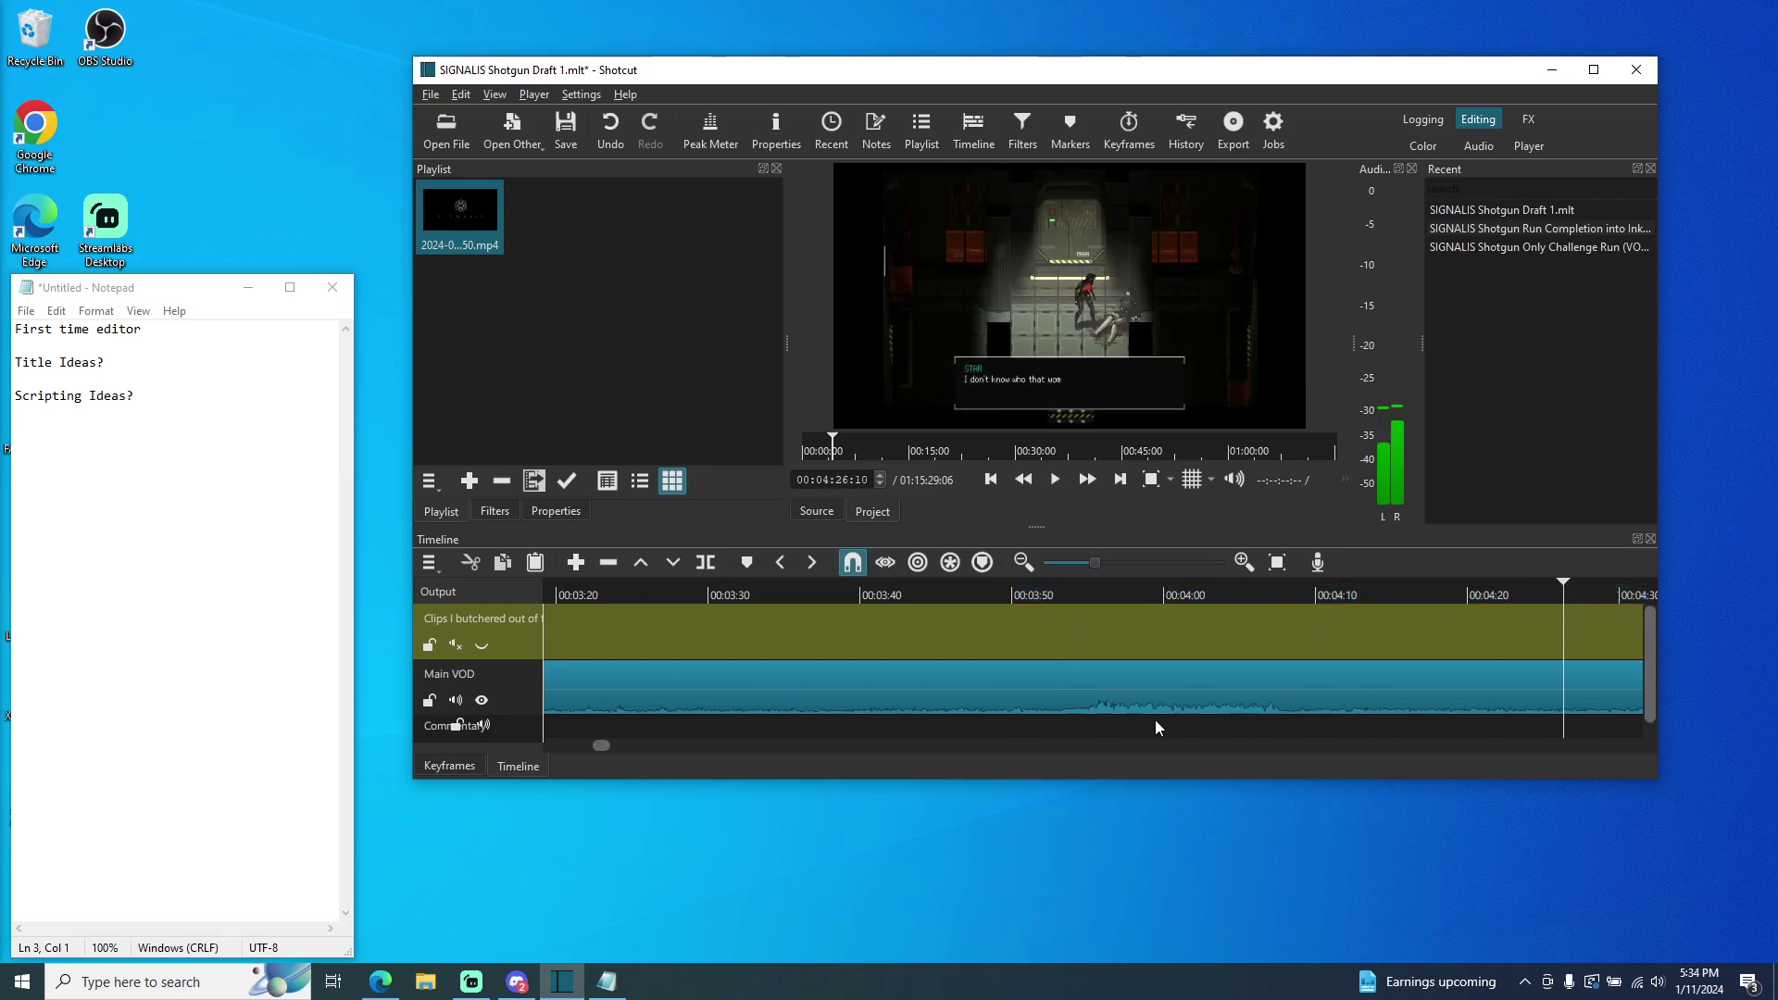
drag(596, 743, 621, 746)
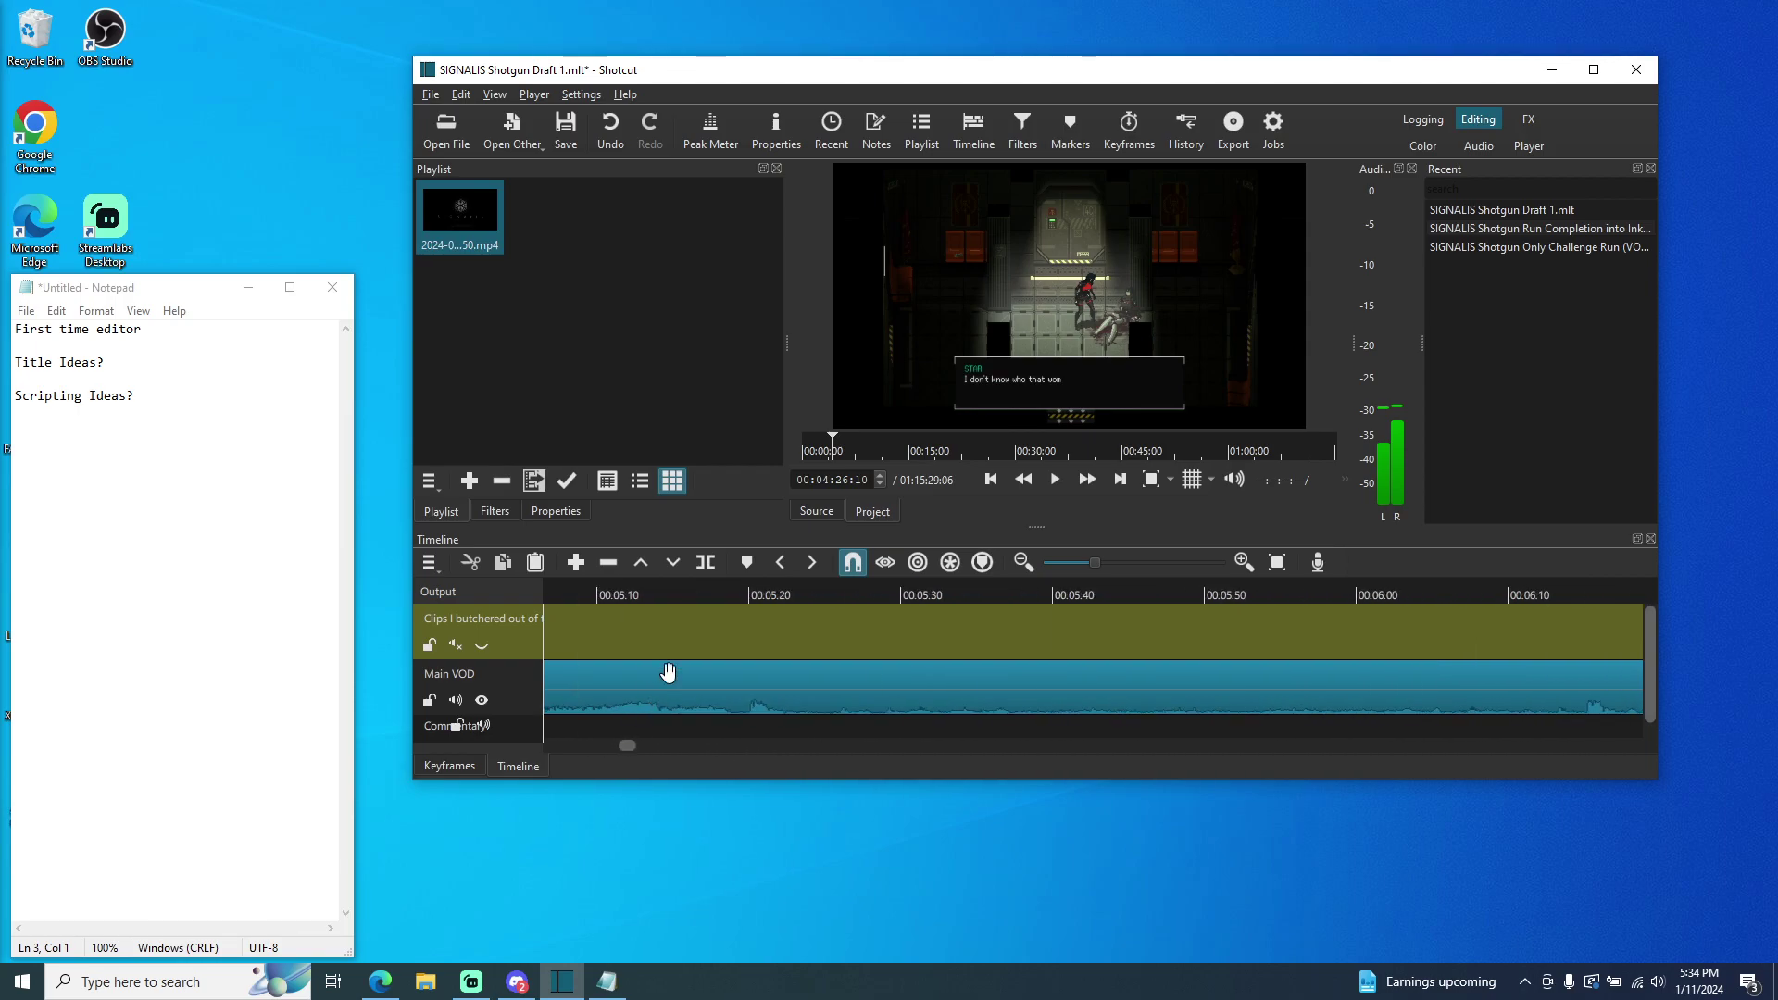
click(847, 593)
click(1291, 592)
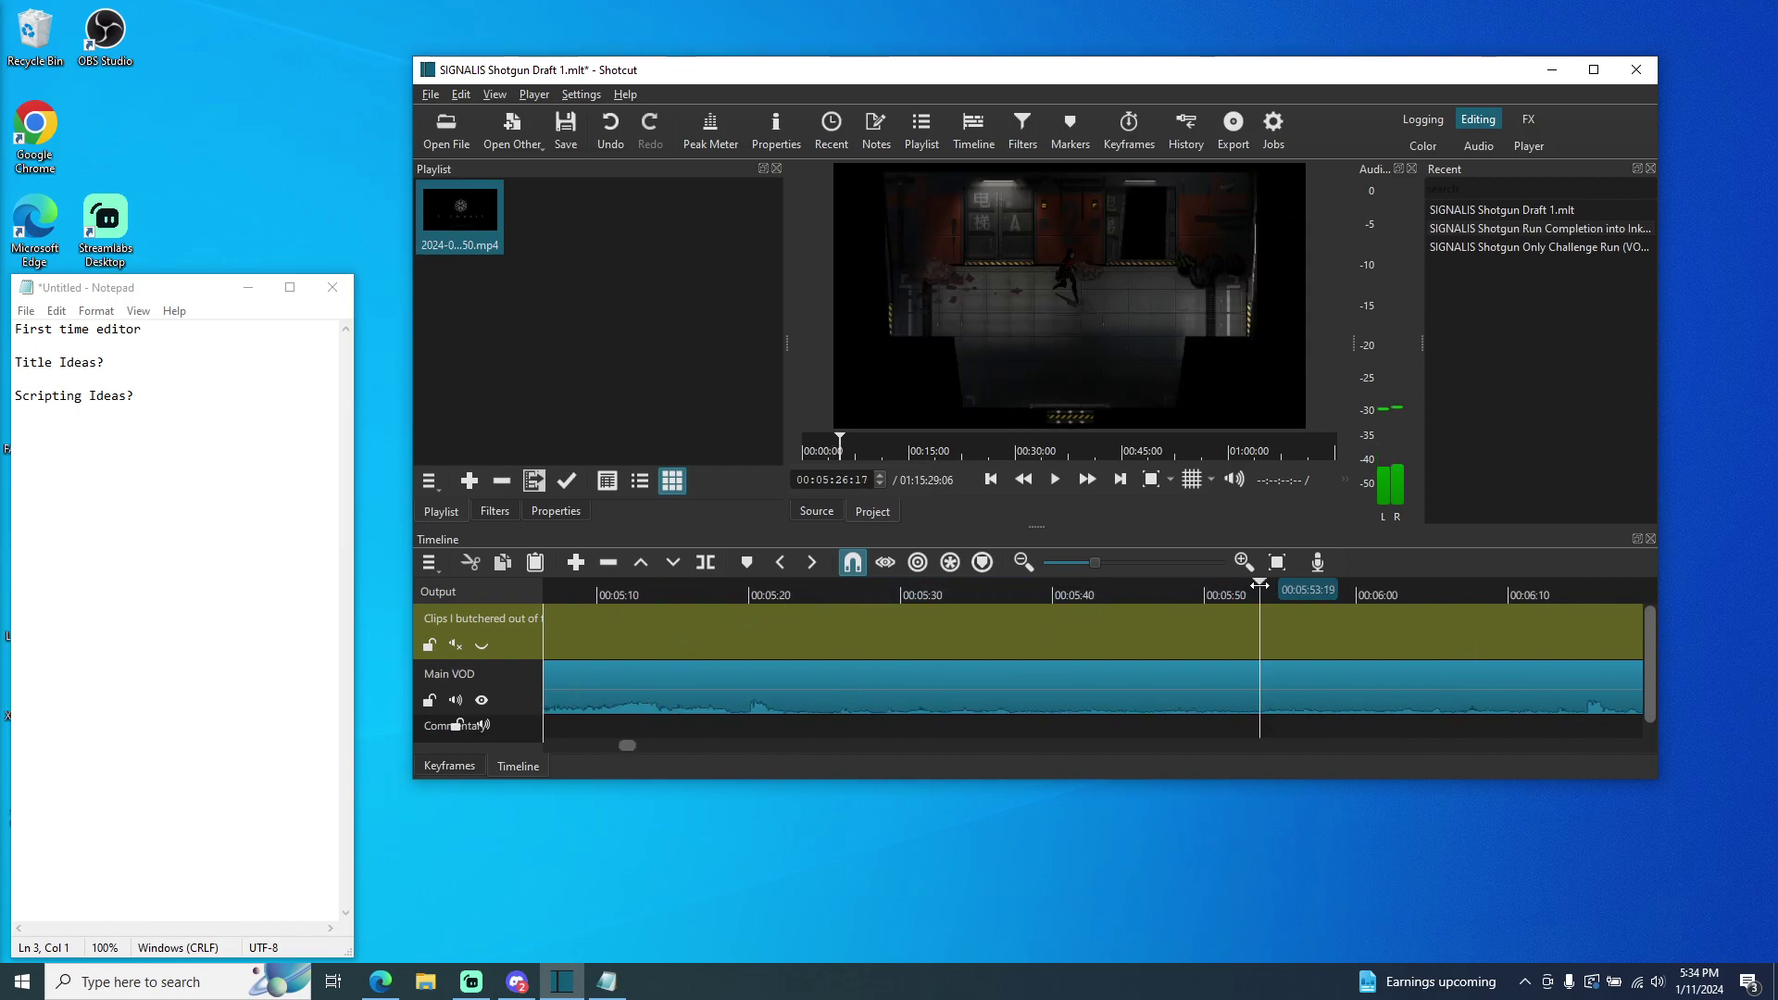
click(1574, 593)
- Skim the Main VOD from about 00:07:18 through the dark corridors to the snowy outdoor scene at 00:10:43:13
drag(622, 746, 646, 746)
click(1388, 591)
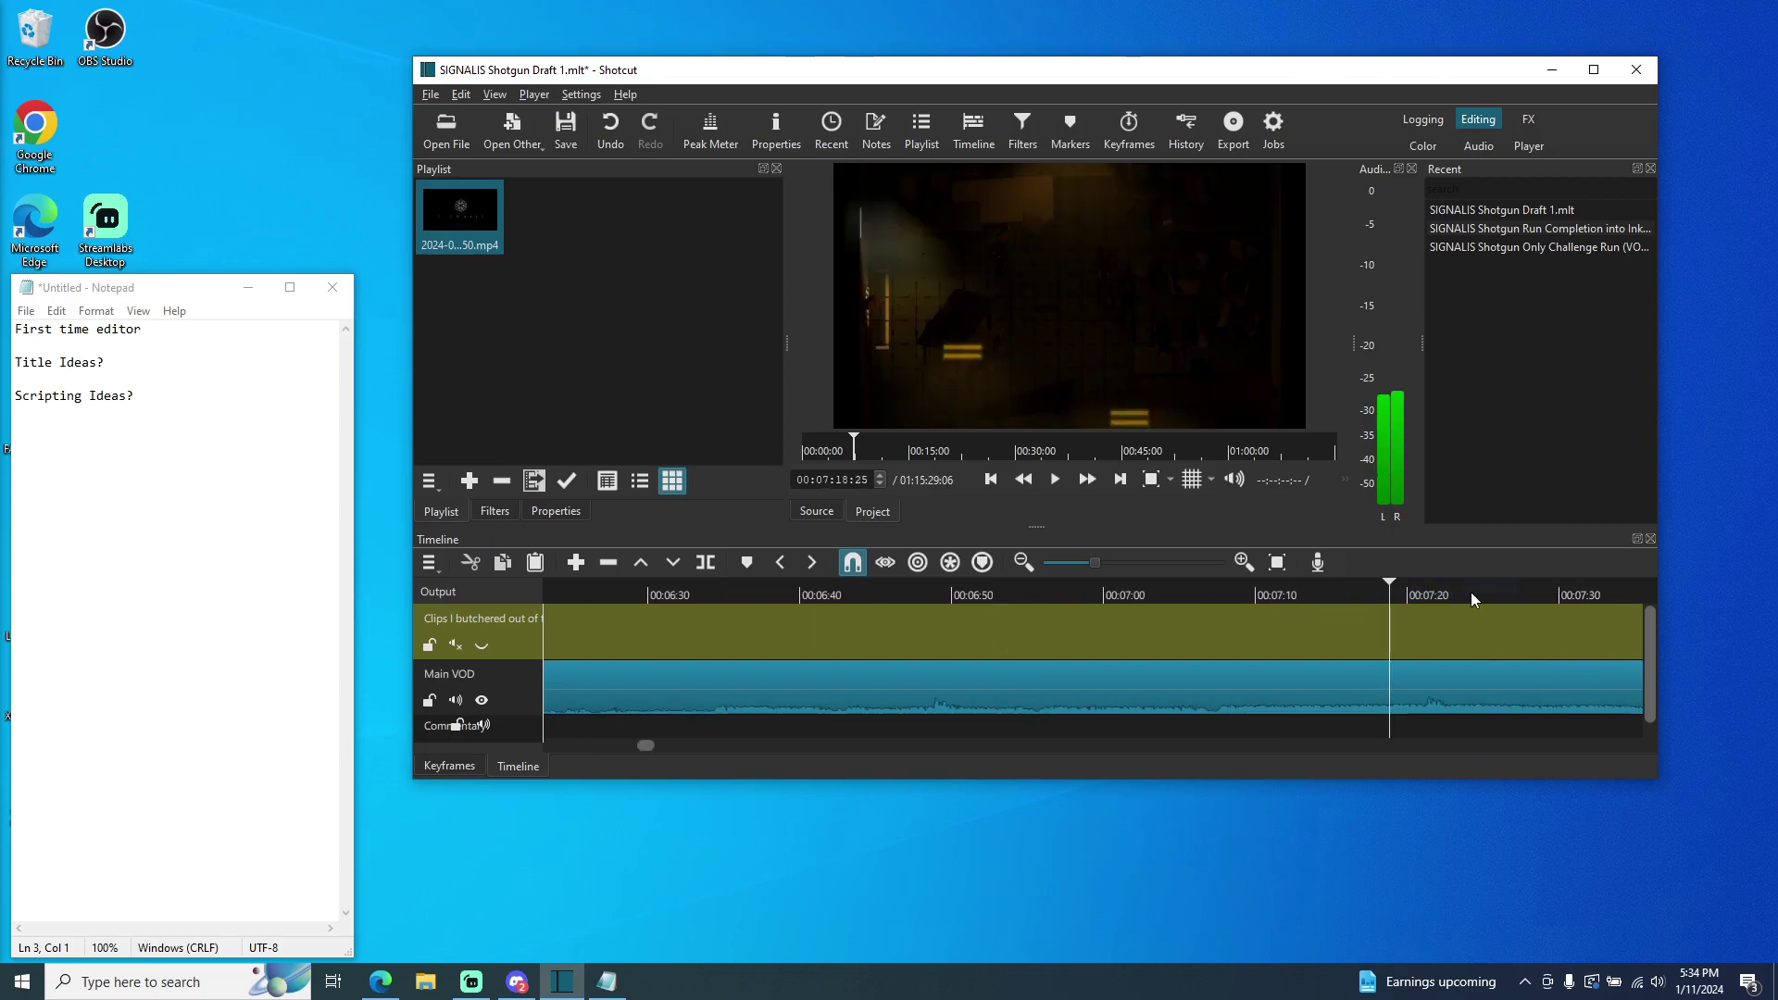
click(1569, 591)
drag(645, 749, 664, 748)
click(1421, 591)
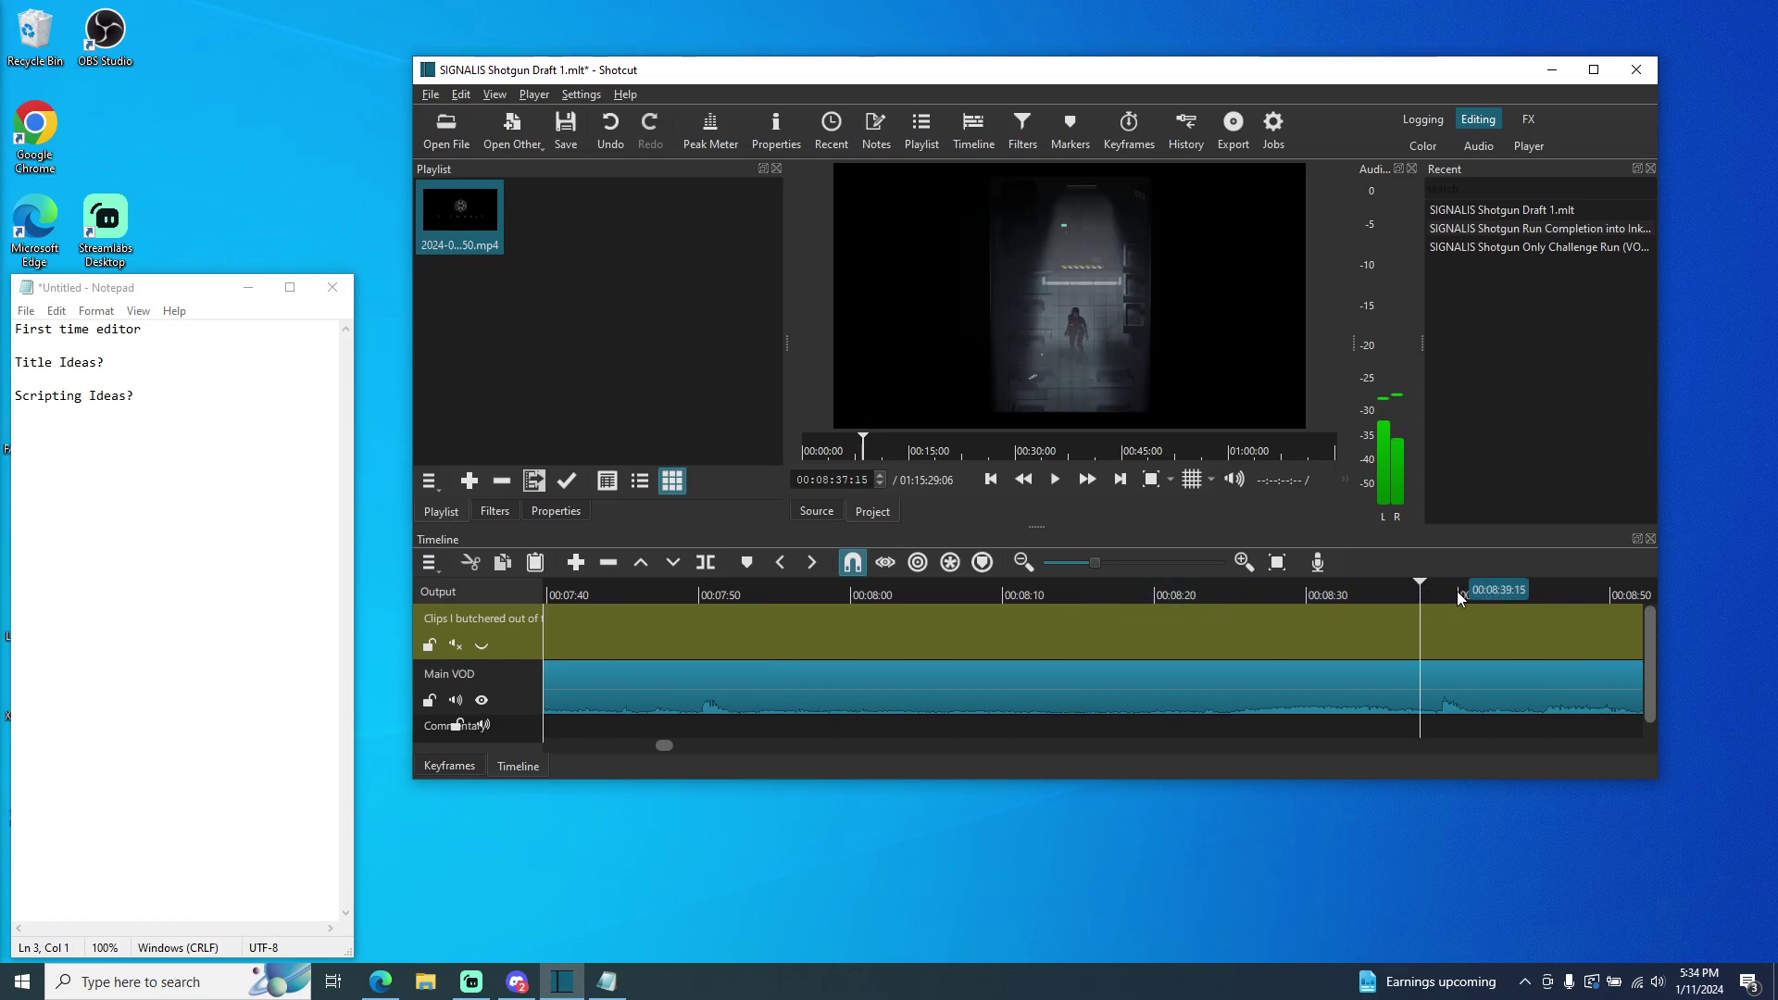
click(1635, 591)
drag(669, 749, 697, 749)
click(1481, 591)
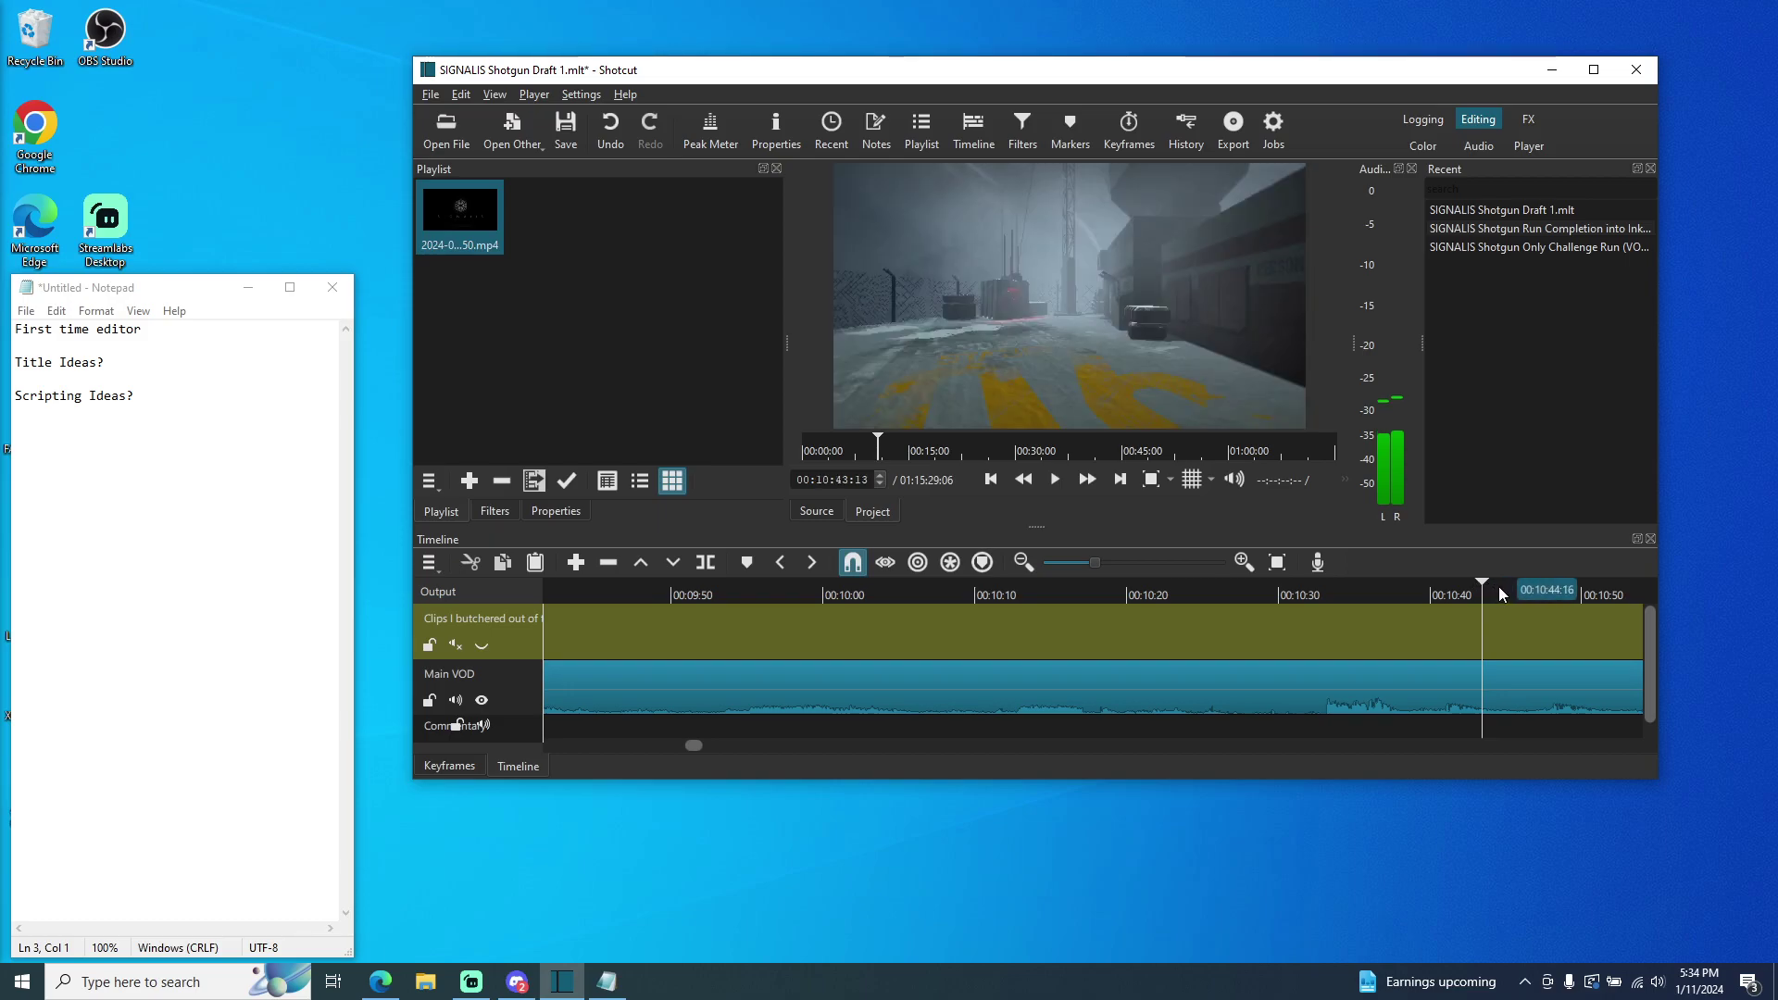
- Locate the "Ah, it's you again!" dialogue near 00:13:32 and review the Main VOD from just before it, around 00:13:28
drag(704, 752, 749, 750)
click(1040, 596)
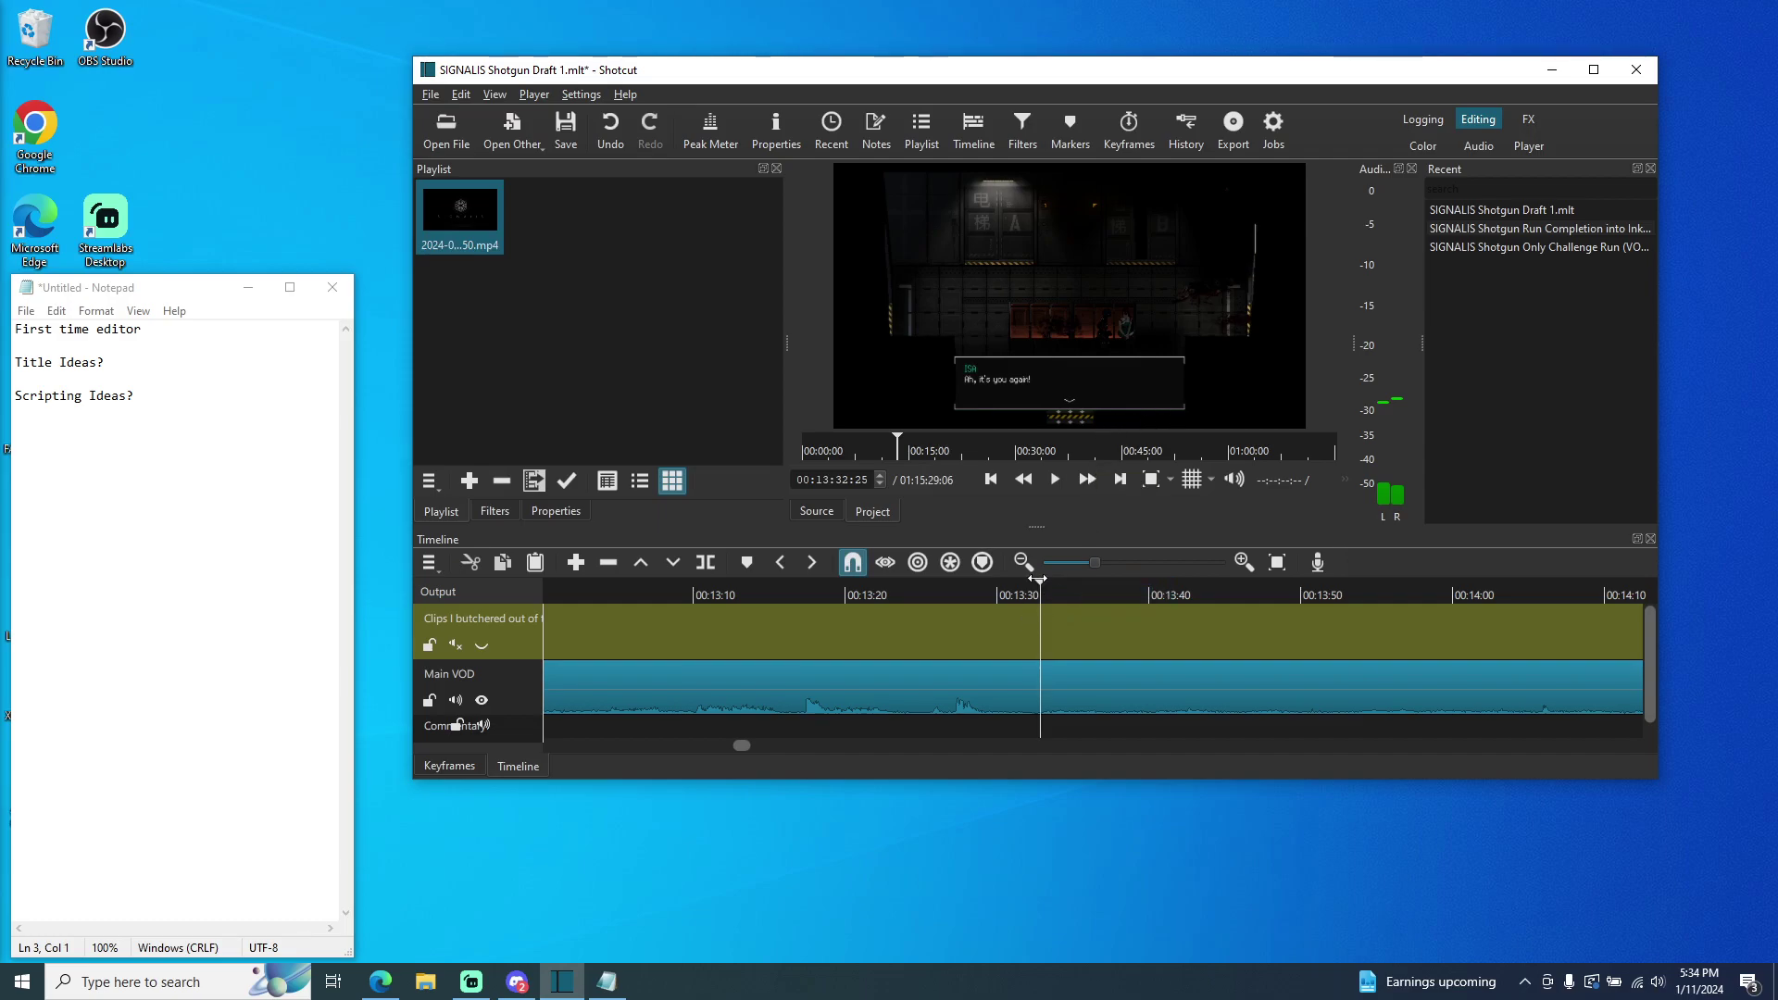
click(955, 585)
click(1056, 478)
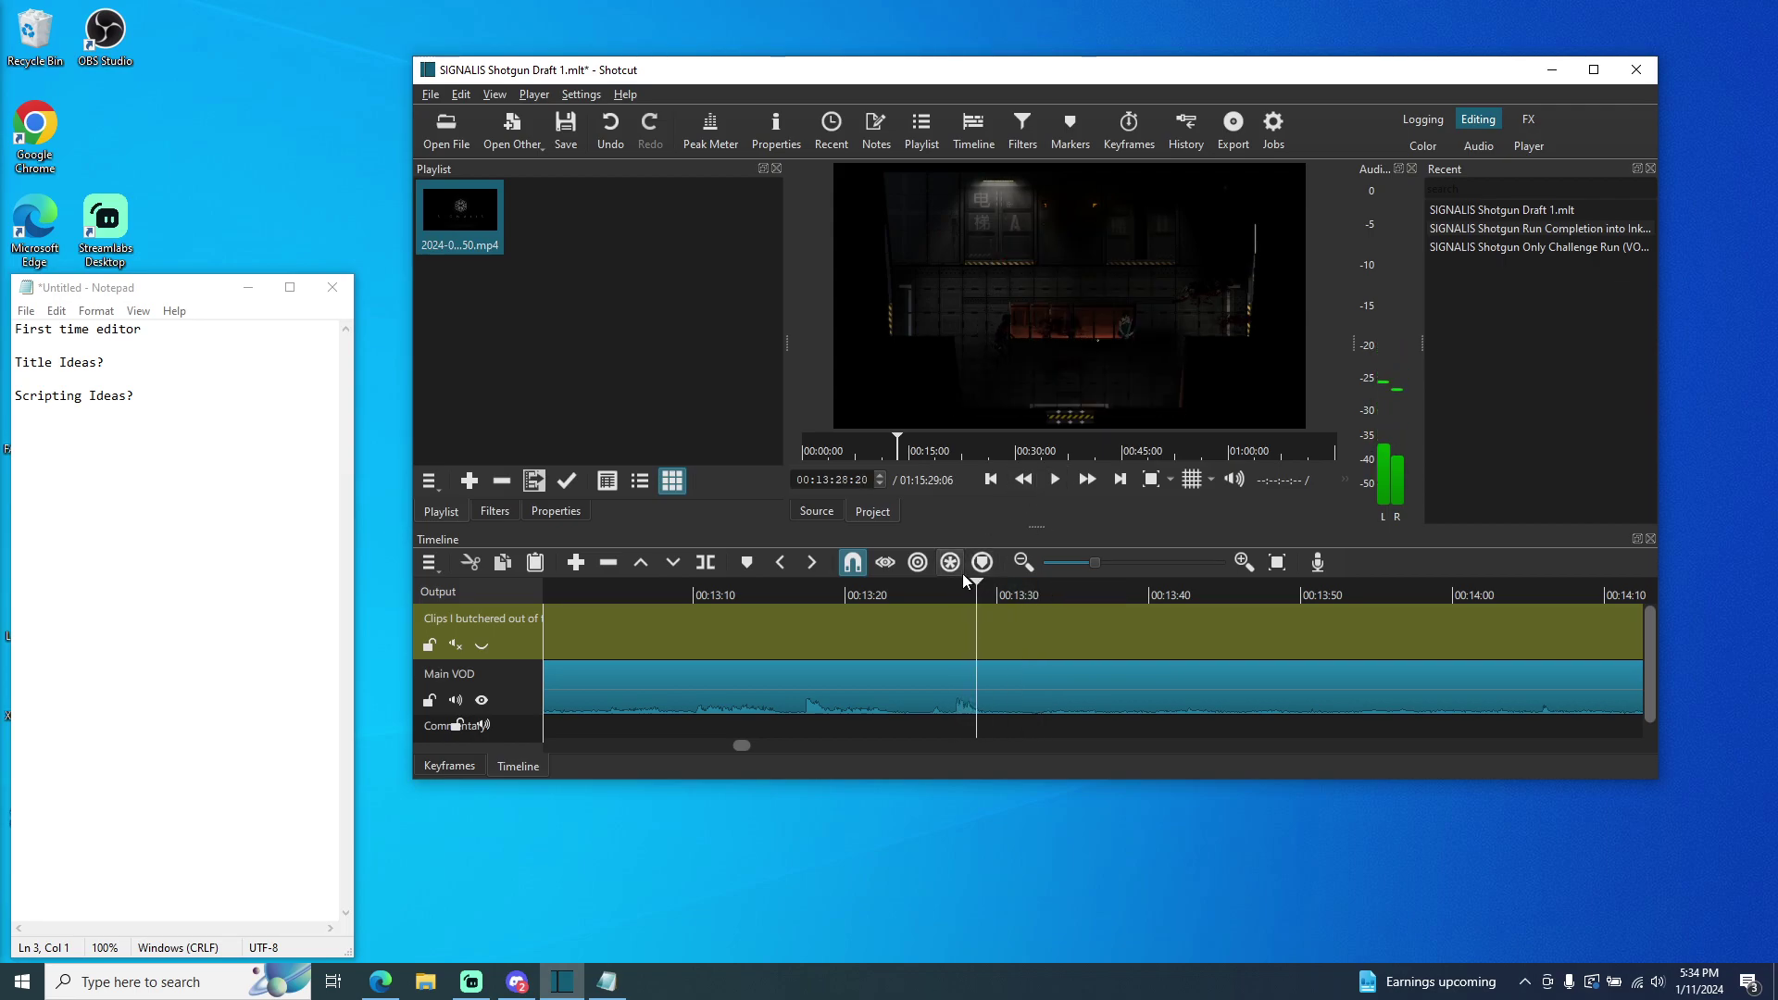
- Review the Main VOD dialogue scene containing "Ah, it's you again!" from about 00:13:23 to 00:14:00
click(909, 592)
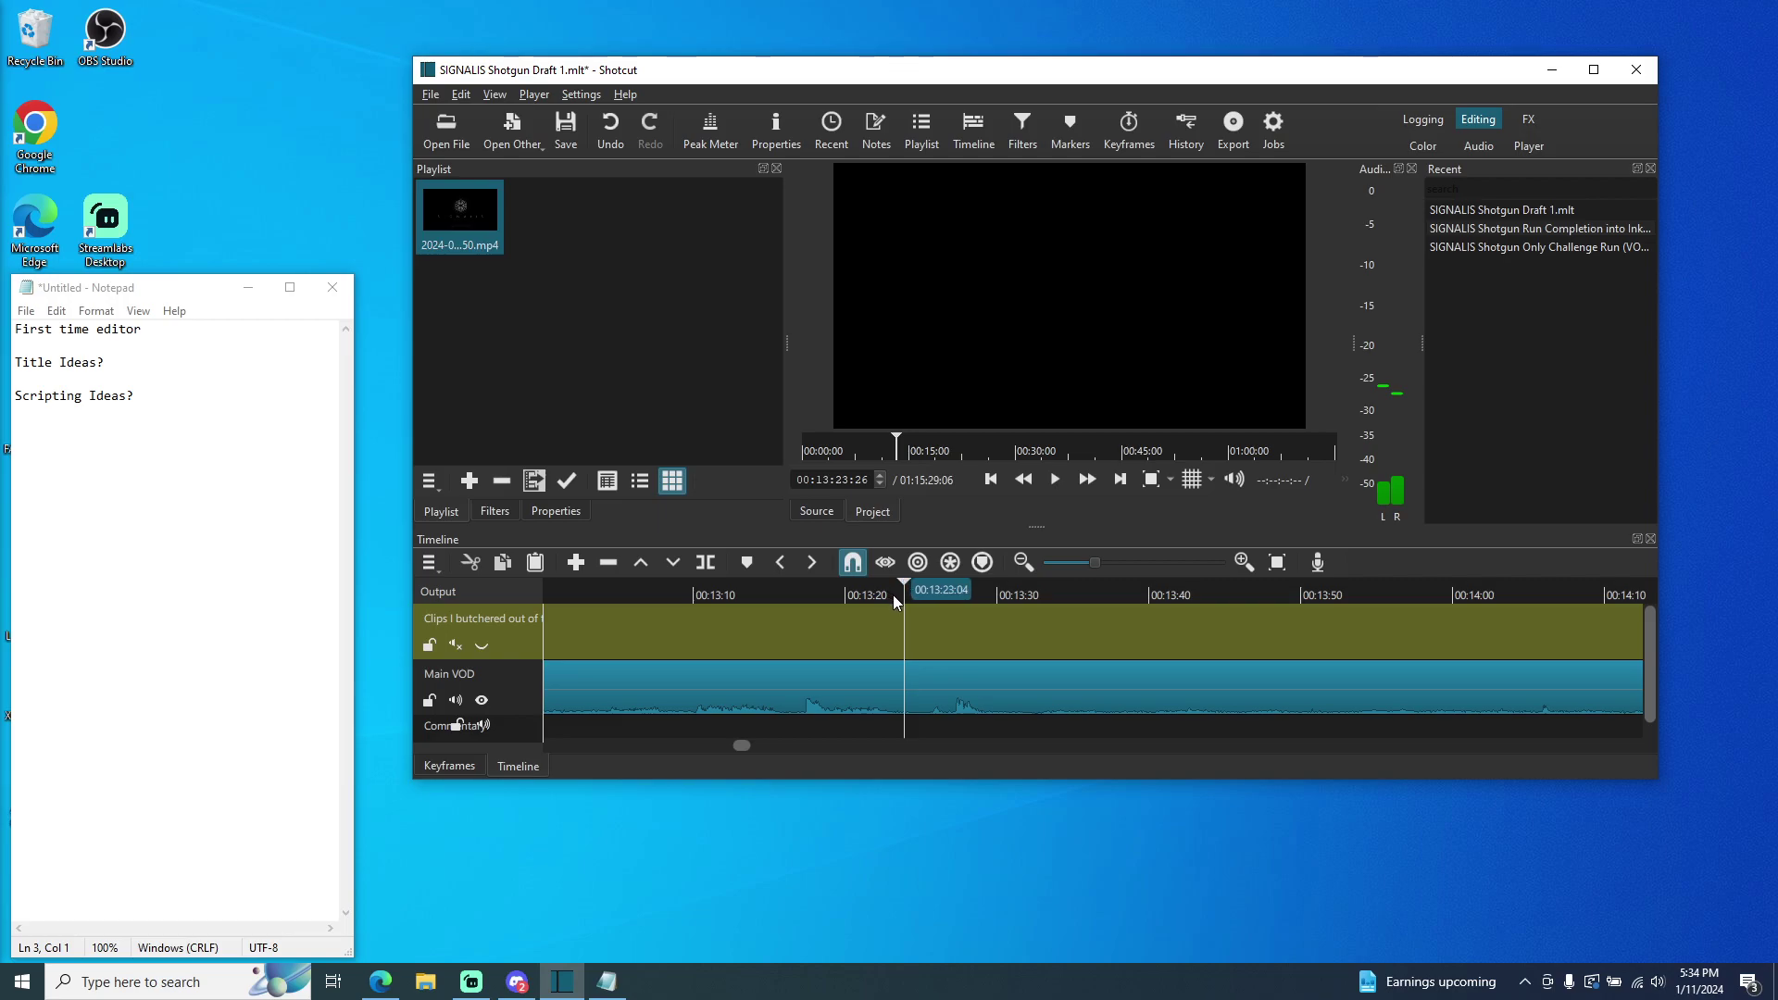
click(1057, 479)
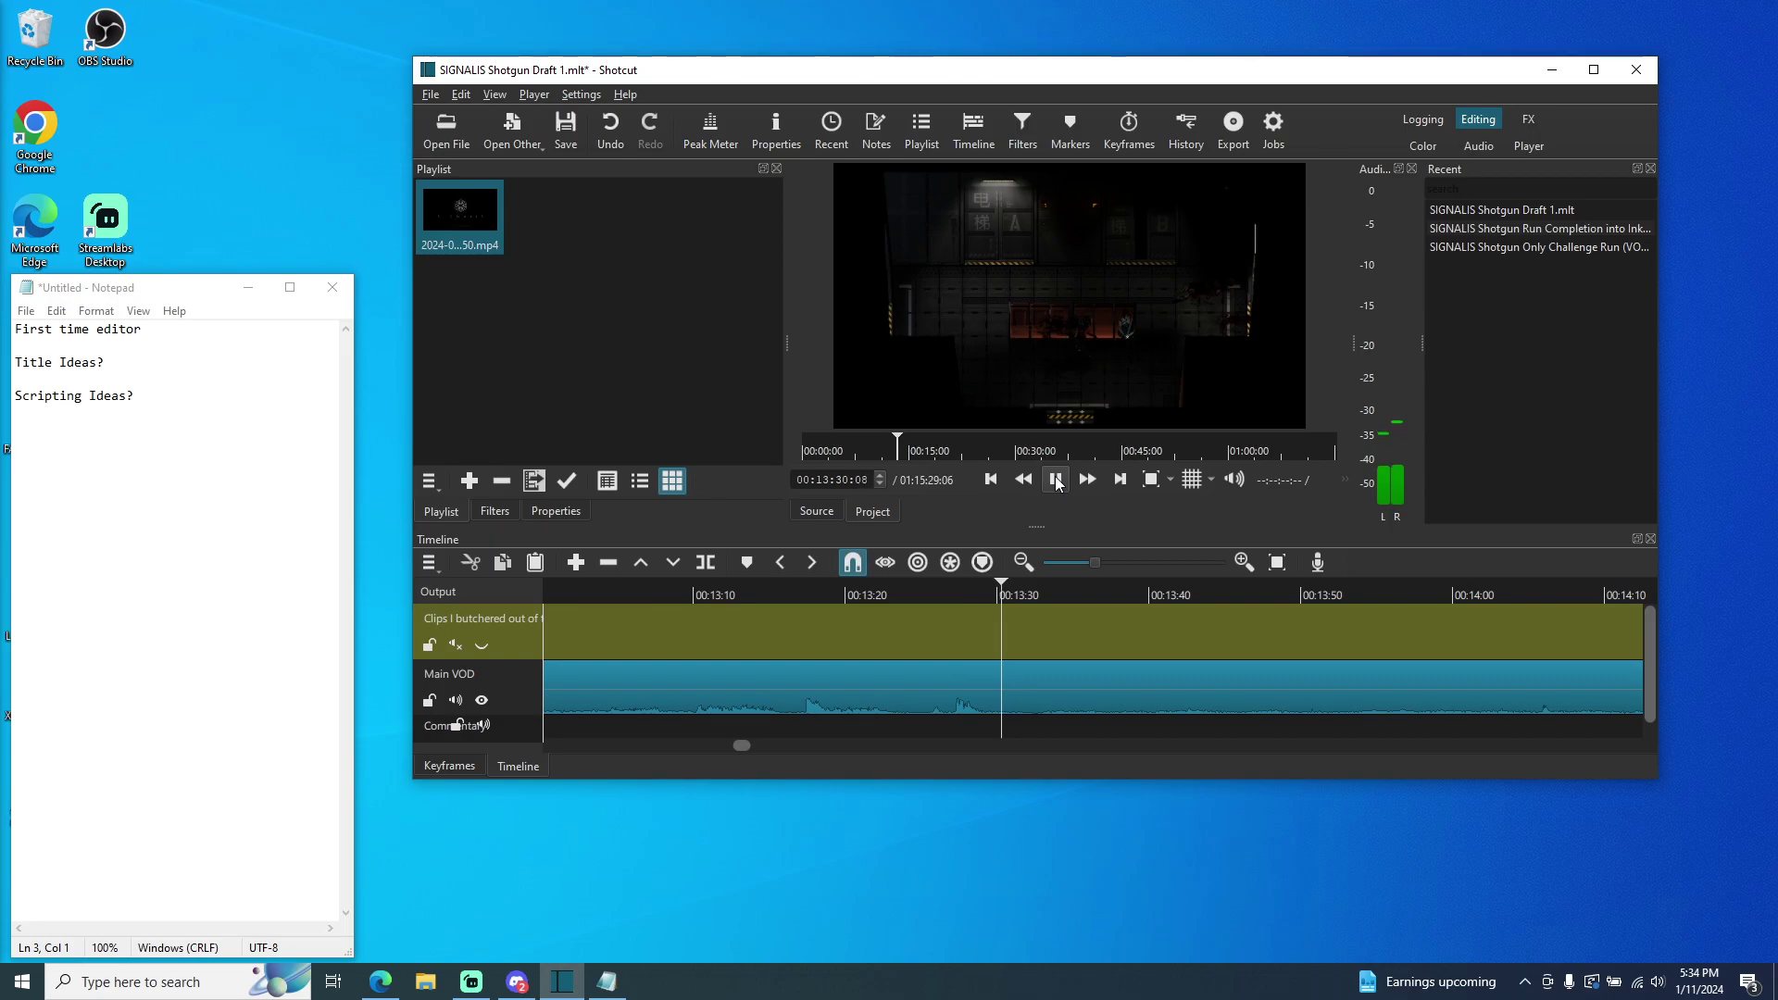
click(1057, 480)
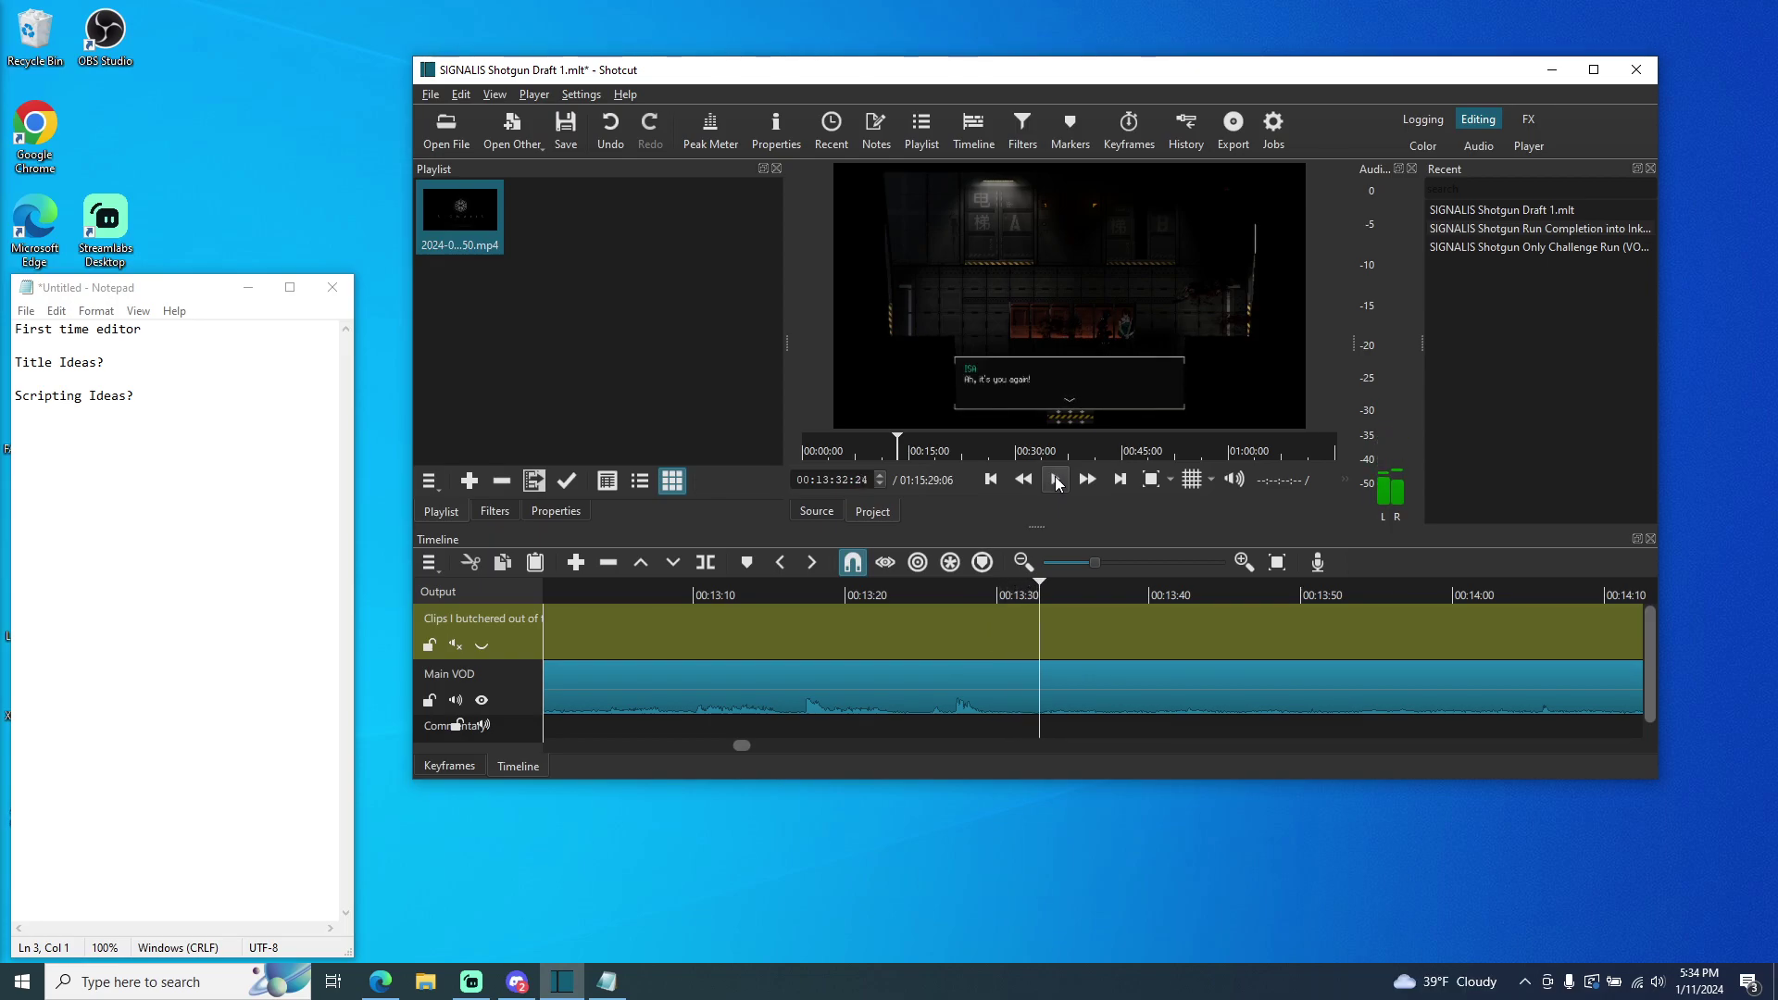
click(1056, 480)
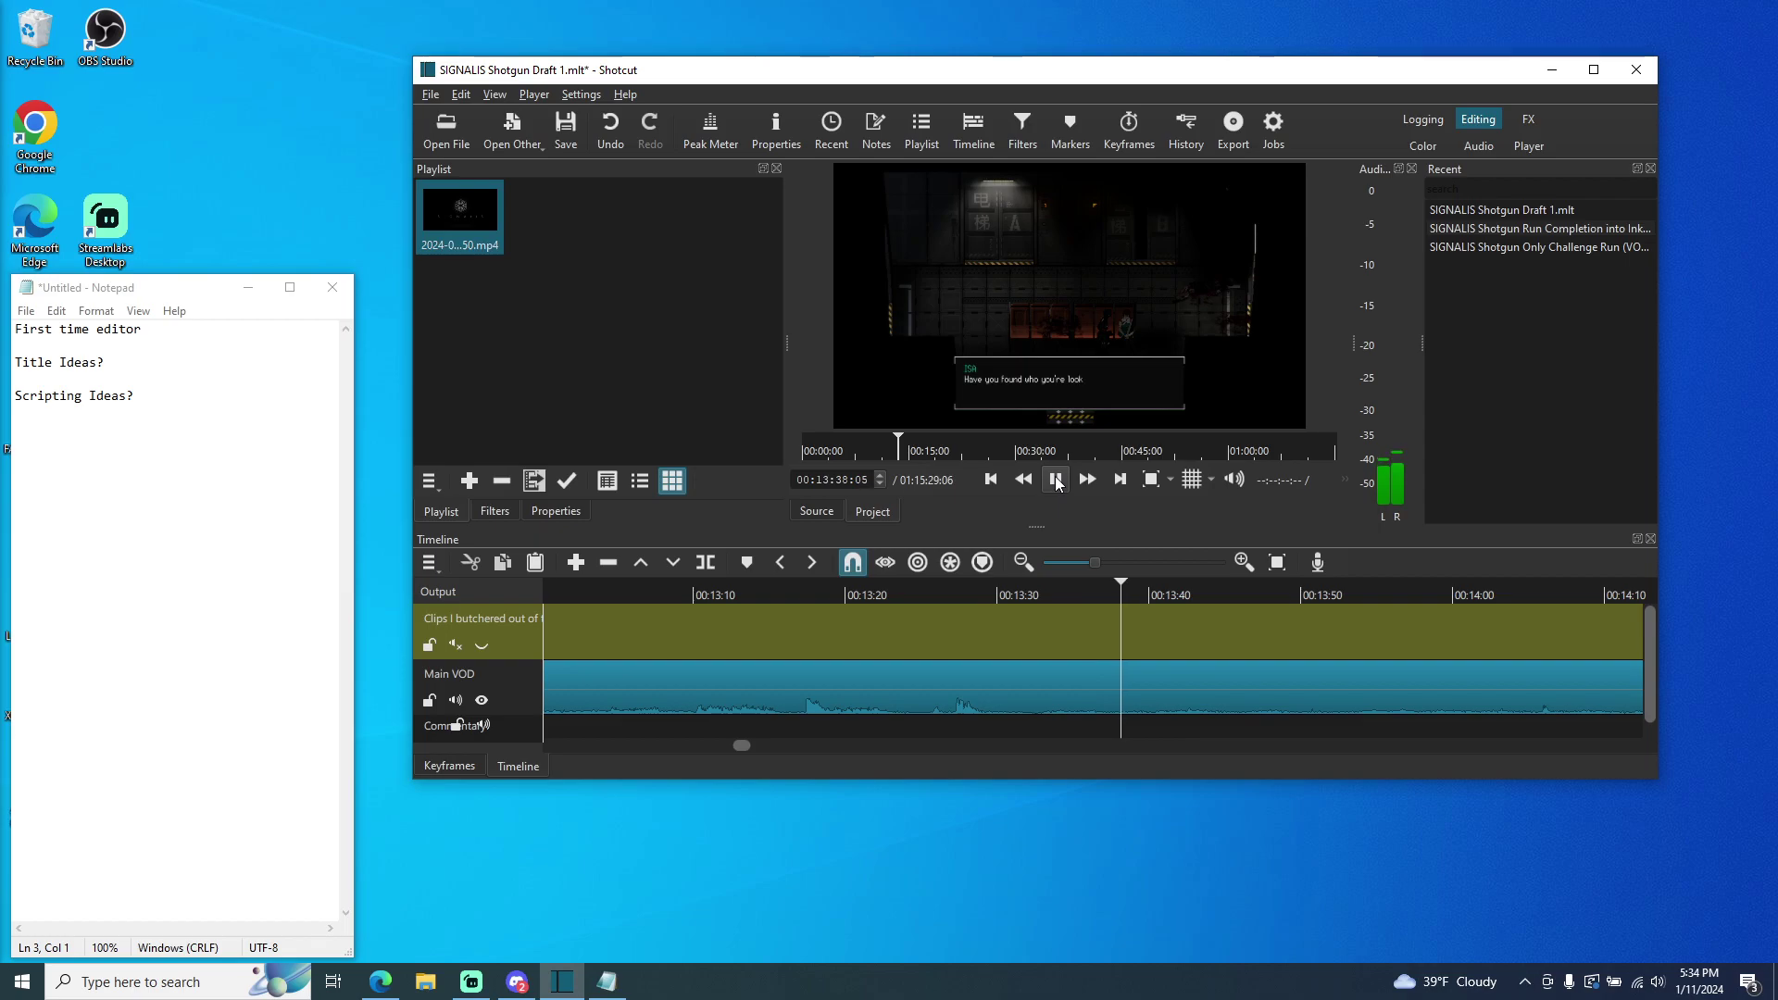
click(1057, 480)
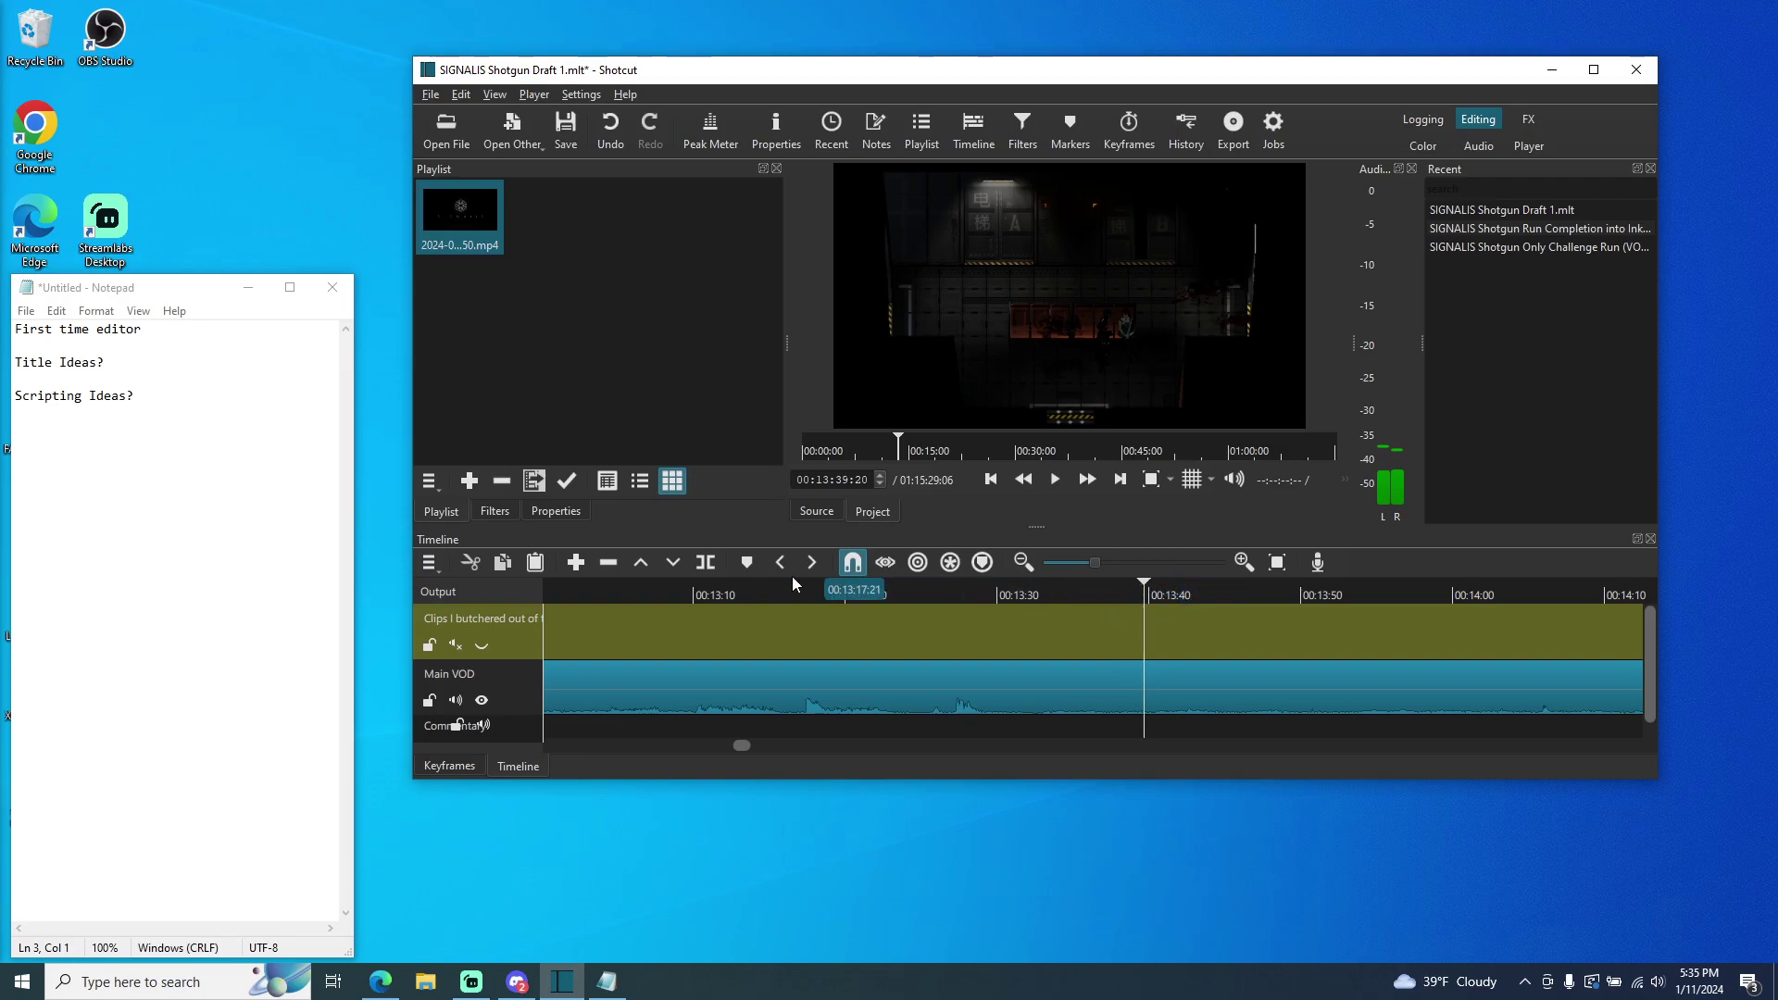
click(1055, 481)
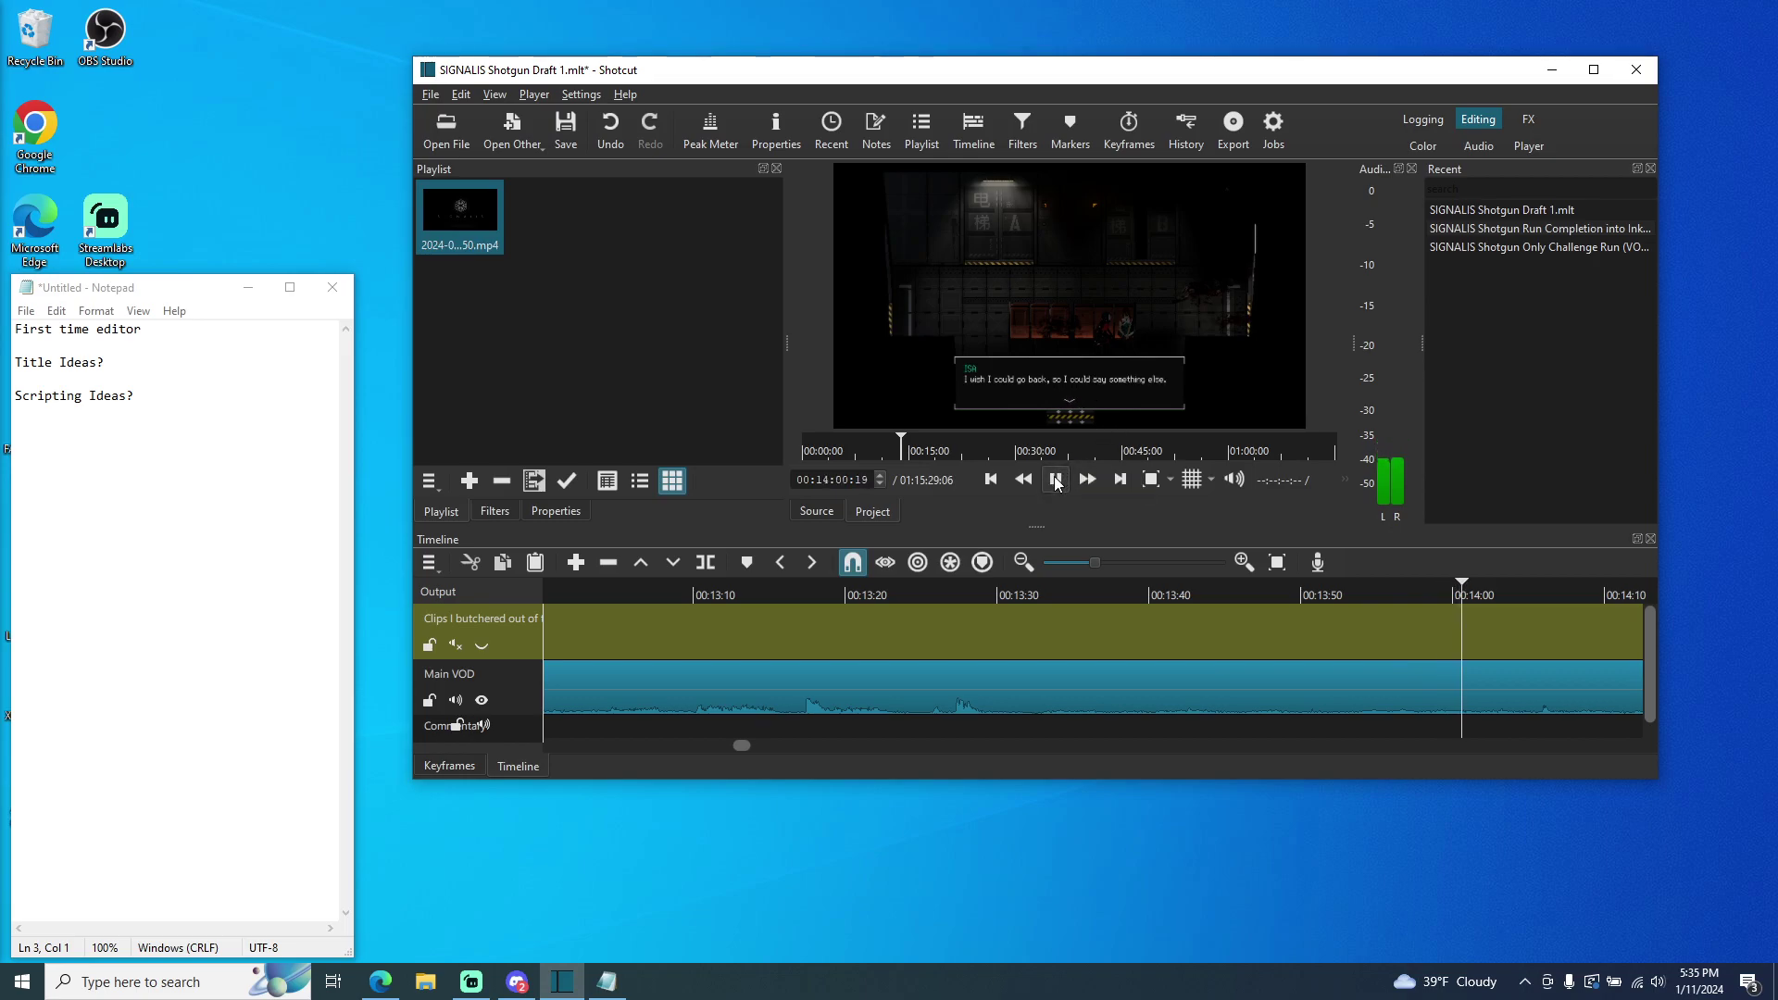
- Scrub the Main VOD back from the dialogue scene to the safe keypad shot around 00:12:13
drag(1352, 630, 762, 660)
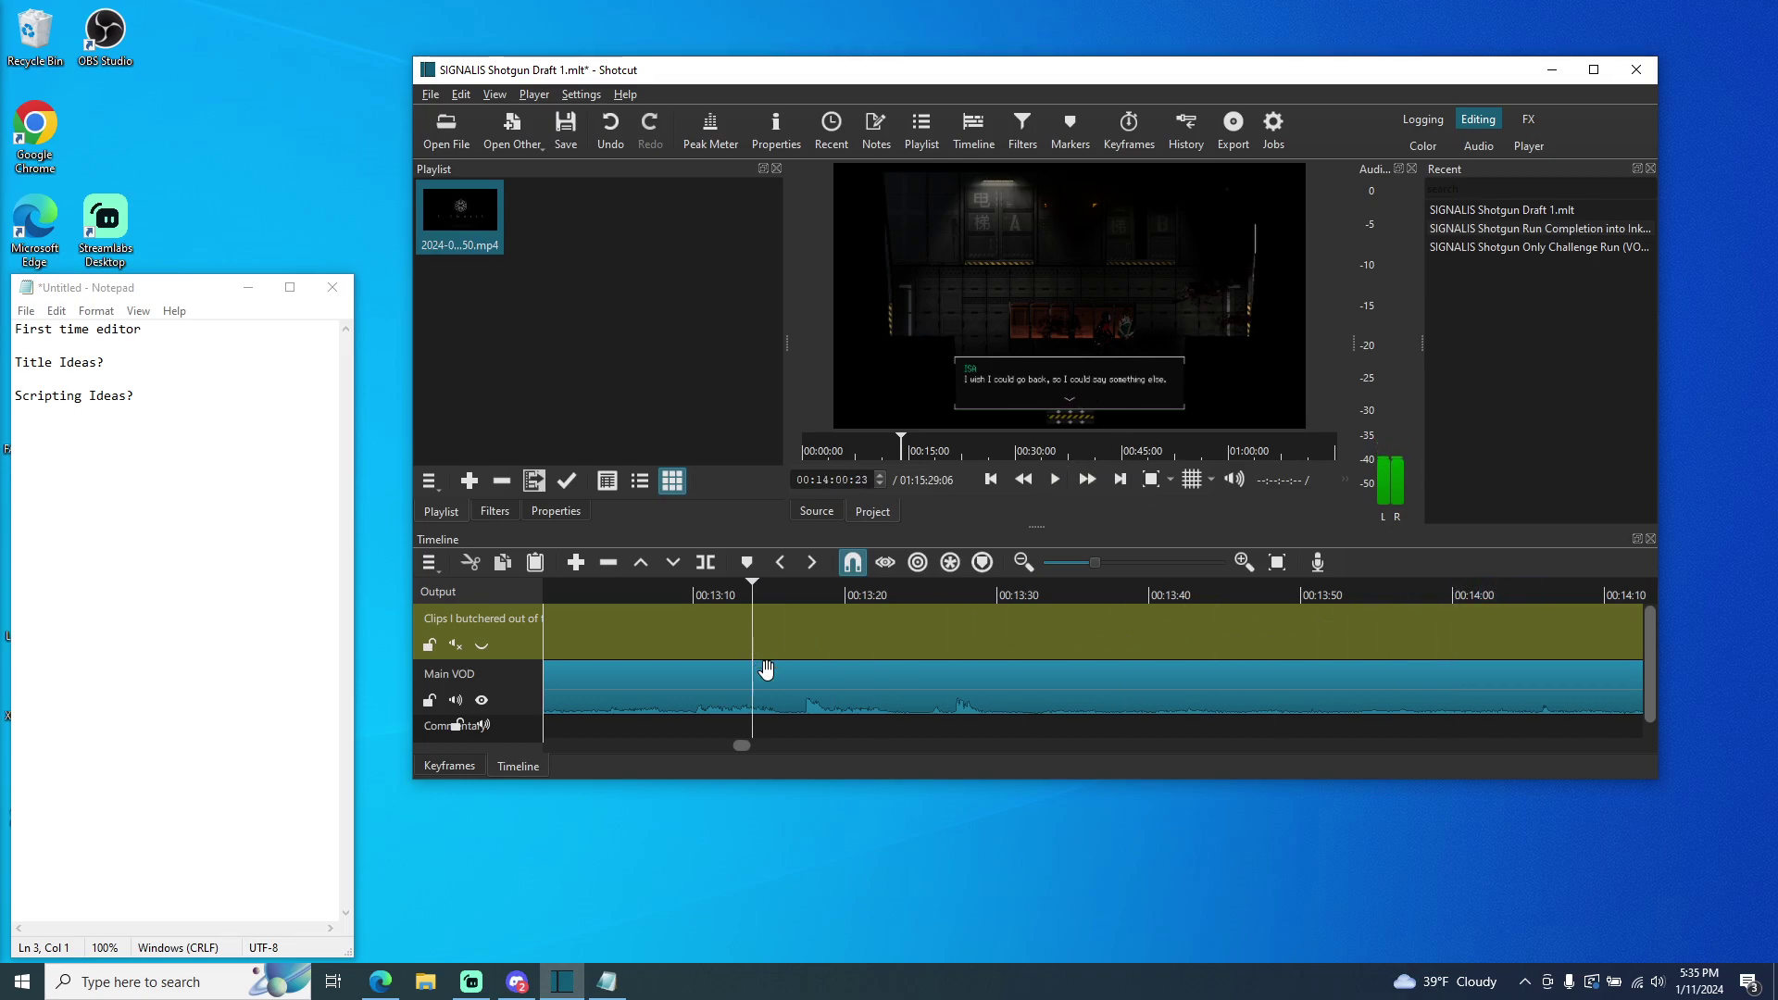
drag(749, 746, 730, 746)
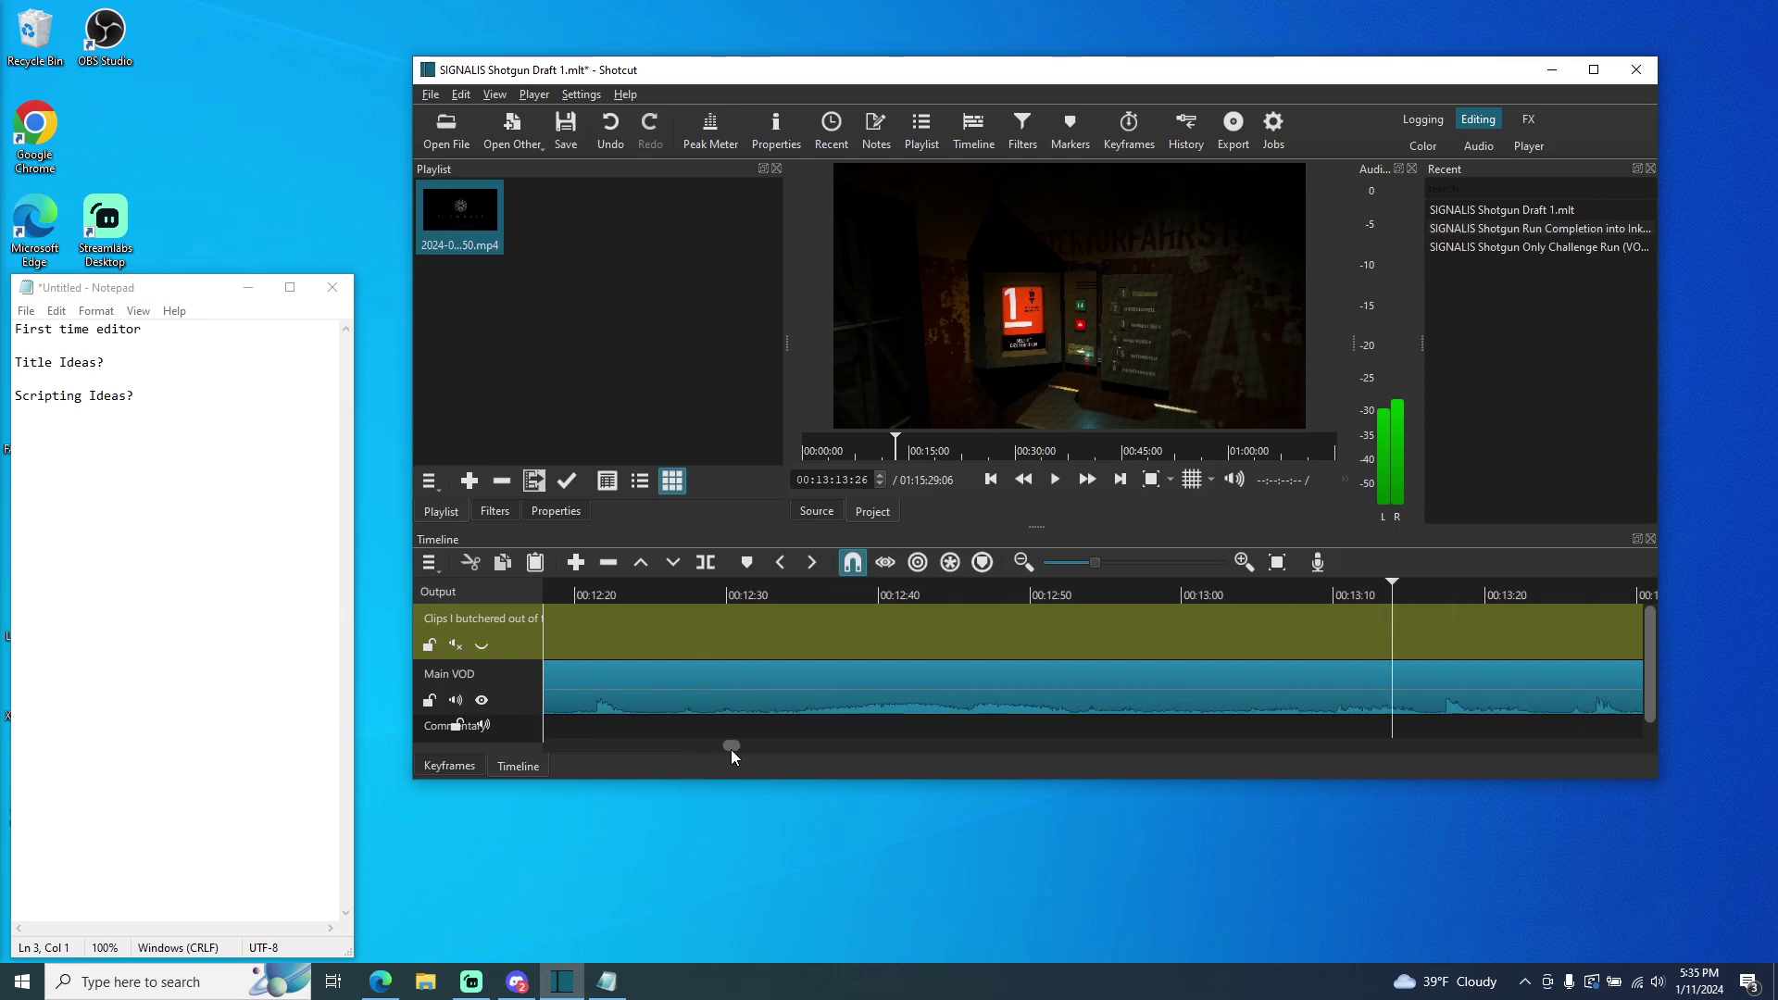
drag(1310, 606, 589, 615)
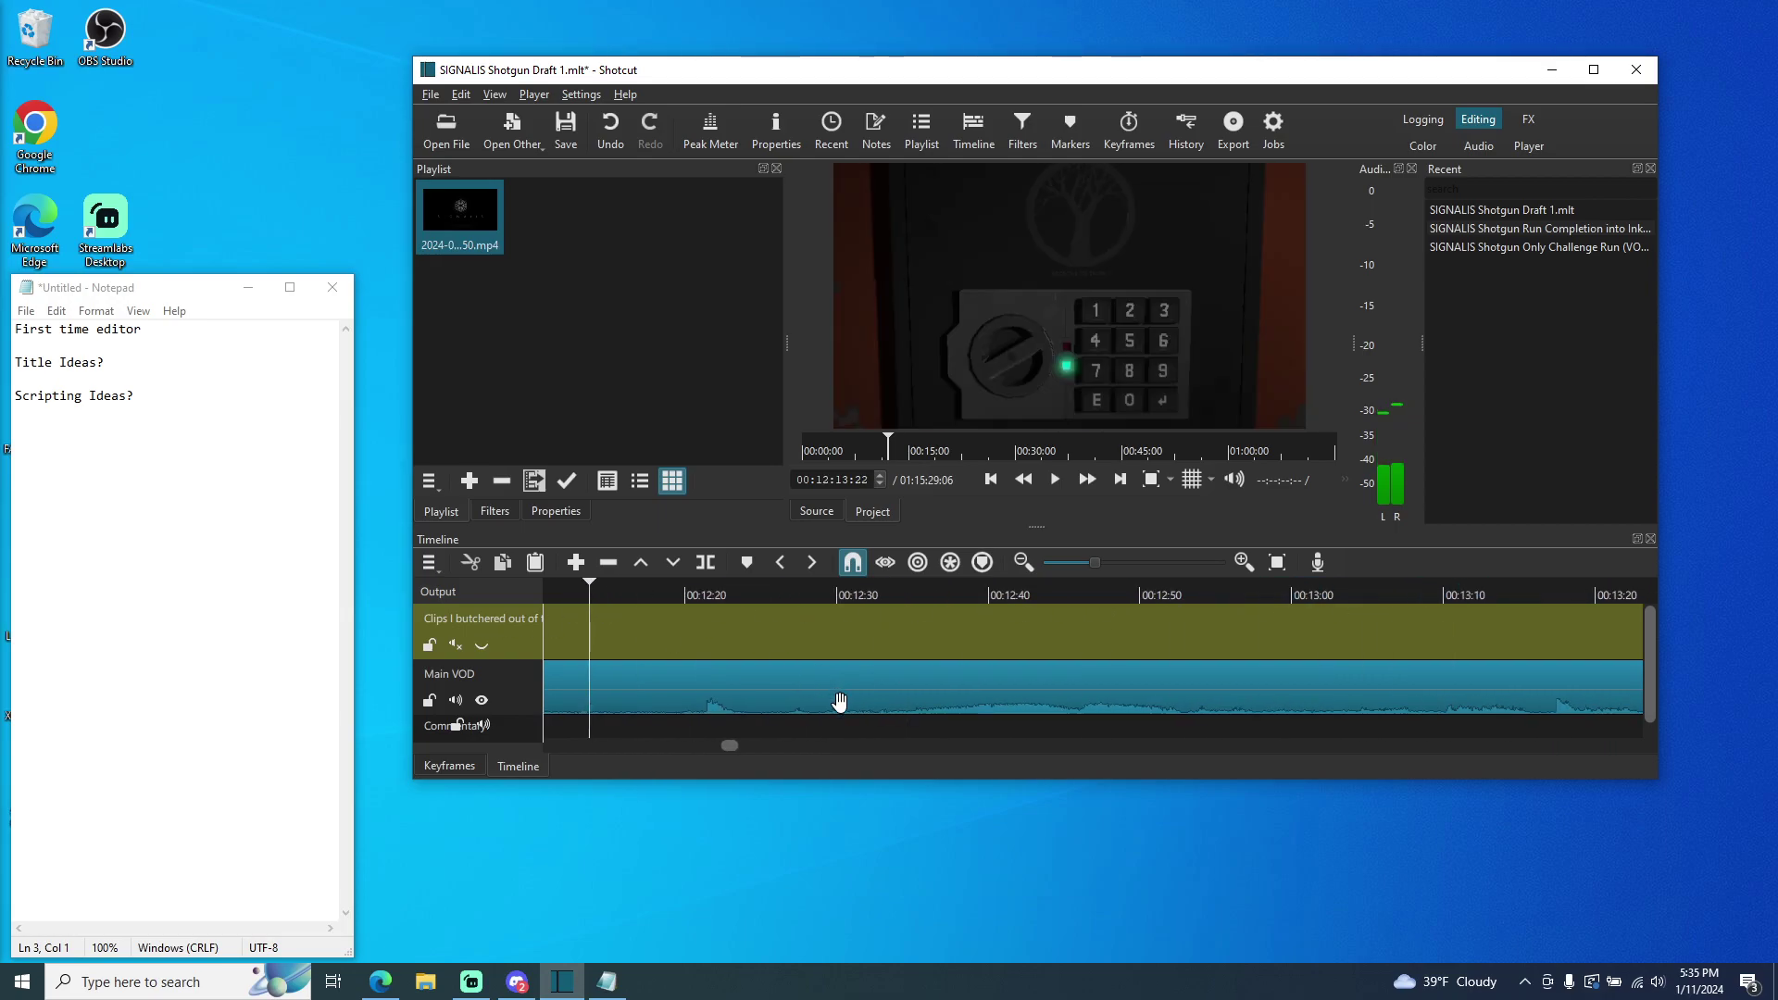
- Play the opening from 00:00:07:18 and move voiceover1.opus on the Commentary track to start at 00:00:12:11, where the eyes open
drag(731, 747, 503, 743)
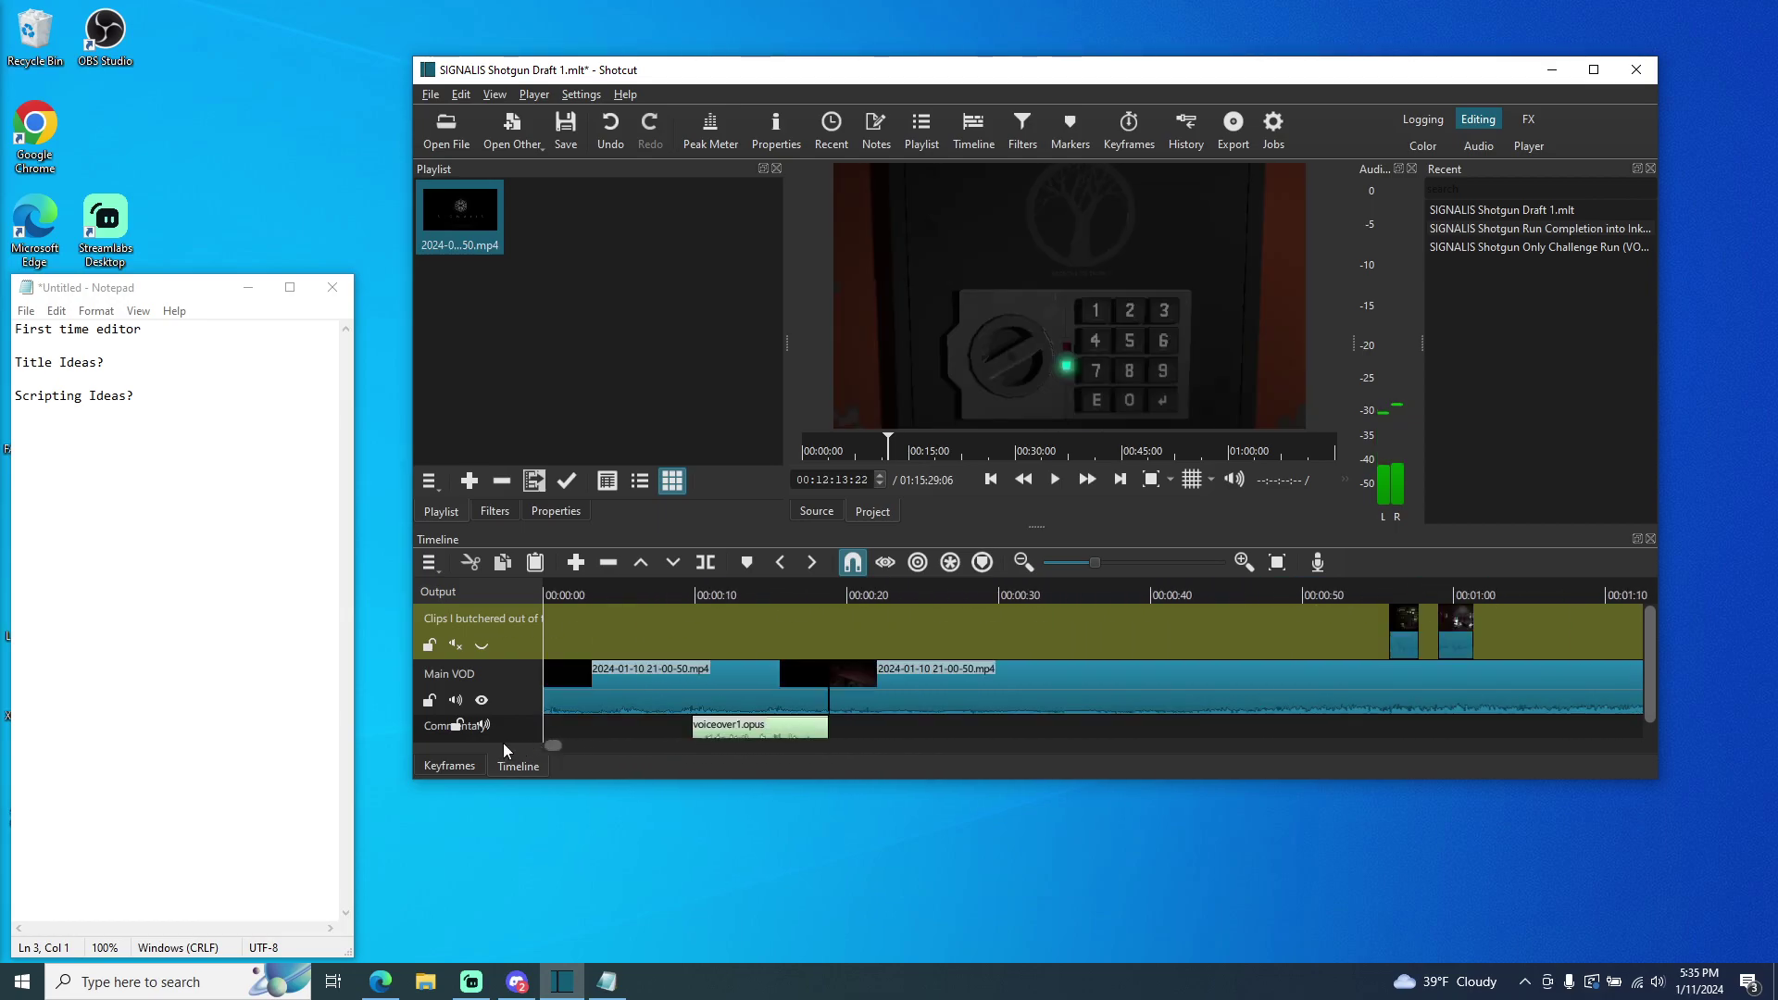
click(658, 596)
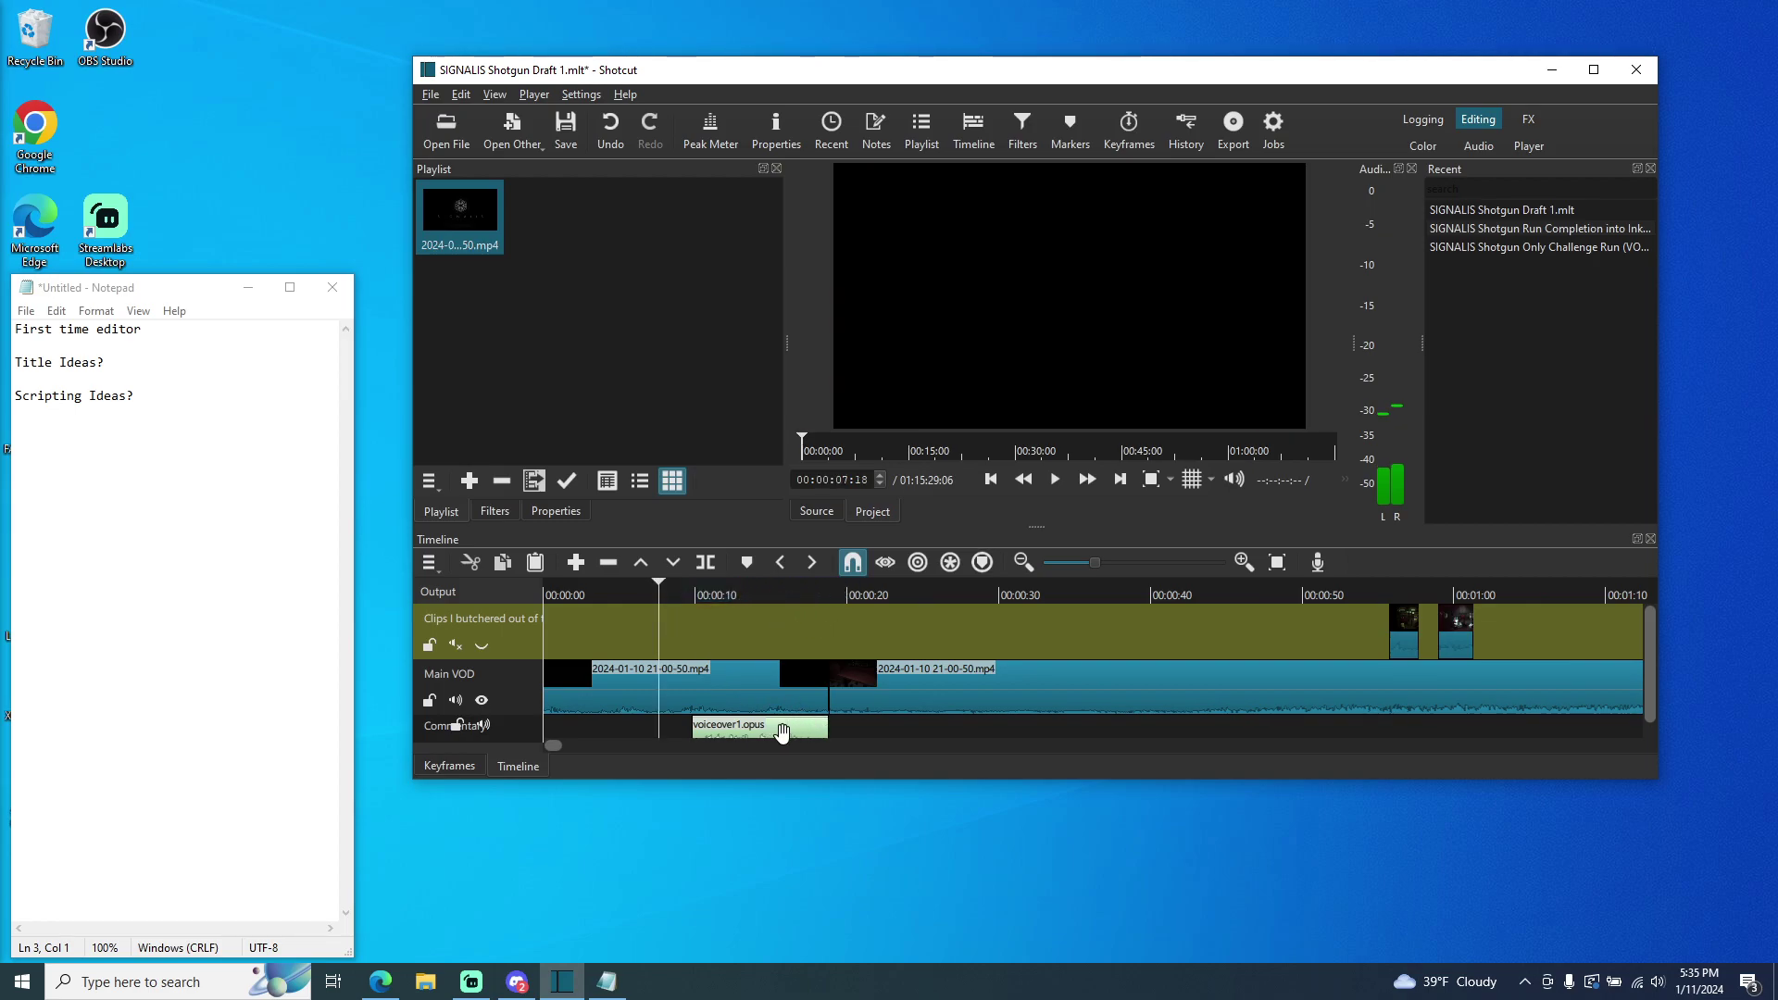
click(1054, 480)
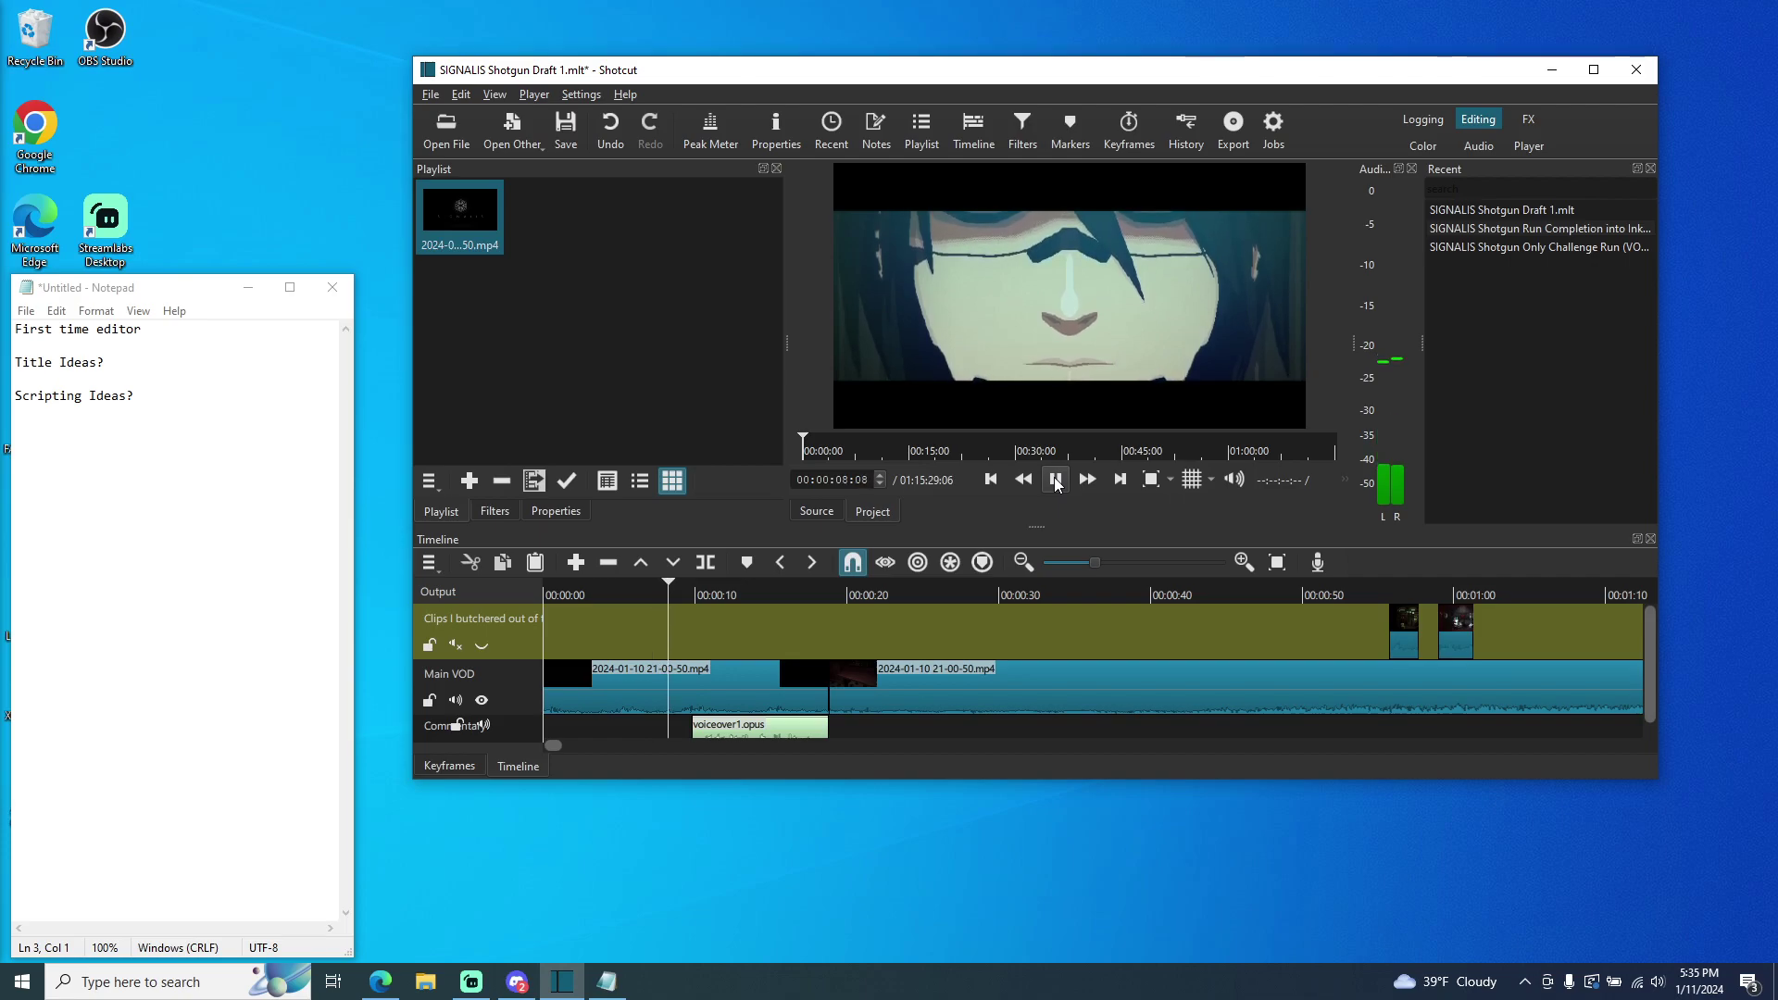
click(1055, 480)
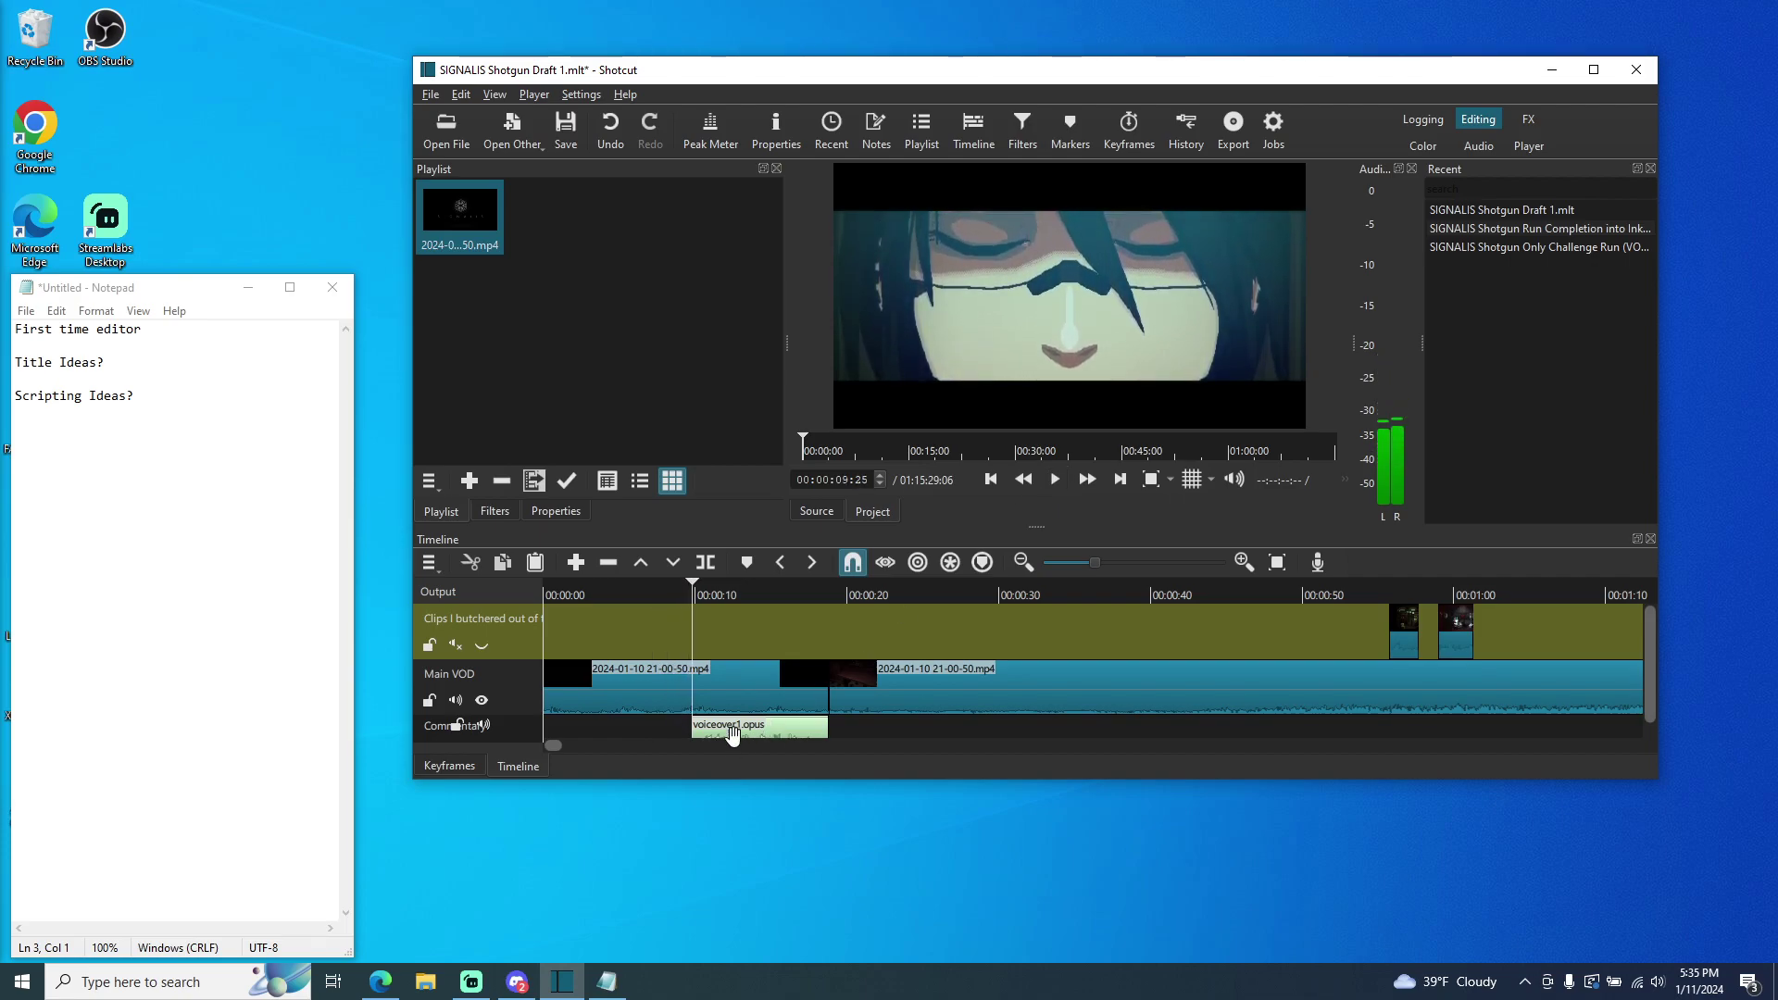
drag(814, 727, 1090, 727)
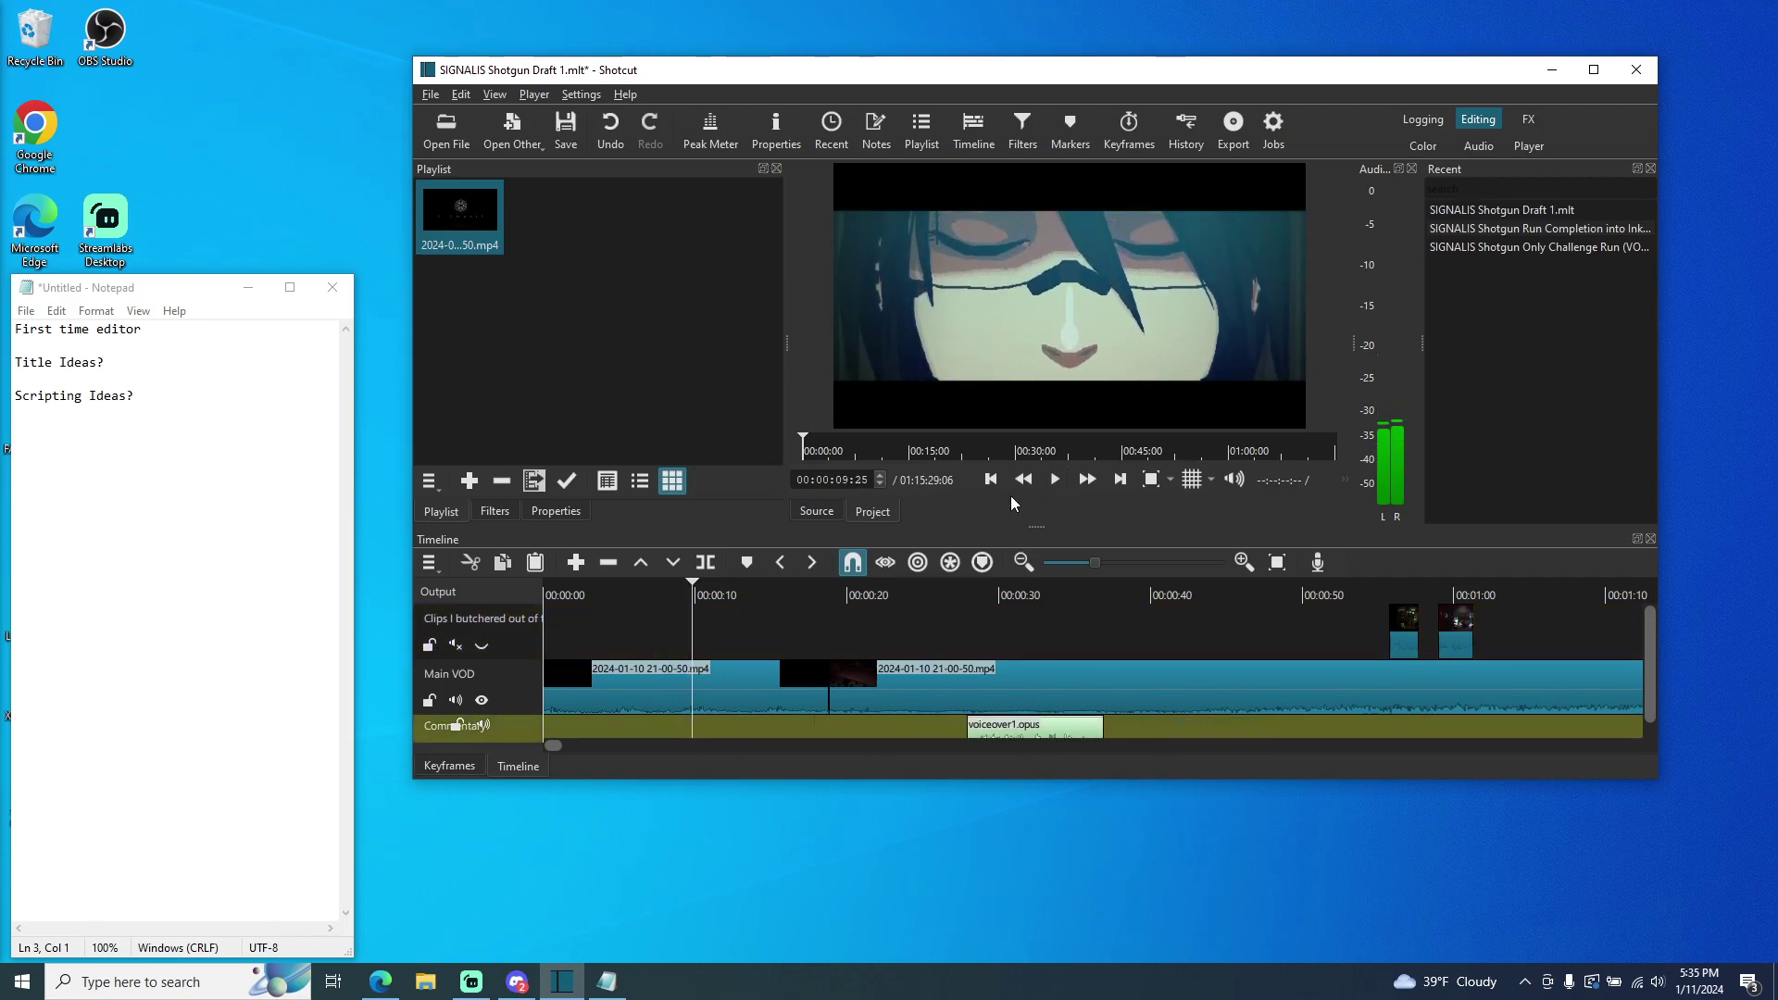
click(1057, 480)
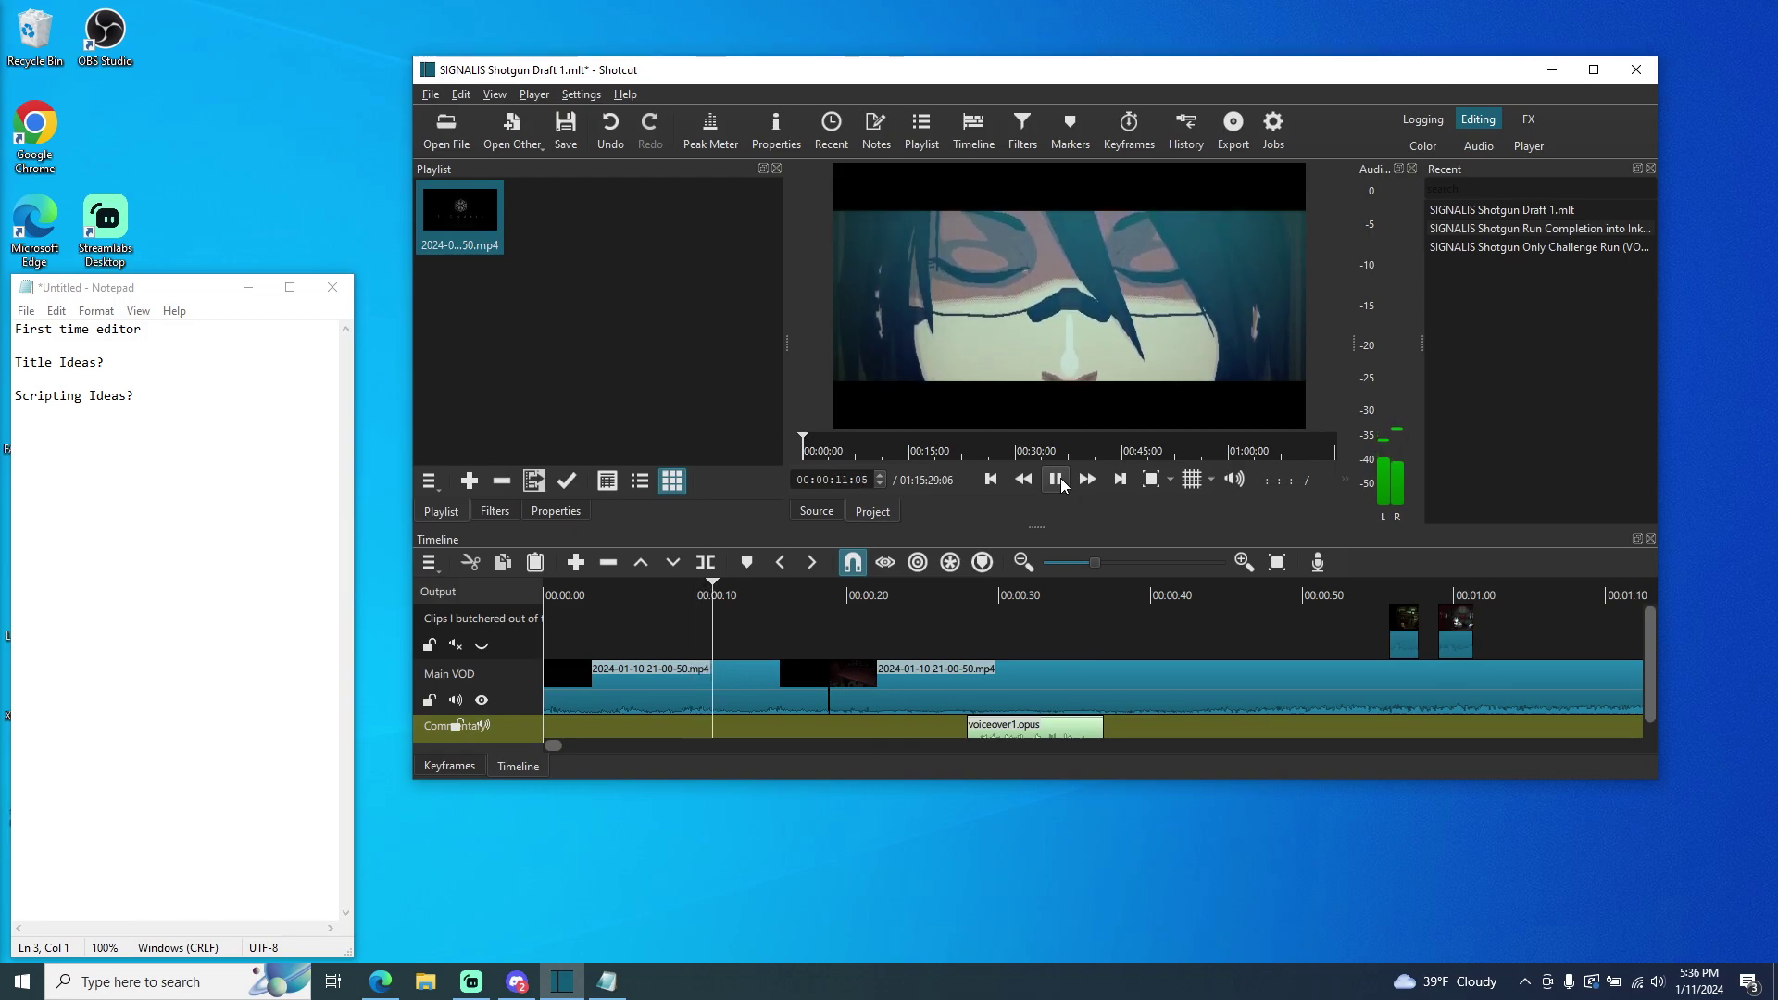
click(1061, 482)
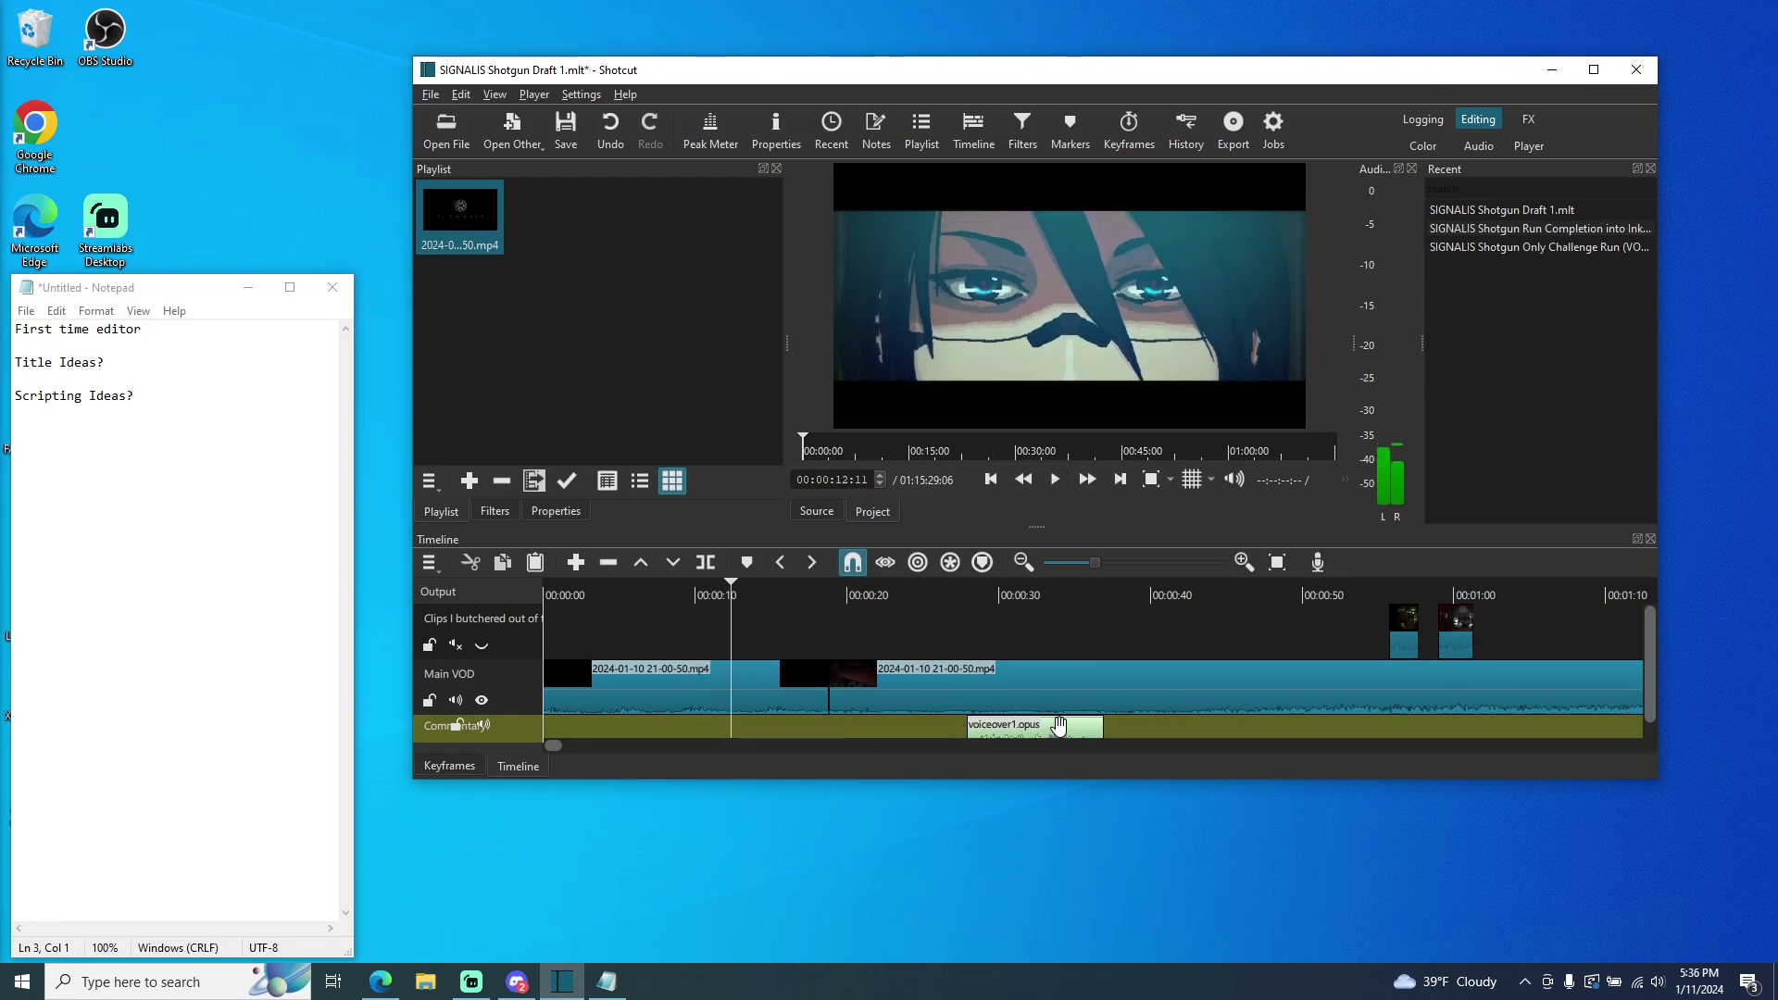
drag(984, 740, 667, 720)
- Play to 00:00:59:19, unmute and show the clips track, and replay from about 00:00:51 to the red text screen at 00:01:15:03
click(1057, 480)
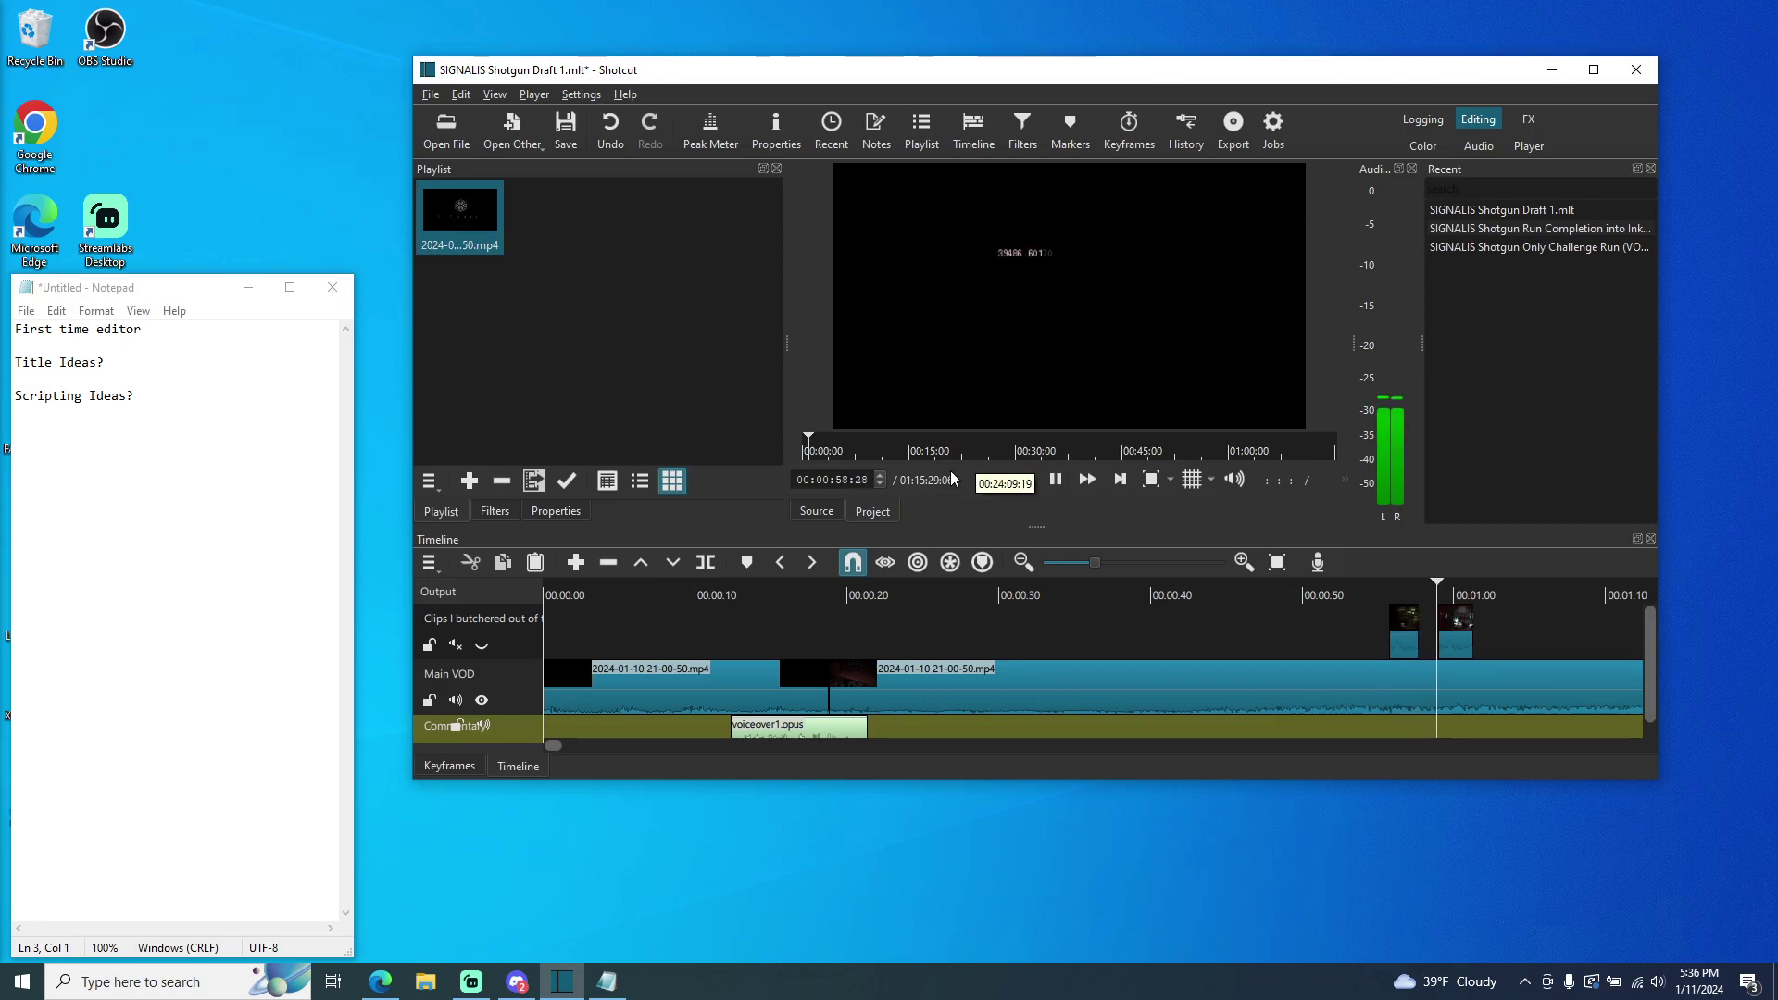
click(1056, 478)
drag(1456, 593, 1327, 593)
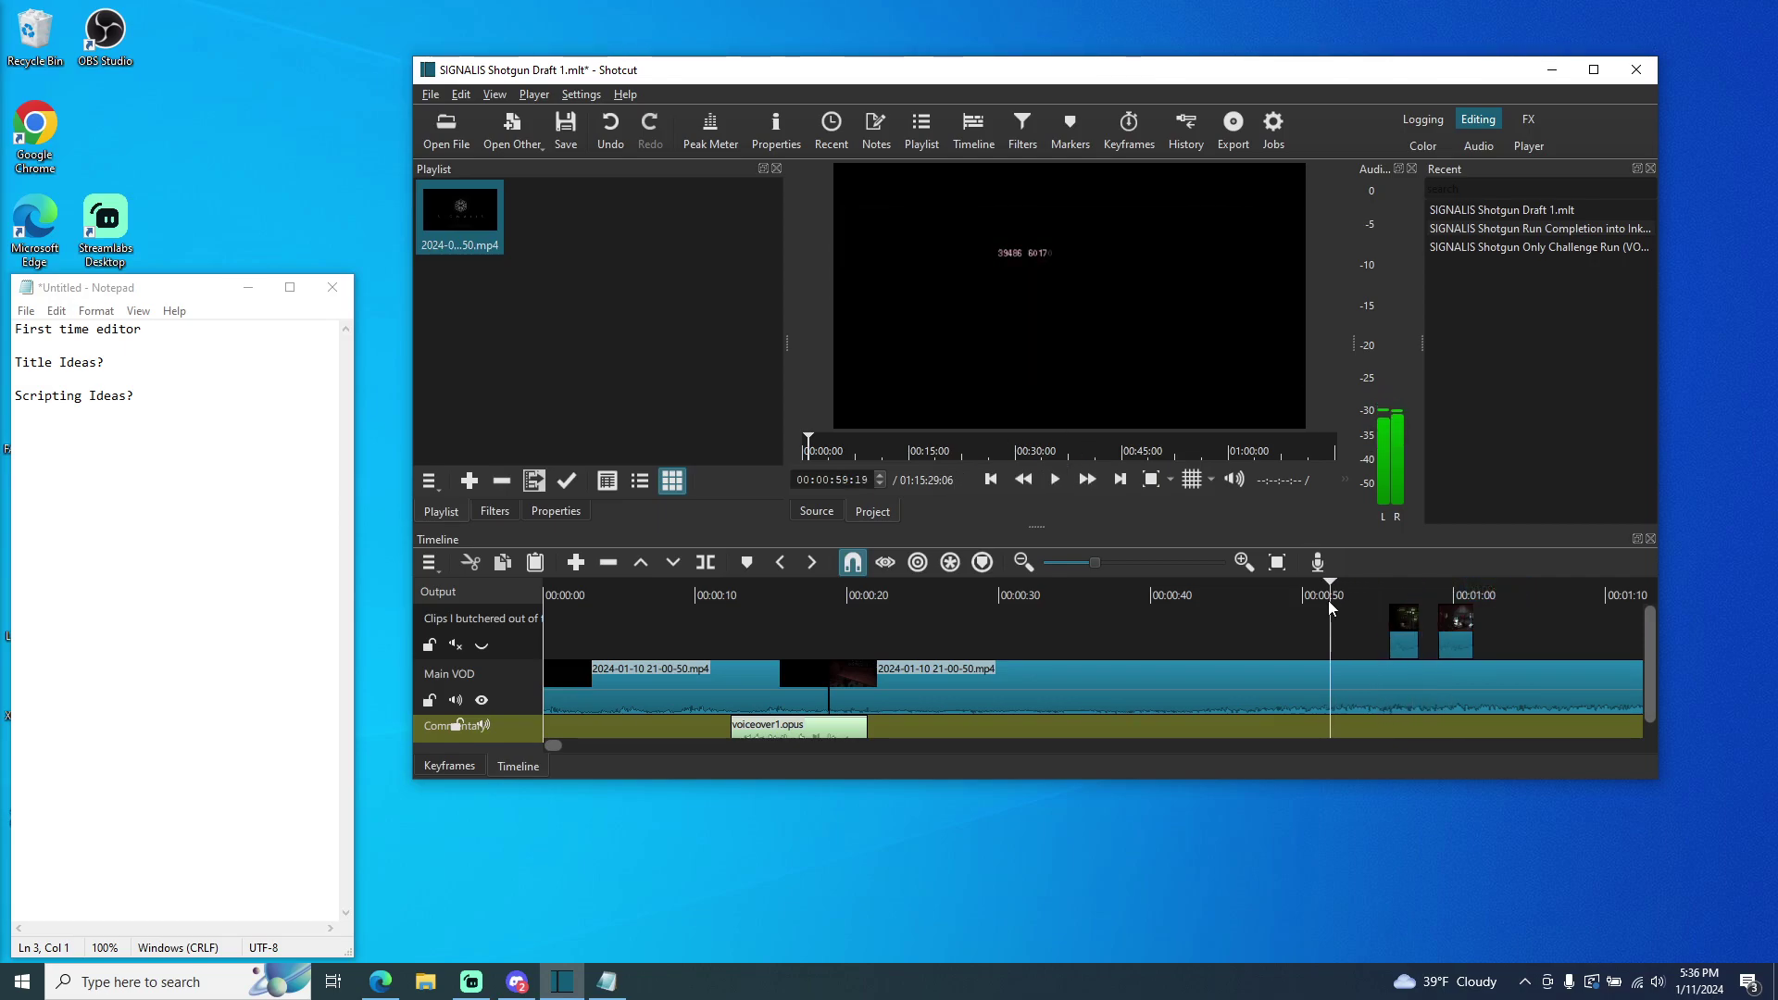
click(455, 645)
click(481, 644)
click(1048, 483)
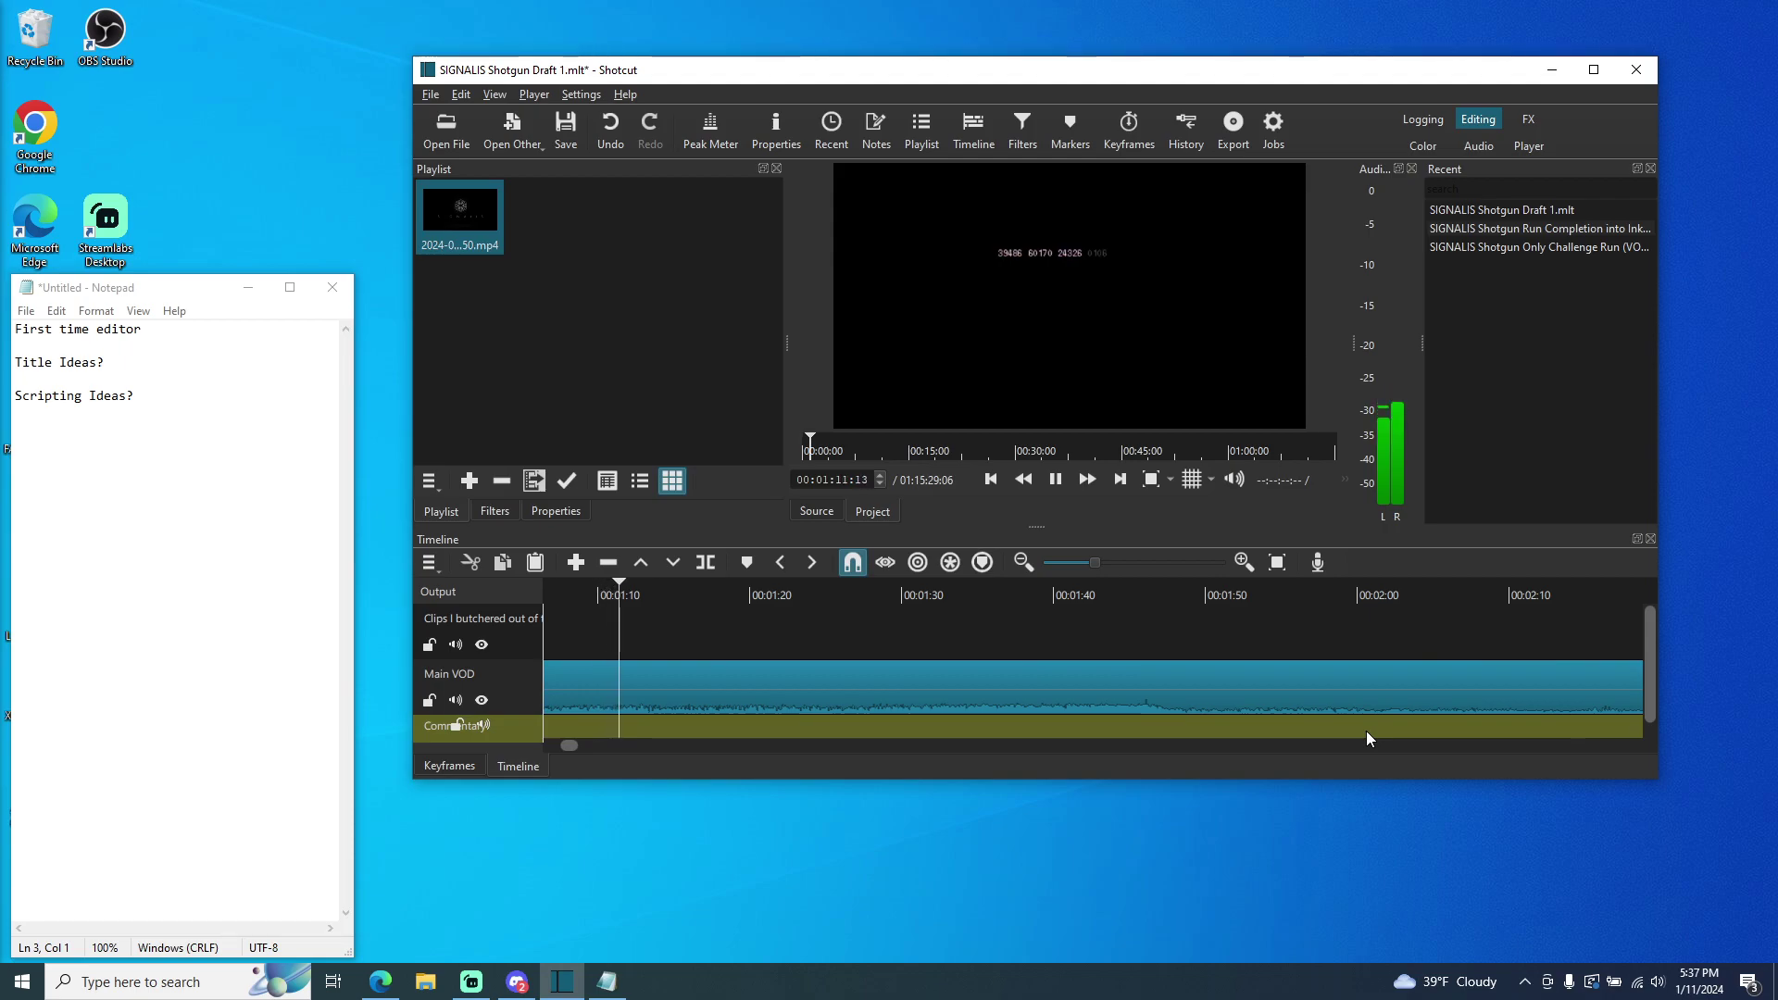
click(1057, 479)
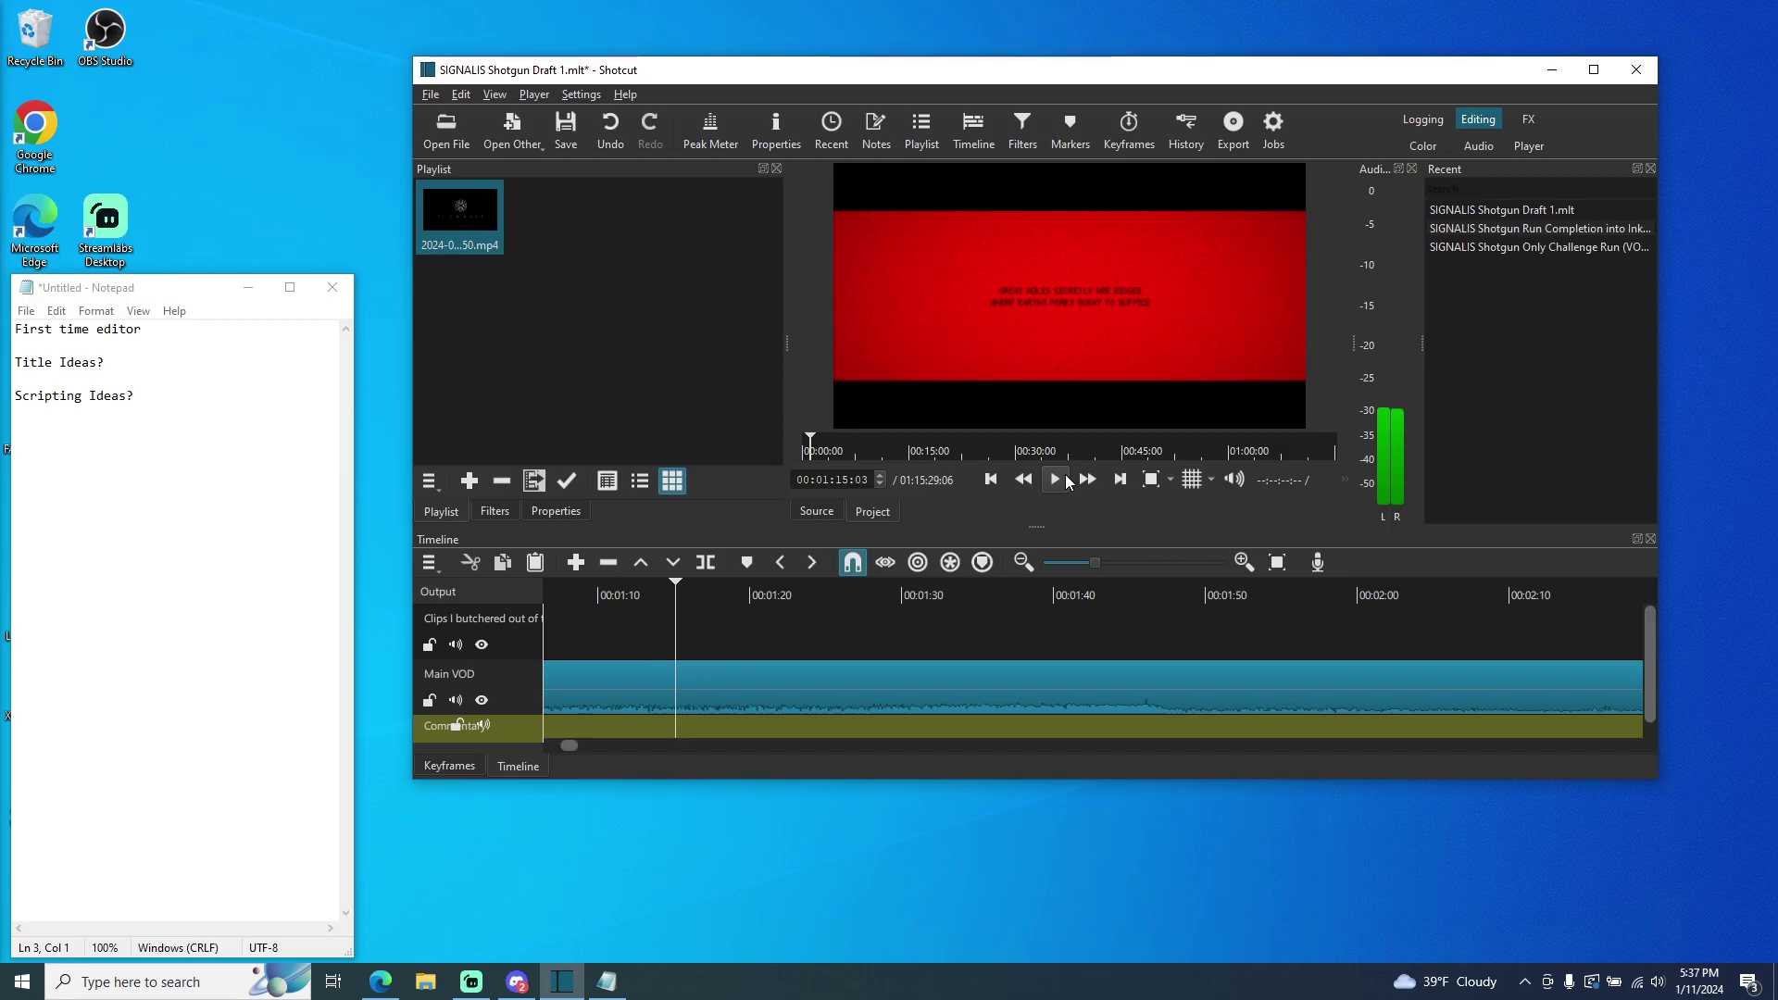
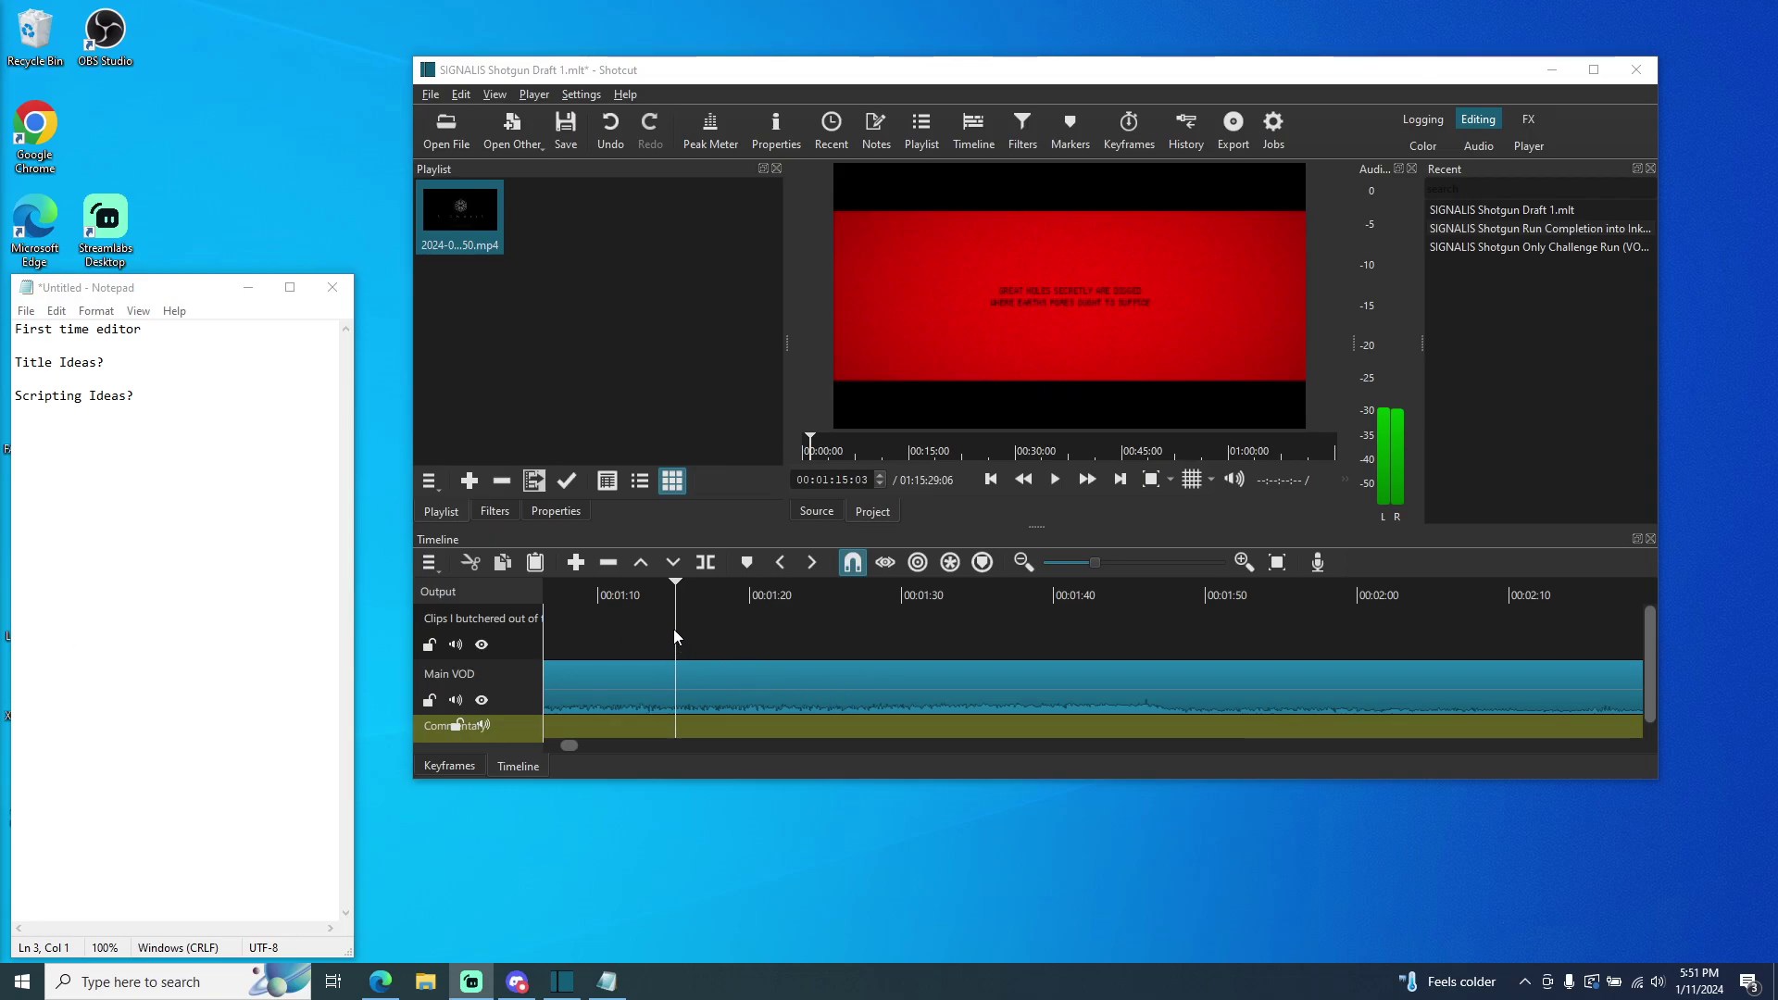
- Move the snowy clip on the clips track from near 00:02:45 to about 00:01:09, just before the red text screen
click(677, 597)
drag(676, 597, 740, 598)
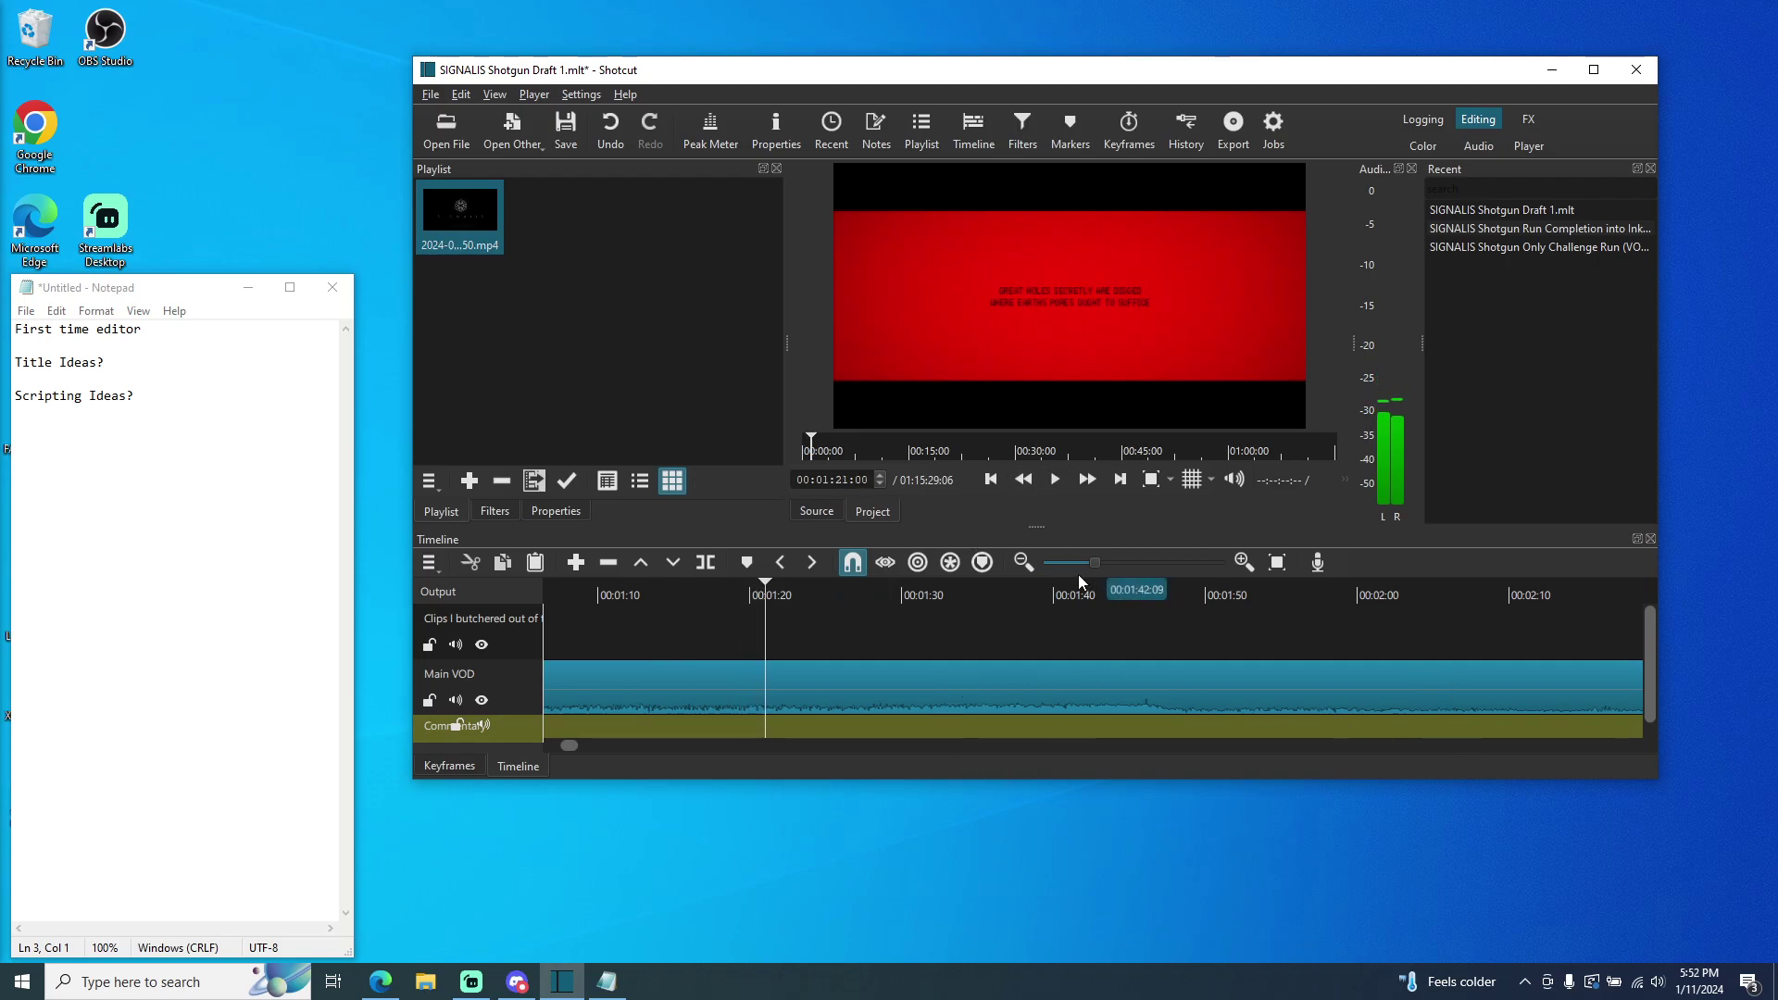
click(1023, 562)
click(1023, 562)
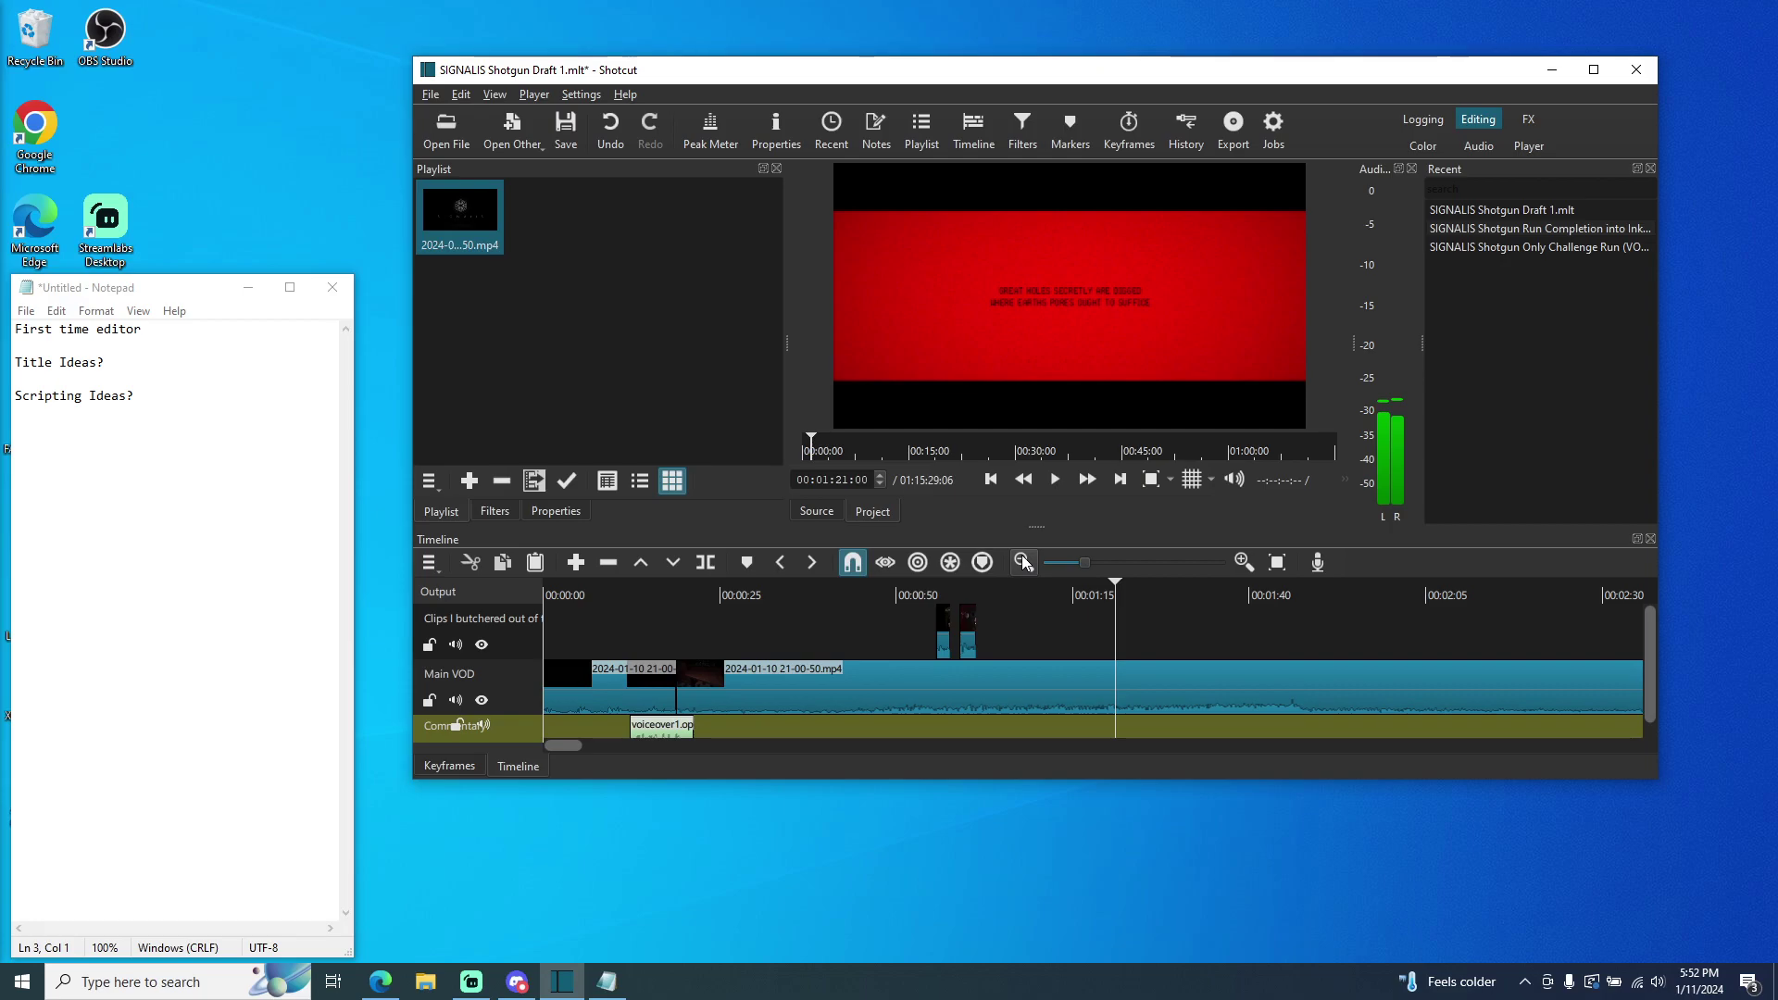
click(1023, 562)
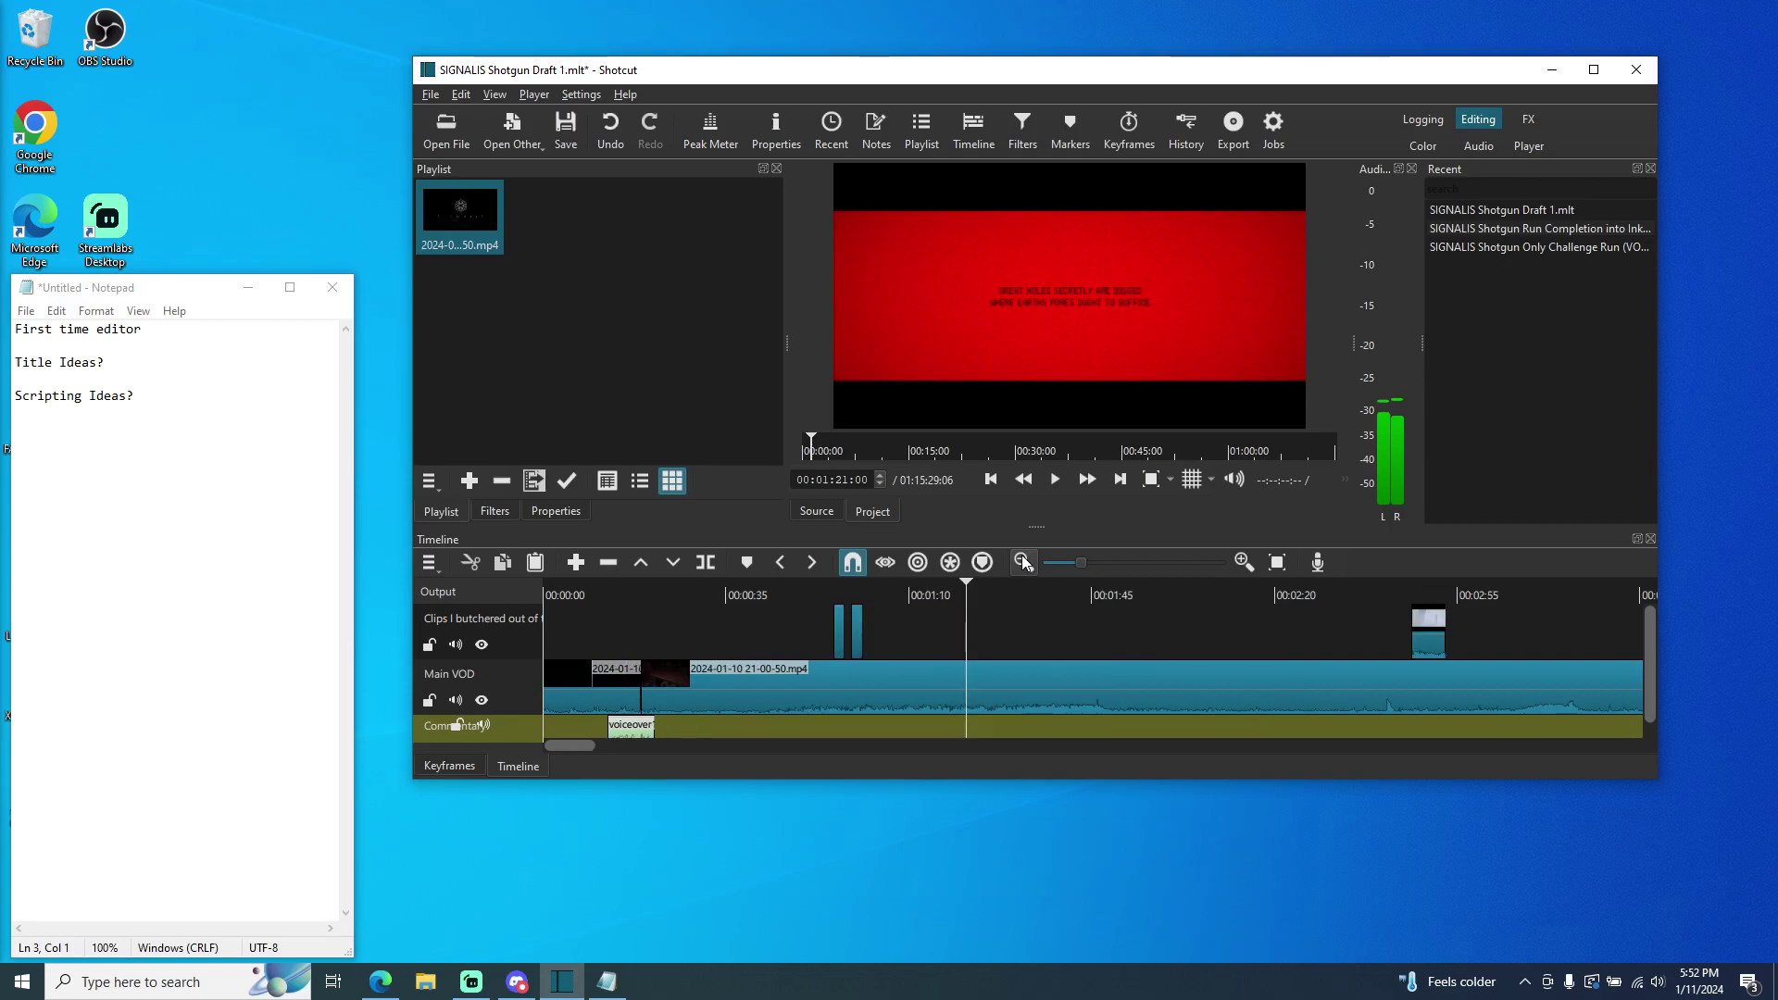
click(1435, 641)
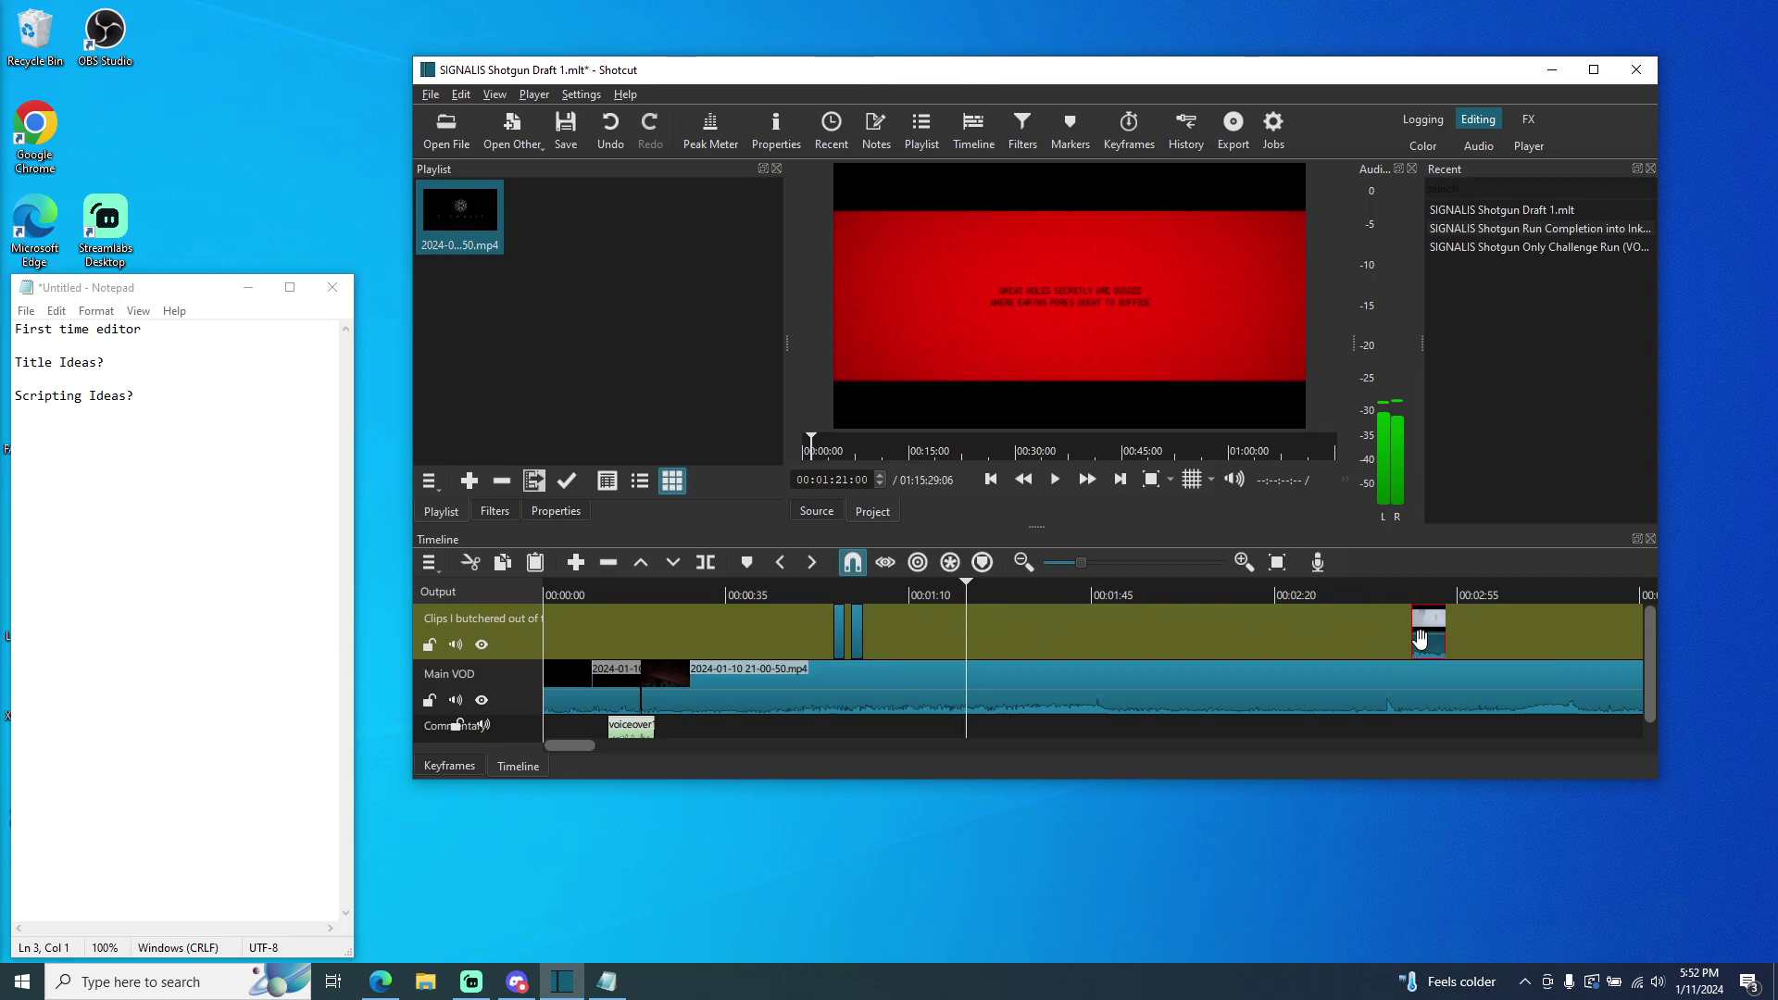
drag(1417, 639, 898, 602)
- Play the moved snowy clip through its transition into the red text screen, pausing at 00:01:16:24
click(1055, 479)
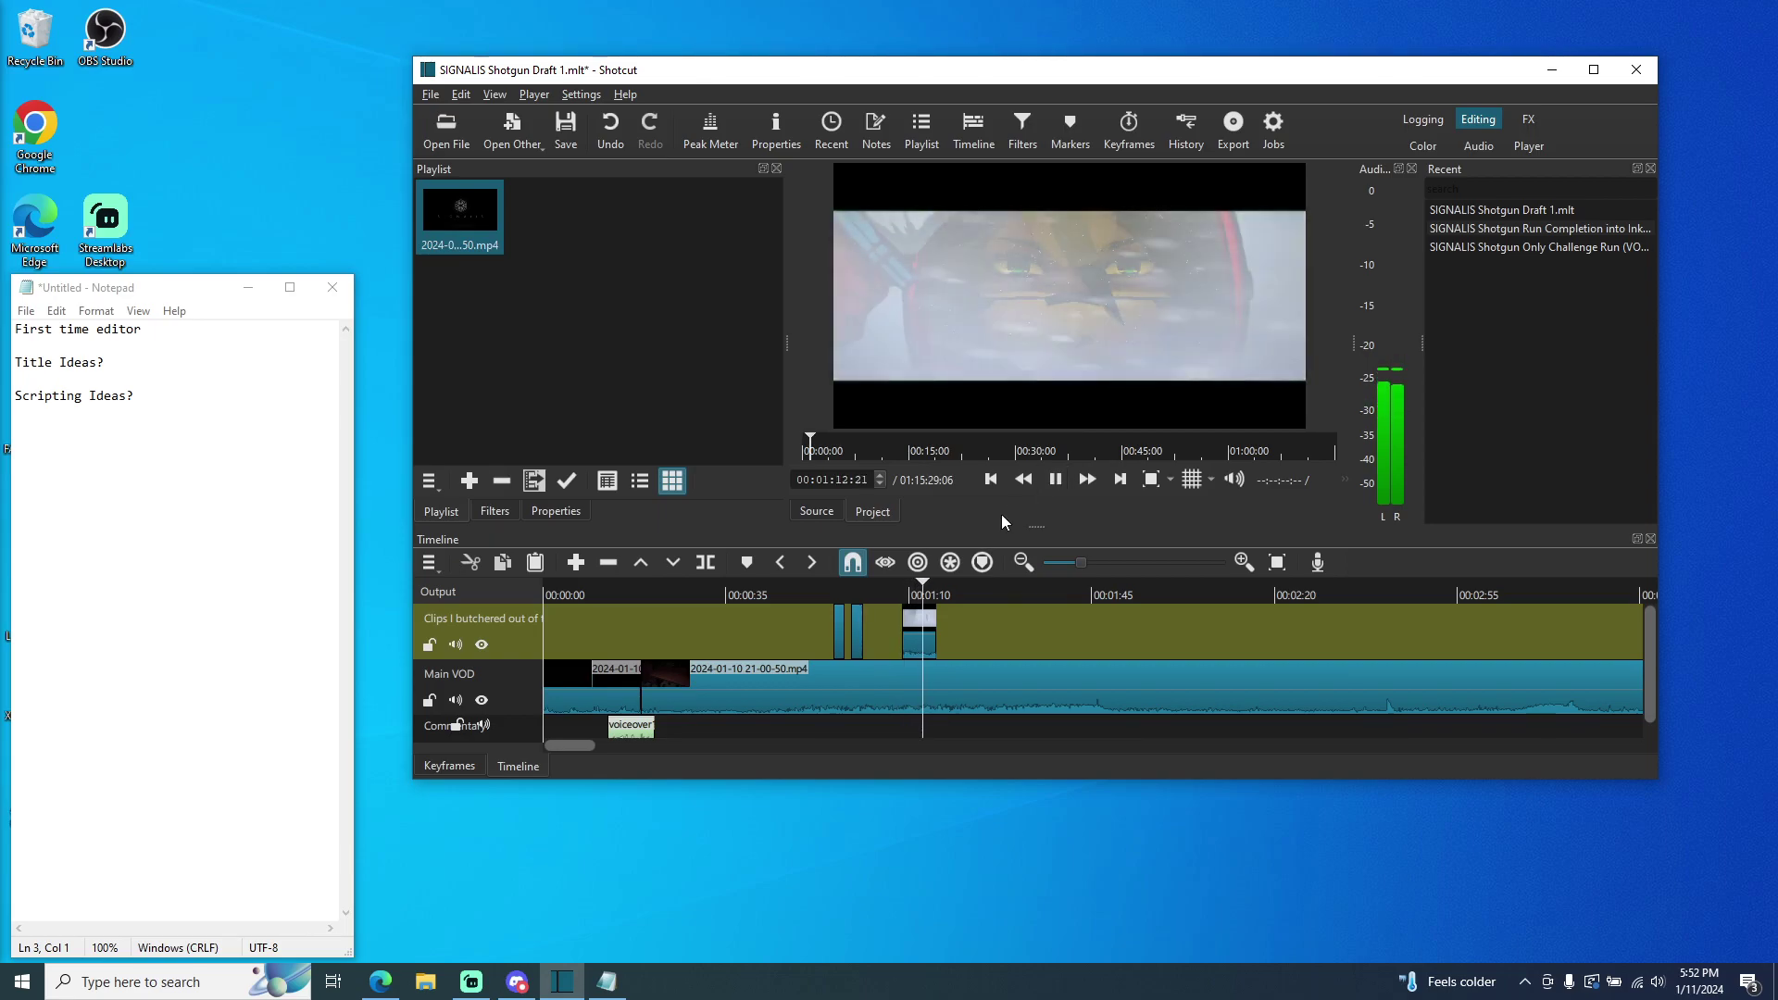
key(space)
right_click(922, 646)
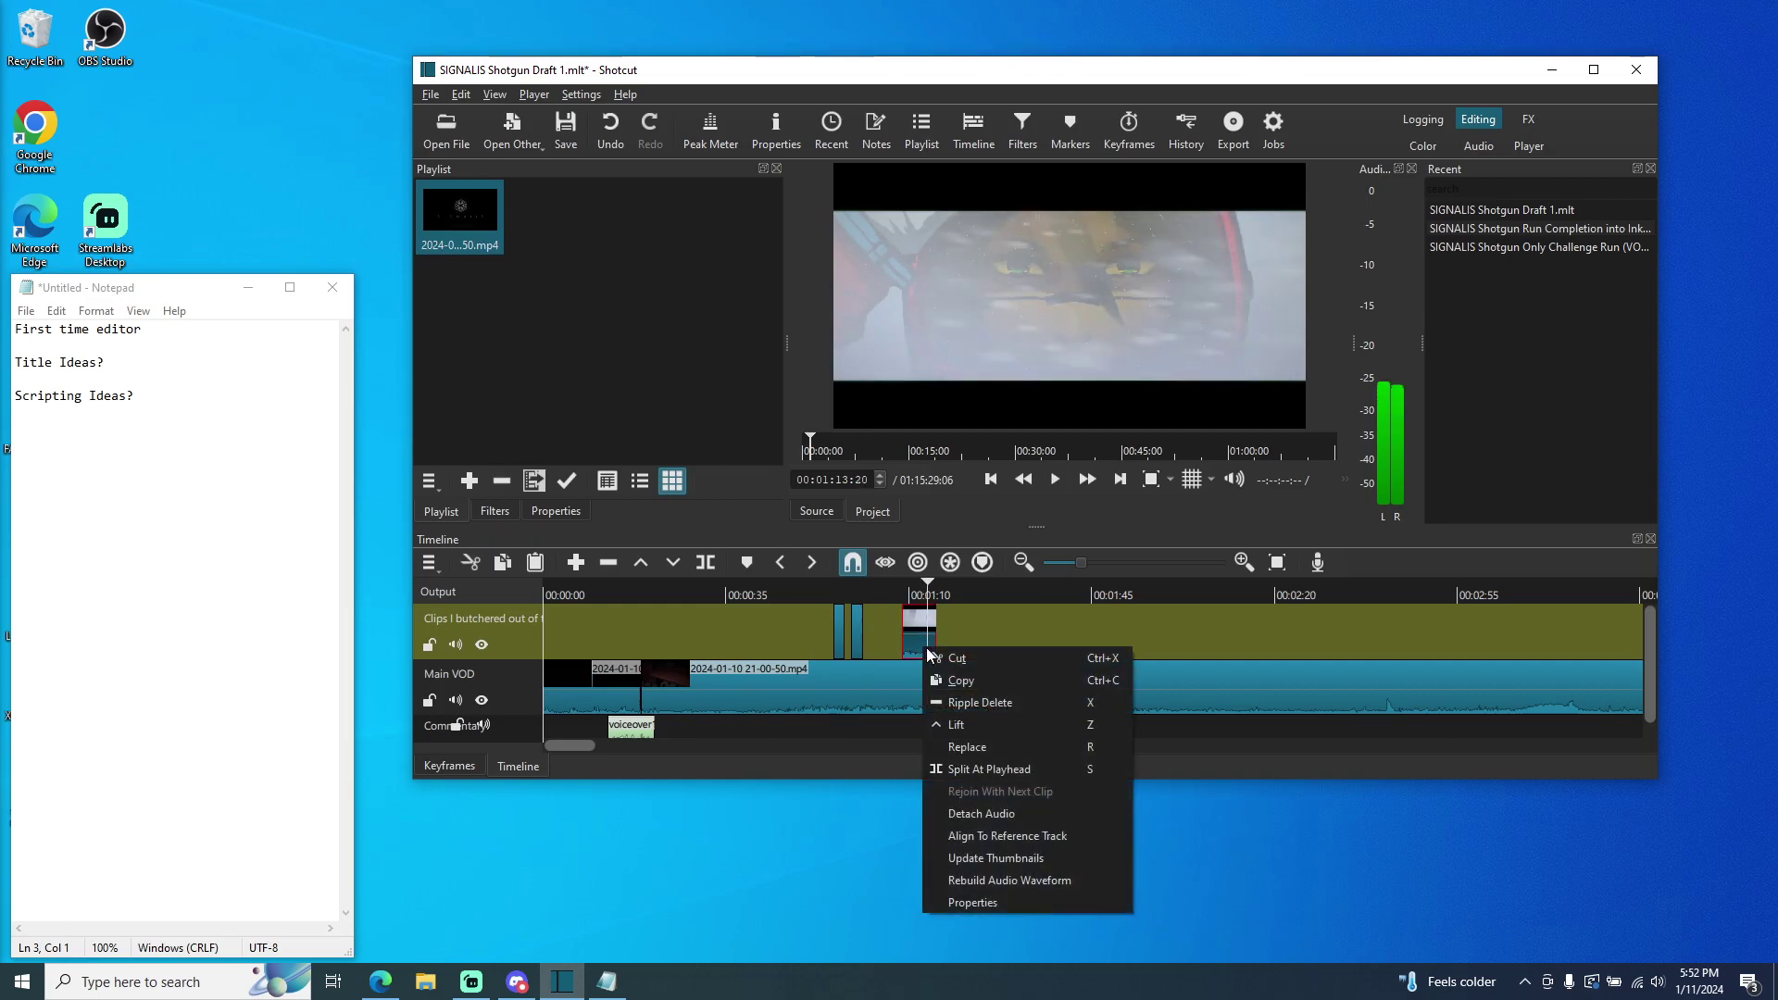
click(1179, 624)
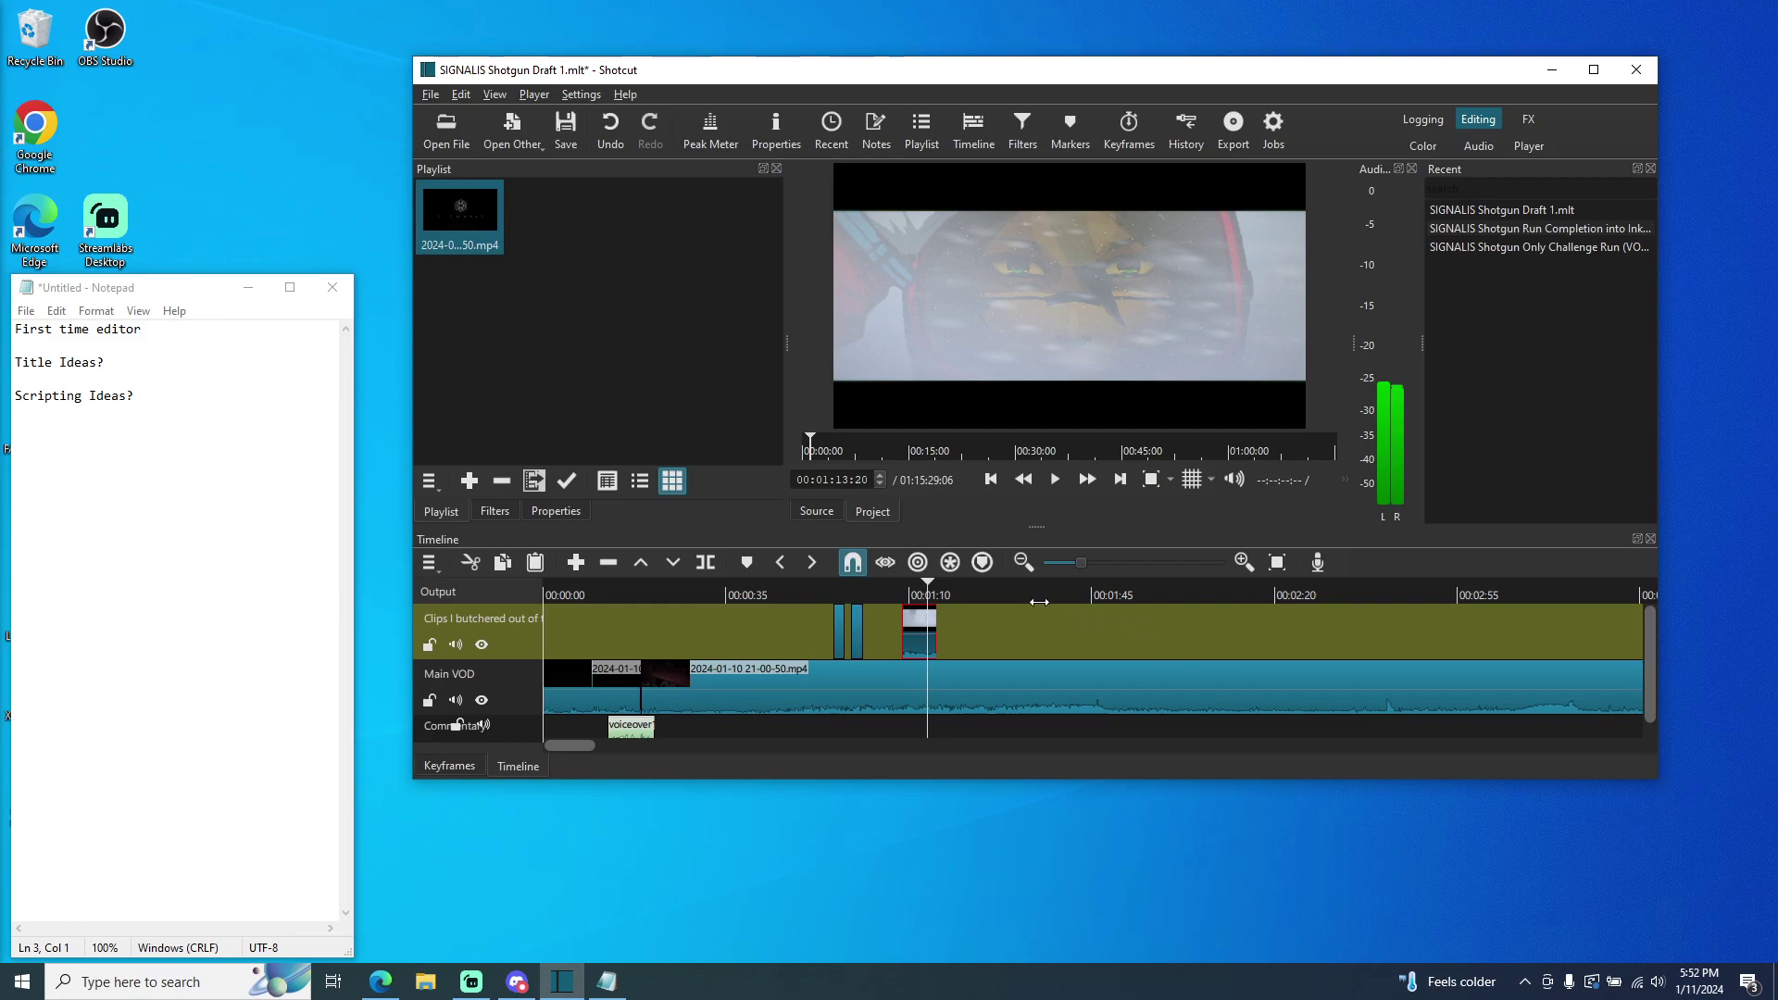
click(1051, 477)
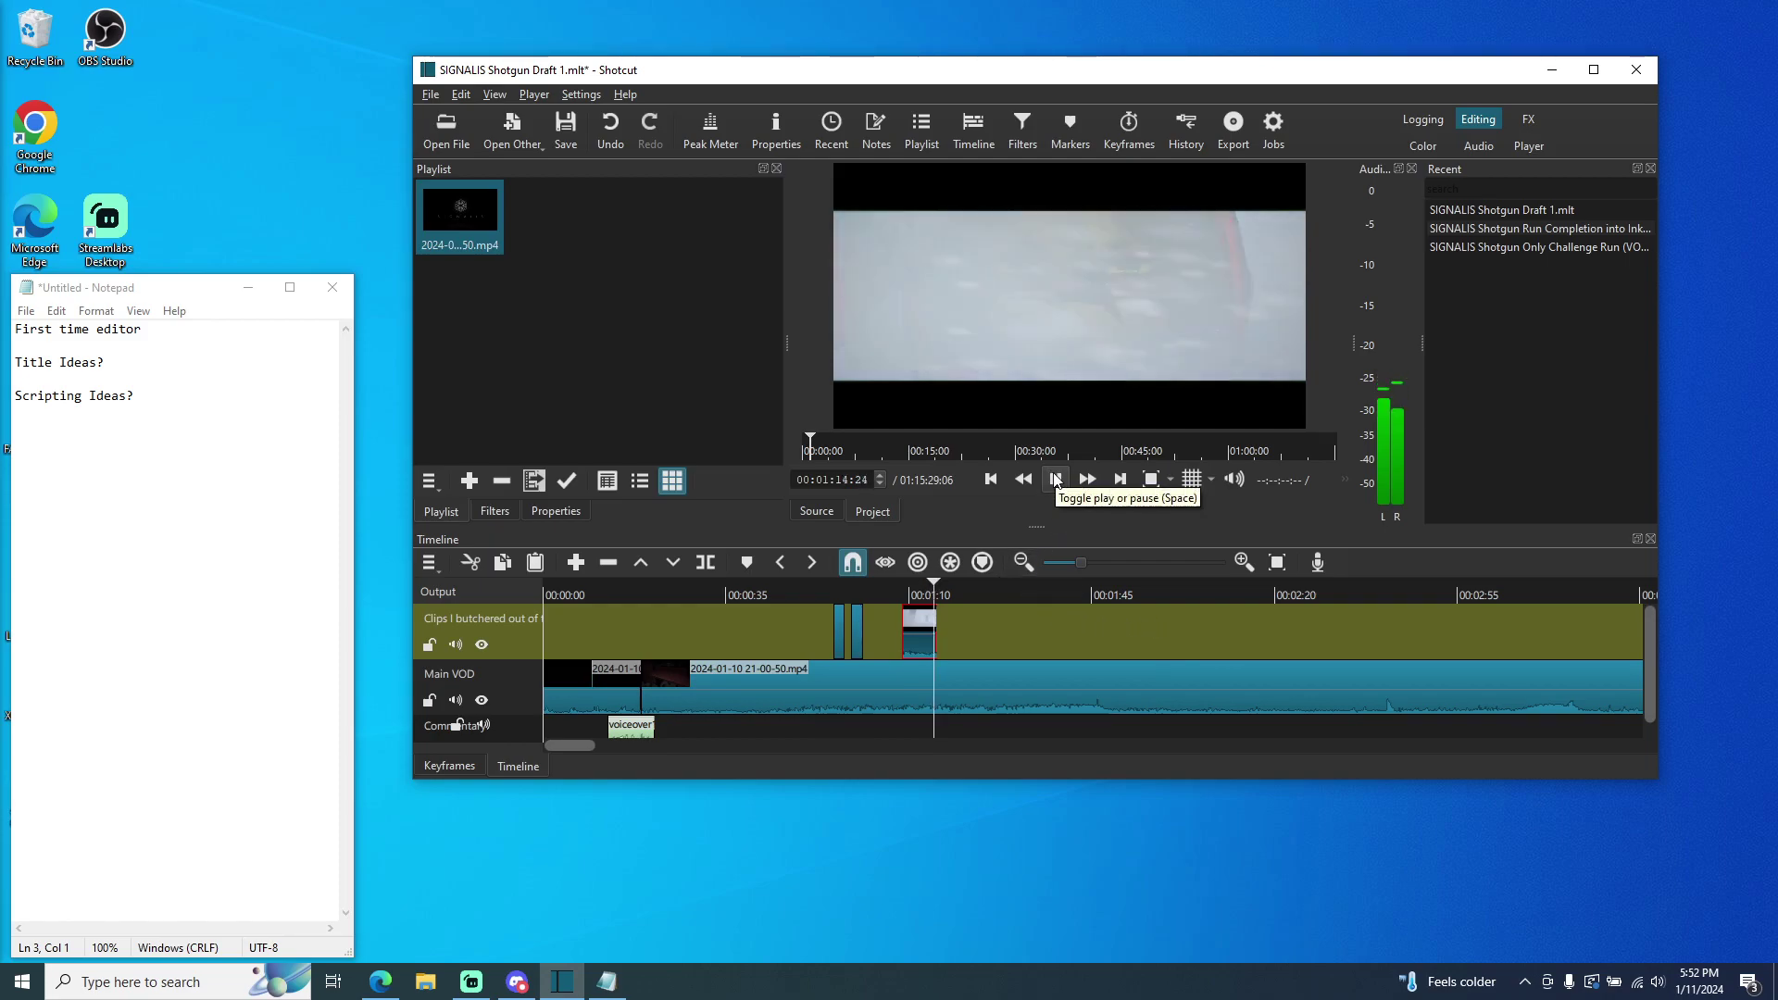
click(1056, 478)
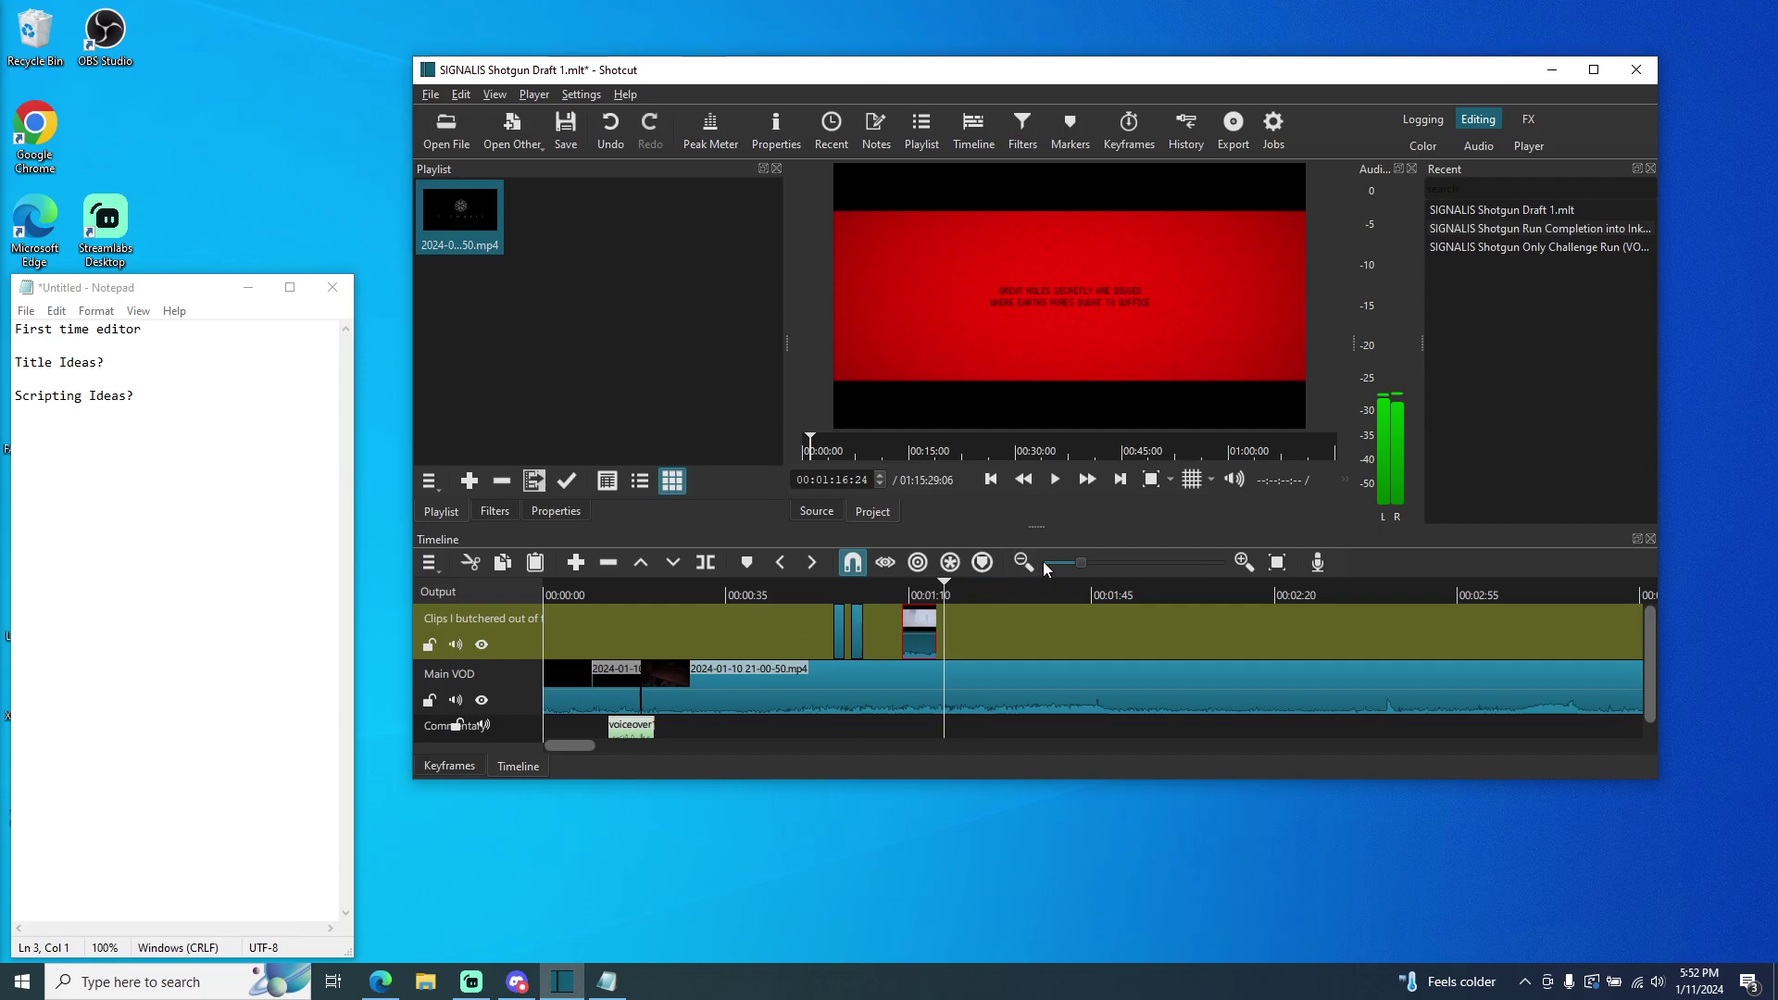
- Replay the moved snowy clip from about 00:01:10 and pause on the face shot at 00:01:12:25
click(1253, 563)
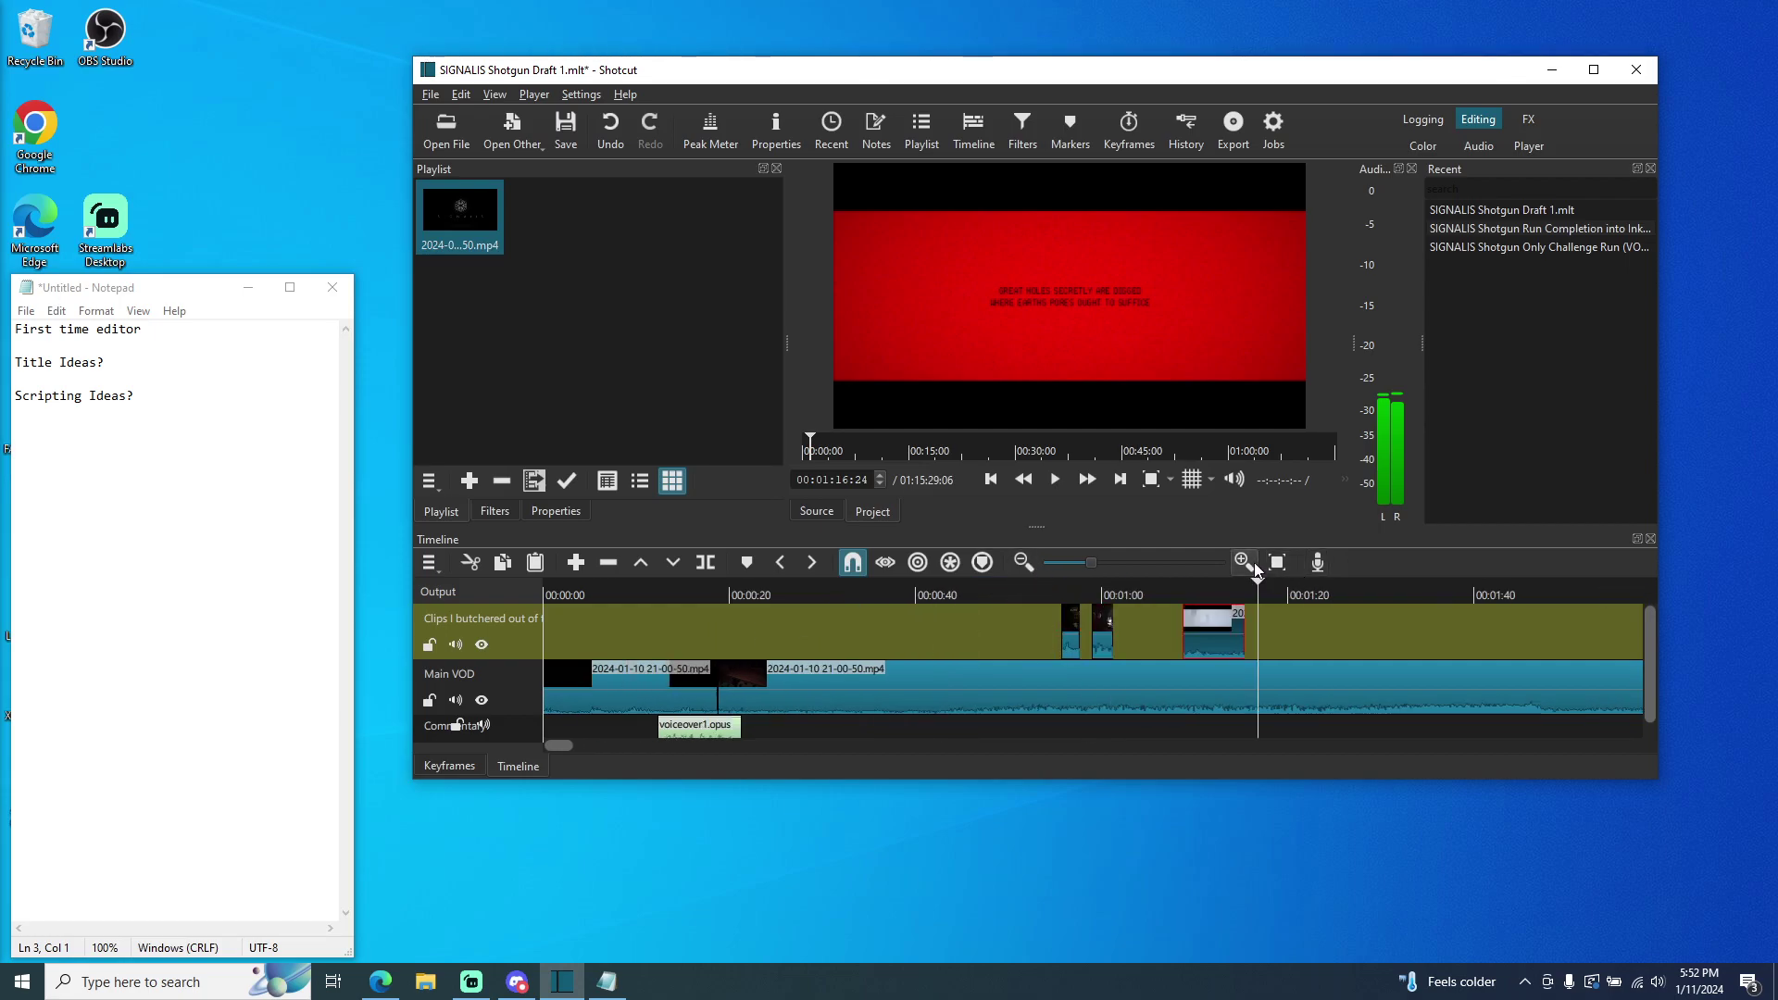
click(1390, 592)
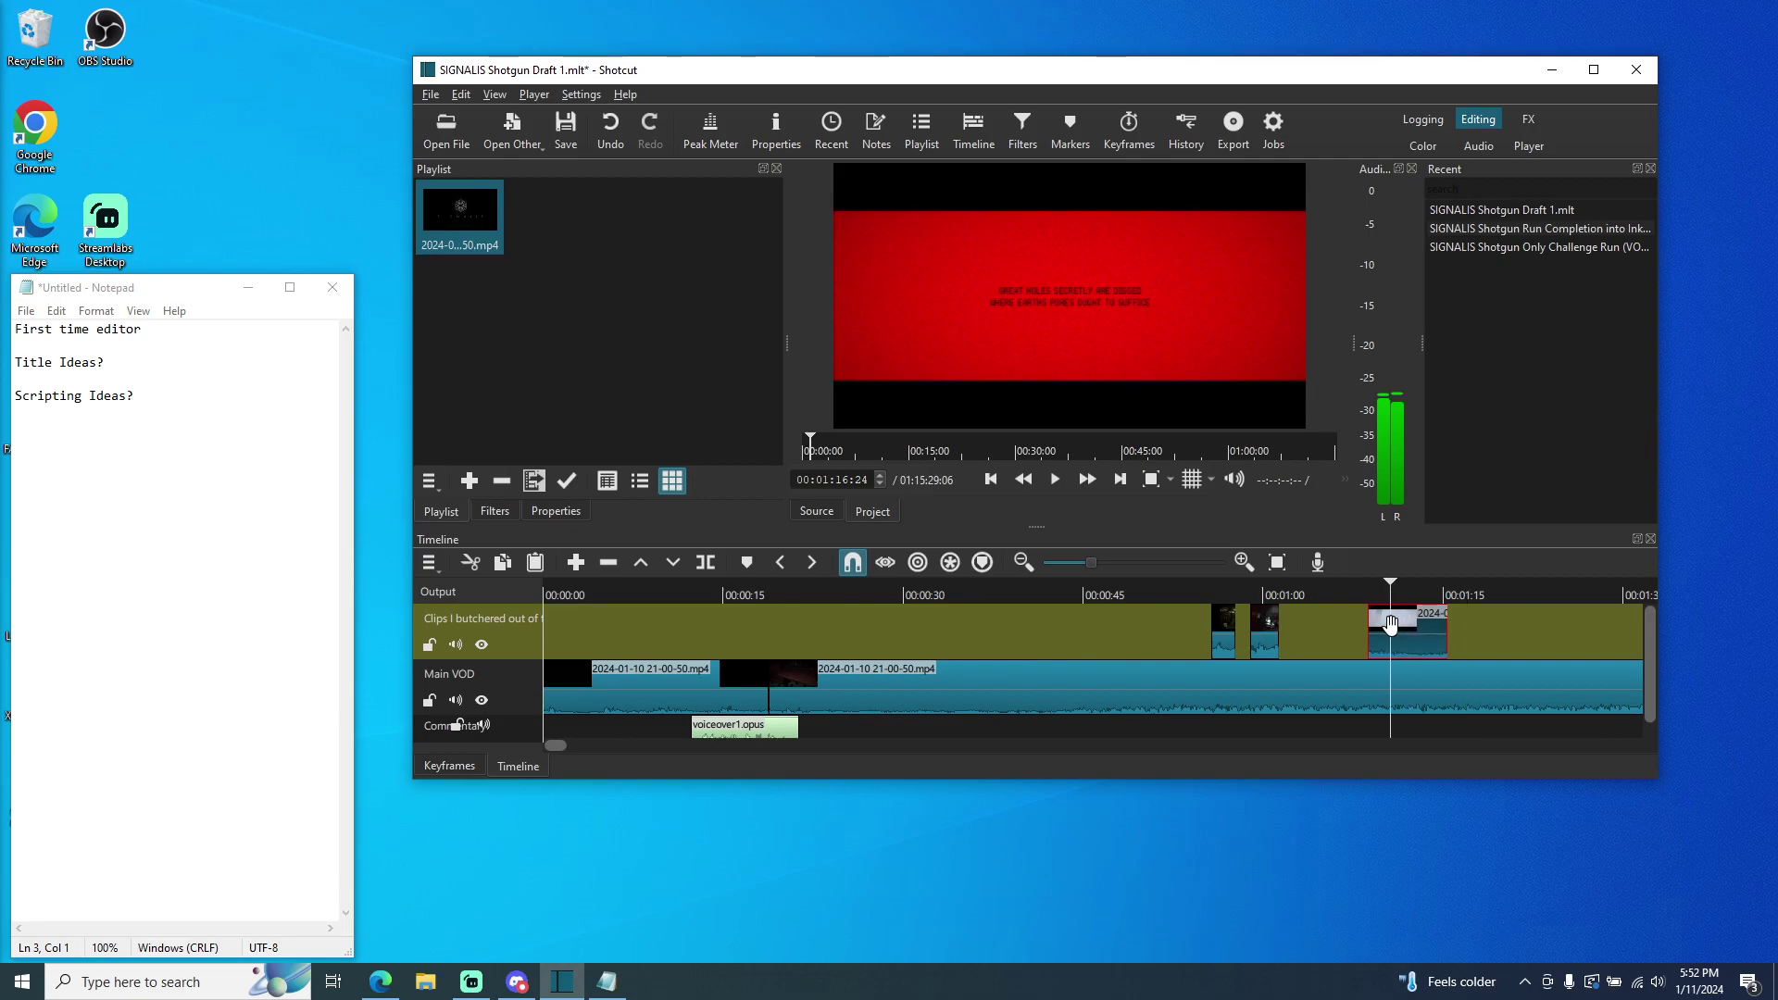
click(1054, 480)
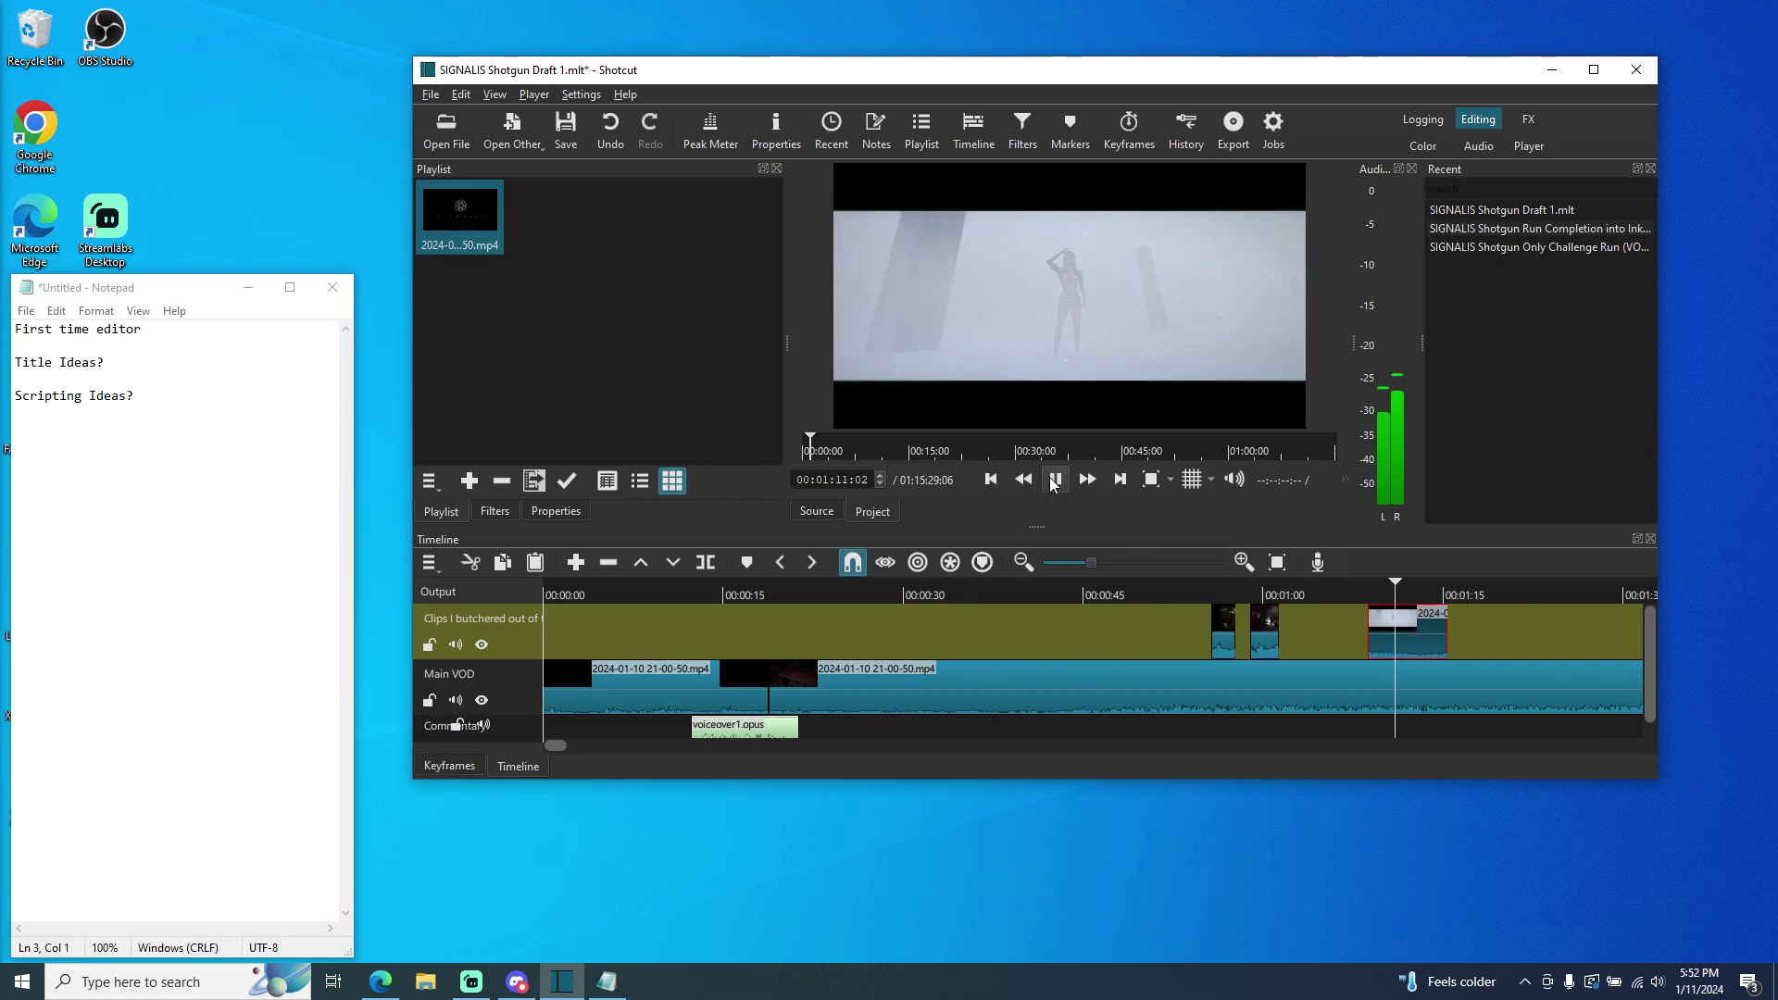
click(1054, 480)
click(1053, 480)
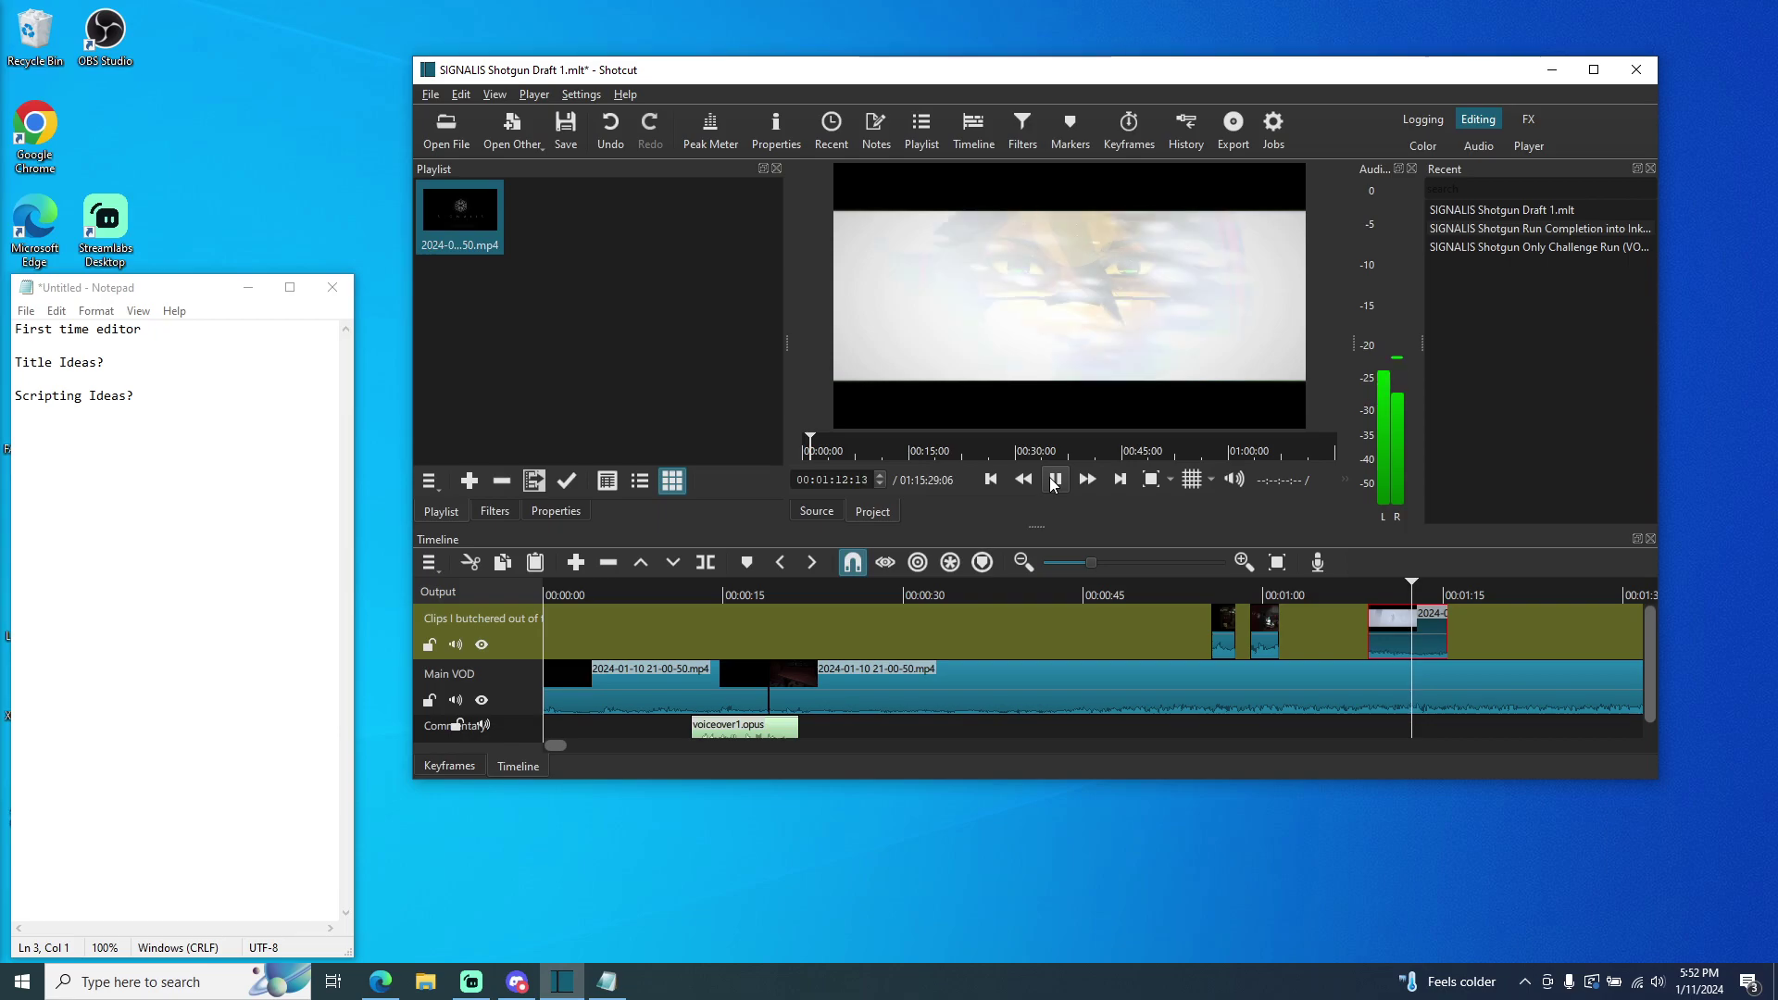
click(1053, 479)
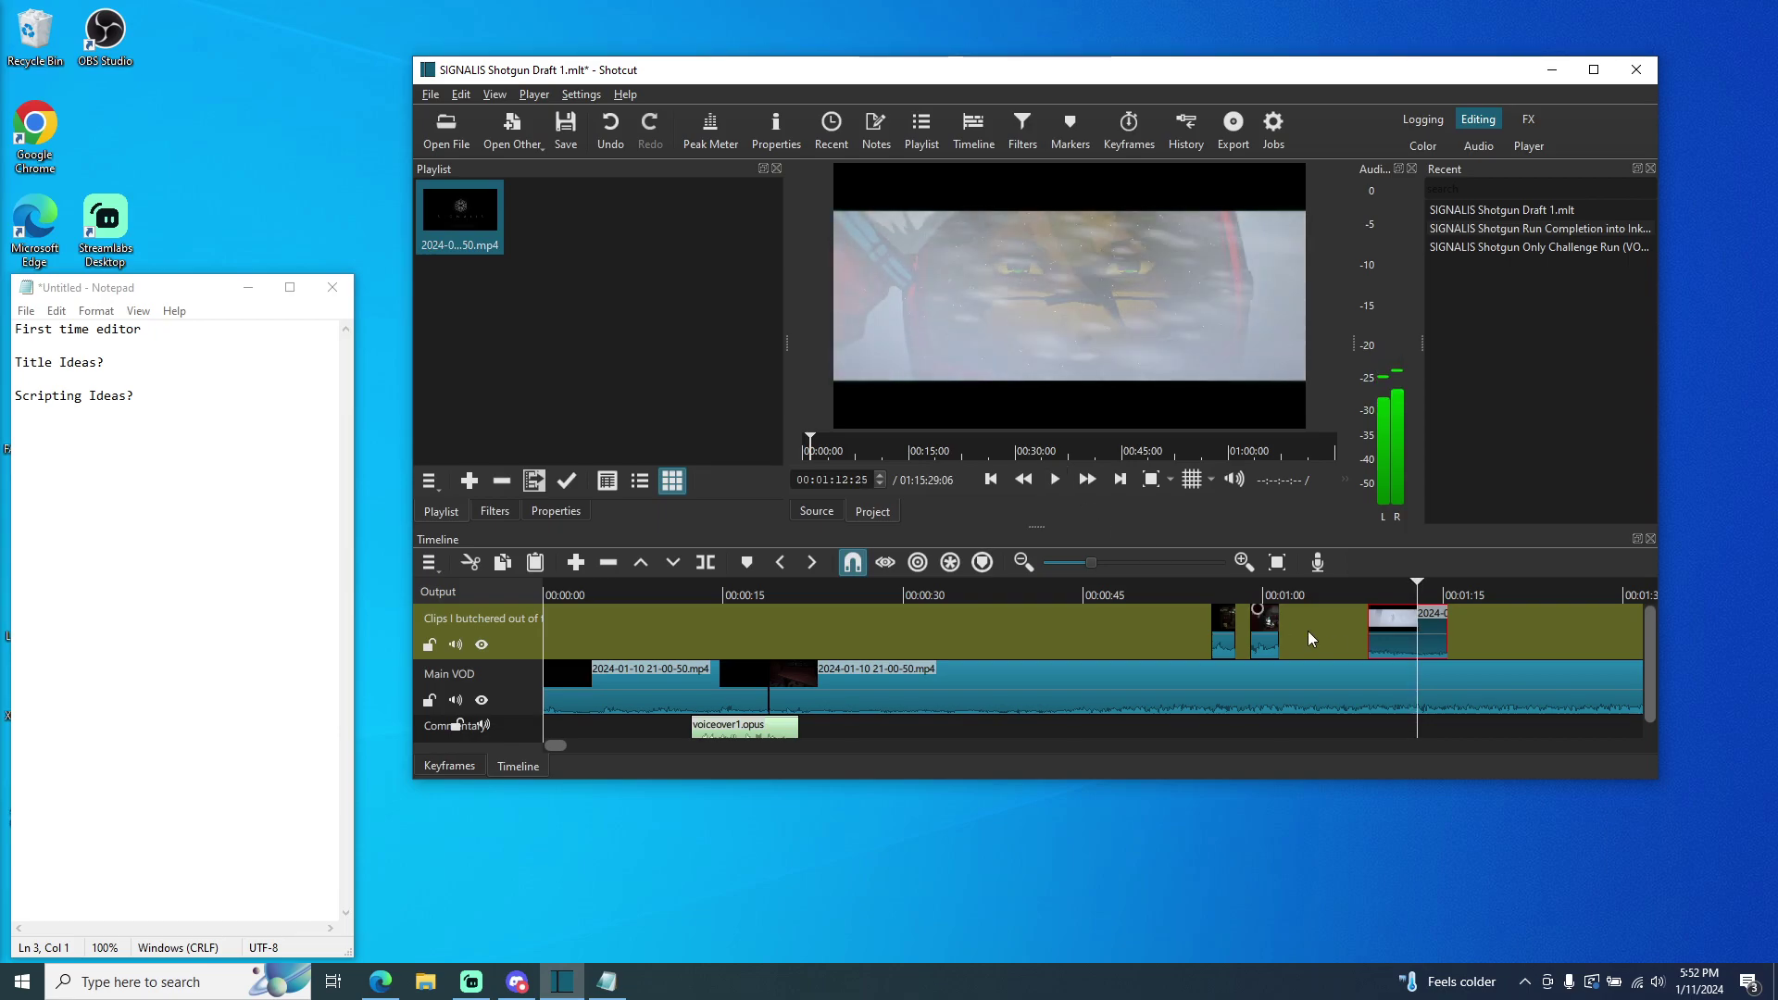
- Split the snowy clip on the clips track at 00:01:12:11
click(1410, 591)
click(1408, 591)
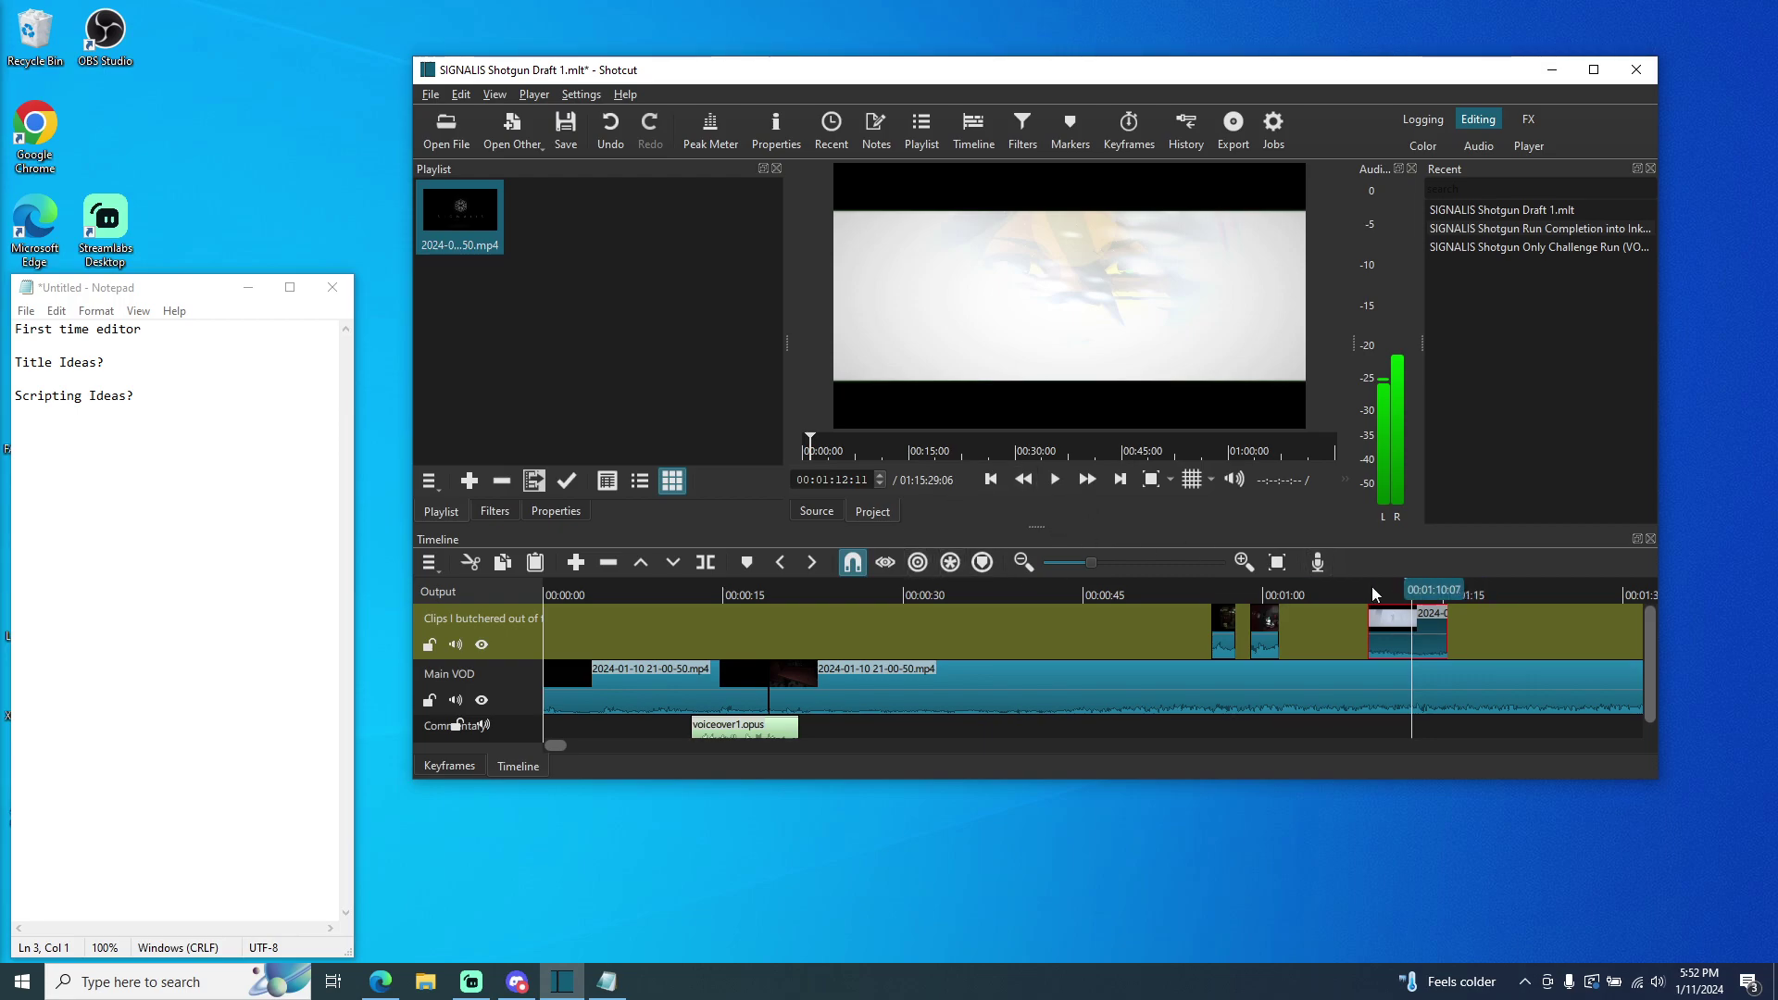
click(714, 563)
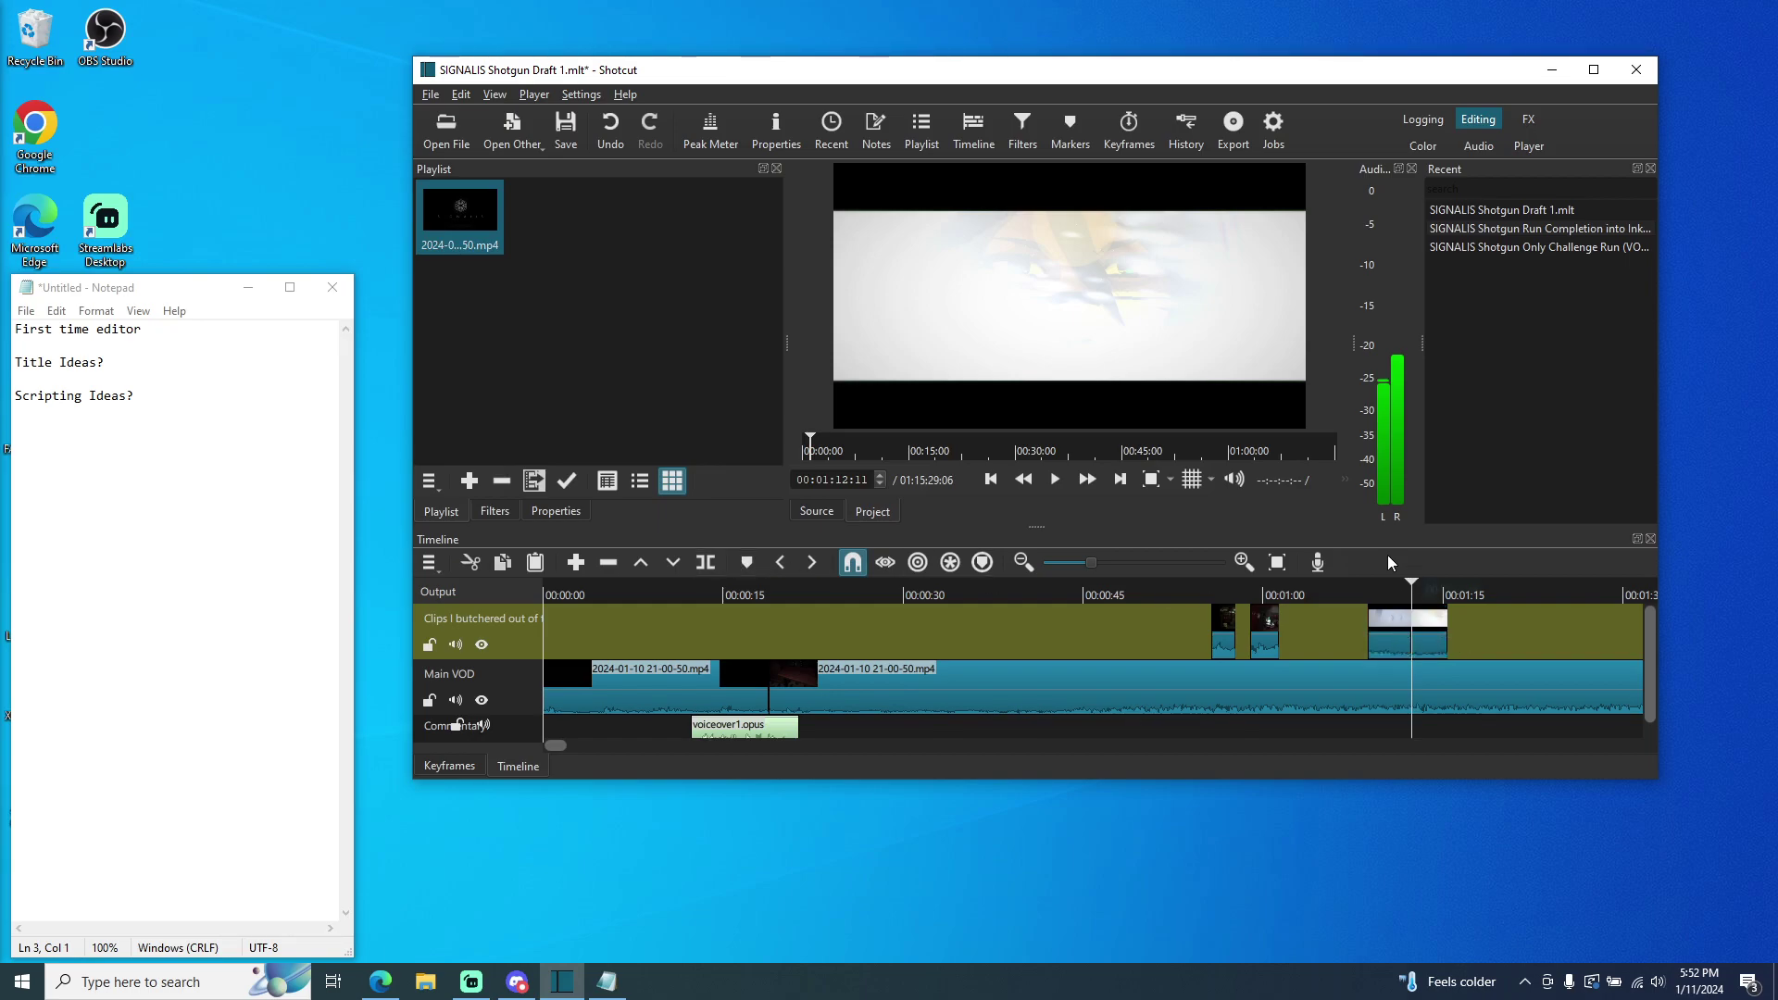
- Play the snowy clip's second part and inspect the frames around its end near 00:01:15:14
click(1056, 479)
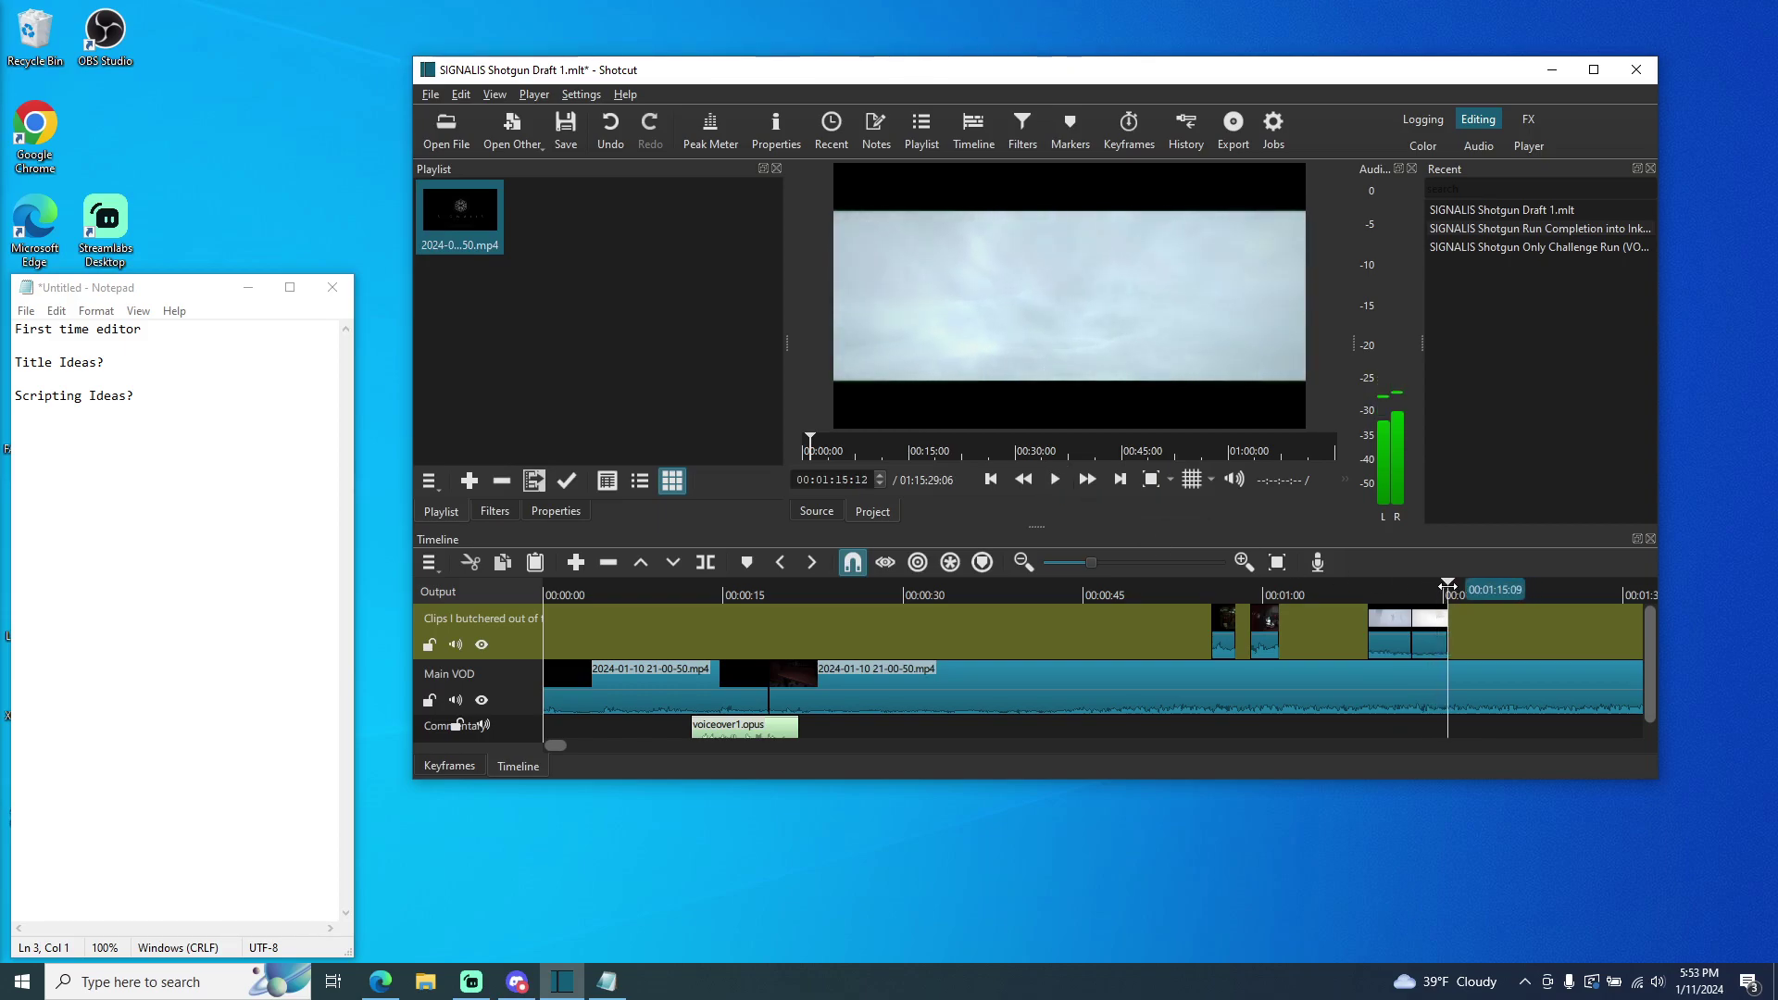
click(1437, 591)
click(1053, 479)
click(1053, 478)
key(Left)
key(Left)
key(Left)
key(Left)
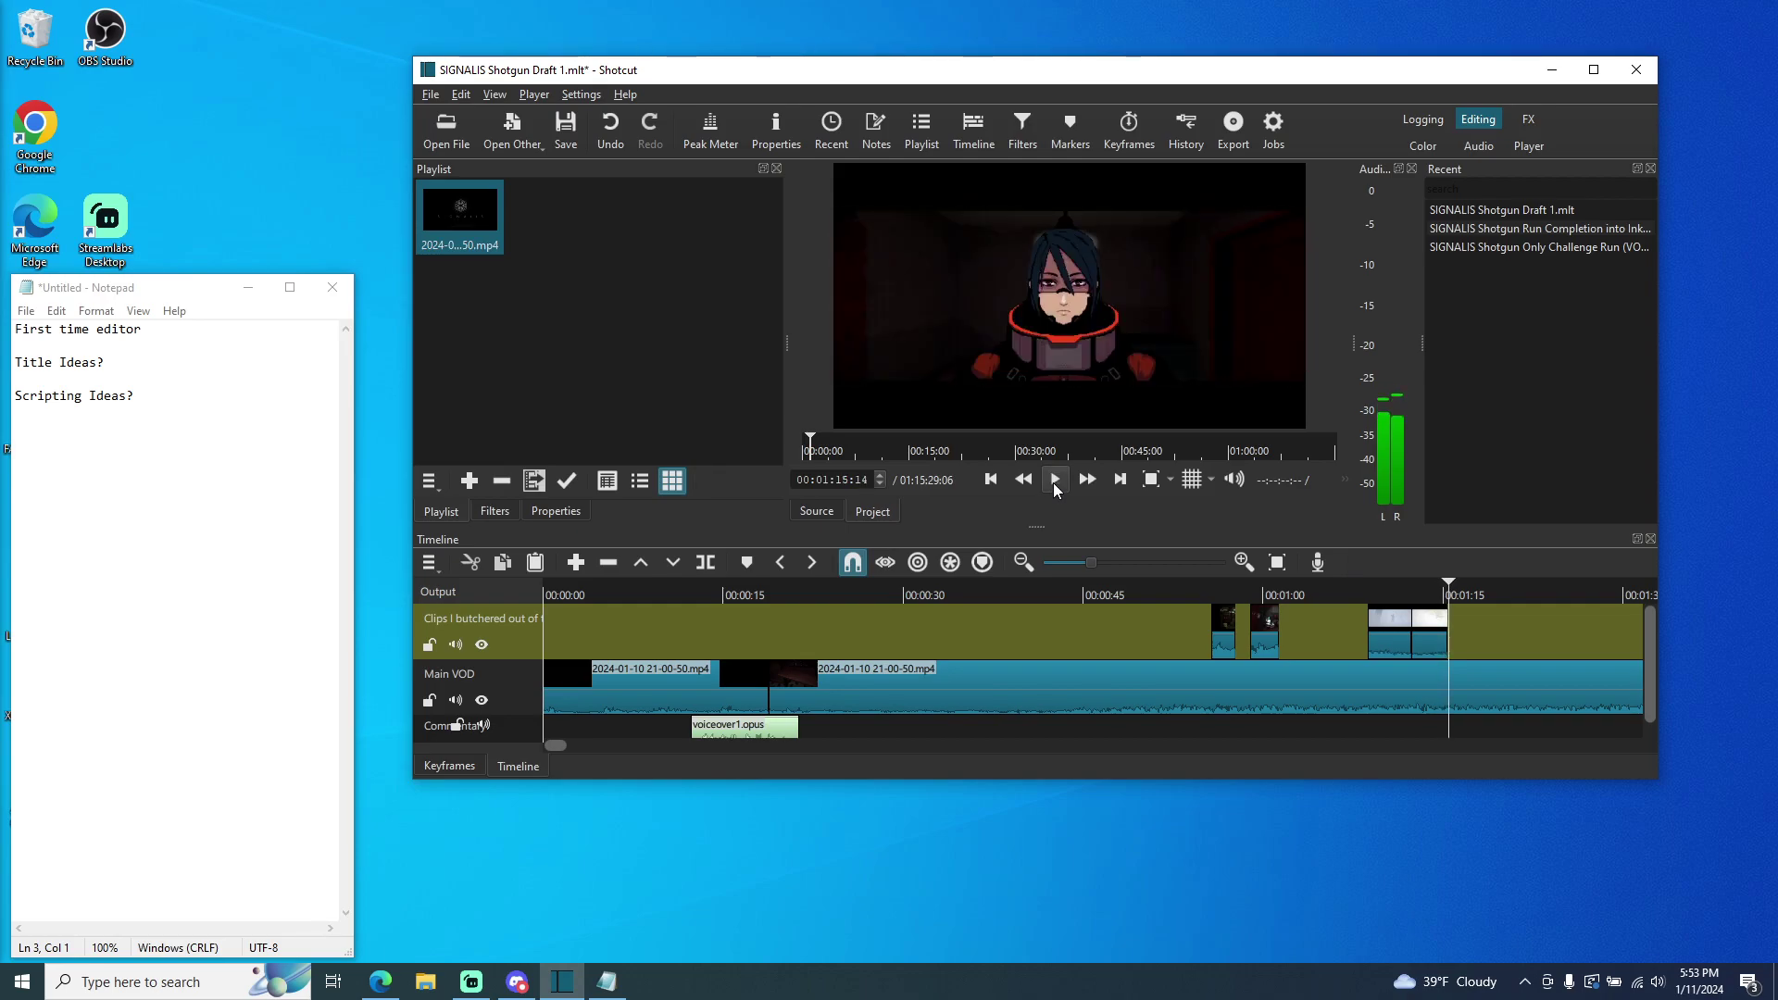
- Split the snowy clip at 00:01:14:24, on the plain snow frame right after the face shot
scroll(875, 483, down, 10)
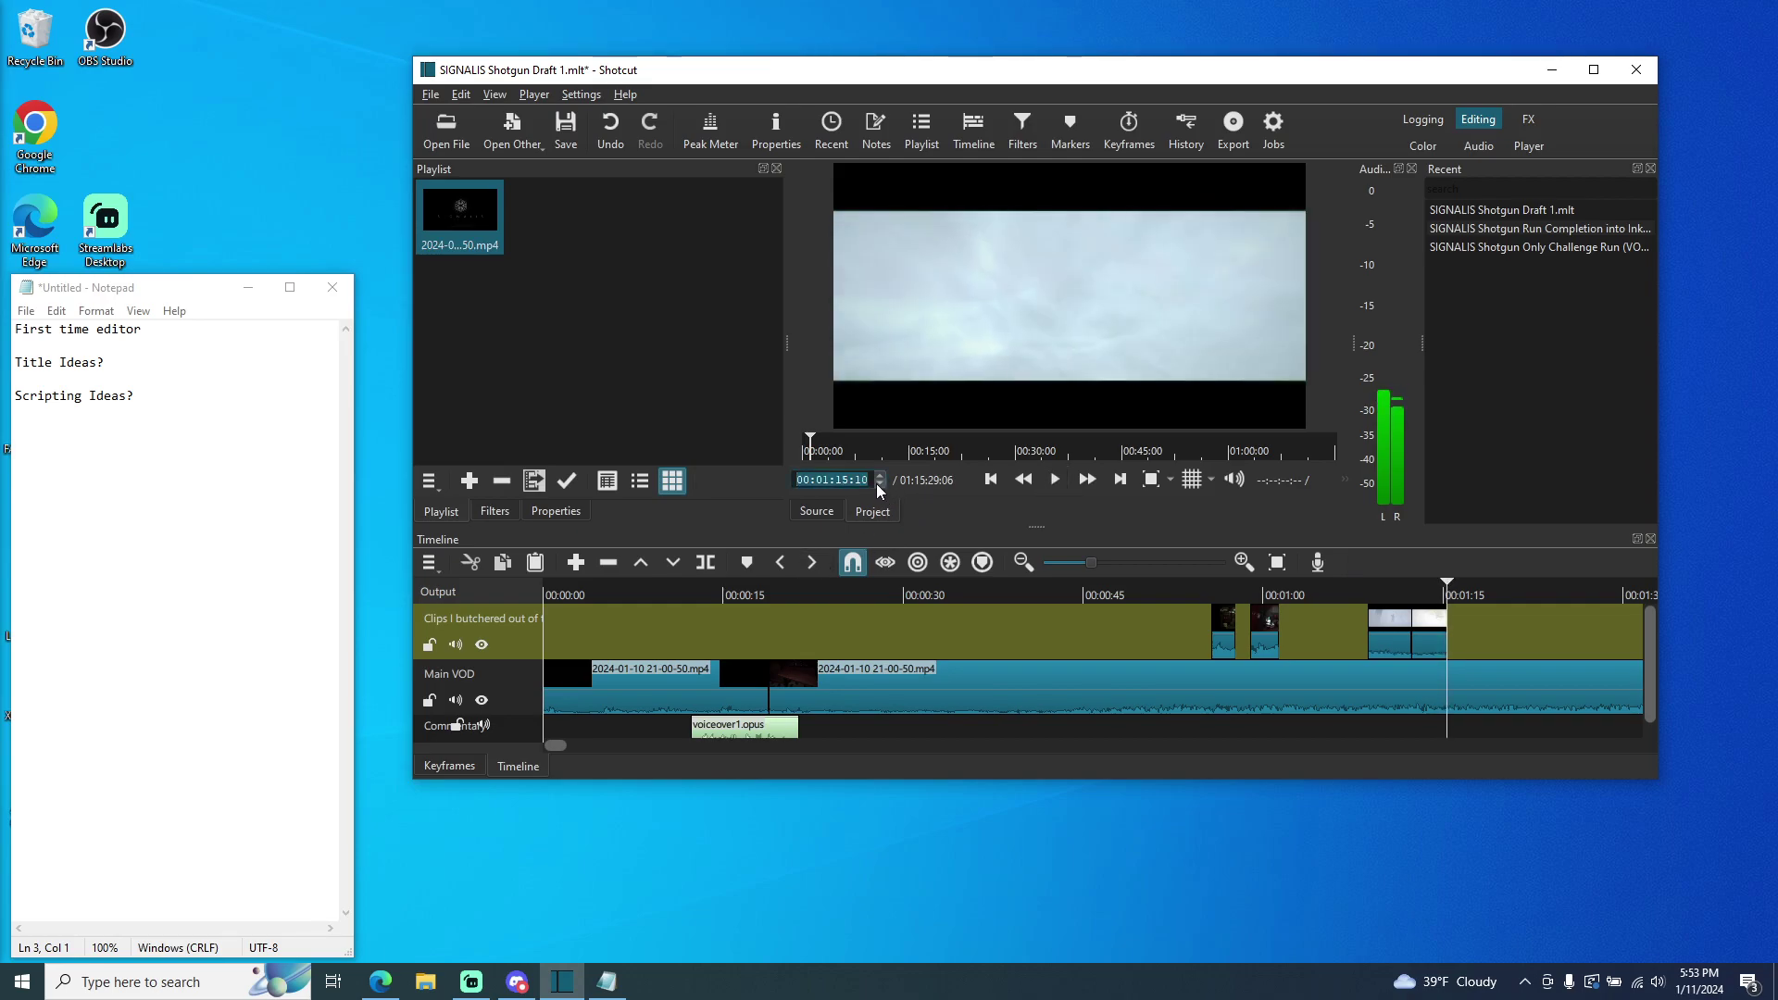
scroll(876, 483, down, 1)
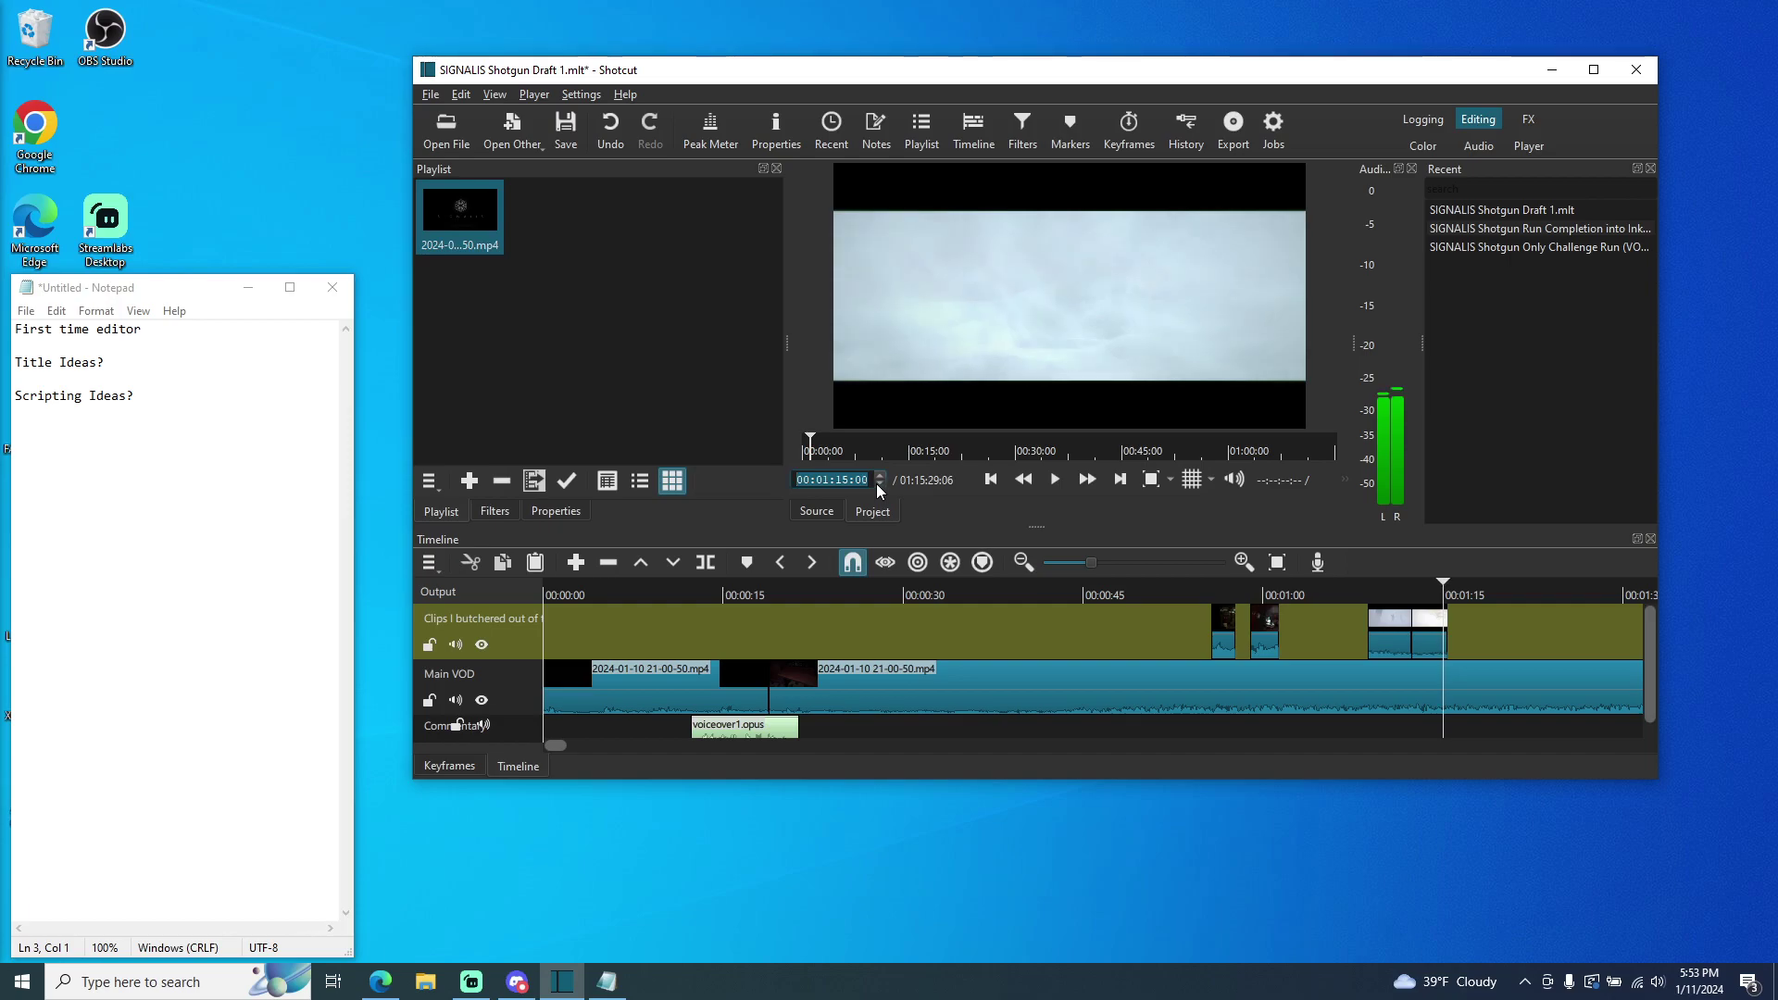
scroll(876, 484, down, 3)
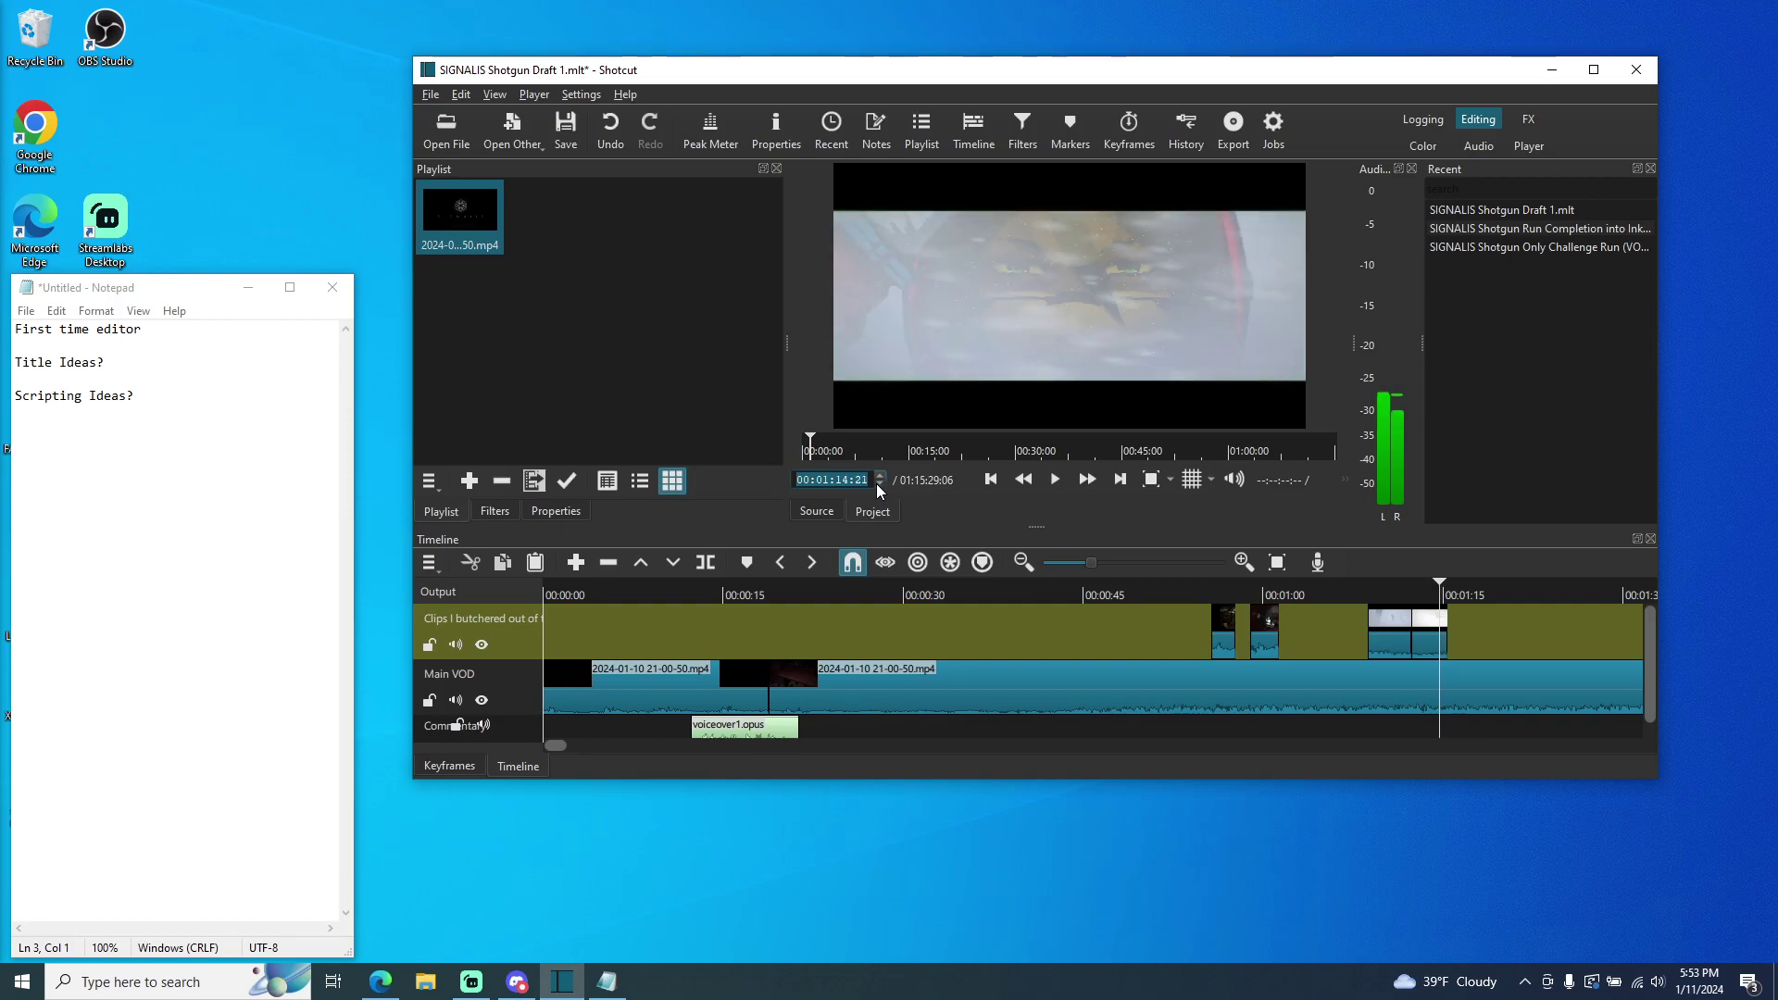
click(880, 474)
click(880, 475)
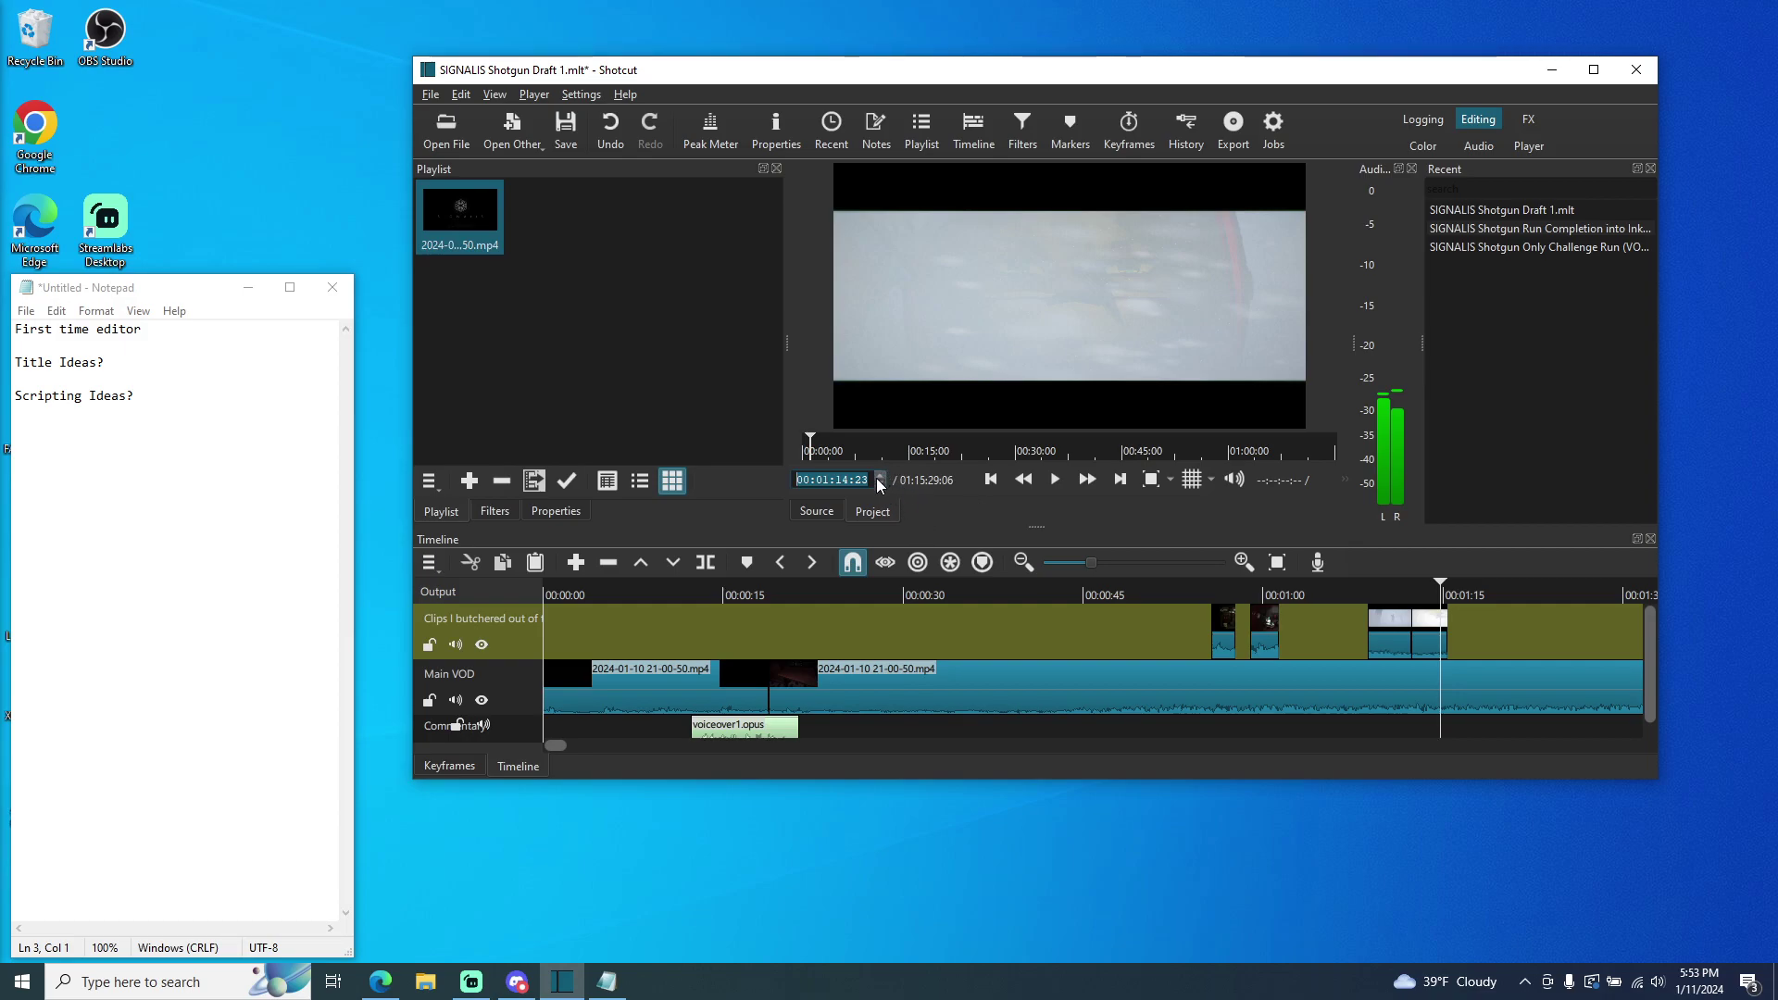
click(877, 477)
click(707, 563)
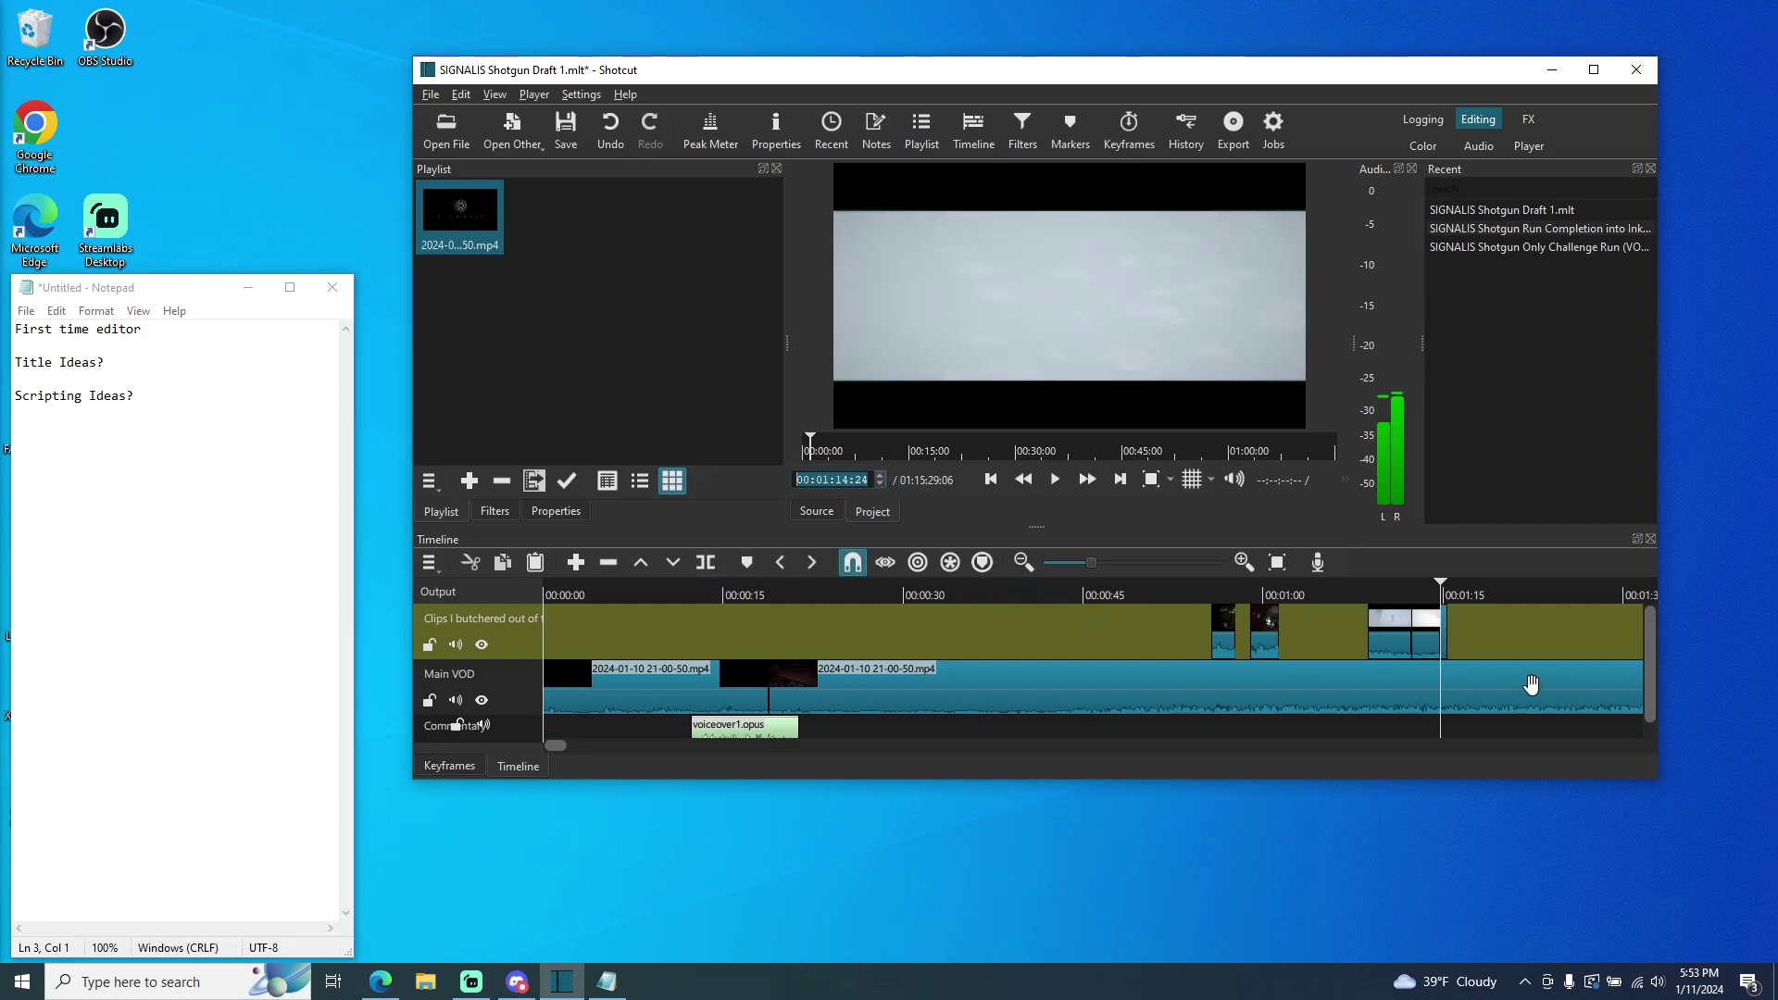
- Delete the snowy clip's short end piece and its opening piece, keeping only the middle section with the face shot
click(1443, 627)
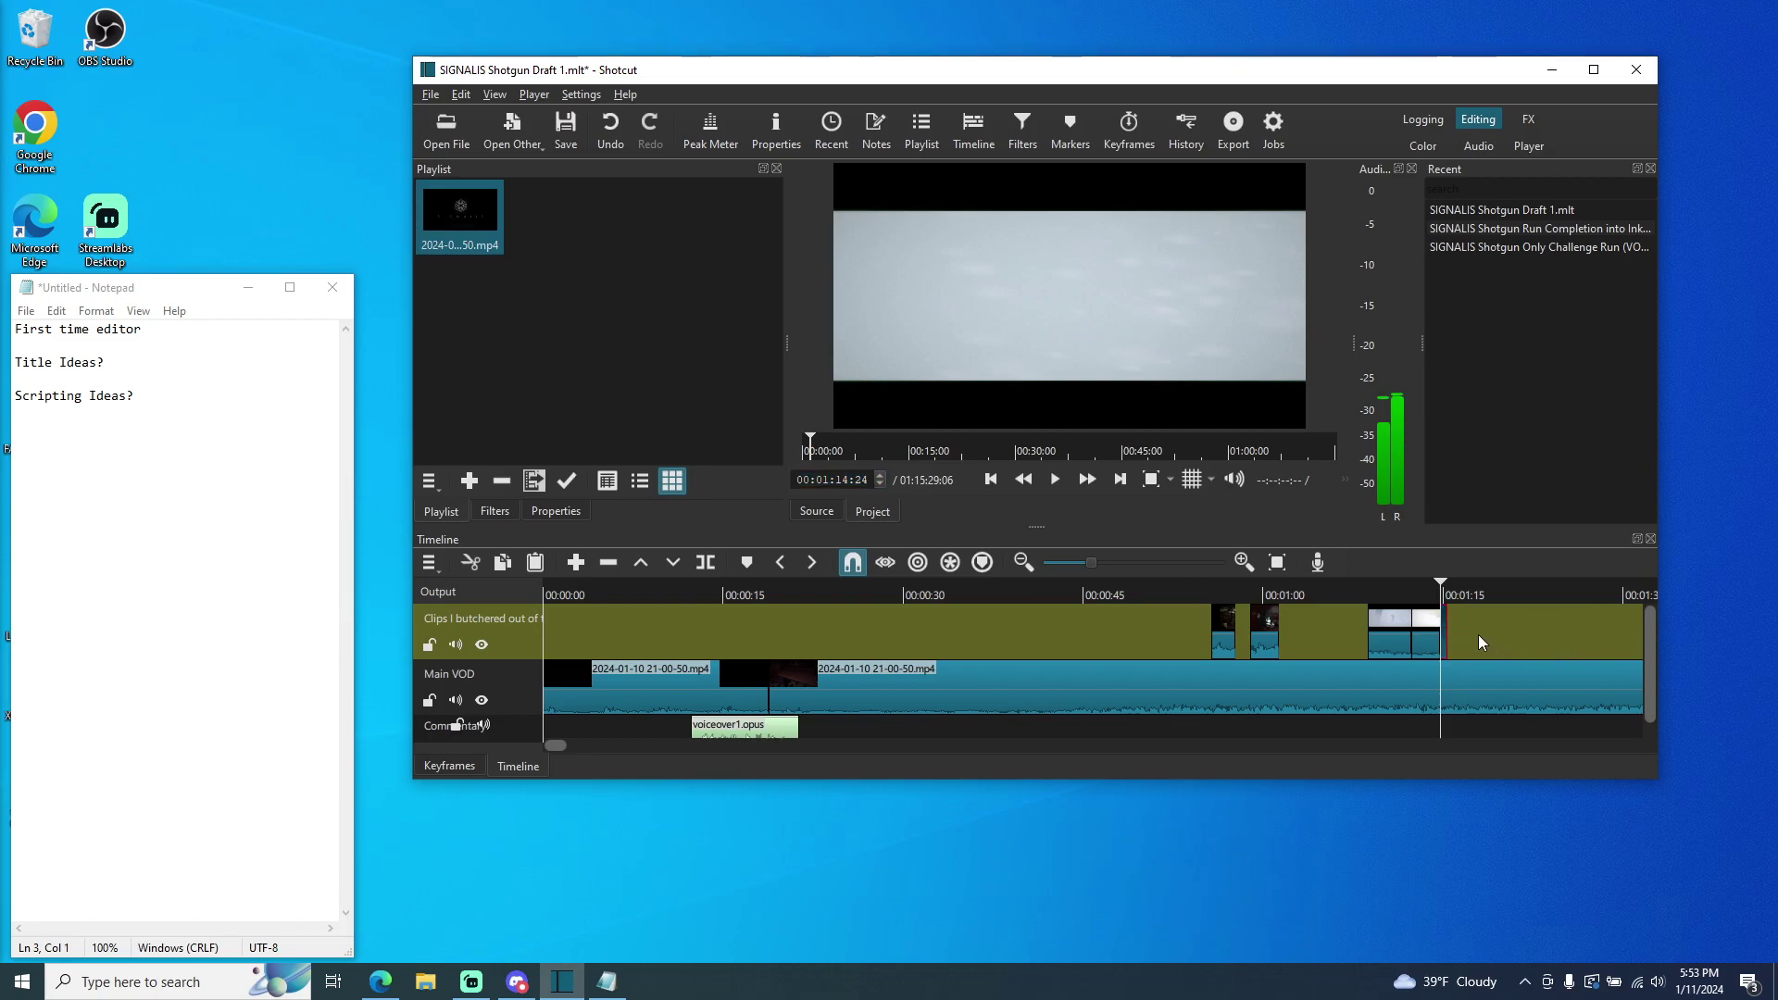
mouse_move(1478, 637)
mouse_down()
mouse_move(1449, 626)
mouse_move(1481, 635)
mouse_up()
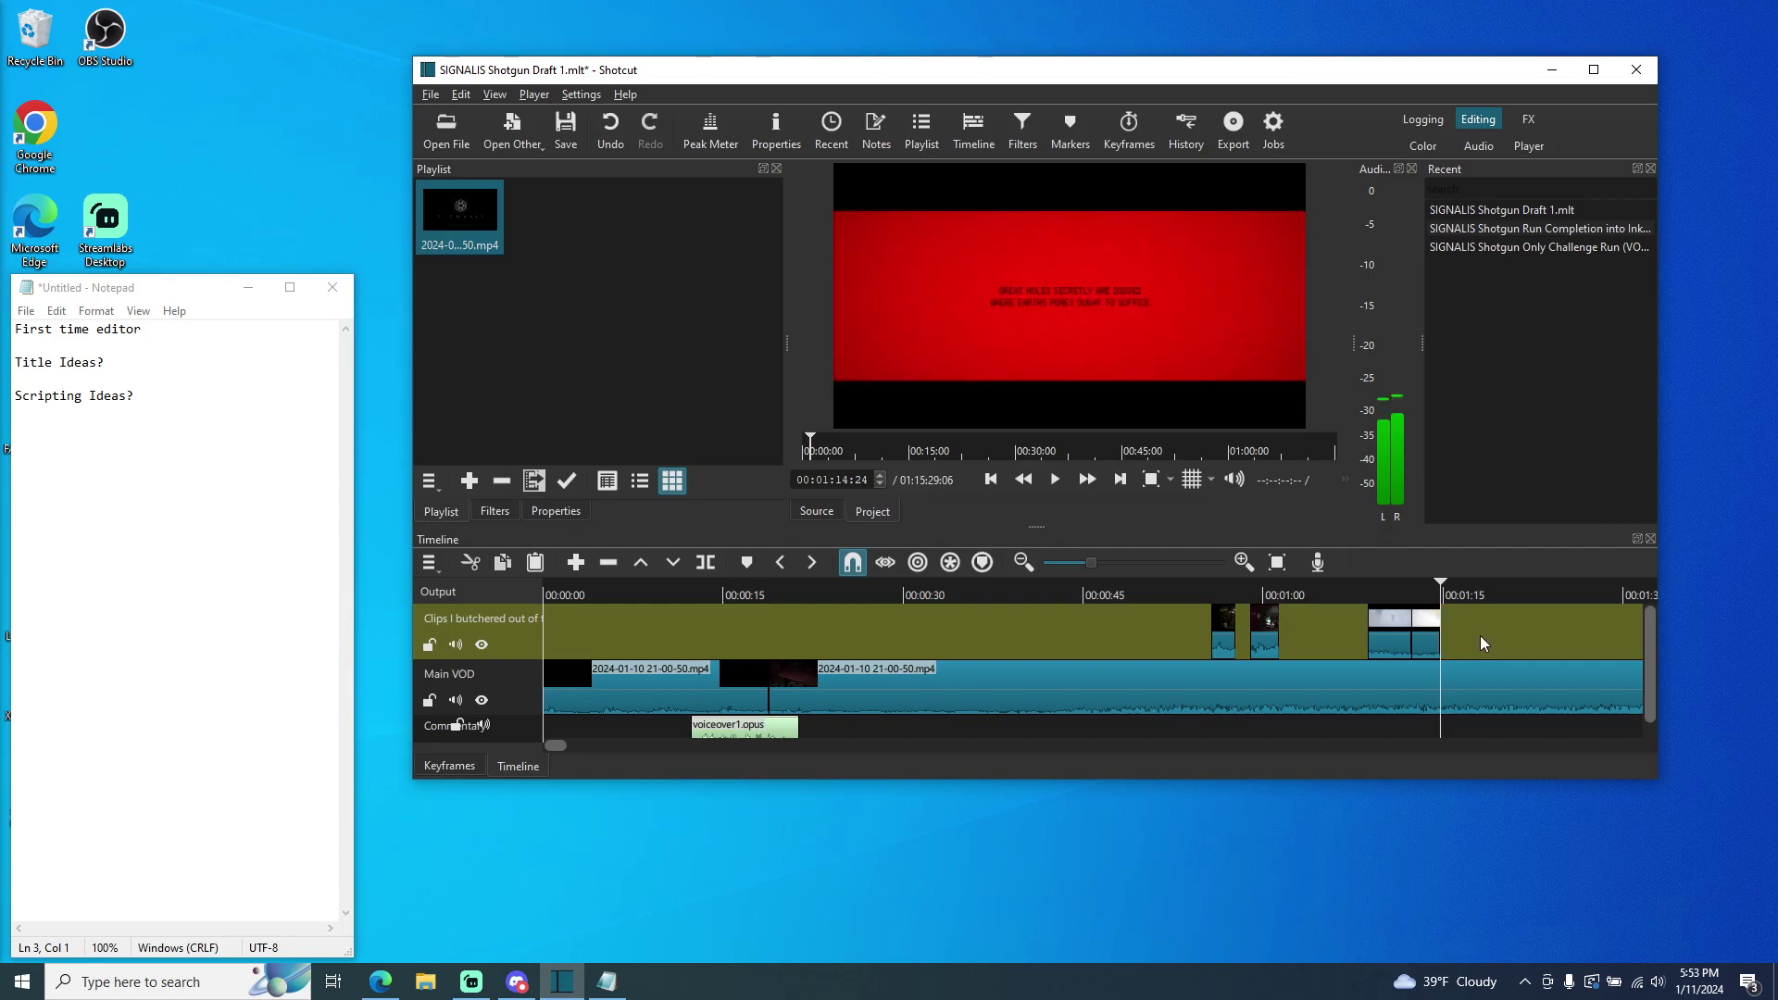
click(1397, 625)
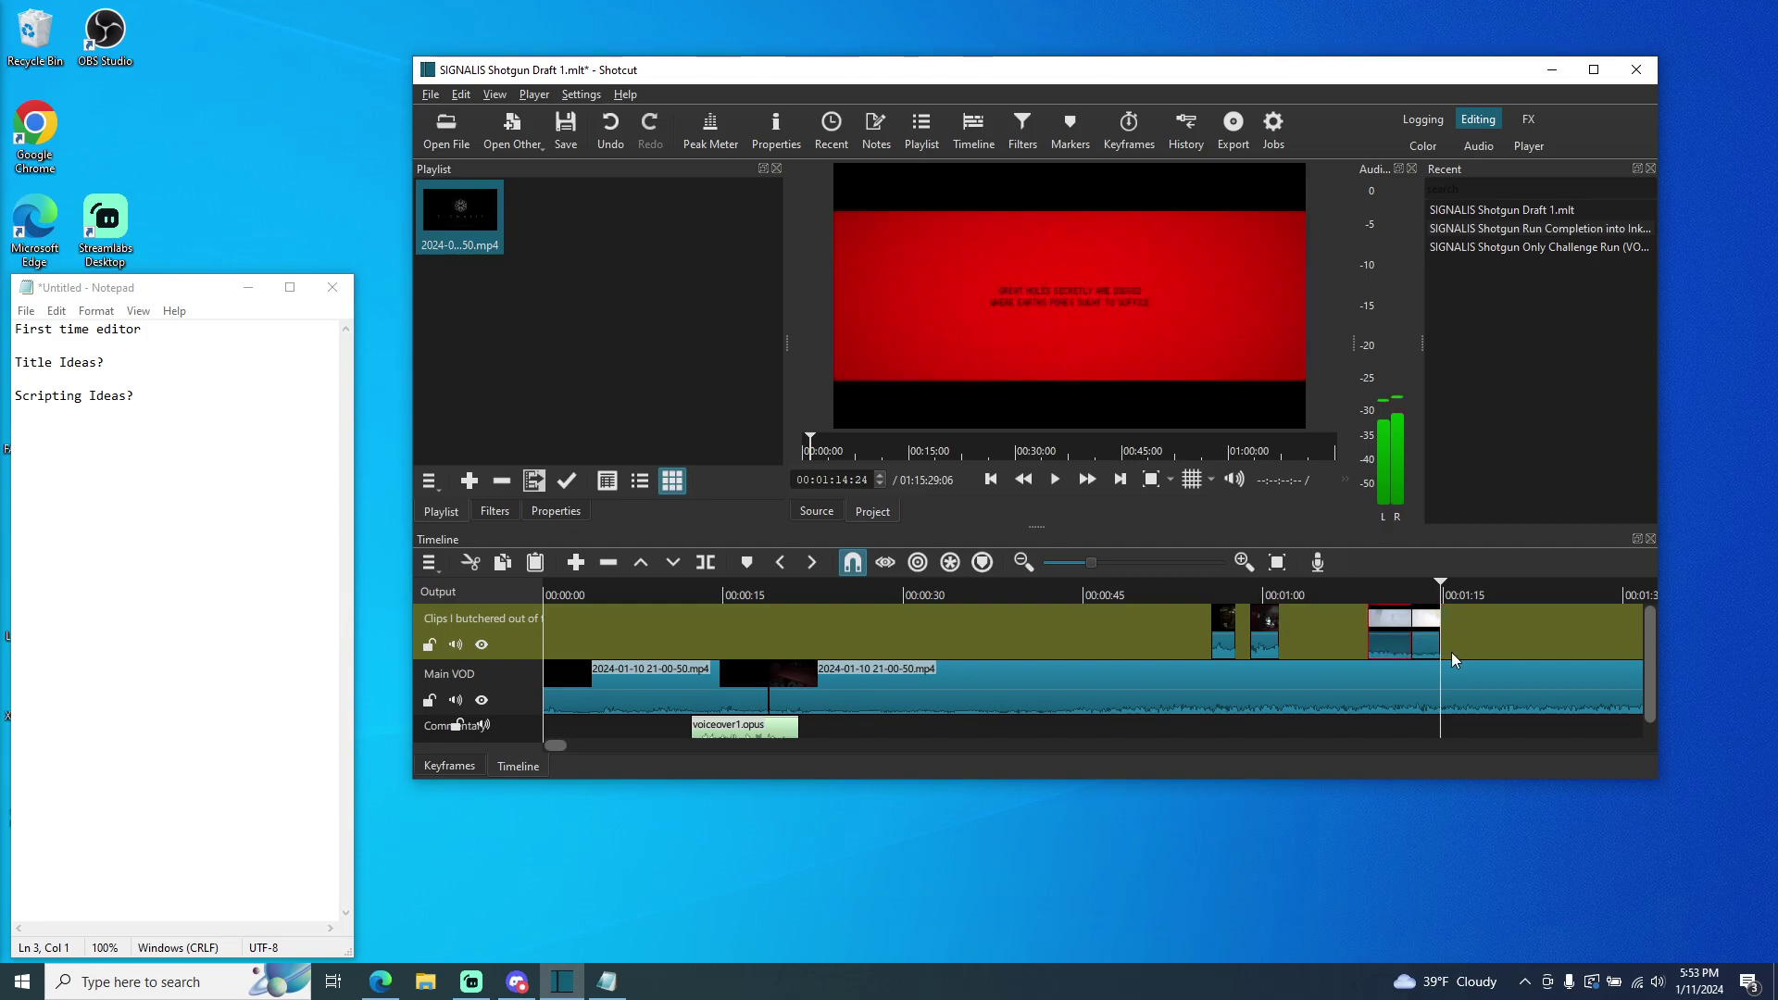
key(Delete)
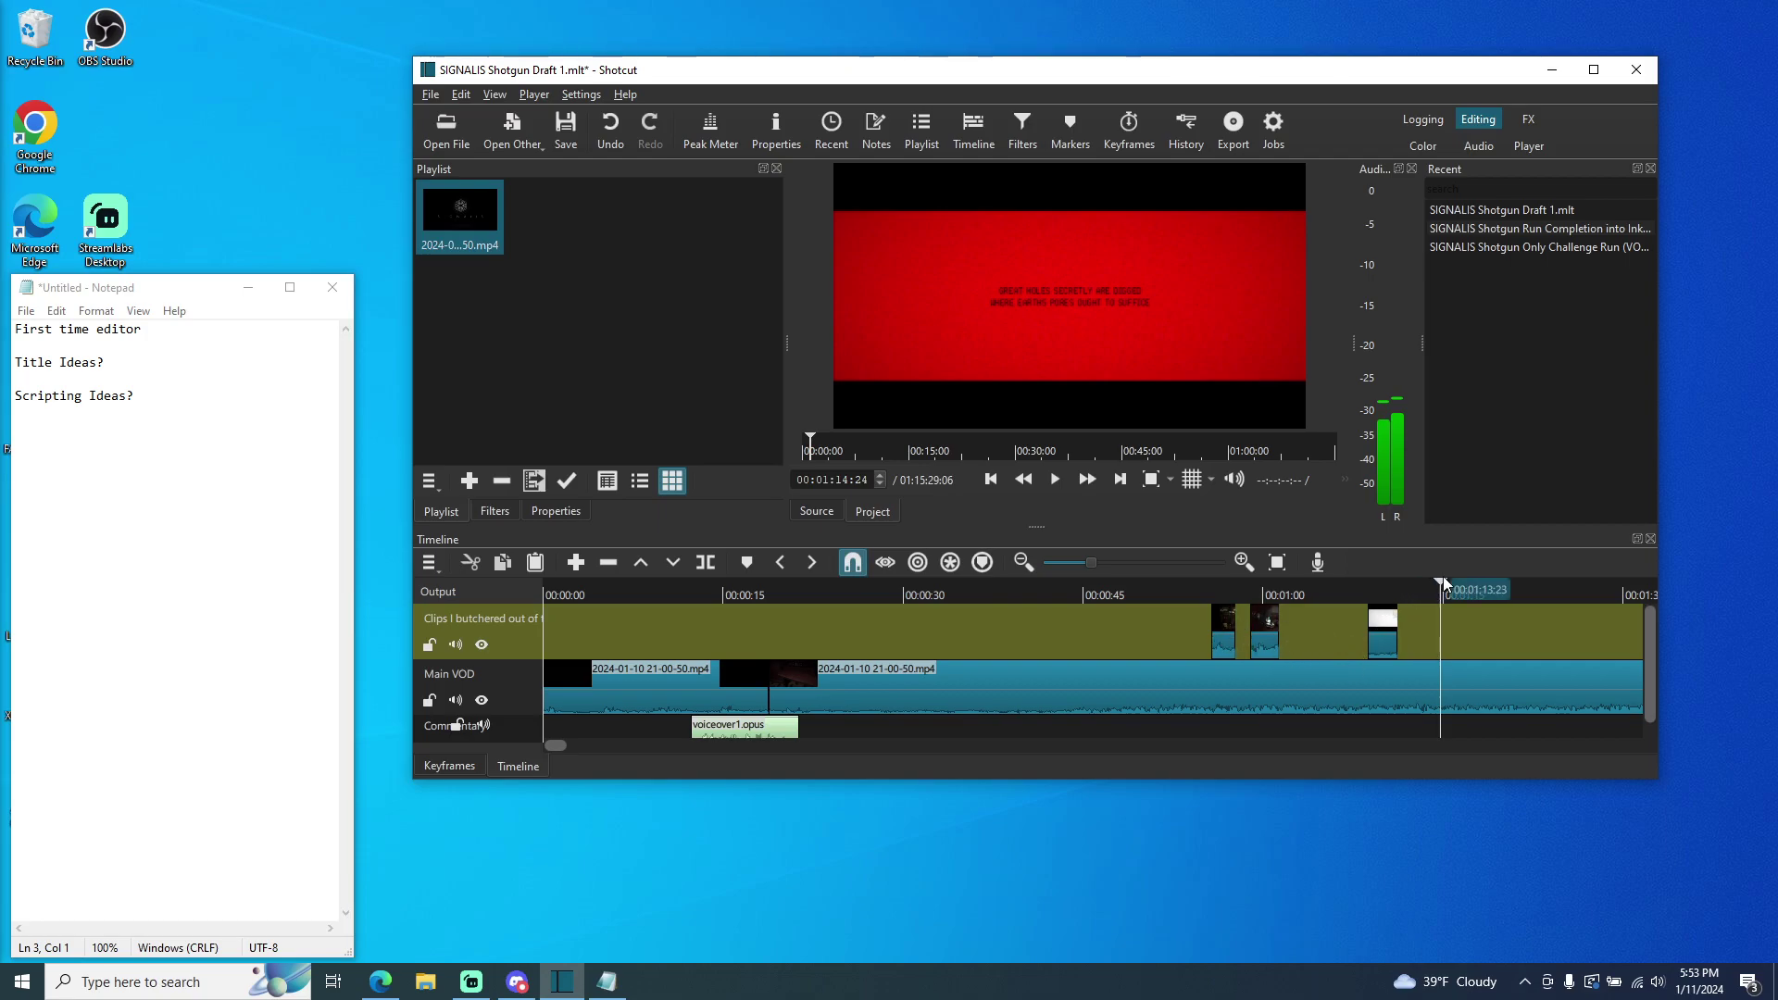
- Move the first dark clip to about 00:01:04, put the snowy clip at about 00:00:56:14, and play up to 00:00:56:06
mouse_move(1220, 623)
mouse_down()
mouse_move(1330, 647)
mouse_move(1120, 631)
mouse_move(1237, 639)
mouse_up()
drag(1438, 593, 1187, 593)
click(1056, 481)
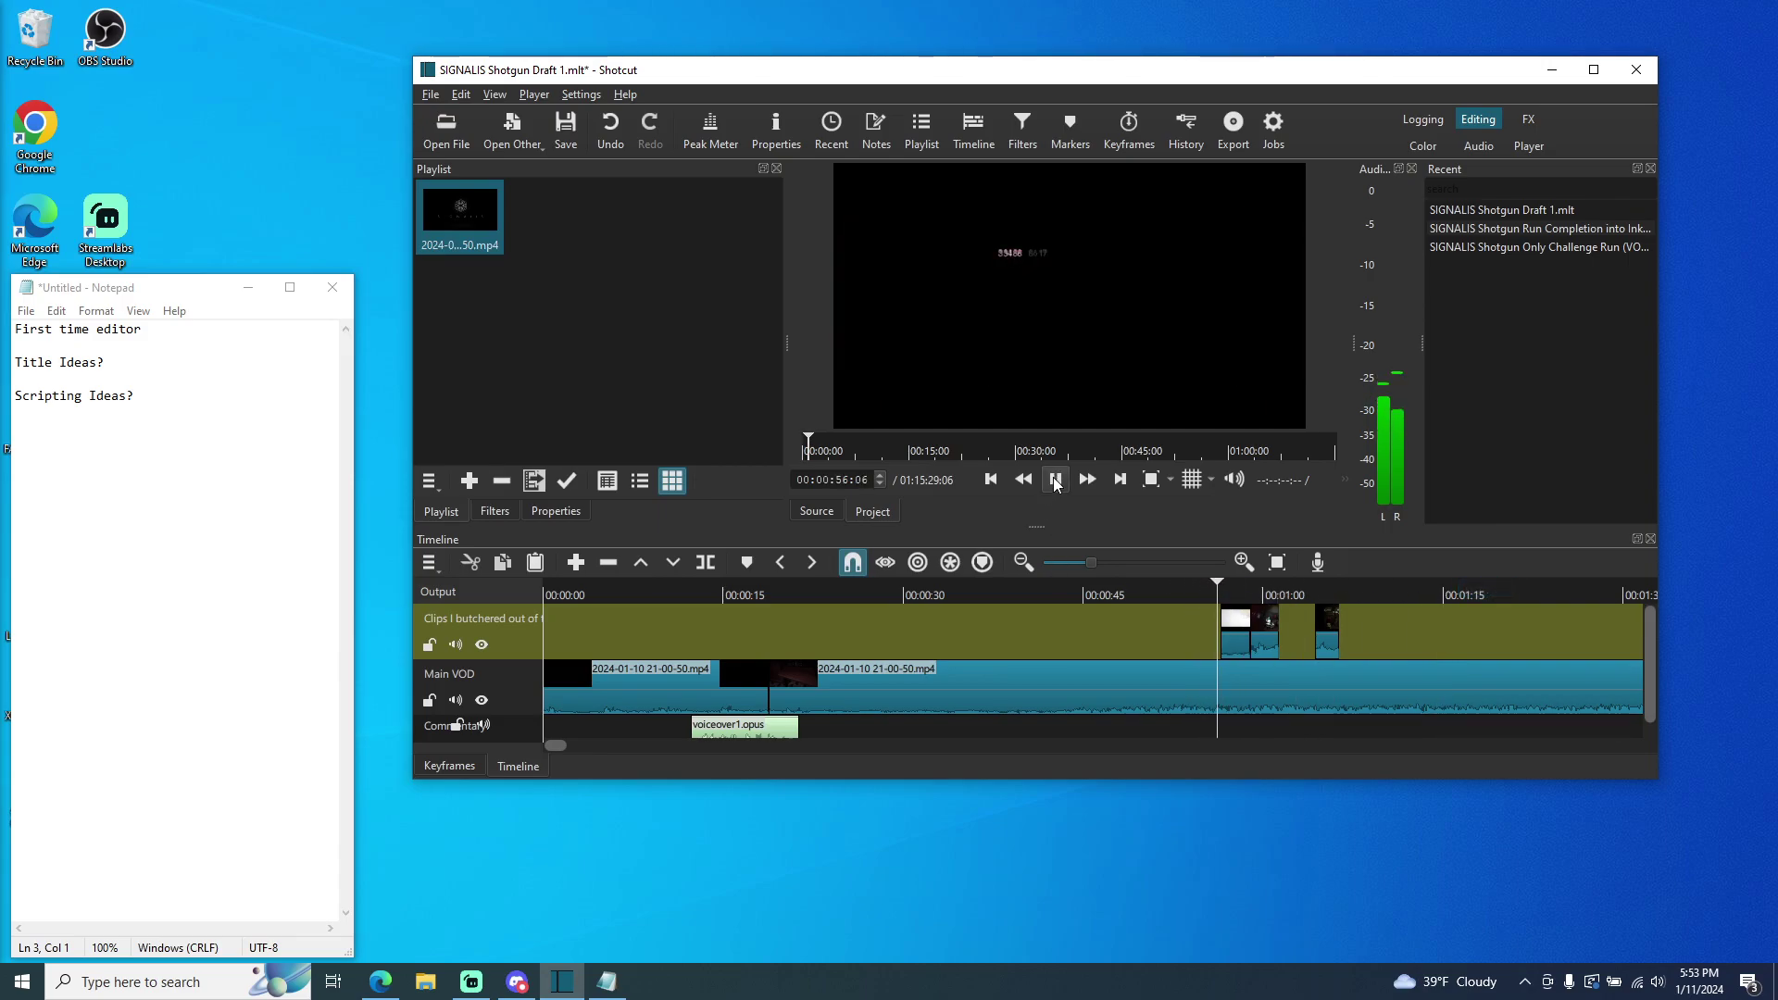
click(1056, 480)
- Find the frame 00:00:55:22 where the number screen starts and move the snowy clip's start to it
click(881, 481)
click(882, 482)
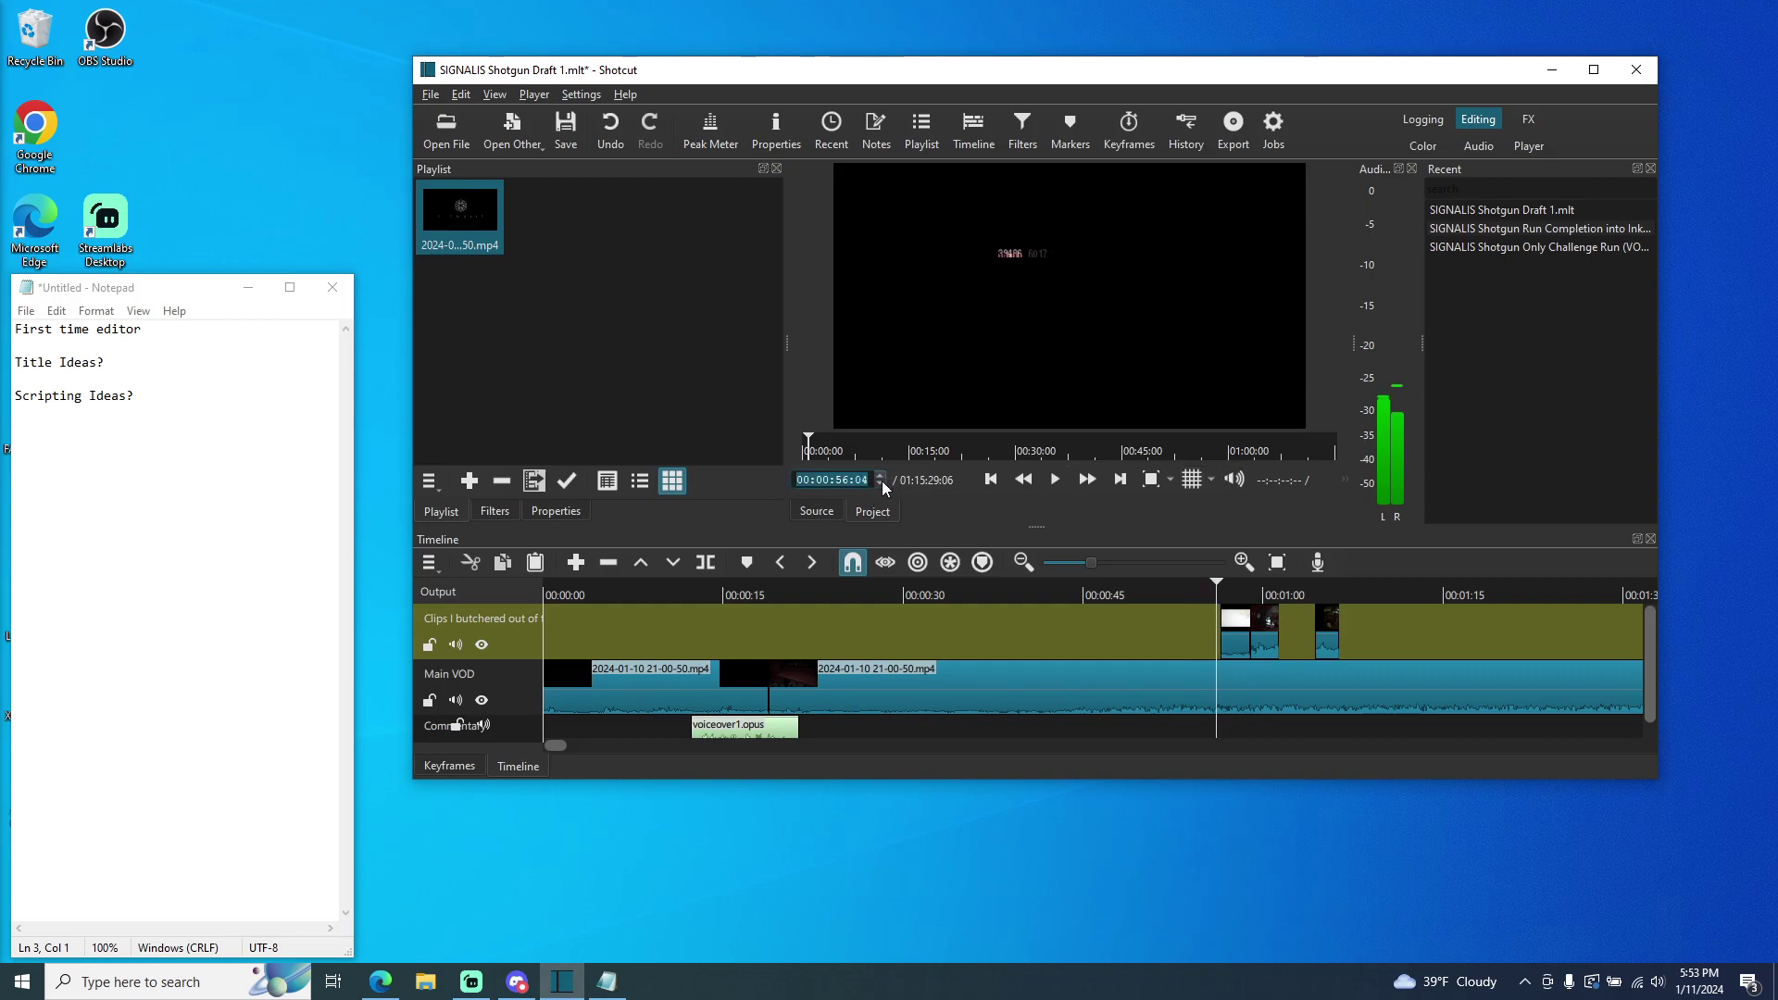
click(882, 482)
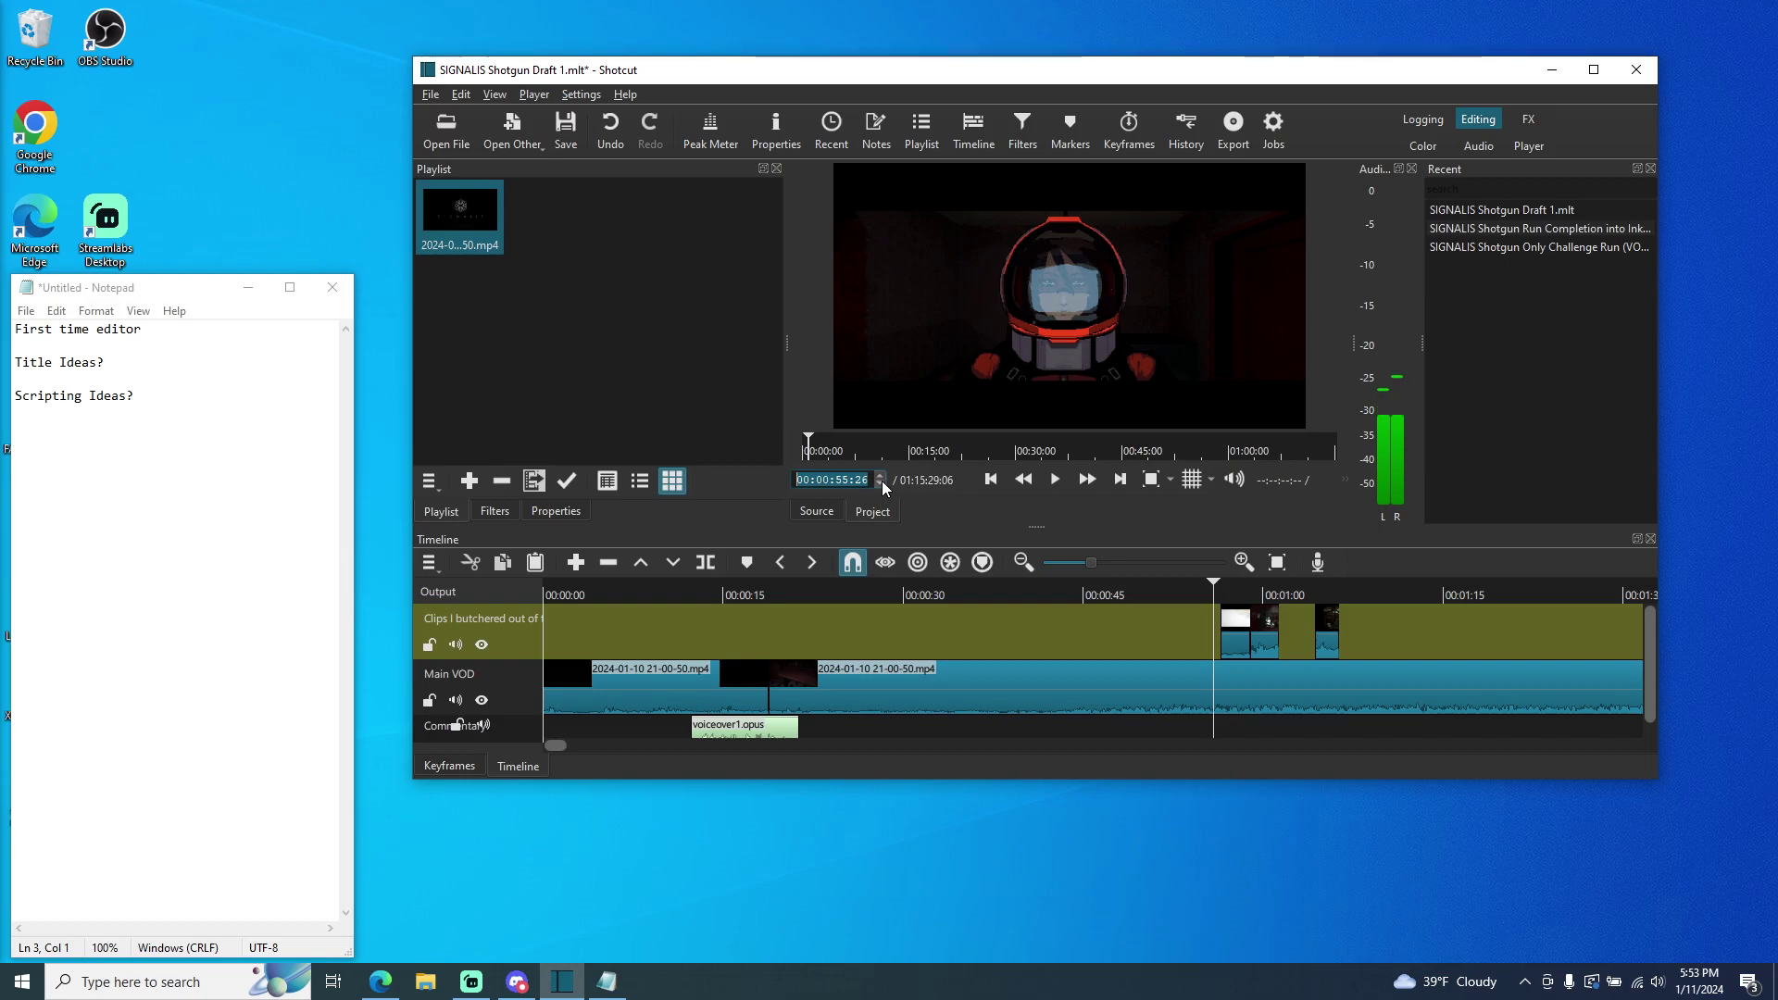
click(881, 482)
click(881, 482)
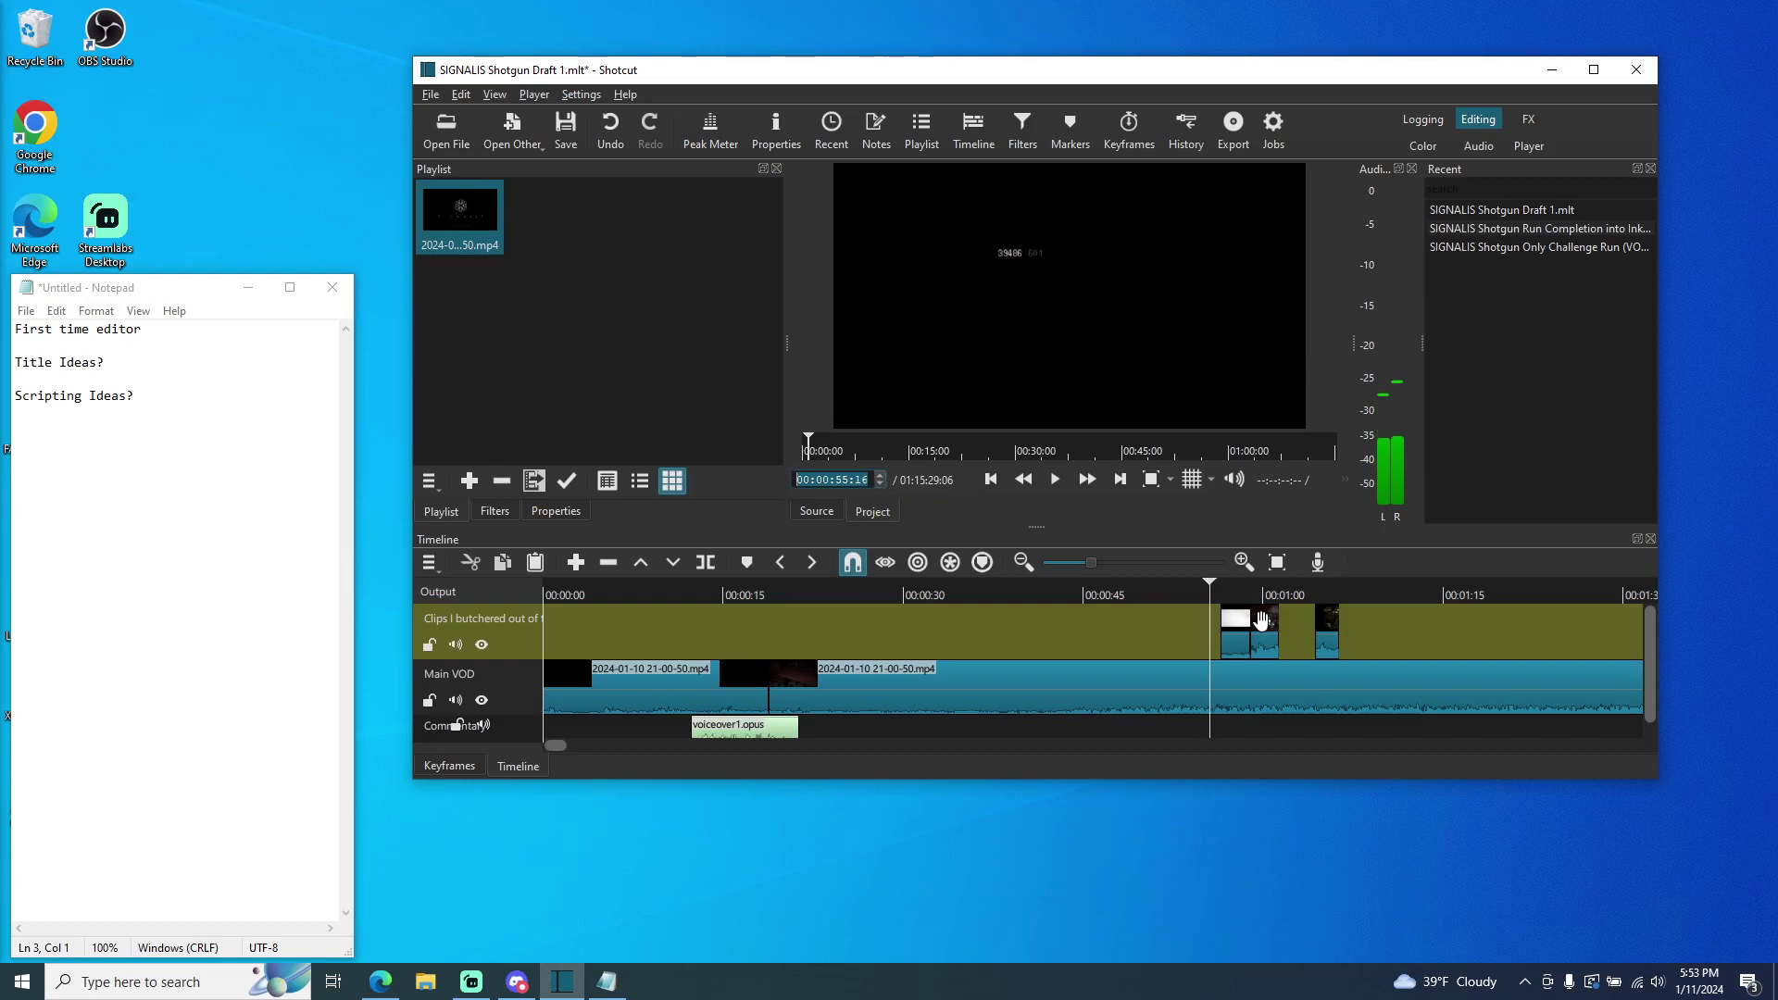
click(880, 475)
click(880, 476)
click(880, 477)
click(881, 478)
click(881, 478)
click(880, 477)
click(880, 478)
click(880, 484)
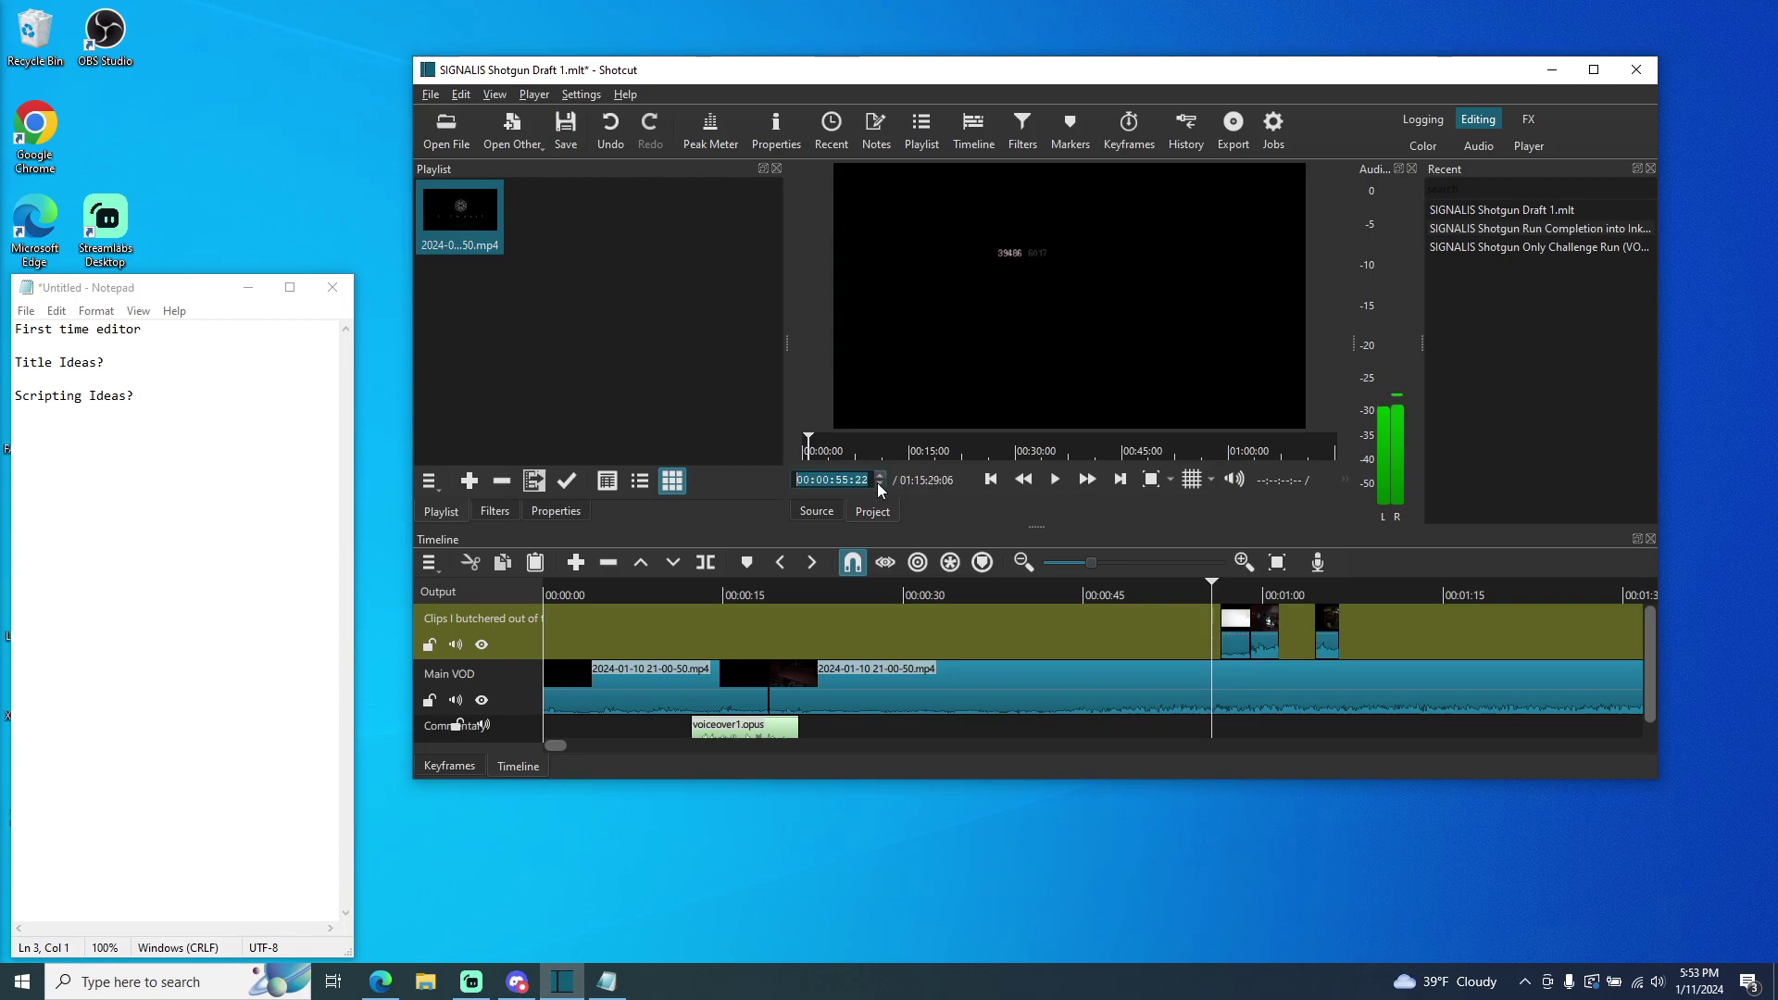
click(1236, 637)
drag(1223, 629, 1212, 629)
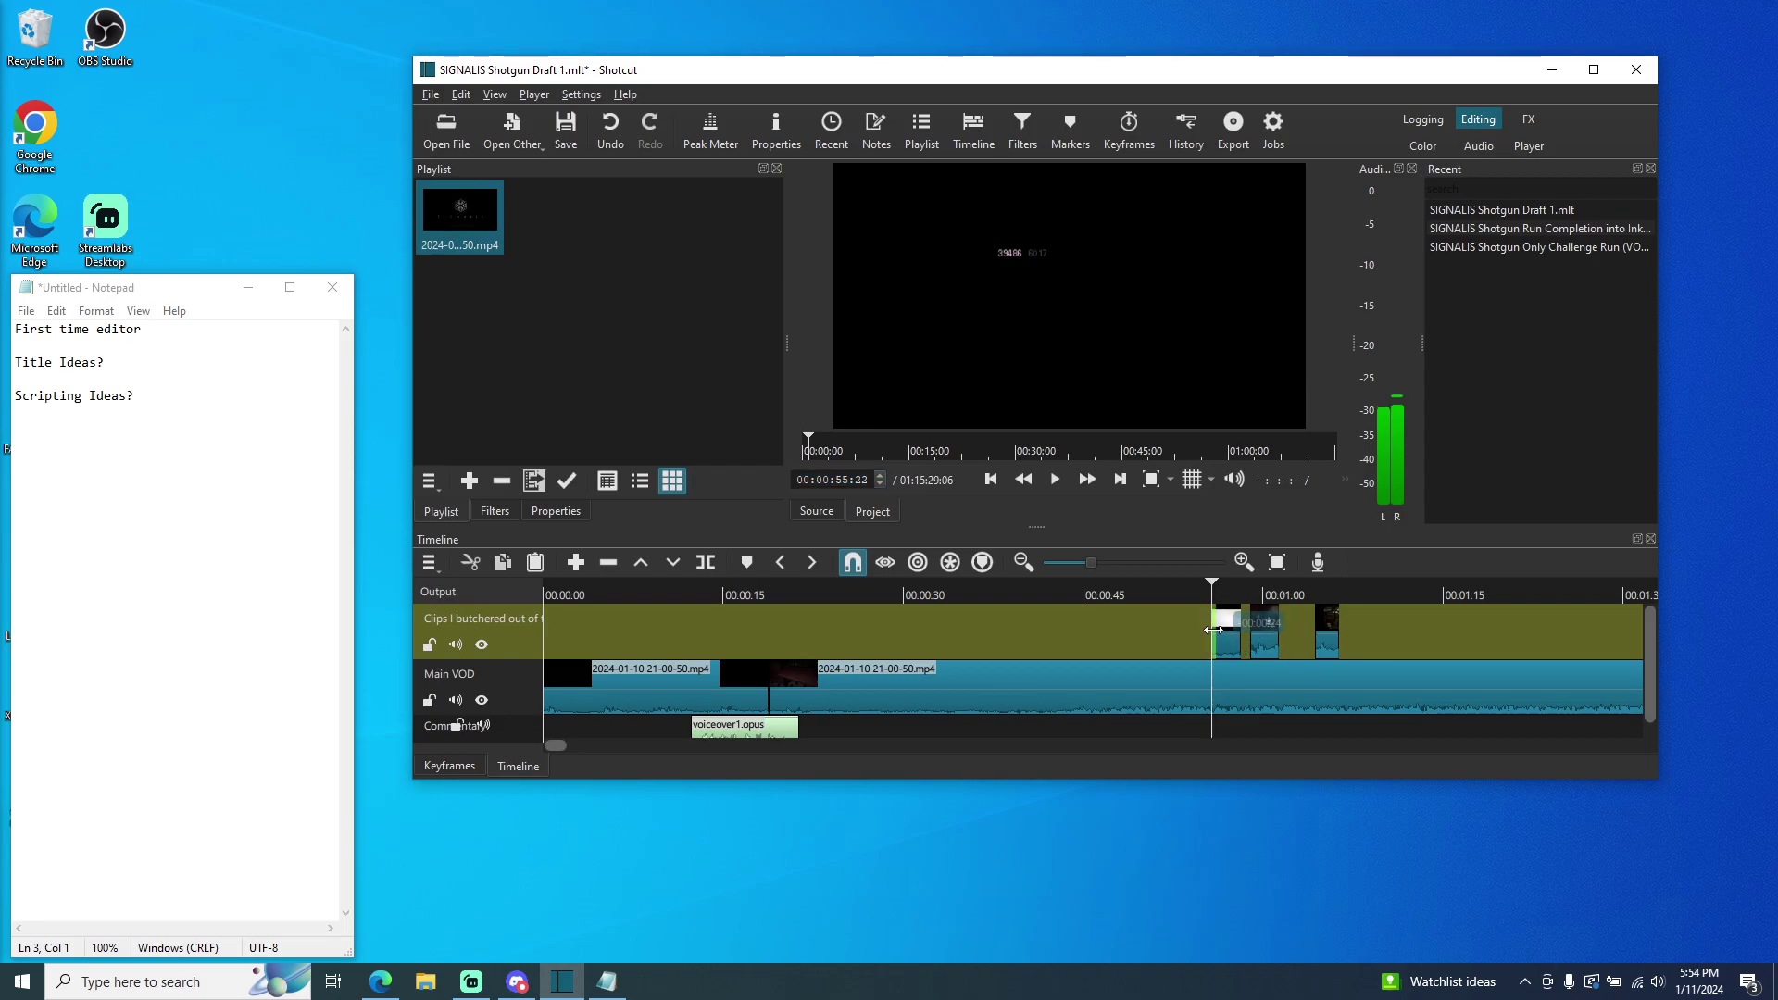
- Move the snowy clip four frames earlier so that it starts at 00:00:55:18
click(879, 484)
click(879, 485)
click(880, 484)
click(879, 484)
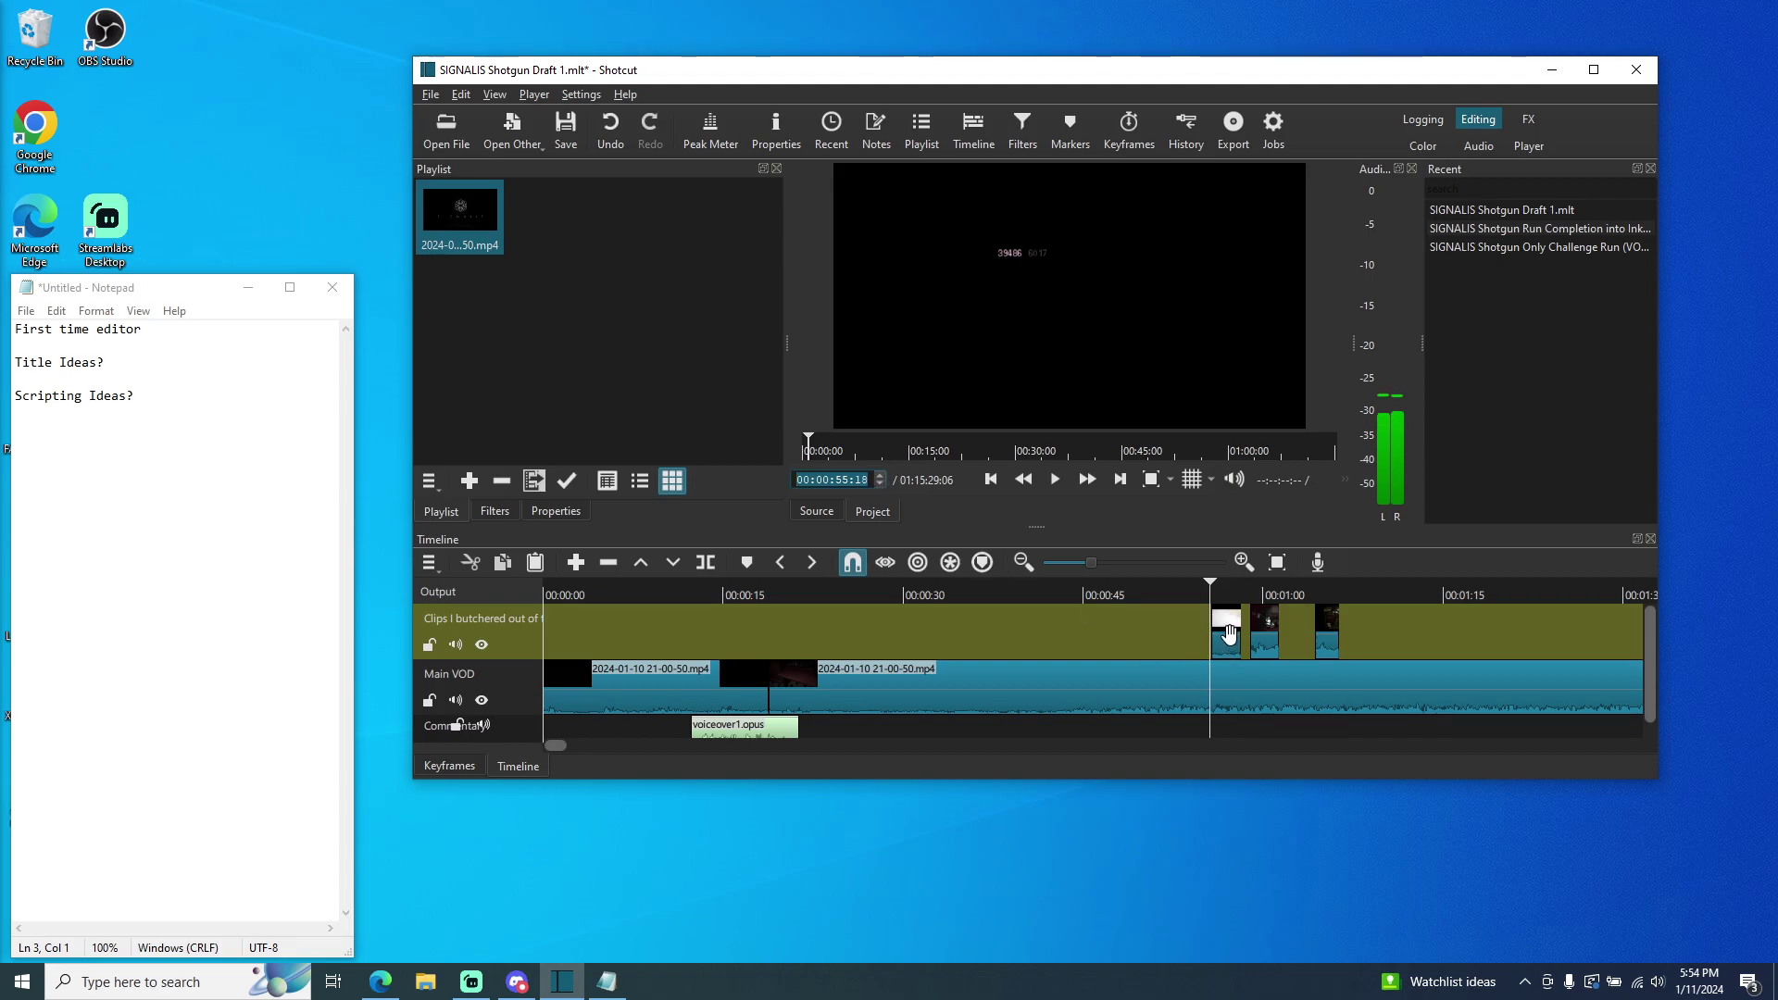
mouse_move(1227, 641)
mouse_down()
mouse_move(1307, 638)
mouse_move(1198, 632)
mouse_up()
- Play from just before the repositioned snowy clip to its end, pausing at 00:00:58:00
click(1183, 593)
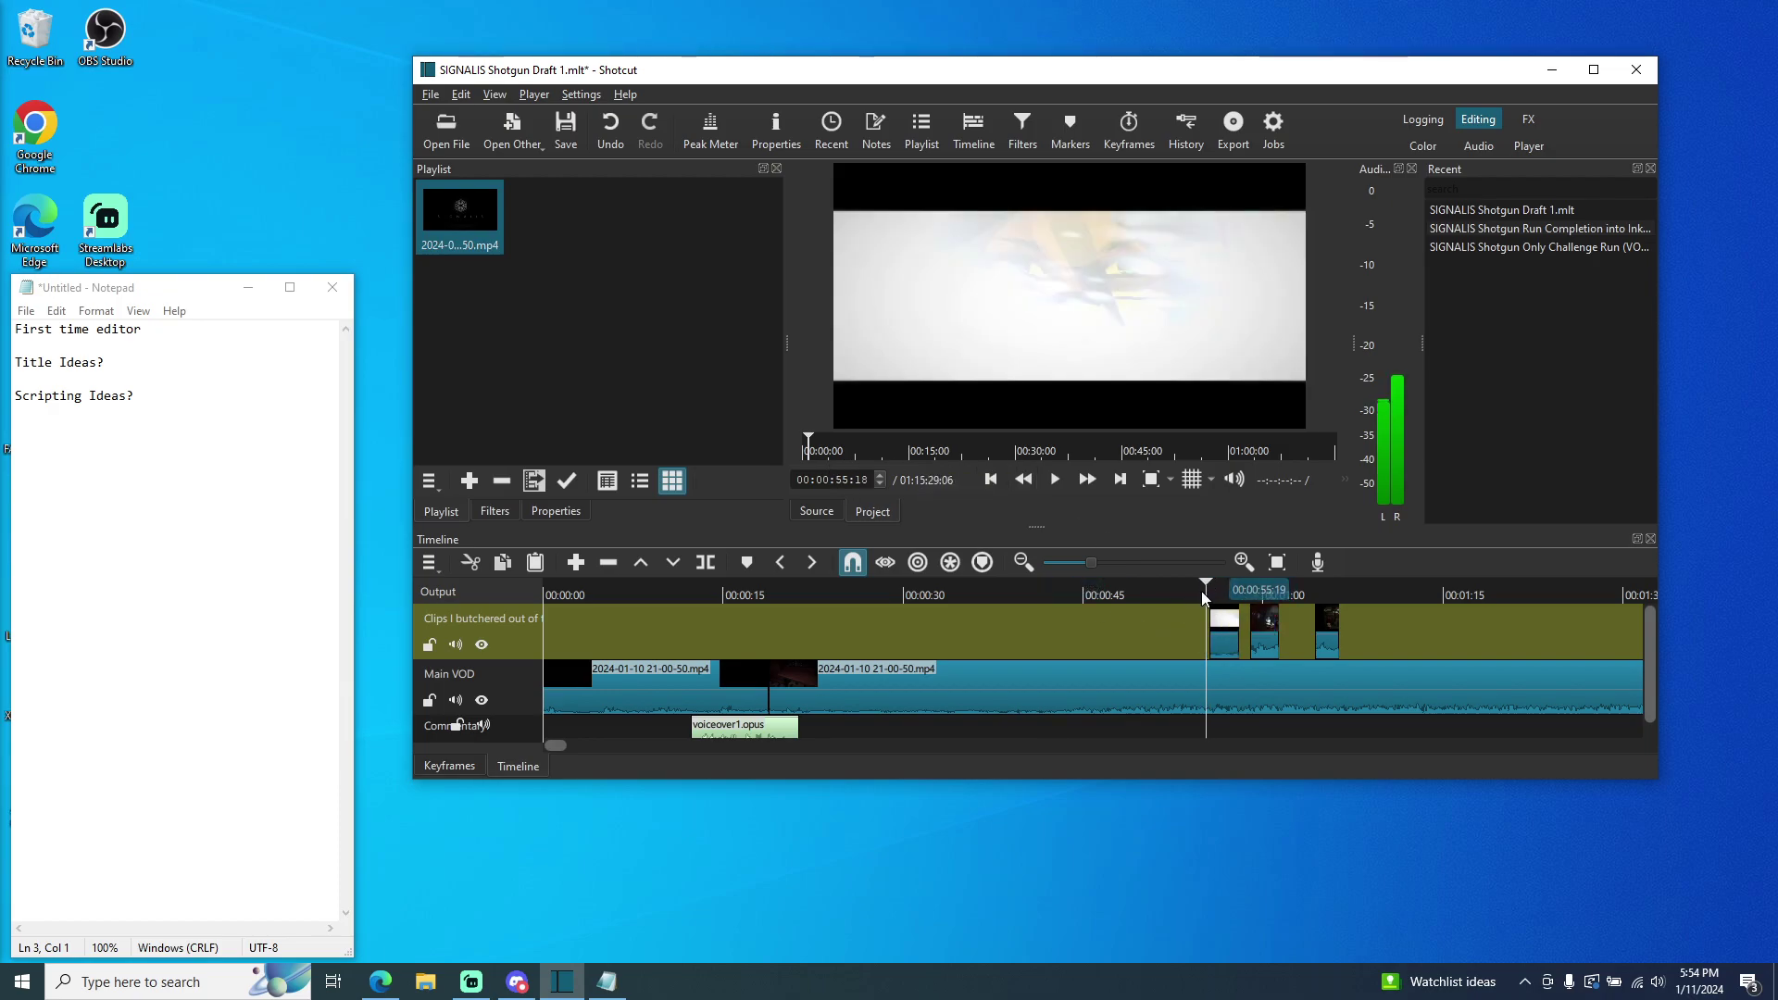
click(1052, 480)
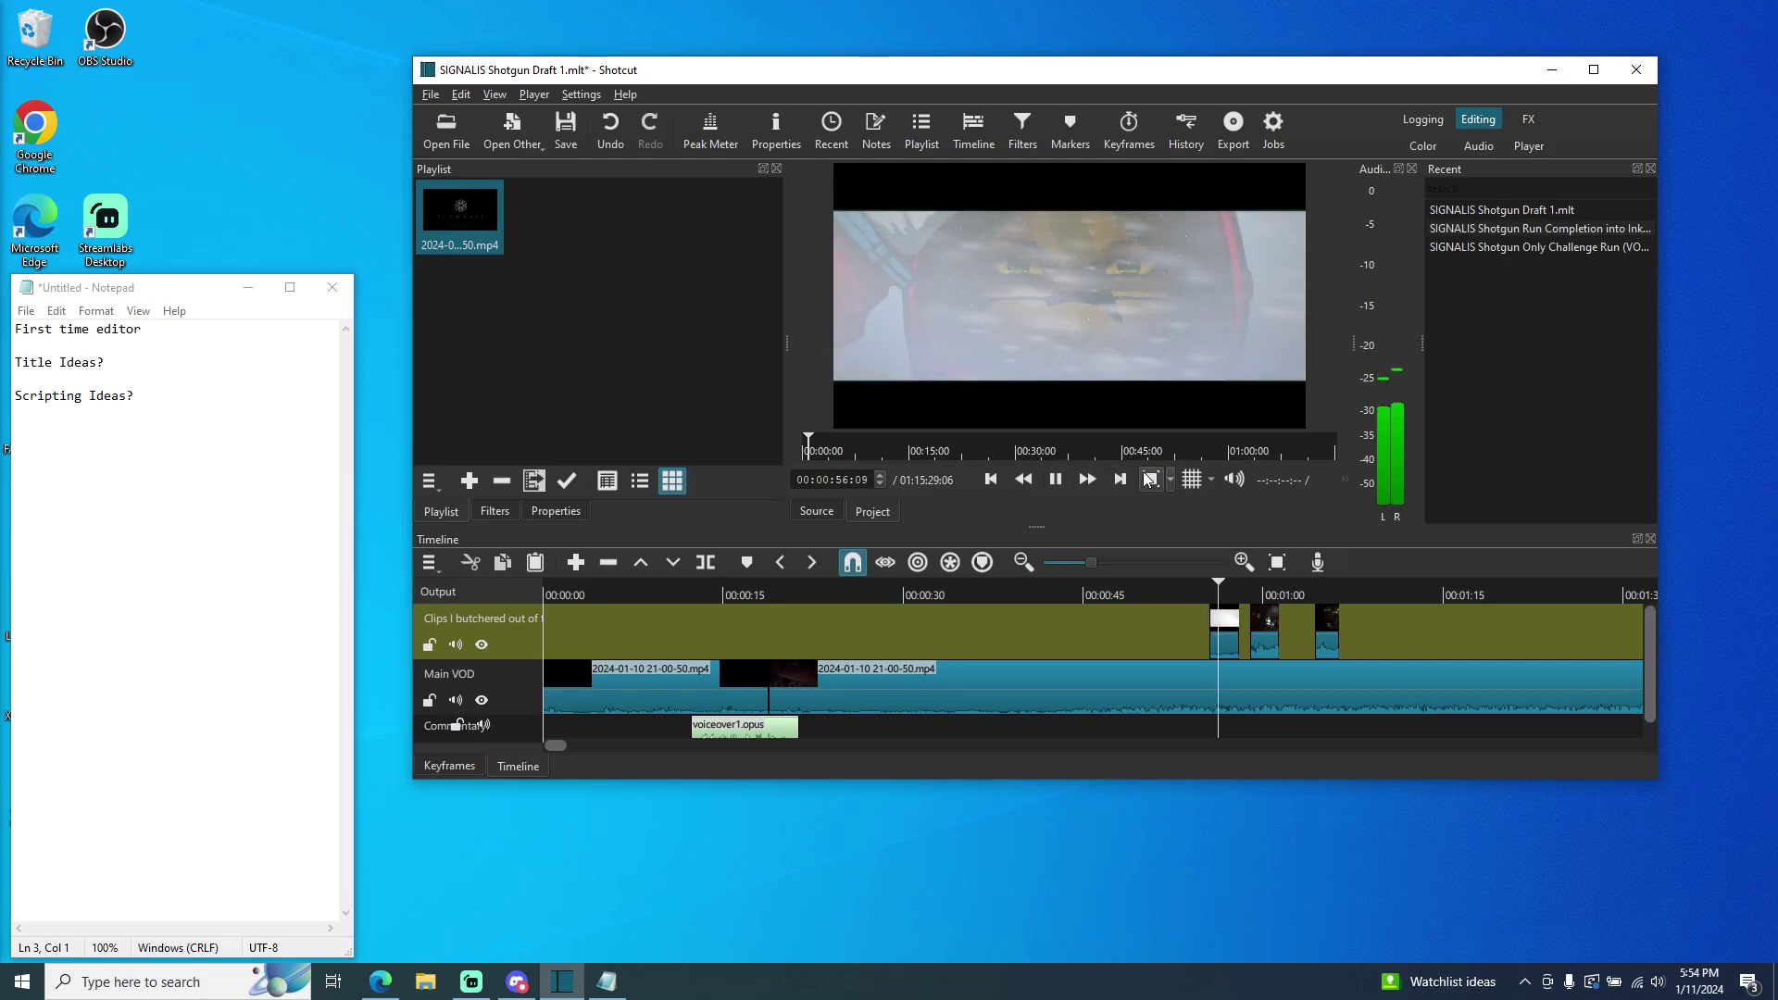
click(1052, 477)
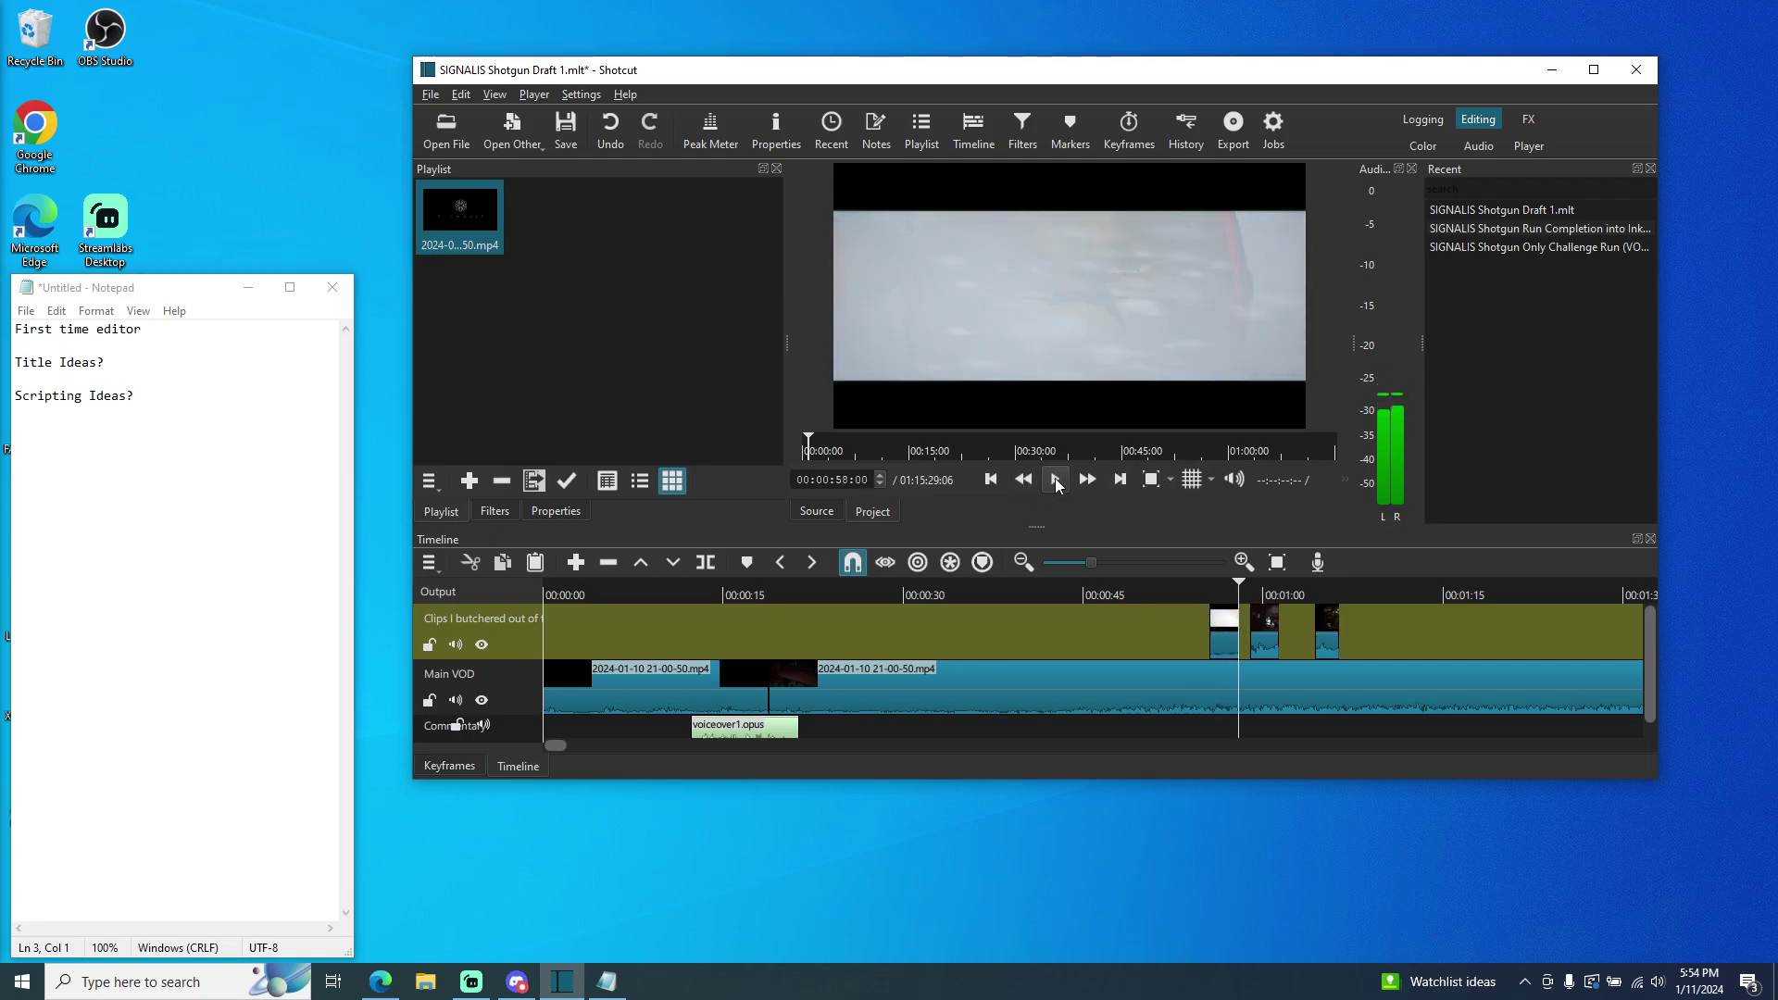
- Detach the snowy clip's audio and cut the detached audio from the Commentary track
click(1228, 646)
right_click(1228, 648)
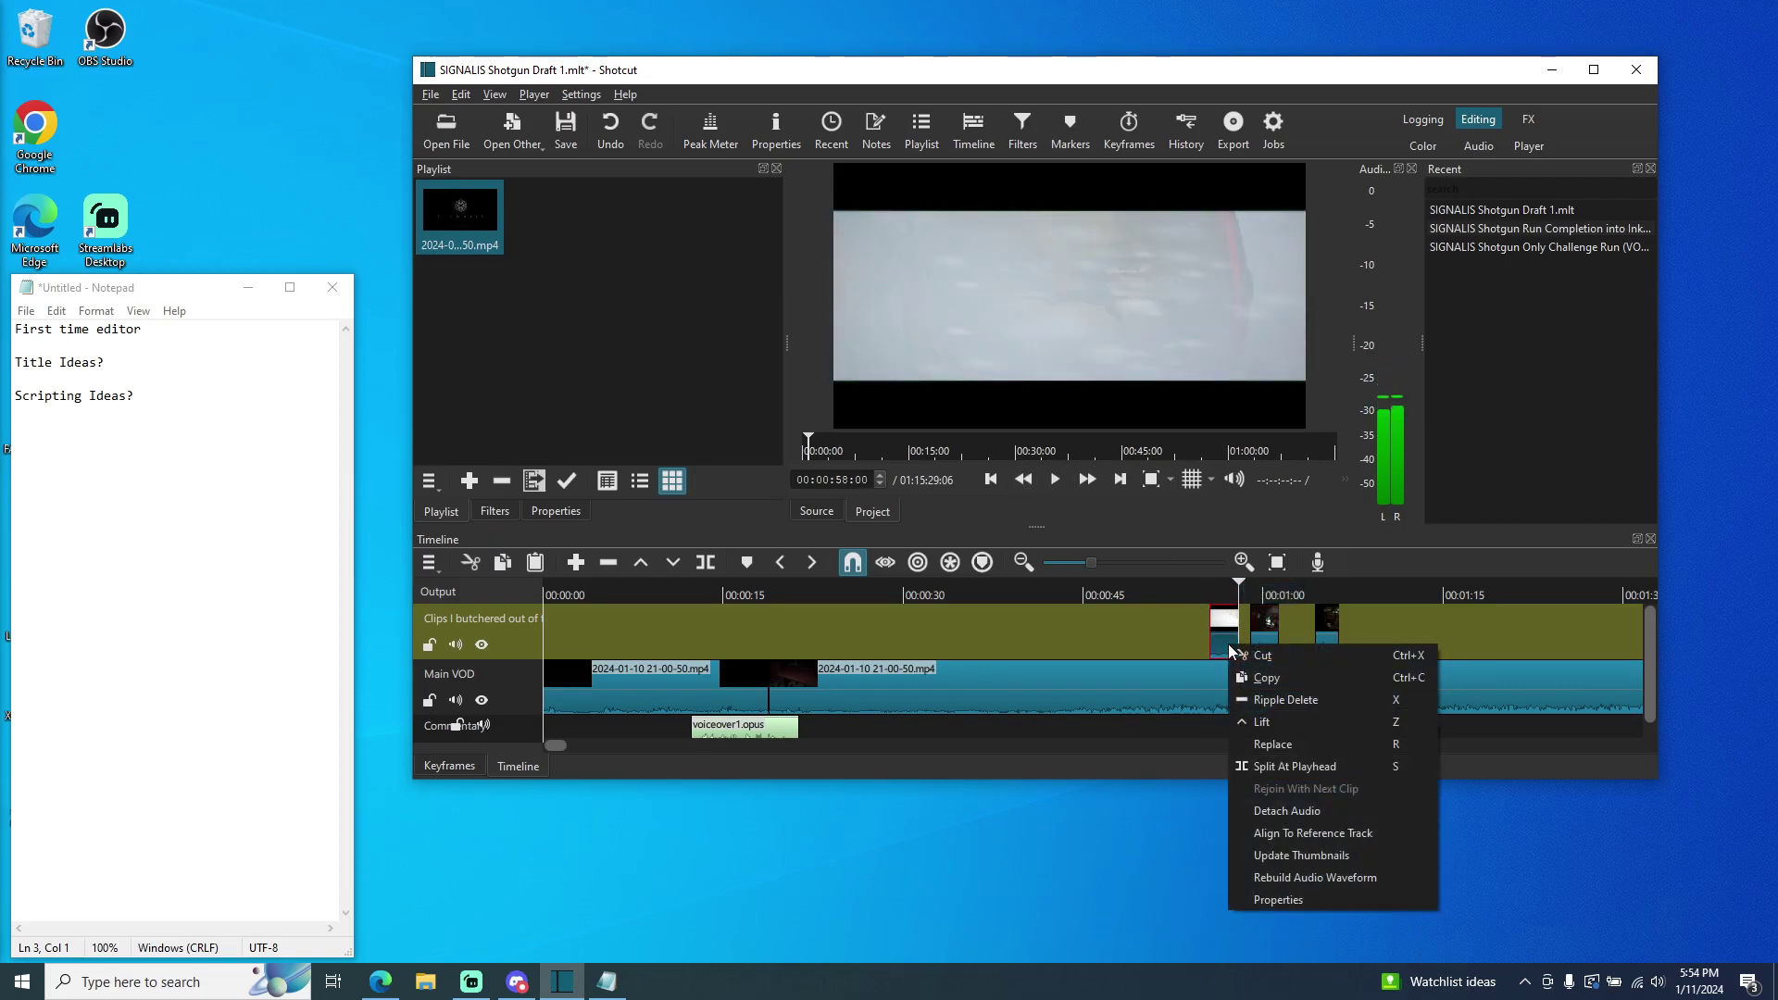
click(1286, 813)
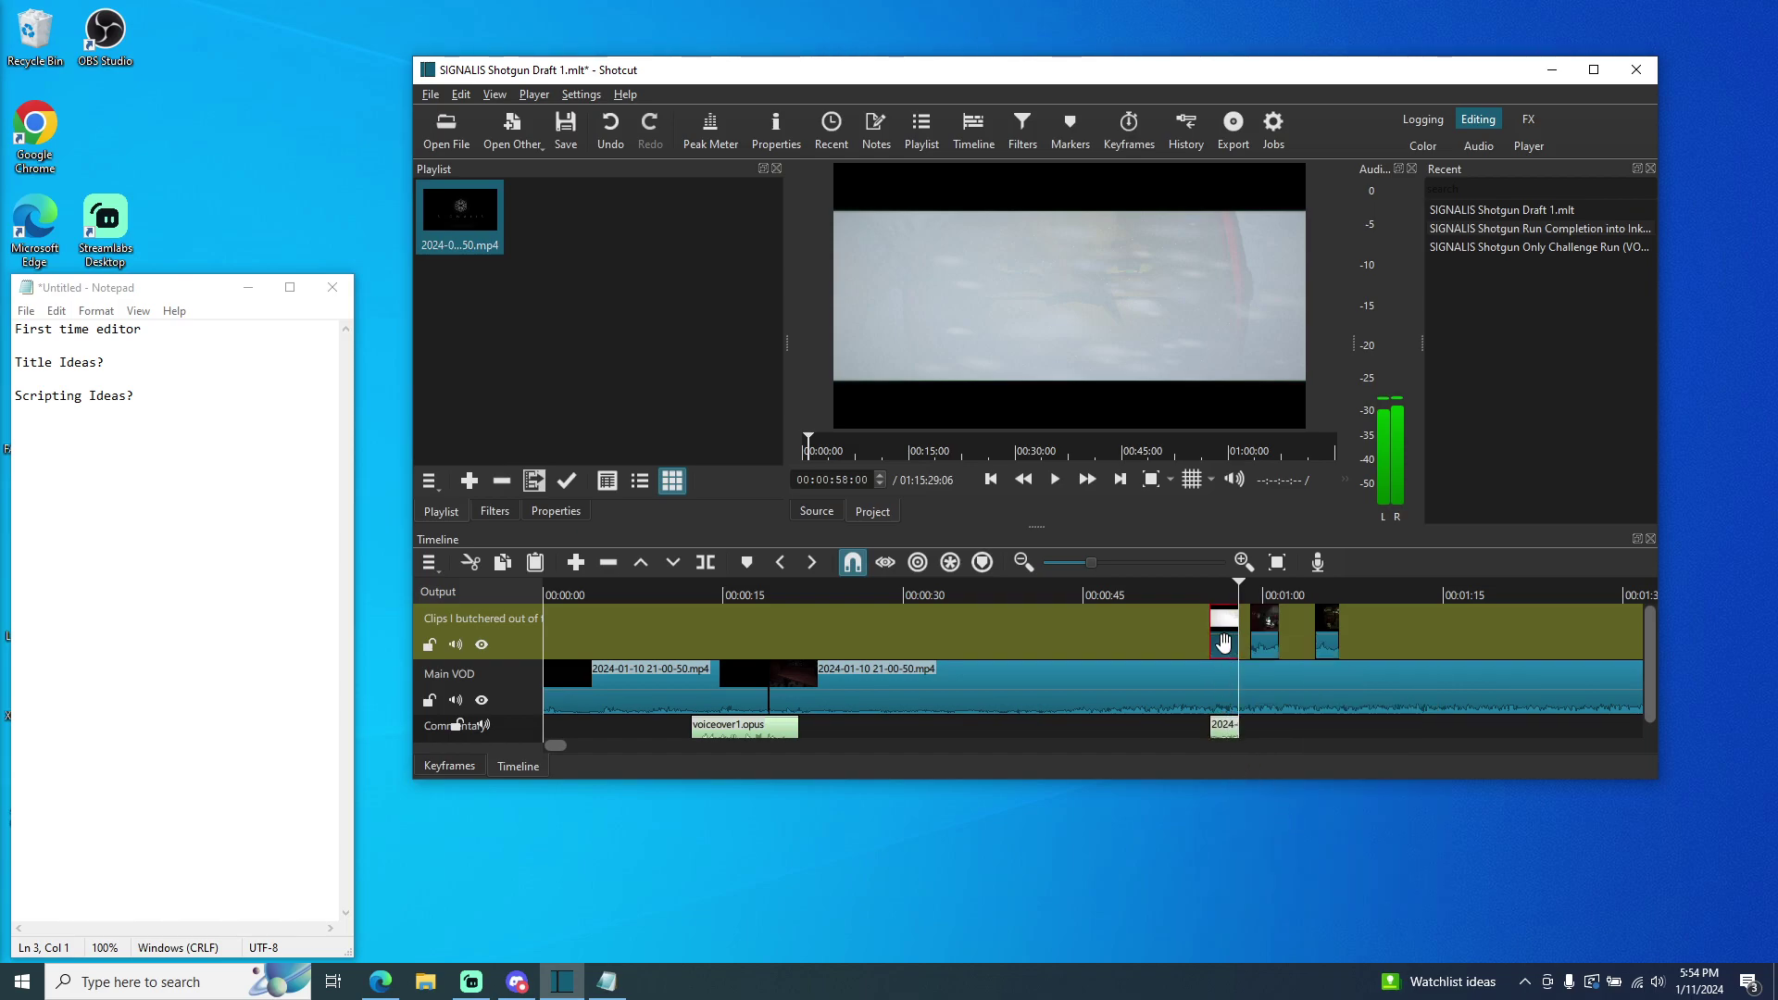
click(1223, 729)
right_click(1226, 732)
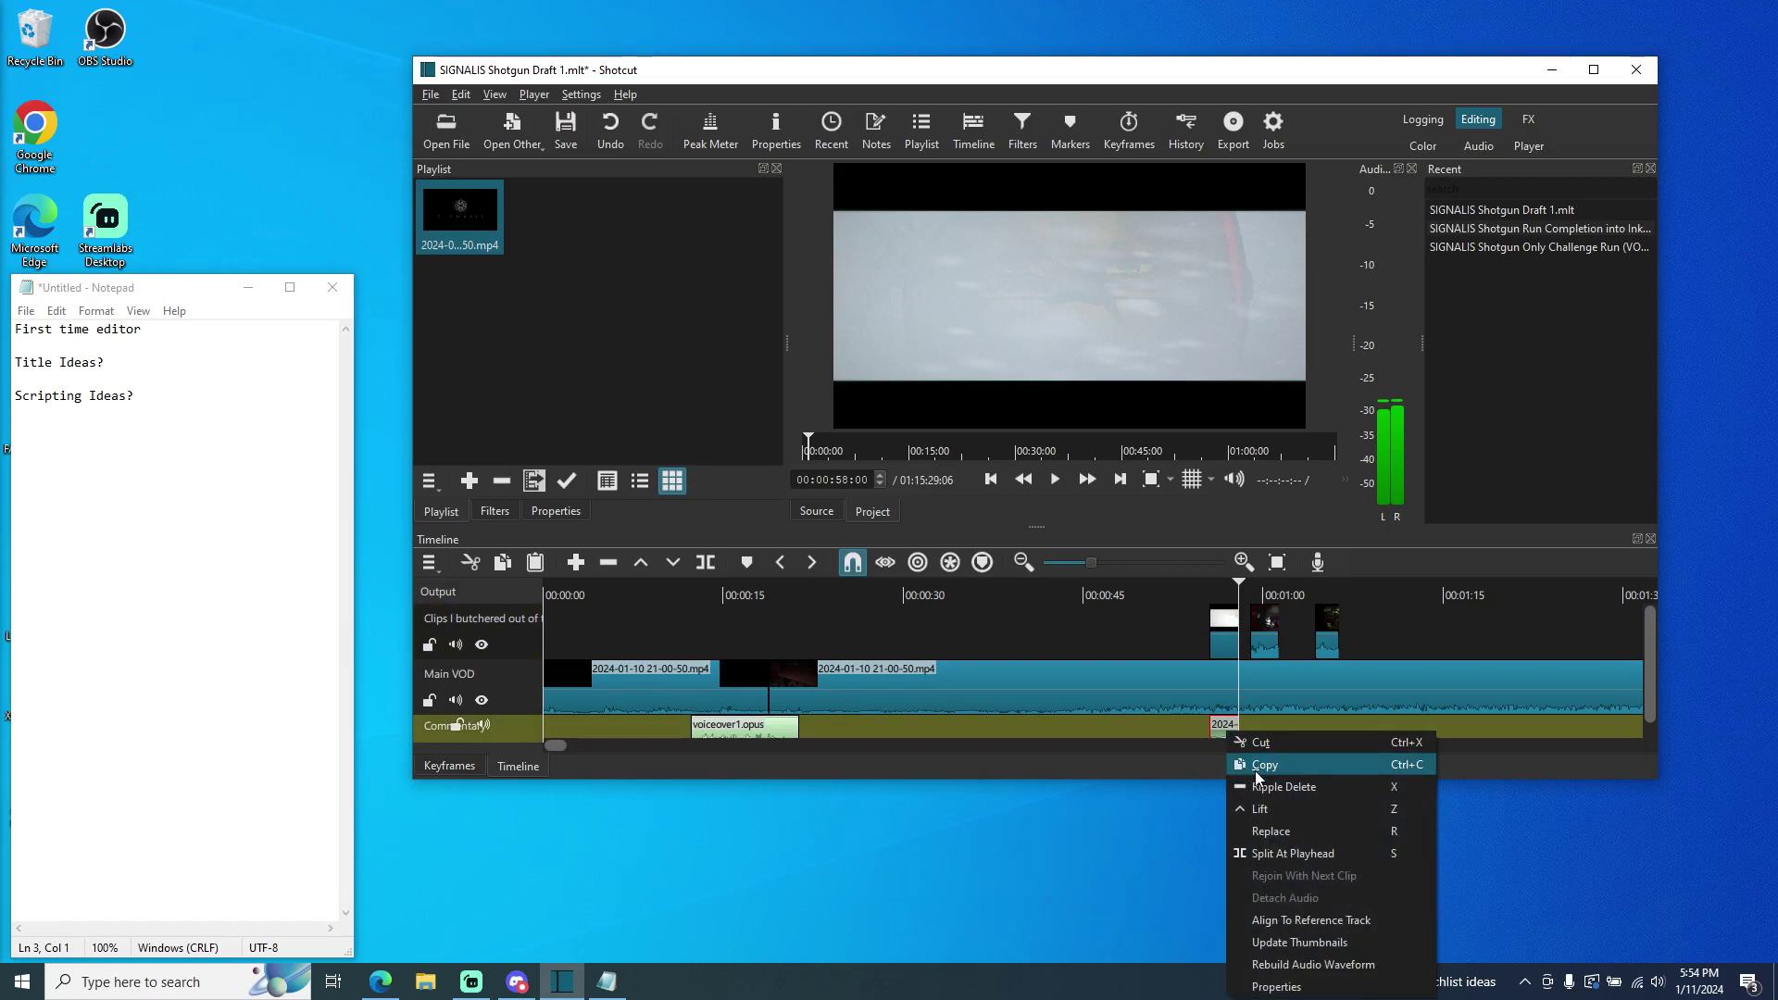
click(1259, 746)
- Play the silenced snowy clip into the next butchered clip, pausing at 00:01:00:20
click(1197, 593)
click(1056, 479)
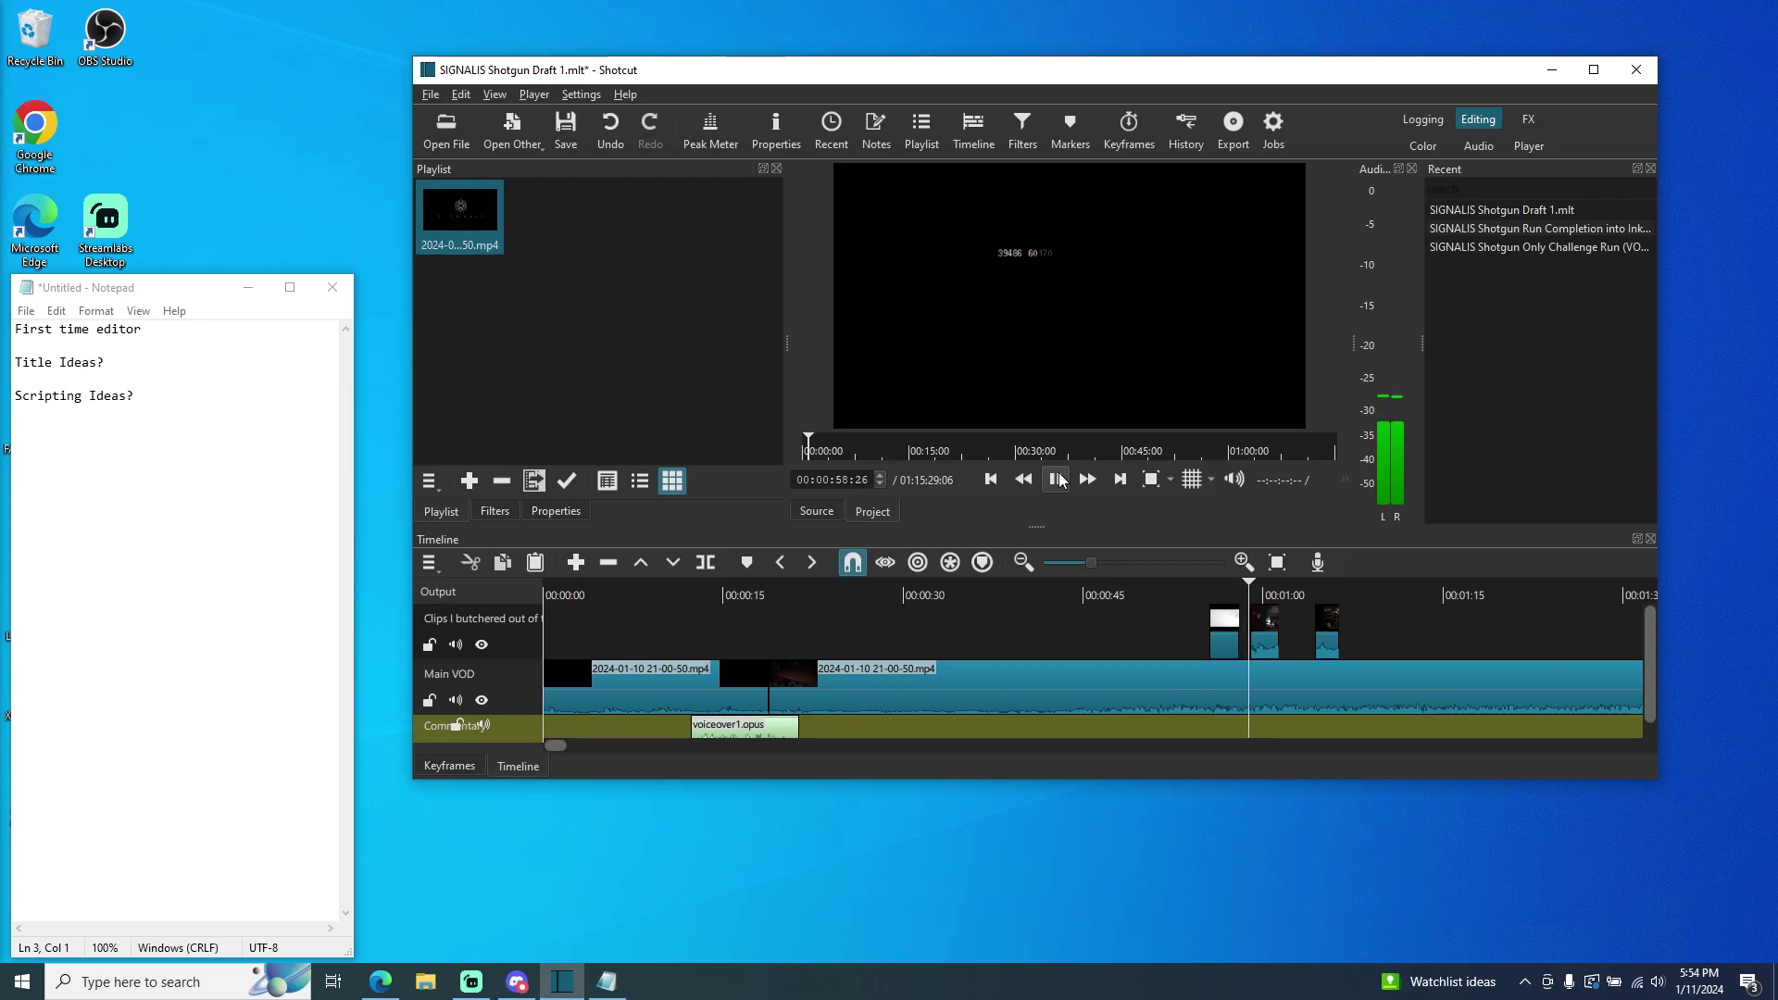
click(1055, 479)
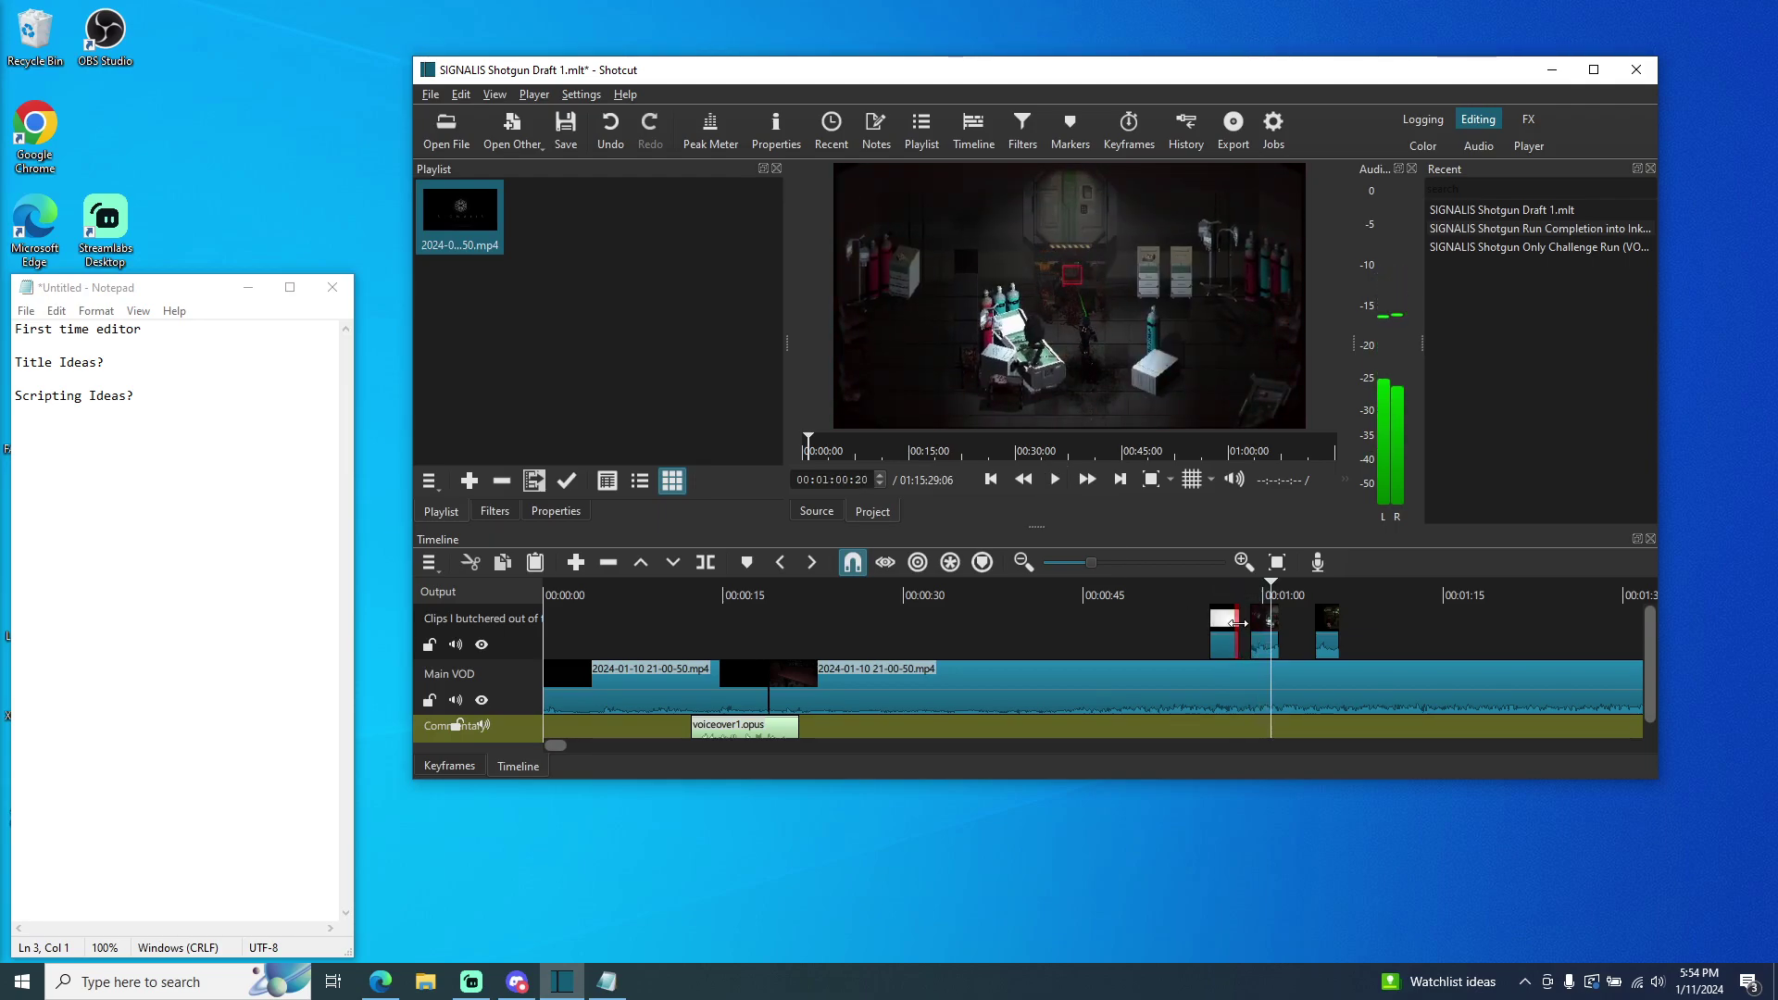
- Undo the last change to the snowy clip and replay from about 00:00:49 to 00:01:03:27
key(ctrl+z)
key(ctrl+shift+z)
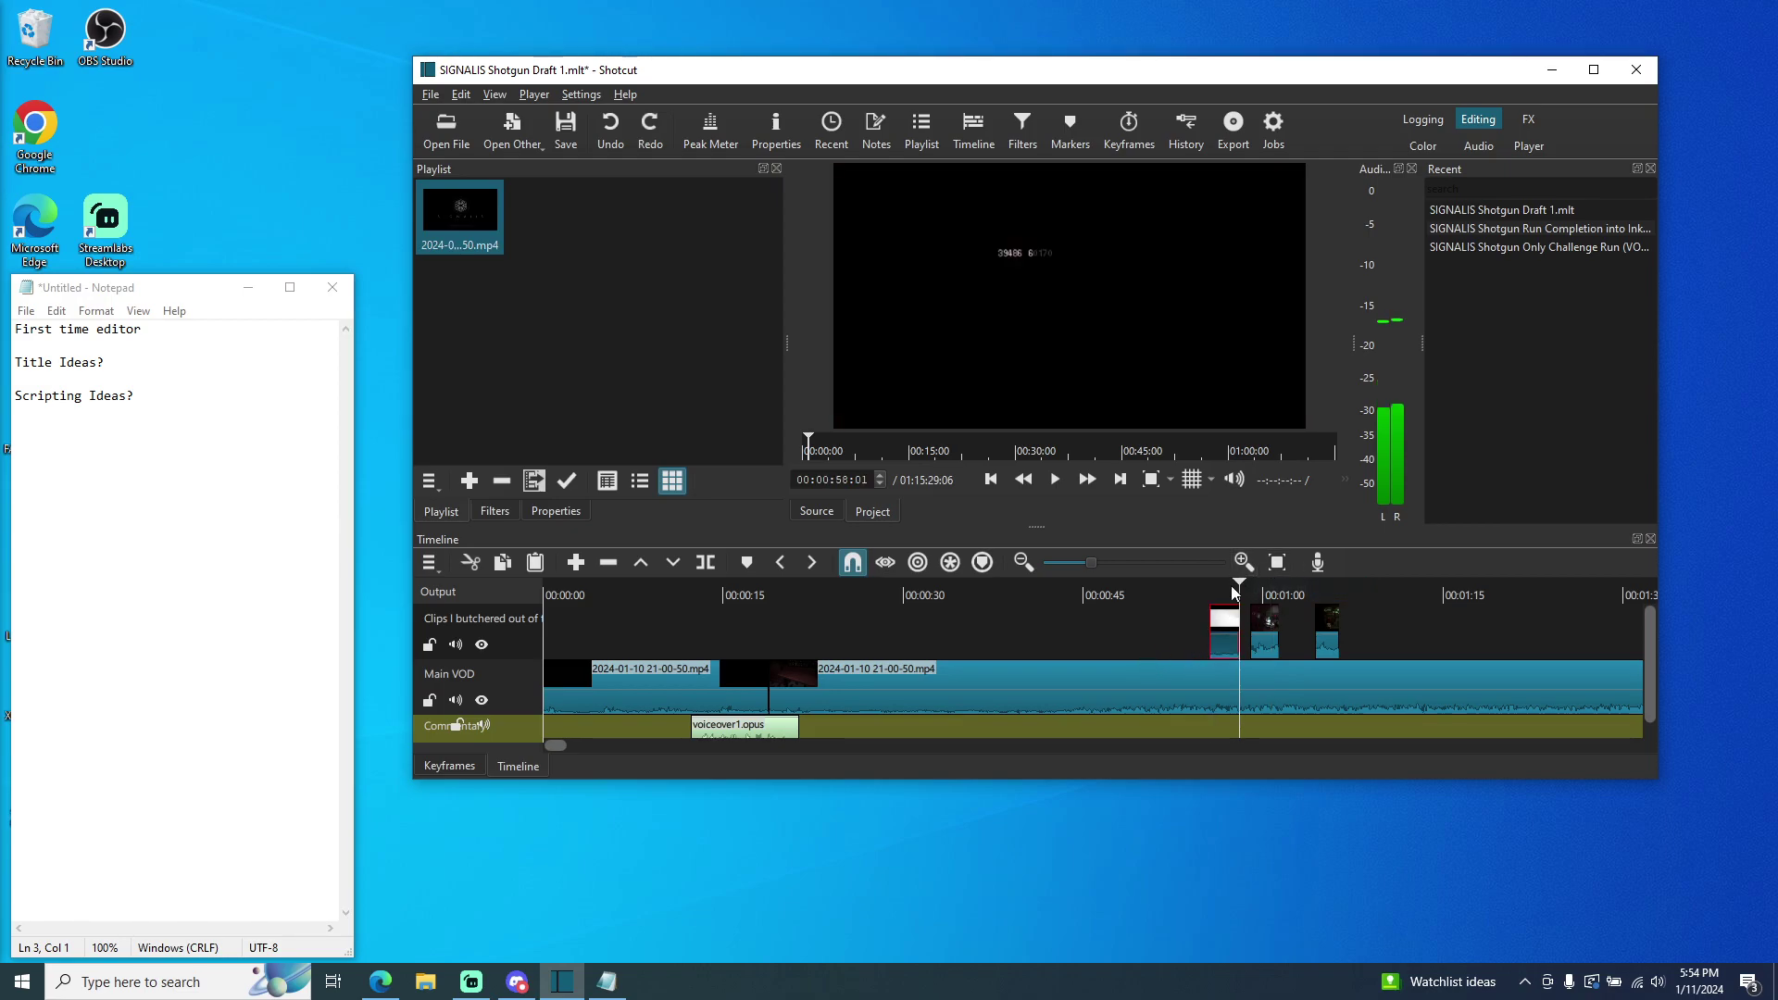
click(1134, 593)
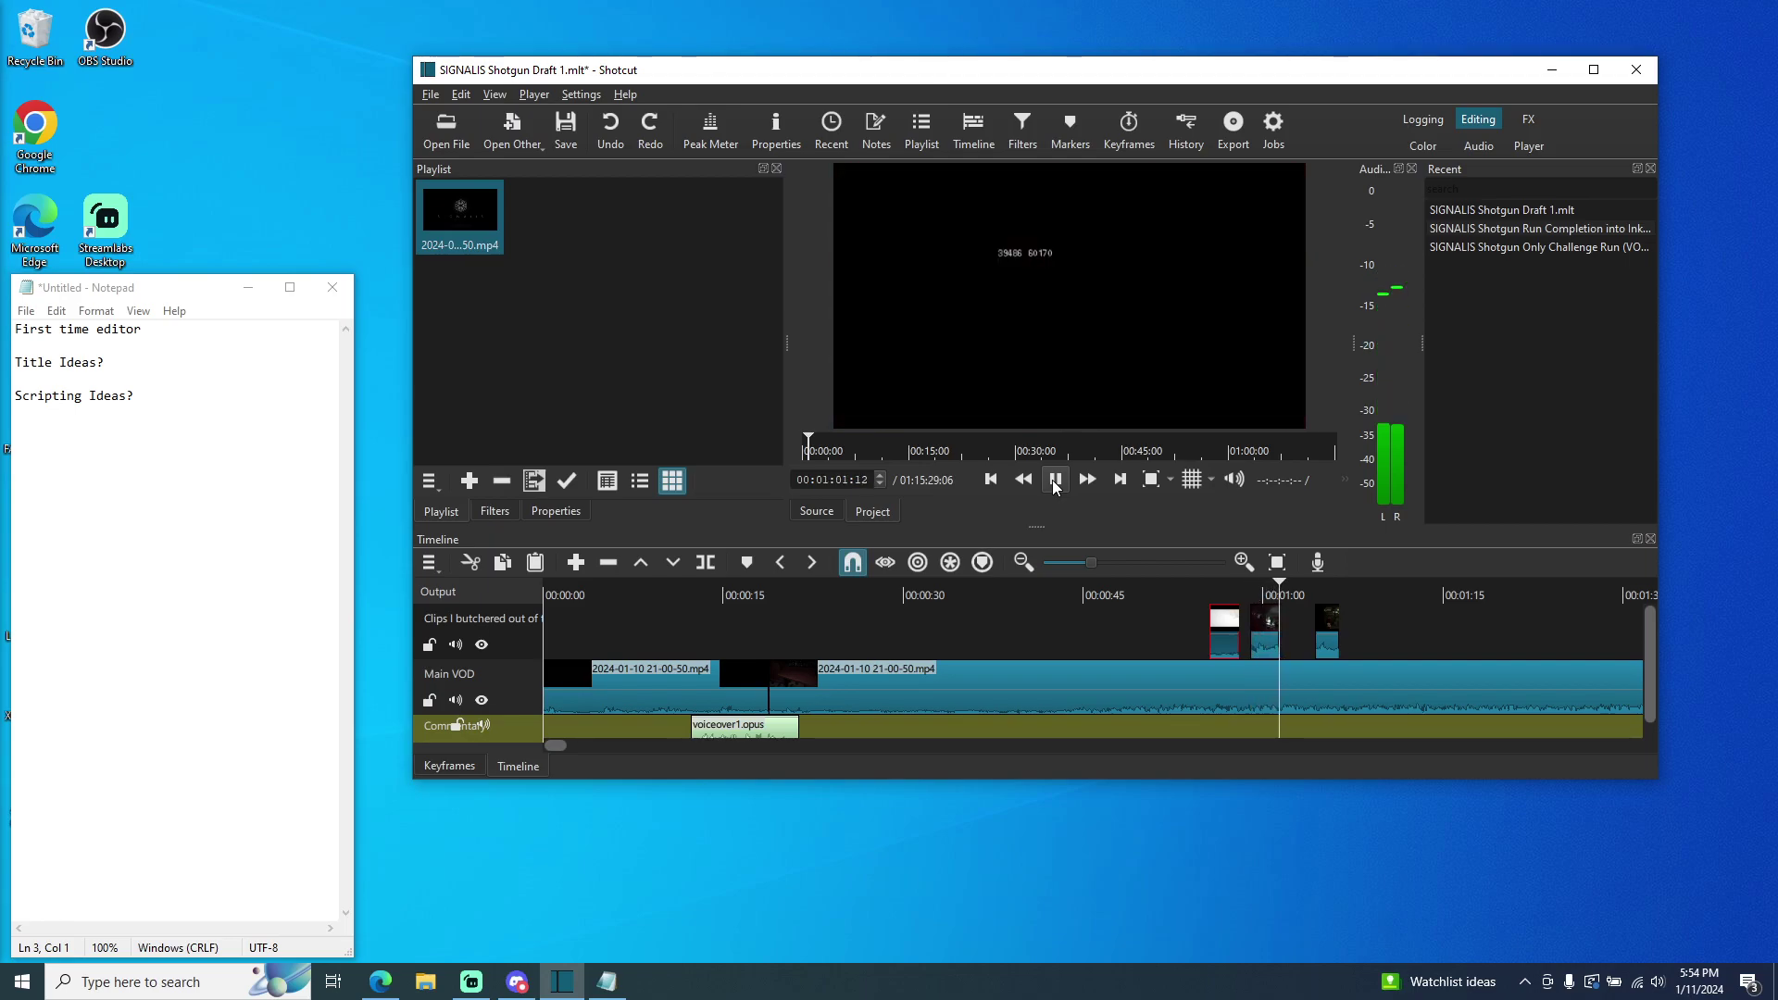
click(1054, 481)
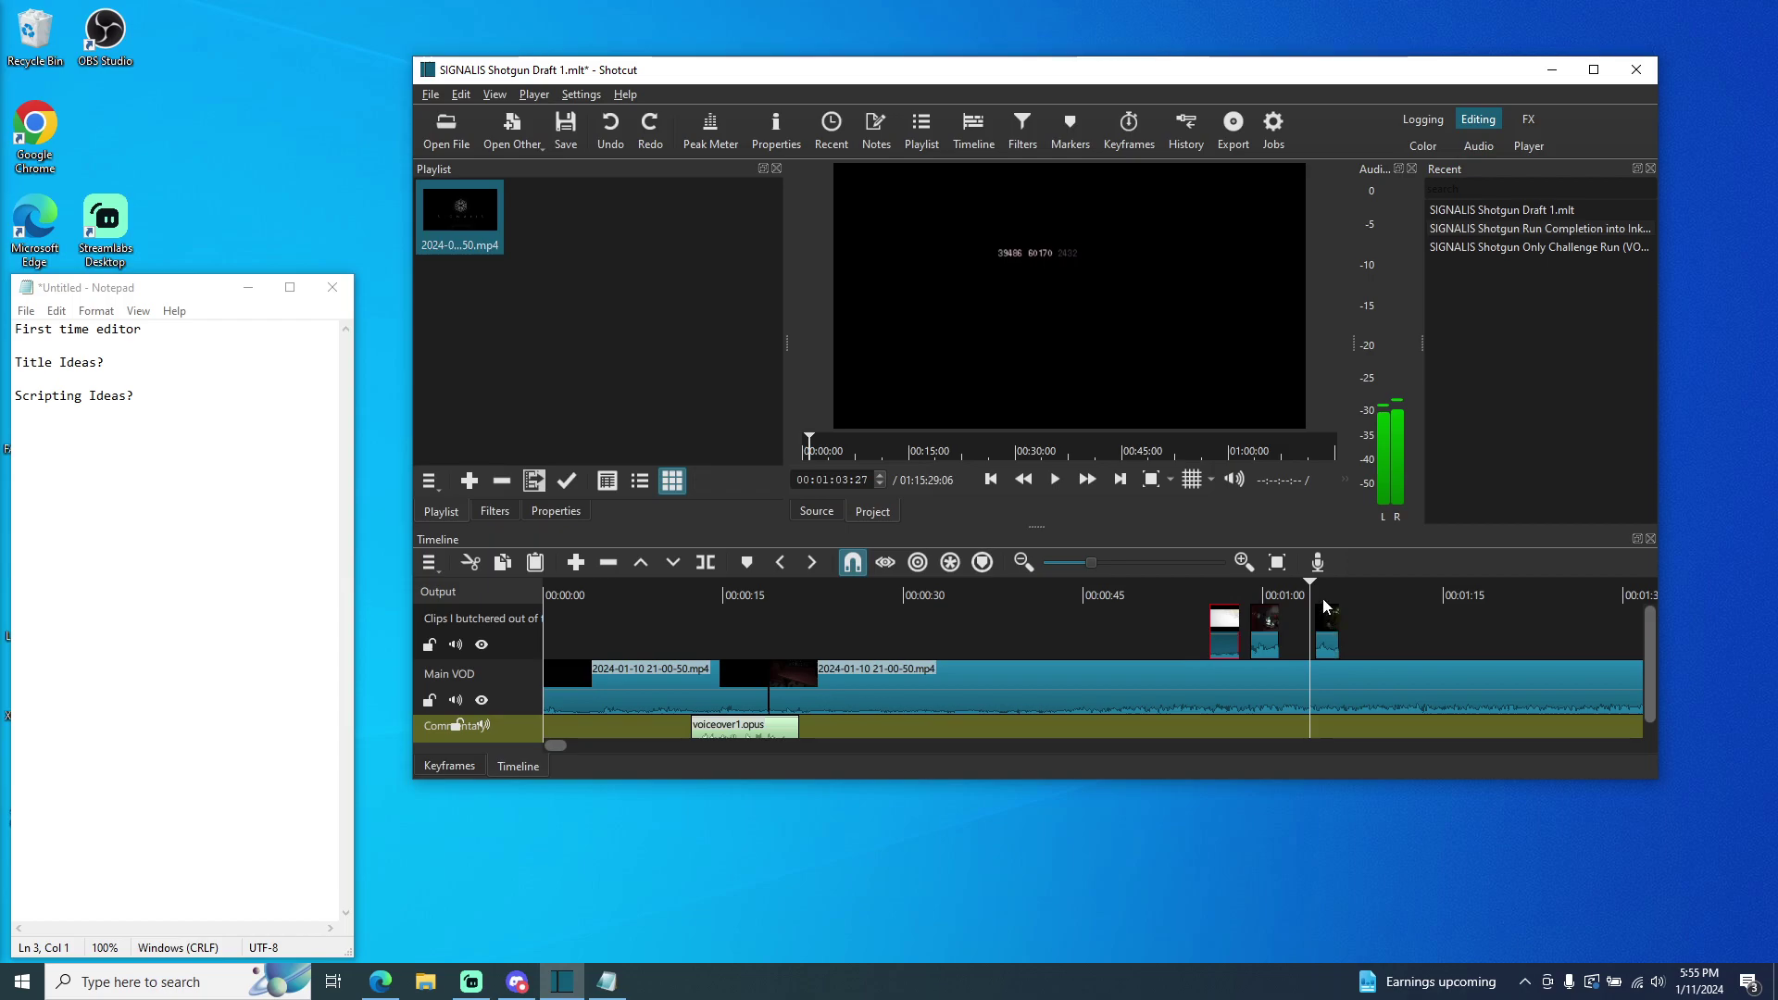
- Examine the Main VOD at 00:01:57:15 and near the end of its long clip at 00:23:24:22
drag(1314, 593, 1595, 597)
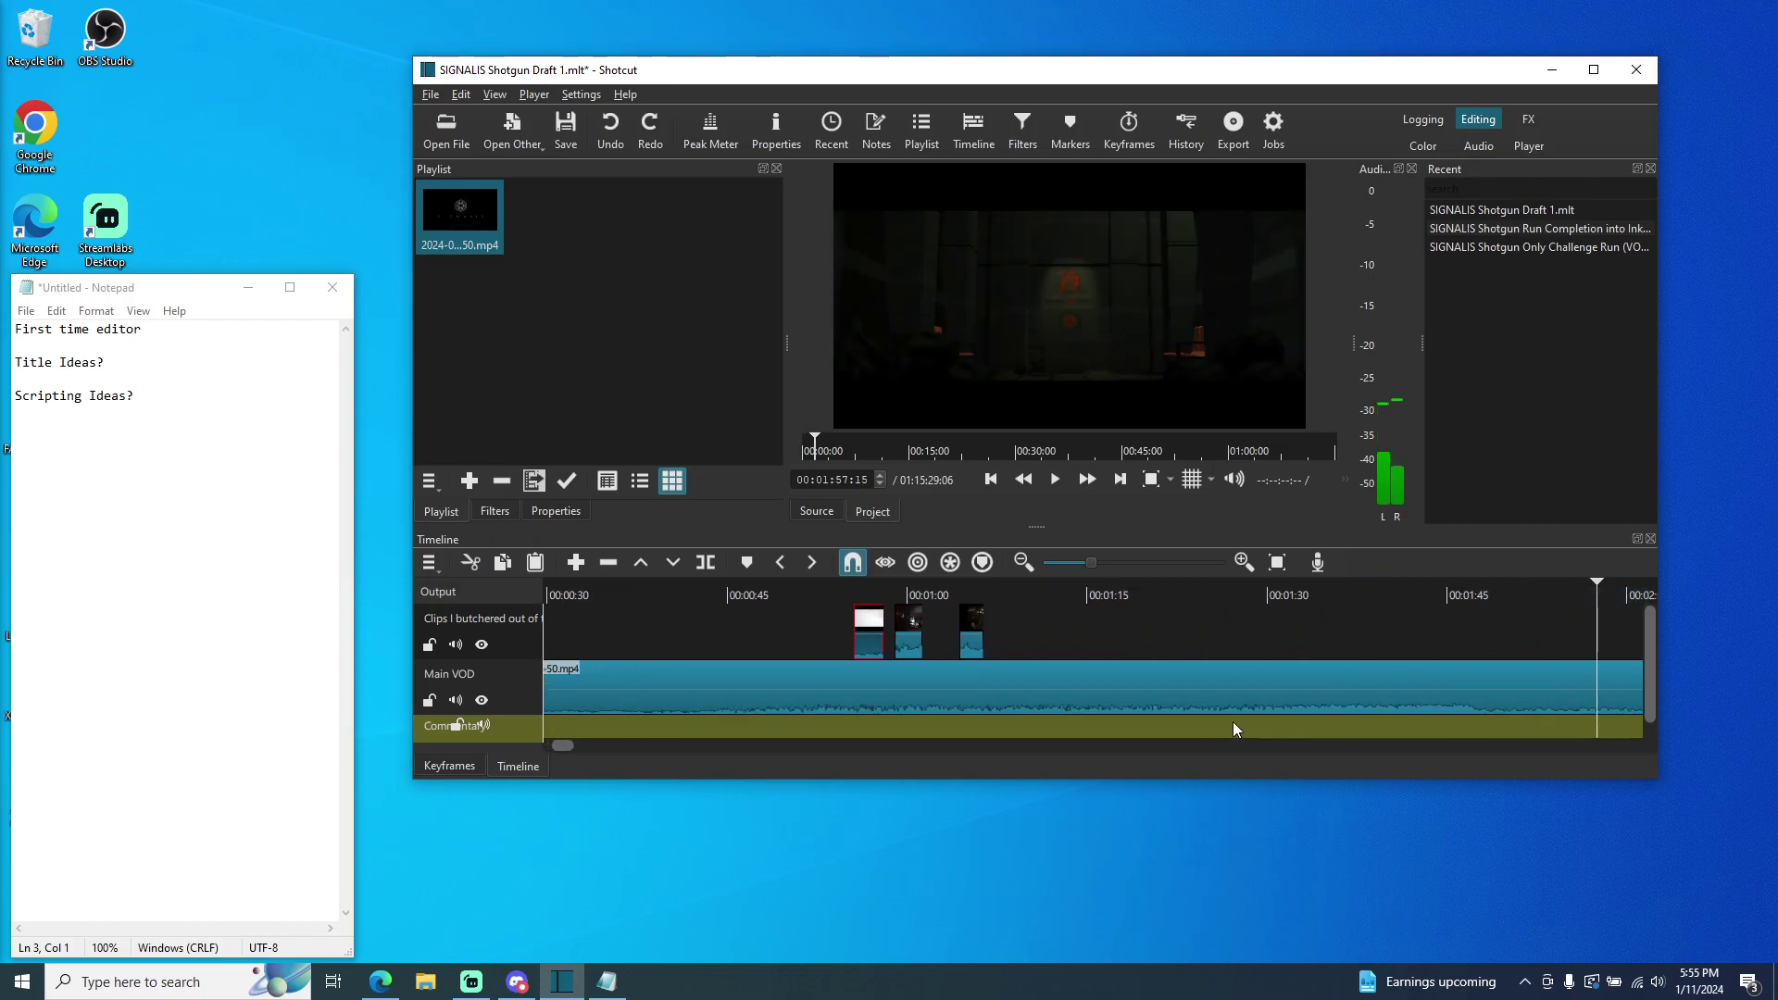
drag(1087, 563, 1059, 565)
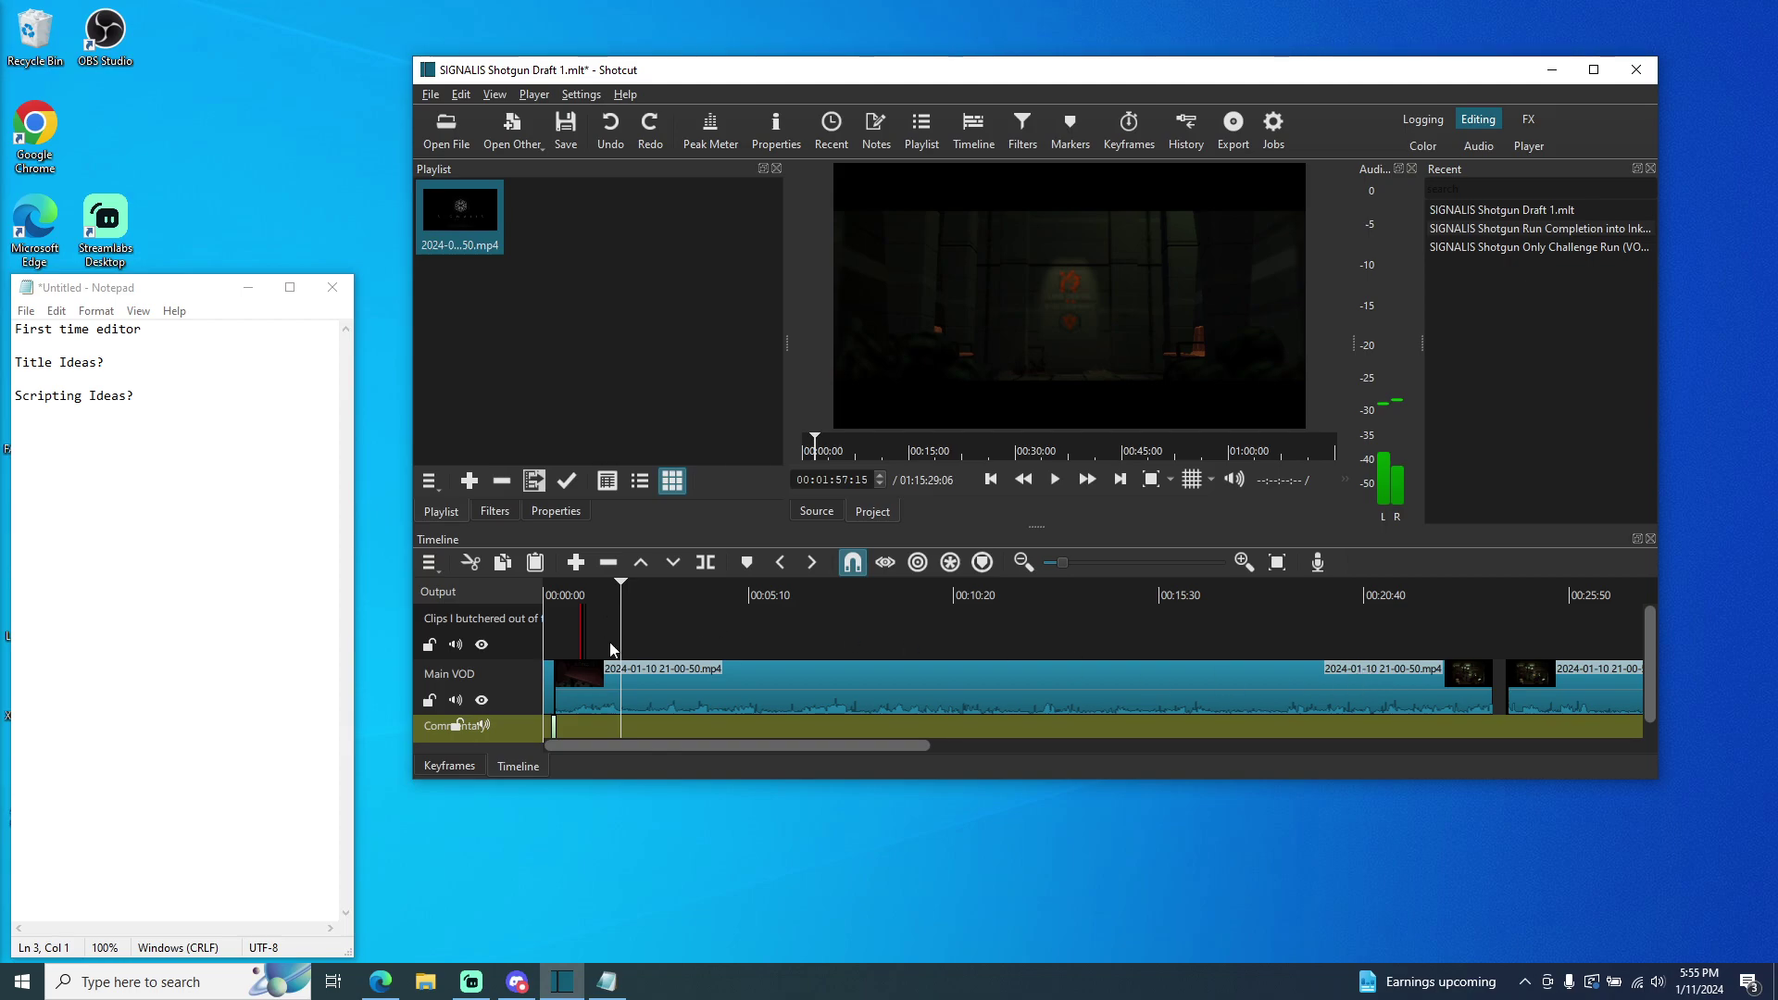
click(712, 691)
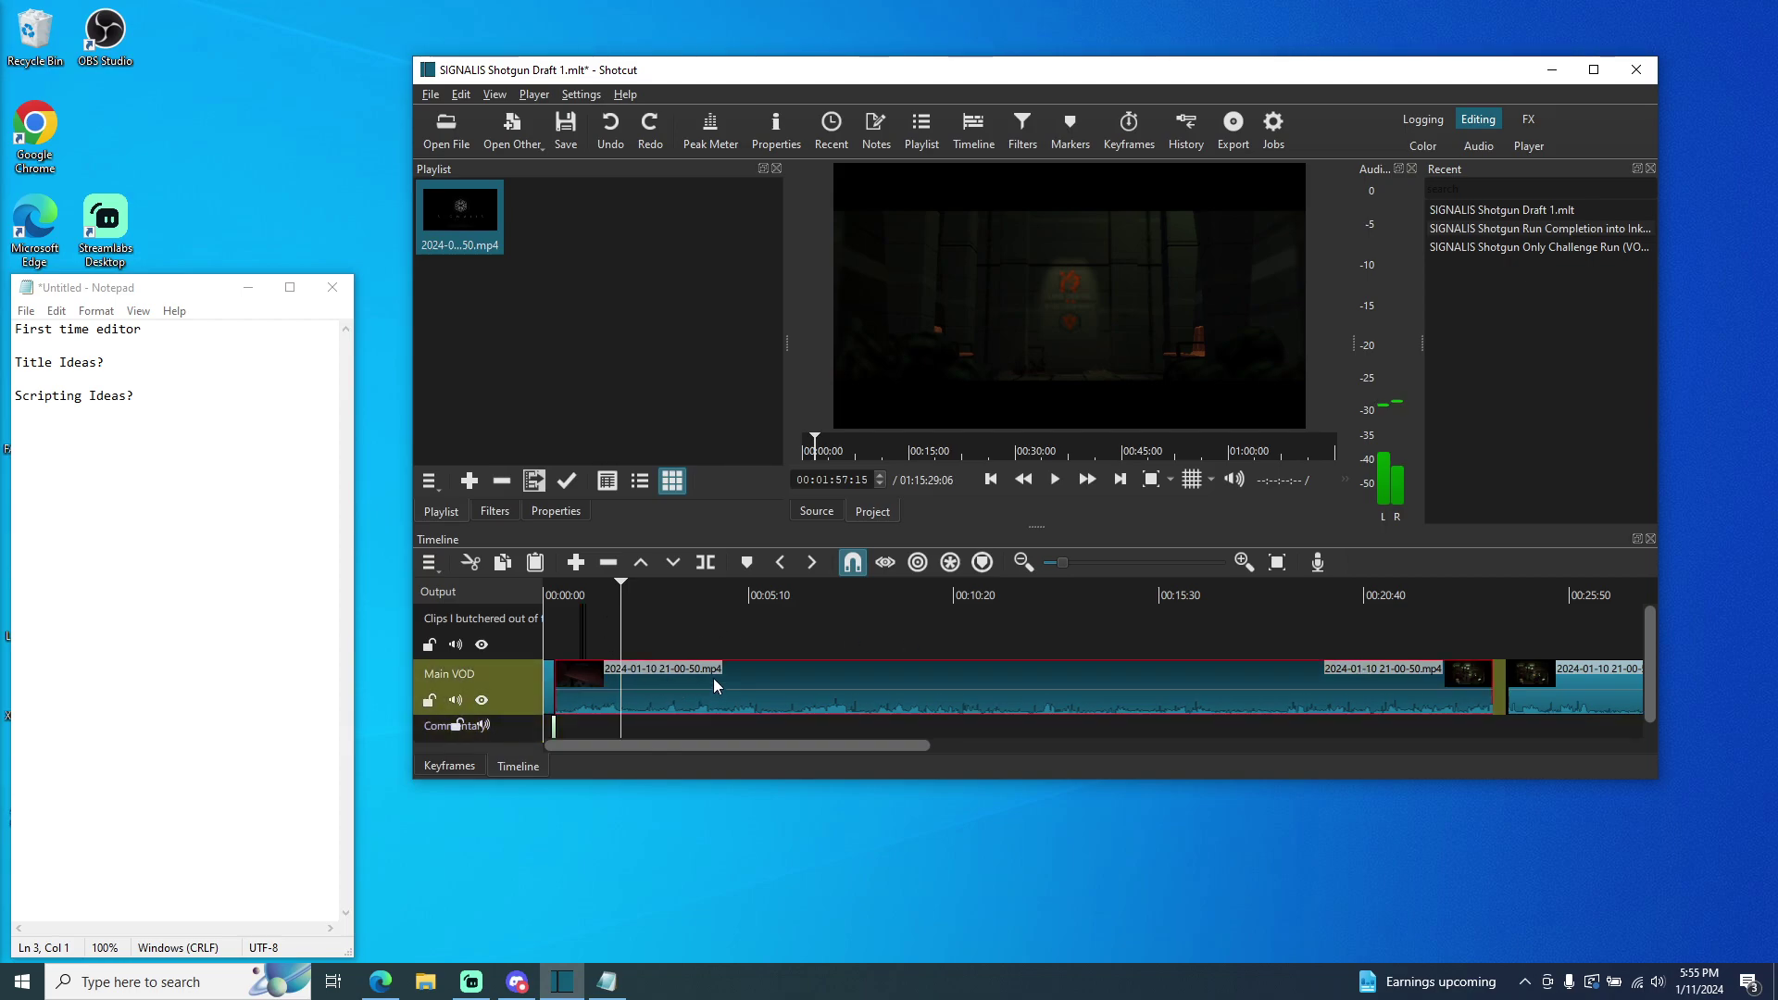
click(1552, 692)
click(1419, 683)
drag(621, 594, 1481, 631)
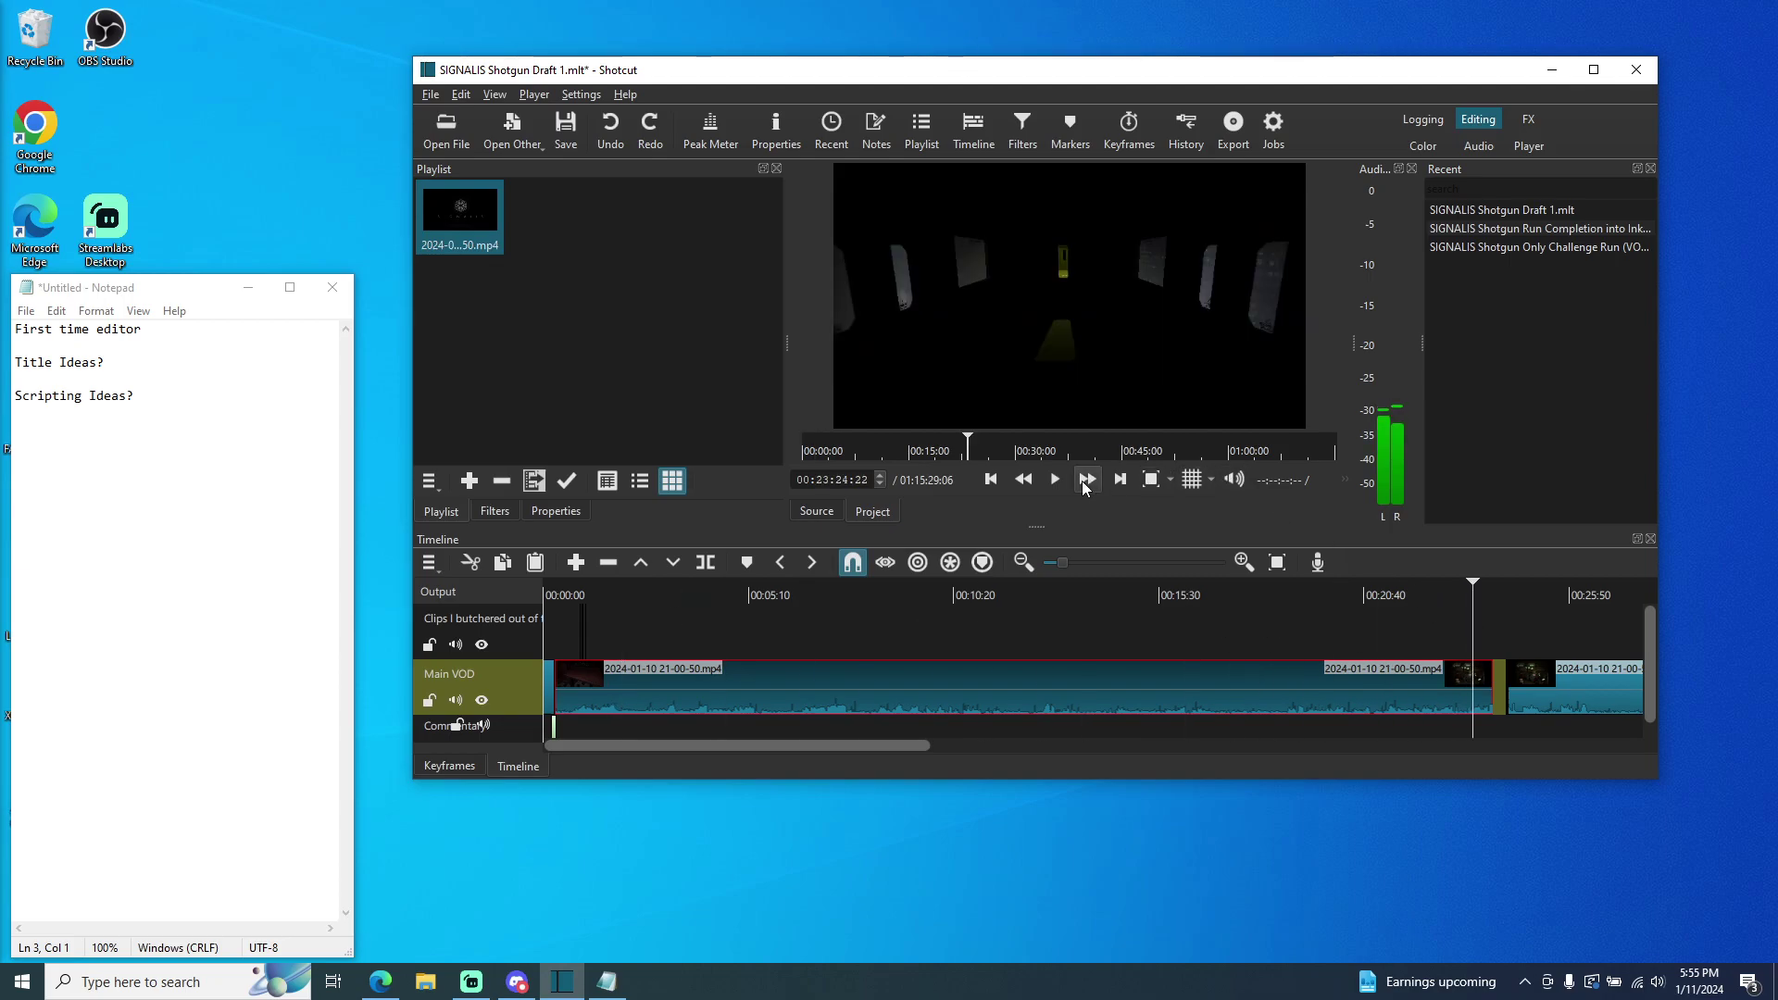
- Examine the footage on both sides of the Main VOD gap, playing the end of the long clip up to 00:23:56:23
click(1054, 481)
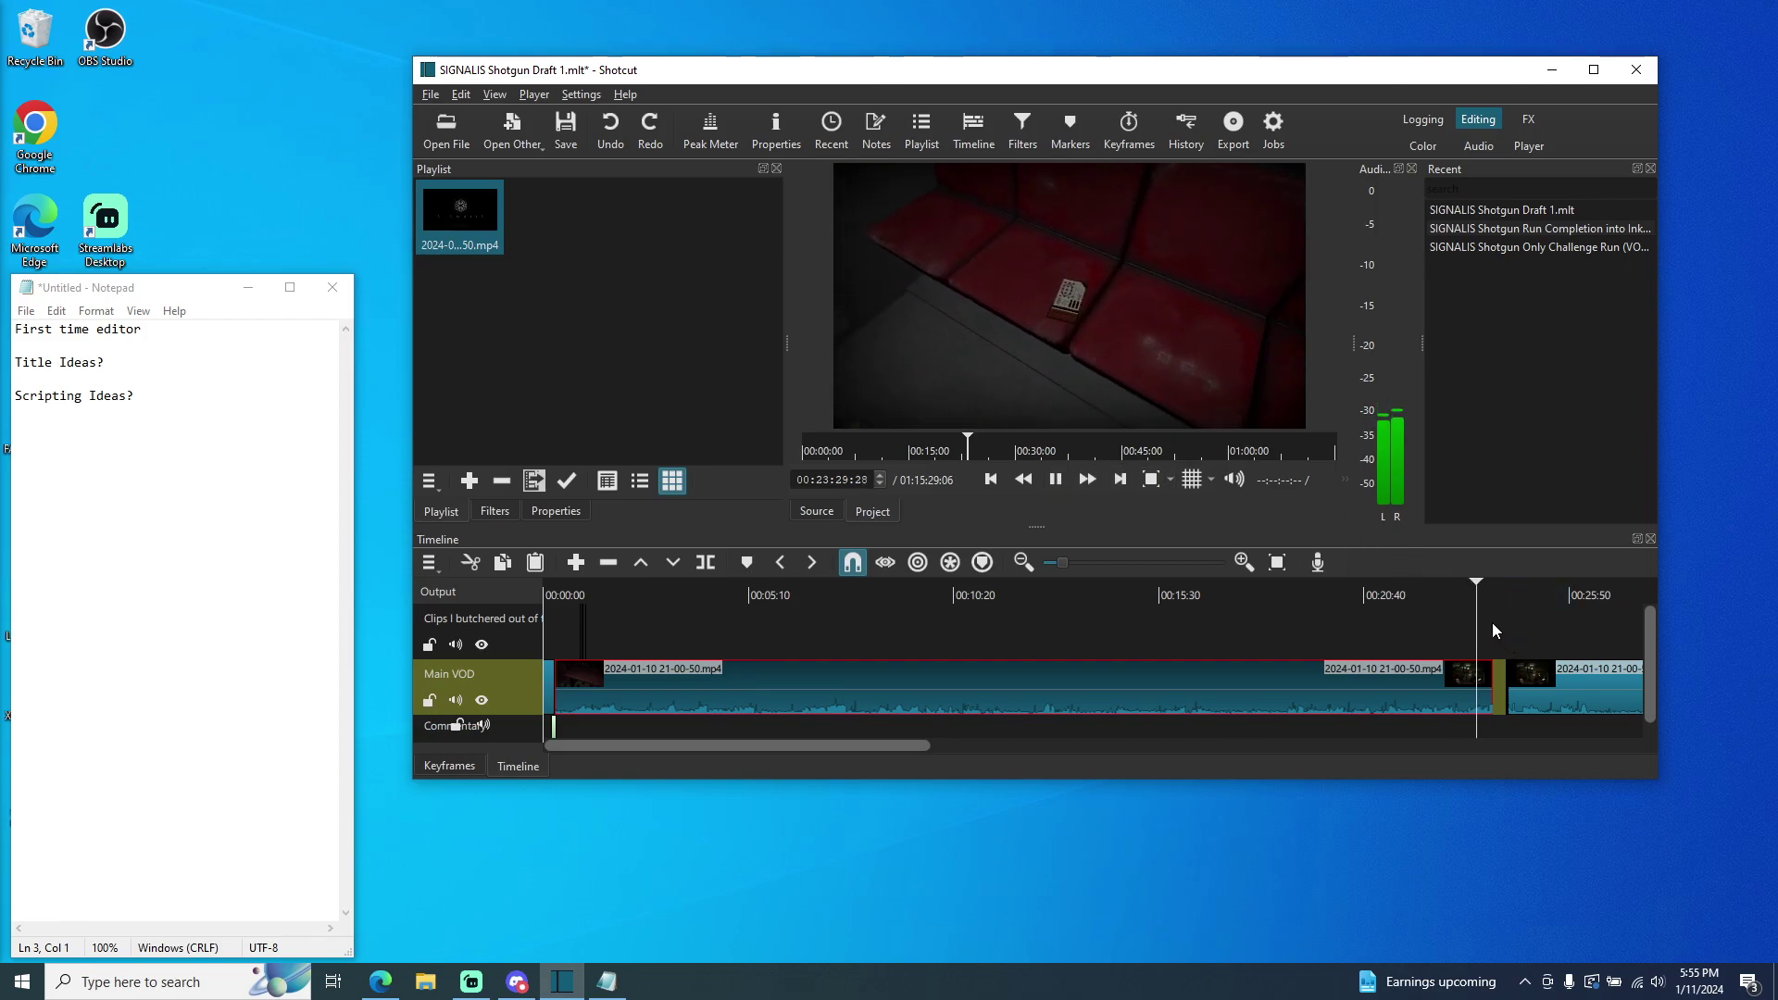
click(1486, 610)
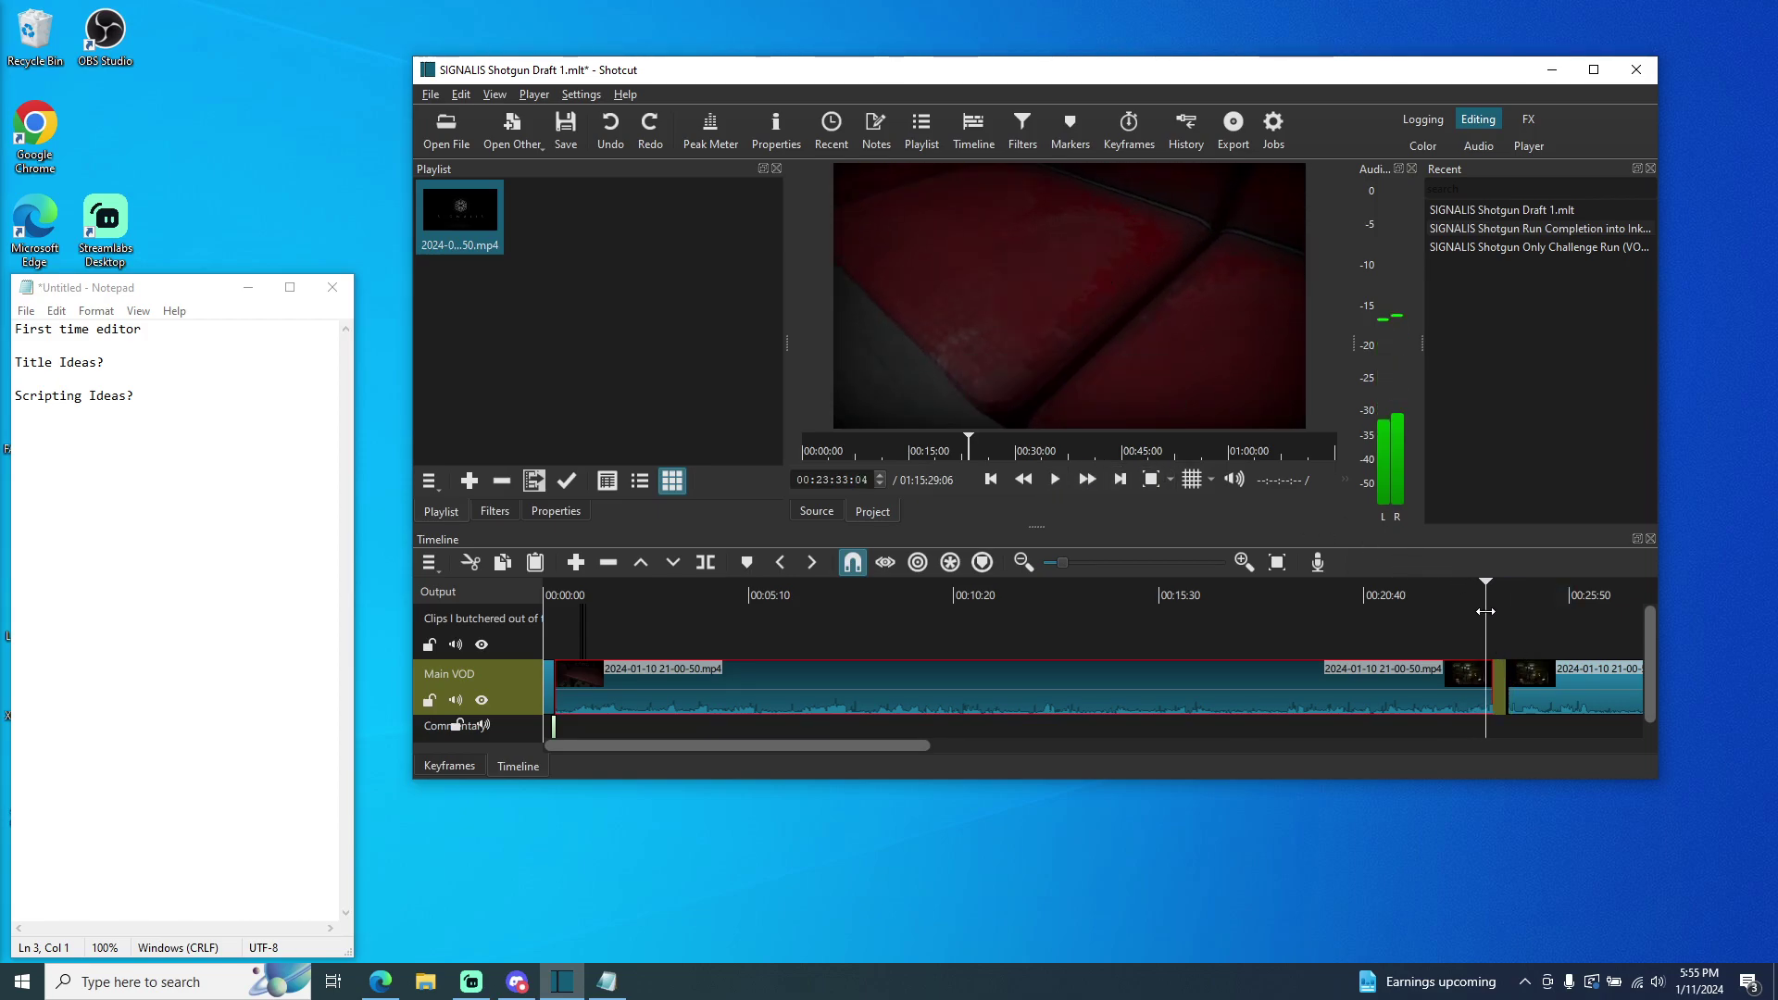
click(1551, 696)
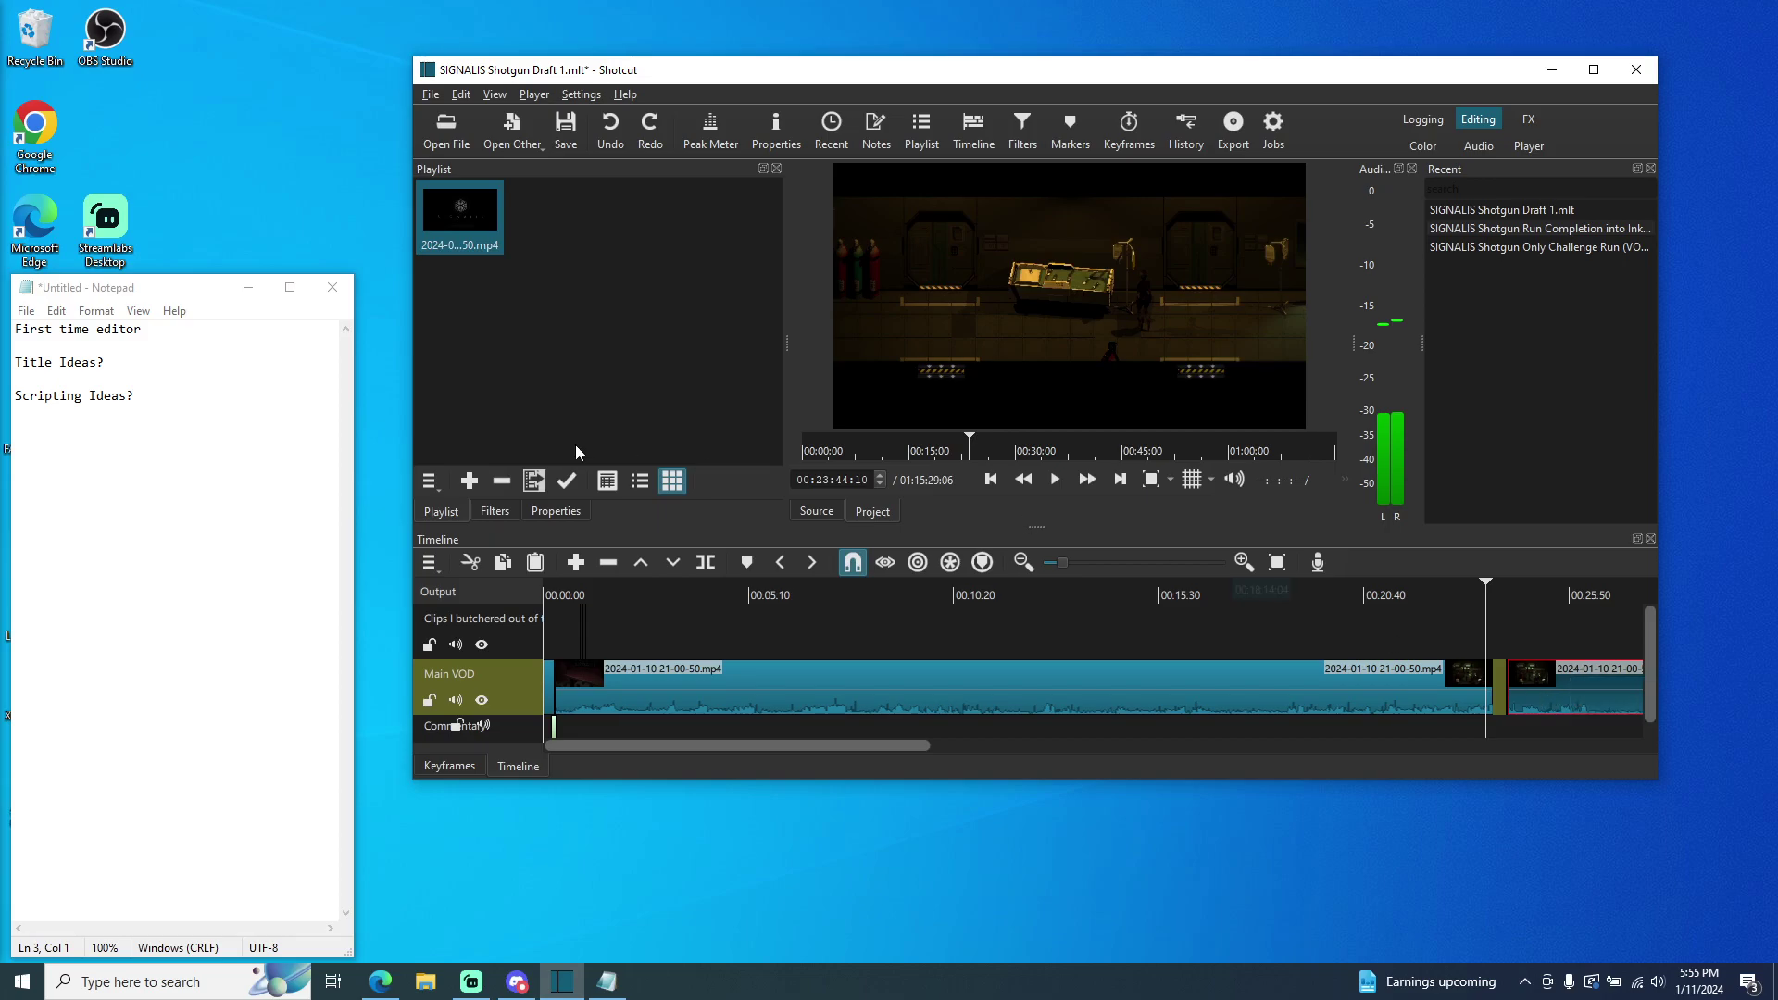
click(1058, 483)
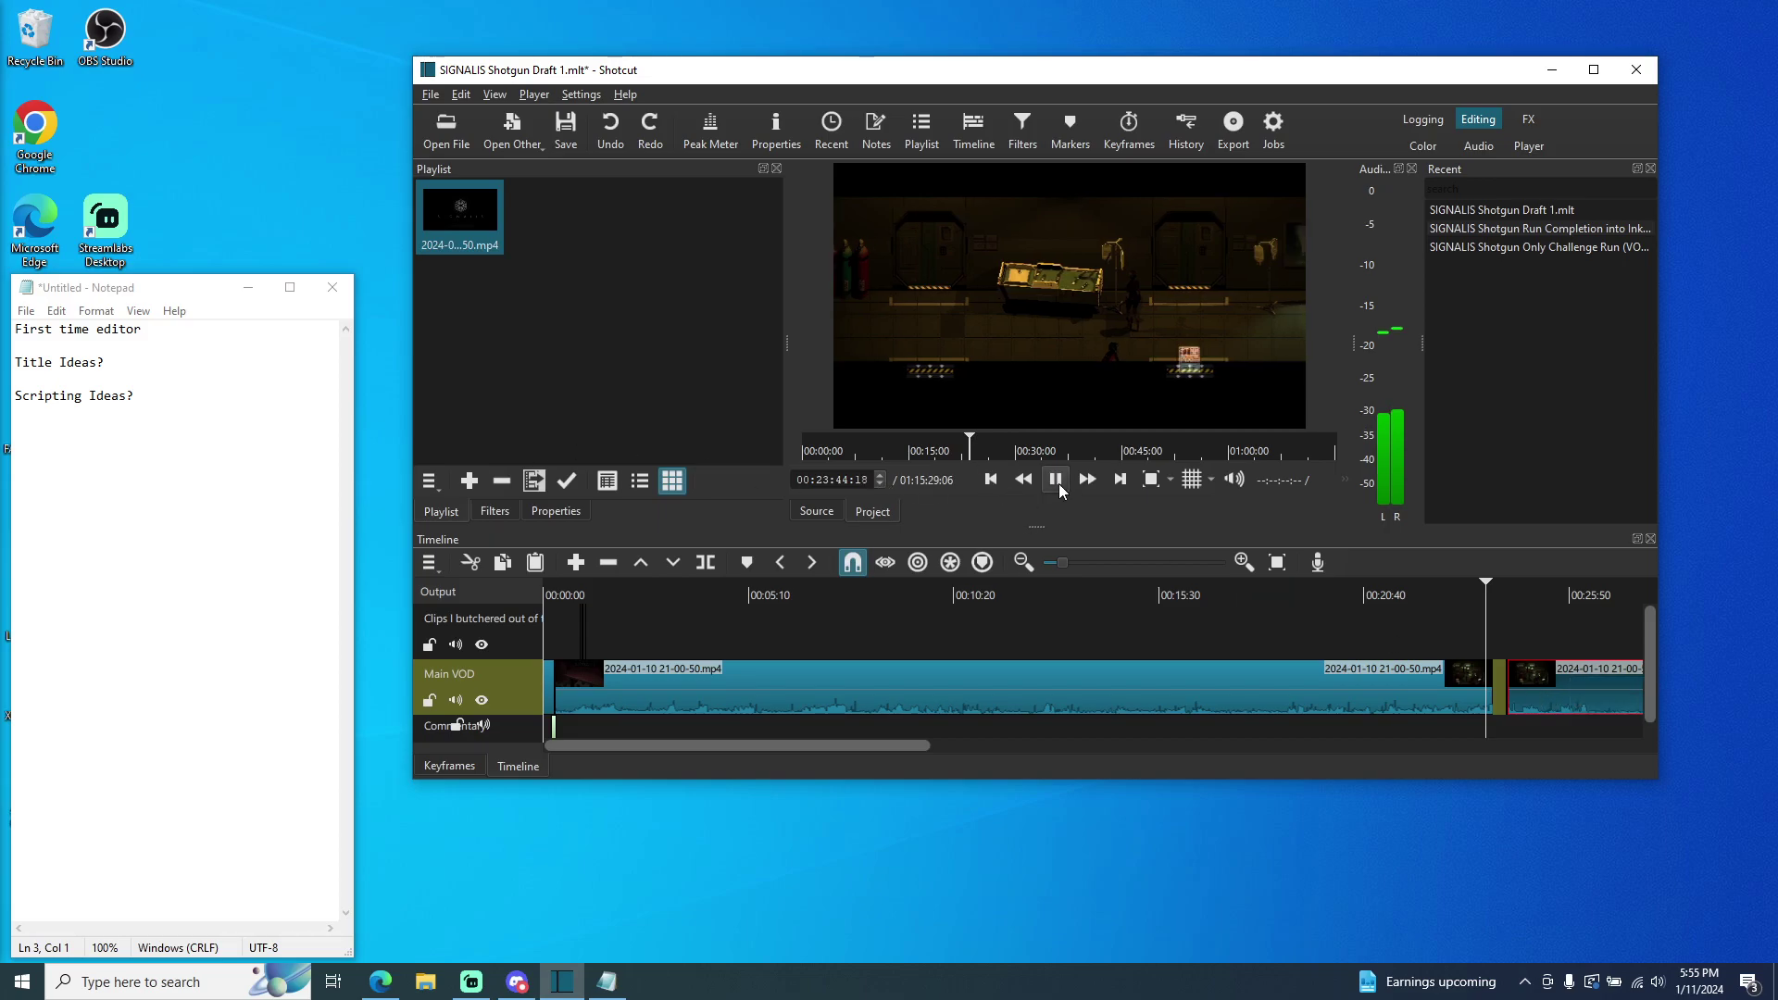
click(1509, 601)
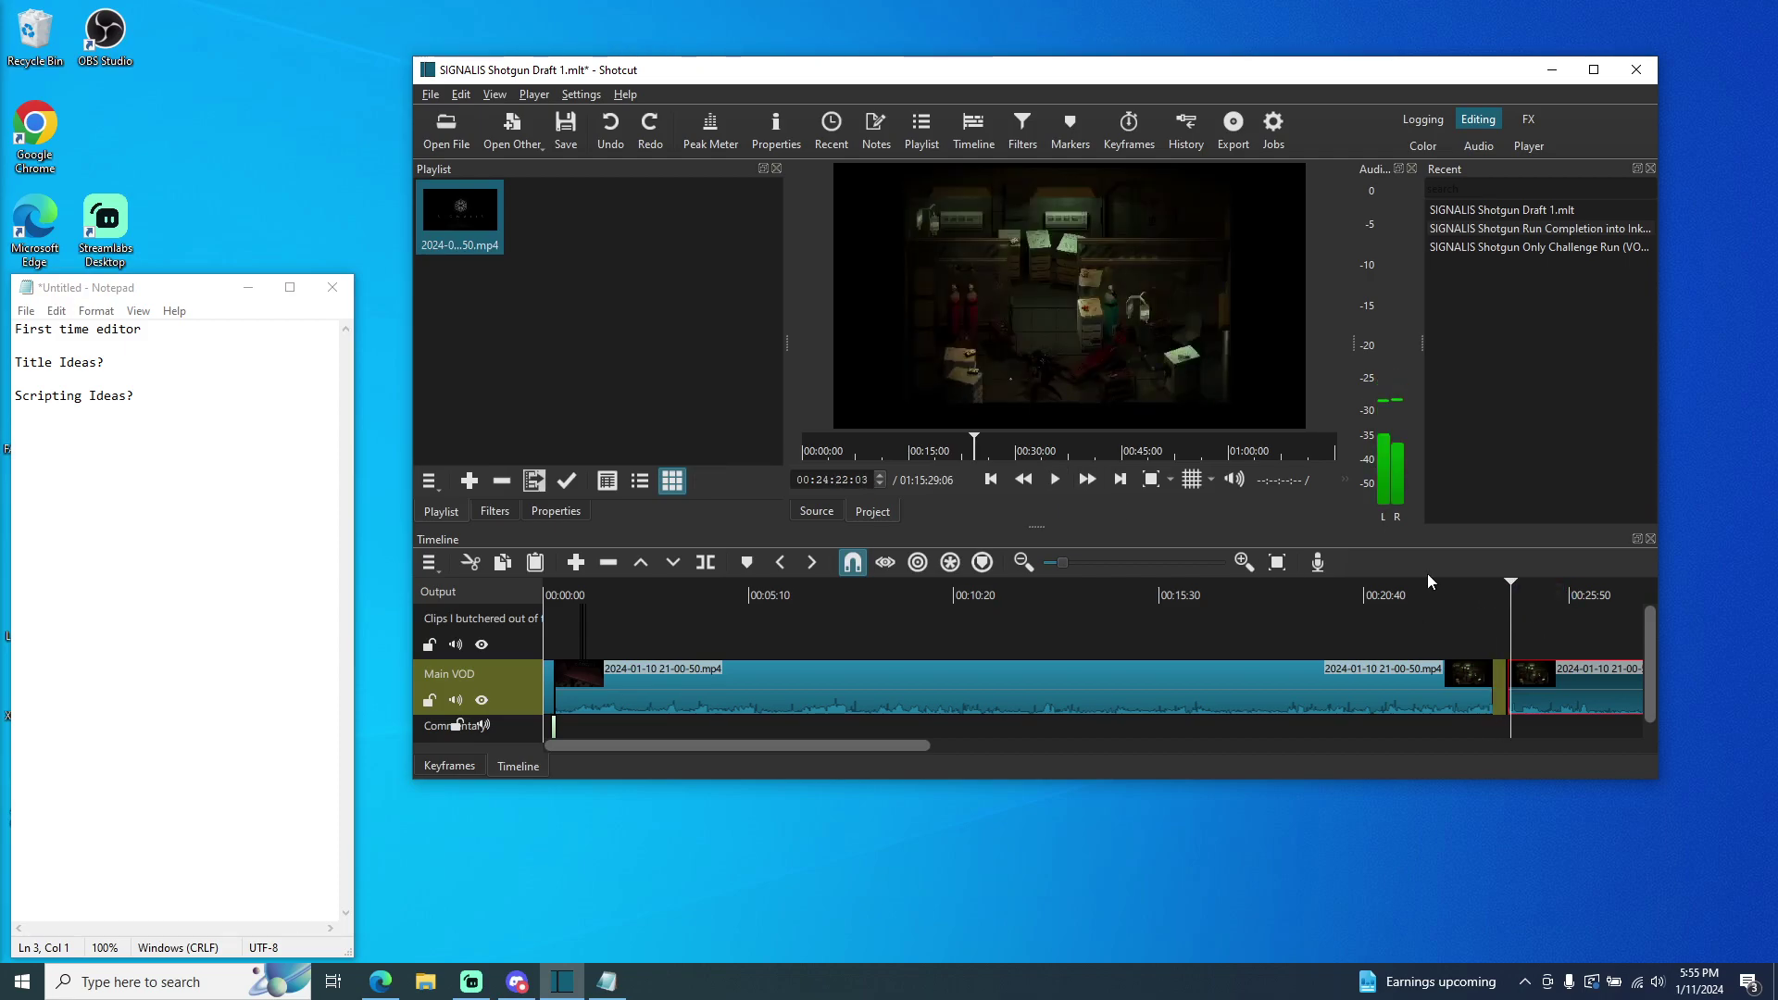
drag(1524, 602, 1468, 606)
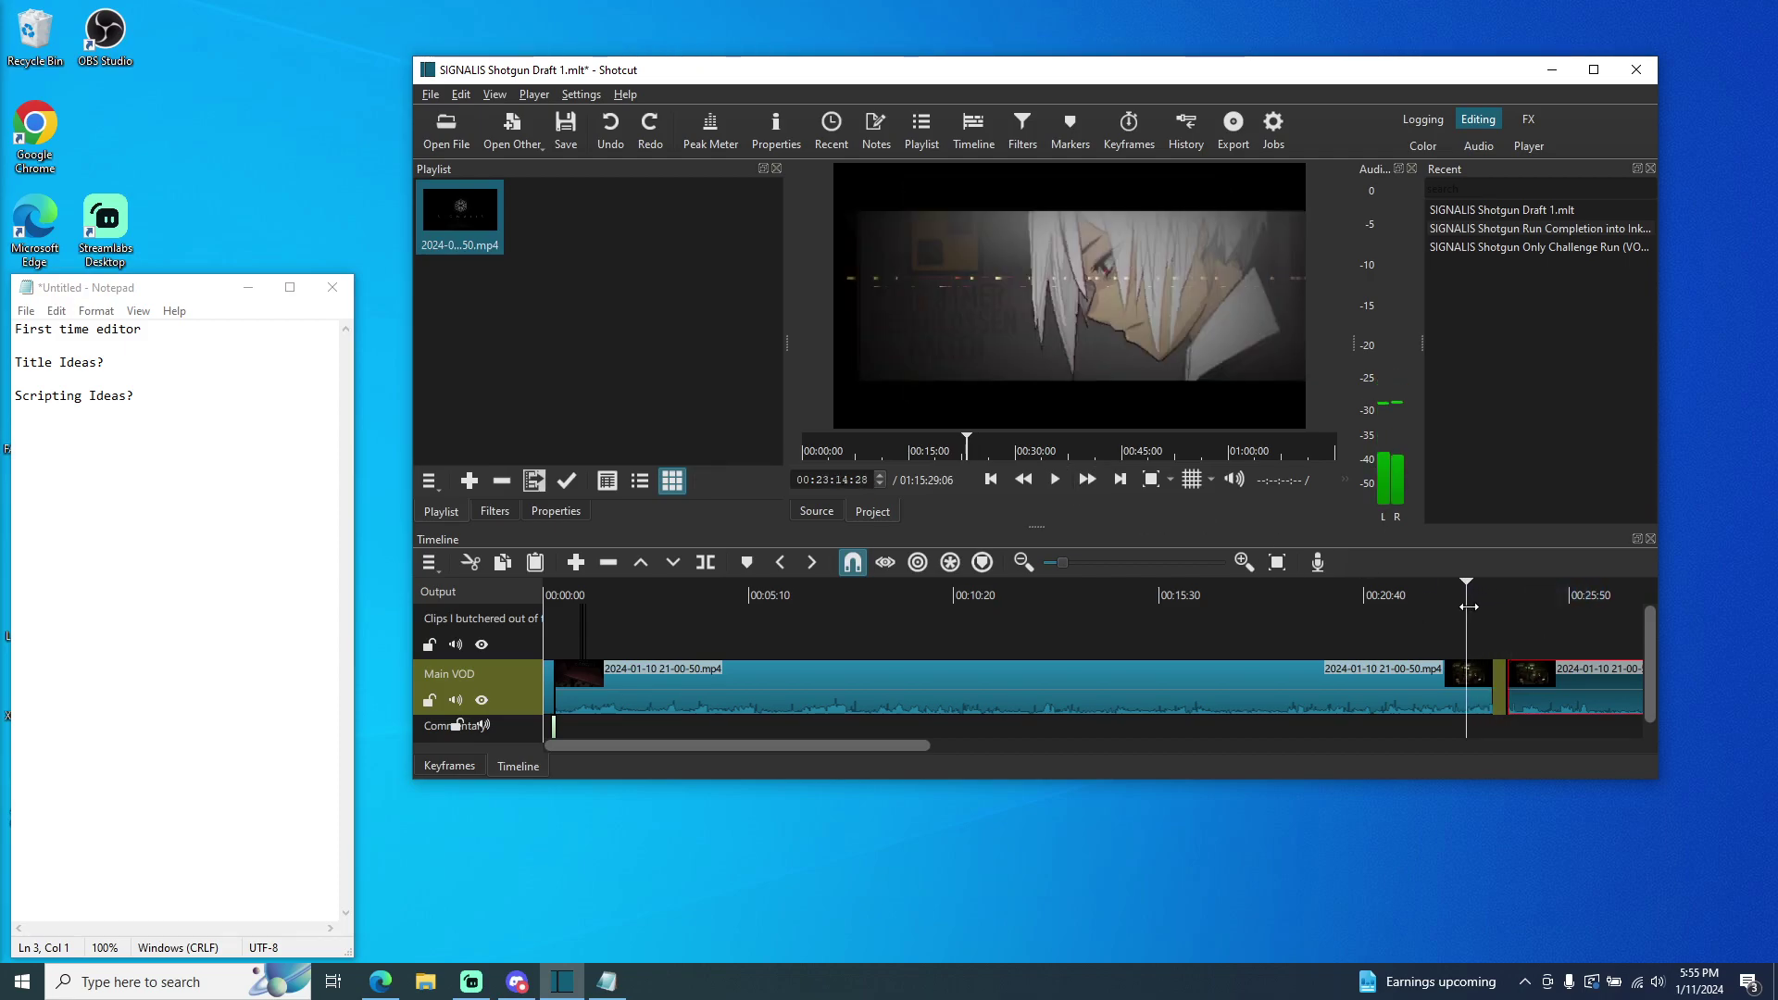
click(1057, 485)
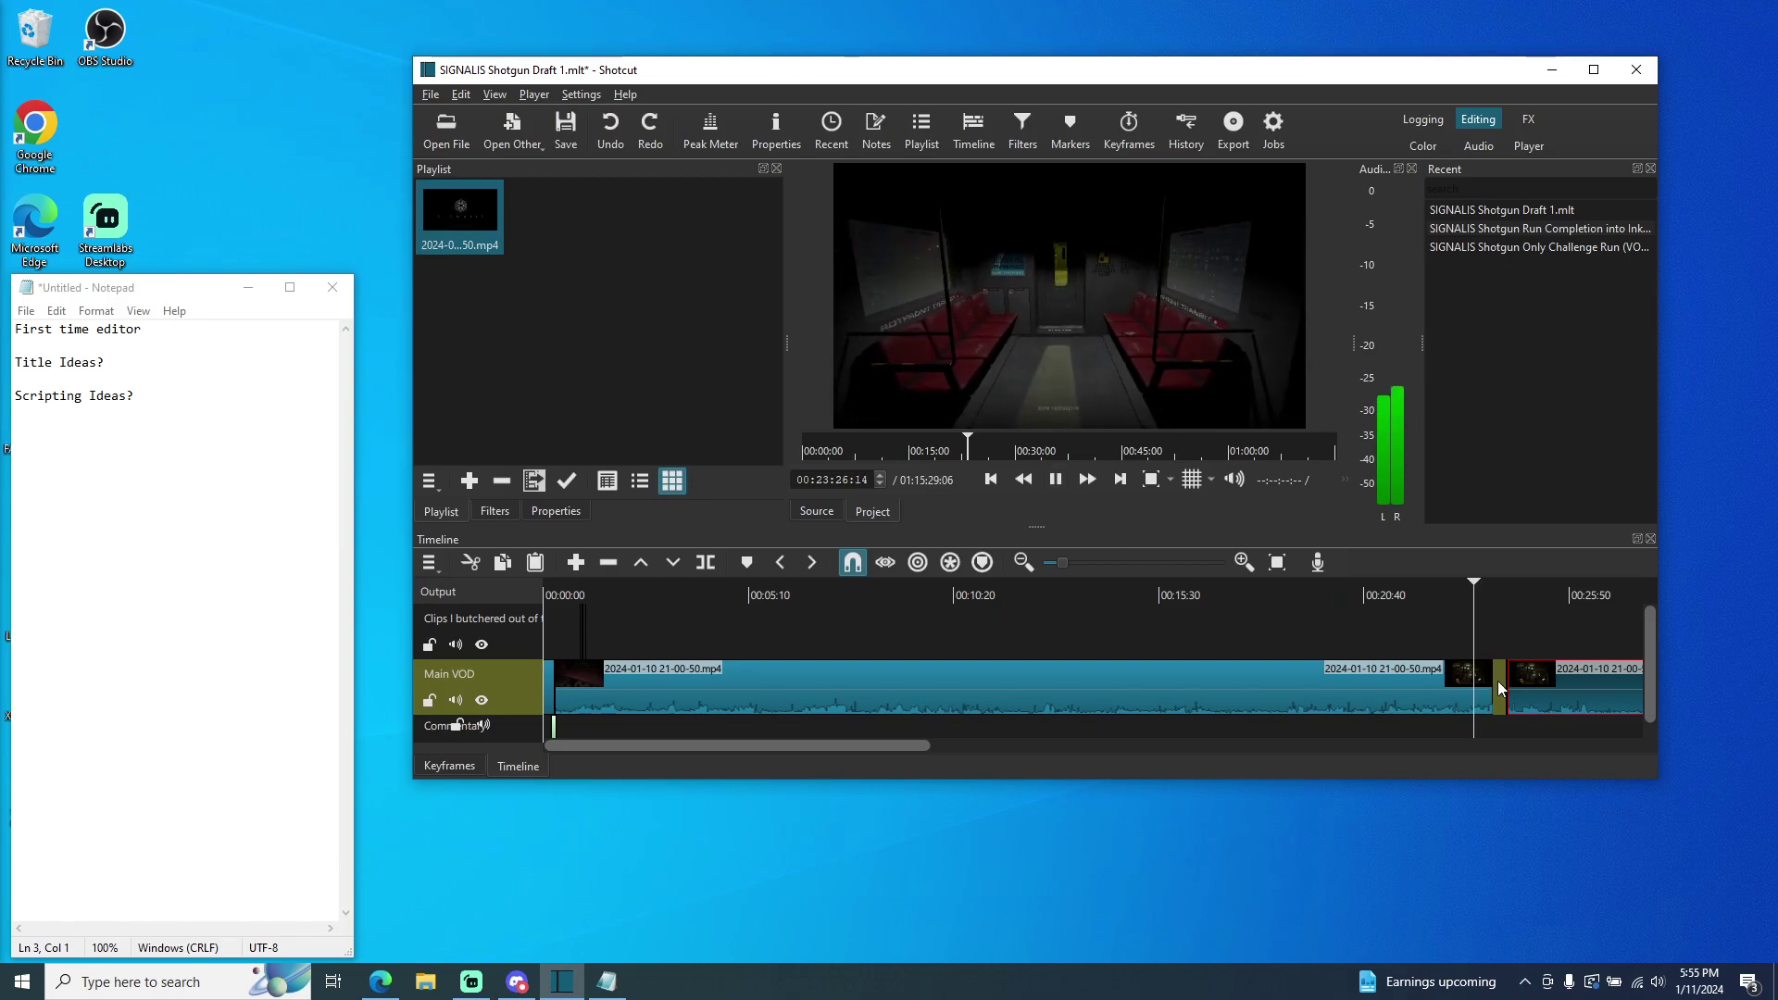
click(1488, 597)
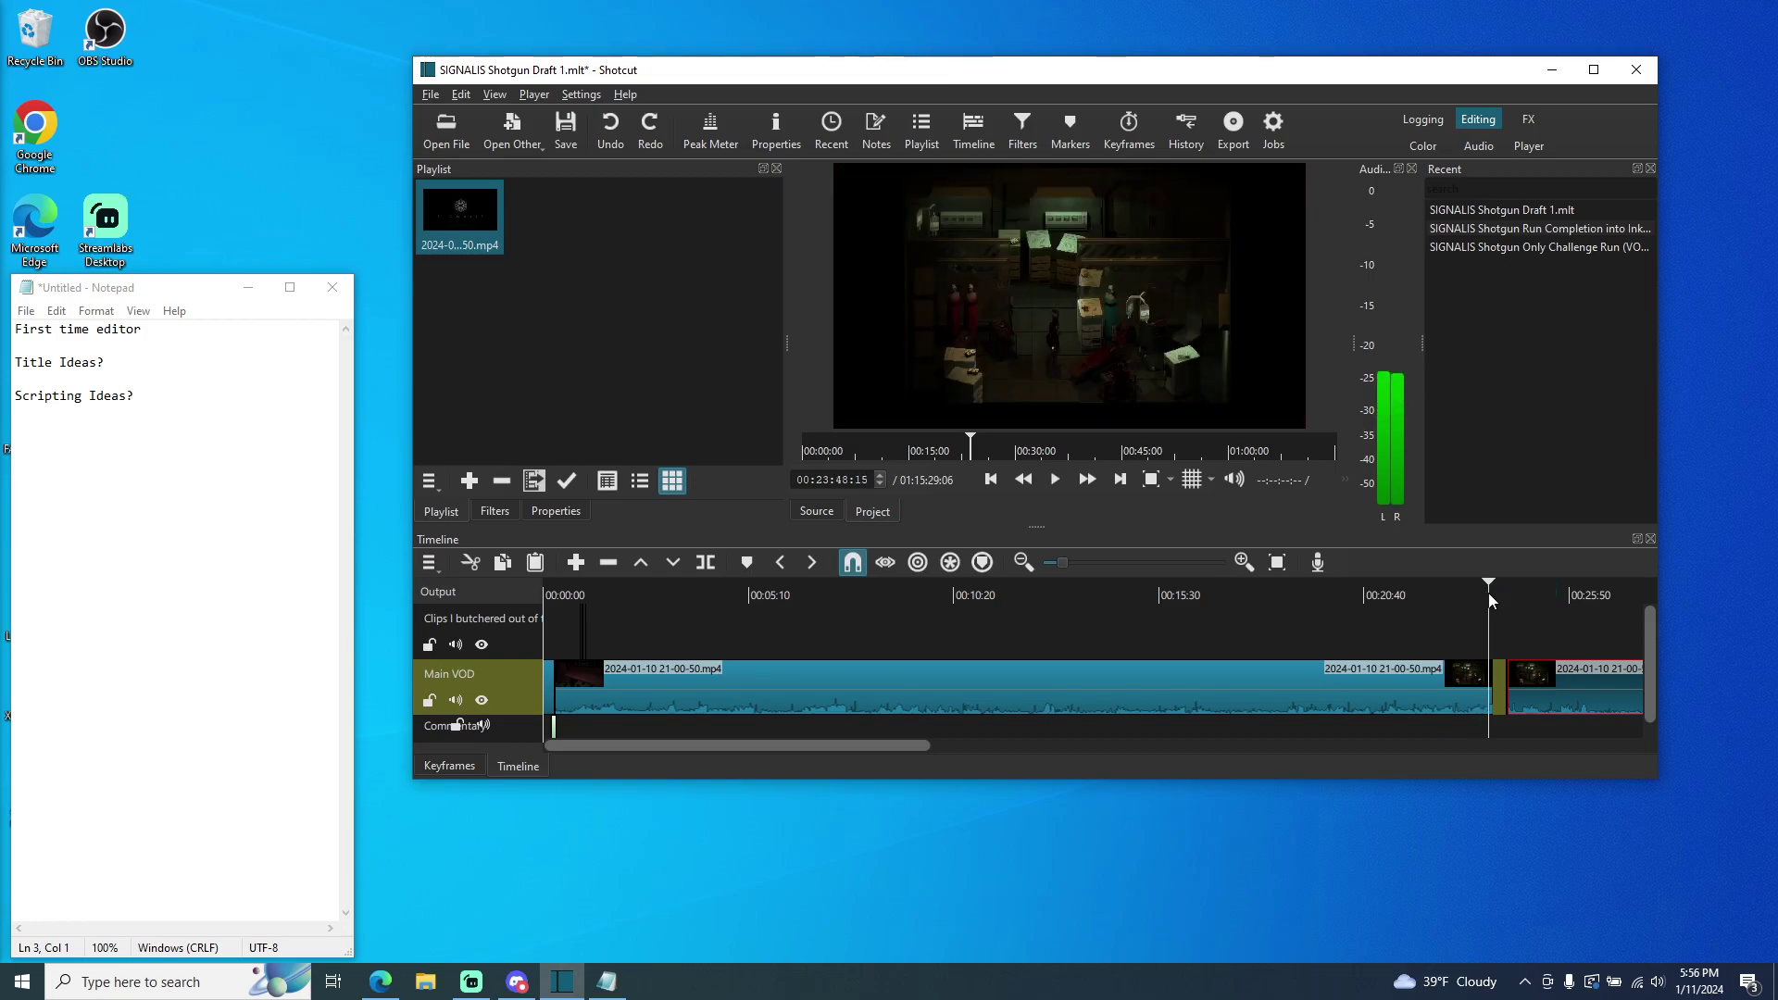
click(1054, 479)
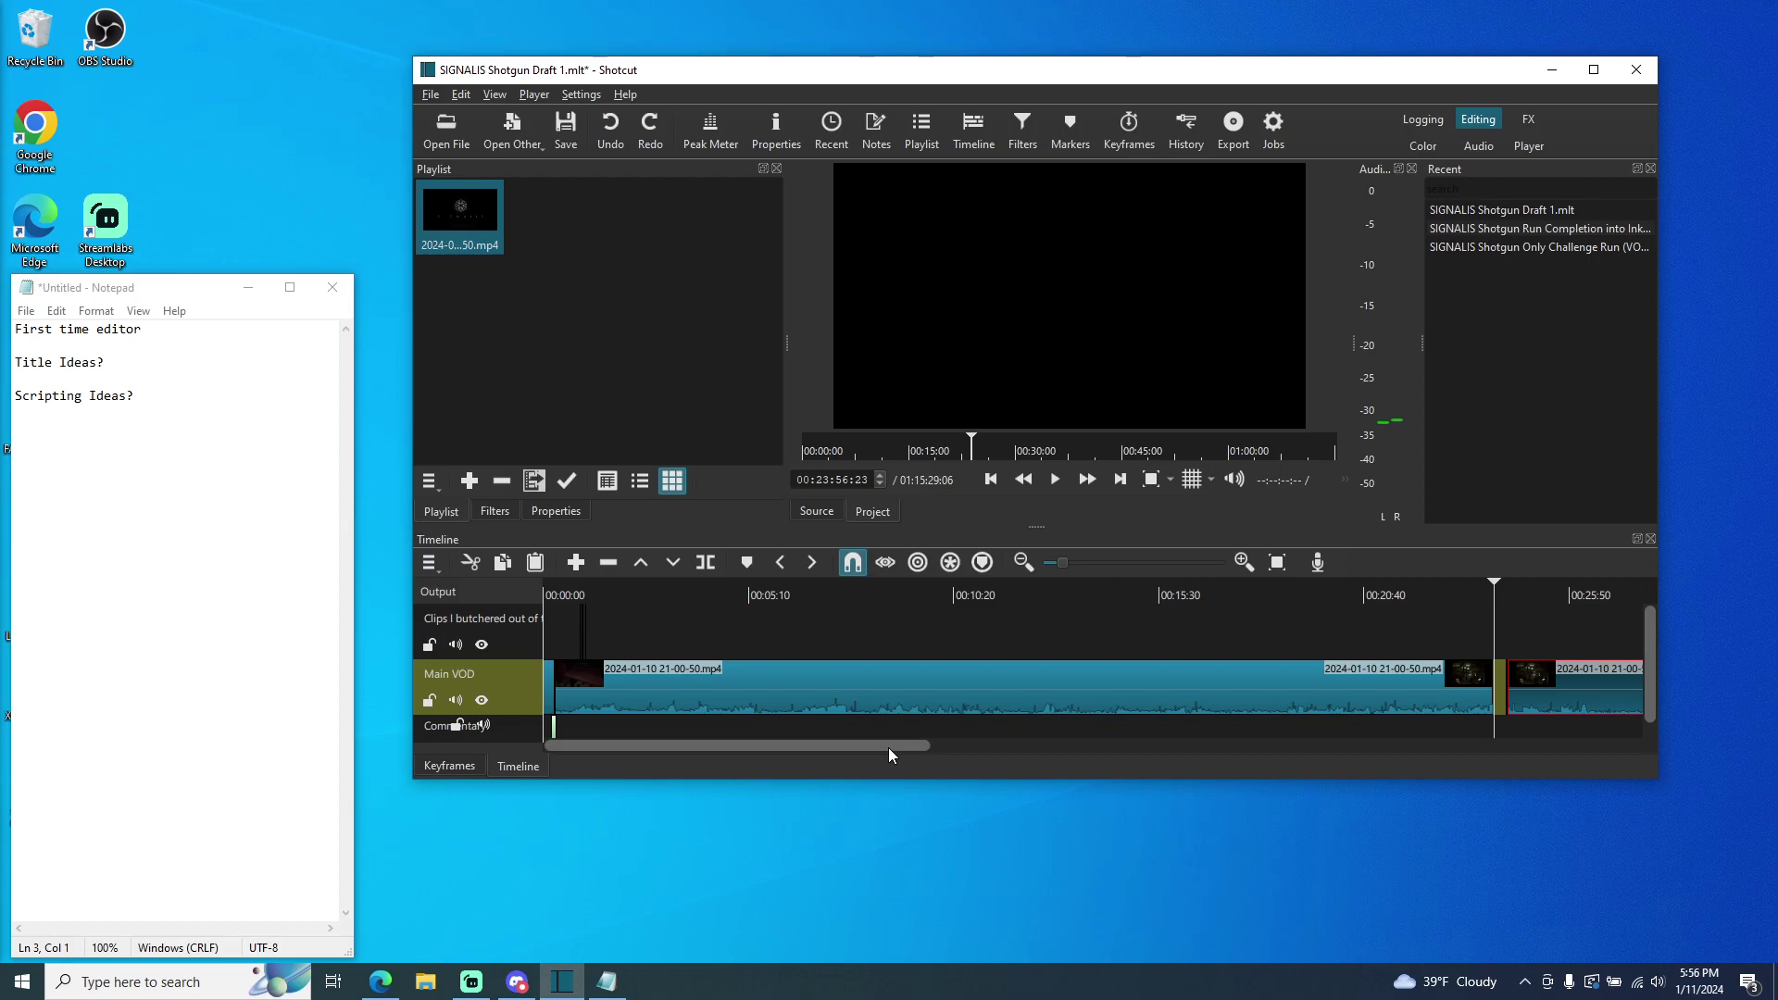
- Preview the butchered clip near 00:01:05 and copy it
click(585, 587)
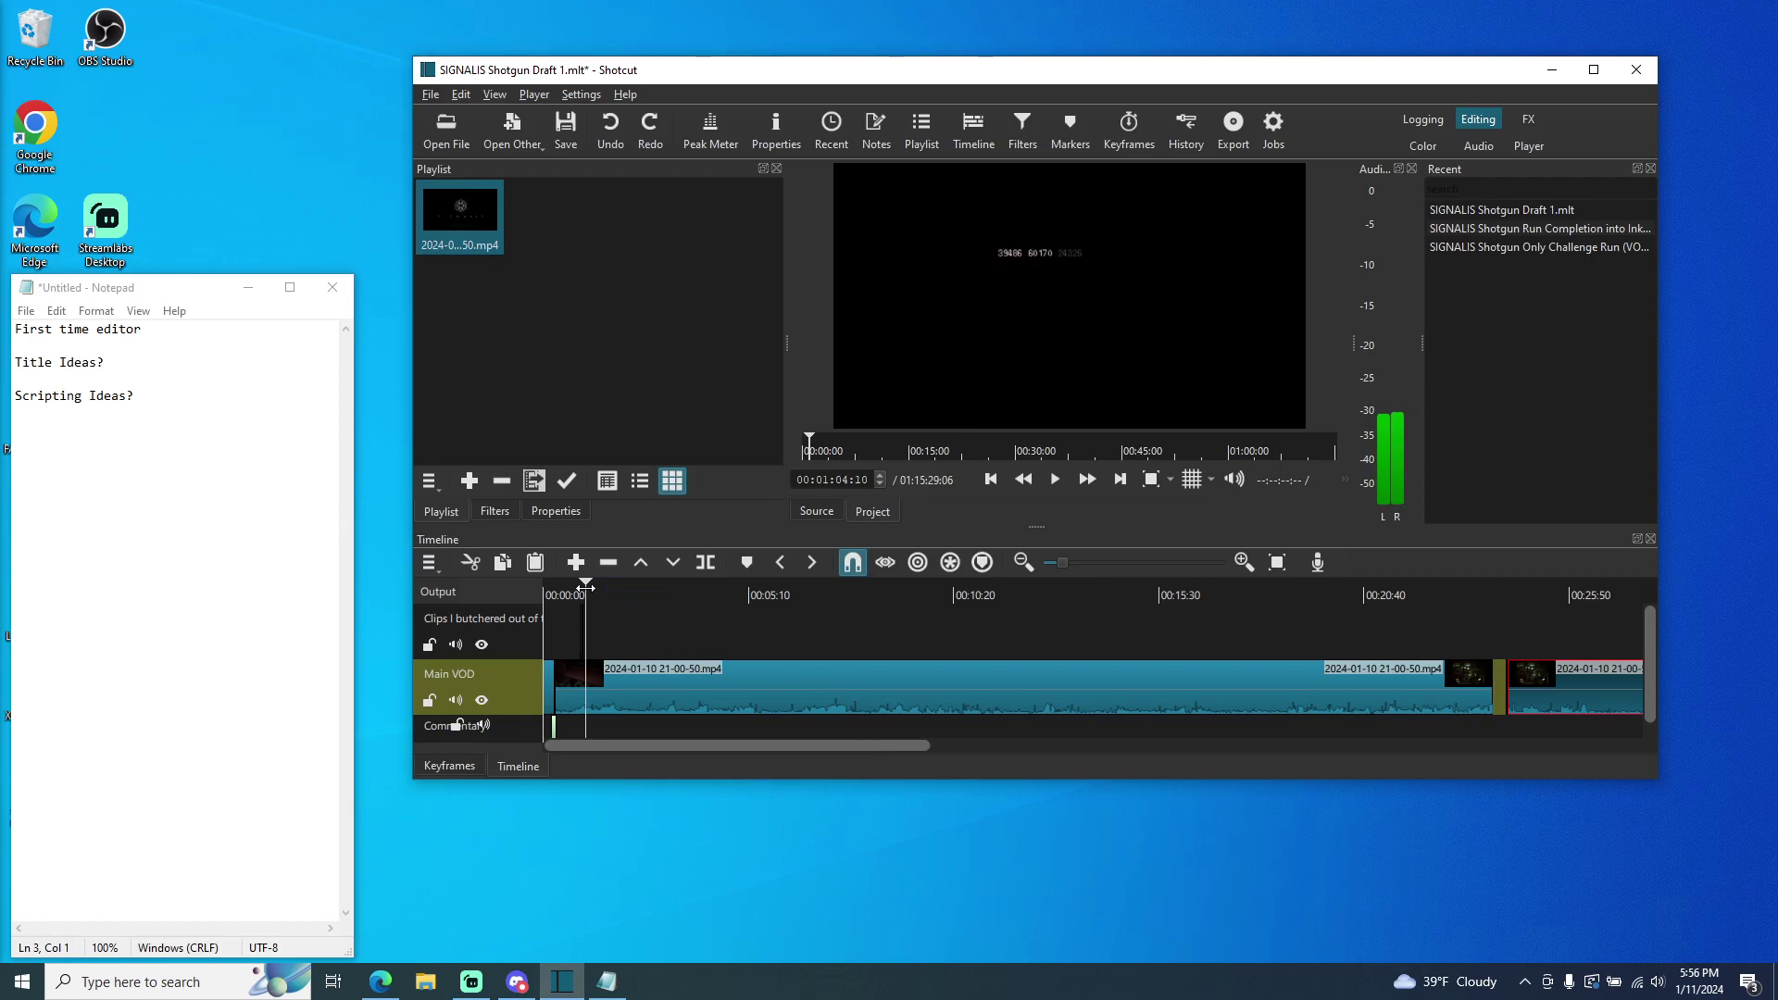
click(1071, 562)
drag(1071, 565, 1124, 563)
click(774, 646)
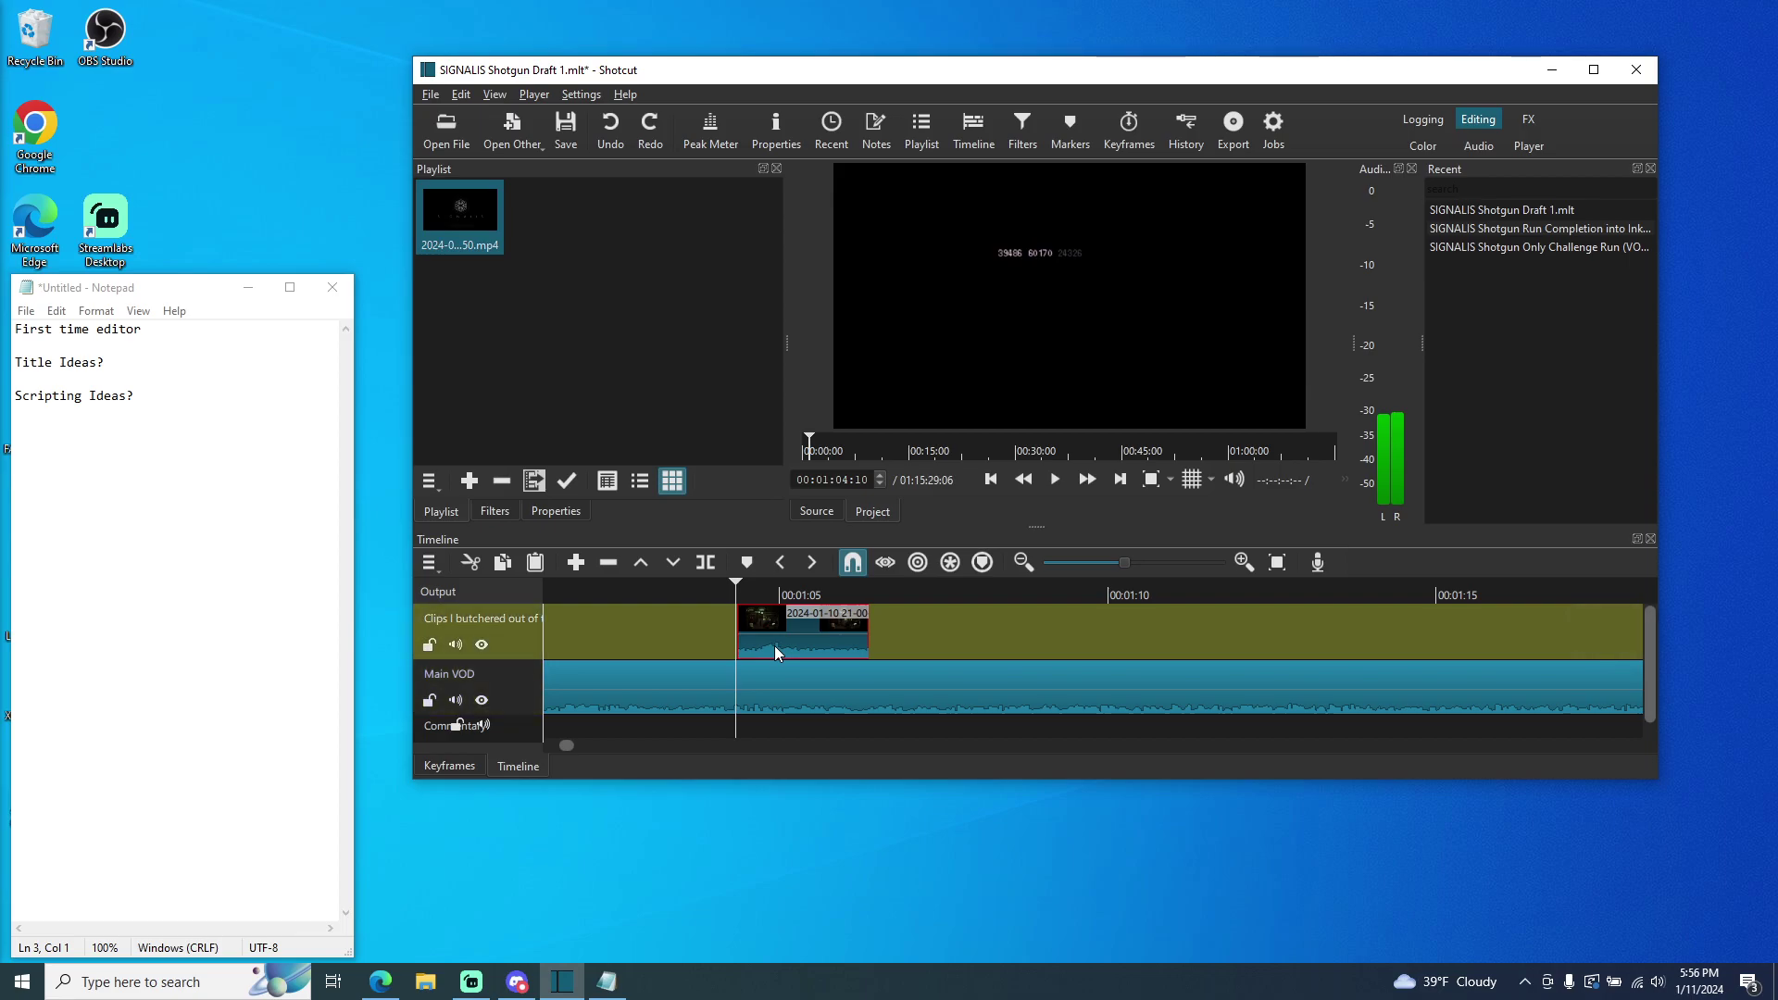
click(1055, 479)
key(space)
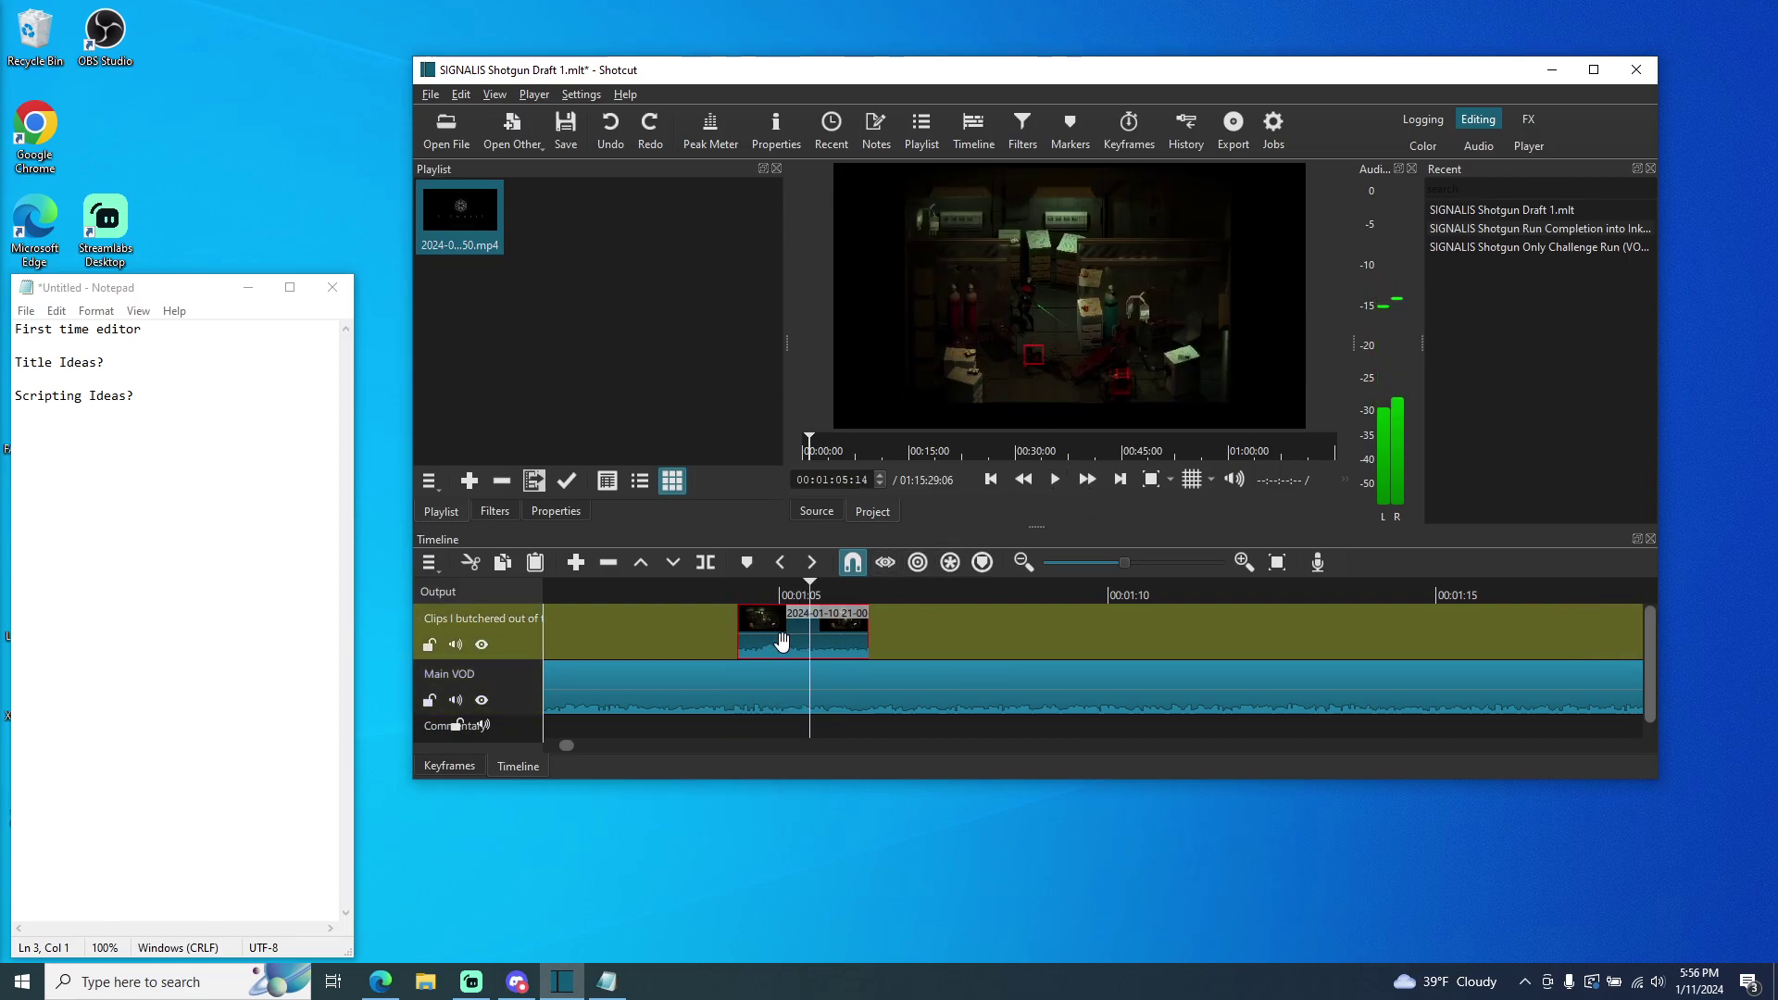
right_click(781, 641)
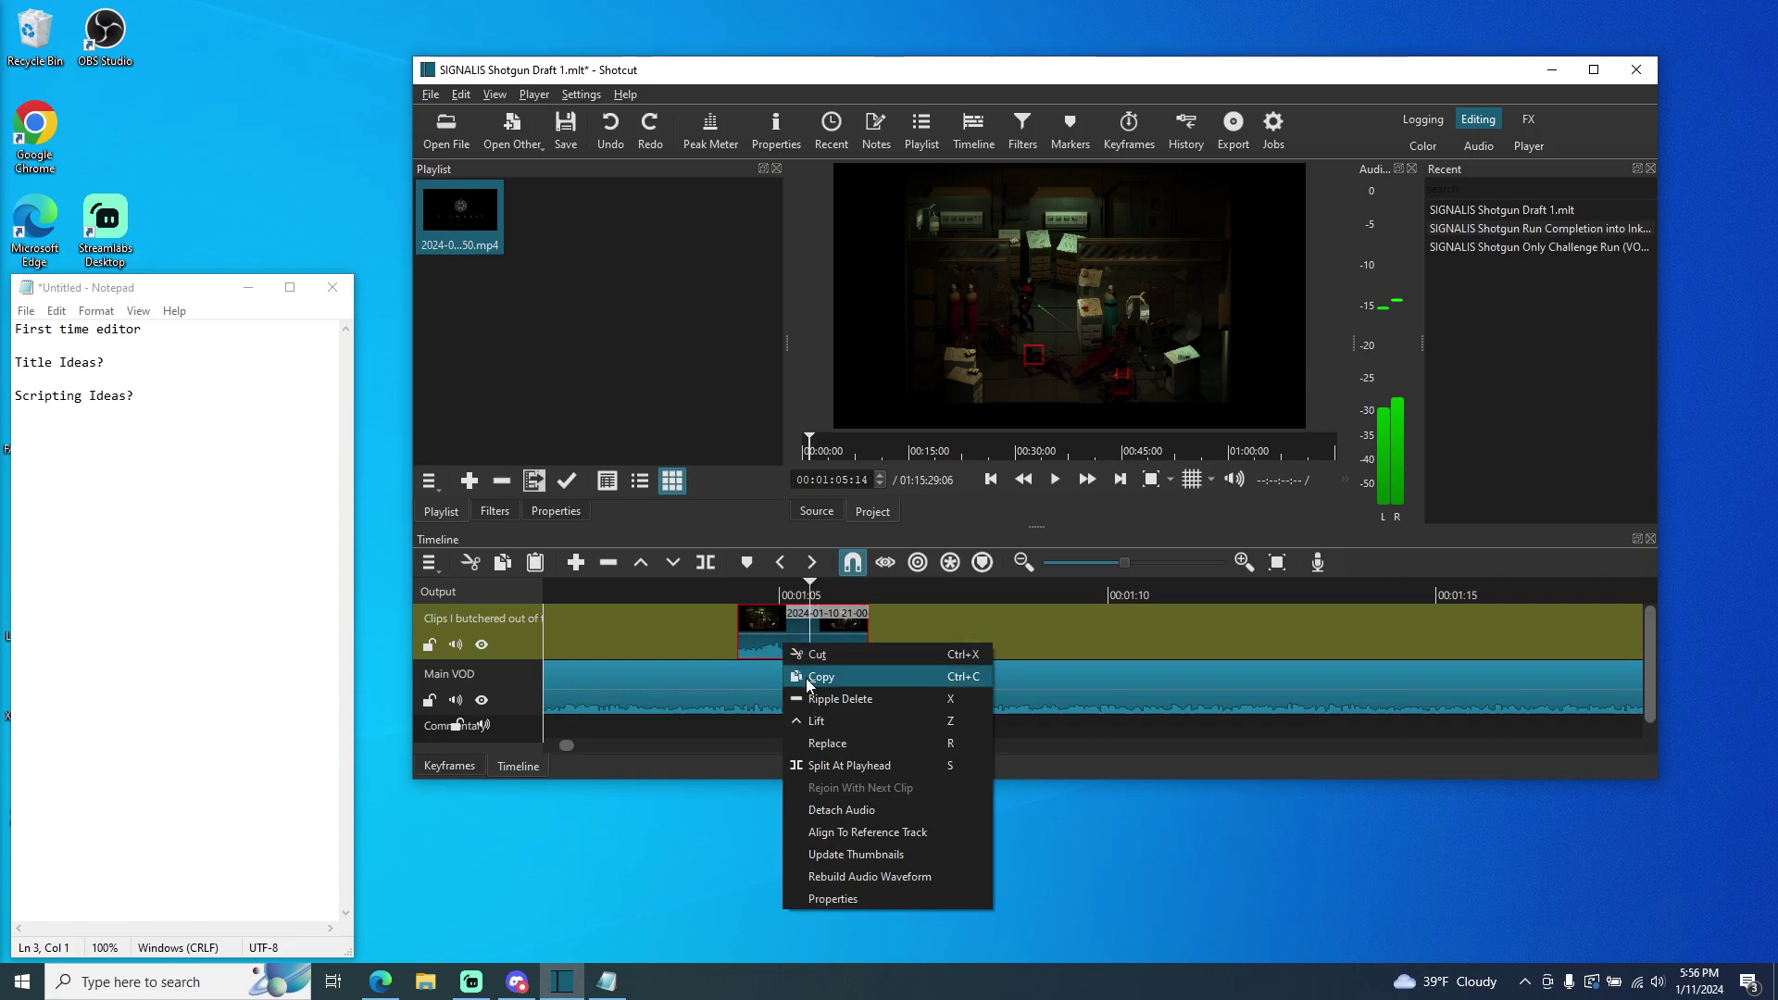
click(807, 678)
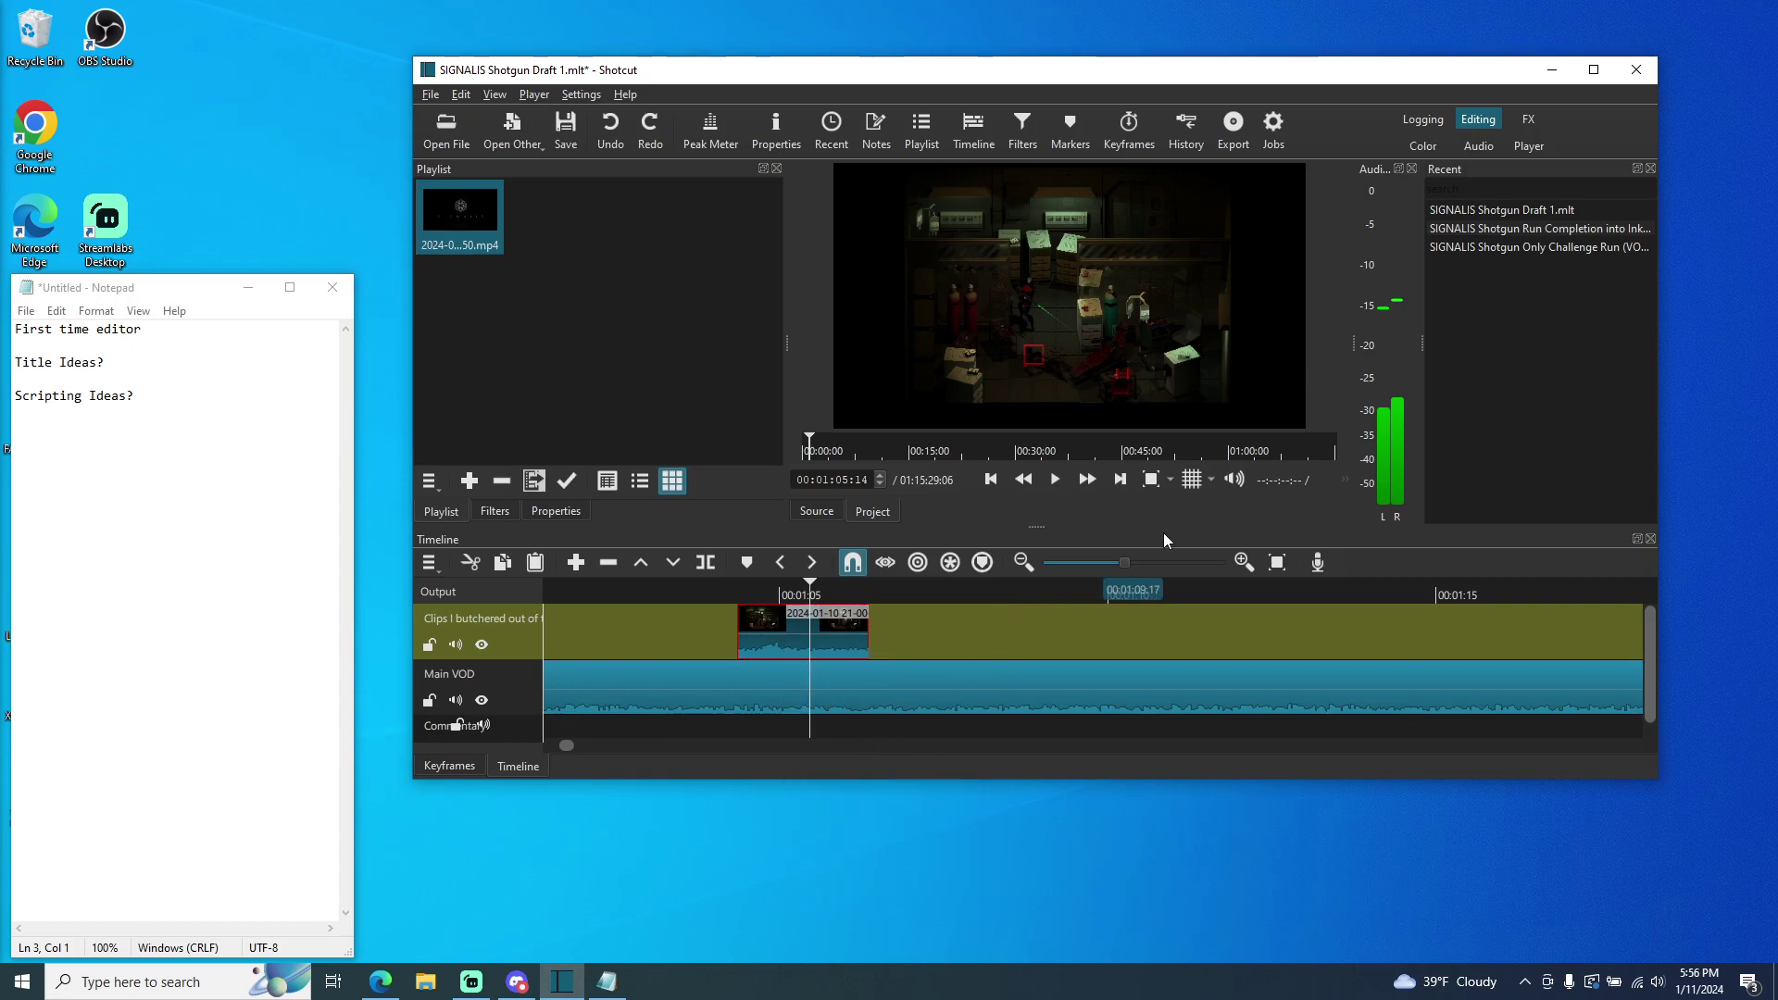
- Try pasting the copied clip into the Main VOD at 00:23:55:27, at the start of the gap, and undo the paste
click(1059, 565)
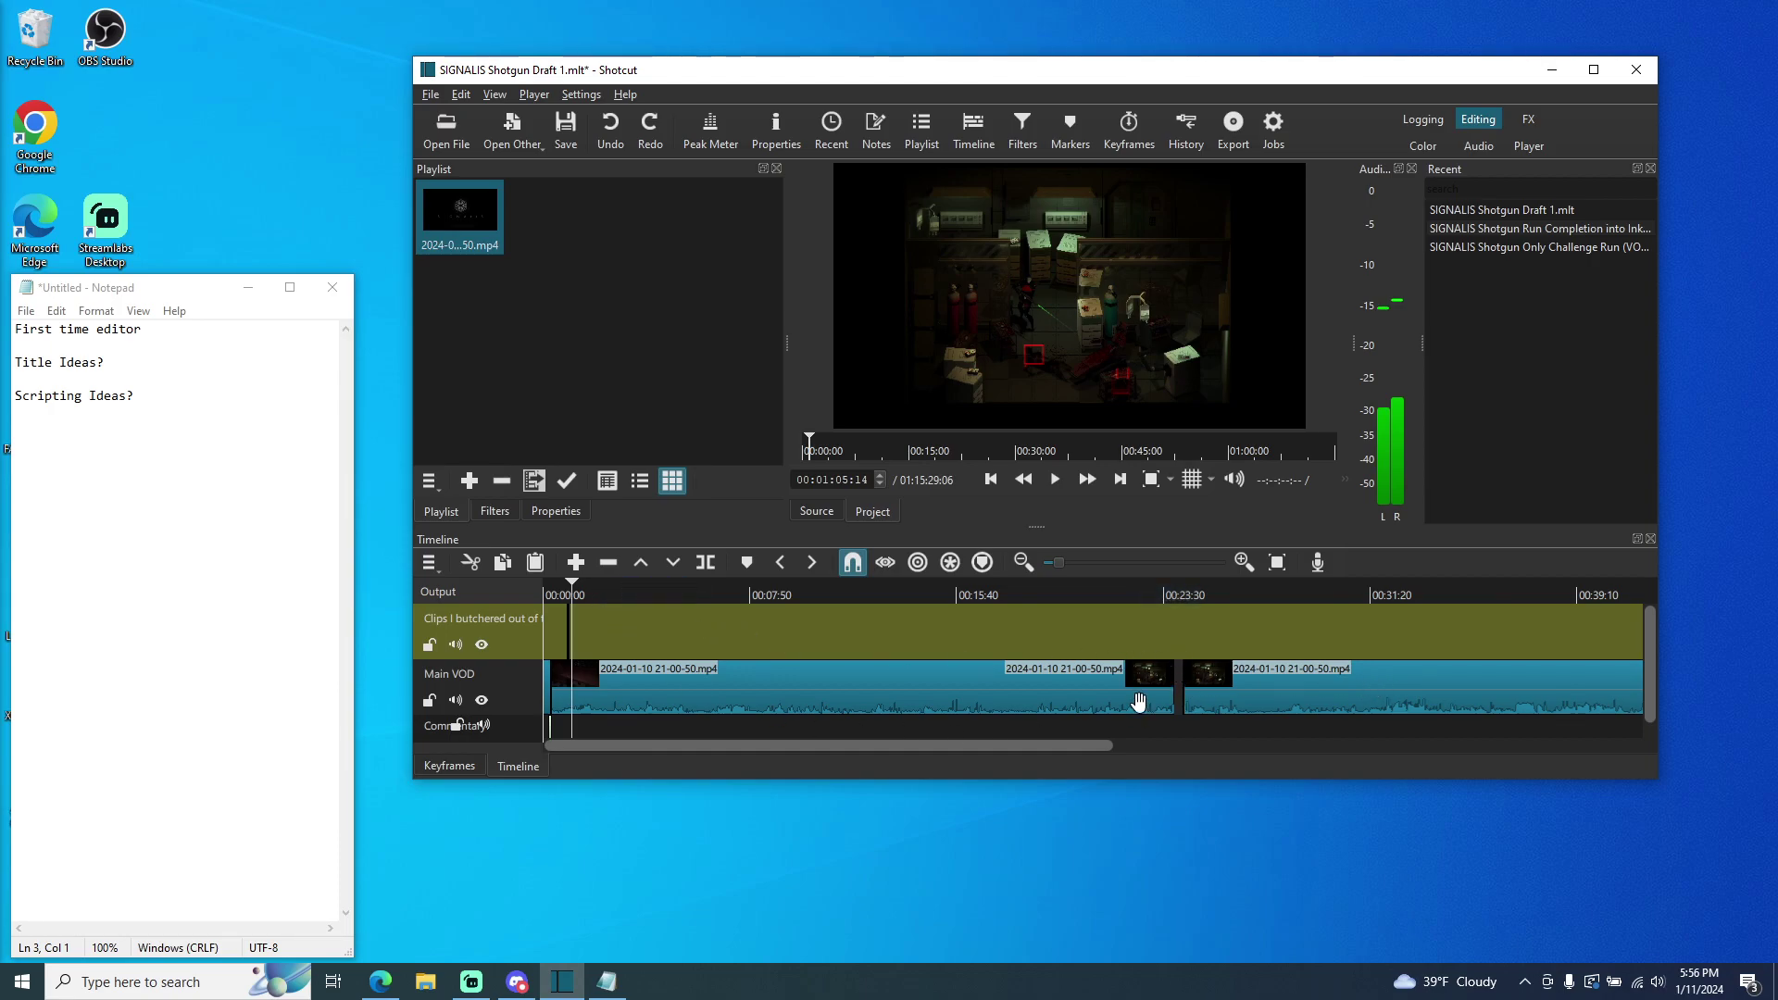
click(645, 714)
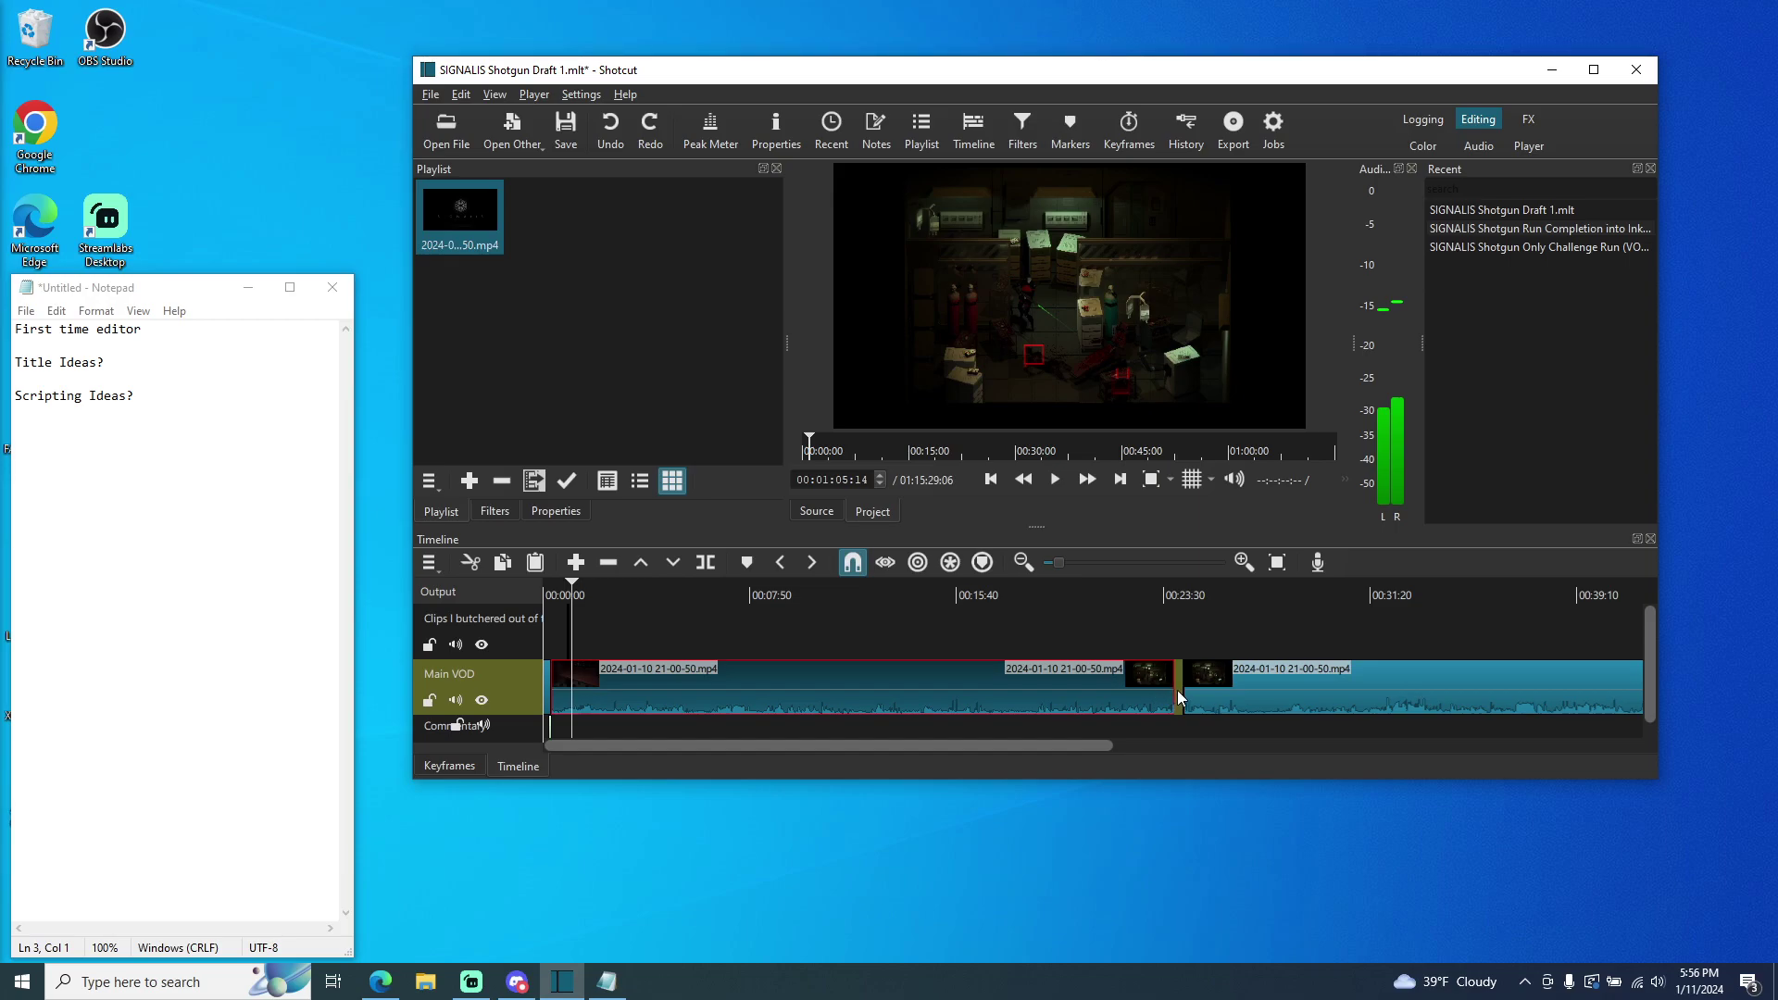
click(1174, 595)
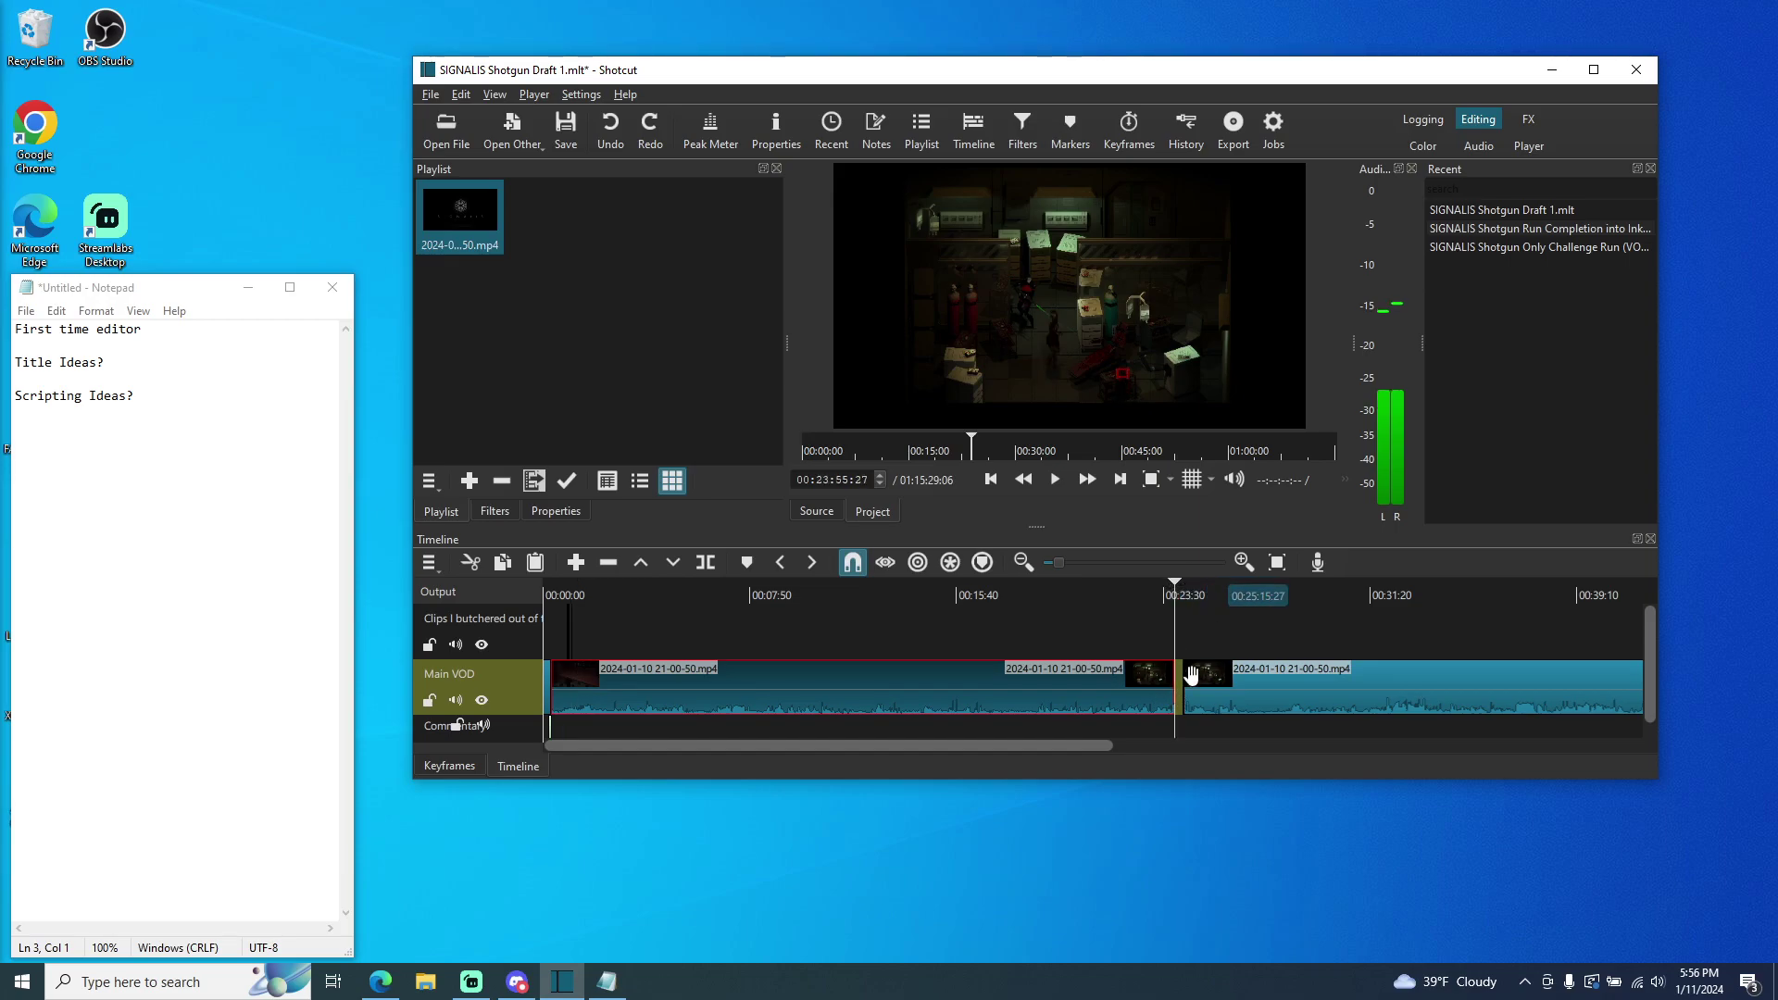
drag(1068, 741, 1124, 747)
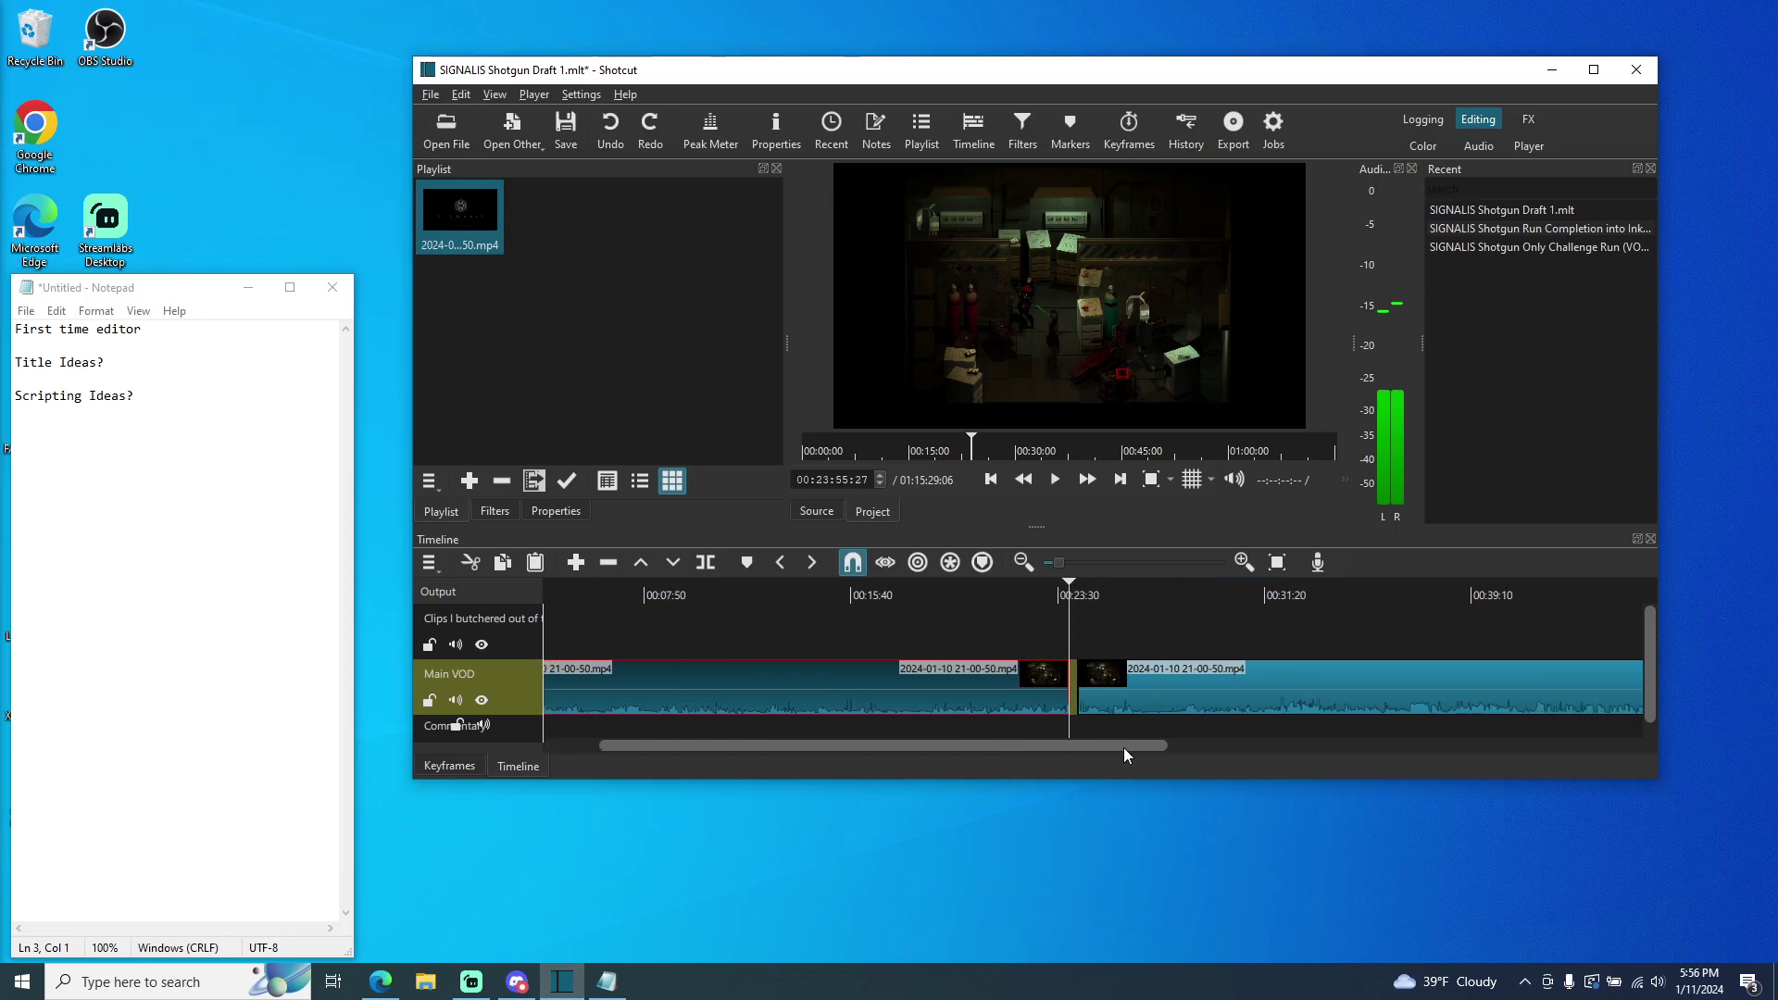
click(1247, 564)
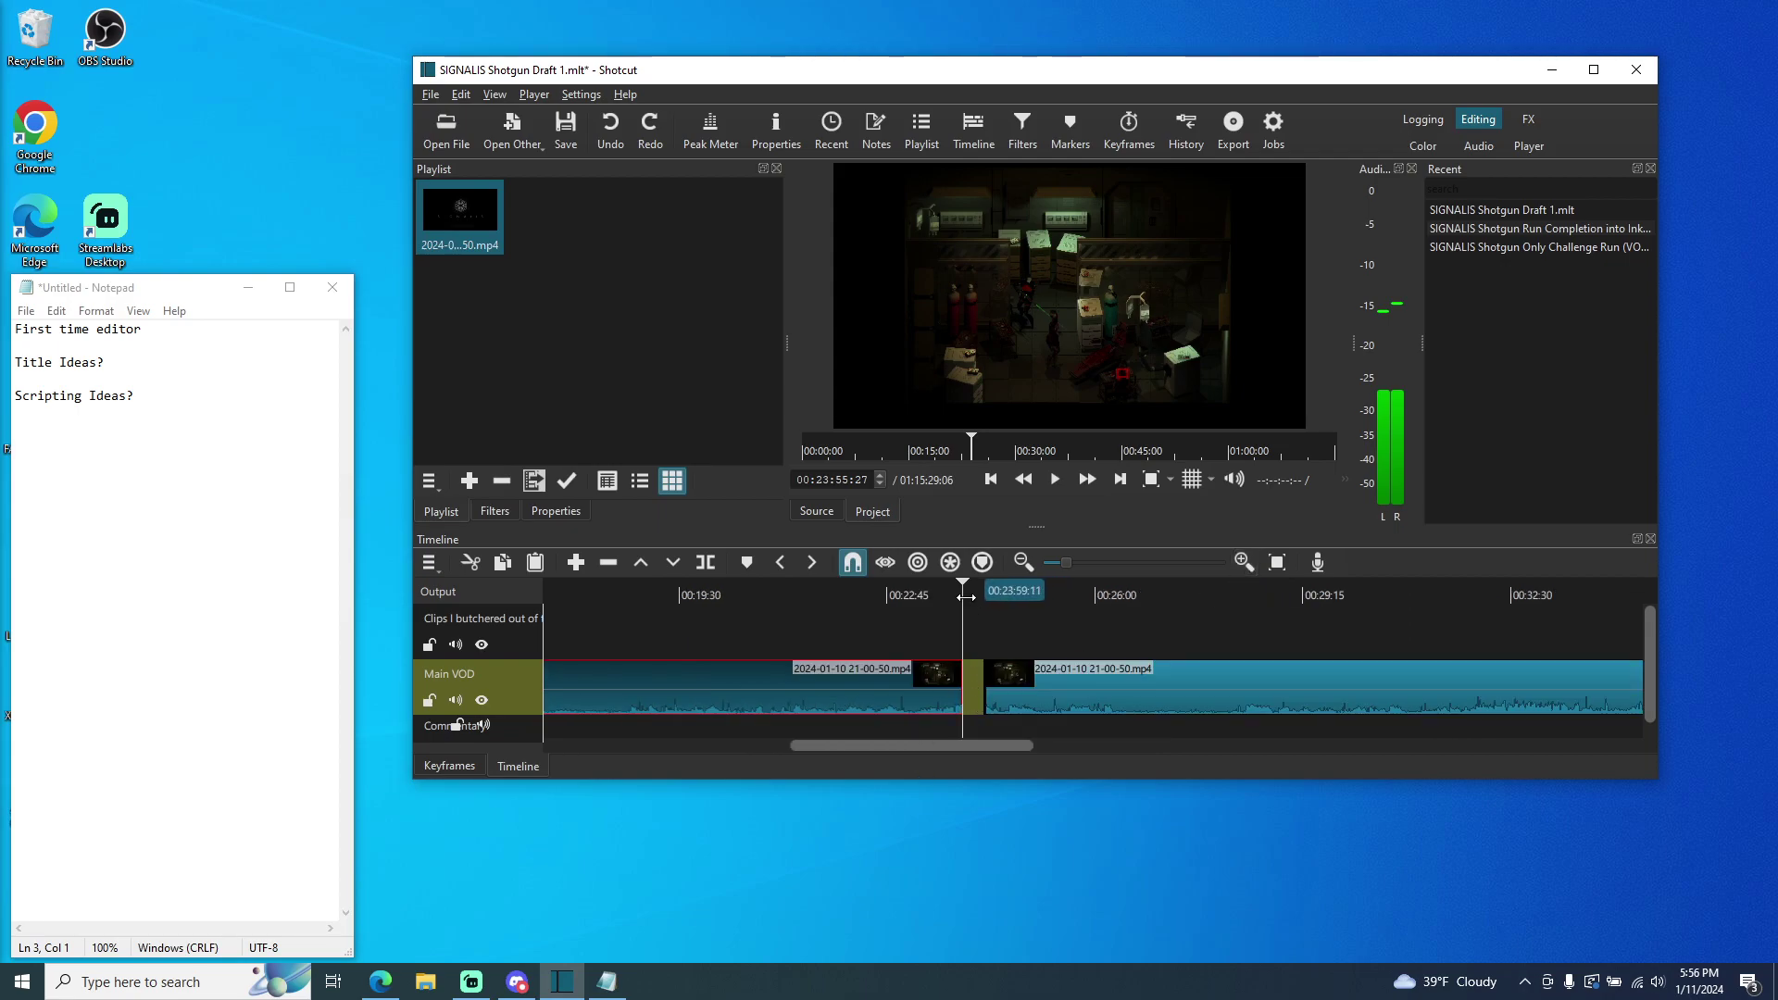
right_click(974, 694)
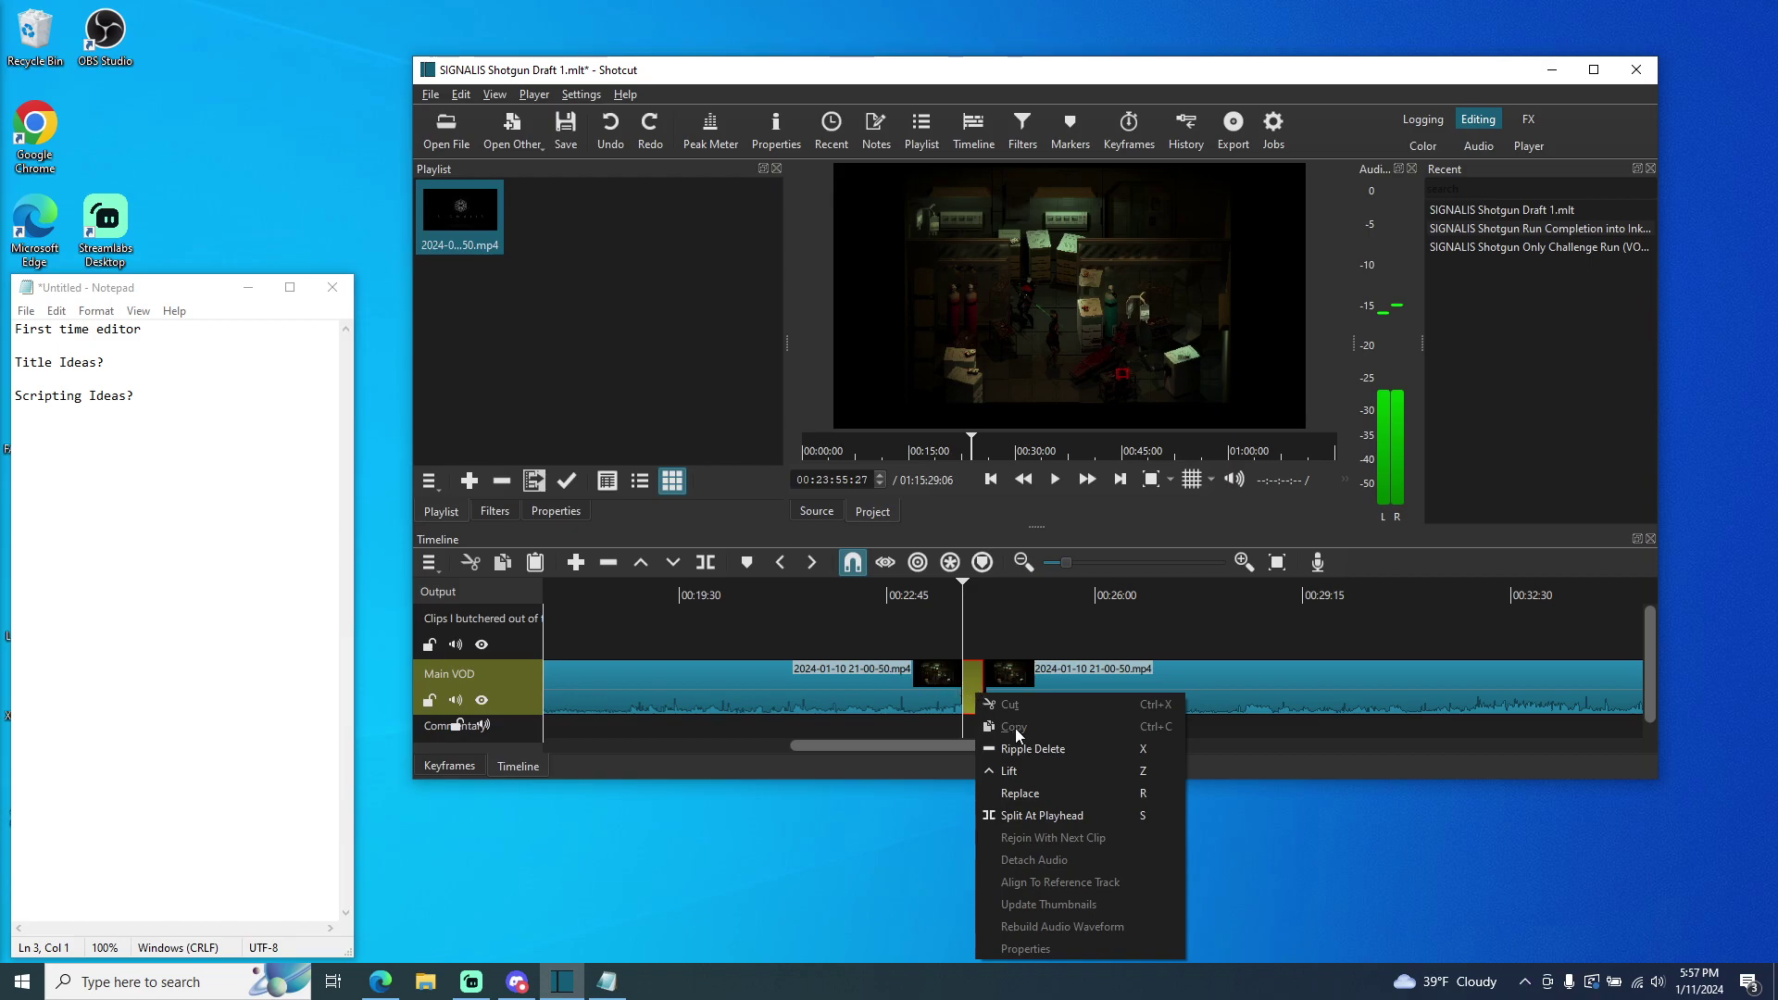
click(972, 683)
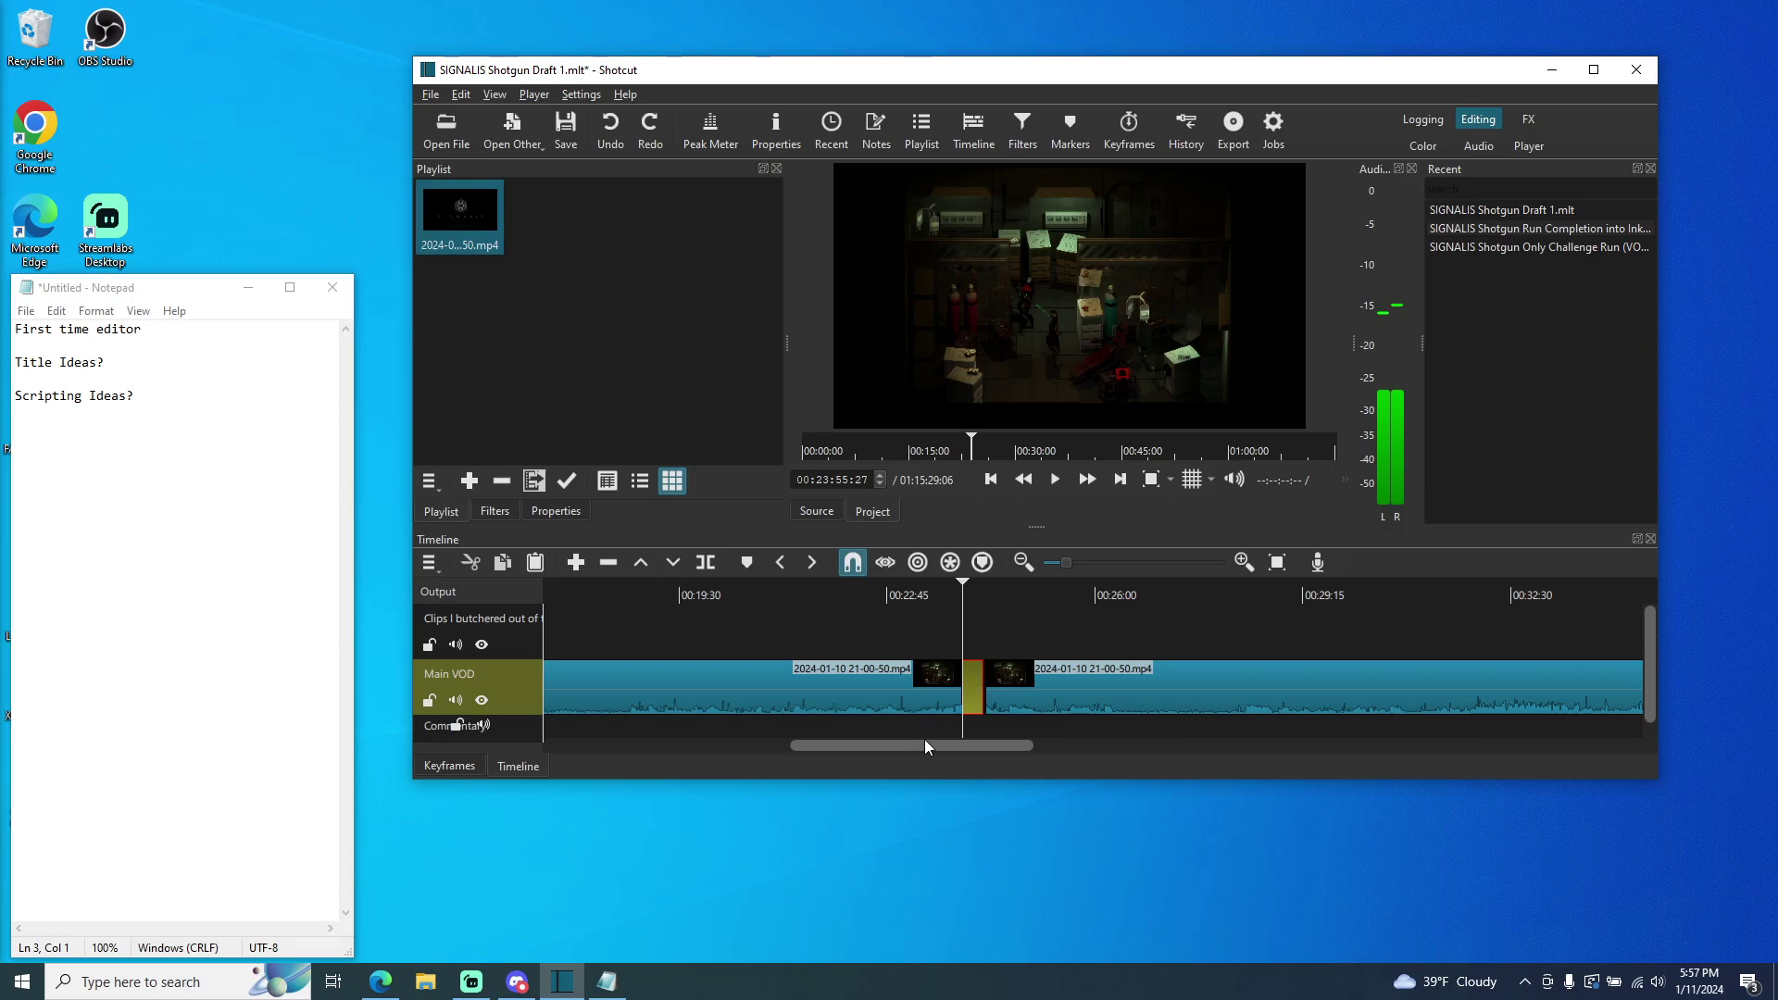
key(ctrl+v)
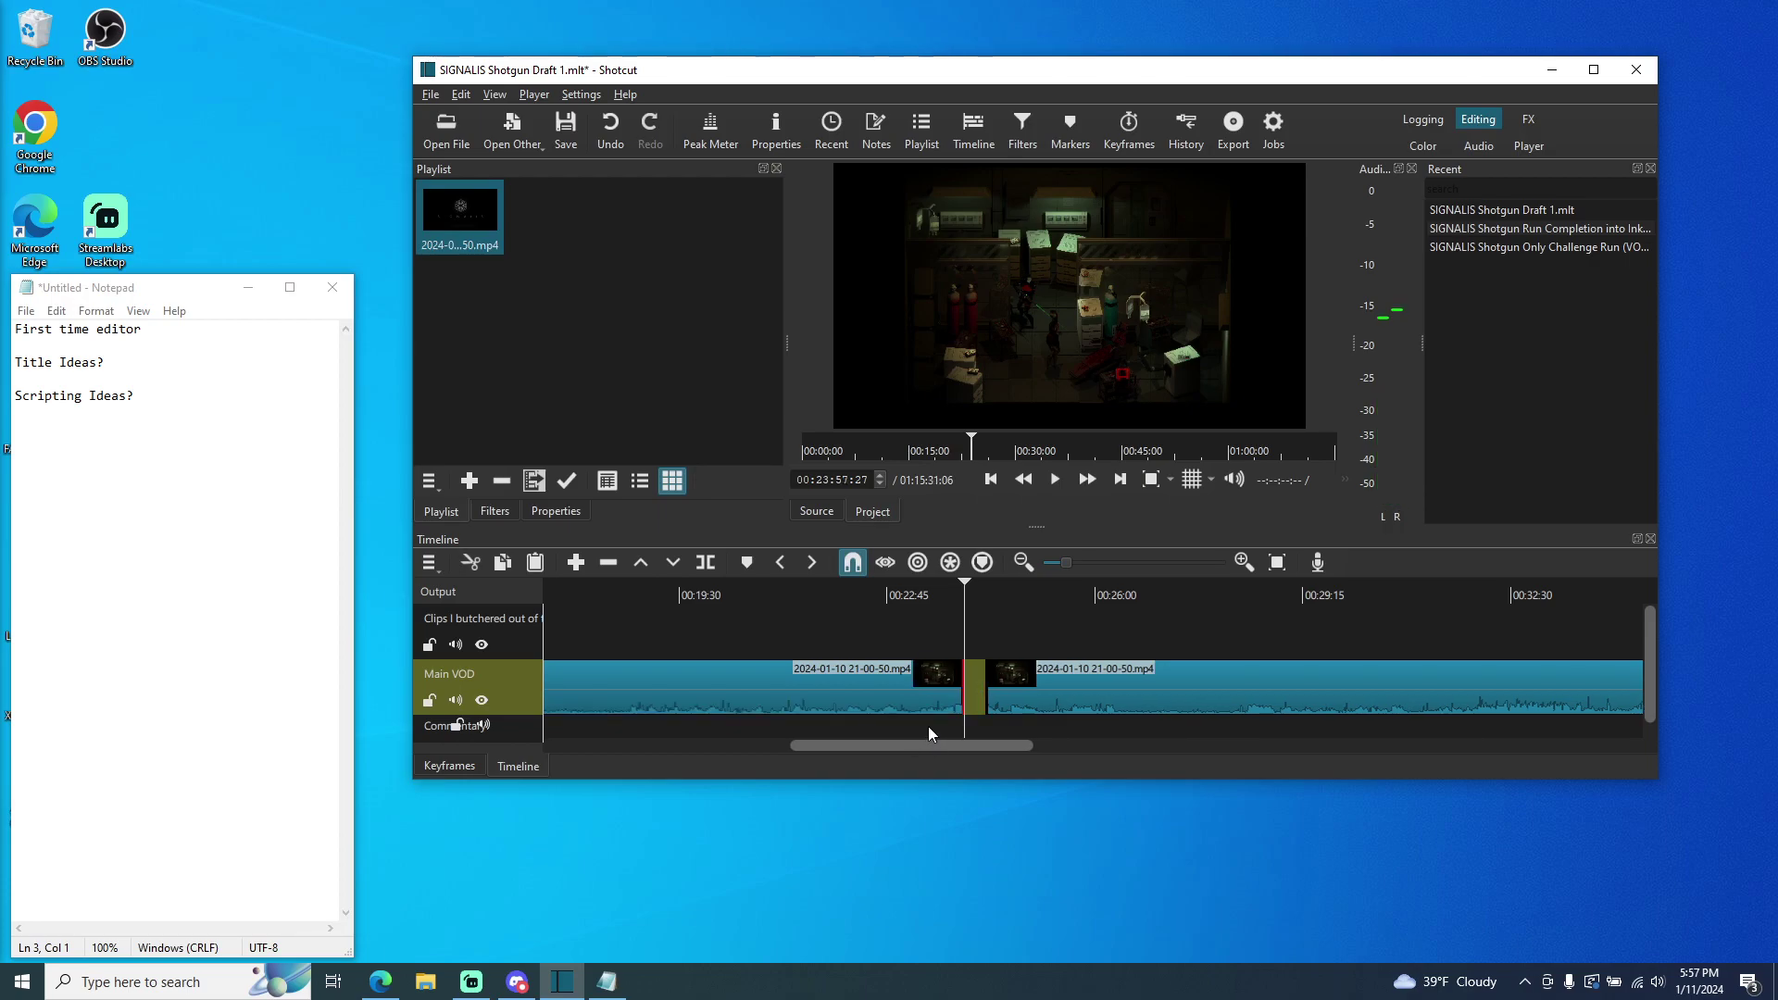
key(ctrl+z)
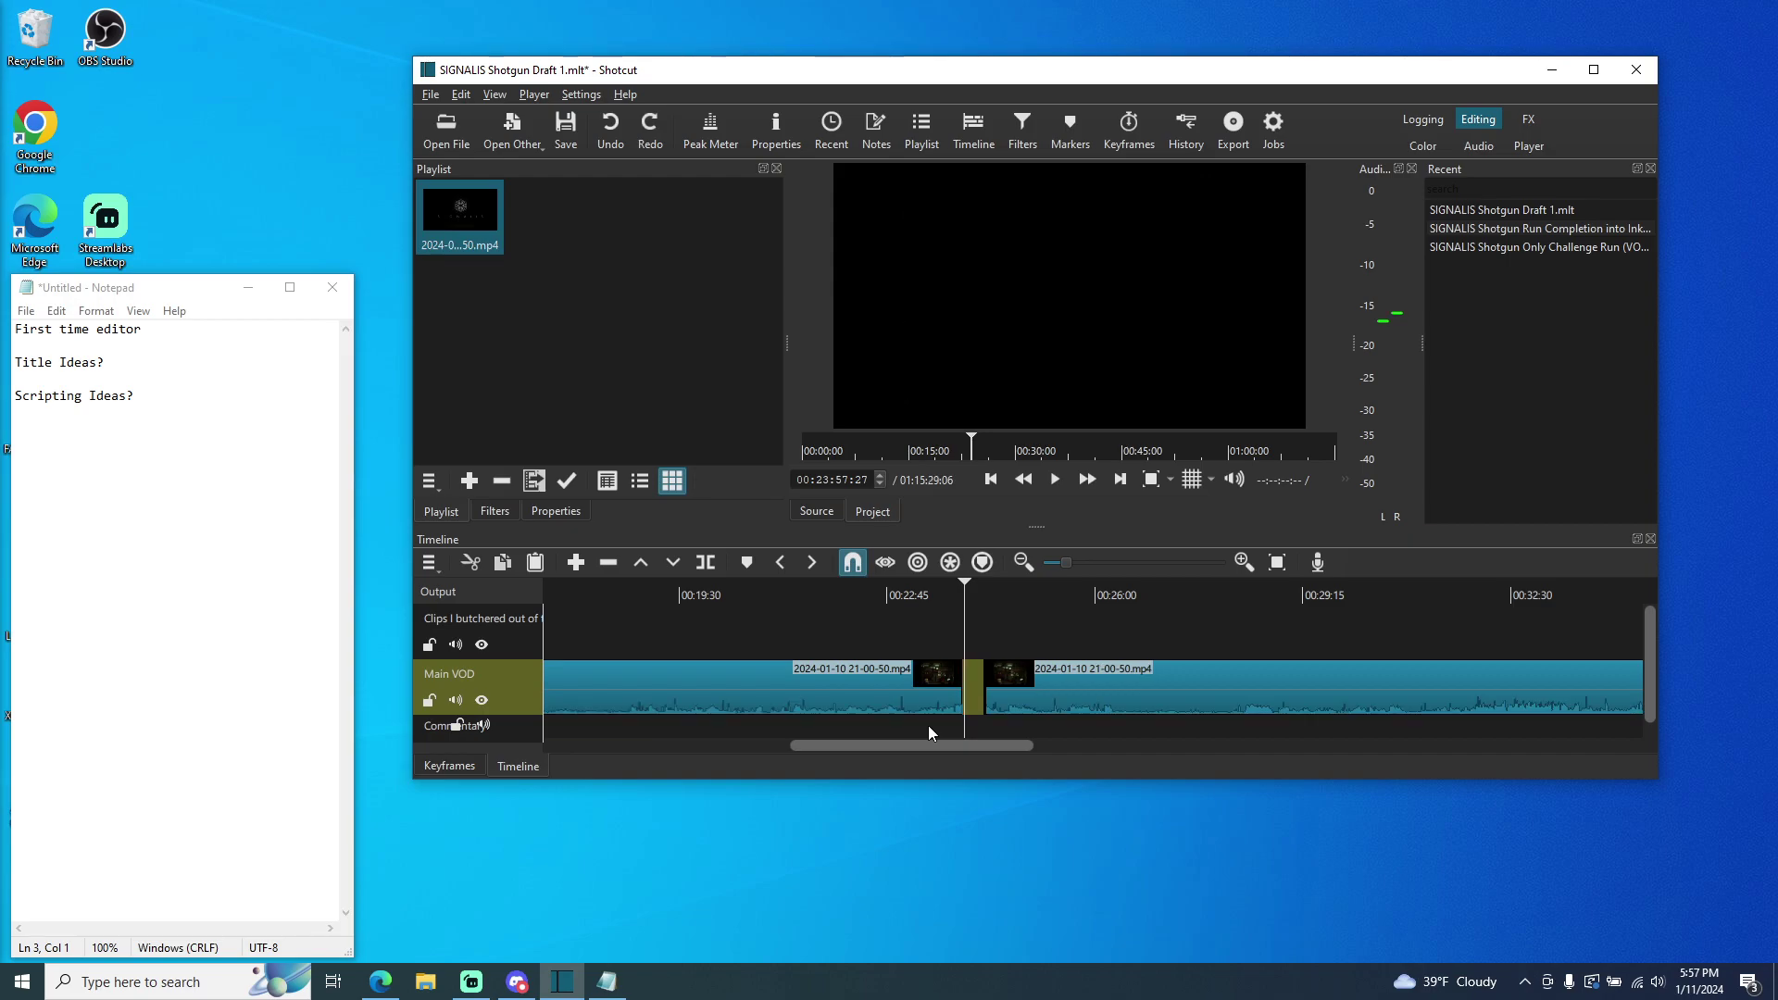
- Play the section around 00:01:01:20 to 00:01:03:17 and copy the butchered clip near 00:01:05 again
drag(948, 746, 645, 746)
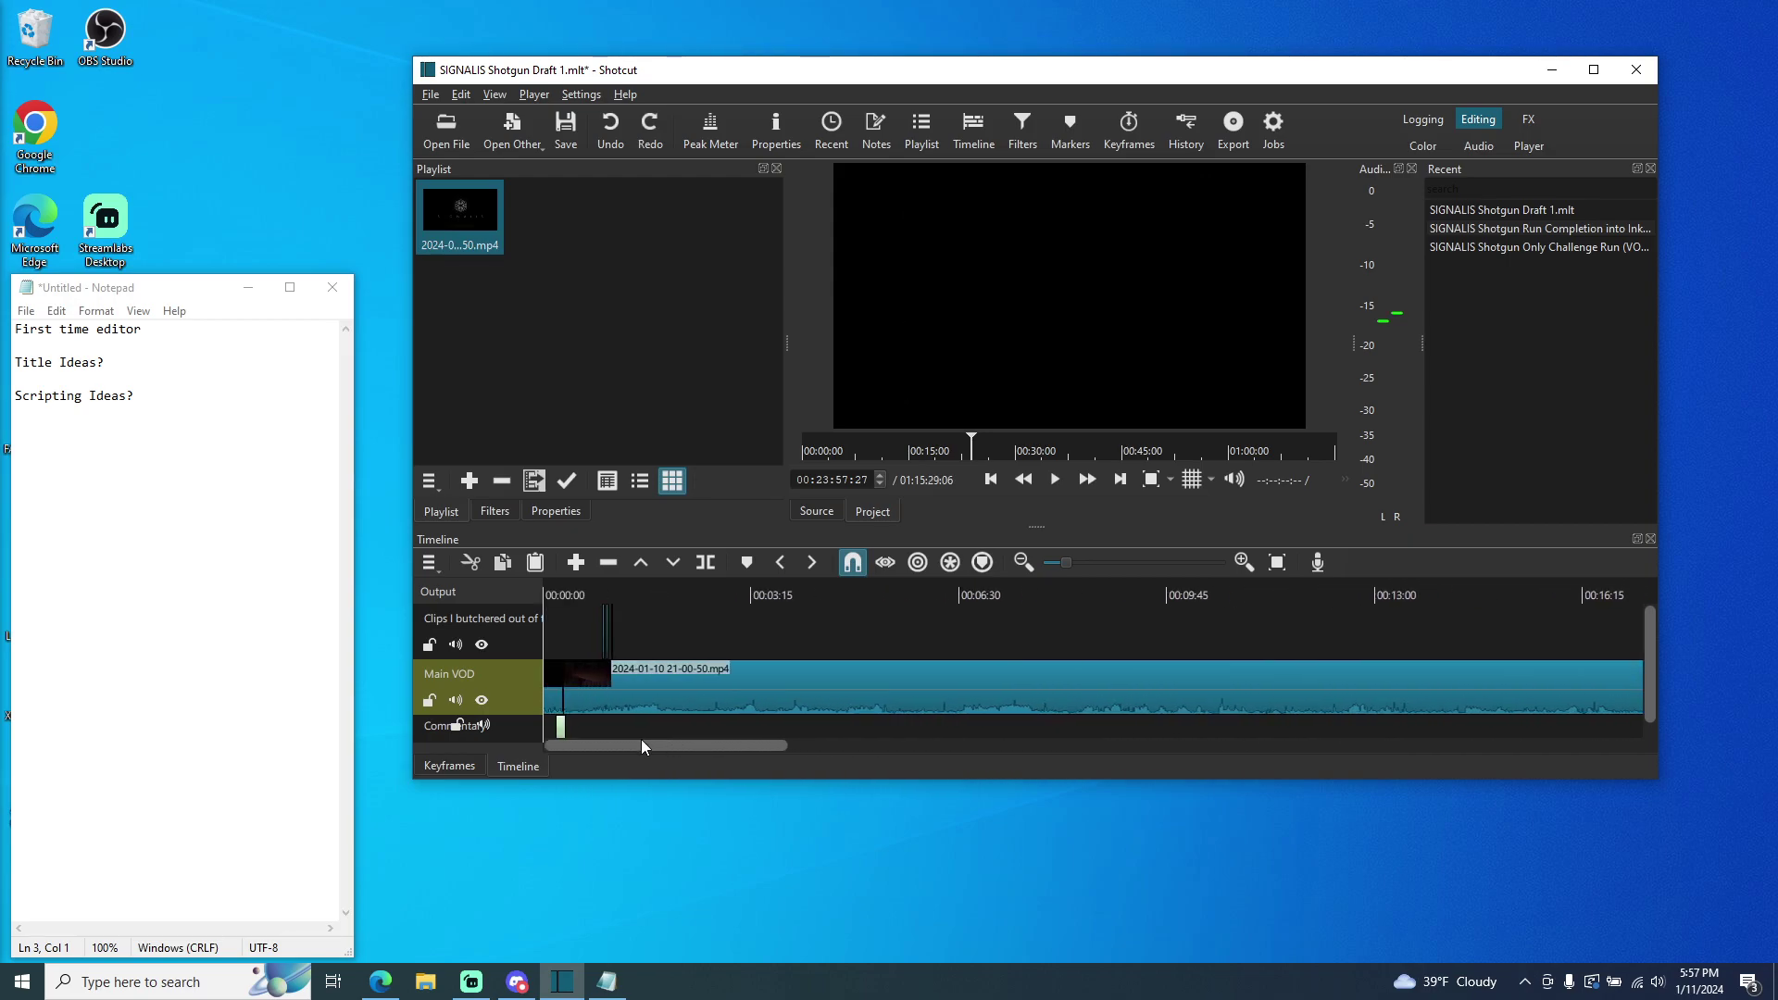
click(613, 609)
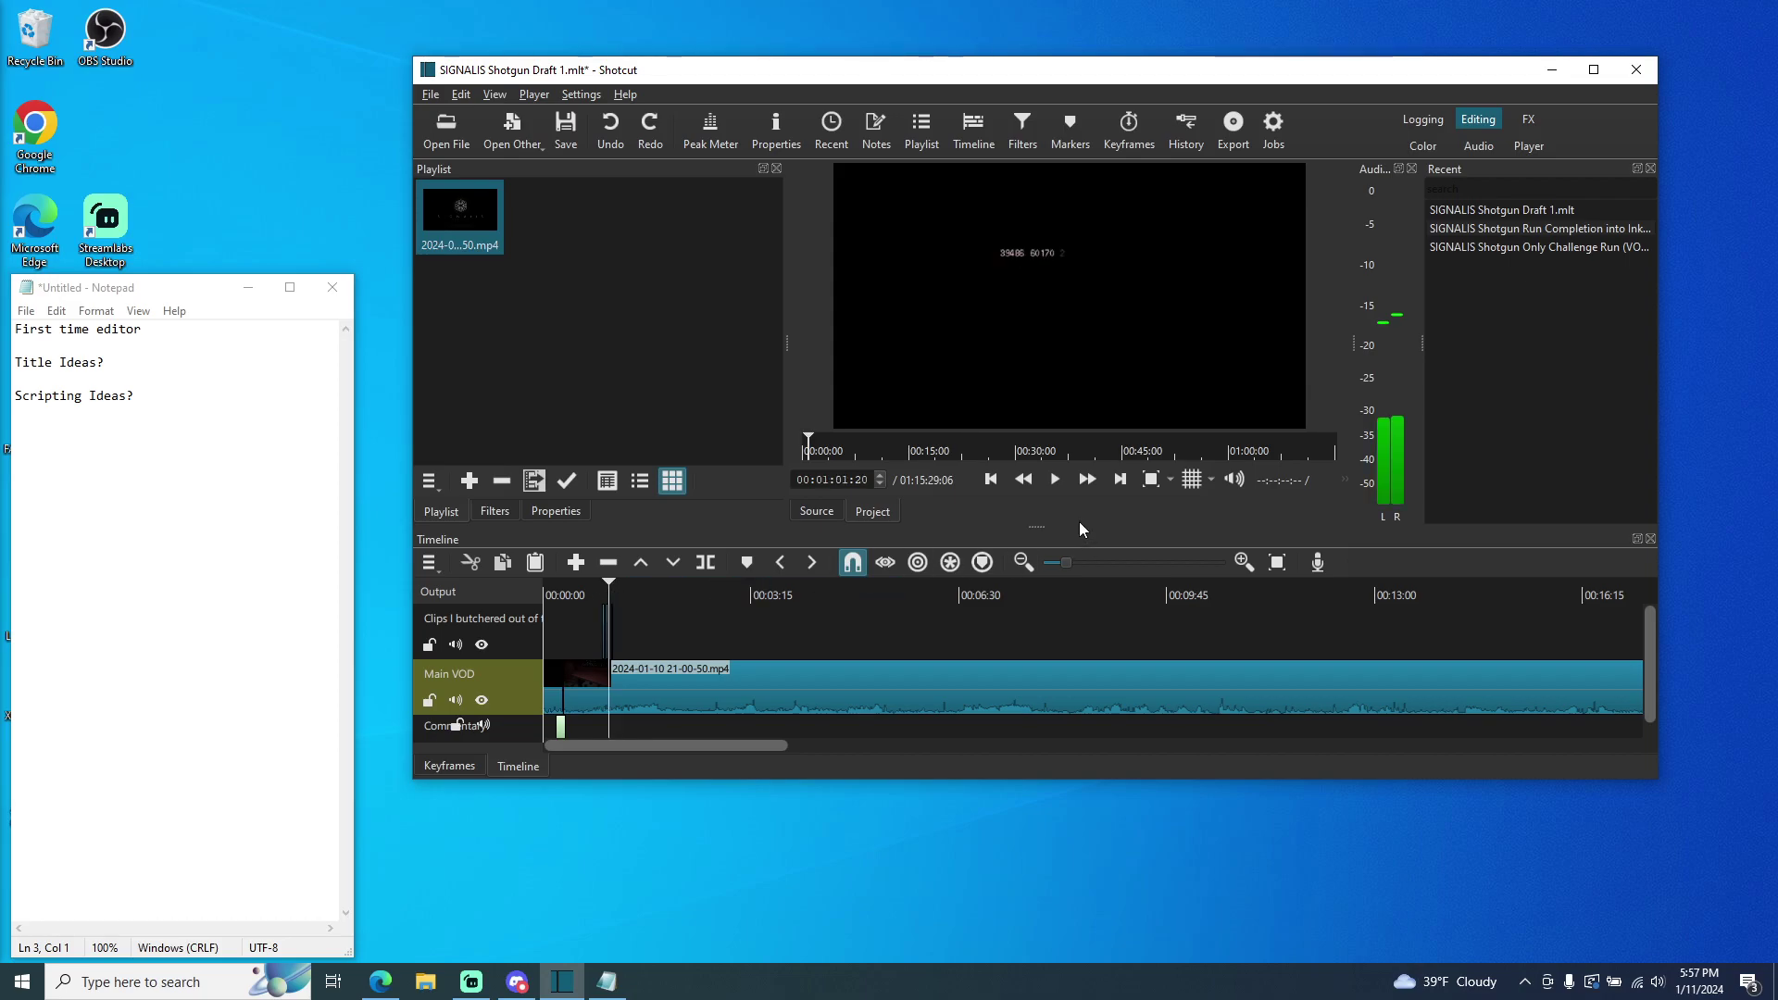
click(1064, 480)
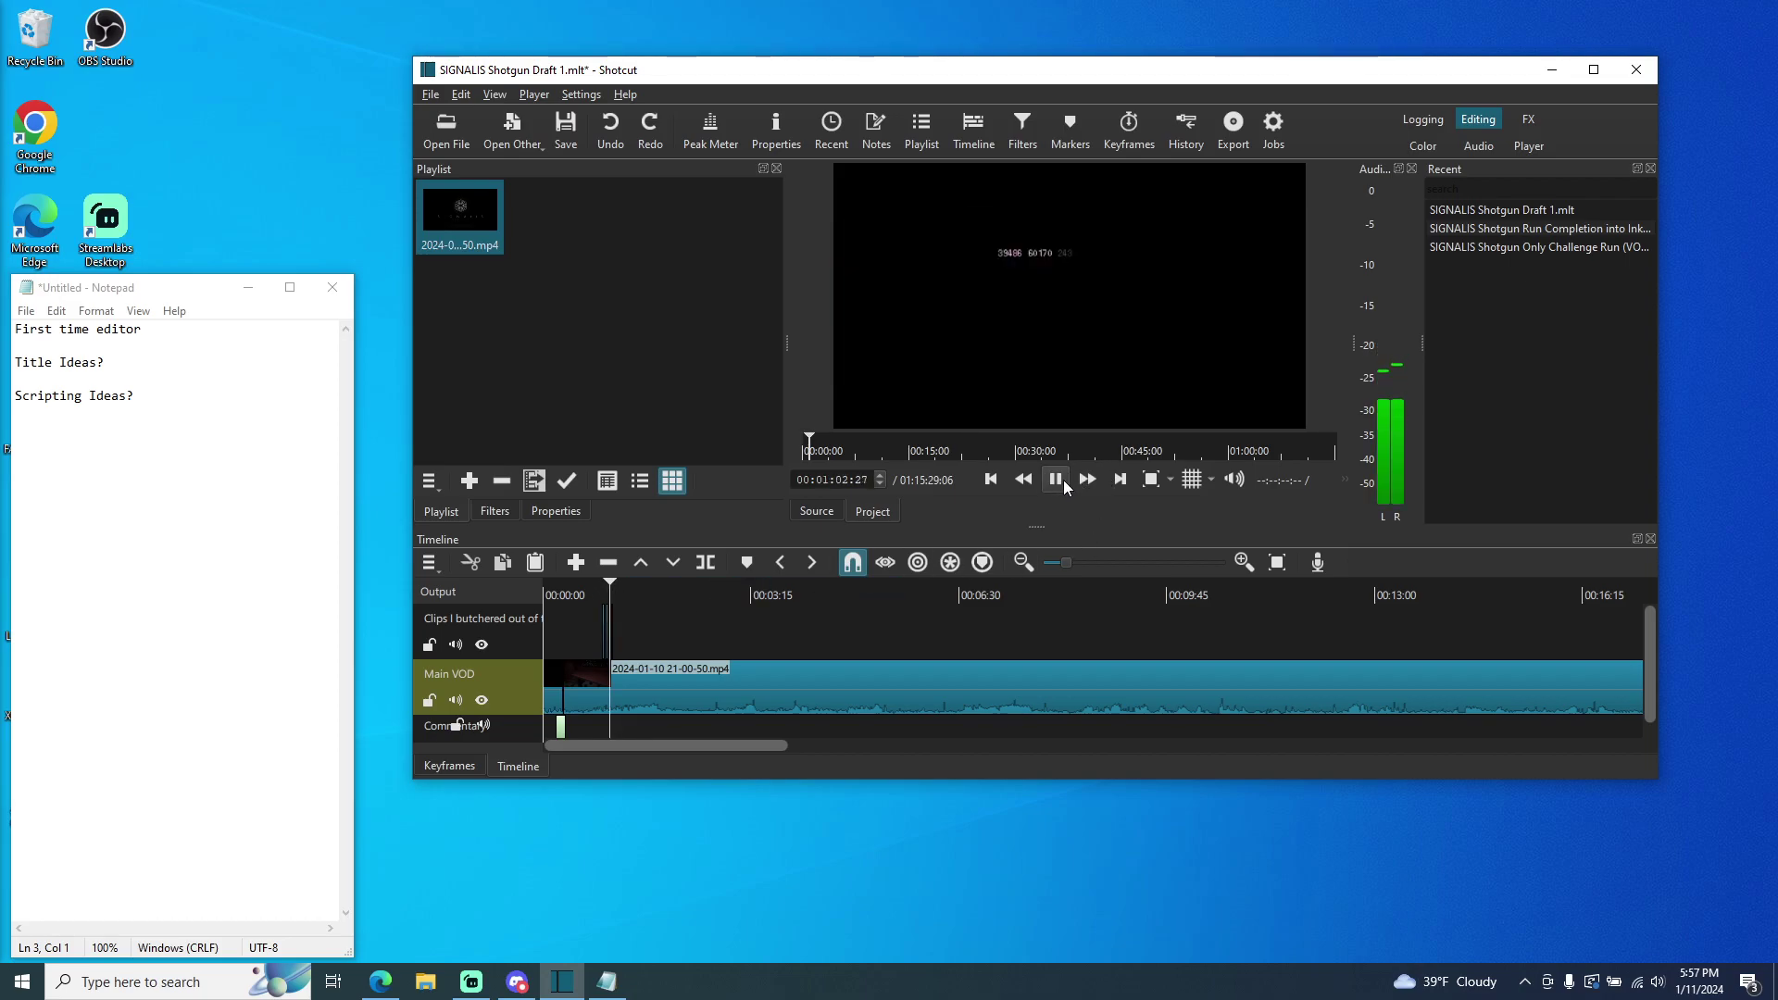
click(1063, 482)
click(1384, 638)
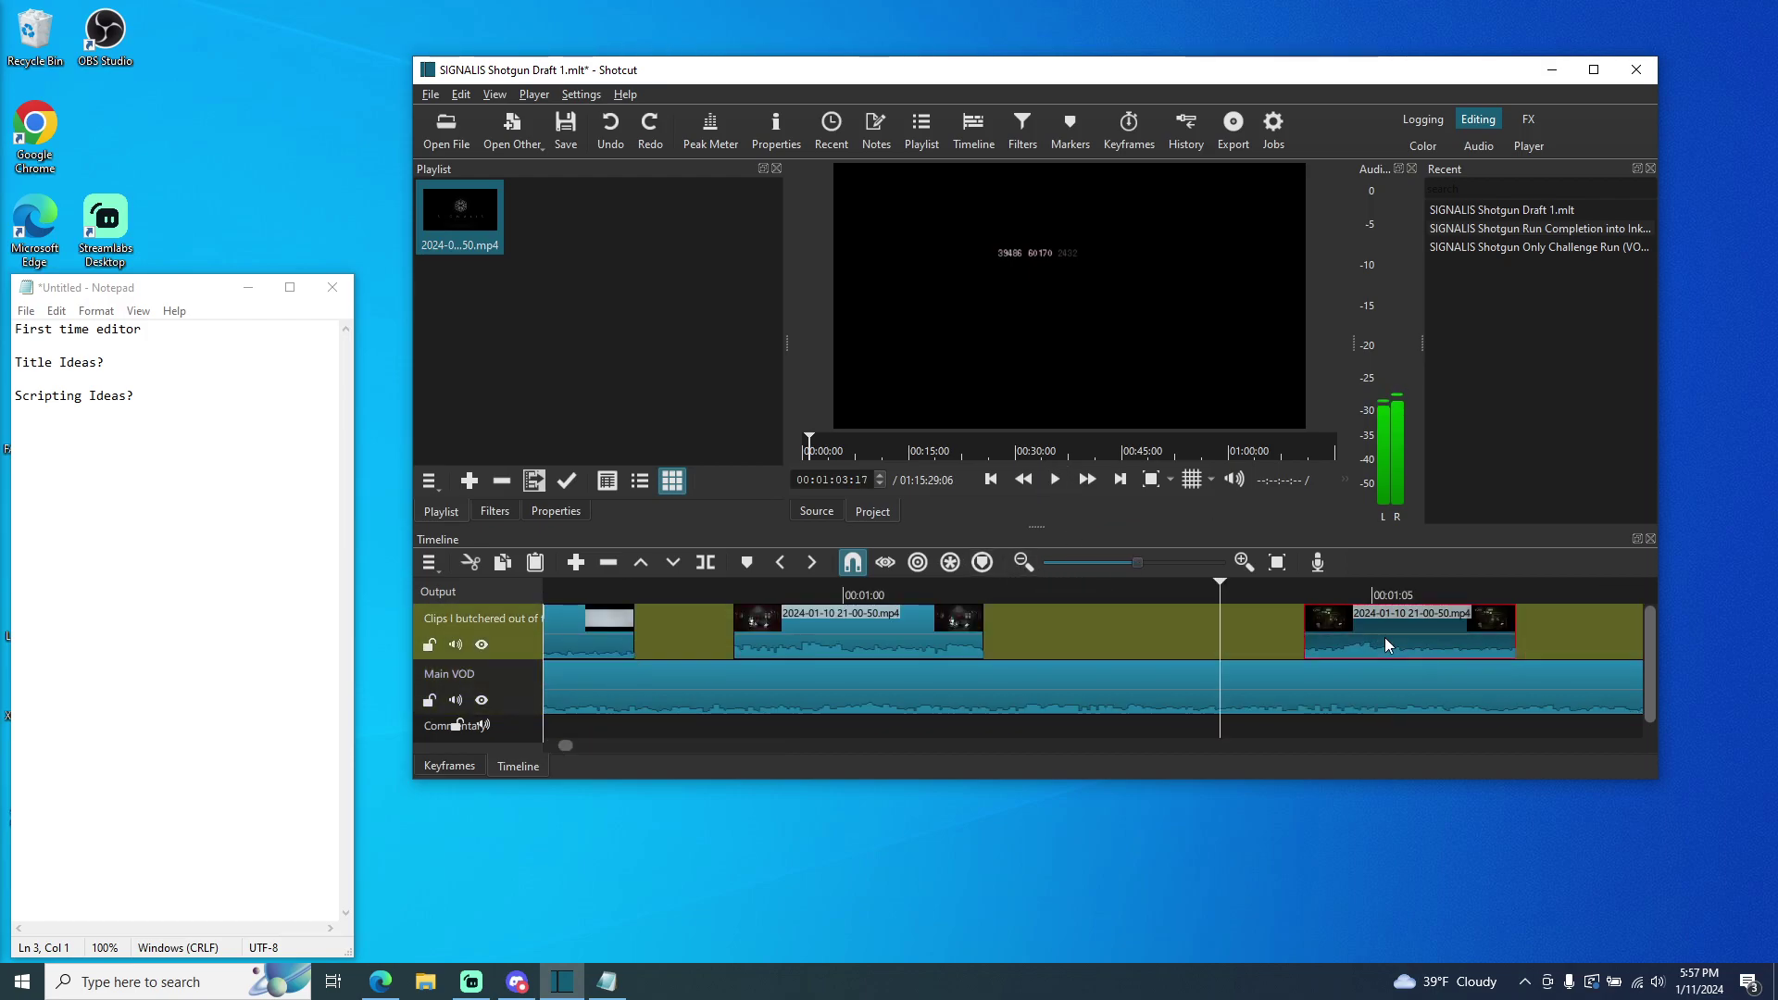
right_click(1385, 637)
click(1422, 673)
- Paste the copied clip onto the butchered clips track at 00:24:02:19, above the gap in the Main VOD
drag(1135, 559, 1046, 564)
drag(583, 743, 657, 746)
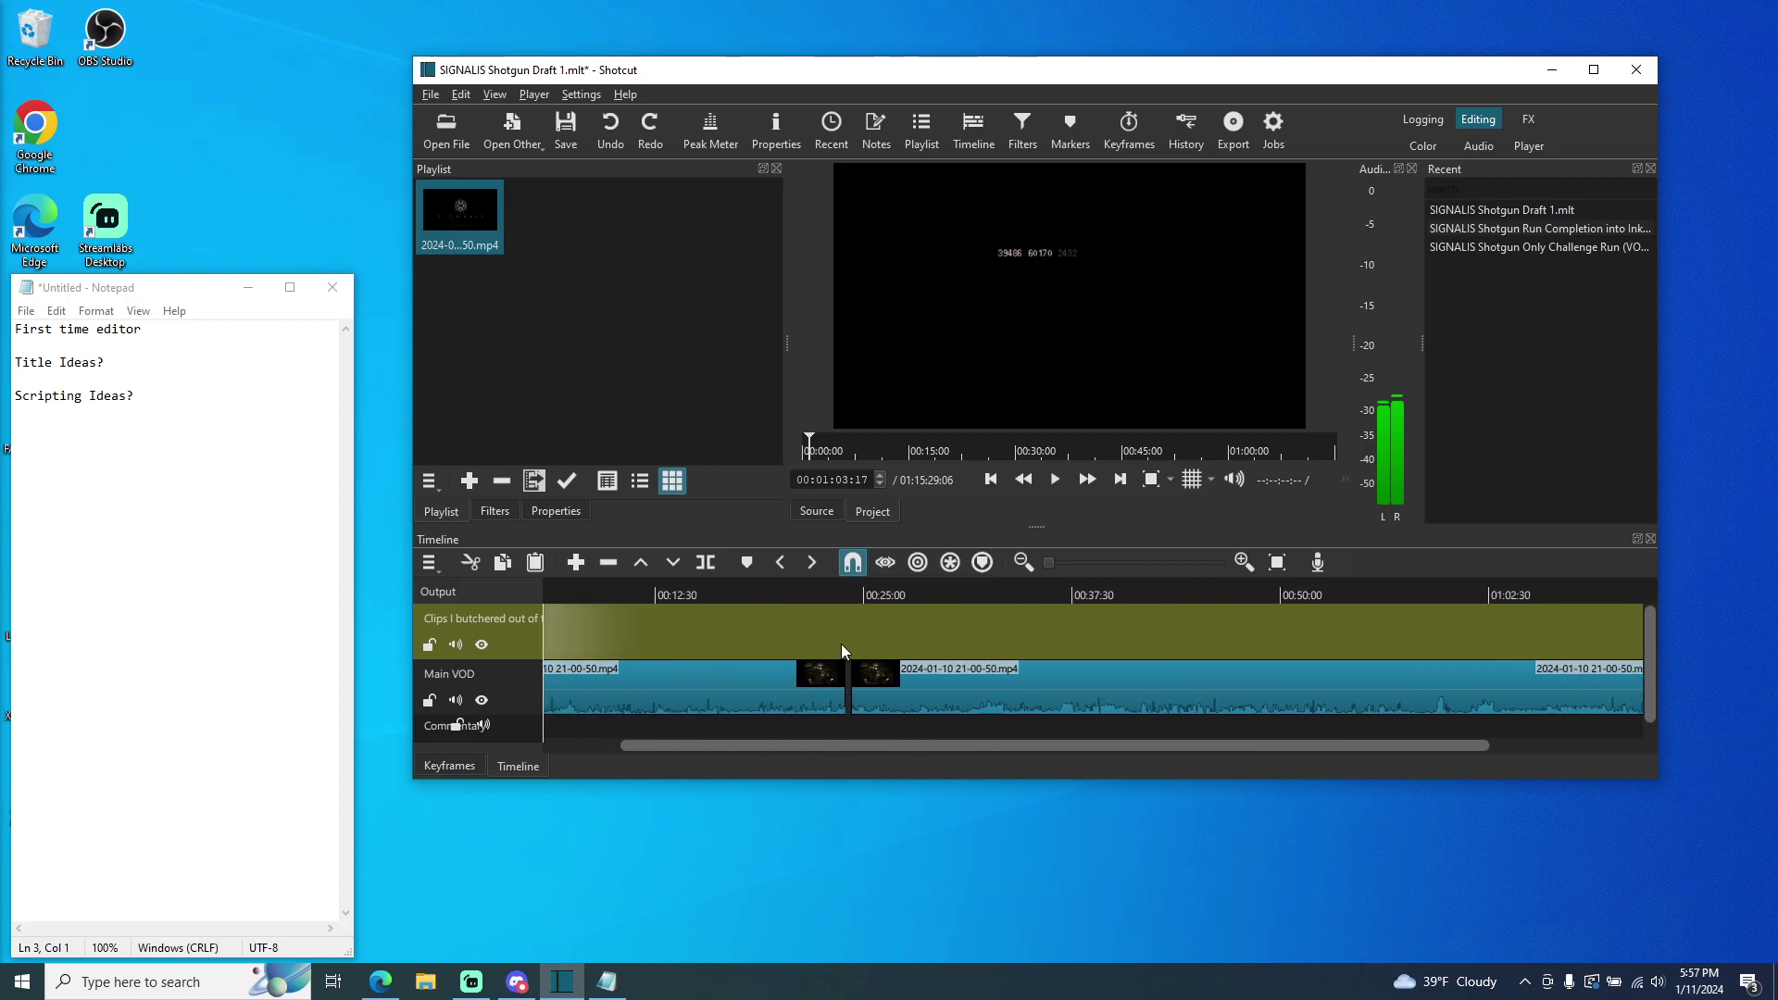
click(846, 594)
click(848, 595)
drag(1050, 563, 1098, 568)
drag(903, 752, 892, 749)
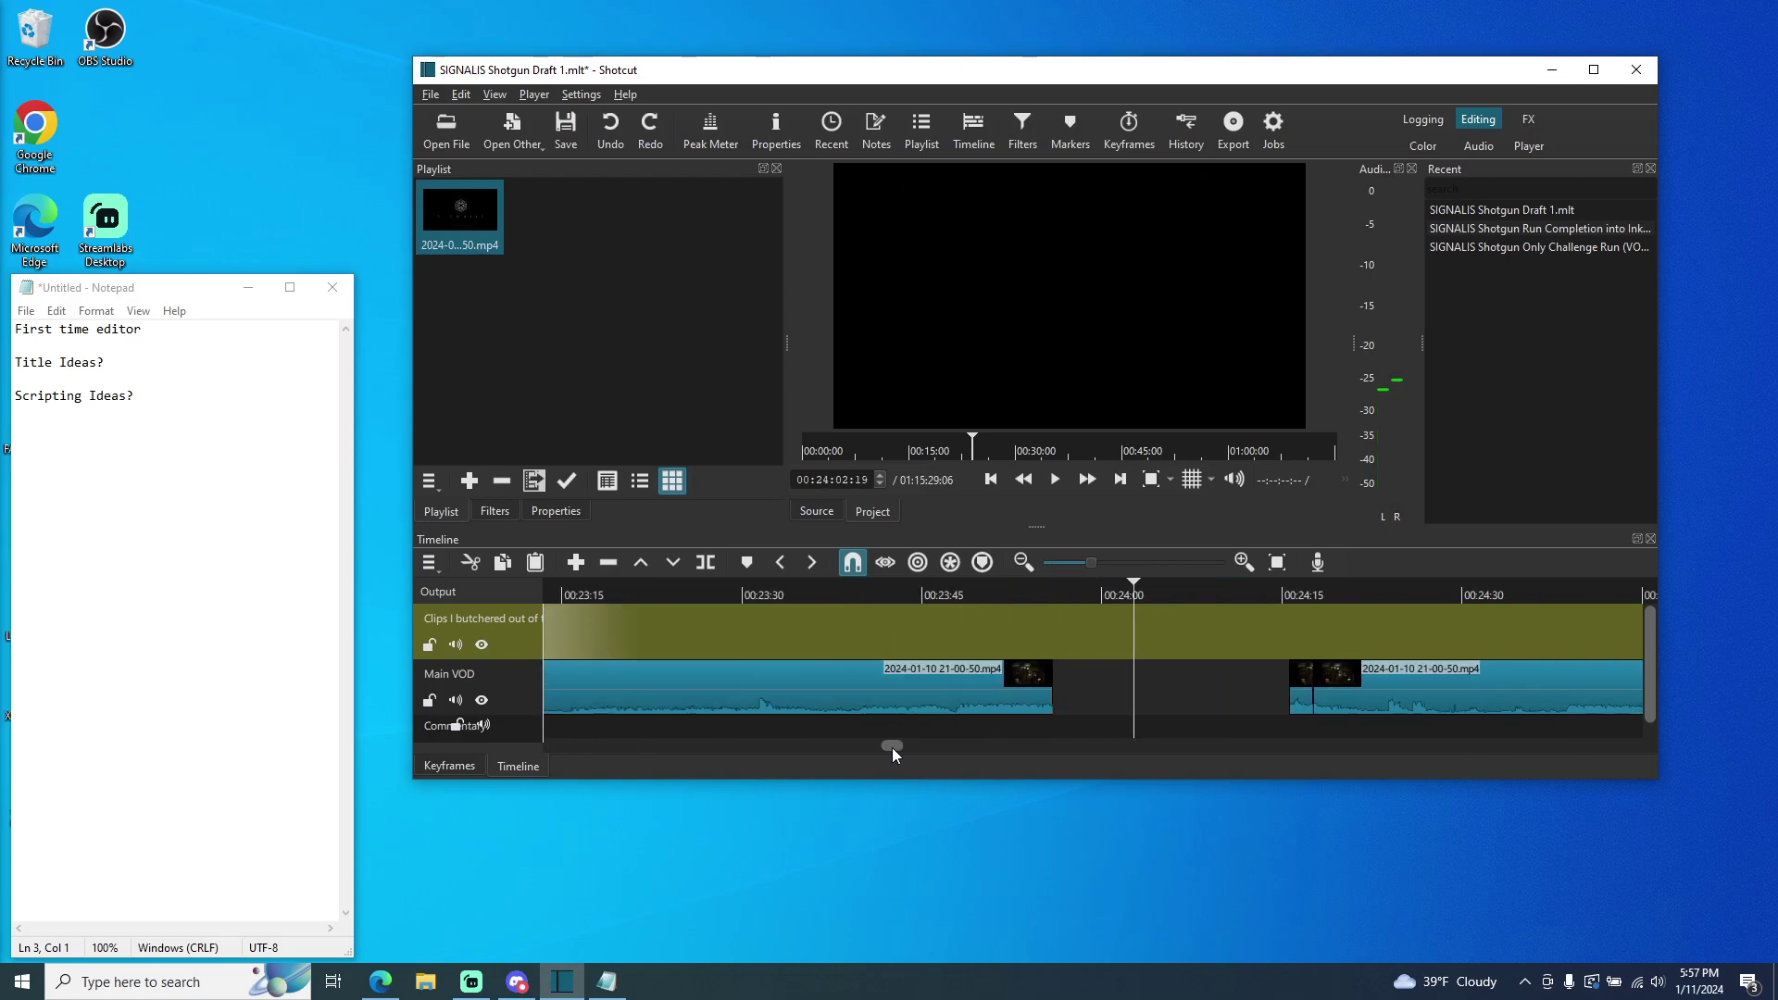
key(ctrl+v)
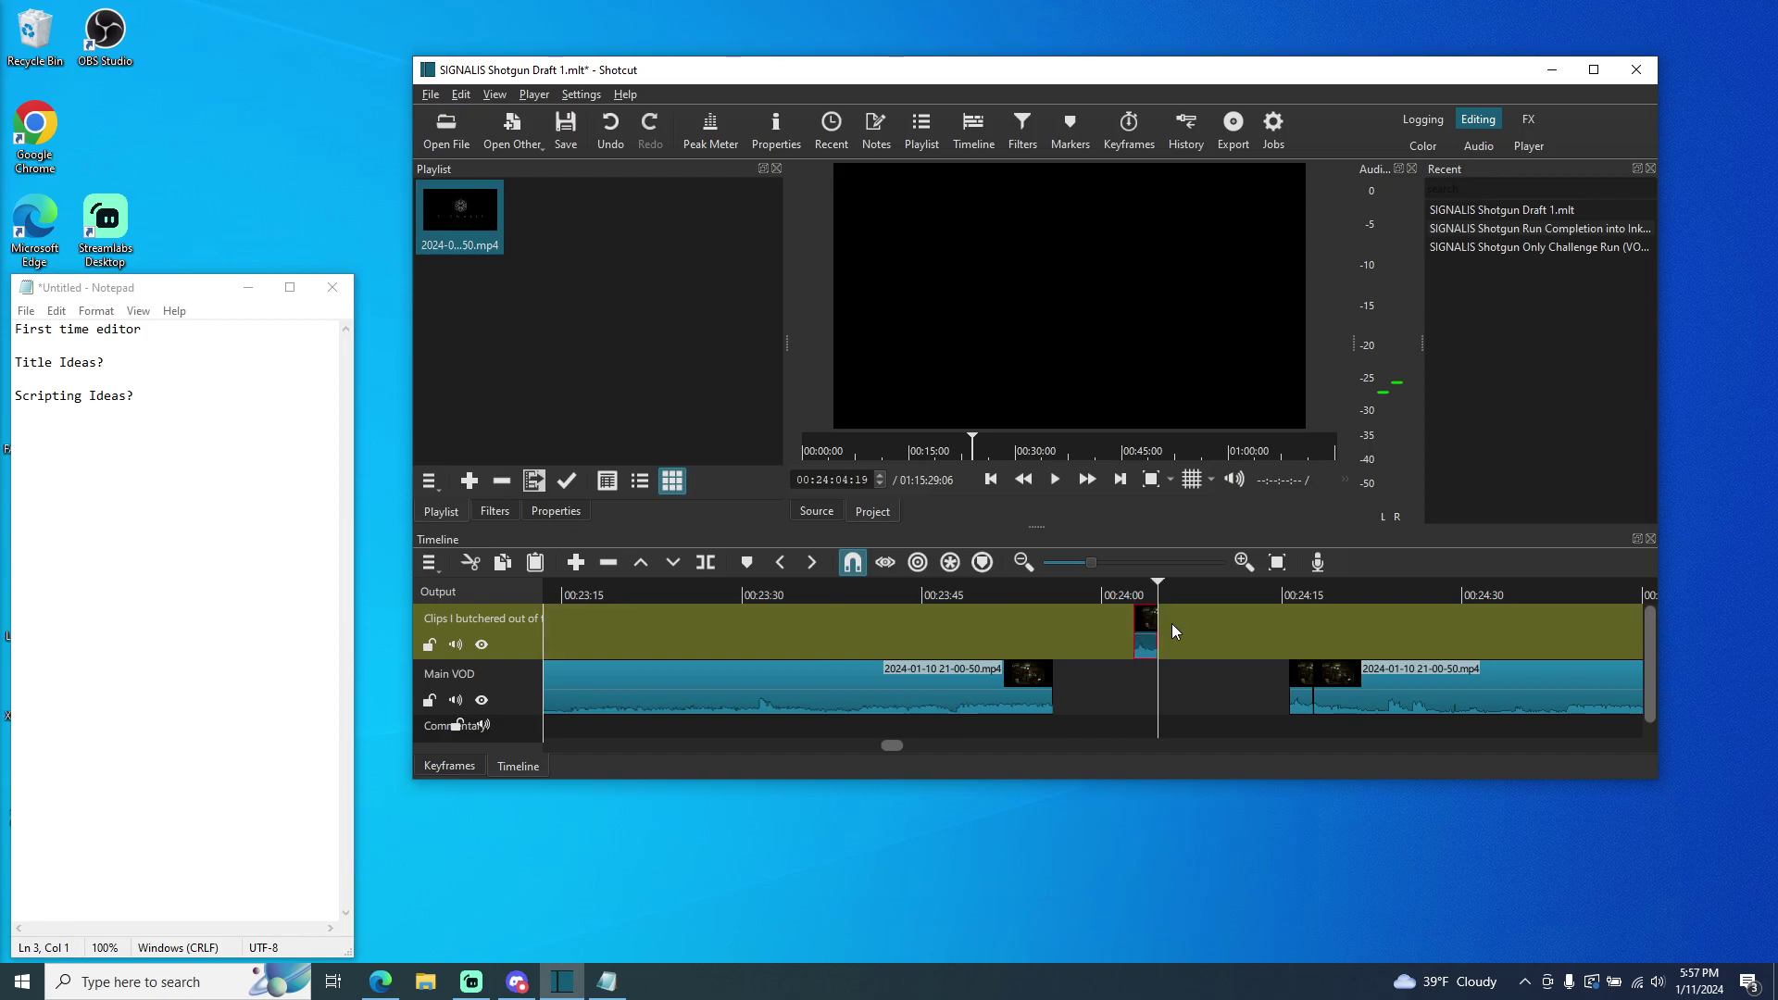
- Compare the short Main VOD clip after the gap with the end of the long clip before it, pausing at 00:23:54:03
click(1301, 686)
drag(1161, 584, 1283, 591)
click(1057, 480)
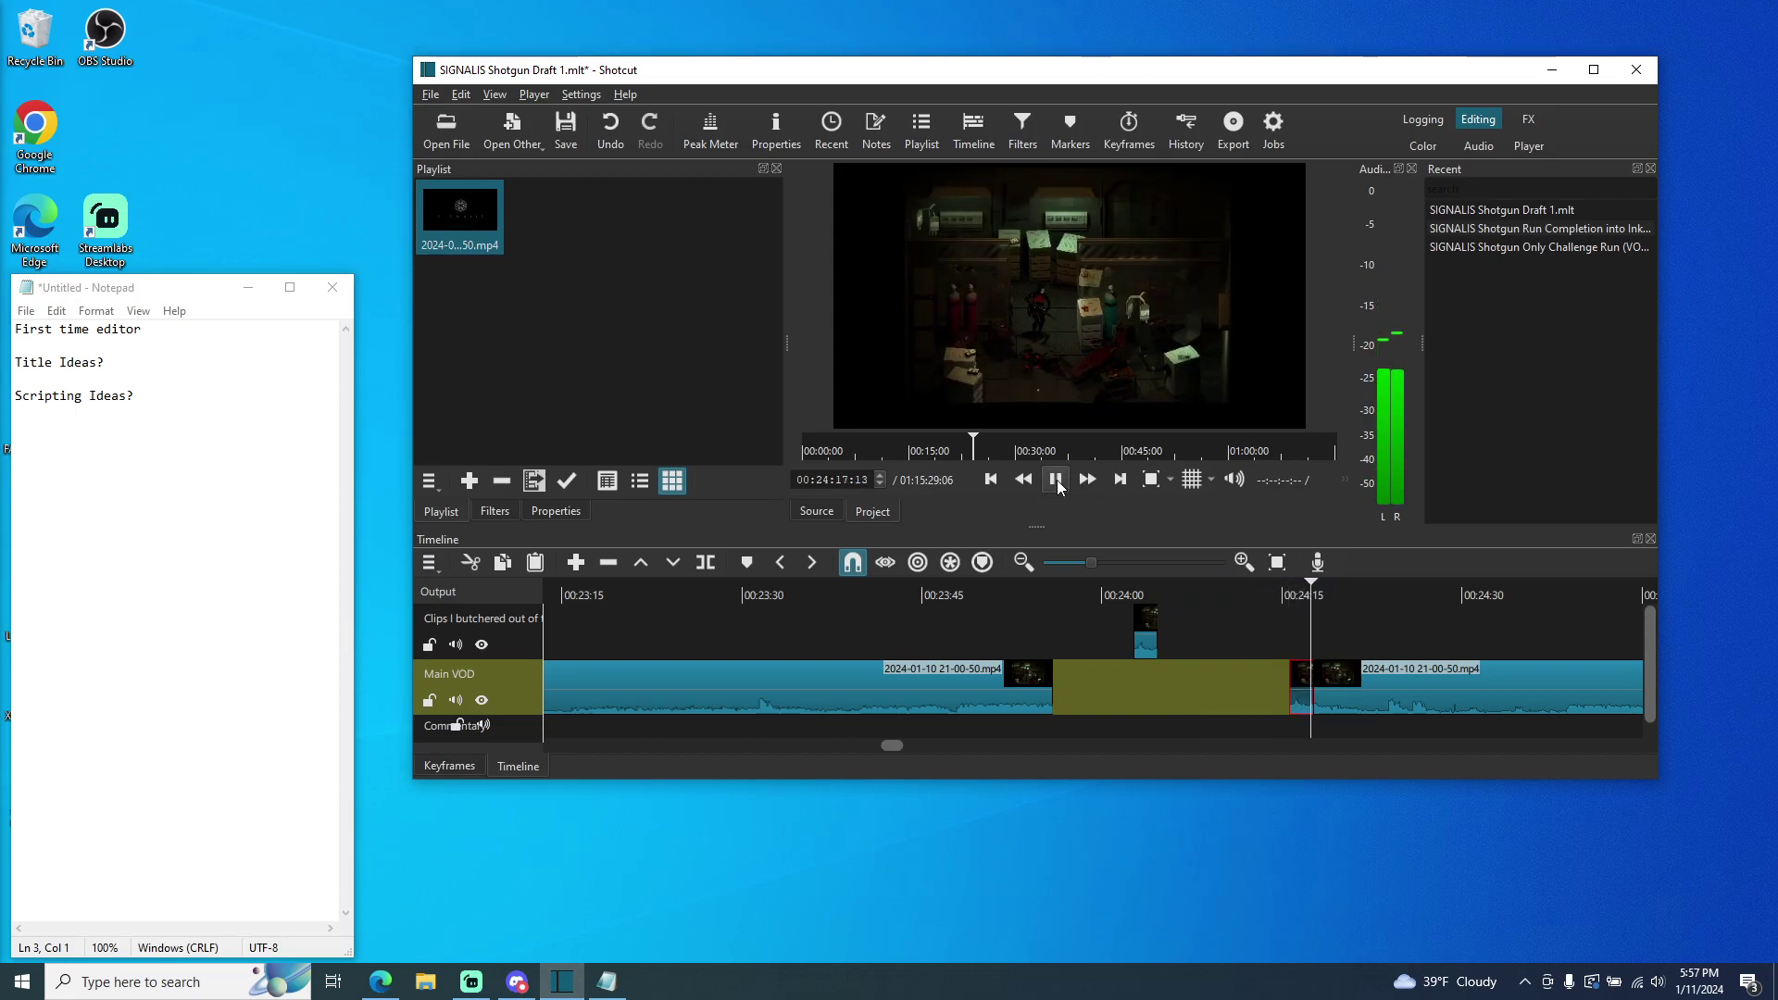
drag(1287, 599, 1034, 639)
click(1055, 479)
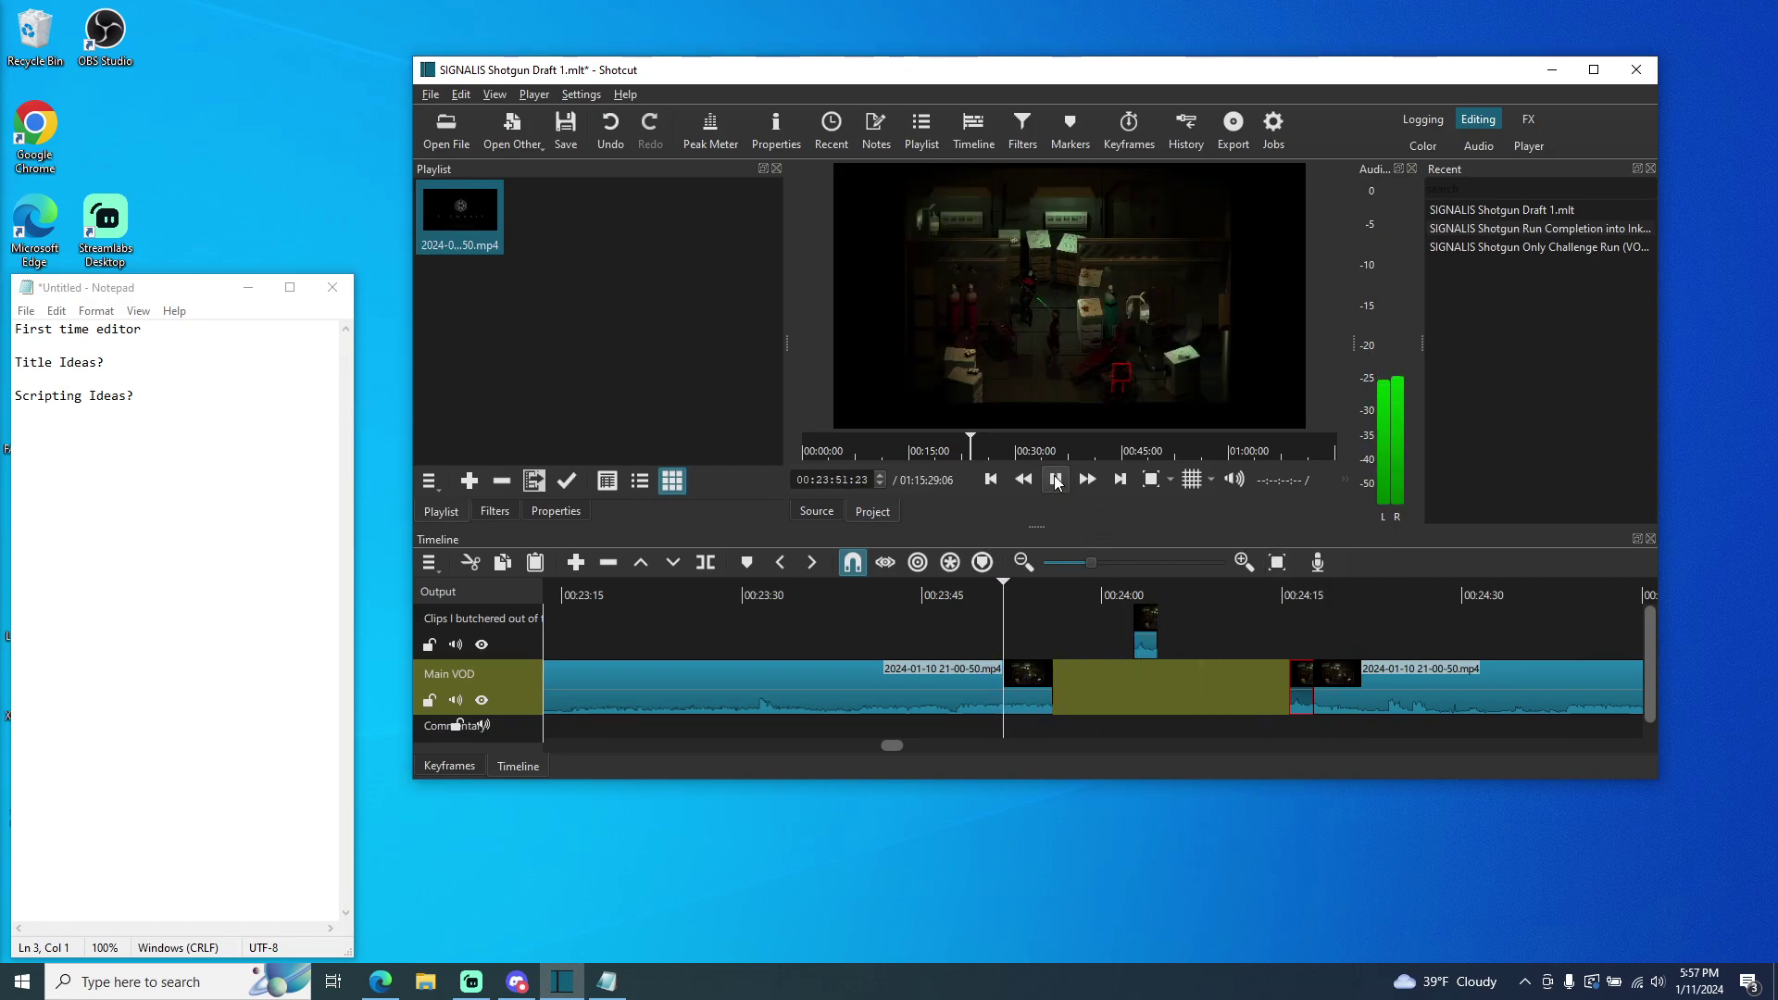
click(1054, 480)
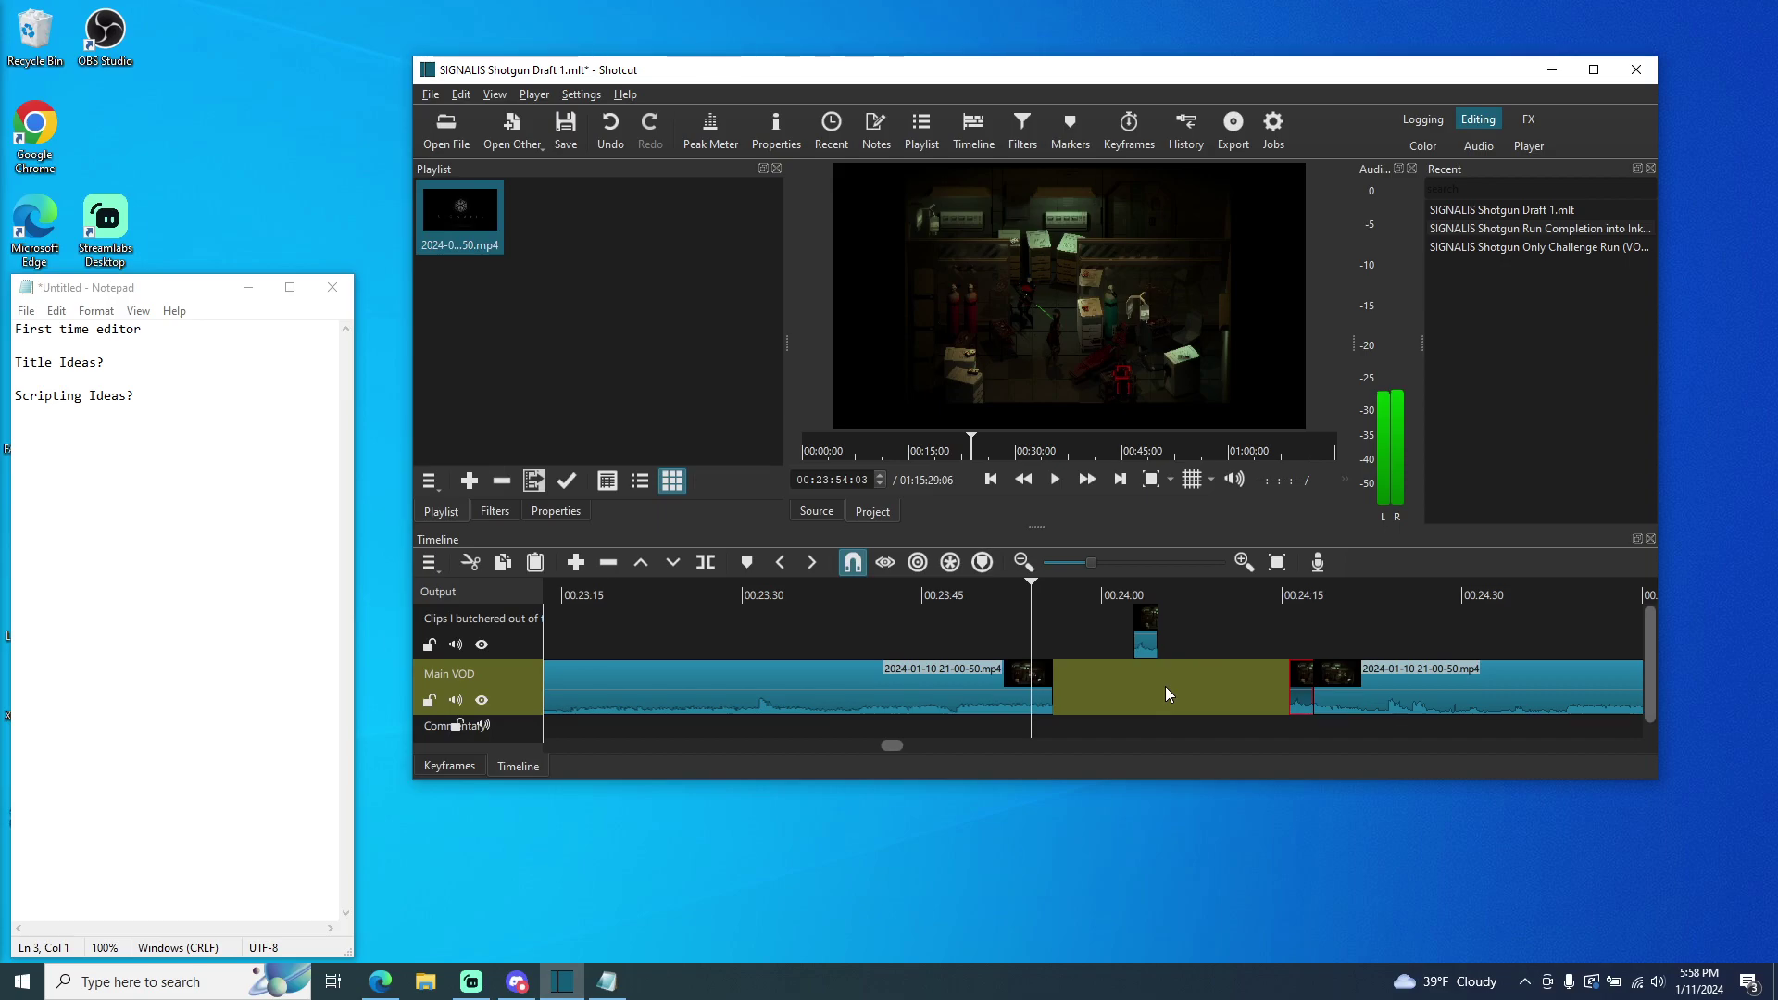
- Remove the pasted clip from the butchered clips track and move the short Main VOD clip across the gap to the long clip's end
click(1143, 632)
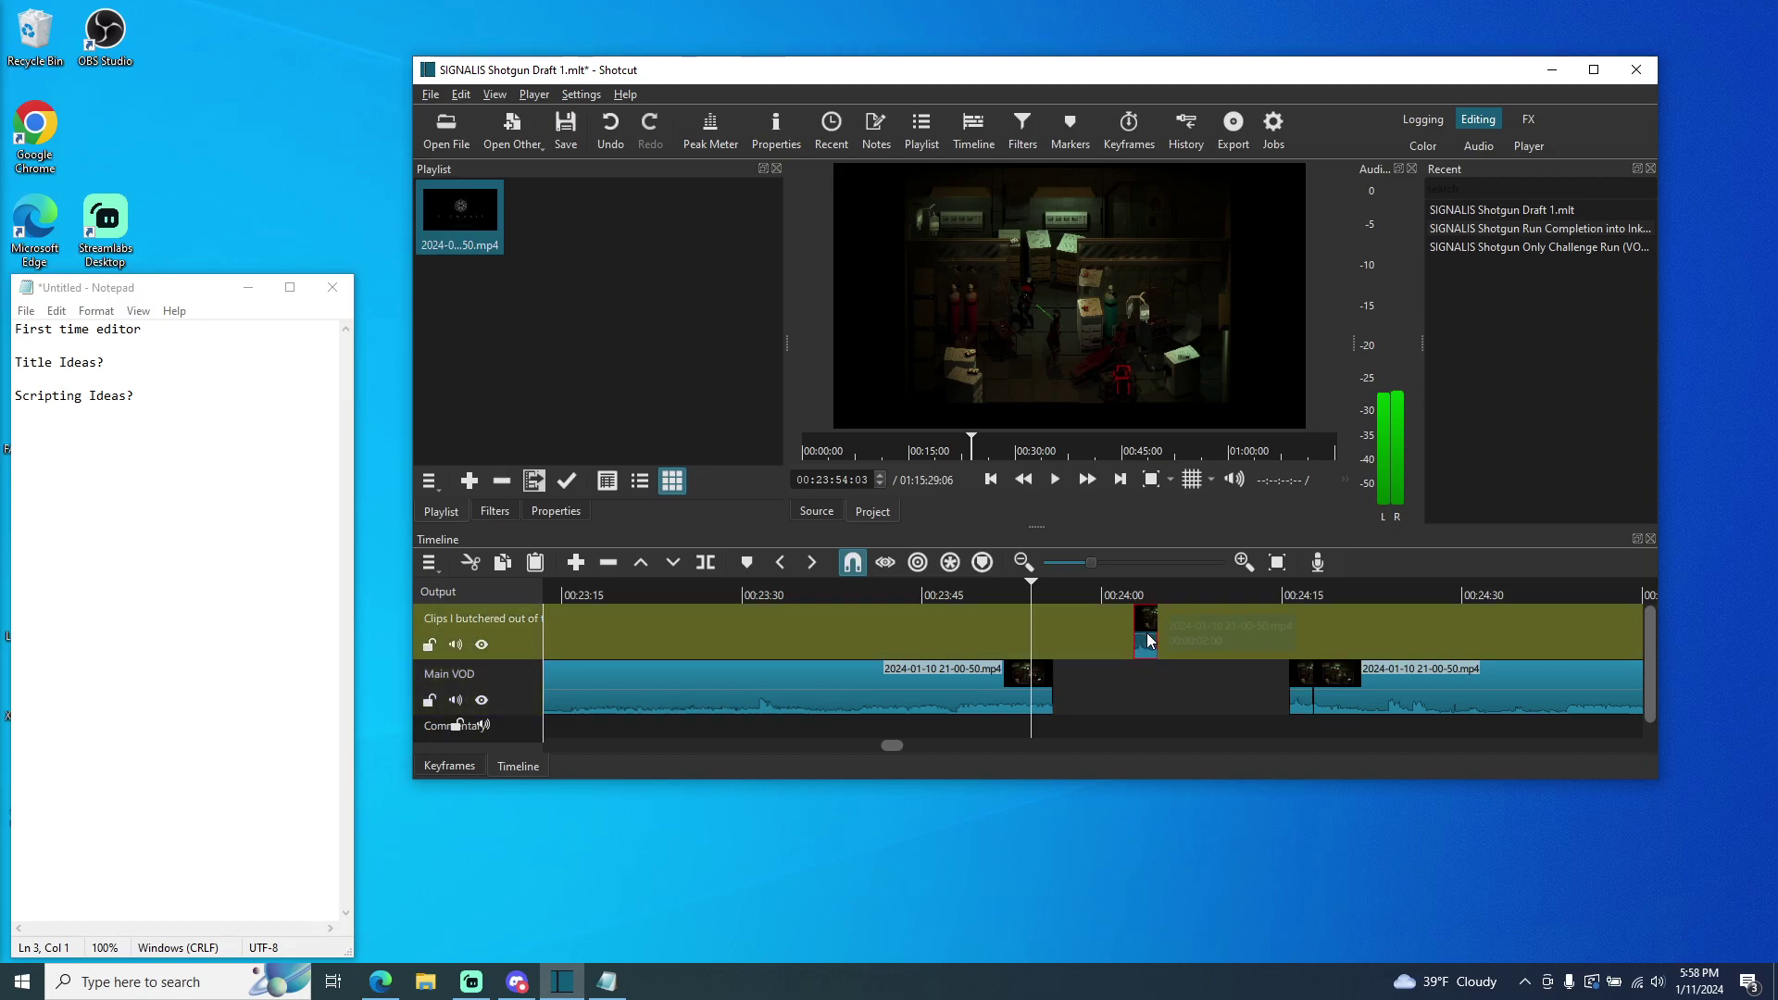
drag(1291, 696, 1077, 694)
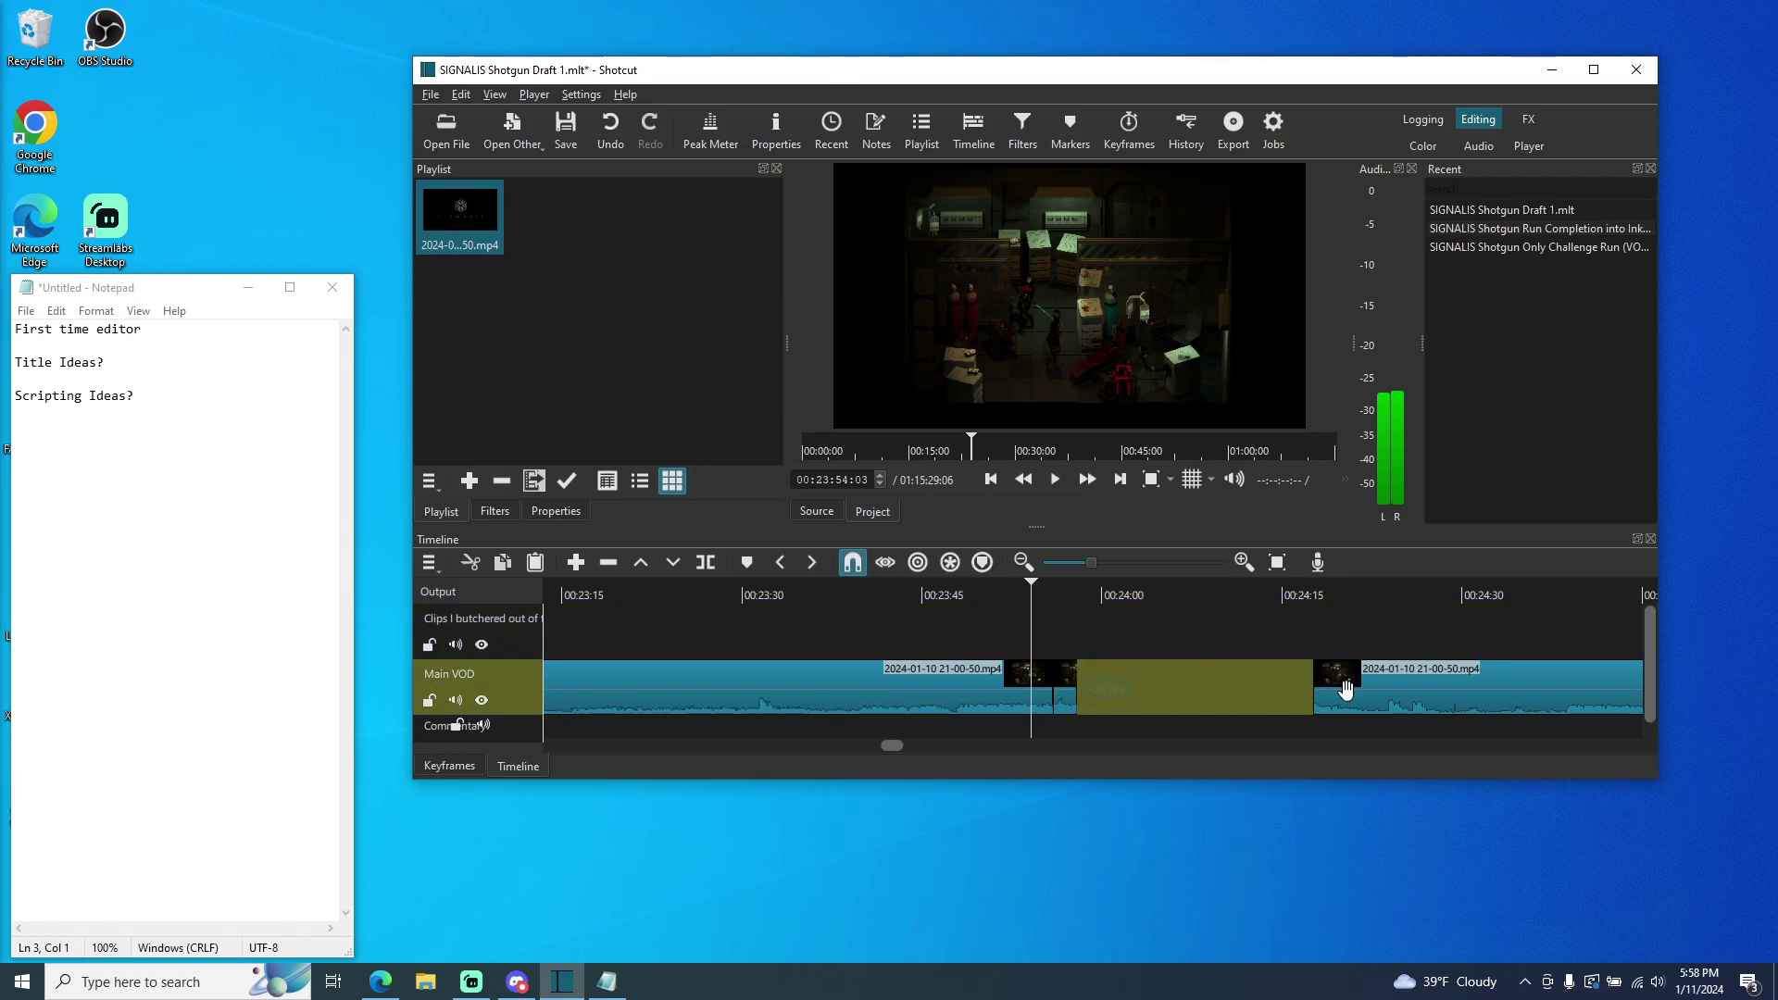
- Close the Main VOD gap by moving the clip after it back, and rejoin the three neighbouring pieces into one clip
drag(1313, 693, 1023, 710)
right_click(965, 698)
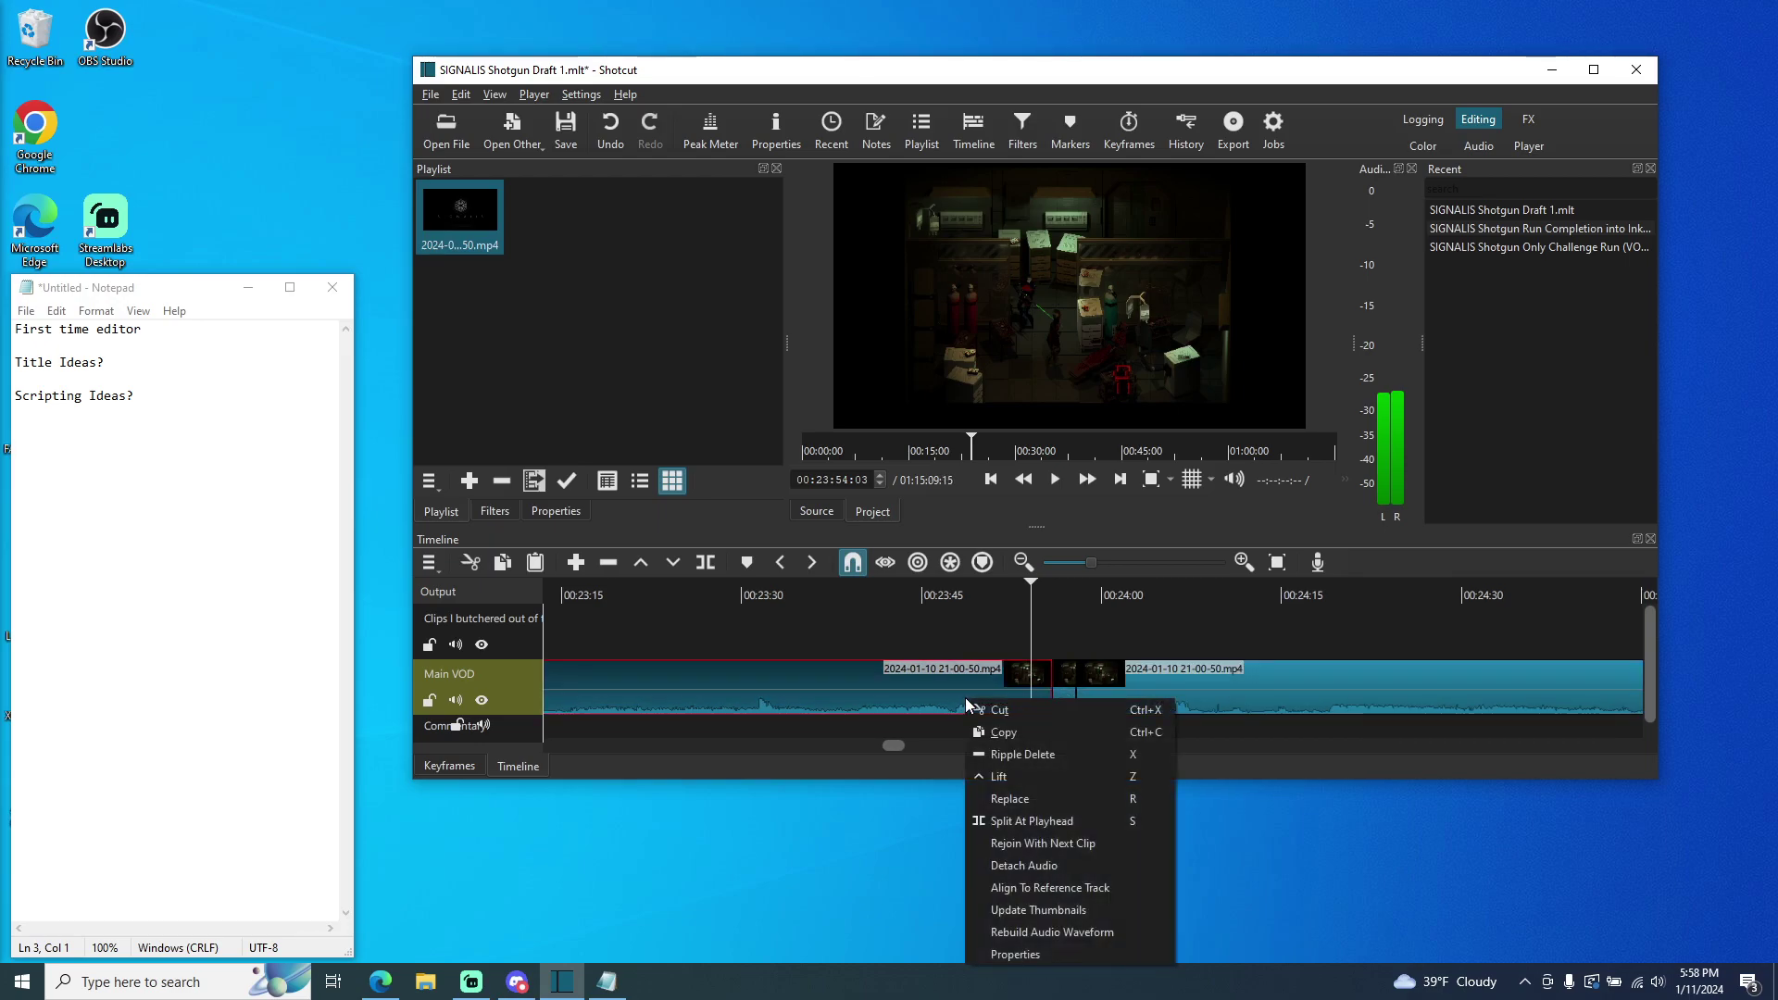
click(1040, 822)
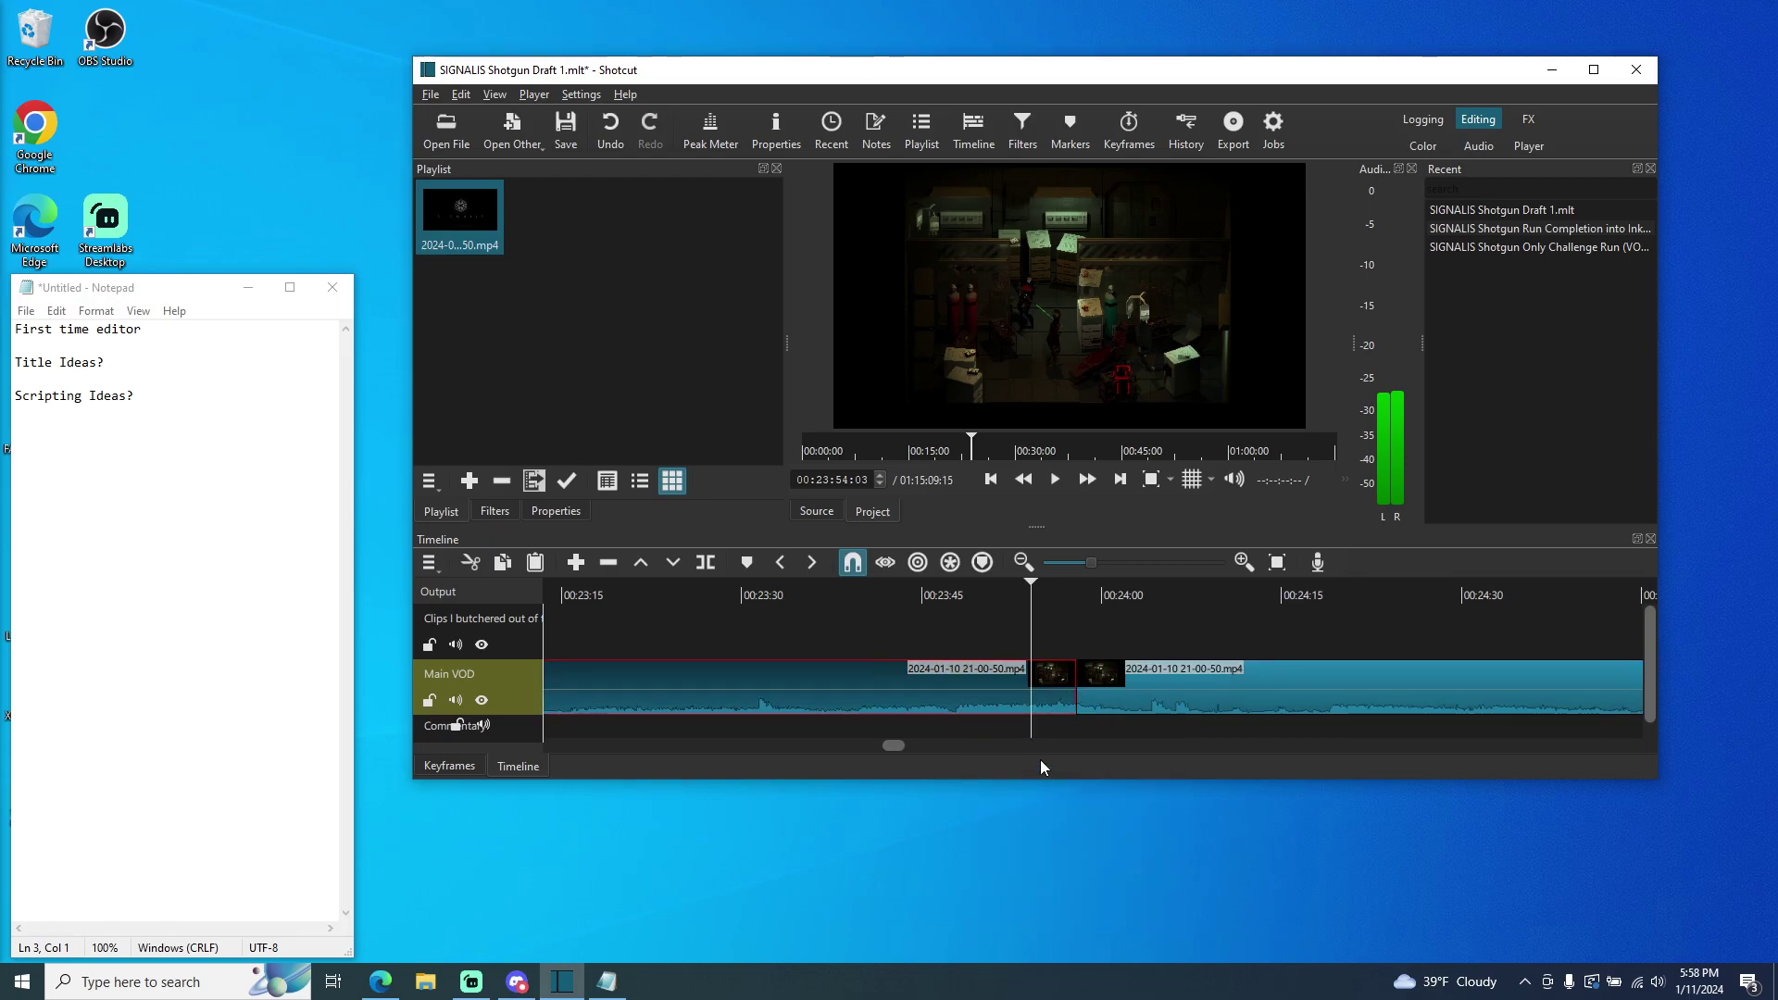
right_click(977, 697)
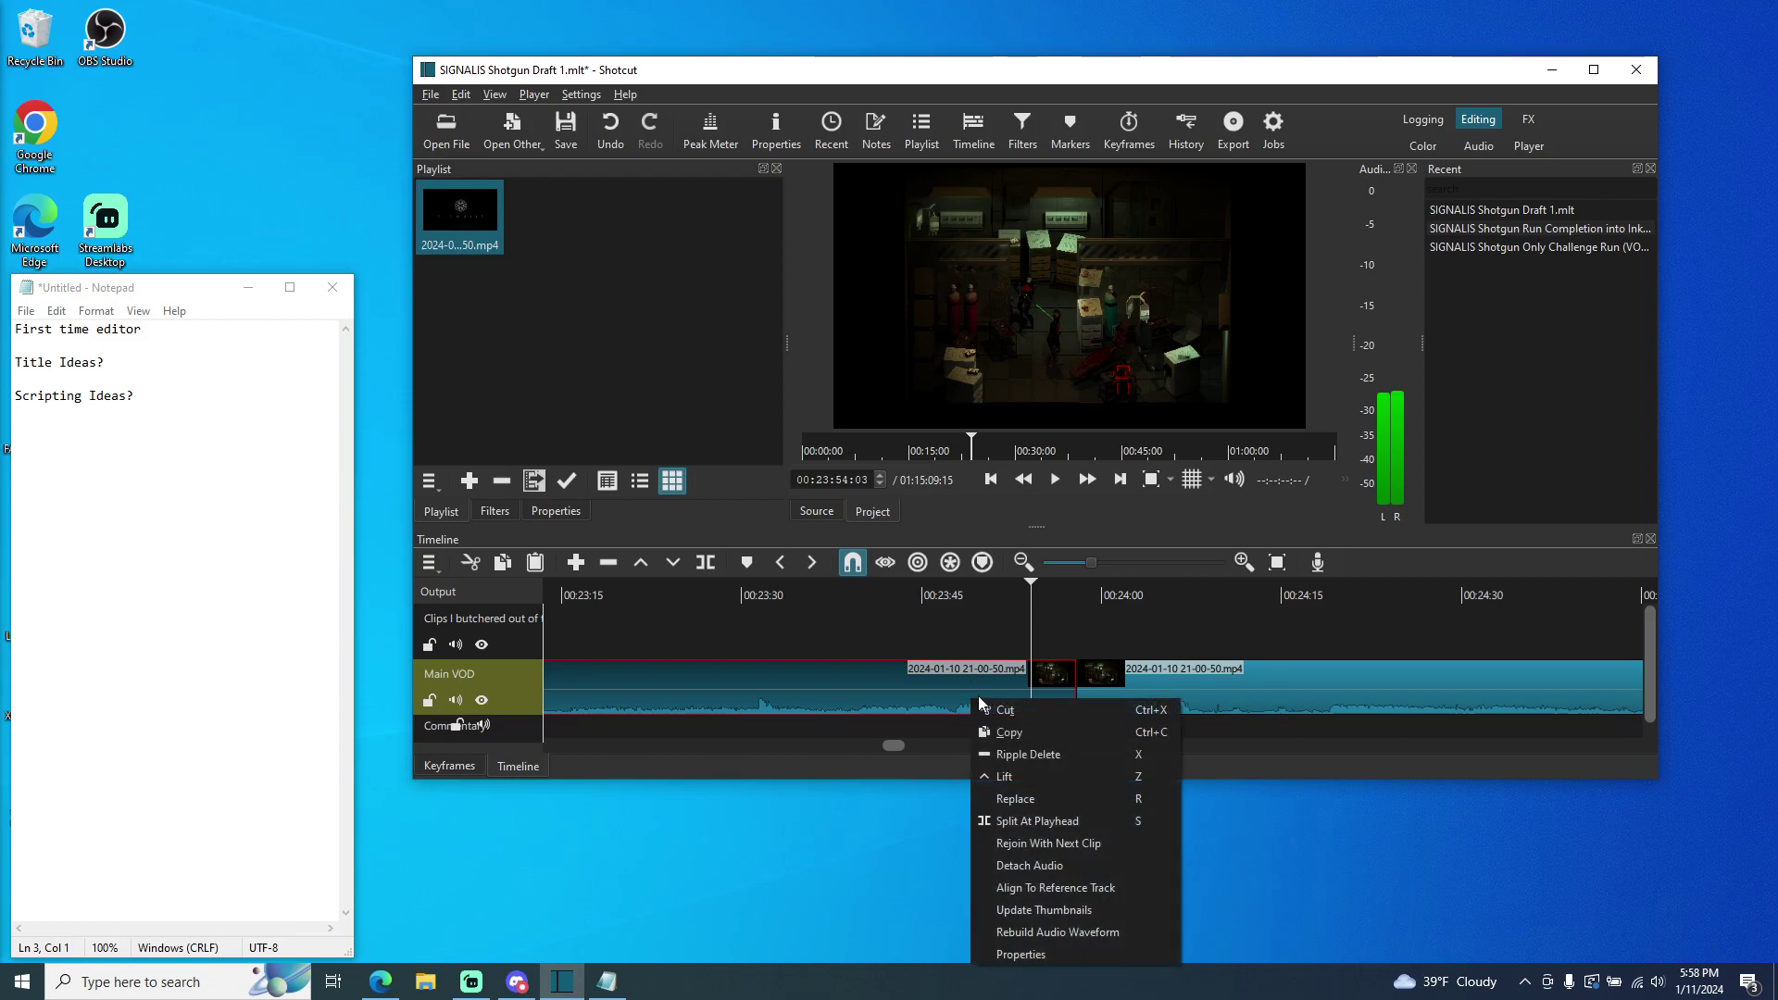
click(1041, 842)
- Play the rejoined Main VOD section from about 00:23:50 to 00:24:07:06 to check the joins
drag(1030, 605, 983, 607)
click(1055, 479)
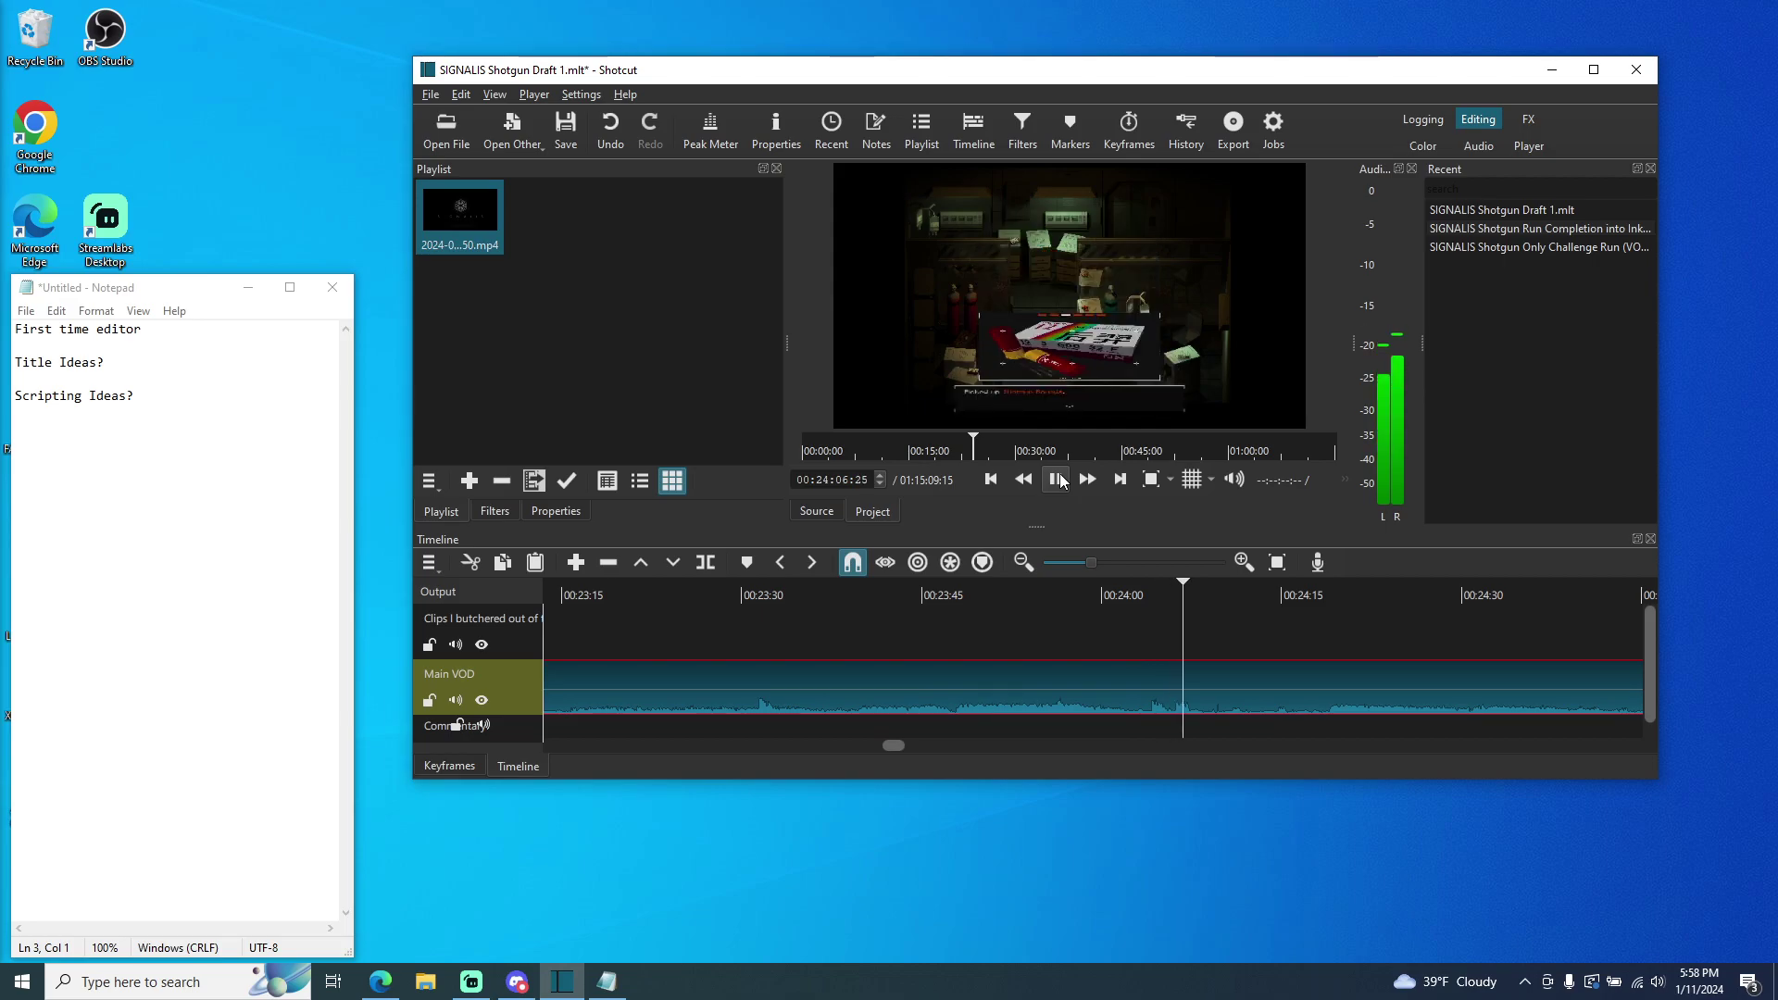
click(1062, 481)
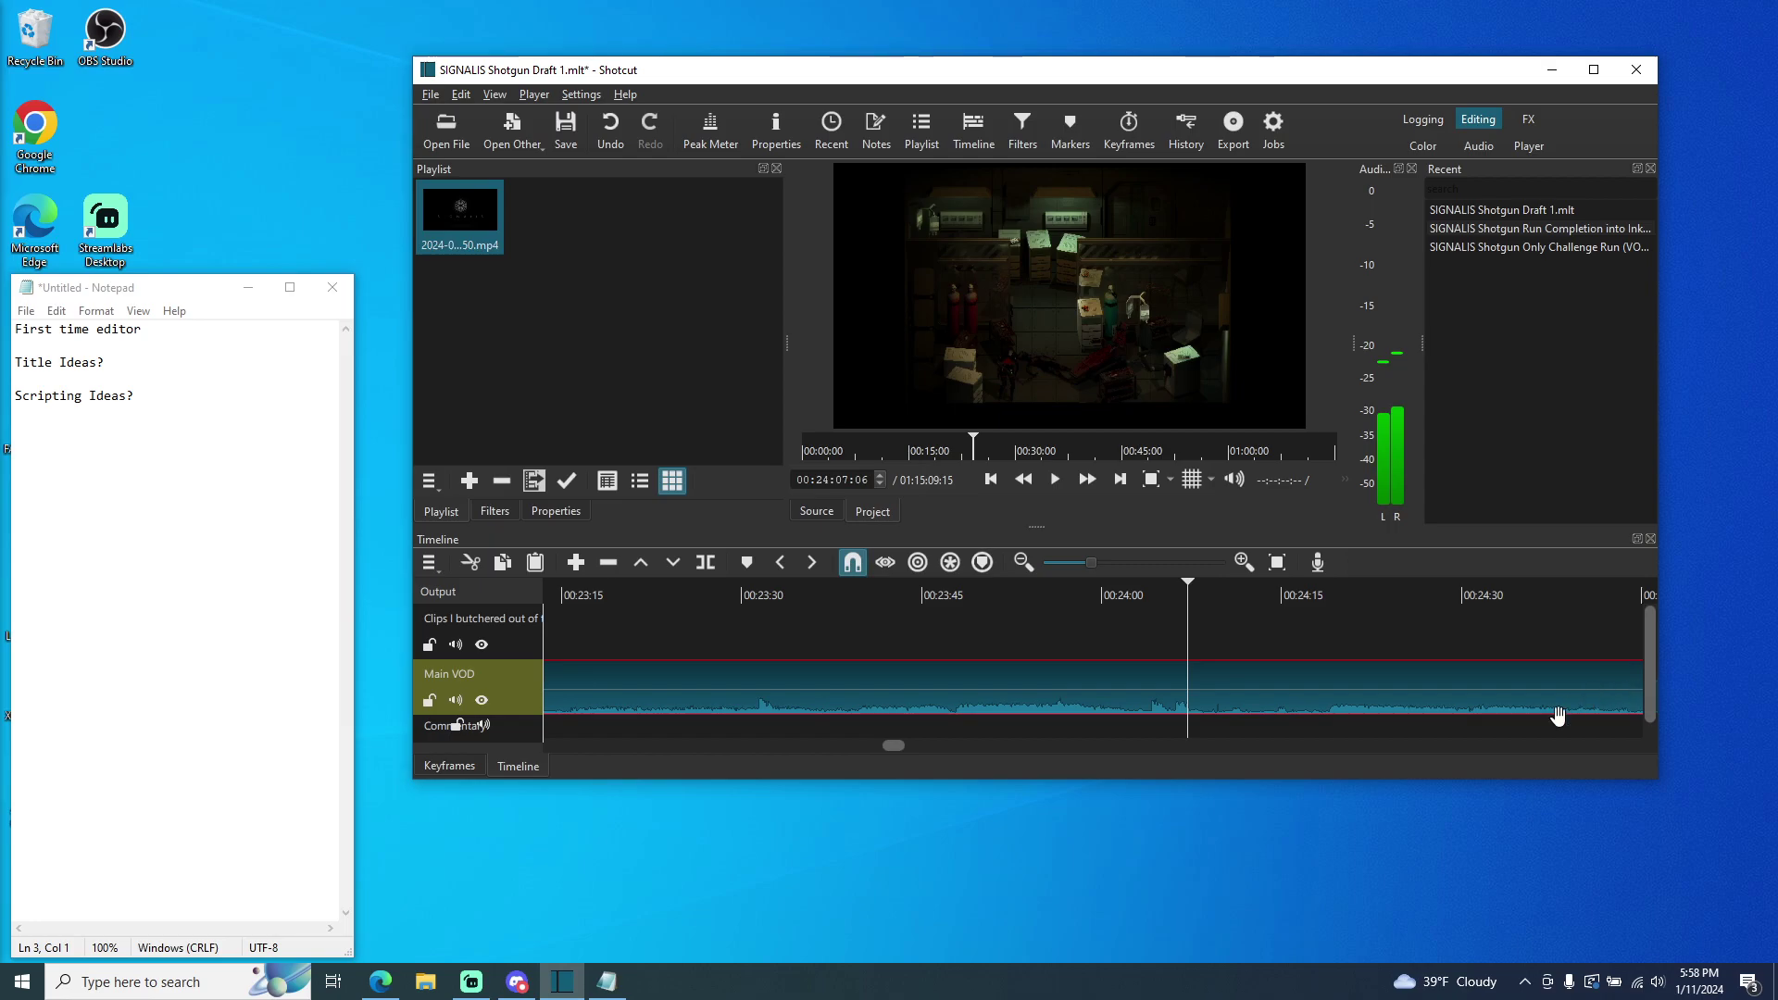
- Skim the Main VOD at points from 00:24:54:29 to 00:41:02:13 and start playback shortly before 00:39:58
scroll(896, 748, right, 5)
scroll(908, 760, left, 1)
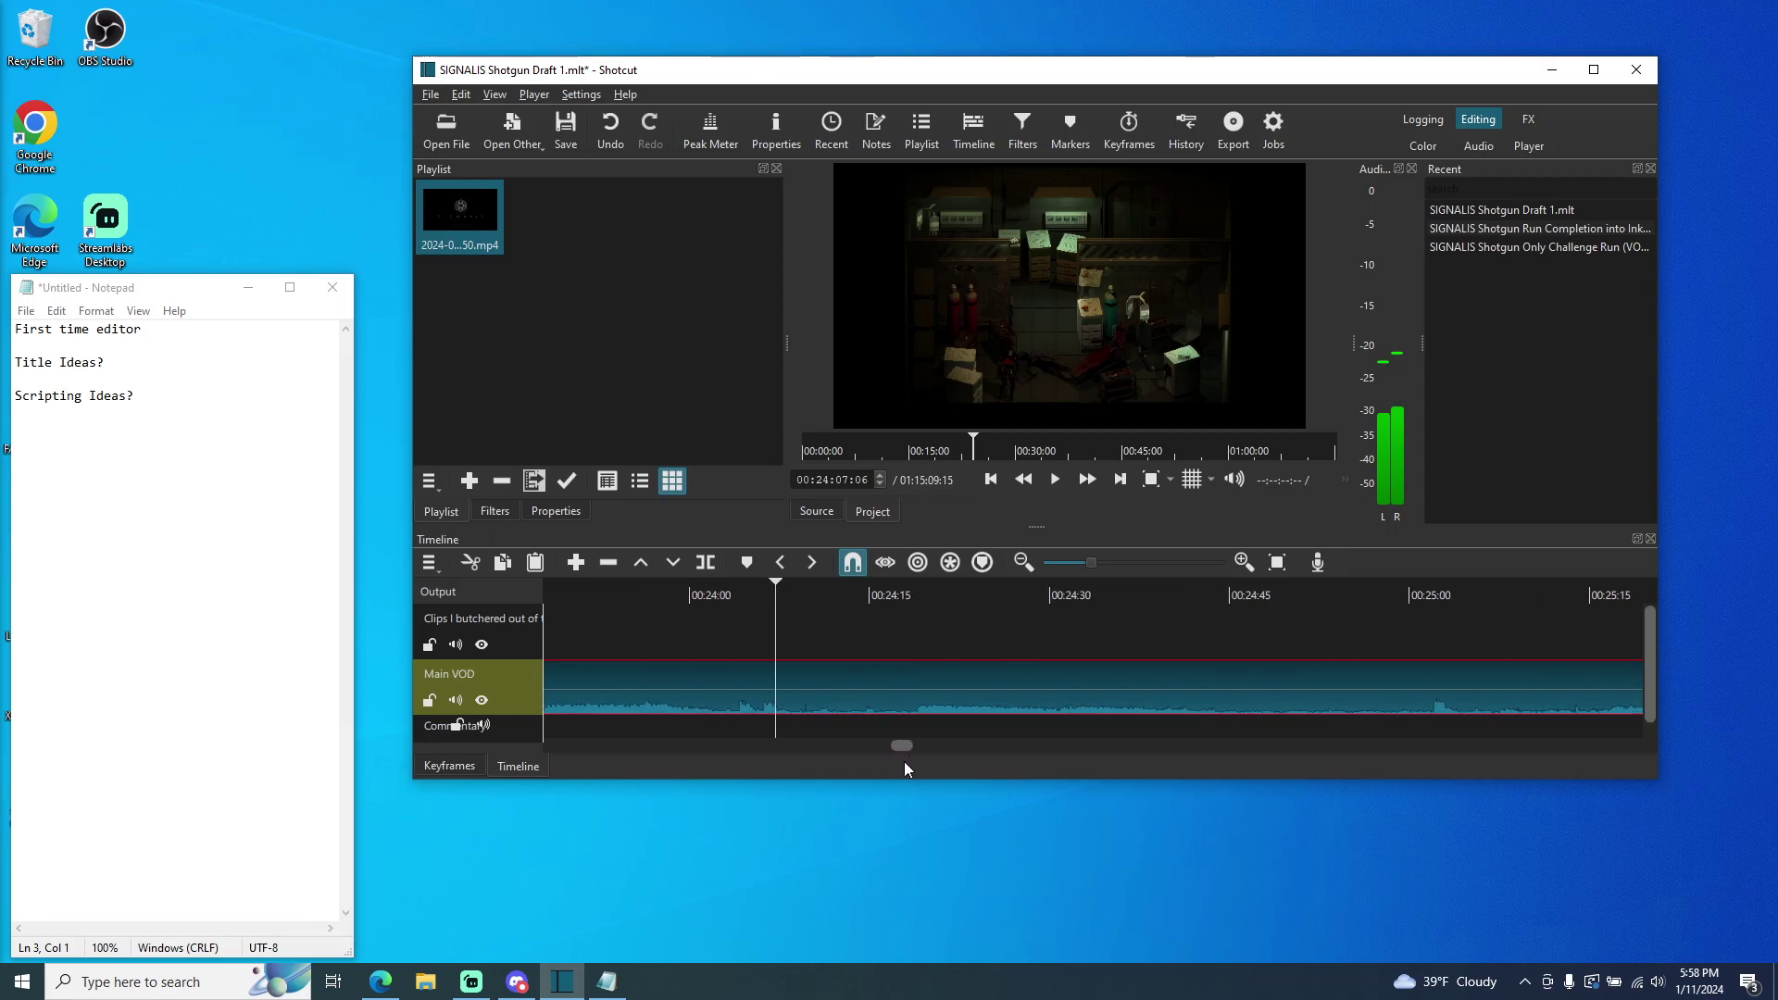
click(1350, 592)
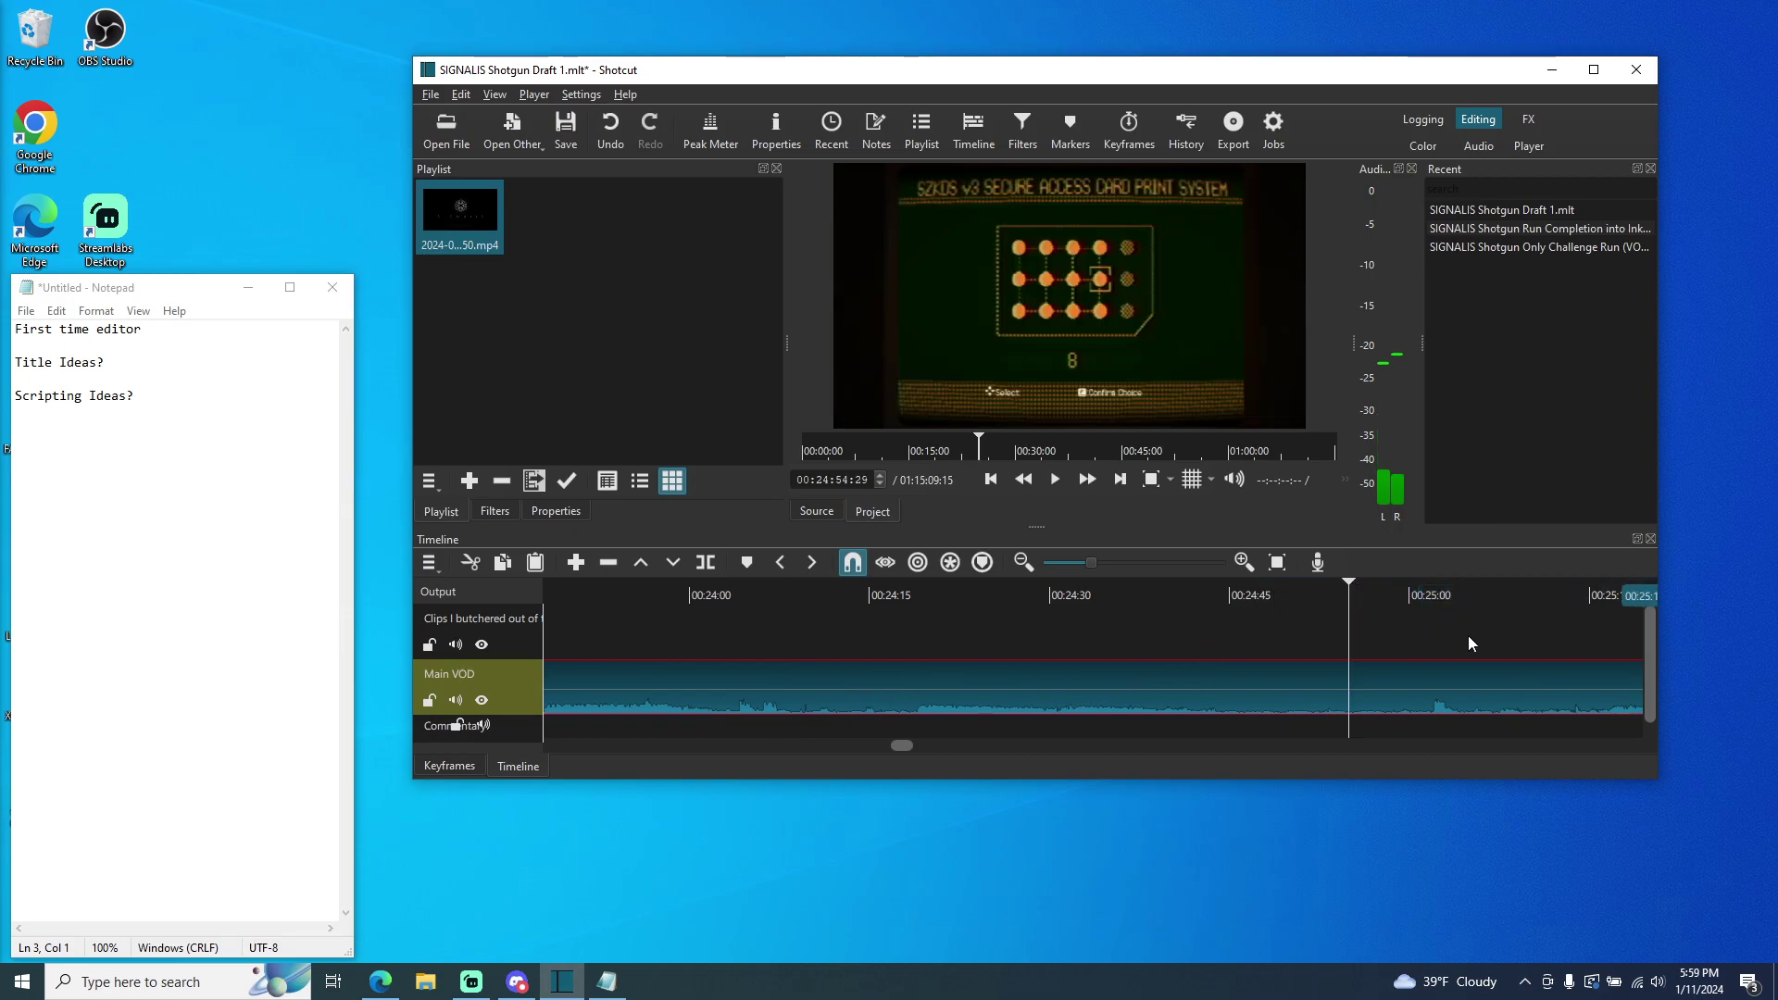
click(1025, 565)
click(1025, 565)
click(1454, 593)
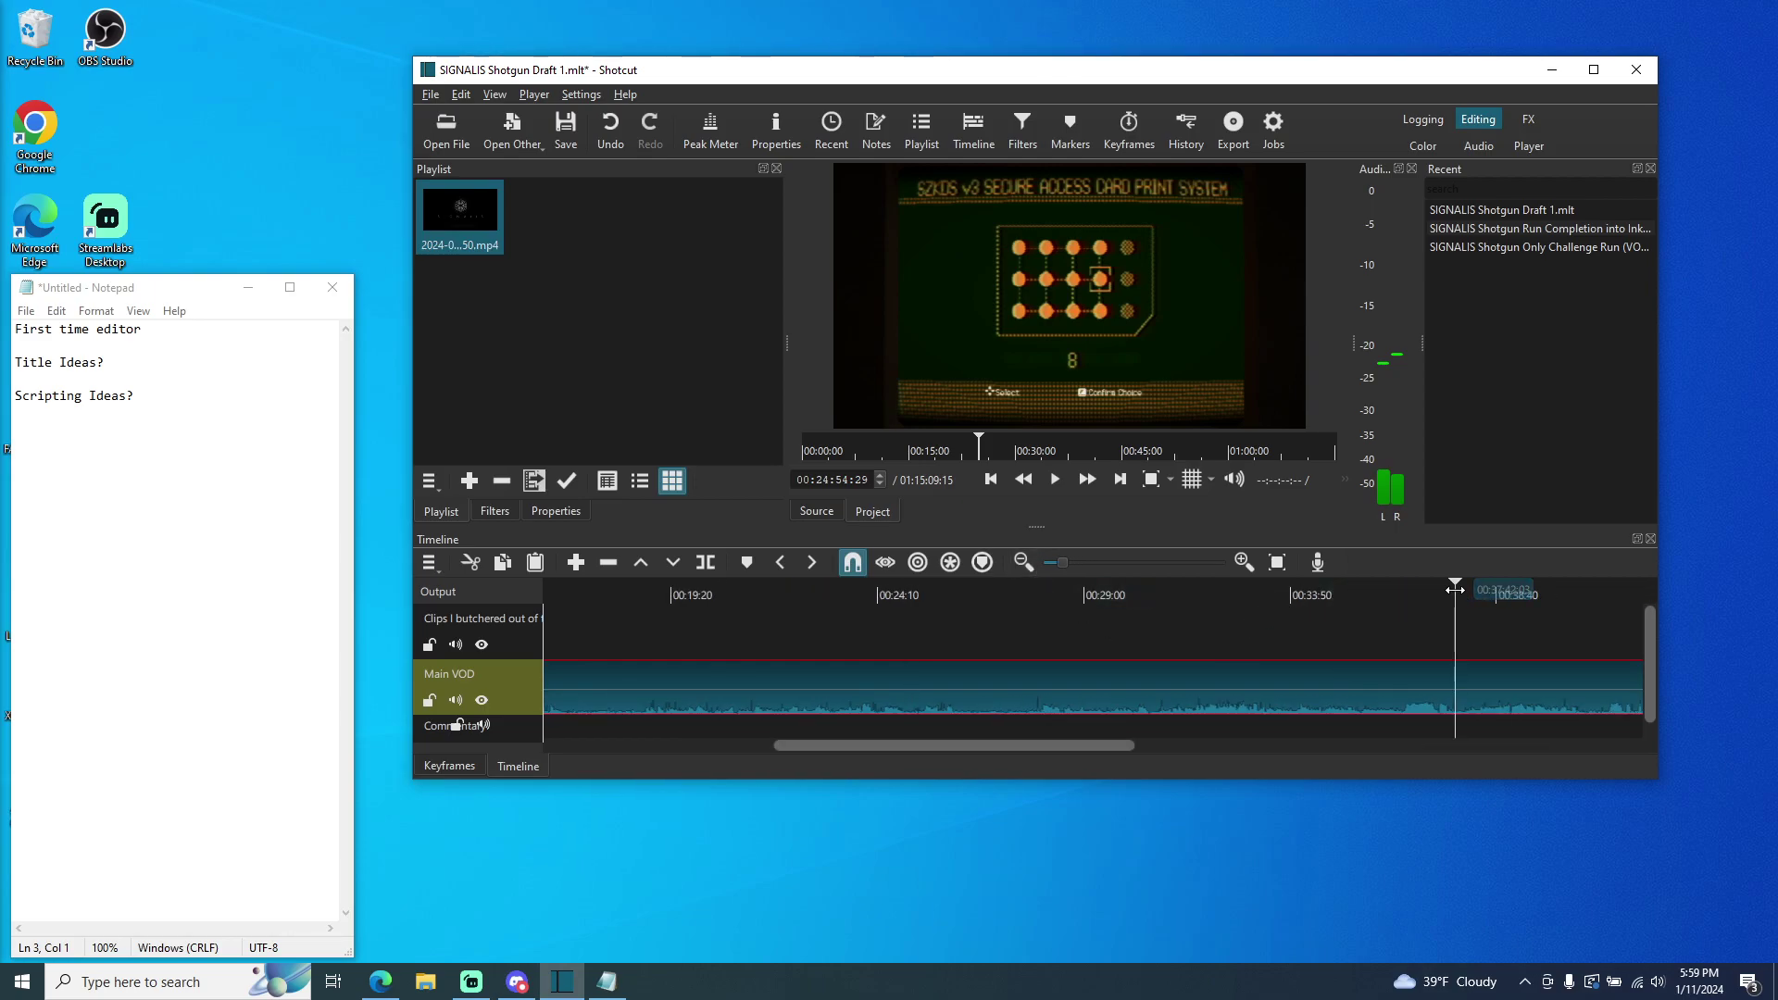
click(1596, 598)
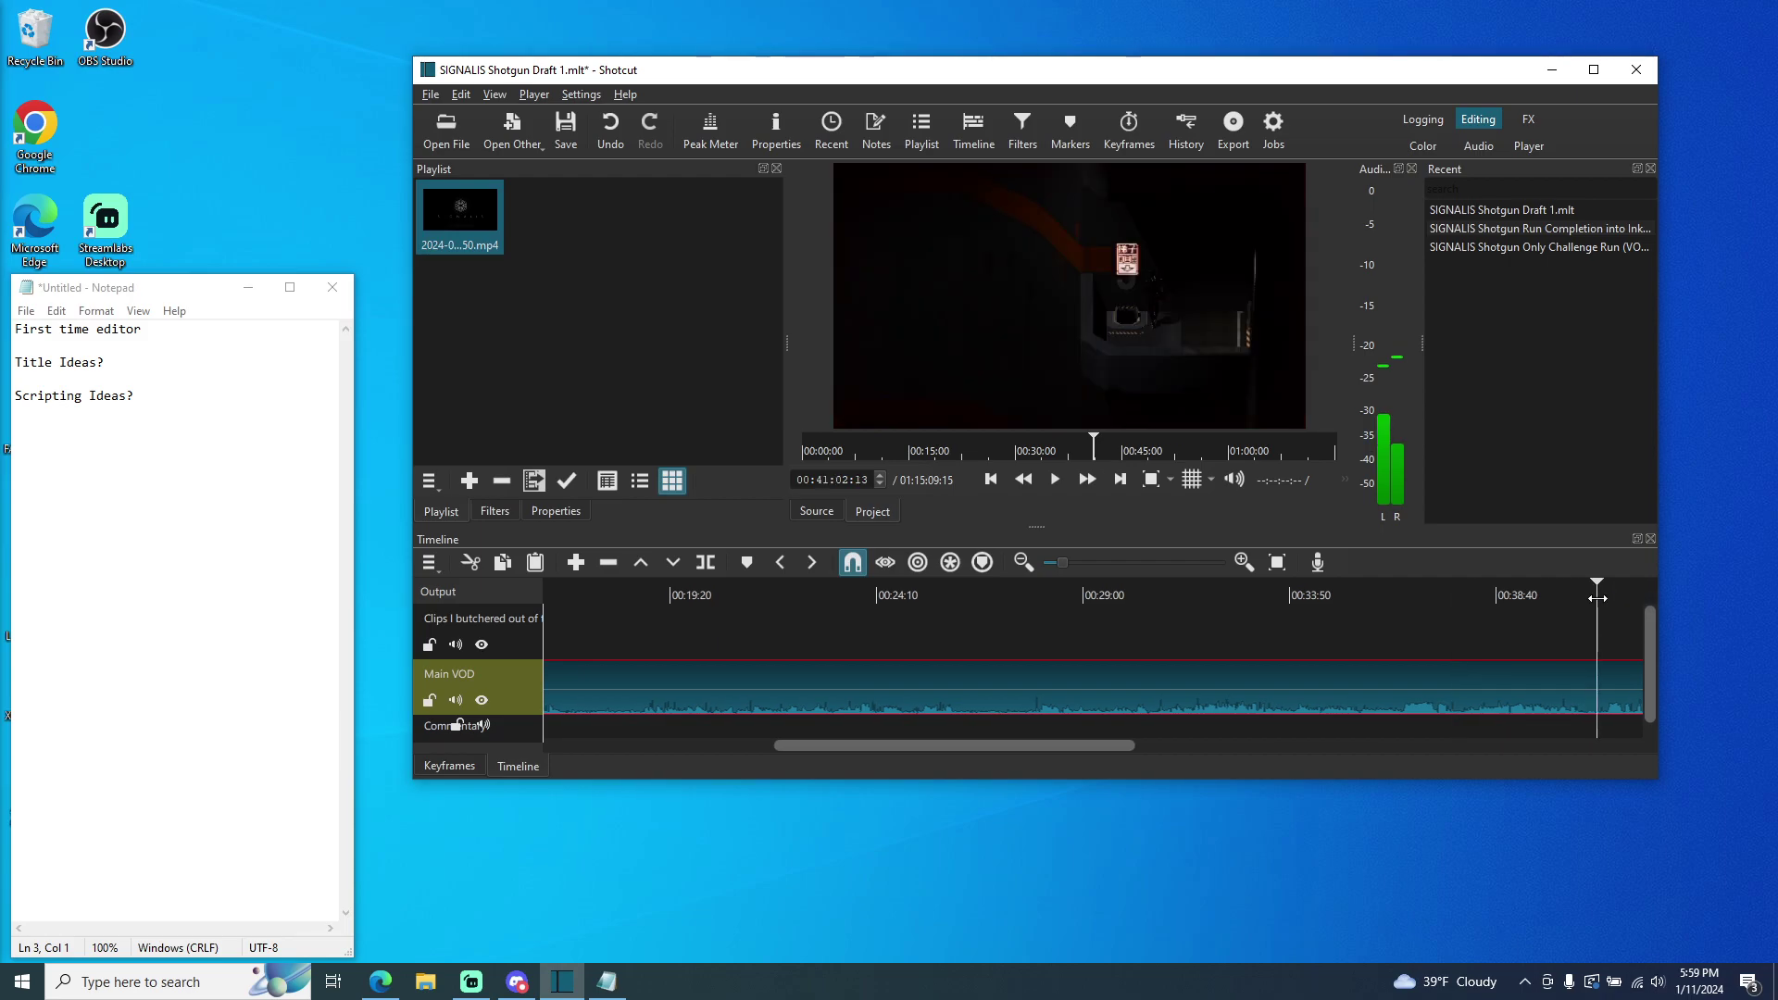
click(1557, 596)
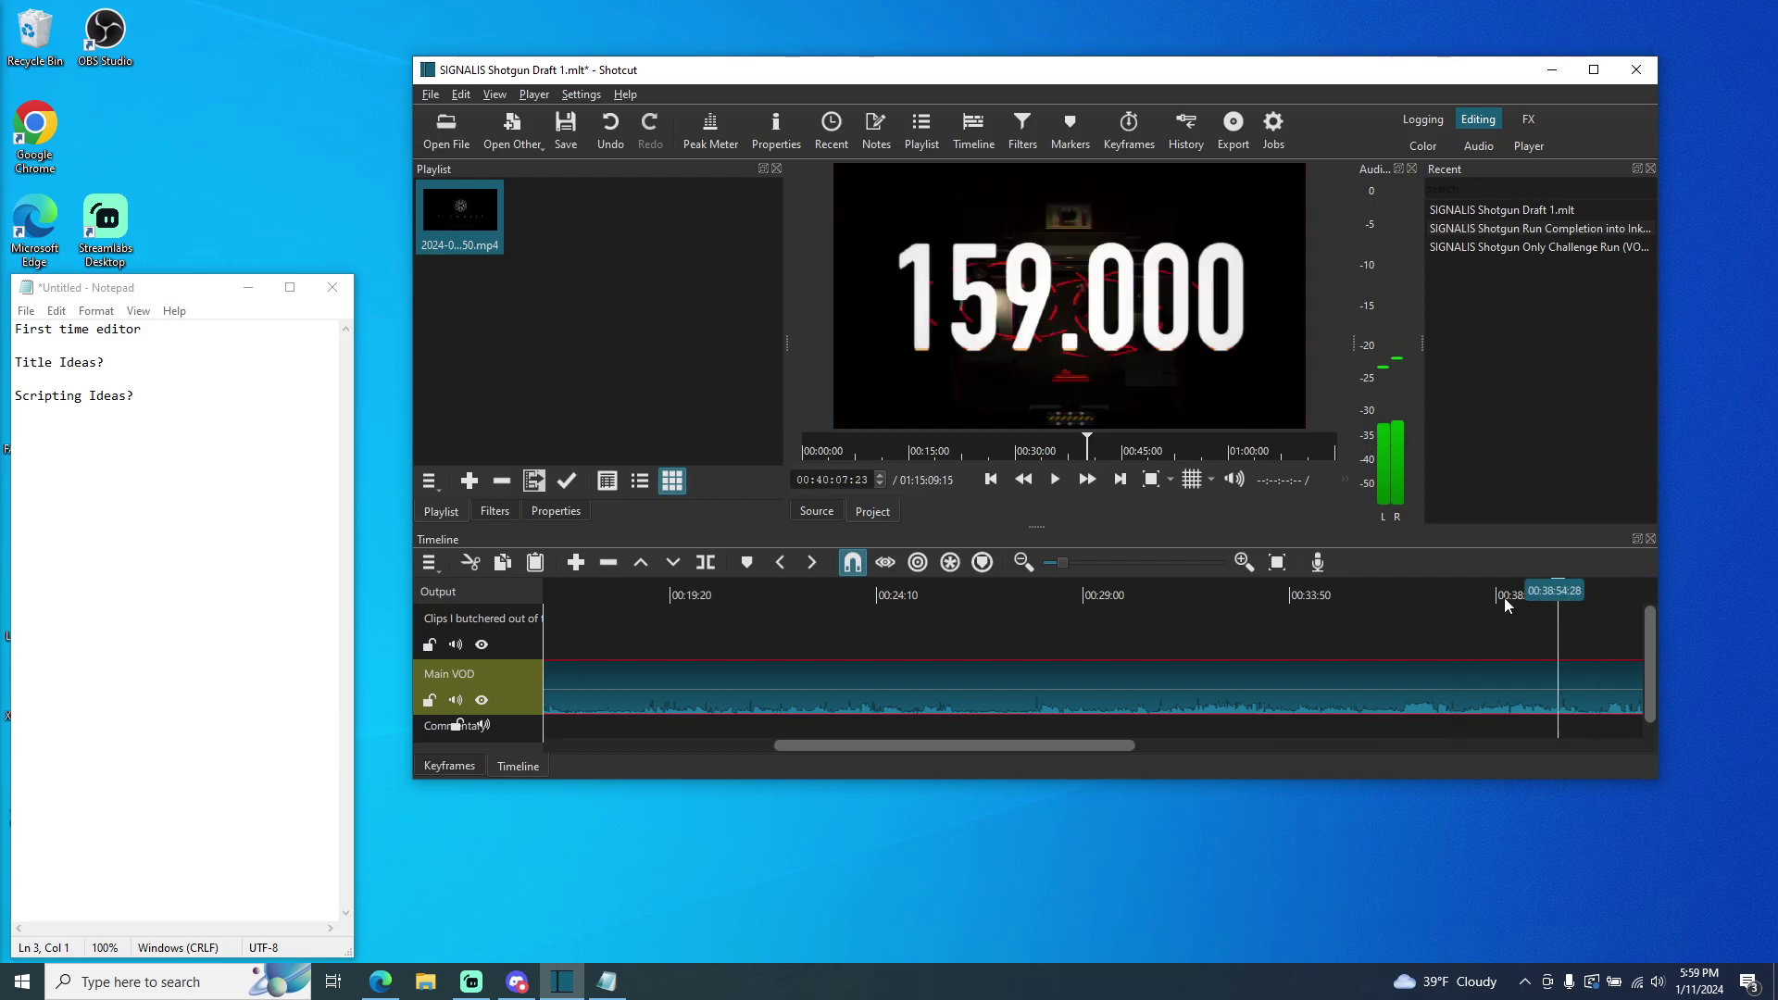
click(1552, 597)
click(1549, 597)
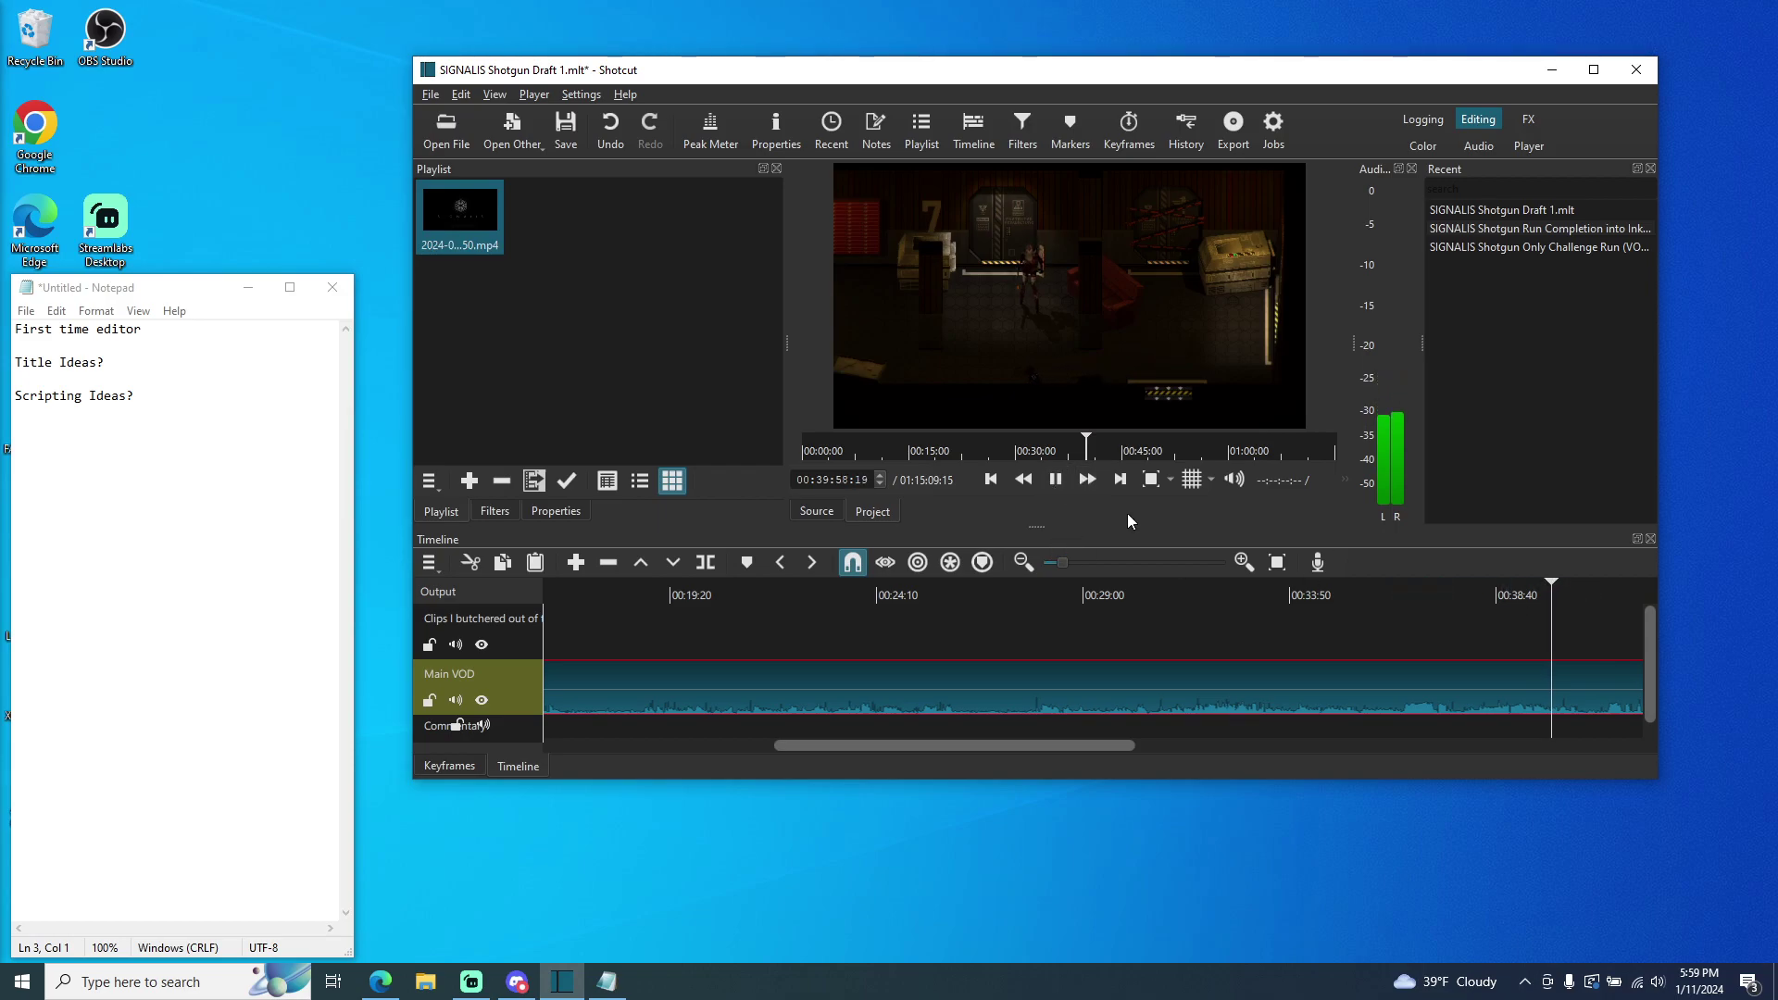
- Review the Main VOD encounter up to 00:40:14:04 and step back to 00:40:13:17
drag(1109, 744, 1224, 752)
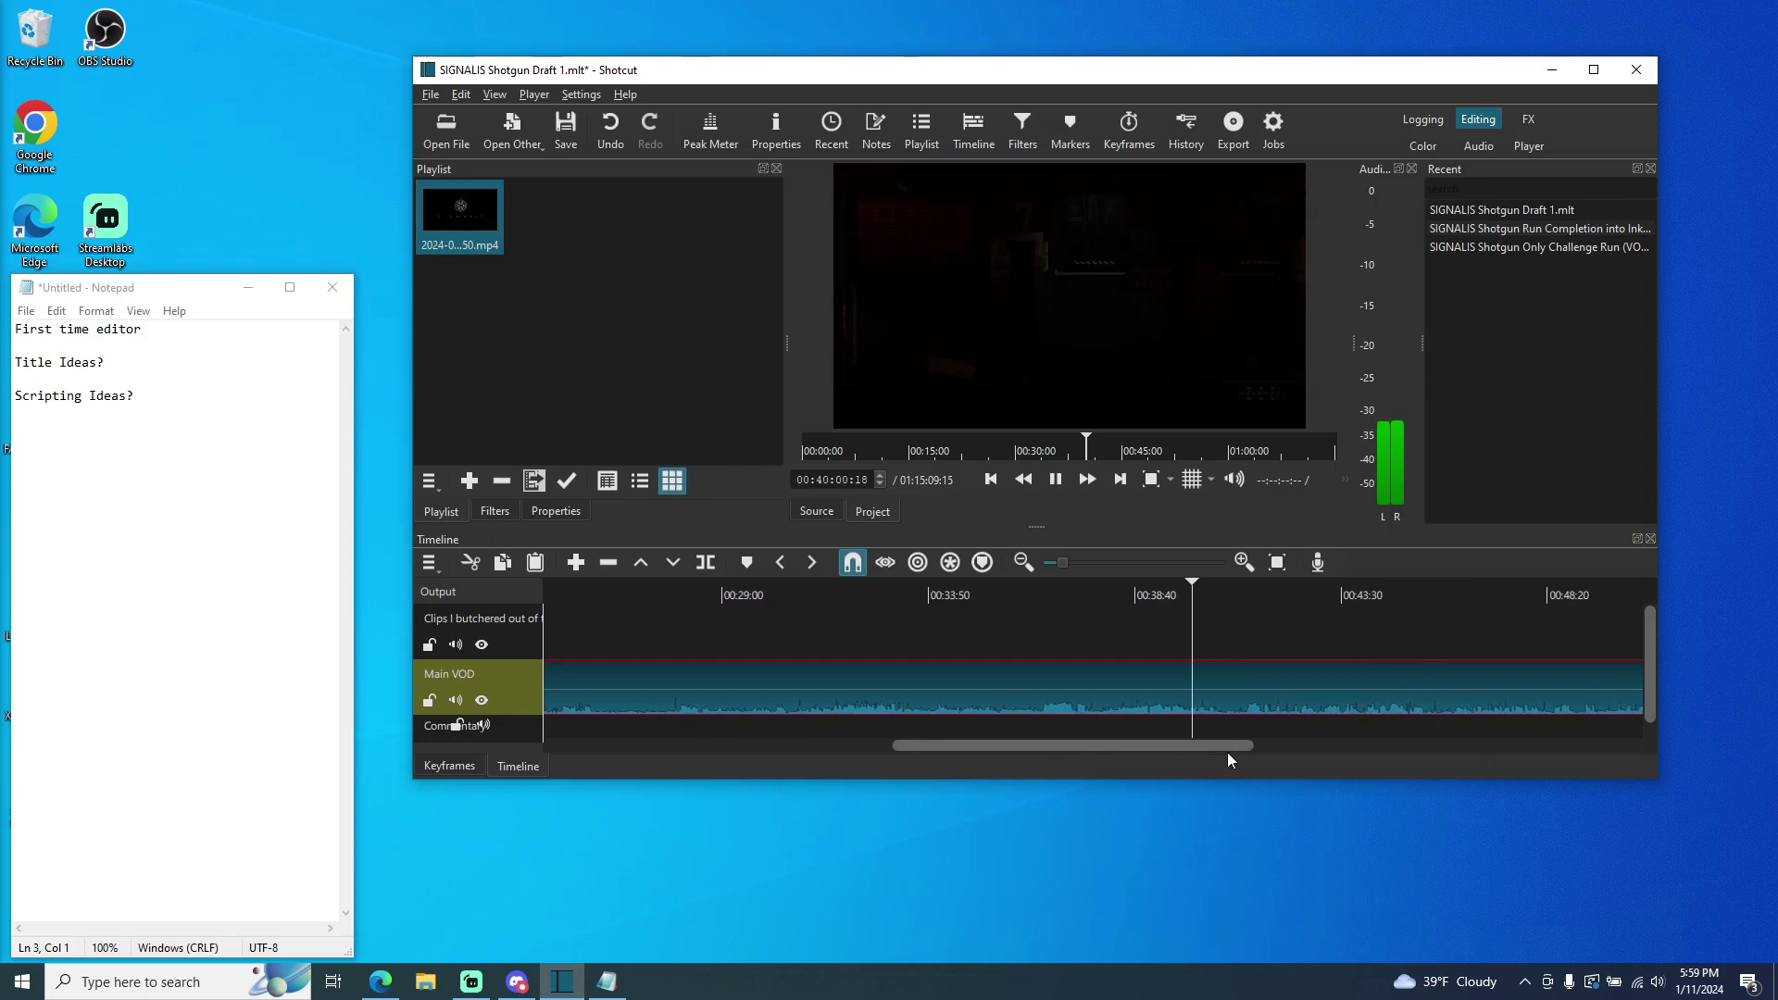
click(1242, 562)
click(1246, 561)
drag(1065, 750, 1136, 746)
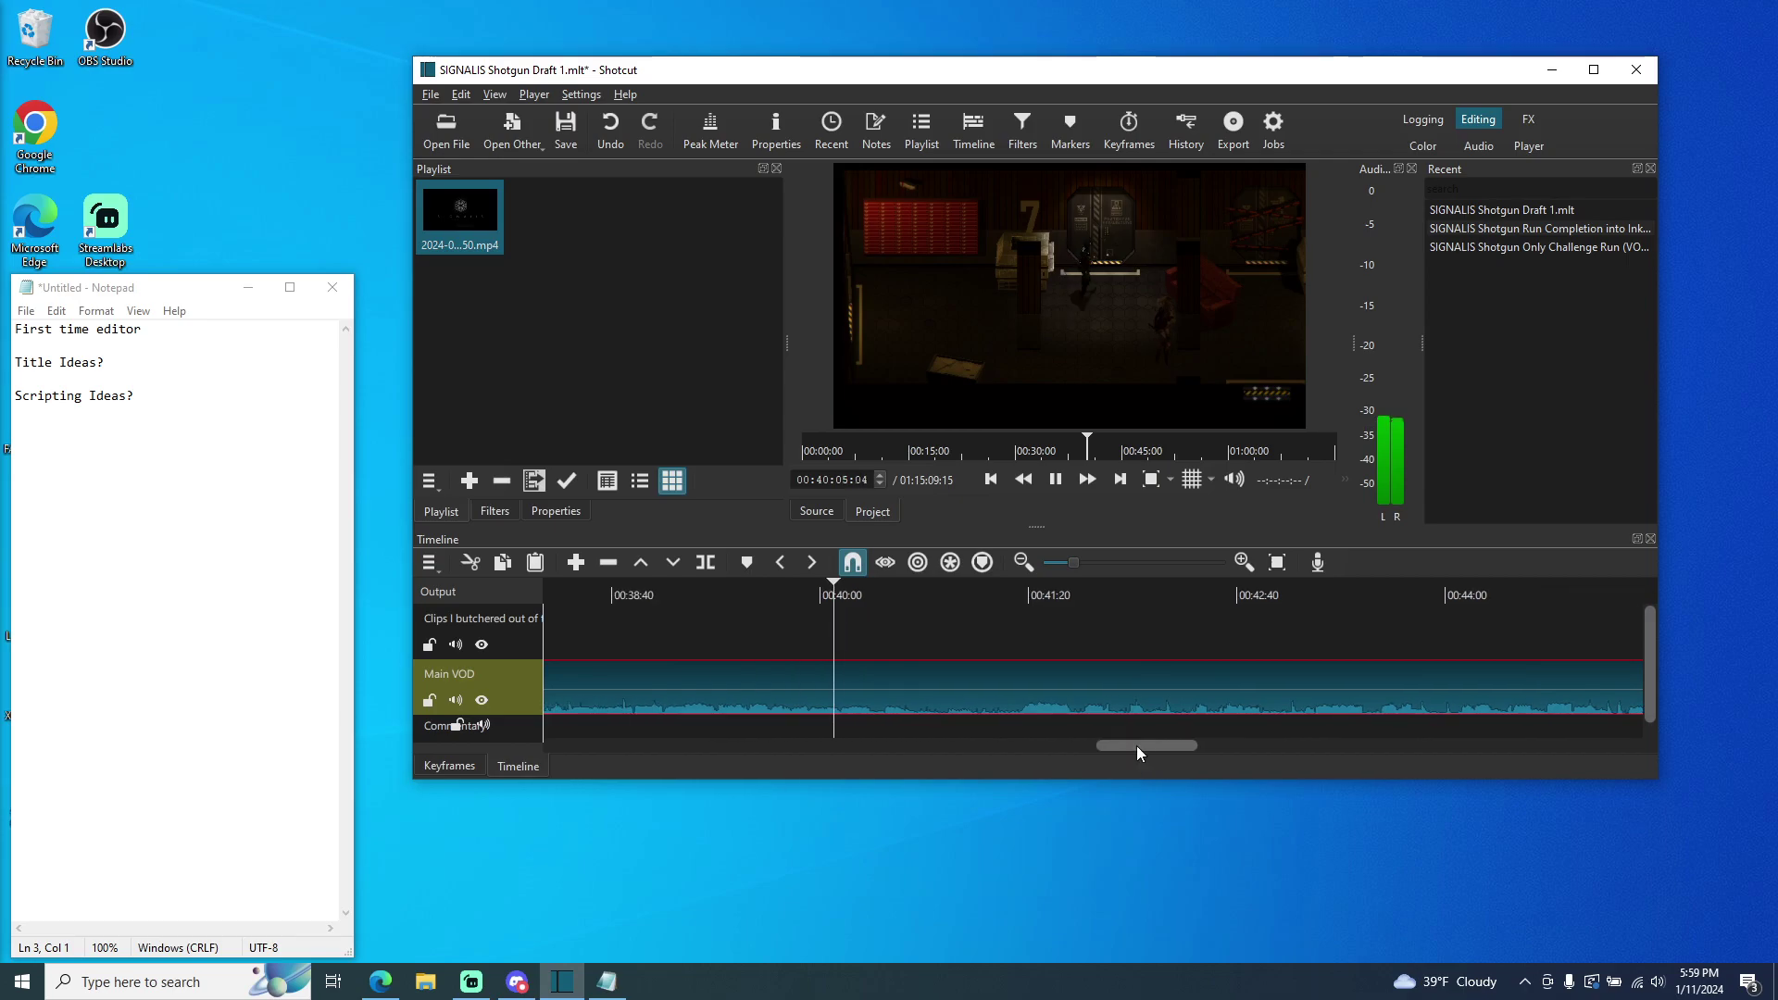
click(1056, 482)
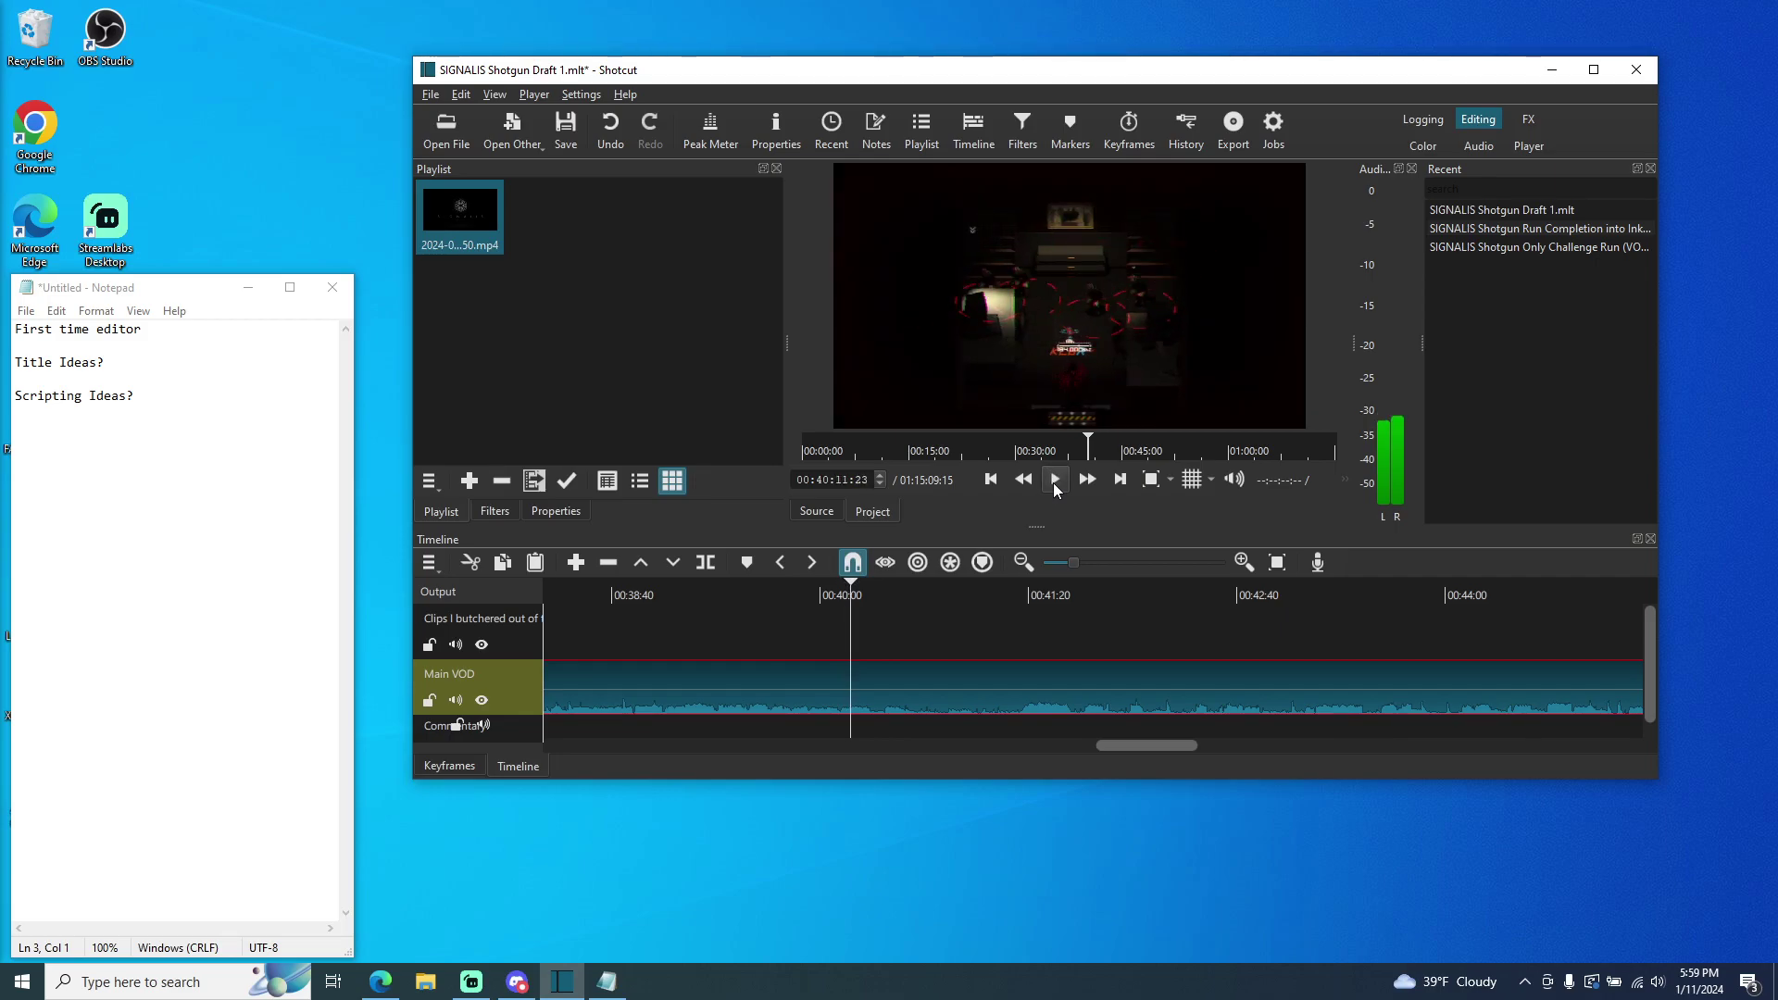
click(1055, 482)
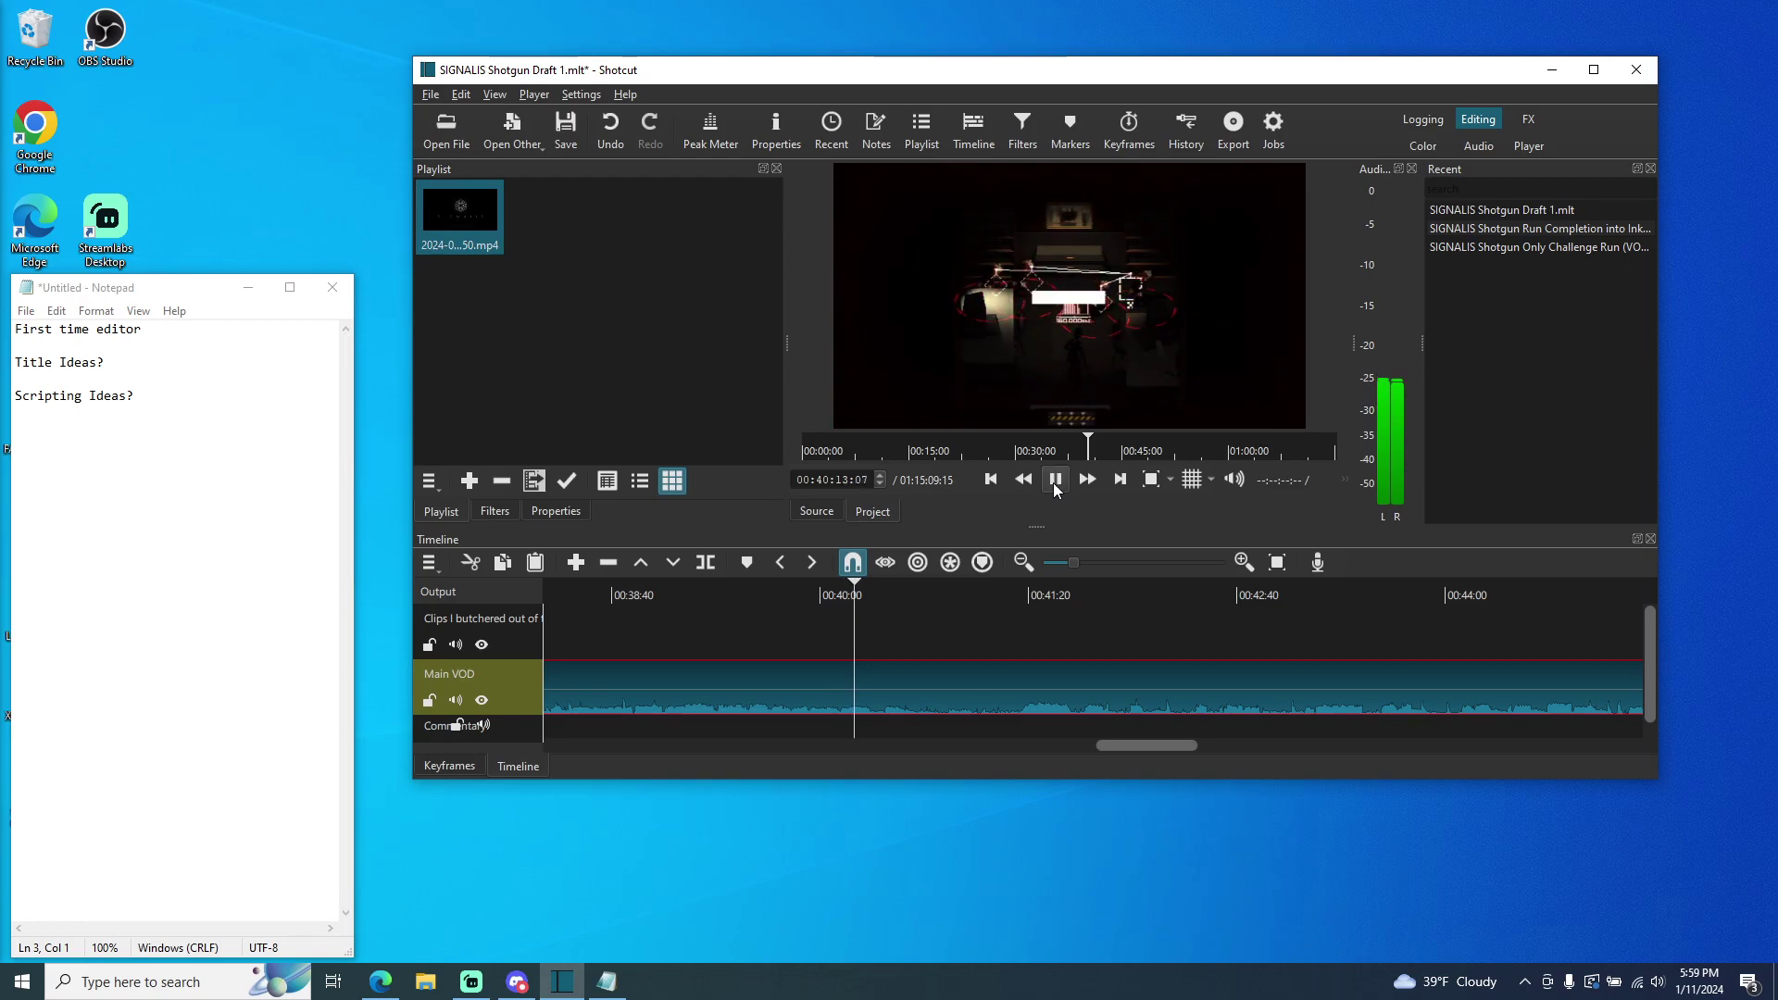
click(1055, 482)
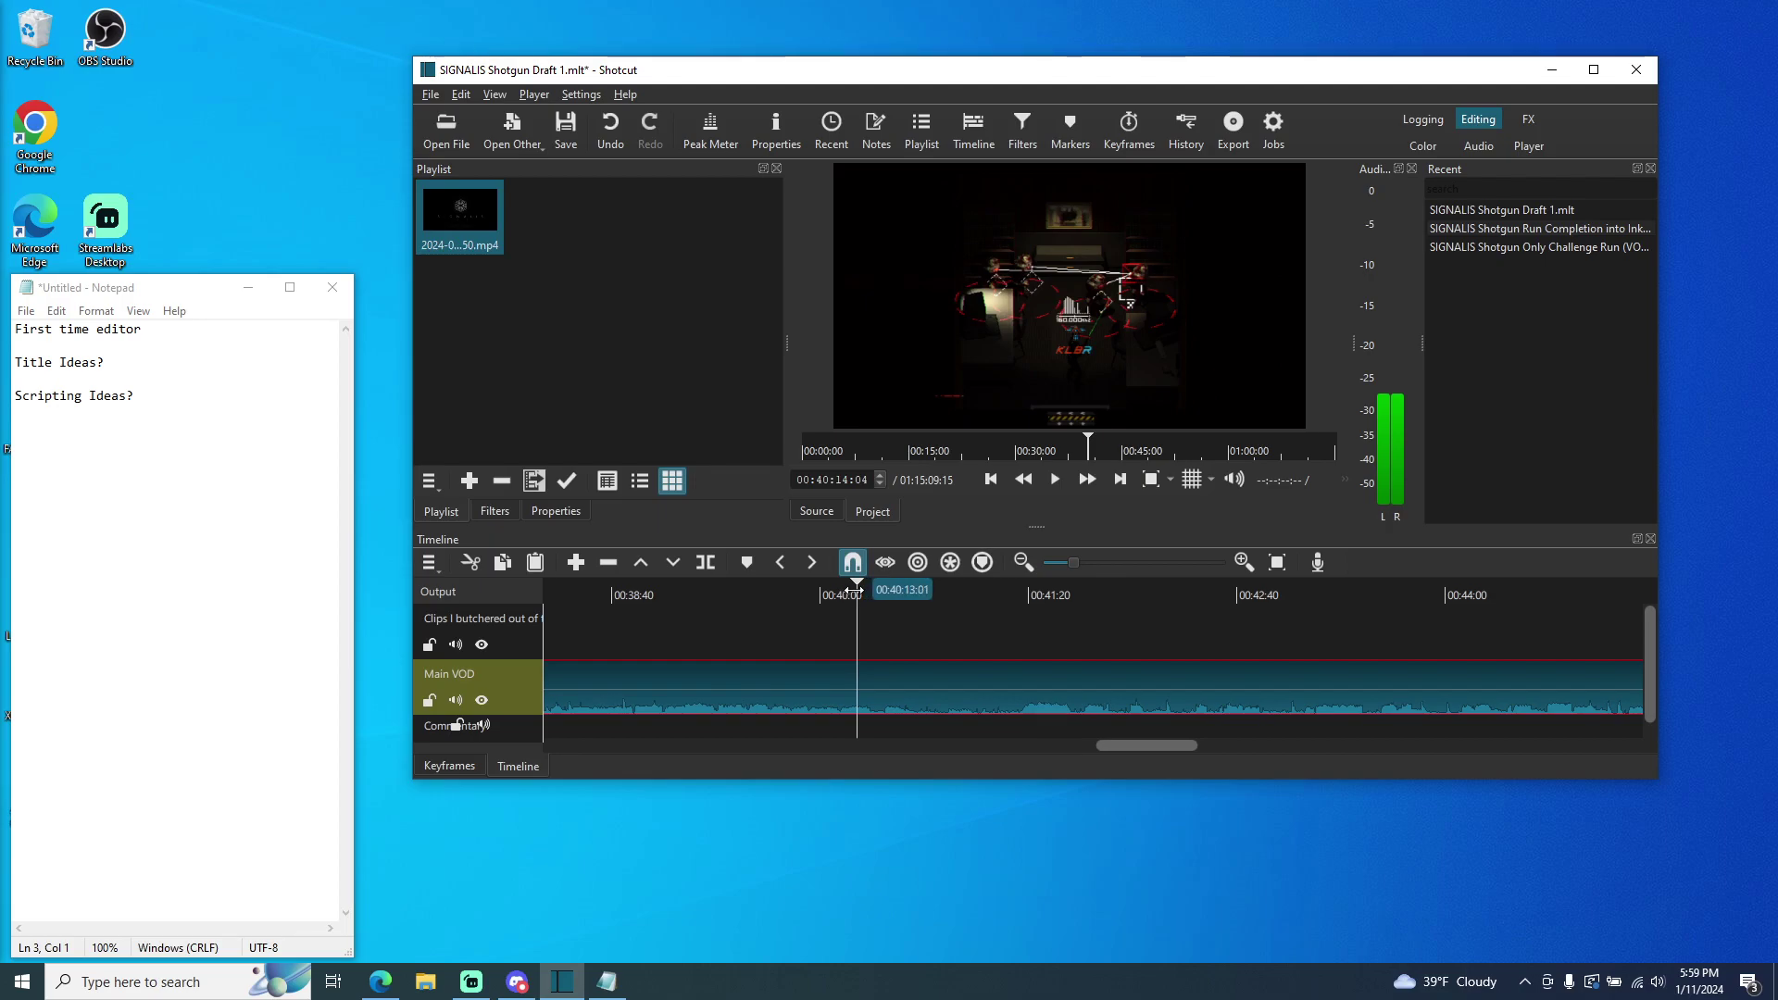
scroll(875, 485, down, 6)
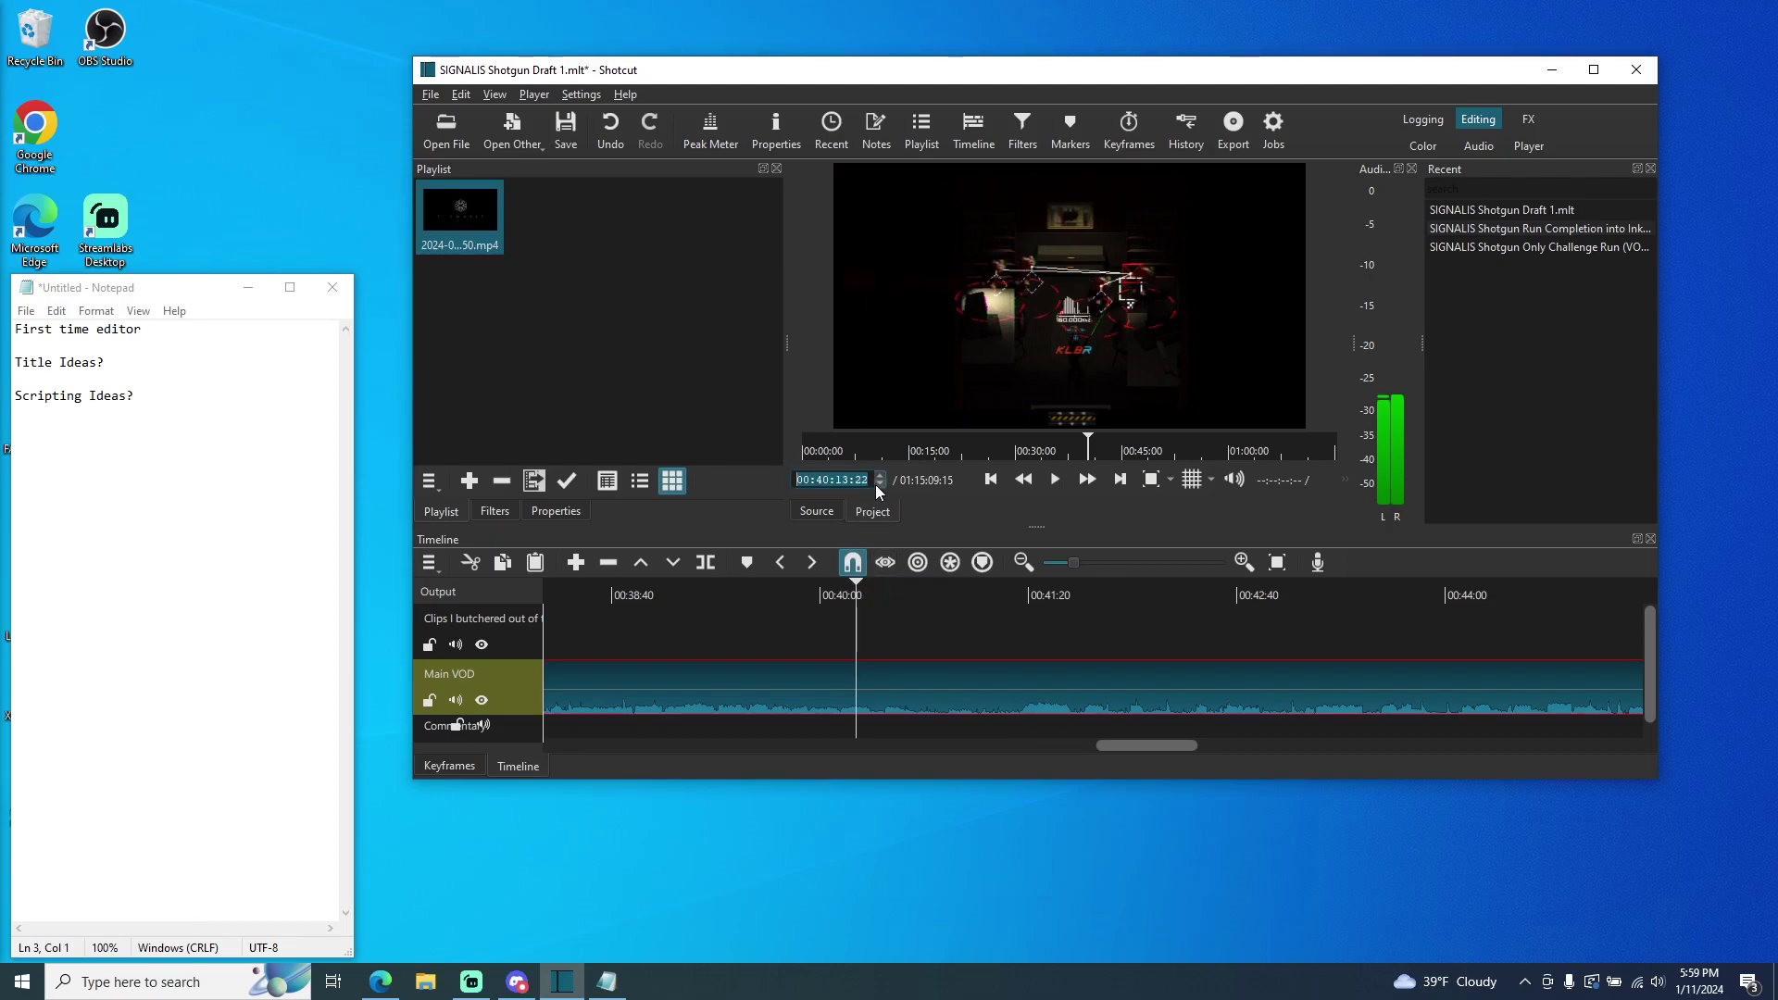
scroll(875, 485, down, 5)
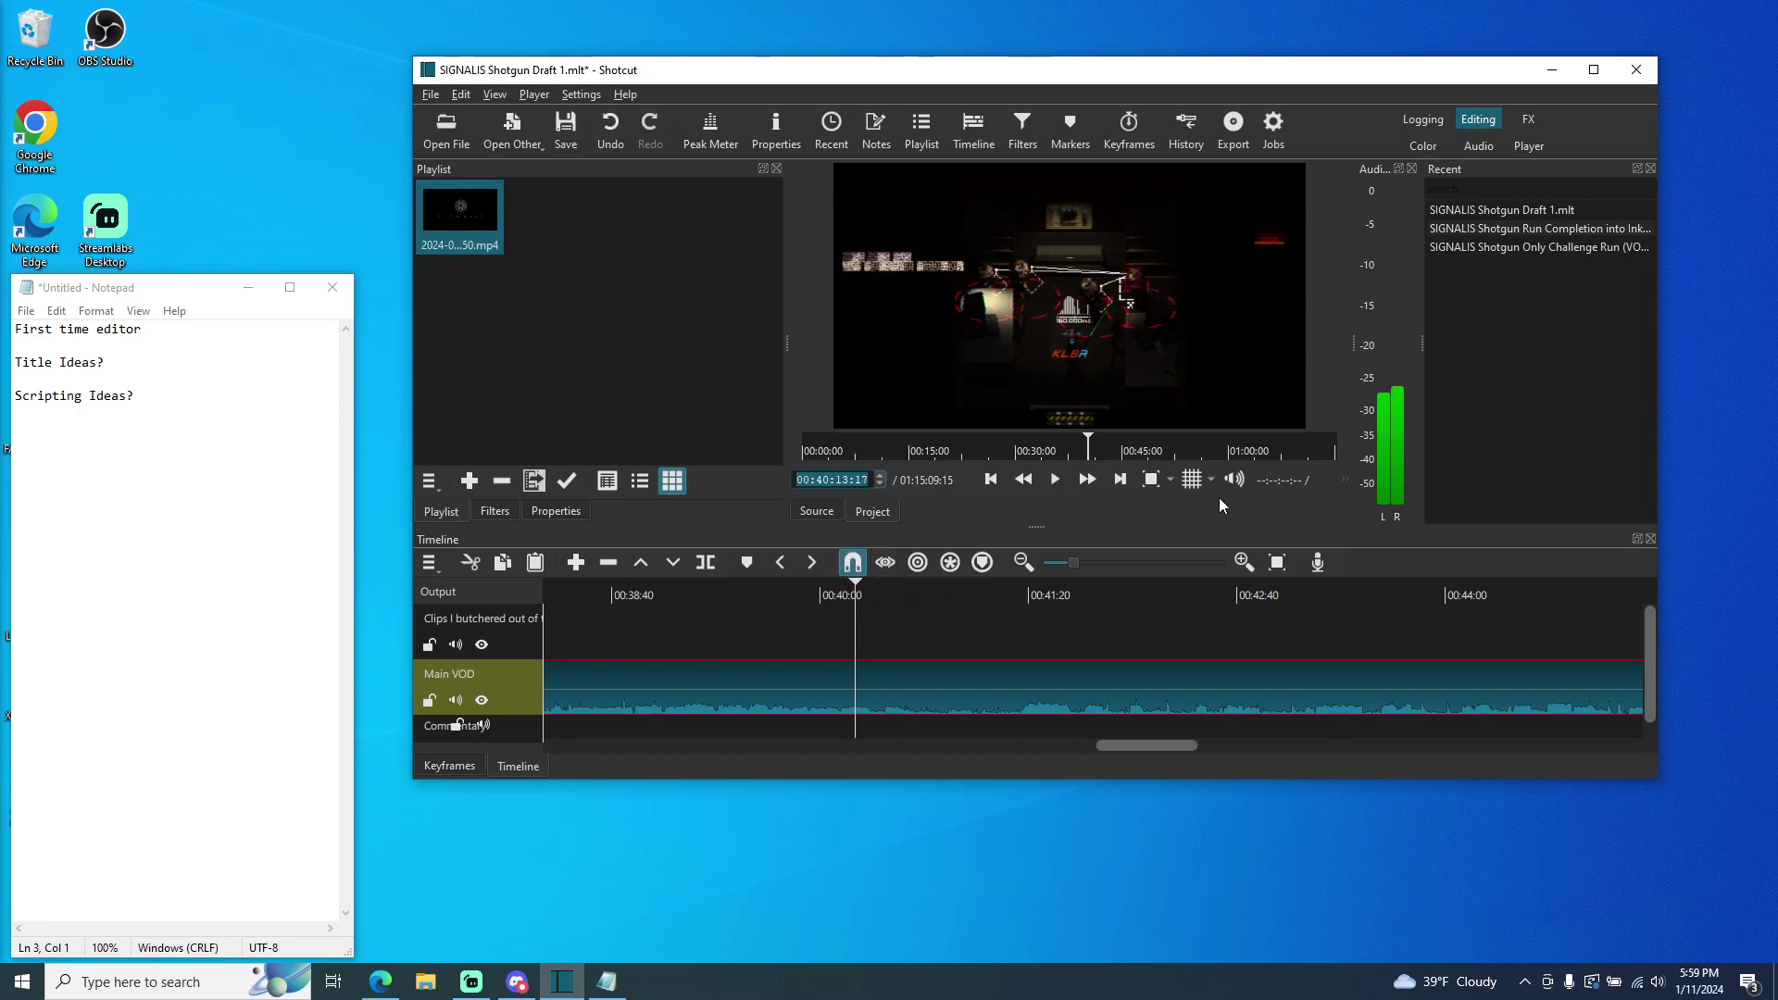
- Replay the Main VOD encounter in short bursts from around 00:40:07 and split the clip at 00:40:09:28
click(1242, 562)
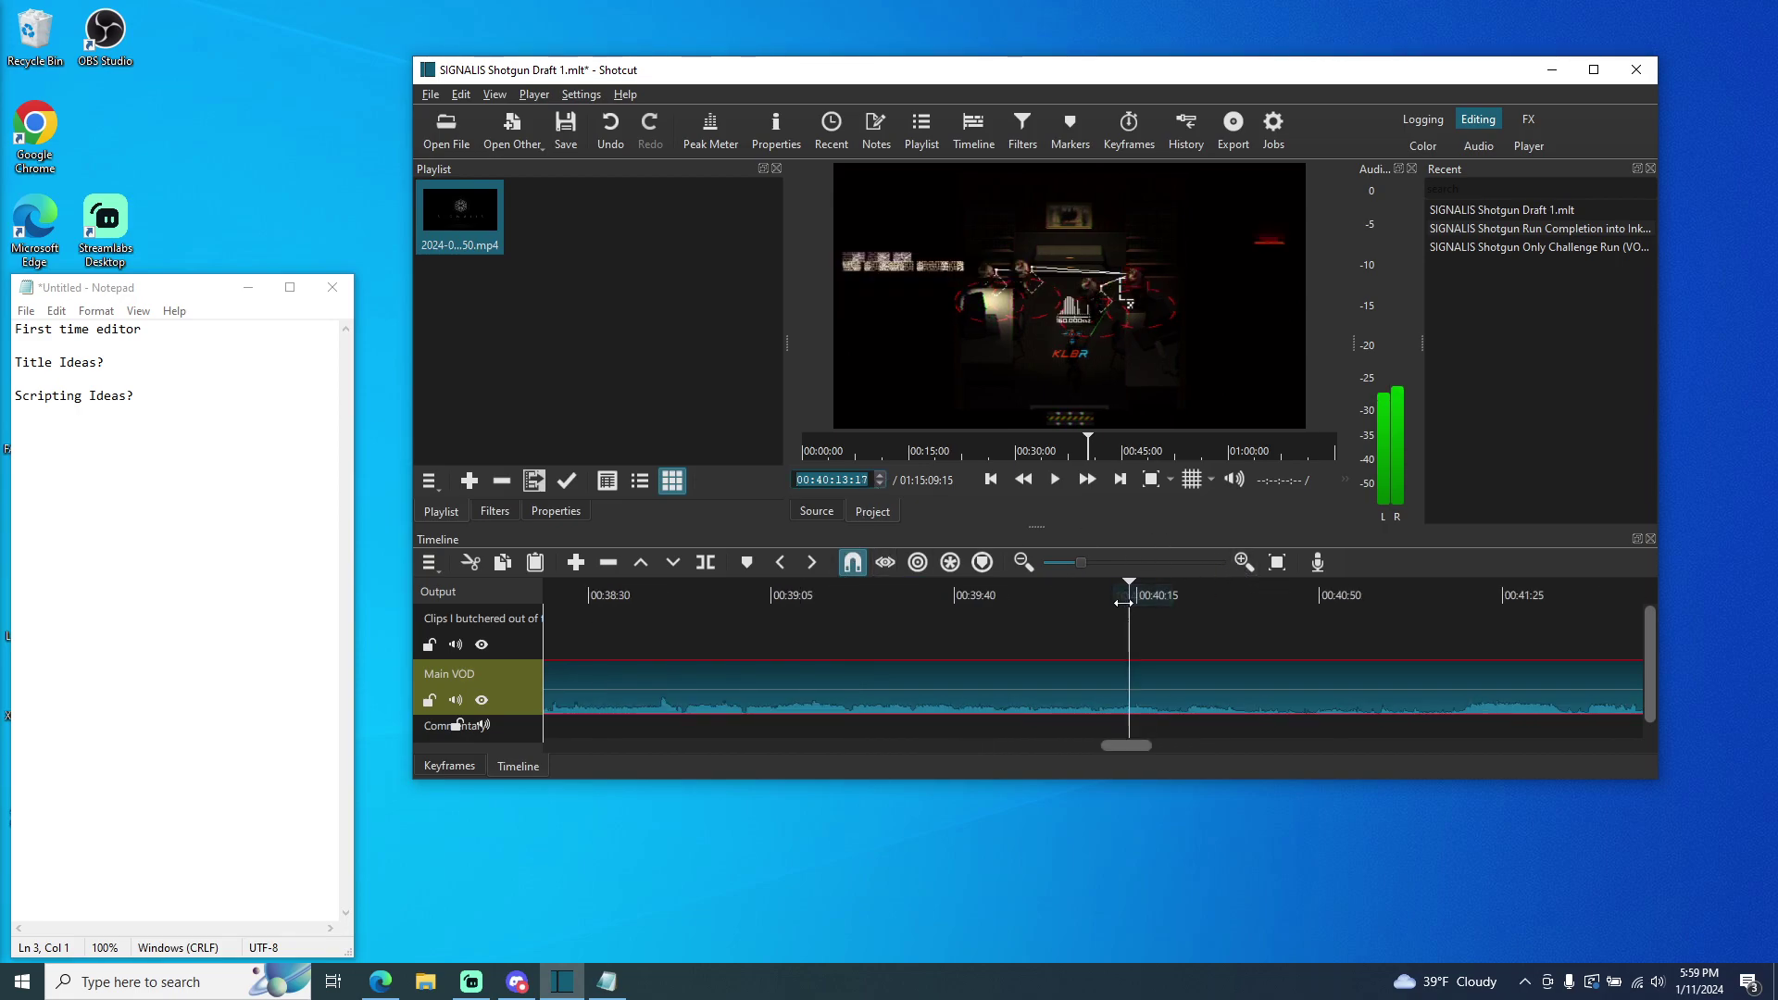
click(1055, 480)
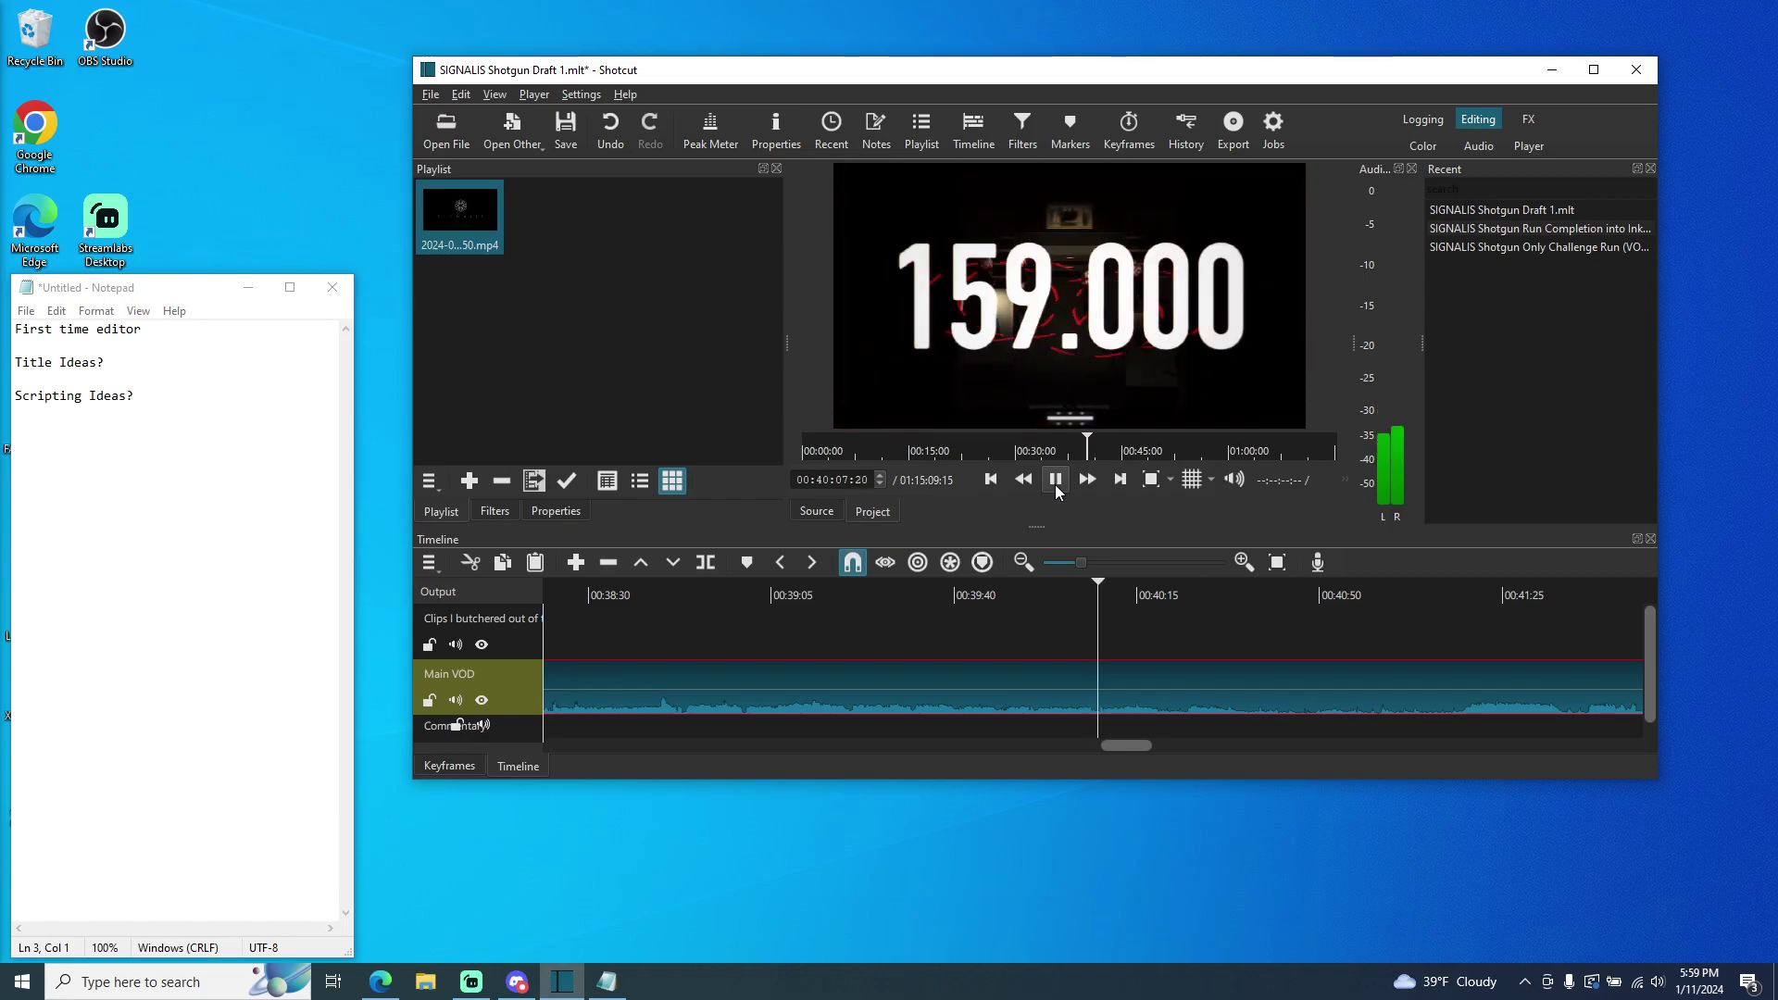
click(1055, 485)
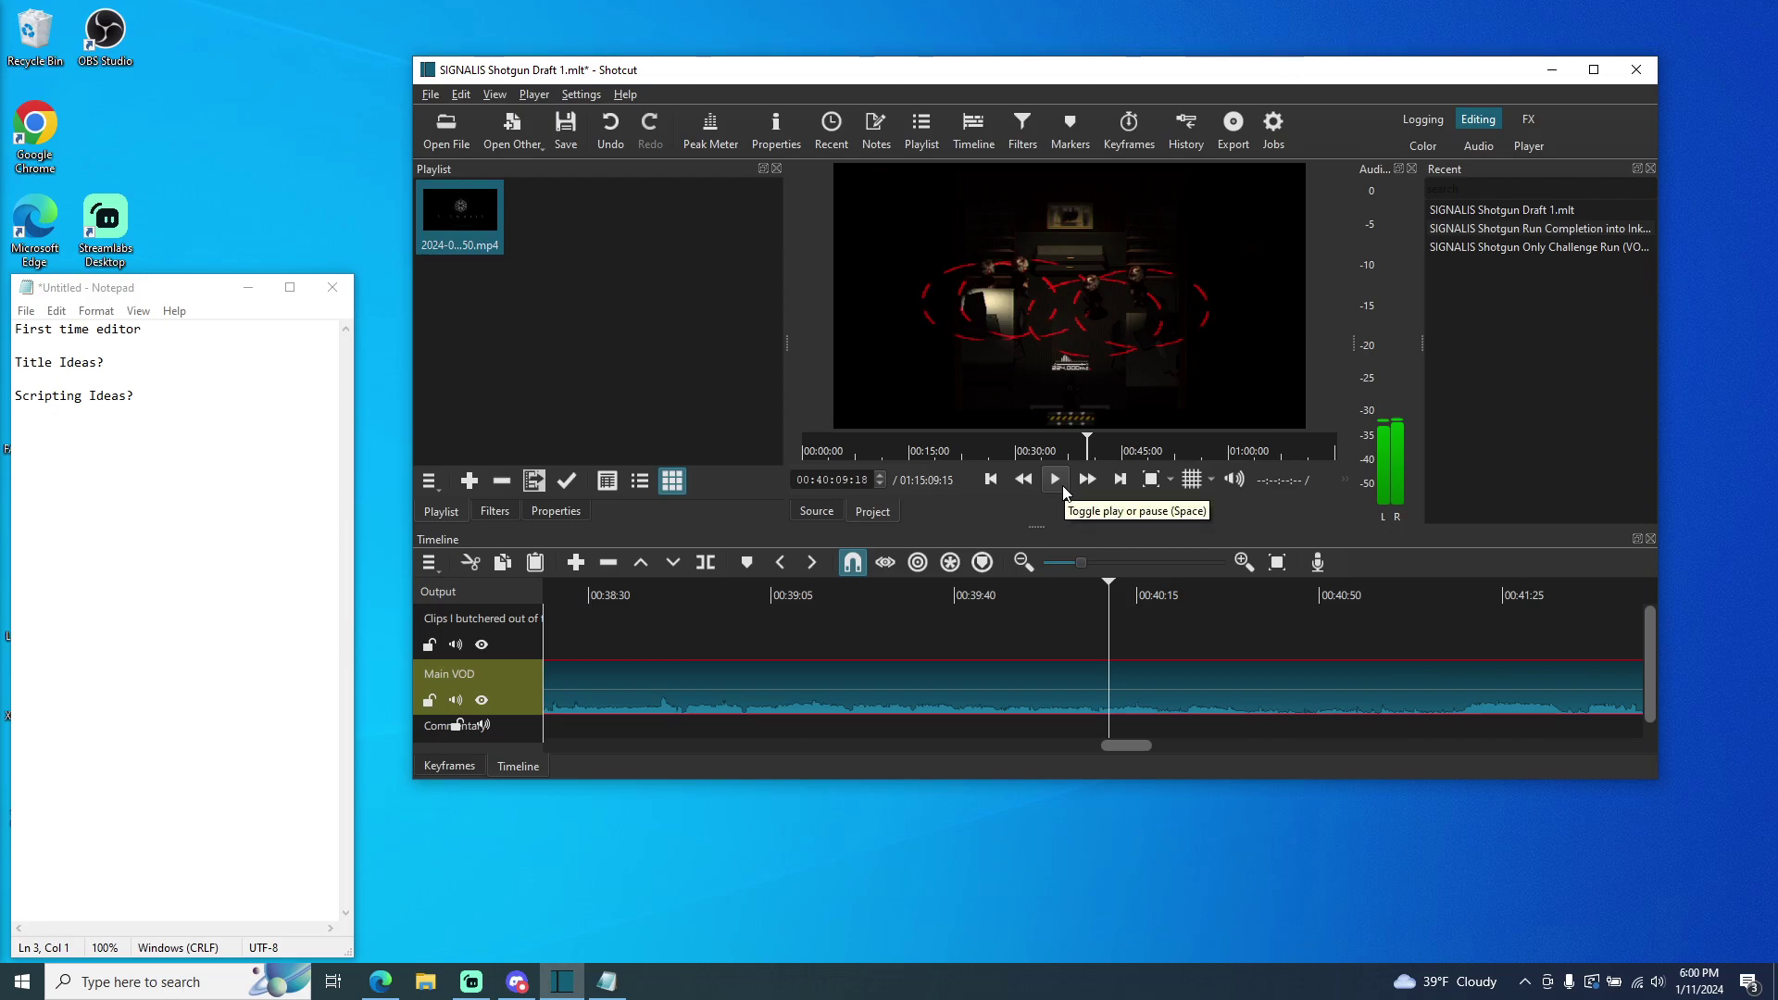
click(1055, 478)
click(1055, 478)
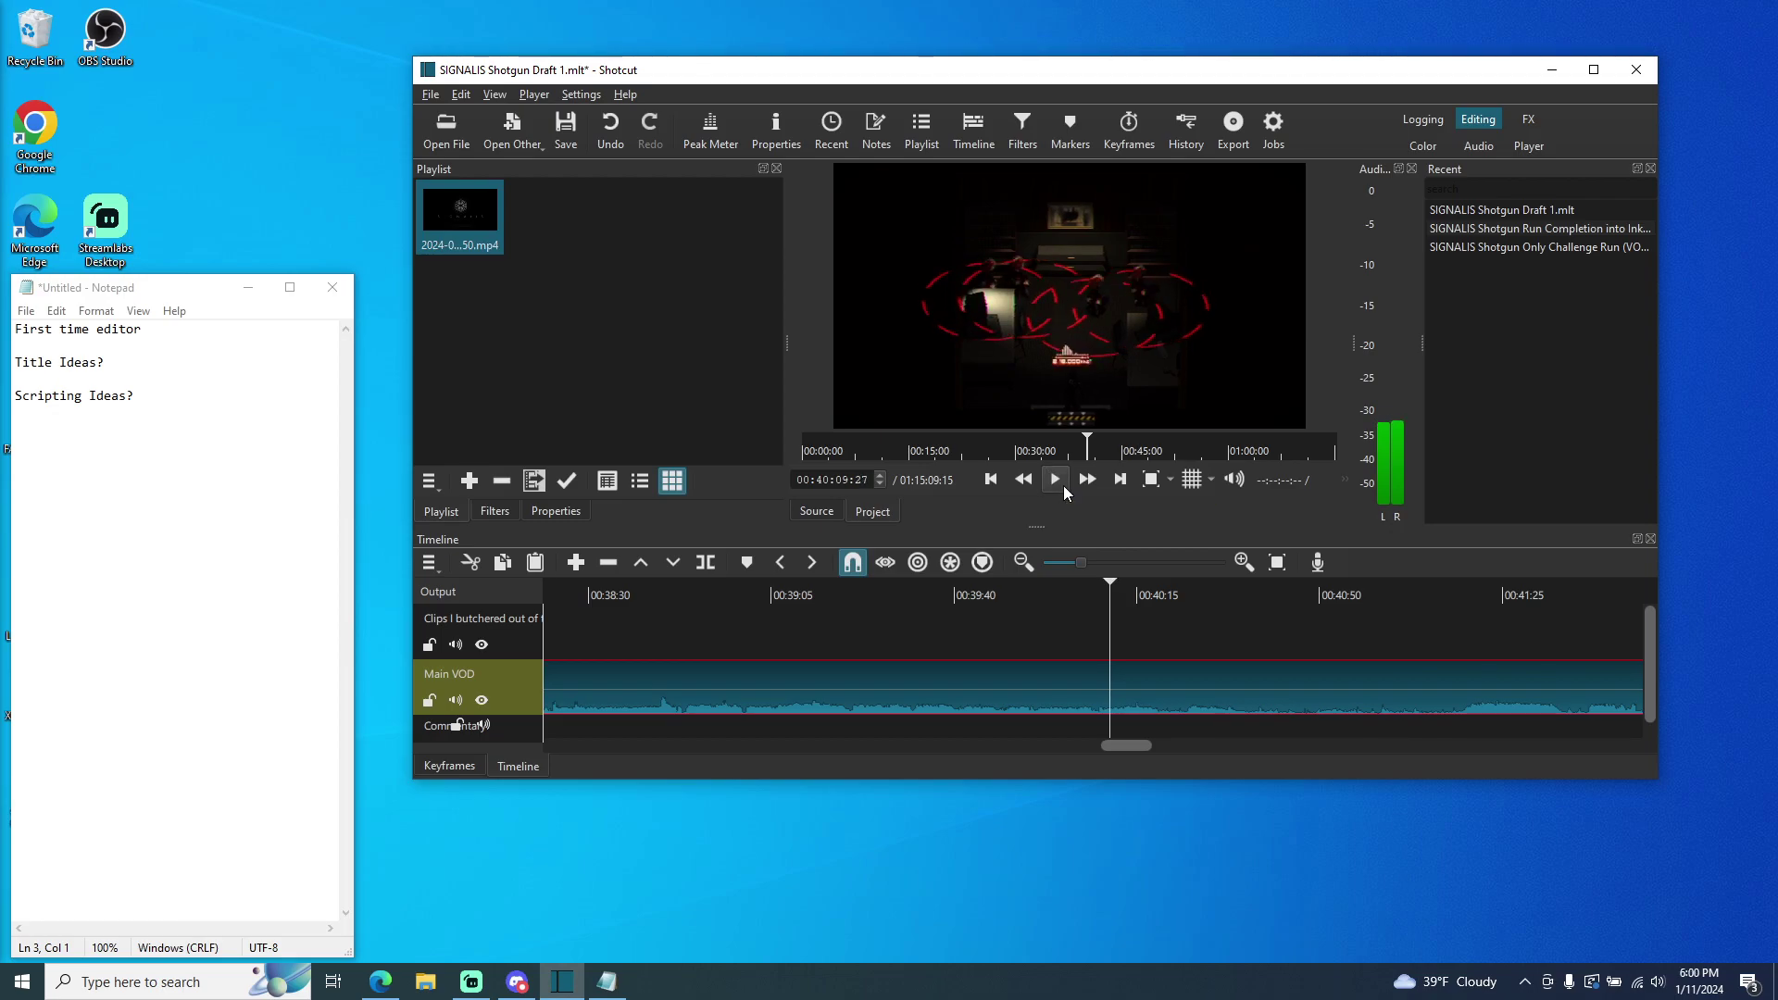
click(1055, 481)
click(1056, 481)
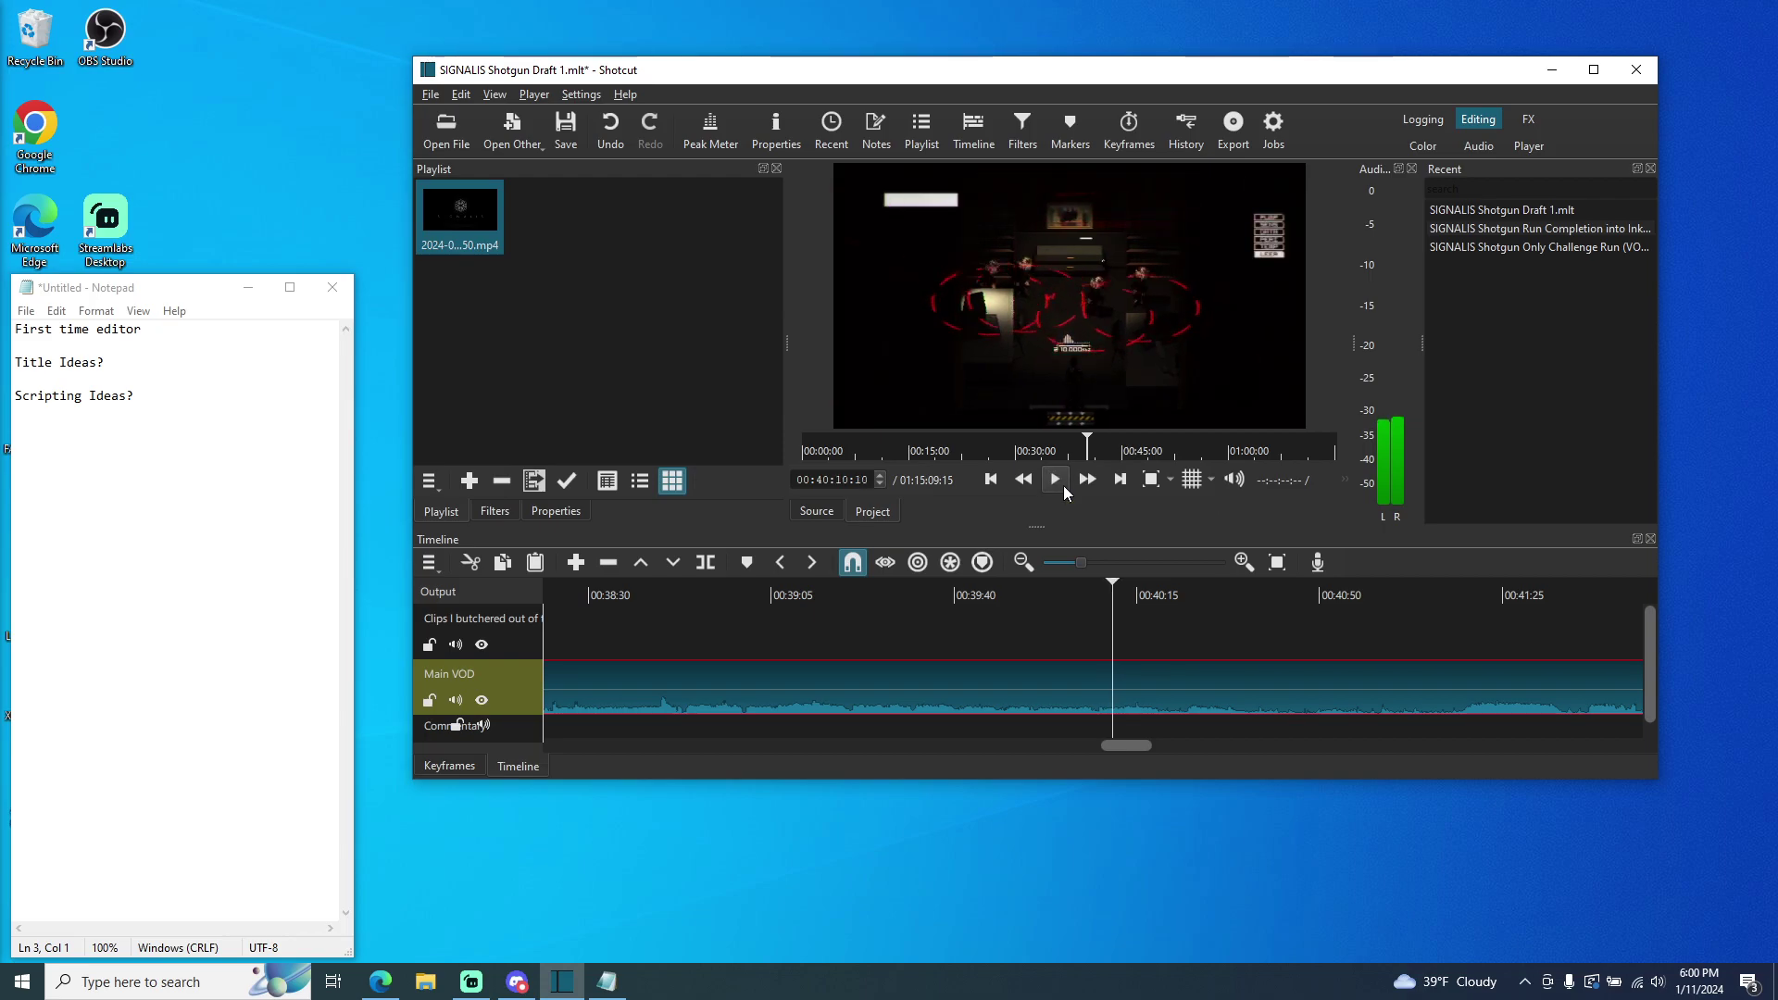
scroll(882, 481, down, 5)
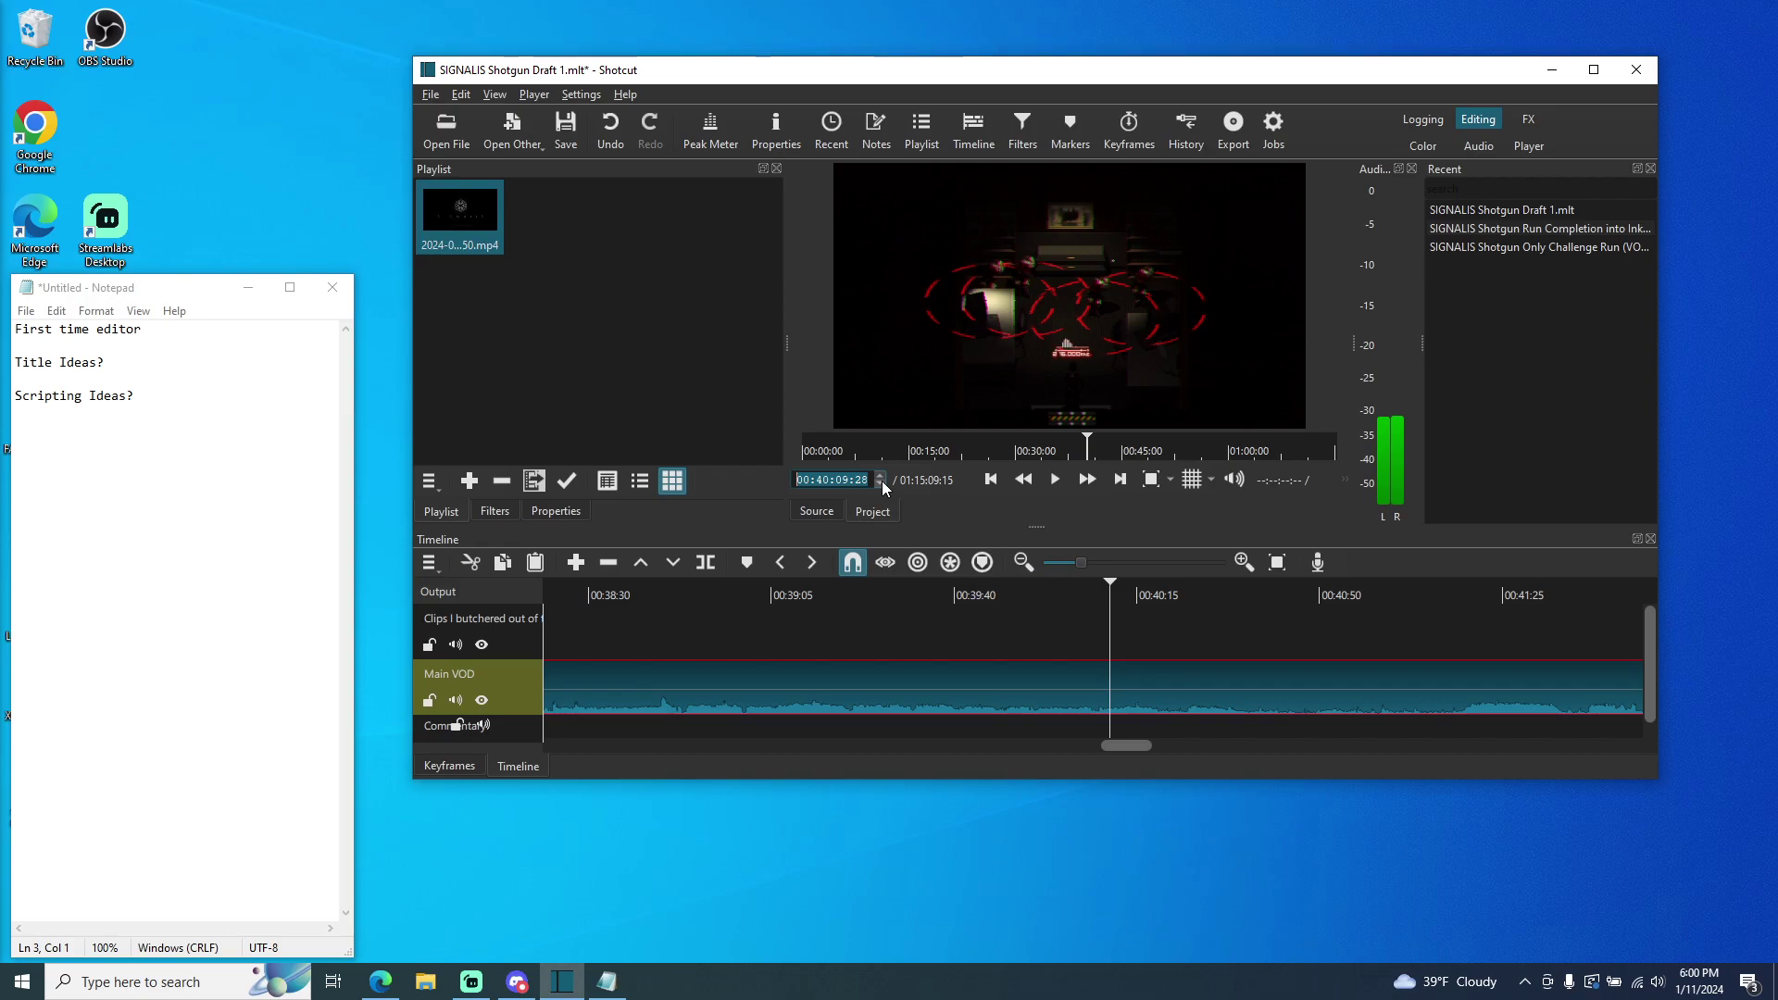
scroll(881, 480, down, 1)
click(709, 567)
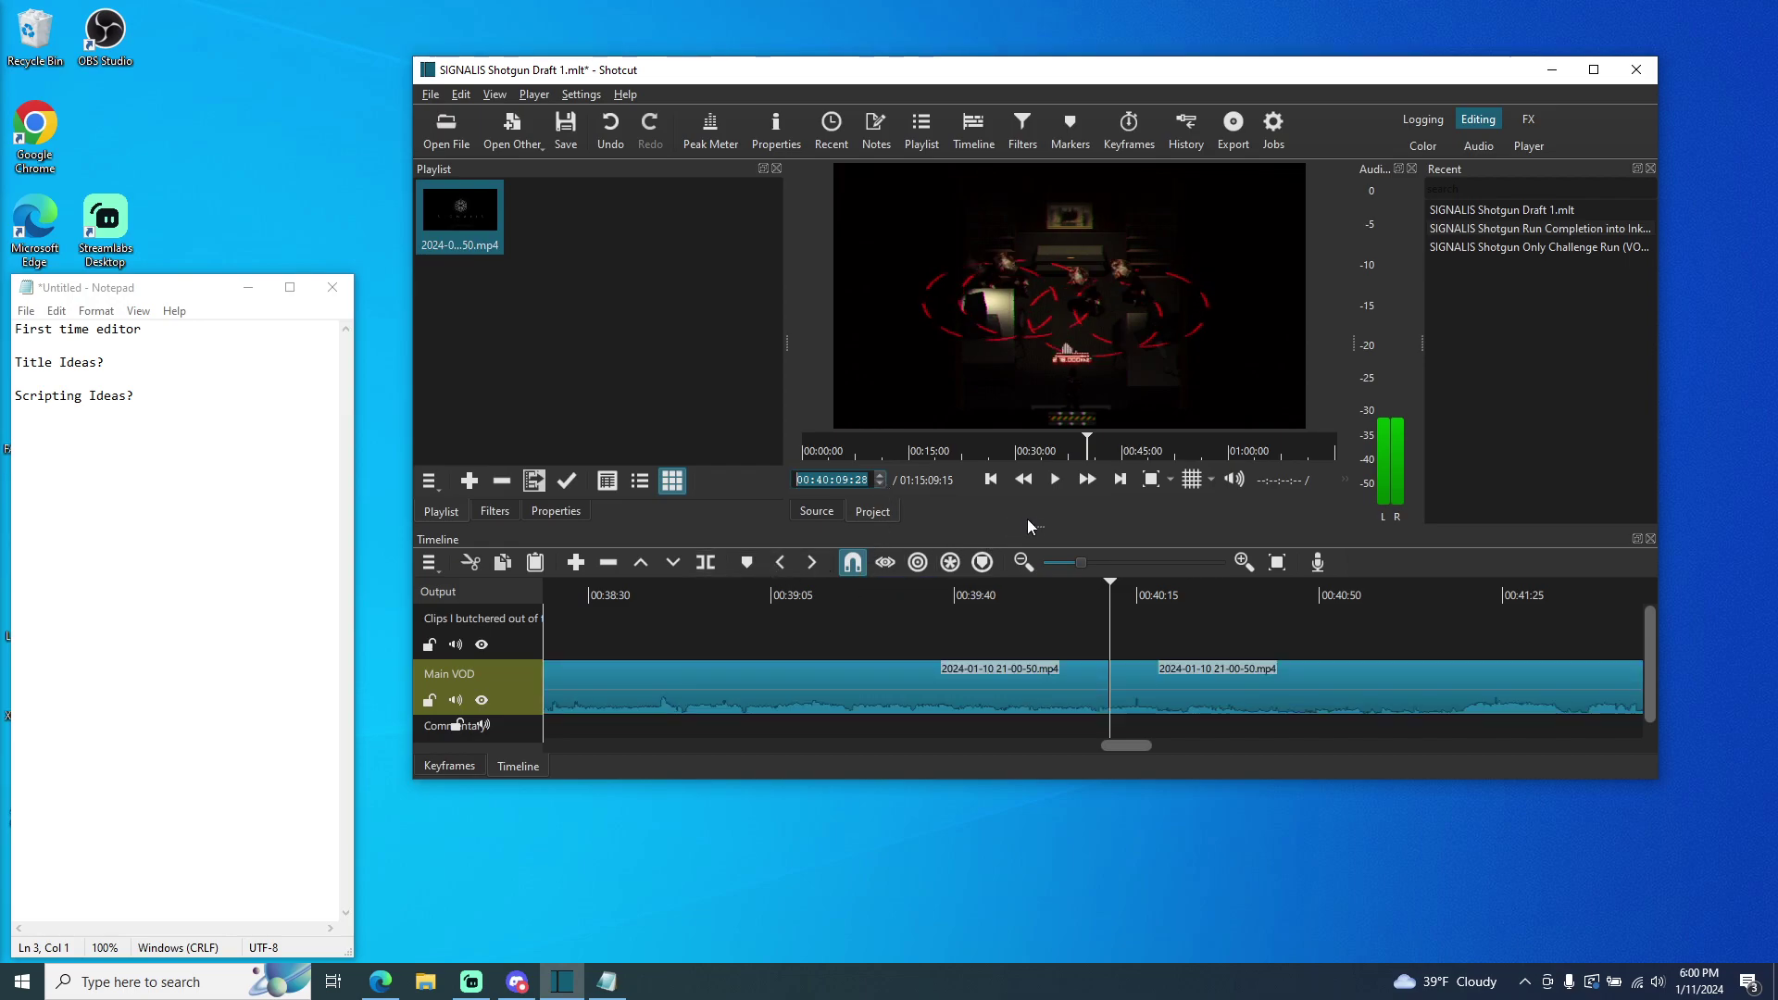
- Play the footage after the first cut, fine-tune the playhead around the shot, and split the Main VOD at 00:40:15:07
click(1055, 480)
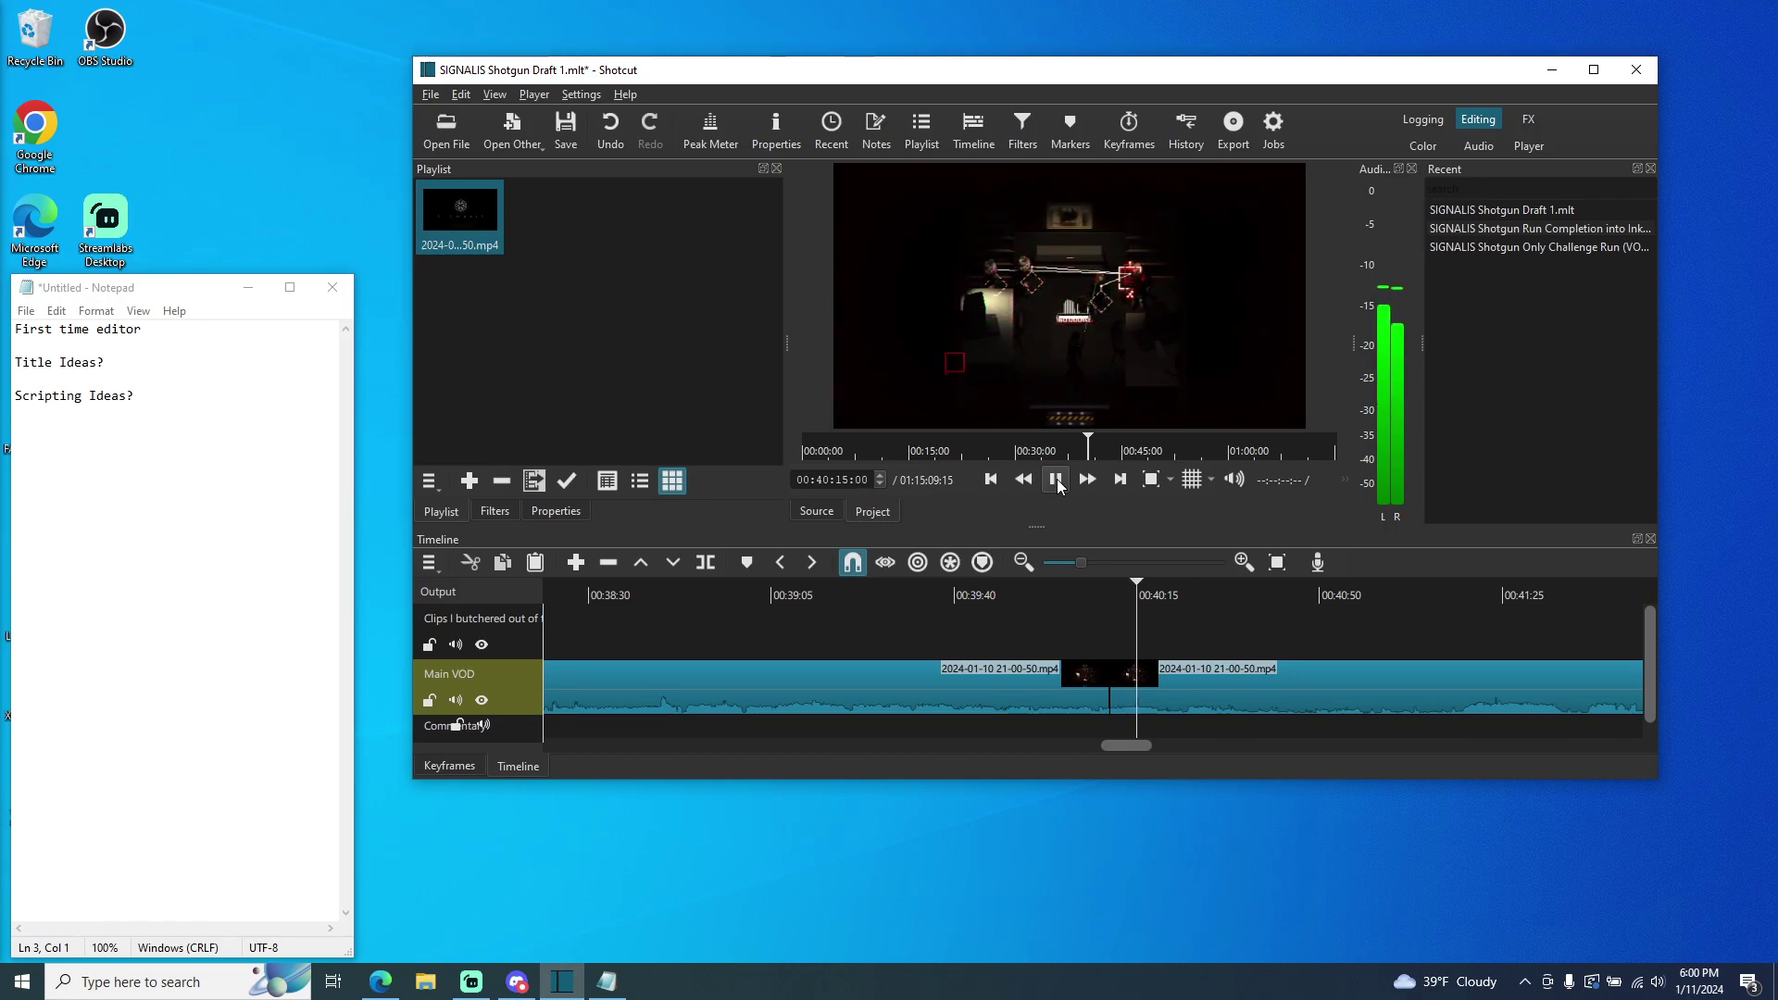
click(1057, 480)
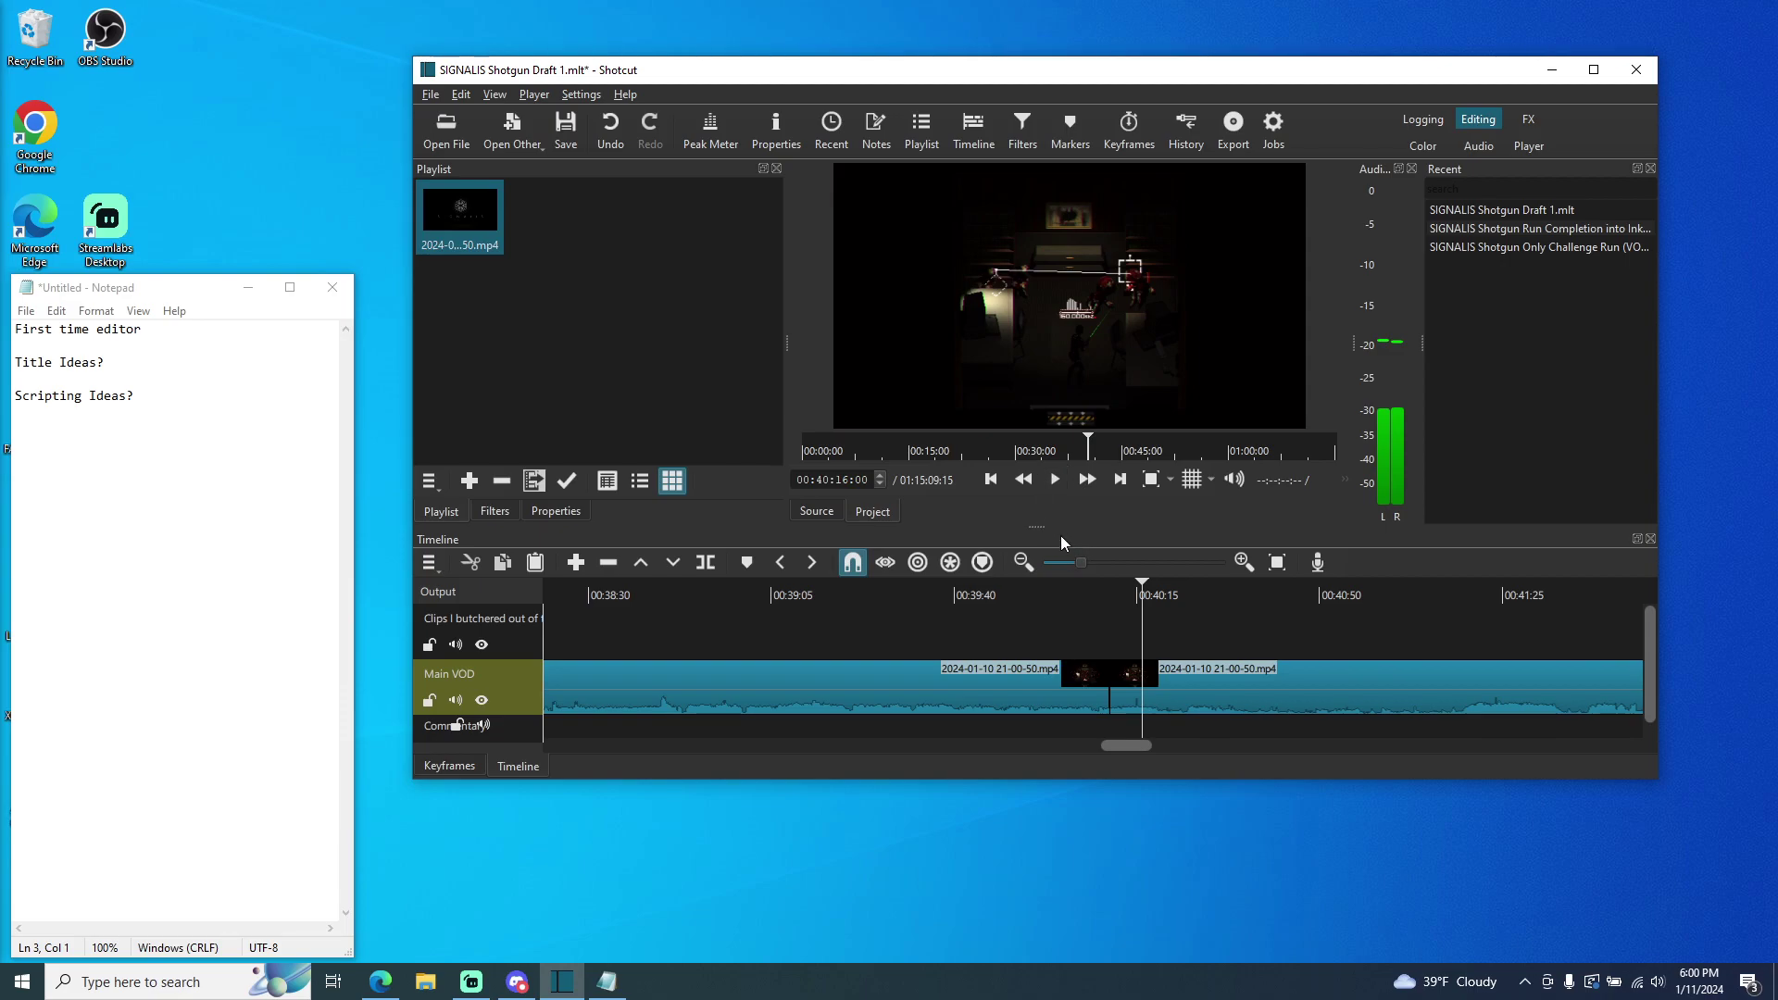
click(880, 485)
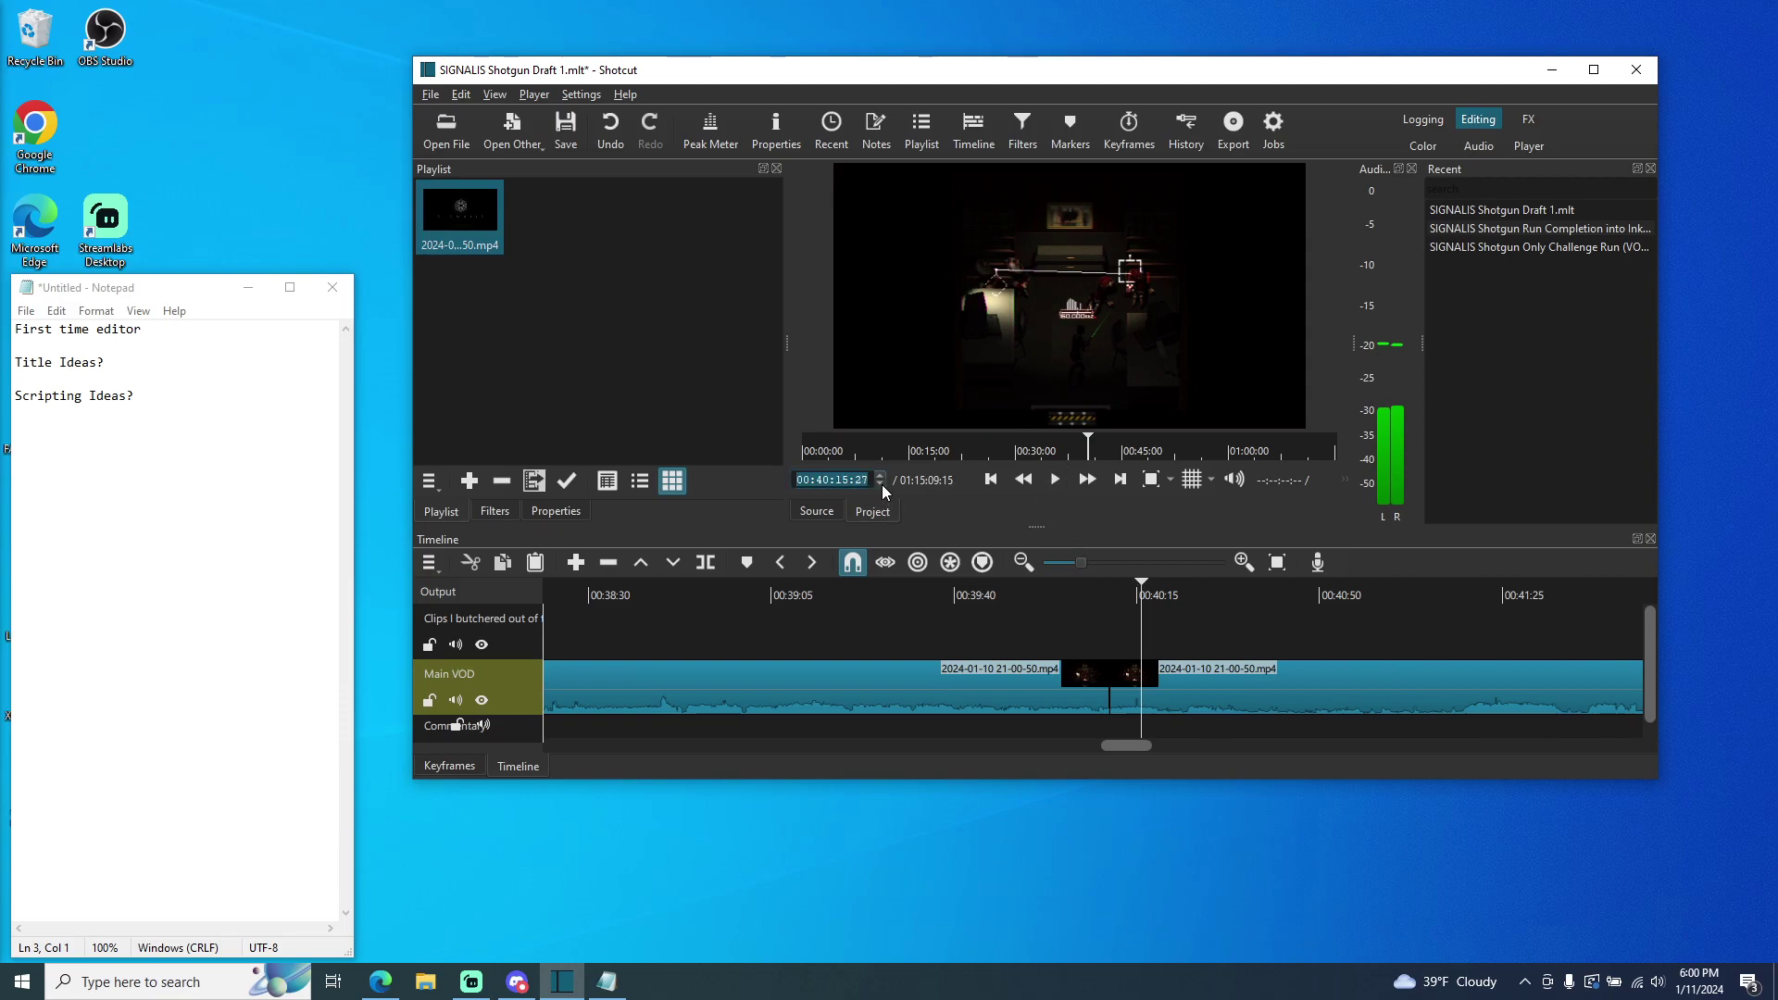
click(882, 483)
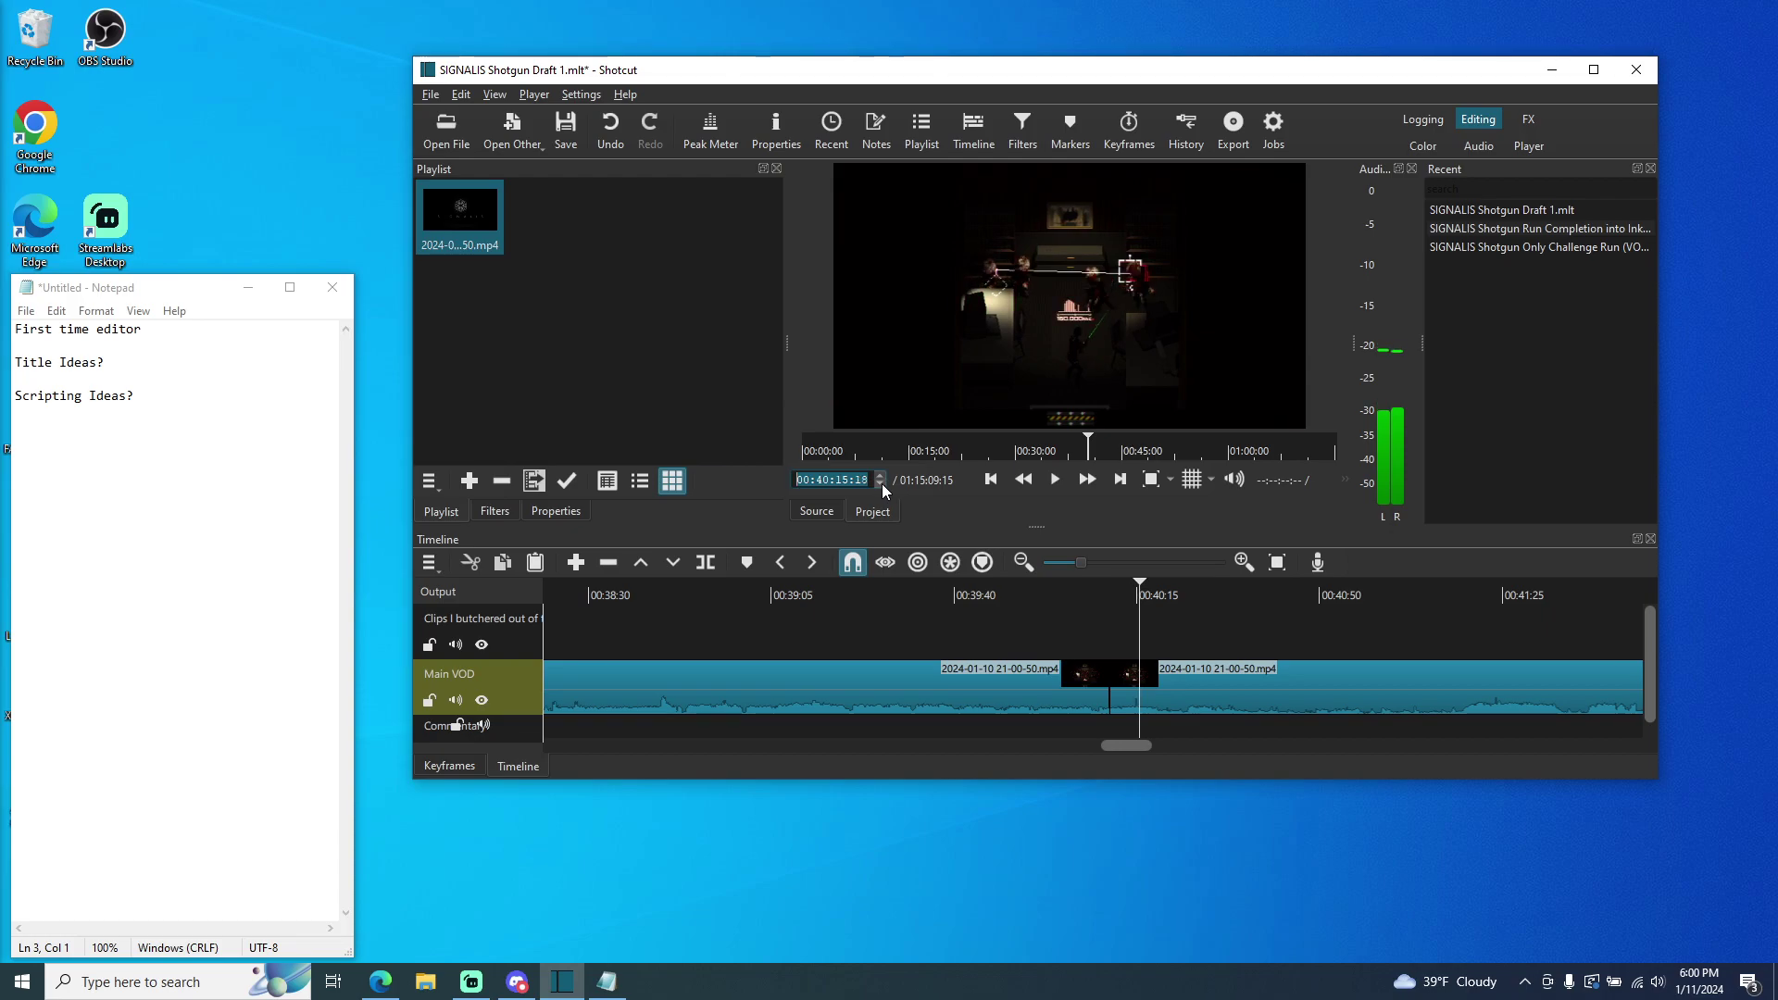
click(1055, 481)
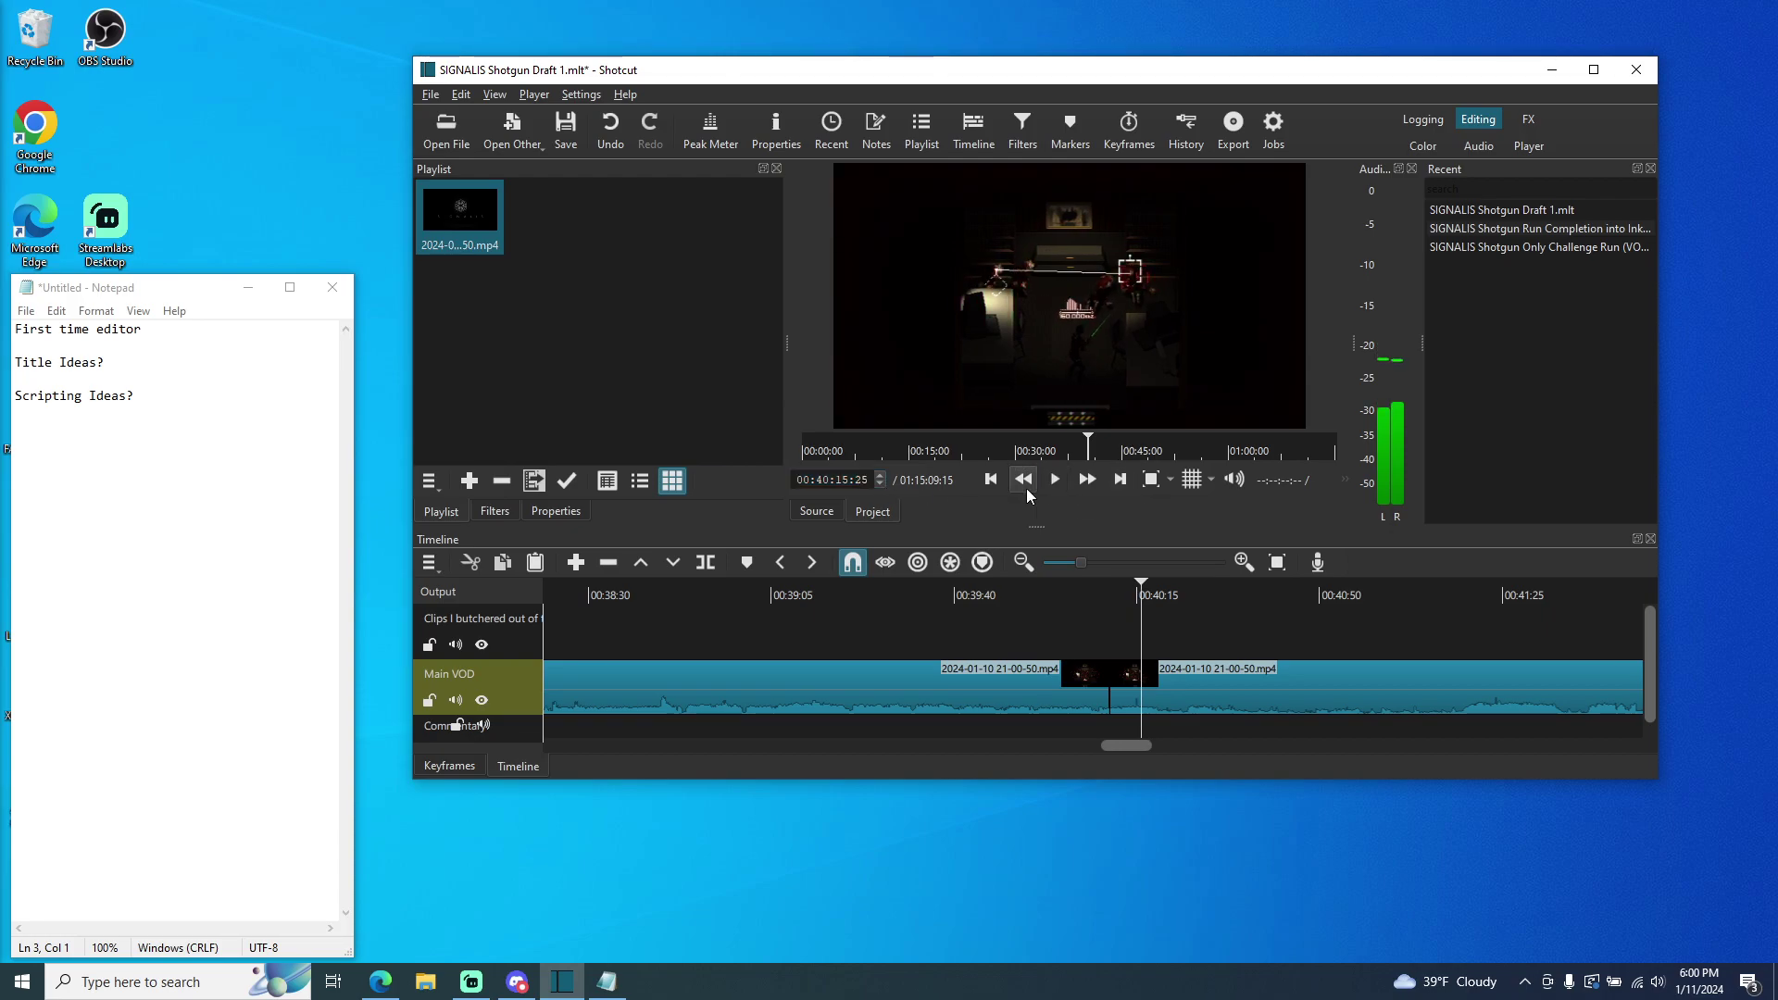
drag(1141, 583, 1133, 585)
click(1056, 479)
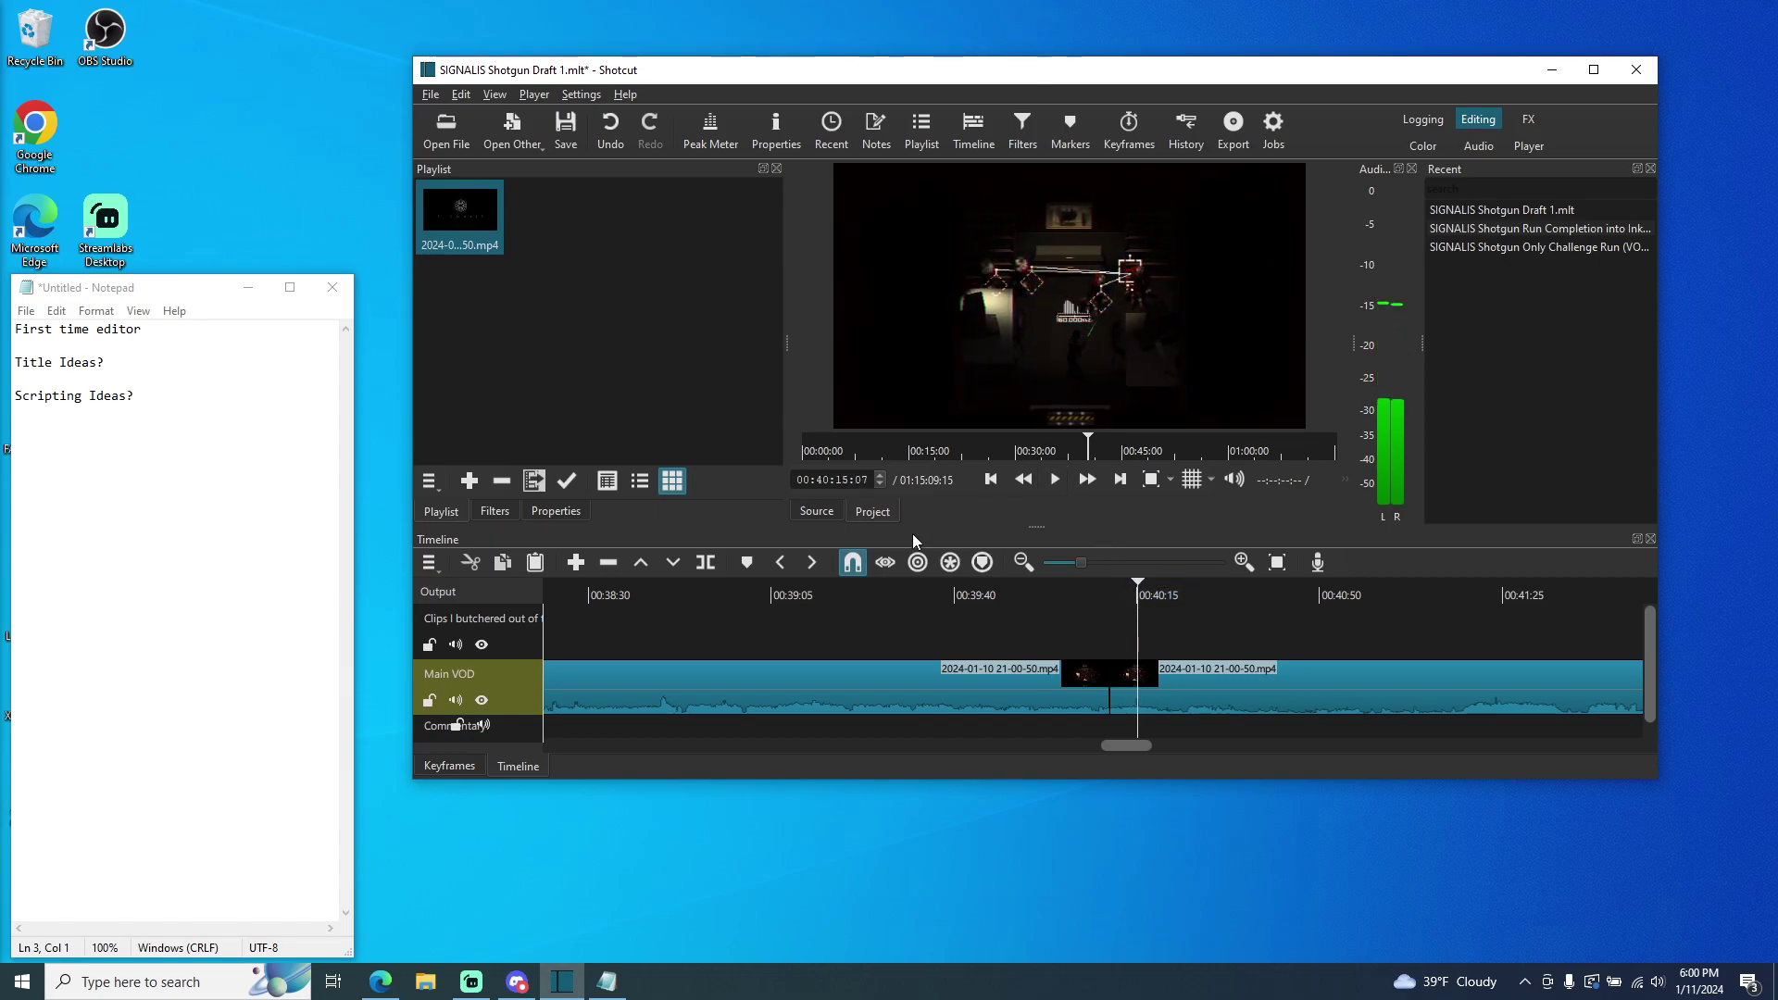
click(714, 563)
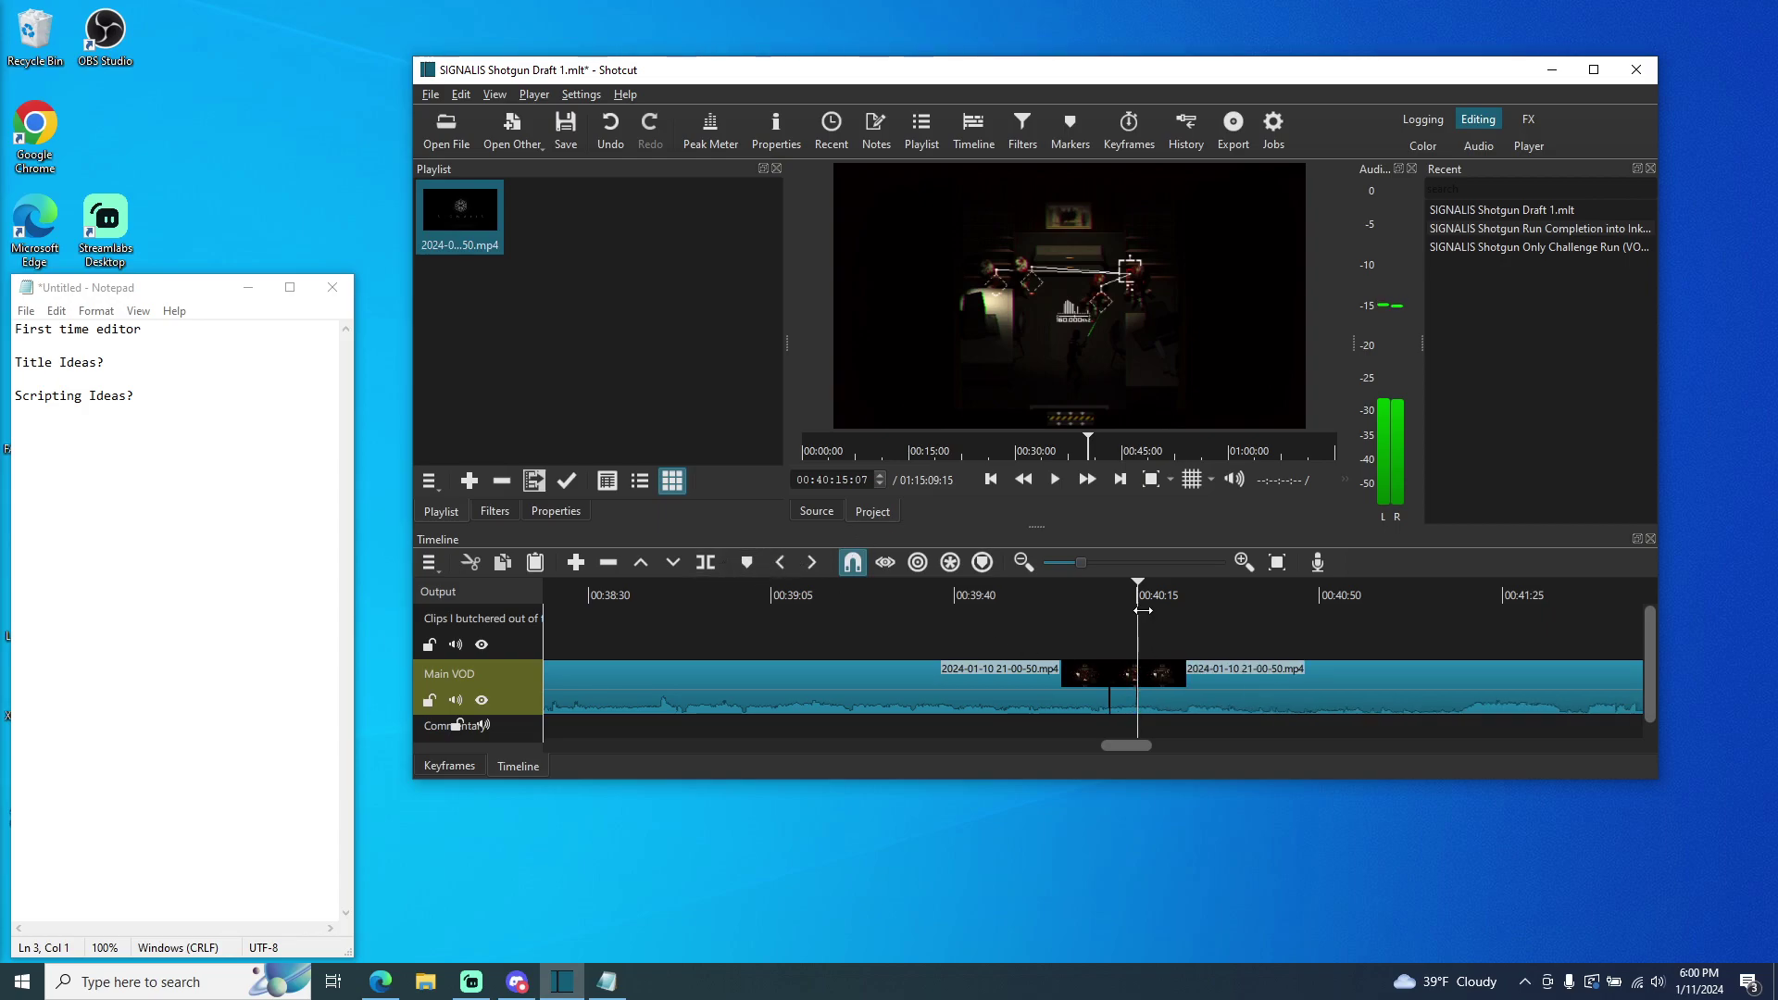
- Rejoin the long Main VOD clip ending at 00:40:09:28 with the short clip that follows it
right_click(1018, 694)
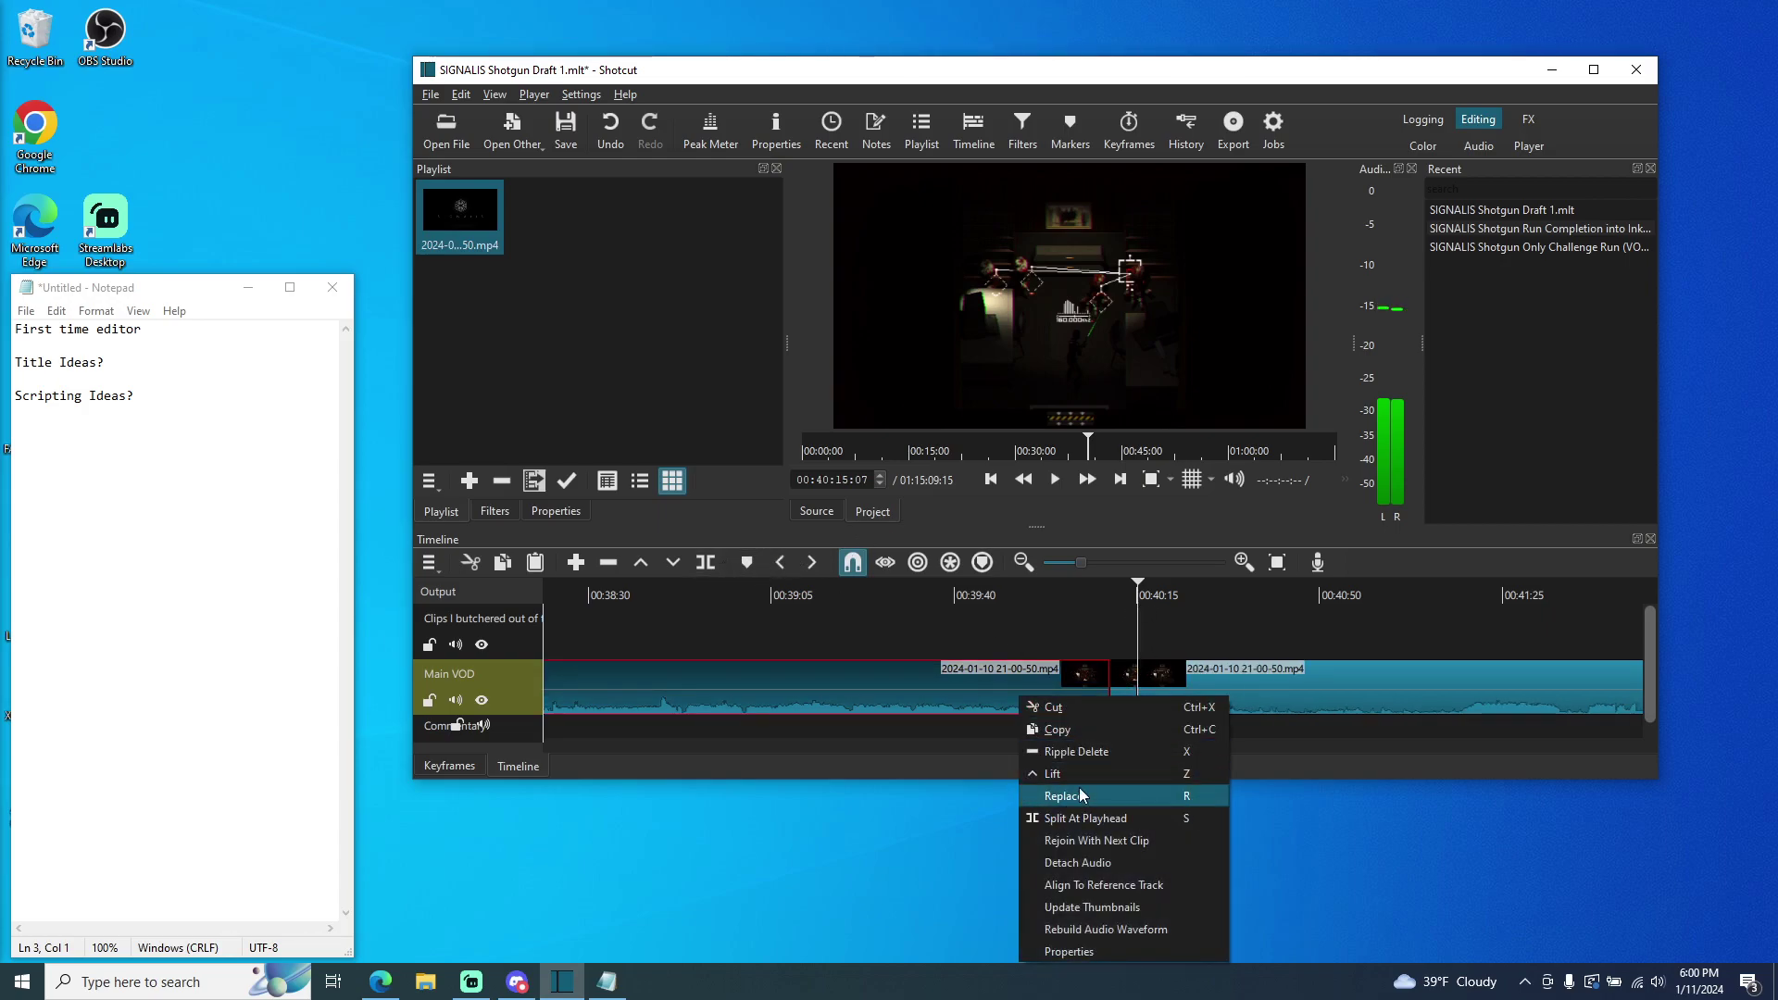
click(1092, 841)
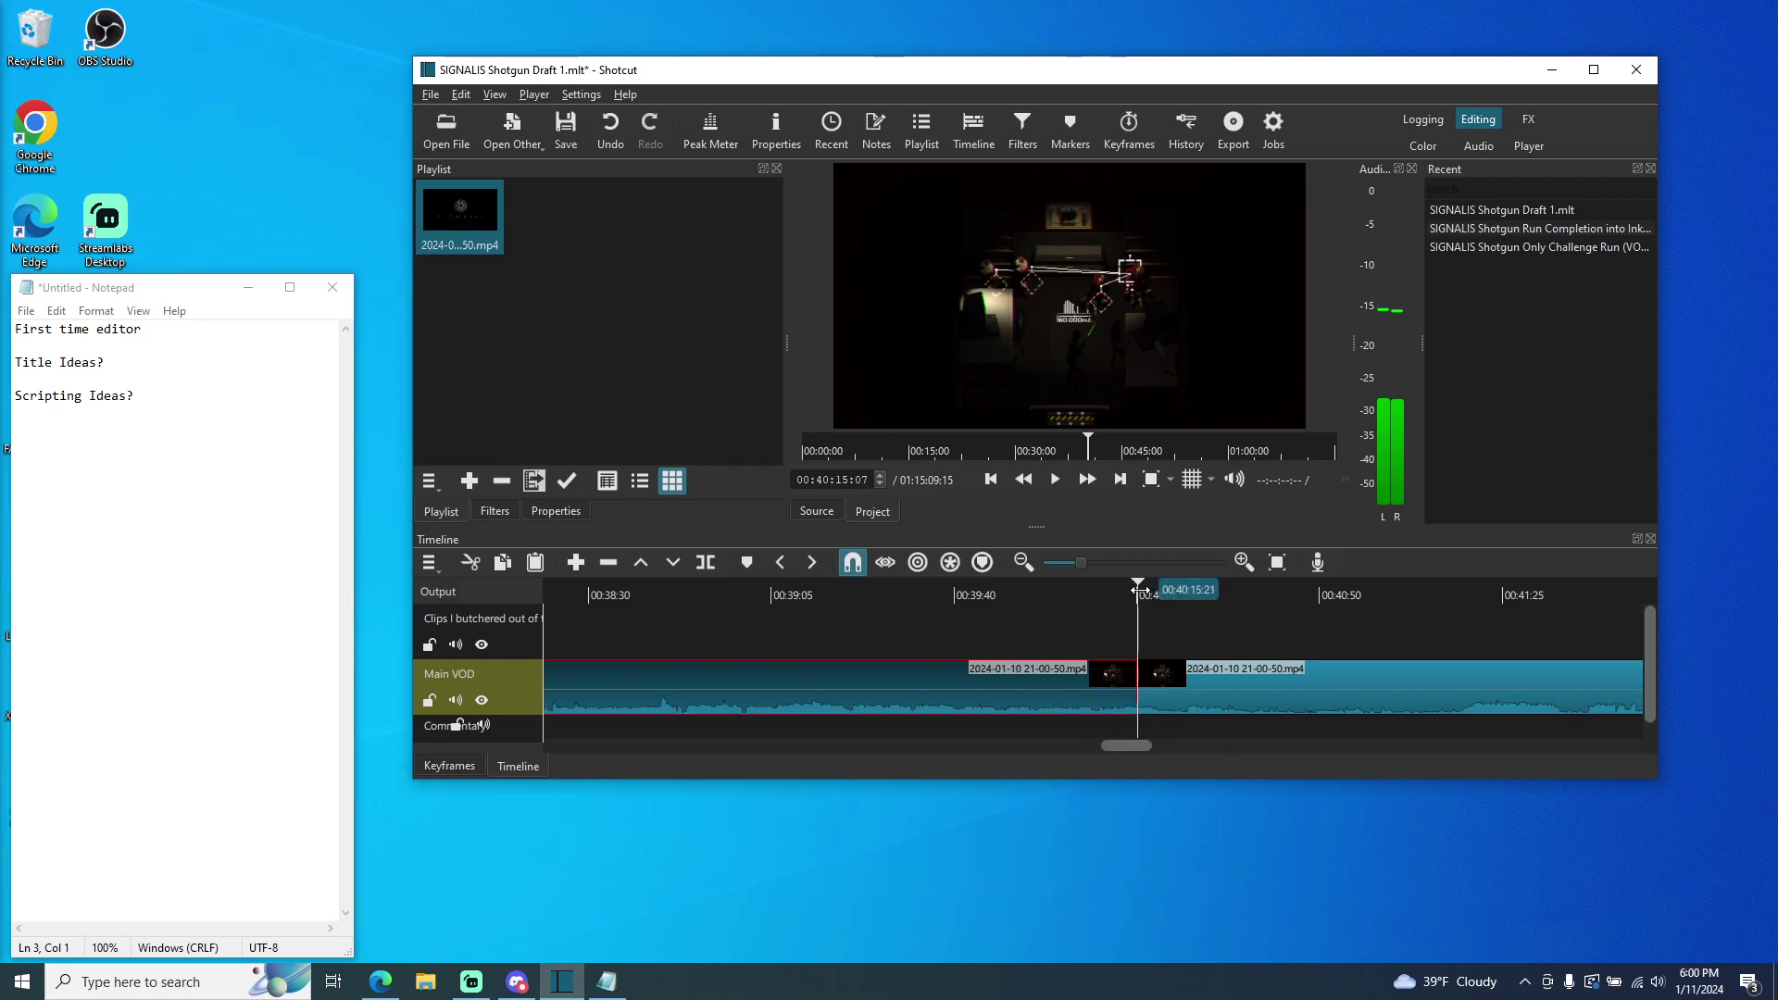
click(1250, 569)
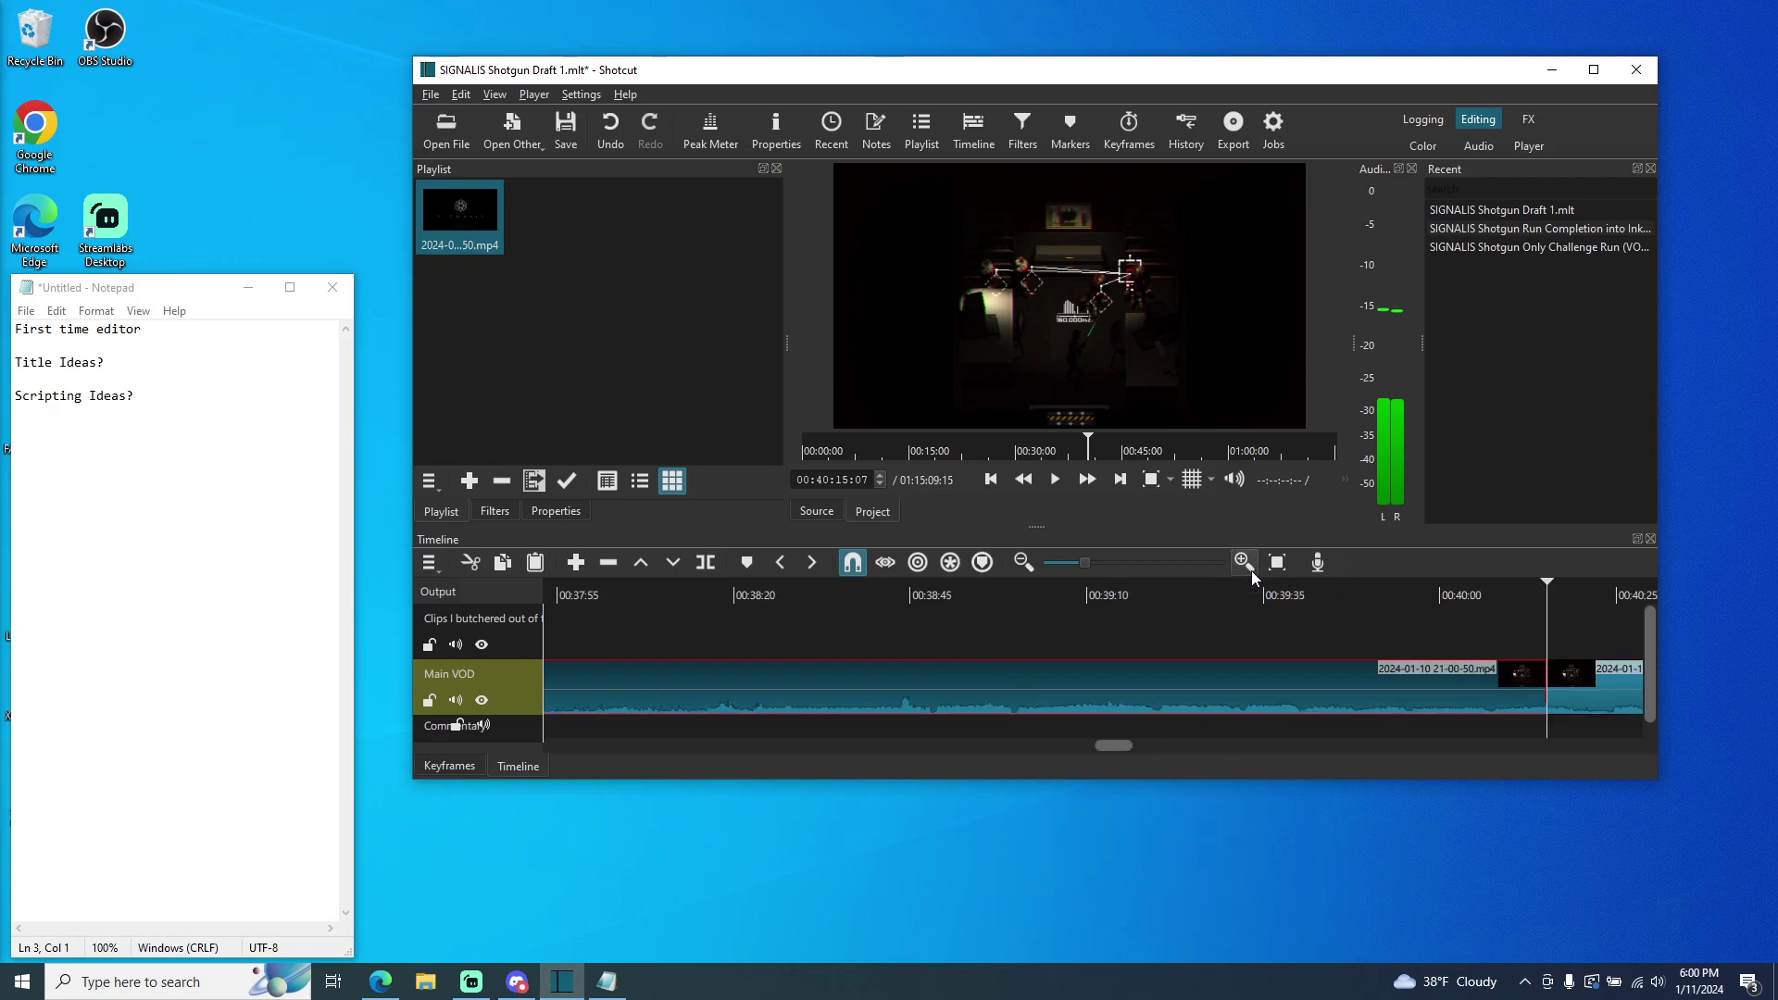
- Replay the Main VOD from just before 00:40:00 and split the clip at 00:40:12:27
drag(1112, 748, 1129, 746)
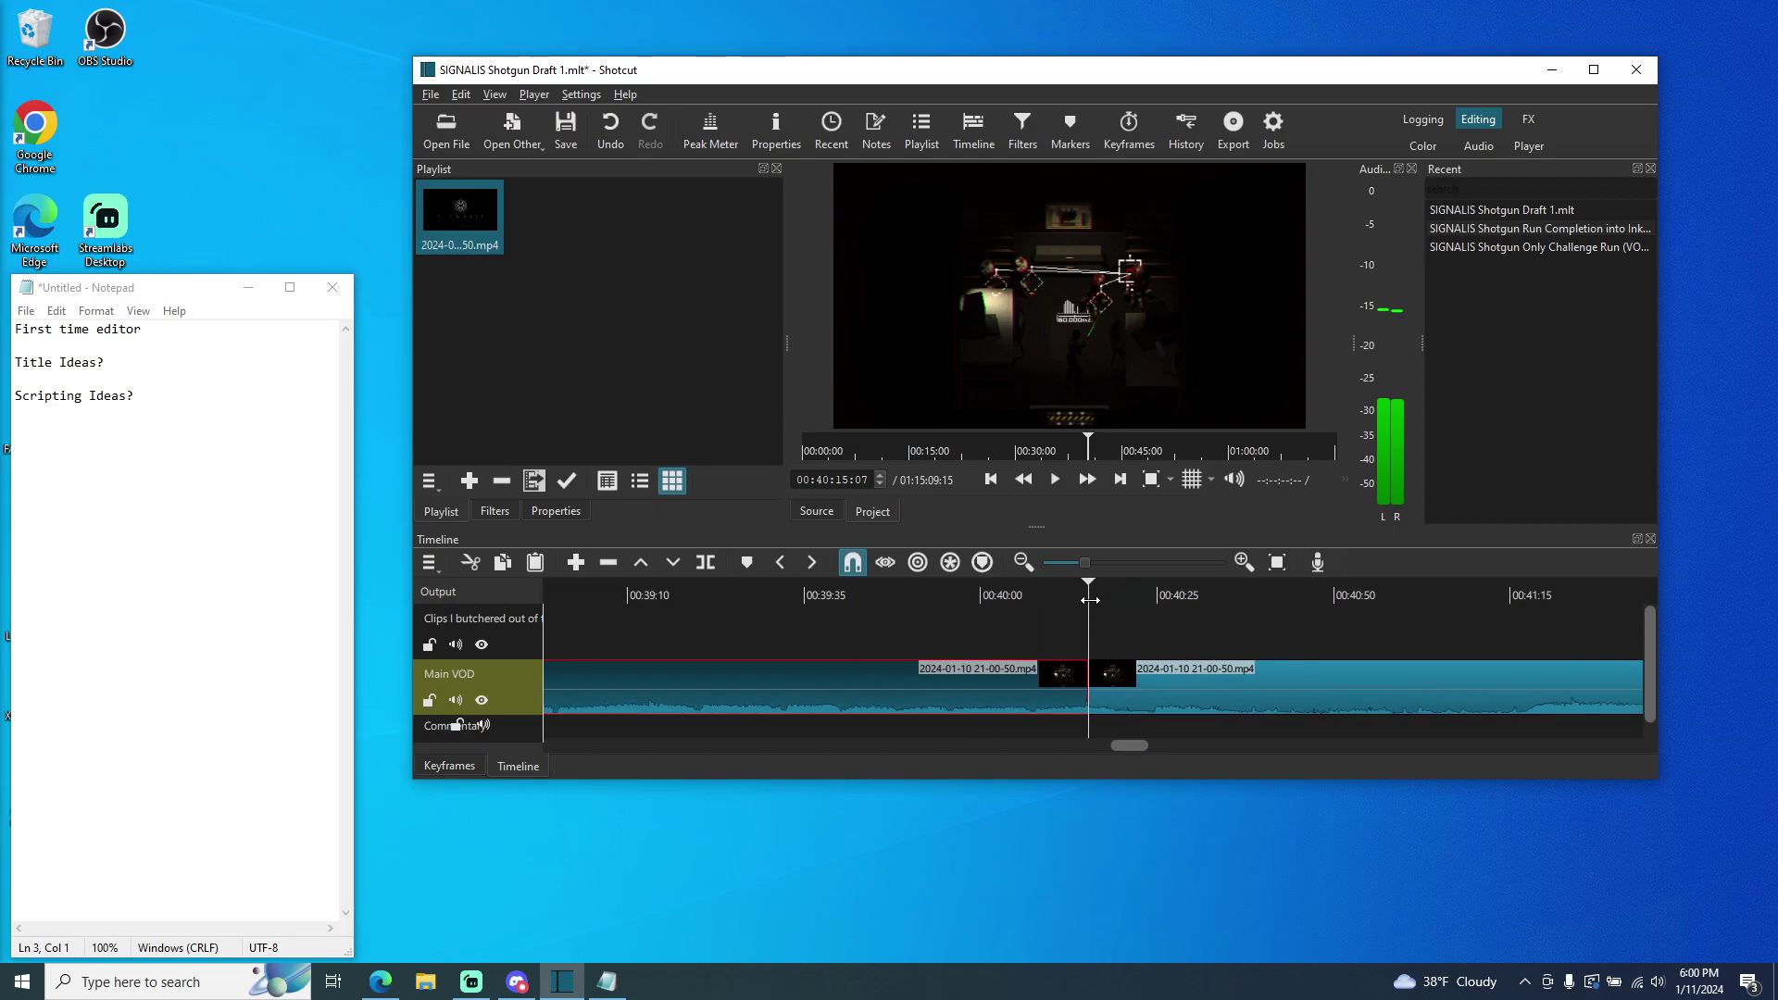
drag(1093, 604, 969, 600)
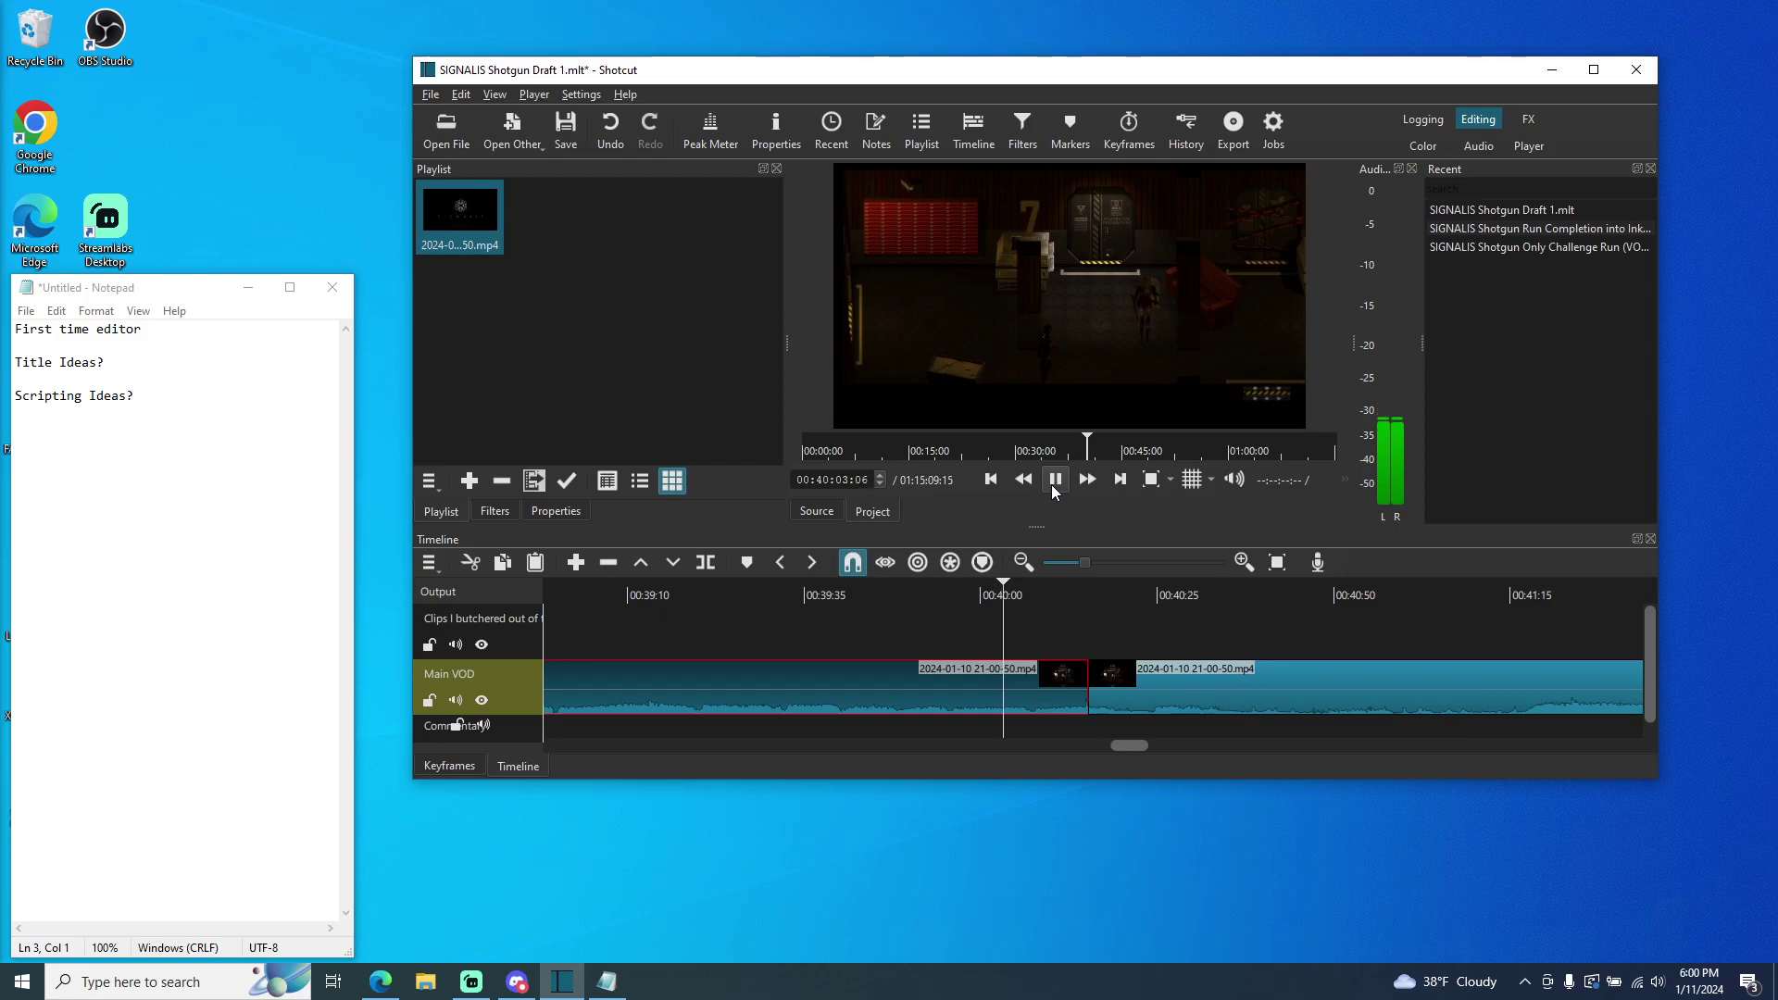
click(1245, 562)
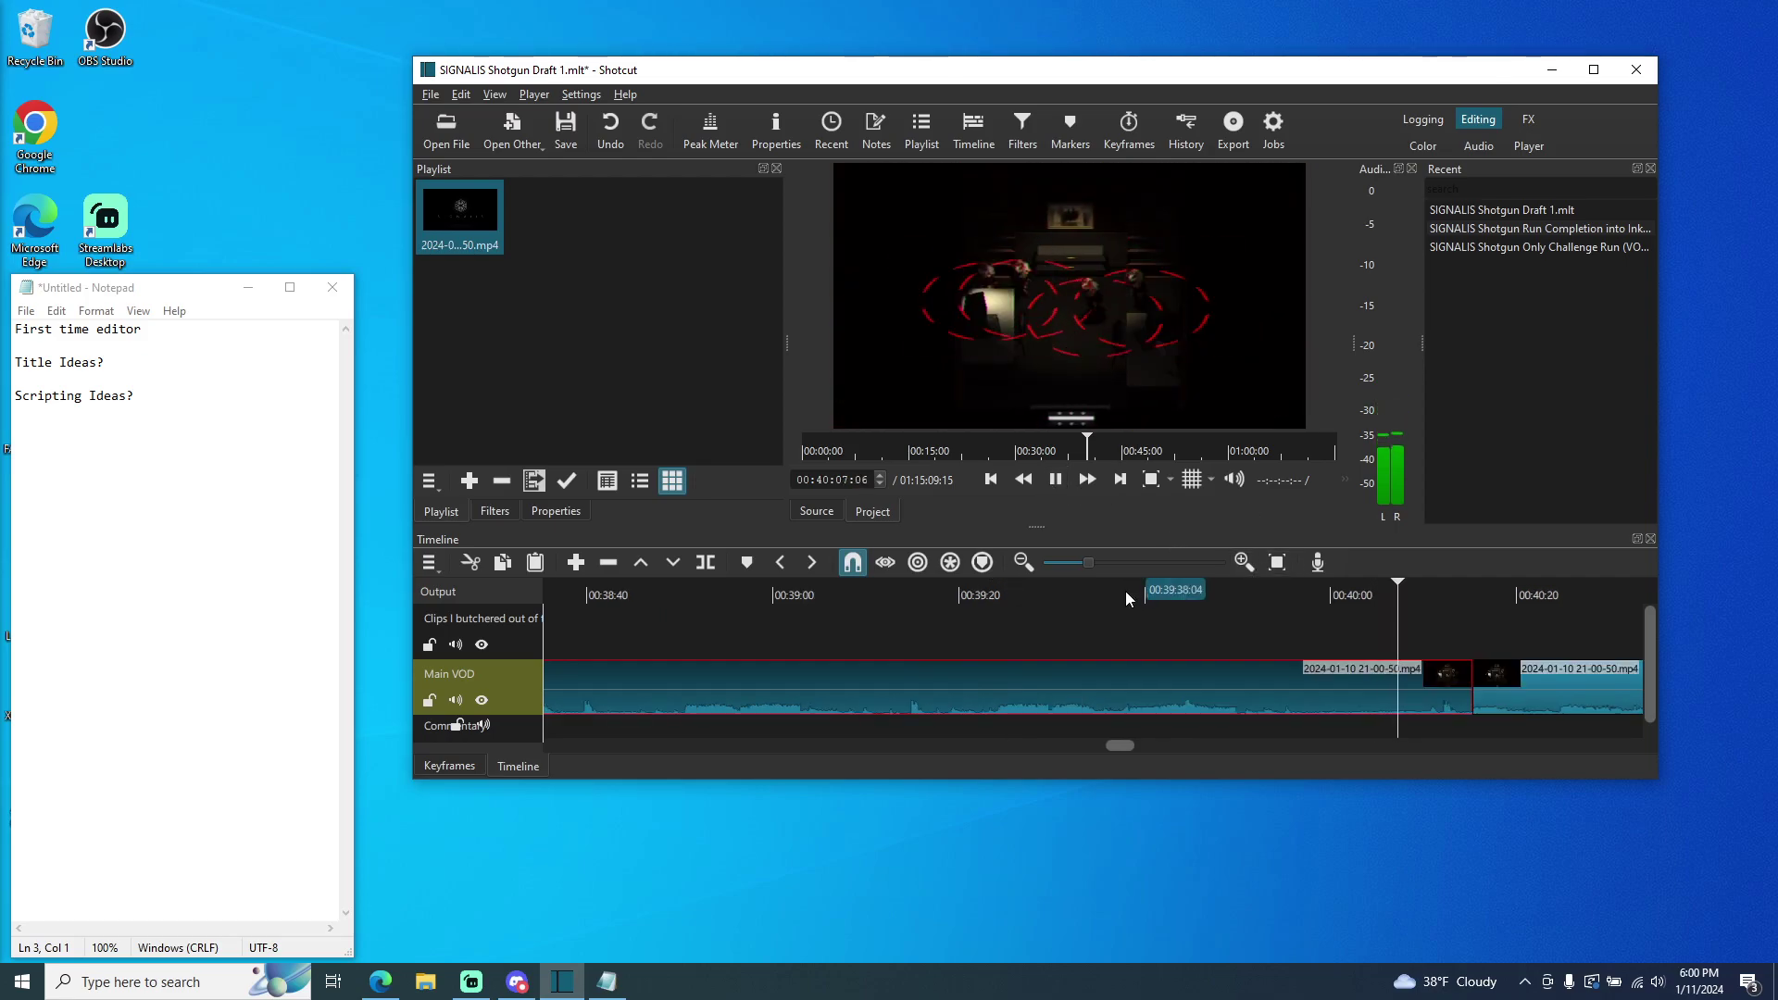
click(1055, 480)
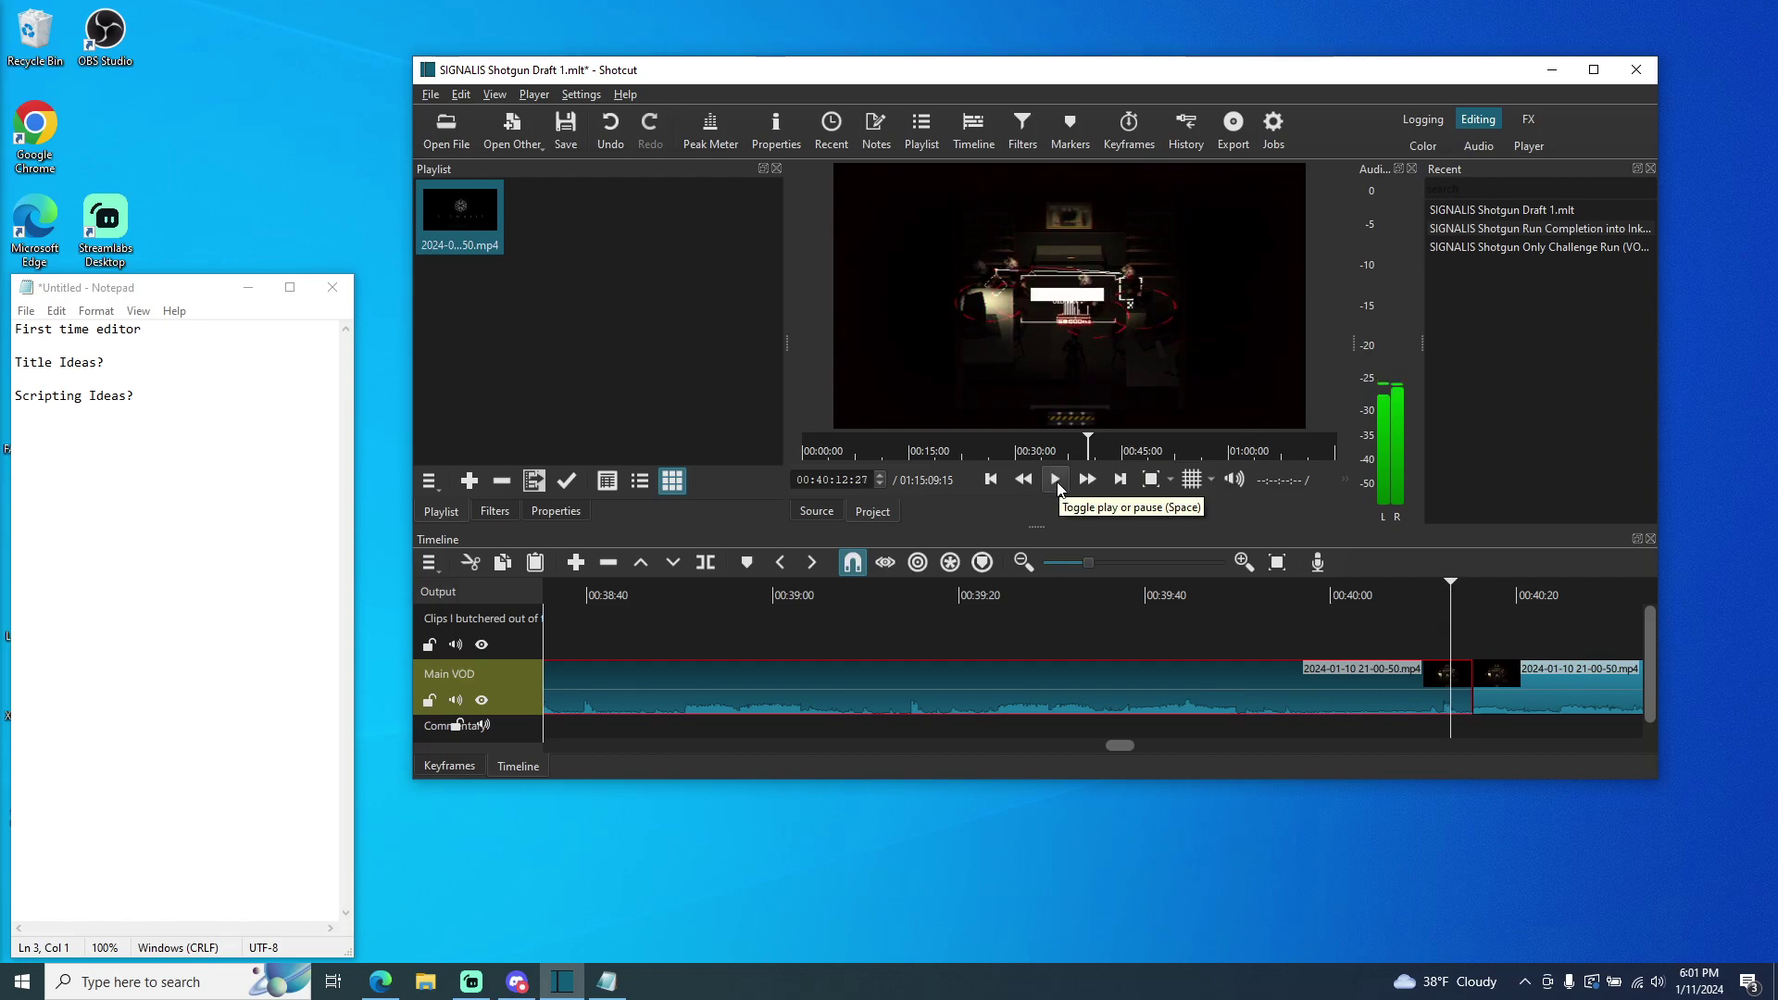
click(706, 562)
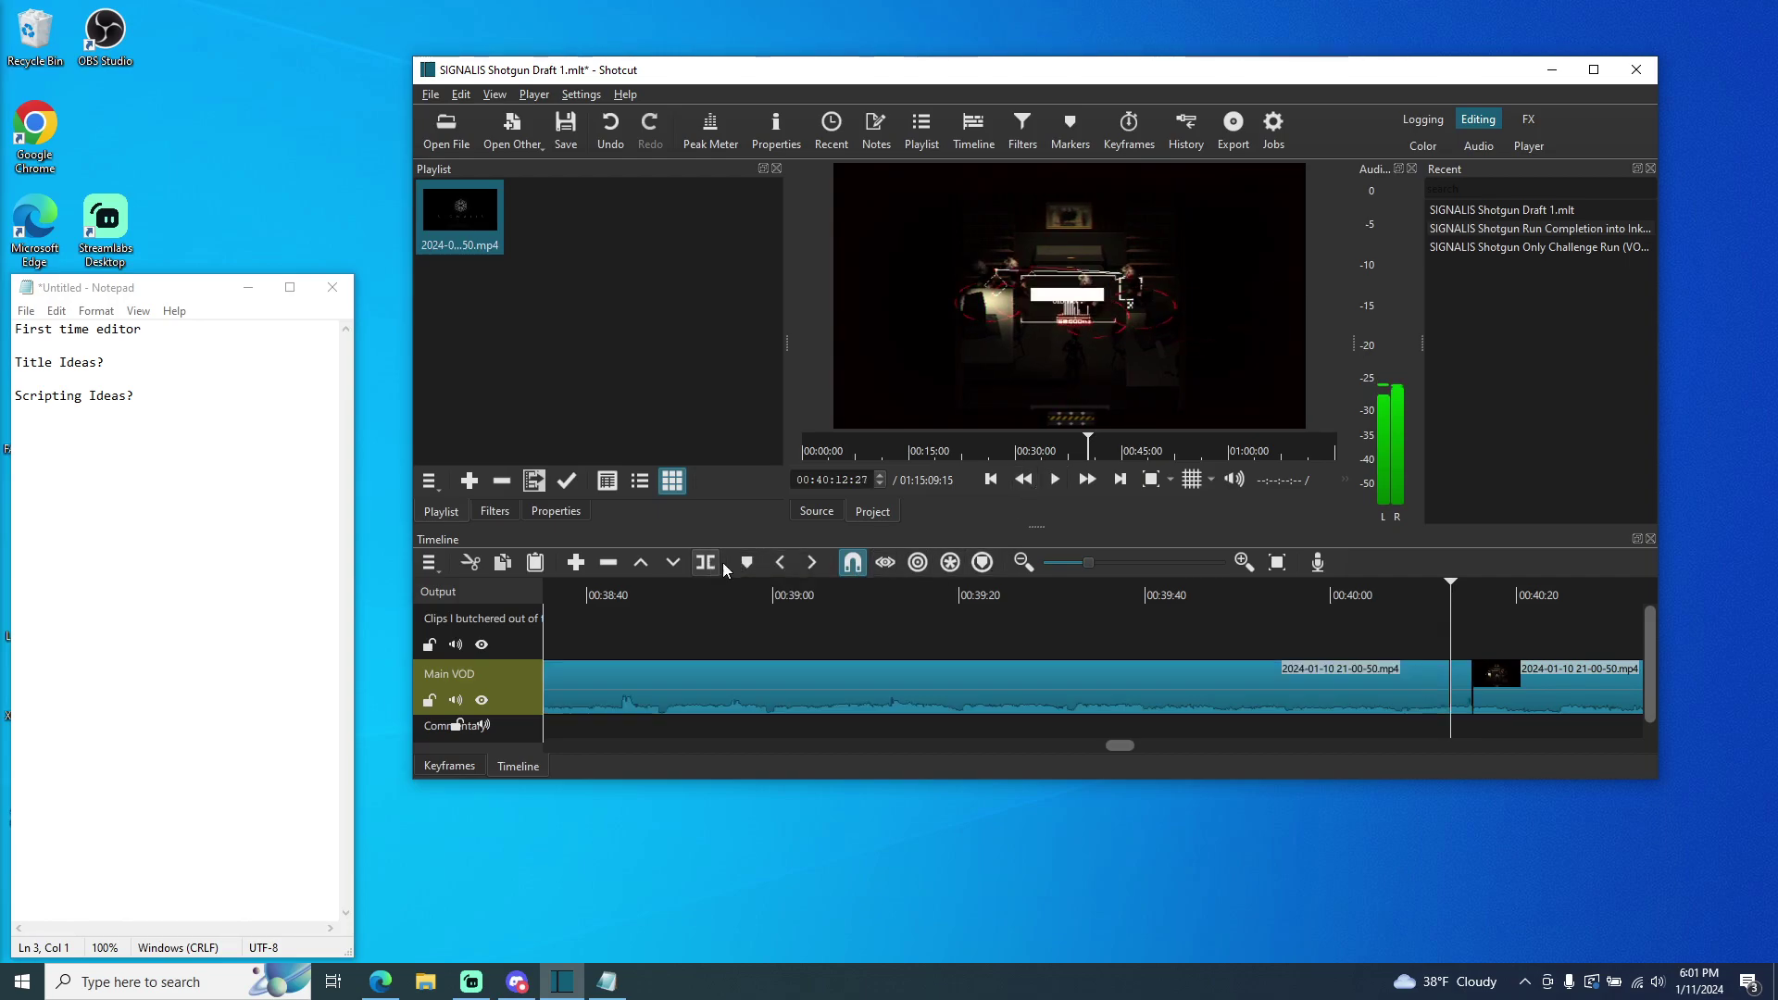
- Play through the short Main VOD segment between the cuts at 00:40:12:27 and 00:40:15:07 and copy it
click(1055, 479)
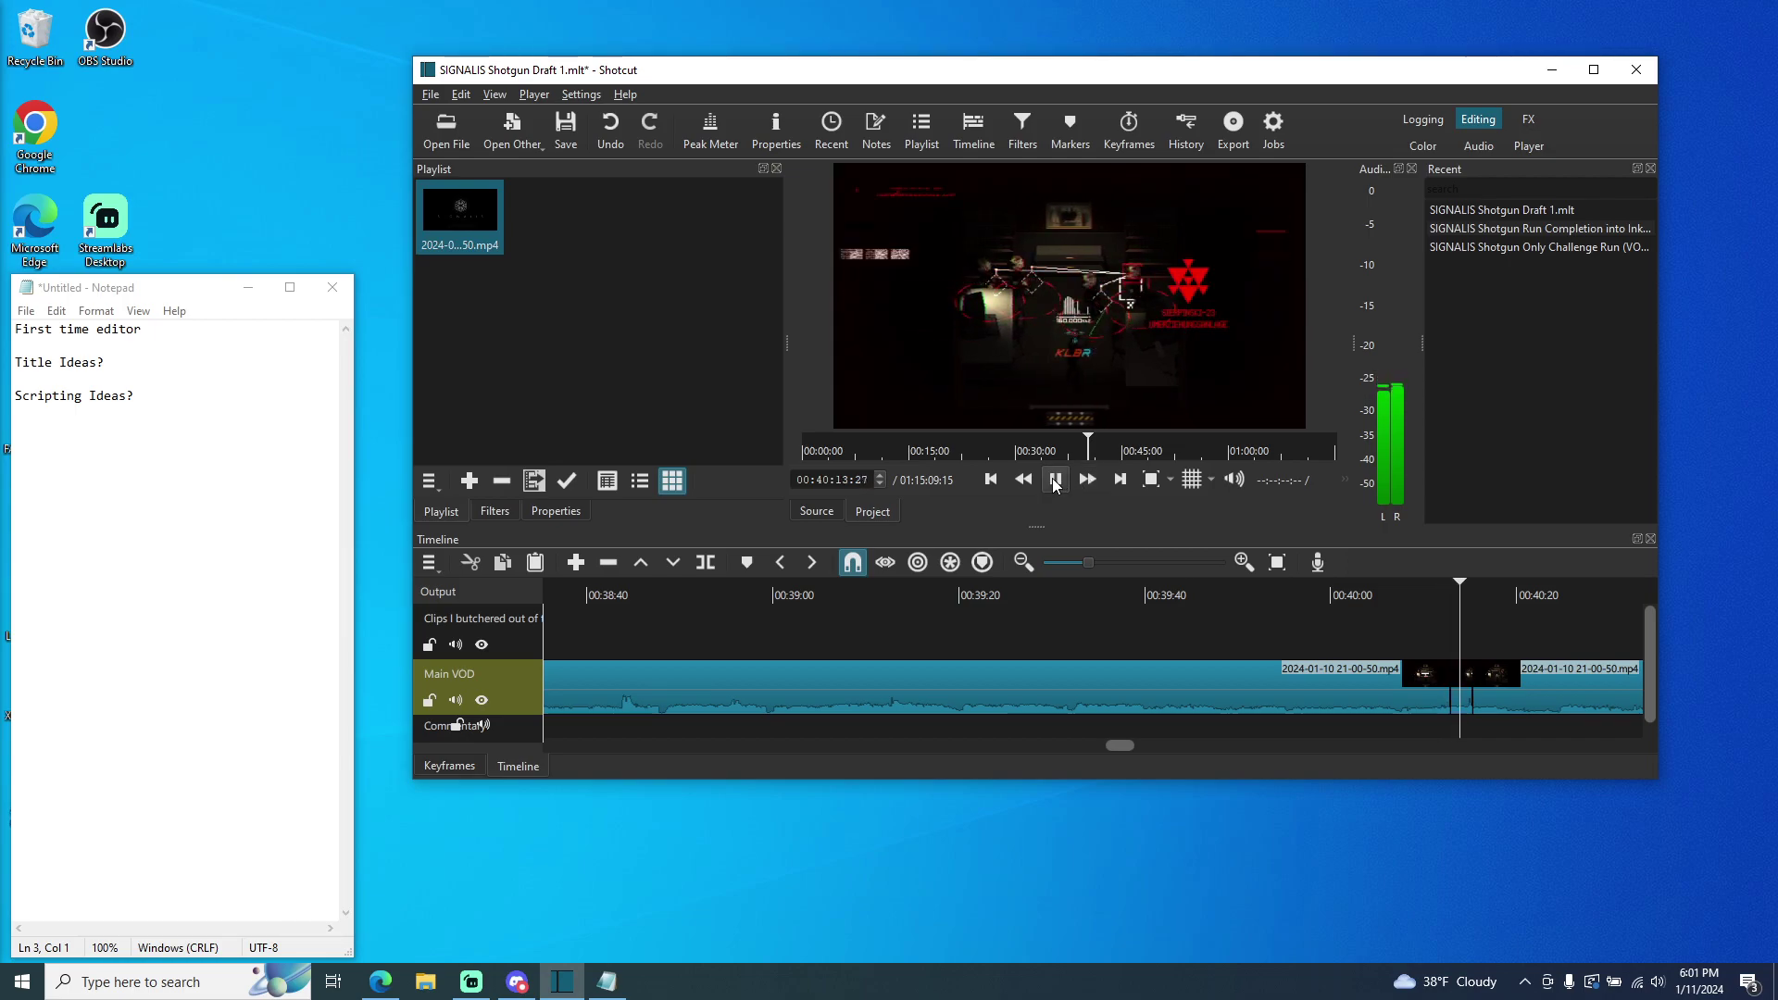
click(1056, 479)
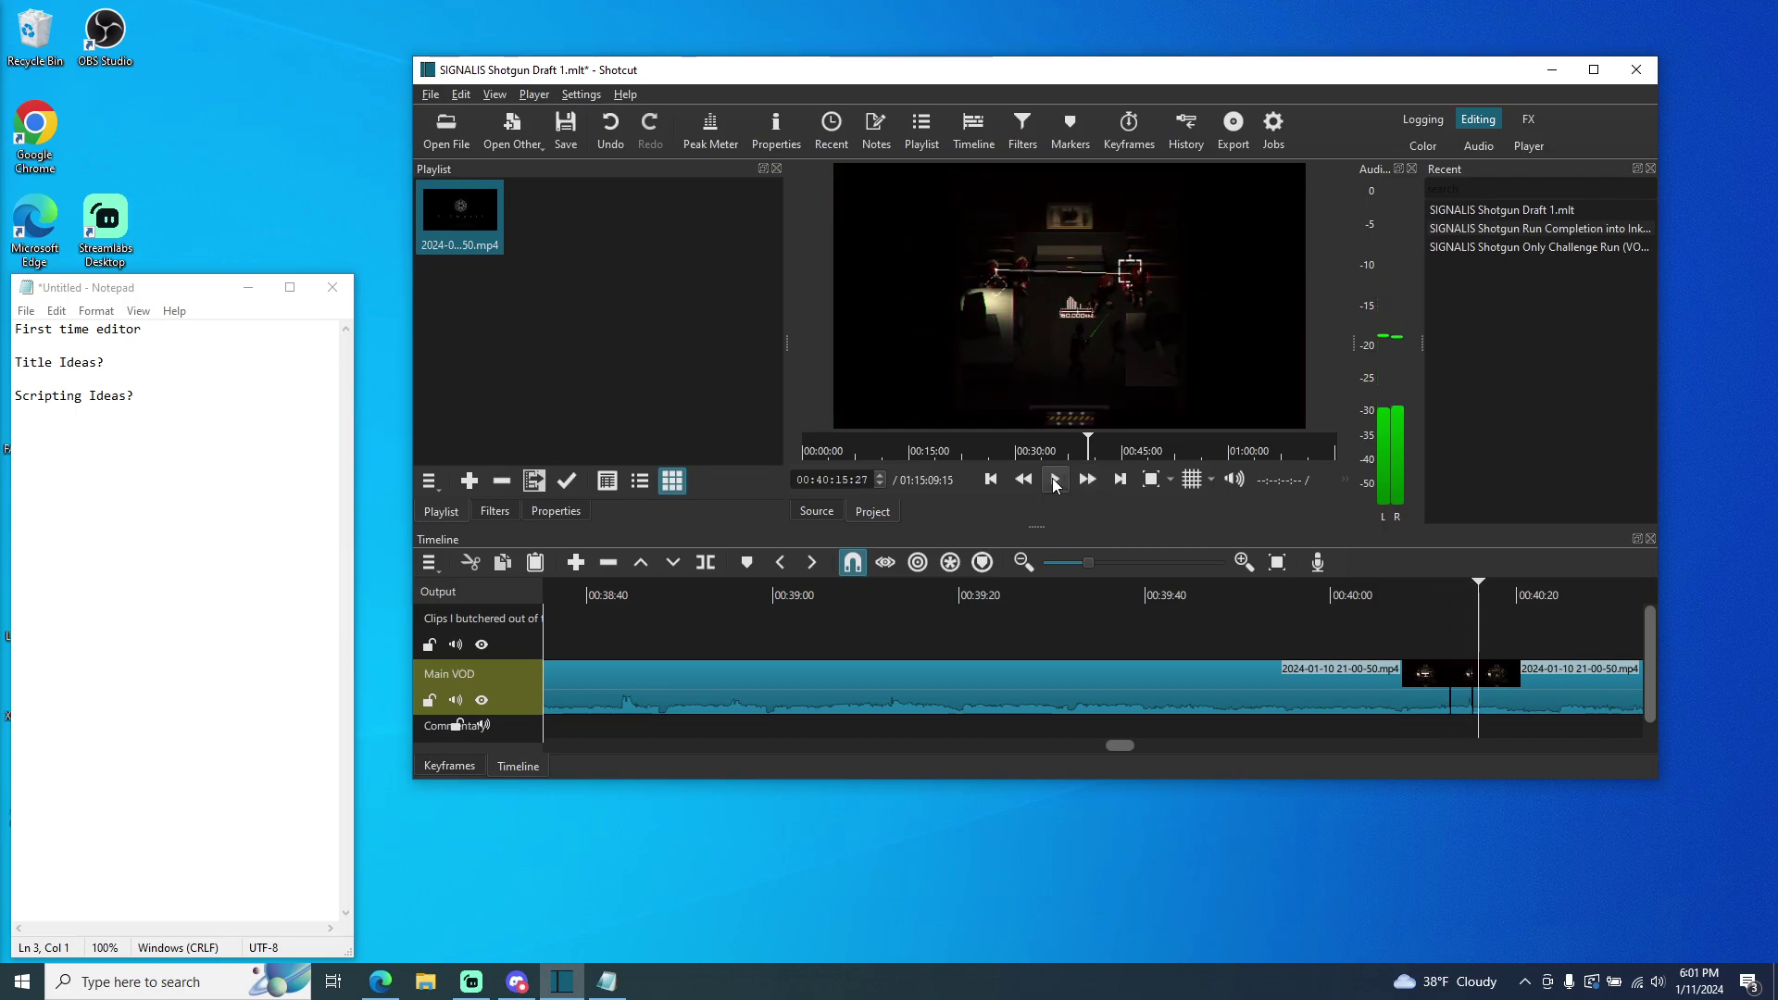
right_click(1466, 697)
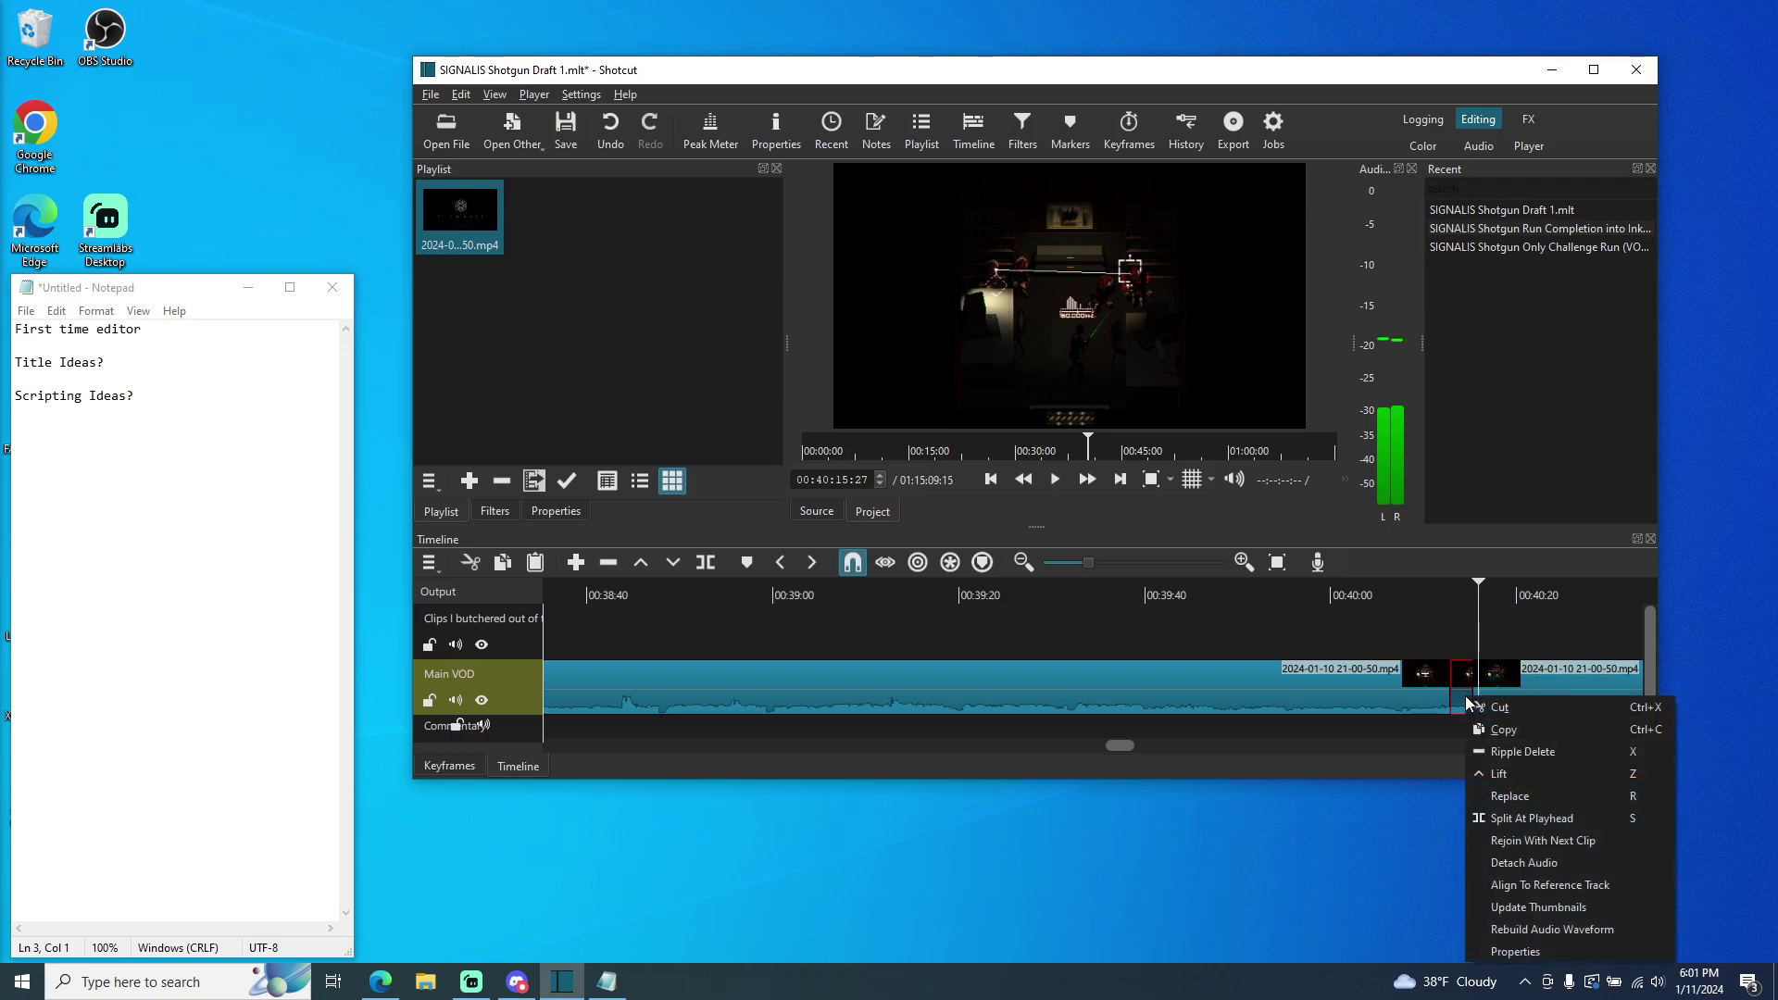
click(1518, 725)
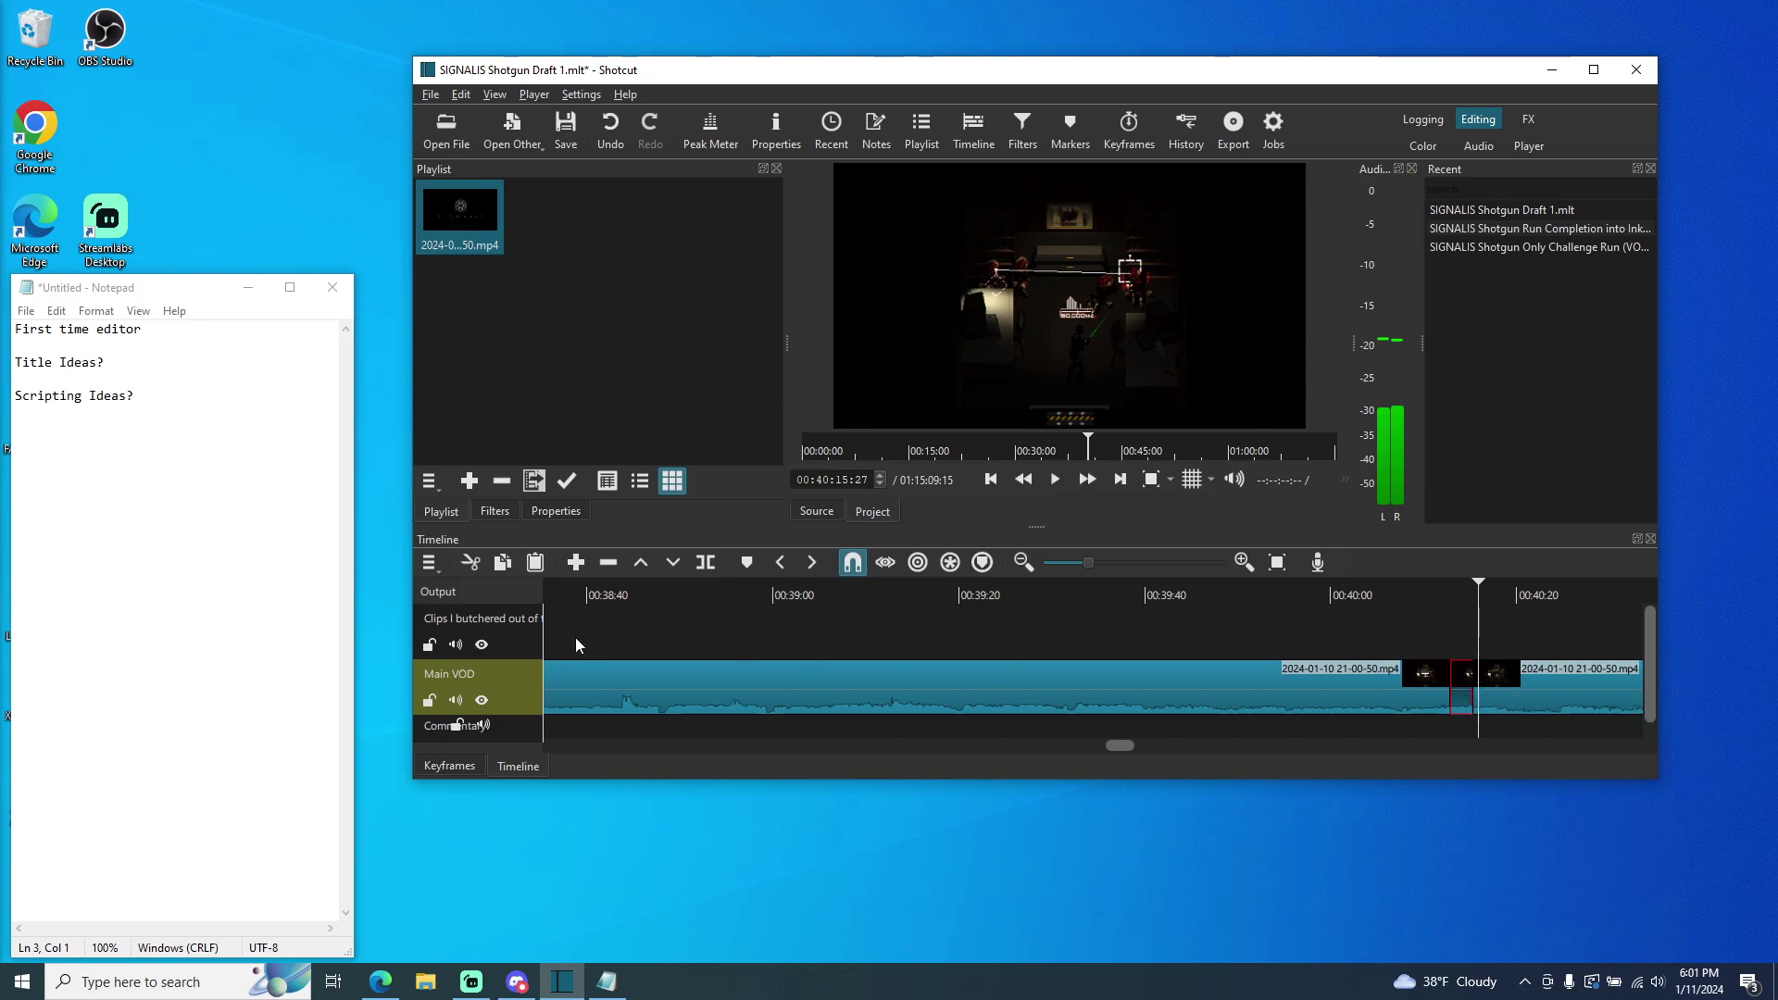
- Paste the copied segment onto the butchered clips track at 00:01:11:19, after the three existing short clips
click(519, 646)
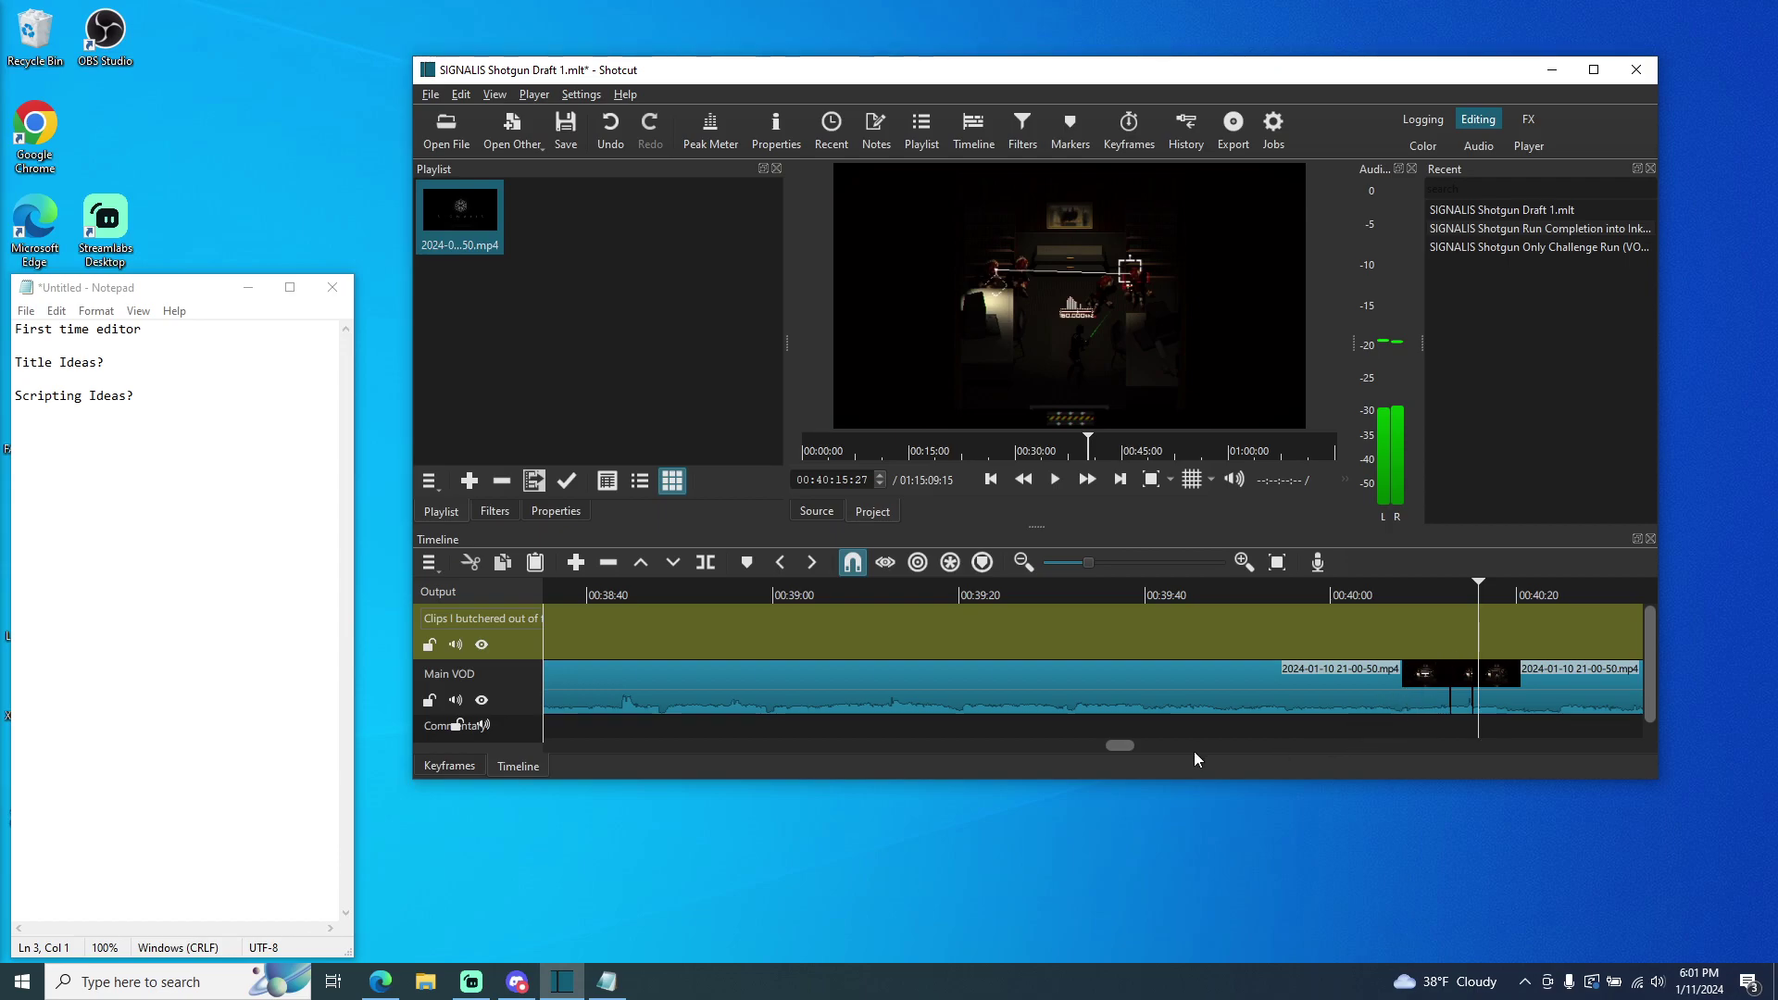
click(1023, 563)
click(1023, 563)
click(1023, 563)
click(1023, 563)
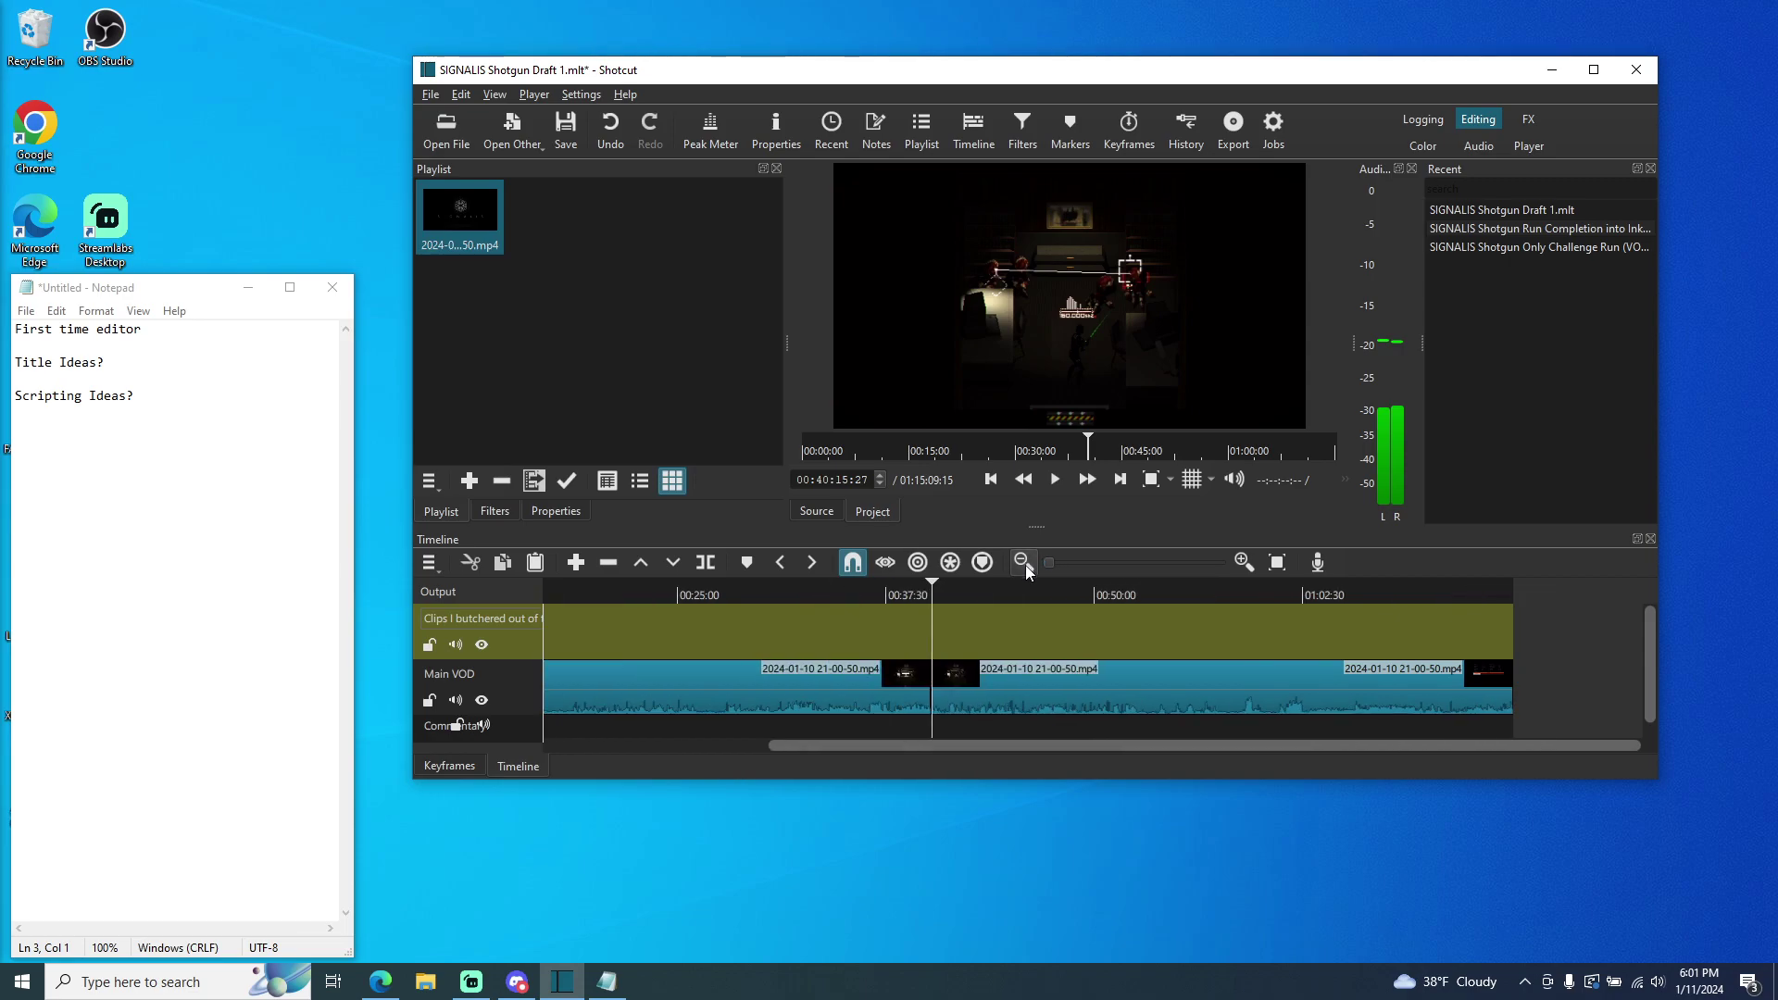
drag(750, 603, 560, 596)
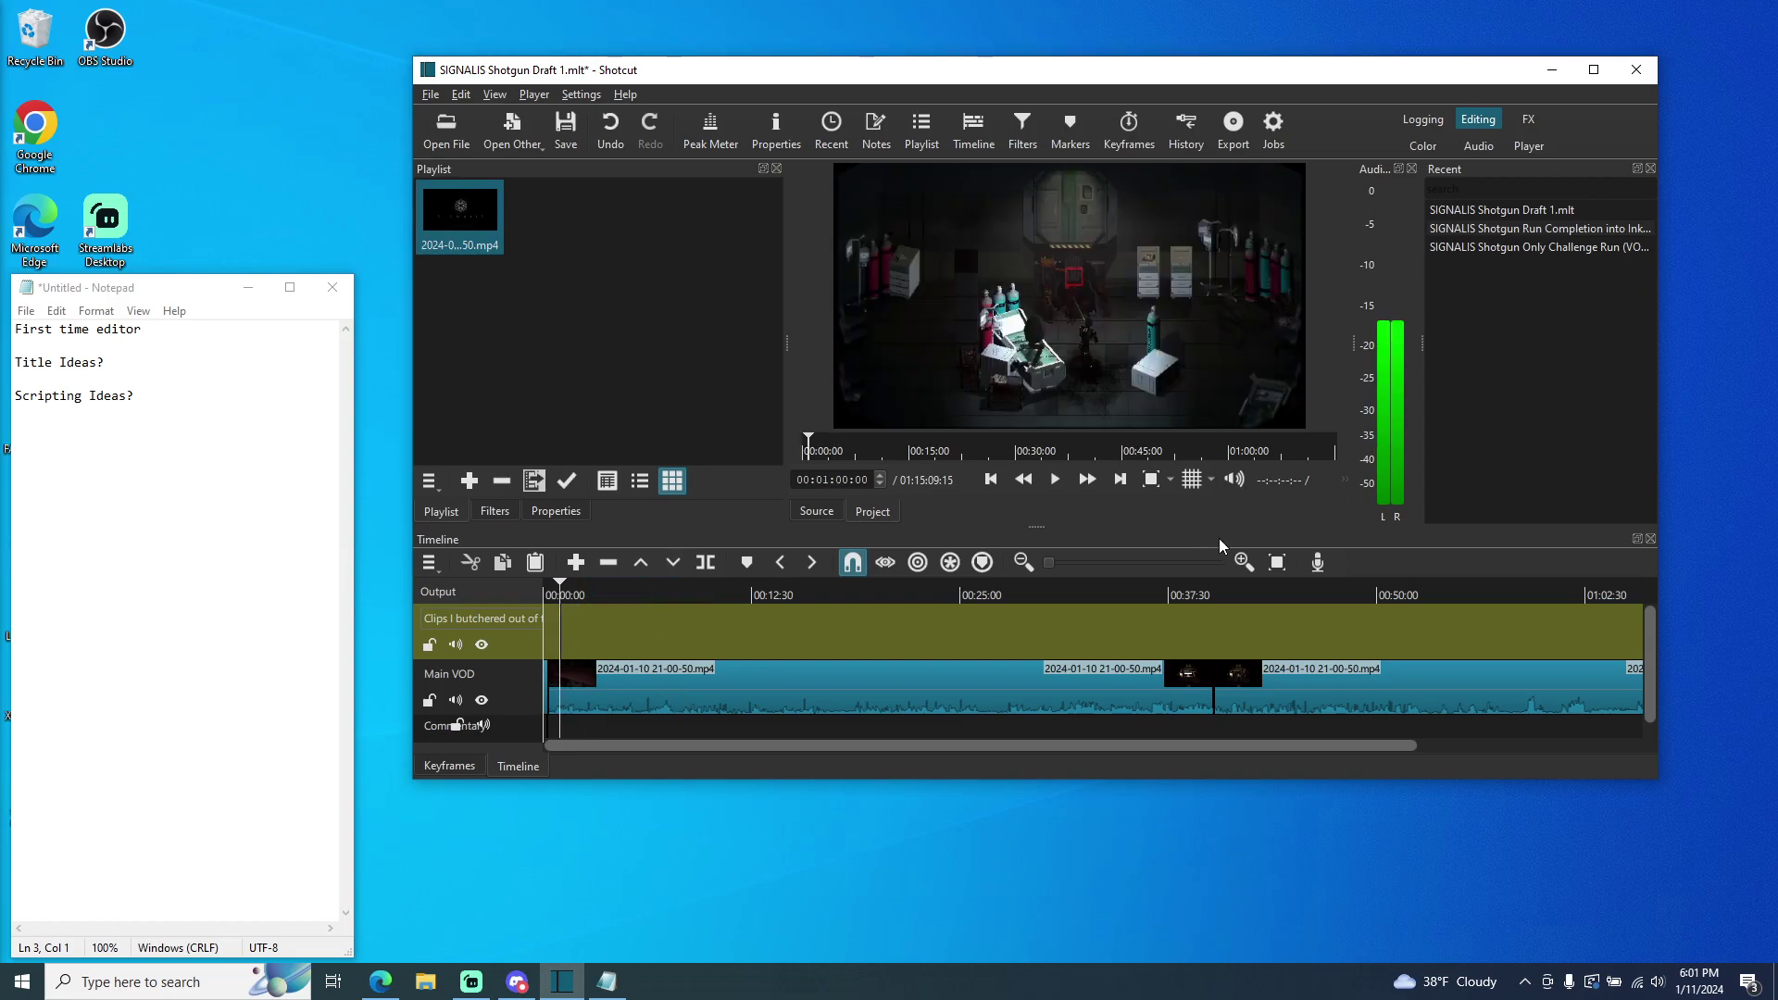
click(1243, 561)
click(1243, 562)
click(1244, 562)
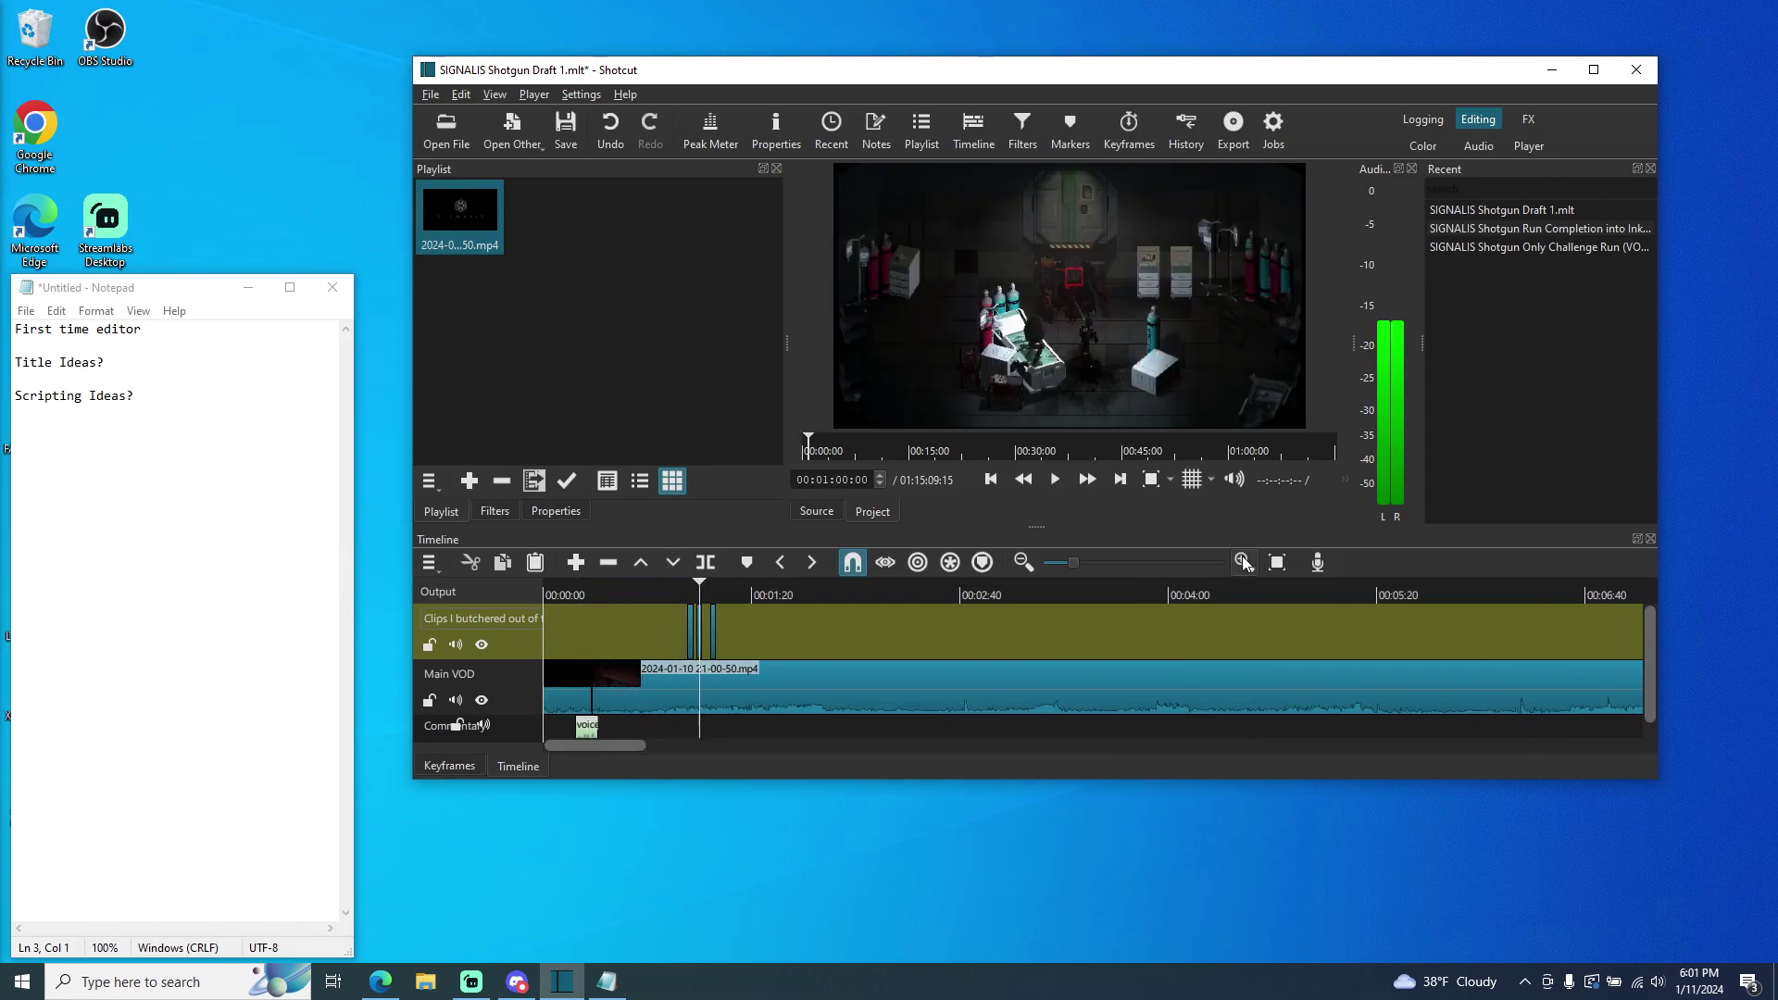
click(1244, 562)
drag(894, 600, 915, 602)
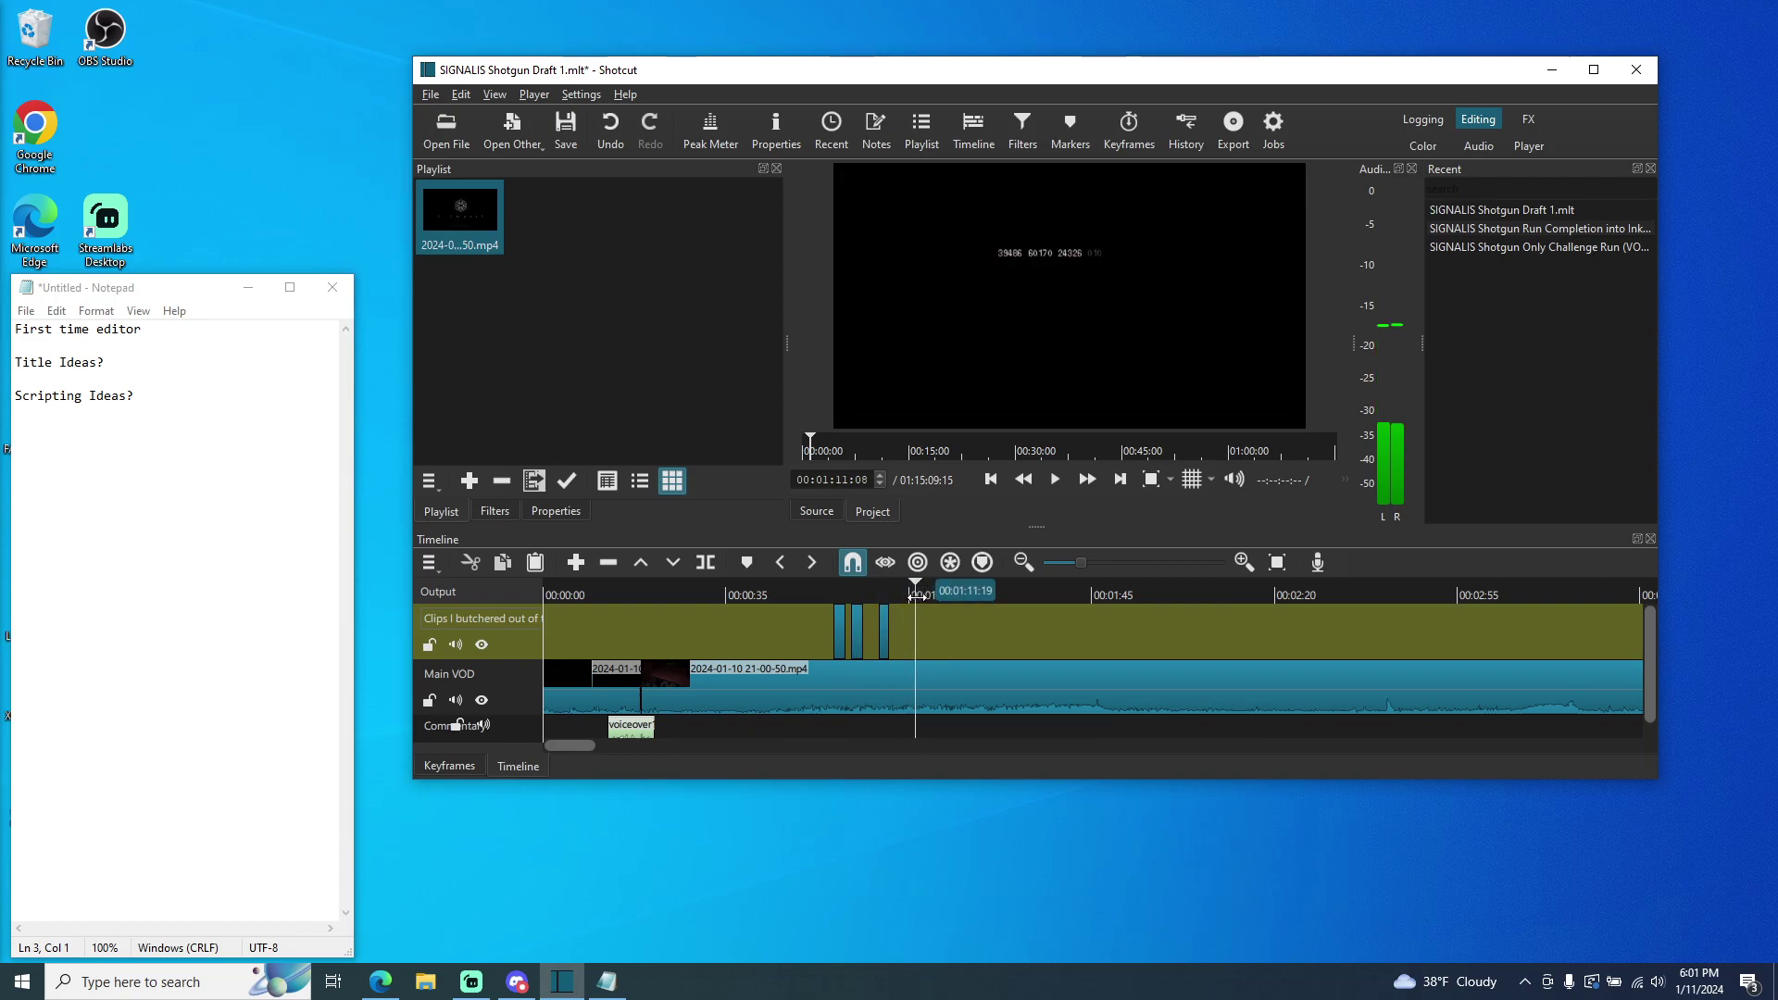
mouse_move(918, 596)
mouse_down()
mouse_move(905, 587)
mouse_move(919, 597)
mouse_up()
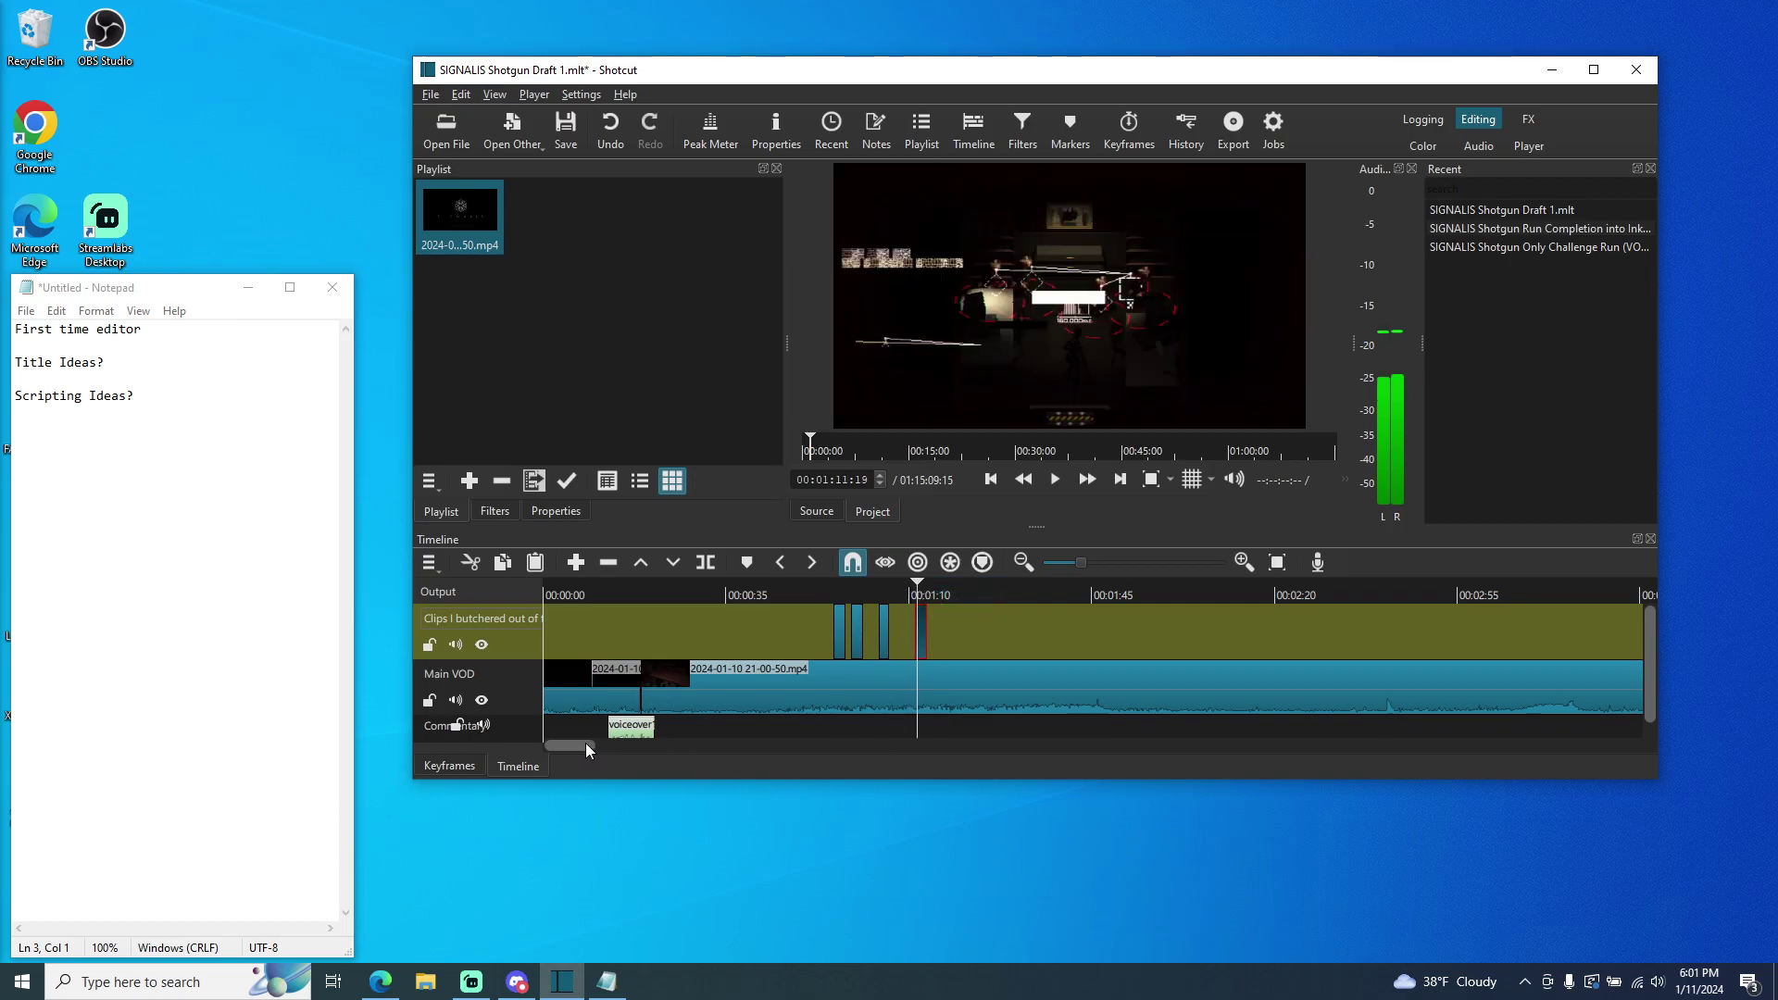
- Rejoin the Main VOD pieces at both cuts around 00:40:15 into one continuous clip
drag(585, 742, 1144, 753)
right_click(952, 694)
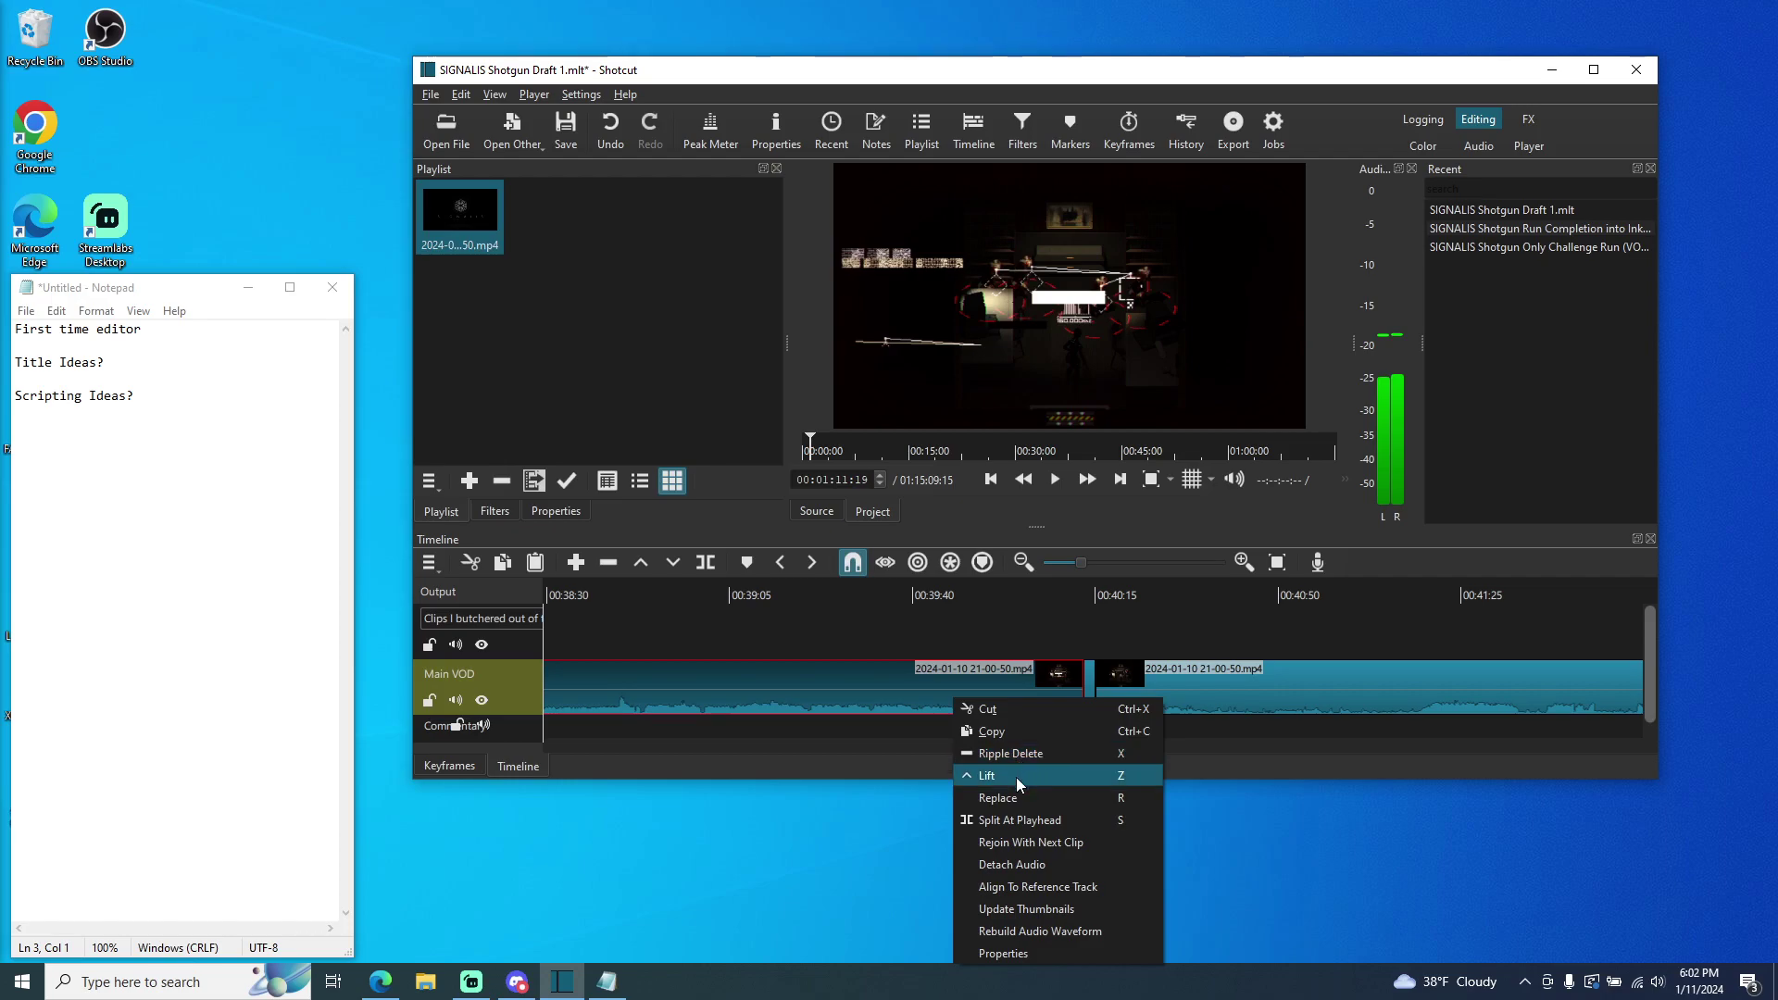
click(1027, 835)
right_click(1007, 691)
click(1075, 836)
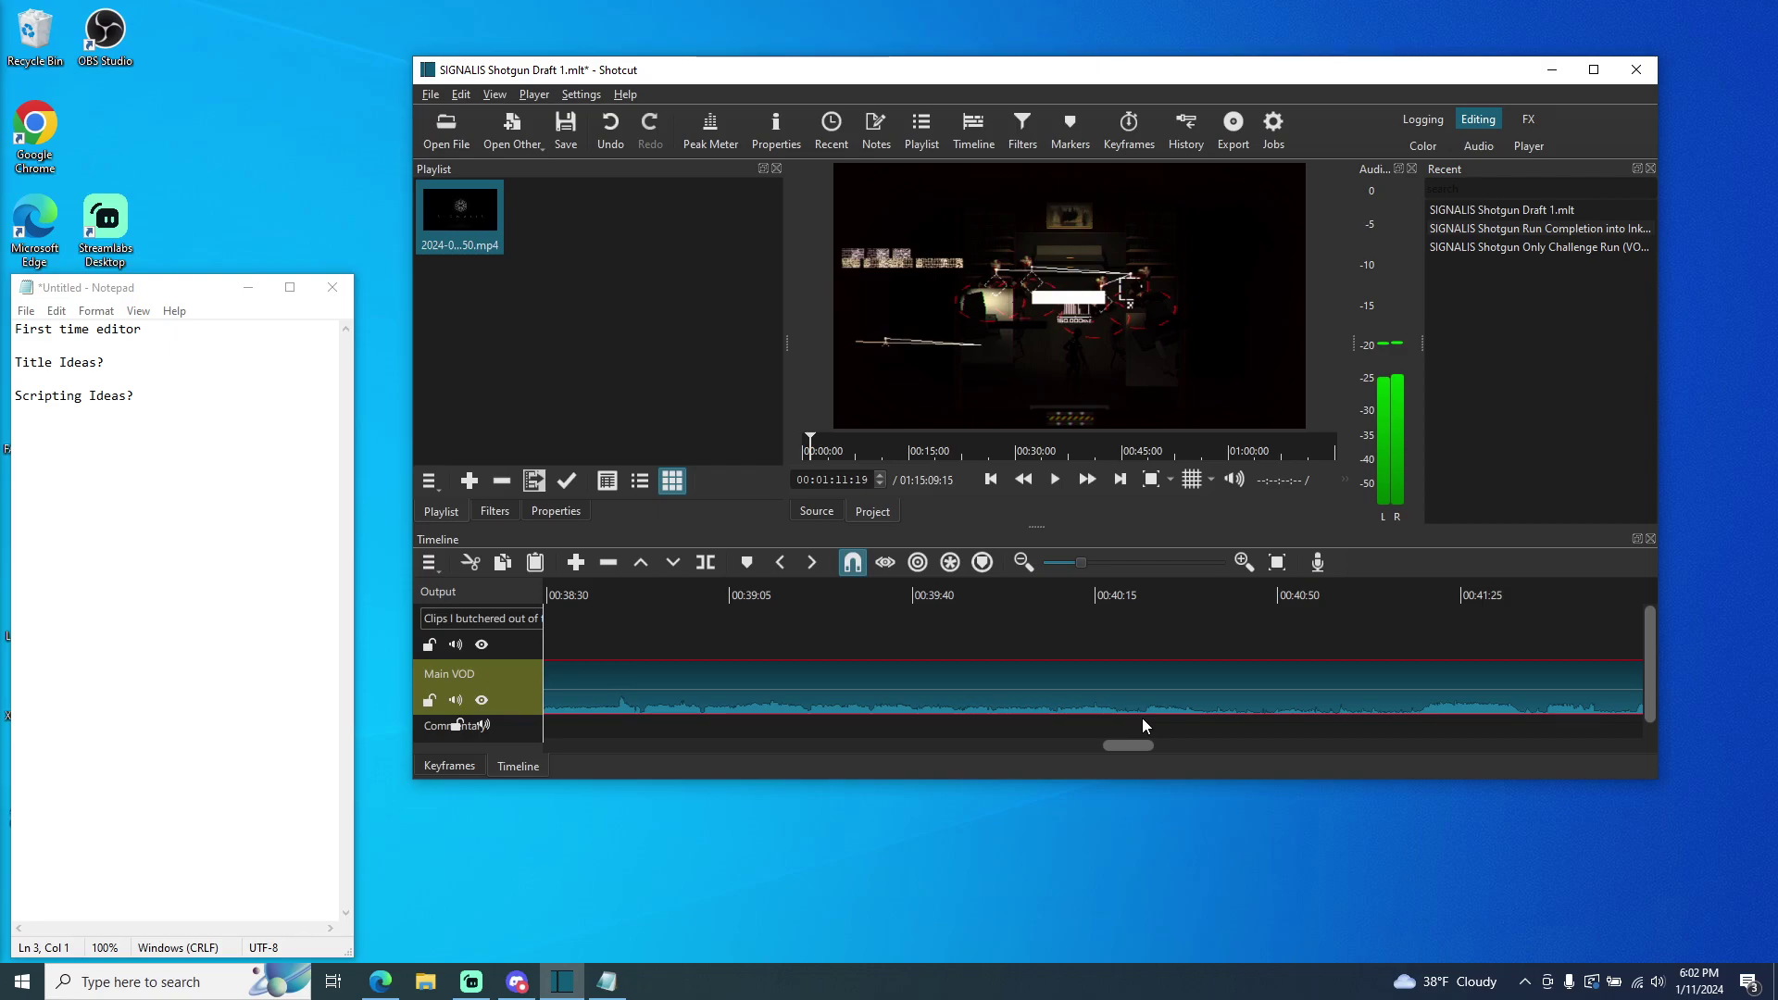
- Play the short clips on the butchered clips track from 00:01:04:27 to 00:01:09:05
drag(1131, 747, 569, 779)
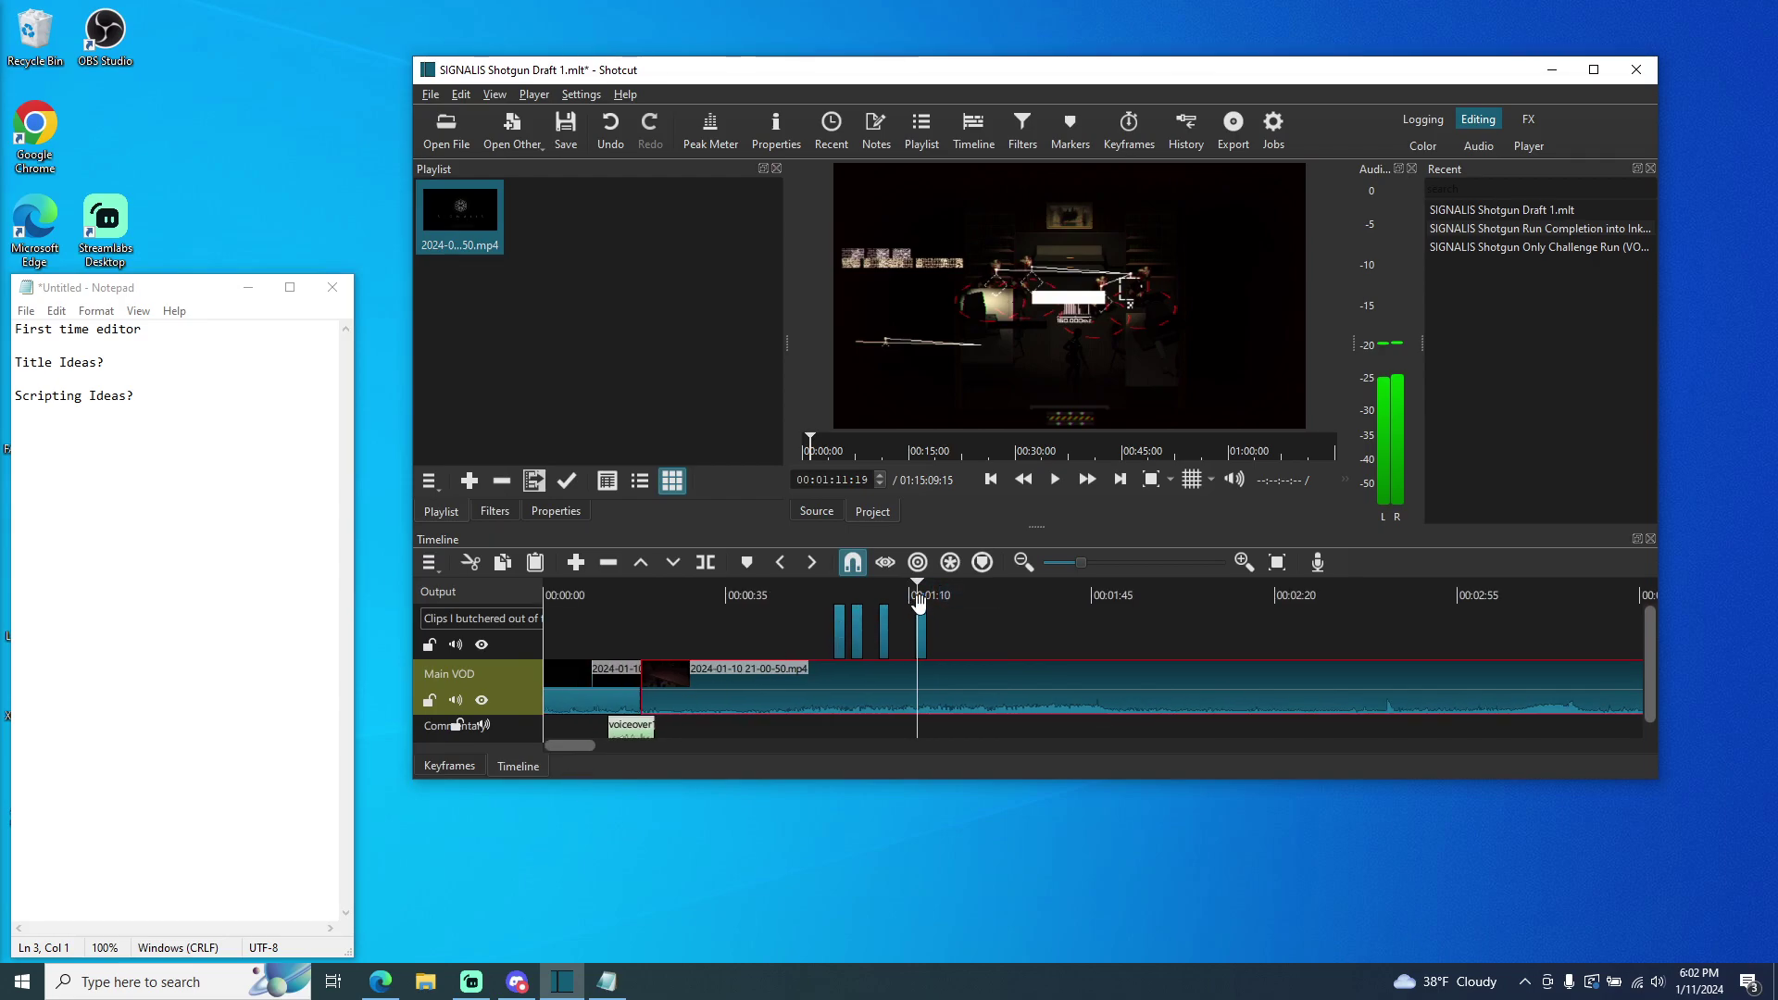
drag(915, 600, 882, 597)
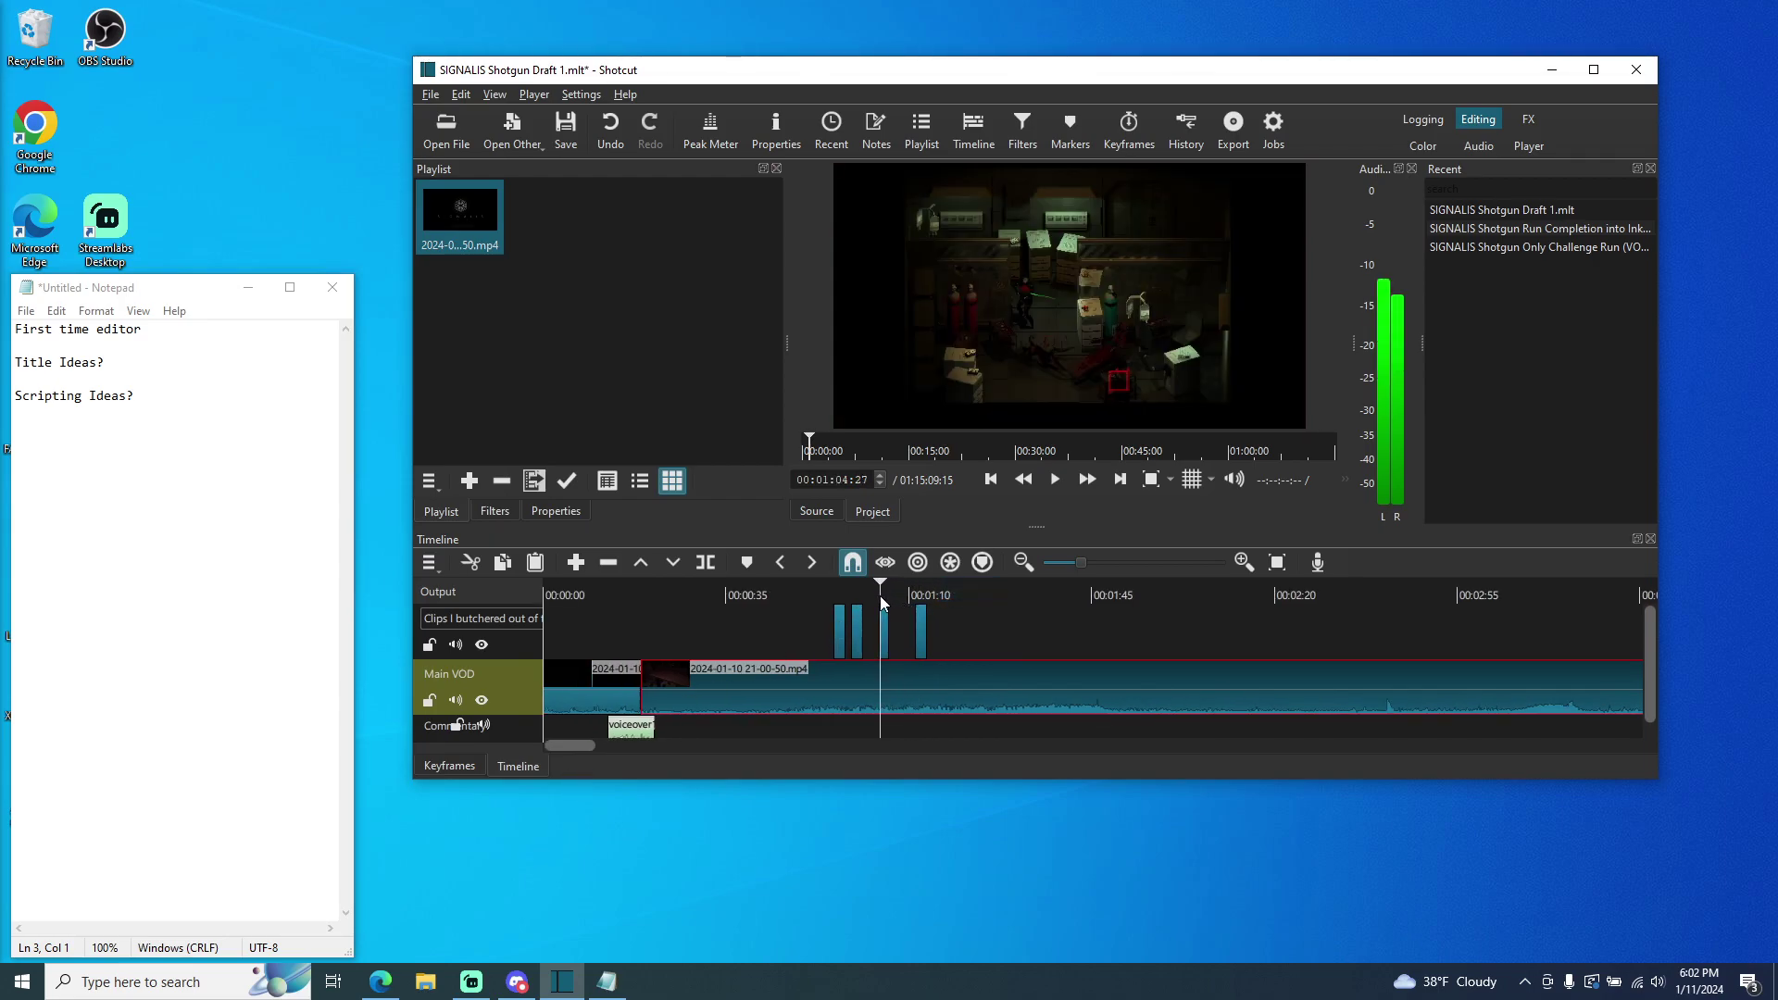
click(1055, 480)
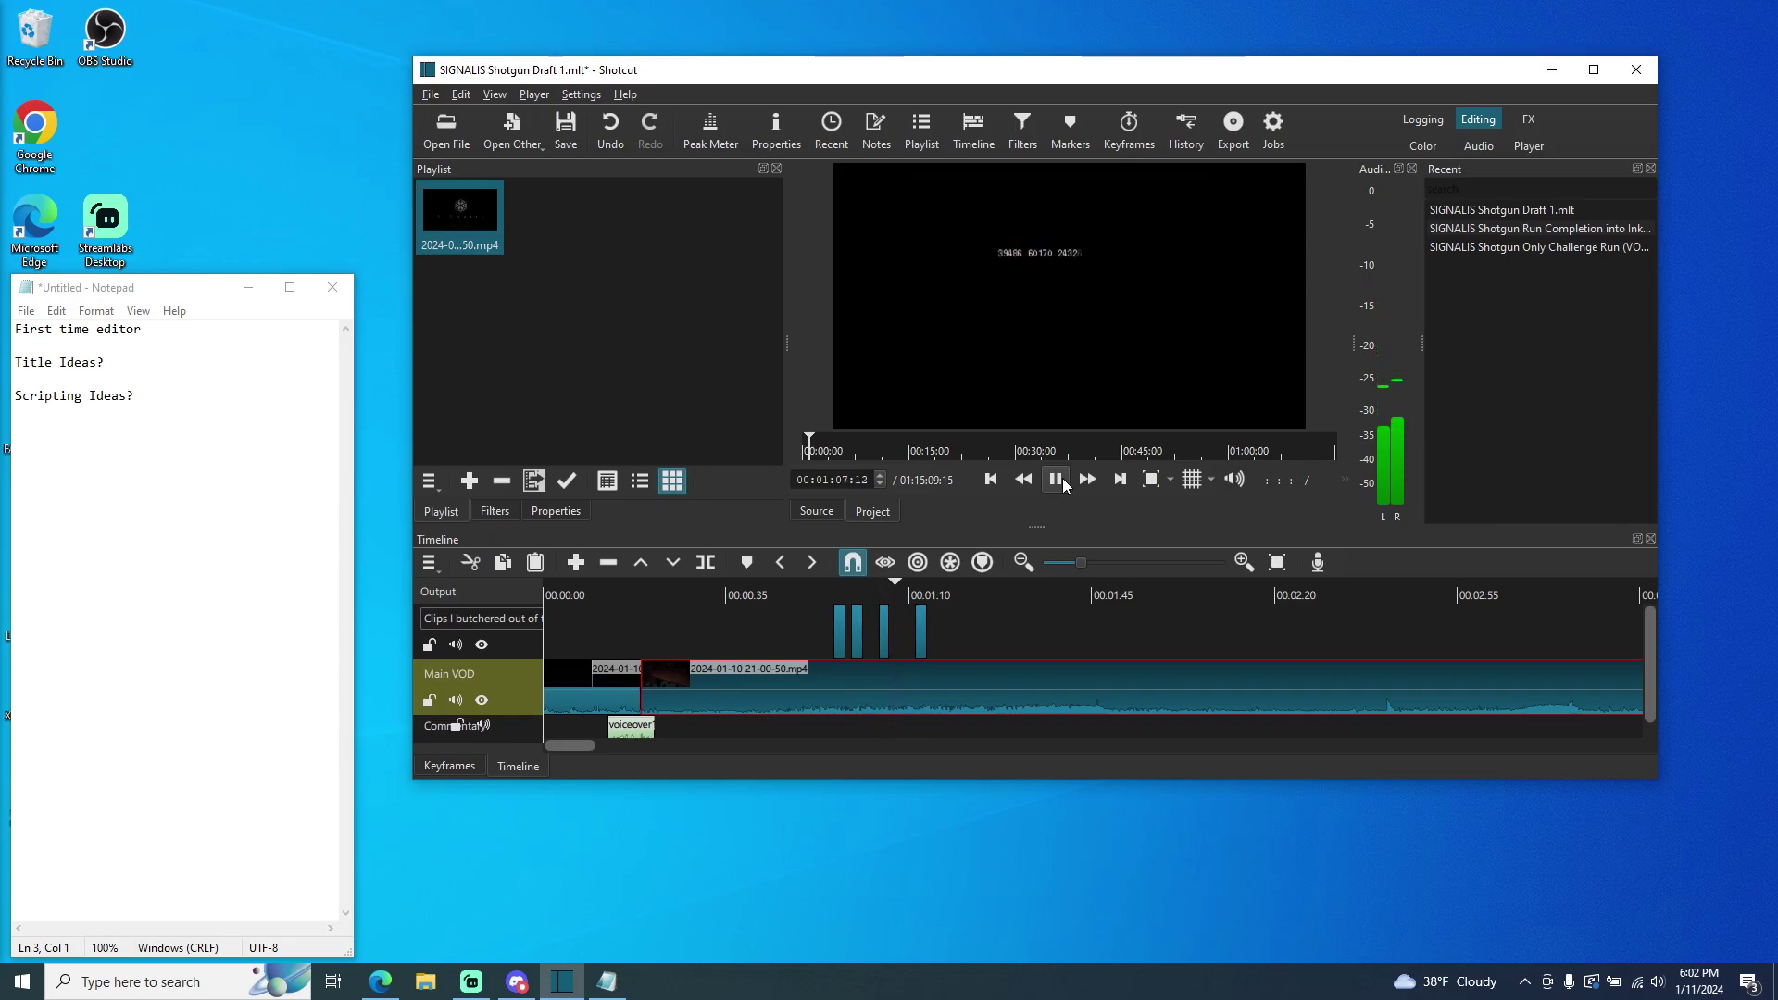
click(1063, 478)
click(1057, 478)
click(1056, 479)
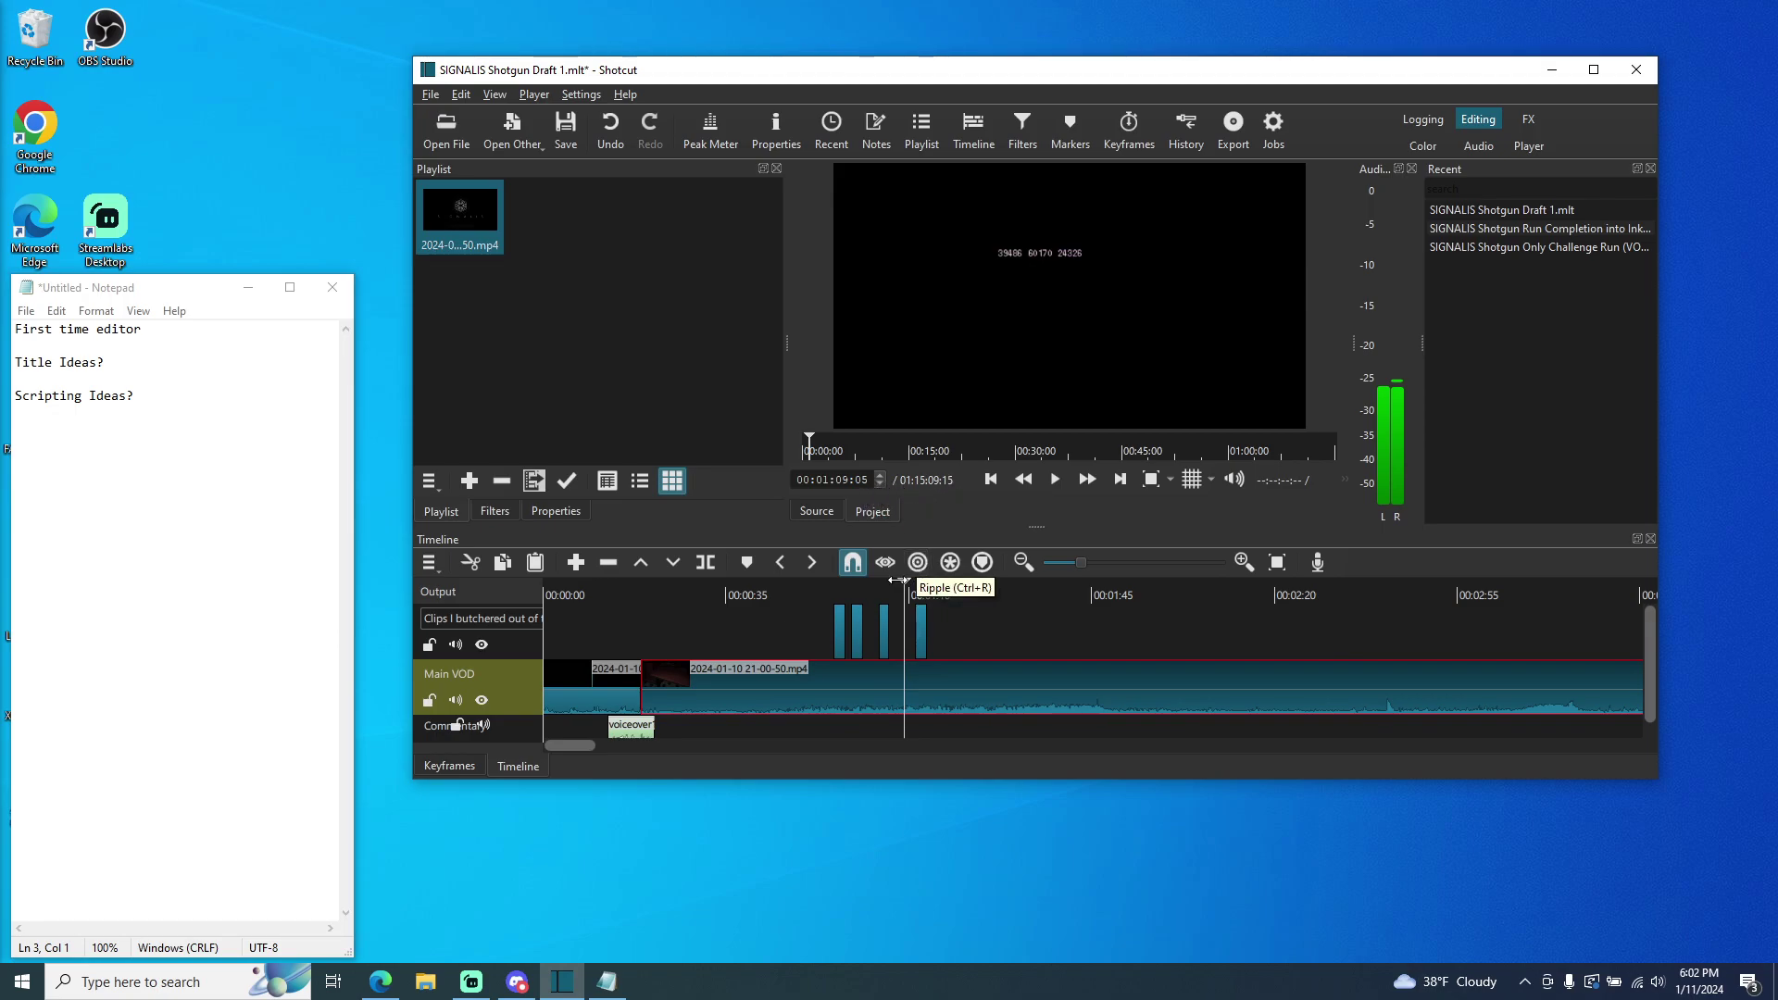
- Step the playhead back through the flashing number frames to 00:01:06:08
click(885, 484)
click(885, 484)
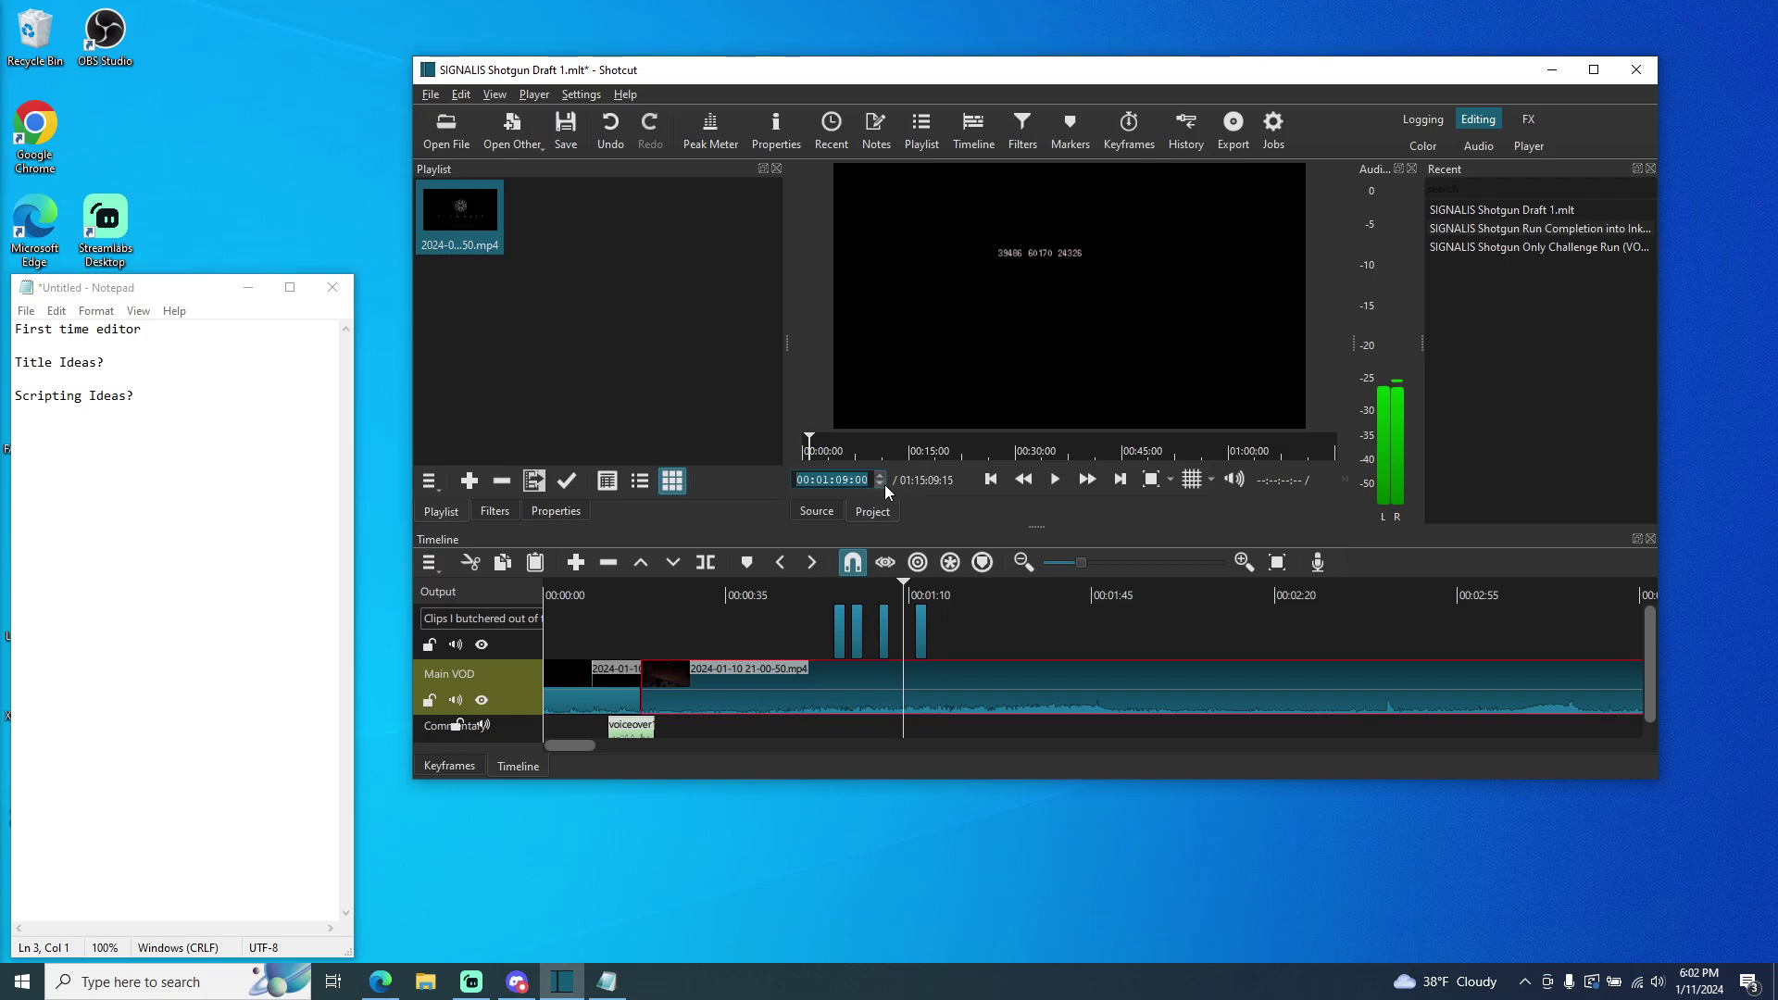
click(885, 484)
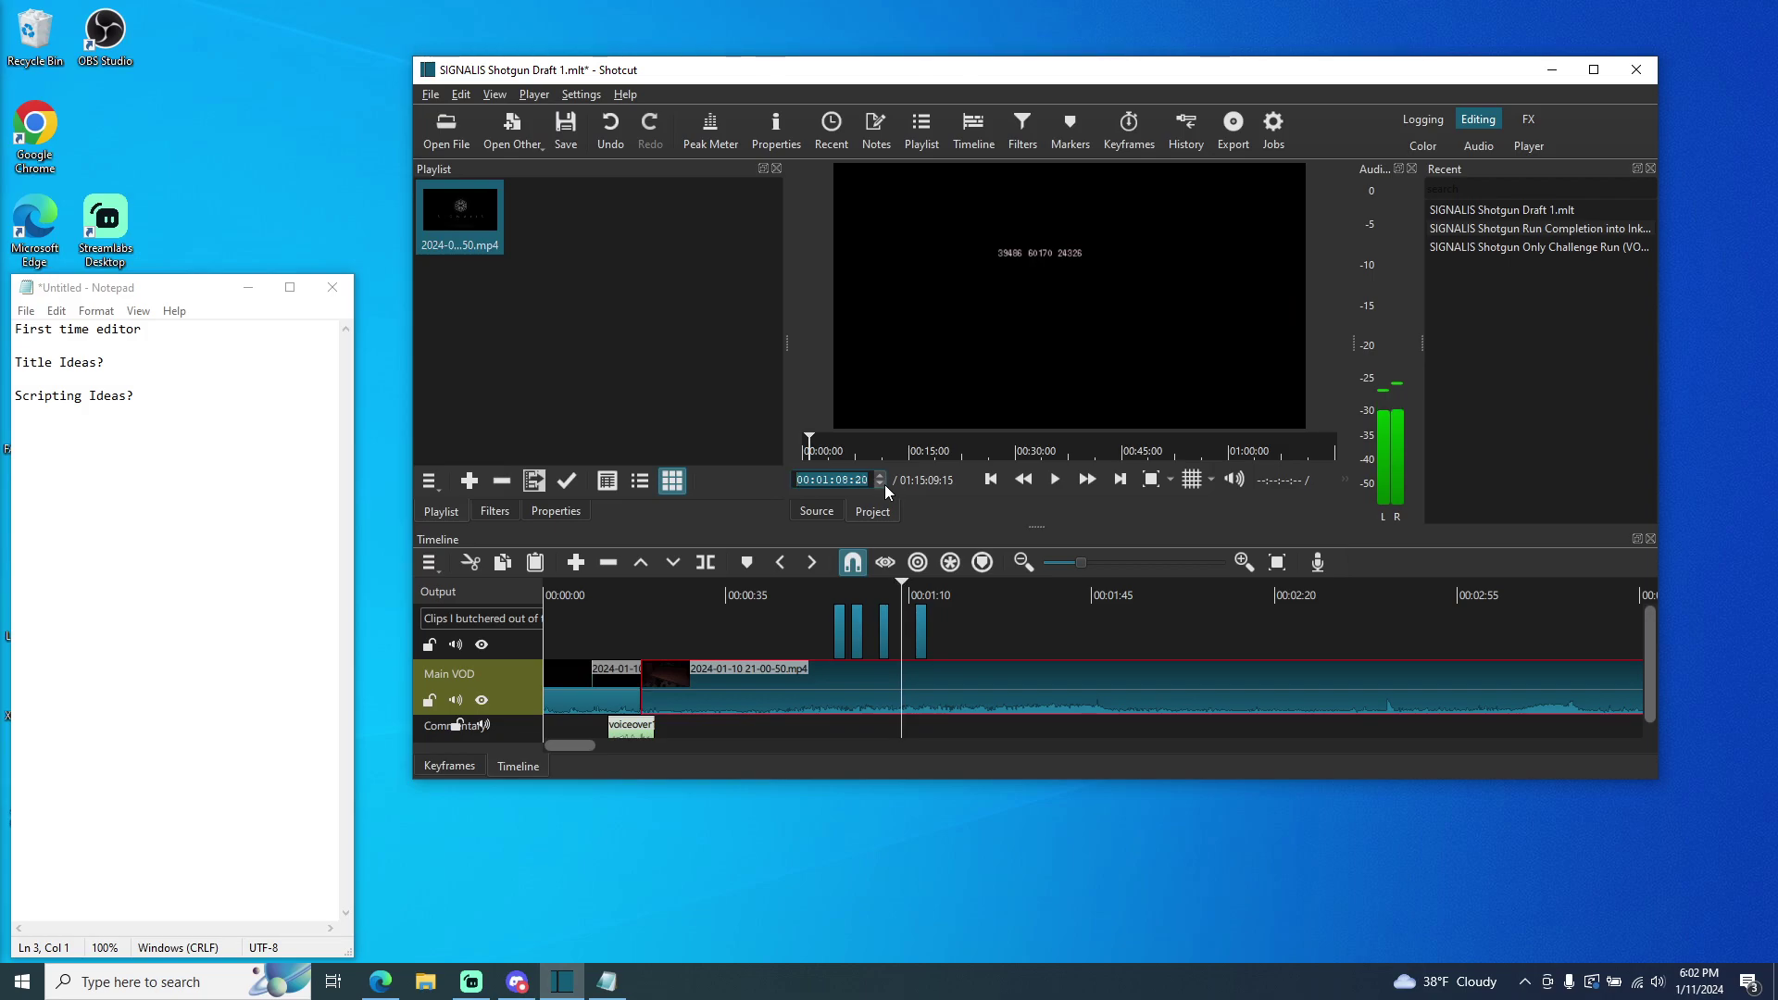
click(885, 485)
click(885, 486)
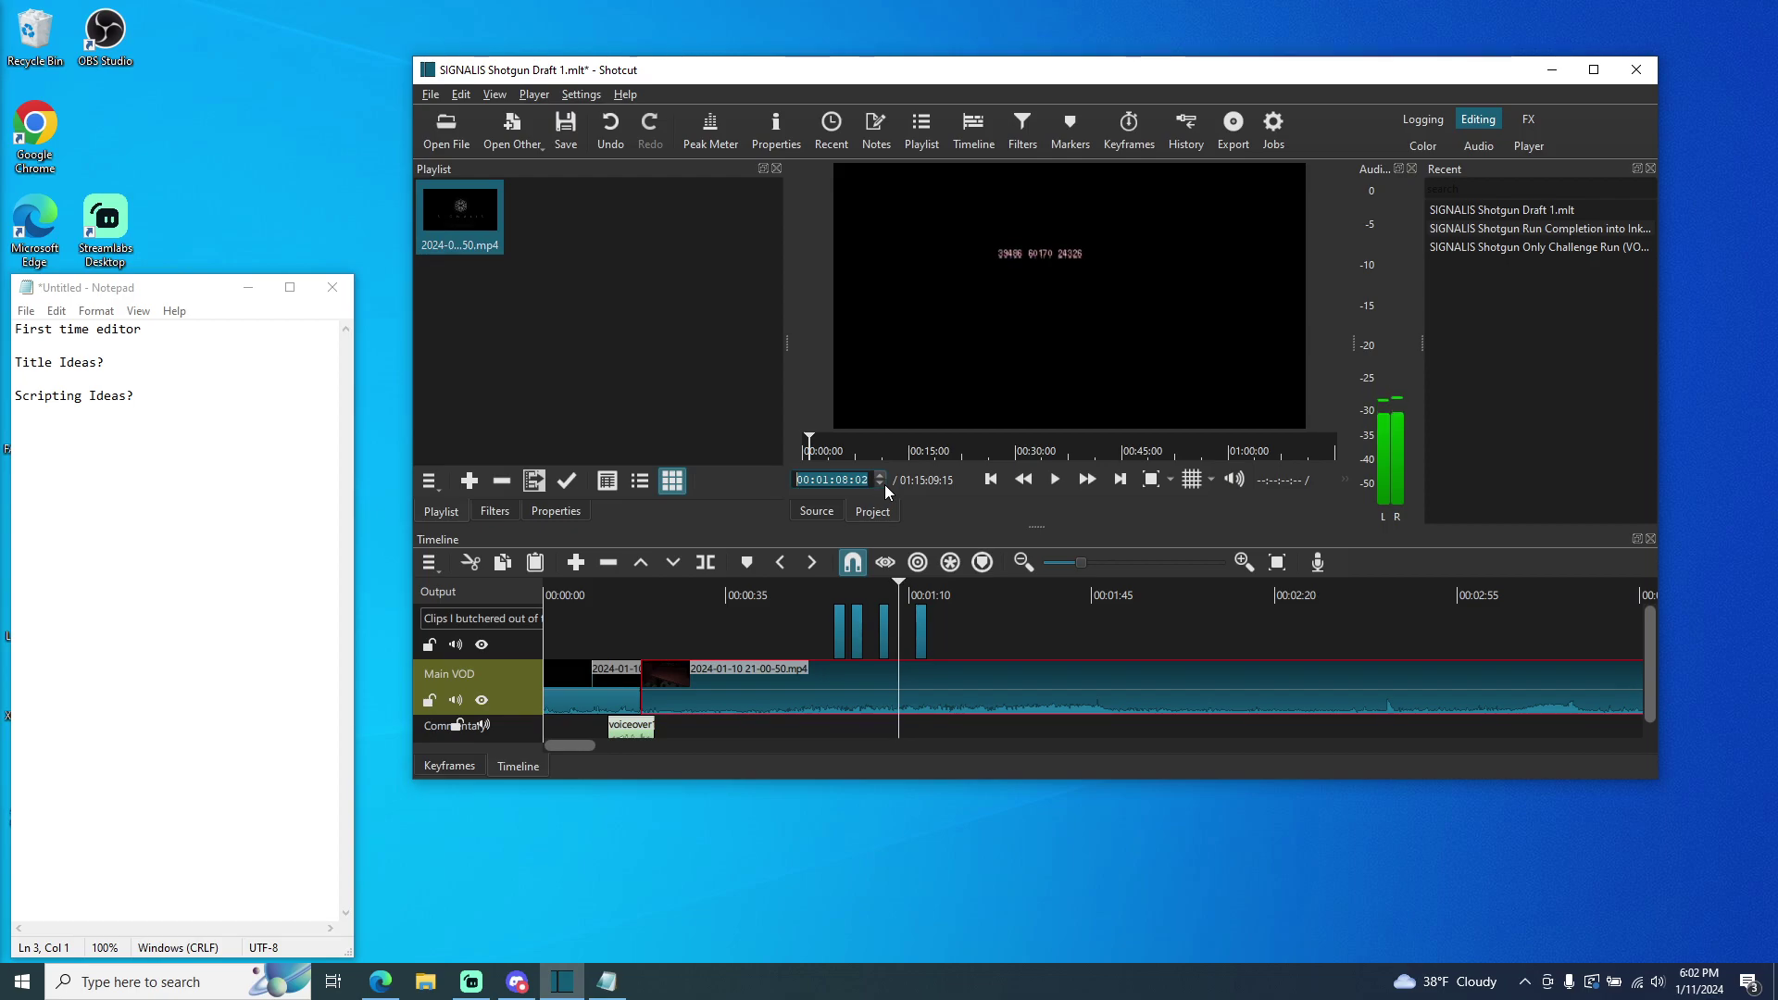
click(885, 485)
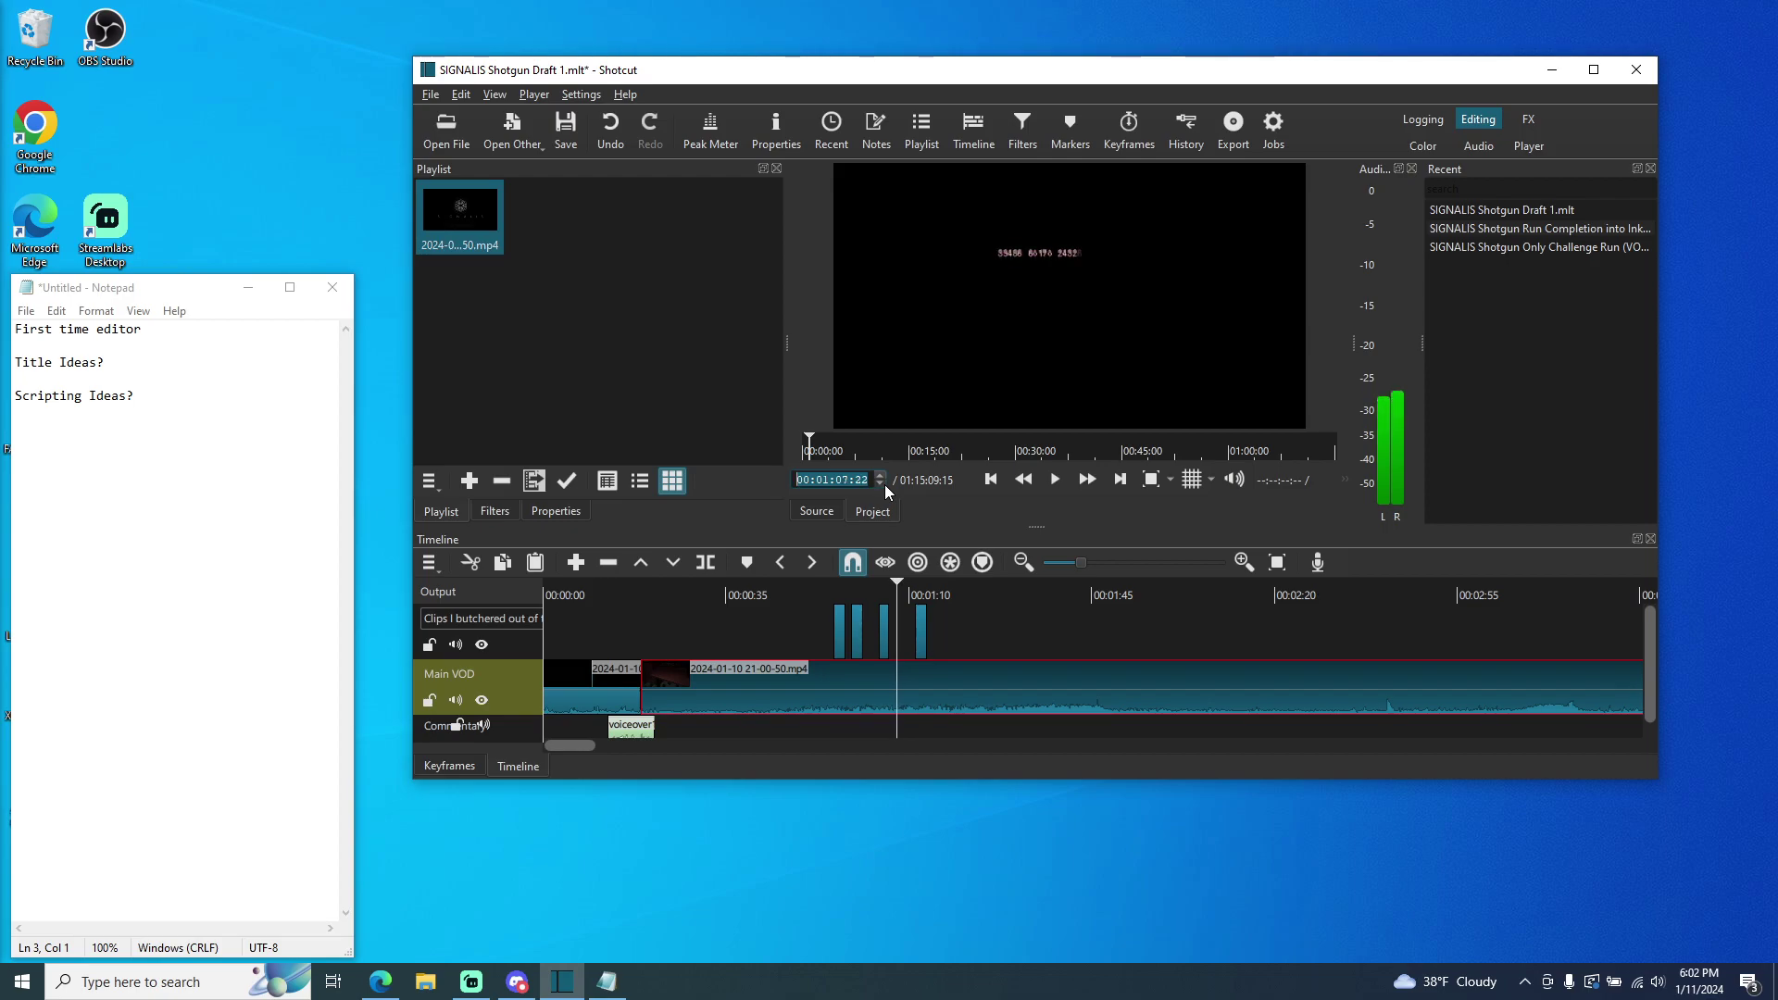
click(885, 485)
click(879, 486)
click(880, 485)
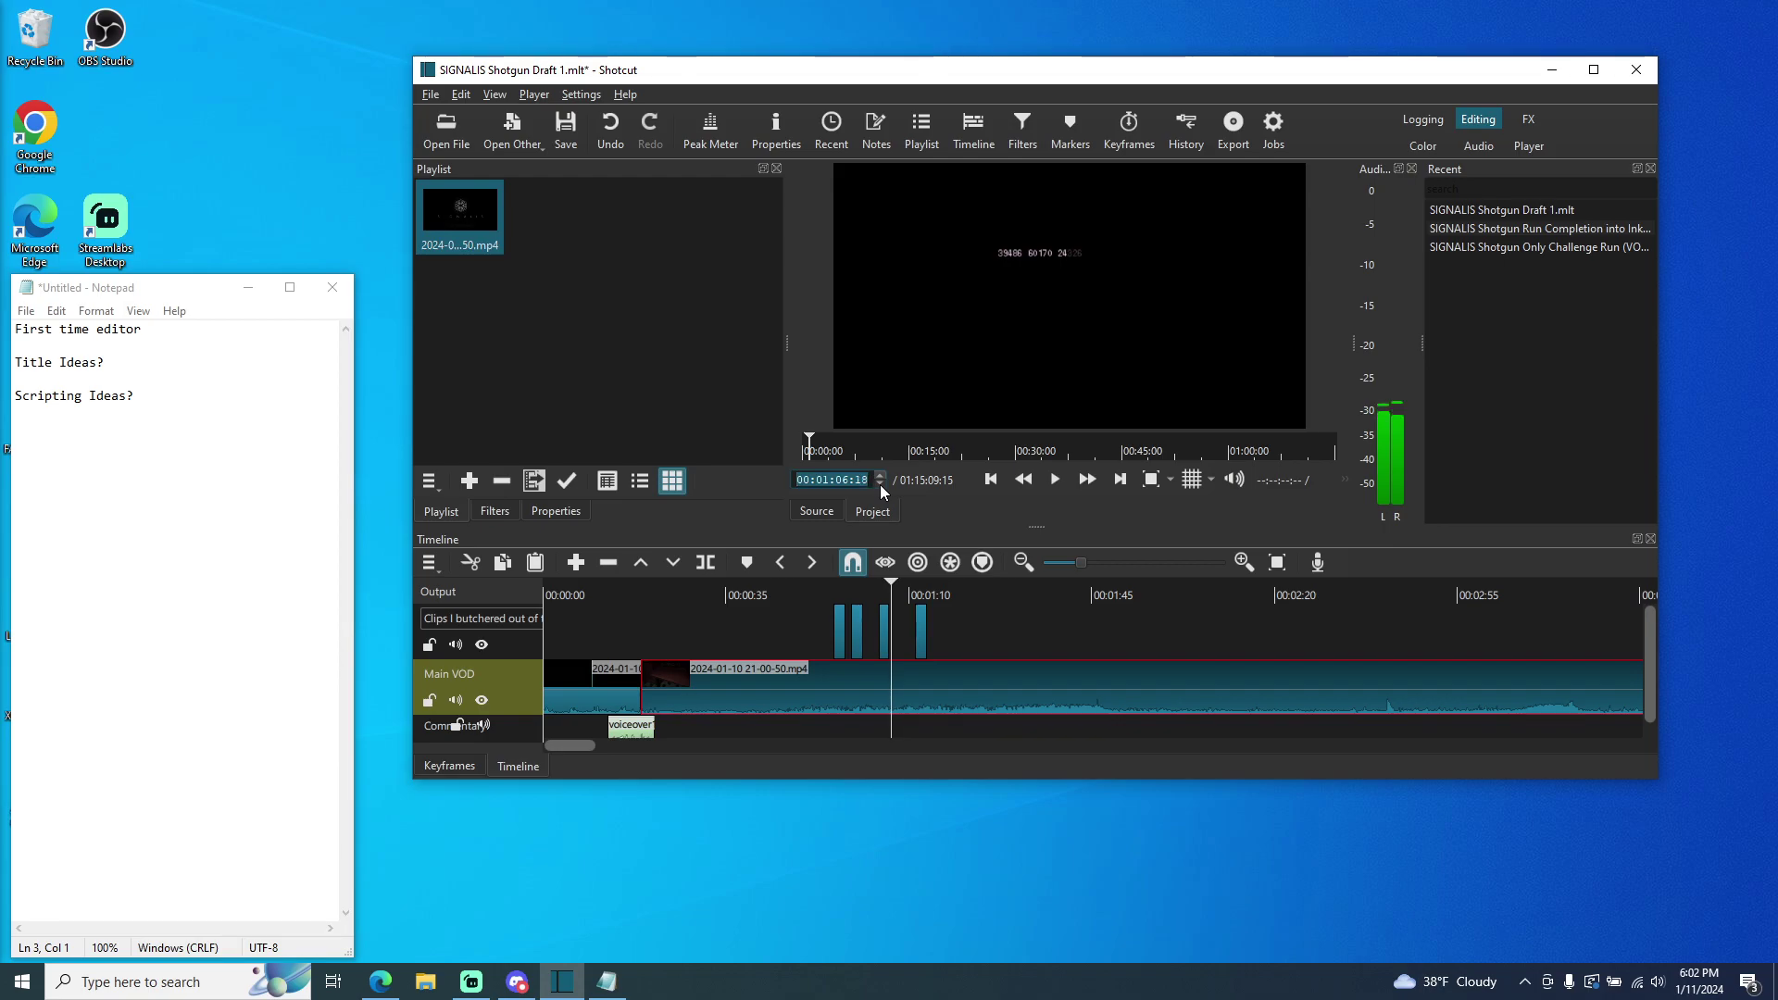
click(880, 485)
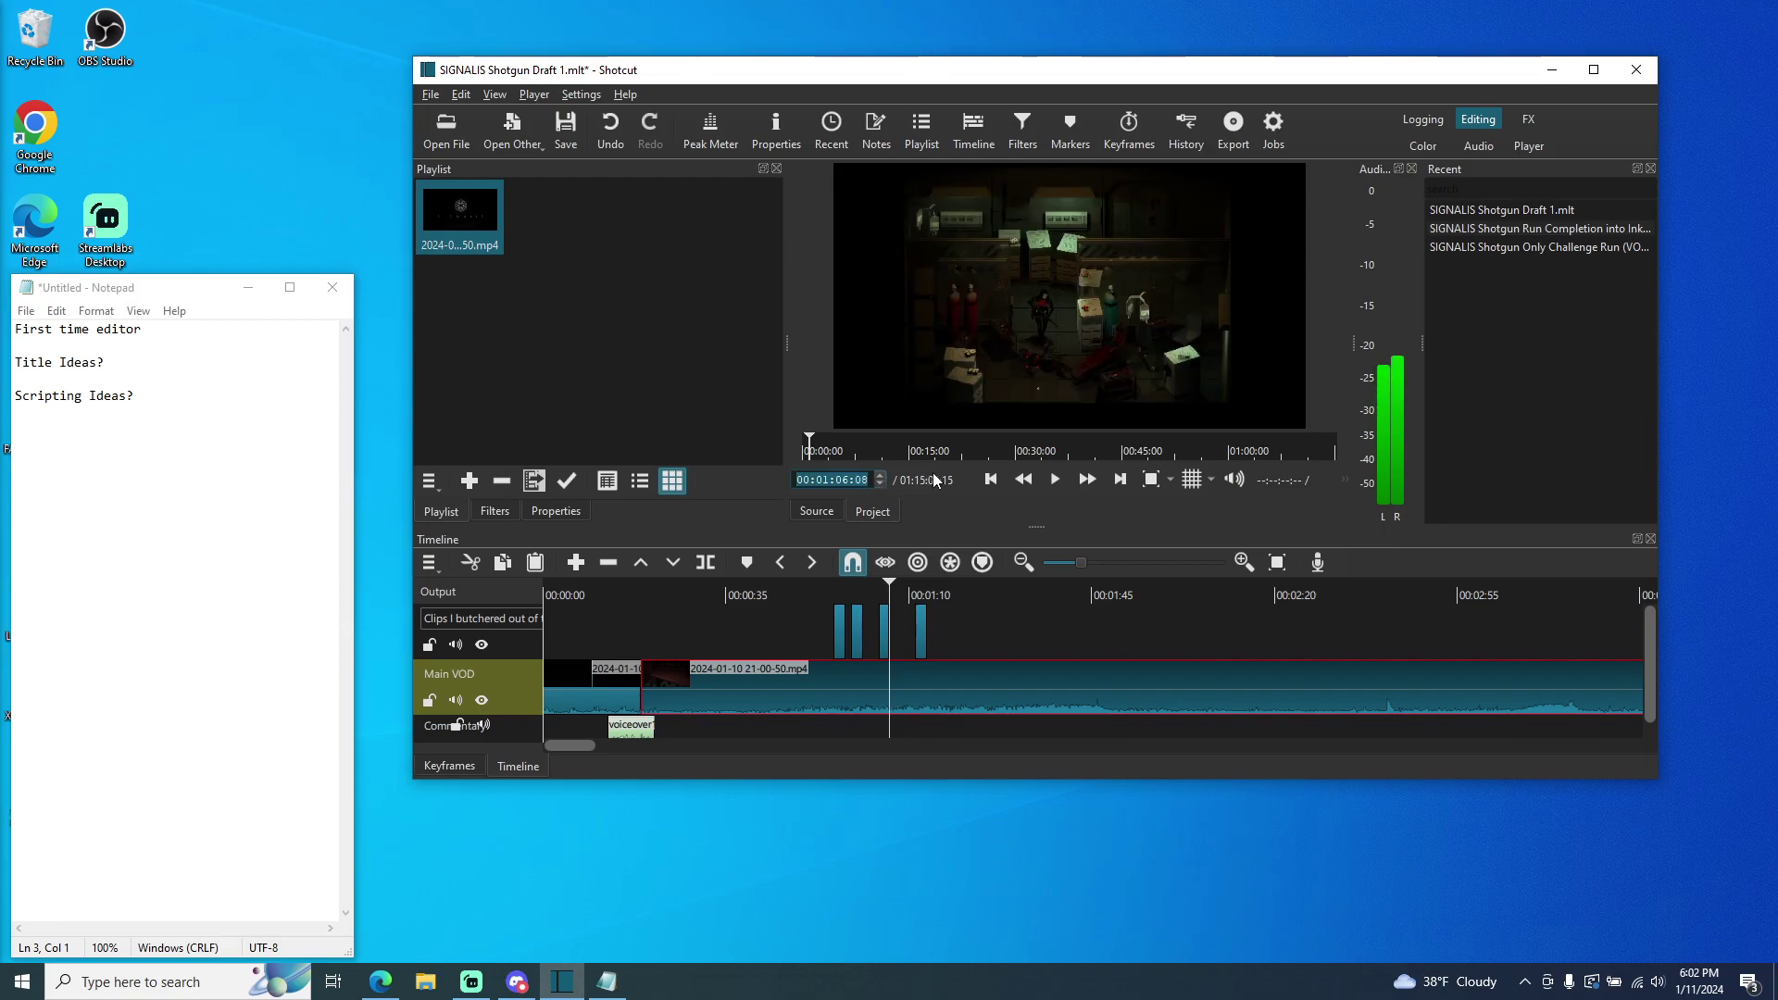
- Replay the number sequence up to 00:01:09:07 and step back through its frames to 00:01:08:21
click(1058, 485)
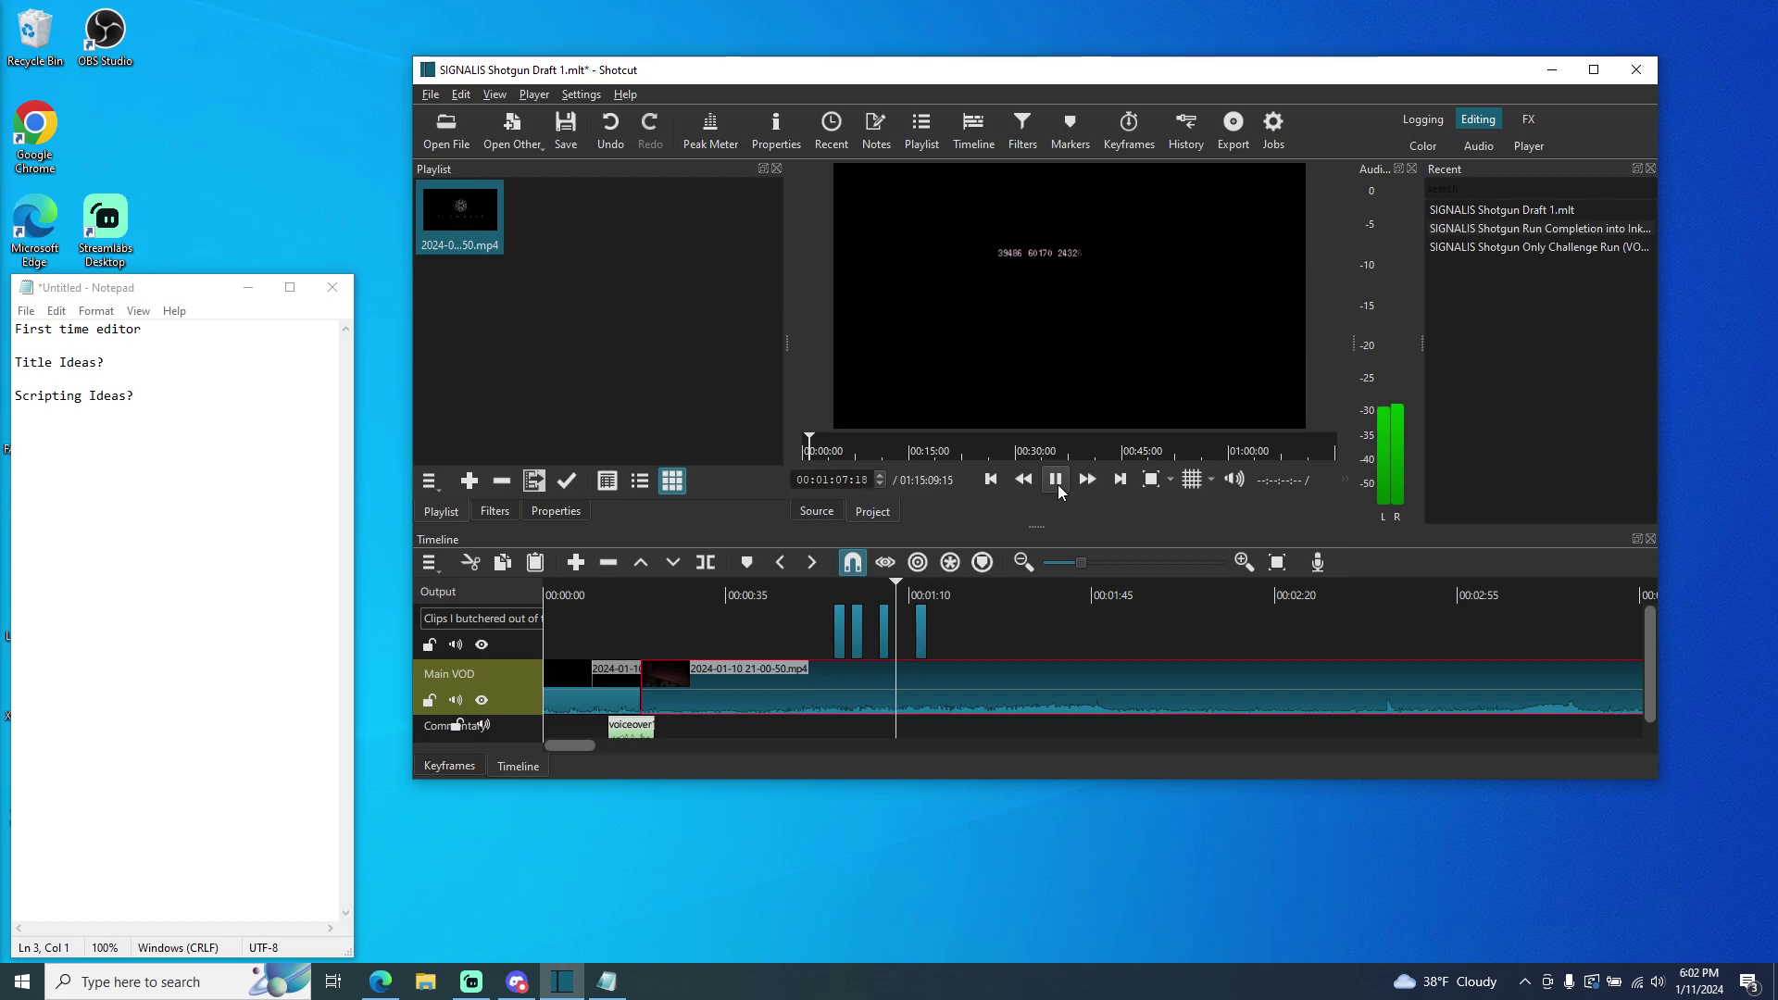
click(1058, 486)
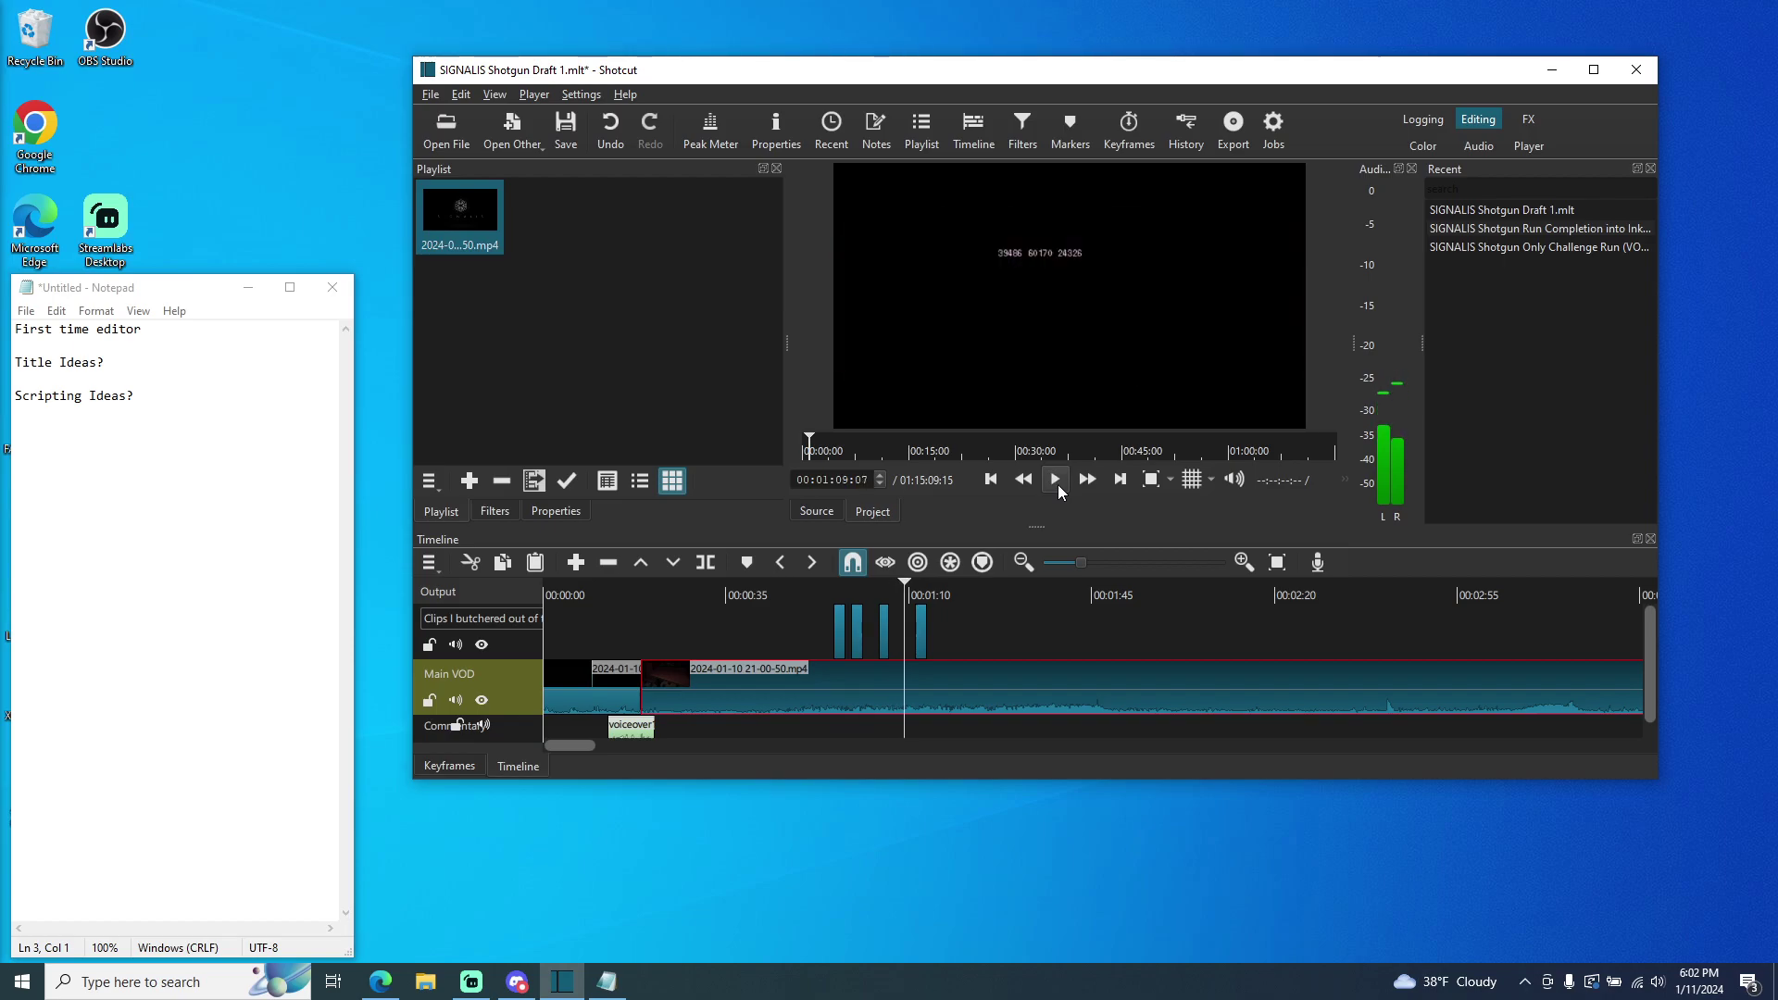
click(877, 484)
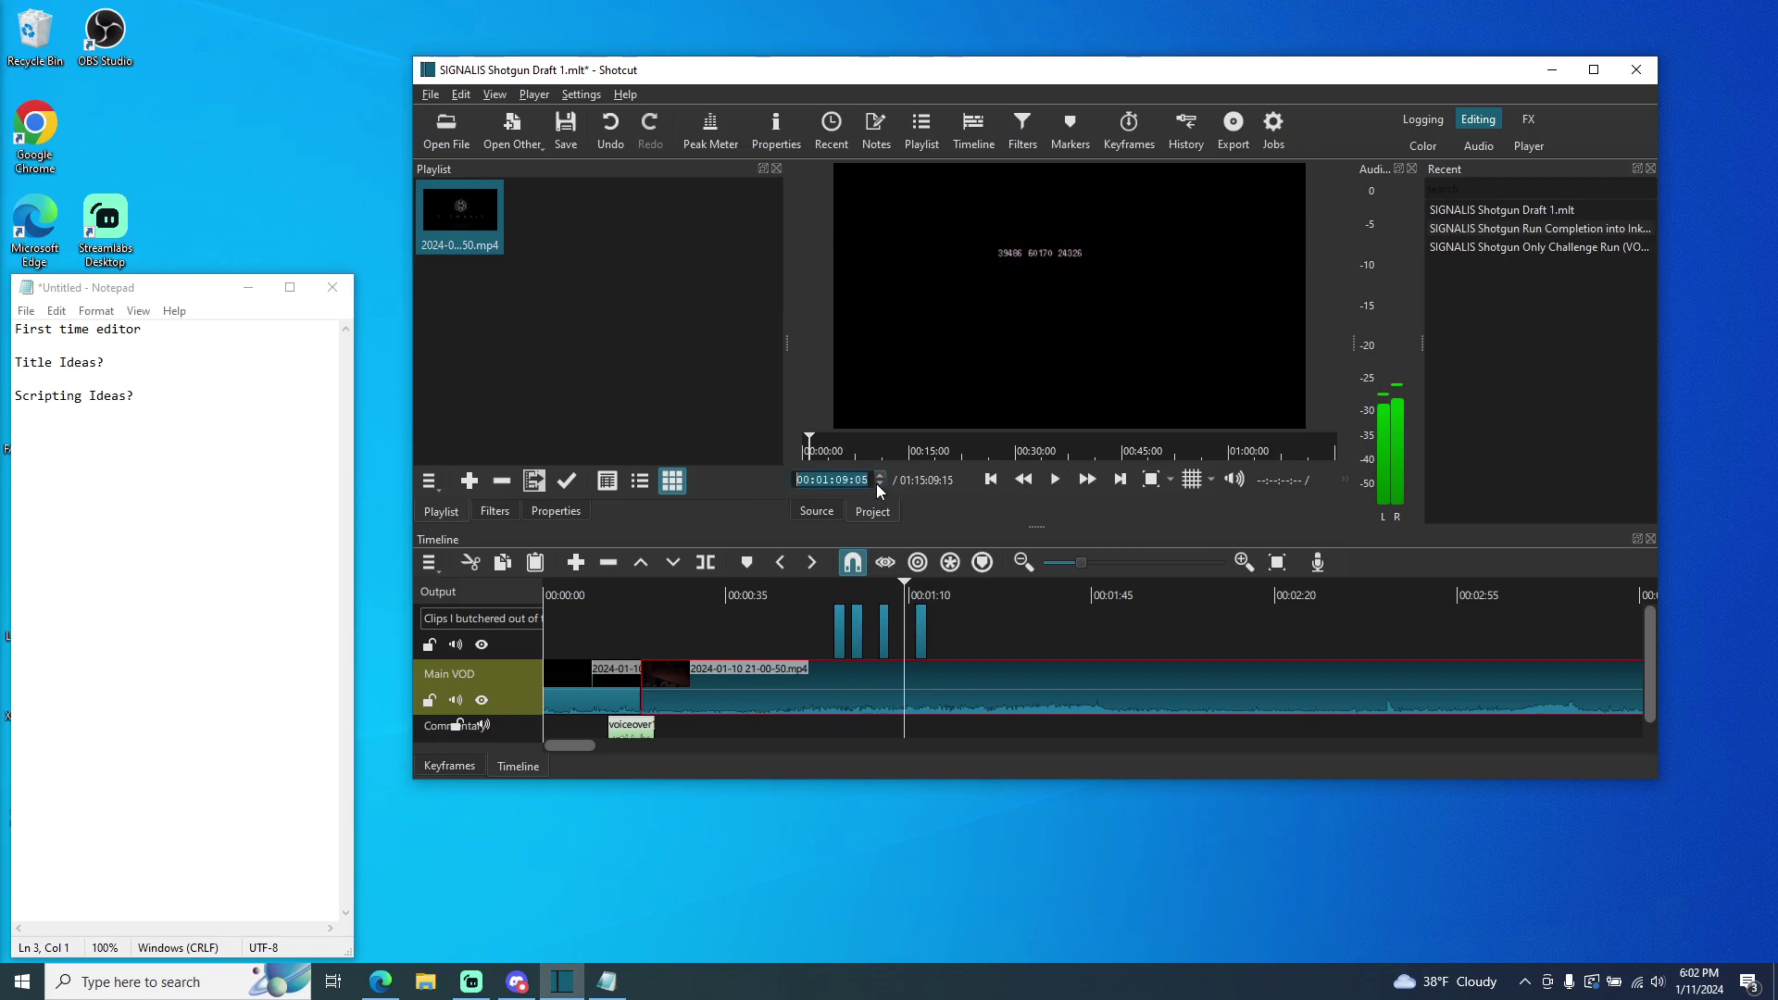
click(877, 485)
click(878, 484)
click(878, 485)
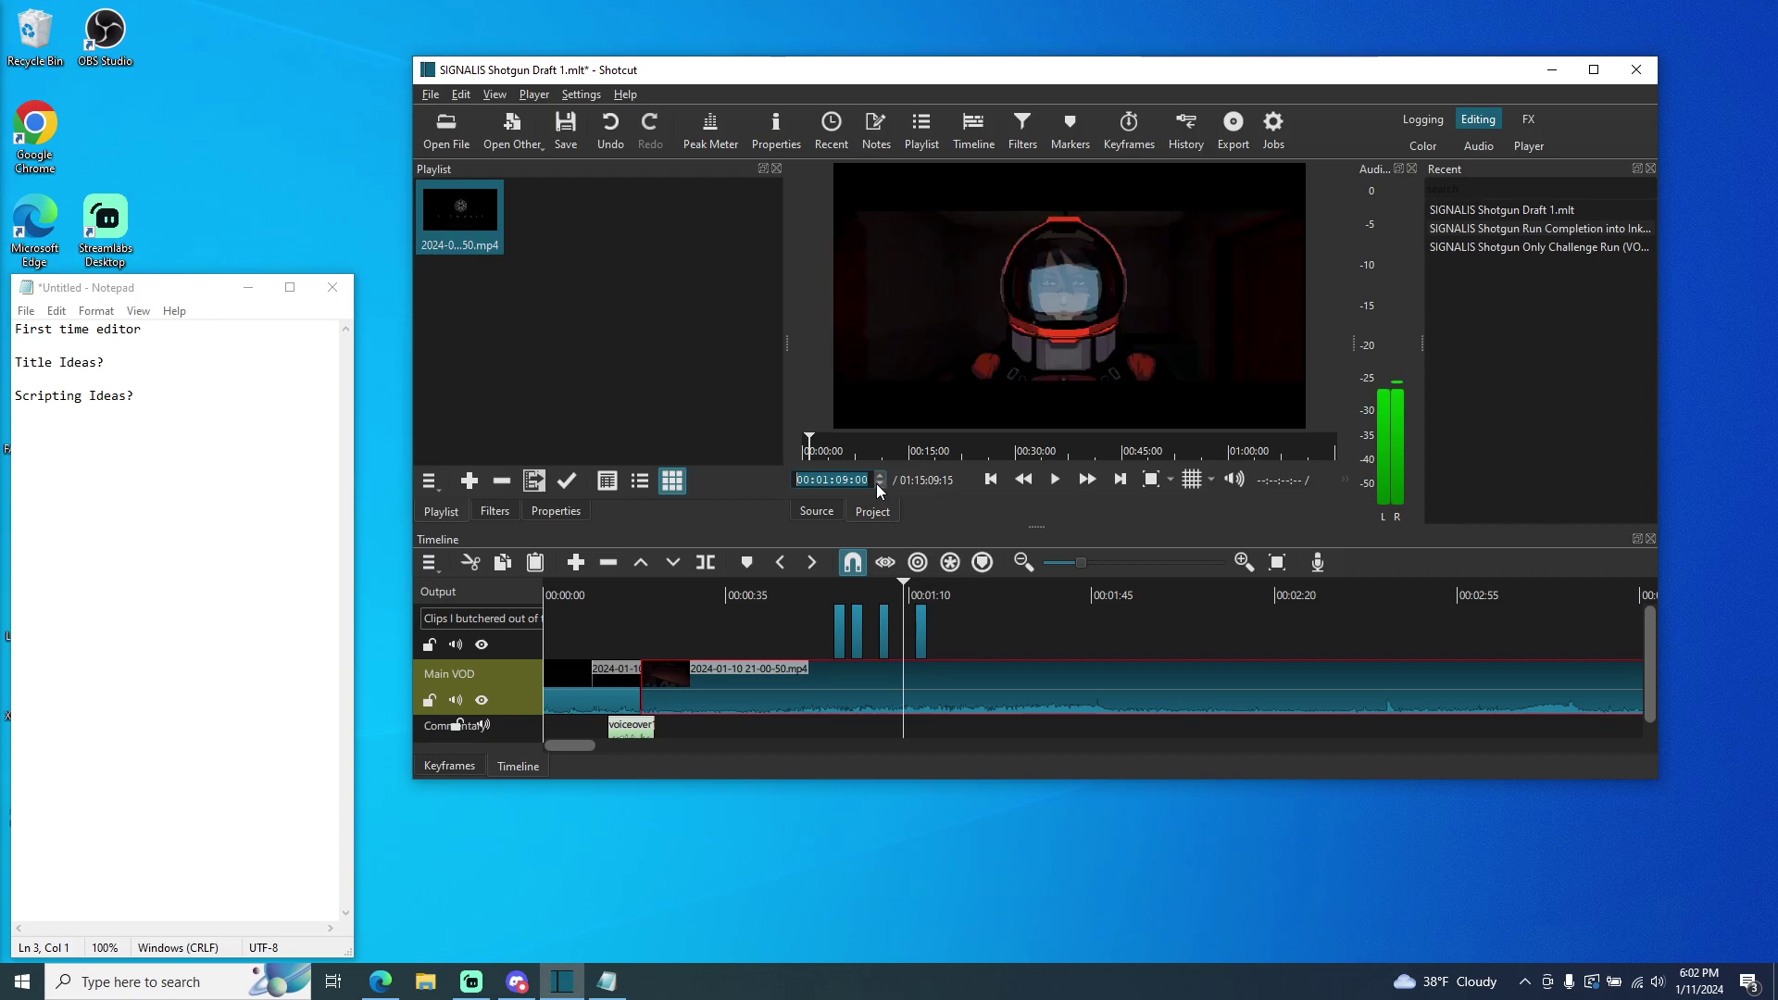
click(877, 484)
click(878, 484)
click(878, 485)
click(878, 484)
click(878, 484)
click(878, 485)
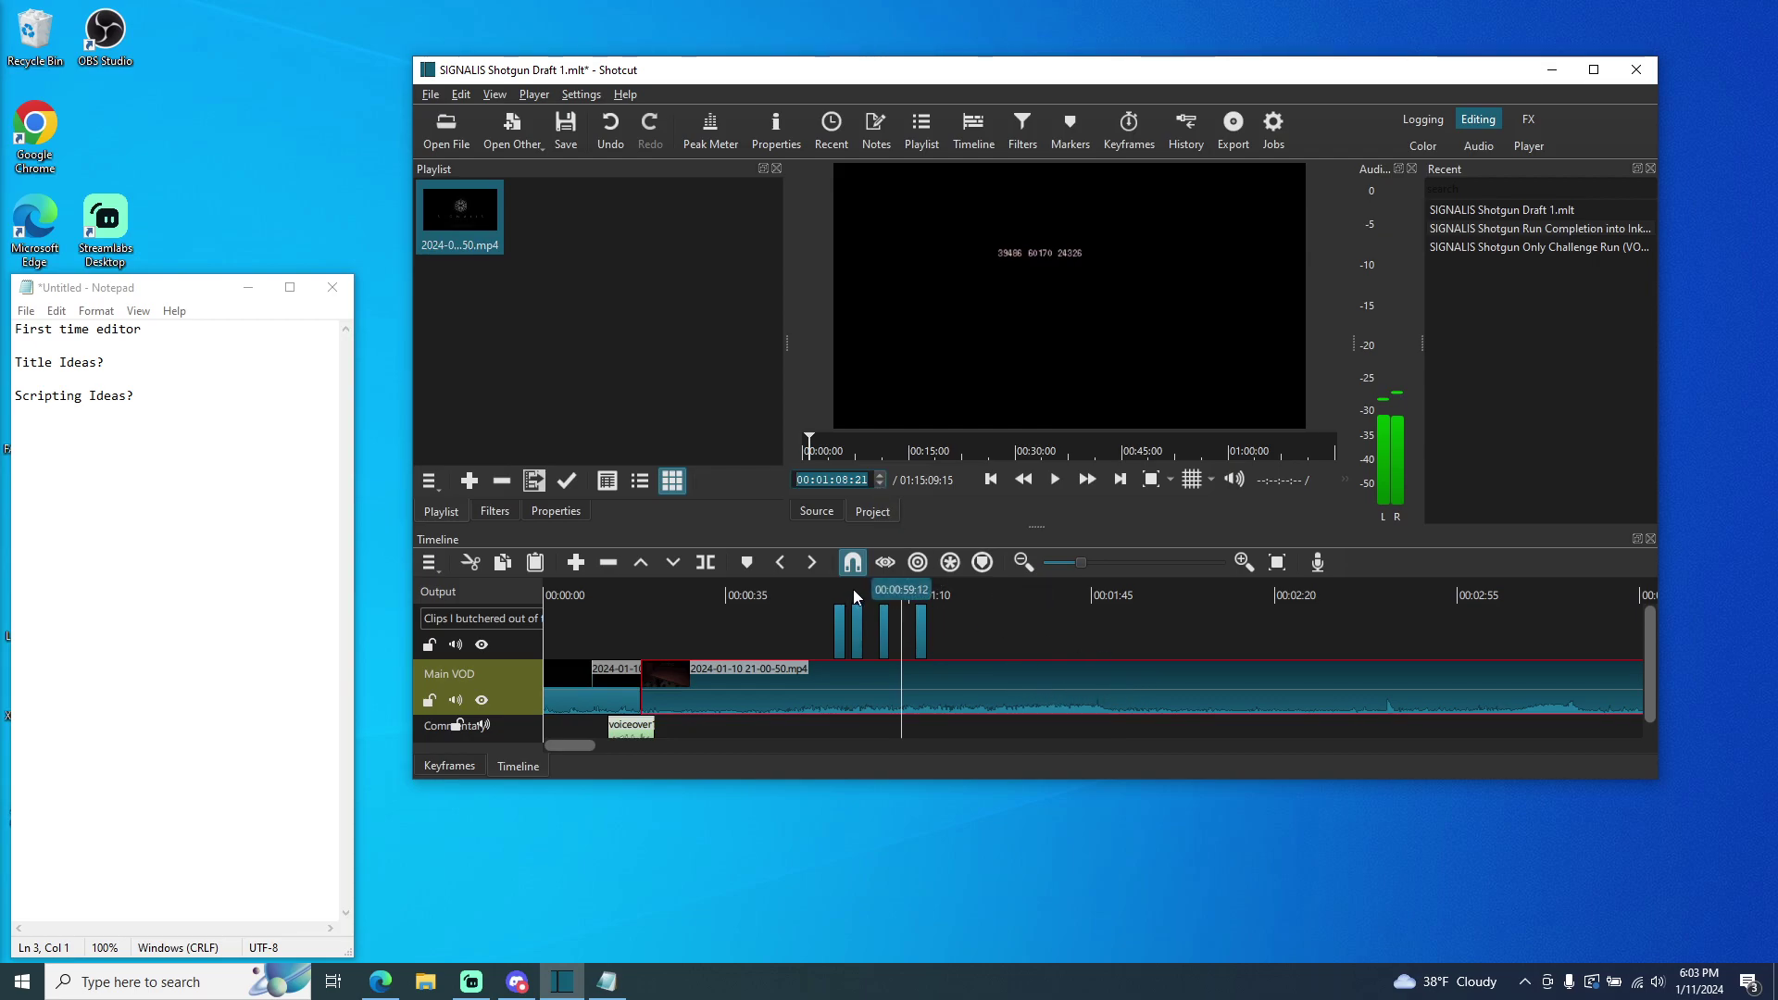
- Play the Main VOD around 00:02:20, split it at the eye close-up at 00:02:21:12, and play on to 00:02:22:09
drag(905, 596, 1261, 596)
click(1056, 479)
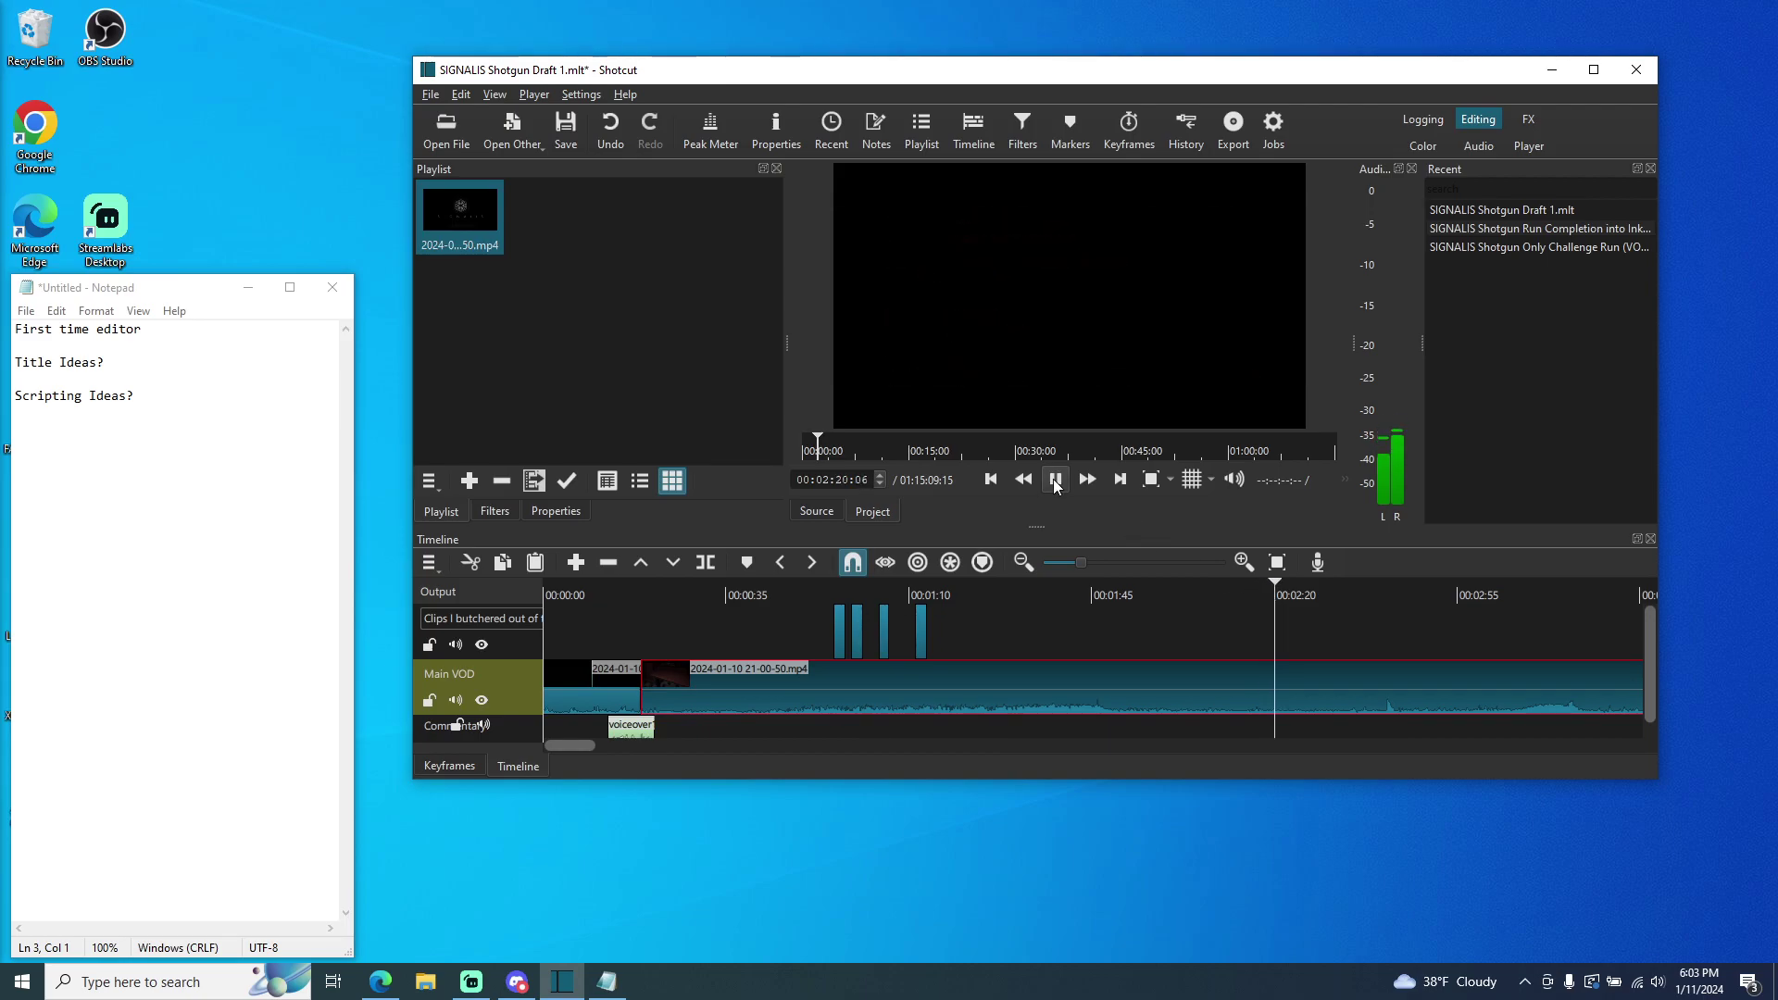
click(1055, 480)
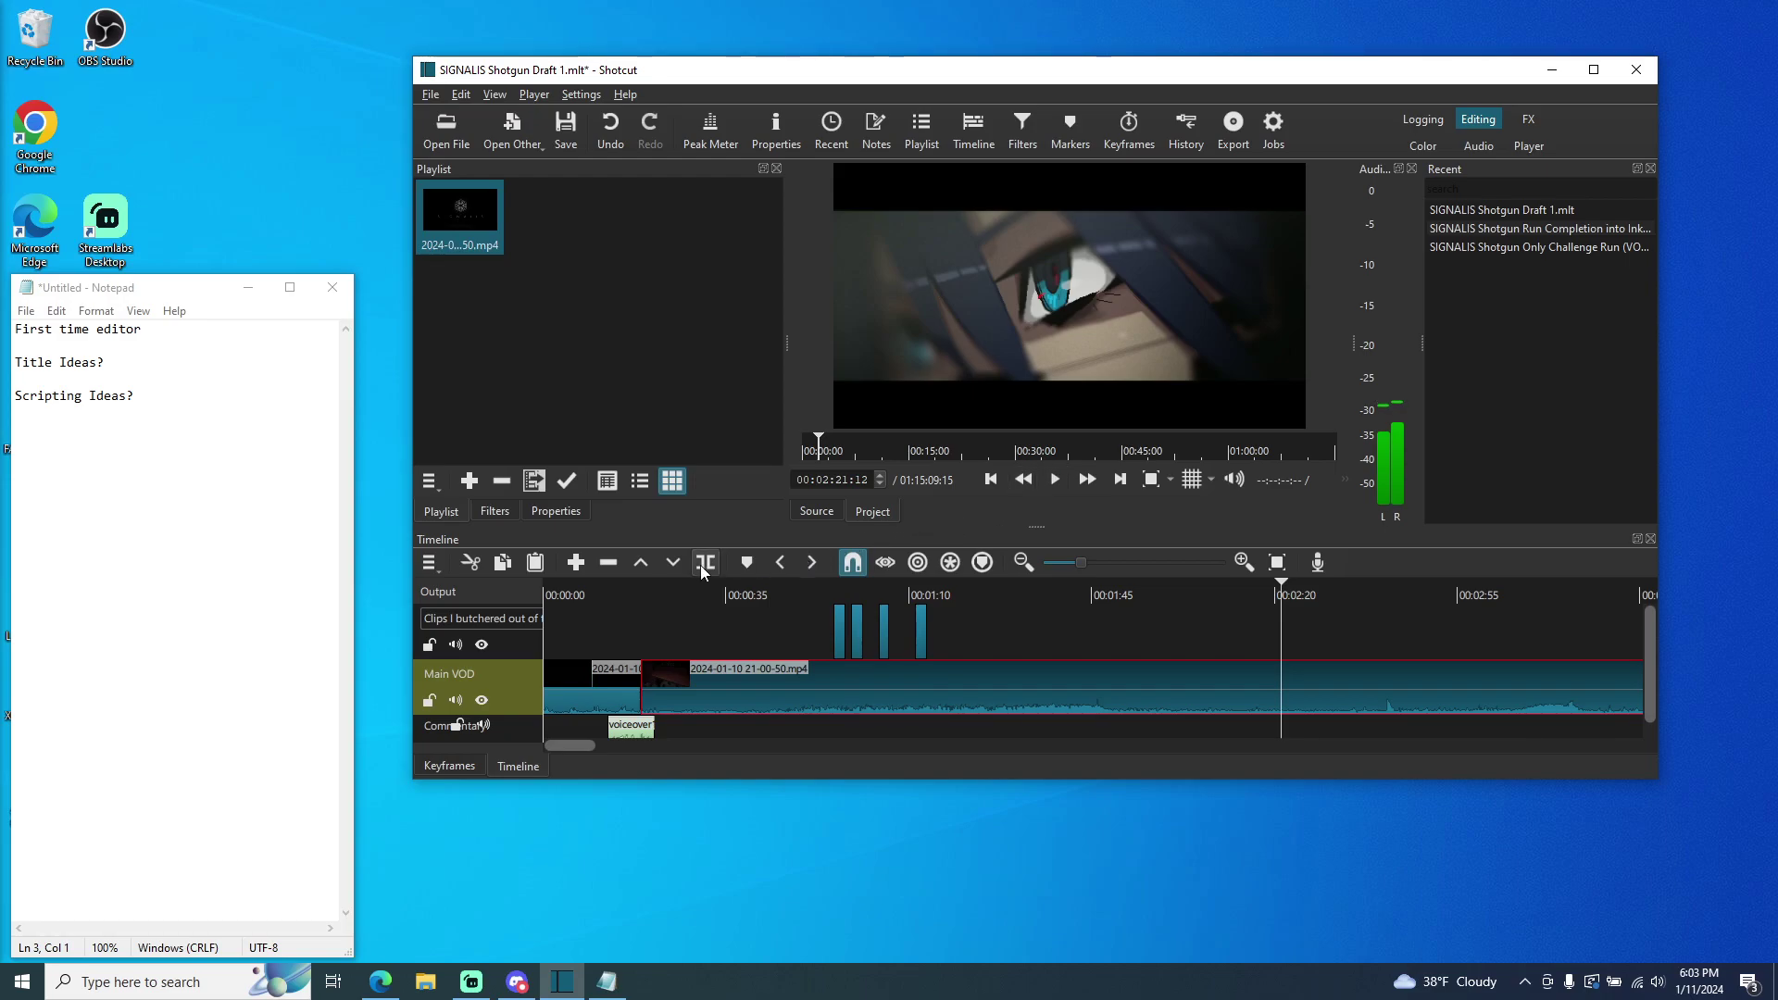
click(707, 562)
click(1052, 485)
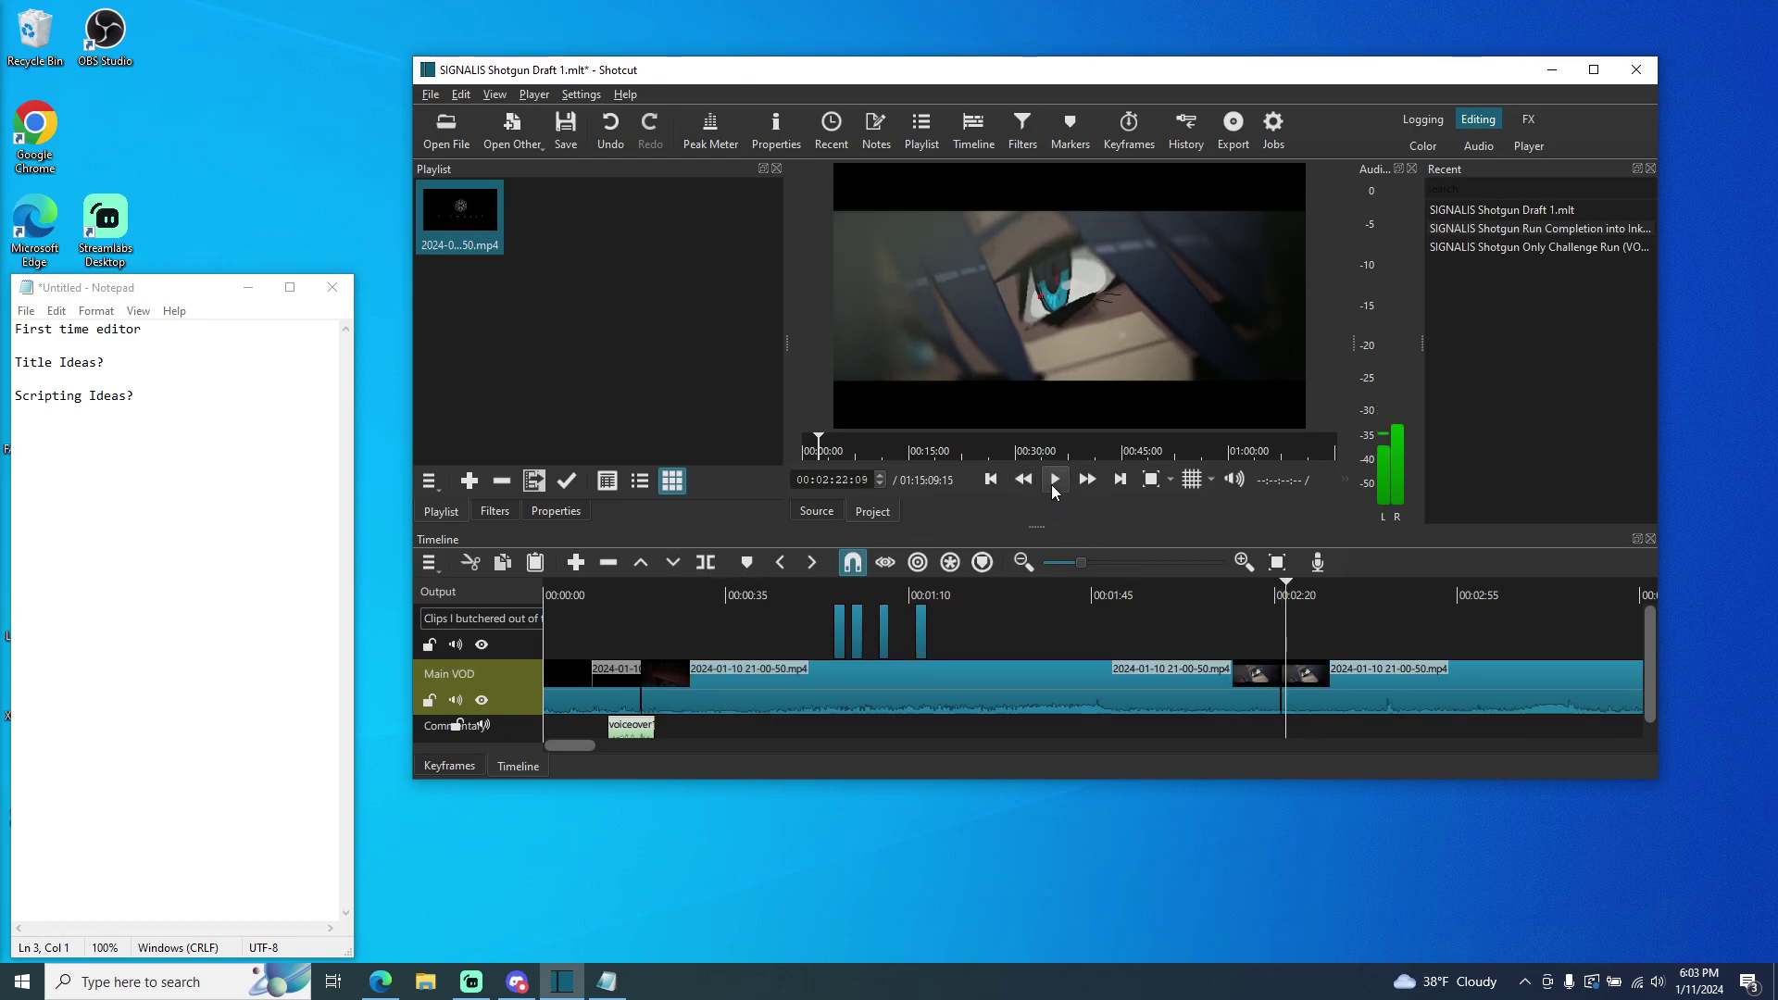
- Split the Main VOD at 00:02:22:09, copy the short eye close-up piece, and paste it onto the butchered clips track at about 00:01:09
click(708, 562)
click(1277, 700)
right_click(1285, 679)
click(1312, 712)
click(1280, 593)
drag(944, 594, 903, 635)
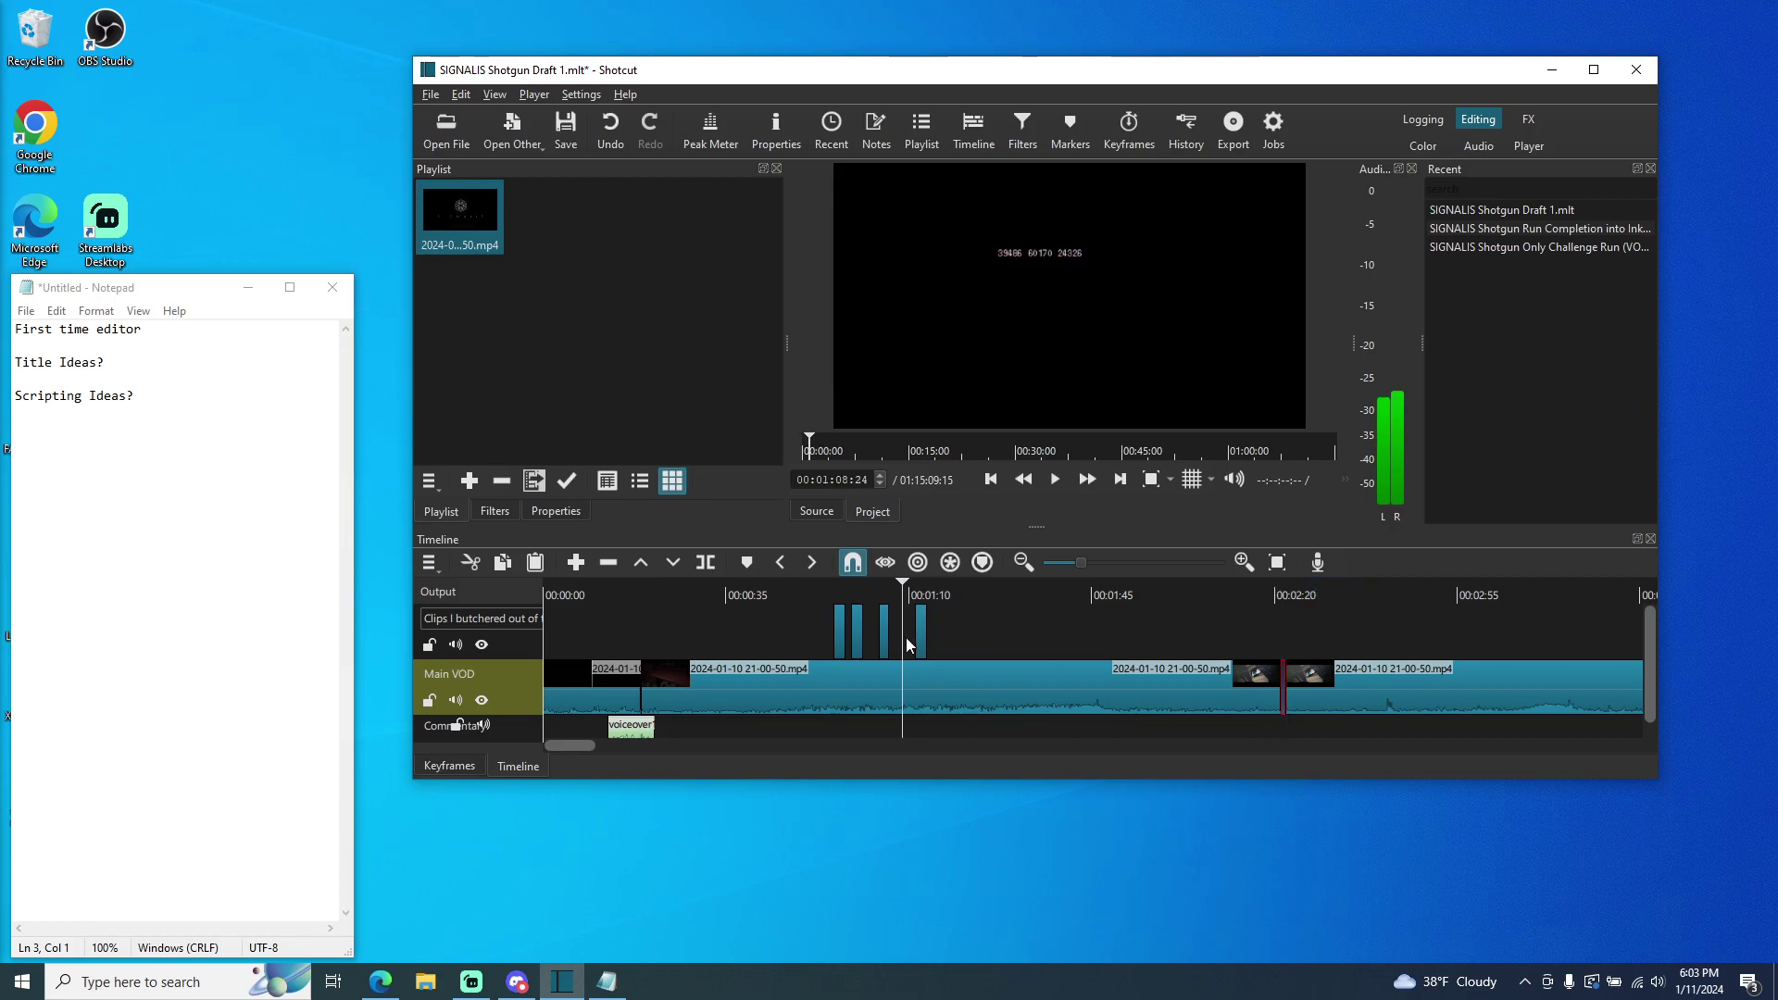
click(890, 652)
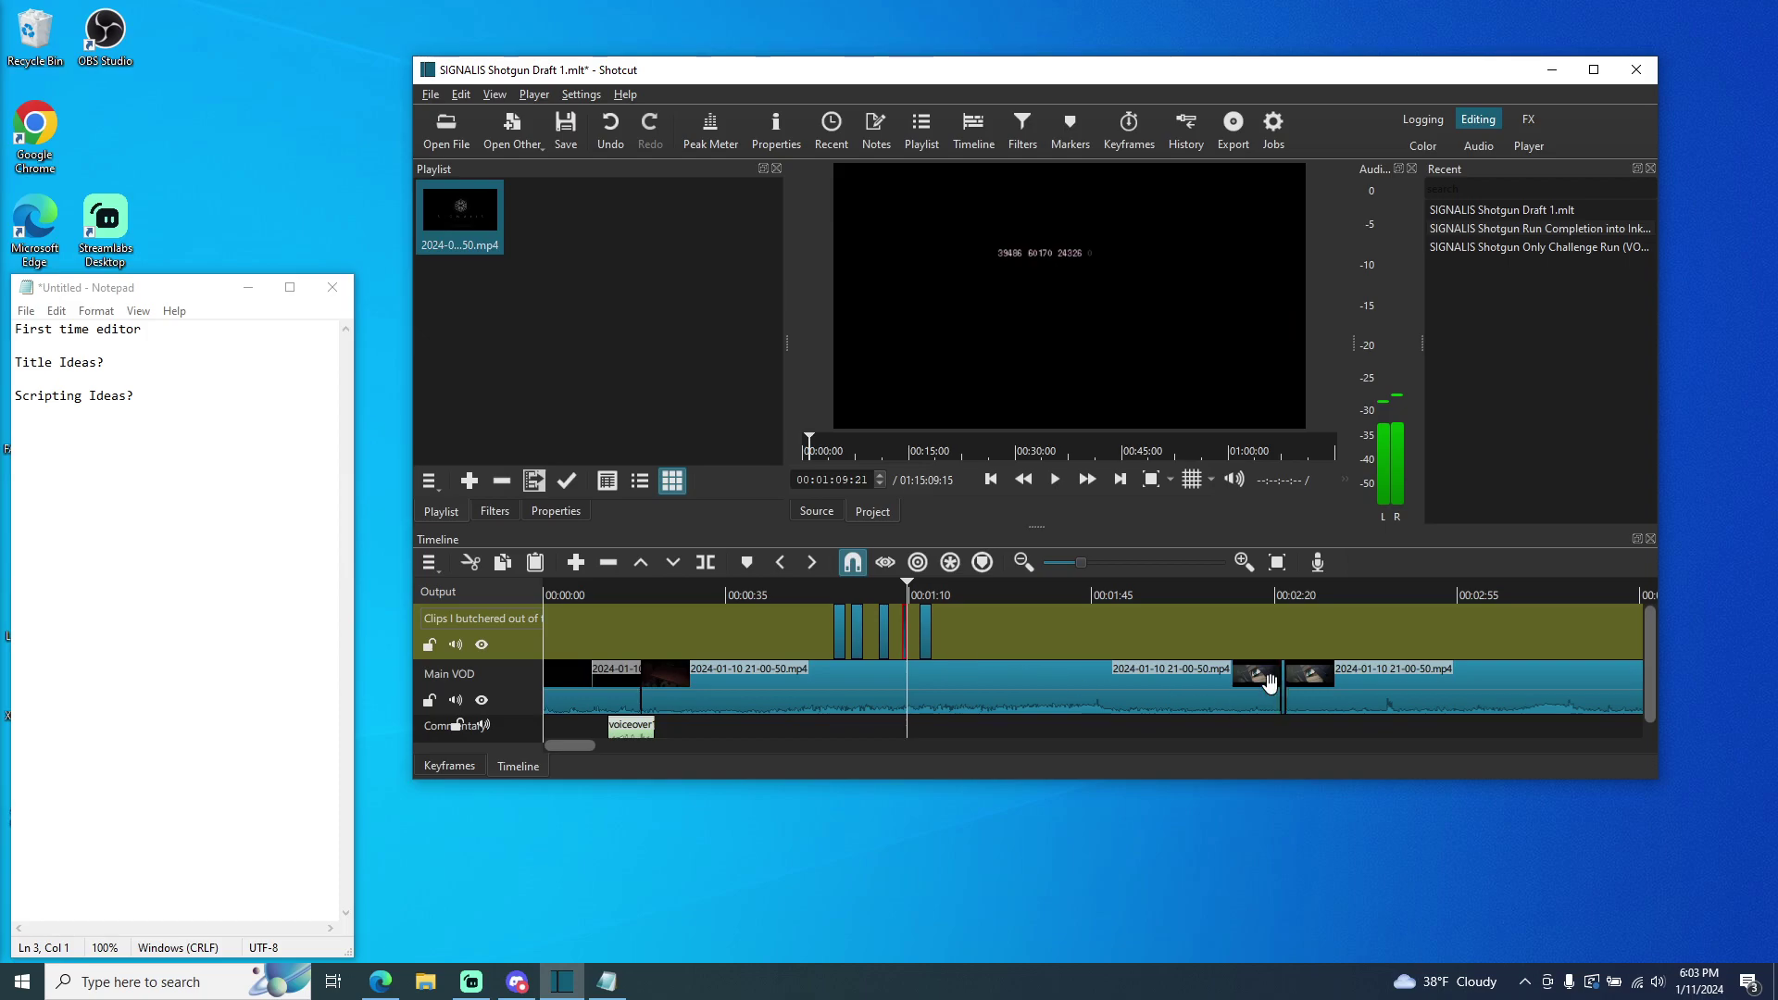
- Rejoin the split Main VOD pieces around 00:02:20 into one continuous clip
right_click(1229, 701)
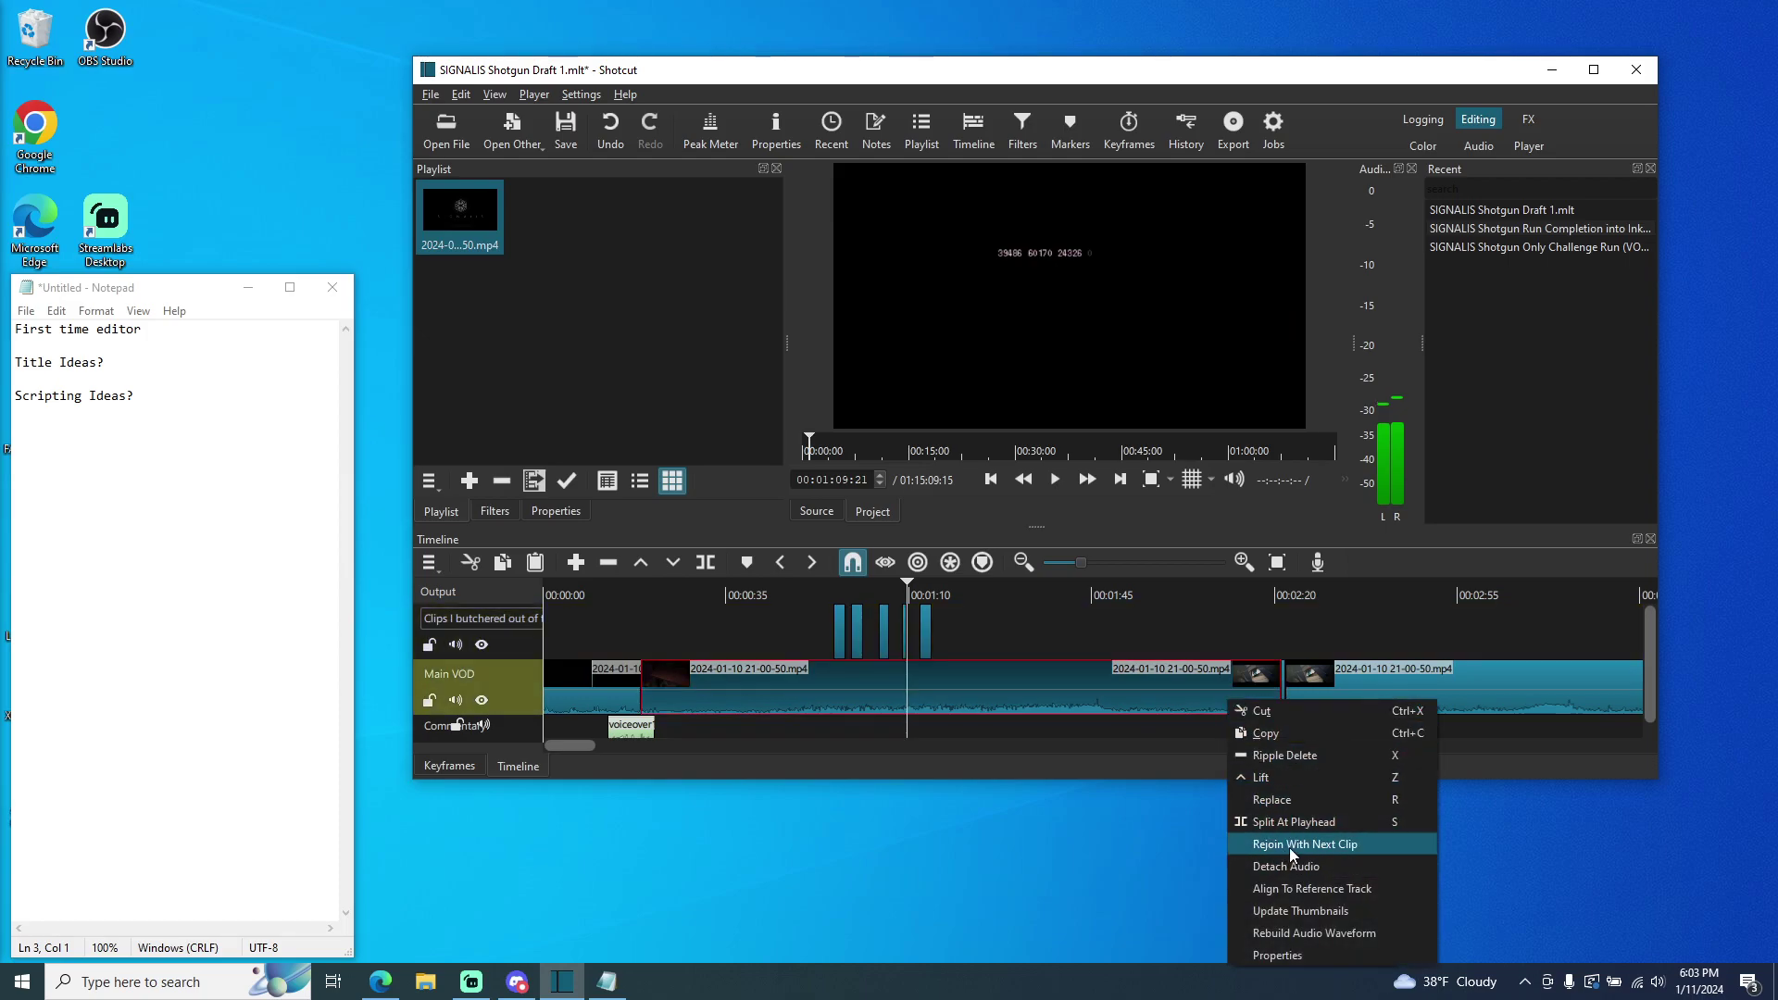
click(1289, 845)
right_click(1196, 714)
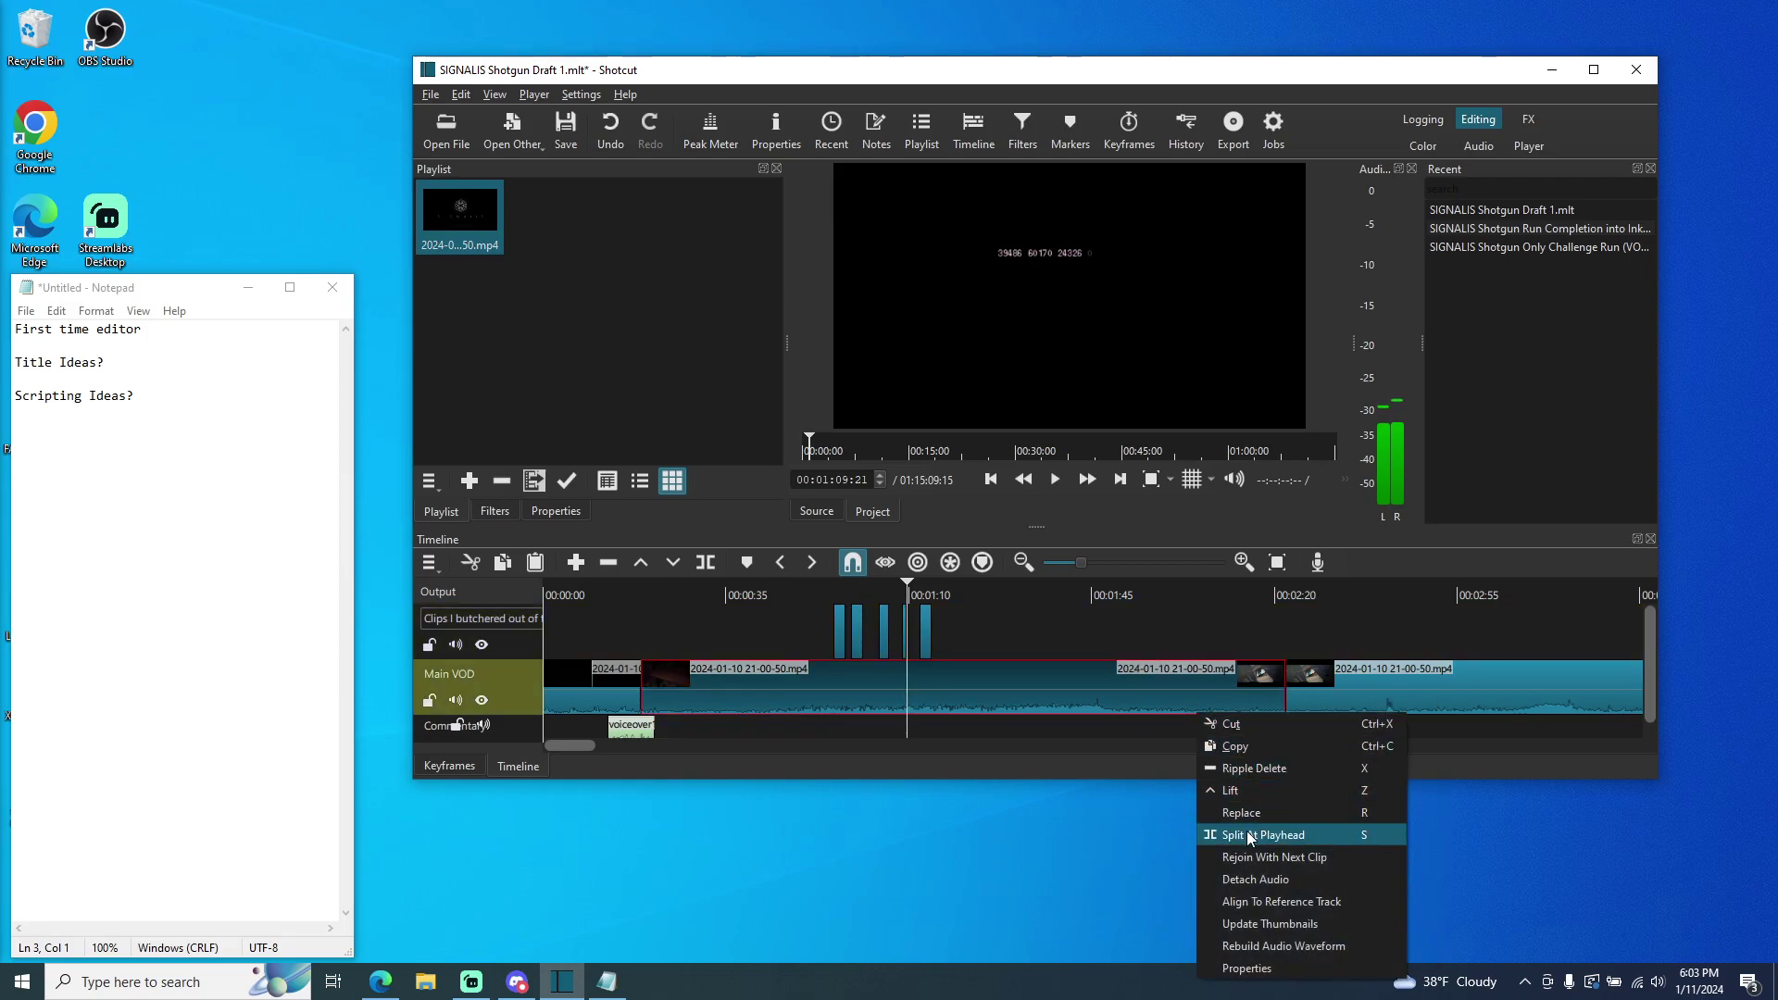
click(1261, 856)
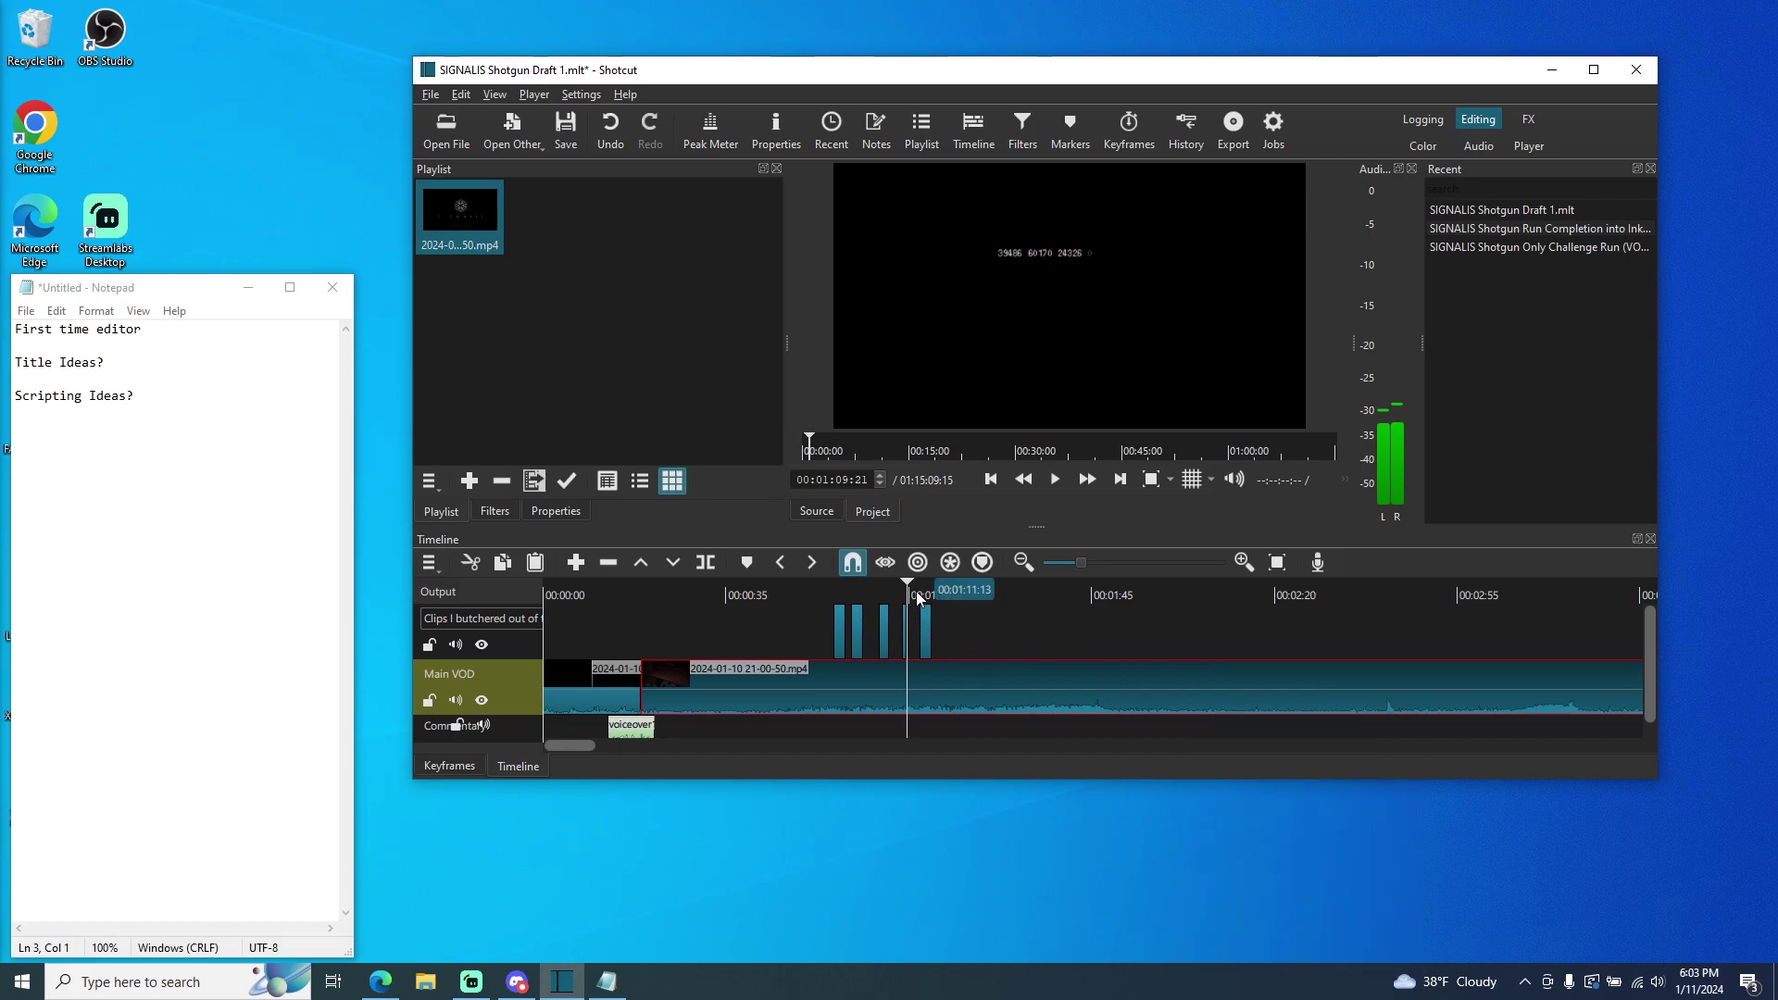
- Play from 00:01:07:22 to 00:01:12:20 and move the last butchered clip back to about 00:01:15
drag(906, 583, 896, 585)
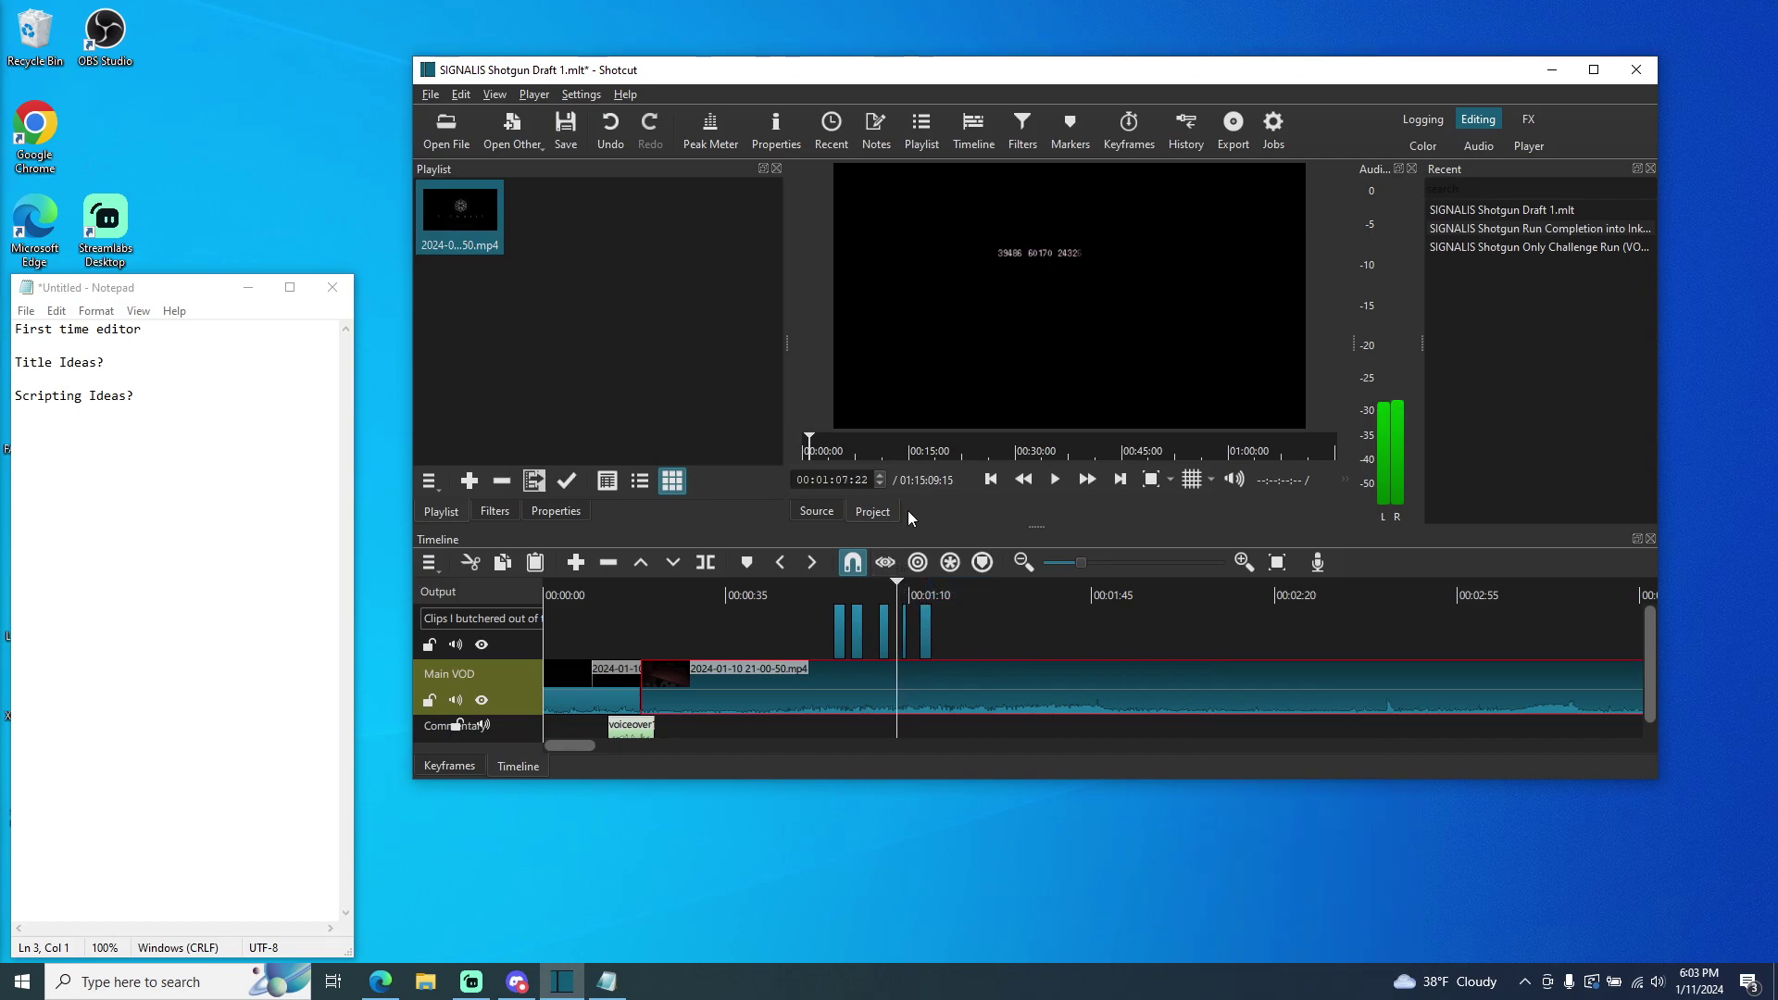
click(1055, 480)
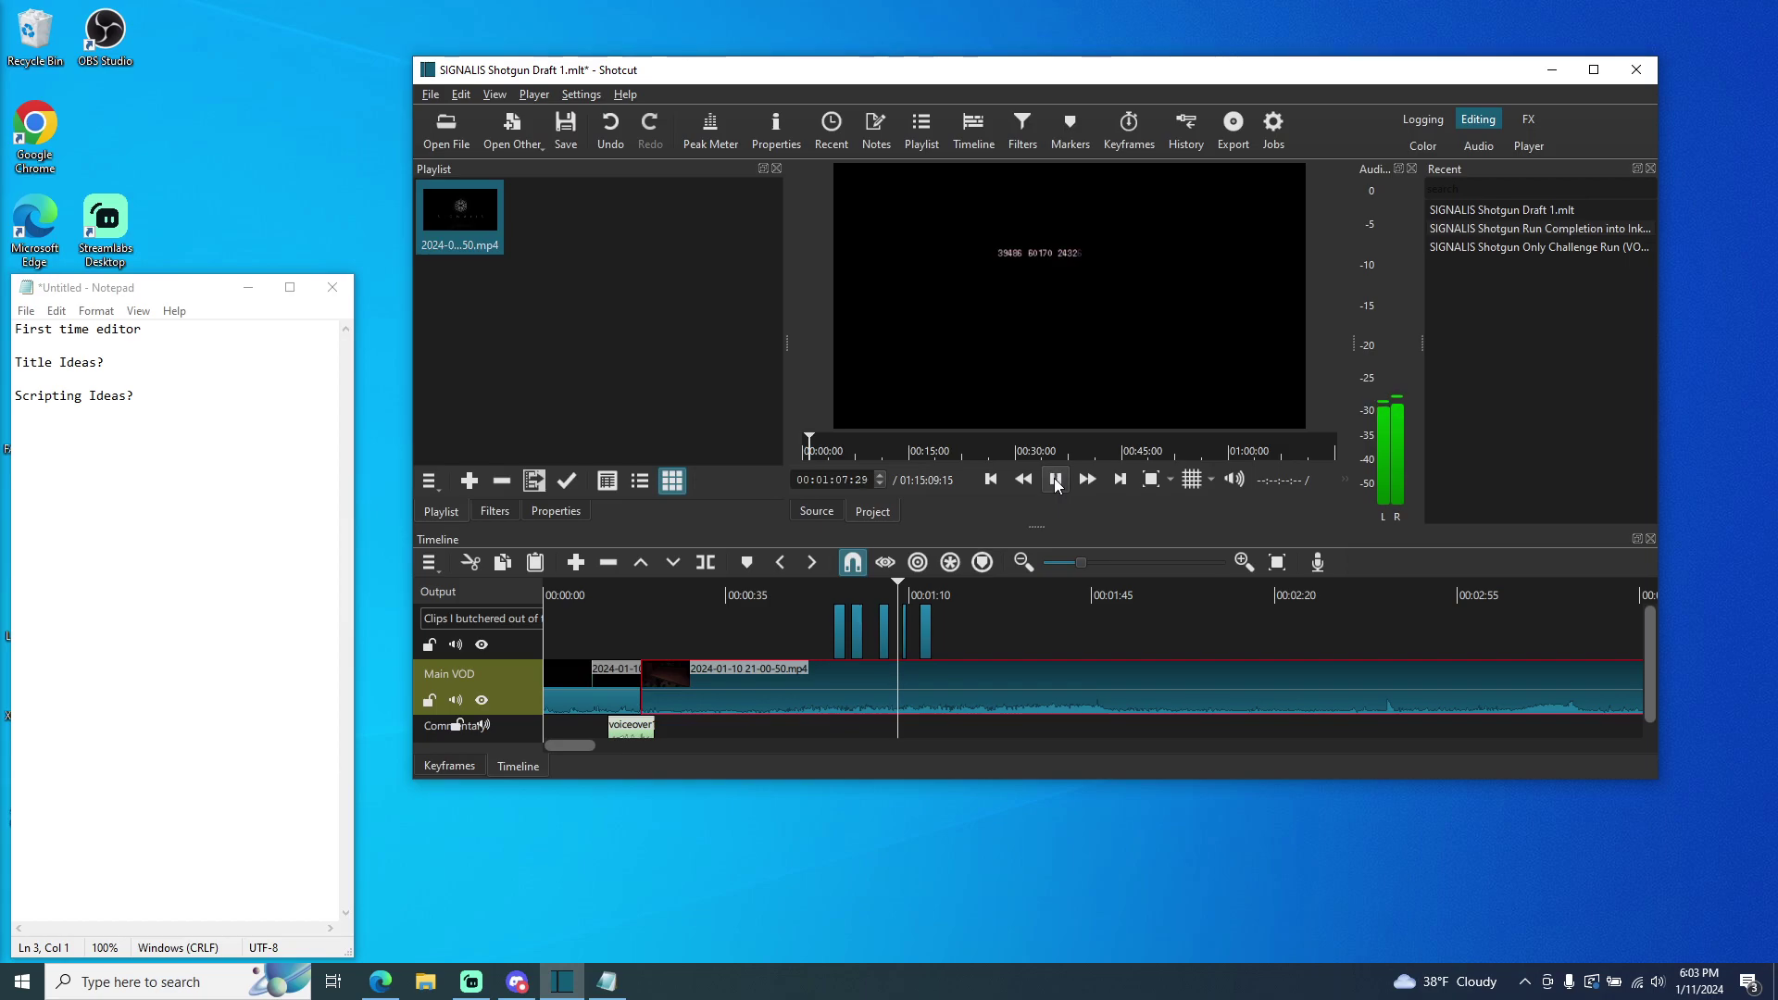
click(1055, 480)
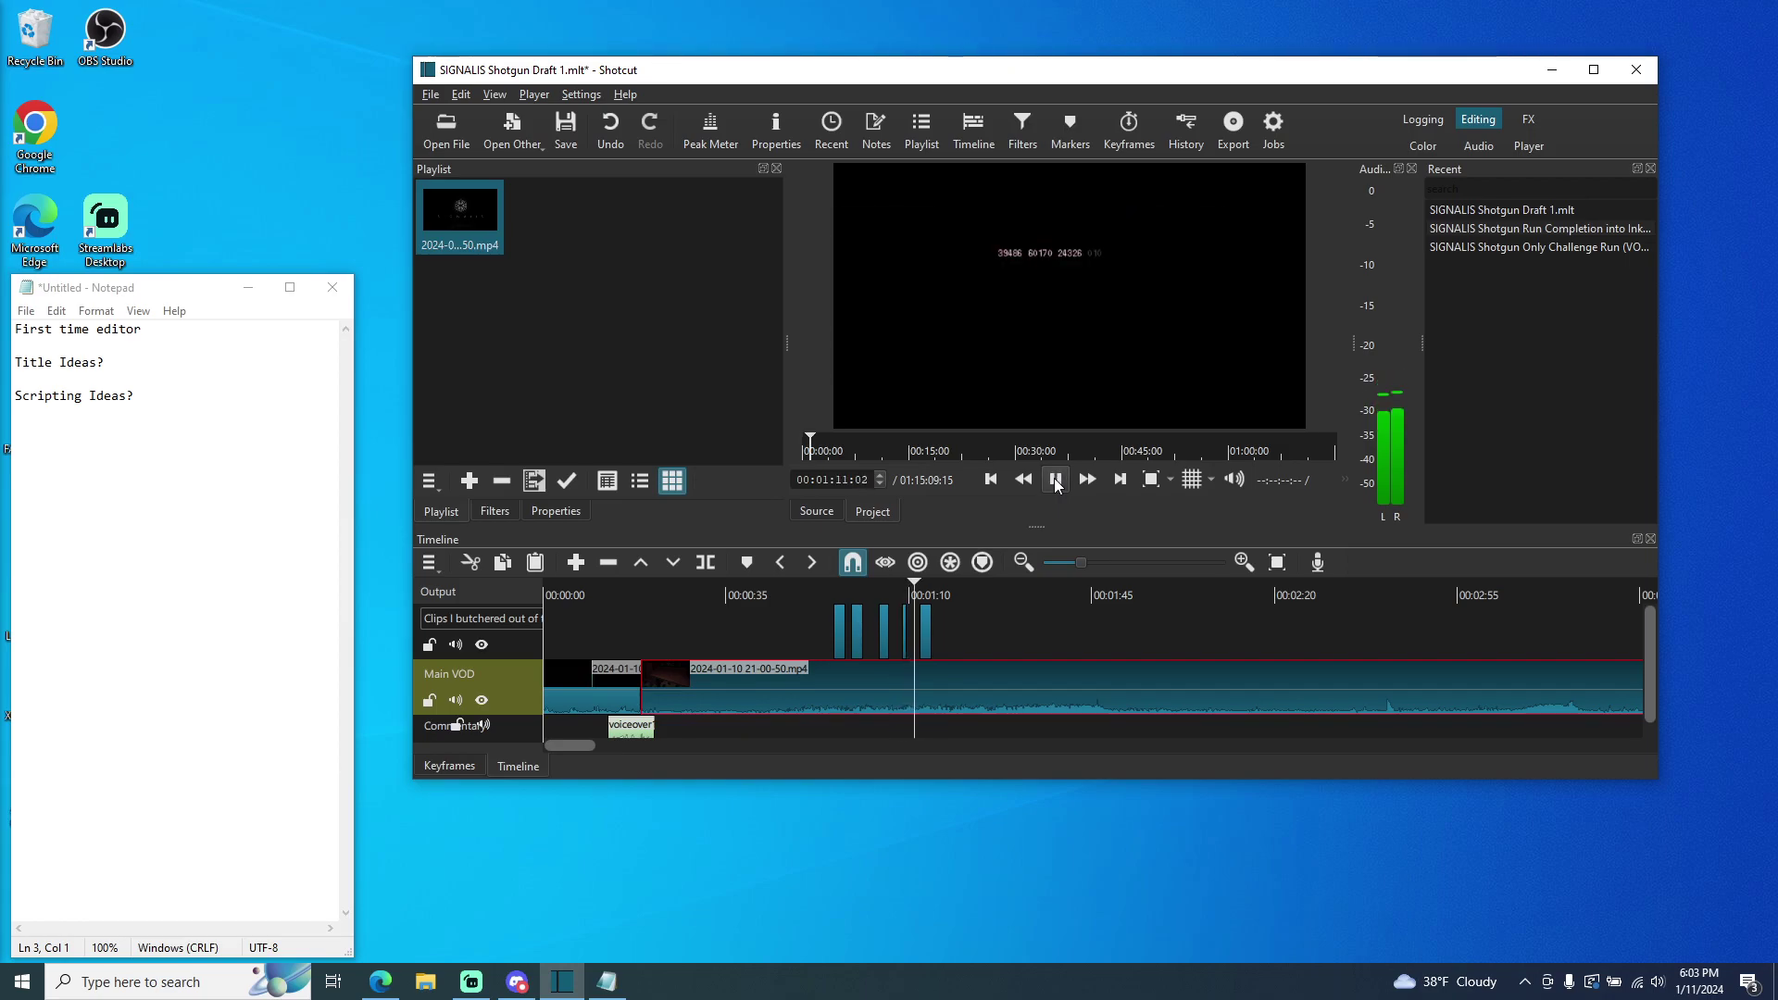
click(1055, 480)
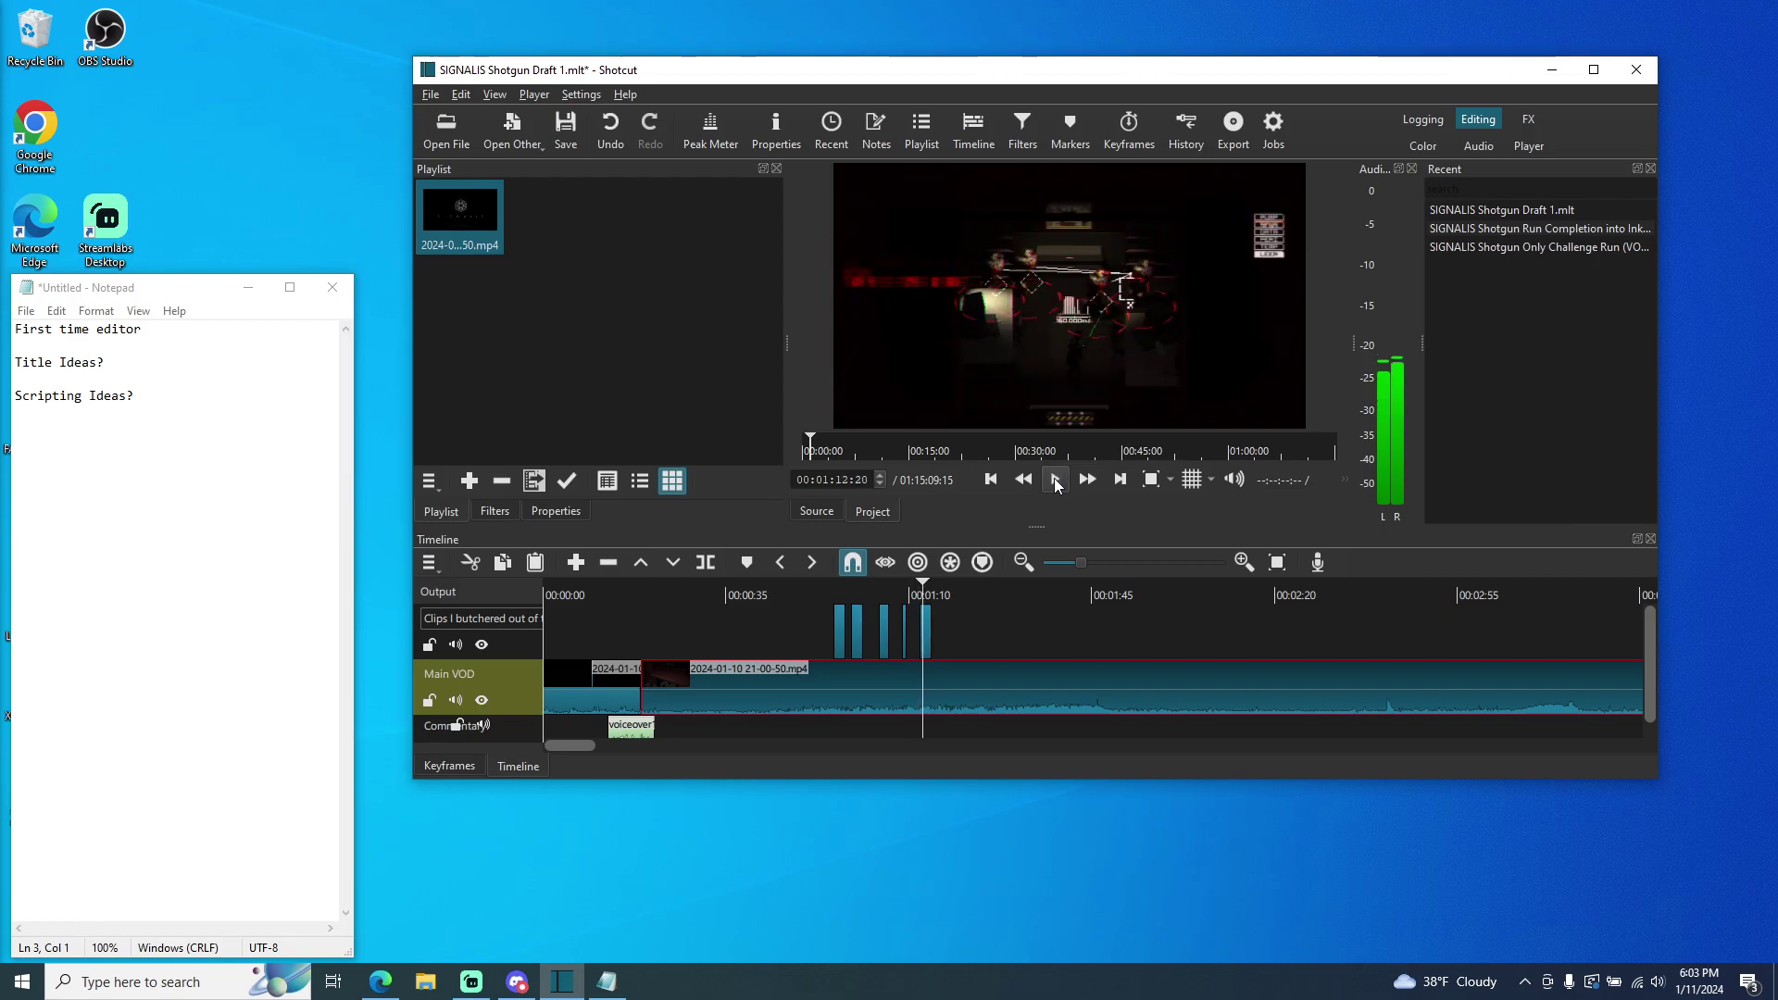
drag(930, 623, 818, 602)
- Replay the butchered clips and the number sequence between them, pausing at 00:01:02:22
click(1055, 479)
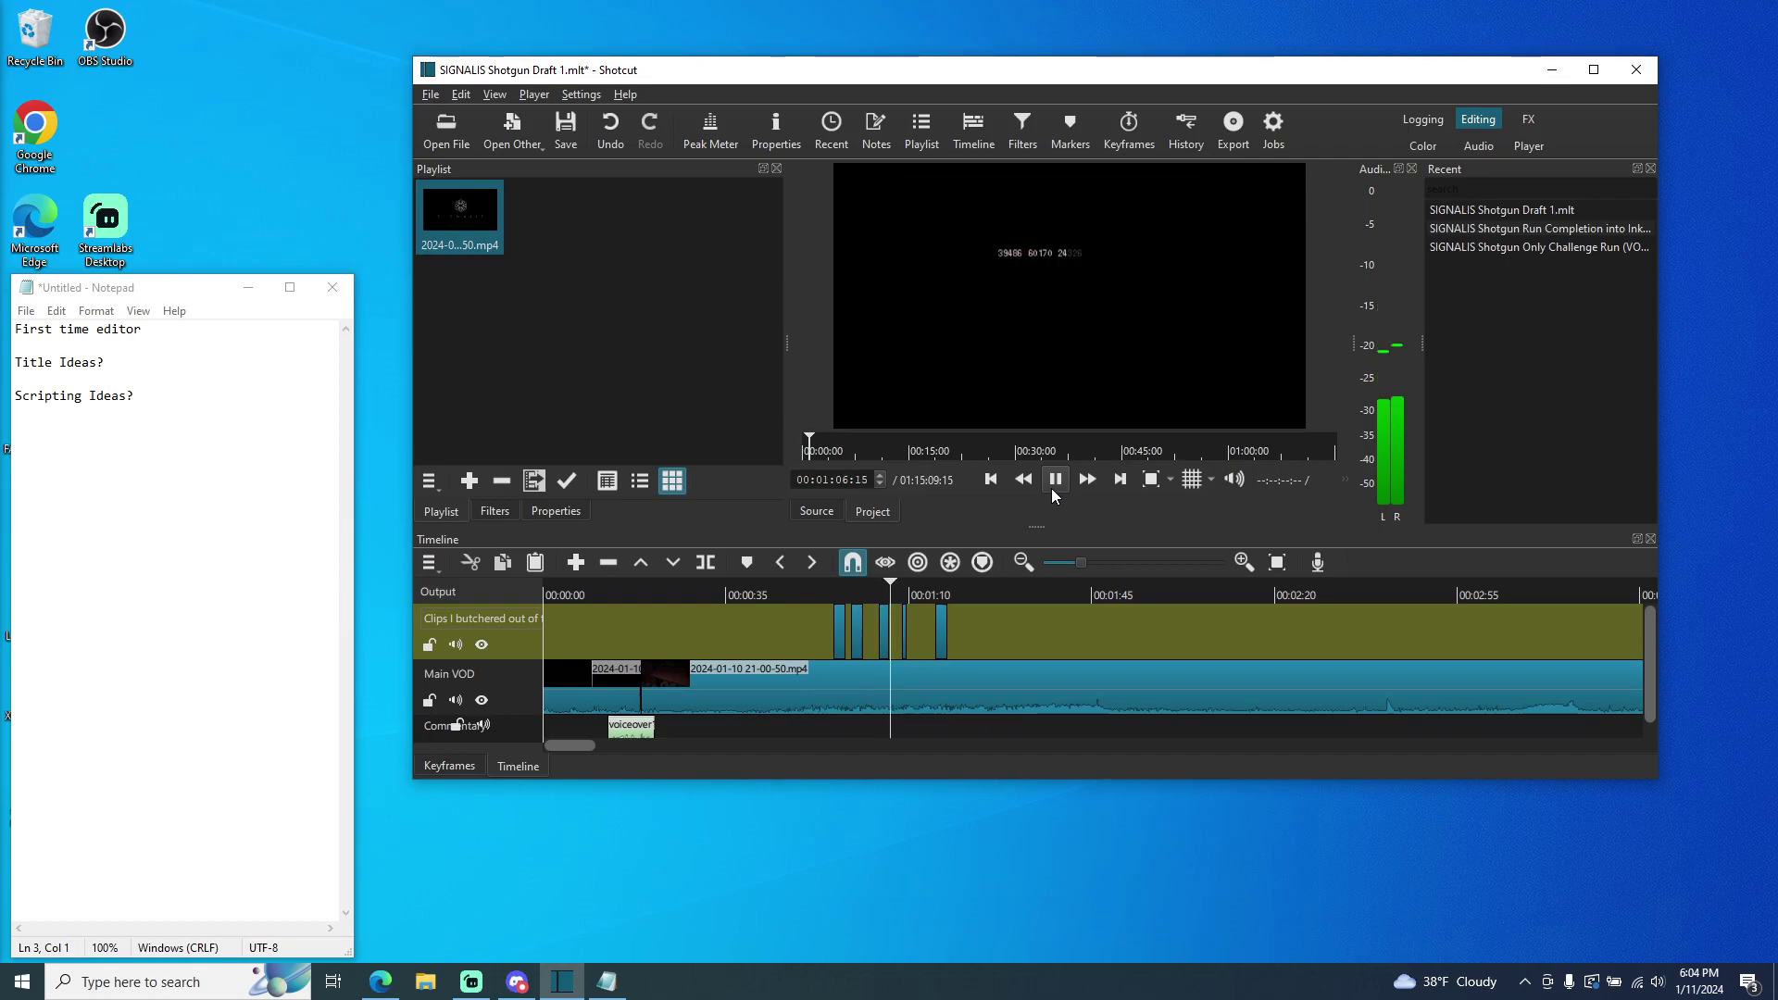
click(1054, 481)
drag(893, 590, 867, 595)
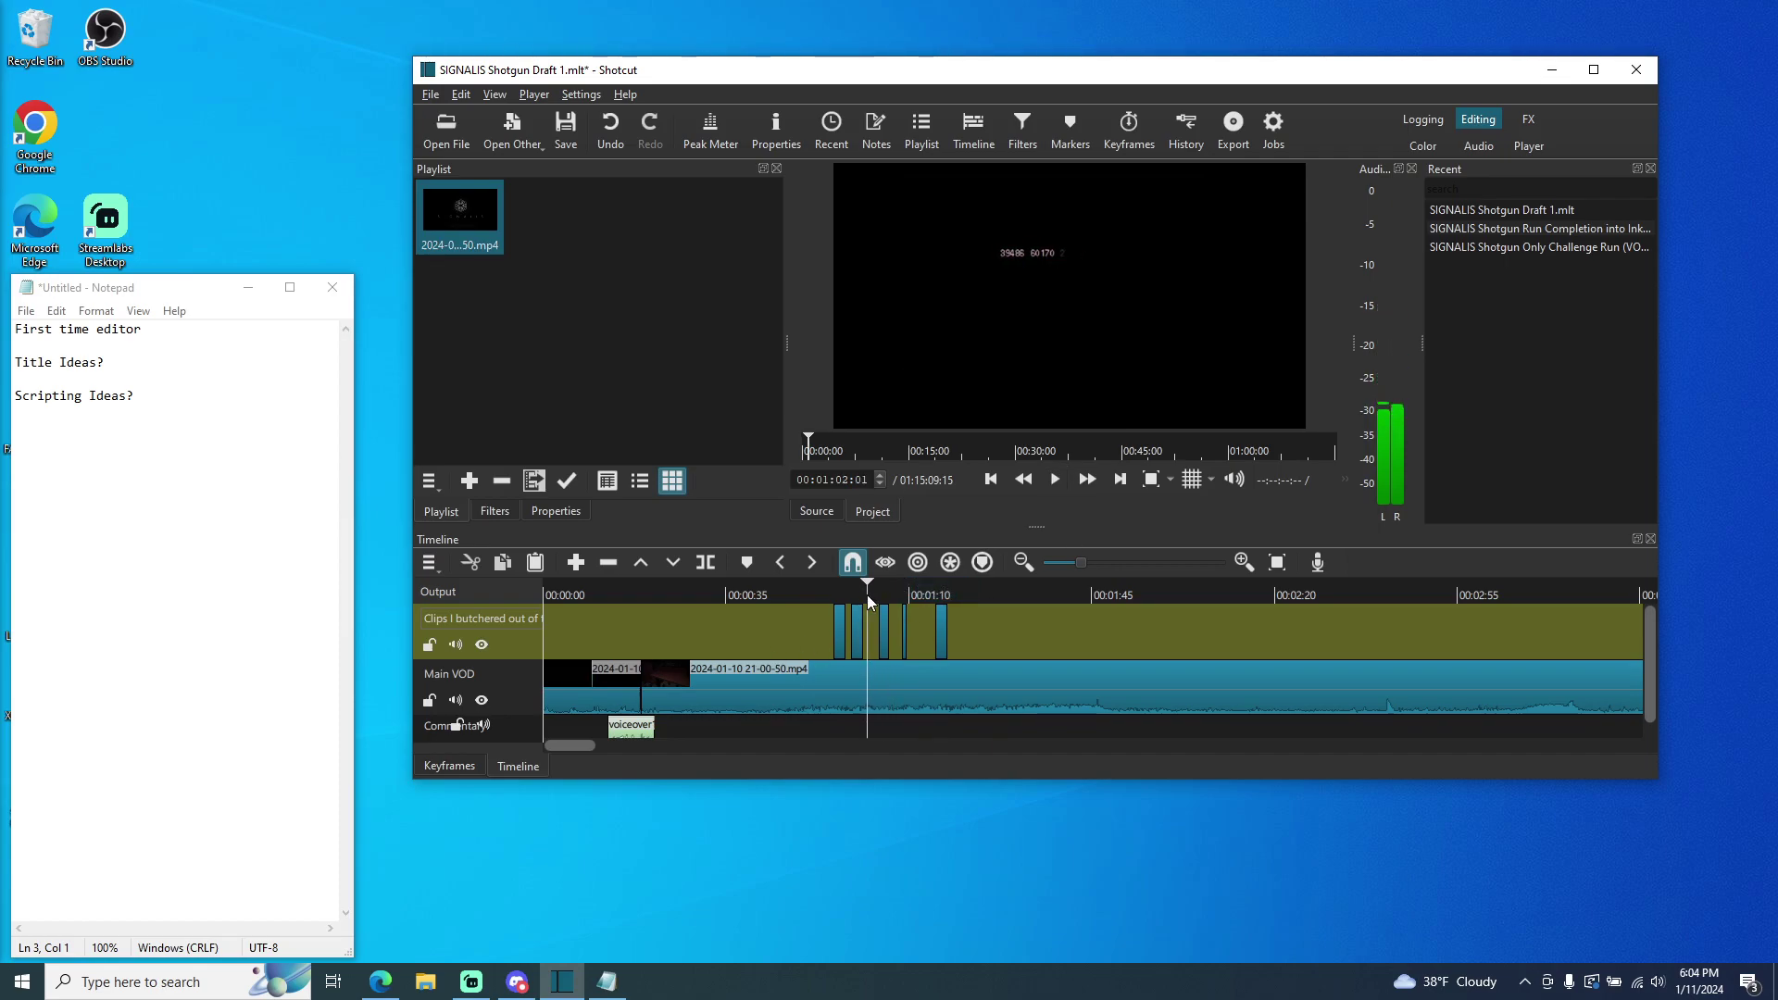
click(1053, 487)
click(1054, 487)
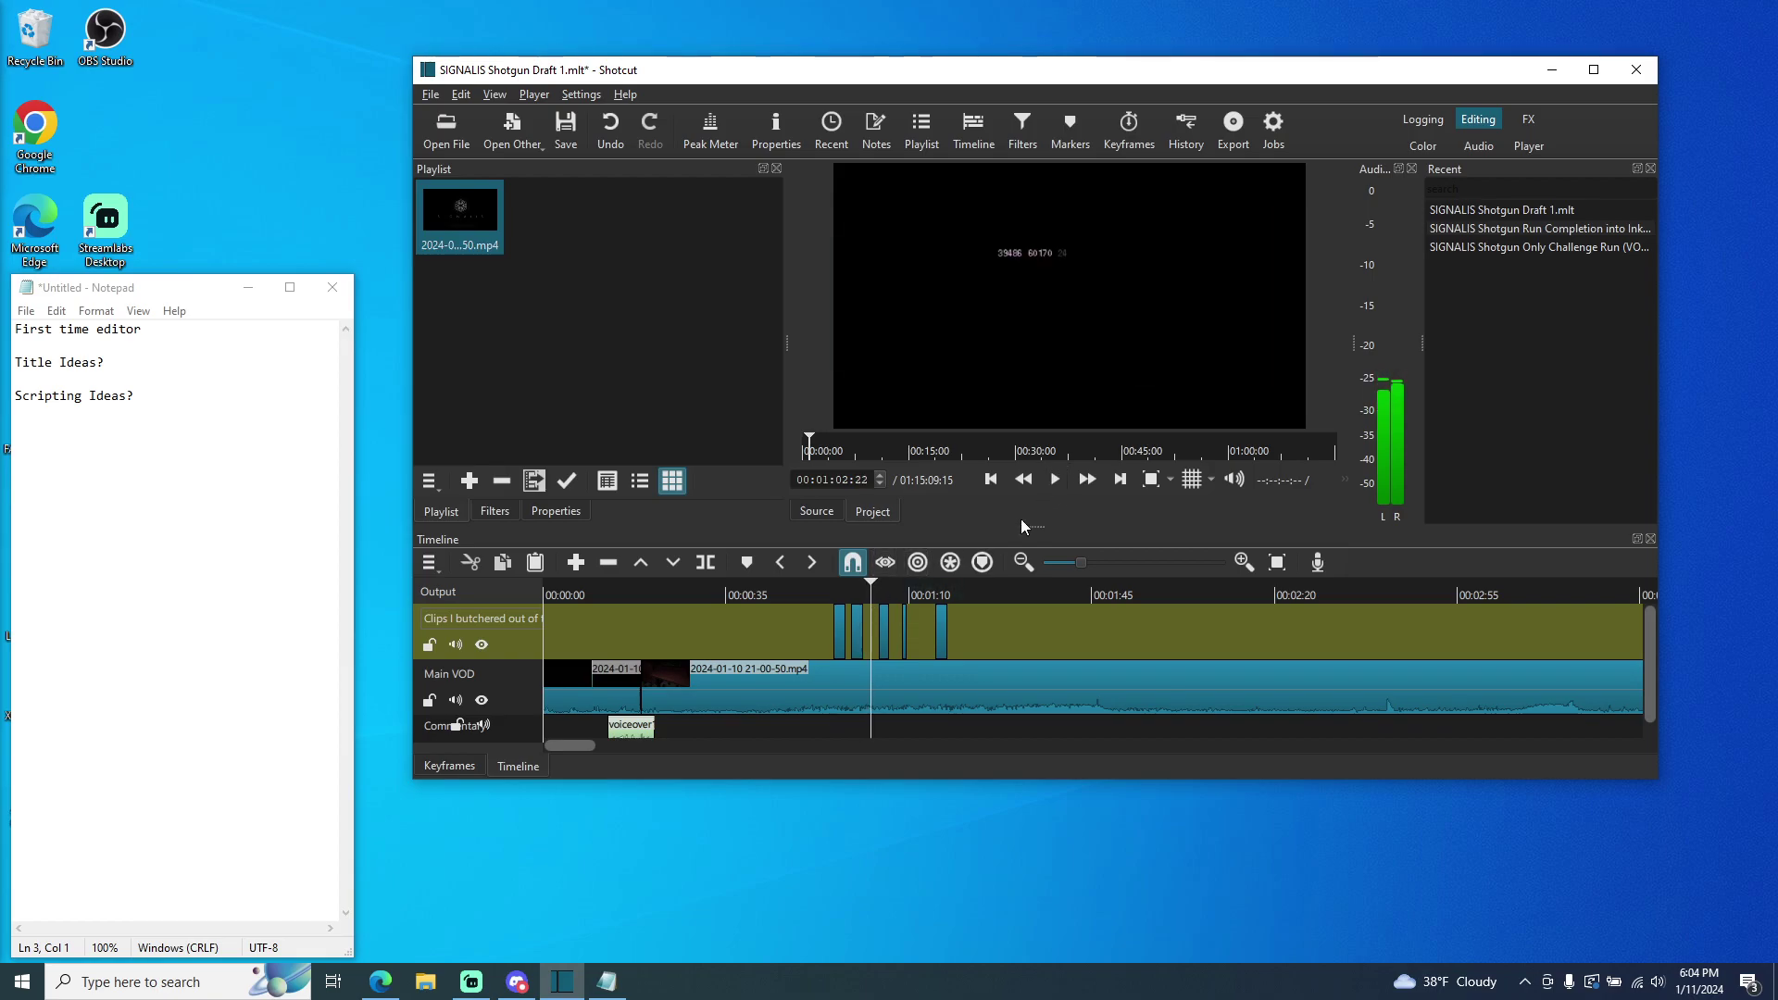
- Step the playhead back to 00:01:02:08 and move the third butchered clip earlier to start there
click(881, 485)
click(881, 485)
click(880, 485)
click(880, 486)
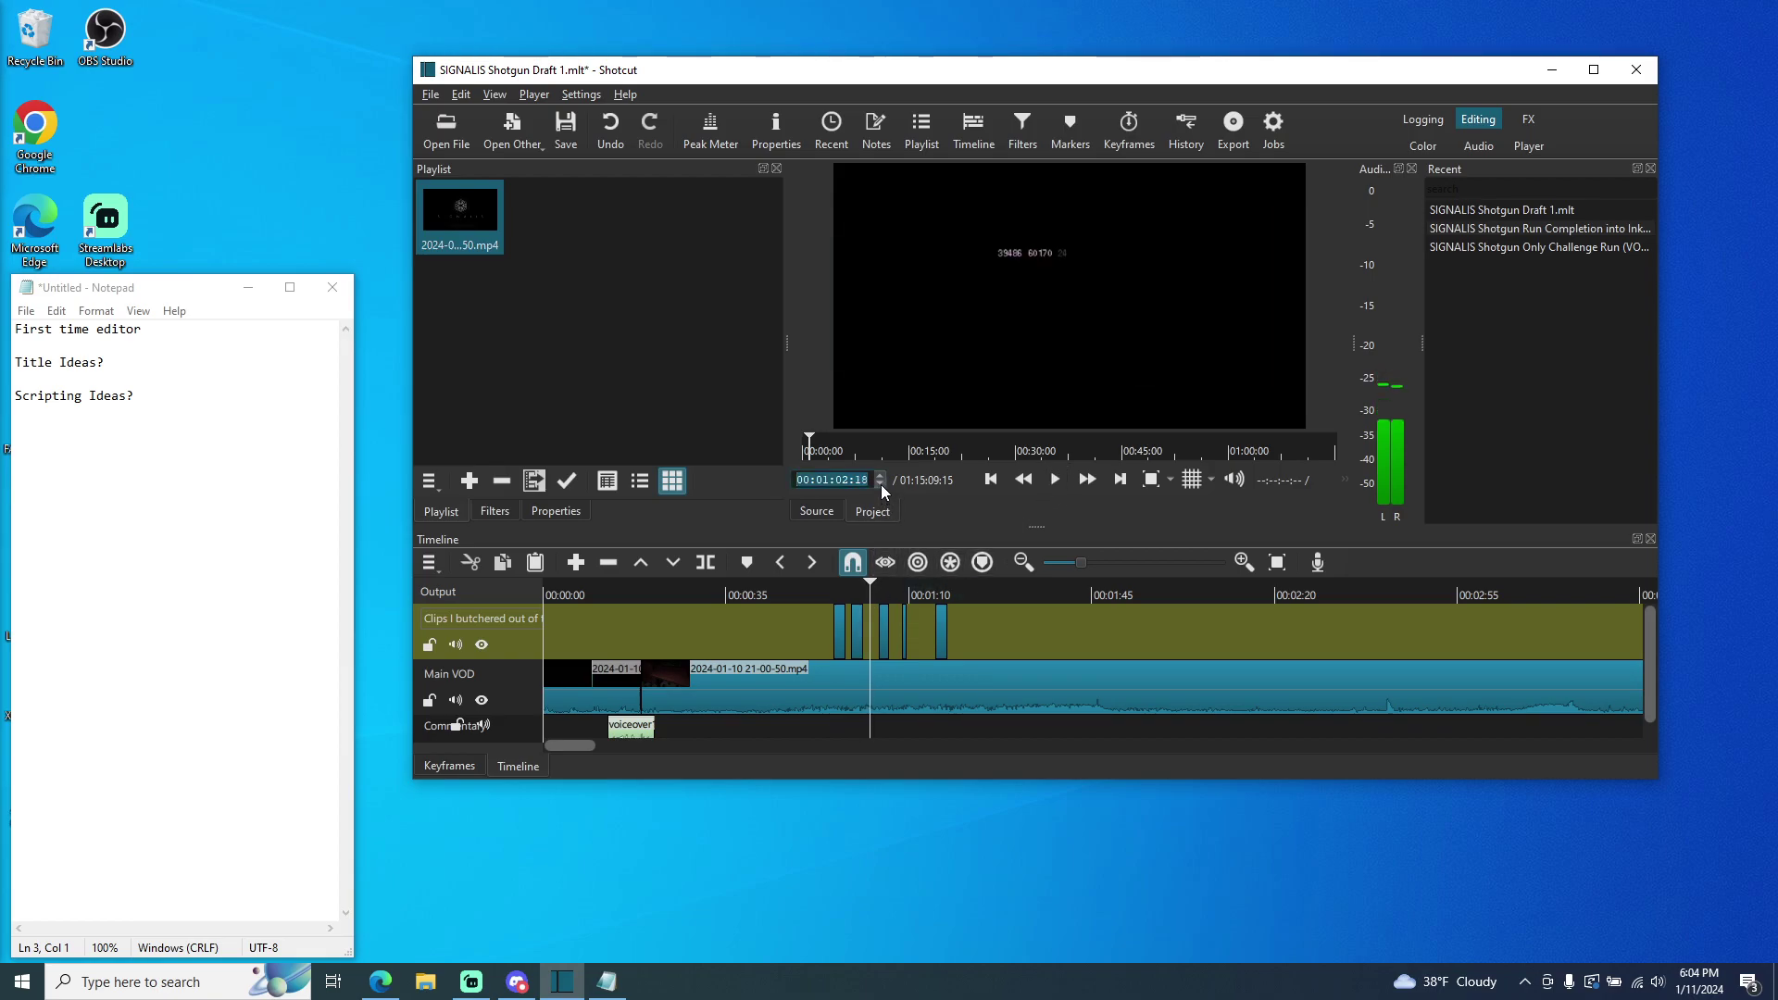
click(880, 485)
click(881, 486)
click(880, 485)
click(880, 485)
click(880, 485)
click(880, 485)
click(881, 485)
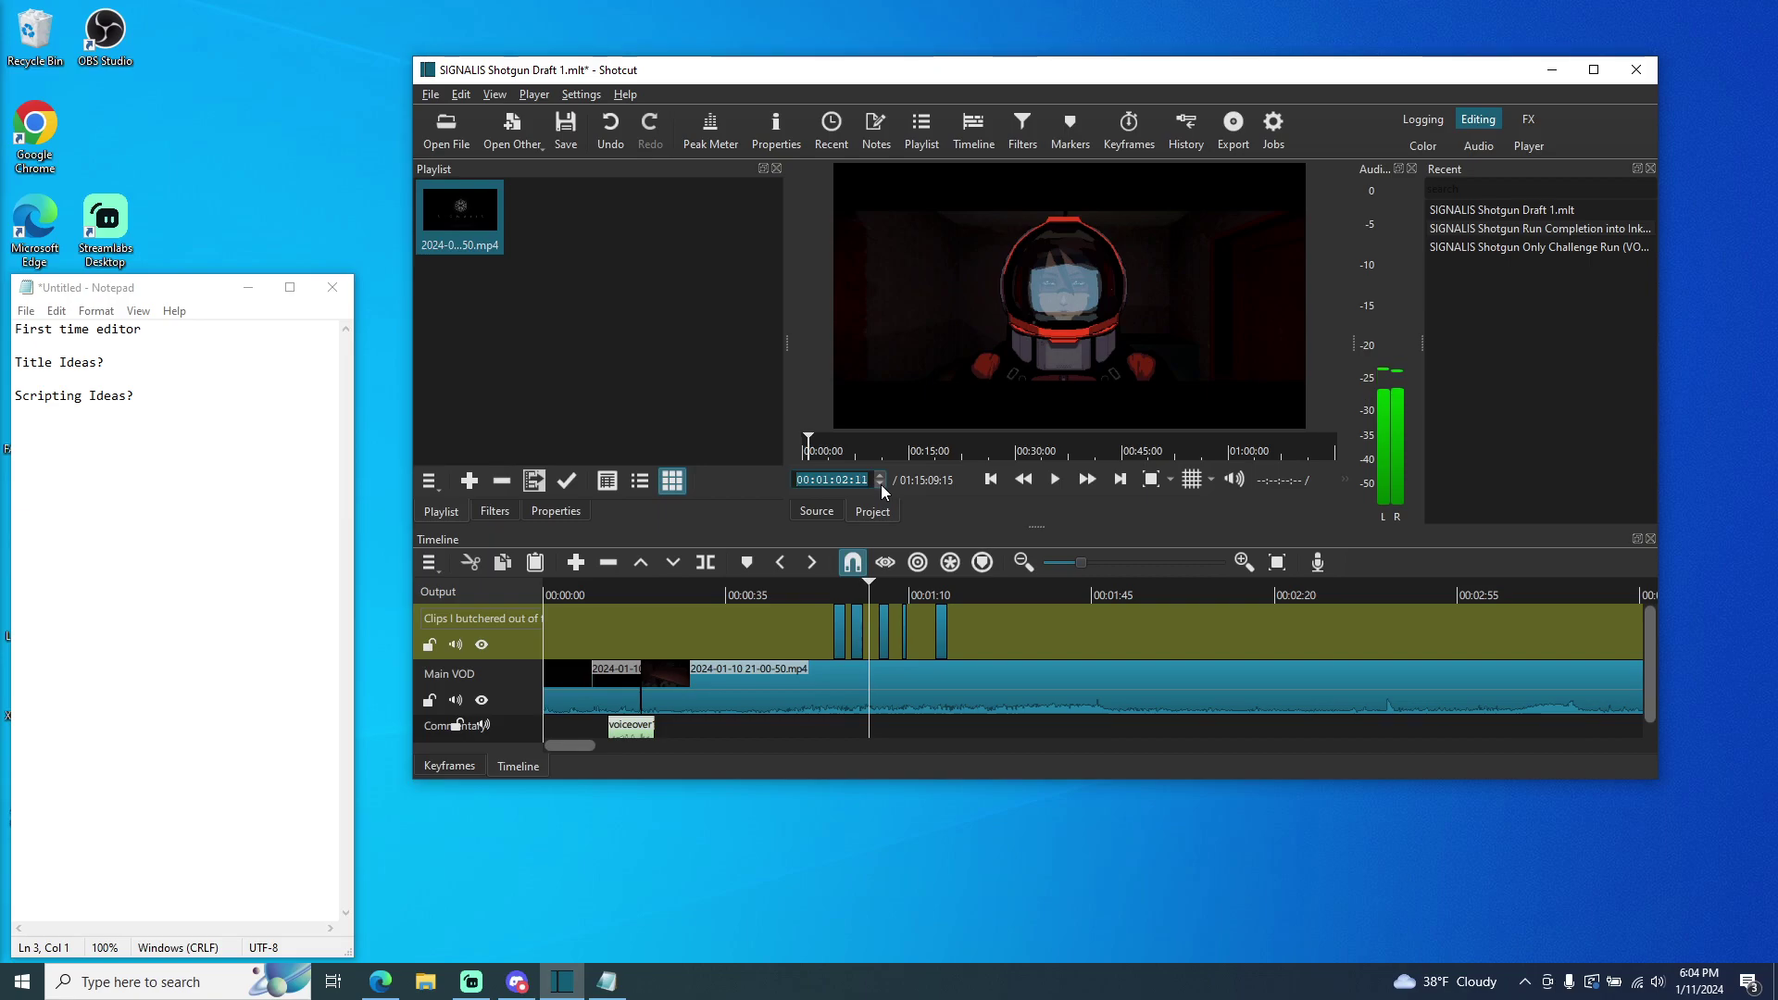
click(881, 485)
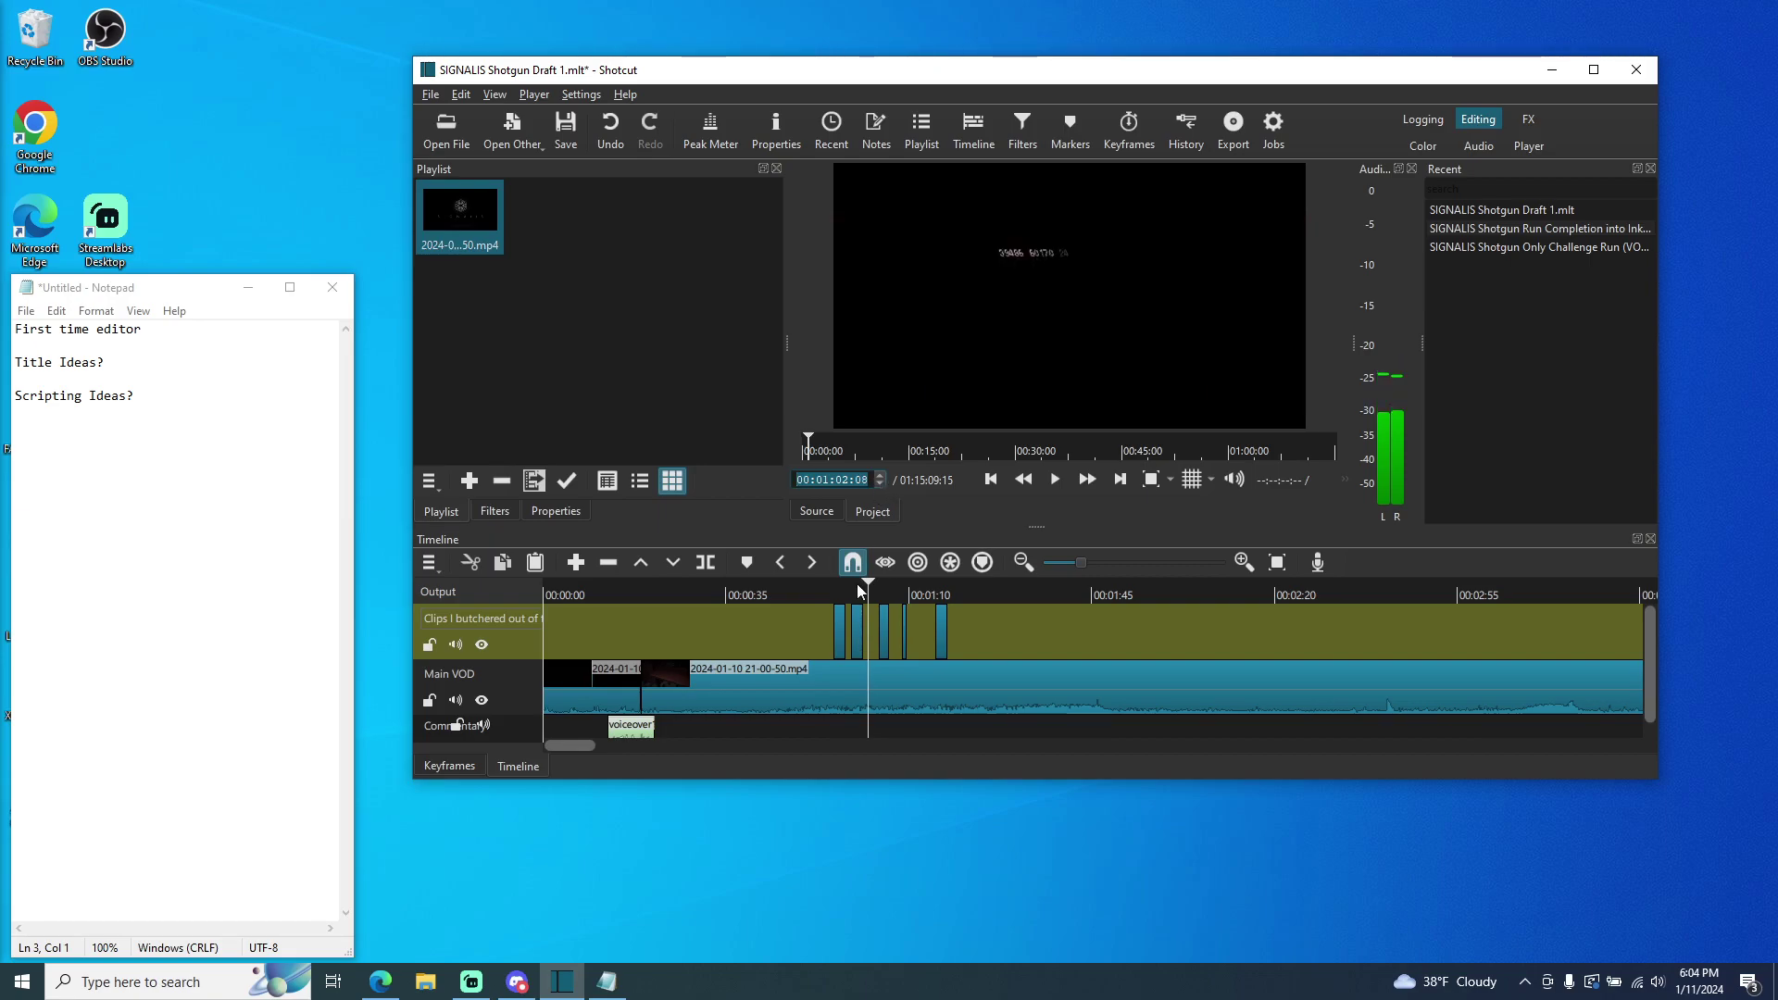
drag(882, 622, 870, 629)
- Play the sequence from 00:00:47:26 to 00:01:17:10 and move the last butchered clip further back to about 00:01:20
drag(1013, 628, 794, 653)
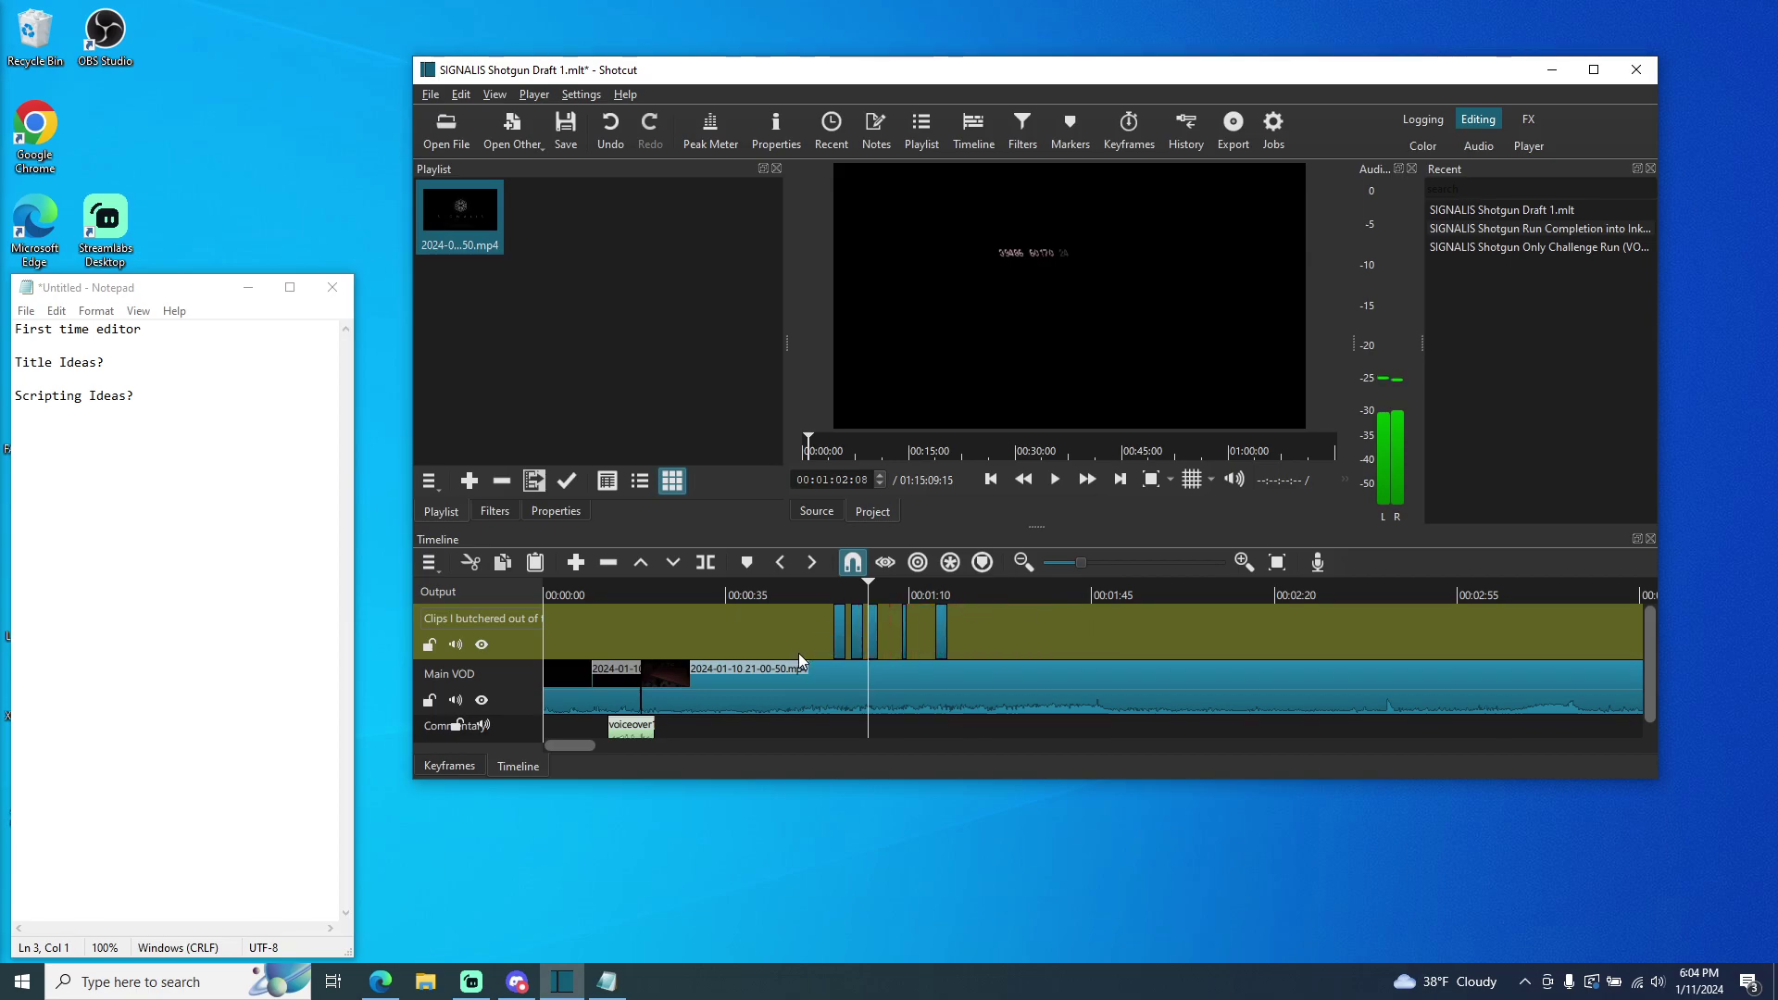
click(793, 595)
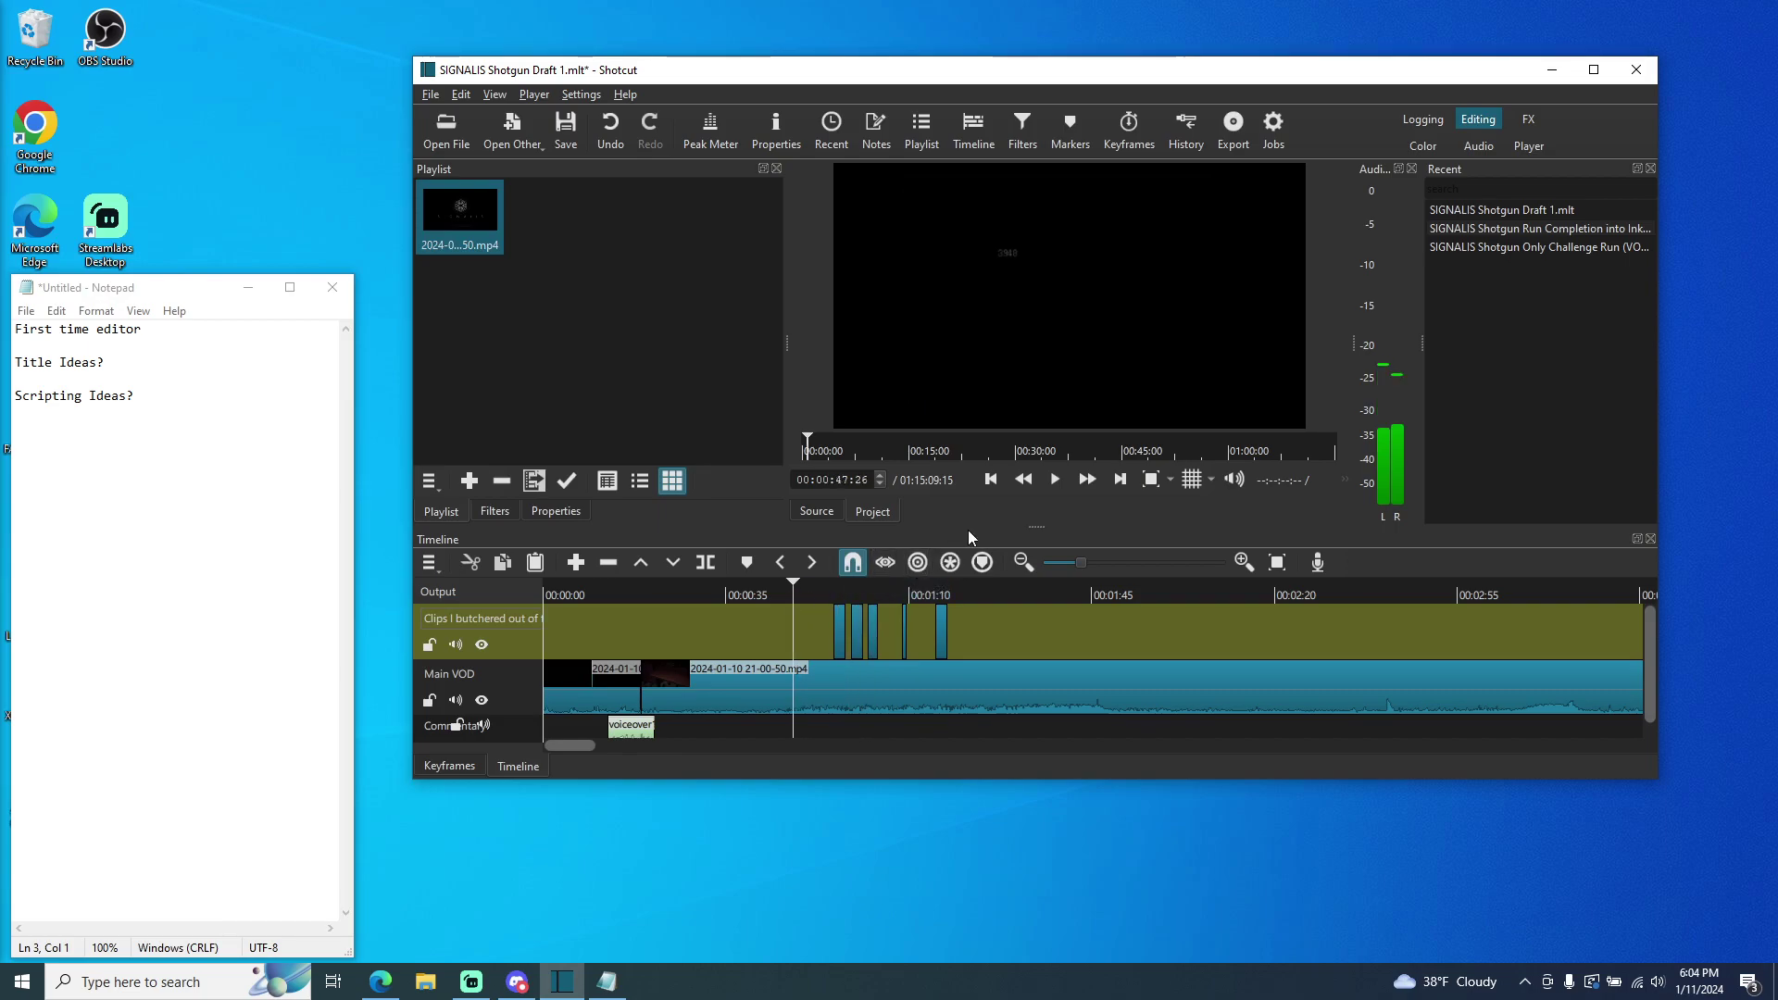
click(1054, 479)
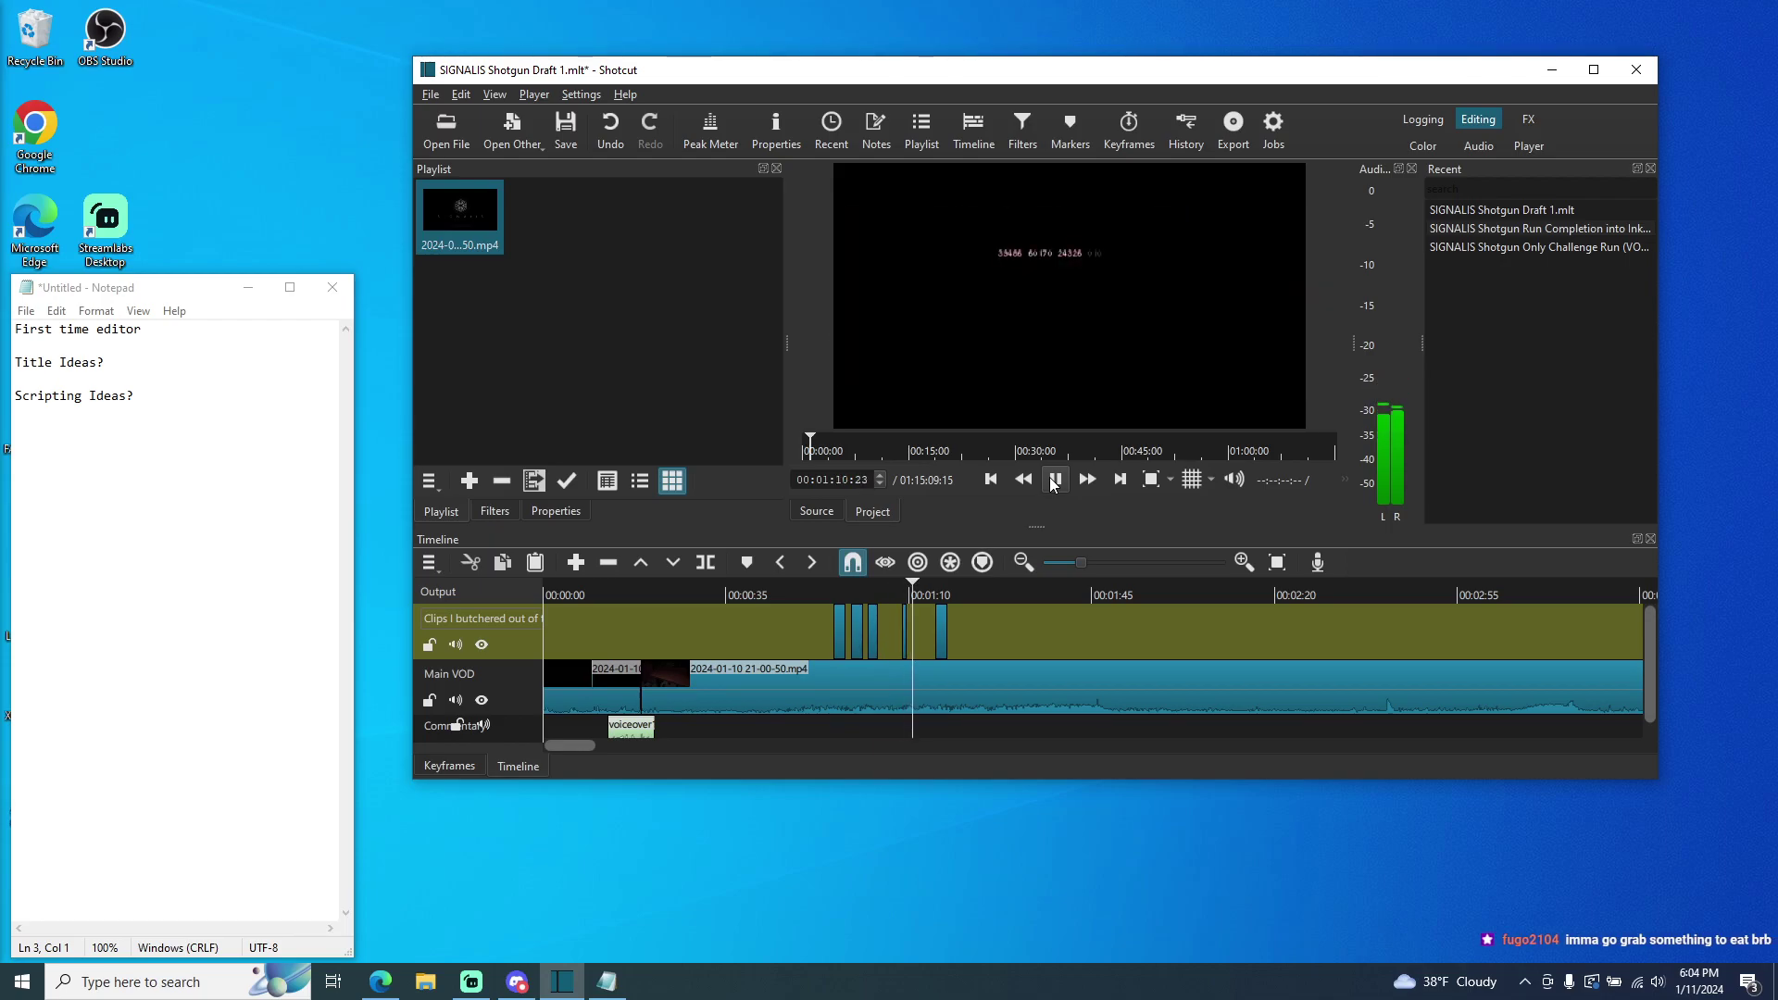
click(1052, 482)
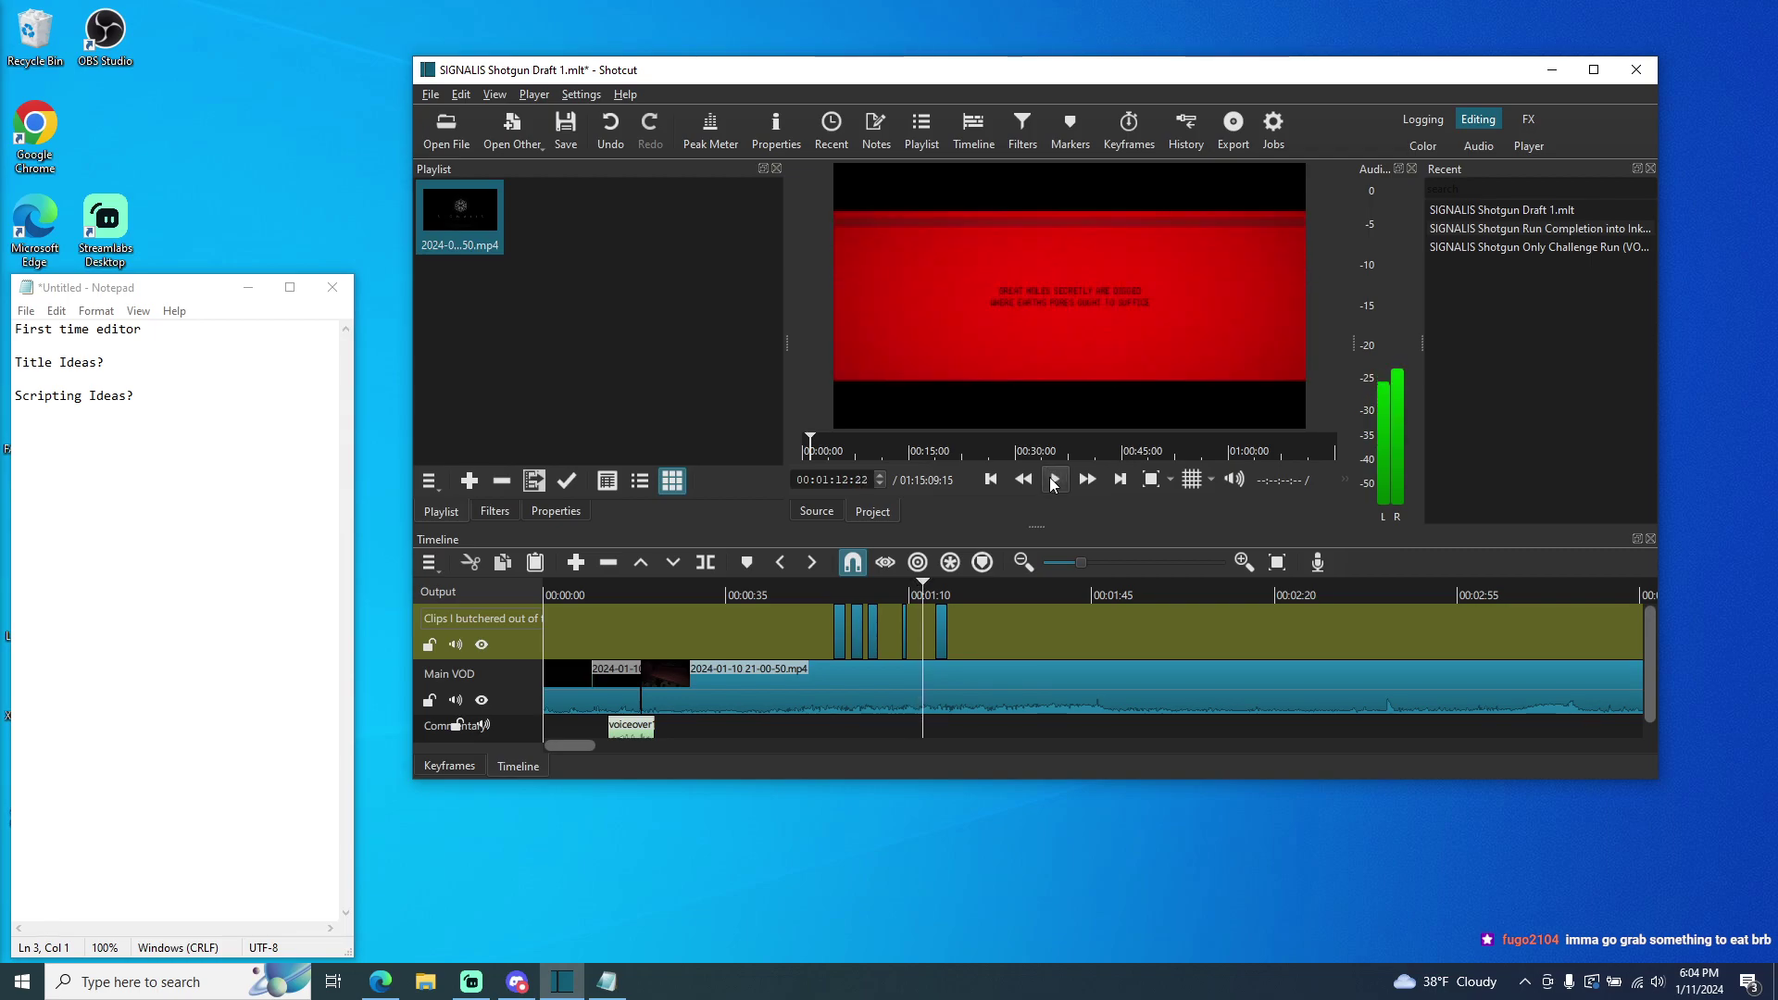
click(1052, 482)
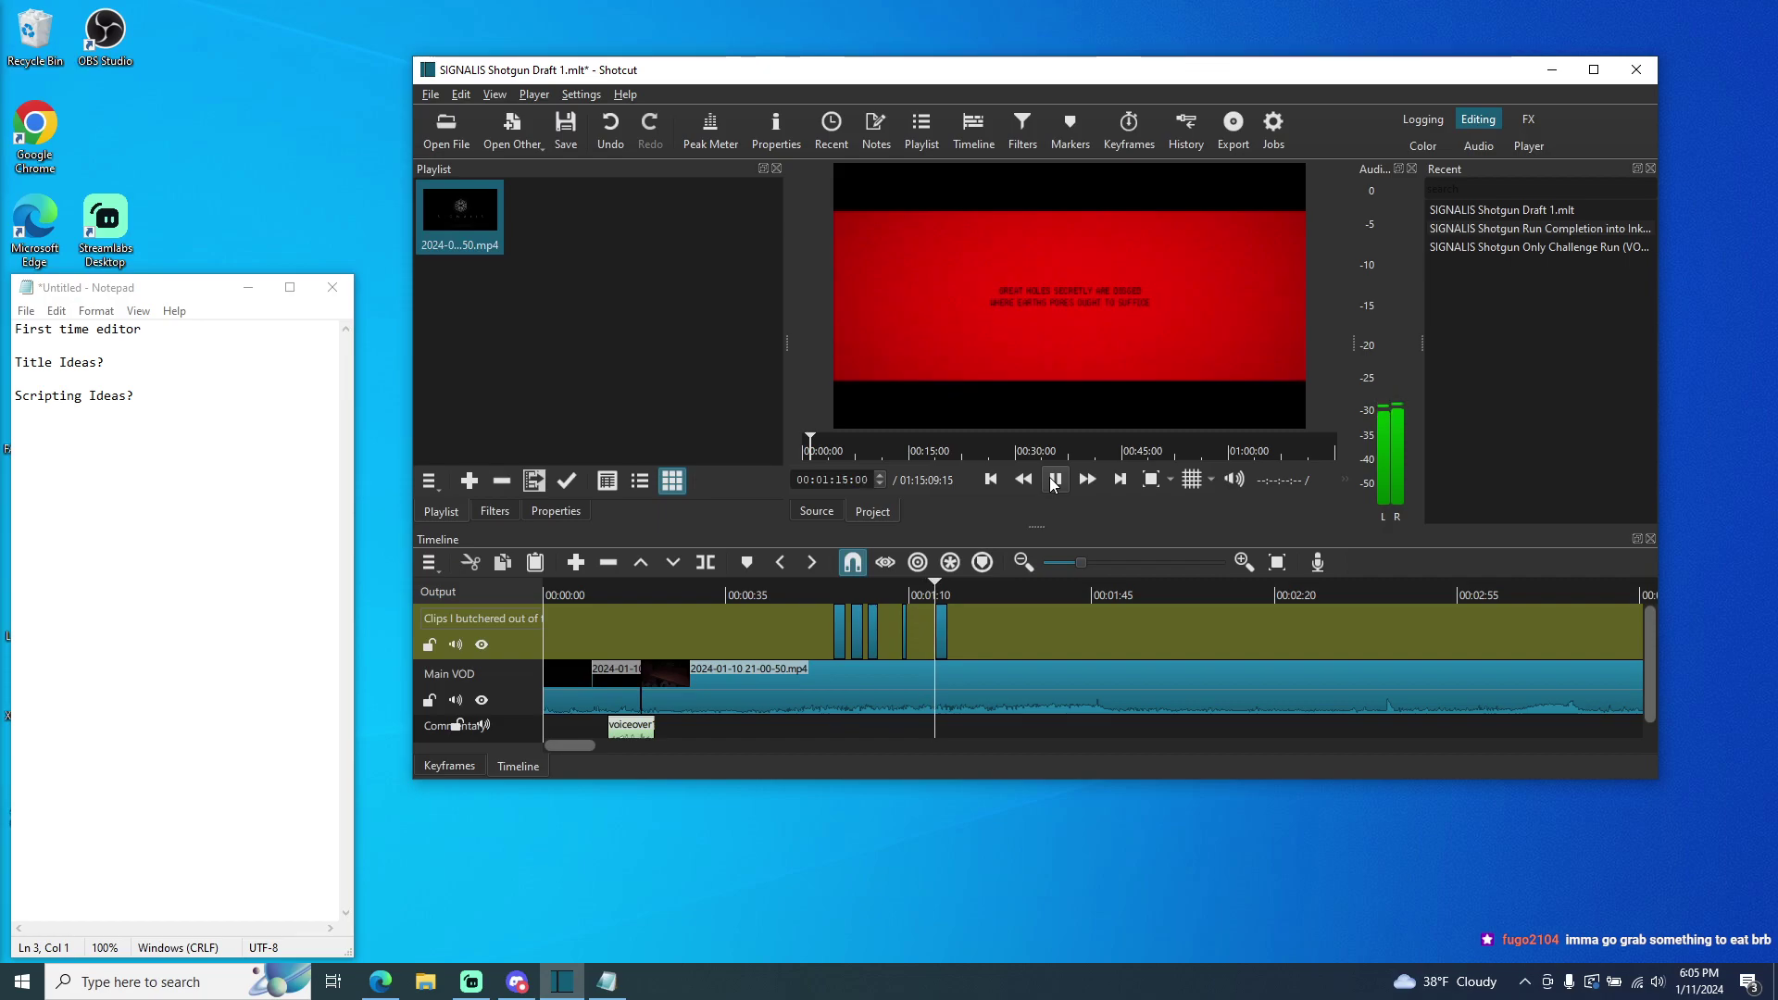
click(1052, 483)
drag(940, 630, 980, 611)
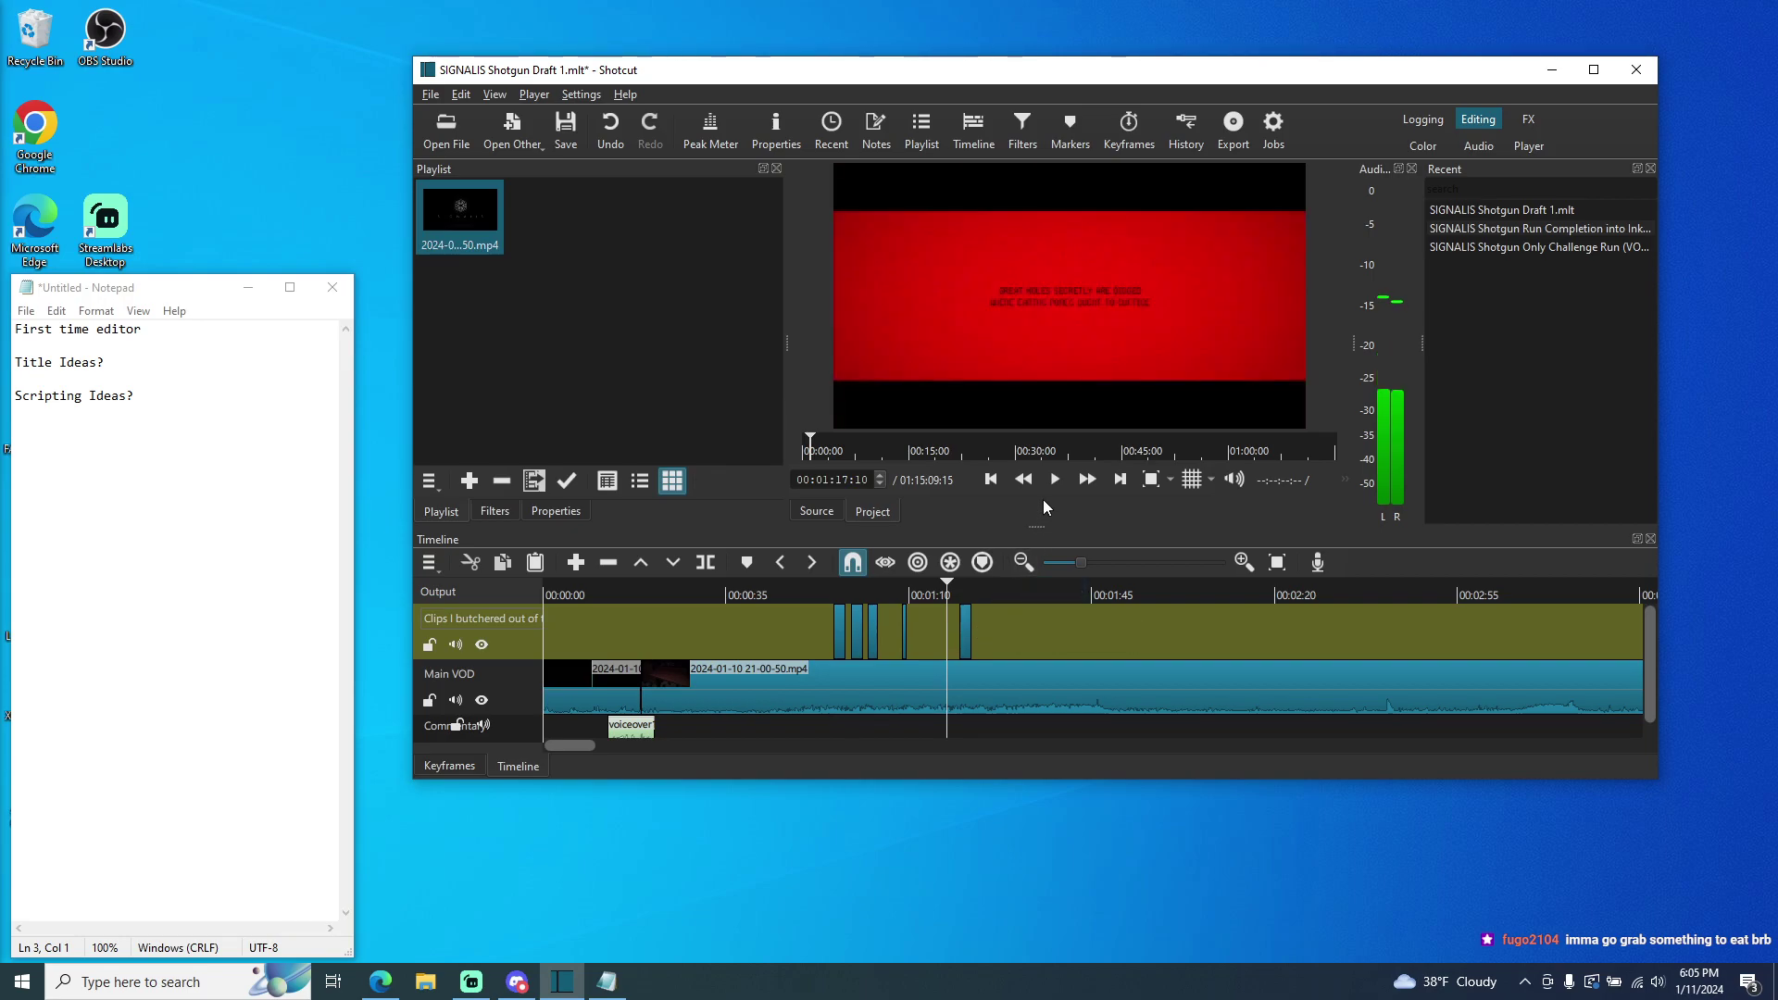
- Replay the section from 00:01:13:23, step back to 00:01:15:13, and play on to 00:01:19:07
click(927, 593)
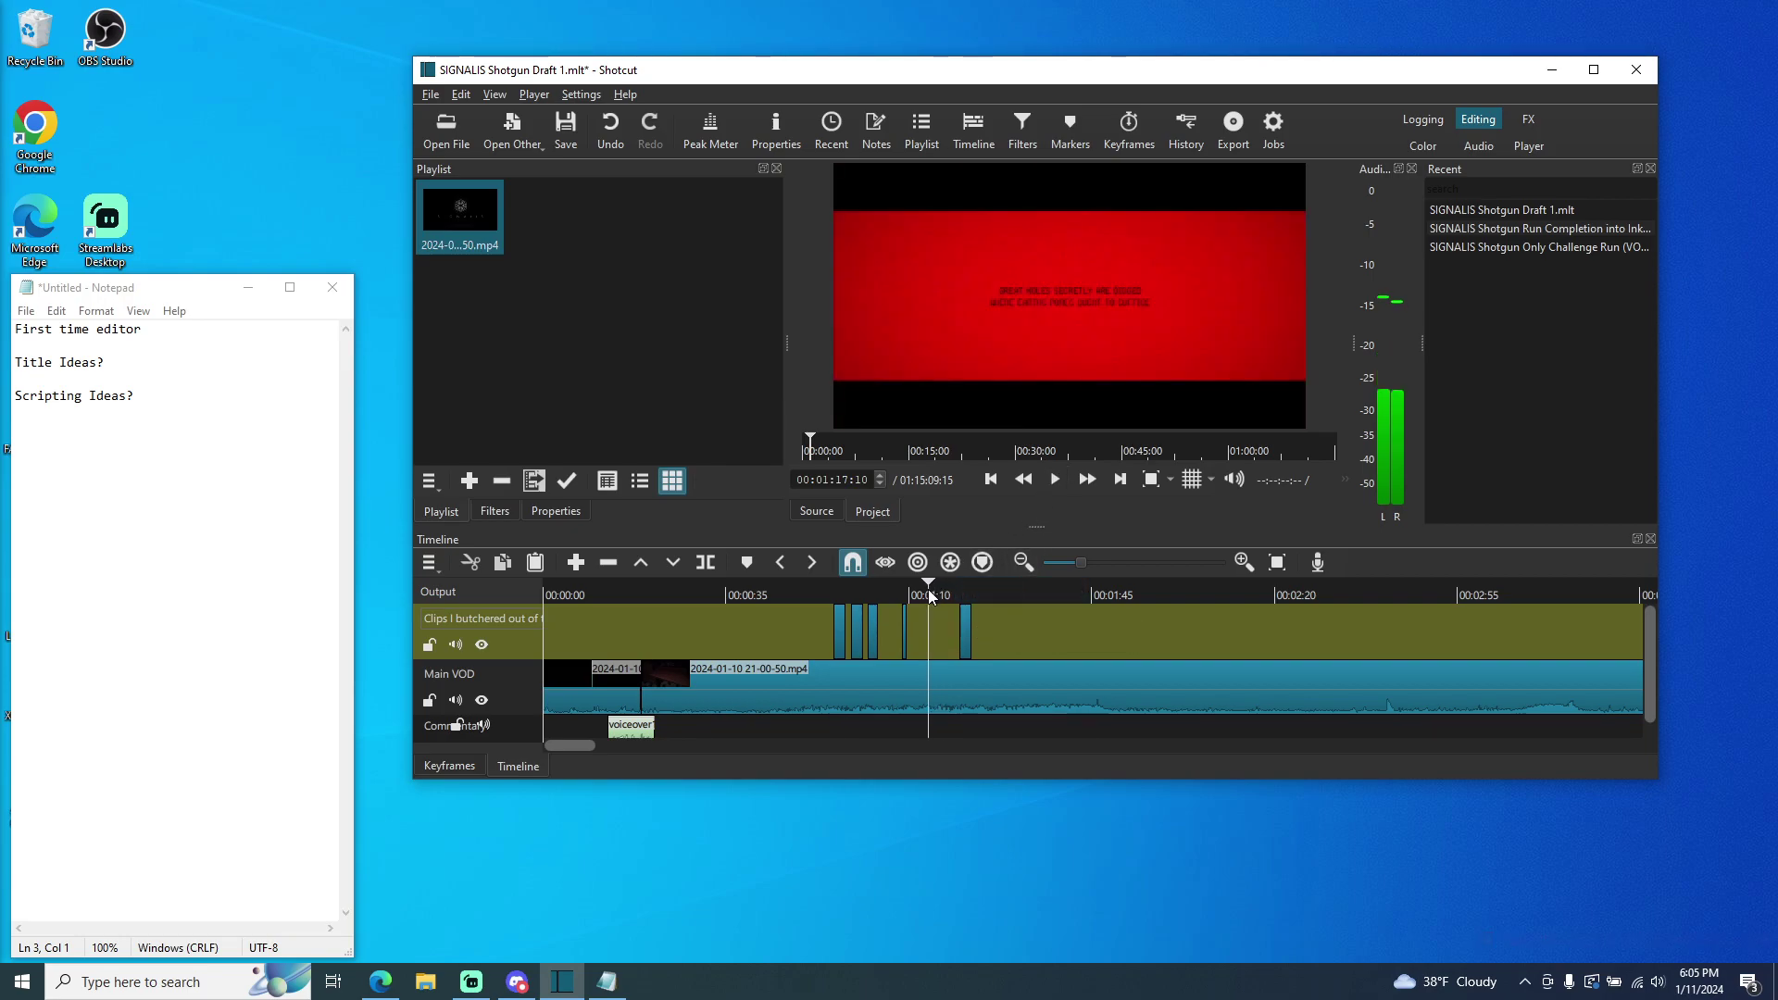
click(914, 592)
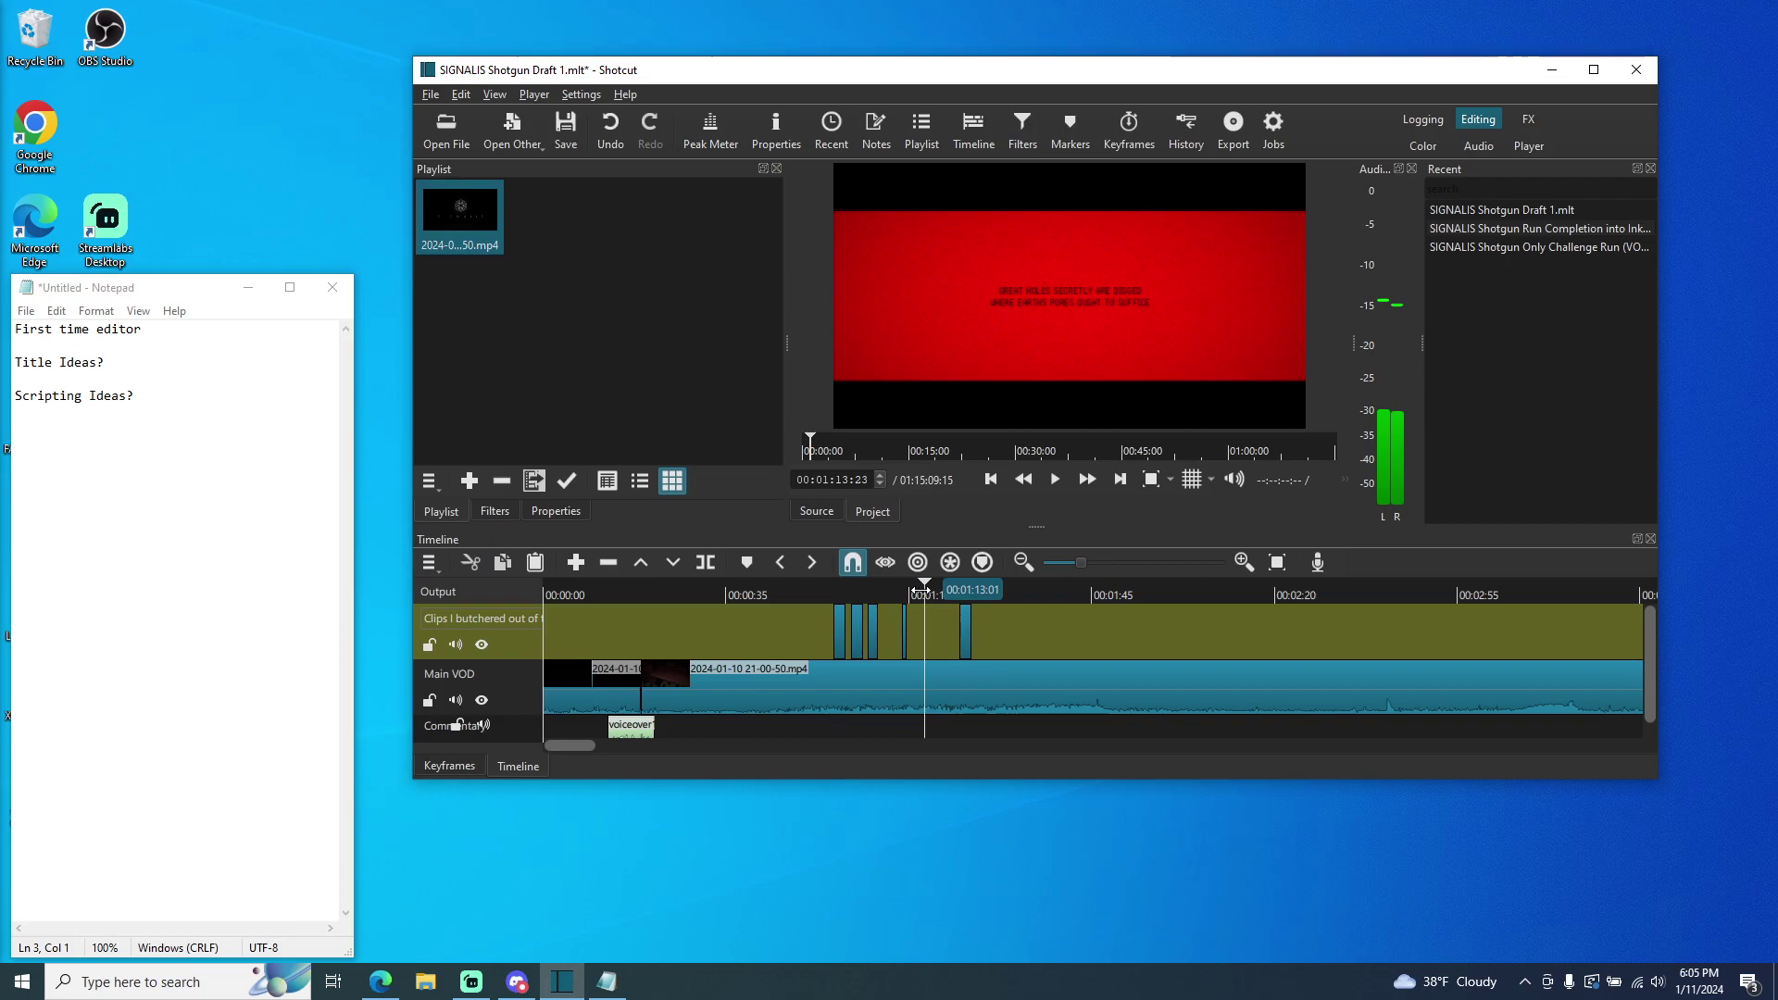
click(1056, 481)
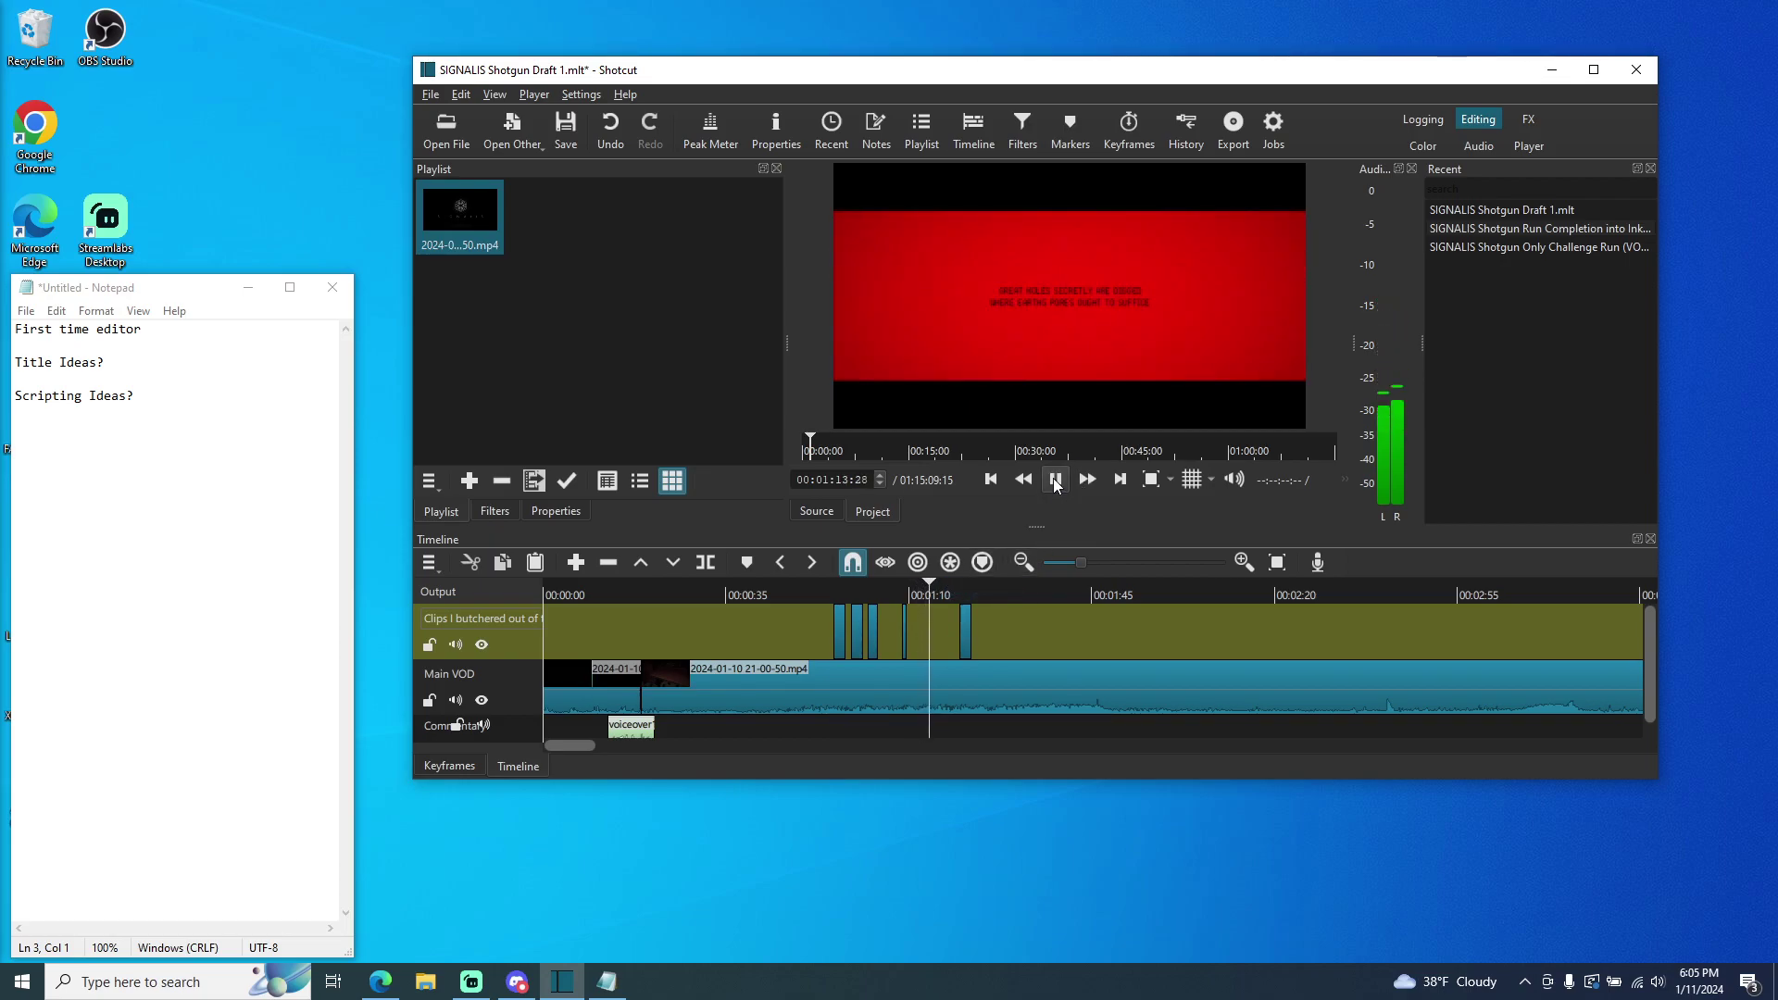
click(1053, 477)
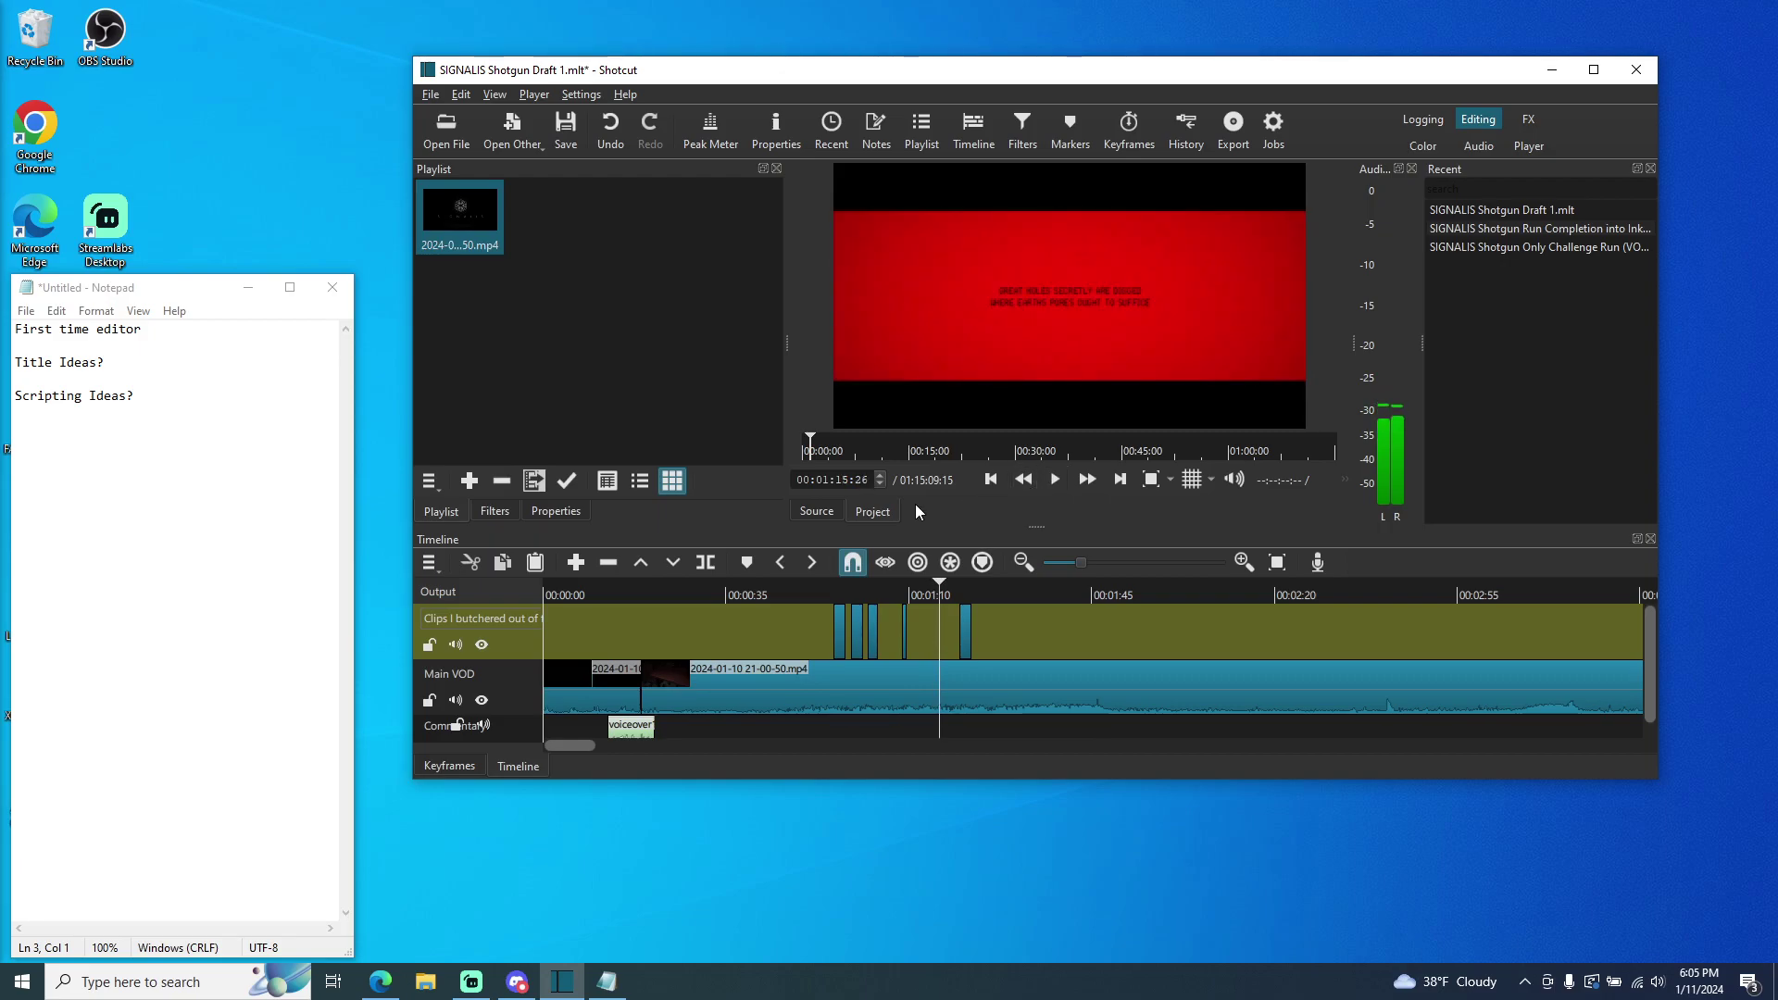
scroll(880, 485, down, 5)
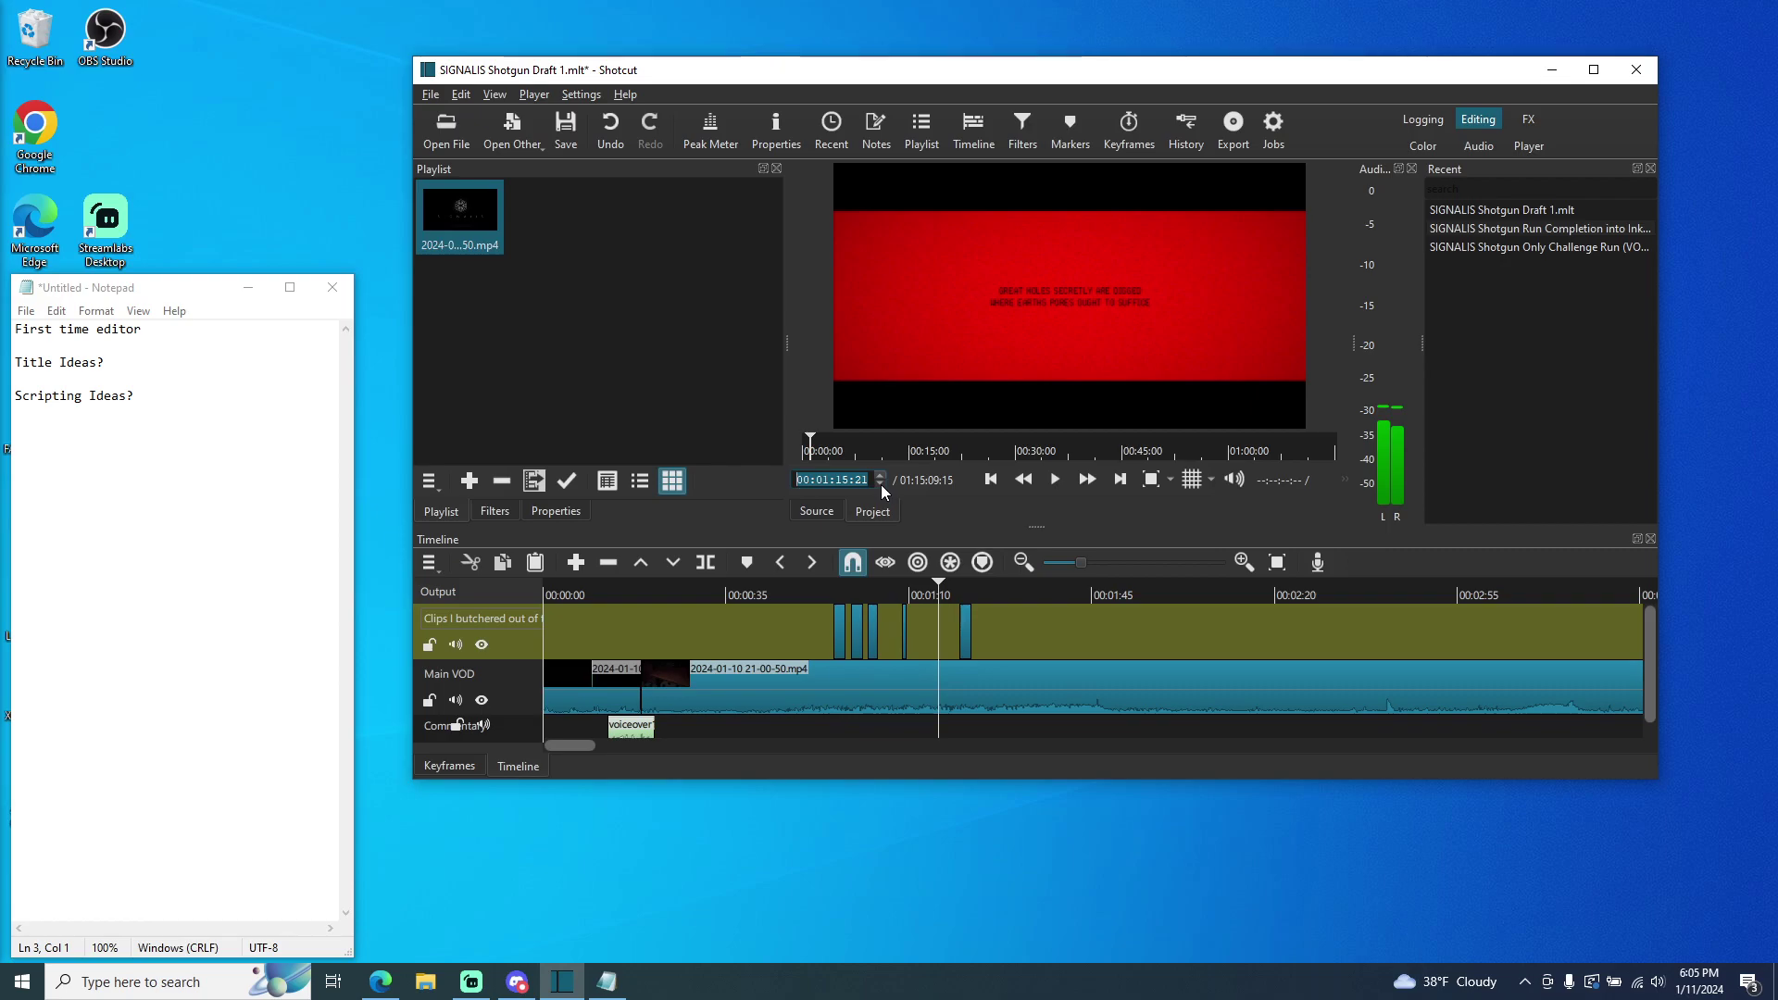
scroll(880, 486, down, 4)
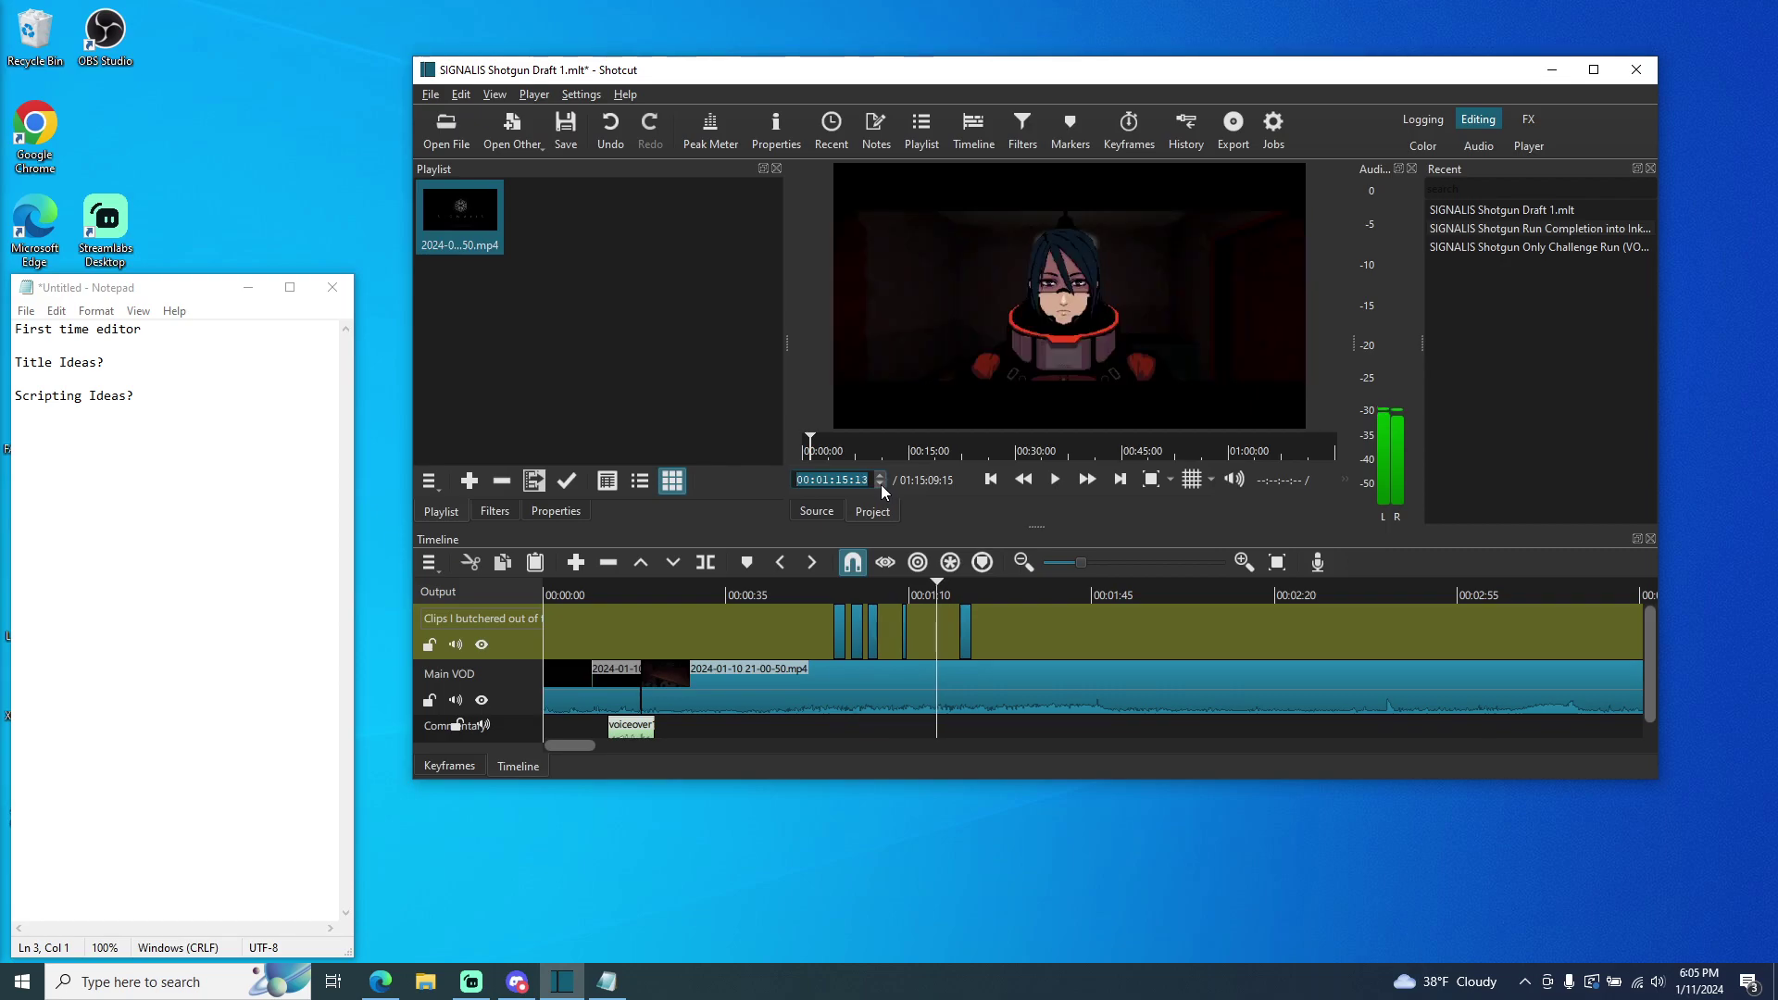
click(1064, 482)
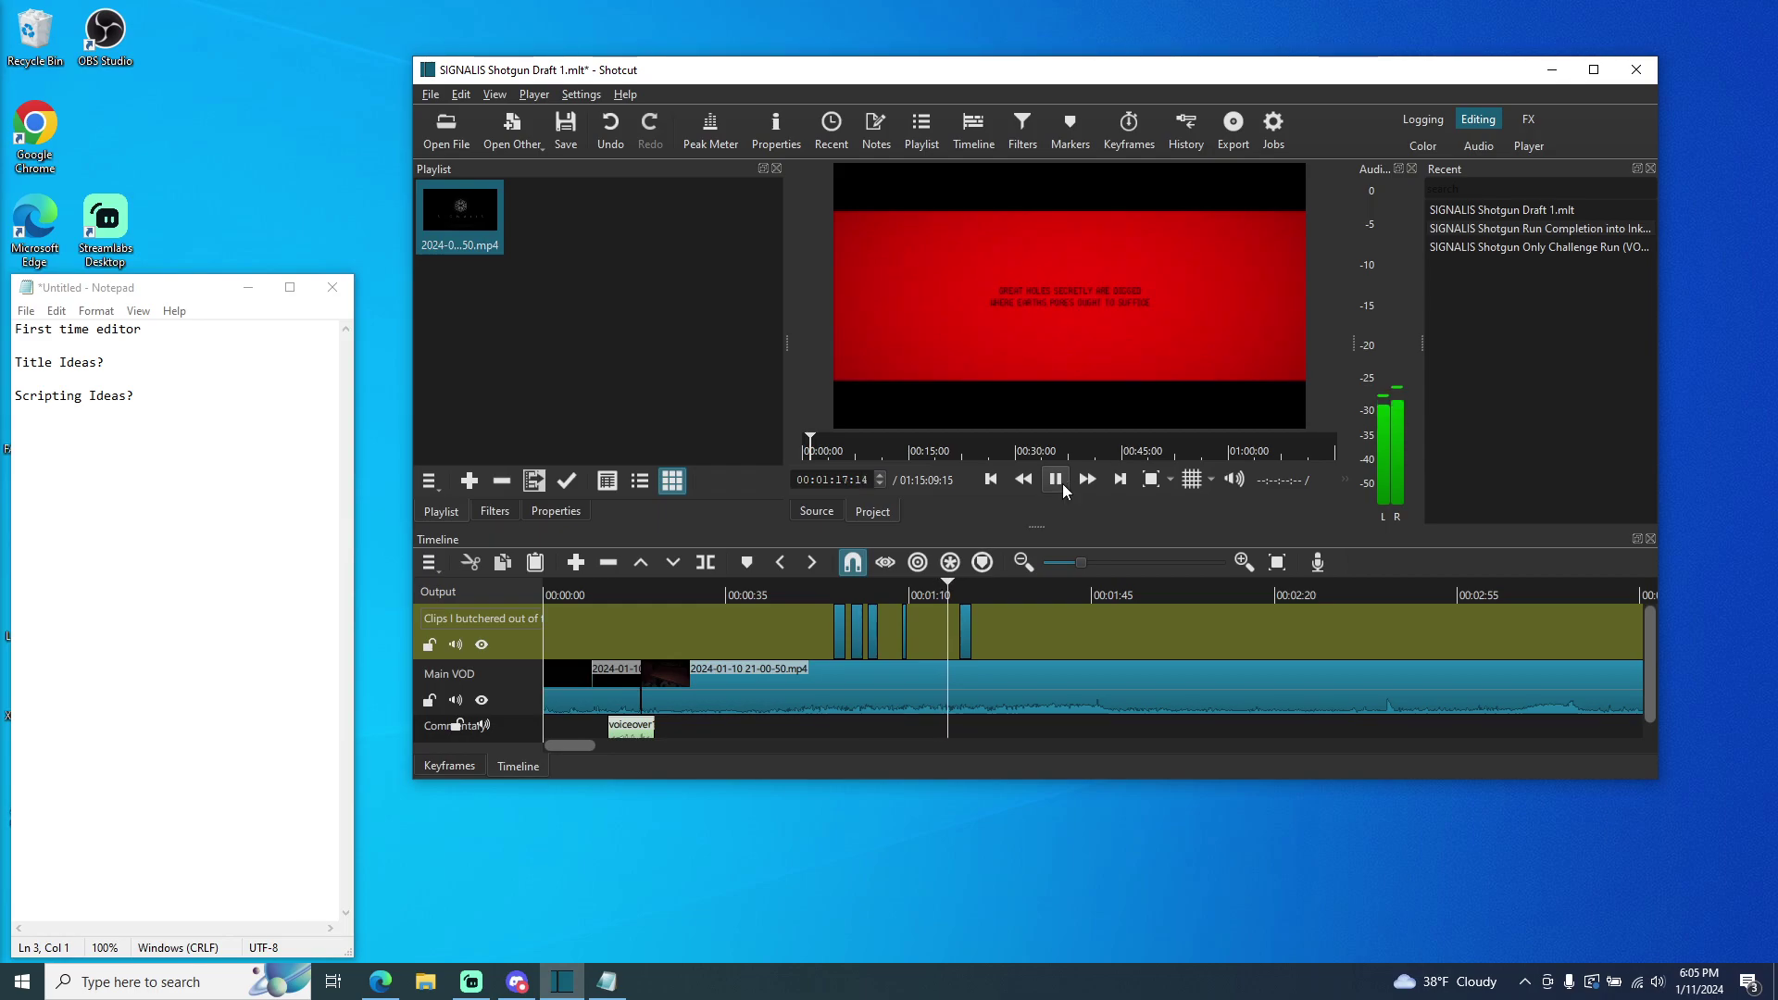
click(1063, 483)
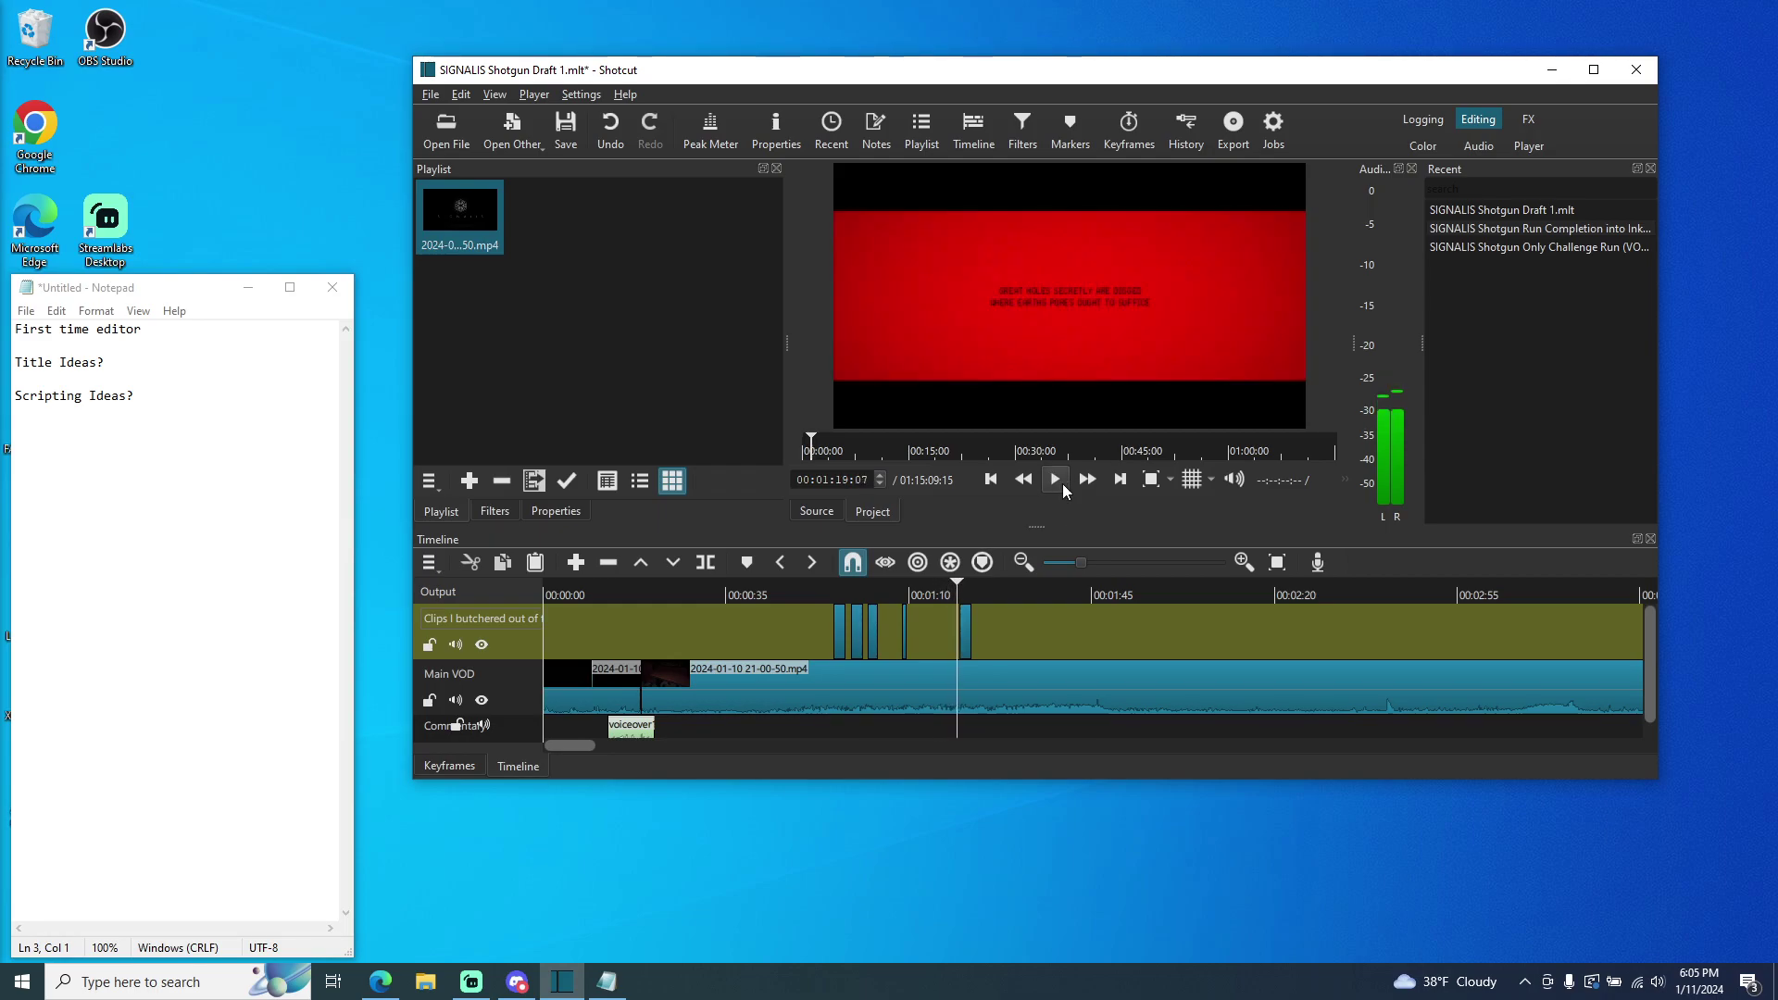
- Step the playhead back to 00:01:18:16 and move the last butchered clip earlier to start there
click(880, 485)
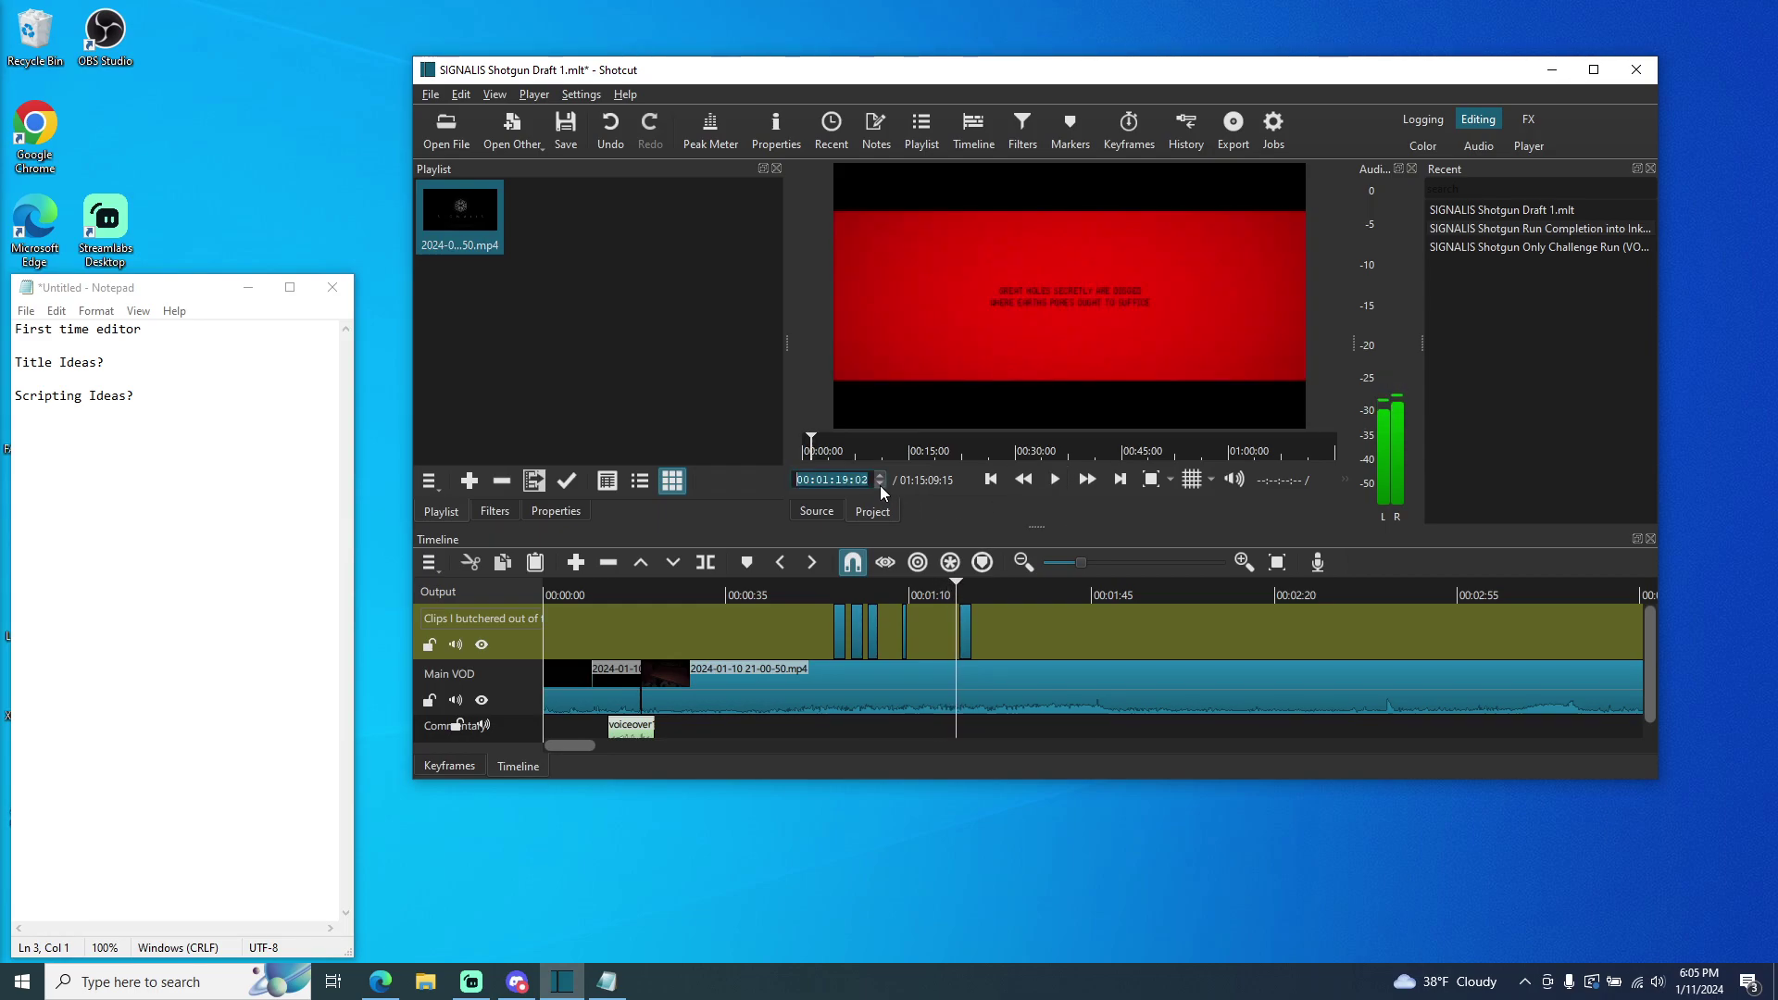
scroll(880, 485, down, 4)
scroll(880, 485, down, 1)
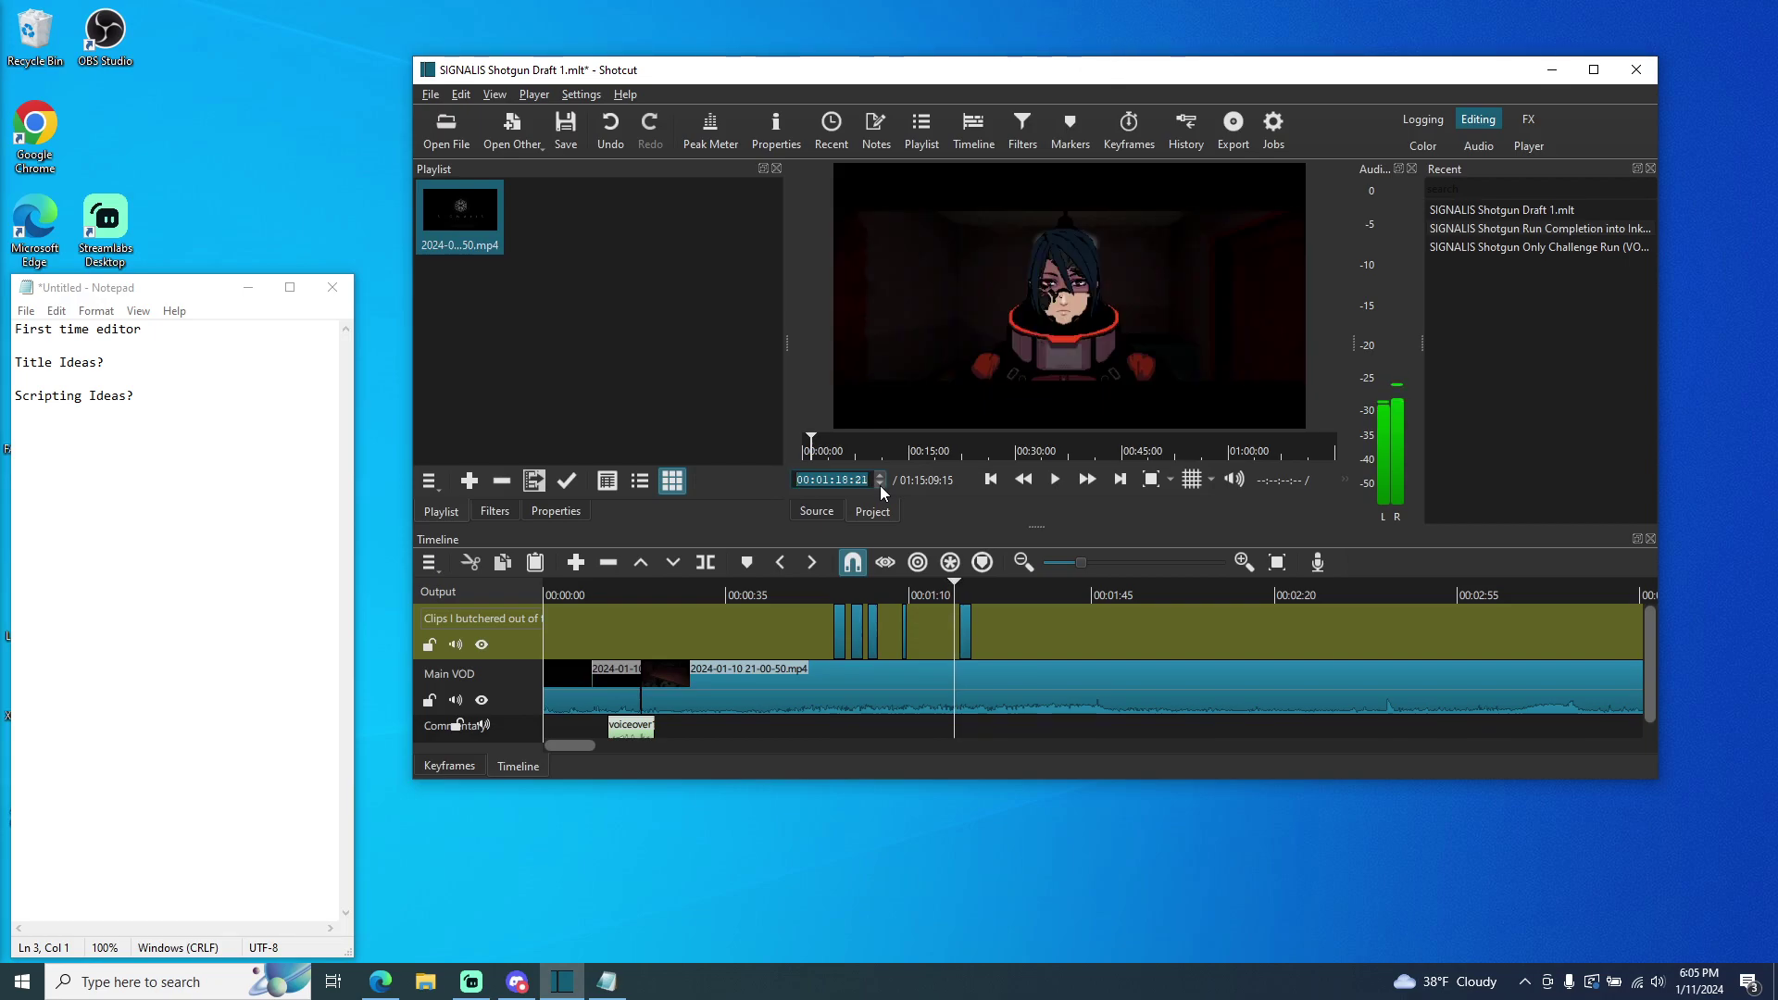
scroll(880, 485, down, 3)
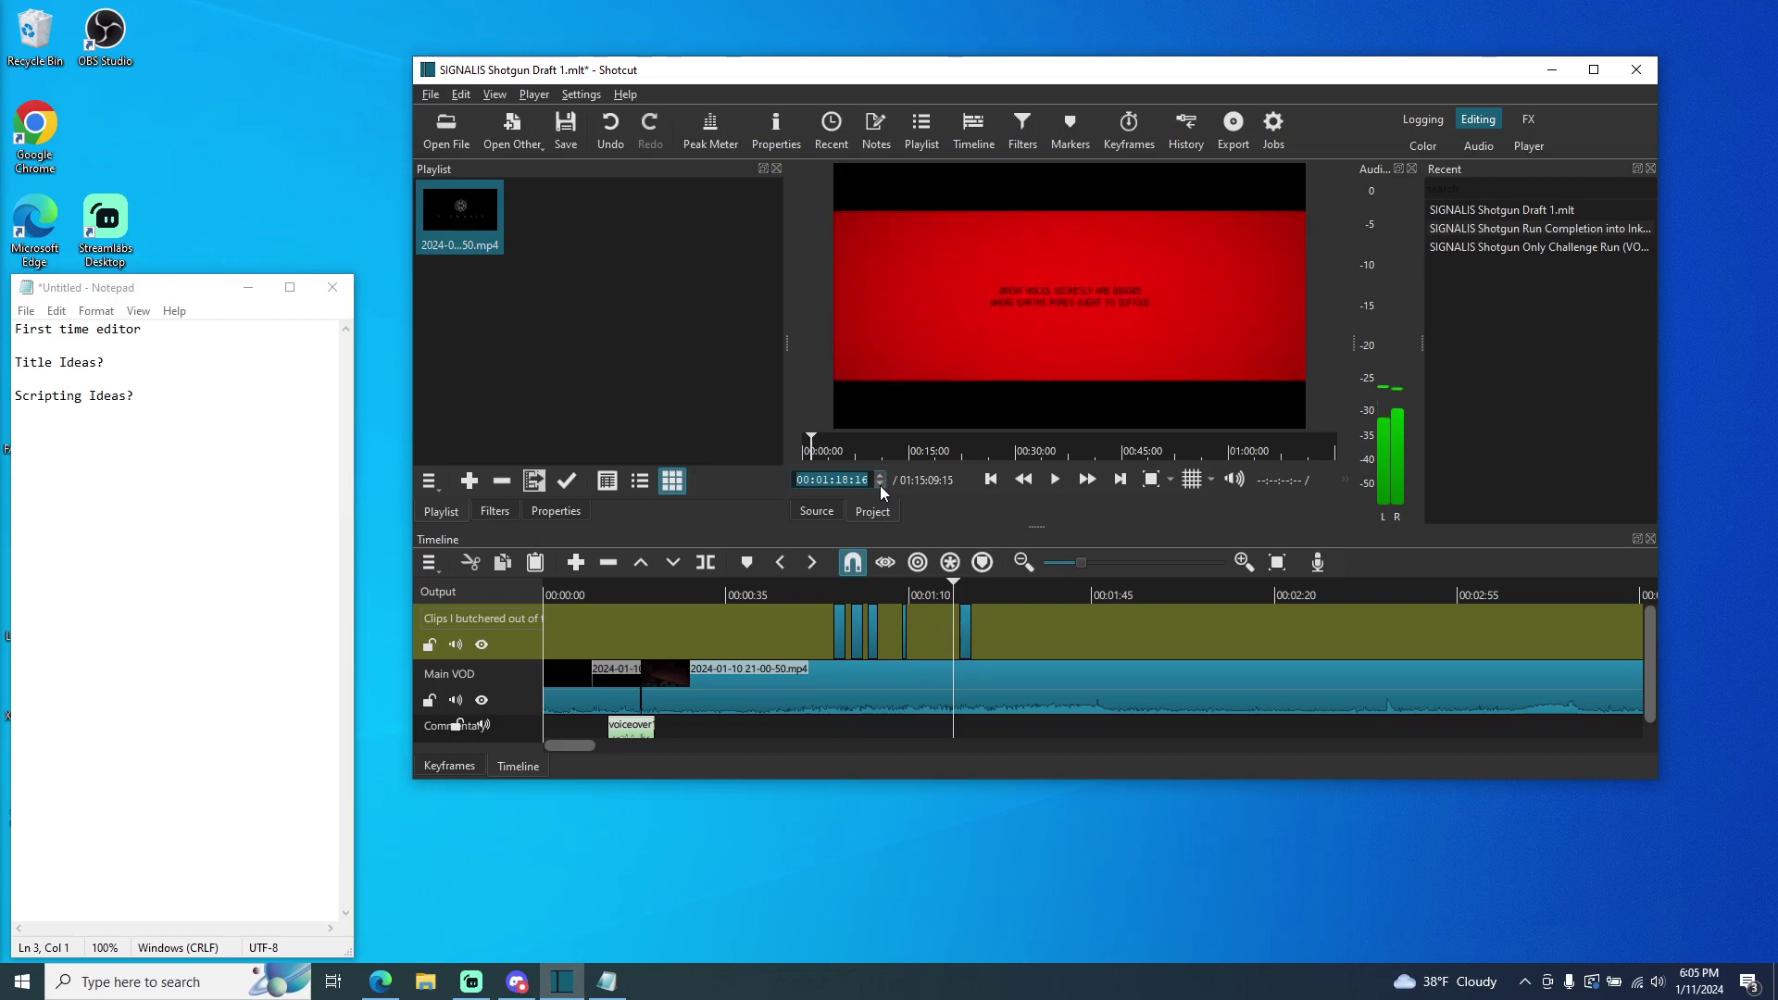
mouse_move(964, 623)
mouse_down()
mouse_move(1030, 643)
mouse_move(945, 630)
mouse_up()
- Replay the whole butchered clips sequence from before its first clip through to 00:01:23:10
click(867, 592)
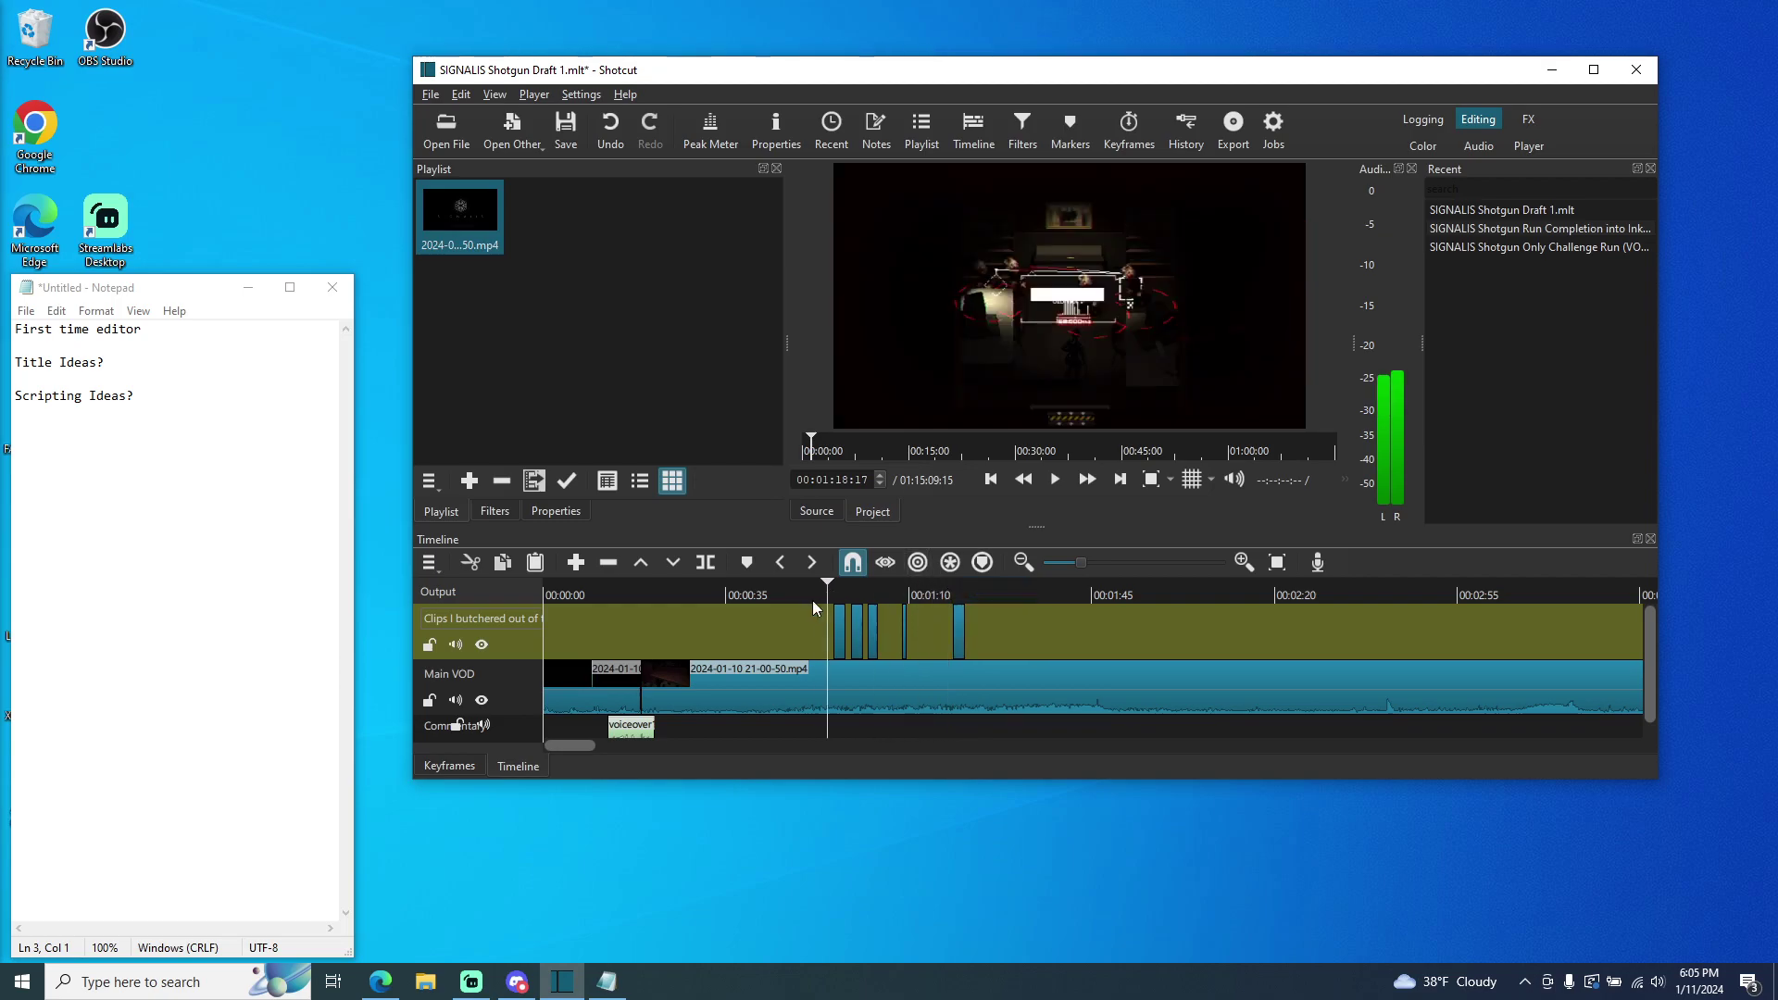
click(701, 593)
drag(696, 595, 803, 618)
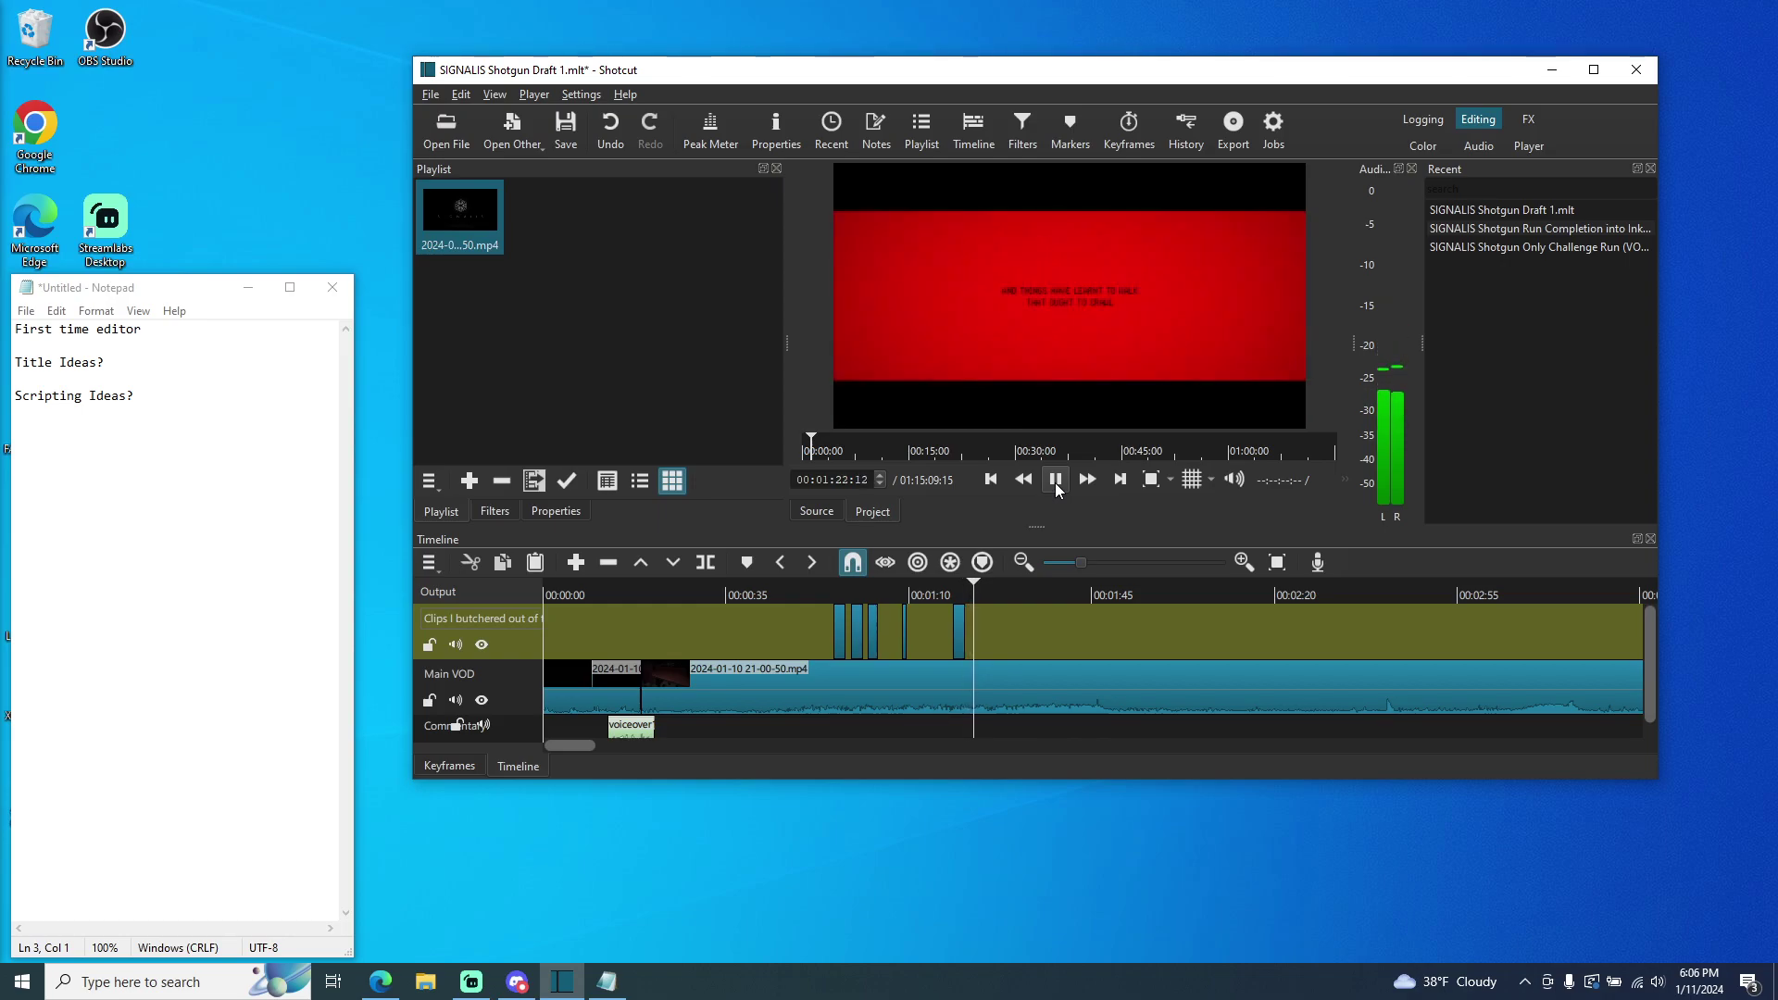
click(1056, 479)
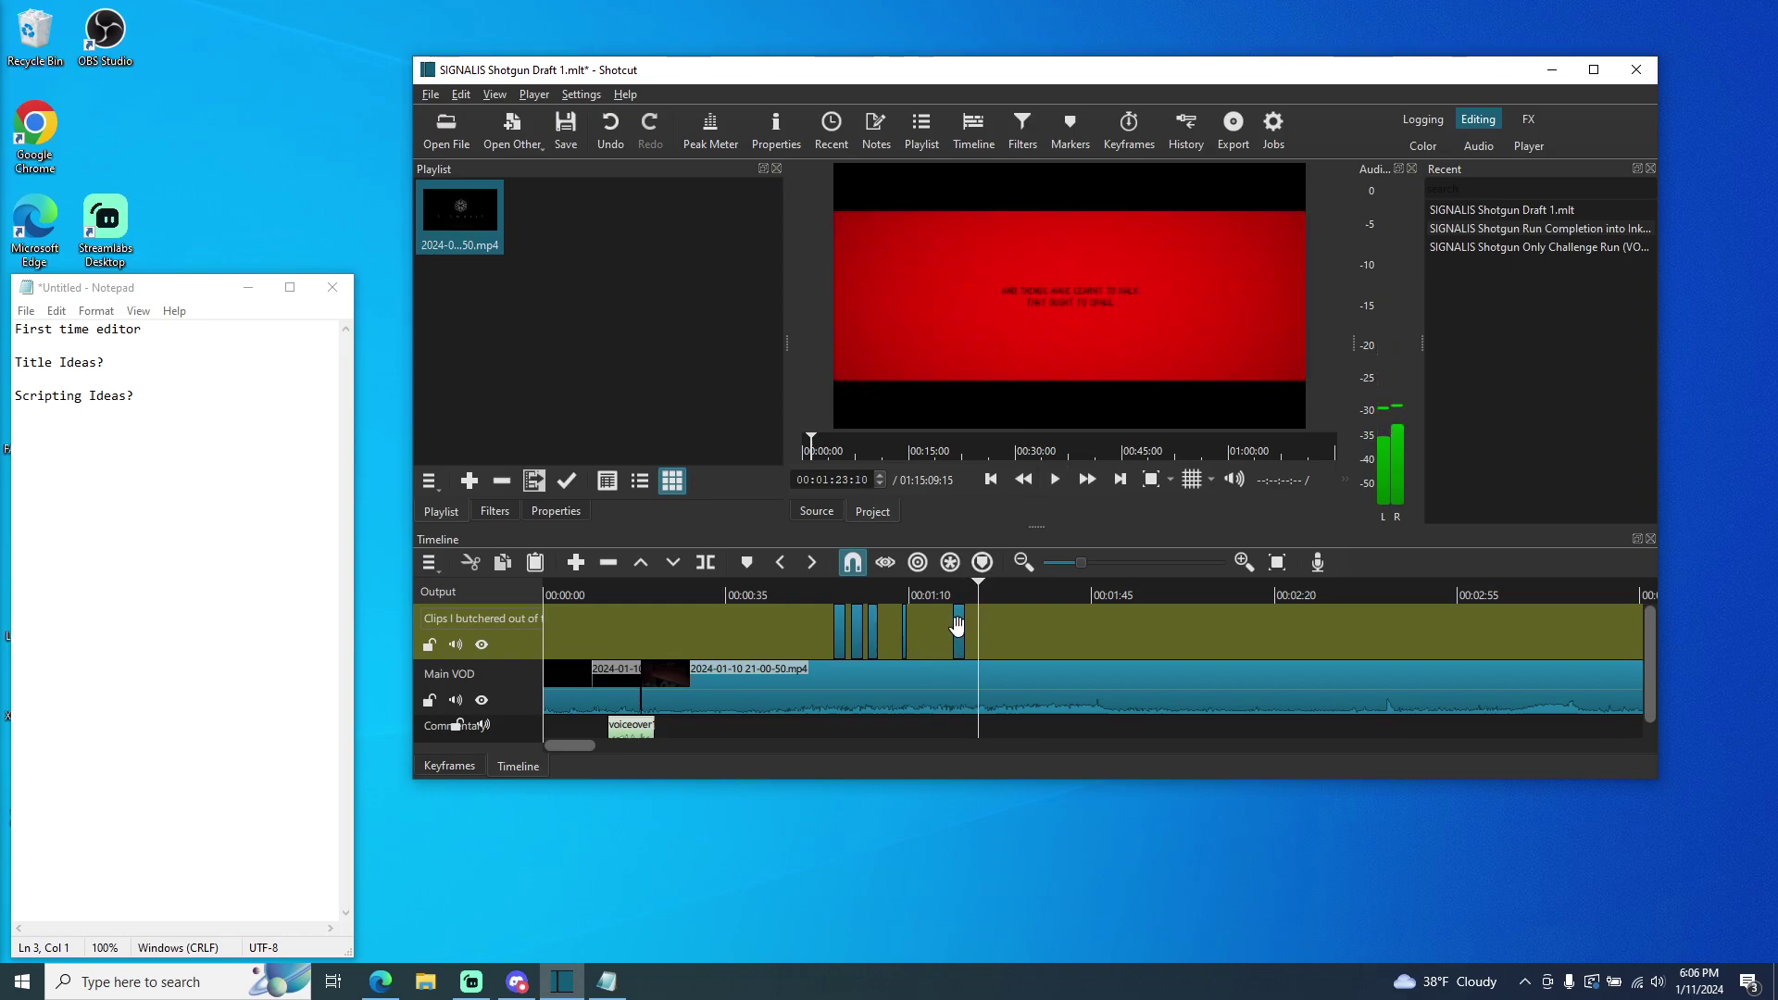
- Review the last butchered clip to locate 00:01:19:18, split it there, and cut away the part before that point
click(1244, 562)
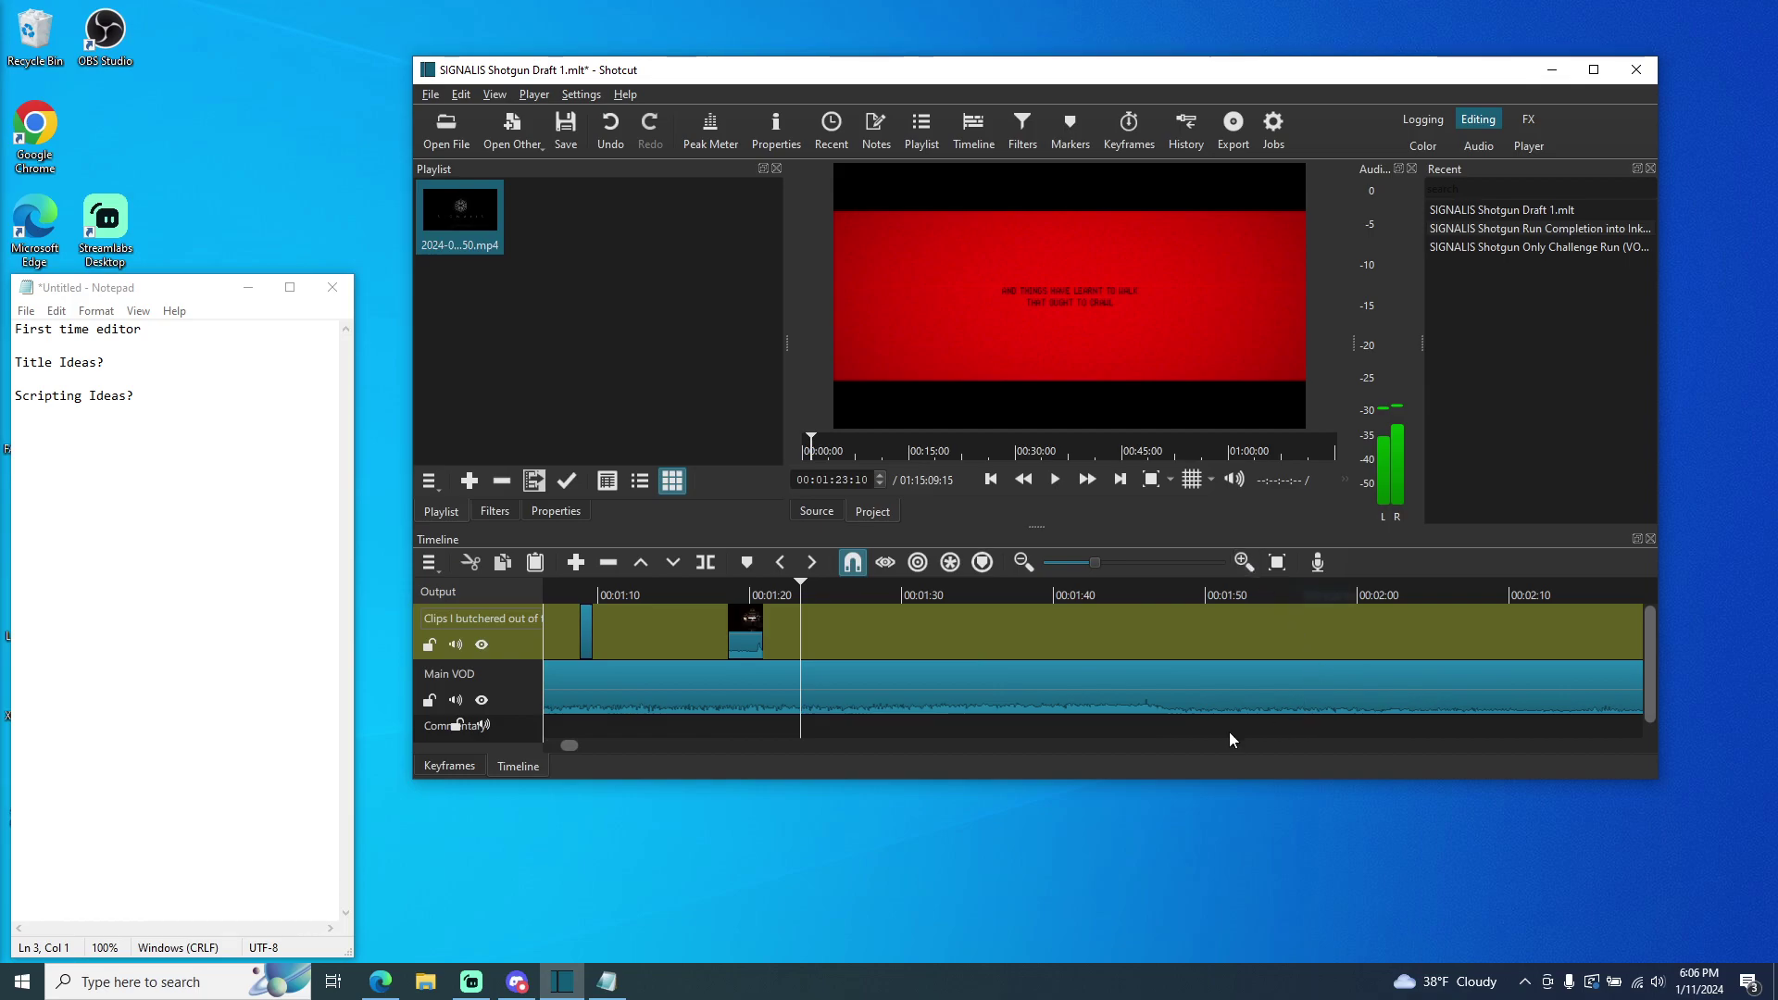
click(743, 595)
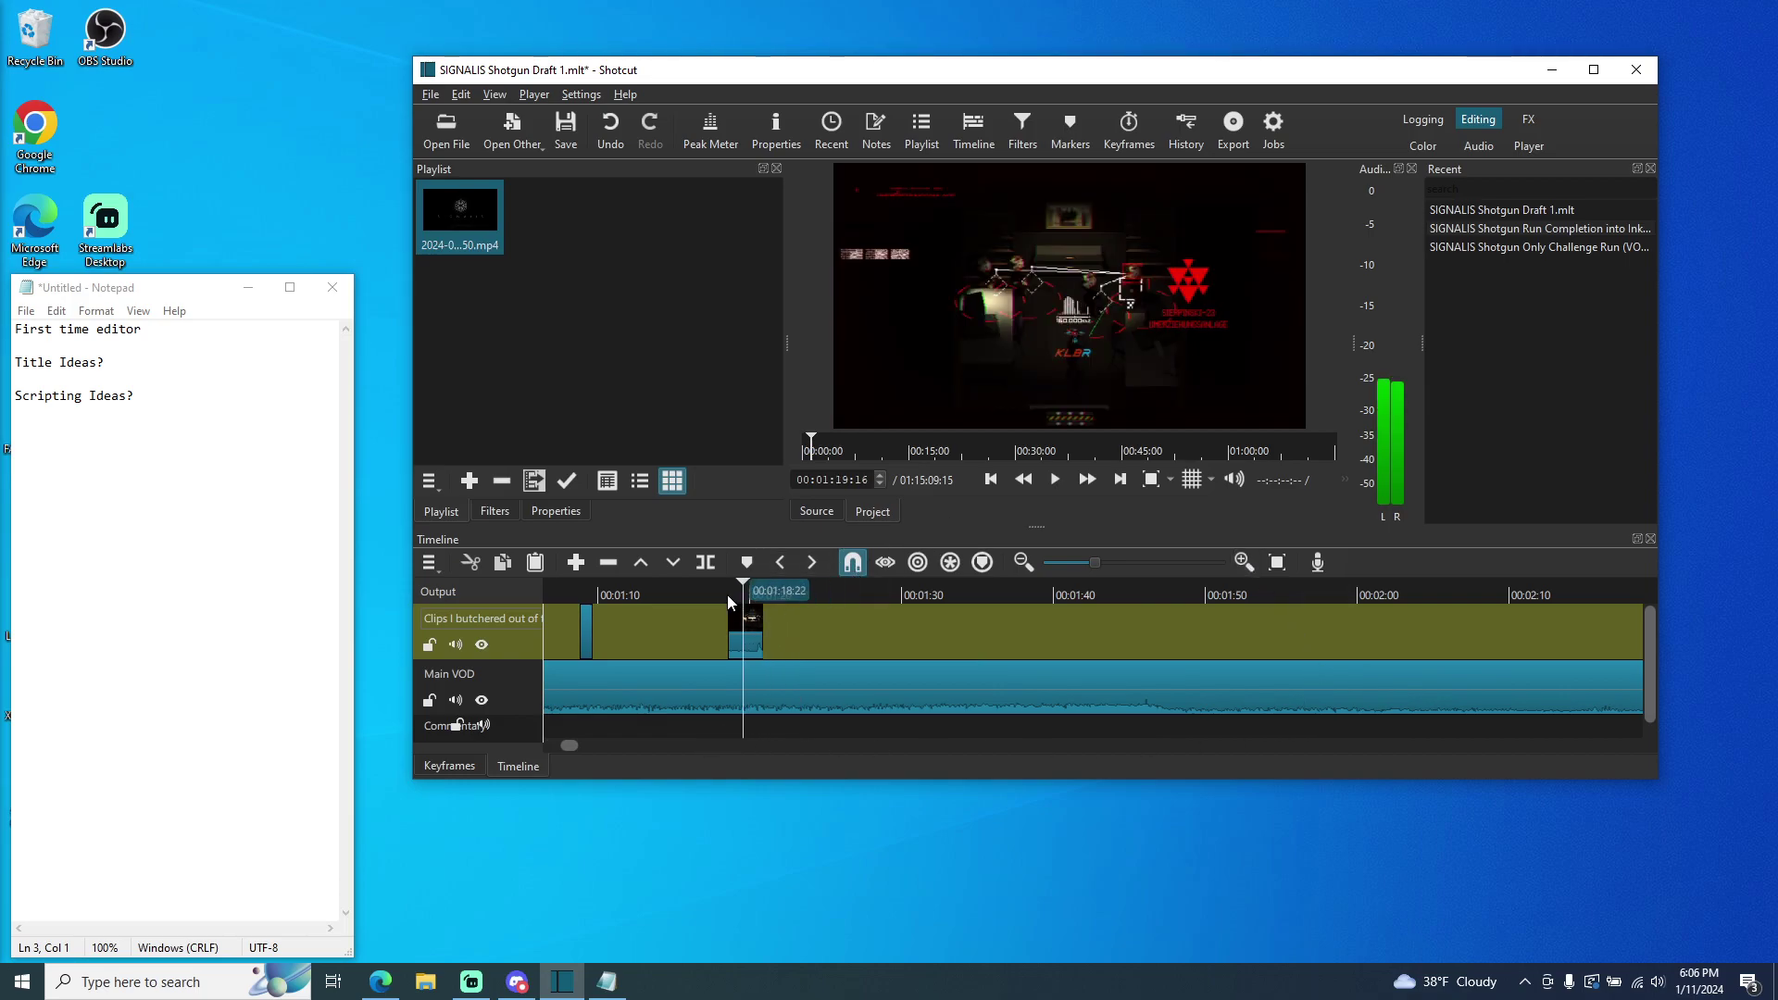
click(708, 593)
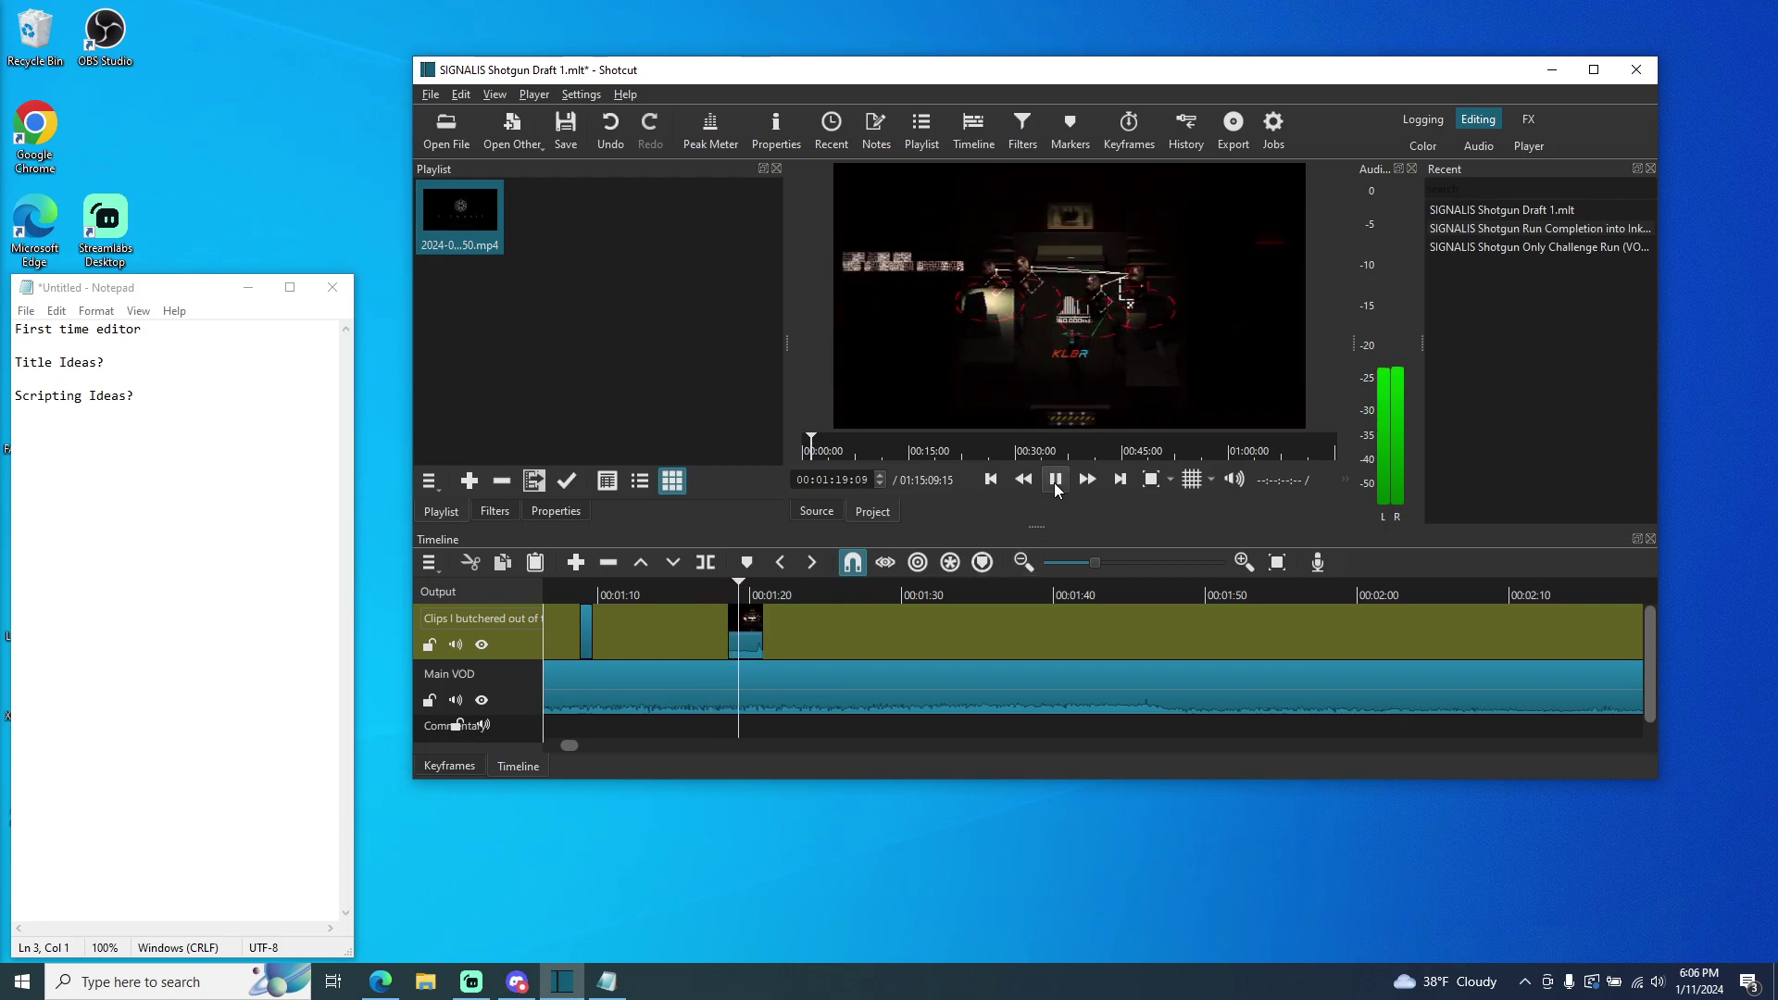
click(1055, 479)
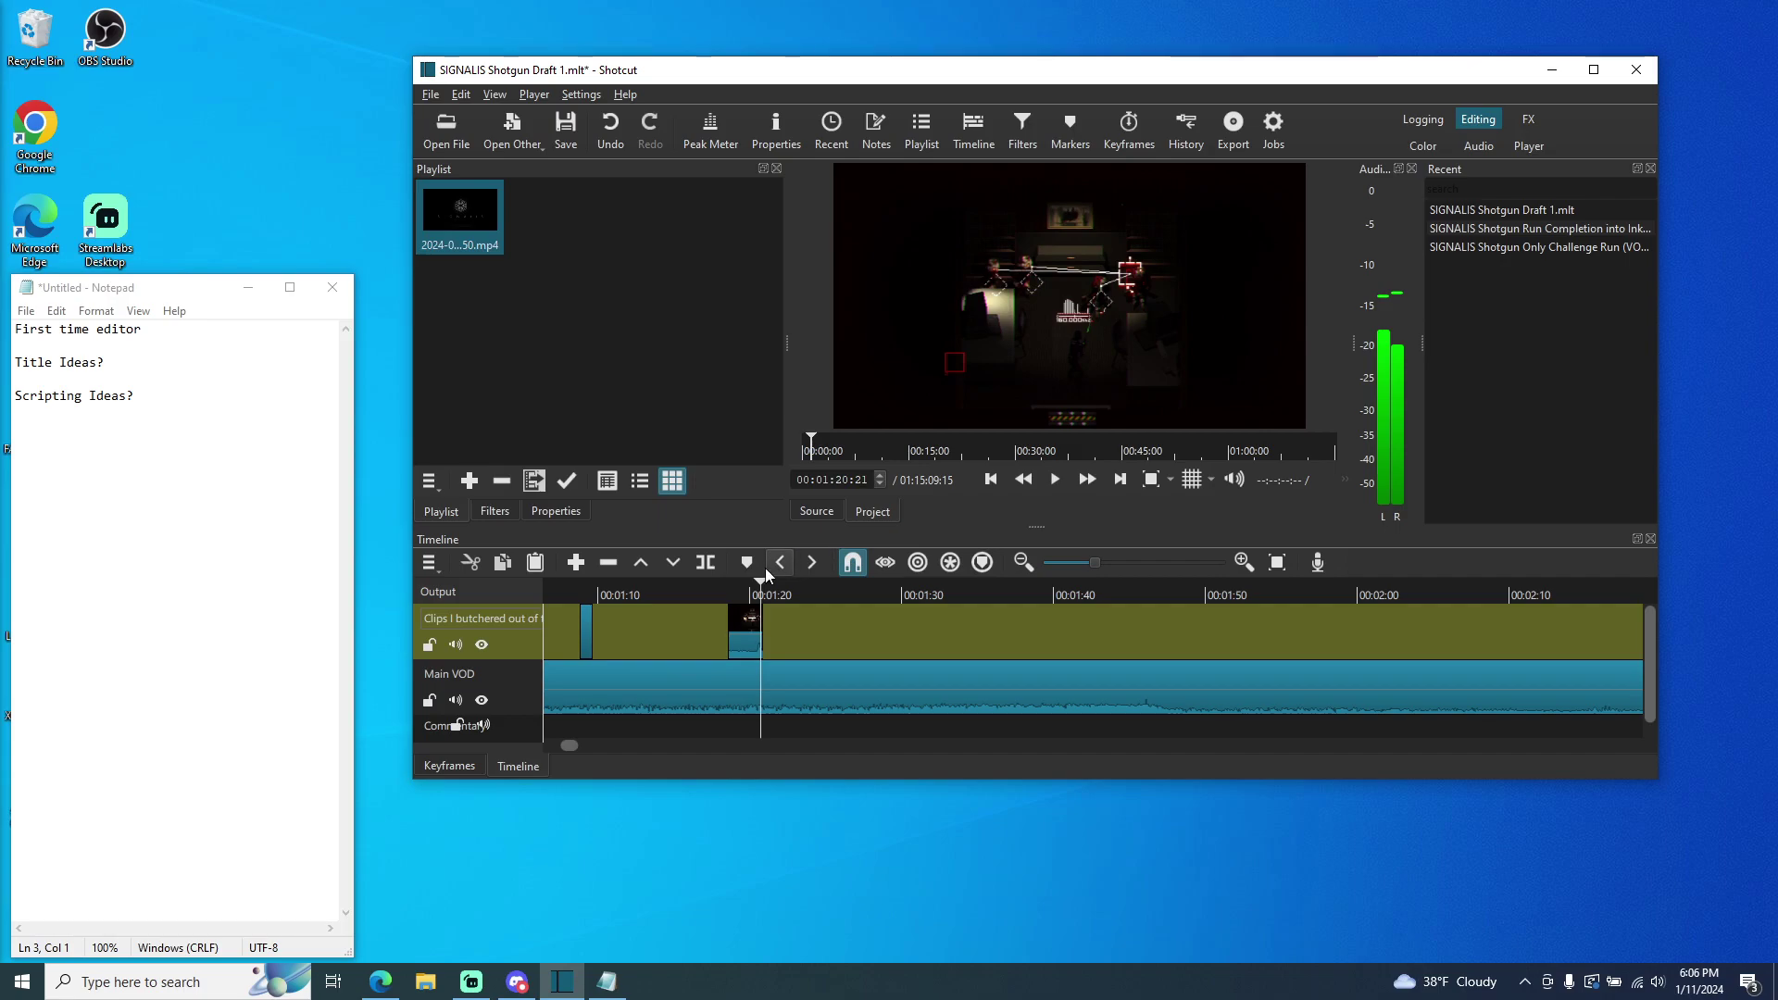
drag(760, 590, 750, 590)
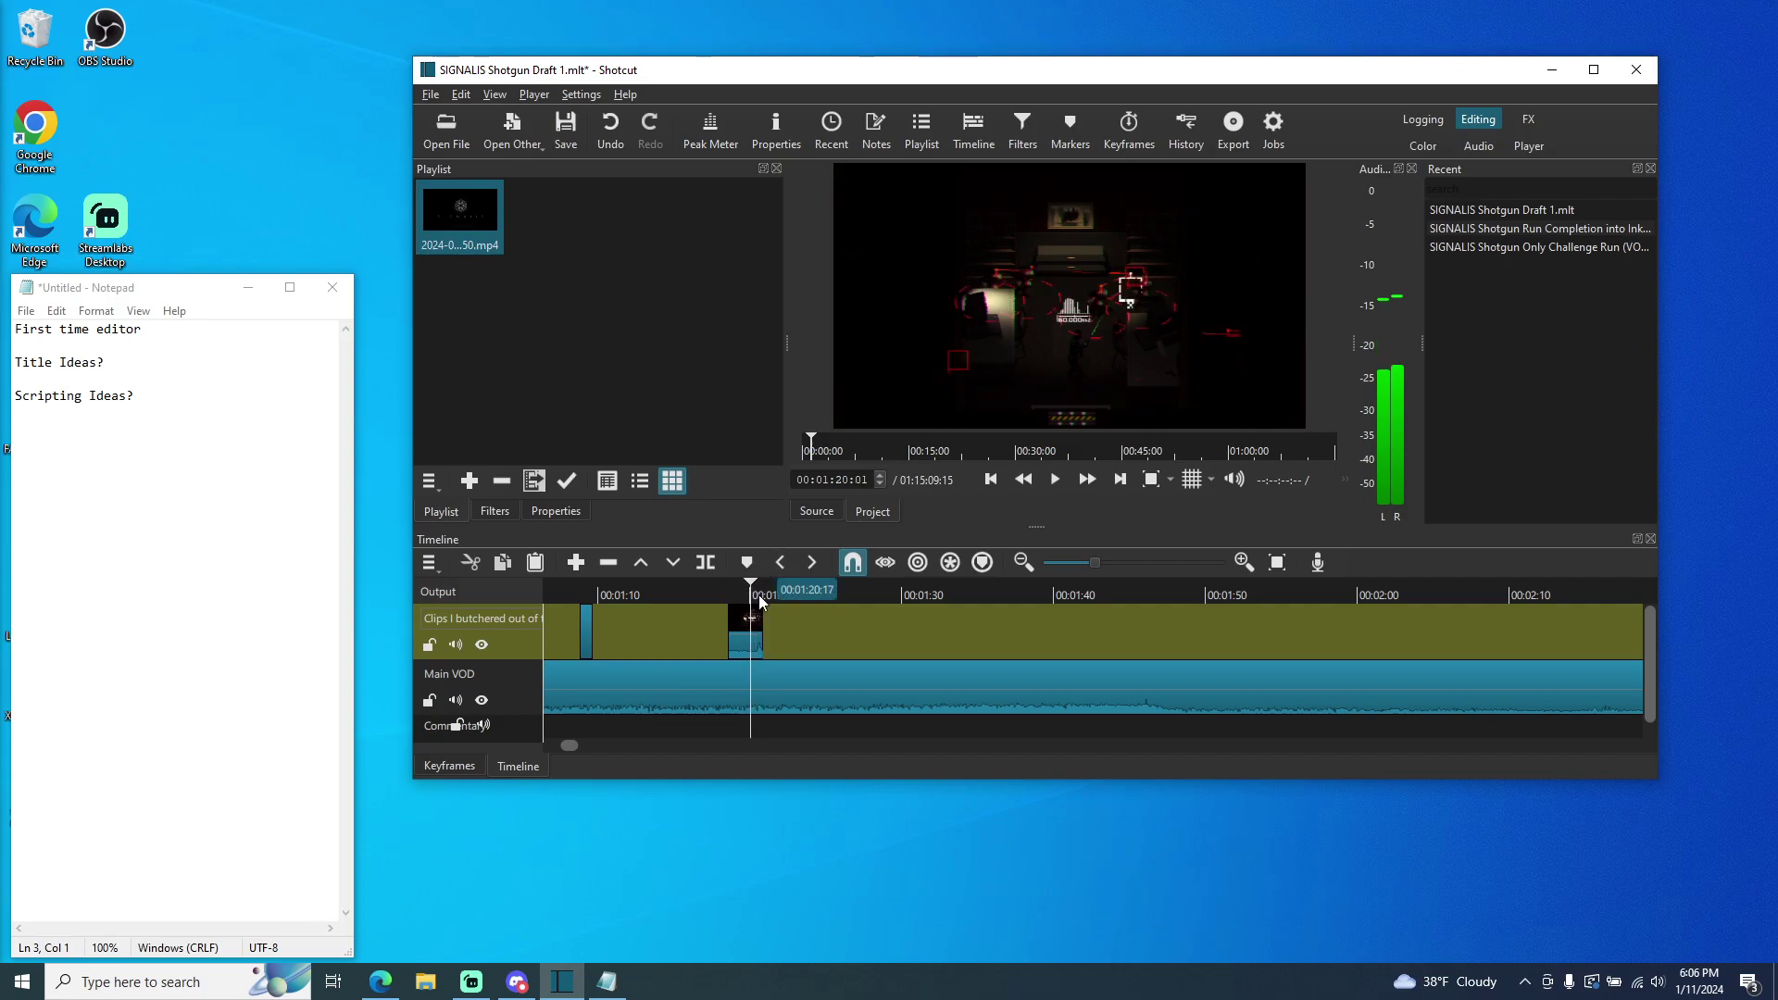
click(742, 592)
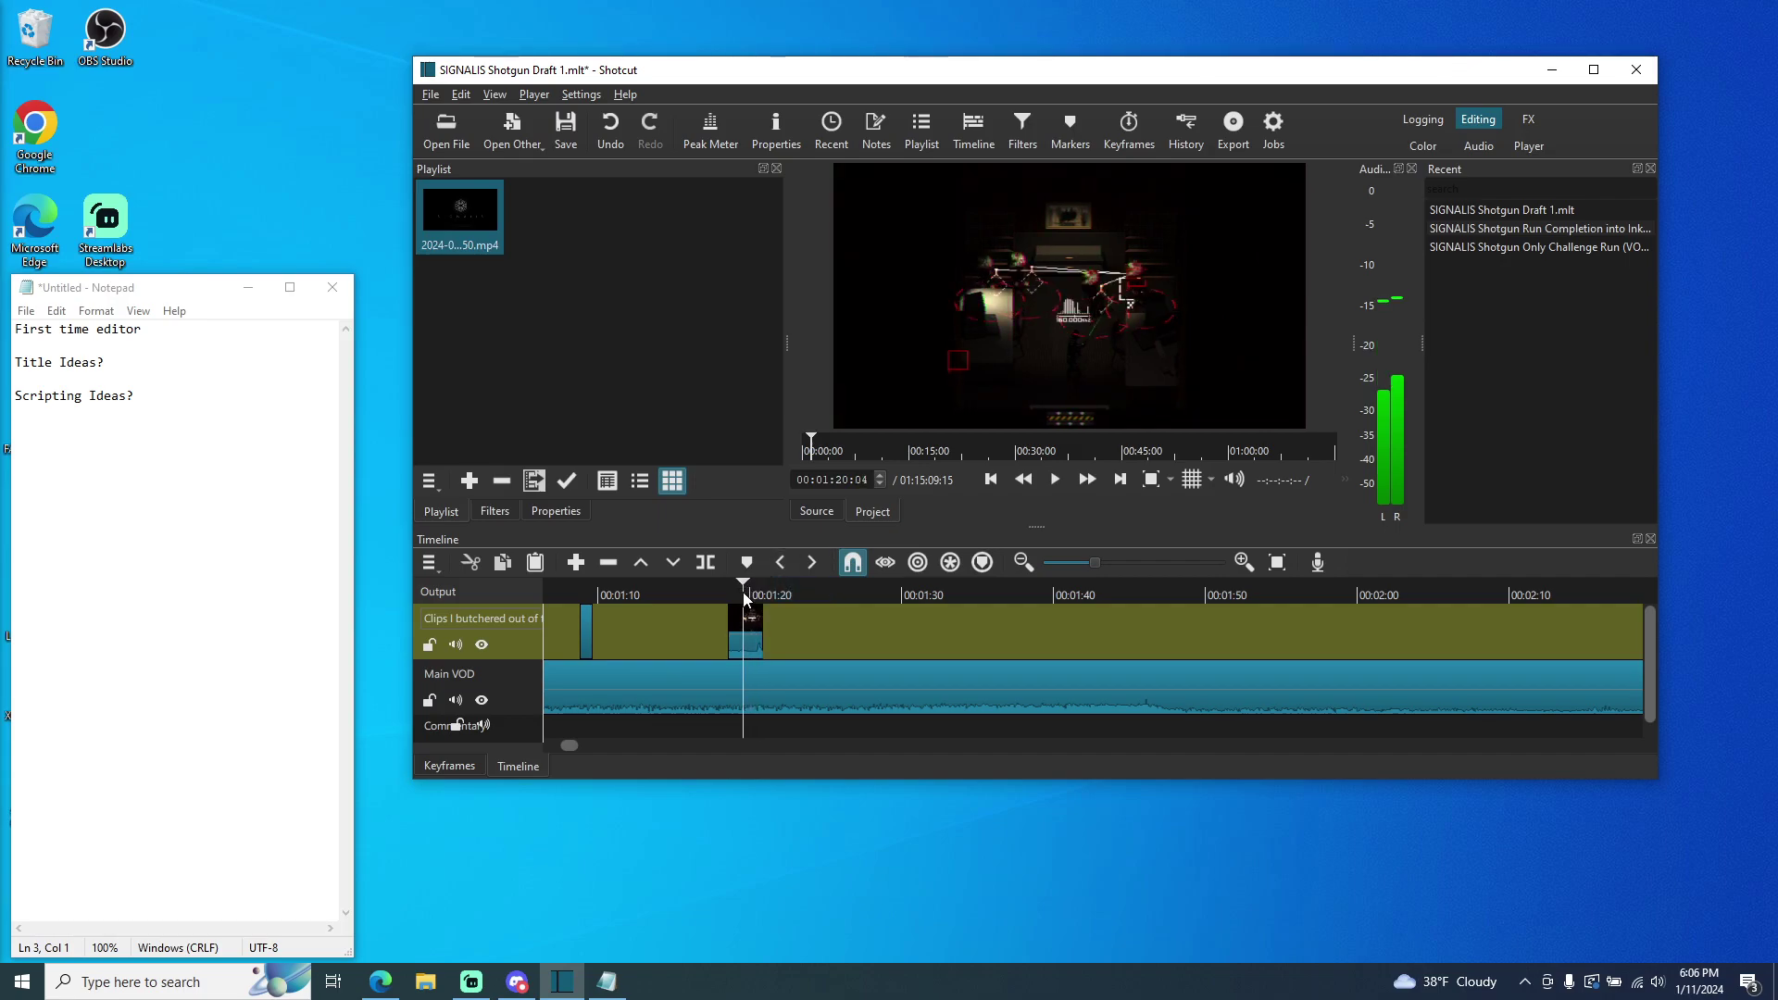
click(1054, 480)
click(1055, 480)
click(726, 591)
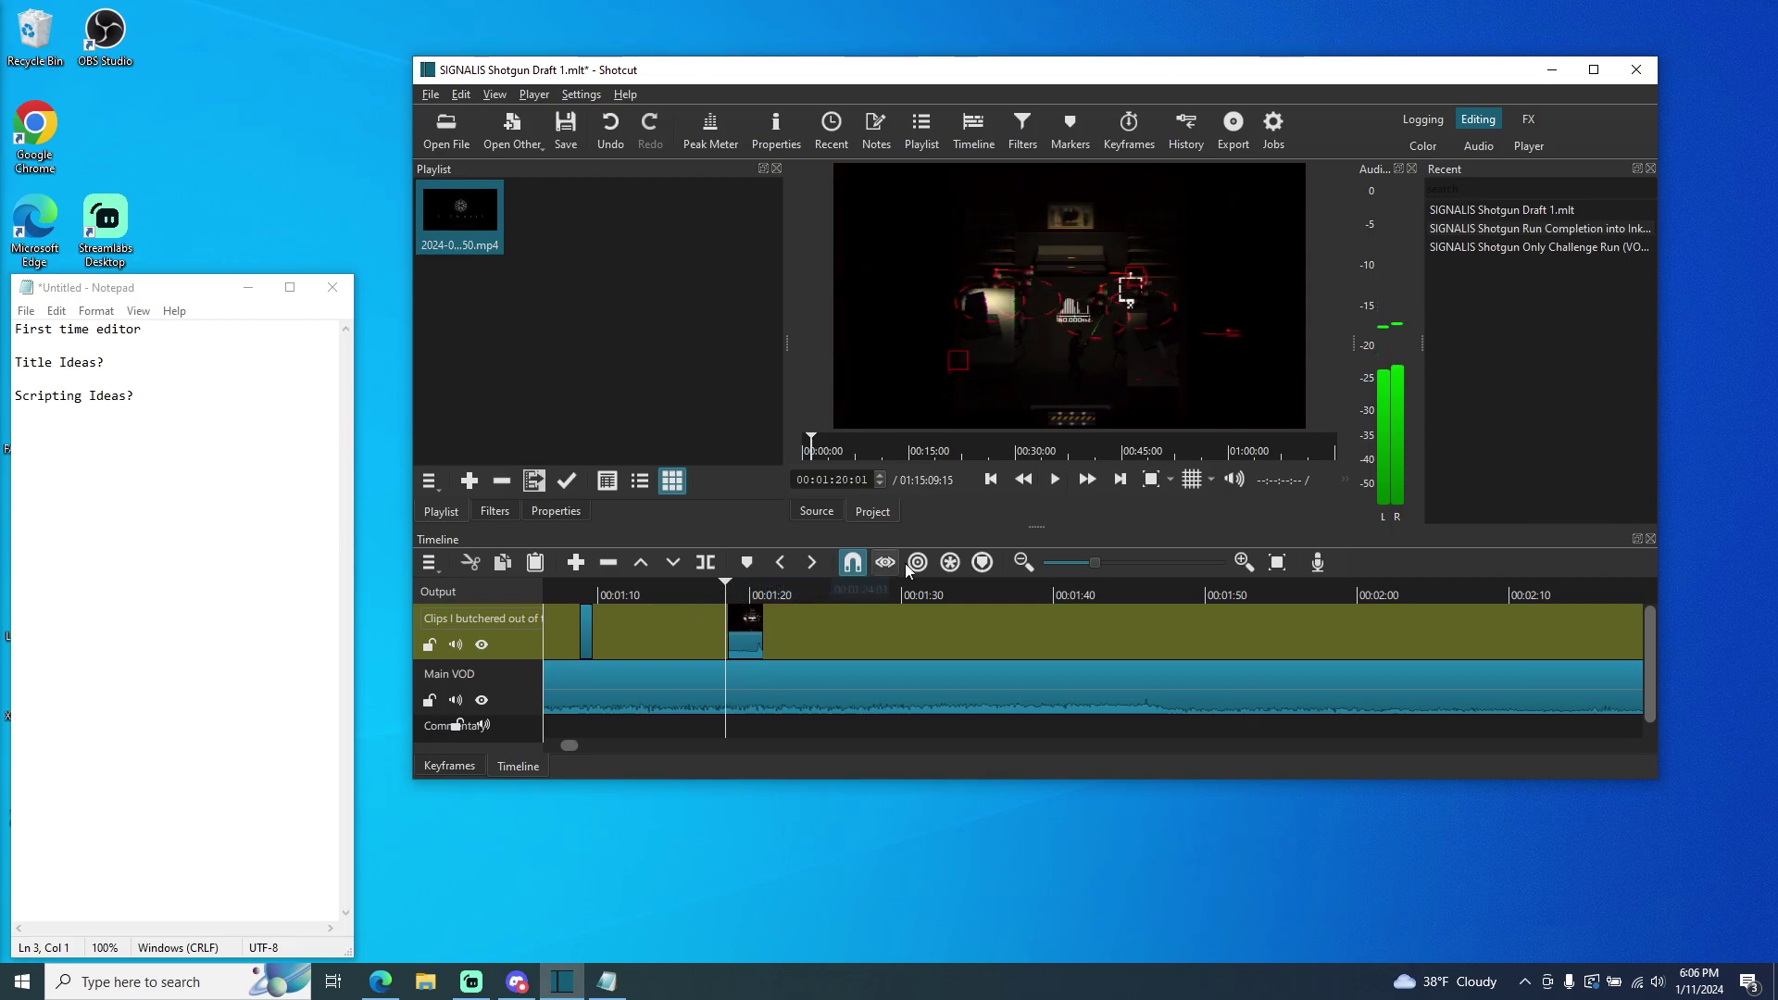
click(1054, 479)
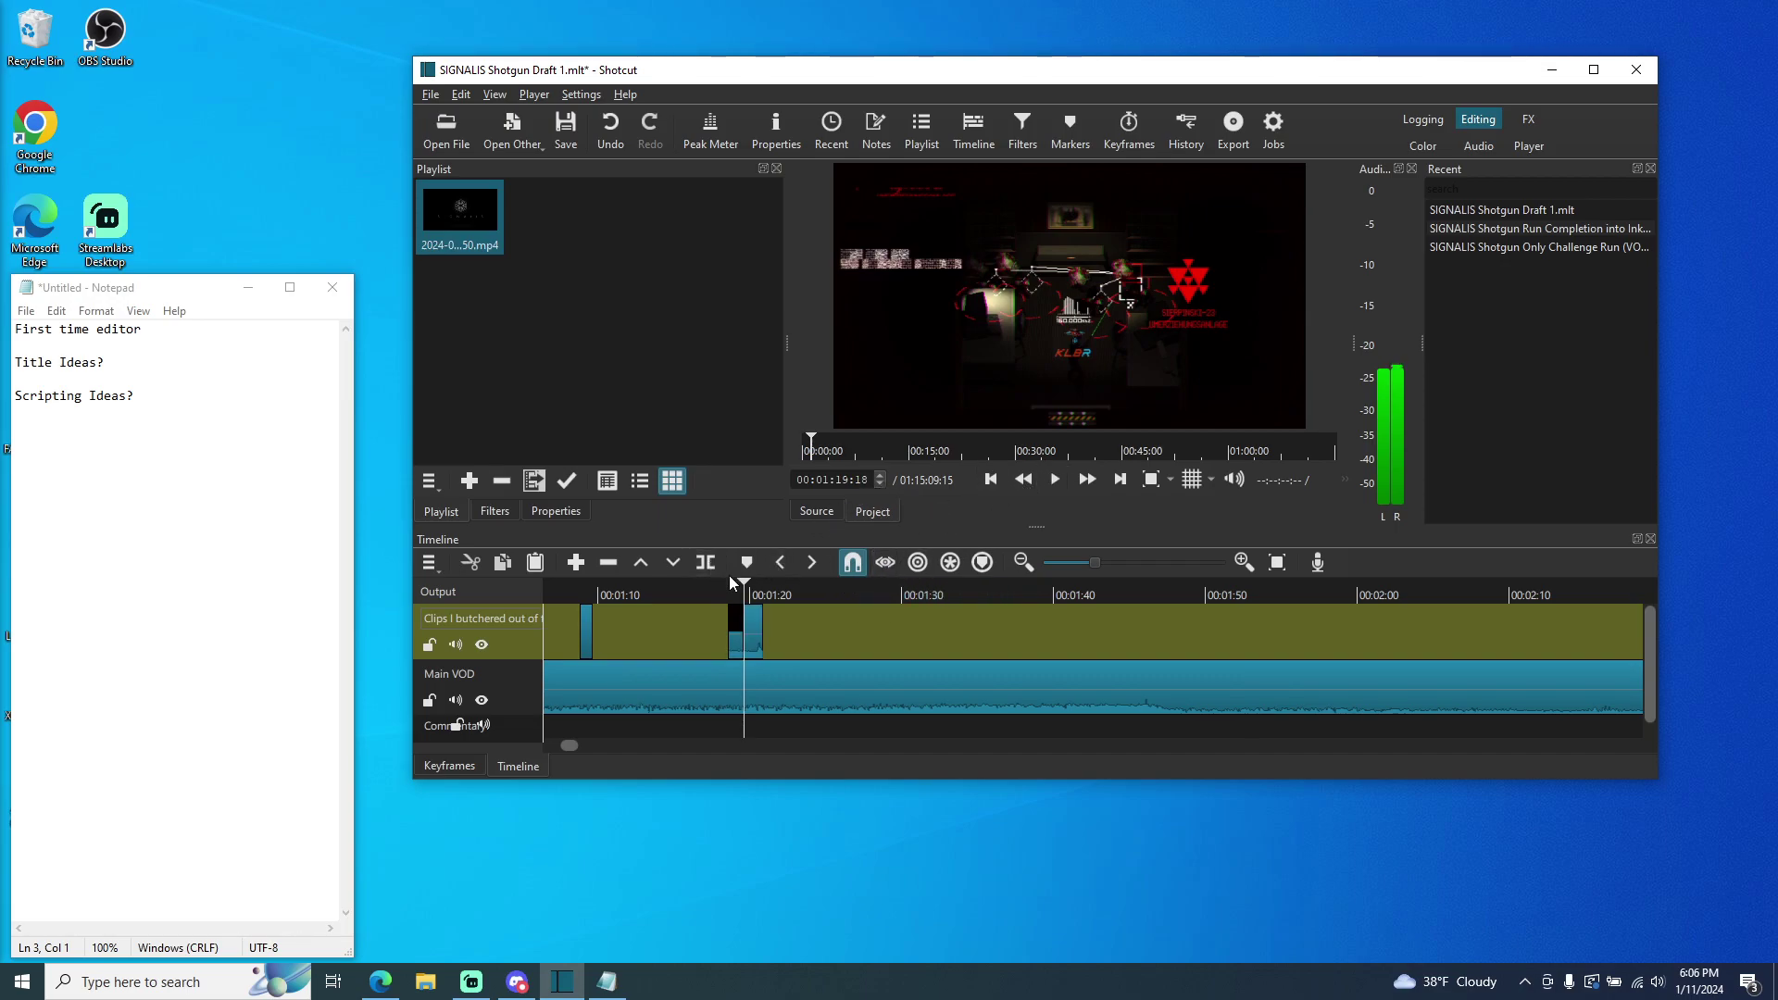
right_click(733, 620)
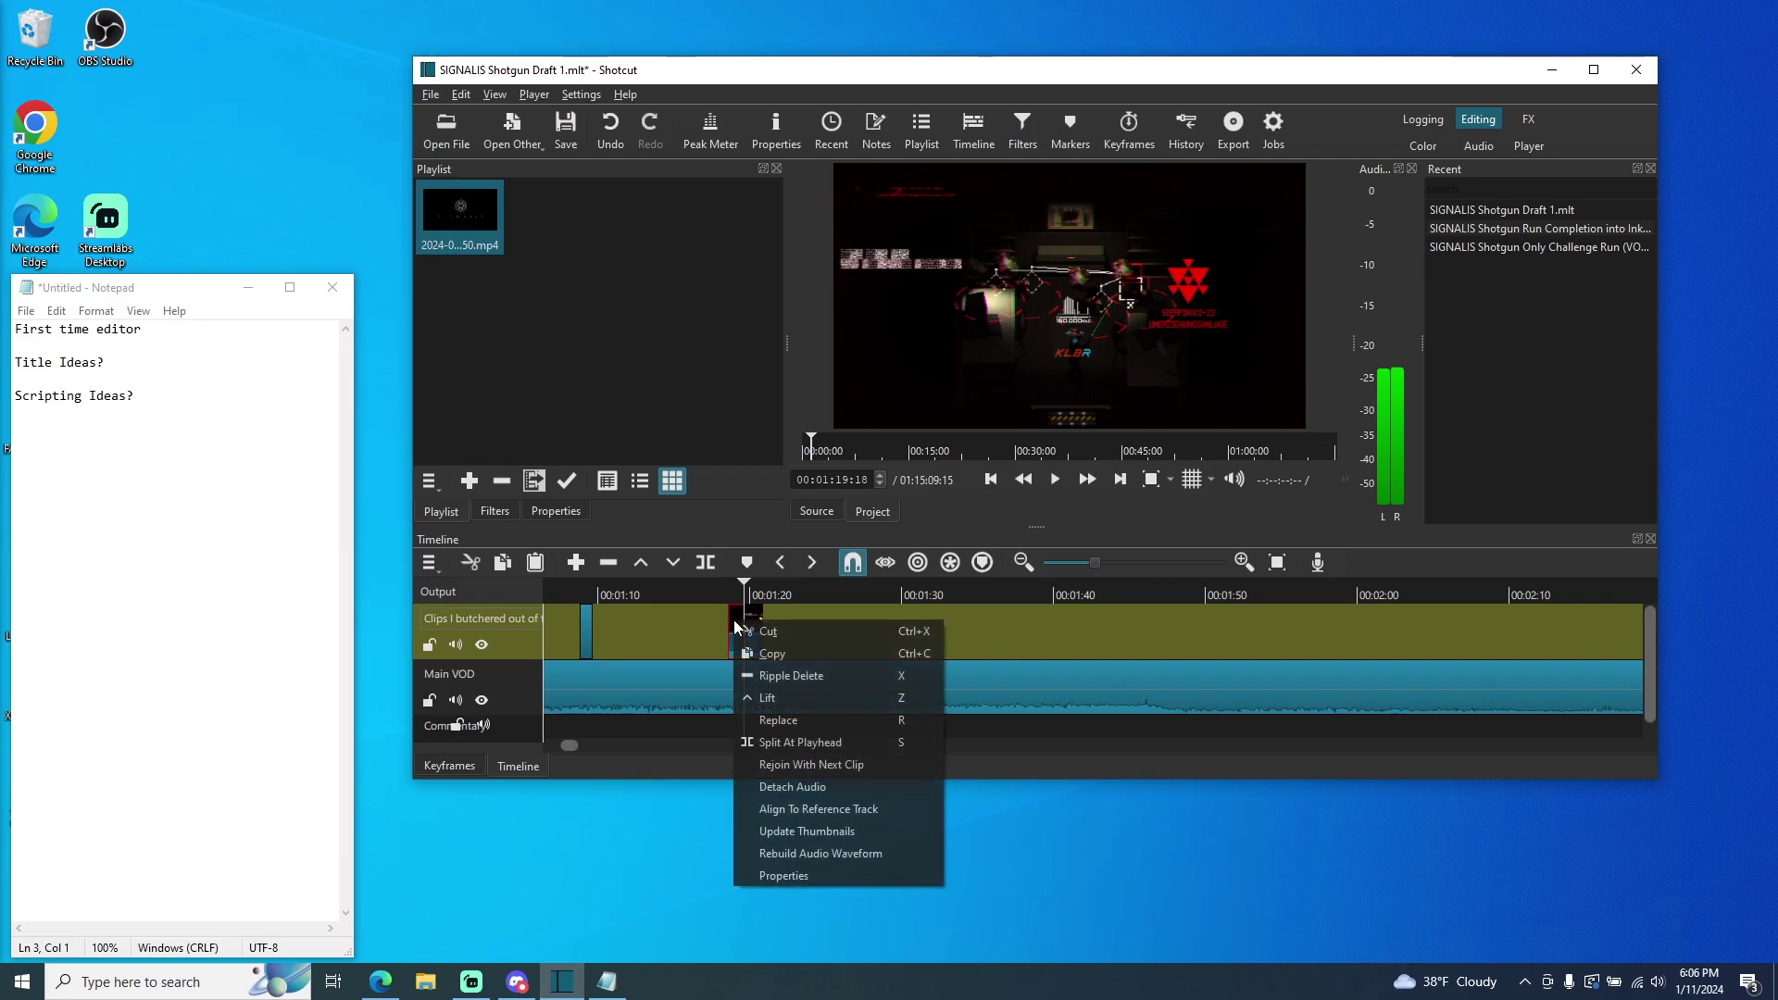
click(765, 629)
- Replay the shortened last clip from before its start to past 00:01:38:09, and recheck the footage around 00:01:32:21 to 00:01:35:09
drag(703, 594, 629, 592)
click(1053, 480)
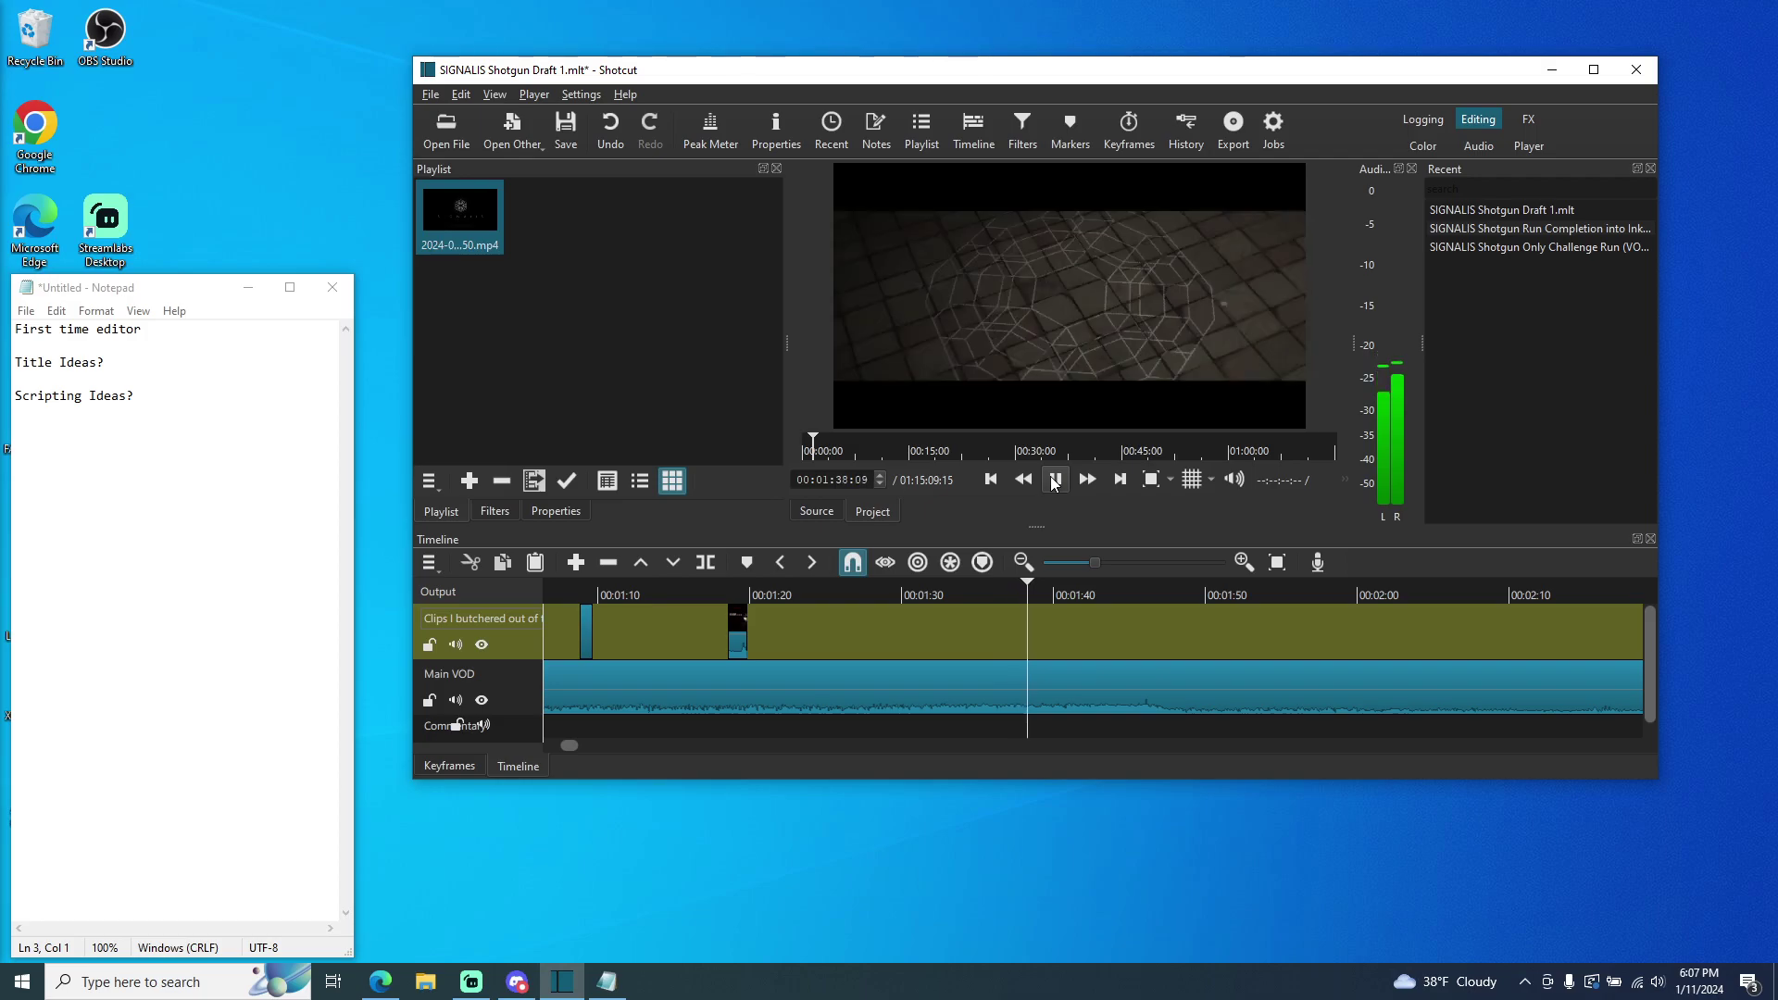
click(1044, 479)
drag(1031, 590, 983, 591)
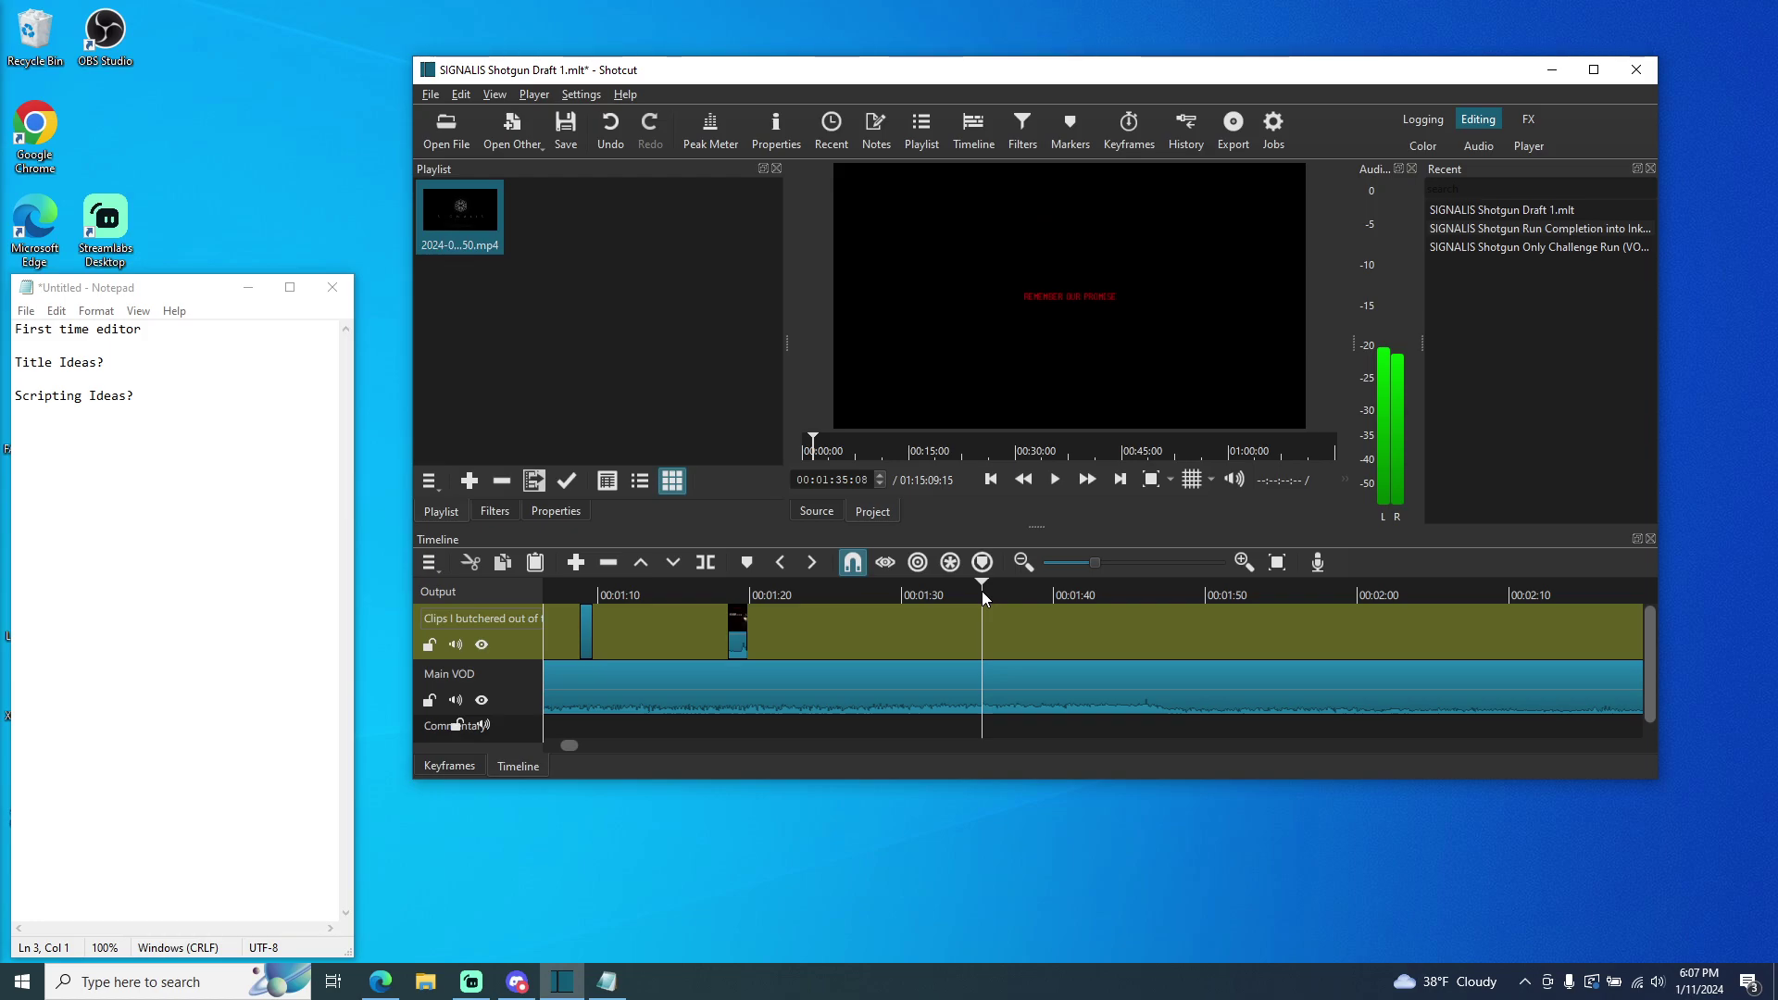
drag(970, 592, 910, 602)
click(1053, 480)
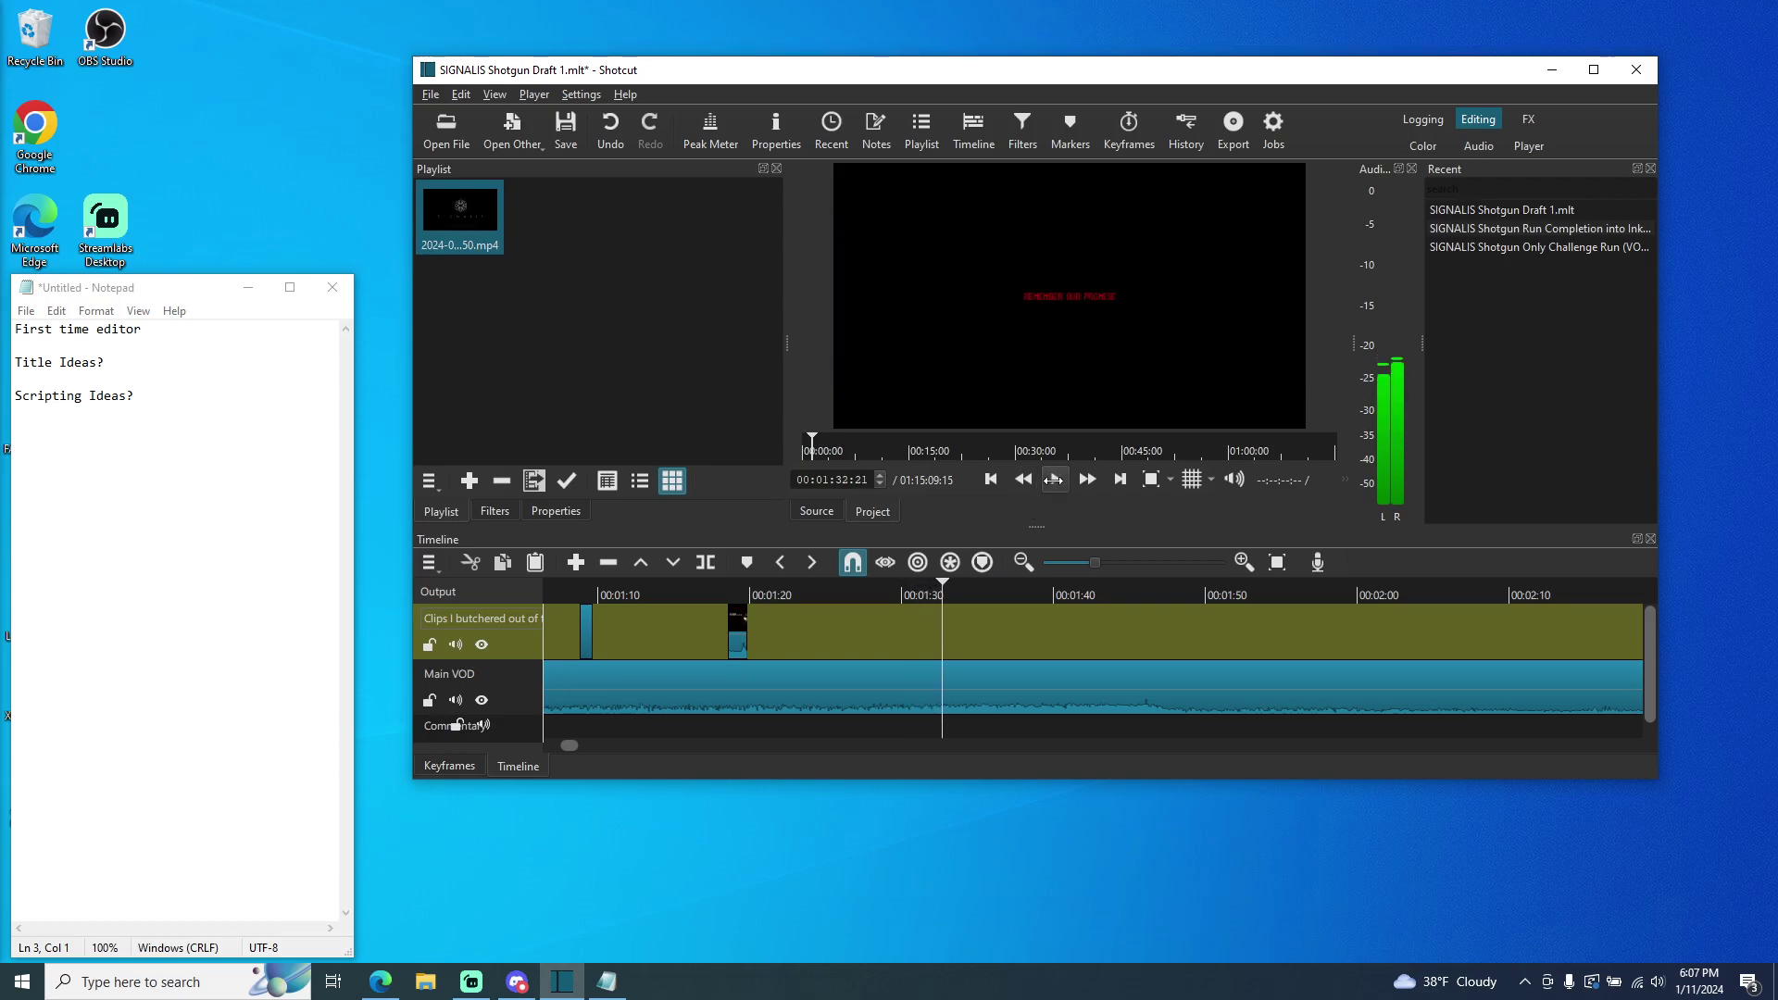
click(1054, 479)
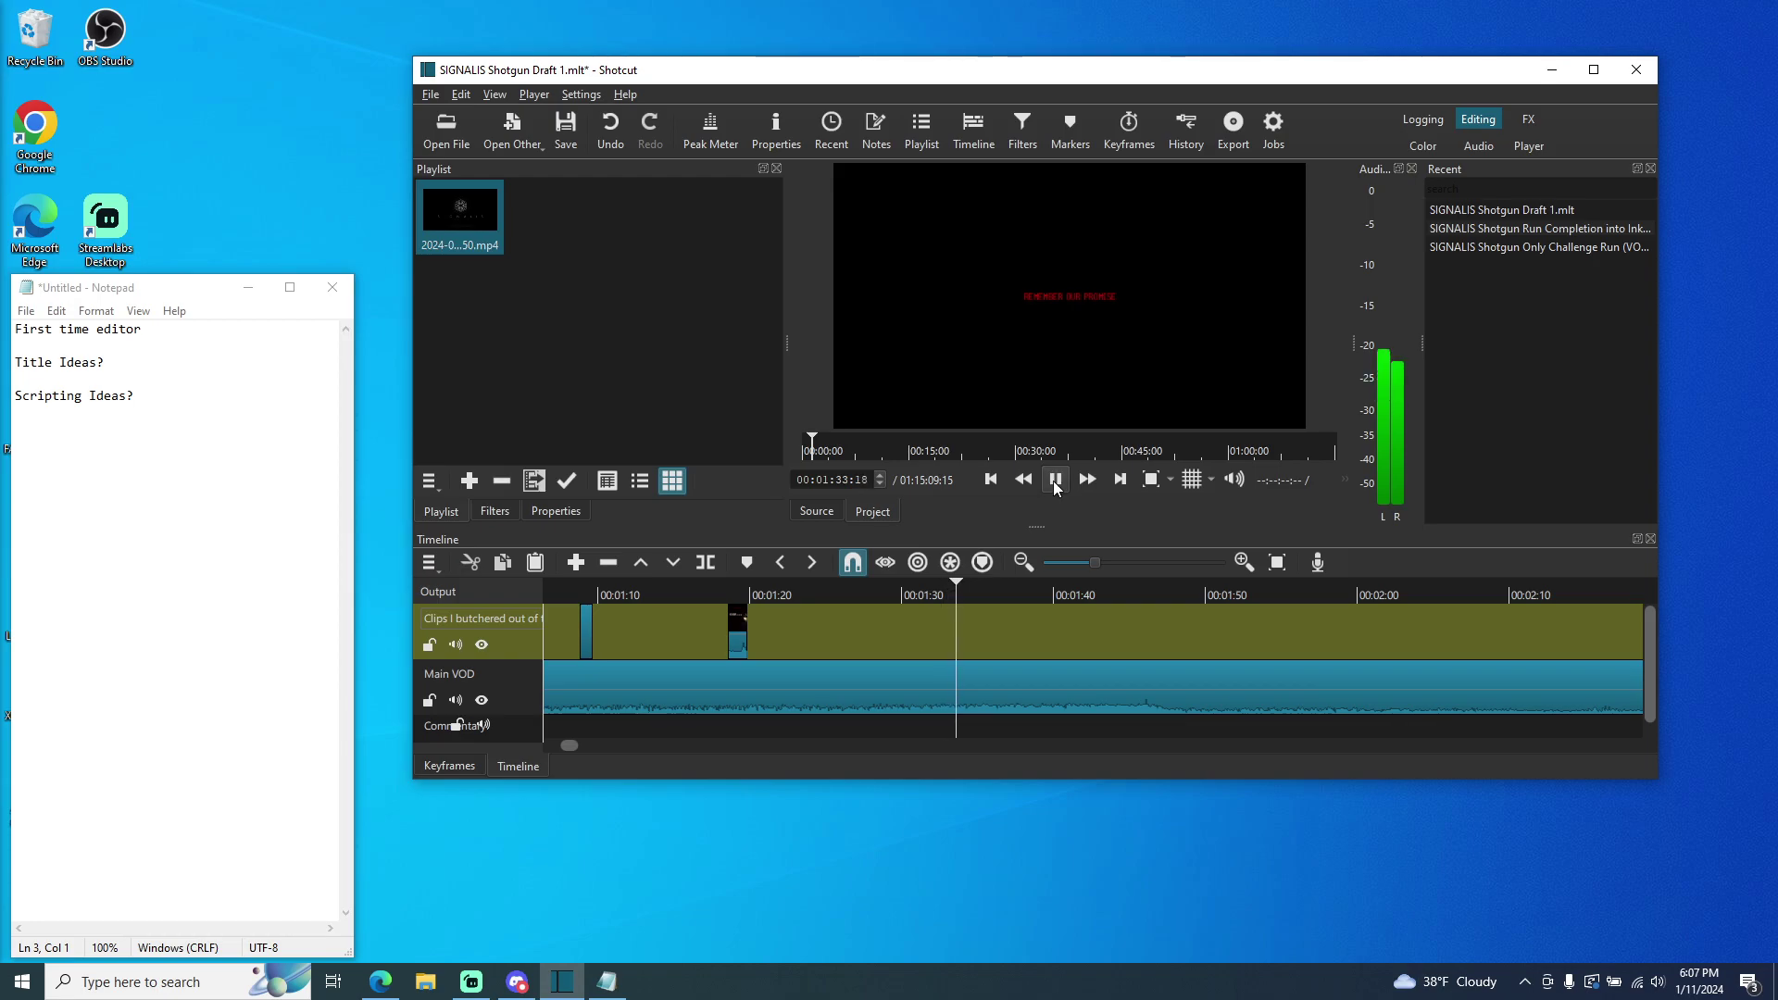
click(1053, 479)
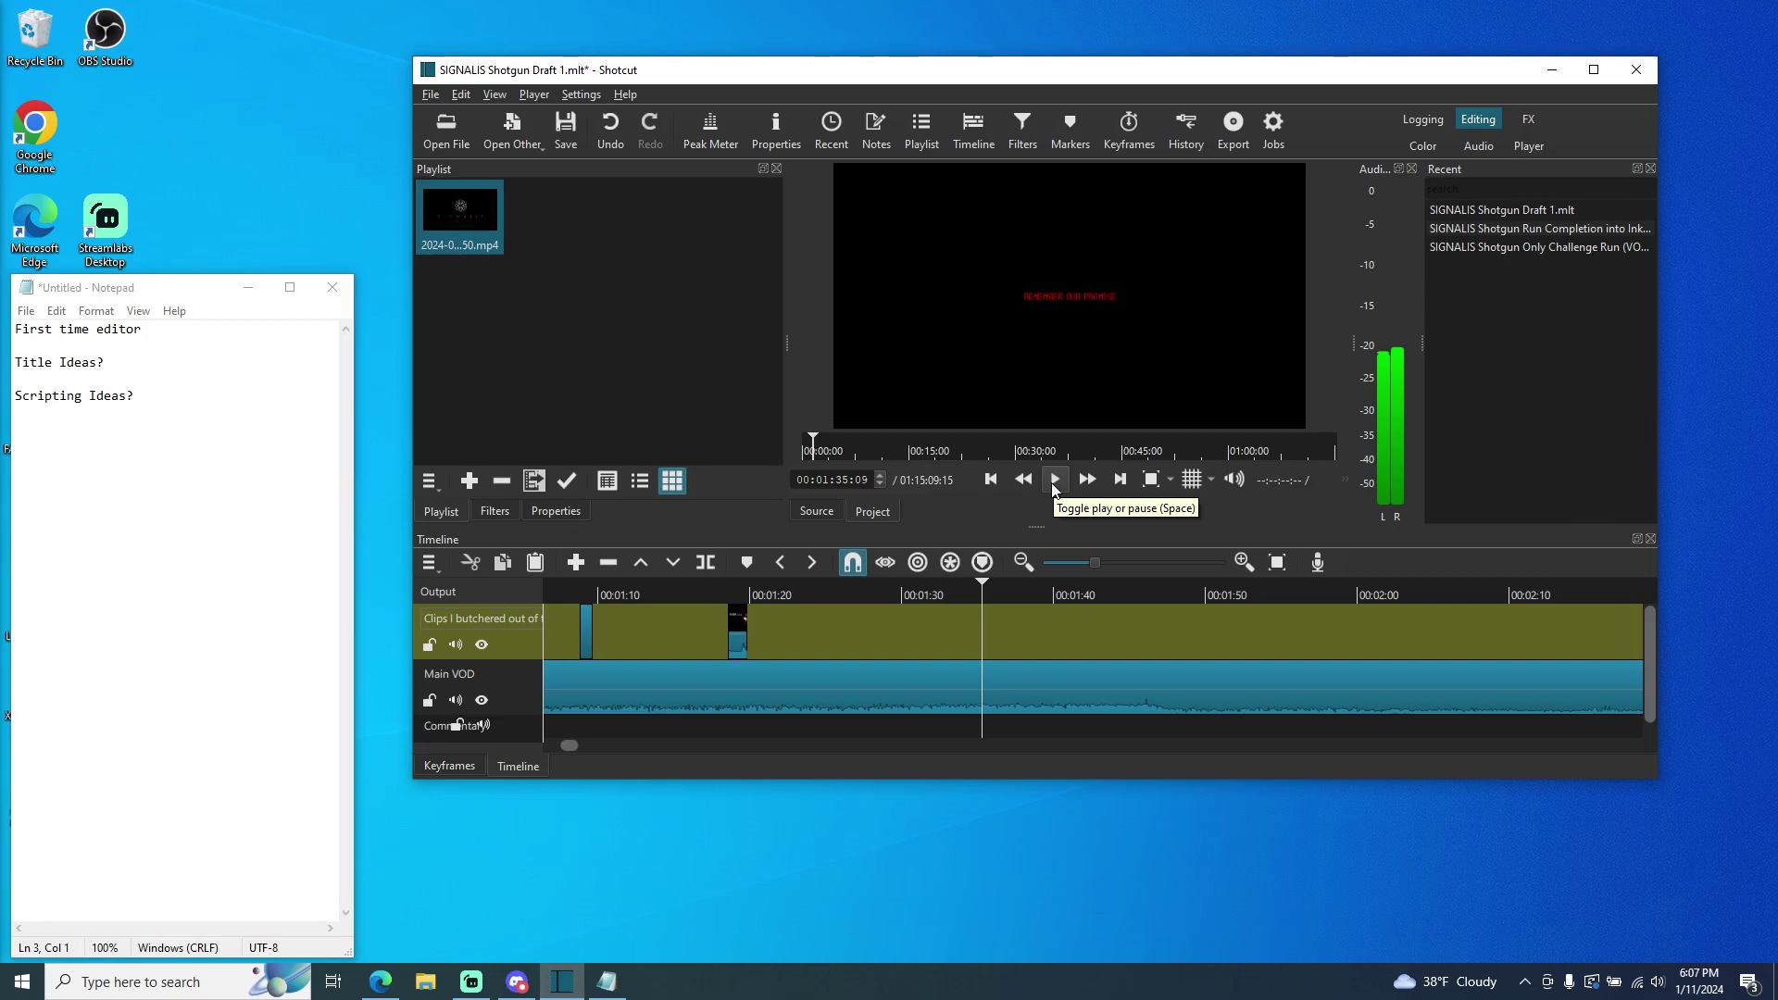
- Play on from 00:01:35:09, skip ahead to 00:02:11:03, watch the gameplay through to 00:05:06:10, and scrub back to about 00:04:29
click(1053, 481)
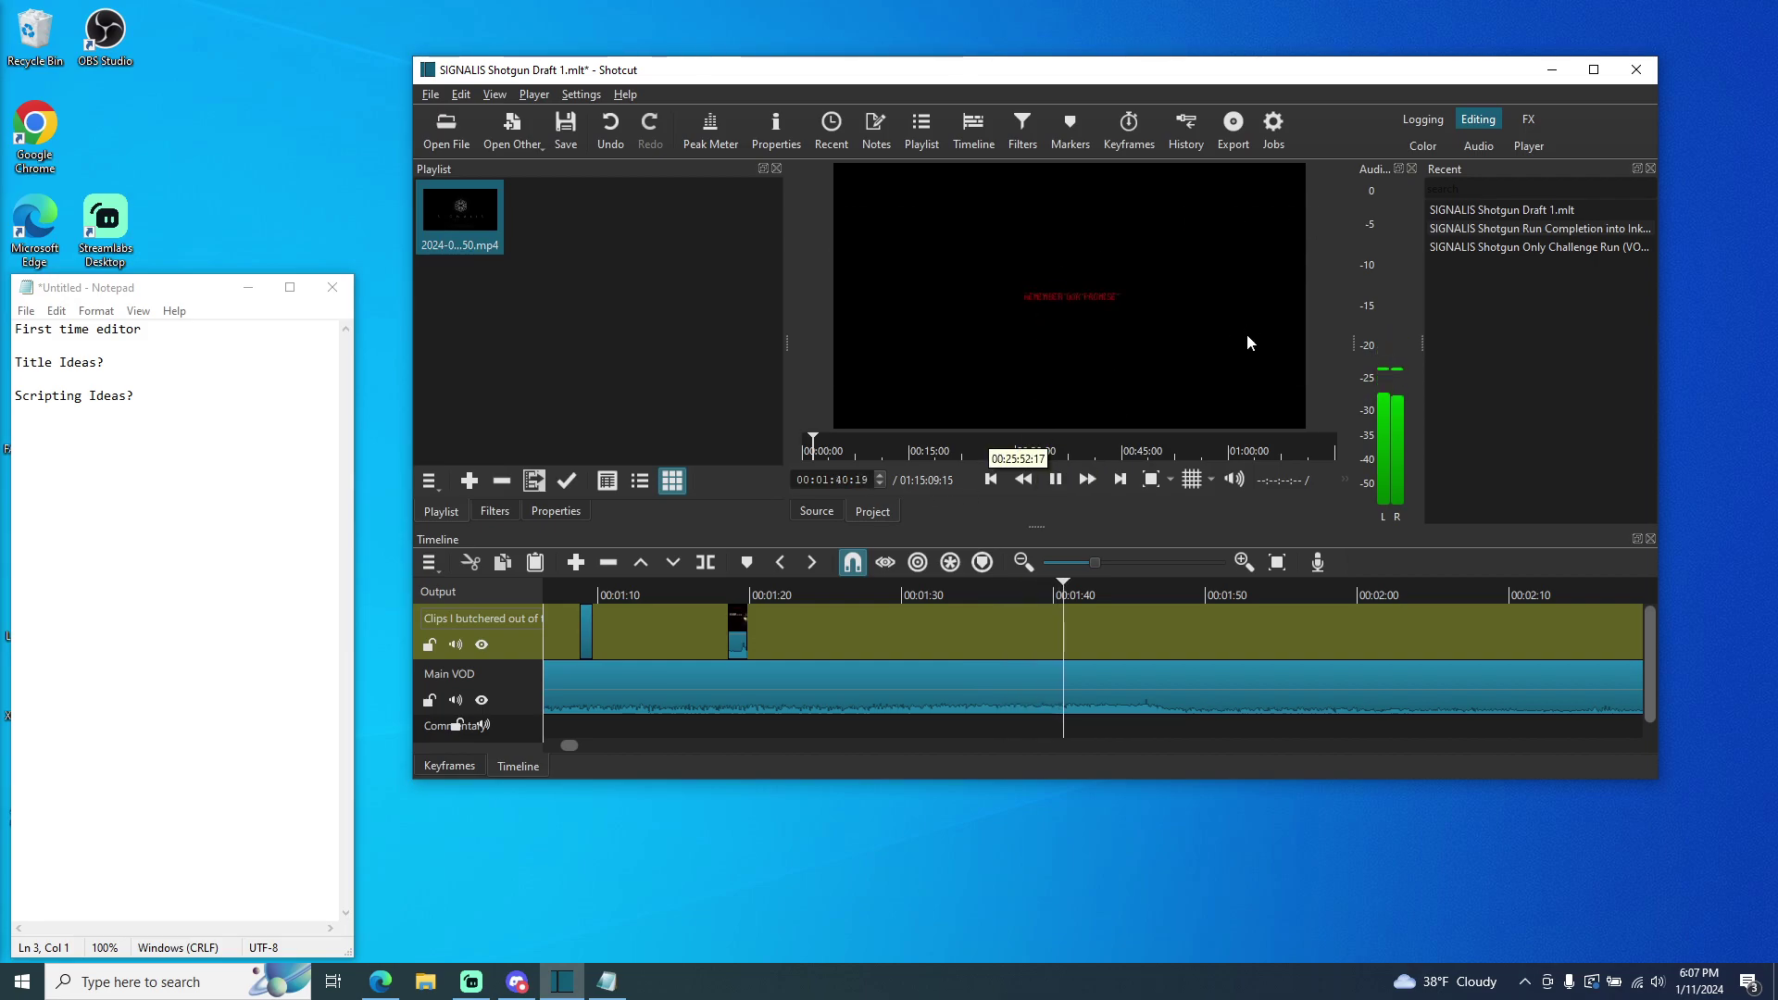
click(1055, 480)
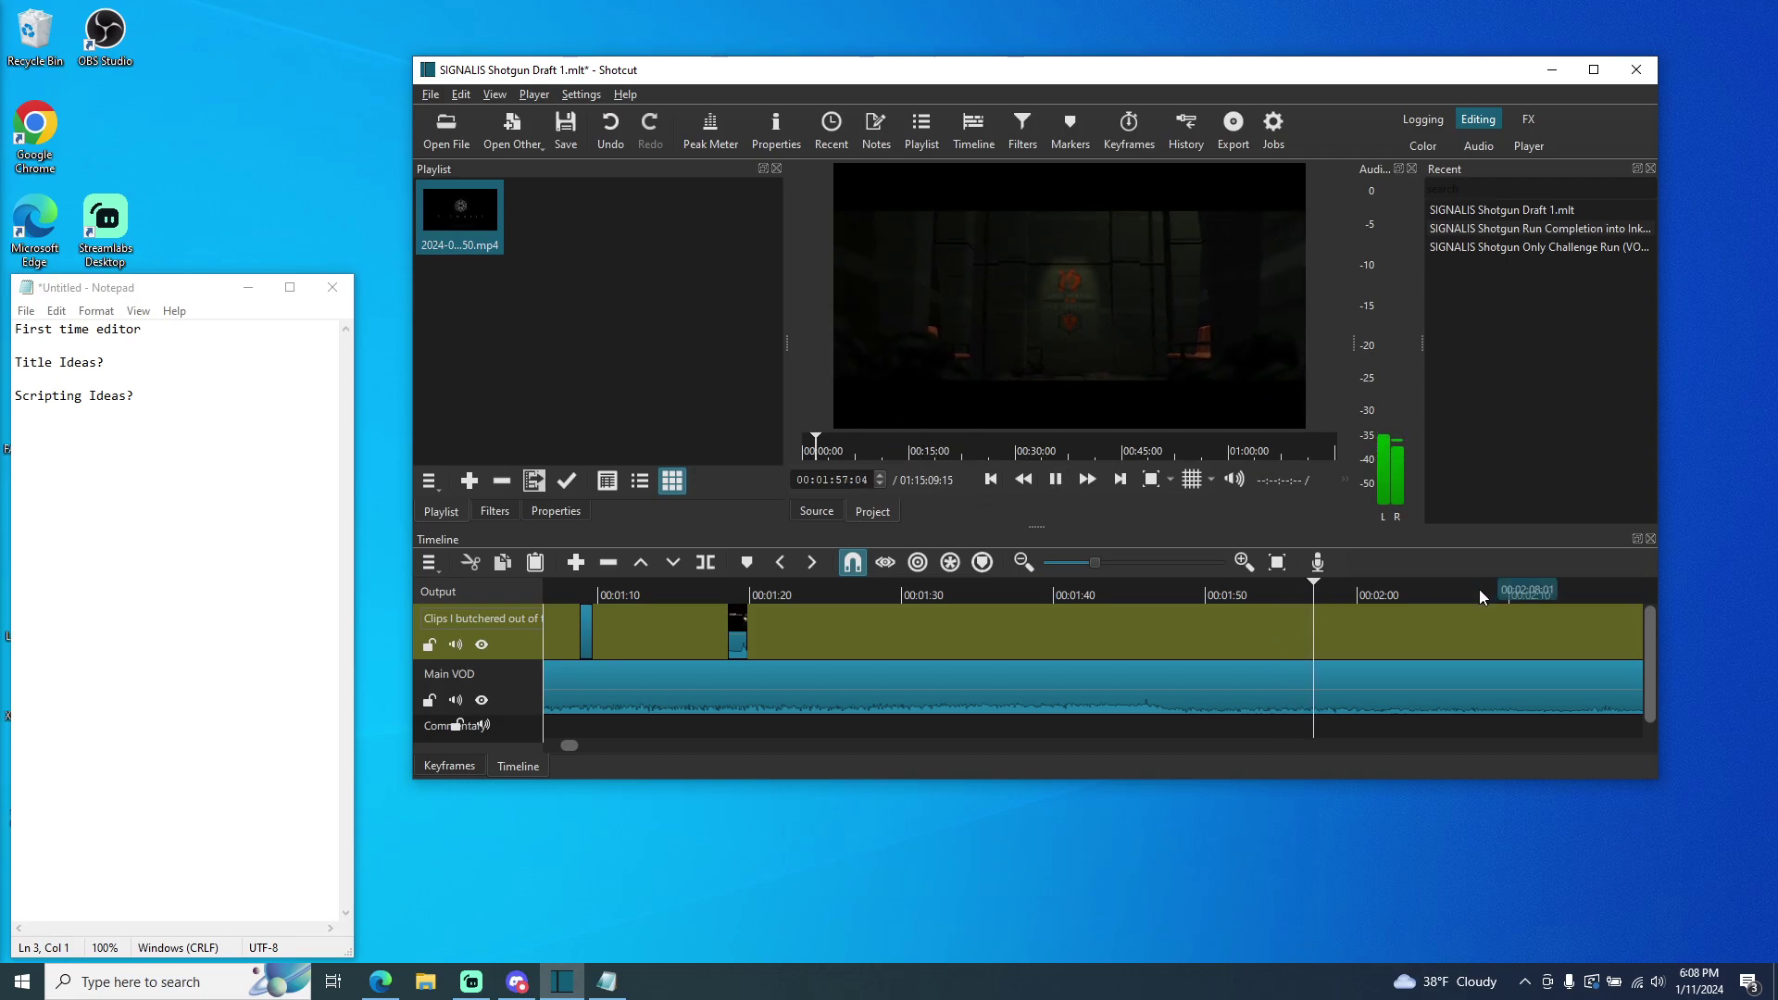
click(1344, 589)
drag(1343, 589, 1488, 588)
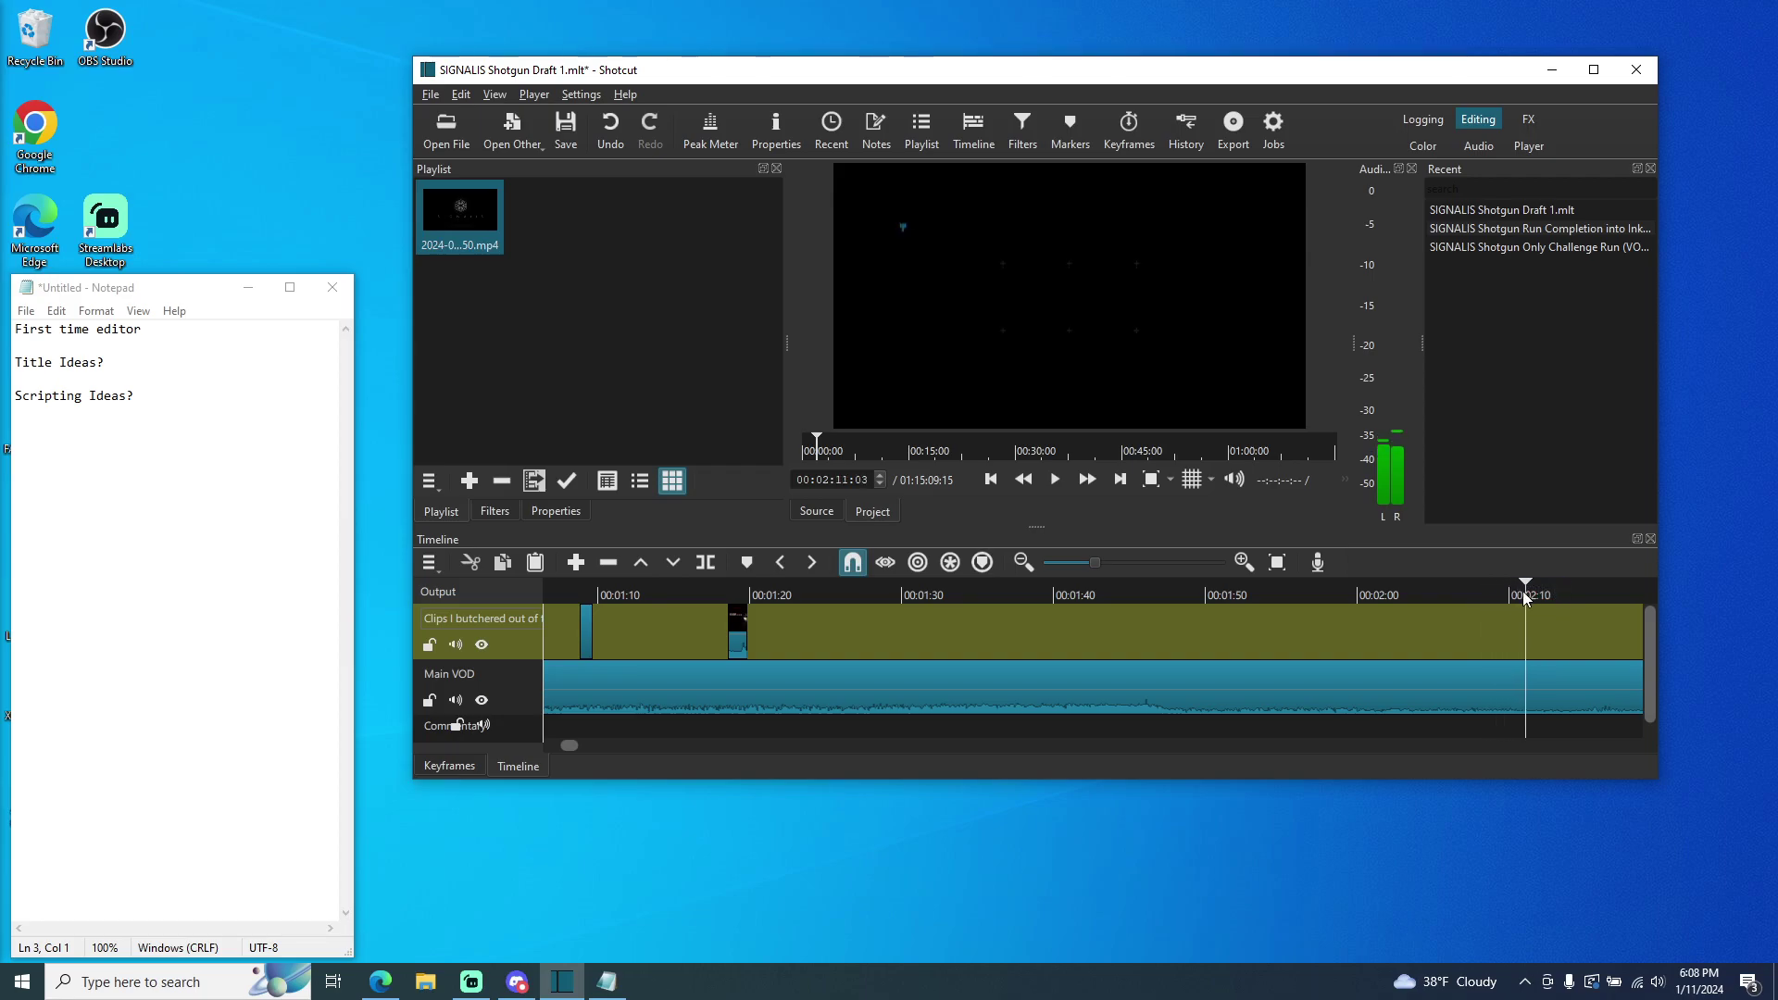
click(1060, 483)
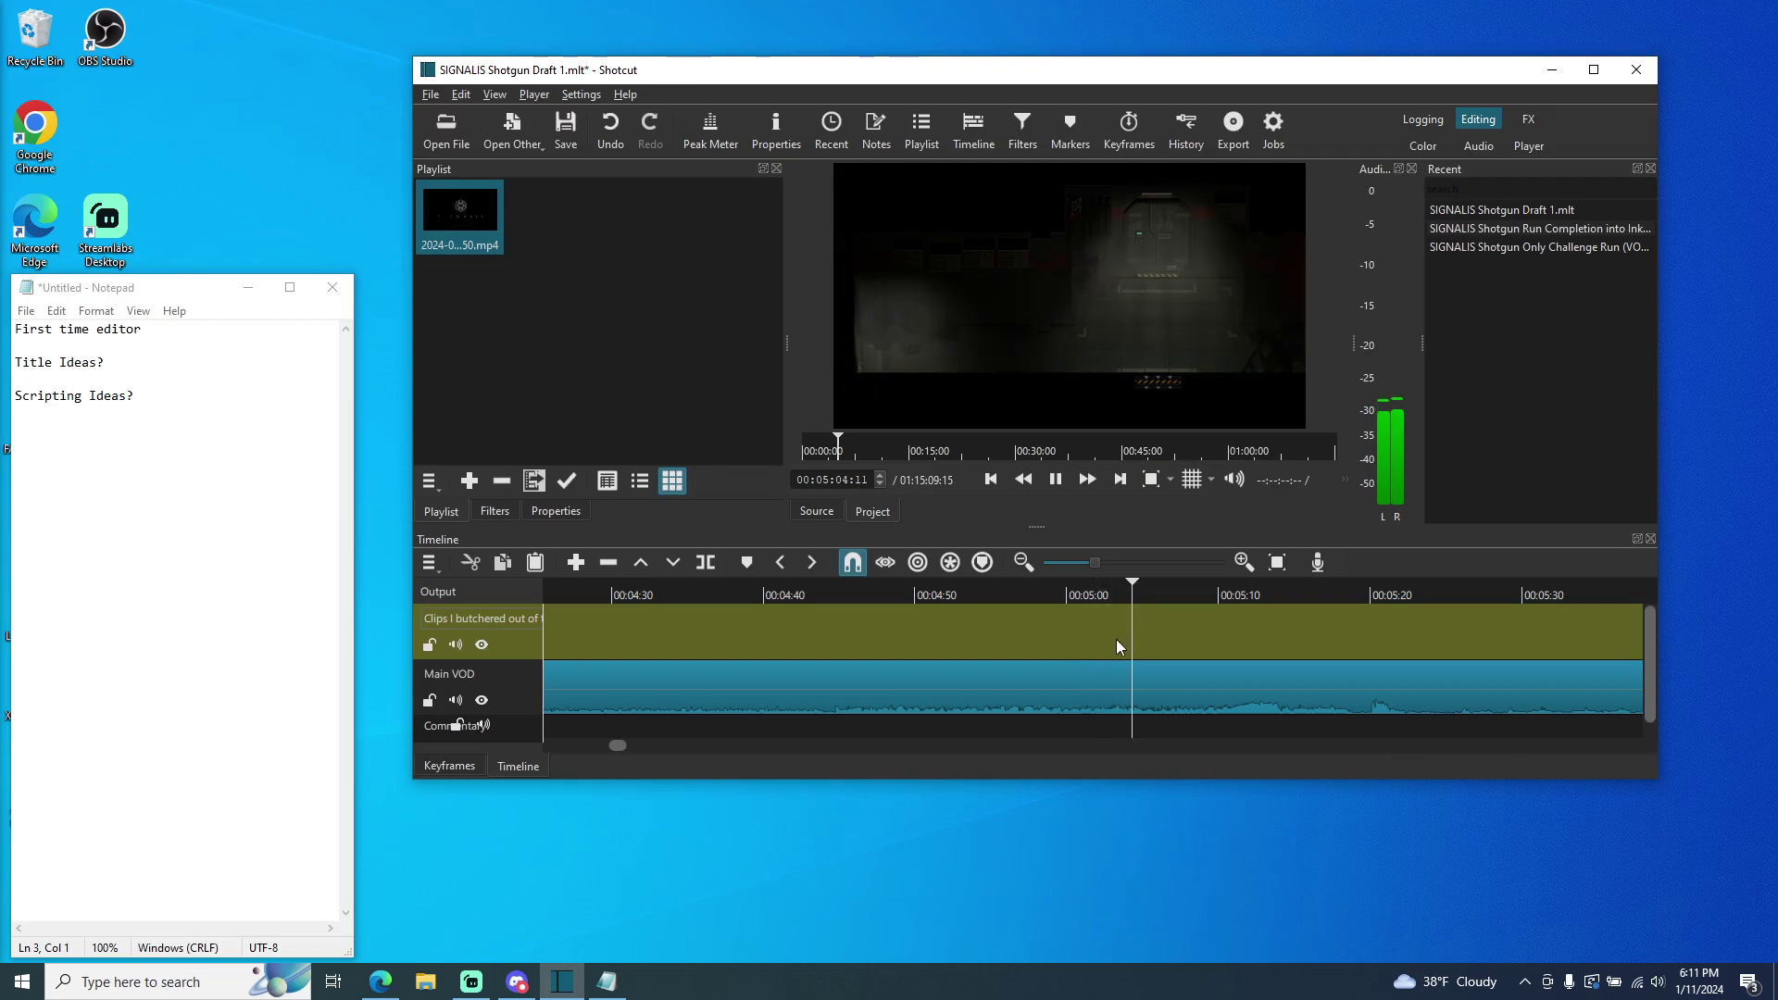
click(1057, 479)
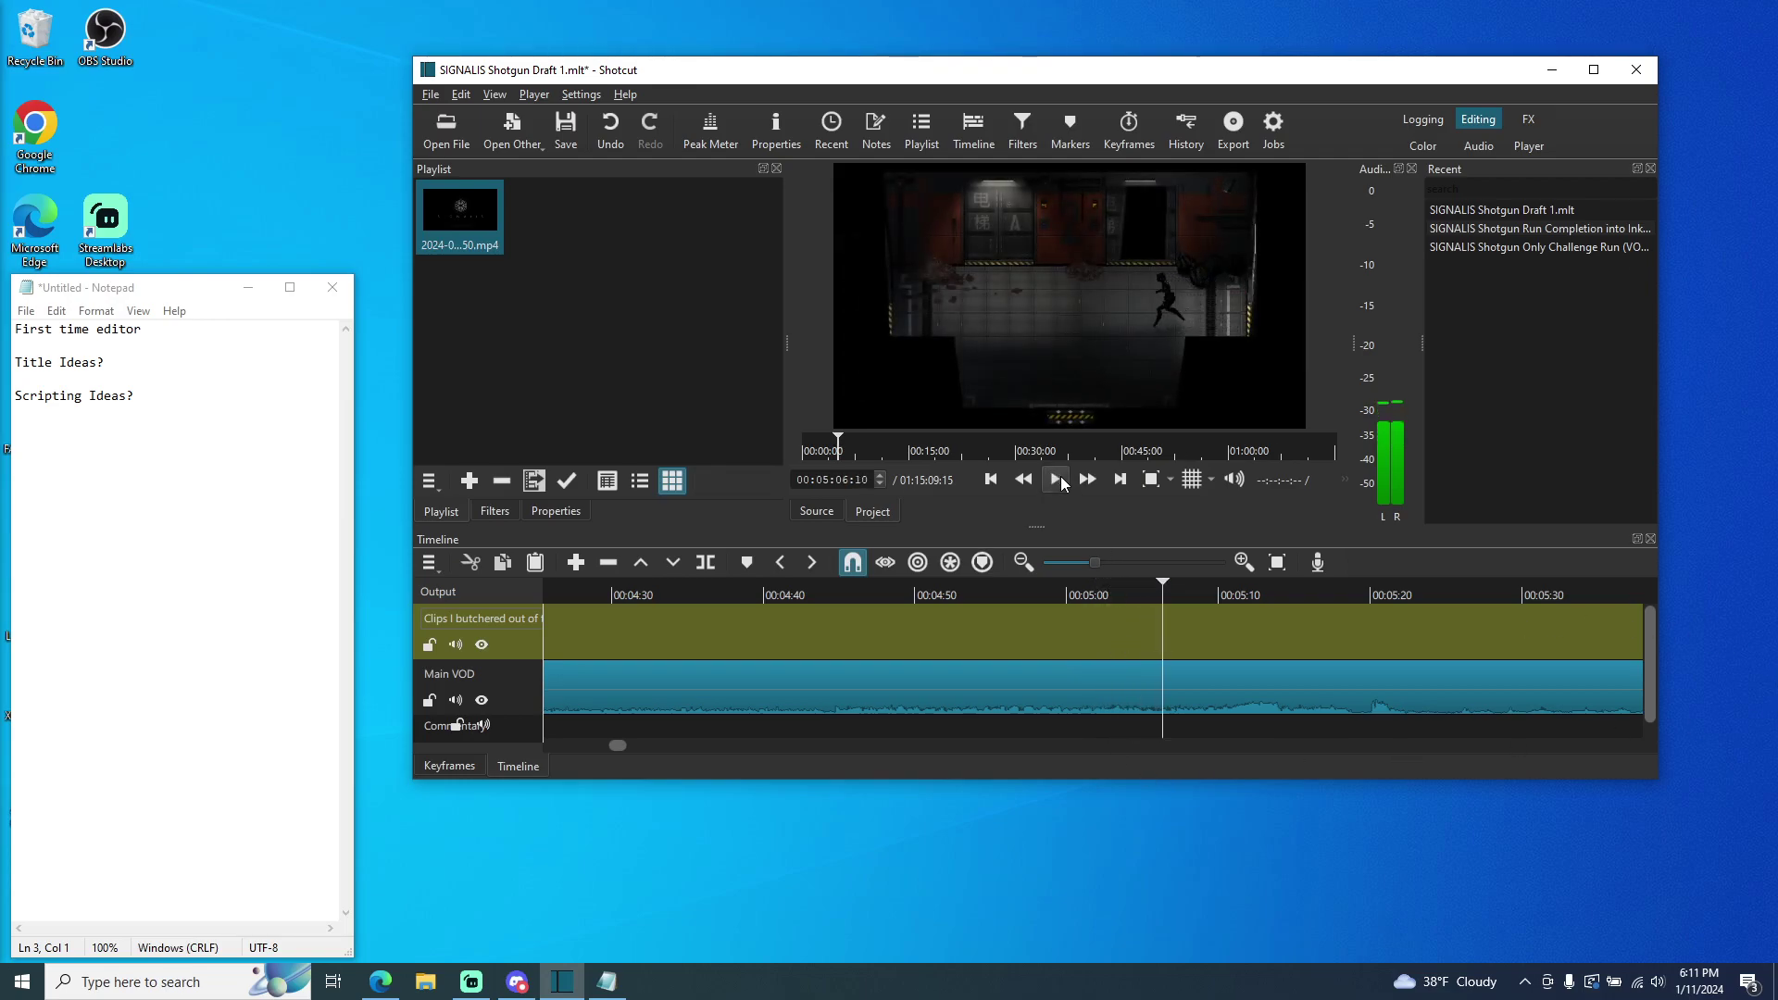
drag(1164, 594, 1102, 595)
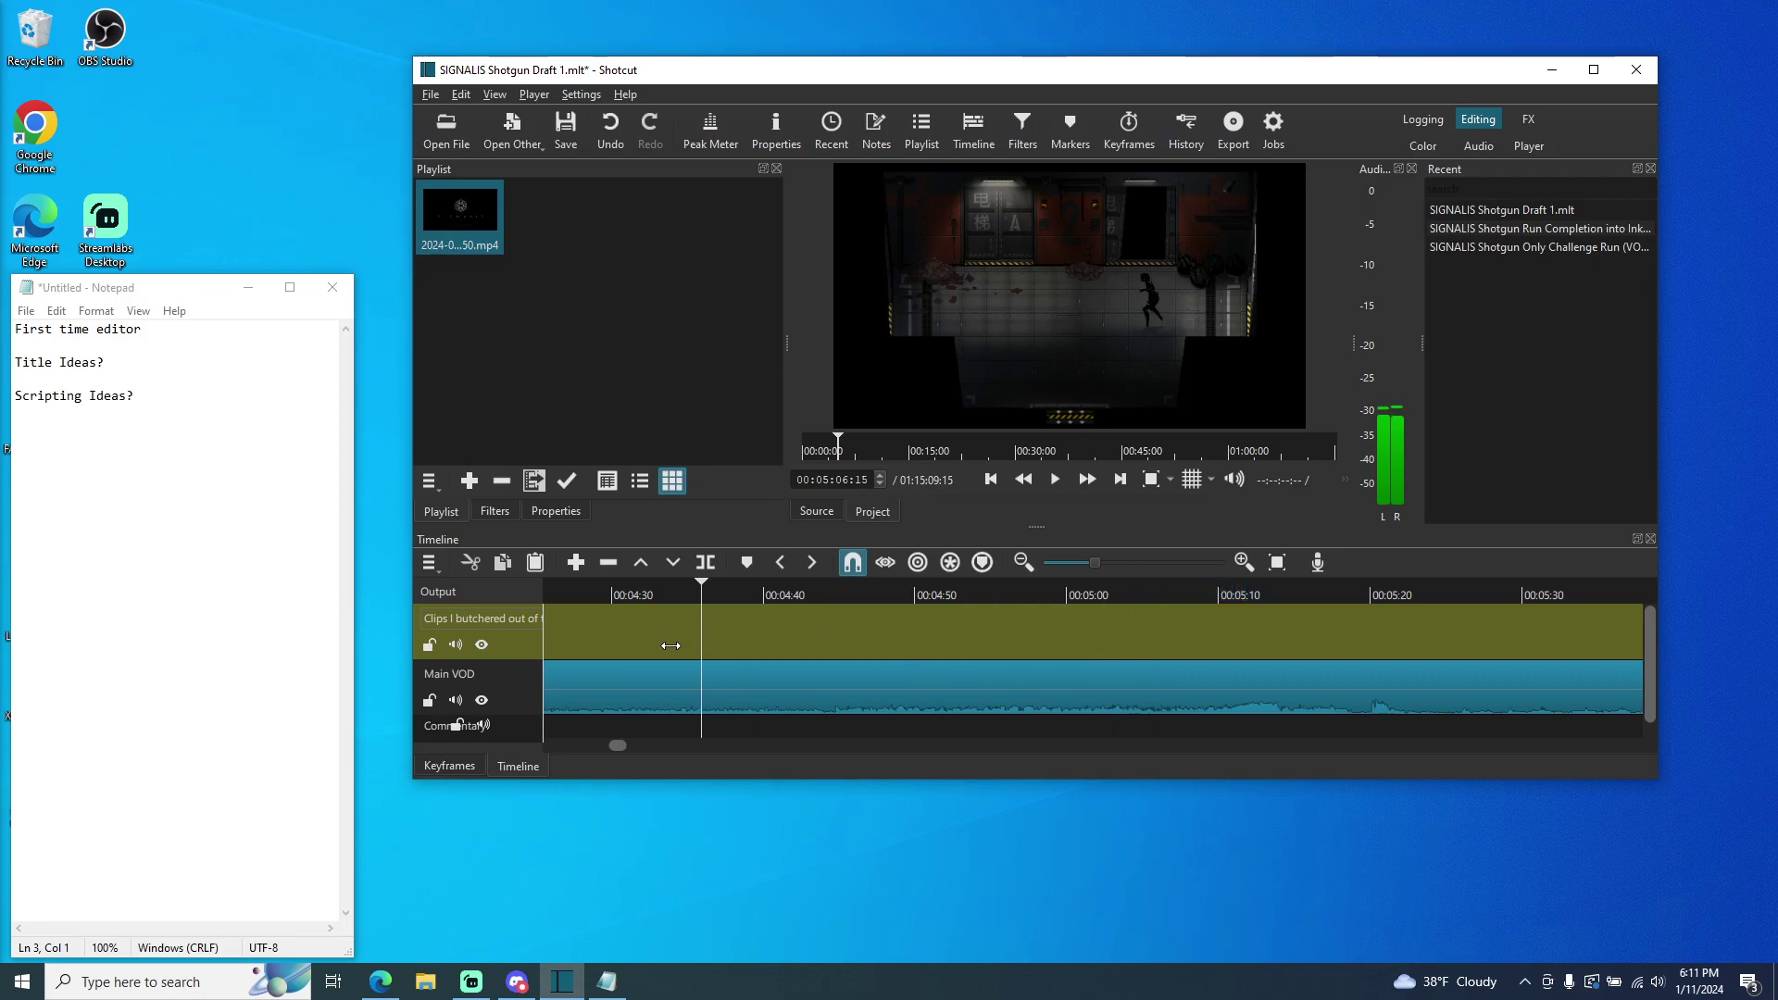
- Return to the opening cutscene and split the Main VOD clip at 00:01:51:00, just after the SIGNALIS title
drag(617, 746, 566, 745)
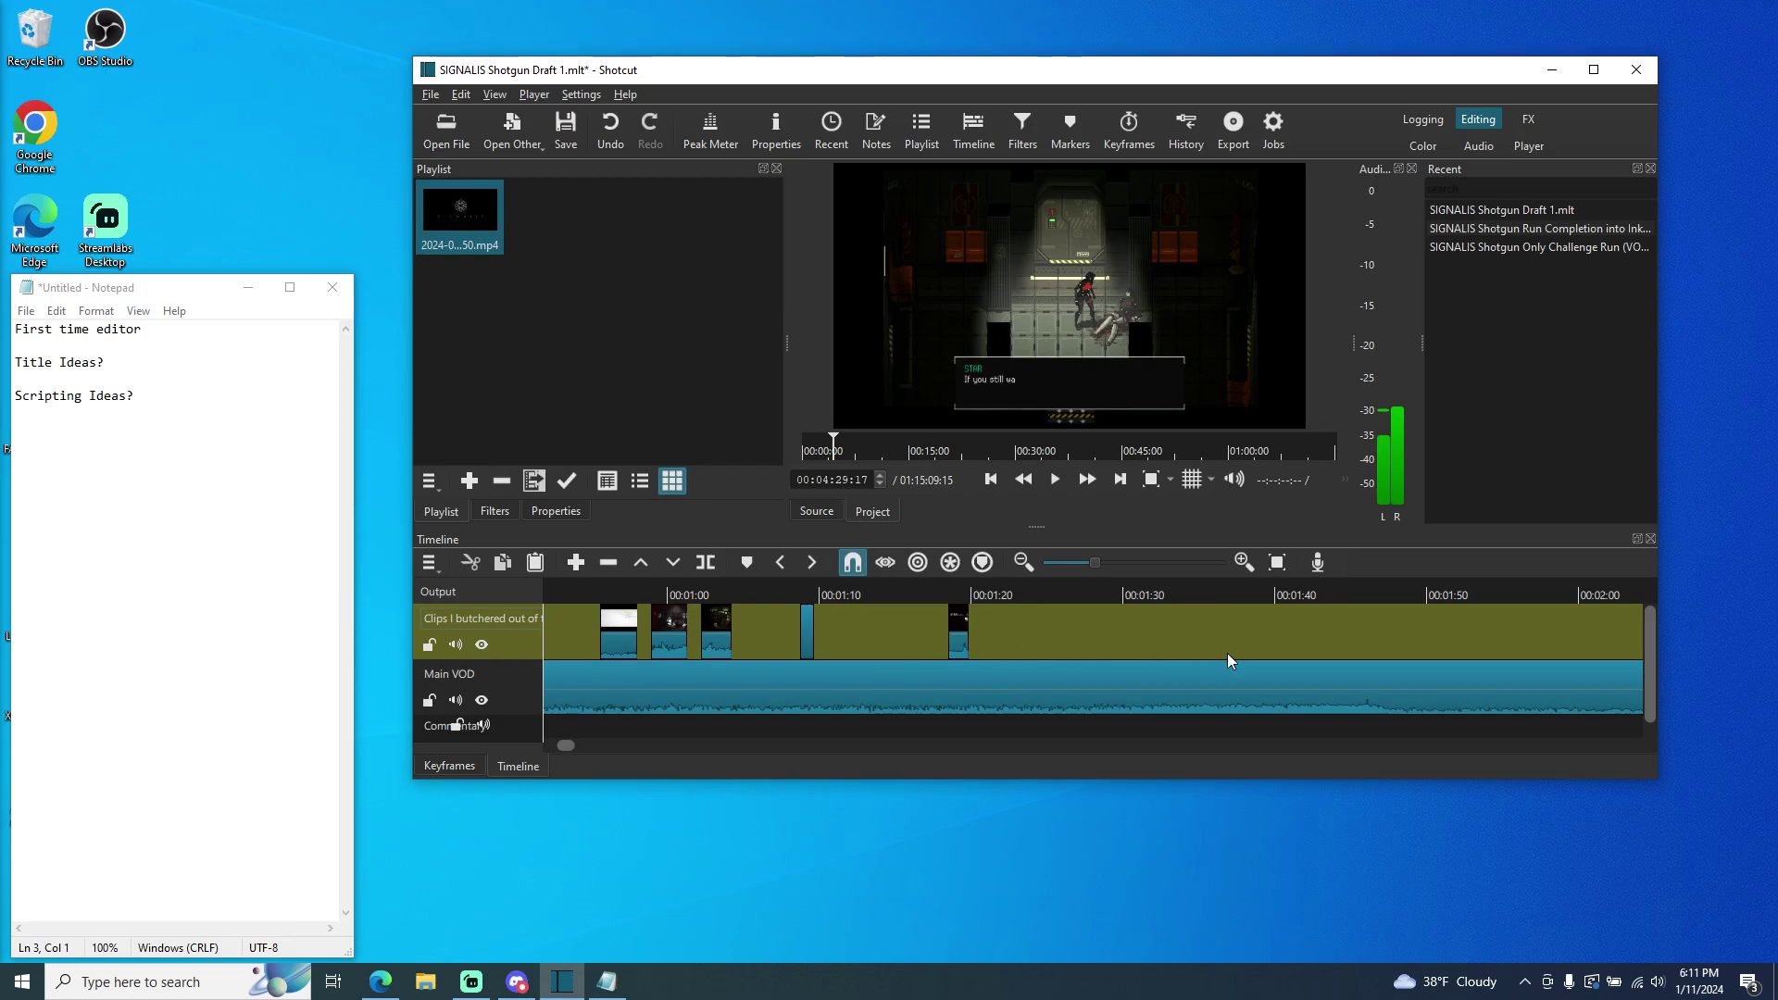
click(1104, 592)
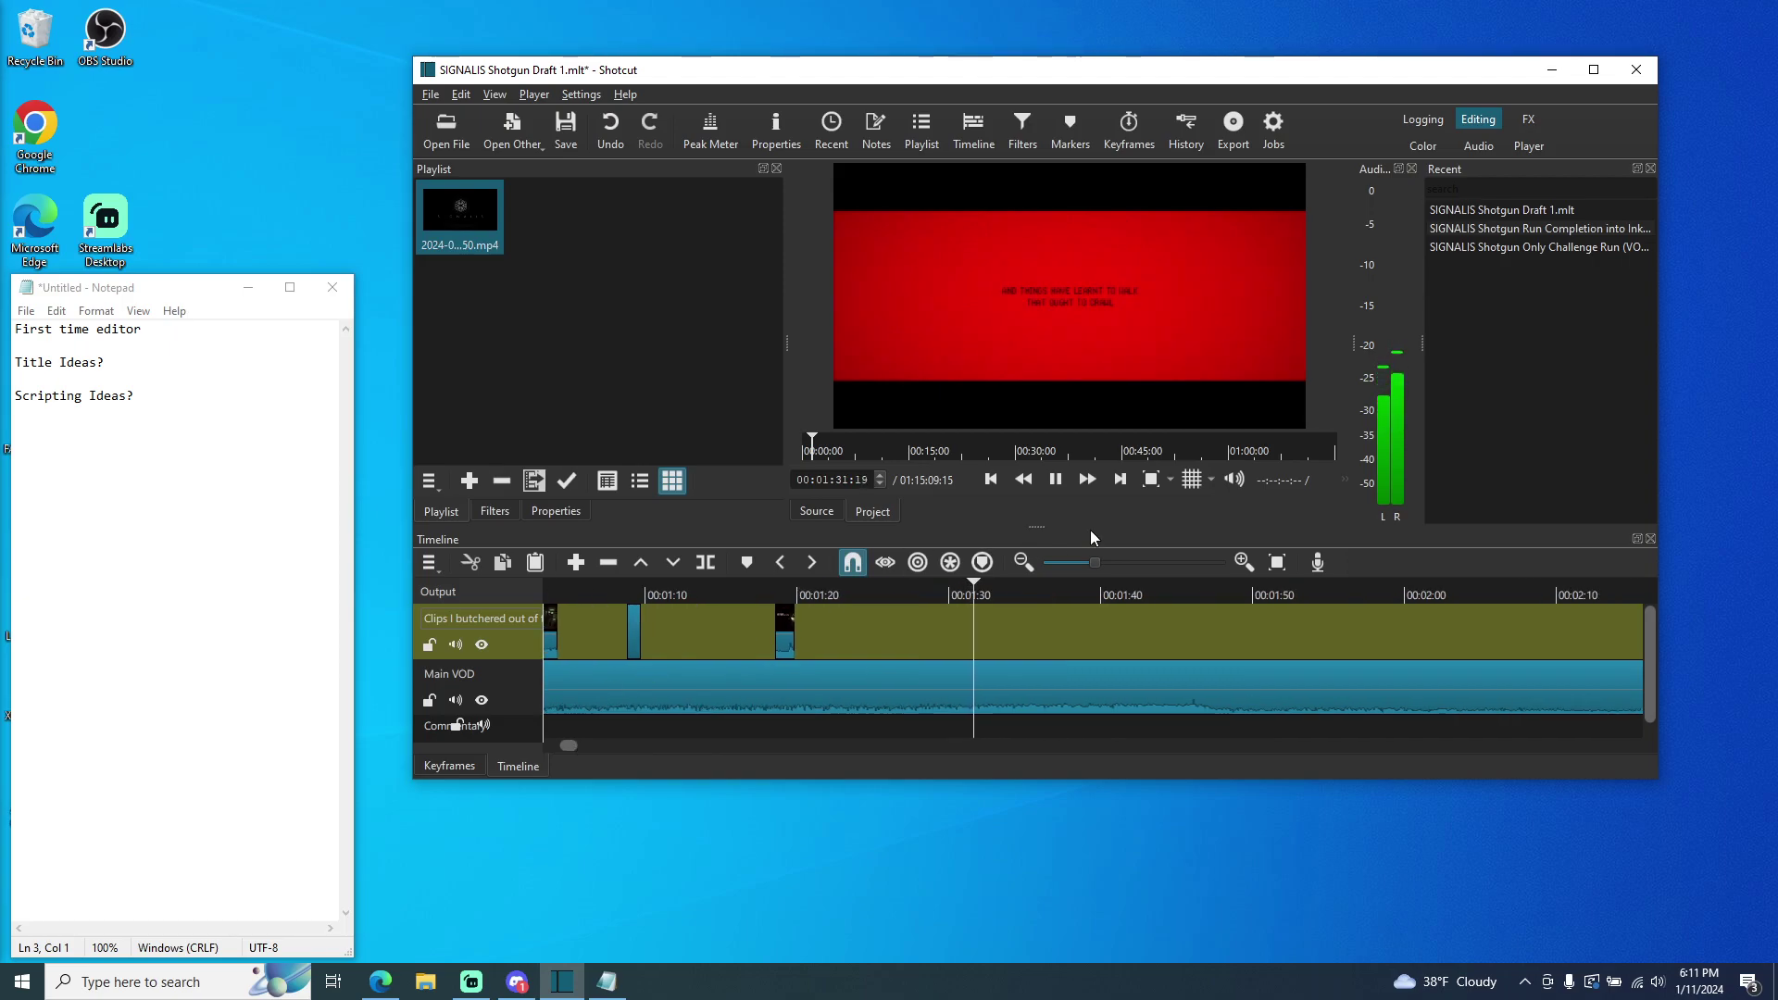
click(1028, 562)
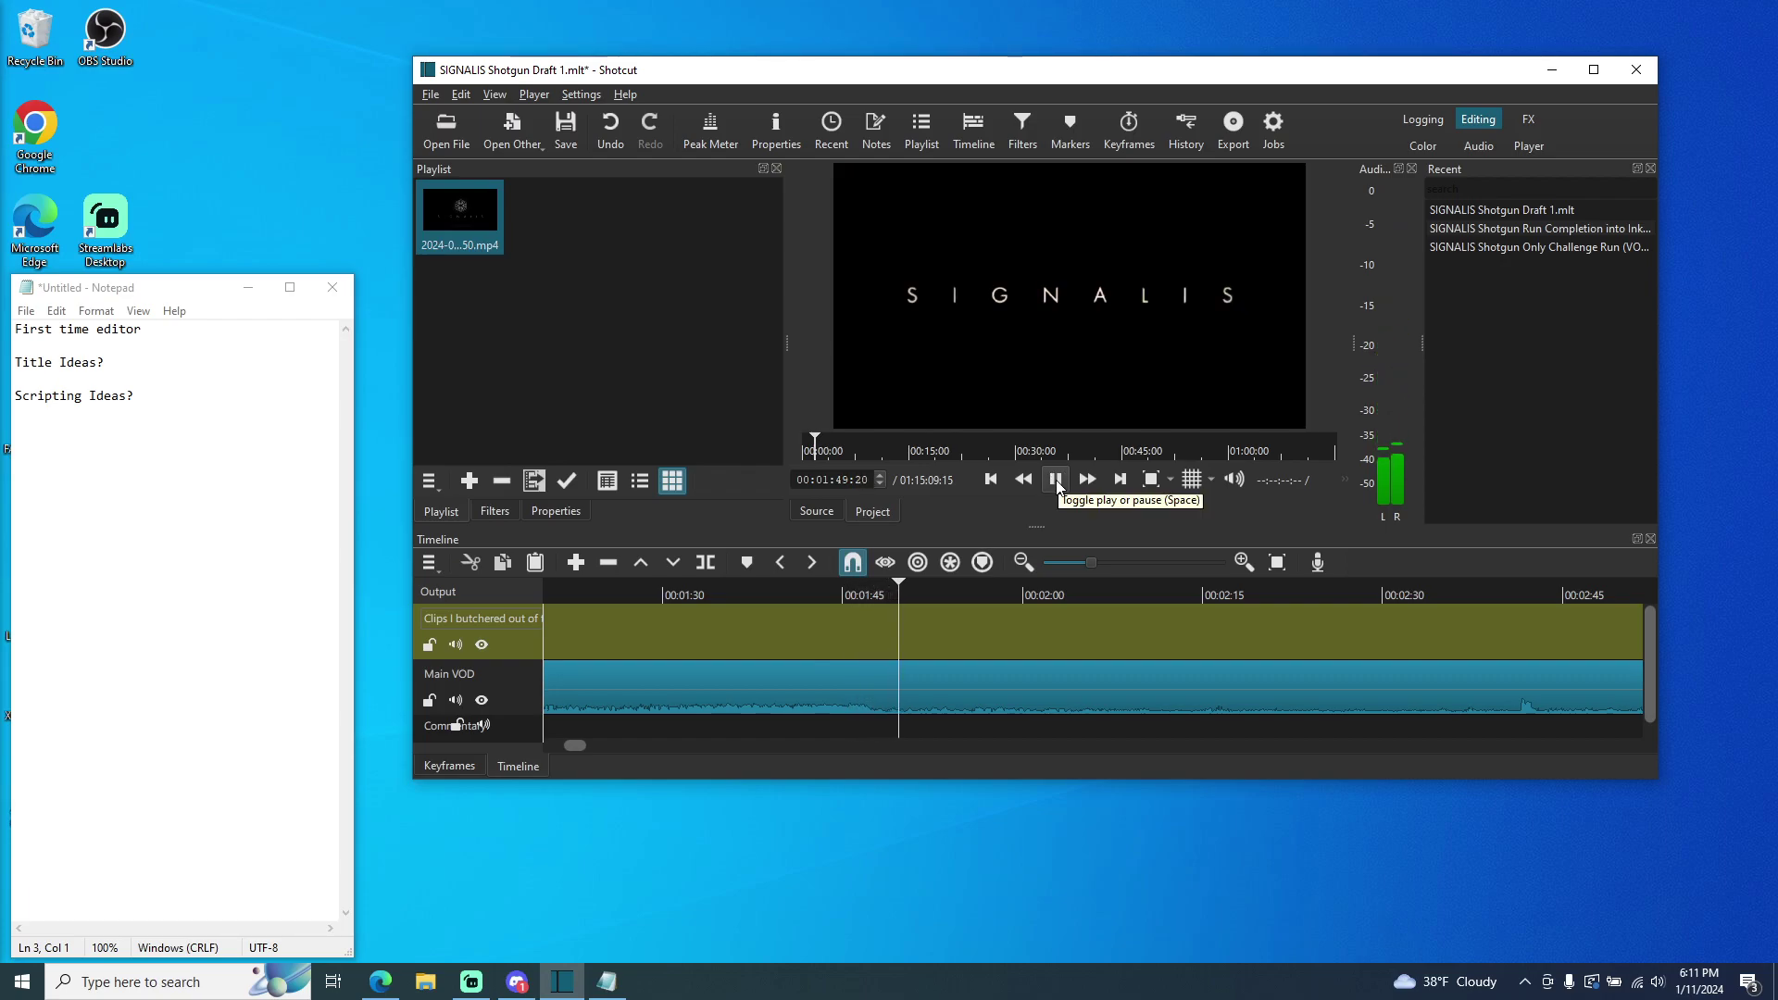
click(1055, 479)
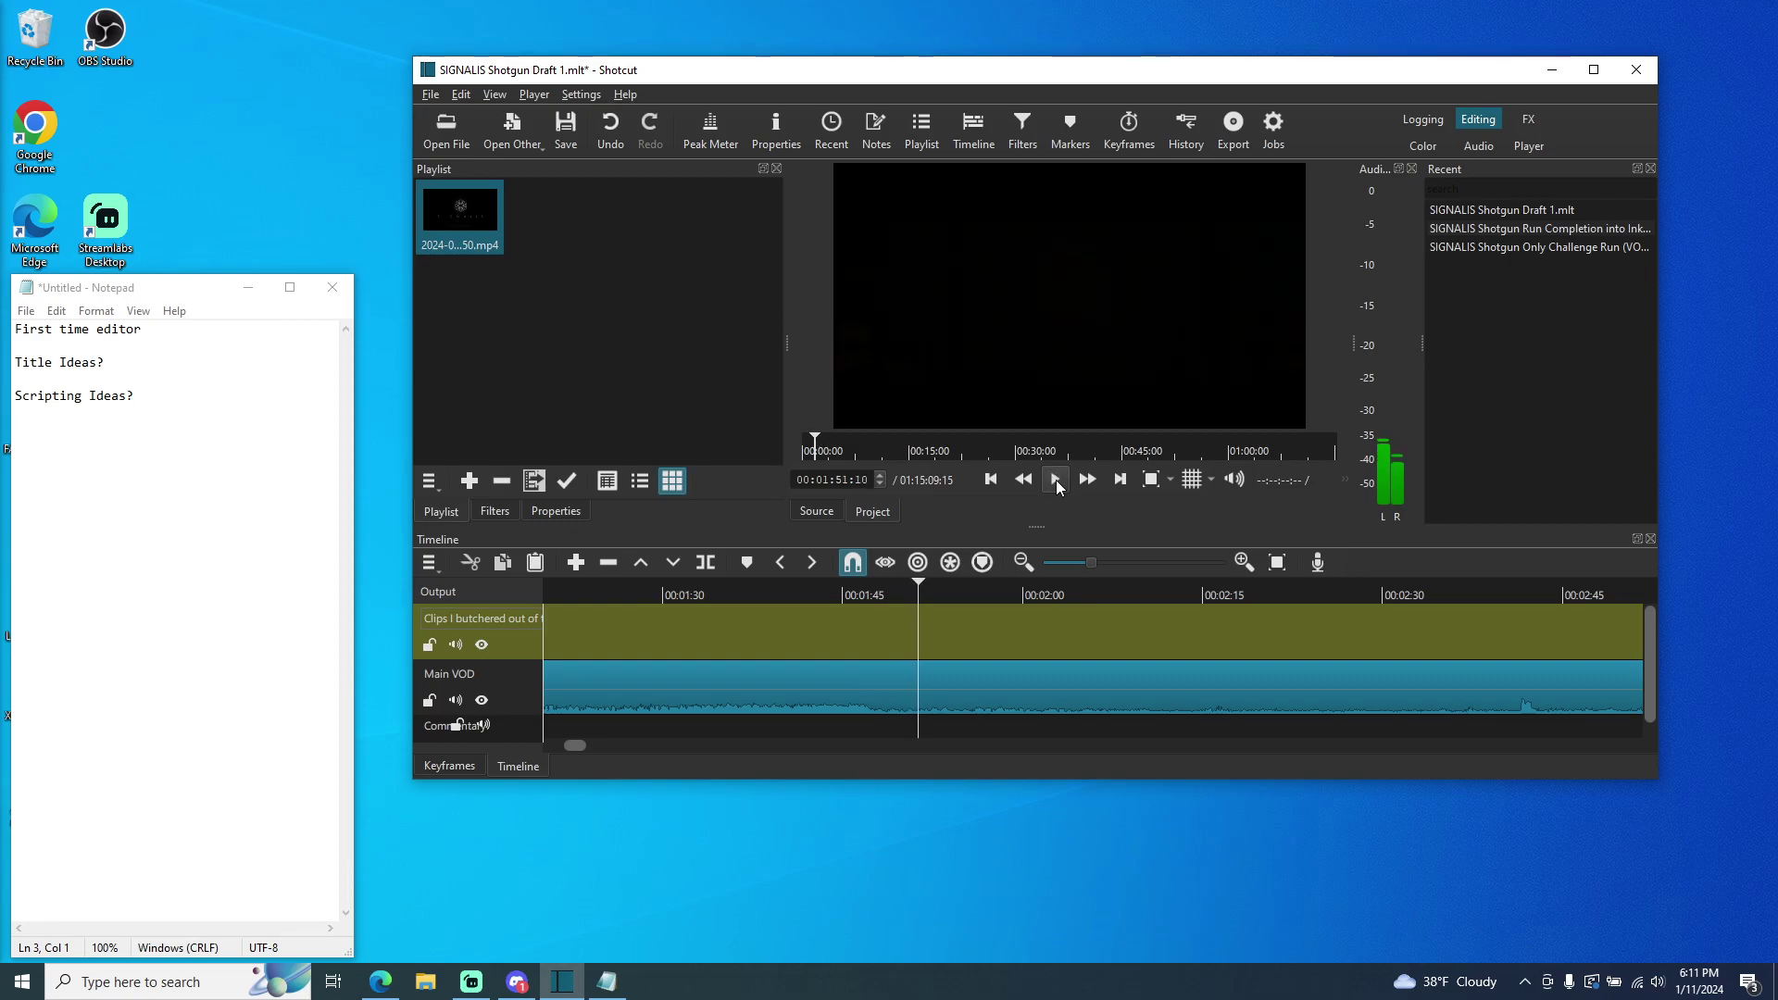
click(1055, 479)
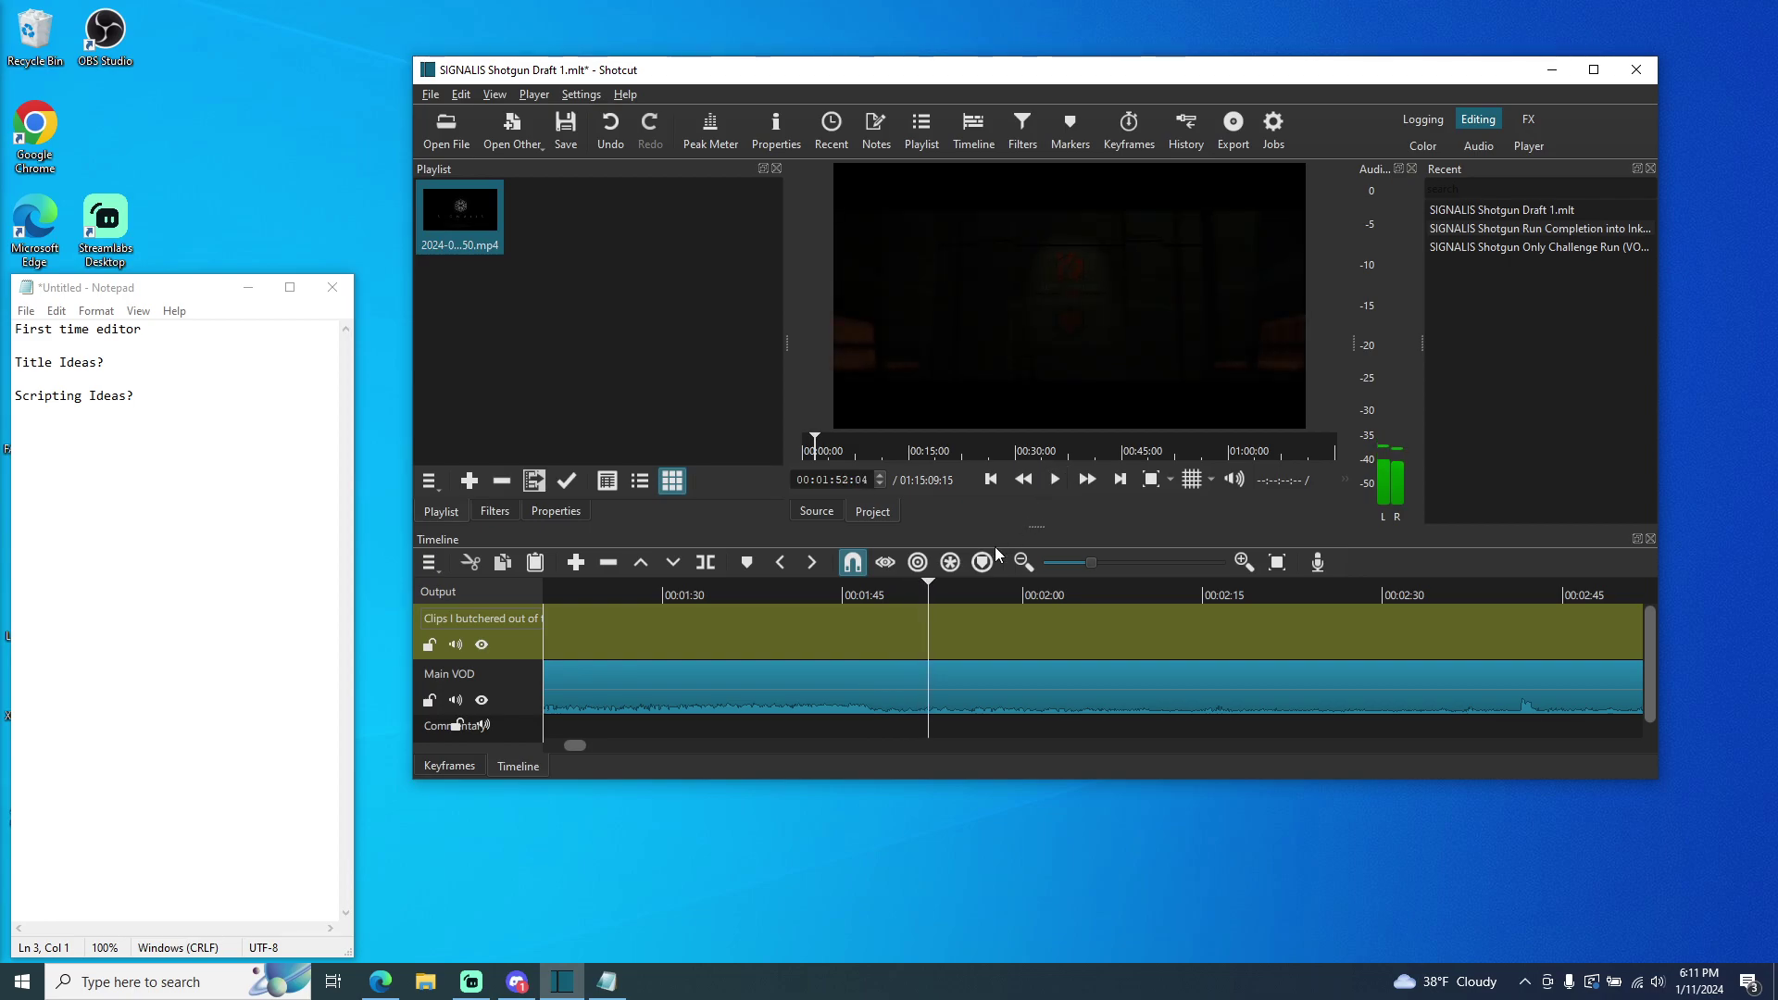
scroll(876, 485, down, 6)
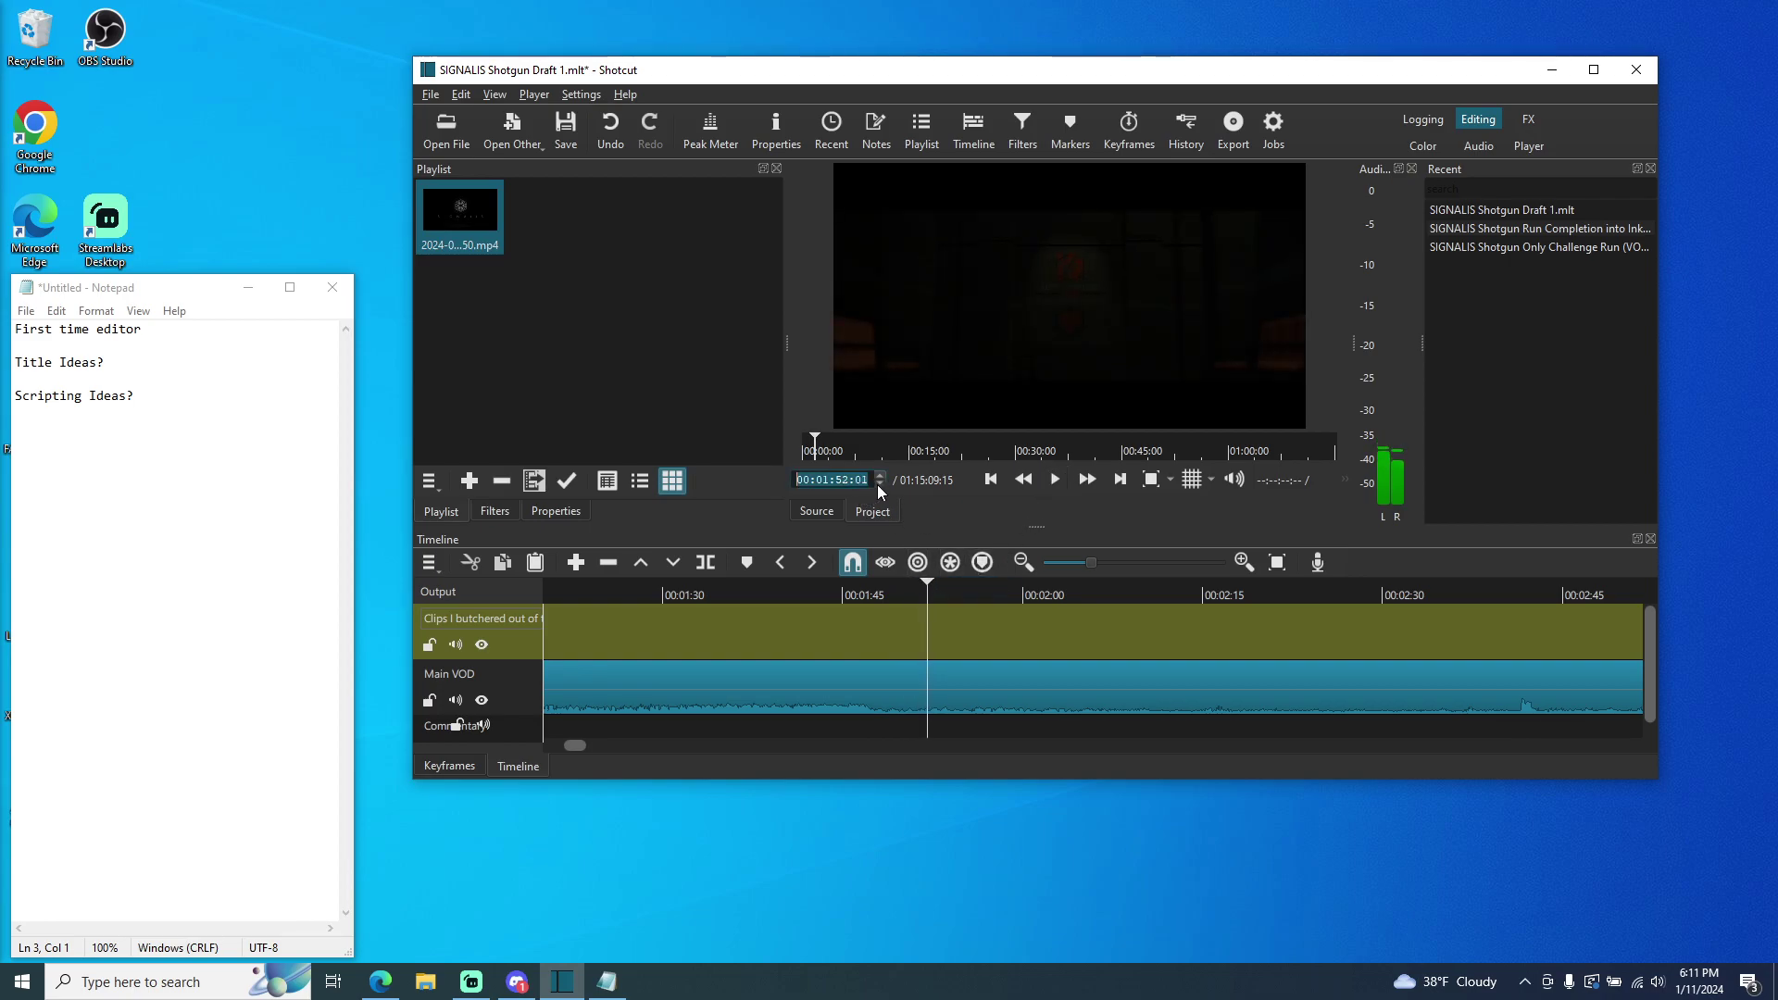
scroll(876, 485, down, 2)
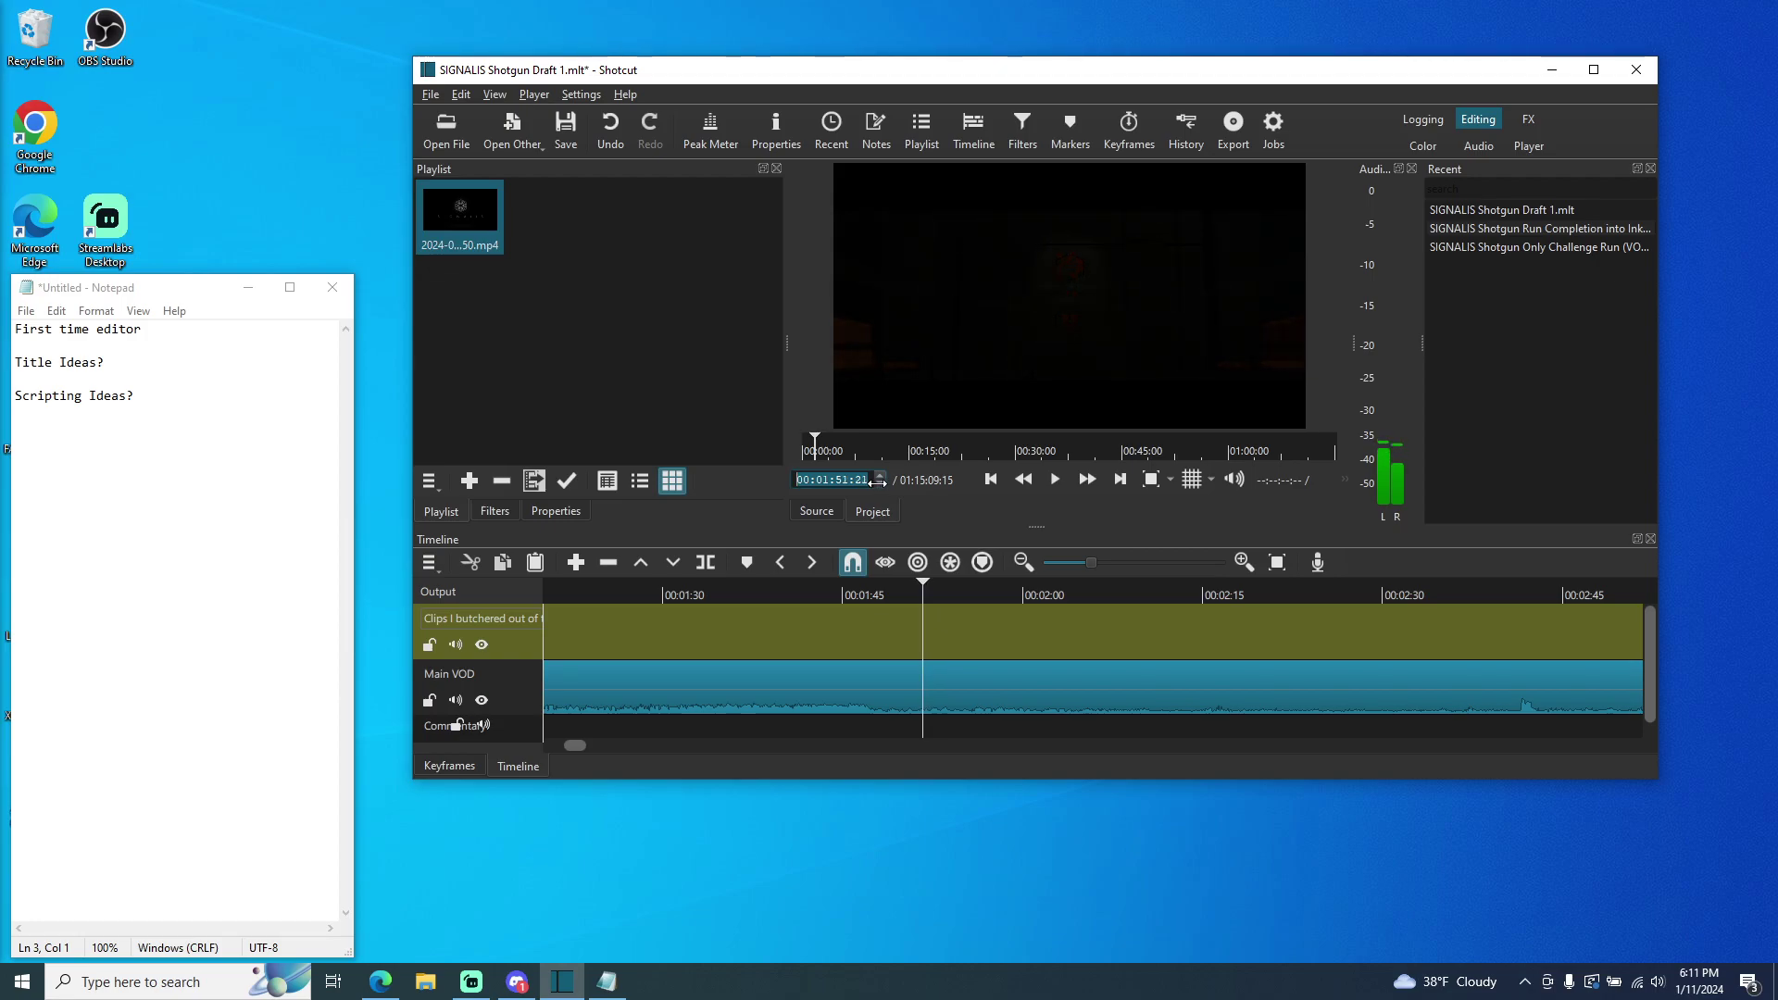
scroll(876, 483, down, 3)
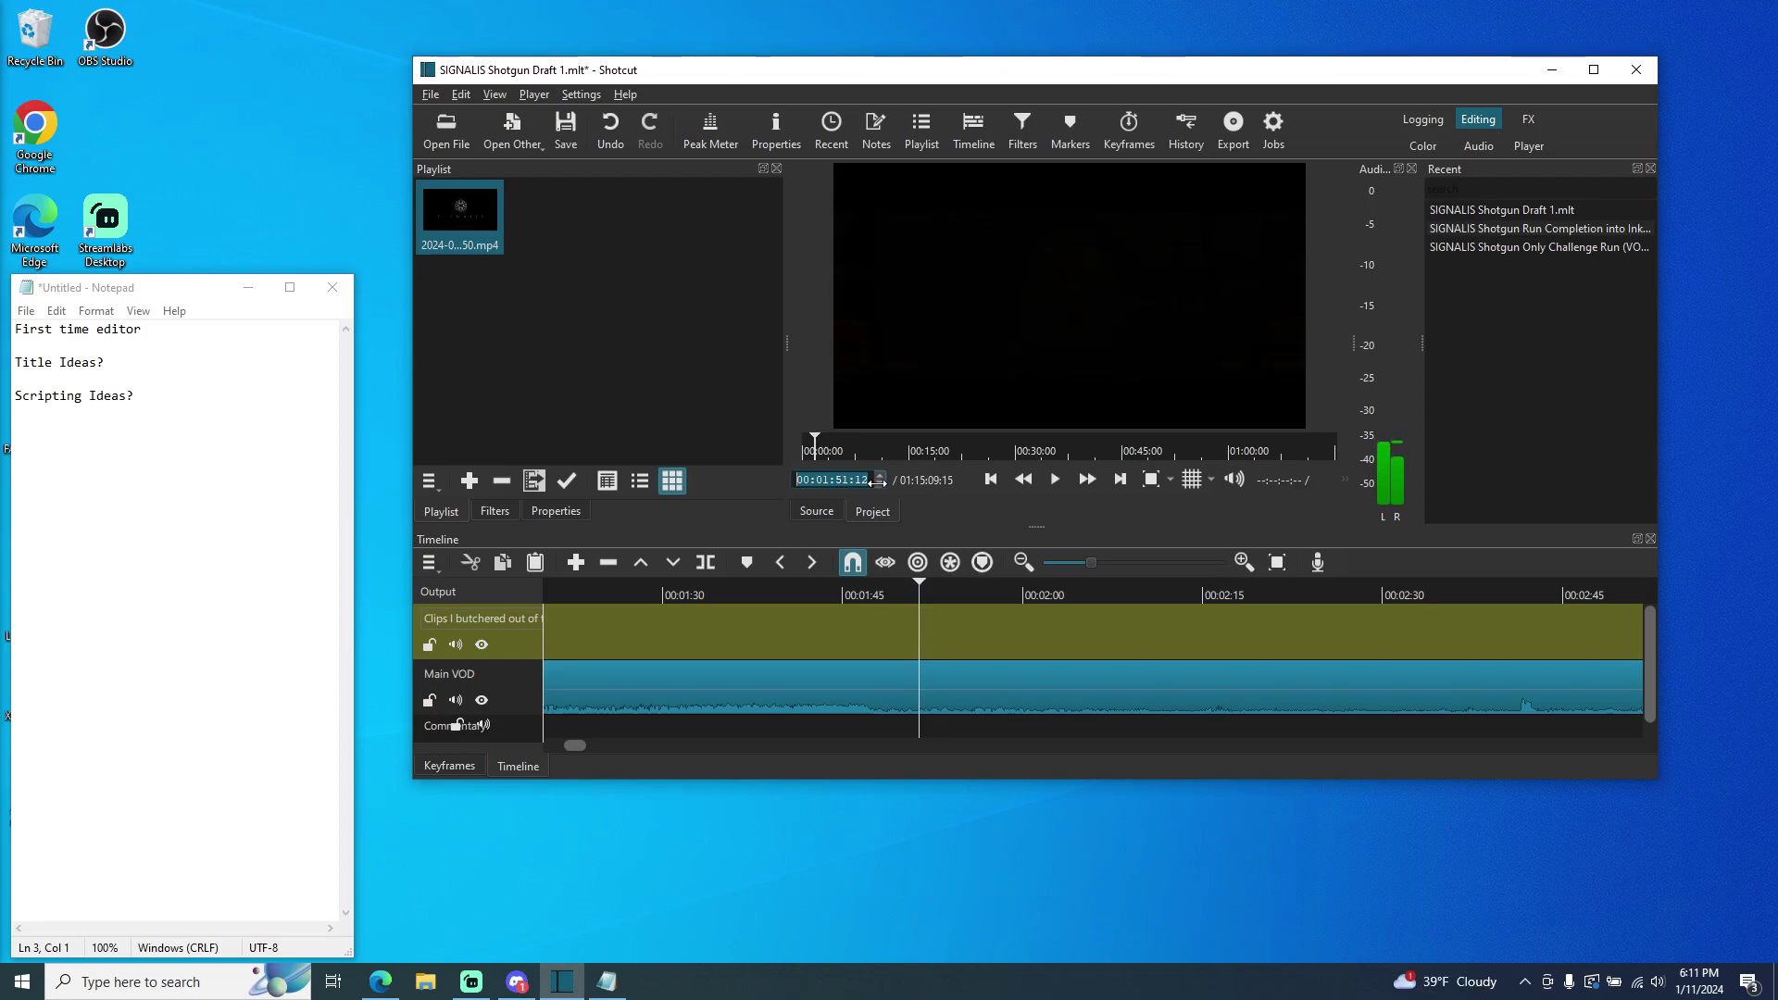
scroll(876, 483, down, 3)
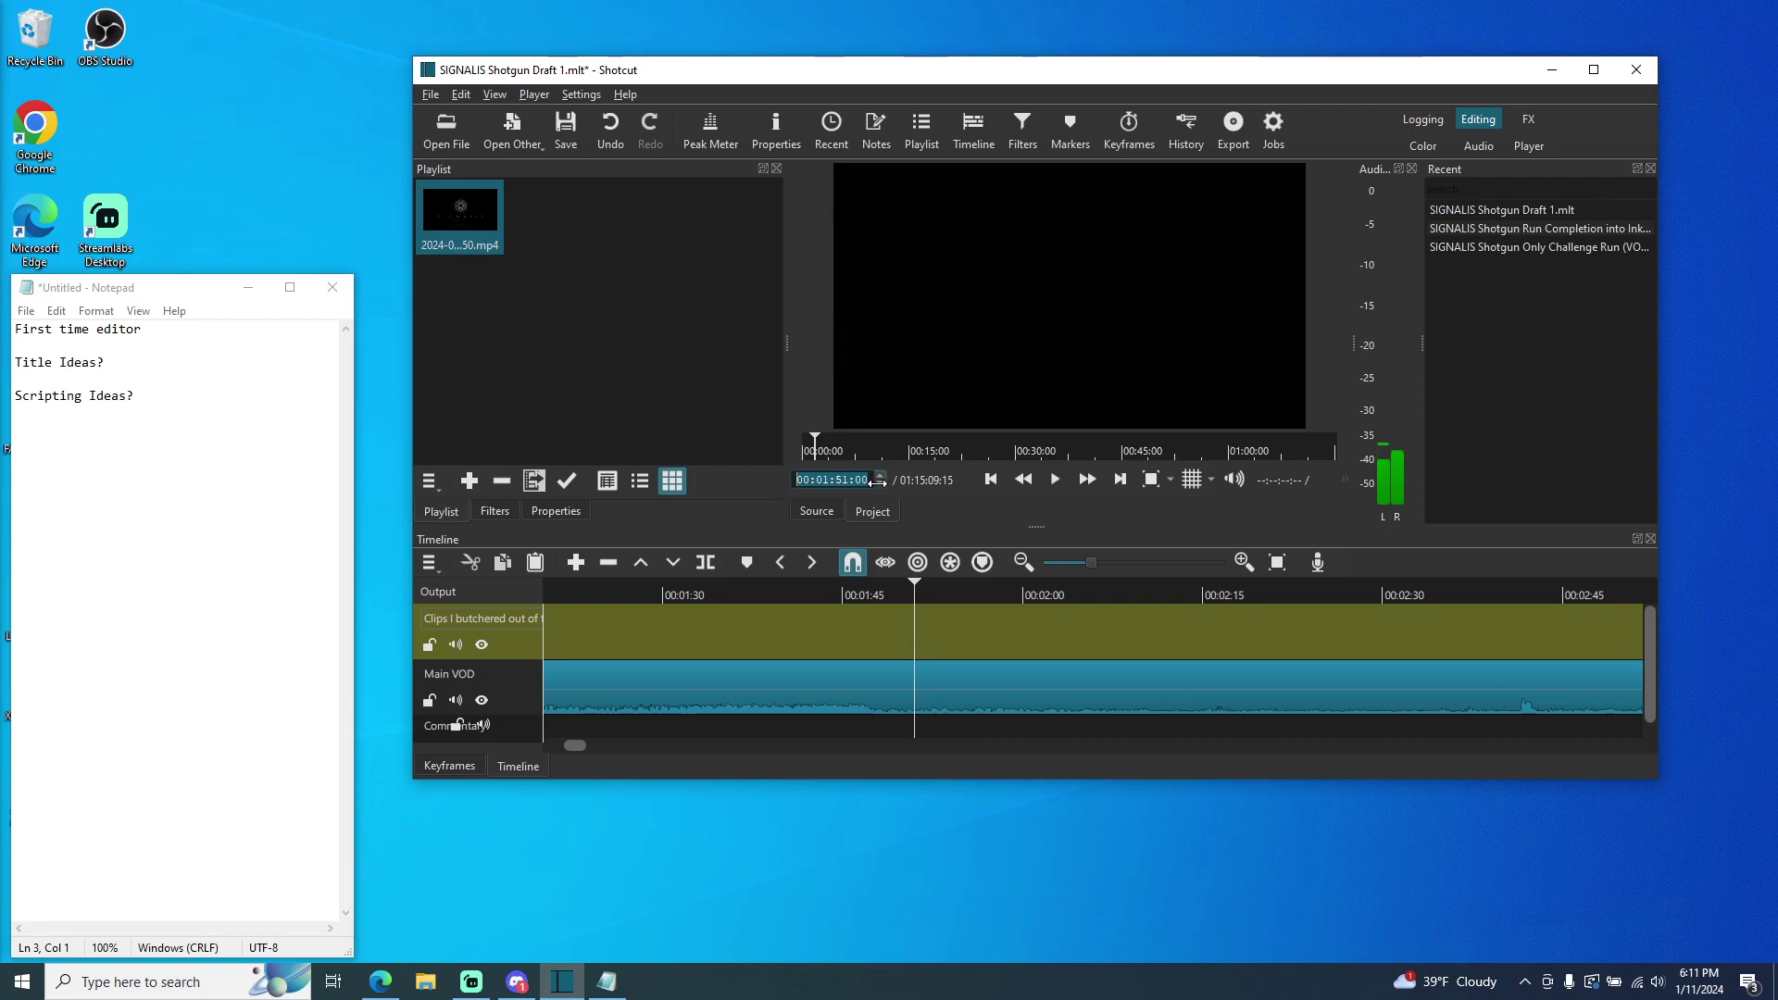
click(706, 562)
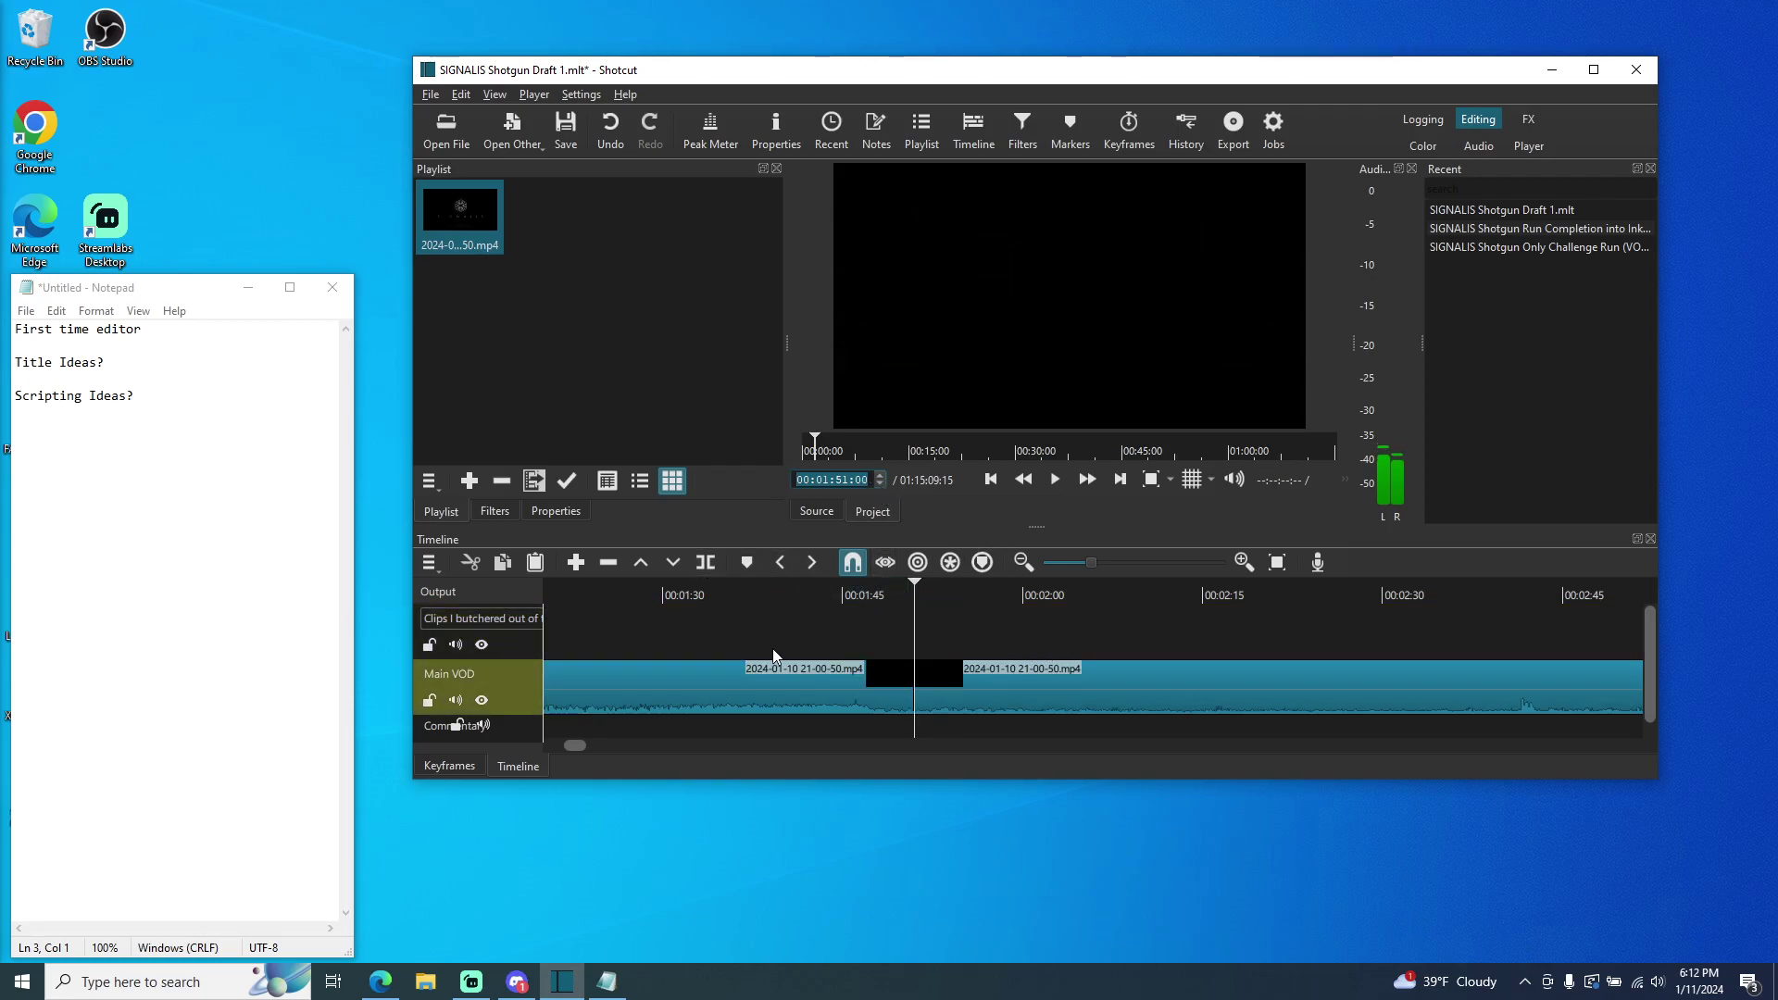
- Find the black frame just before the SYNCHRONIZITÄT chapter title and split the Main VOD clip there, at 00:02:02:22
click(1054, 479)
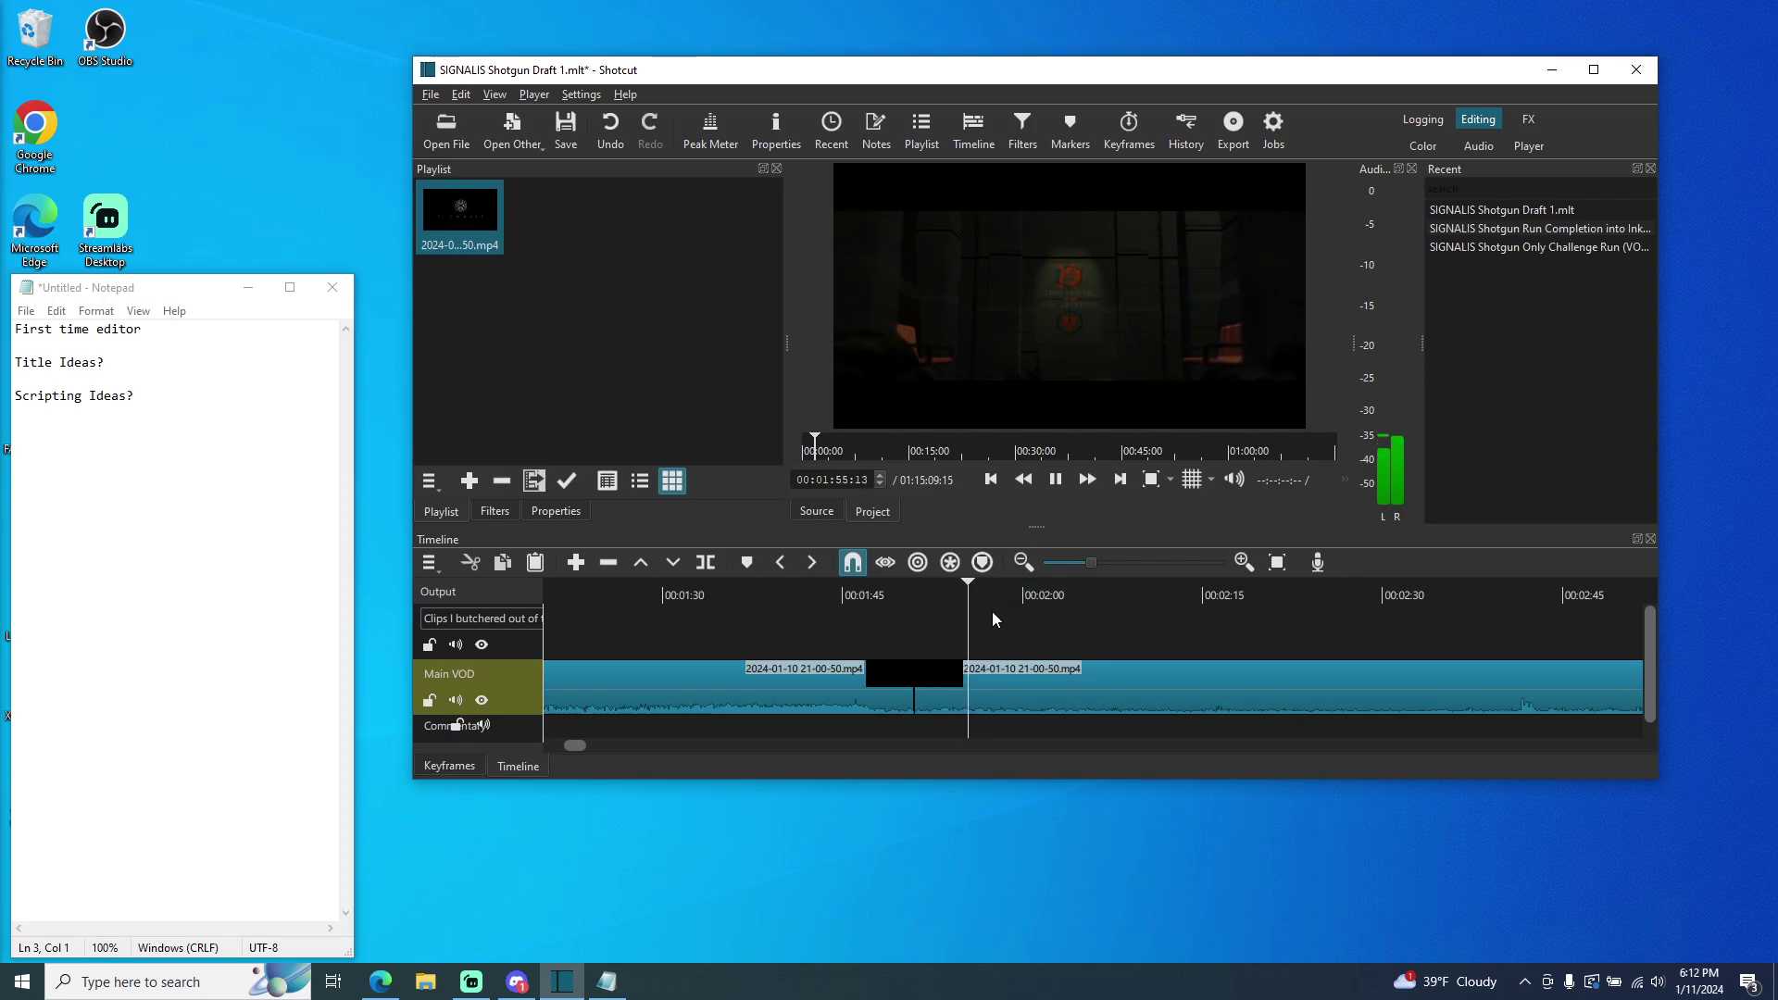
click(1111, 590)
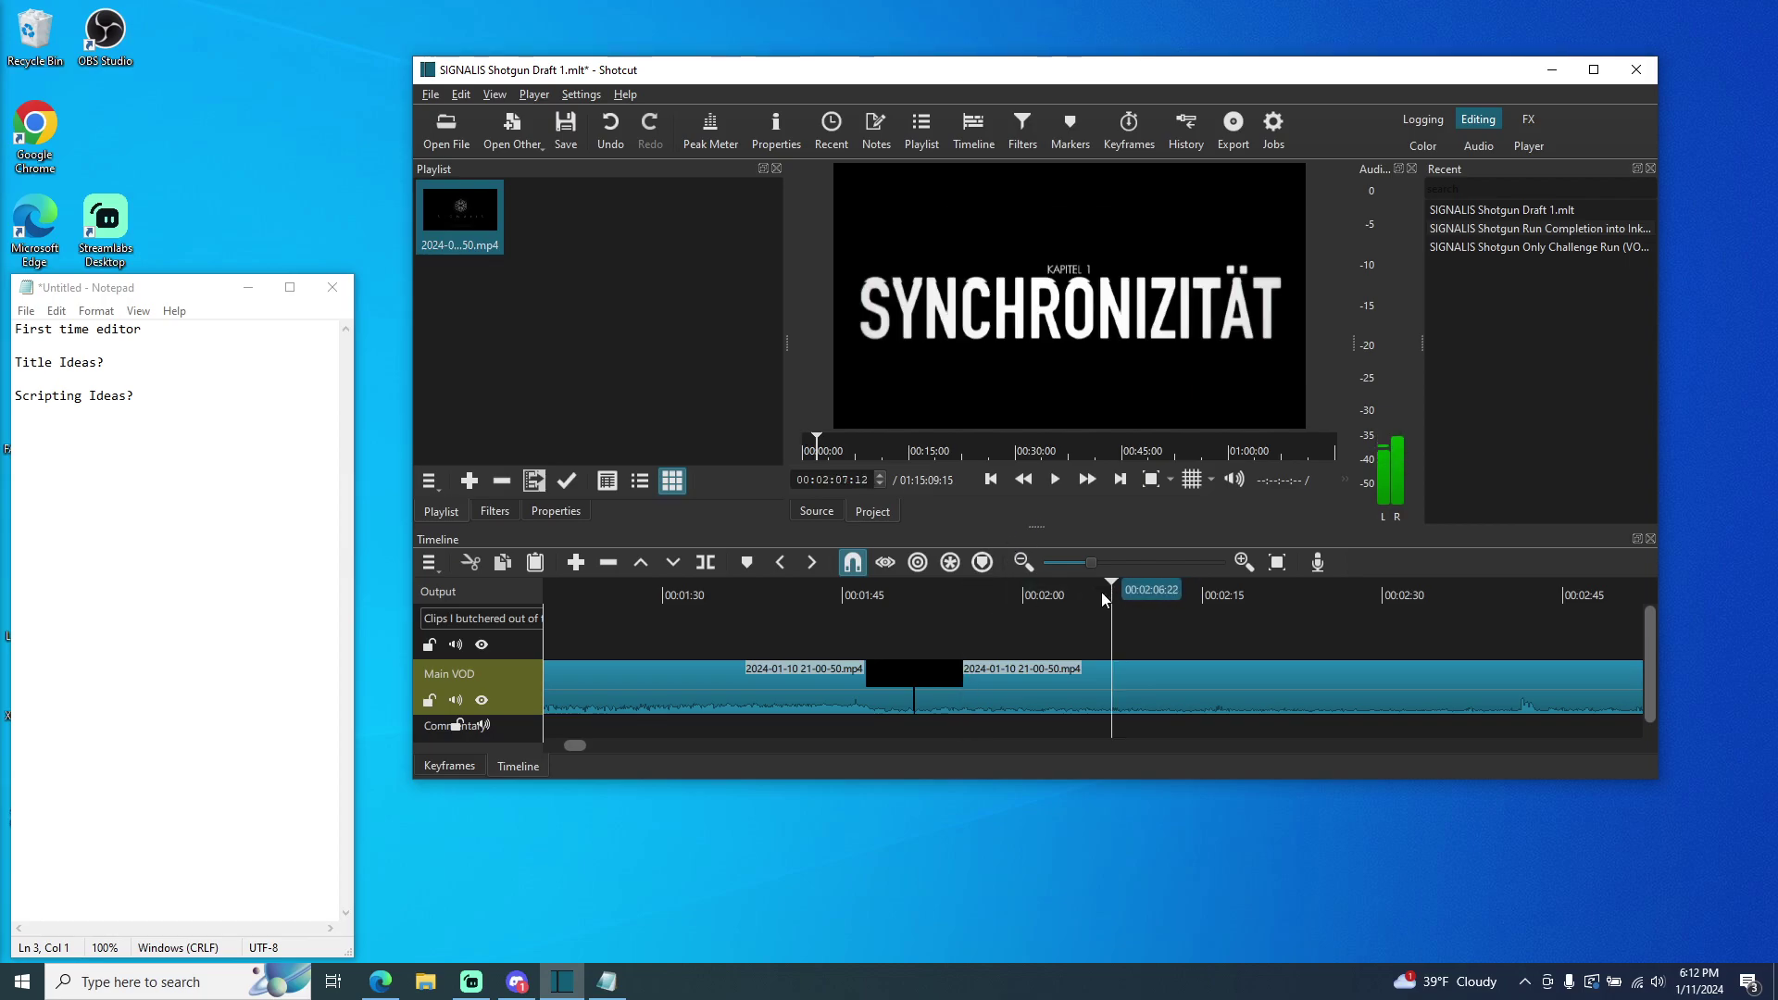
click(976, 595)
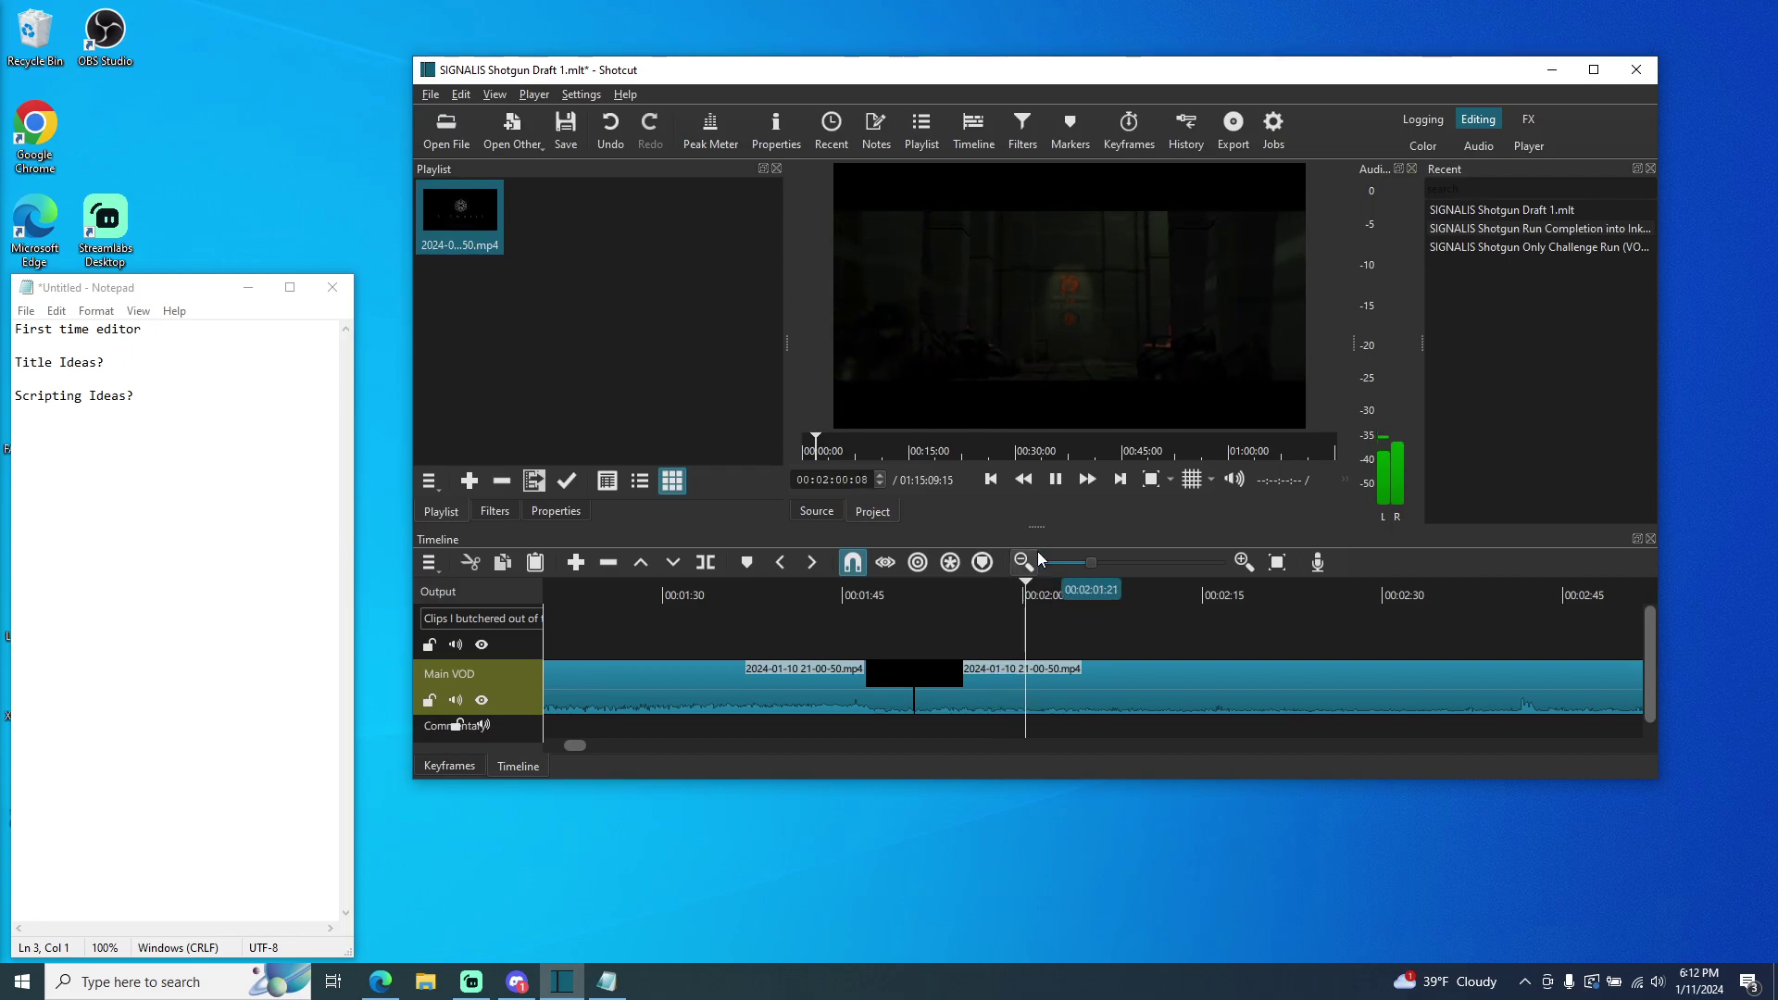
click(1058, 478)
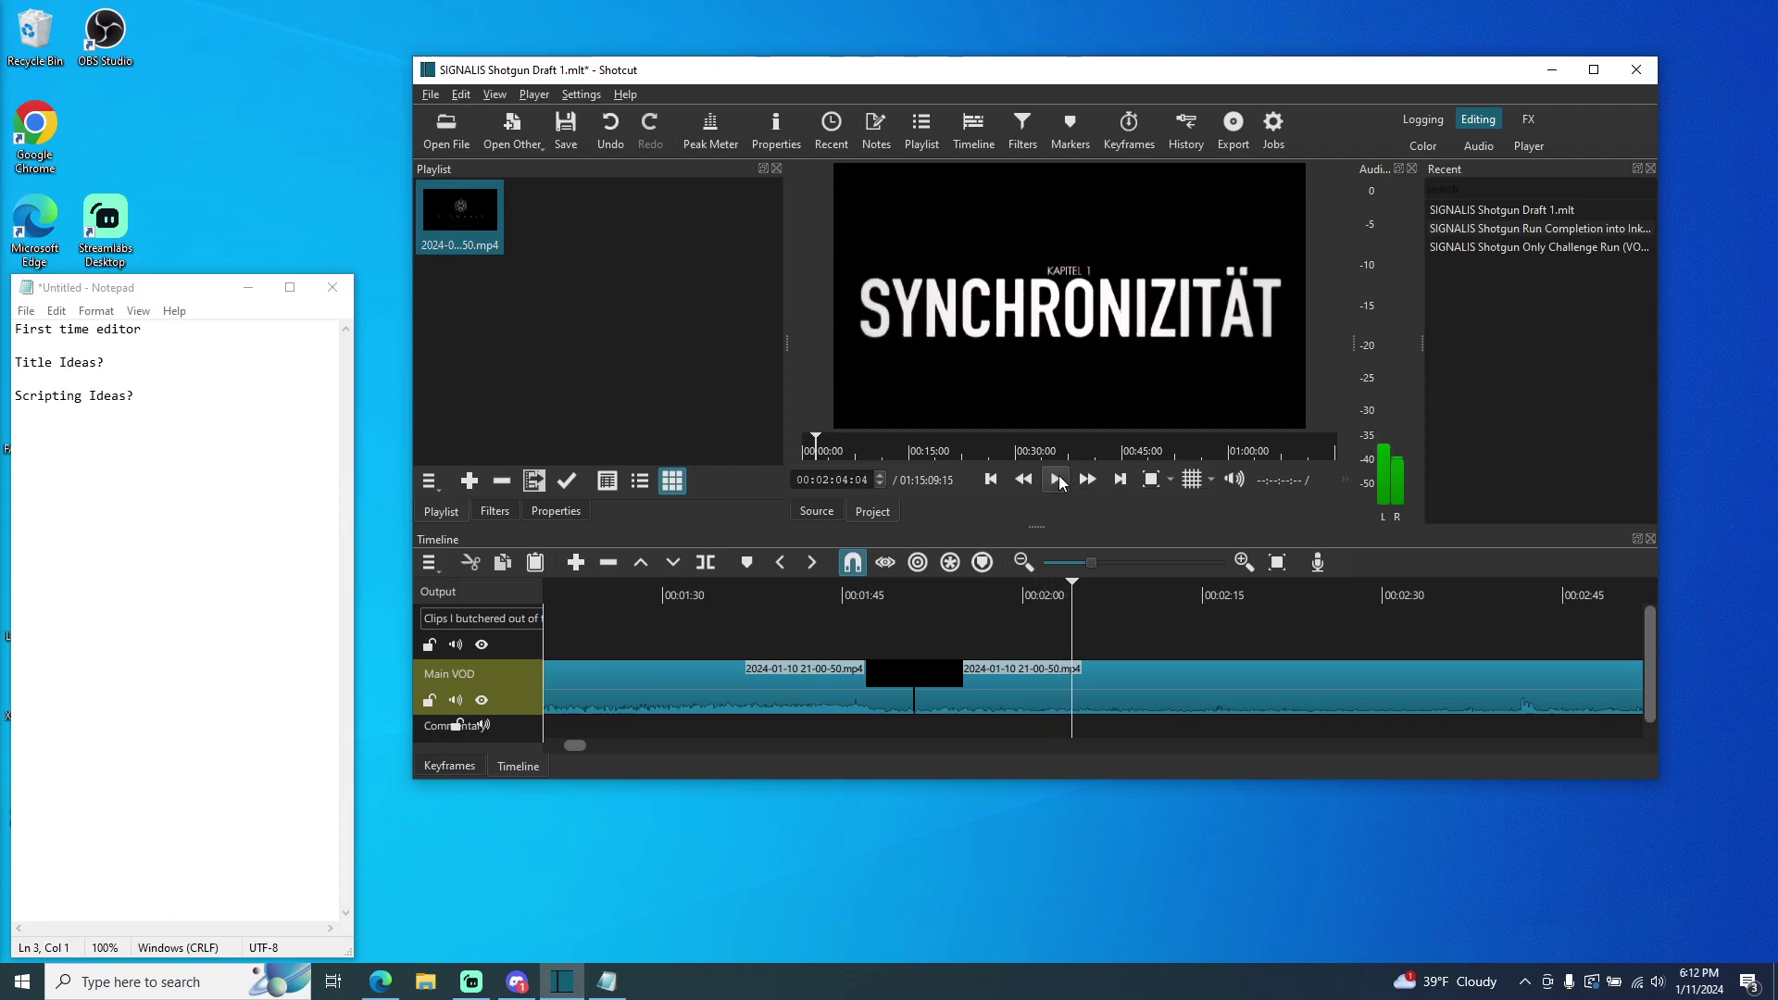
drag(1072, 588, 1063, 595)
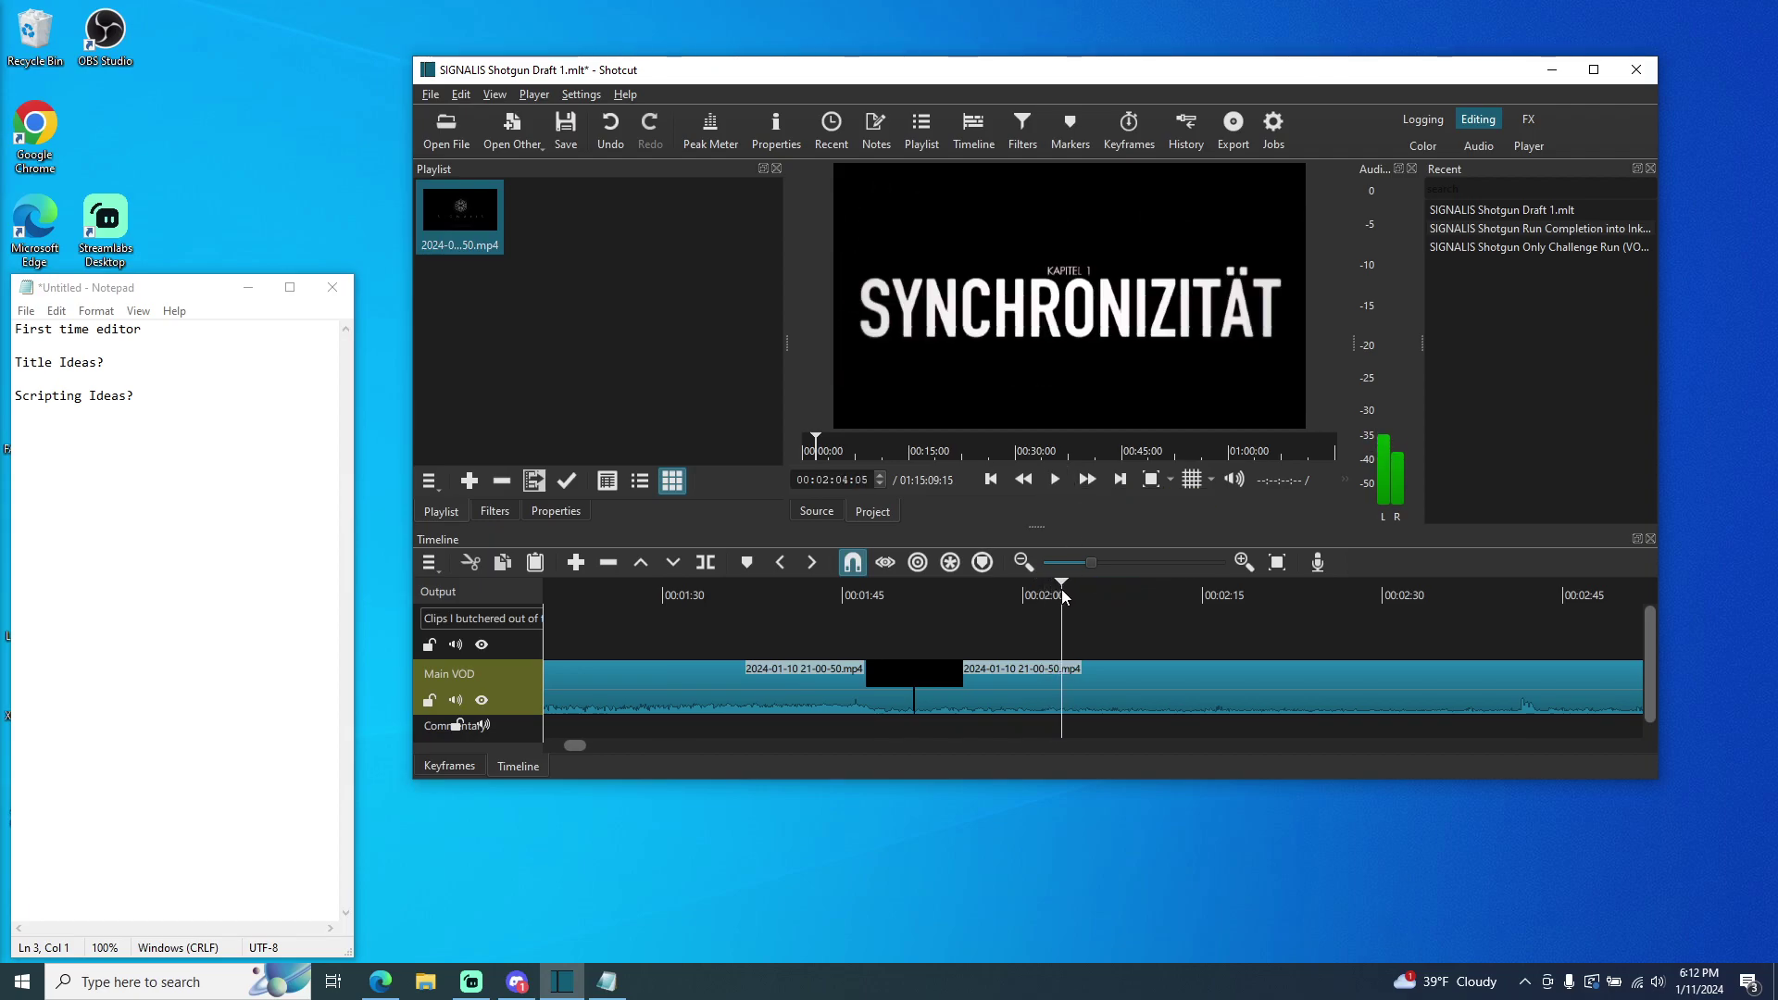
click(1055, 479)
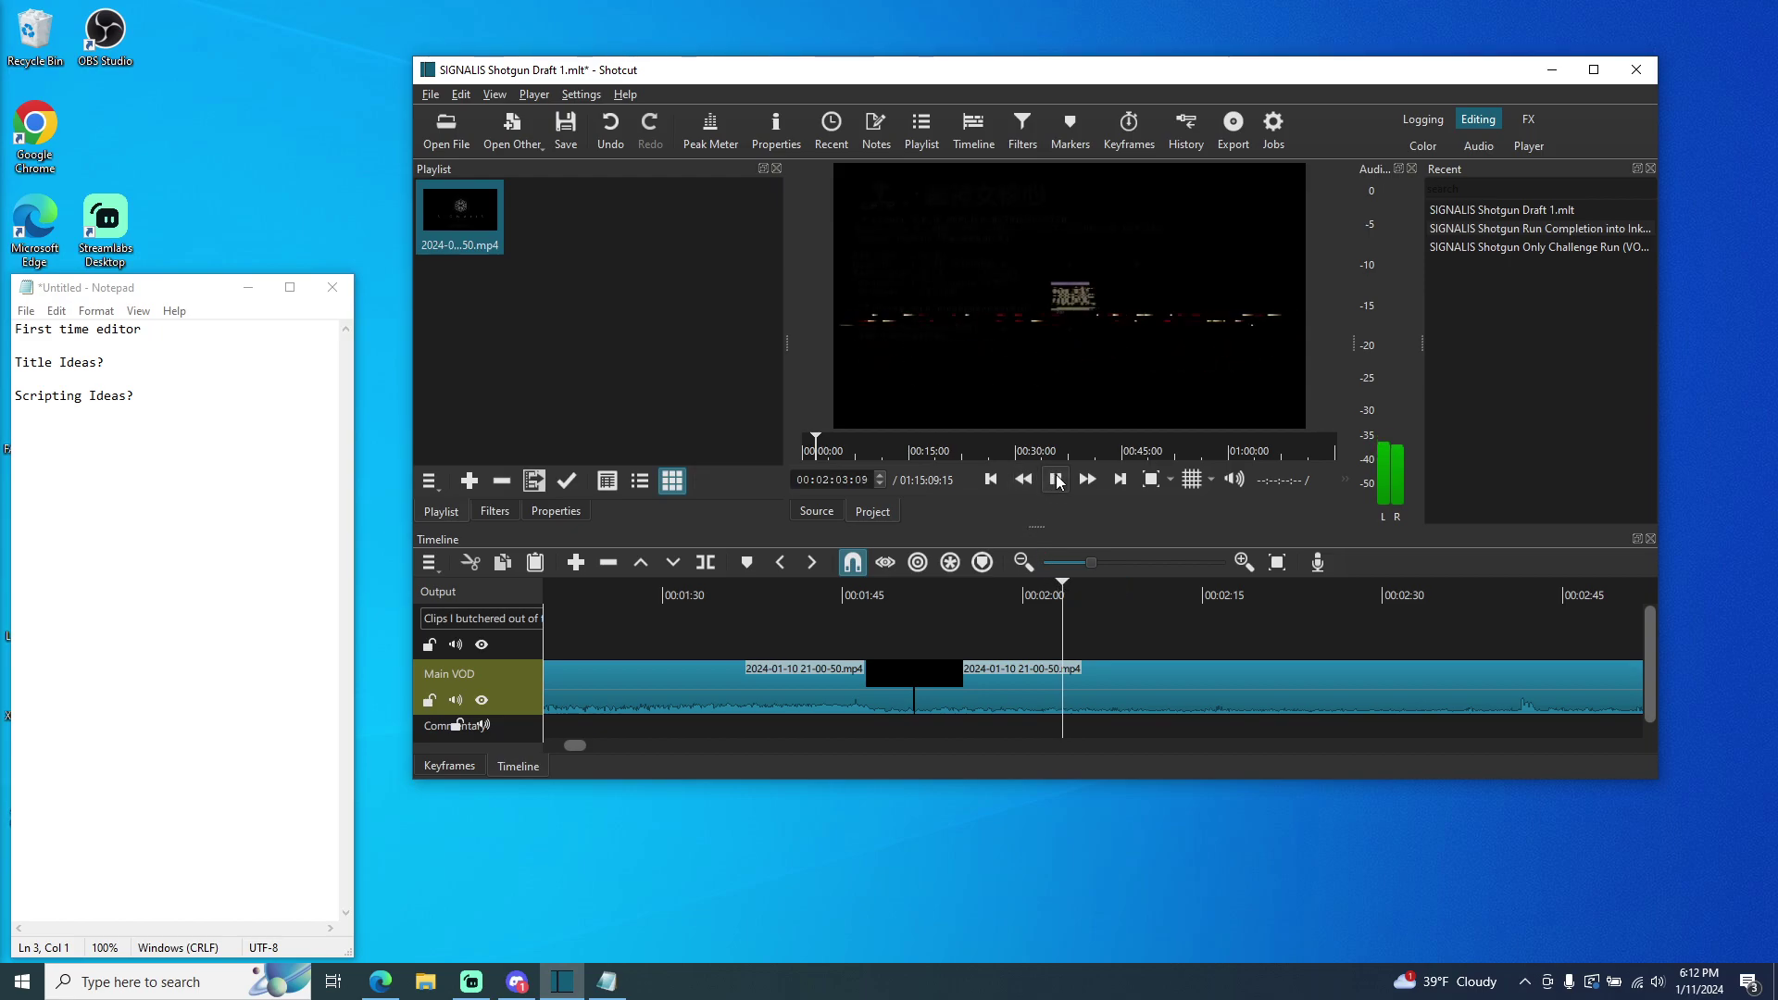
click(878, 484)
click(880, 485)
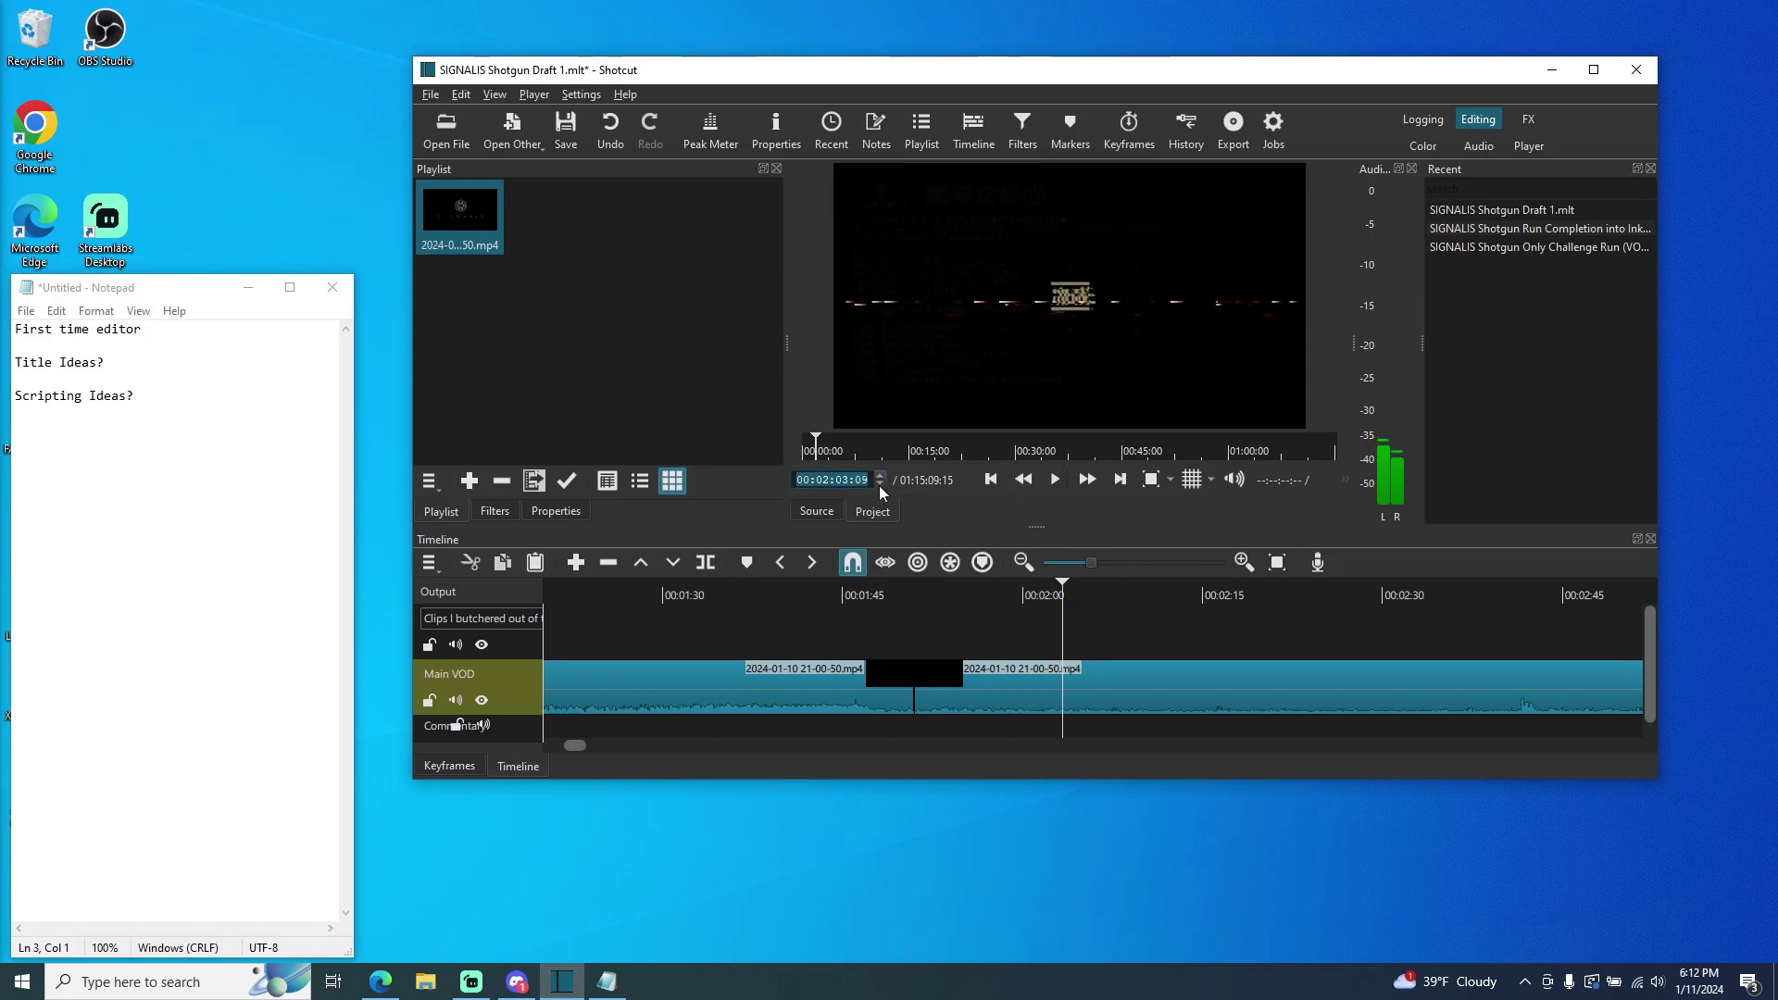
click(880, 485)
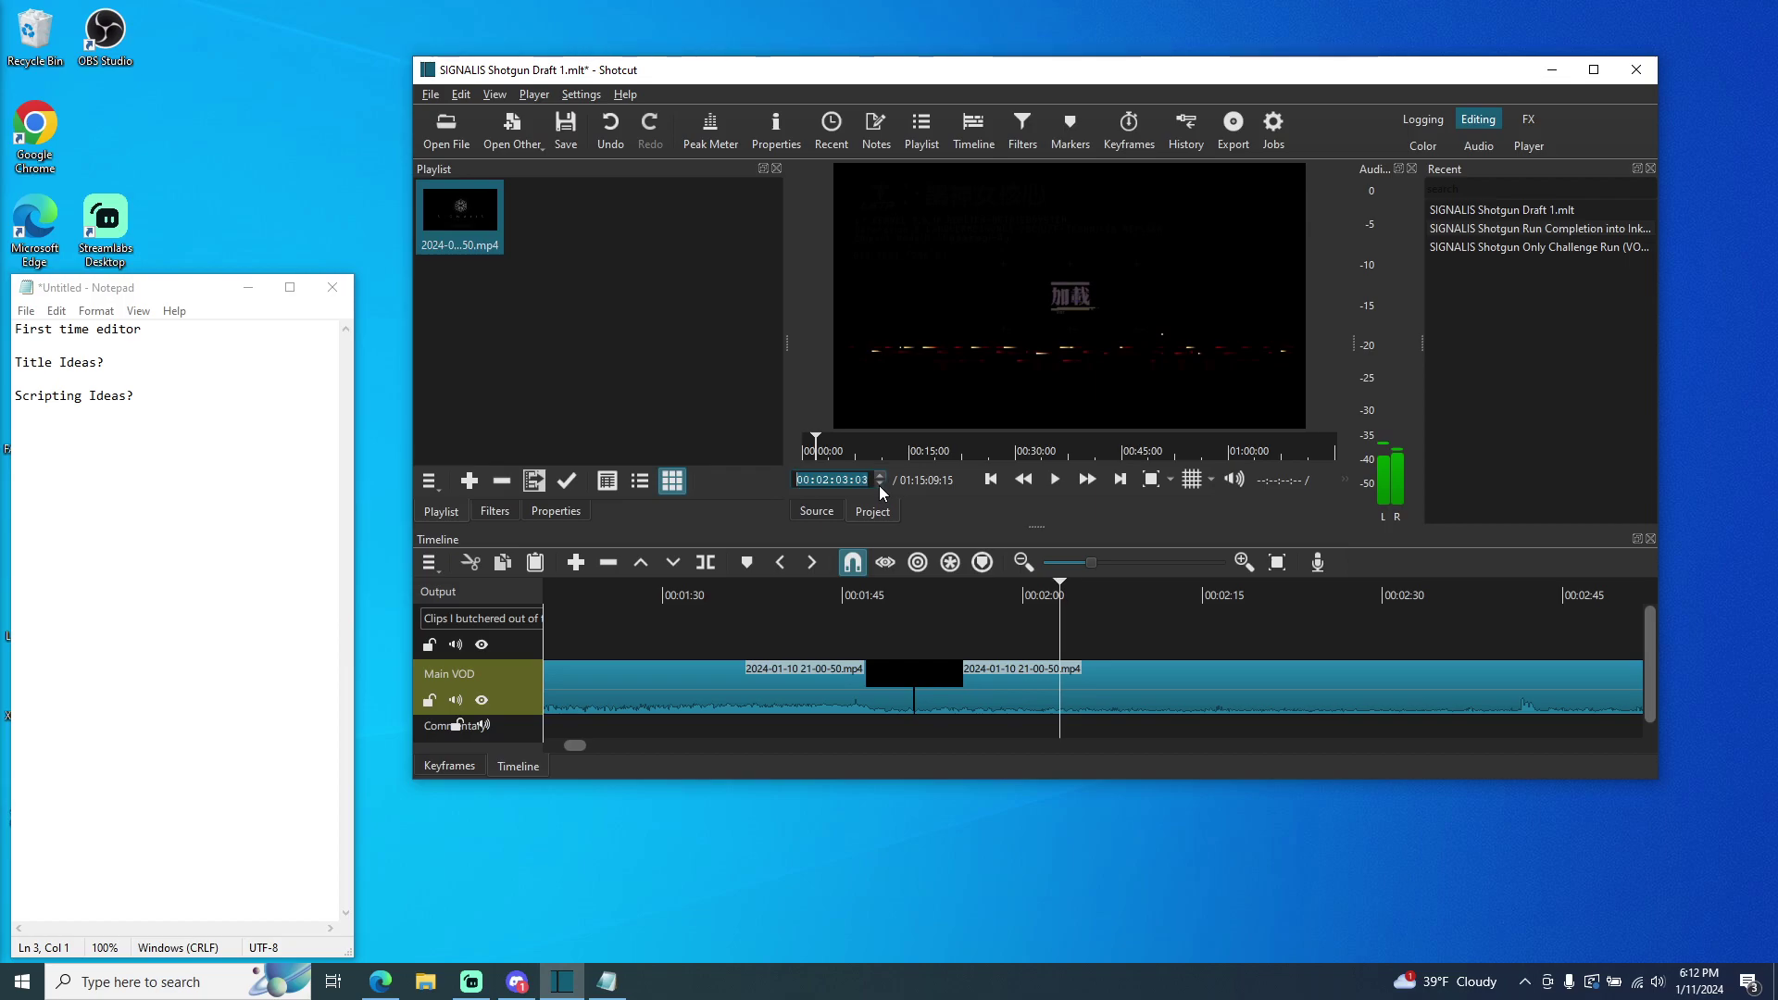
click(879, 485)
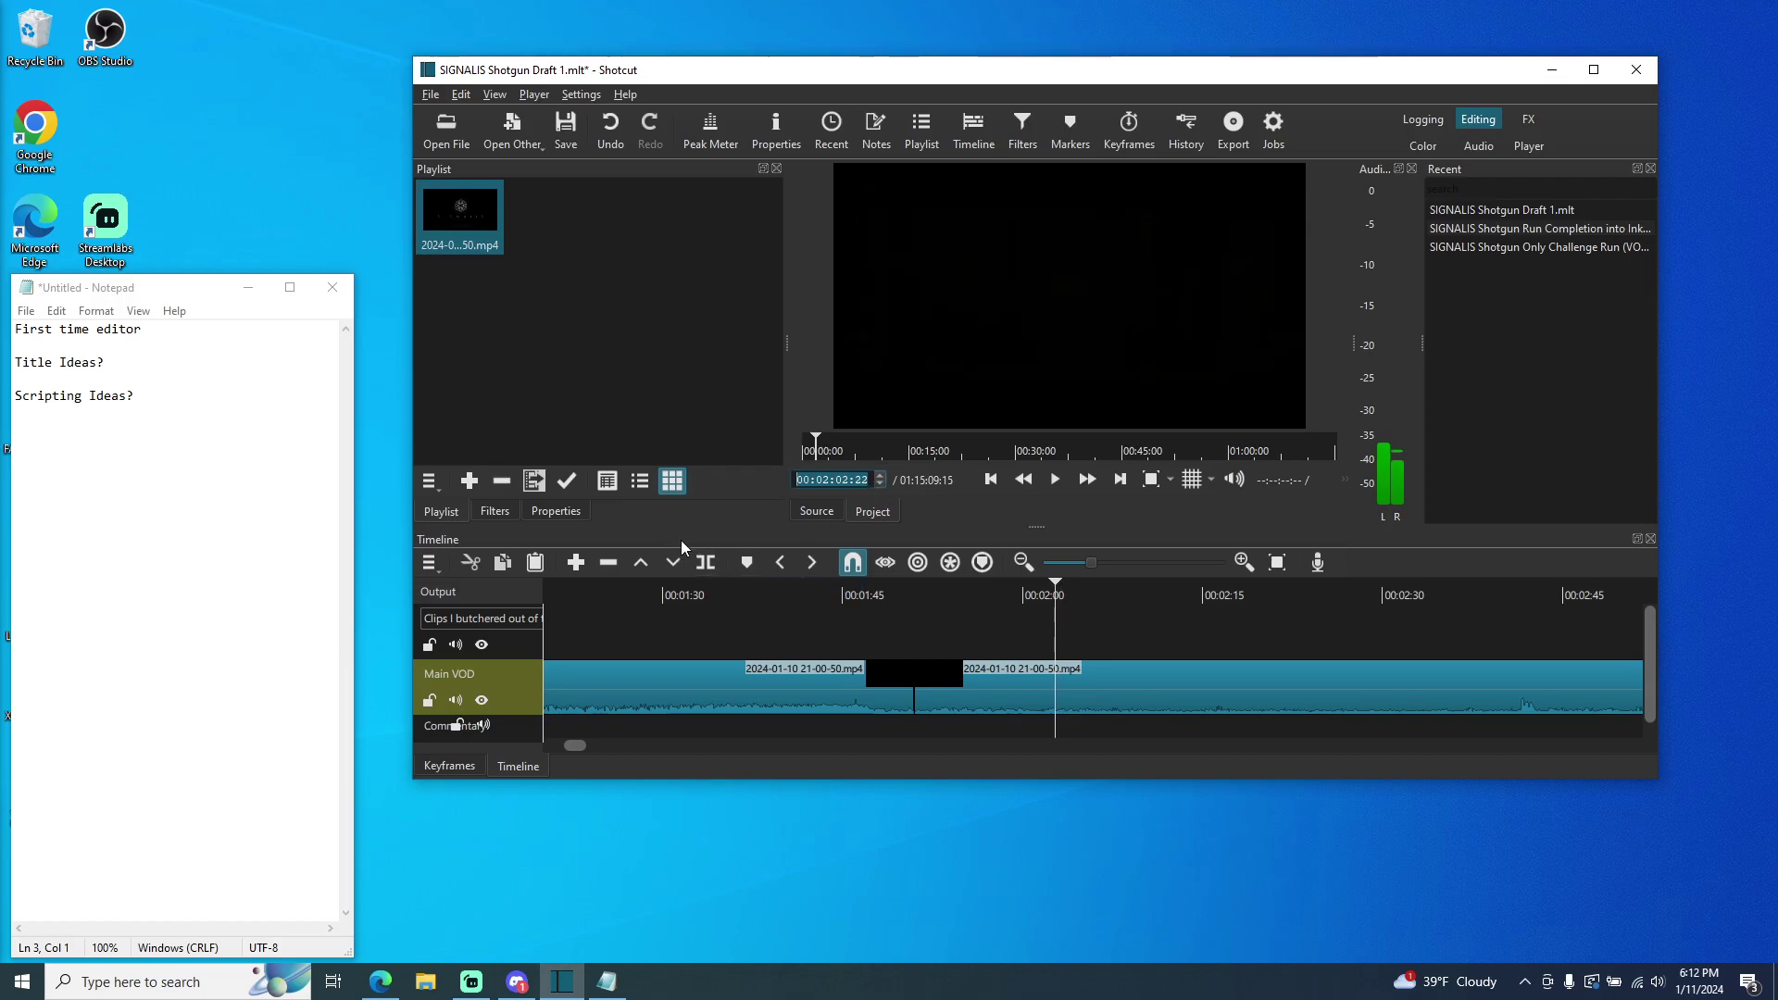
click(711, 566)
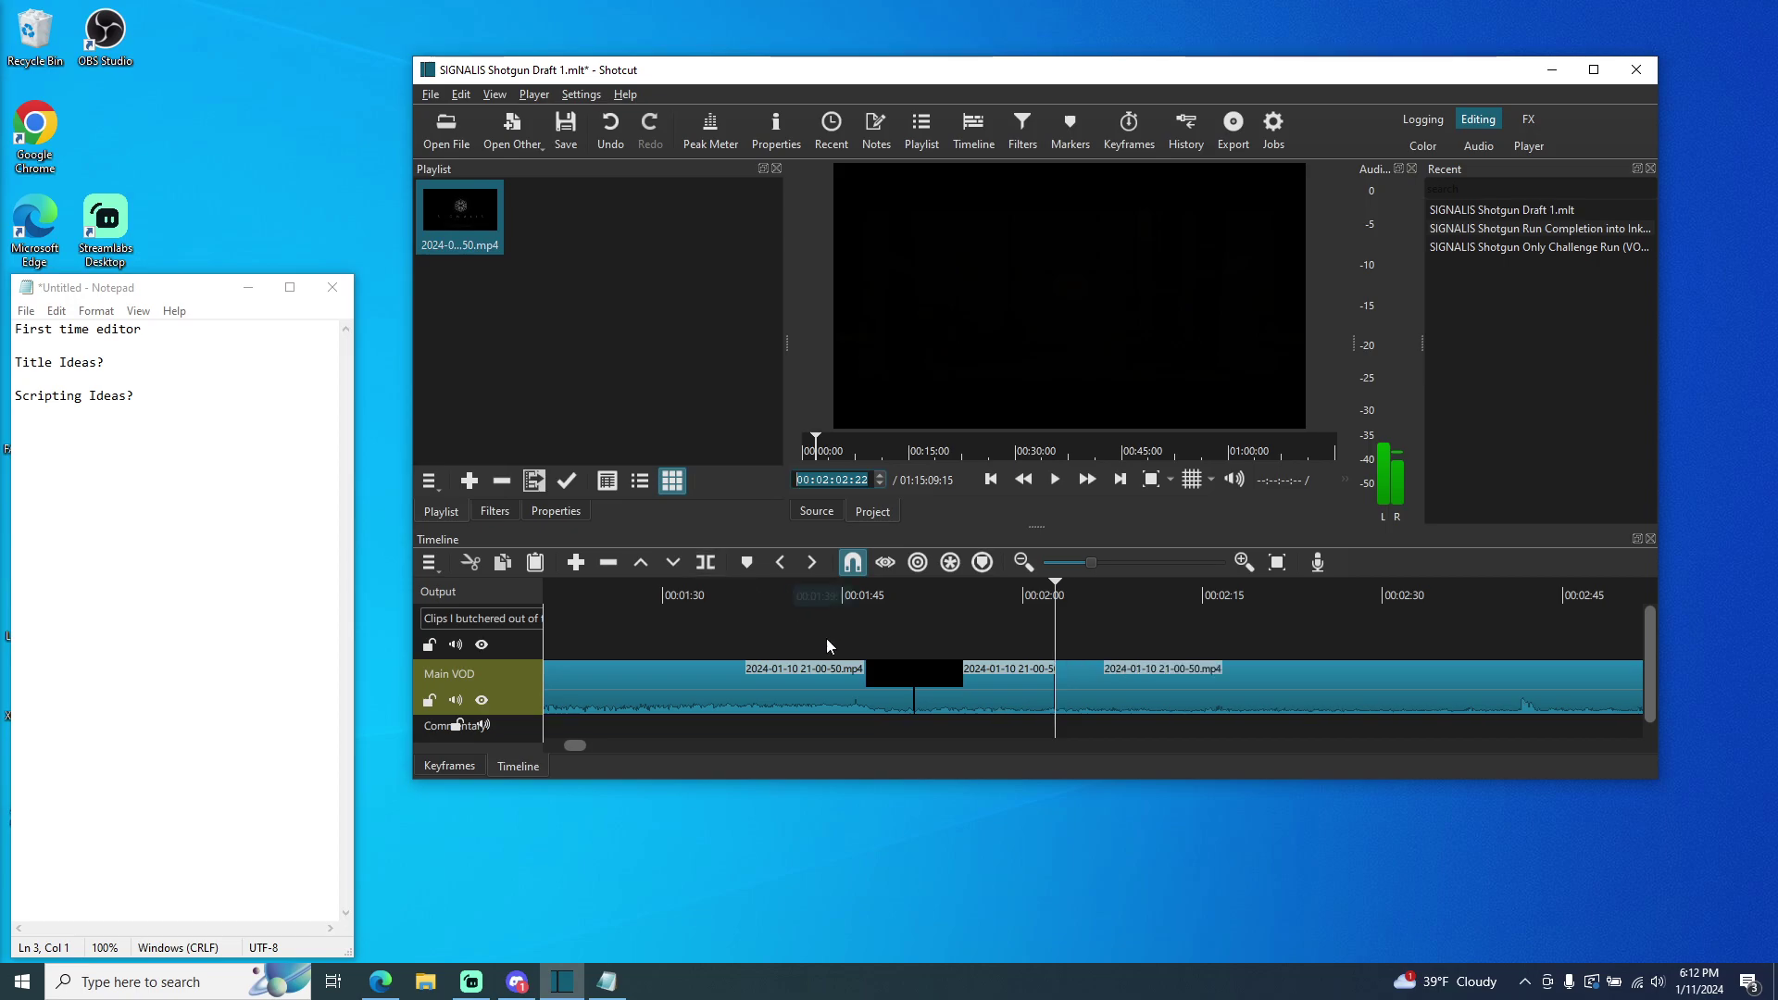
- Ripple-delete the Main VOD piece between 00:01:51:00 and 00:02:02:22, and play across the join to 00:02:08:27
click(1009, 710)
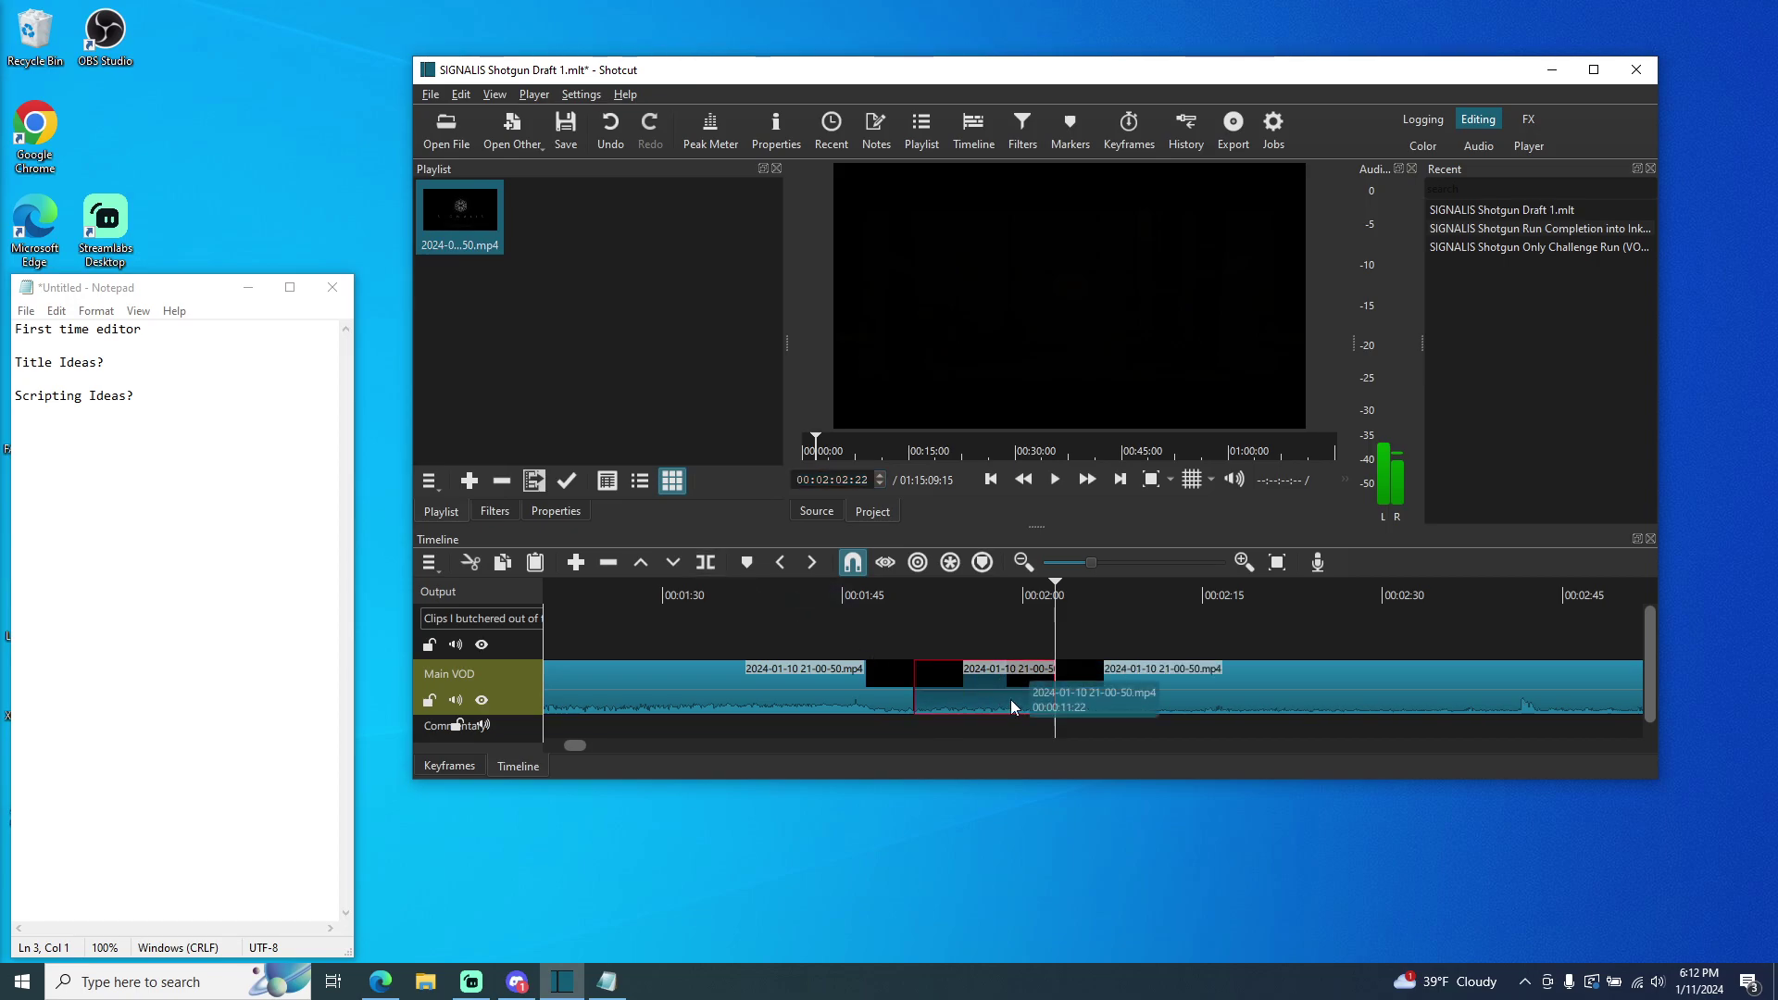
key(Delete)
drag(1056, 587, 793, 606)
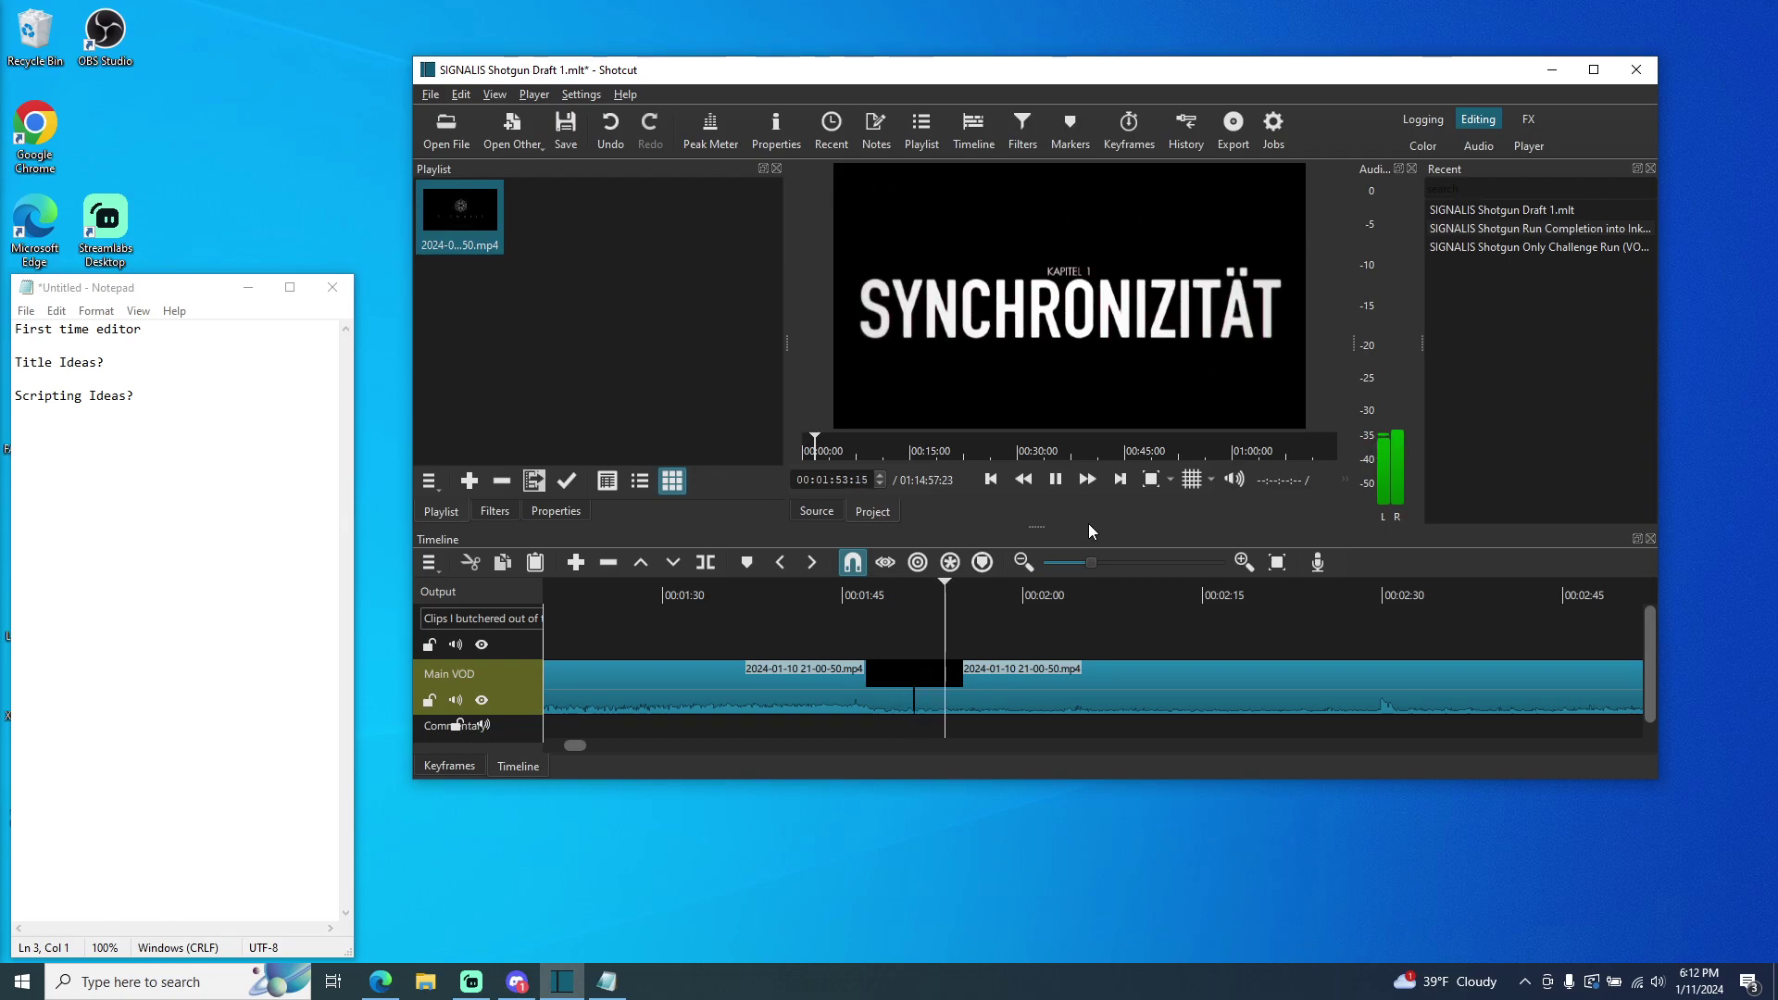
click(1055, 480)
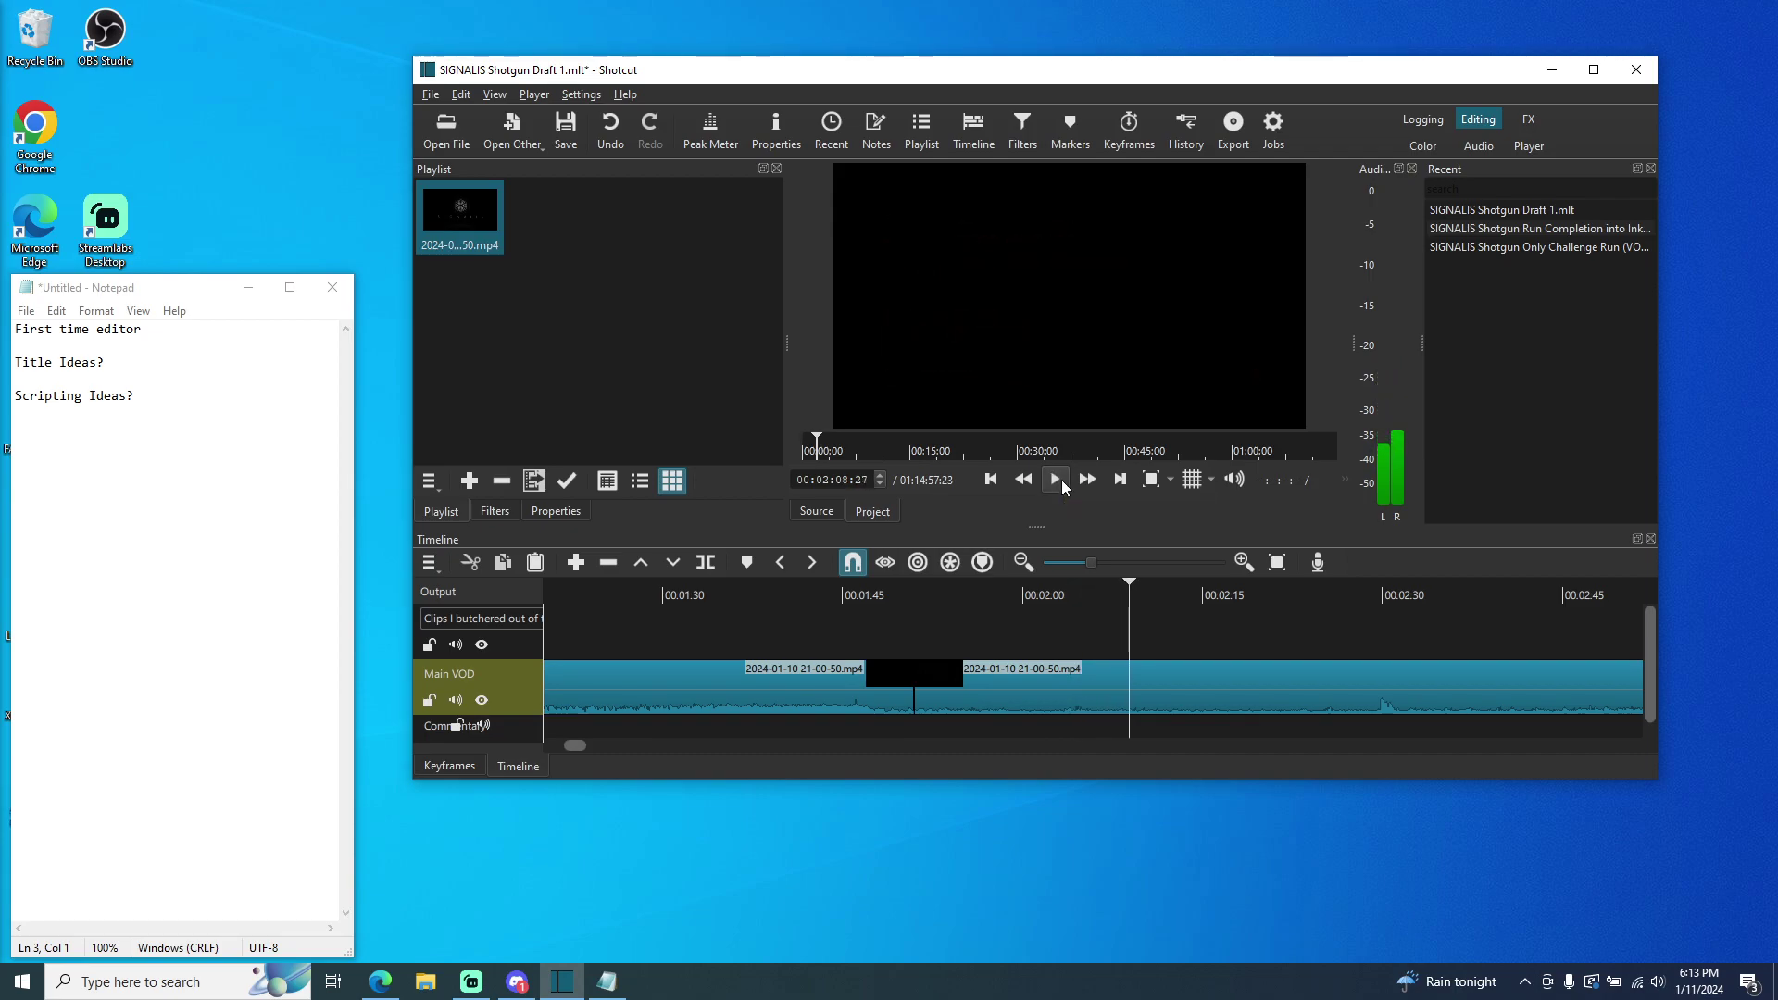
- Step back to the last black frame before the eye close-up and split the Main VOD clip at 00:02:09:00
click(1061, 479)
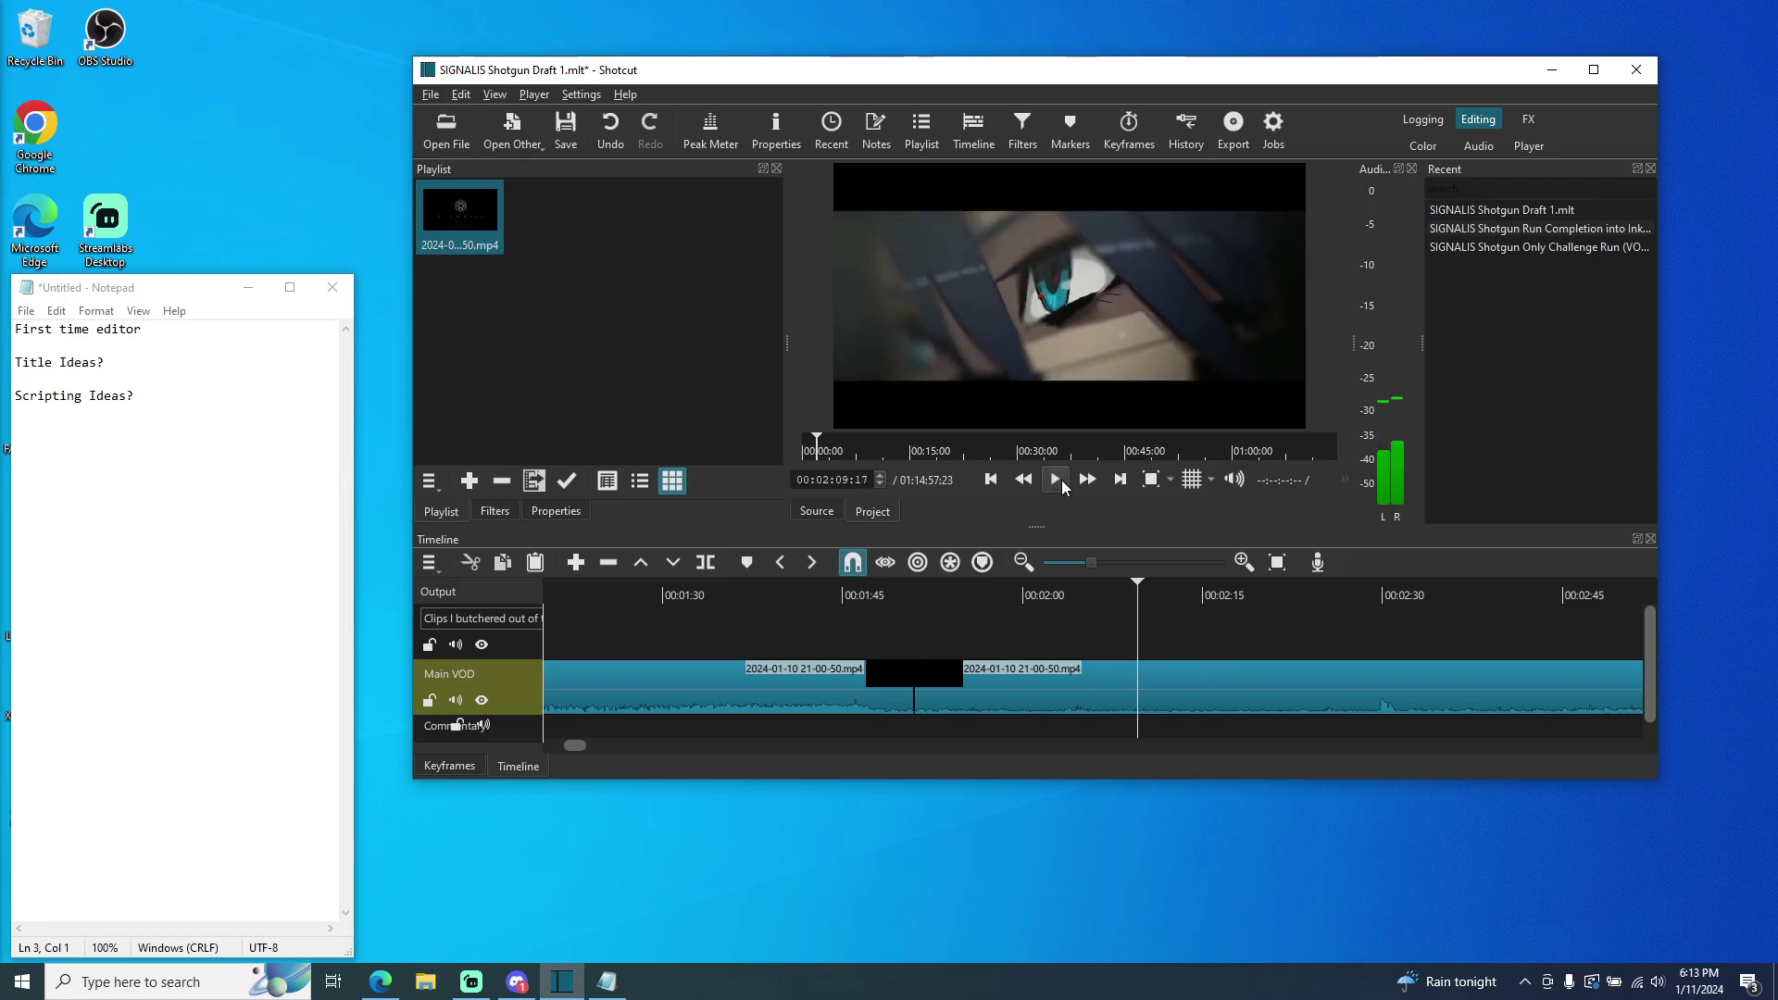
double_click(879, 485)
scroll(879, 485, down, 10)
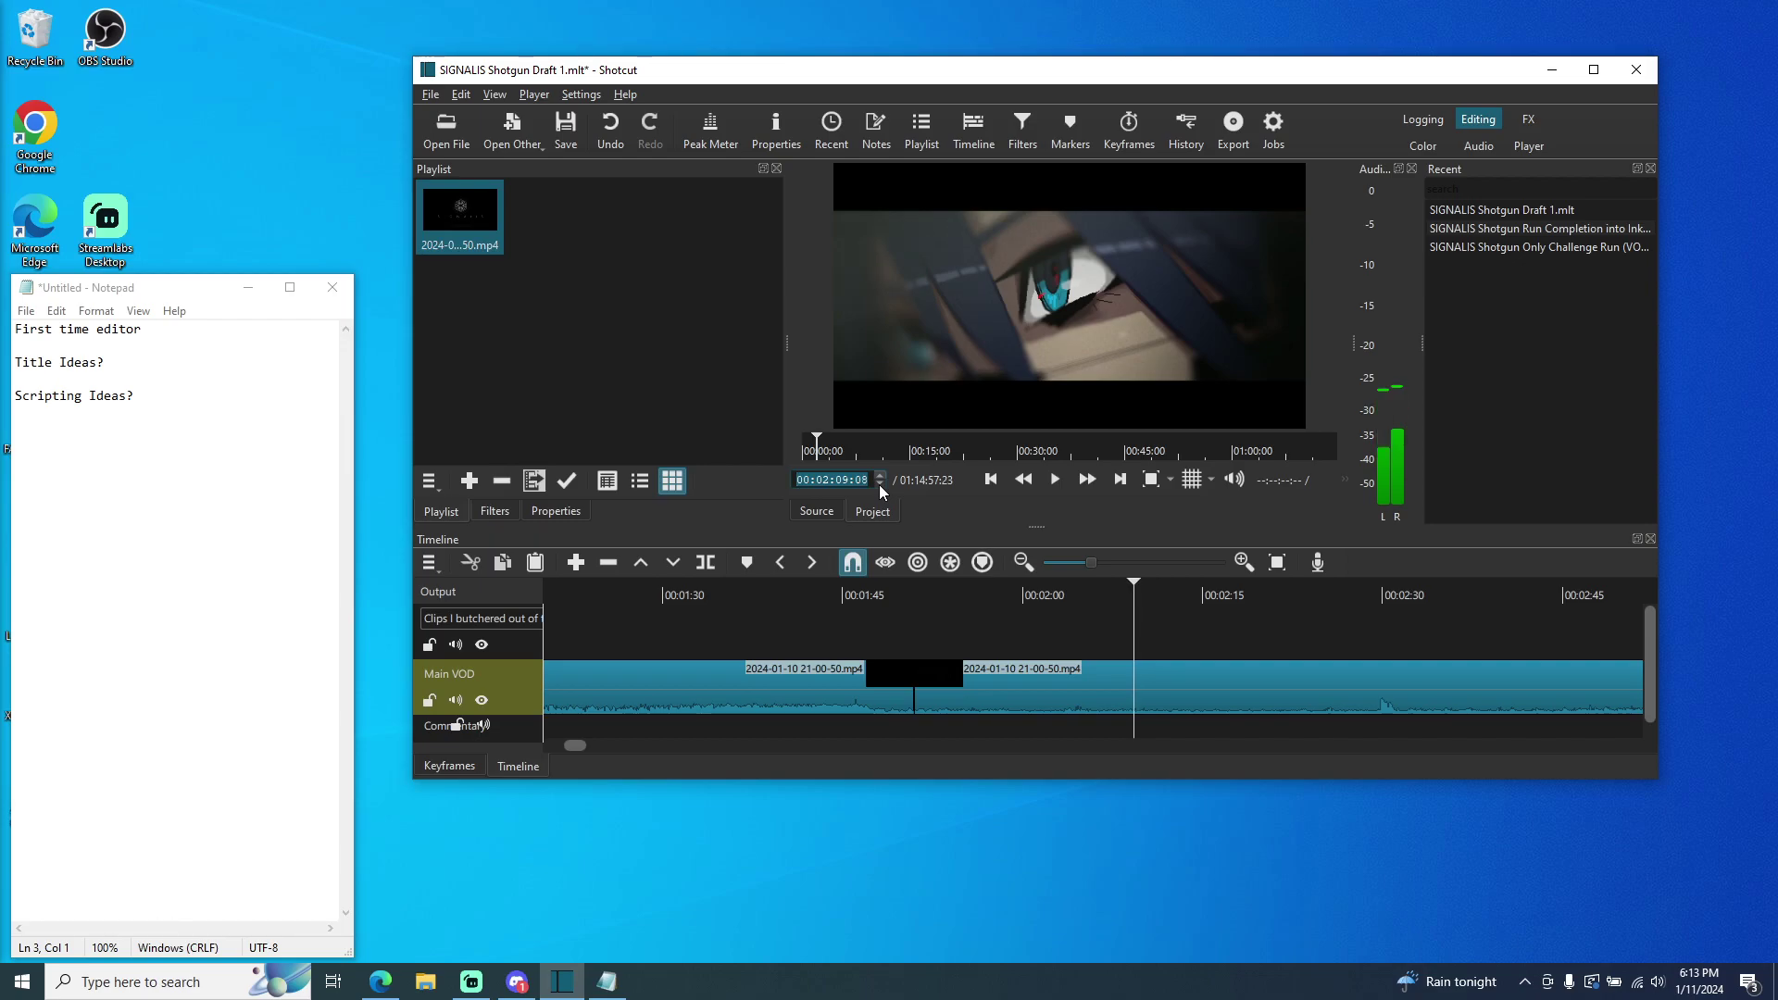
scroll(880, 485, down, 4)
scroll(880, 485, down, 1)
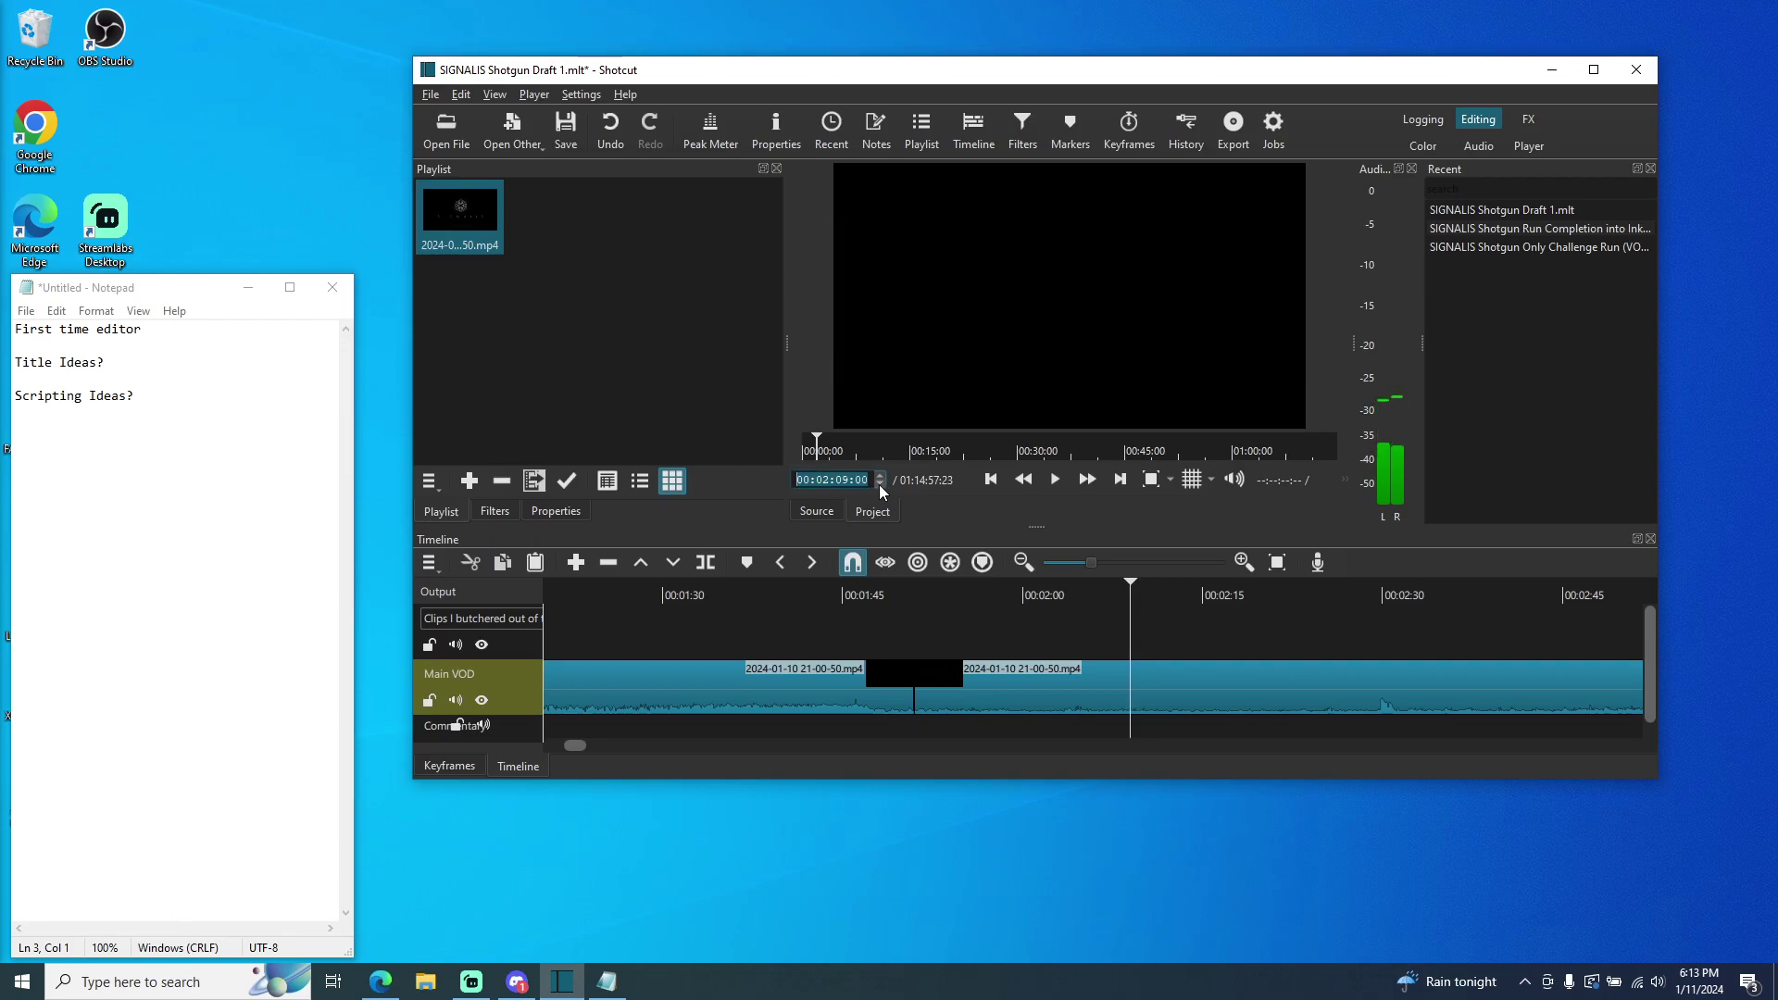
click(705, 562)
- Play past the eye close-up to the blue-haired character's profile shot and split the Main VOD clip at 00:02:14:03
click(1054, 479)
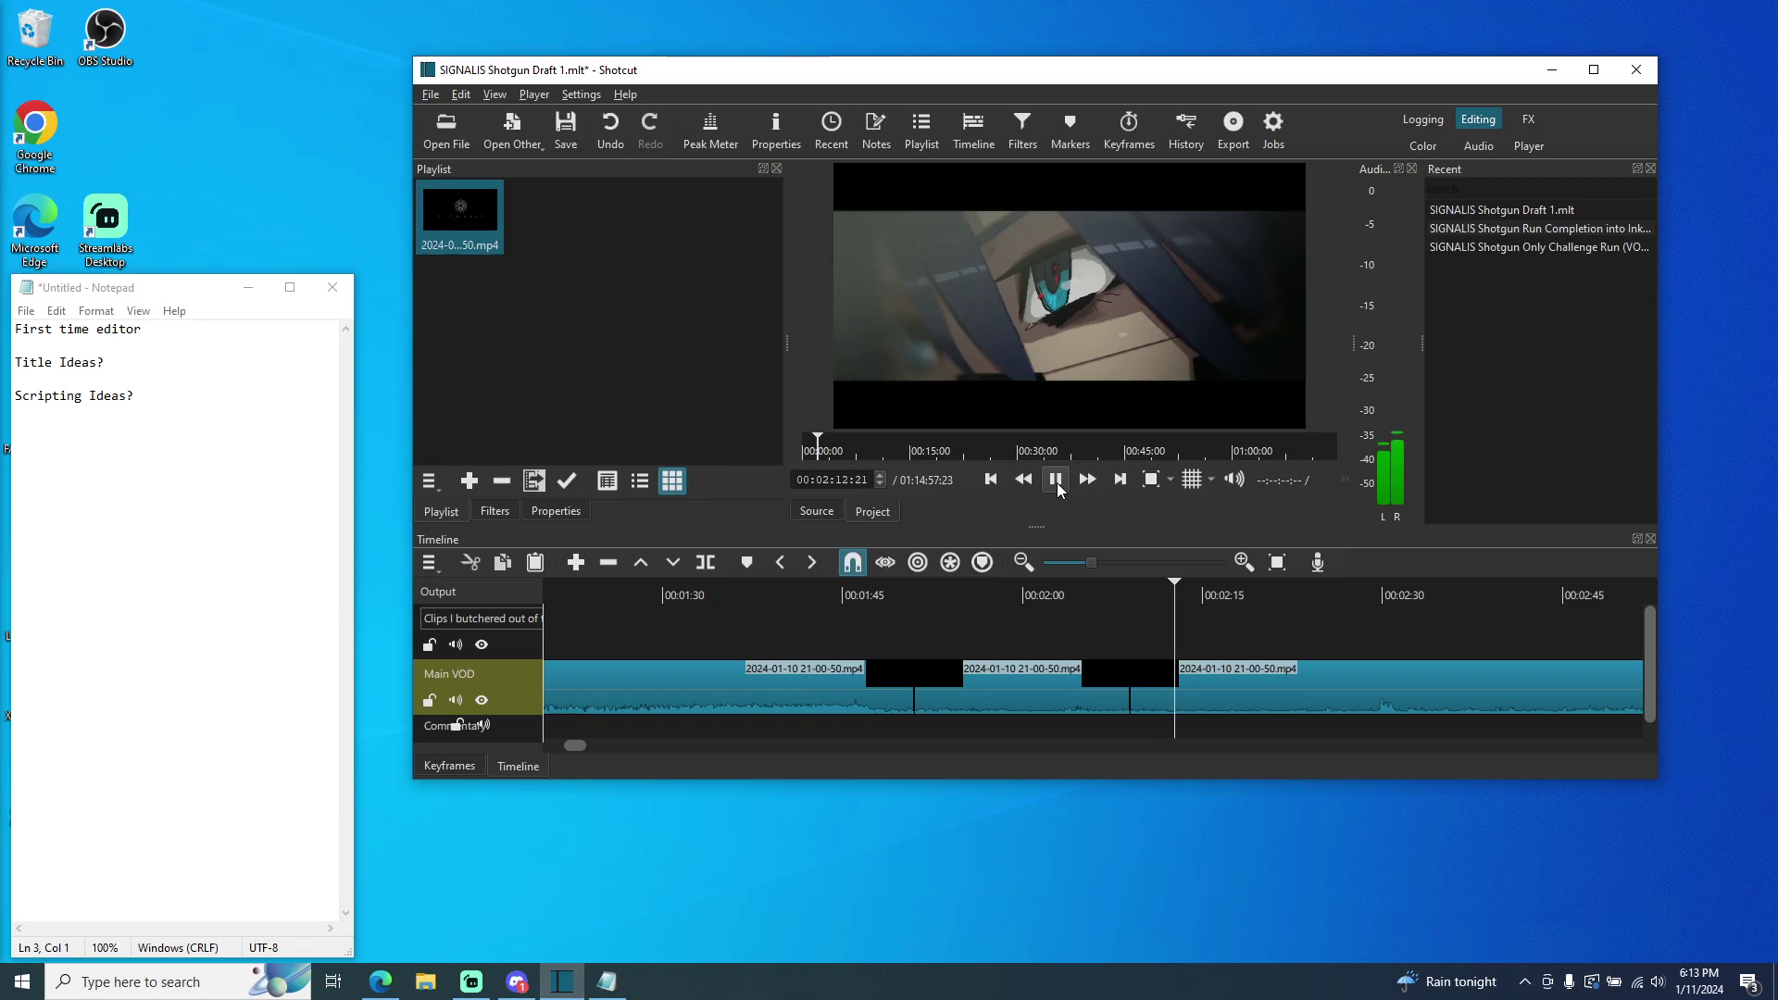
click(1055, 479)
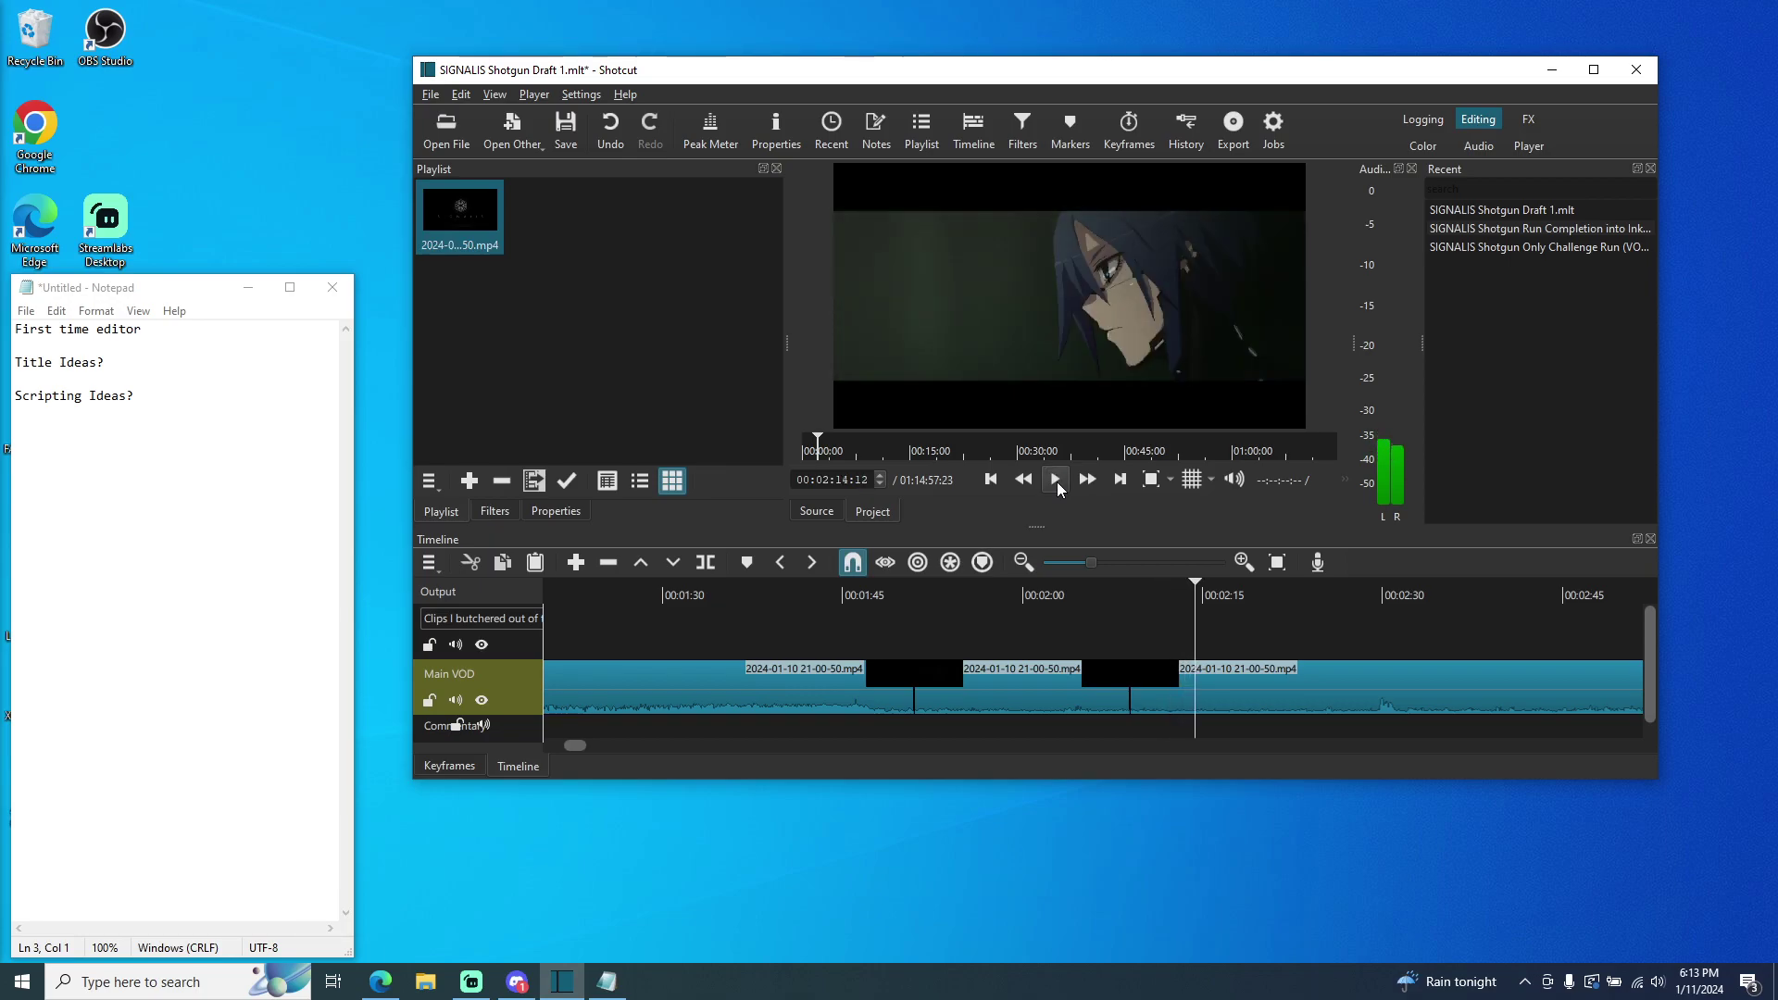
scroll(879, 485, down, 3)
scroll(880, 490, down, 2)
scroll(880, 489, down, 2)
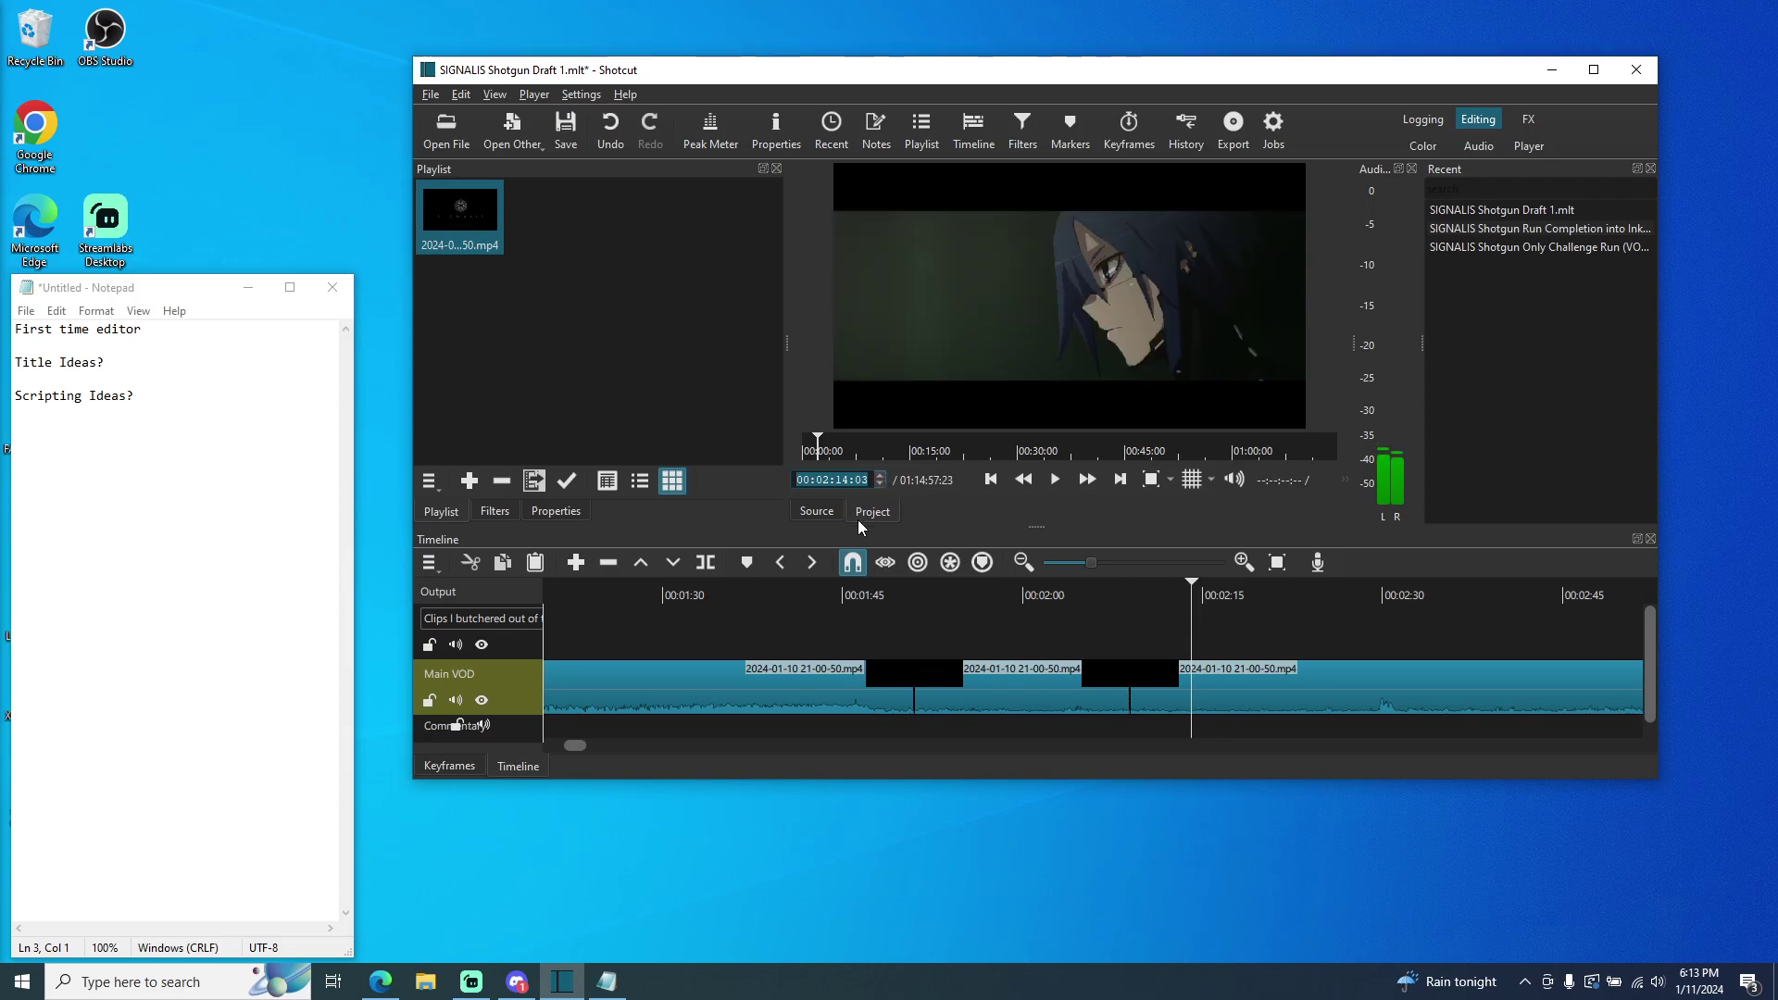
click(706, 562)
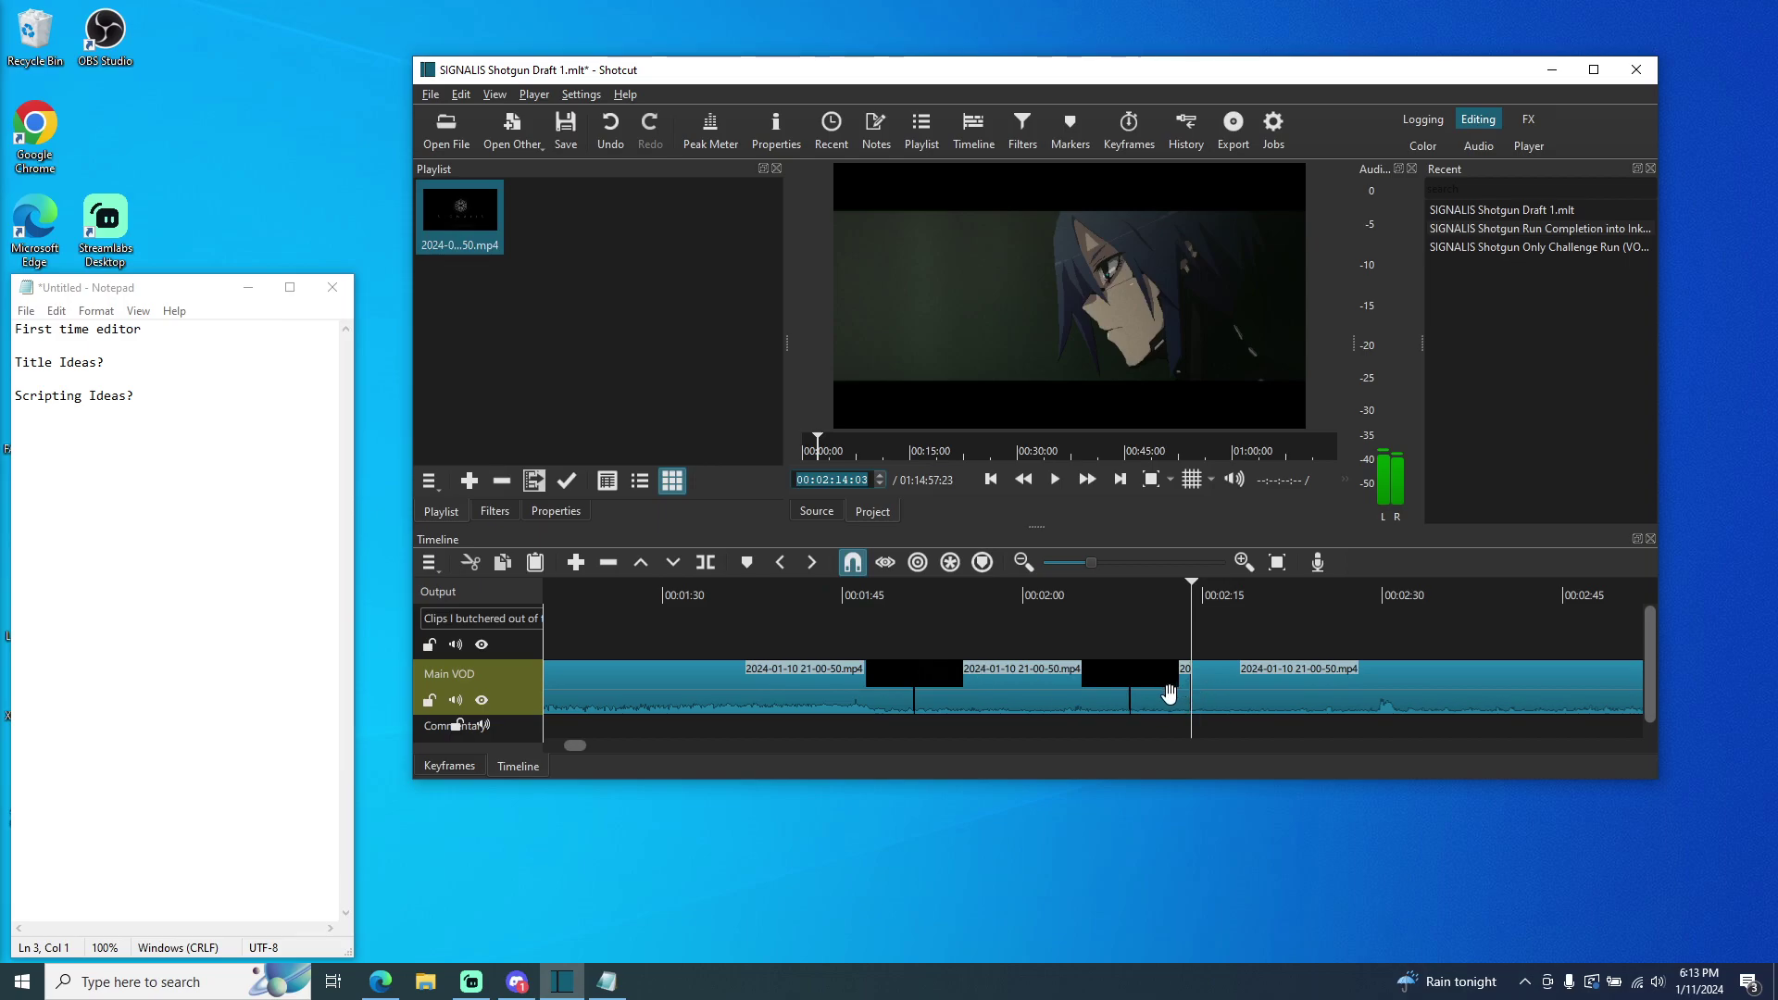
- Ripple-delete the eye close-up piece between 00:02:09:00 and 00:02:14:03, and play across the join on to the safe keypad at 00:02:48:29
click(1168, 694)
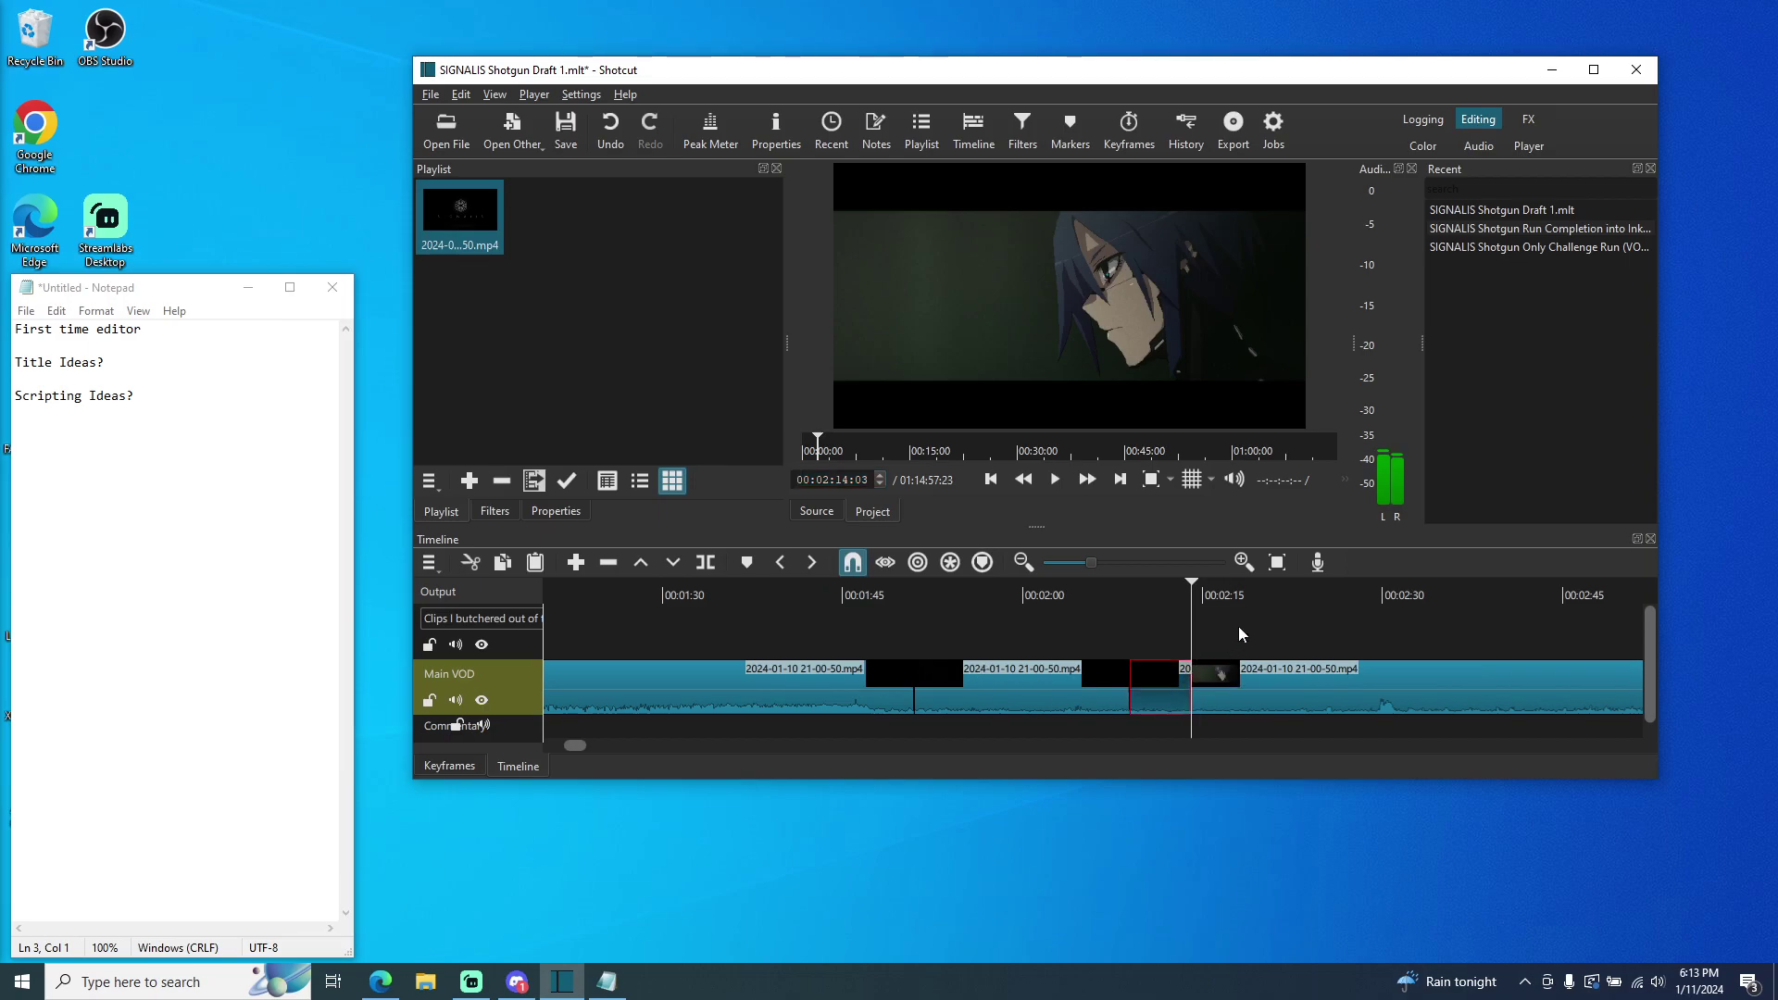
key(Delete)
drag(1241, 587, 1060, 587)
click(1054, 479)
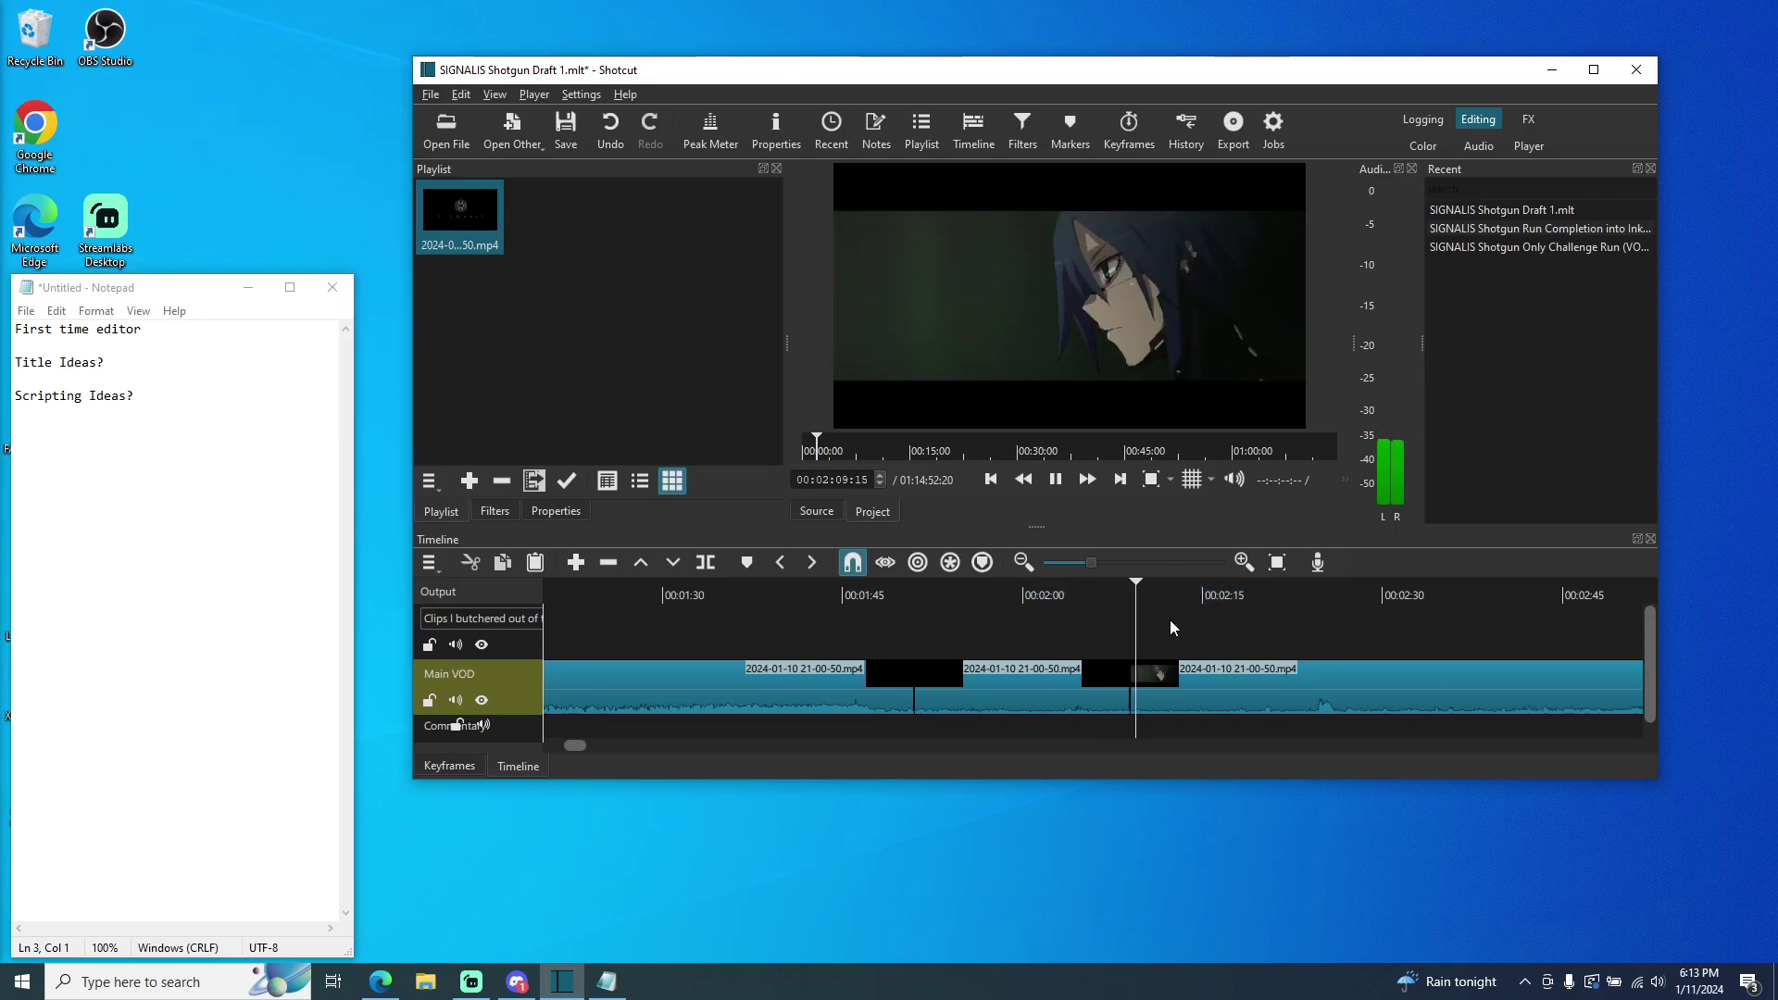
mouse_move(1118, 596)
mouse_down()
mouse_move(1051, 602)
mouse_move(1092, 611)
mouse_up()
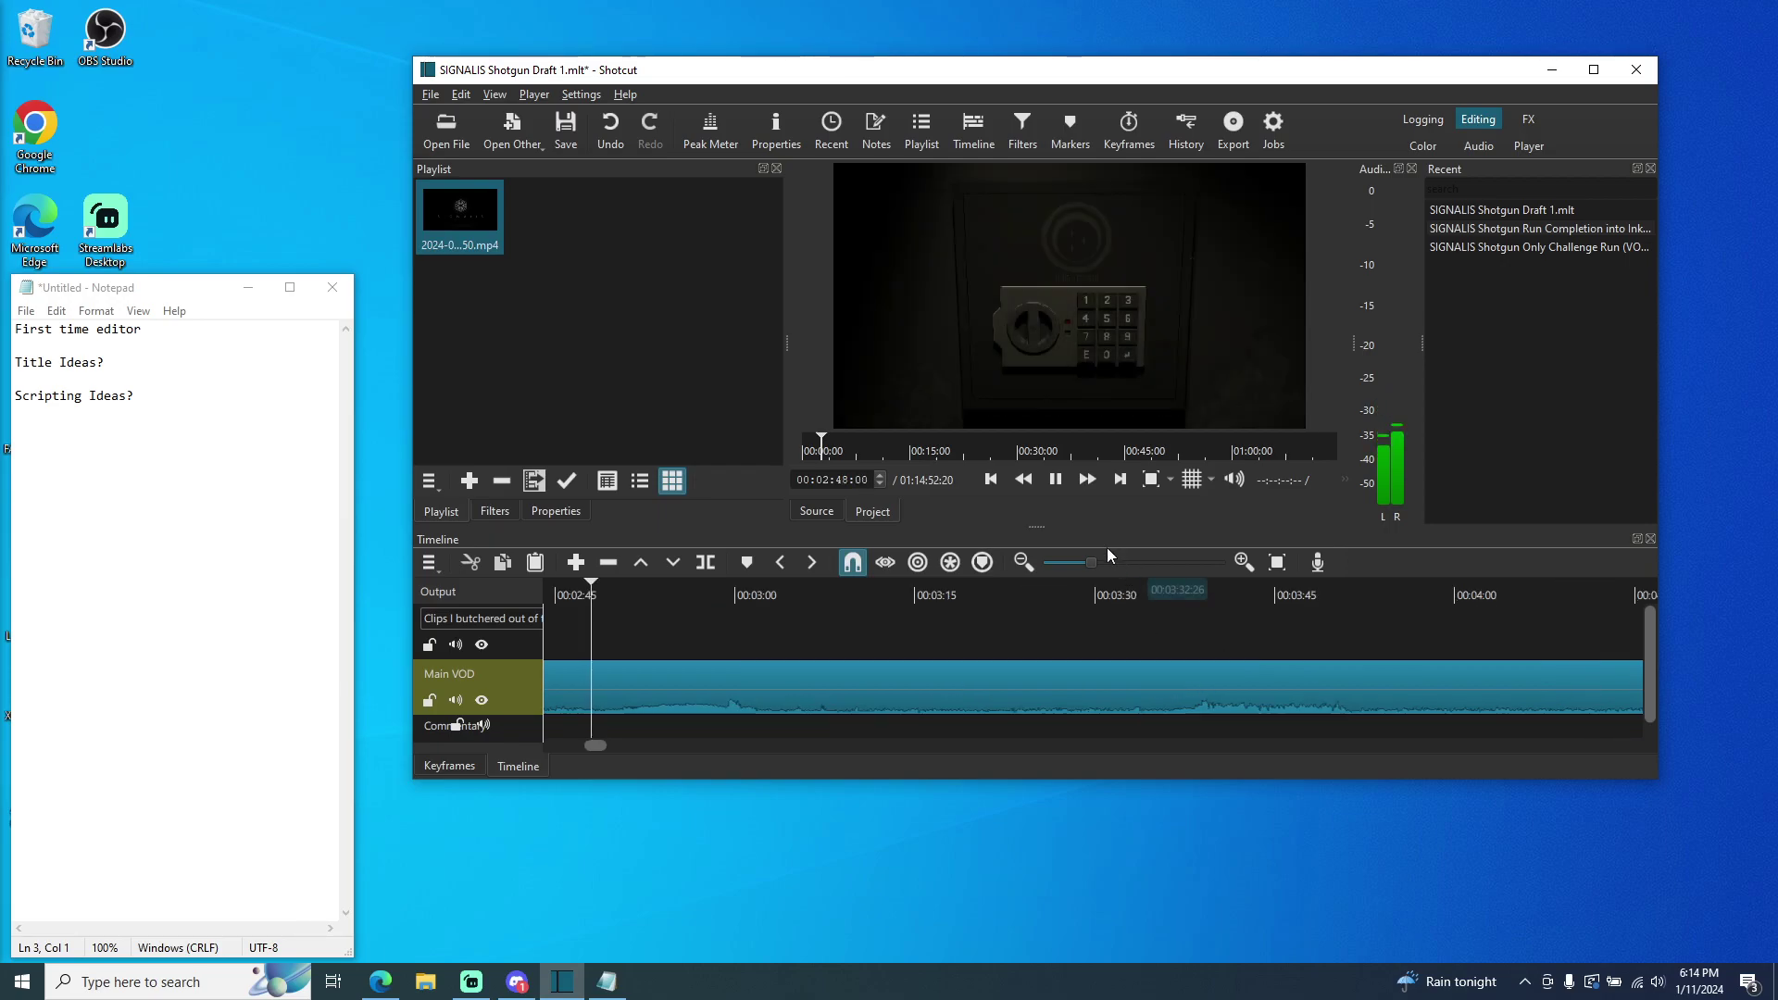
click(1056, 478)
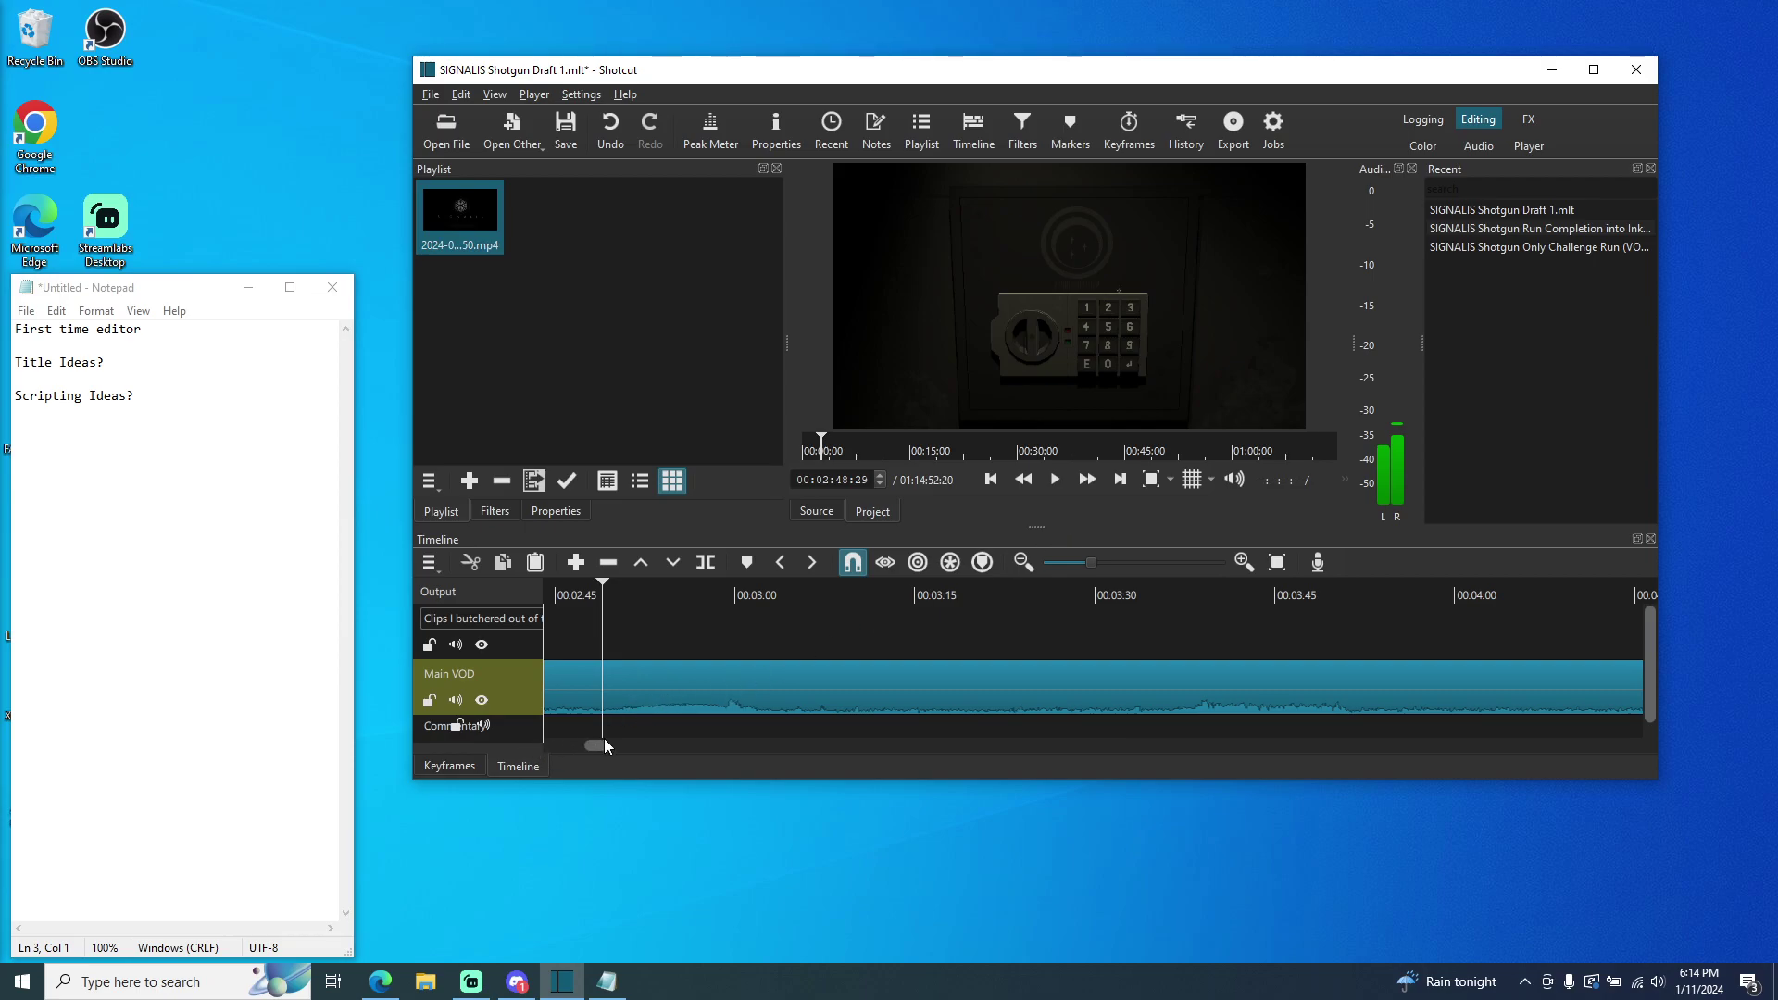
- Return to the number sequence and review the butchered clips and red text screens from 00:00:52:11 to 00:01:33:02
drag(602, 742, 568, 741)
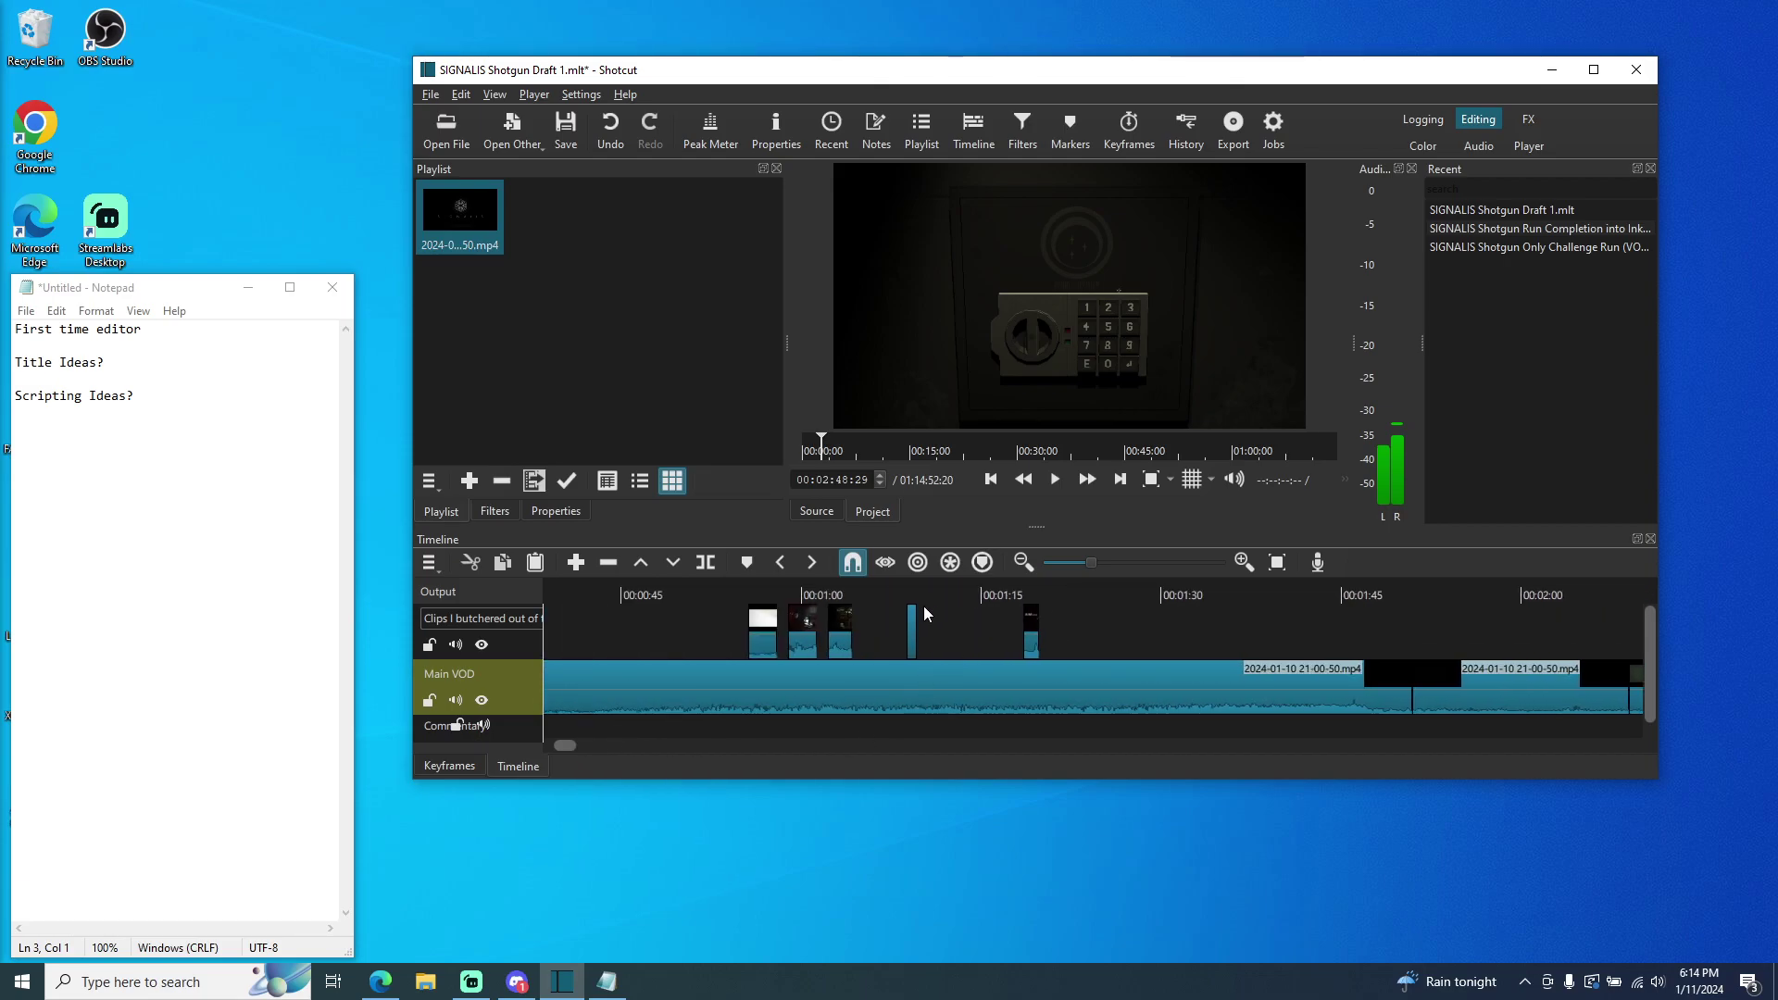
click(709, 586)
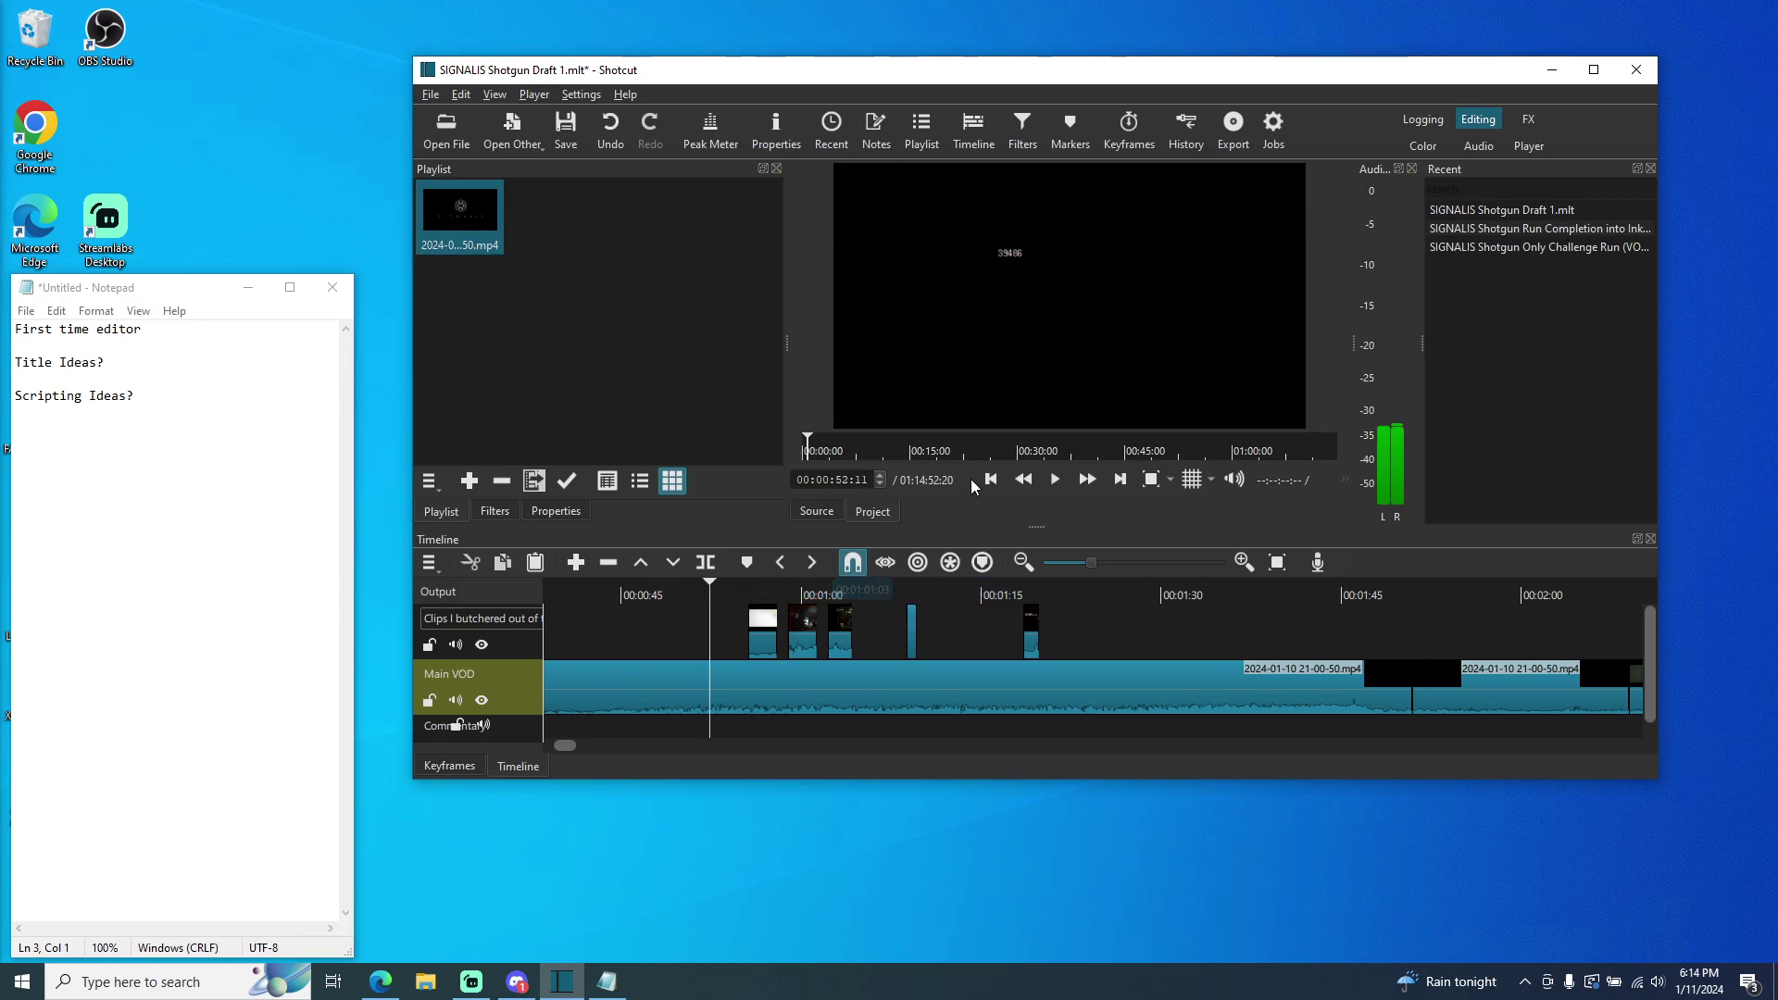
click(1054, 481)
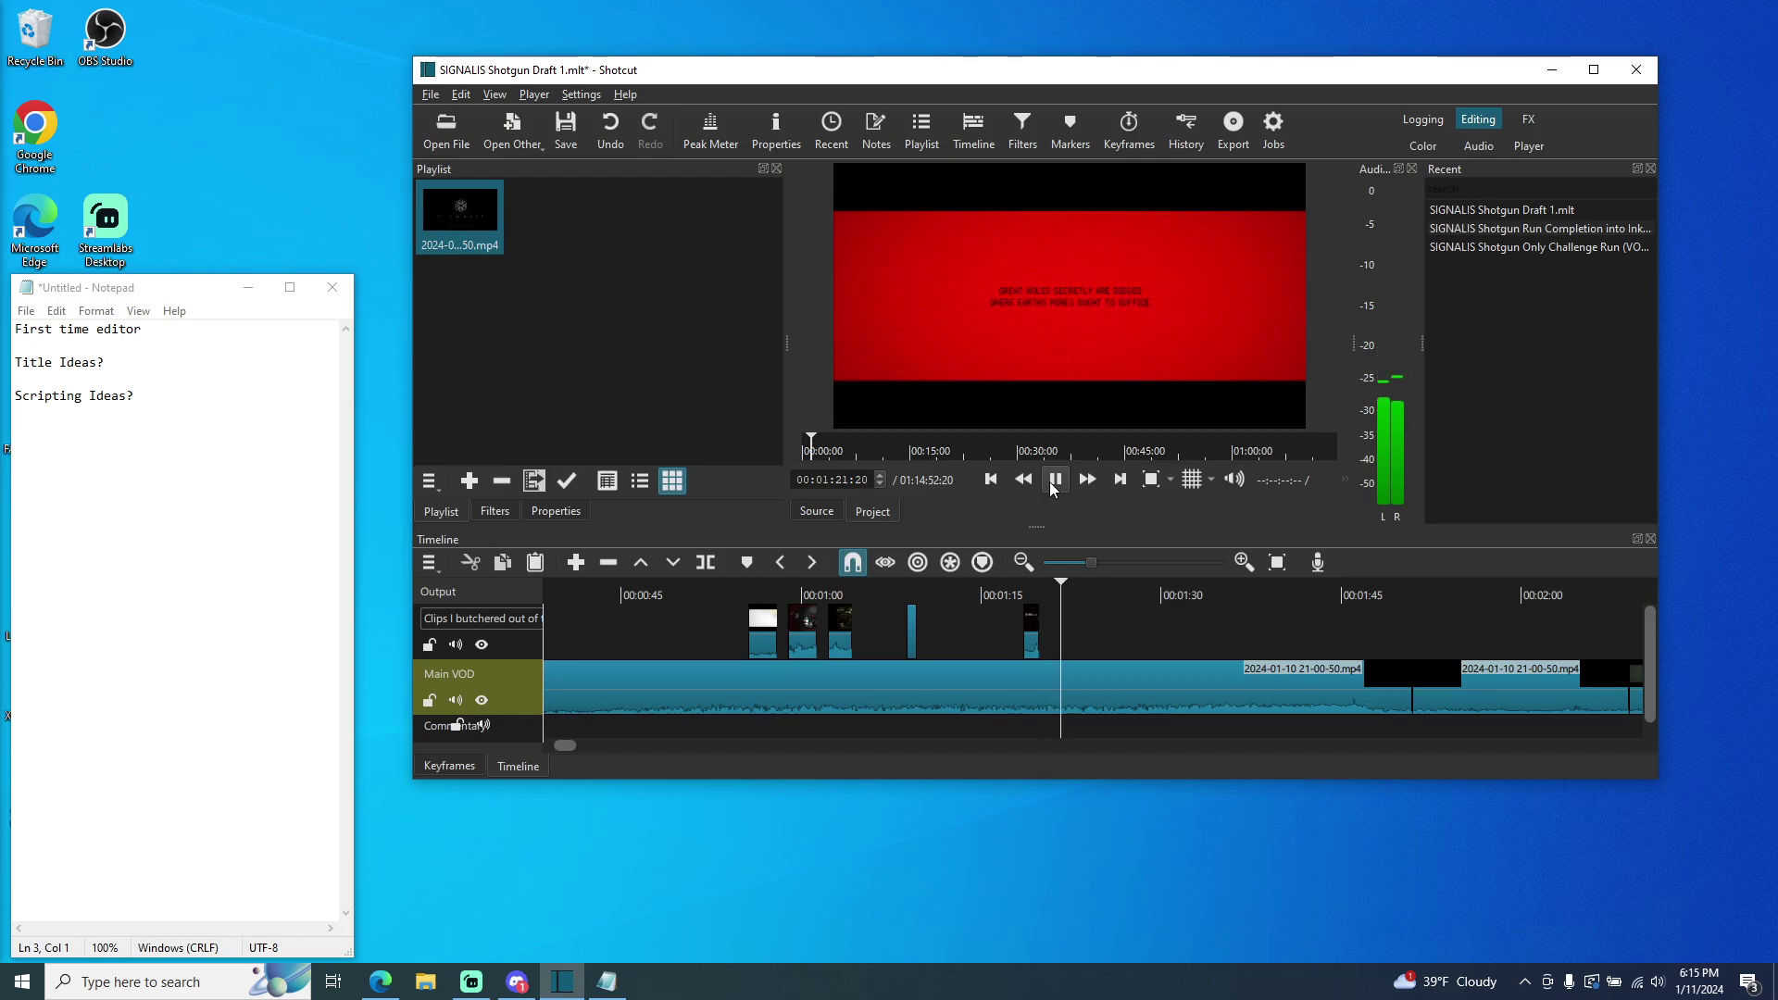
click(1055, 479)
click(1054, 480)
click(1055, 480)
drag(1081, 592, 1042, 593)
click(1057, 481)
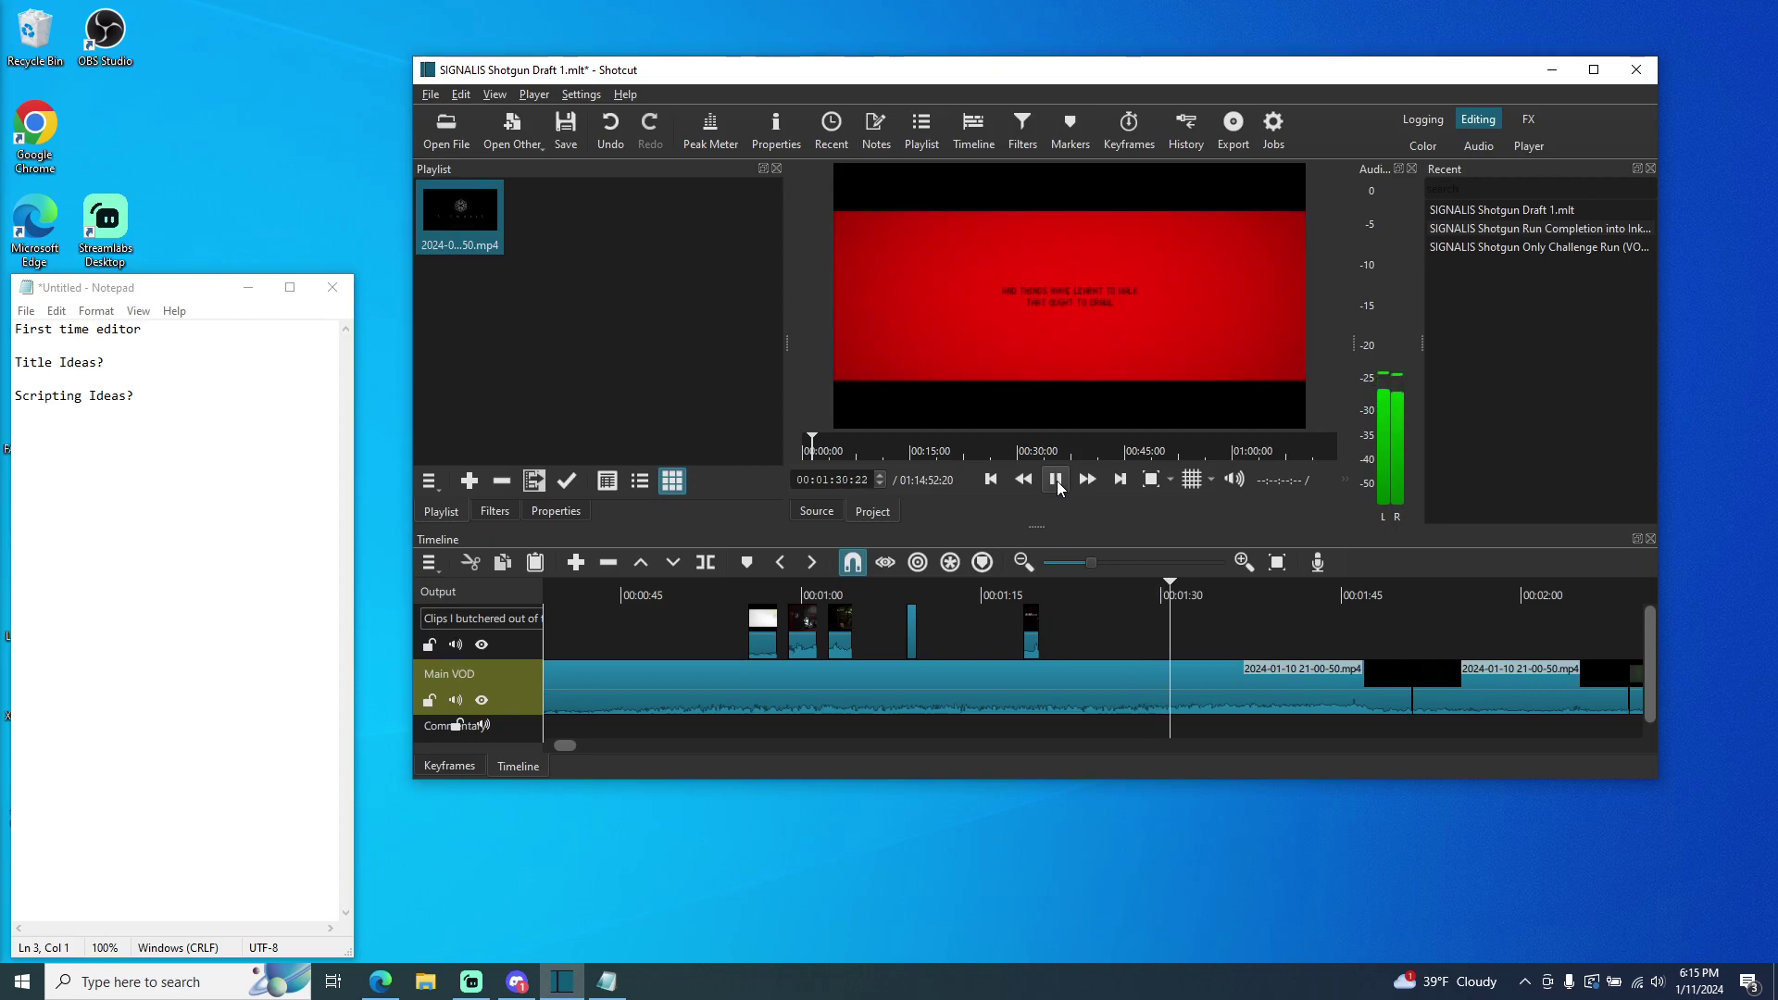
click(1060, 488)
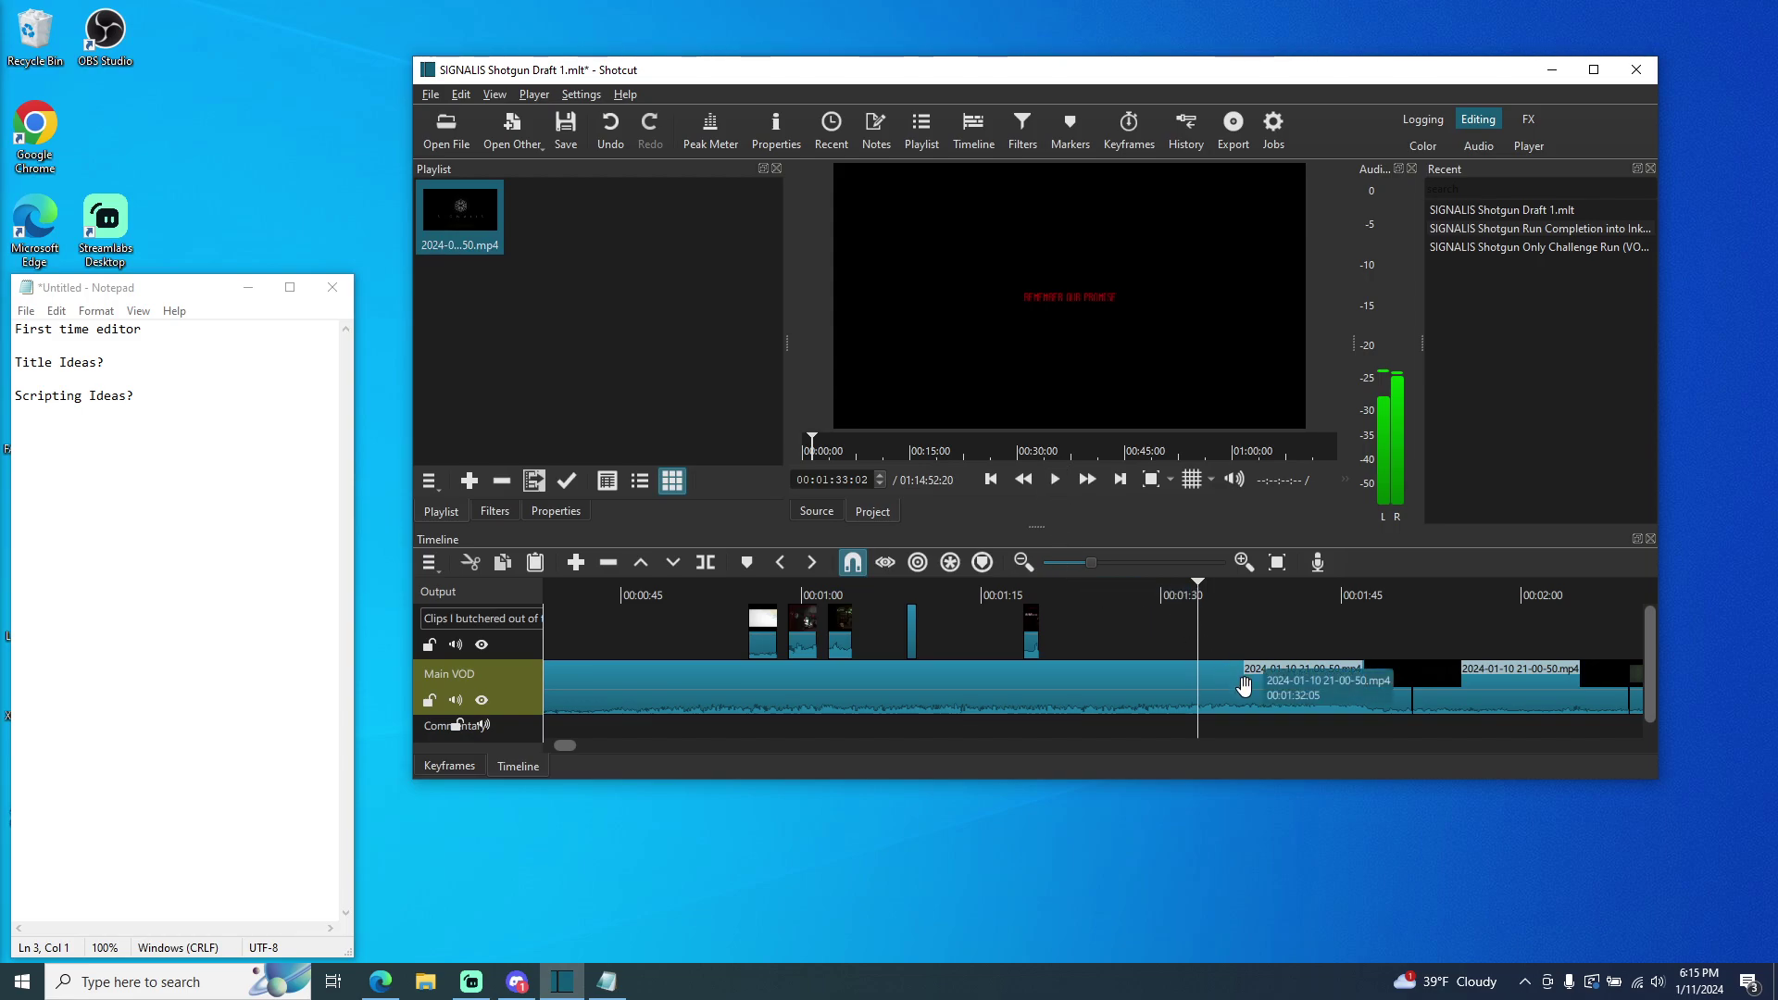
- Replay the footage from just before the last butchered clip through the red text screens to 00:01:43:05
drag(1197, 596, 1027, 596)
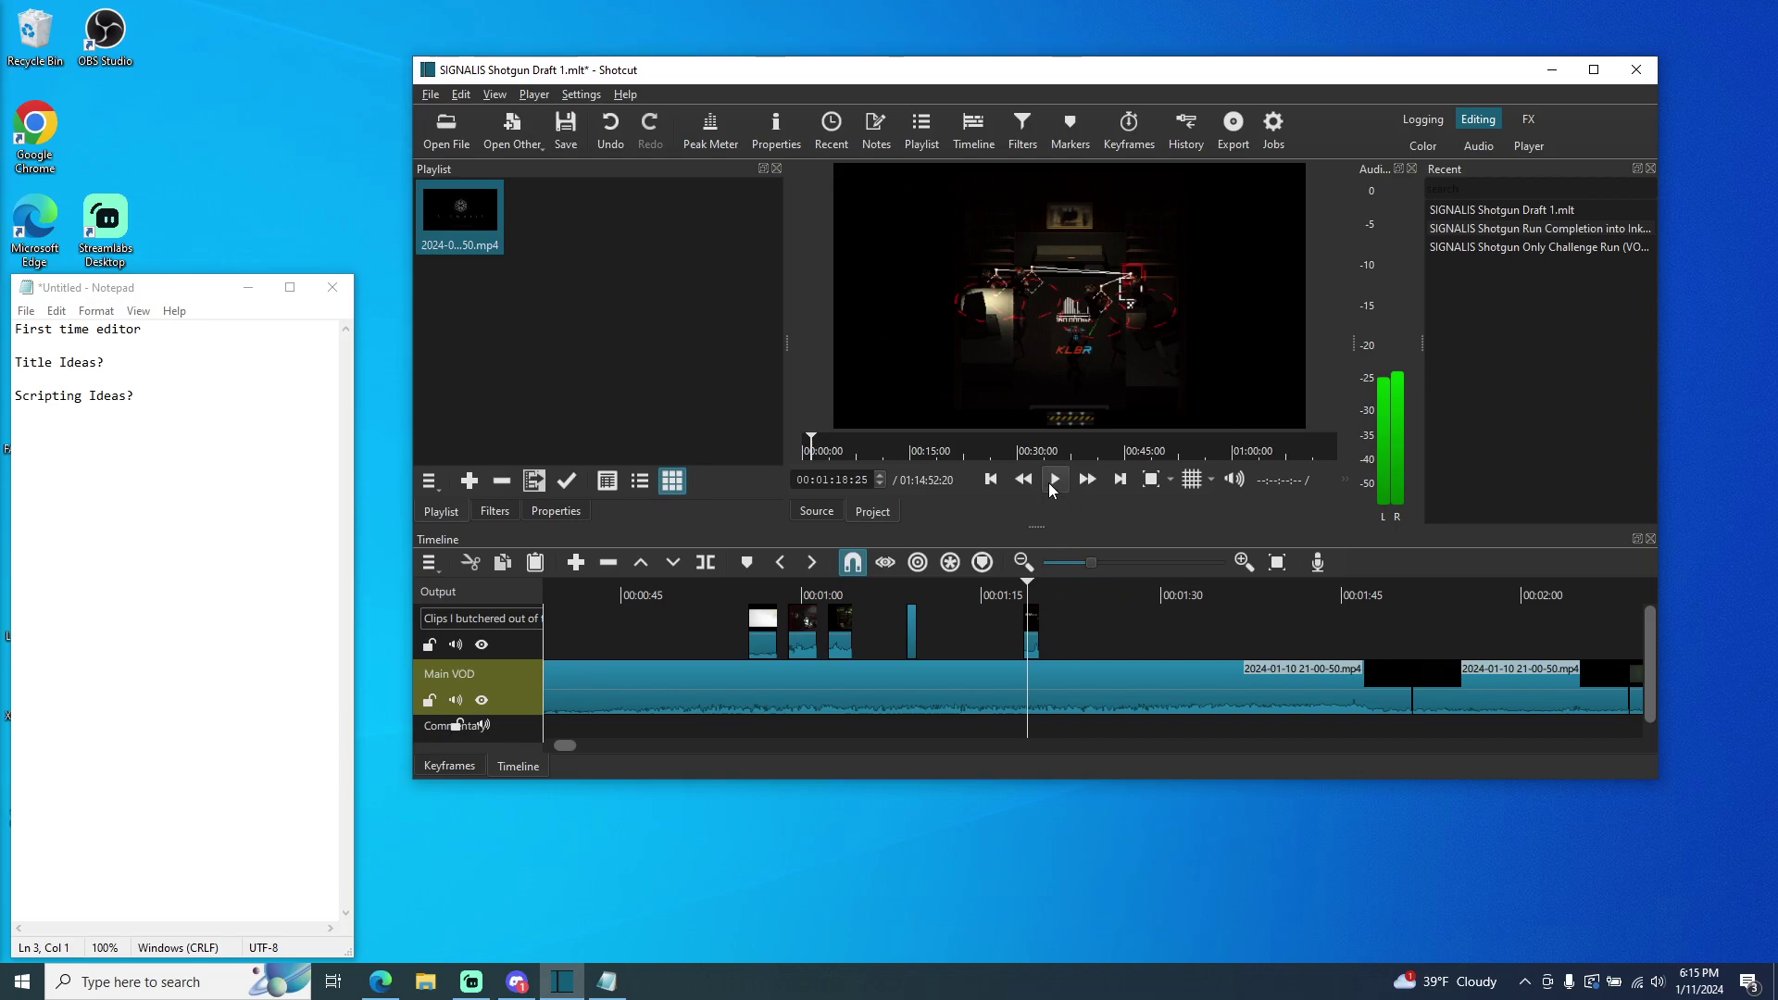
click(990, 594)
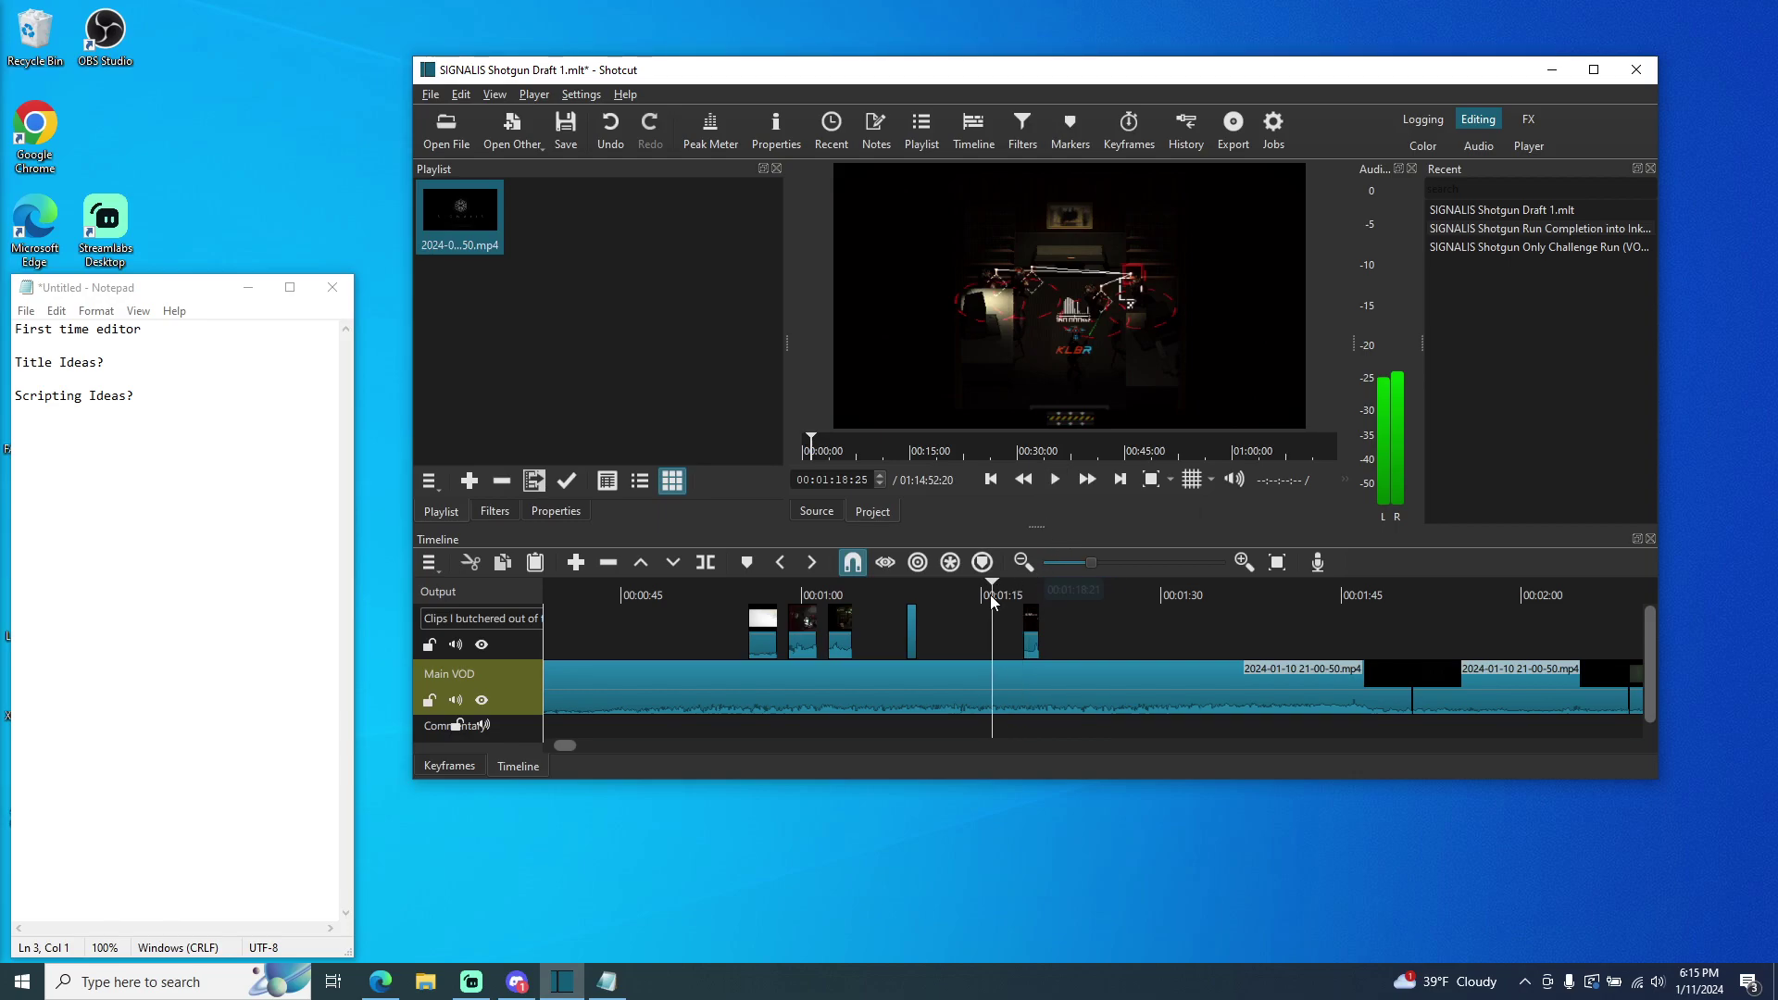
click(1056, 479)
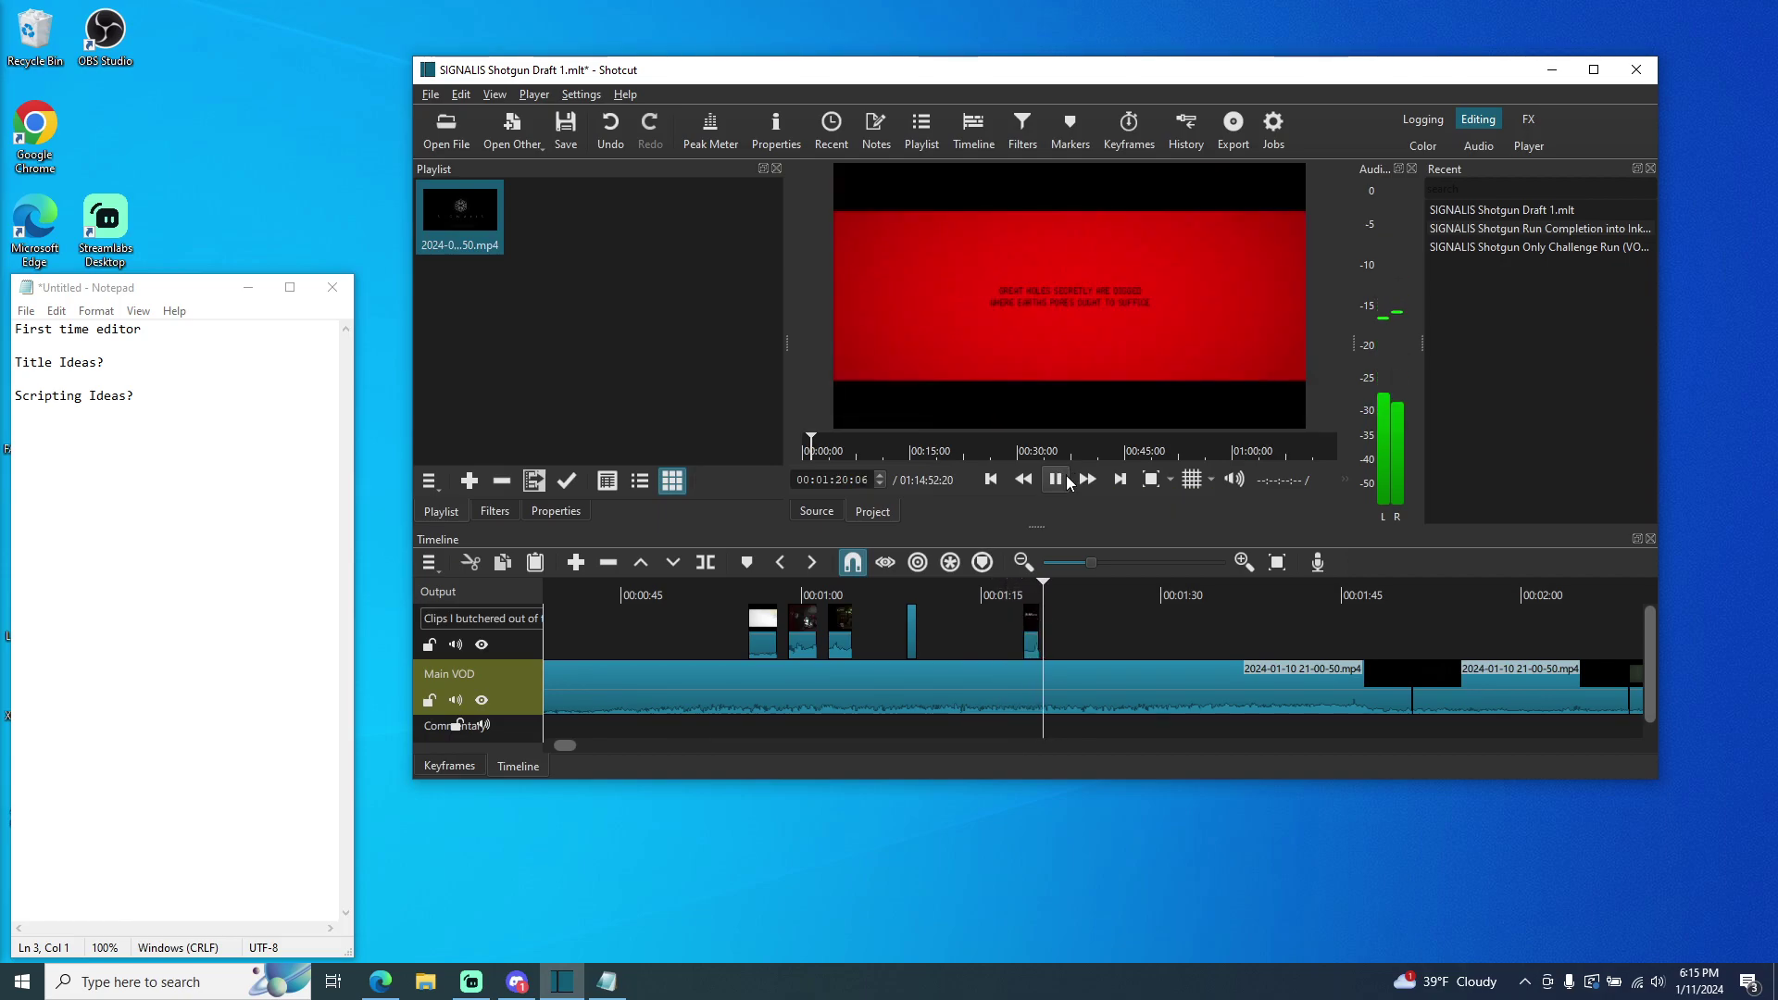
click(1068, 482)
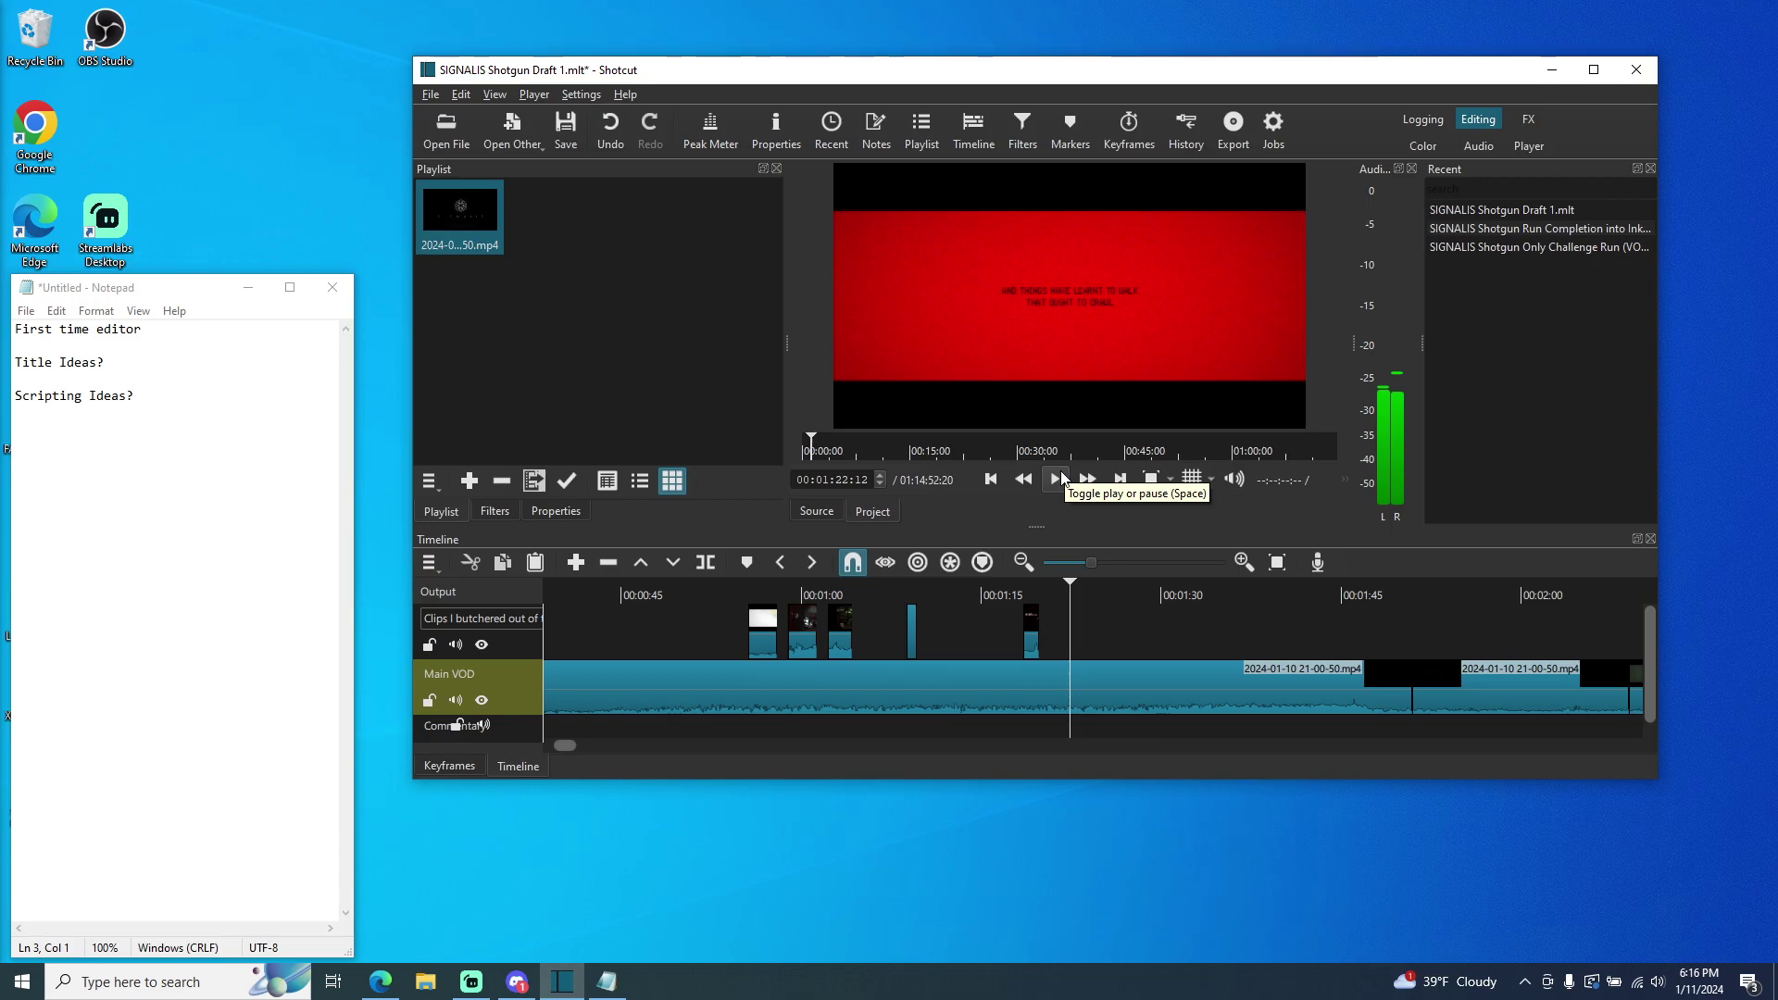
click(1062, 480)
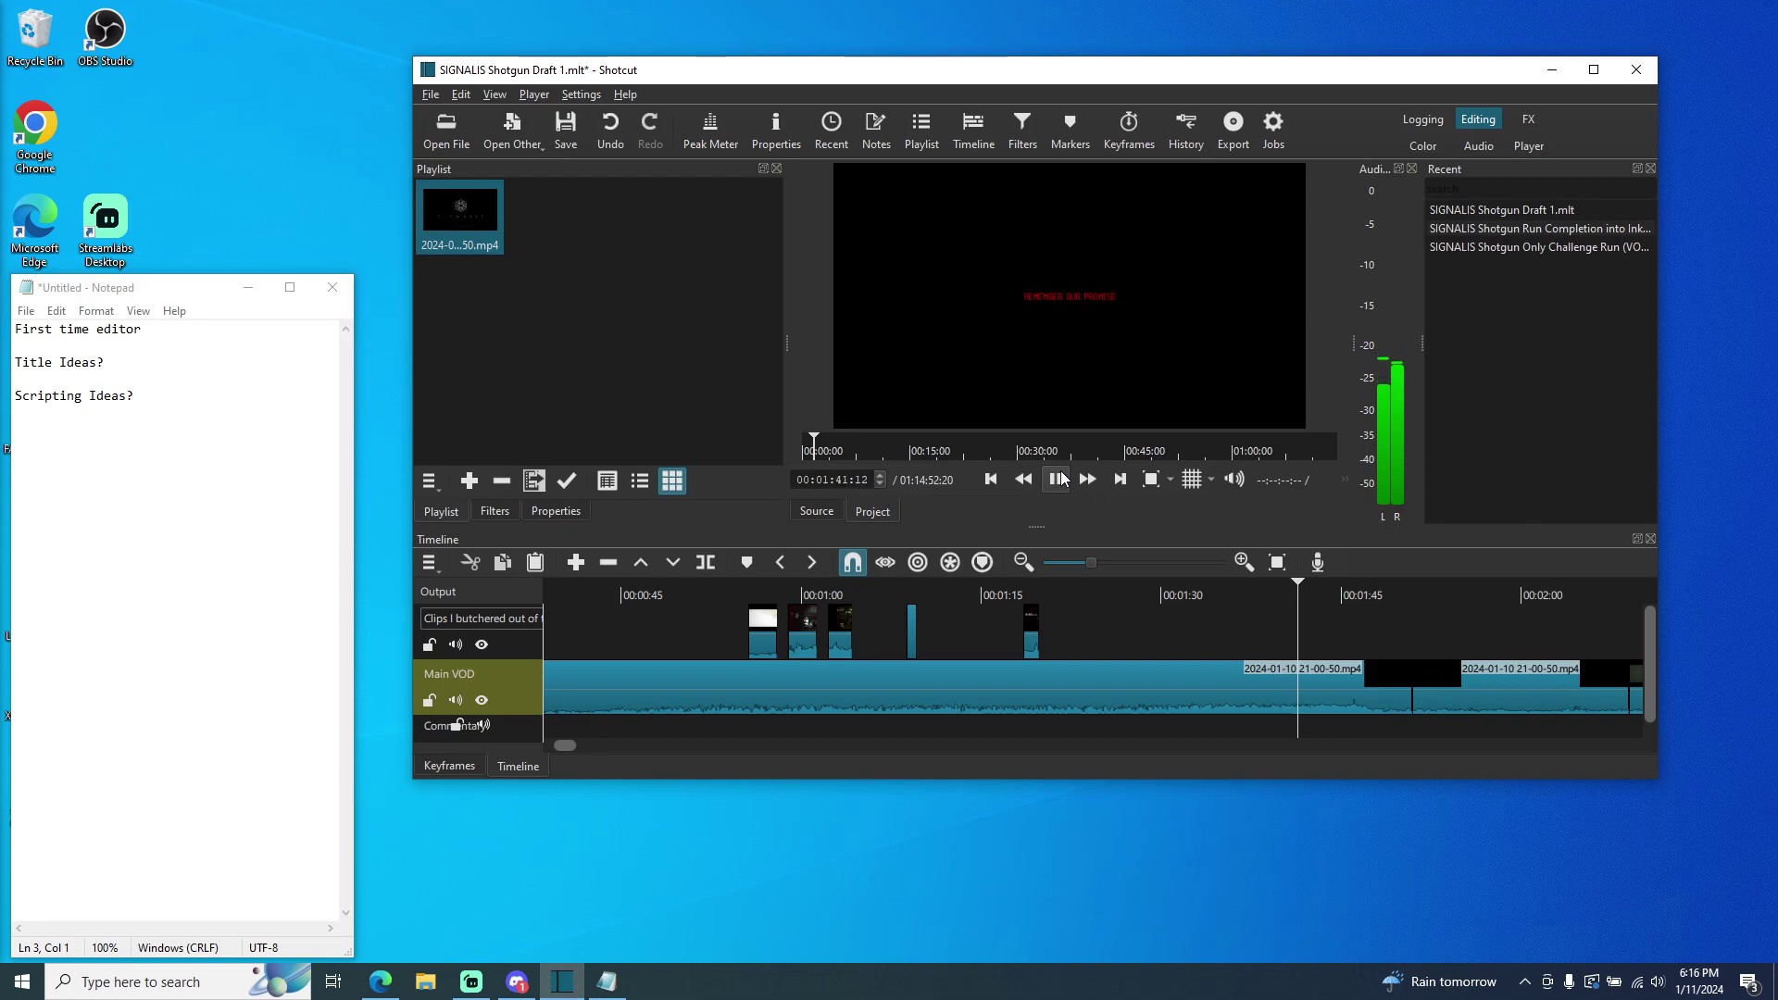
click(1063, 477)
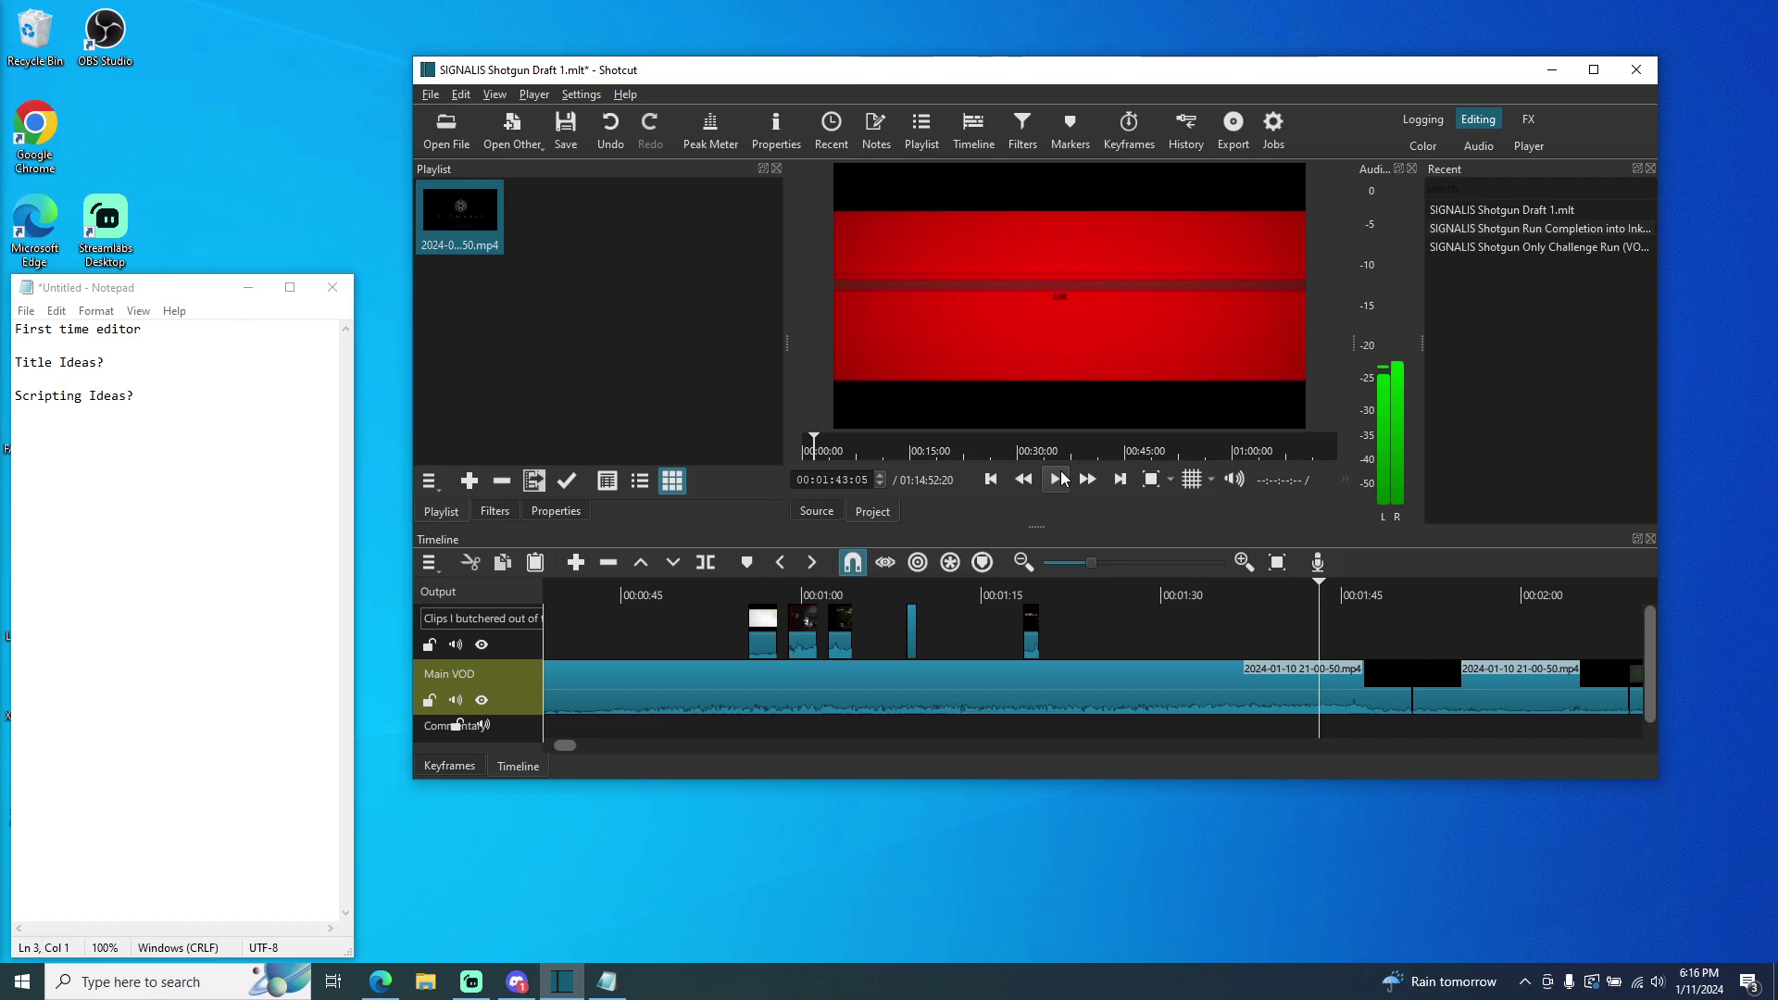
- Play on to the SIGNALIS title at 00:01:50:22, and skip ahead in the Main VOD to the gameplay at 00:03:12:08
click(1058, 478)
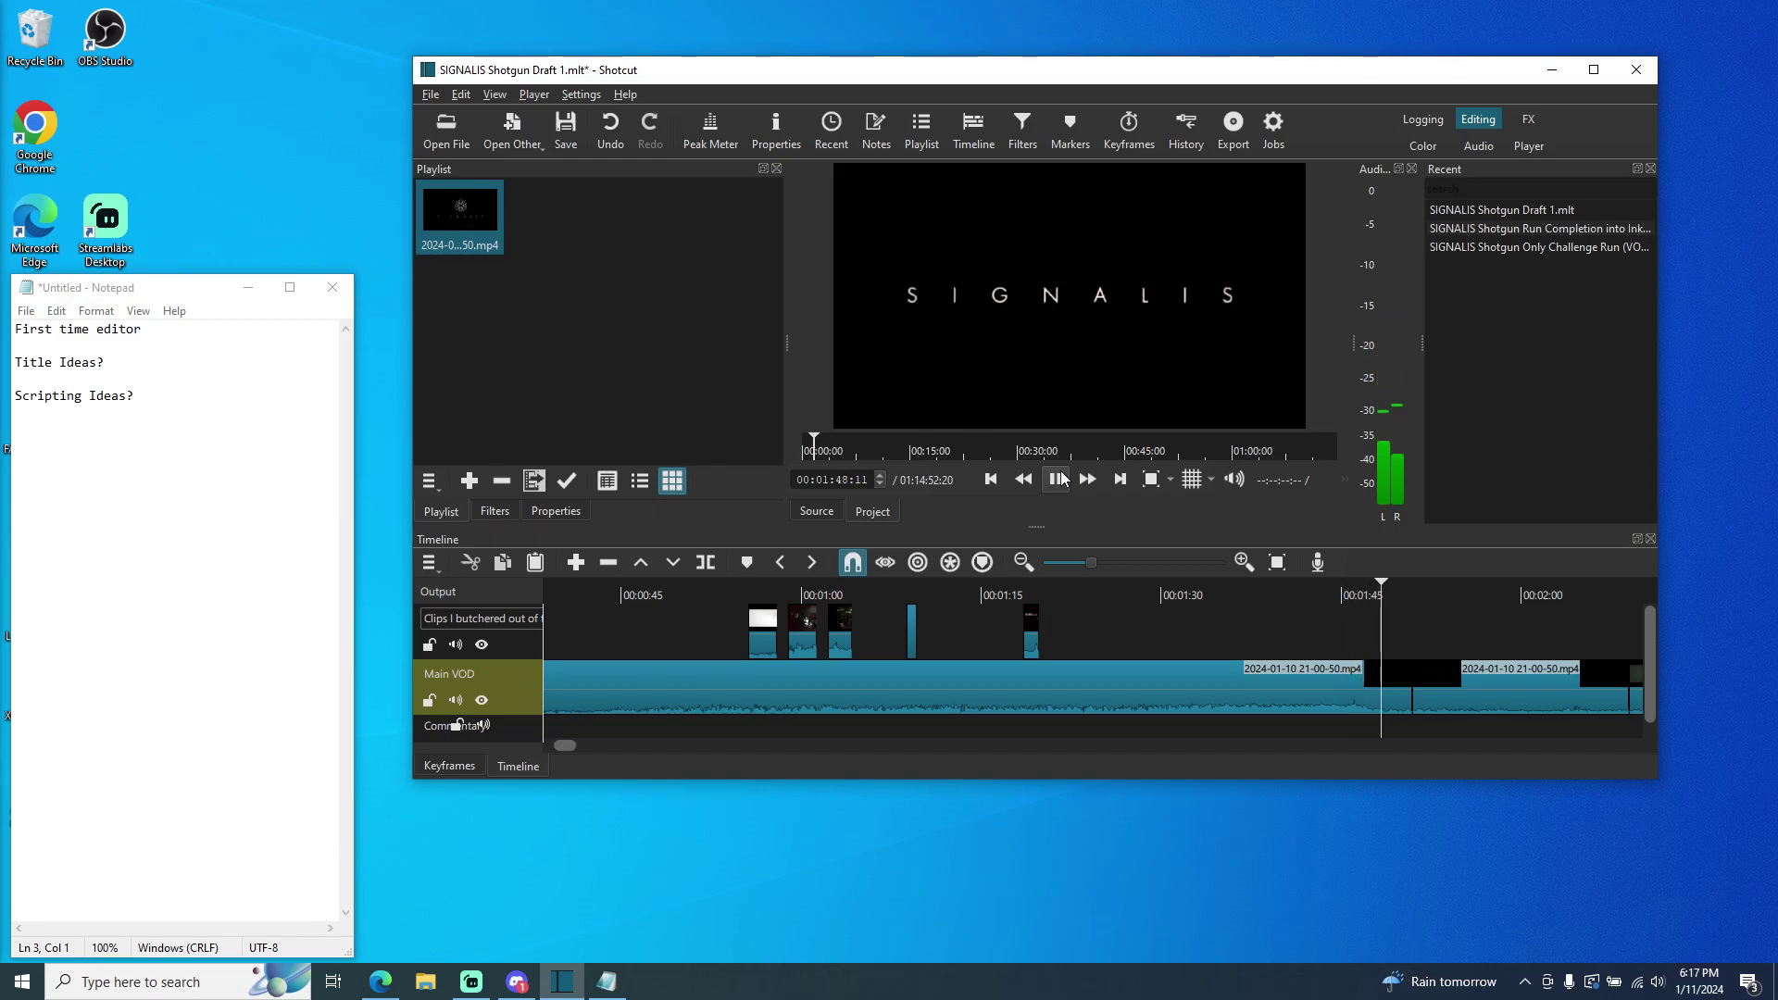
click(1062, 478)
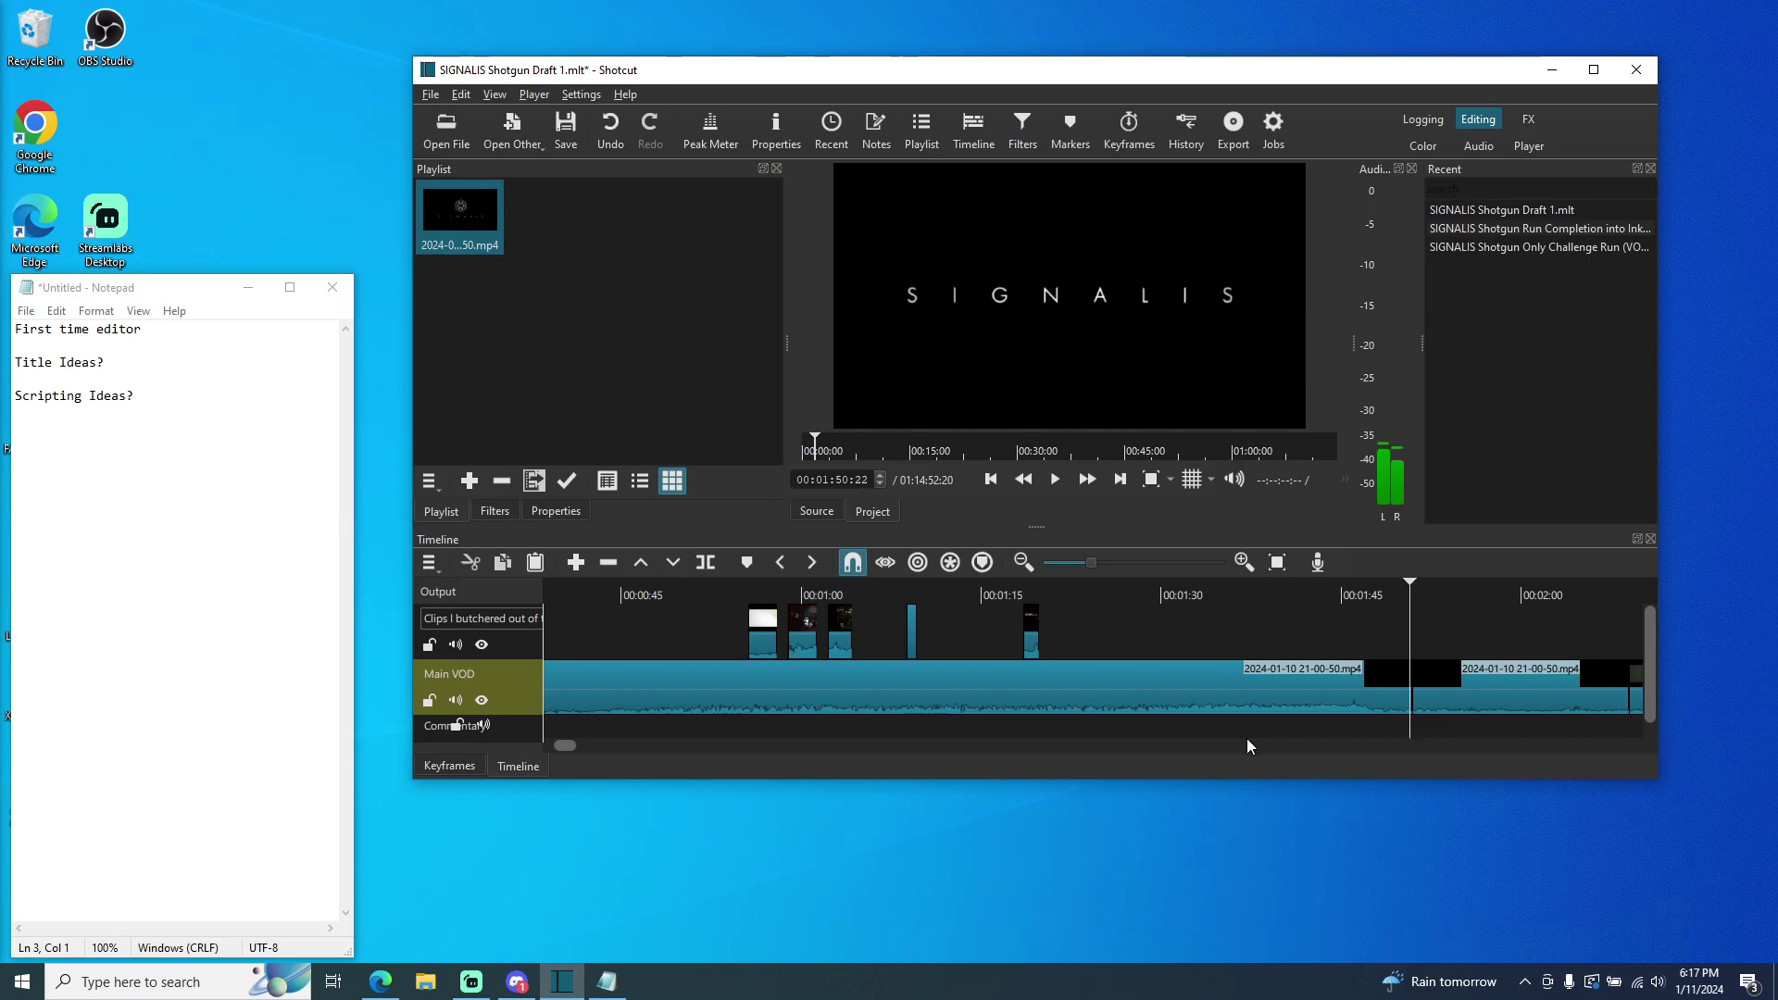
drag(571, 748, 592, 748)
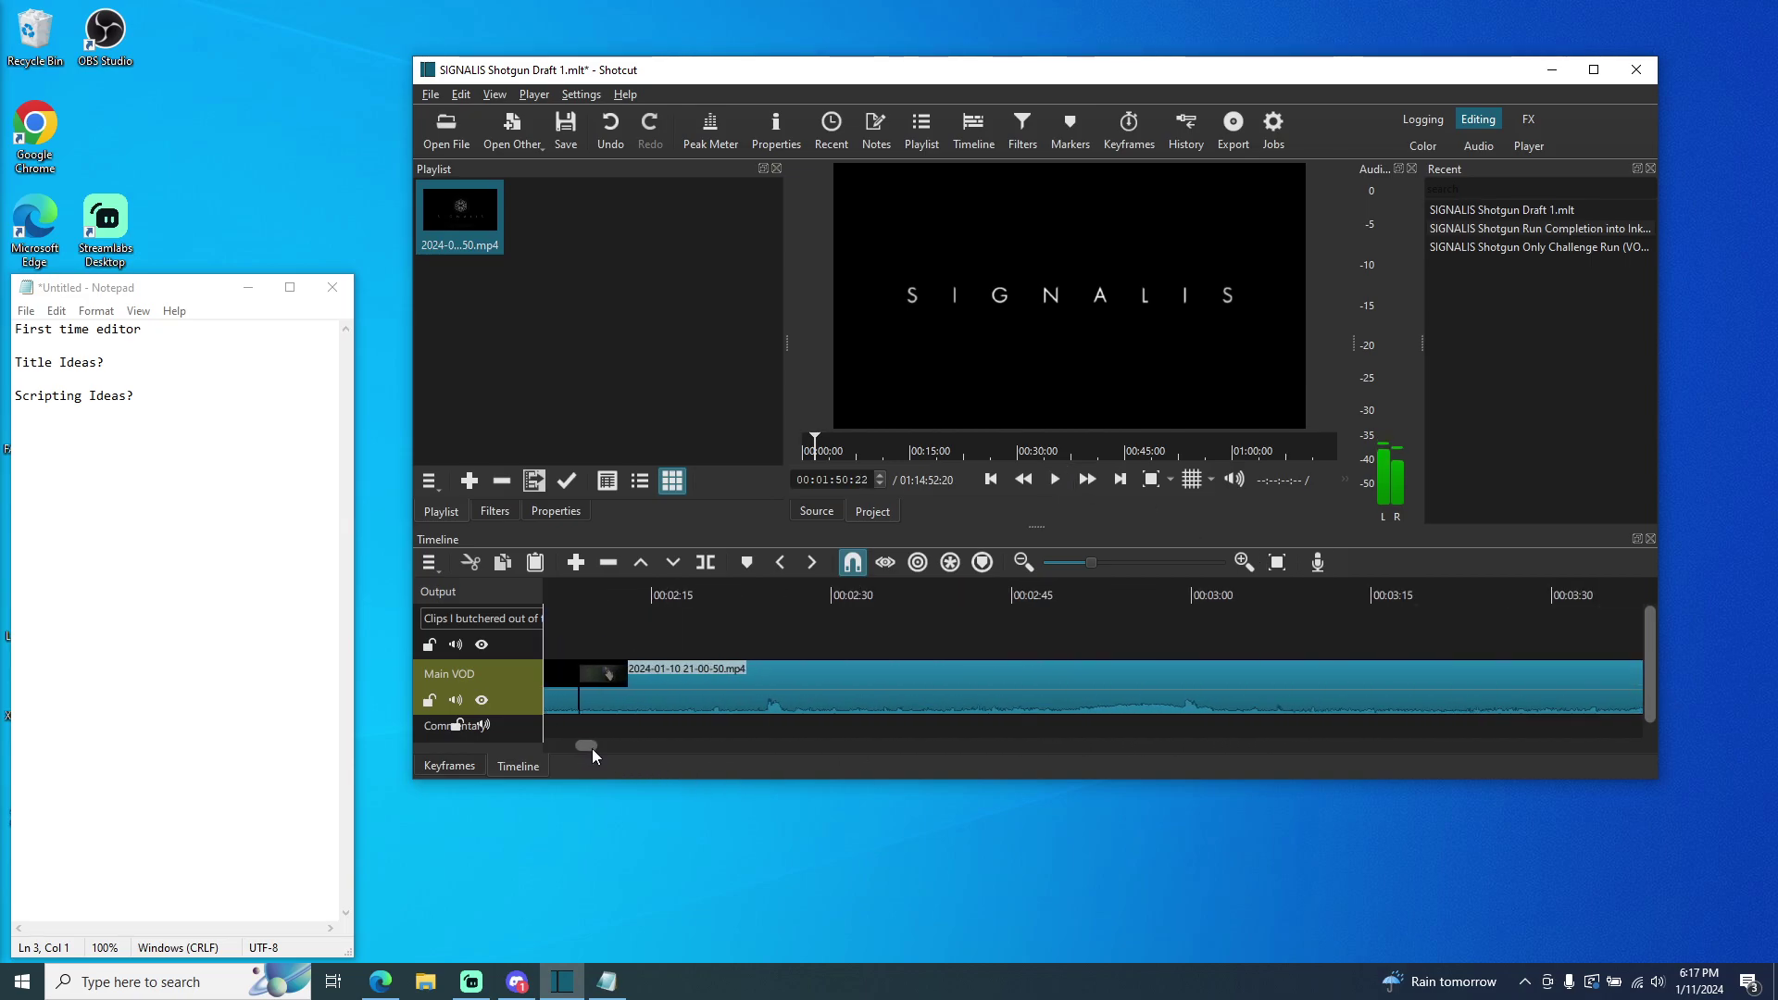
click(1128, 699)
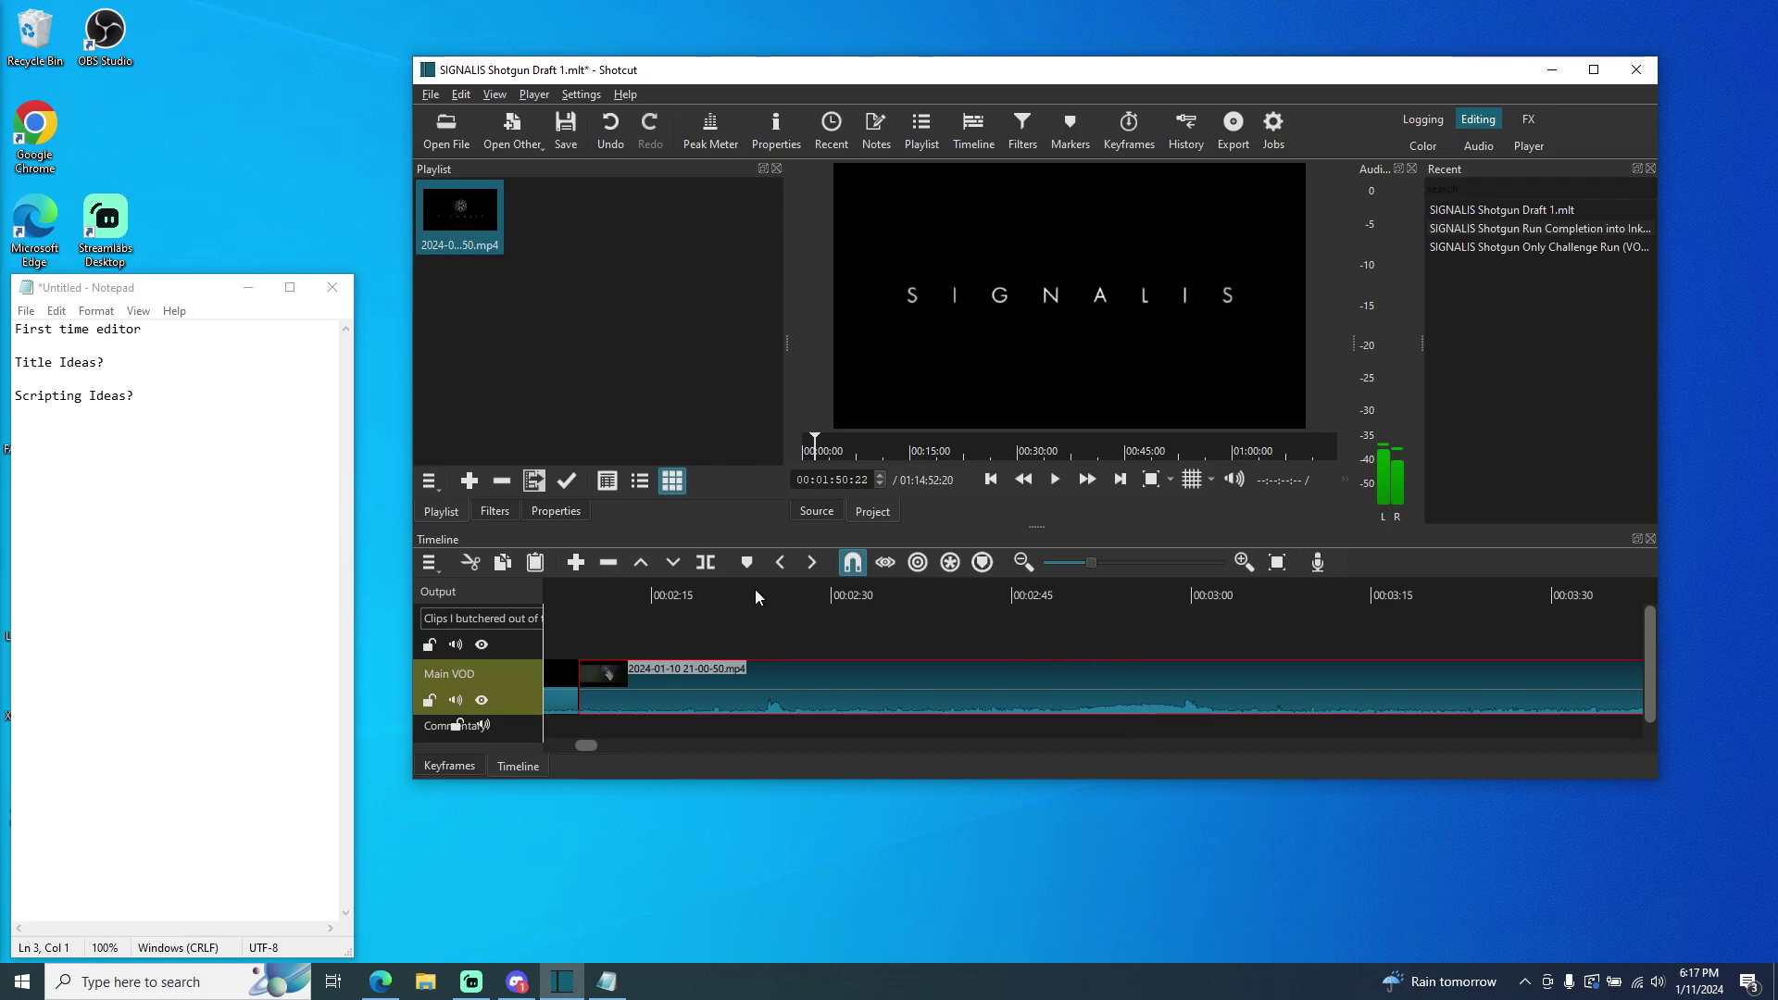
click(1338, 592)
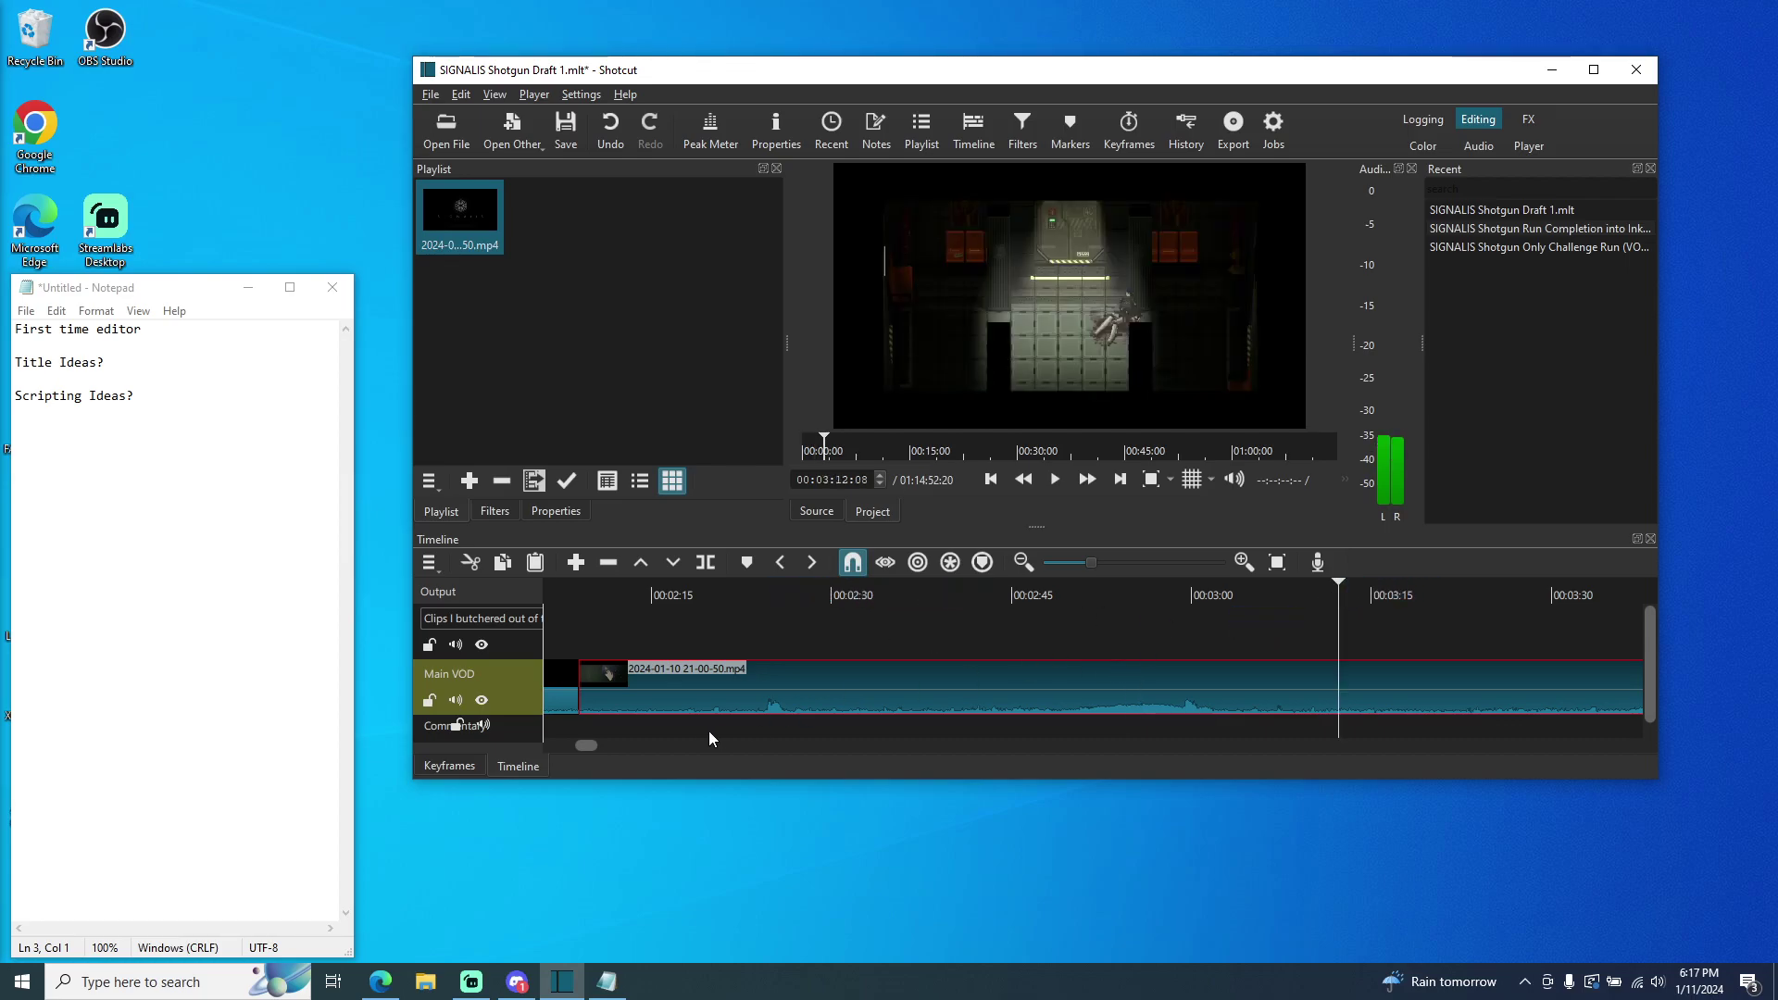
- Scan the Main VOD gameplay at intervals from about 00:09:09 to the radio frequency screen at 00:11:48:03
drag(596, 743, 685, 741)
click(1482, 597)
click(1383, 593)
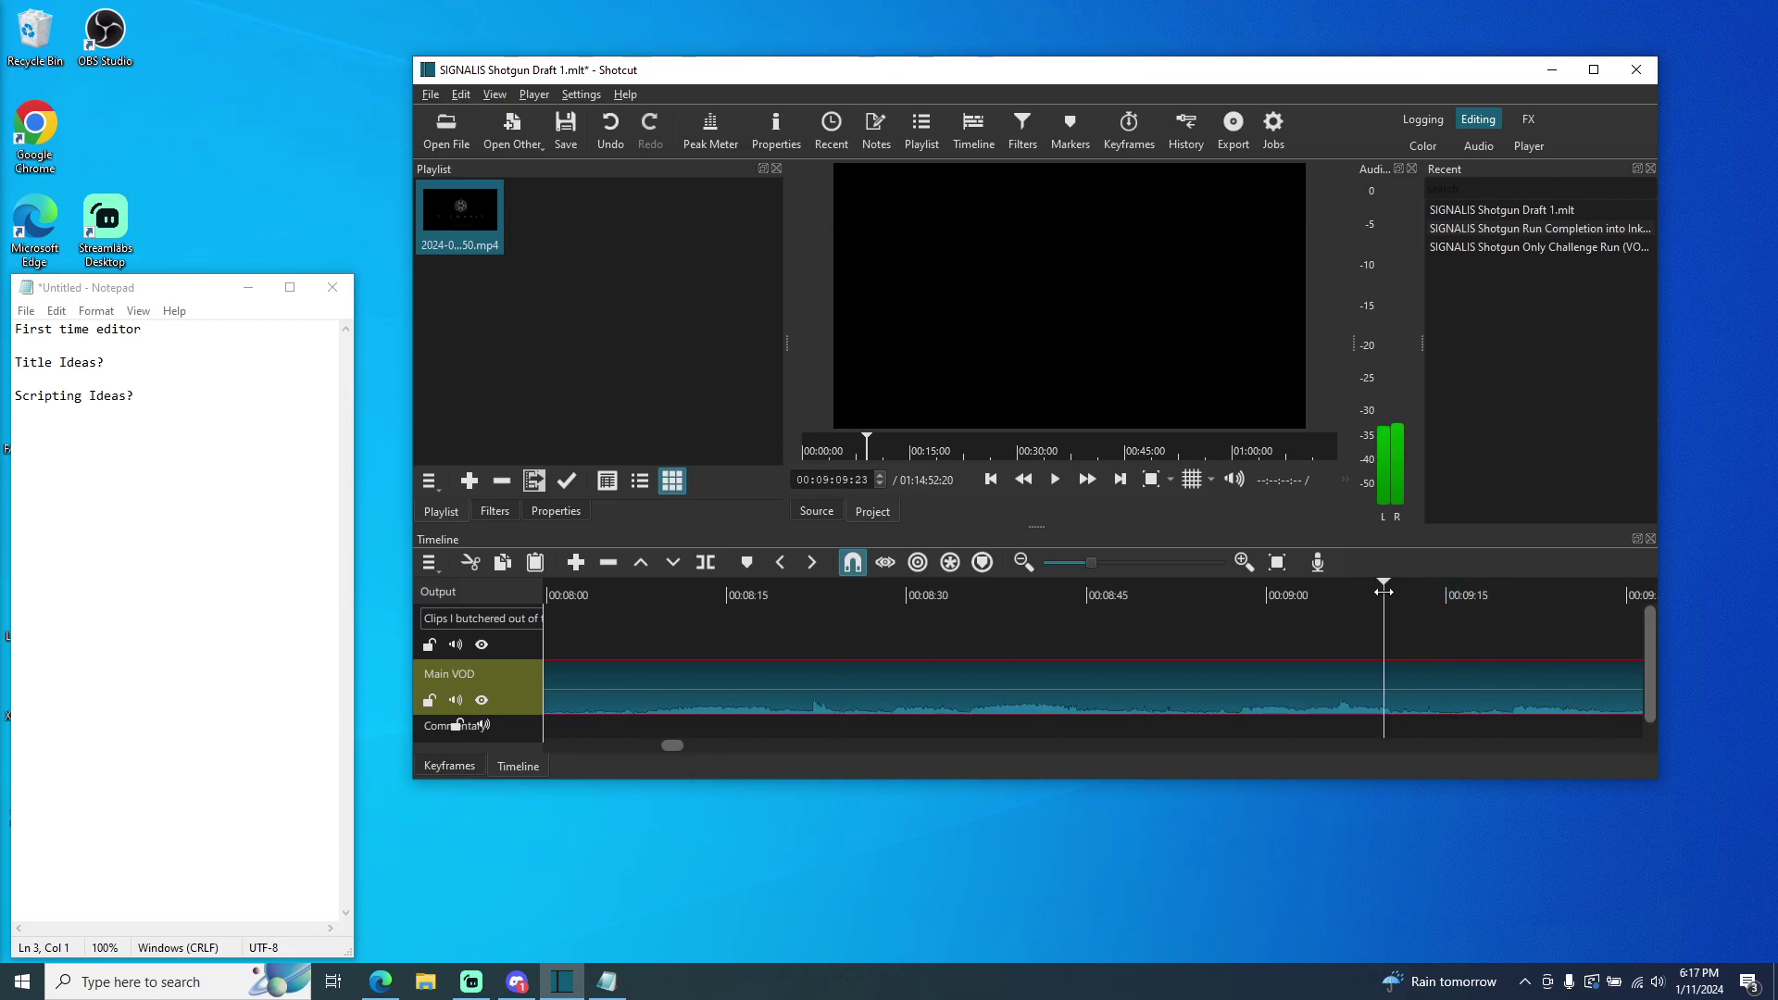
click(1555, 593)
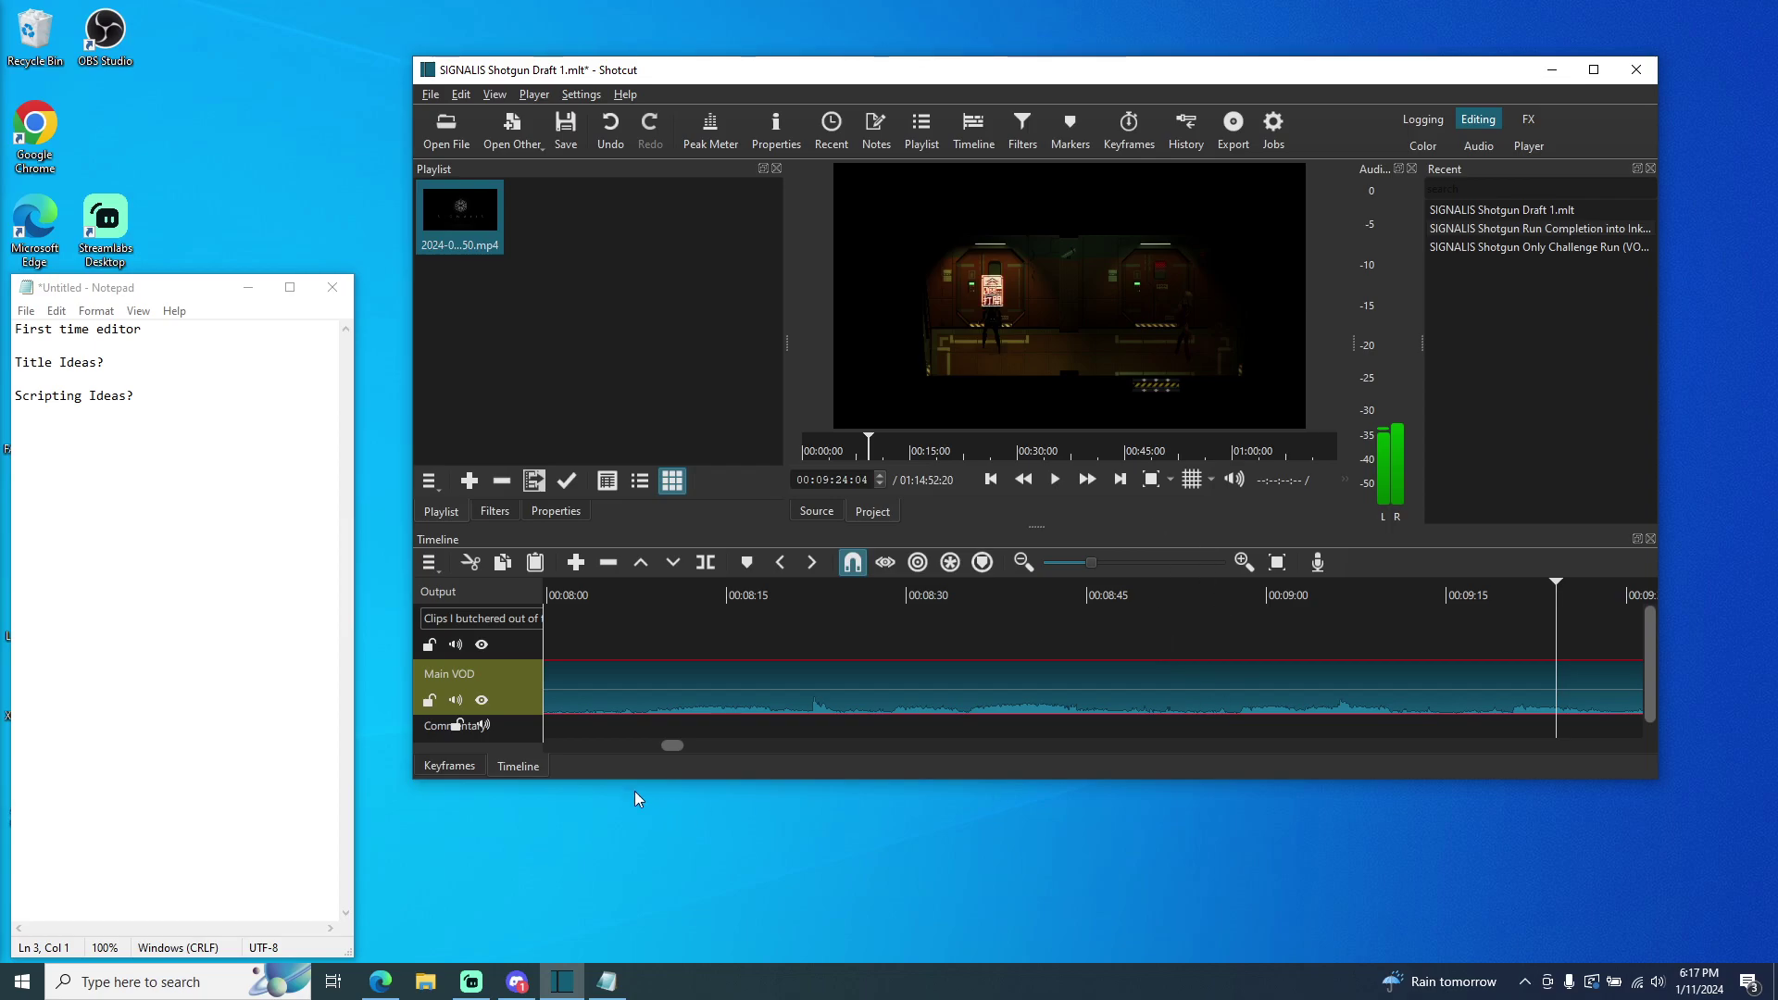
drag(672, 745, 706, 748)
click(1387, 602)
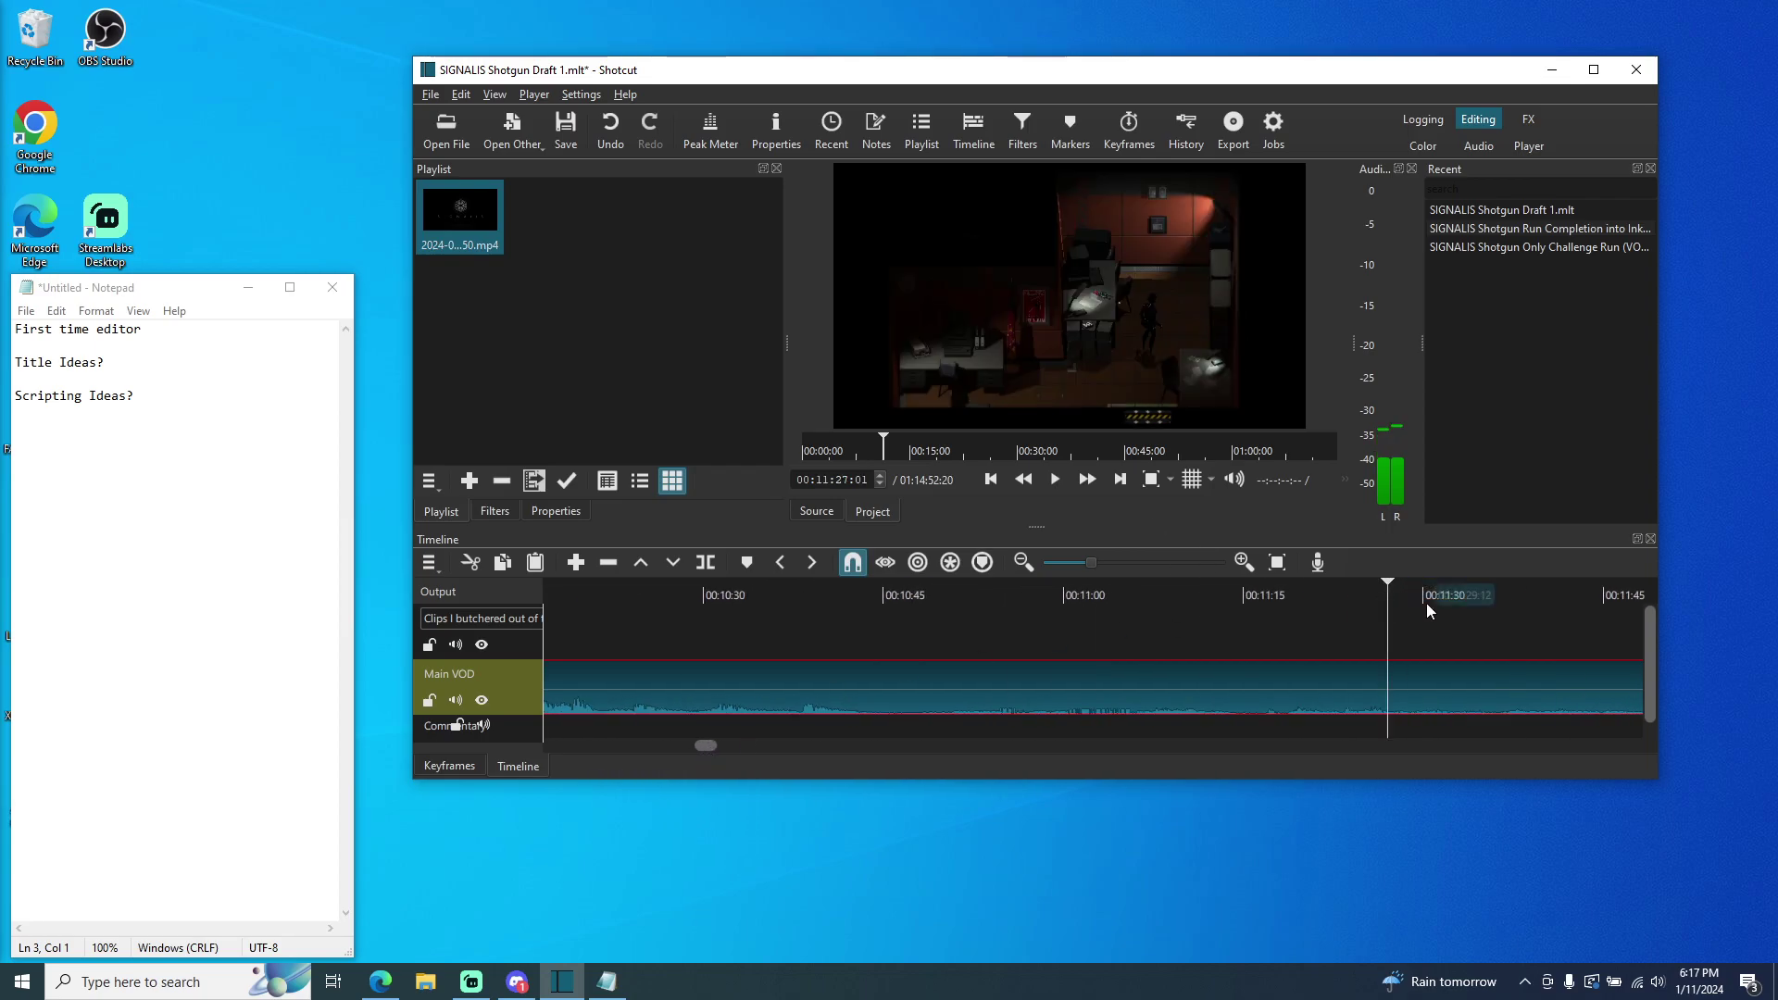
click(1641, 588)
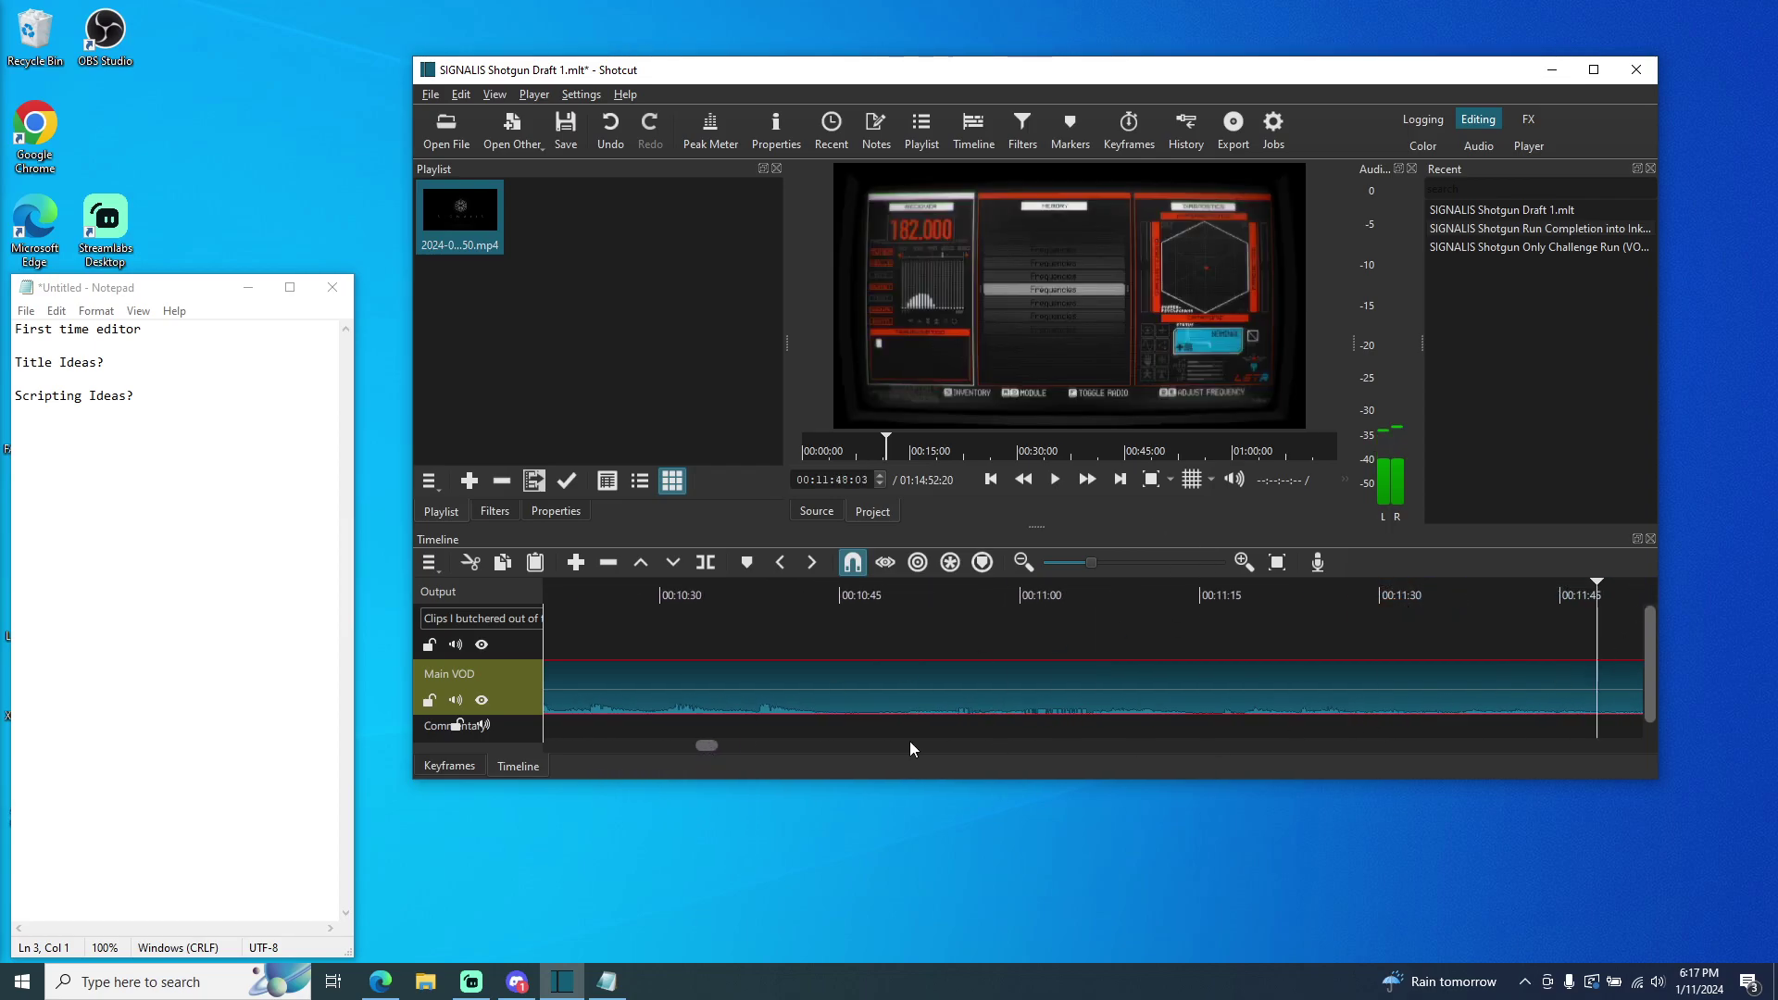
- Sample the Main VOD around 00:19:37:15, and work back through 00:13:25:10 to the corridor scene at 00:14:56:15
drag(704, 745, 820, 776)
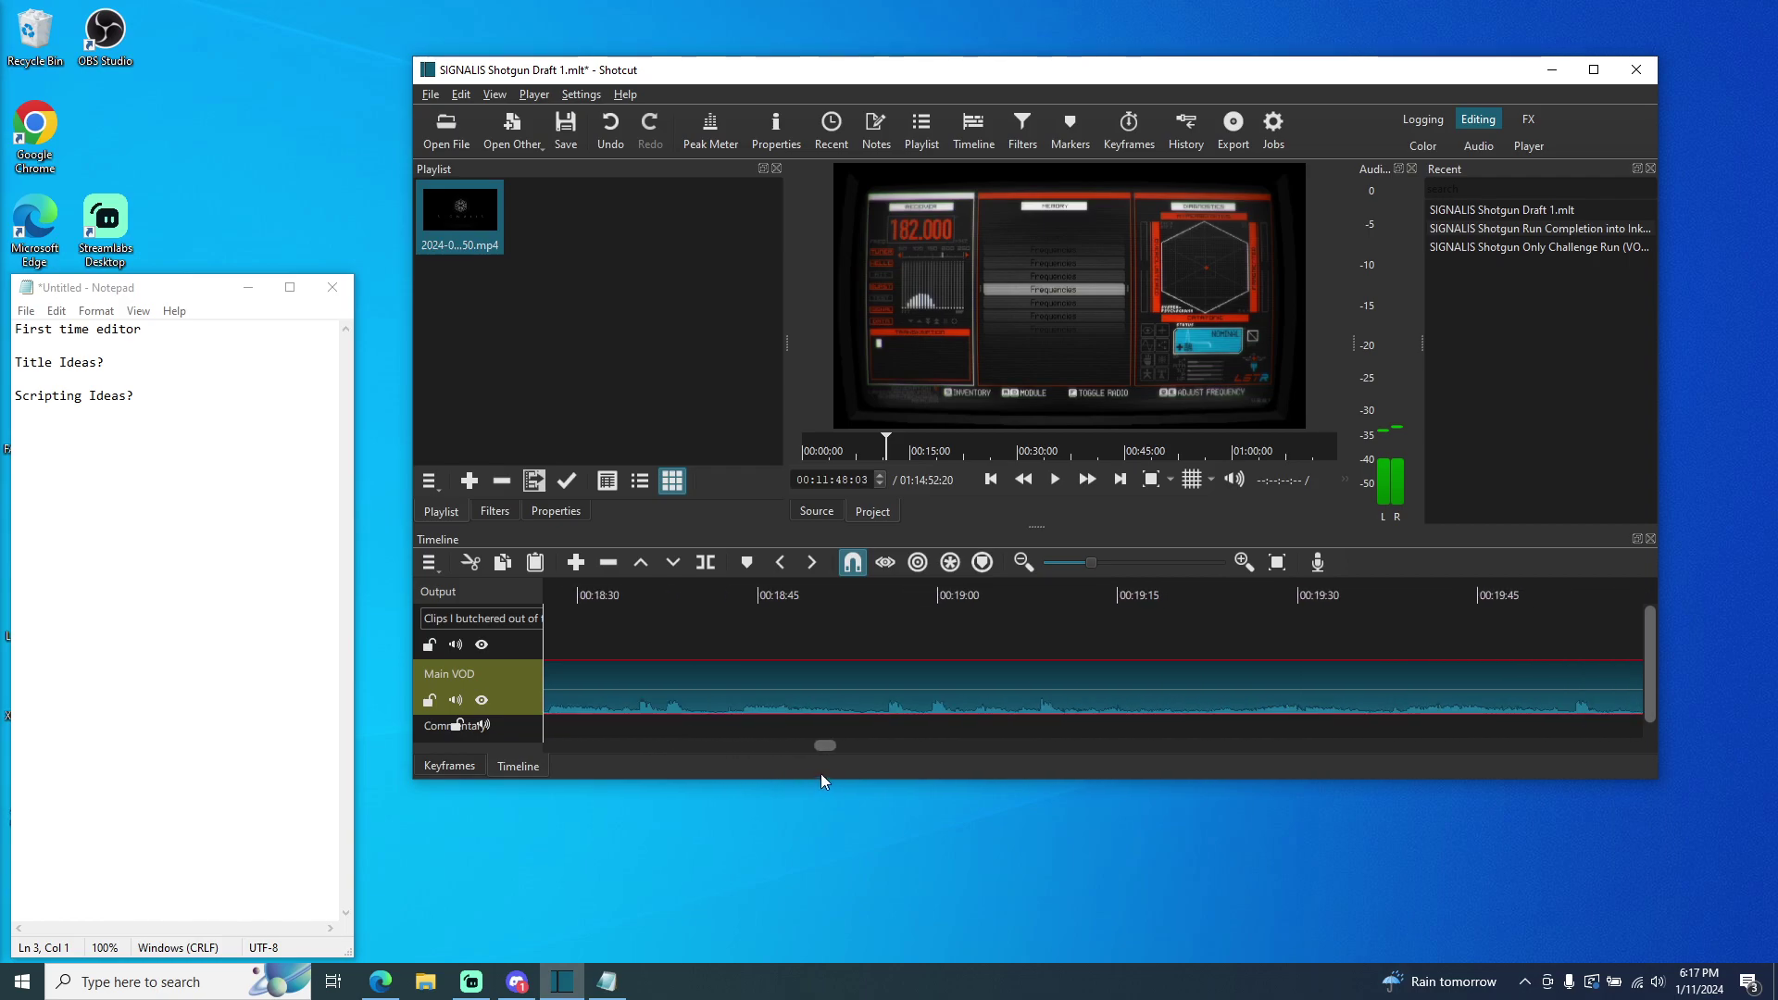
click(1387, 591)
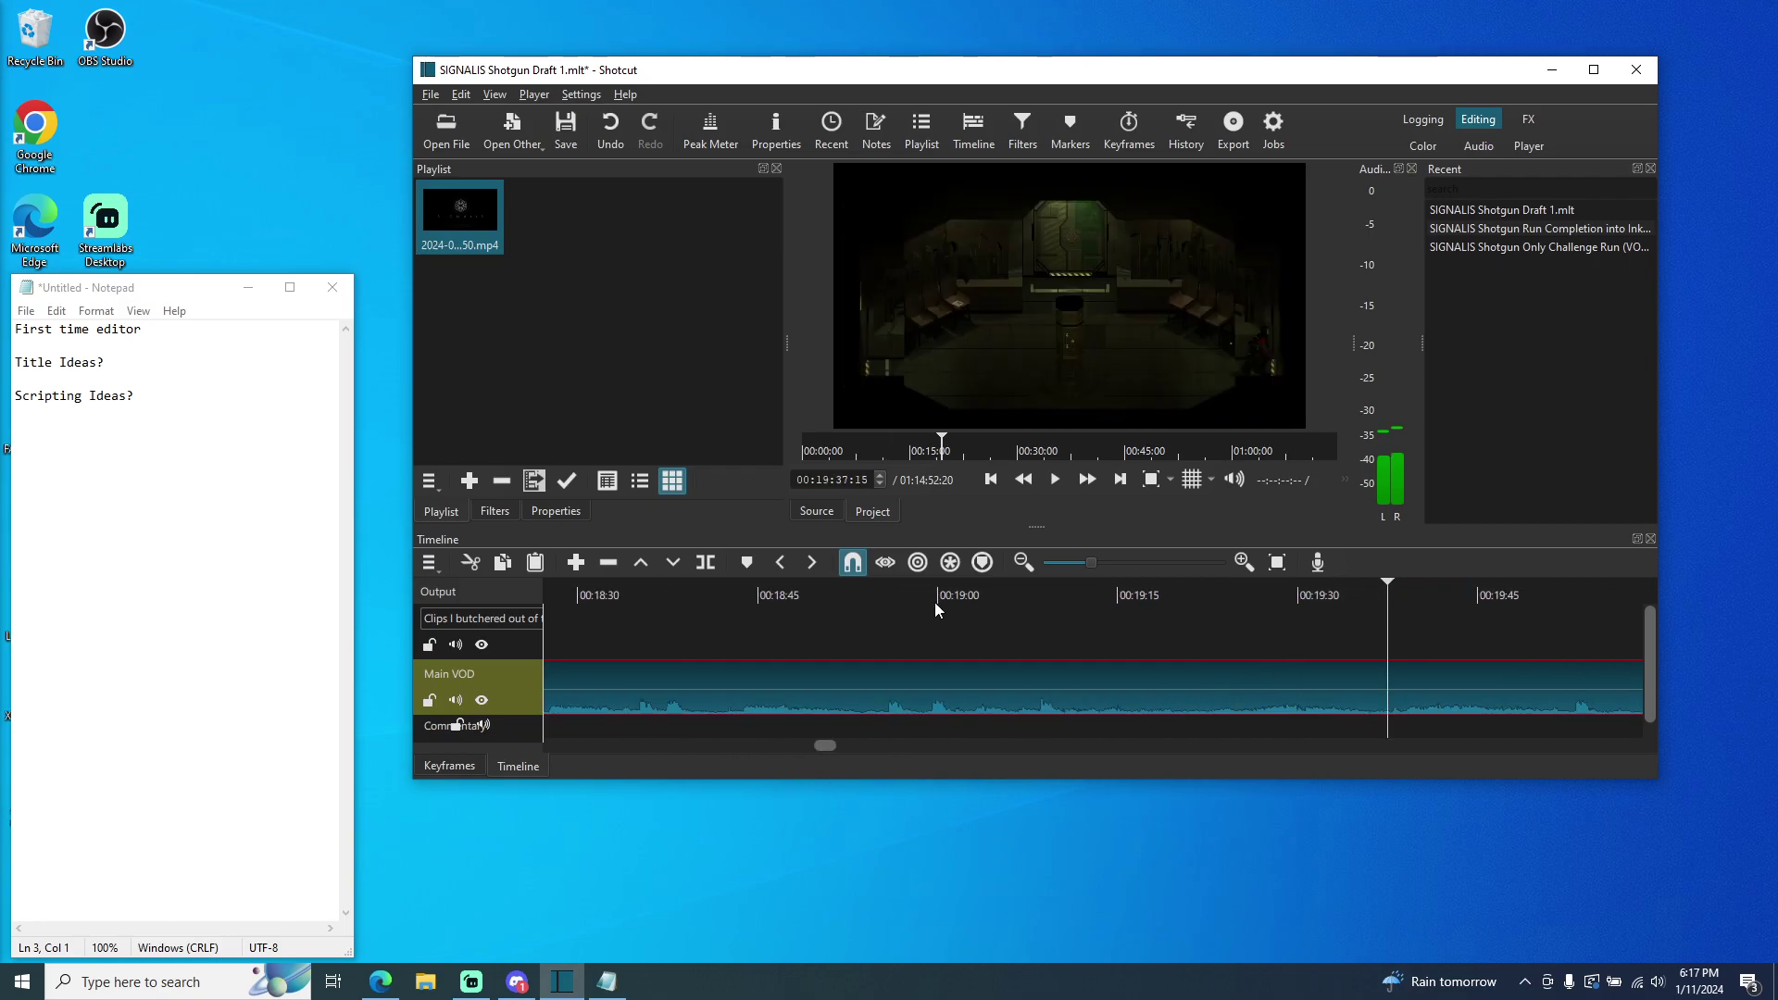
click(845, 595)
drag(818, 748, 738, 751)
click(605, 590)
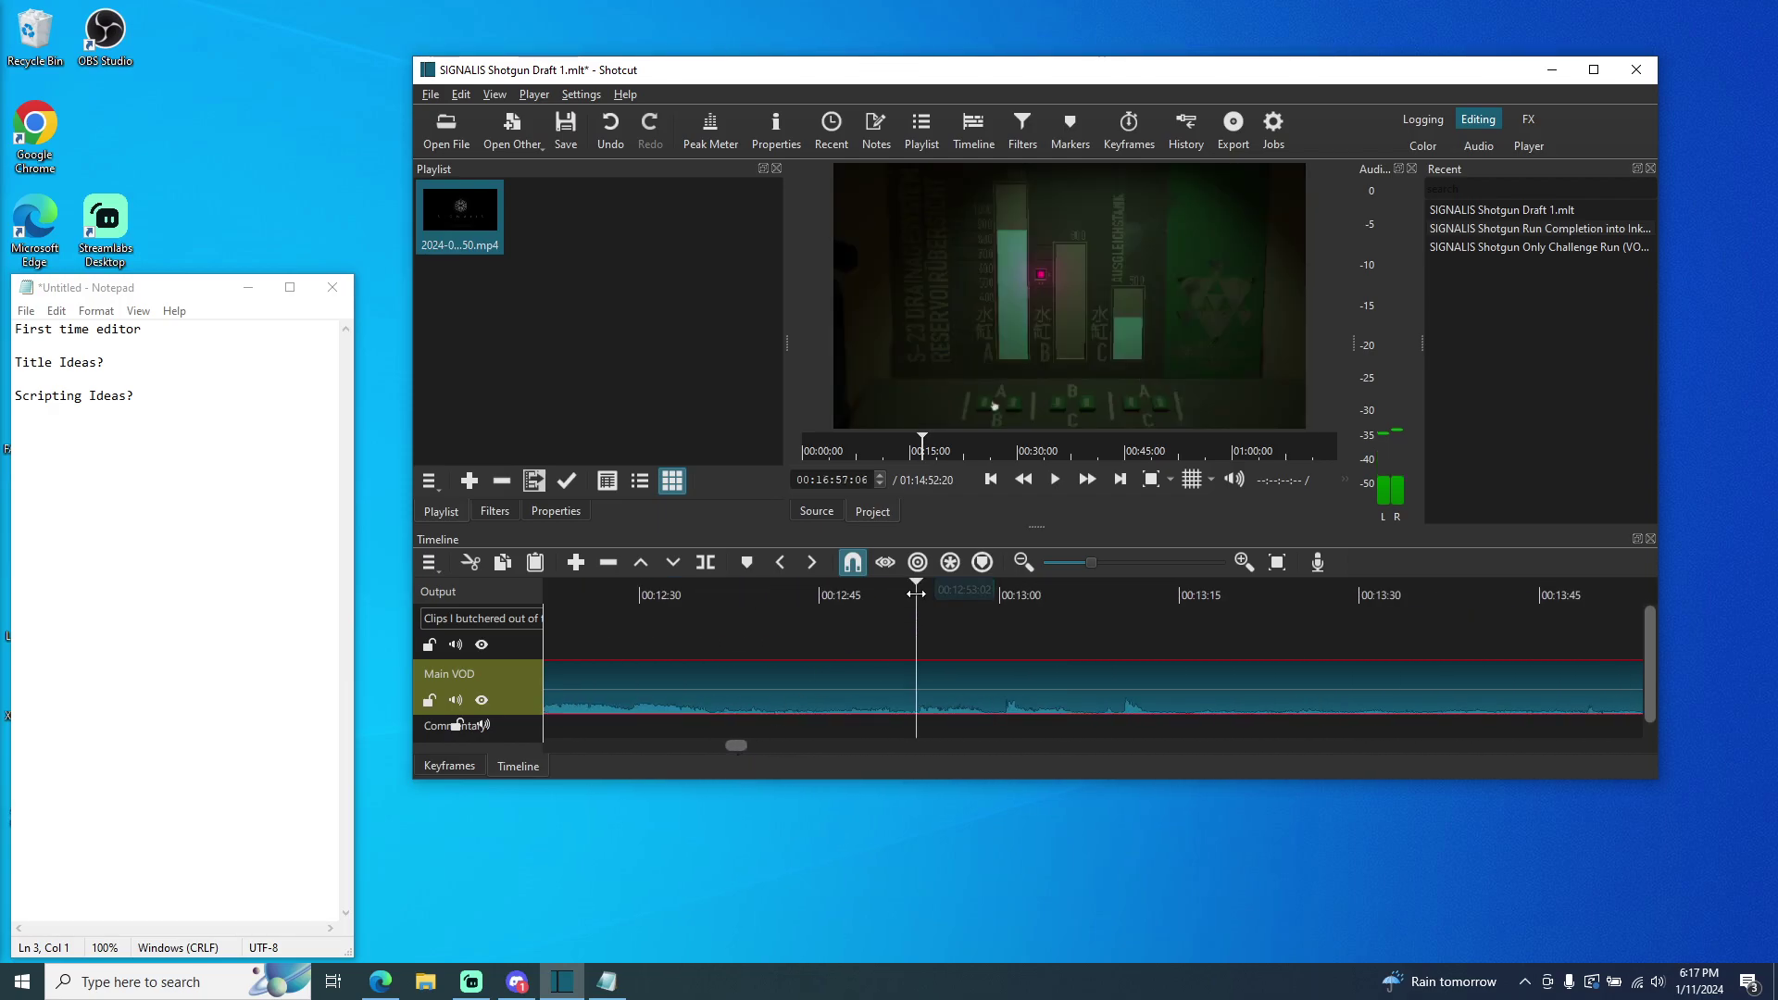
click(915, 594)
click(1303, 593)
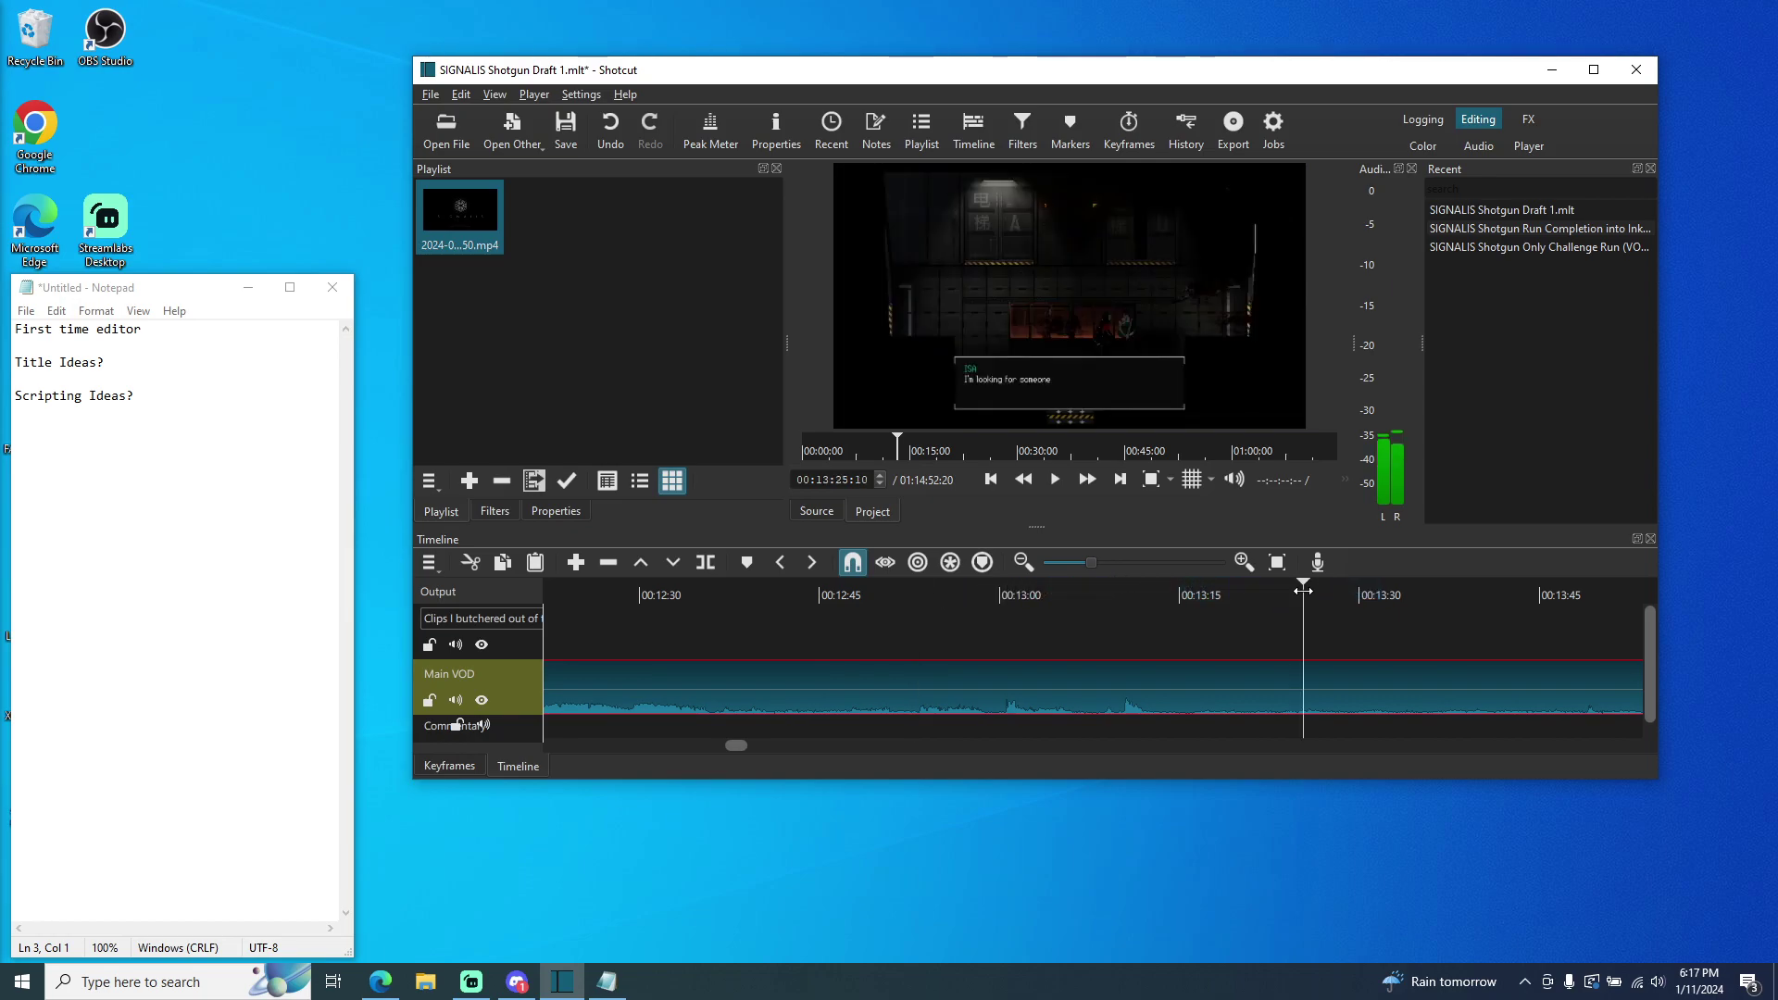
drag(738, 748, 758, 754)
click(1256, 595)
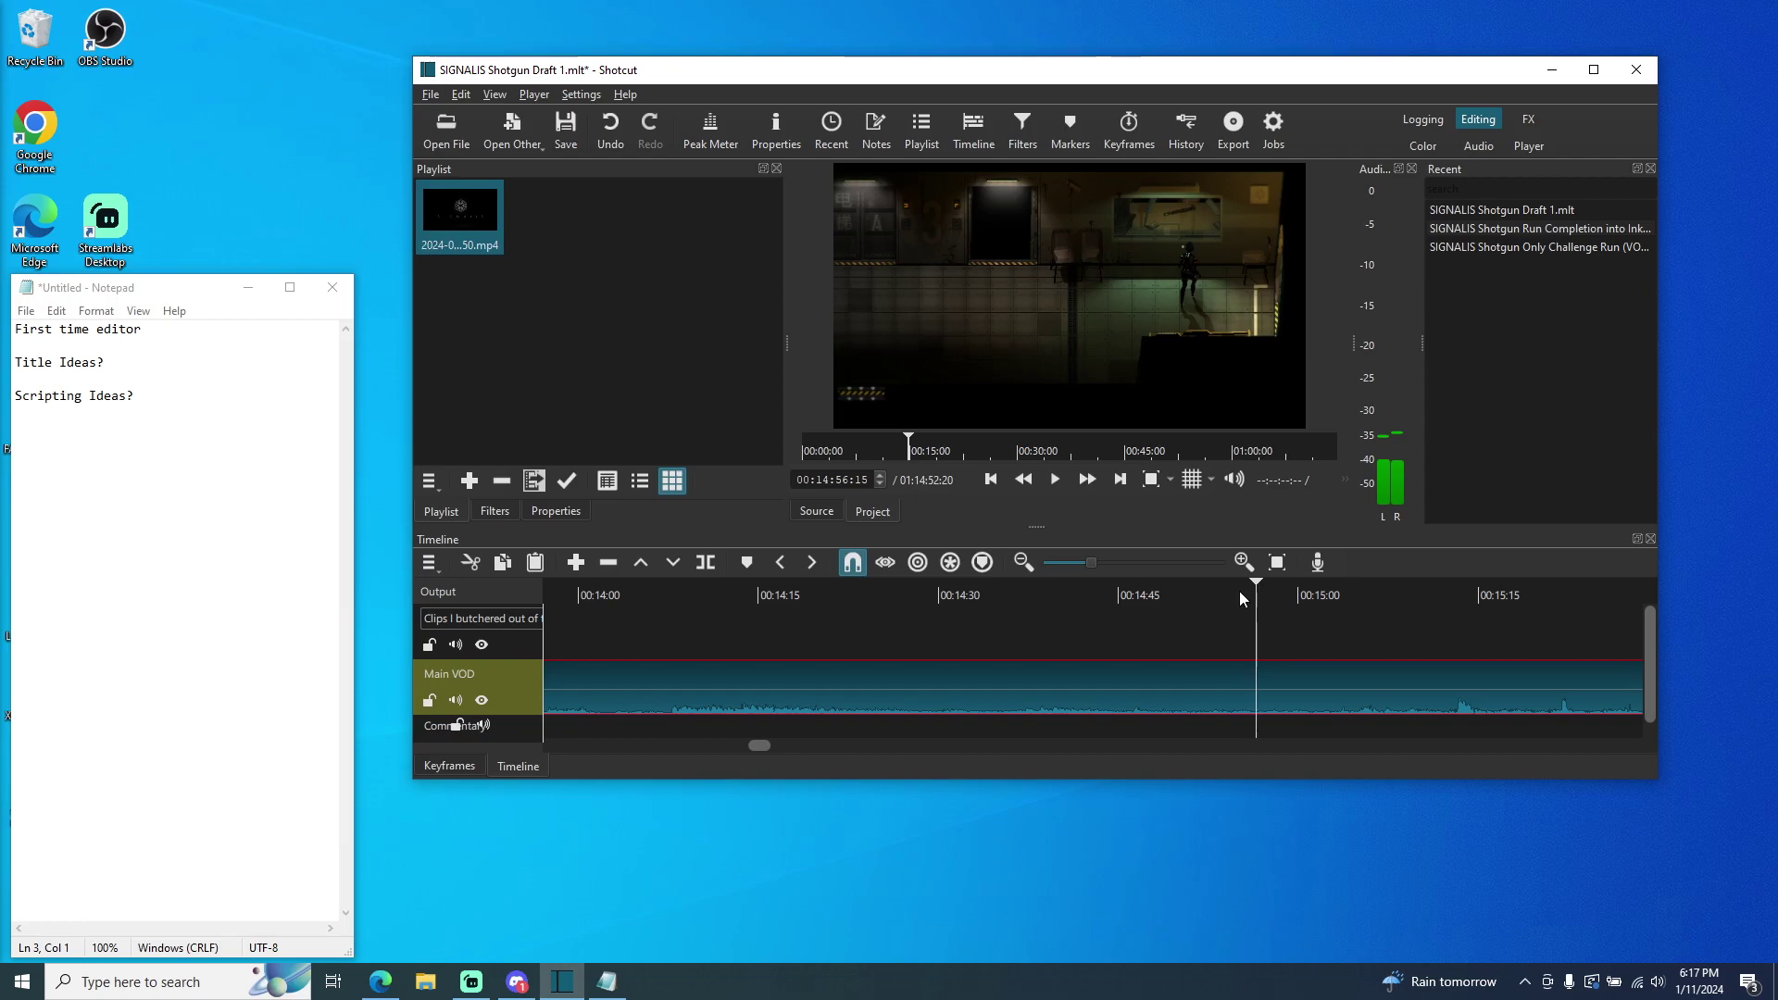
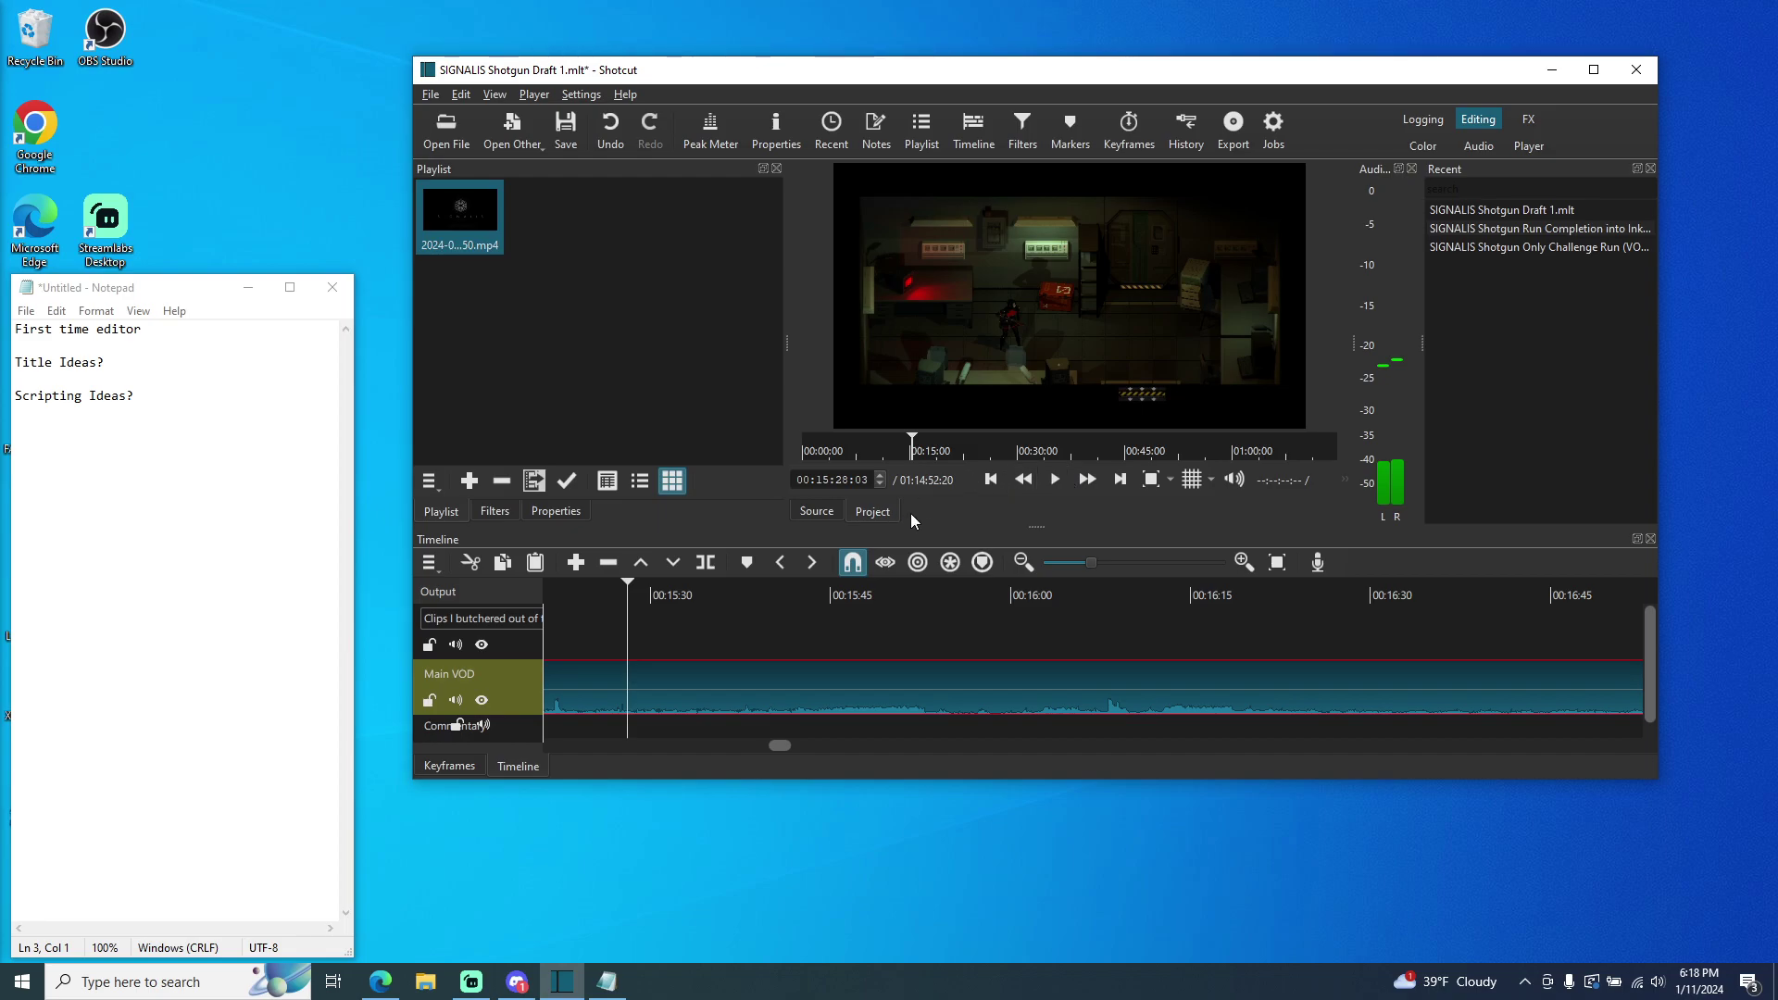
- Step back from 00:15:28:03 to 00:15:27:06 and briefly play the storage room footage to look for a cut point
scroll(884, 481, down, 12)
scroll(883, 481, down, 6)
scroll(883, 481, down, 1)
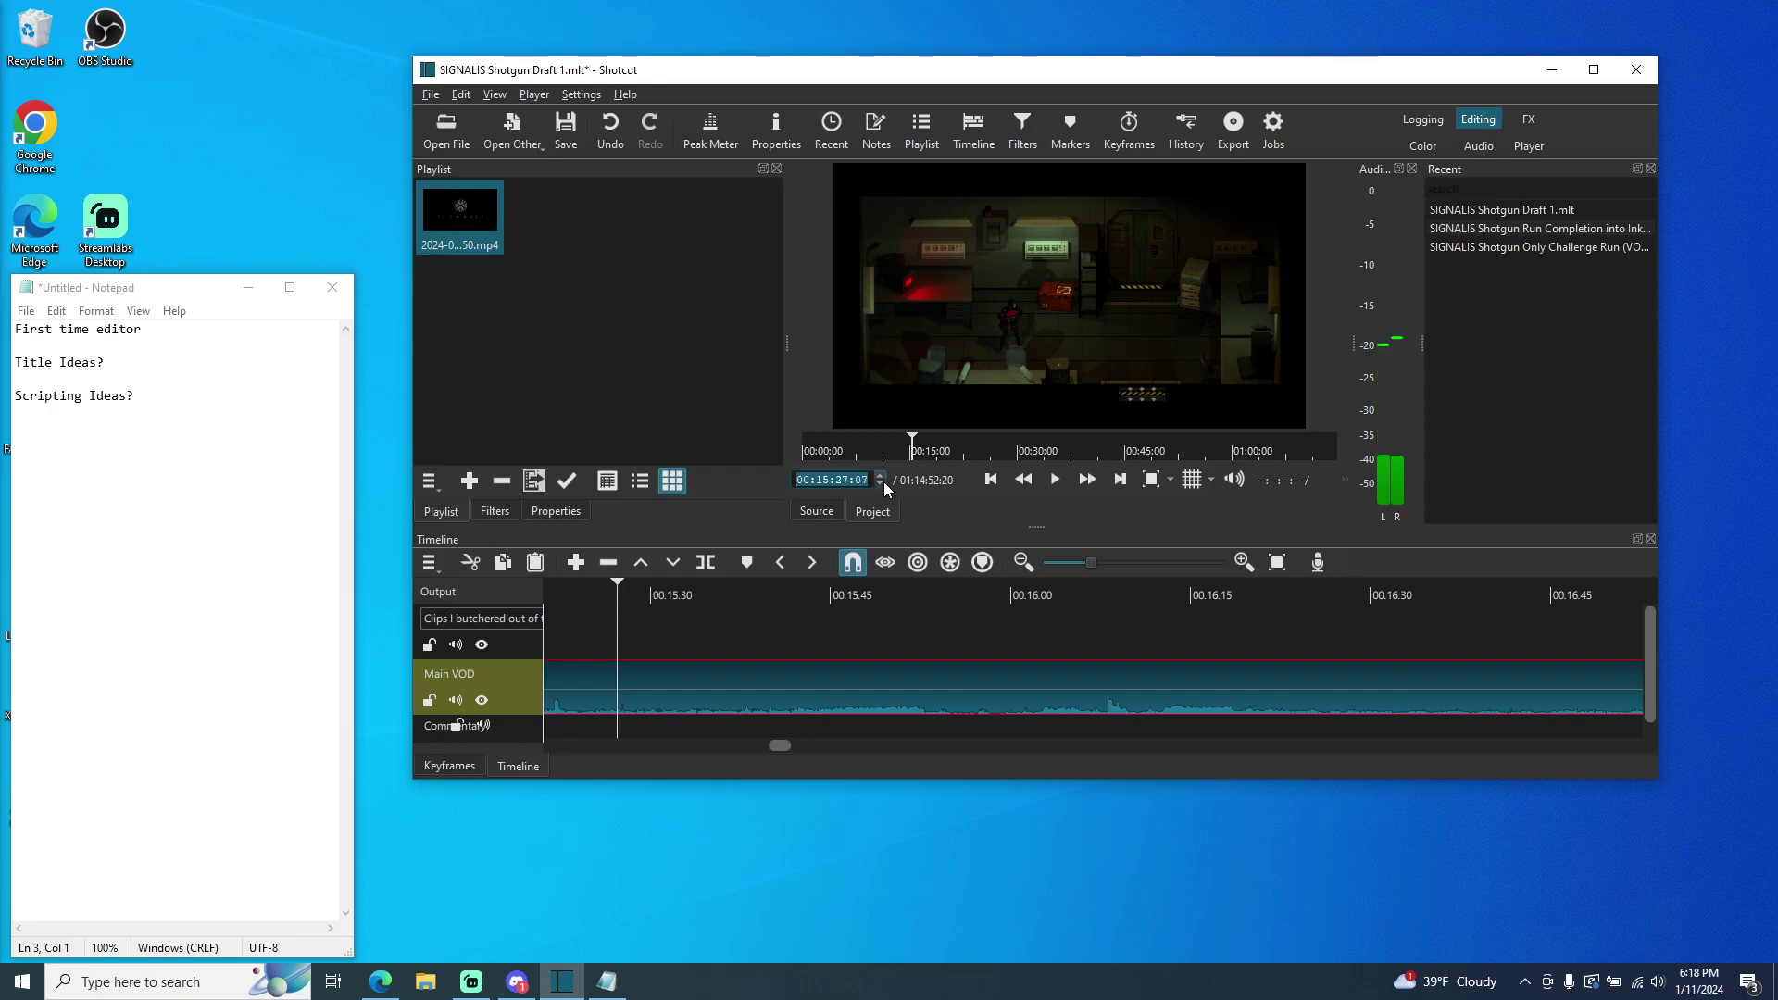
scroll(883, 482, down, 4)
click(1054, 480)
click(1062, 484)
drag(627, 589, 617, 589)
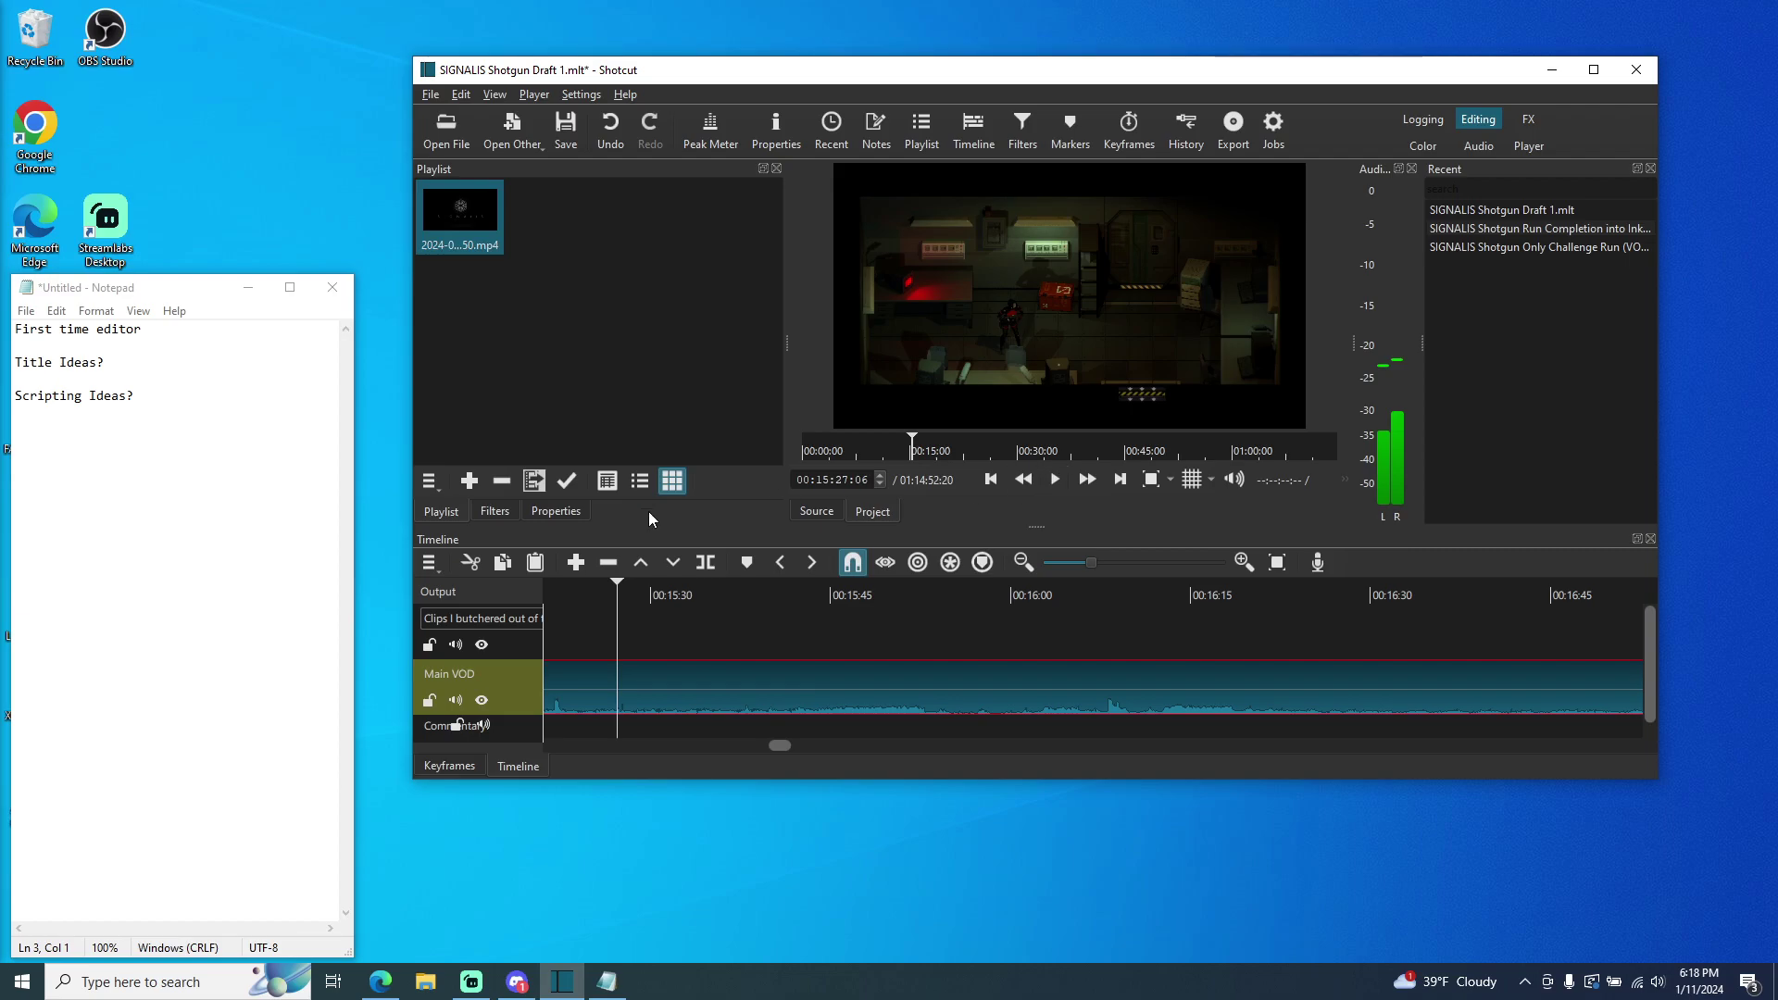
- Replay the storage room footage from 00:15:25:18, fine-tune the playhead to 00:15:25:24 and split the Main VOD clip there
click(607, 598)
click(598, 592)
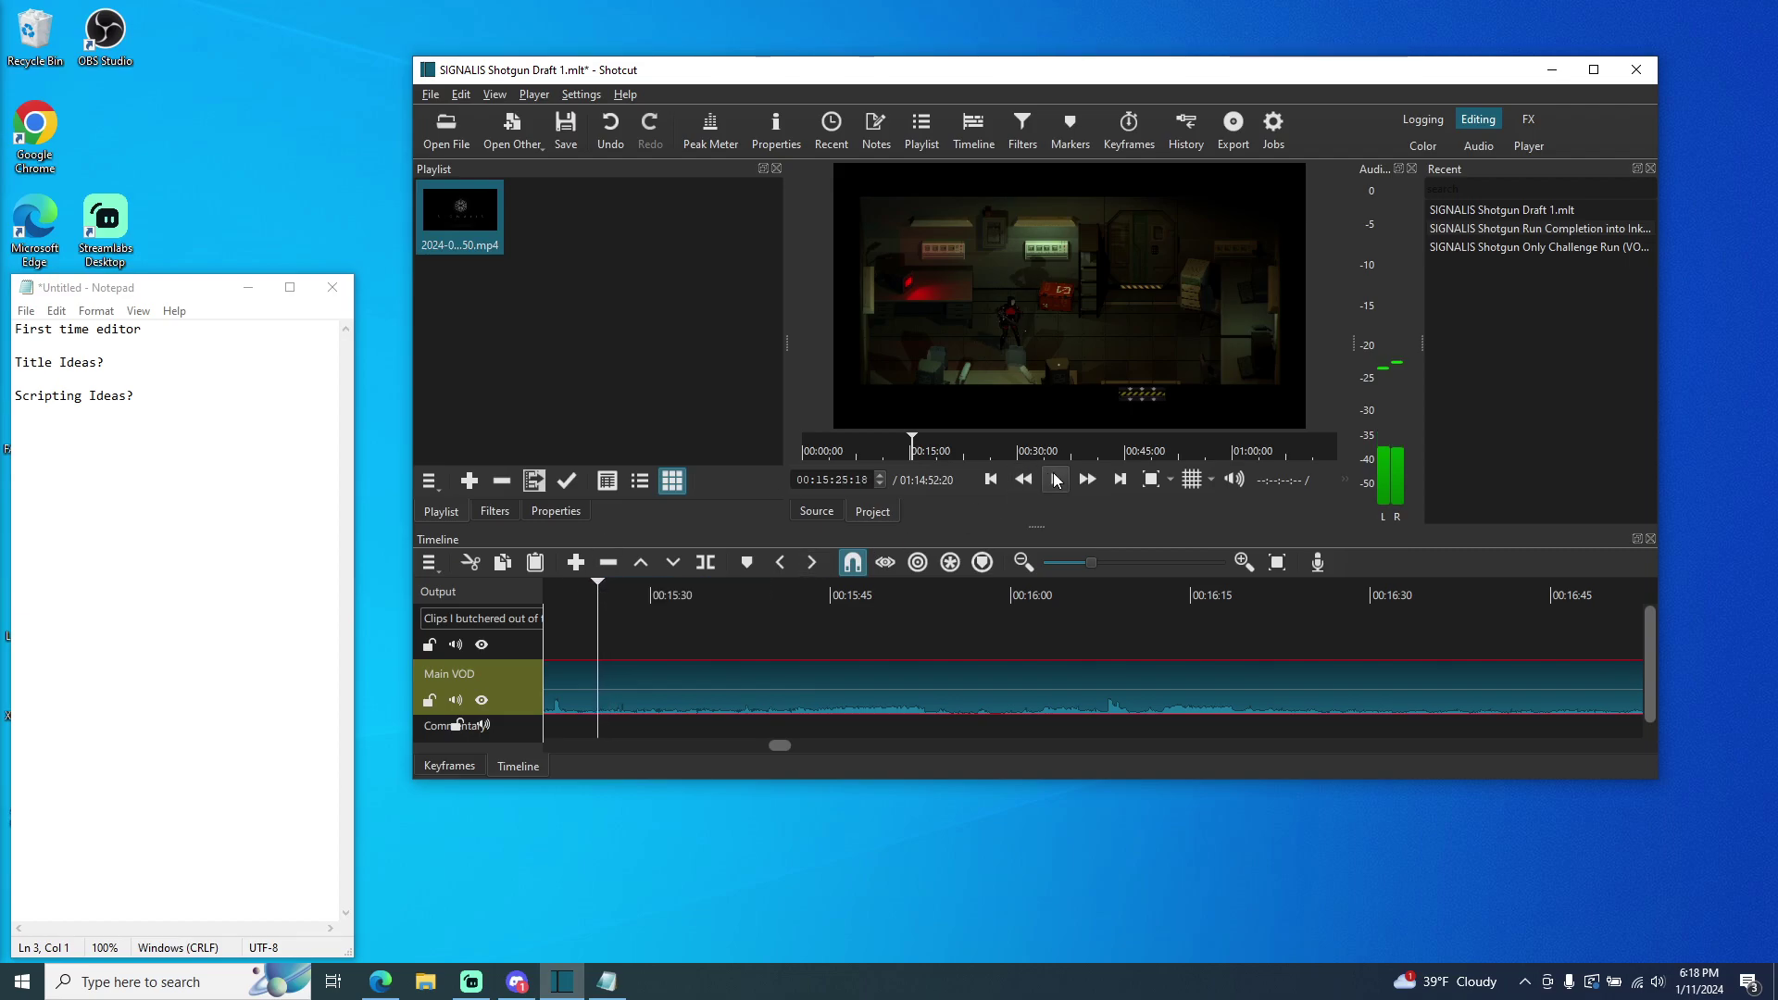
click(1057, 479)
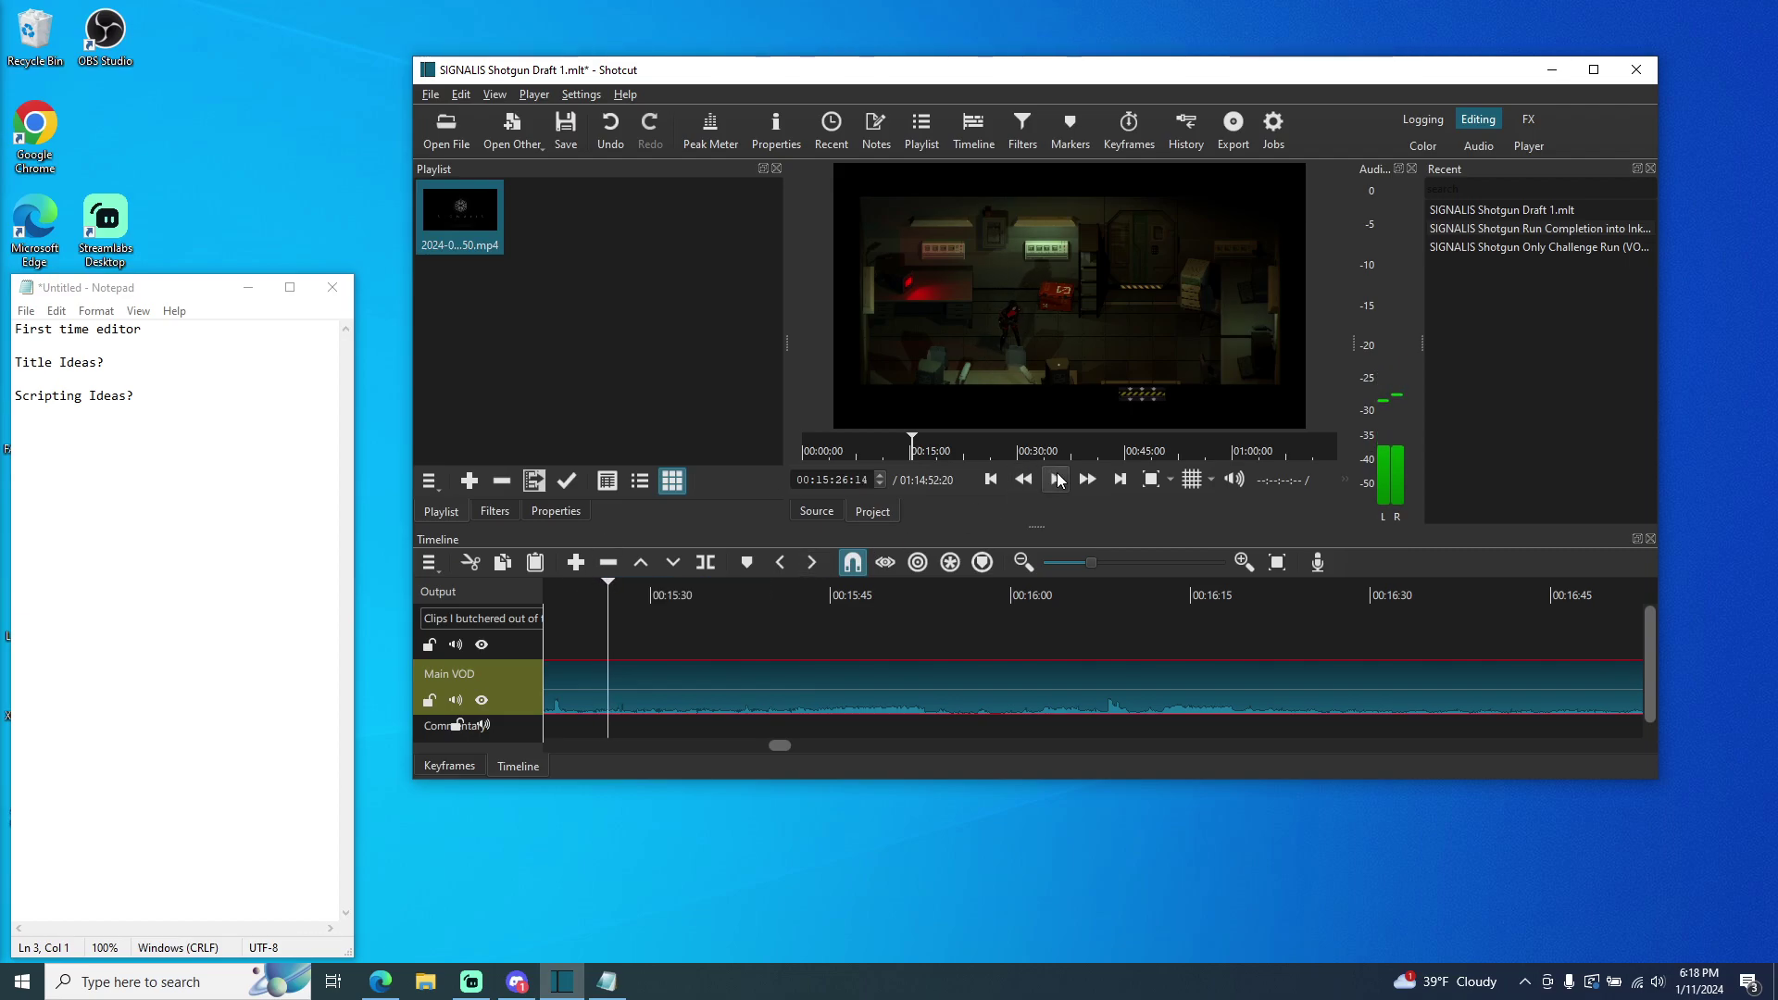
click(880, 485)
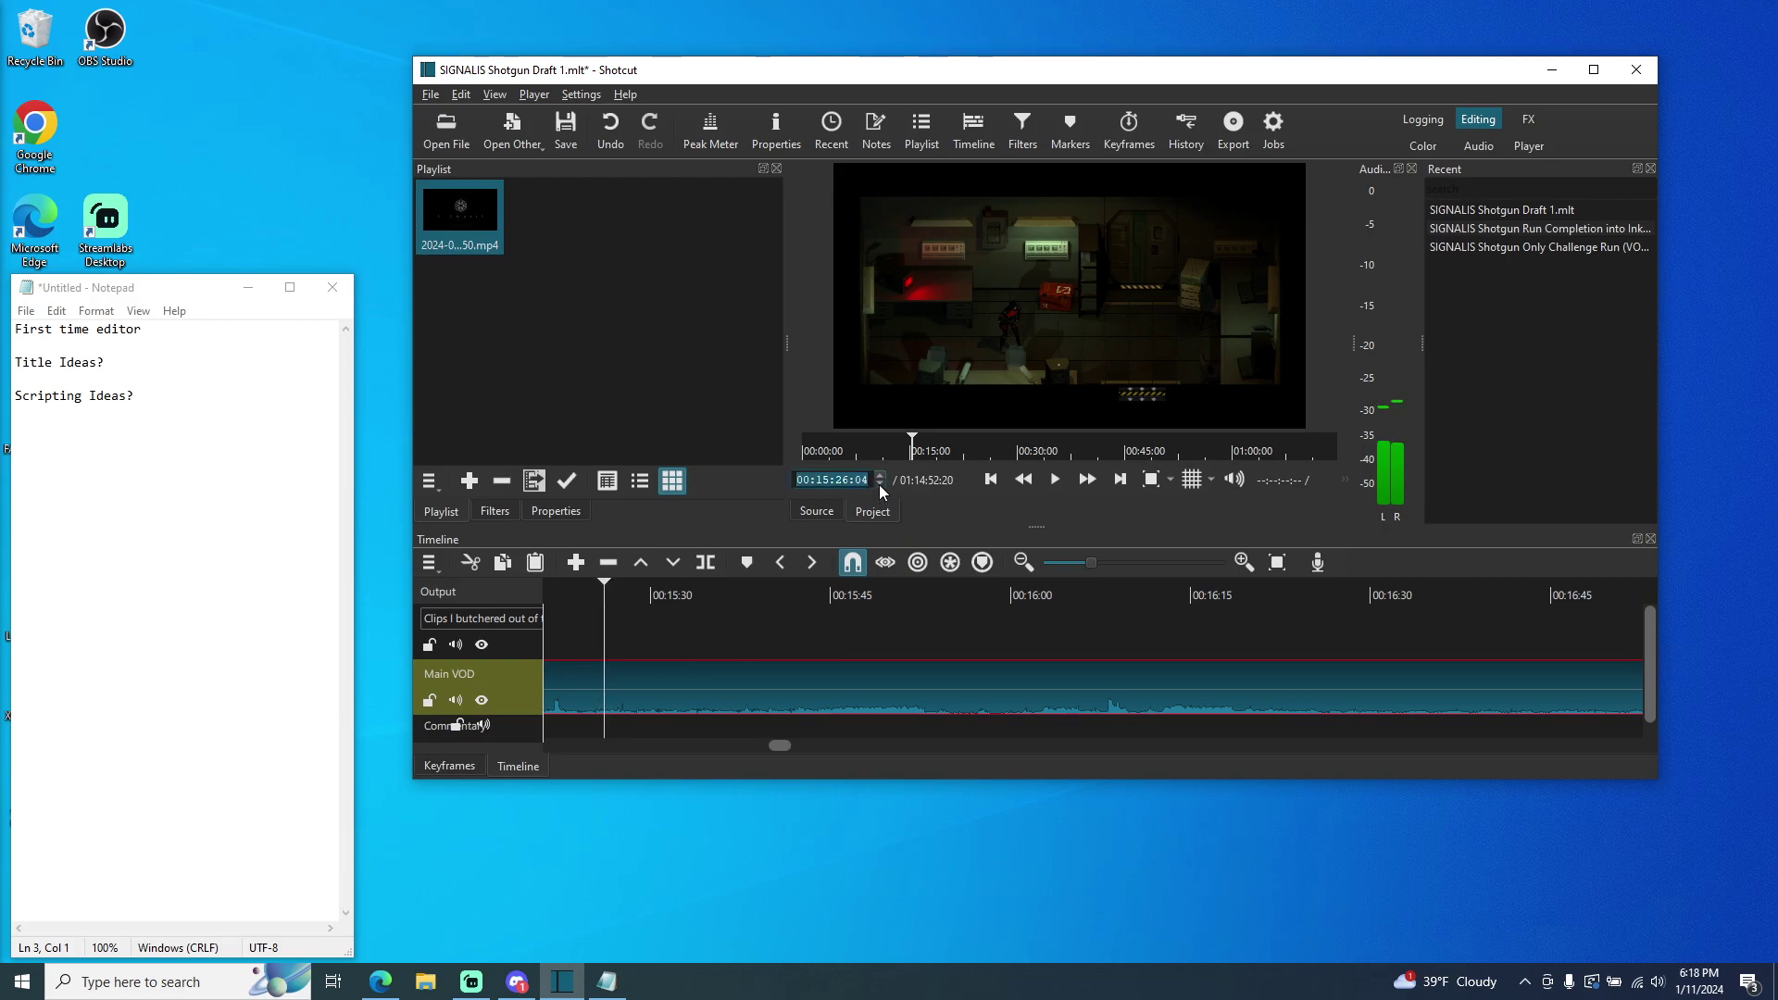
click(879, 485)
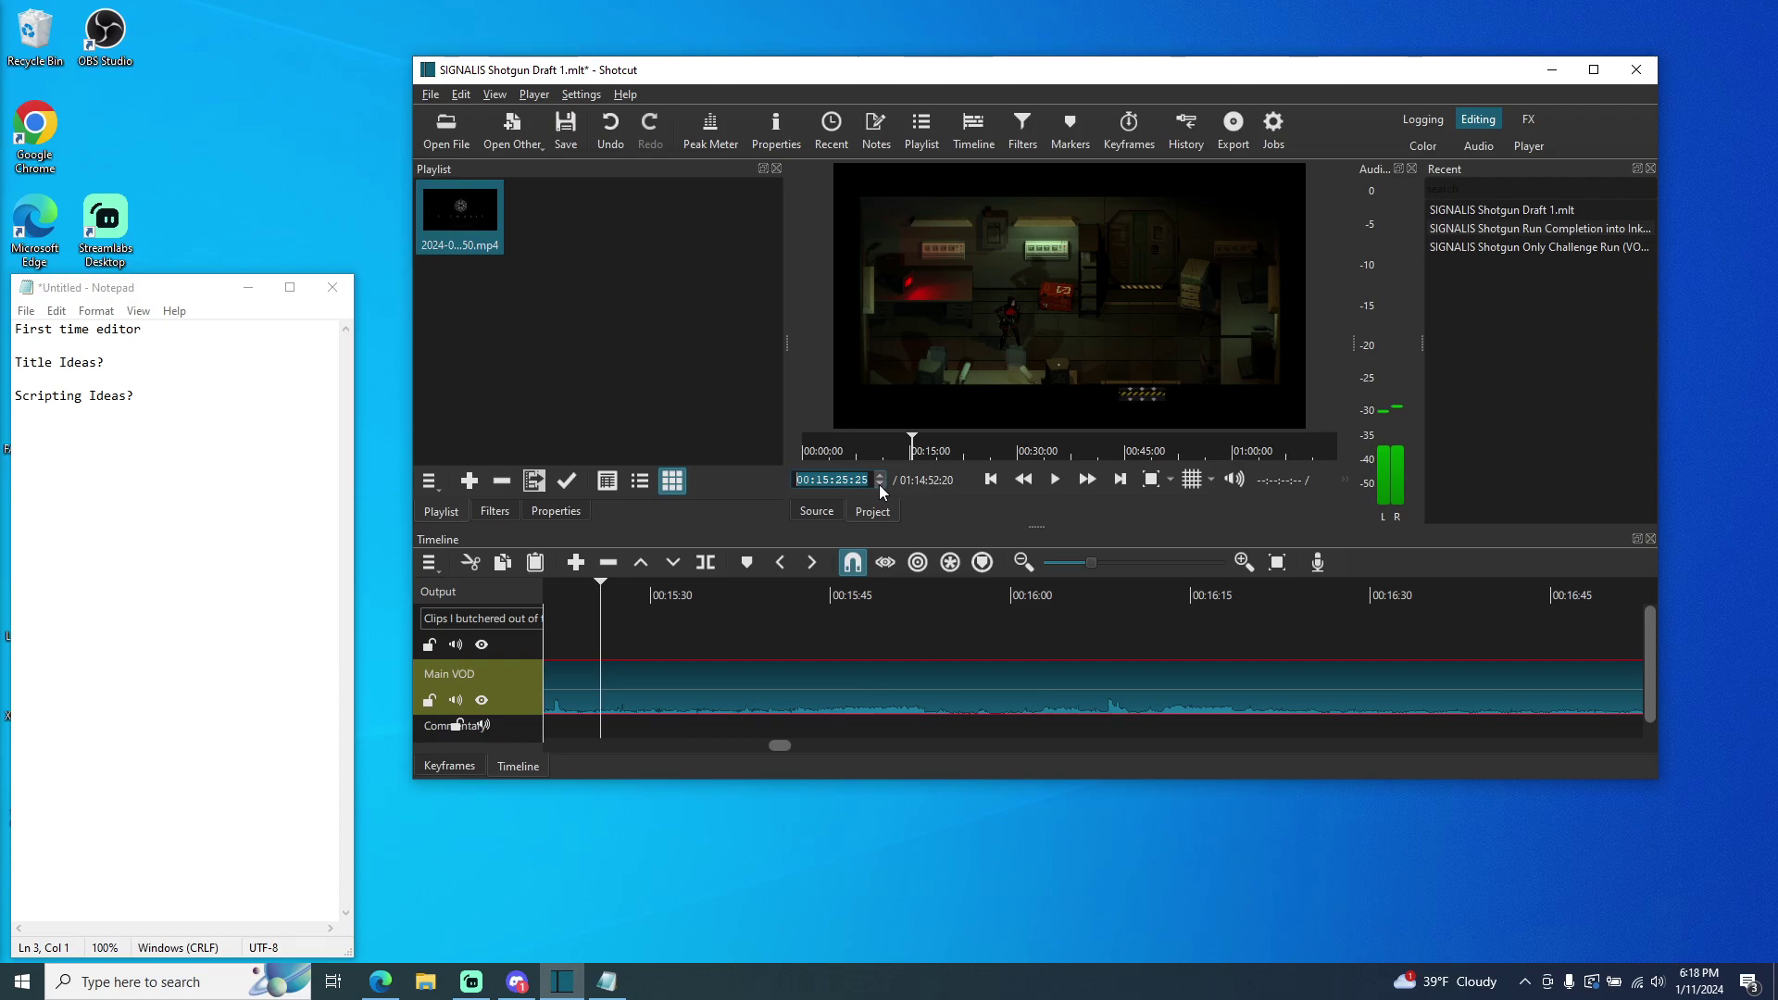
click(704, 566)
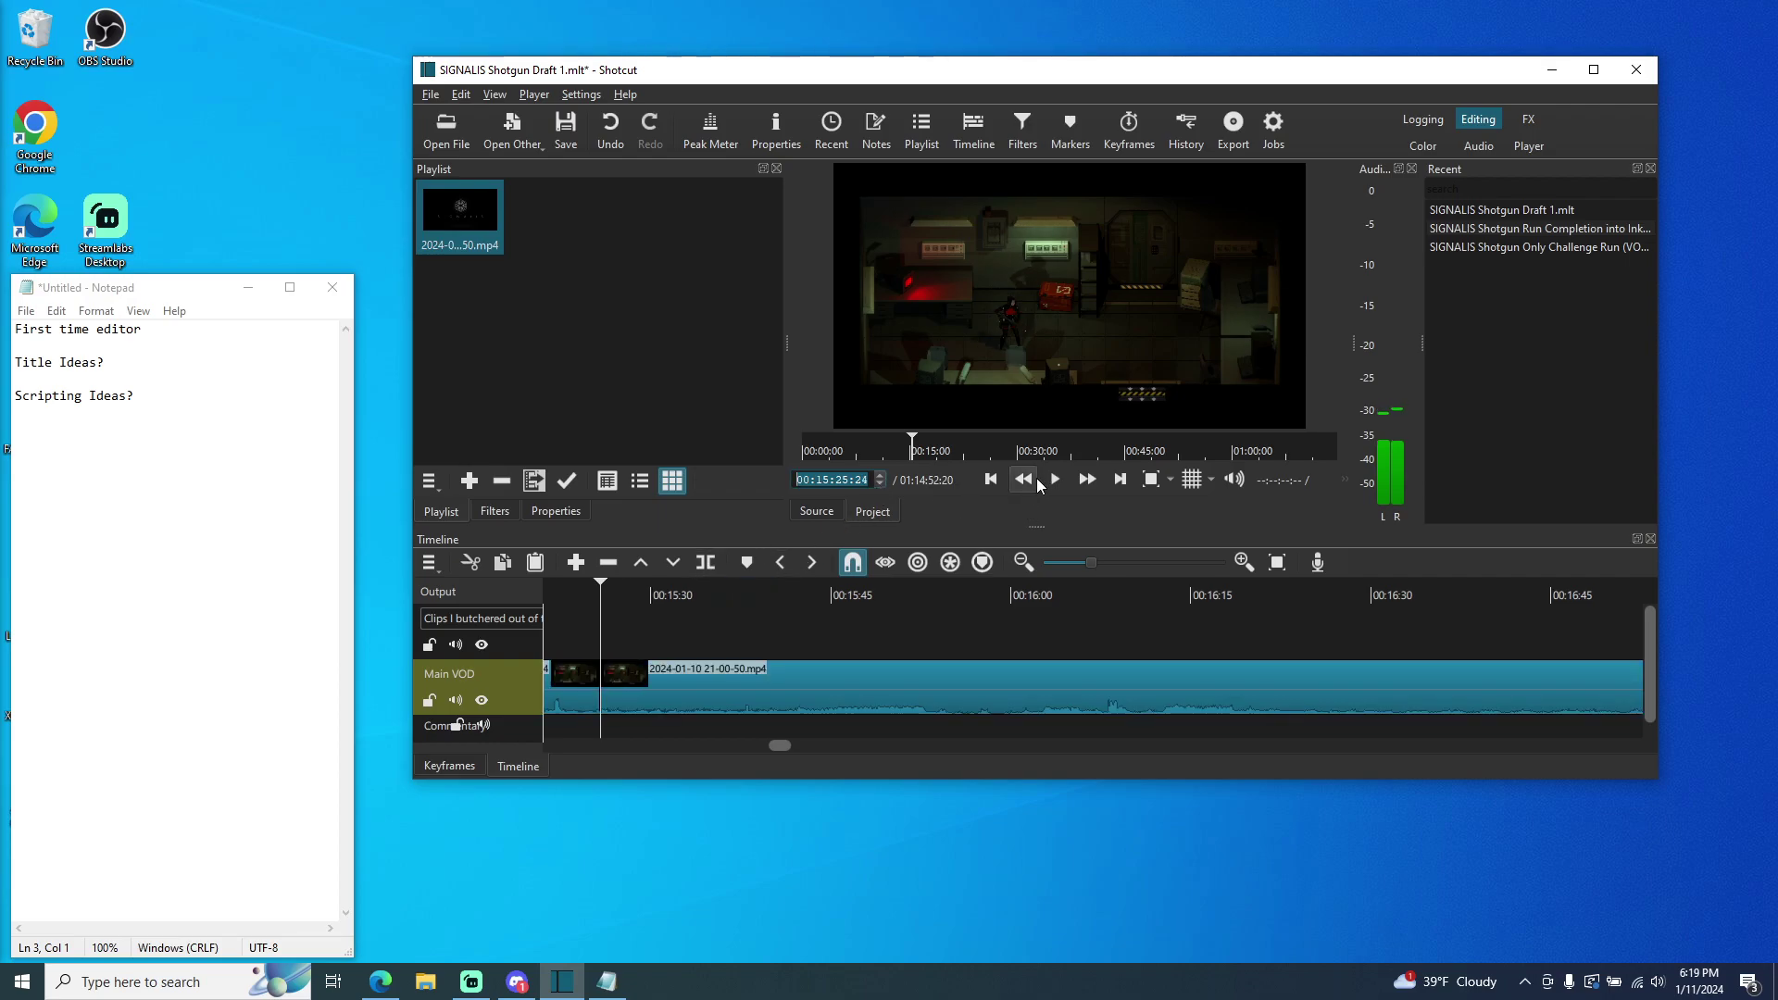
- Play on to 00:15:28:02, split the Main VOD clip there and select the short piece between the two cuts
click(1054, 481)
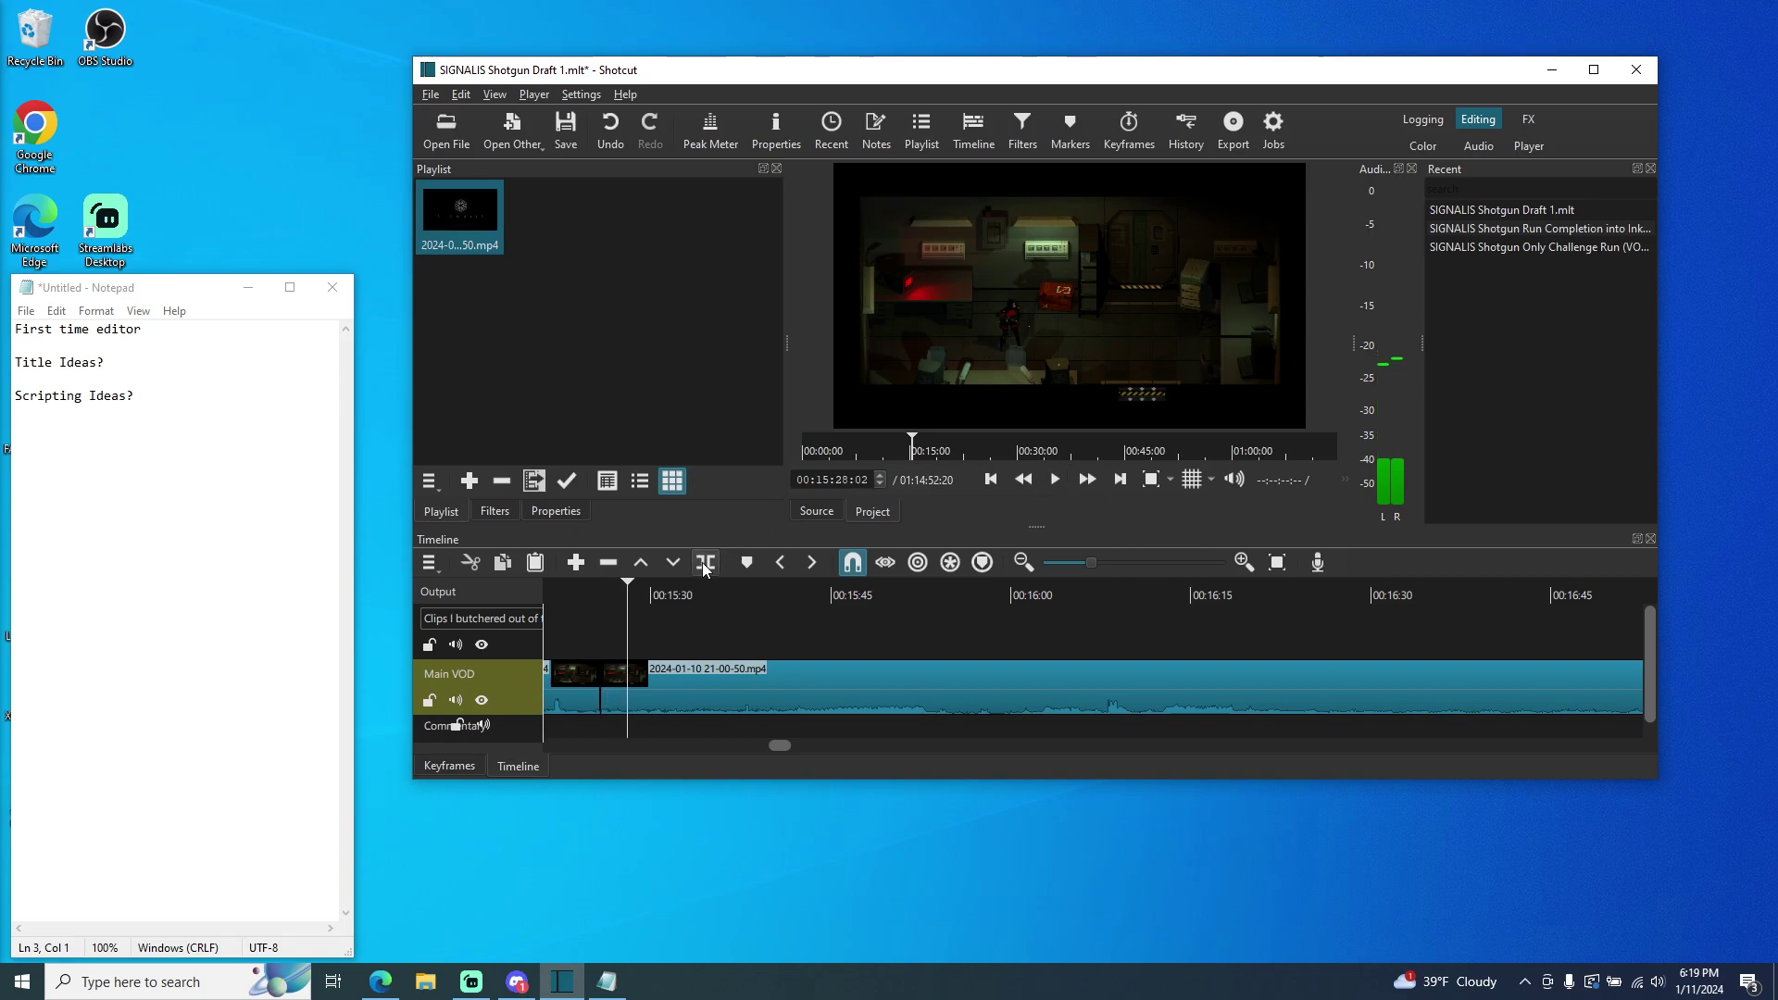
click(618, 698)
right_click(619, 698)
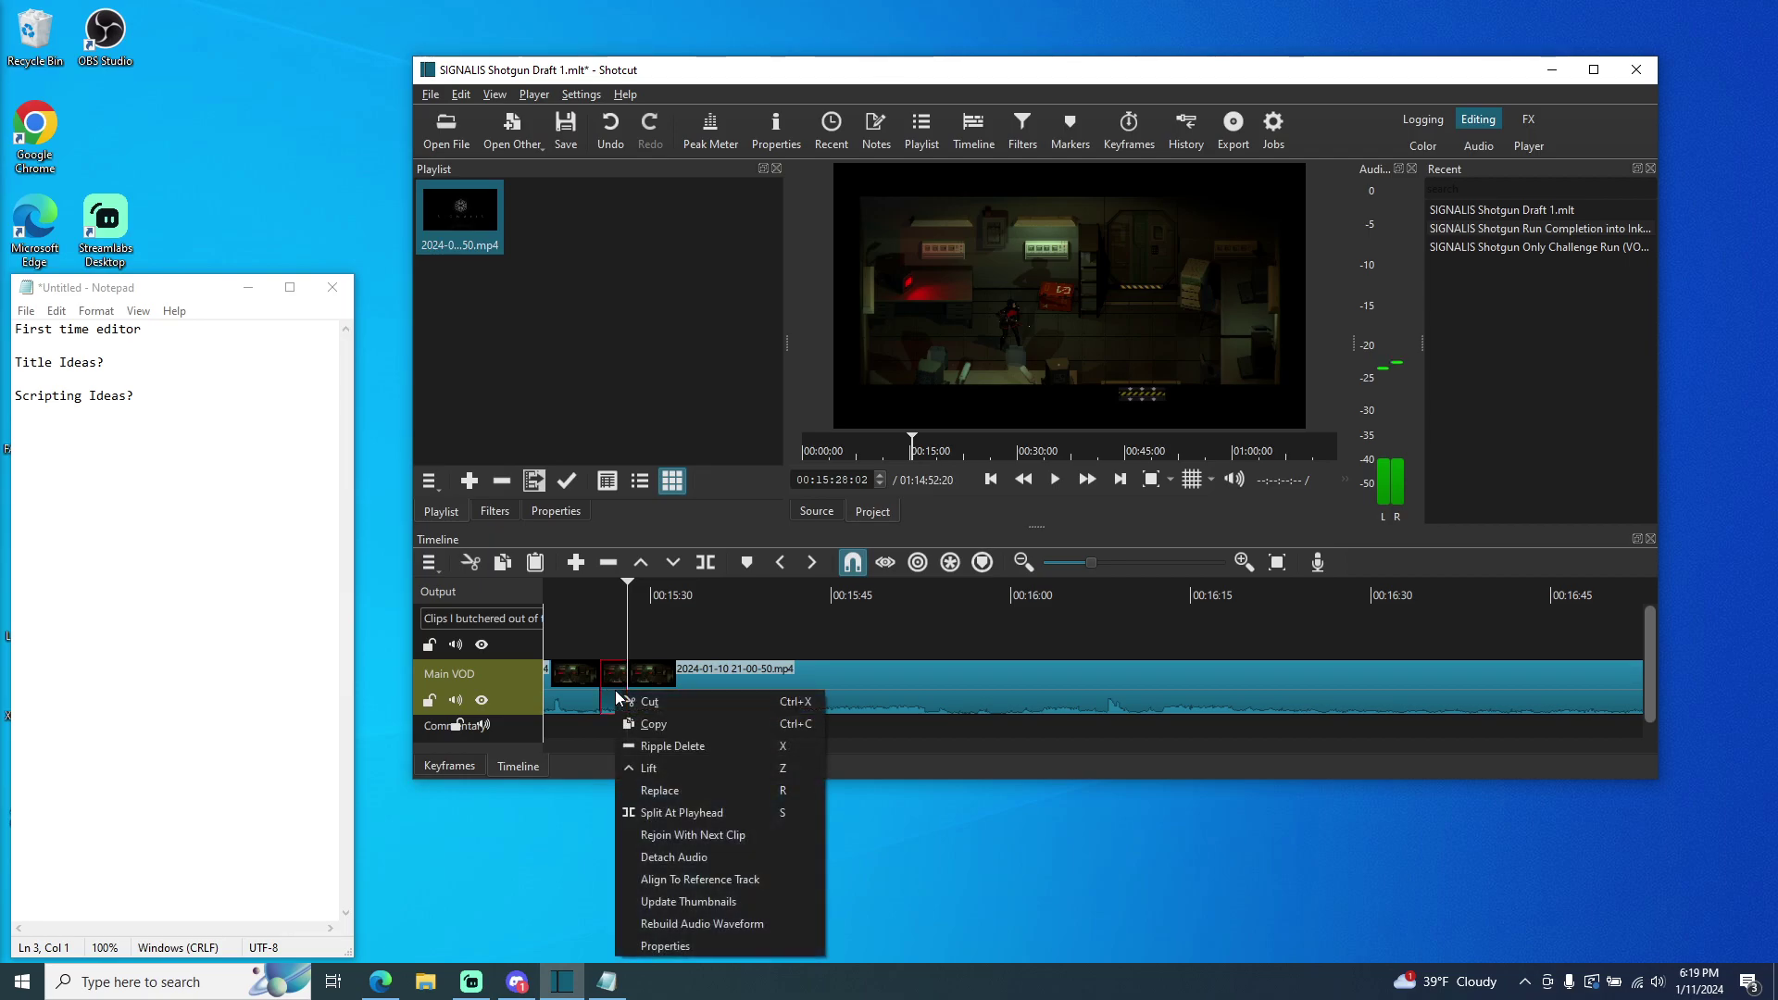
- Copy the short Main VOD clip near 00:15:28 and paste it onto the "Clips I butchered out of" track at 00:01:27:02
click(655, 722)
drag(783, 746, 568, 746)
click(922, 594)
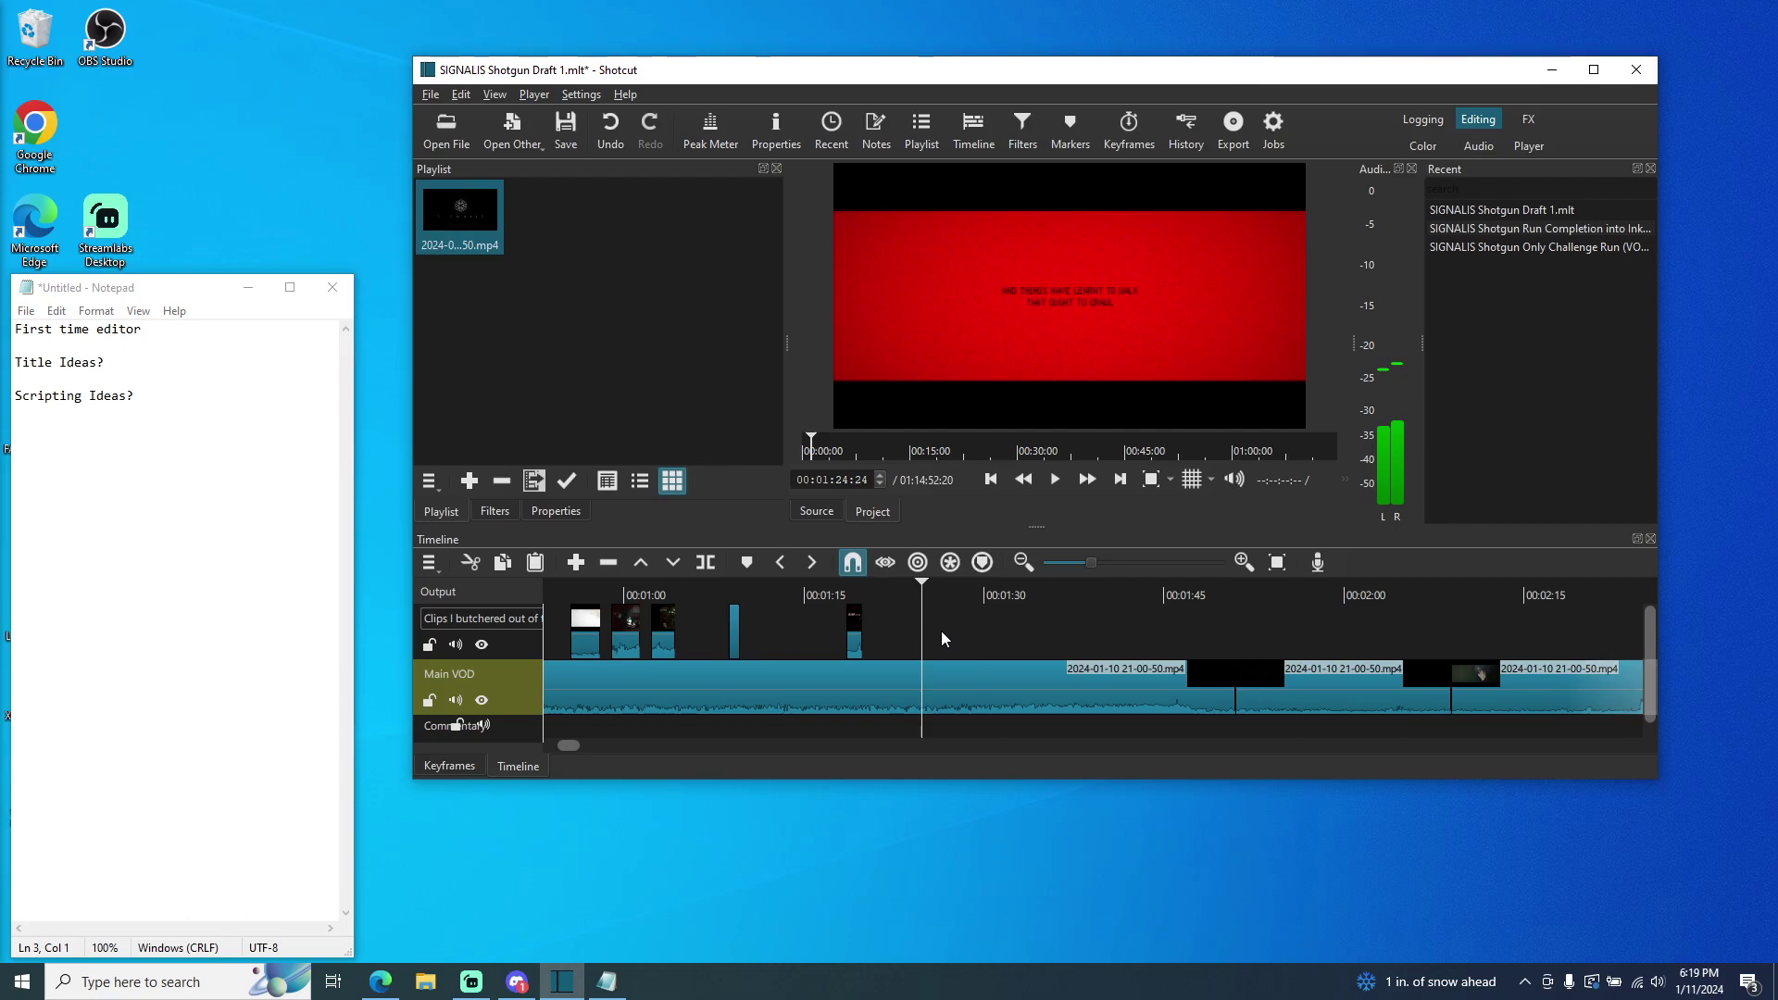
key(ctrl+v)
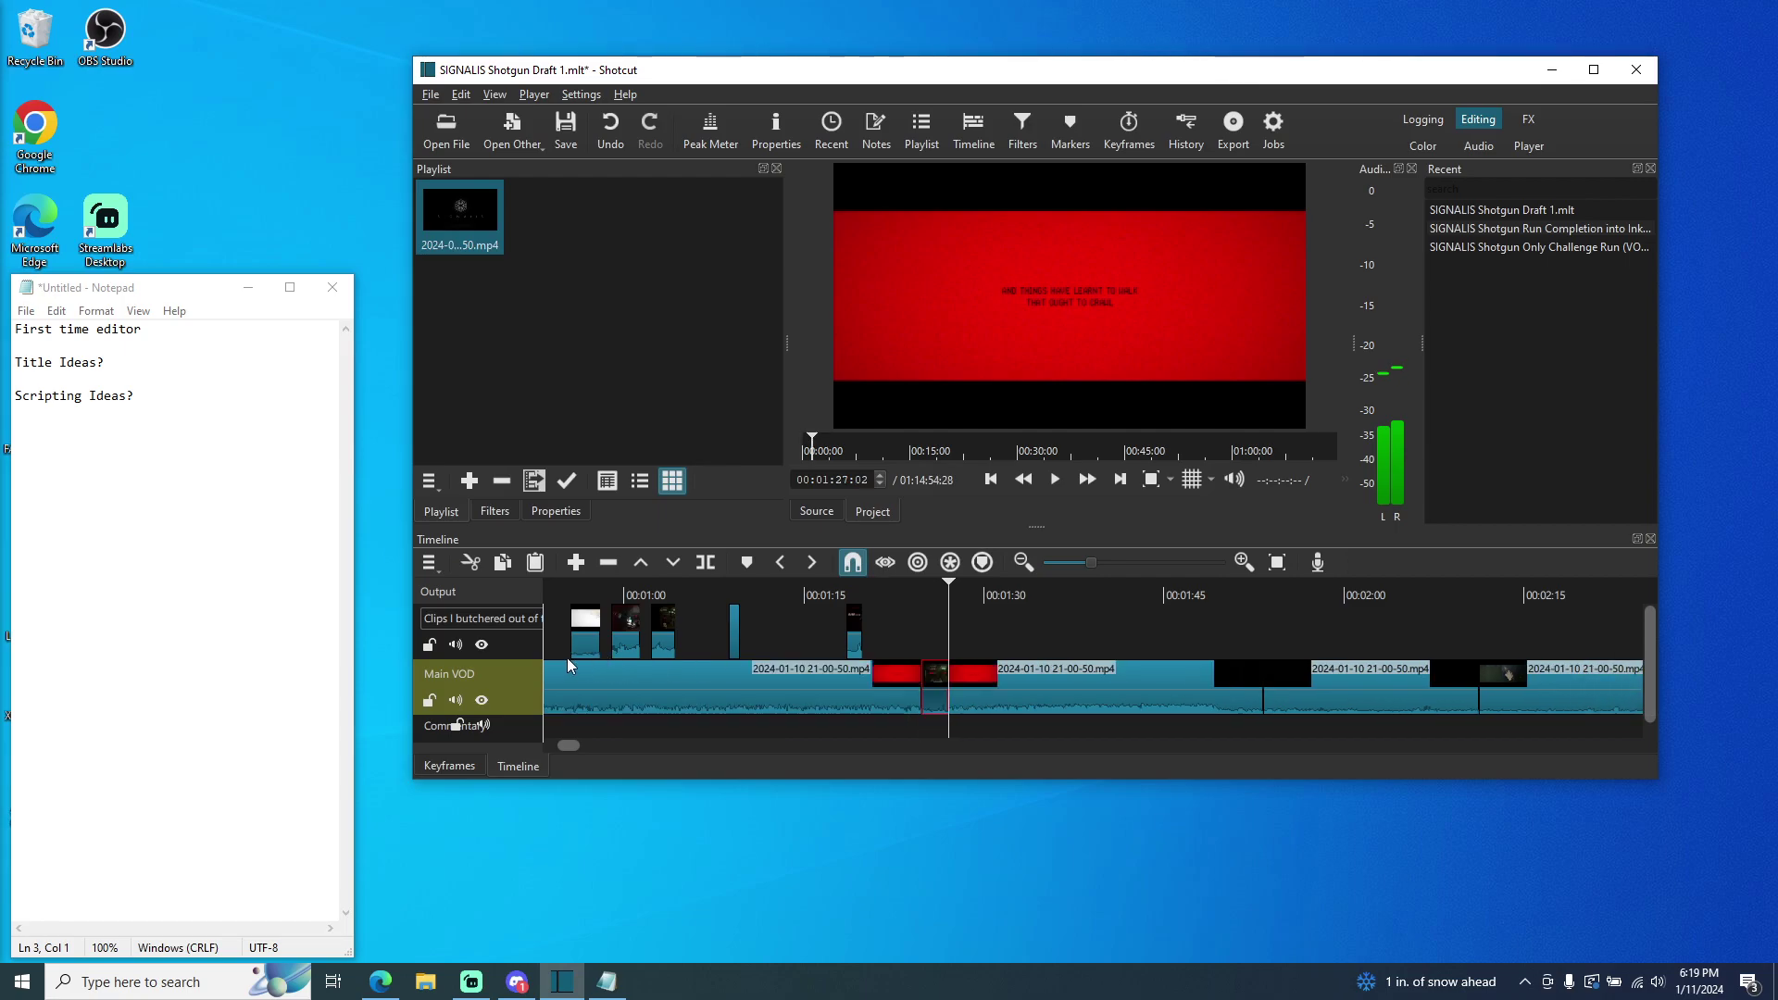
key(ctrl+z)
click(535, 648)
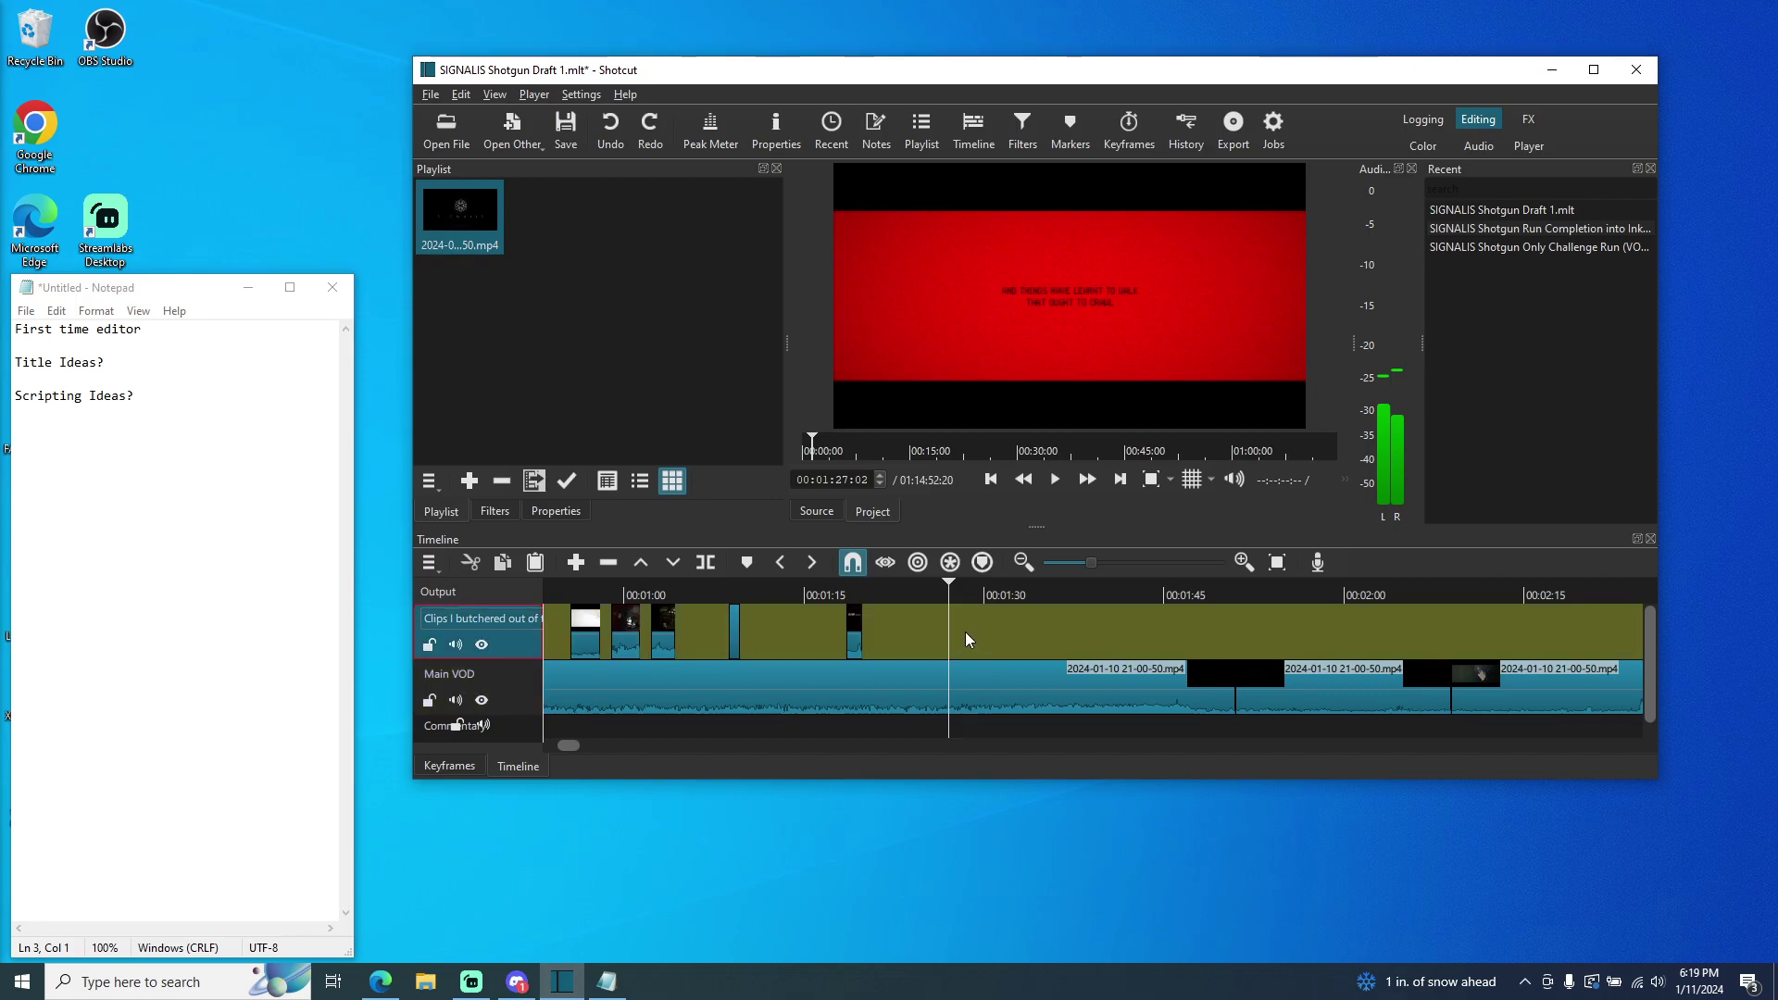
key(ctrl+v)
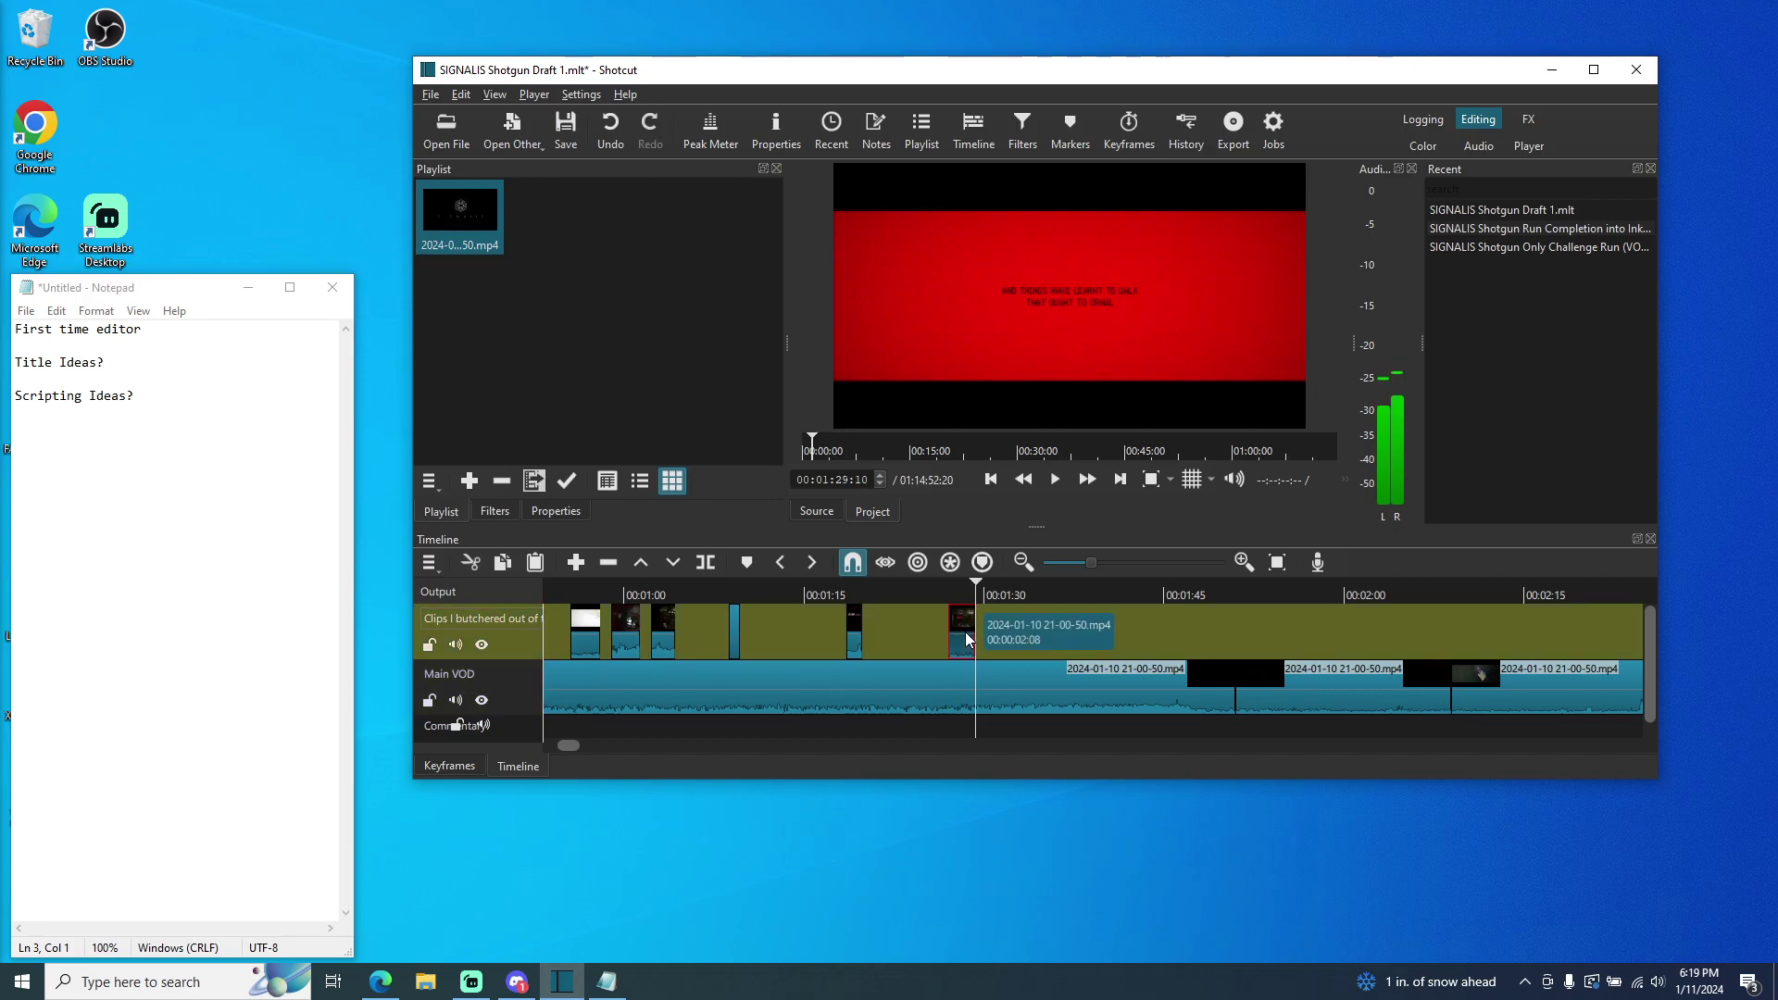
- Rejoin the split Main VOD pieces around 00:15:28 with their following clips into one continuous clip
click(985, 594)
drag(1472, 624, 1630, 626)
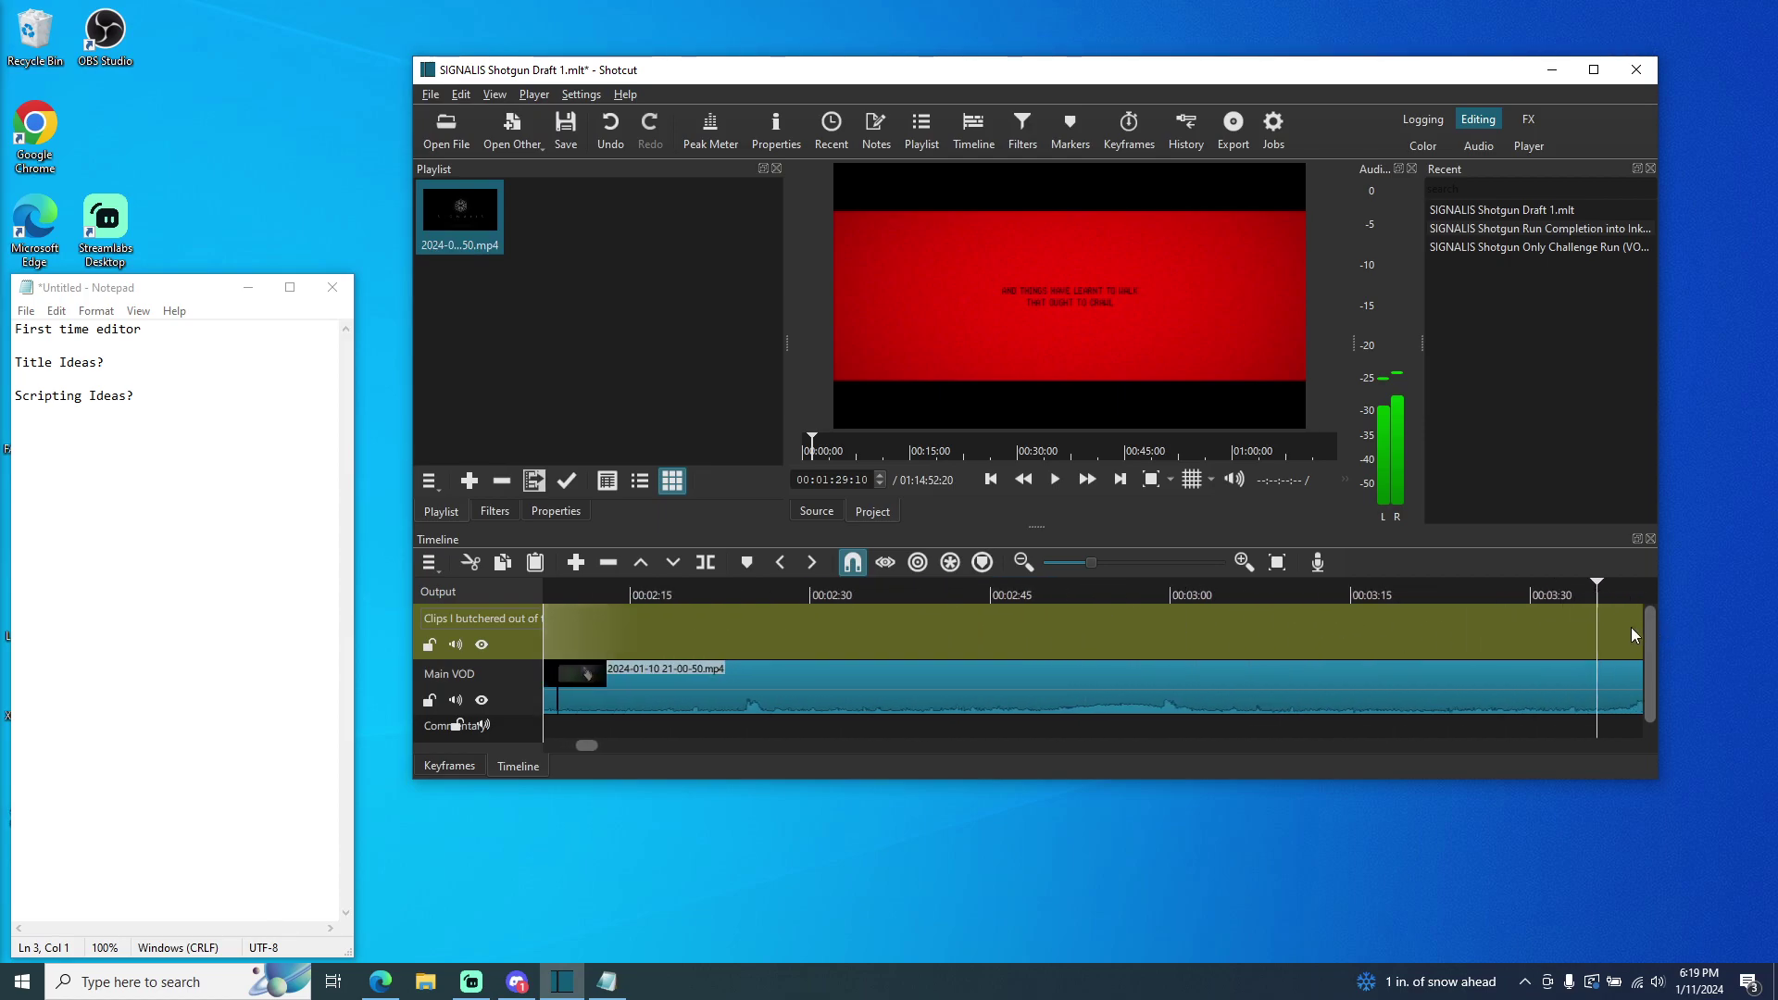
click(1030, 559)
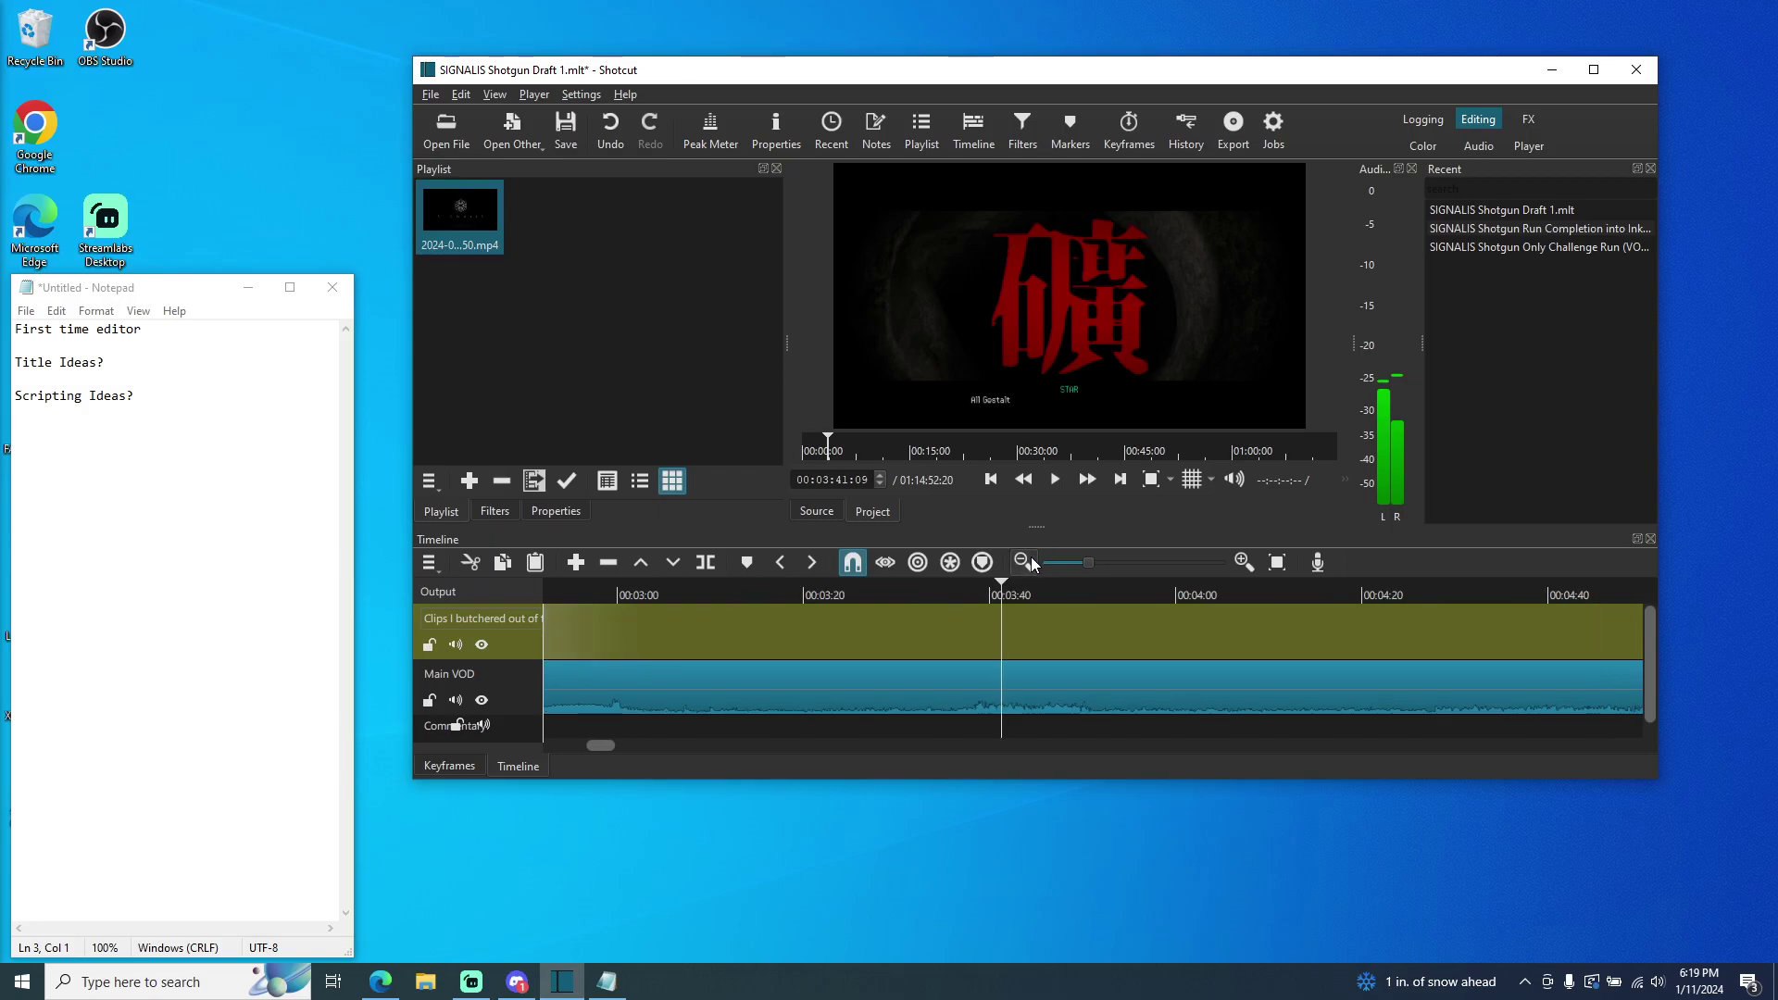
drag(596, 747, 787, 744)
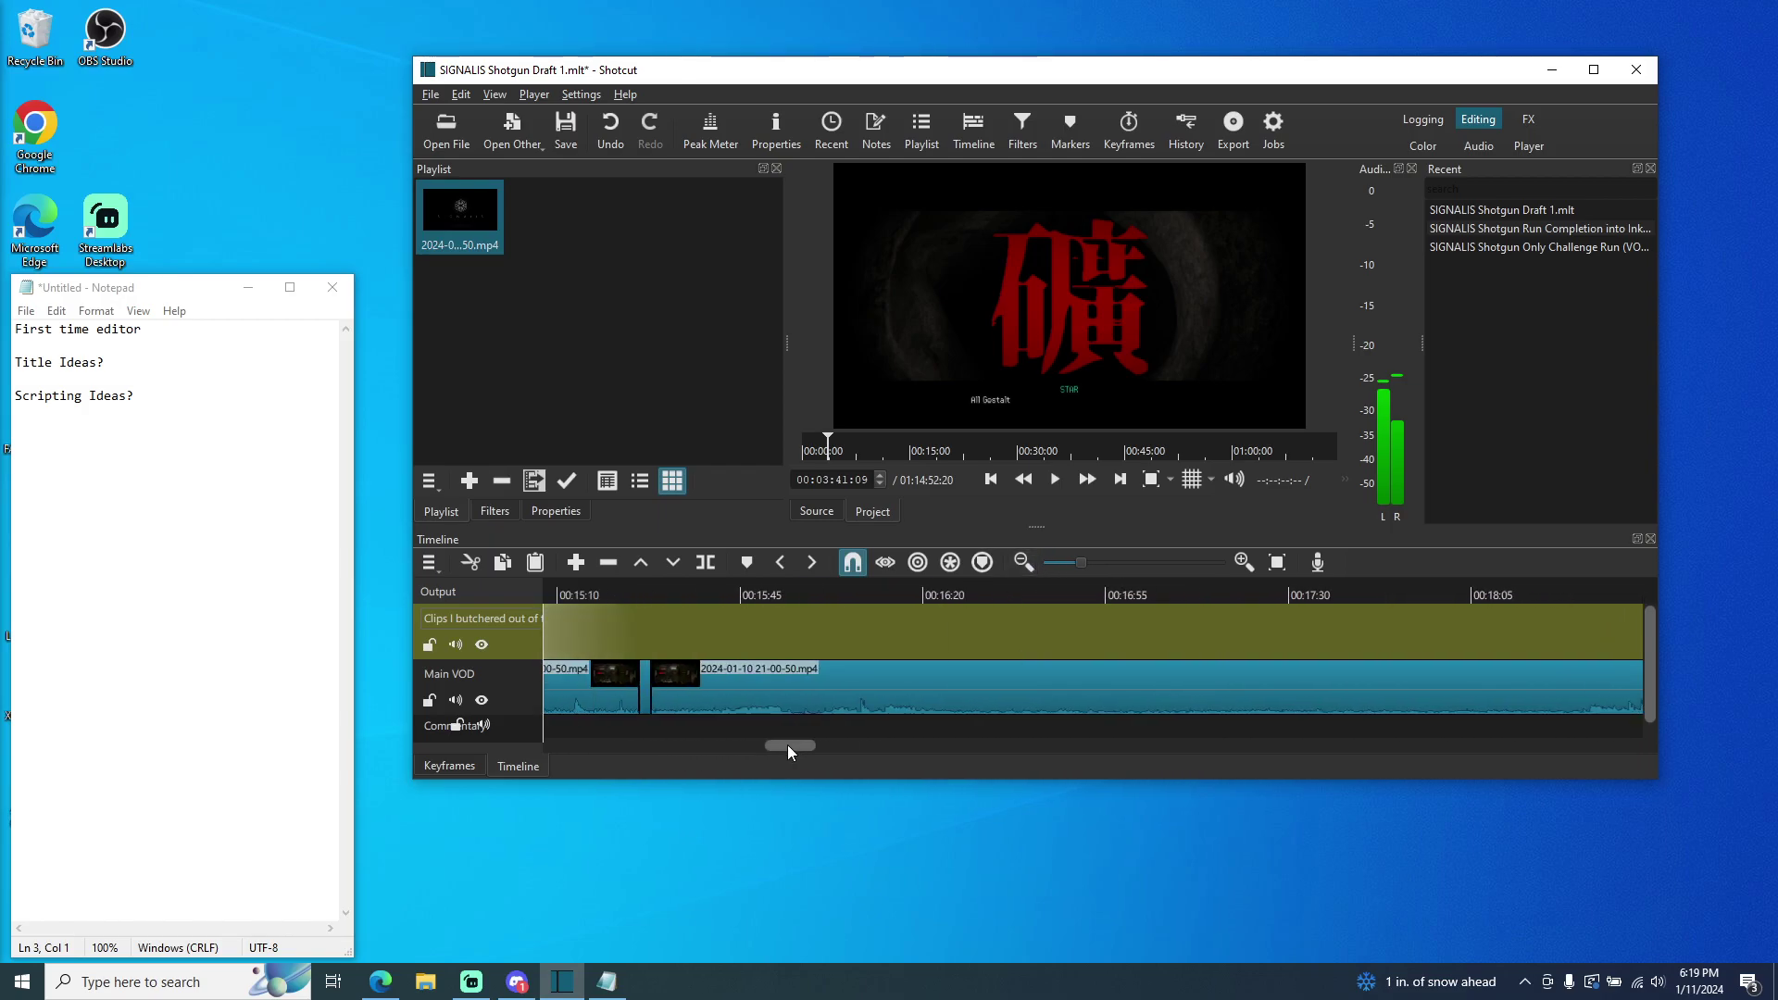
right_click(810, 694)
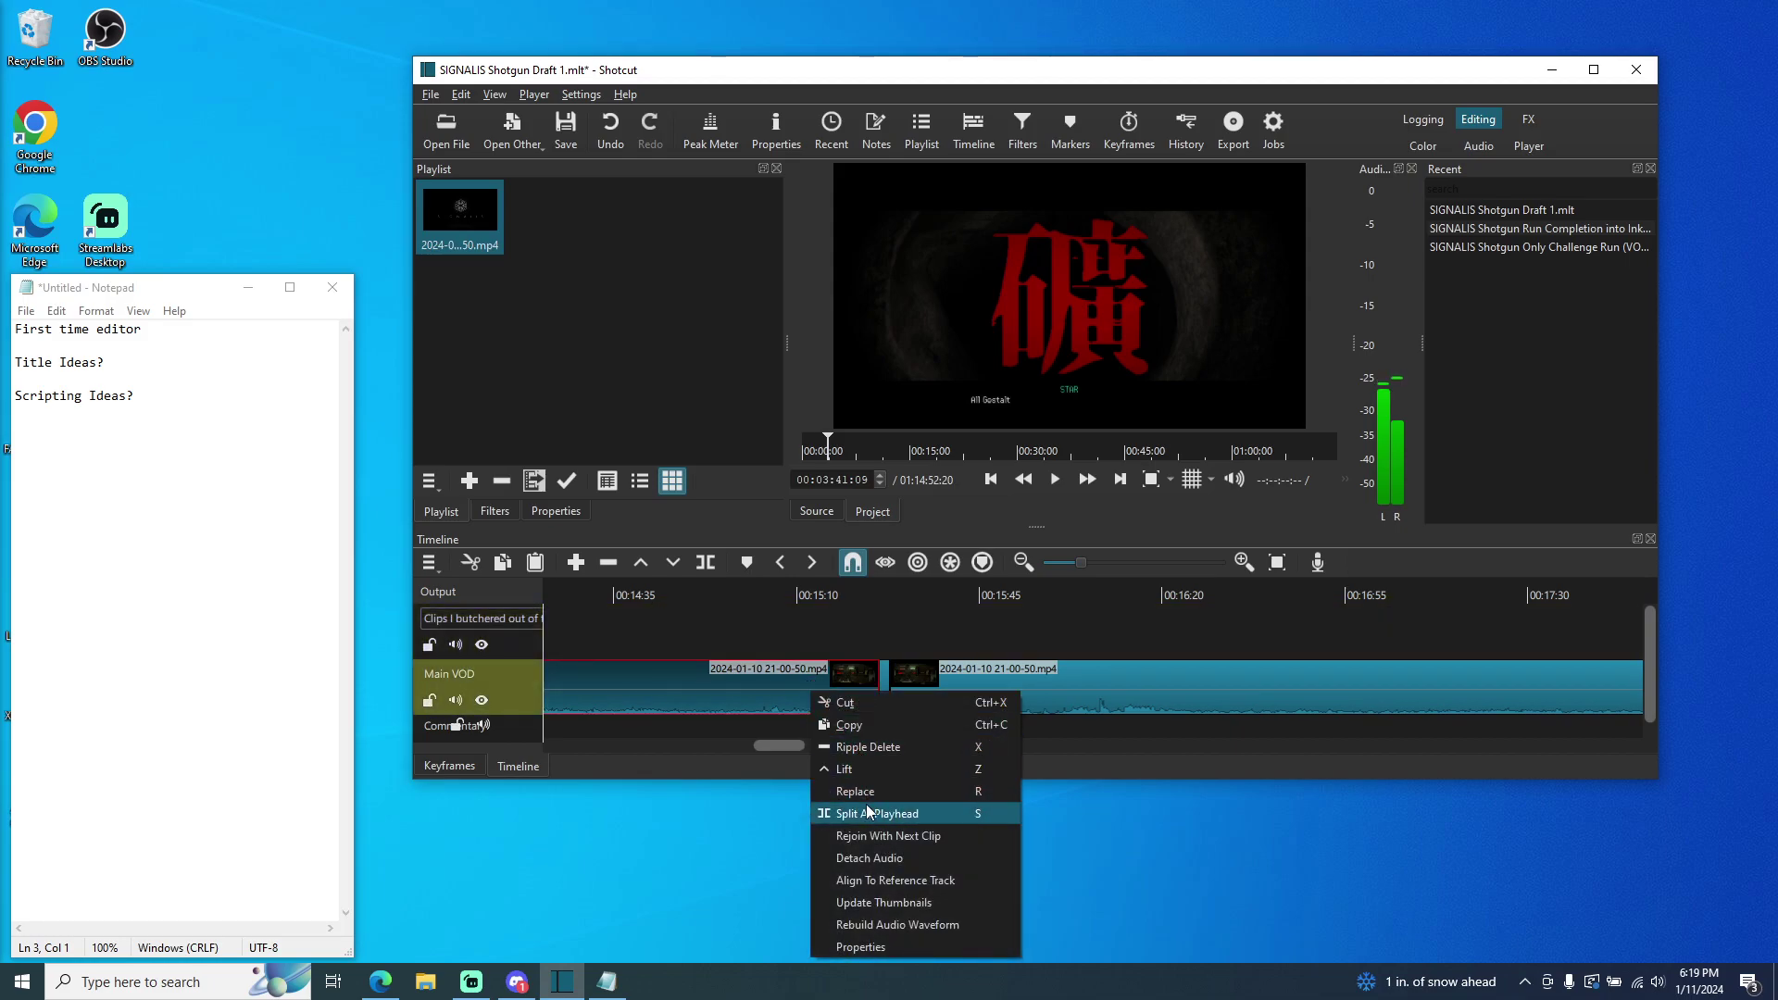
click(879, 842)
right_click(826, 692)
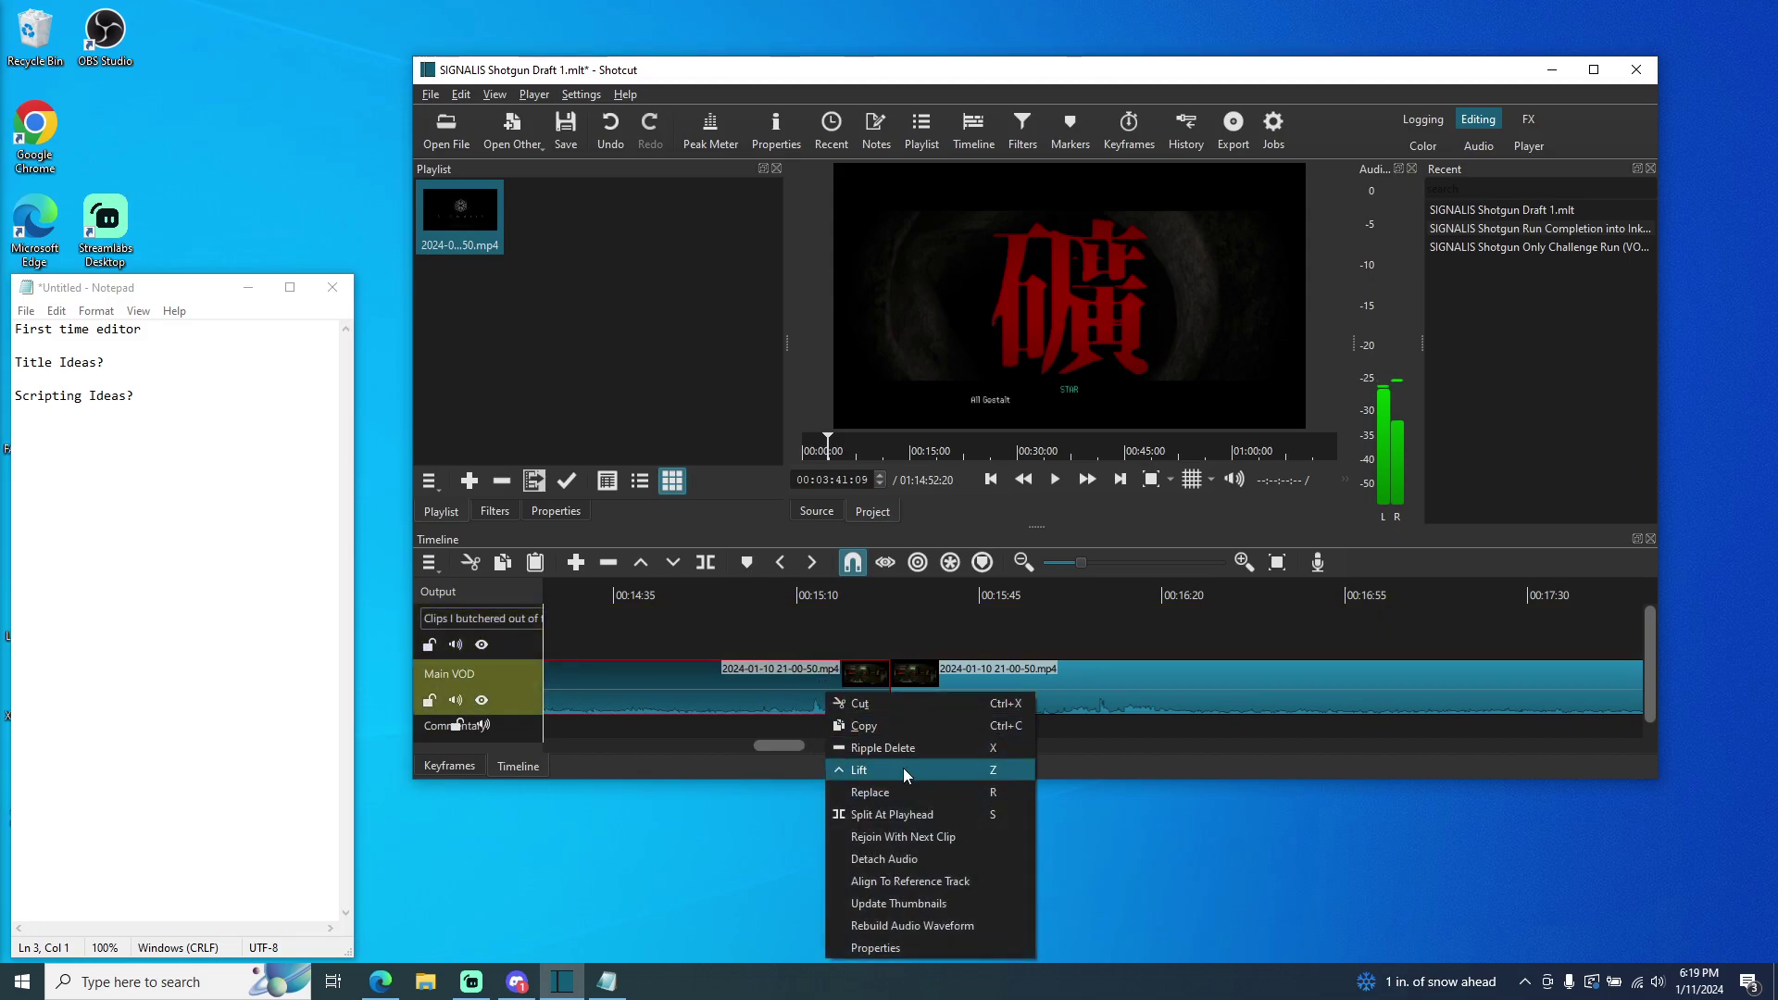
click(897, 837)
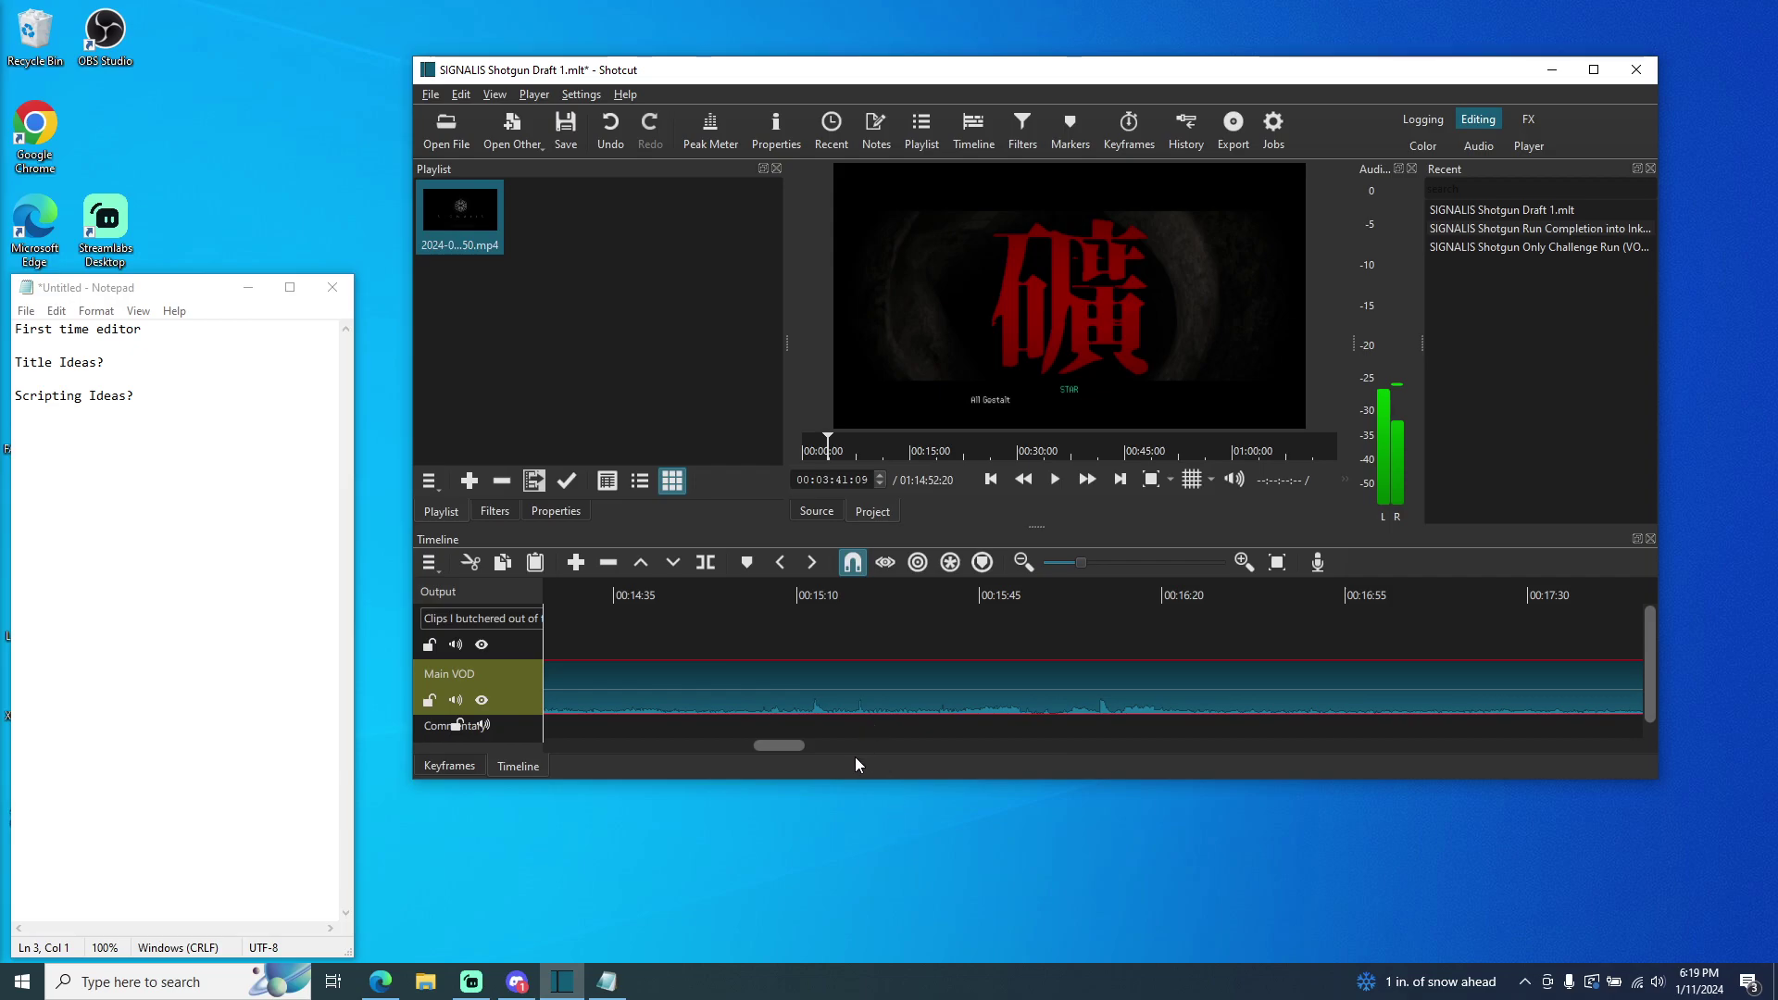
- Play back the rejoined Main VOD footage around 00:15:30
click(857, 597)
click(1053, 478)
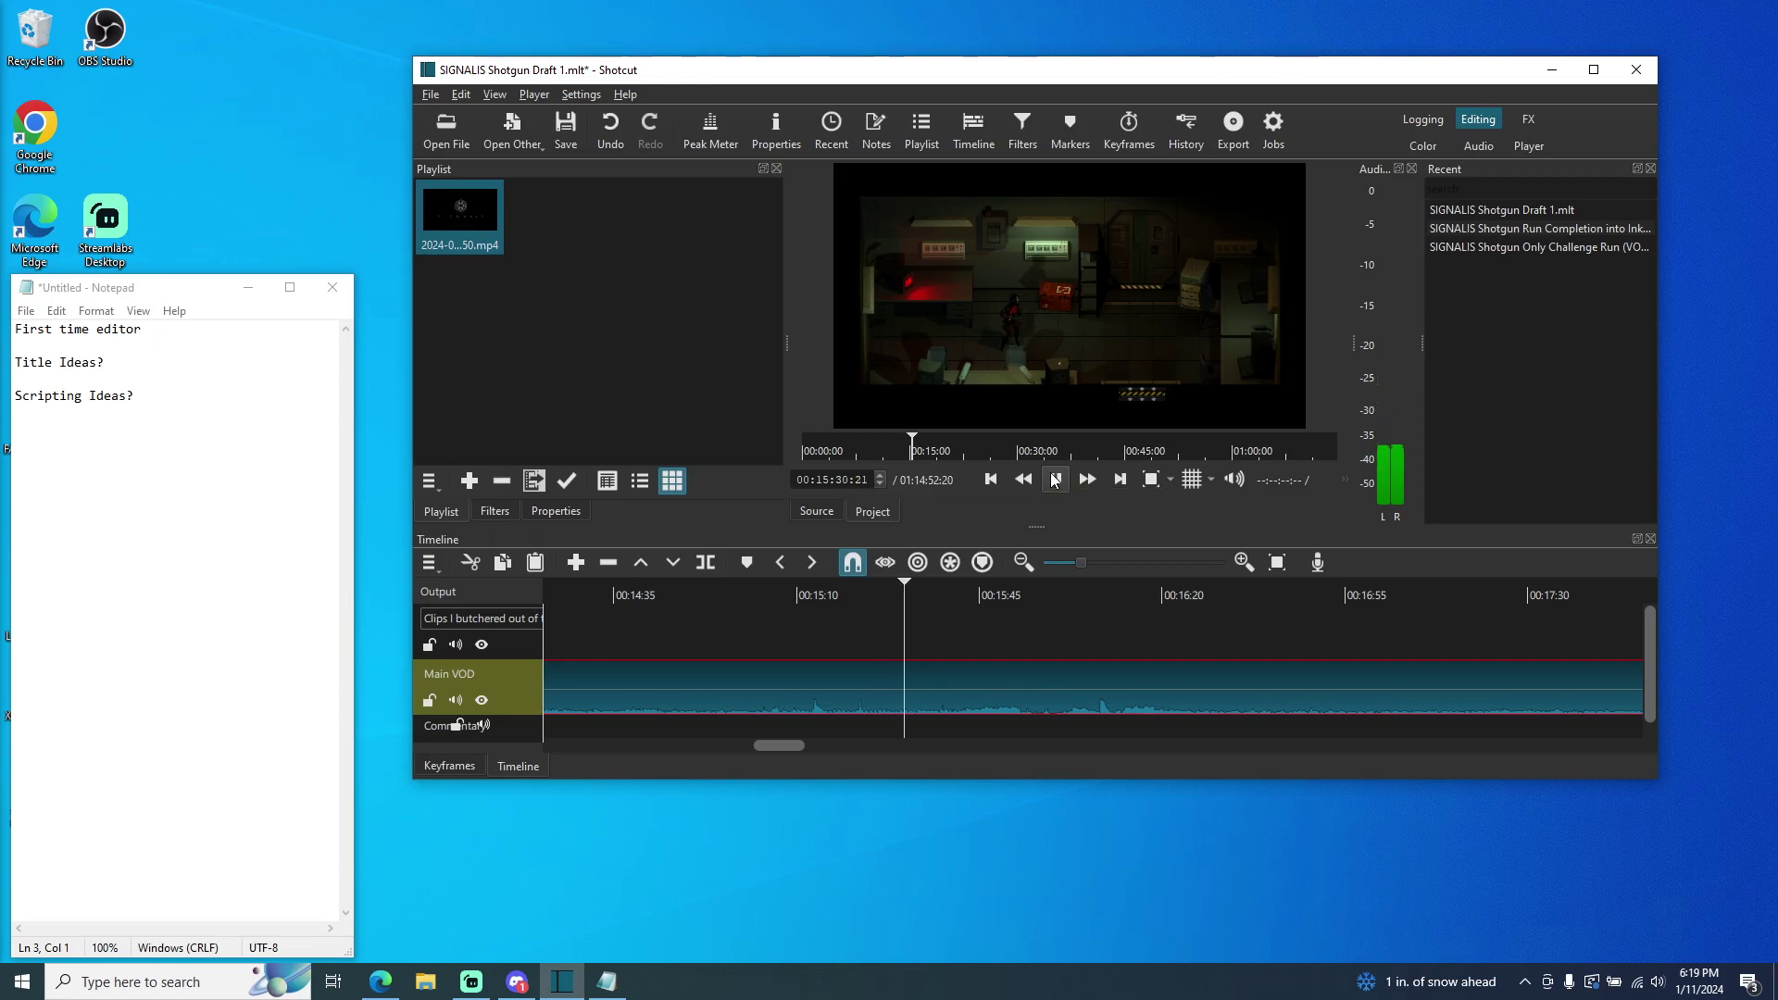
drag(805, 746, 558, 754)
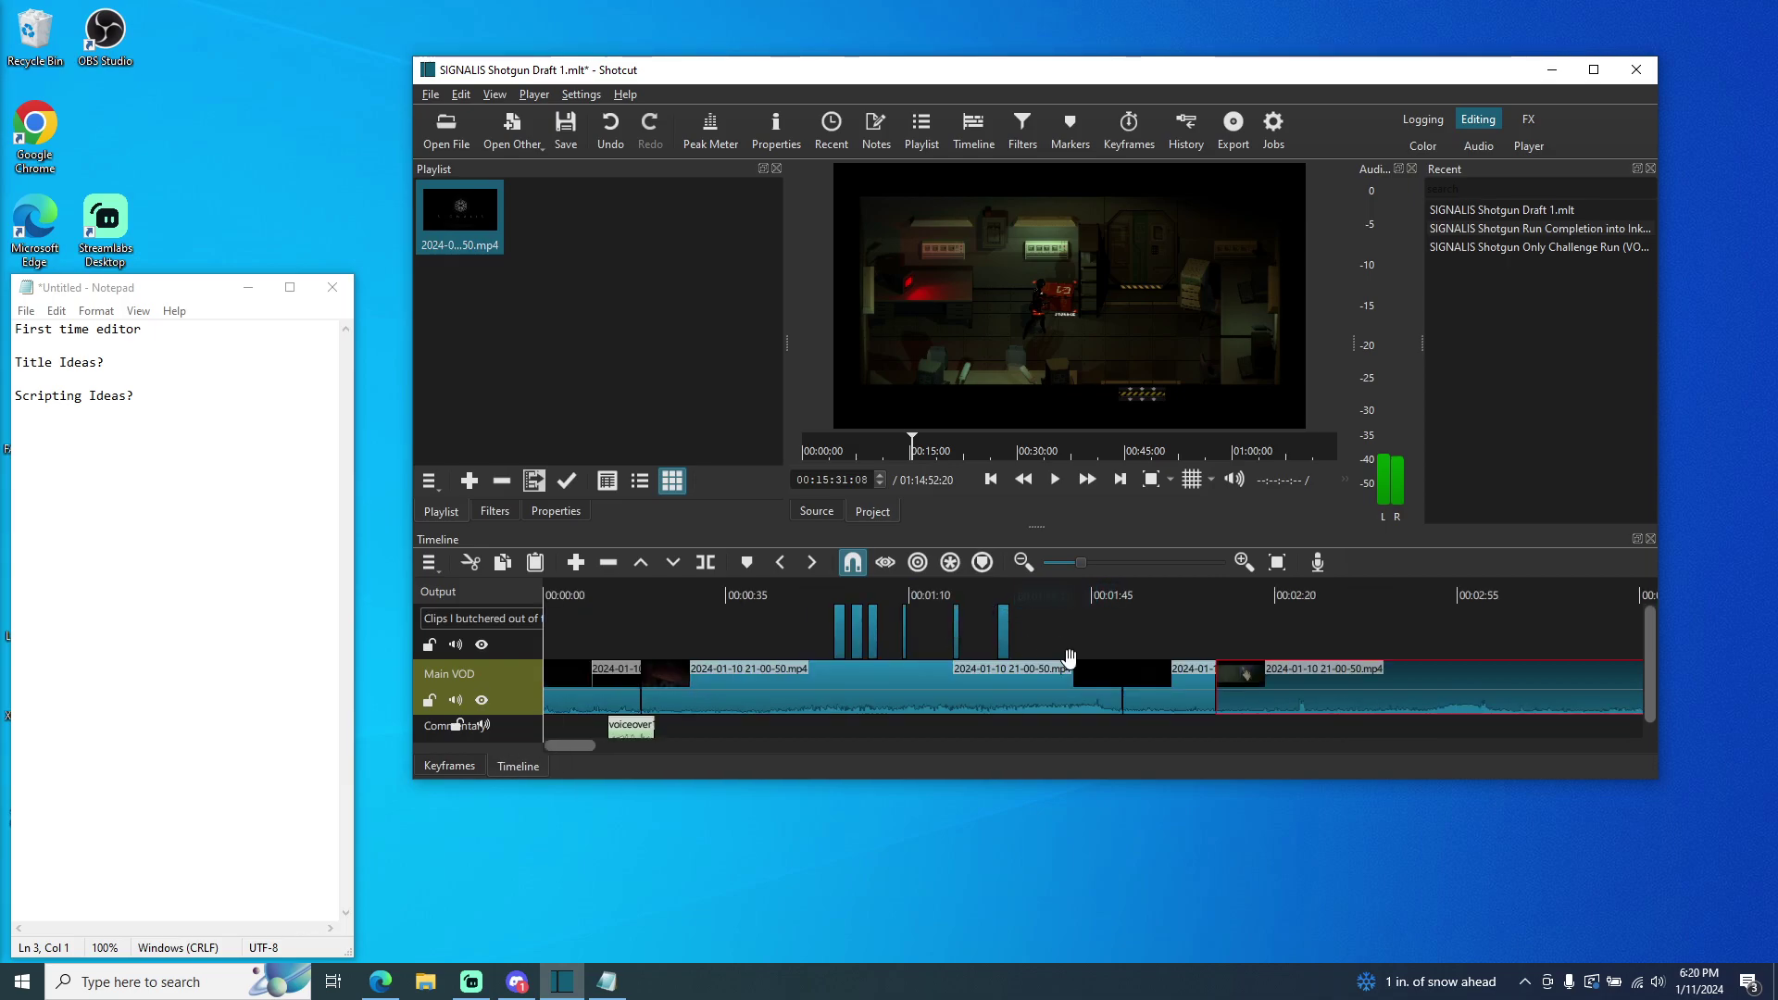
- Play back the Main VOD footage from 00:01:39 and from the chapter title at 00:01:52, plus the inserted clip near 00:01:27
click(1191, 698)
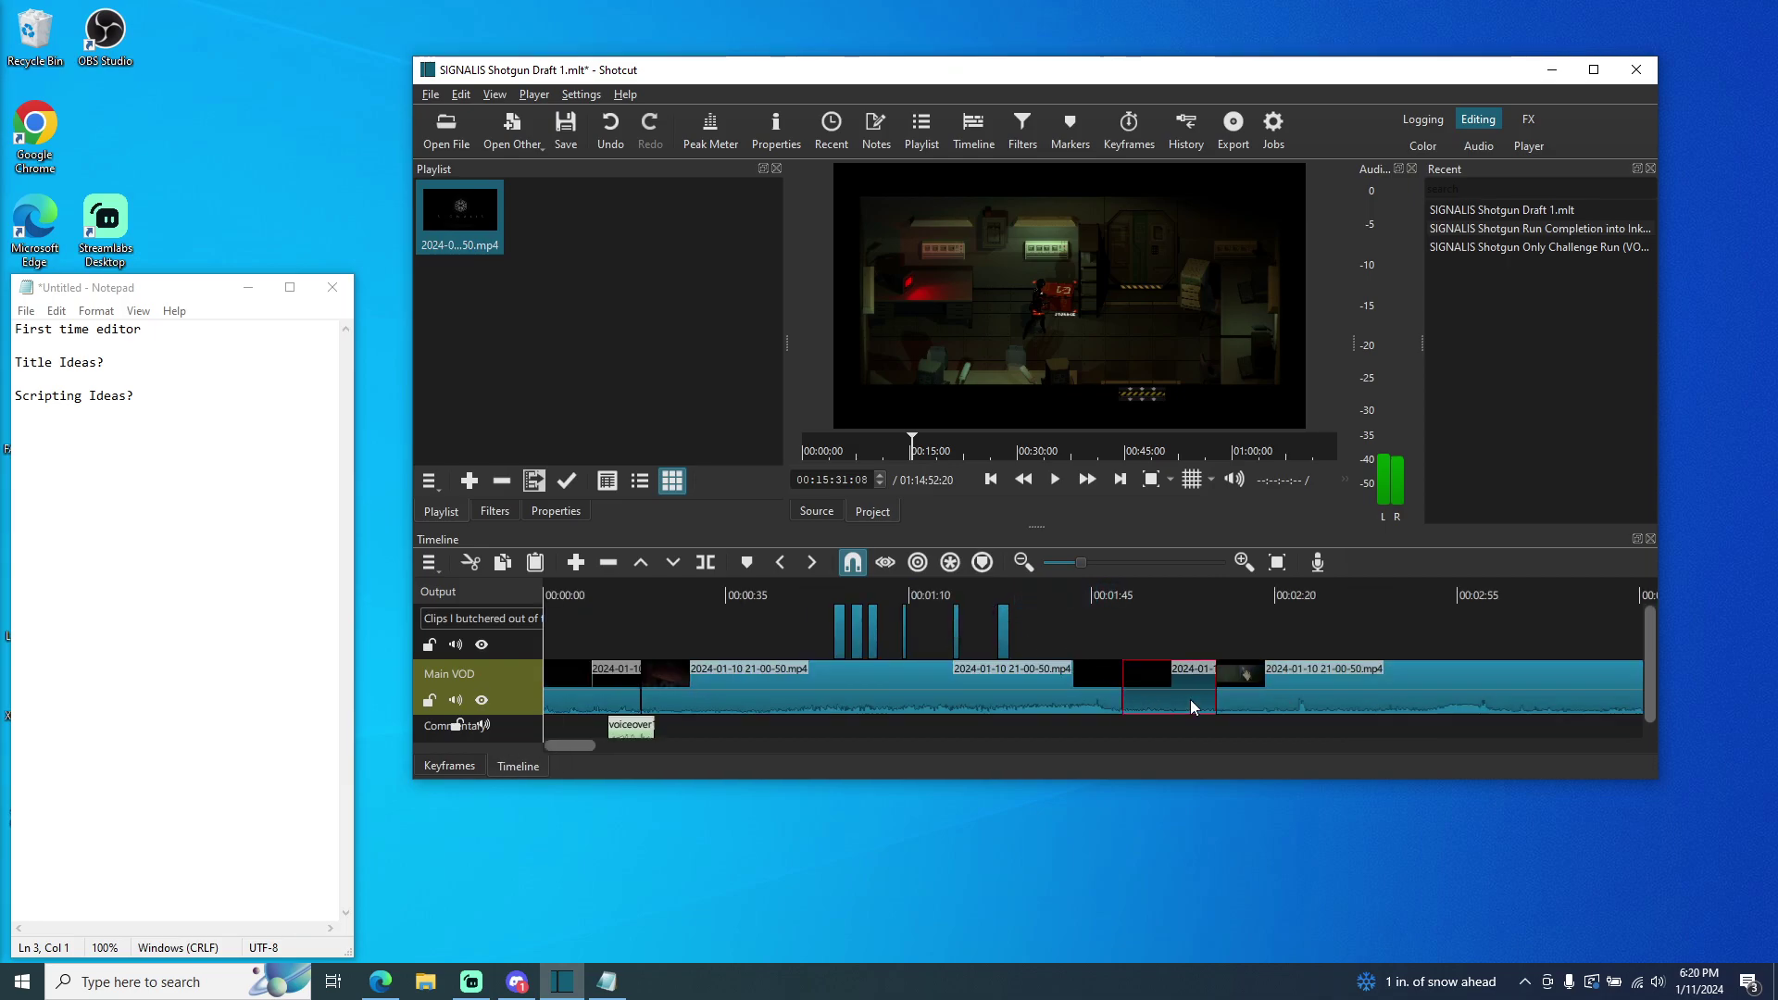
click(1098, 708)
click(1064, 591)
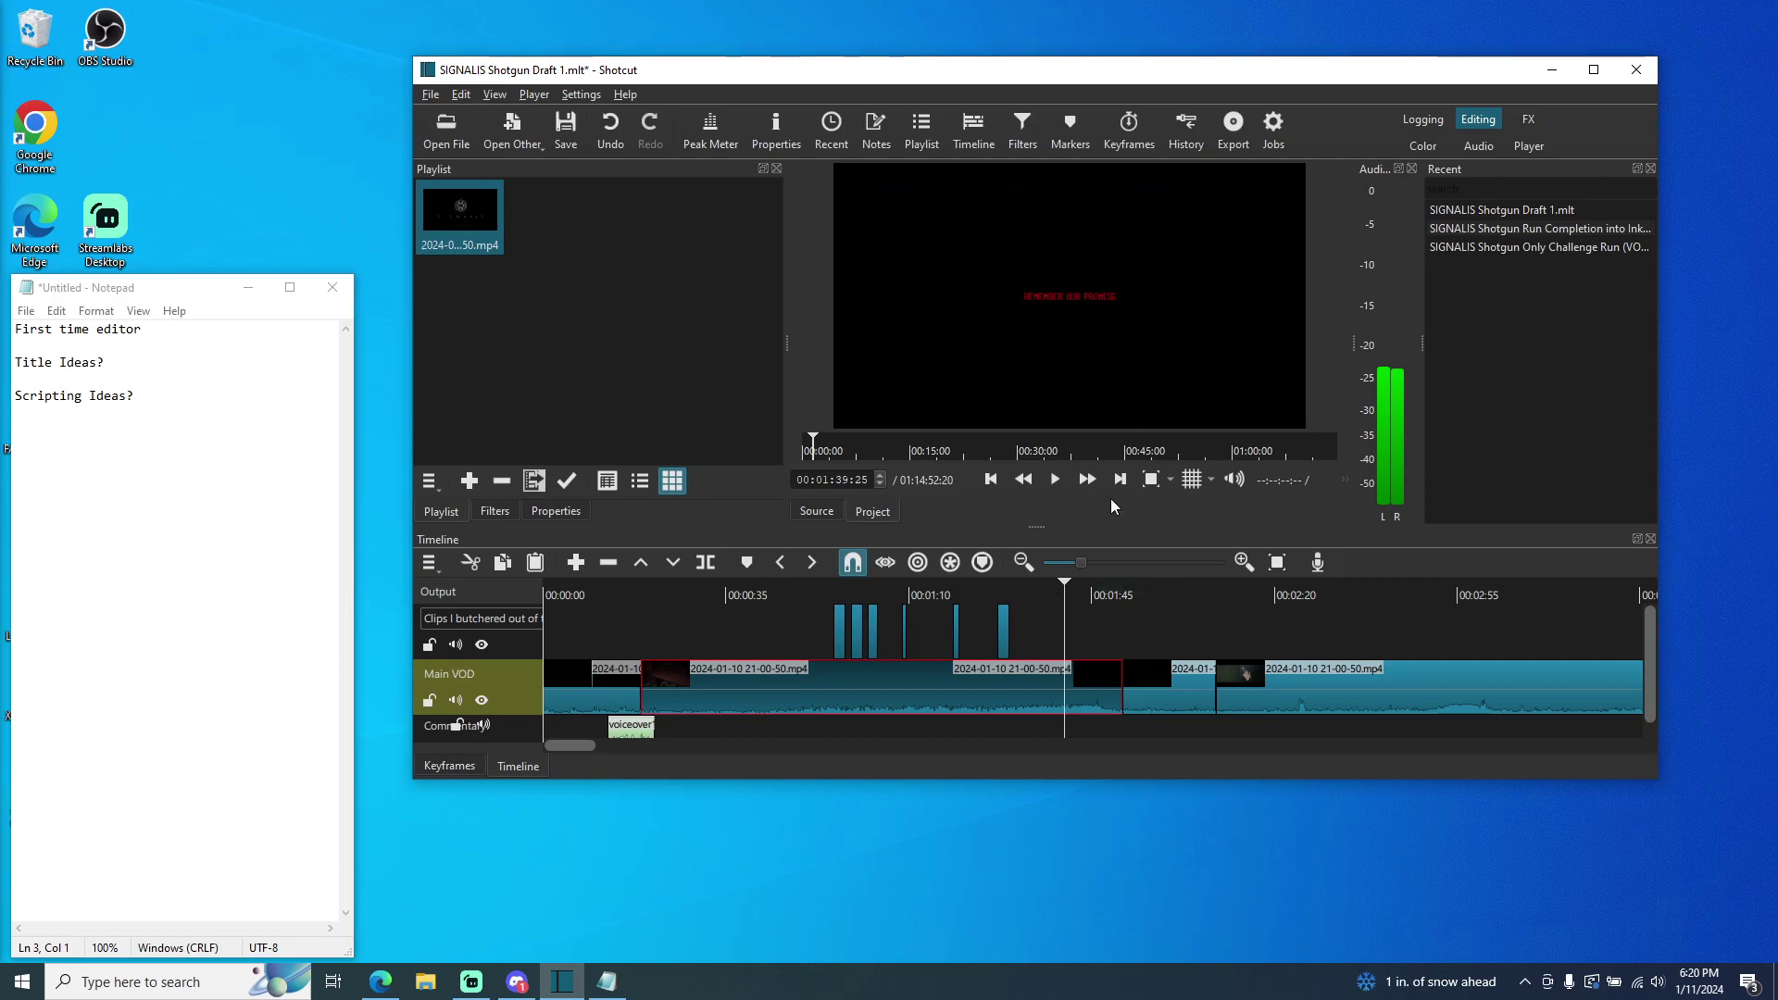
click(1058, 483)
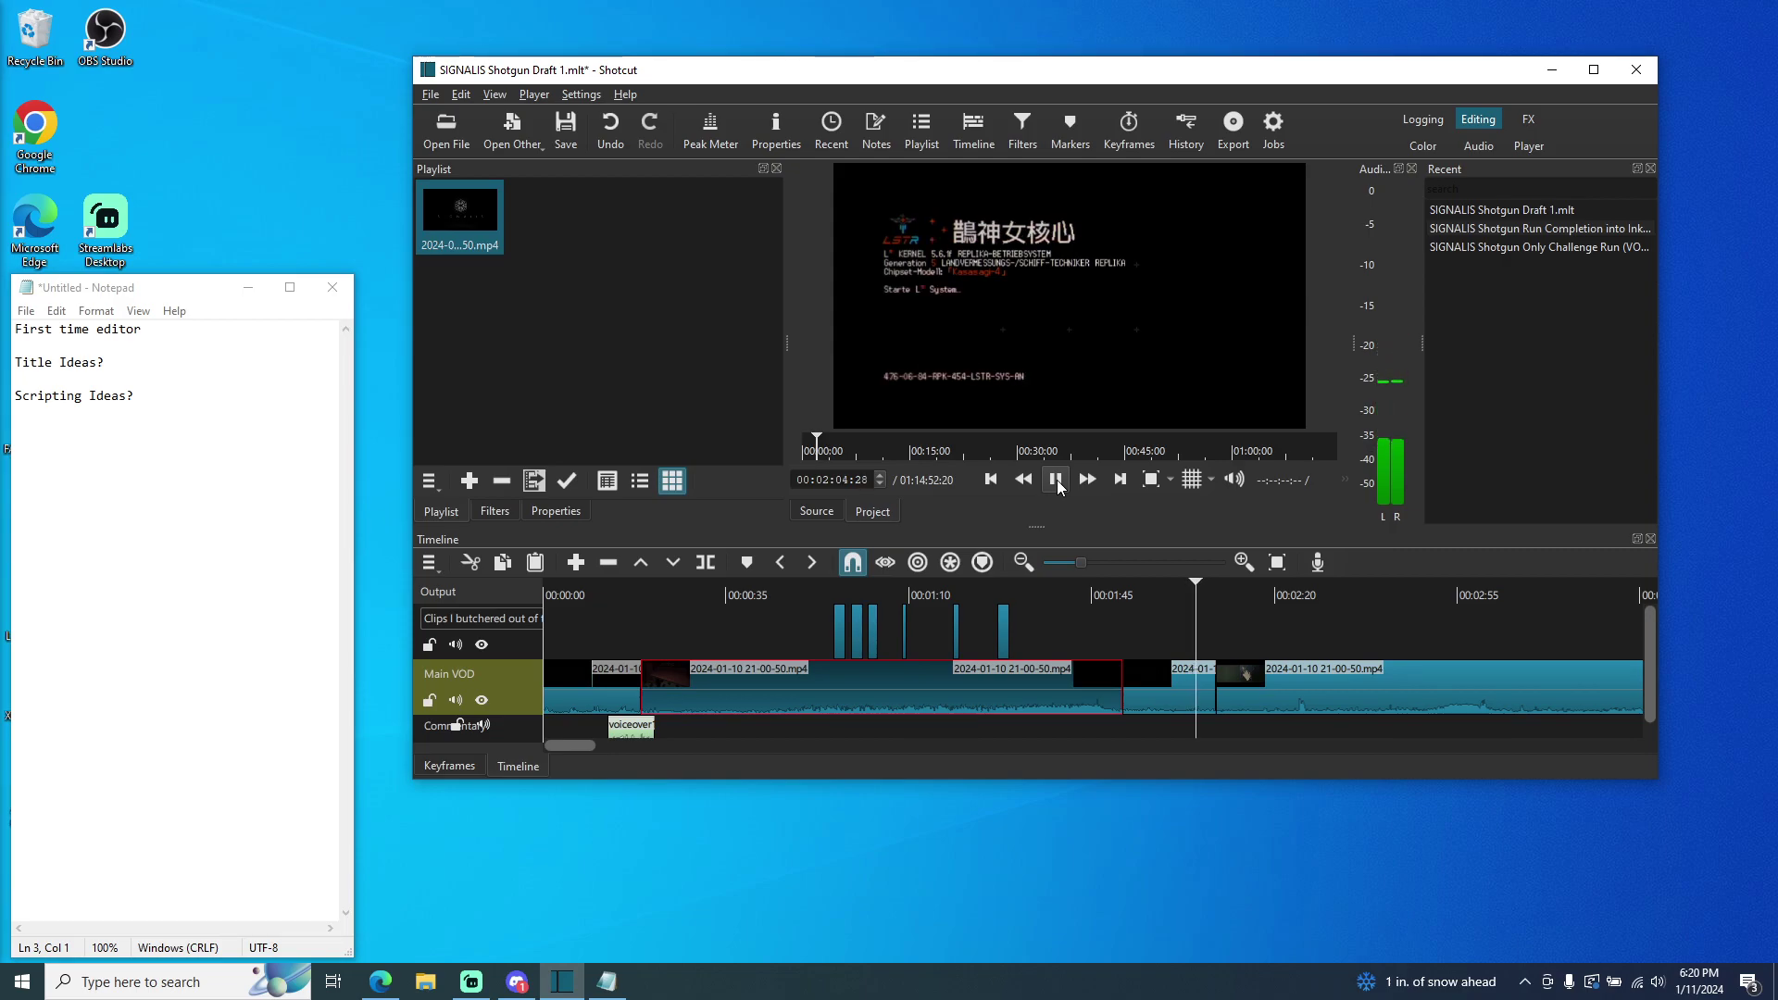
click(1156, 595)
click(1126, 593)
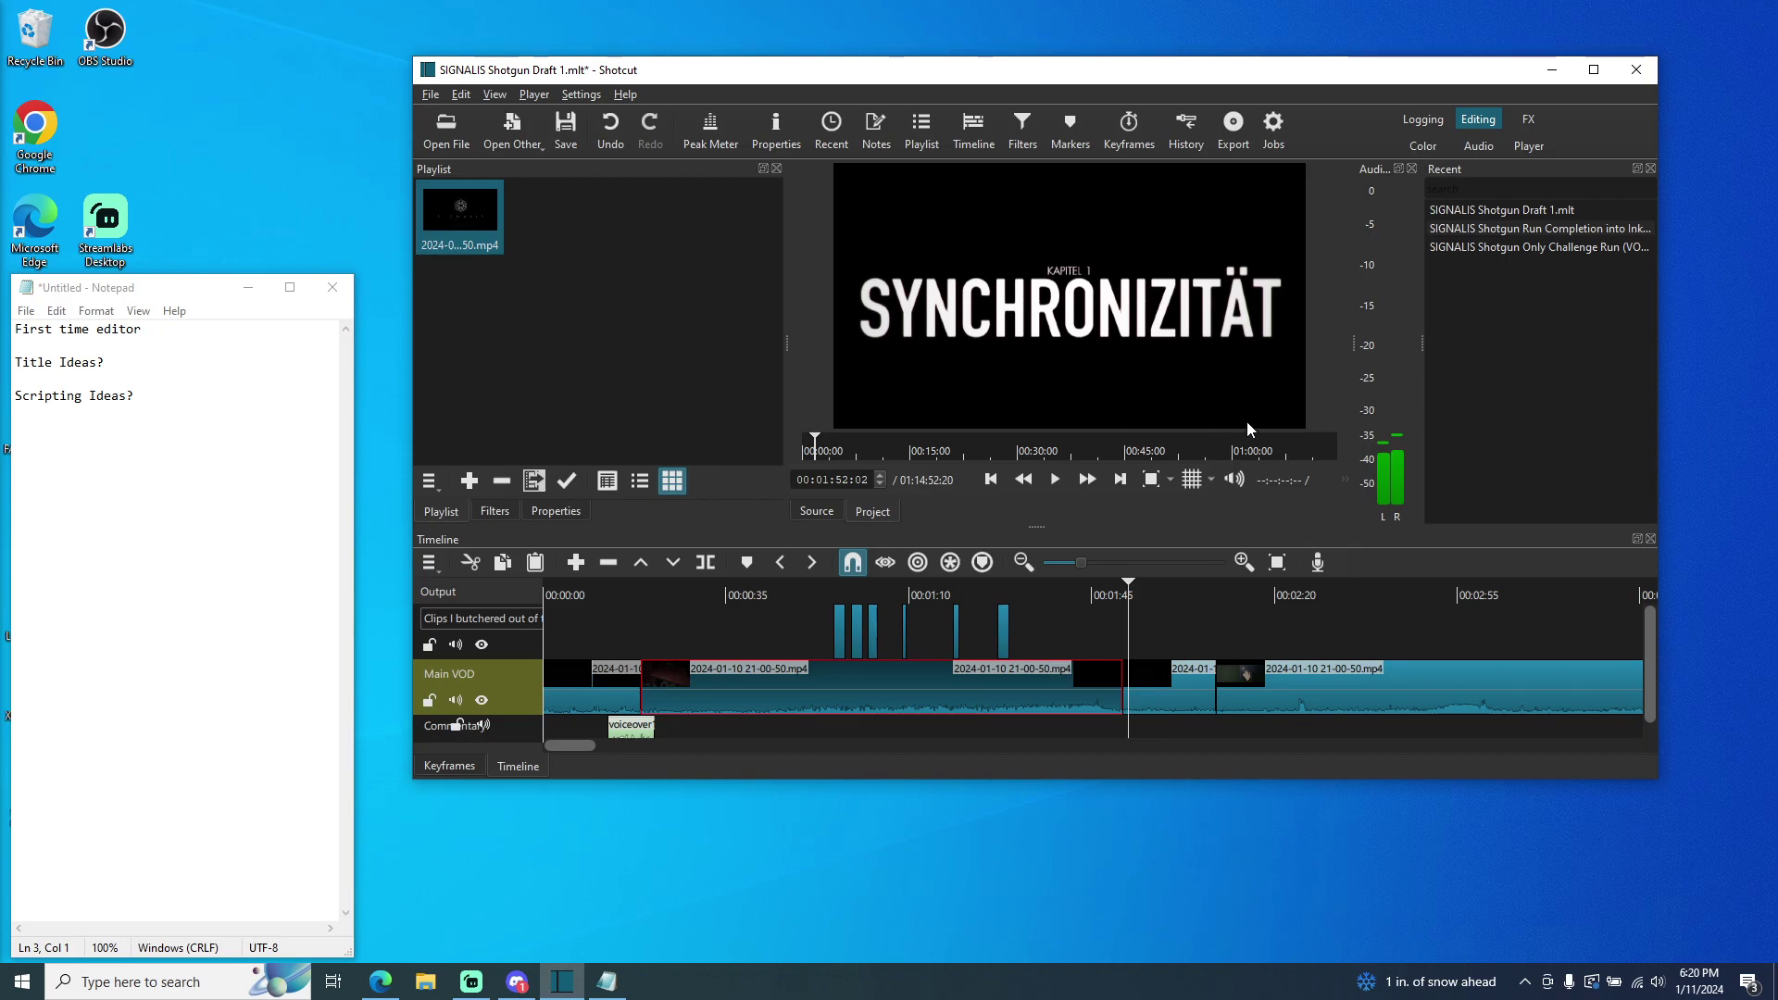
click(1052, 482)
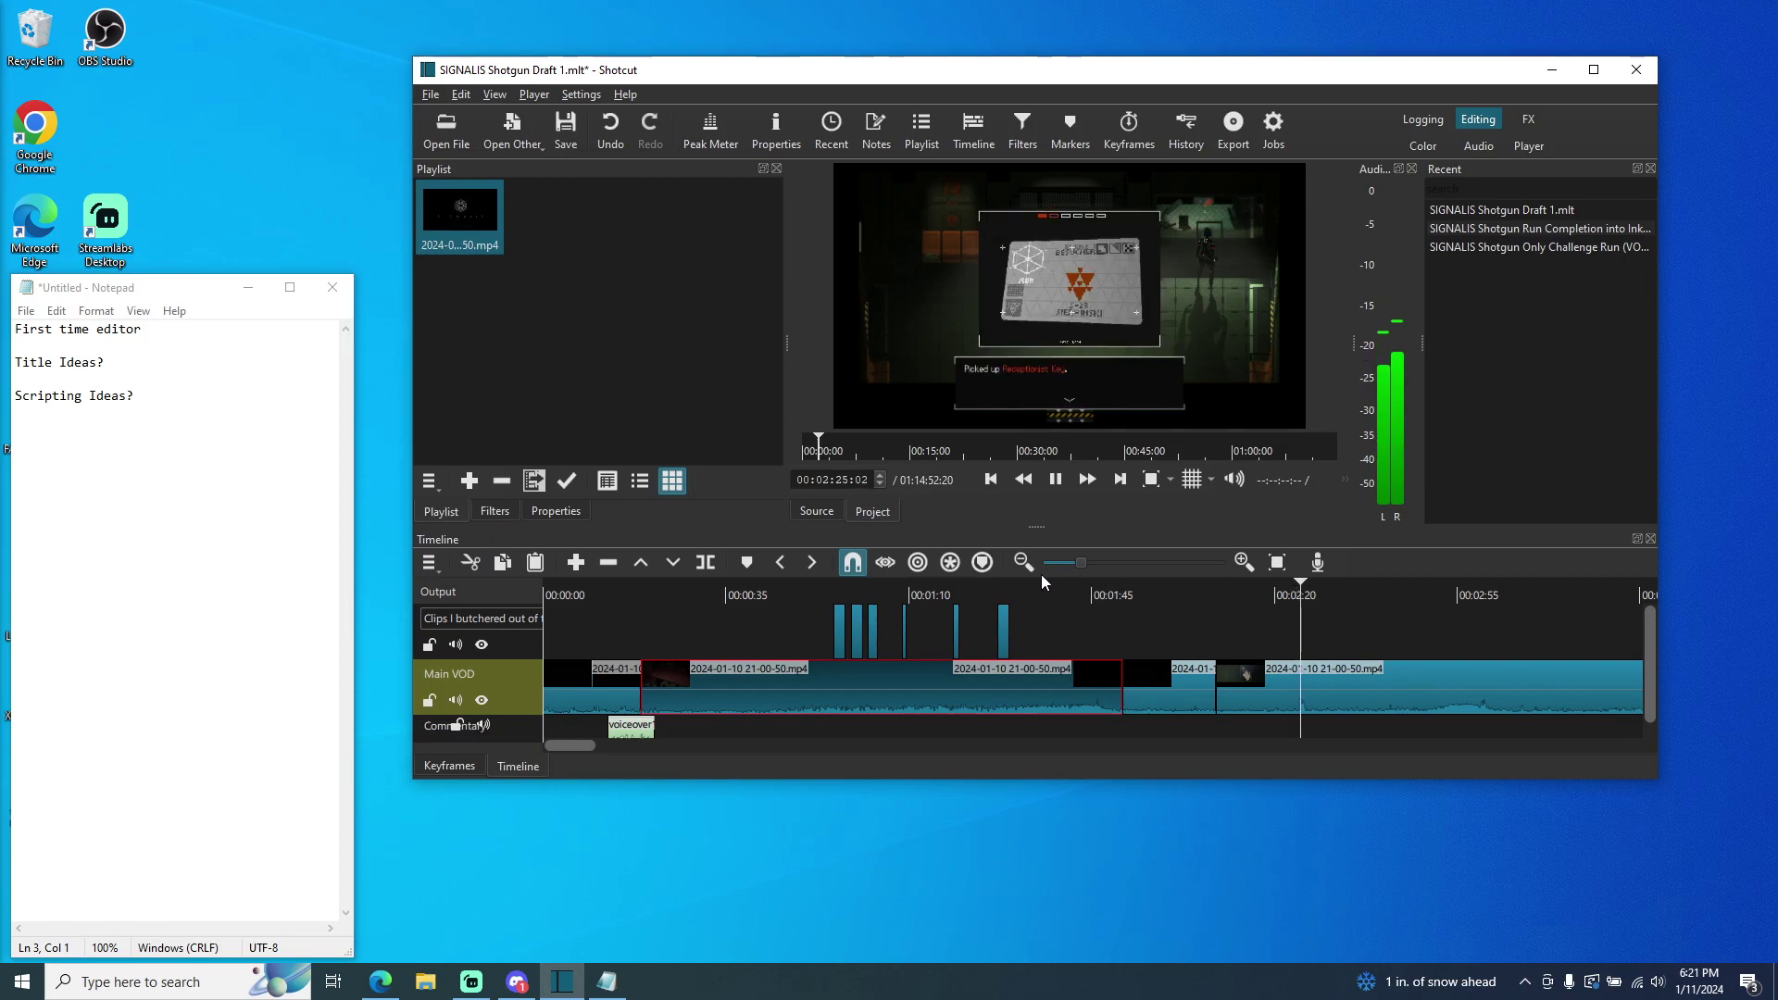
click(1057, 481)
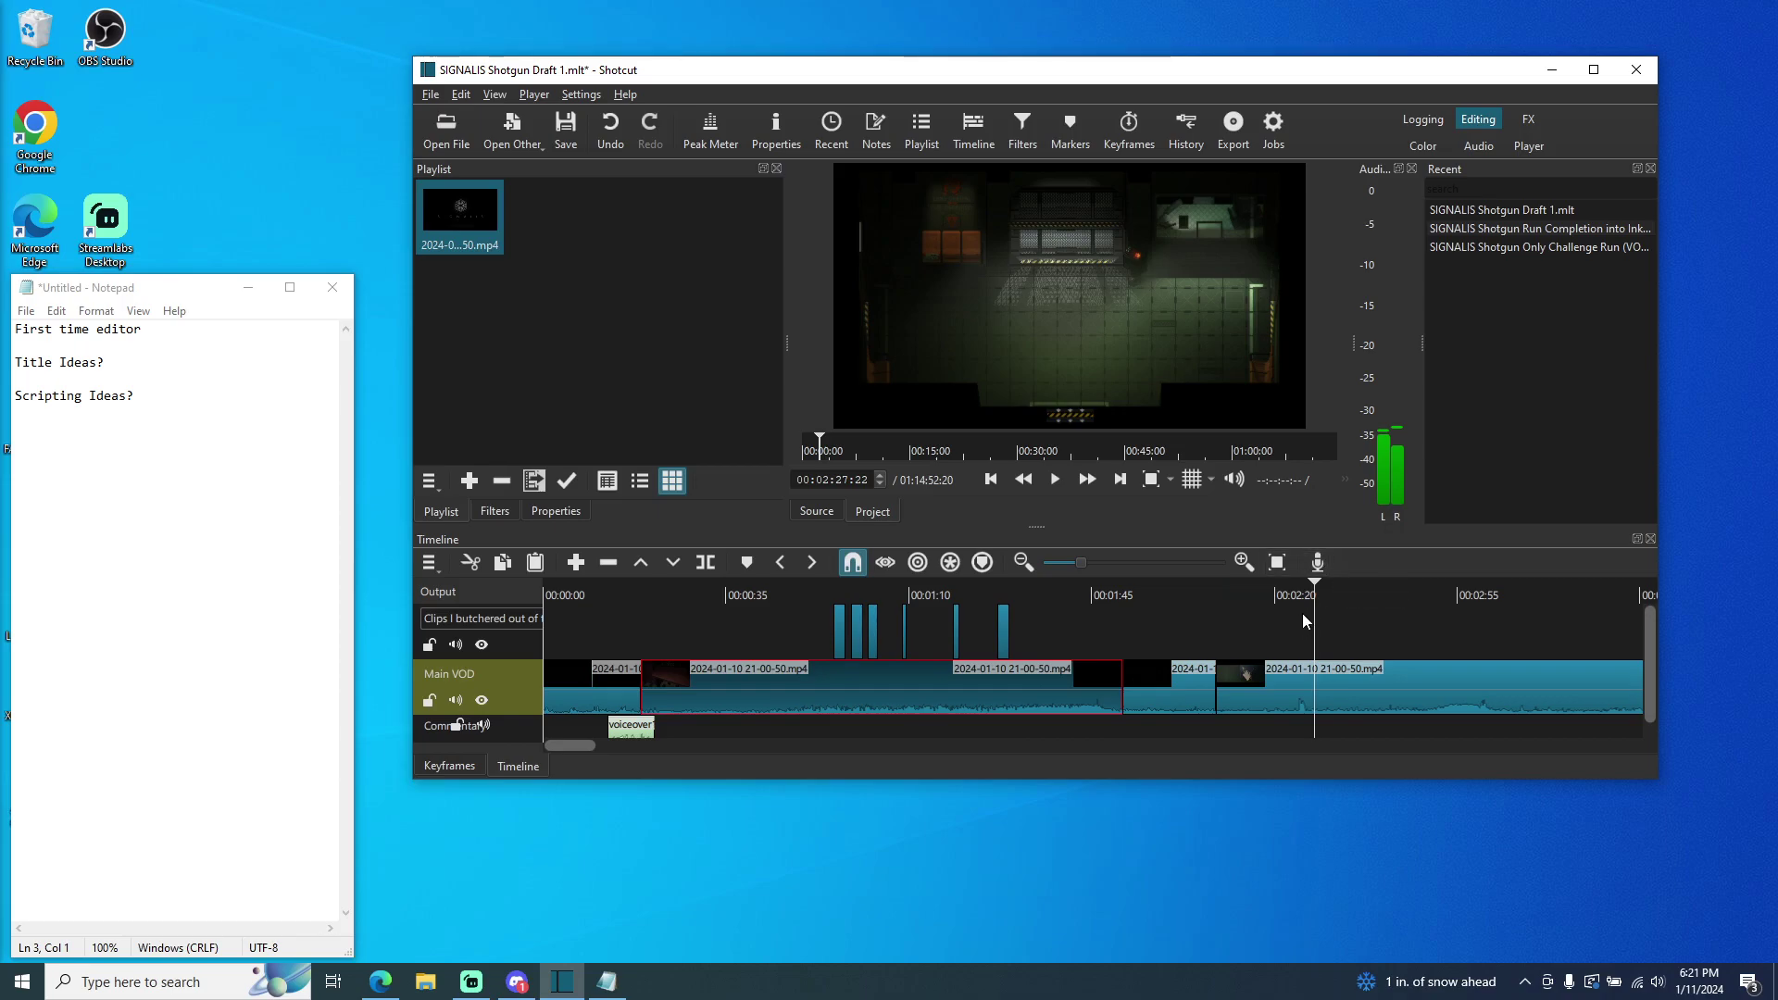
drag(1064, 597, 997, 597)
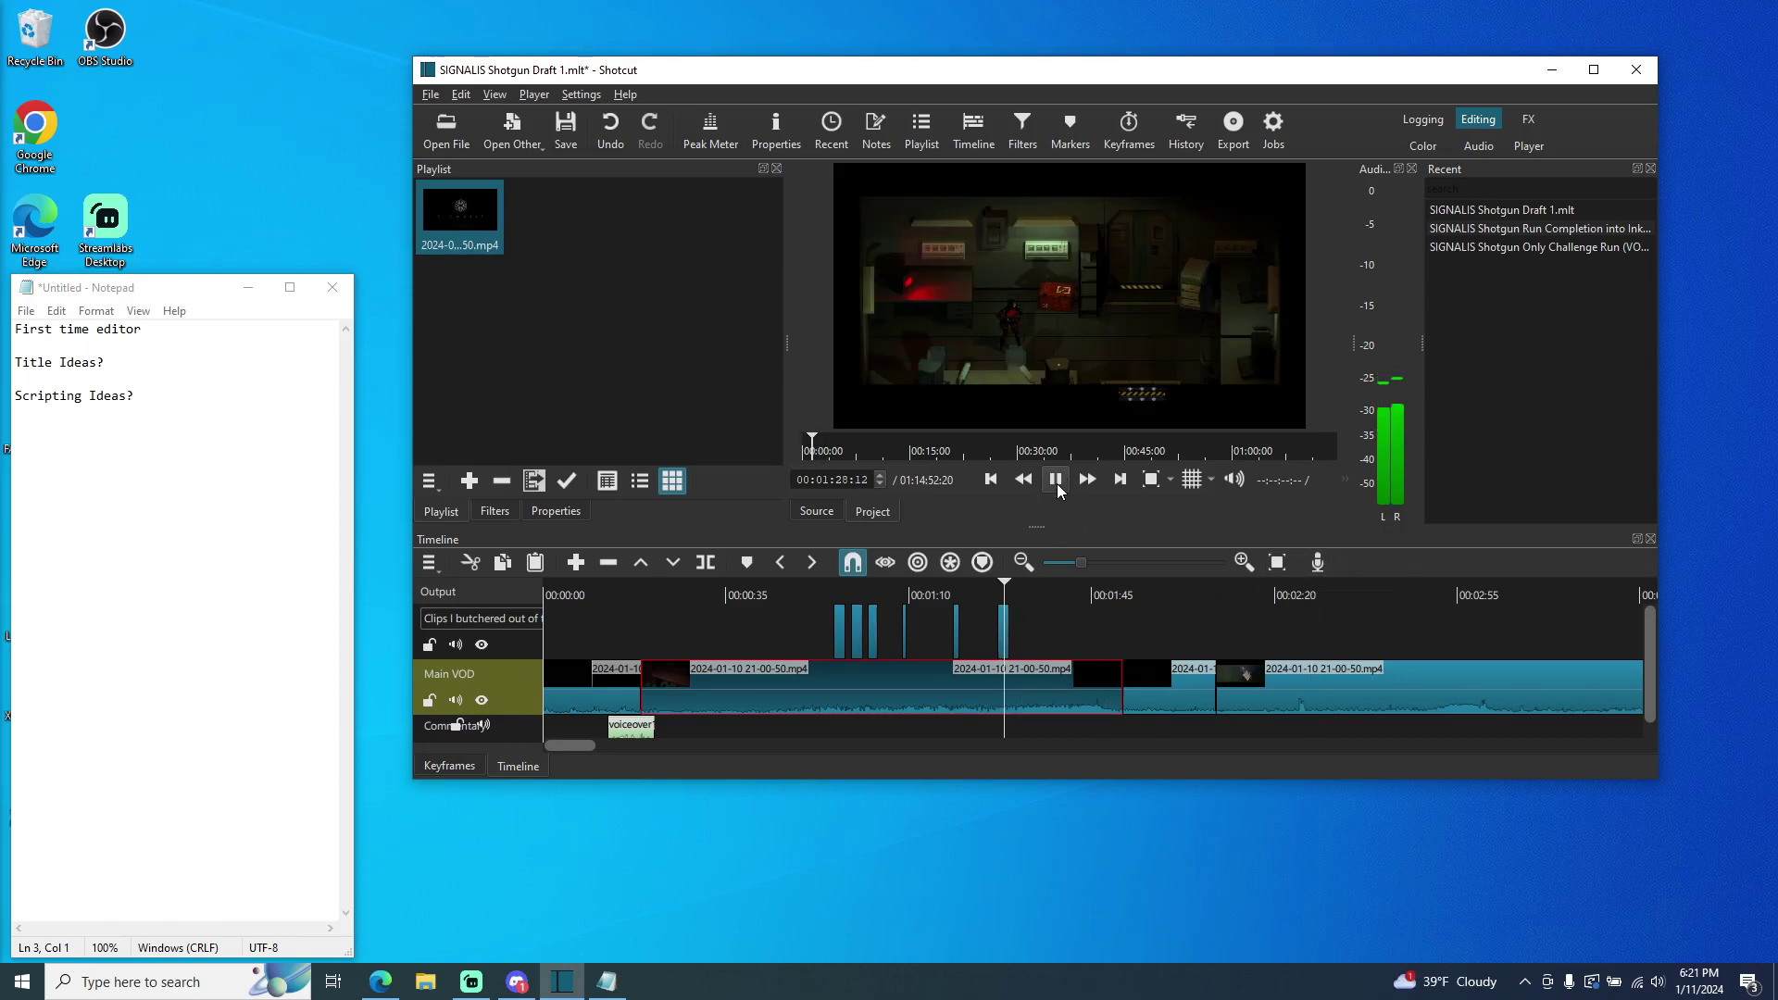
click(1060, 488)
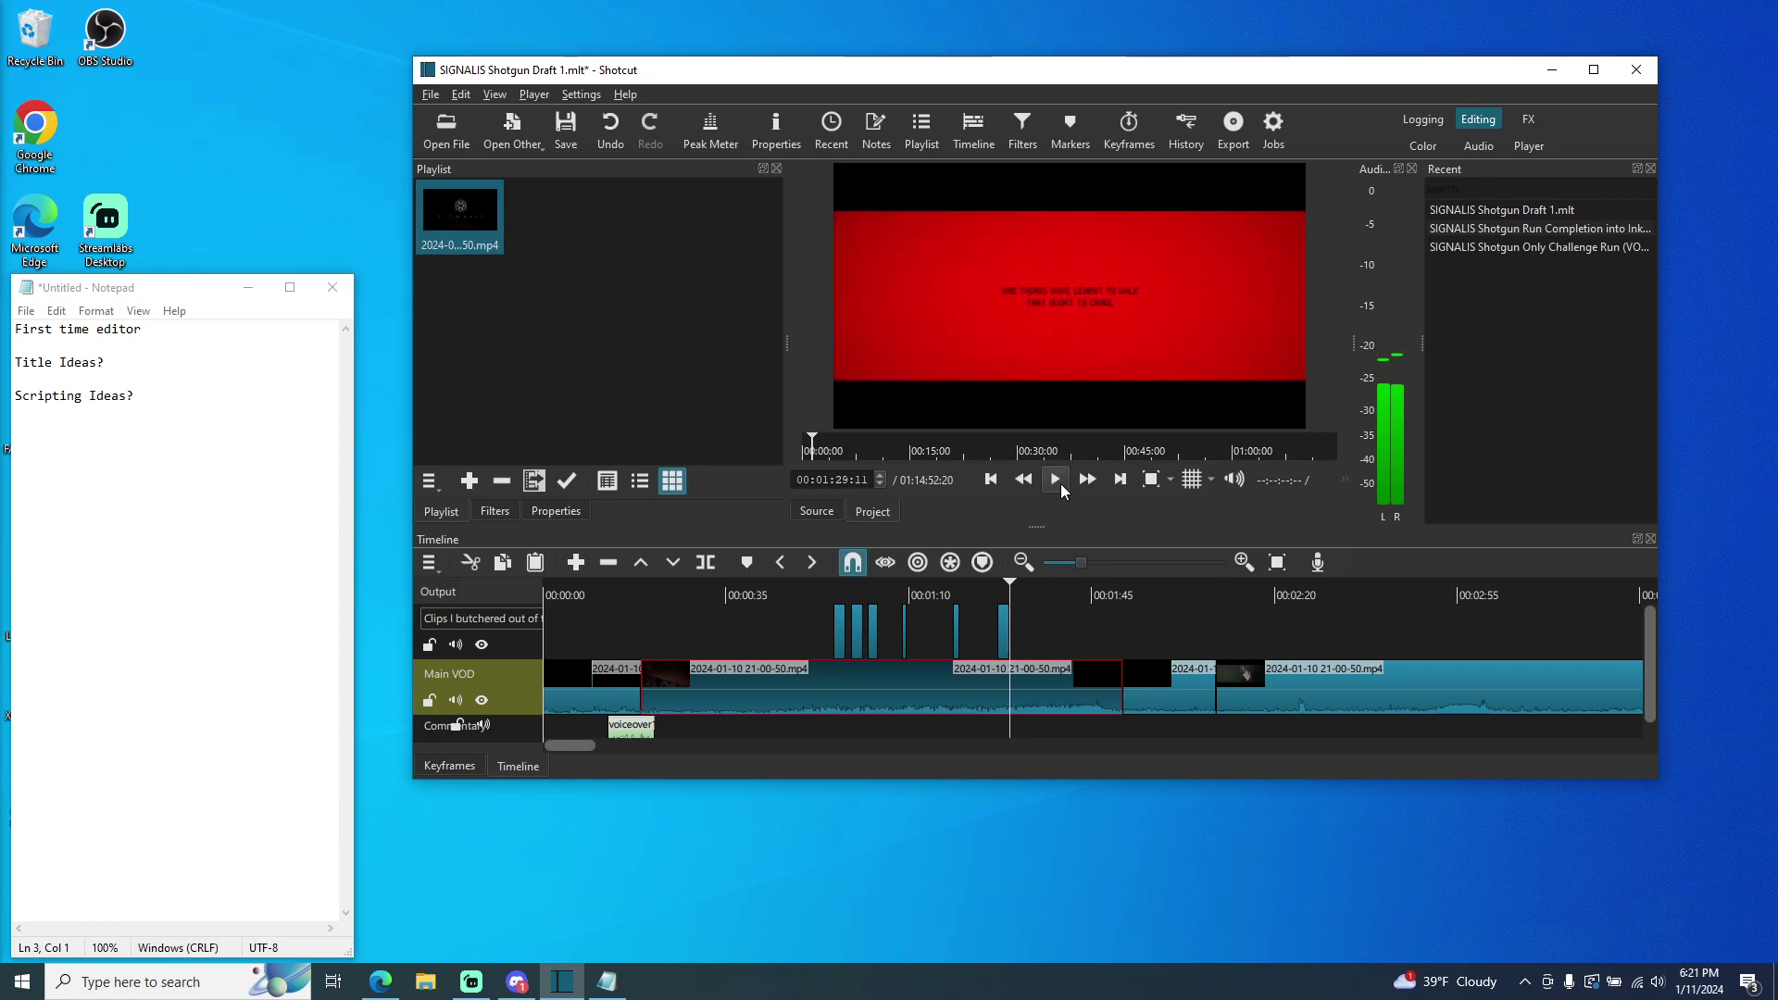
- Switch to Edge, watch the "Shotcut Lesson 6 - Video Size, Position, Scale, & Rotate" tutorial, and return to Shotcut
click(380, 981)
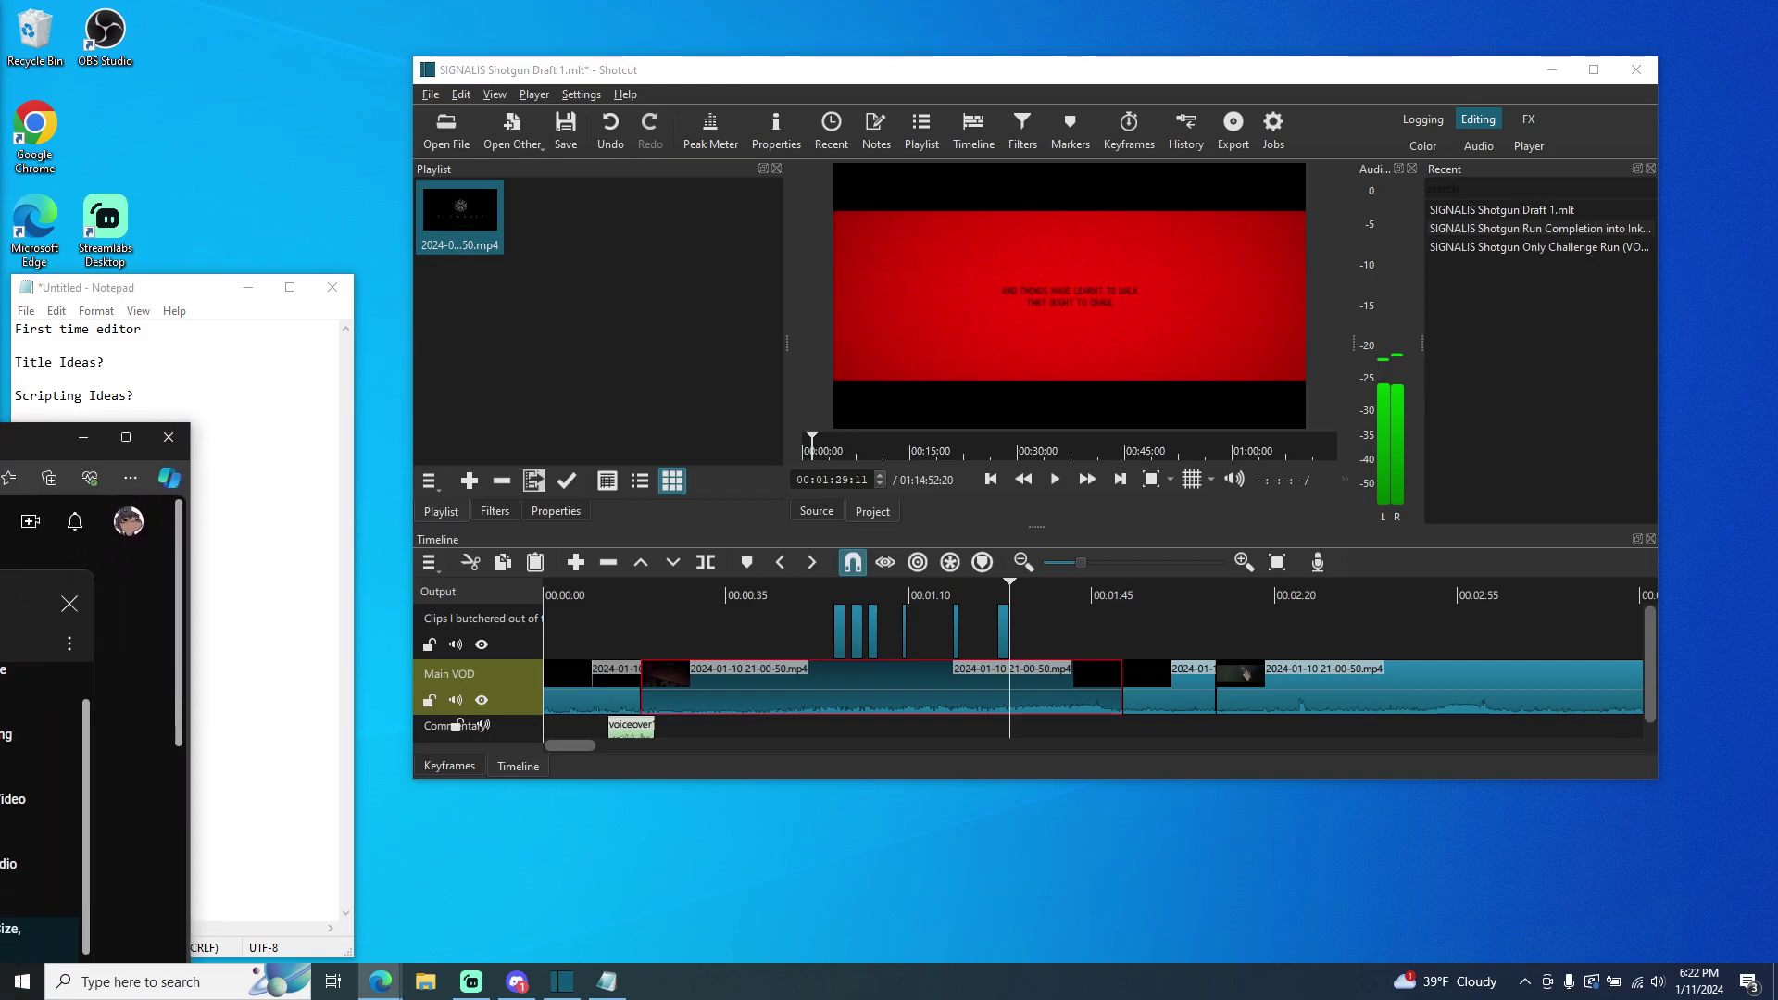
key(super+Up)
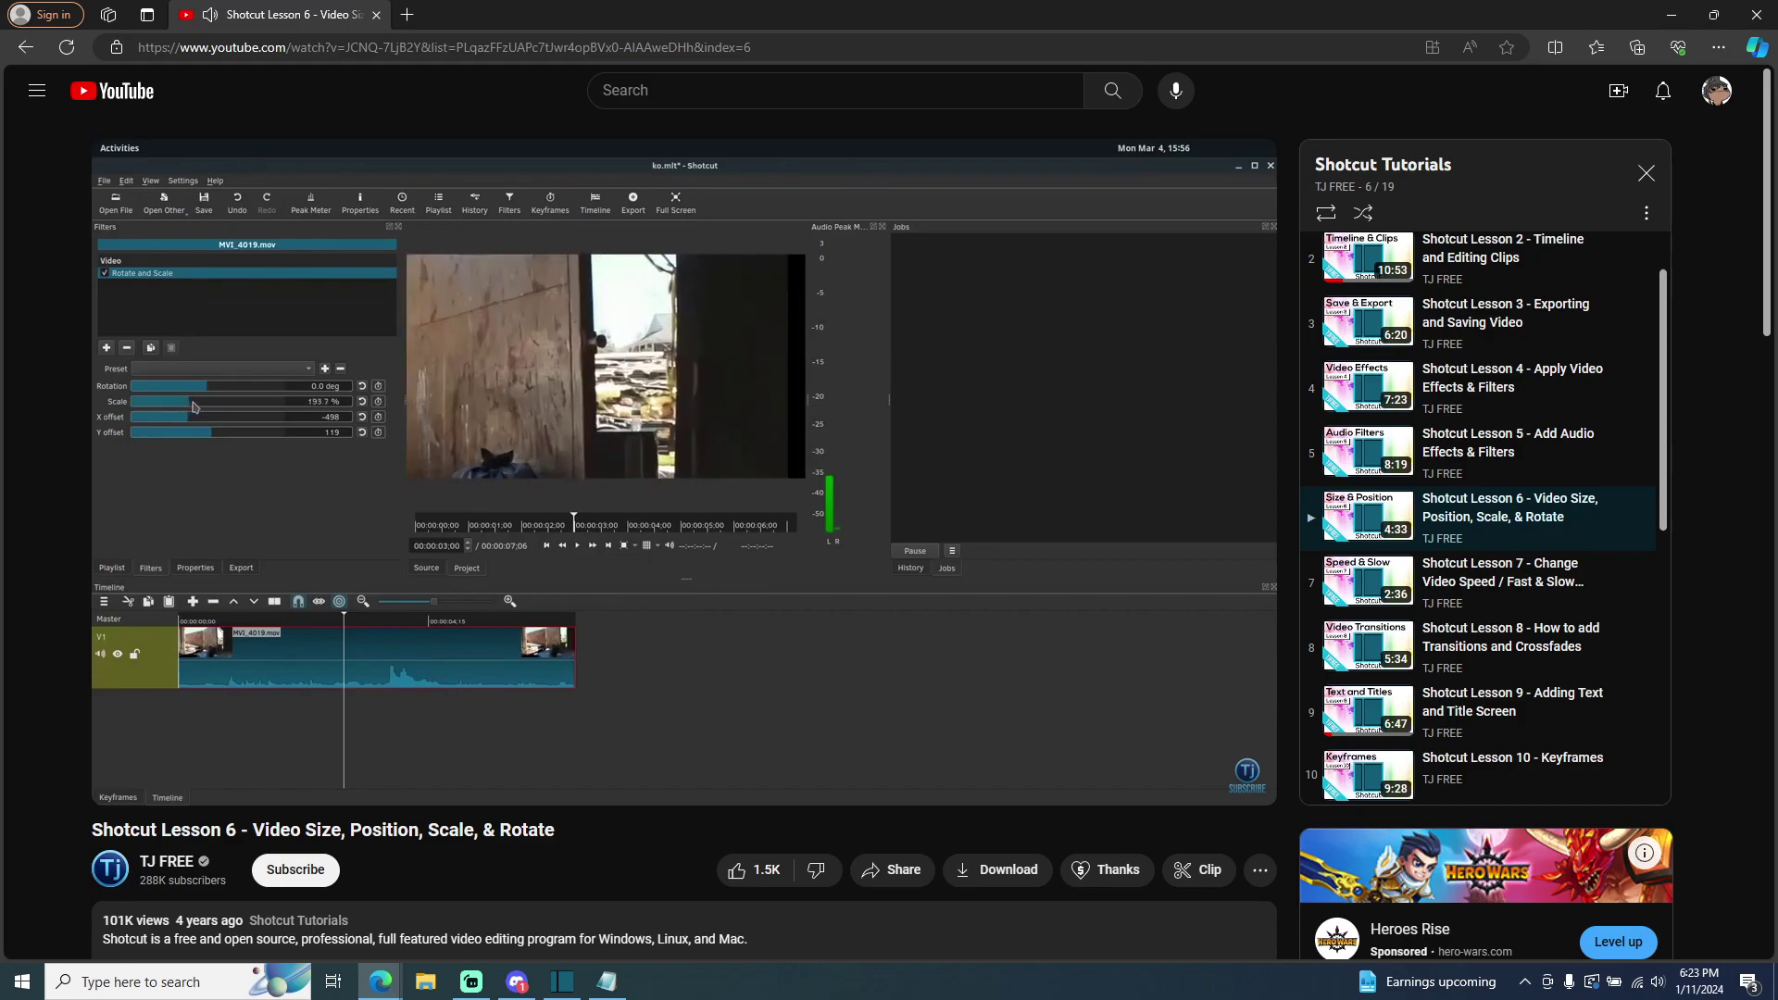
click(561, 328)
click(1671, 14)
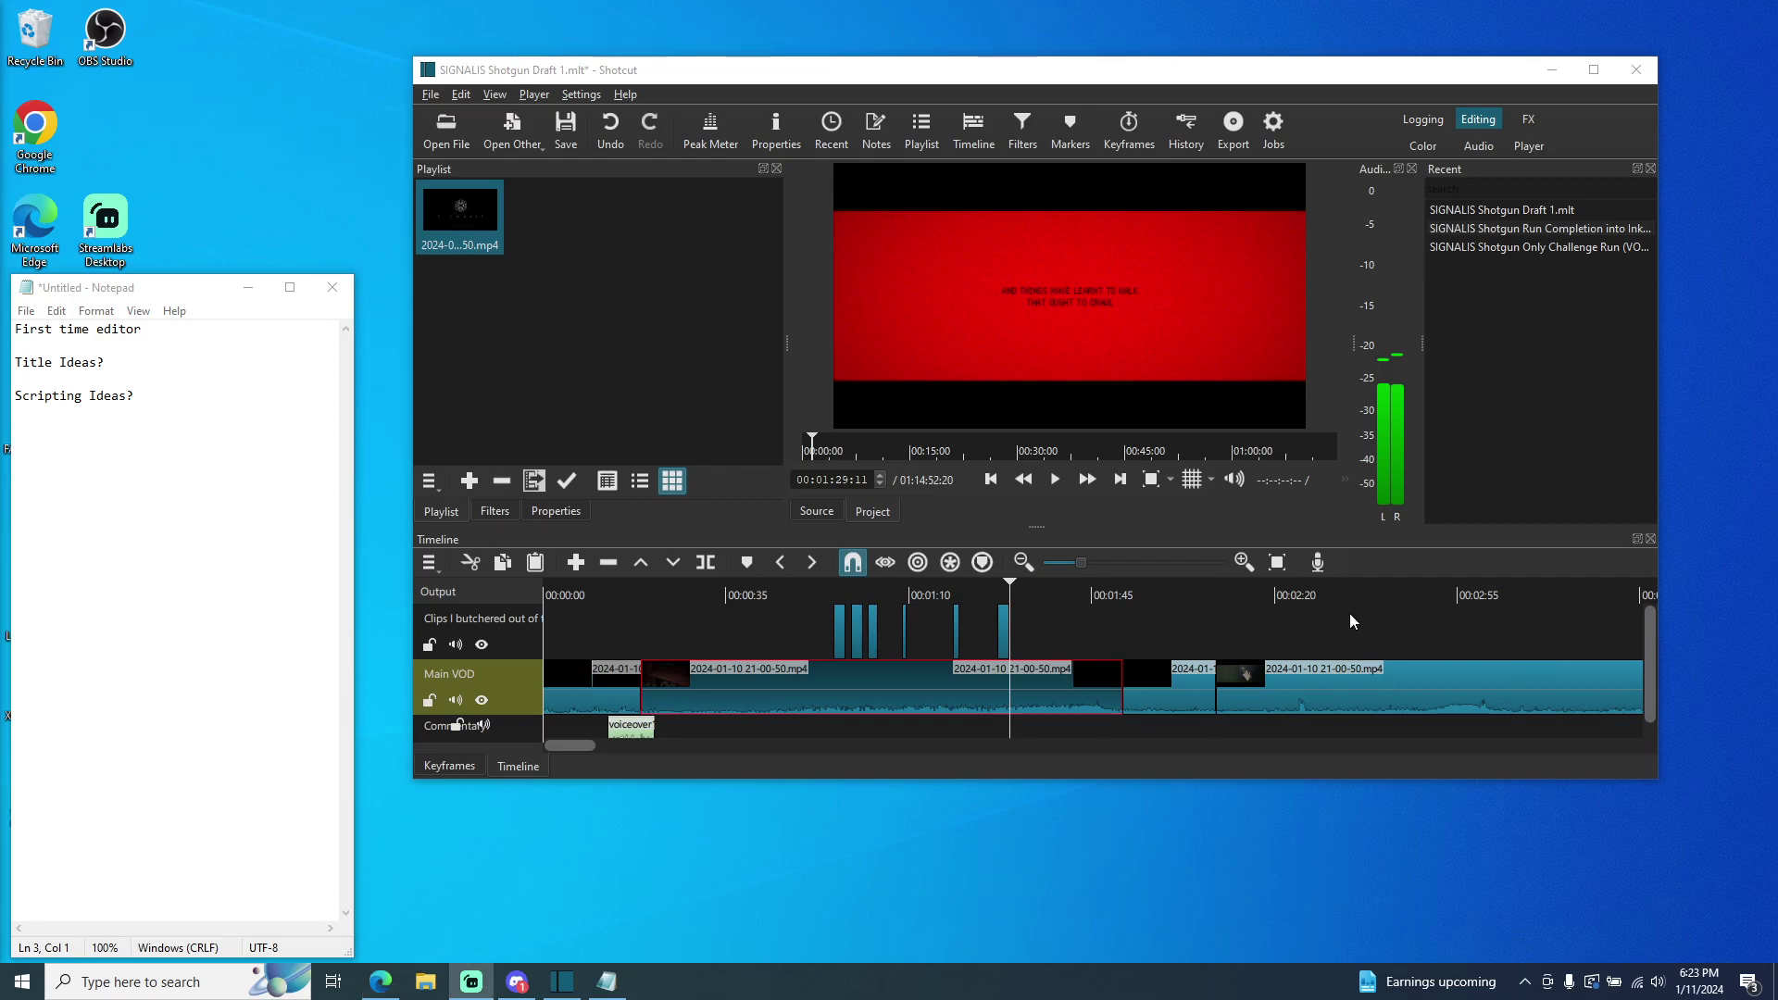
- Add a Size, Position & Rotate filter to the clip at 00:01:27 on the "Clips I butchered out of" track
click(1003, 630)
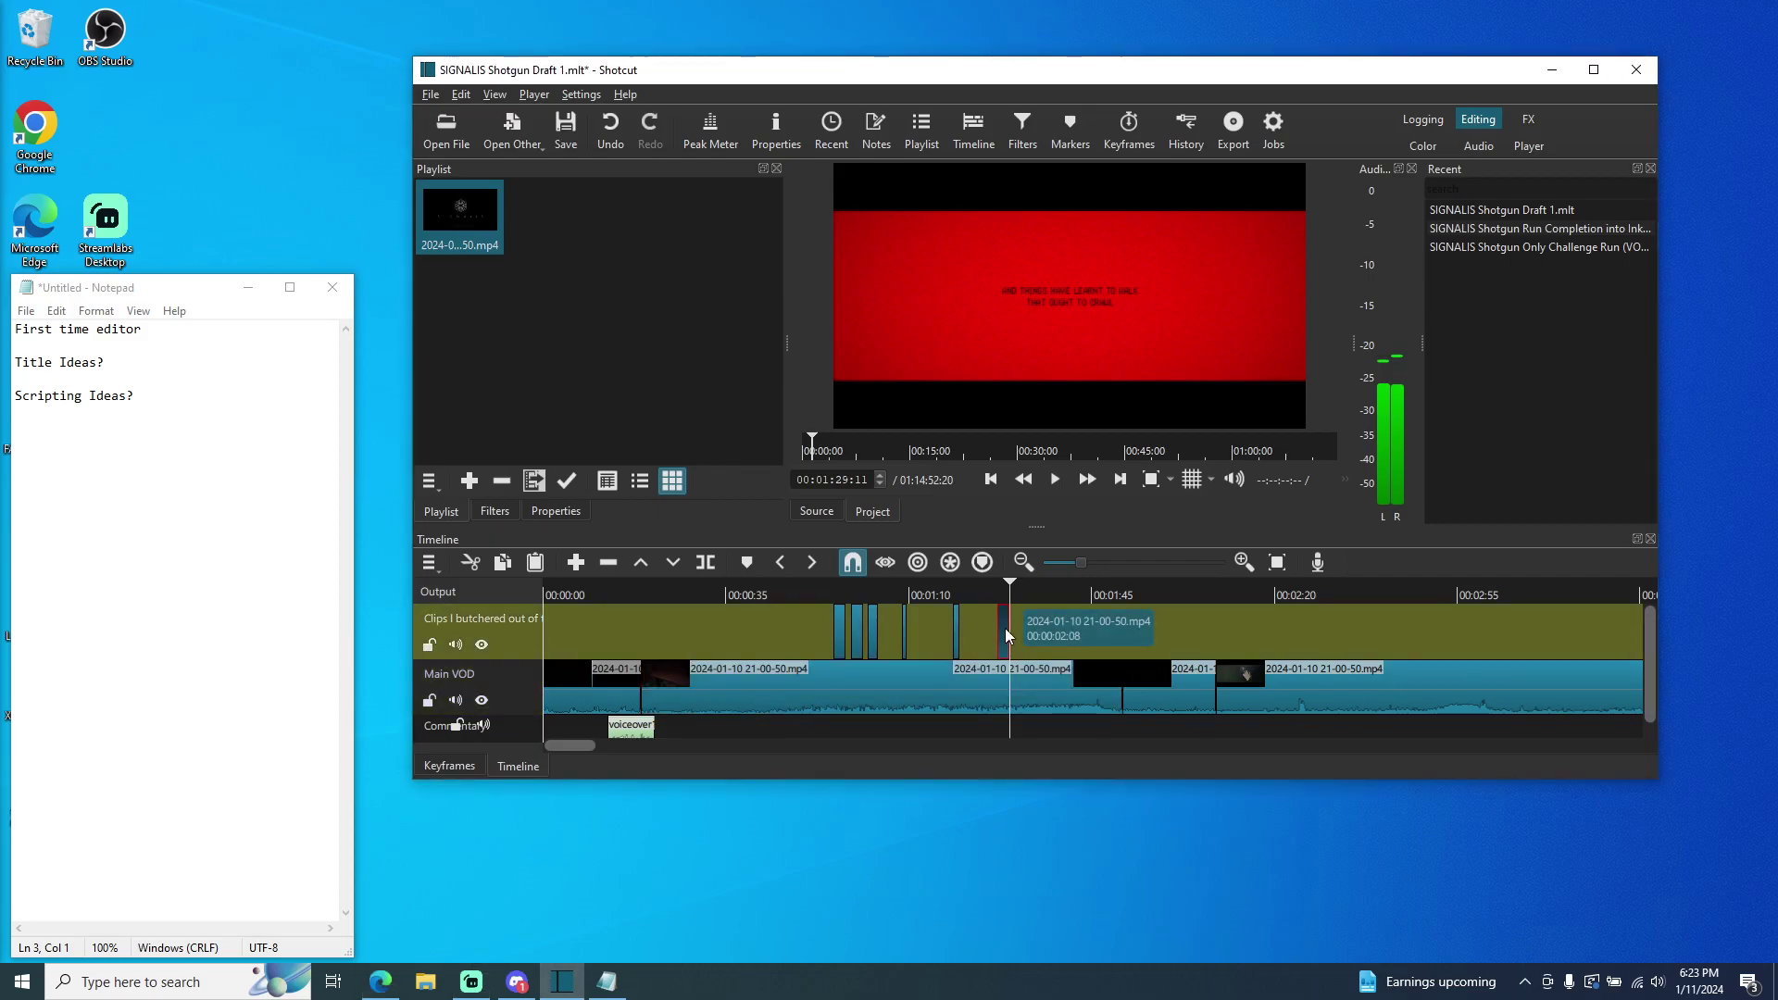
click(1002, 591)
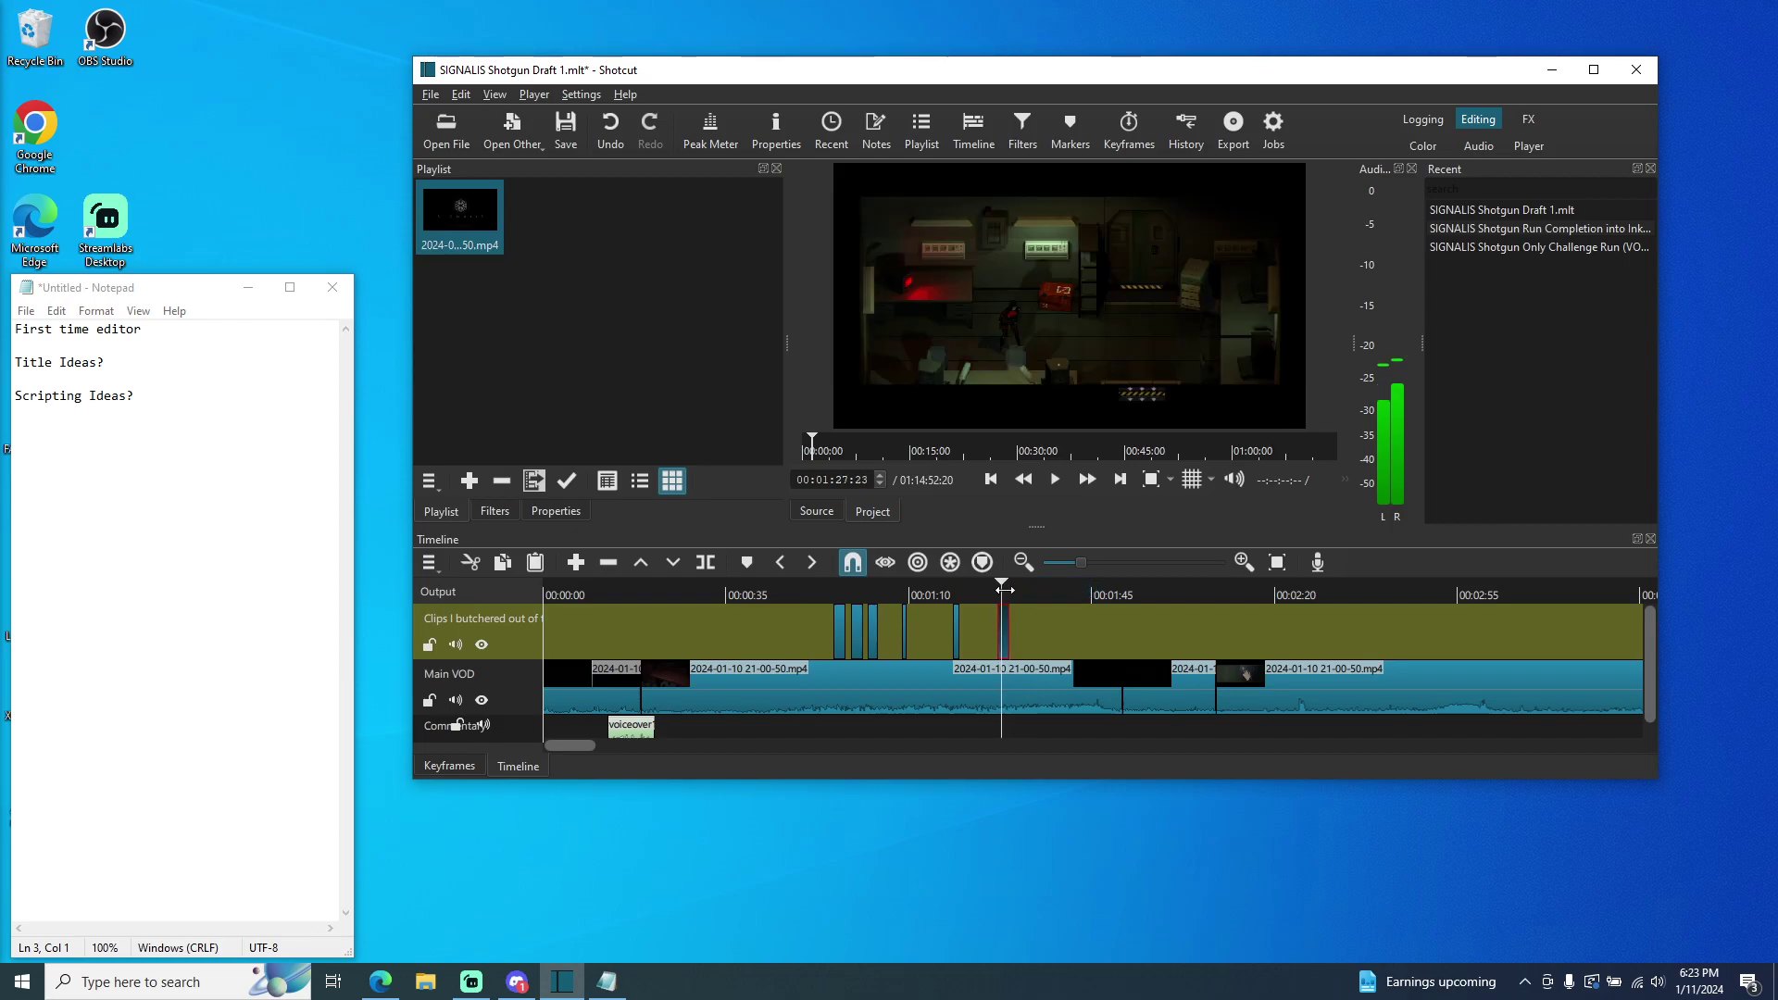
click(1240, 563)
click(1240, 563)
click(1242, 563)
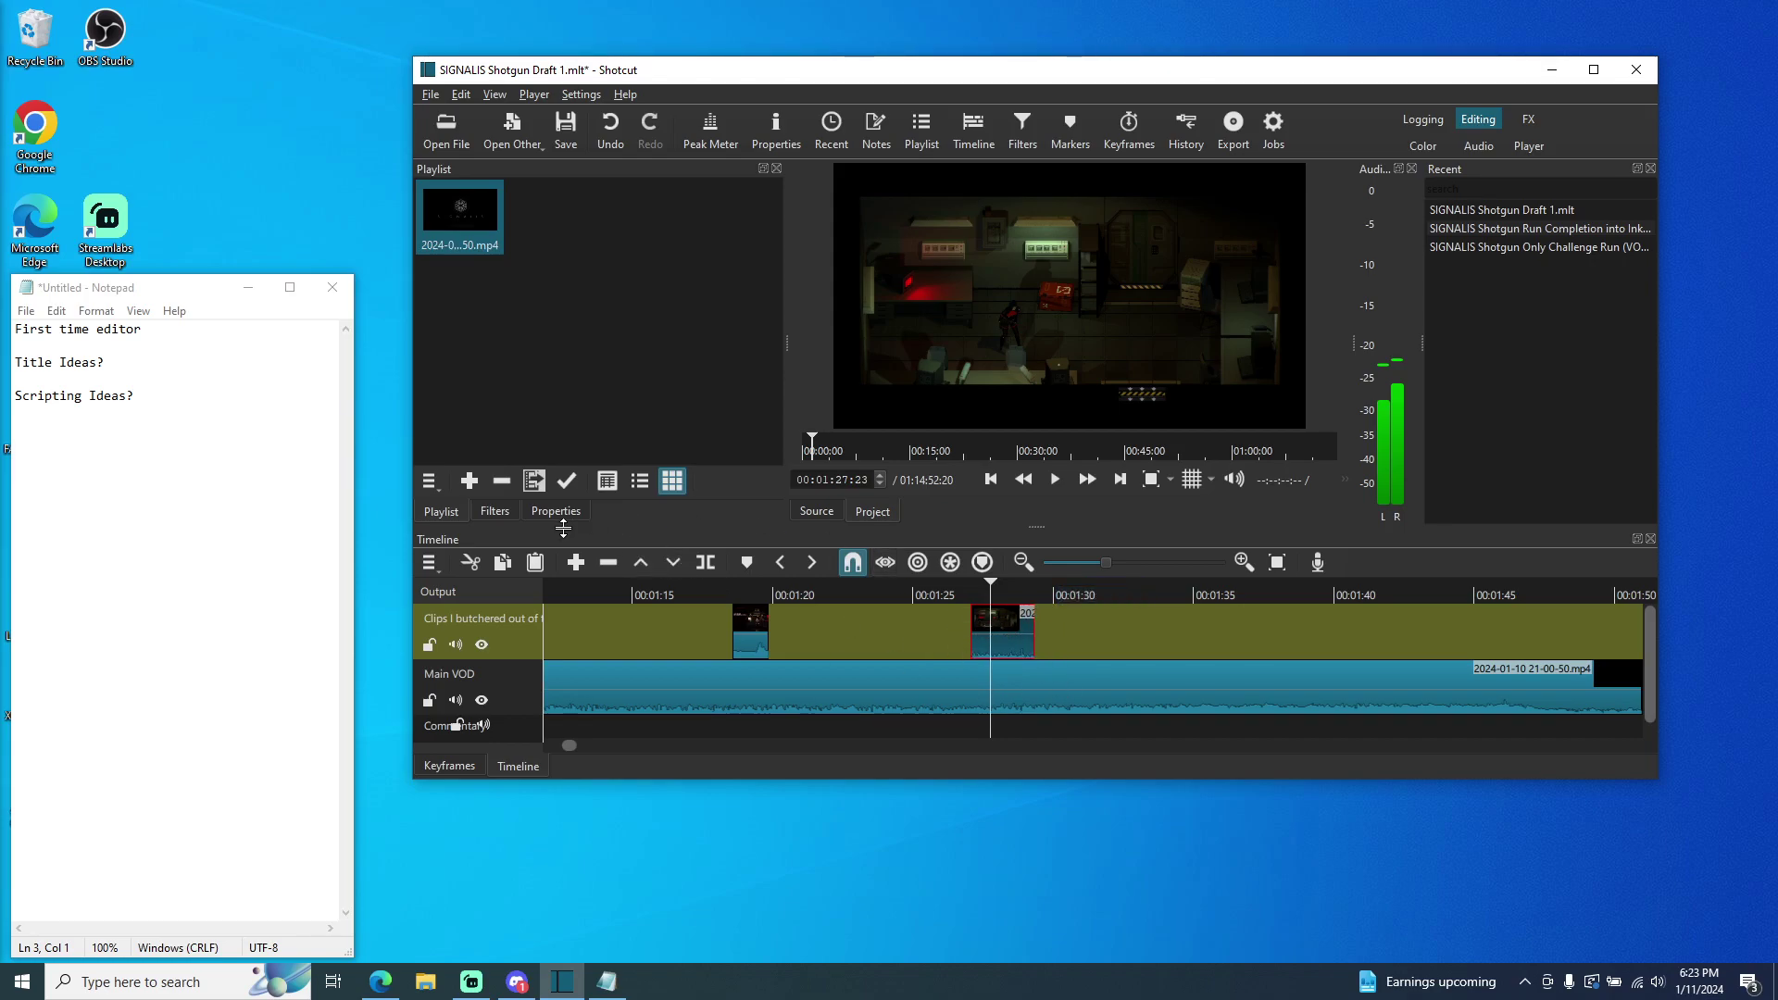
click(493, 511)
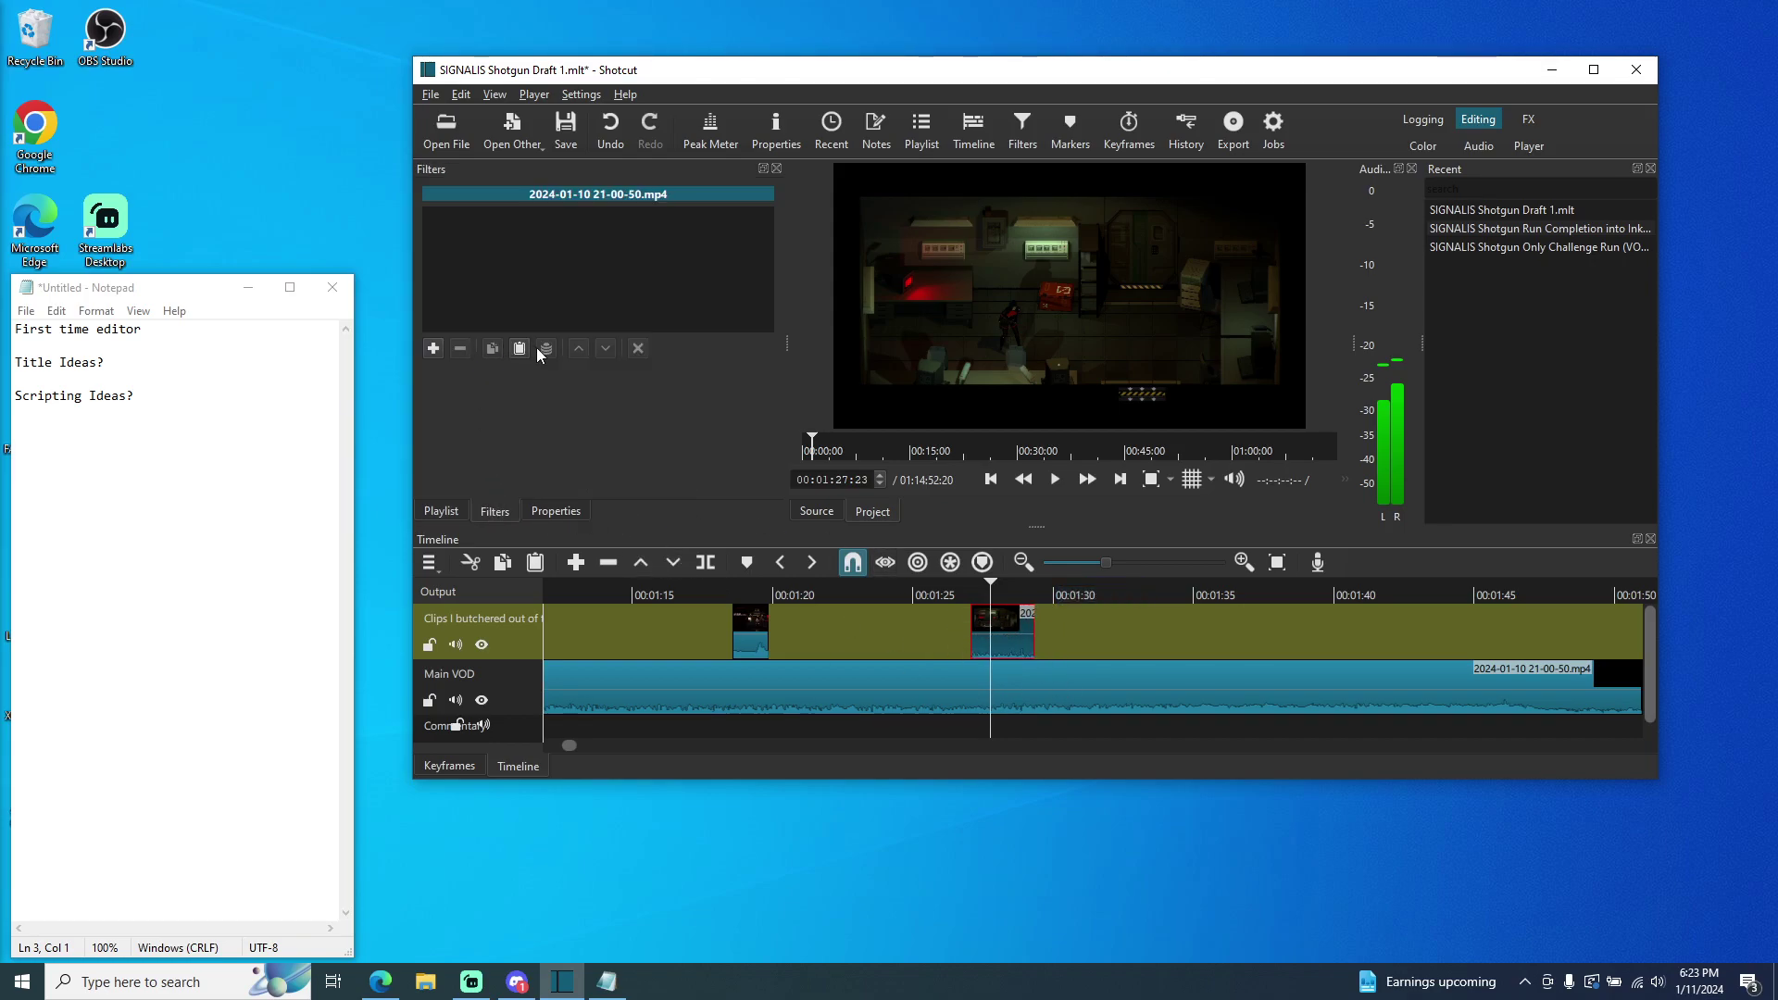
click(431, 349)
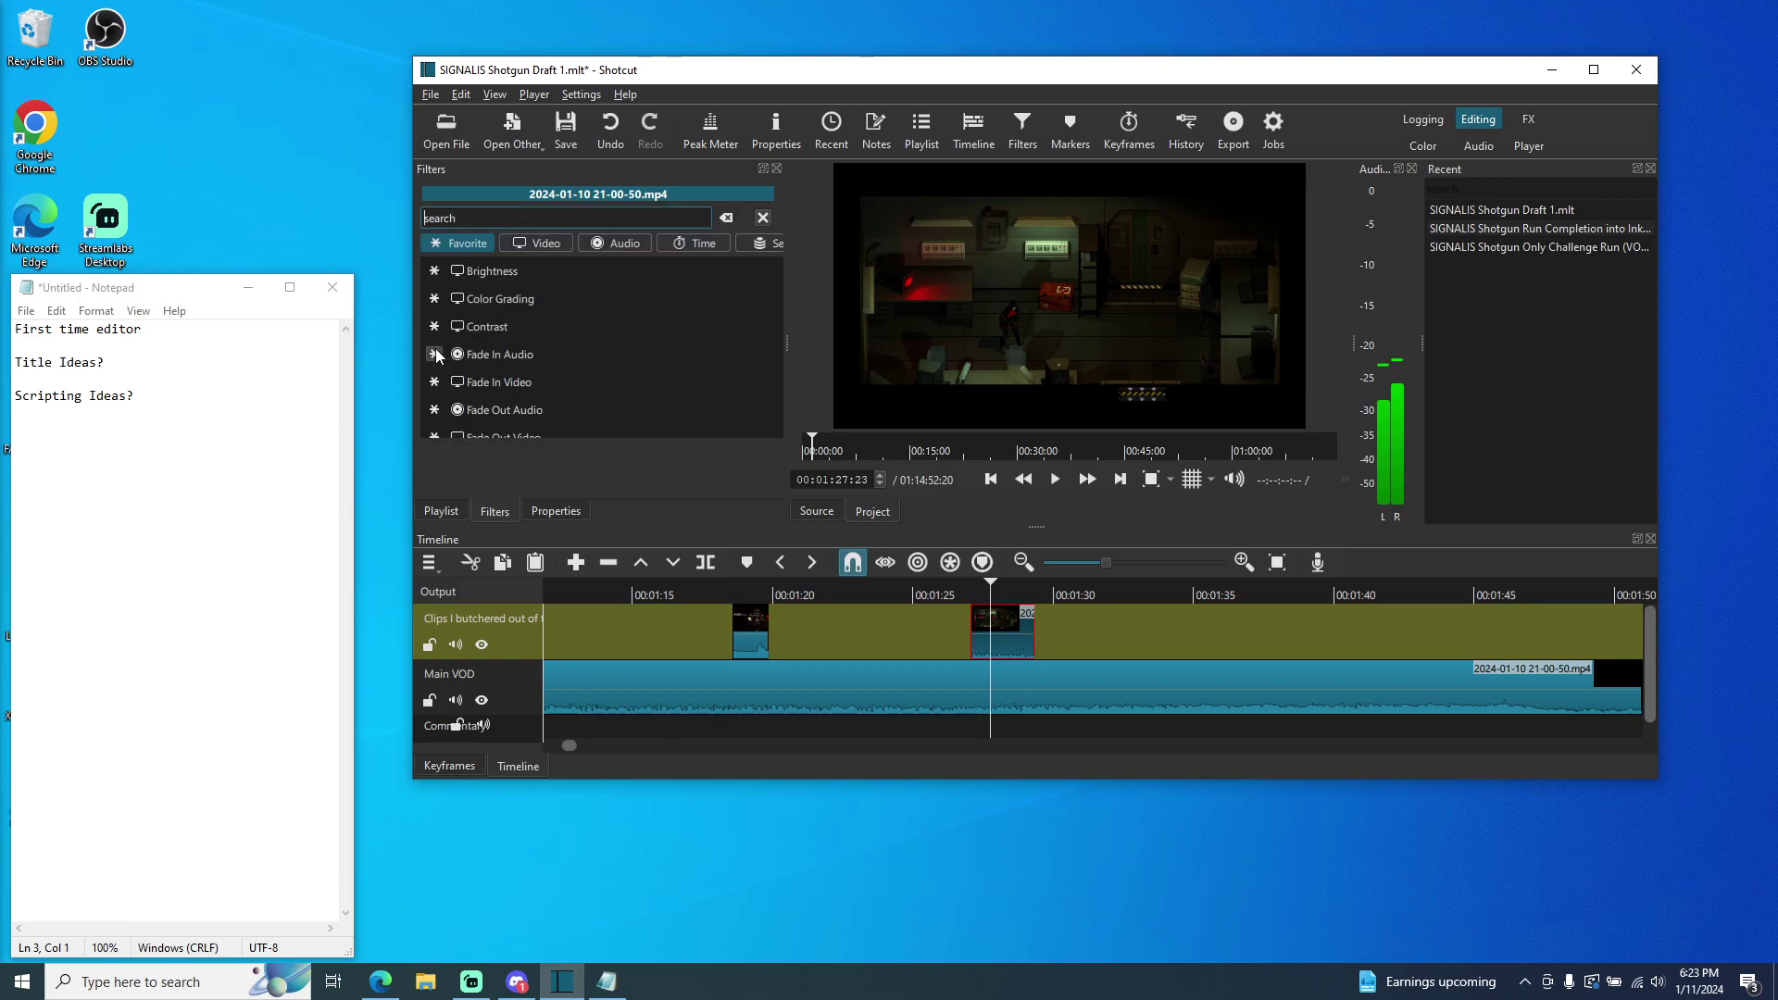
scroll(547, 396, down, 2)
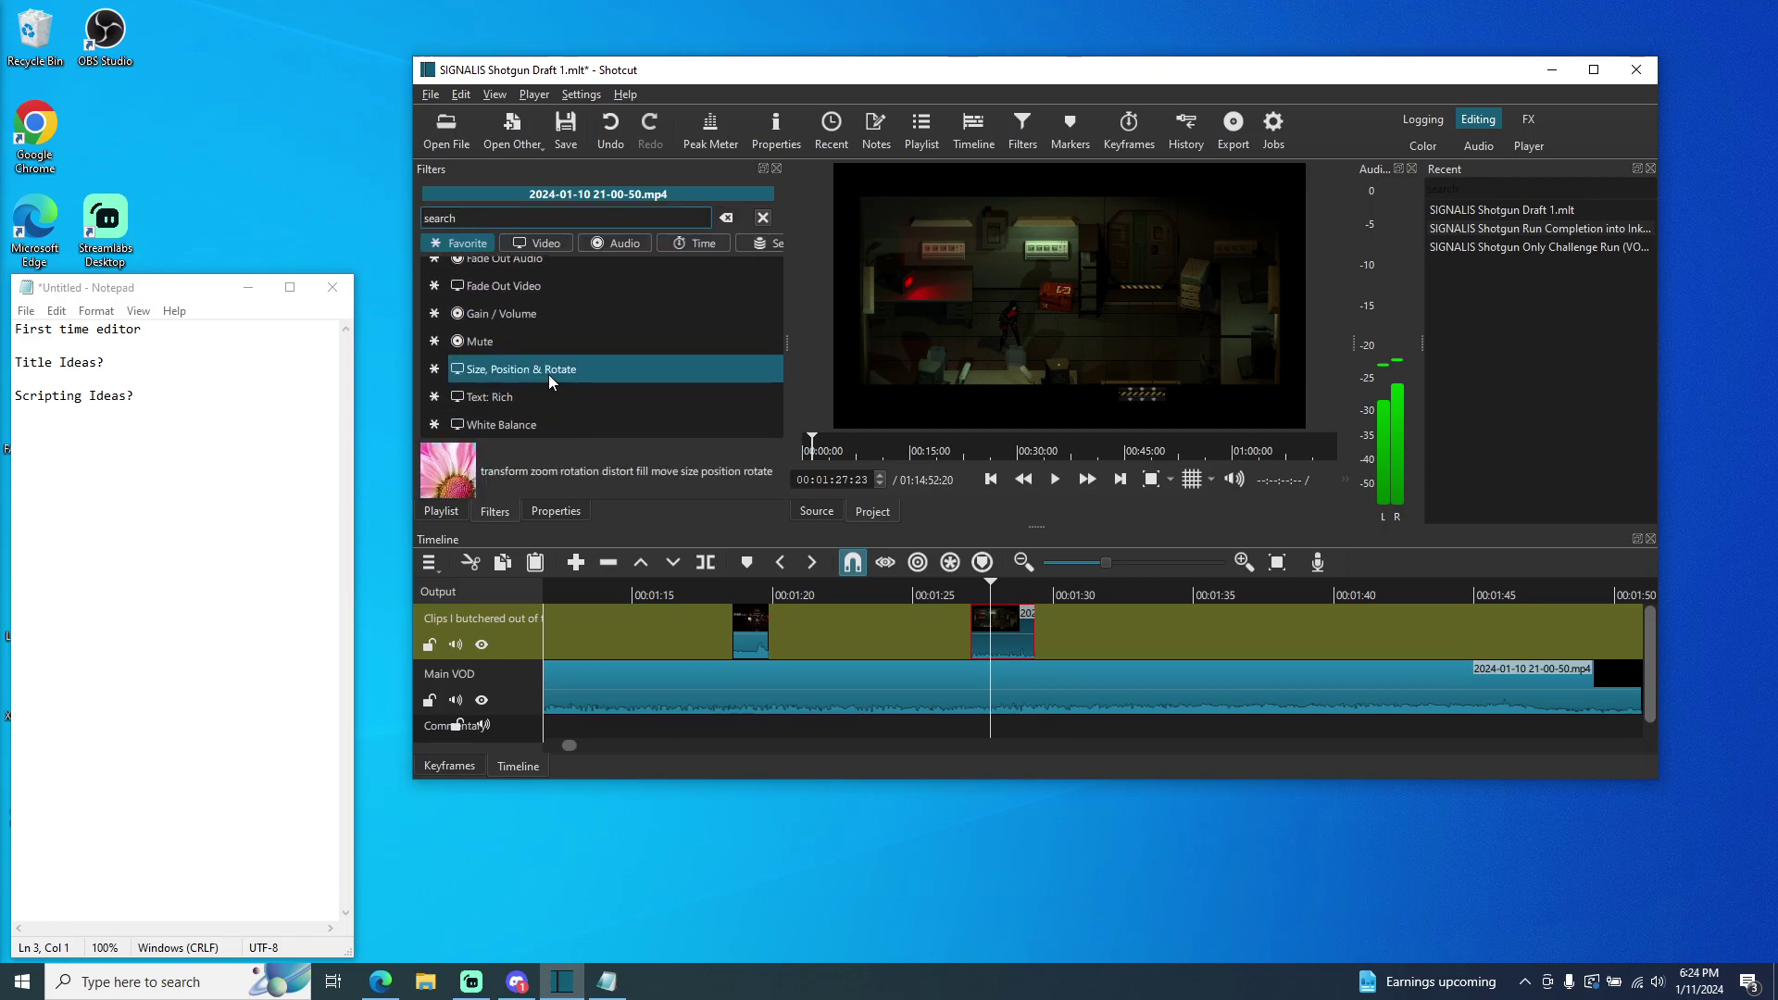
click(548, 374)
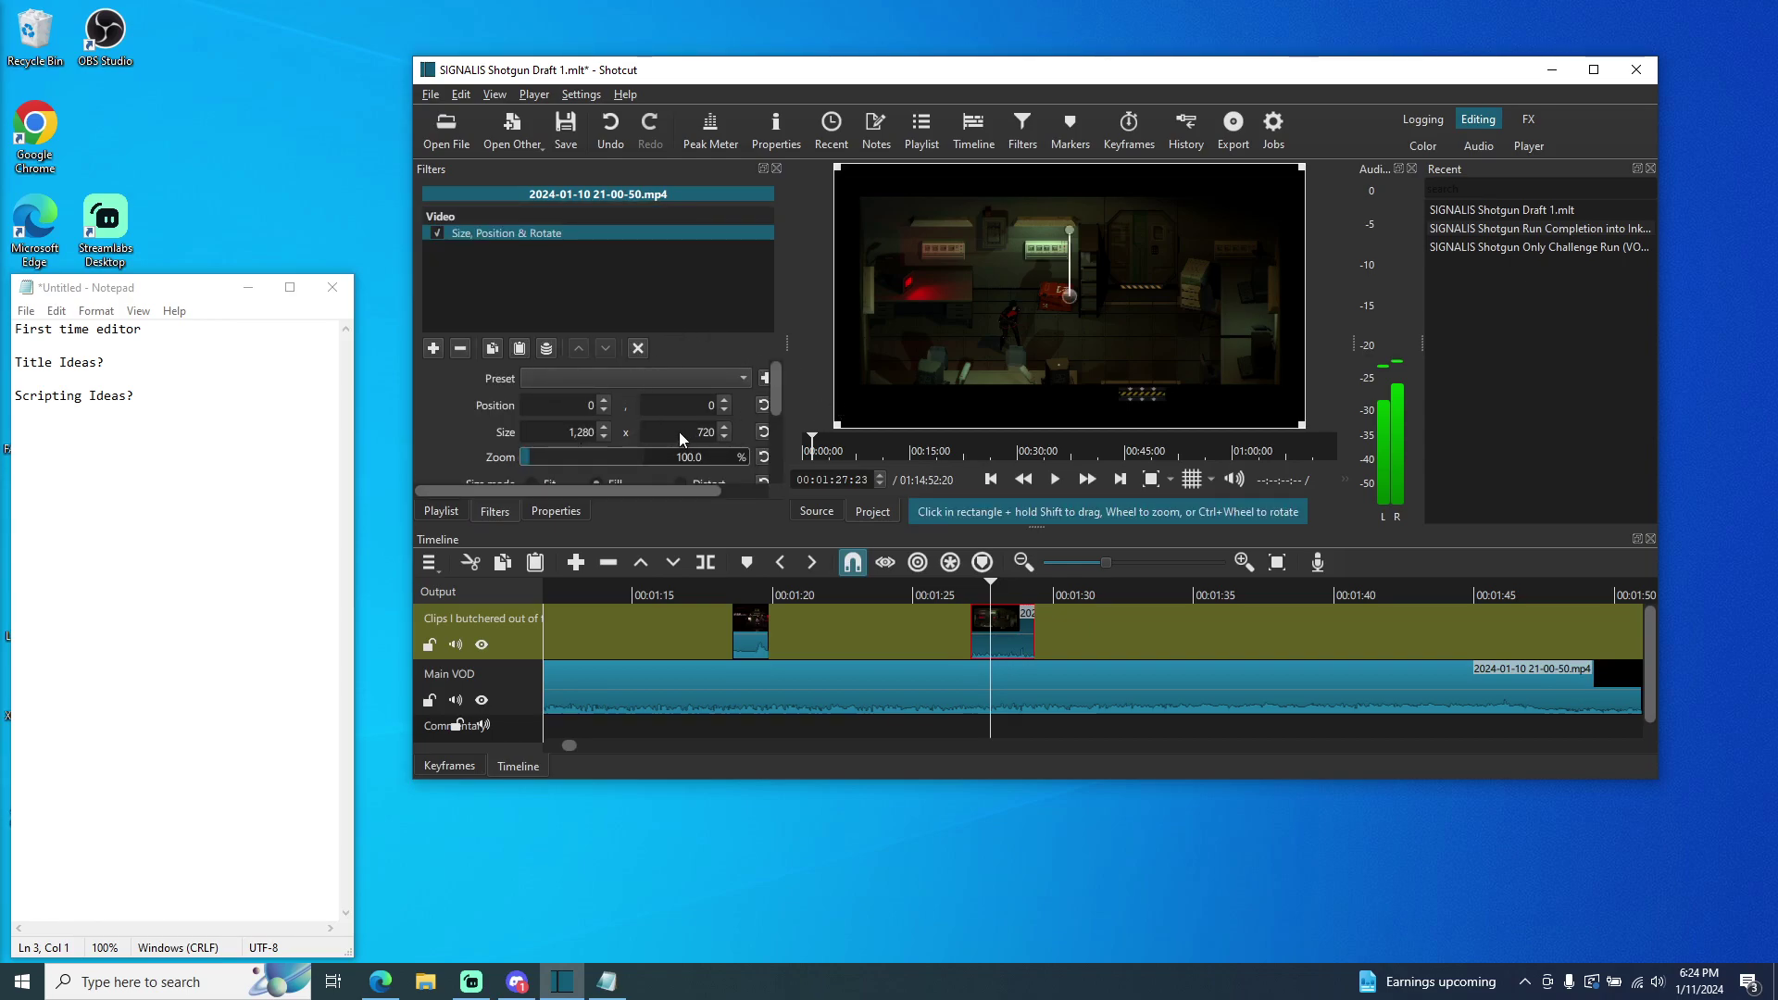
- Set the clip's filter zoom to 518.3% and its horizontal position to -2,173
drag(541, 460, 585, 456)
mouse_move(773, 404)
mouse_down()
mouse_move(802, 451)
mouse_move(783, 388)
mouse_up()
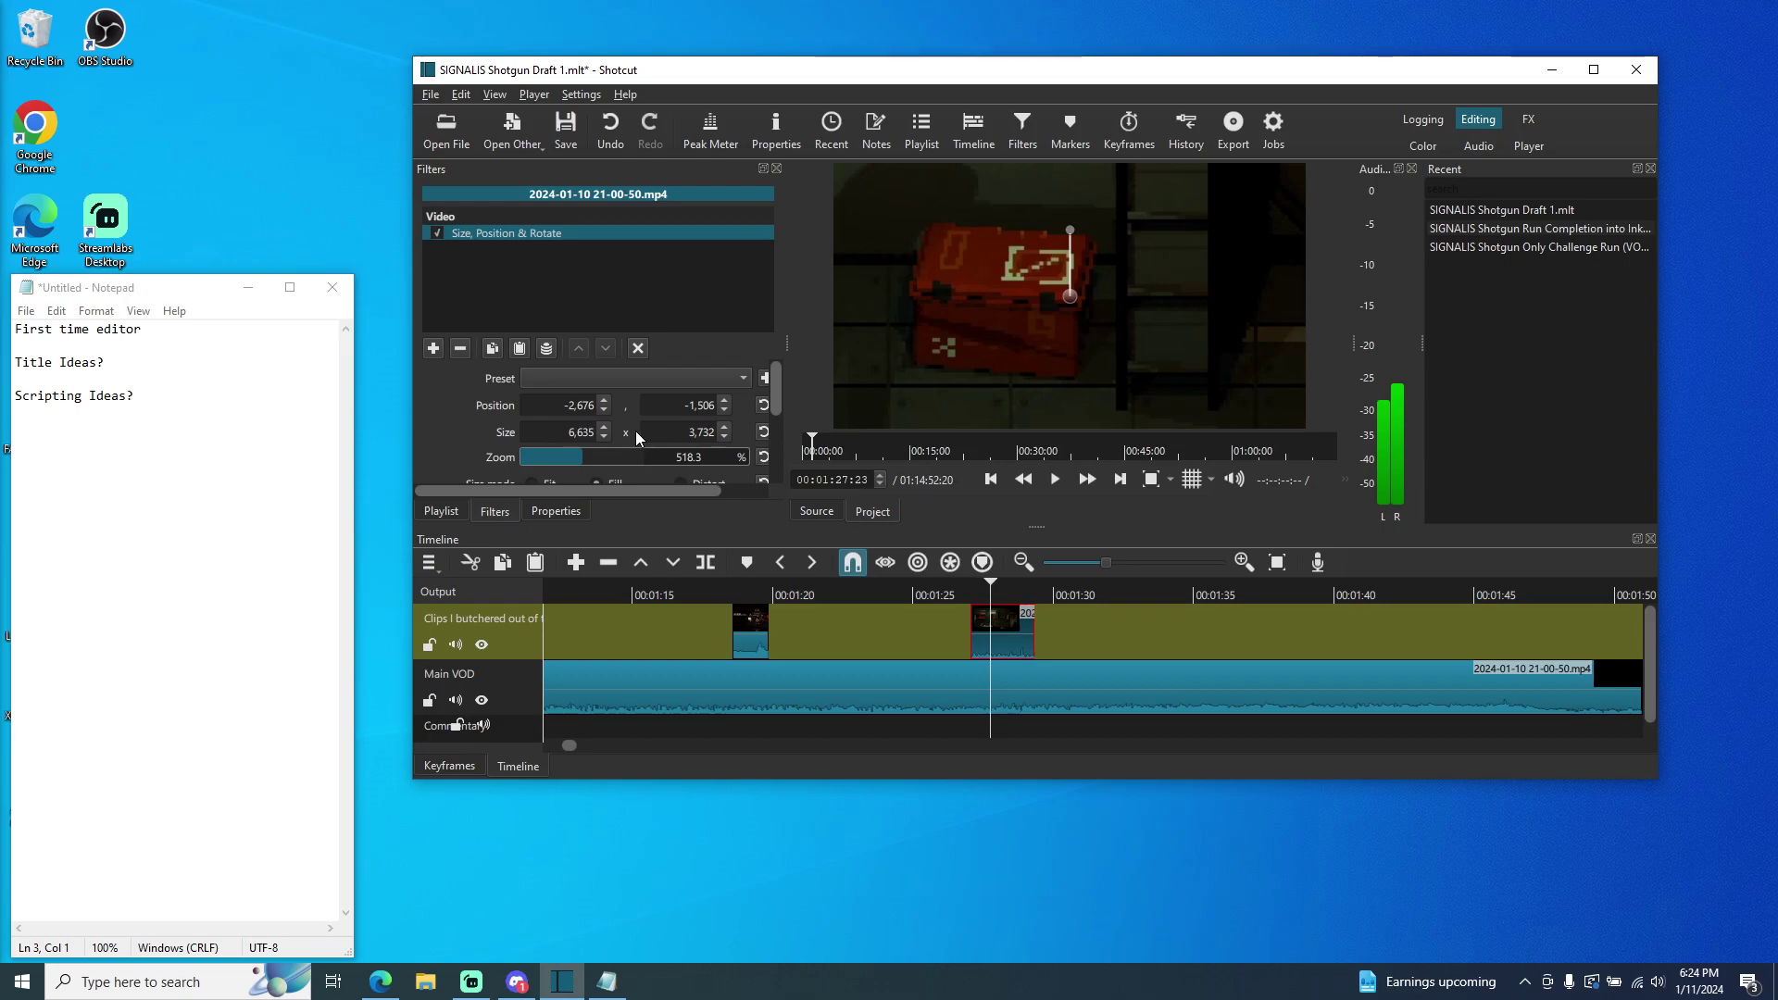
scroll(601, 413, down, 7)
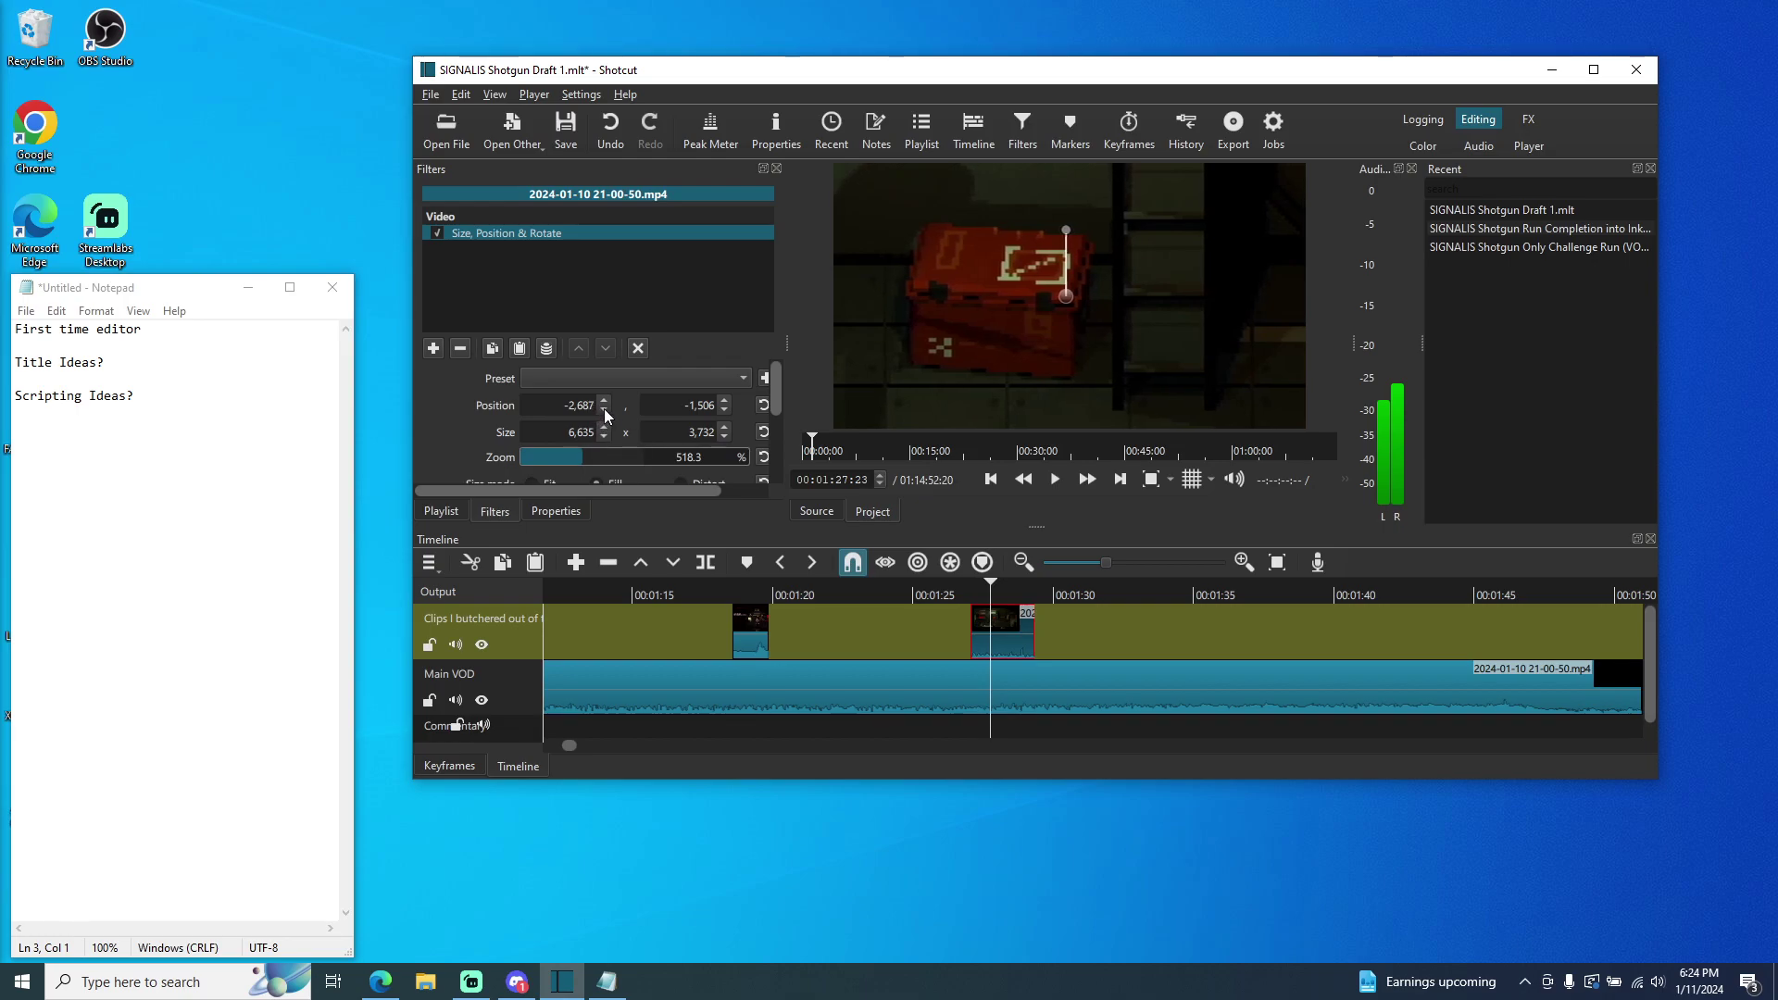
scroll(604, 403, down, 1)
scroll(604, 406, up, 11)
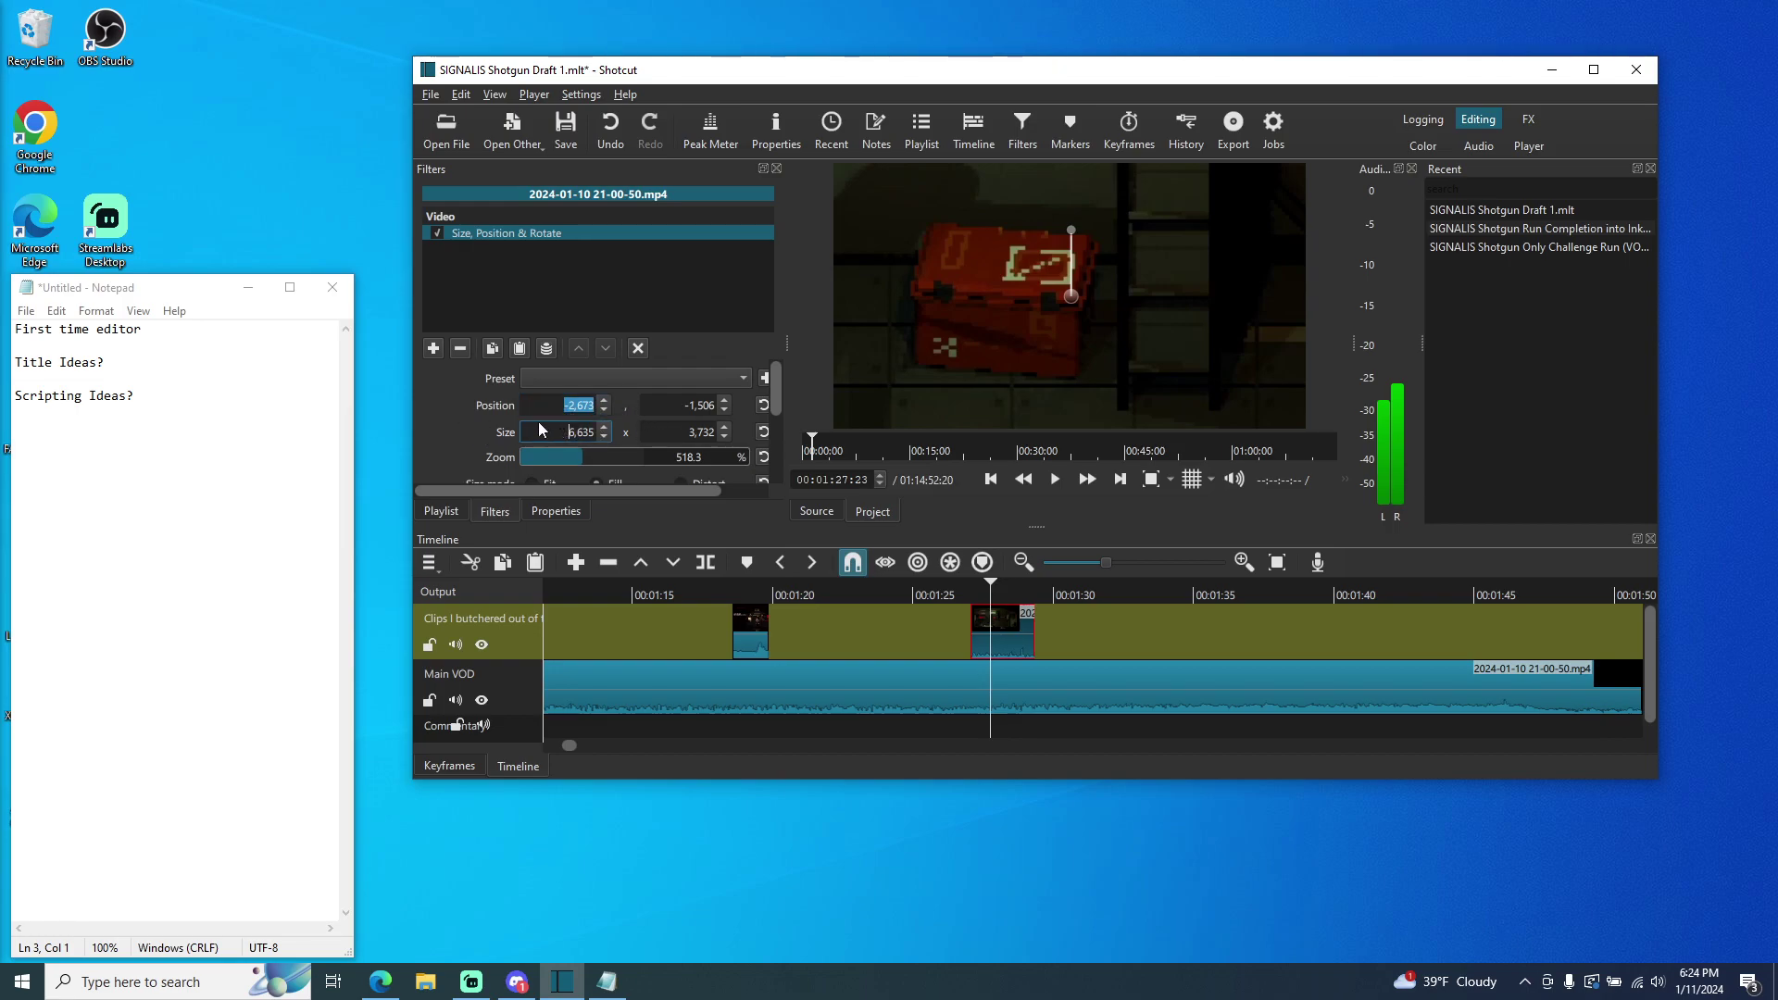
click(593, 407)
drag(576, 405, 549, 412)
click(548, 412)
text(4)
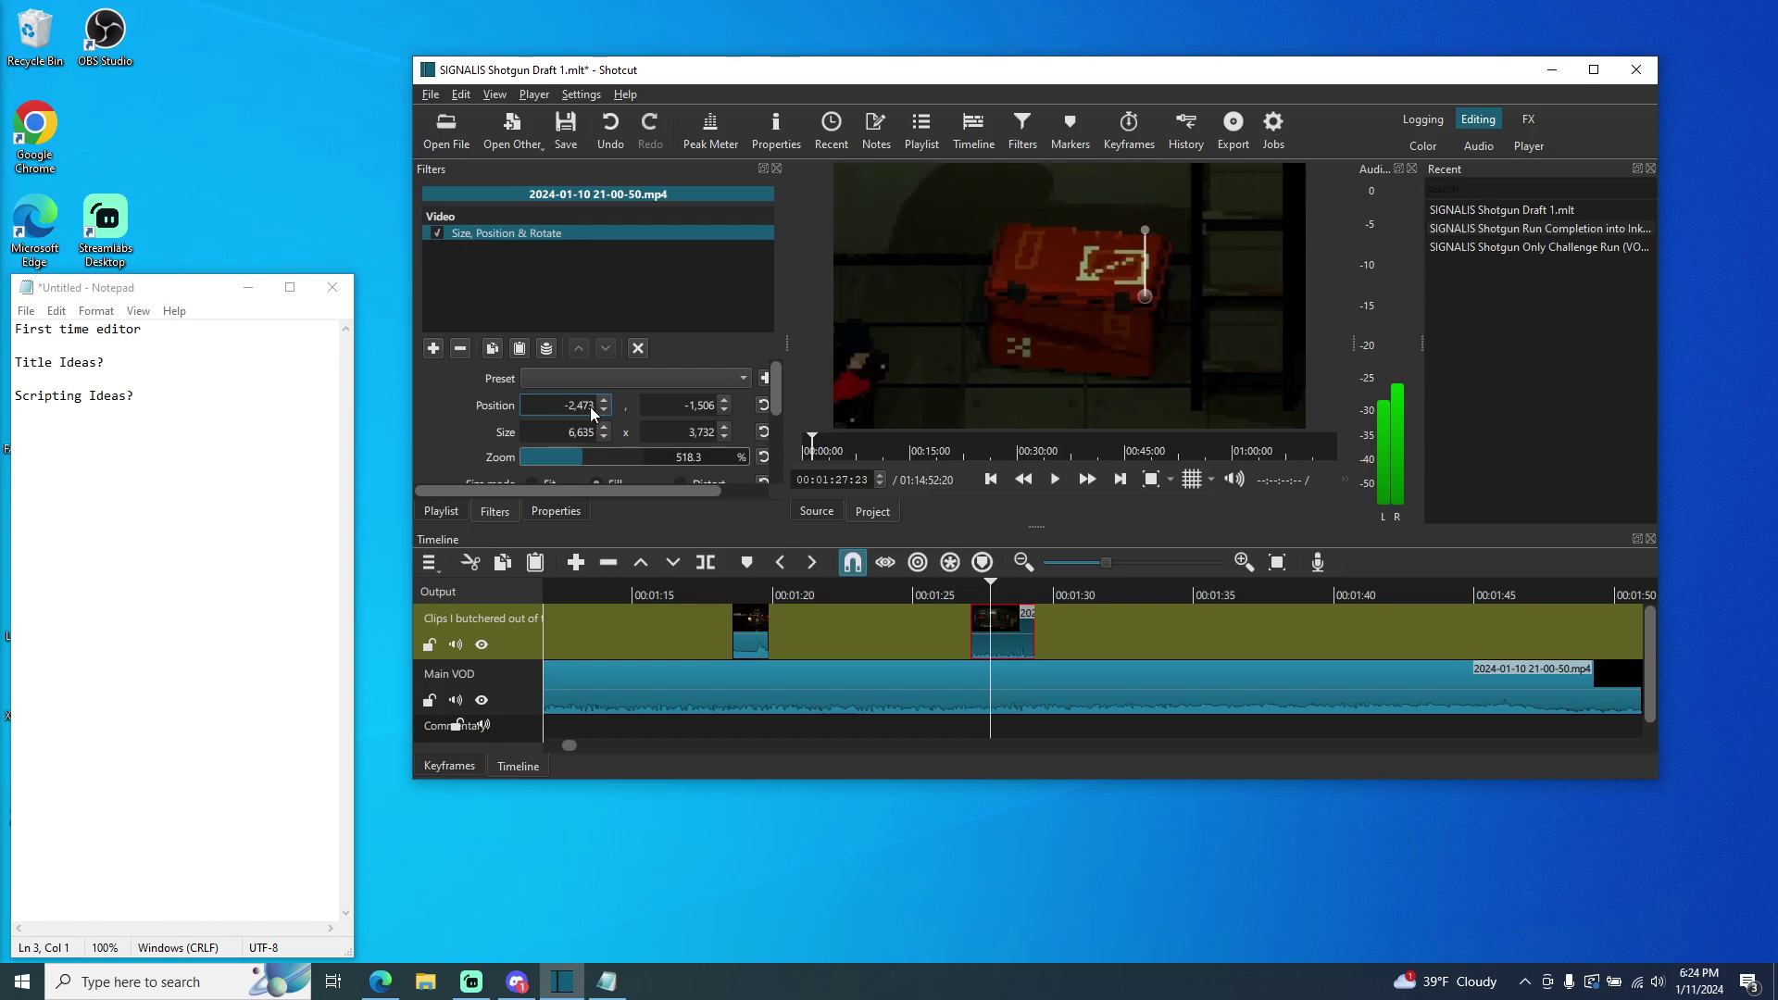
text(1)
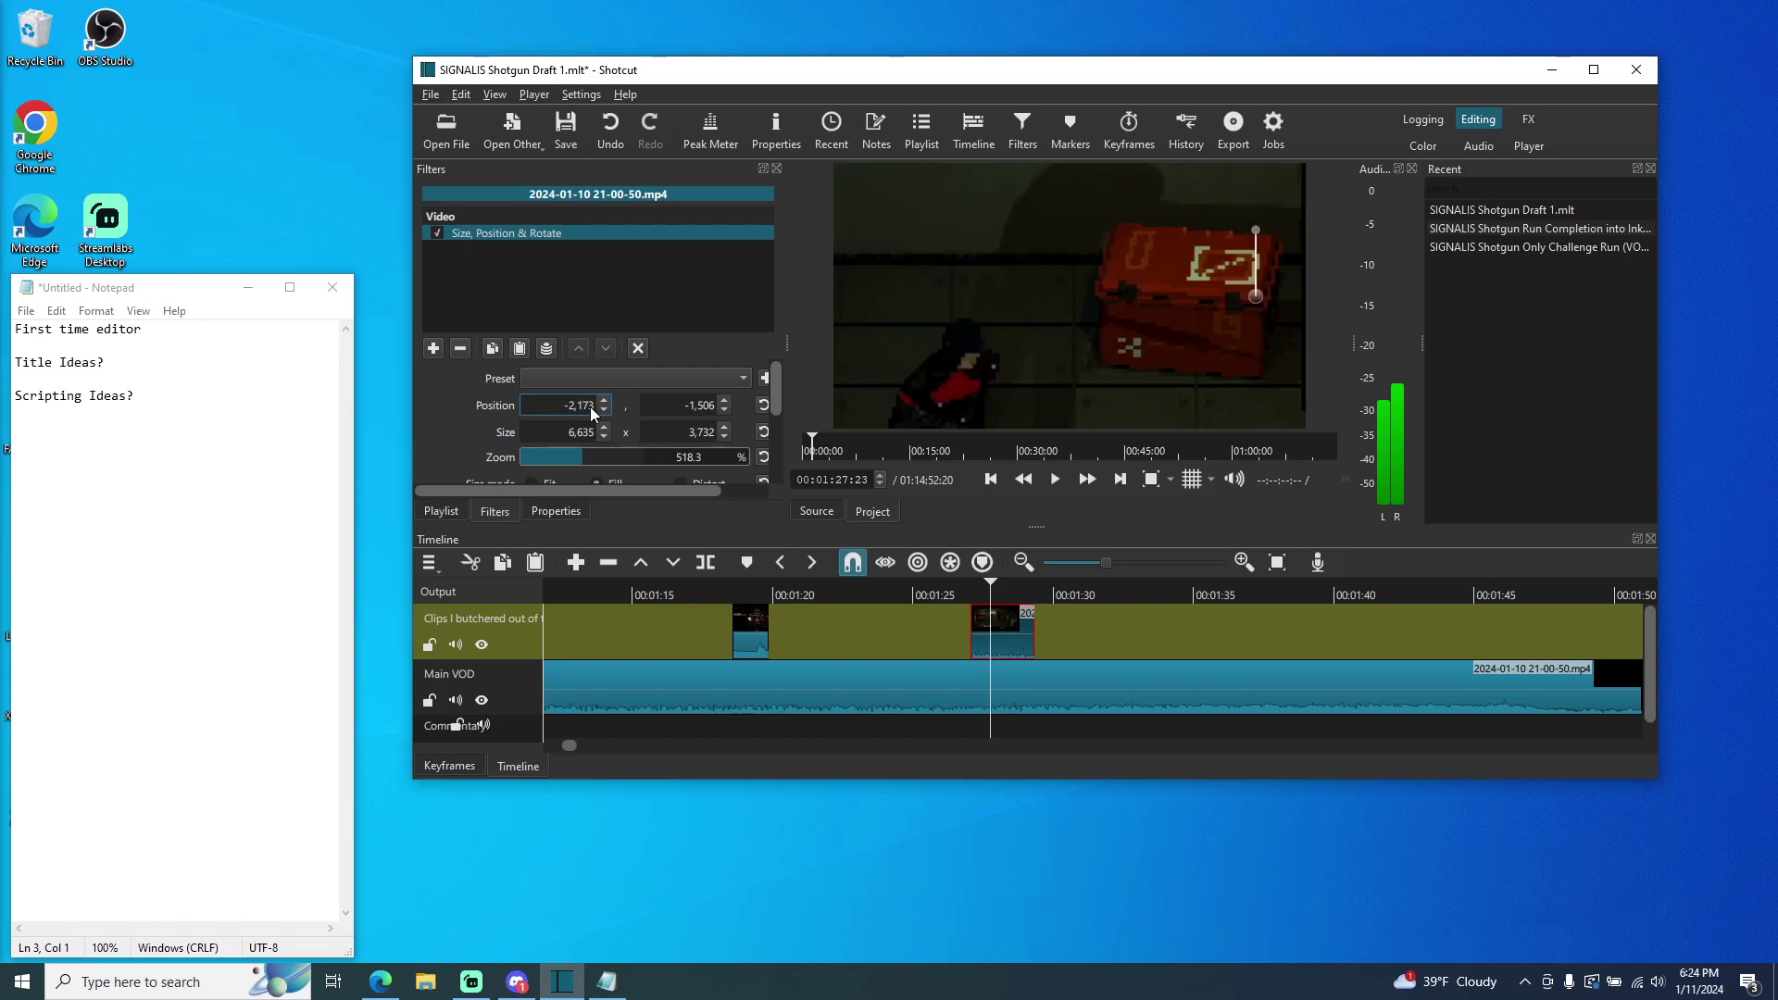
- Set the filter's position on the clip at 00:01:27 to -1,973, -1,913
key(BackSpace)
key(BackSpace)
key(BackSpace)
text(19)
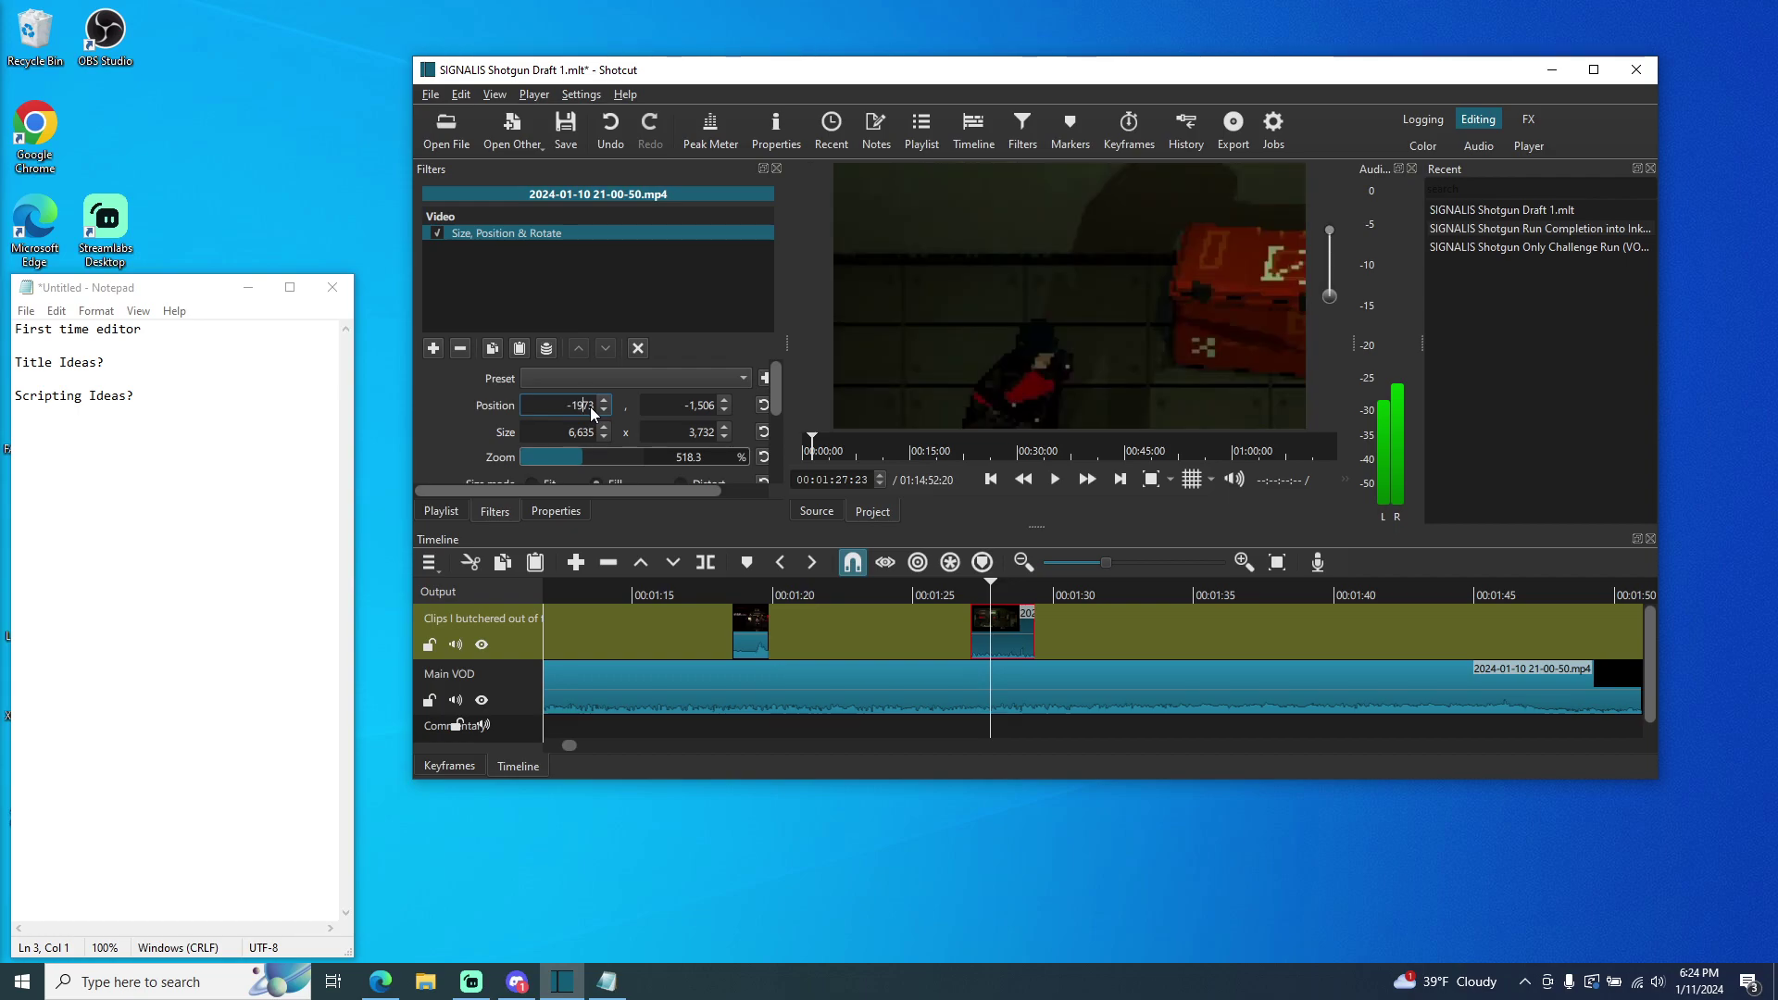
click(725, 410)
click(724, 410)
click(725, 410)
click(725, 410)
click(725, 410)
click(698, 405)
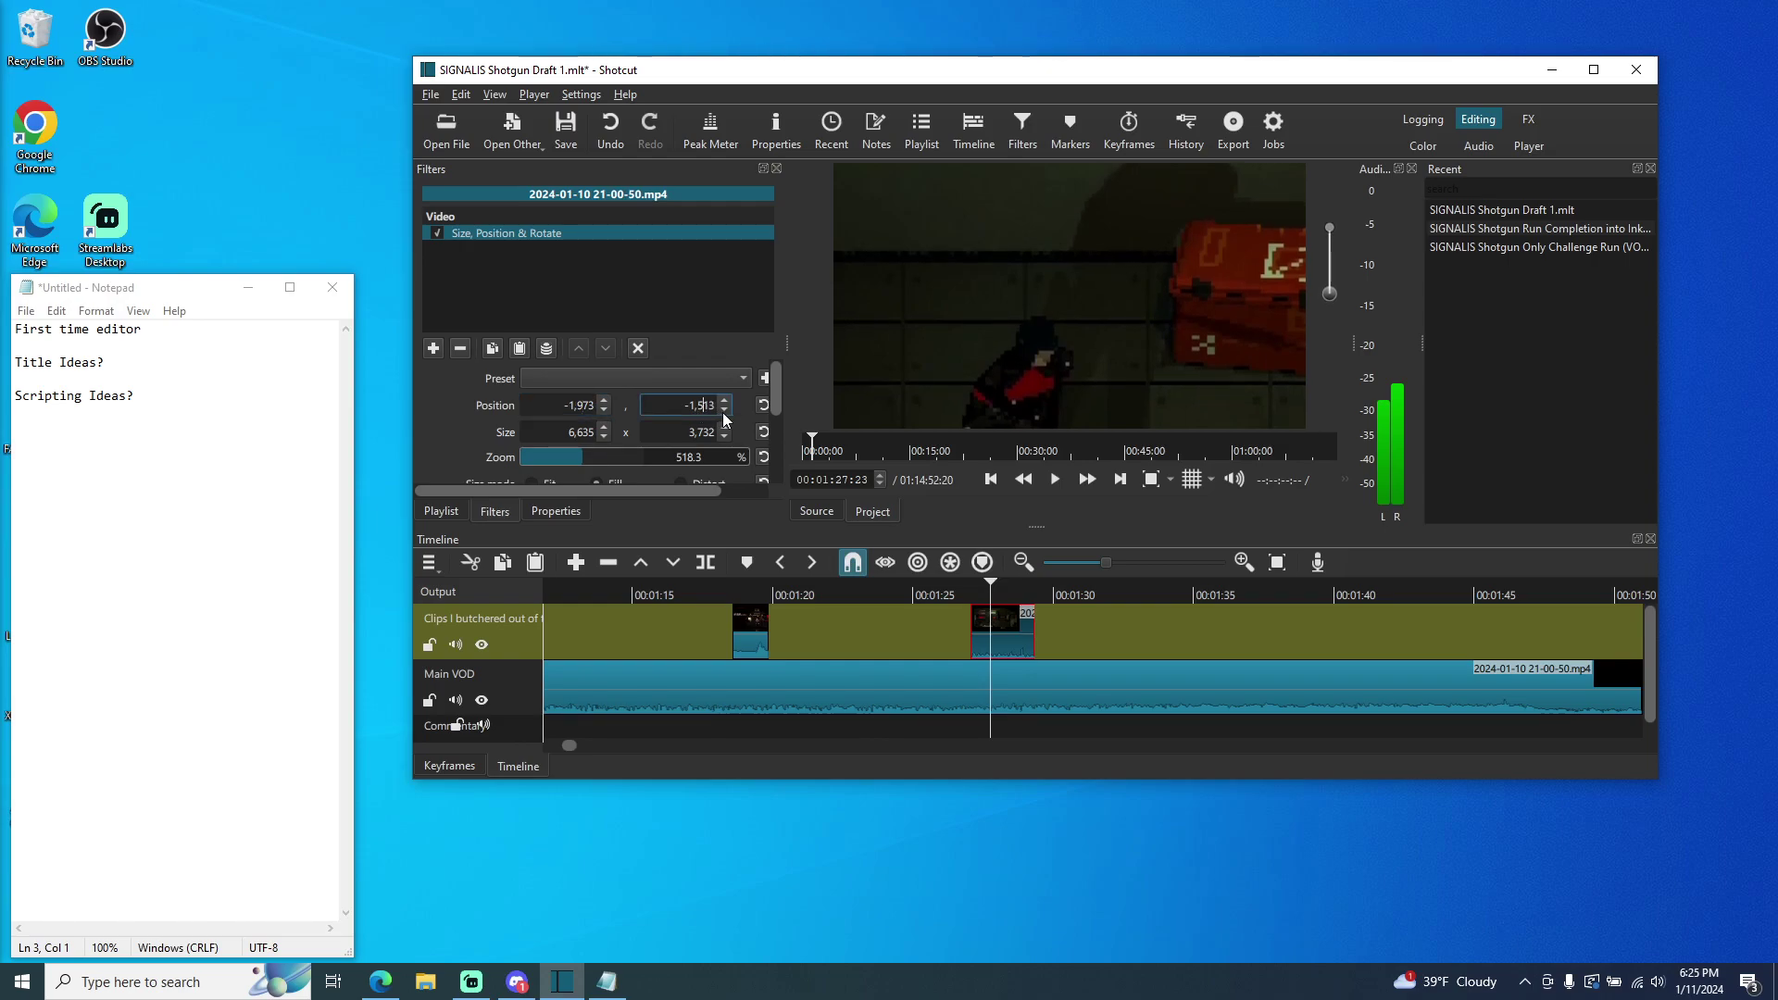
key(BackSpace)
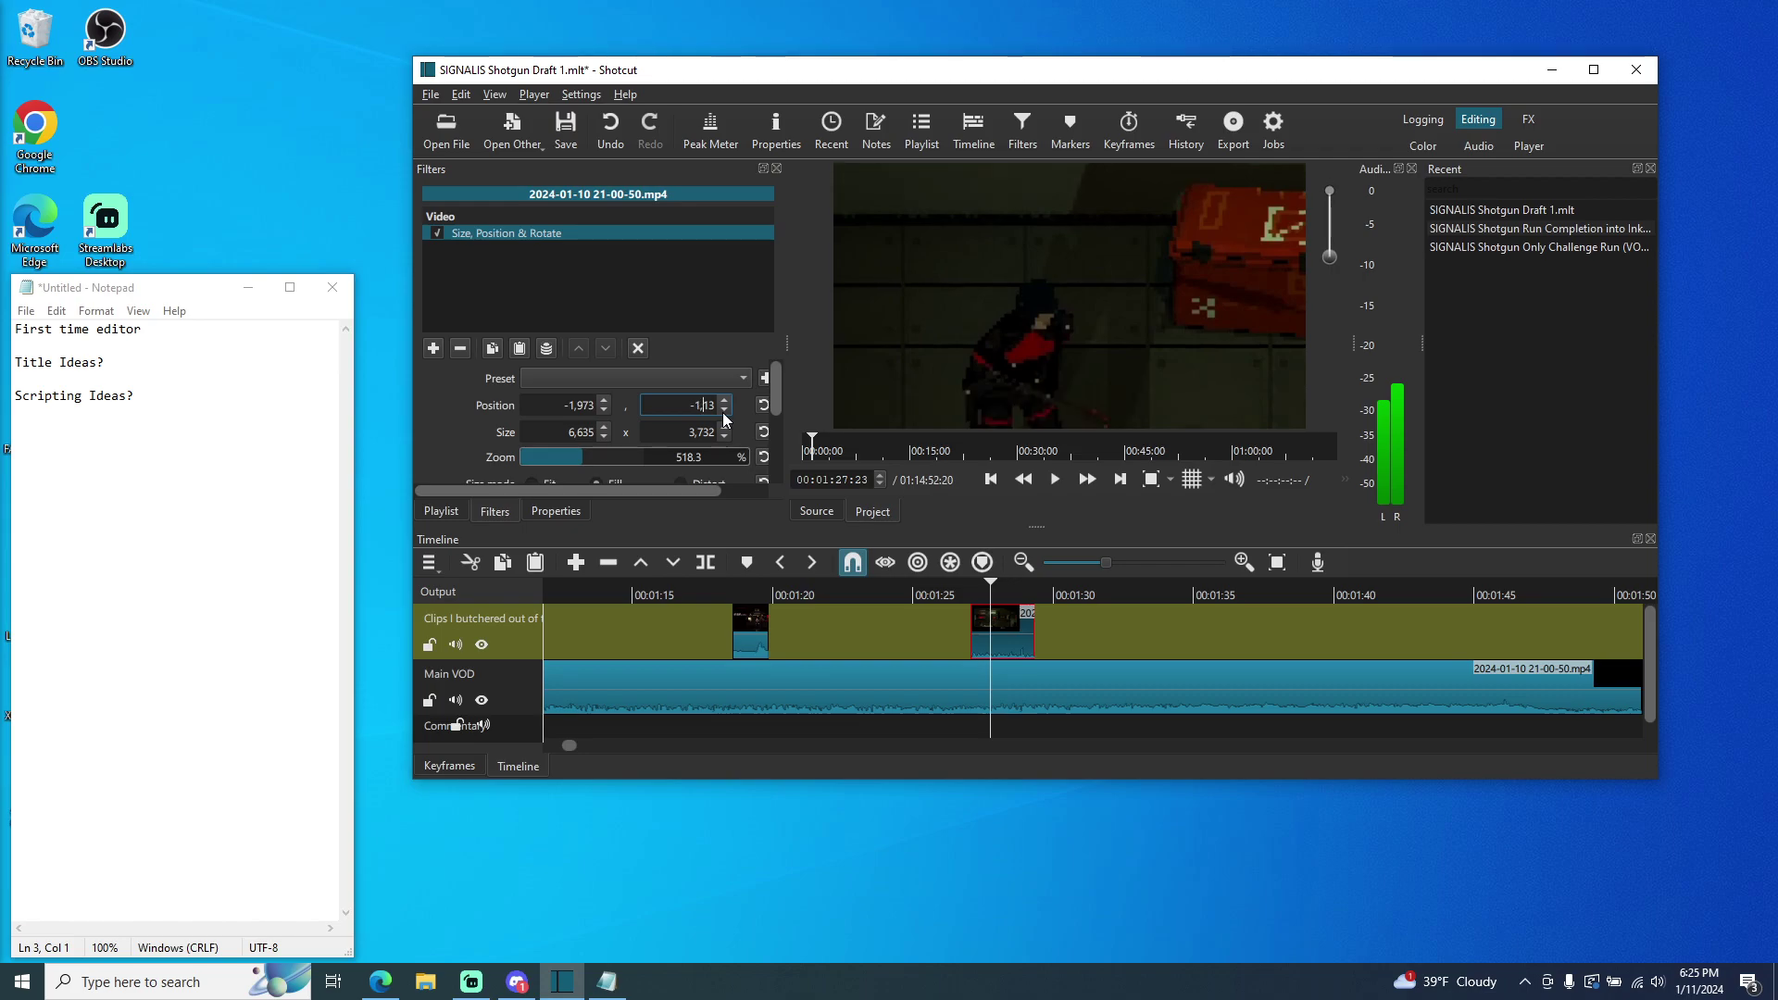
text(9)
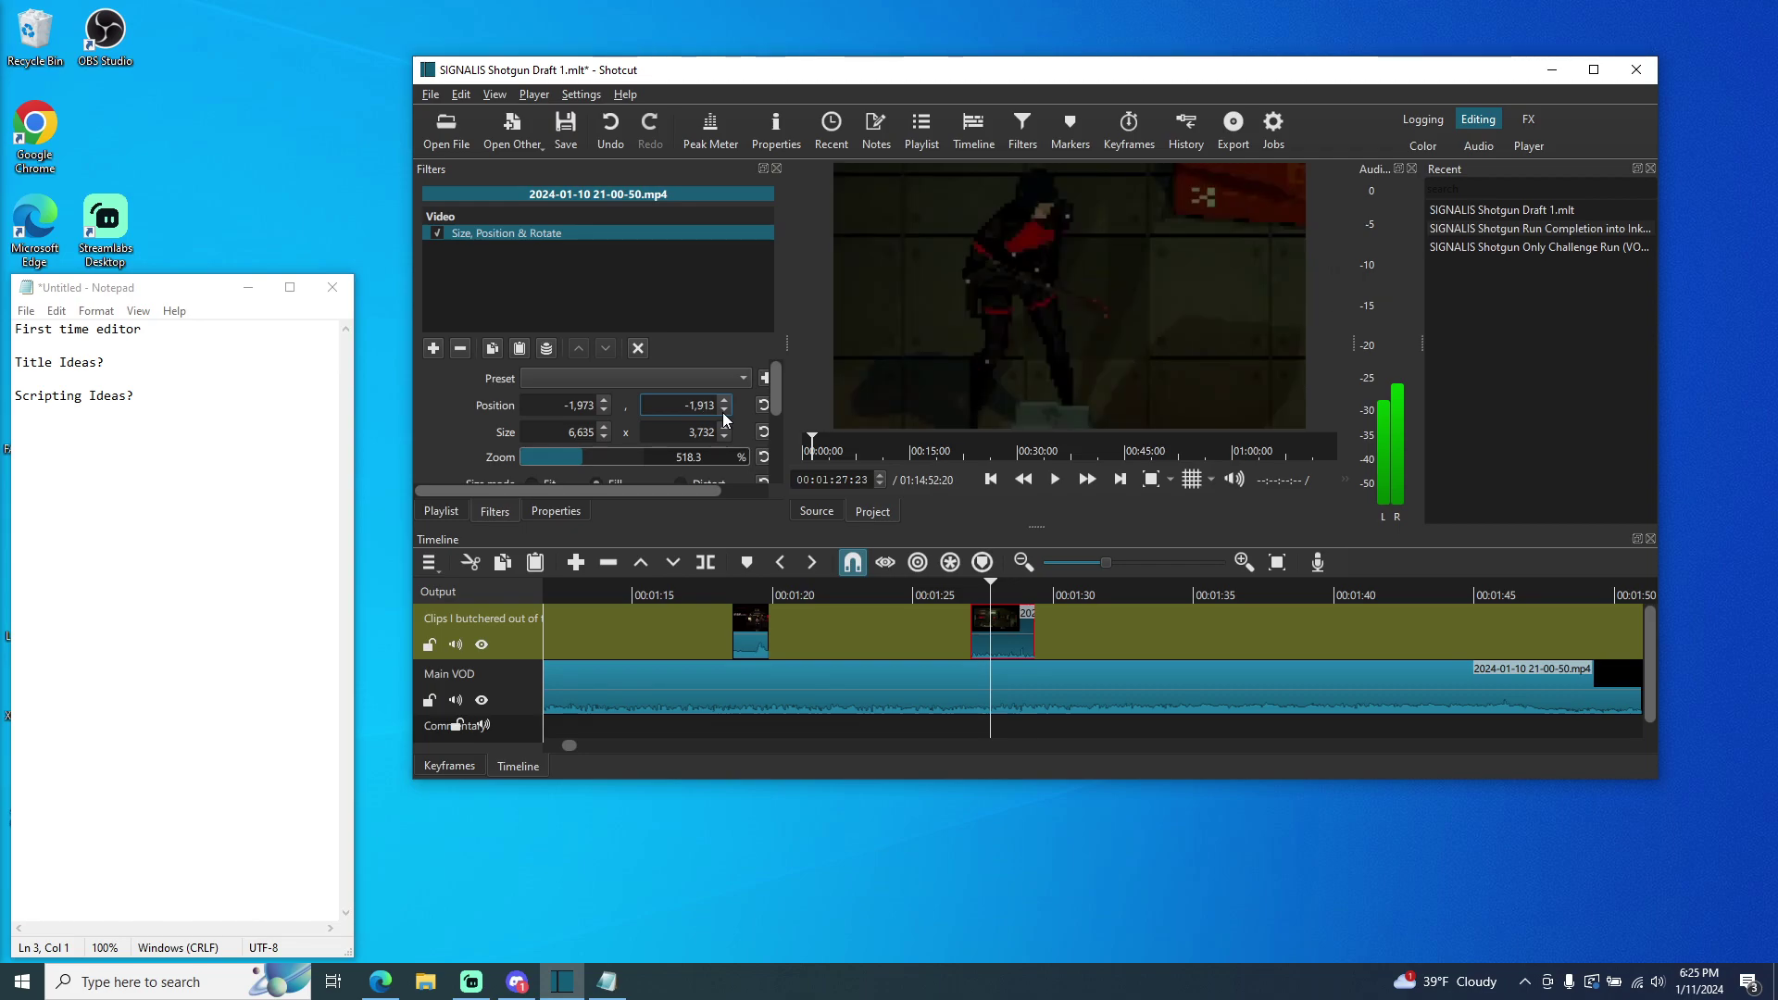
- Play back the timeline from about 00:01:26, first with the "Clips I butchered out of" track visible and again with it hidden
drag(988, 590, 947, 591)
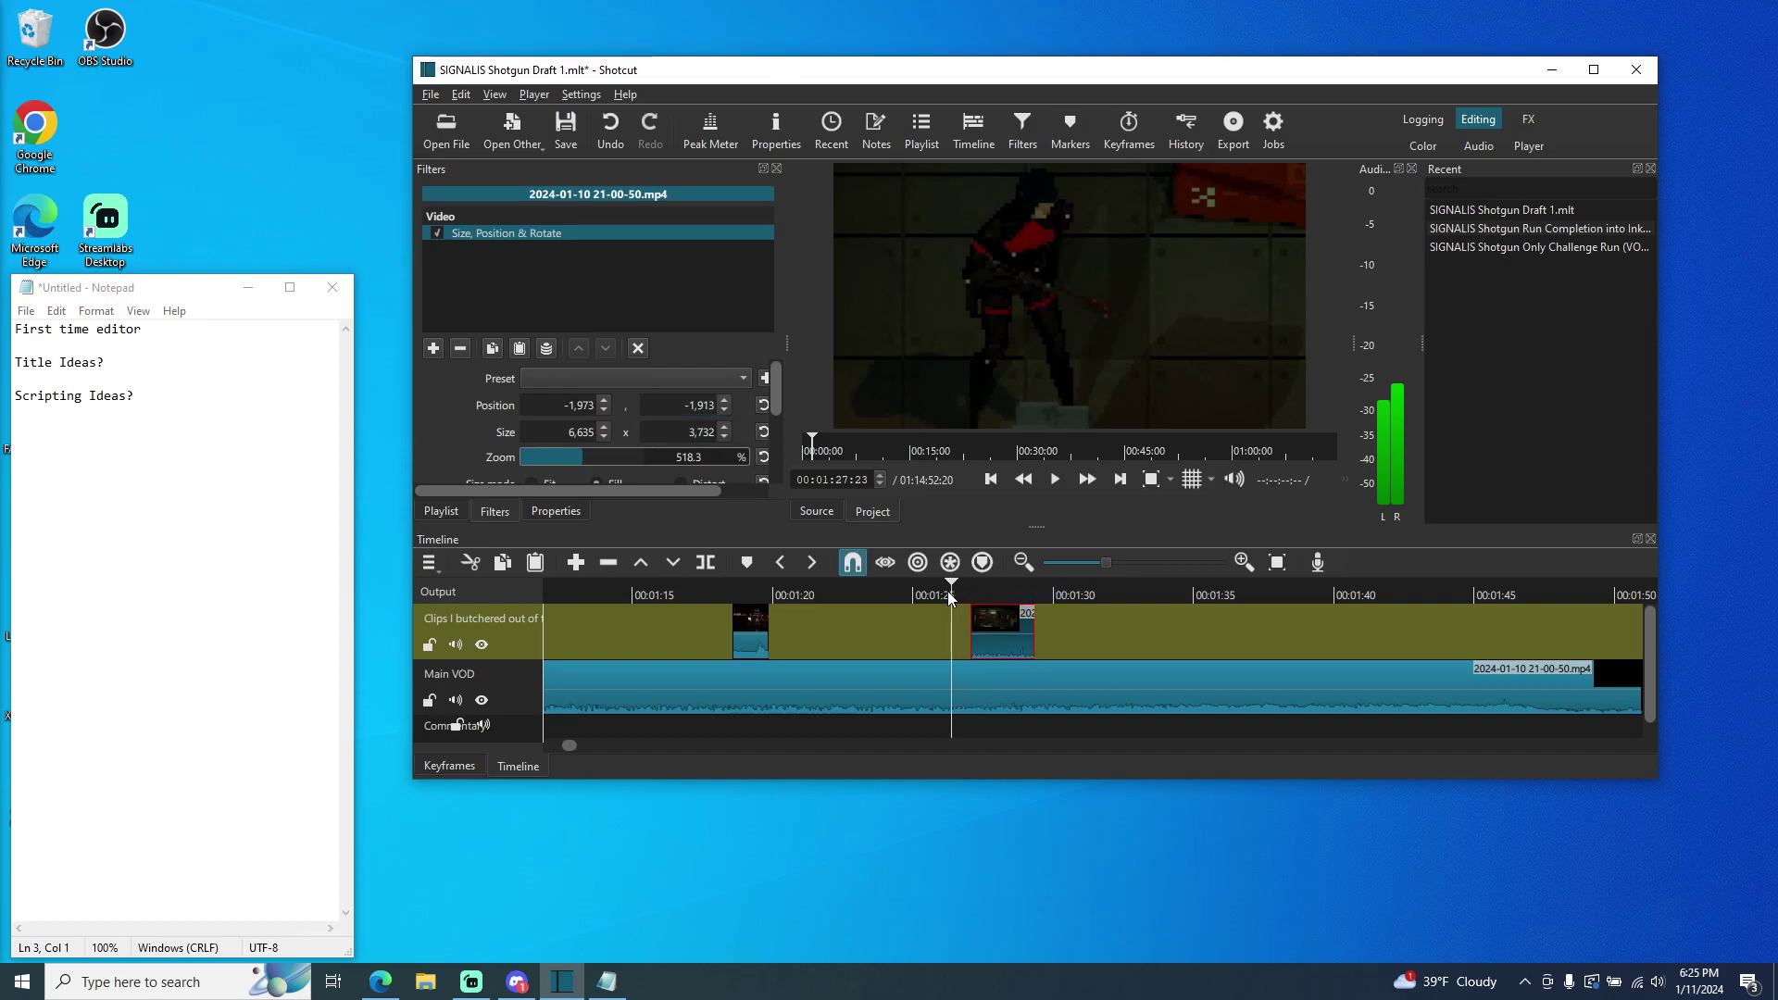
click(1054, 479)
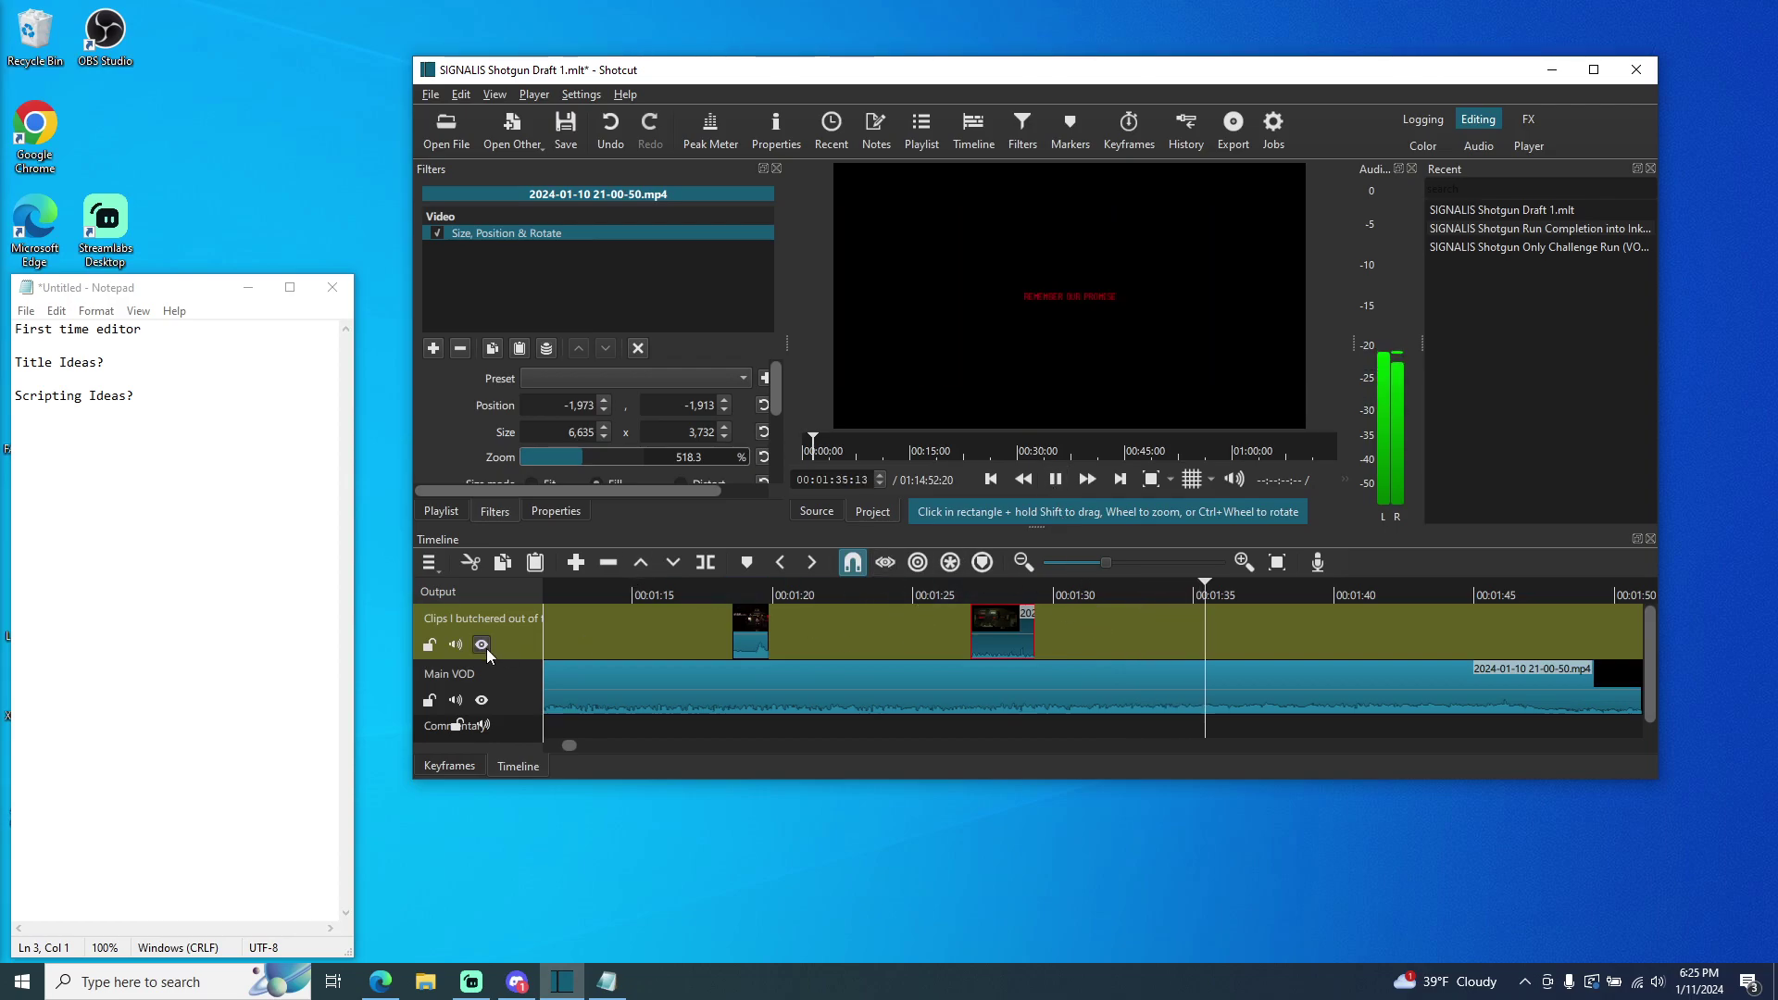
click(1055, 479)
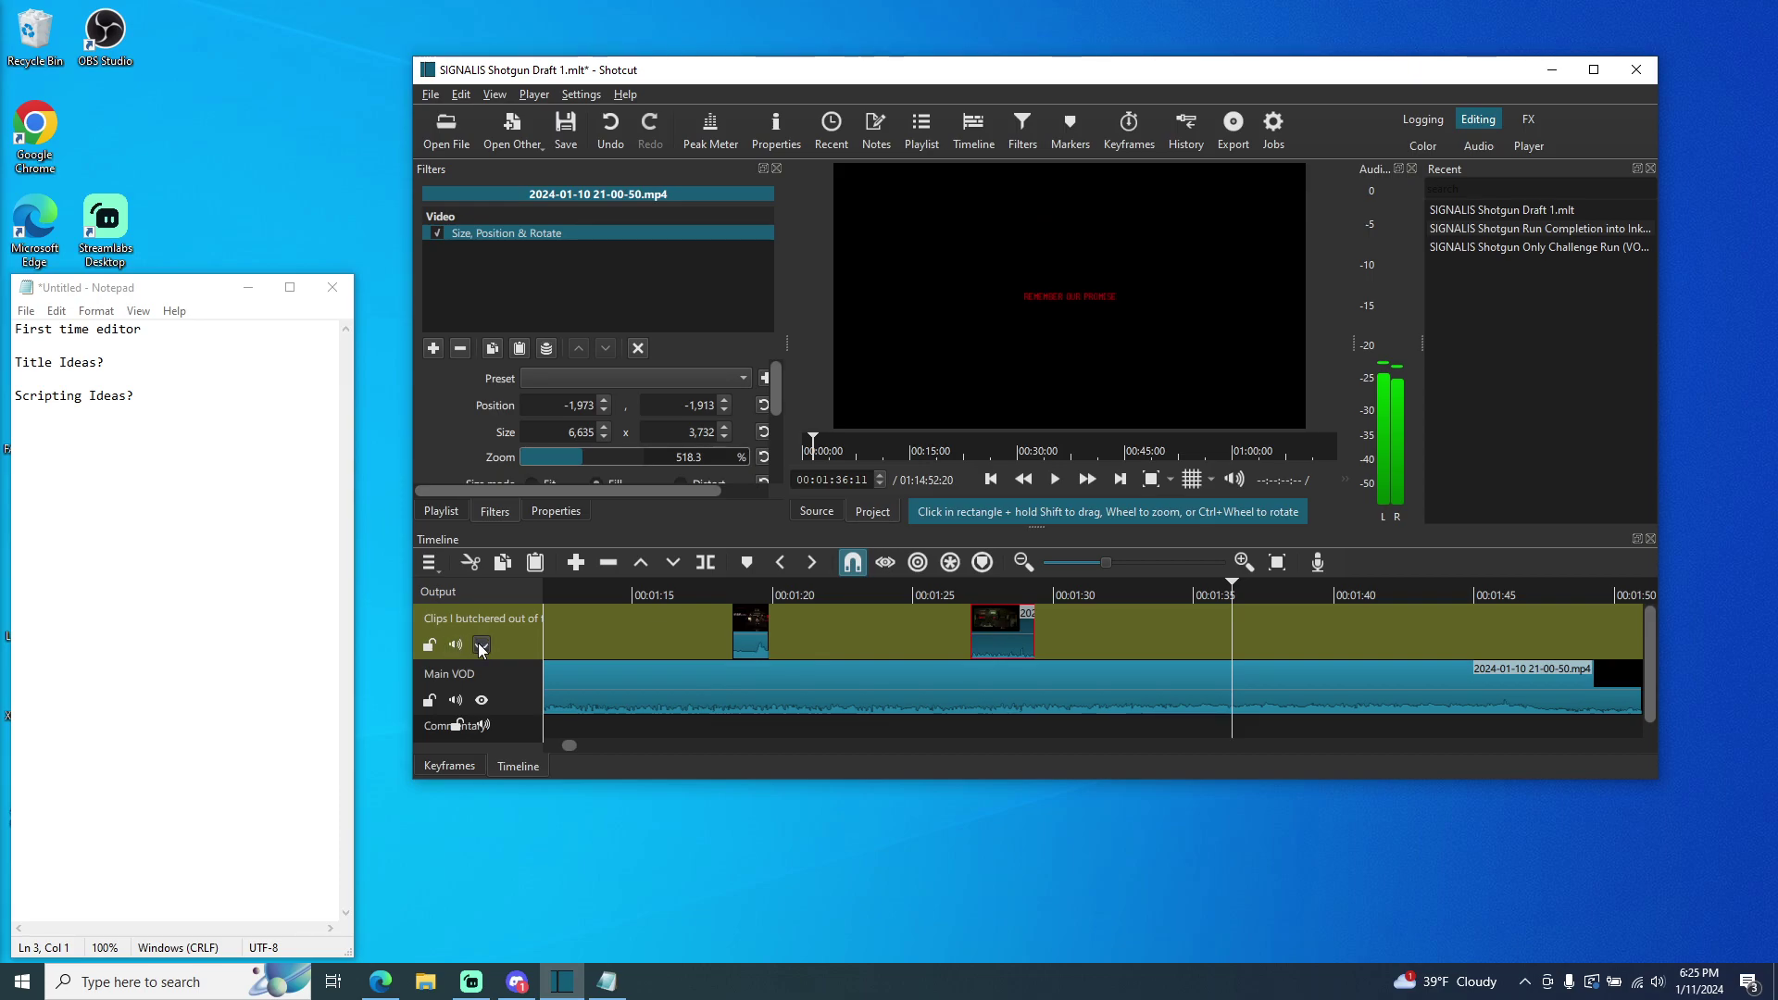
click(932, 598)
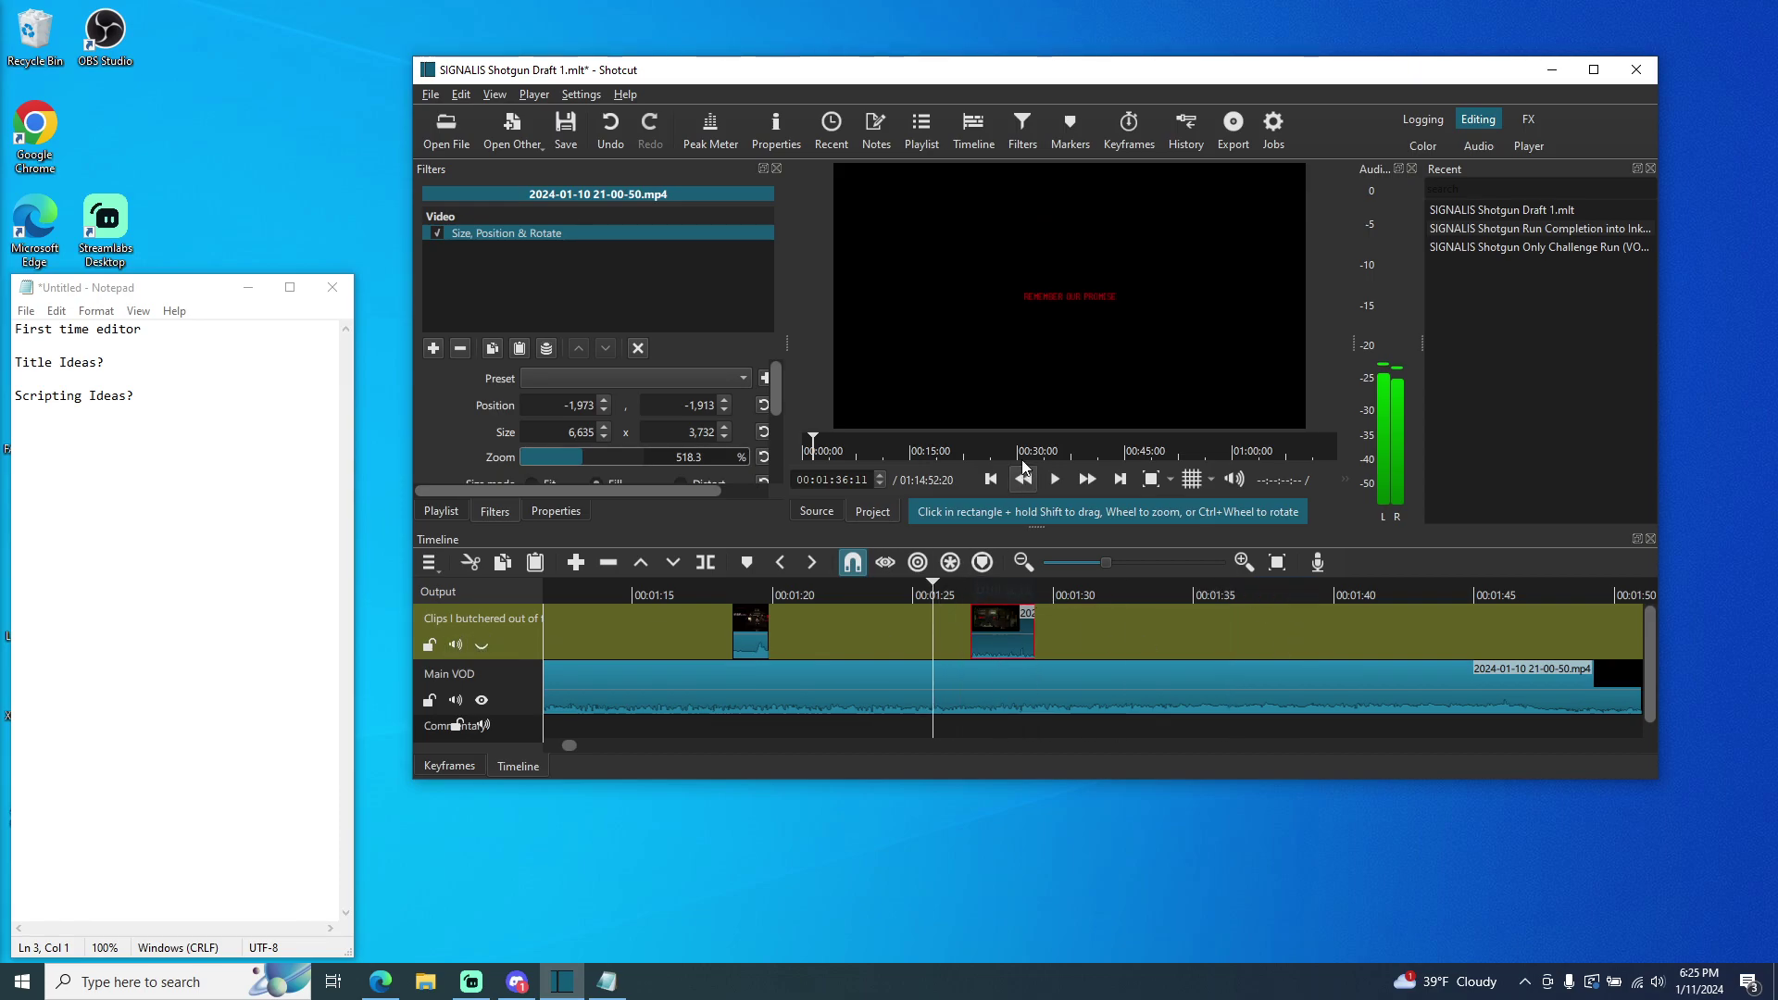
click(1047, 483)
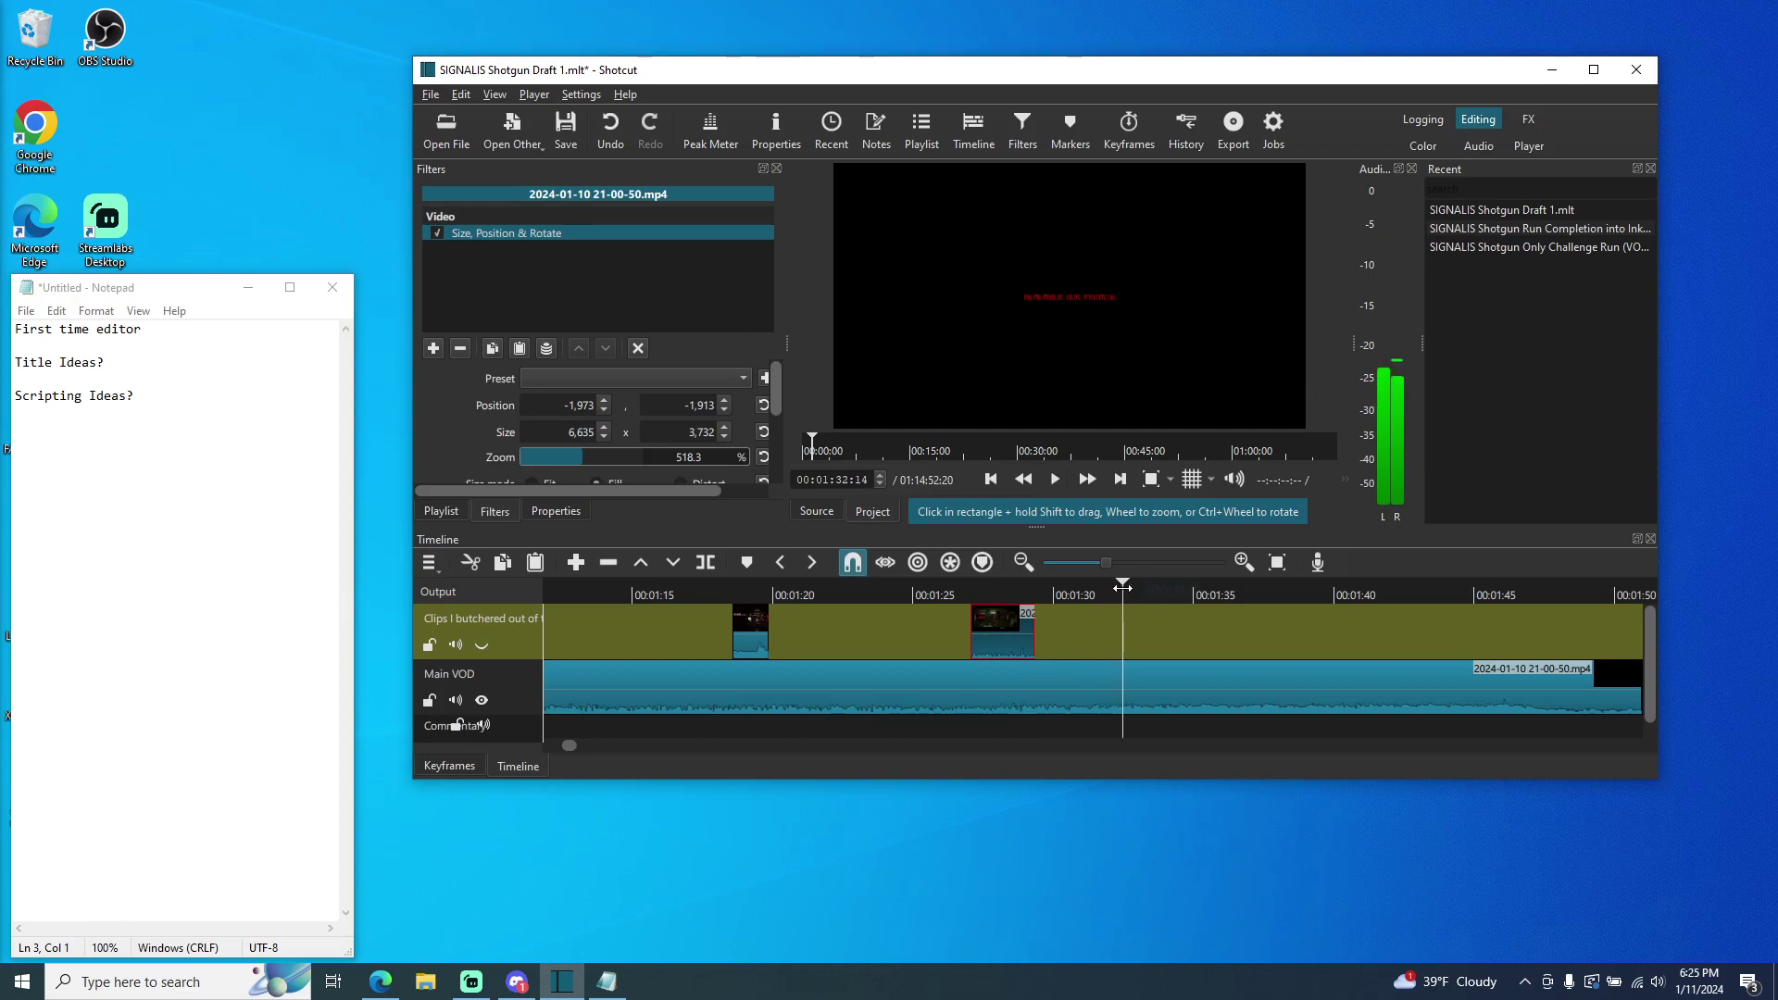
drag(1123, 585, 952, 589)
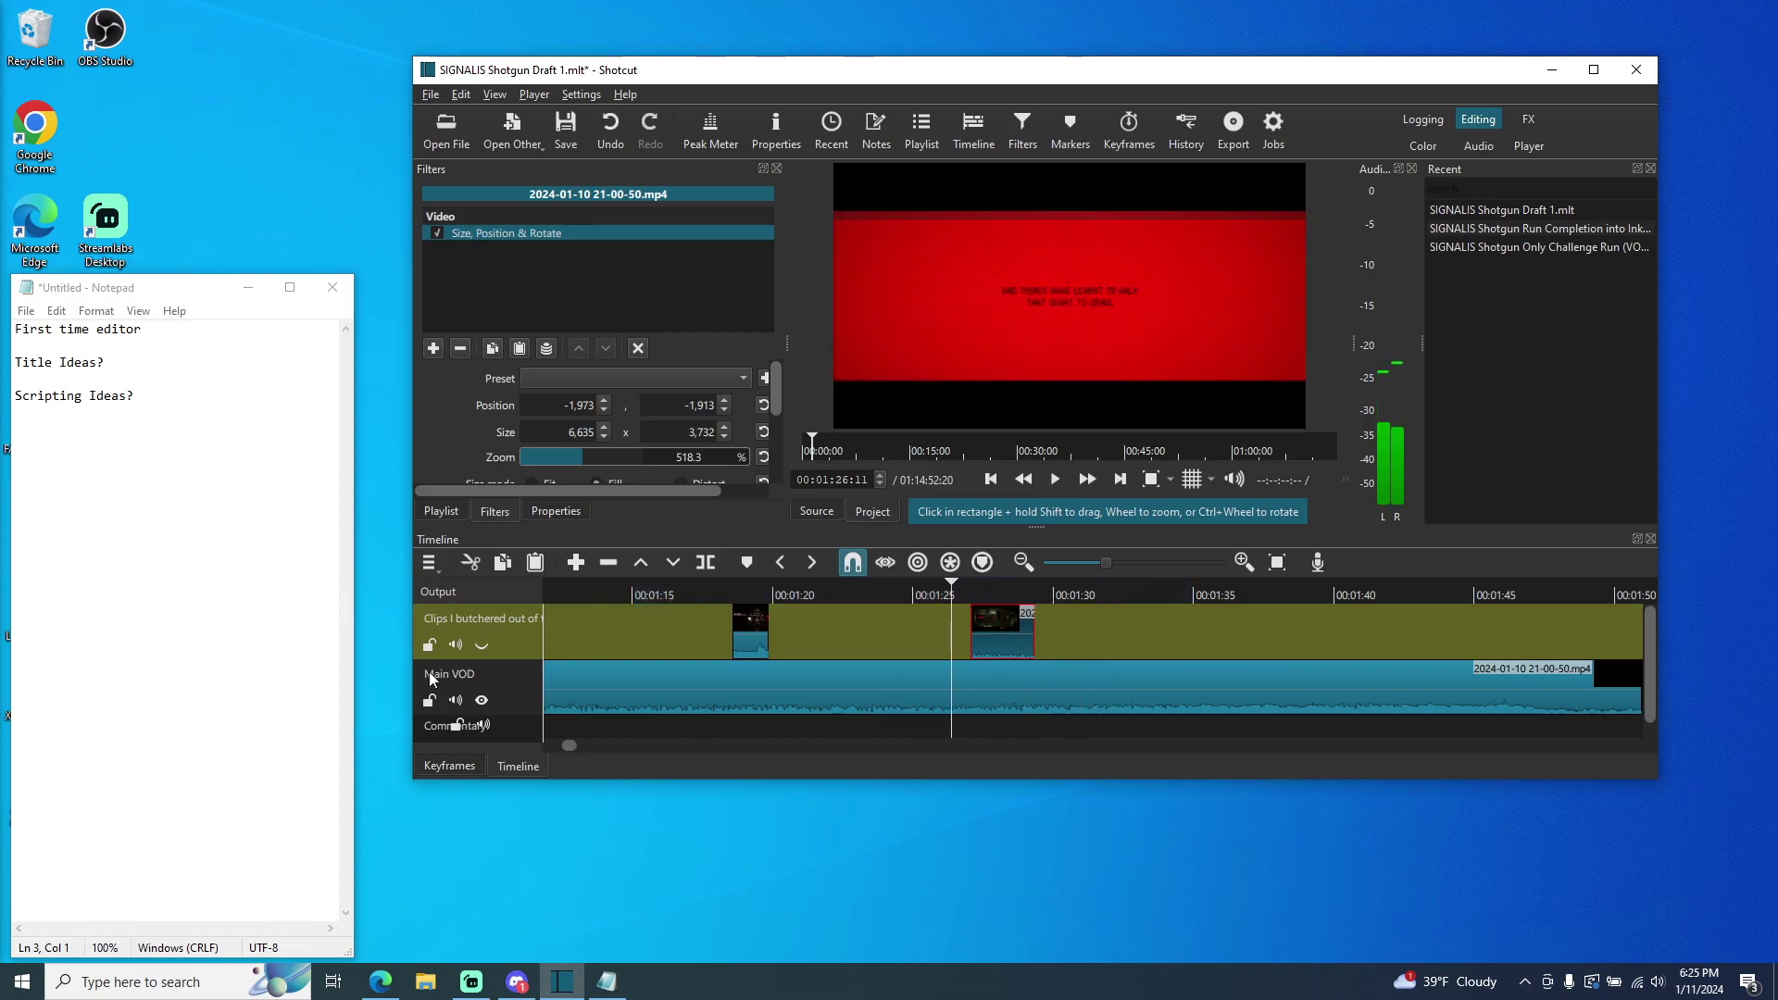
- Show the "Clips I butchered out of" track again and play back the zoomed clip from about 00:01:25
click(1052, 480)
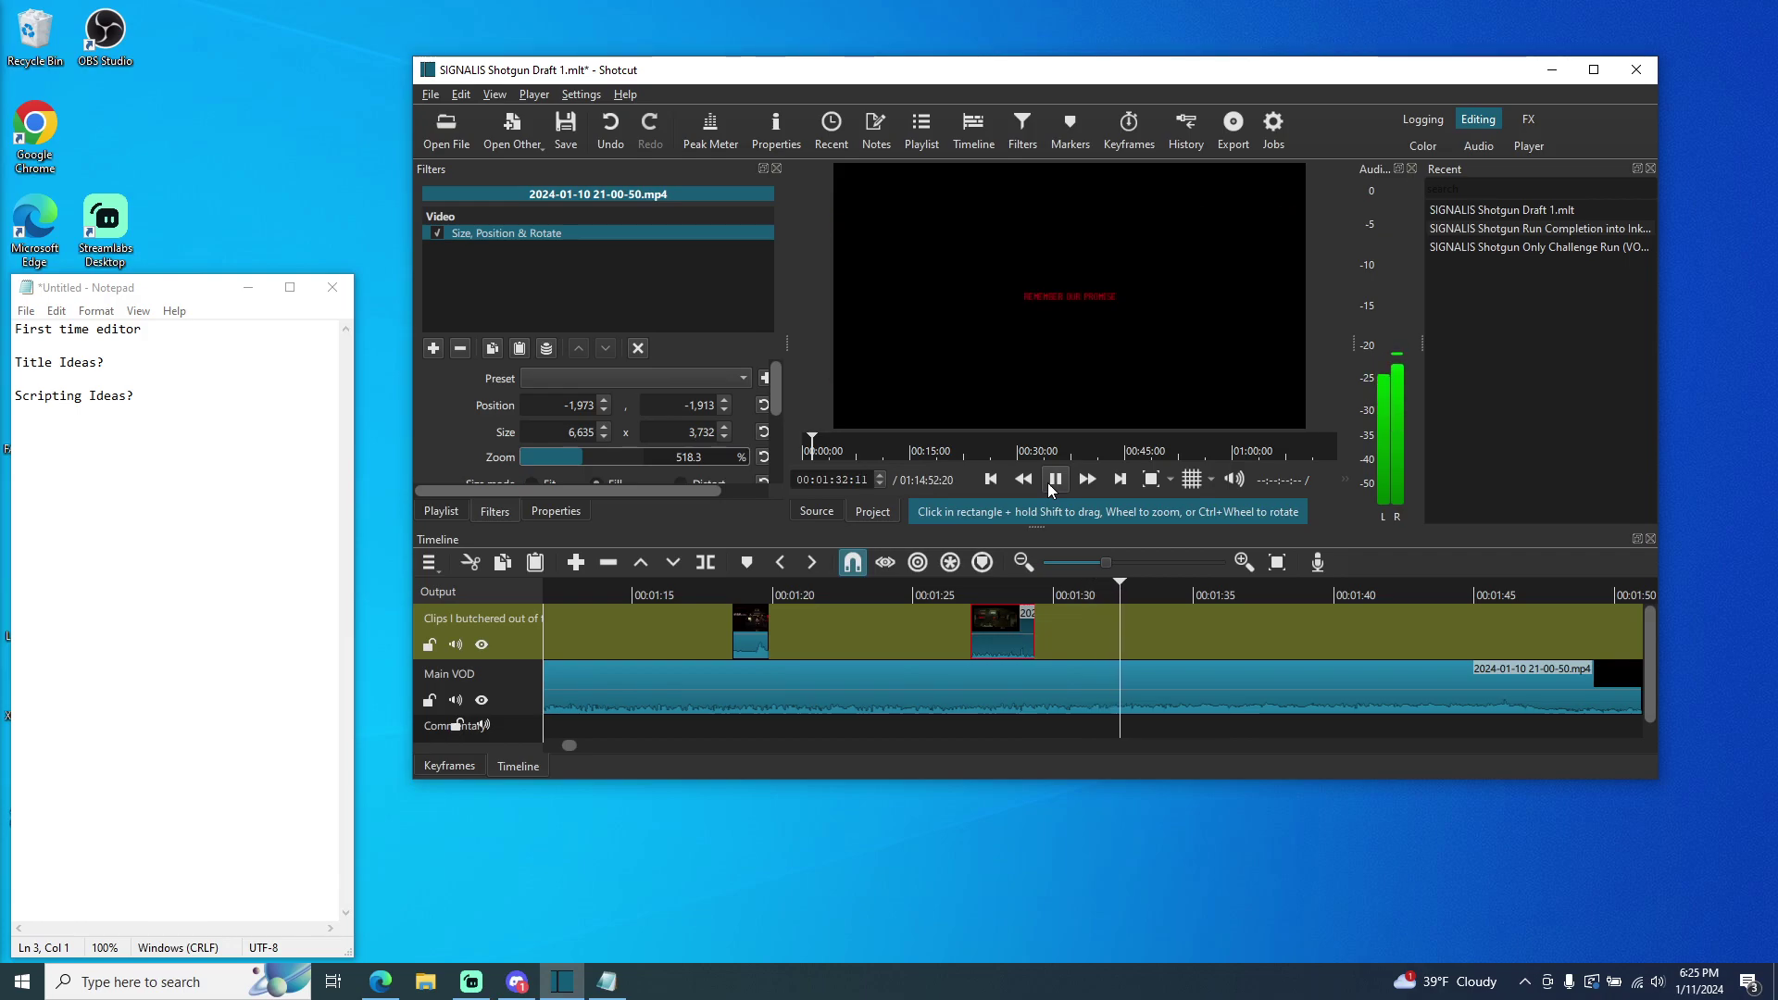
click(1182, 593)
drag(1182, 593, 919, 587)
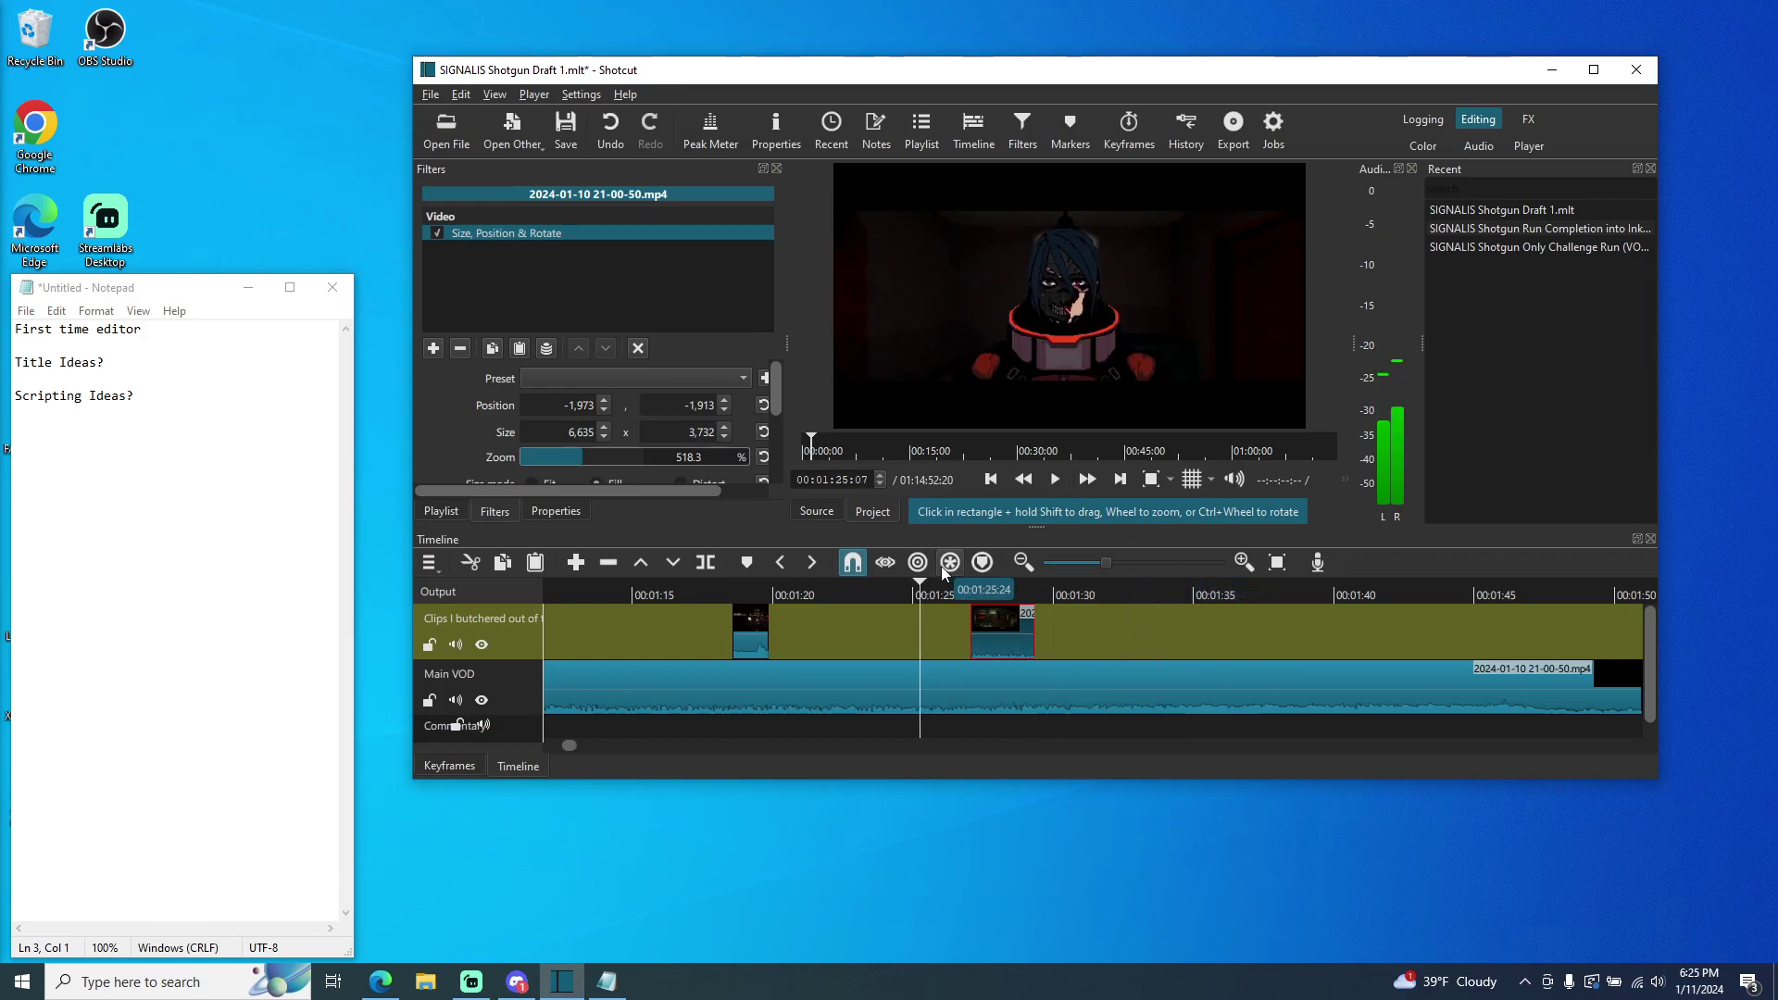
click(1061, 481)
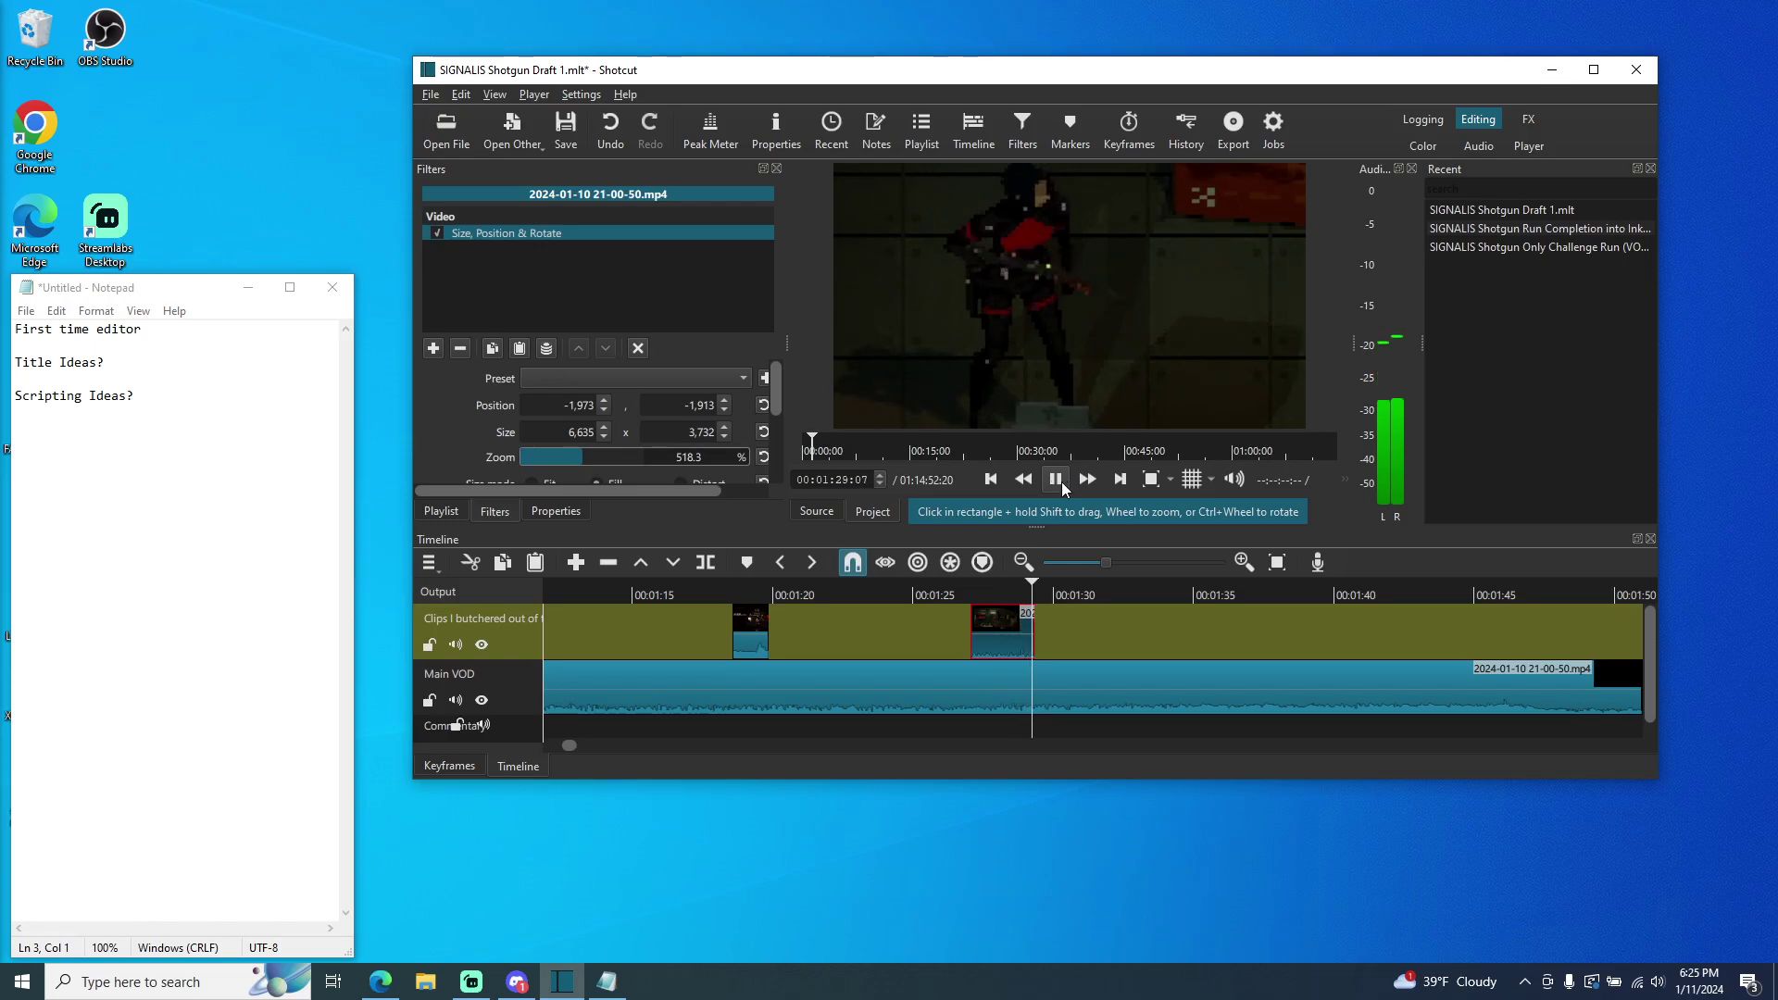
click(1061, 481)
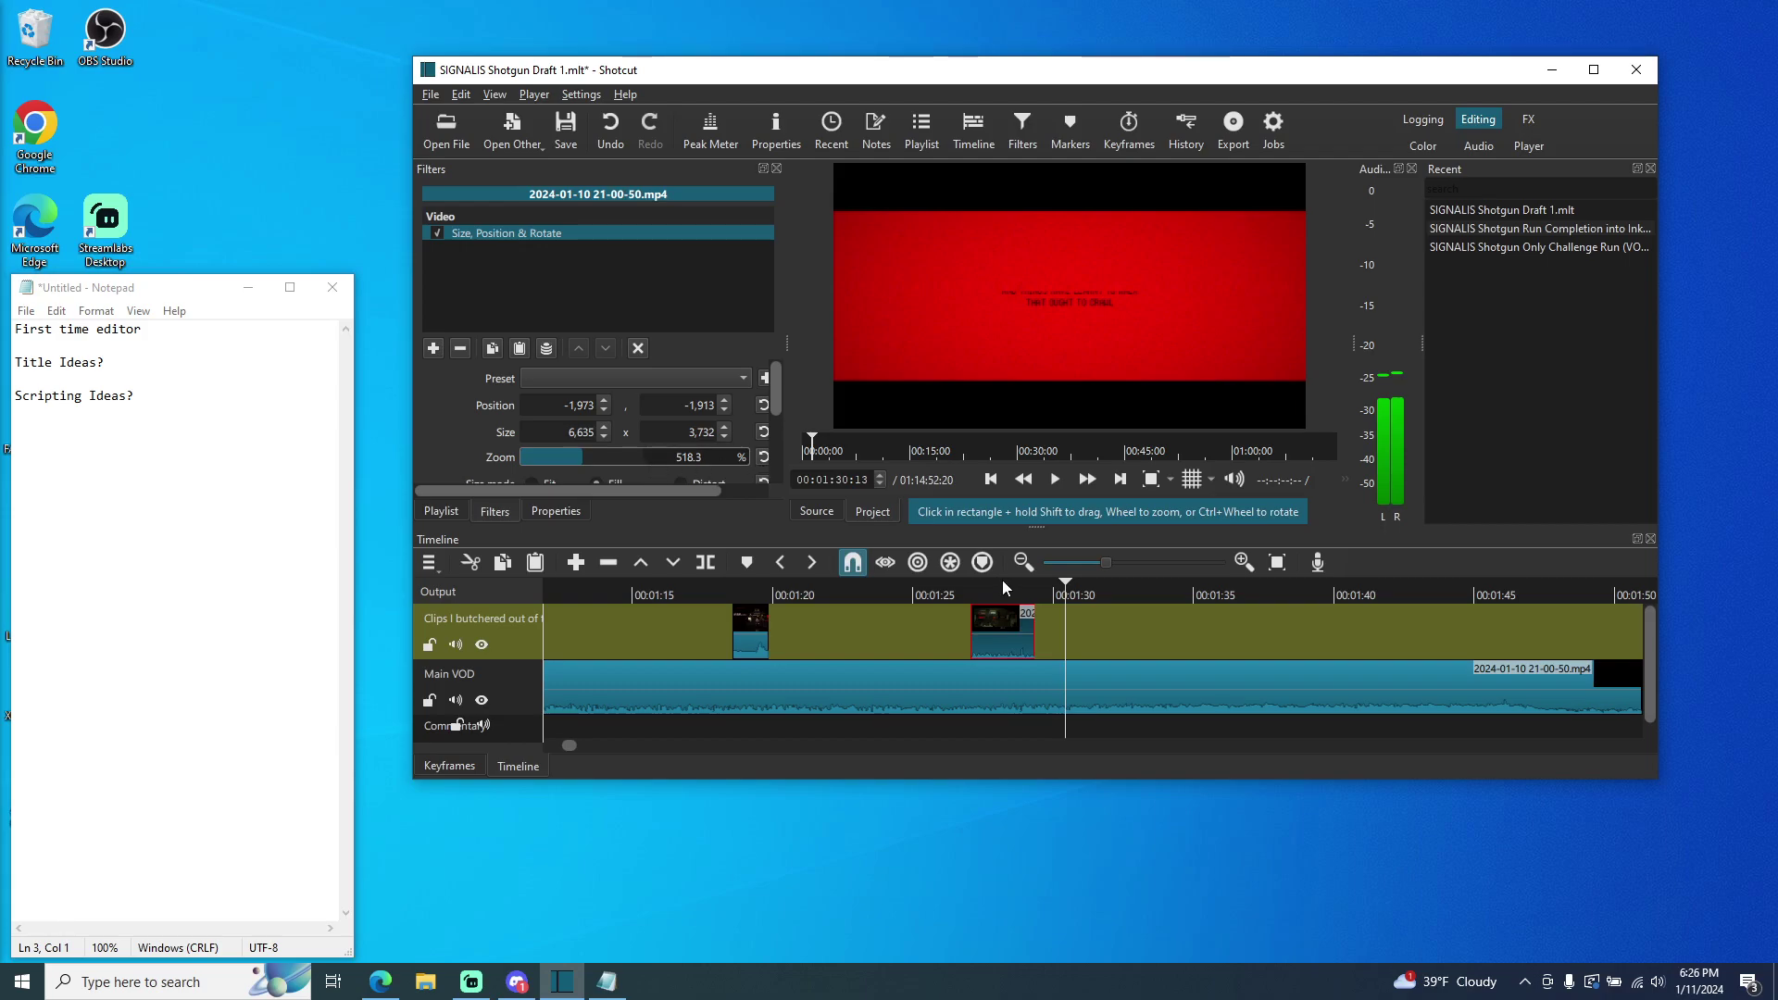
- Park the playhead inside the inserted clip at 00:01:28 and reduce its filter zoom to 365.0%
drag(1064, 585, 1003, 593)
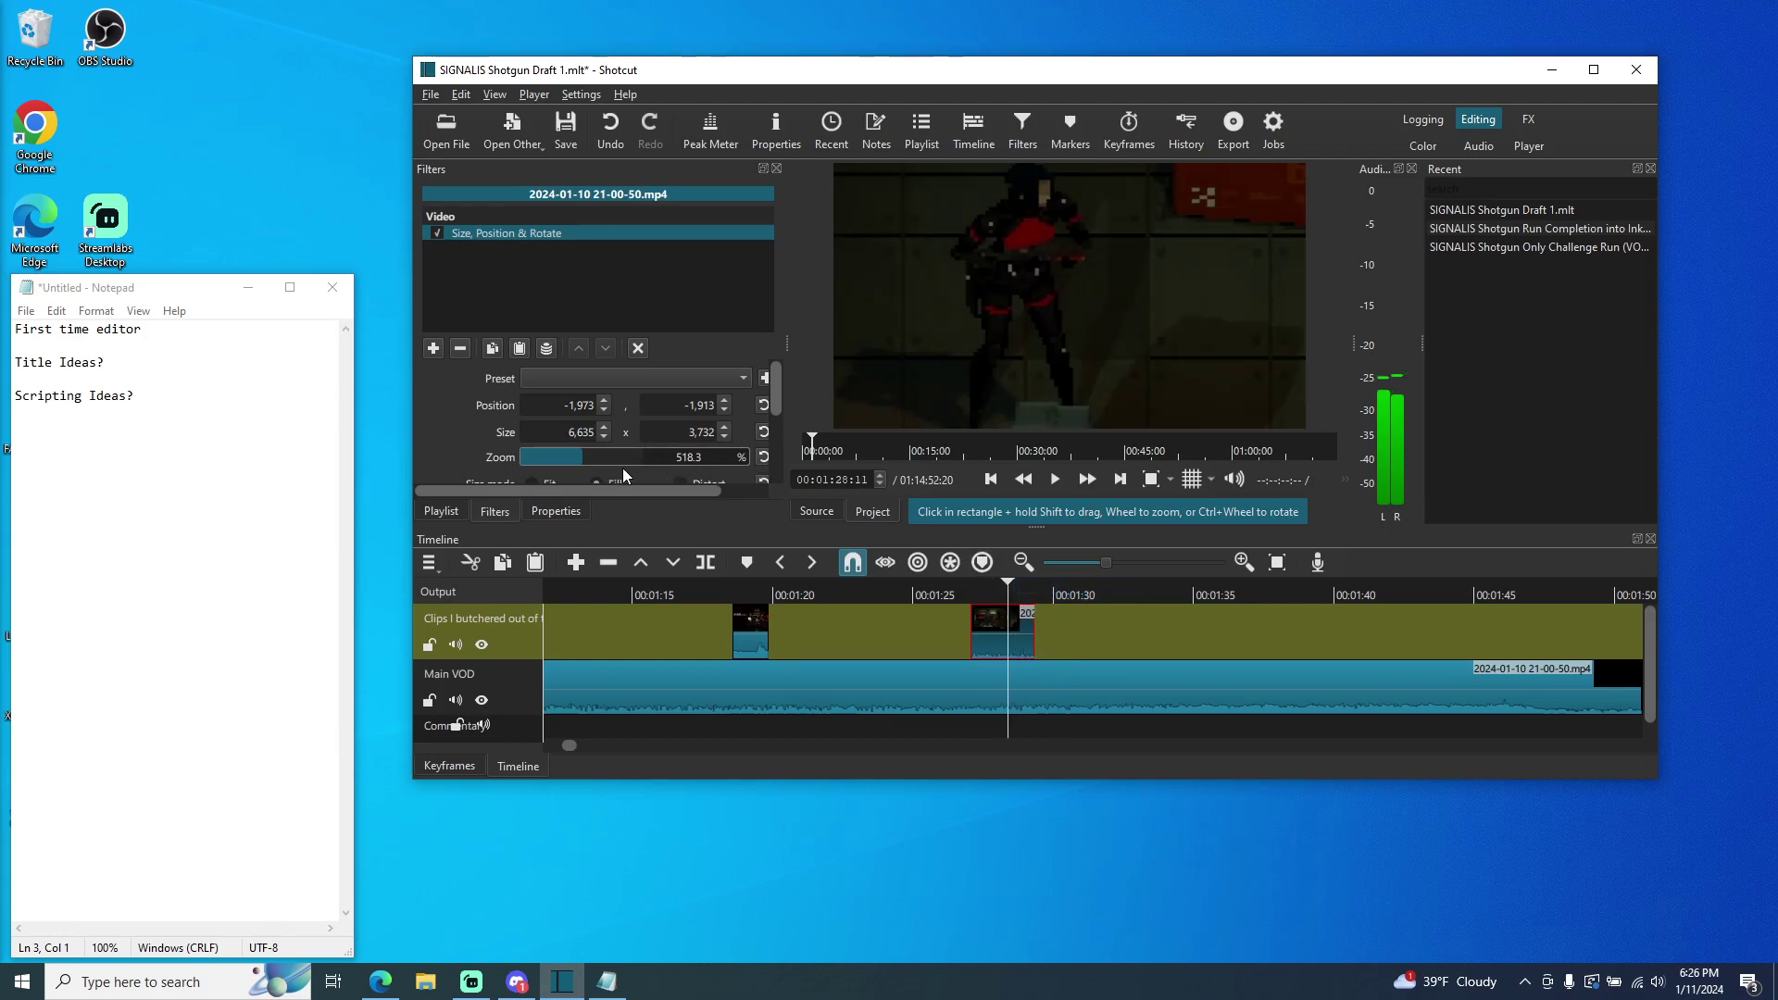
scroll(780, 398, down, 2)
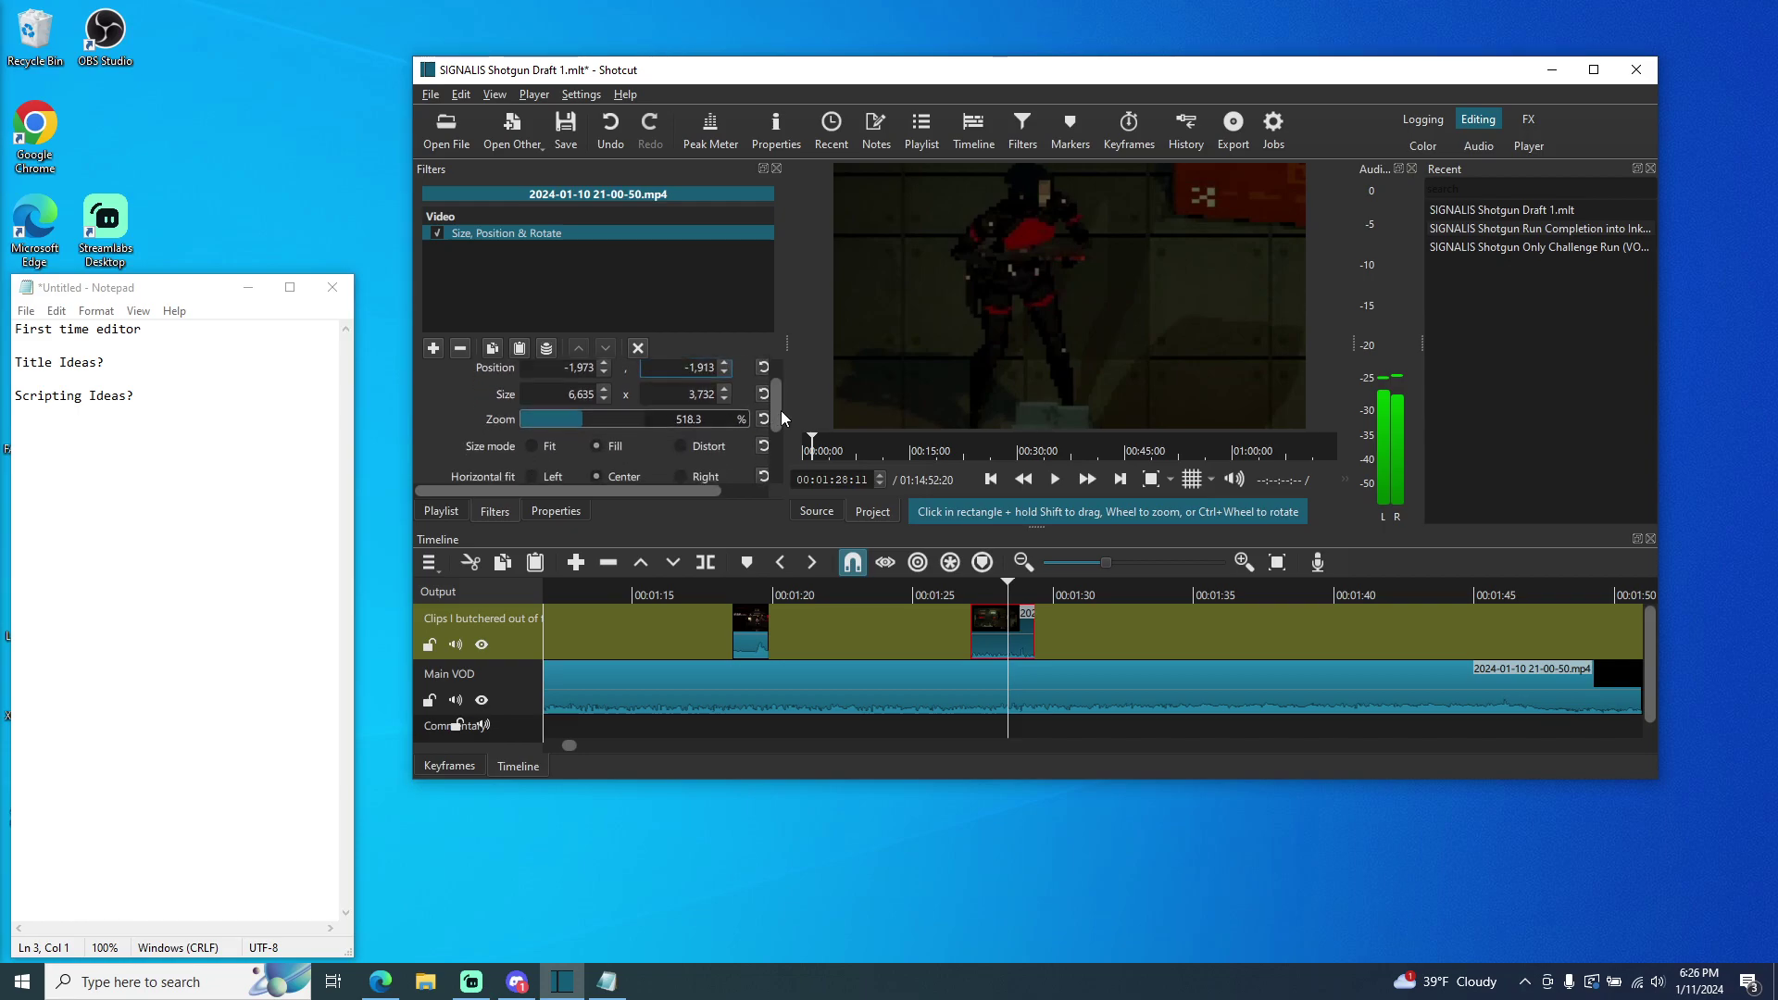
drag(583, 410, 577, 412)
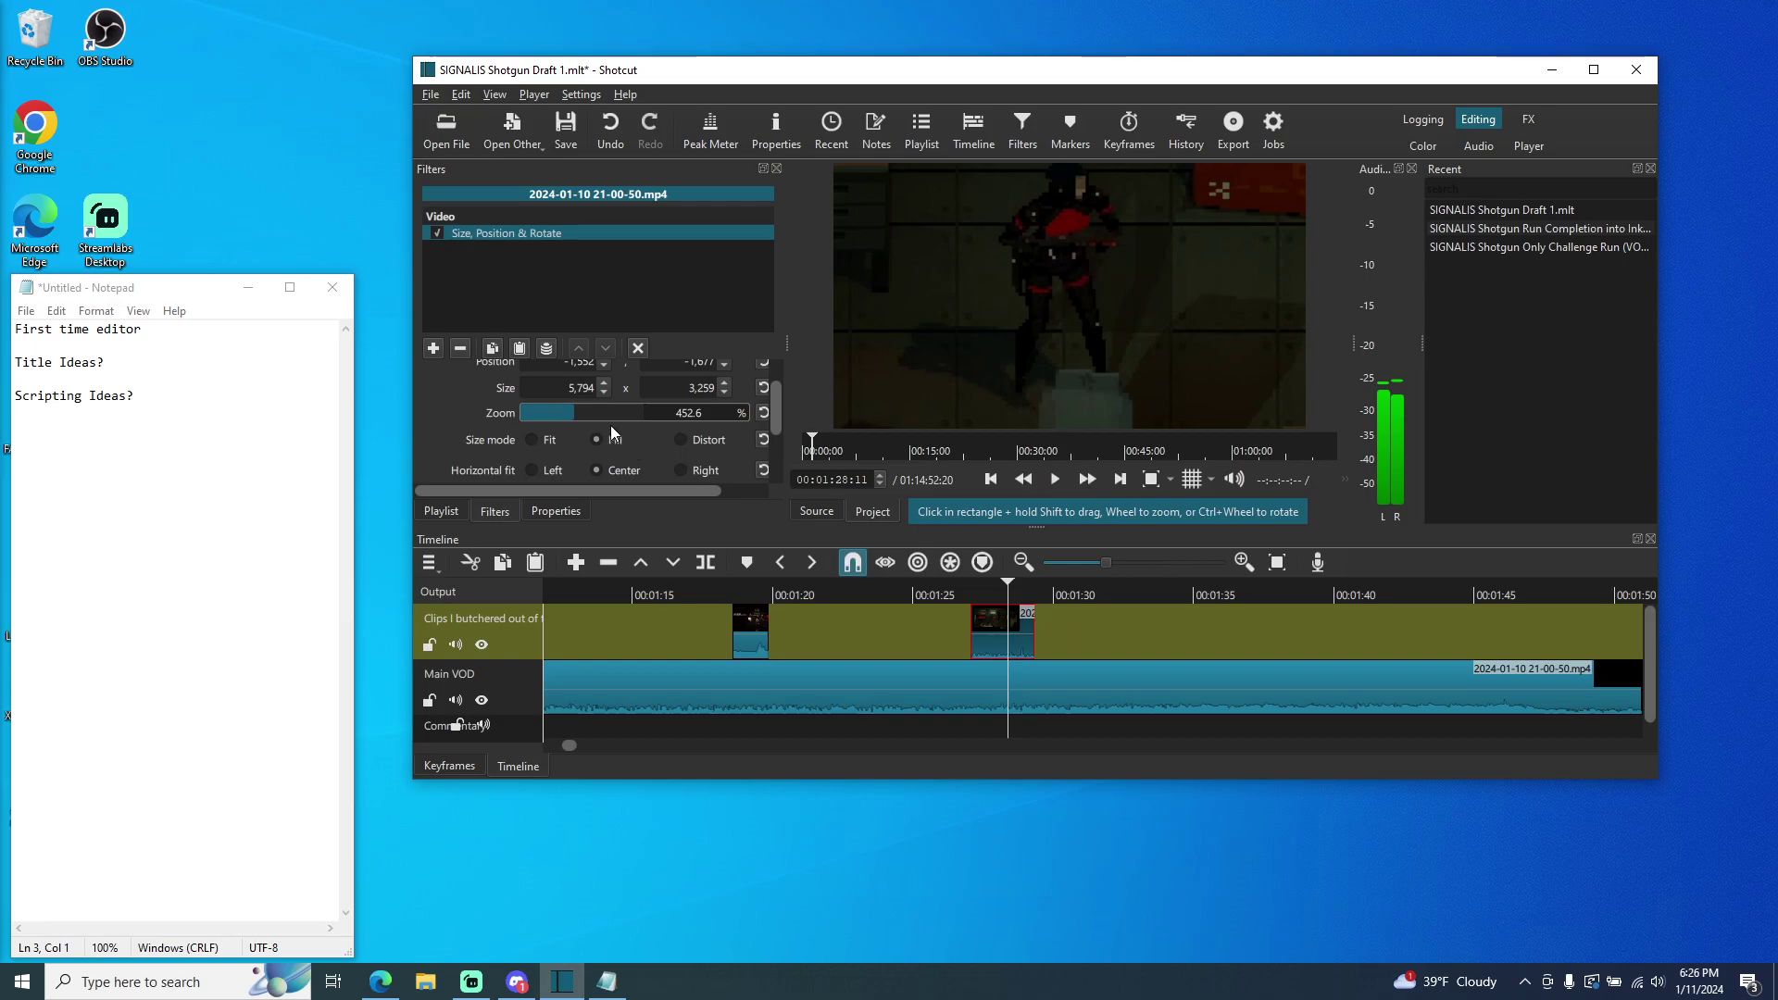
drag(559, 410, 566, 411)
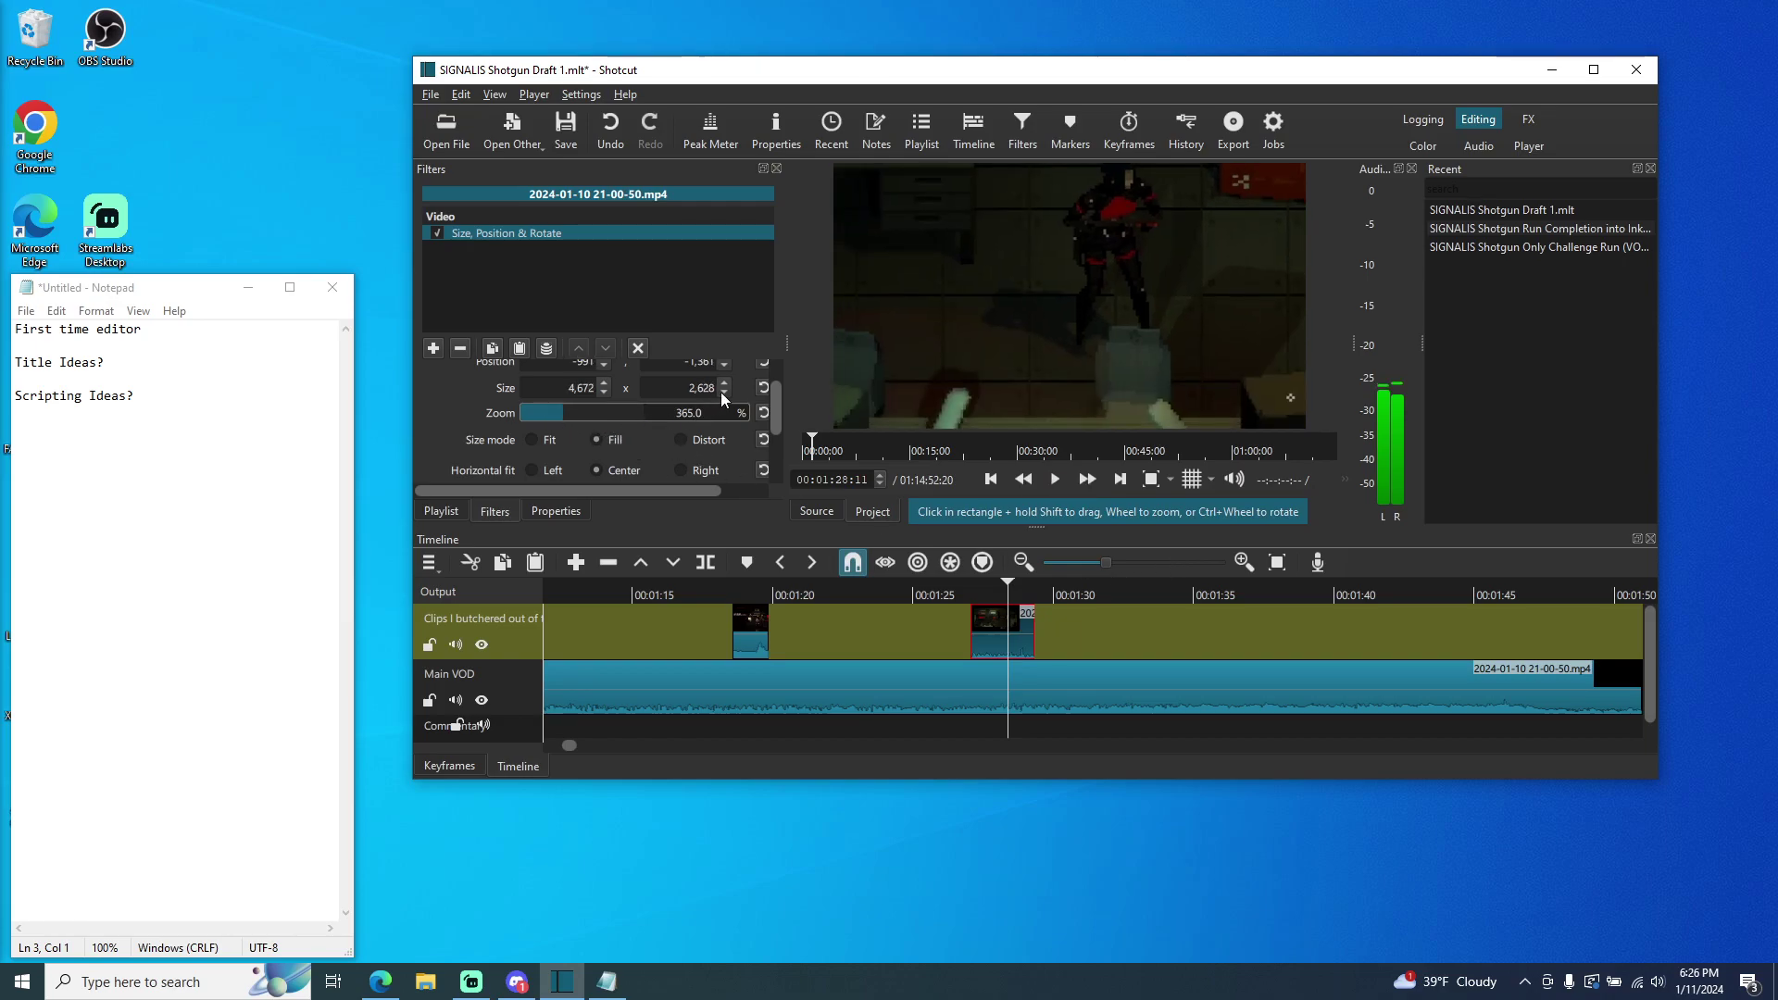
- Reframe the zoomed clip by setting its filter position to -1,079, -1,271
scroll(722, 398, up, 2)
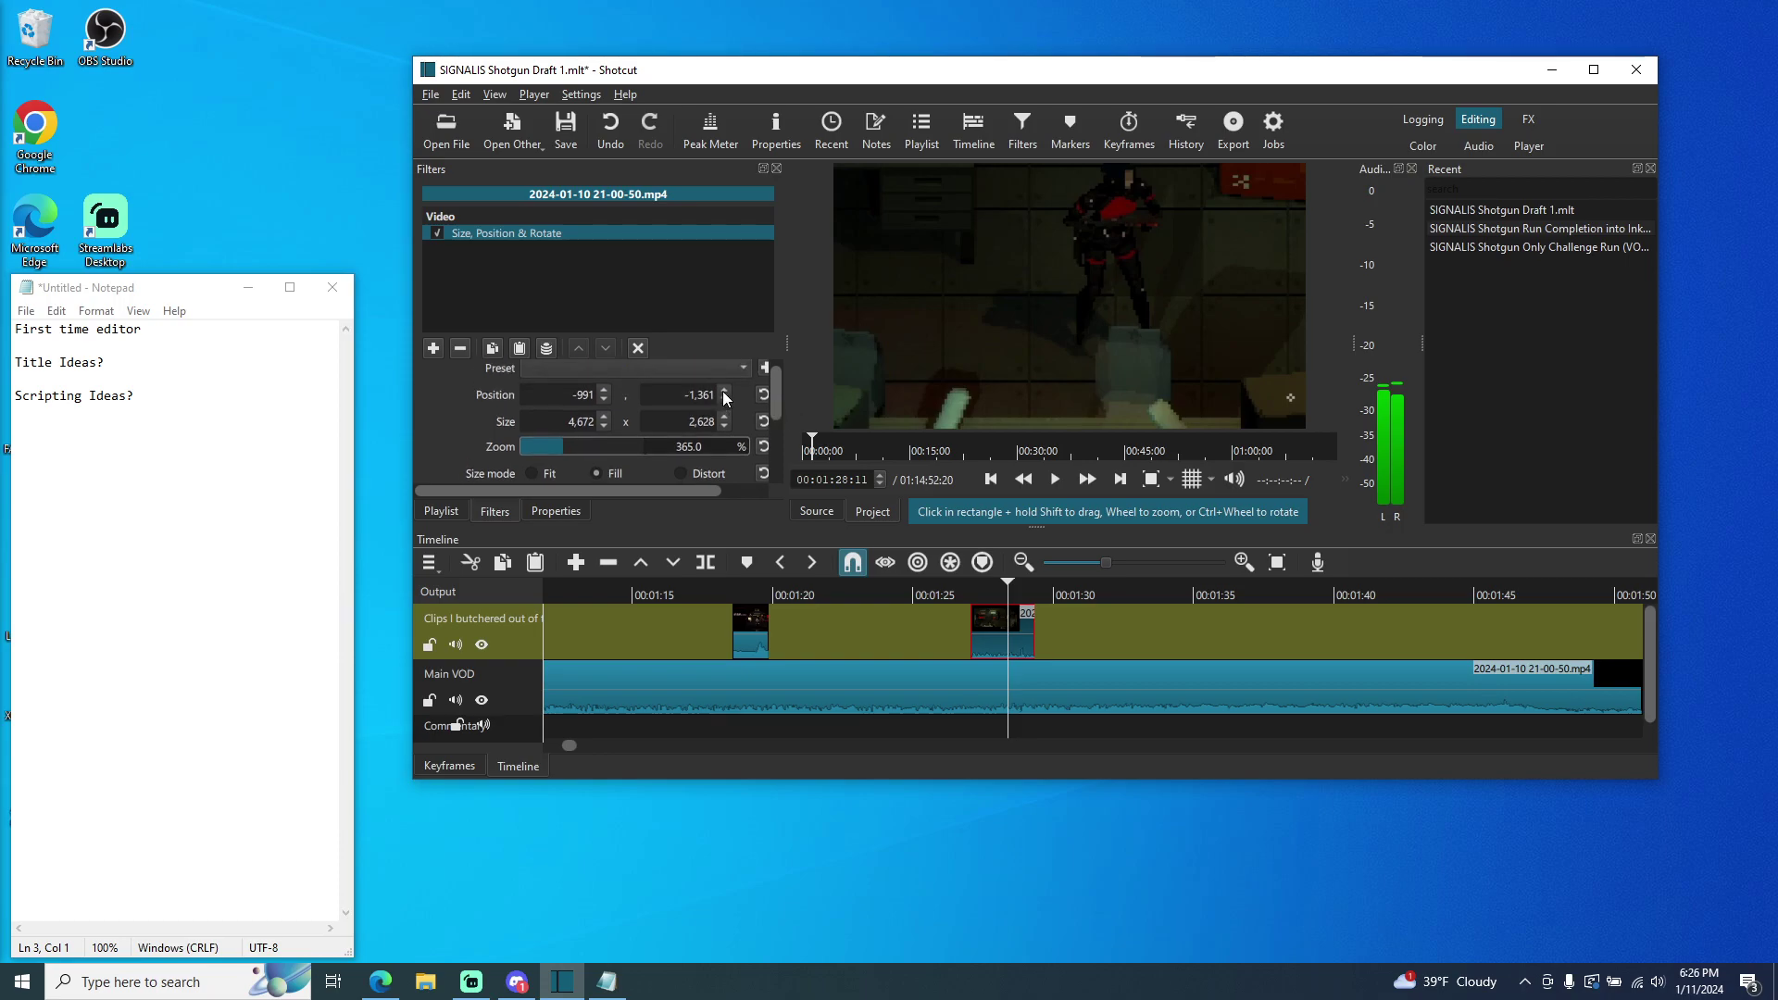
click(724, 393)
click(724, 393)
click(724, 393)
click(724, 392)
click(724, 393)
click(724, 393)
click(724, 393)
click(724, 392)
click(724, 393)
click(724, 392)
click(724, 392)
click(724, 392)
click(724, 393)
click(724, 393)
click(724, 392)
click(724, 393)
click(724, 392)
click(724, 392)
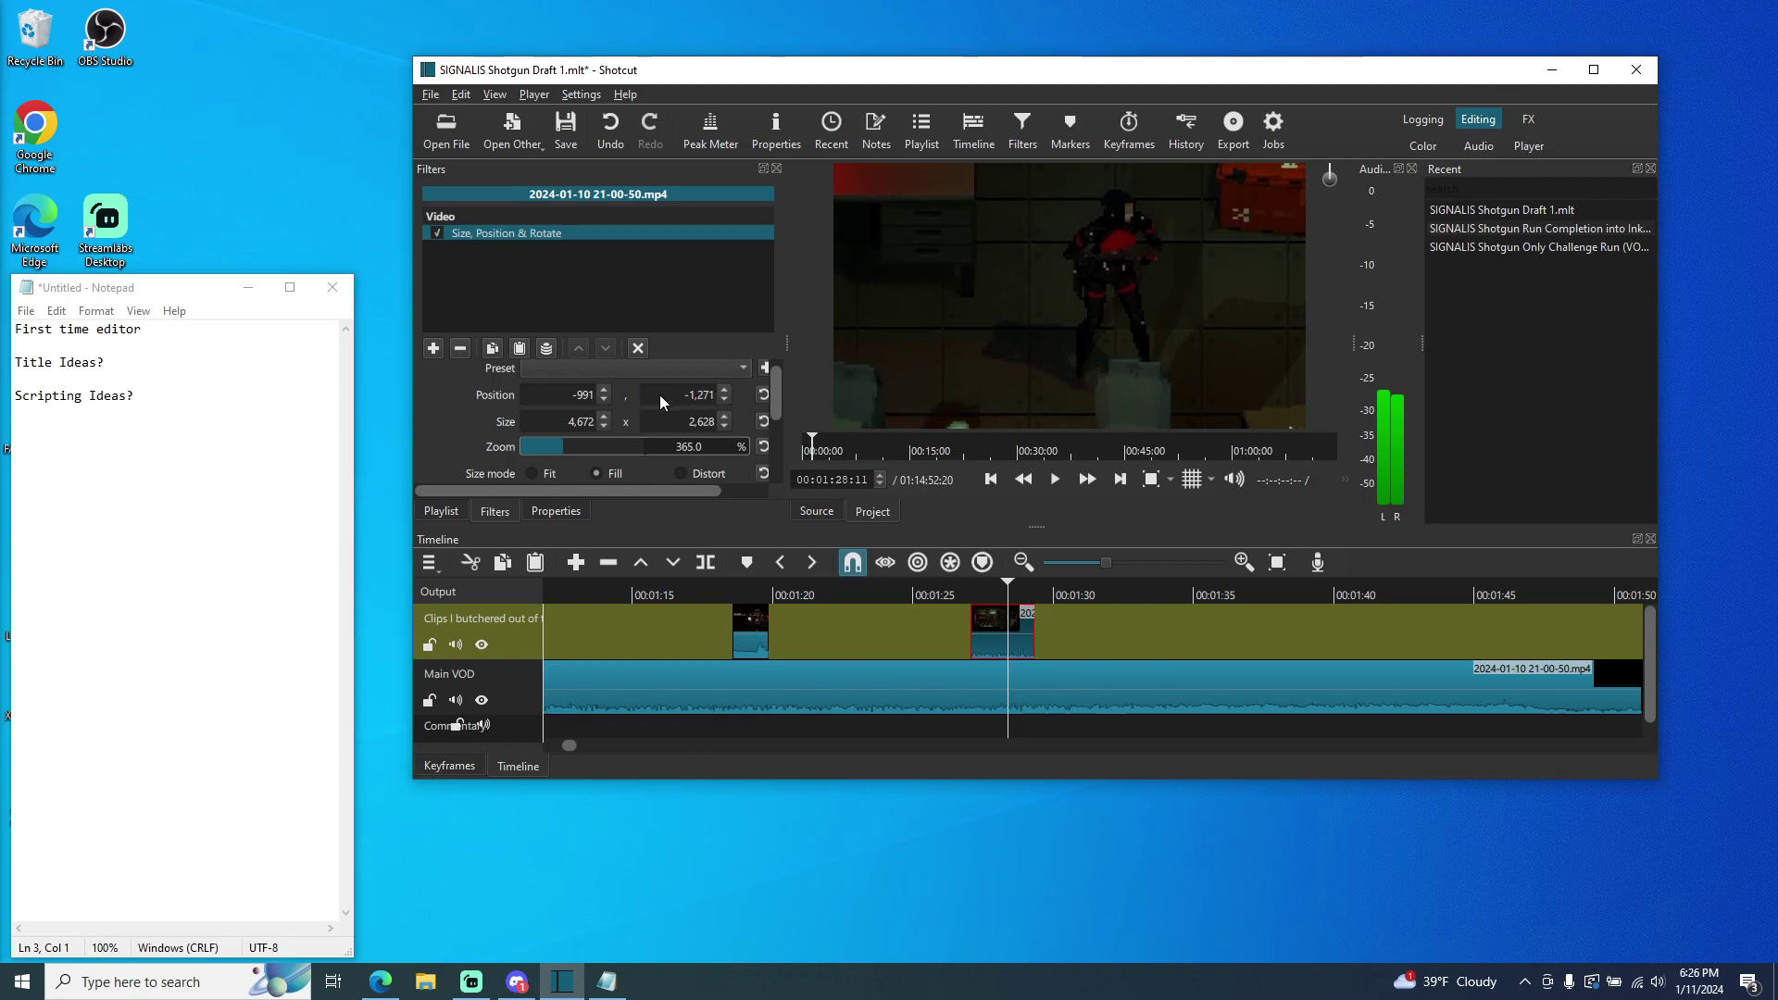
click(601, 405)
scroll(600, 403, down, 5)
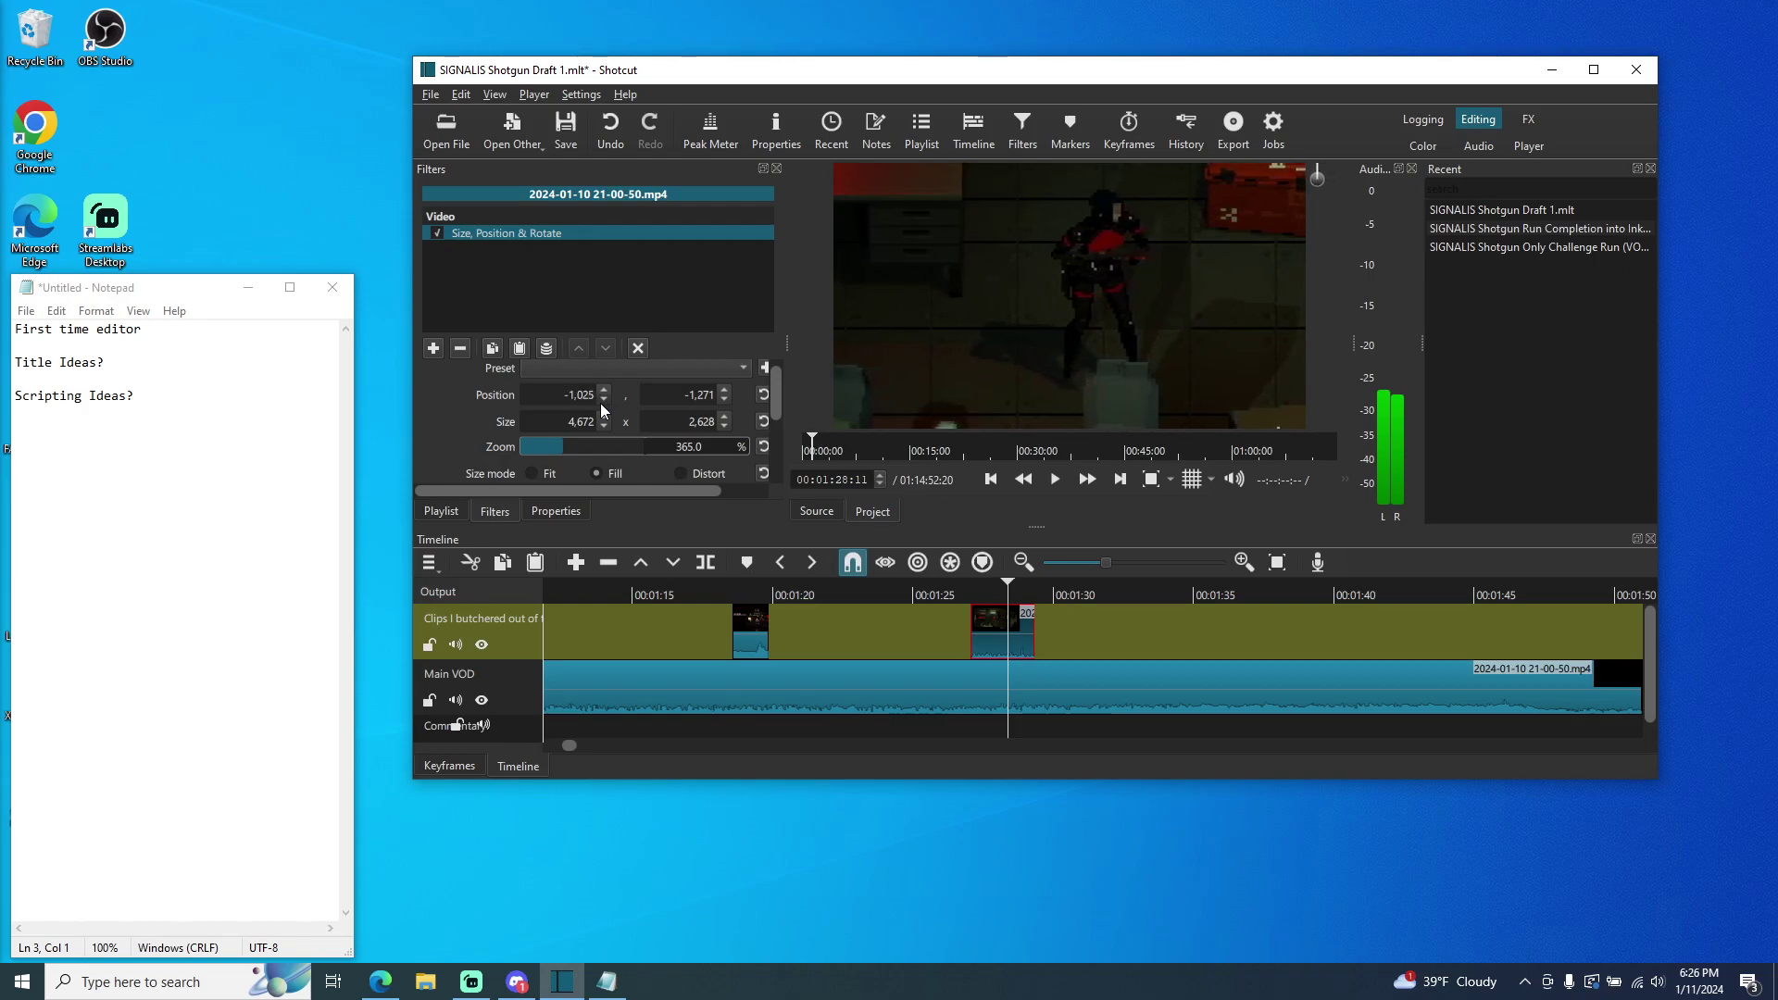
scroll(600, 402, down, 3)
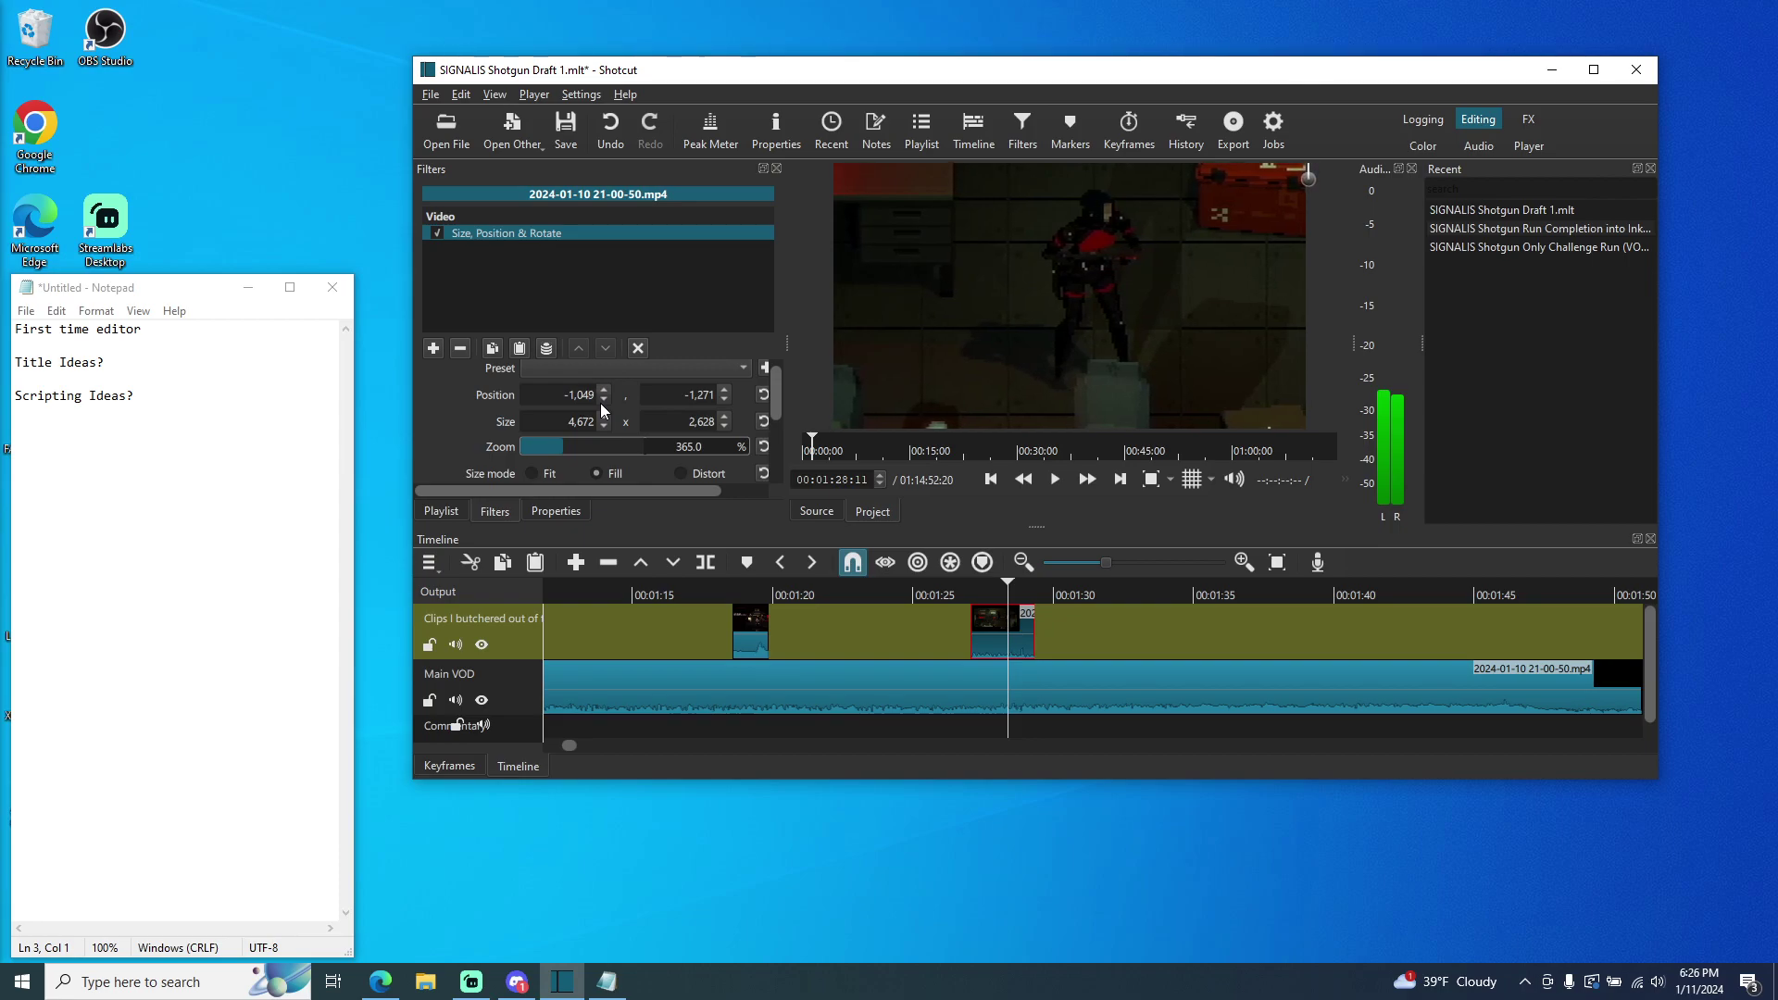
scroll(600, 402, down, 5)
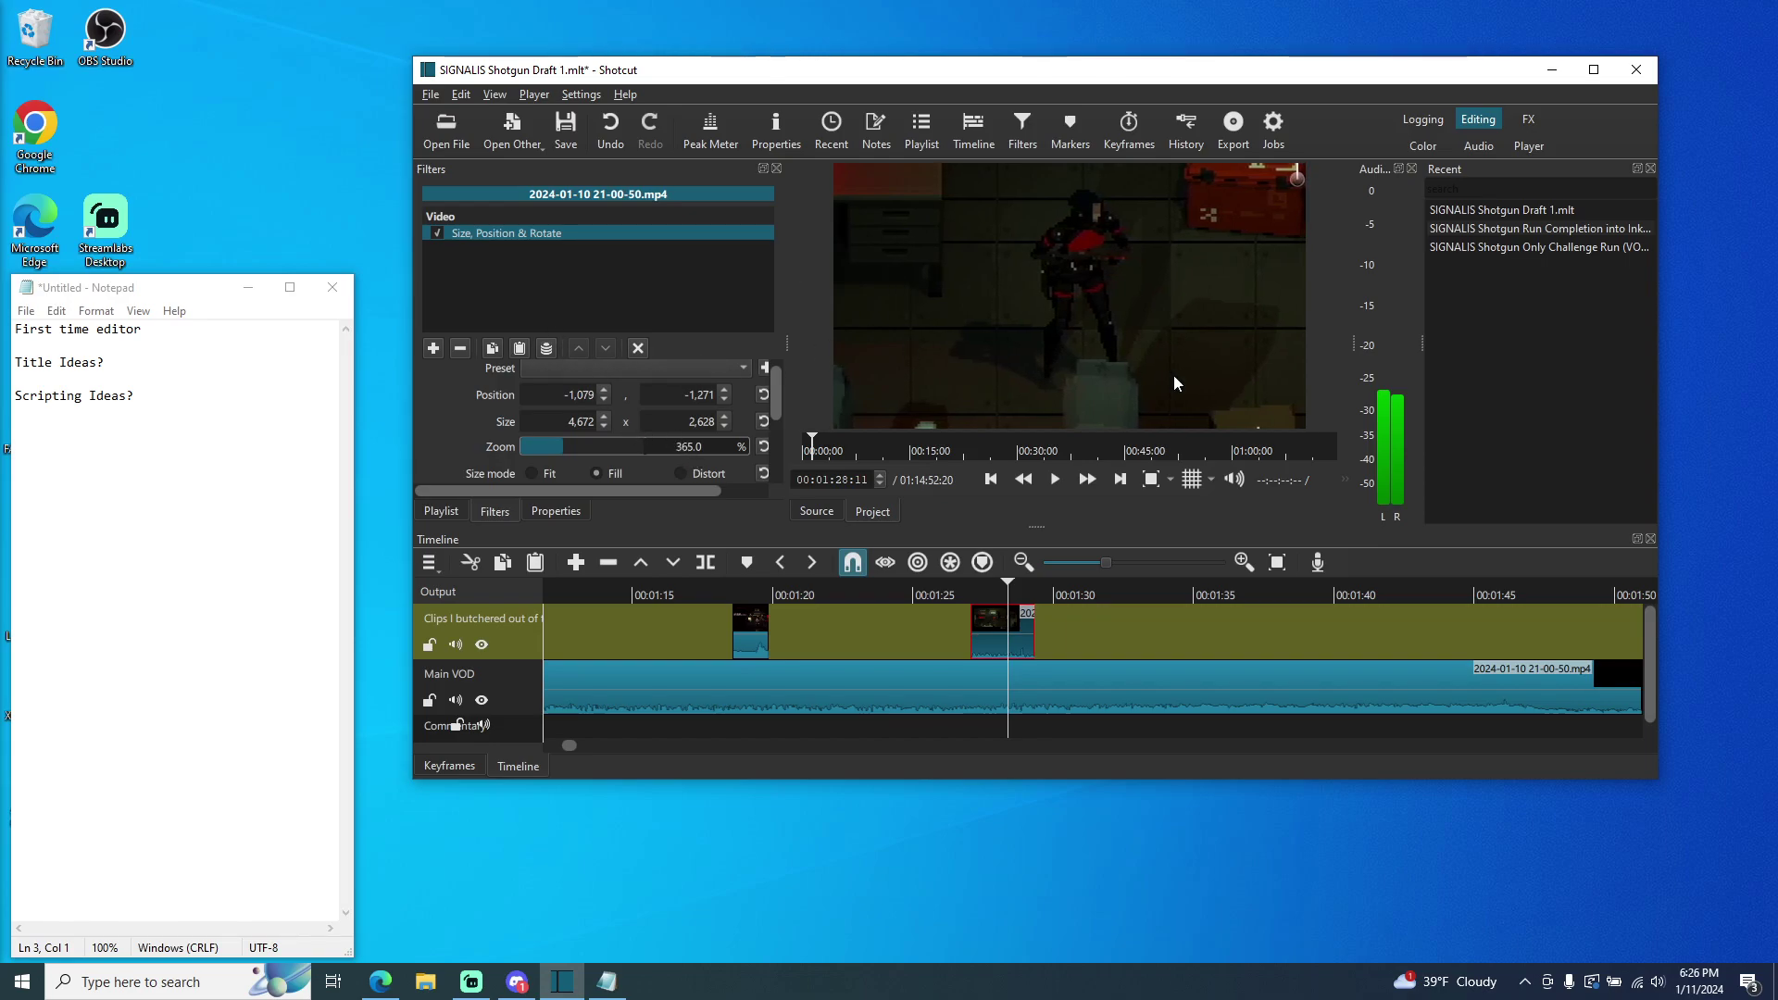
- Play back the reframed clip from just before it starts, at about 00:01:25
click(993, 592)
click(933, 597)
click(1055, 479)
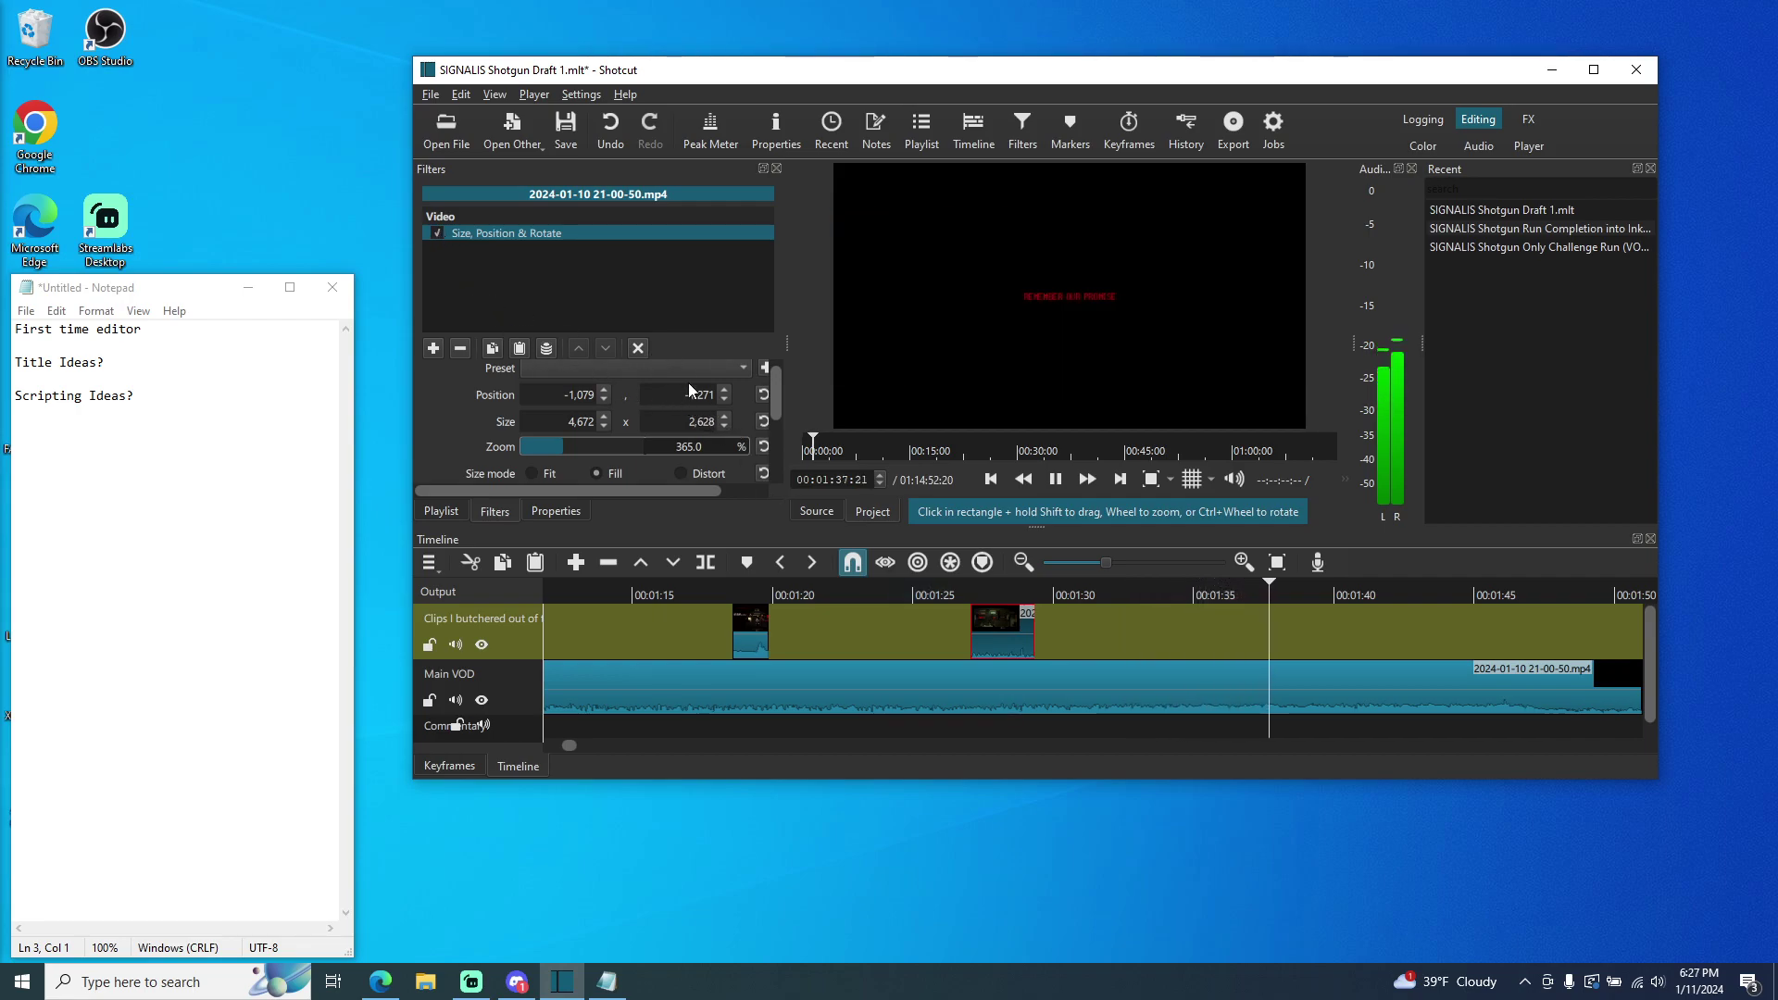
- Reset the clip's filter zoom to 100.0% and its position to 0, 0, replaying the clip between the two resets
click(763, 447)
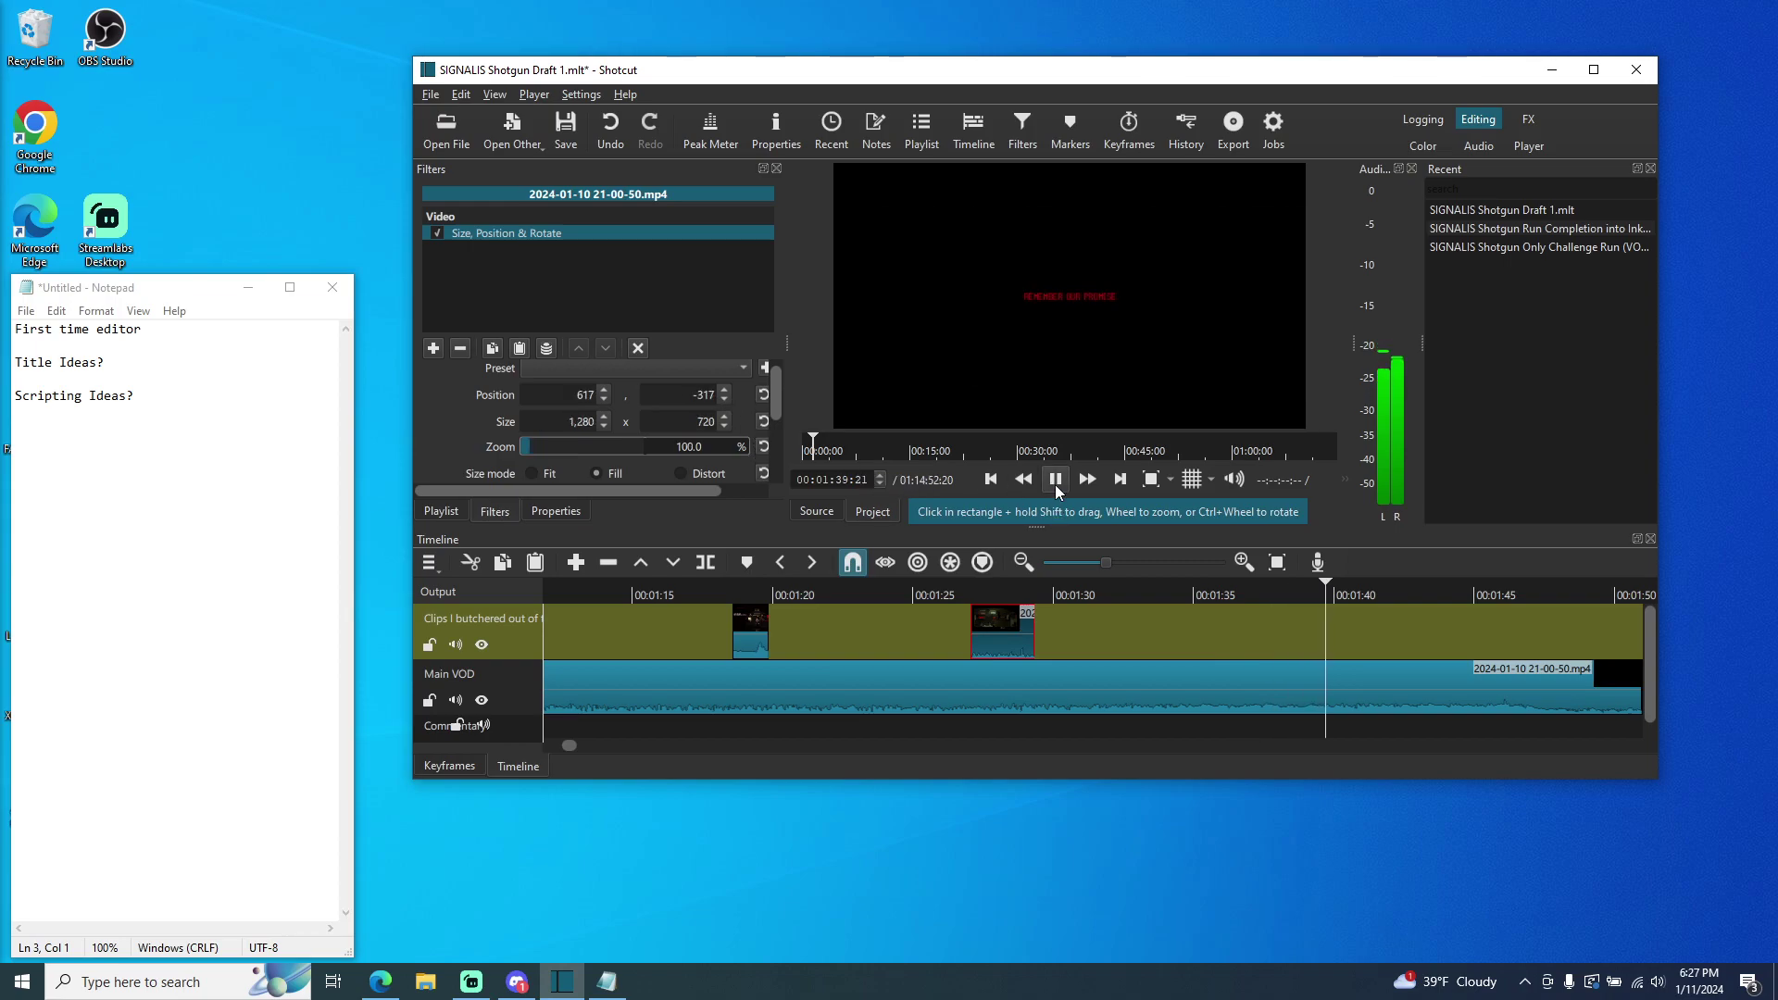
click(916, 595)
click(1056, 479)
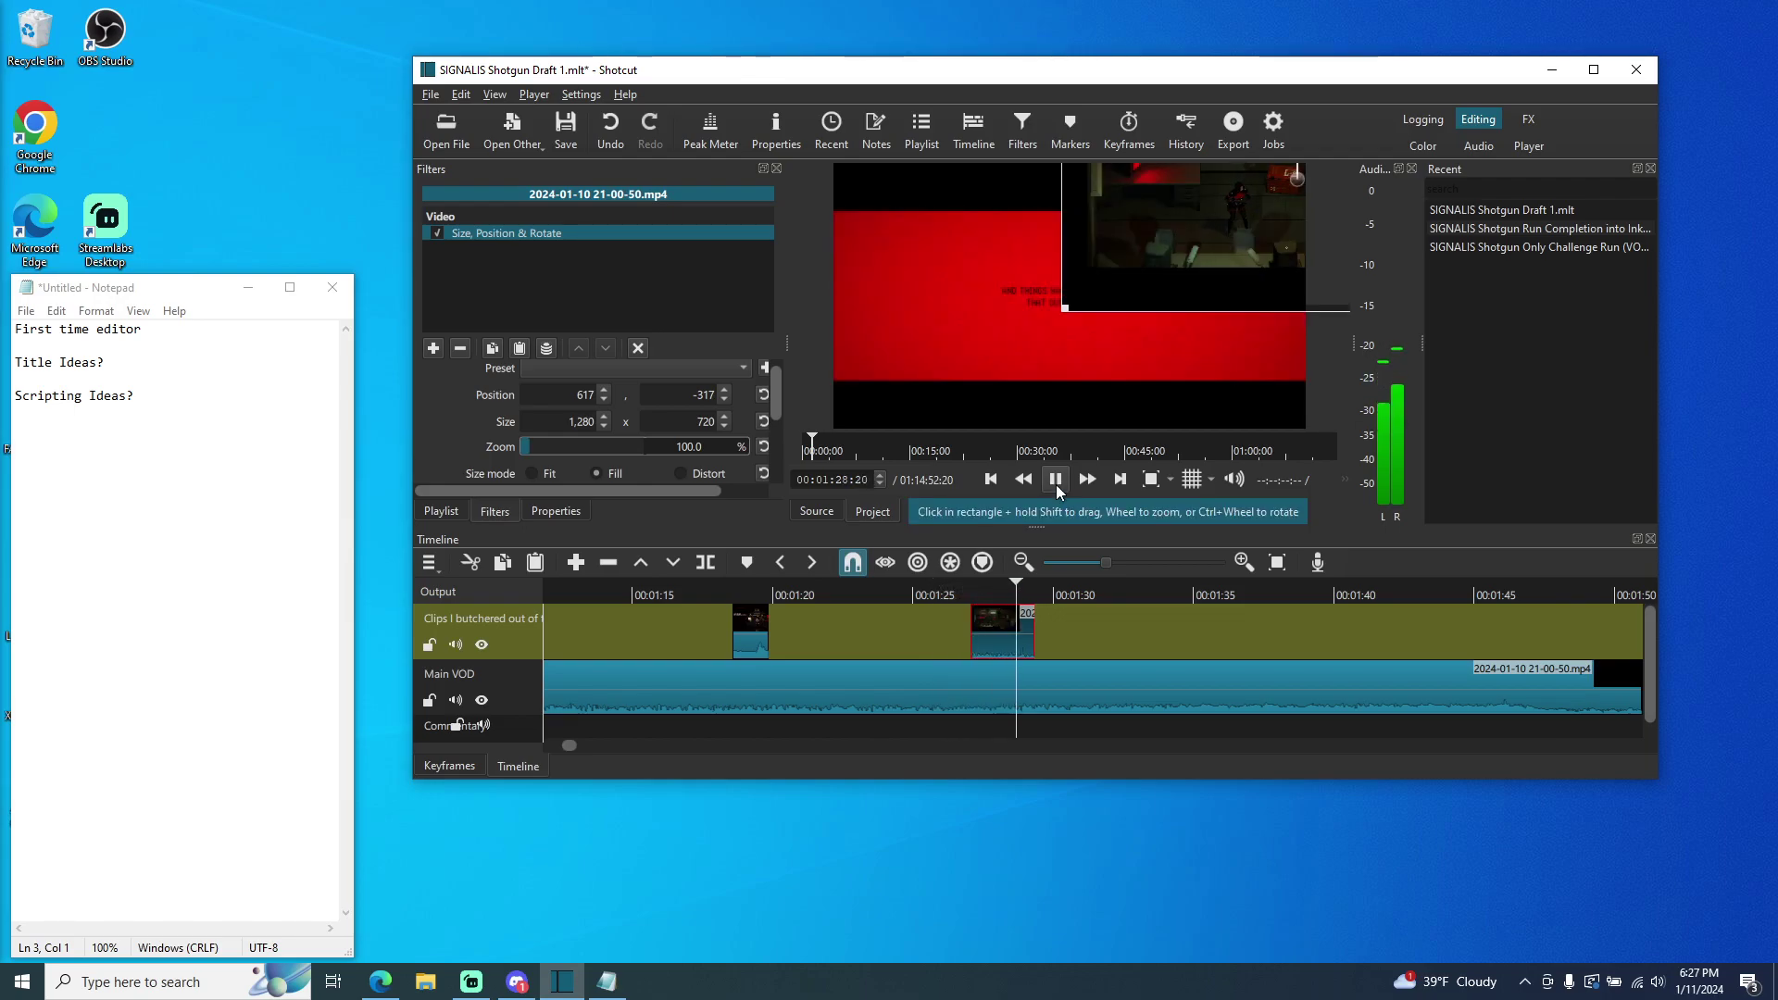
click(763, 395)
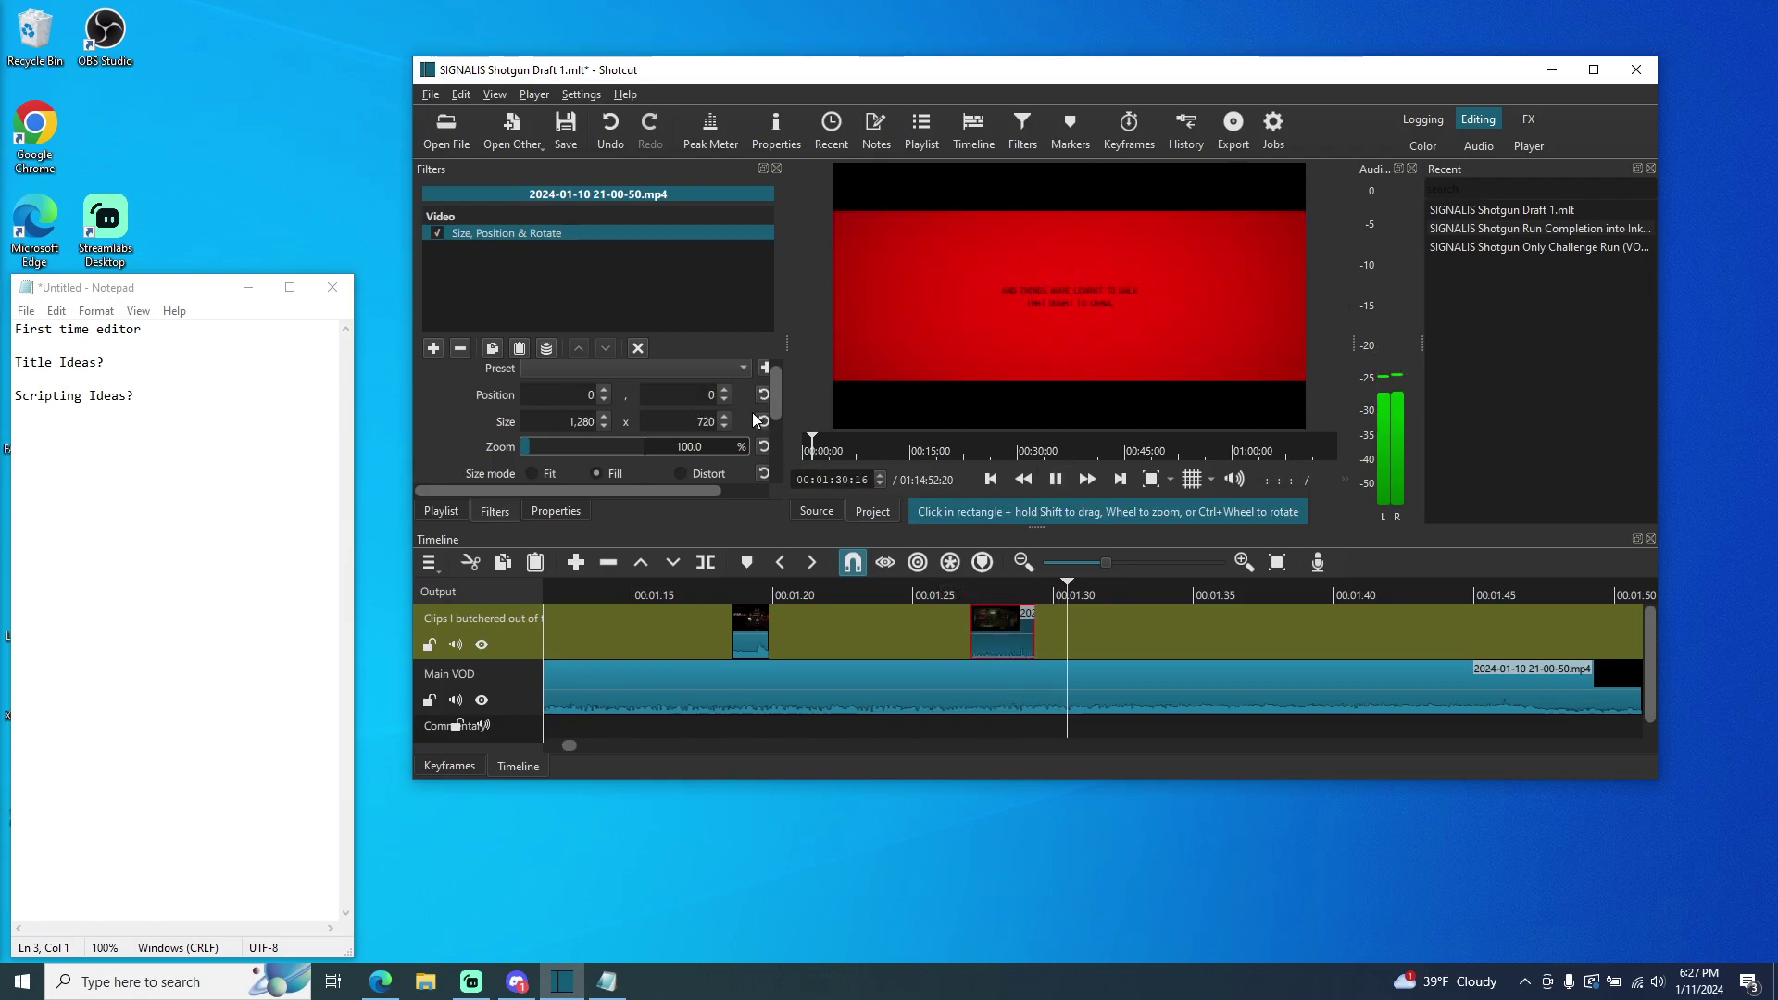
- Play back the full-frame clip from before its start, and again from about 00:01:29 to its end
click(961, 594)
click(903, 609)
click(1056, 479)
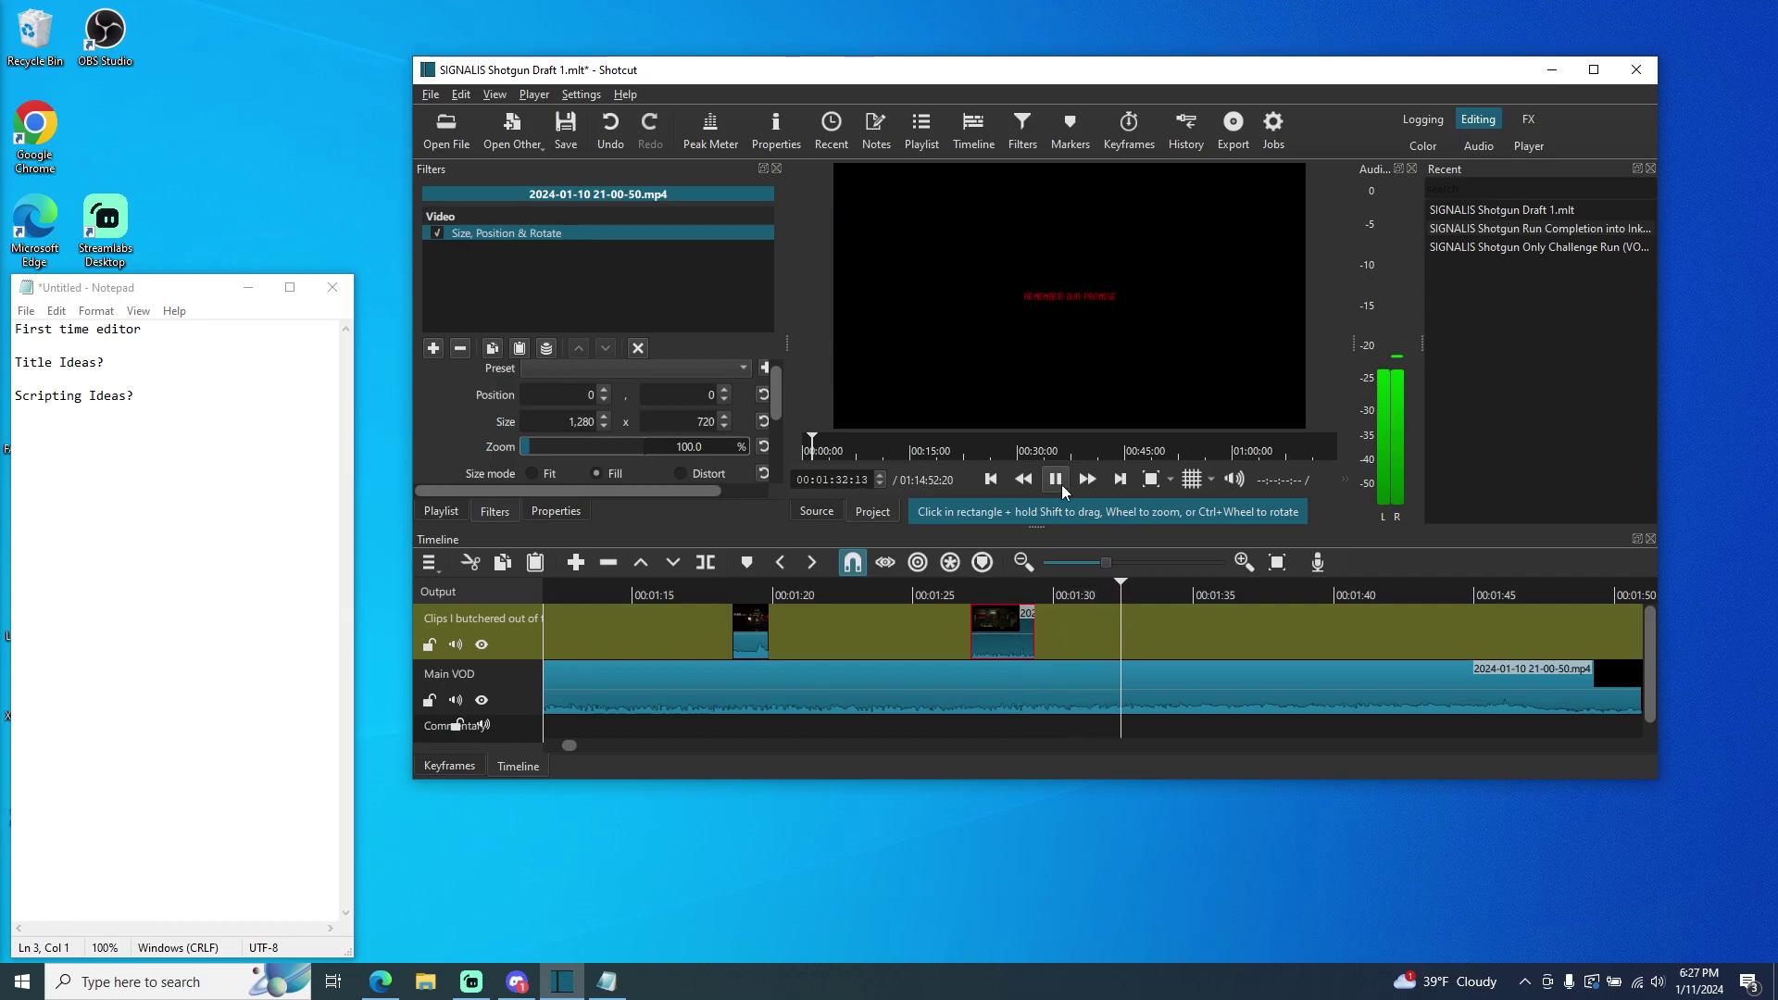
click(1056, 479)
drag(1131, 587, 1026, 590)
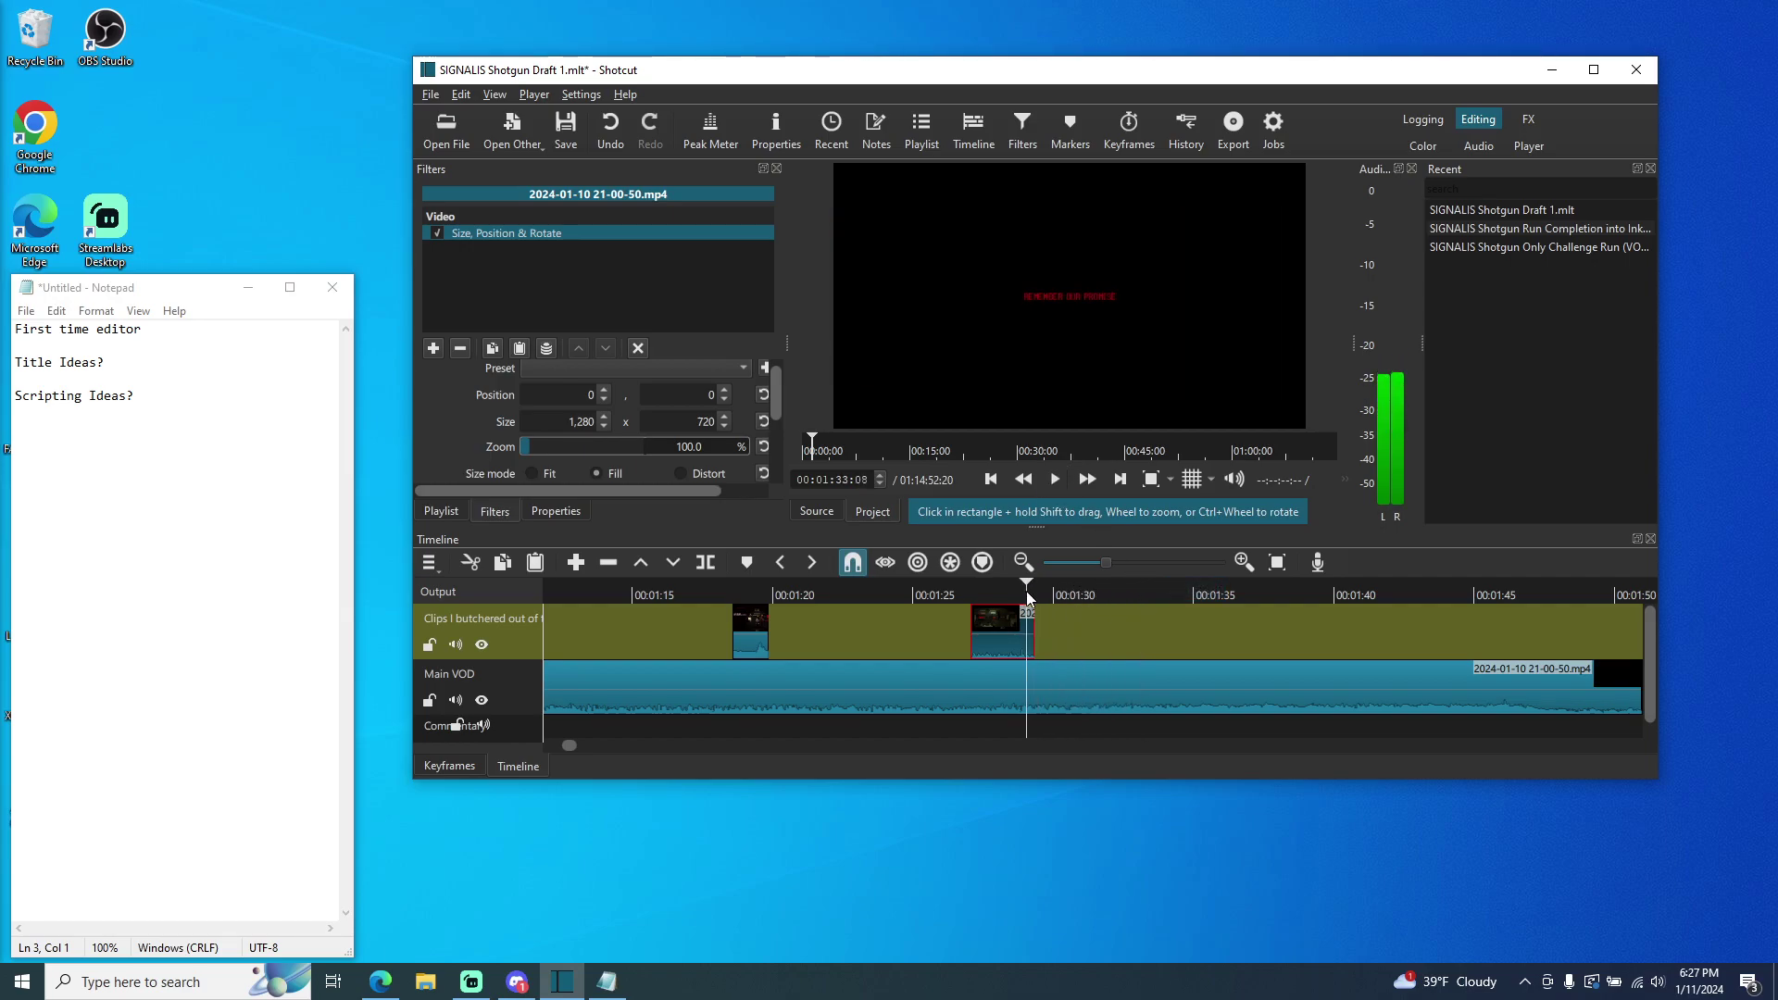
click(1056, 479)
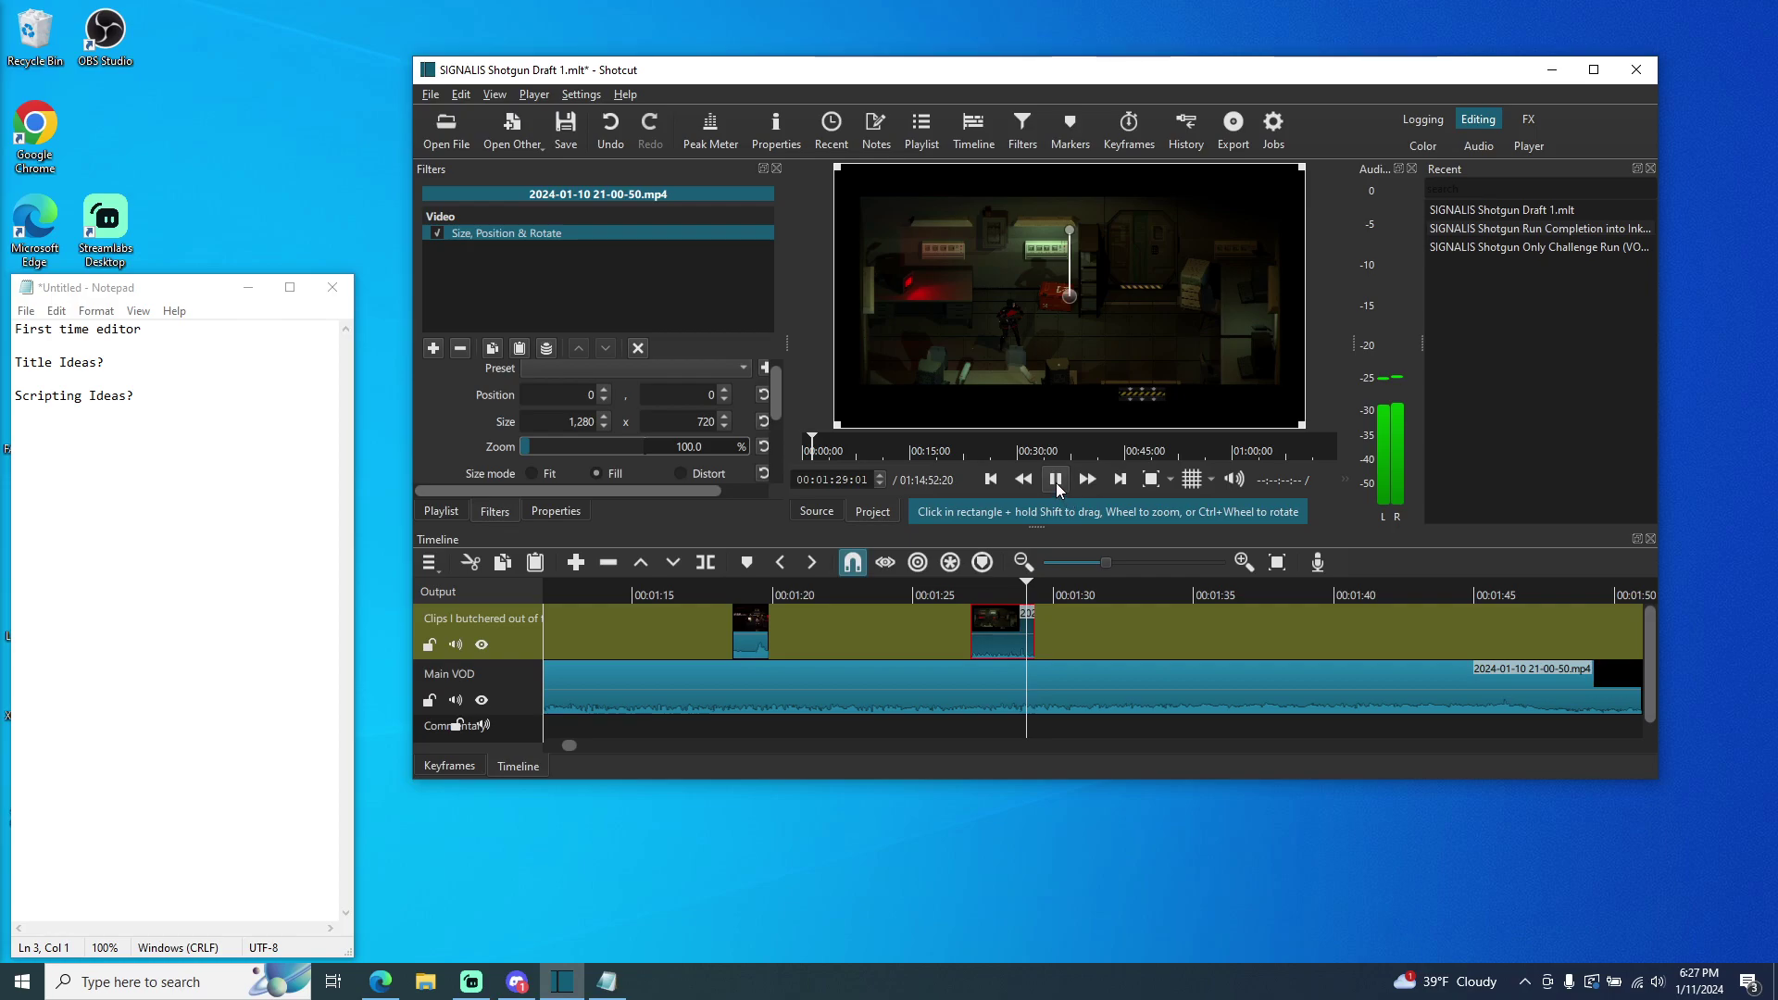
click(1055, 480)
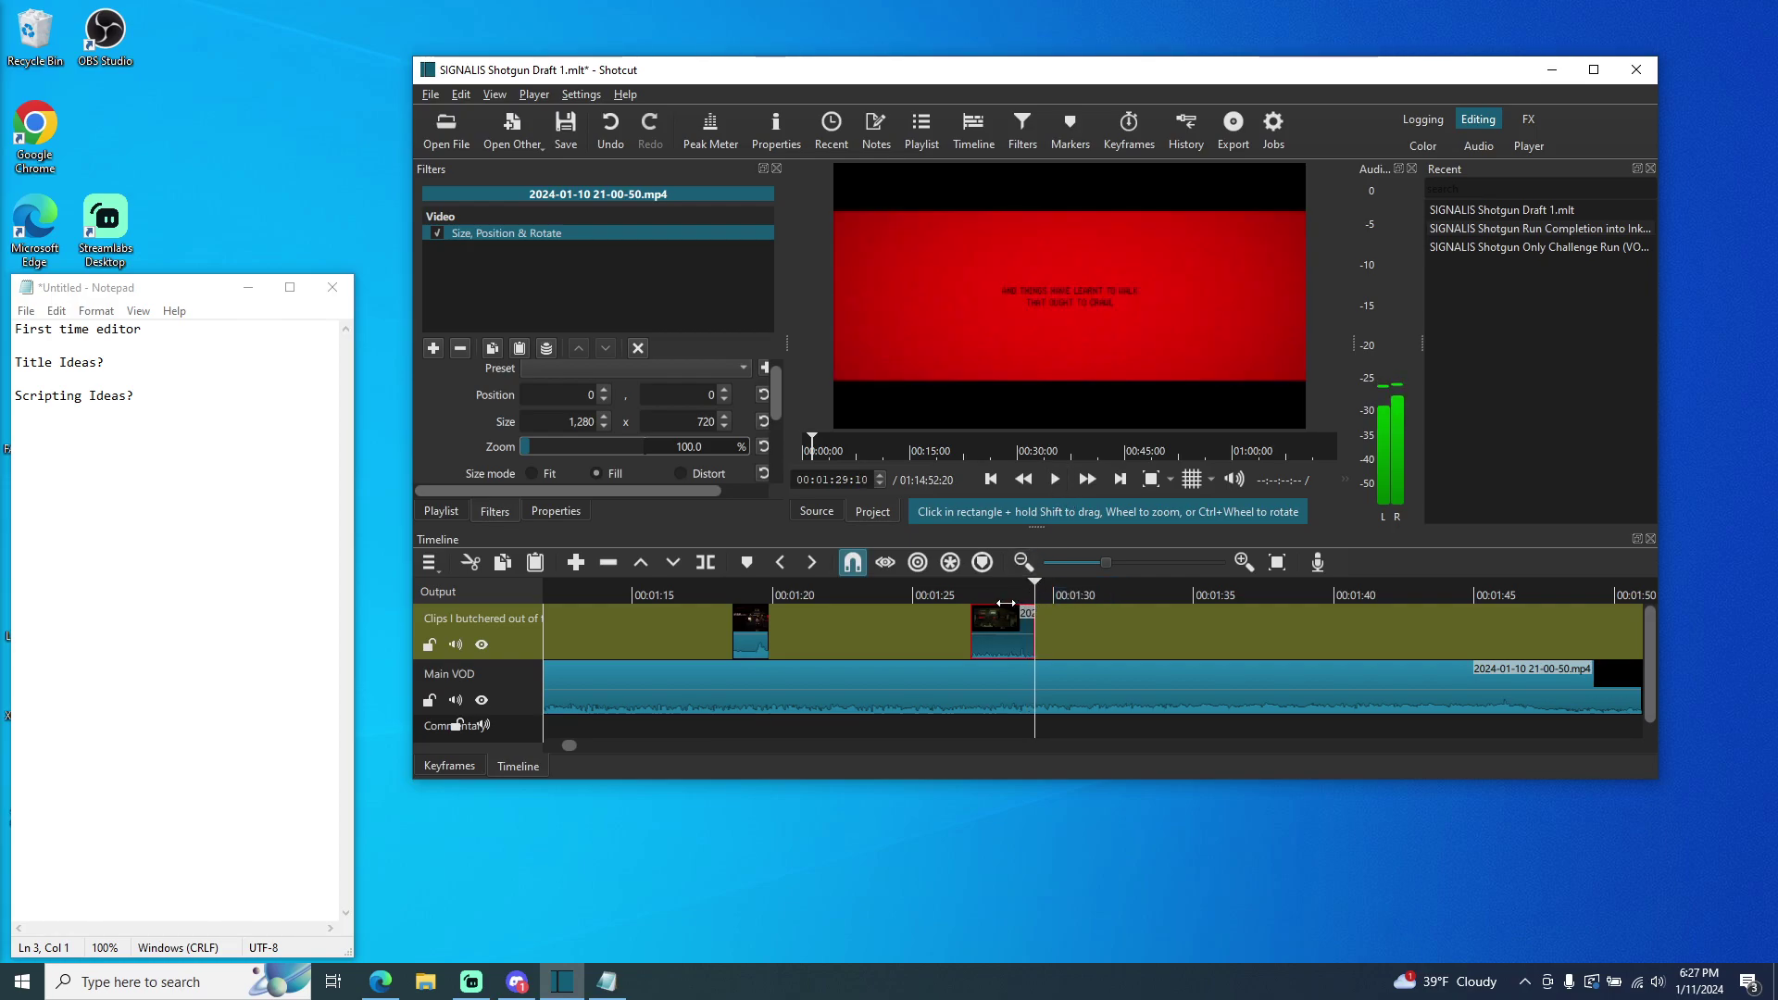
- Replay the timeline from about 00:01:23 and disable the clip's Size, Position & Rotate filter
drag(1021, 583, 870, 583)
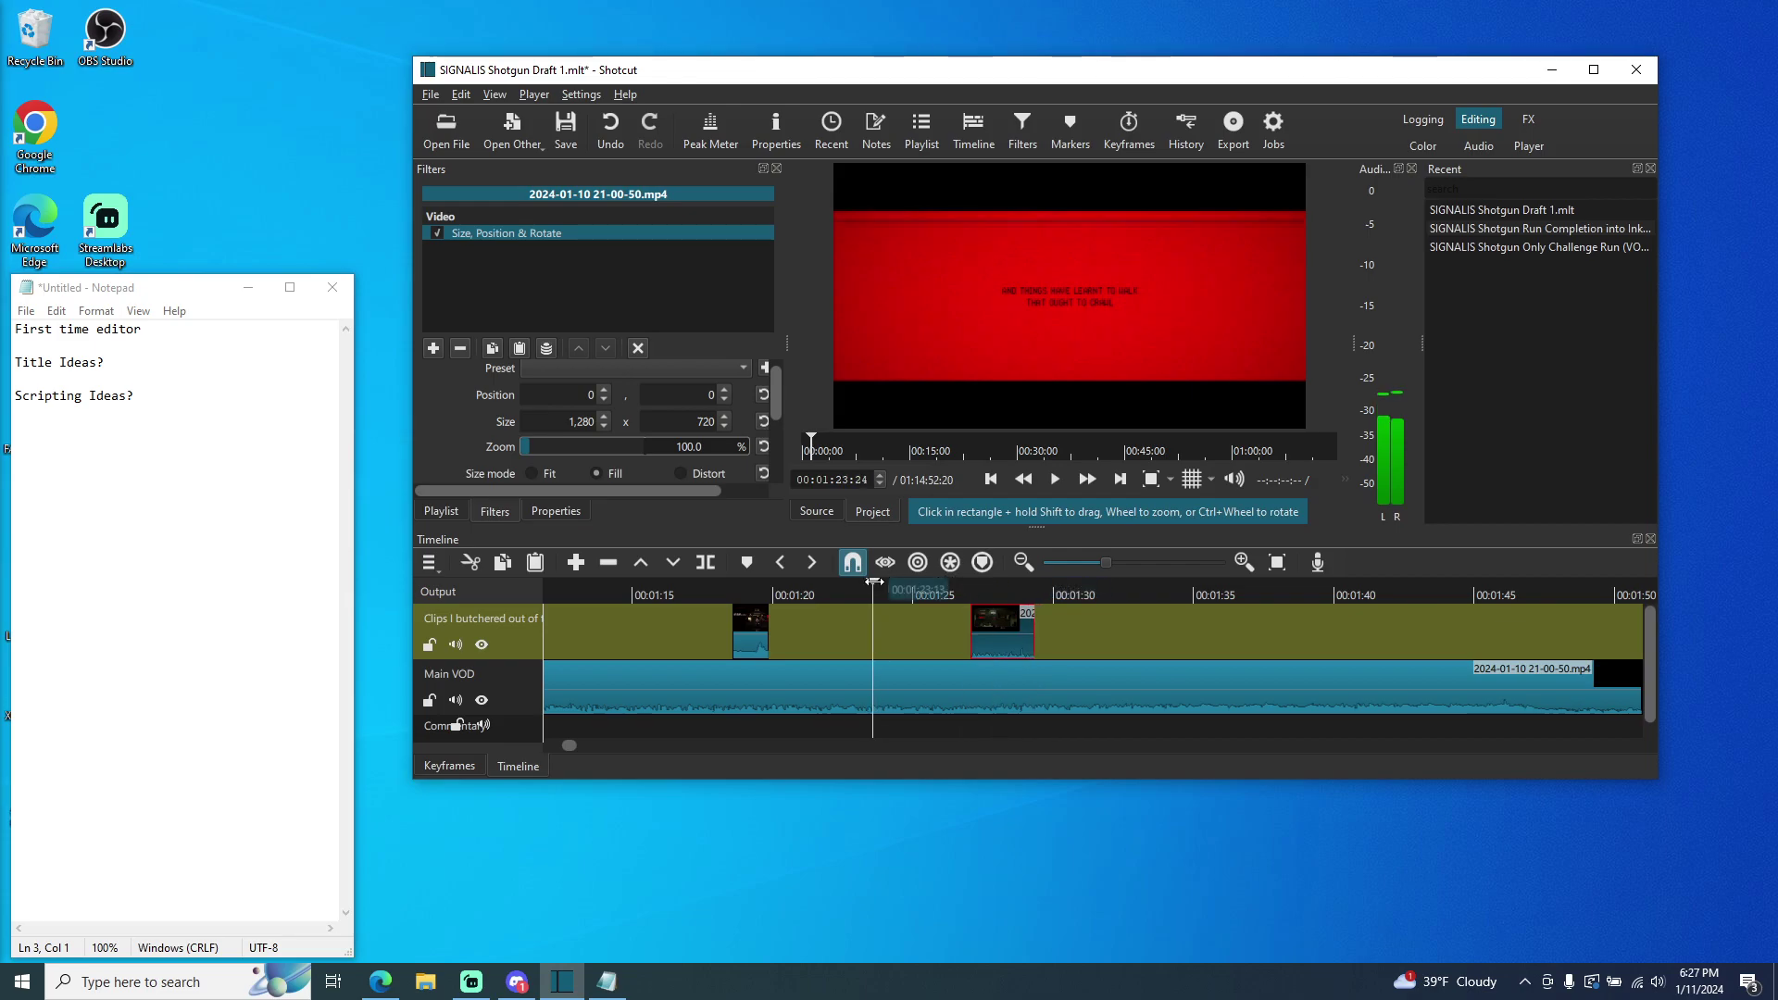
click(1064, 479)
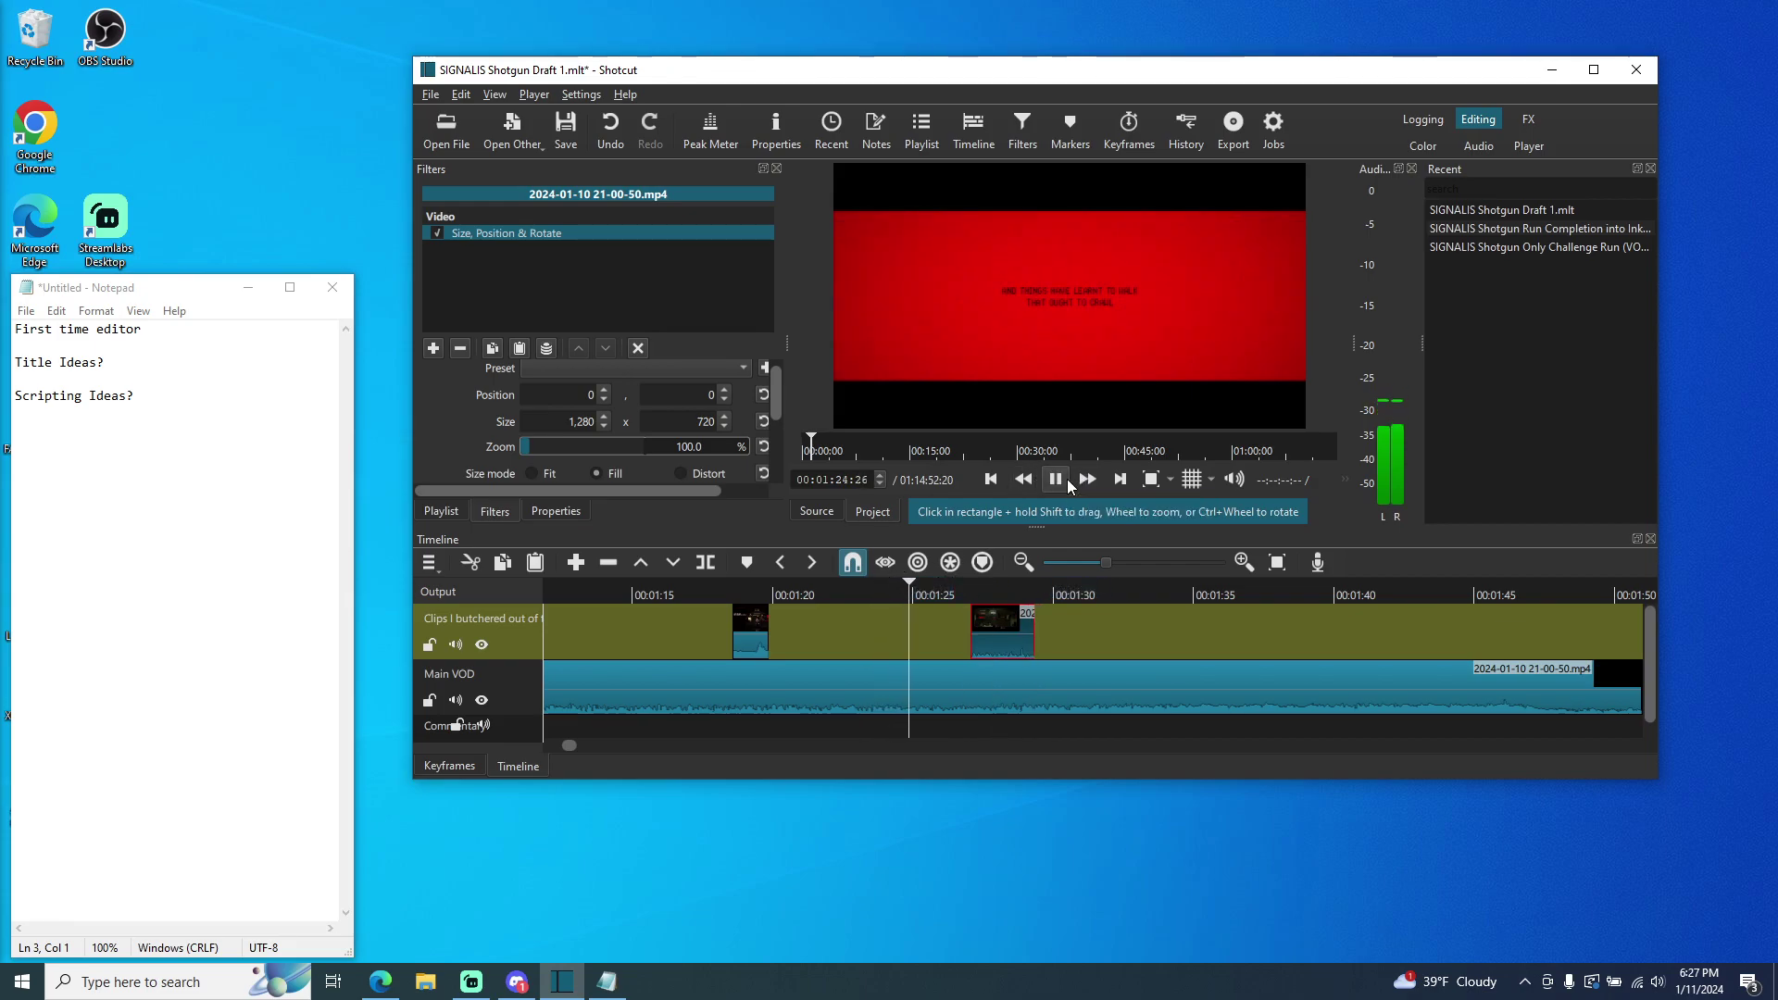
click(435, 235)
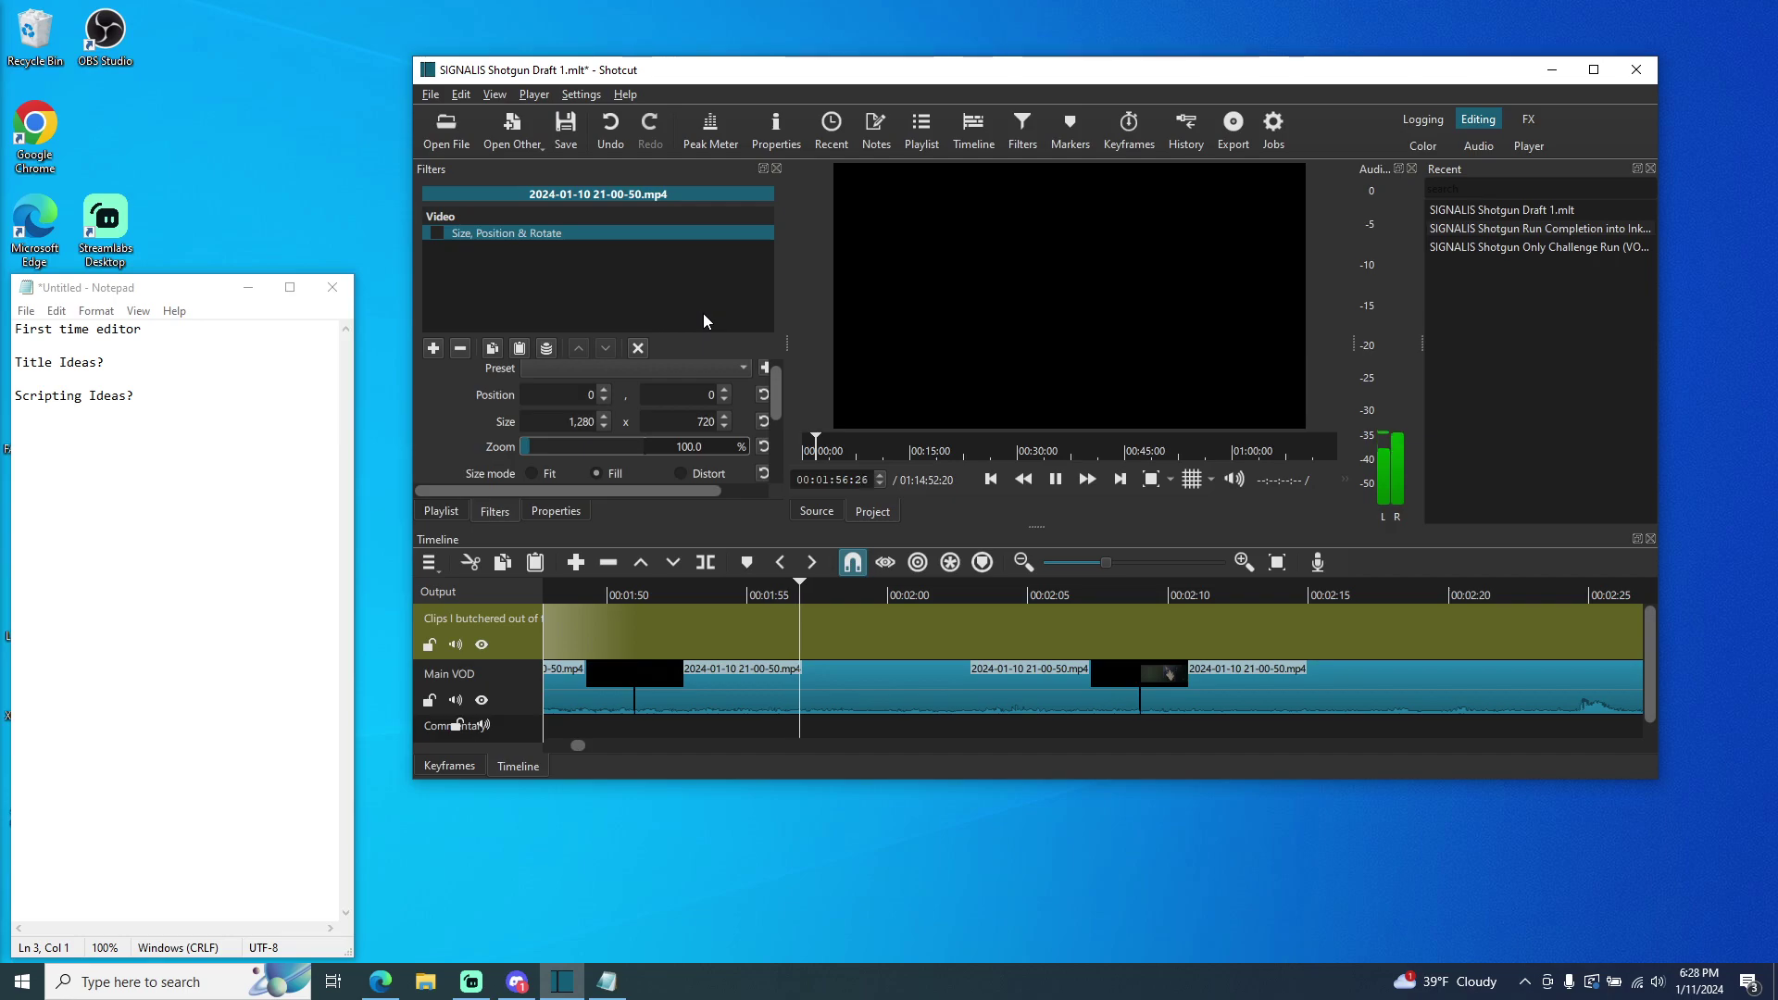
- Review the Main VOD footage after 00:01:56, rewinding a short stretch and playing on to about 00:02:51
click(1054, 478)
drag(1239, 583, 1112, 582)
click(1054, 479)
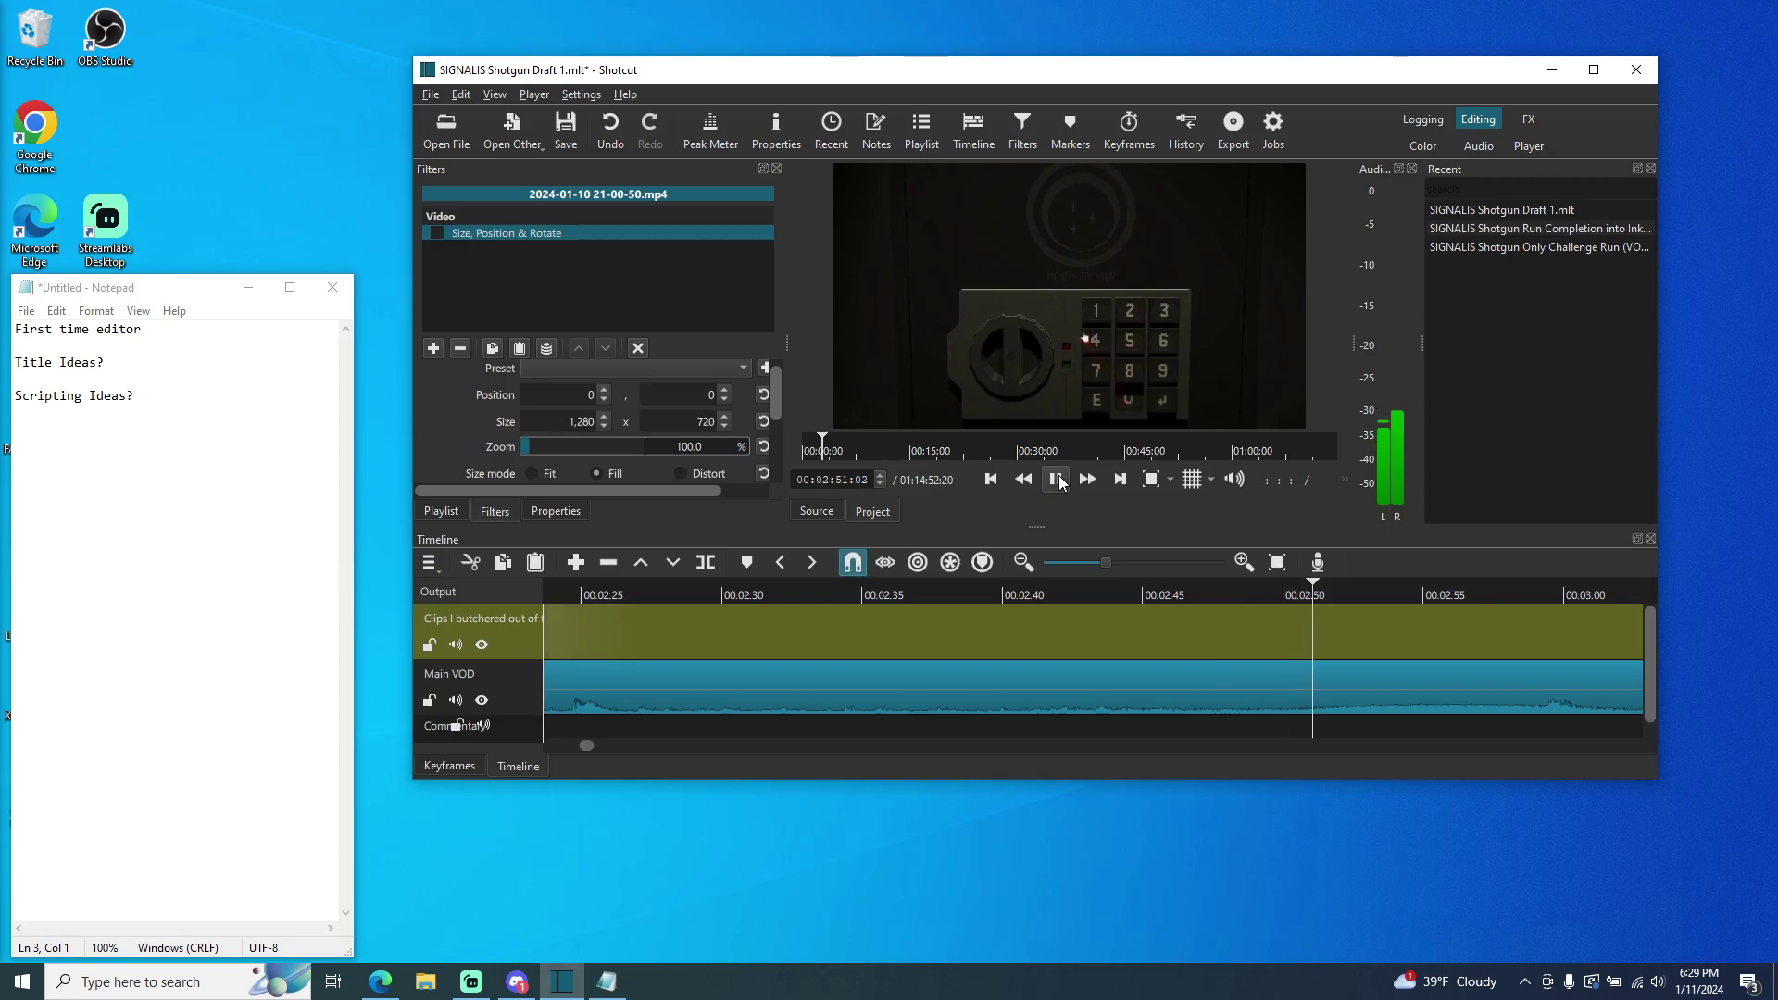
- Play on to about 00:02:59, step back to 00:02:58:19 and split the Main VOD clip there
click(1056, 478)
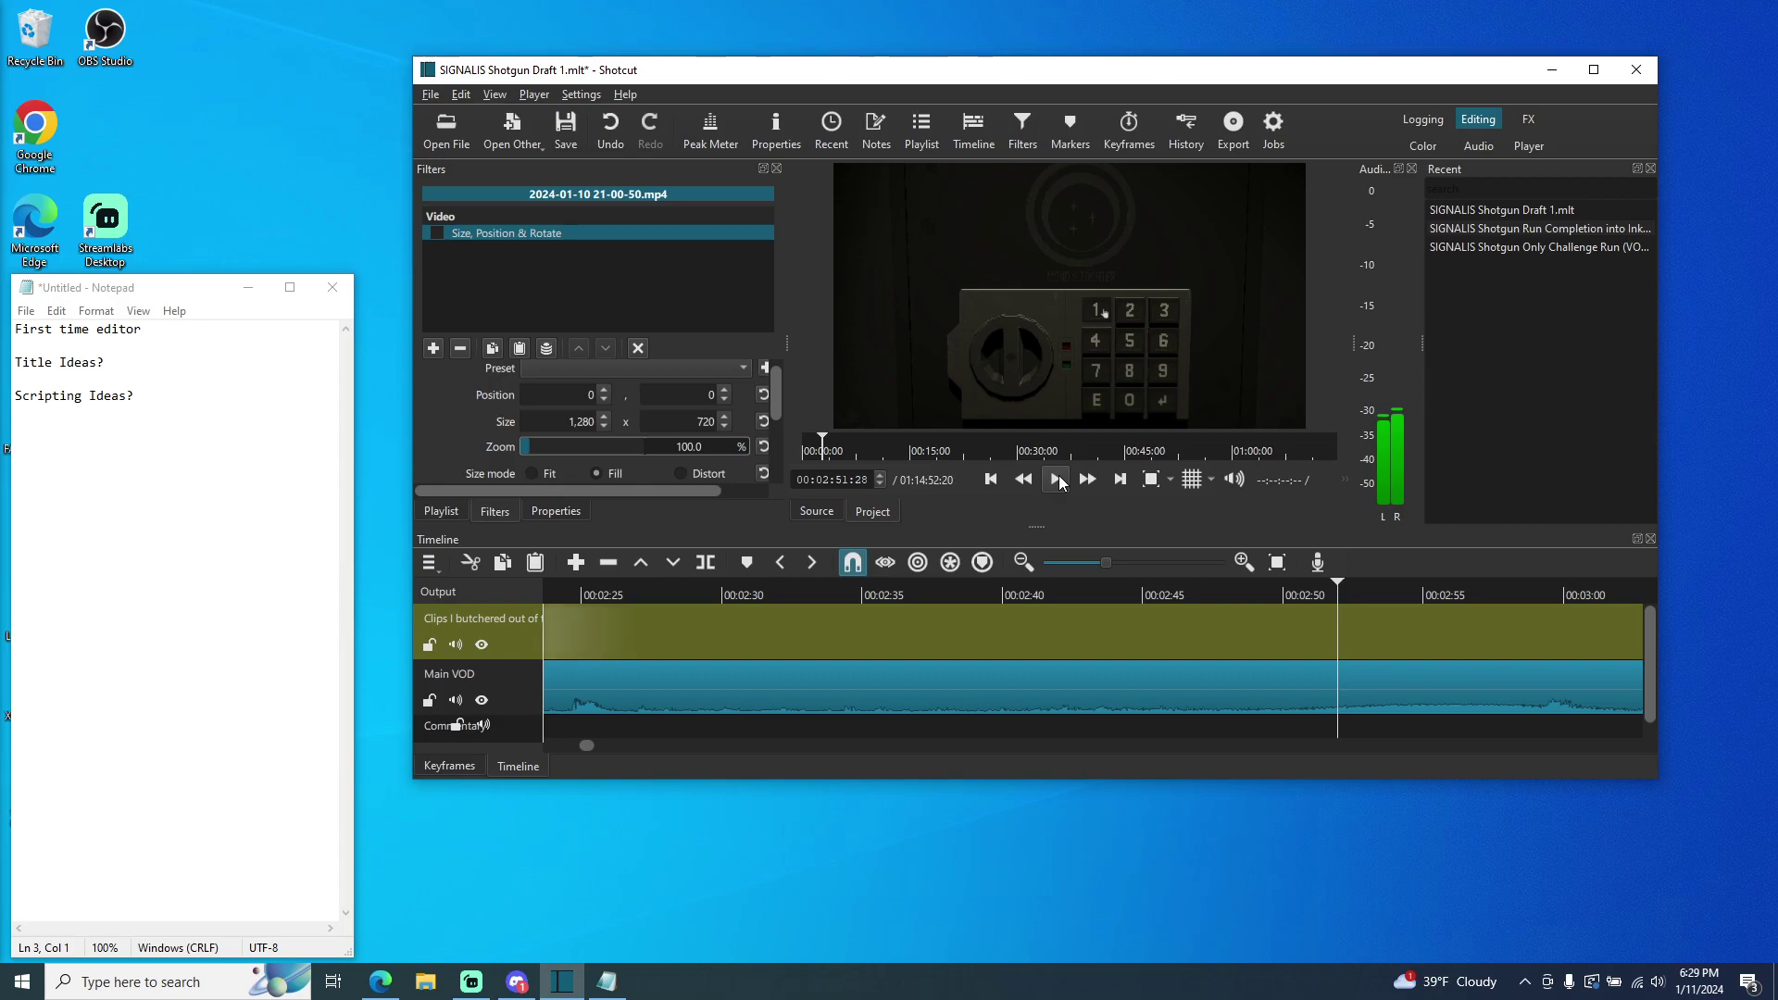
click(1055, 478)
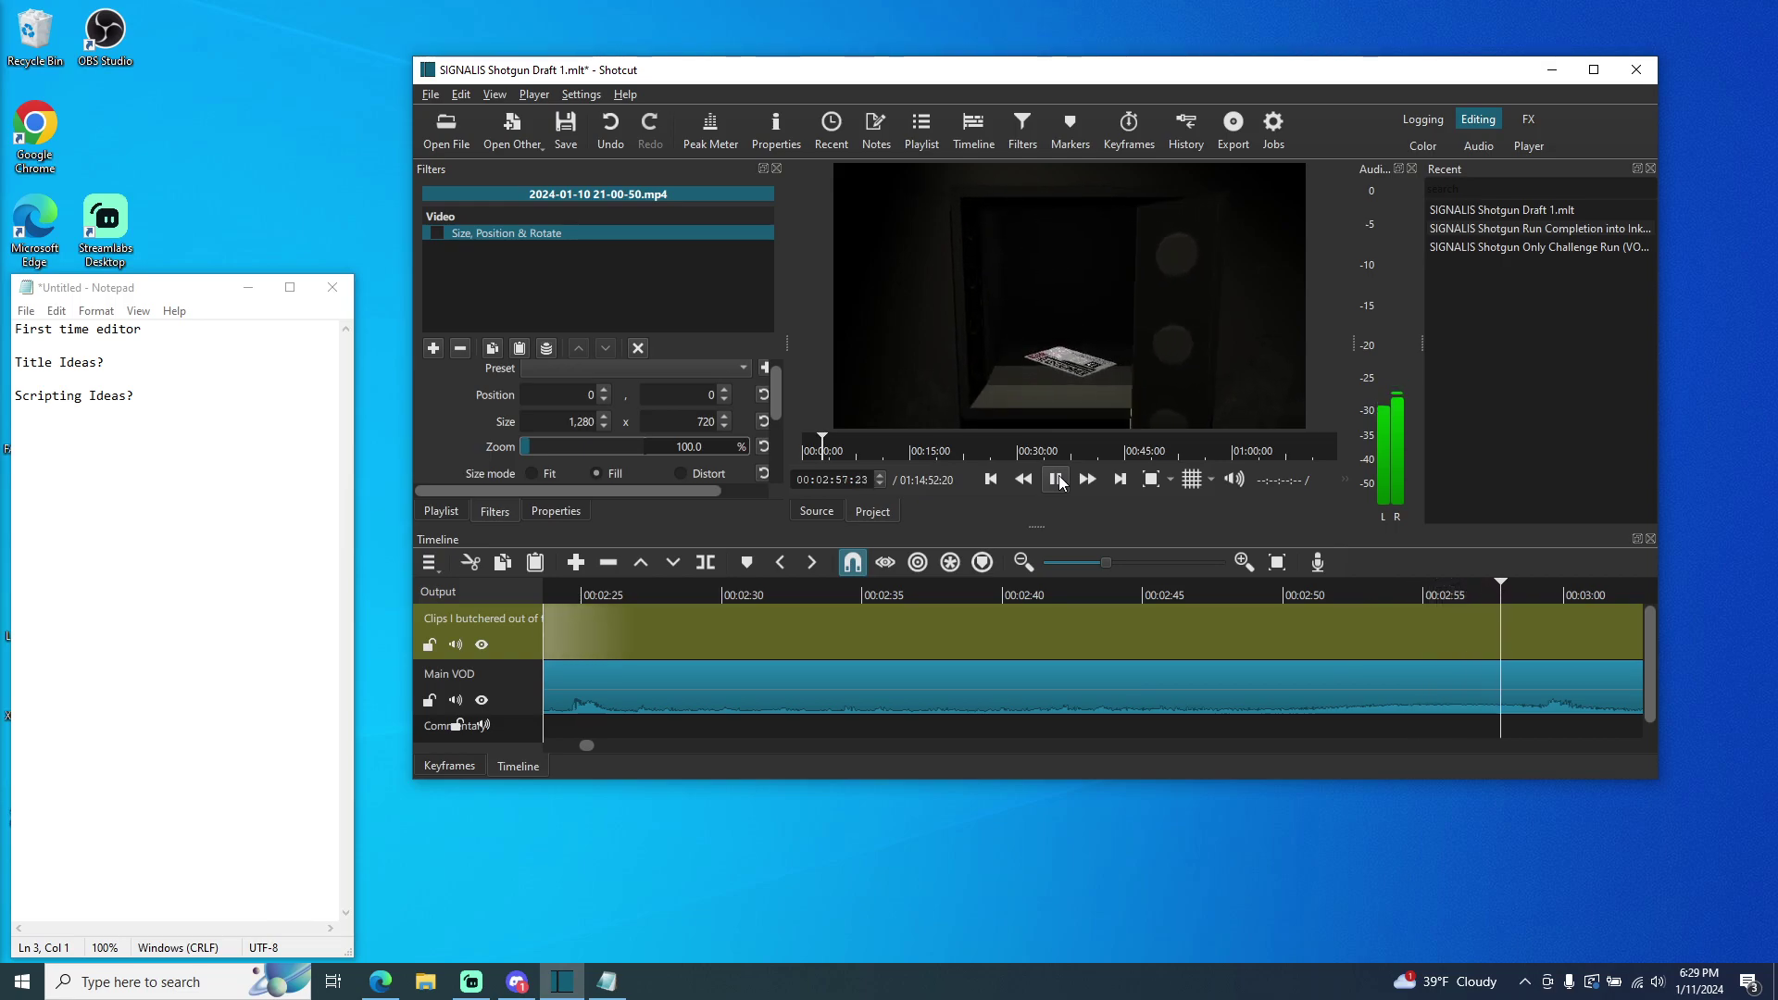
click(1055, 478)
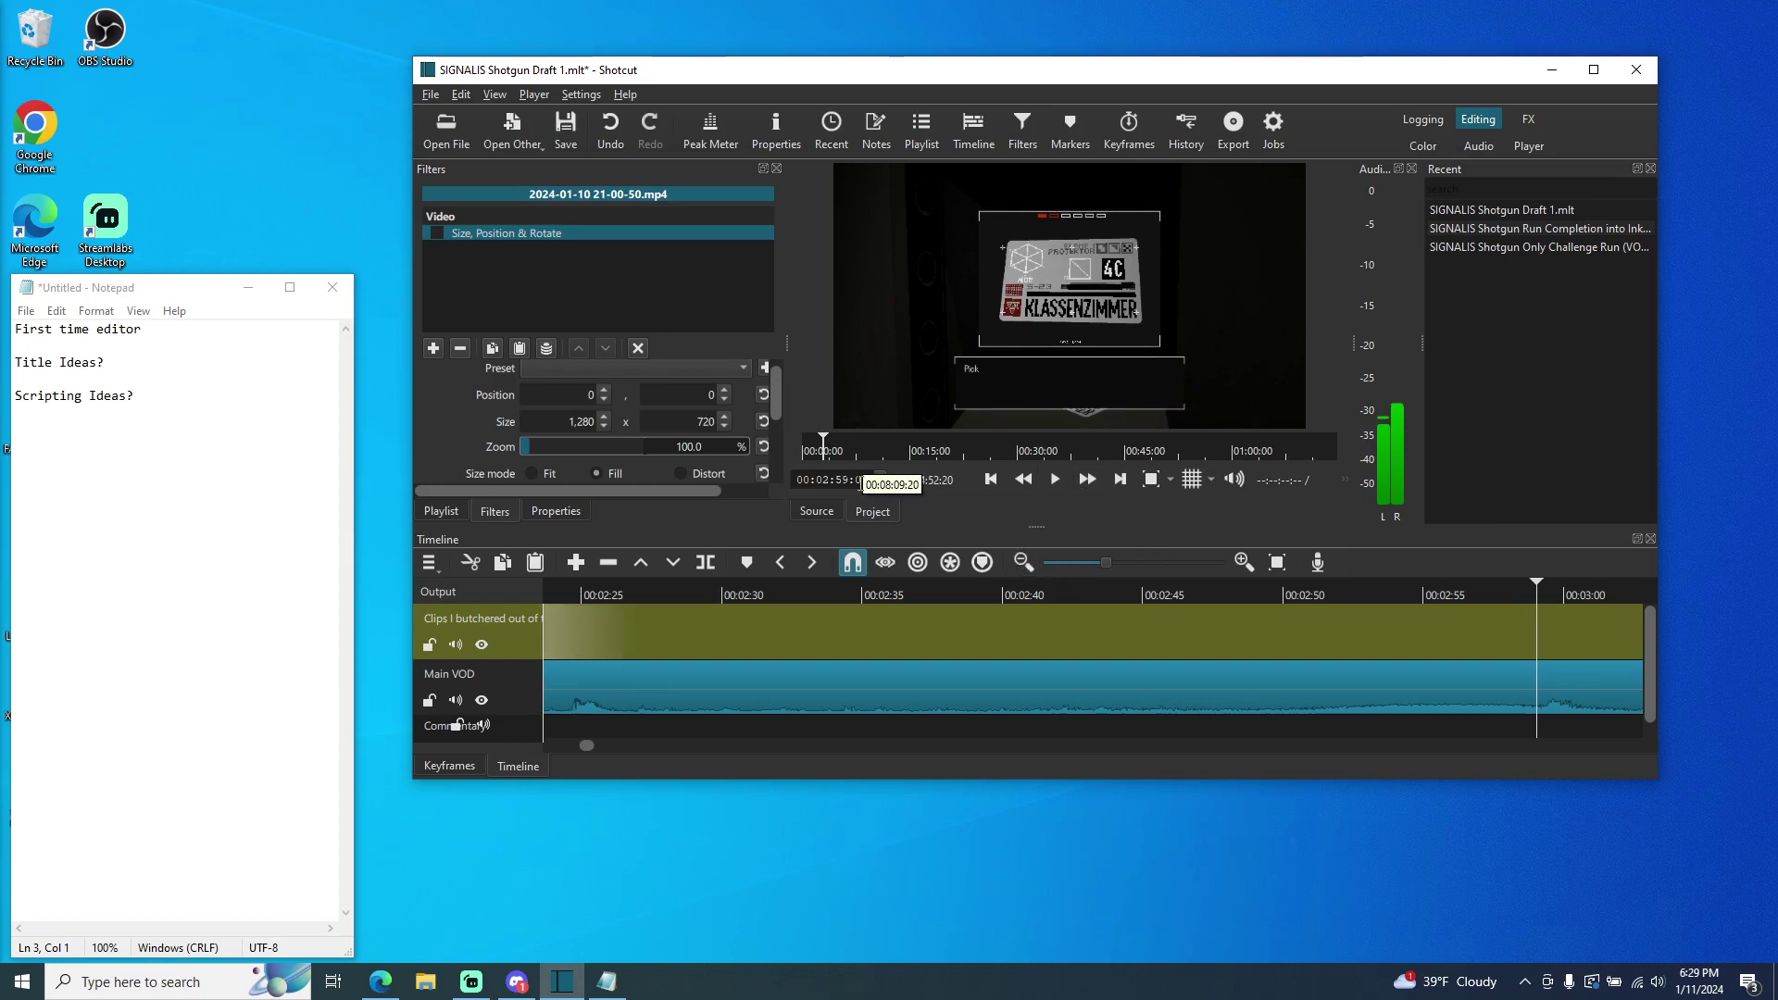
click(879, 485)
click(879, 484)
click(877, 484)
click(878, 484)
click(878, 485)
click(877, 485)
click(878, 485)
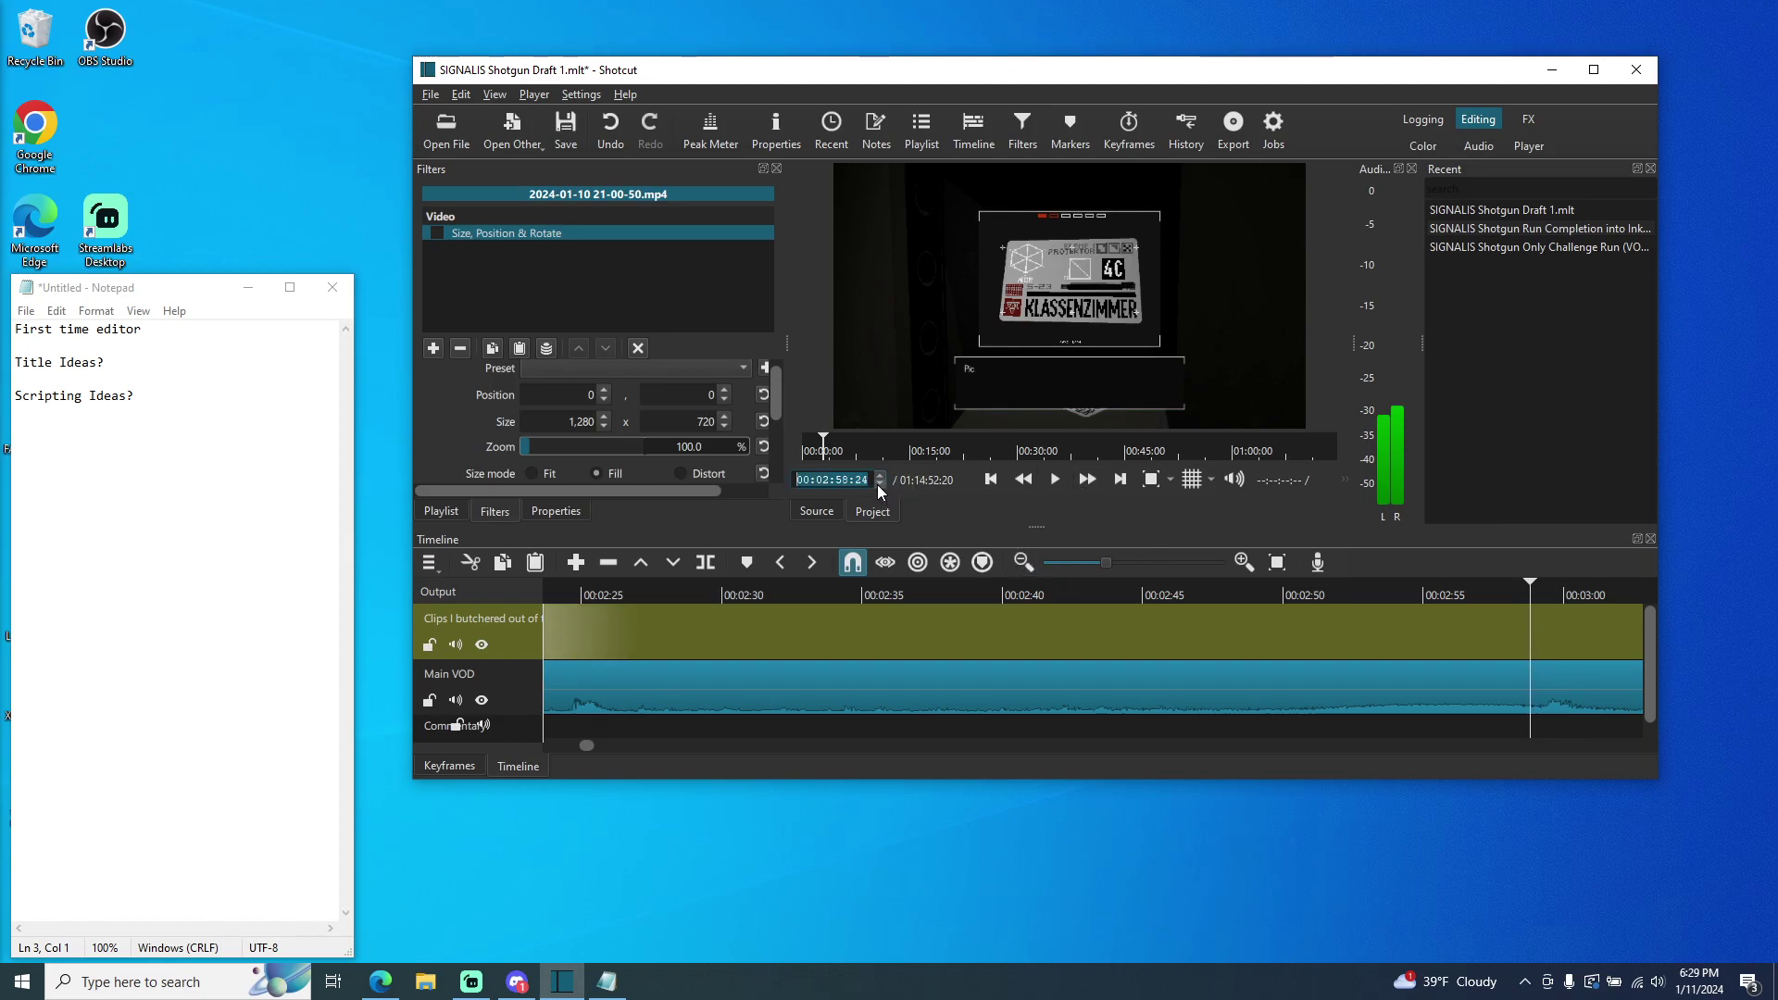
click(877, 486)
click(877, 485)
click(878, 485)
click(878, 485)
click(878, 485)
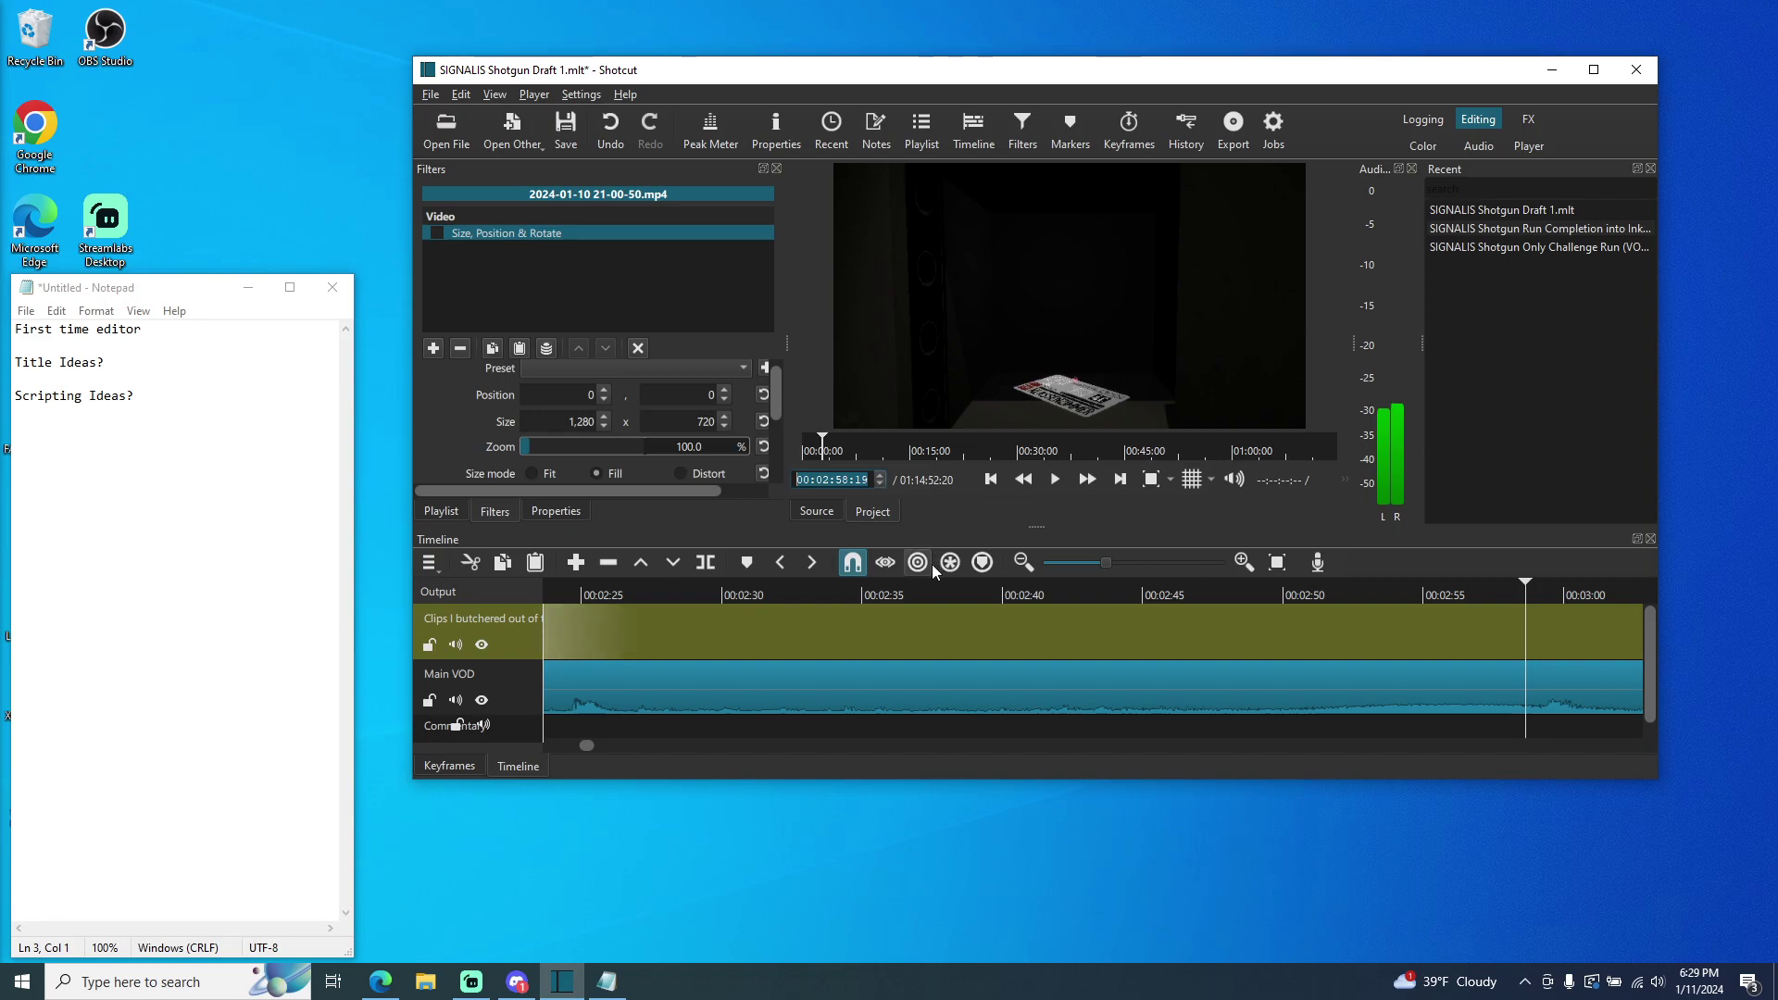
click(707, 563)
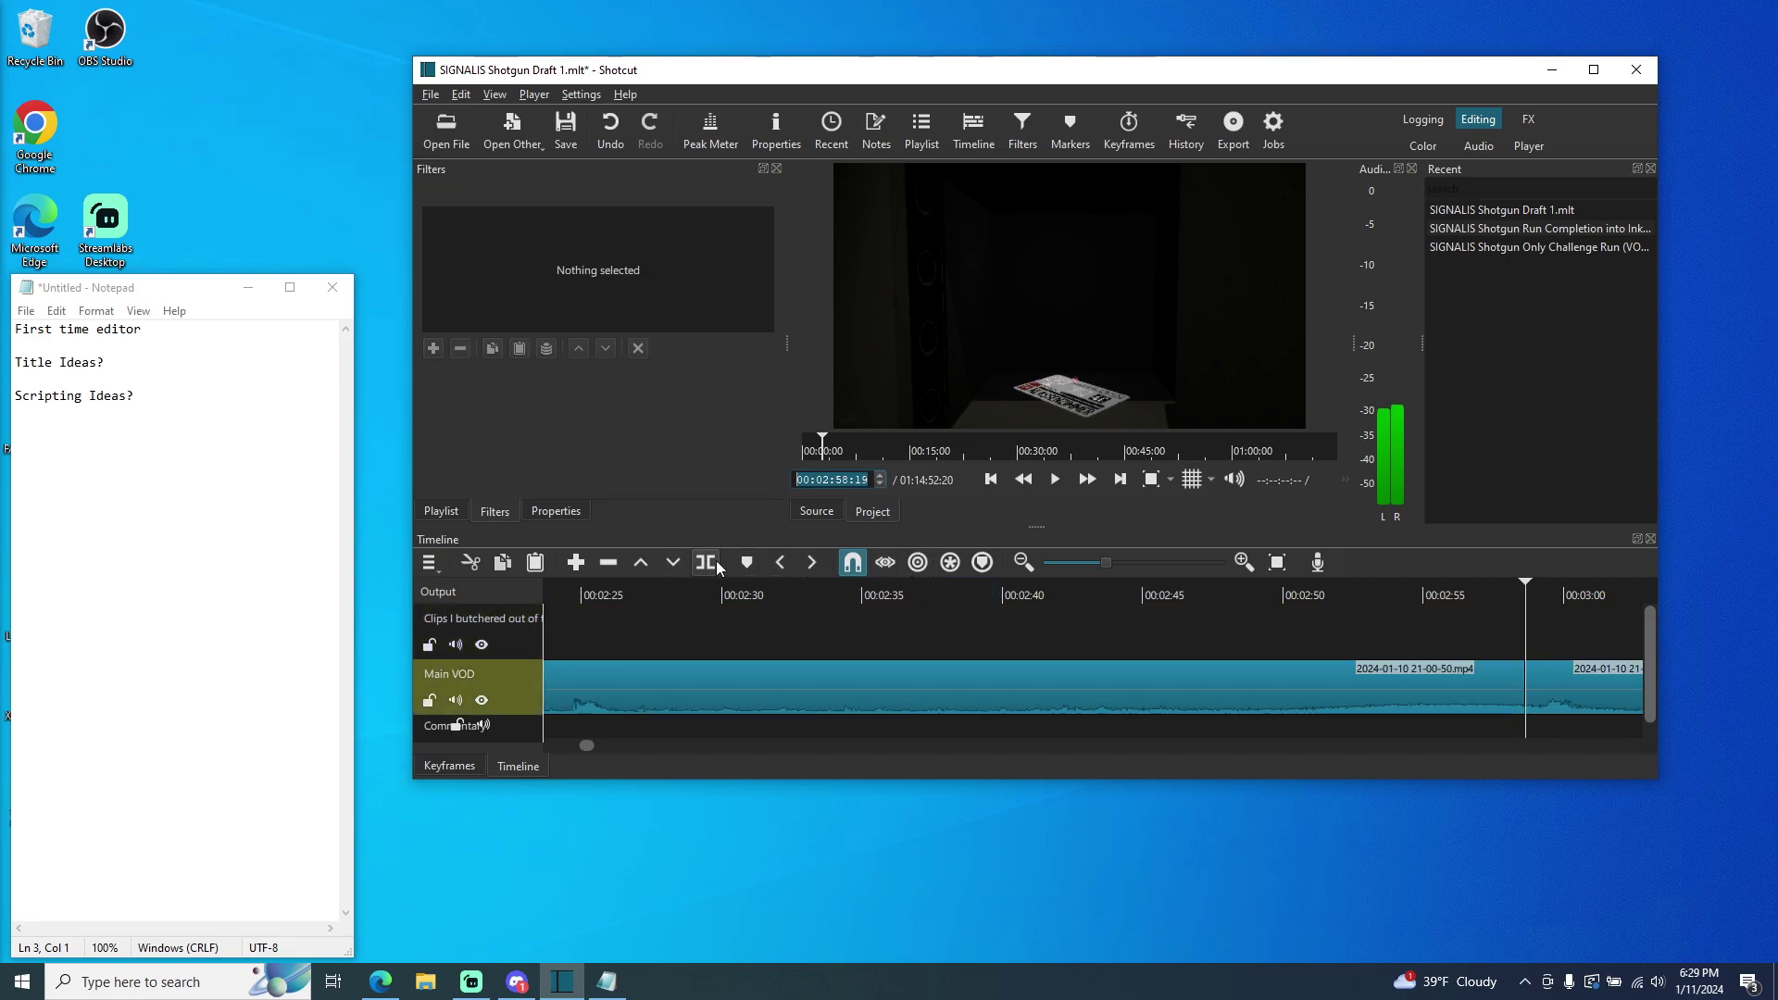
- Review the Main VOD footage from about 00:02:14 to 00:02:28, and scrub back to about 00:02:08
drag(1526, 599, 601, 598)
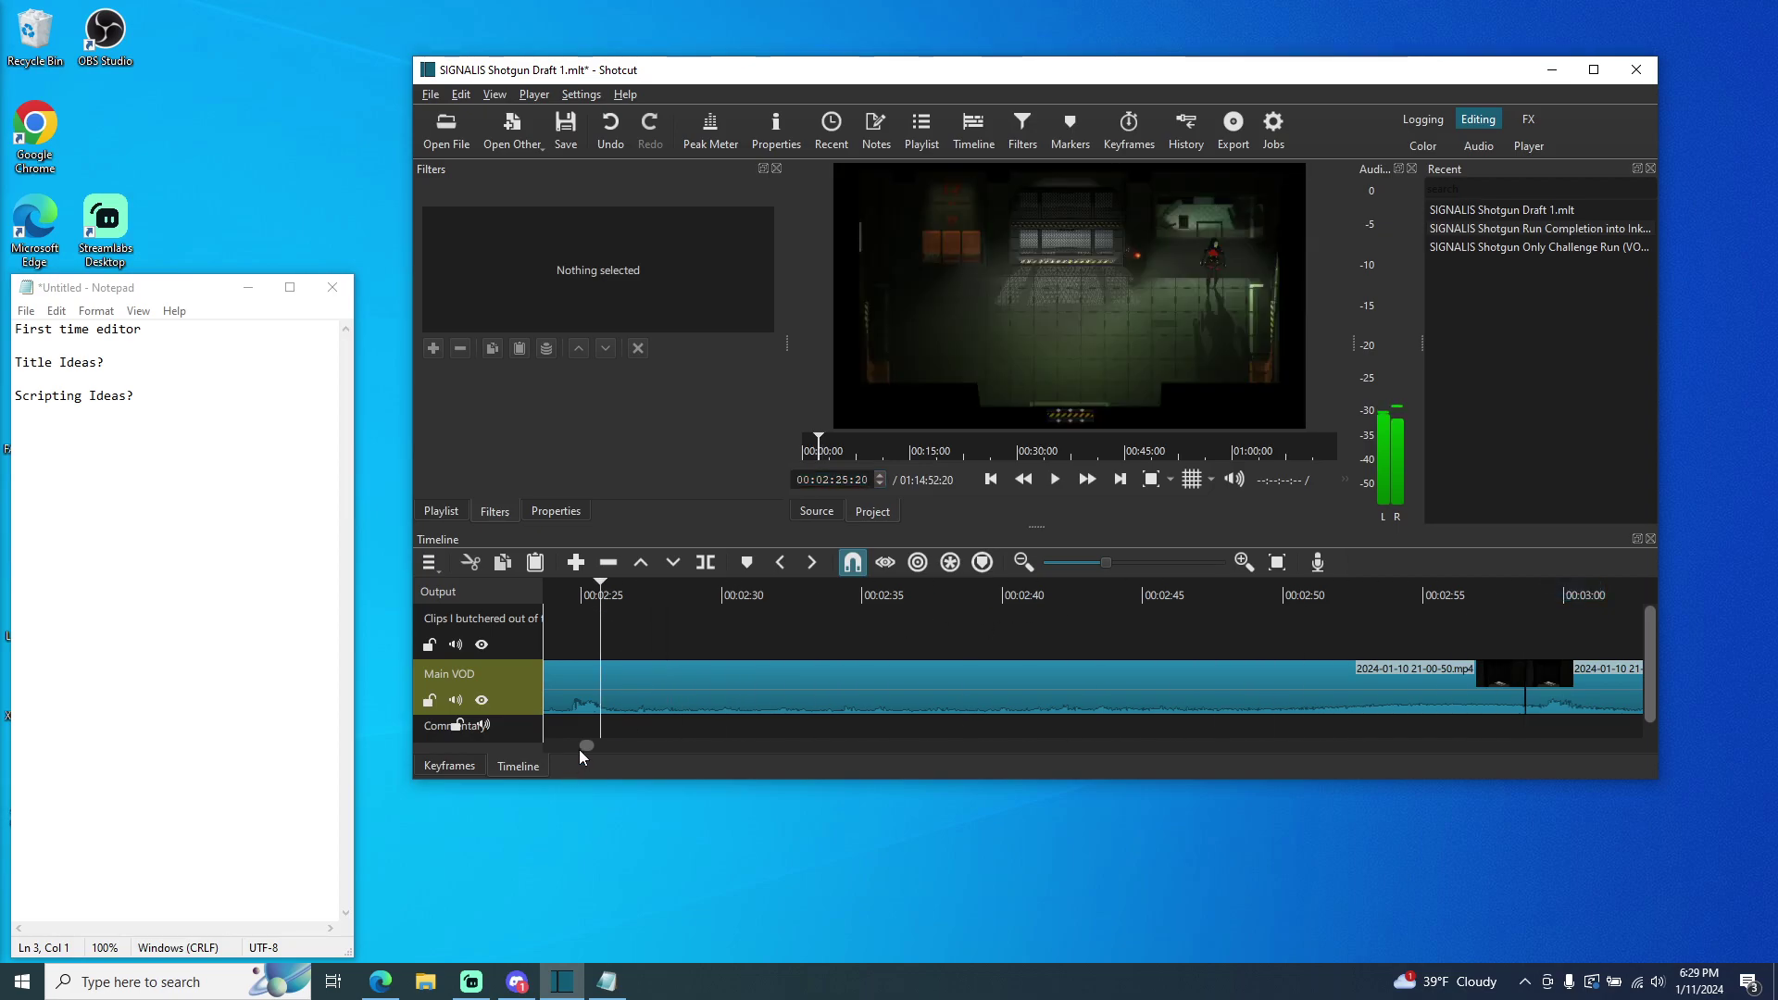
drag(586, 746, 581, 746)
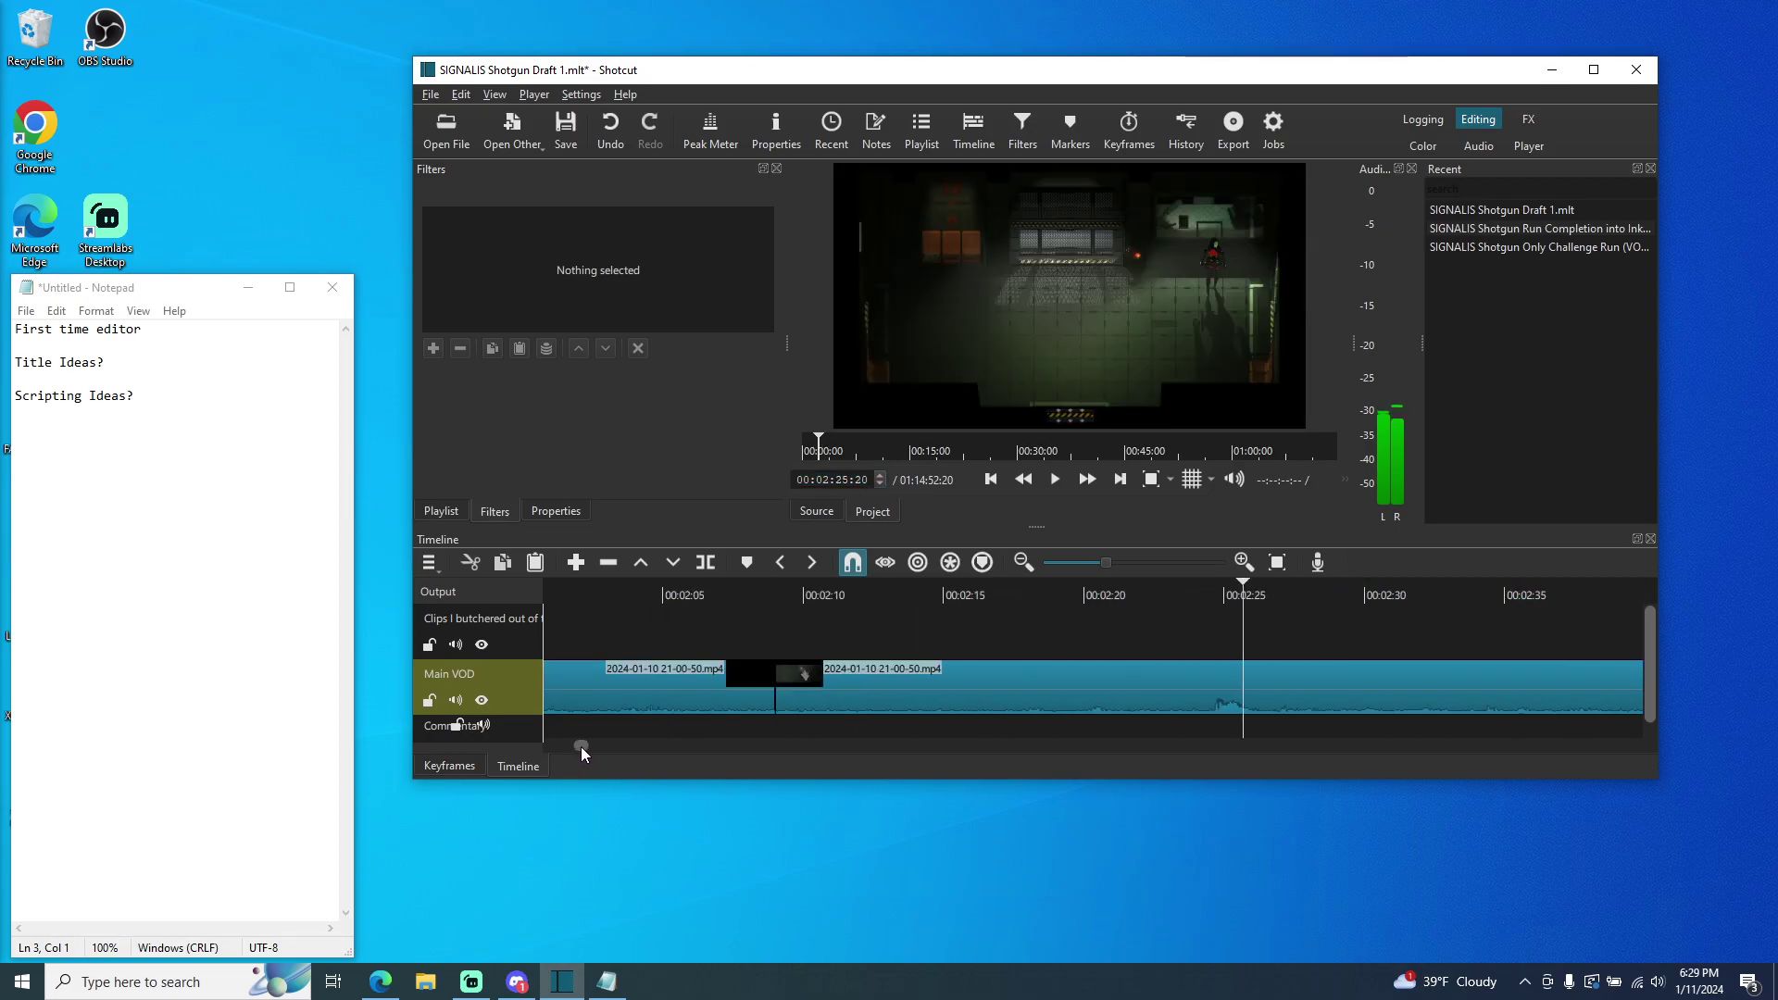
drag(1234, 600, 922, 598)
click(1054, 480)
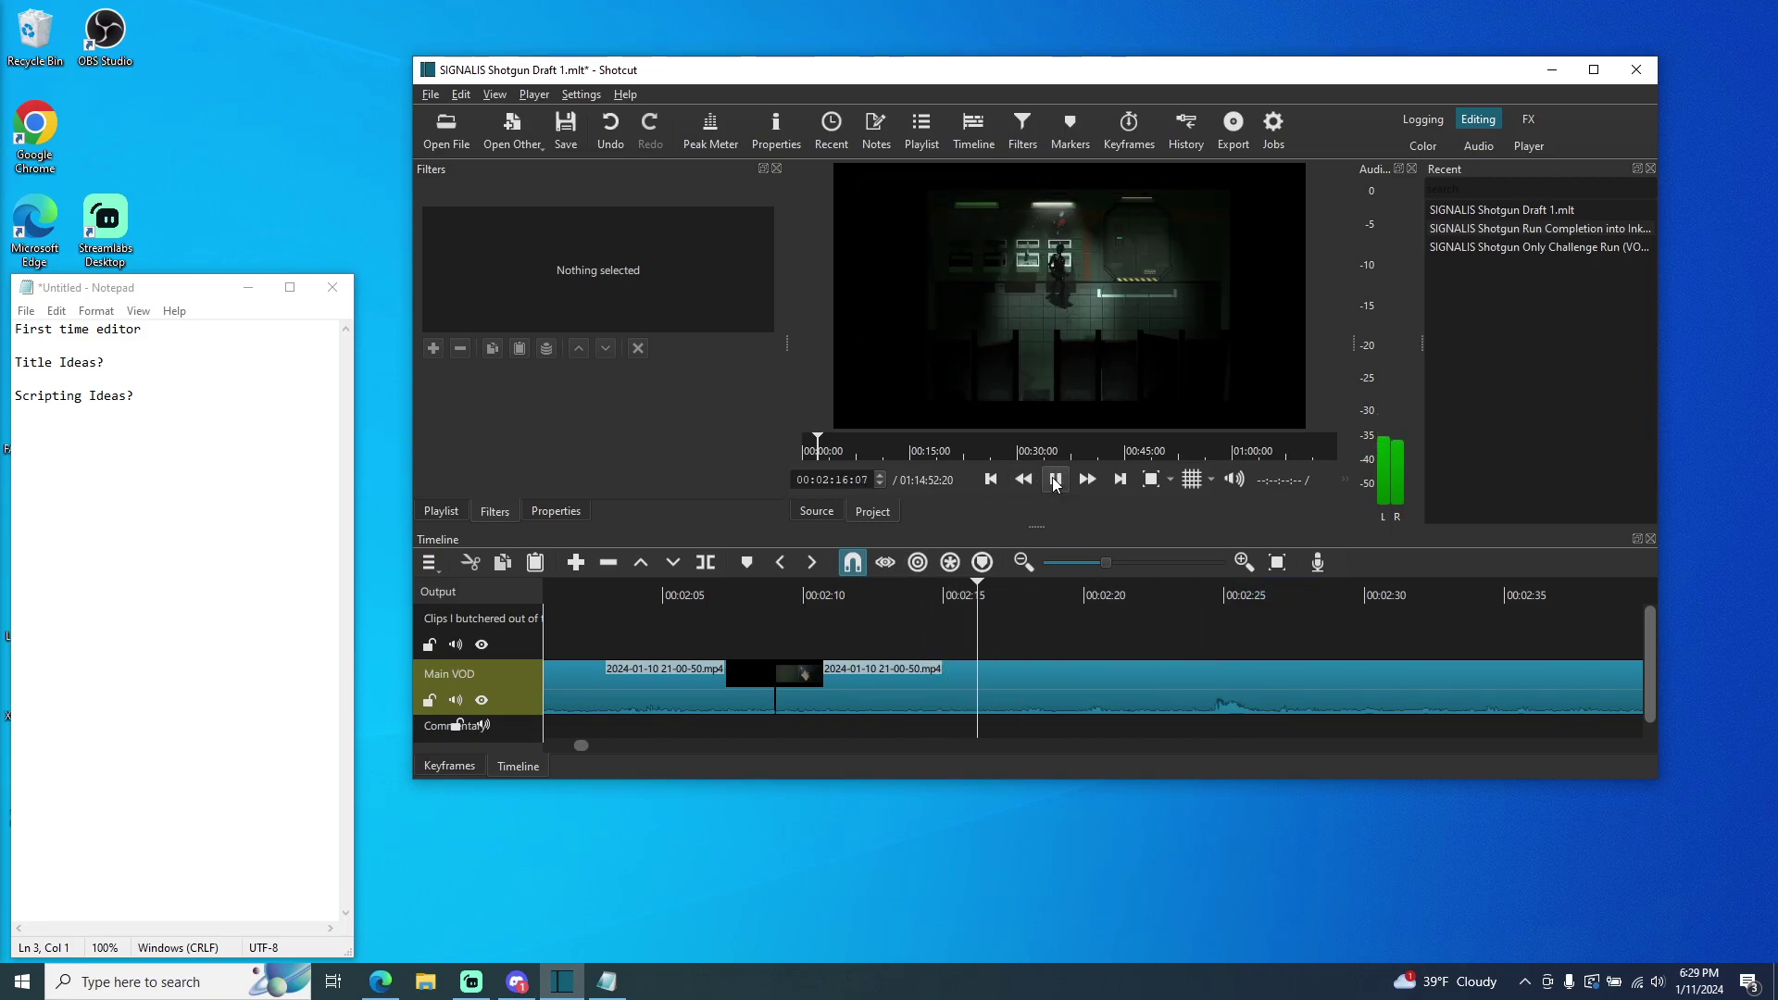
click(1054, 480)
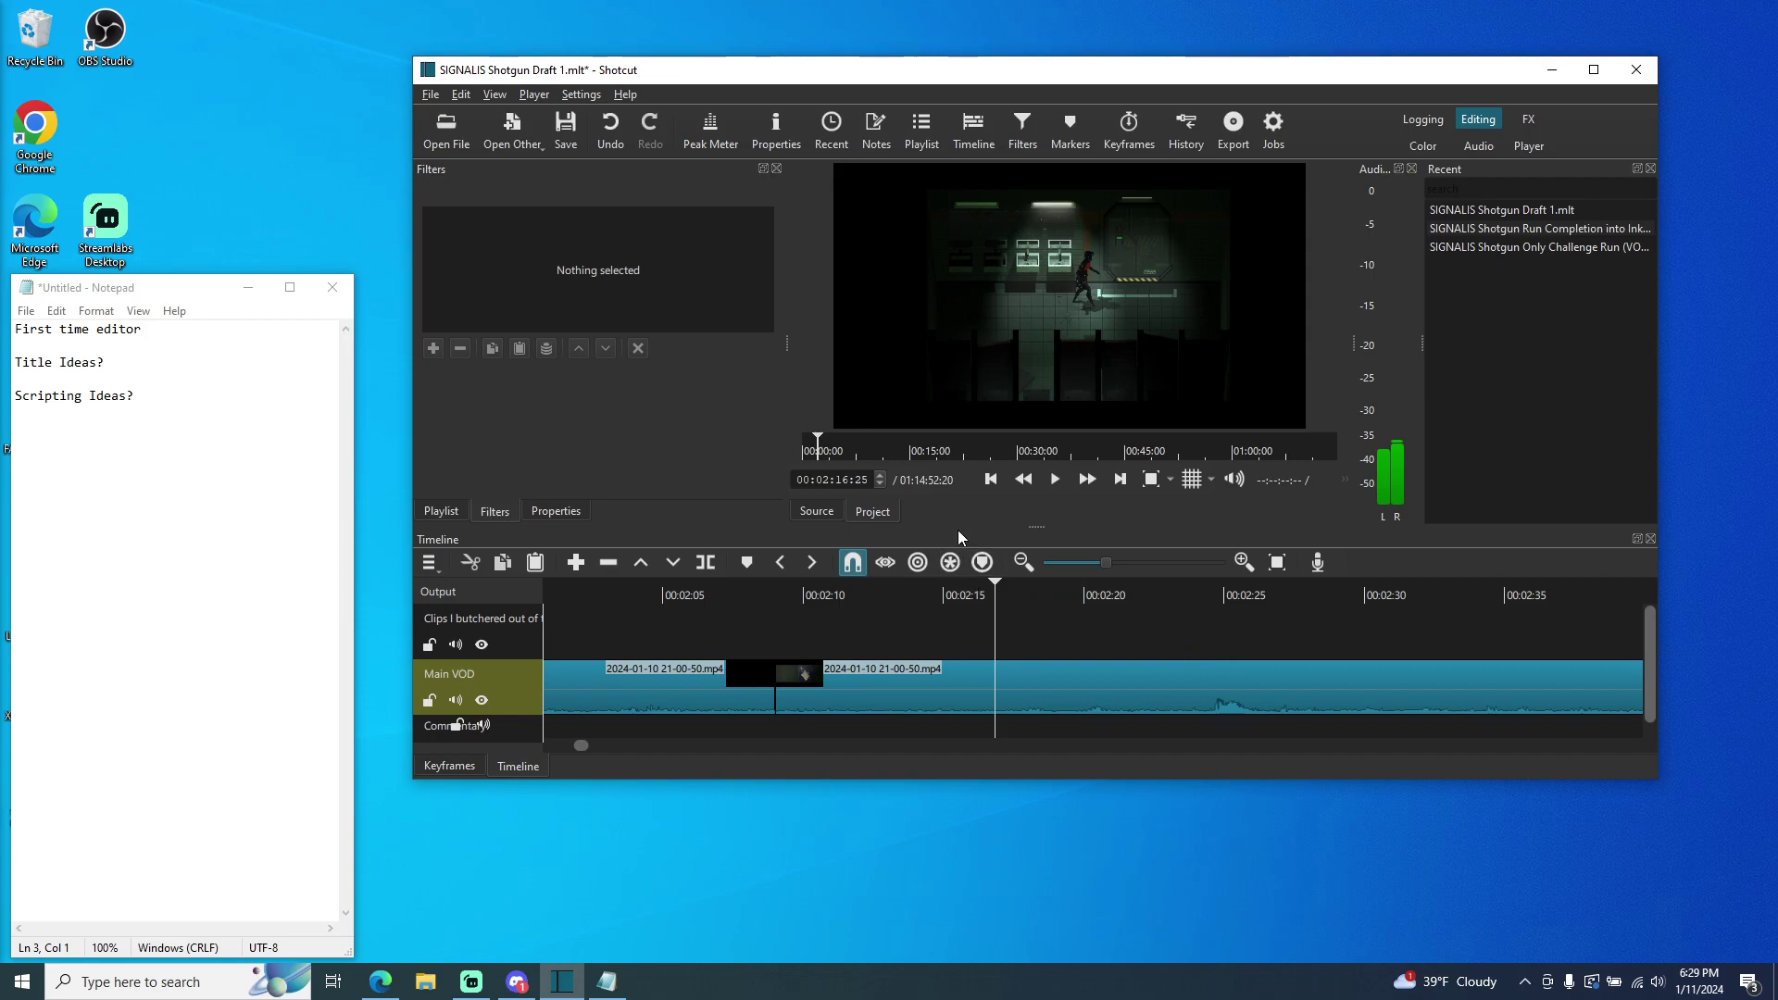
click(1055, 479)
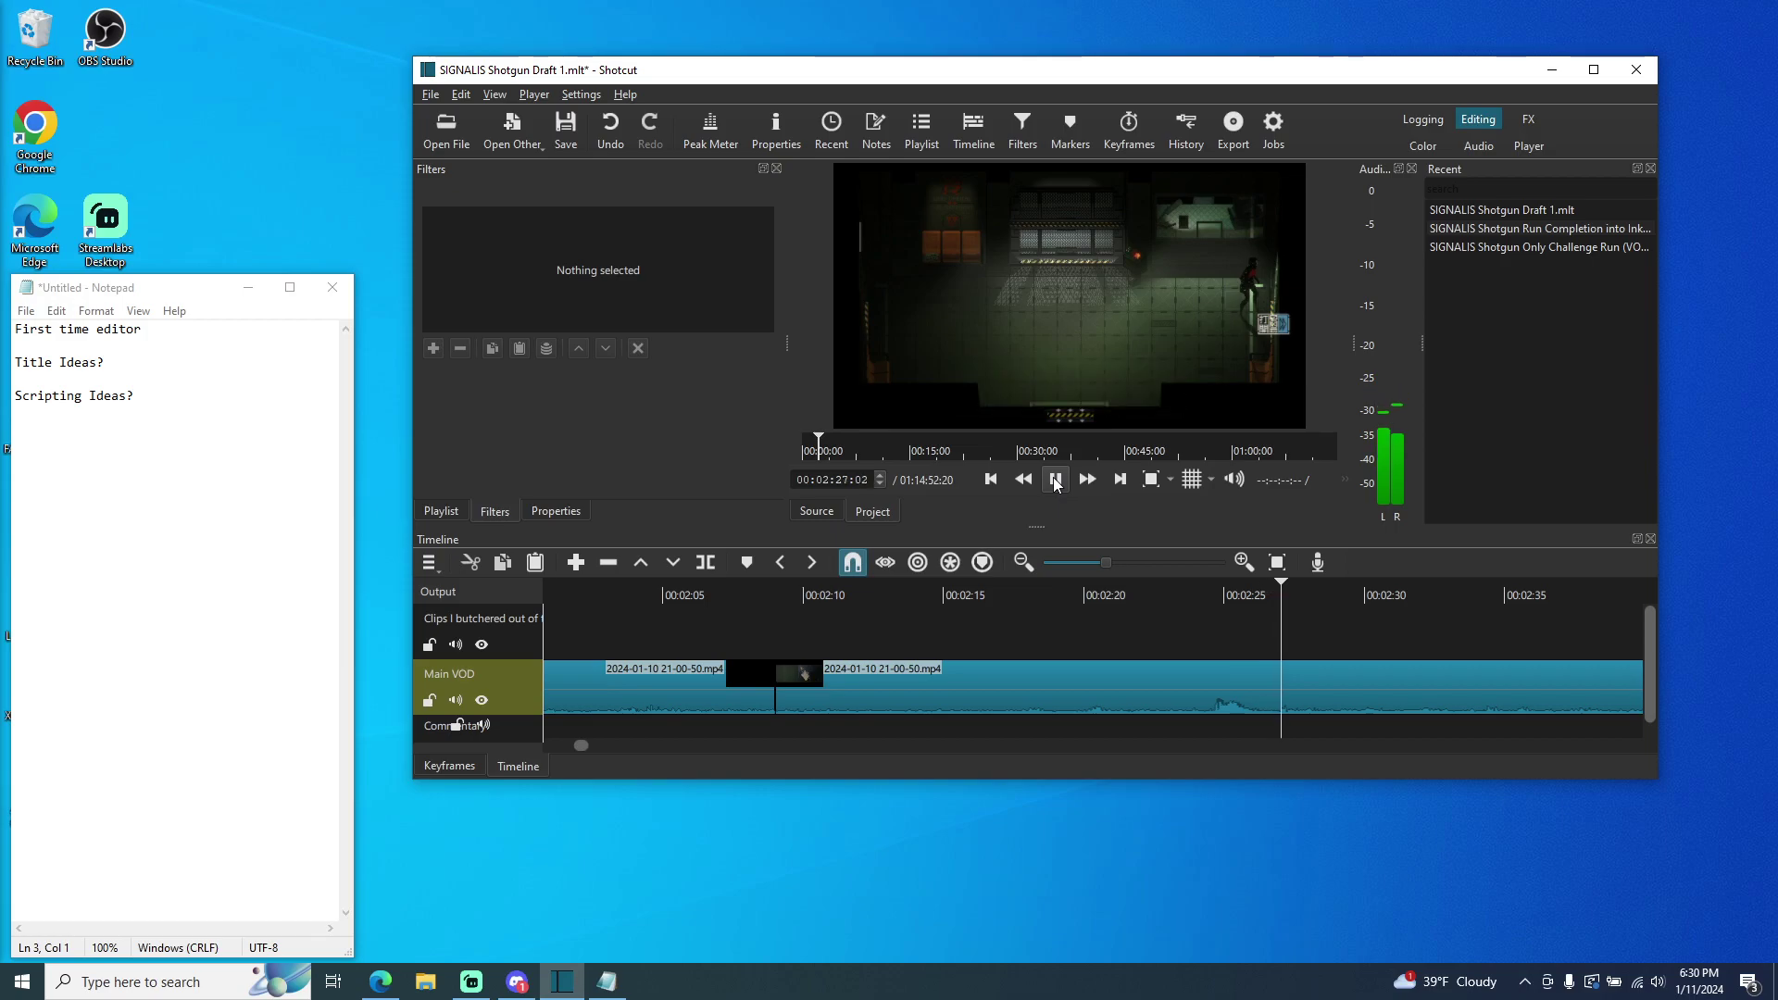
click(1056, 479)
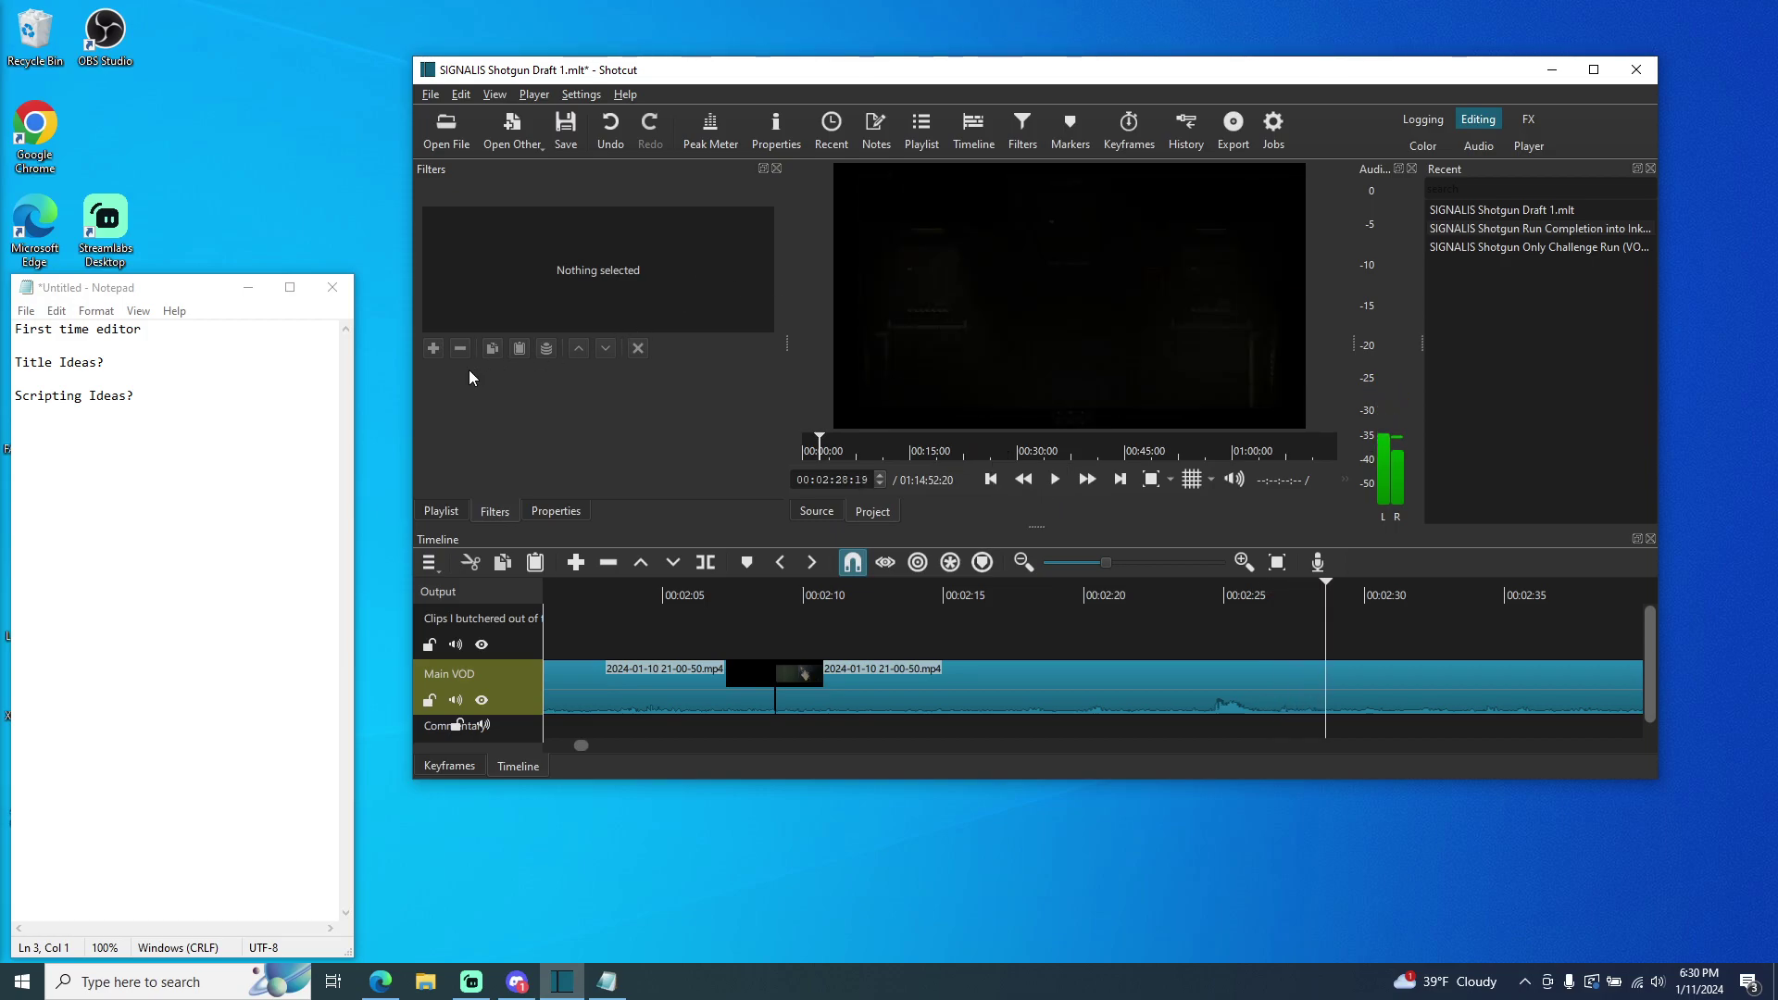
click(443, 509)
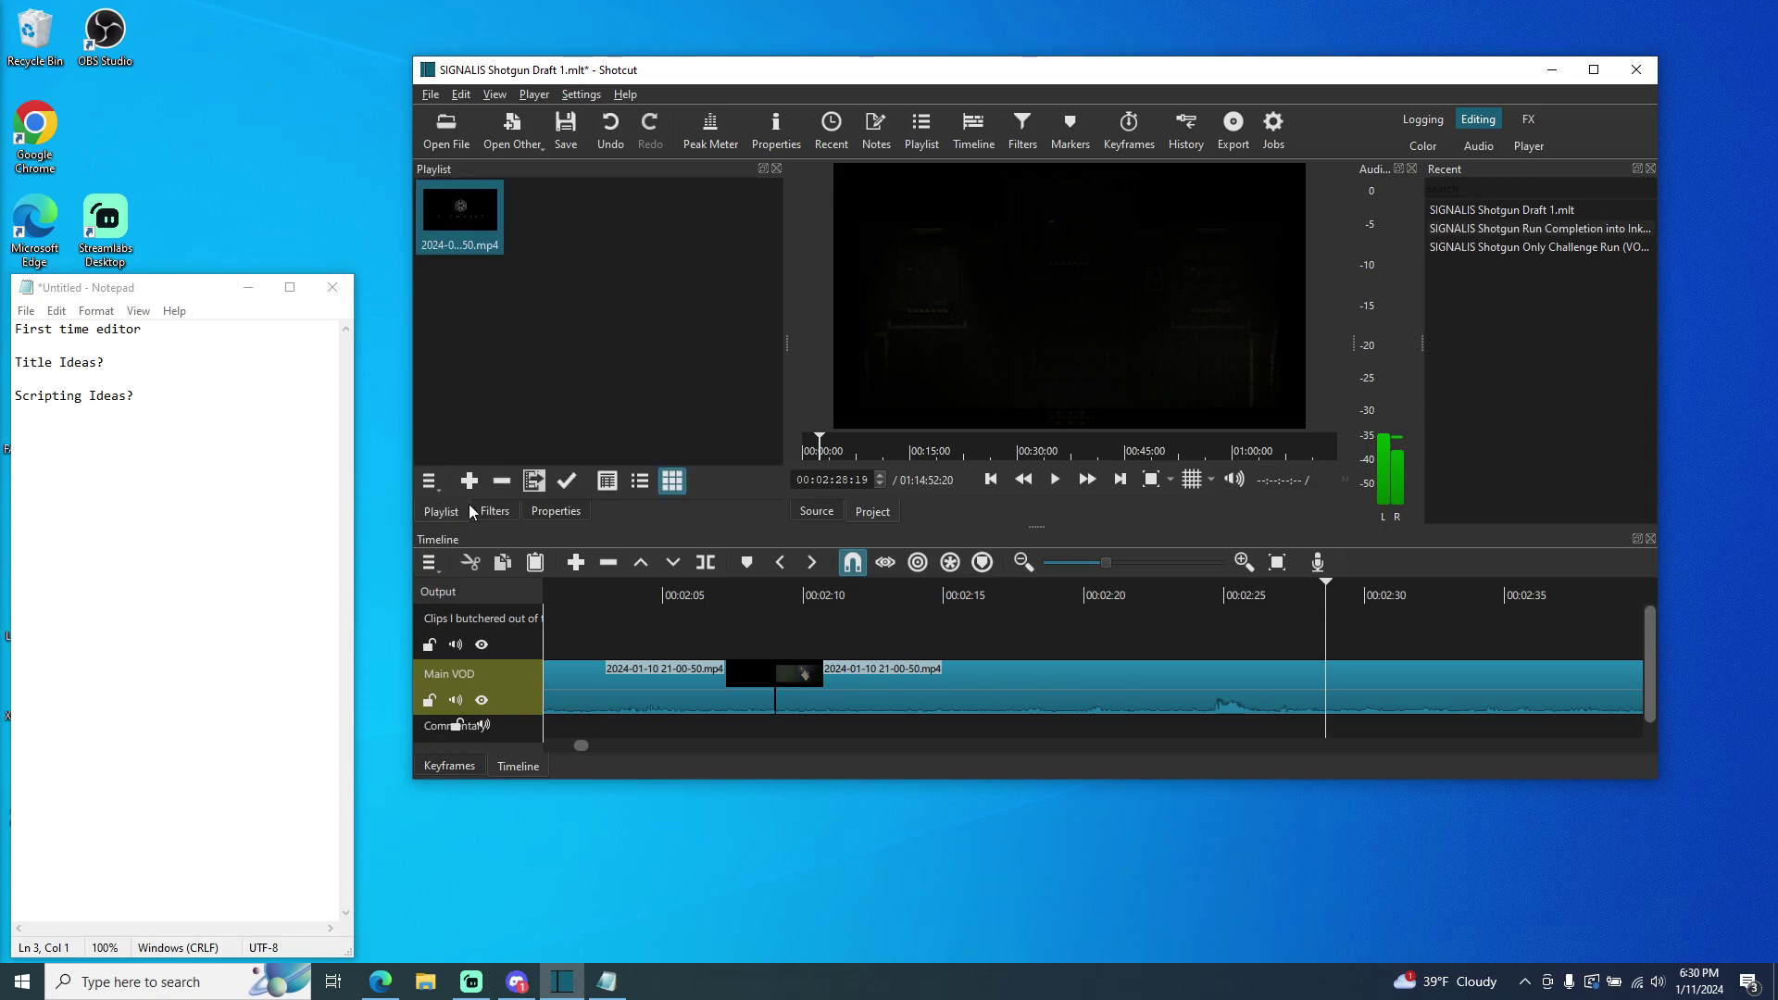
drag(1329, 596, 1179, 593)
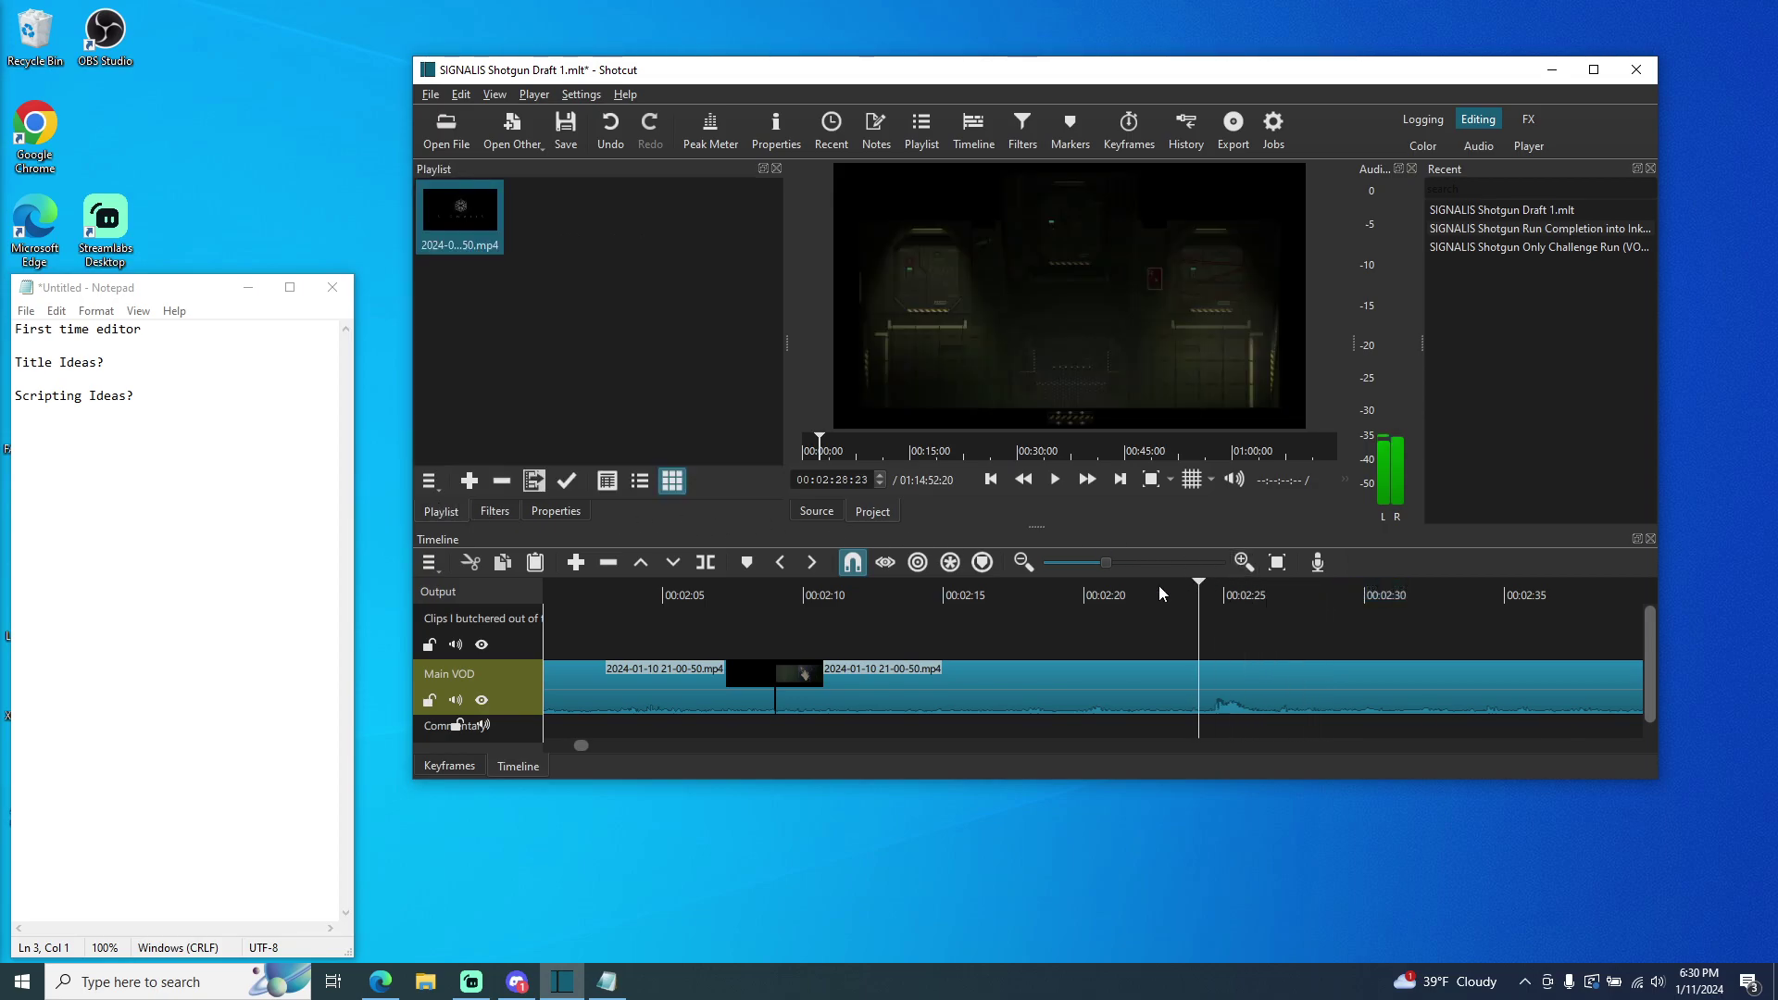
drag(783, 603, 759, 596)
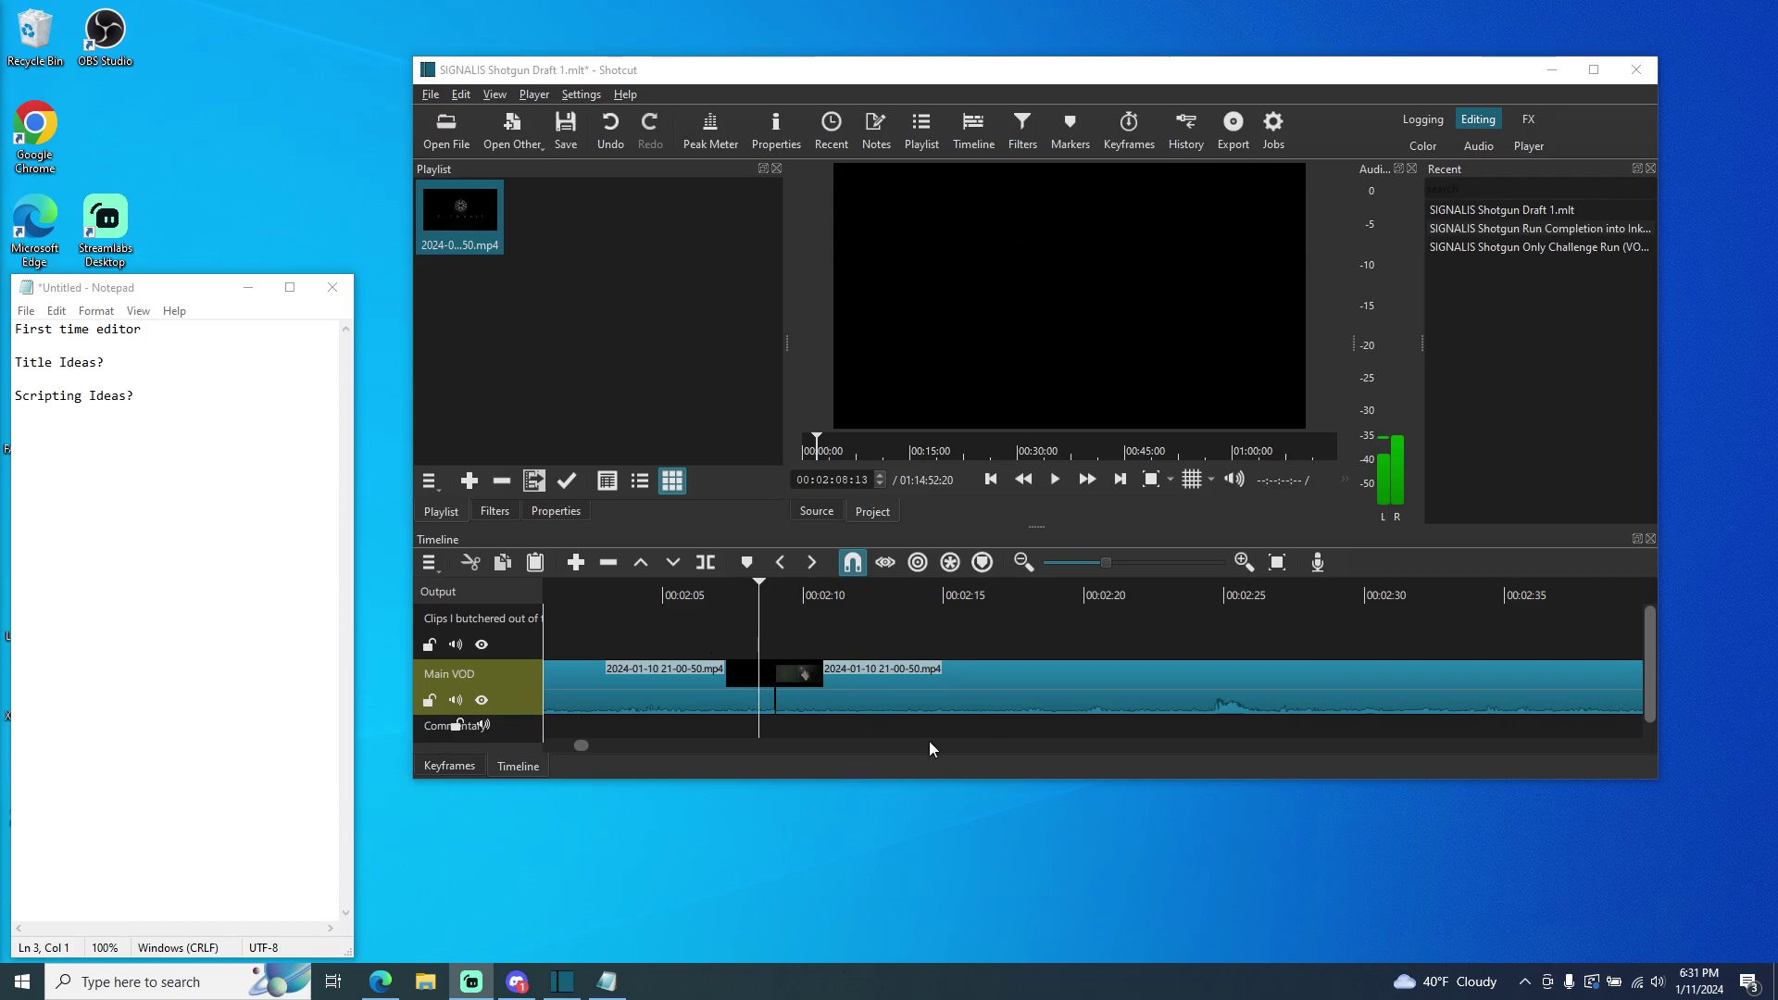
- Find the moment after the anime insert where the character starts walking and split the Main VOD clip at 00:02:16:18
scroll(581, 747, left, 4)
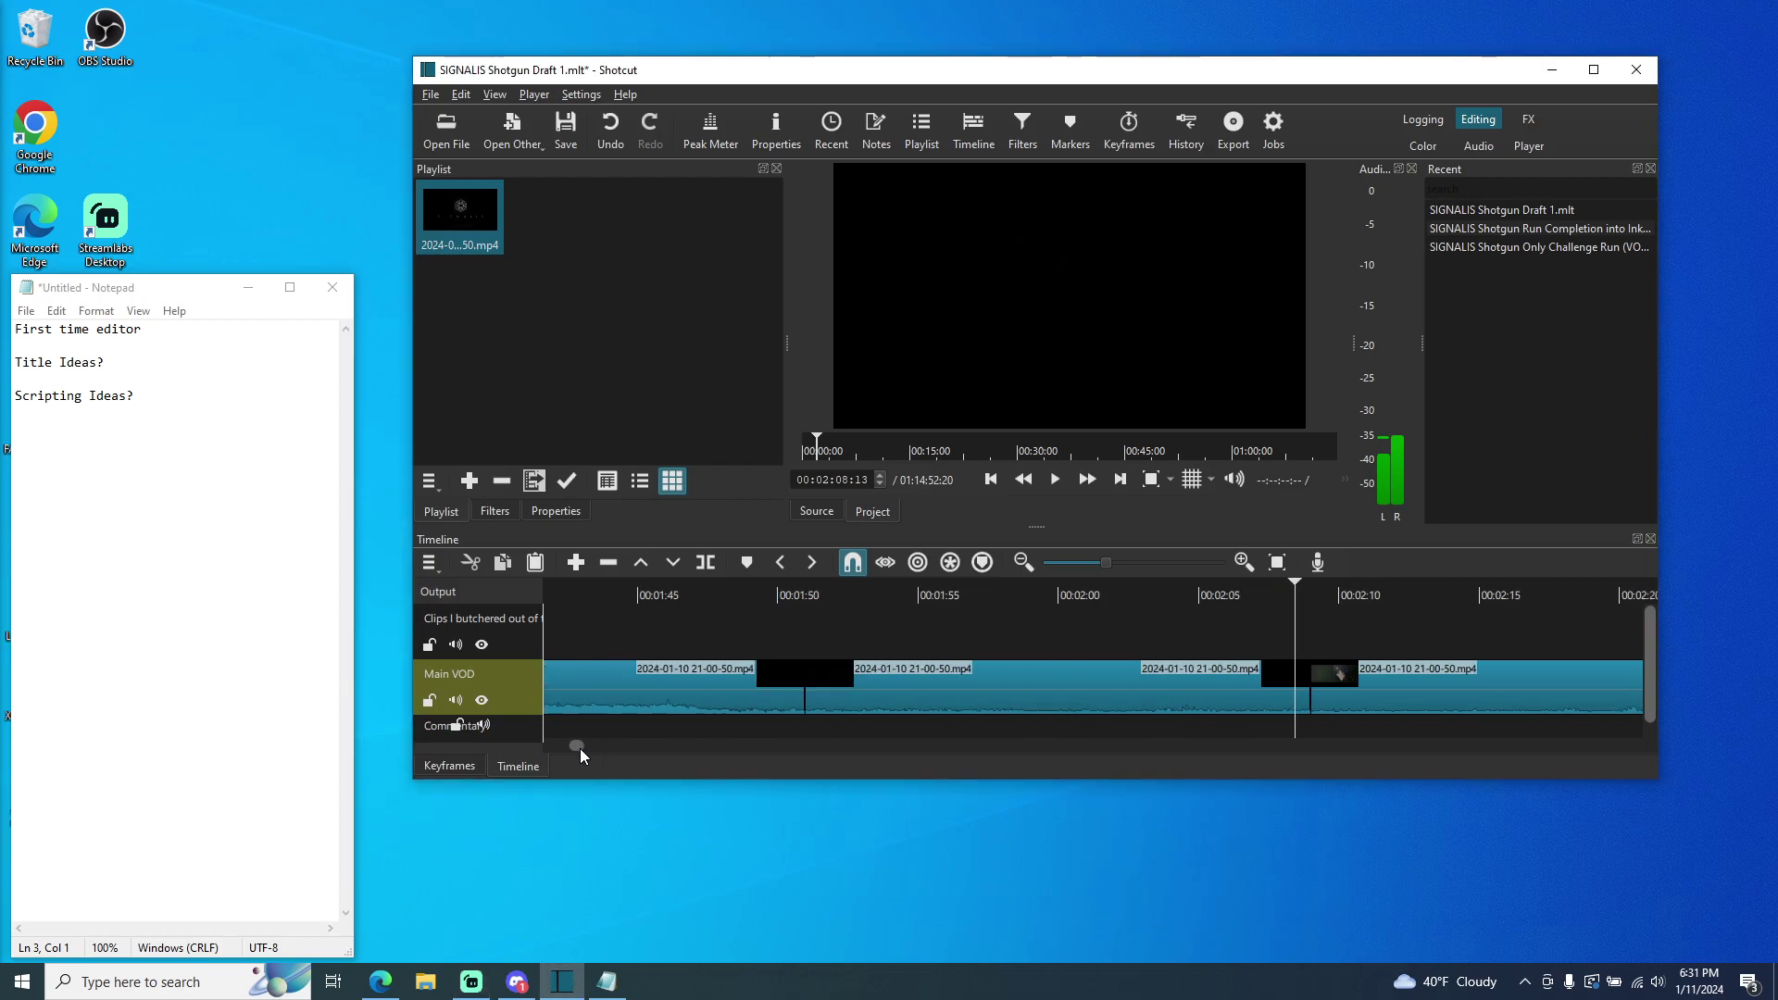
click(844, 704)
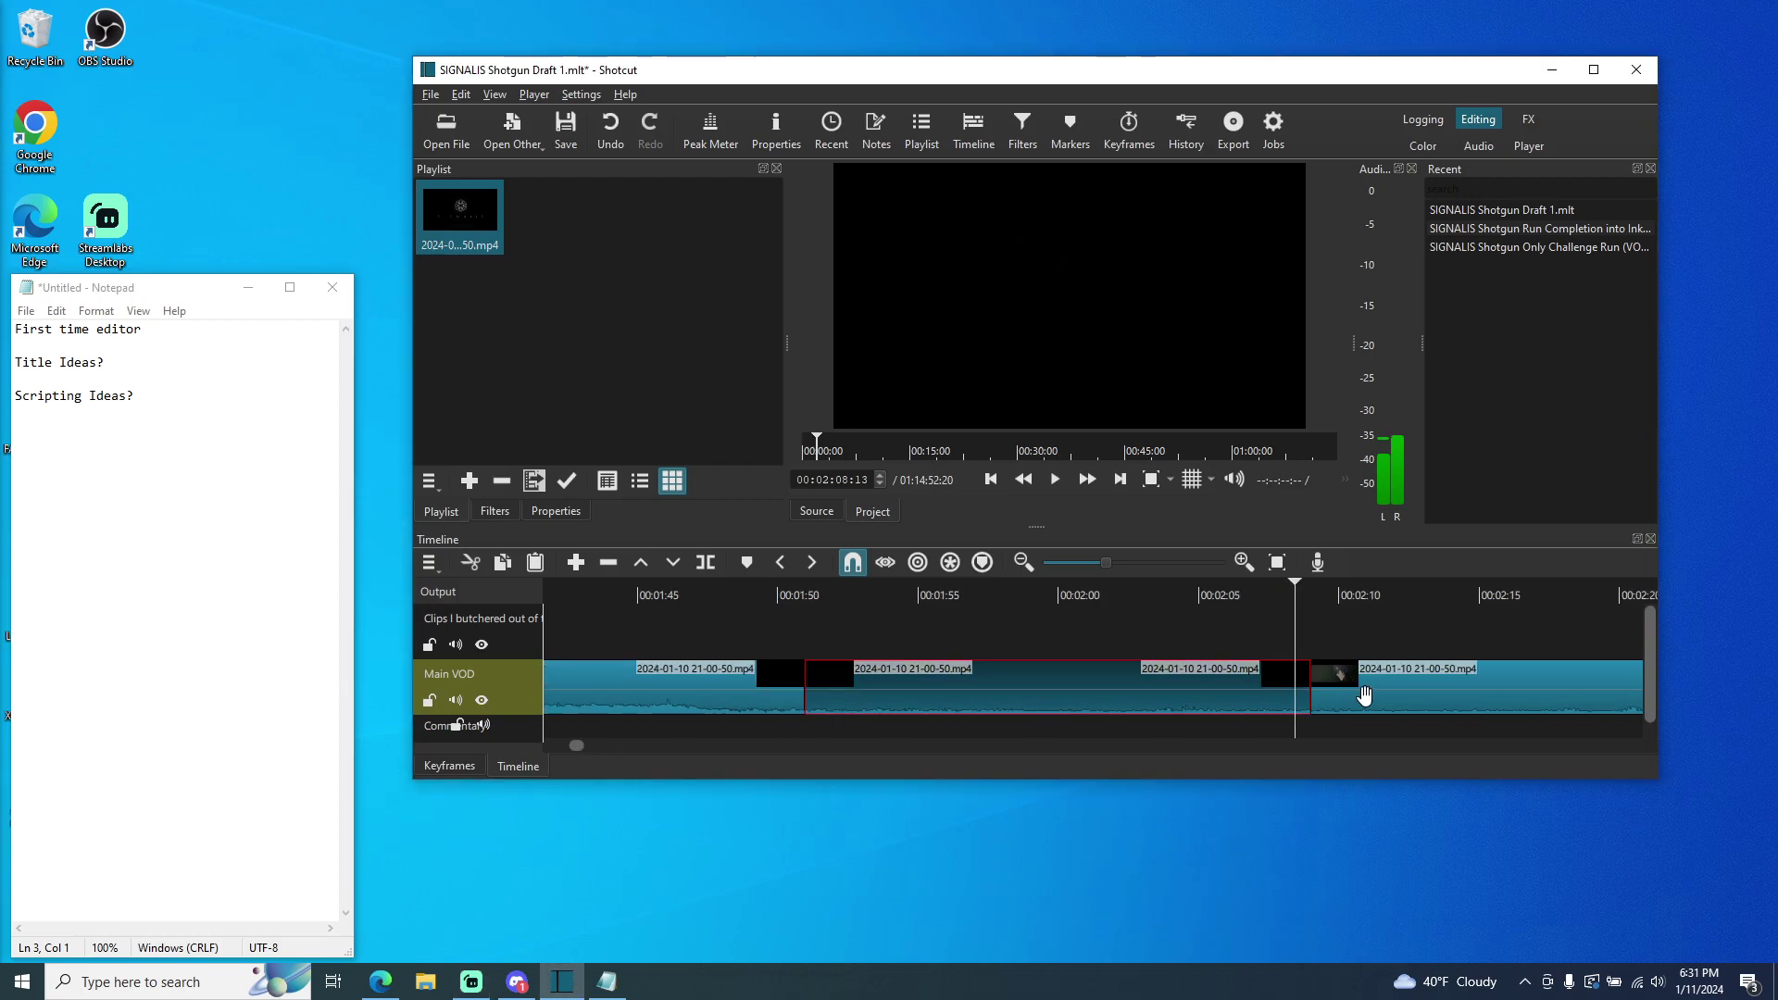
drag(1304, 597, 1344, 592)
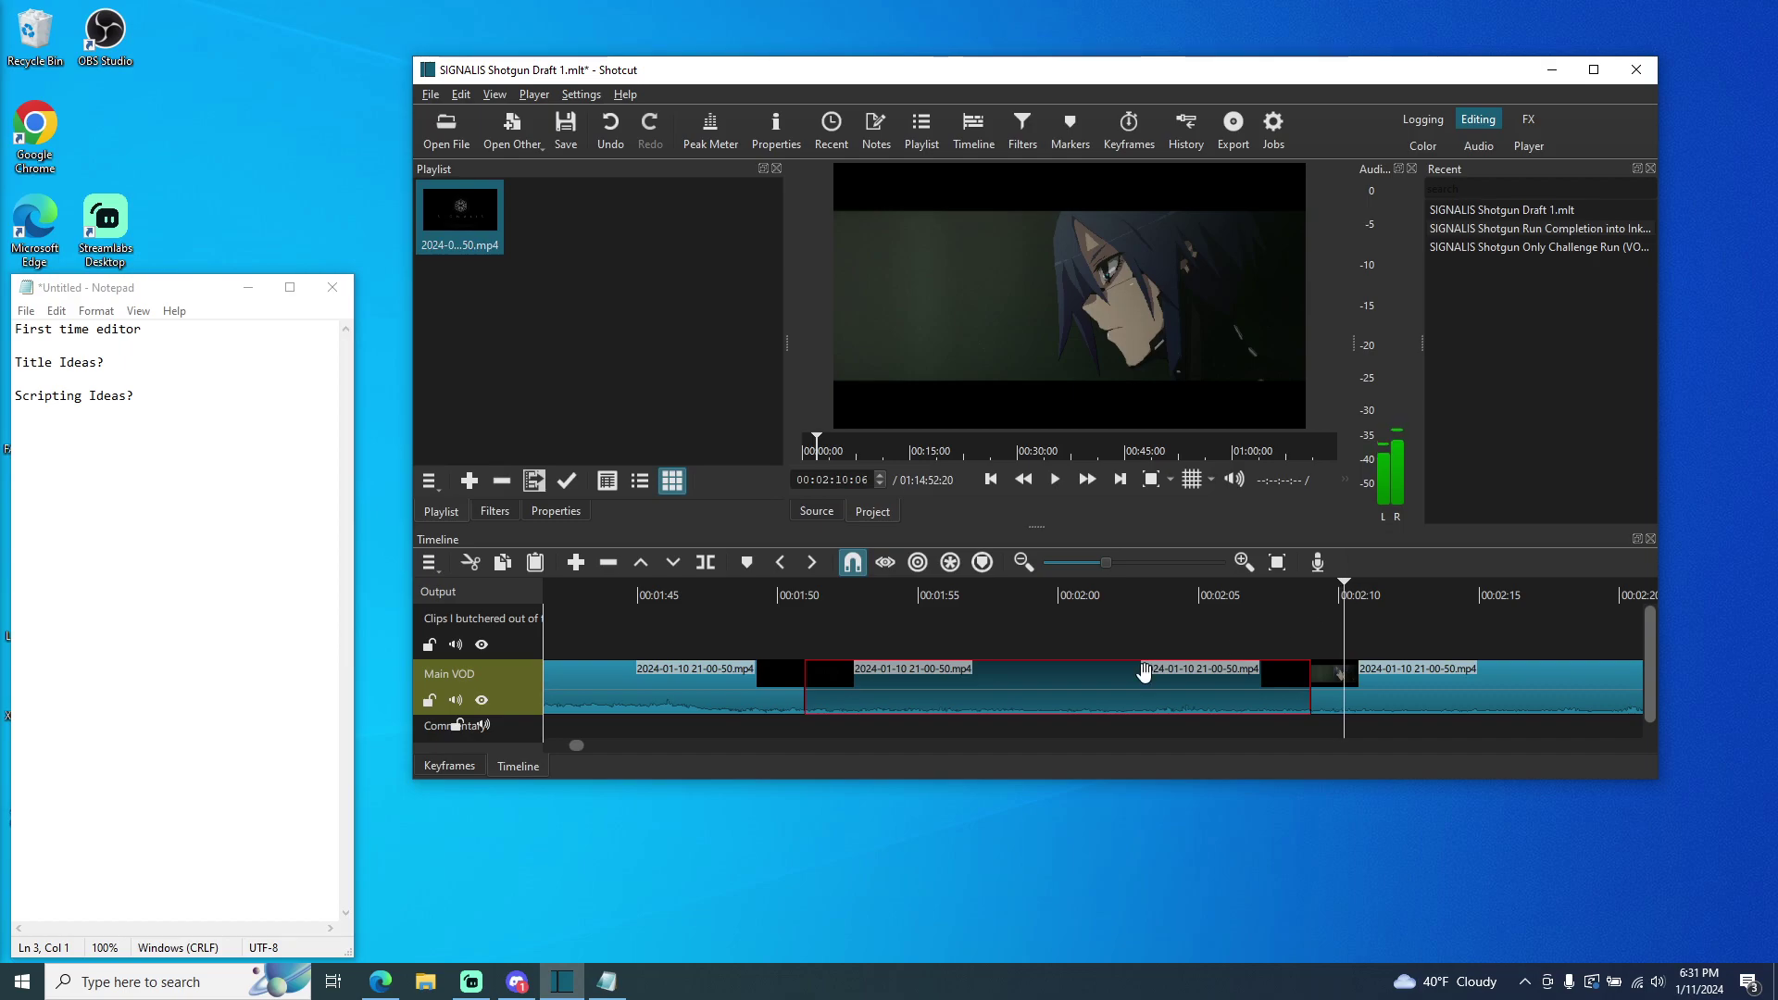
drag(571, 747, 576, 746)
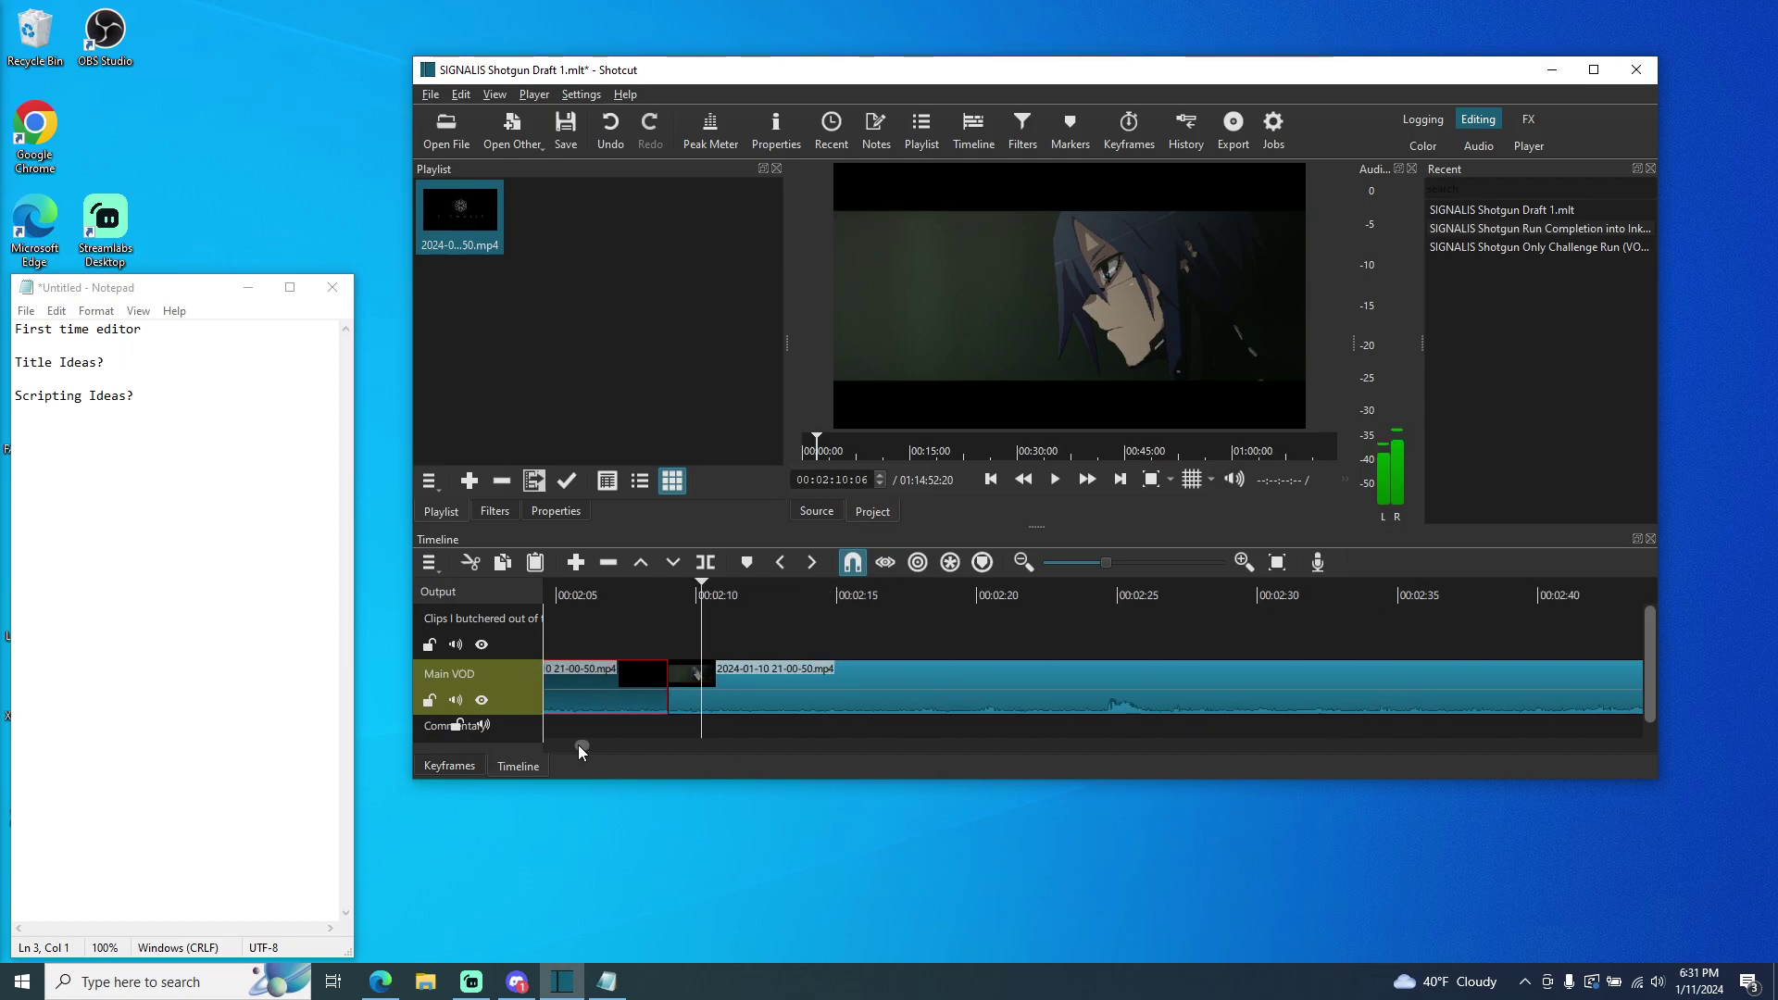
click(703, 586)
drag(703, 586, 859, 597)
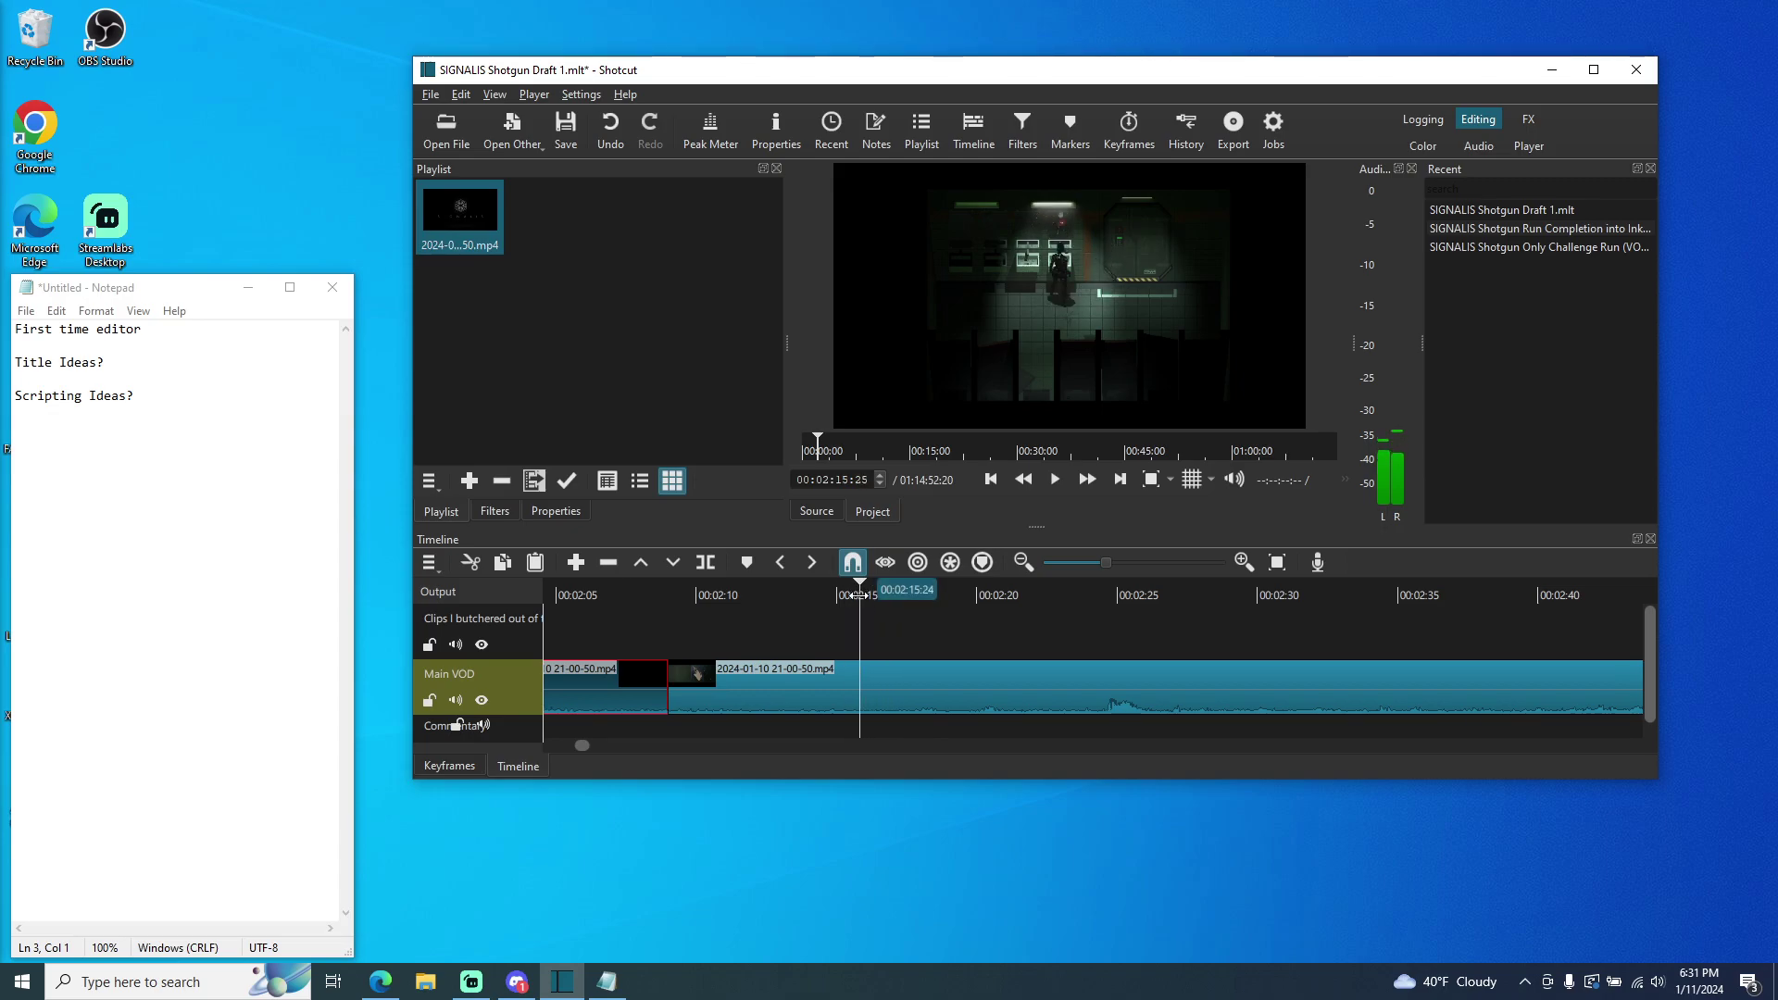
click(1060, 477)
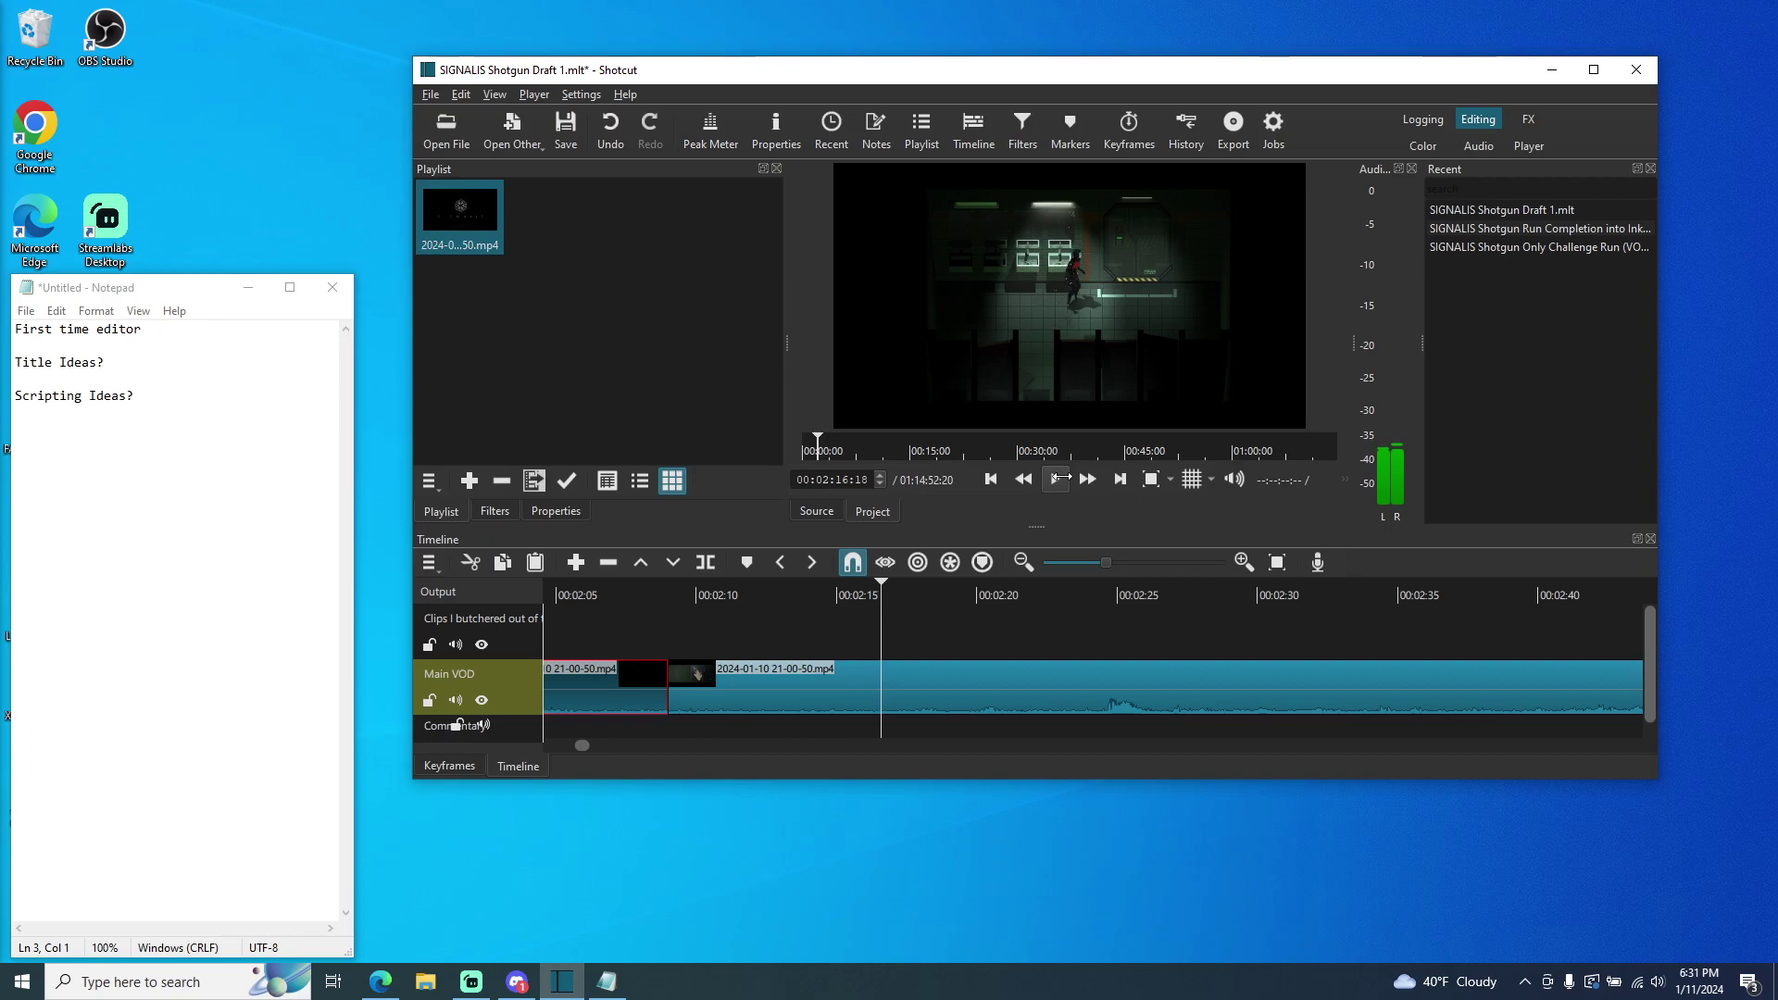
click(707, 570)
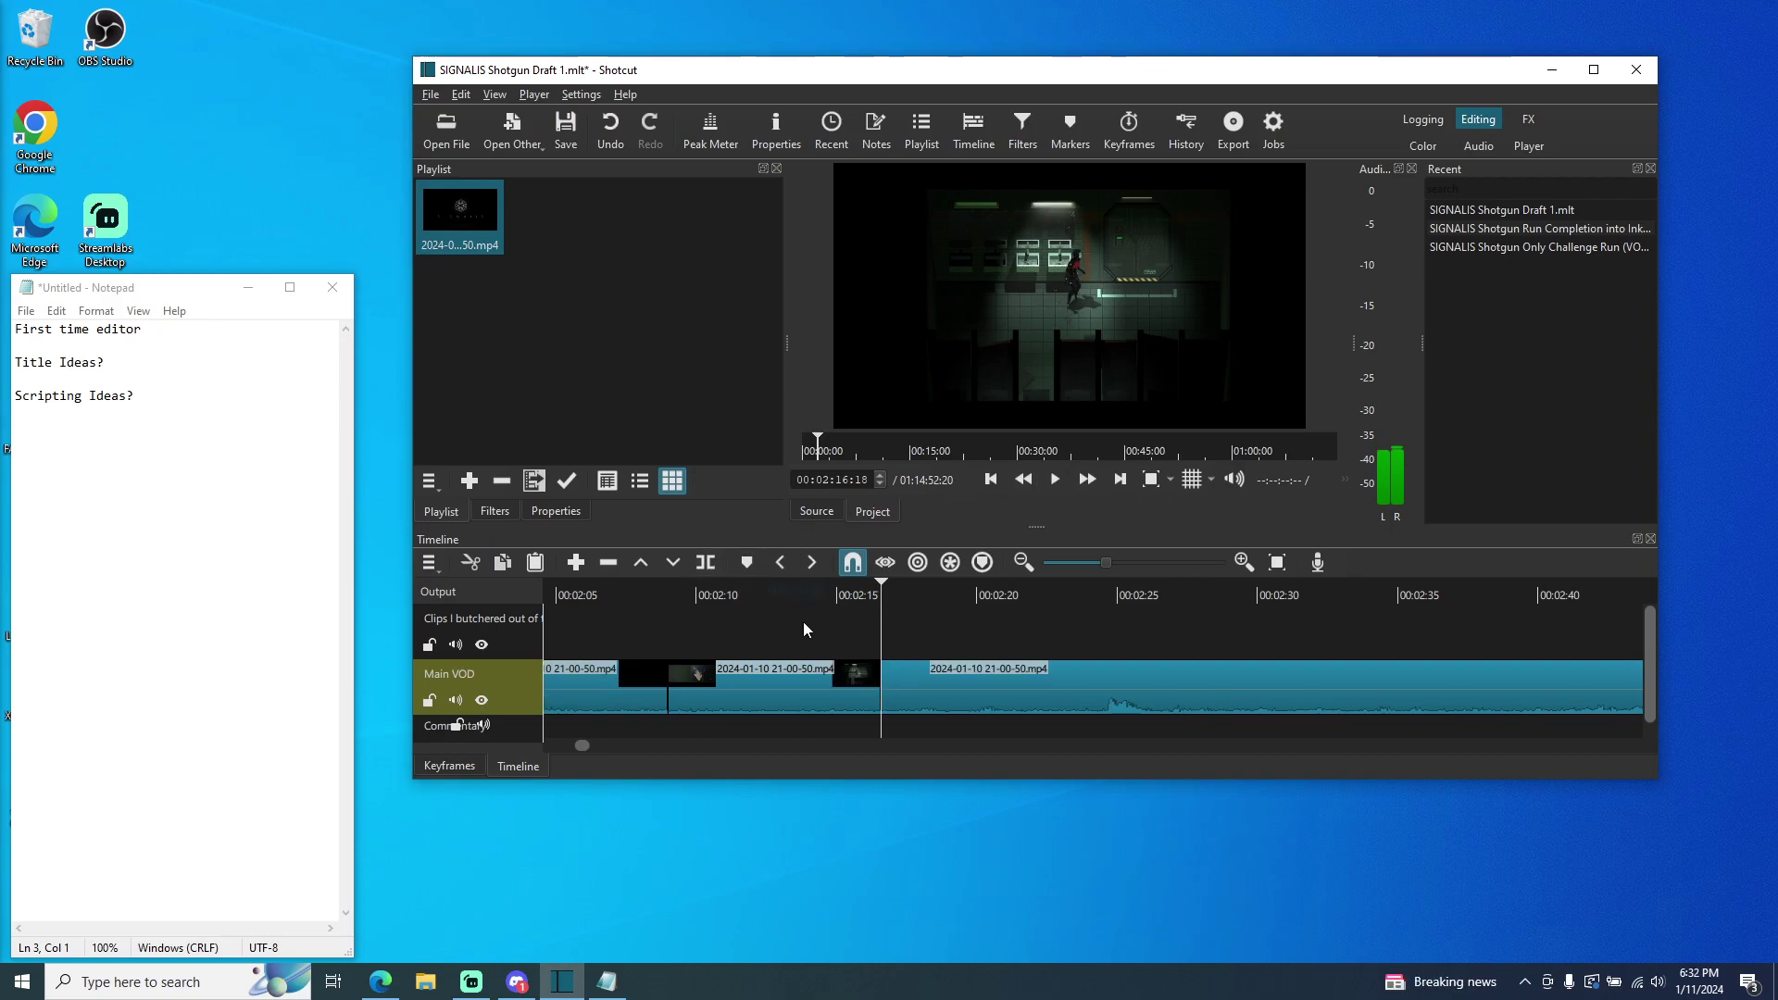
- Play the timeline from 00:02:08:16 through both new cuts' lead-in, to about 00:02:58
click(654, 634)
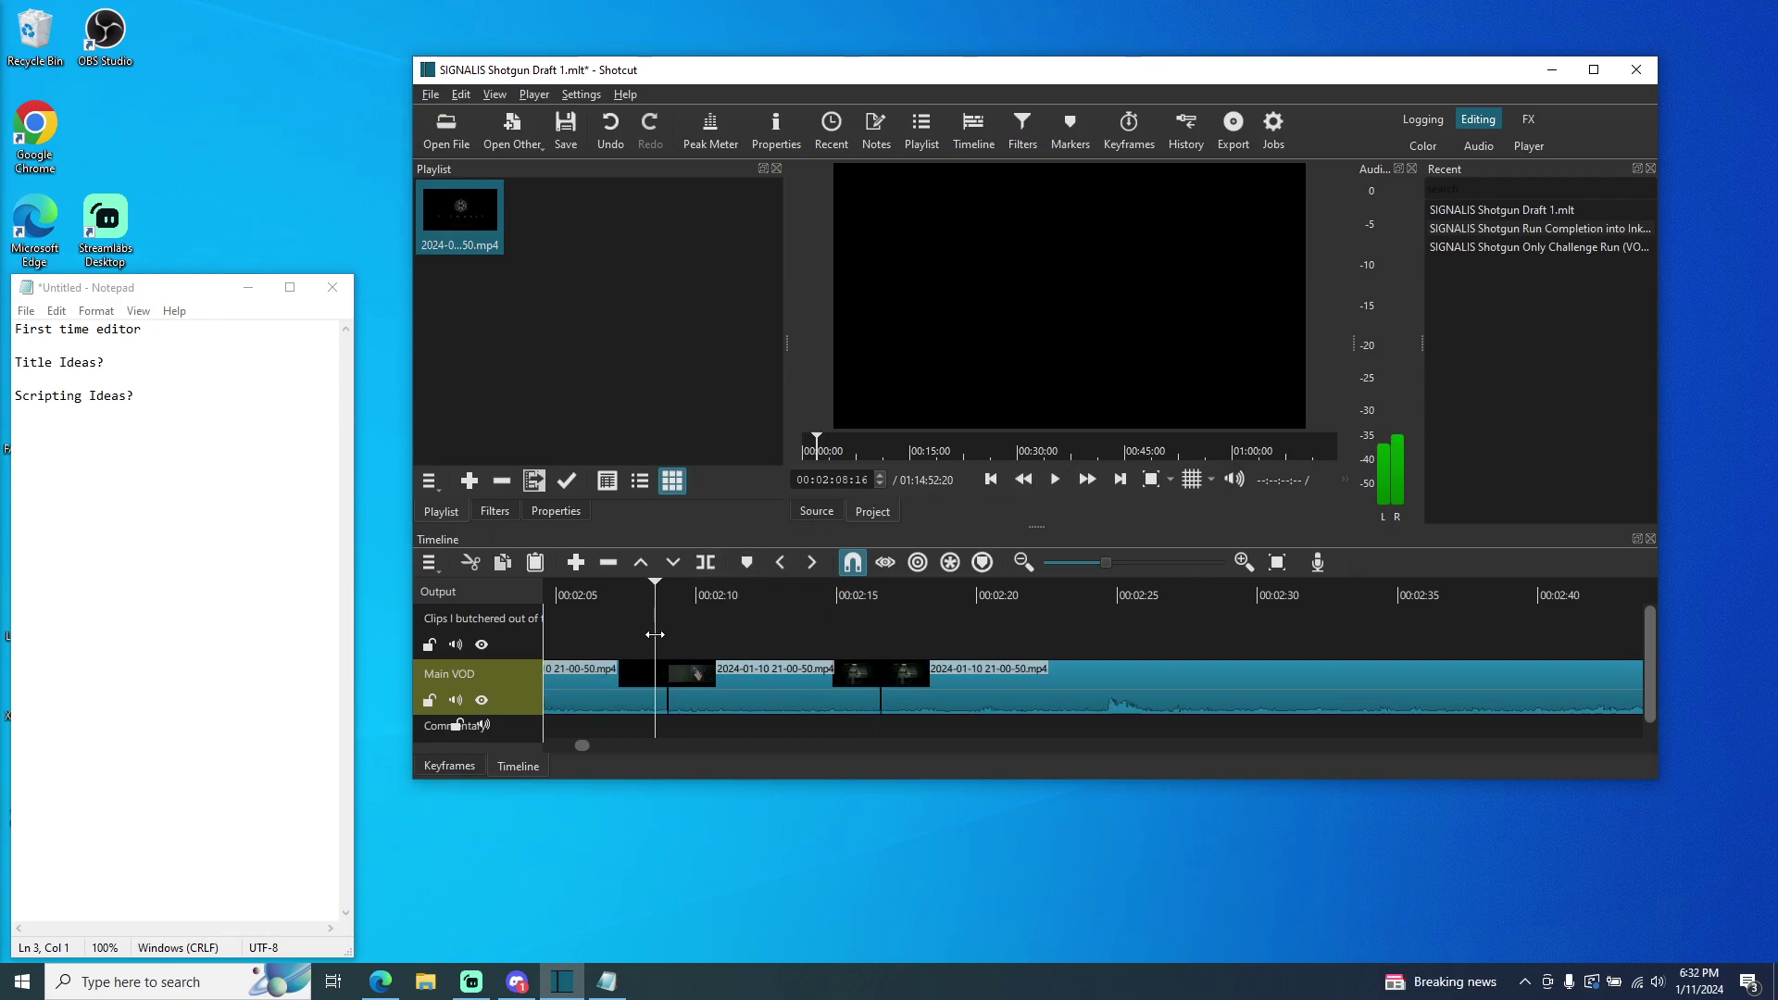
click(1052, 480)
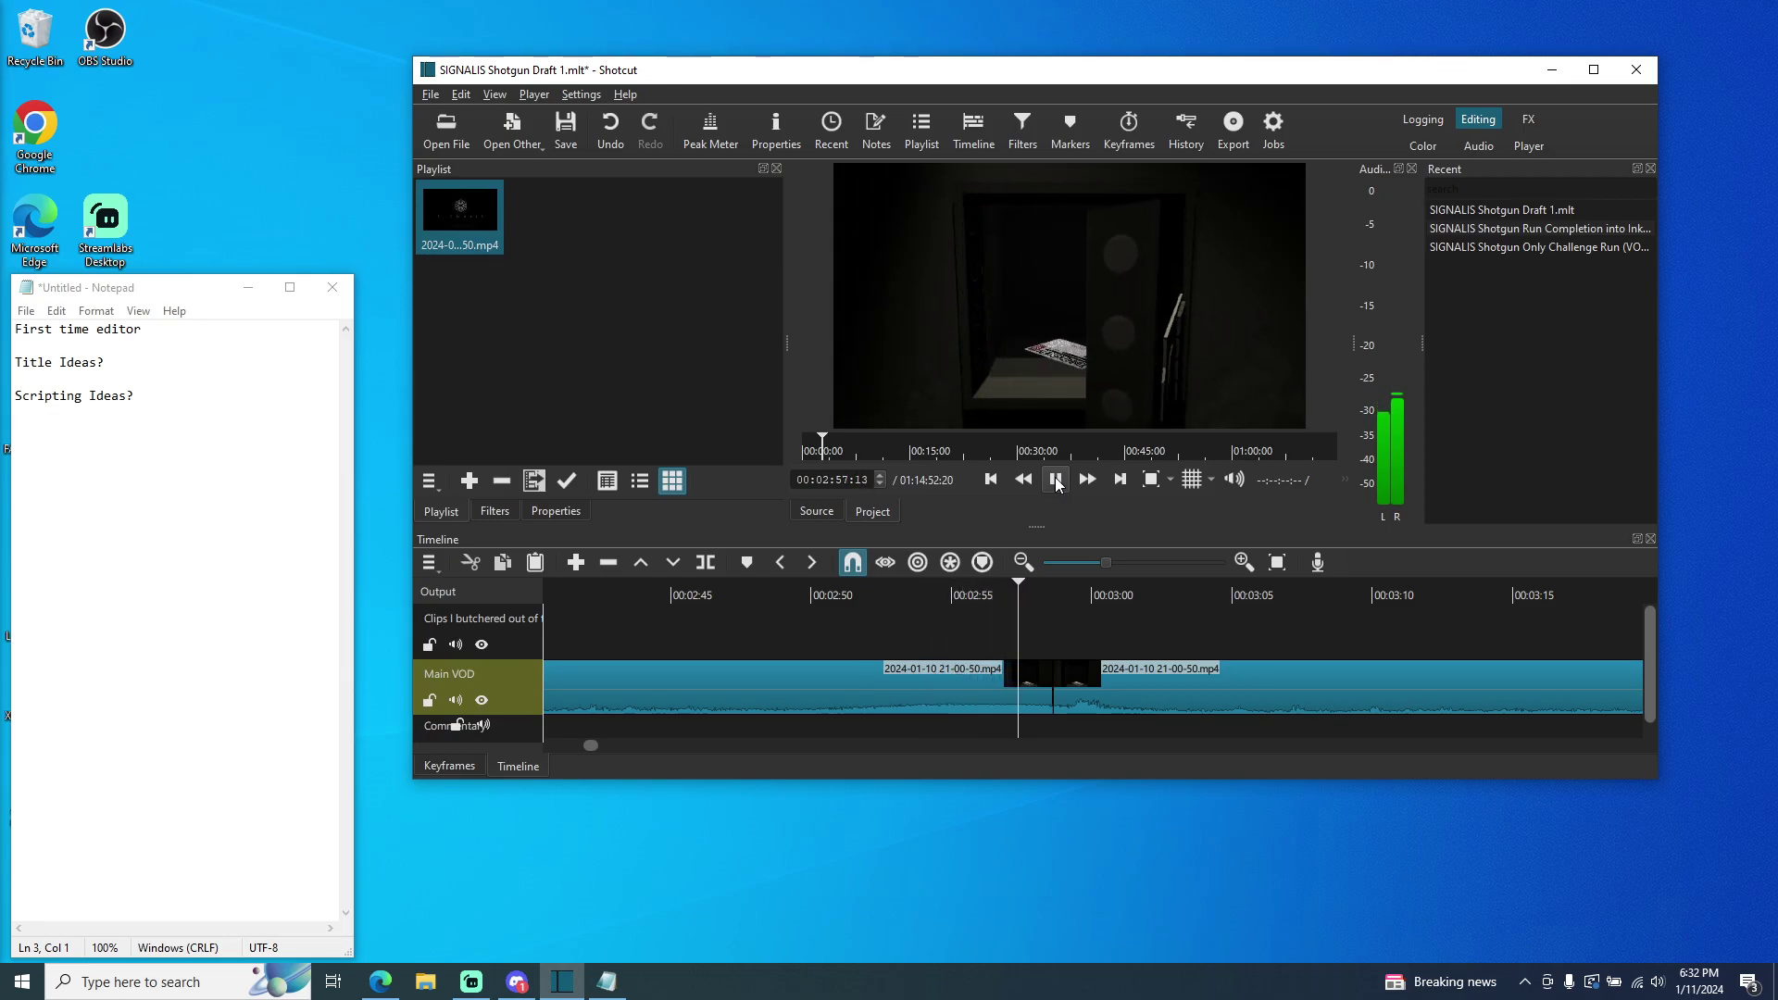
key(space)
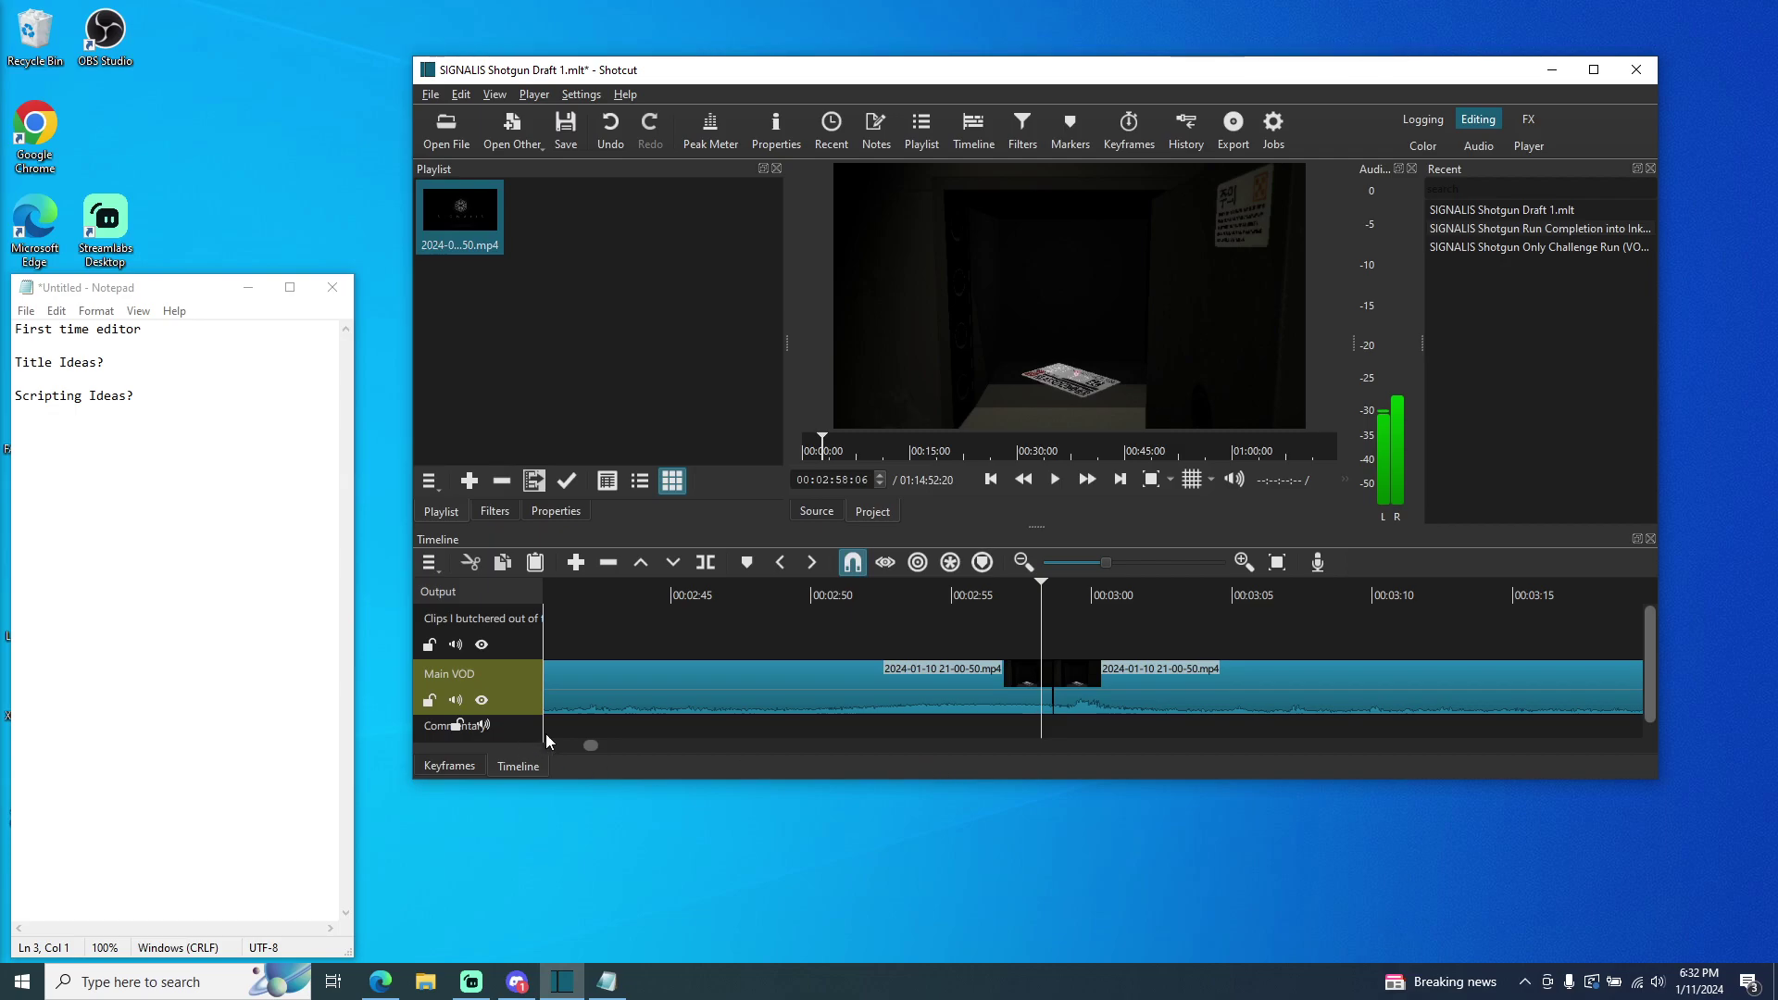
- Return to the intro and play the timeline from about 00:00:11 to about 00:01:37
drag(586, 746, 532, 752)
click(864, 595)
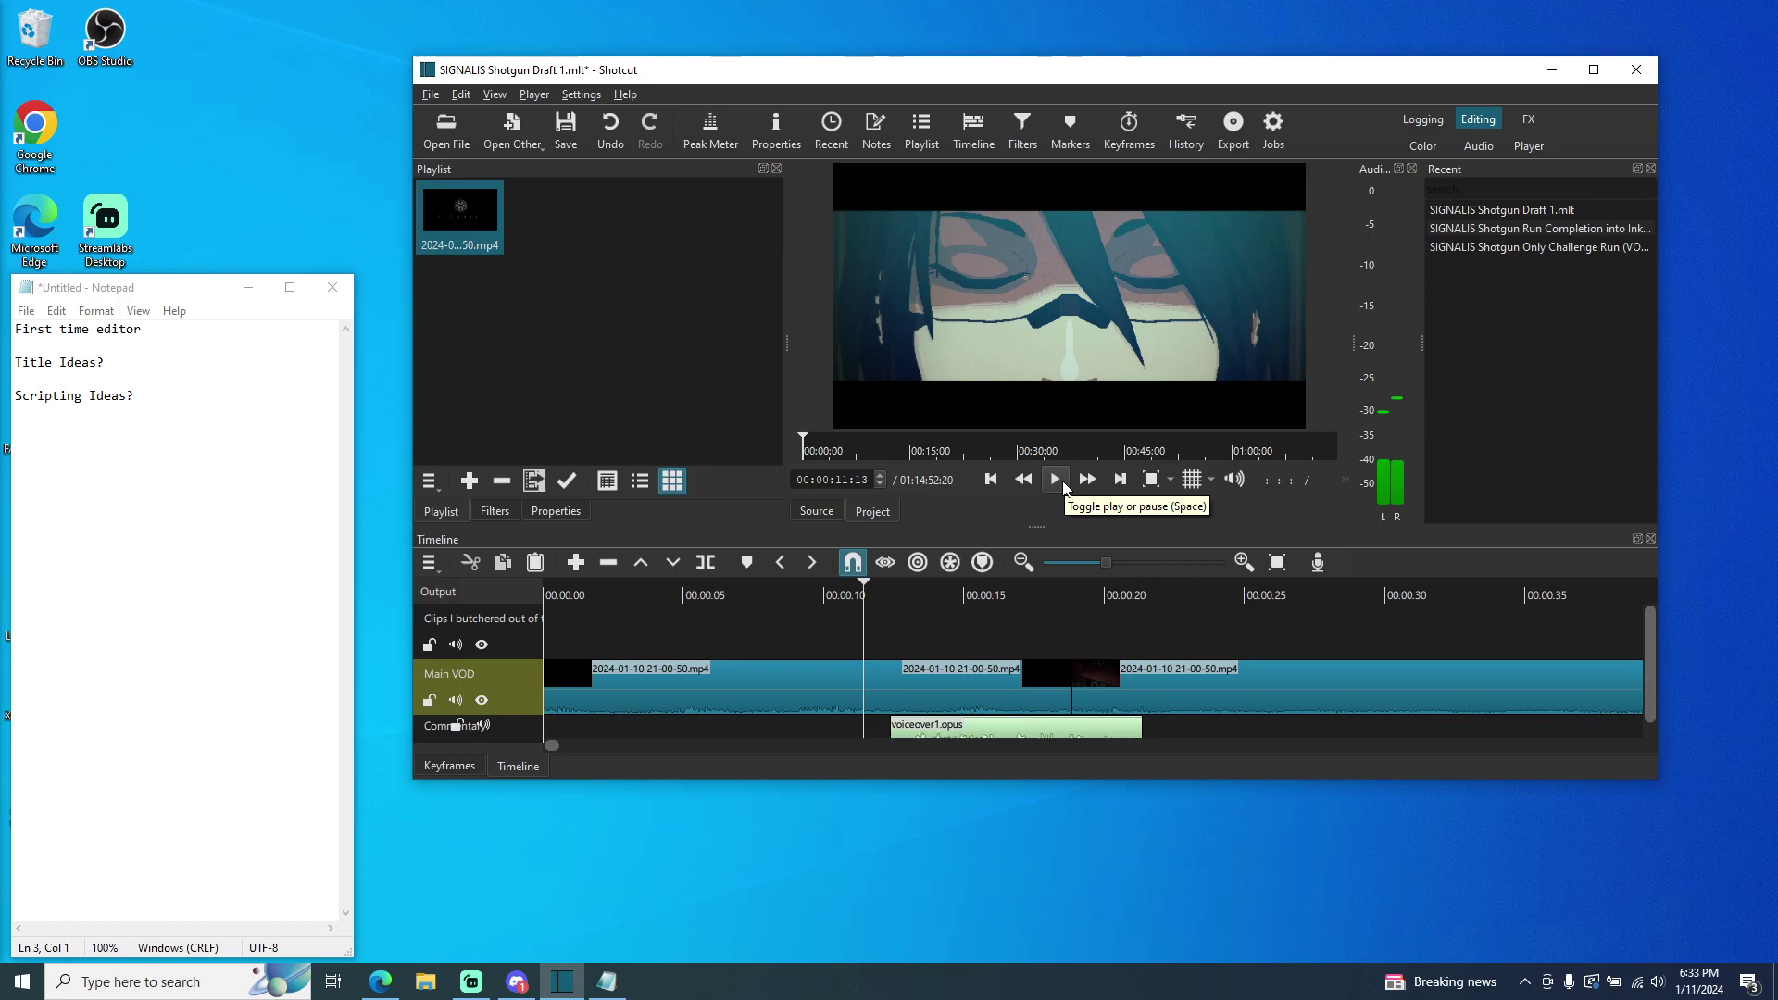
click(1055, 480)
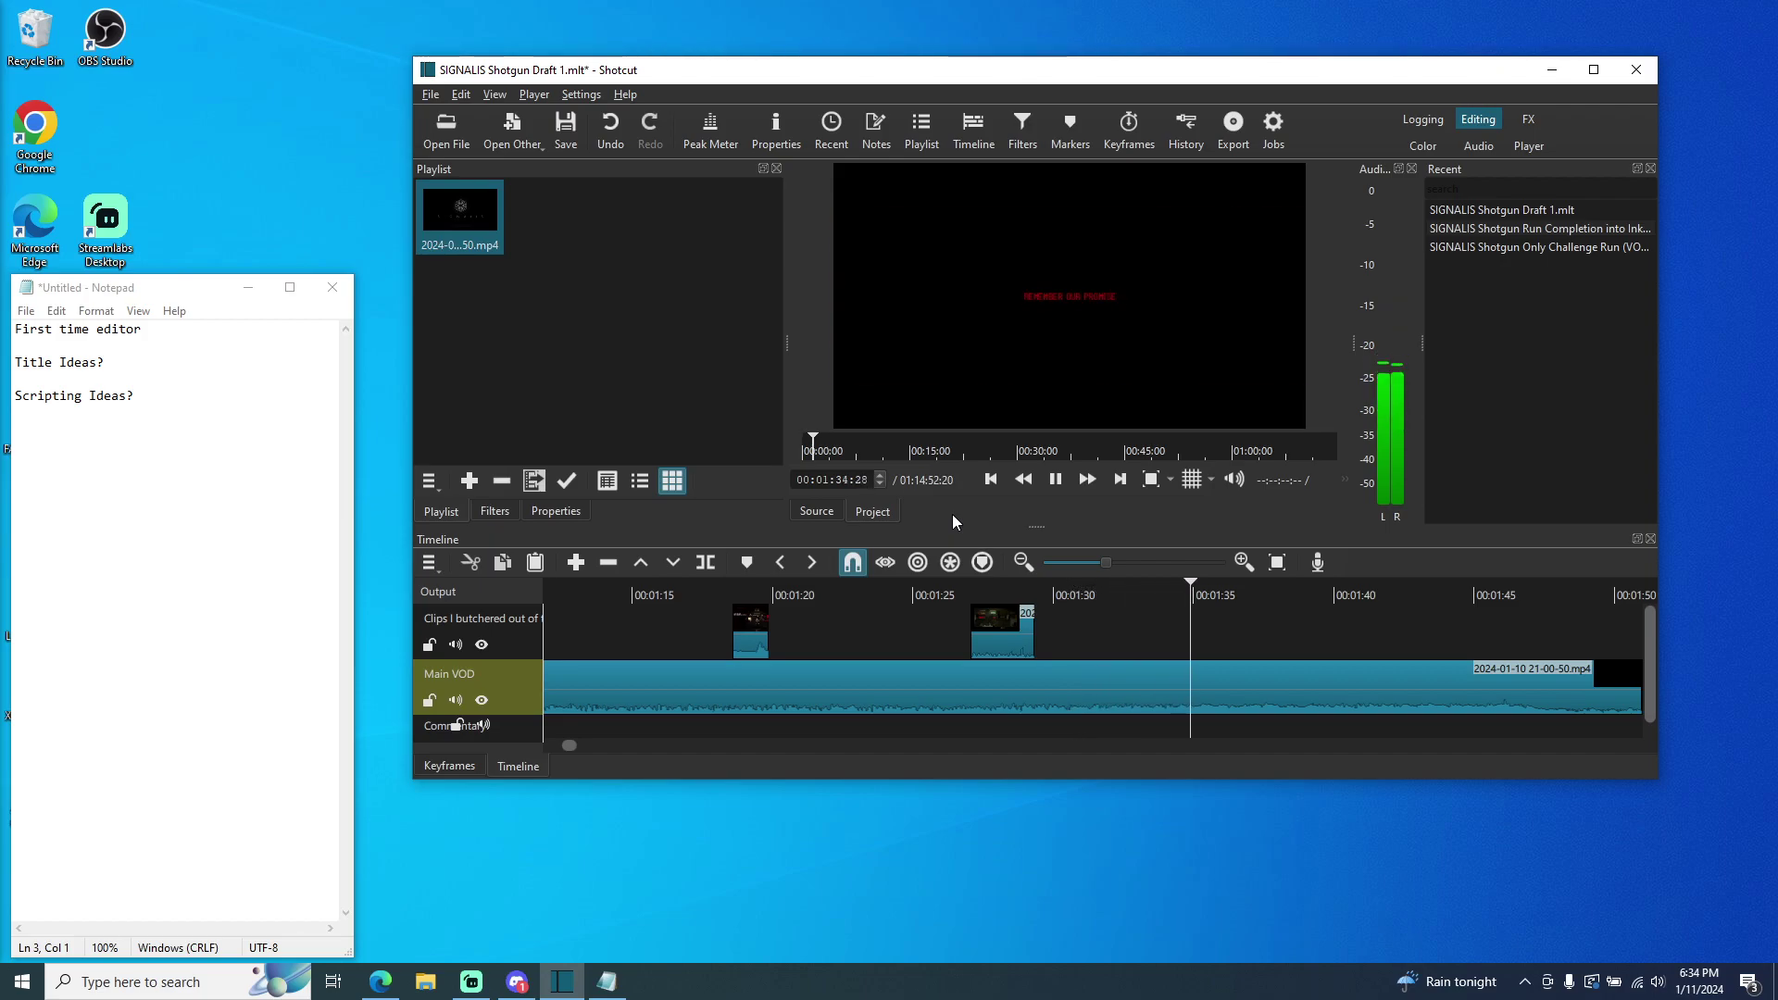
click(1054, 491)
- Shift four overlay clips on the butchered-clips track later, starting them at about 00:01:24, 00:01:19, 00:01:14 and 00:01:11
click(1006, 637)
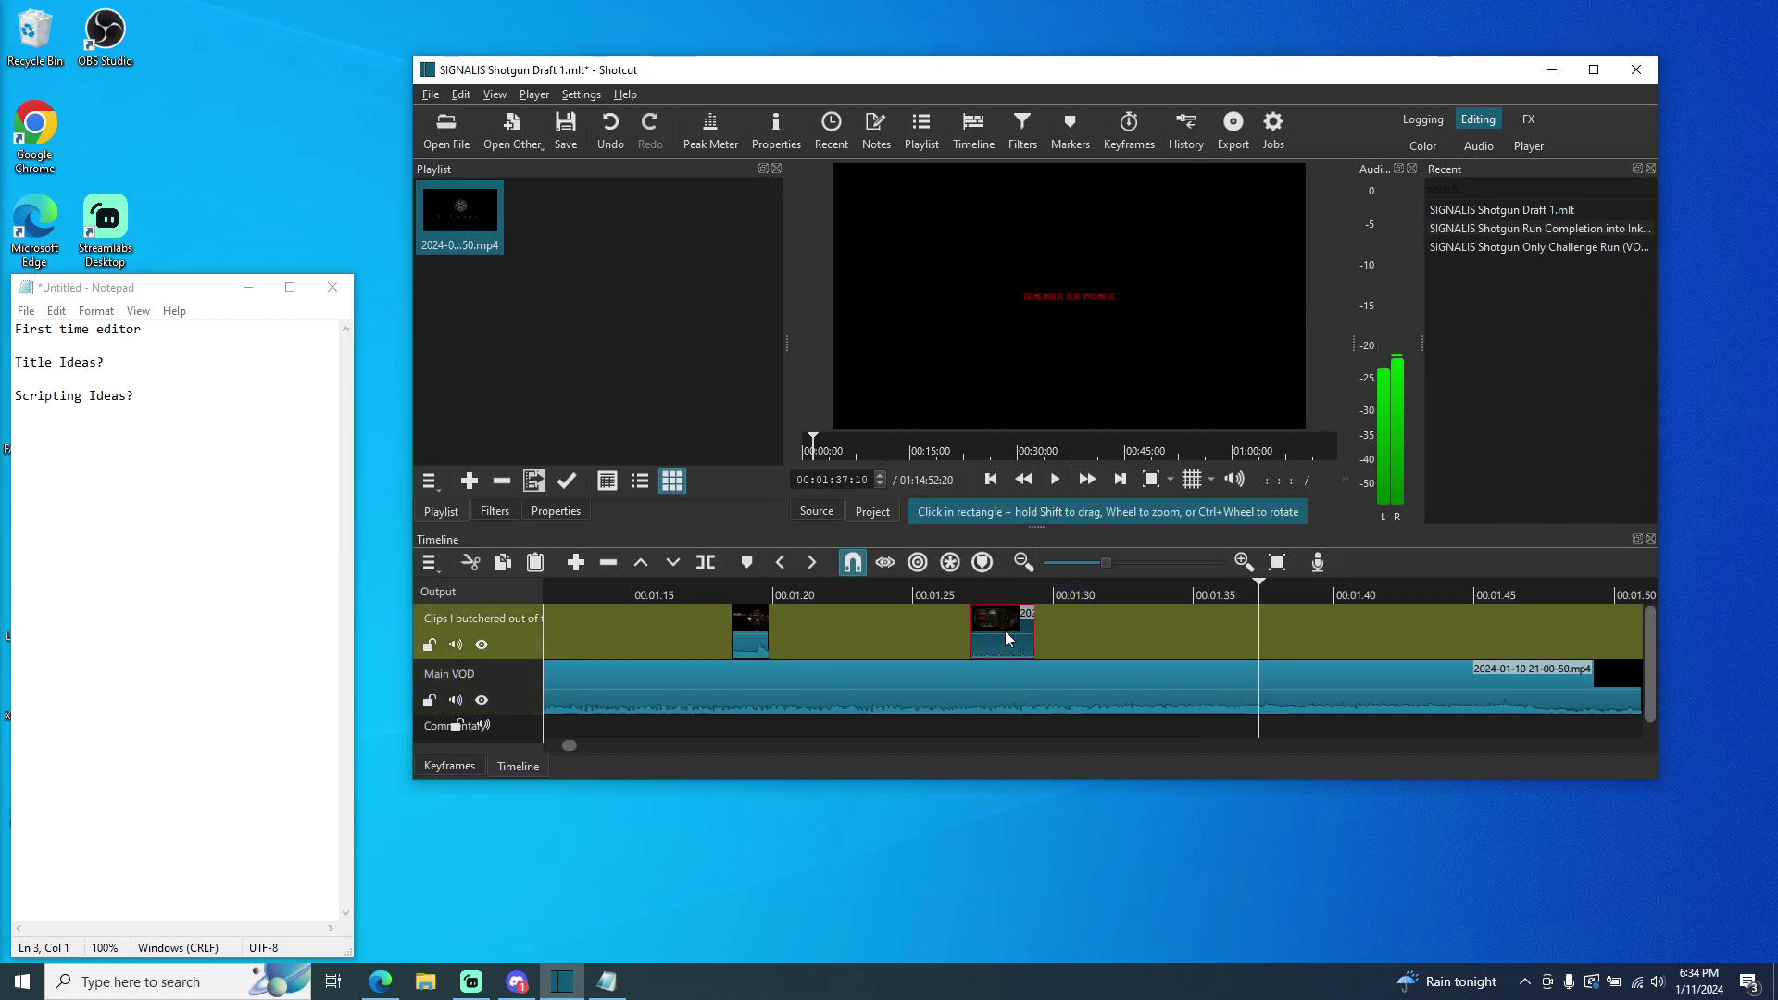
click(1078, 594)
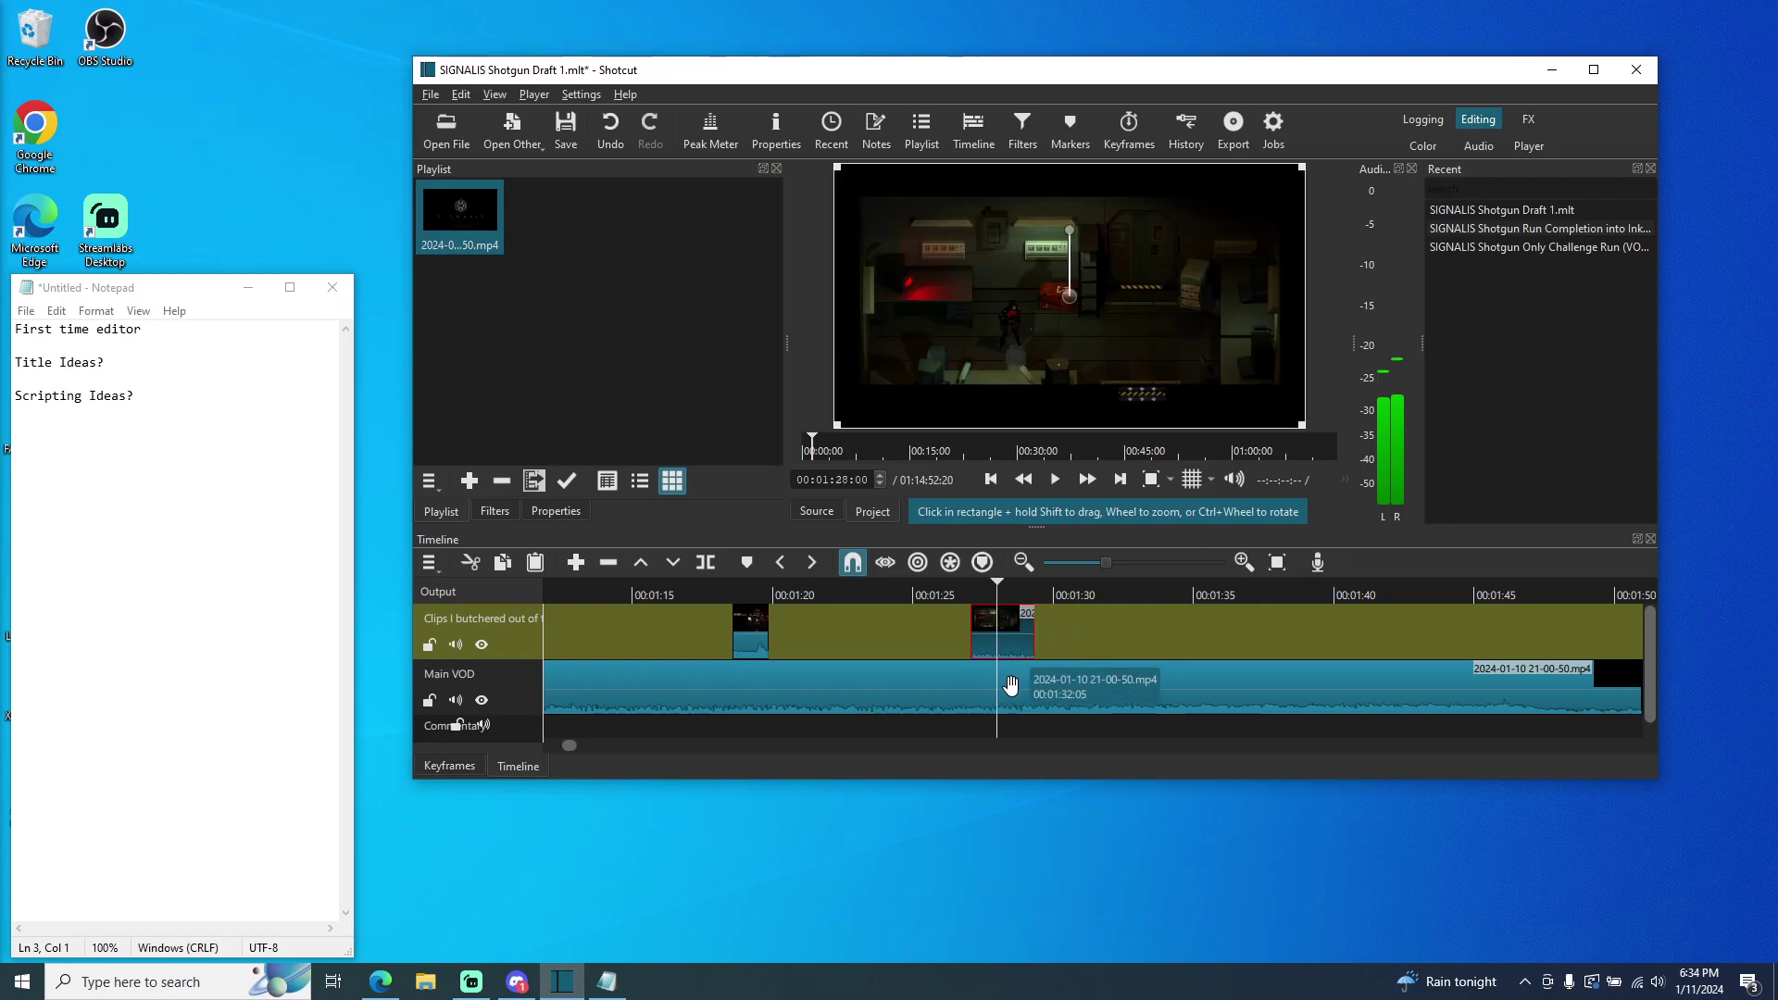
mouse_move(581, 746)
mouse_down()
mouse_move(546, 750)
mouse_move(564, 759)
mouse_up()
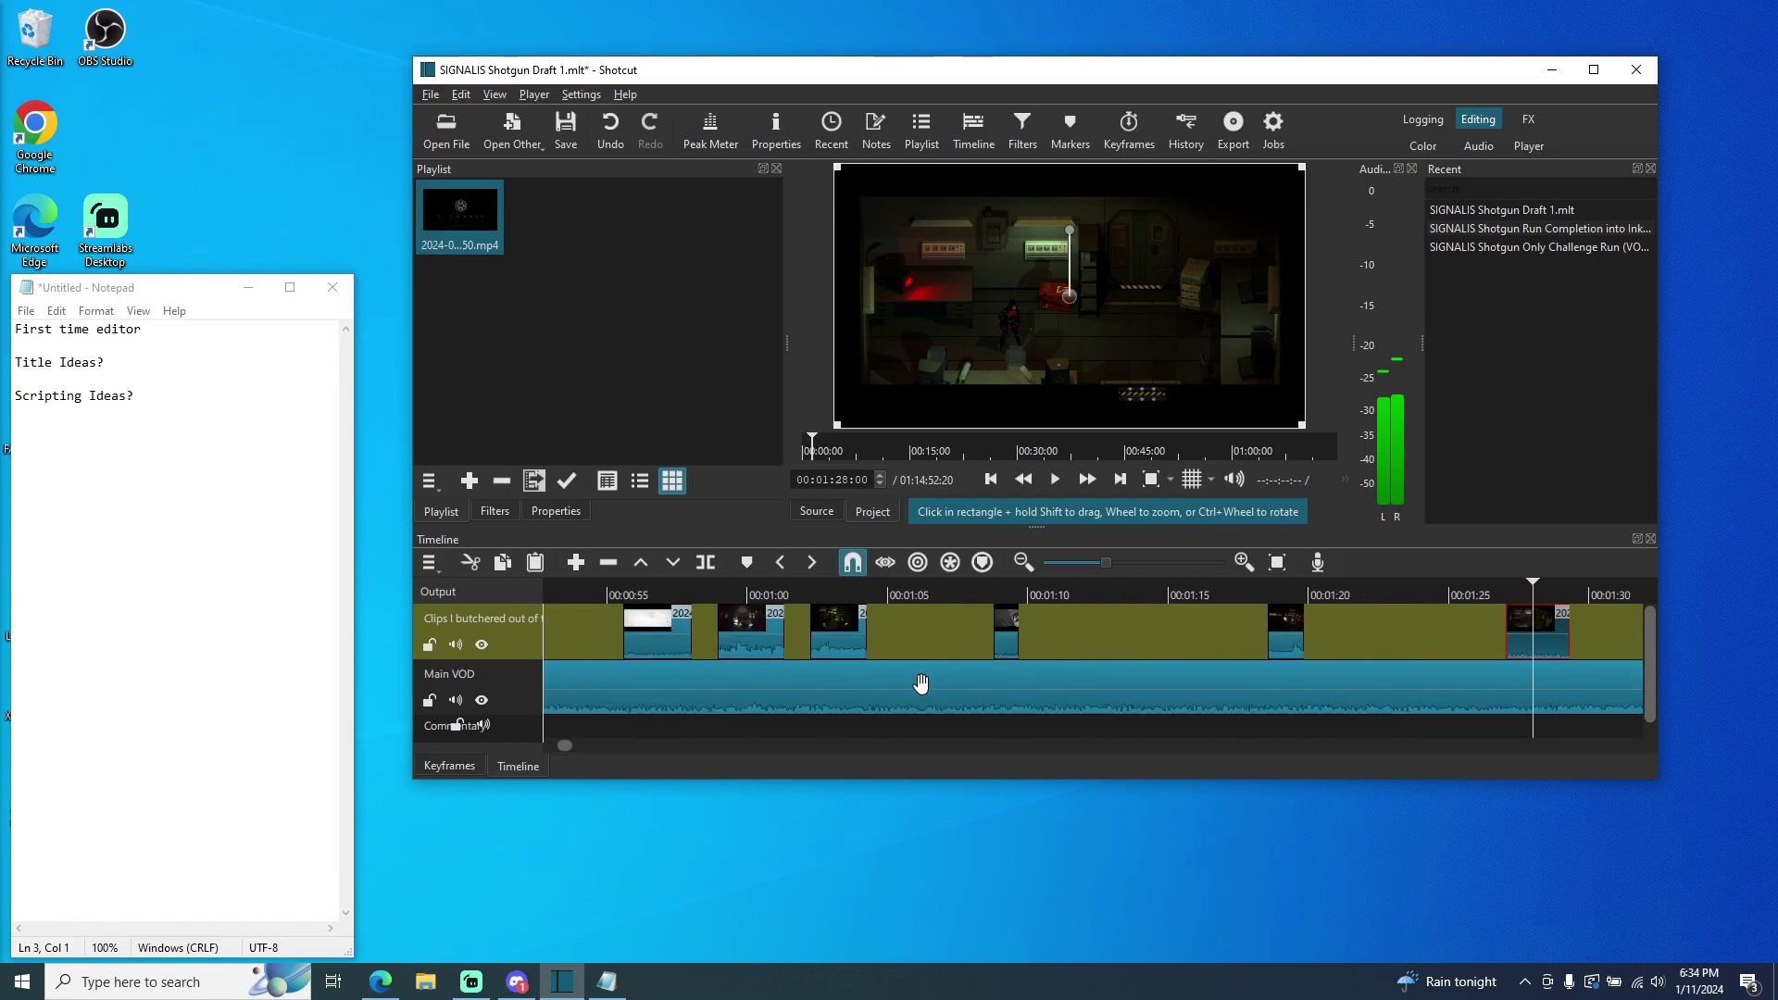
drag(1300, 640, 1458, 644)
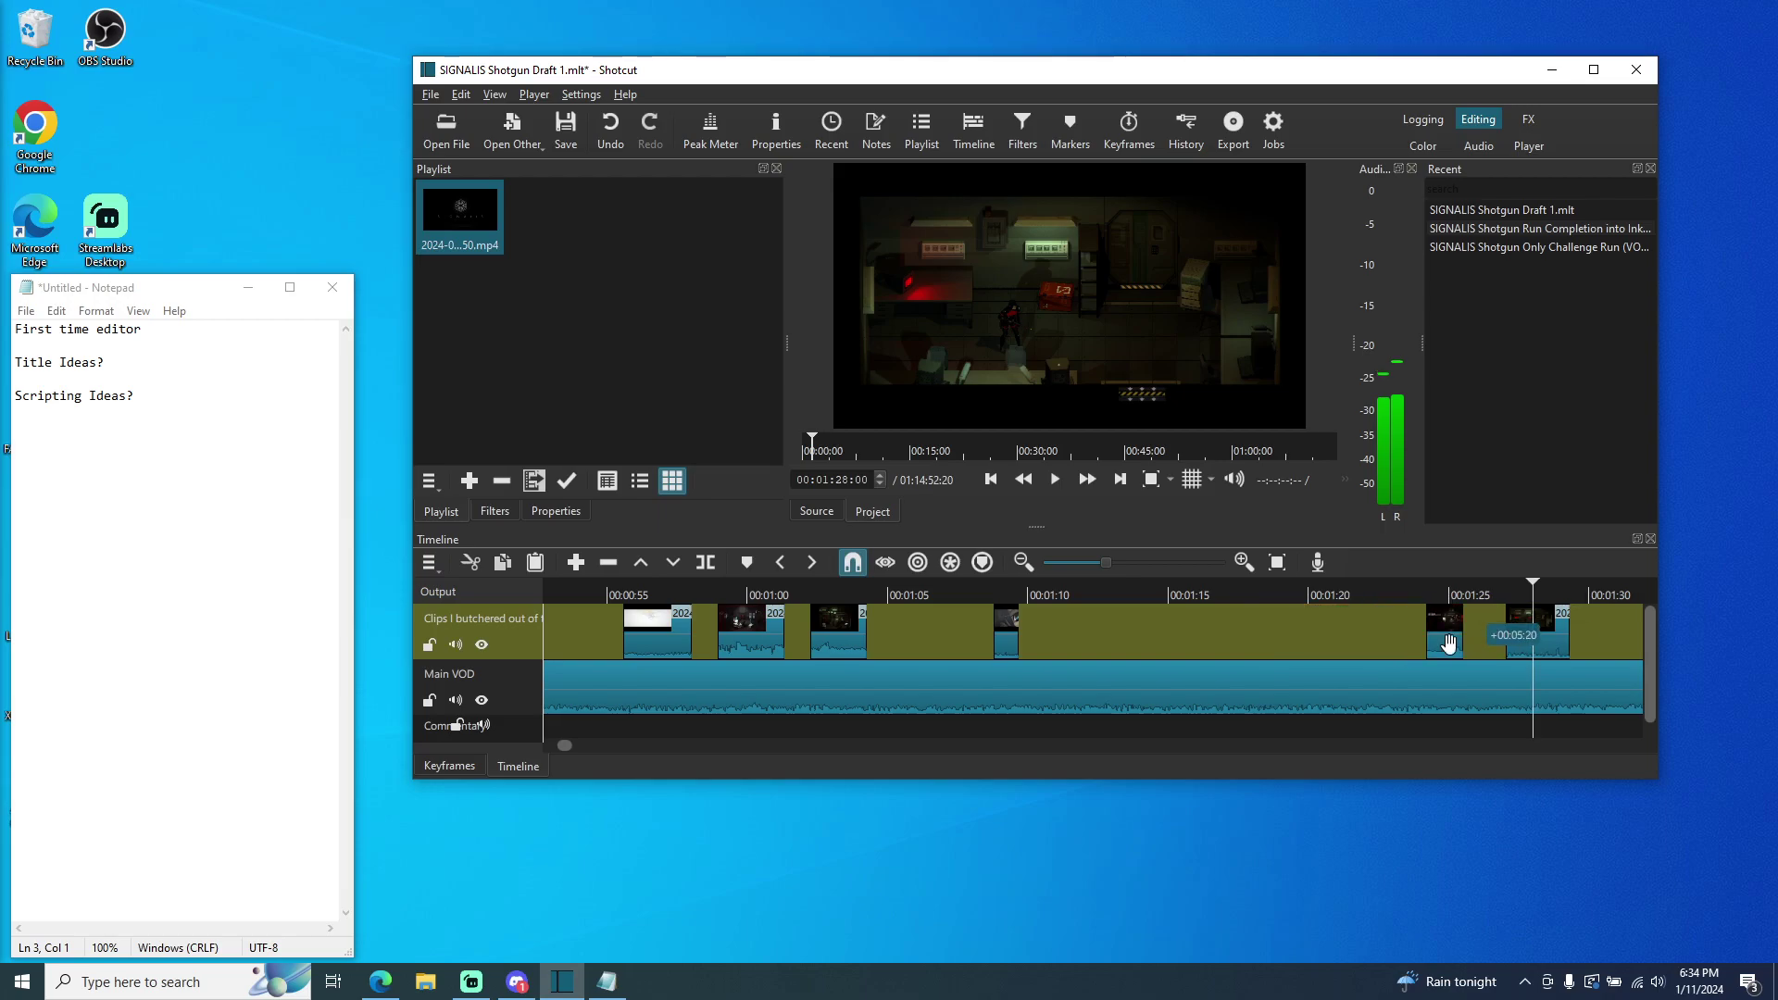
drag(1258, 636, 1389, 637)
drag(951, 634, 1273, 639)
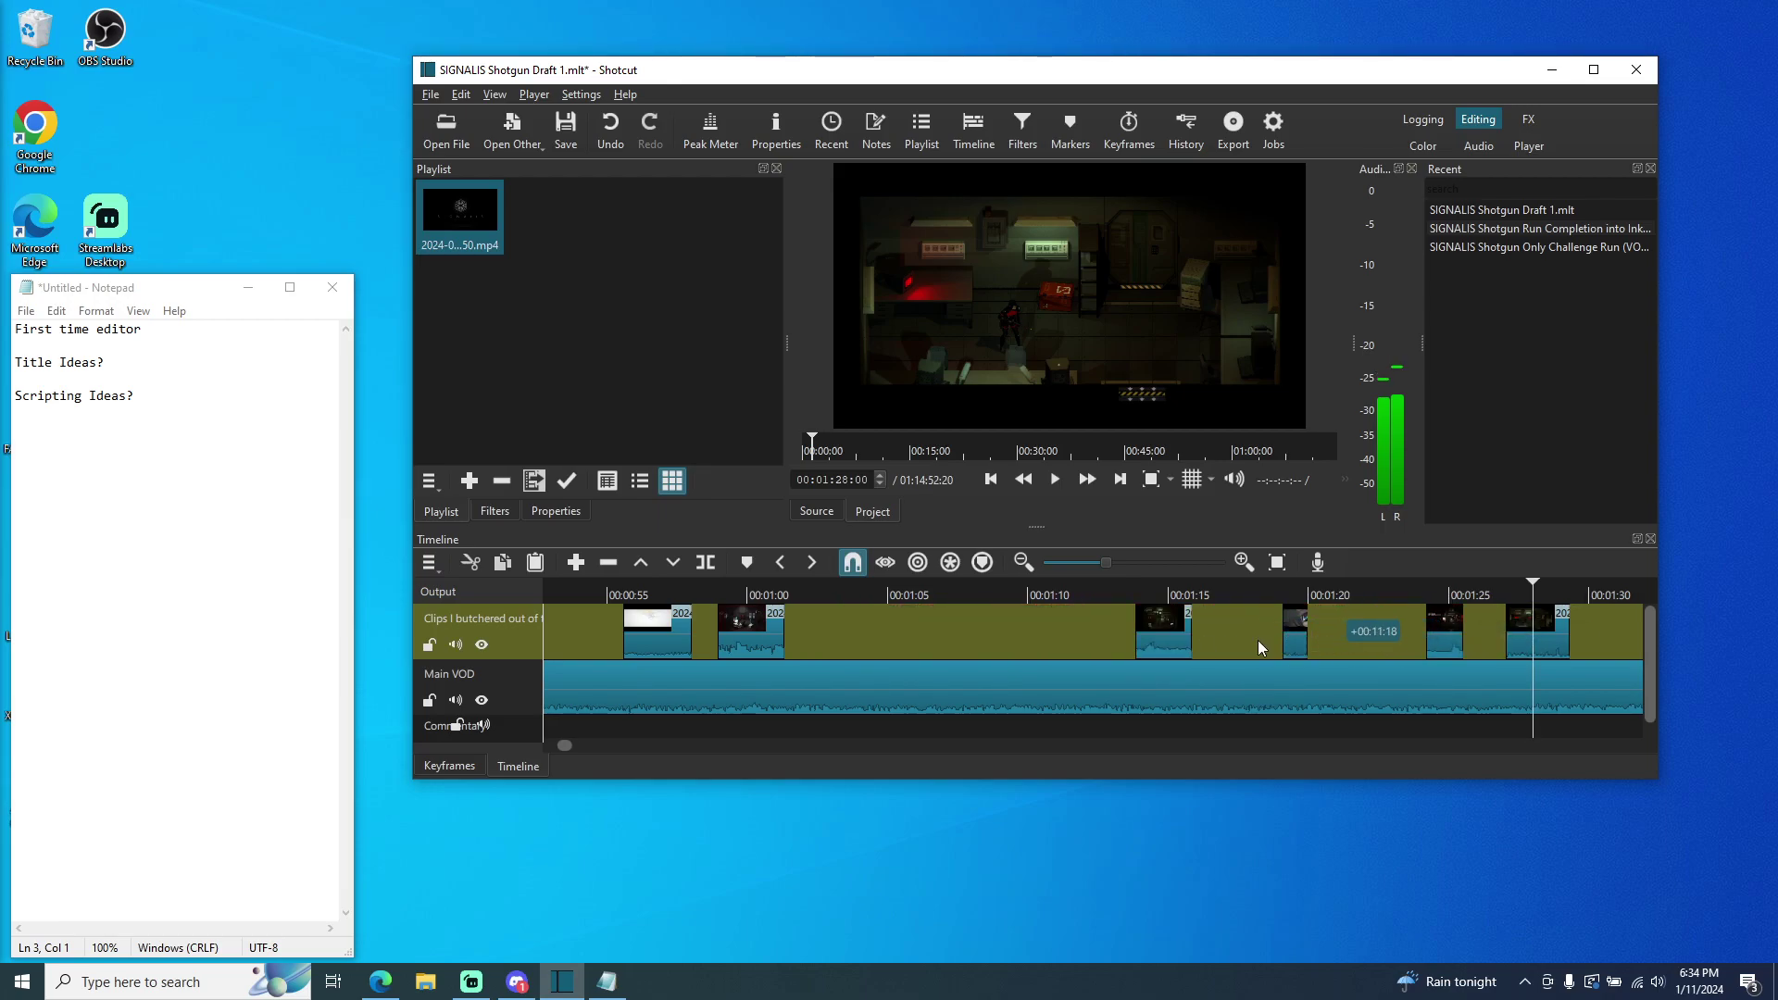
drag(759, 631, 1085, 643)
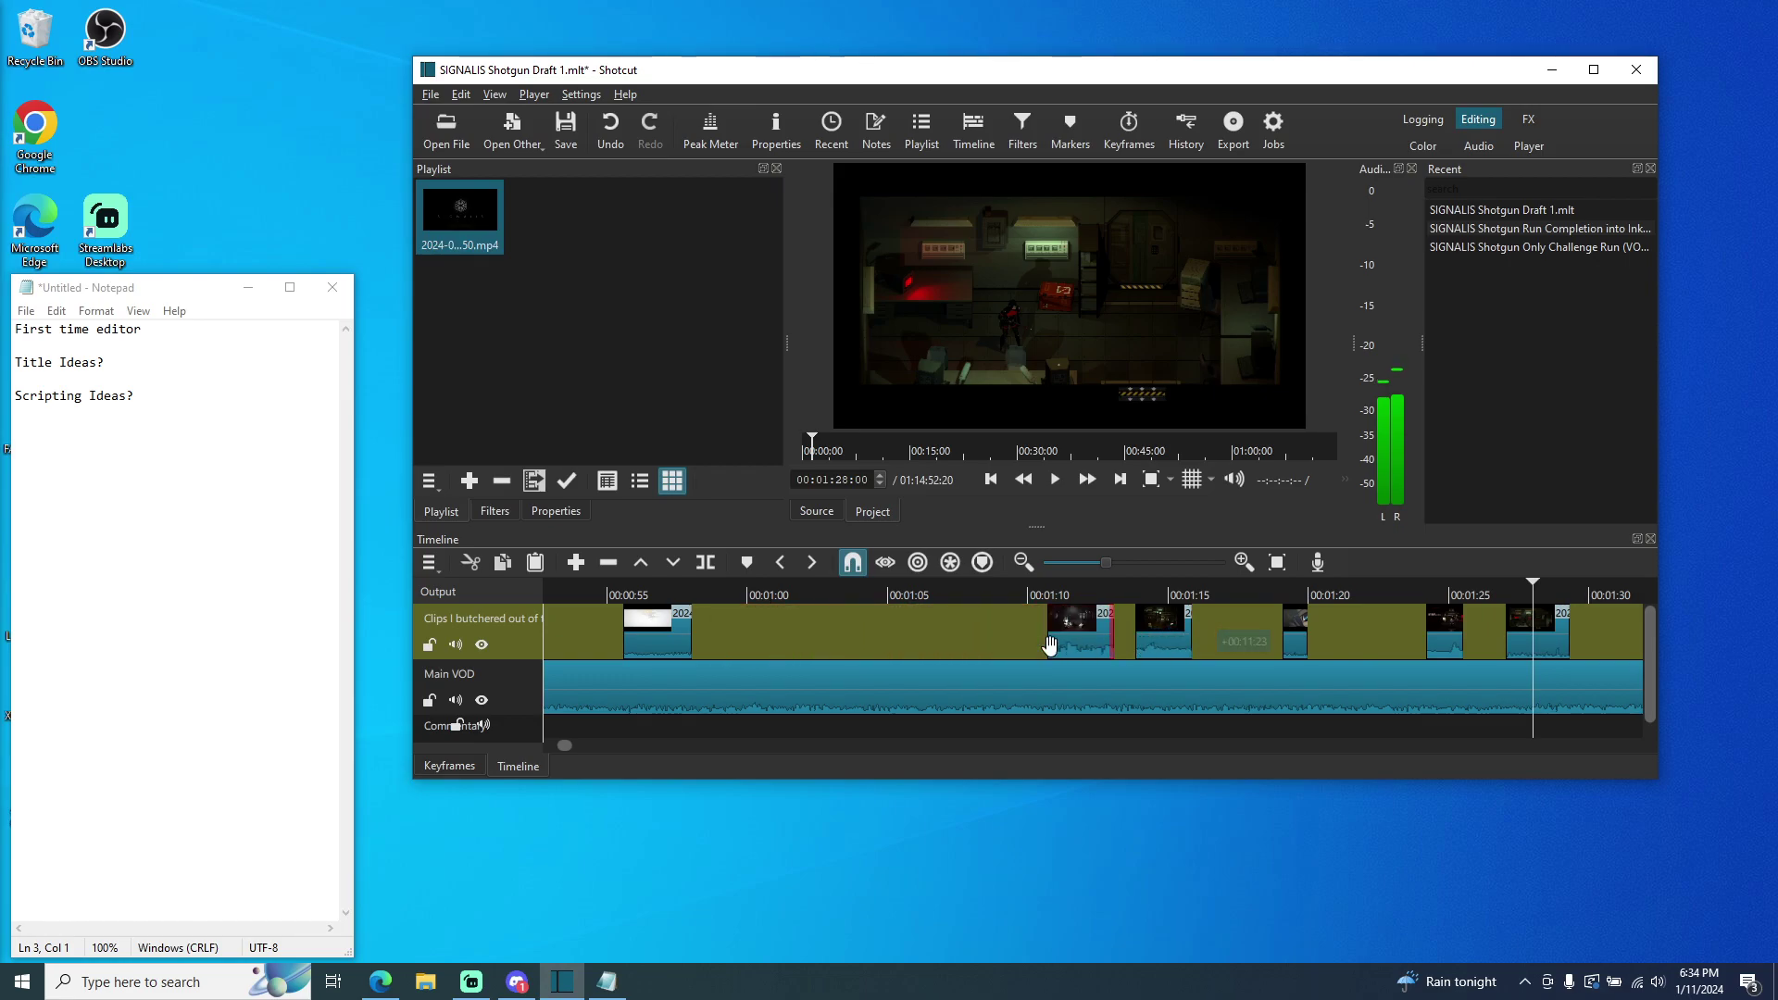
- Move the white clip to about 00:01:05 and the last overlay clip to about 00:00:59, and set the playhead to 00:00:55:23
drag(1524, 639, 920, 638)
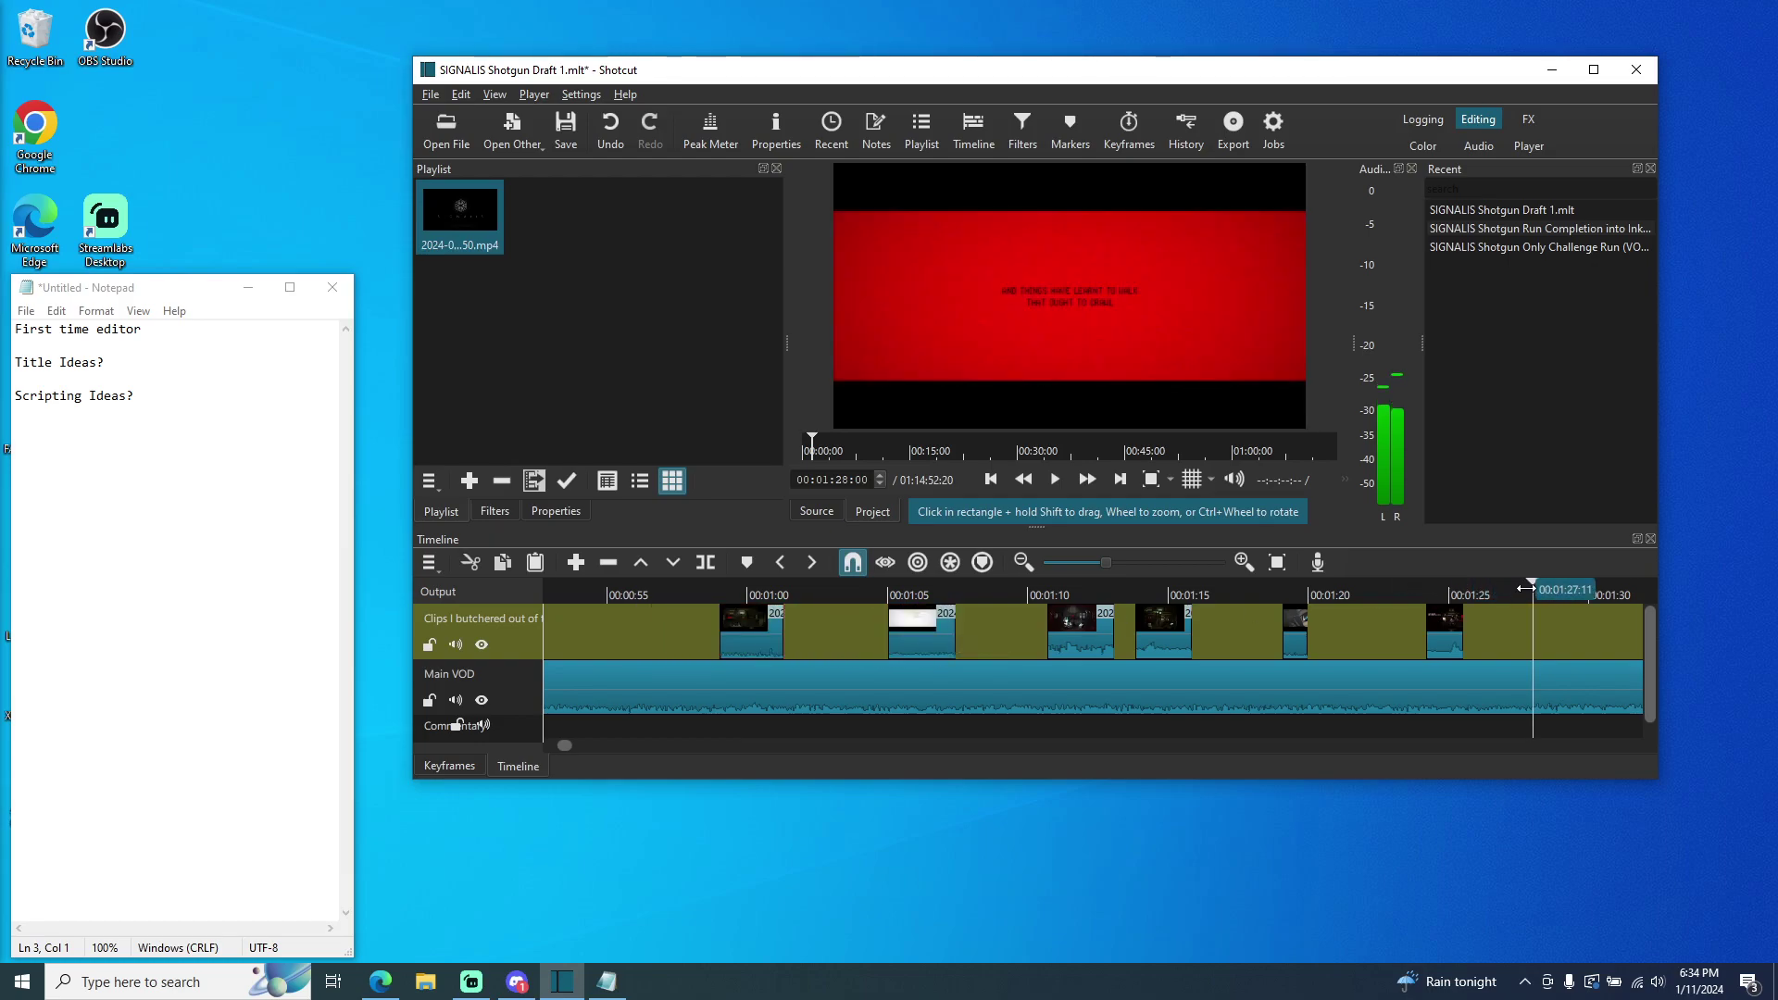
drag(1528, 589, 628, 595)
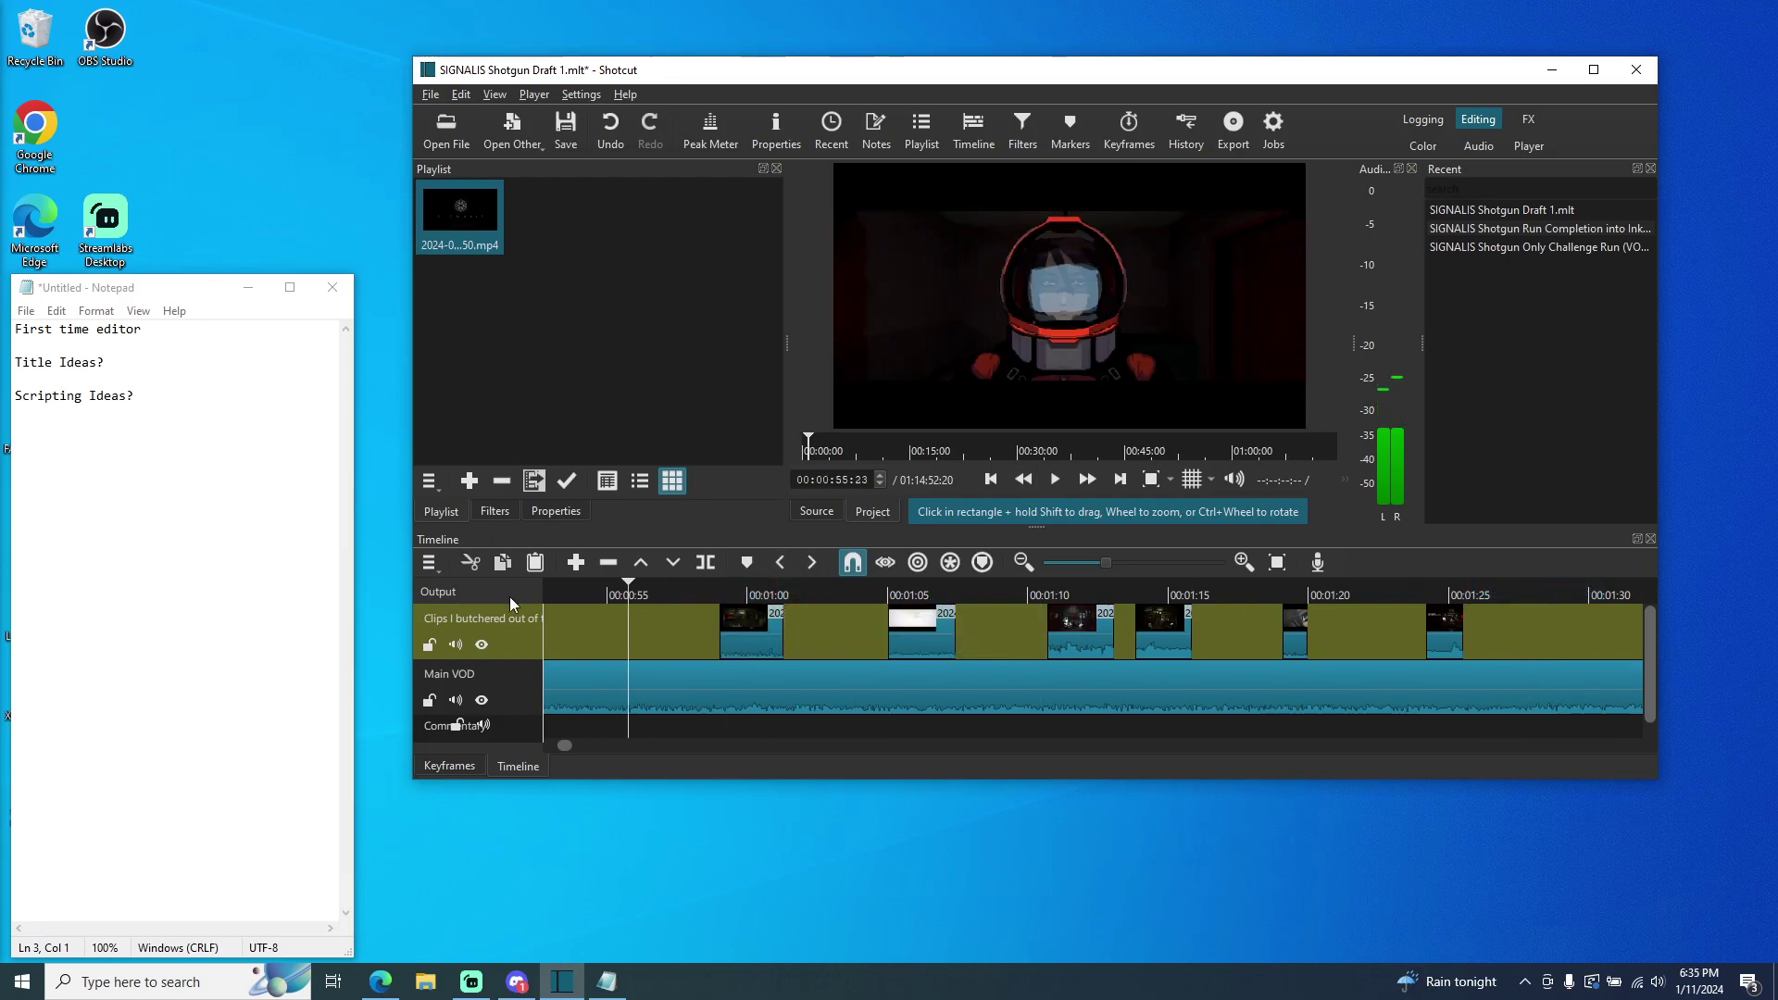
- Move the first overlay clip on the butchered-clips track to start where the number text appears, at 00:00:55:22
click(616, 593)
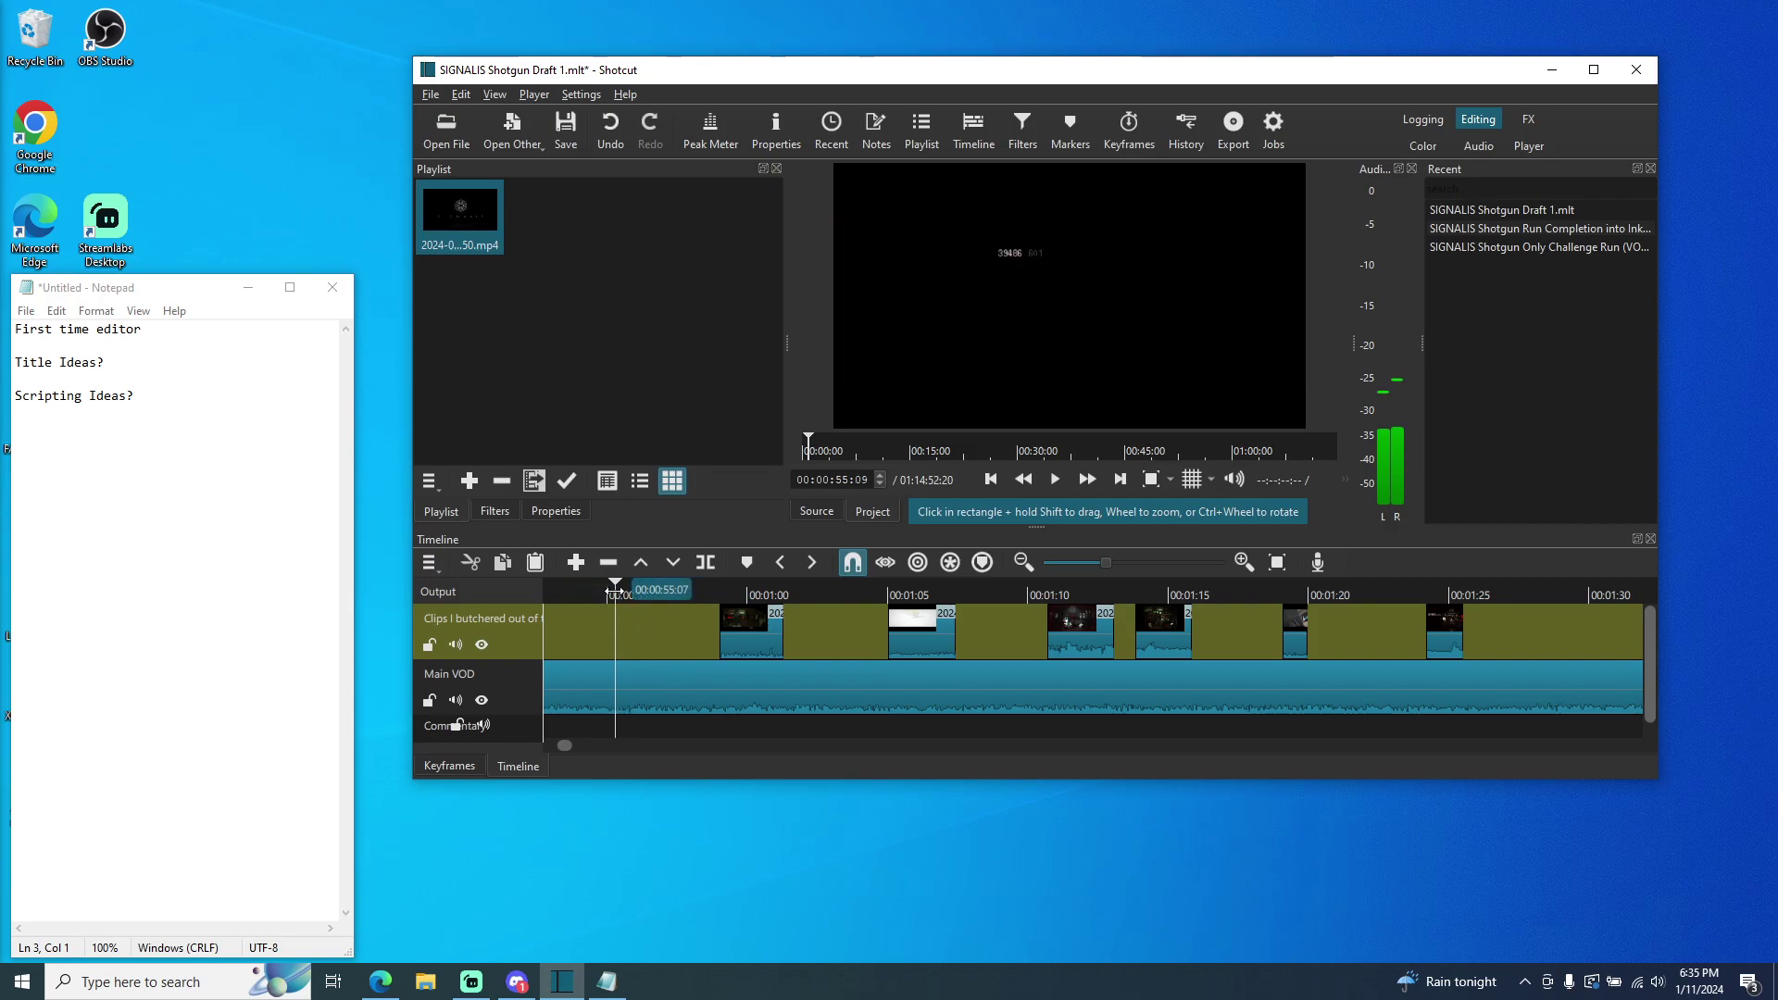
click(1054, 479)
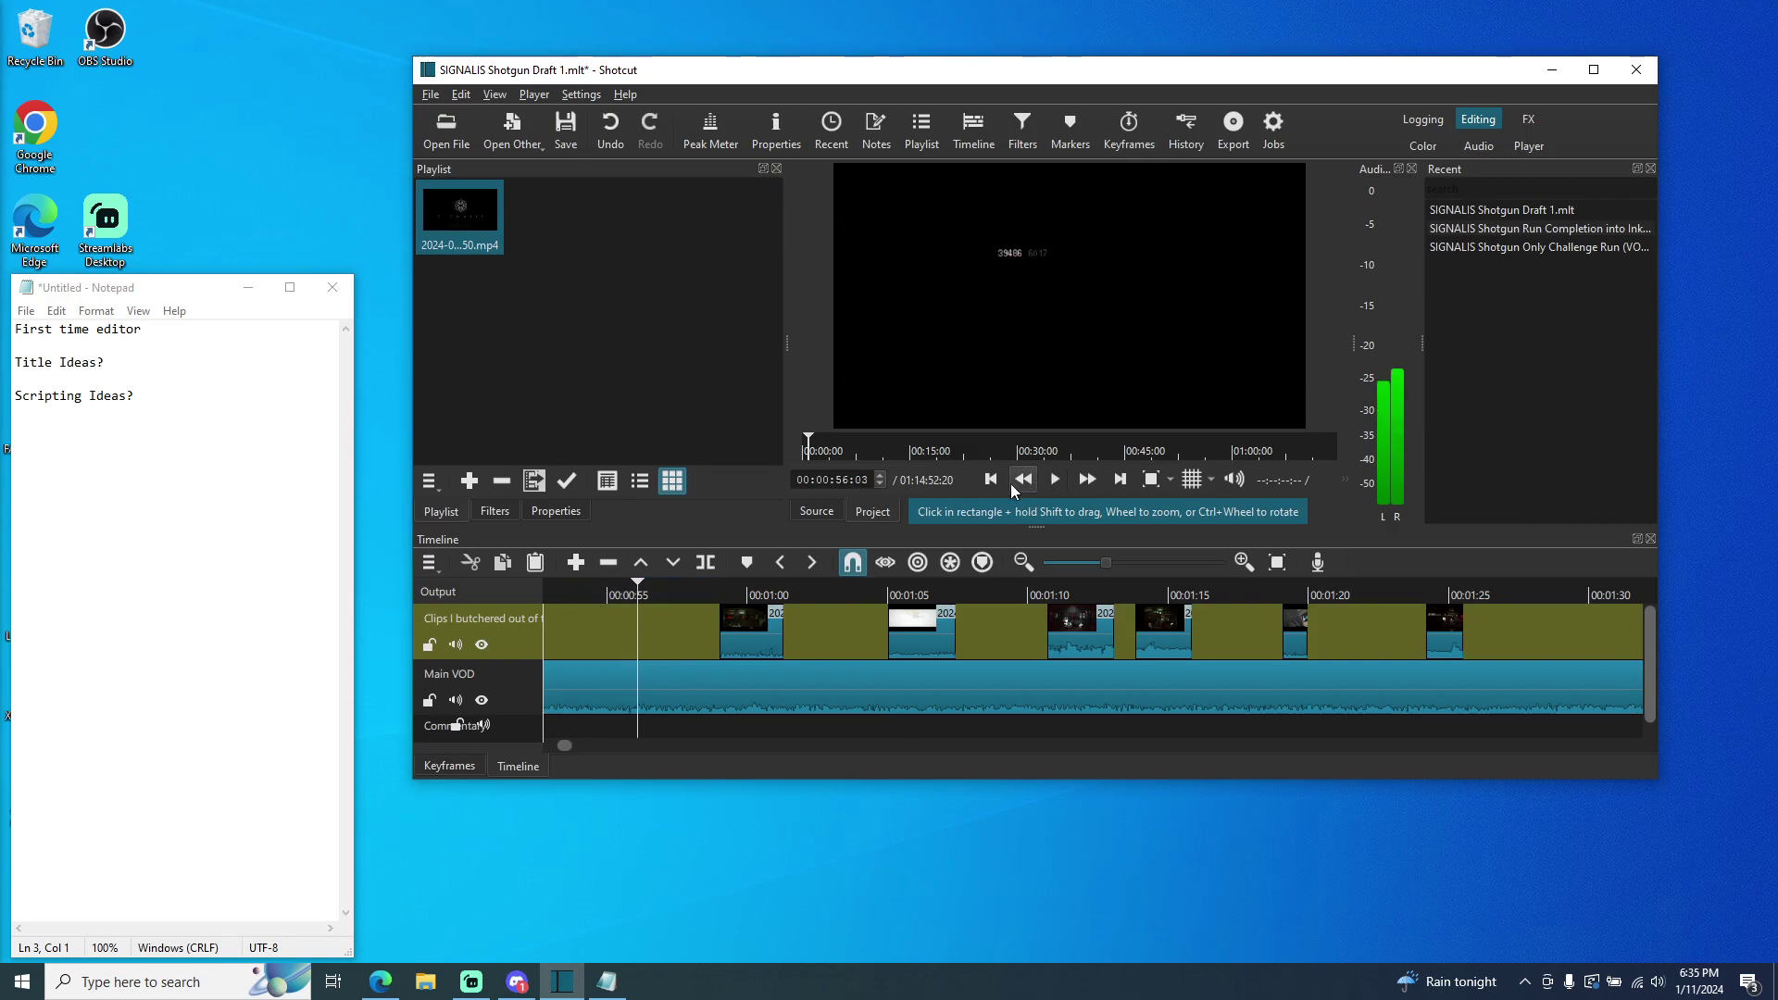
scroll(880, 481, down, 8)
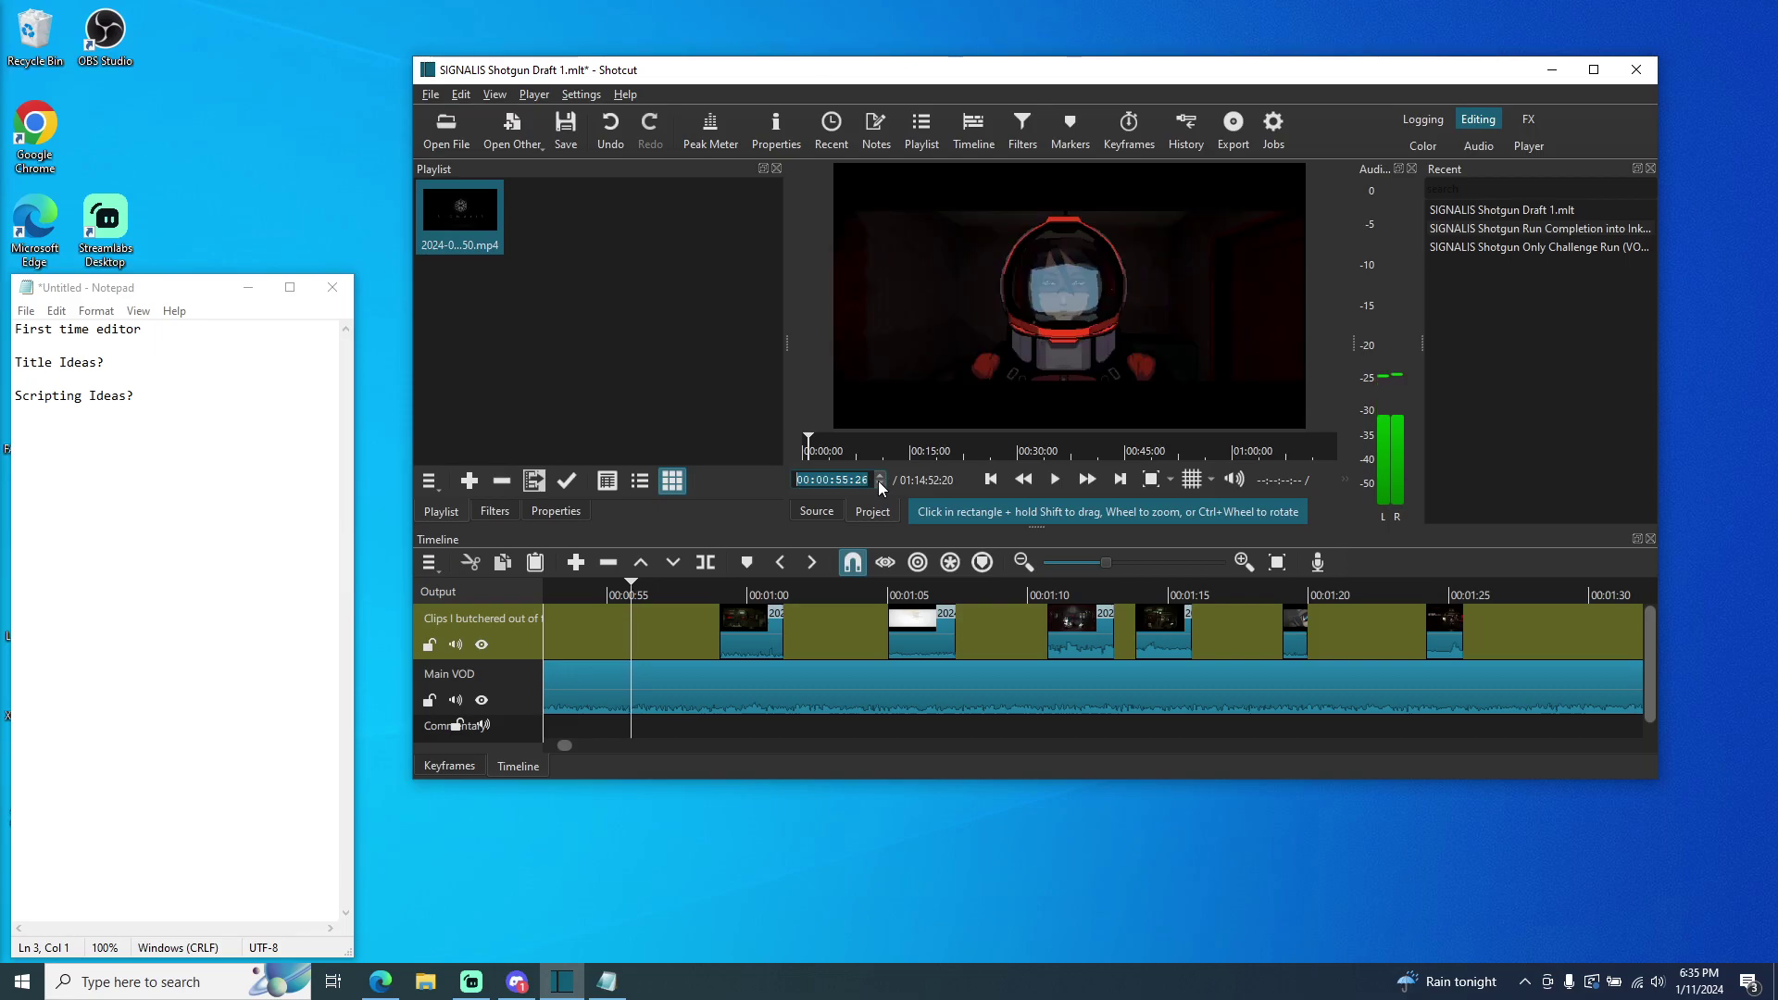
scroll(878, 480, down, 2)
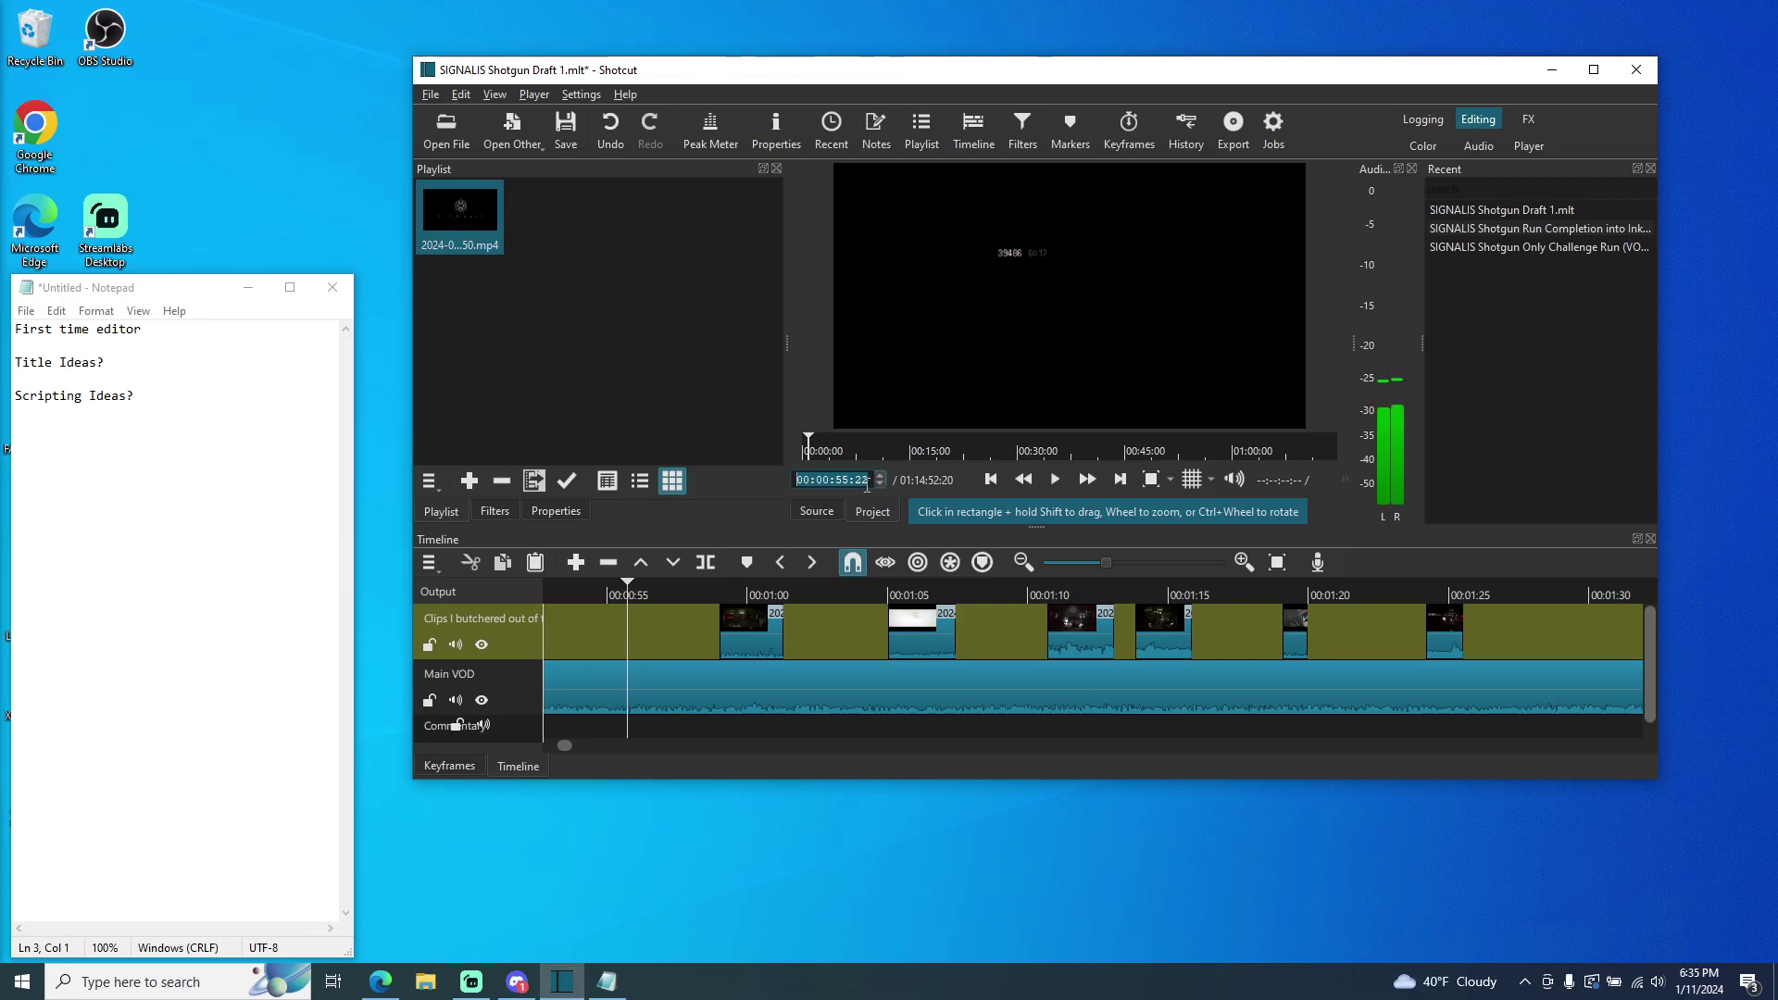
drag(745, 639, 623, 633)
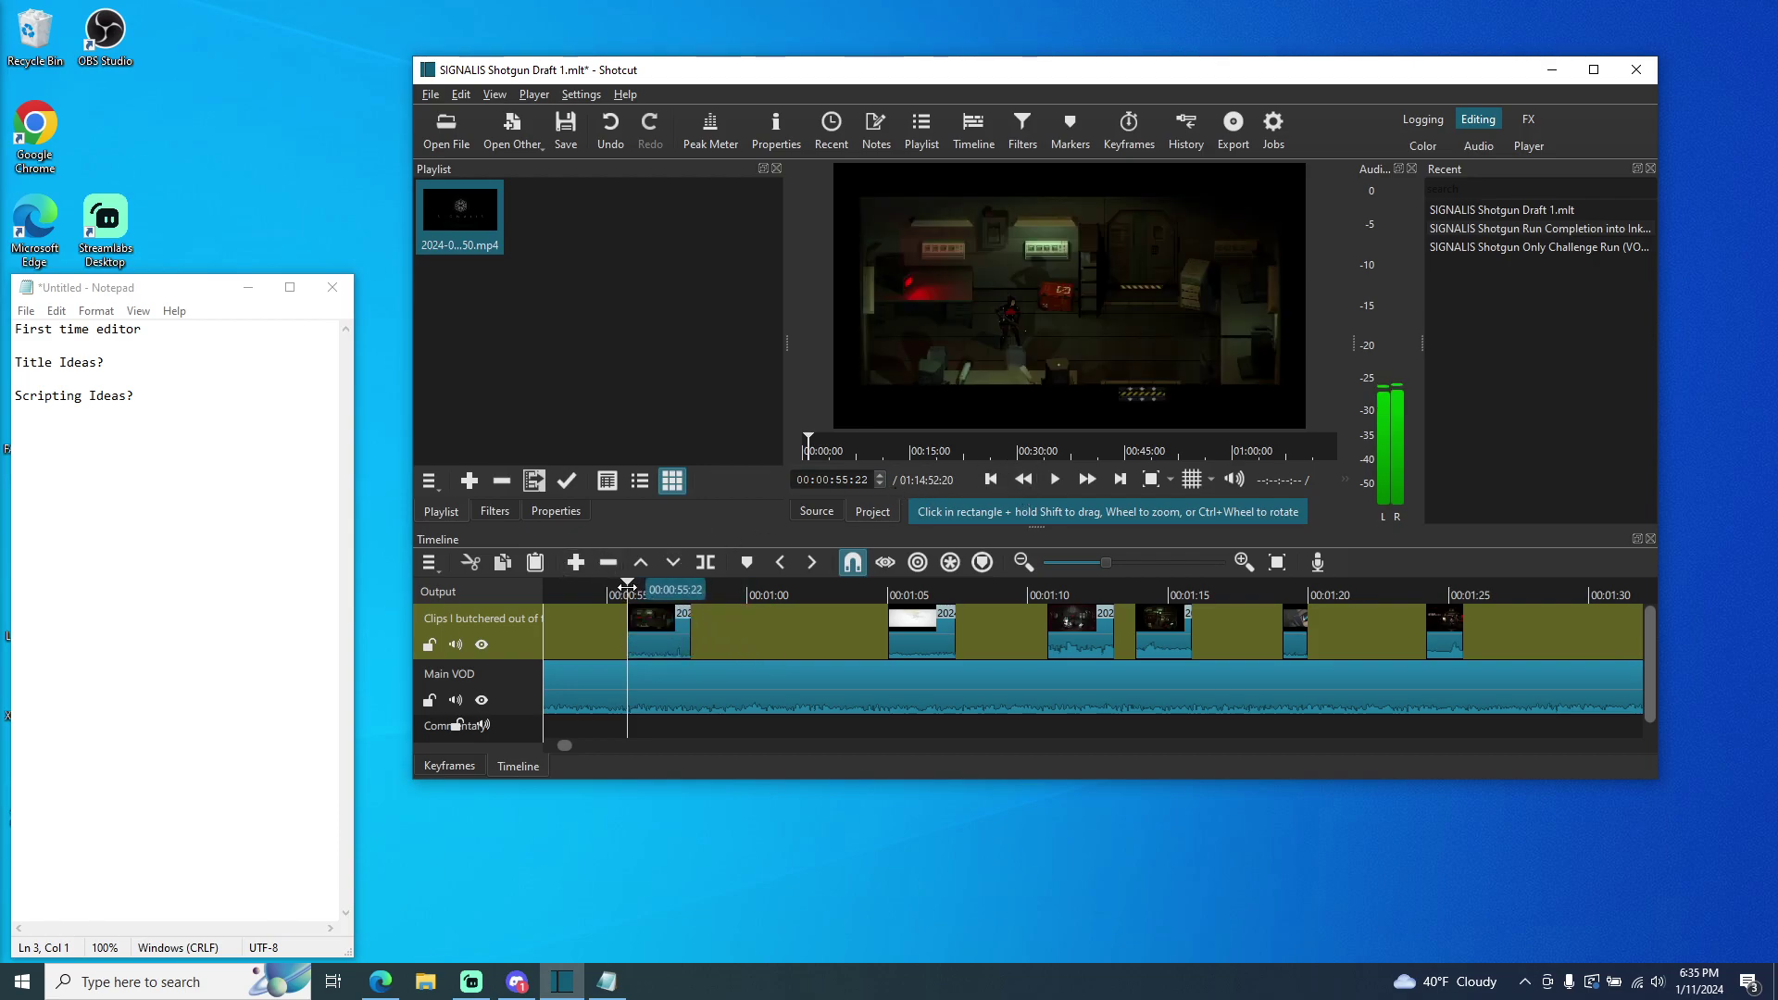
- Play through the first overlay clip and move the white clip to start at 00:00:59:00
click(879, 484)
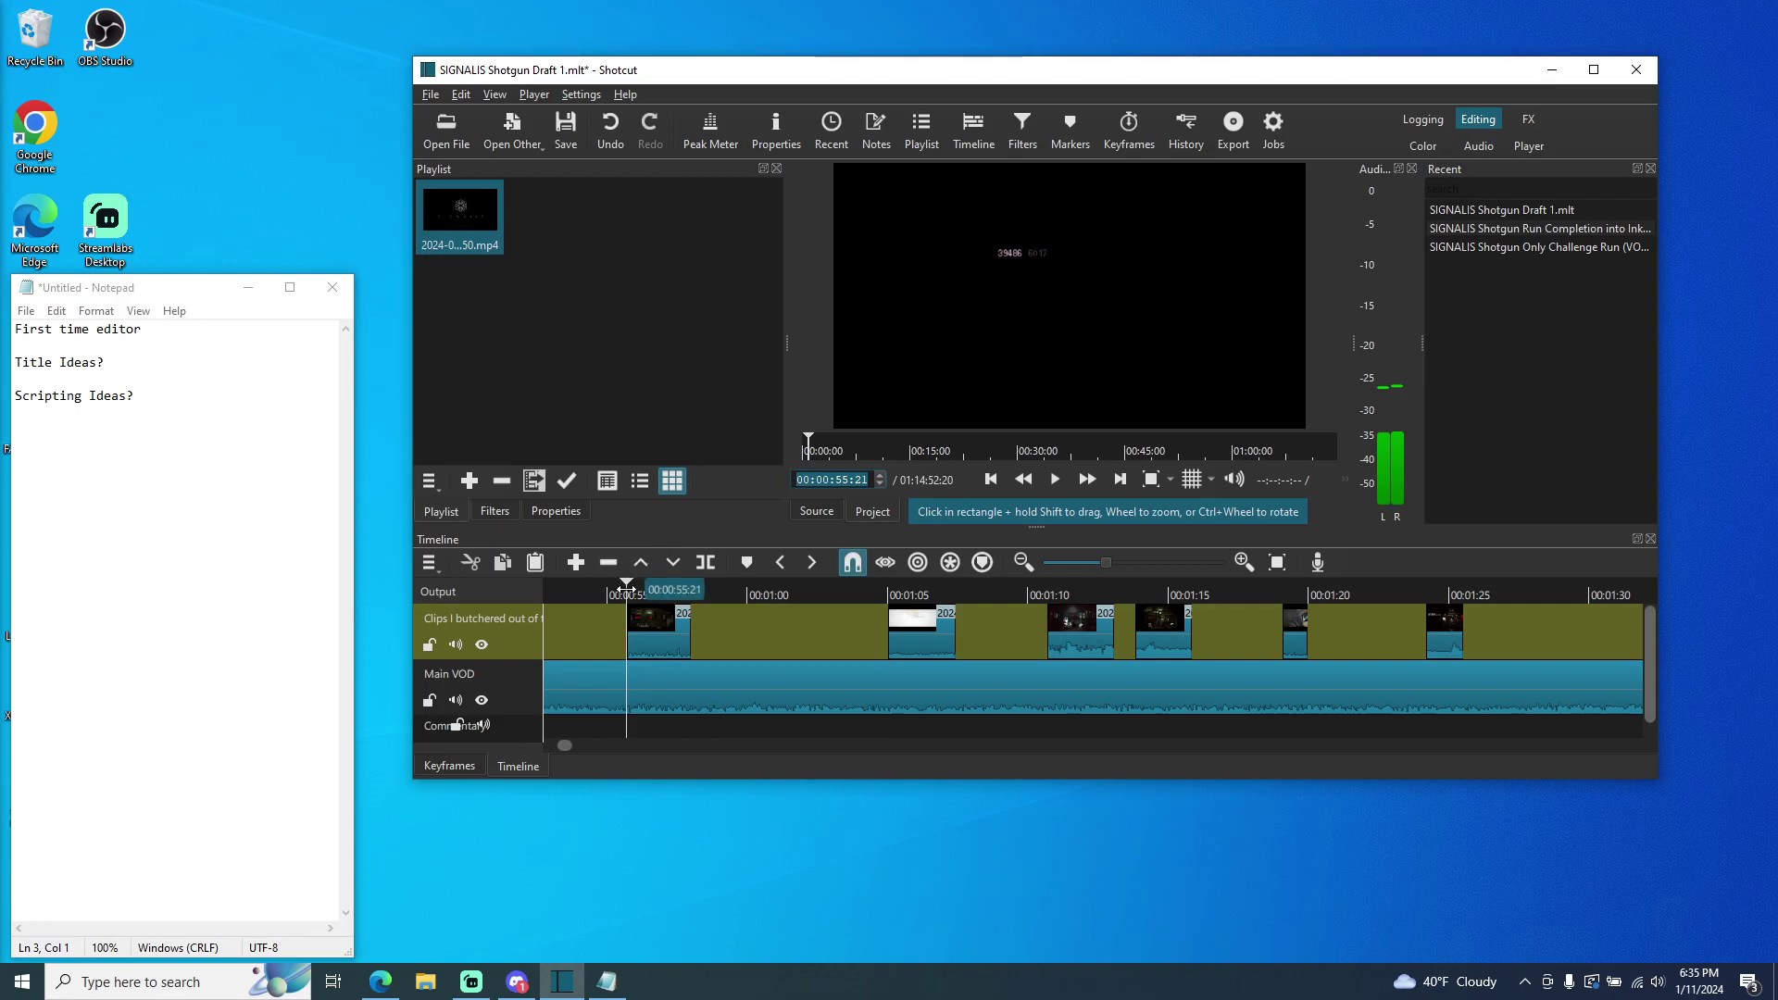
click(1057, 480)
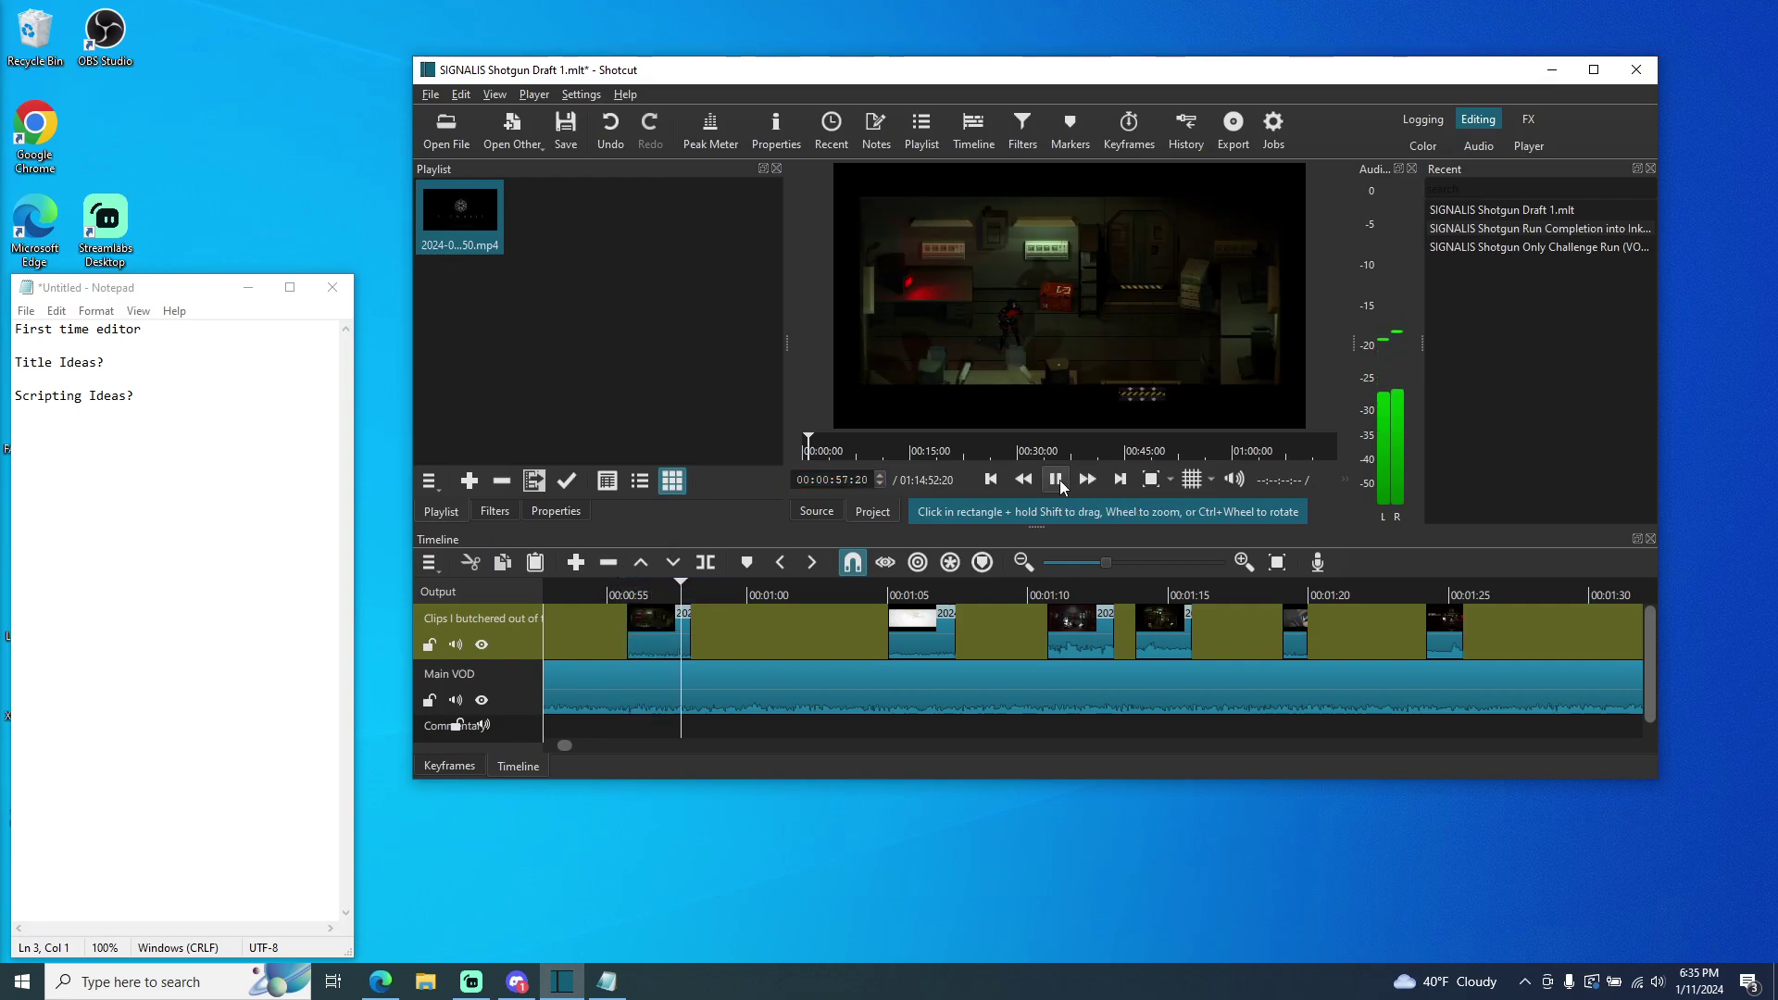
click(1056, 480)
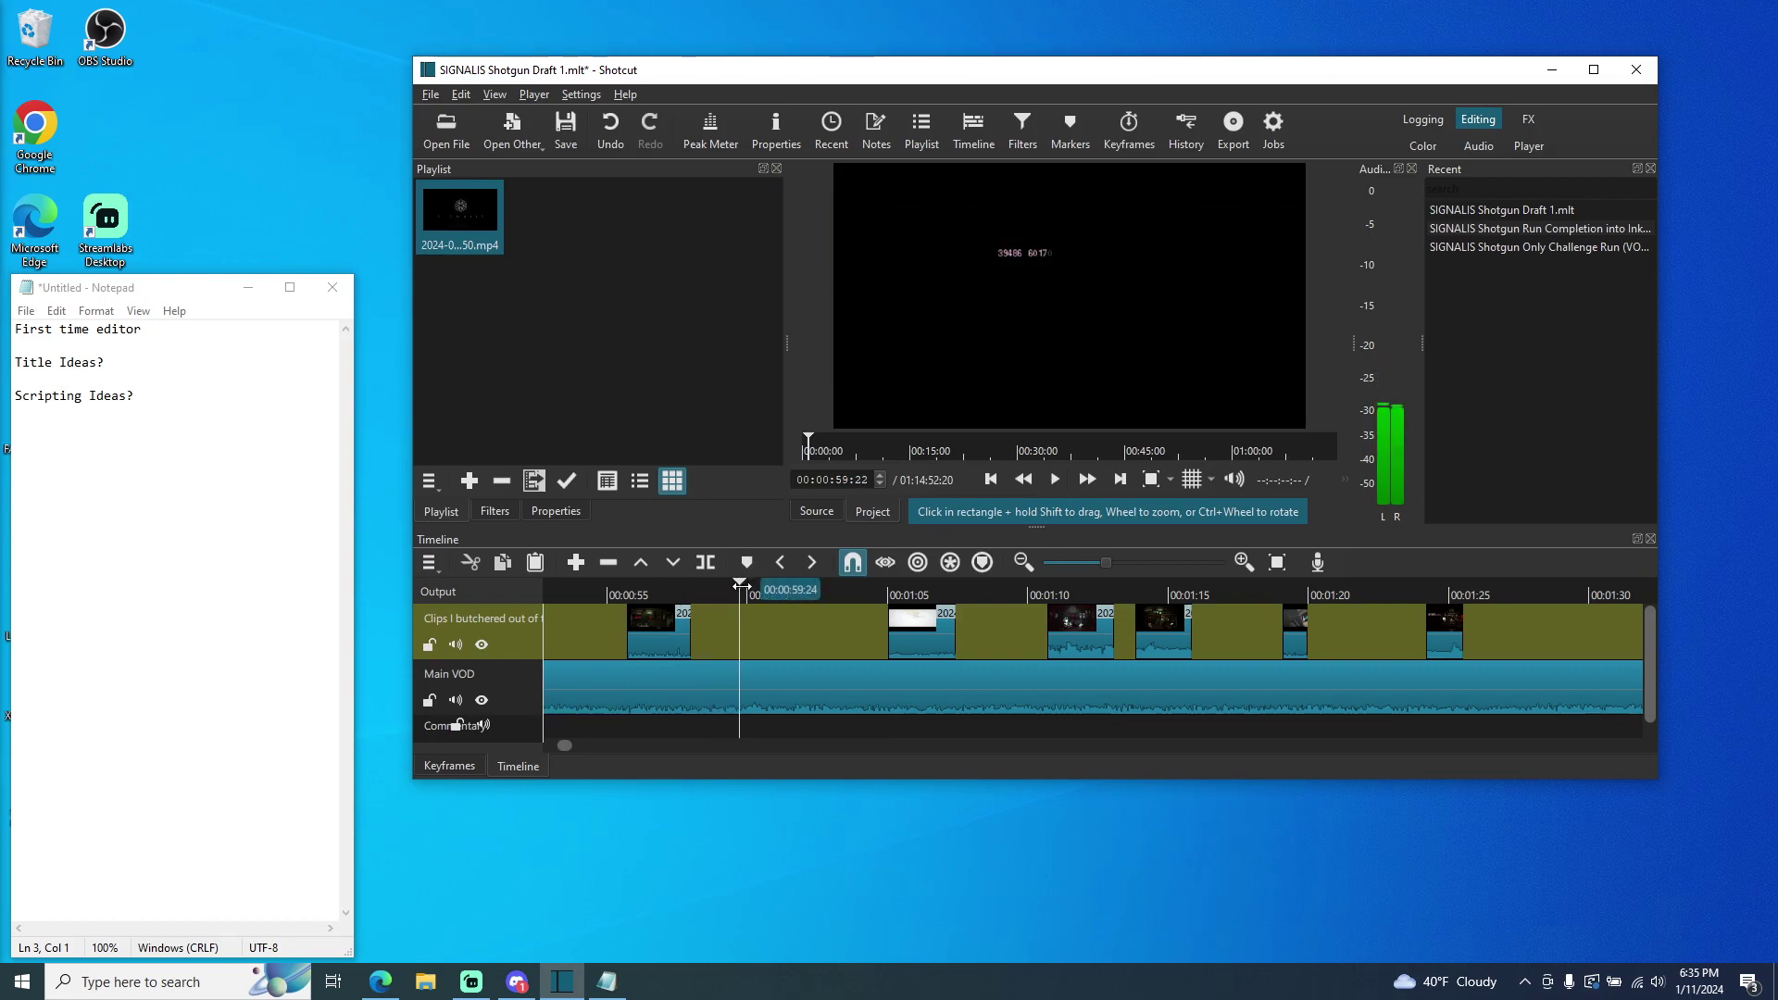
drag(741, 590, 725, 589)
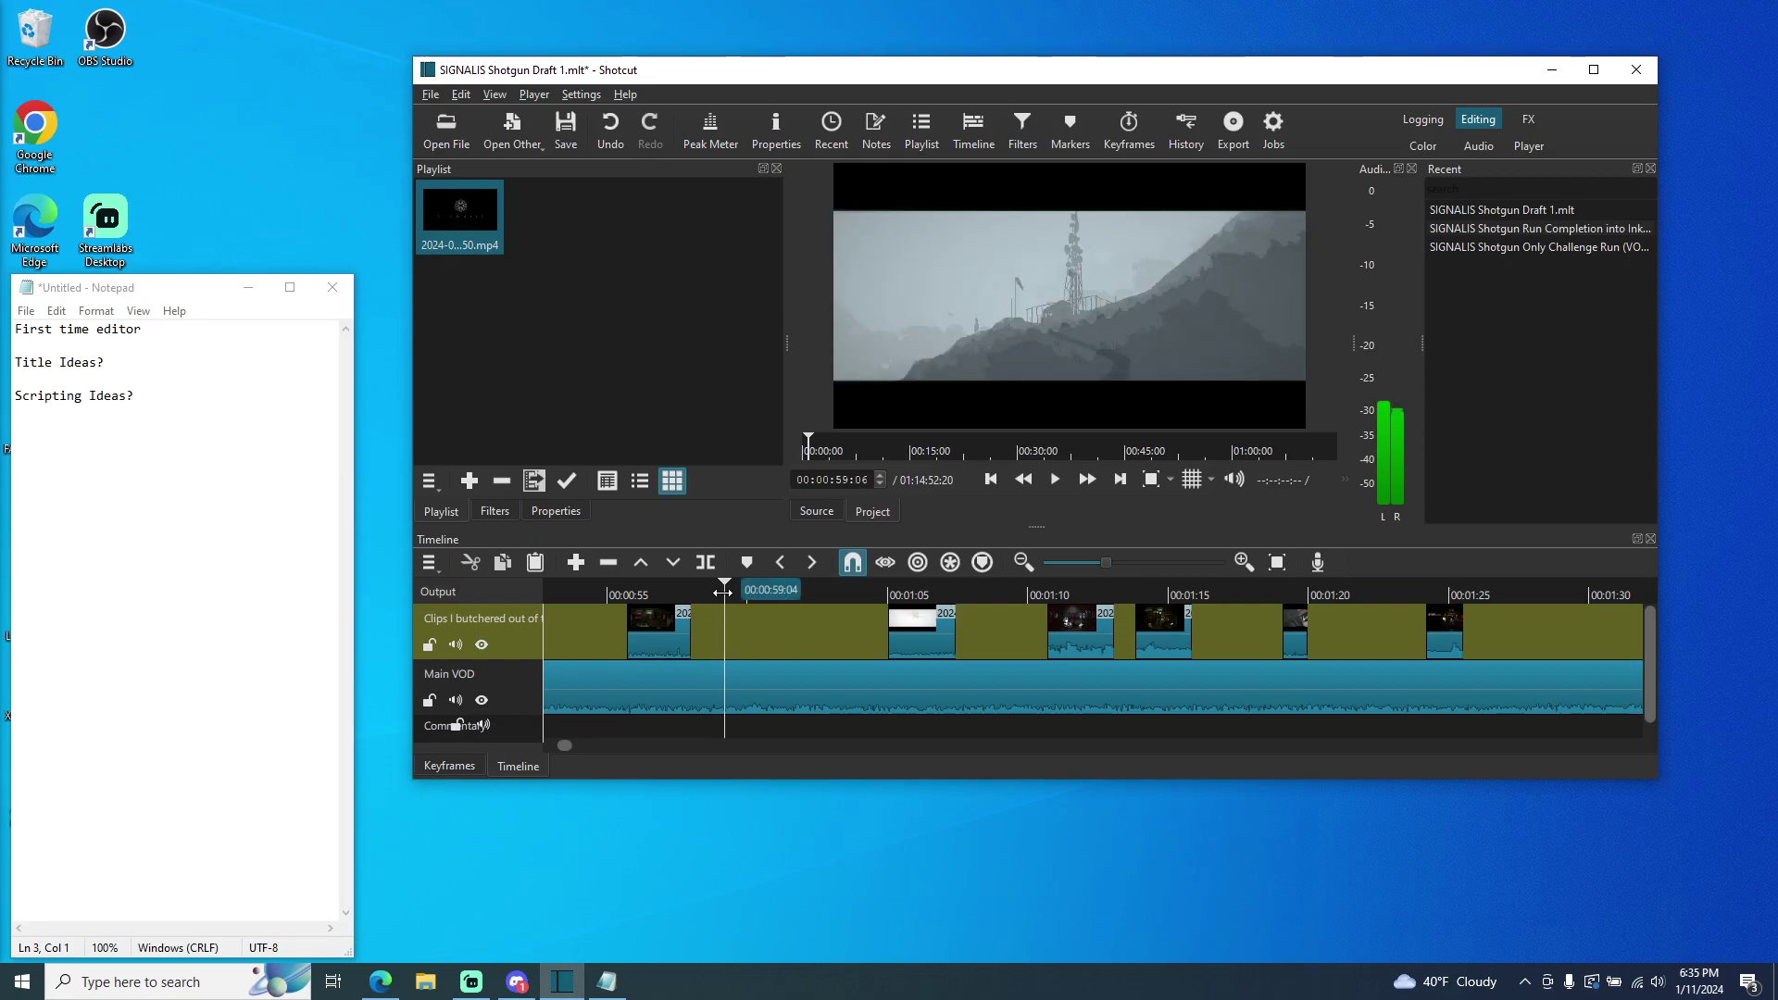
scroll(883, 480, down, 7)
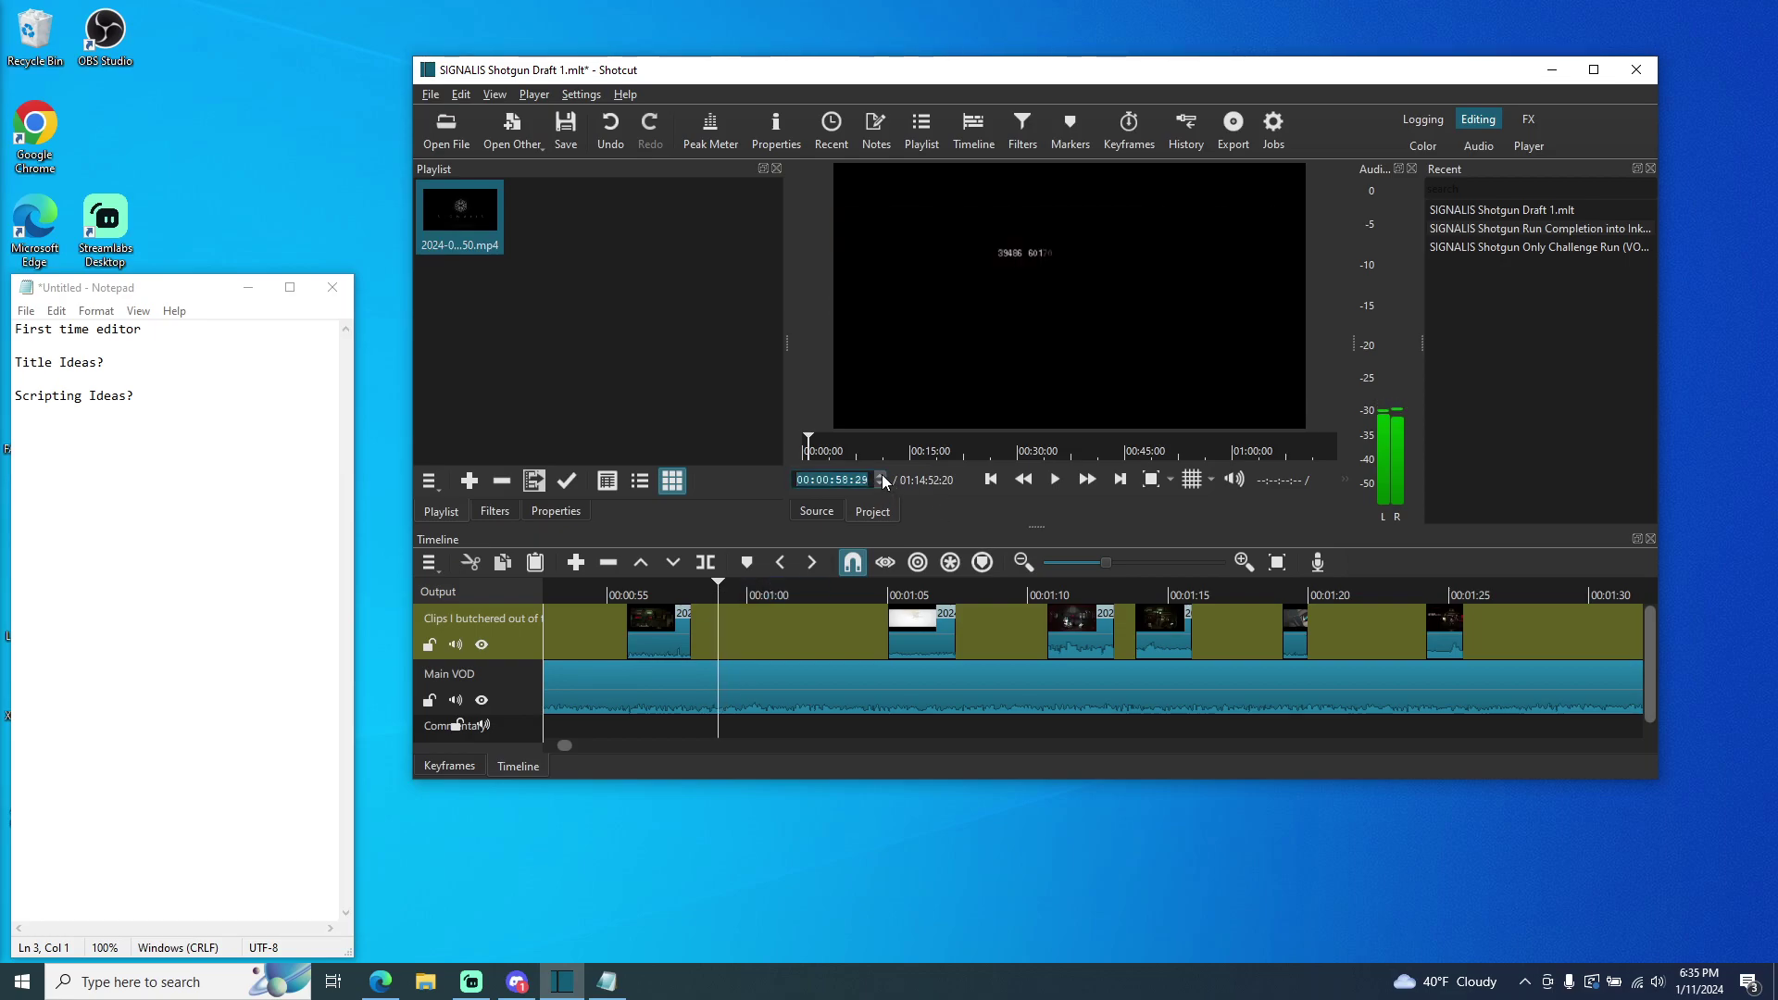
scroll(882, 477, up, 2)
scroll(881, 486, down, 1)
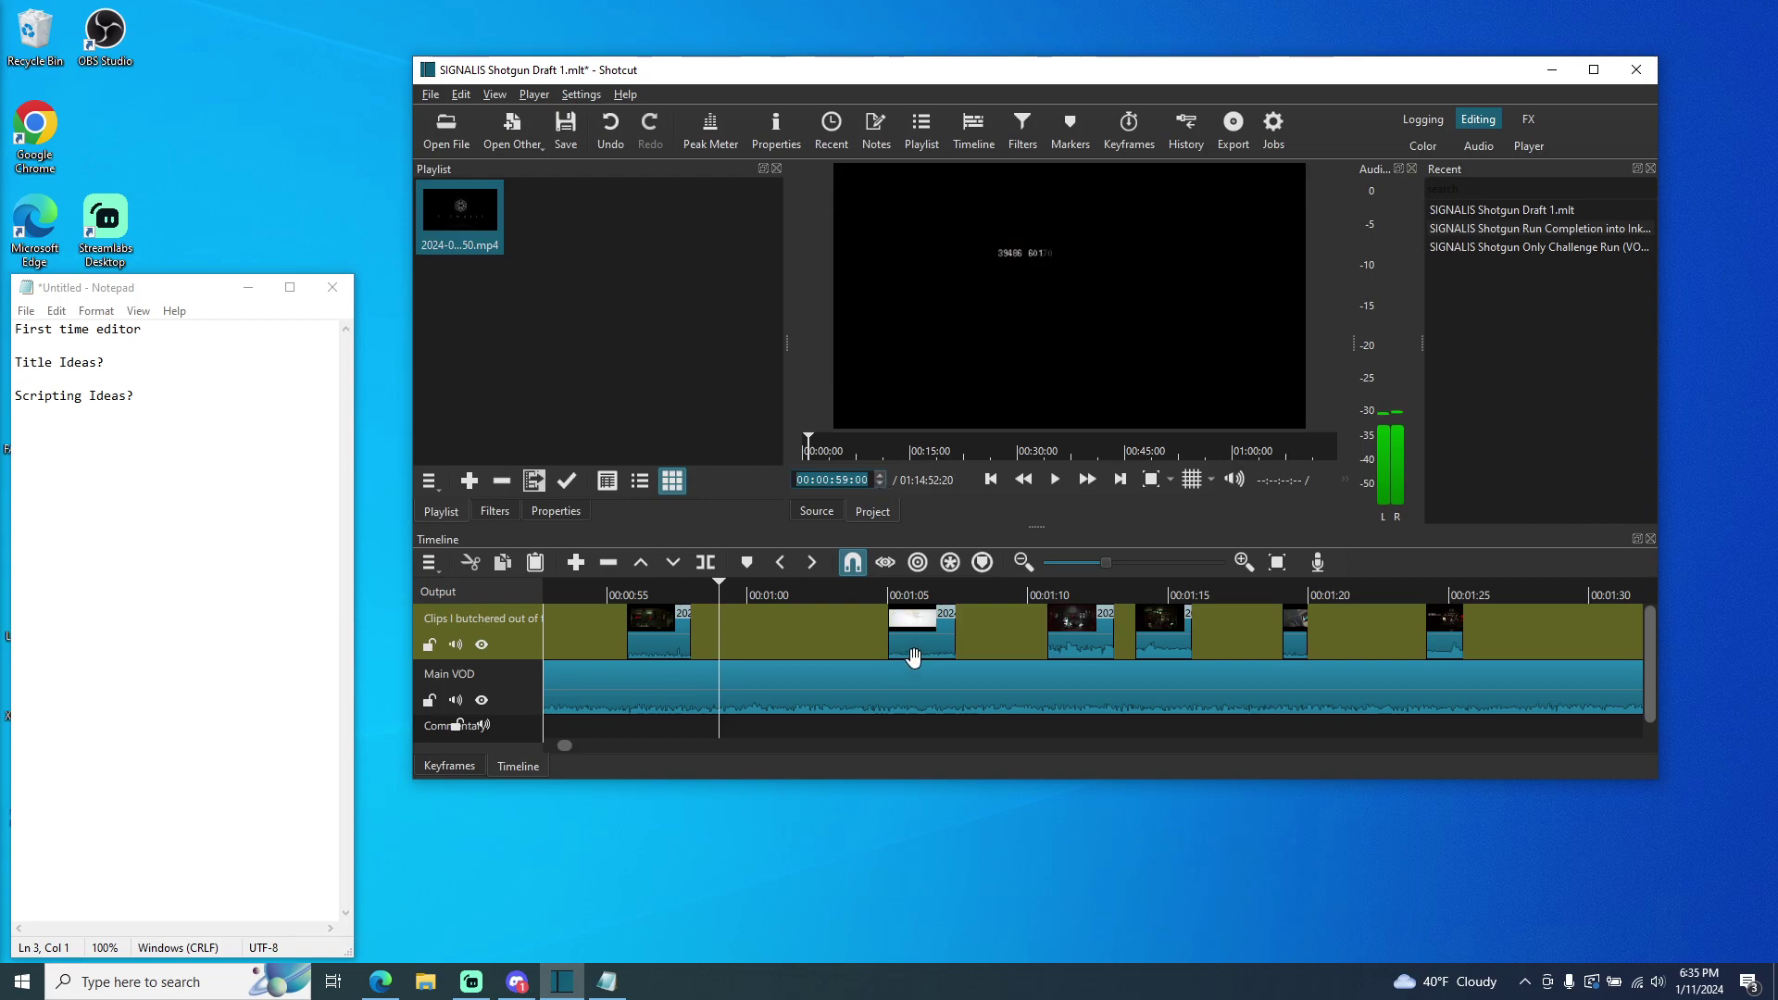
drag(929, 639, 736, 597)
- Play on from about 00:01:01, find the next number-text cut, and move the third overlay clip to it at about 00:01:02
click(778, 595)
click(1054, 479)
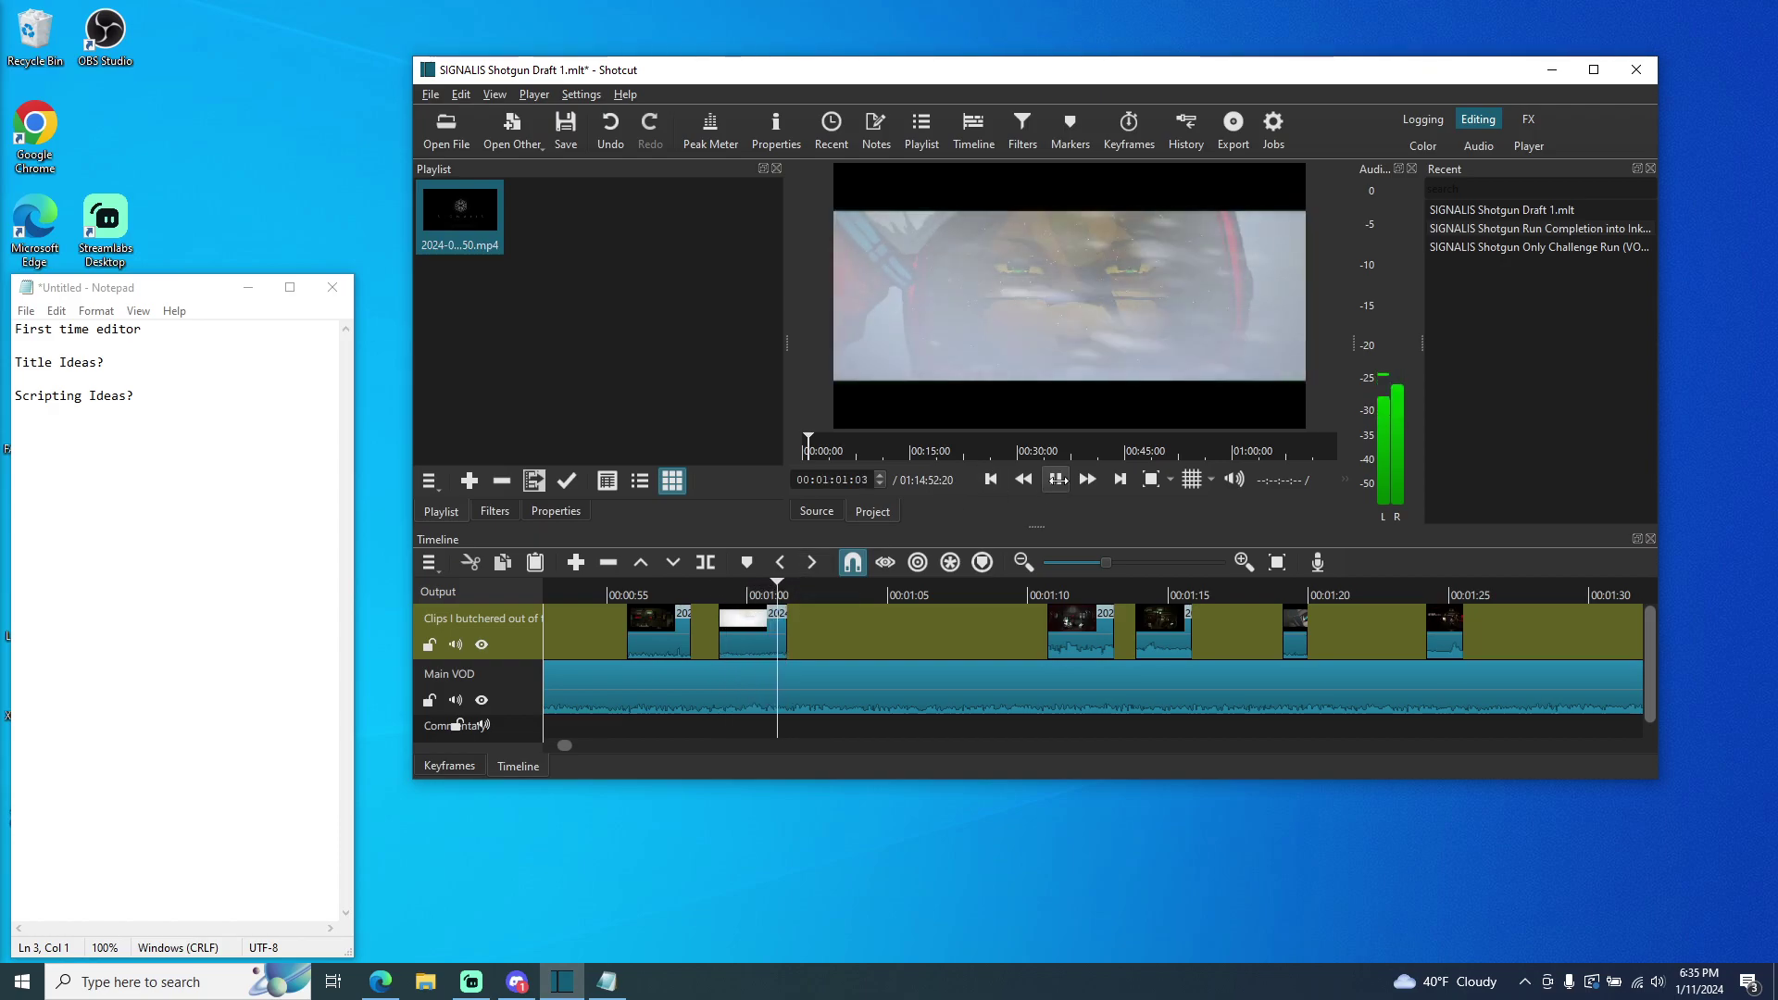
click(1058, 480)
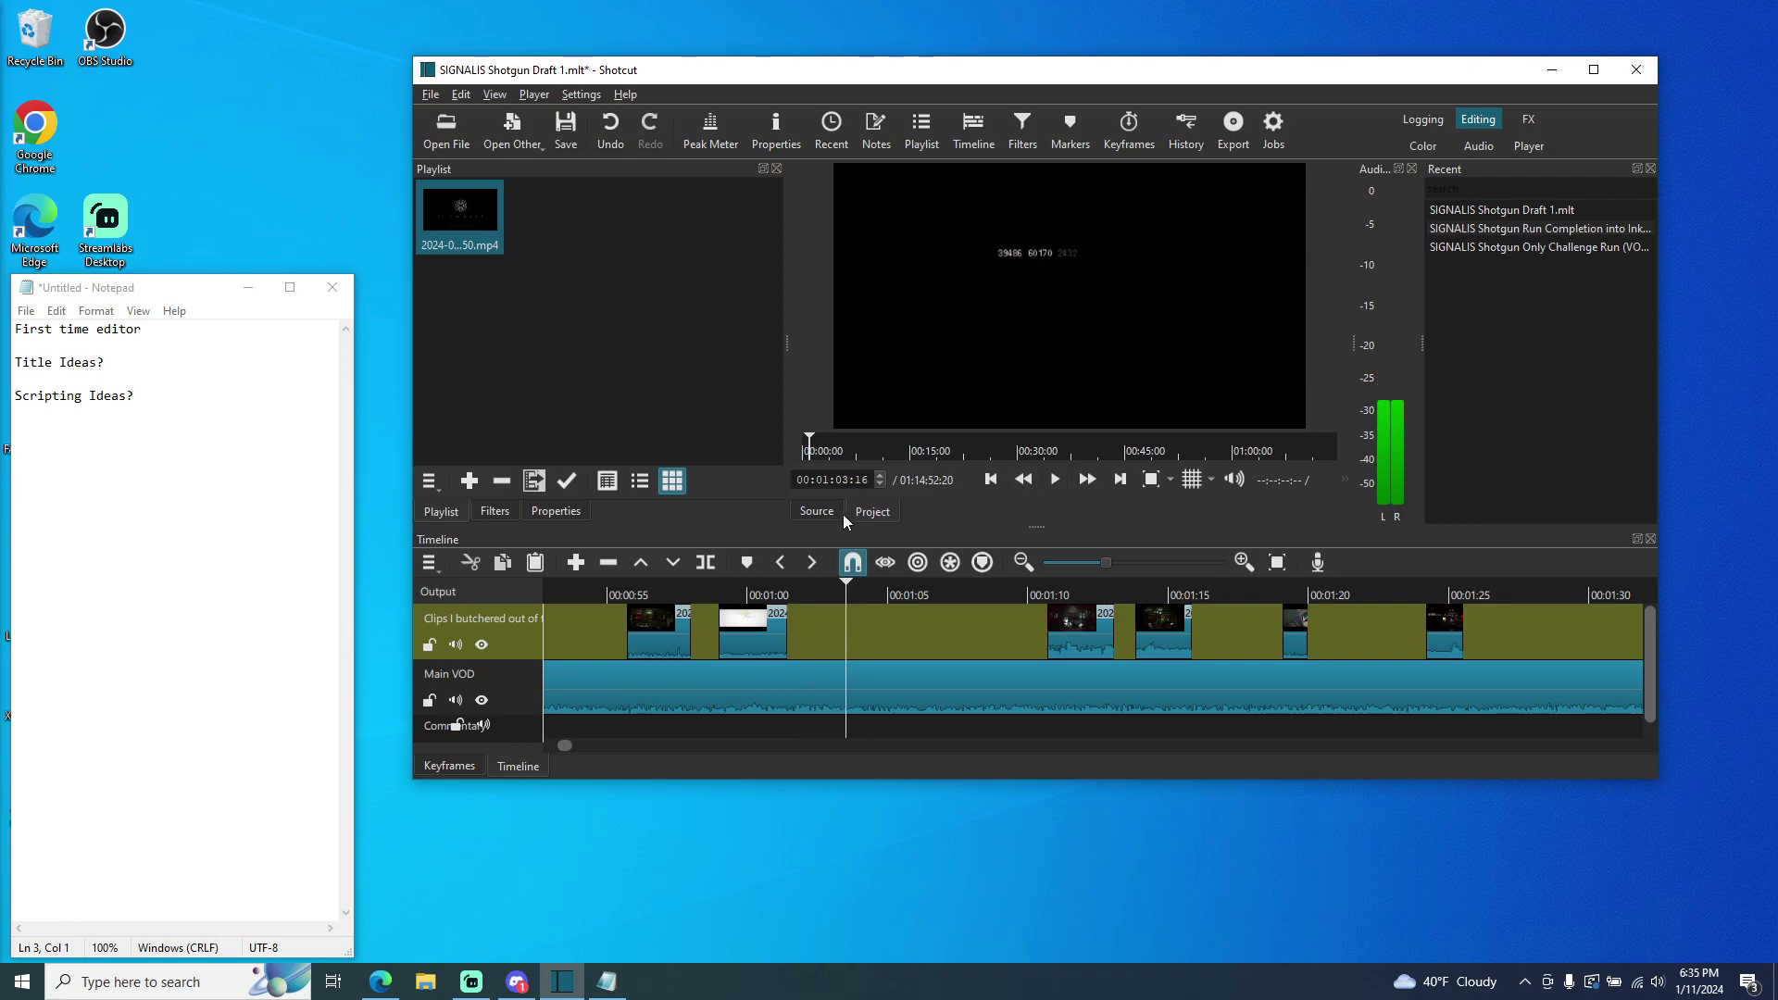
scroll(876, 486, down, 9)
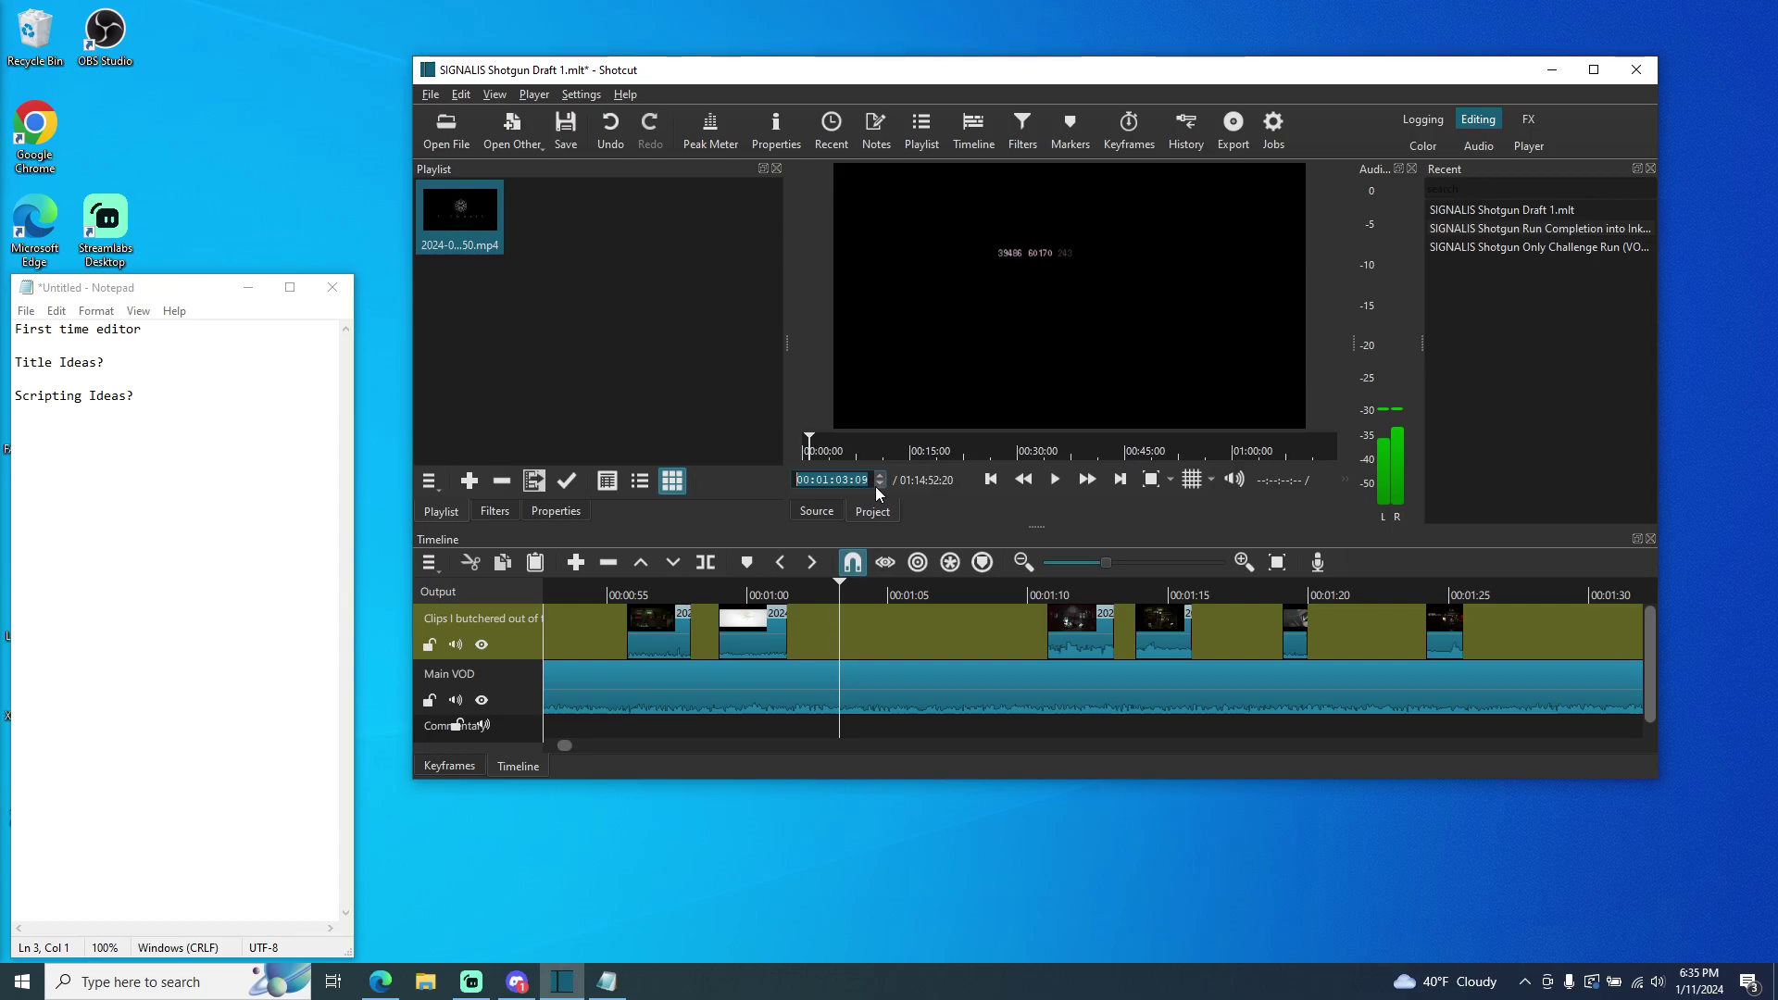
scroll(875, 486, down, 9)
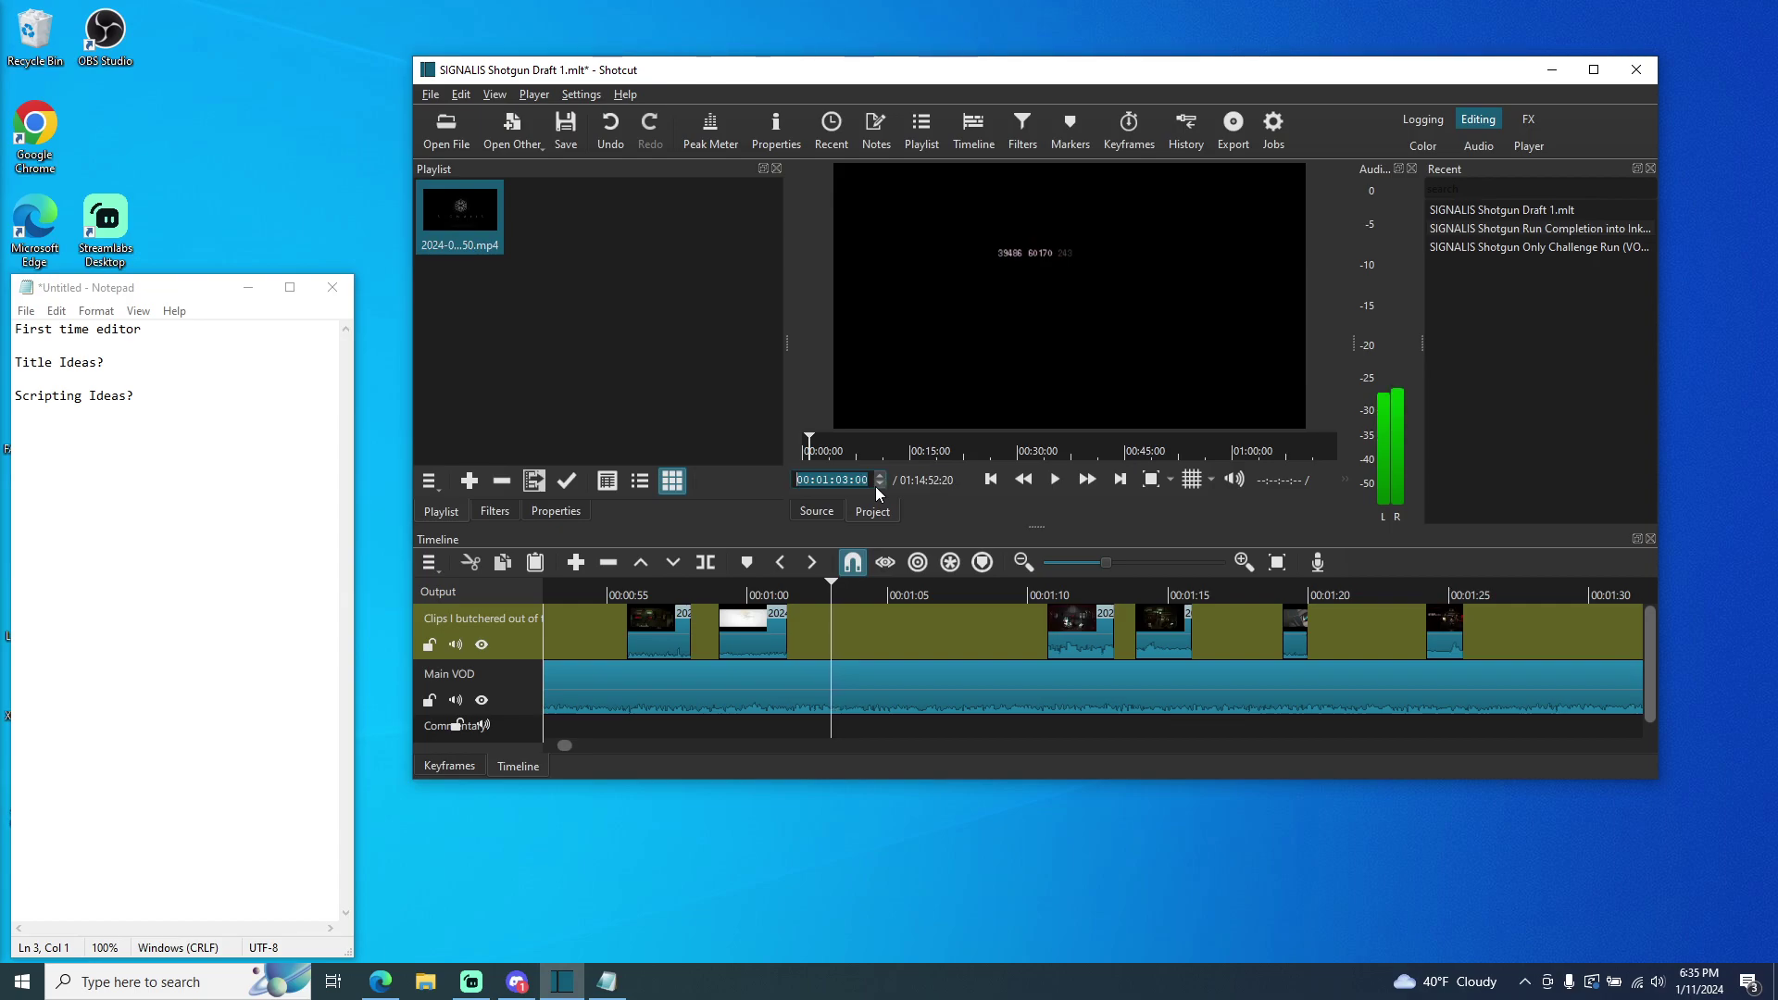
scroll(875, 486, down, 9)
scroll(875, 485, down, 6)
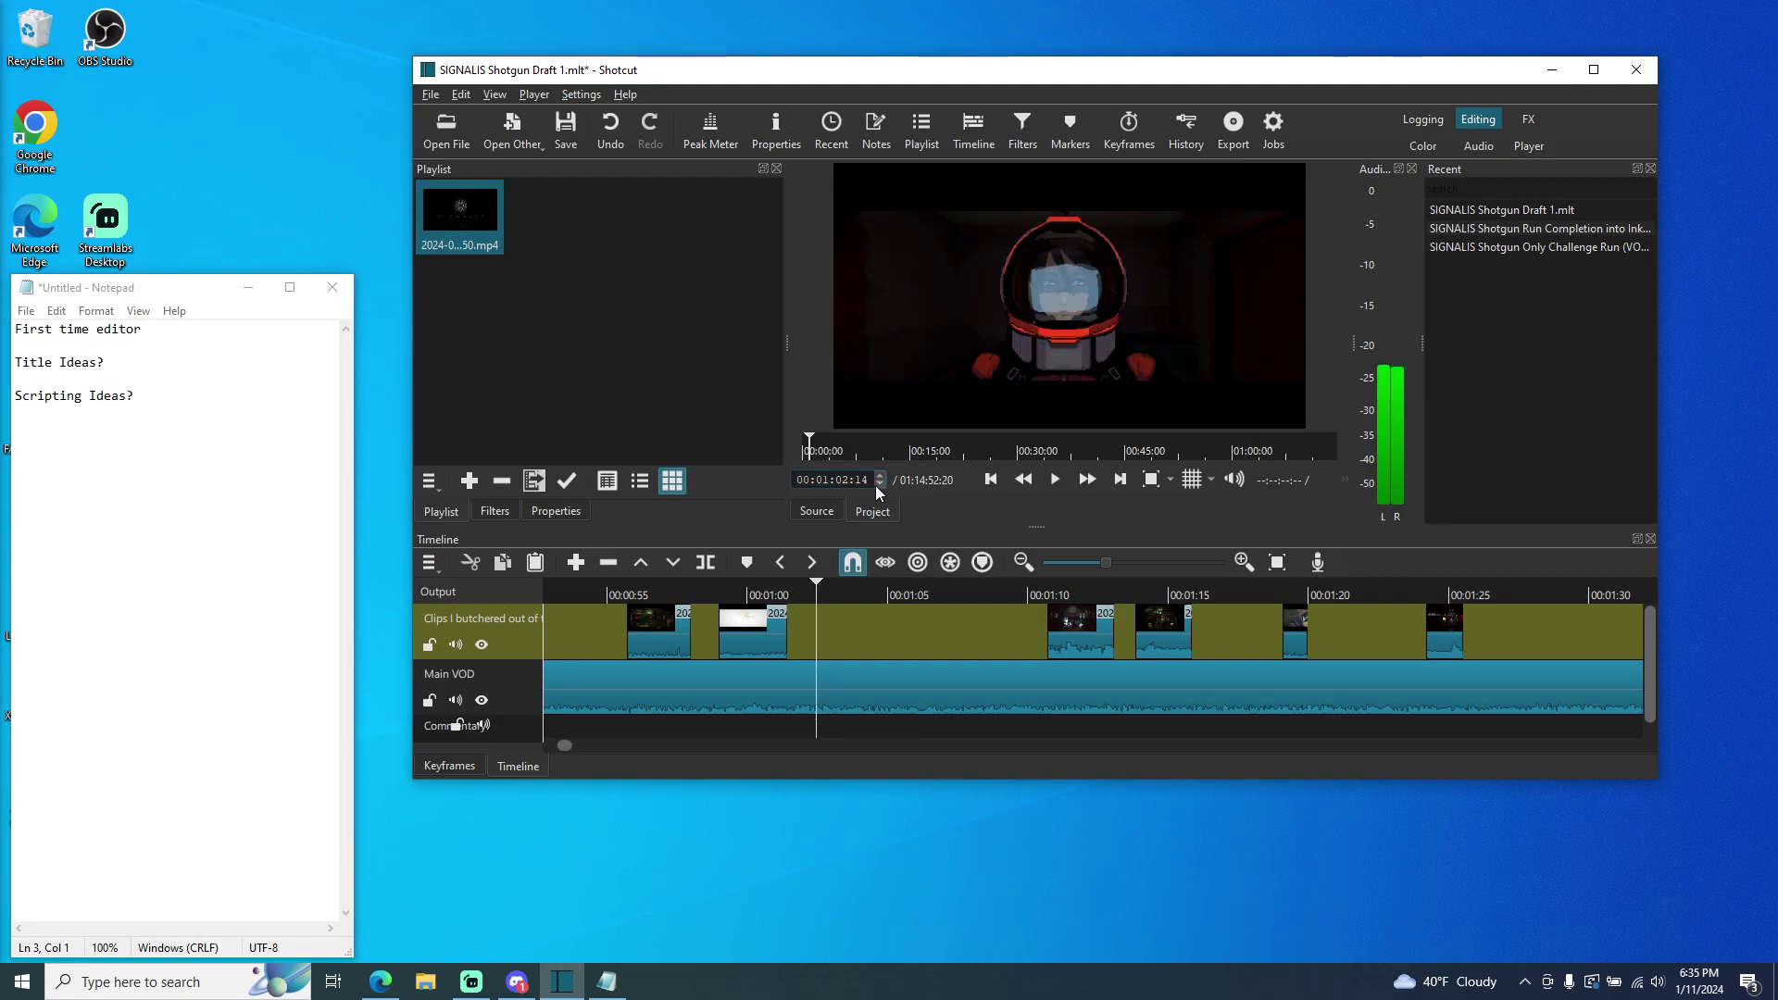
scroll(875, 485, down, 5)
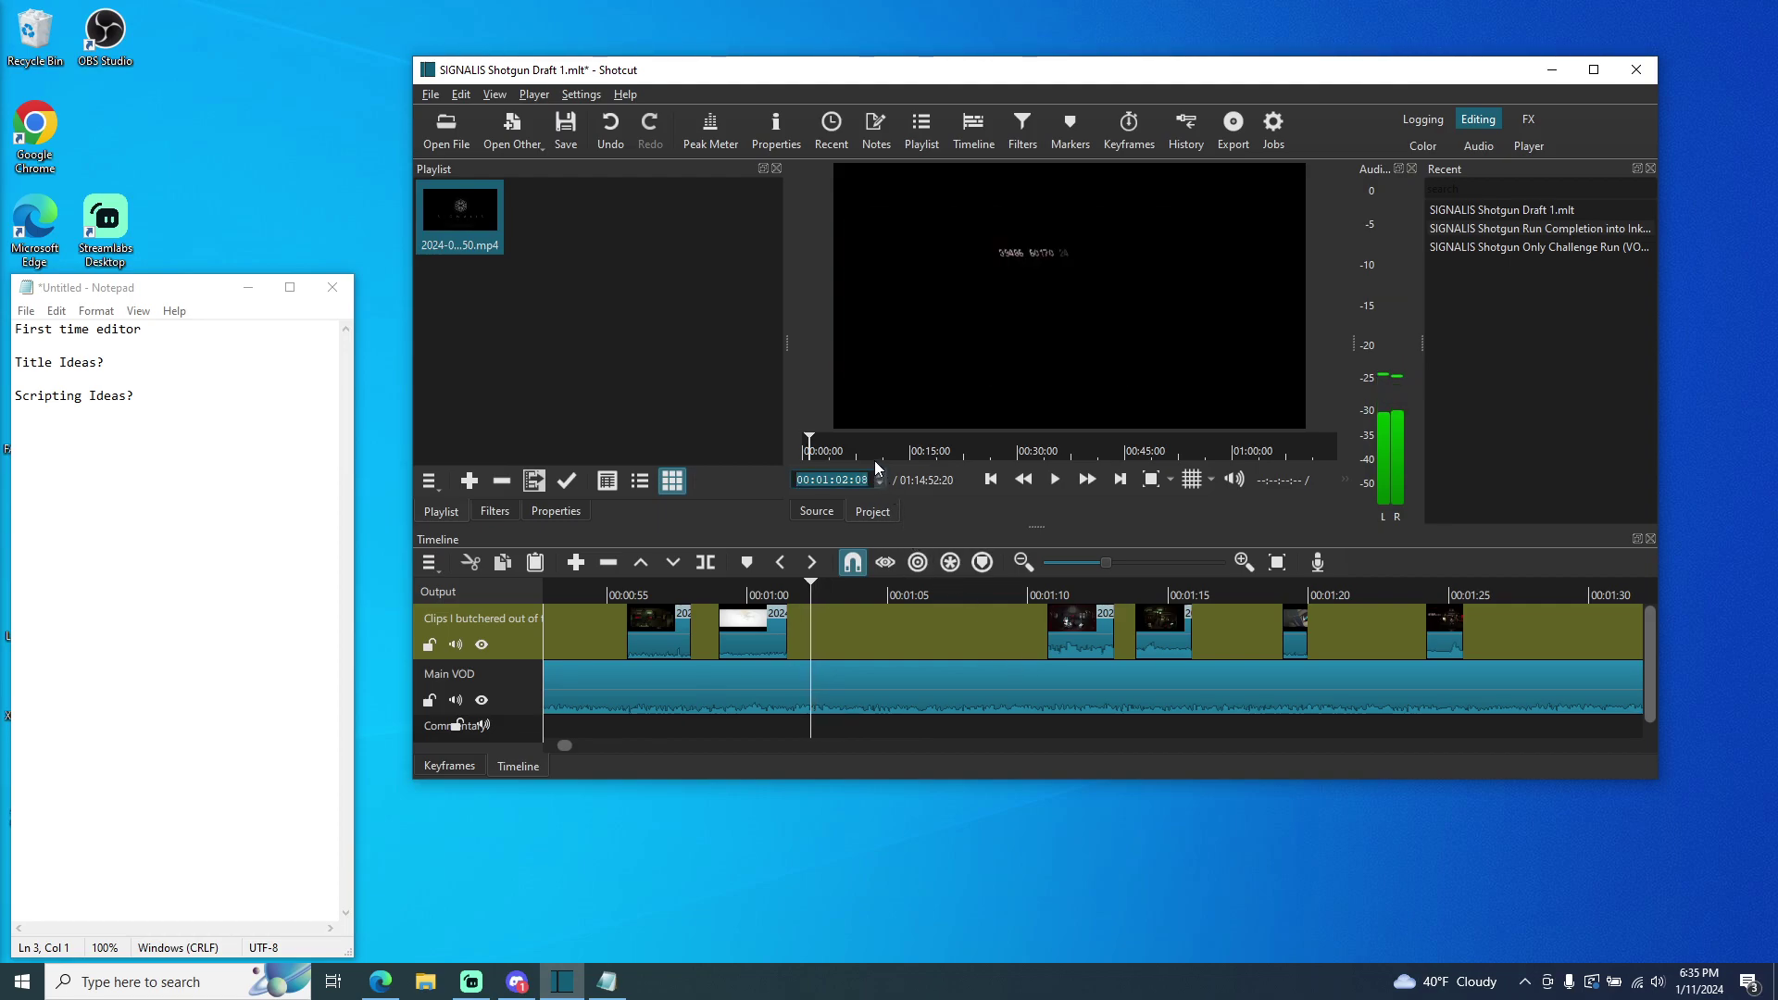
drag(1065, 639, 615, 627)
- Play past the third overlay clip and move the fourth clip to start at 00:01:08:23
click(1053, 481)
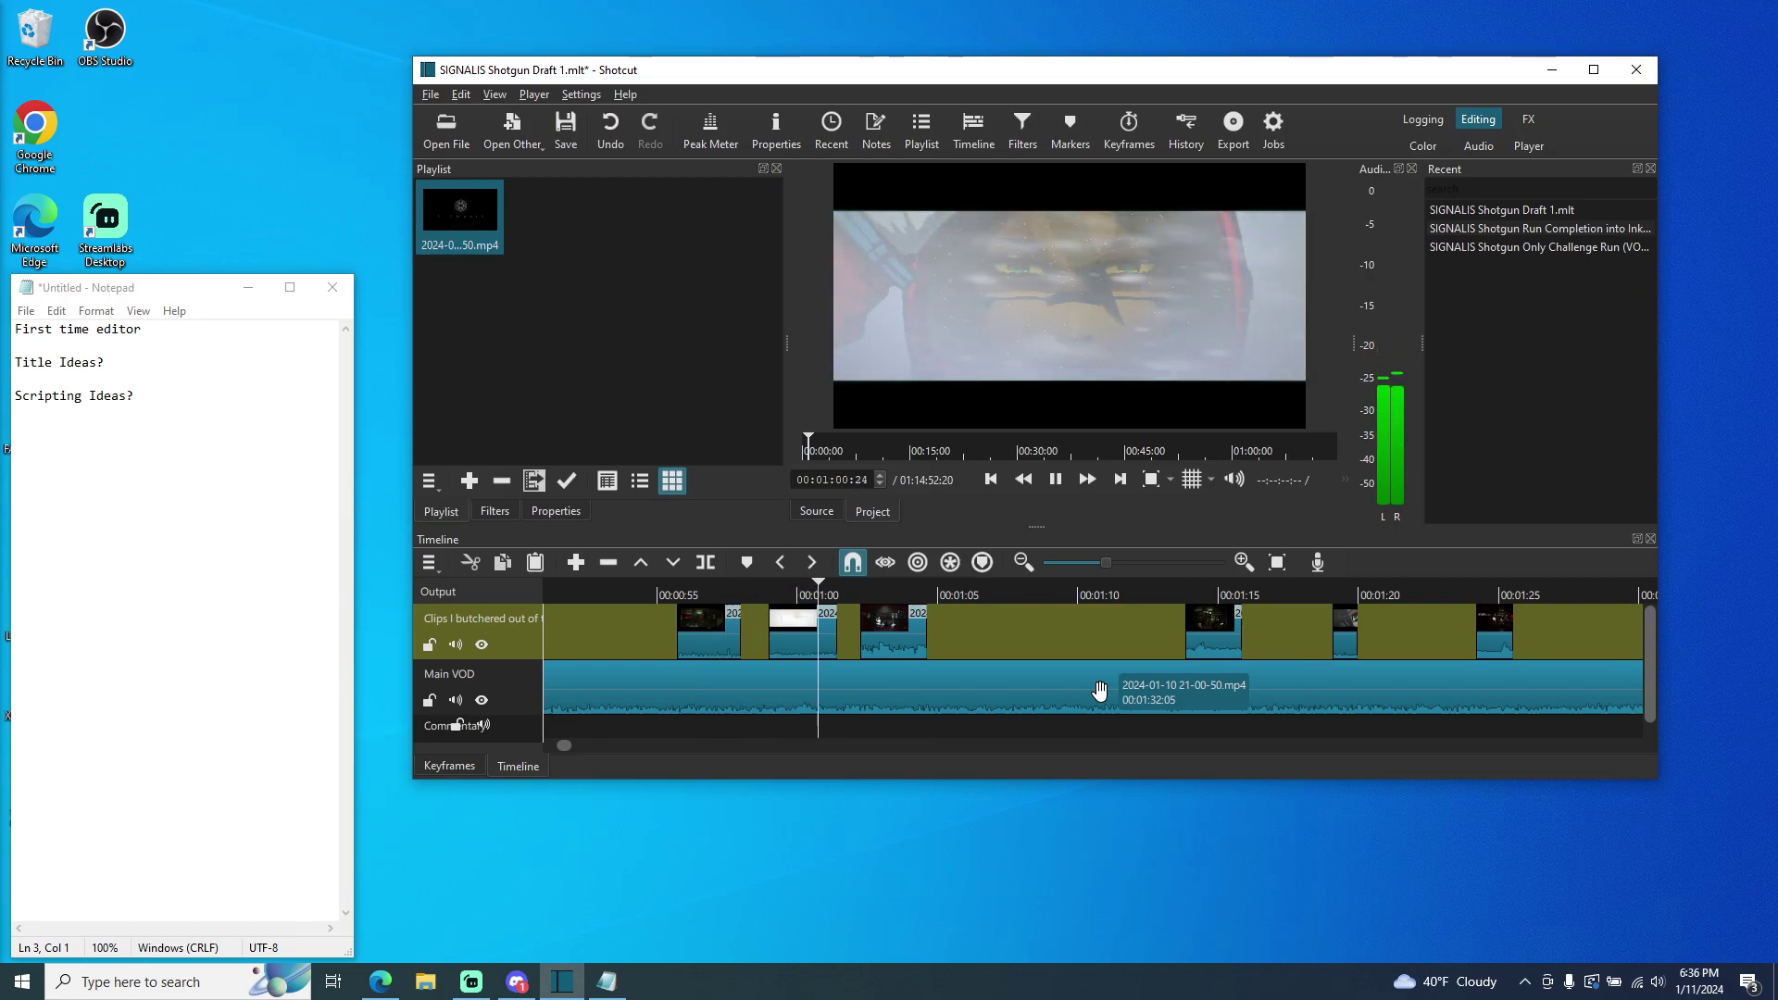
click(1052, 482)
double_click(880, 484)
scroll(879, 485, down, 4)
scroll(879, 485, down, 4)
scroll(879, 485, down, 2)
scroll(879, 486, down, 1)
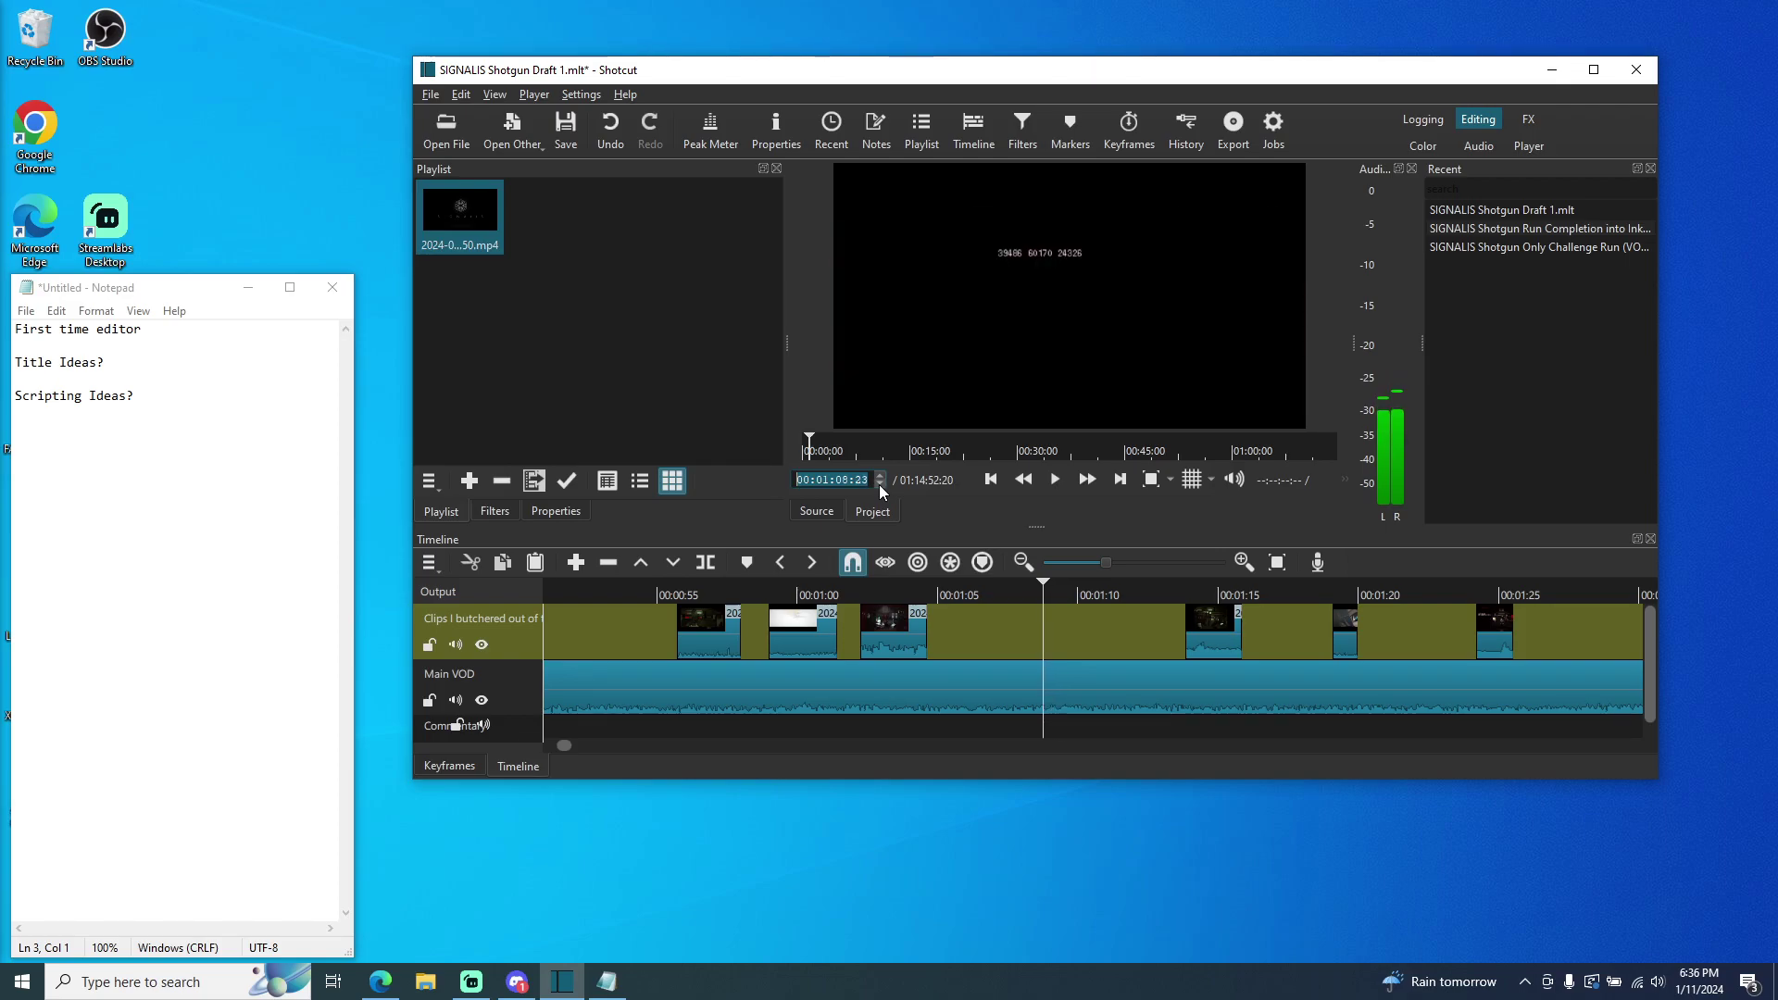
drag(1216, 634, 1074, 632)
- Play the intro from about 00:00:53 to about 00:01:19 and move the fifth overlay clip to start at 00:01:18:17
click(814, 595)
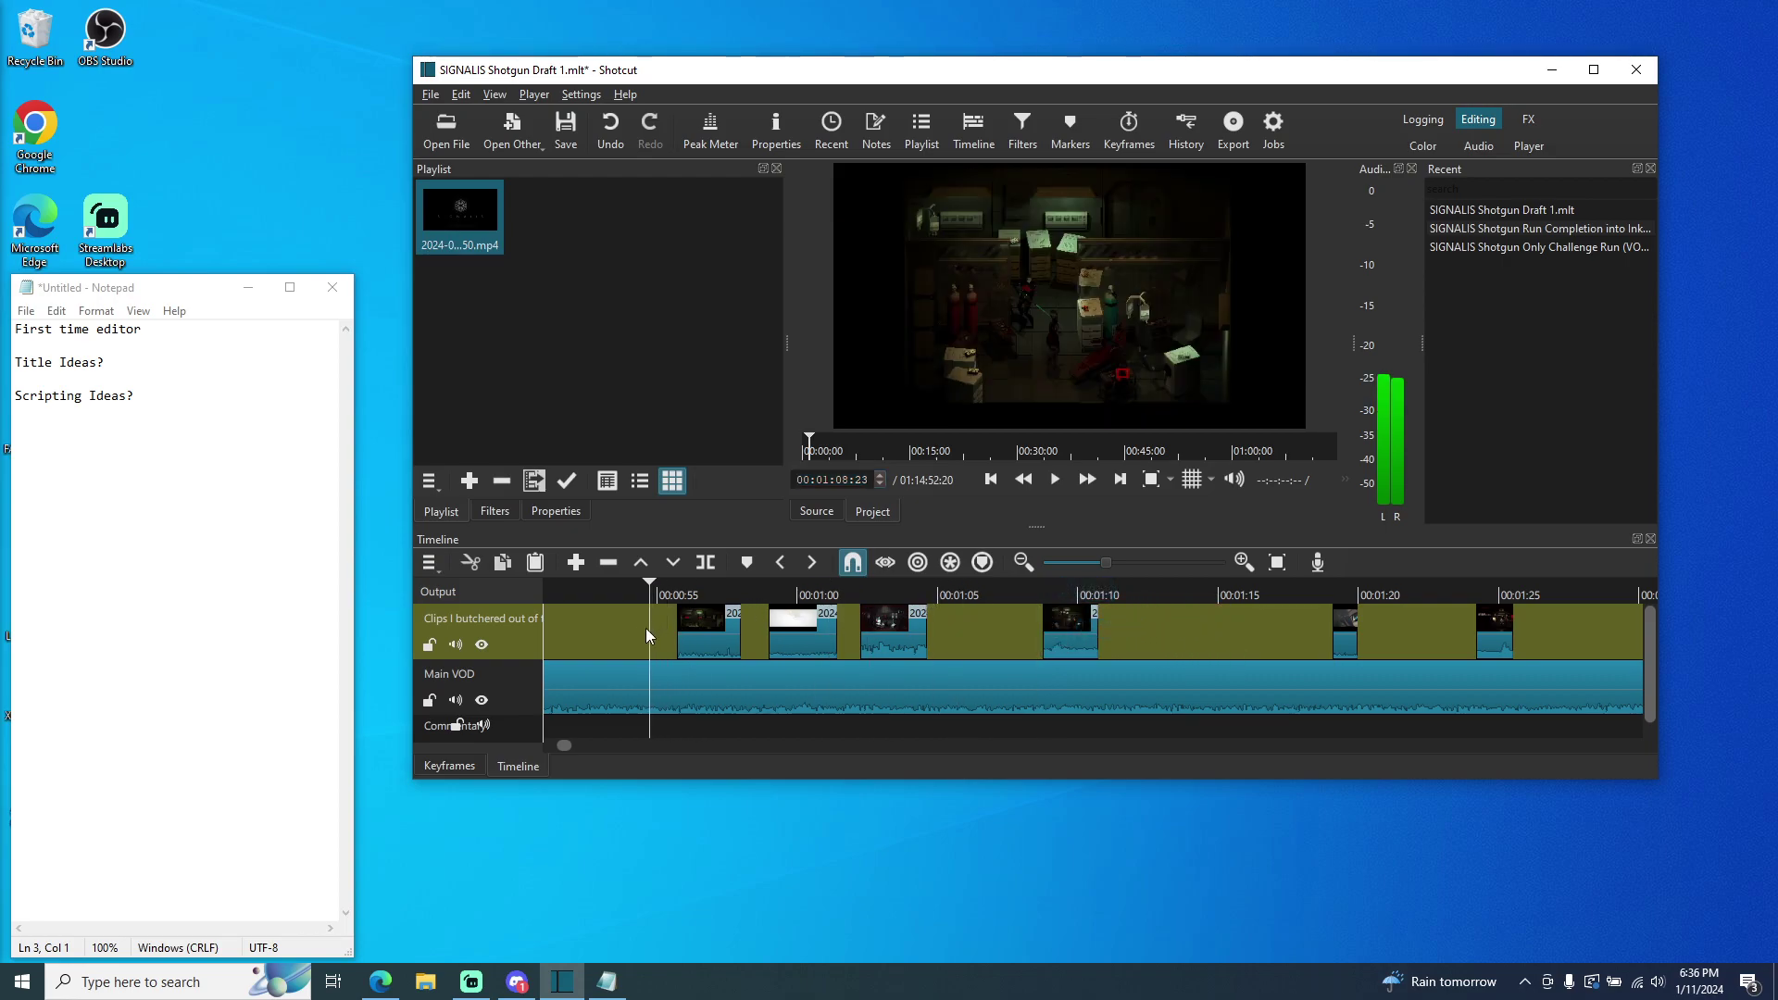
click(616, 593)
click(1059, 485)
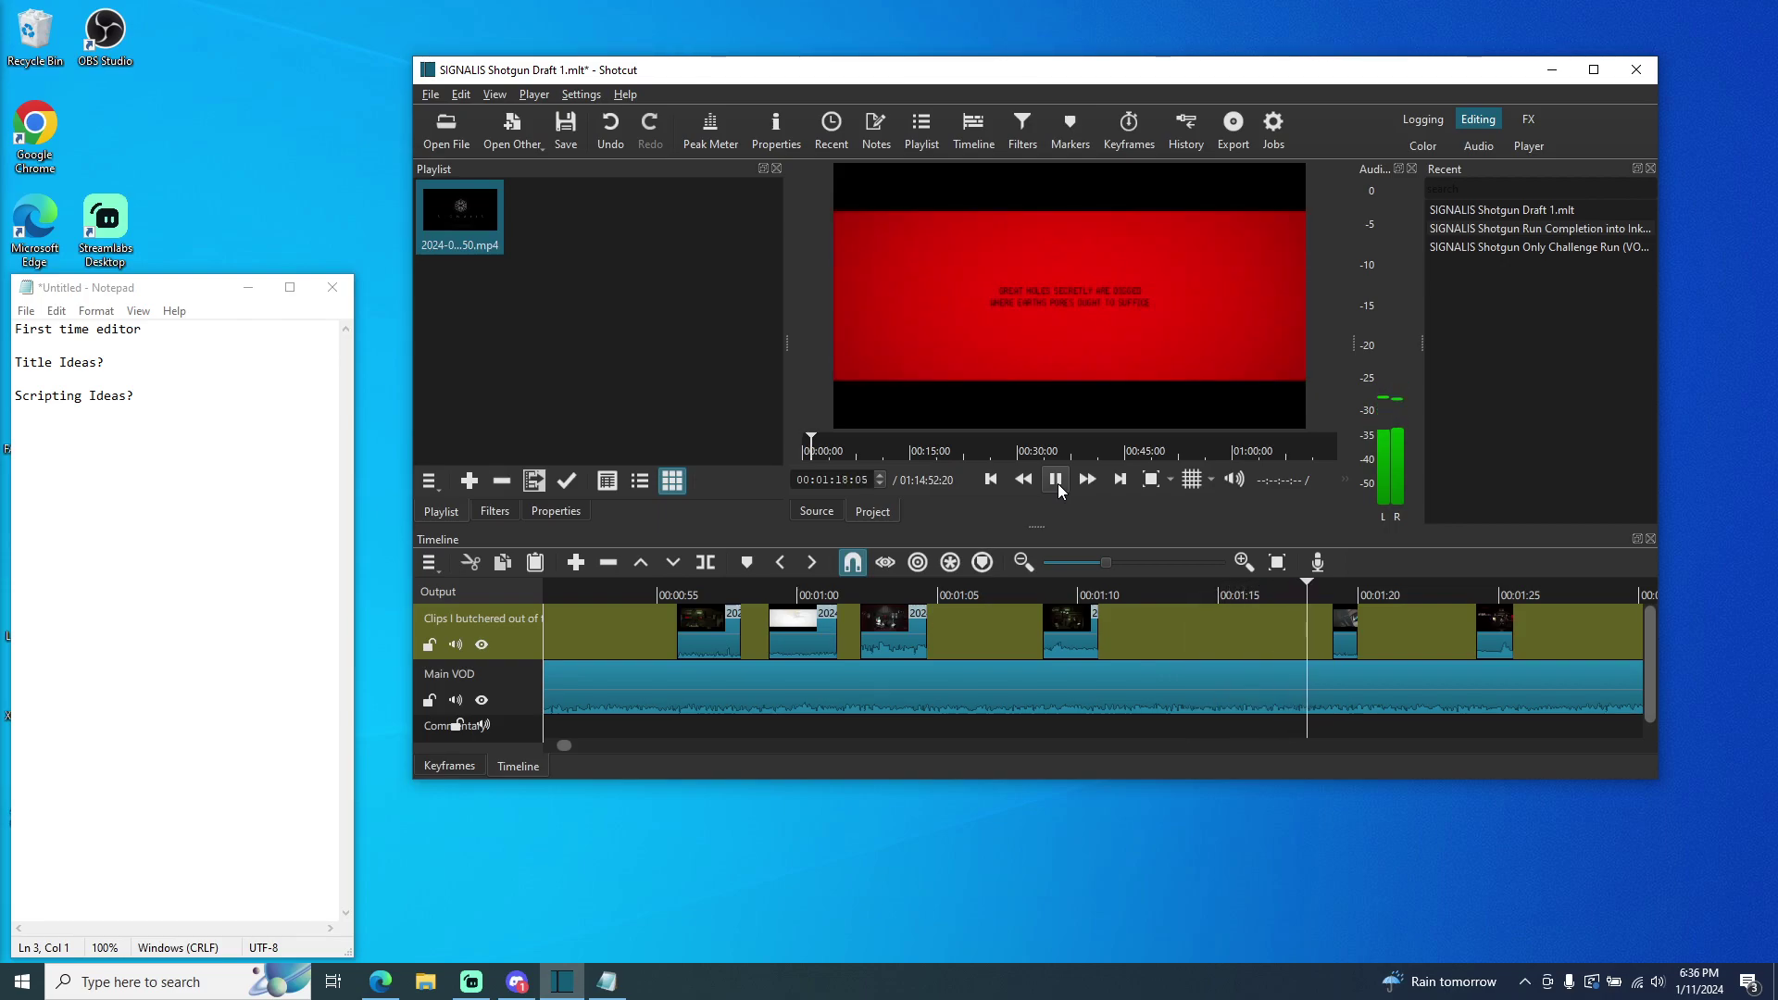
click(1058, 484)
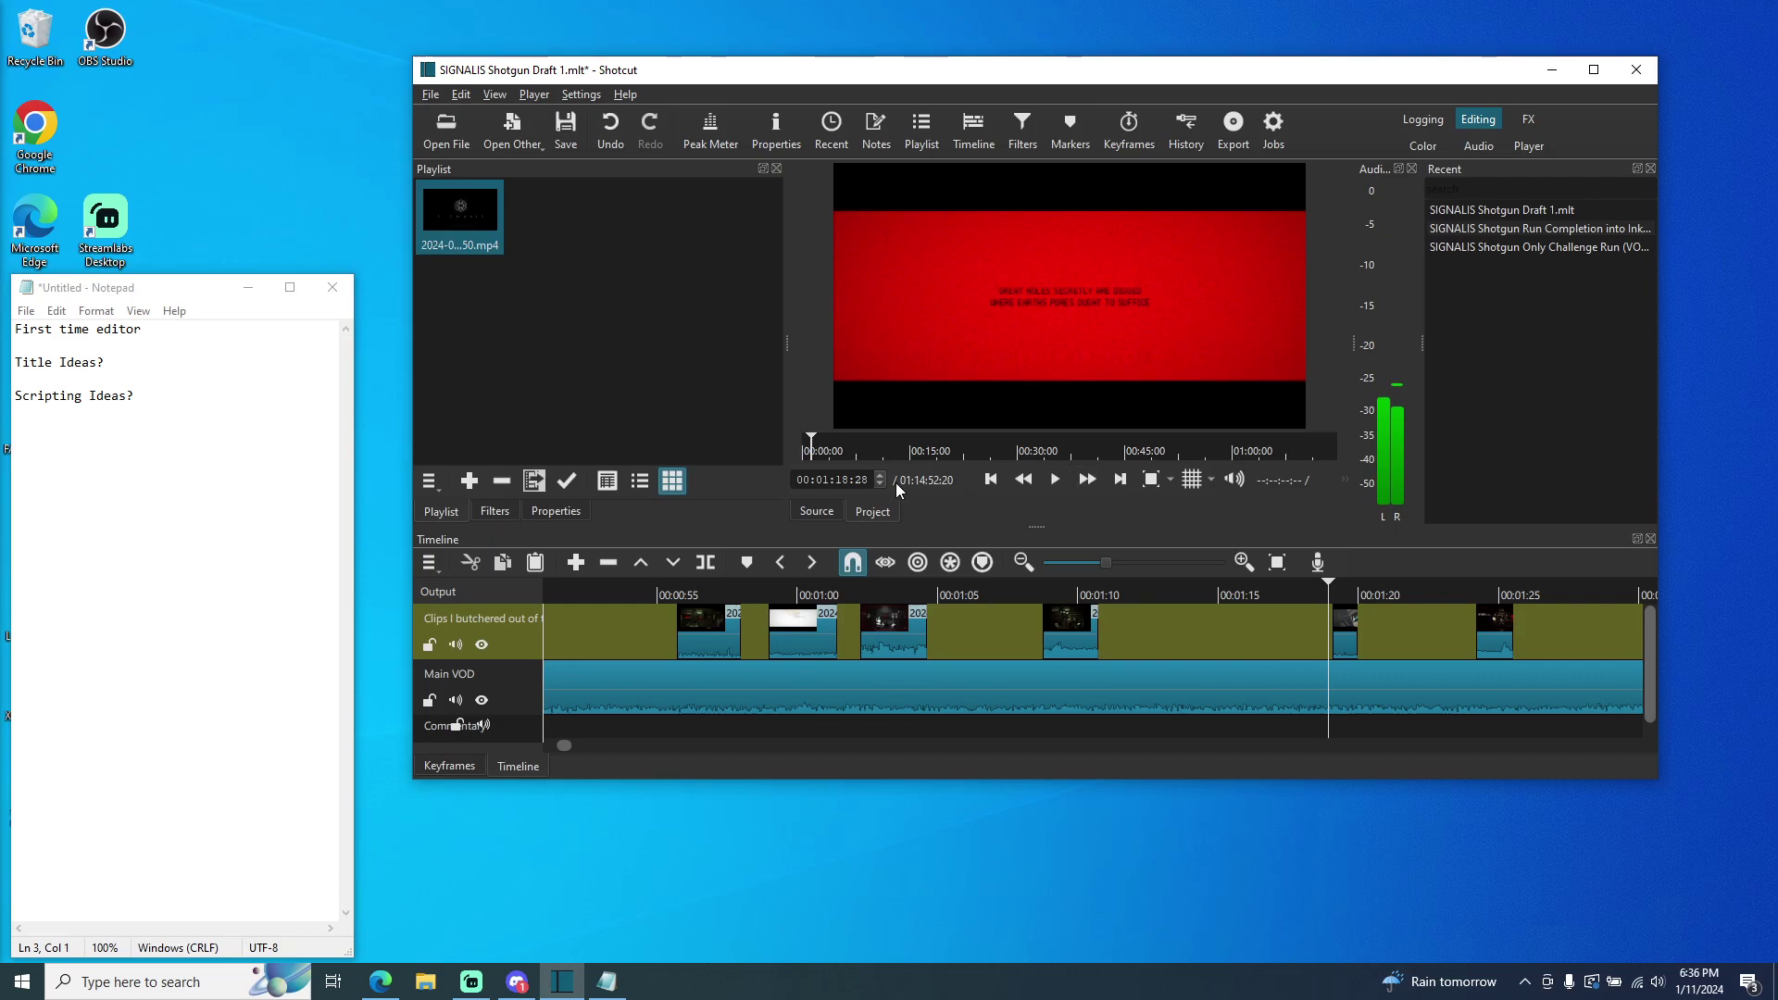
scroll(878, 481, down, 6)
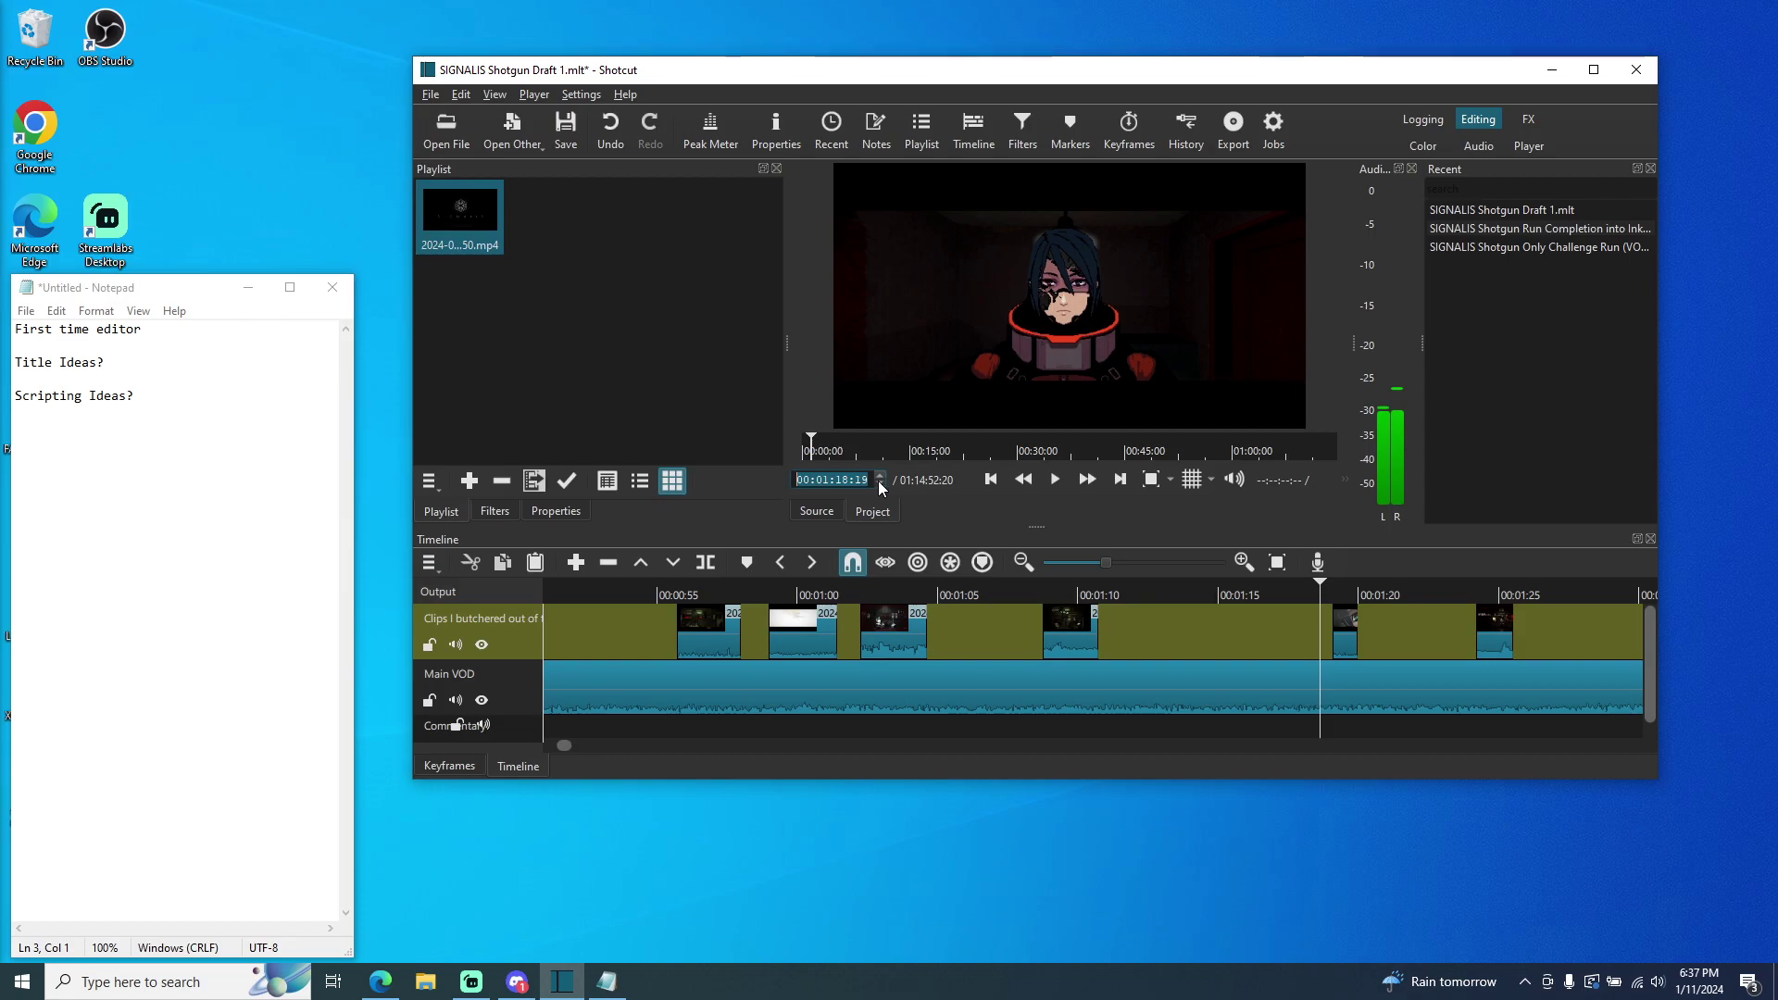
click(880, 485)
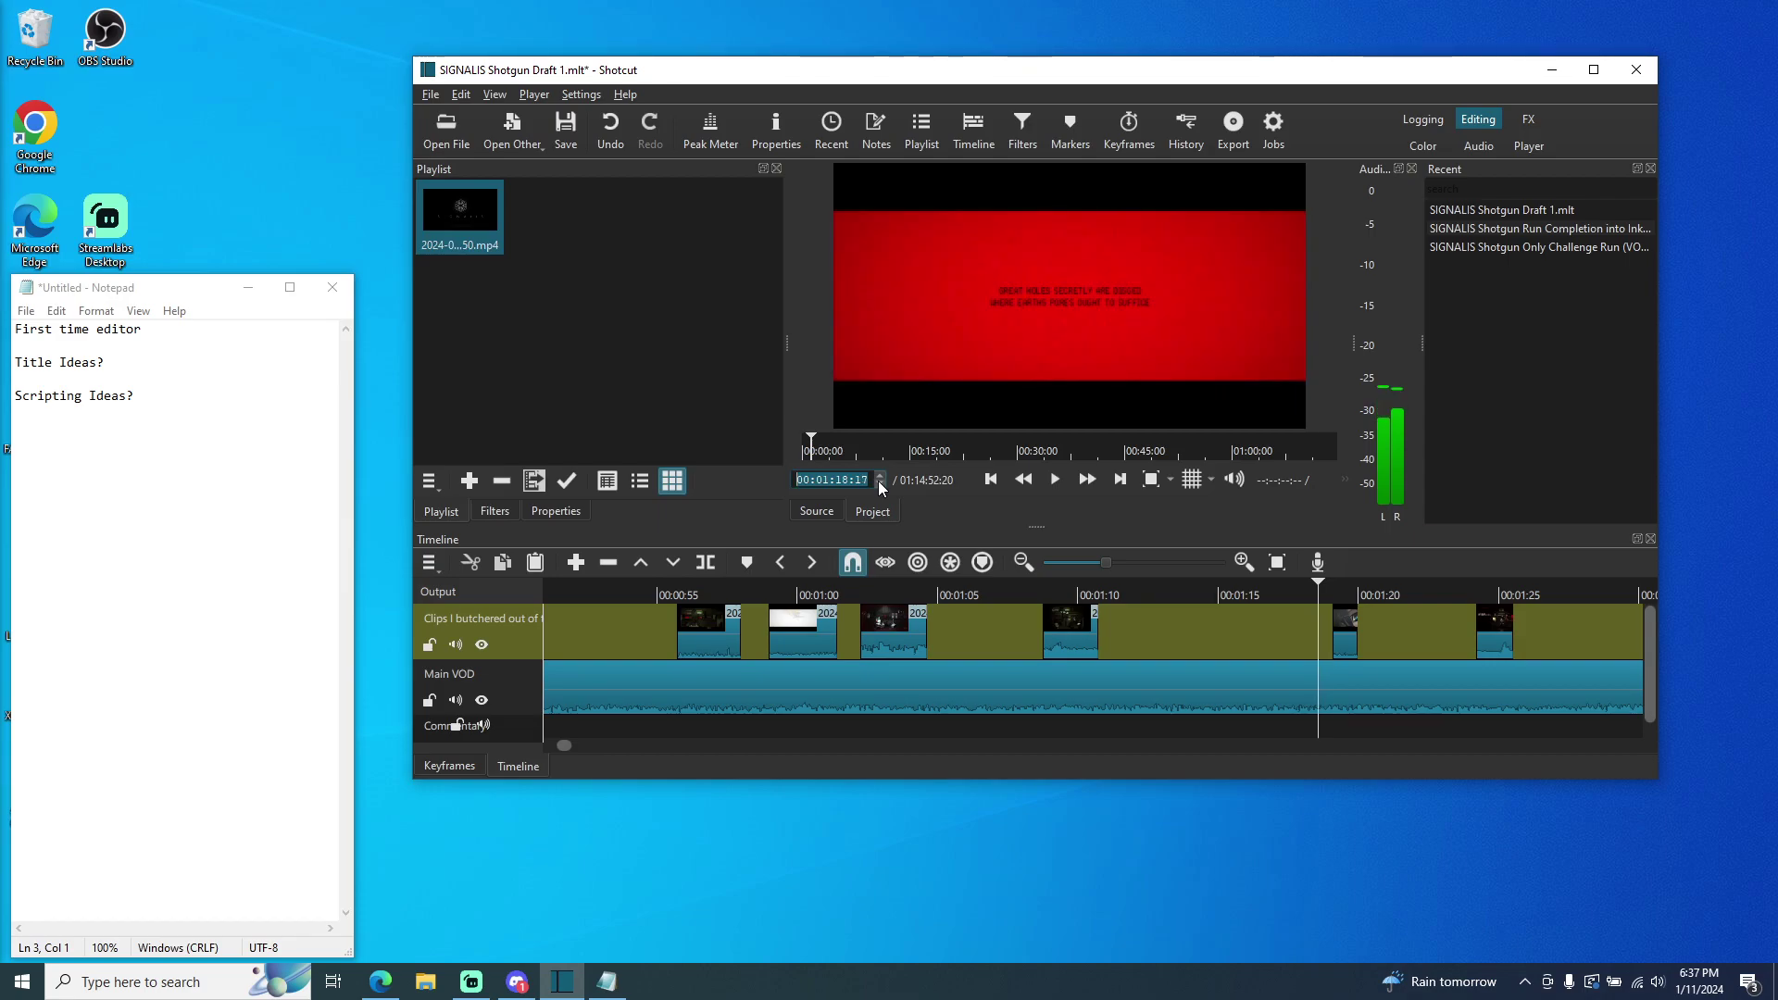
mouse_move(1348, 626)
mouse_down()
mouse_move(1369, 625)
mouse_move(1325, 618)
mouse_up()
- Play the moved fifth clip from about 00:01:17 and move the last overlay clip to start at 00:01:21:23
click(1290, 594)
click(1053, 480)
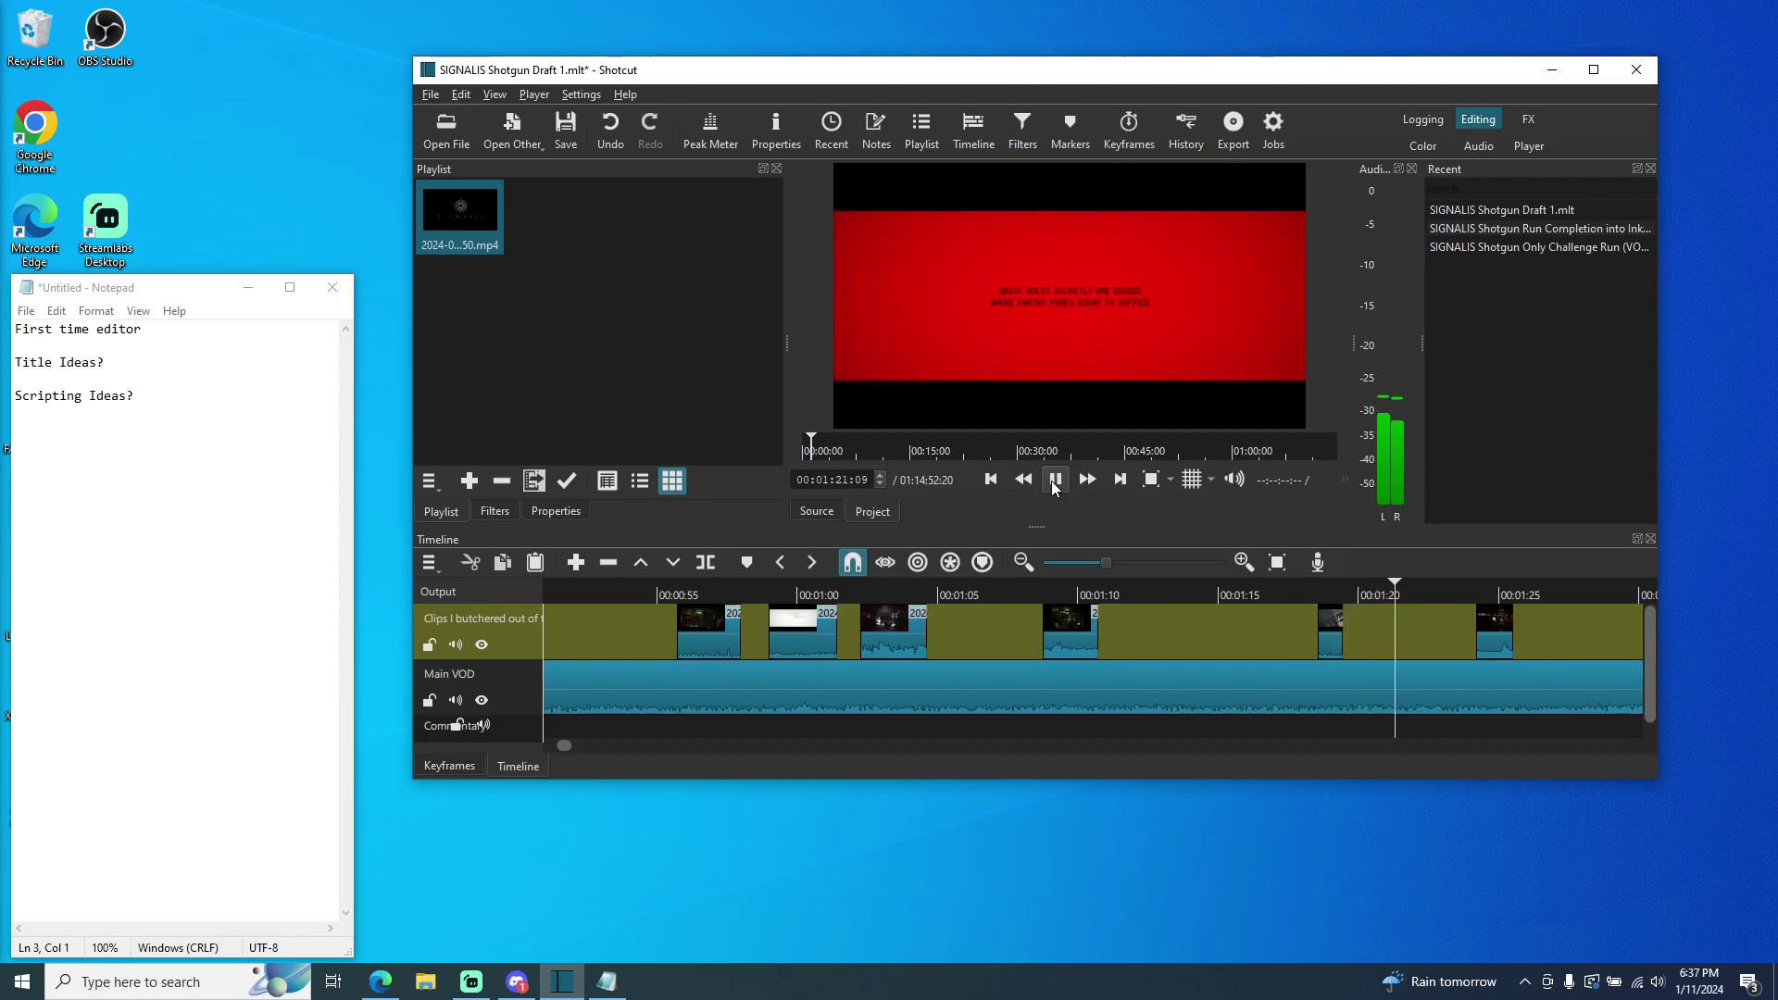
click(1052, 482)
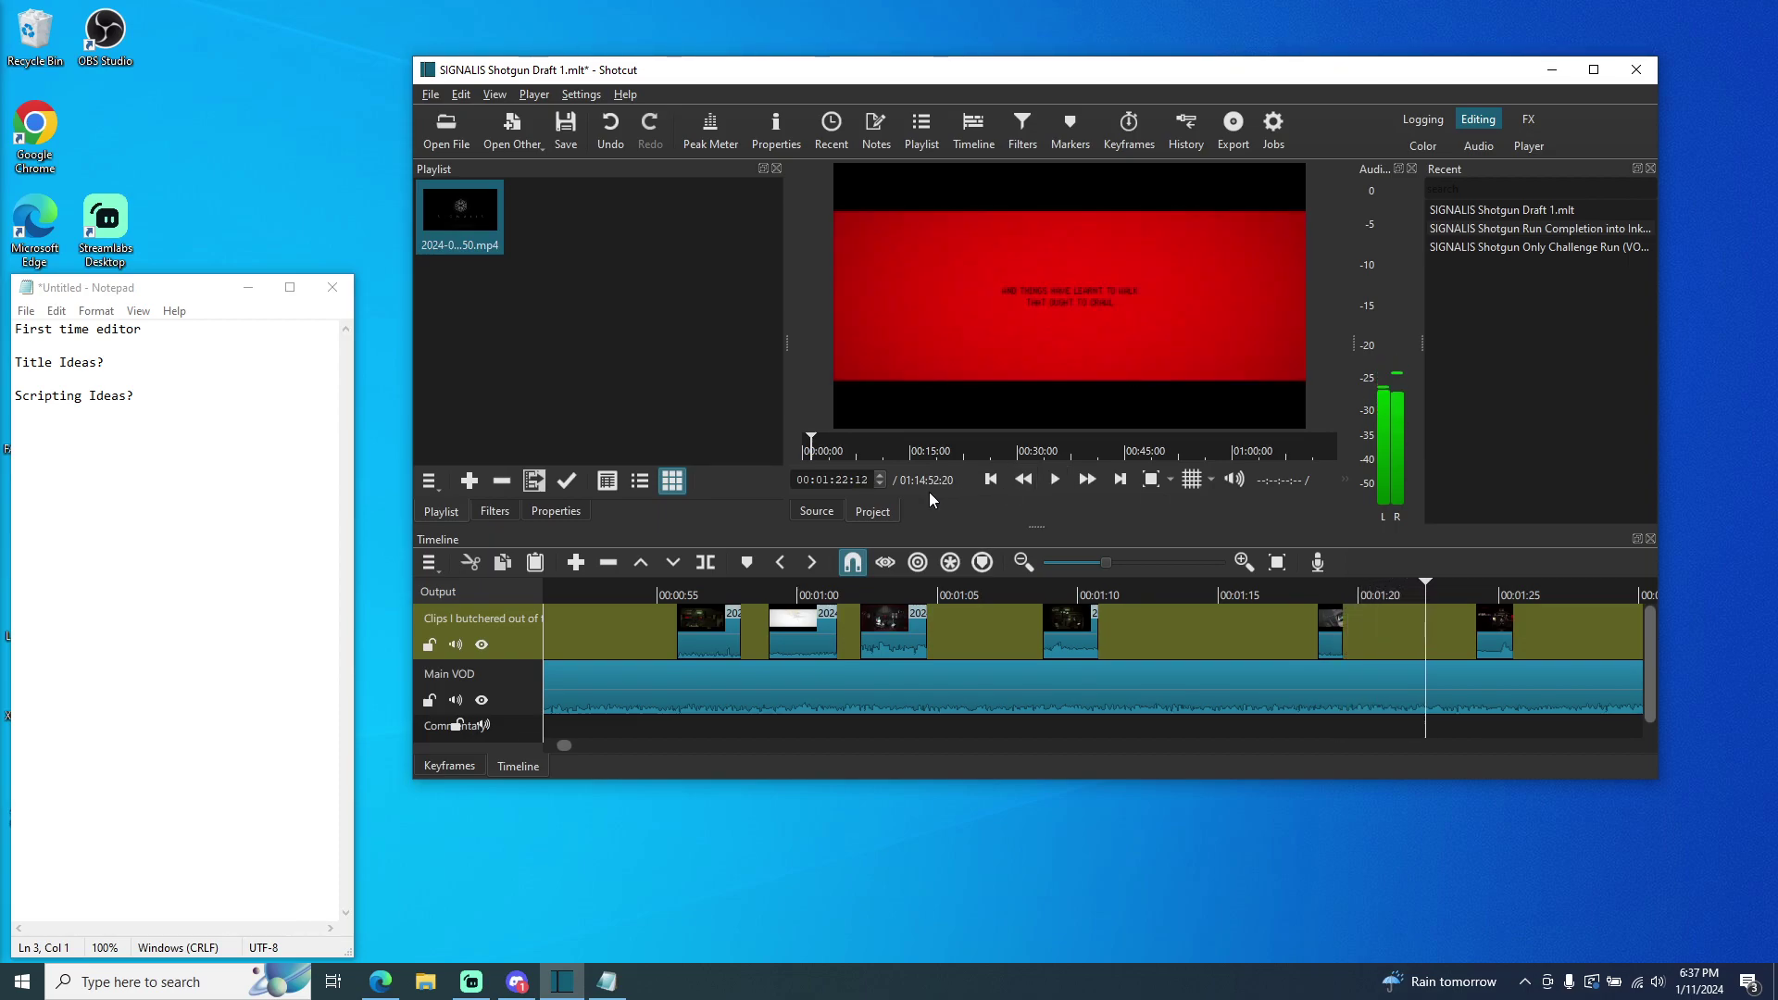
click(878, 486)
click(878, 486)
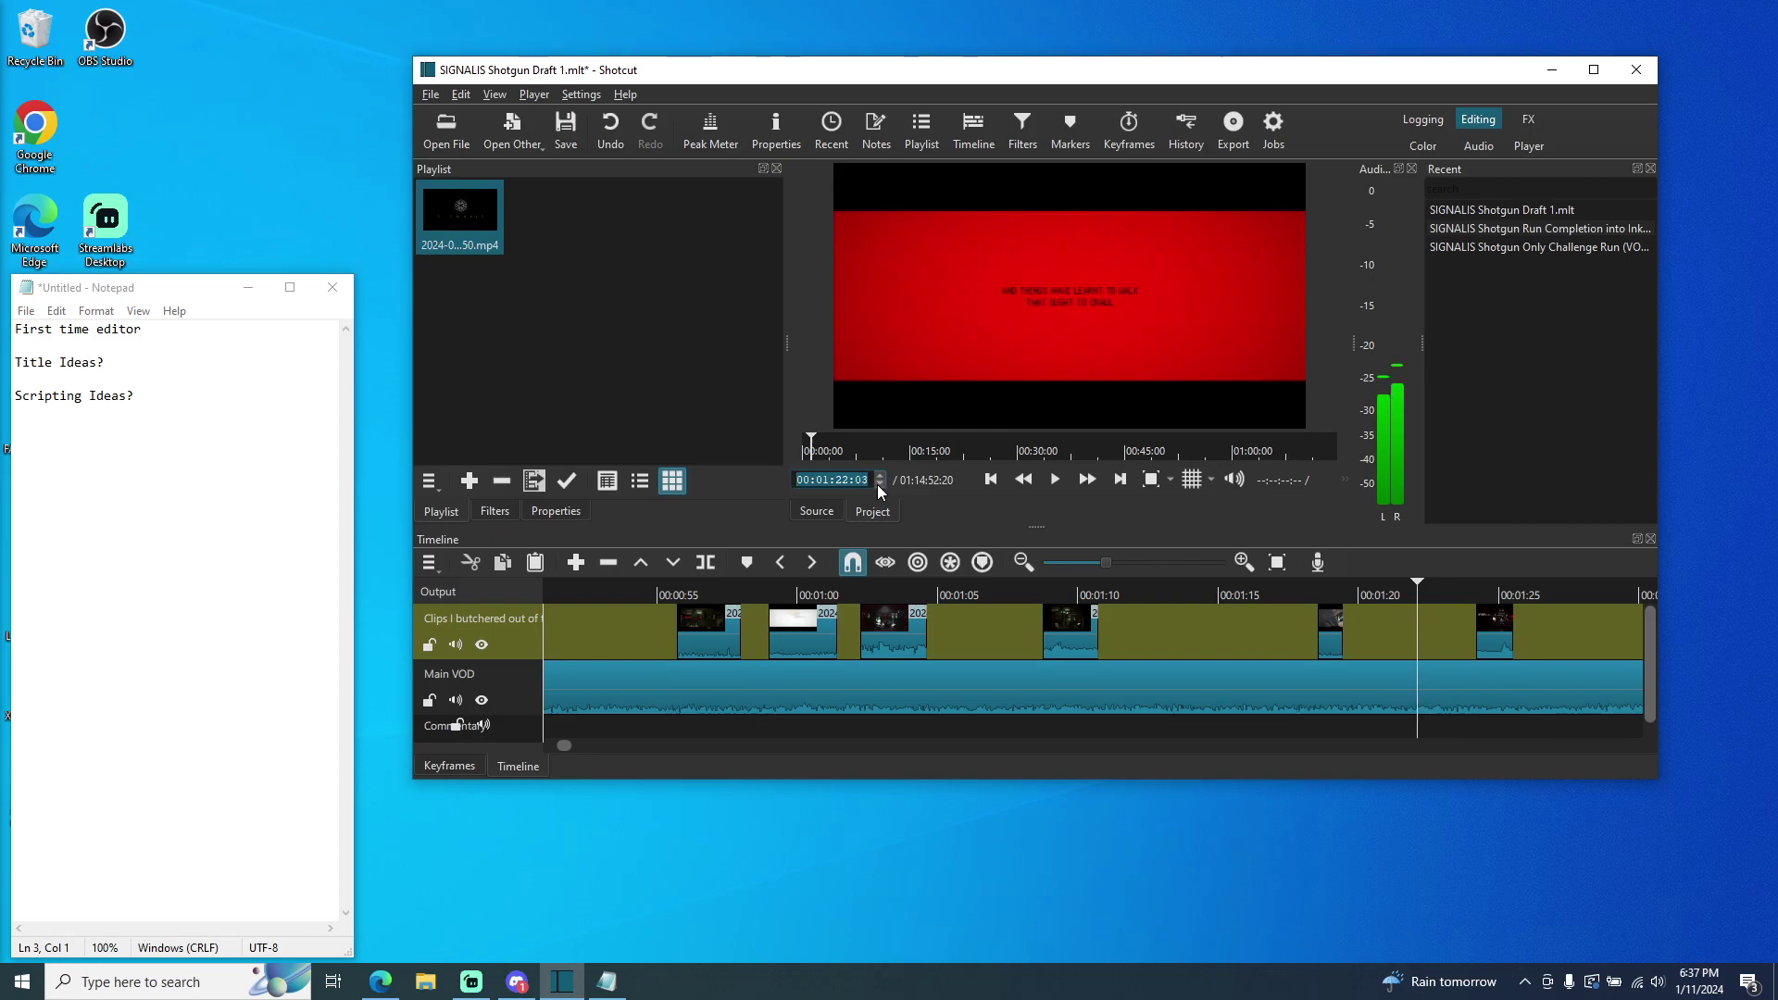
click(878, 485)
click(878, 485)
click(878, 486)
click(877, 485)
click(877, 485)
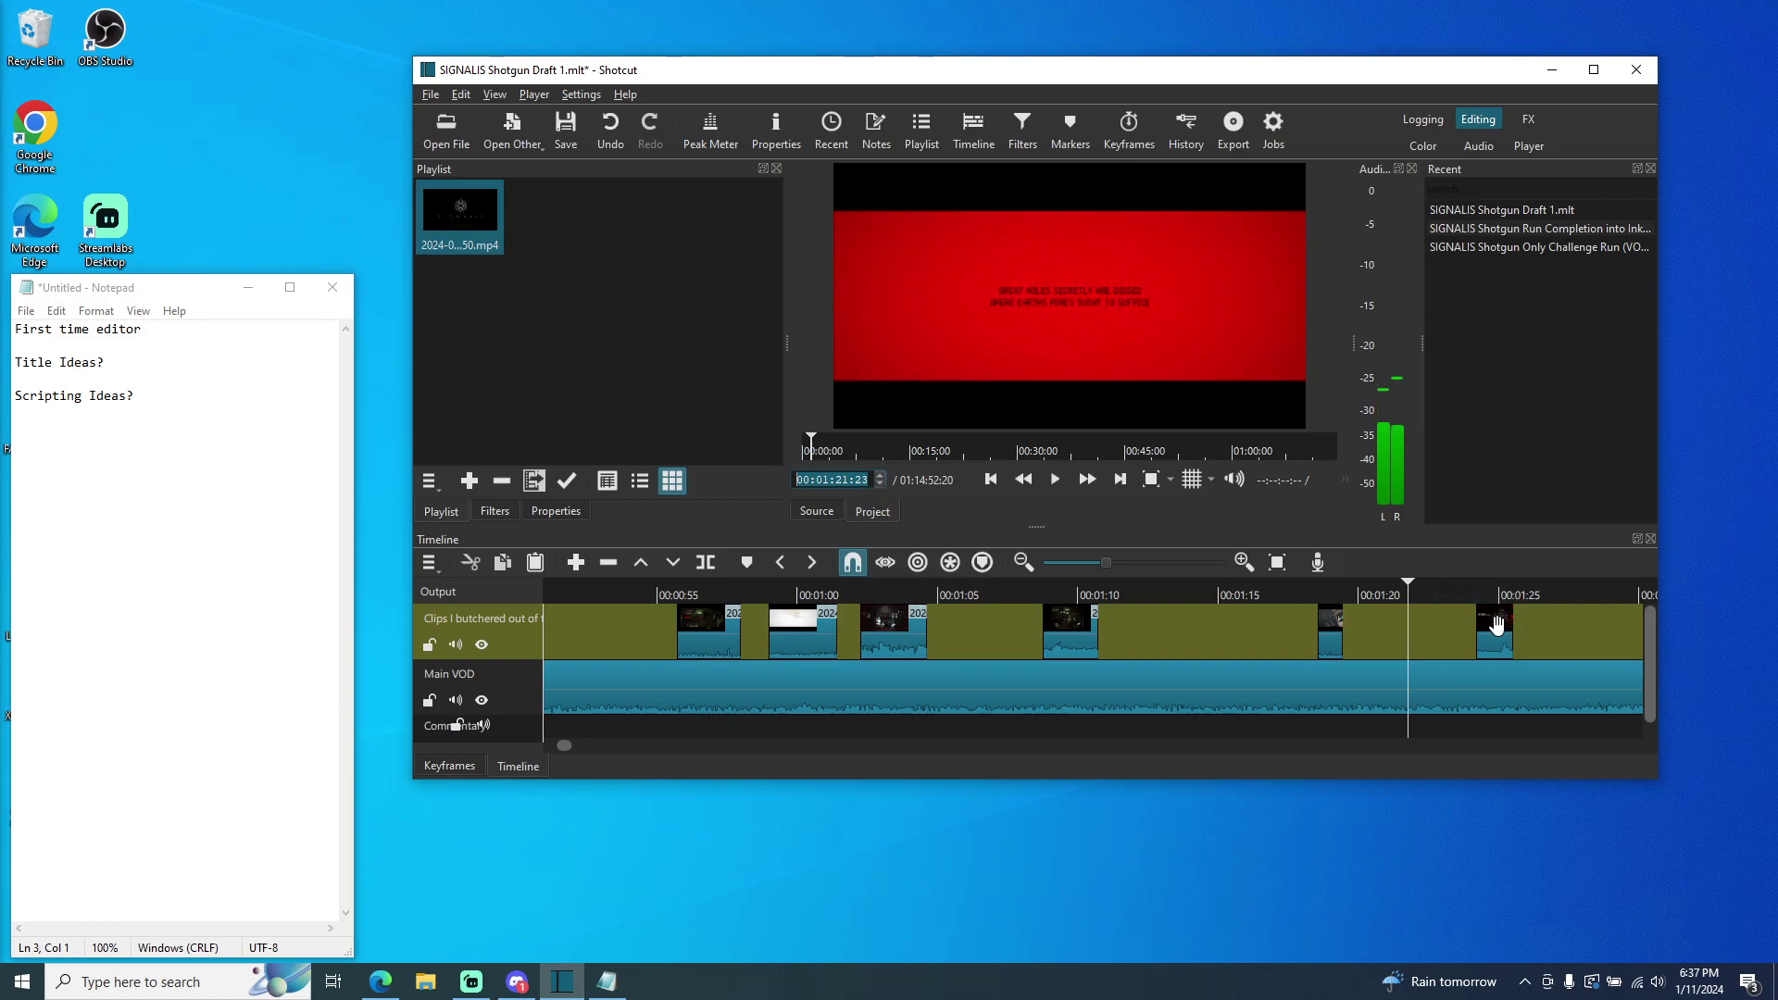
drag(1494, 625, 1409, 611)
- Play the intro past the last overlay clip from about 00:01:13, and recheck the red text passage up to about 00:01:32
click(1246, 594)
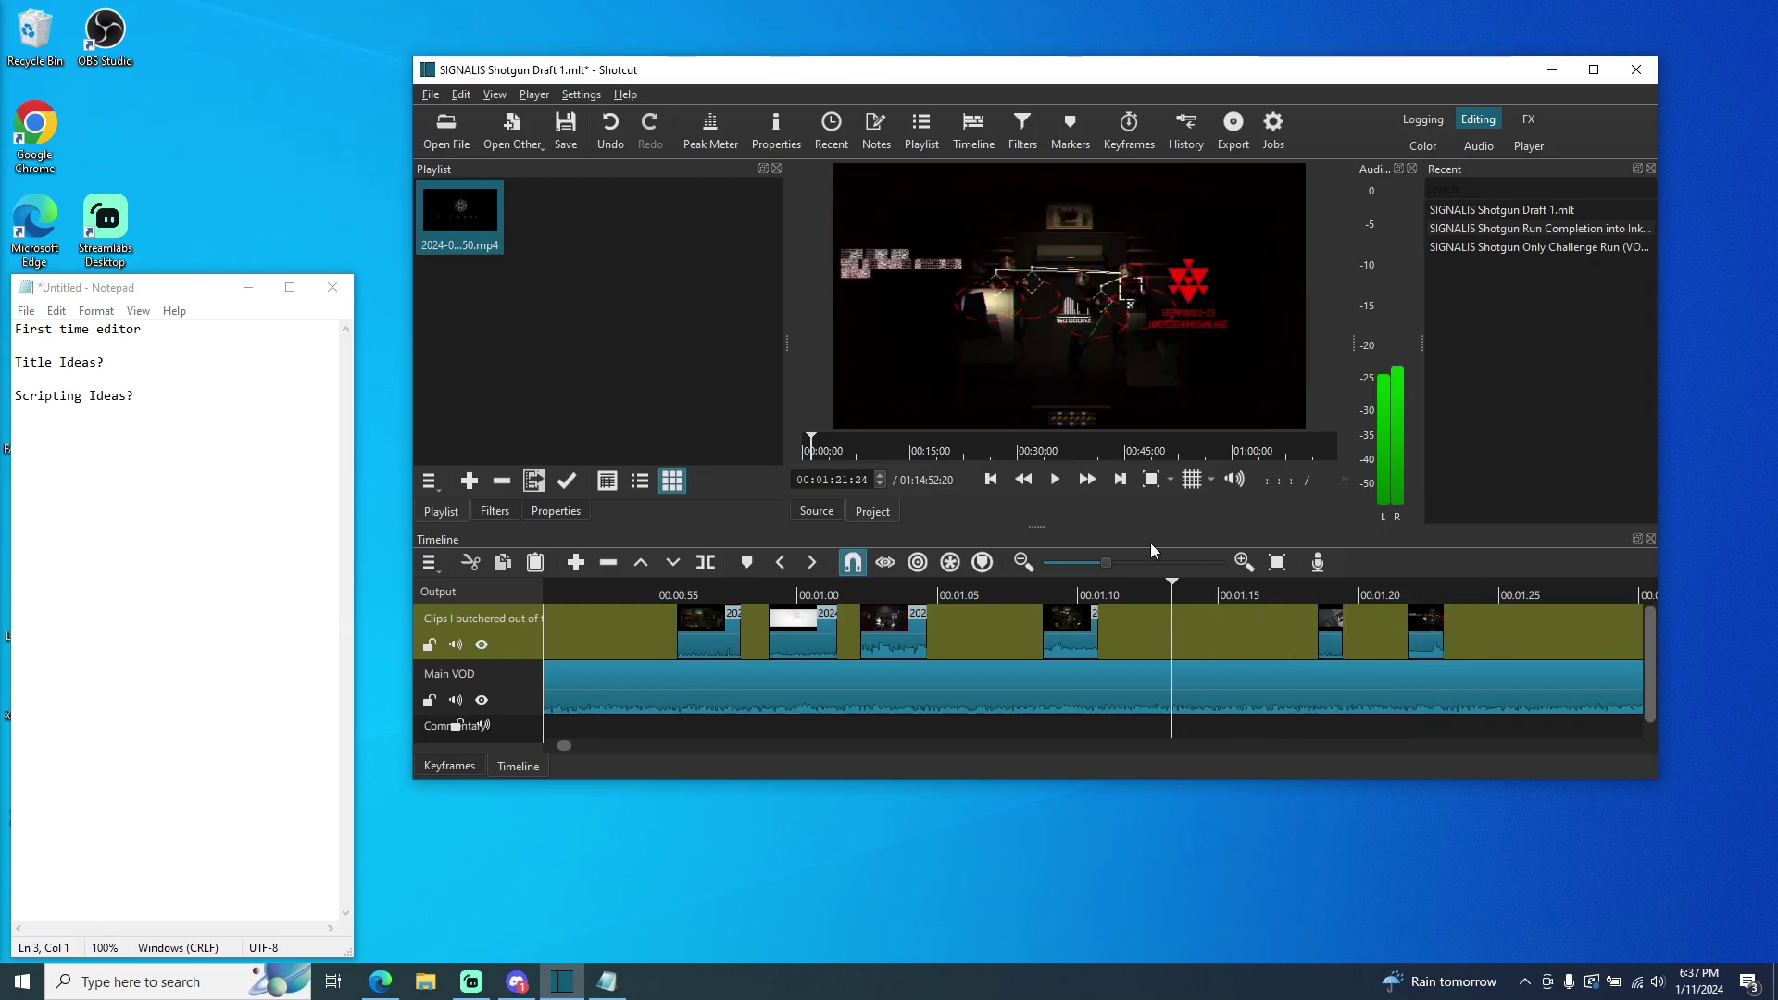
click(1053, 479)
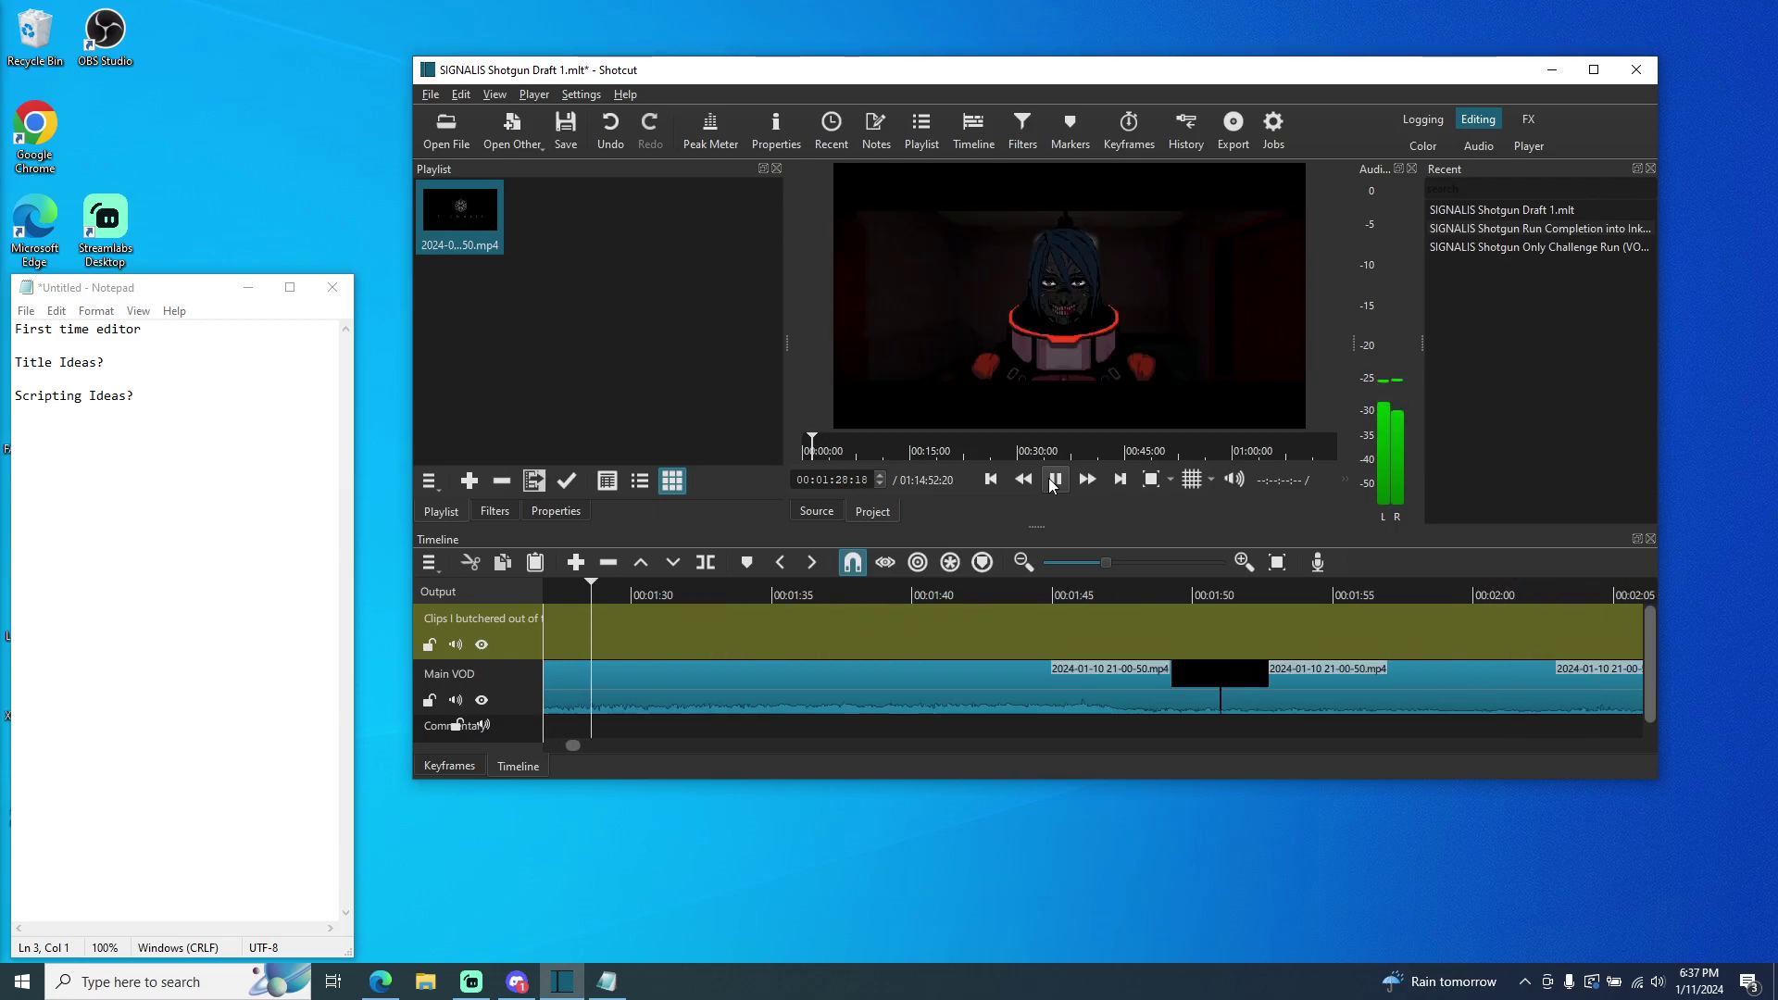
click(1053, 480)
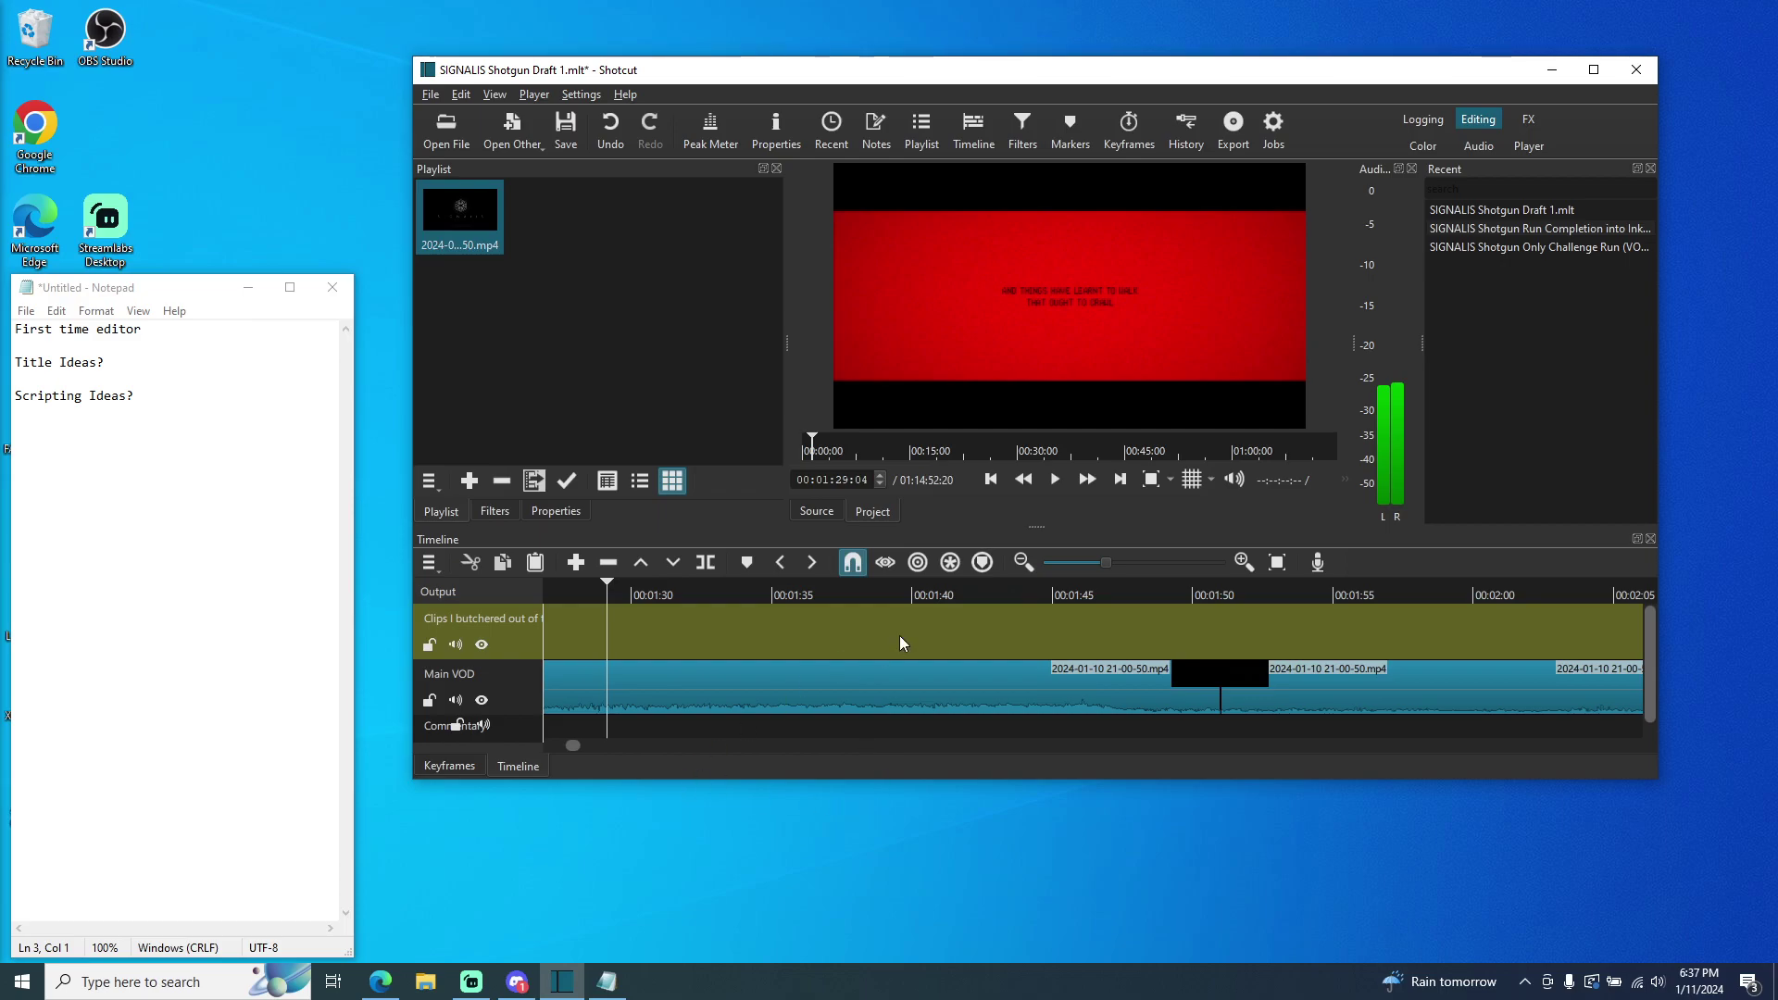
click(1054, 480)
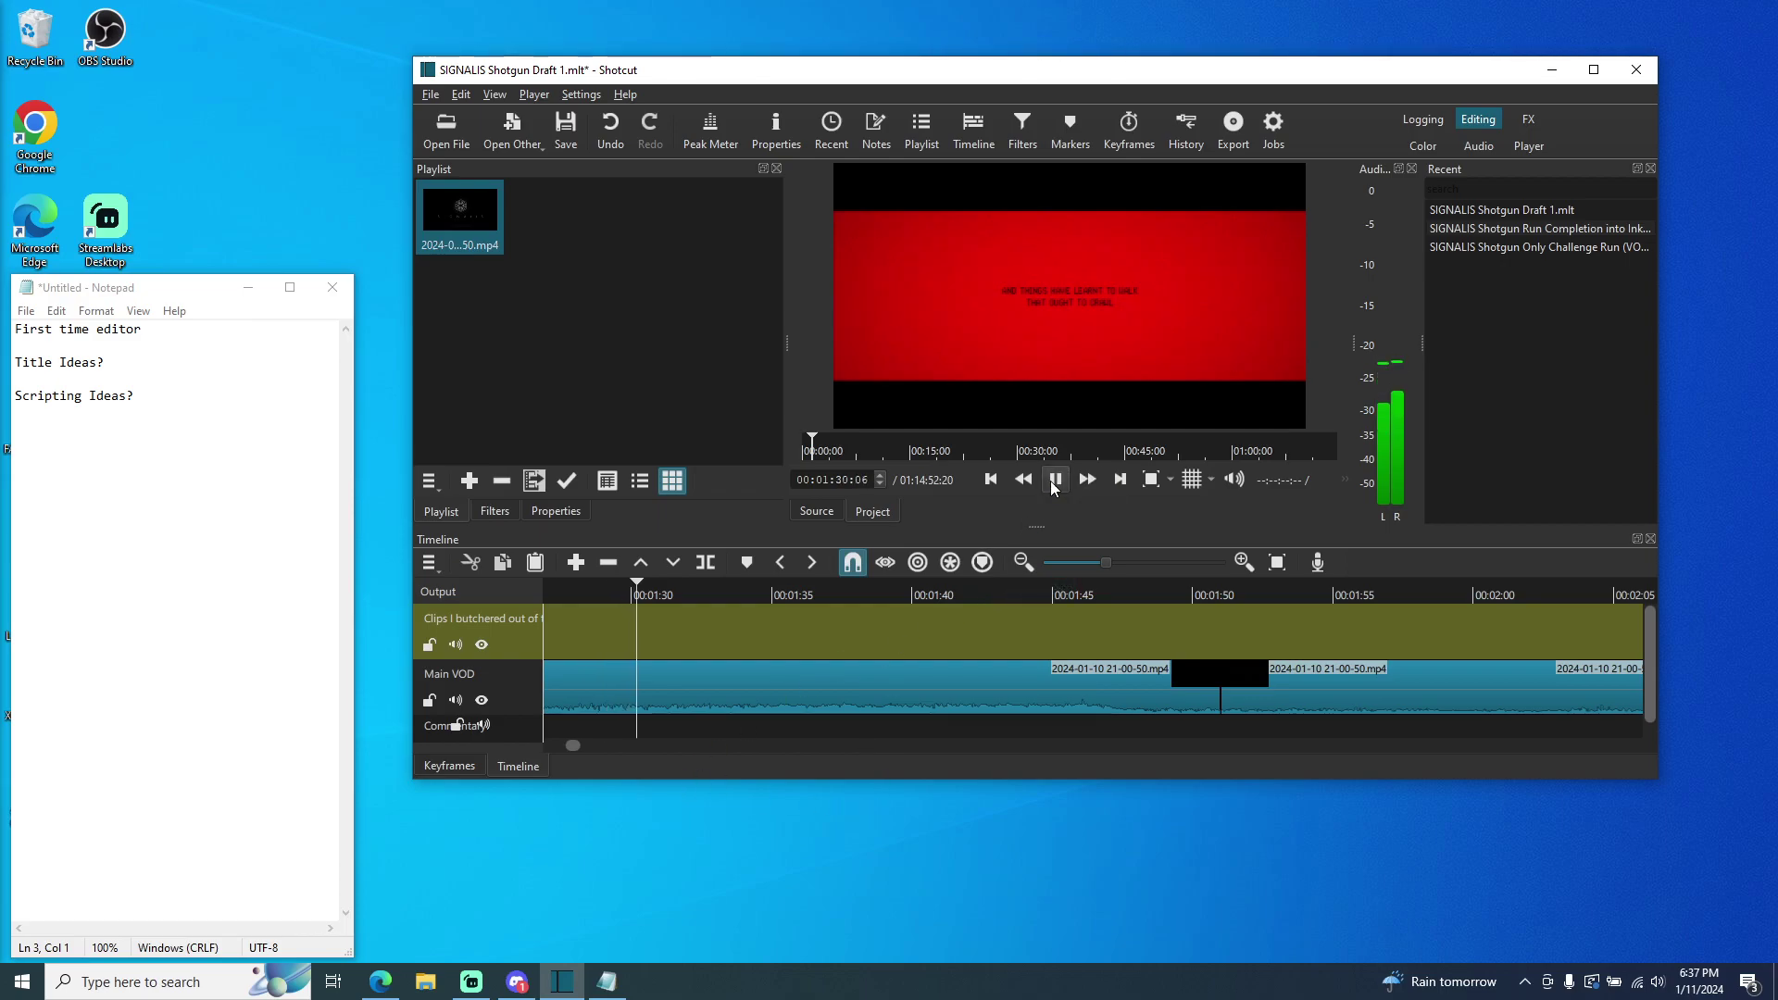
click(1053, 480)
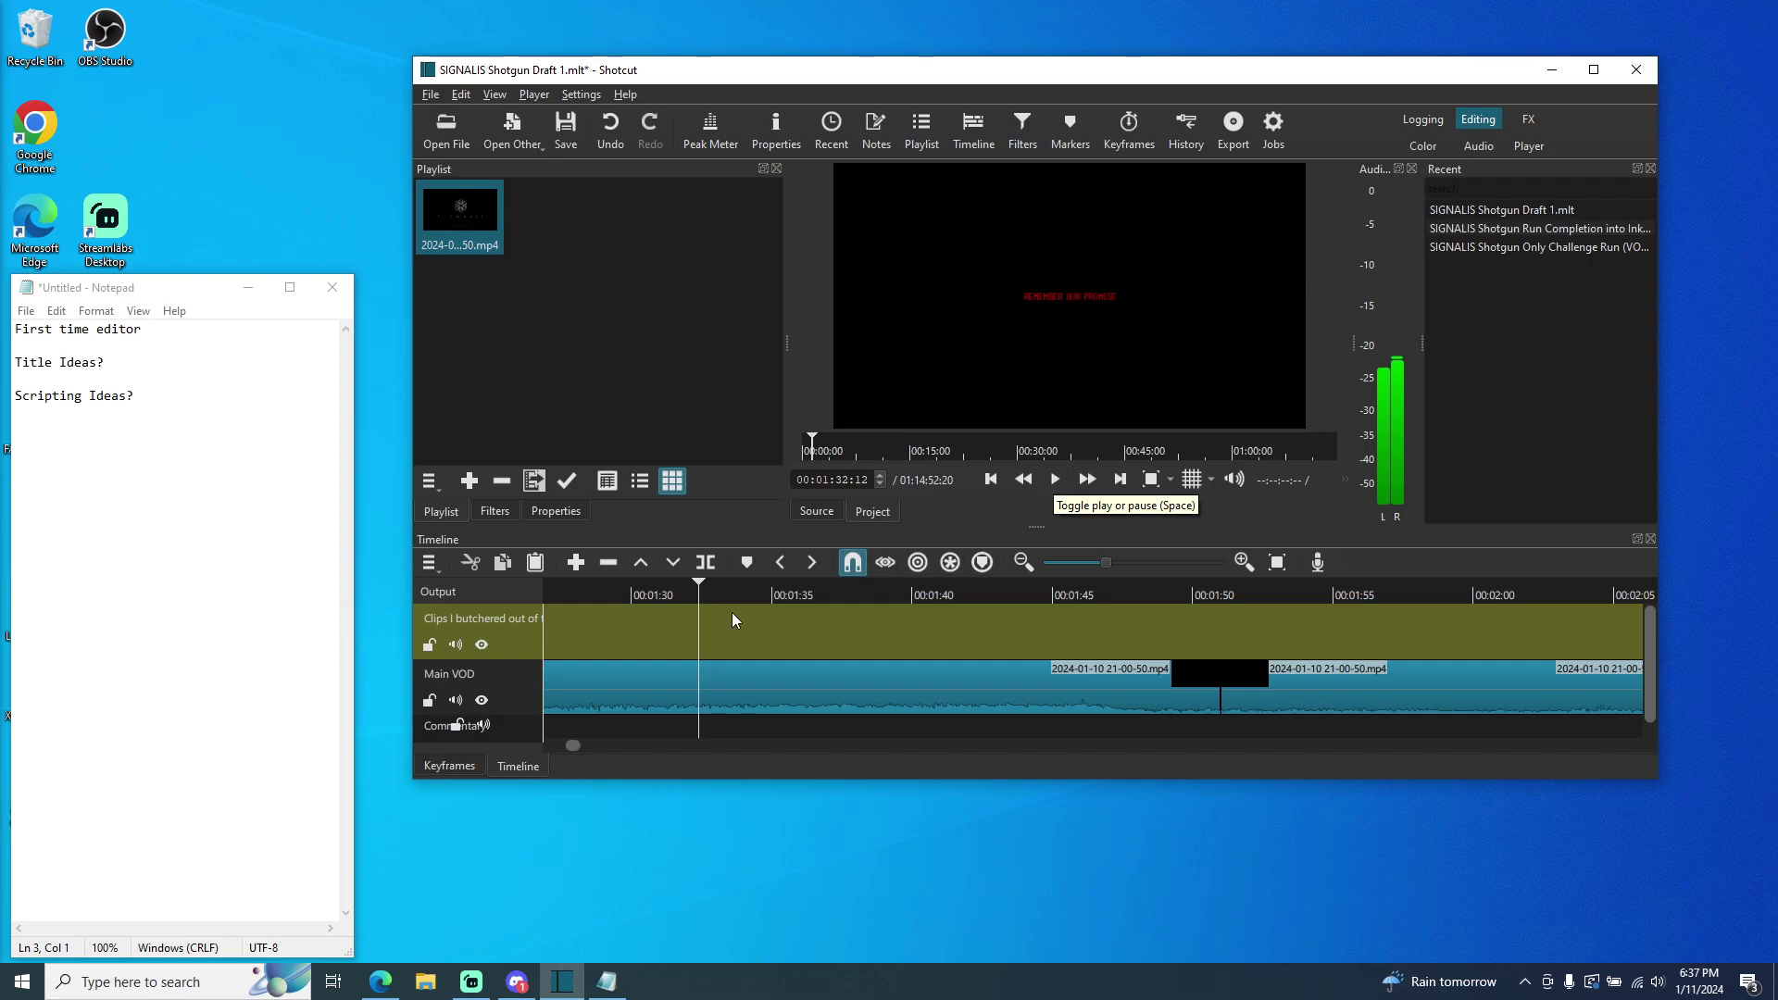
drag(692, 585, 633, 592)
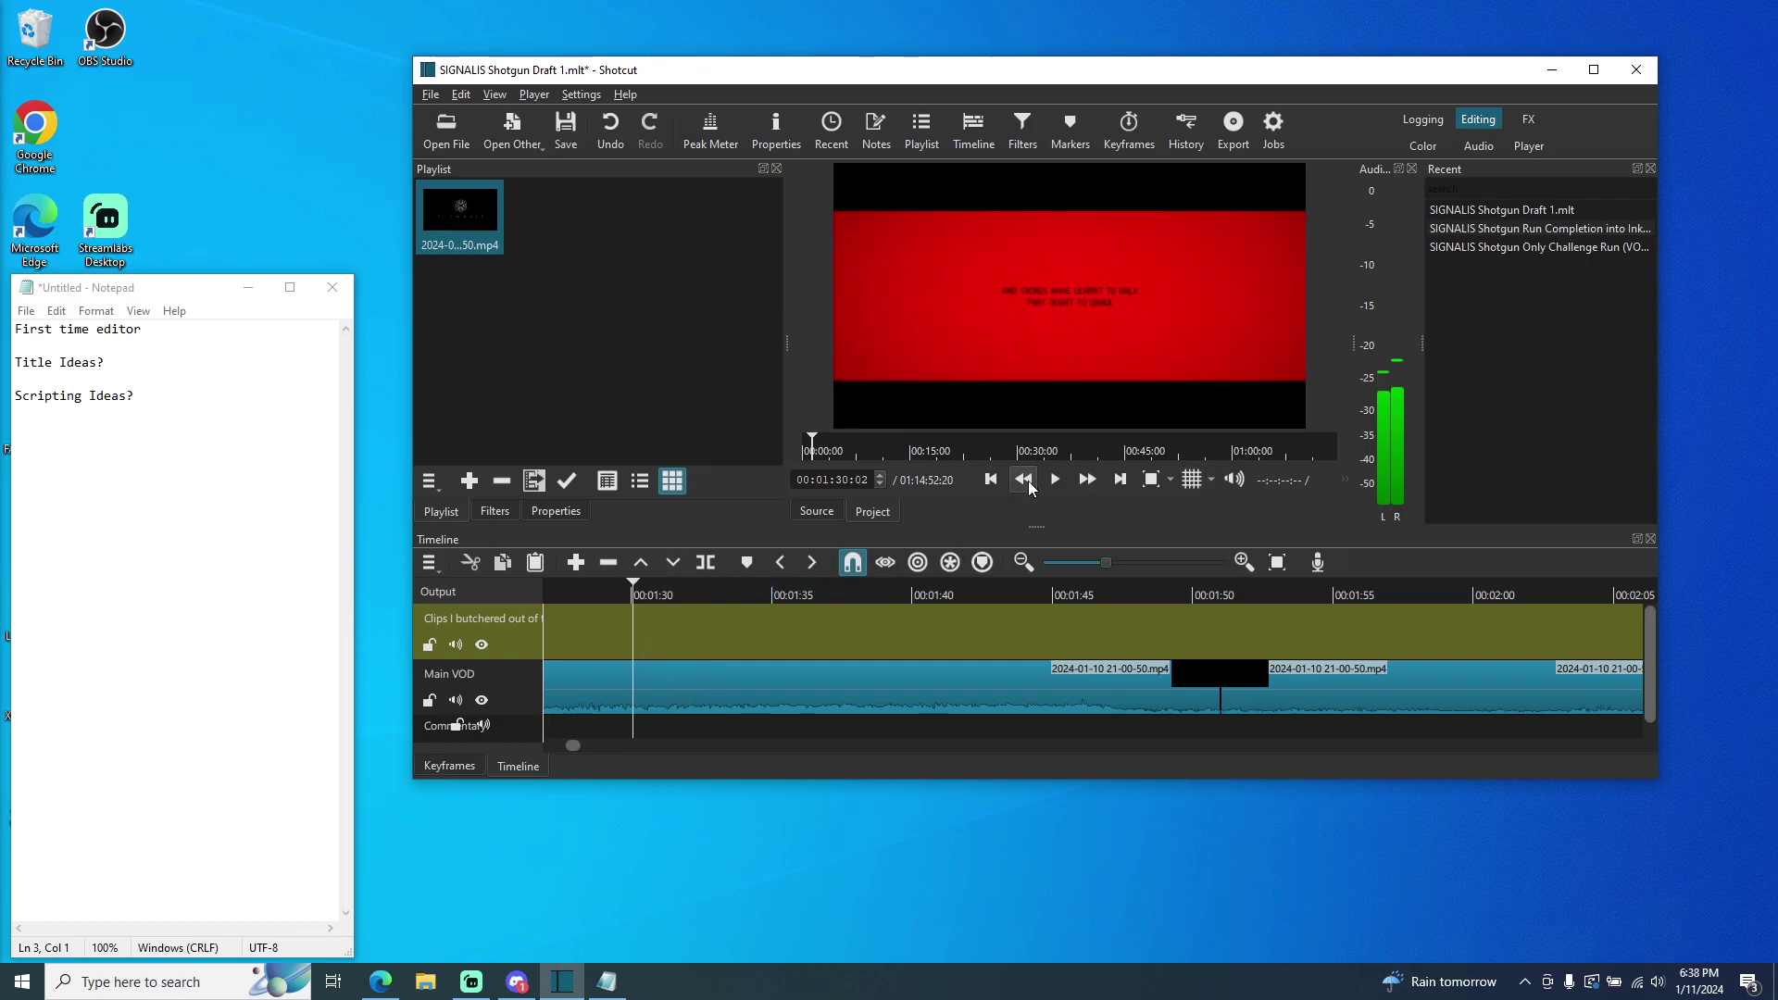
click(1057, 479)
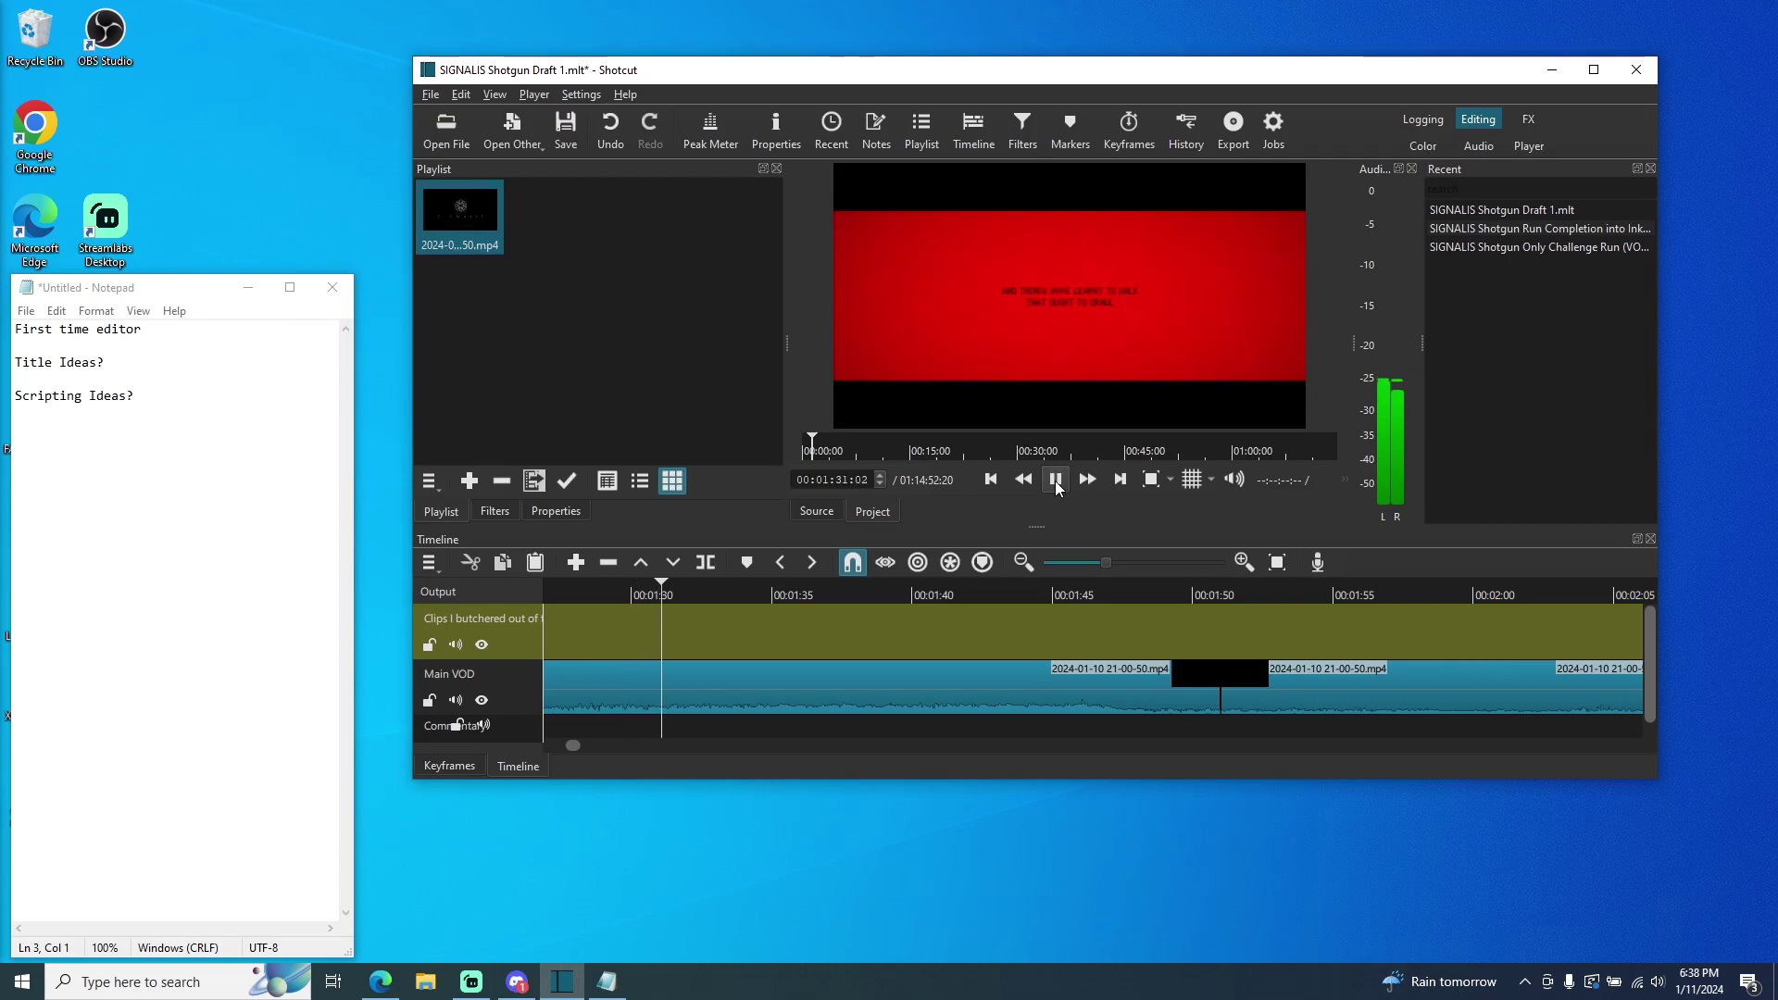
click(1056, 479)
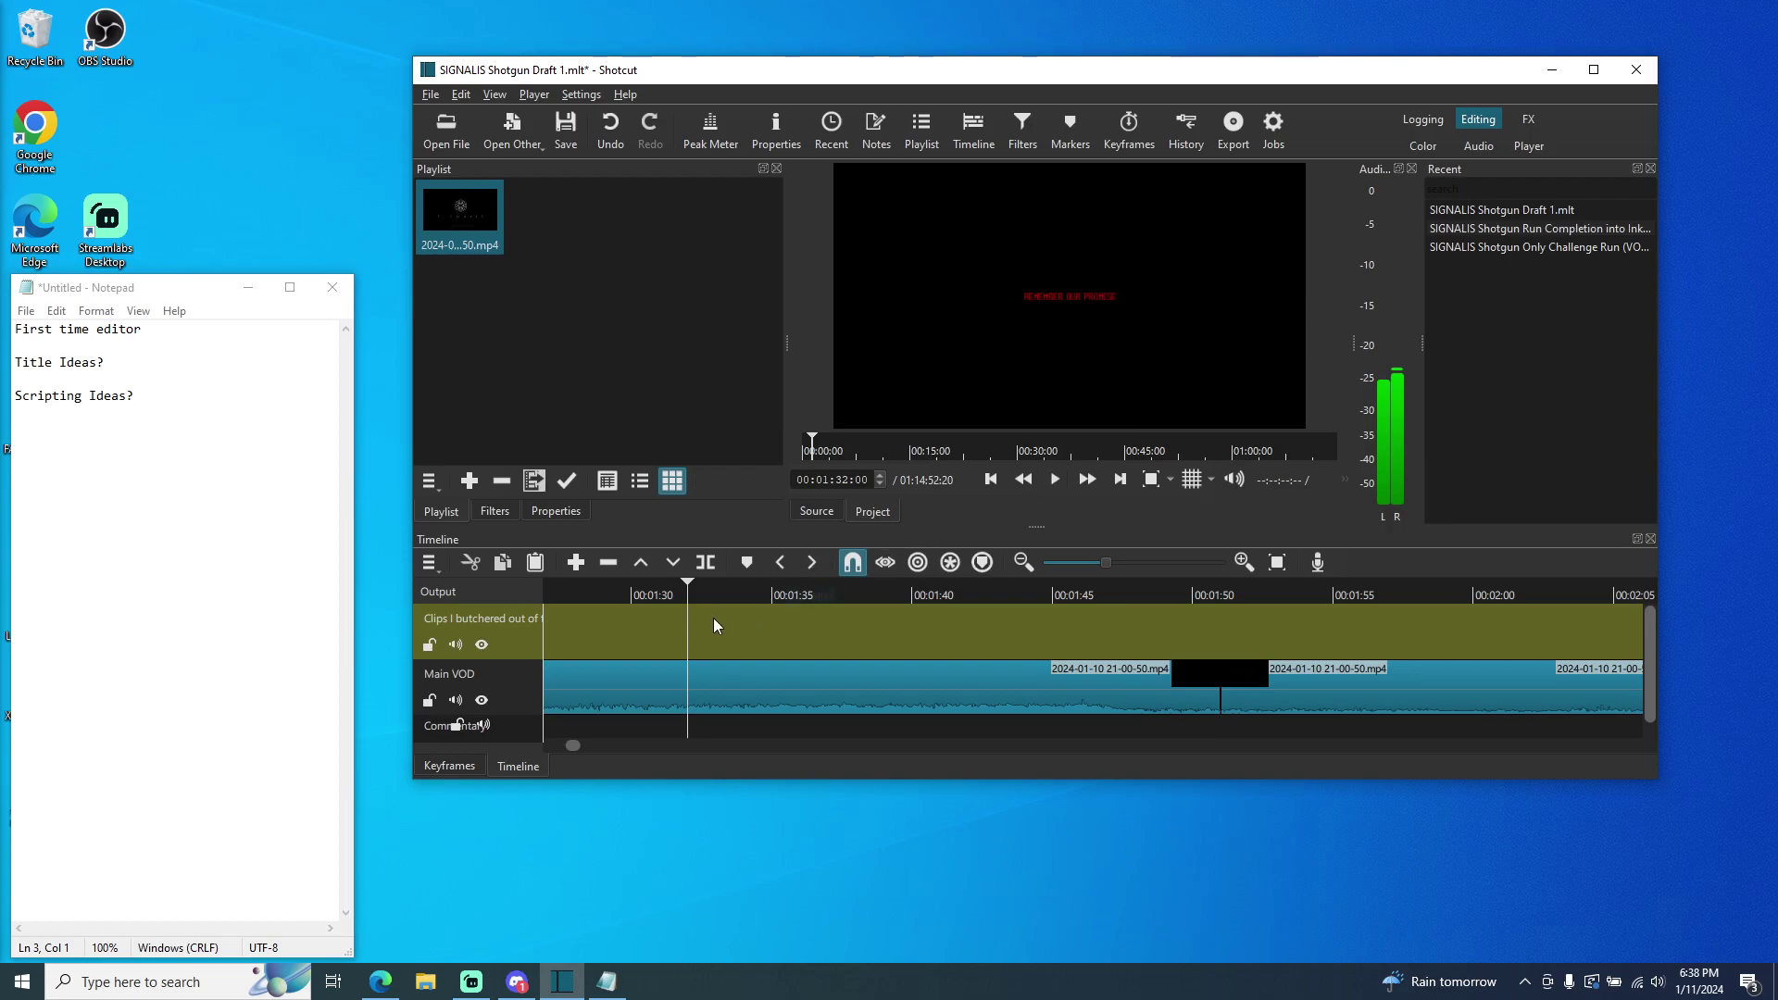
- Replay the uncovered intro section after the last overlay clip, from about 00:01:24 to 00:01:44
click(627, 595)
scroll(602, 600, left, 5)
click(590, 598)
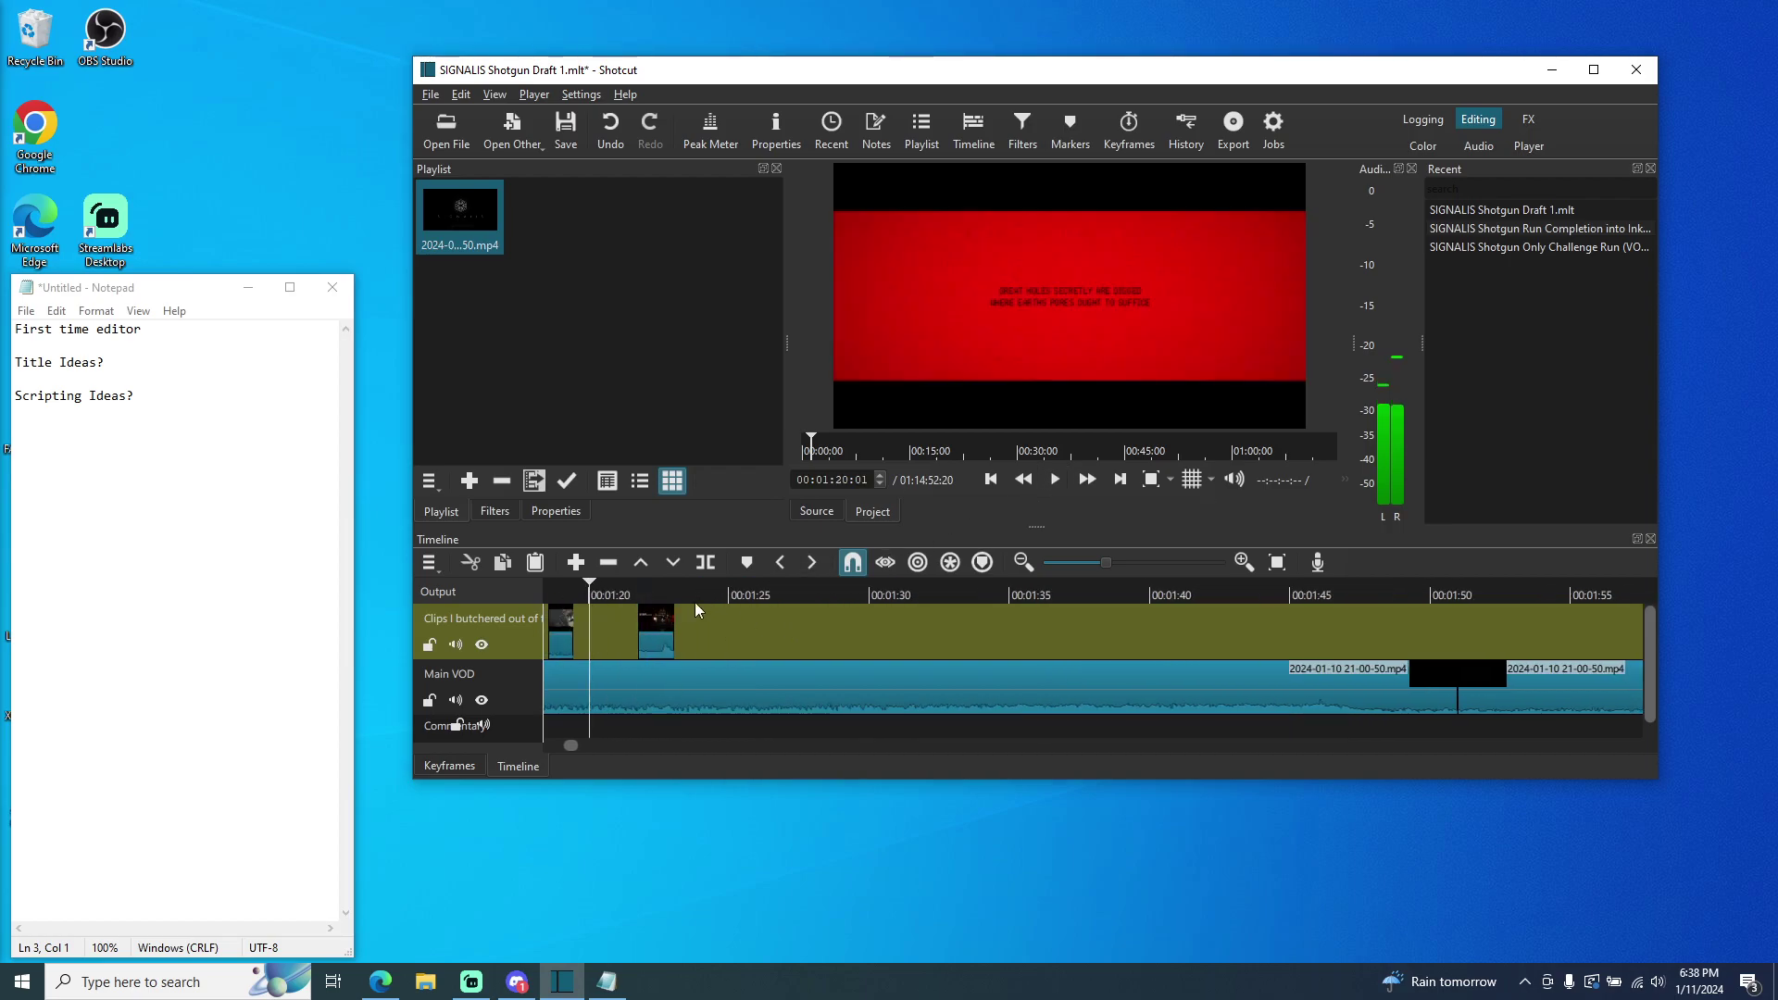
click(708, 595)
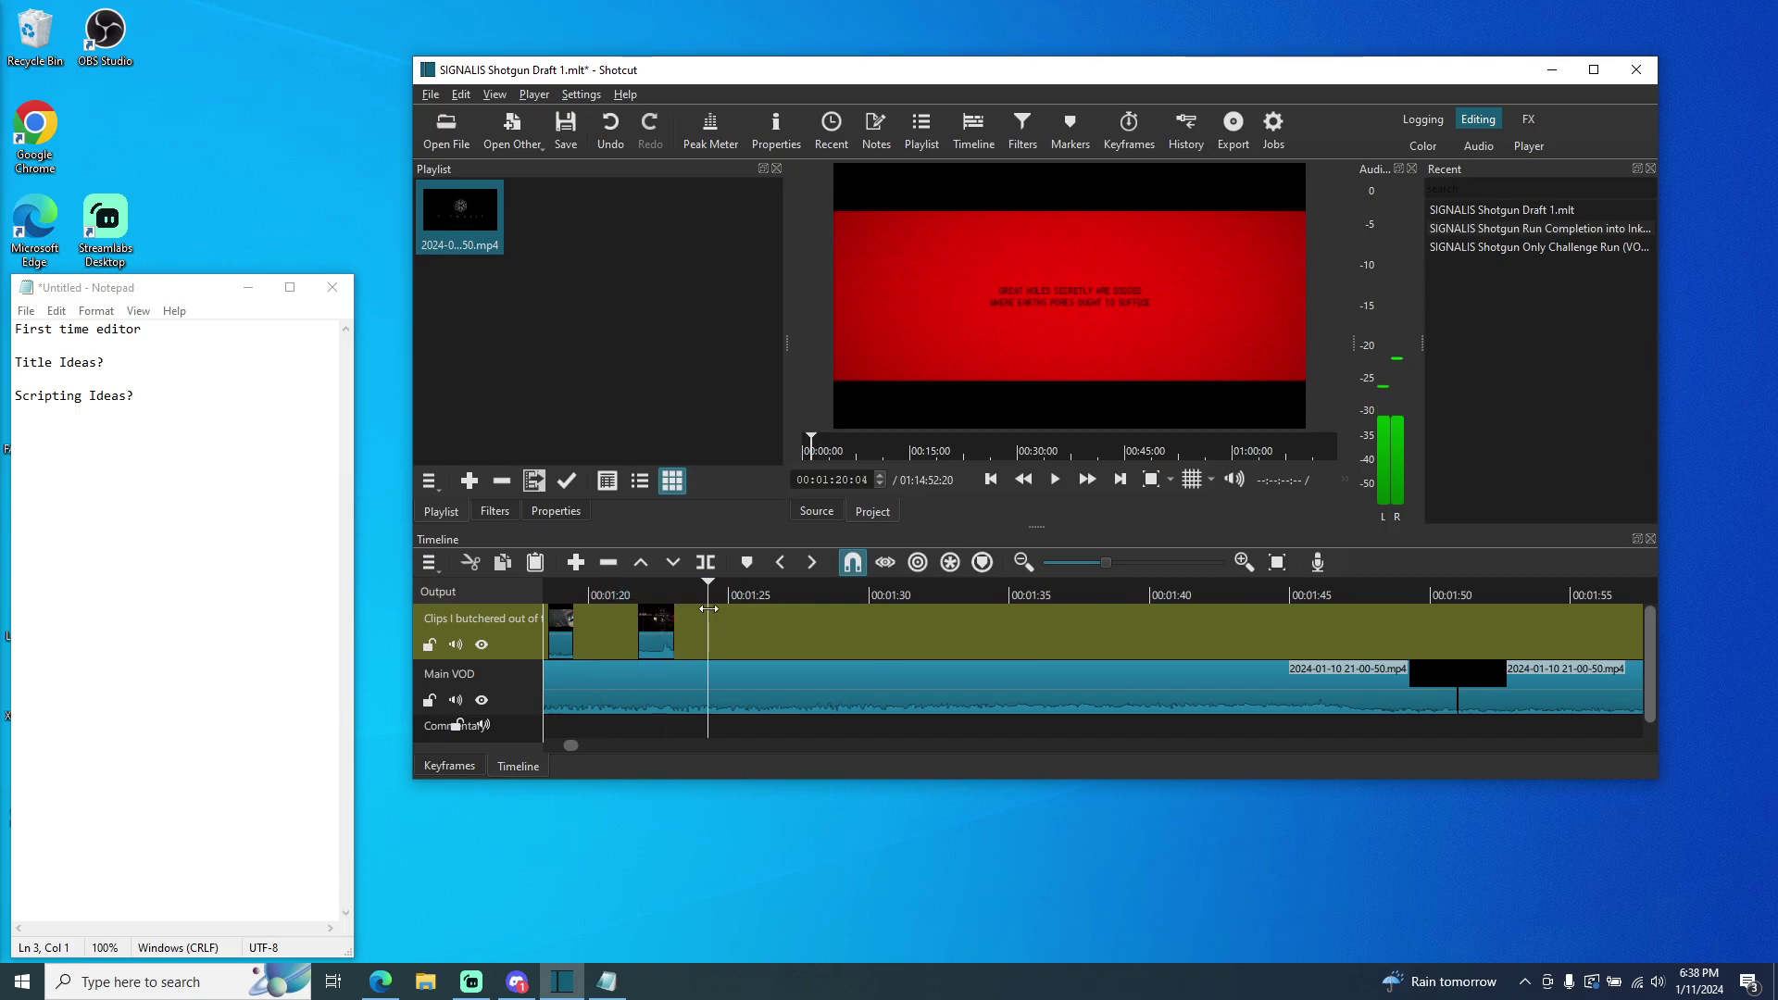
click(1062, 483)
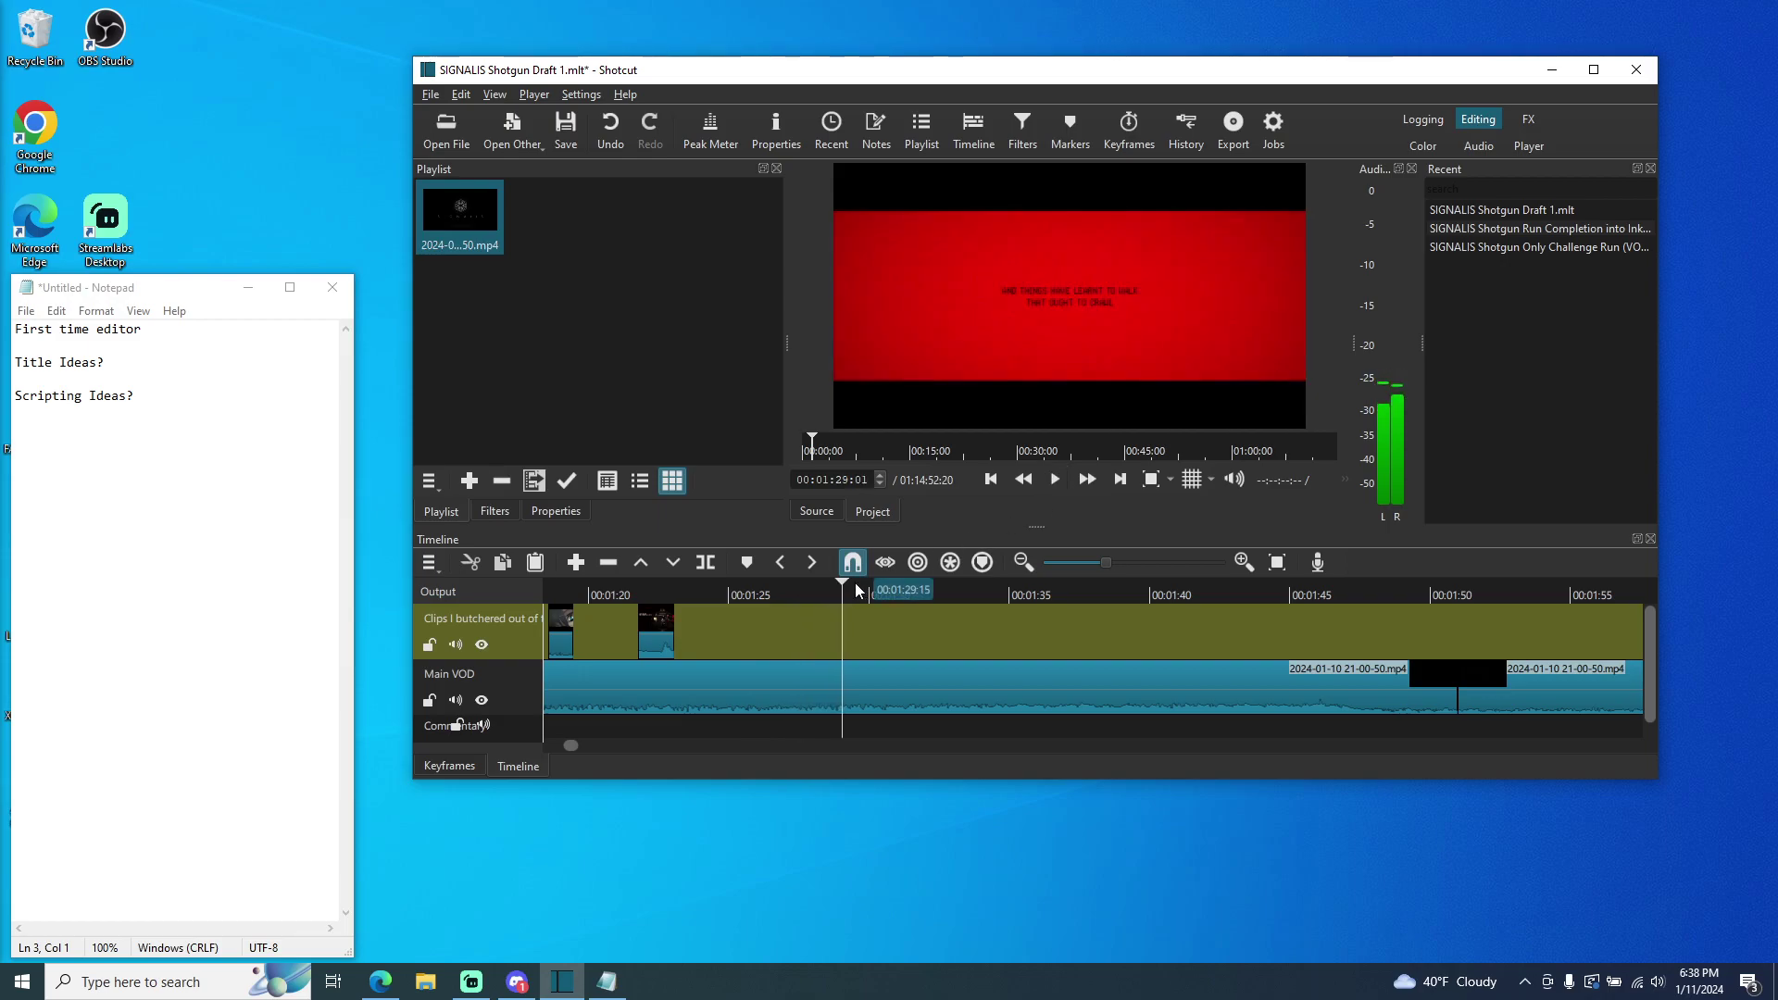
drag(844, 591, 721, 608)
click(1054, 480)
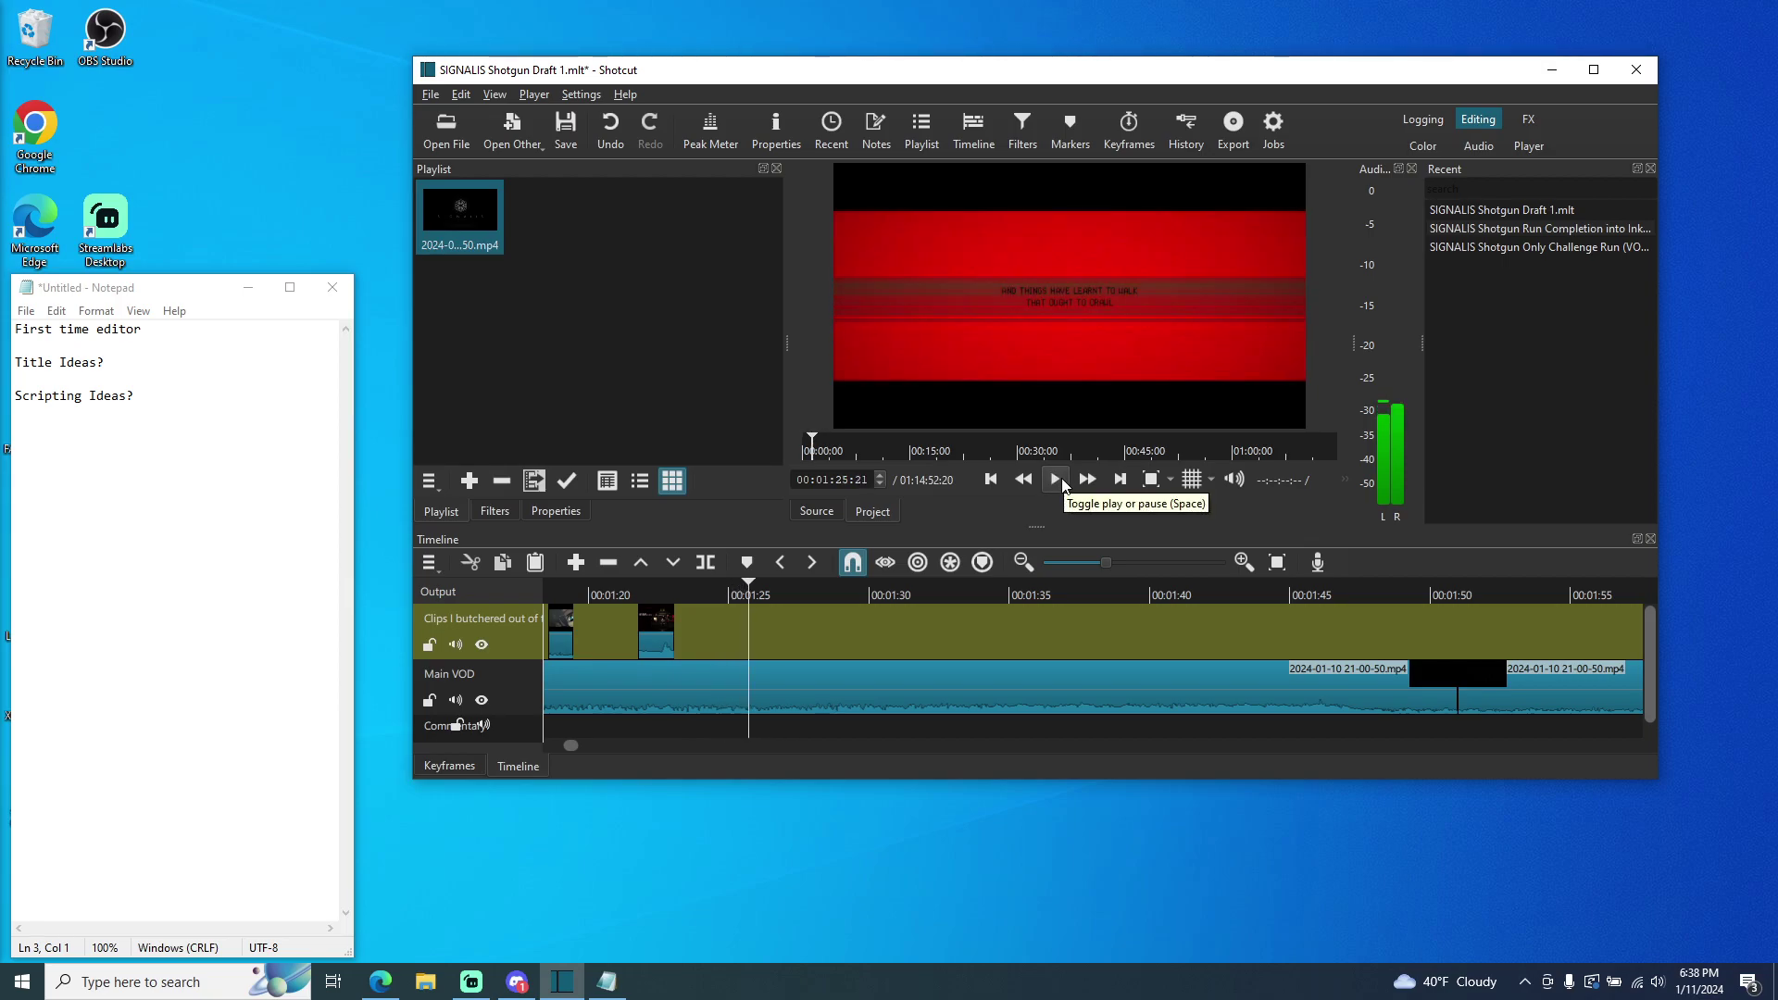
click(1056, 480)
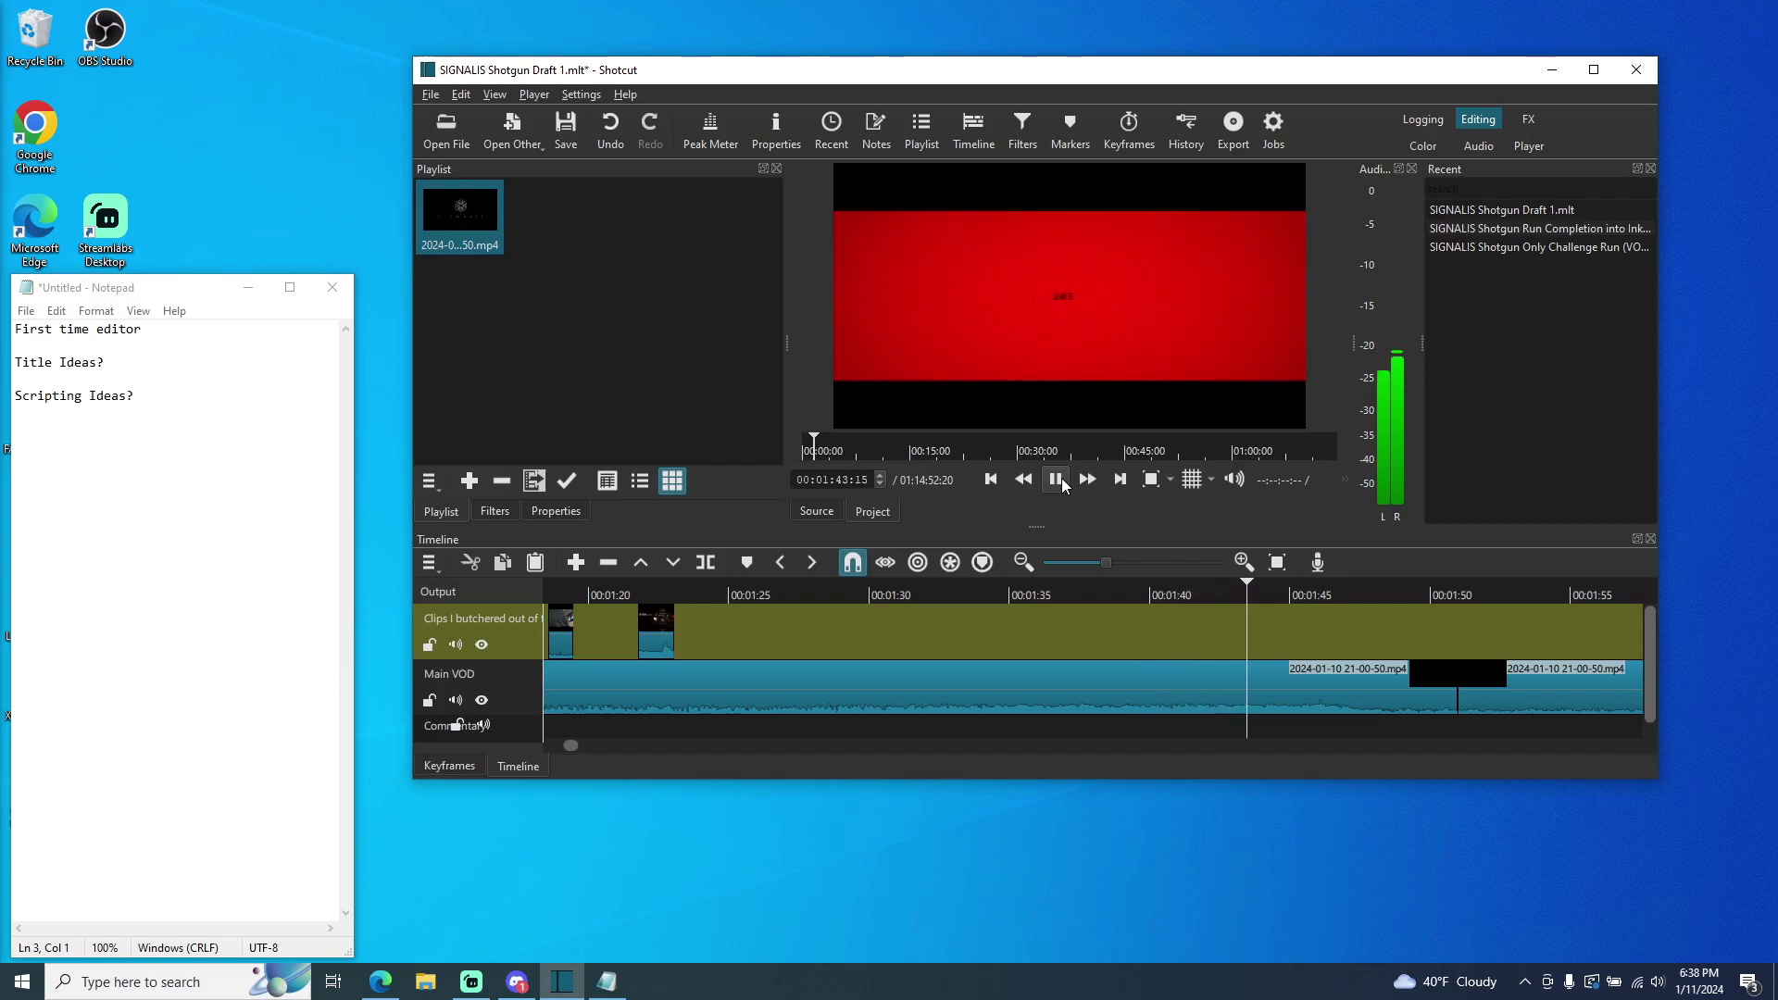
click(1060, 481)
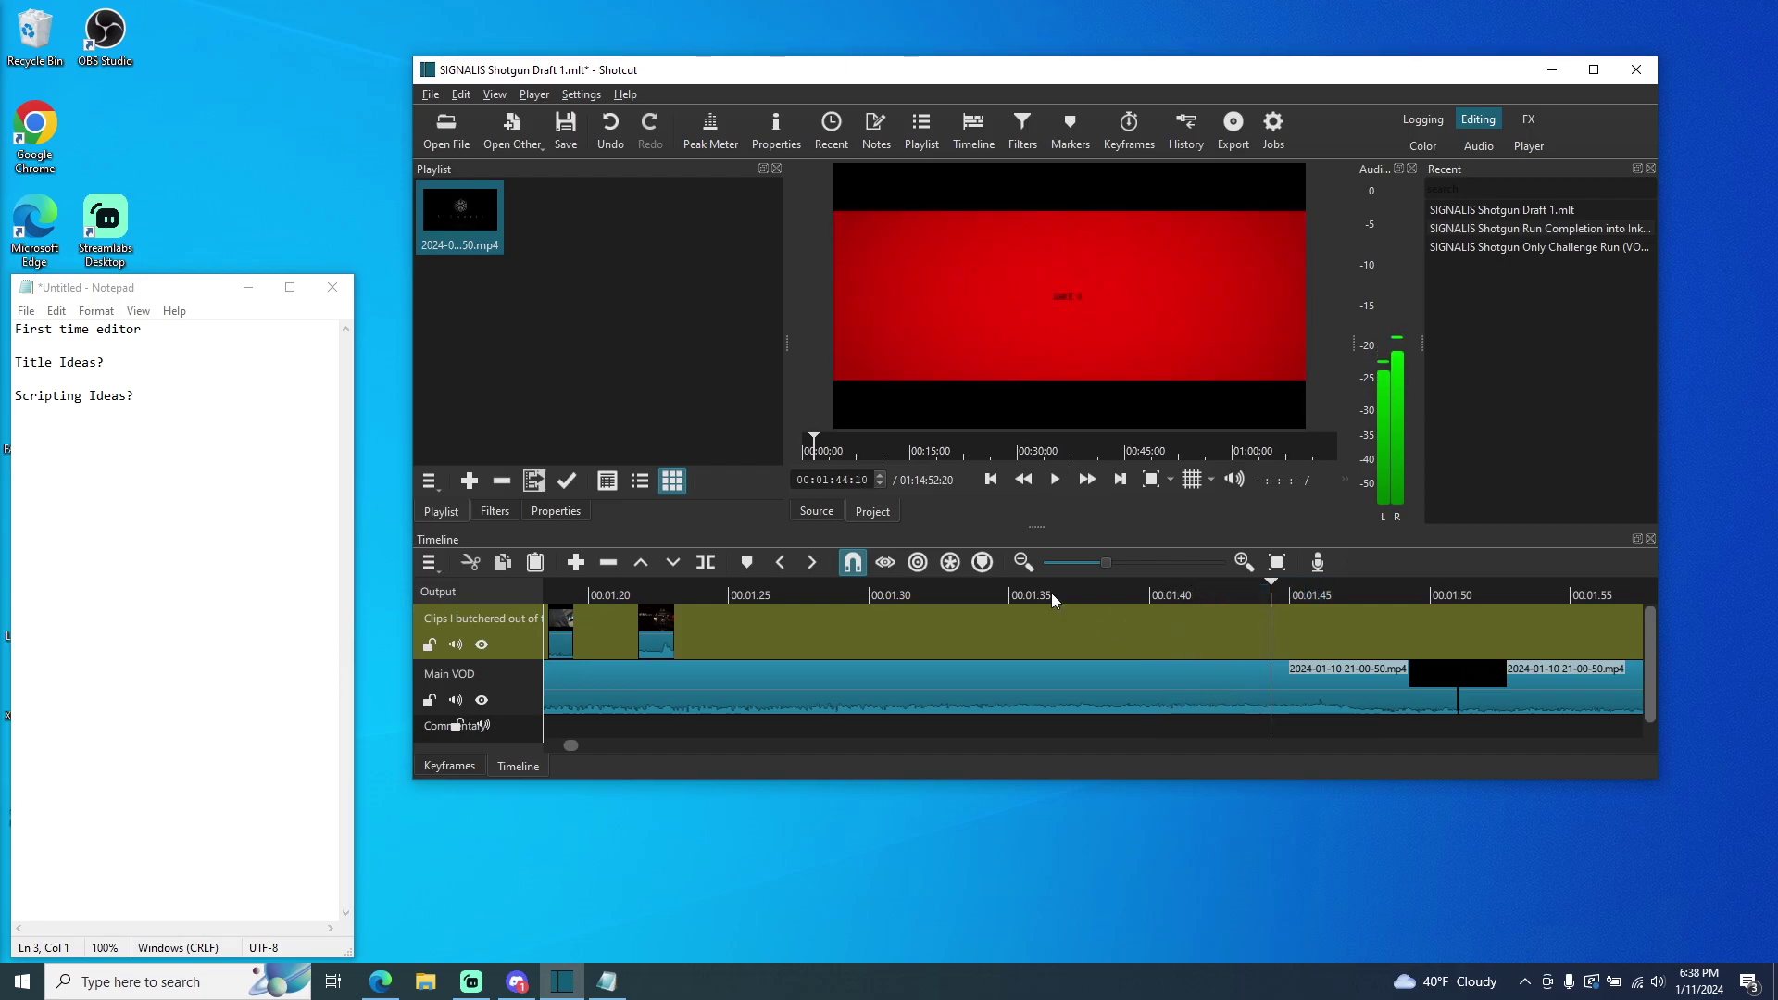
- Sample the long Main VOD gameplay clip at about 00:16:05, 00:41:48 and 00:44:17 to look for more overlay footage
click(1022, 562)
click(1022, 562)
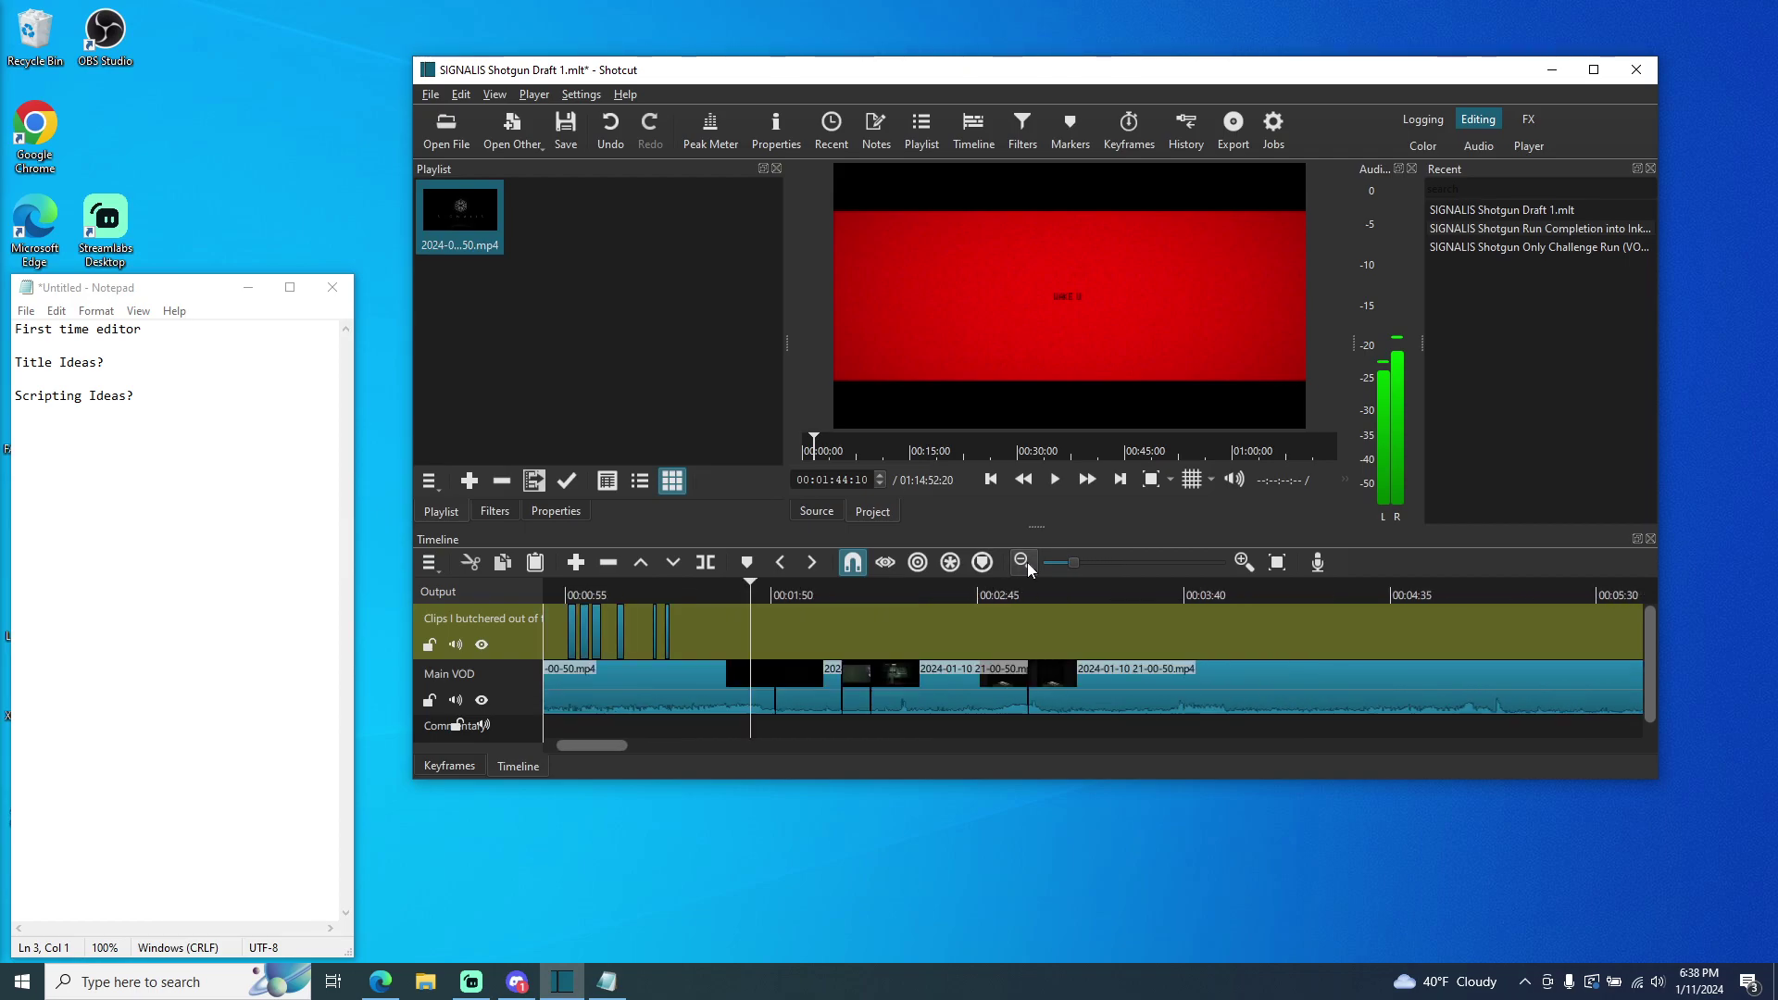
click(1022, 561)
click(1022, 562)
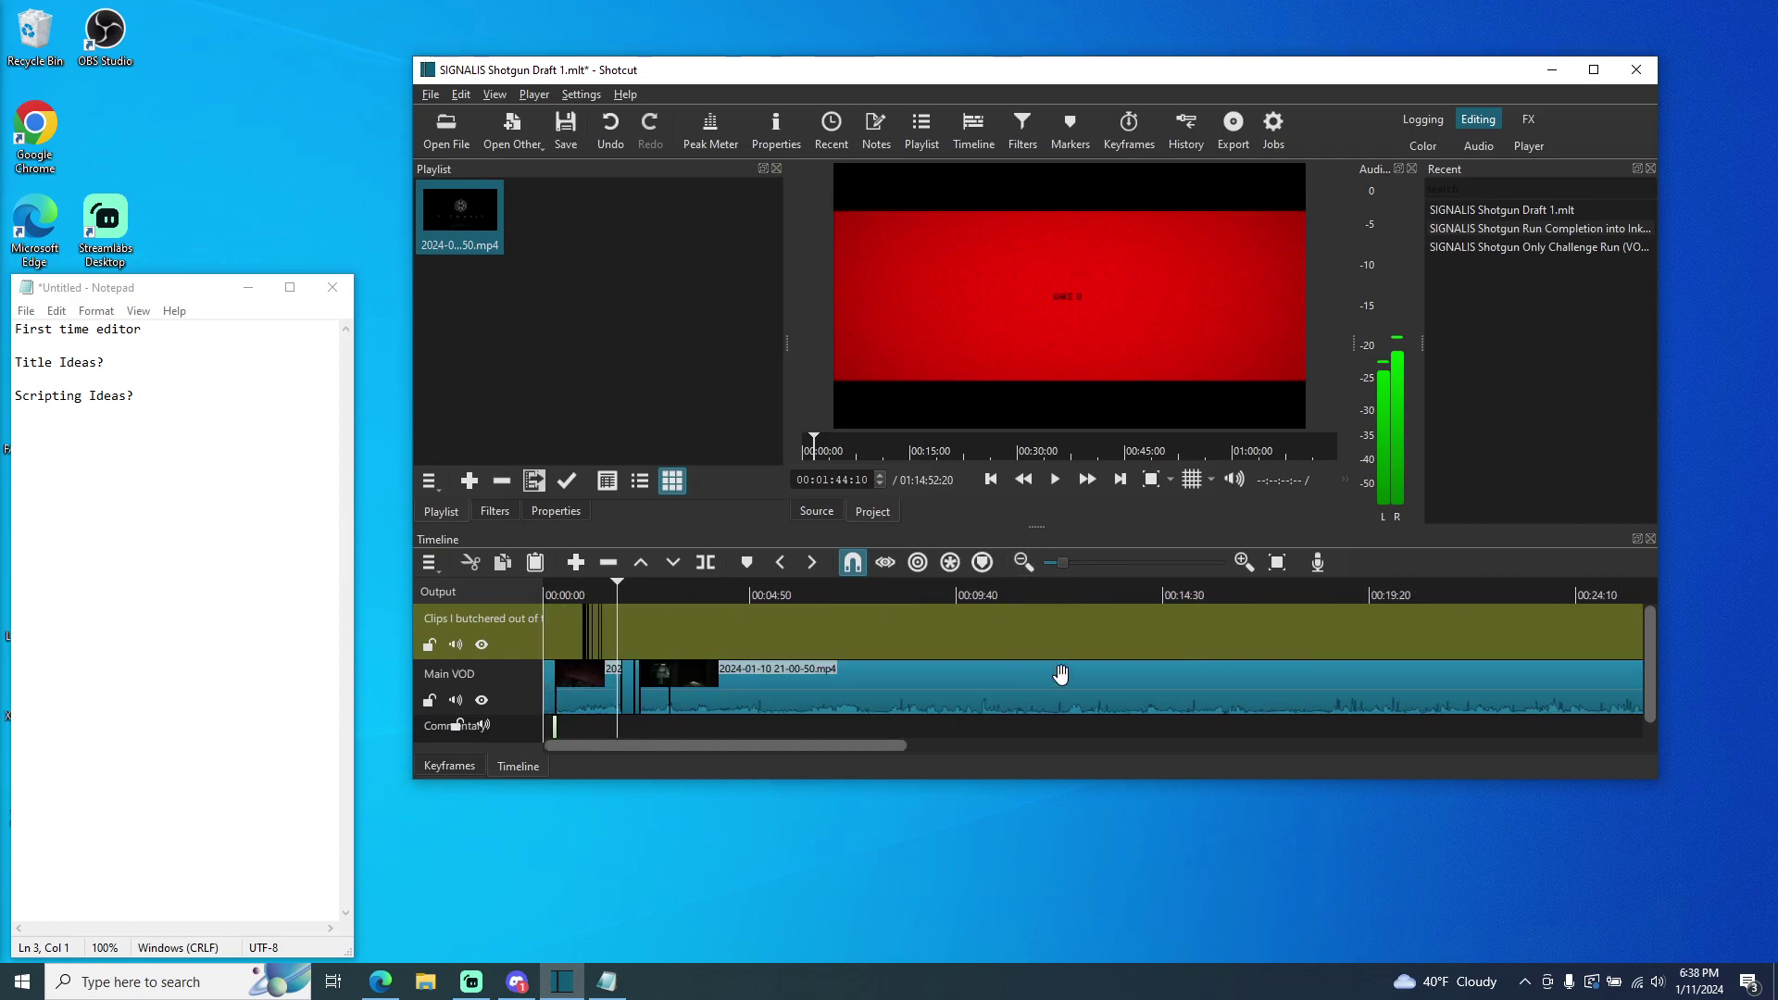
click(1287, 681)
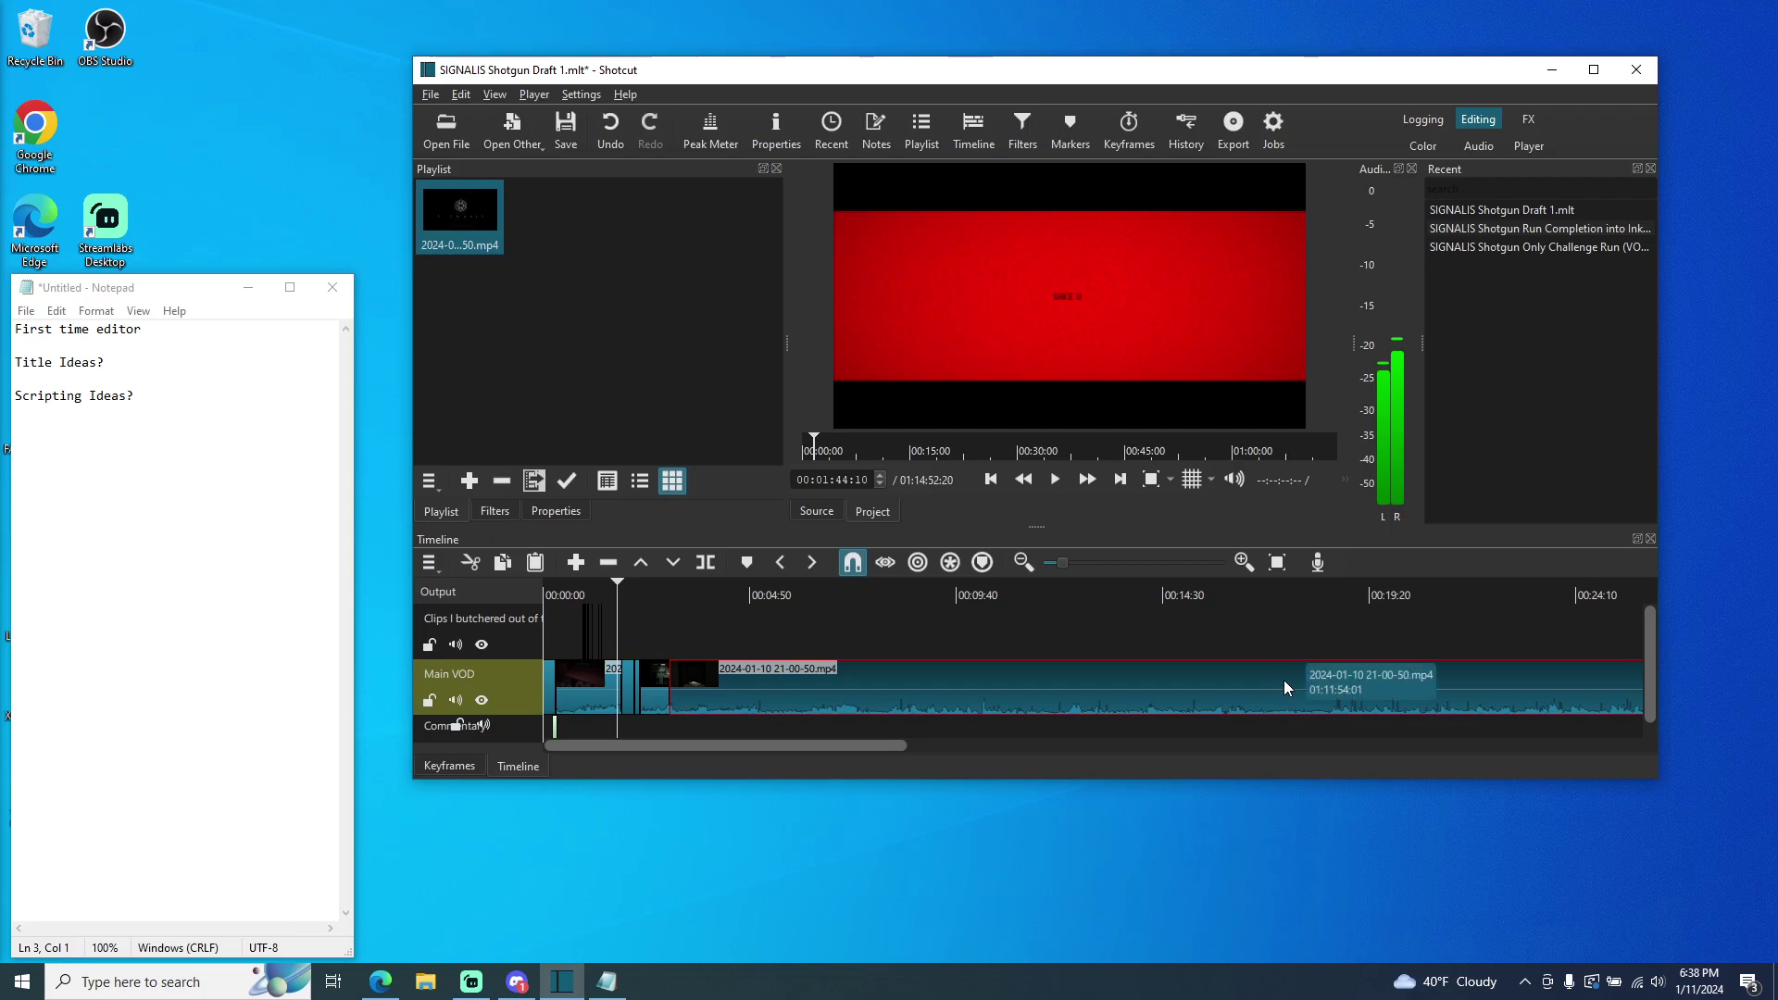
click(1227, 589)
click(1055, 479)
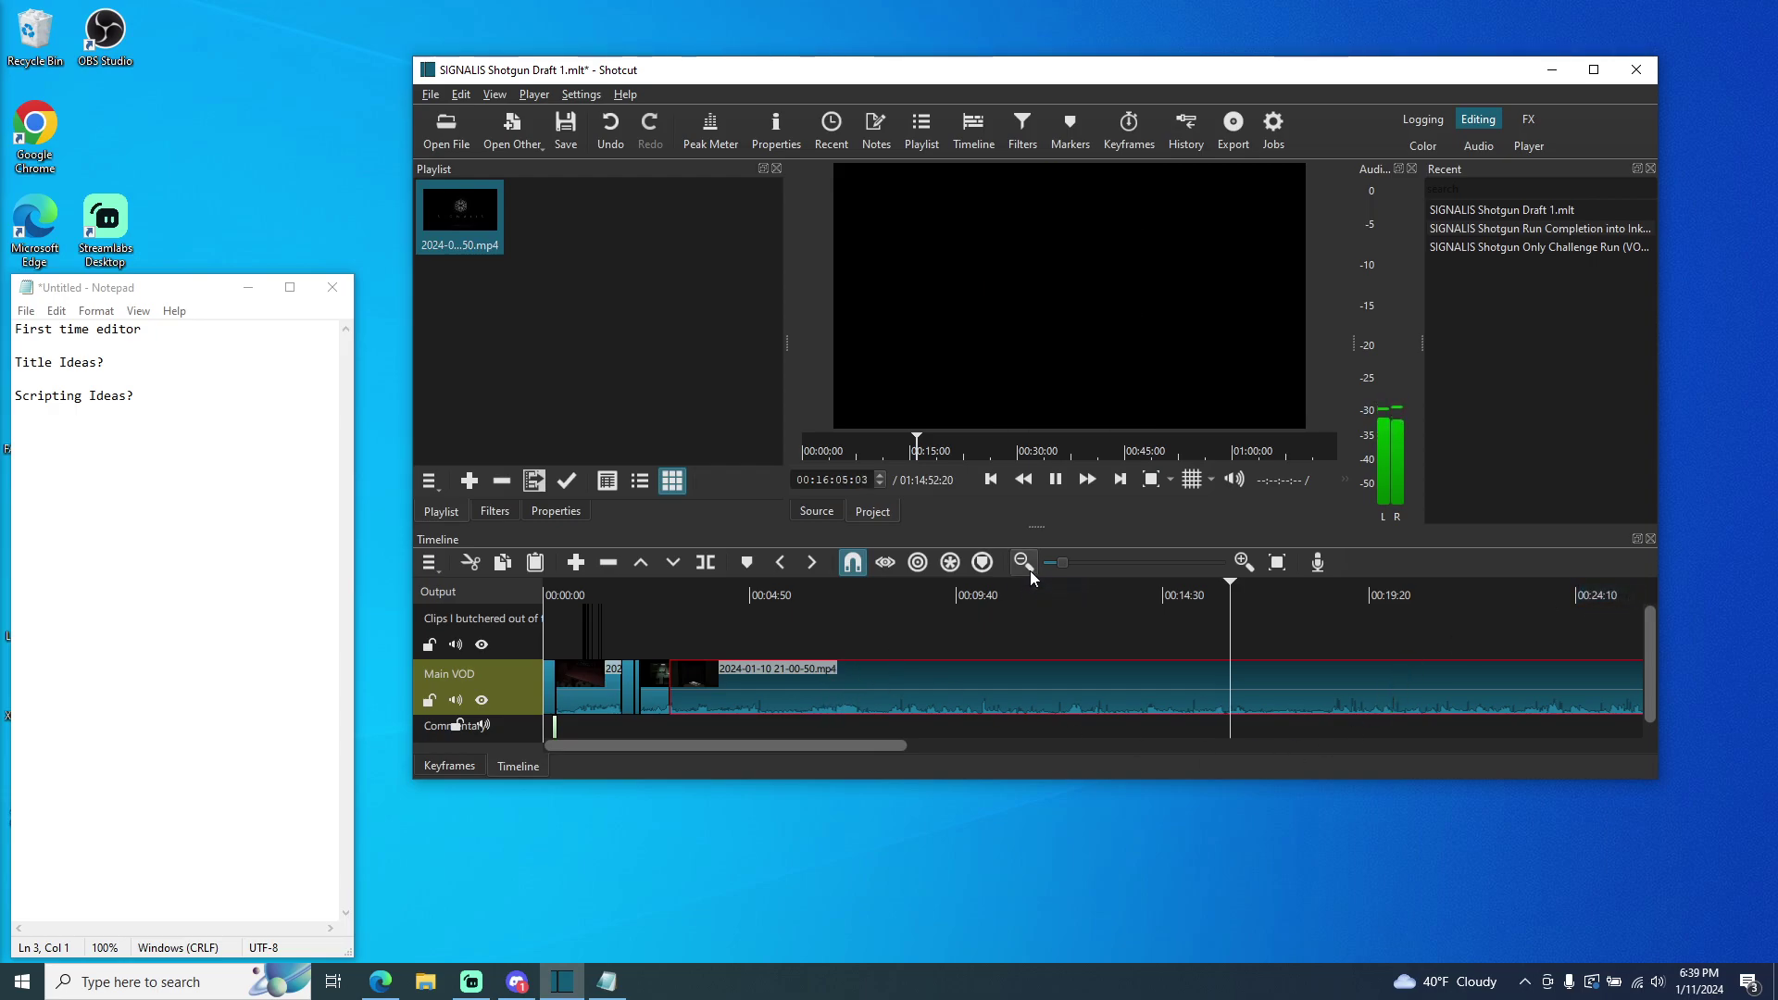
drag(841, 748, 1185, 773)
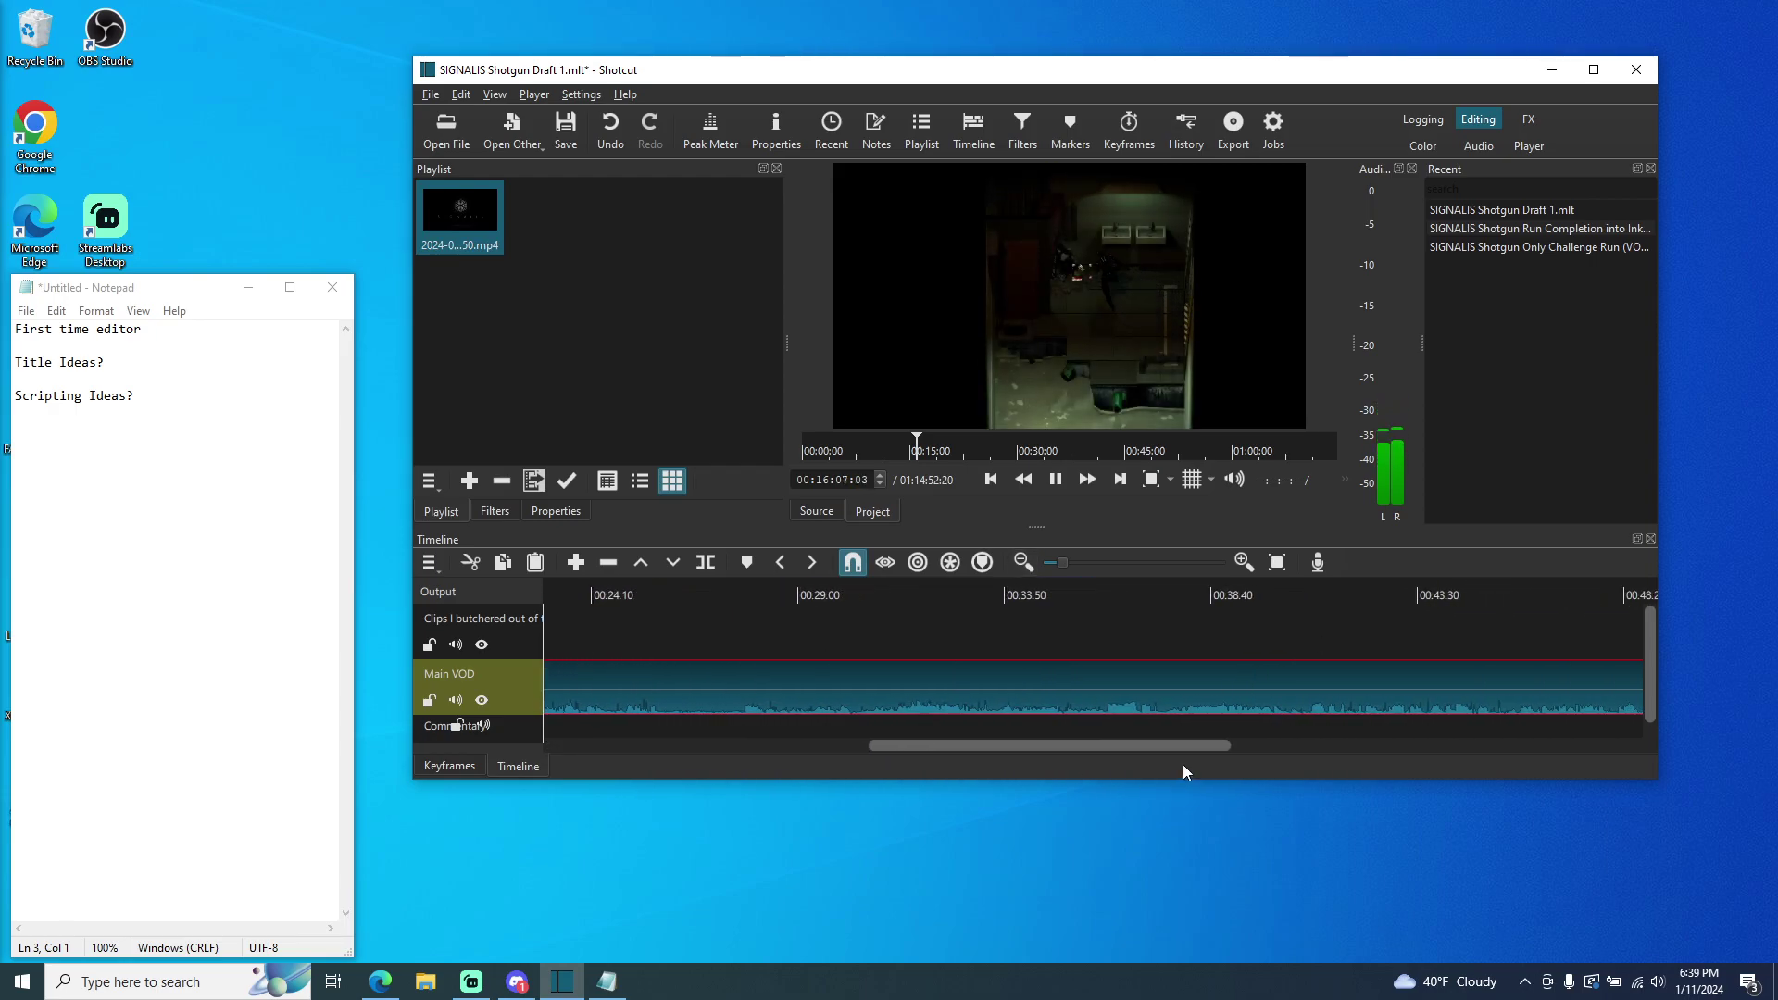
key(space)
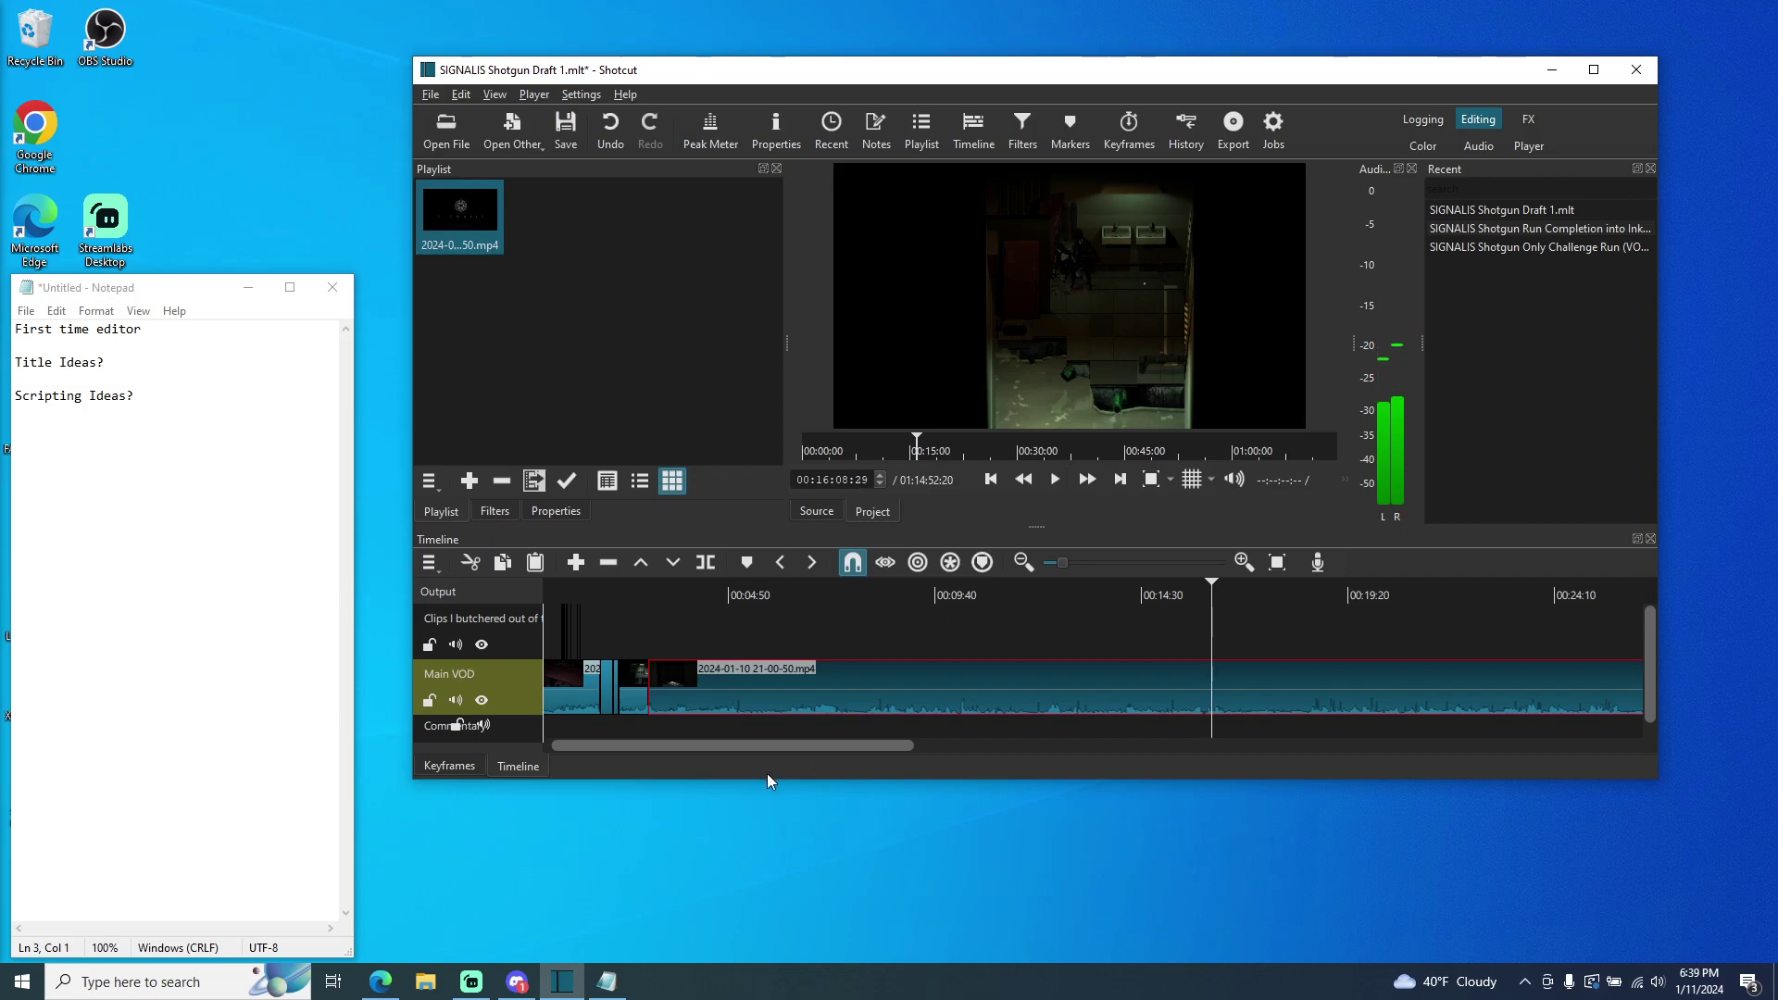
drag(779, 746, 1147, 754)
click(1222, 593)
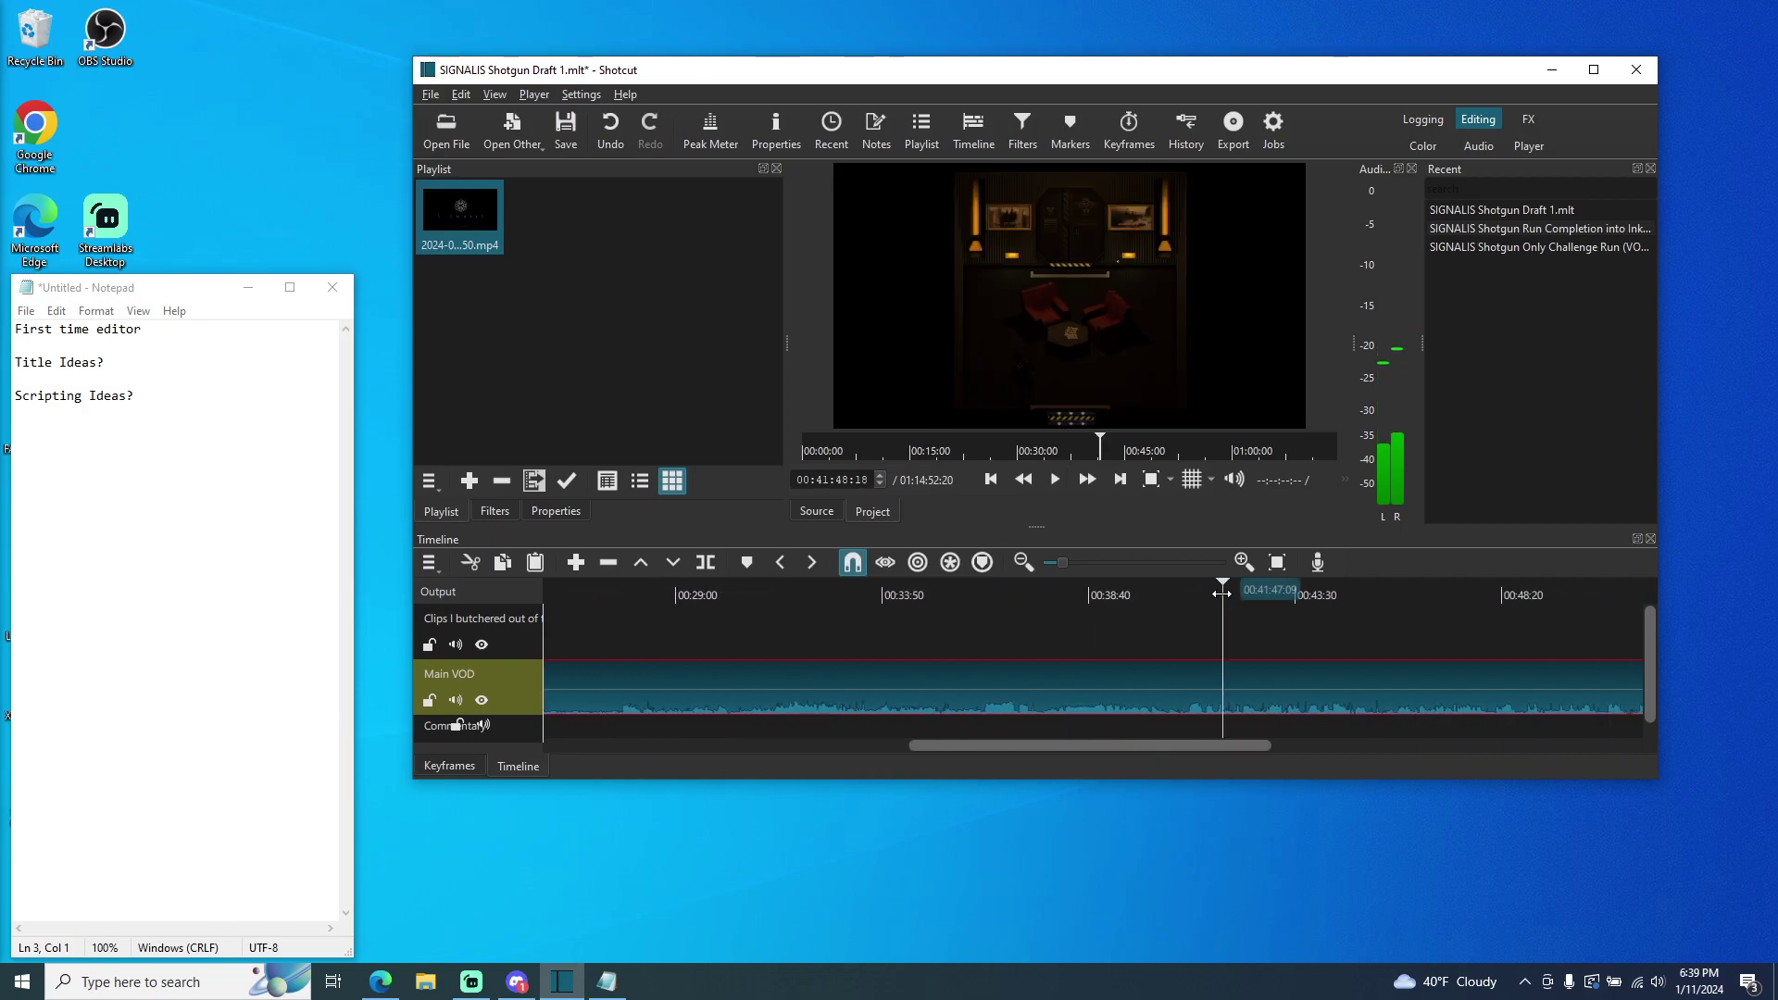
key(space)
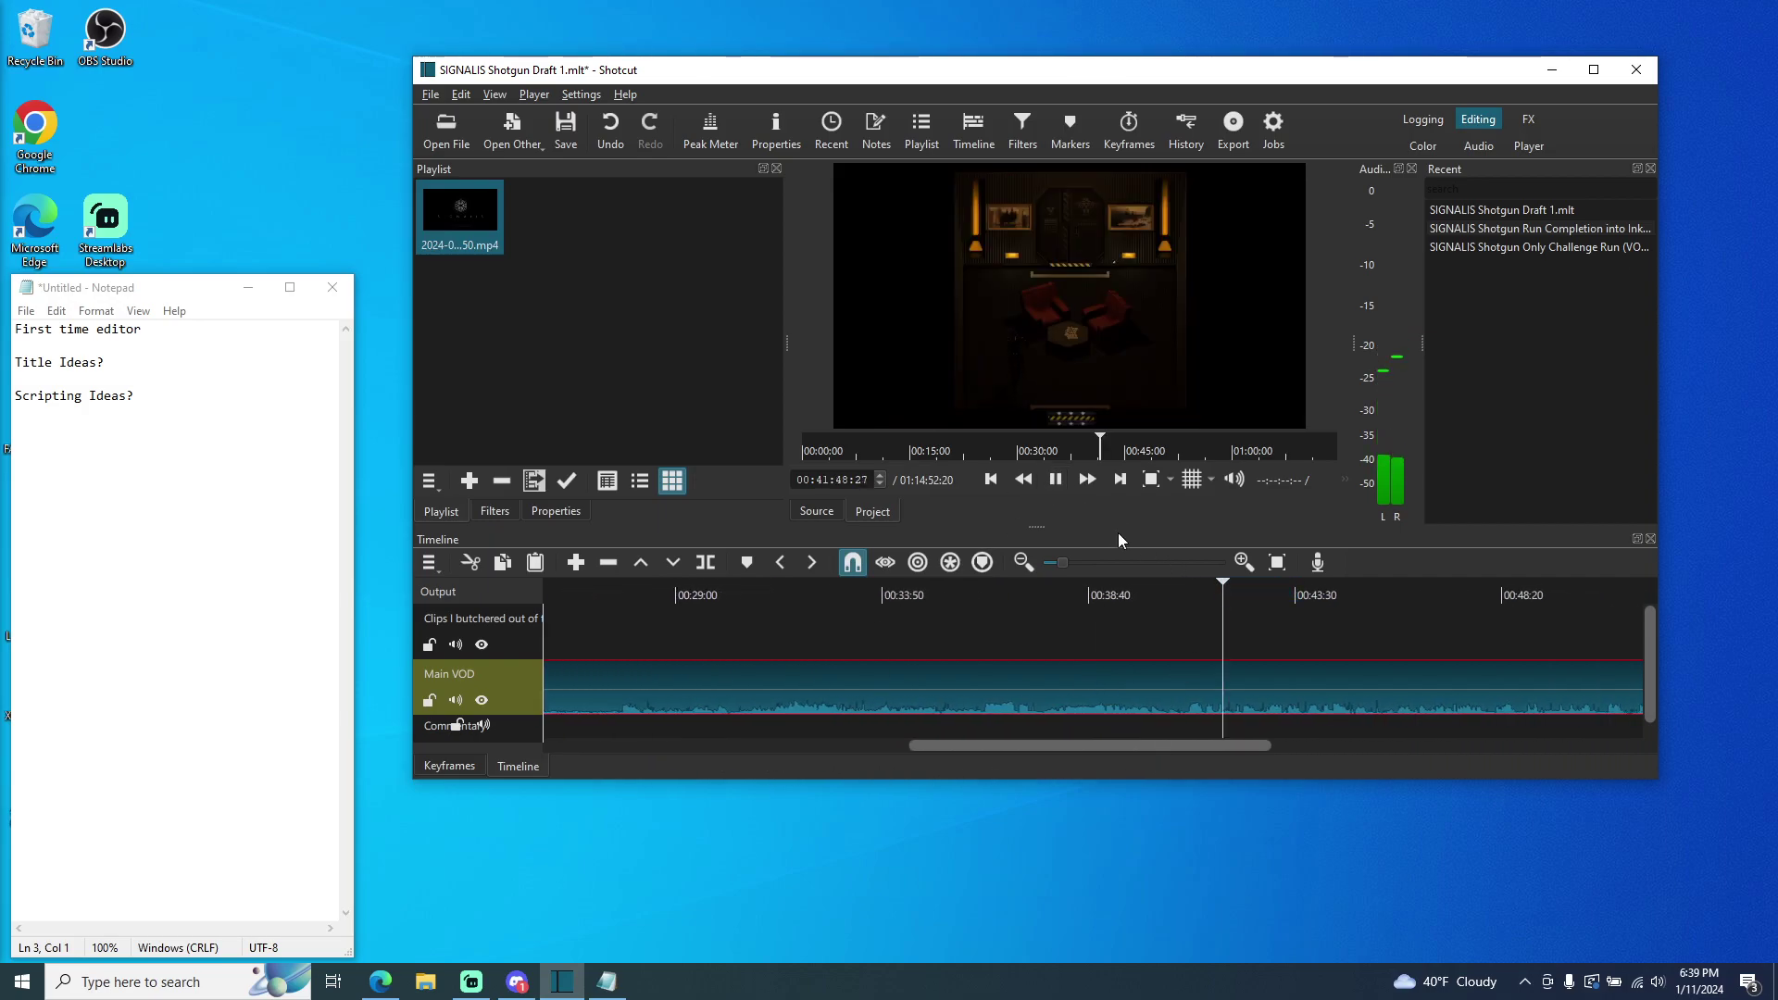
click(1327, 594)
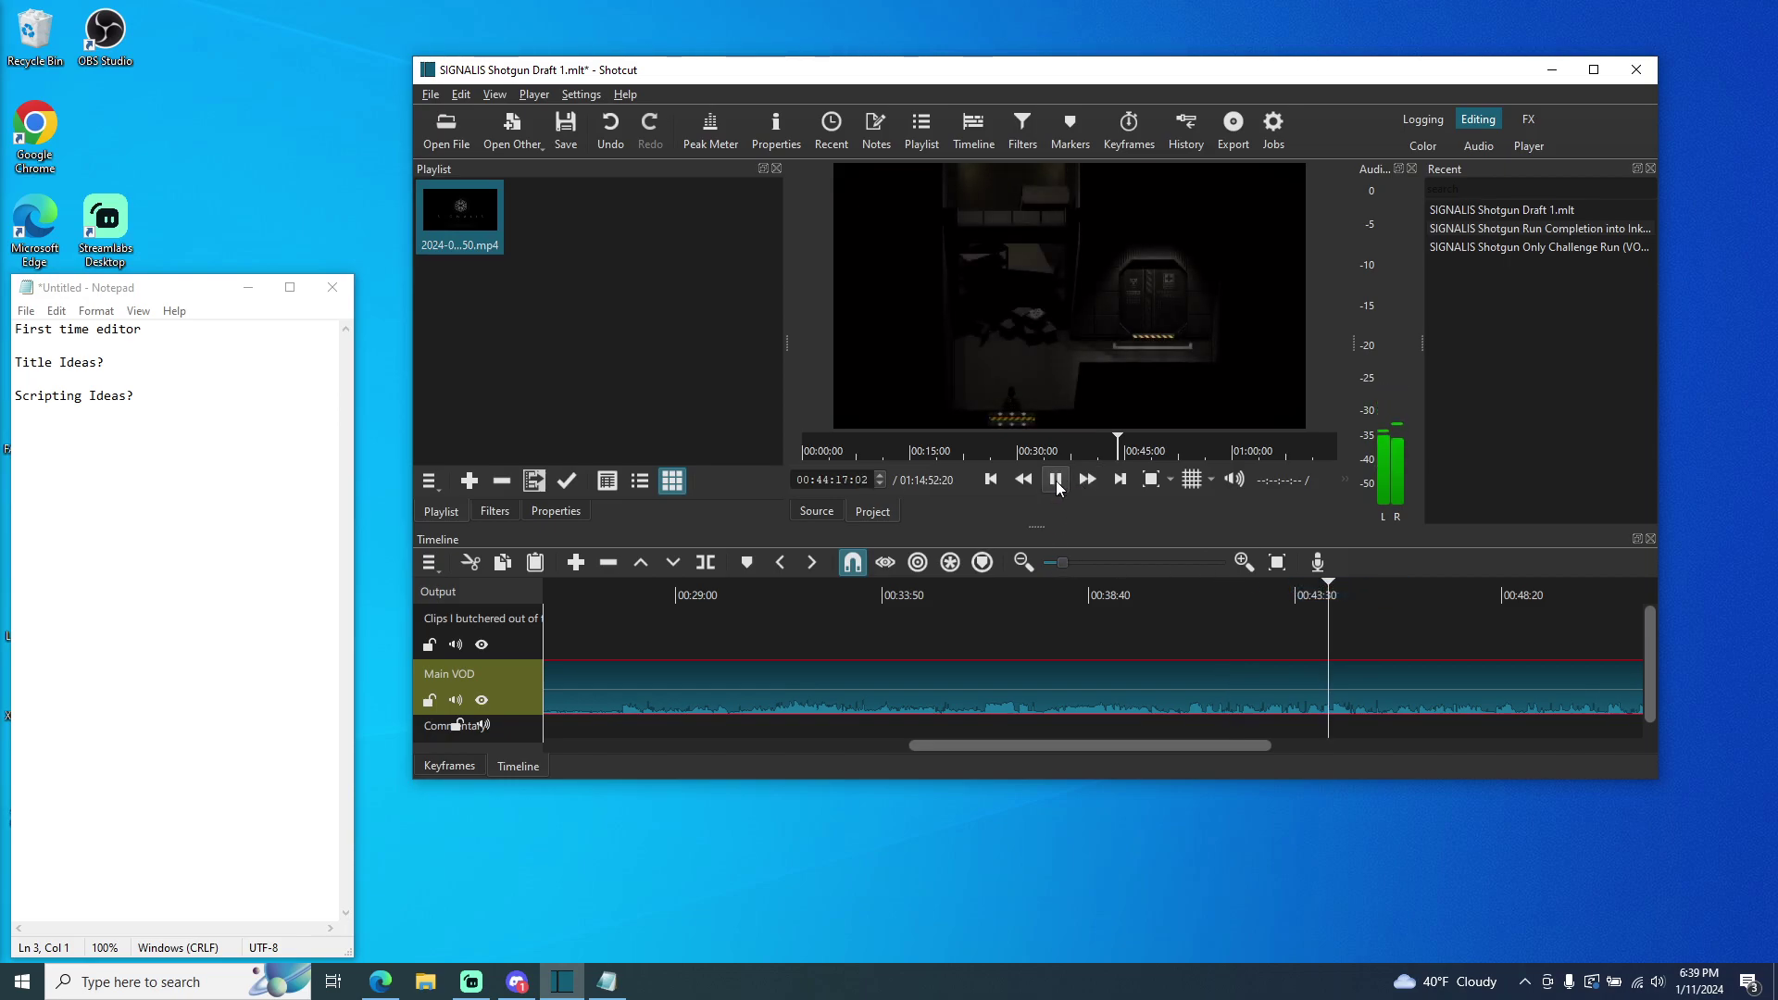
- Check further points of the Main VOD between about 00:37:00 and 00:50:33, and go back to the scene at about 00:50:05
click(1023, 593)
click(946, 594)
click(1024, 594)
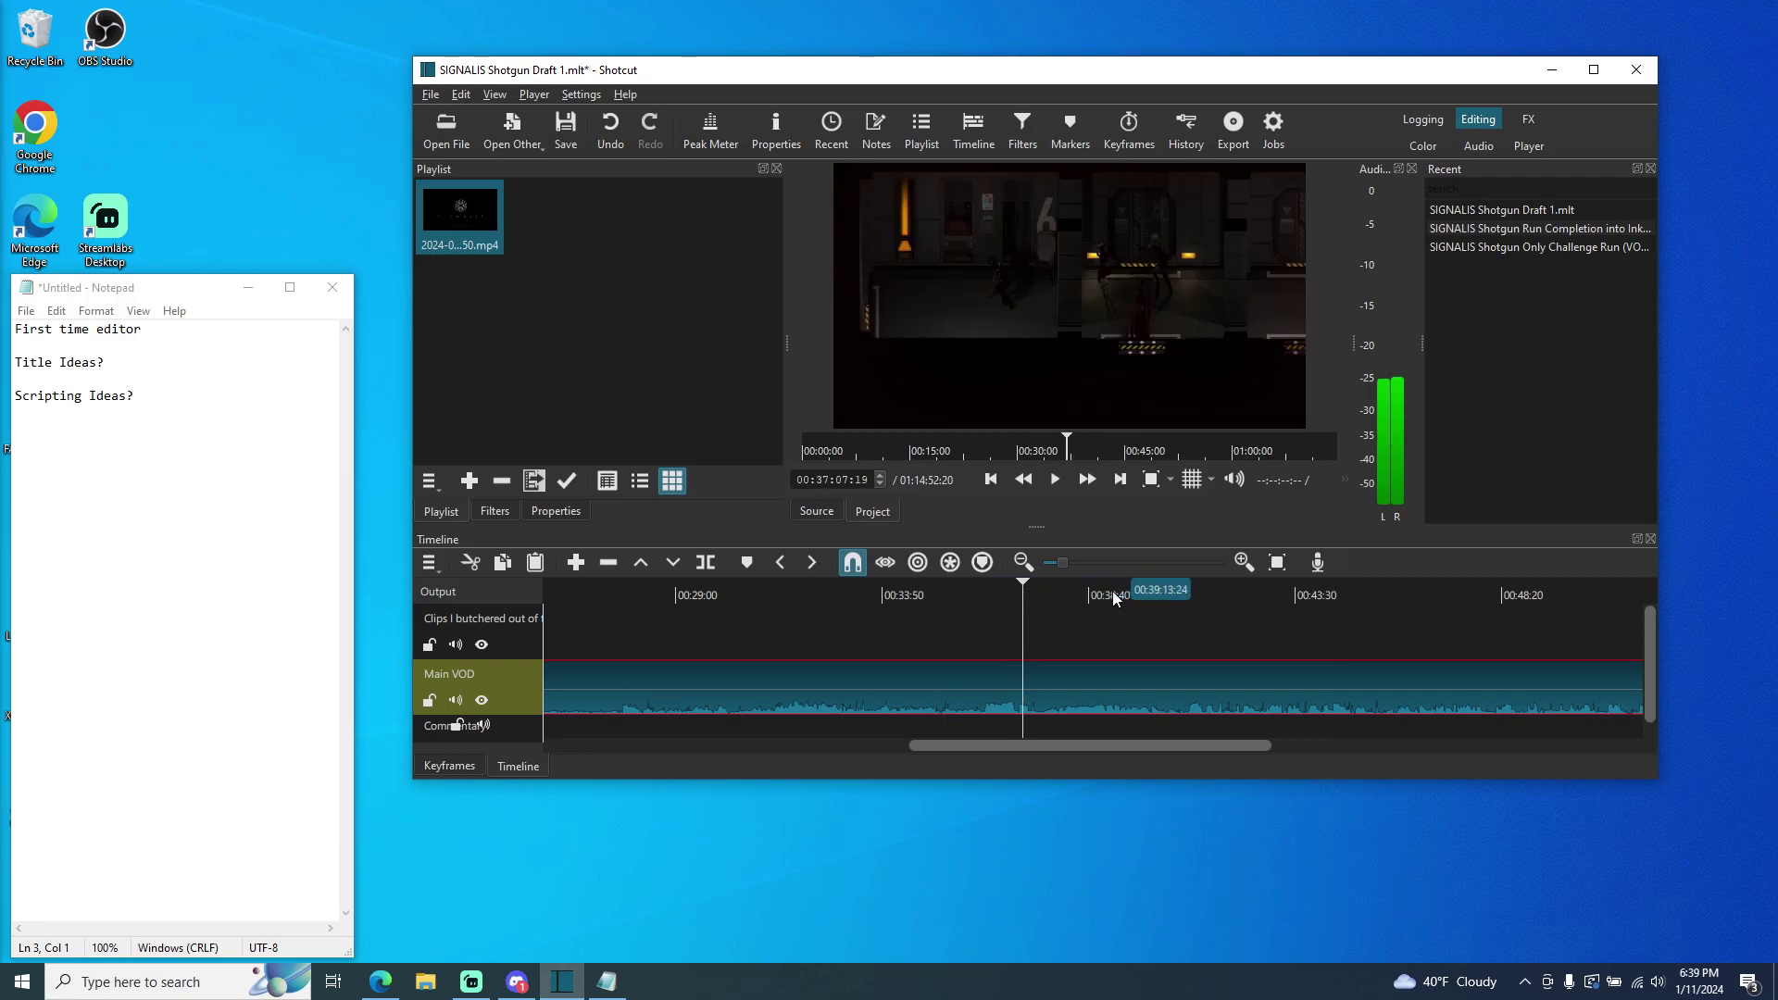
click(1148, 593)
click(1222, 593)
click(1333, 594)
drag(1181, 745, 1407, 755)
click(938, 597)
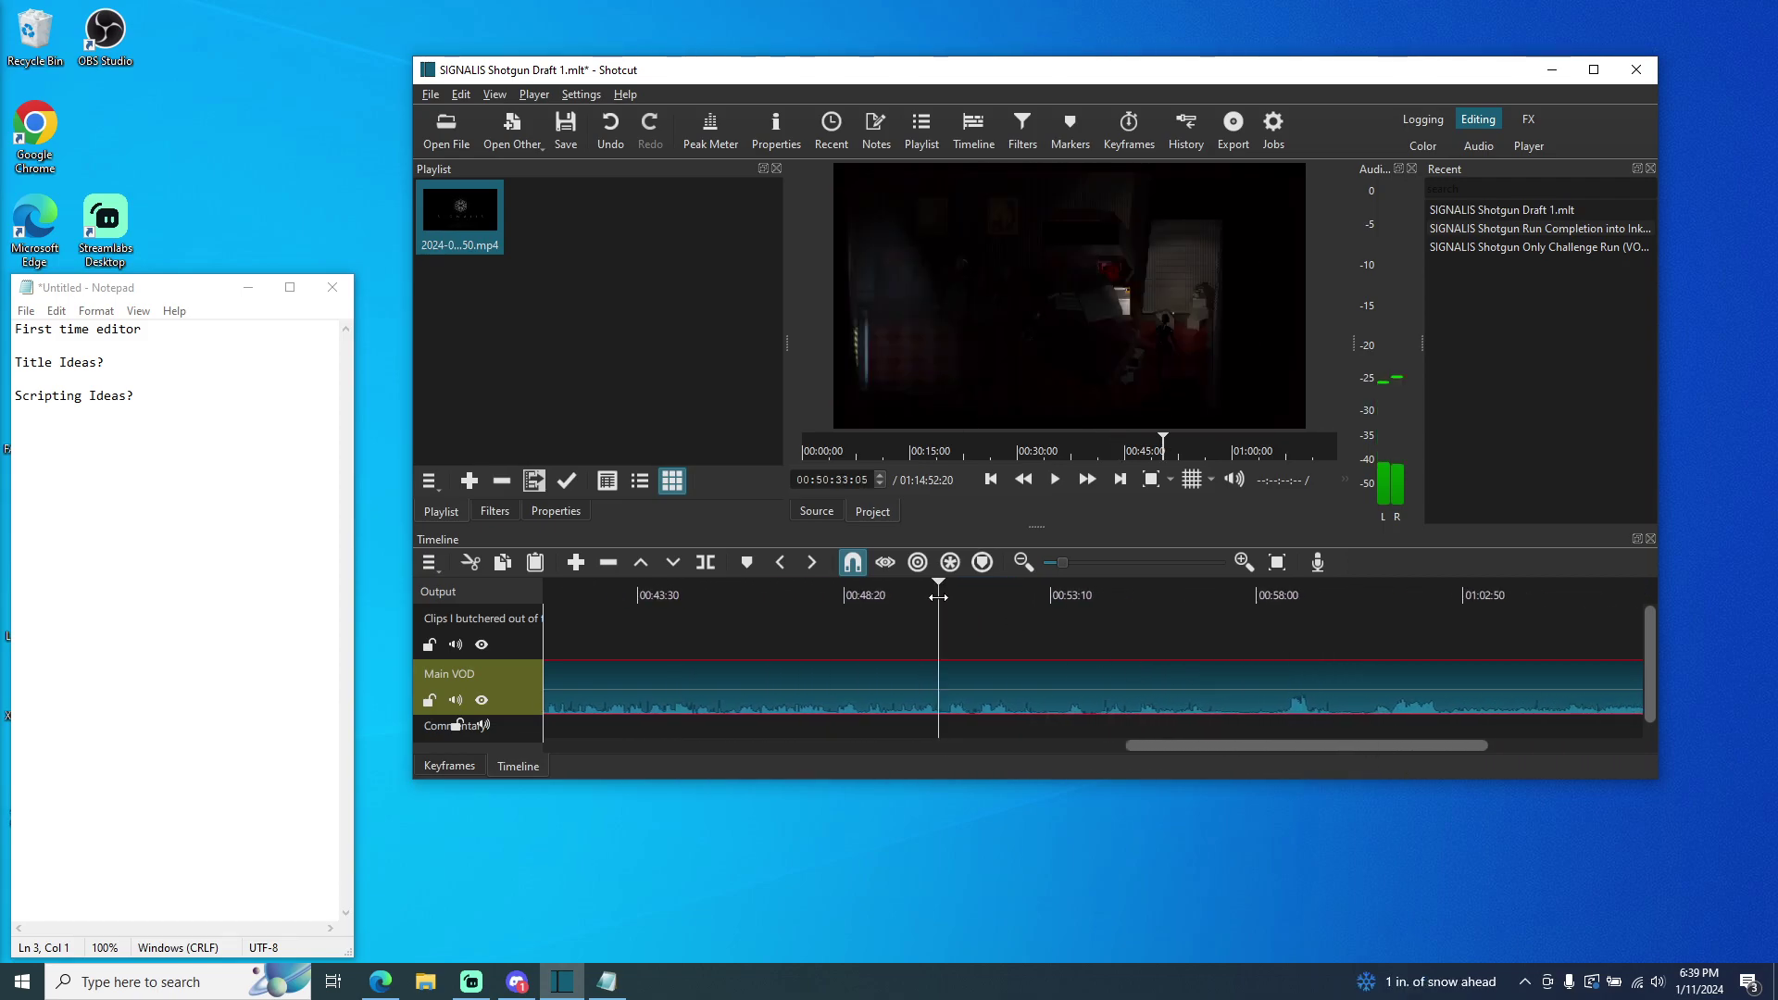
click(918, 598)
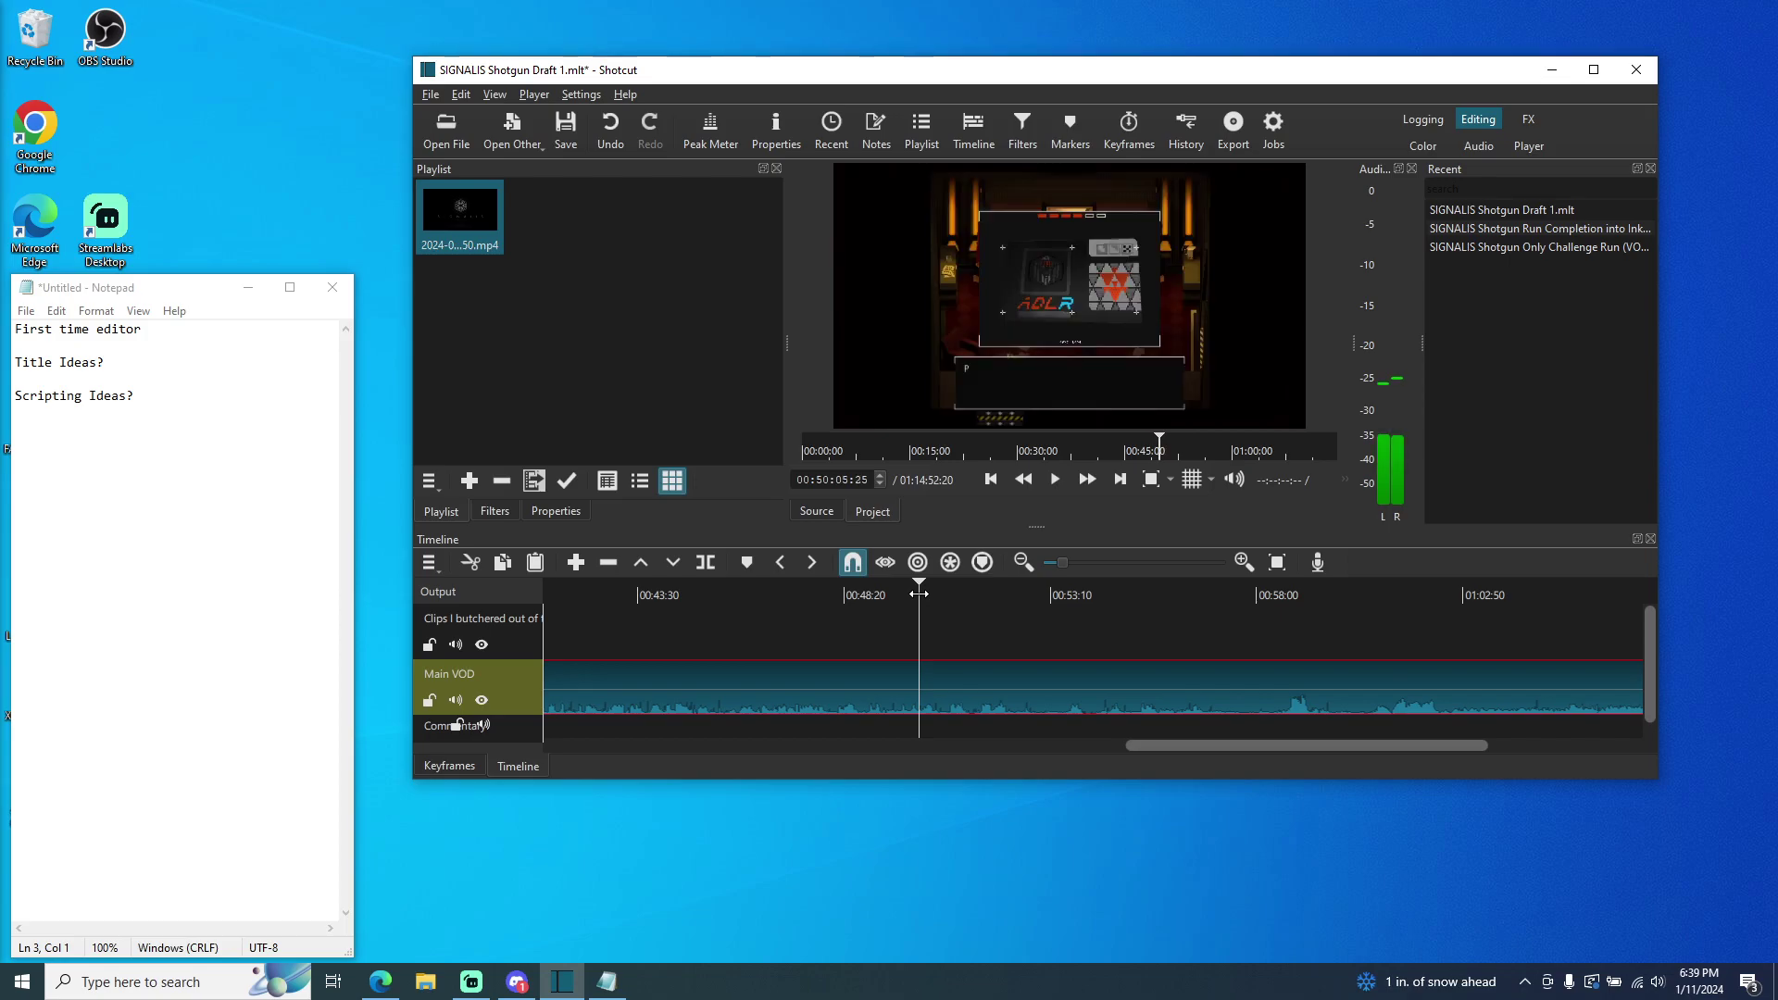
- Play the Main VOD from about 00:50:05, find the frame before the "100.000" glitch image, and split the clip at 00:50:20:00
click(1055, 479)
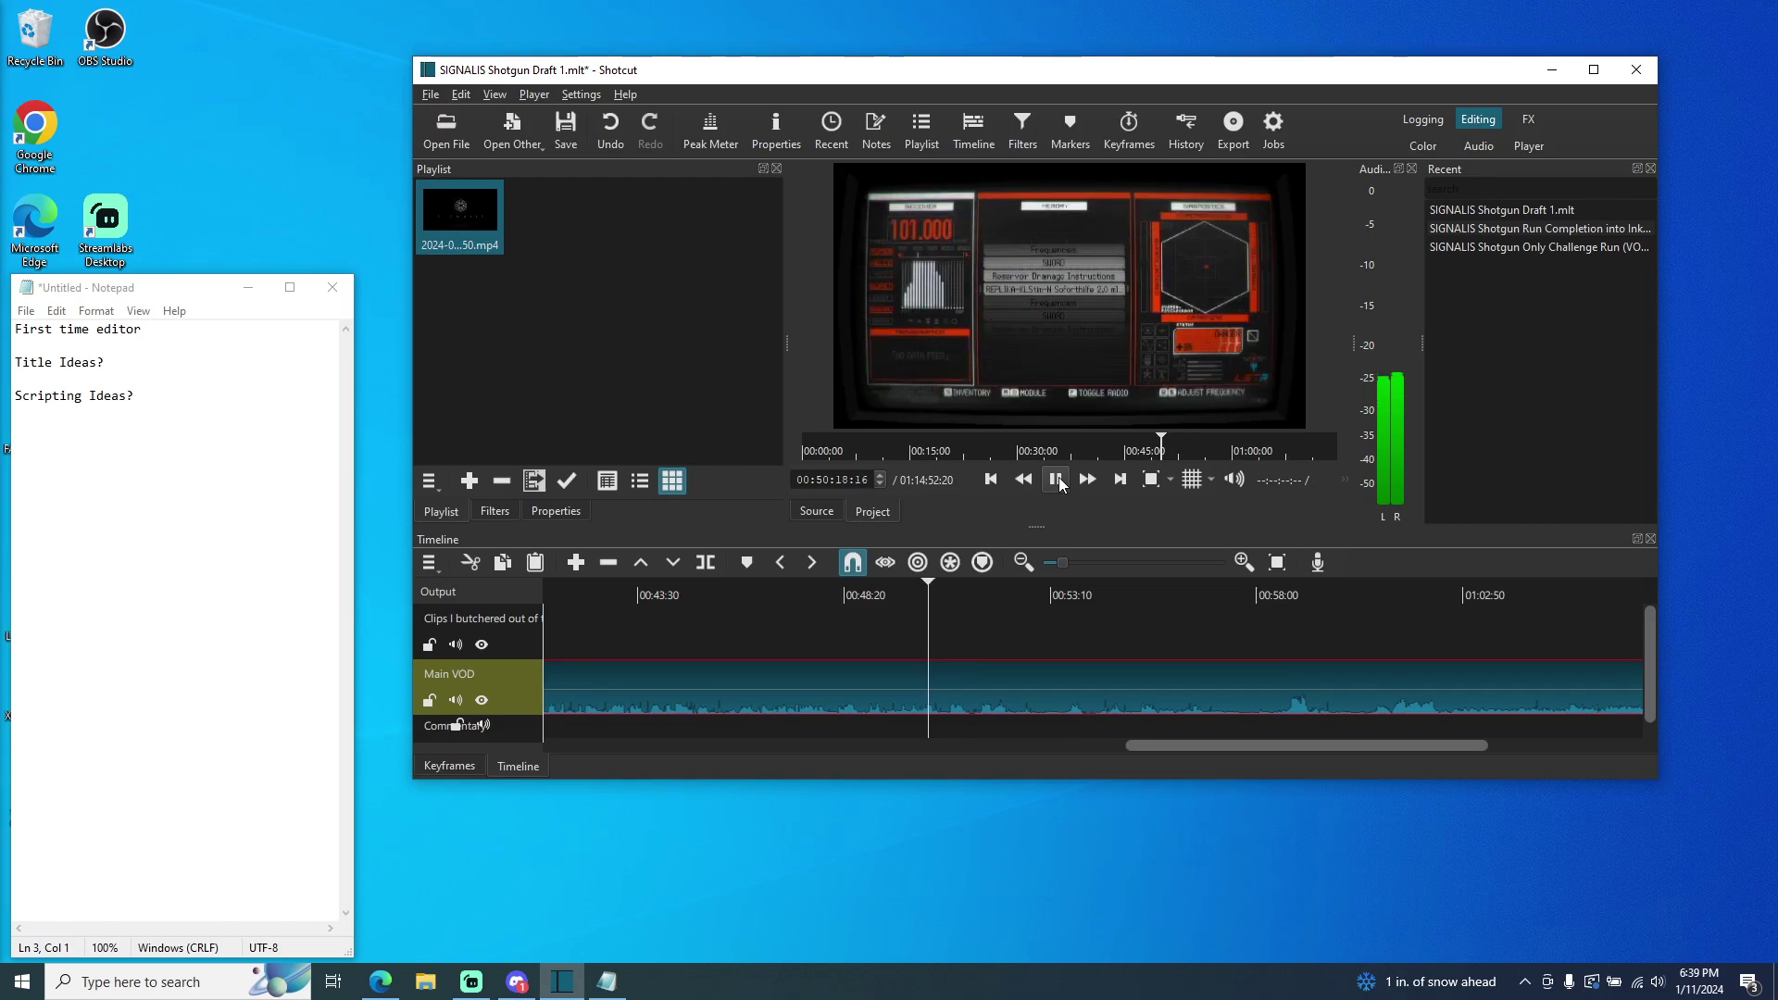
click(1056, 478)
click(879, 484)
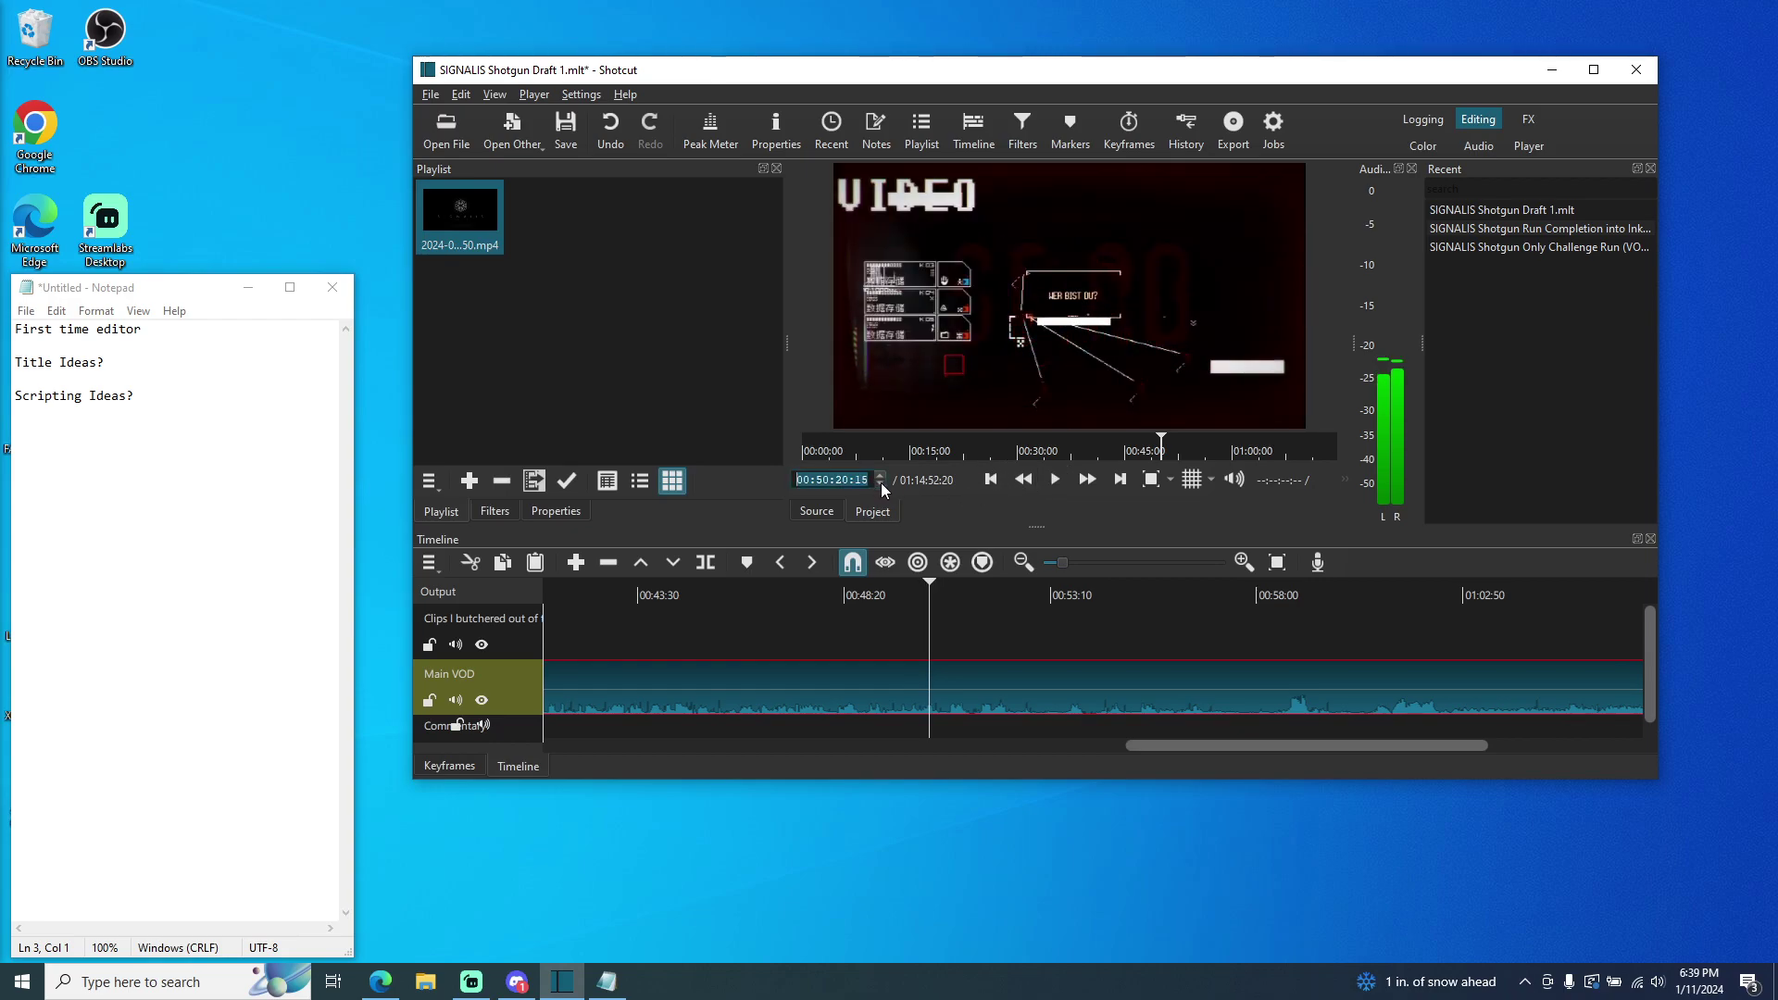
click(880, 483)
click(880, 483)
click(881, 483)
click(880, 483)
click(881, 483)
click(880, 483)
click(881, 476)
click(881, 476)
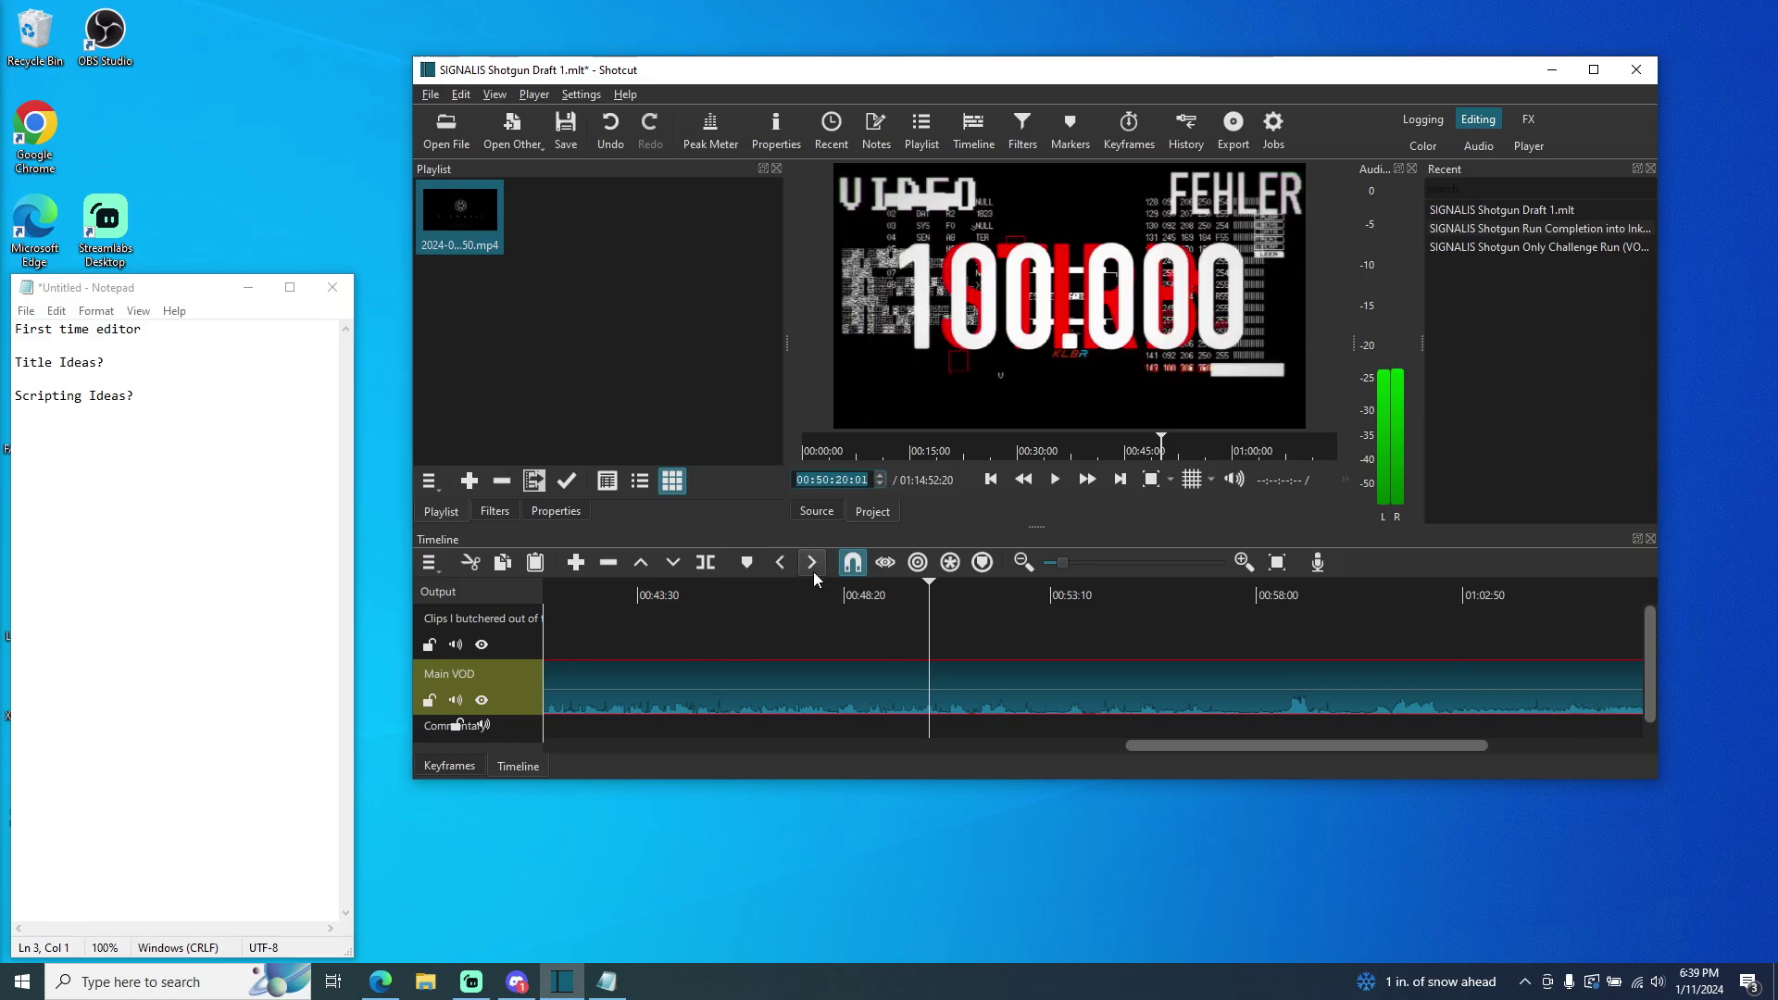
click(881, 484)
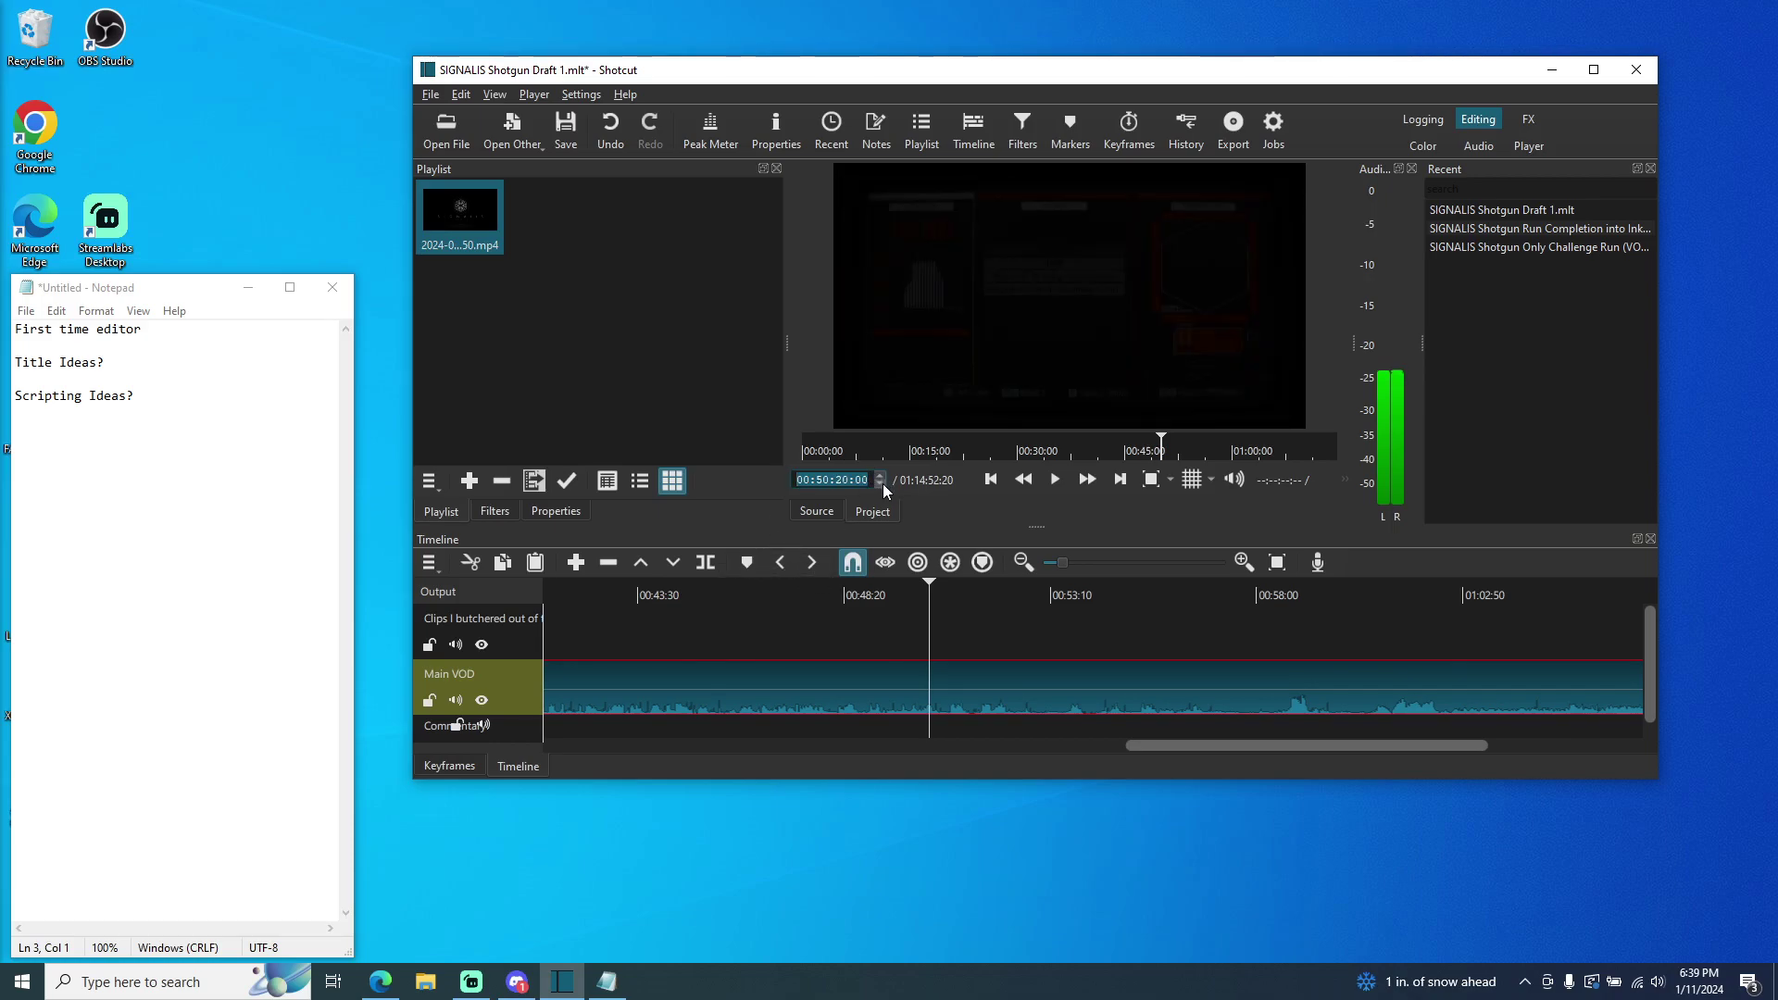
click(704, 568)
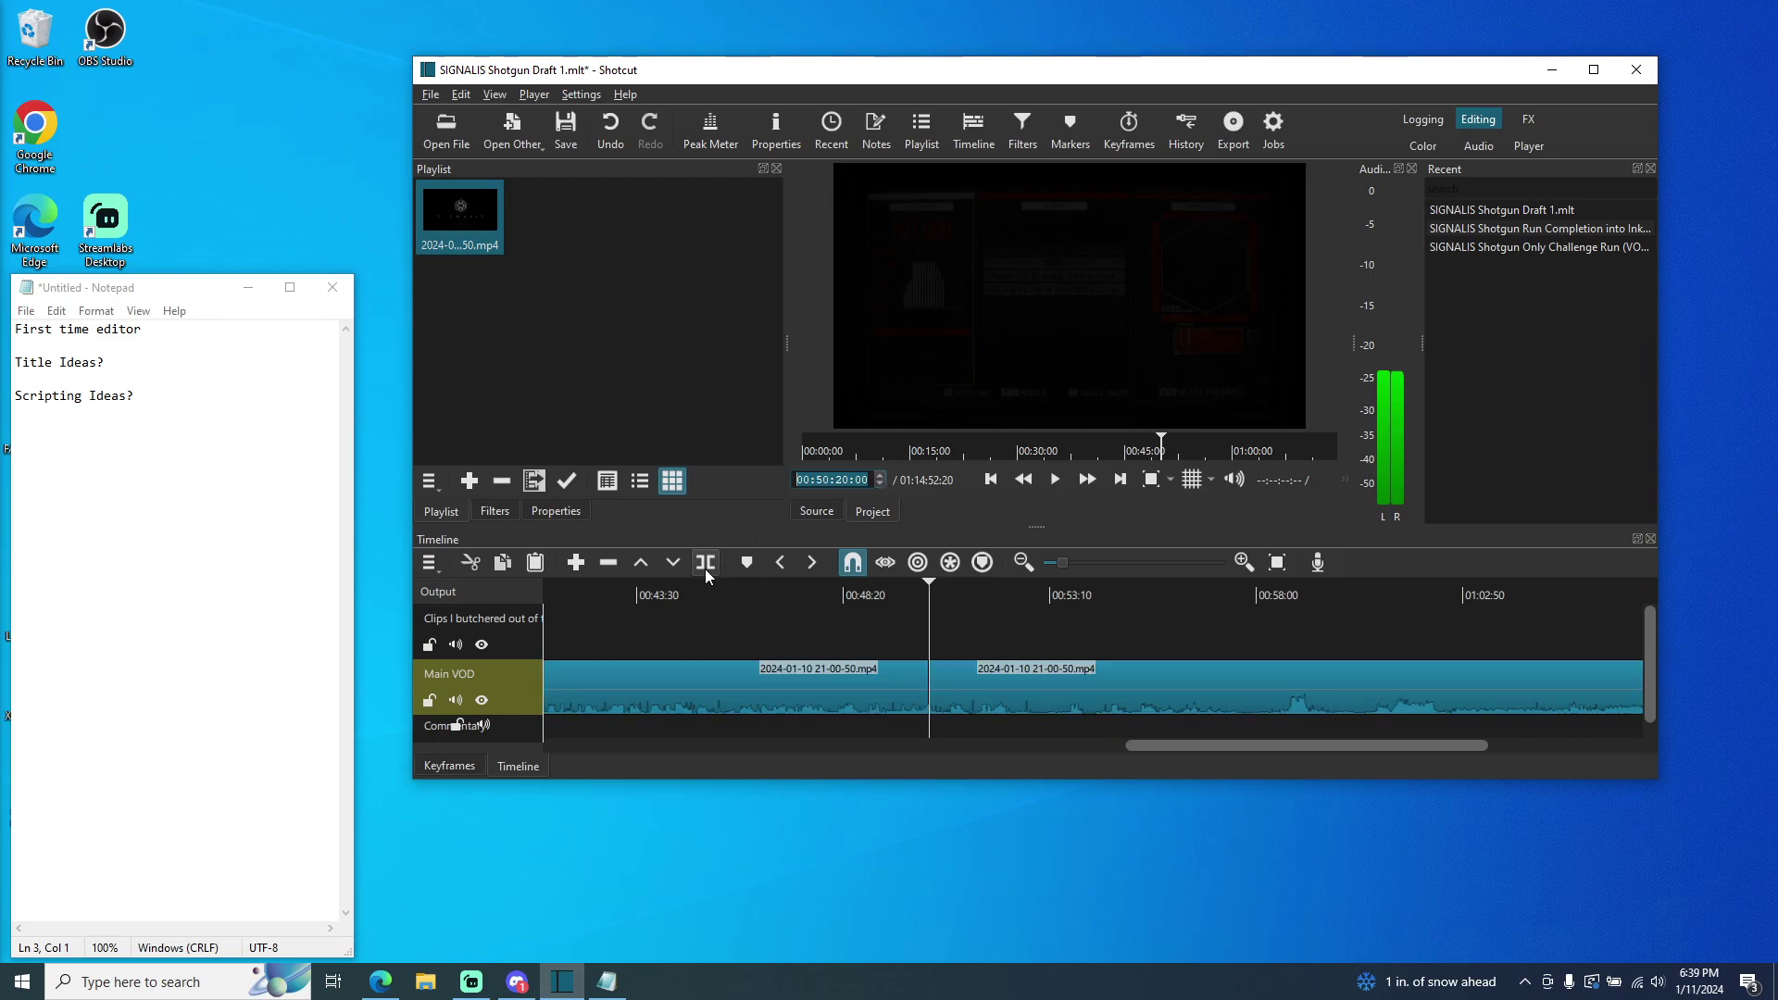
- Play the Main VOD from the "100.000" glitch image, find the frame where the glitch effect has faded, and split the clip at 00:50:23:00
click(882, 475)
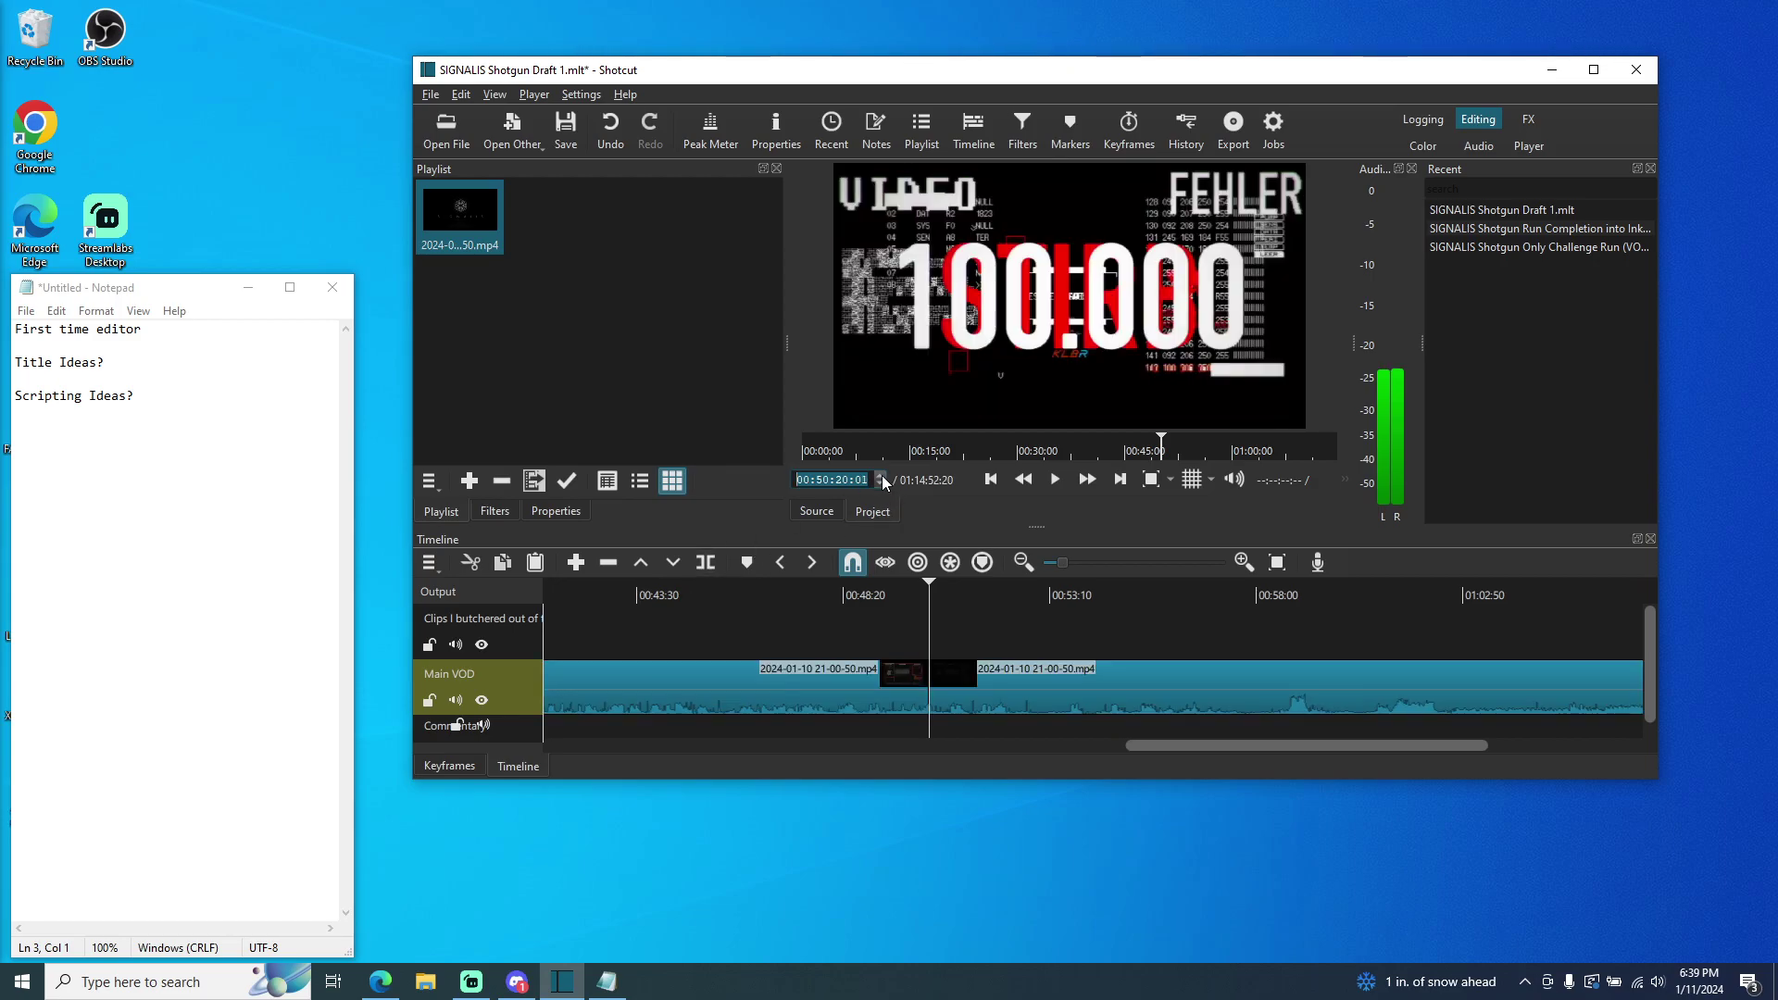
click(1058, 488)
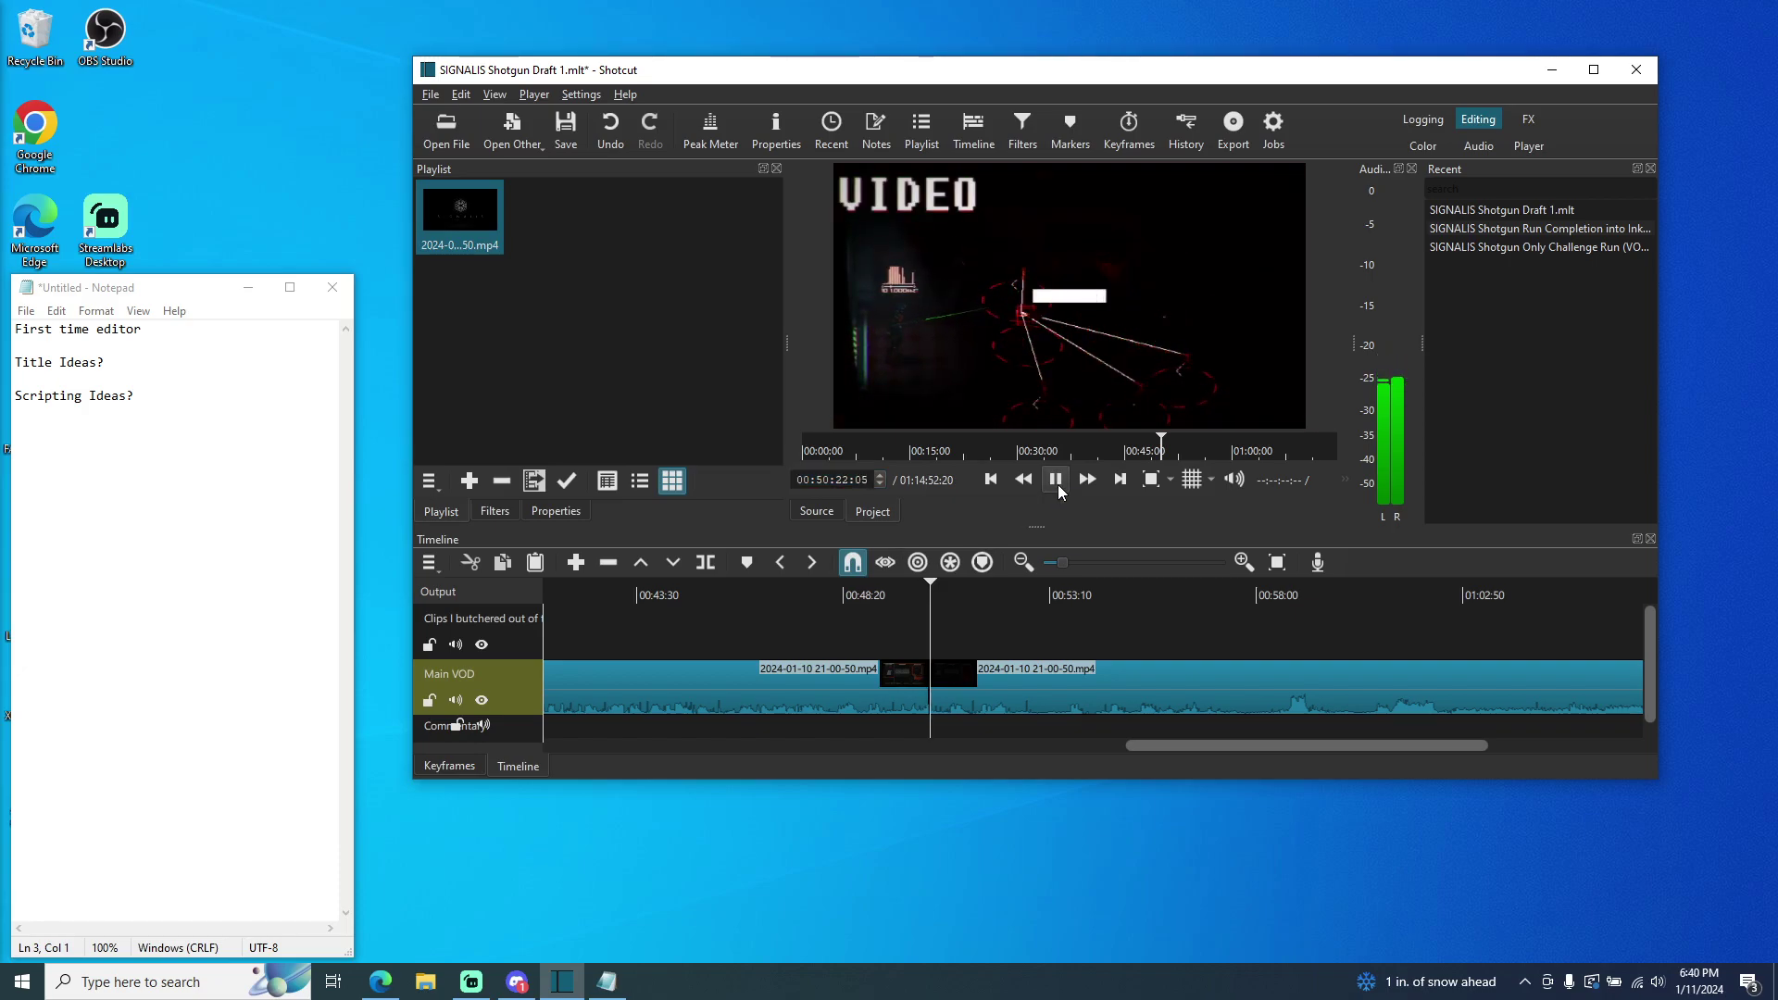
click(1059, 488)
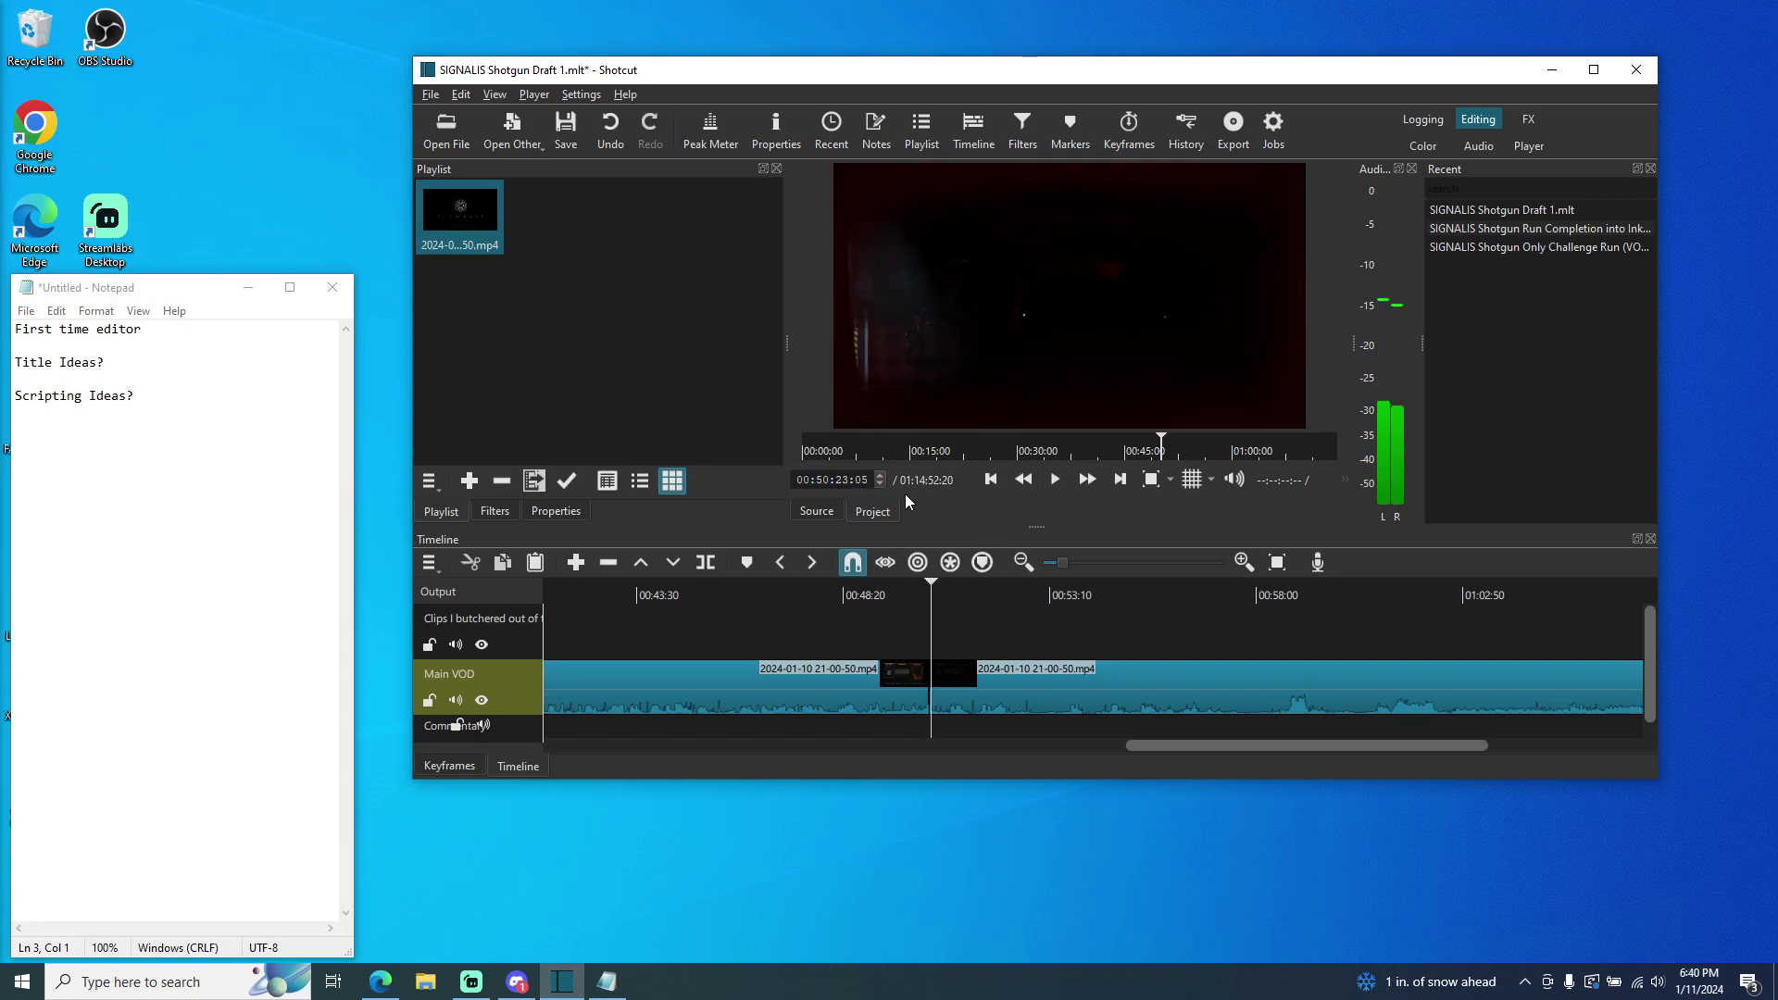
scroll(877, 485, down, 3)
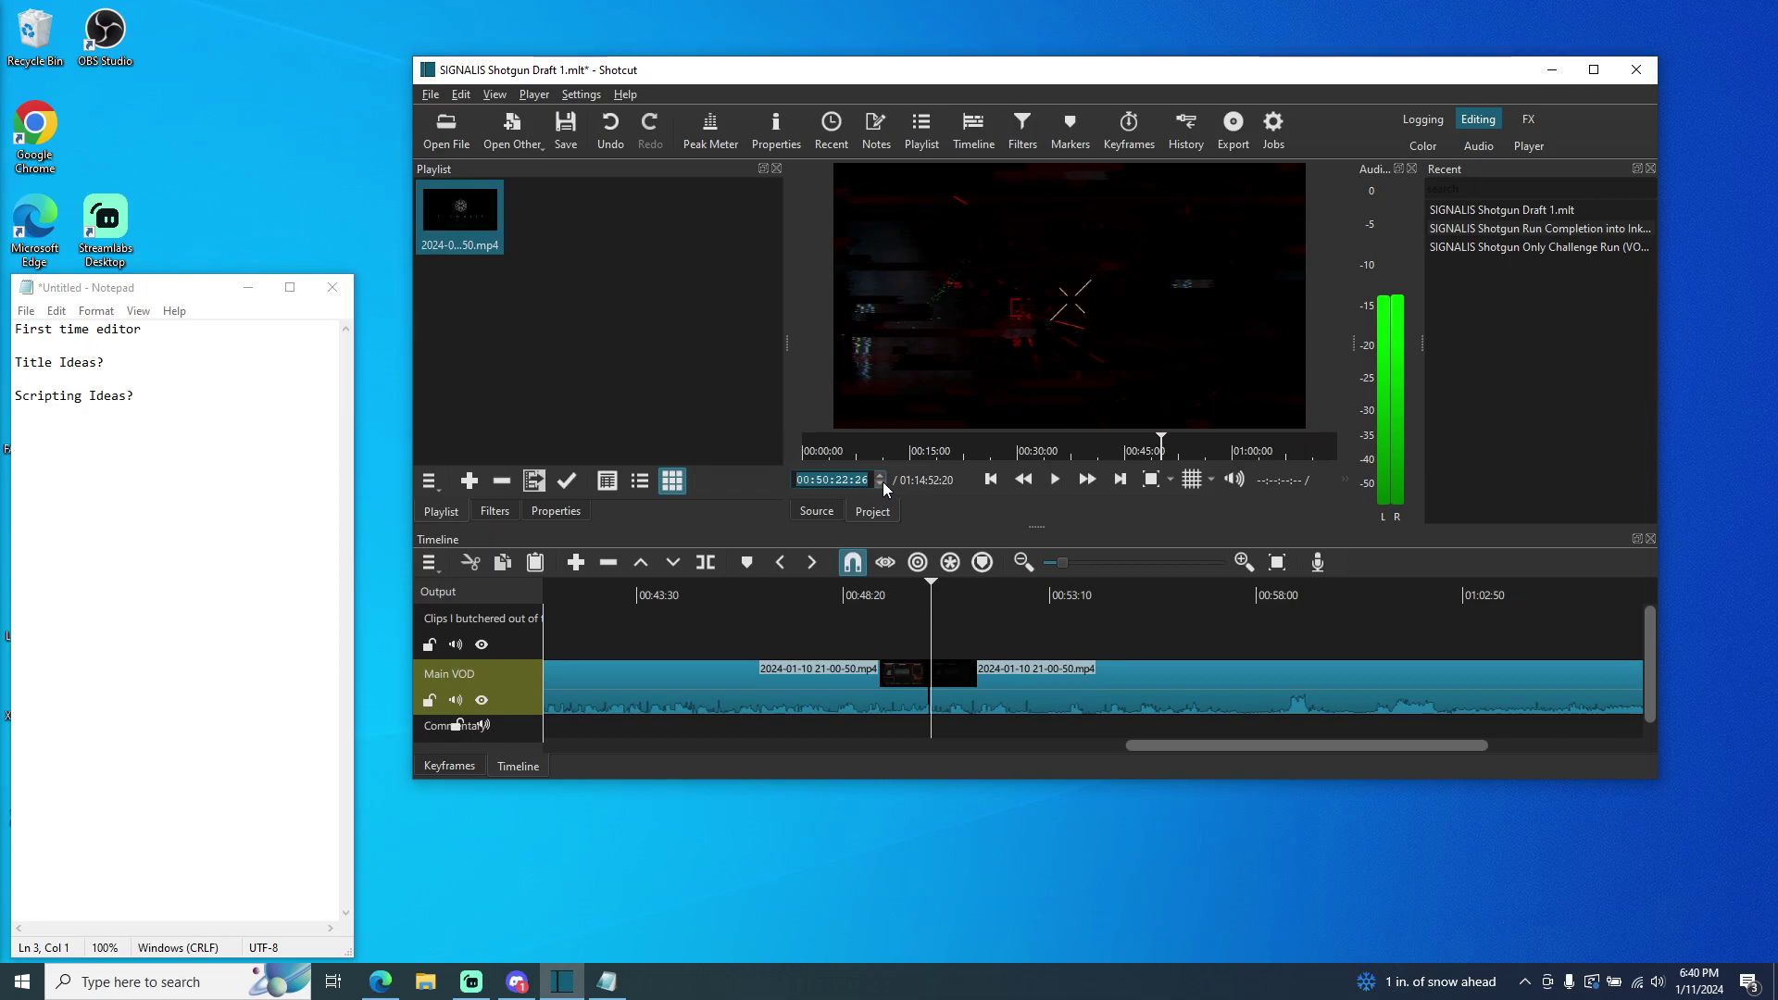
scroll(885, 475, up, 1)
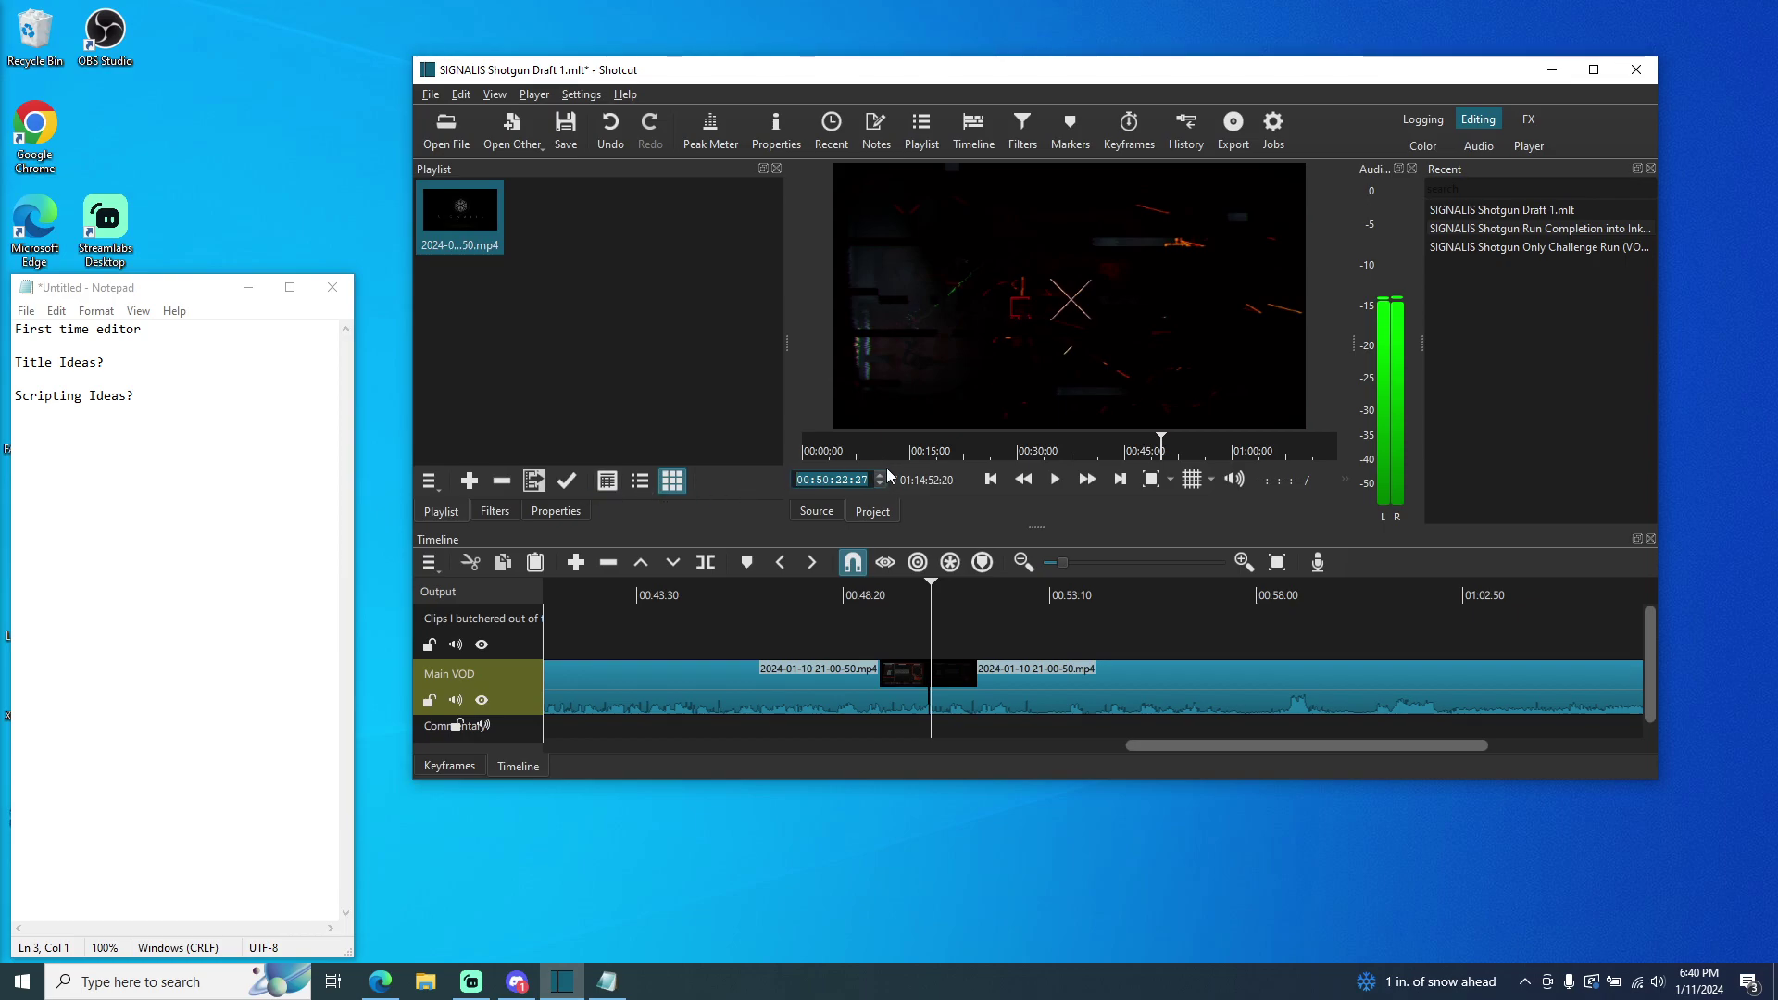
click(882, 475)
click(881, 475)
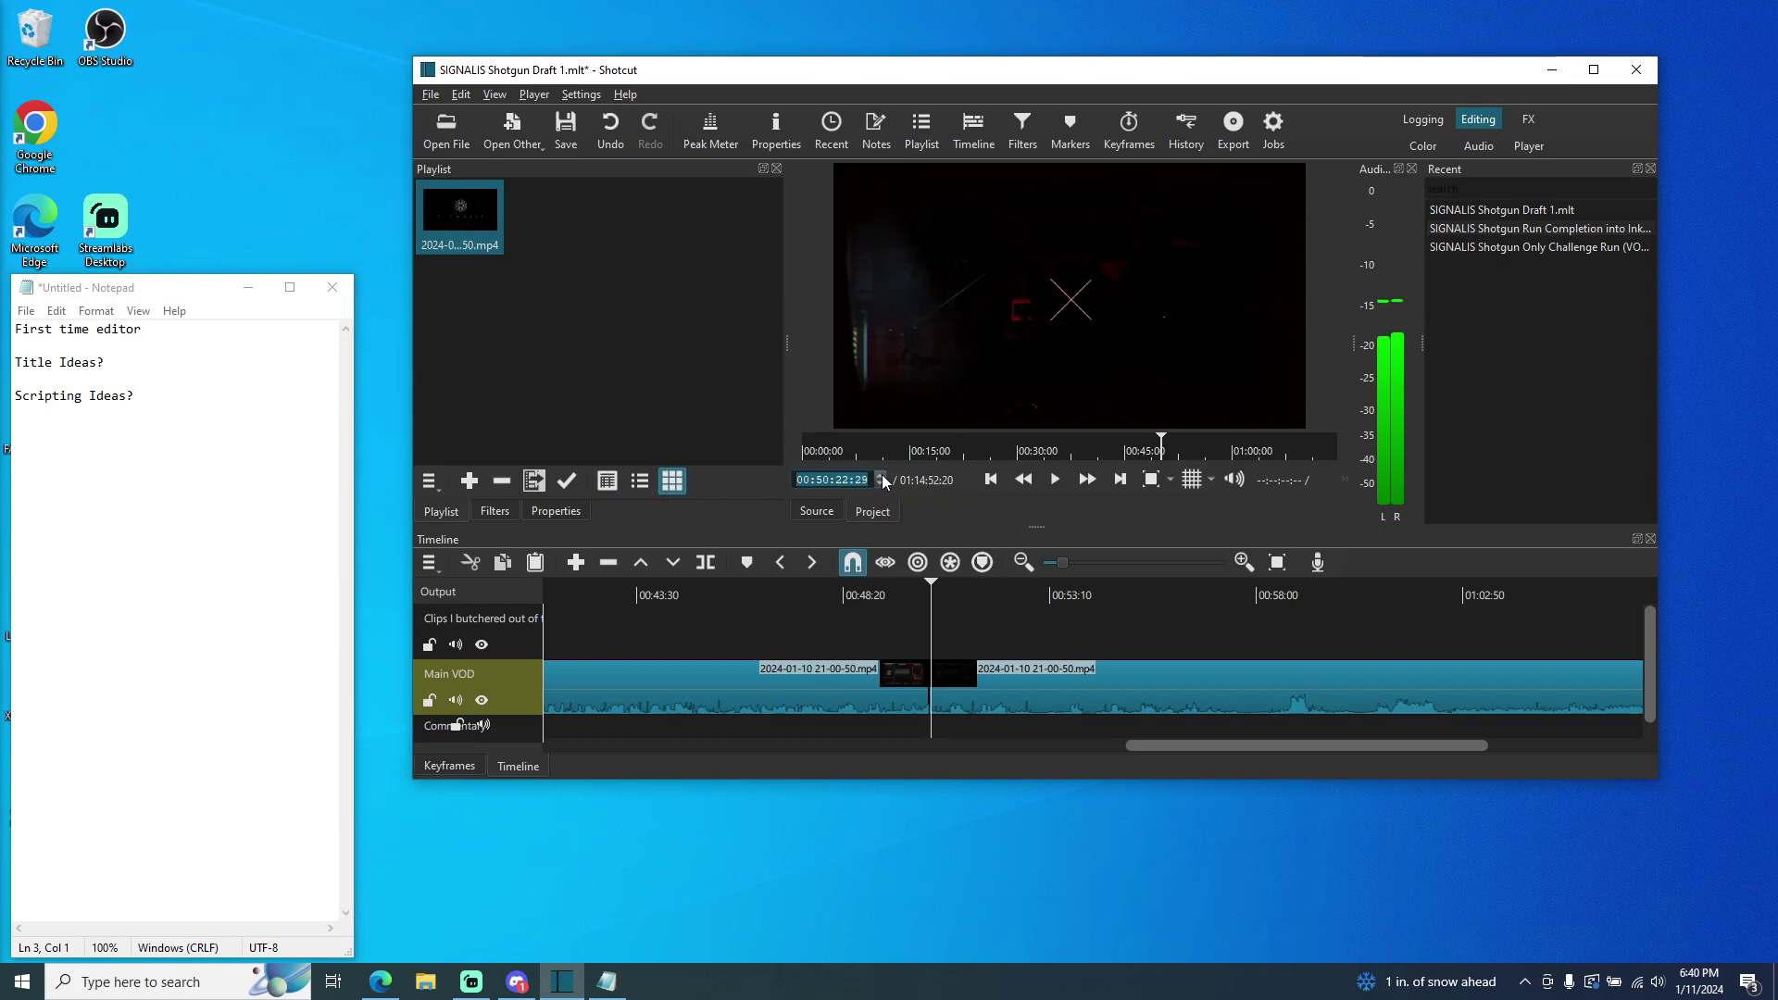
click(877, 477)
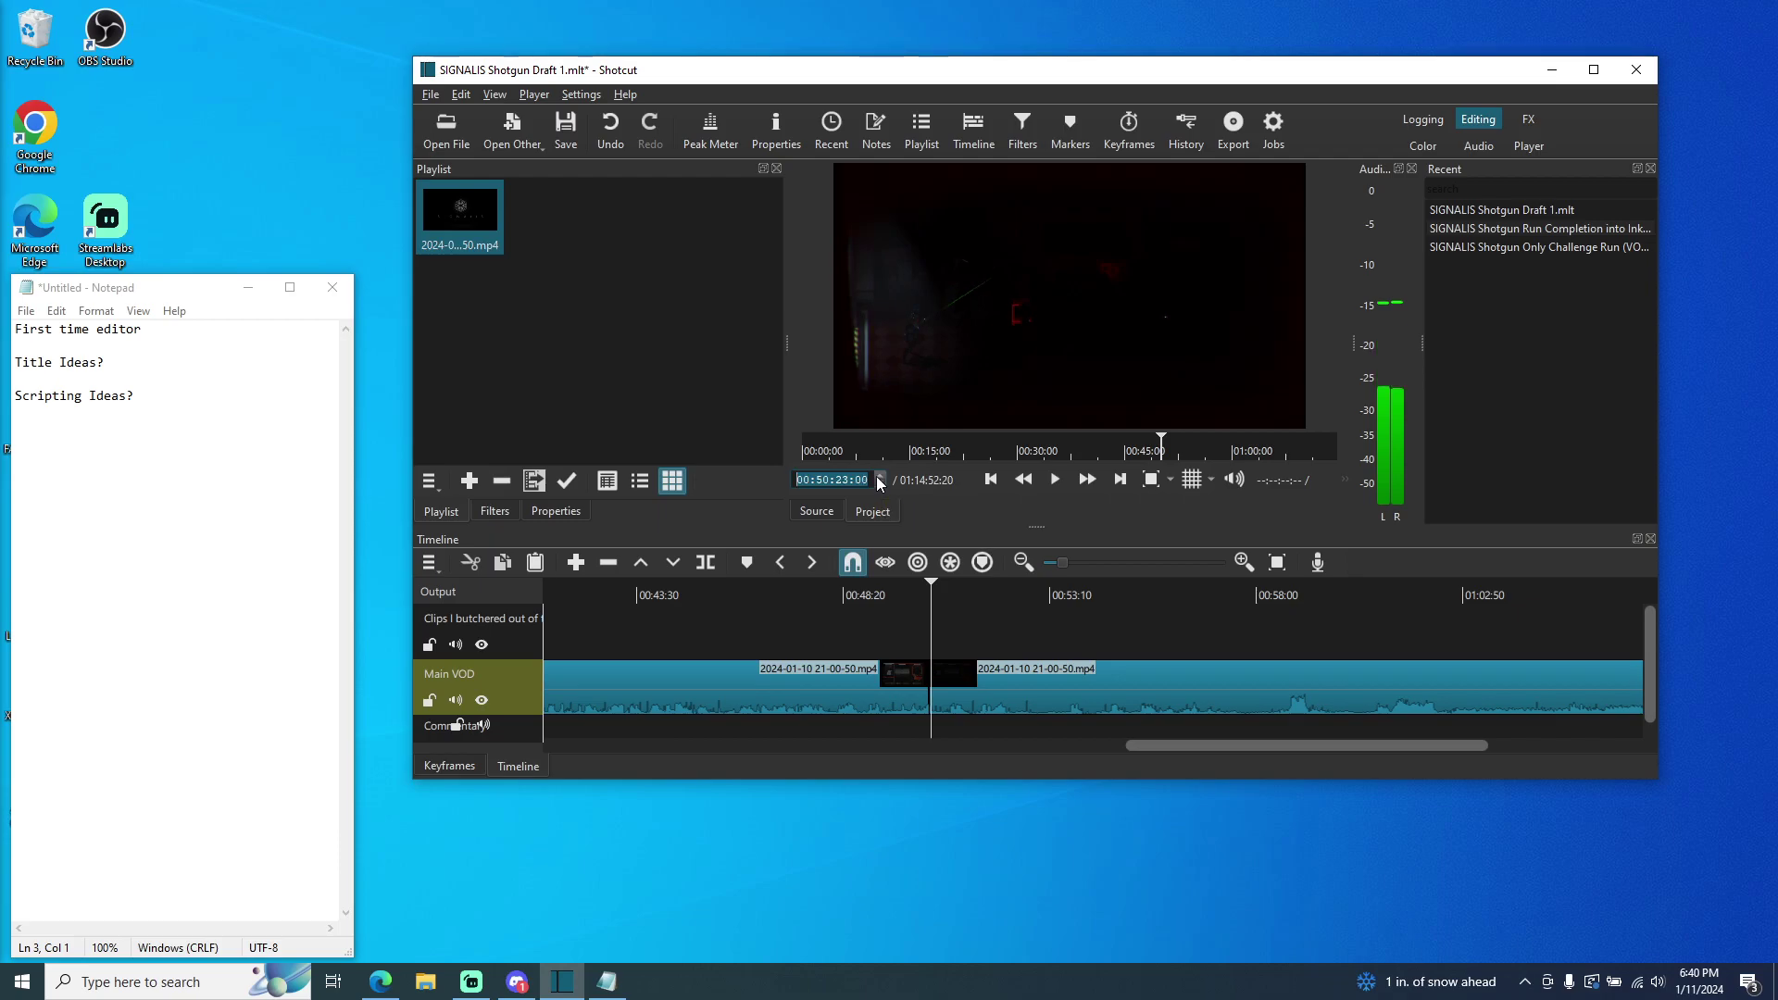
click(706, 562)
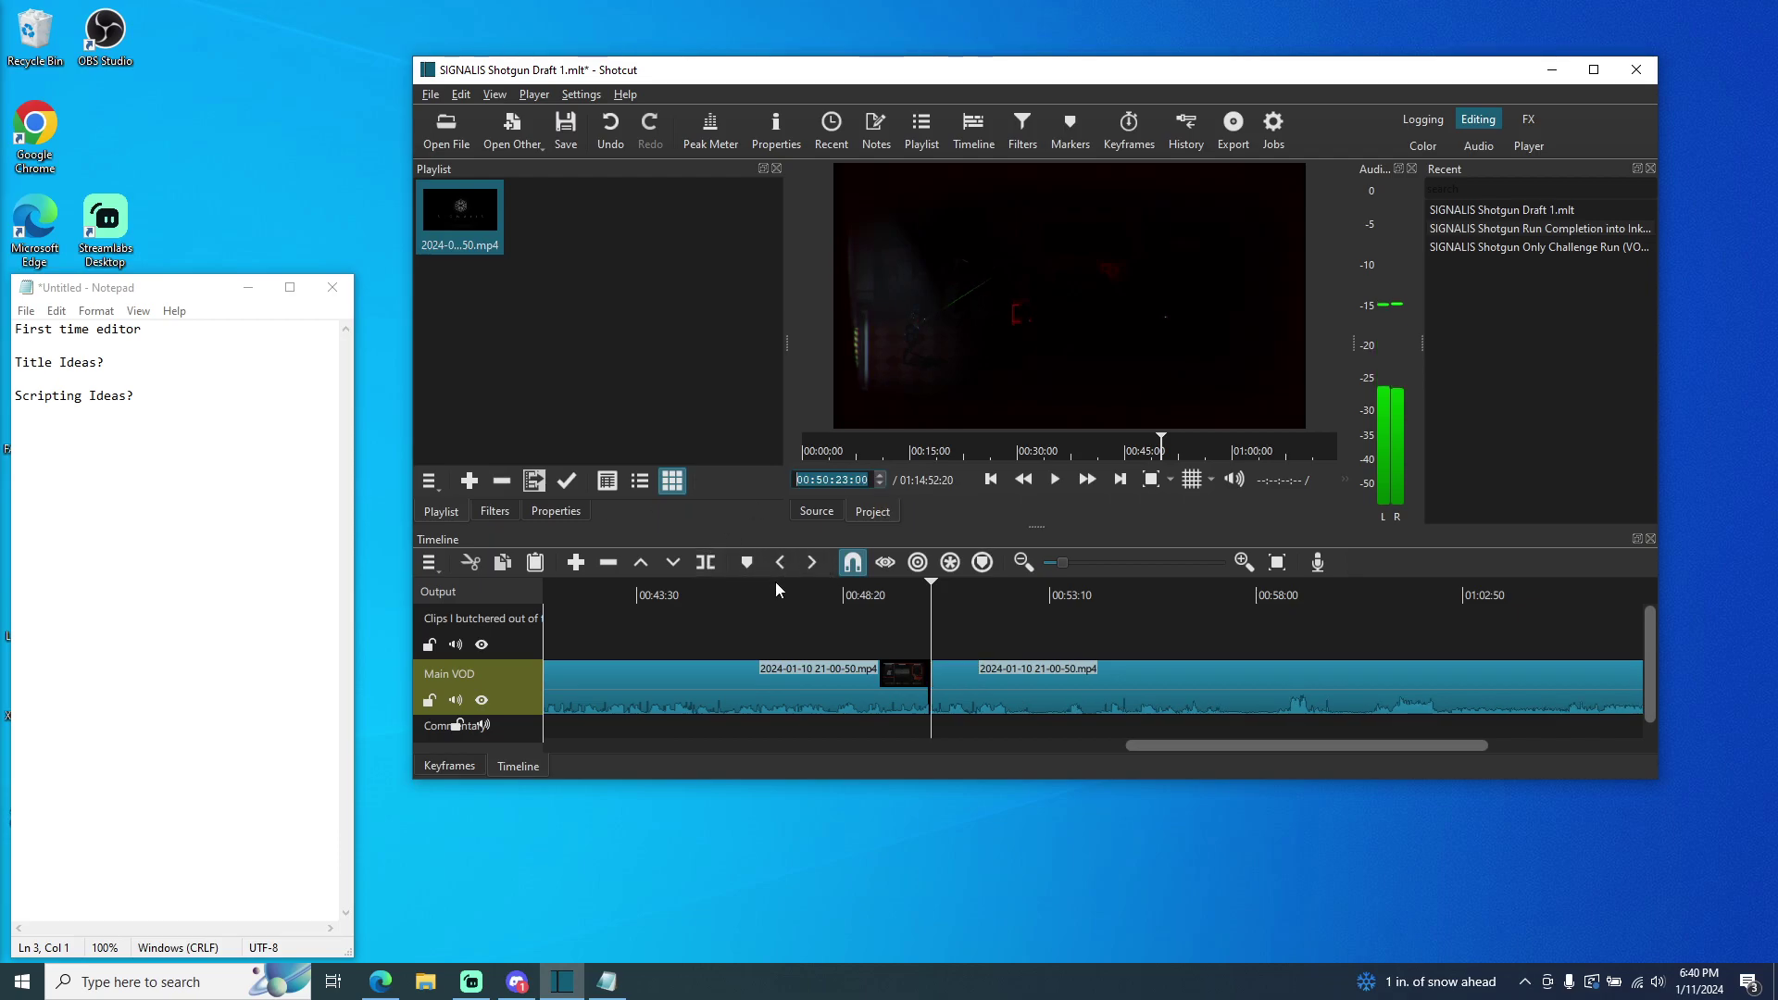
- Copy the Main VOD segment between 00:50:20:00 and 00:50:23:00 and paste it onto the overlay clips track at about 00:01:29:26
click(1243, 562)
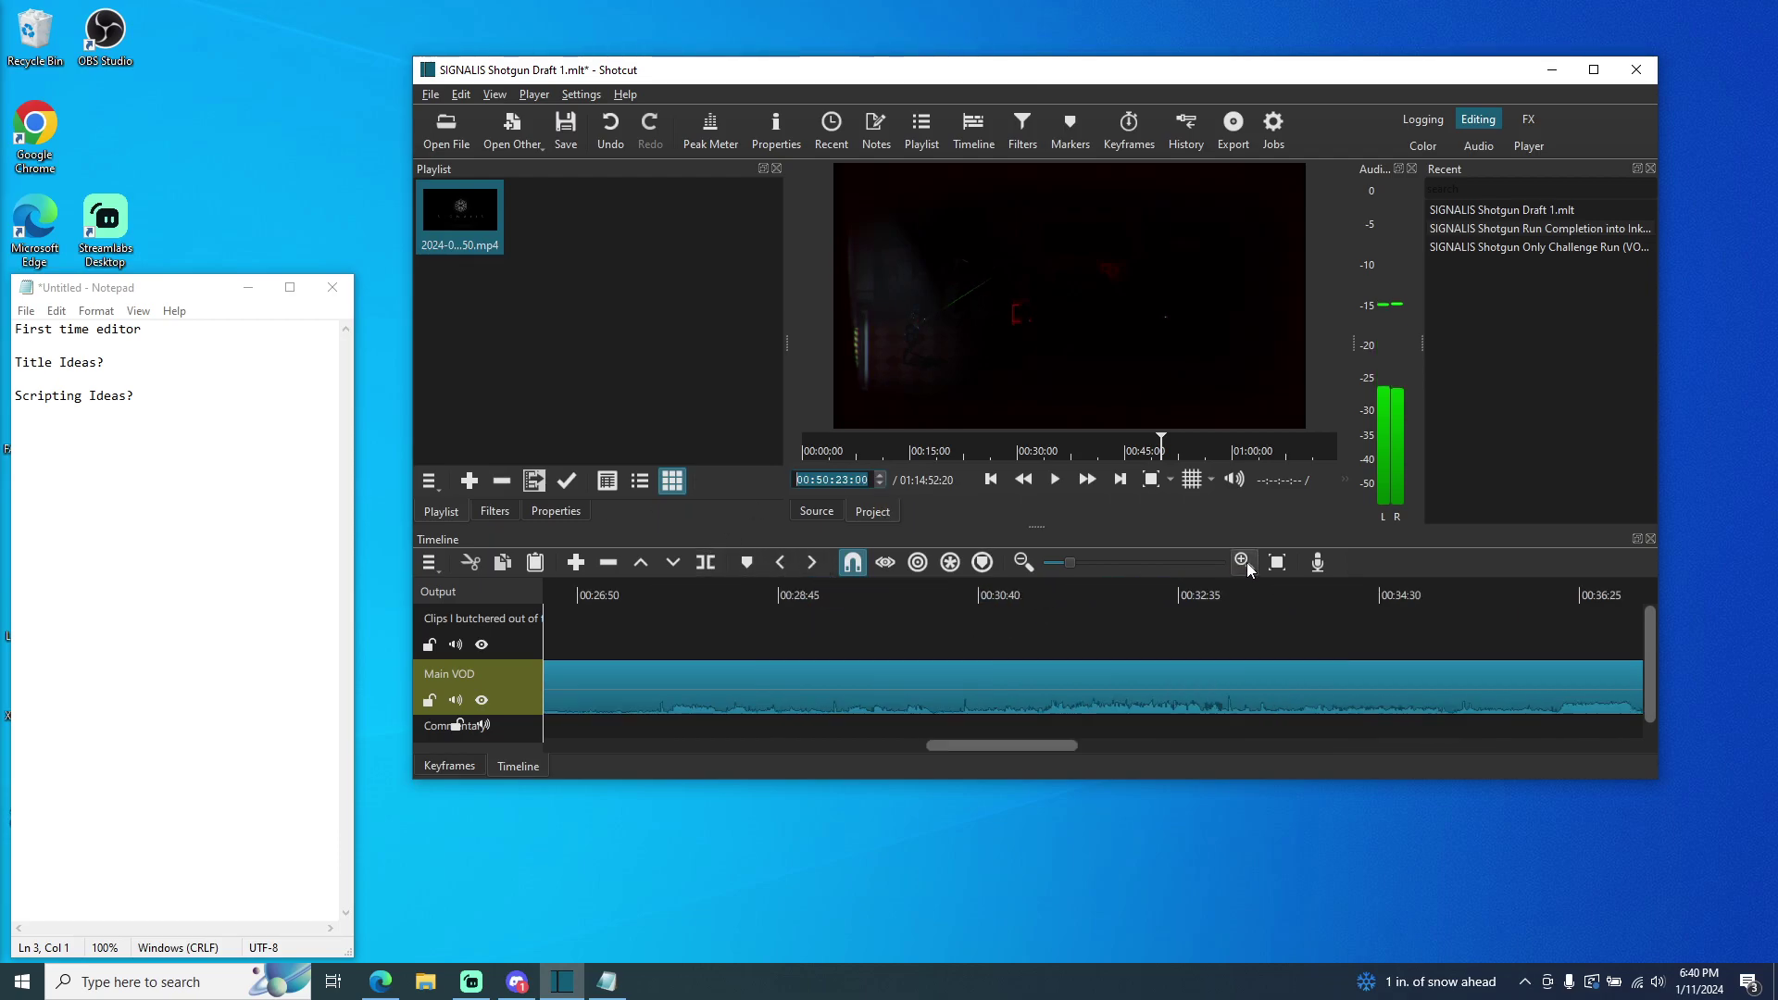
click(1243, 562)
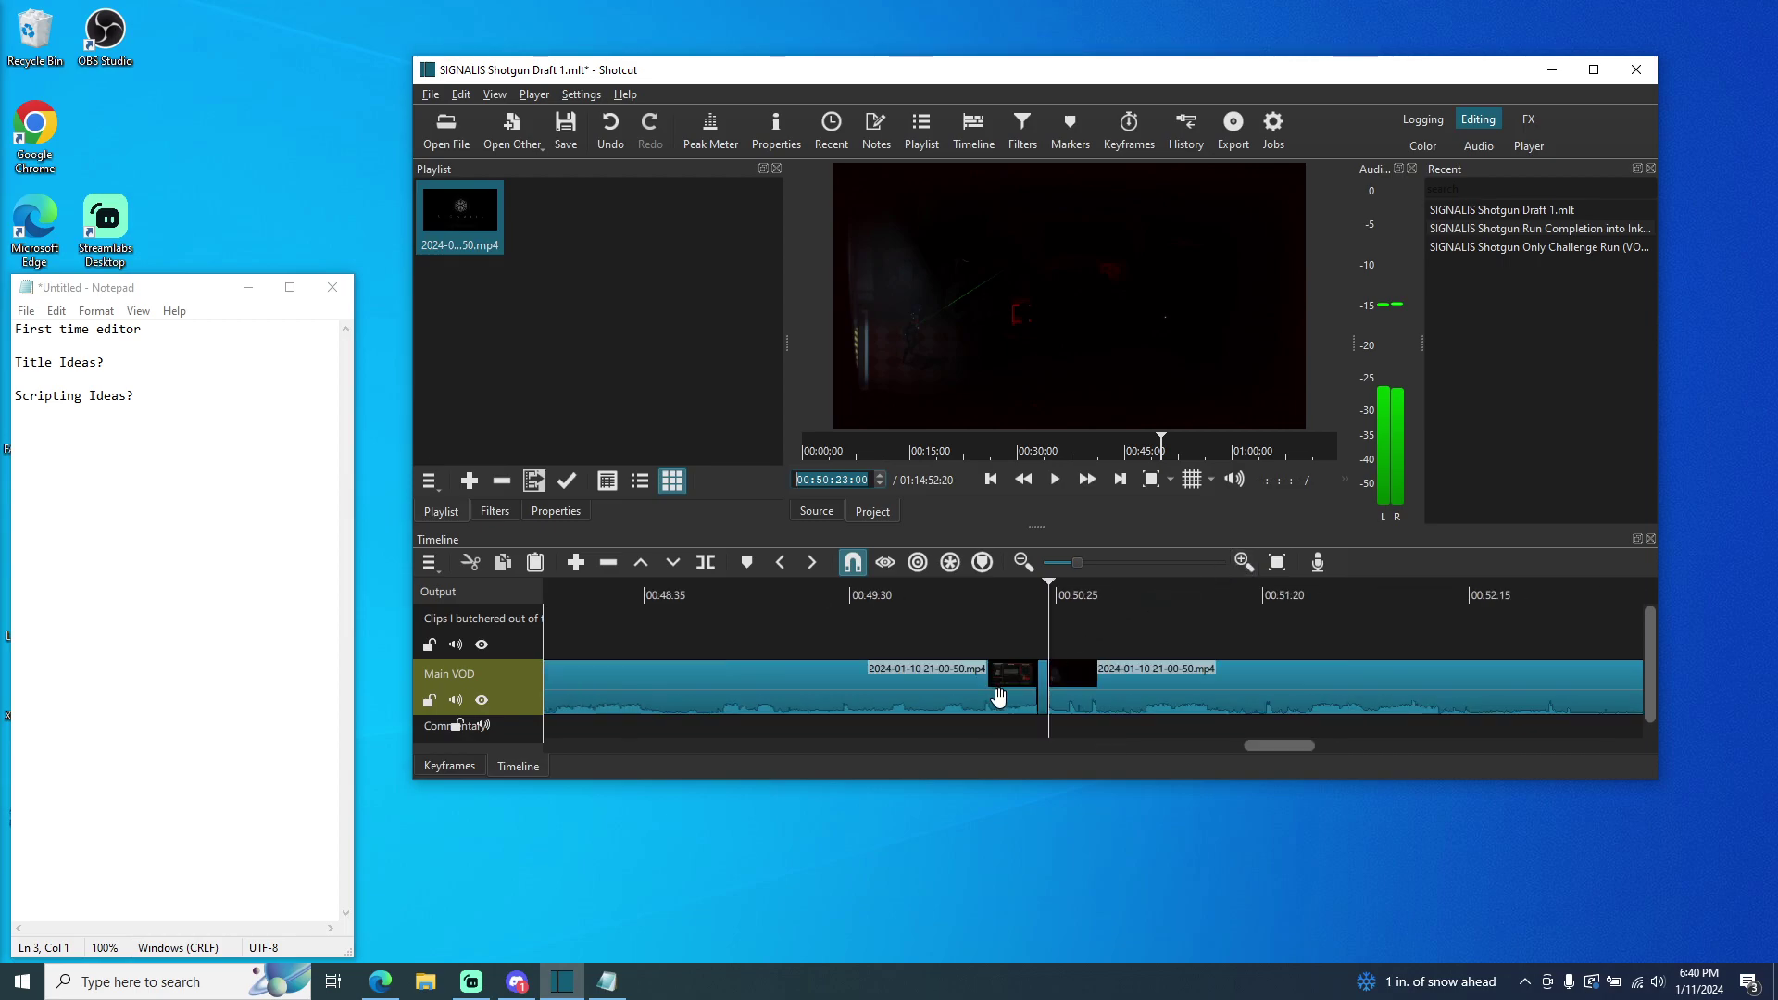
right_click(1043, 685)
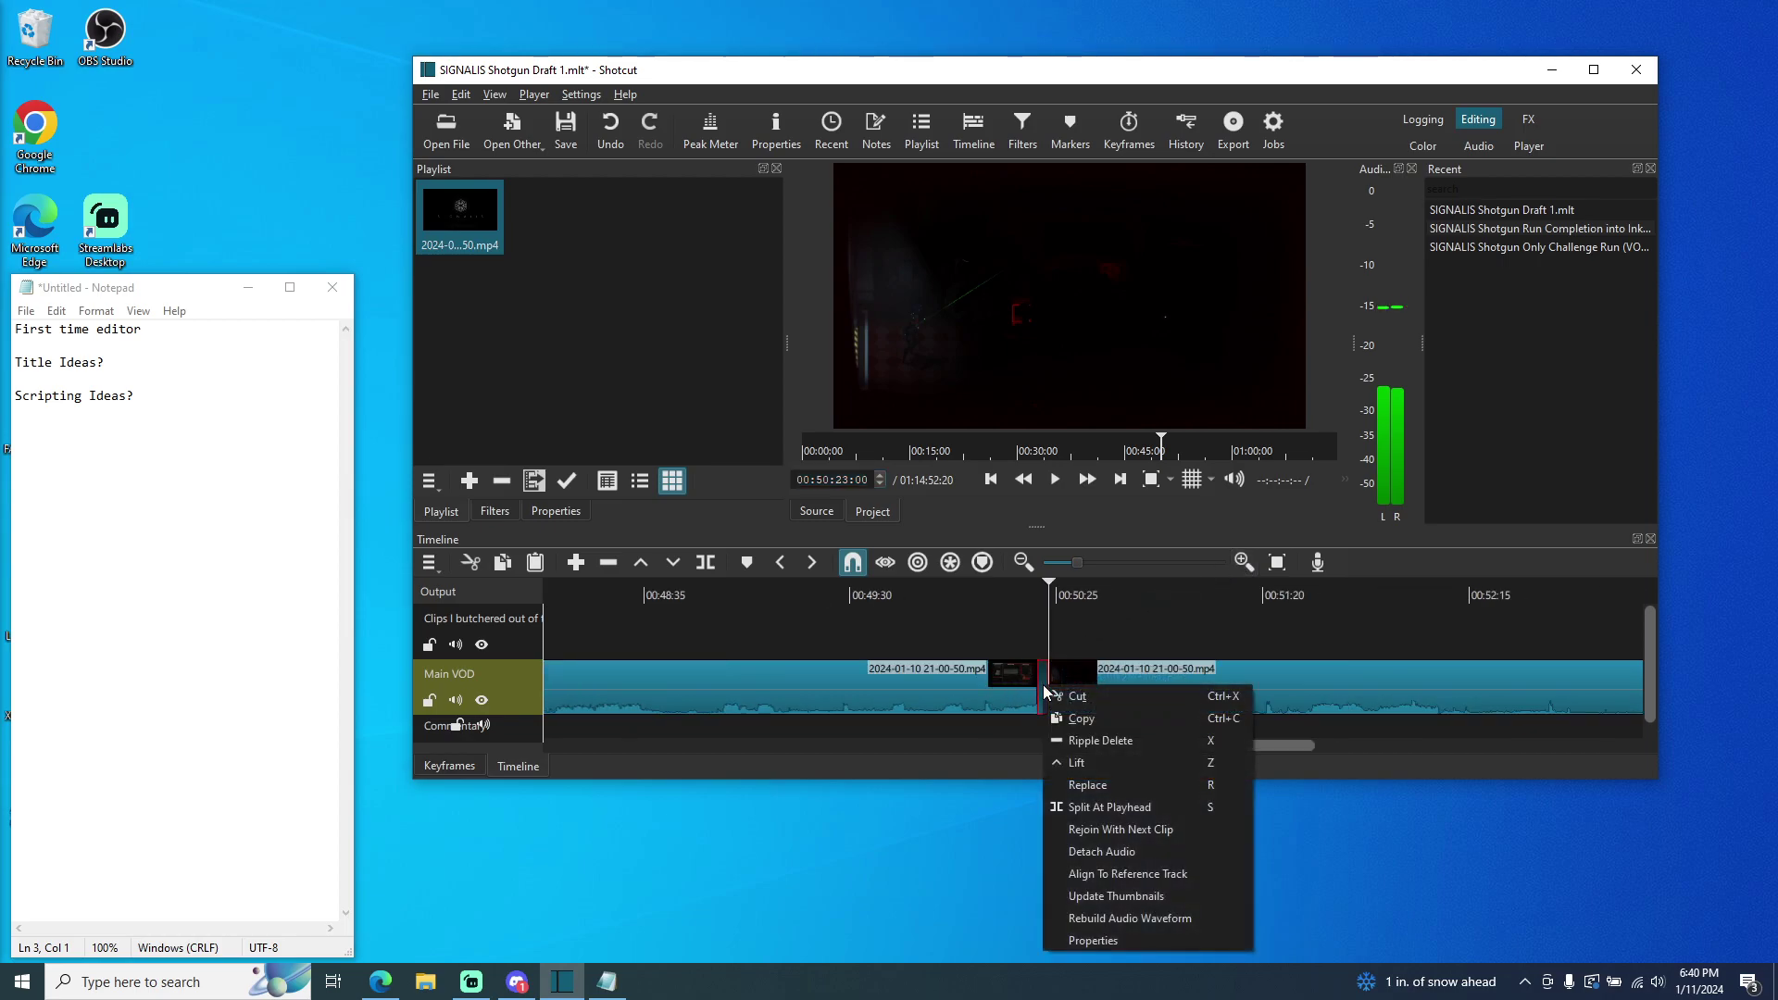
click(1074, 719)
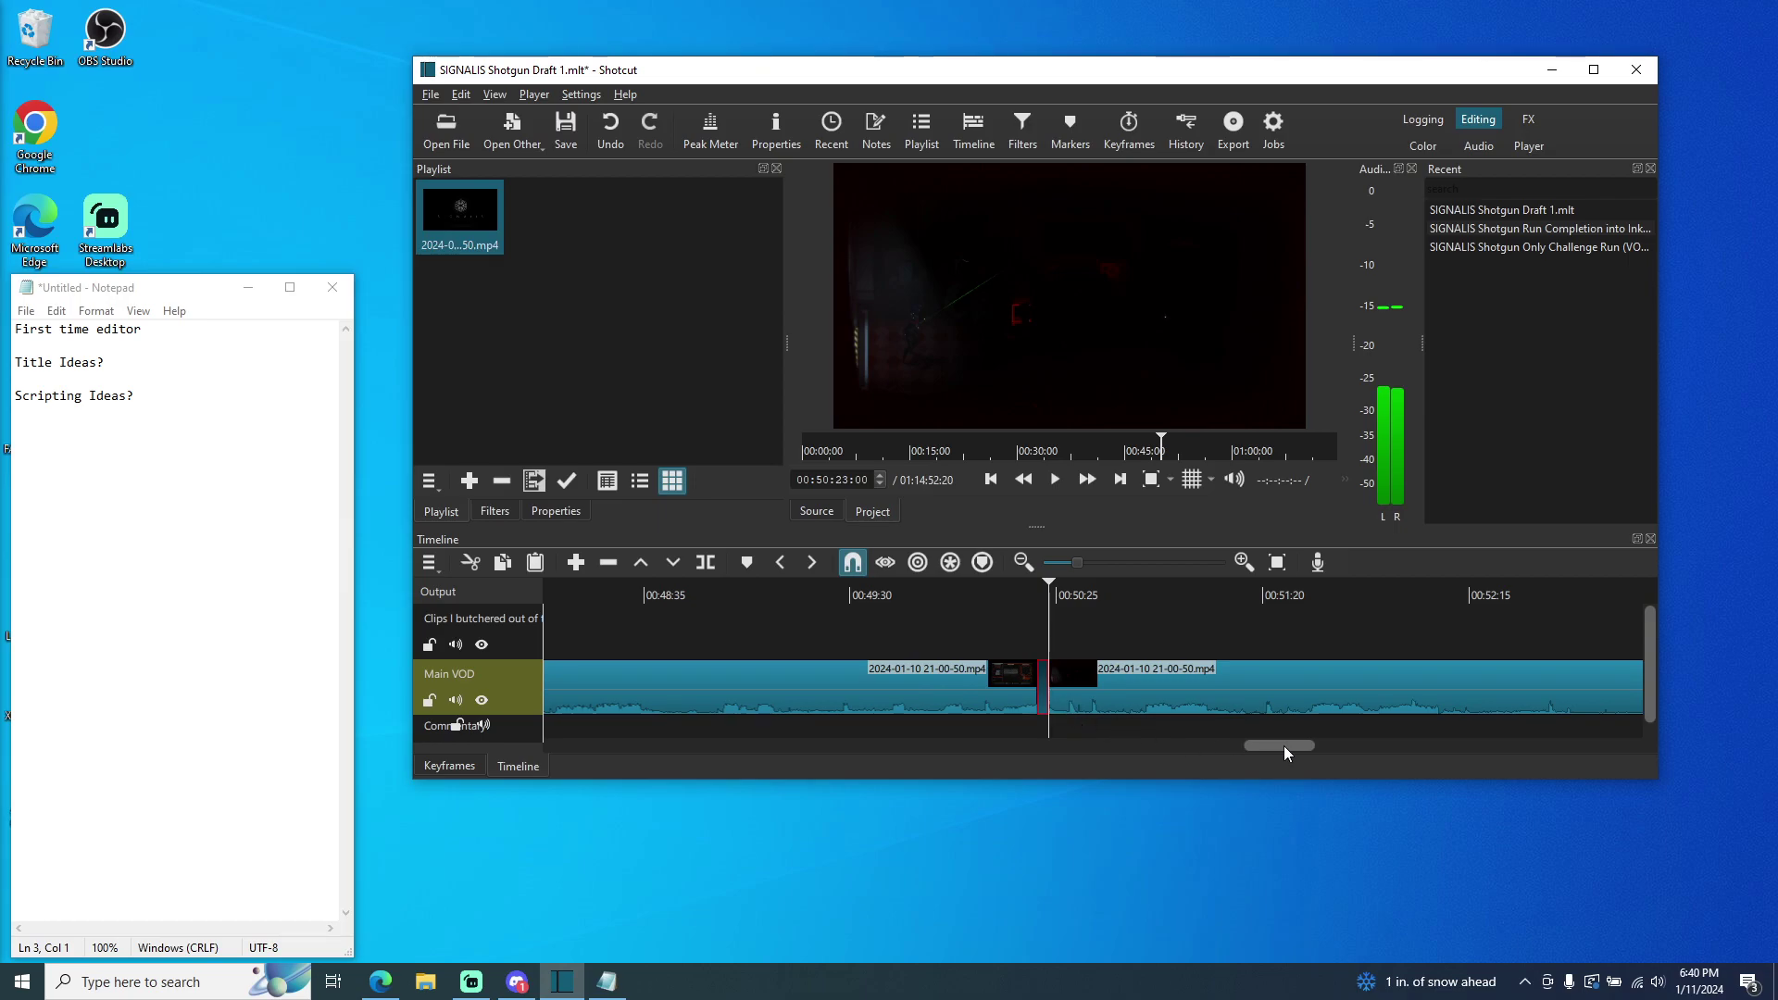
double_click(524, 625)
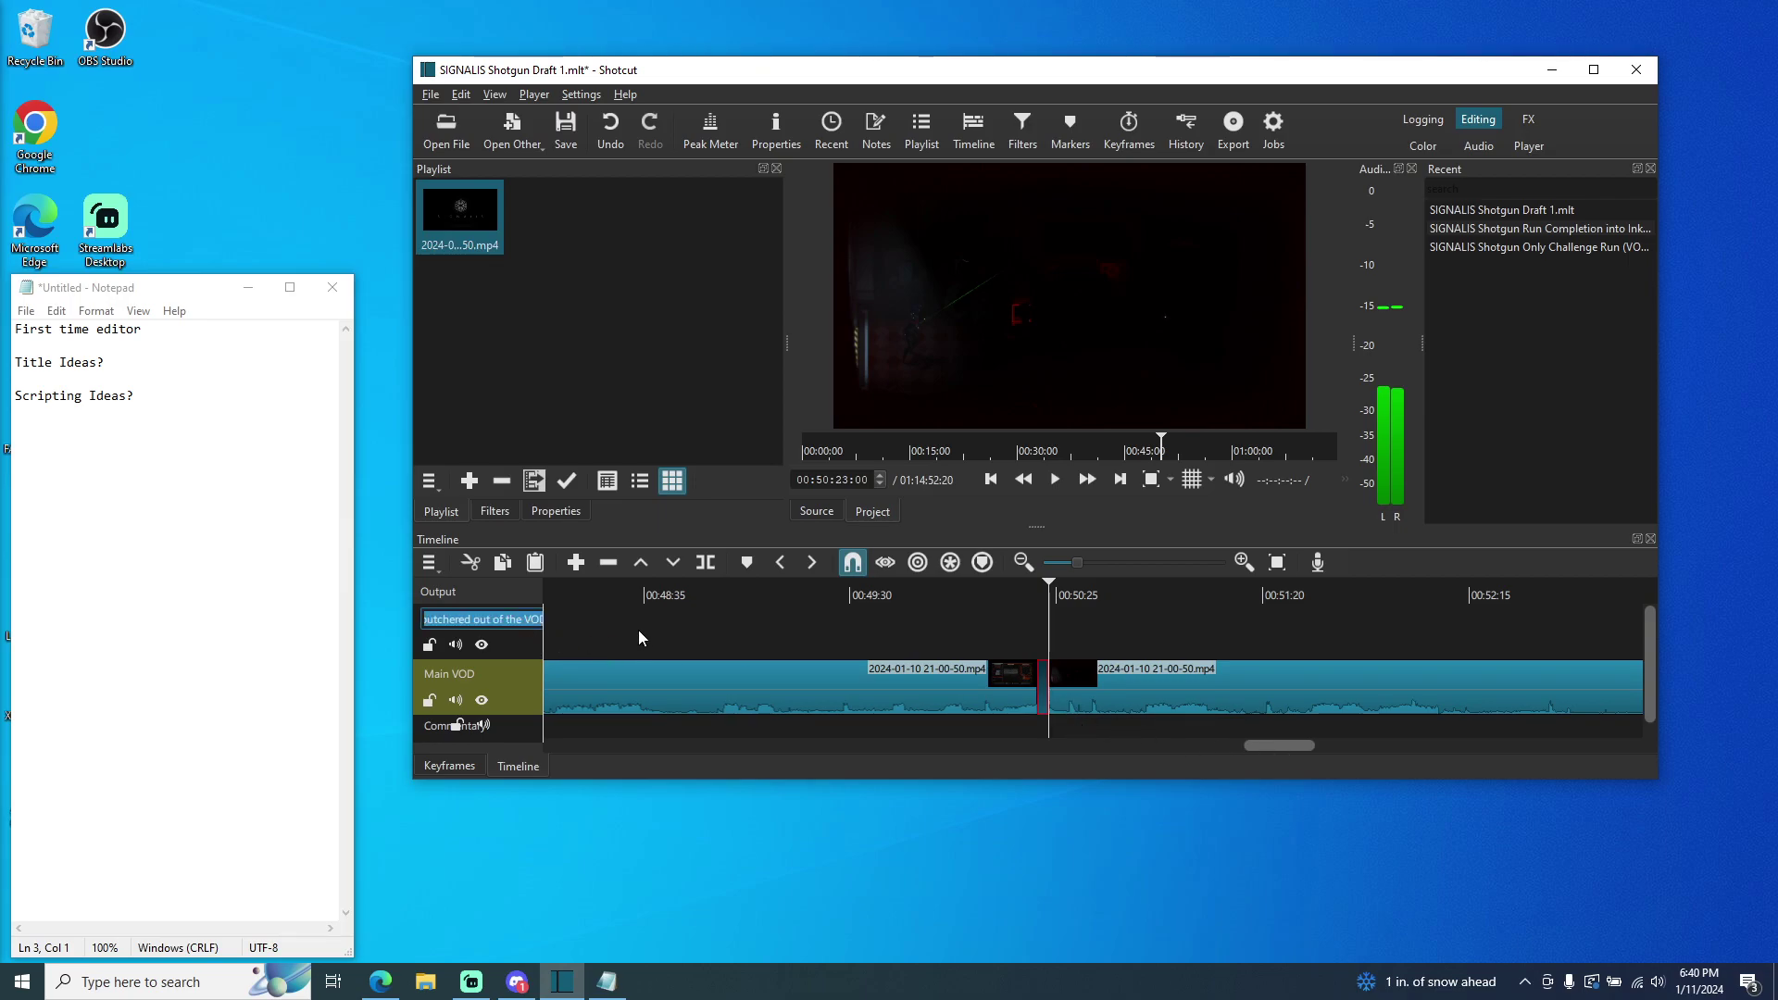
click(515, 639)
drag(1270, 747, 525, 751)
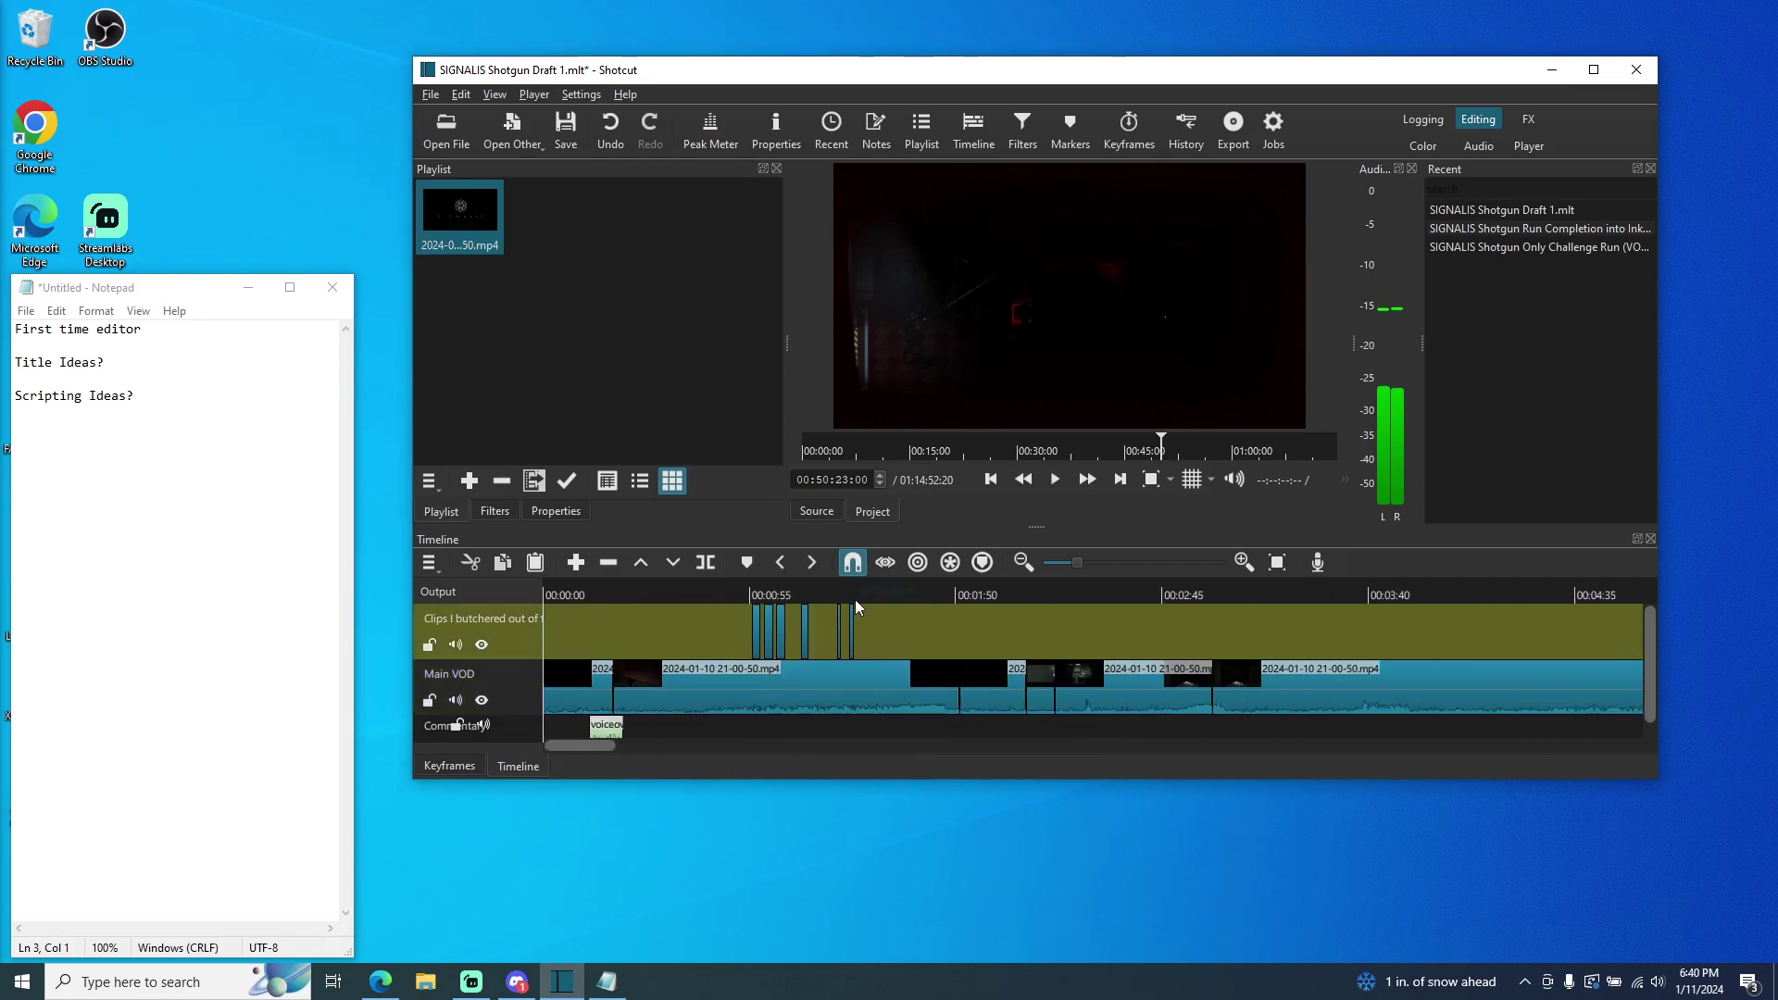
click(884, 587)
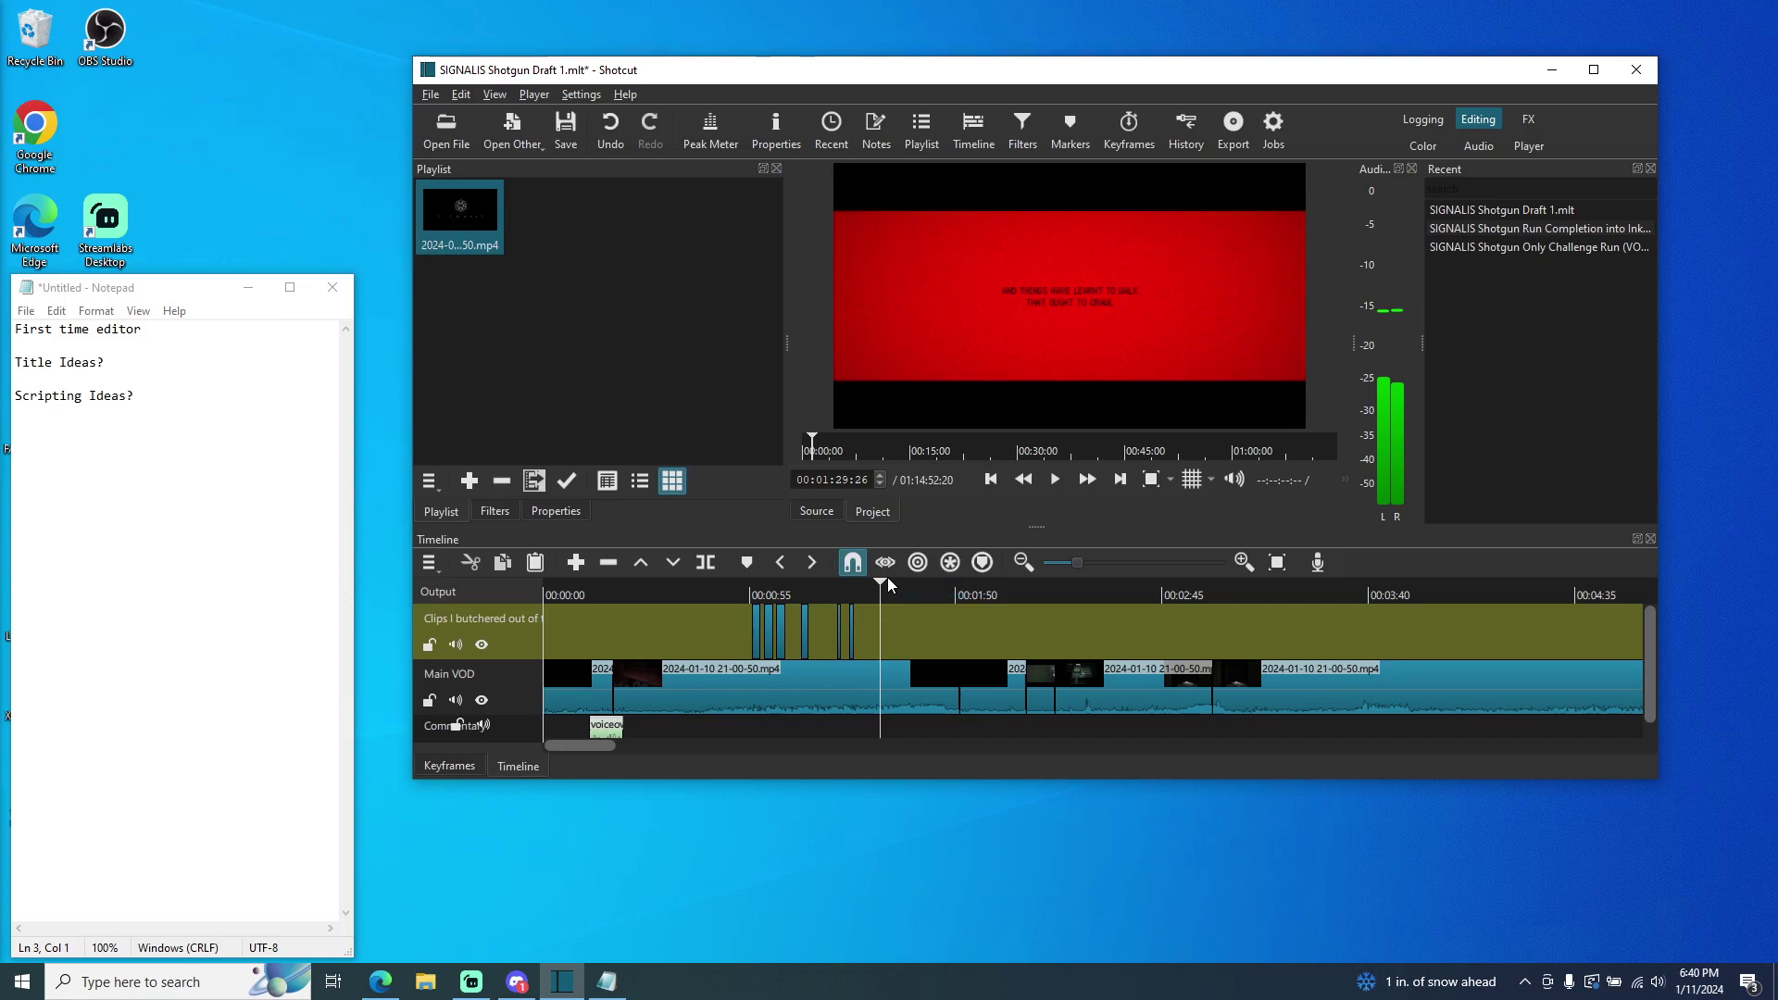
key(ctrl+v)
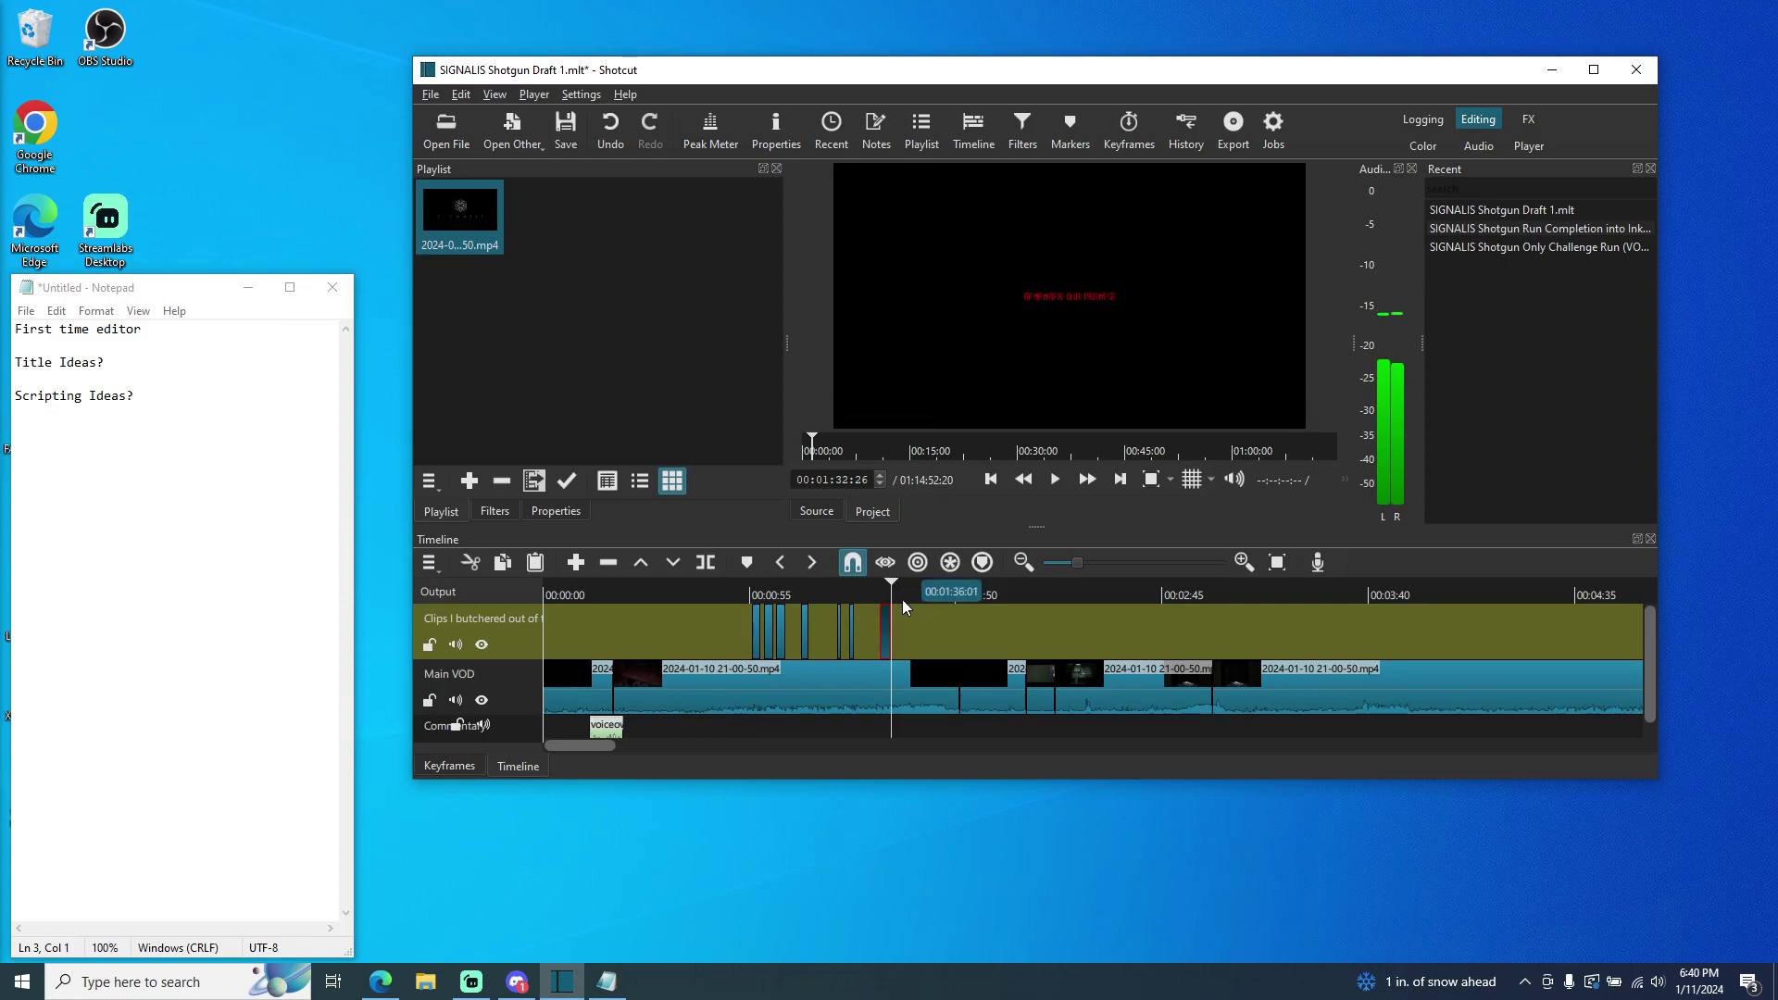
- Find the intro's cut to the red text screen at 00:01:25:02 and move the pasted overlay clip to start there
click(863, 596)
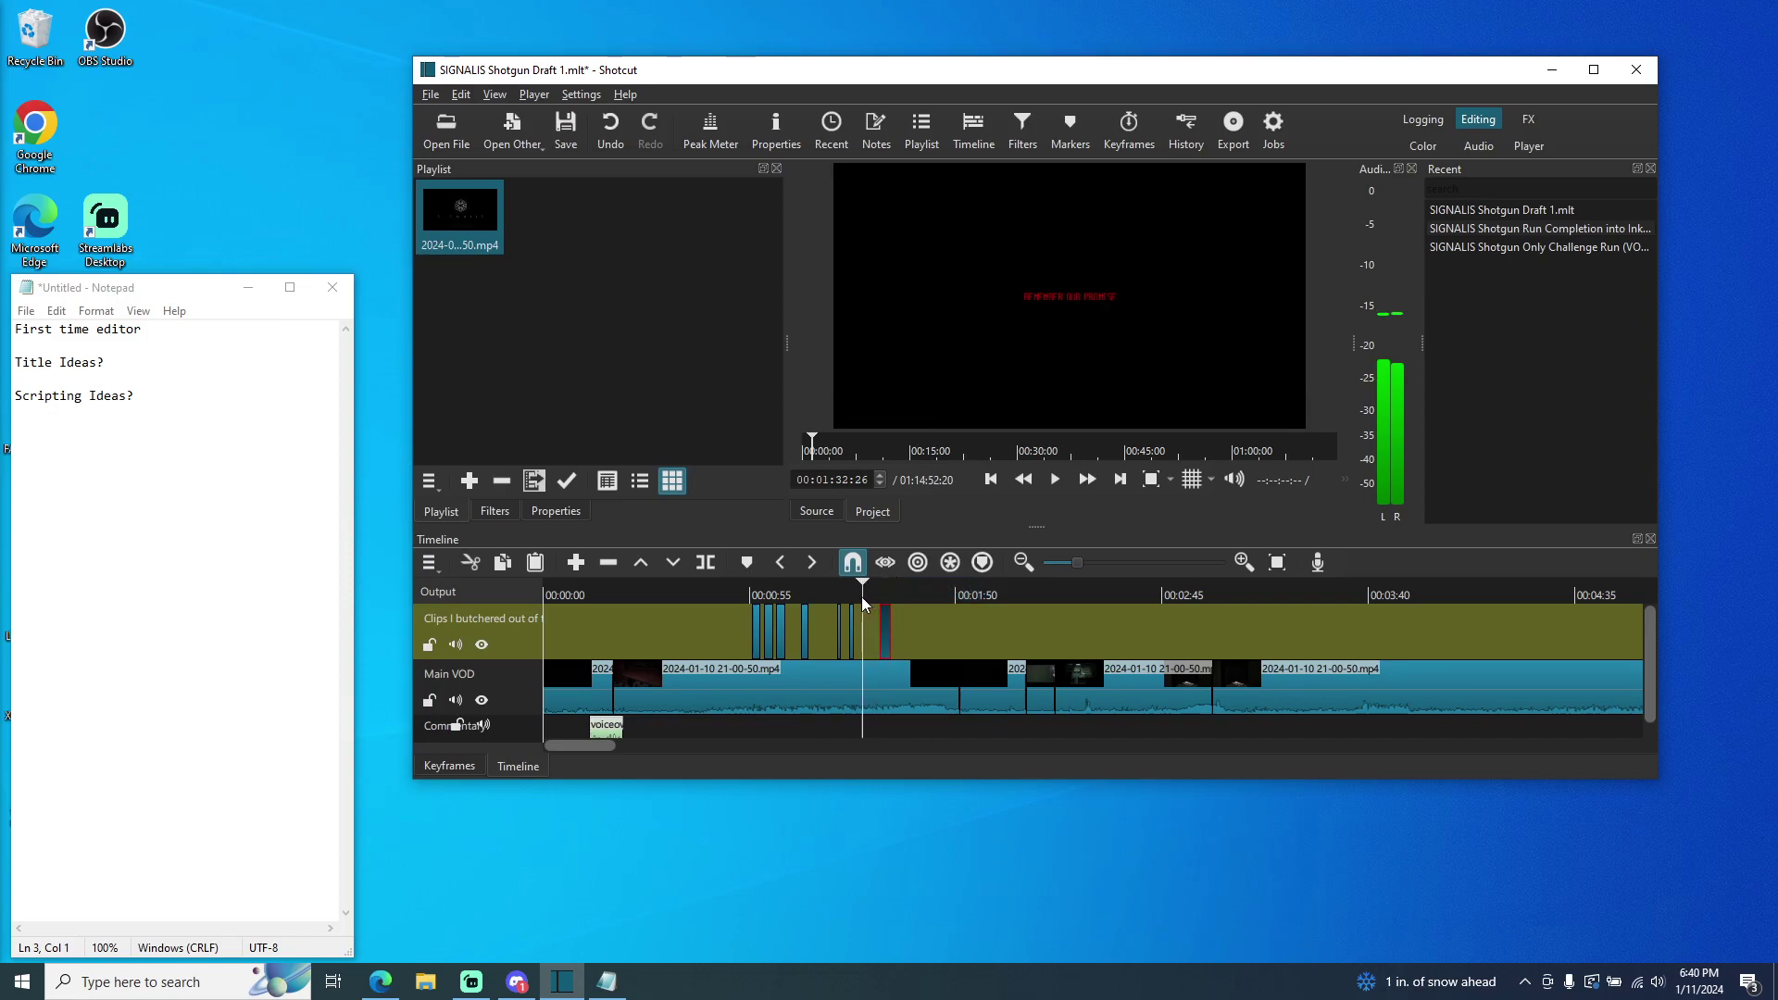
click(1054, 485)
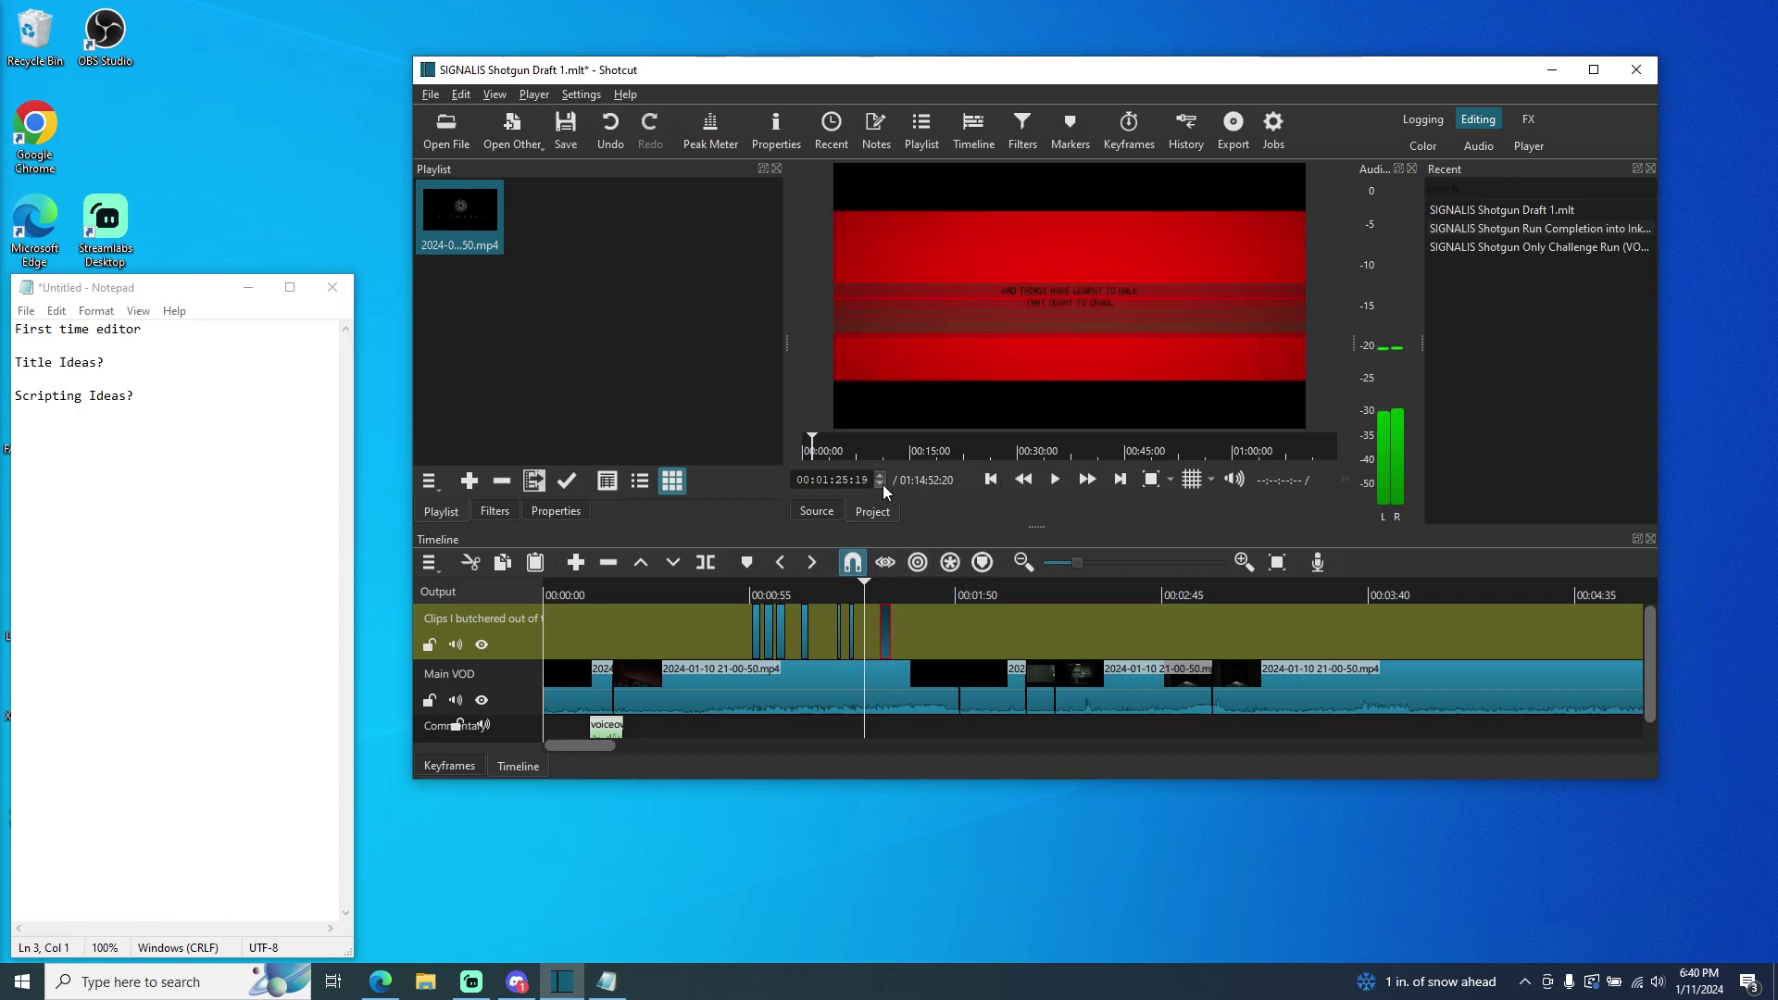
scroll(874, 483, down, 3)
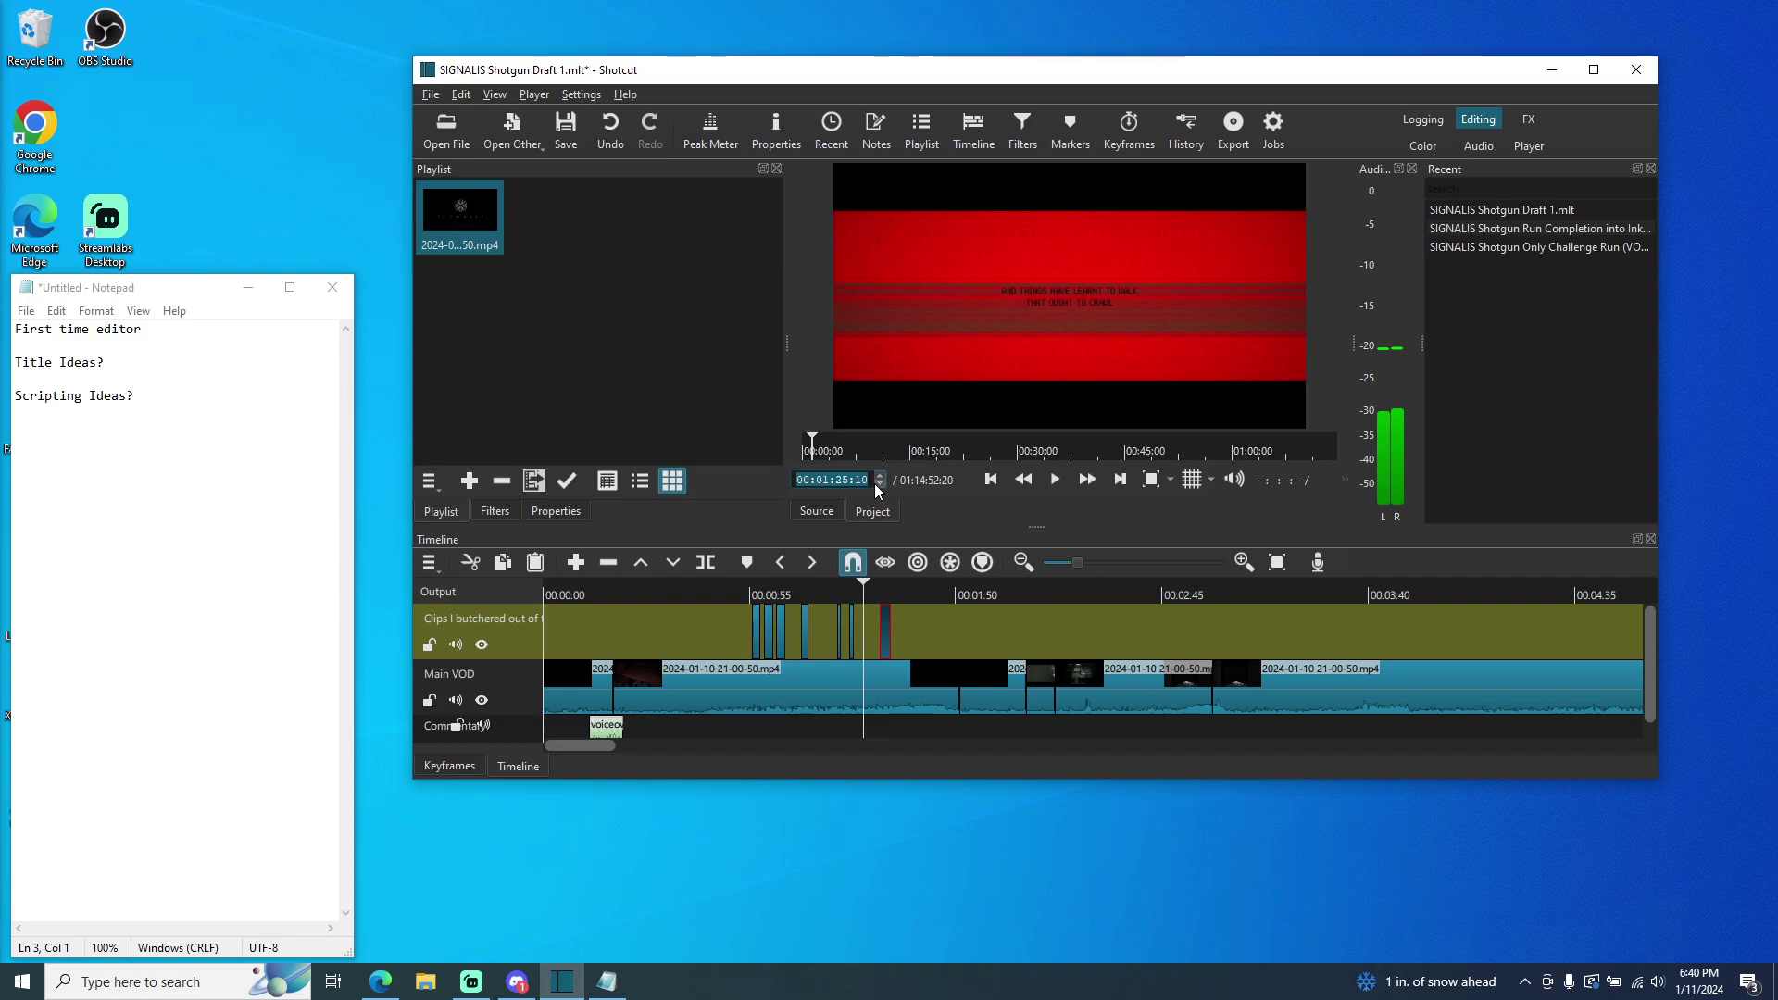
scroll(874, 483, down, 5)
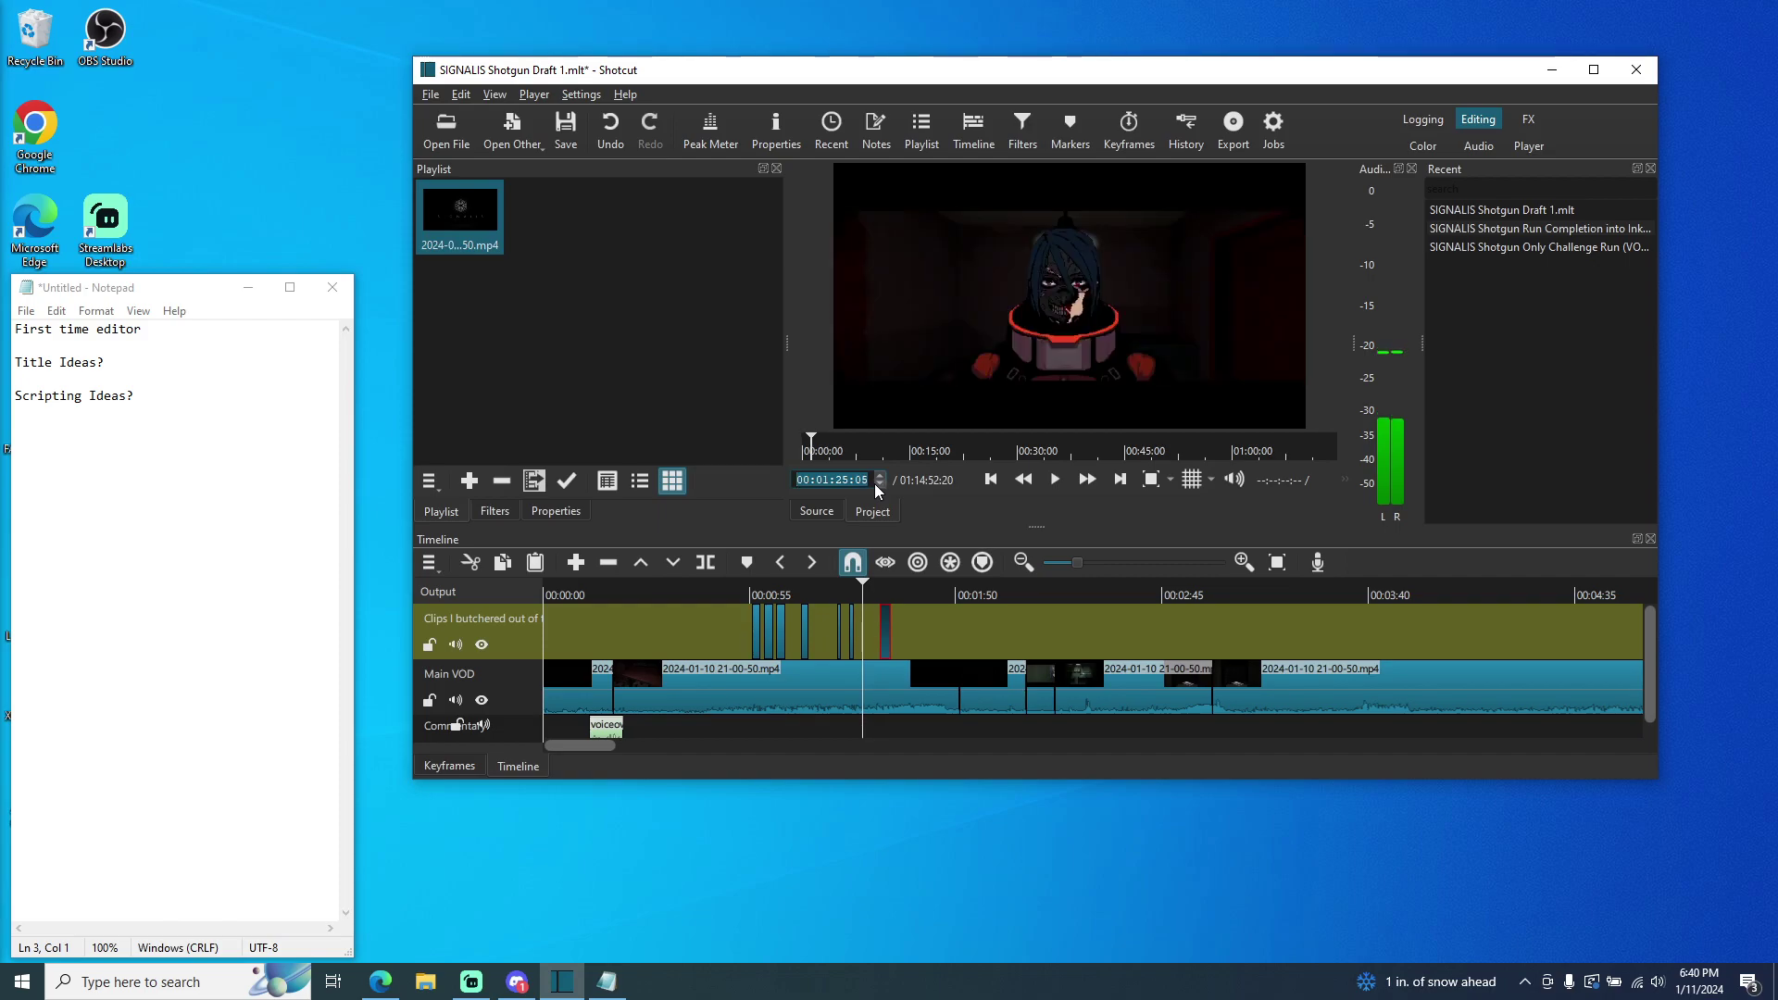
scroll(874, 481, down, 1)
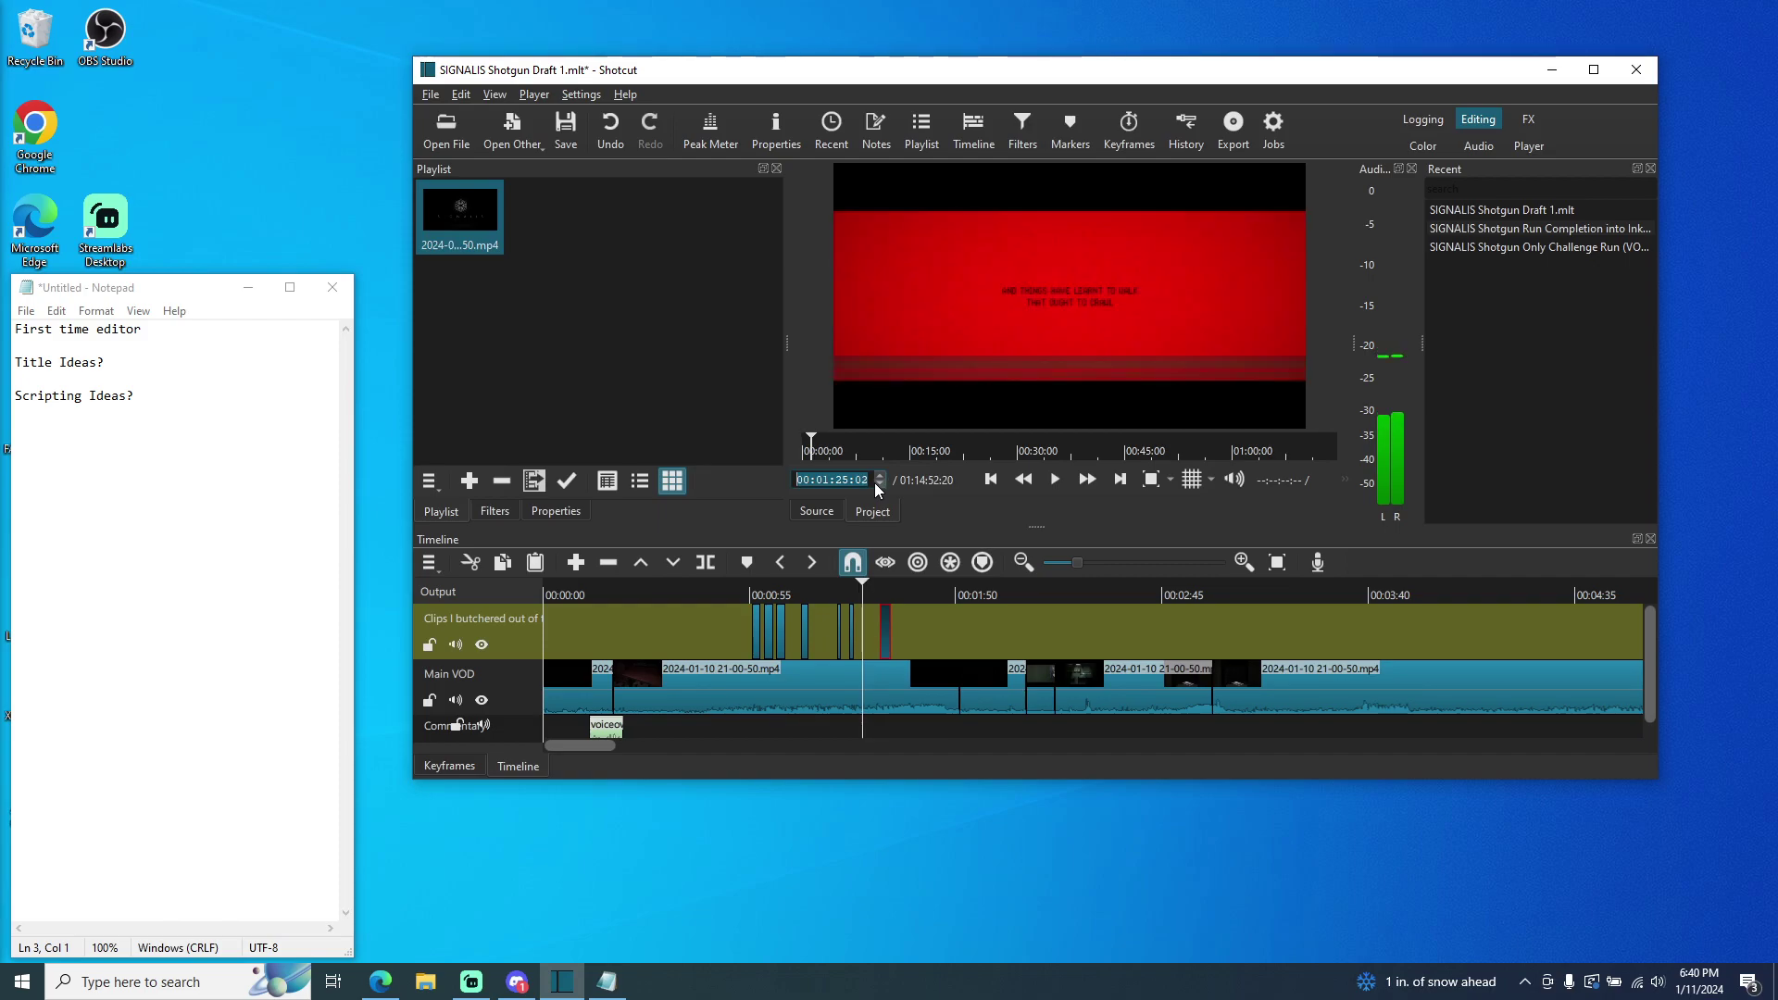
drag(882, 637, 853, 629)
- Replay the newly placed overlay clip twice, between about 00:01:25:28 and 00:01:28:03, to check how it ends against the intro
click(695, 592)
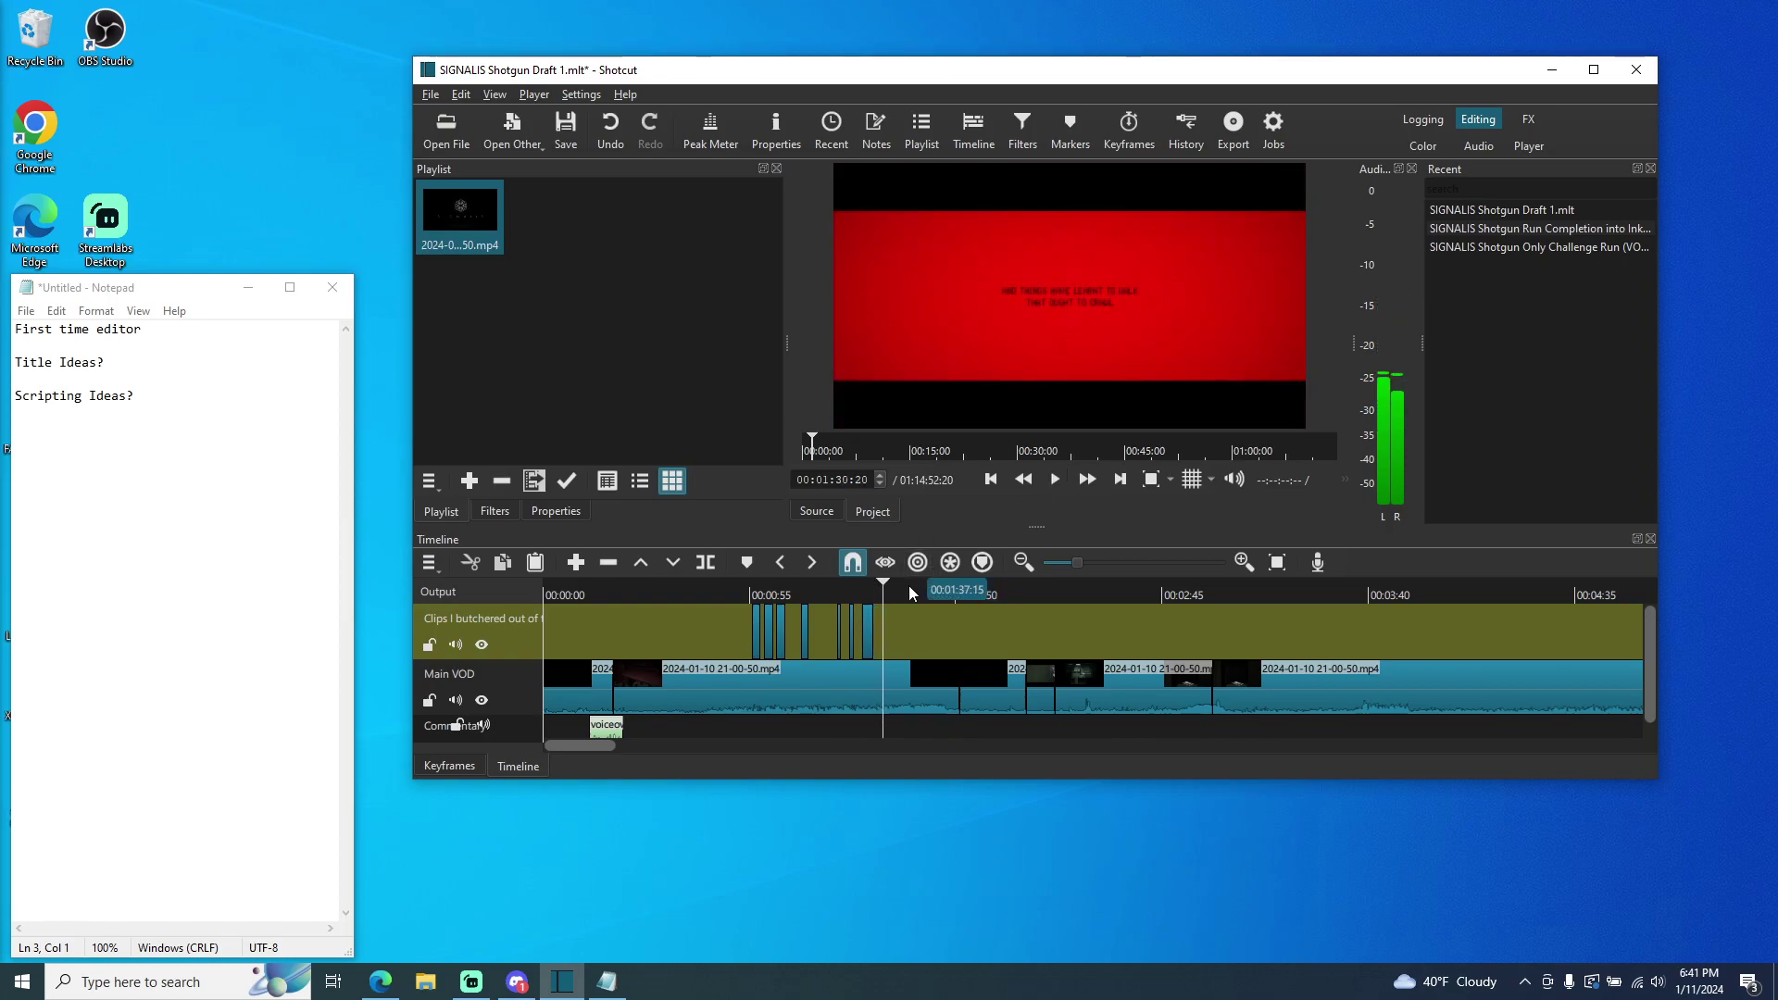
click(1243, 561)
click(1242, 561)
click(1242, 561)
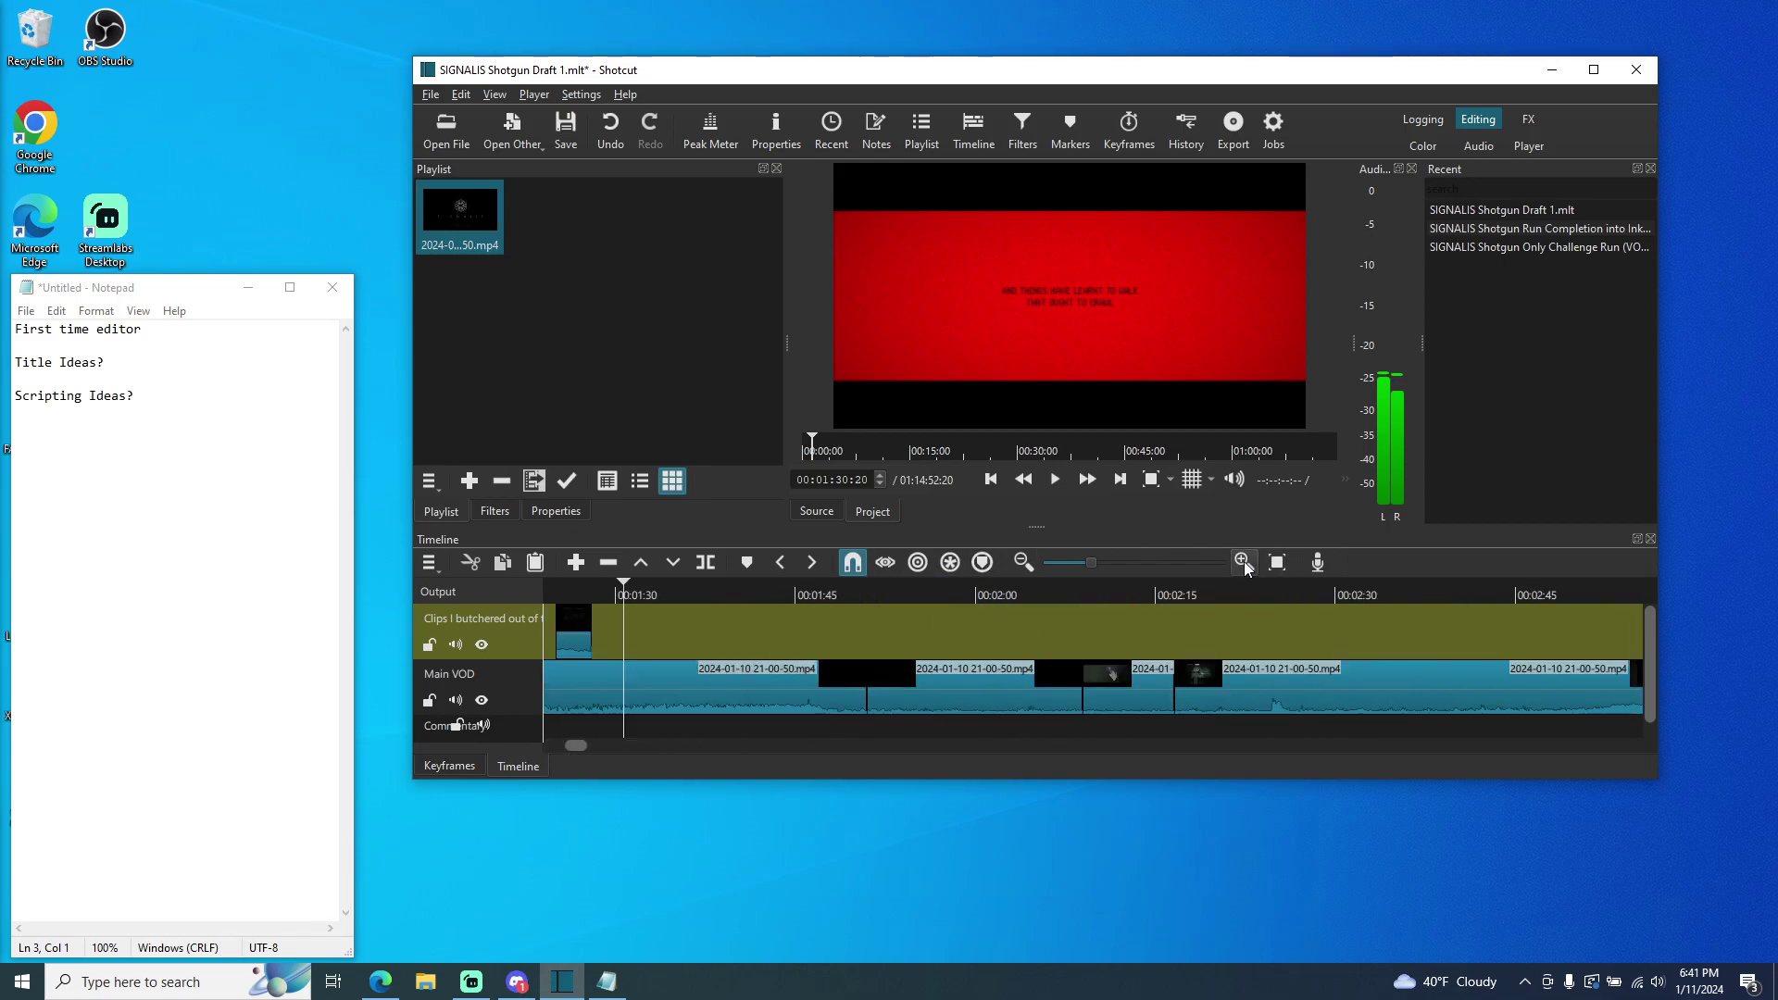
click(1243, 561)
click(1242, 561)
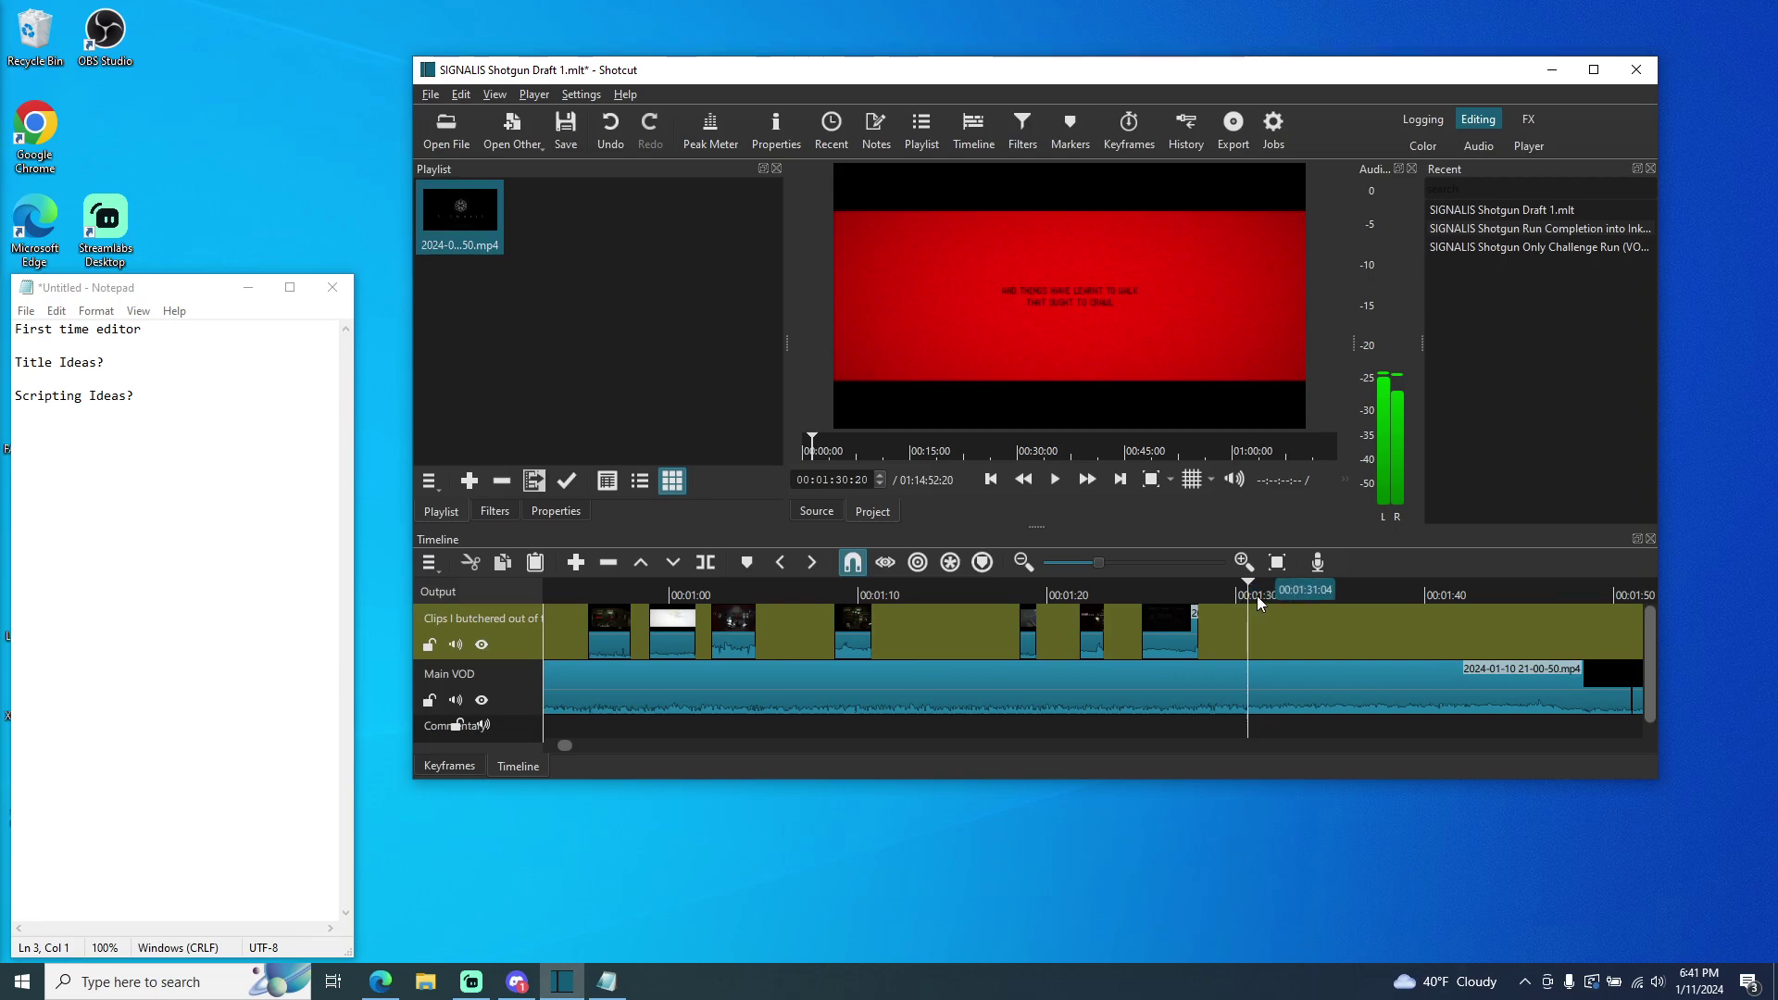
drag(1249, 586, 1170, 591)
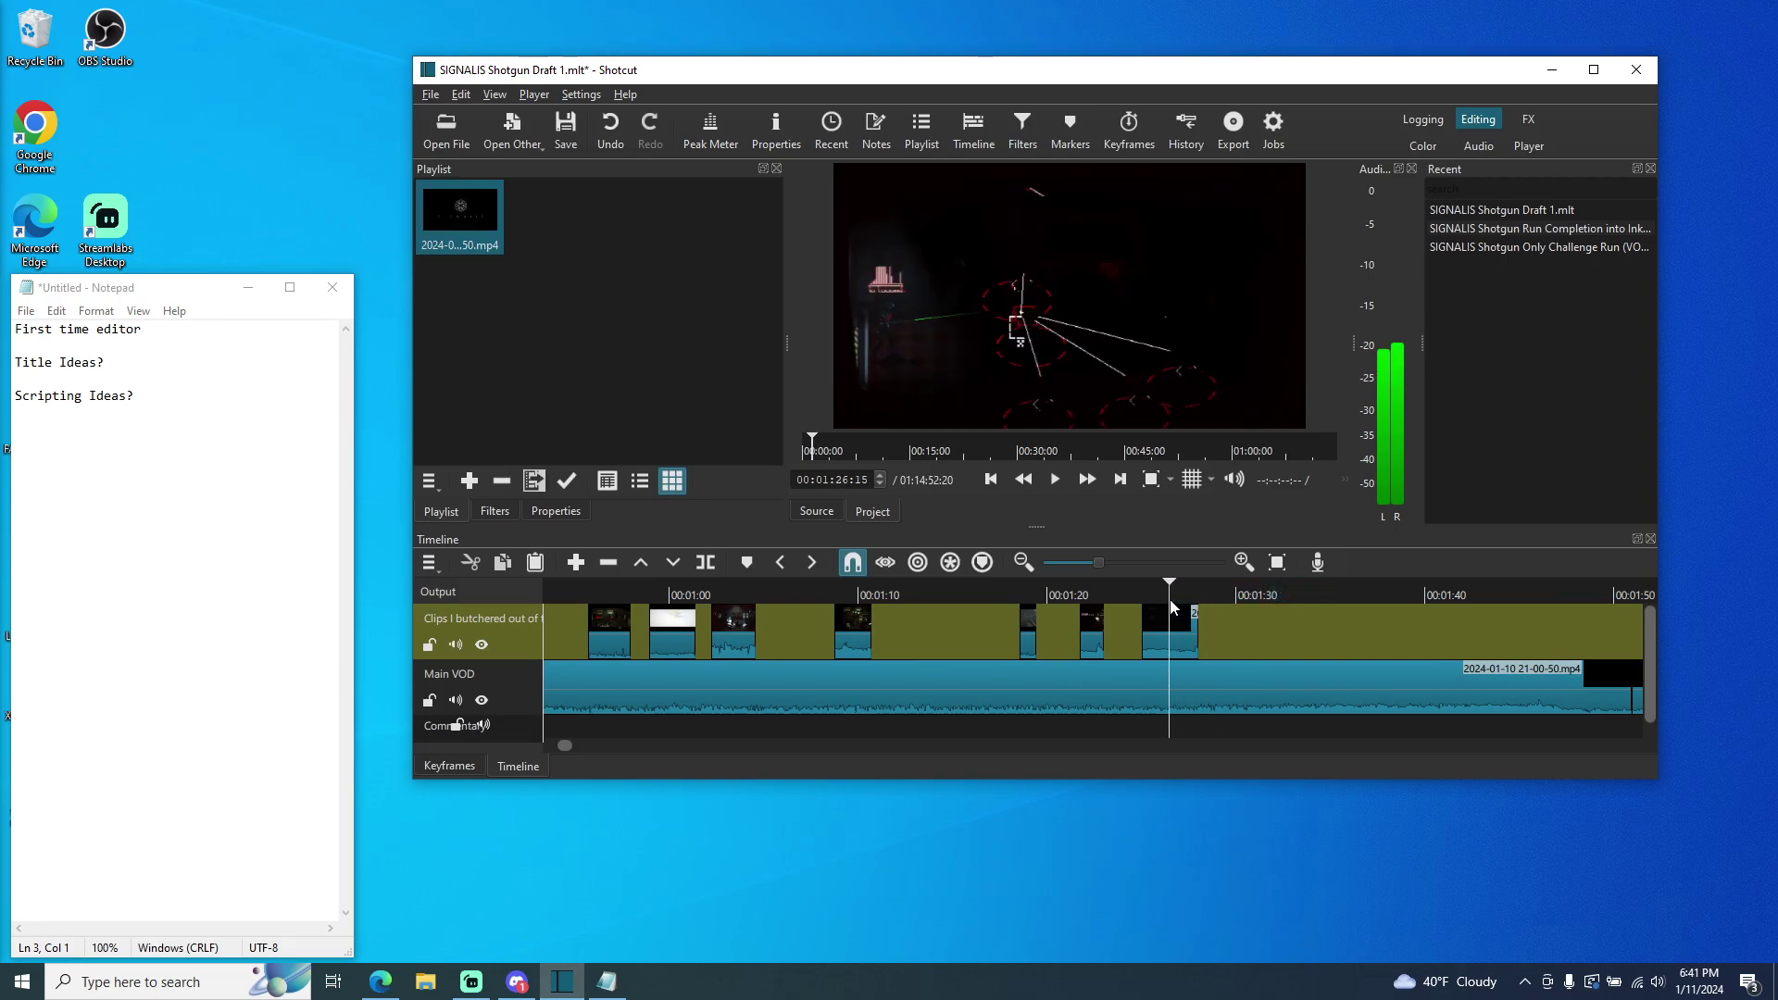
click(1053, 479)
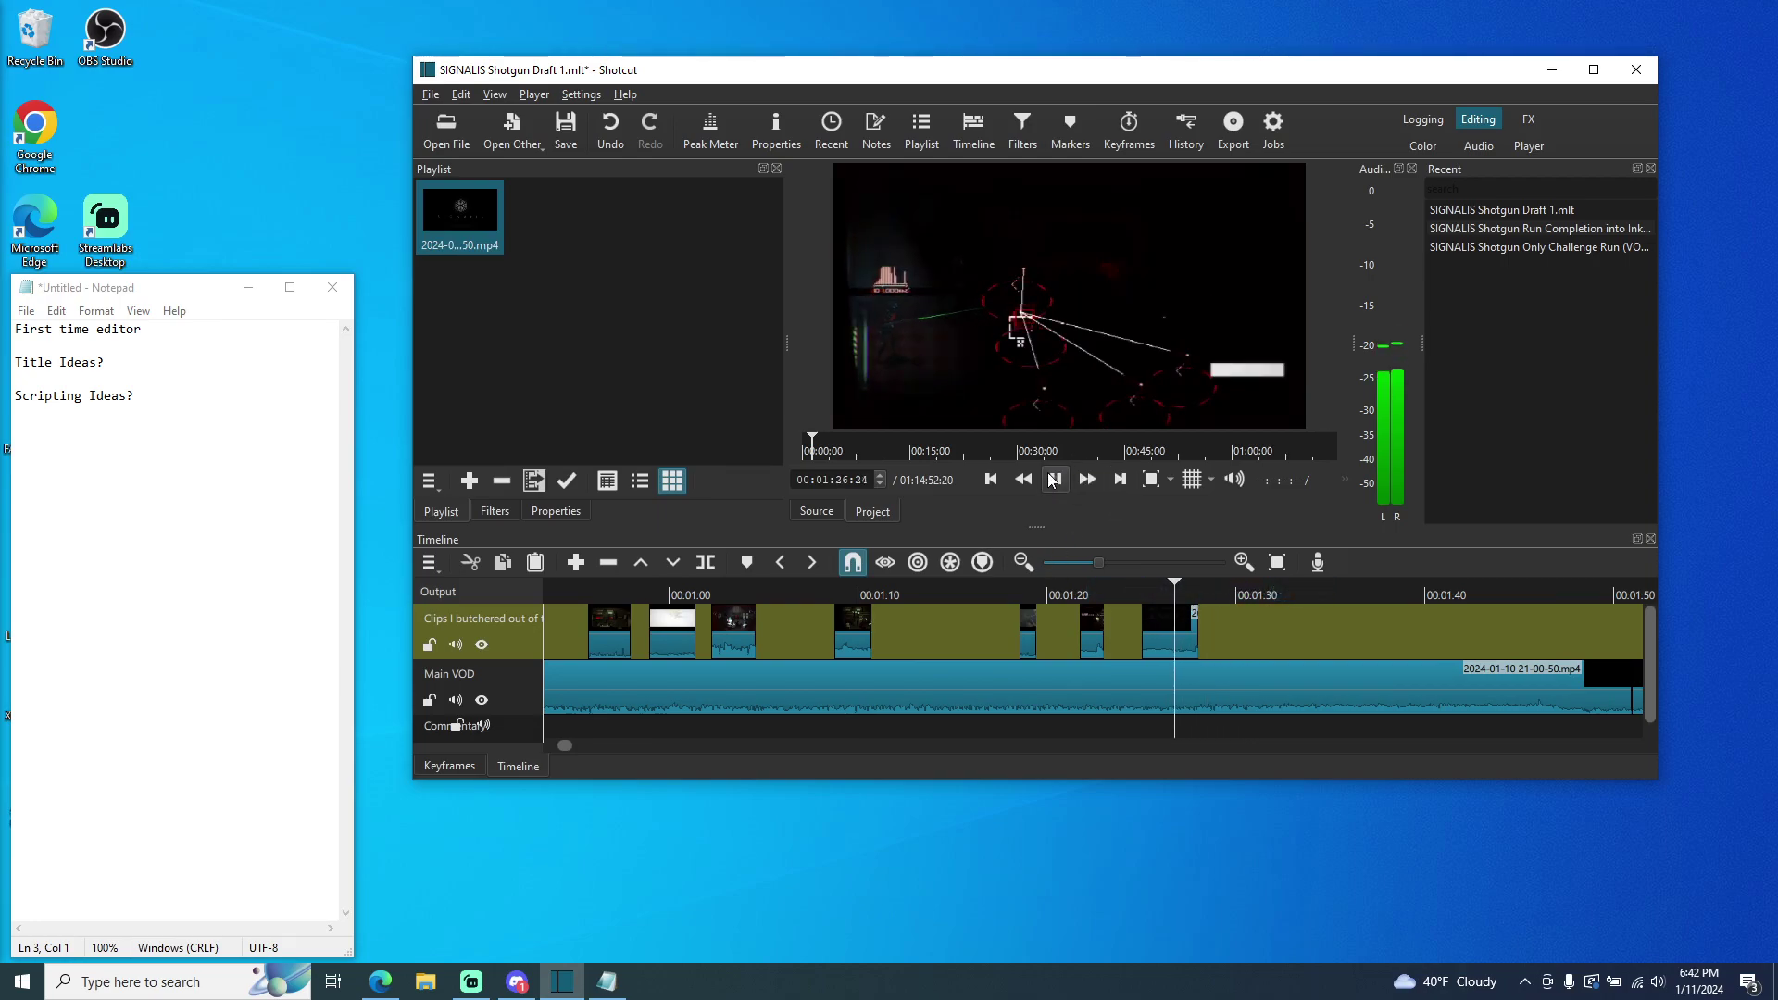
click(1054, 479)
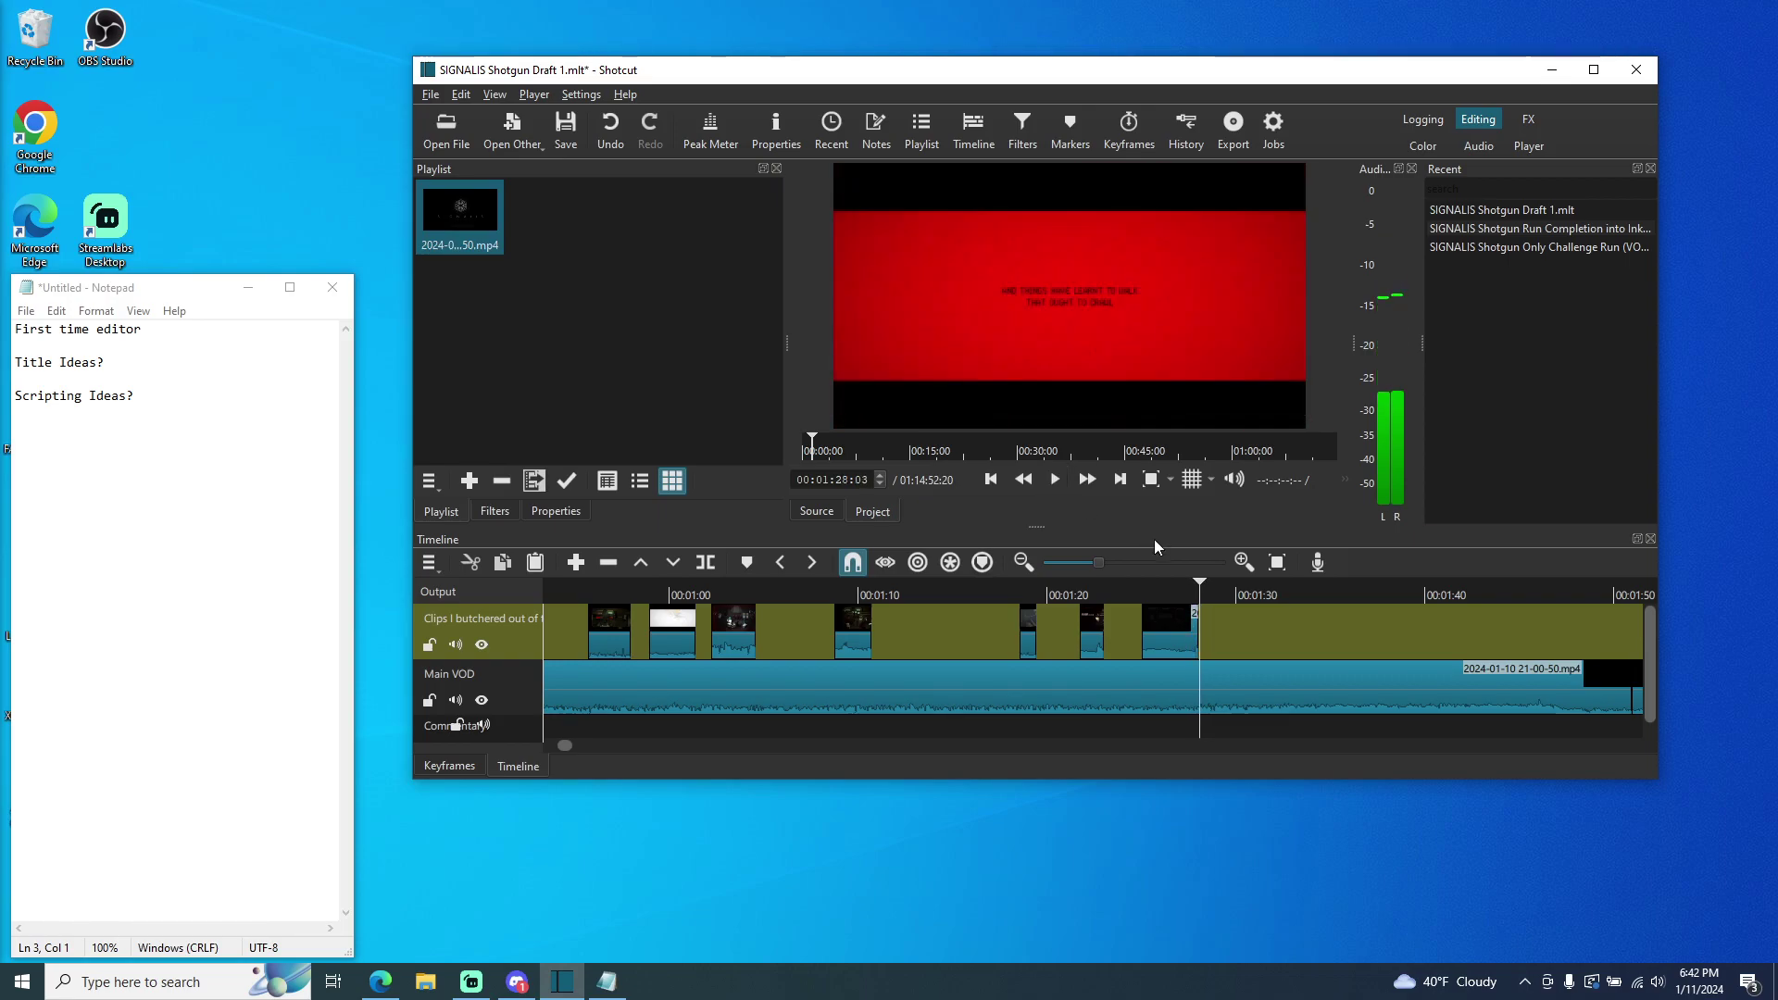
drag(1195, 587, 1158, 587)
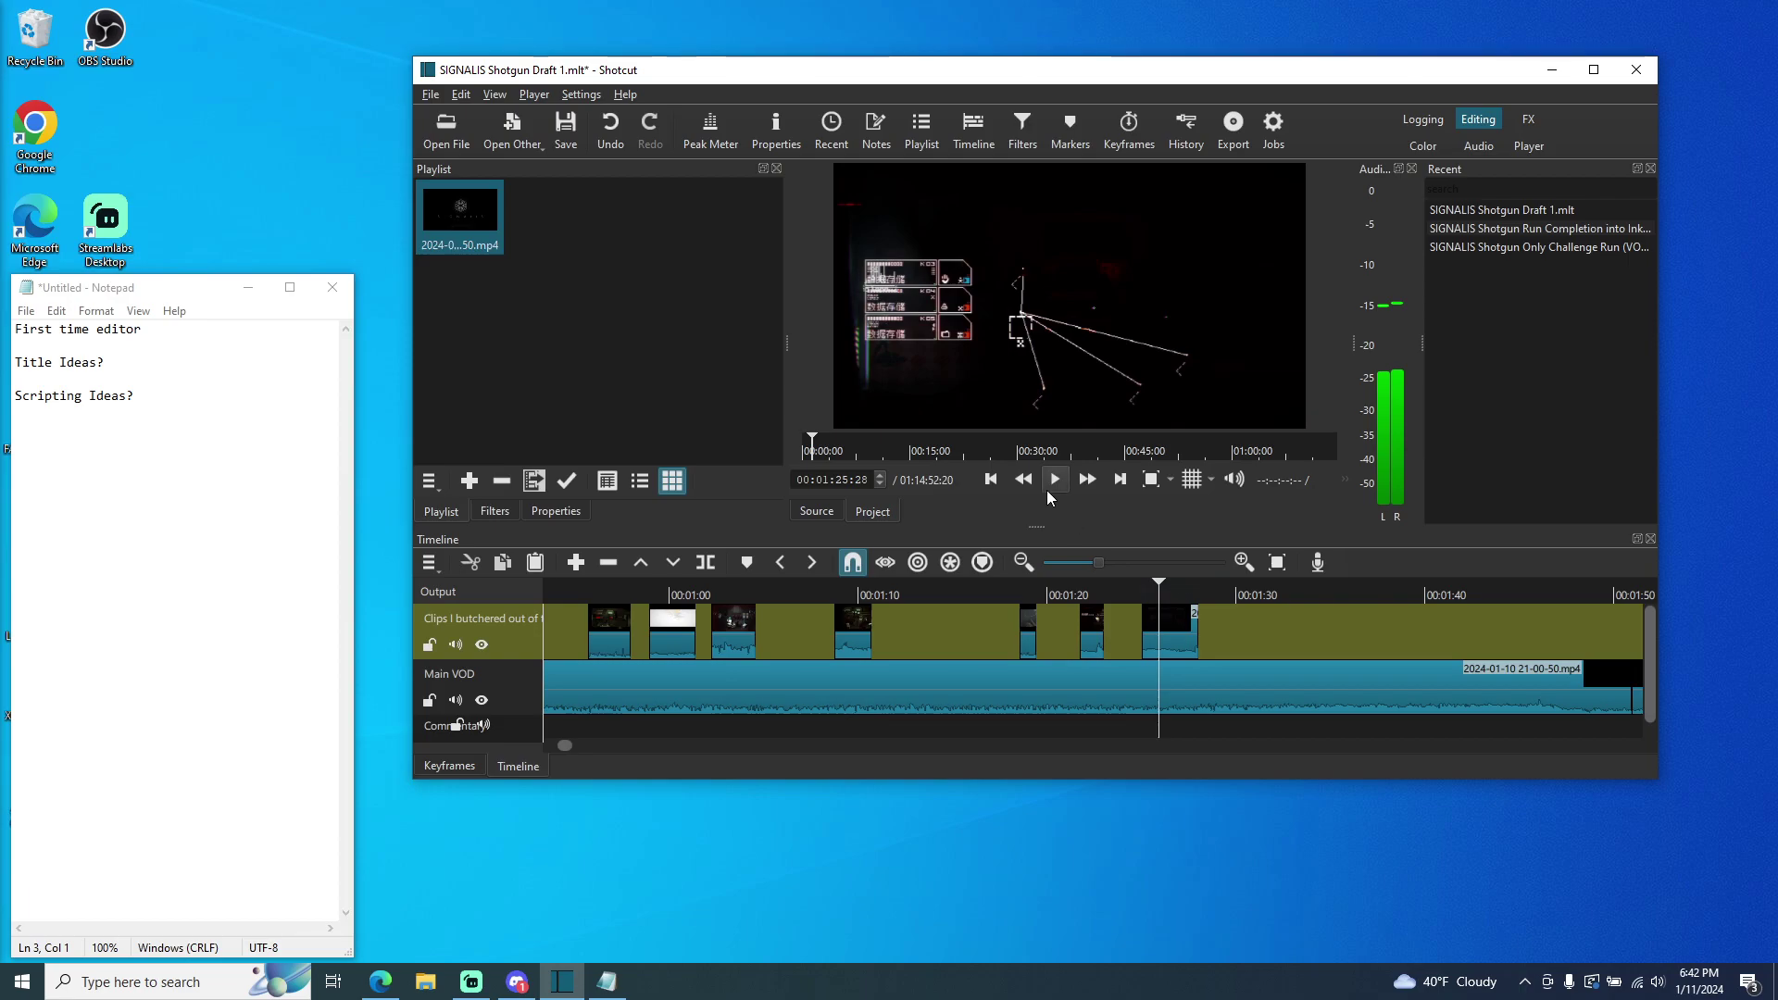
click(1047, 484)
click(1047, 483)
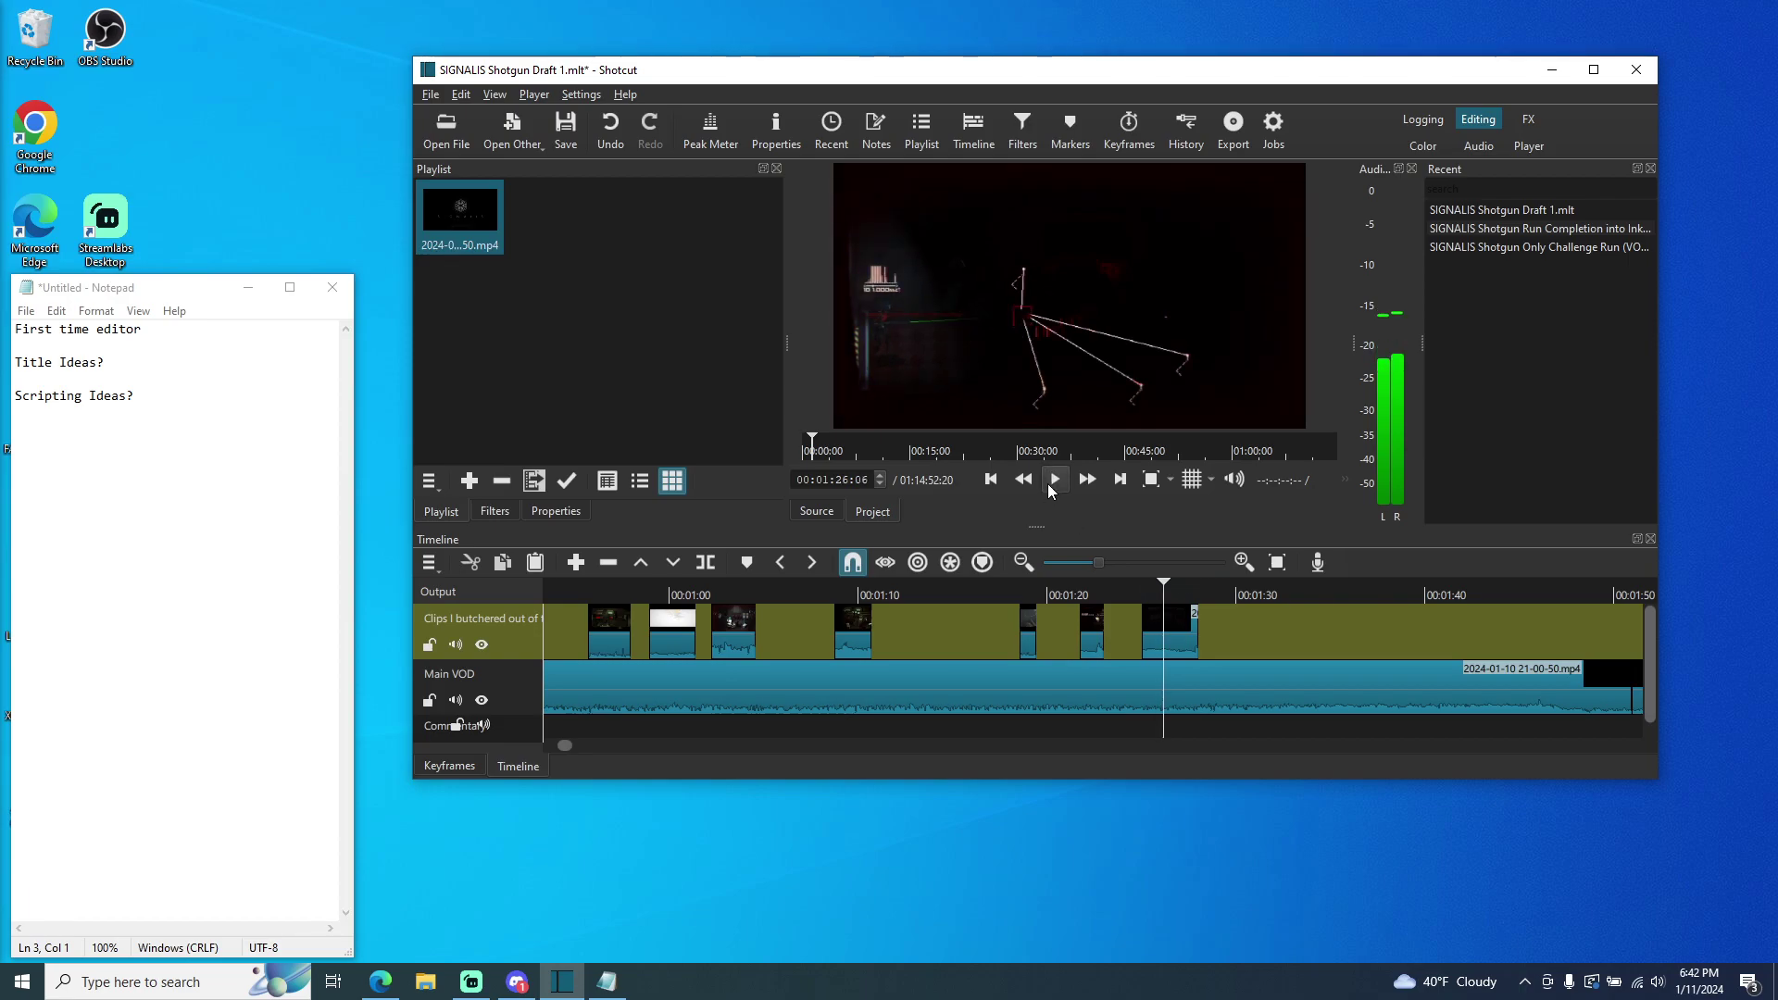
click(1056, 481)
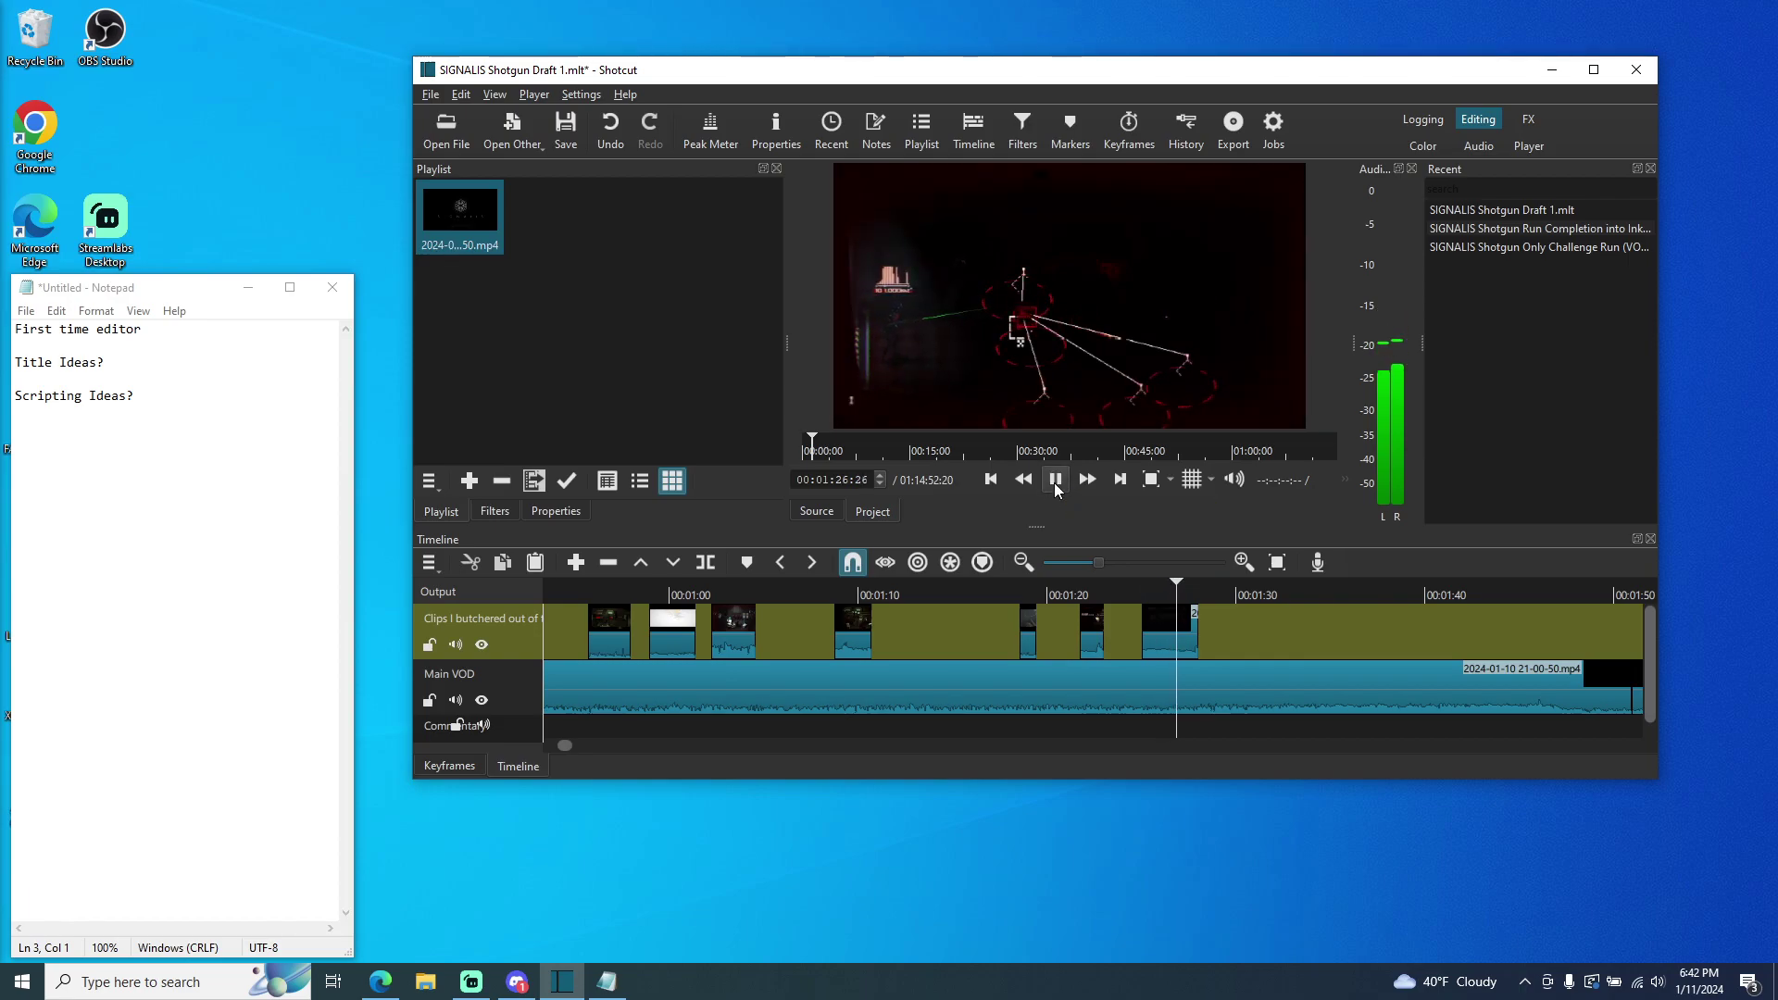
click(1056, 483)
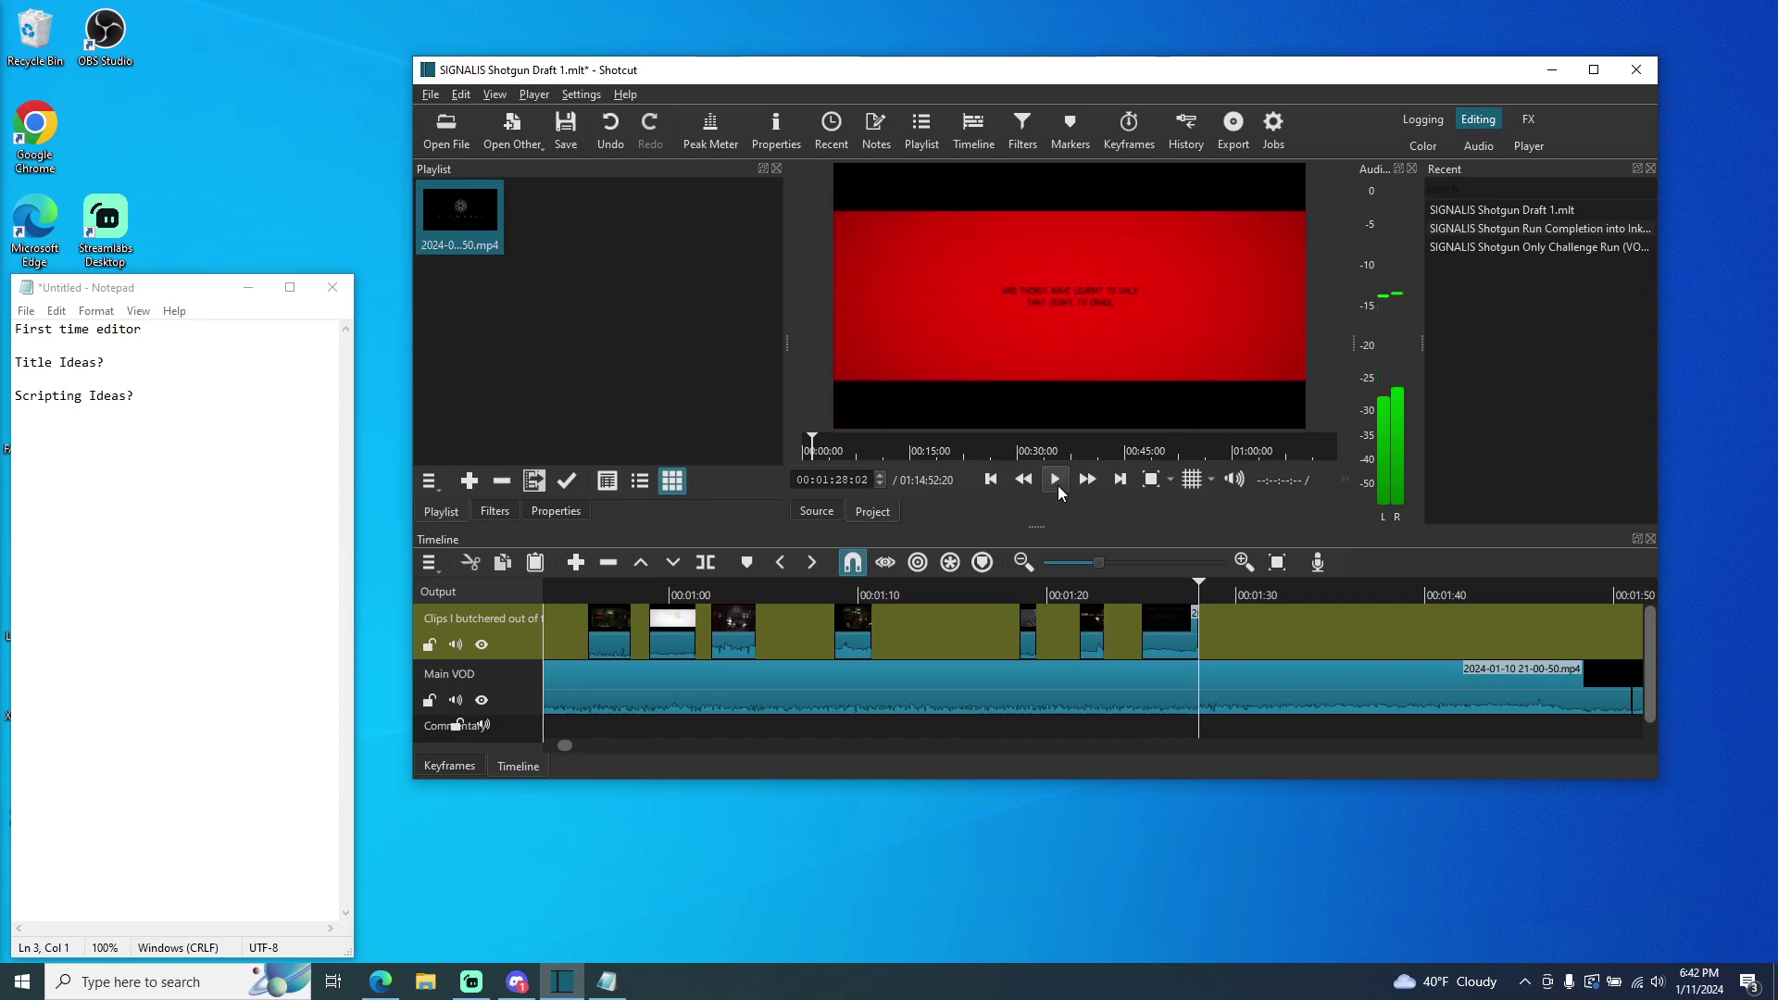
- Replay the last overlay clip from its start and split it at 00:01:25:29, where the targeting lines show without the glitch
click(1242, 562)
click(1241, 562)
click(1242, 562)
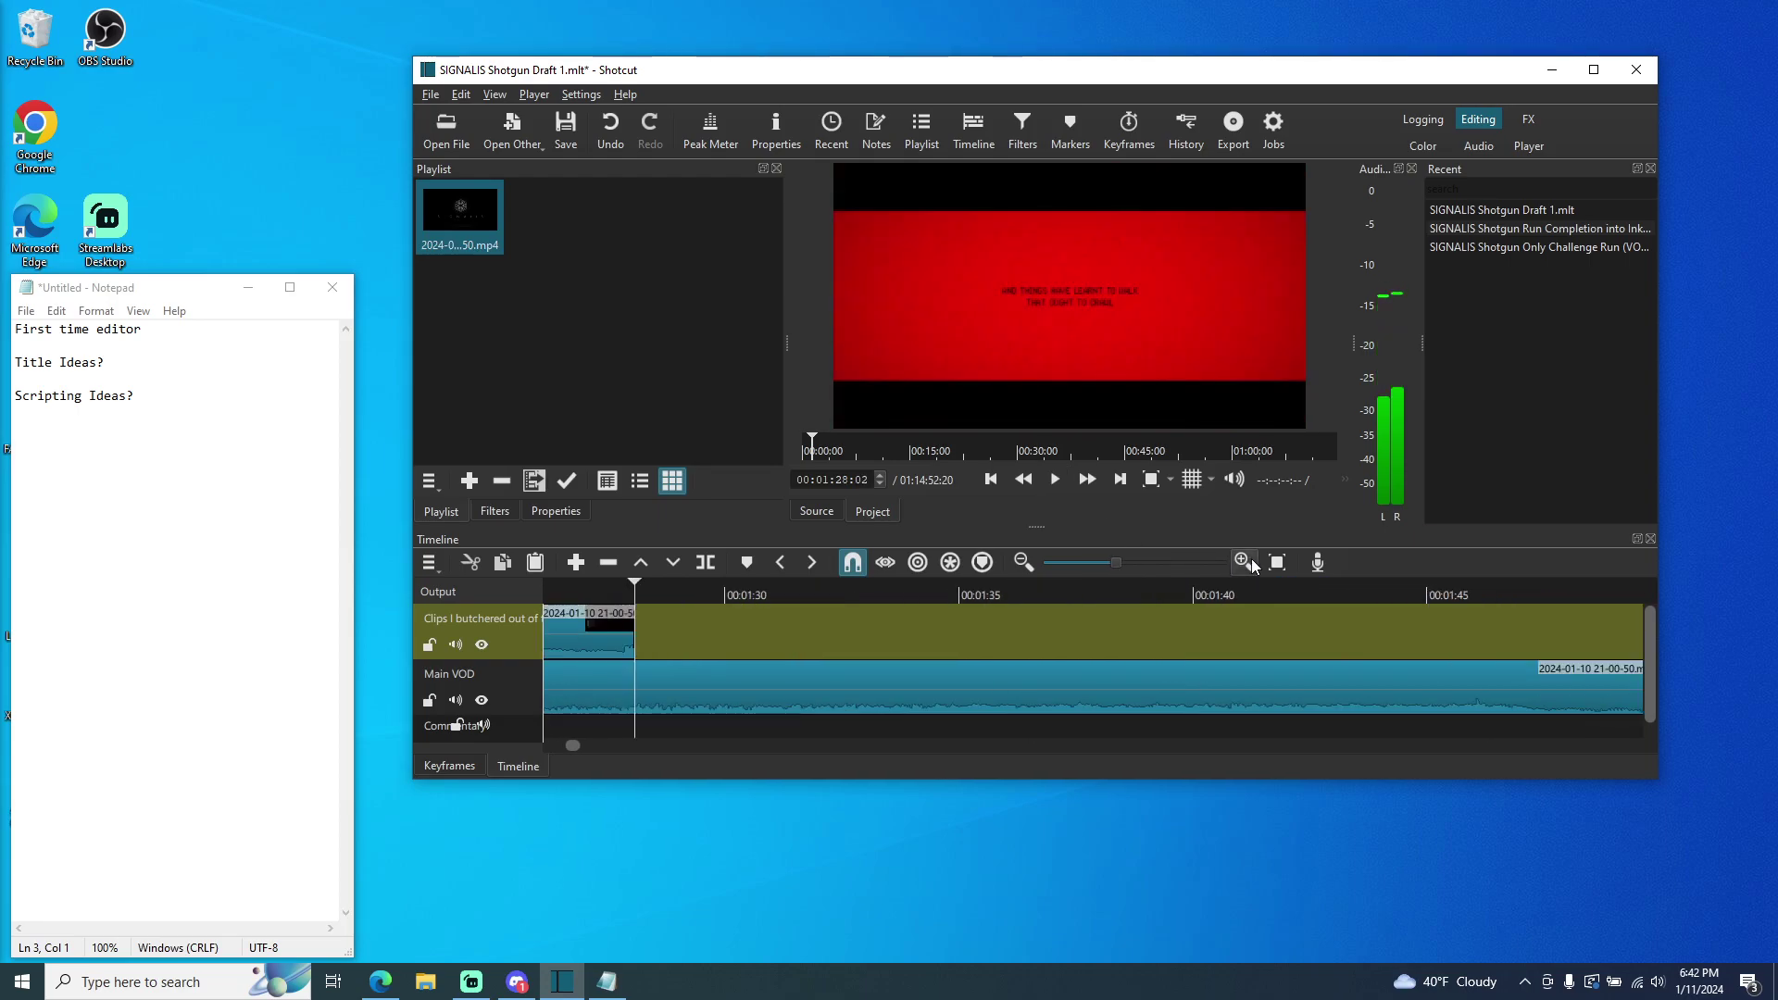
click(1241, 562)
click(1241, 562)
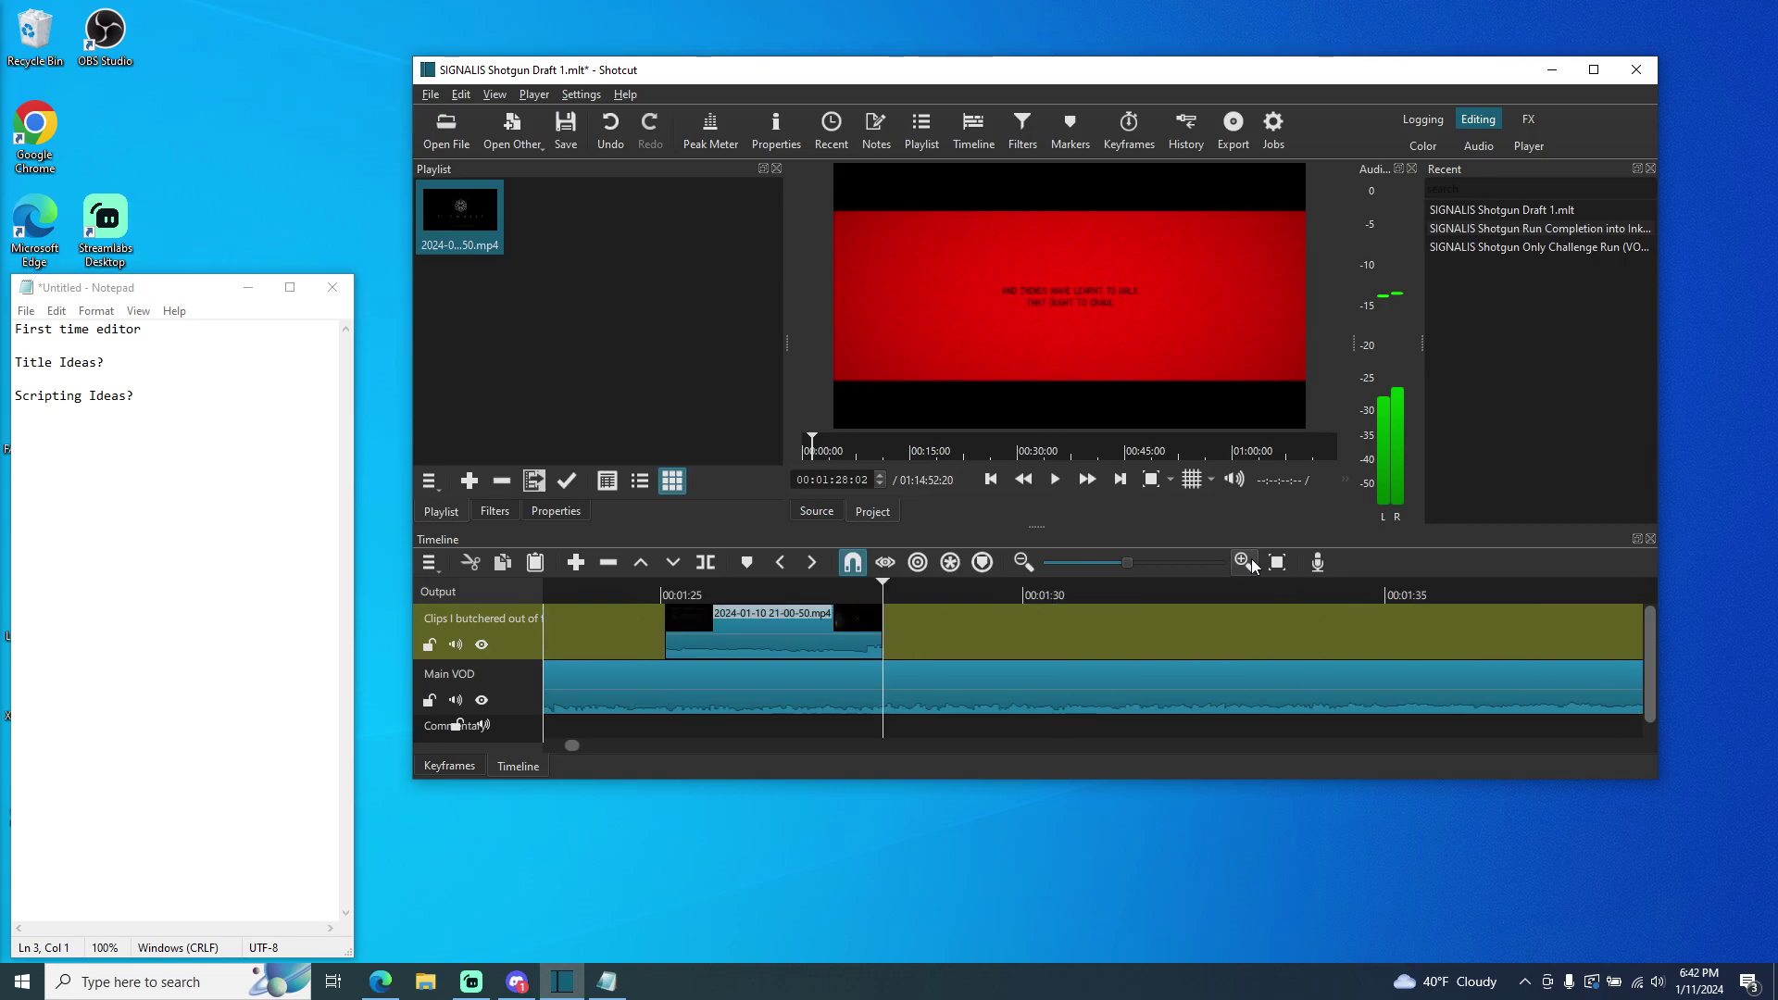
click(1251, 563)
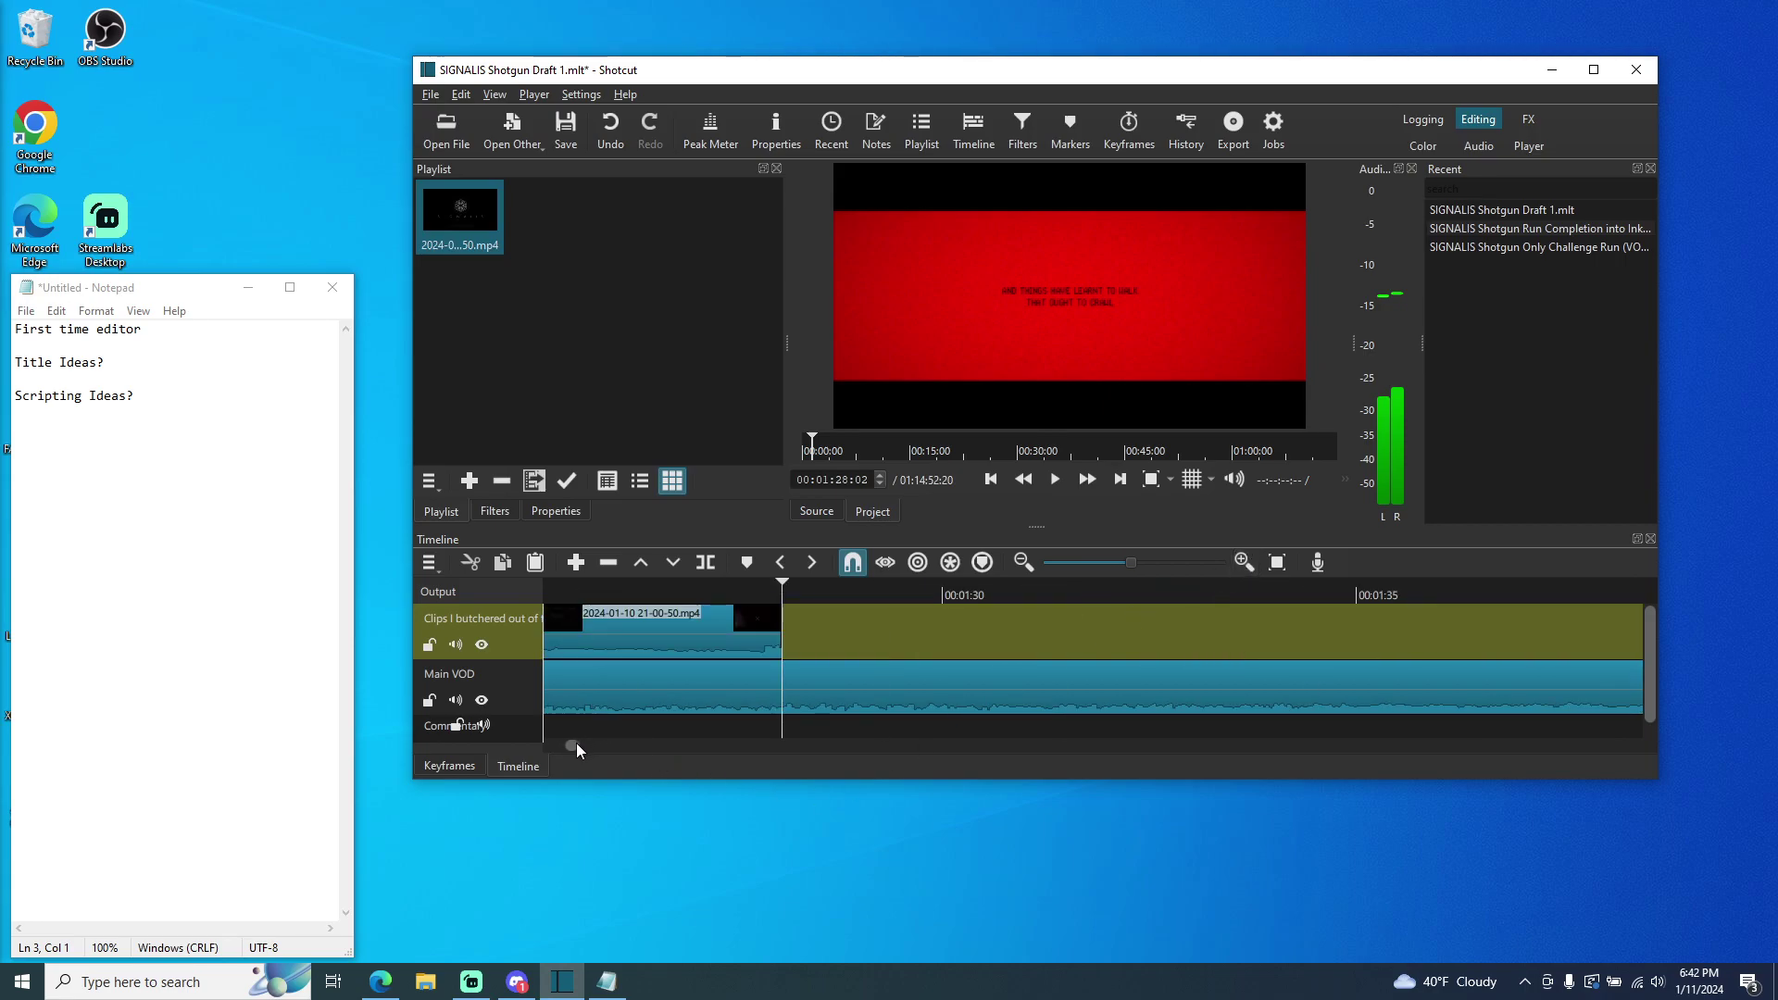
drag(577, 746, 571, 746)
drag(1421, 588, 1168, 603)
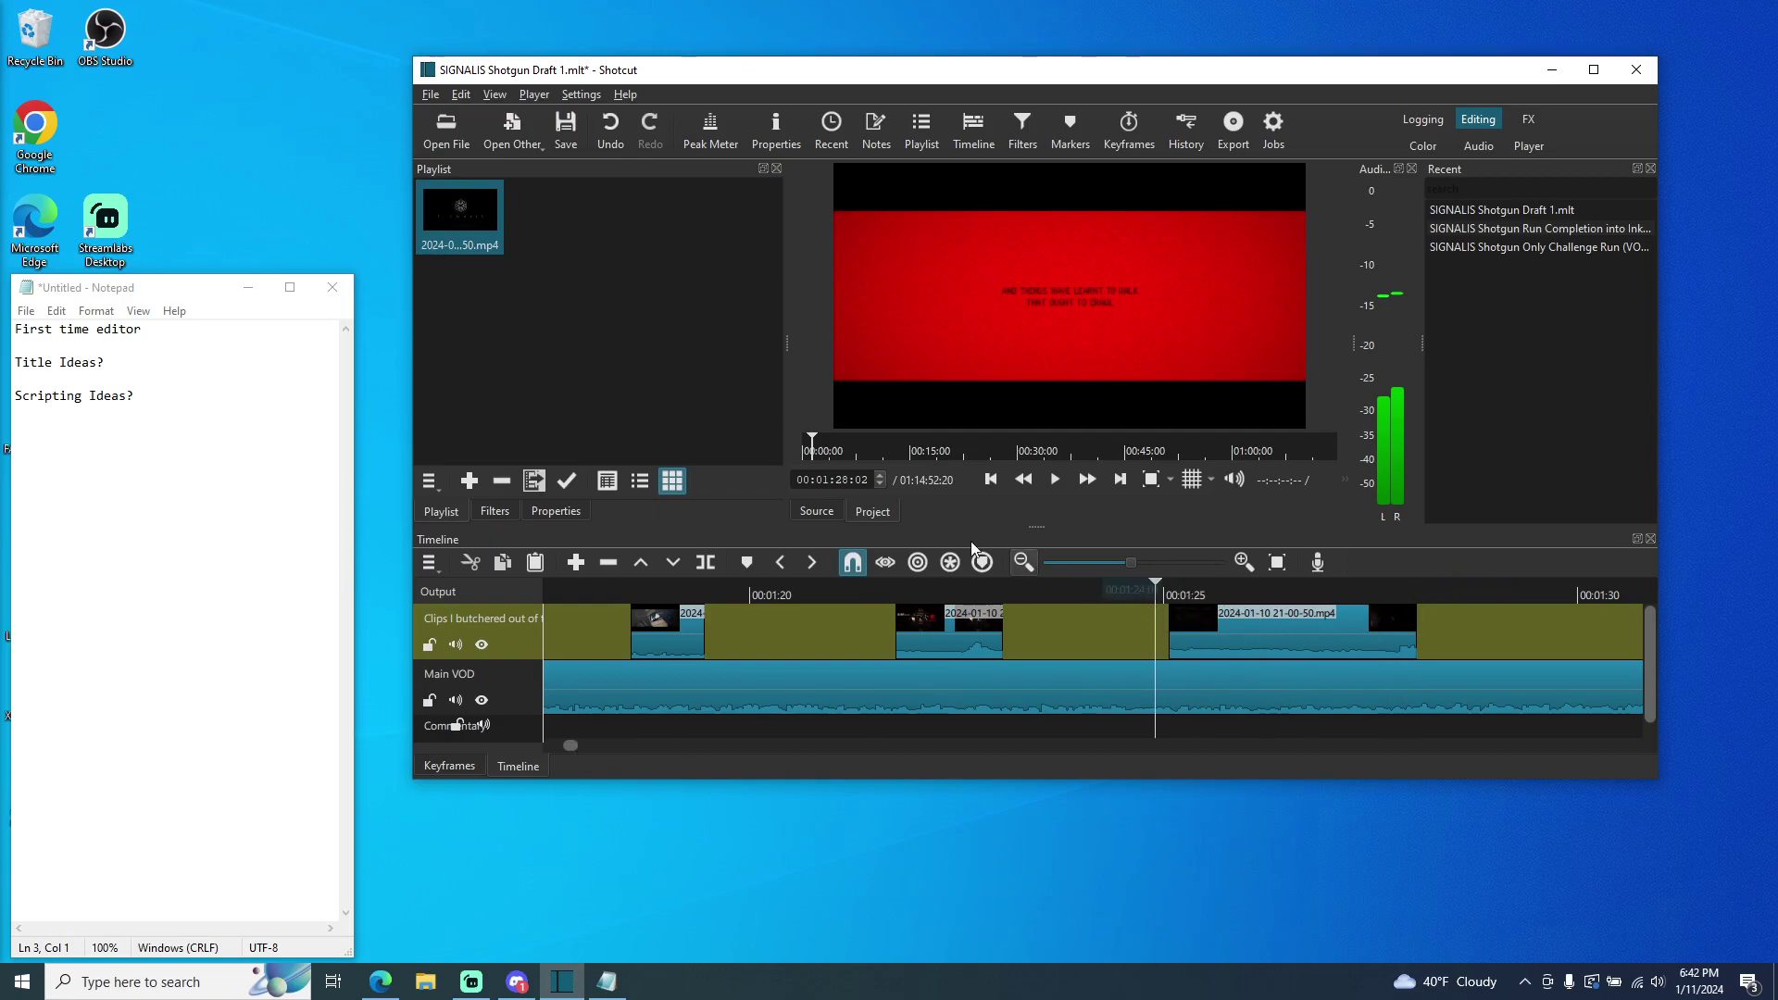
click(1055, 480)
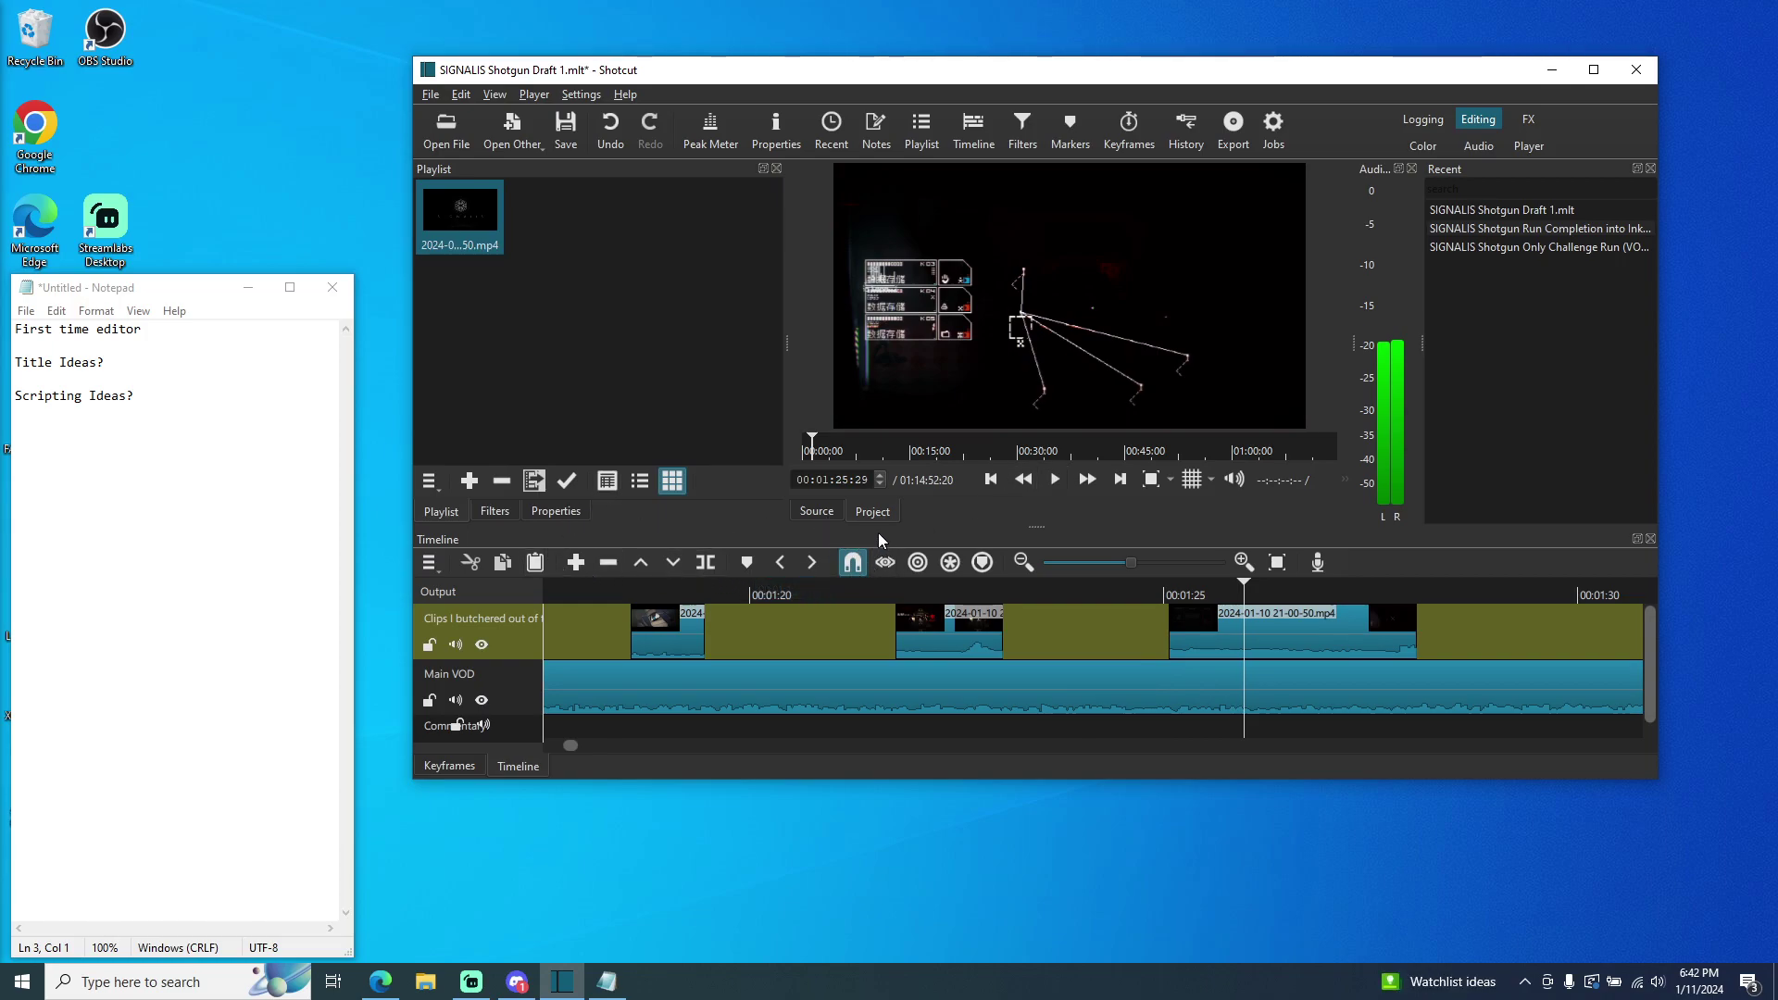
click(721, 565)
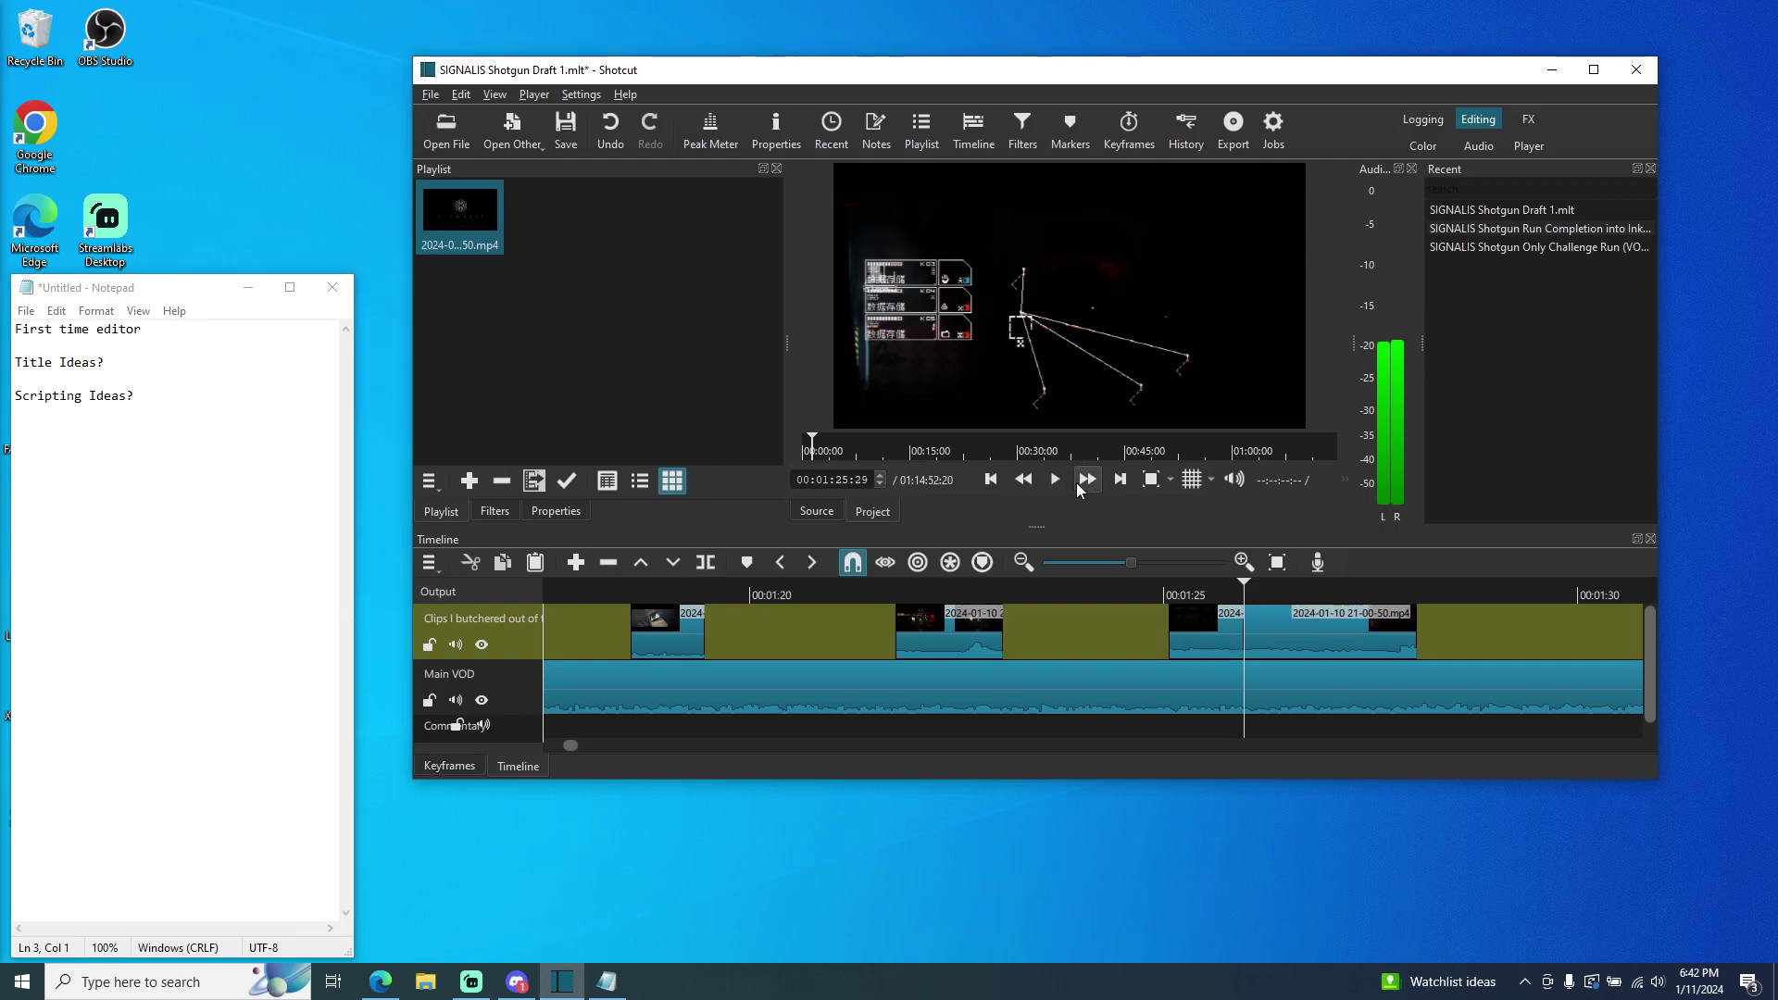
- Play the second part of the split overlay clip twice to find the section to remove before the shotgun blast
click(1056, 480)
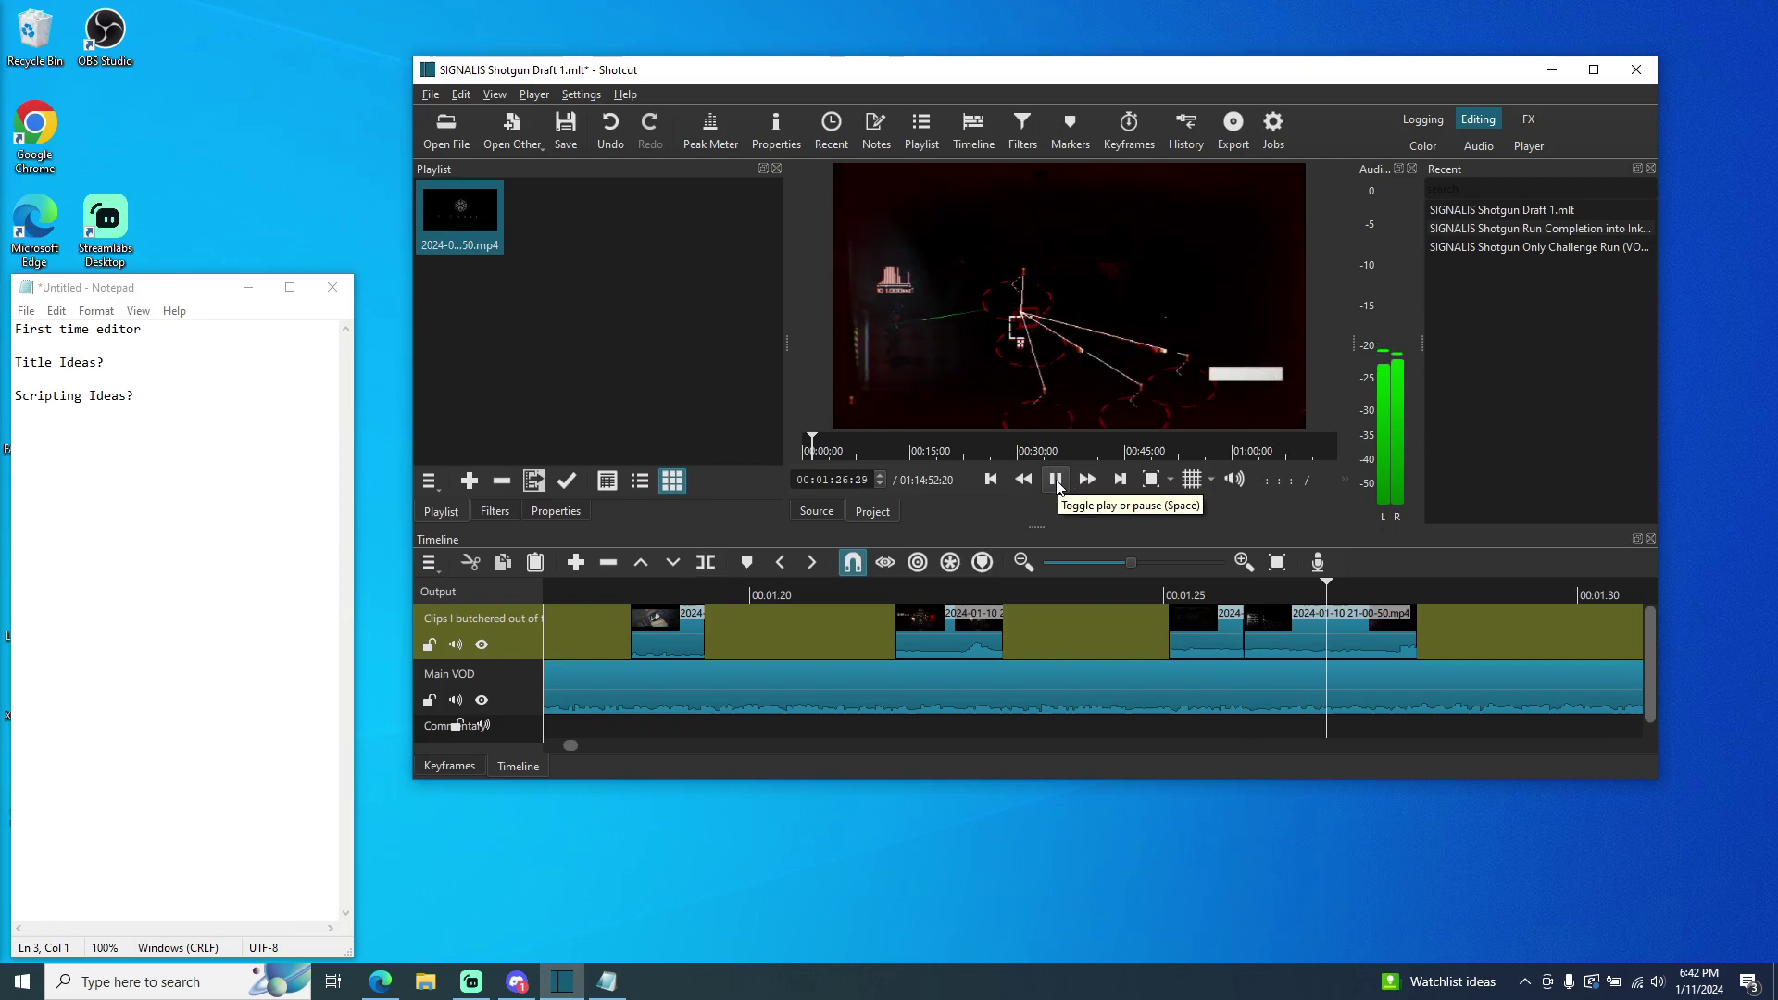
click(1055, 479)
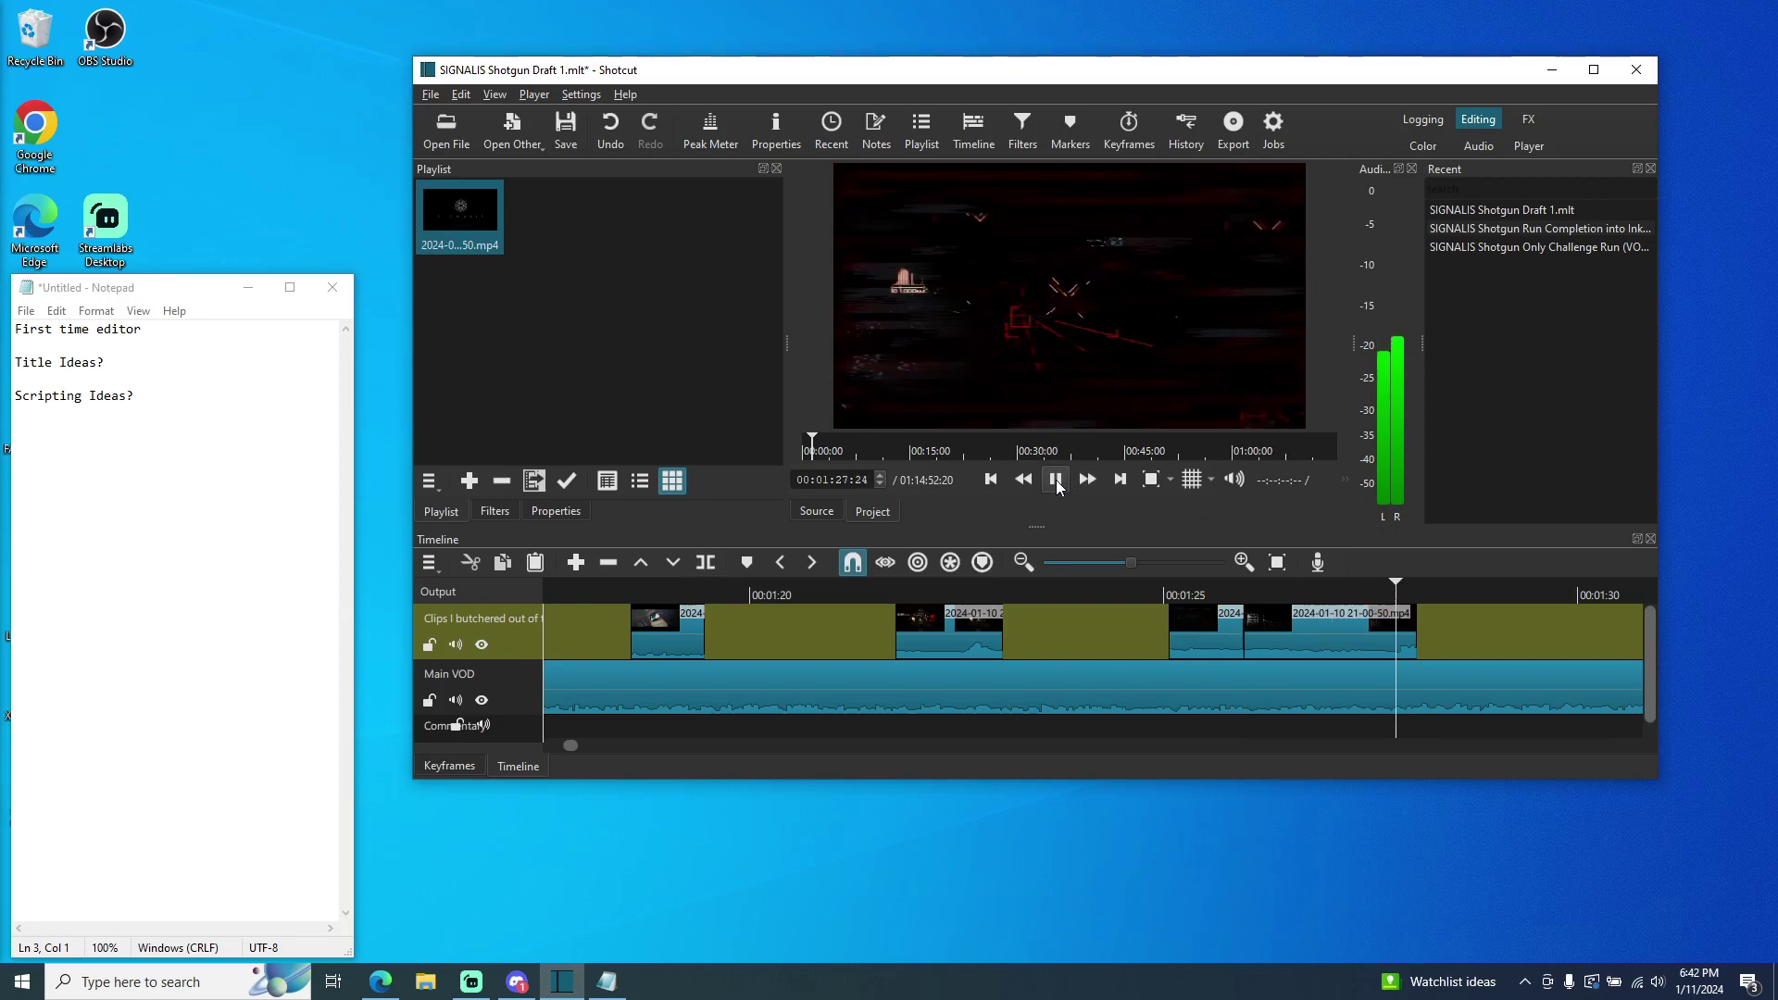
click(1055, 480)
drag(1426, 587, 1277, 590)
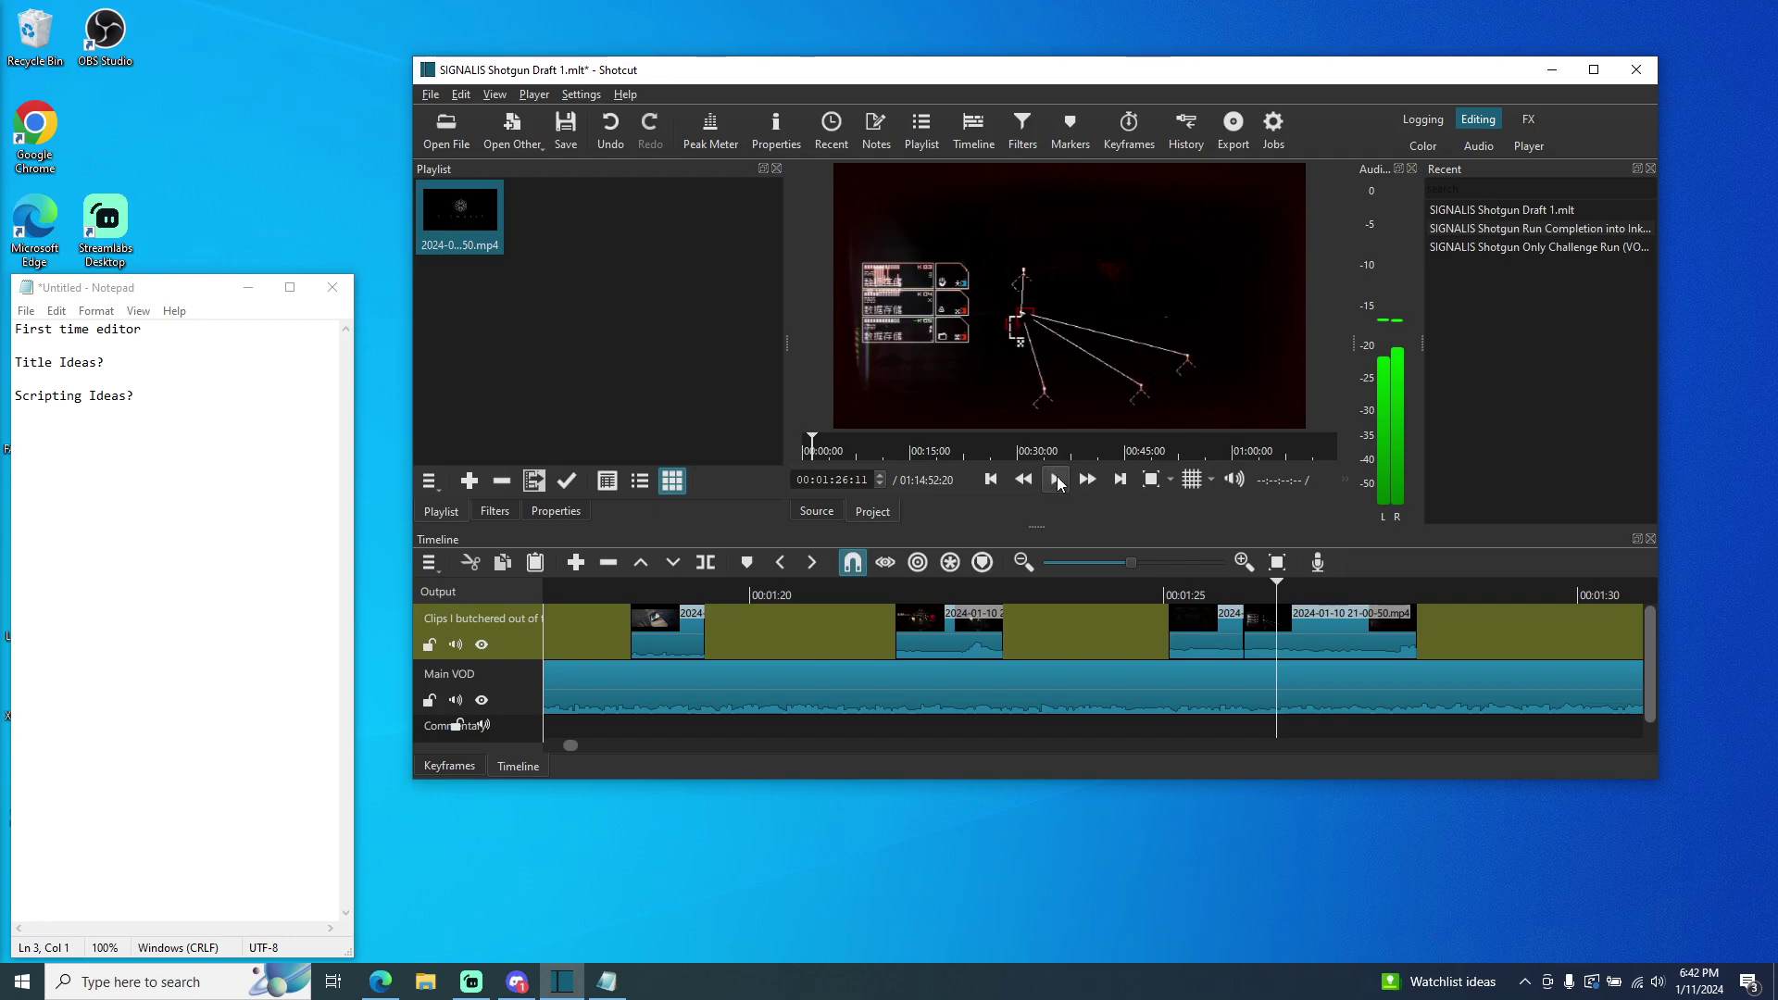
click(1058, 479)
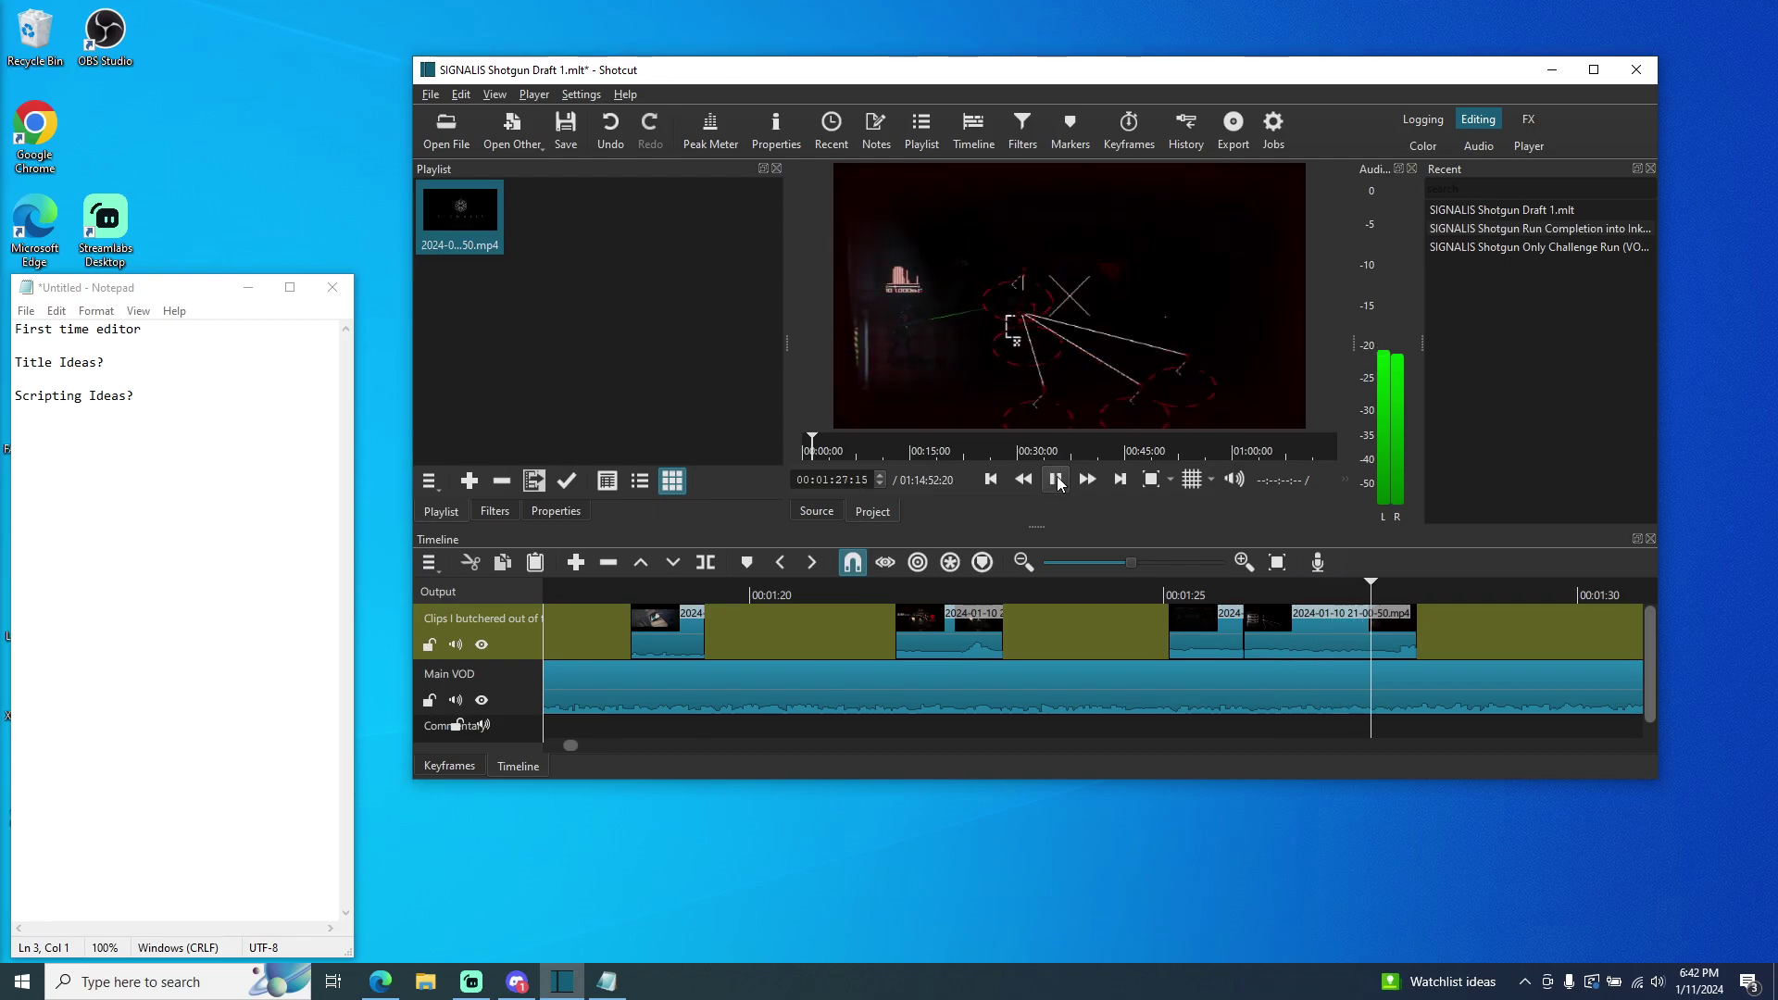
click(1058, 479)
- Step back to 00:01:27:05, split the overlay clip there, and cut out the segment between 00:01:25:29 and 00:01:27:05
click(881, 486)
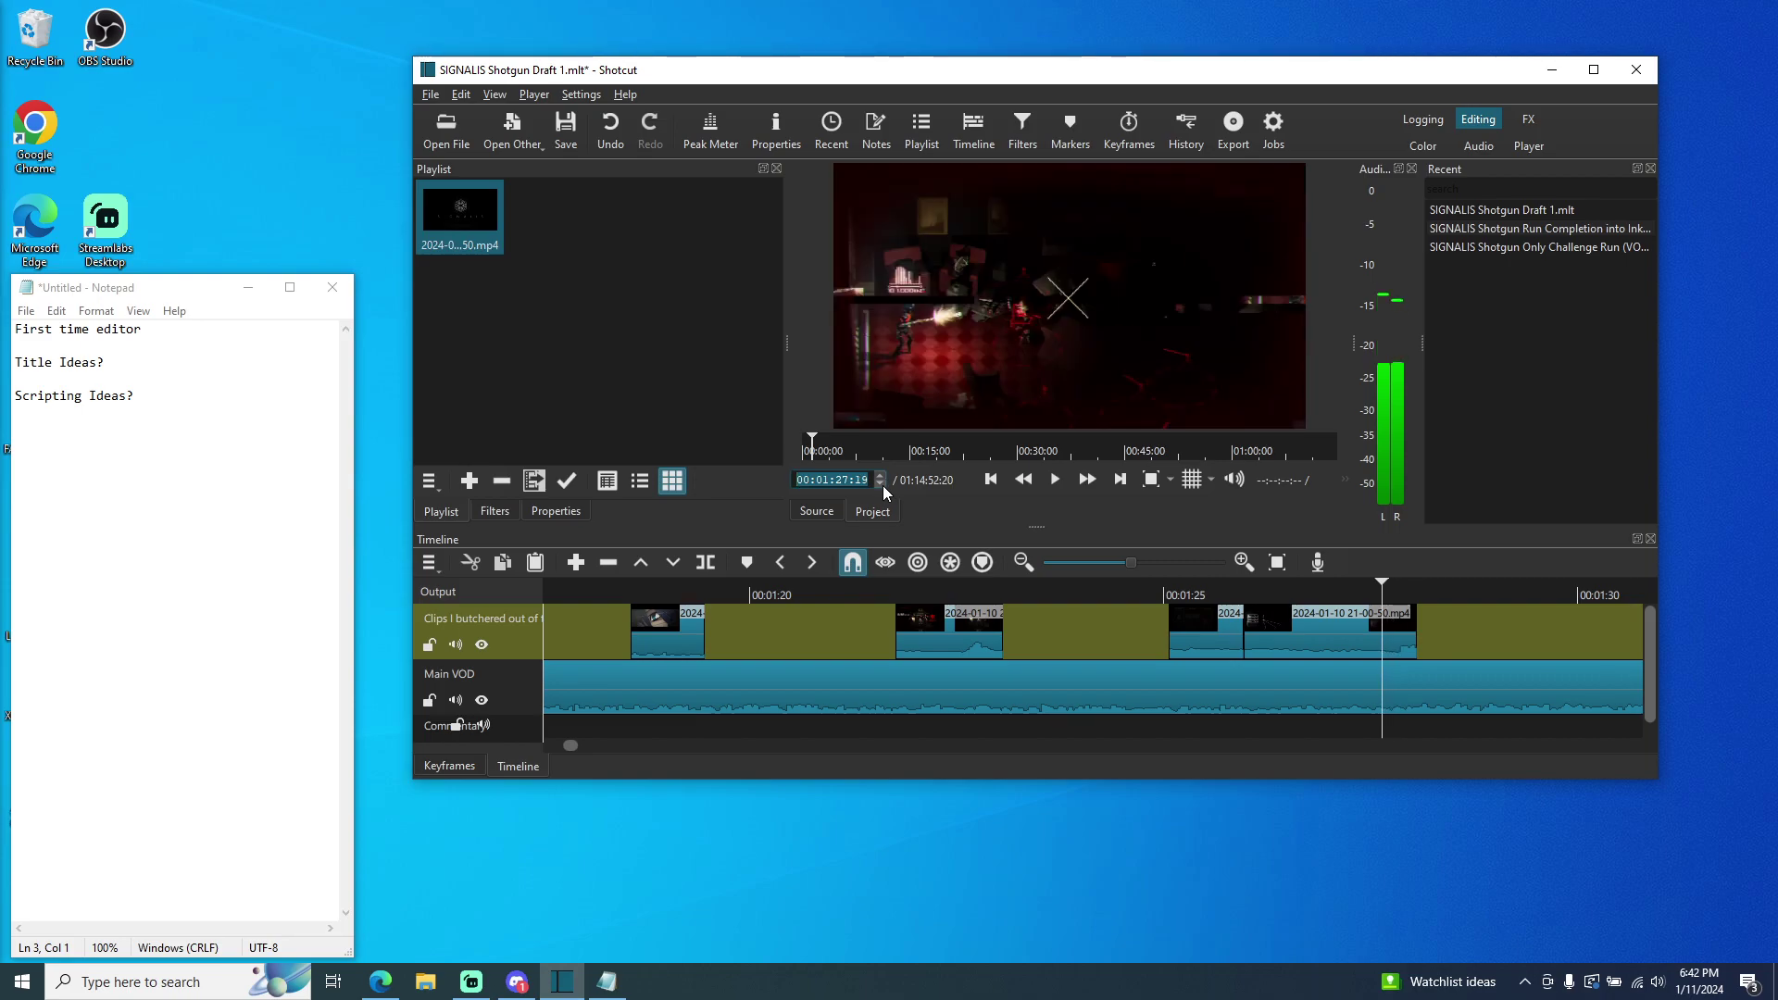
click(882, 486)
click(882, 485)
click(881, 485)
click(881, 485)
click(881, 486)
click(881, 485)
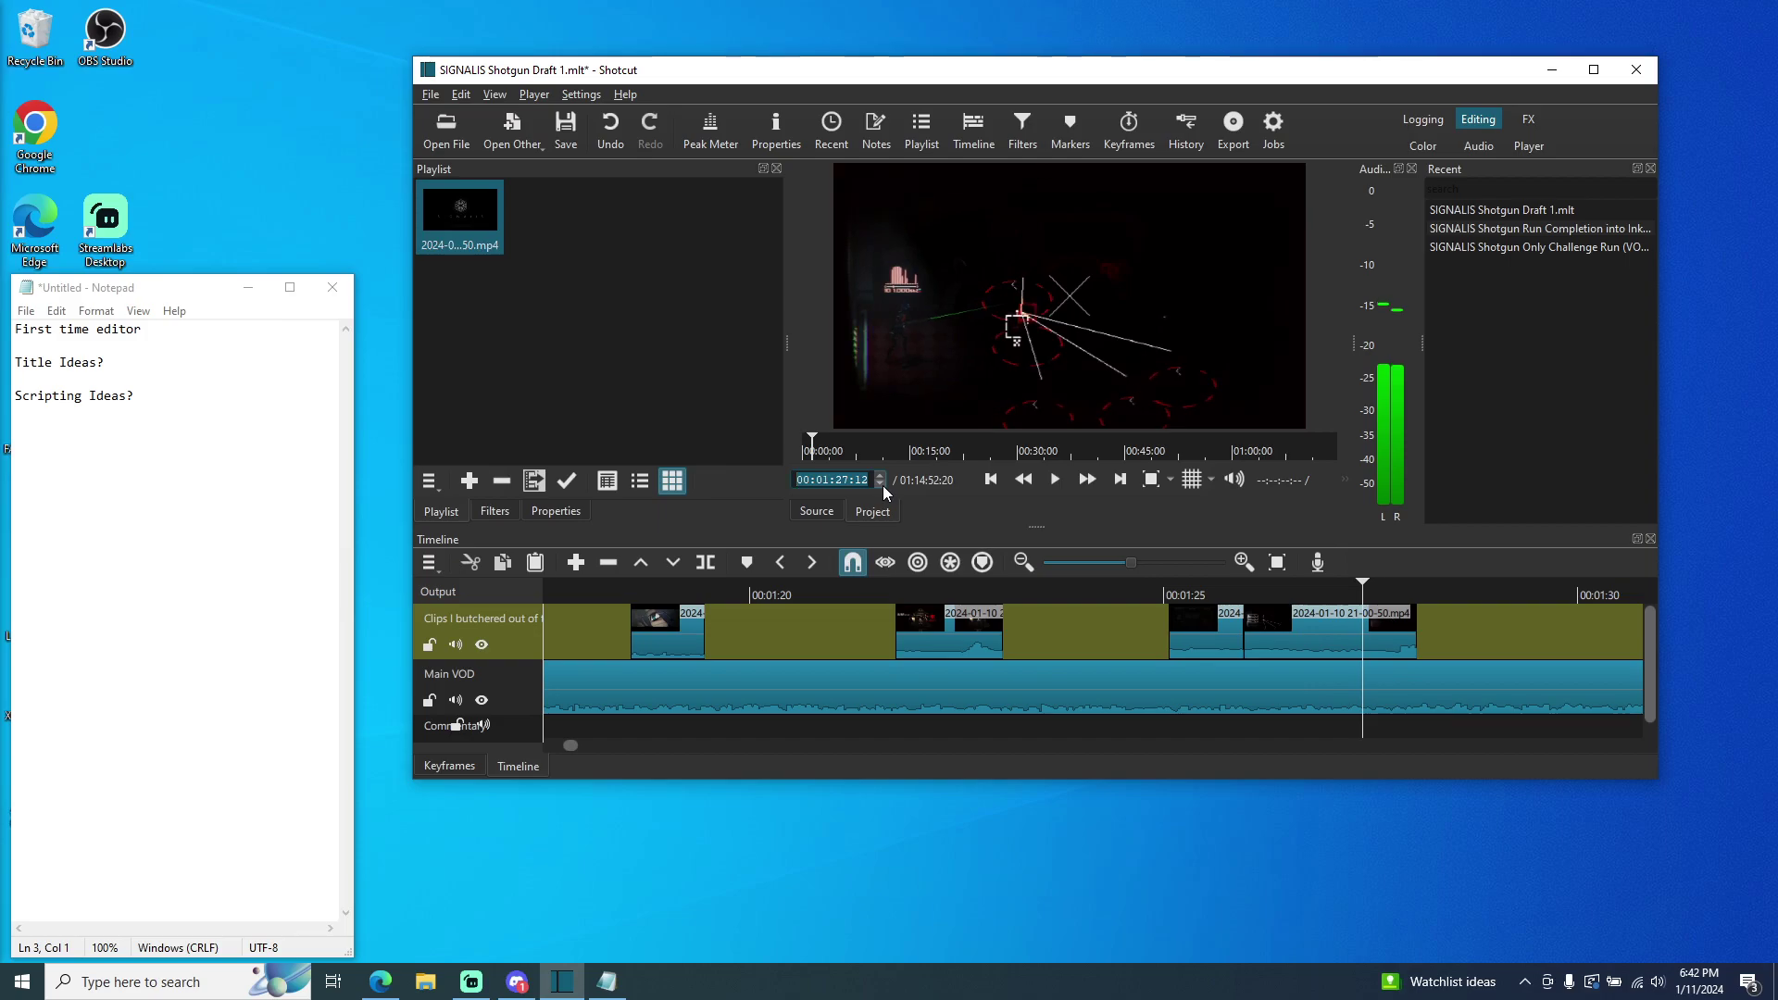
click(881, 485)
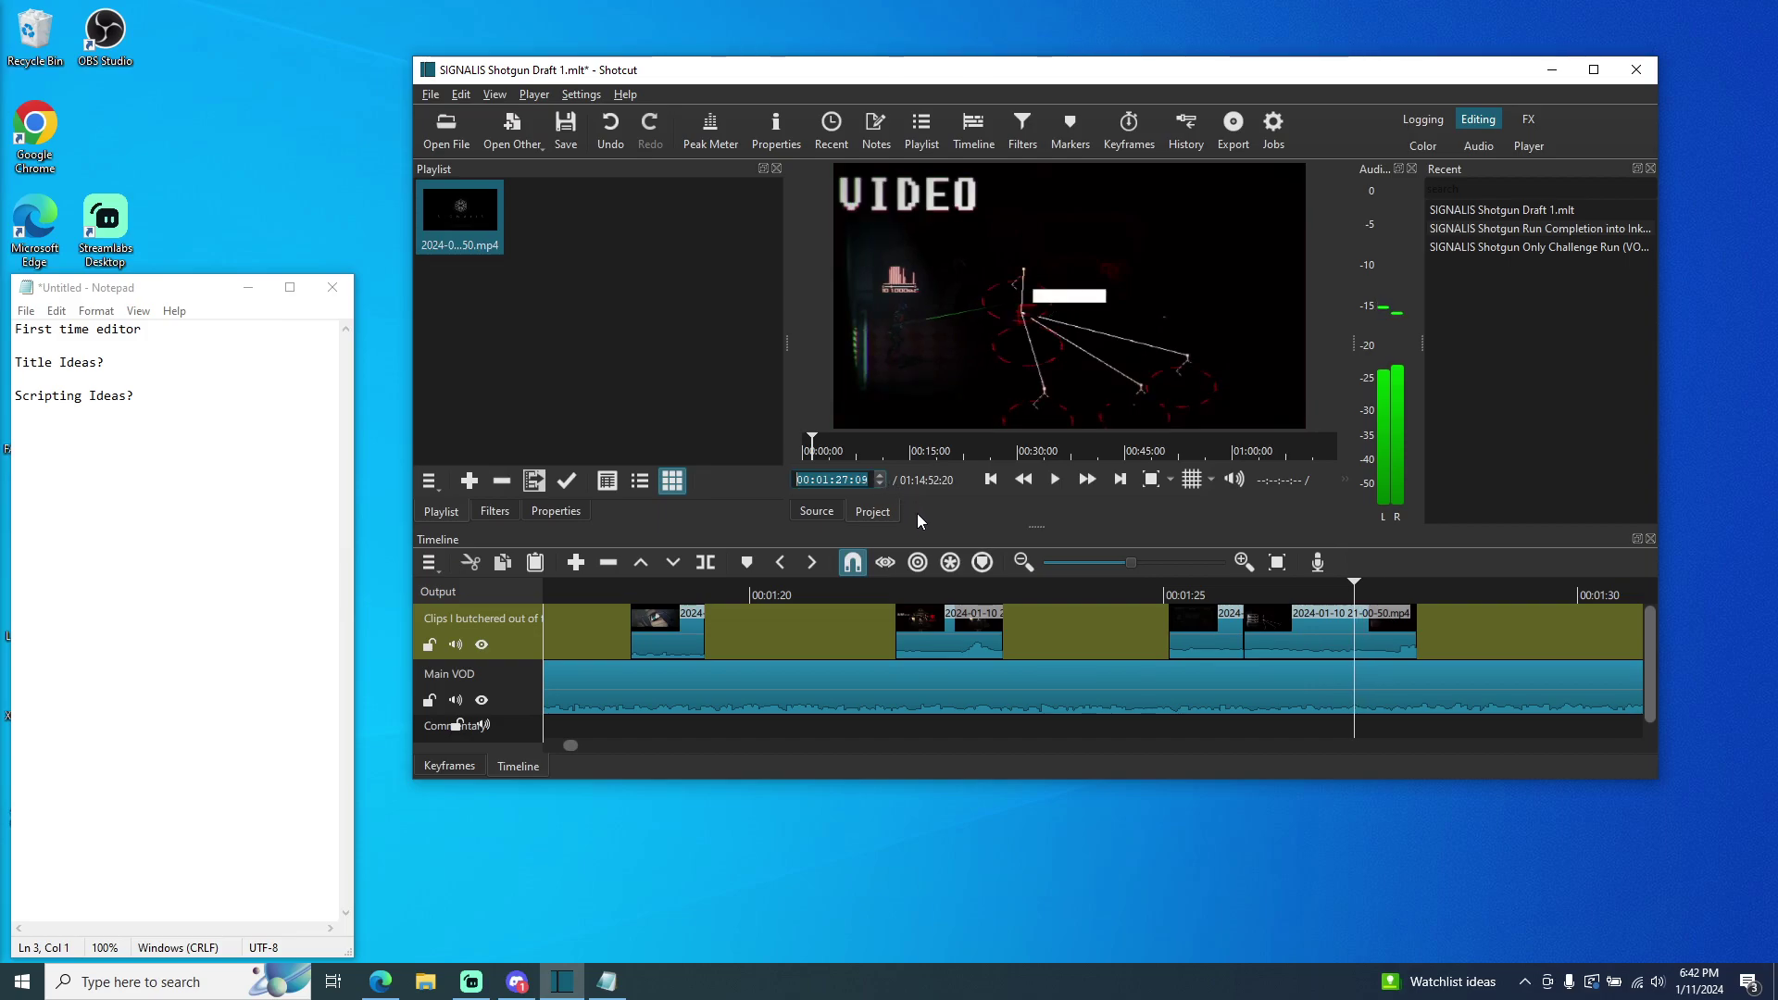
click(880, 485)
click(881, 485)
click(880, 485)
click(880, 485)
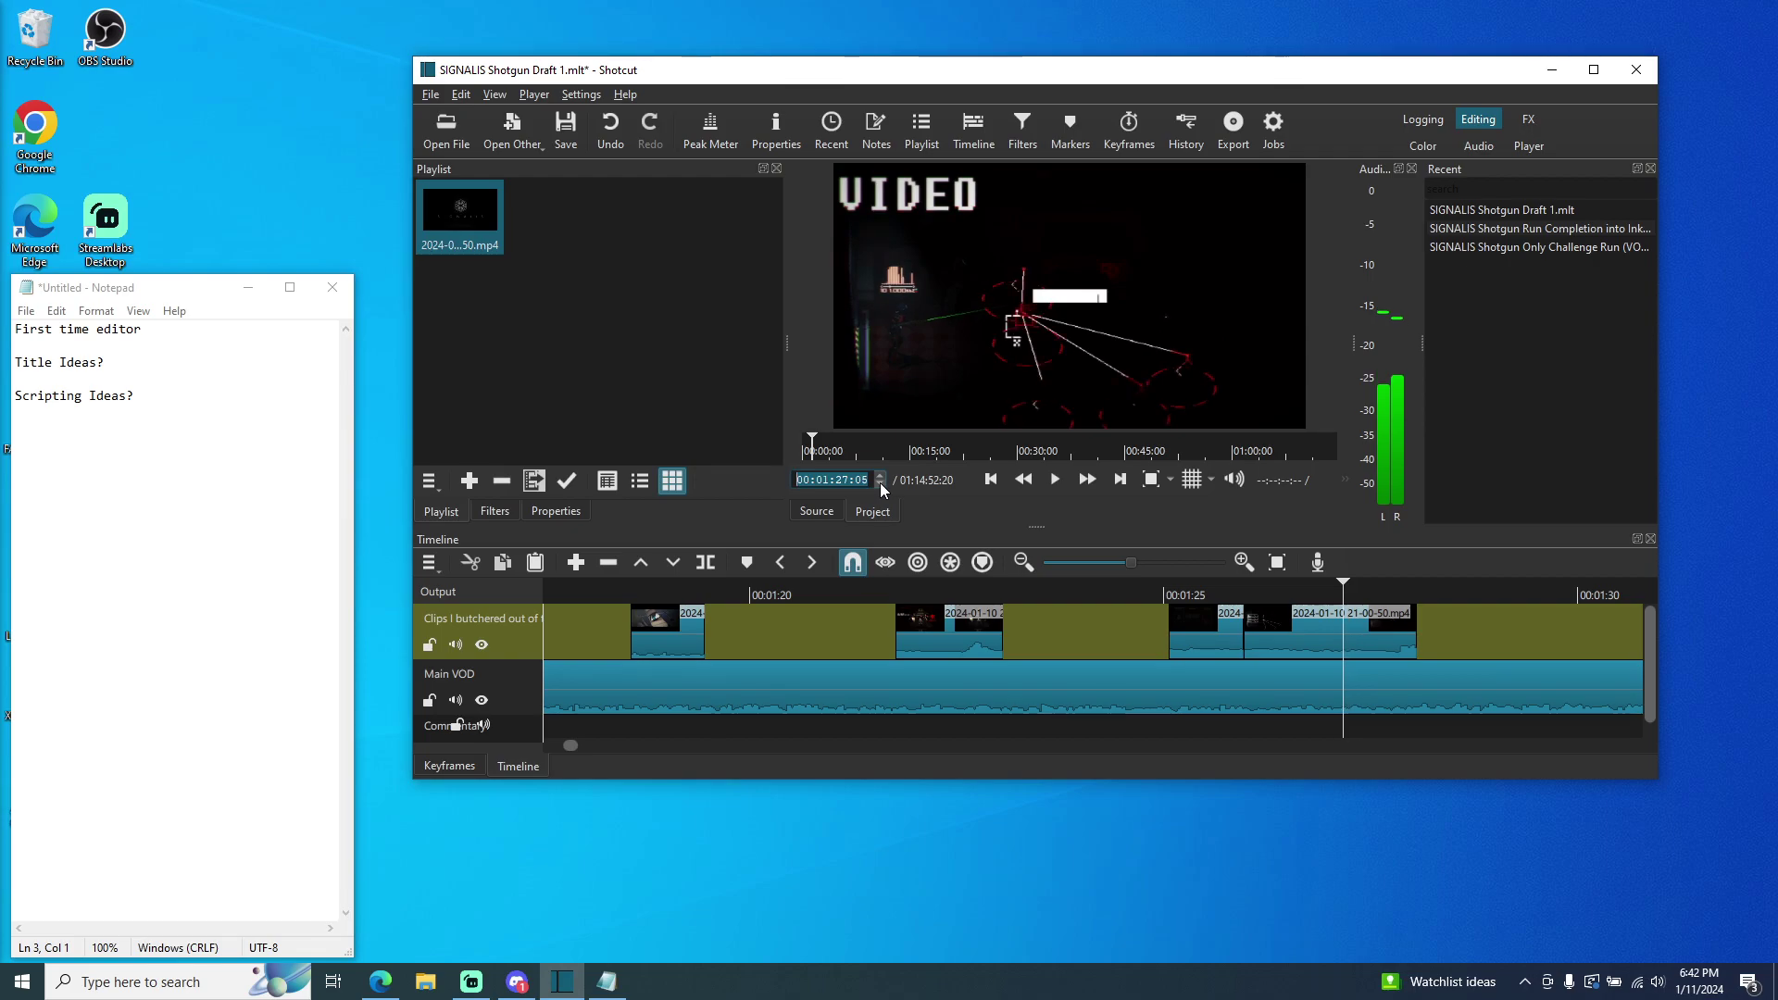
click(705, 562)
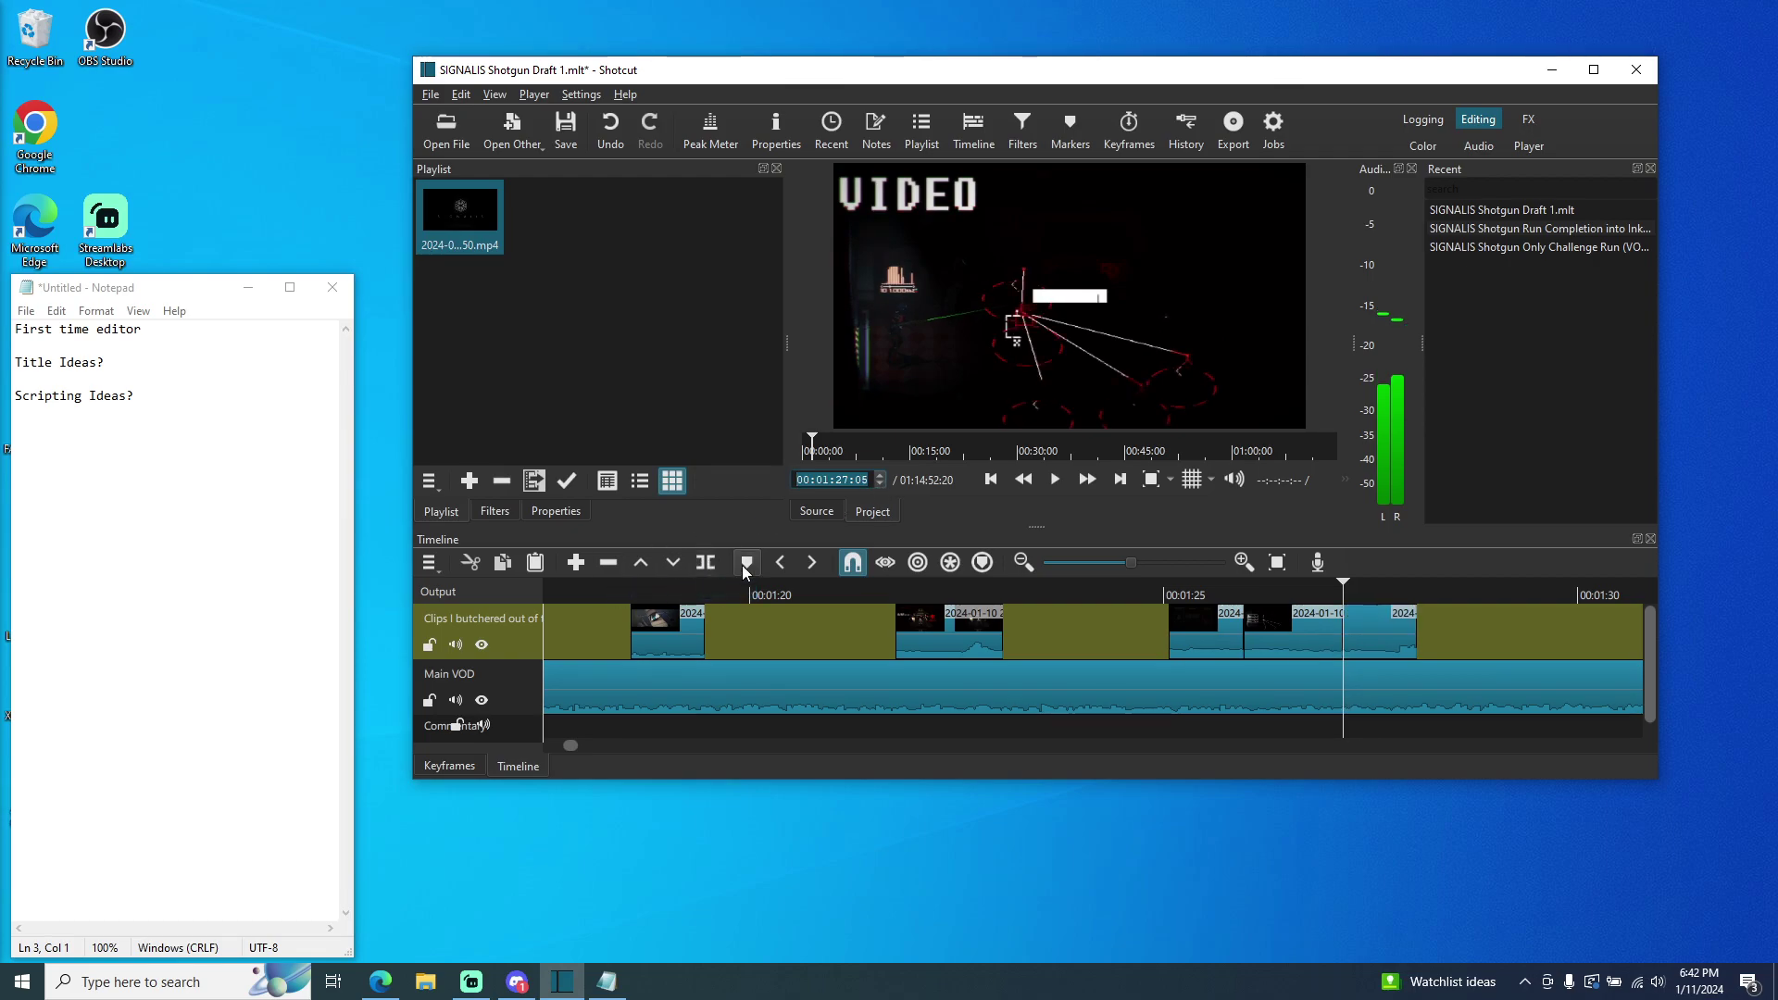
right_click(1301, 643)
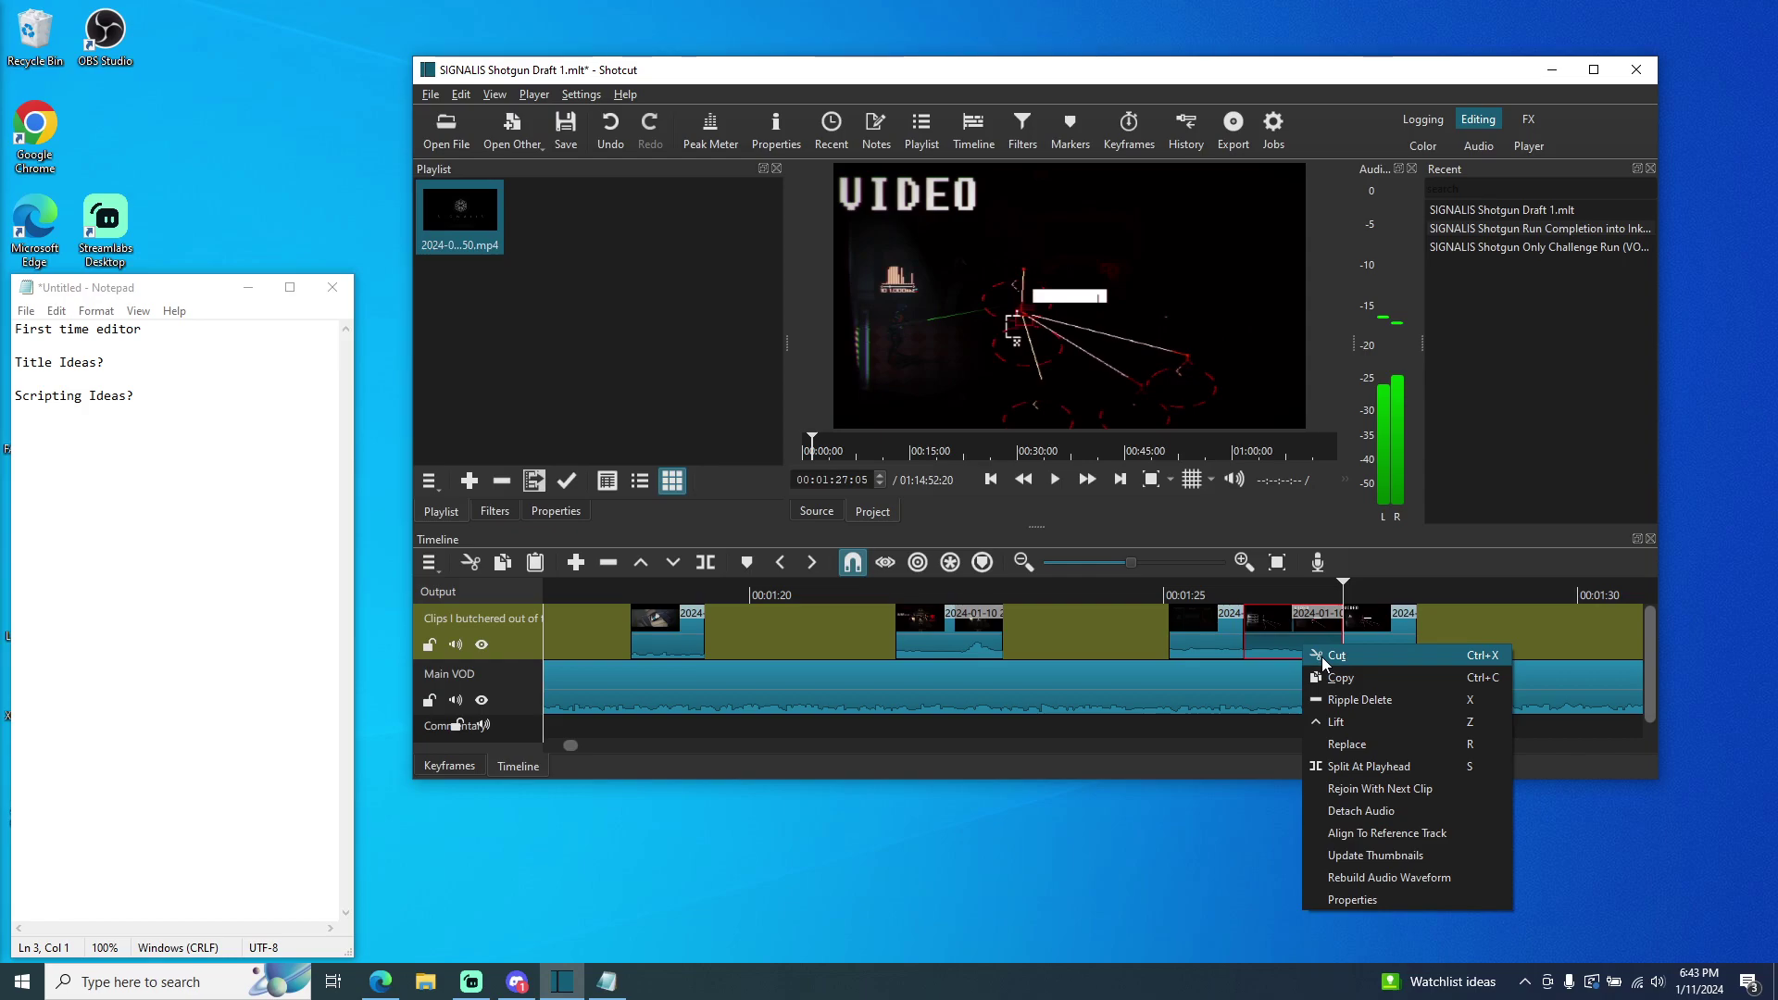
click(1320, 657)
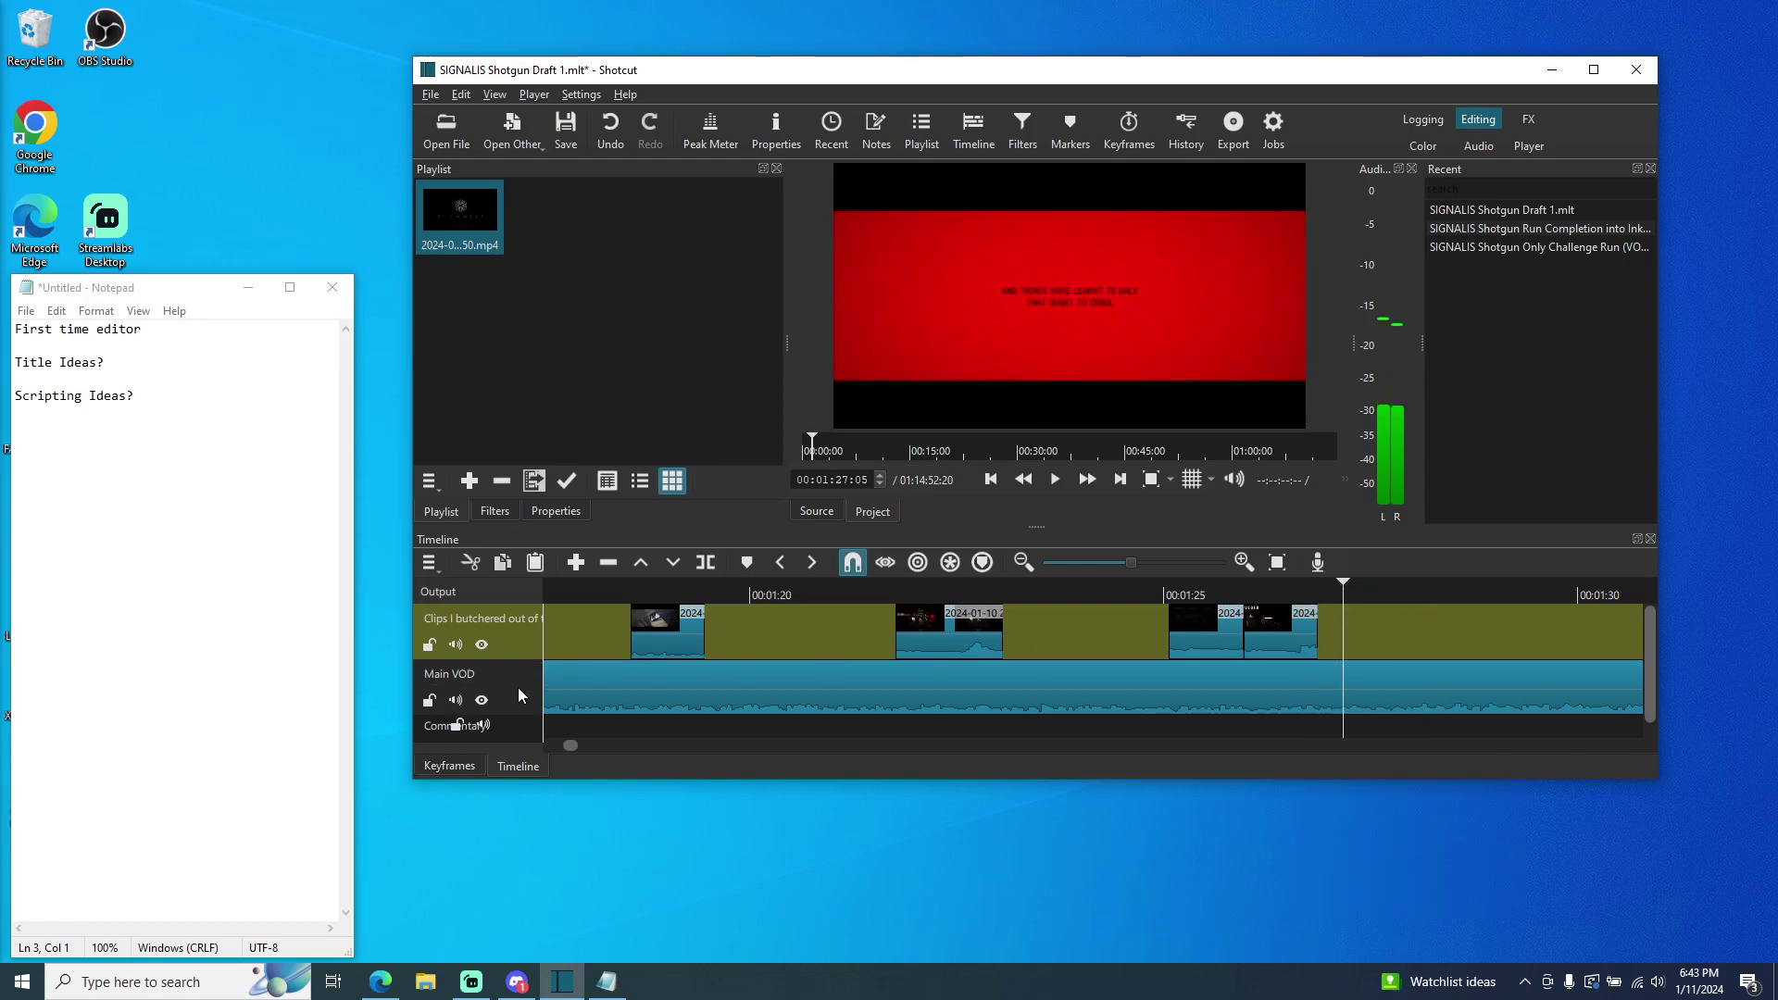
- Play the timeline from about 00:01:13 to 00:02:01 to review the trimmed overlay clip and the intro's ending
click(1022, 562)
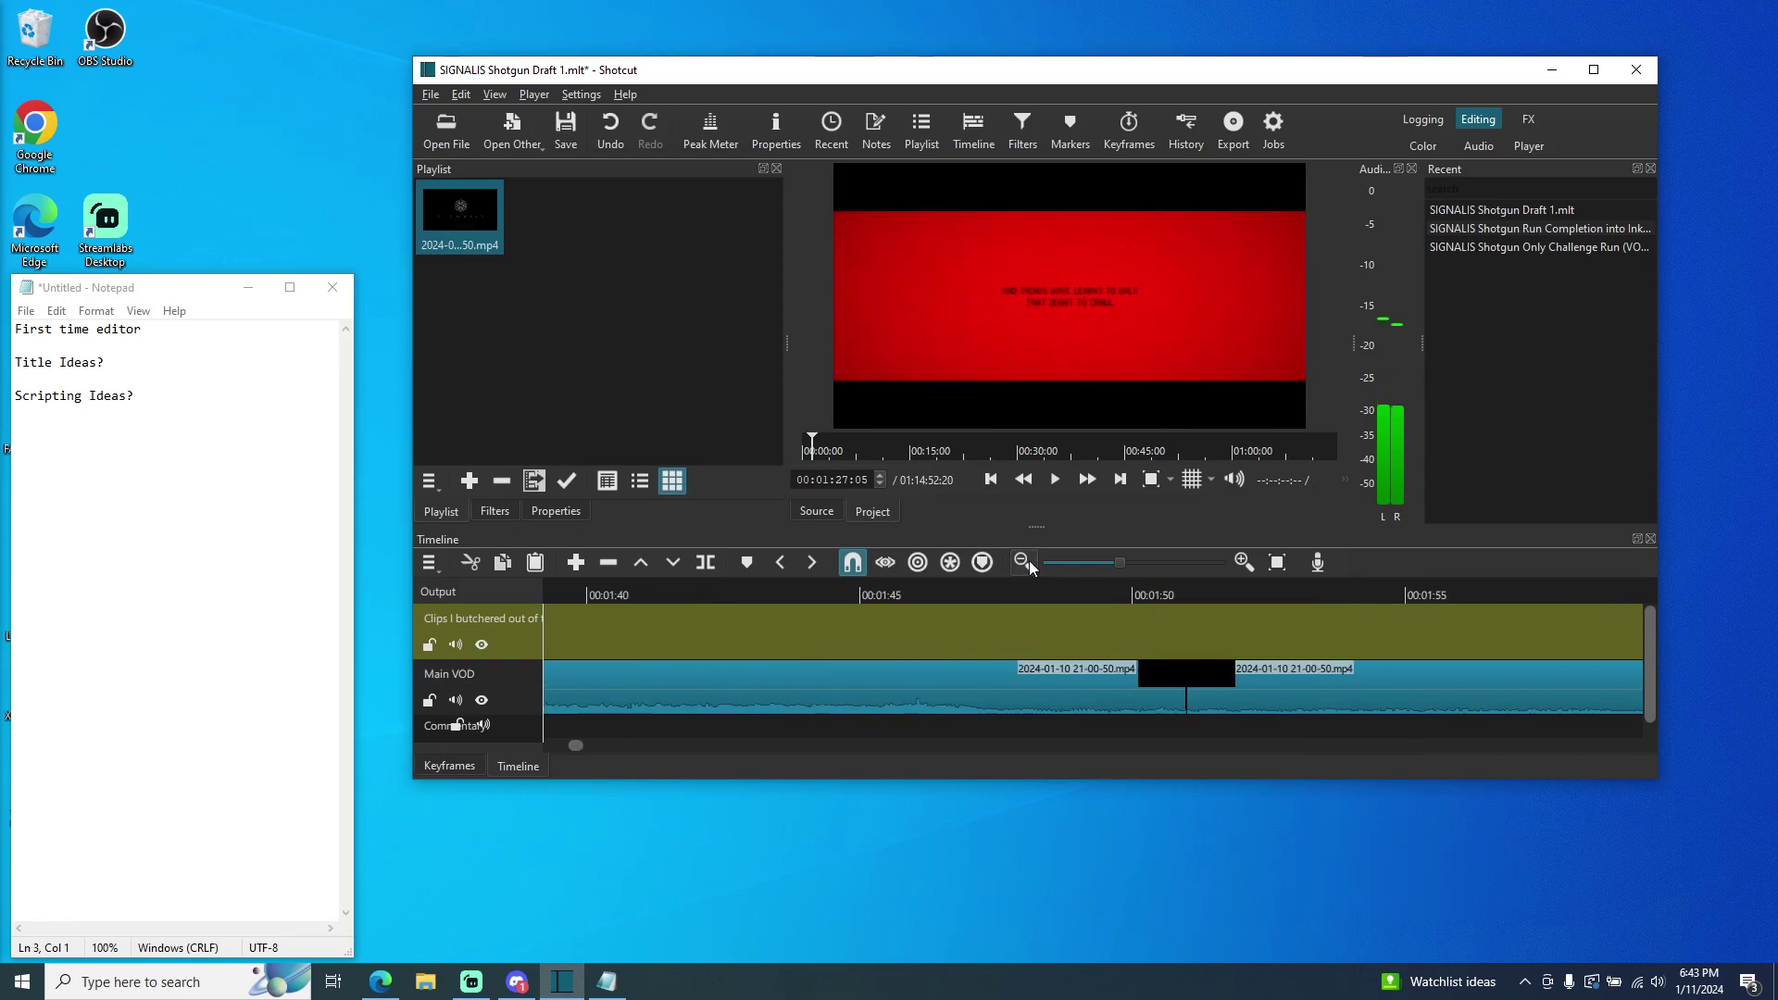
click(1022, 562)
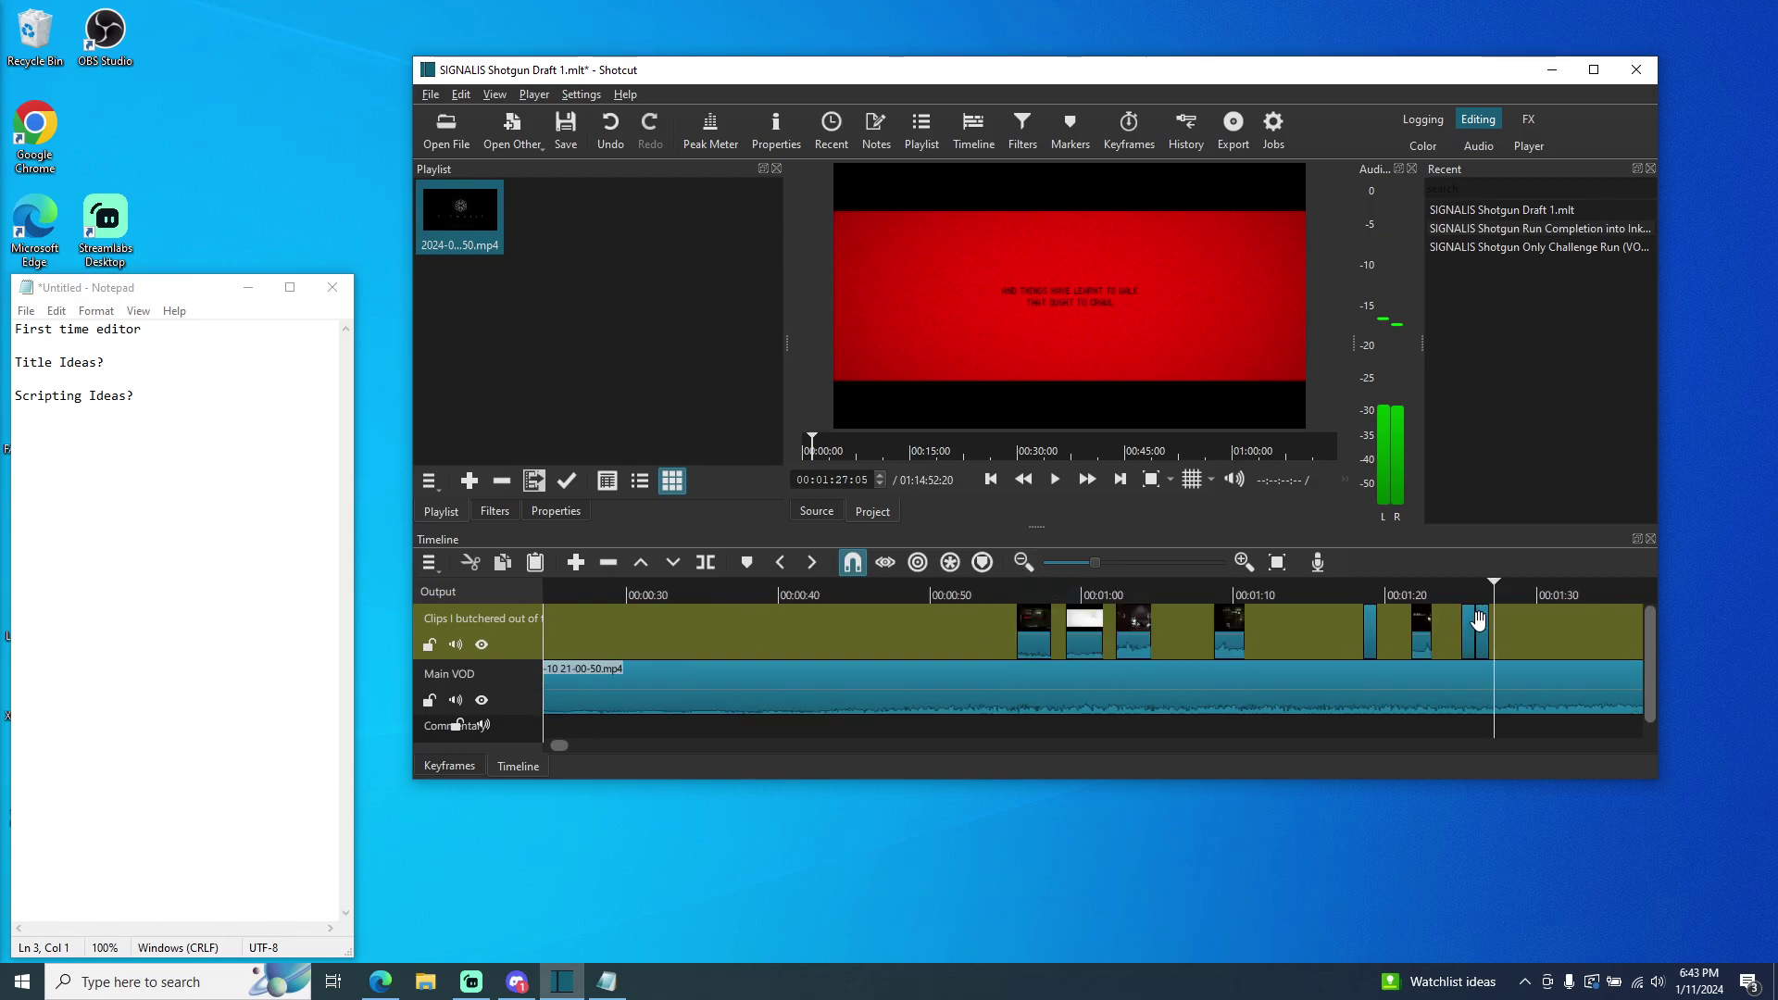
drag(1491, 593, 1281, 602)
click(1051, 480)
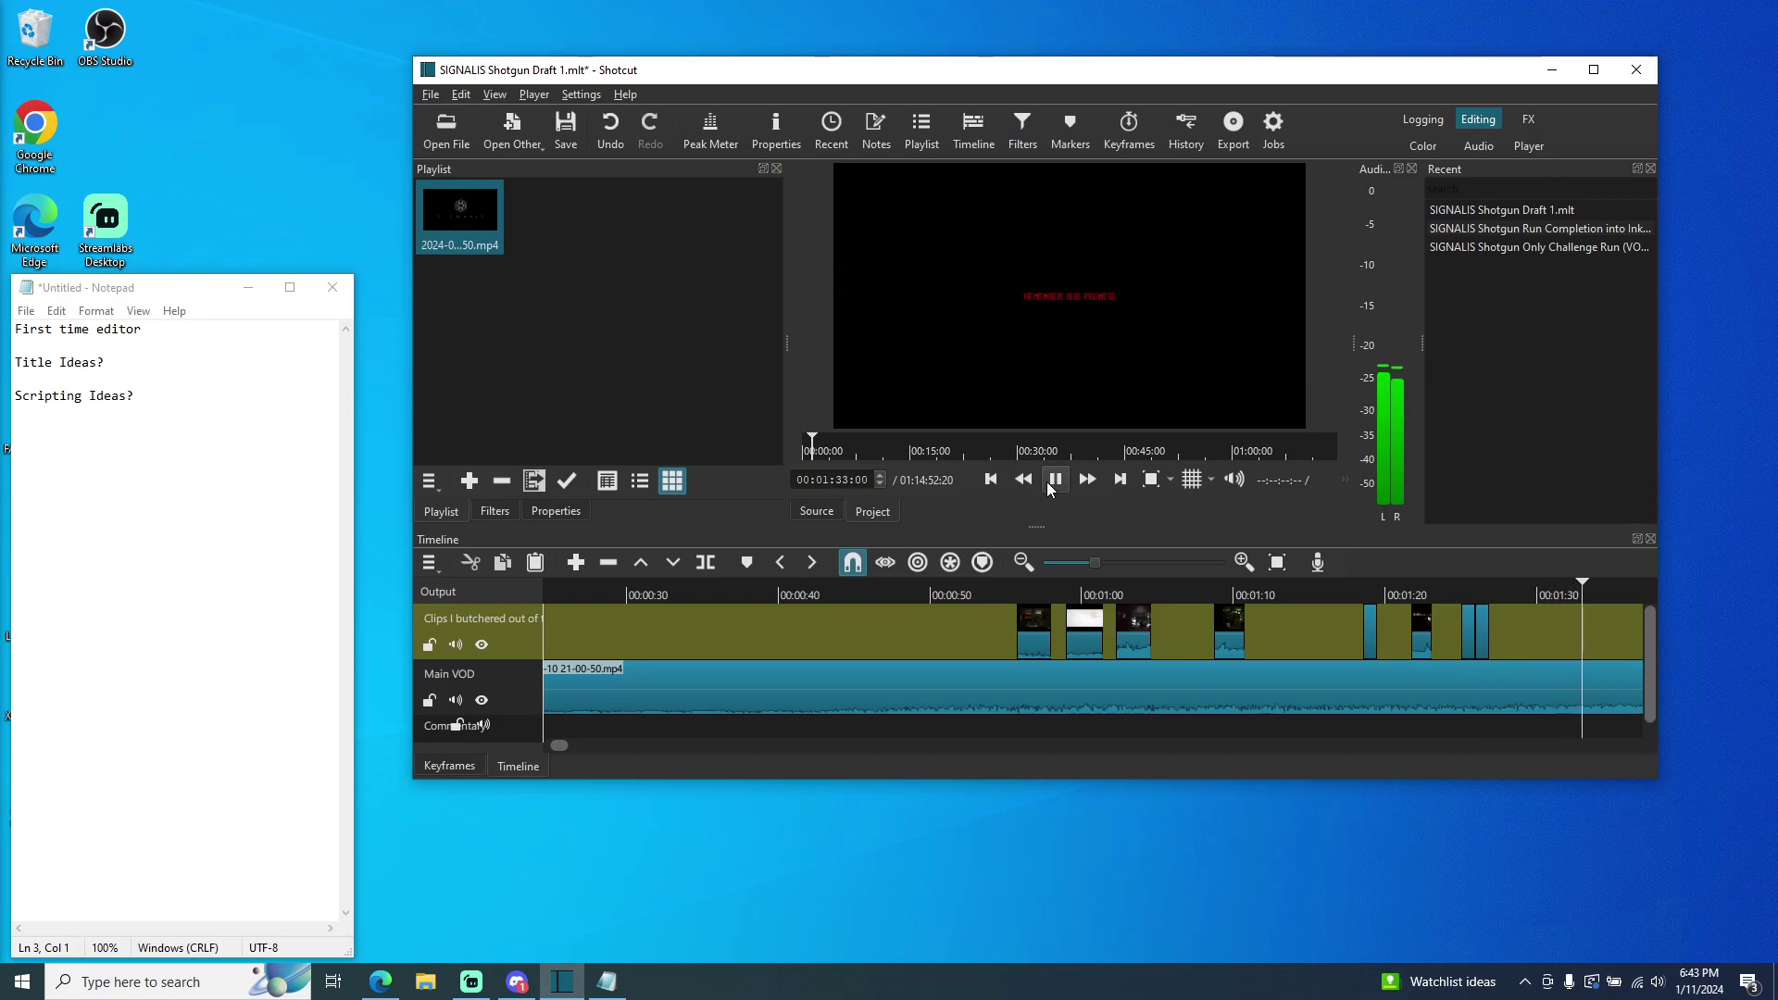
click(1051, 488)
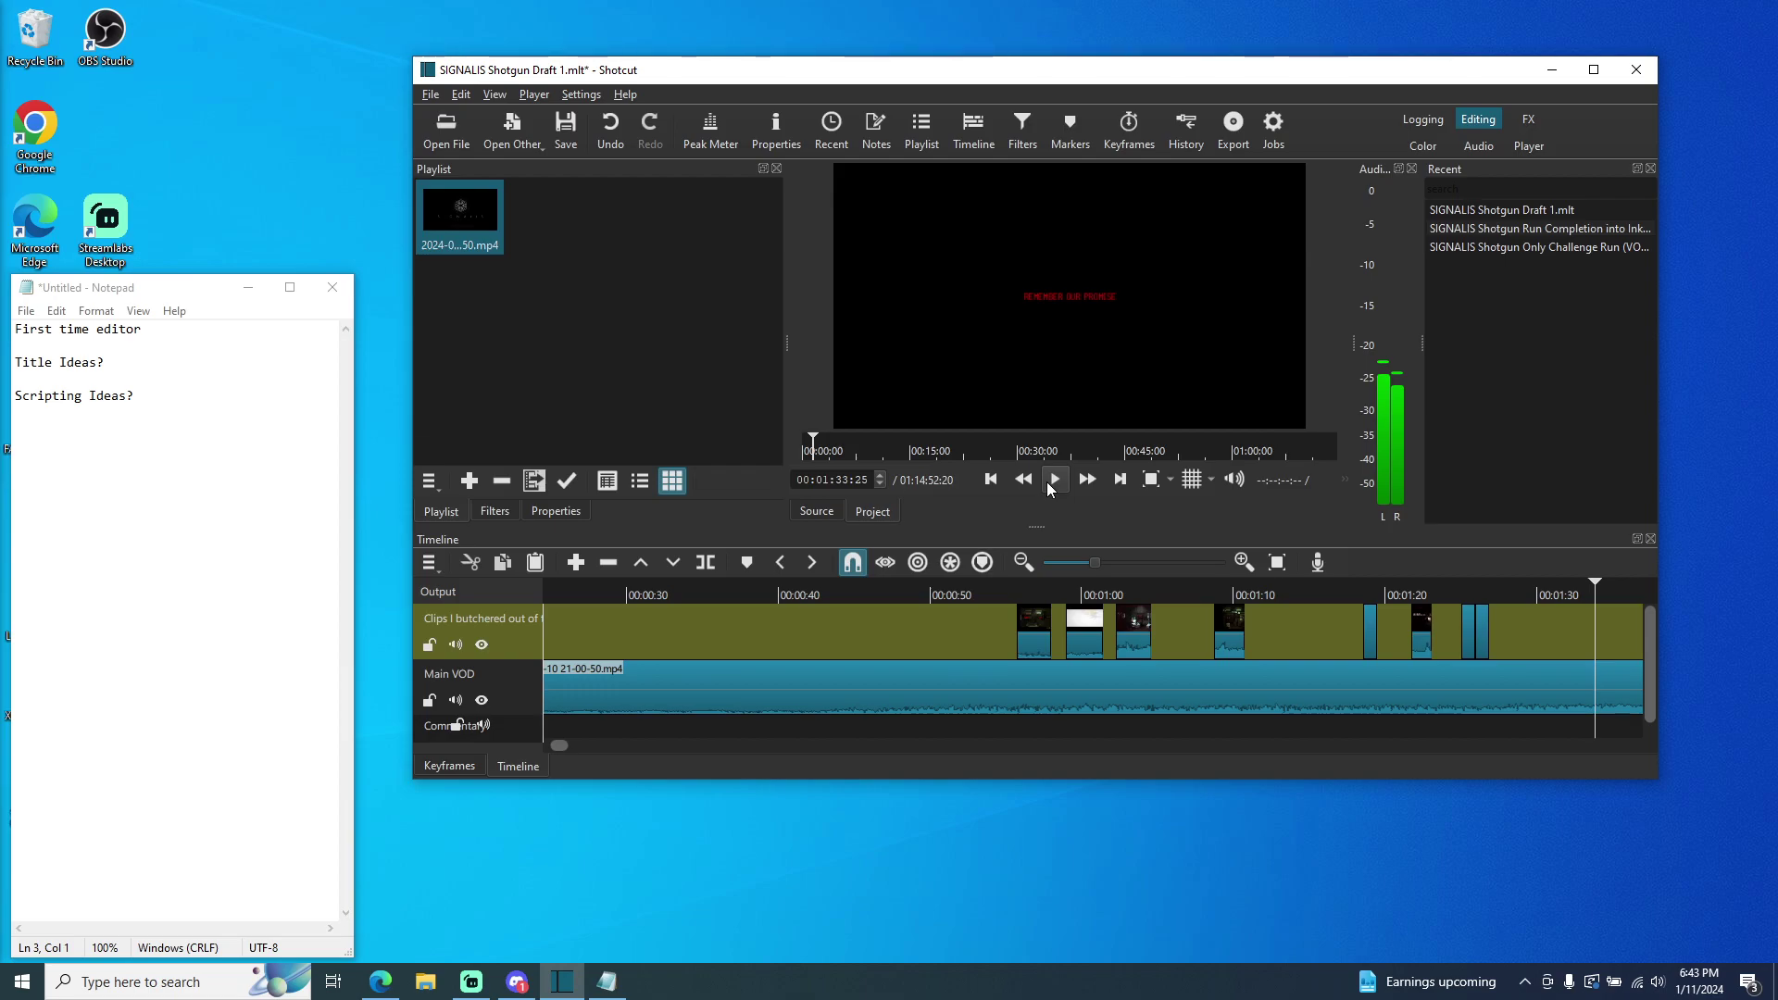
click(1052, 479)
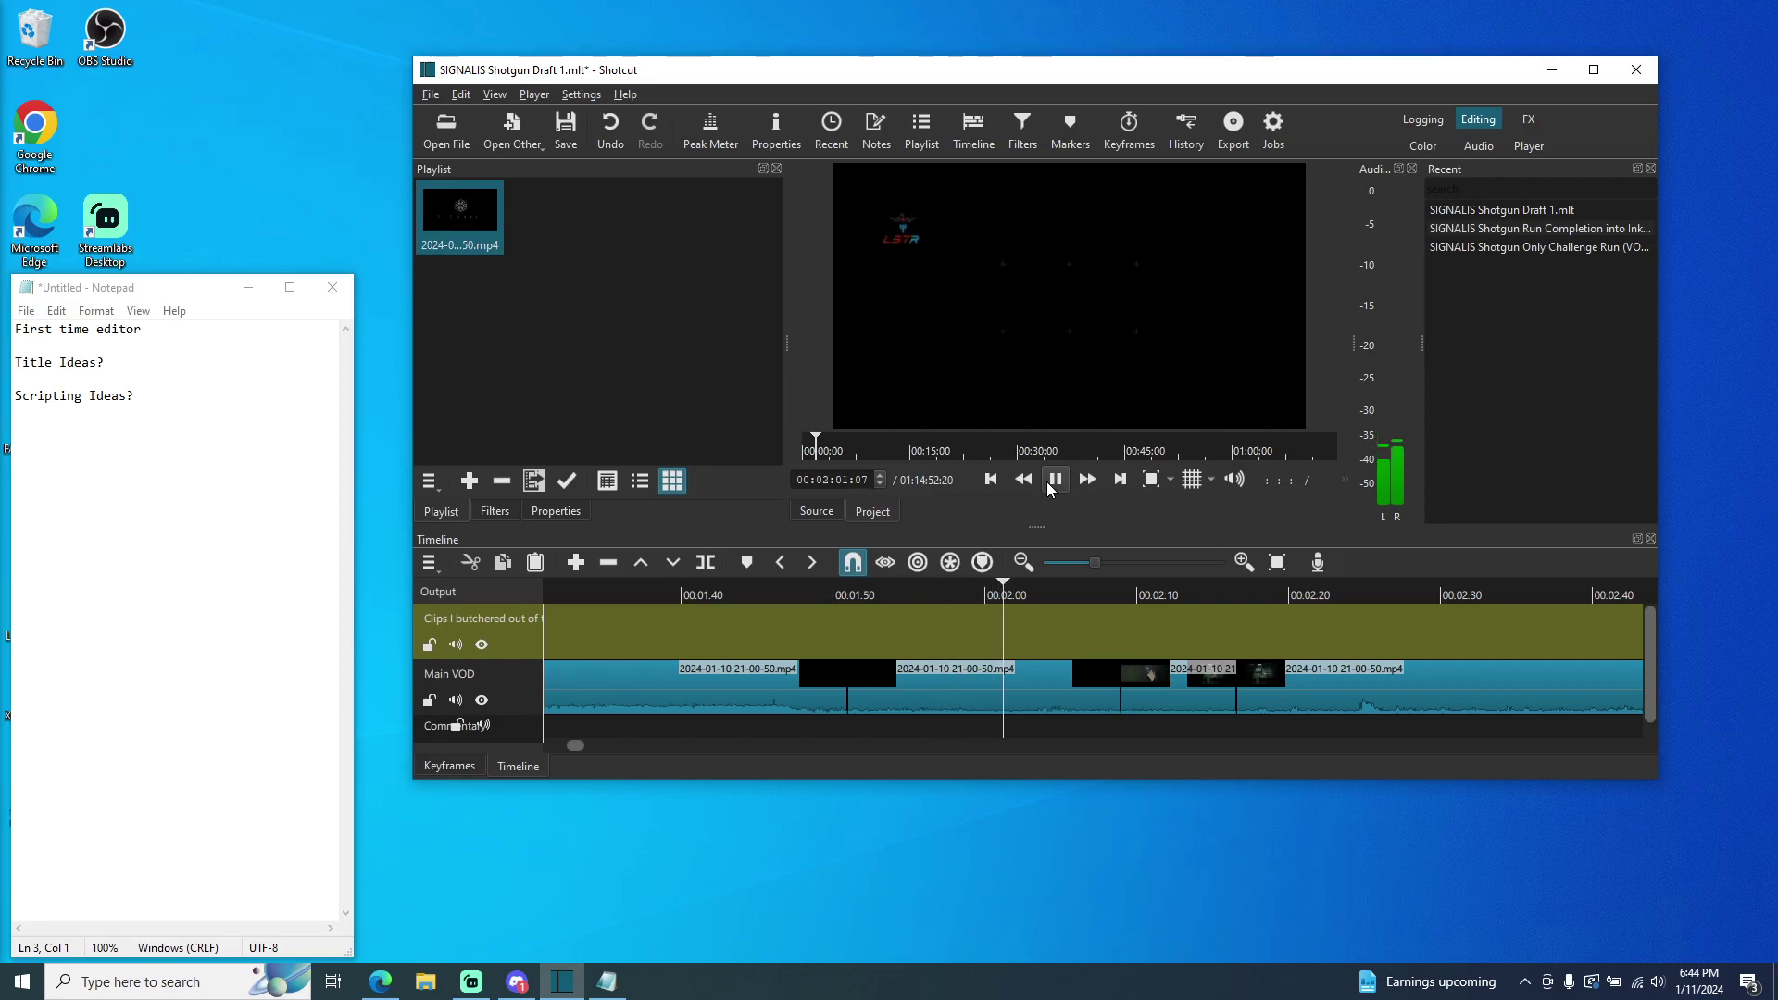
click(1052, 483)
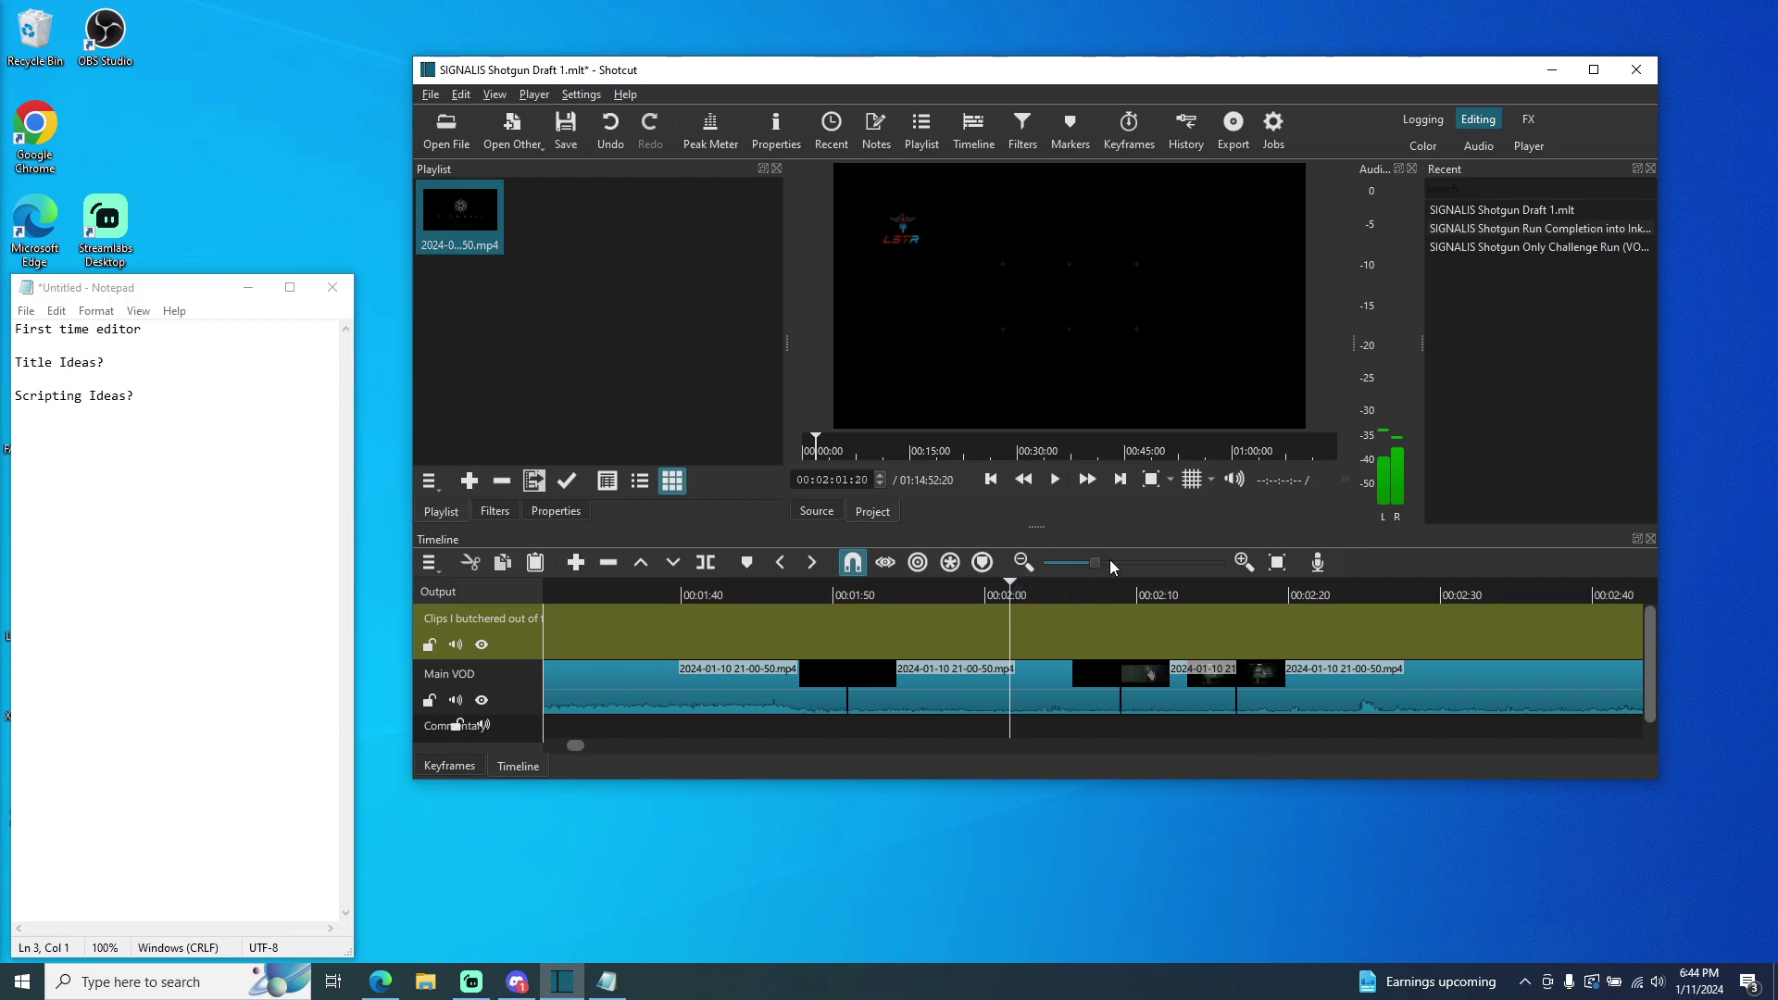
- Play the edit from about 00:00:10 to review the whole intro with all its overlay clips
drag(1095, 563, 1069, 563)
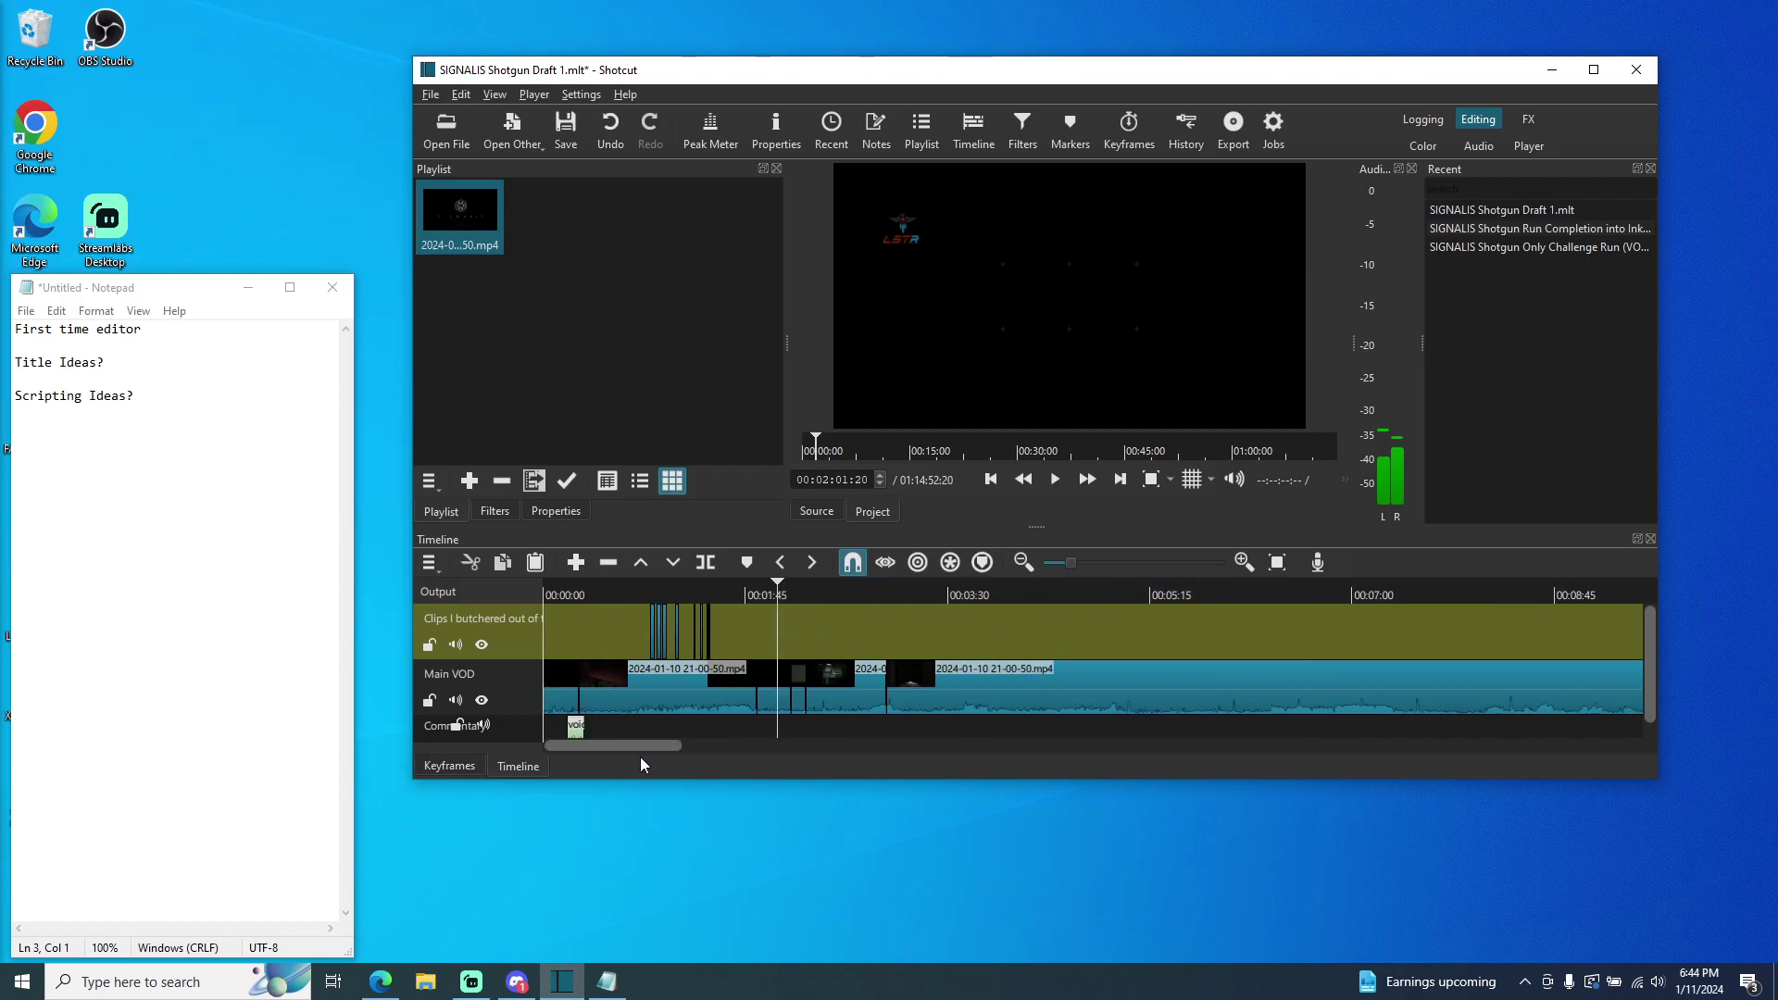
click(562, 593)
click(1063, 479)
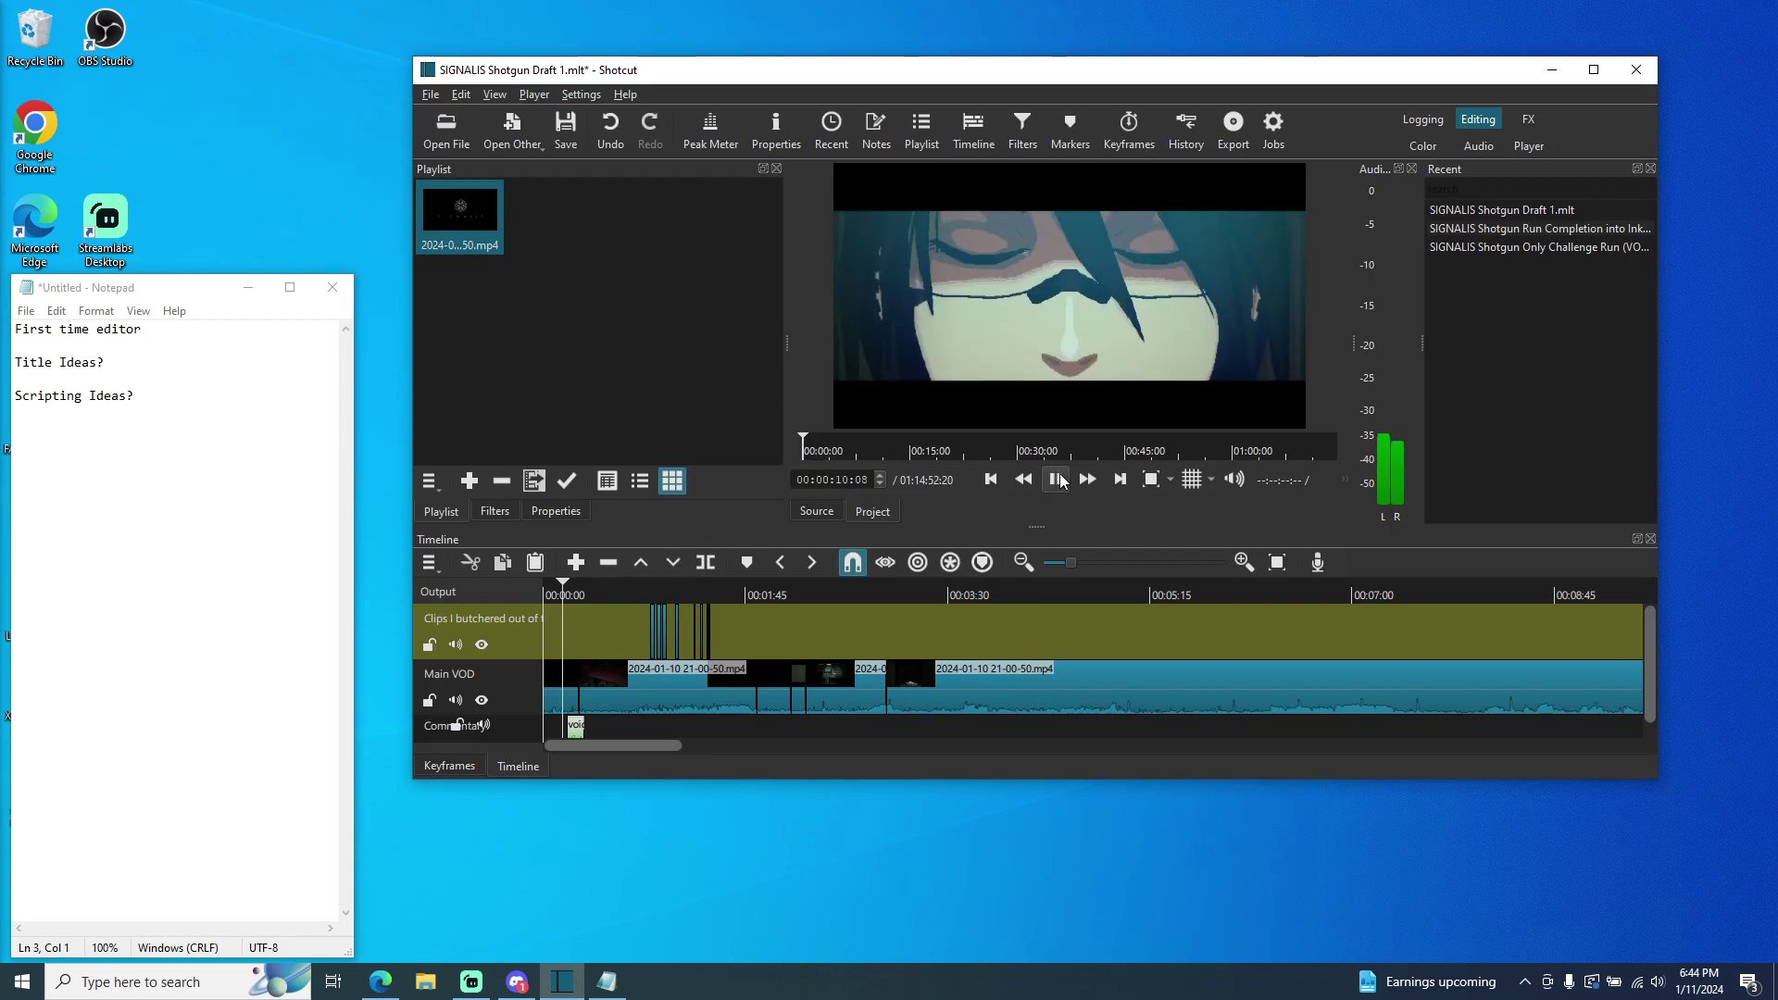
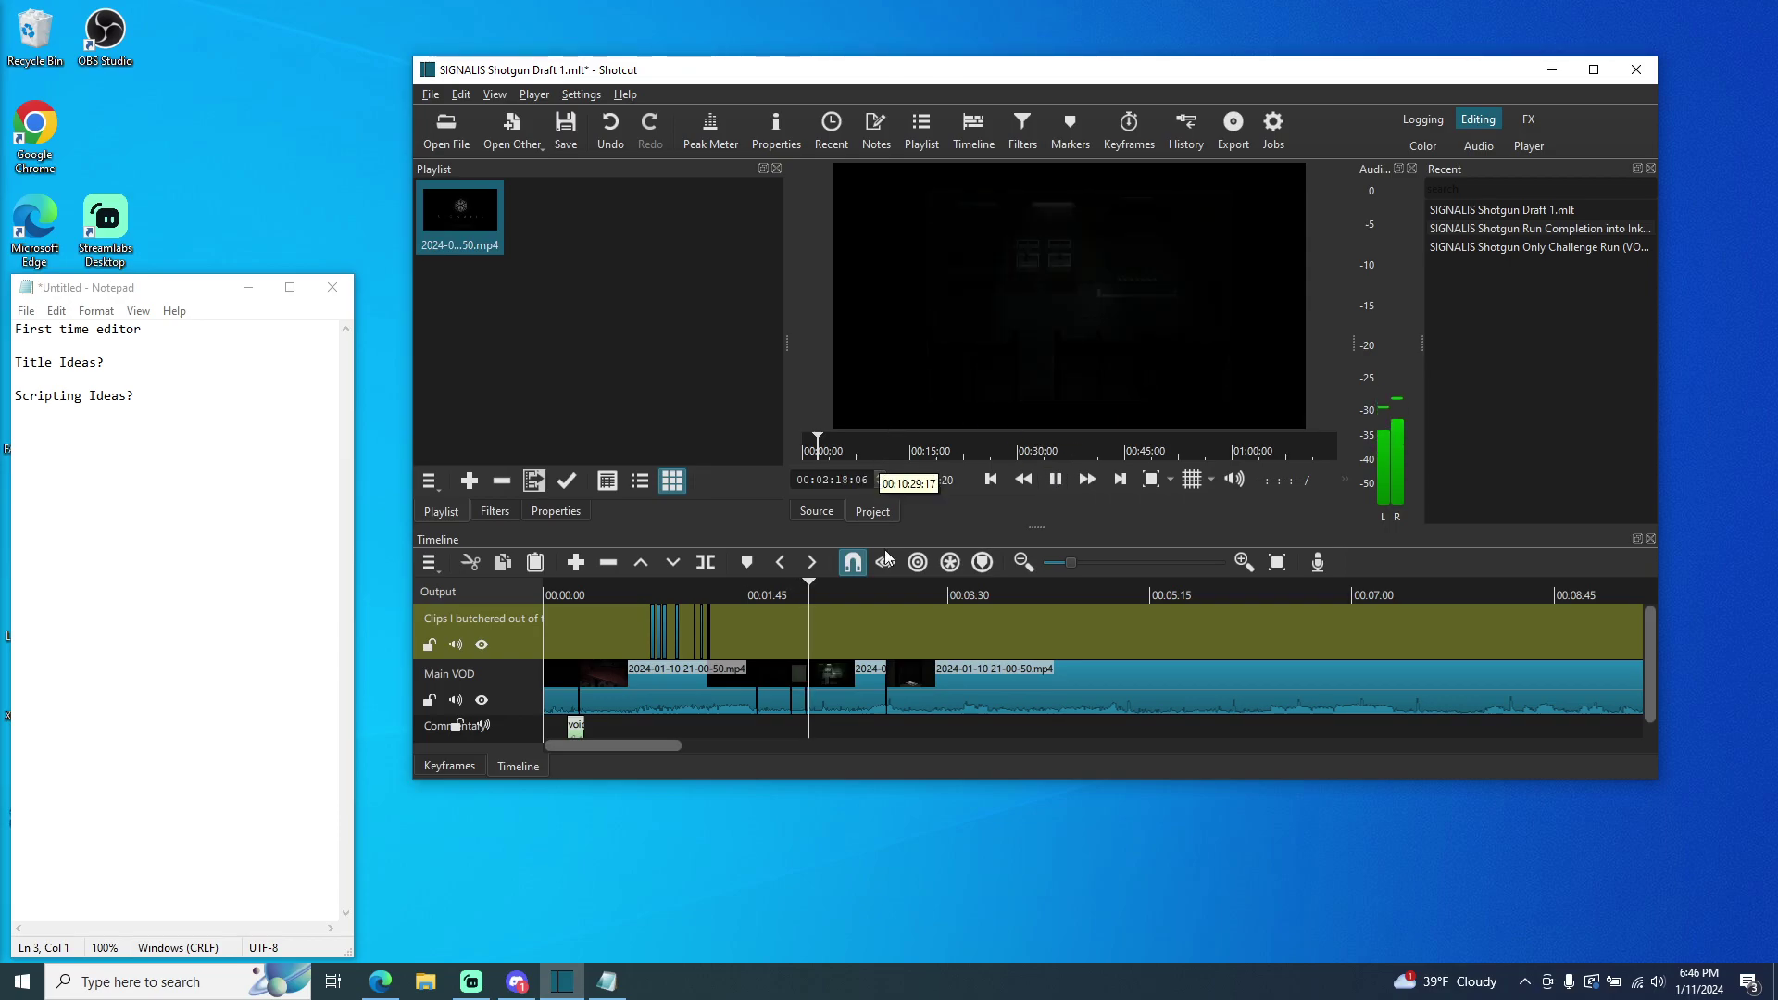
- Replay the Main VOD from about 00:02:03 to 00:02:44 to check the cuts from the intro into gameplay
click(798, 591)
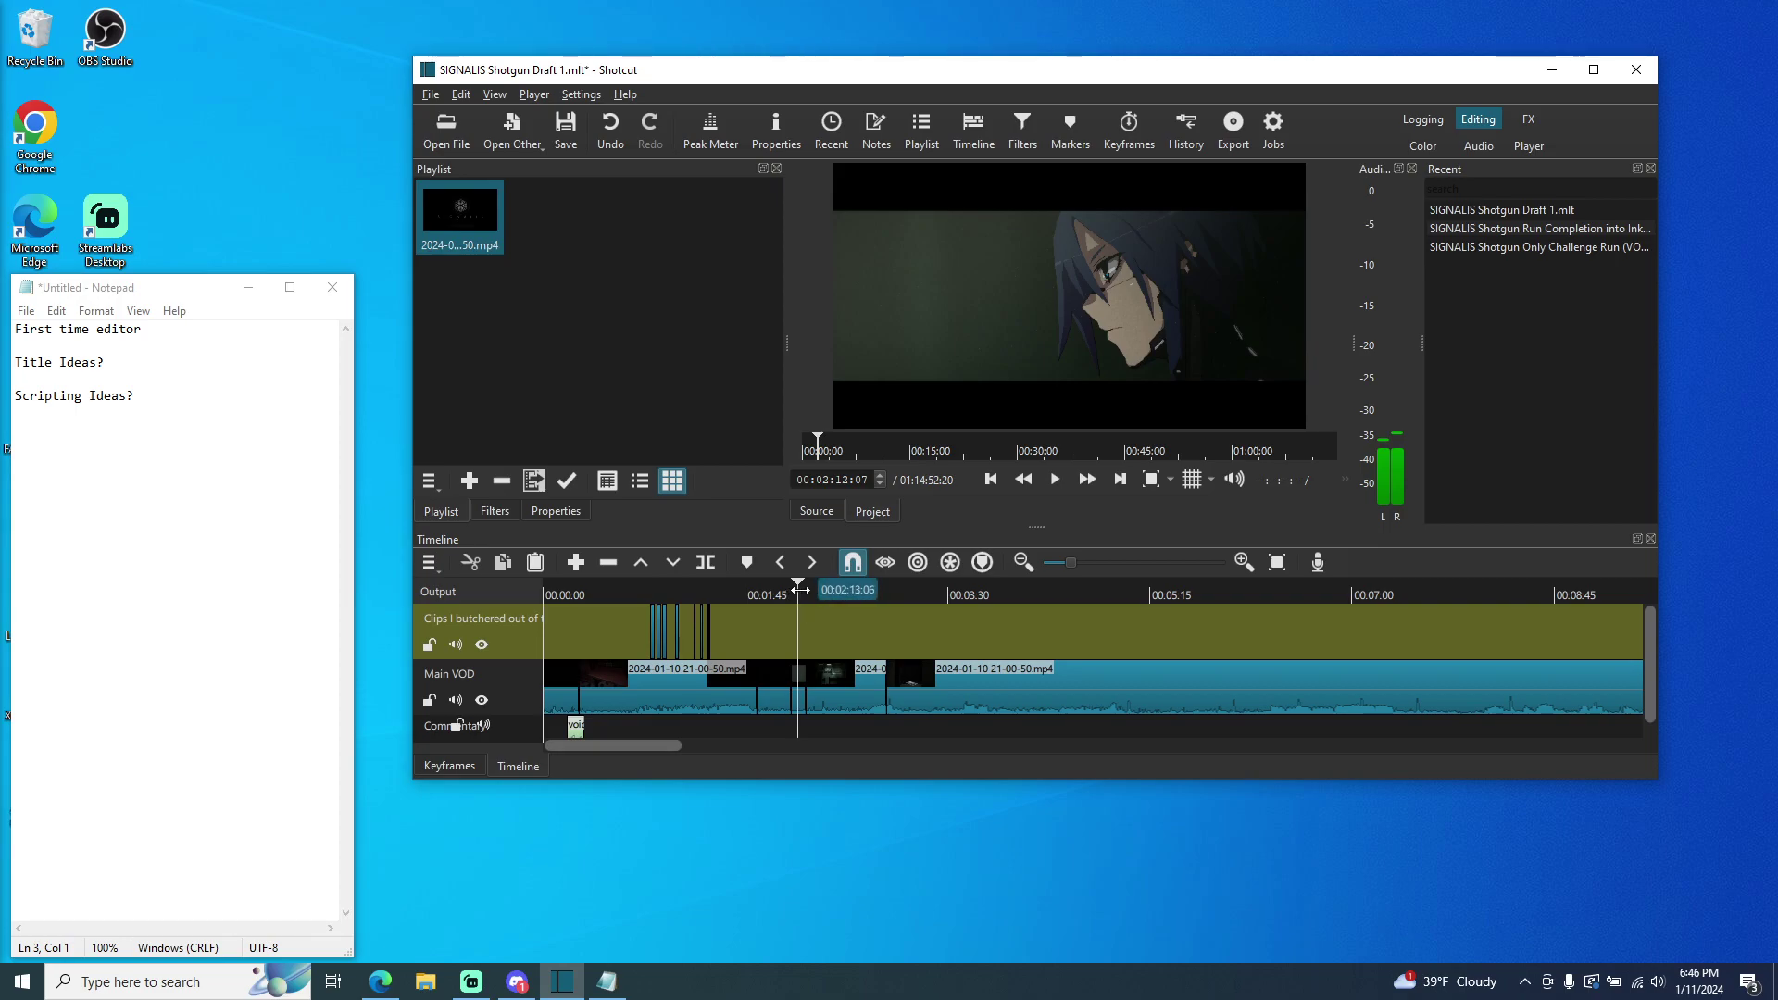
click(1054, 479)
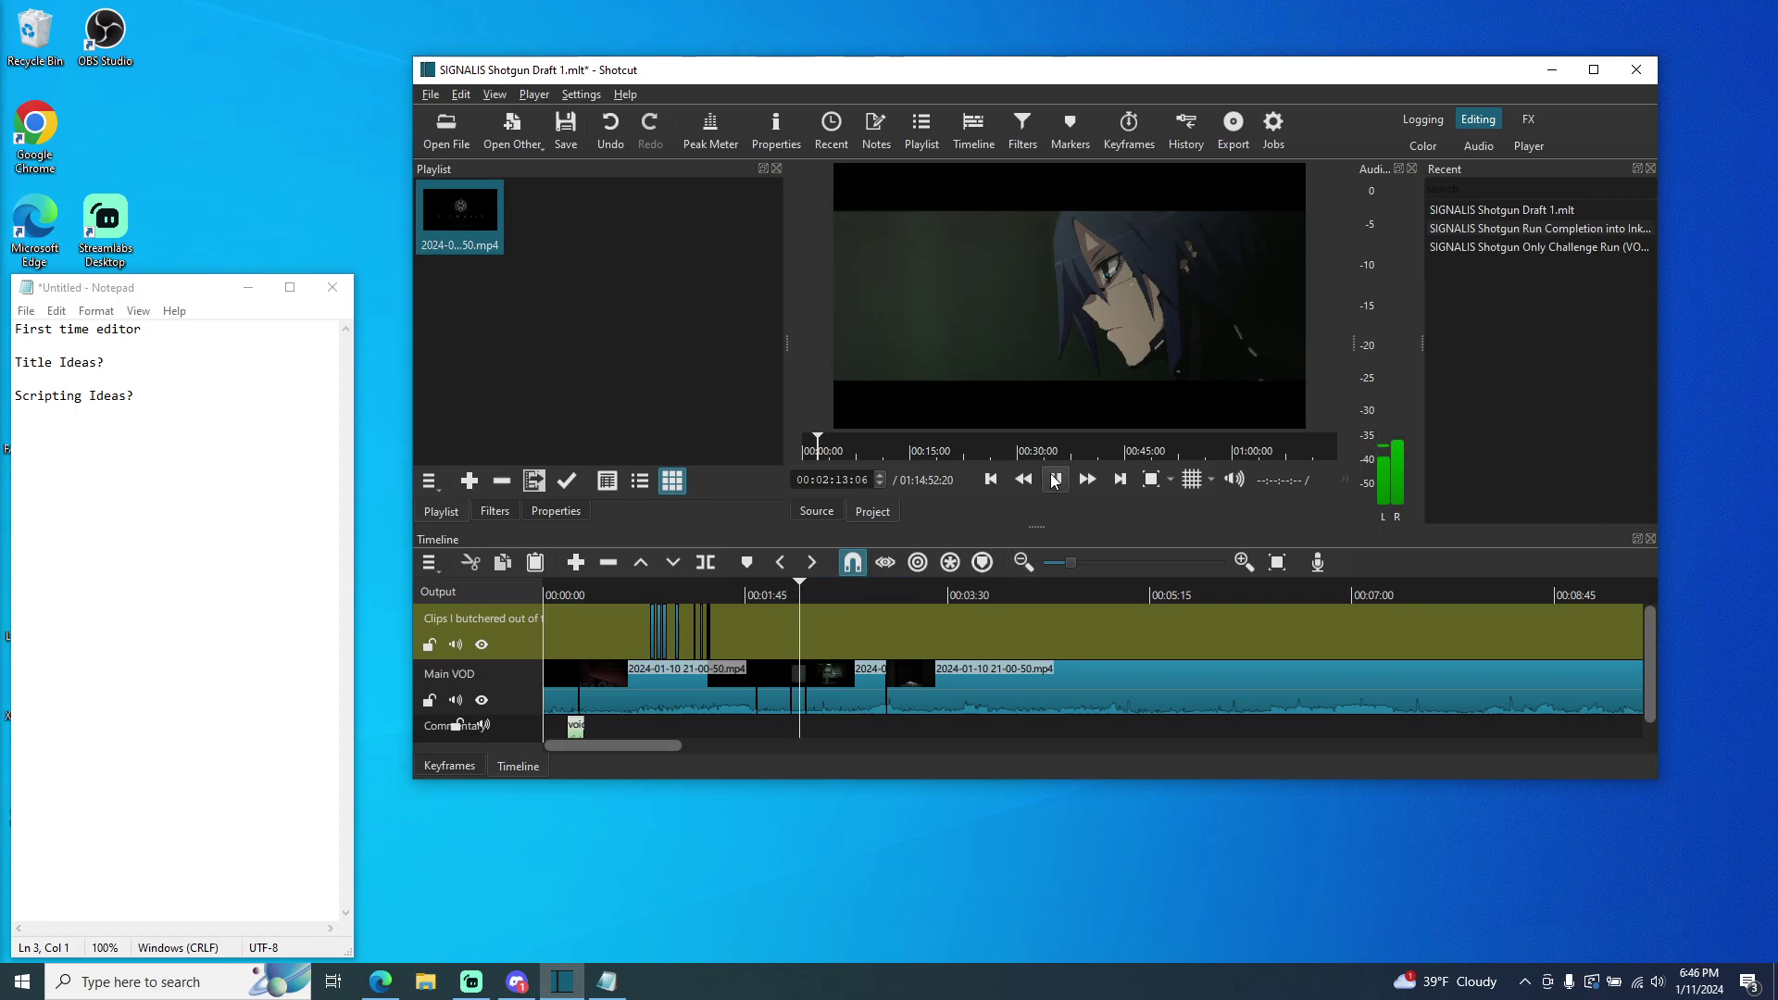
click(786, 590)
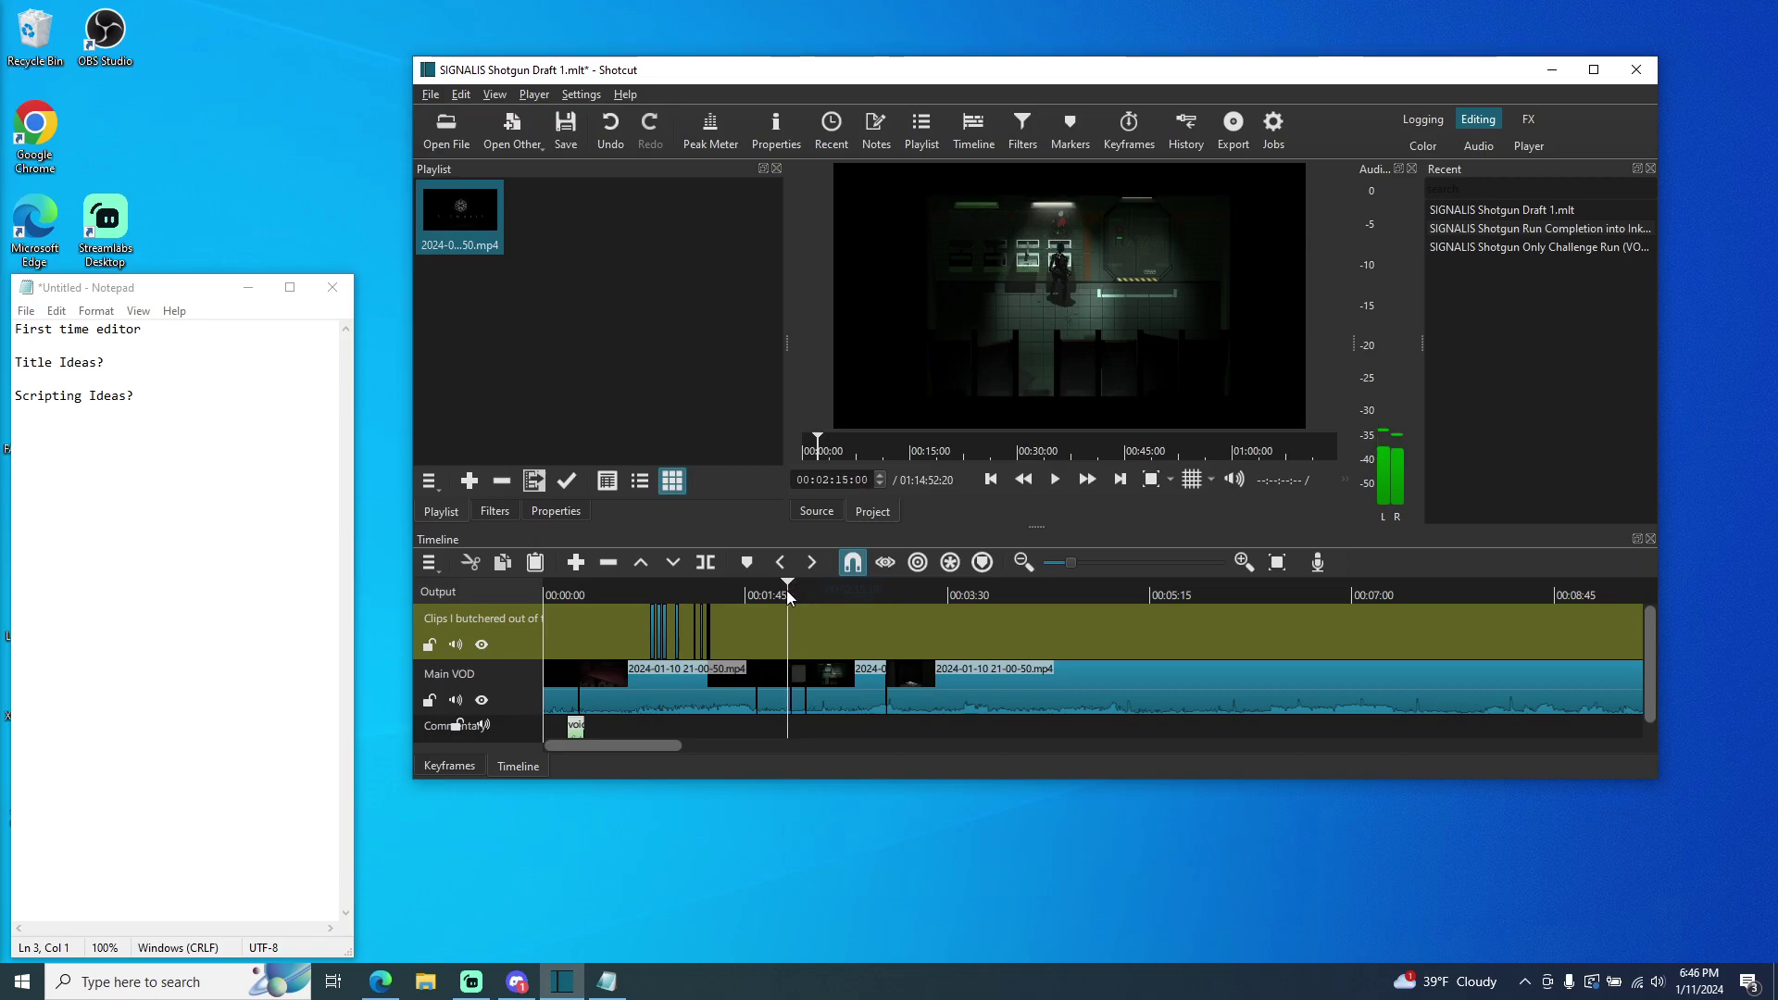
click(781, 591)
click(1056, 478)
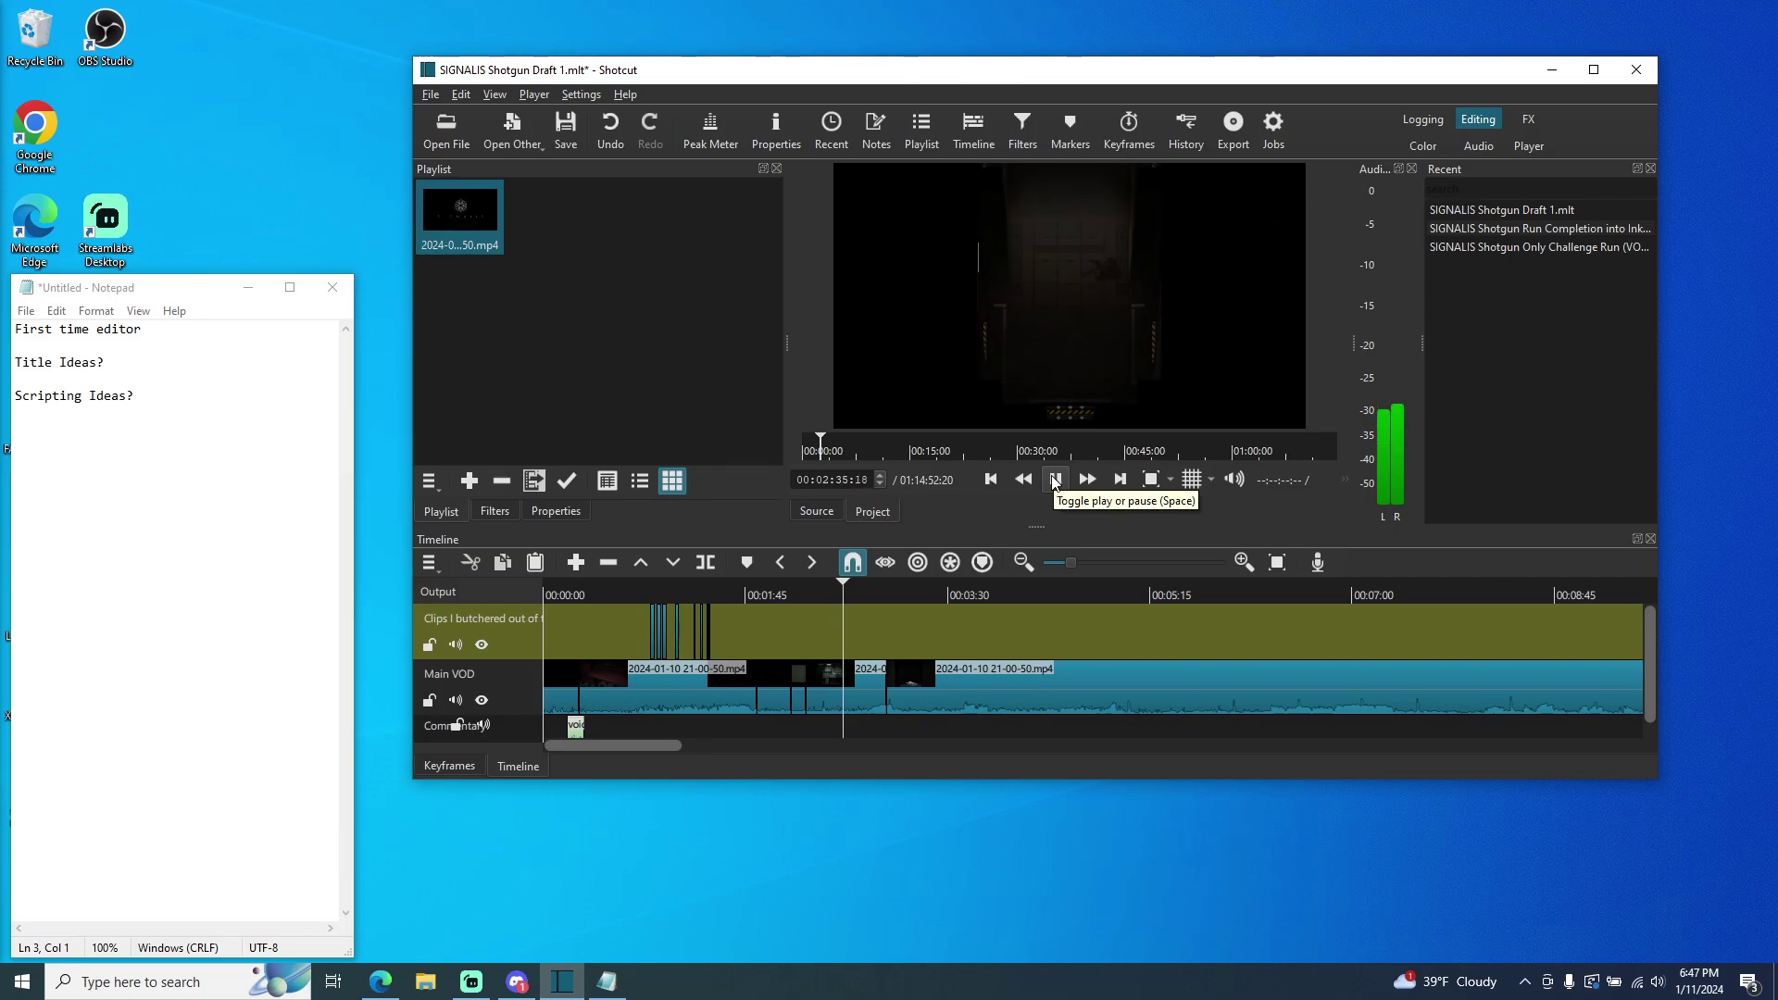
click(1055, 478)
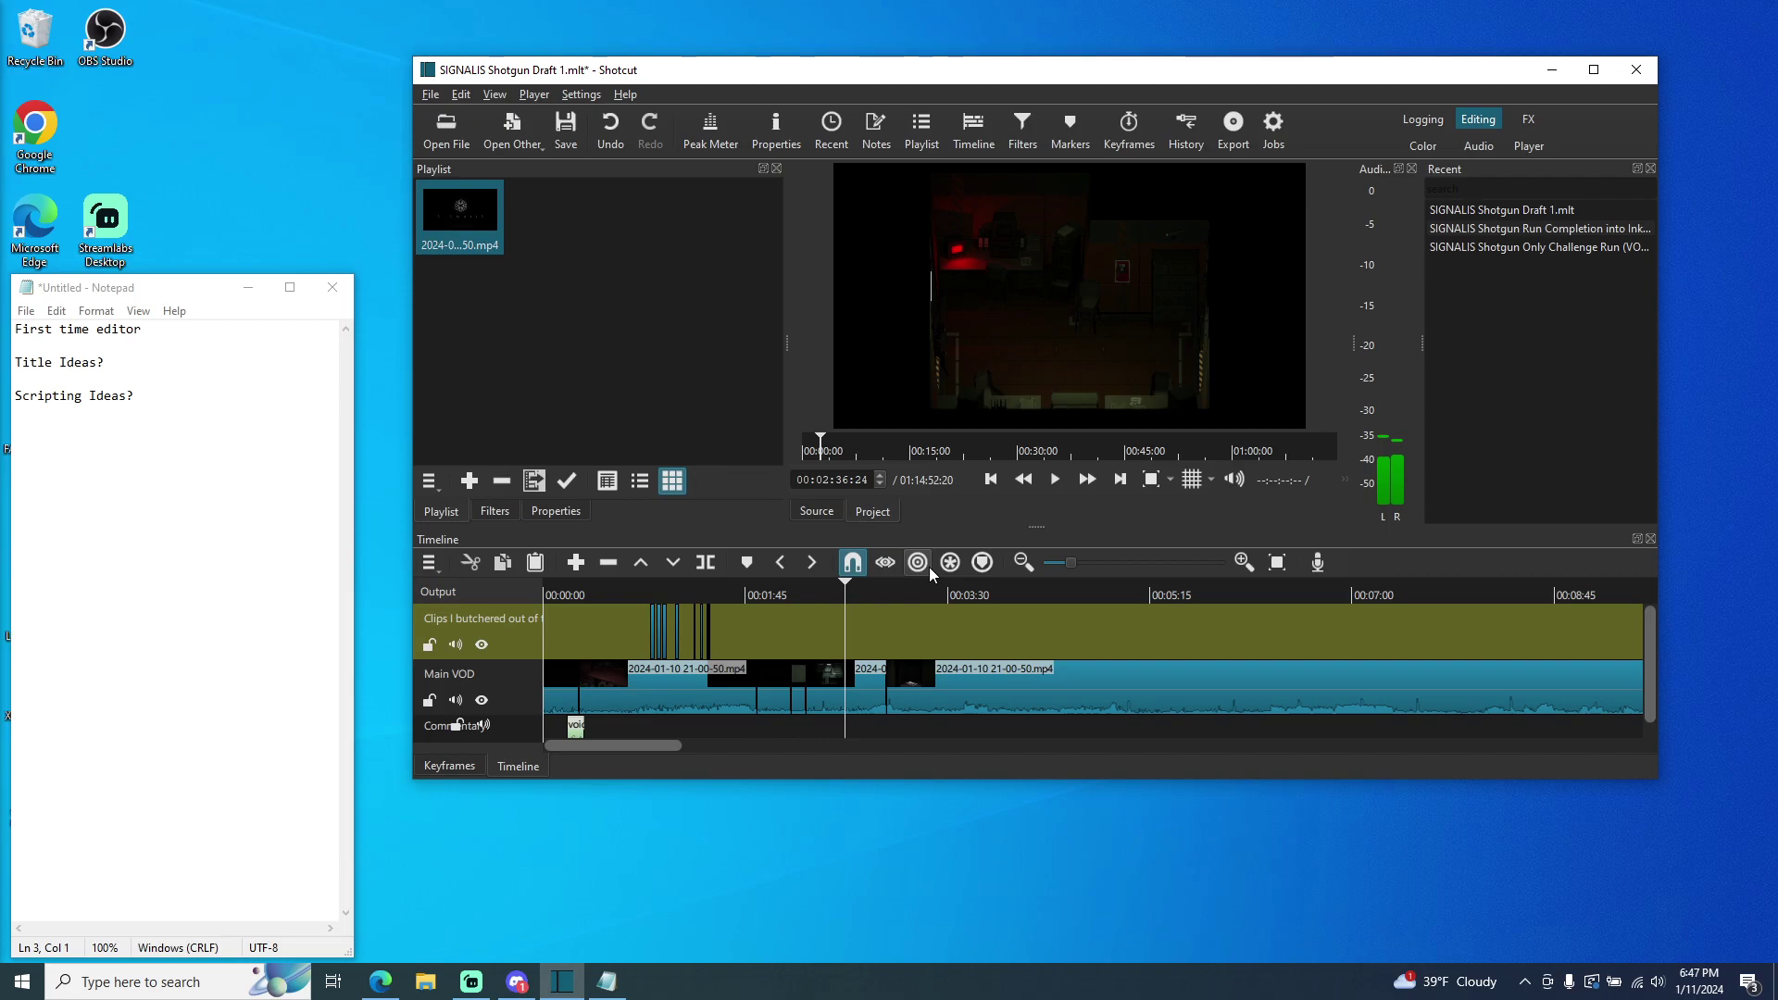
click(1056, 478)
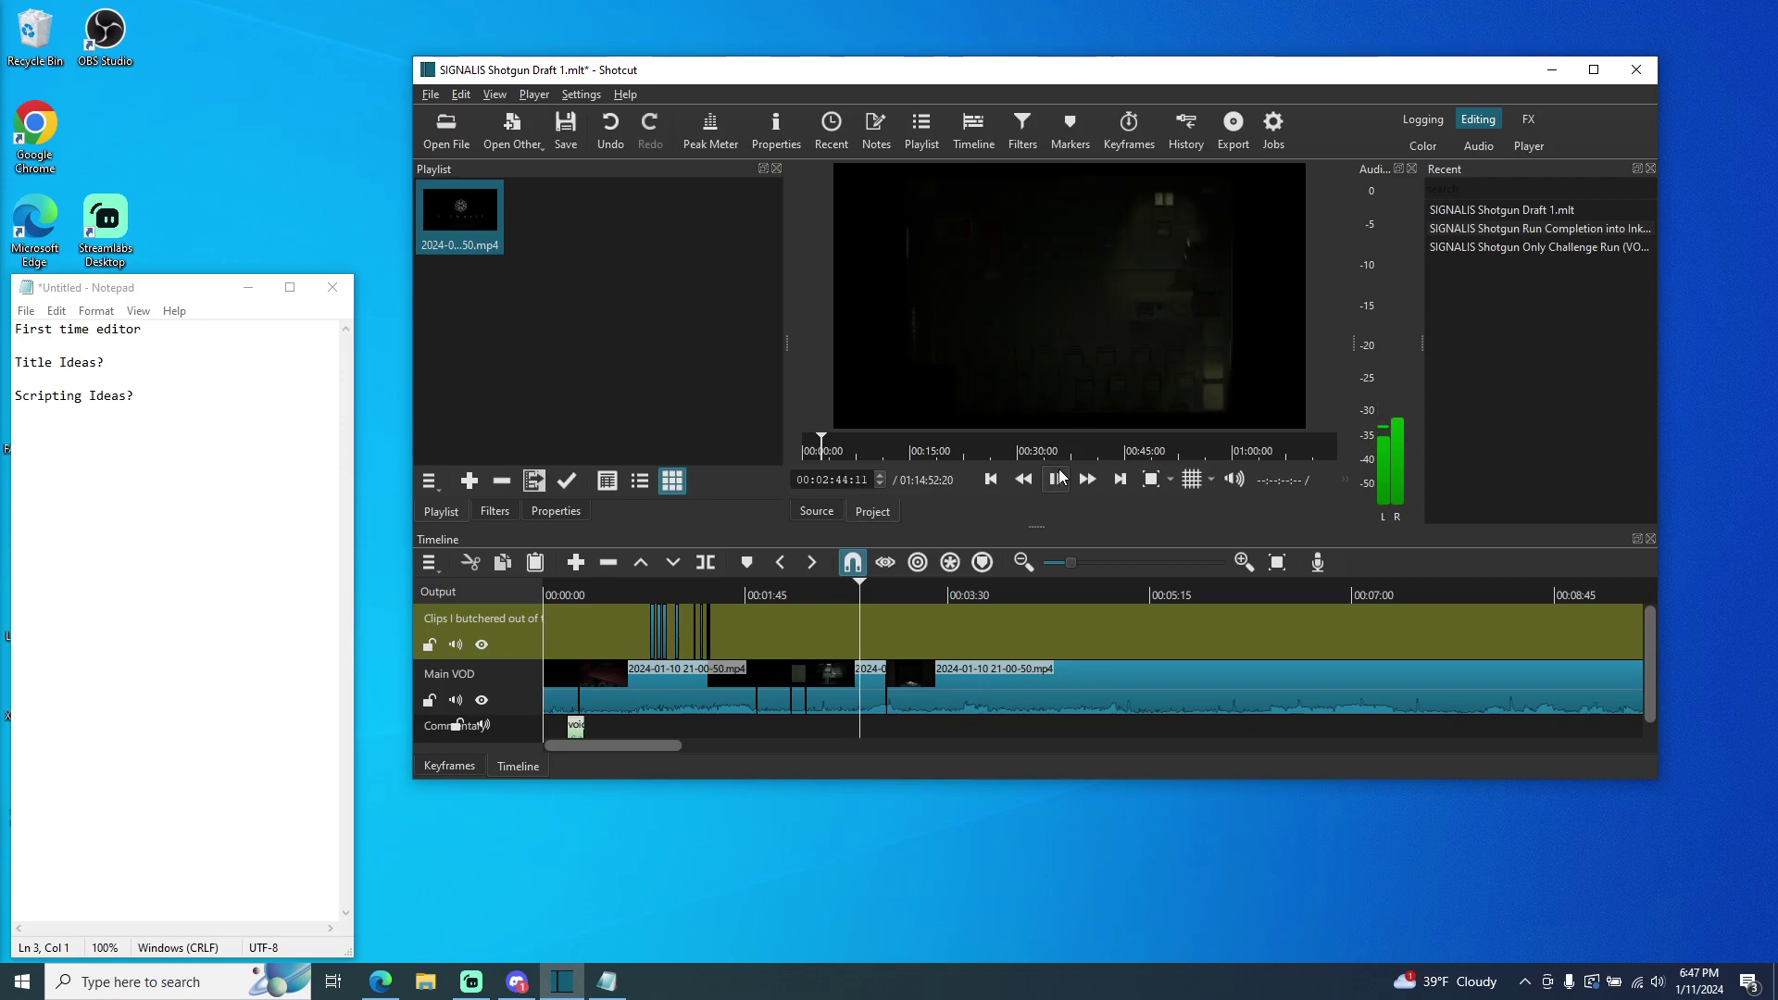
click(1055, 479)
- Play the overlay clip from about 00:01:08:21 to 00:01:10 to find where it should end
click(729, 594)
drag(708, 600, 657, 595)
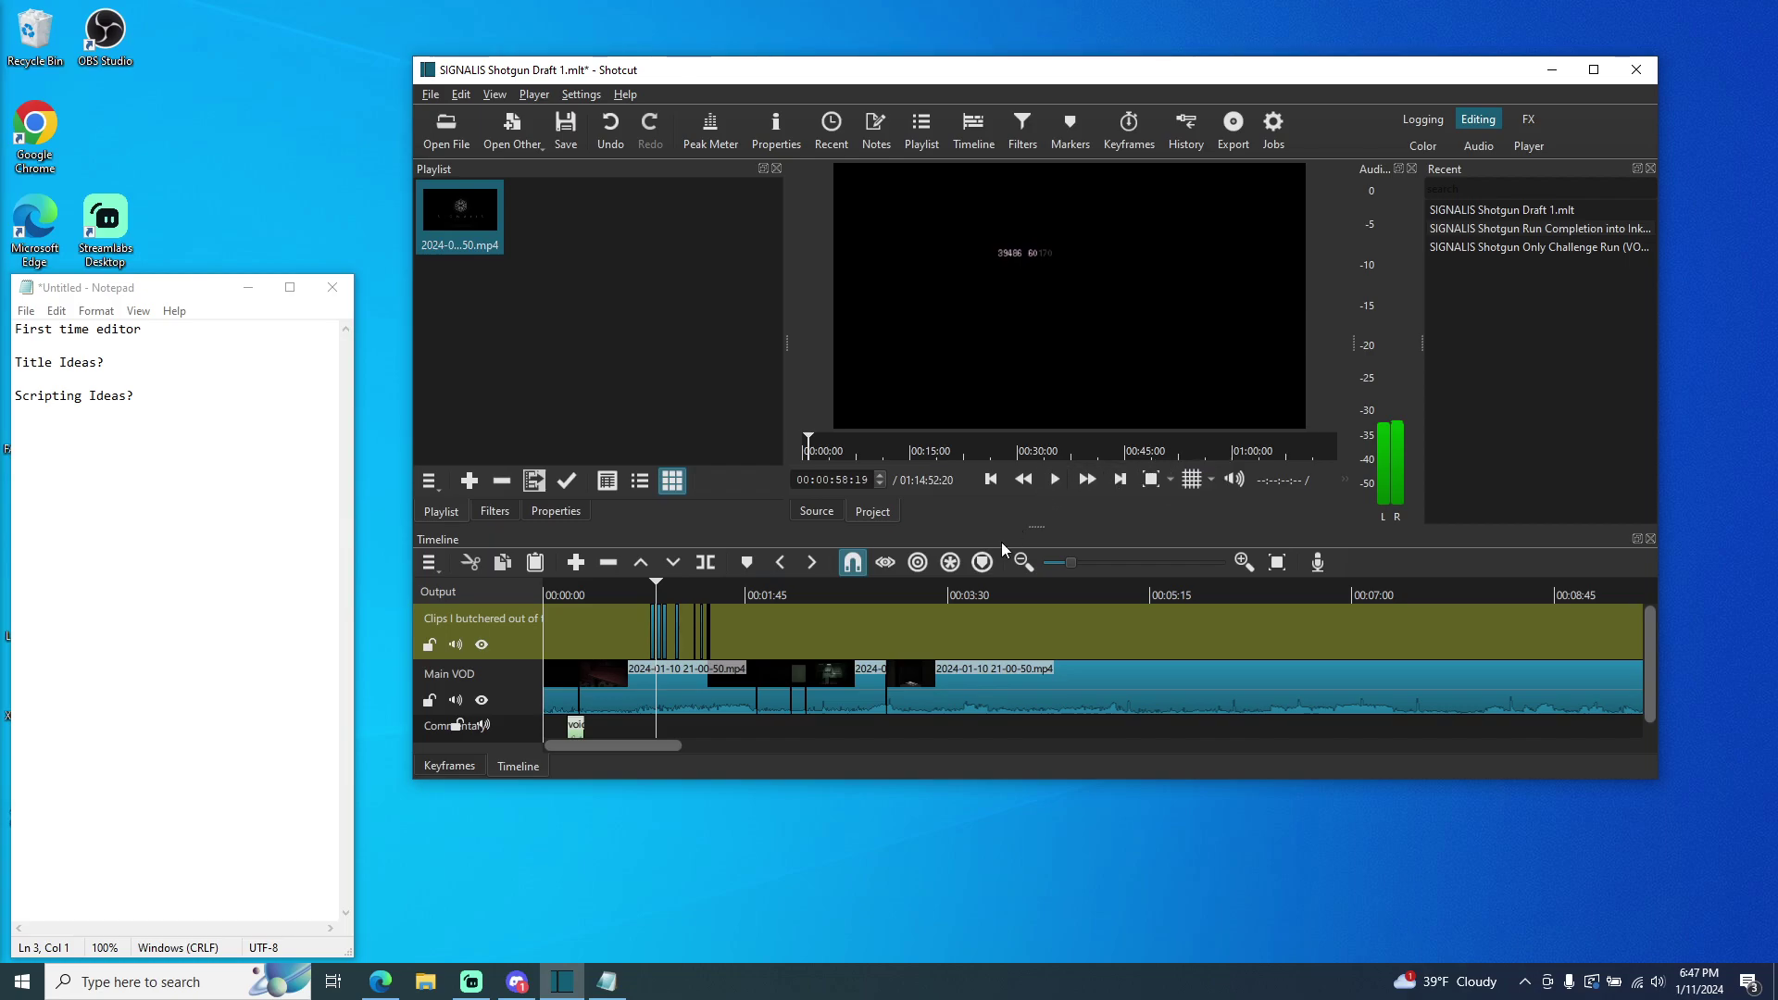
drag(1068, 562, 1176, 563)
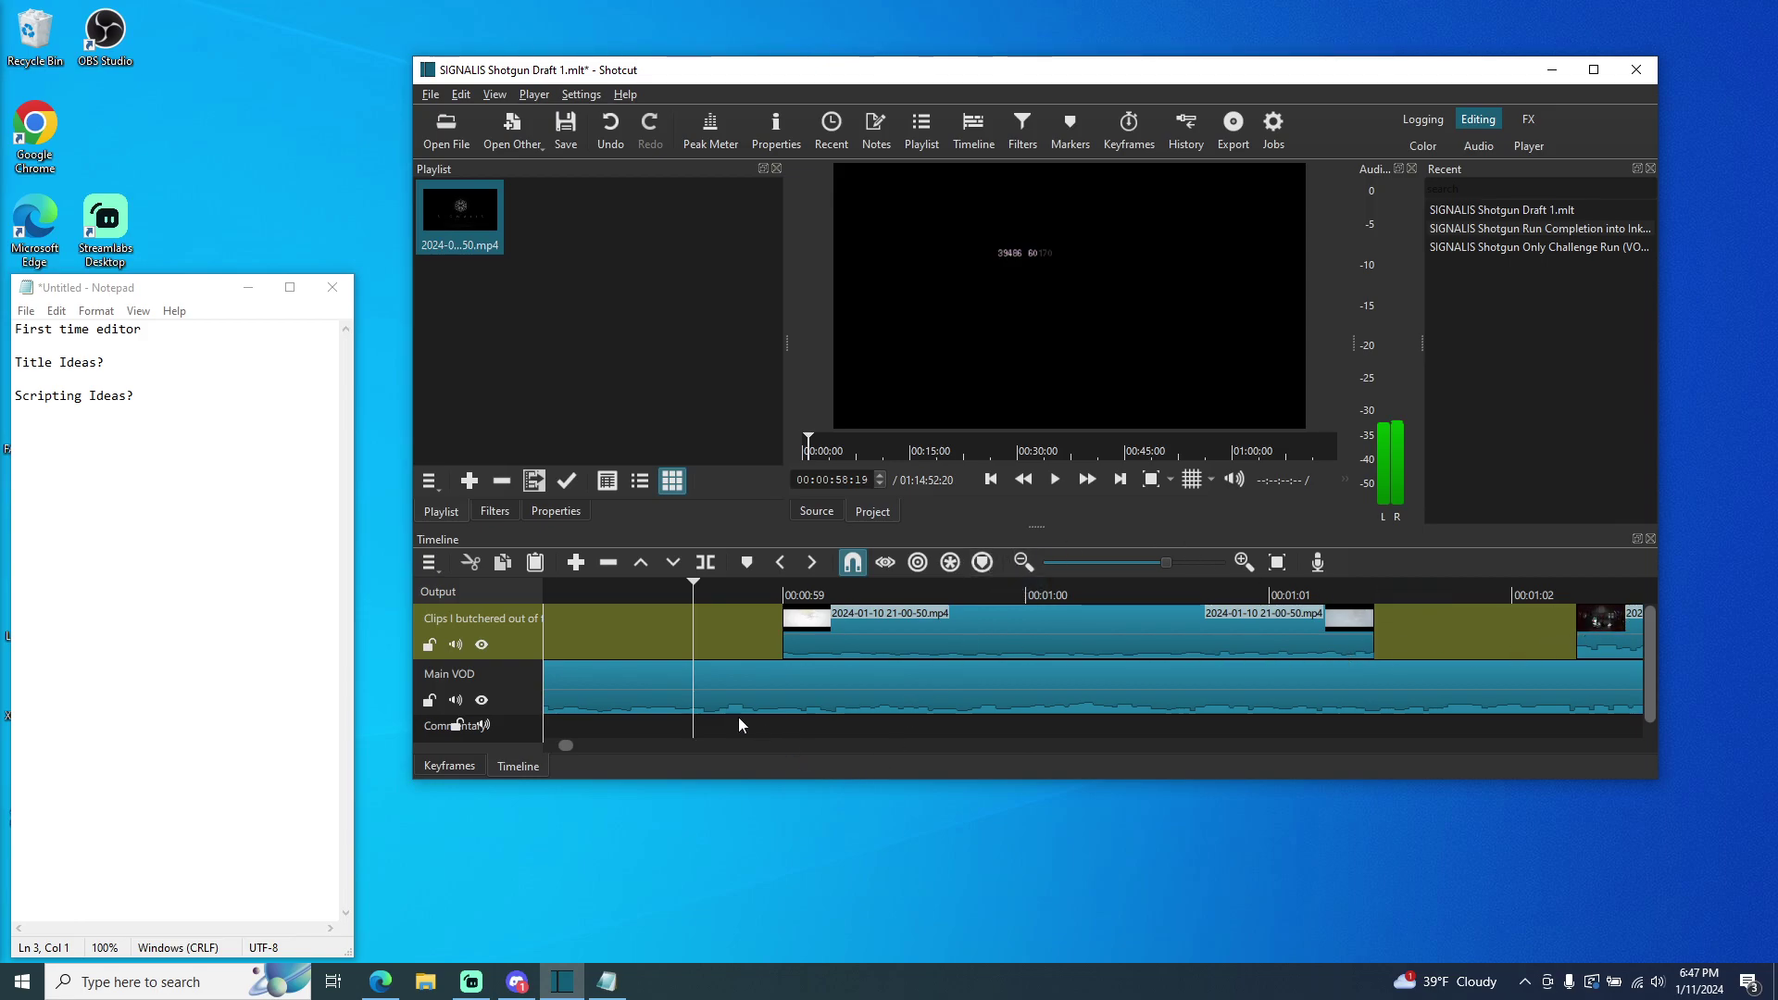
scroll(565, 746, right, 5)
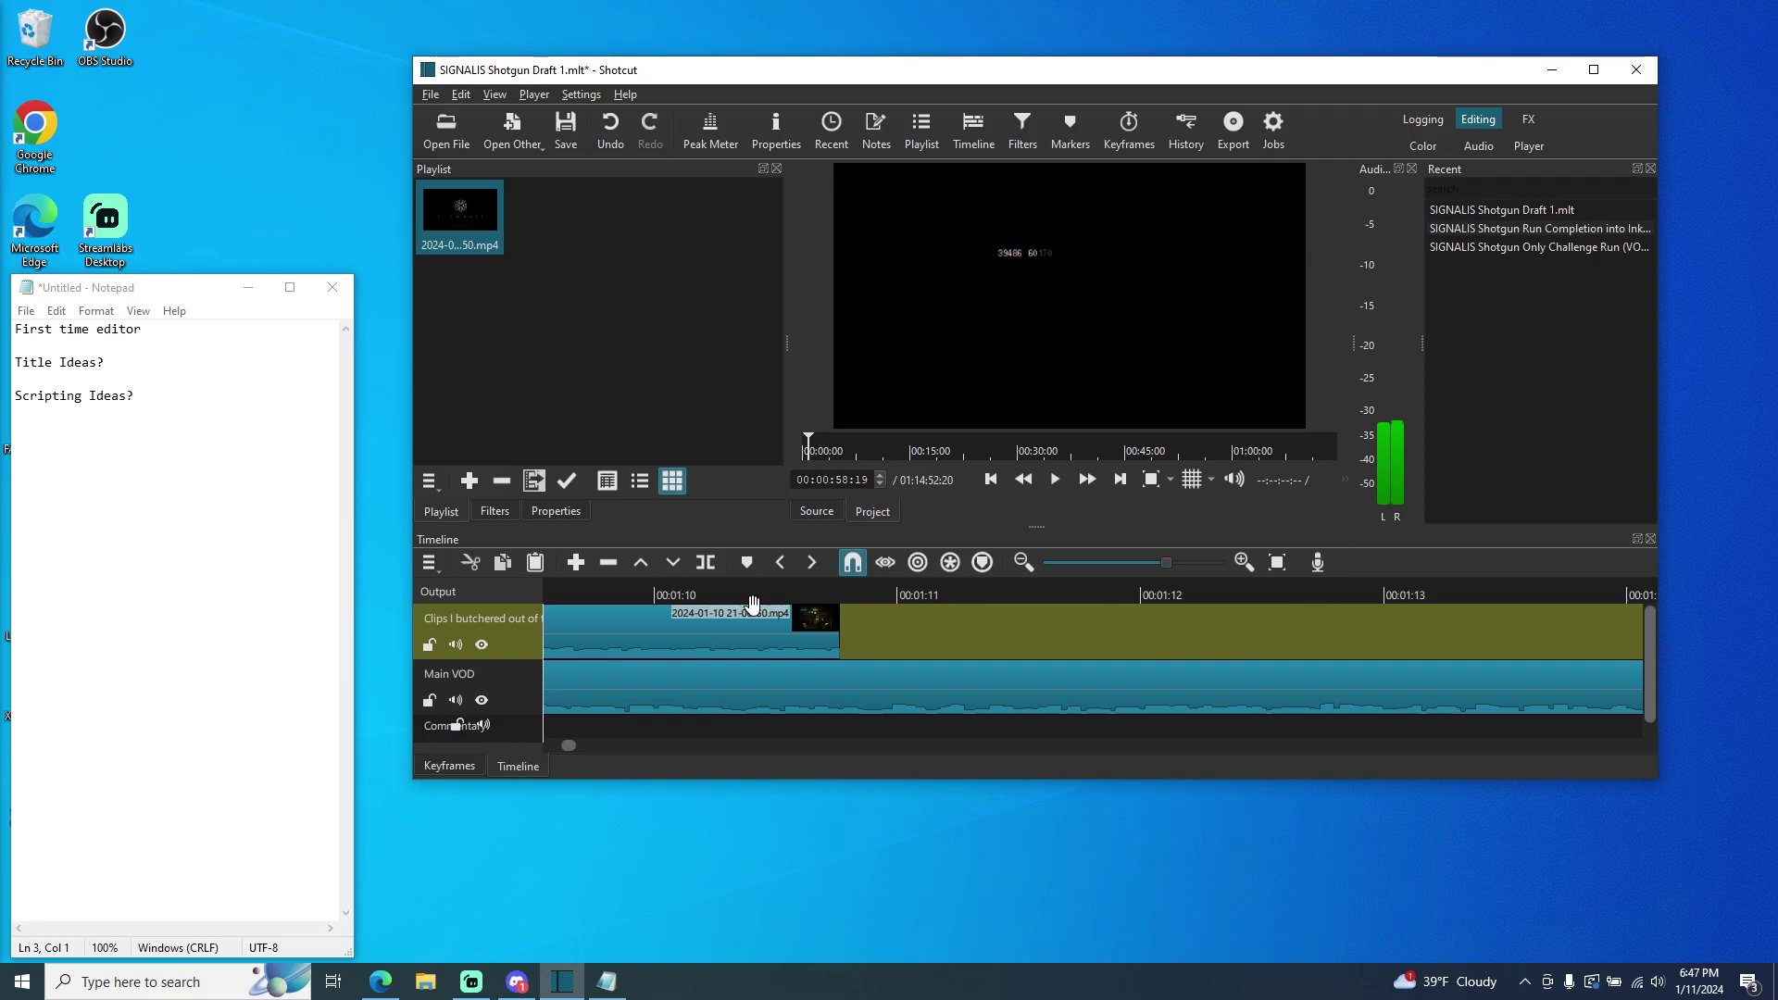
mouse_move(747, 596)
mouse_down()
mouse_move(546, 608)
mouse_move(754, 603)
mouse_move(728, 593)
mouse_up()
click(1053, 480)
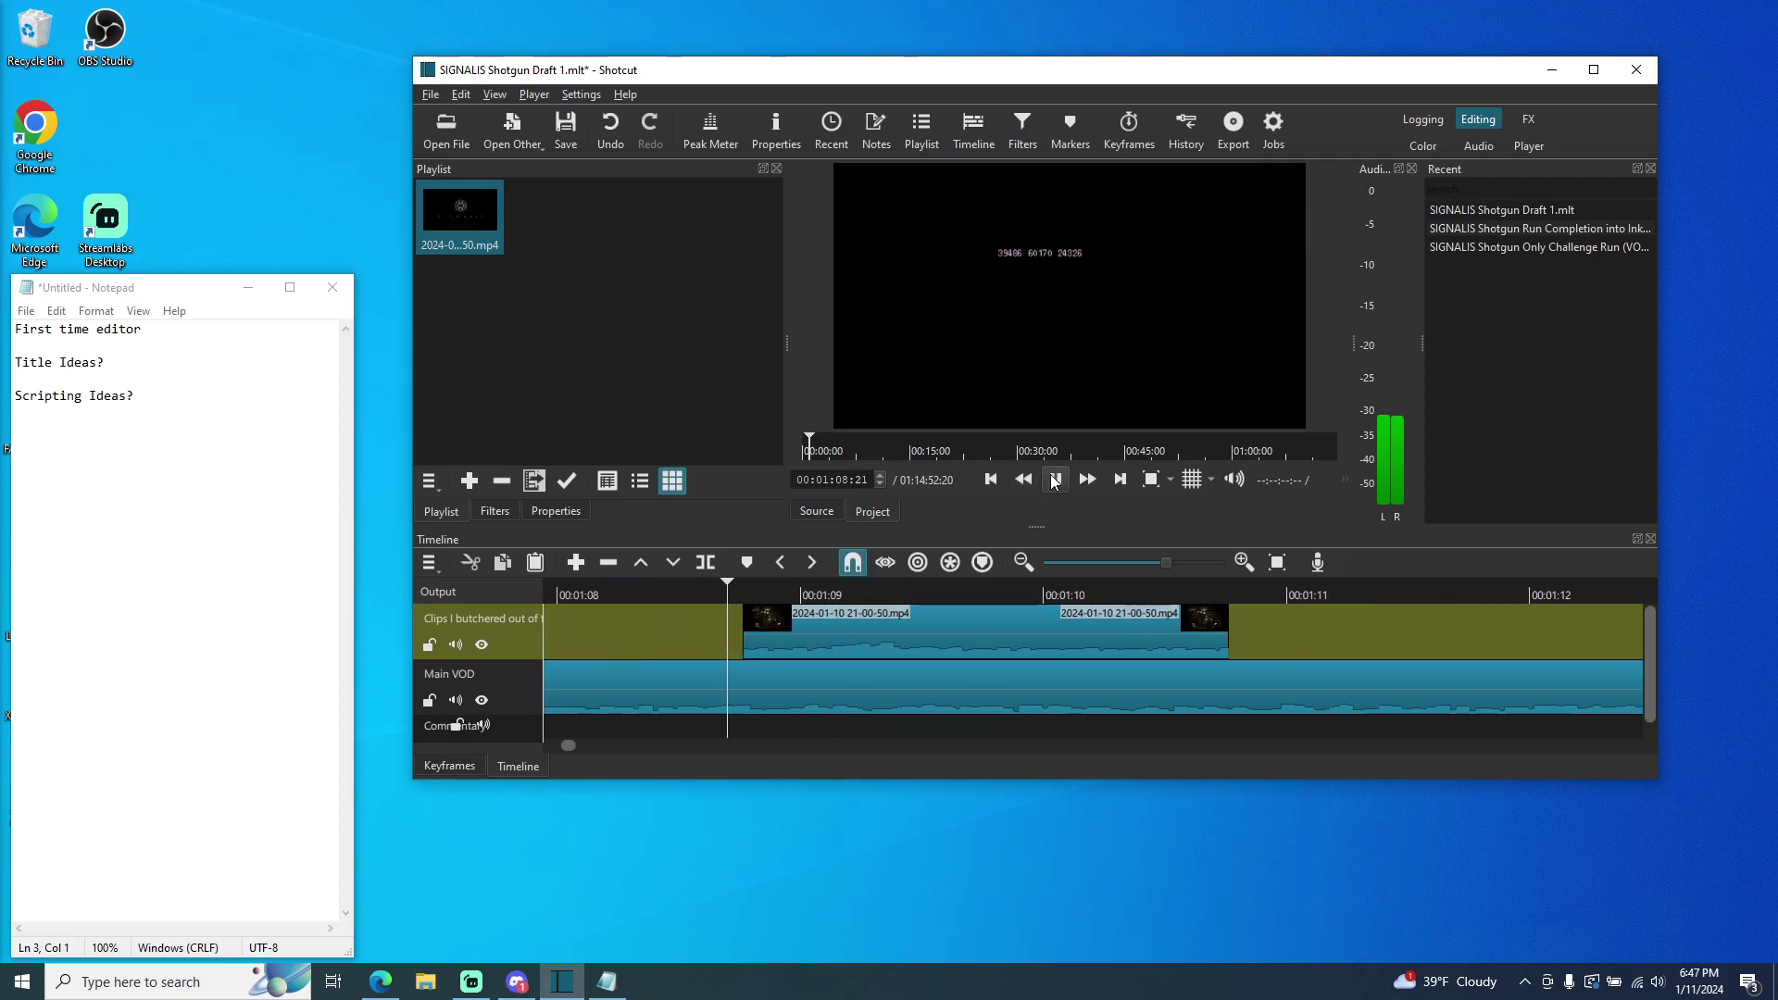
click(1054, 479)
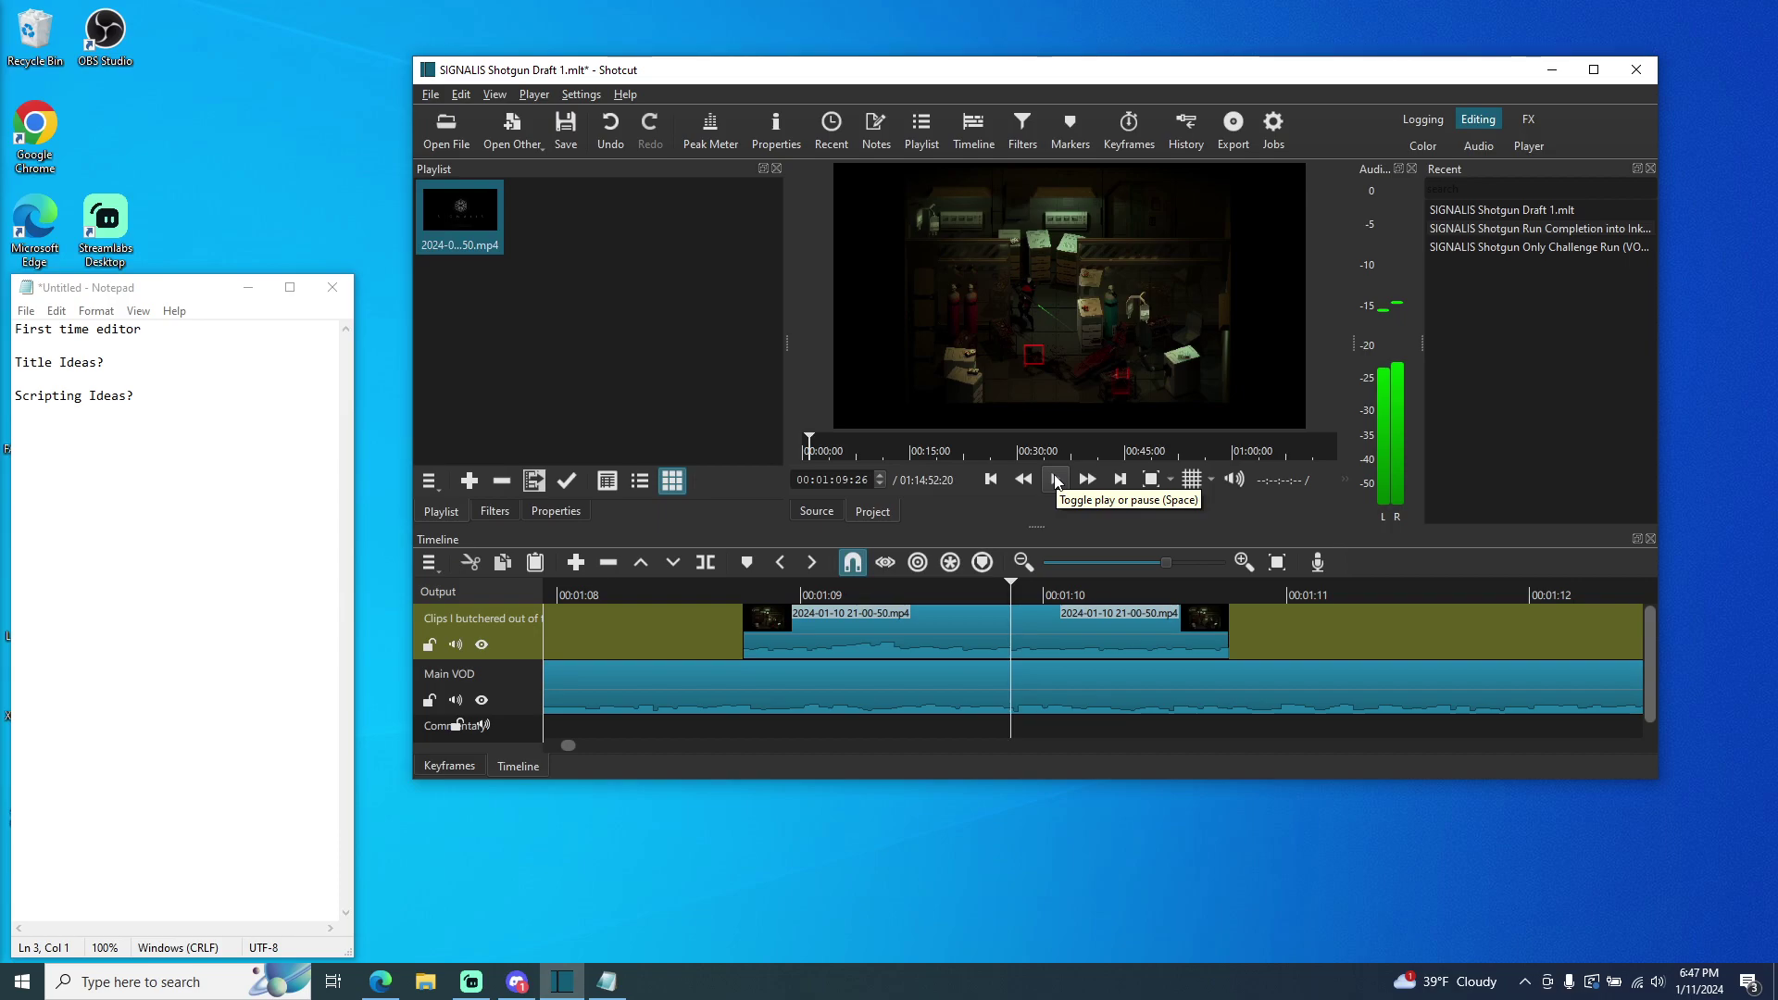
click(1055, 479)
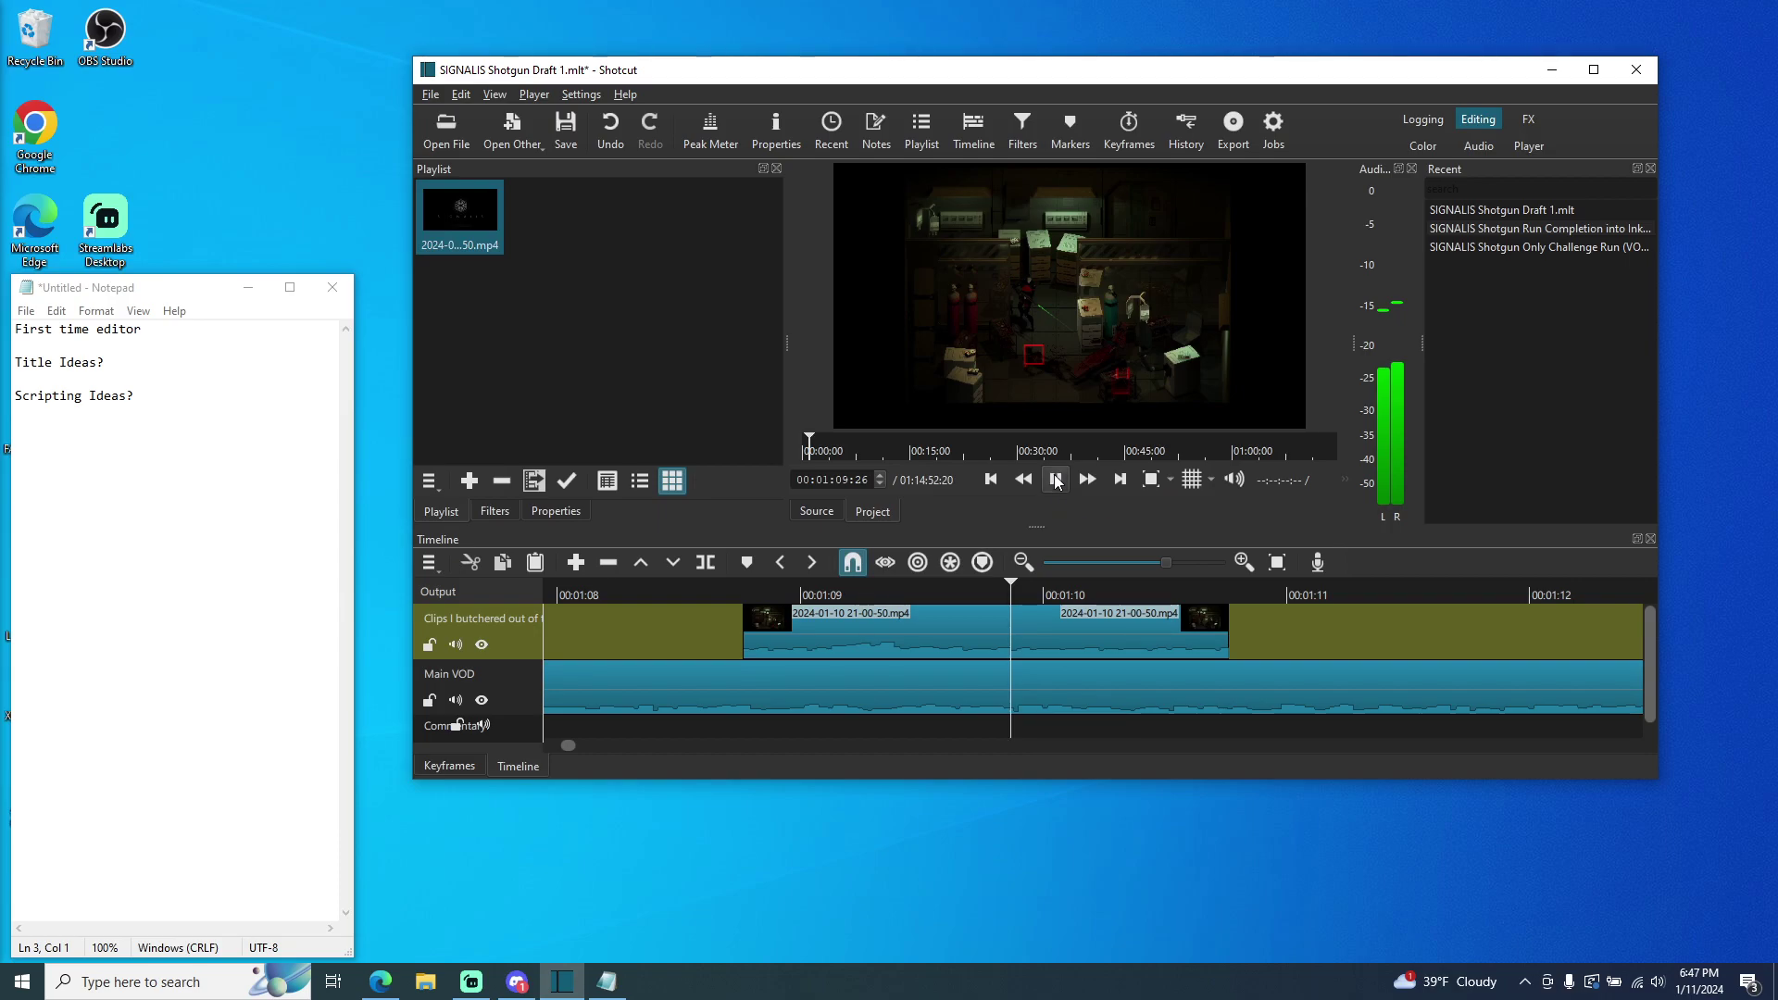
click(1056, 480)
- Split the overlay clip at 00:01:10:01 and remove the part after the split, leaving the gap in place
drag(1124, 587, 1052, 587)
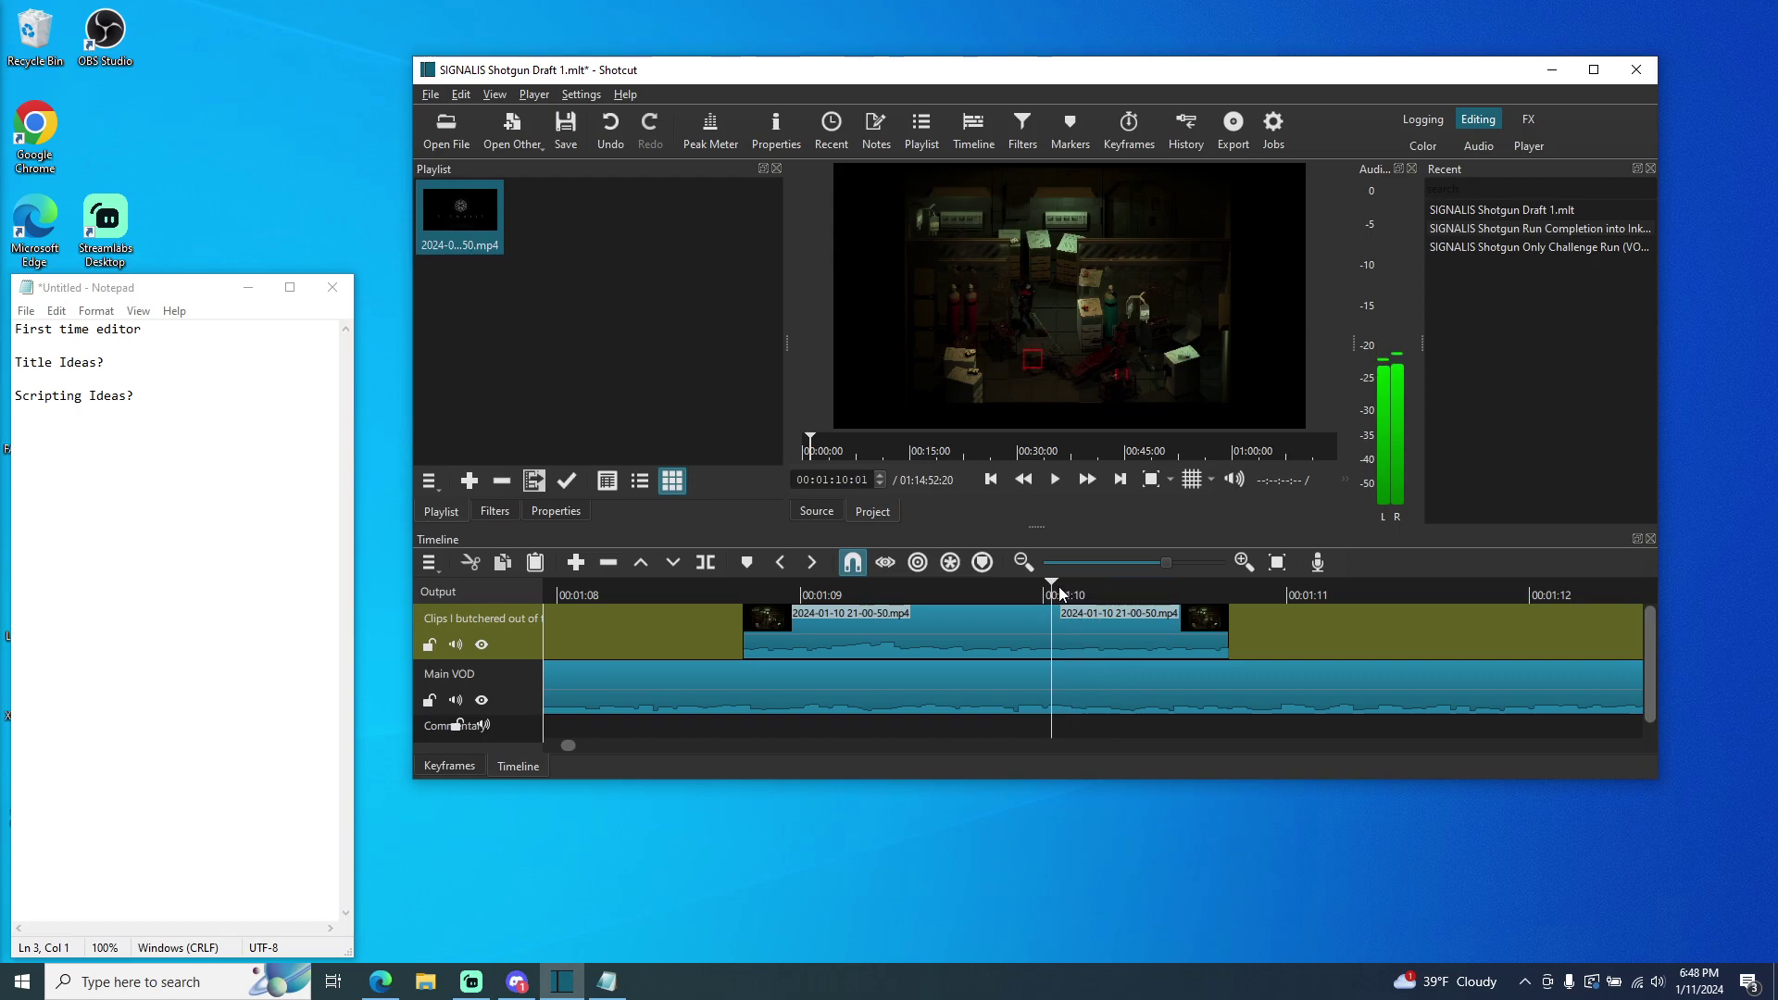
click(706, 562)
click(1102, 636)
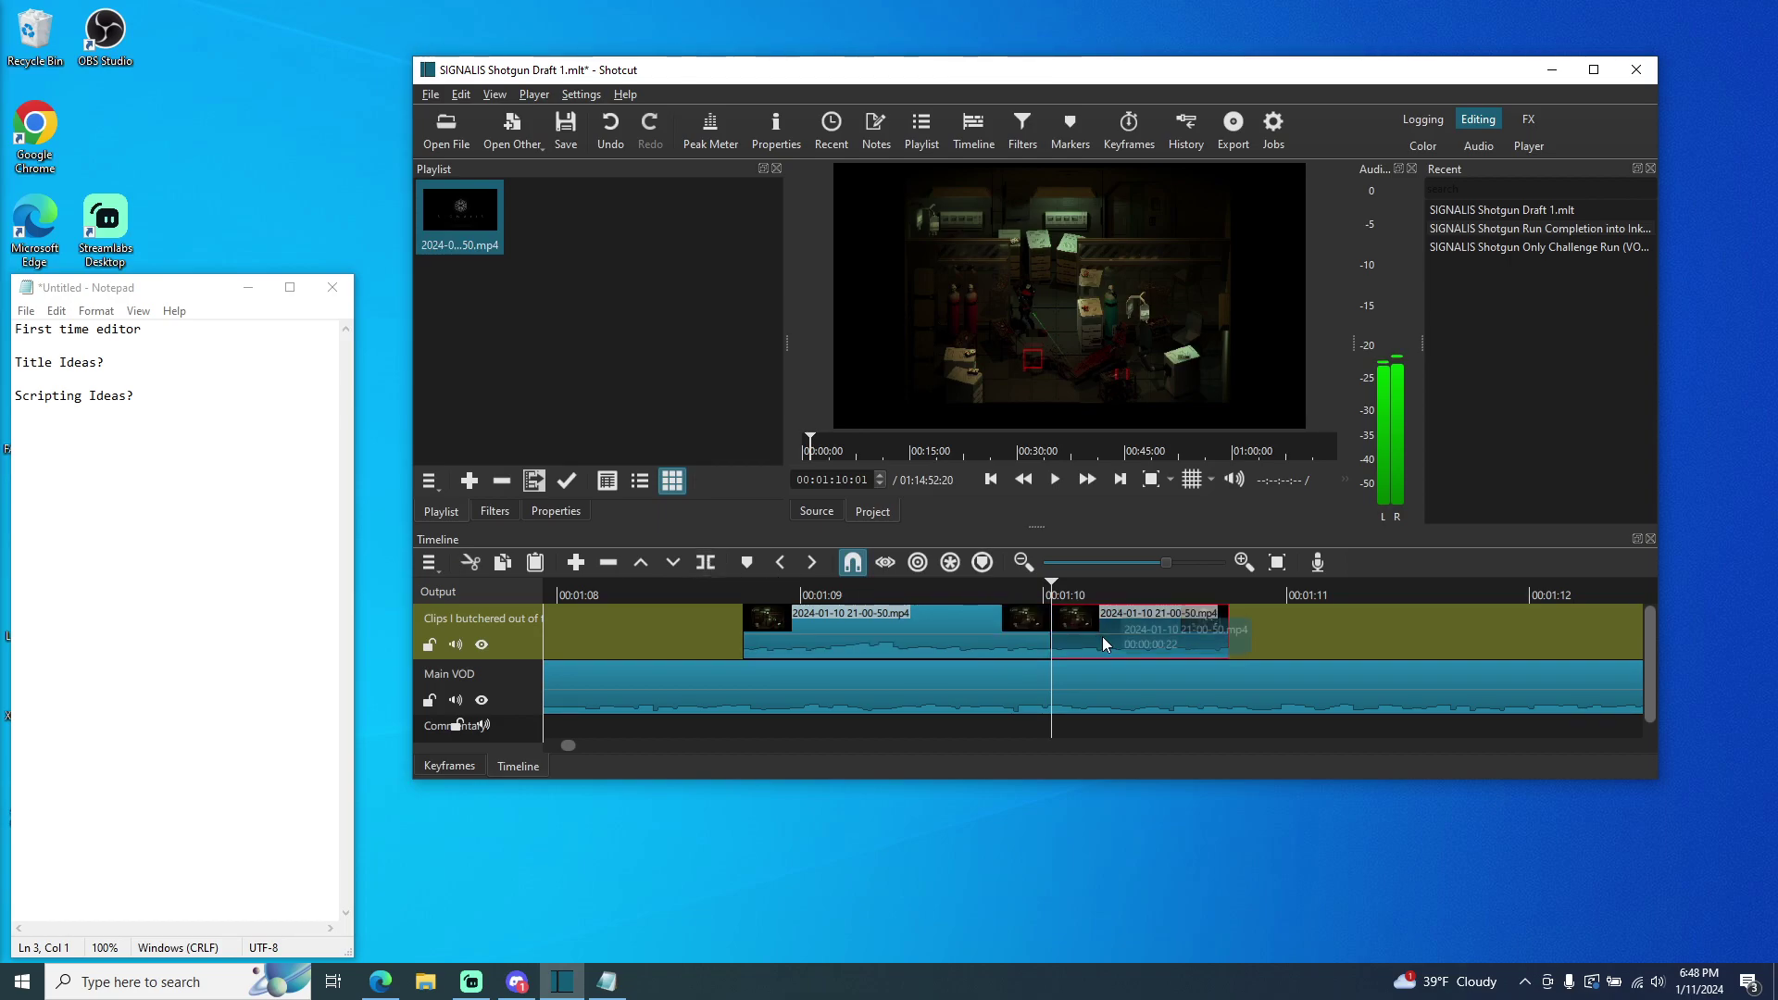
right_click(1101, 636)
click(1131, 640)
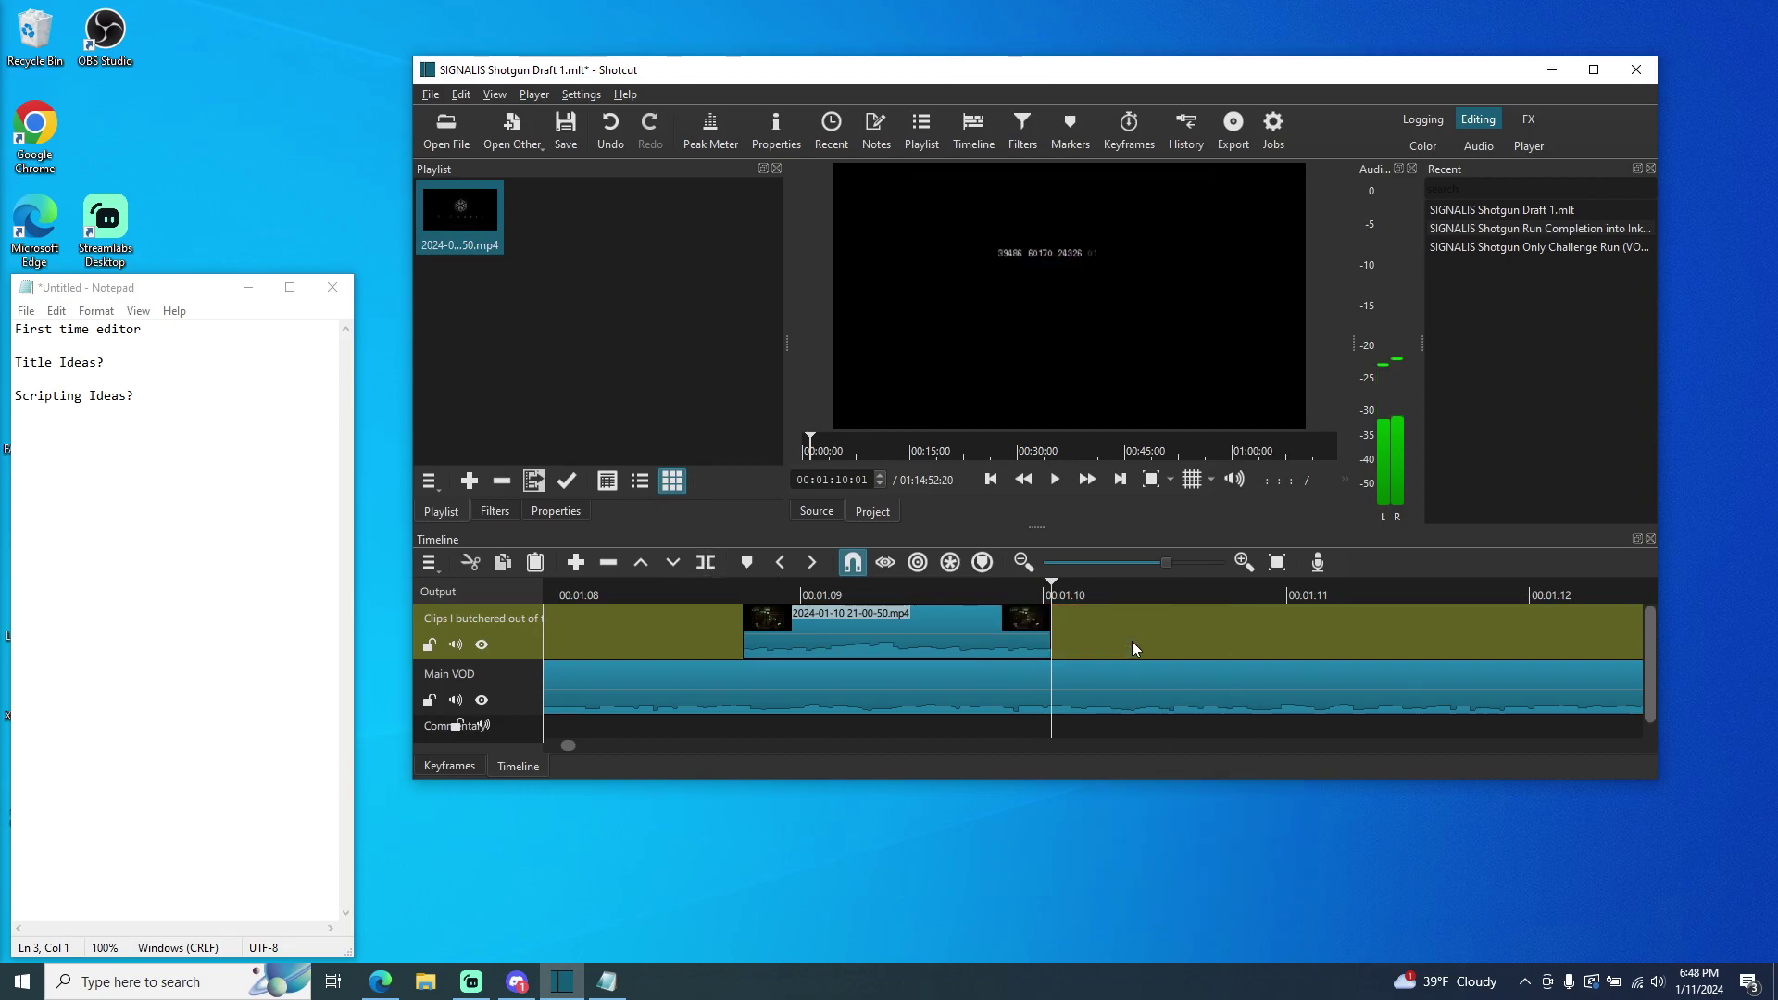
- Go back to about 00:01:07:10, then review the end of the intro by playing up to the SIGNALIS title at about 00:01:49
click(760, 592)
drag(705, 597, 555, 598)
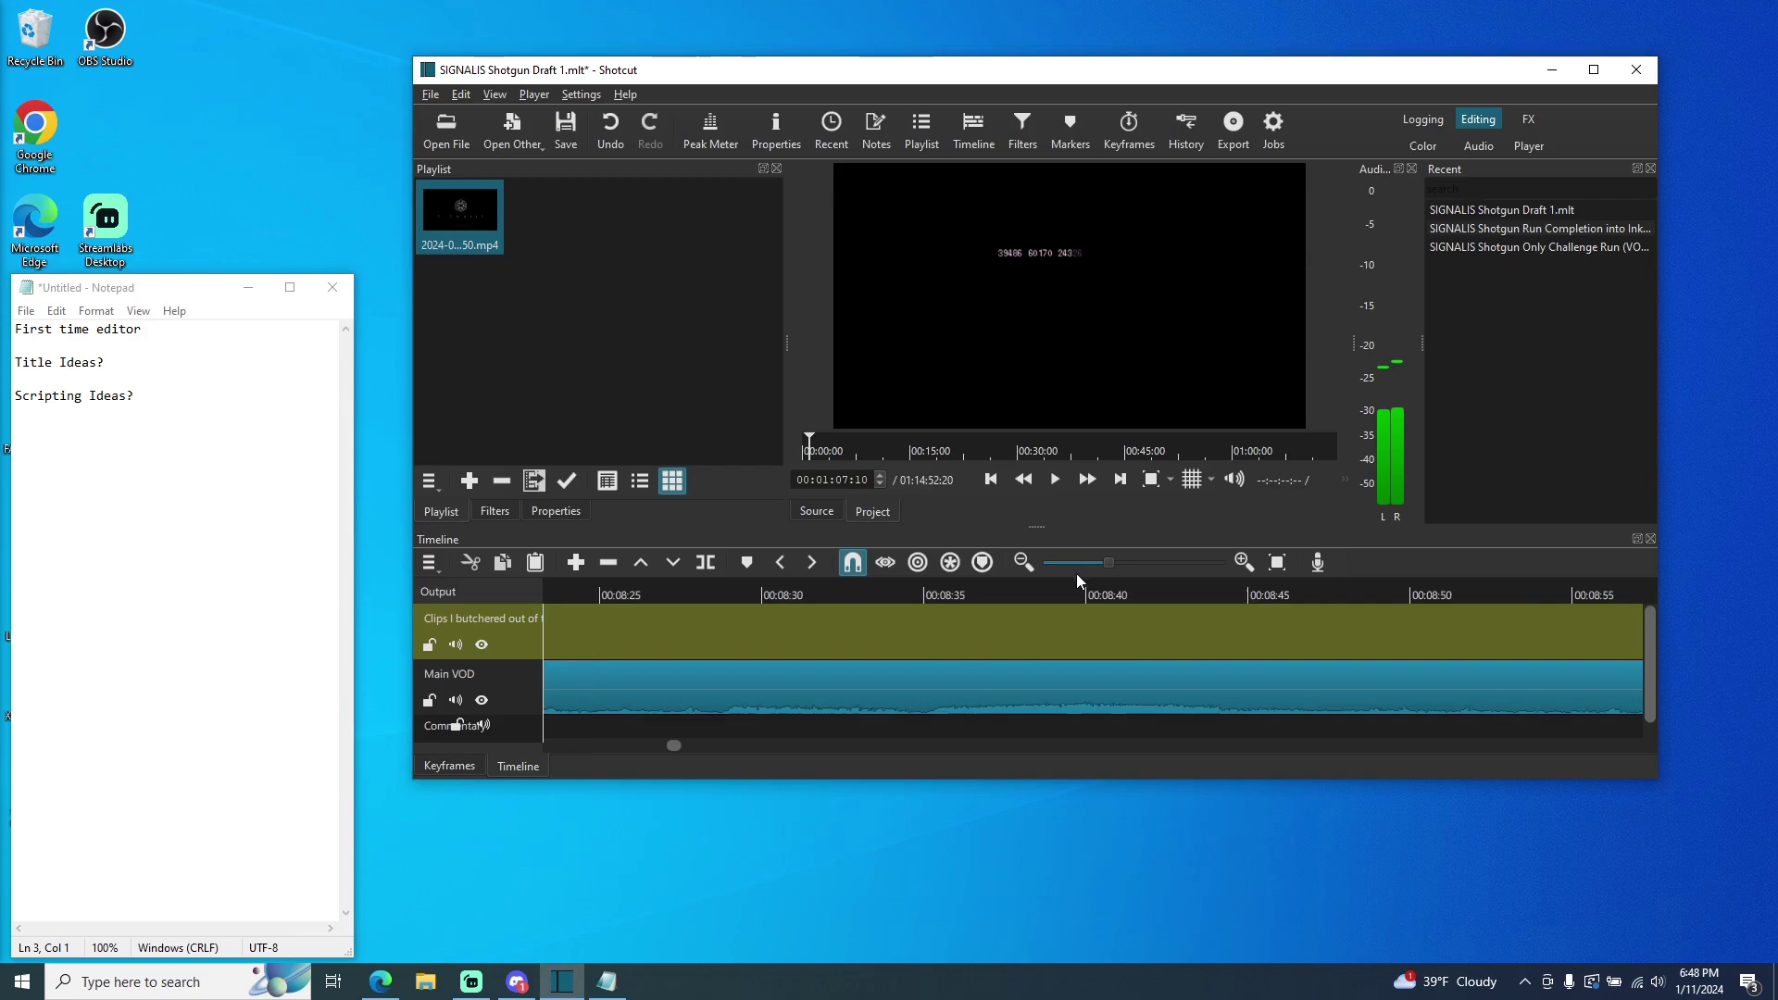
scroll(1092, 569, down, 5)
drag(1519, 592, 1019, 602)
click(1055, 480)
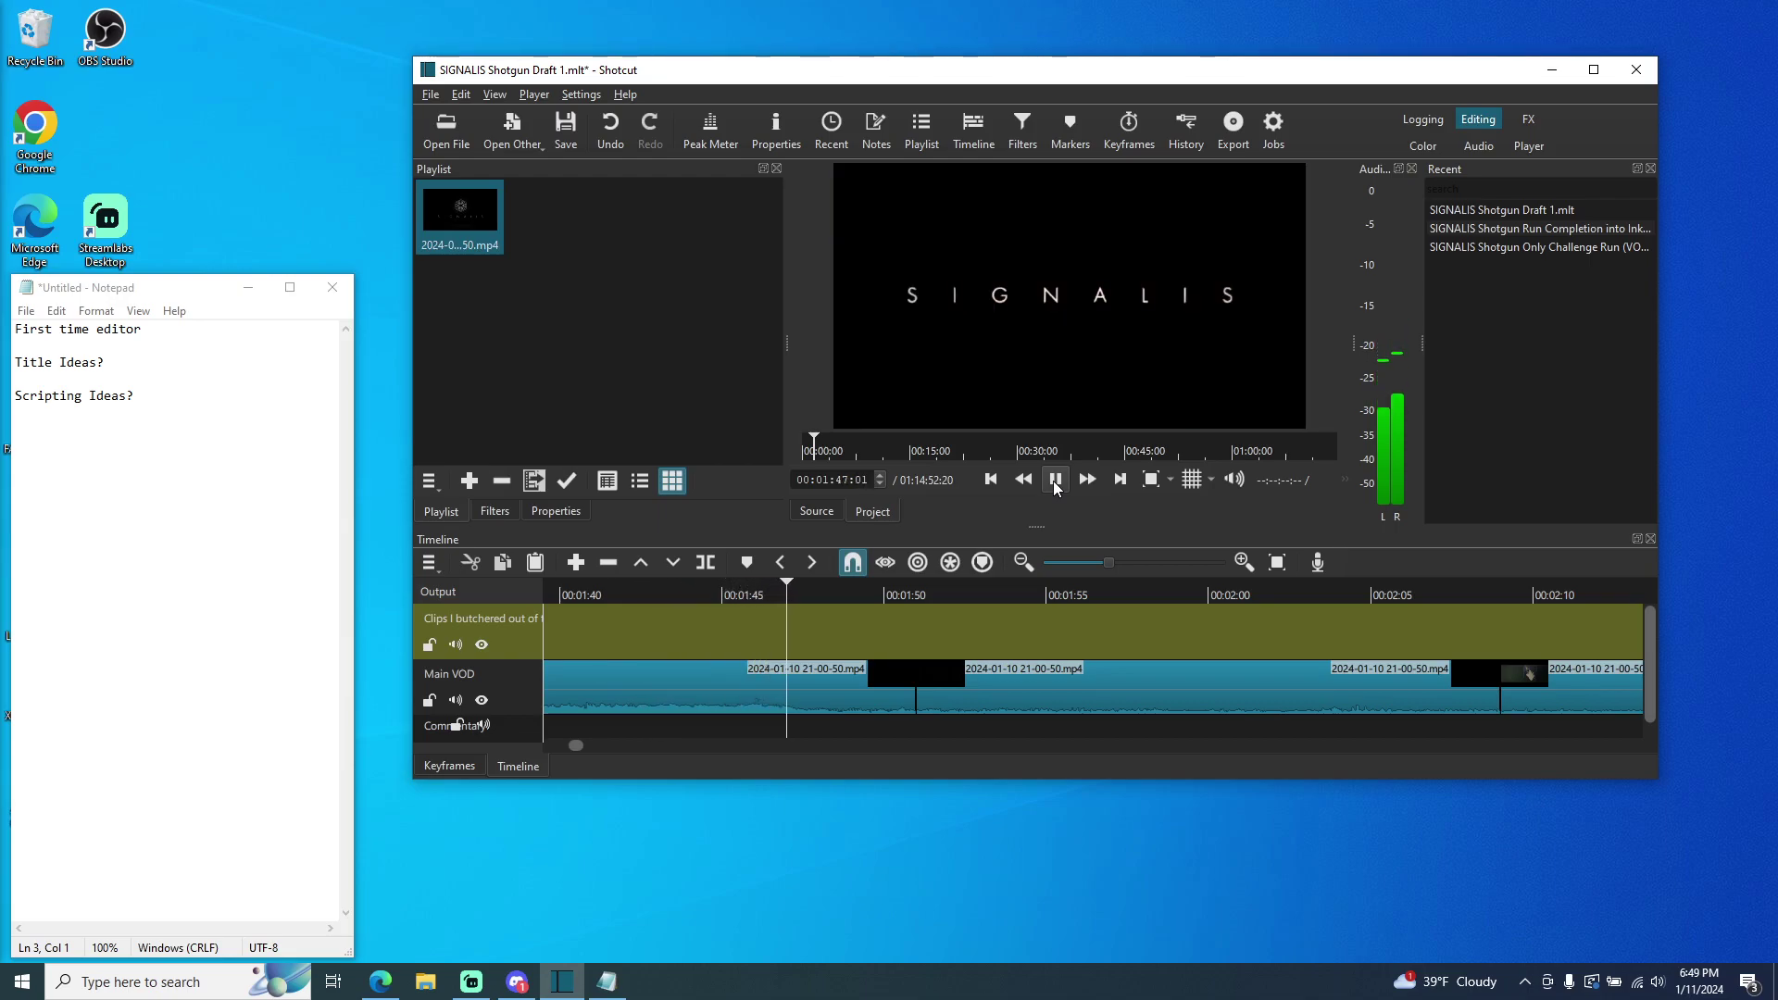
click(1056, 478)
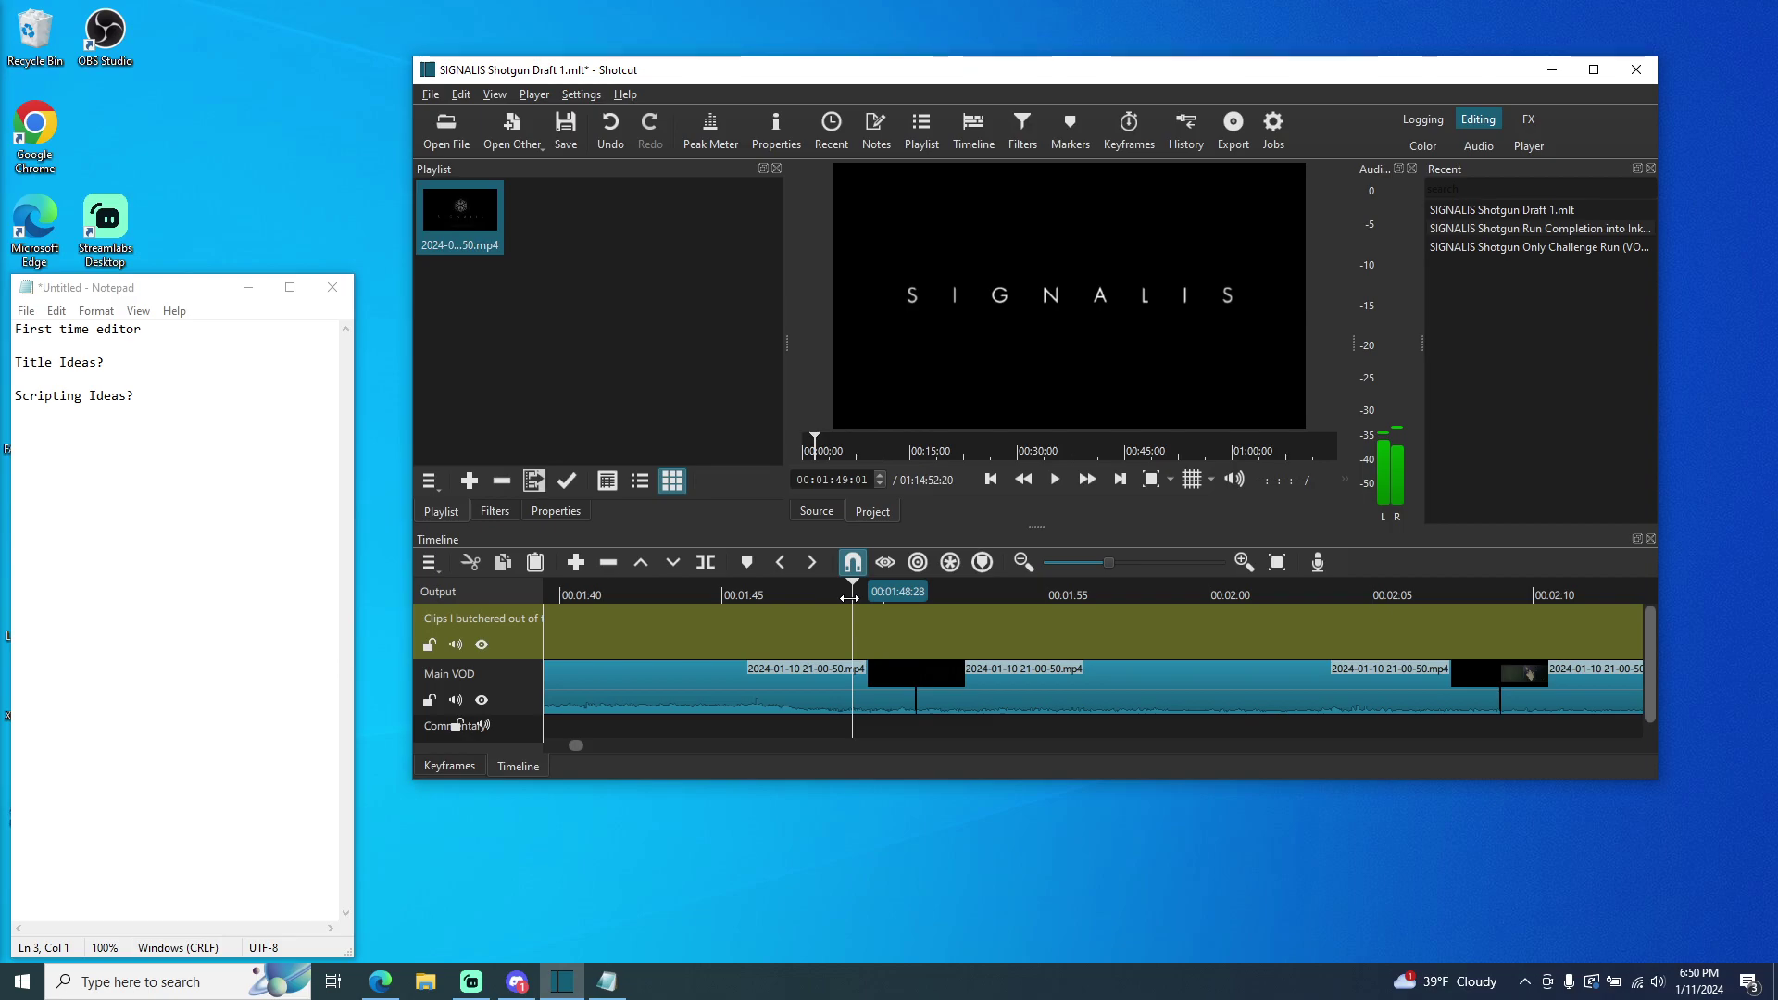
- Check the chapter title's timing by replaying the Main VOD from 00:01:45:12 to 00:02:02:07
drag(853, 599, 1072, 620)
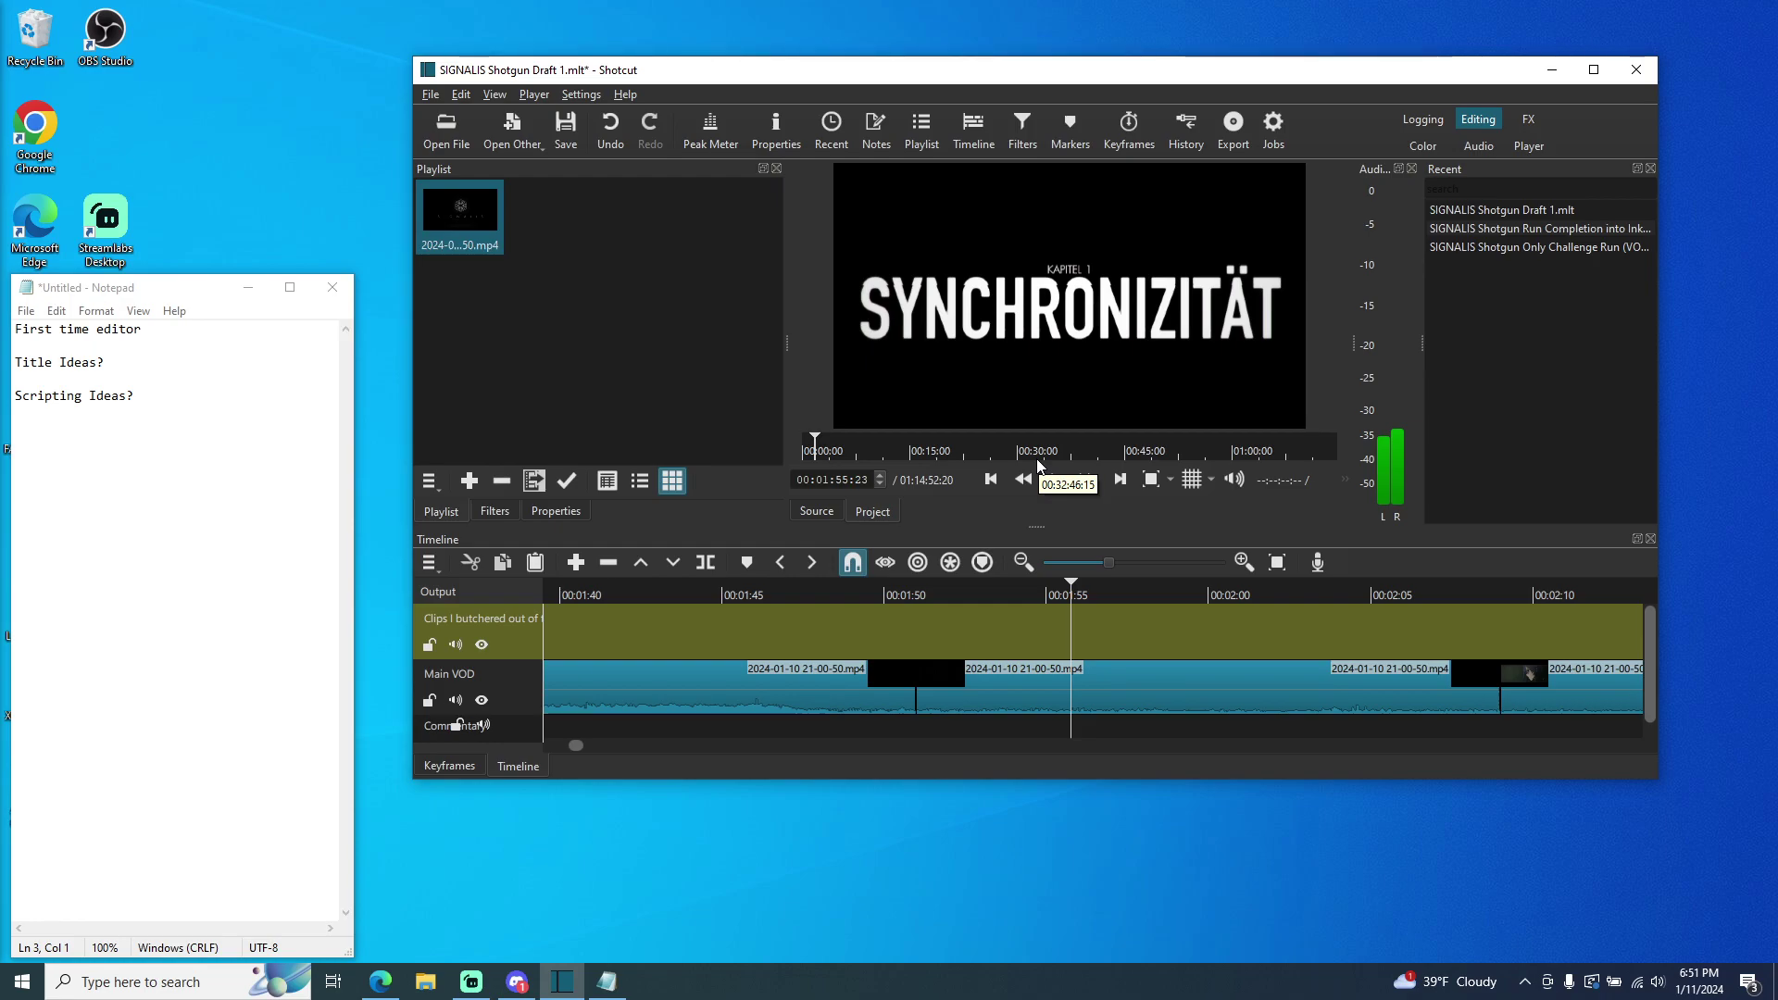
click(844, 594)
click(734, 621)
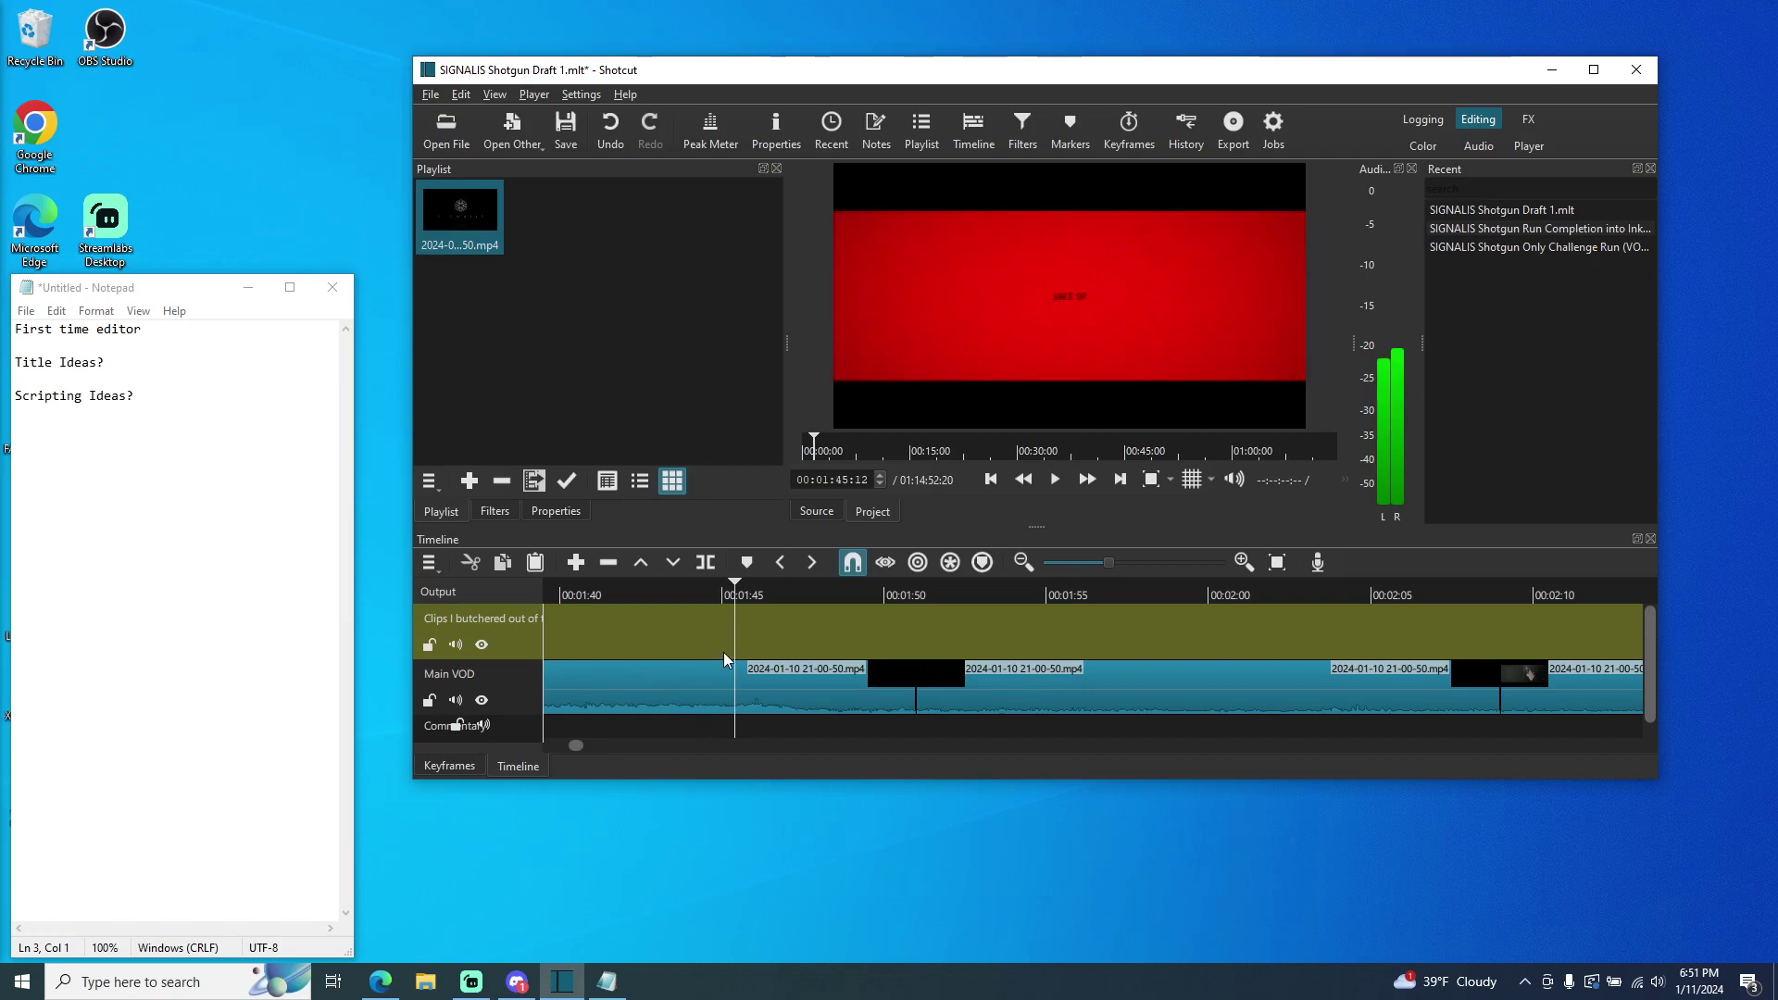
click(1054, 487)
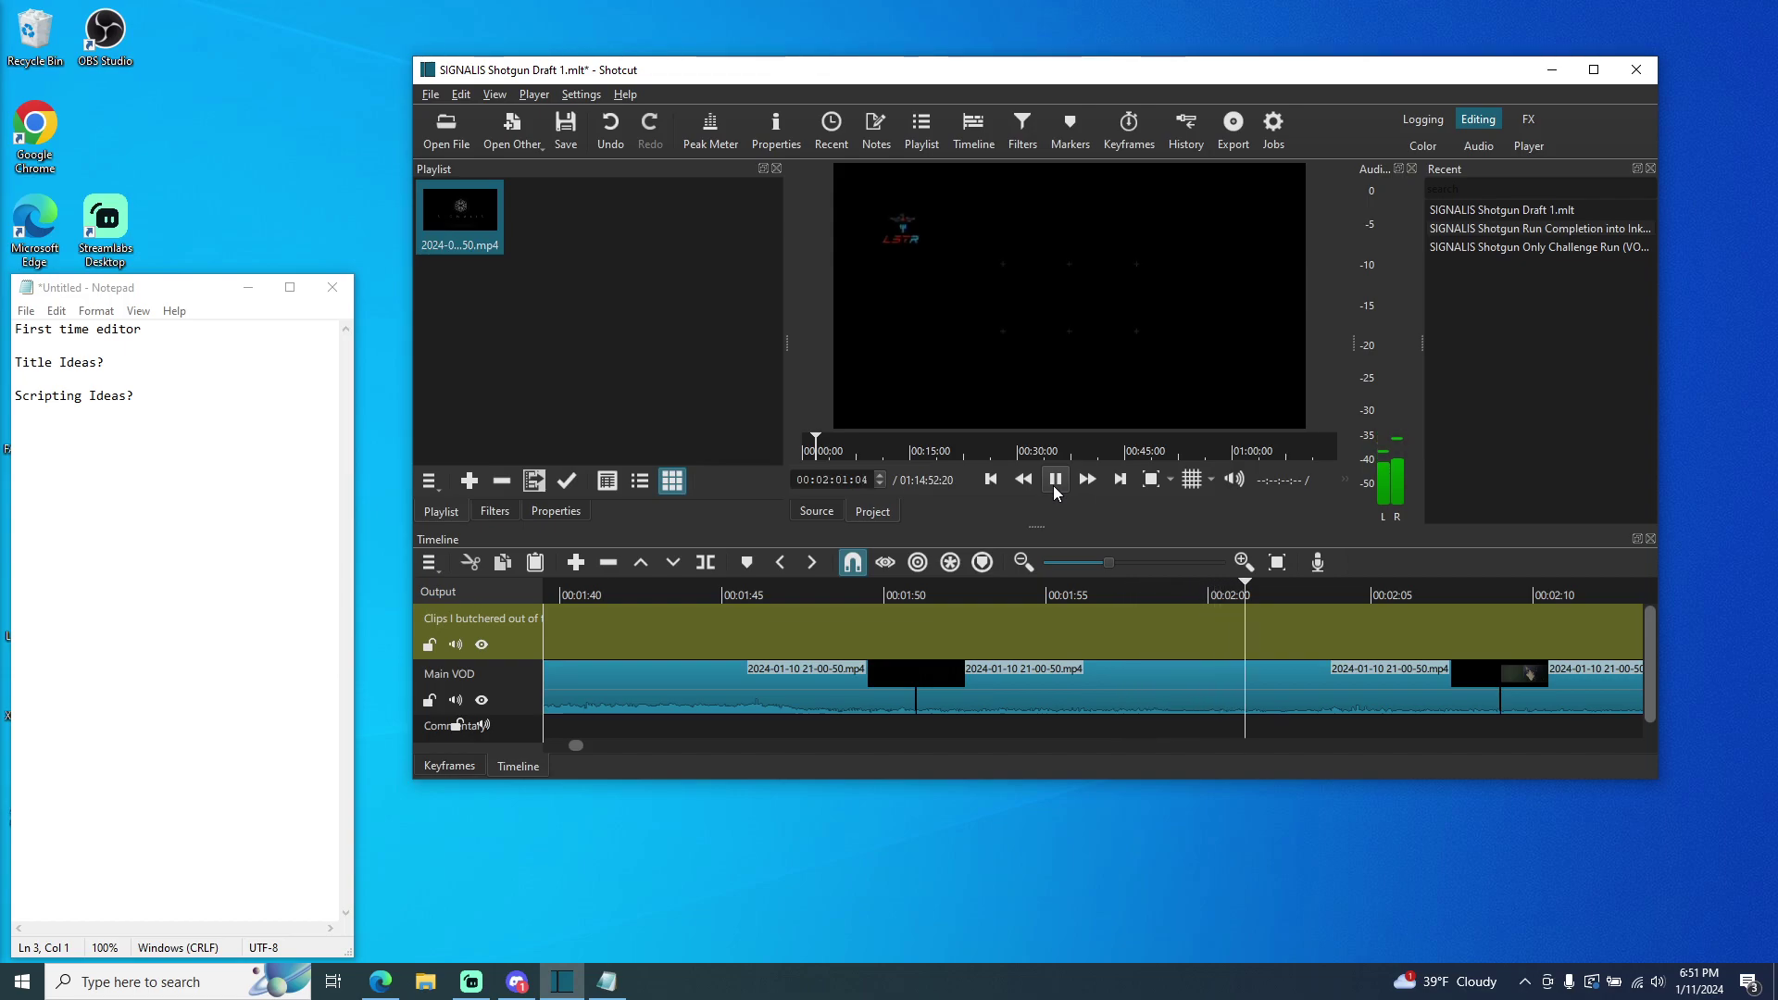
click(1056, 479)
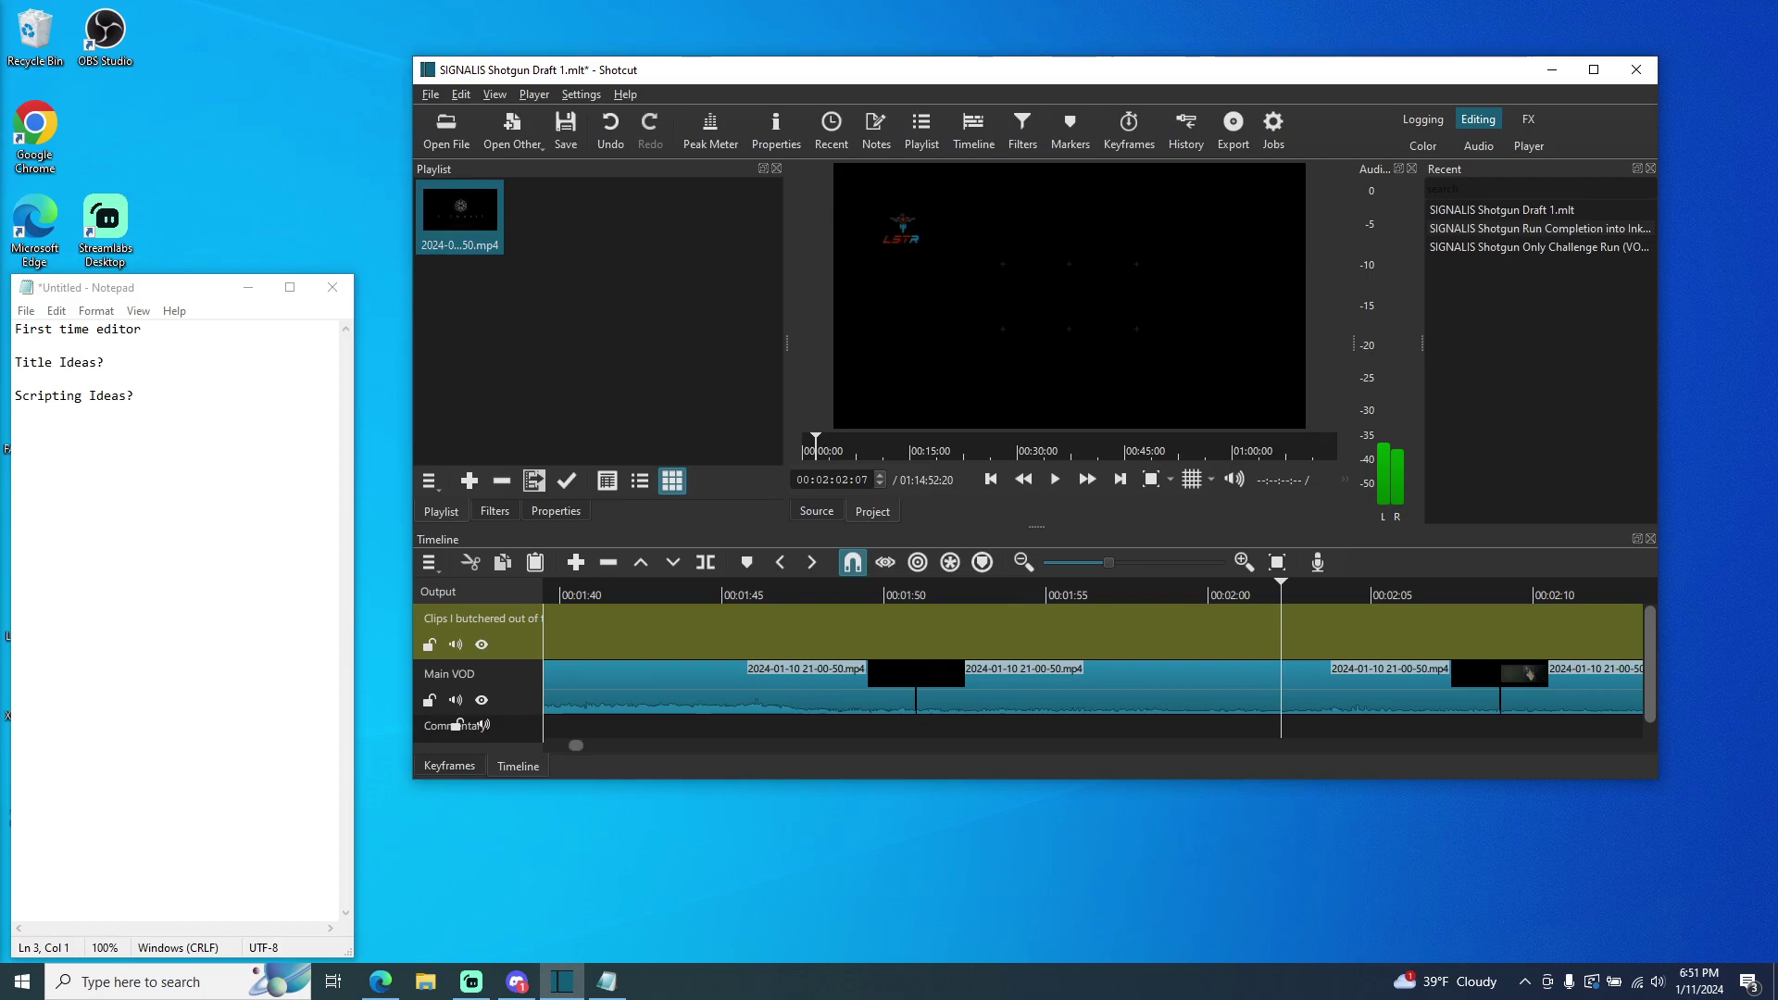
- Switch to the SIGNALIS Video script in Google Docs and clear the text of the comment attached to "No?"
key(alt+Tab)
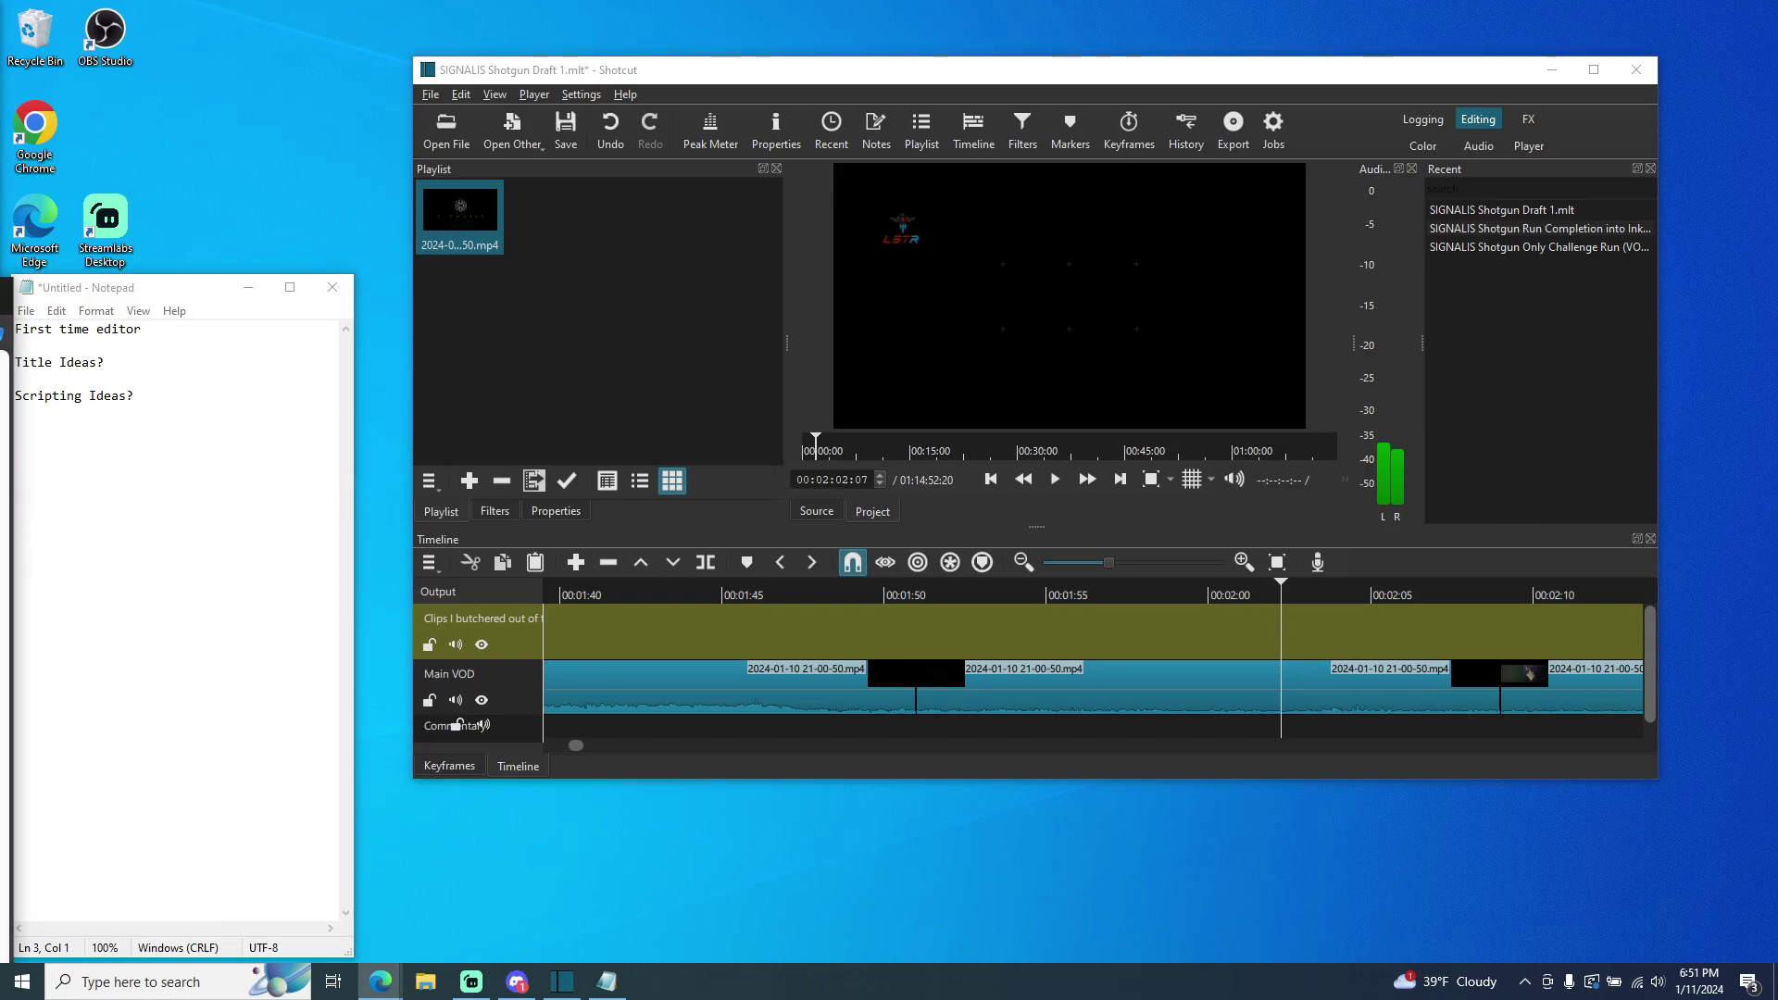
double_click(147, 286)
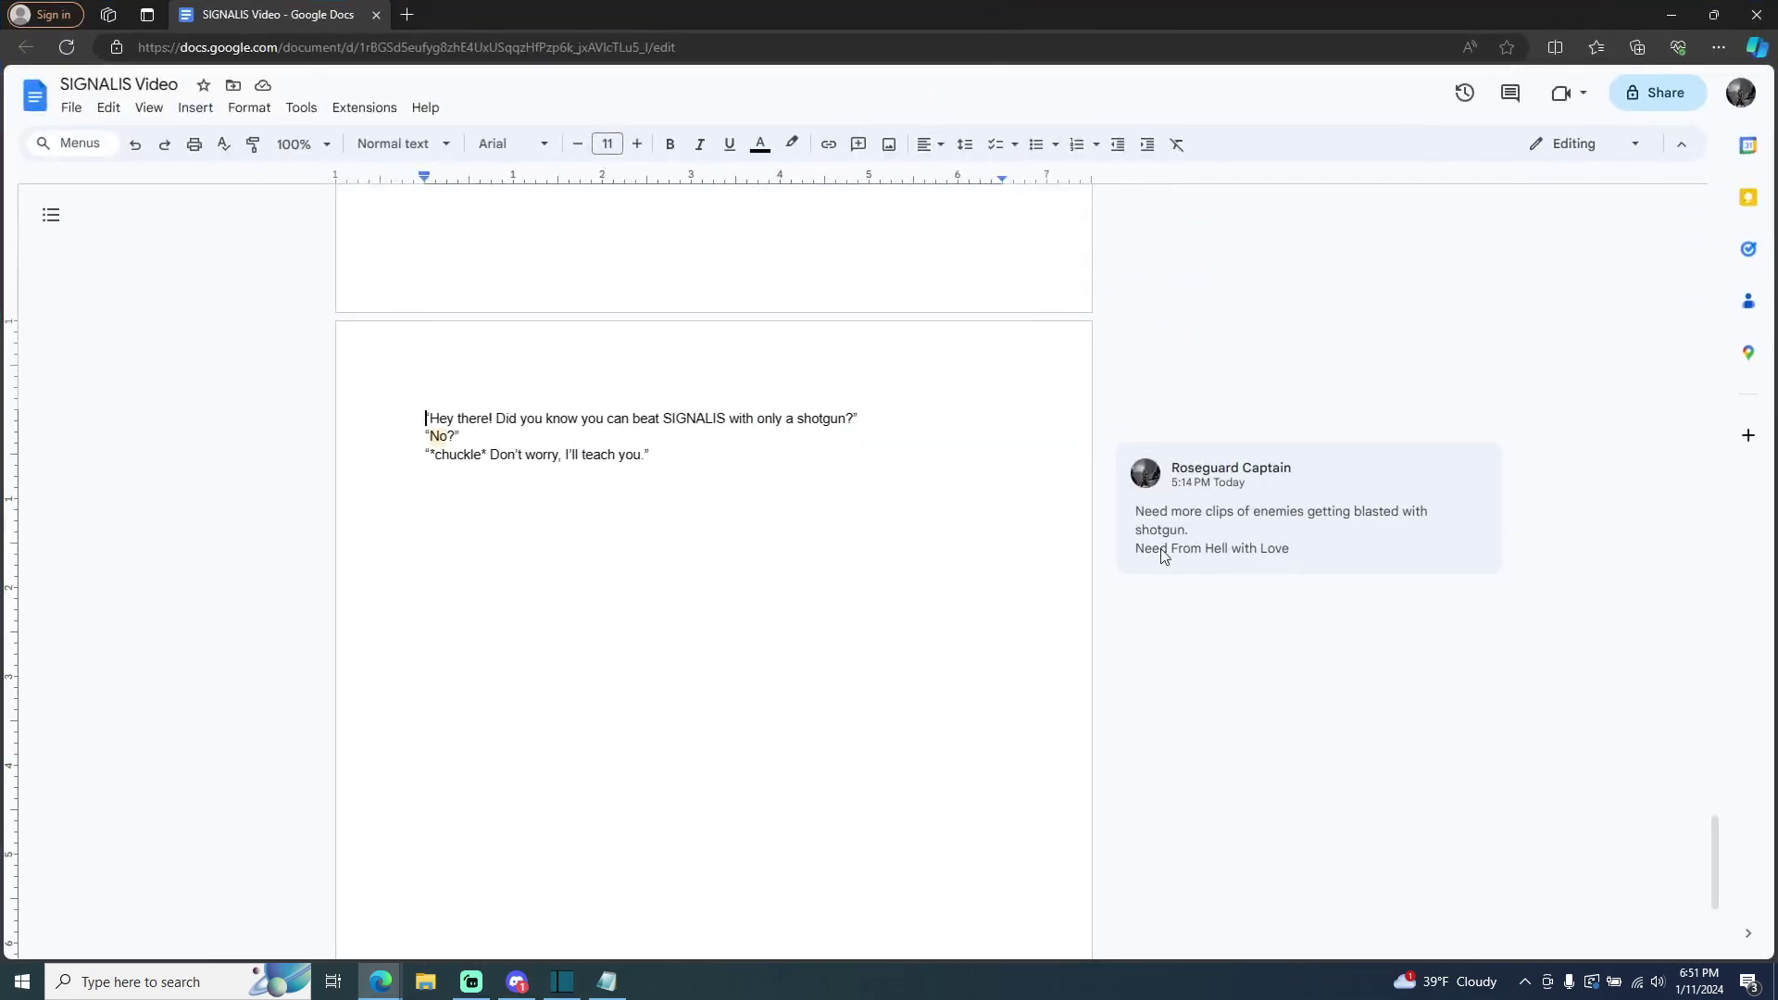
mouse_move(1337, 537)
click(1469, 487)
click(1483, 510)
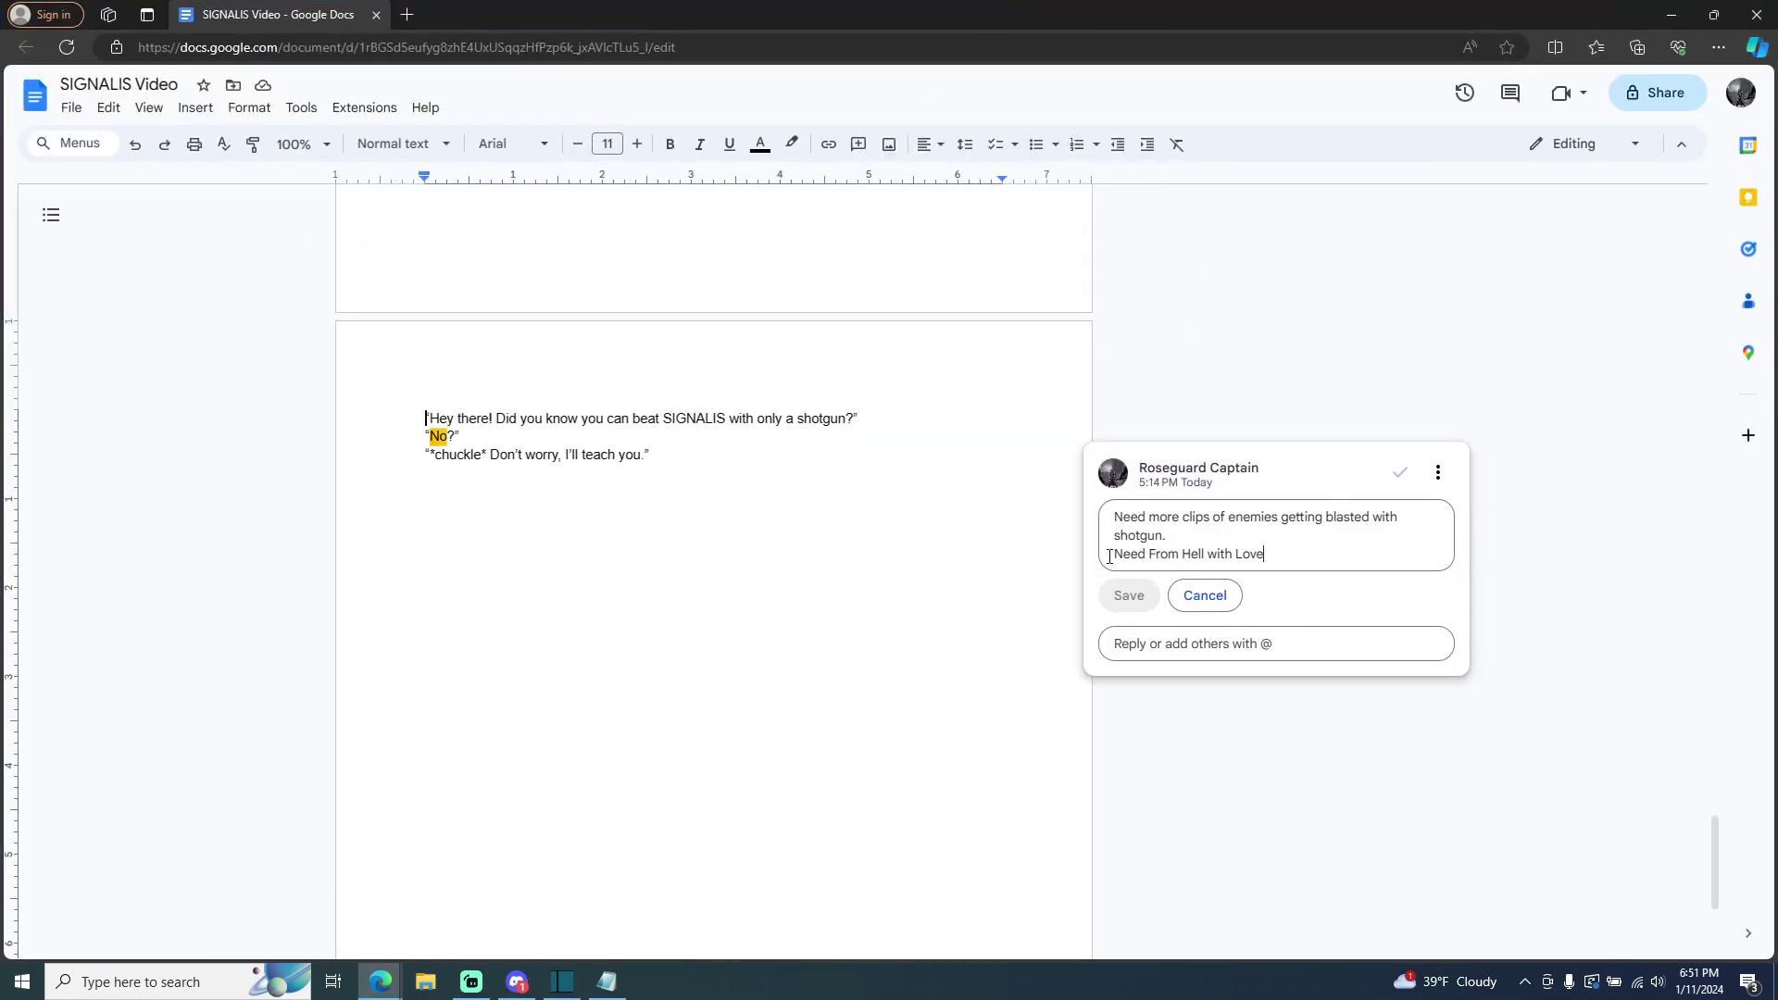
drag(1109, 557, 1396, 556)
key(BackSpace)
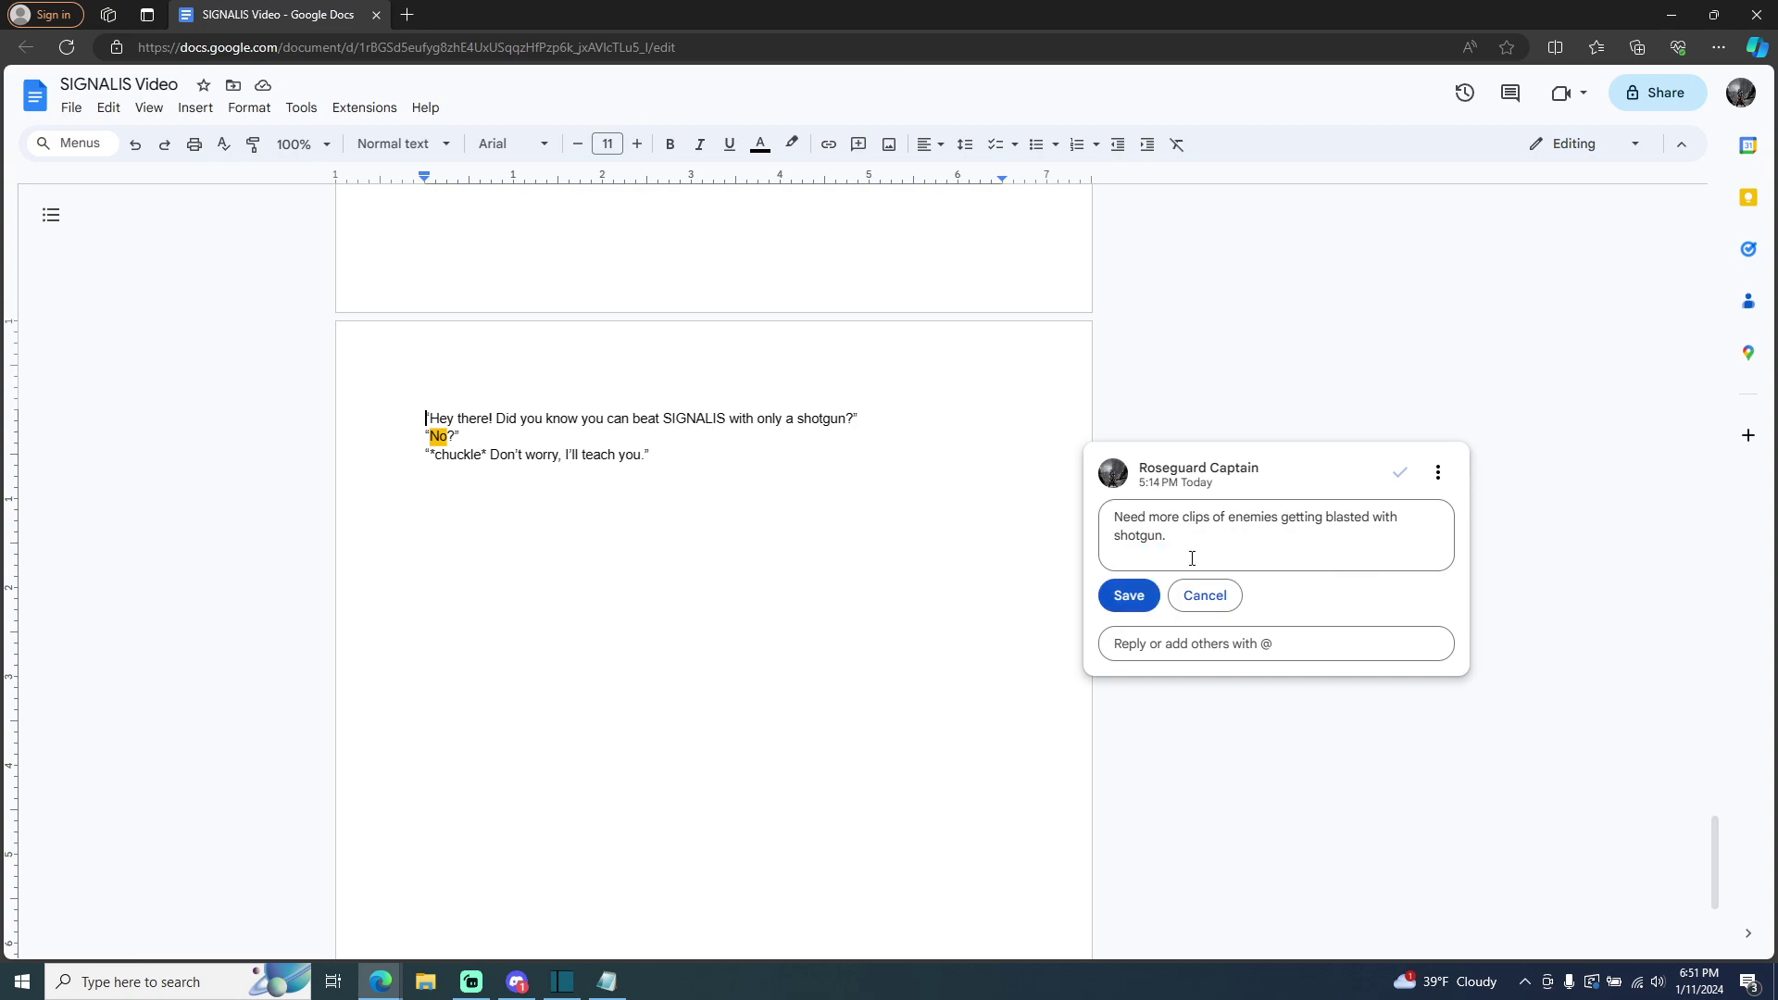
key(BackSpace)
drag(1182, 544, 1099, 510)
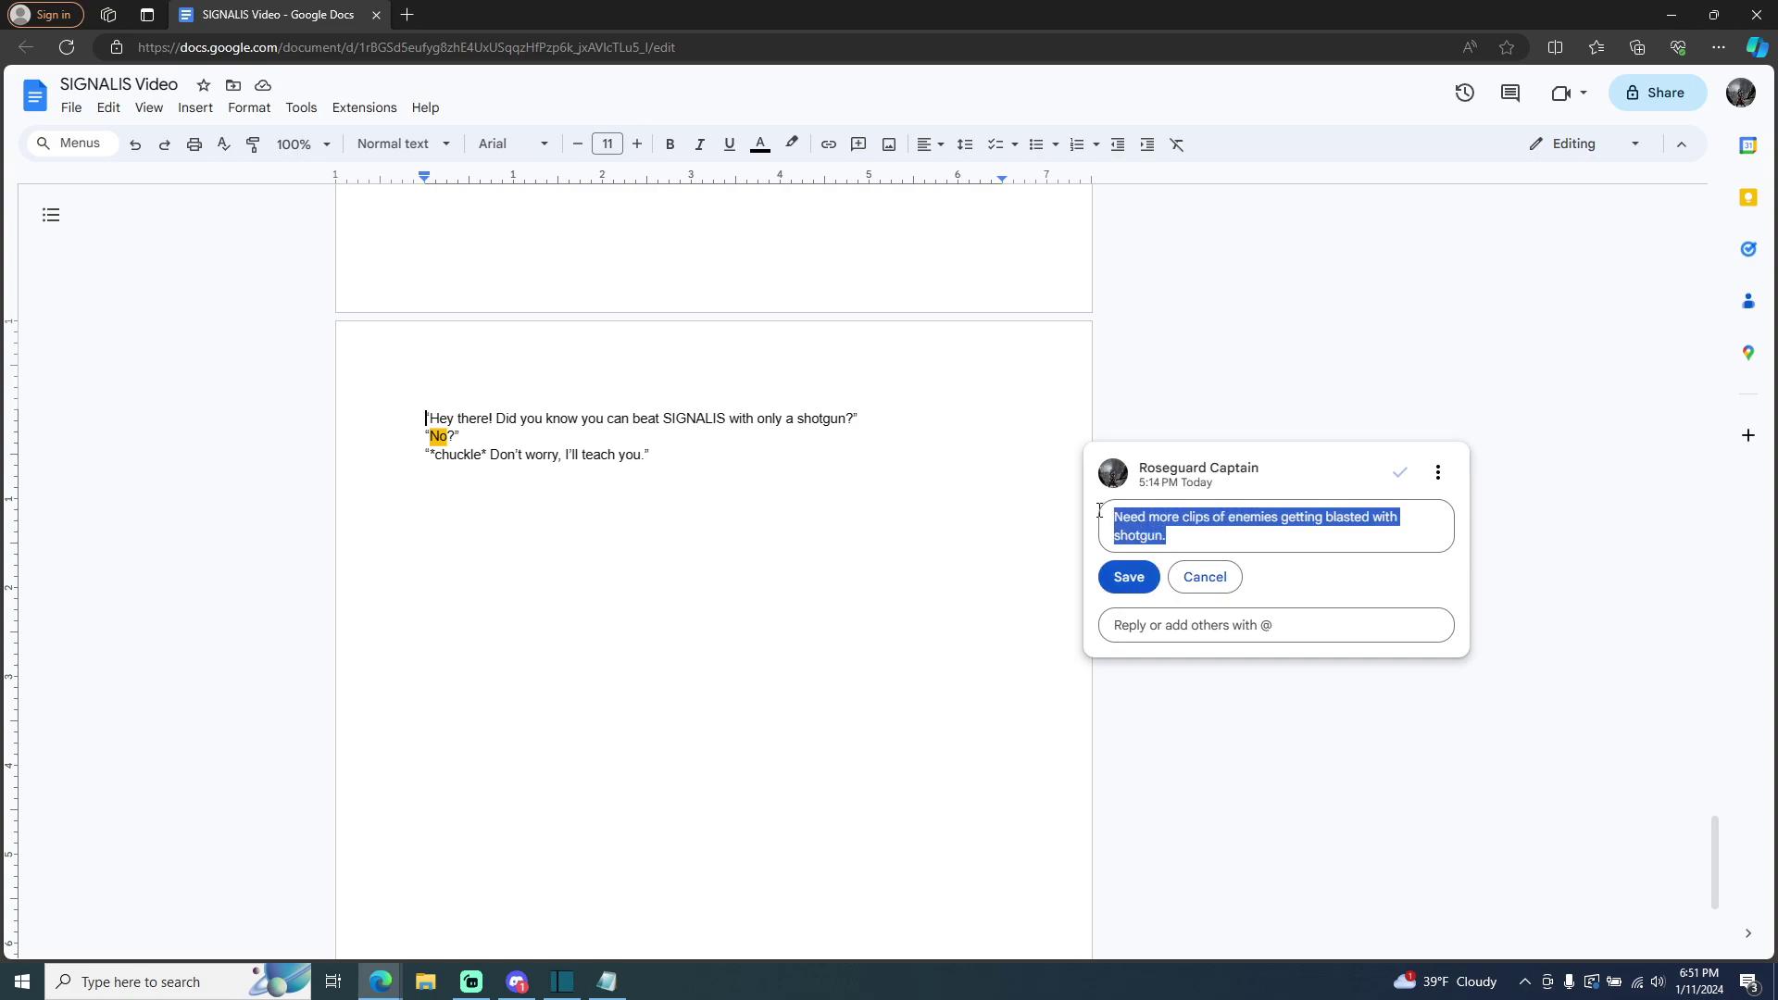
key(BackSpace)
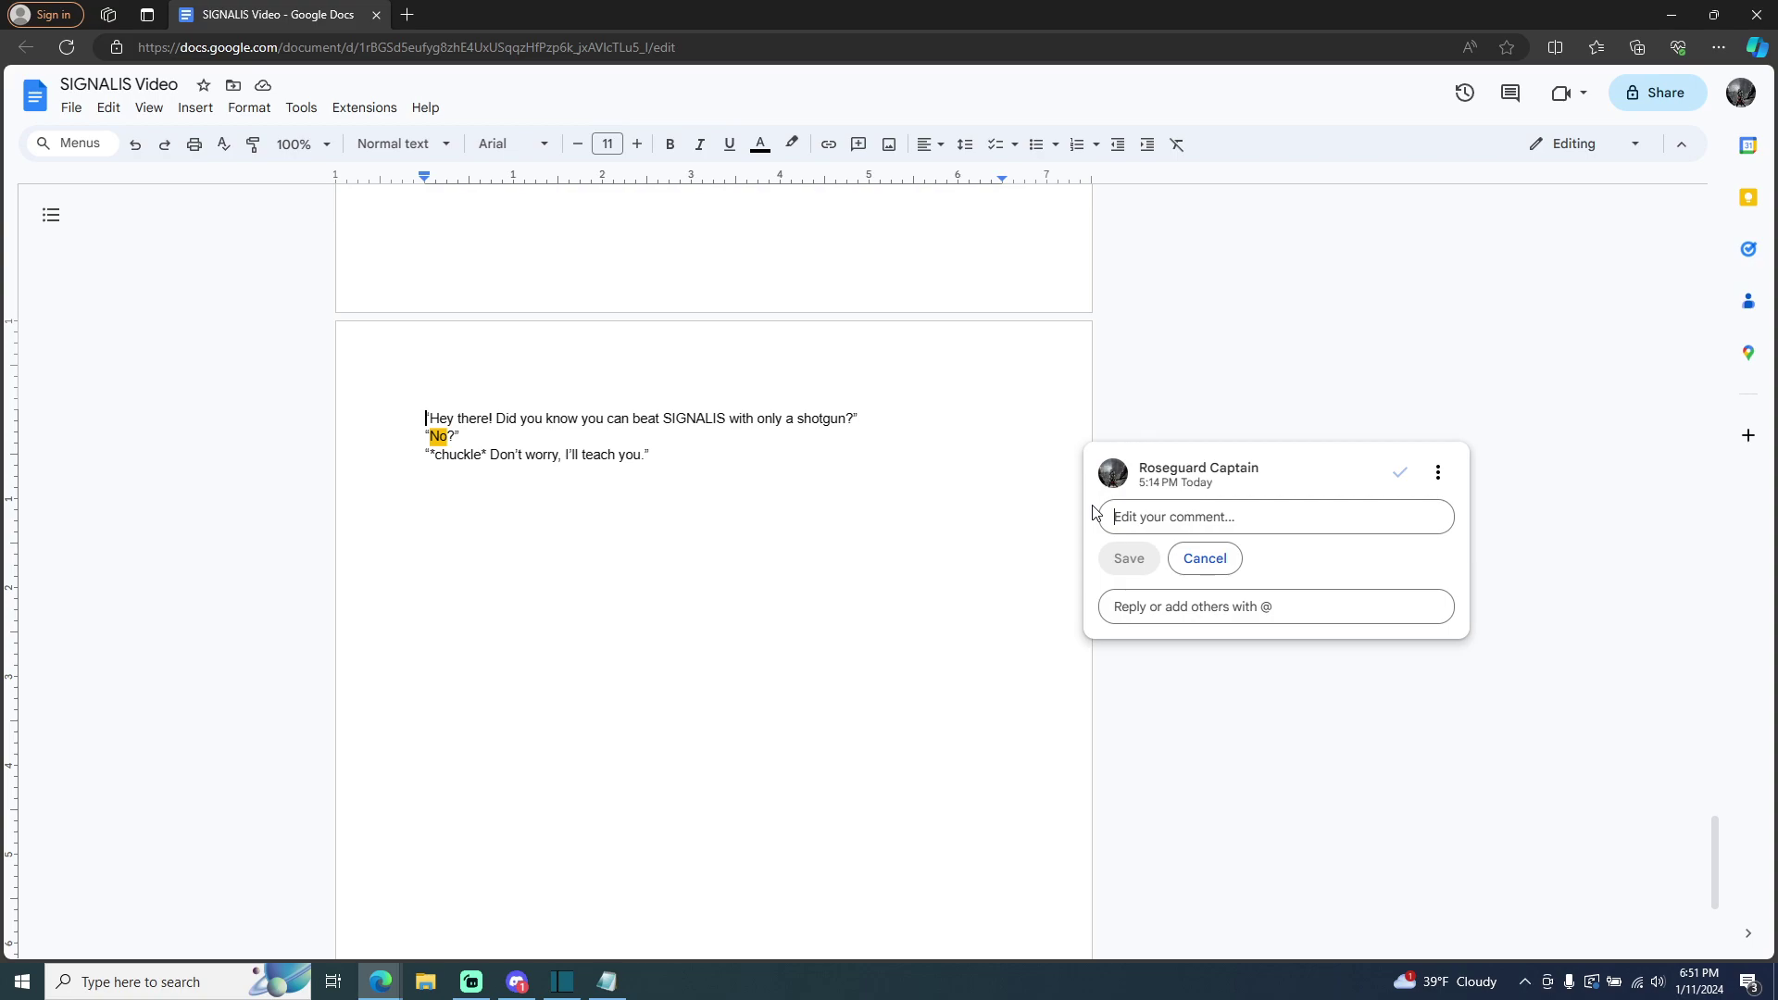
- Write and save "Need clip of Rotfront Shotgunnery, and a clip of Falke getting blasted" as the comment's new text
text(Need)
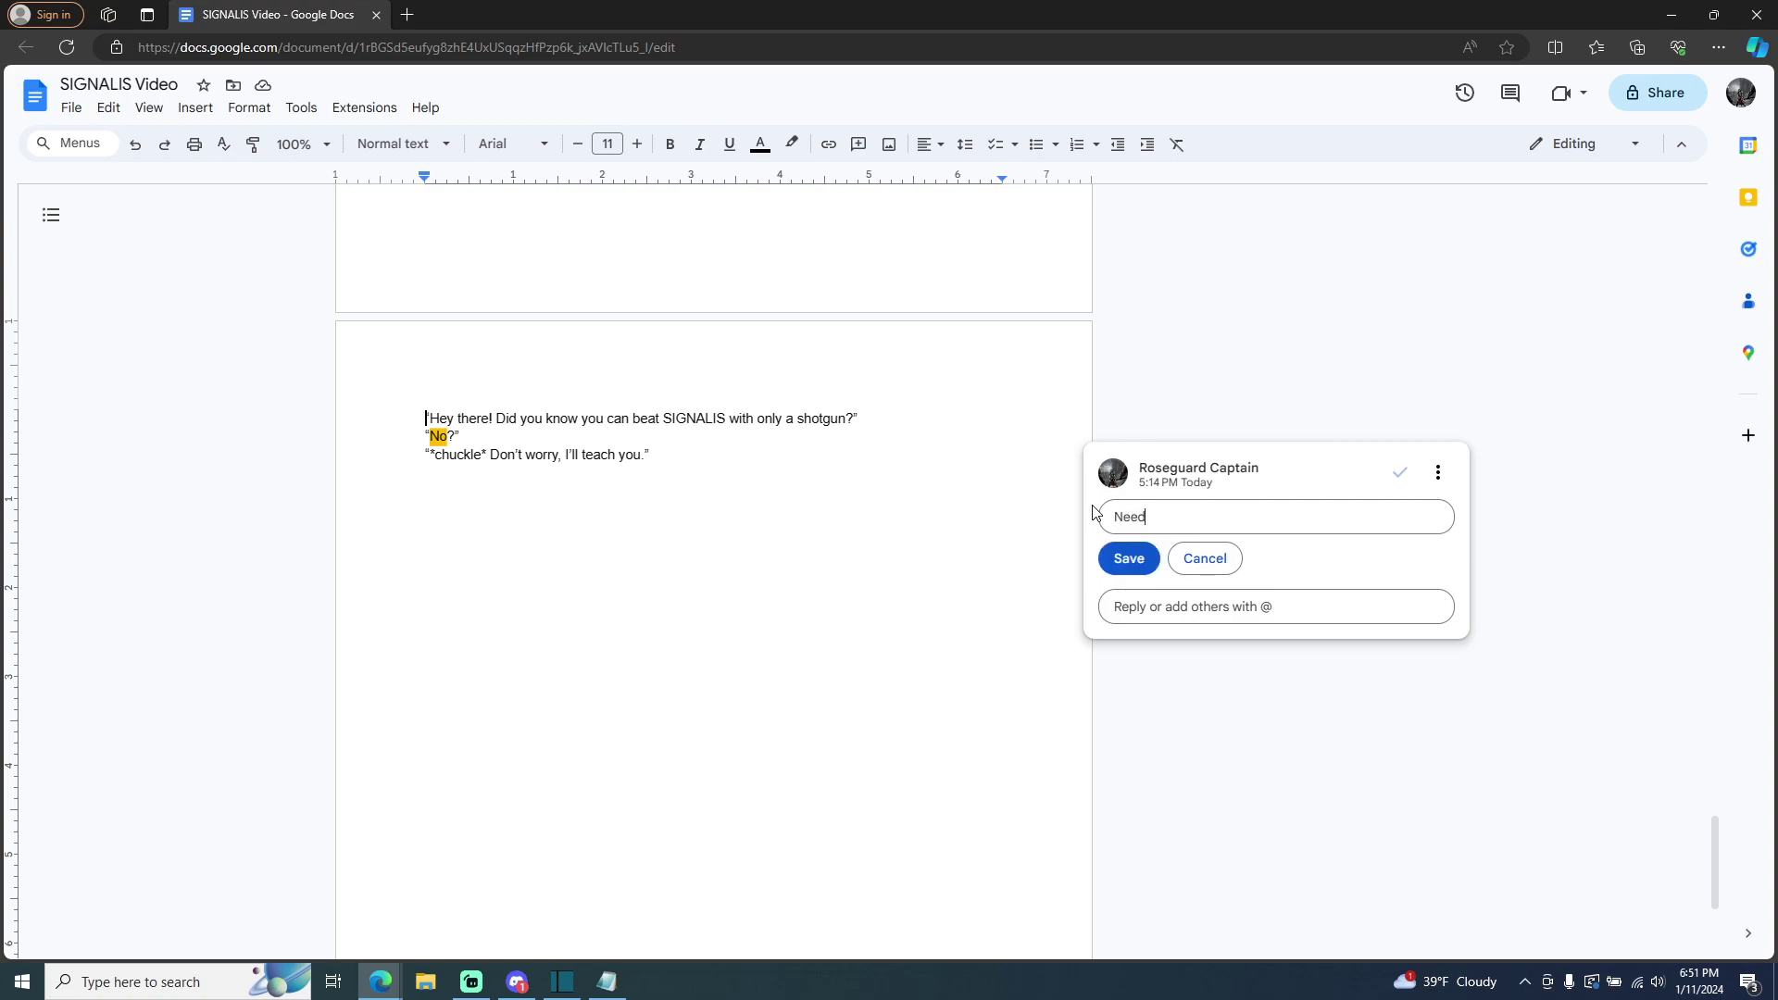
text( clip of Rotfront Shotgunnery)
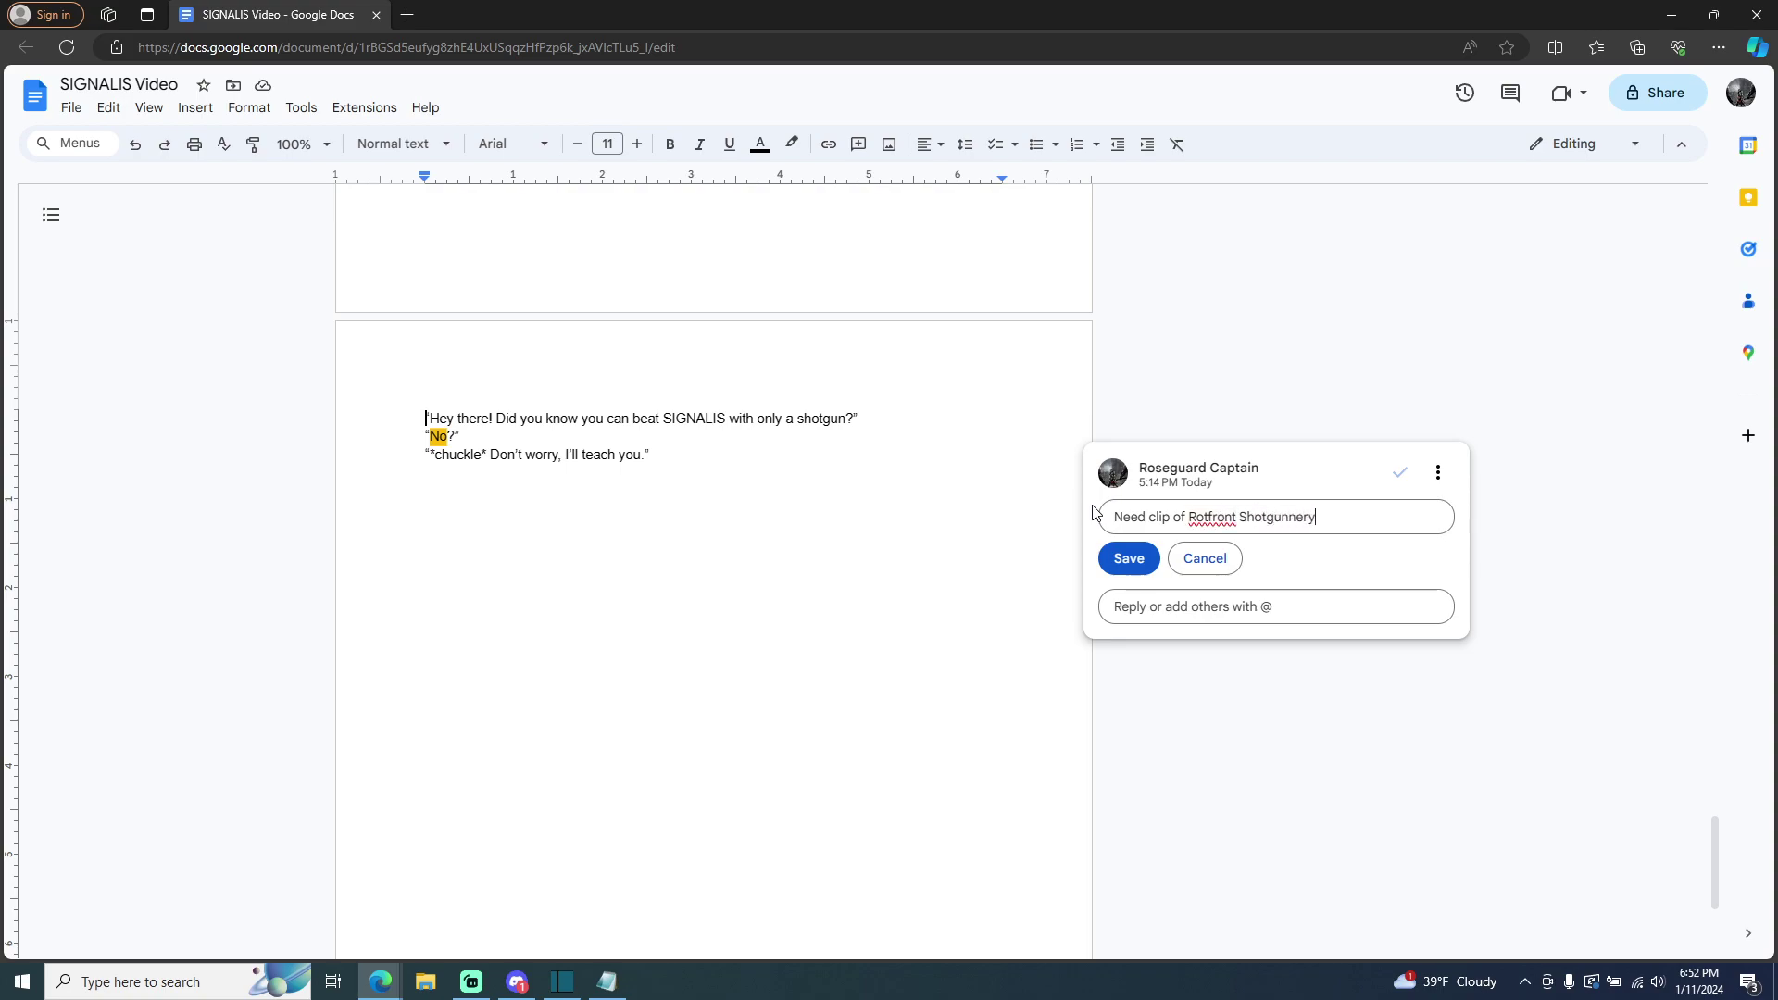
text(, and a clip of)
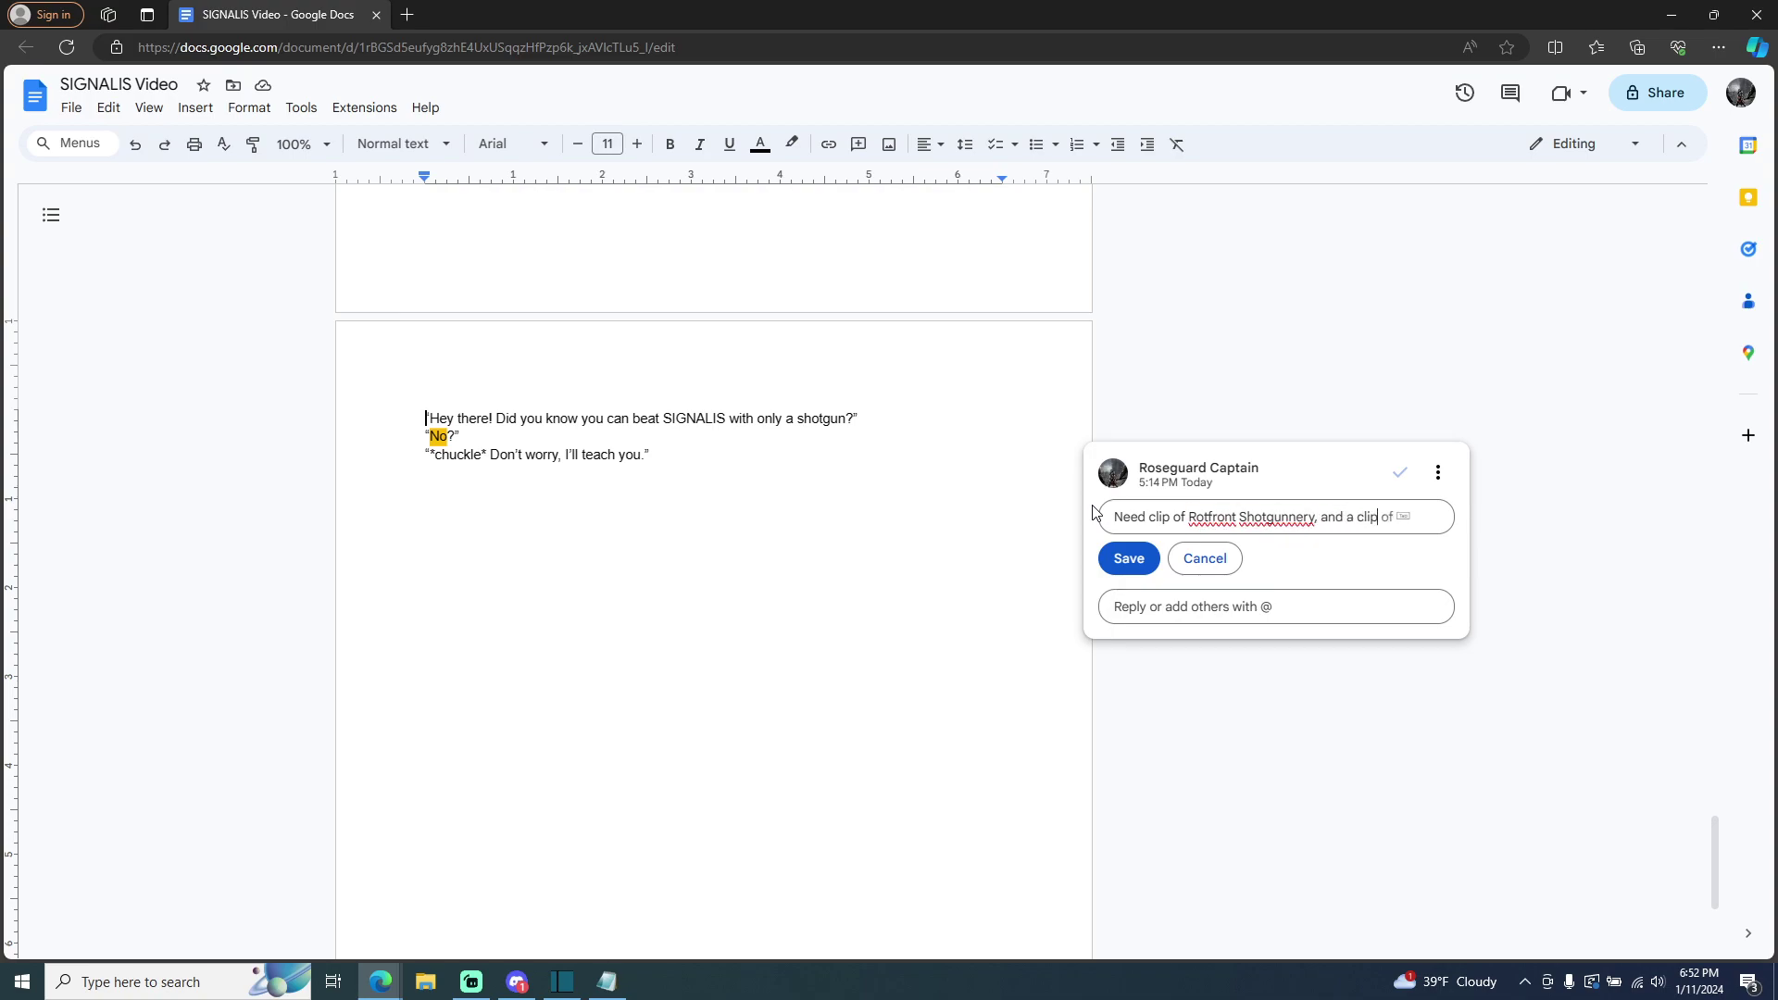
text( Falke gett)
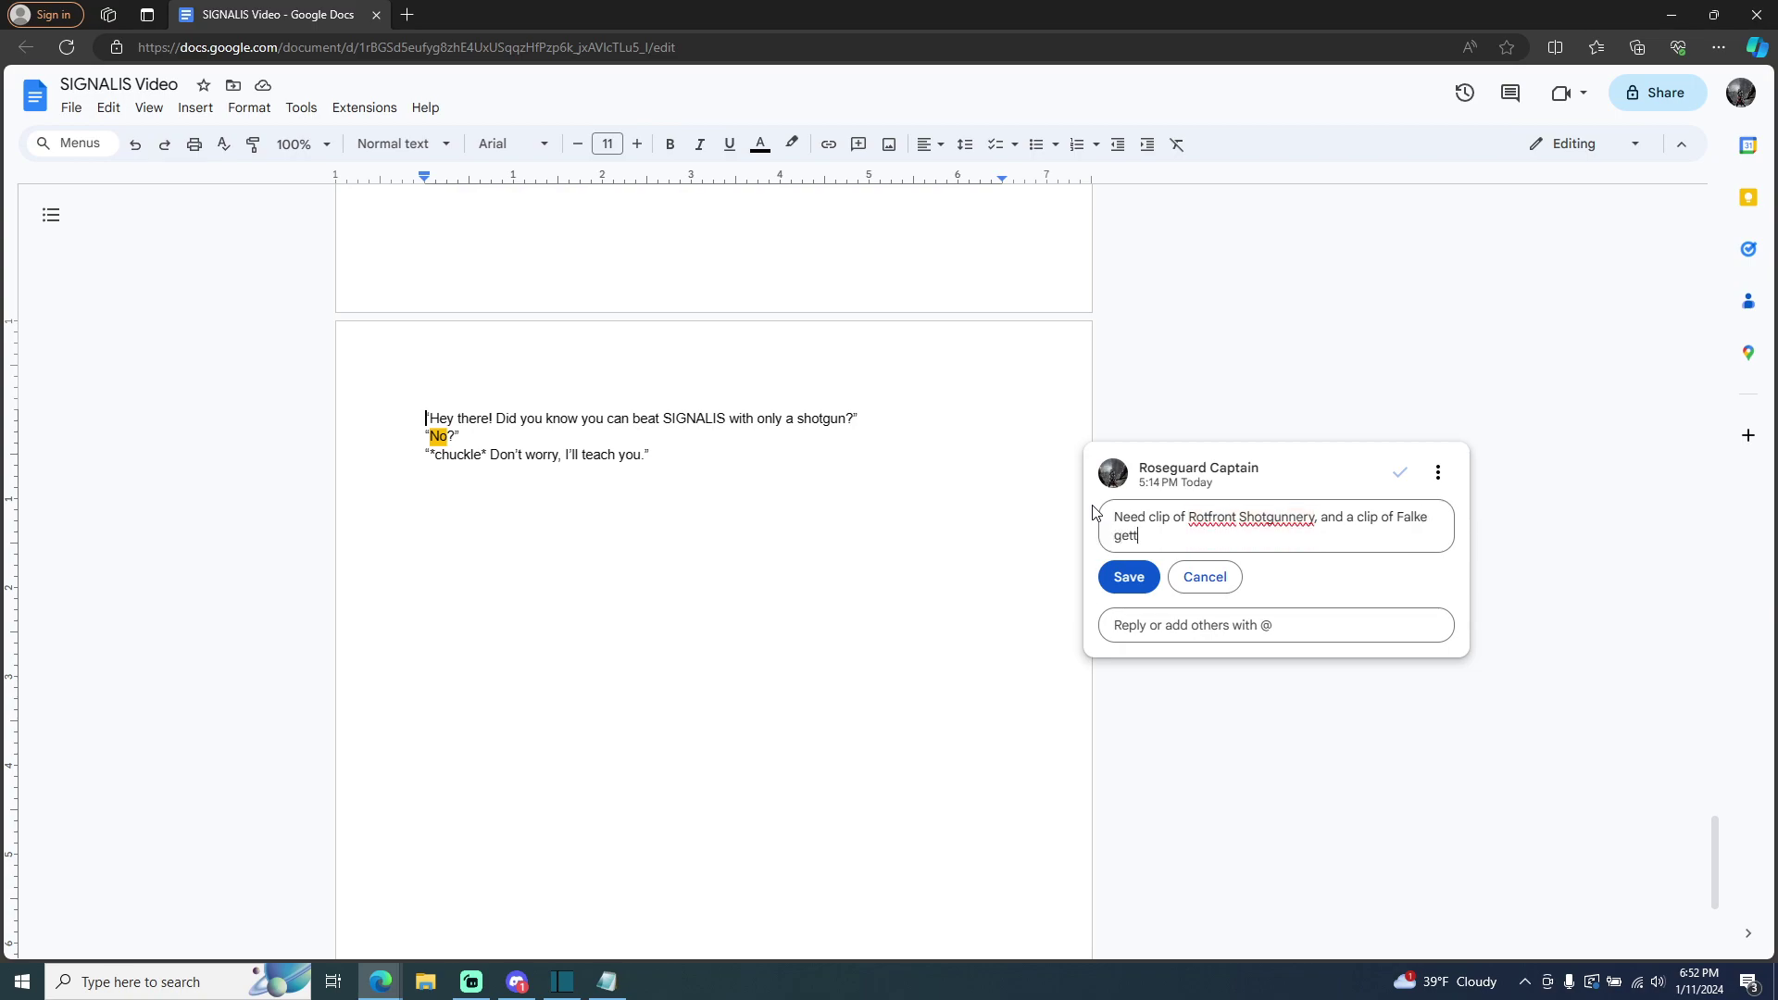
text(ing blasted)
click(1123, 580)
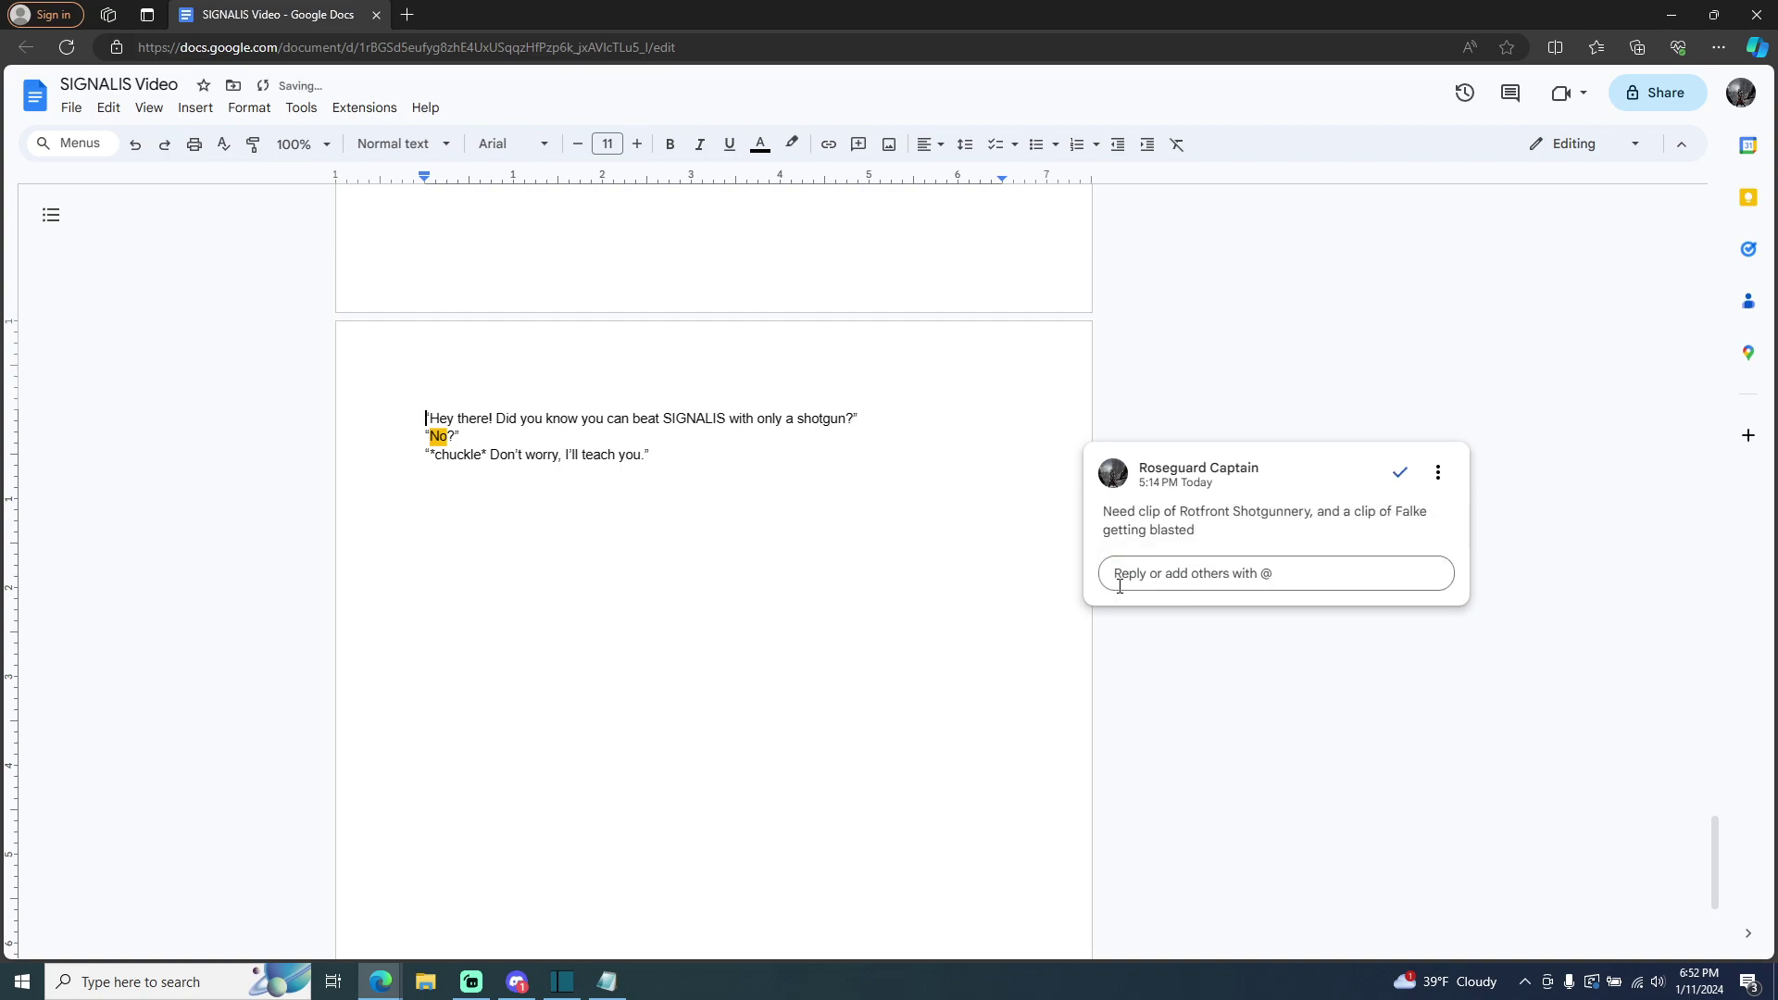
click(1203, 715)
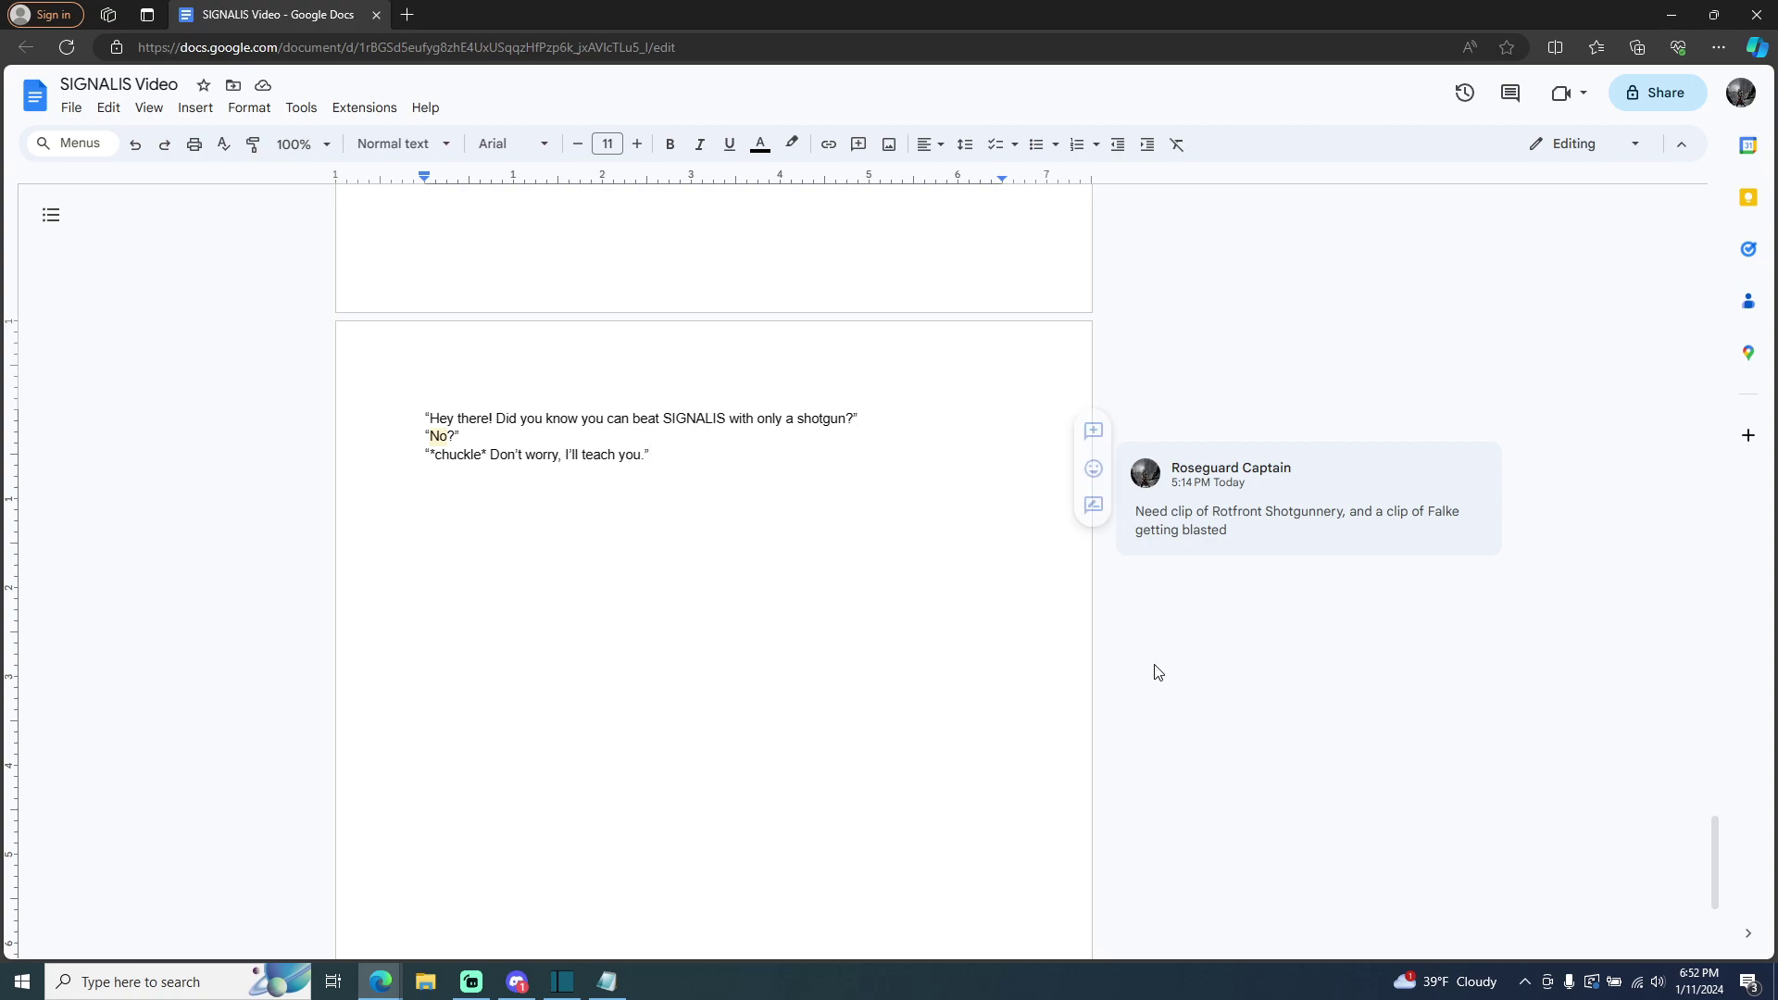
- Add the heading "Intro" on its own line above the opening dialogue of the script
scroll(805, 630, down, 1)
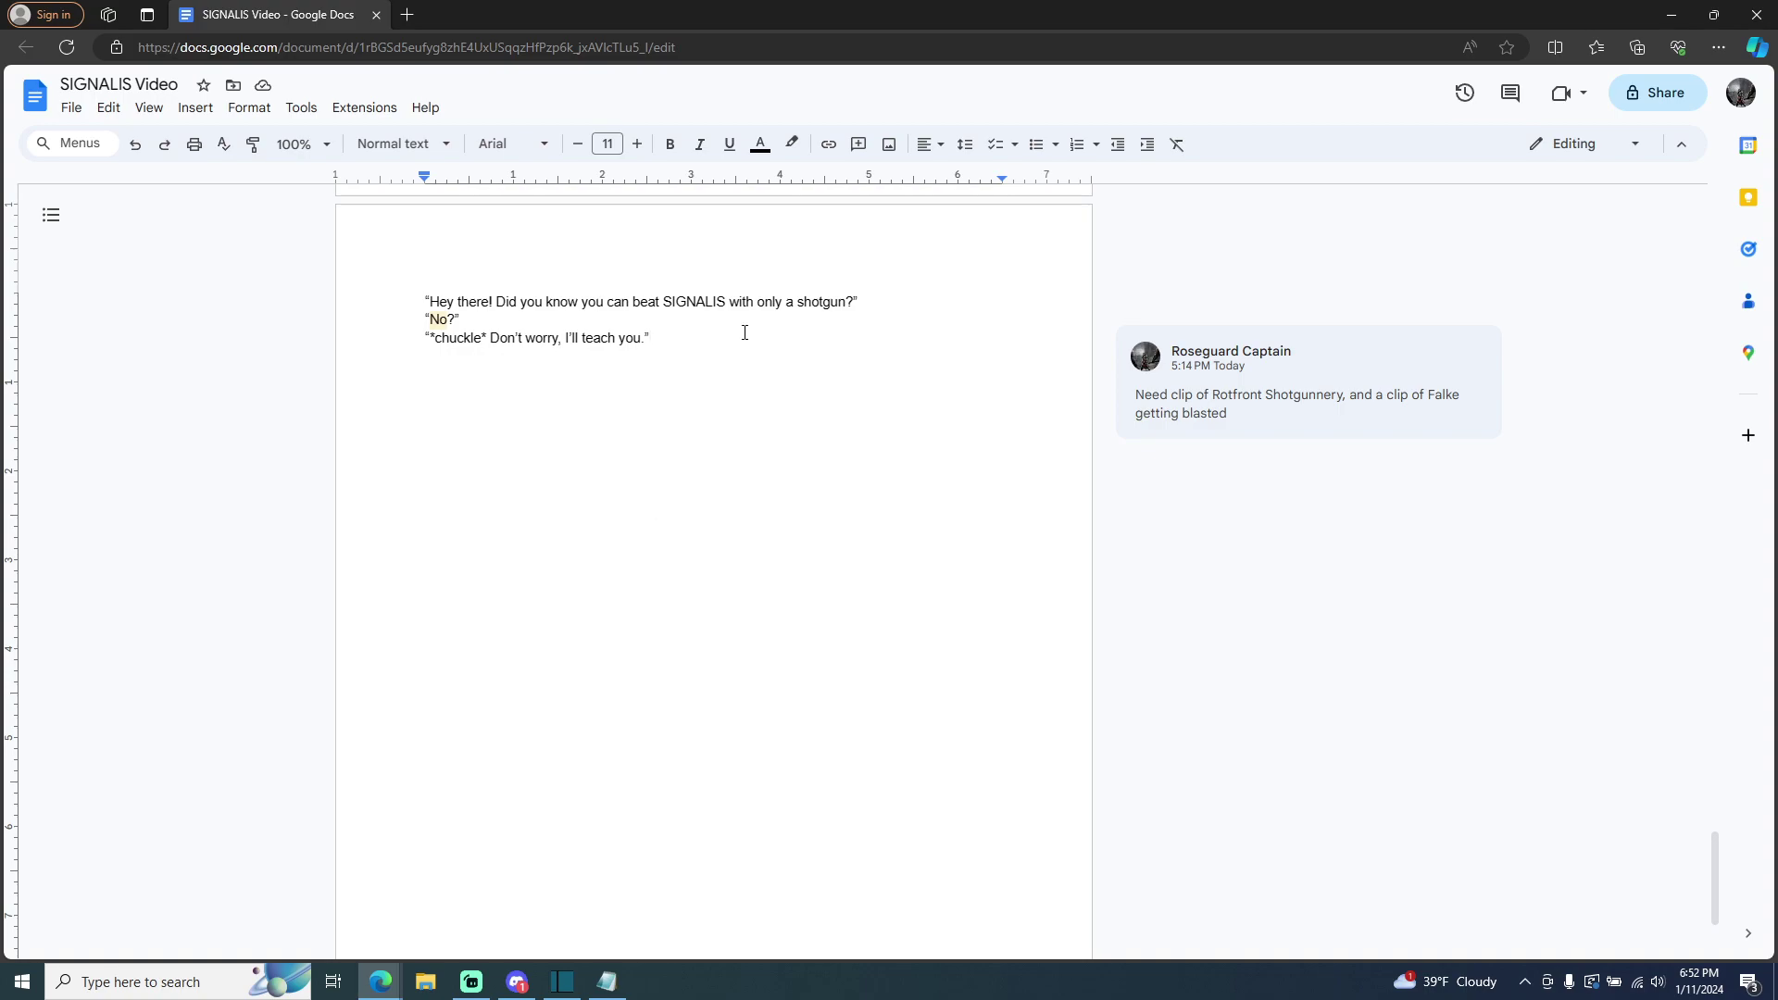
click(416, 298)
text(Intro)
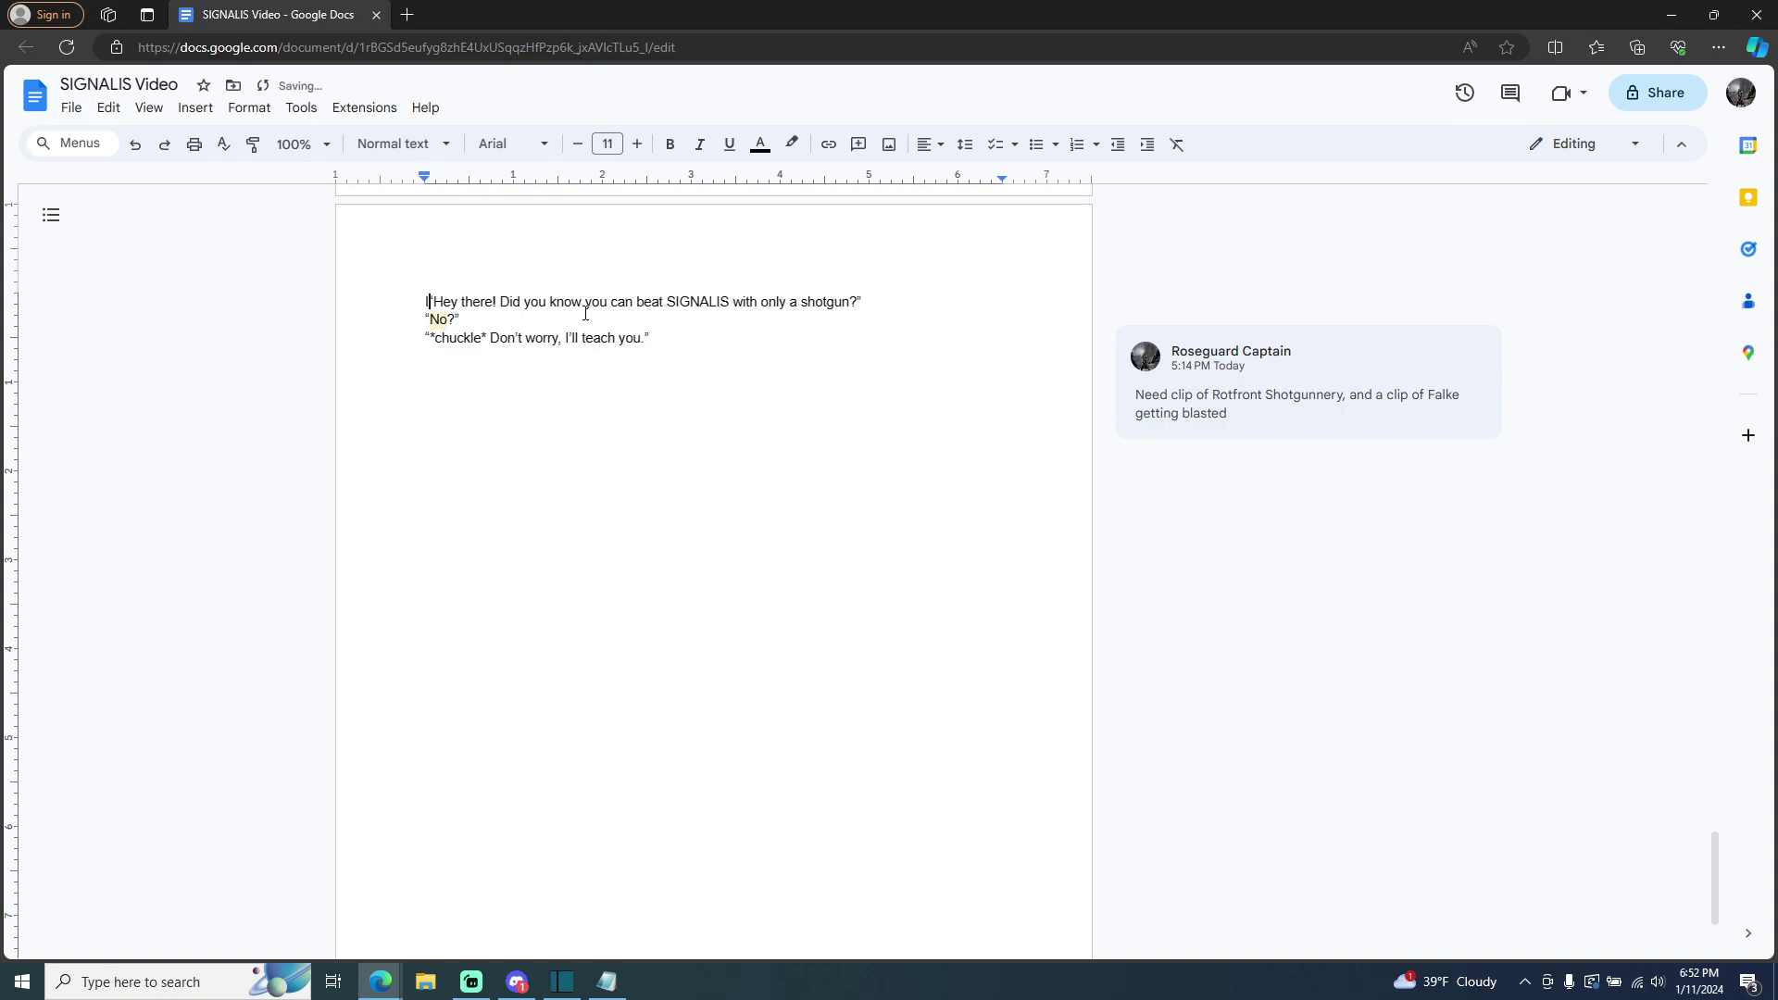
key(Return)
- Start a "Floor 1" section below the intro dialogue, separated from it by a blank line
click(705, 593)
key(Return)
key(Return)
text(Floor )
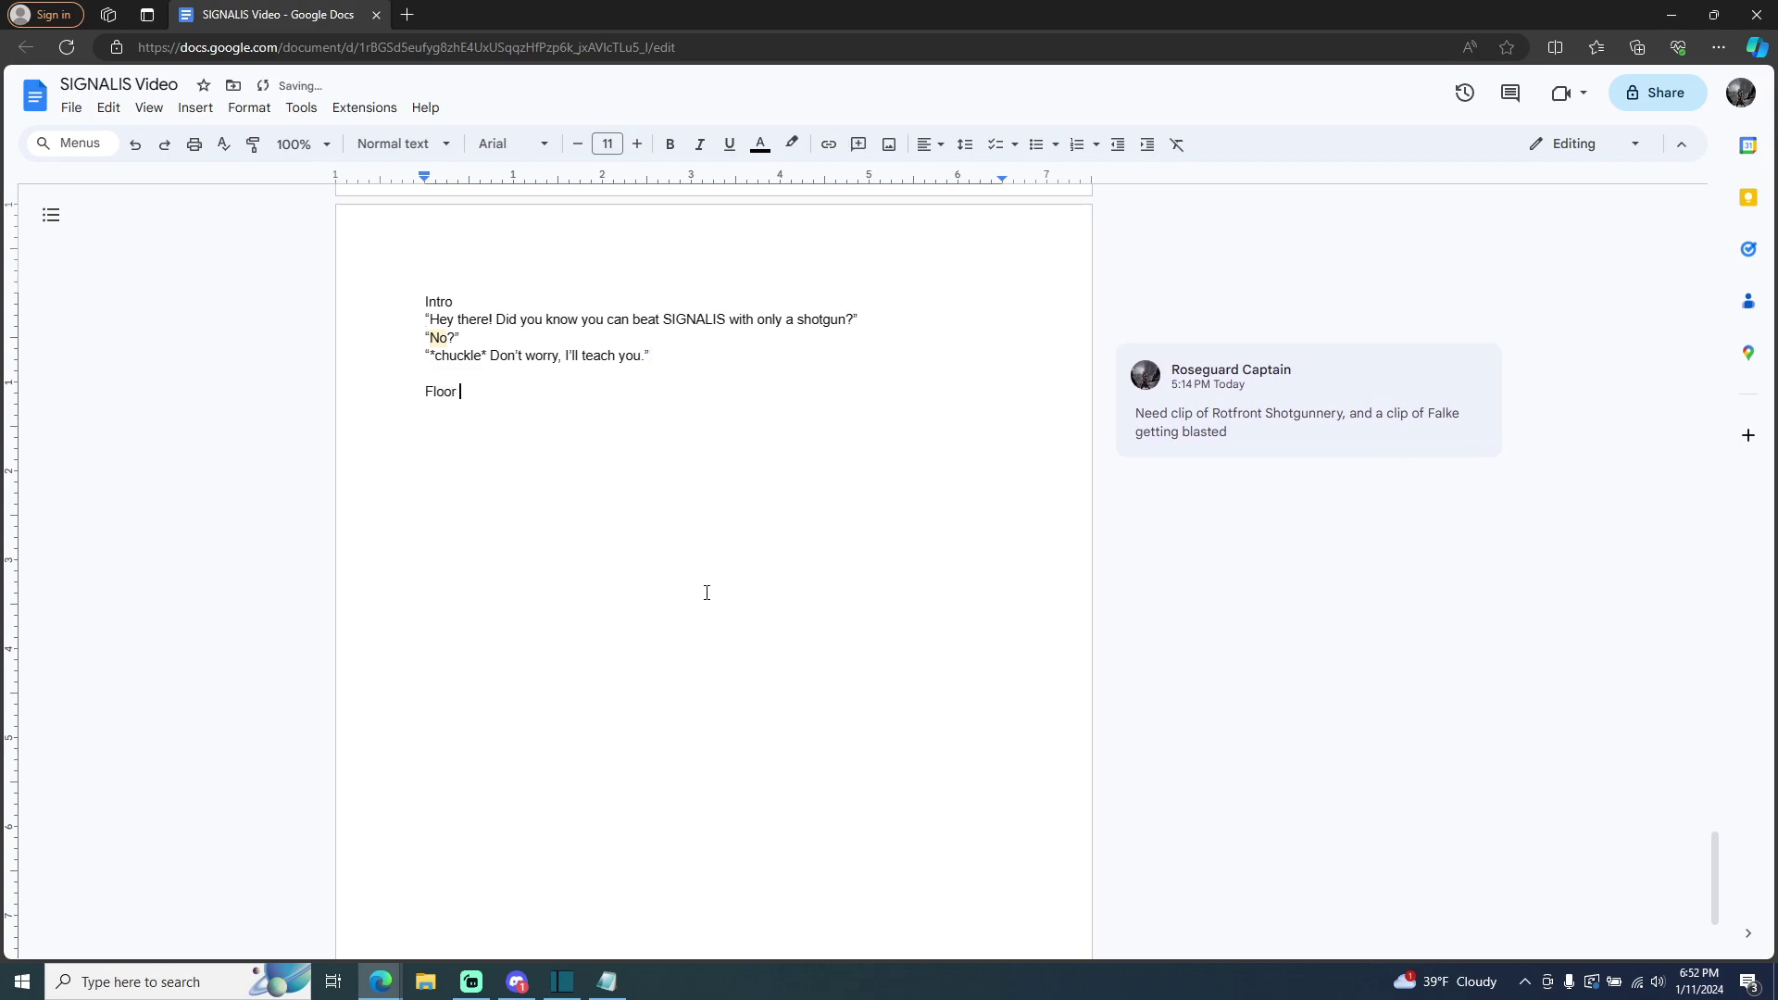
text(1)
key(Return)
- Open the Floor 1 narration with the line "Do you really need a guide for floor 1? You've been here before
text(")
text(Do you ne)
key(BackSpace)
key(BackSpace)
text(really need a guide for floor 1? You)
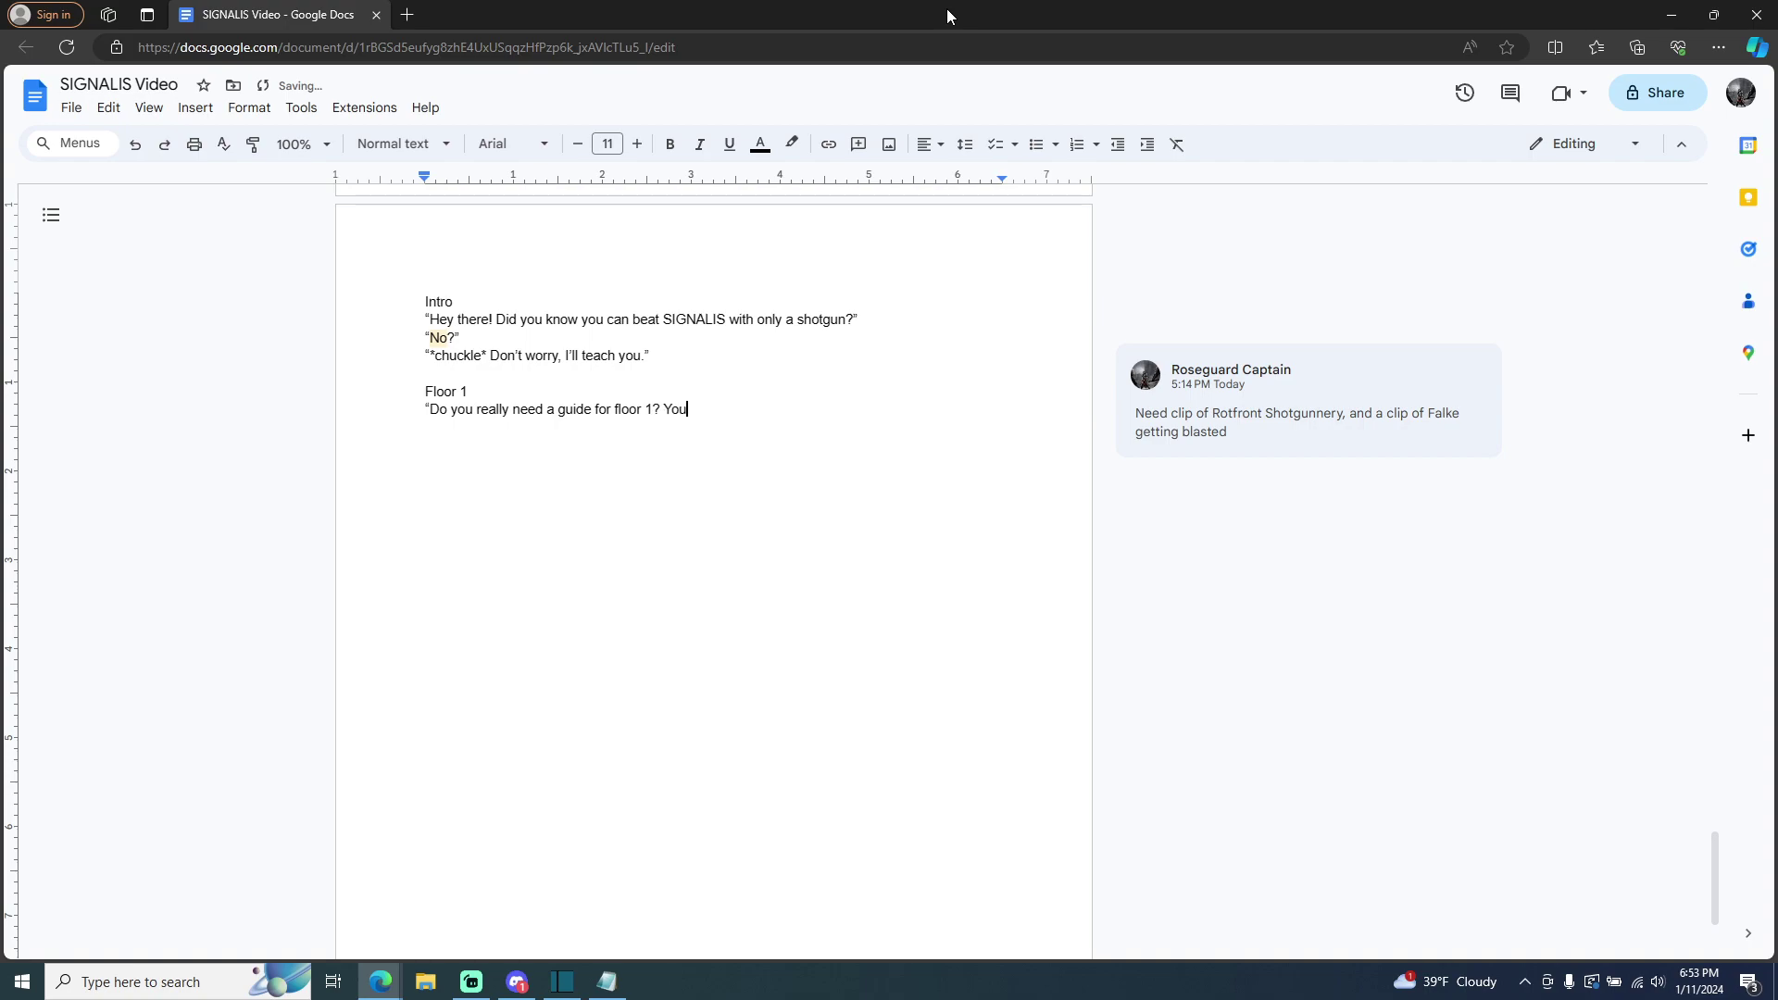
text('ve been here before.)
key(Return)
- Add the lines "...very well" and "Start by grabbing the classroom key" with a closing quotation mark, then switch back to Shotcut
text(...very)
text( well)
key(Return)
text(Start)
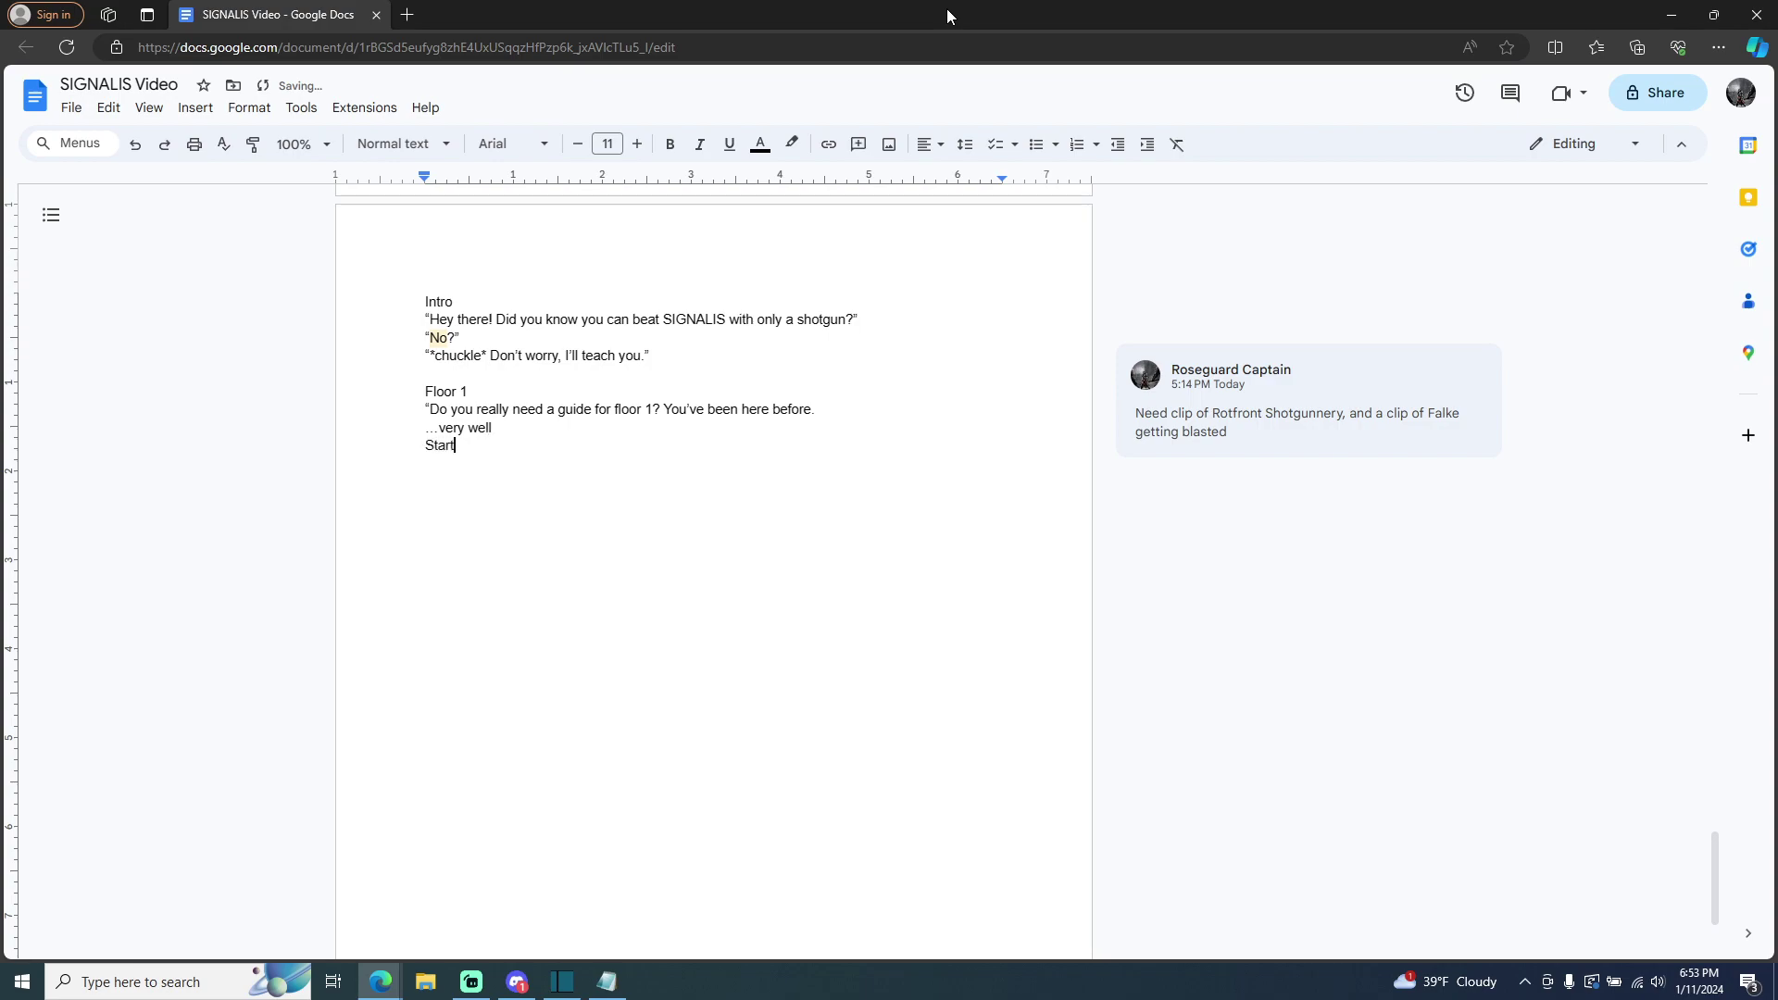
text( by grabbing ther)
key(BackSpace)
text(classroom key")
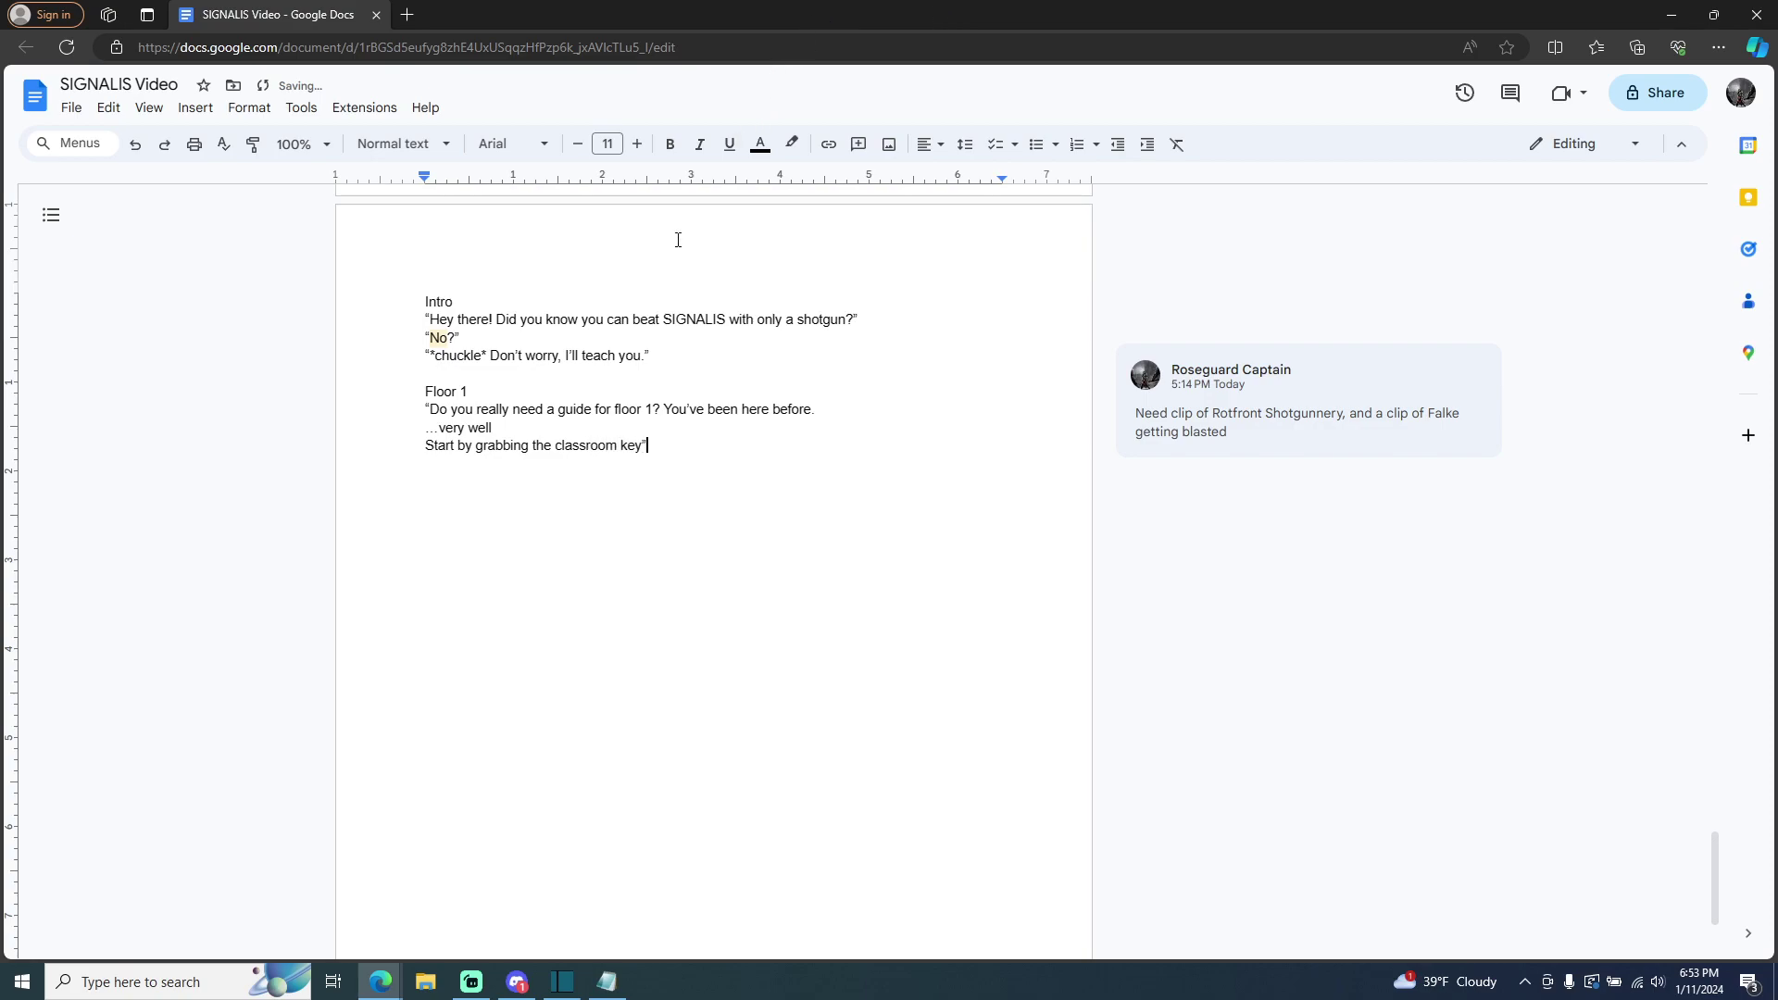
click(562, 981)
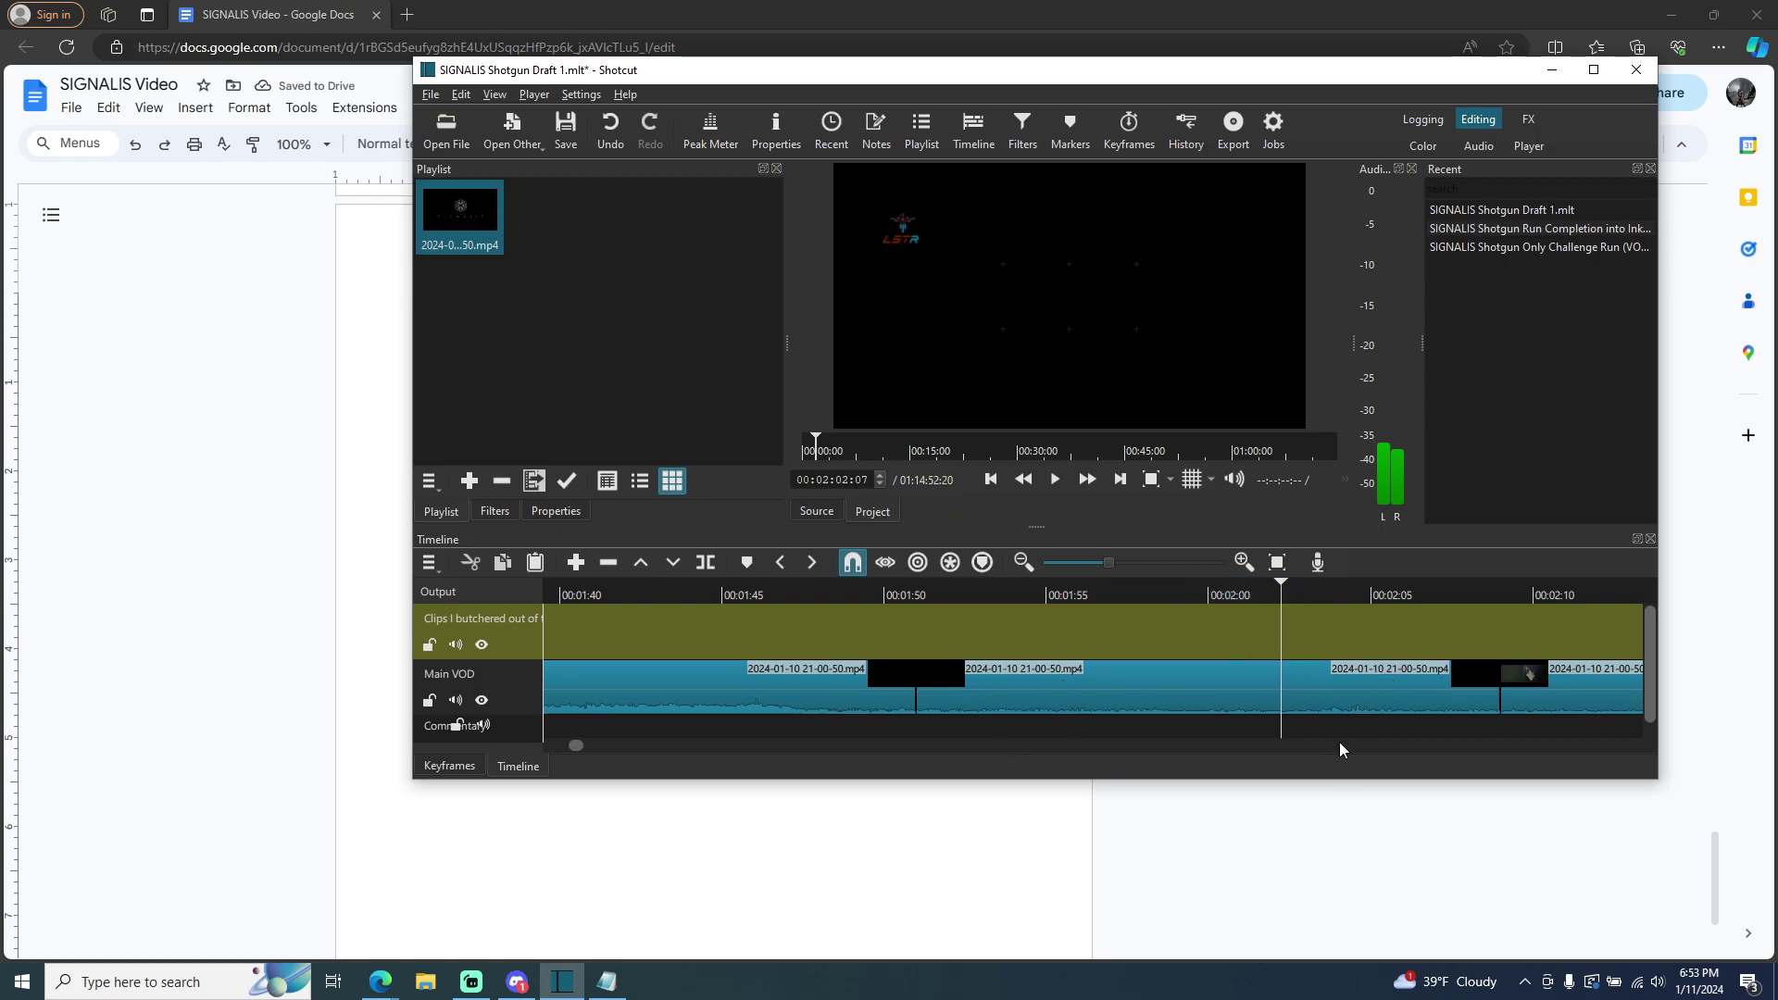
- Review the Main VOD footage by sampling points from about 00:02:48 to 00:04:31, then play it from about 00:02:18
drag(575, 746, 589, 746)
click(1138, 703)
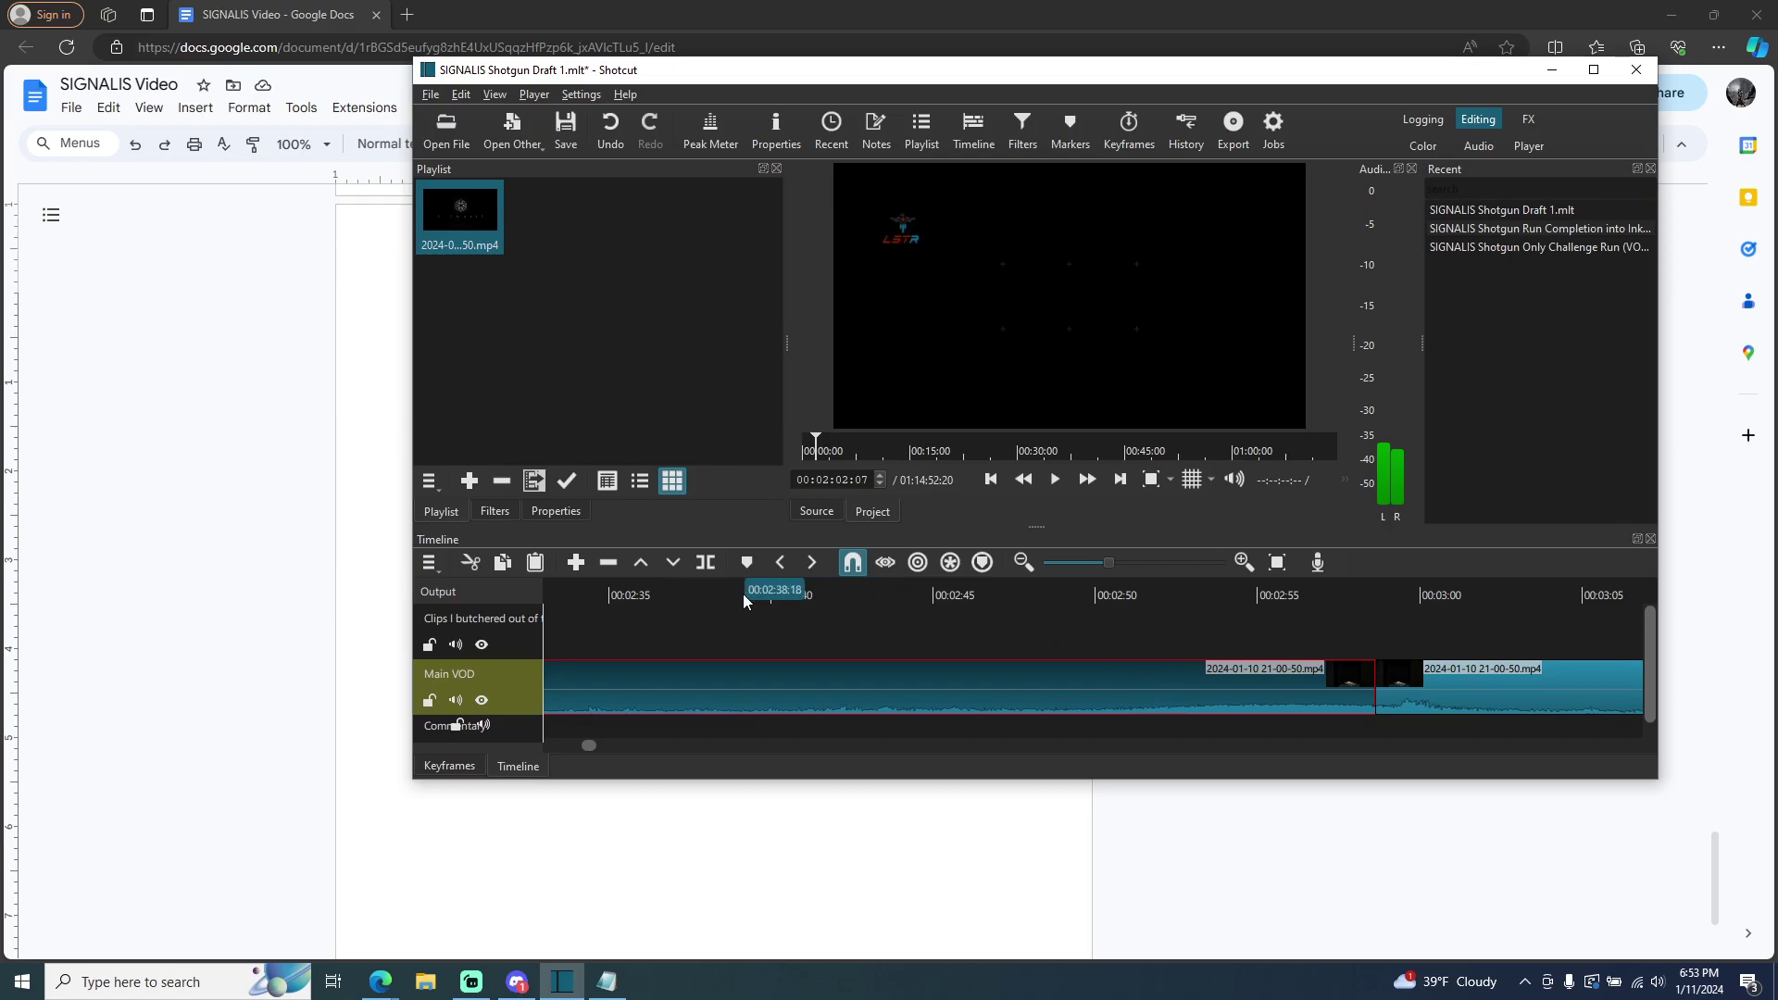
click(1049, 598)
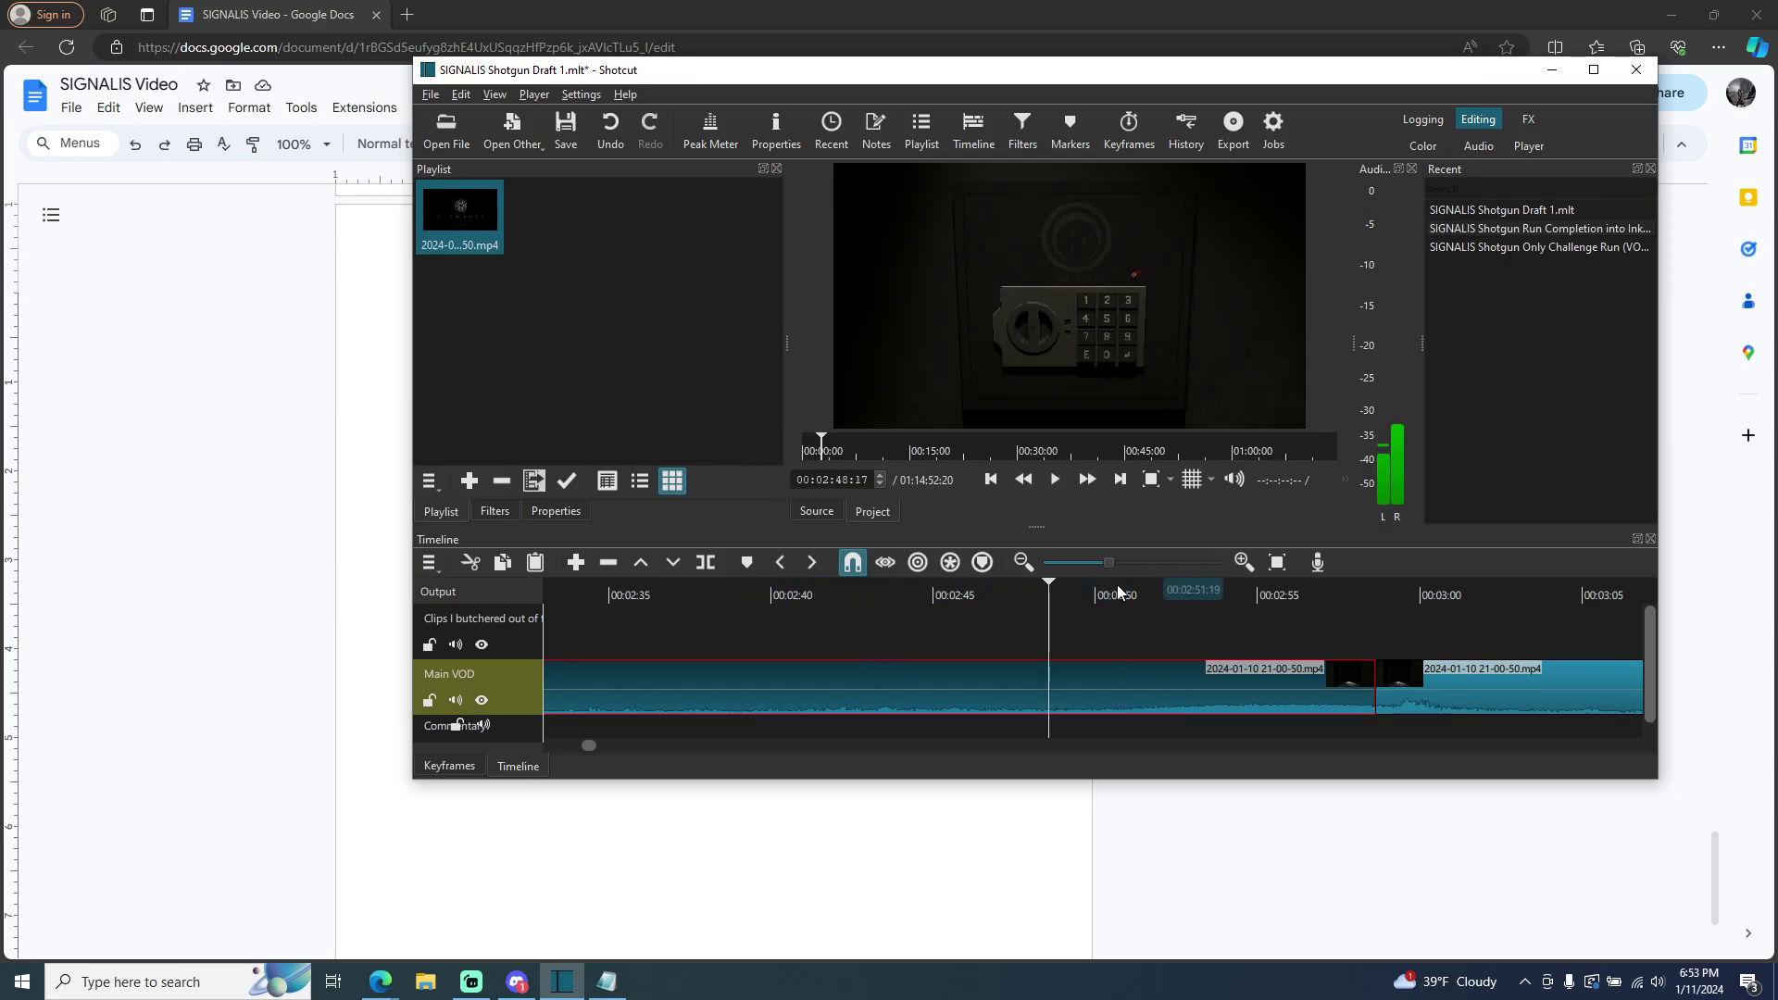
drag(1107, 563, 1070, 564)
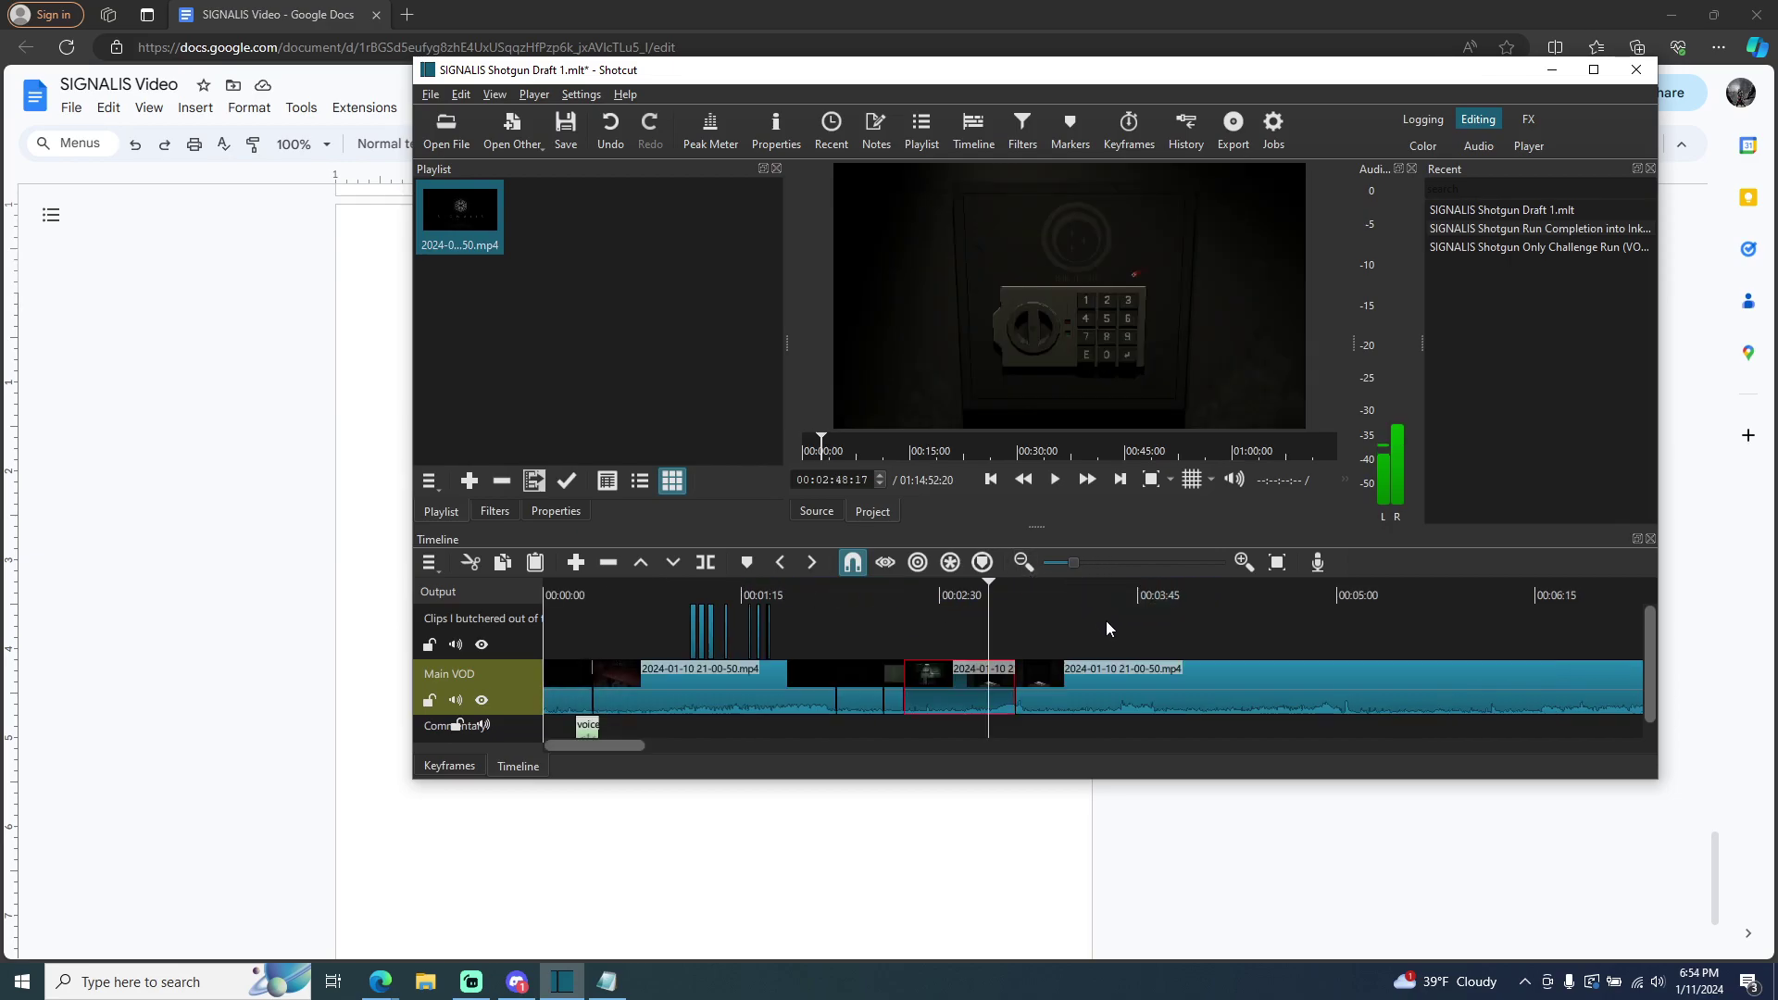
drag(608, 747, 625, 746)
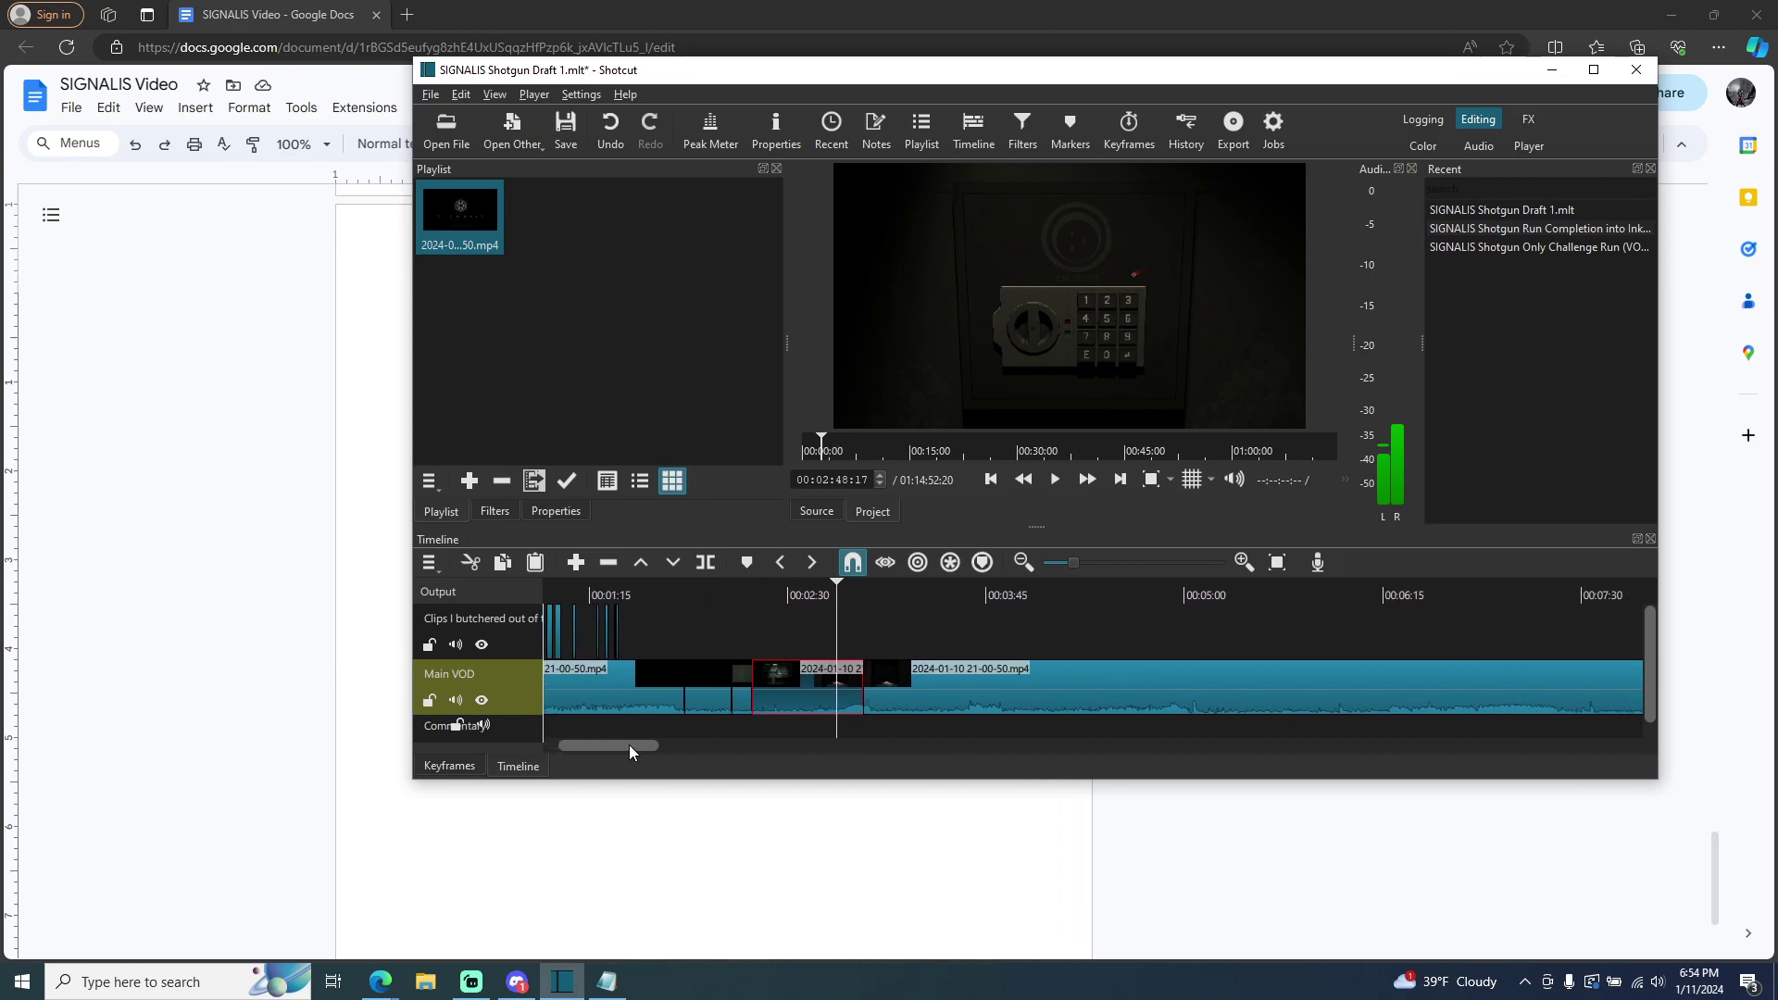
click(1130, 704)
click(1107, 585)
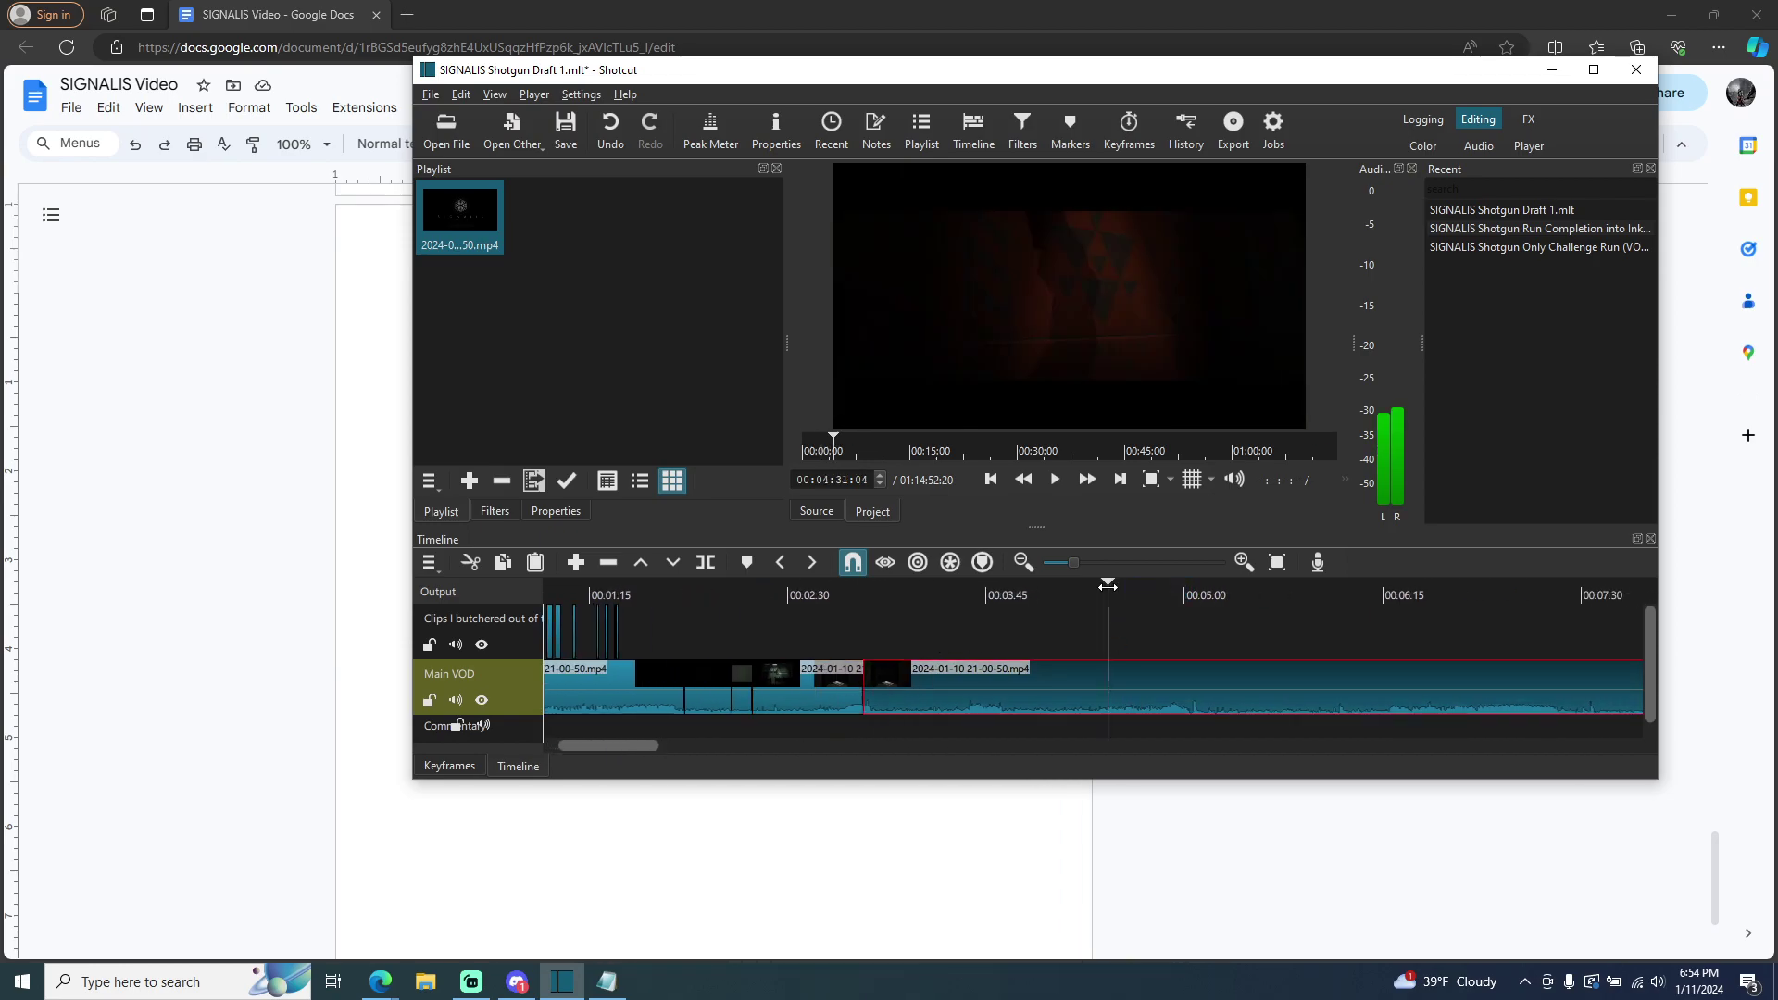
drag(1087, 598, 759, 601)
click(1058, 483)
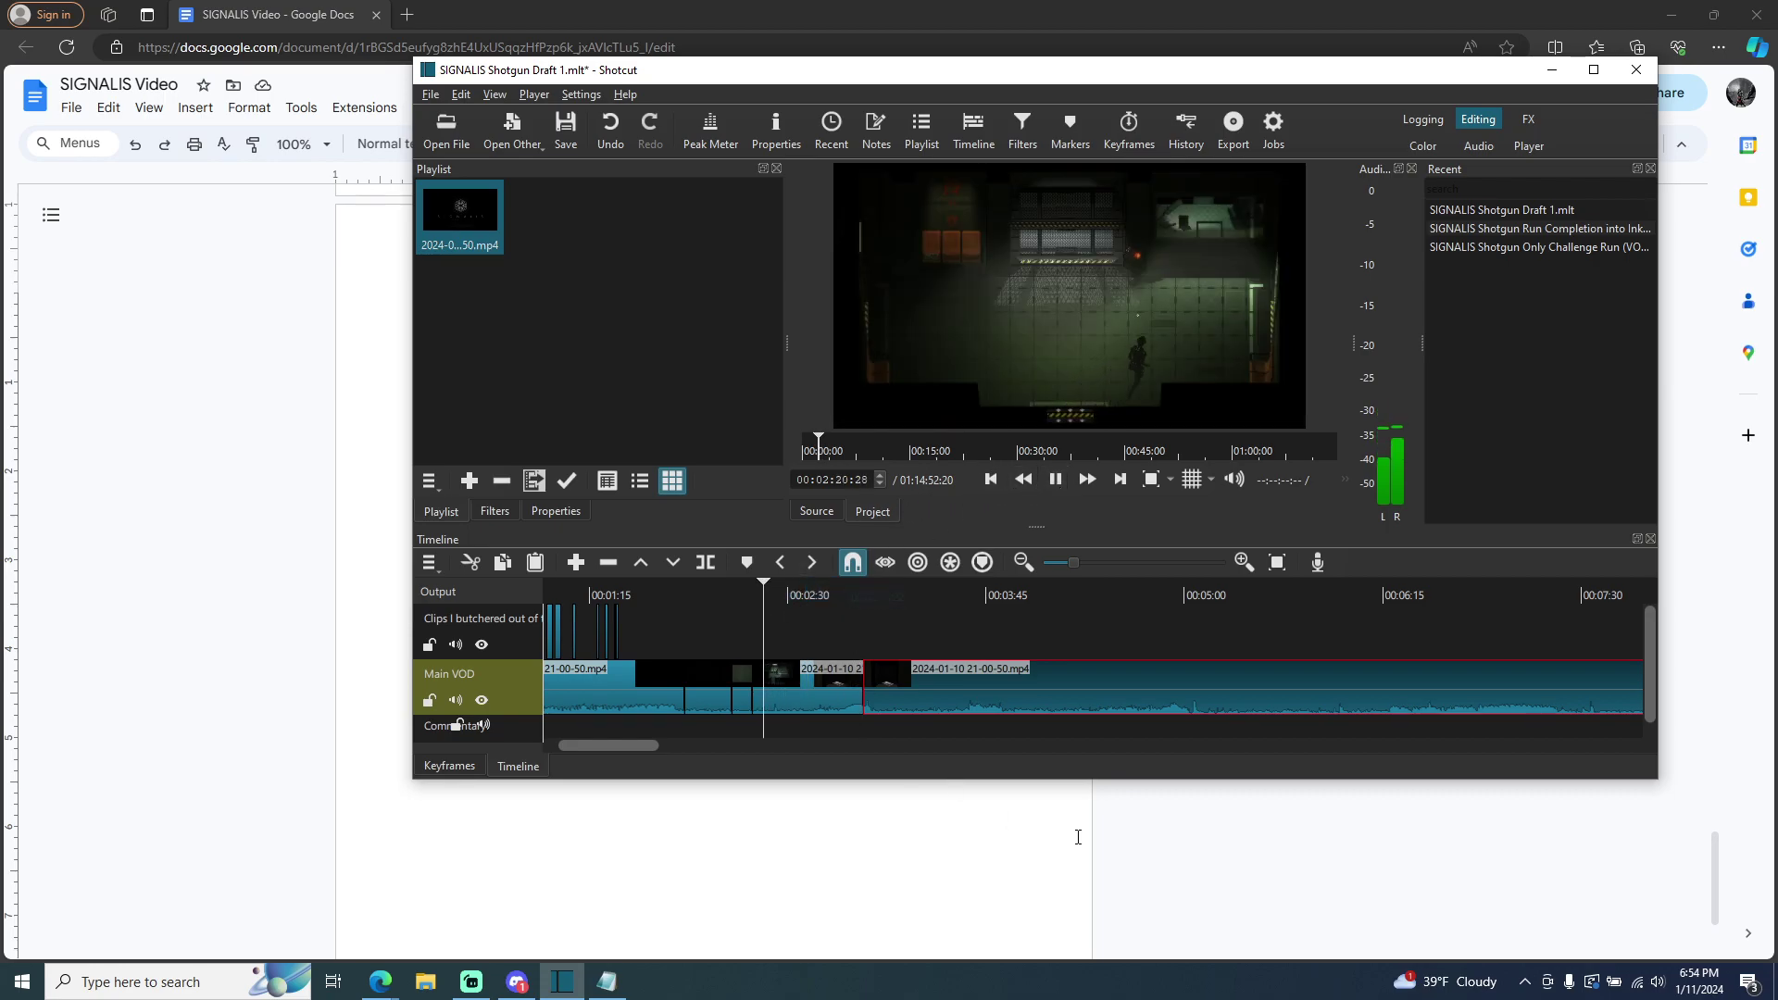
- Minimize the browser window that holds the Google Docs script
click(1361, 877)
key(super+Down)
key(super+Down)
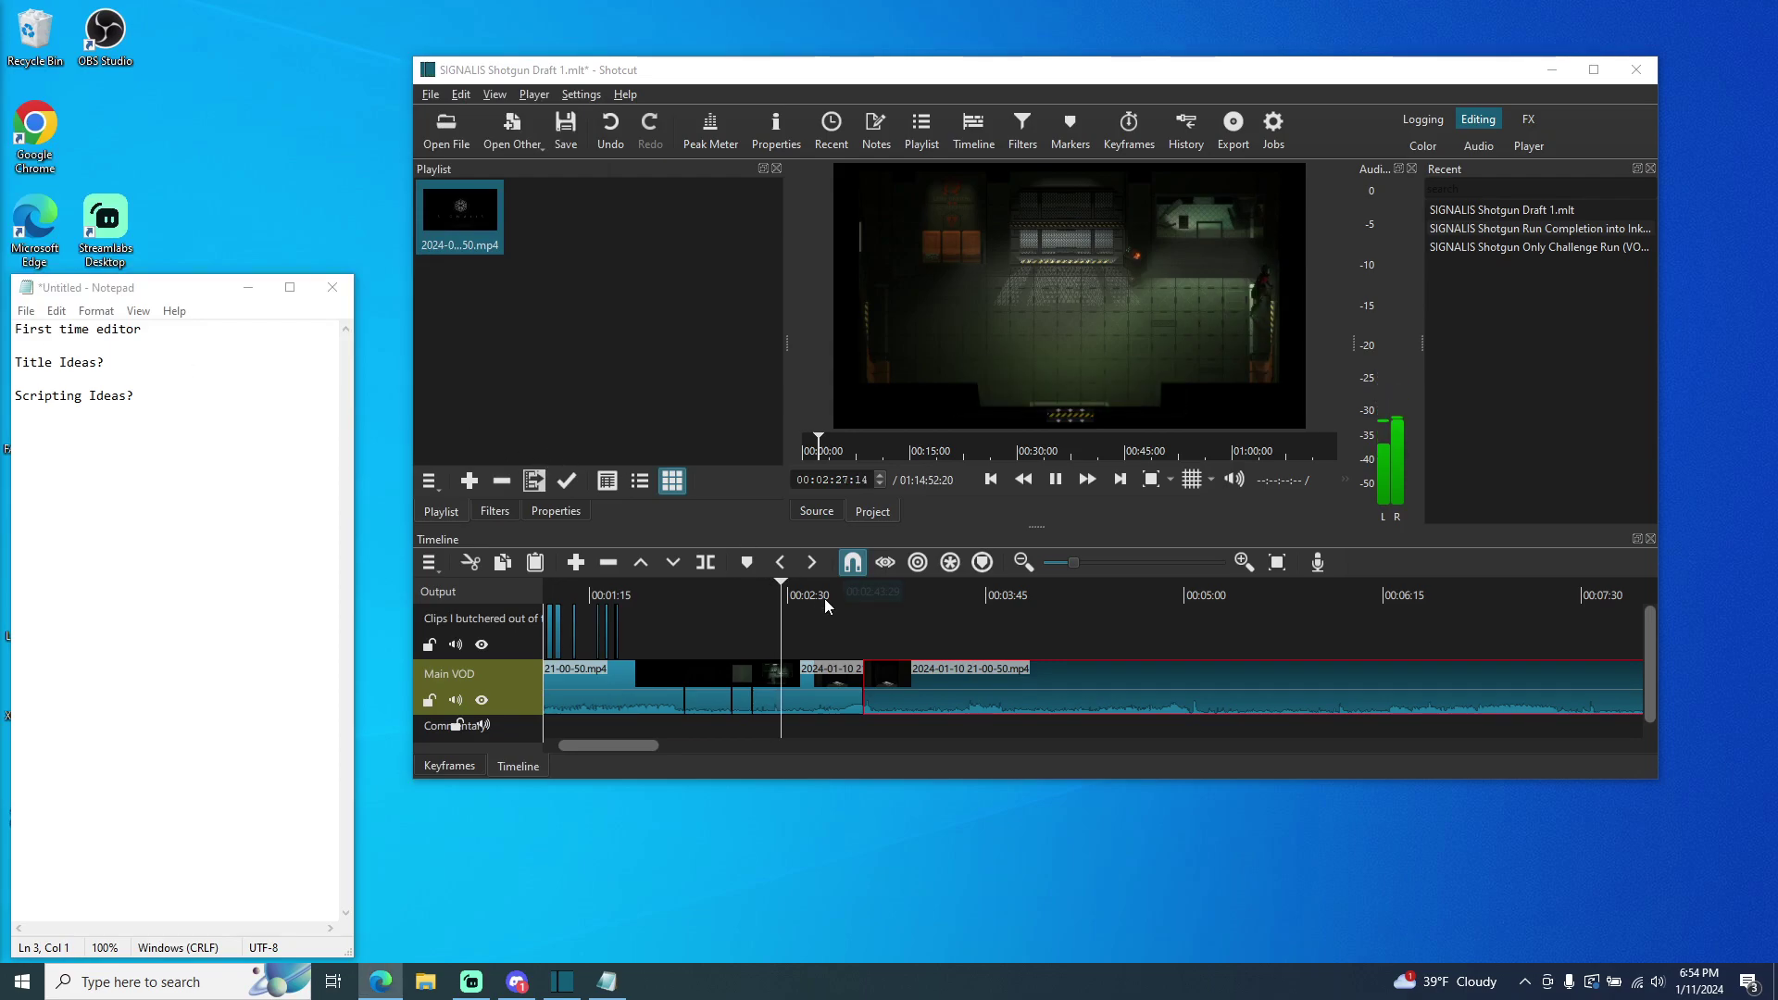
- Play the Main VOD footage from about 00:02:03 to 00:02:17, and again from 00:02:59 to about 00:03:17
drag(769, 597, 716, 597)
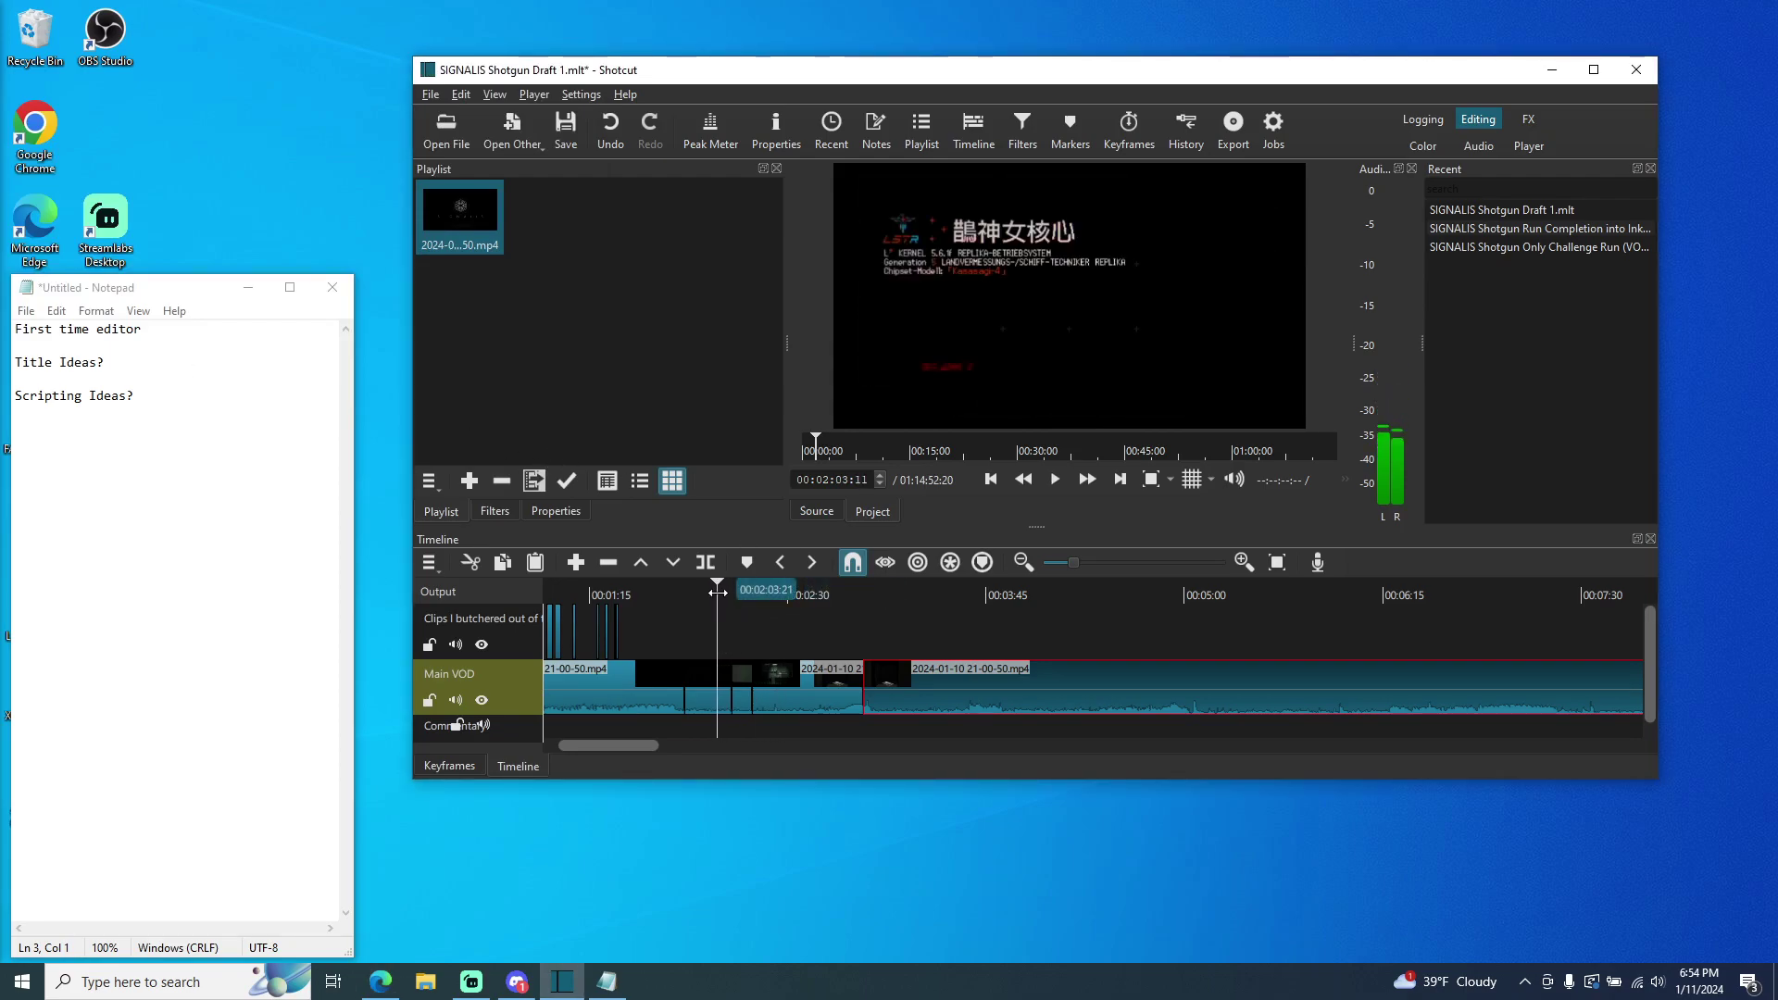
click(1056, 481)
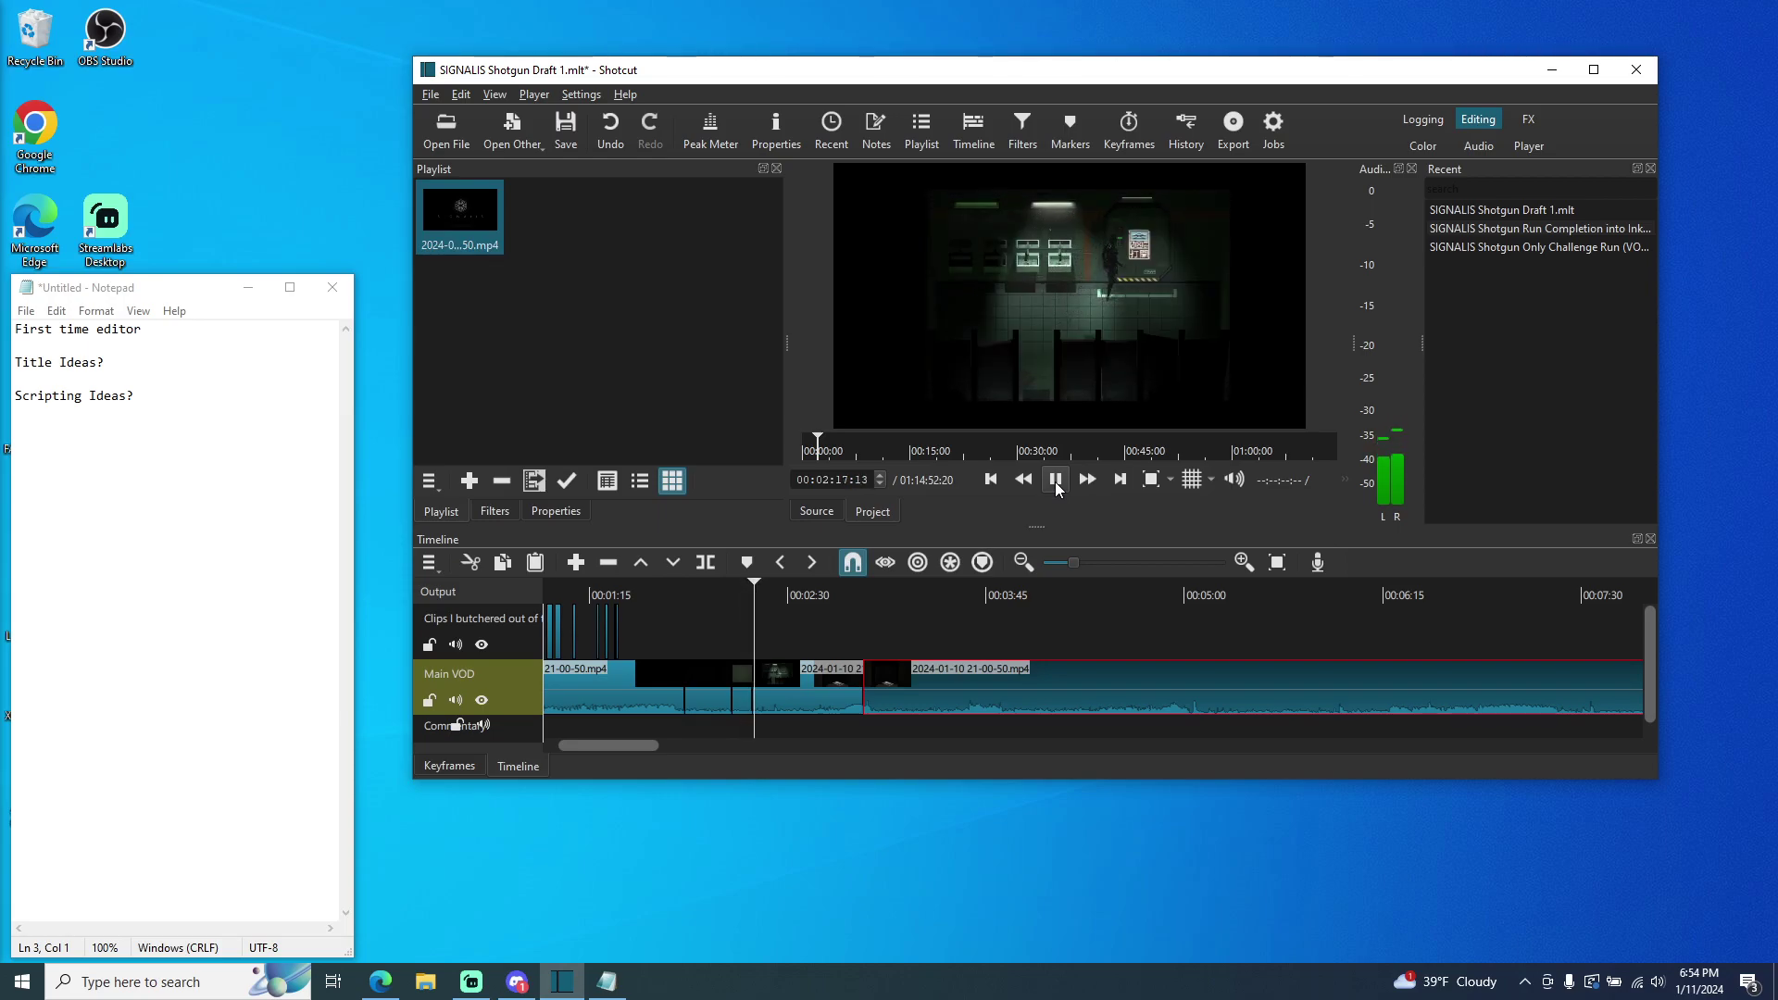
click(822, 597)
drag(825, 596, 864, 600)
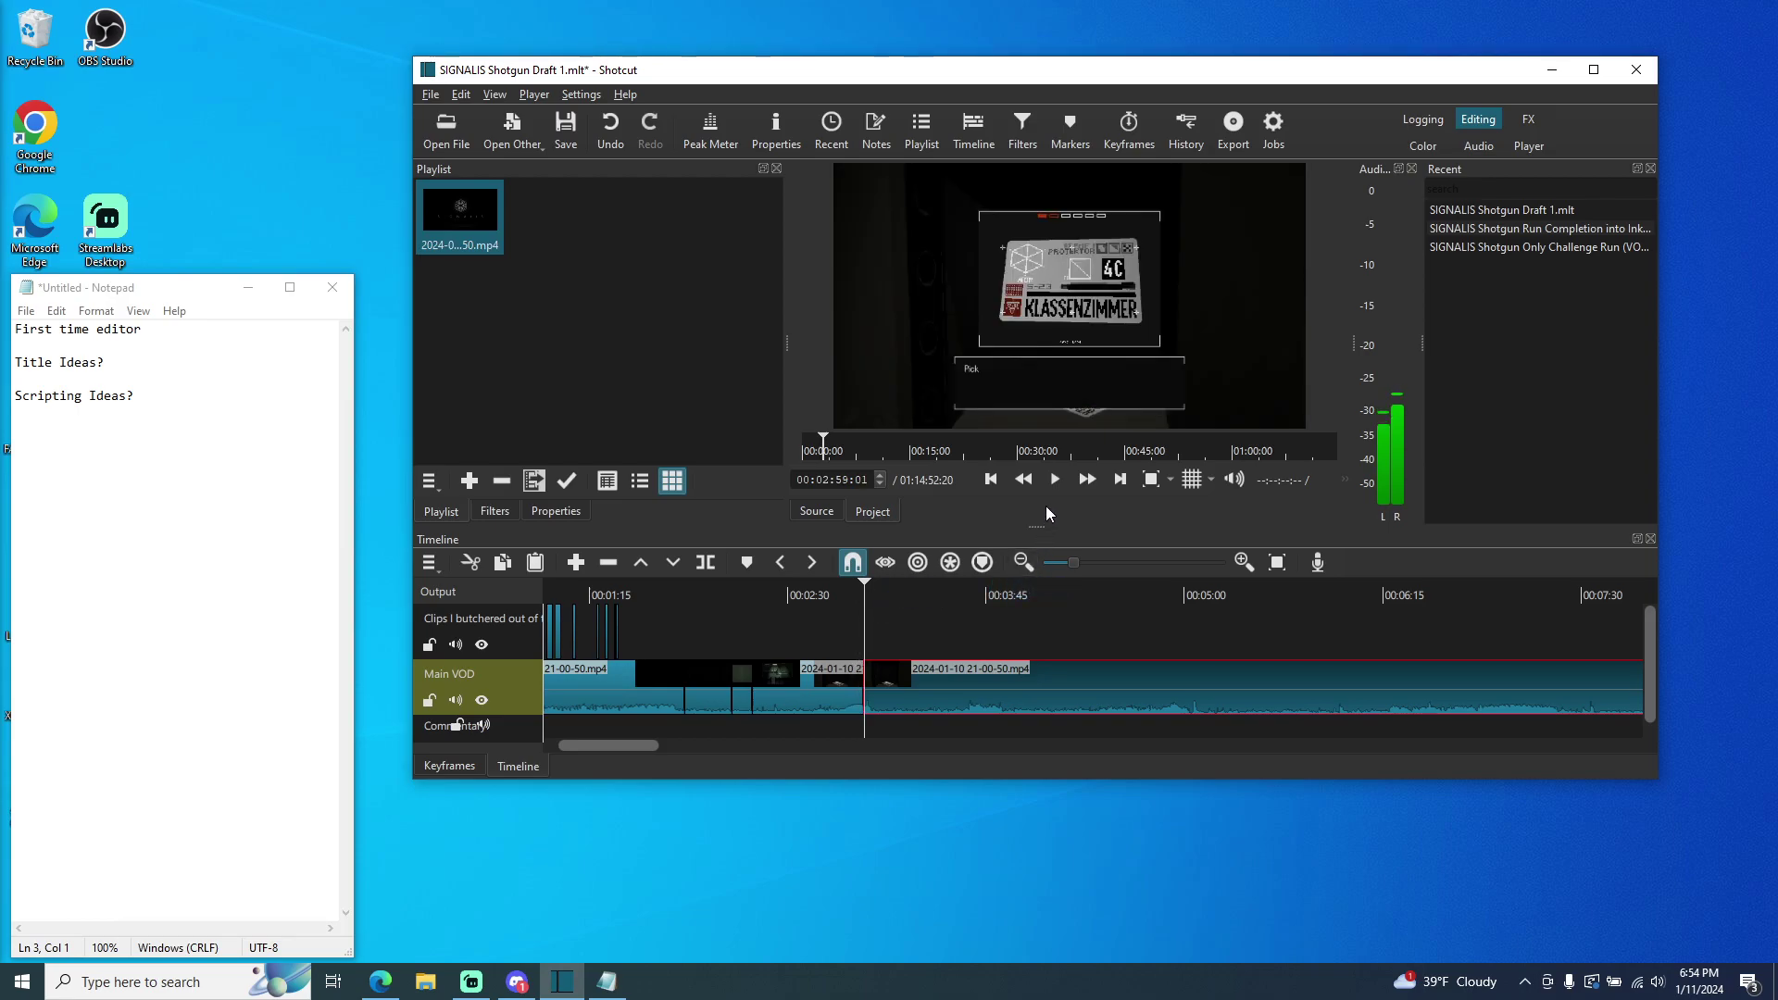
click(1056, 483)
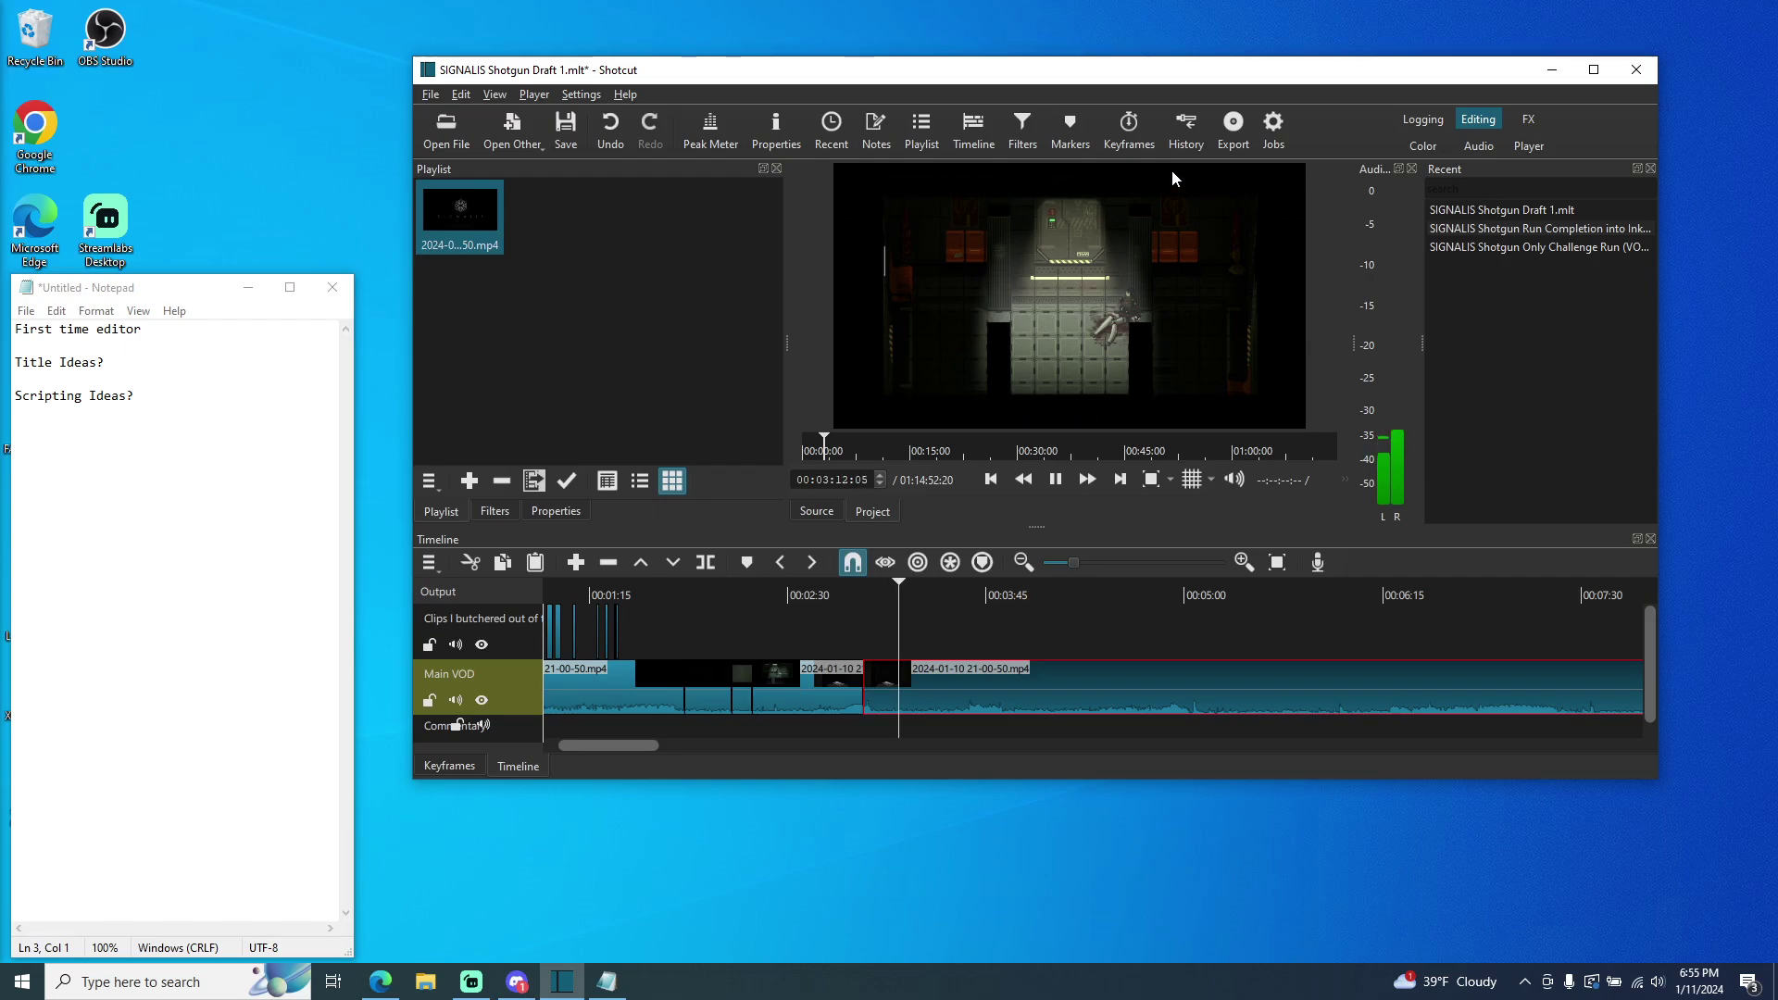
click(1054, 480)
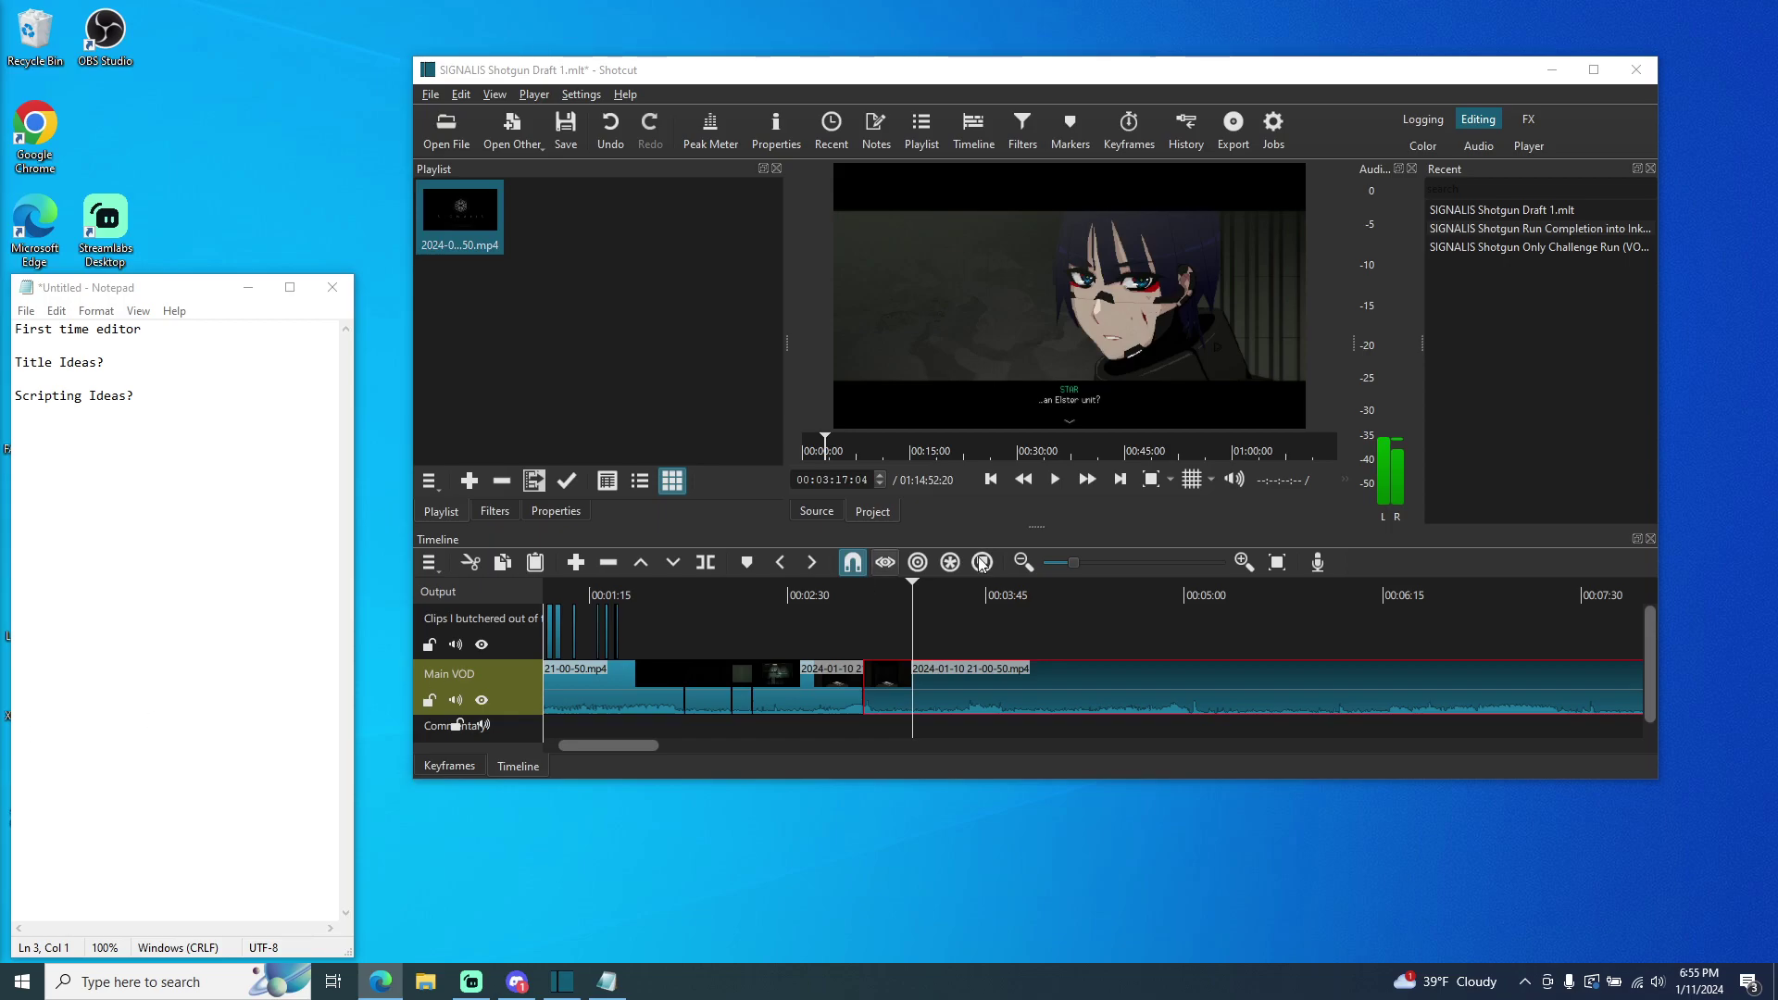
- Mute the Main VOD and butchered-clips tracks, hide the clips track, and cue the playhead at about 00:02:07
click(454, 700)
click(453, 645)
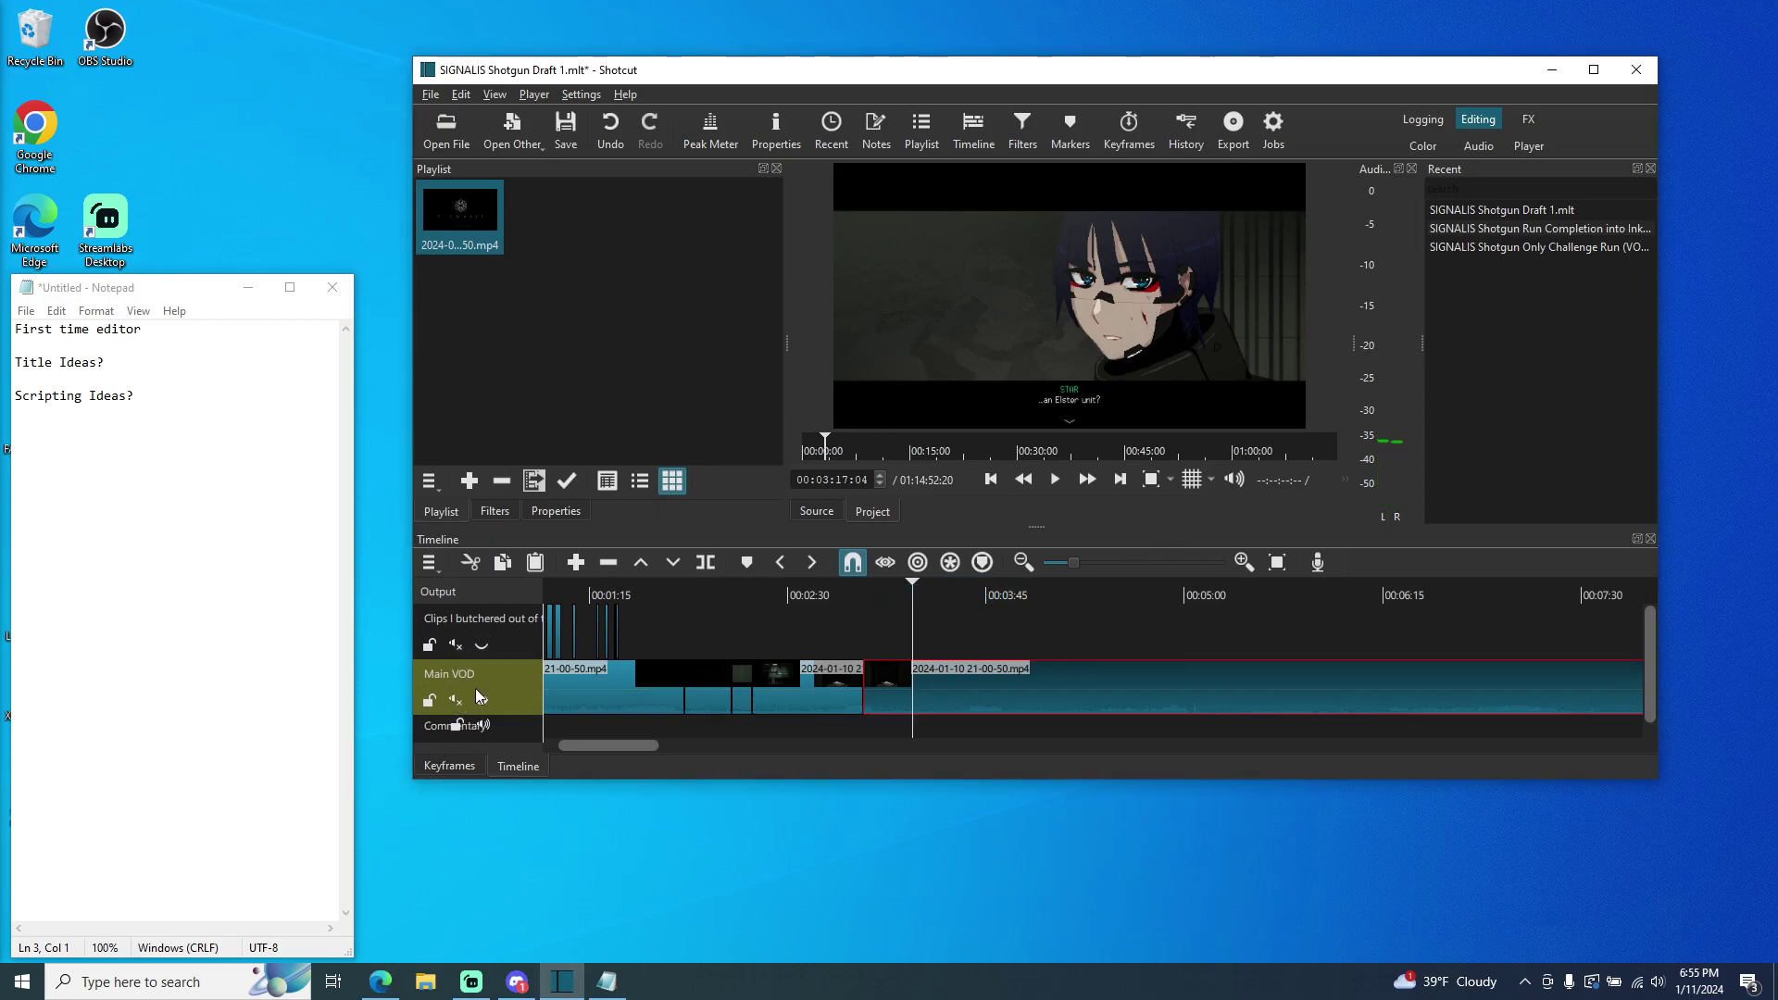
drag(912, 591, 726, 609)
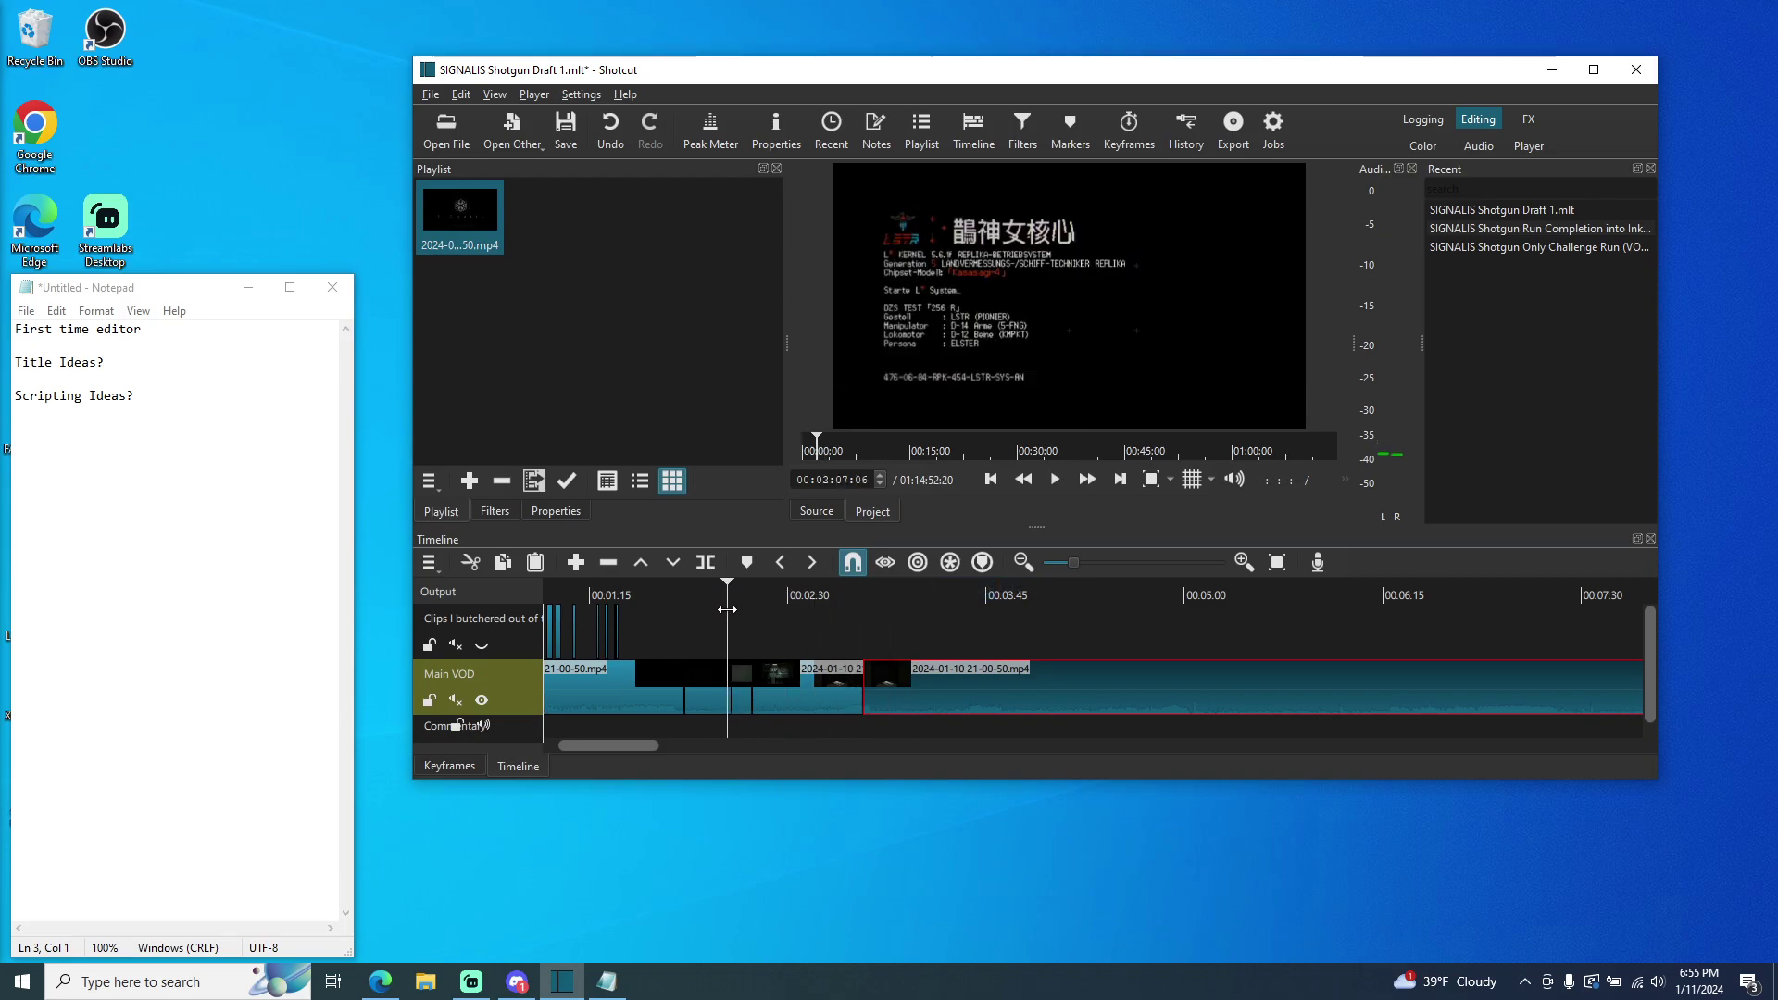
click(1243, 562)
click(1242, 562)
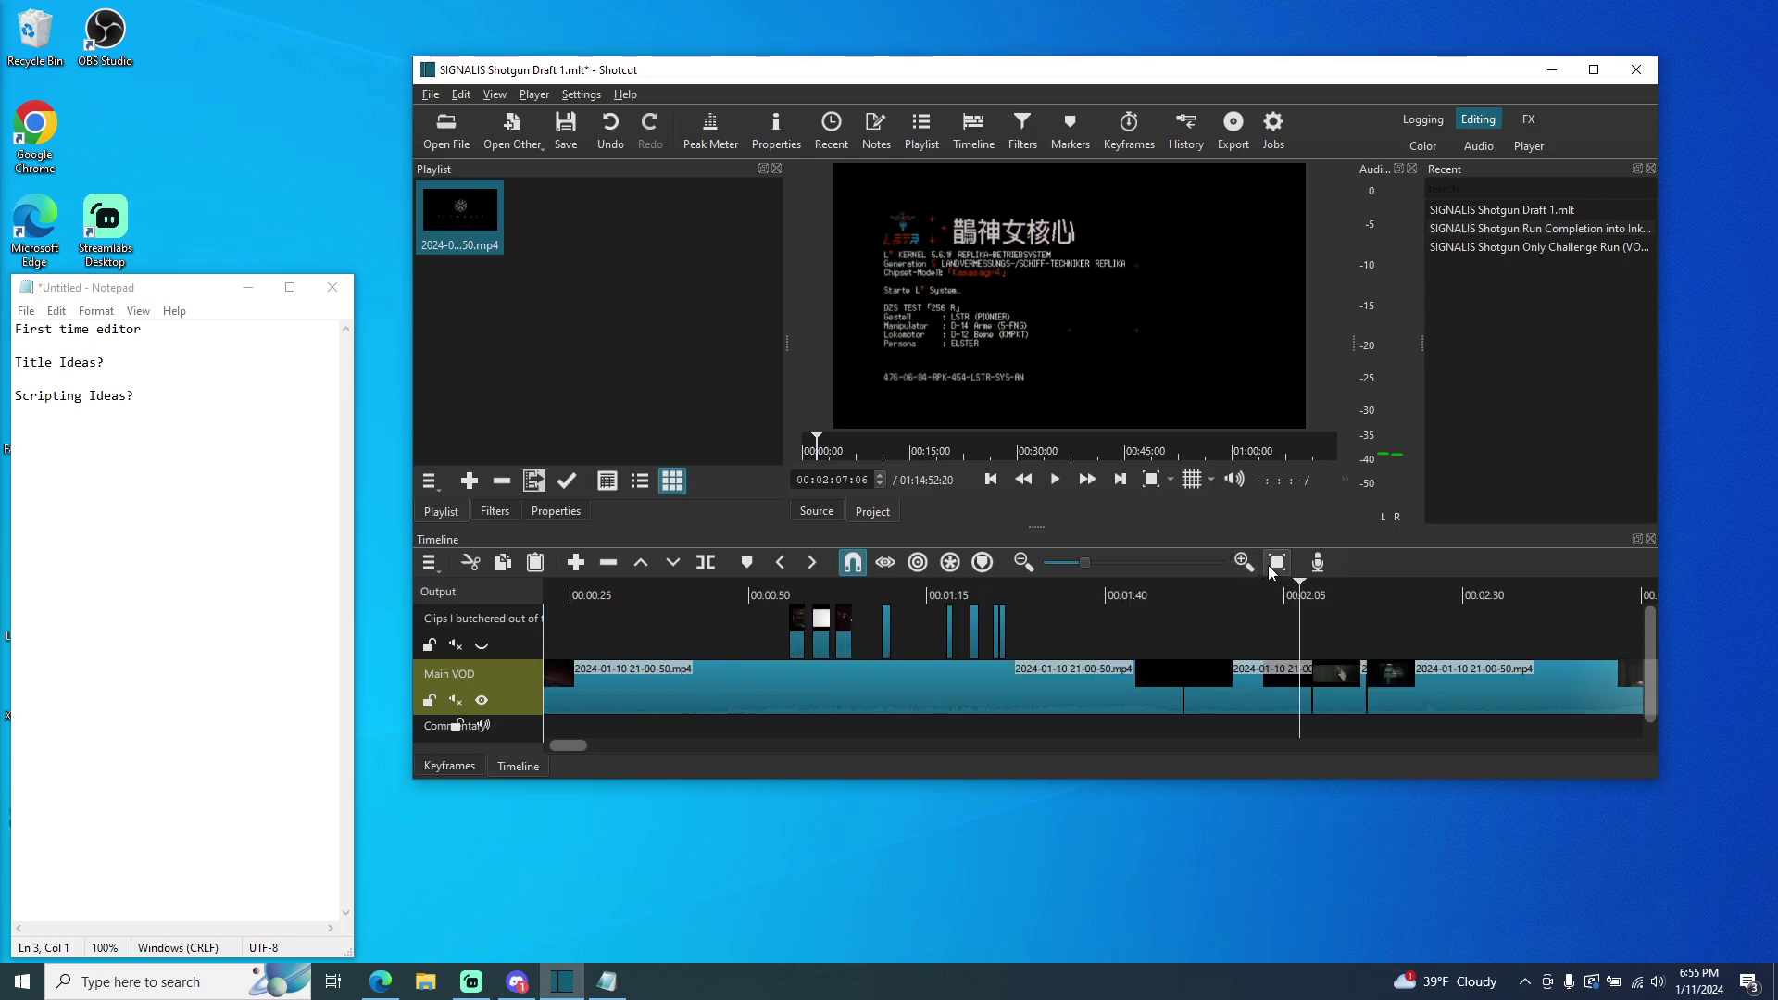
click(1243, 562)
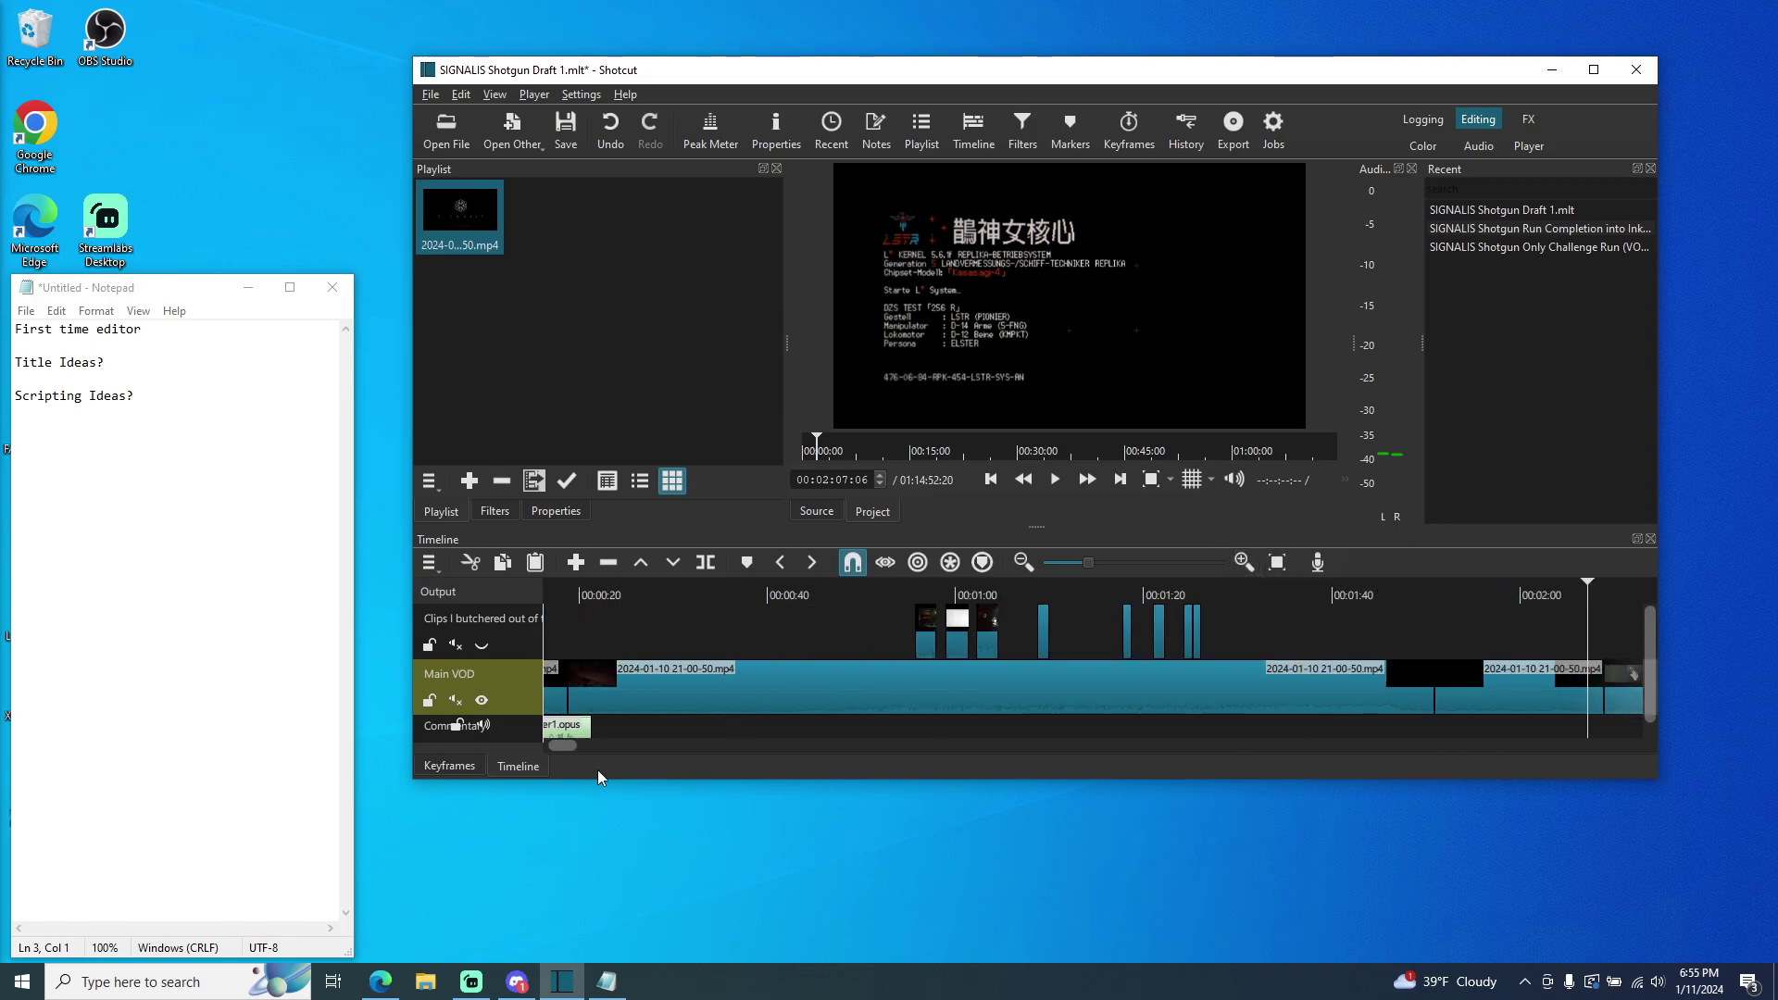
drag(566, 745, 589, 746)
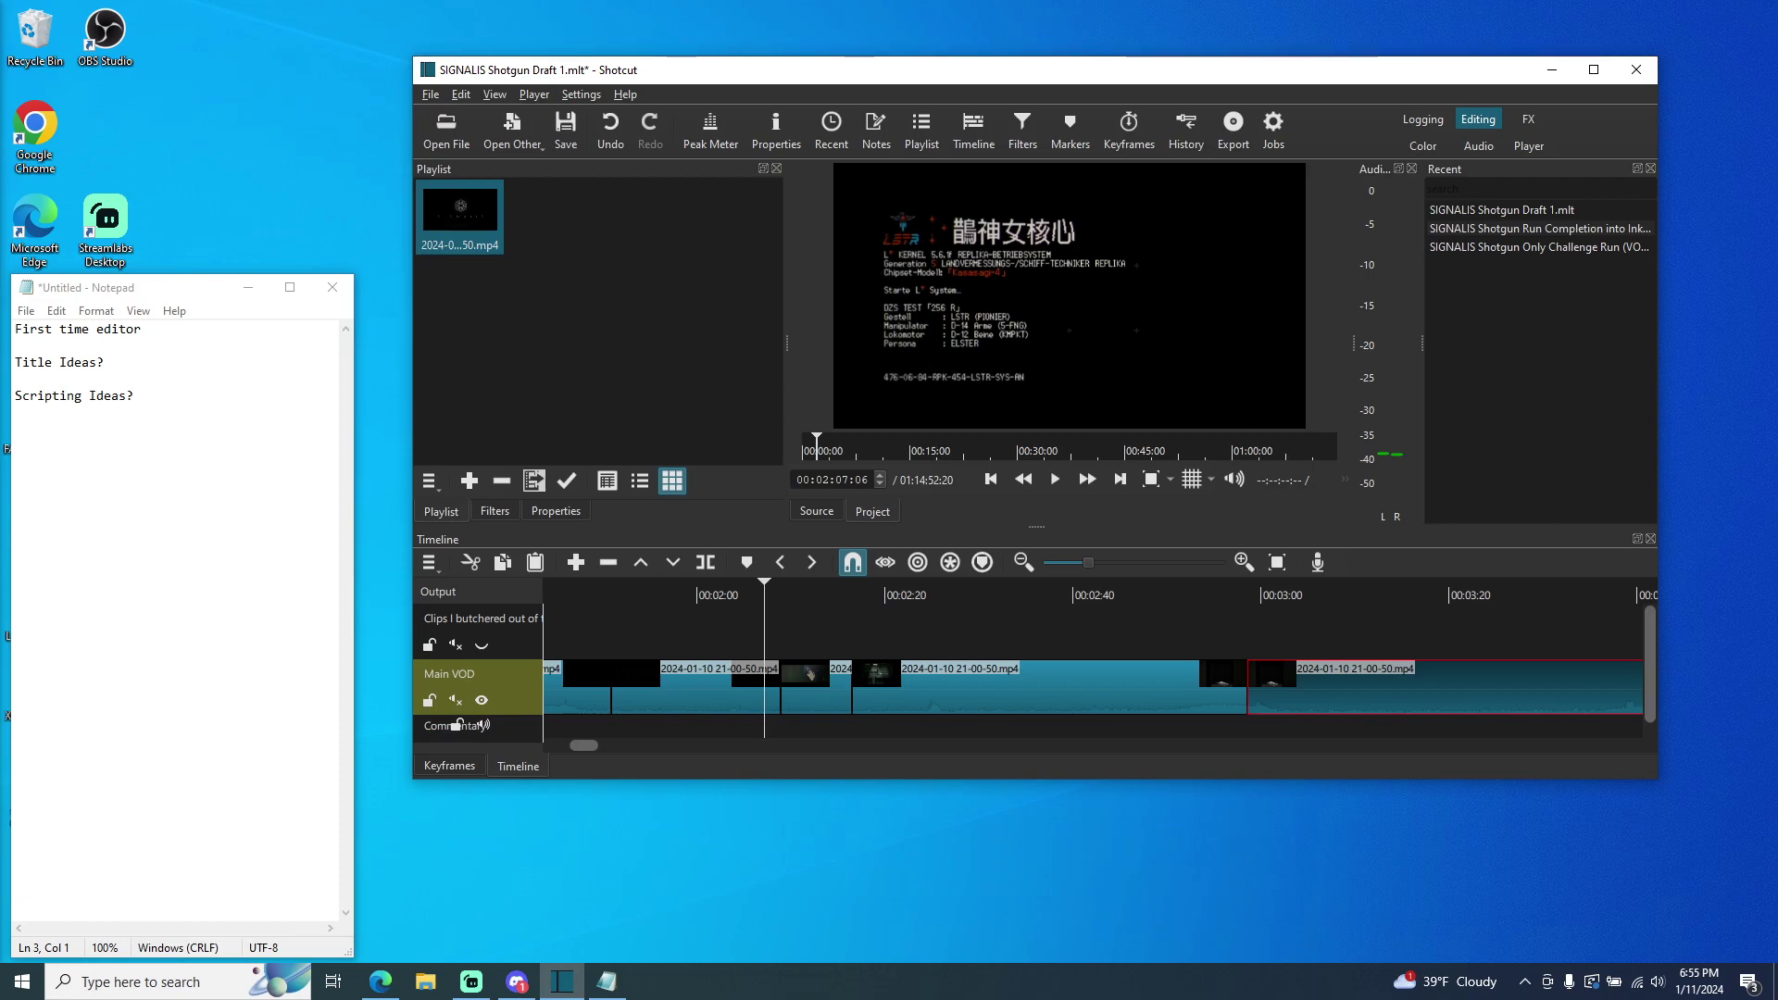
key(alt+Tab)
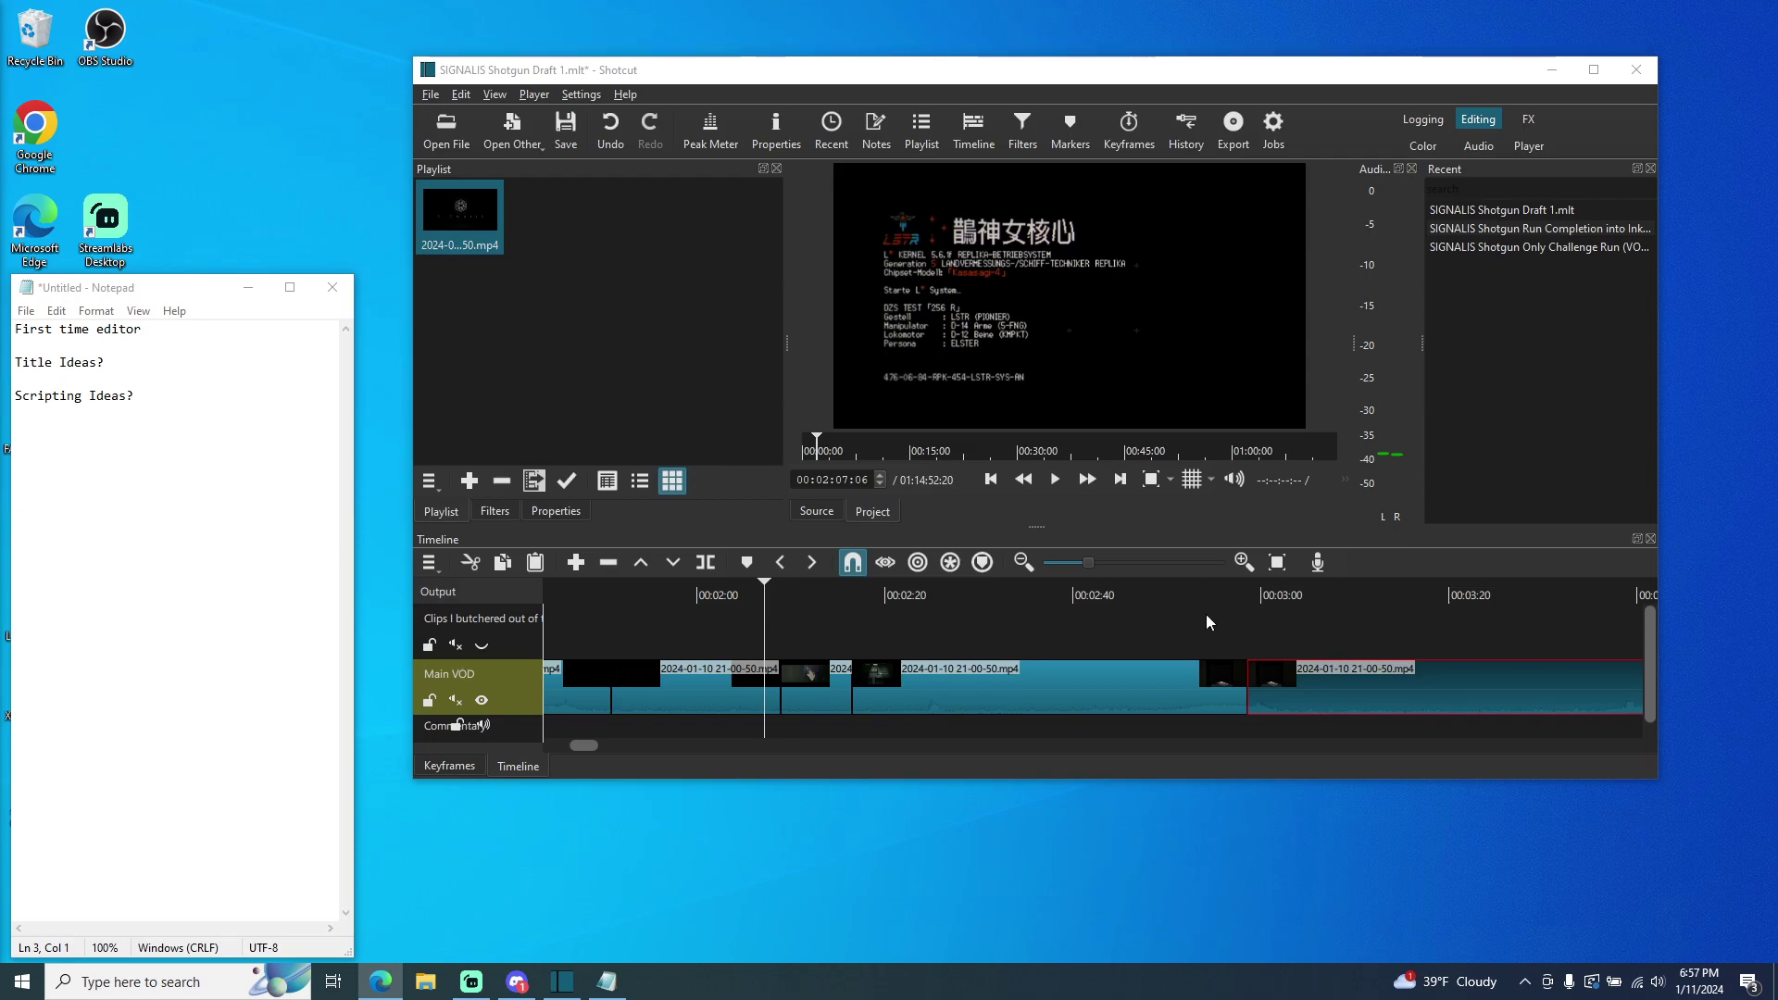
- Preview the boot-screen footage between about 00:02:04 and 00:02:09 to find where the narration should start
click(746, 593)
click(1058, 478)
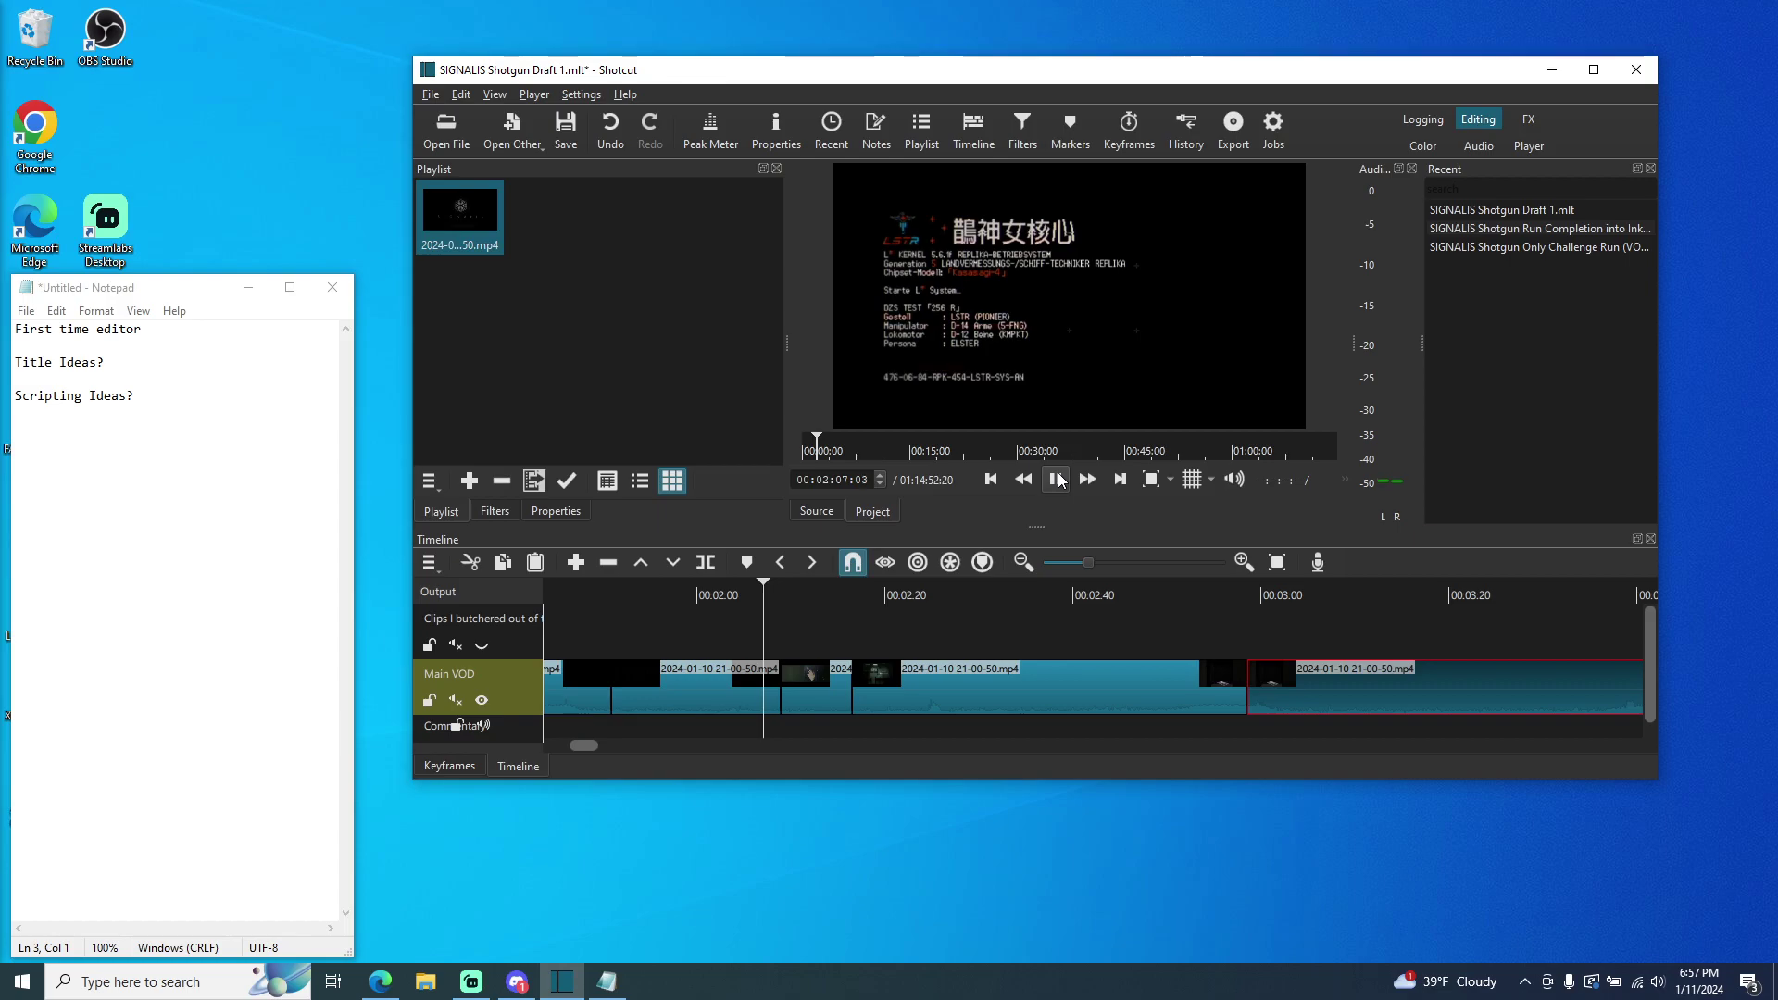
click(1057, 477)
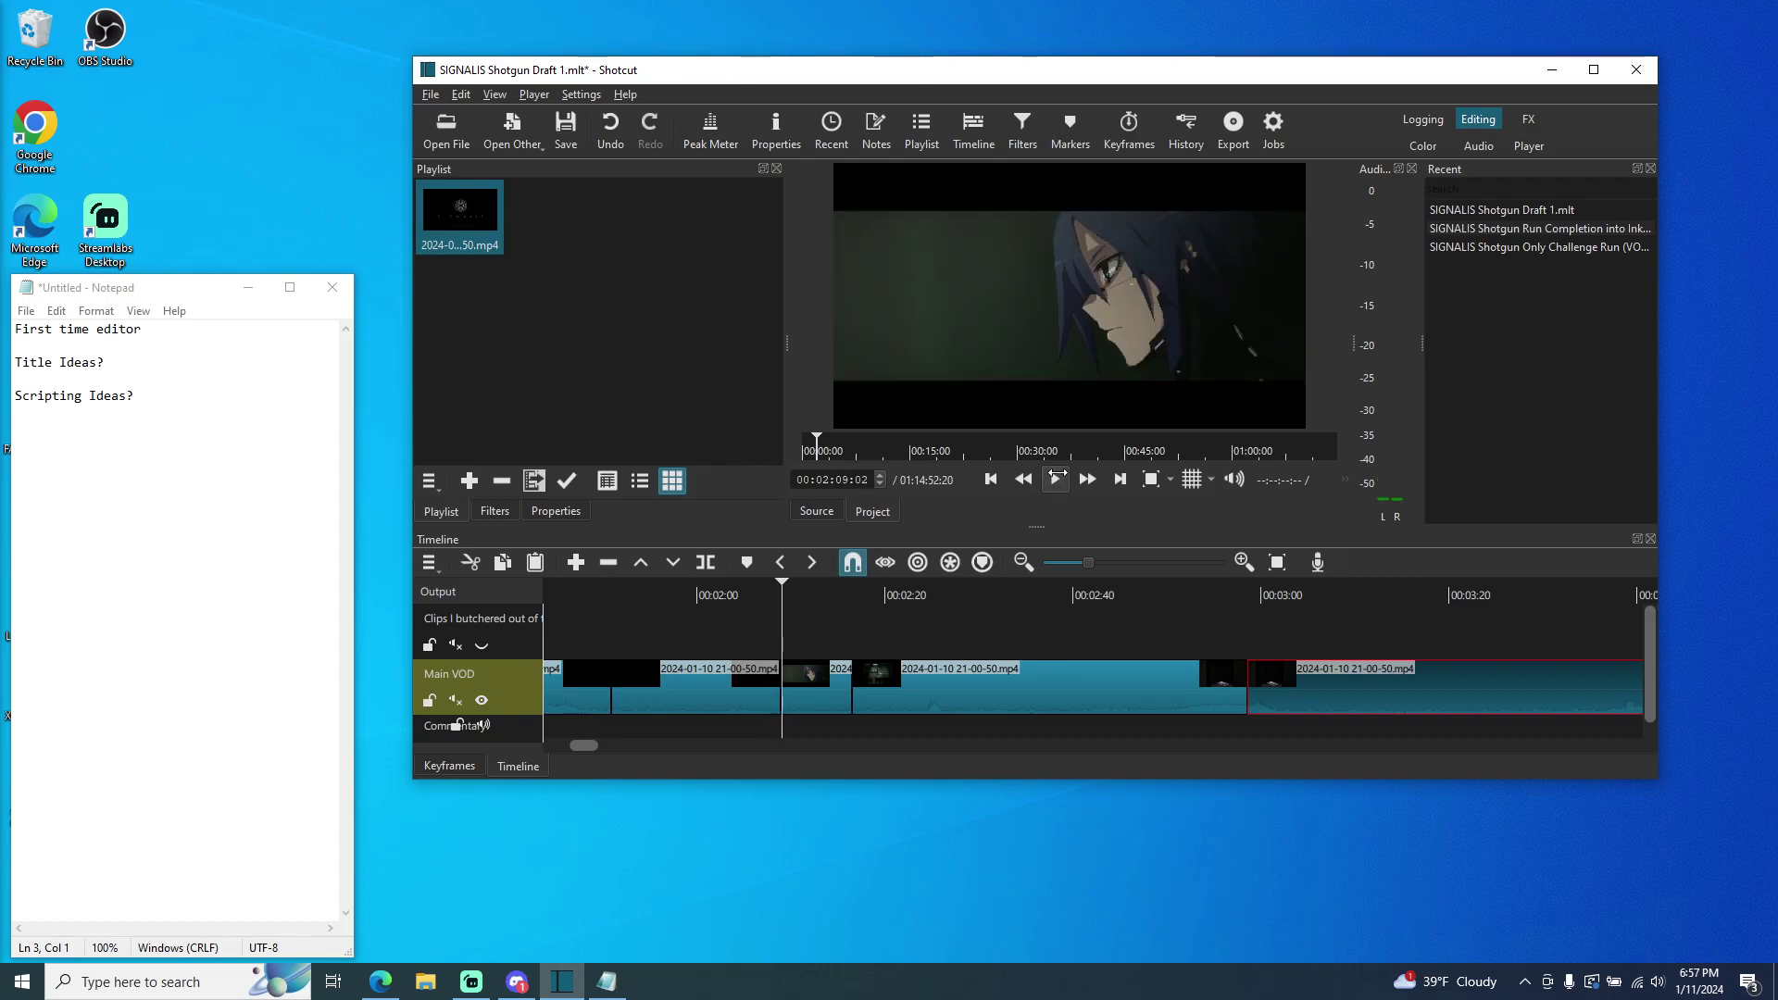
click(751, 597)
drag(751, 603, 734, 597)
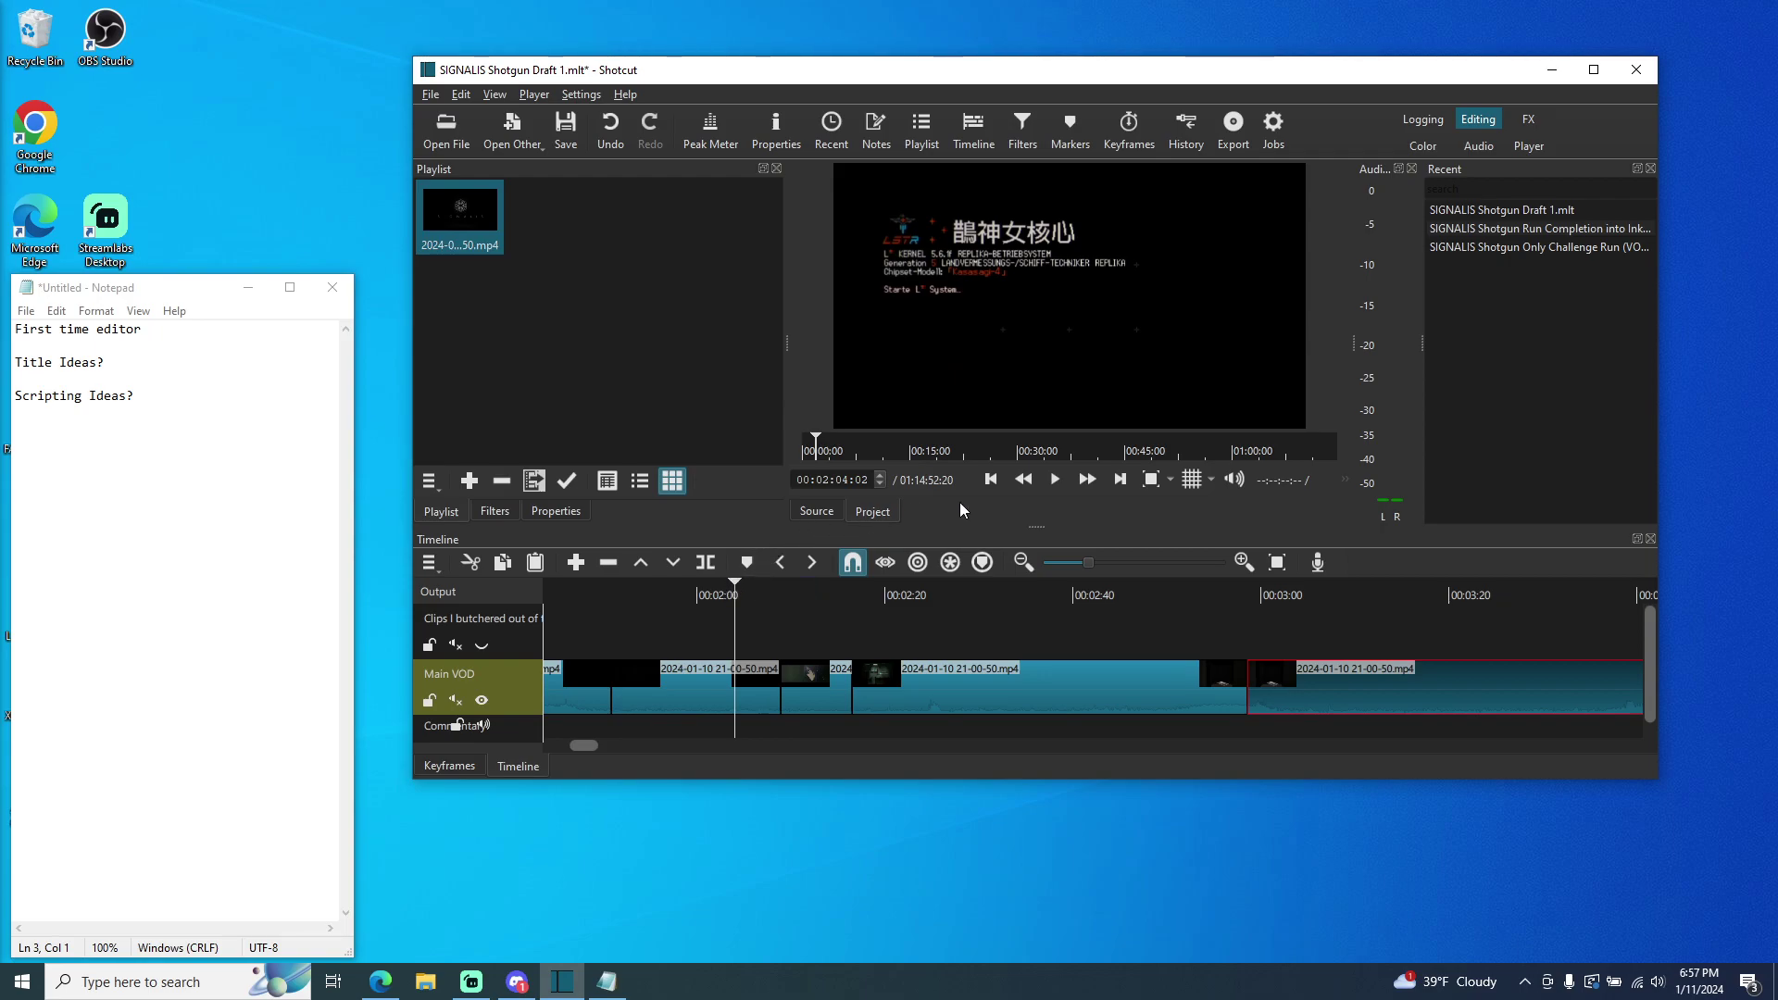
click(1053, 483)
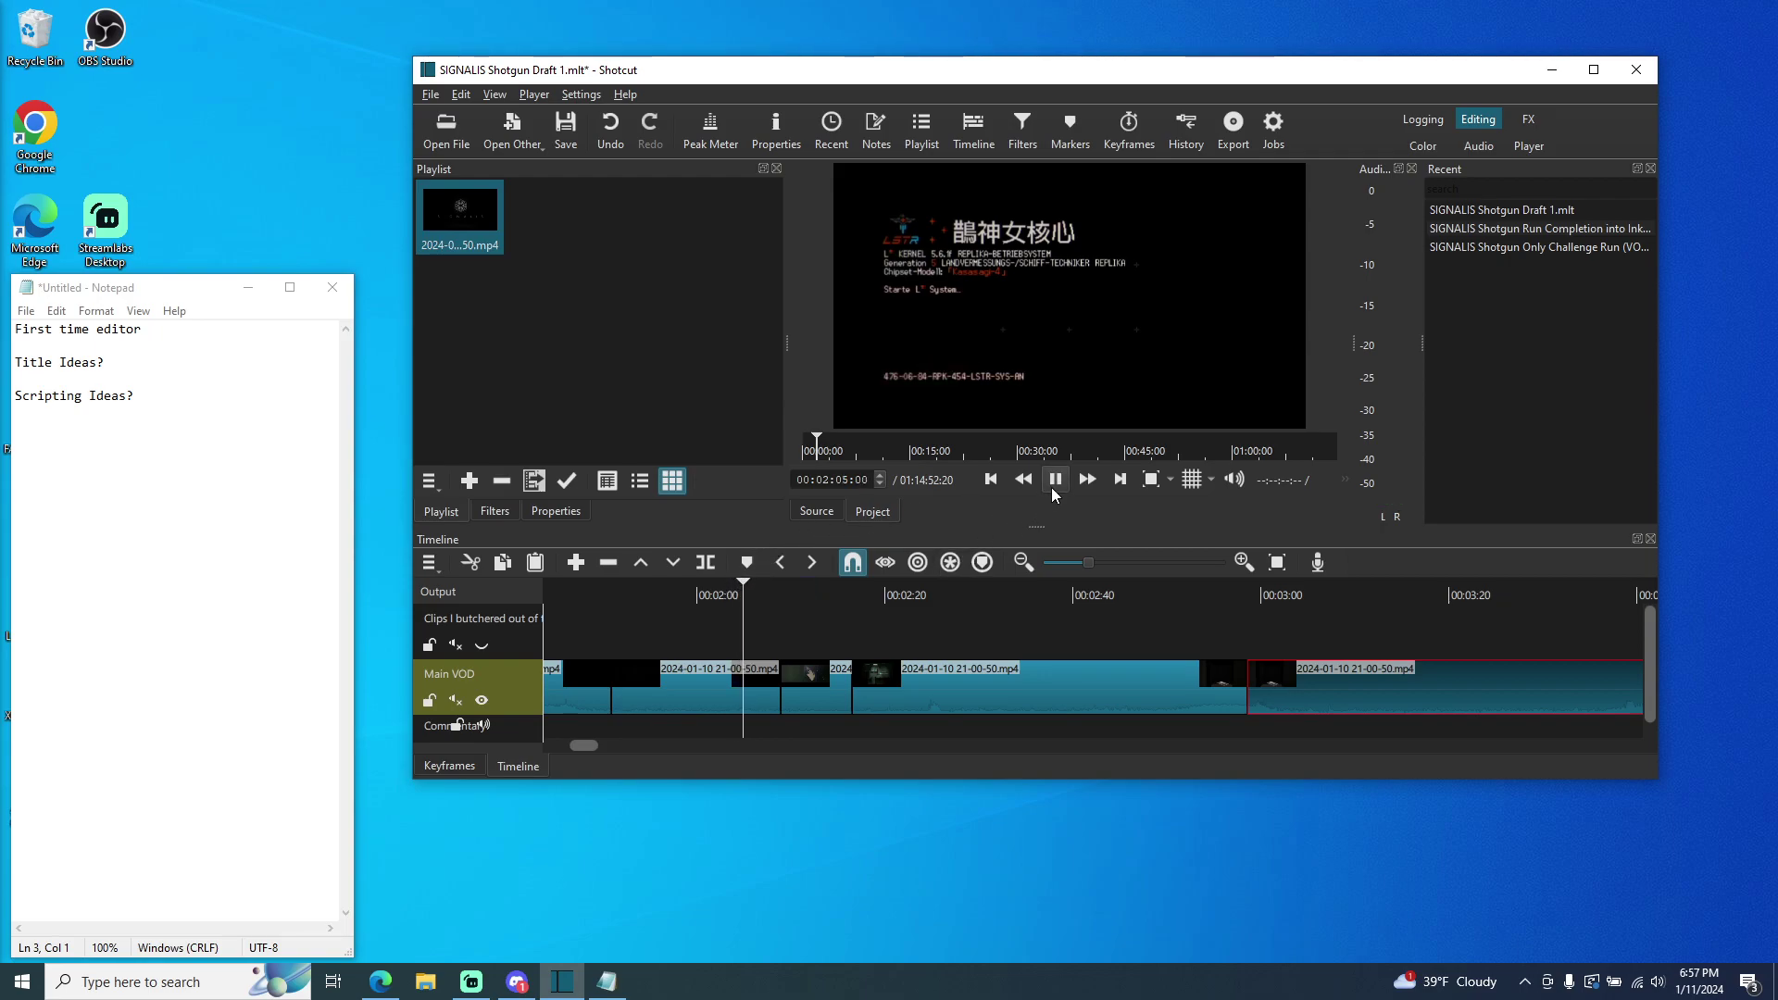
click(1052, 493)
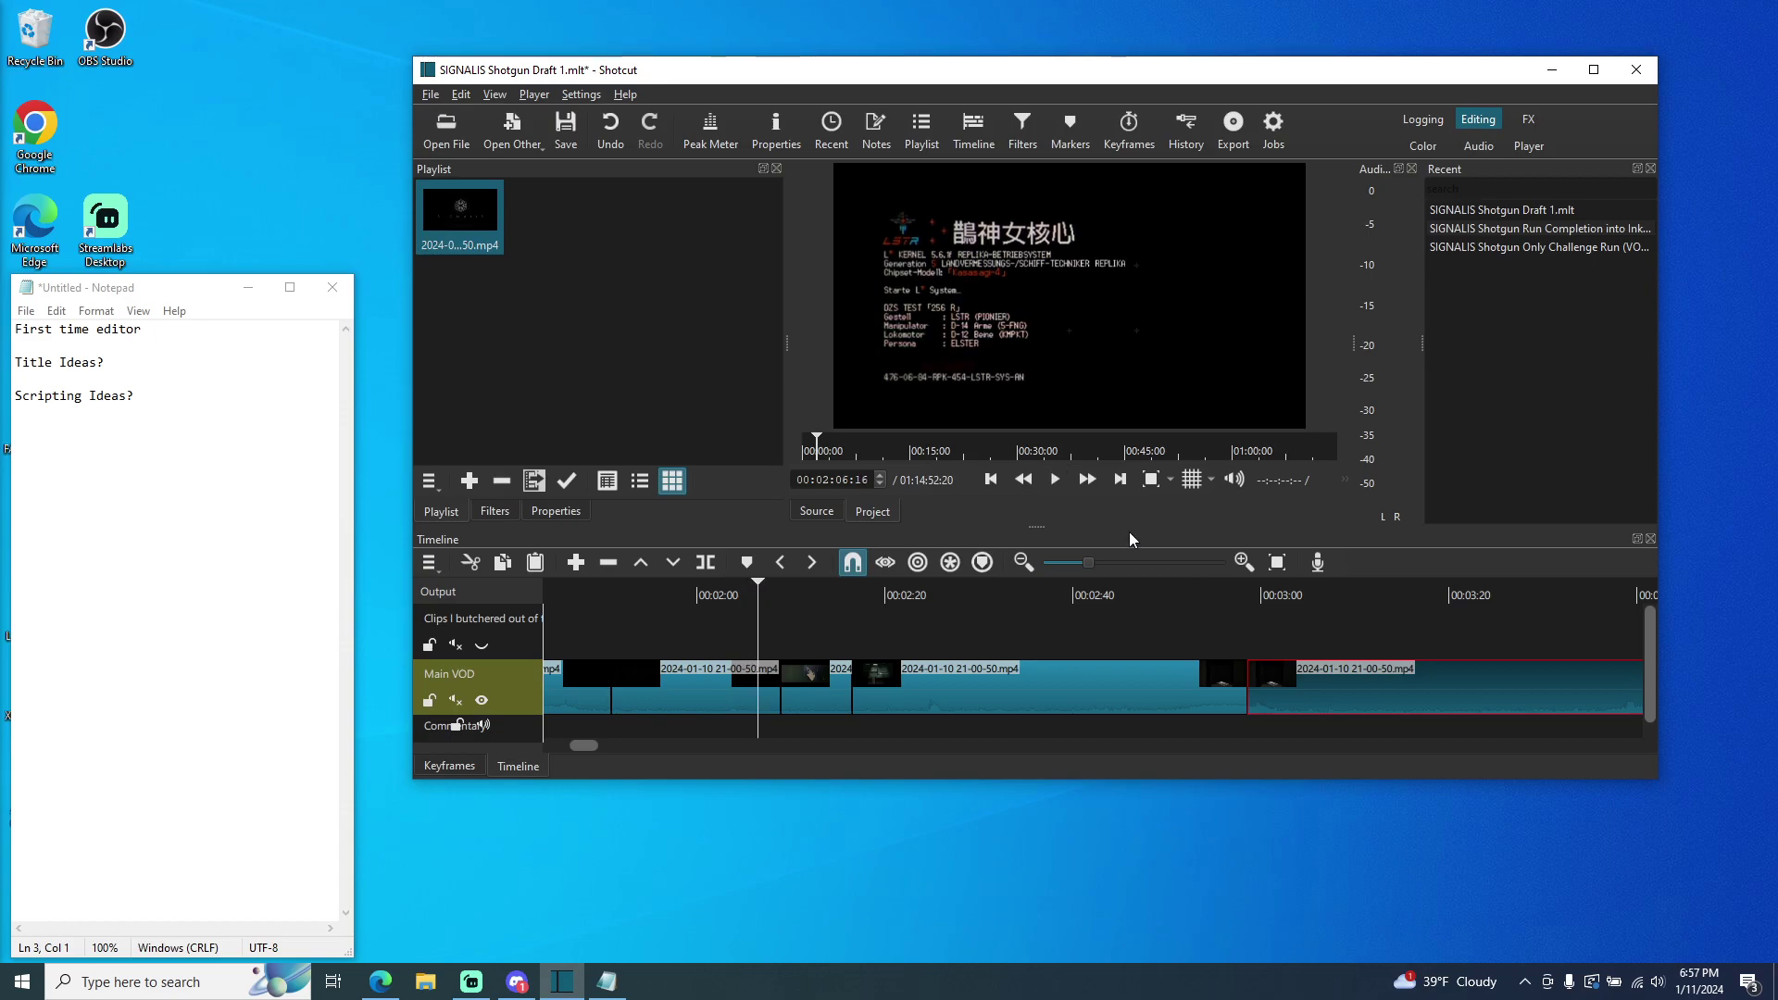
- Play from about 00:02:06 and record a voiceover during playback, stopping at about 00:02:20
click(1054, 479)
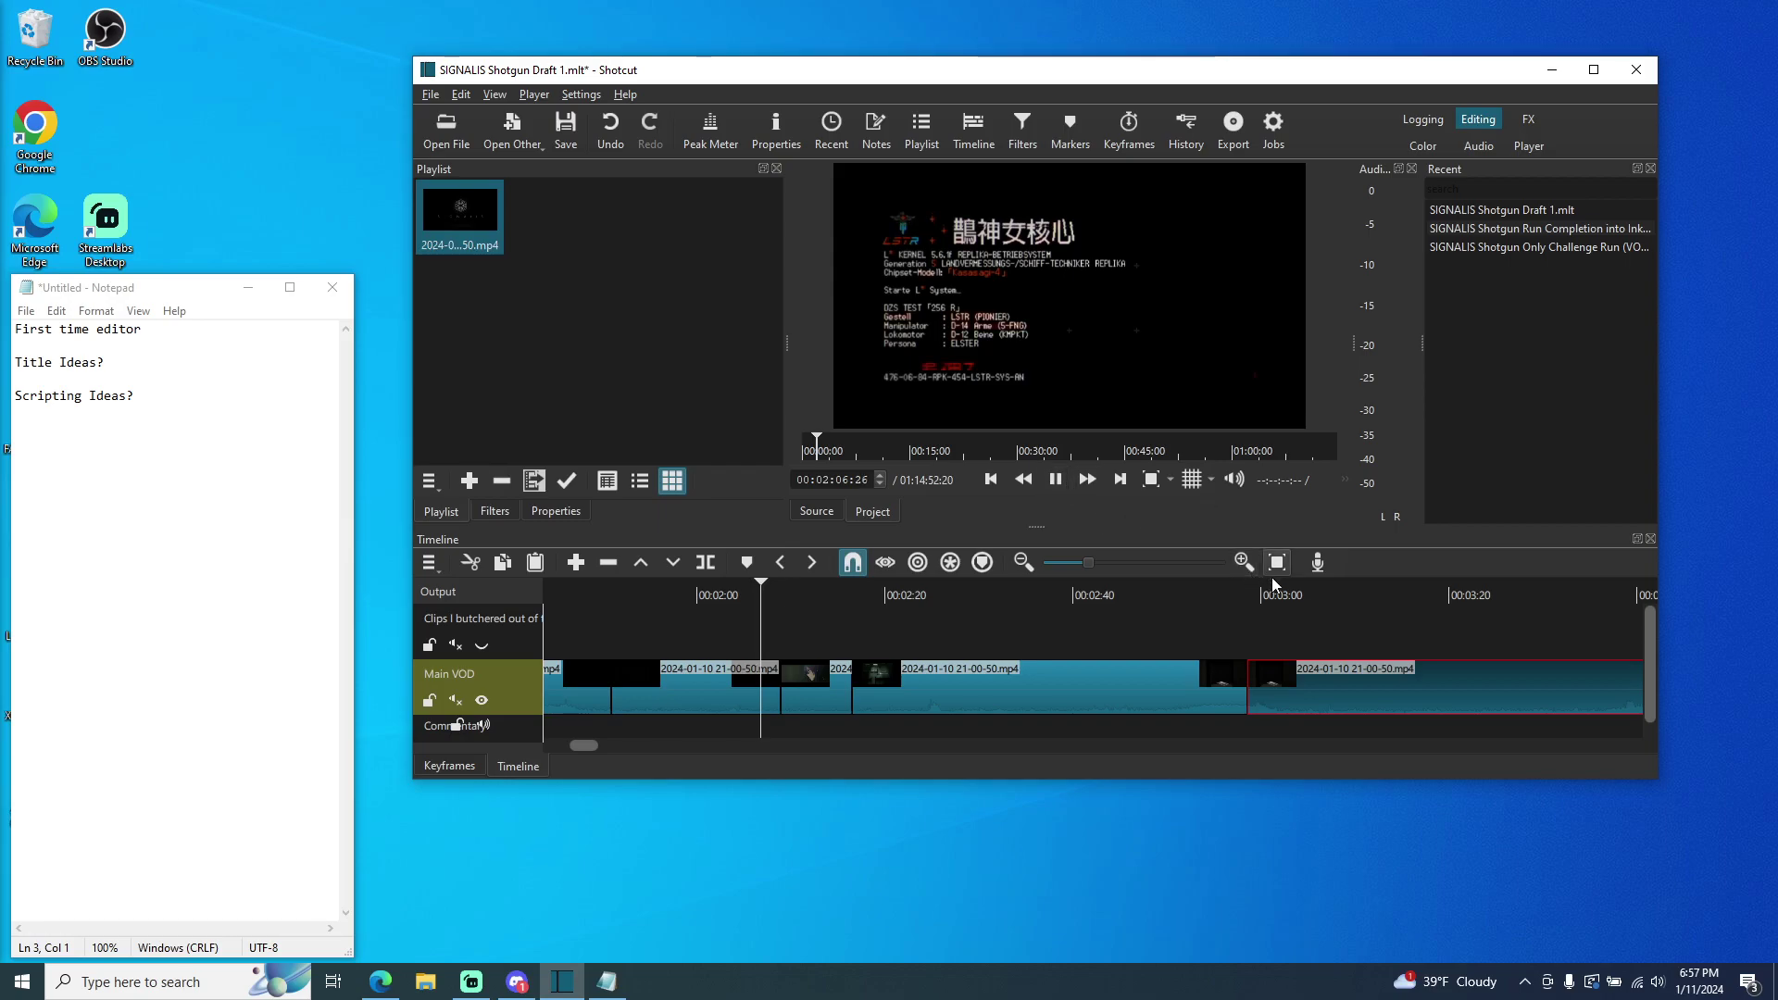
click(1319, 569)
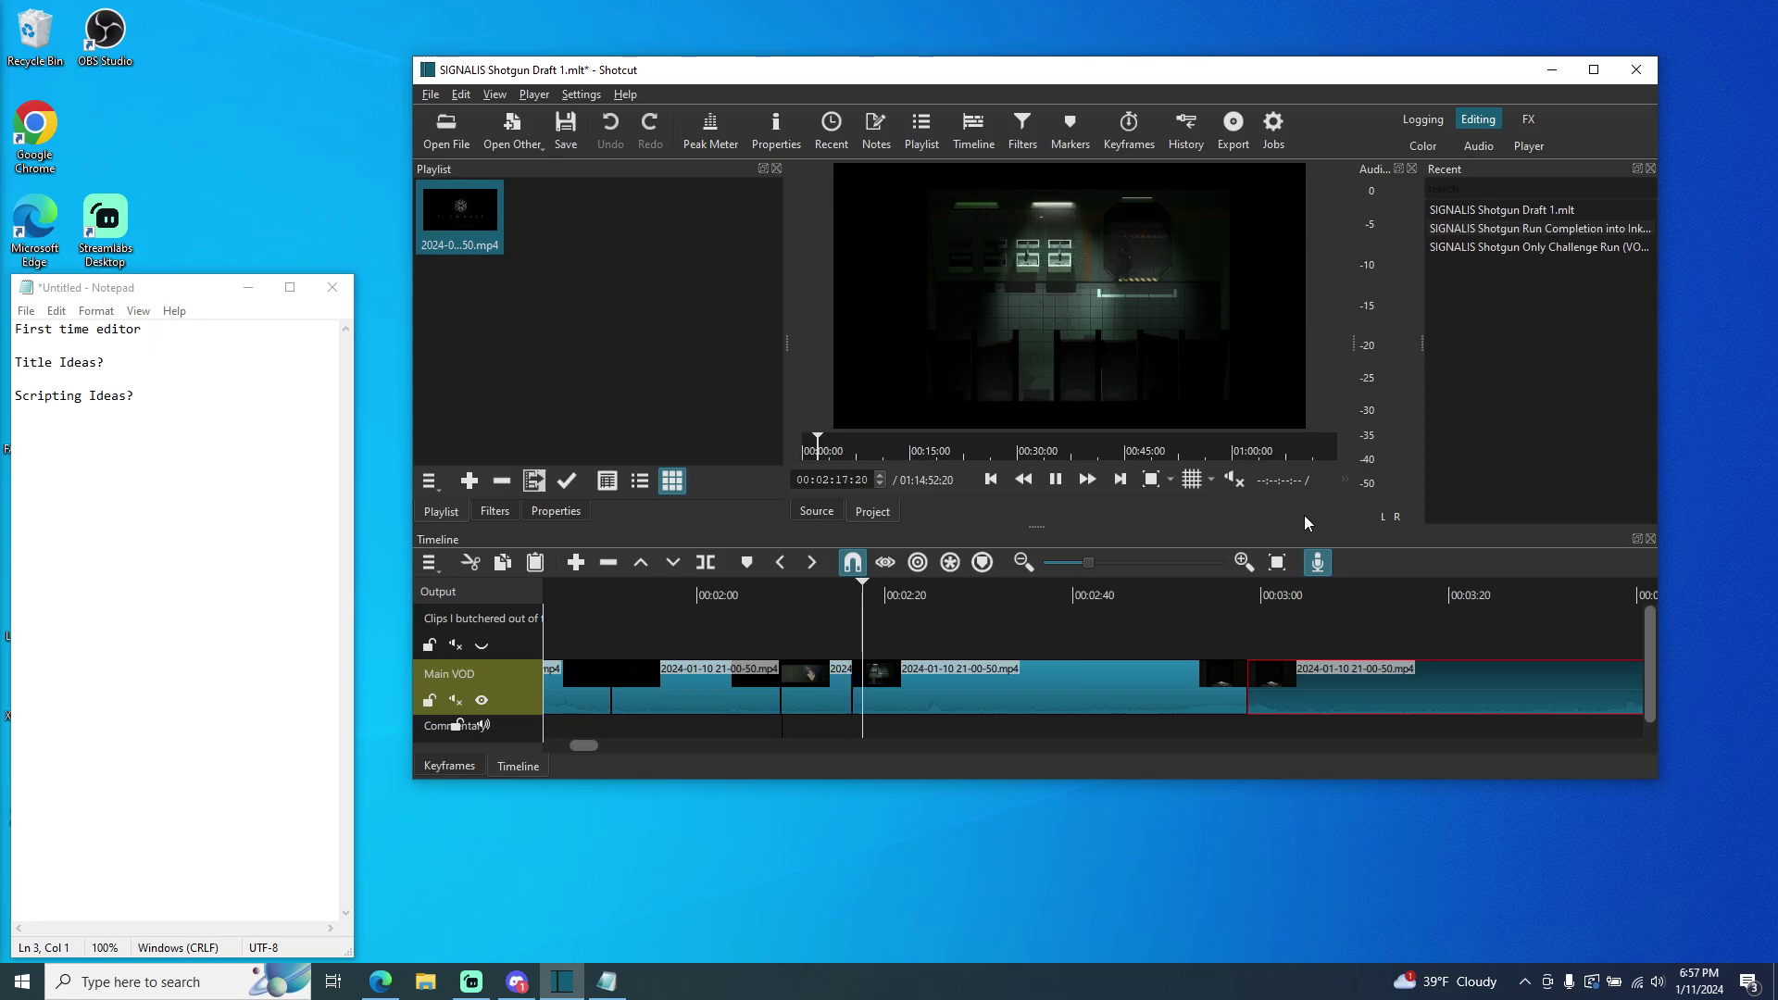
click(1317, 562)
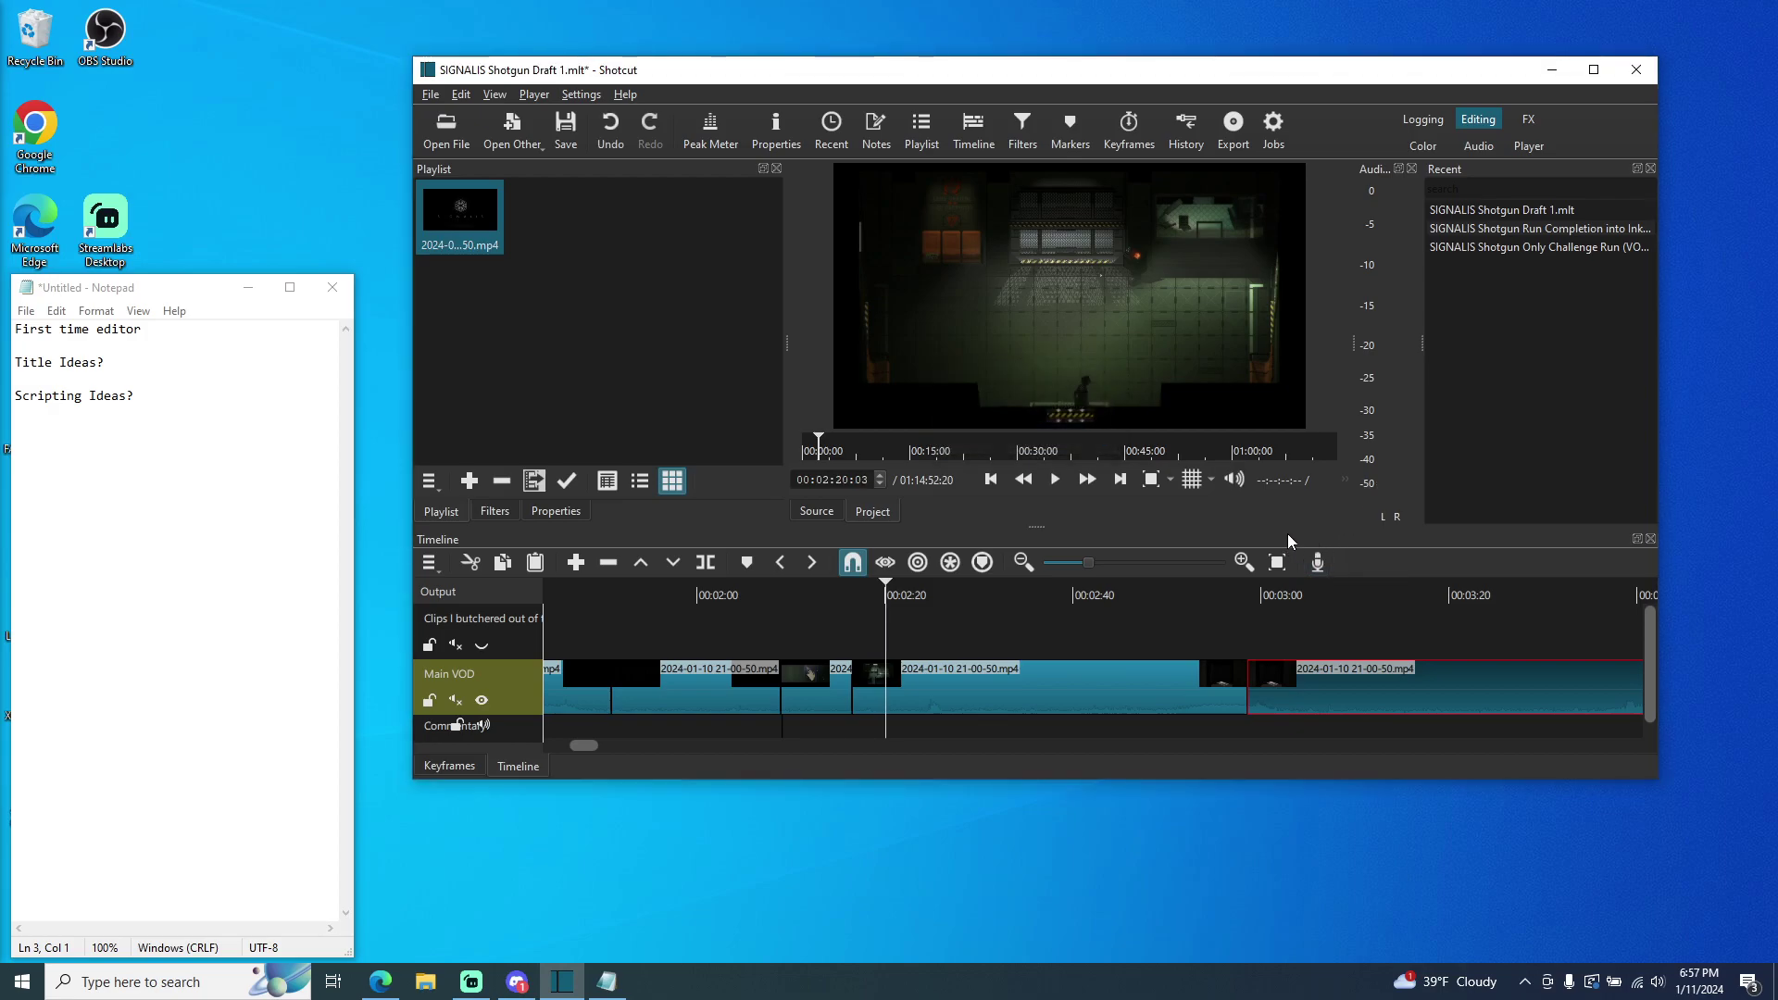
- Unmute the Main VOD track and play its footage from about 00:02:13 to 00:02:19
scroll(866, 708, right, 2)
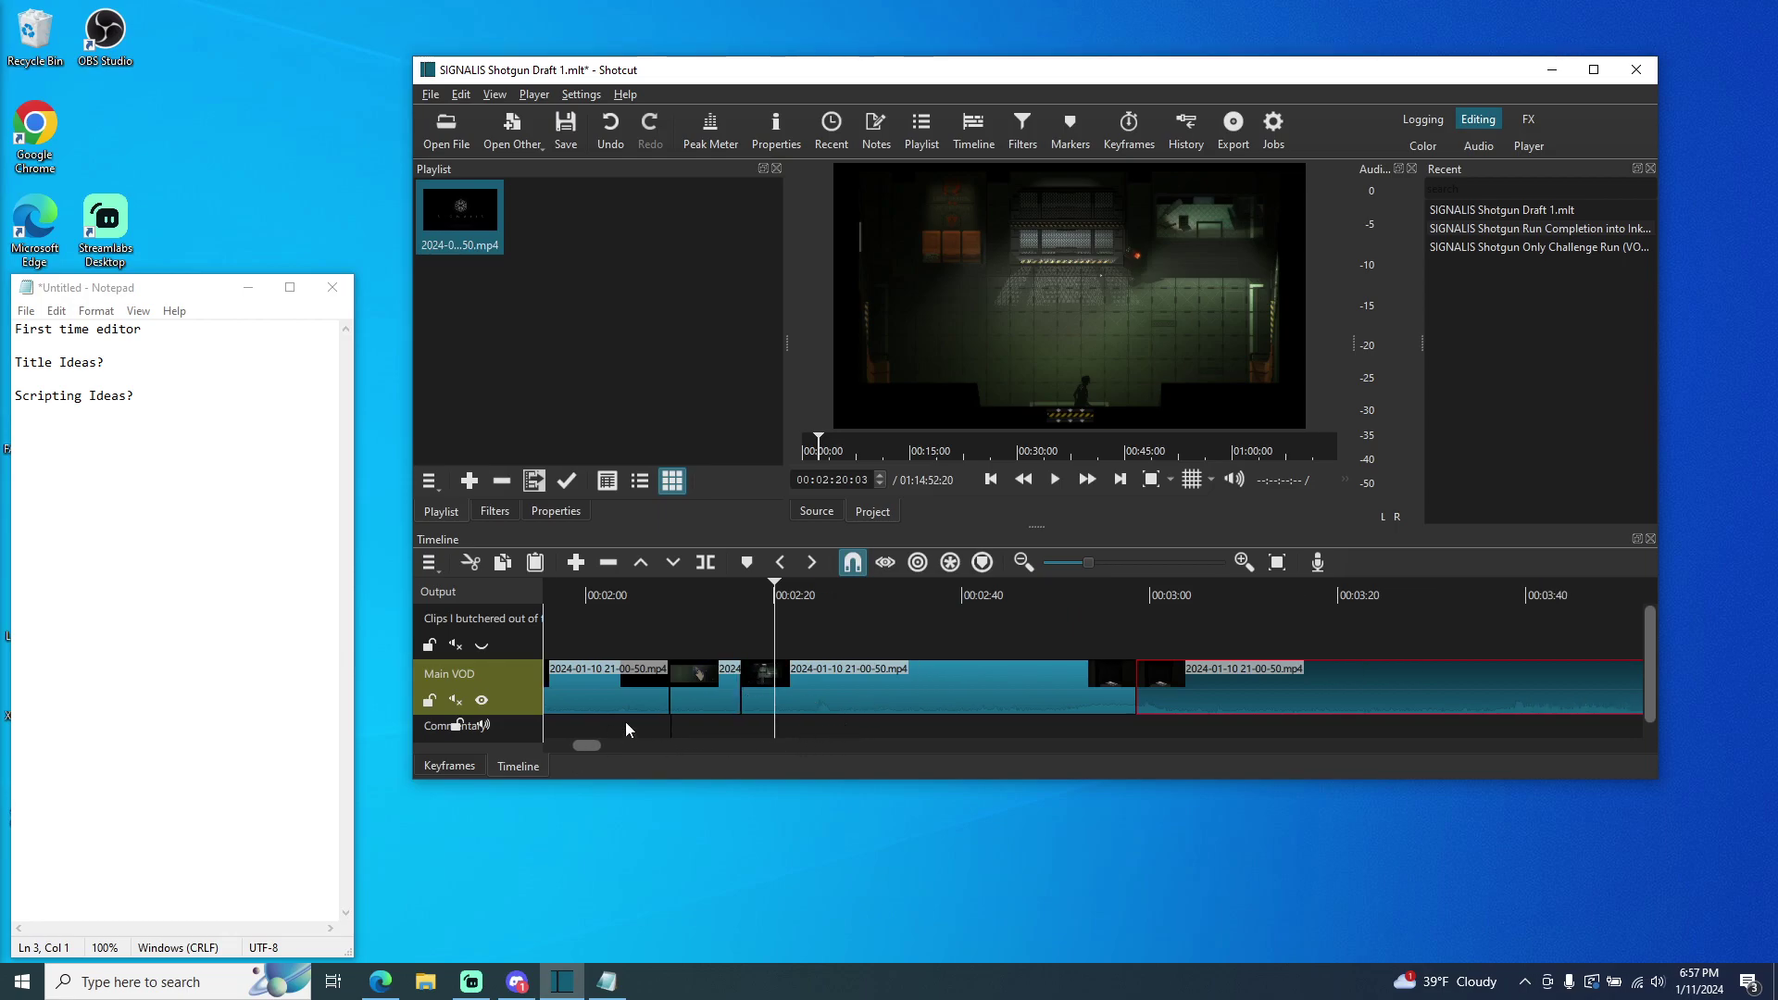
mouse_move(583, 746)
mouse_down()
mouse_move(548, 750)
mouse_move(573, 752)
mouse_up()
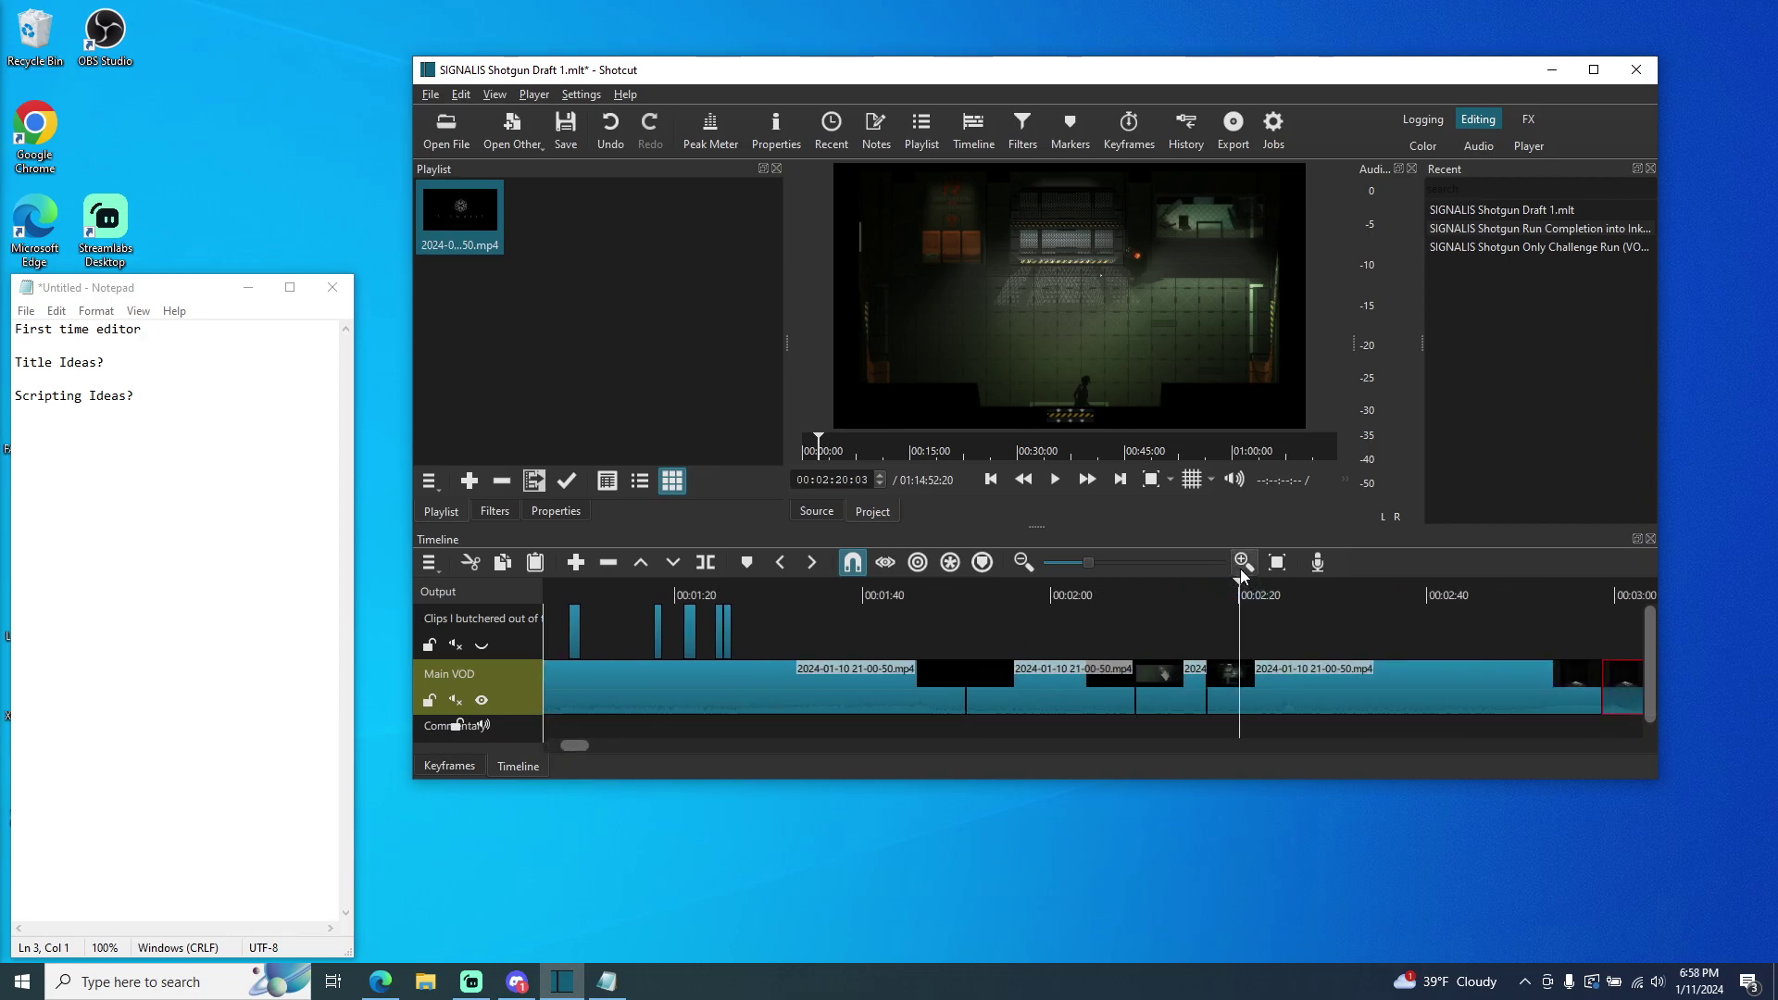
drag(1240, 592, 1178, 598)
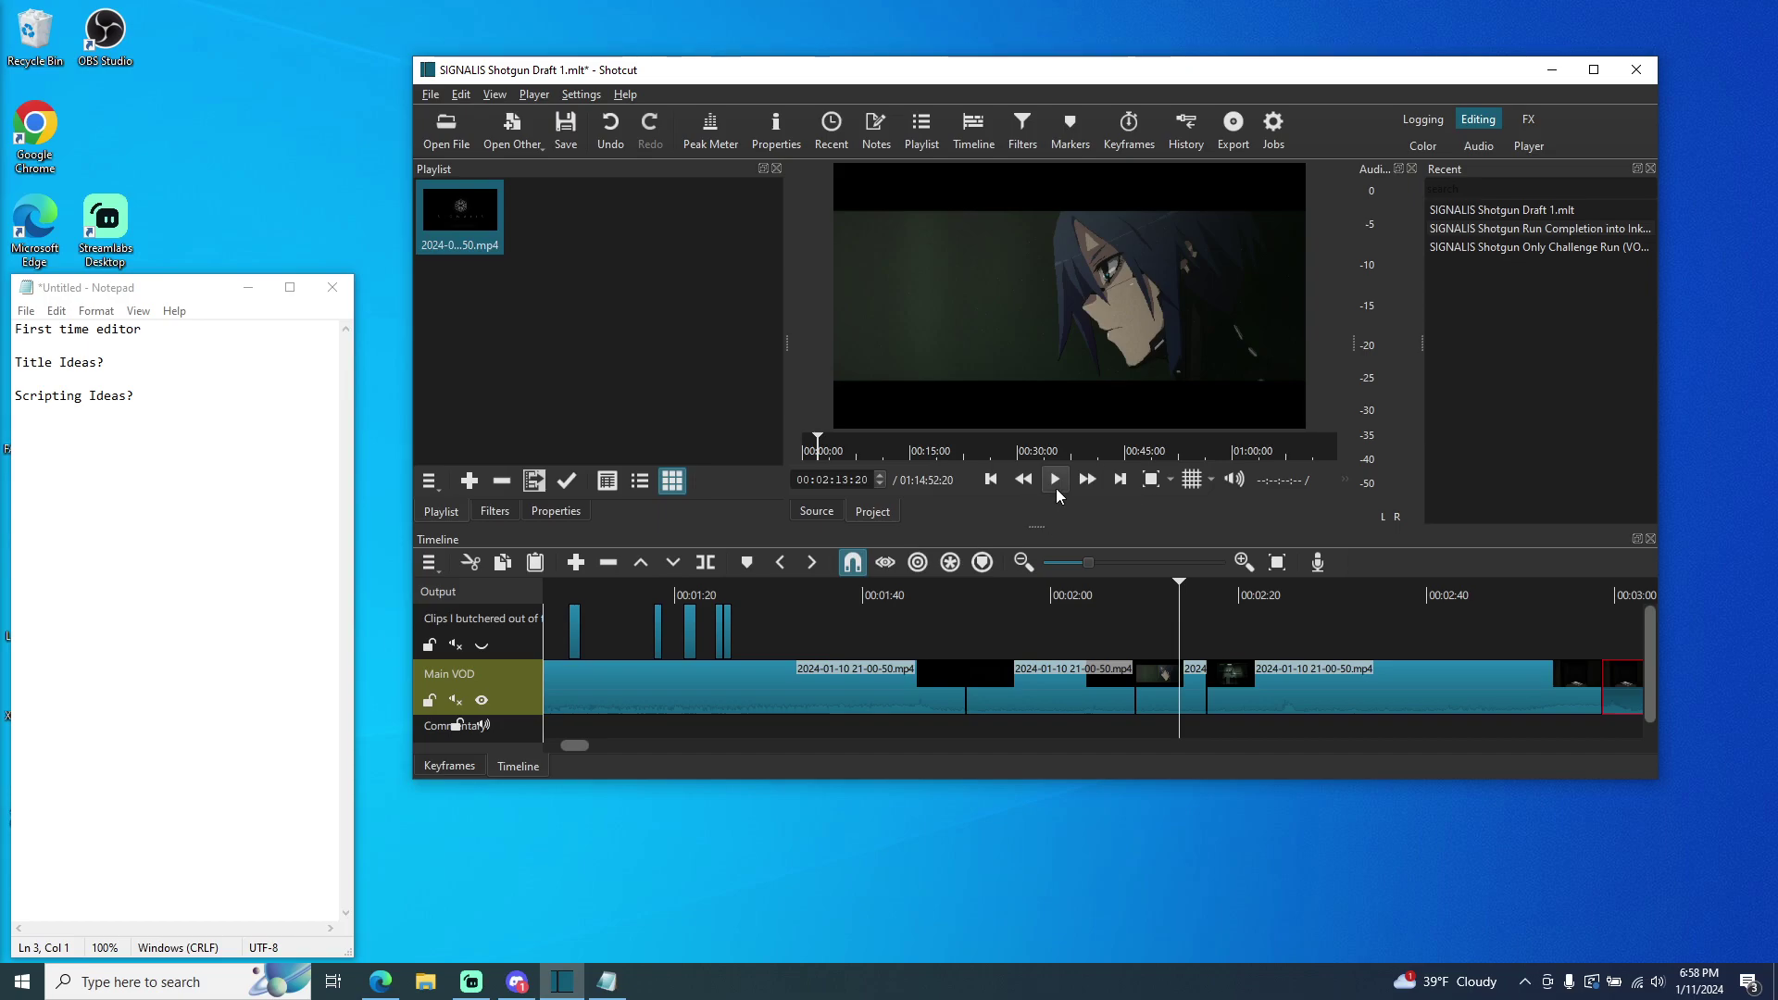
click(455, 700)
click(1055, 479)
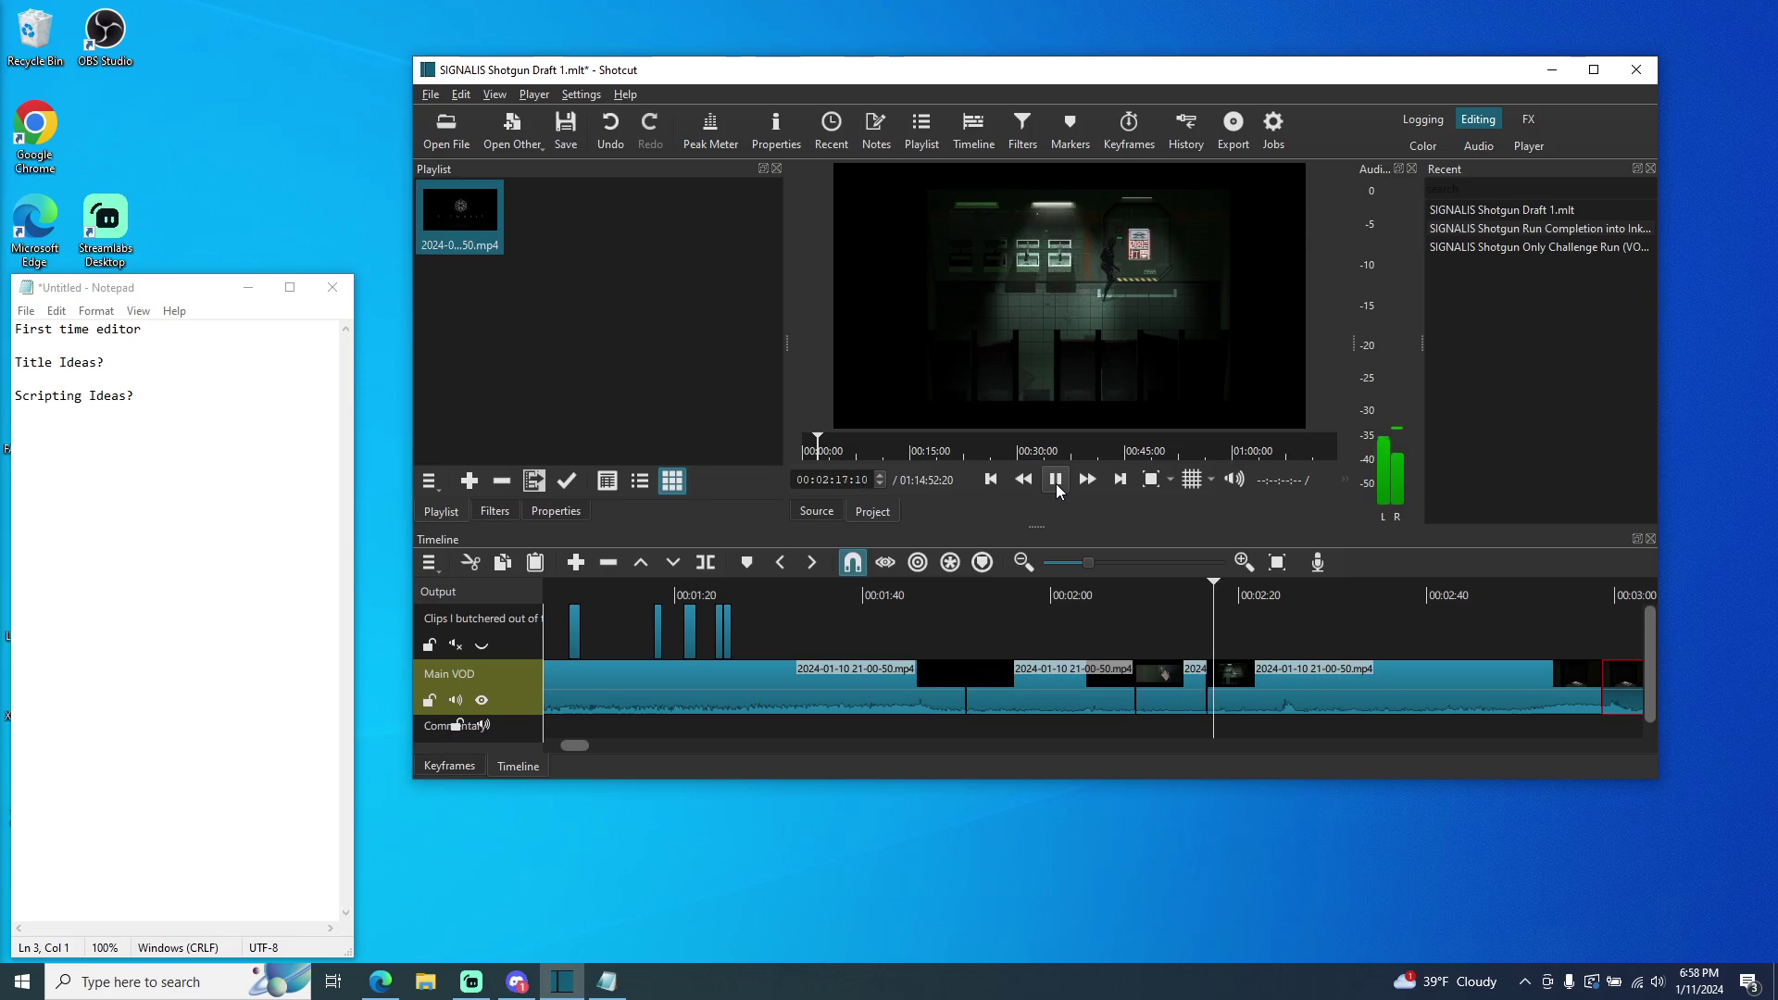
click(1056, 480)
- Look over the timeline, undo the last unmute of the Main VOD track, and resume playback from about 00:02:19
drag(575, 746, 556, 746)
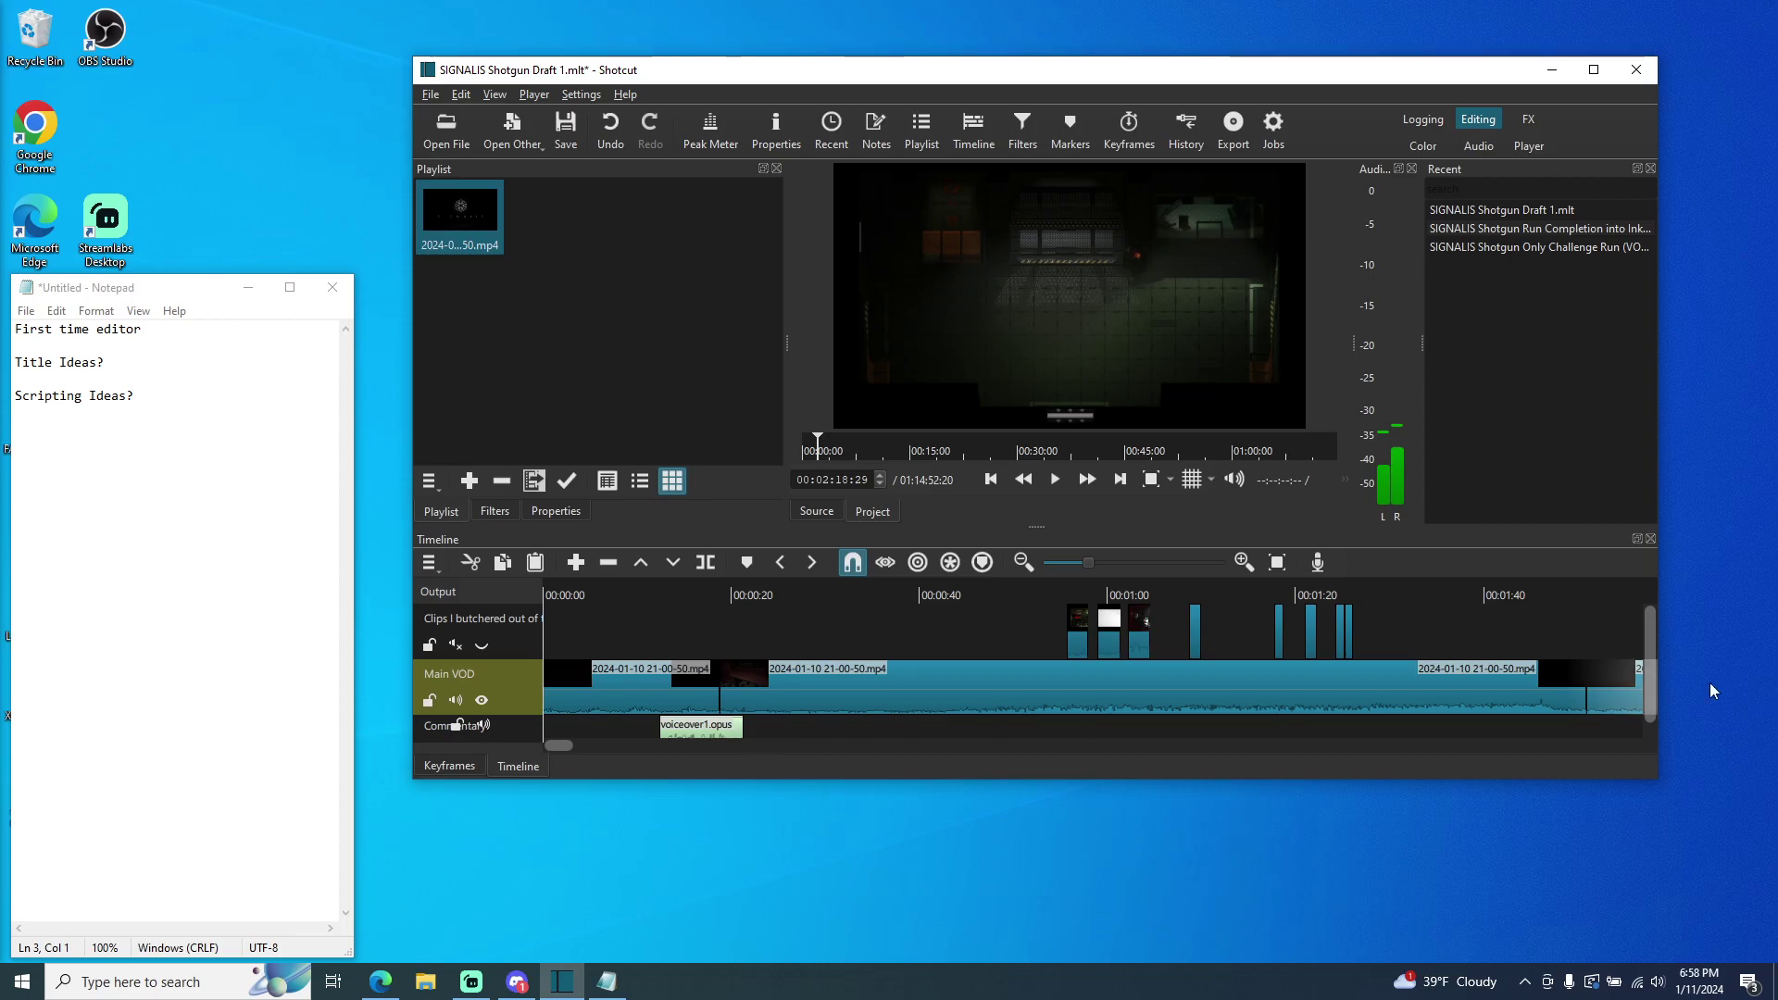
scroll(1333, 694, right, 1)
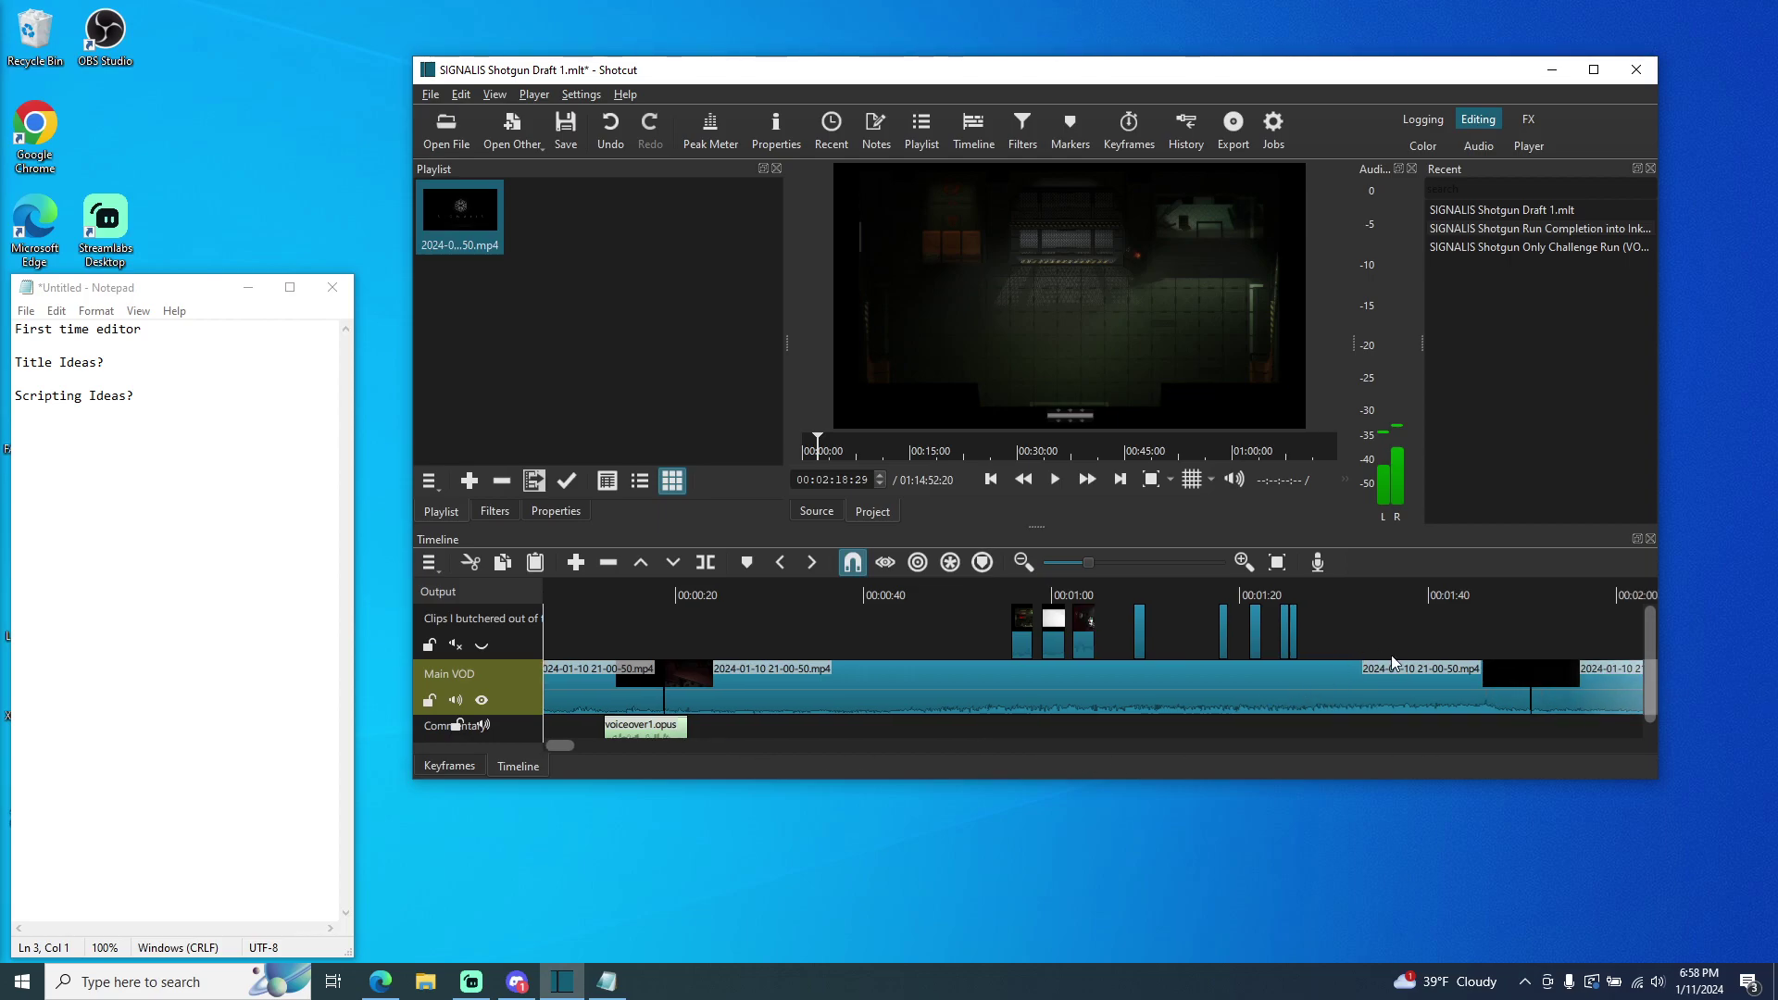
scroll(1391, 654, right, 9)
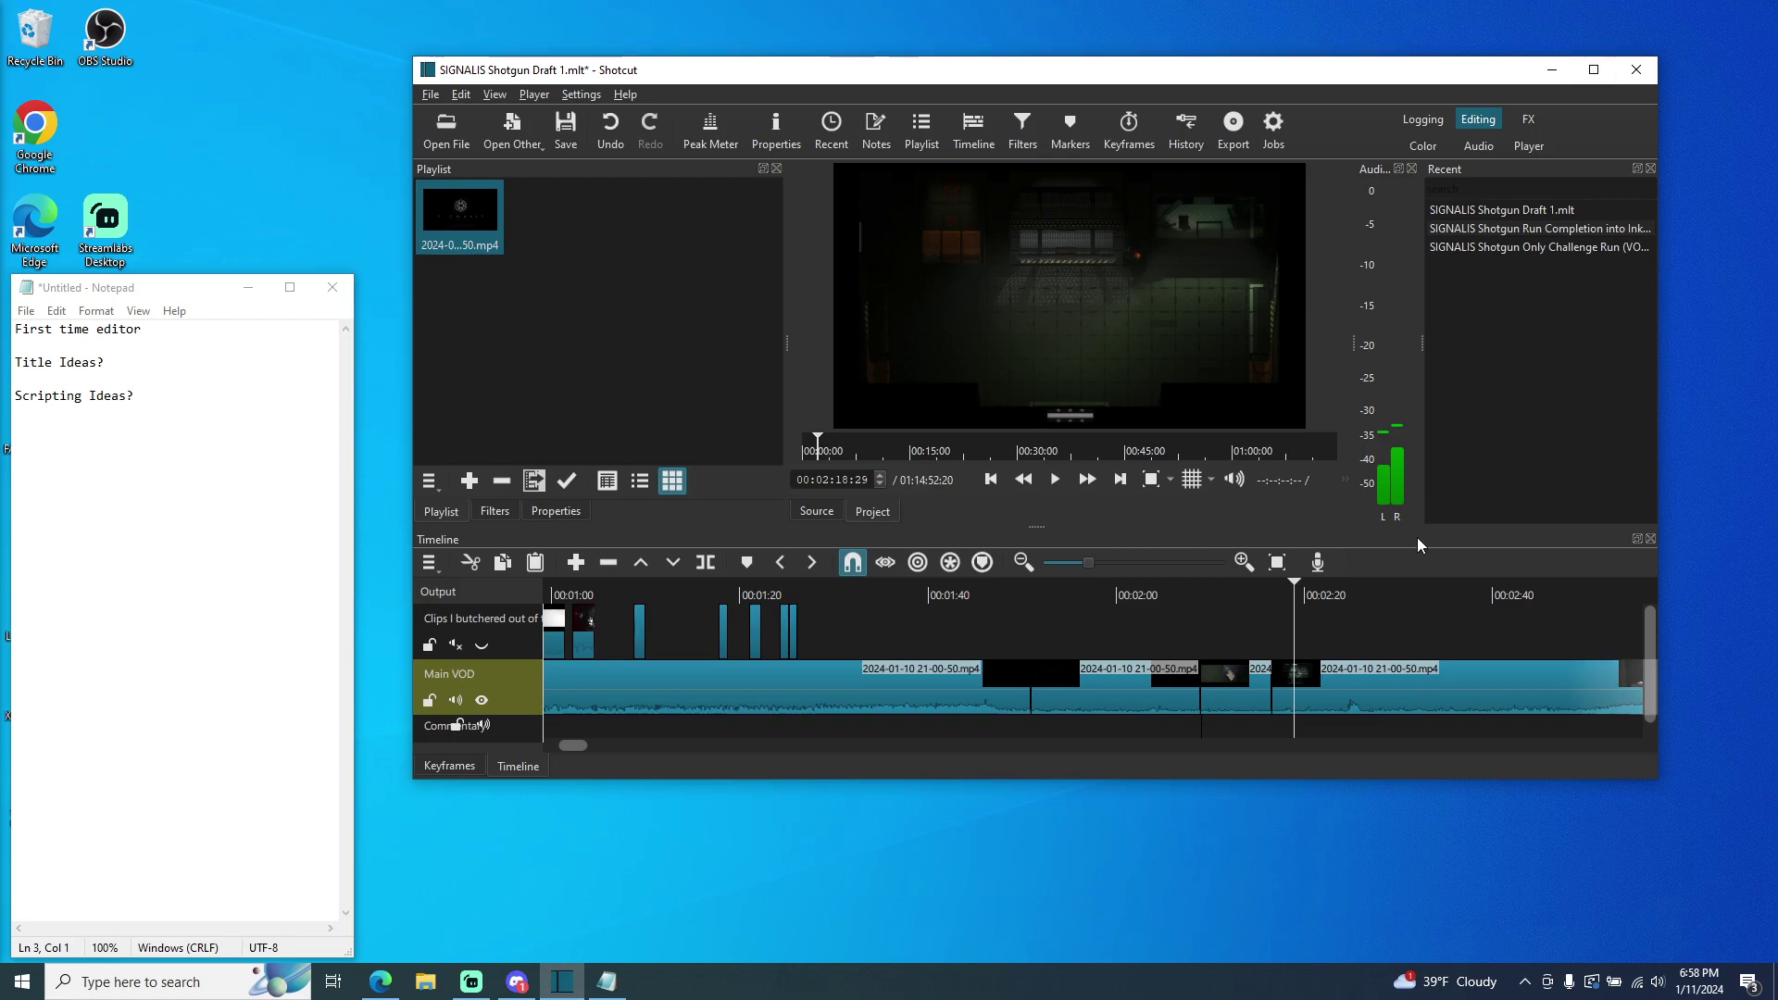
key(ctrl+z)
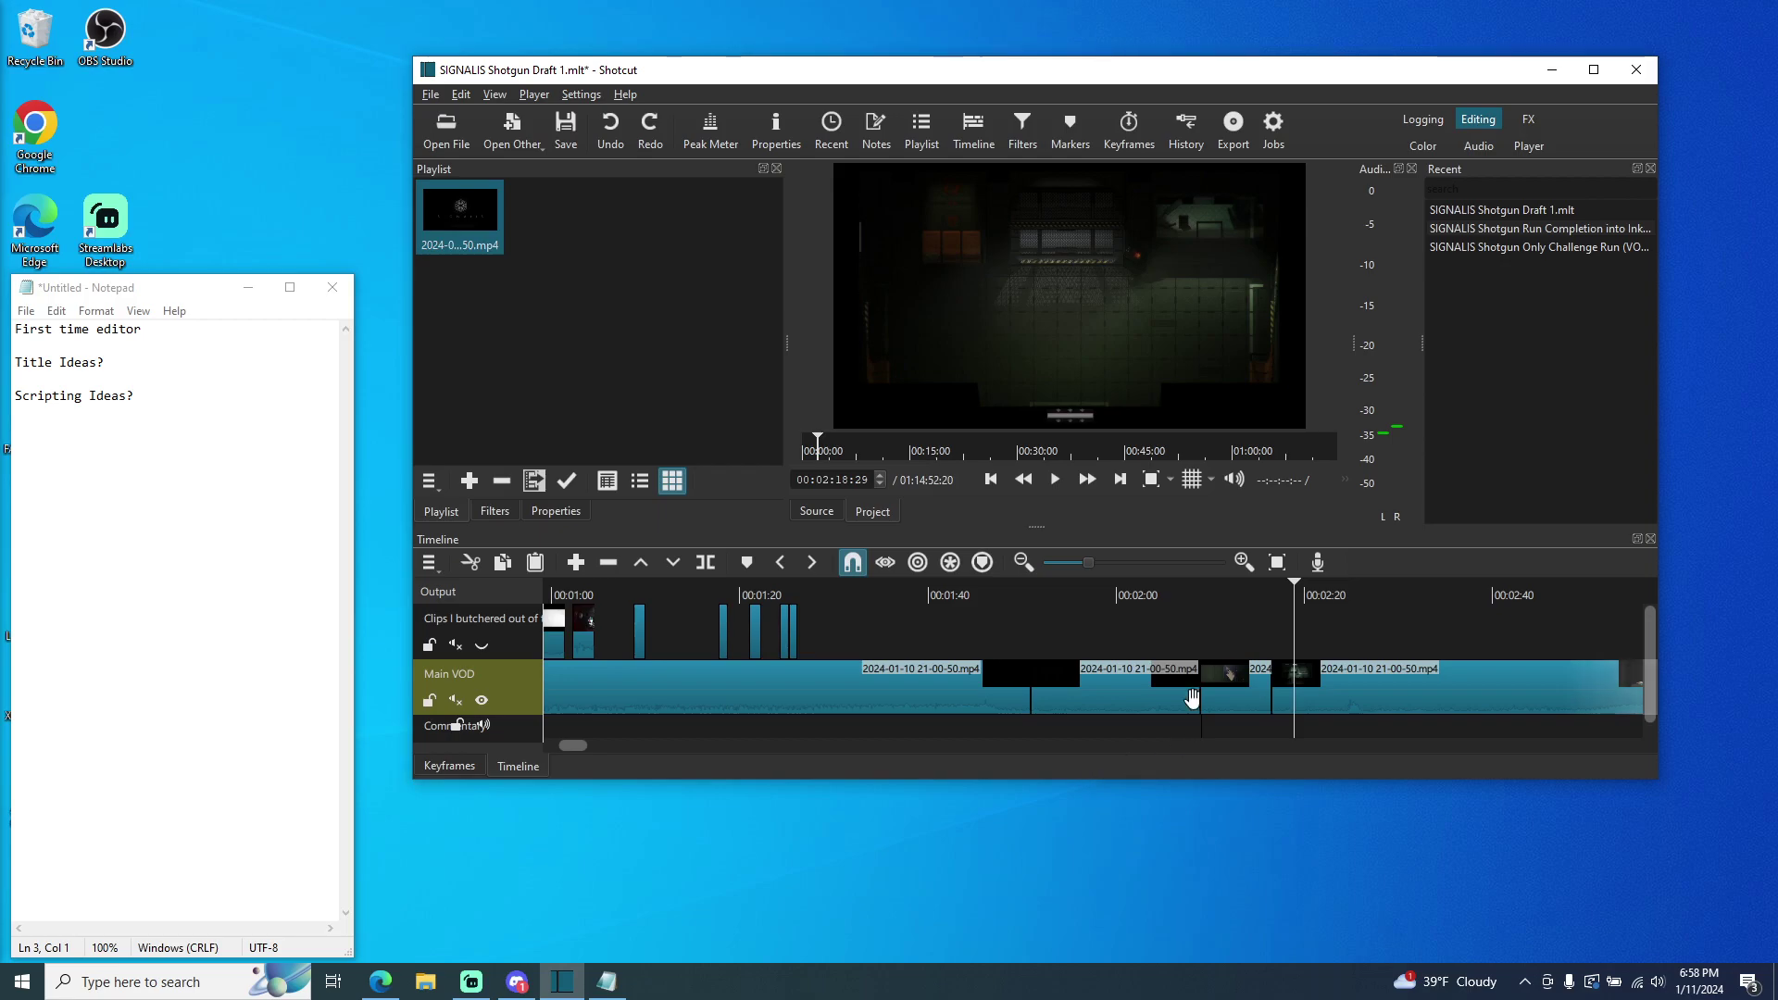
click(1055, 478)
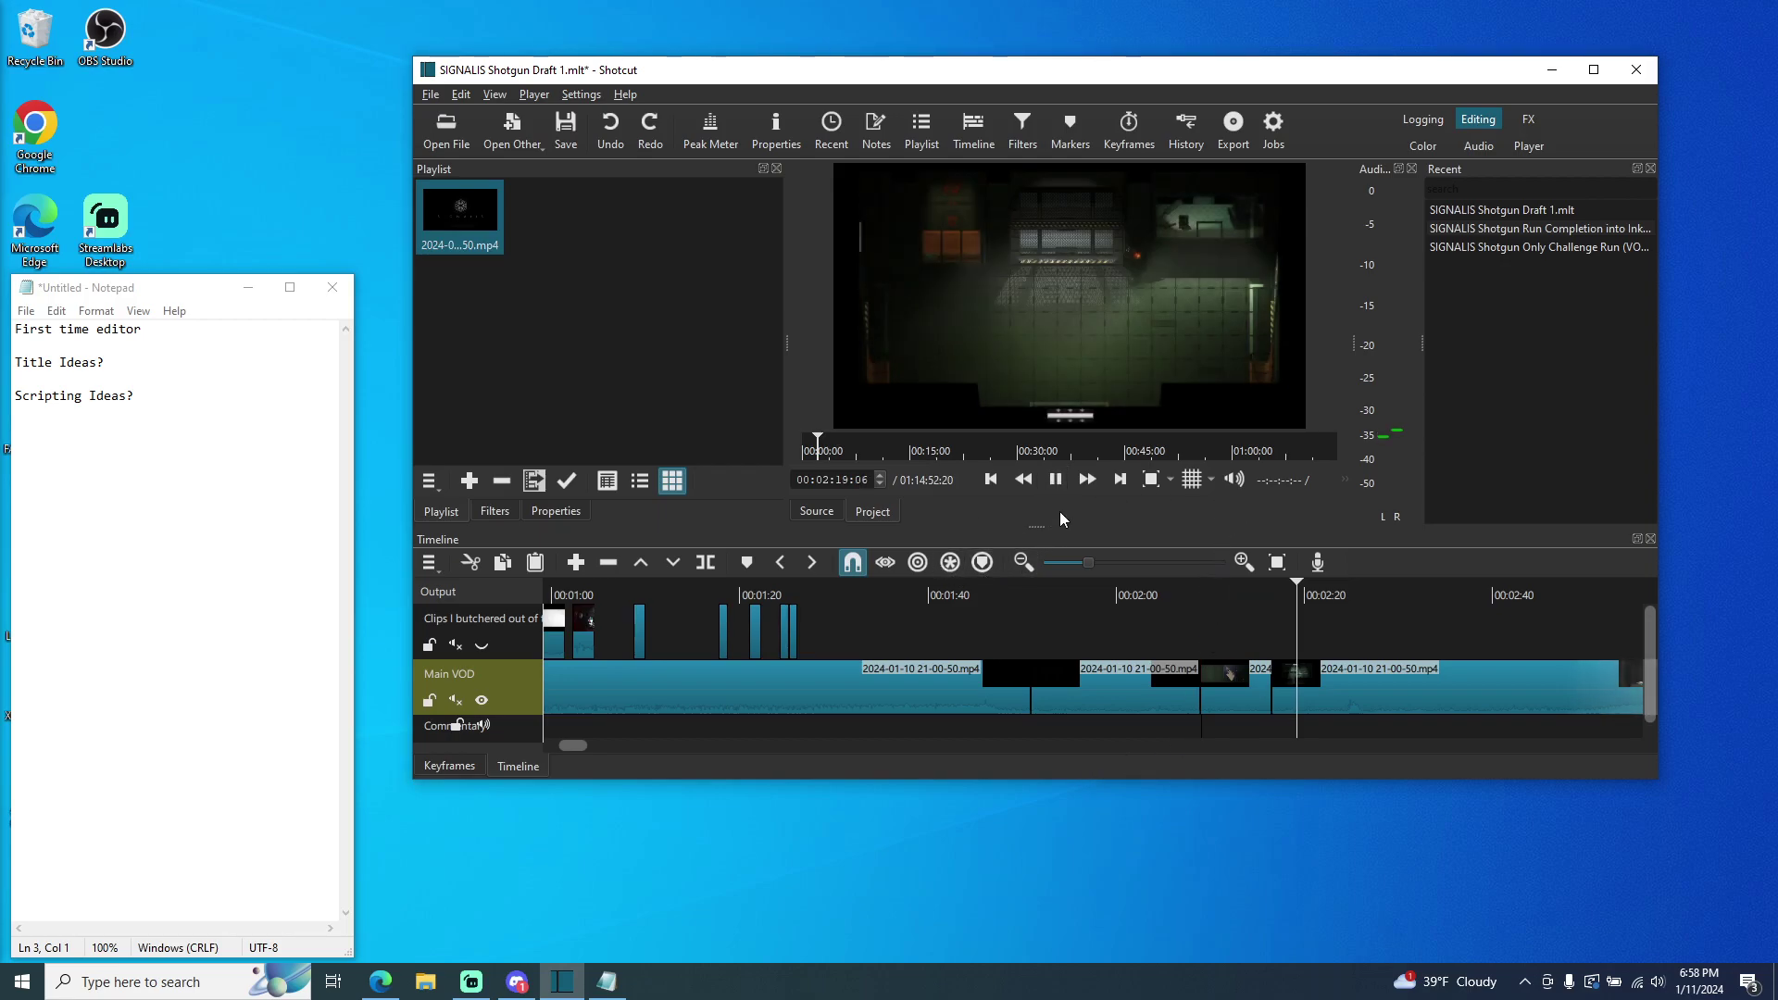
- Unmute the Main VOD track and play its footage from about 00:02:01 to 00:02:20
click(455, 700)
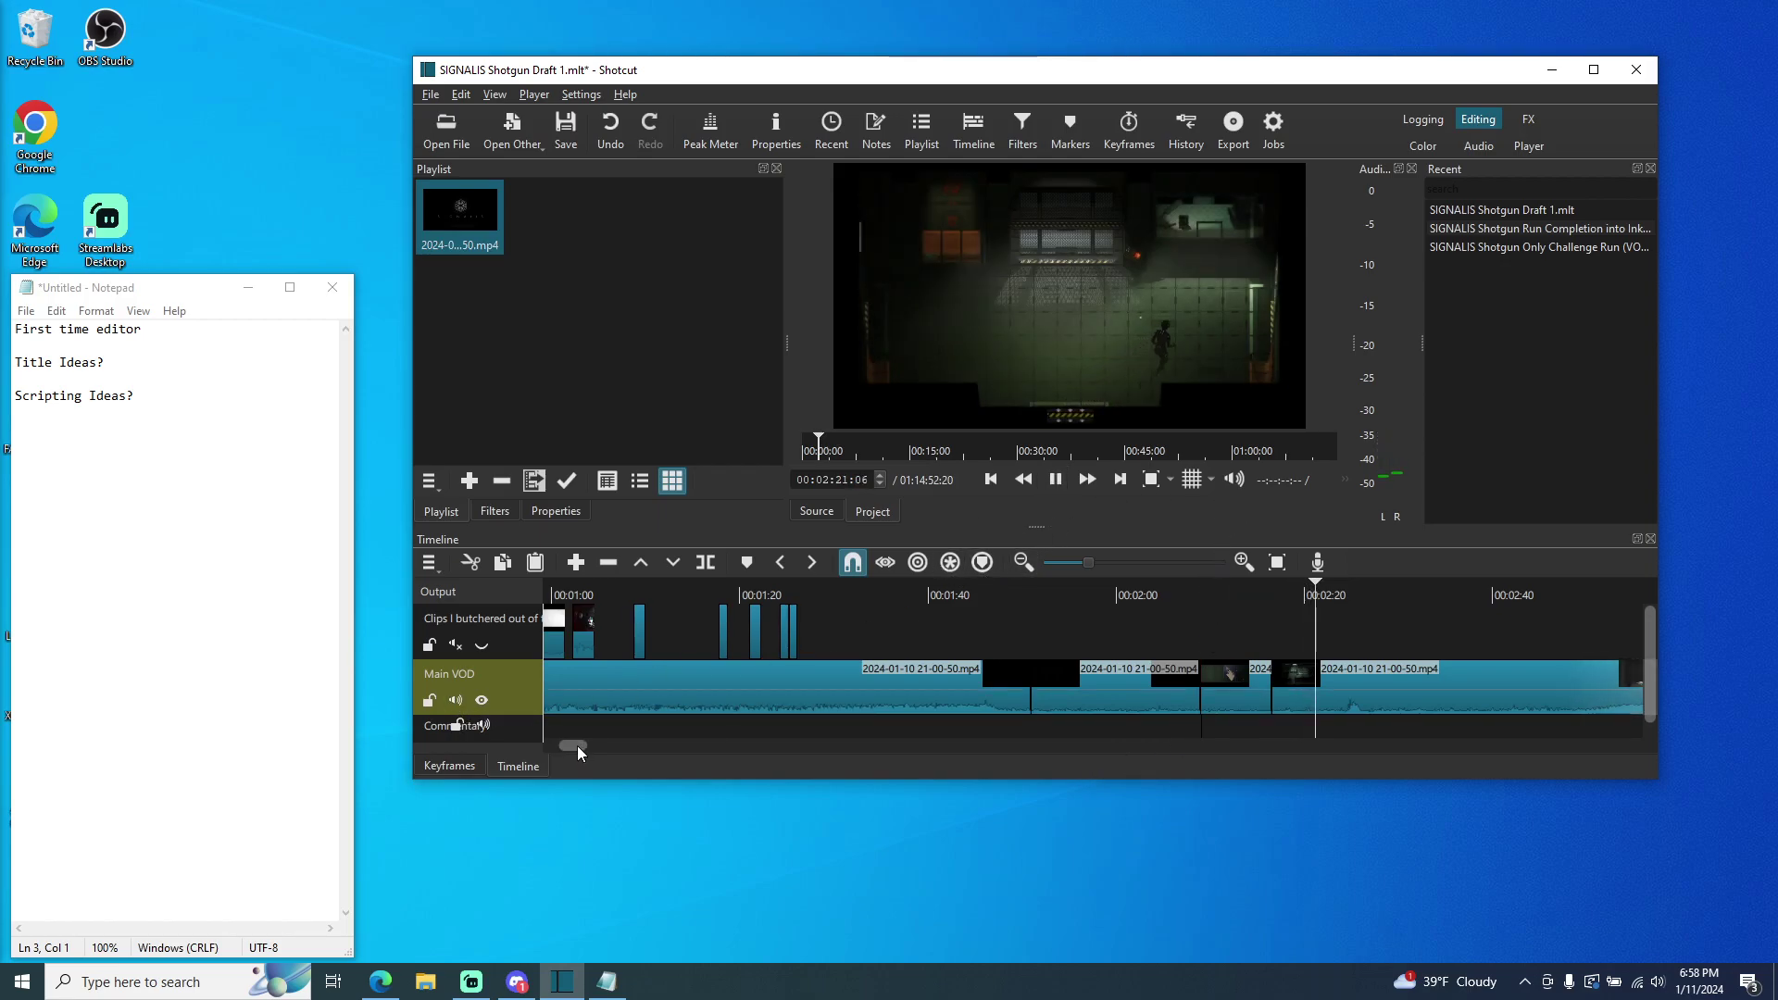
key(ctrl+z)
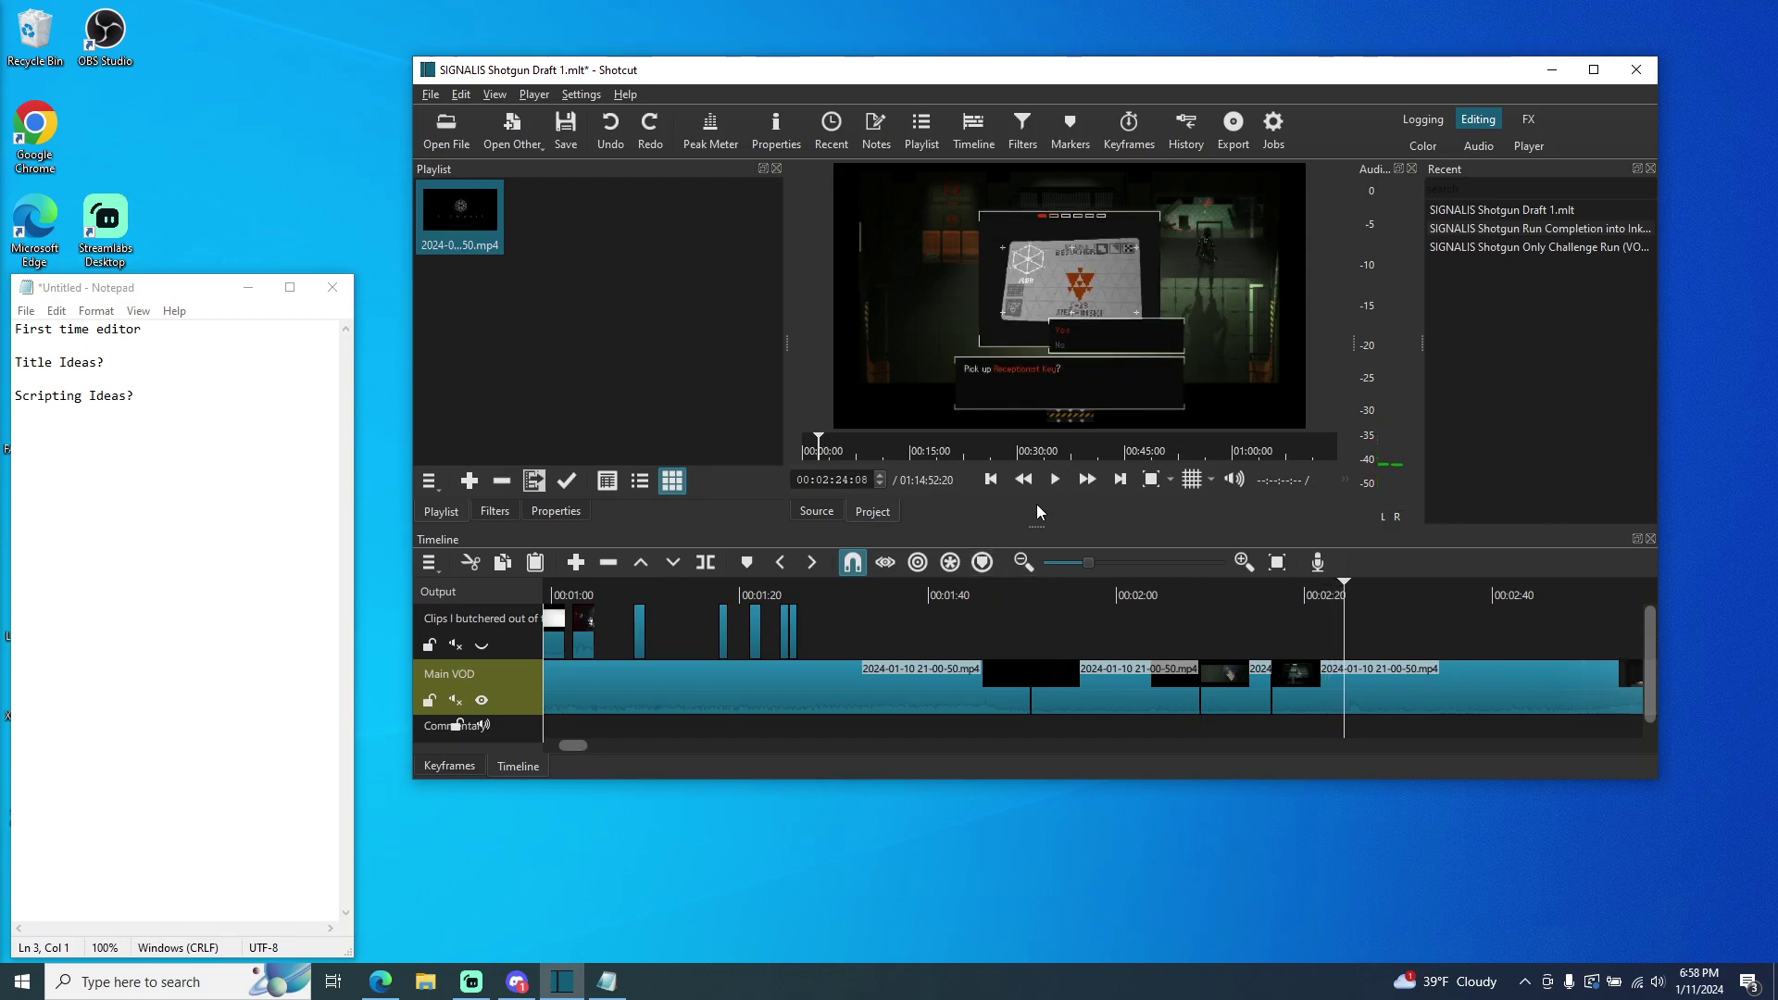
click(608, 747)
mouse_move(608, 747)
mouse_down()
mouse_move(1687, 791)
mouse_move(497, 728)
mouse_move(621, 756)
mouse_move(576, 736)
mouse_move(596, 721)
mouse_up()
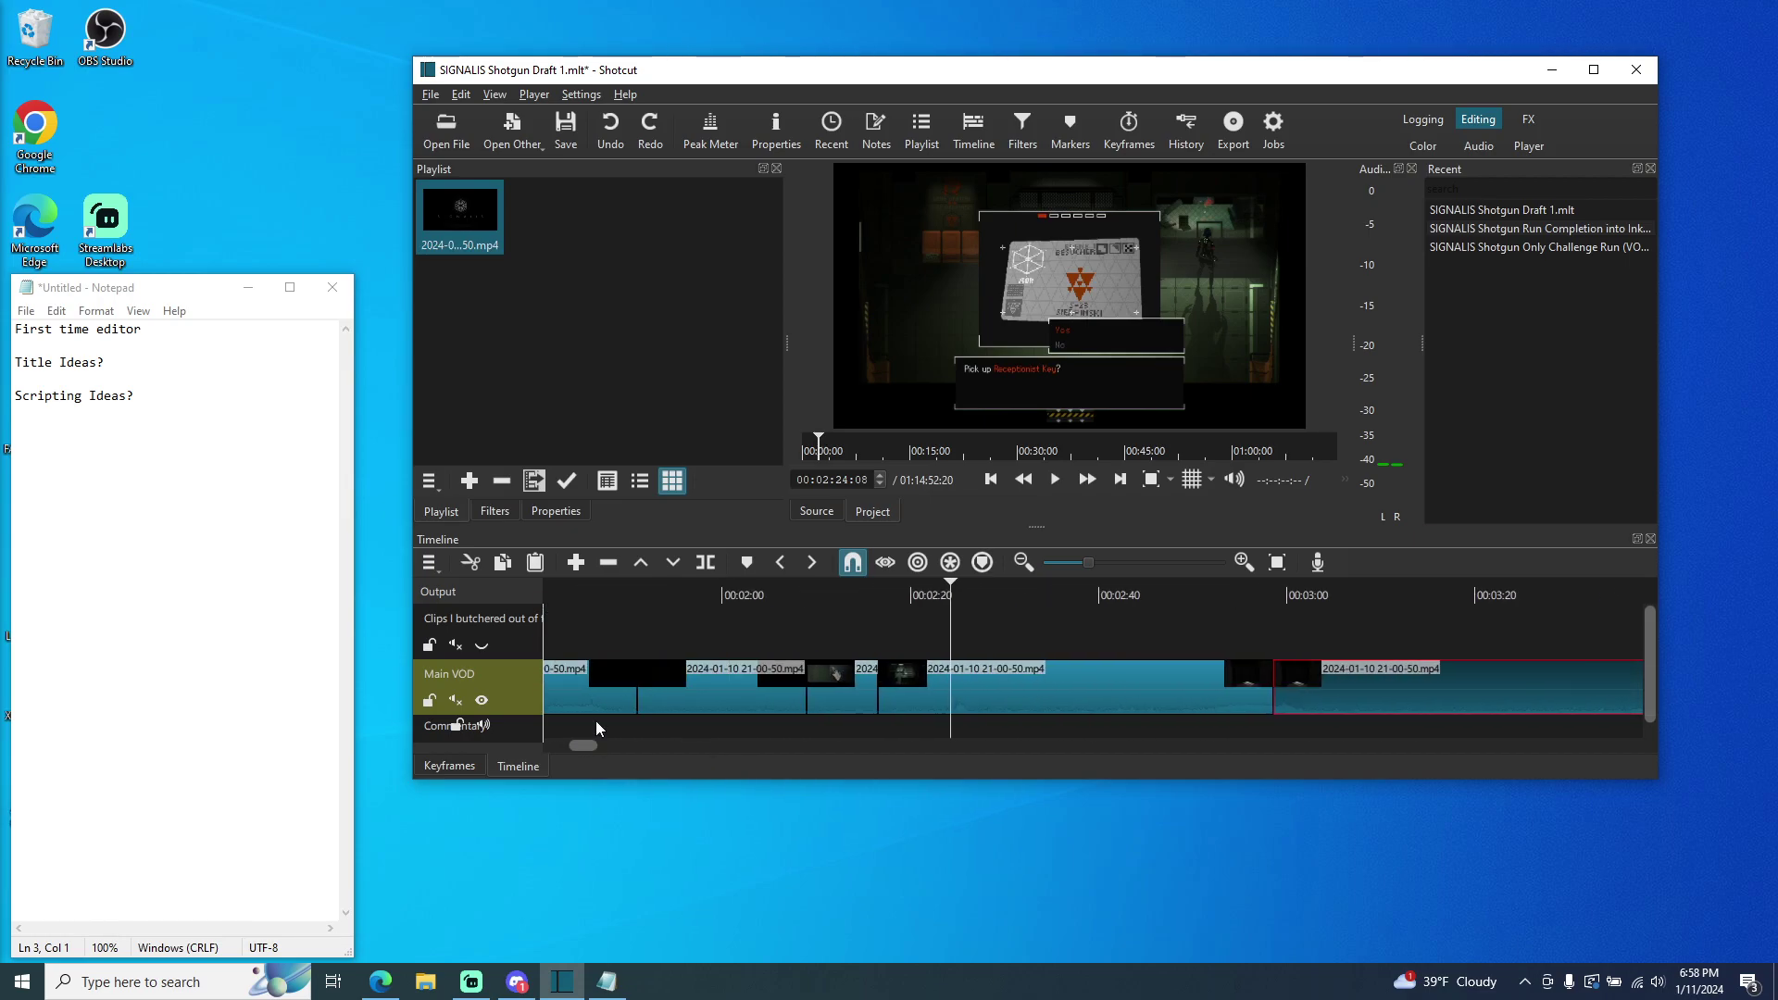
click(738, 602)
click(454, 700)
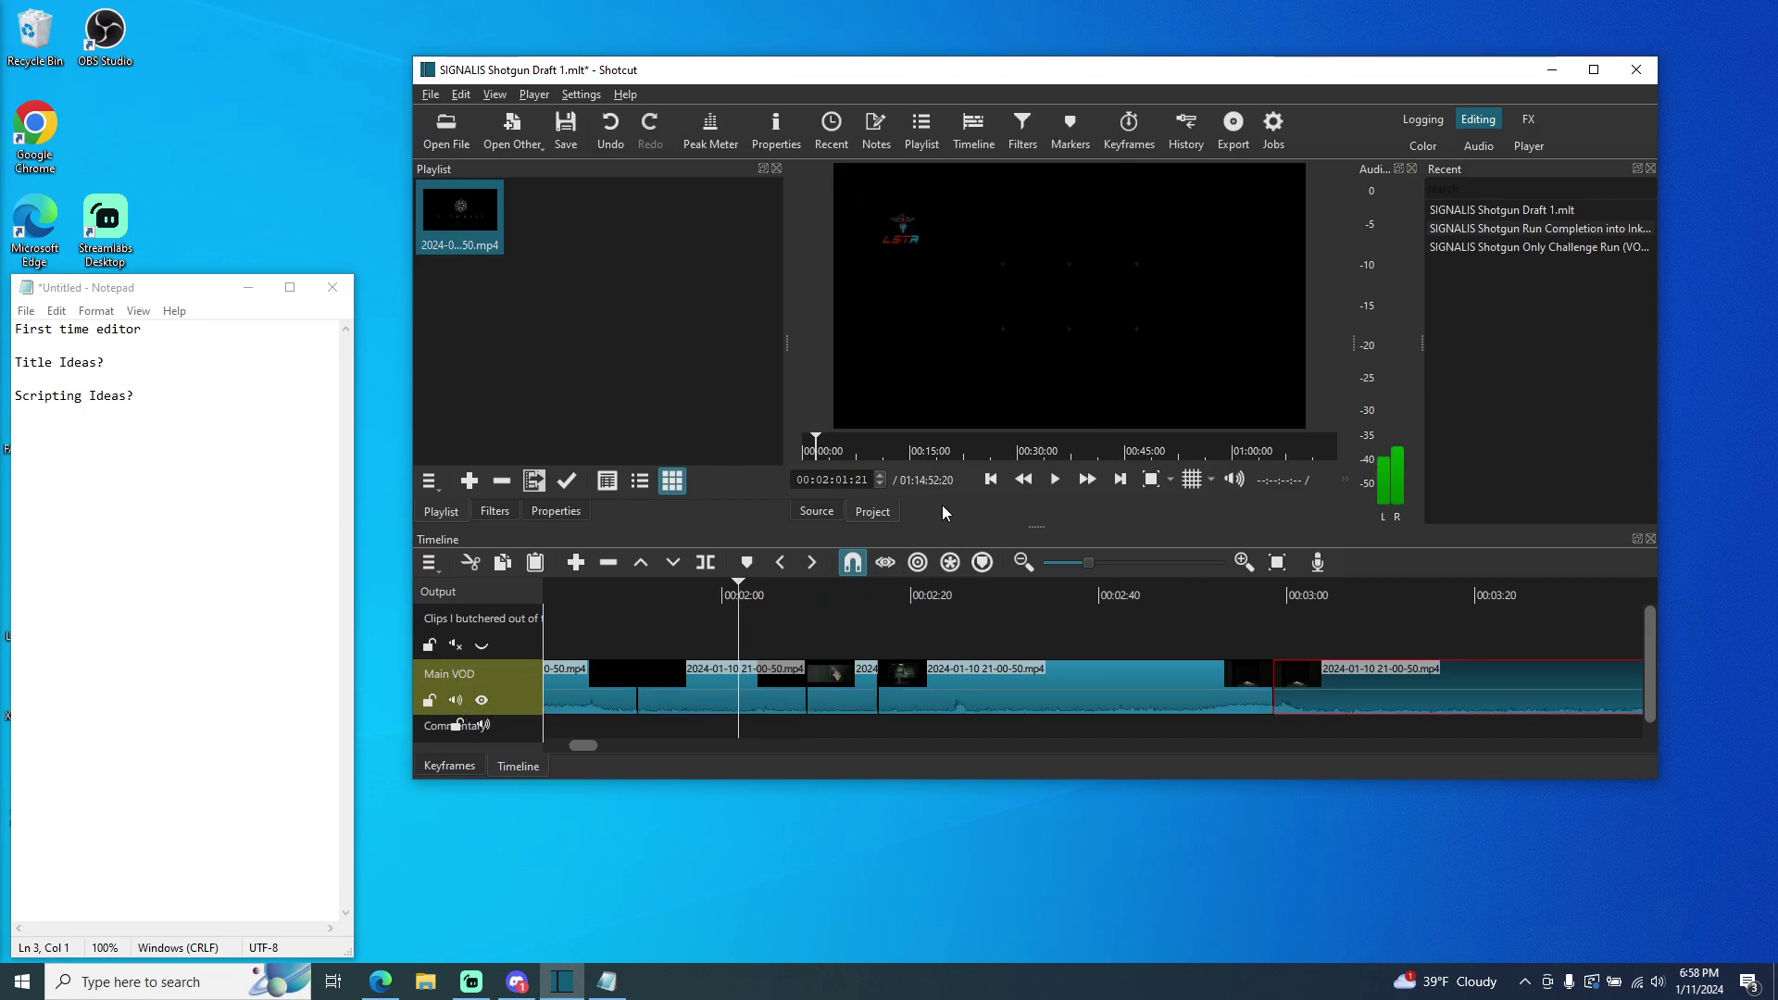
click(1055, 480)
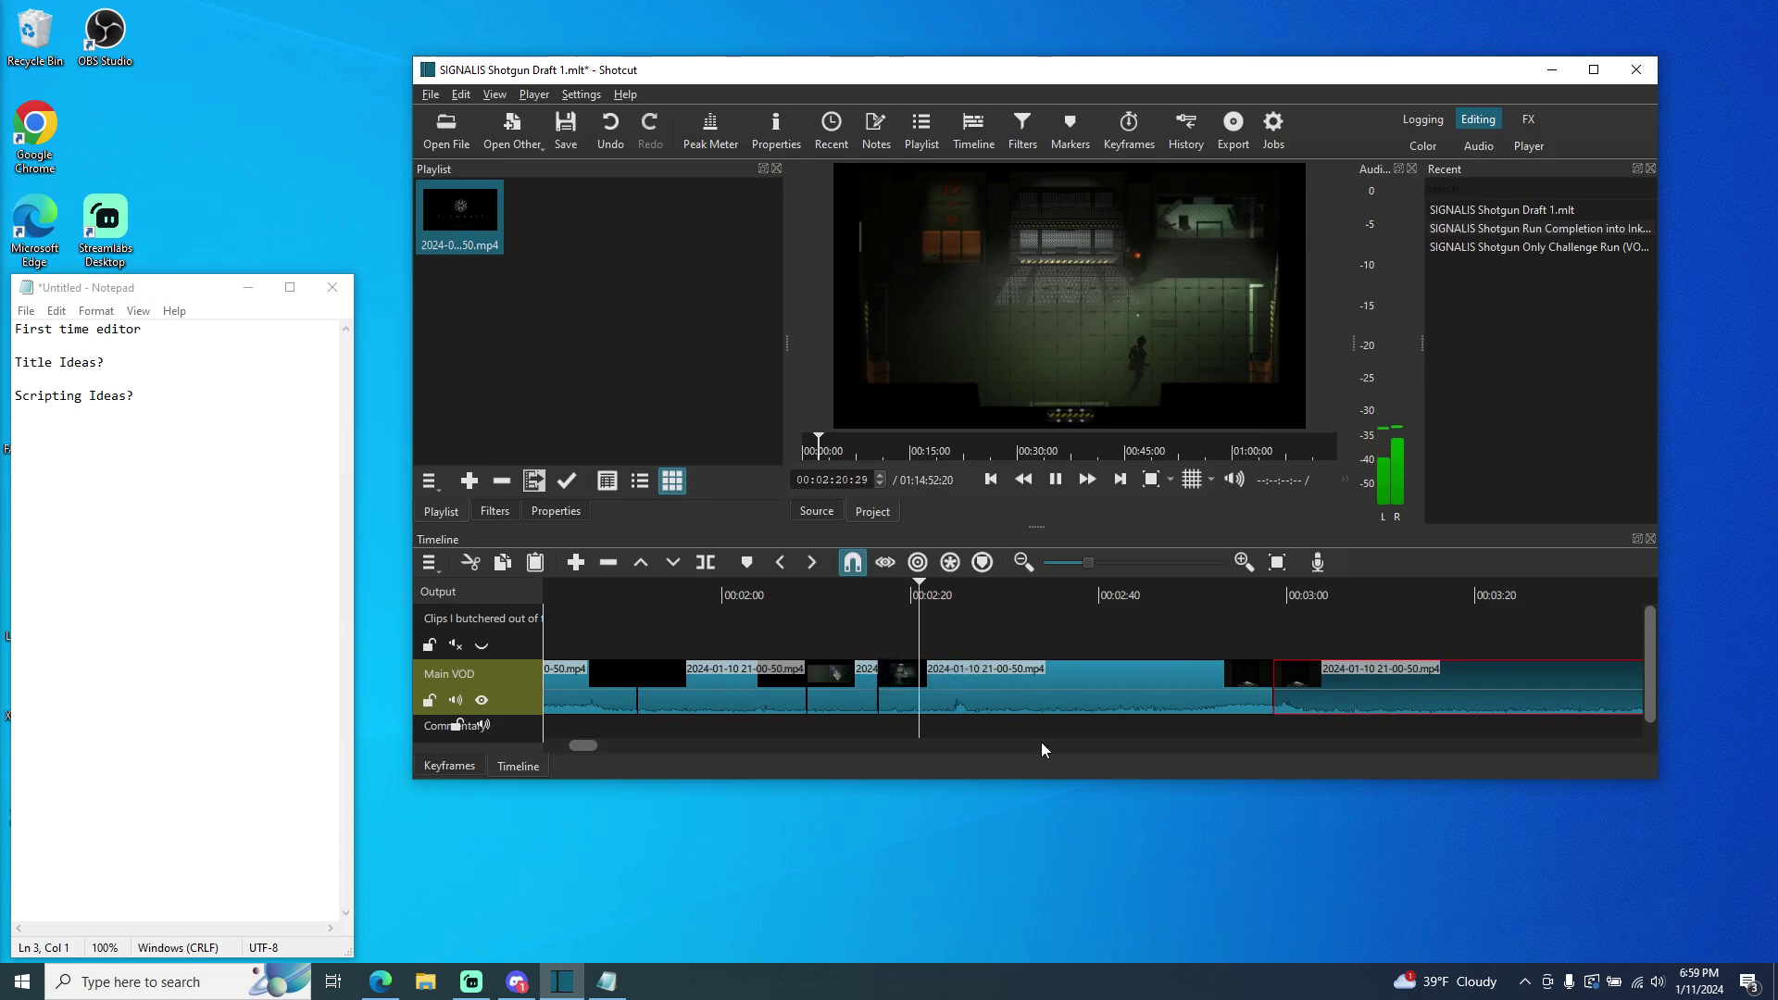
- Play the Main VOD footage near 00:03:01, and replay it from about 00:02:57 to 00:03:03
click(1295, 591)
click(1053, 479)
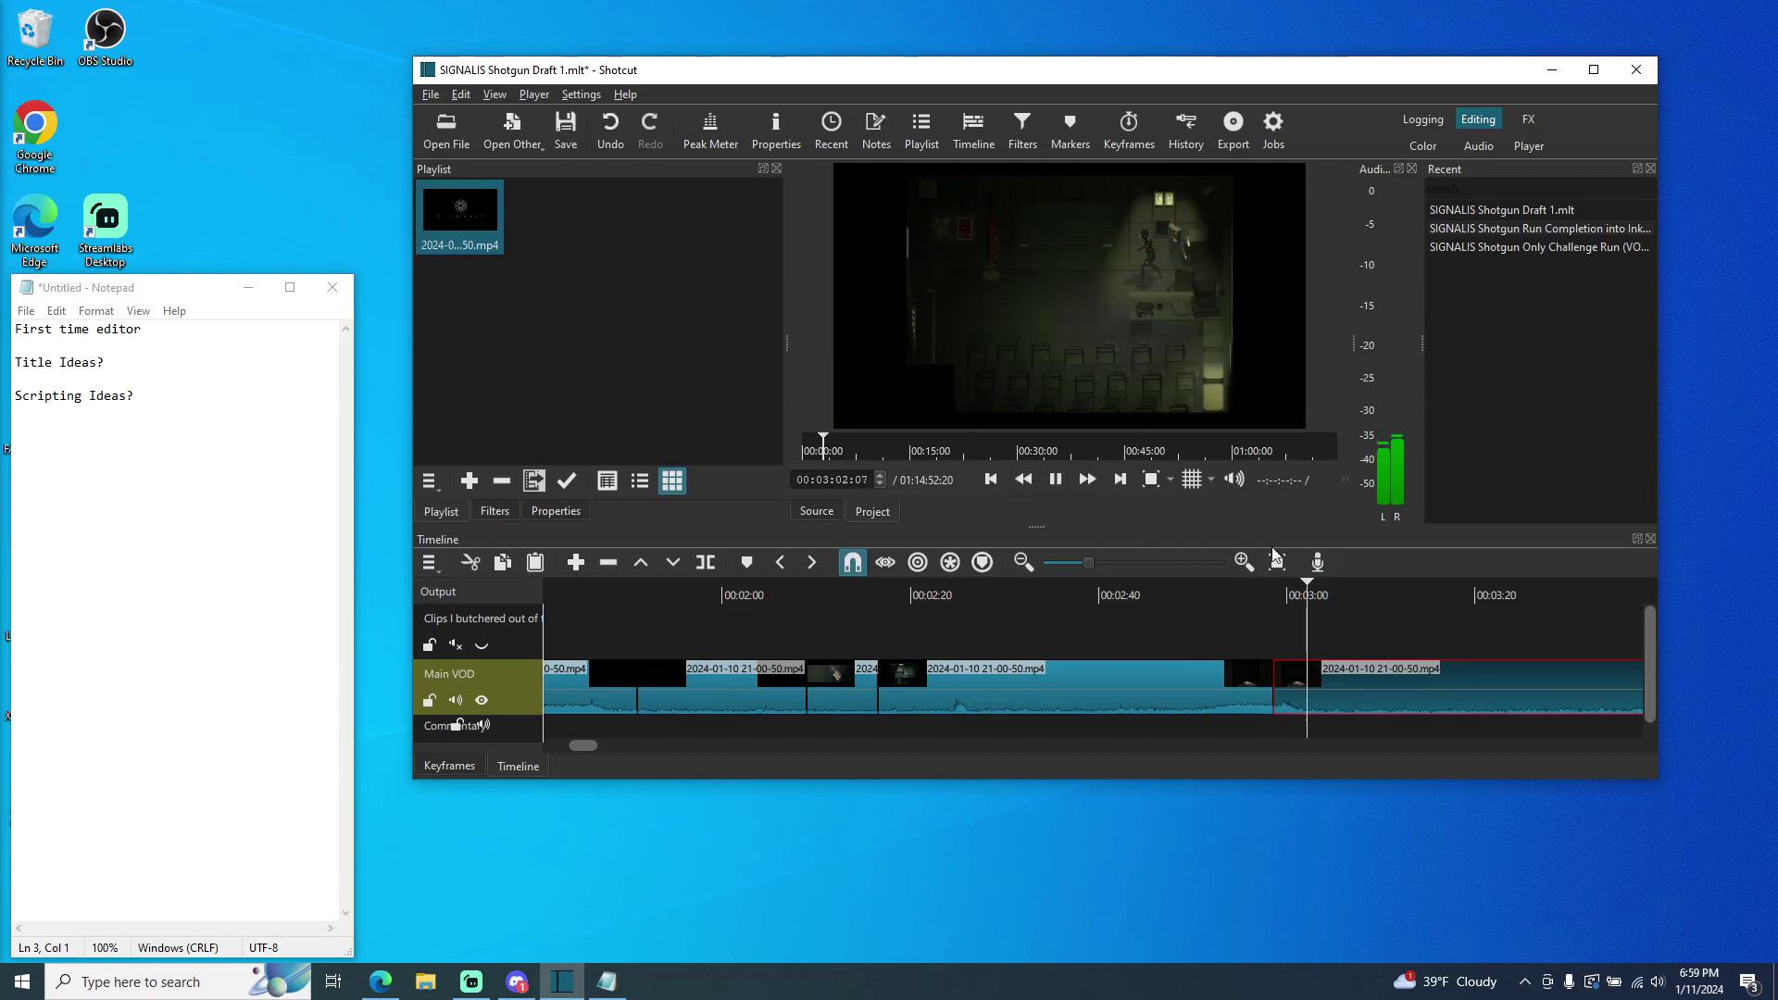
click(1260, 590)
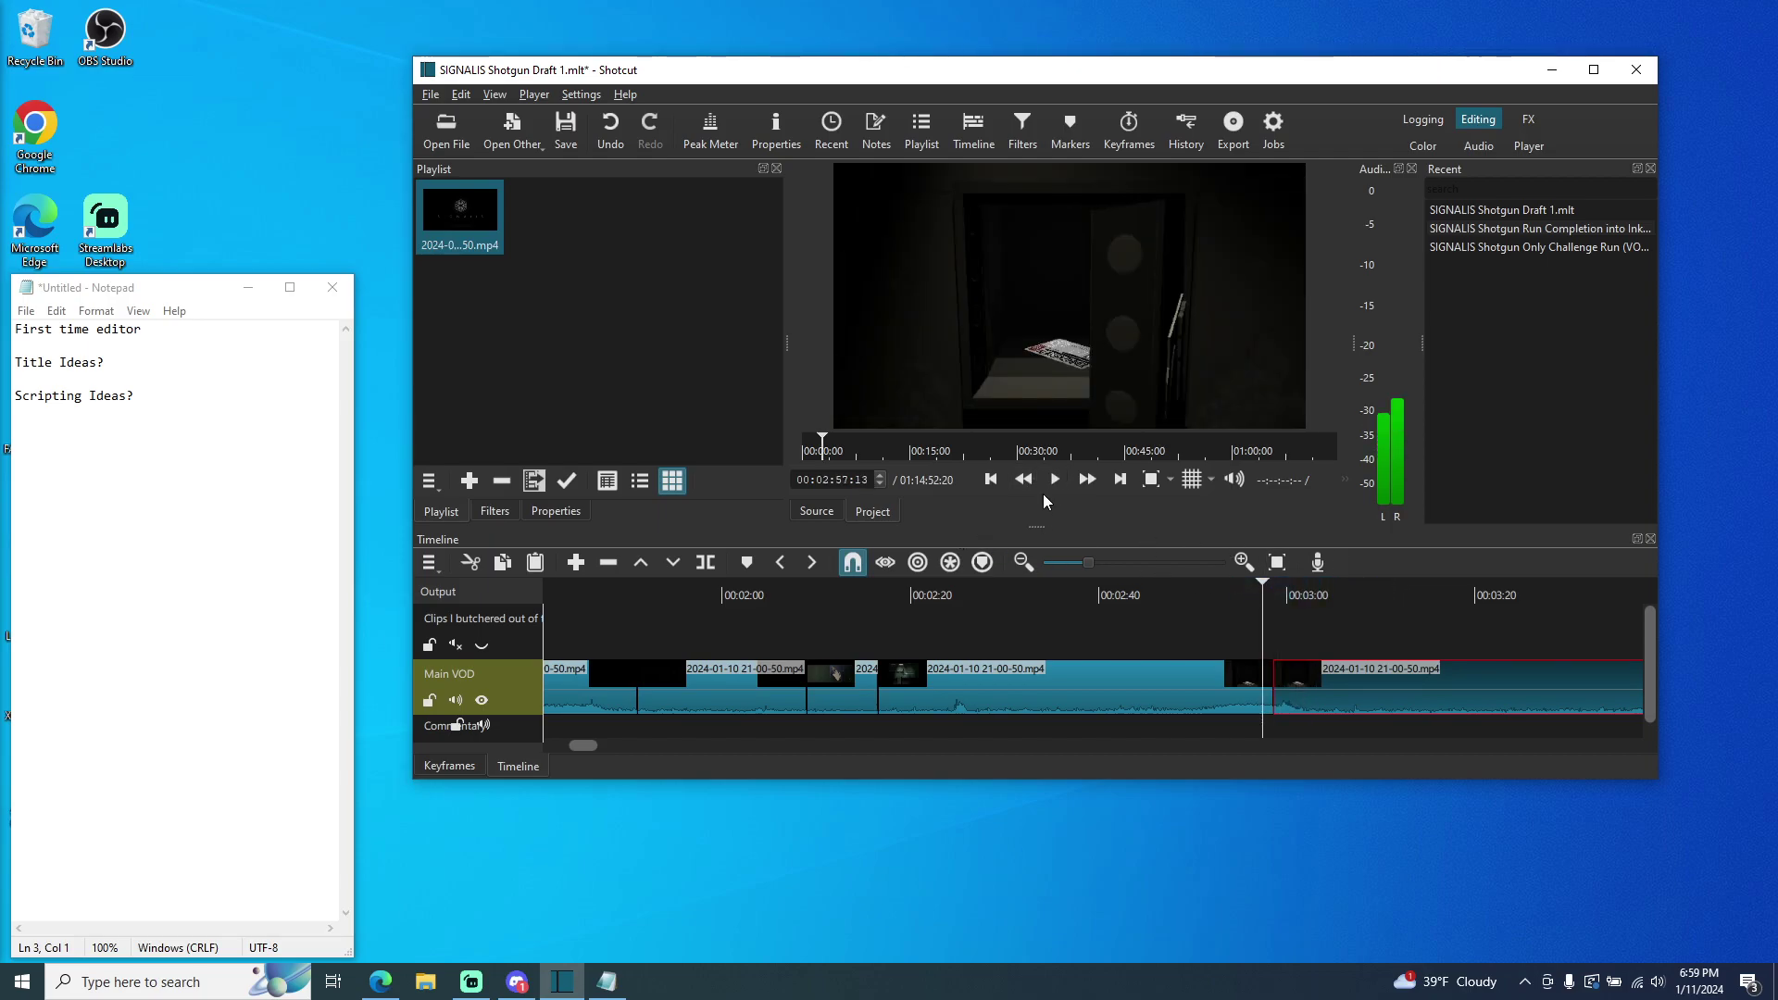
key(space)
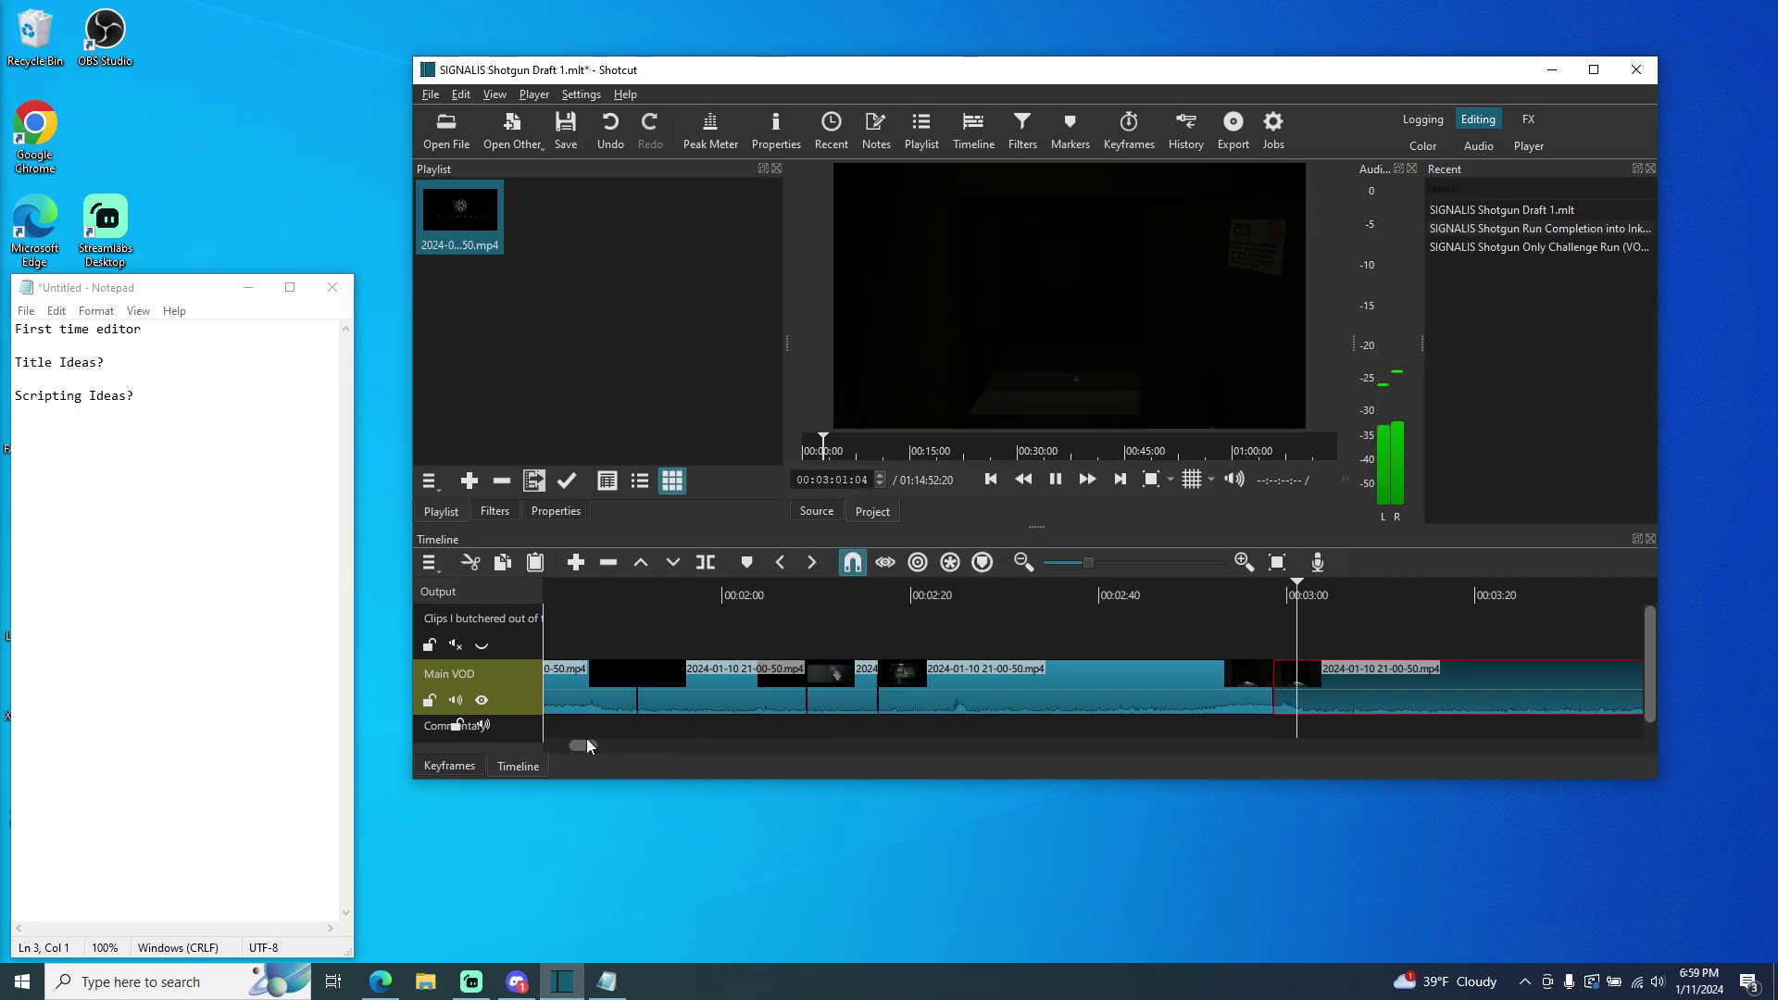
click(1055, 480)
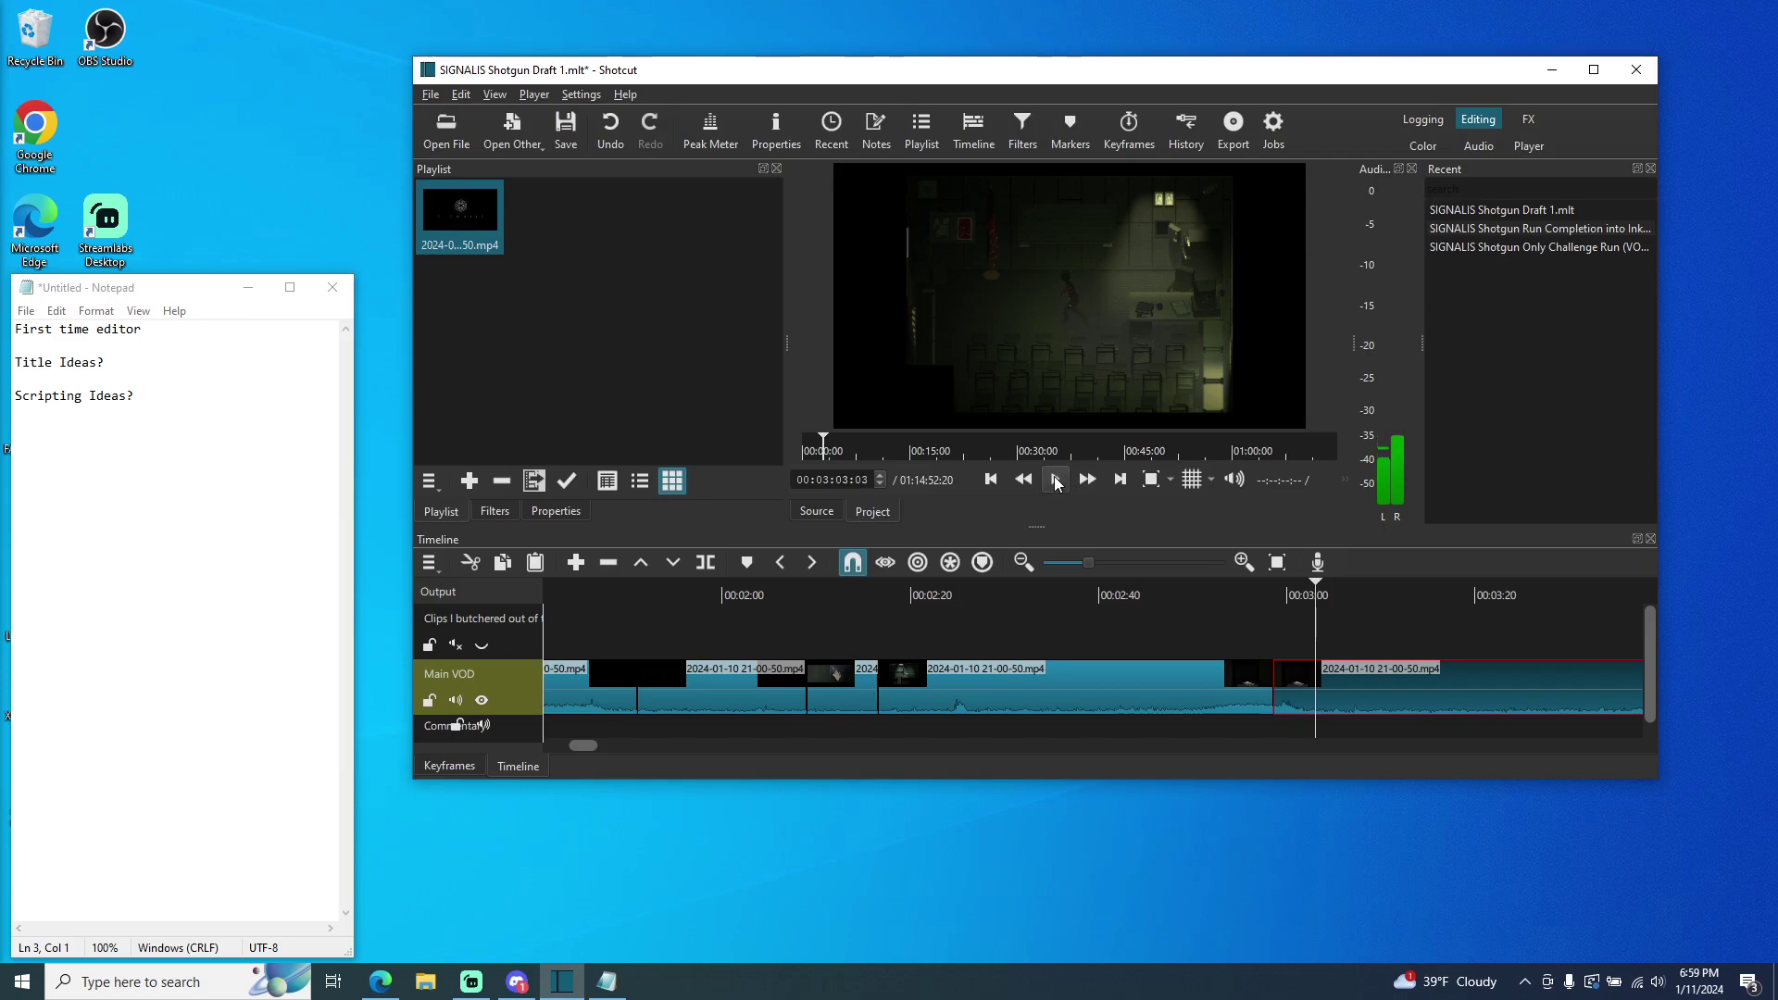
- Record a voiceover on the Commentary track from about 00:02:08 to 00:02:19
drag(1314, 594, 750, 602)
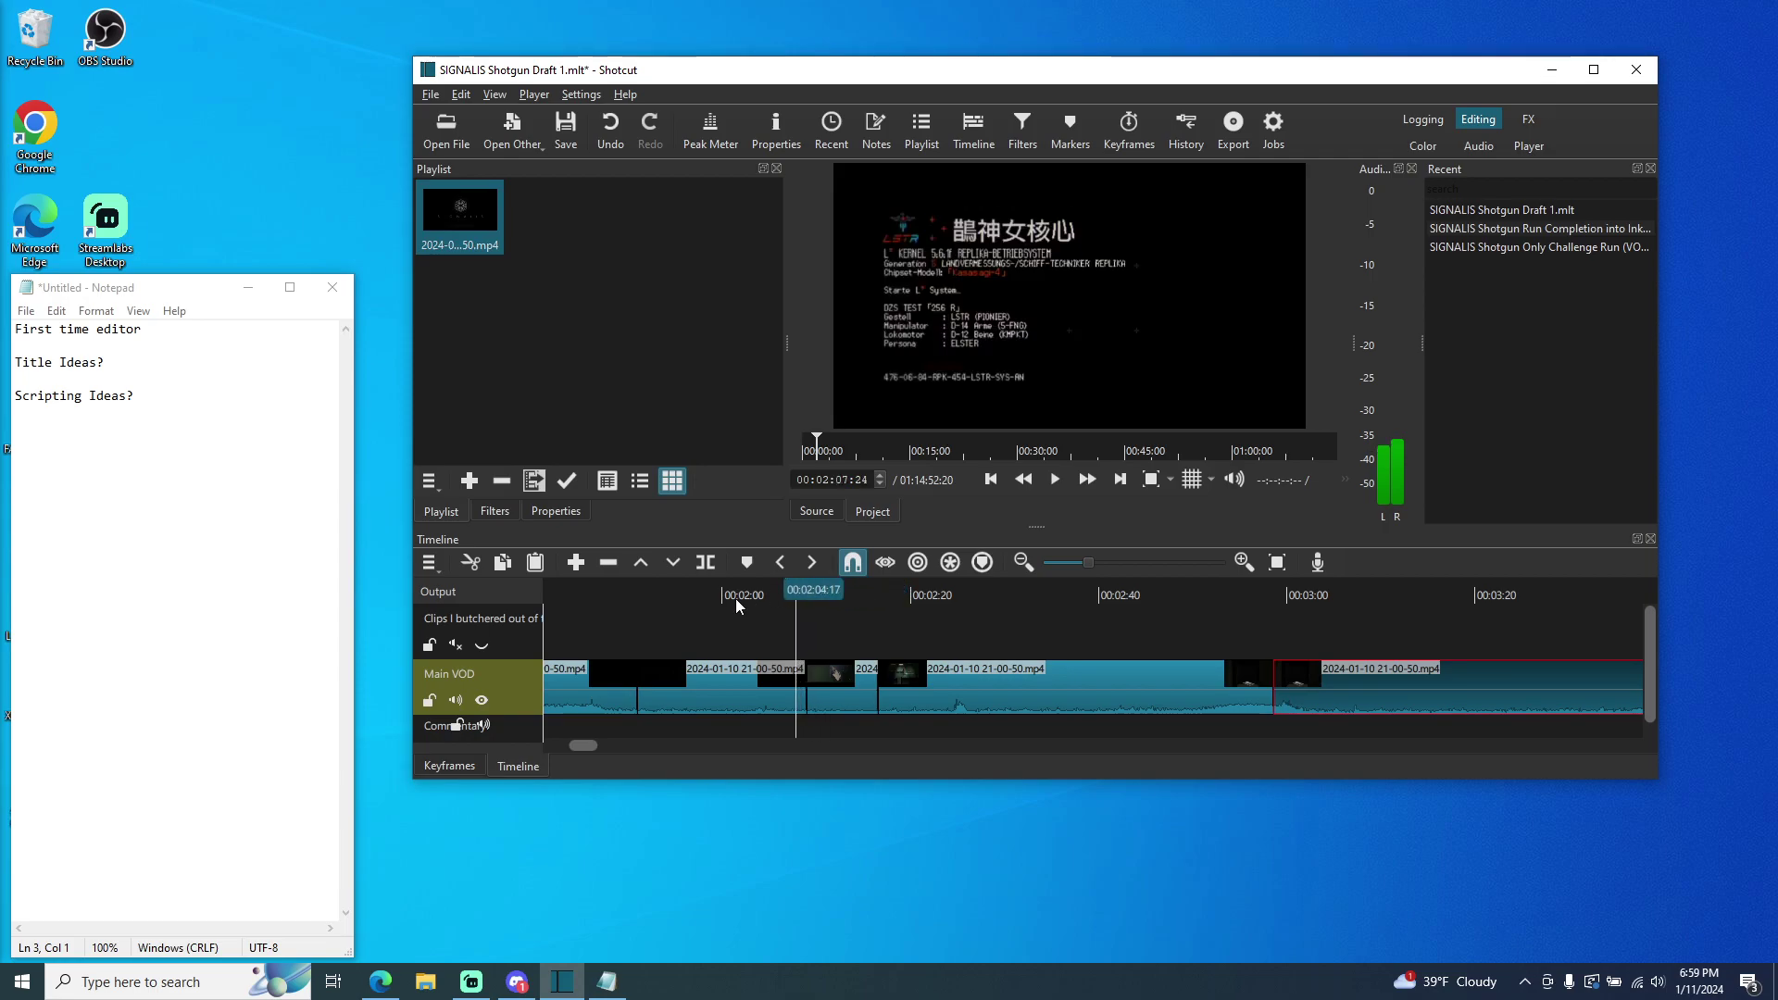
click(511, 731)
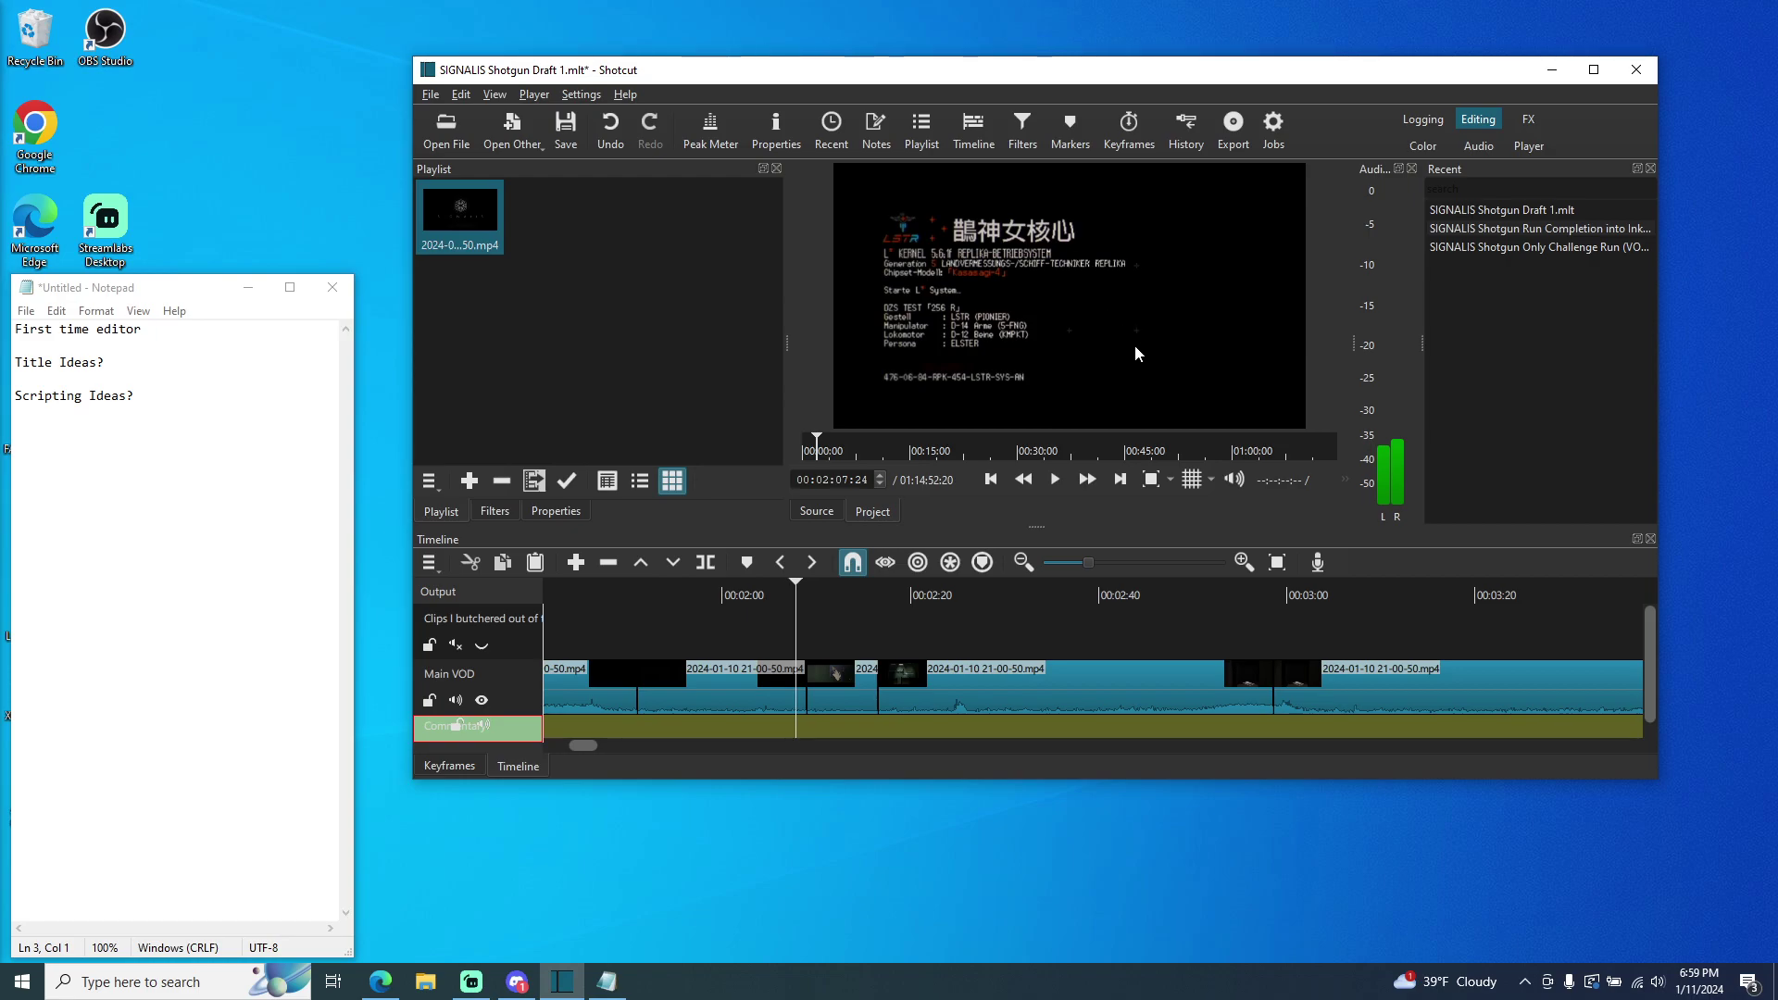
click(1326, 563)
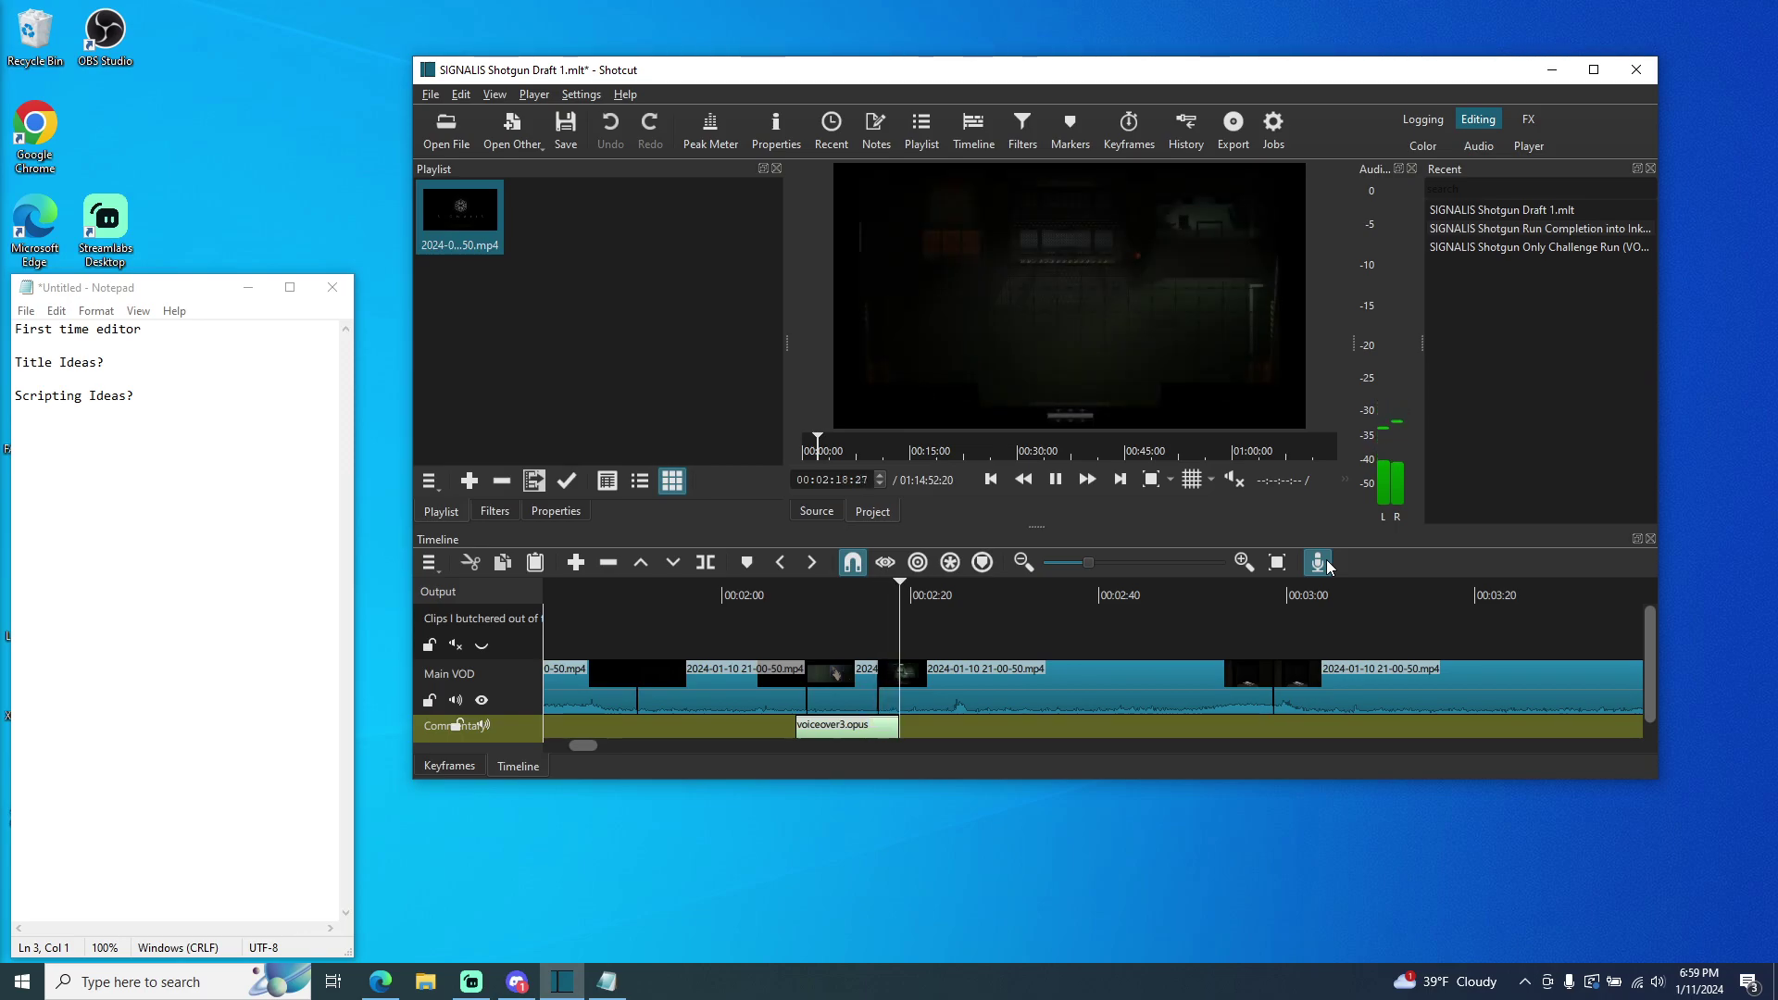
click(1318, 562)
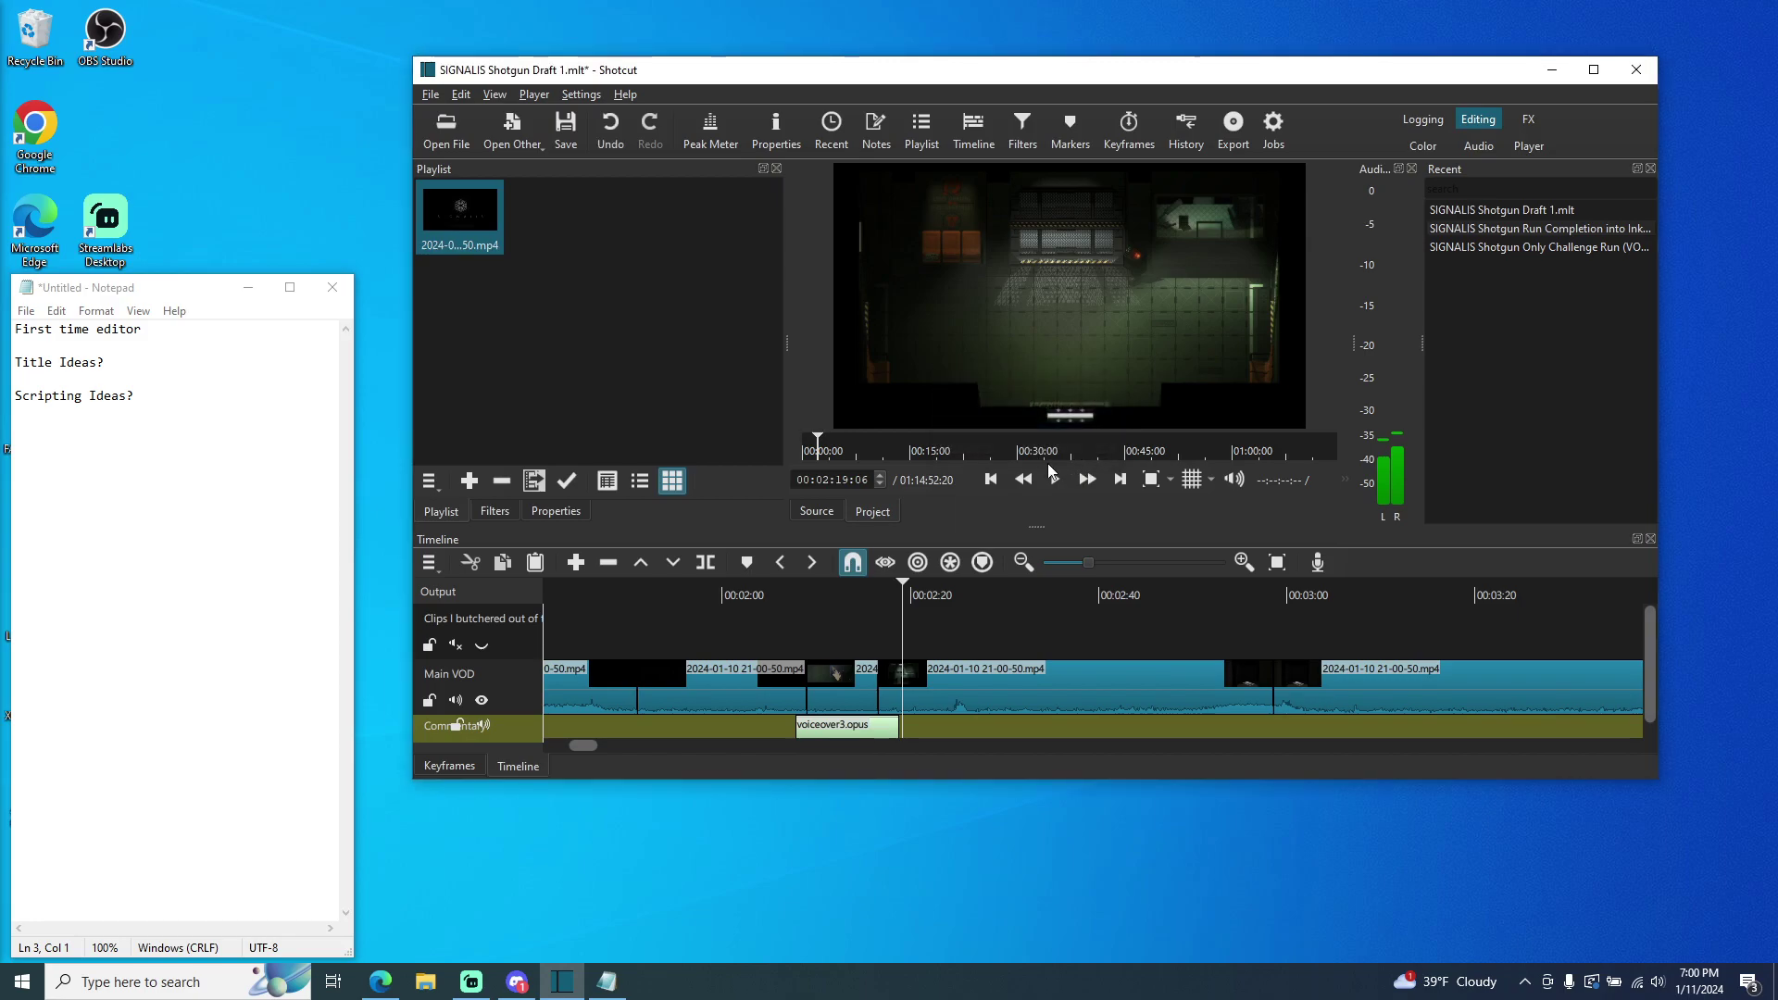
- Check the start of the timeline, search the recent files for voiceover2.opus, and clear the search
click(859, 729)
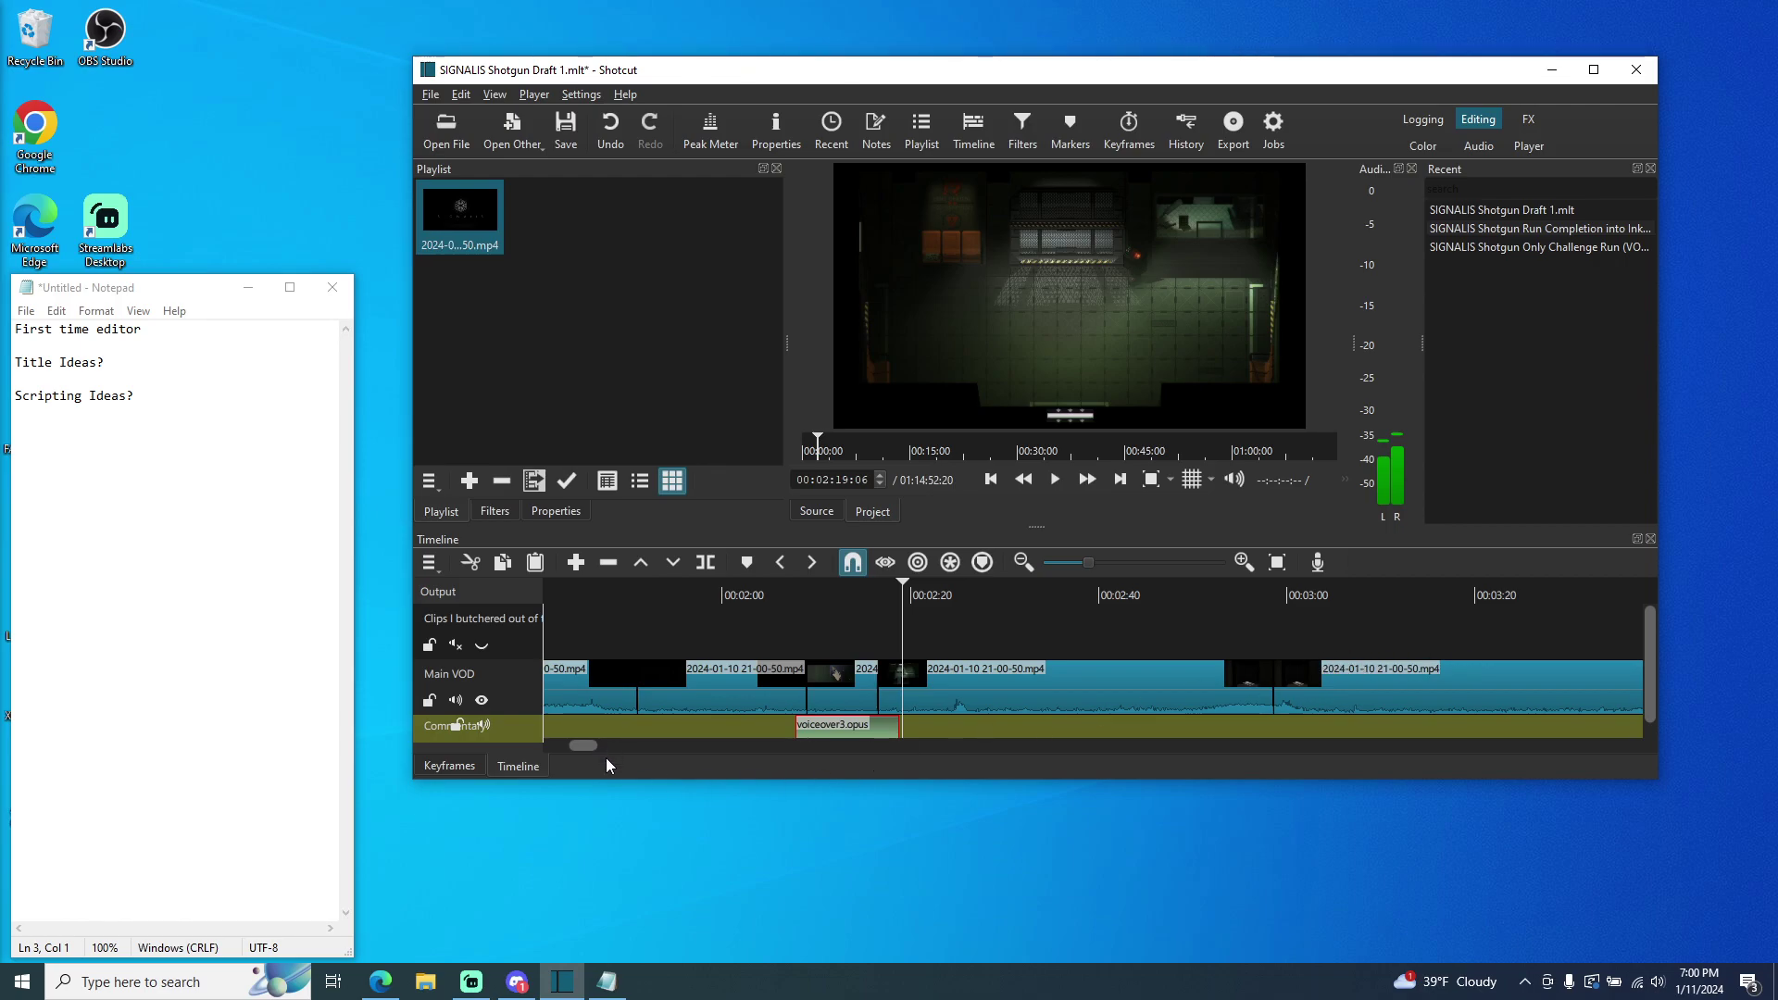
drag(592, 746, 379, 755)
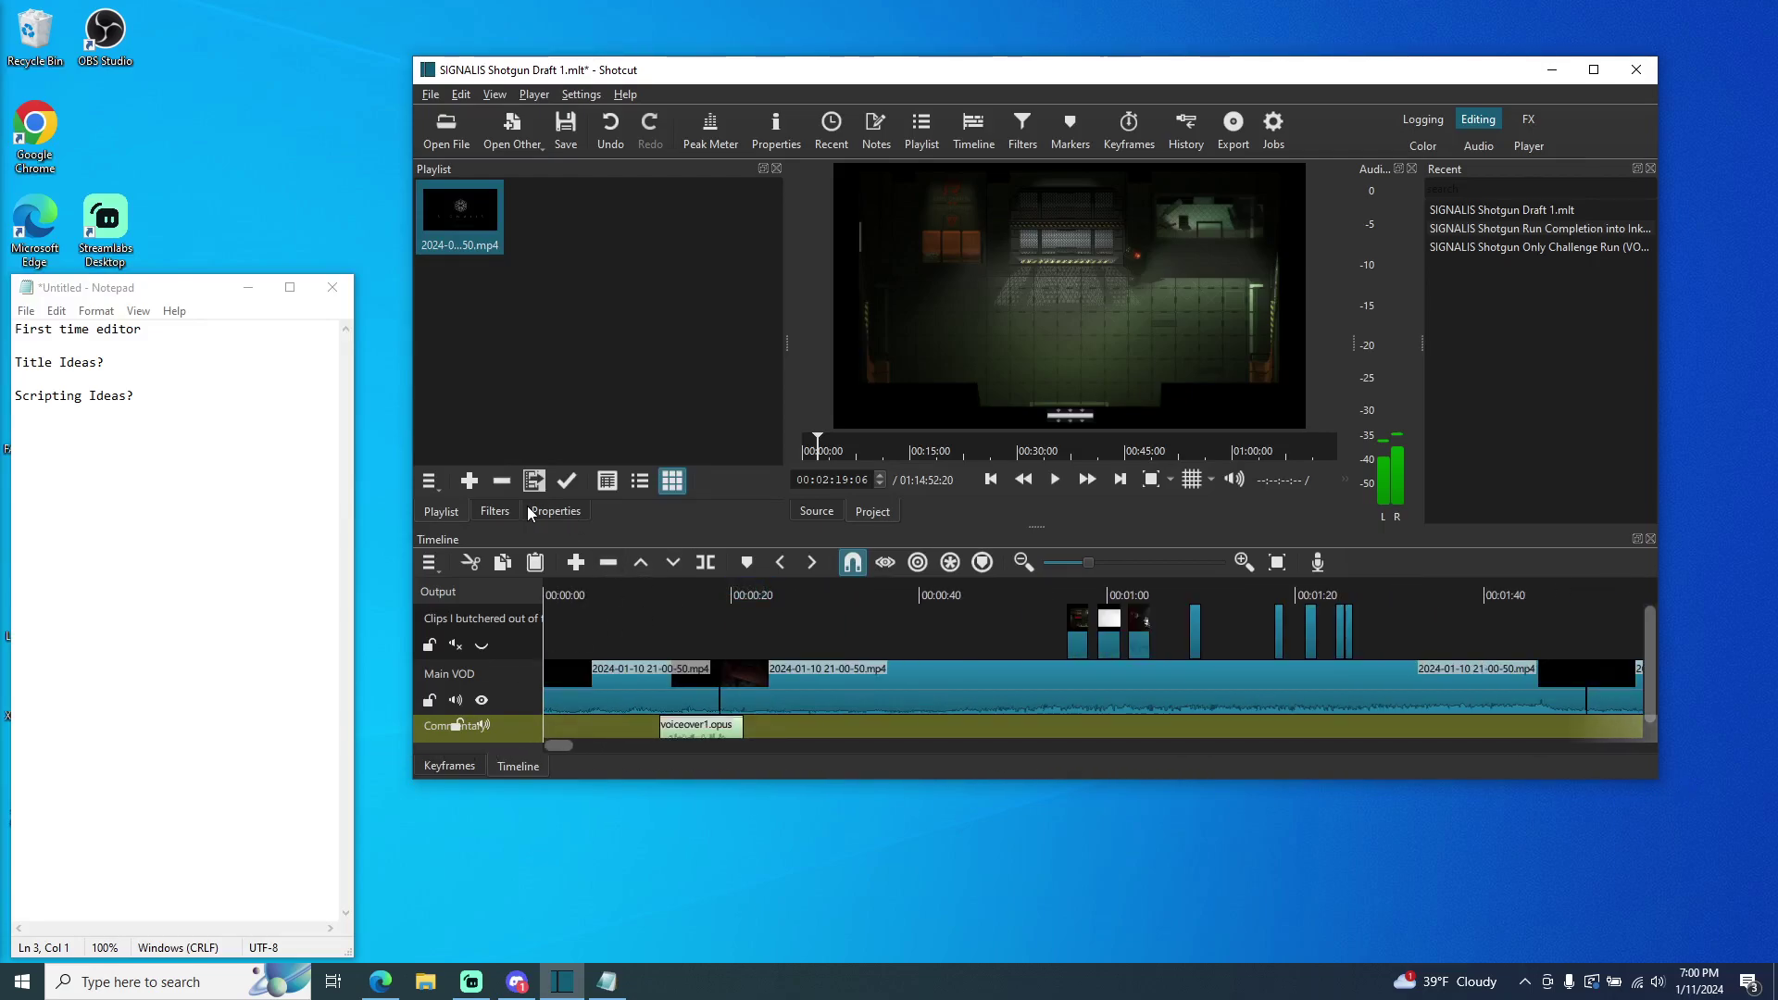
click(1461, 184)
text(voicer)
key(BackSpace)
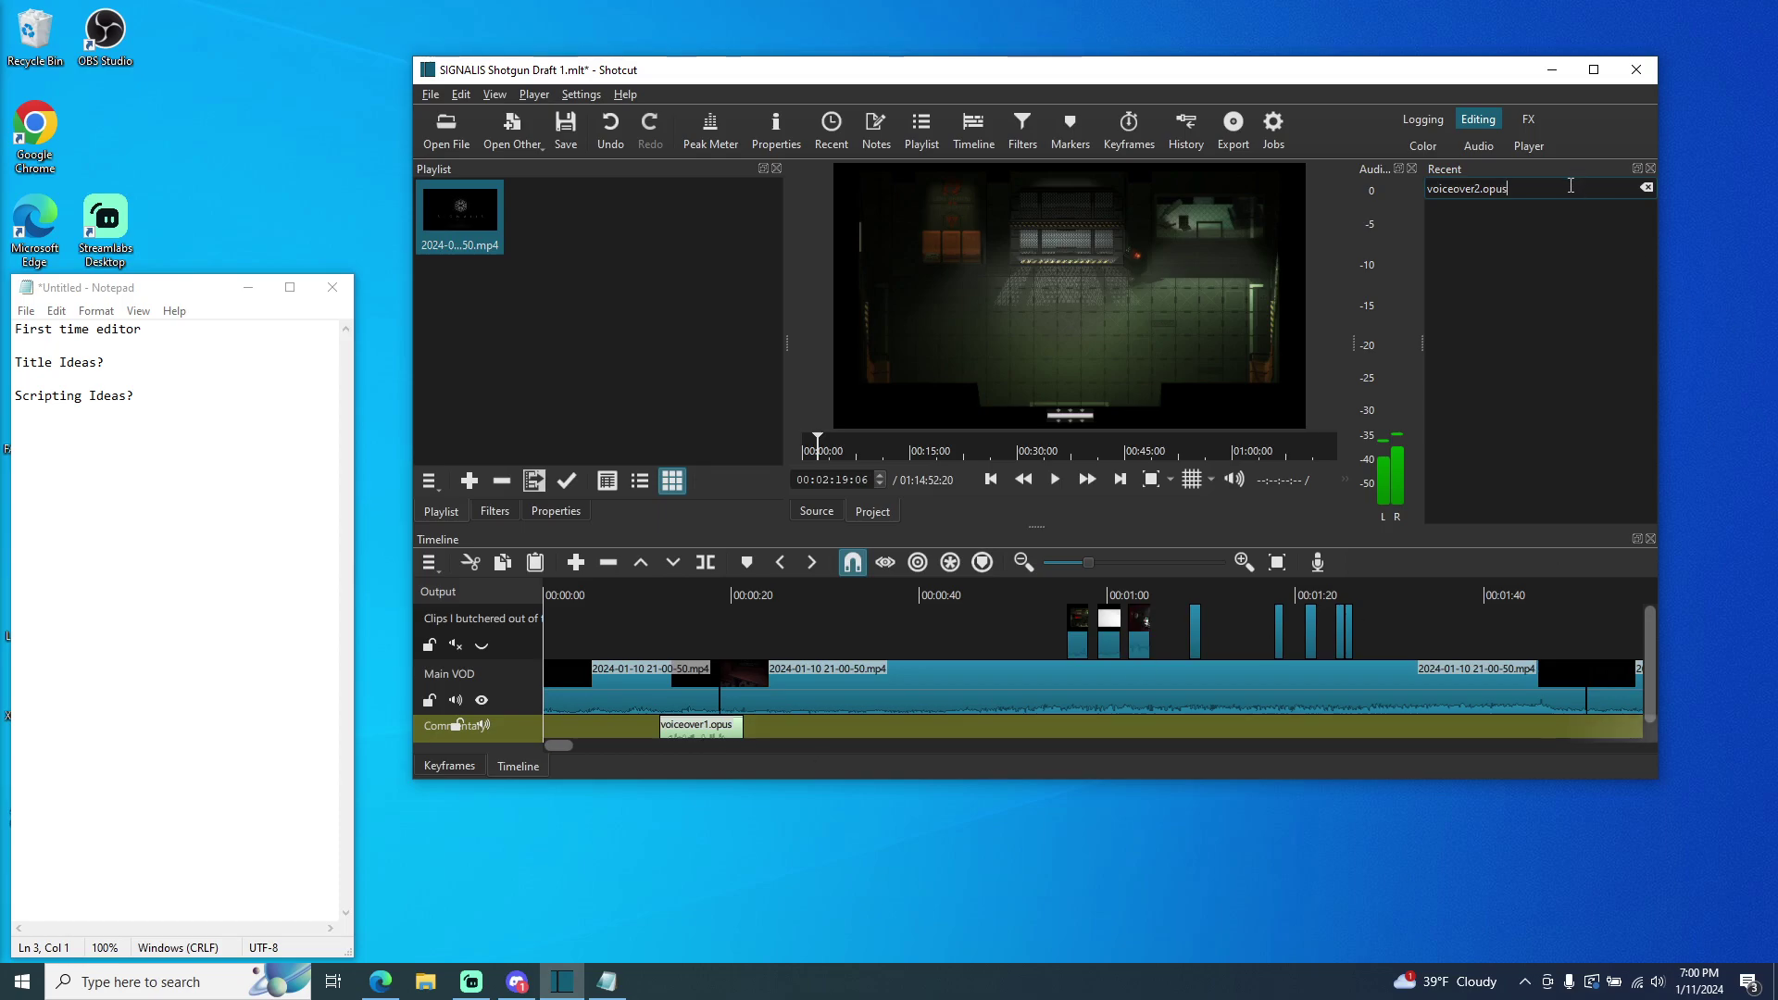
click(1502, 247)
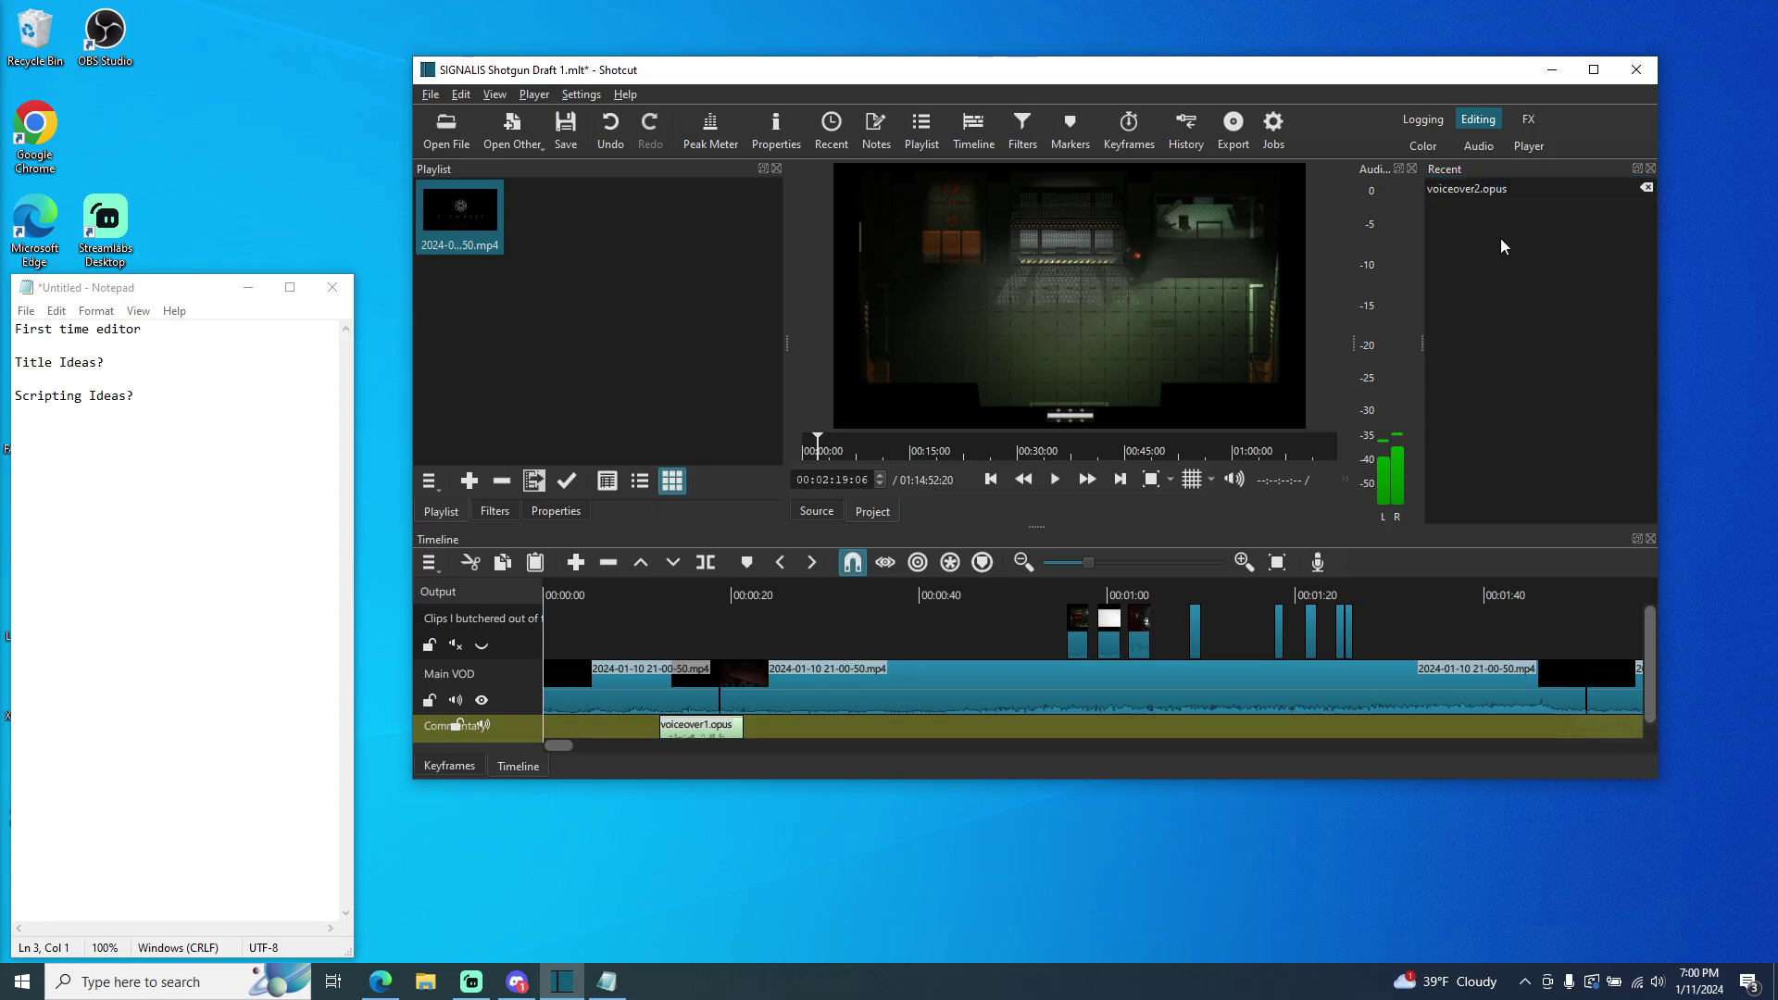
click(1647, 189)
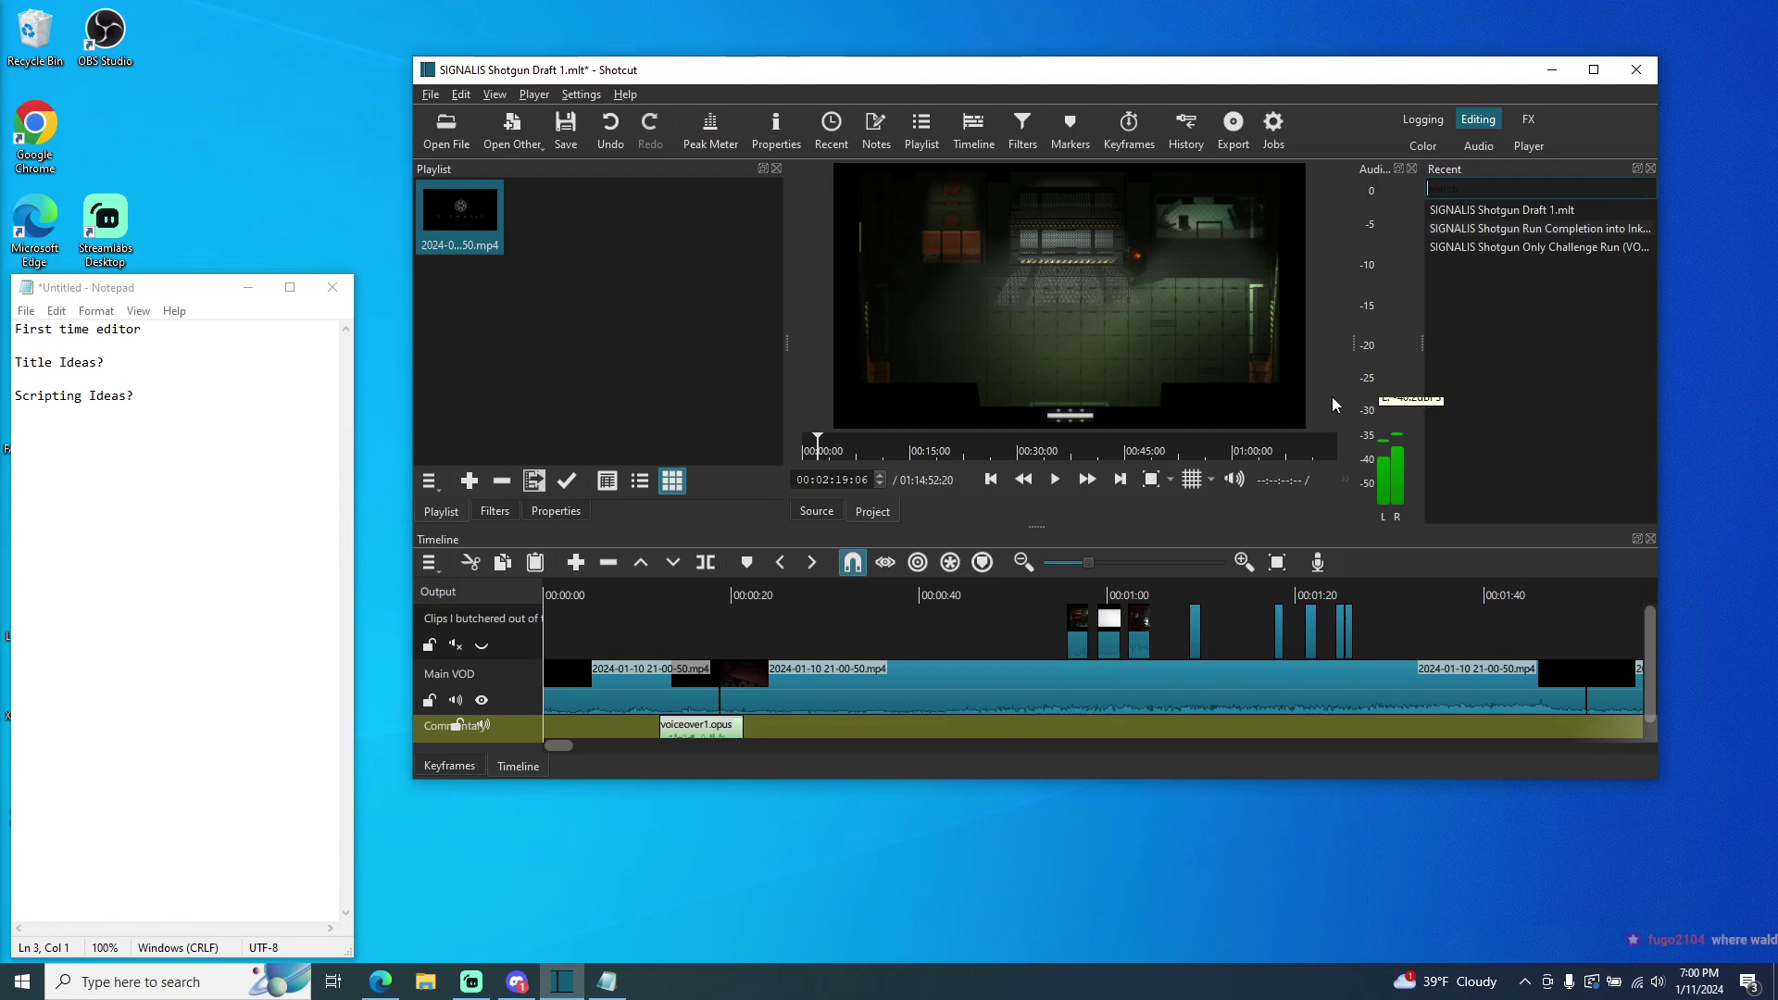
- Play the recorded voiceover with the footage from about 00:02:04 to 00:02:19
drag(558, 746, 589, 746)
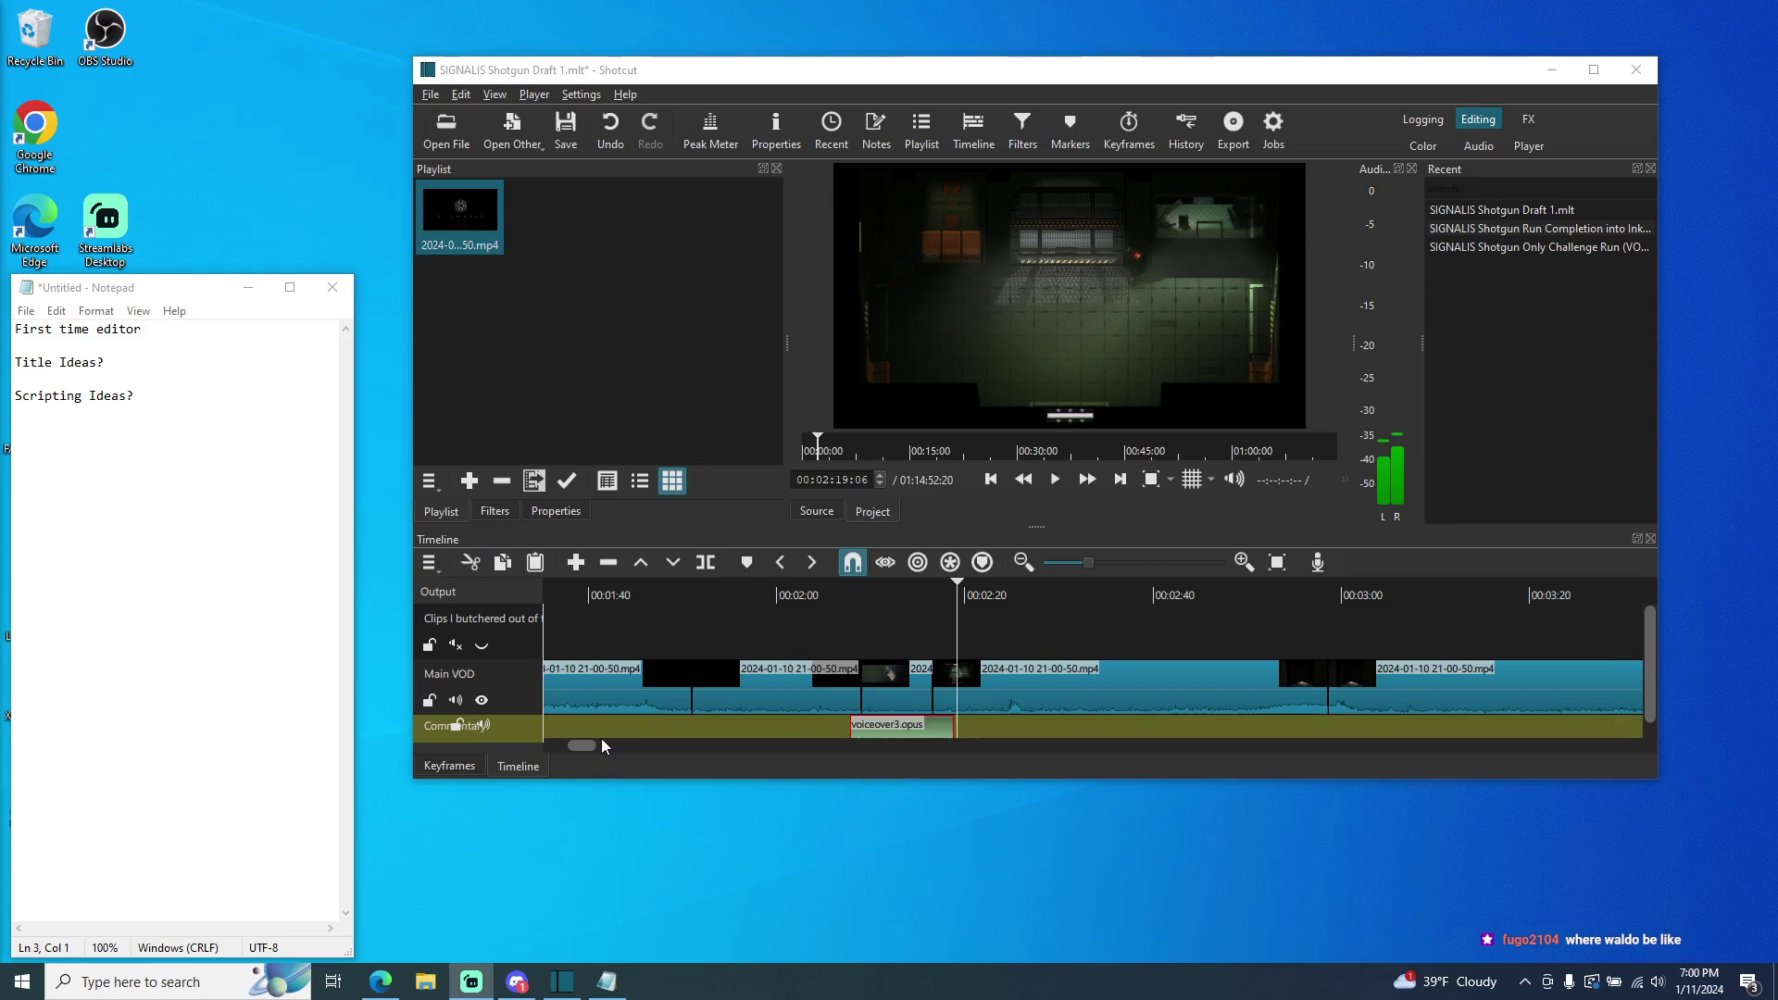
mouse_move(587, 741)
mouse_down()
mouse_move(989, 763)
mouse_move(1681, 746)
mouse_move(541, 742)
mouse_move(589, 741)
mouse_up()
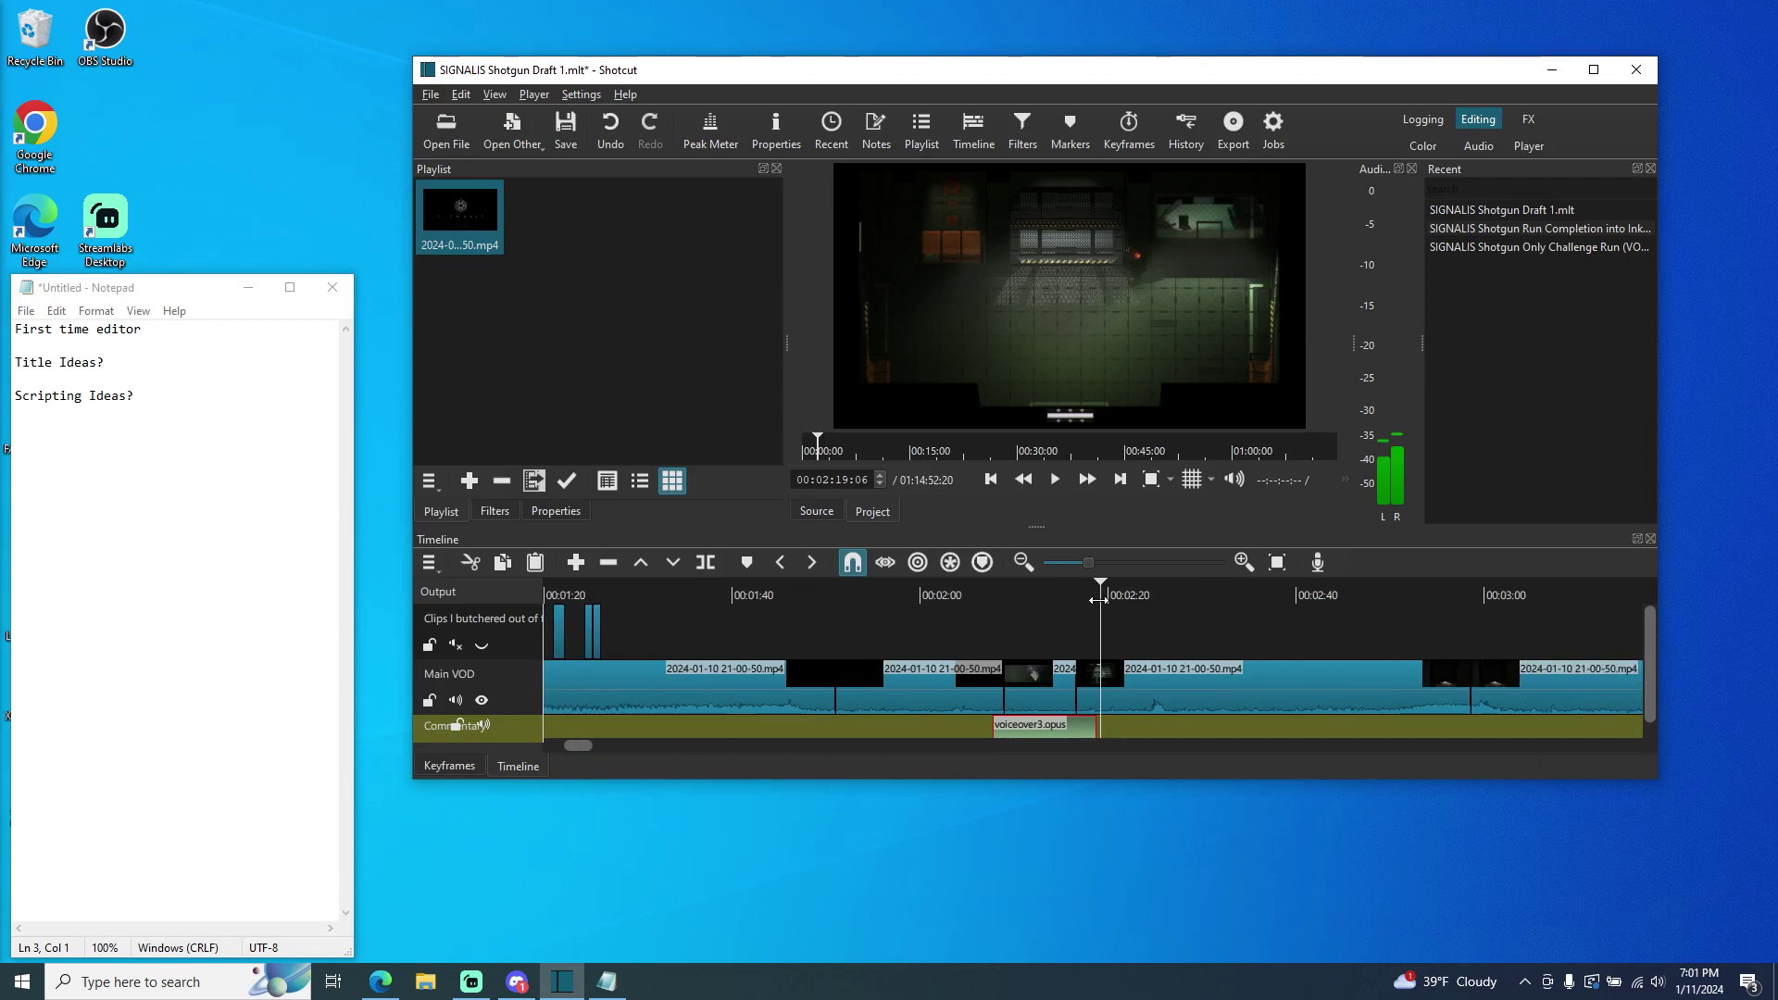
drag(1102, 600, 961, 597)
click(1053, 479)
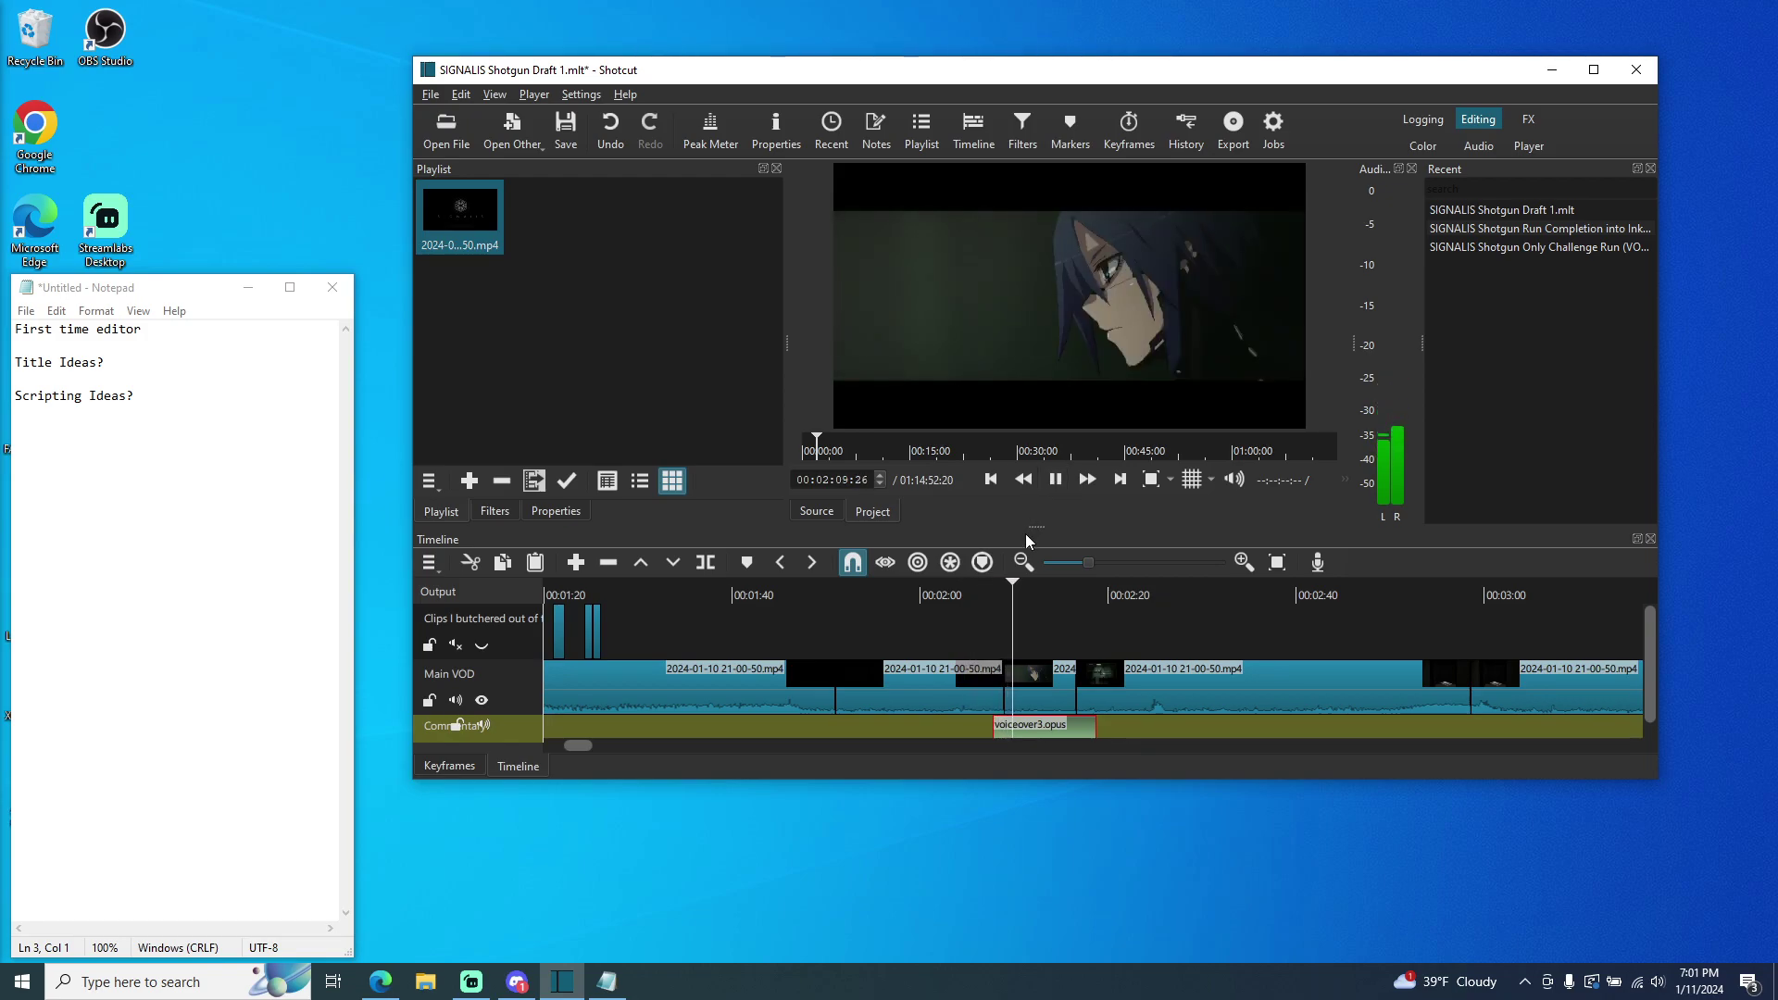
click(1056, 479)
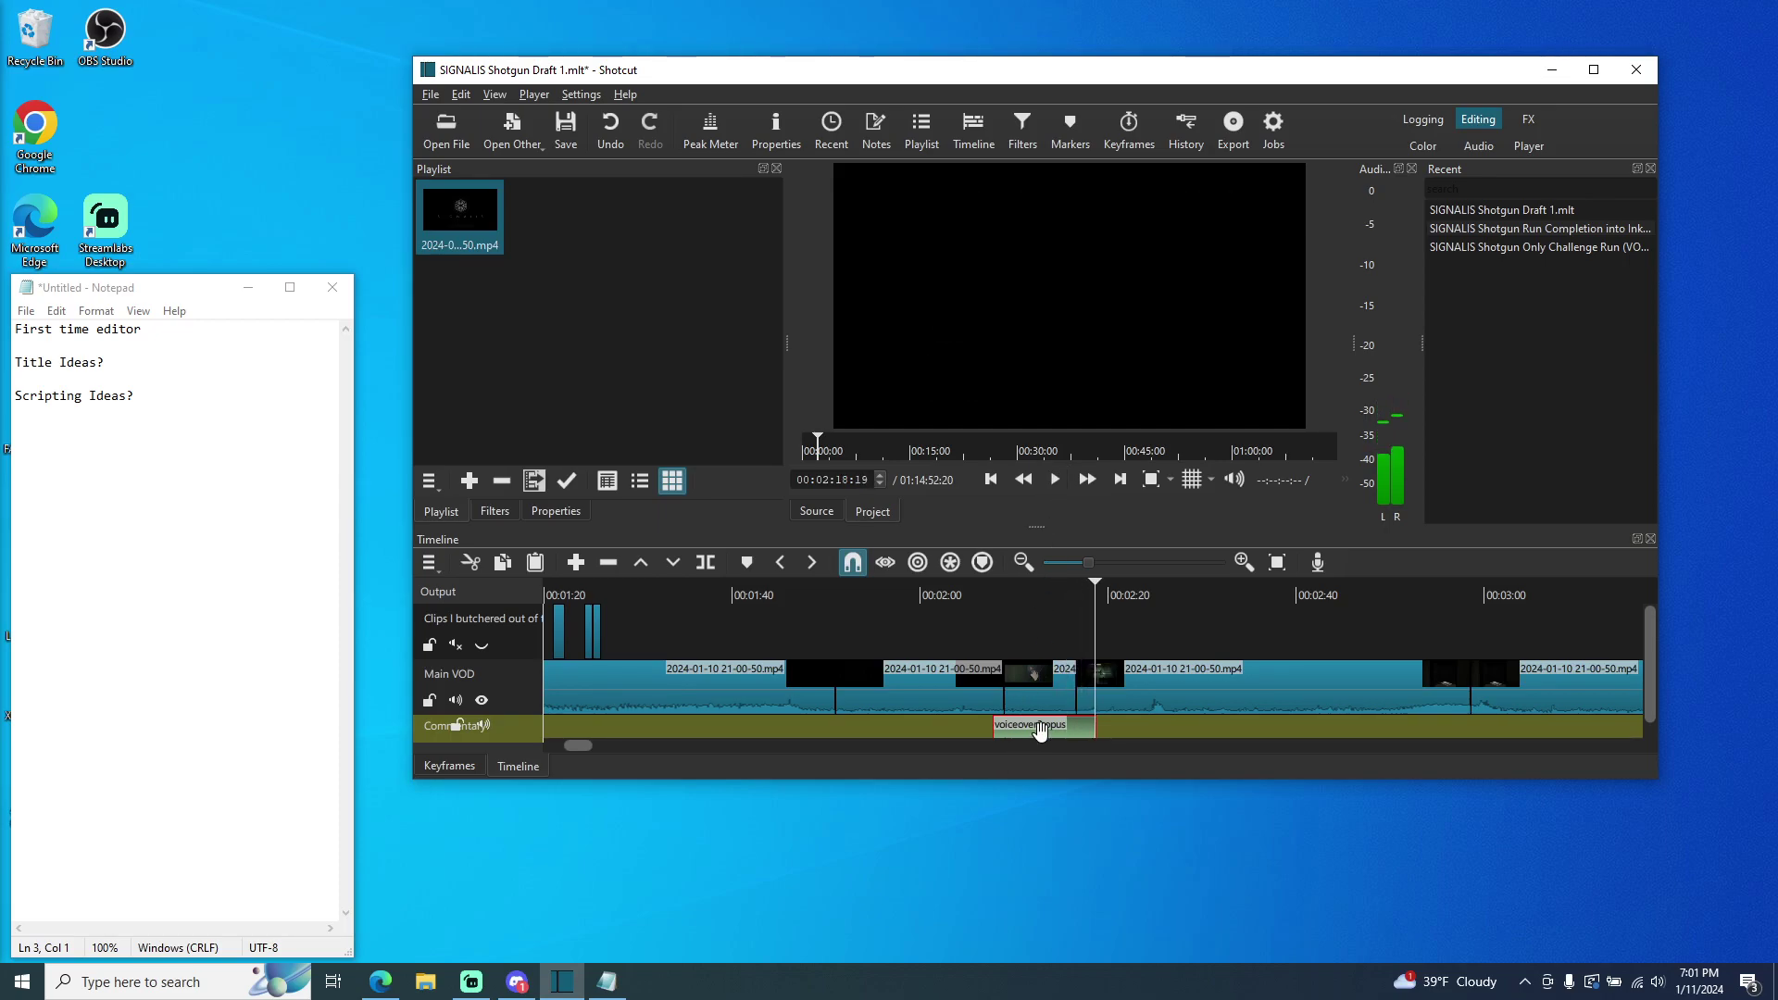
- Shift the voiceover clip out of the way to about 00:02:26 and play the footage from about 00:02:06 to 00:02:18
drag(1079, 725, 1254, 727)
click(975, 593)
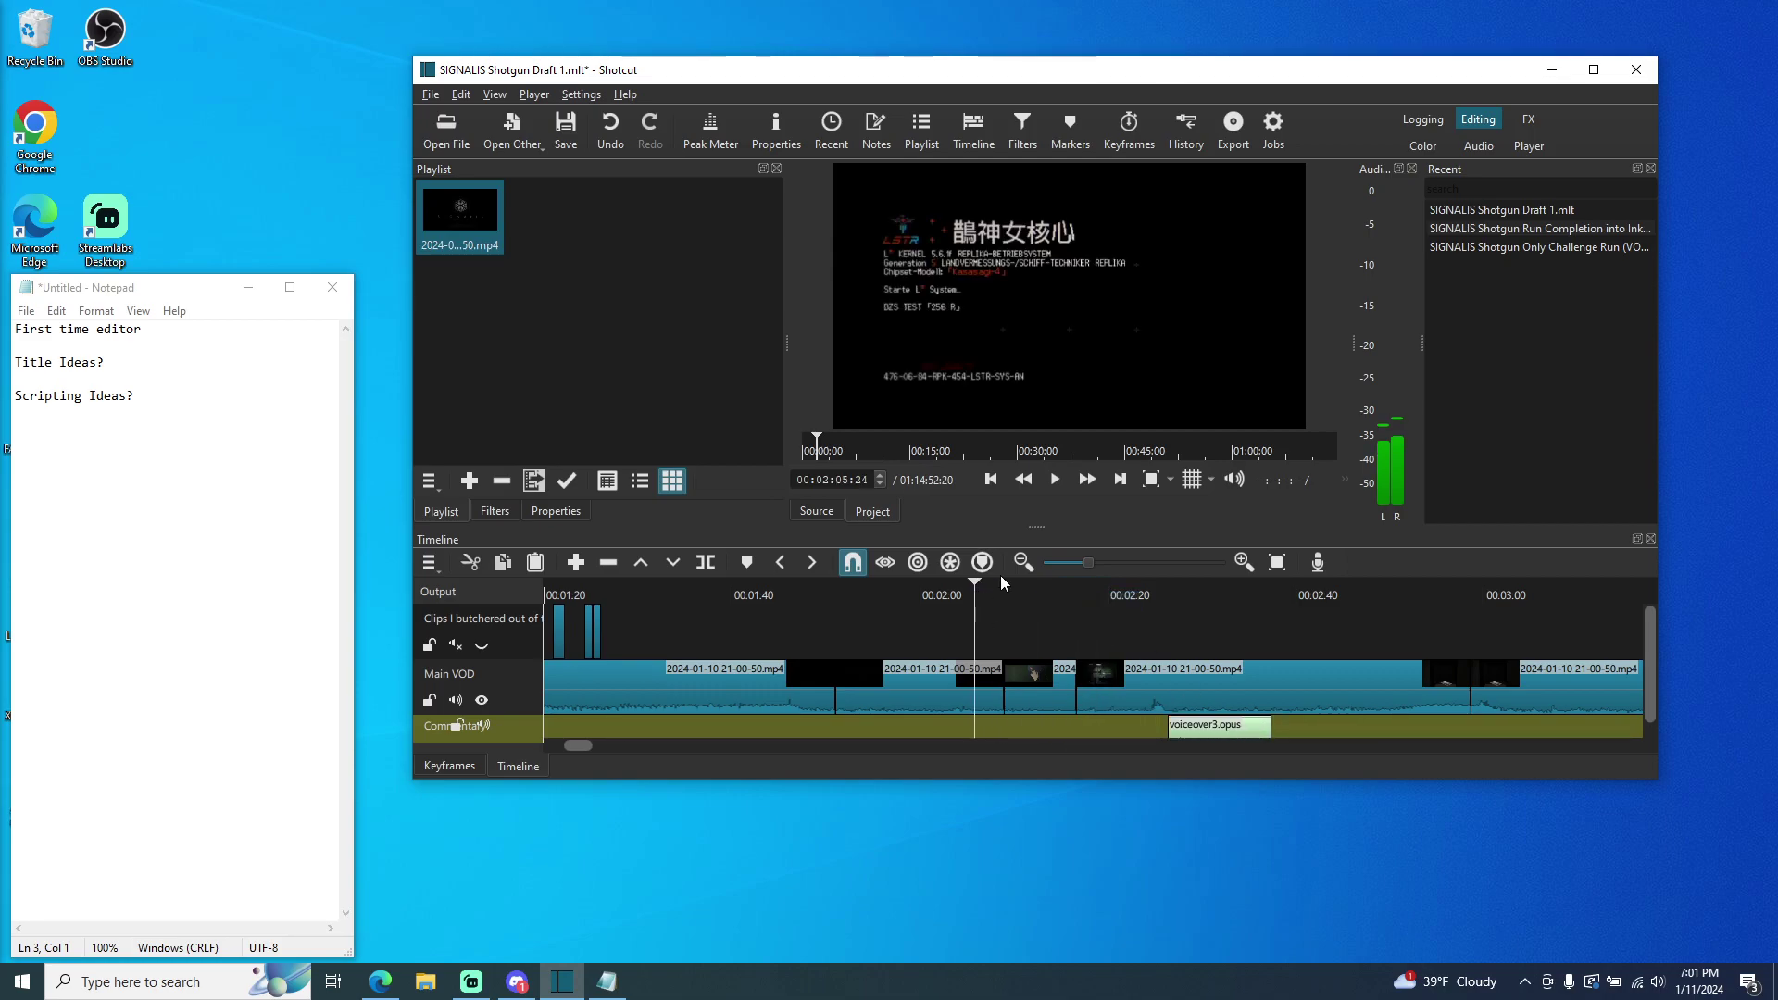
click(1060, 479)
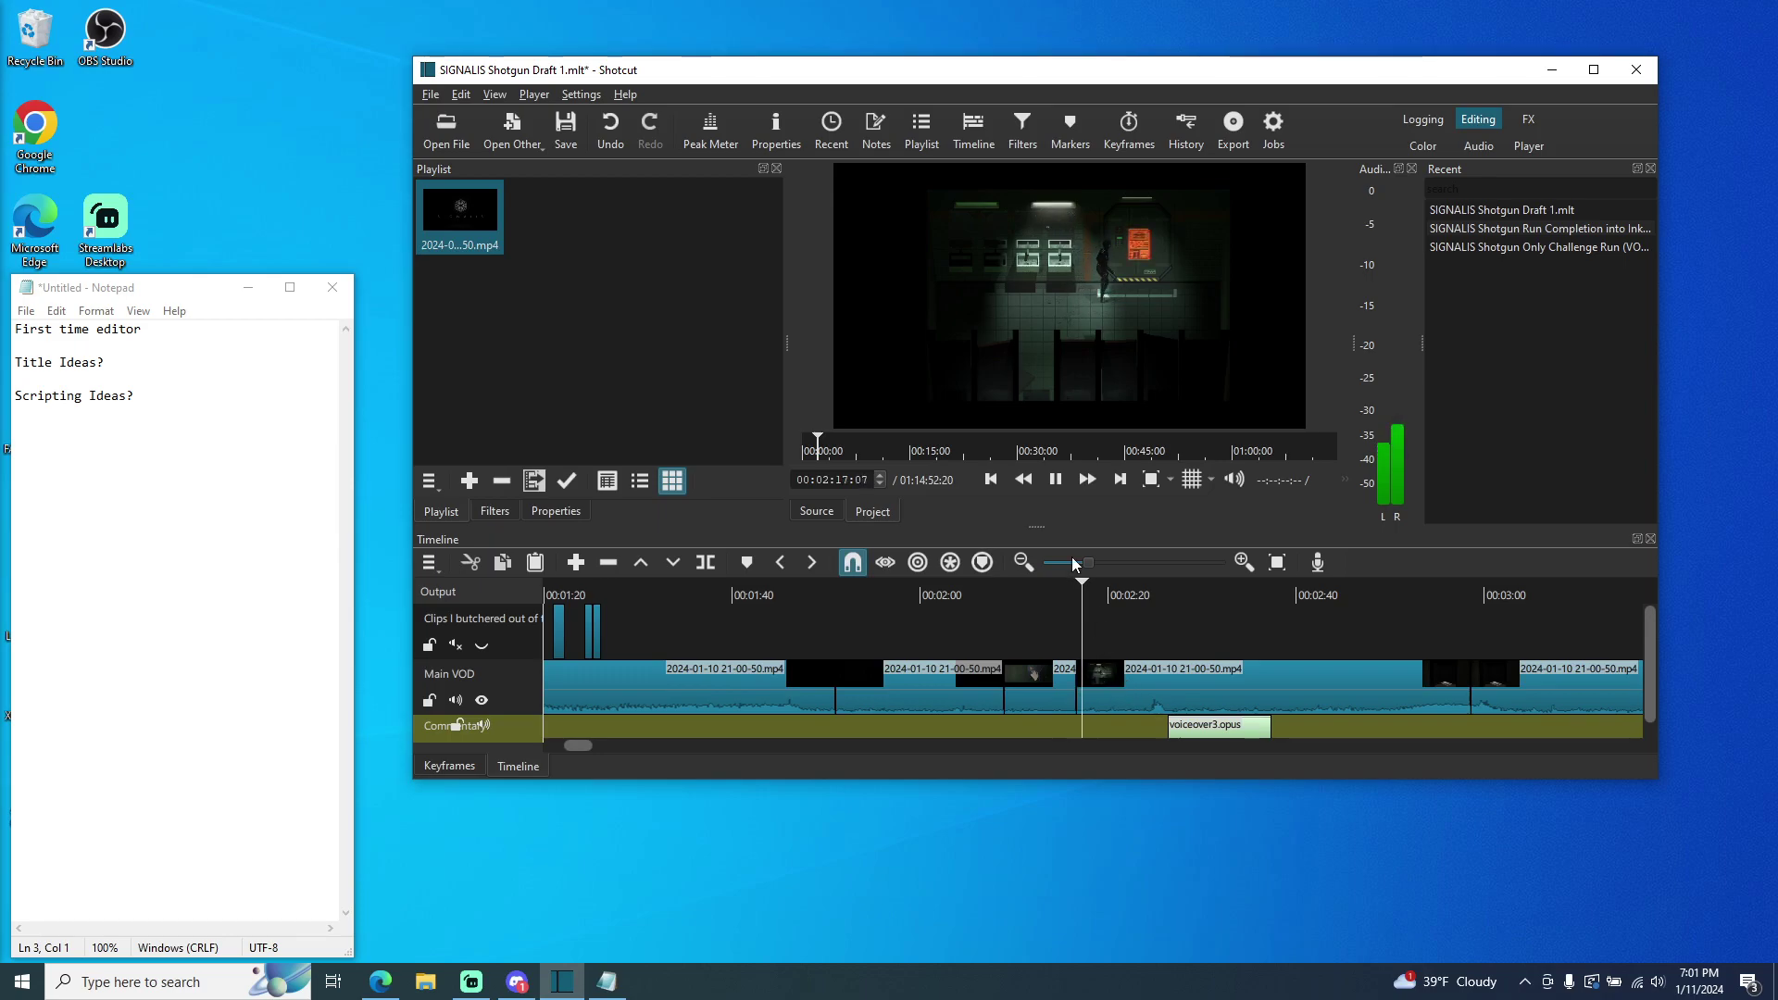
click(1057, 478)
- Move the voiceover clip back to about 00:02:09, and undo both its moves and its recording
drag(1236, 726, 991, 730)
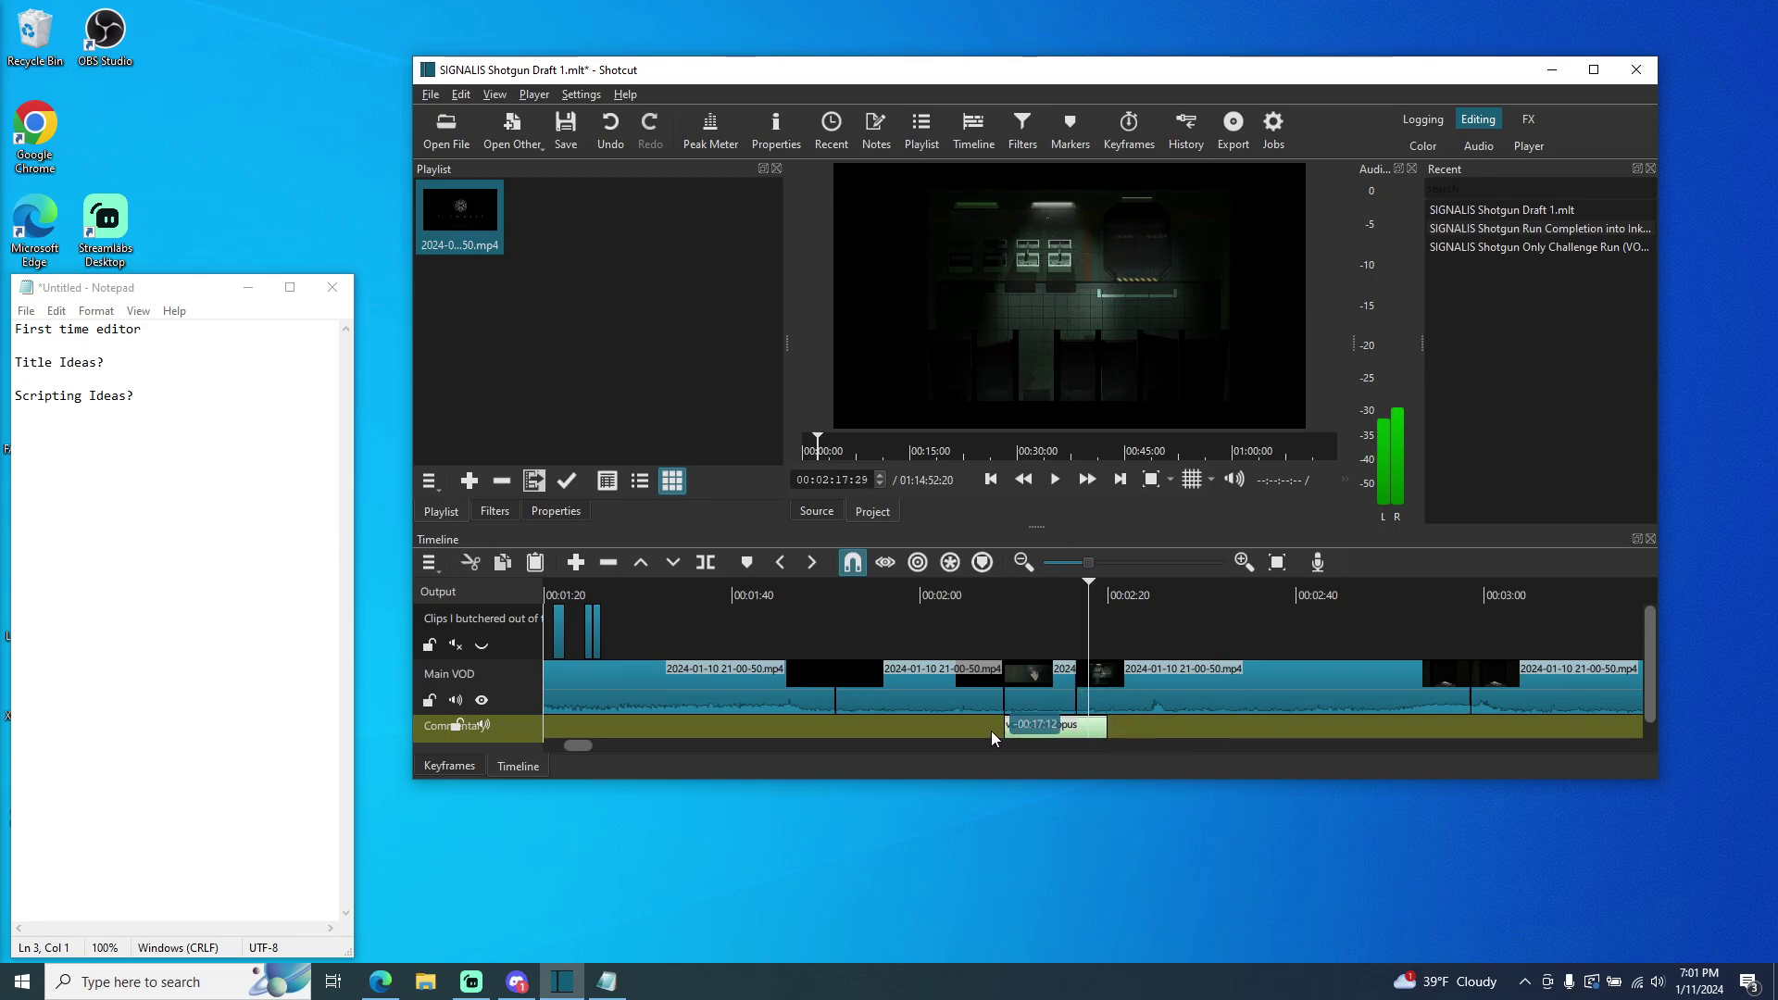
drag(1089, 604, 979, 611)
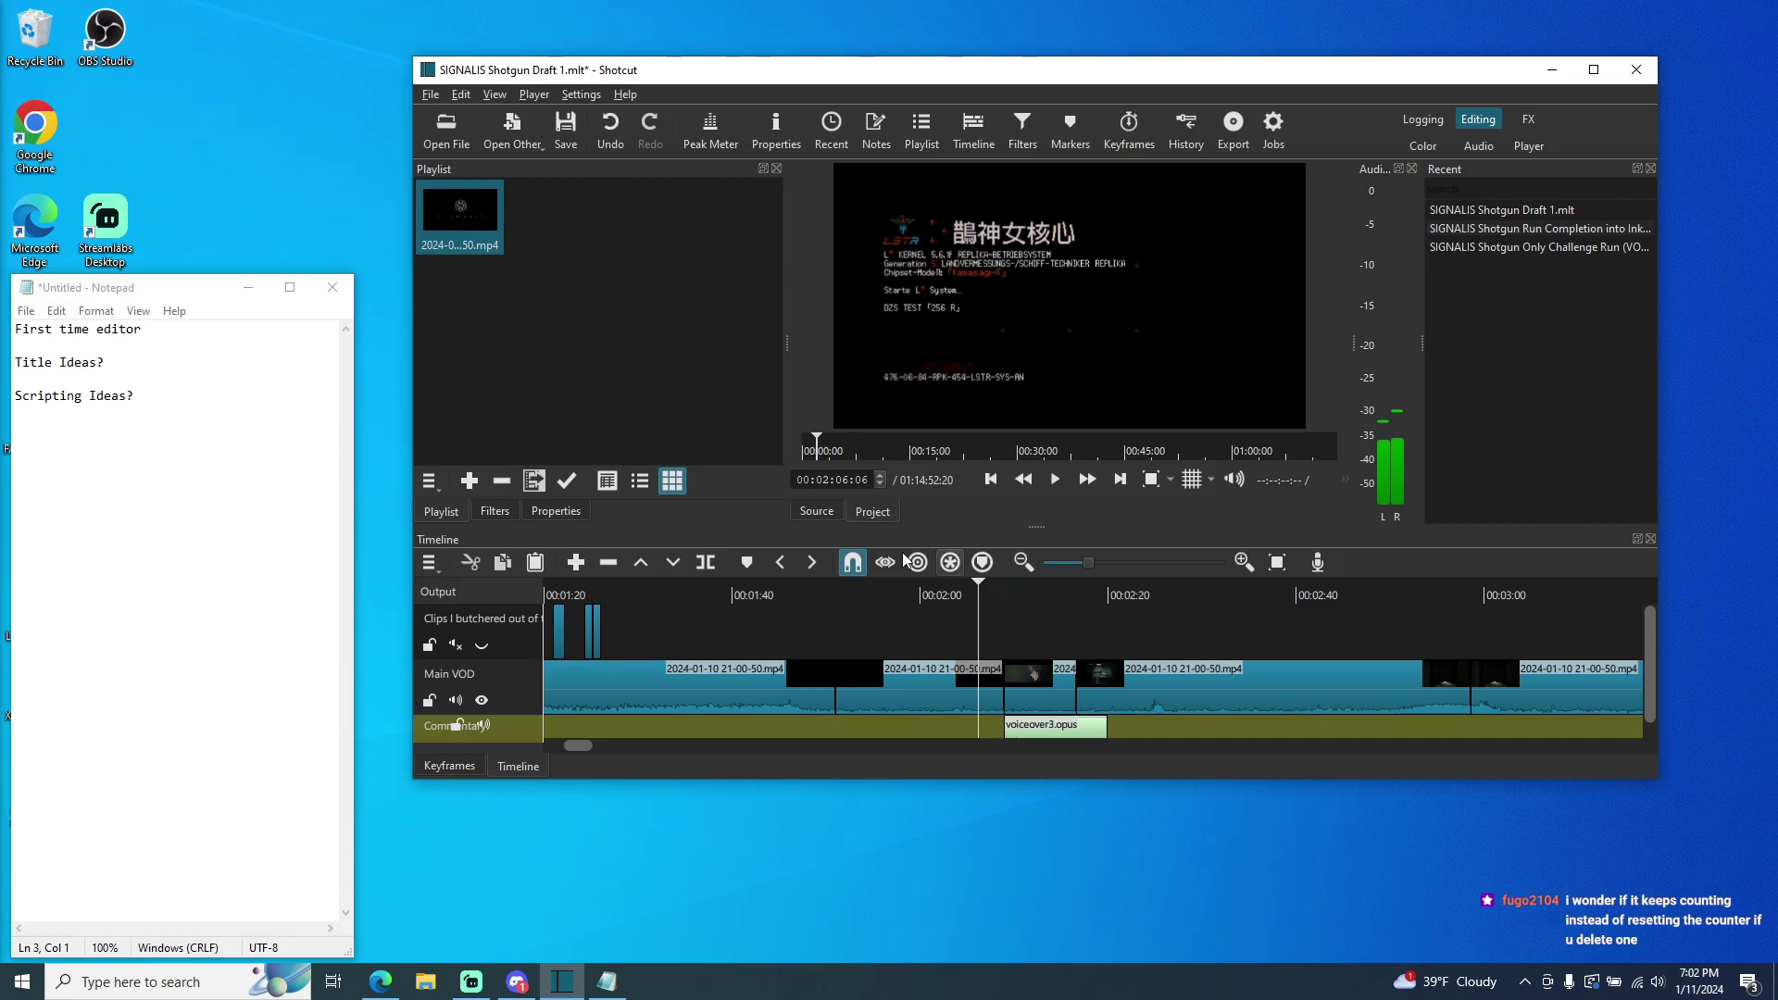
click(609, 139)
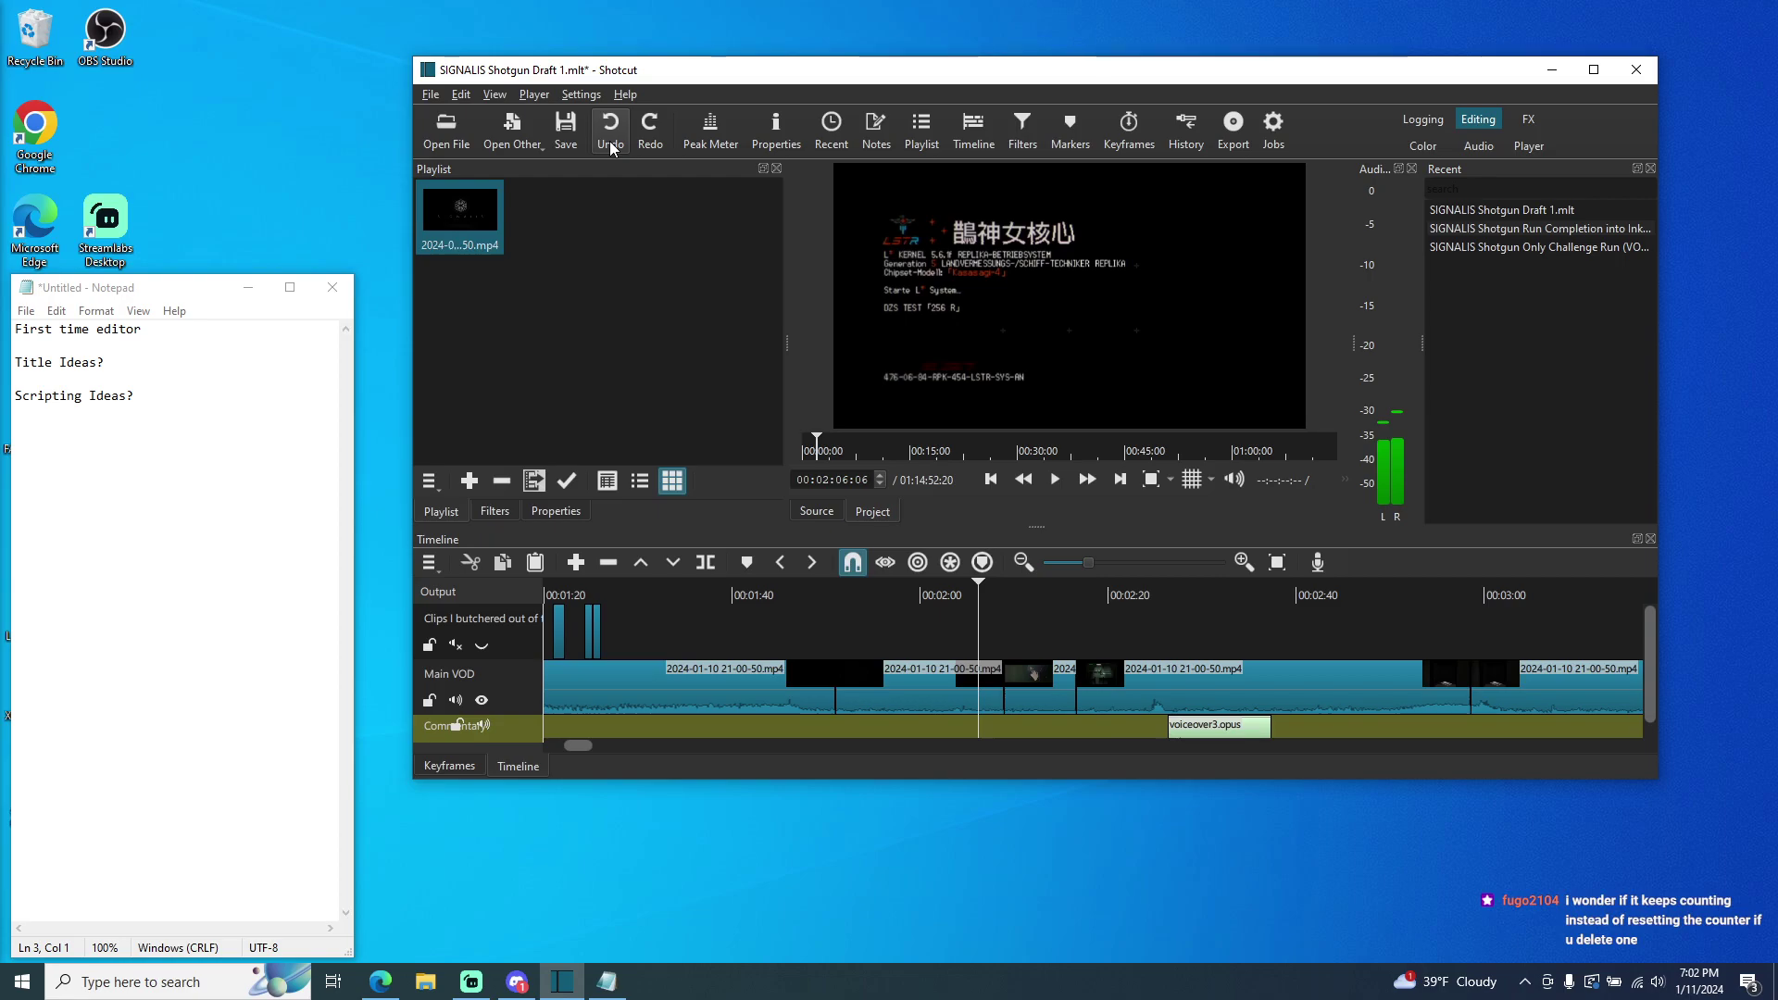
click(610, 141)
click(609, 141)
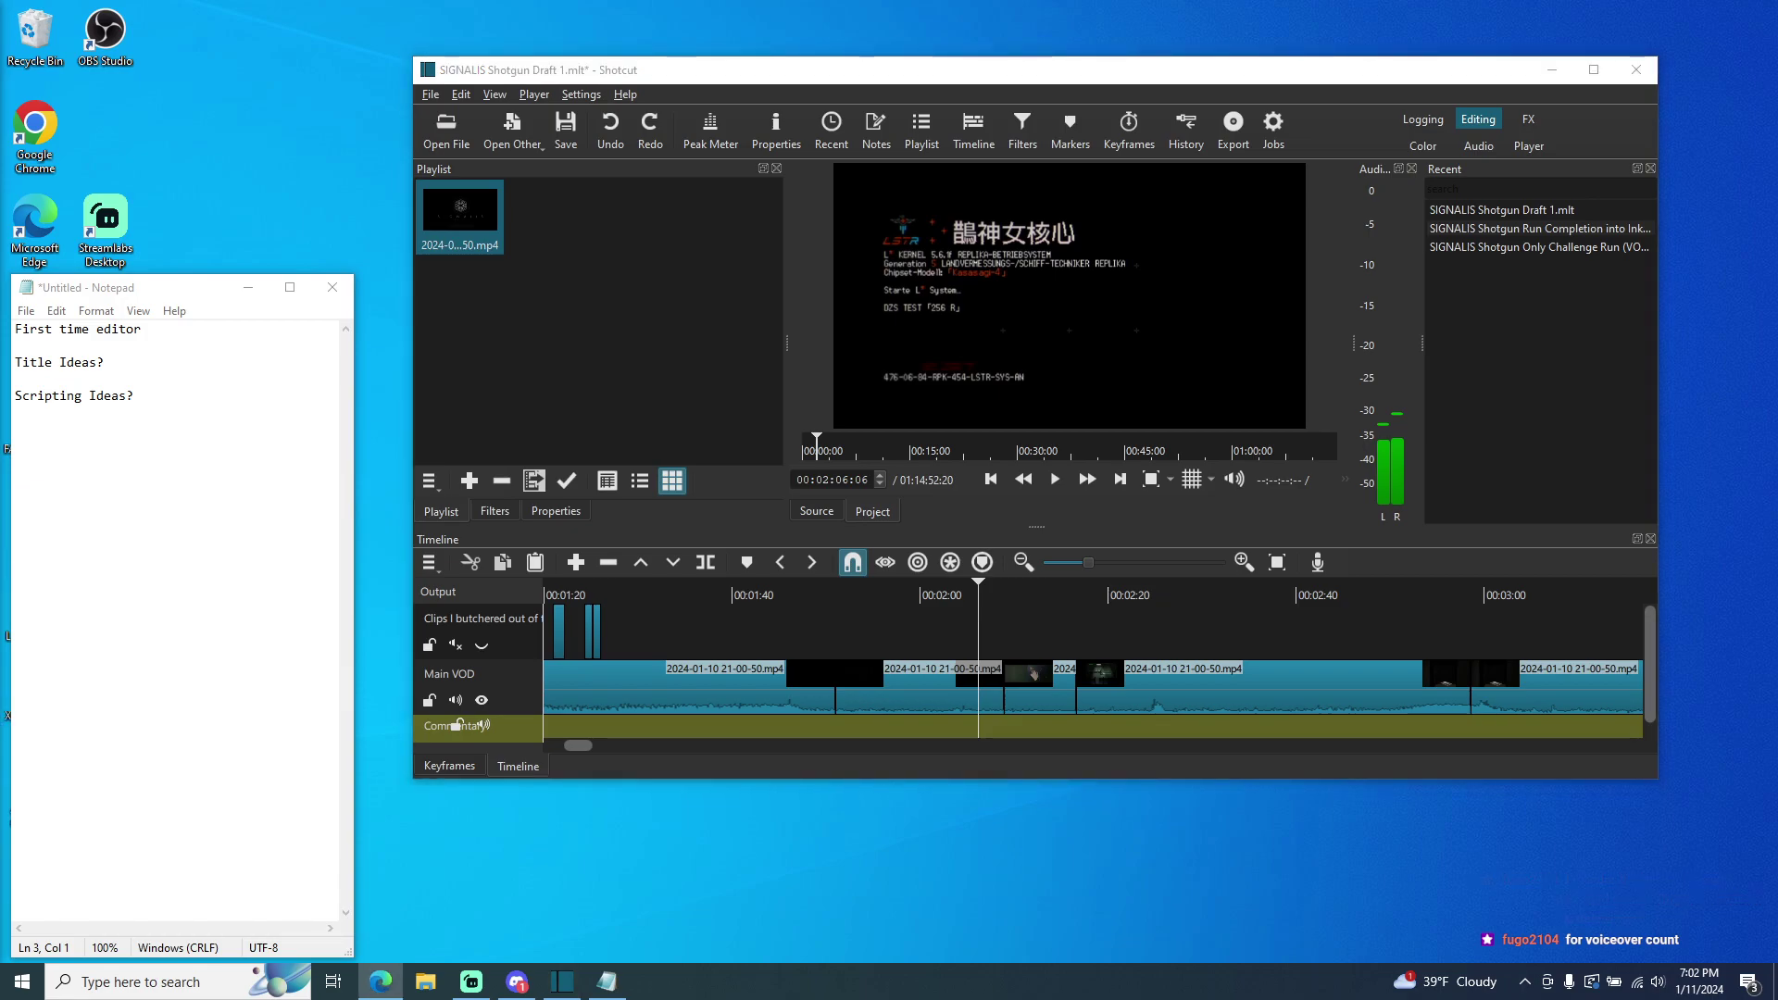
- Record a new voiceover on the Commentary track from about 00:02:06 to 00:02:17
click(1317, 563)
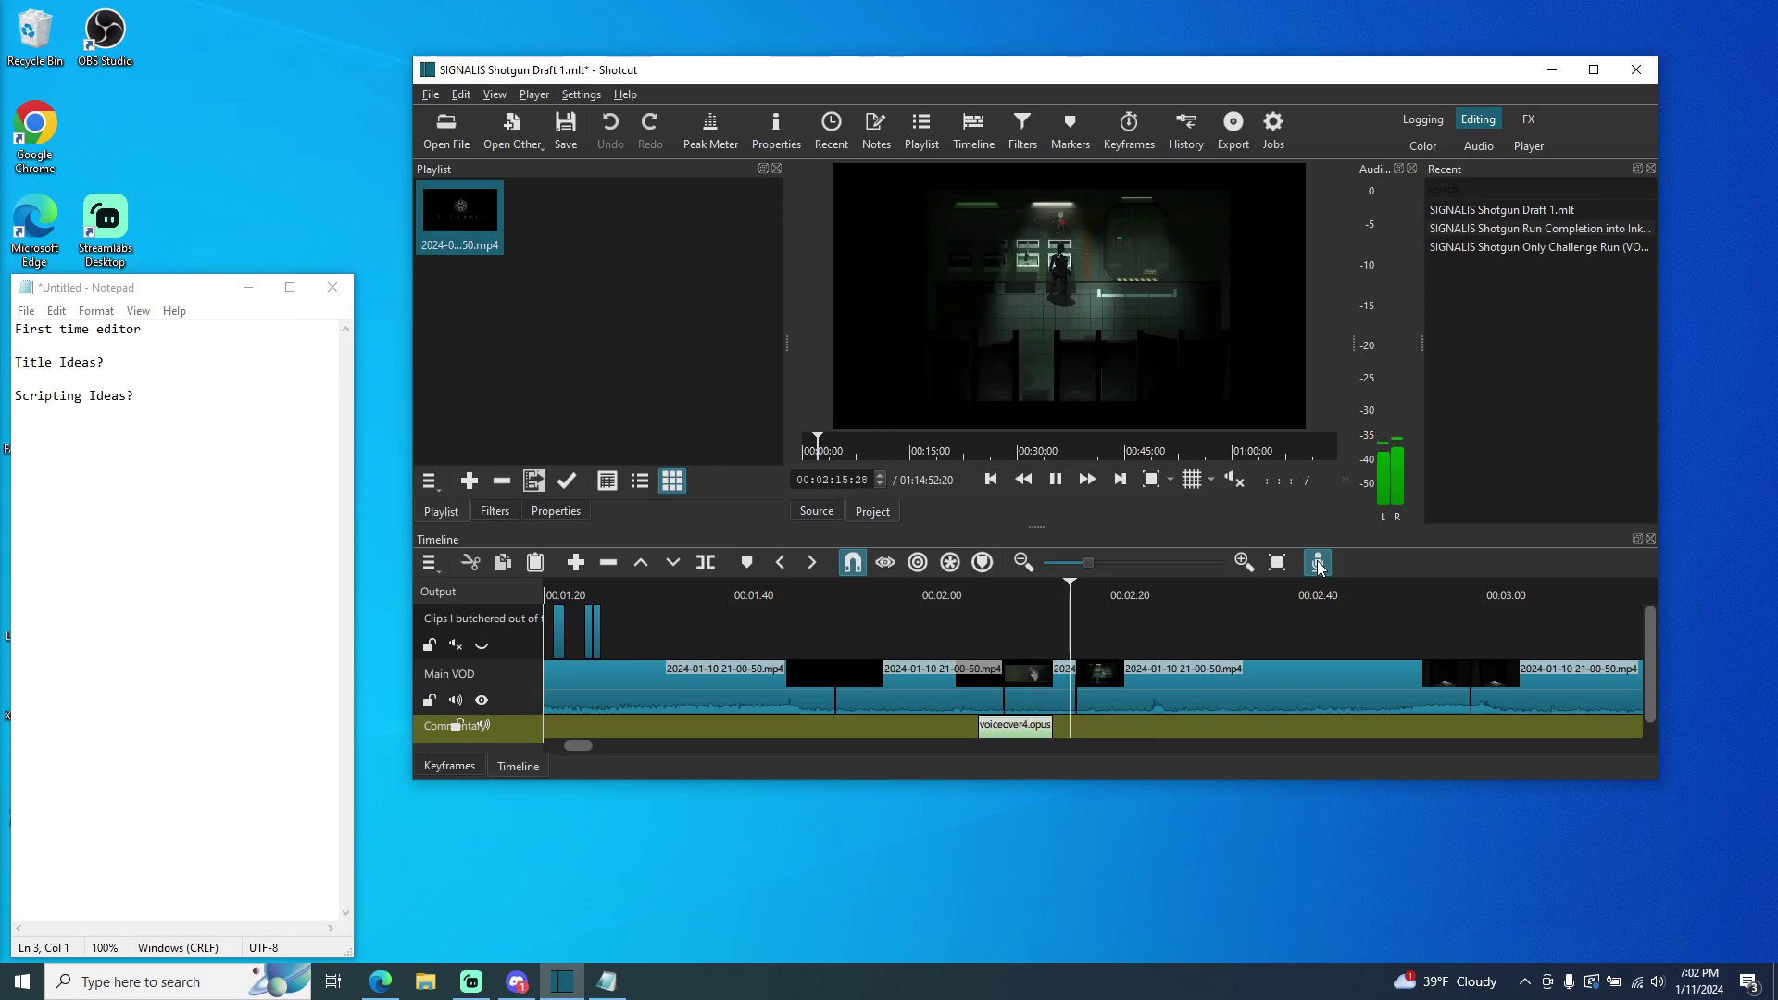
click(1319, 565)
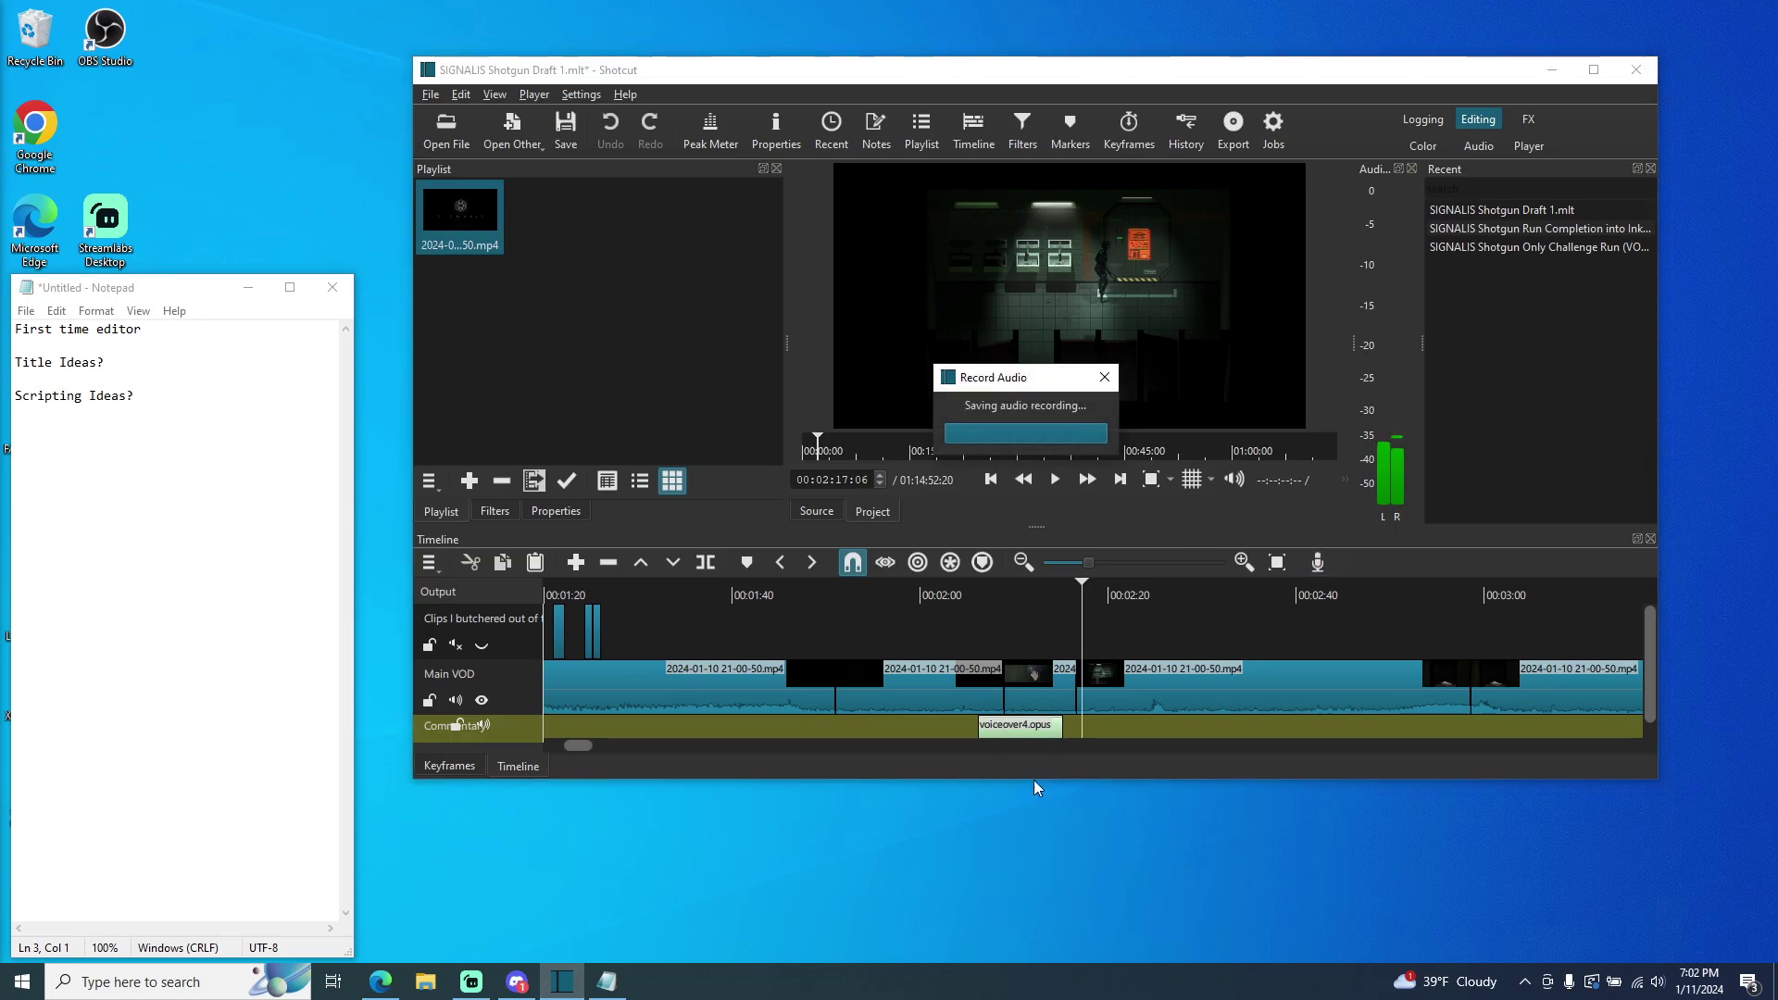
- Look over the meters in the Audio layout and return to the Editing layout
key(alt+Tab)
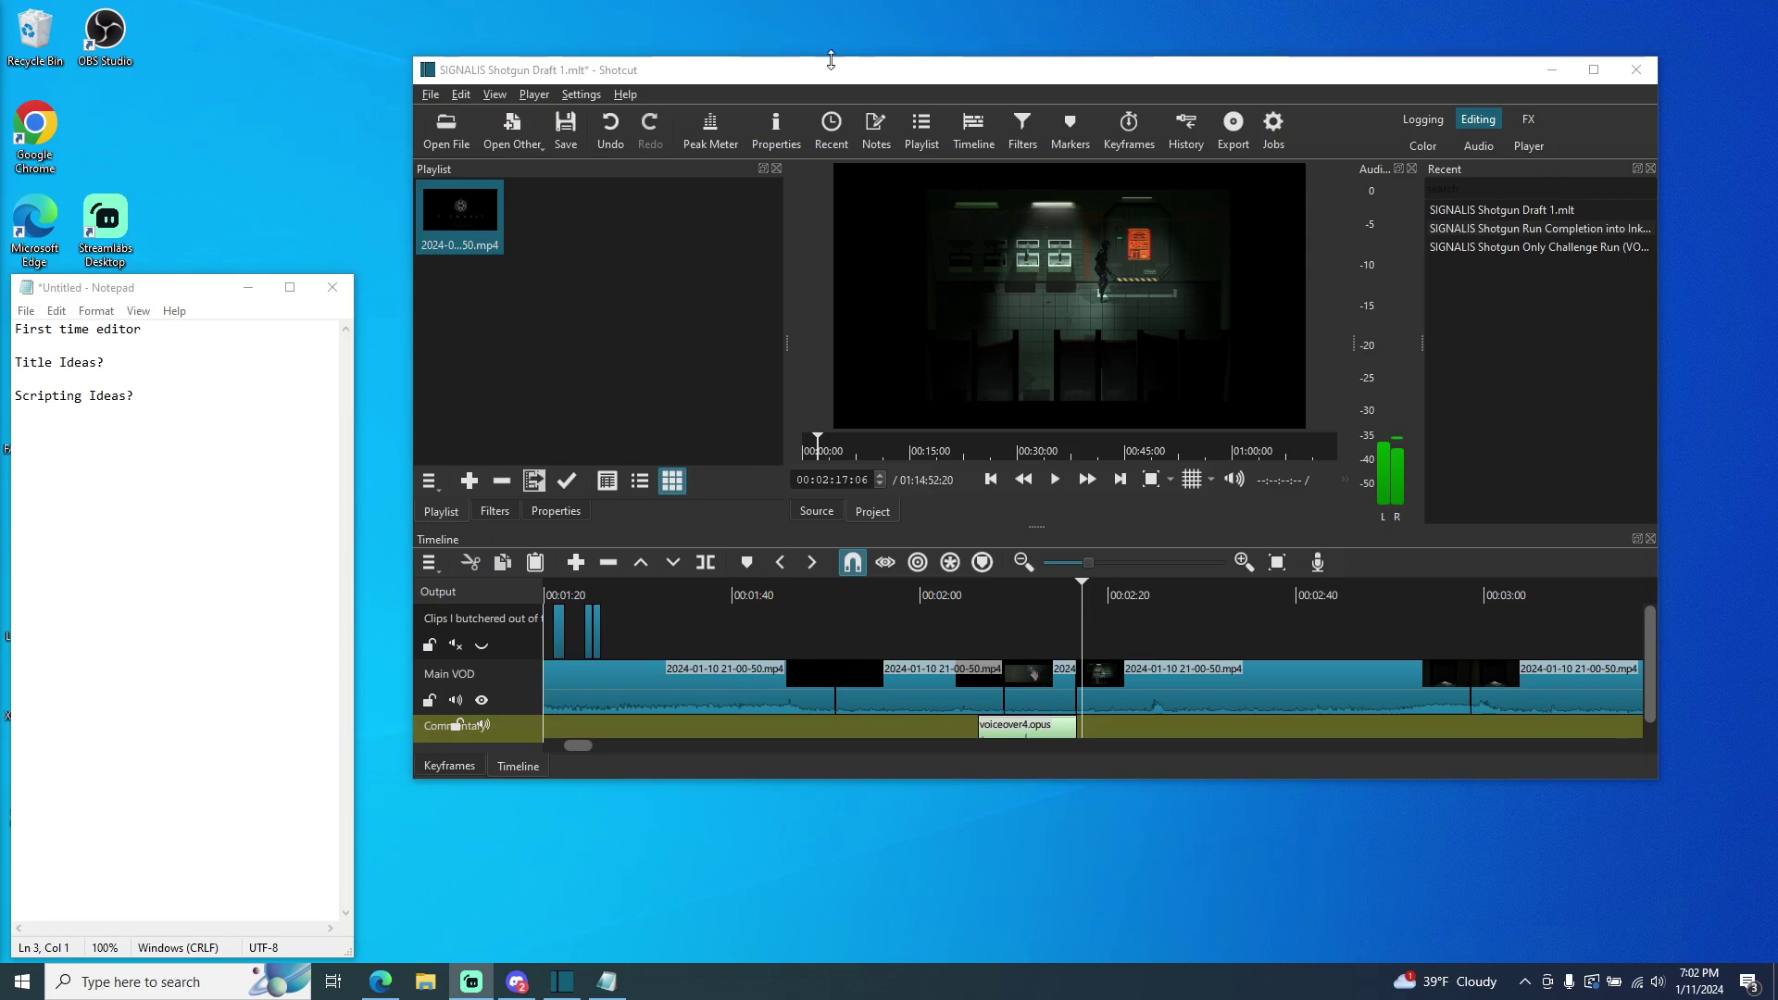
click(1478, 147)
click(1481, 145)
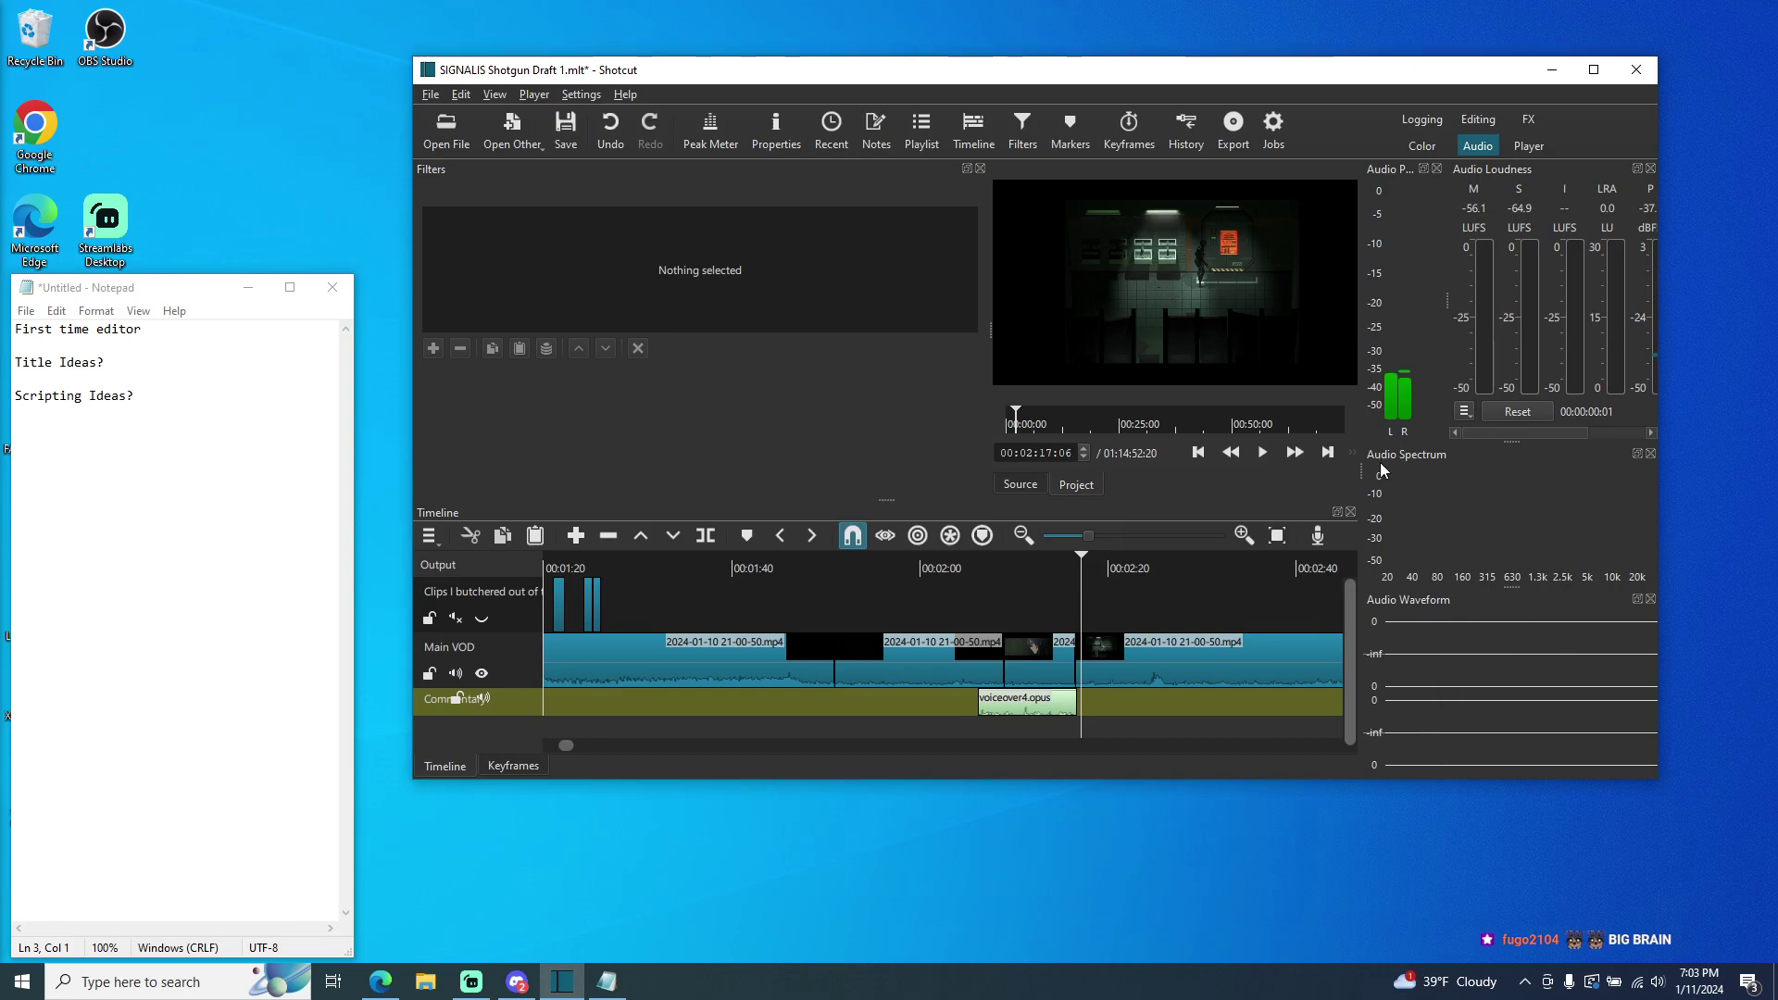
click(1478, 119)
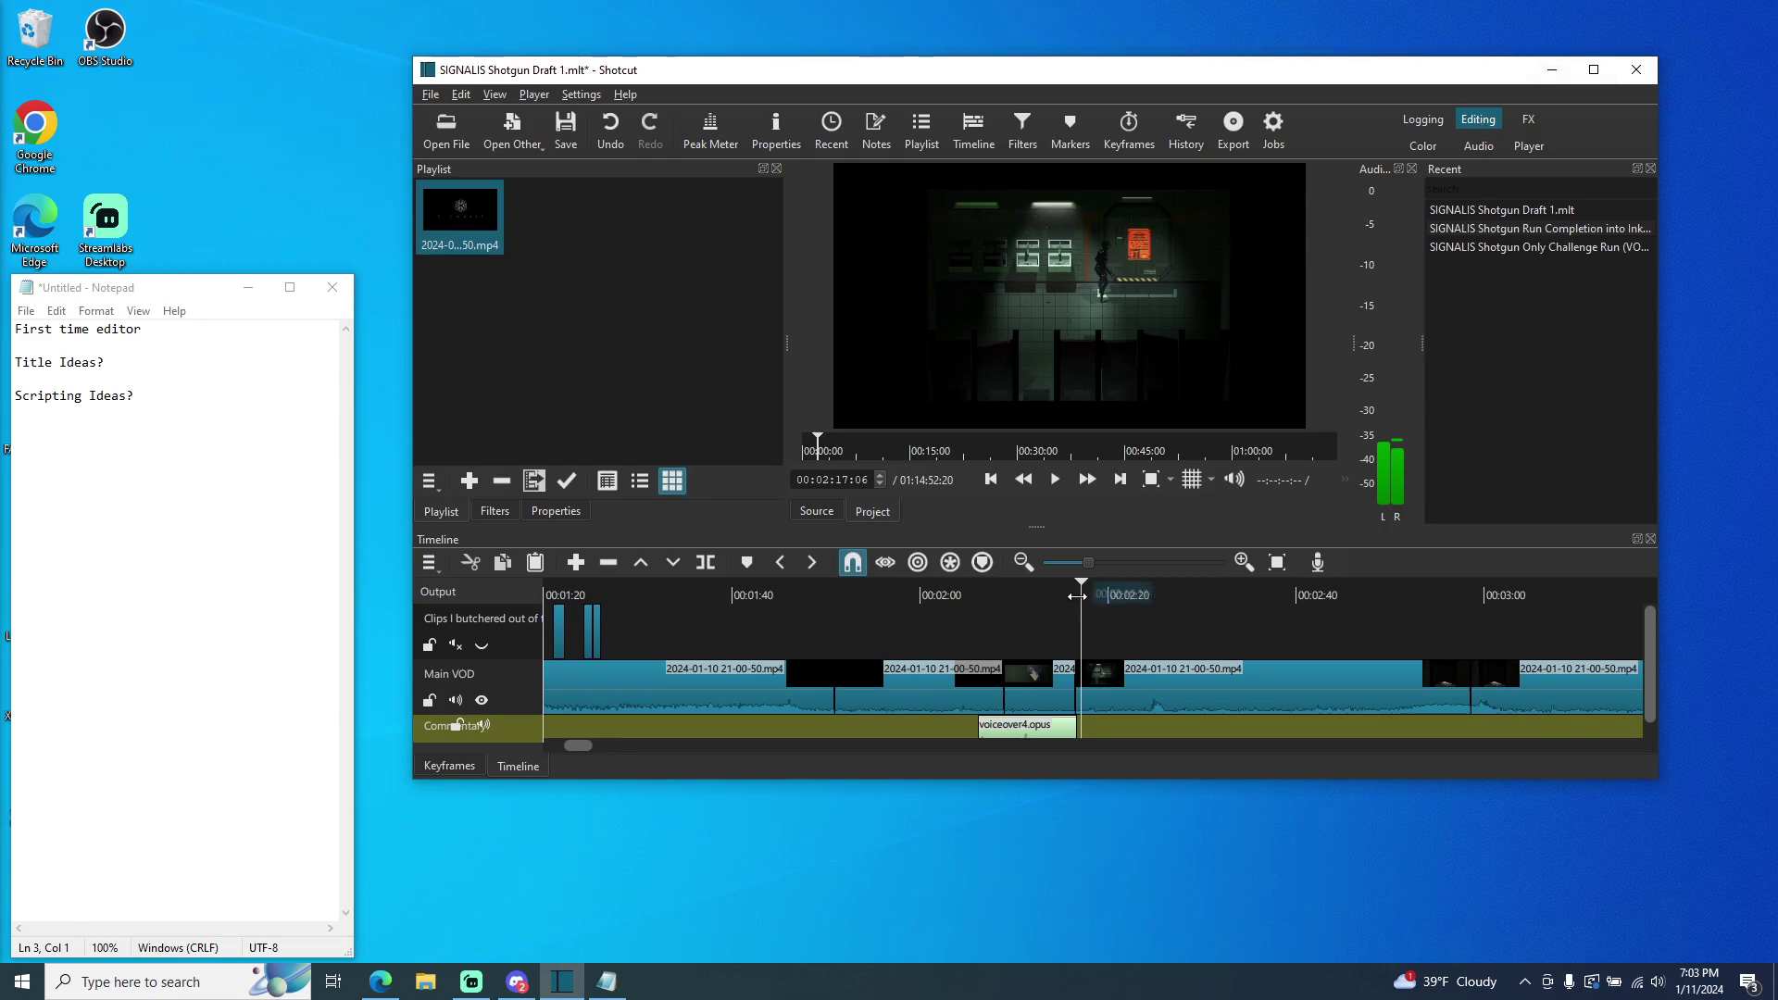
- Play back the new voiceover with the footage from about 00:02:05 to 00:02:16
drag(1031, 598, 968, 609)
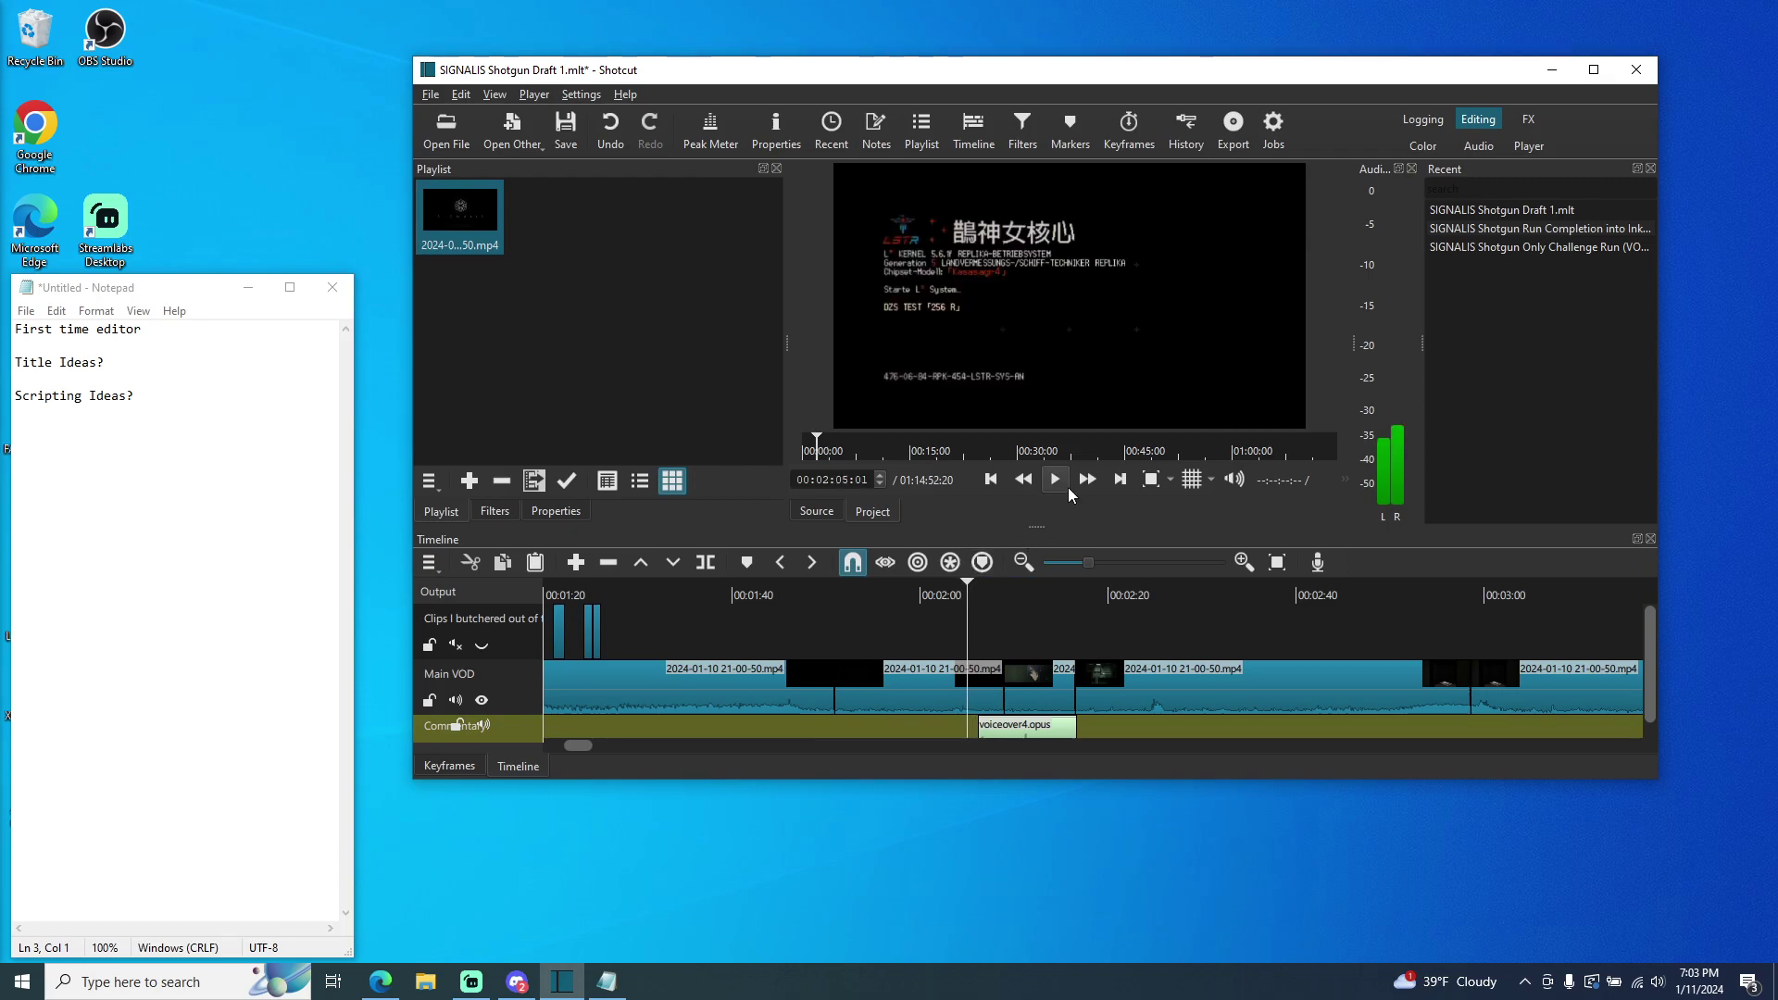
click(1055, 480)
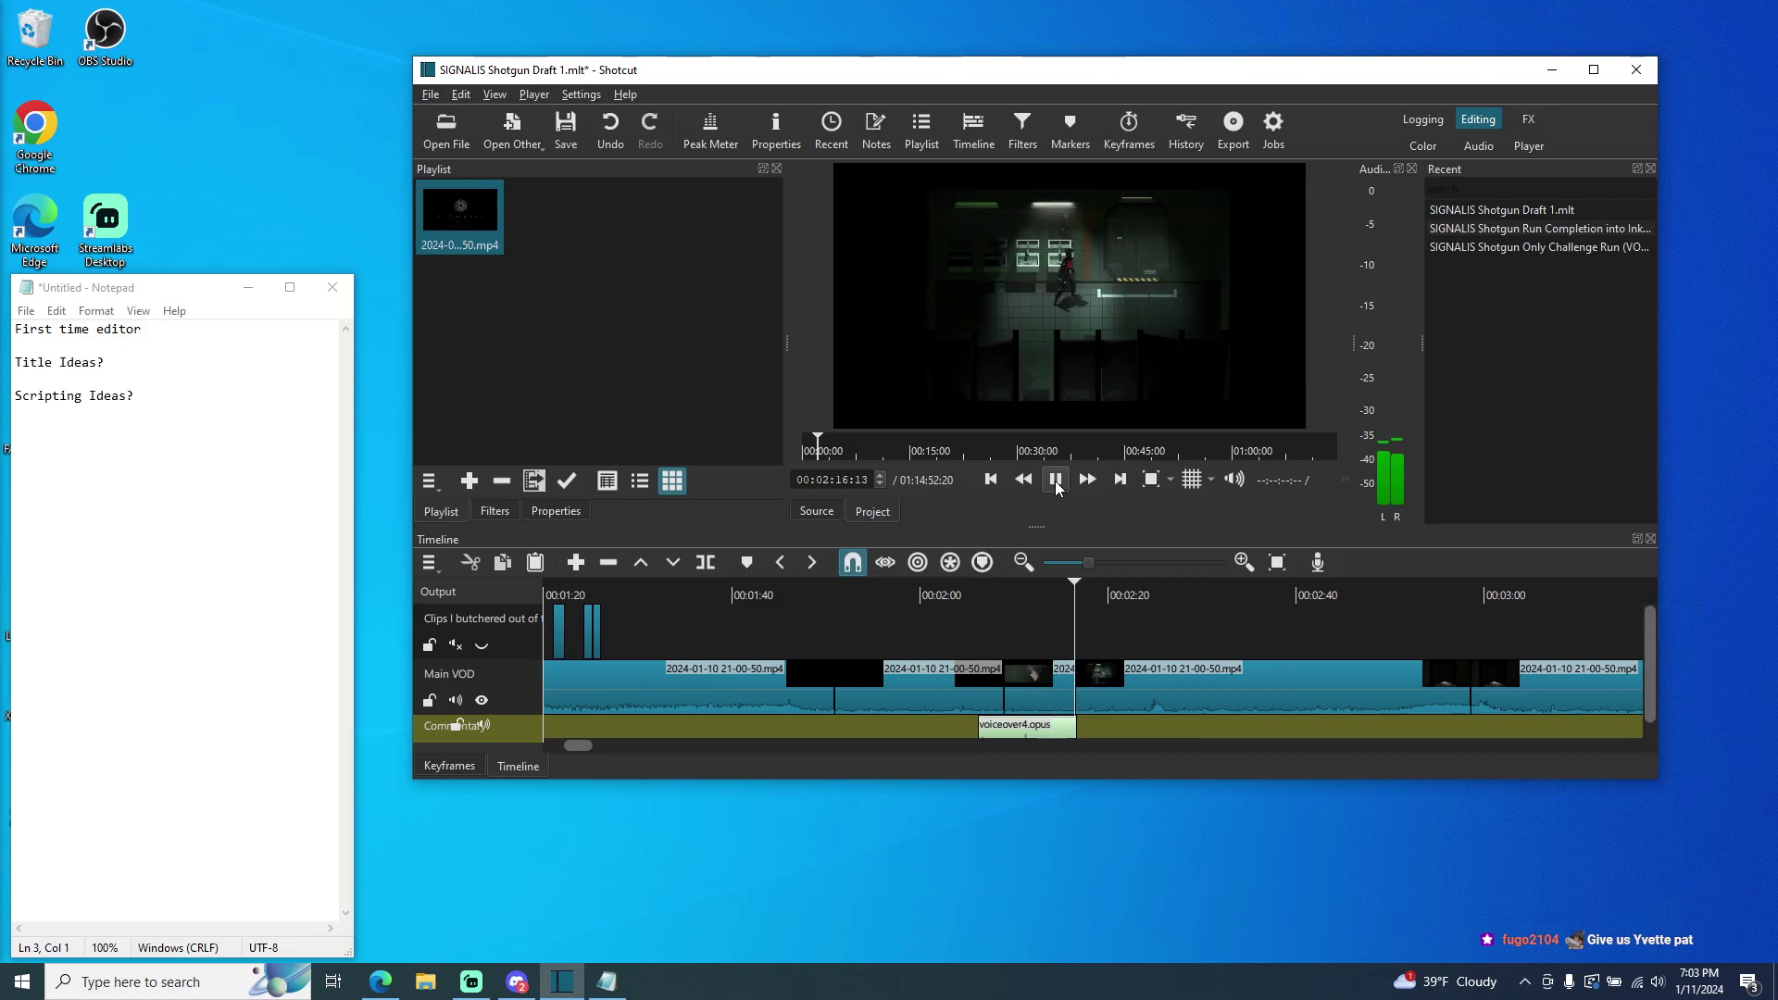
click(1055, 480)
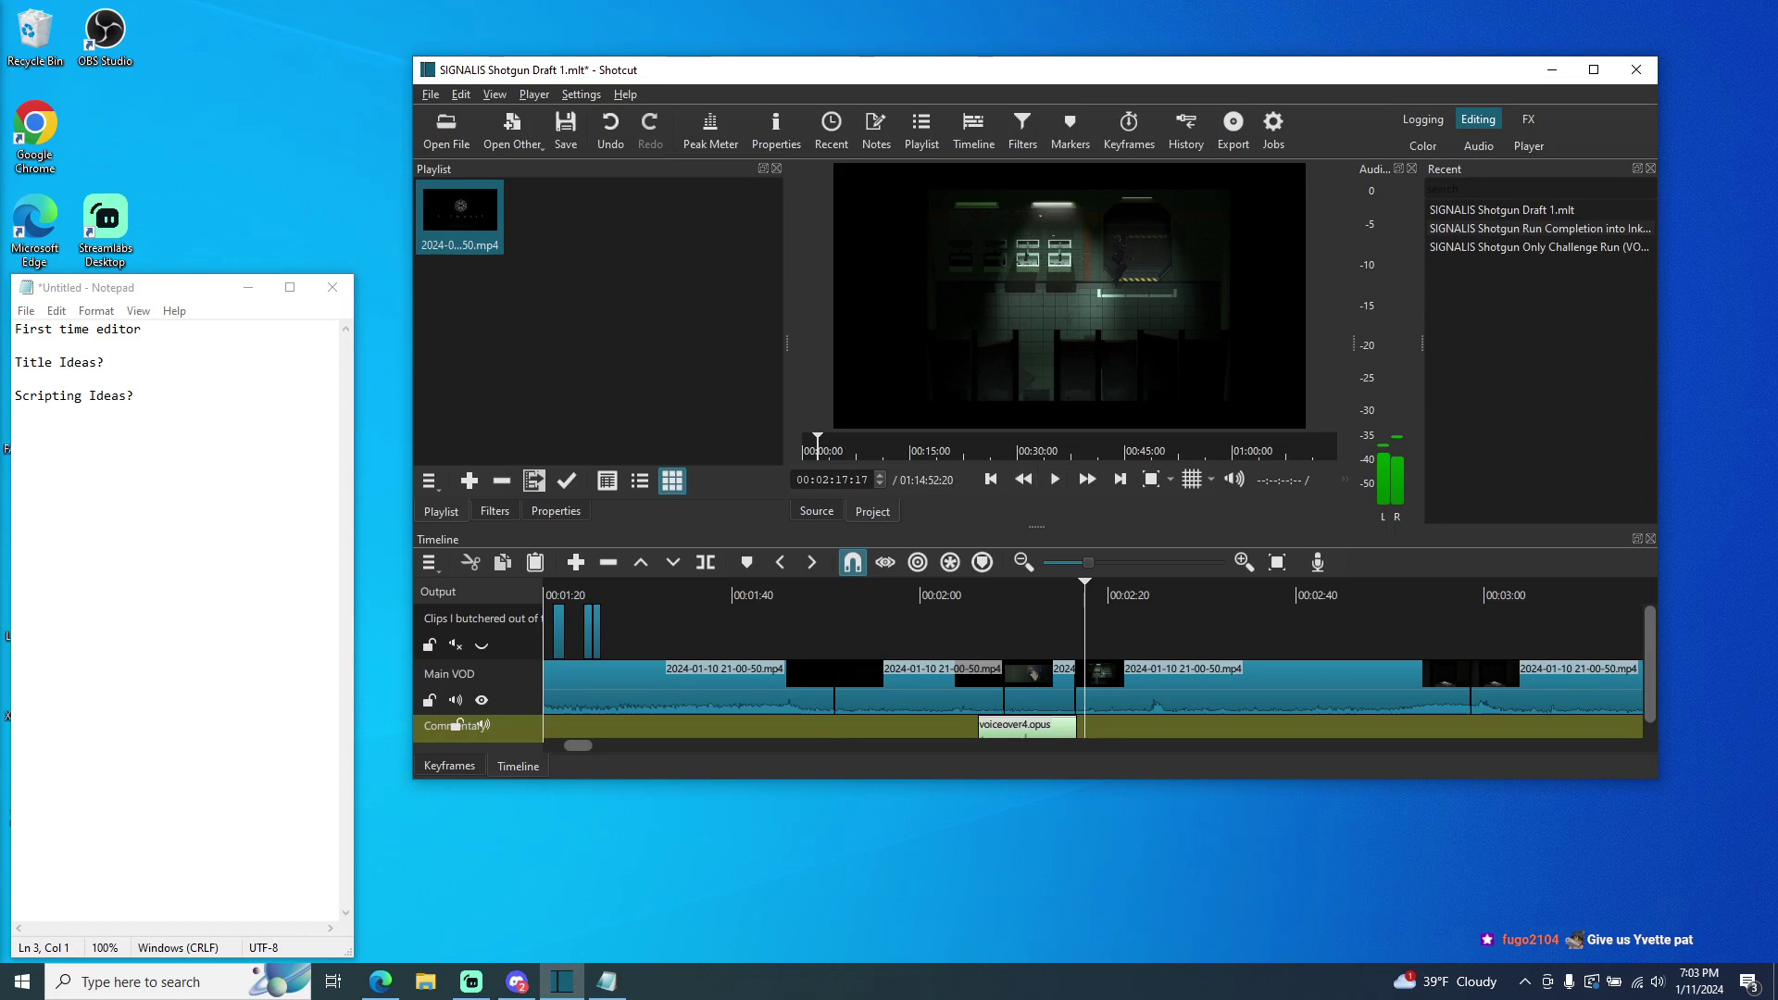
click(516, 981)
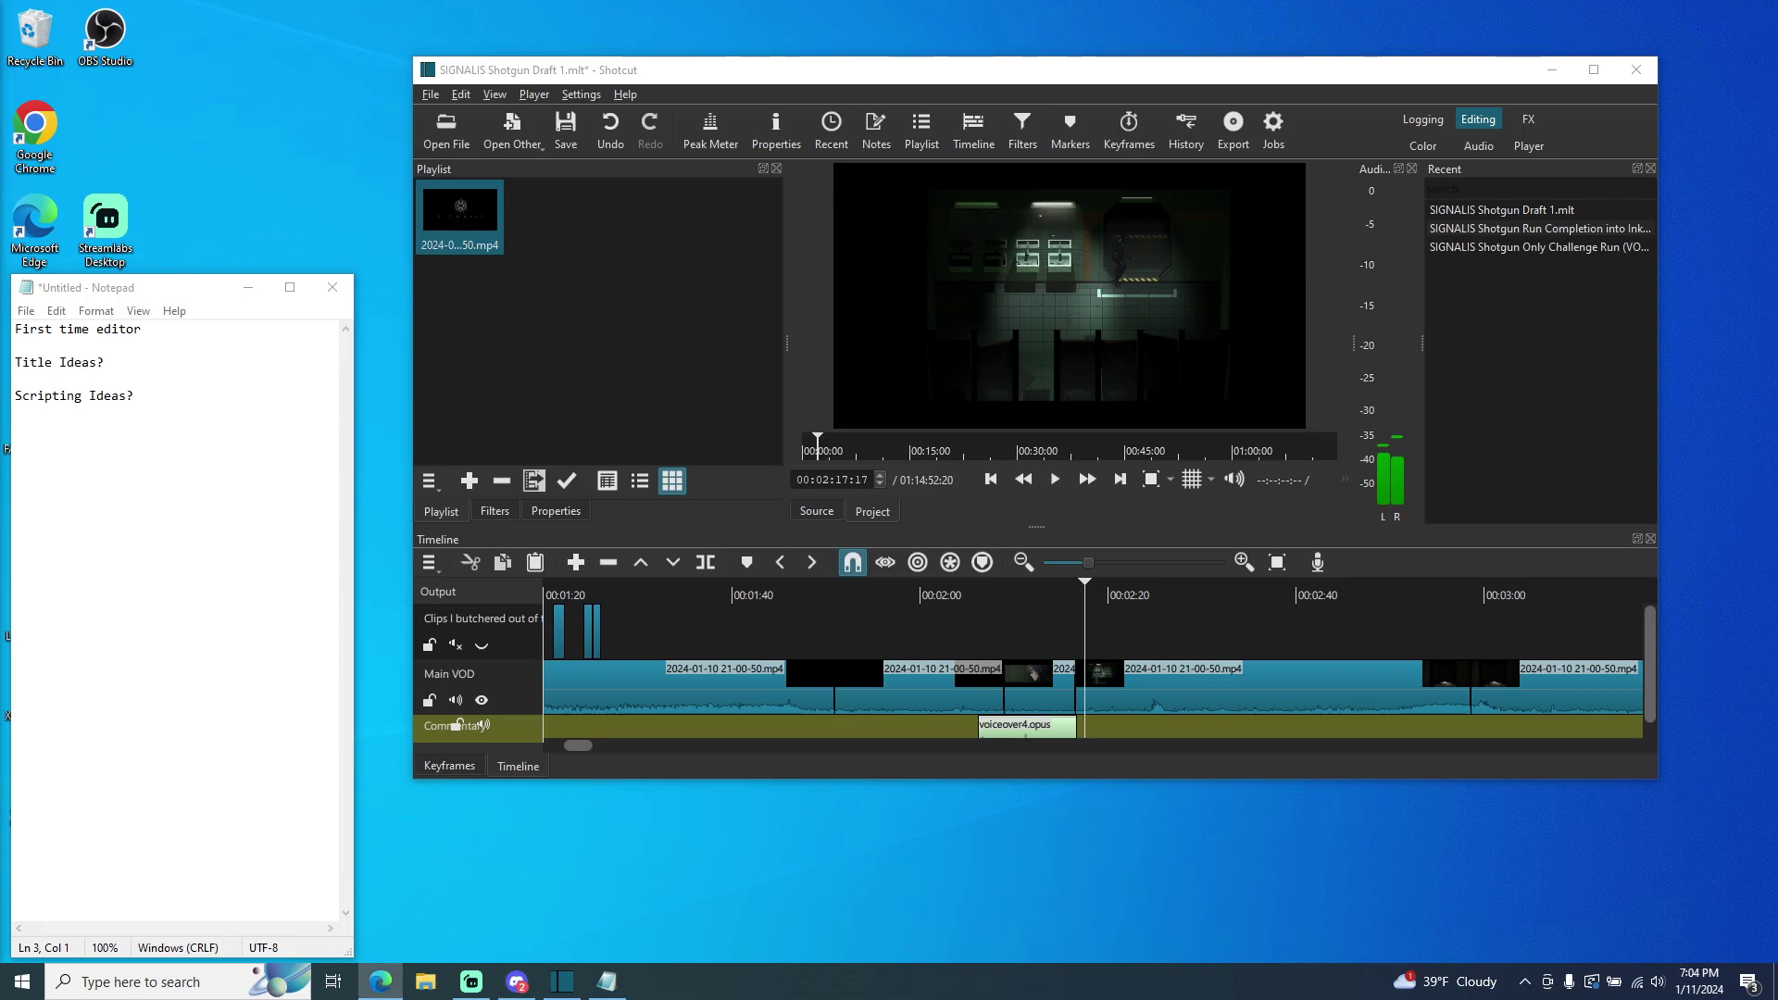
click(676, 763)
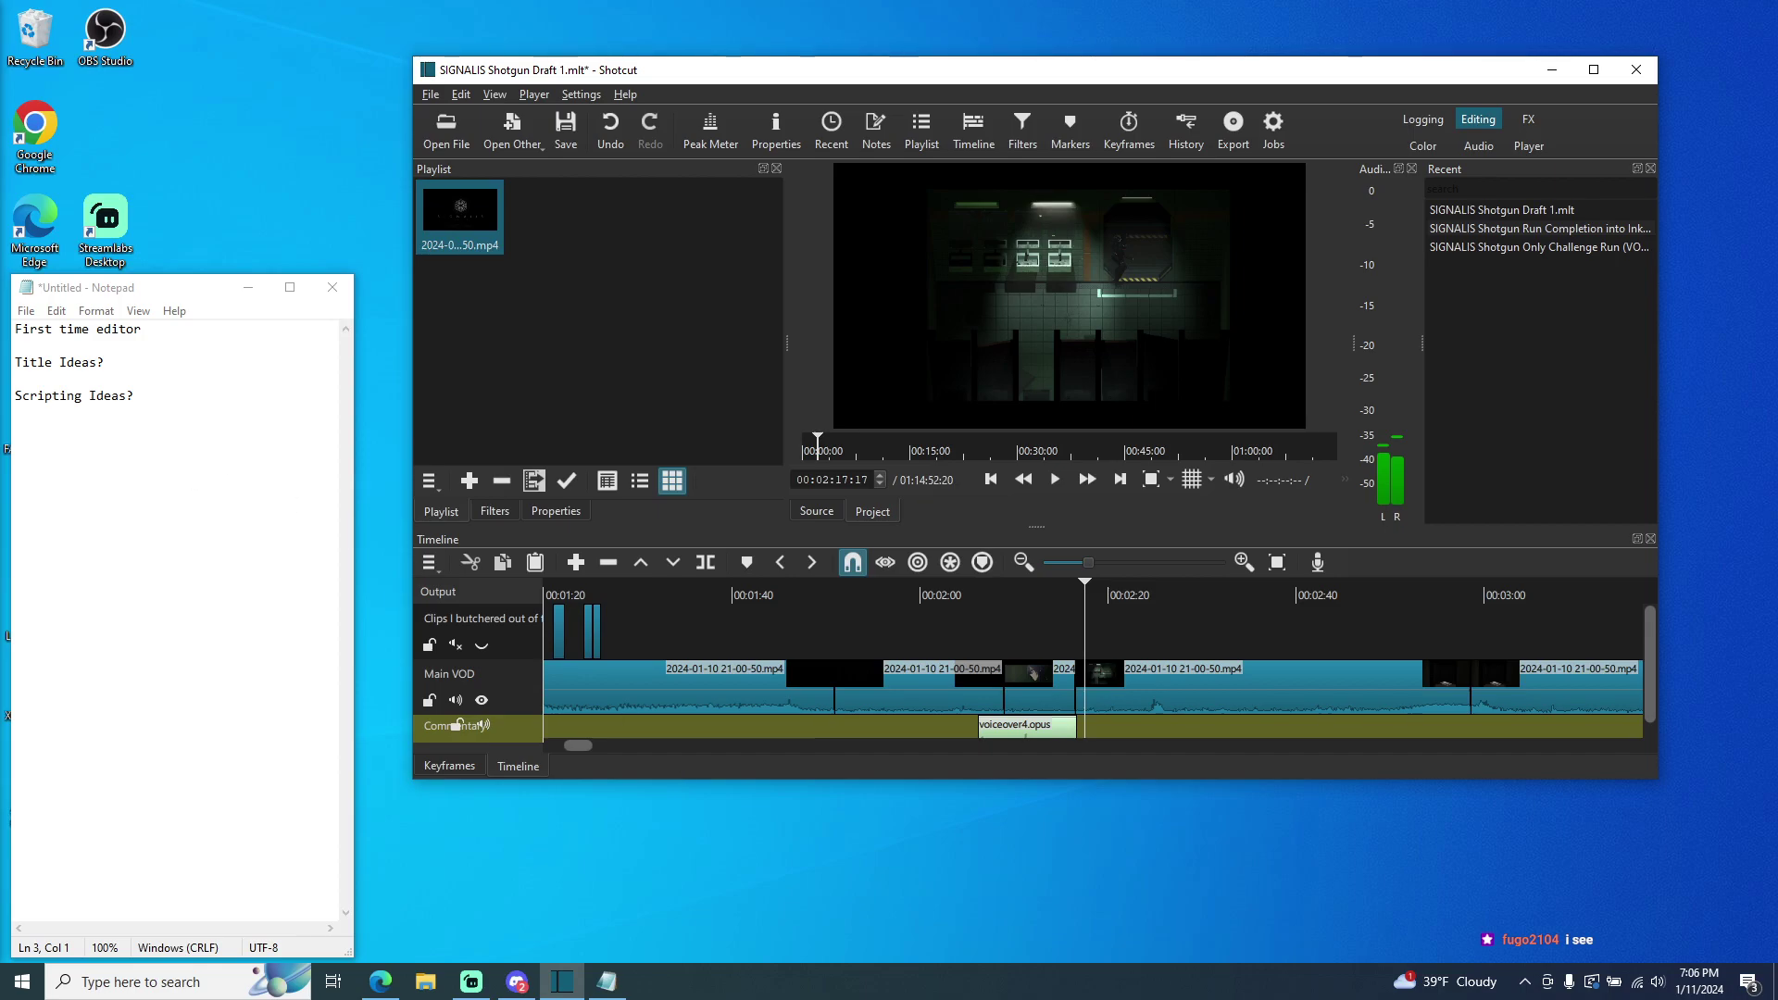
key(alt+Tab)
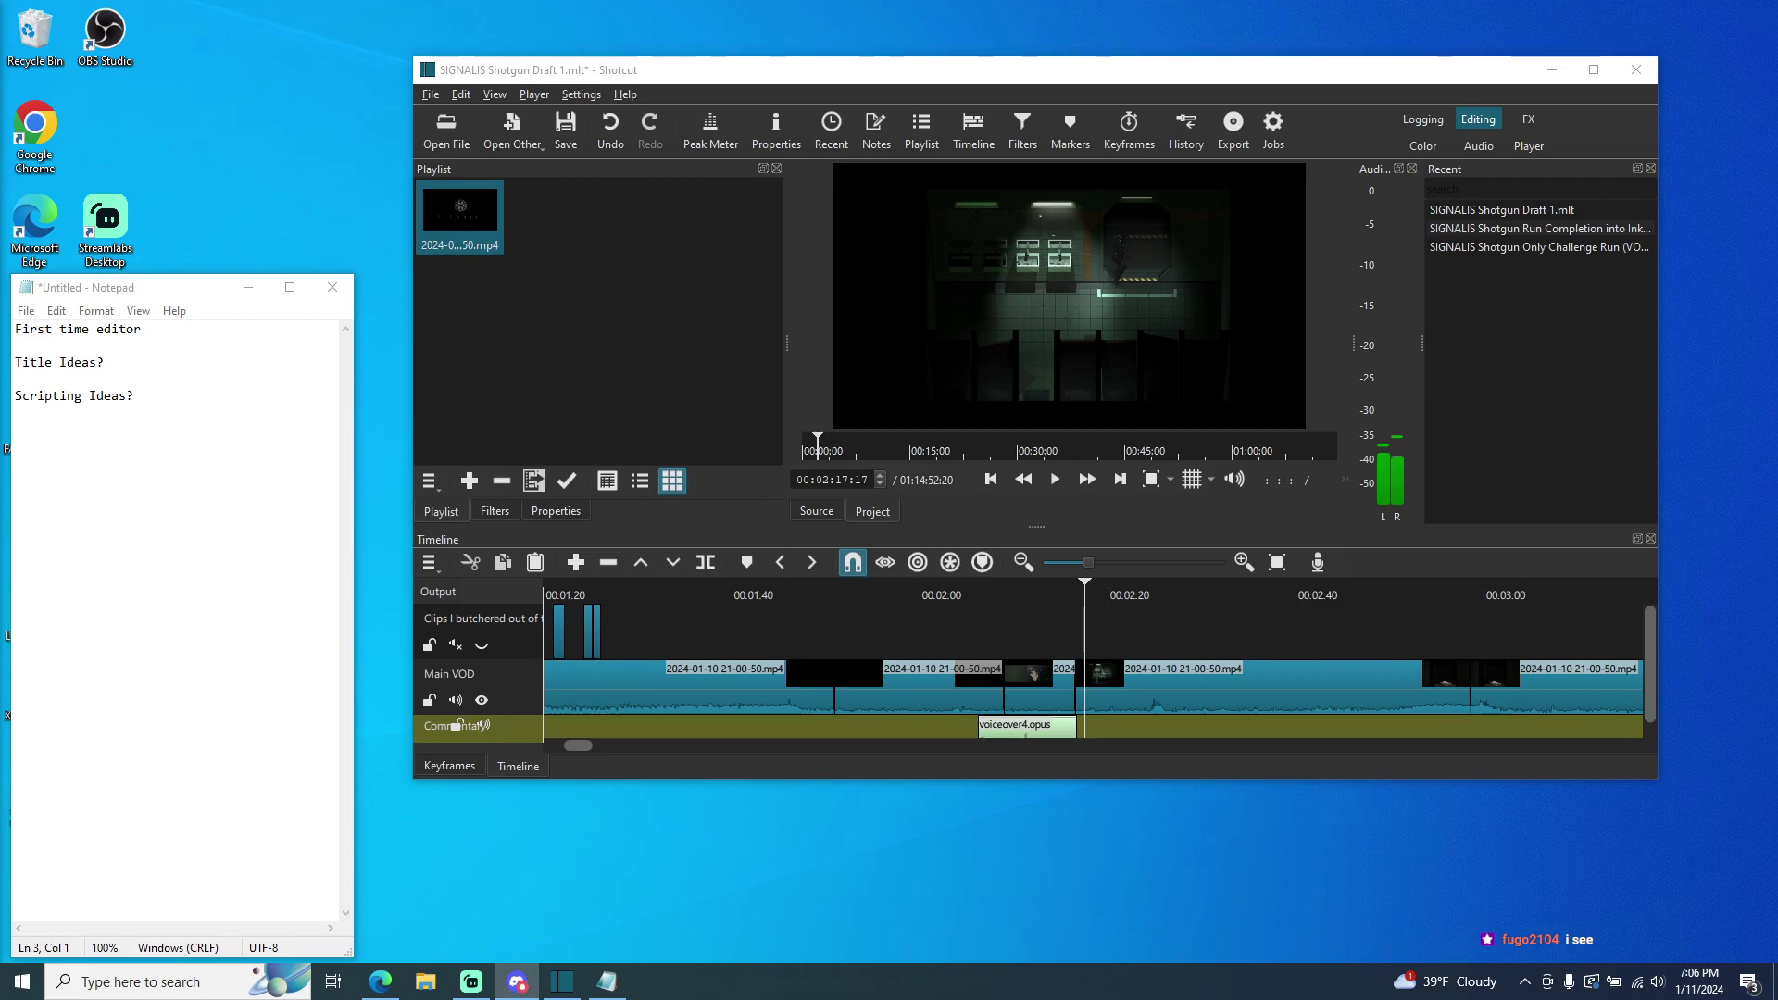
key(alt+Tab)
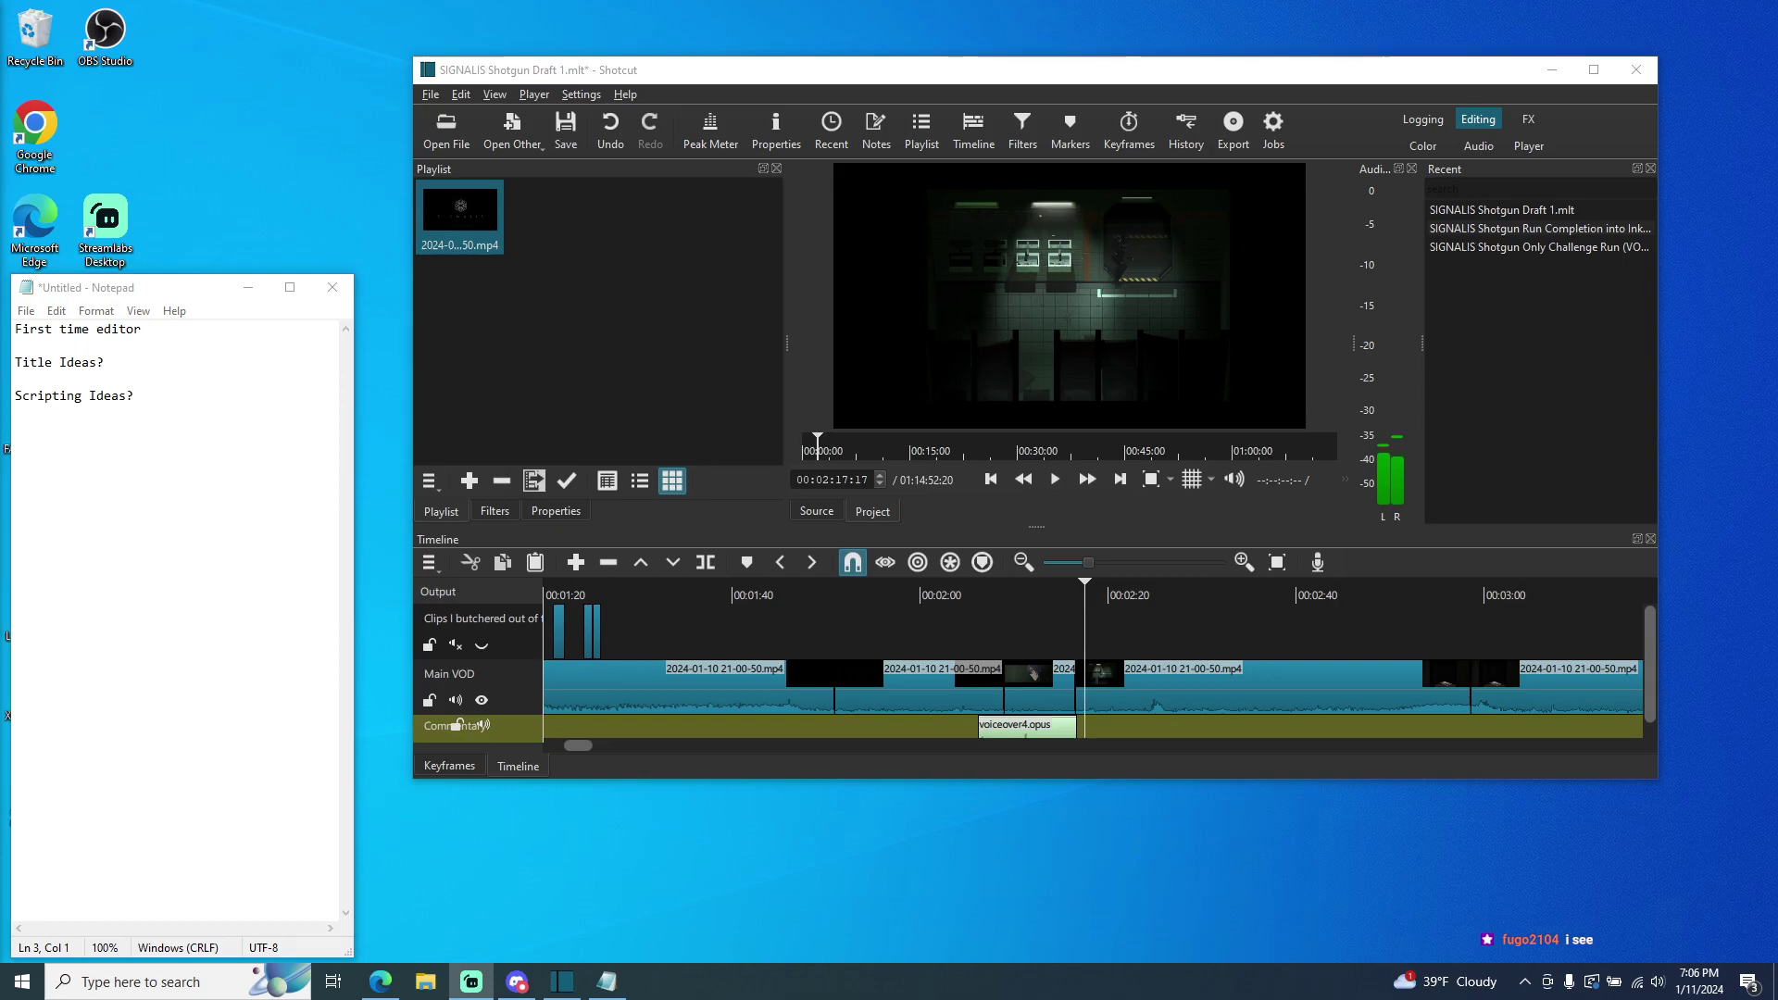
key(alt+Tab)
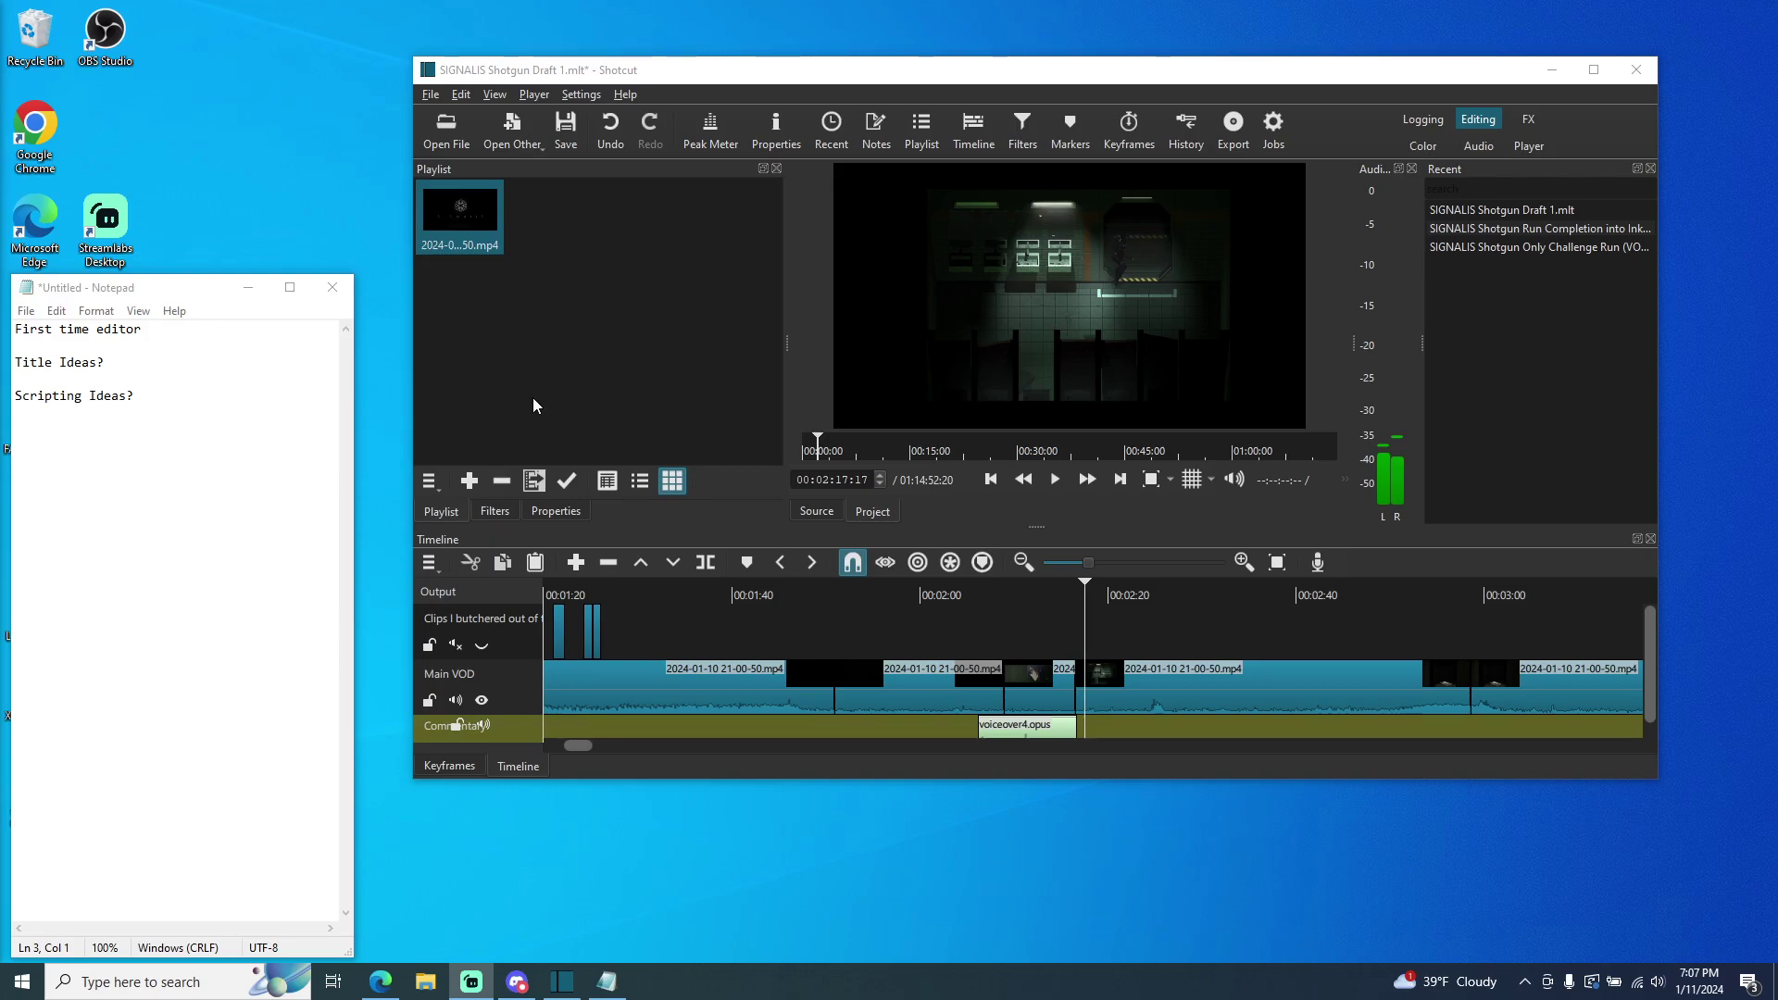
- Play the footage from about 00:02:17 to 00:02:48, and select the Main VOD clip that starts at about 00:02:16
click(1055, 481)
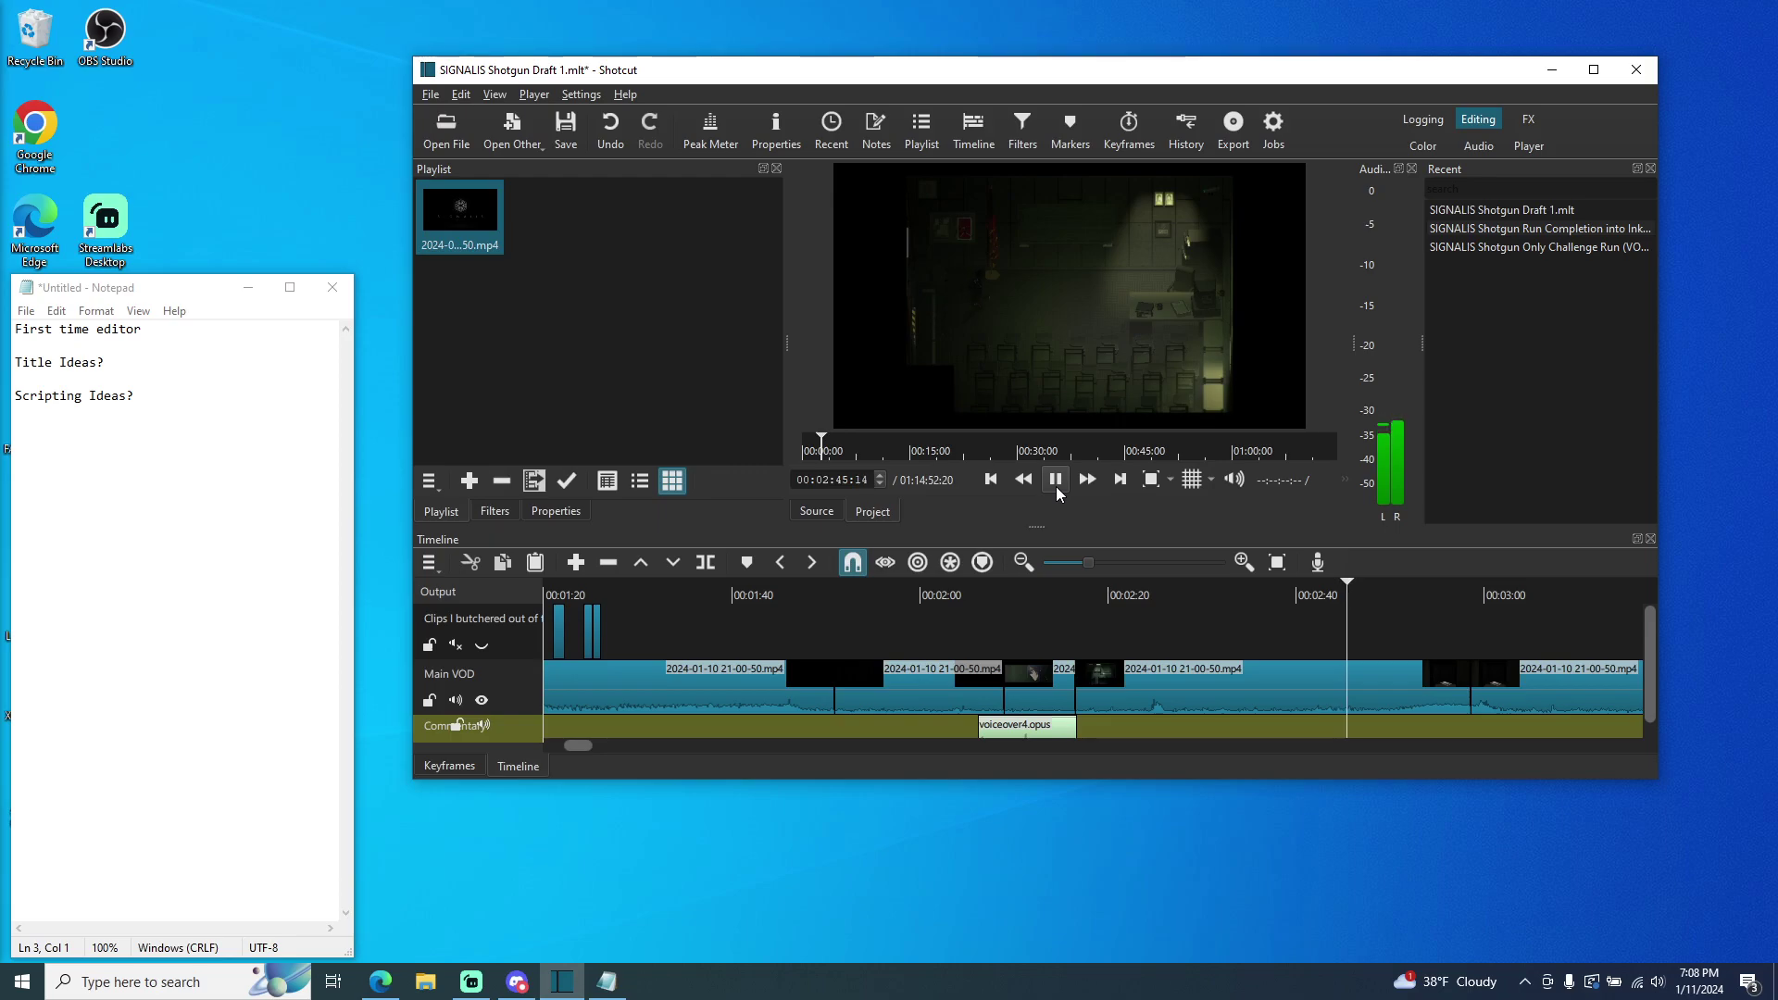
click(1176, 676)
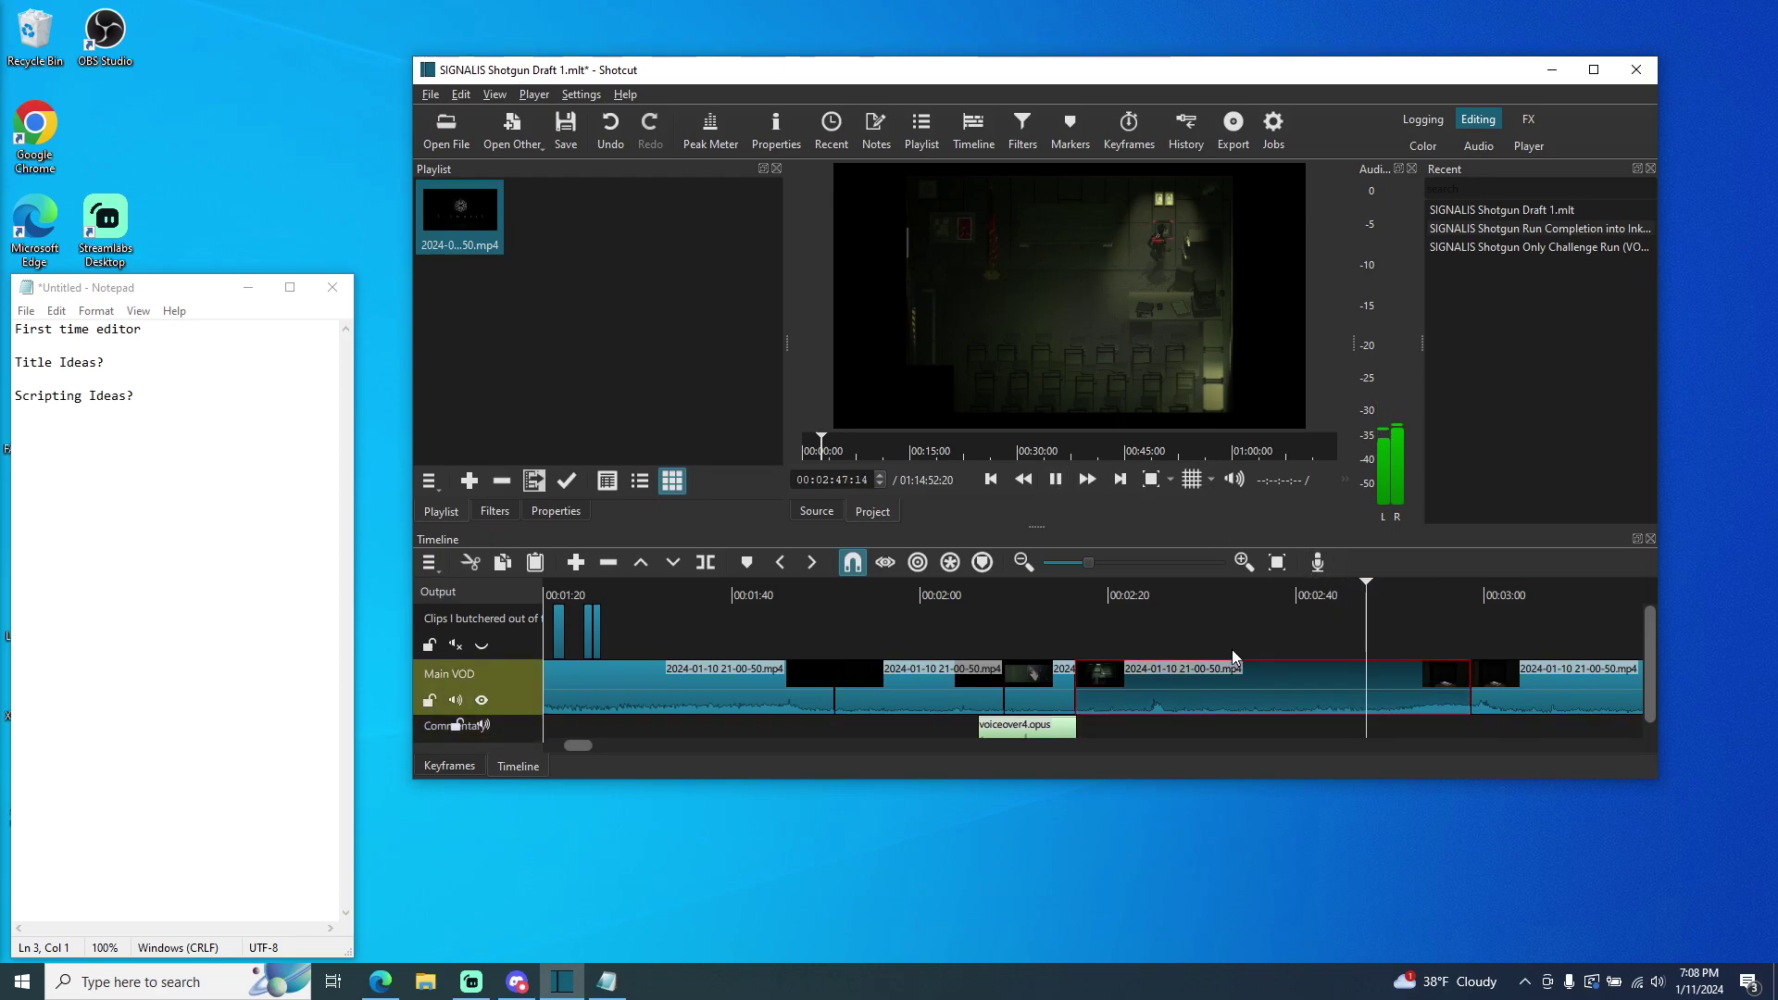
click(1055, 479)
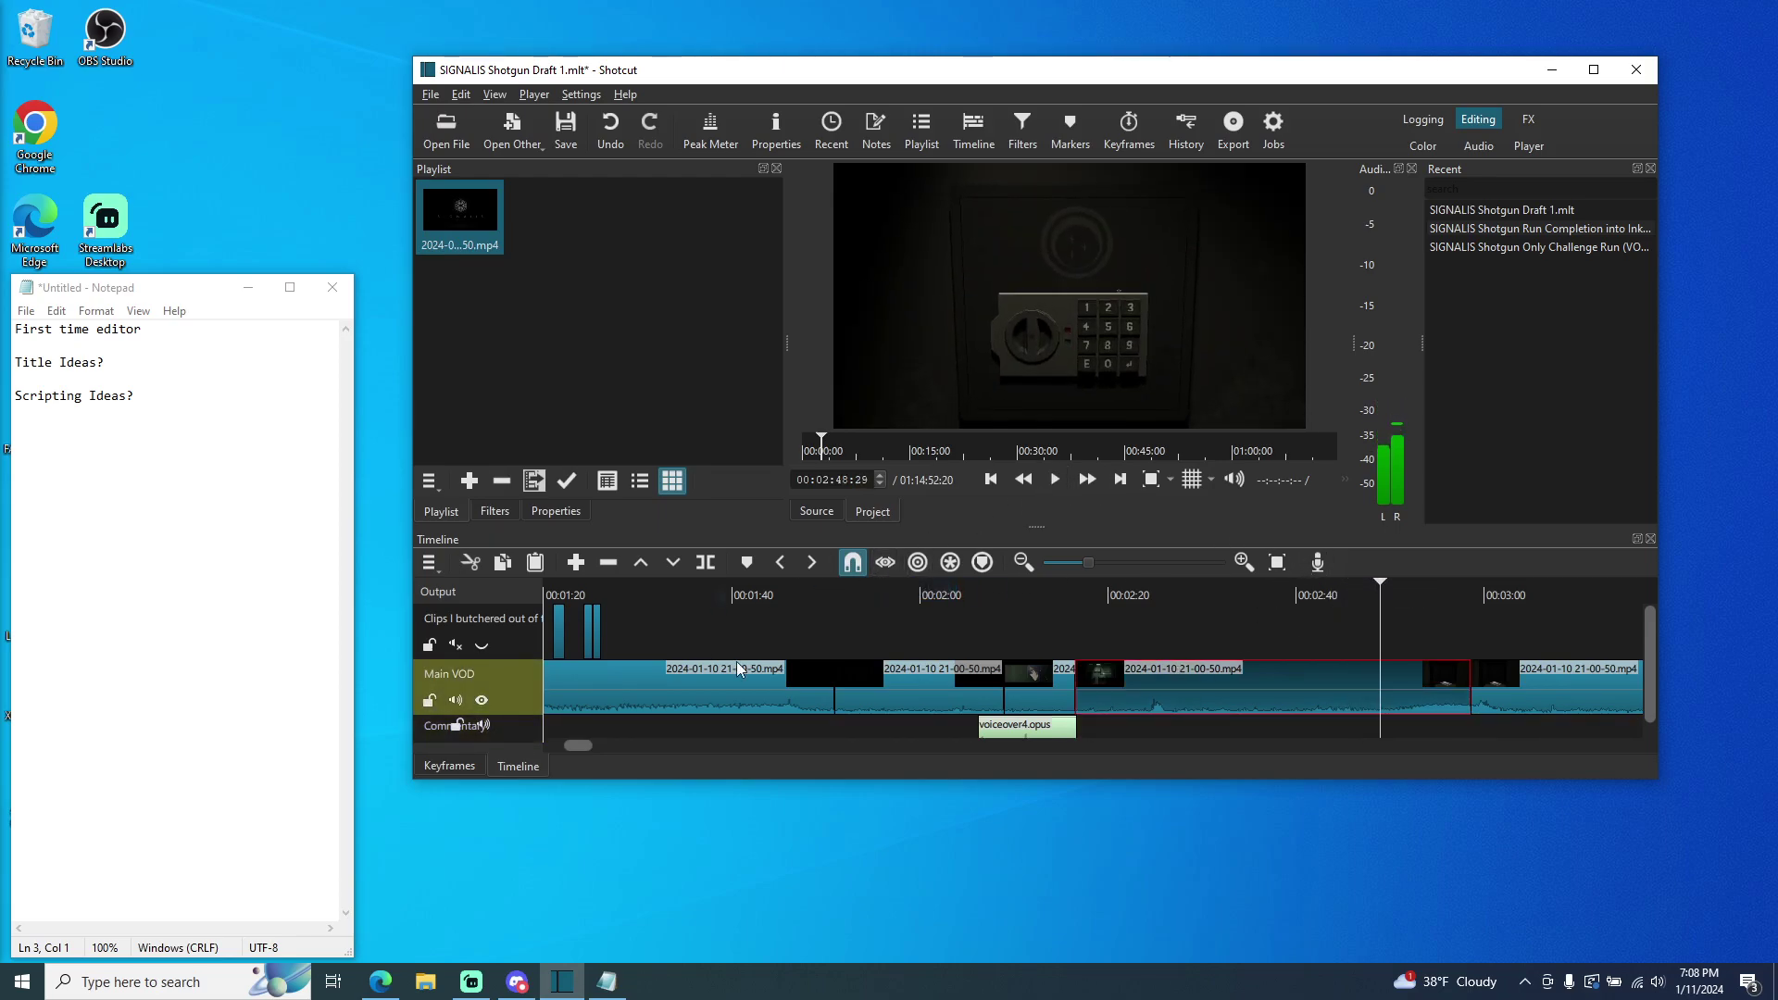
- Try a Speed: Forward Only filter at about 1.99x on the selected Main VOD clip
click(498, 512)
click(432, 350)
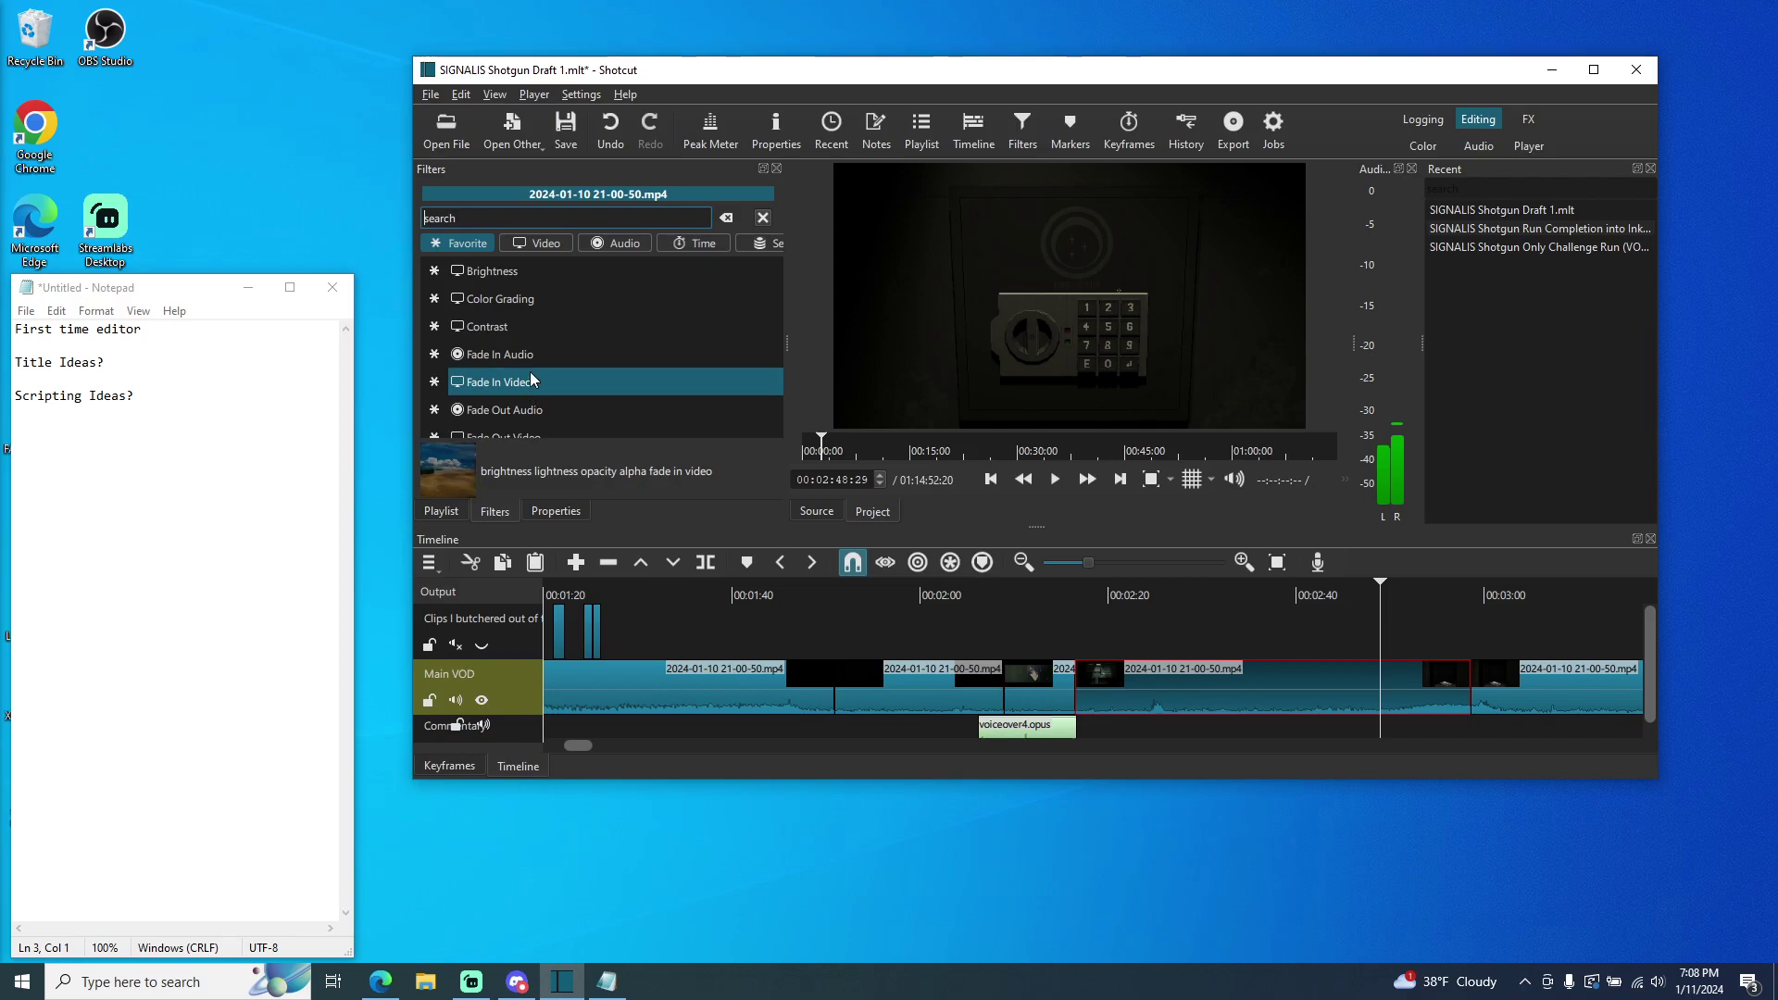
scroll(539, 342, down, 1)
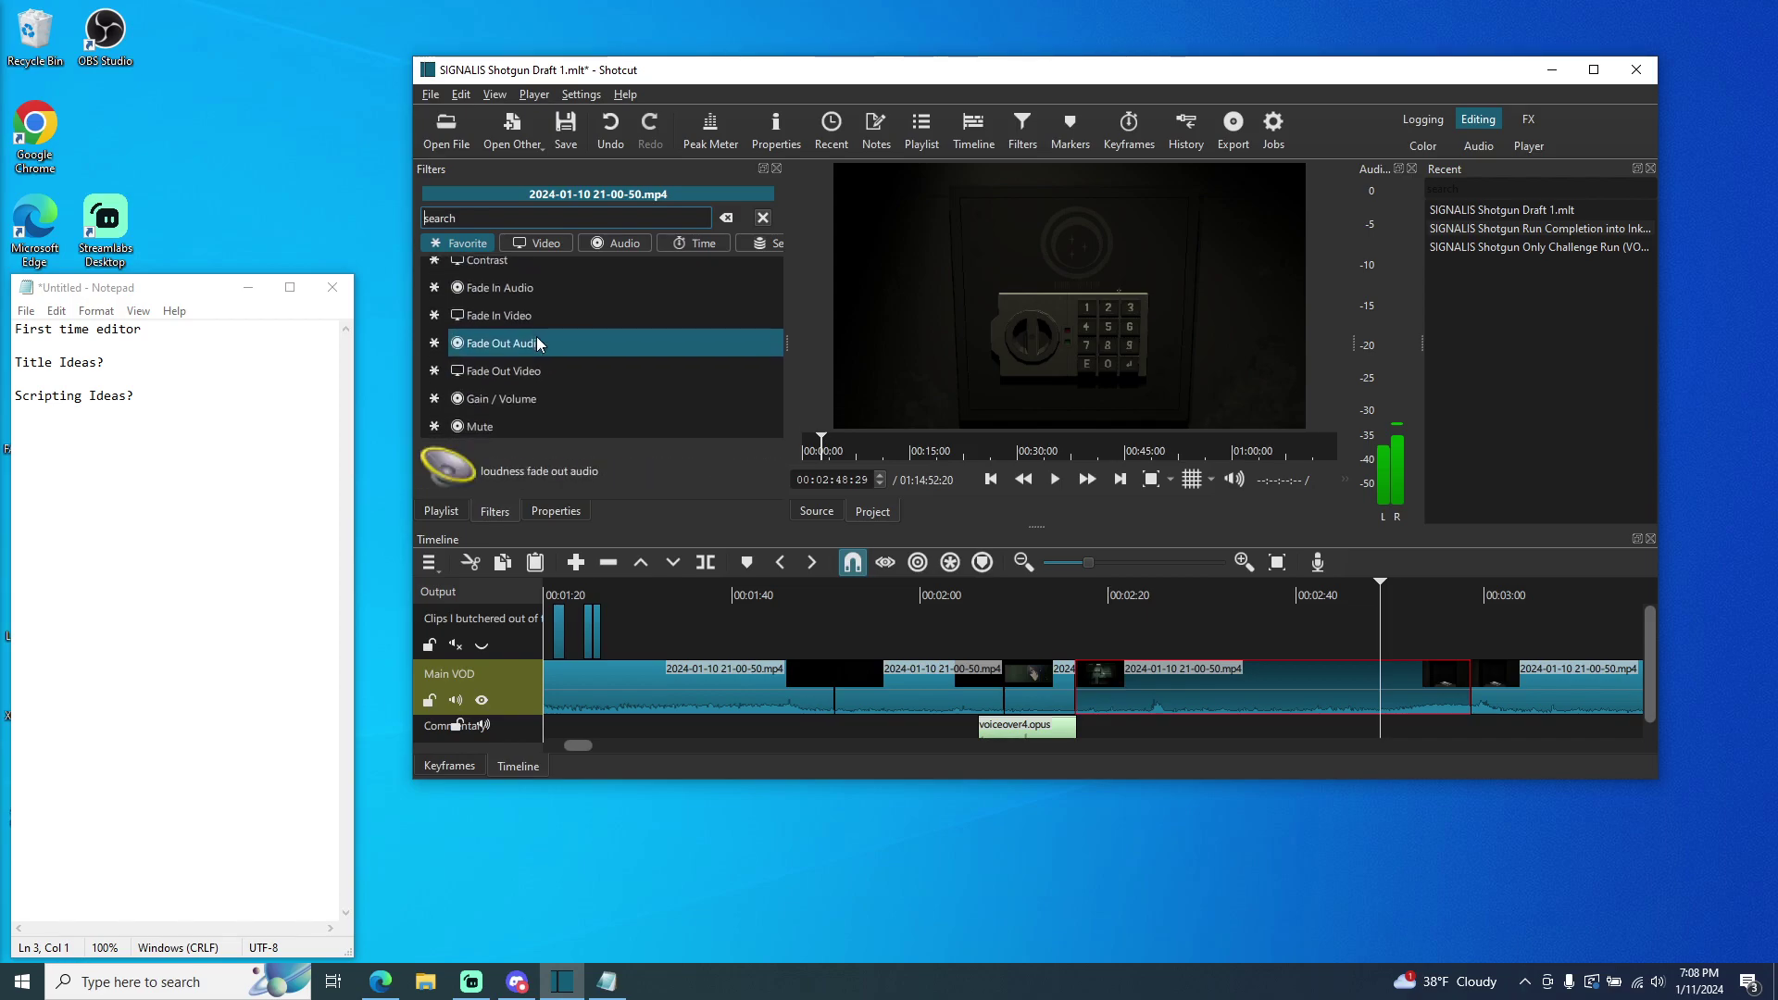
scroll(541, 347, down, 1)
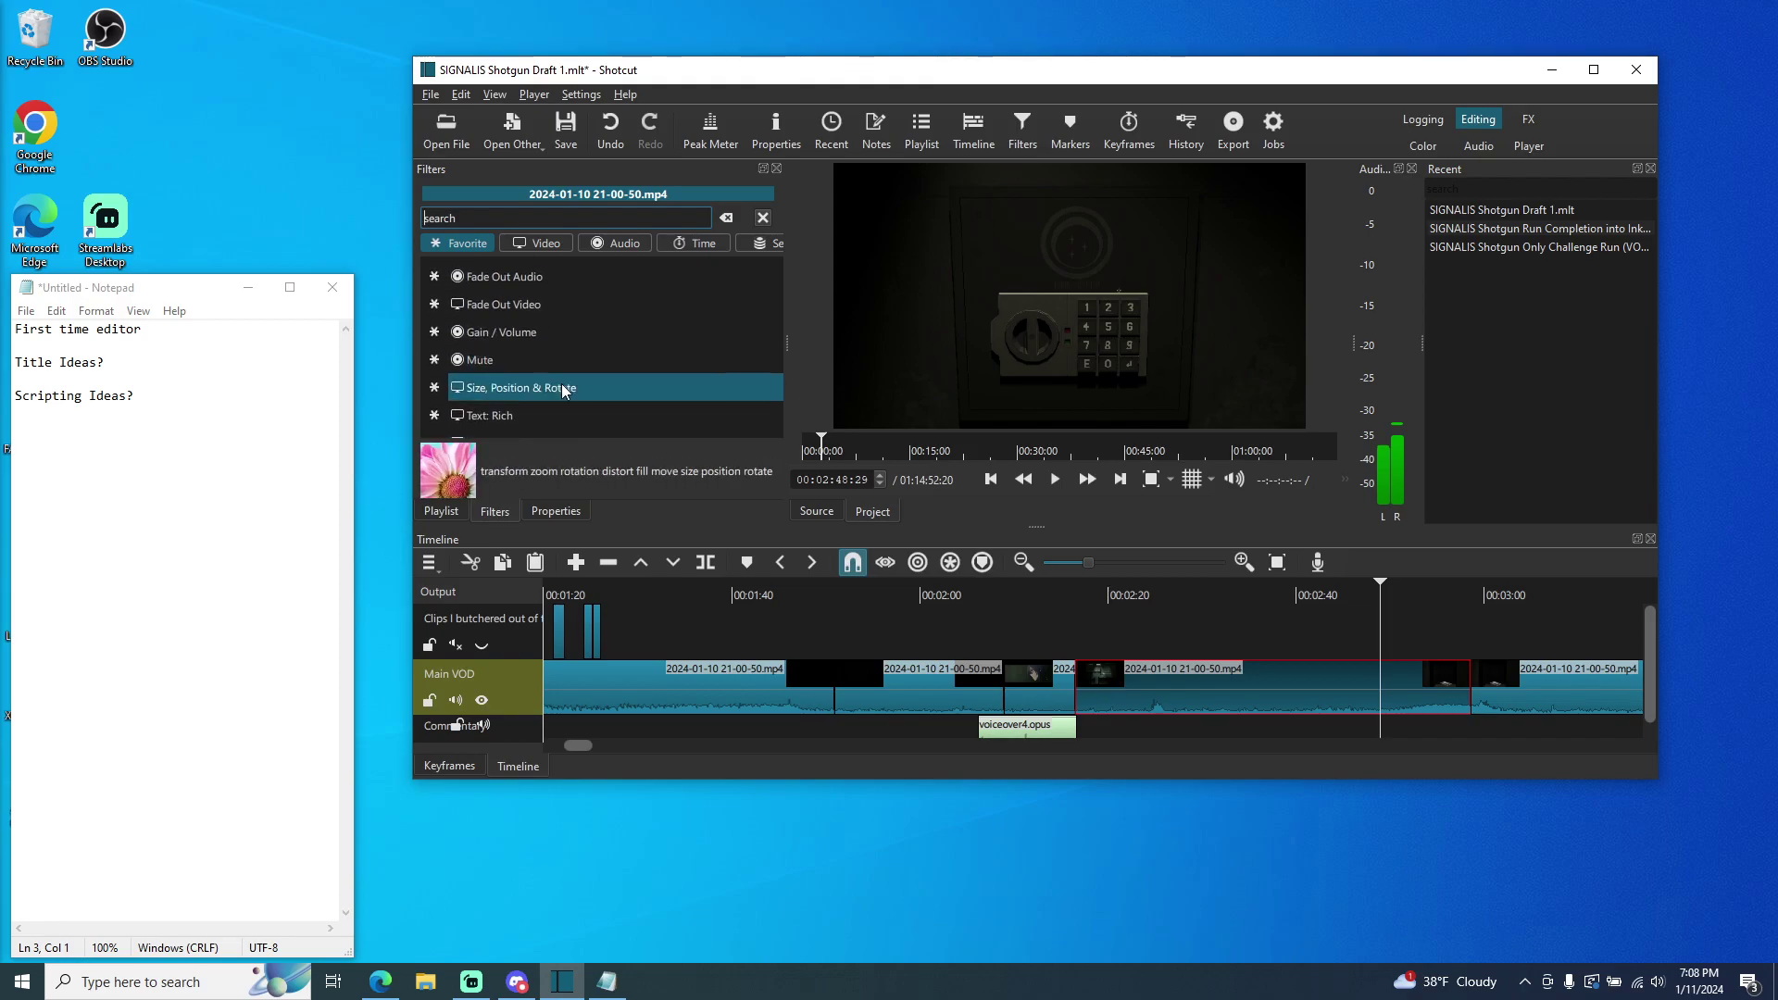
scroll(559, 396, down, 1)
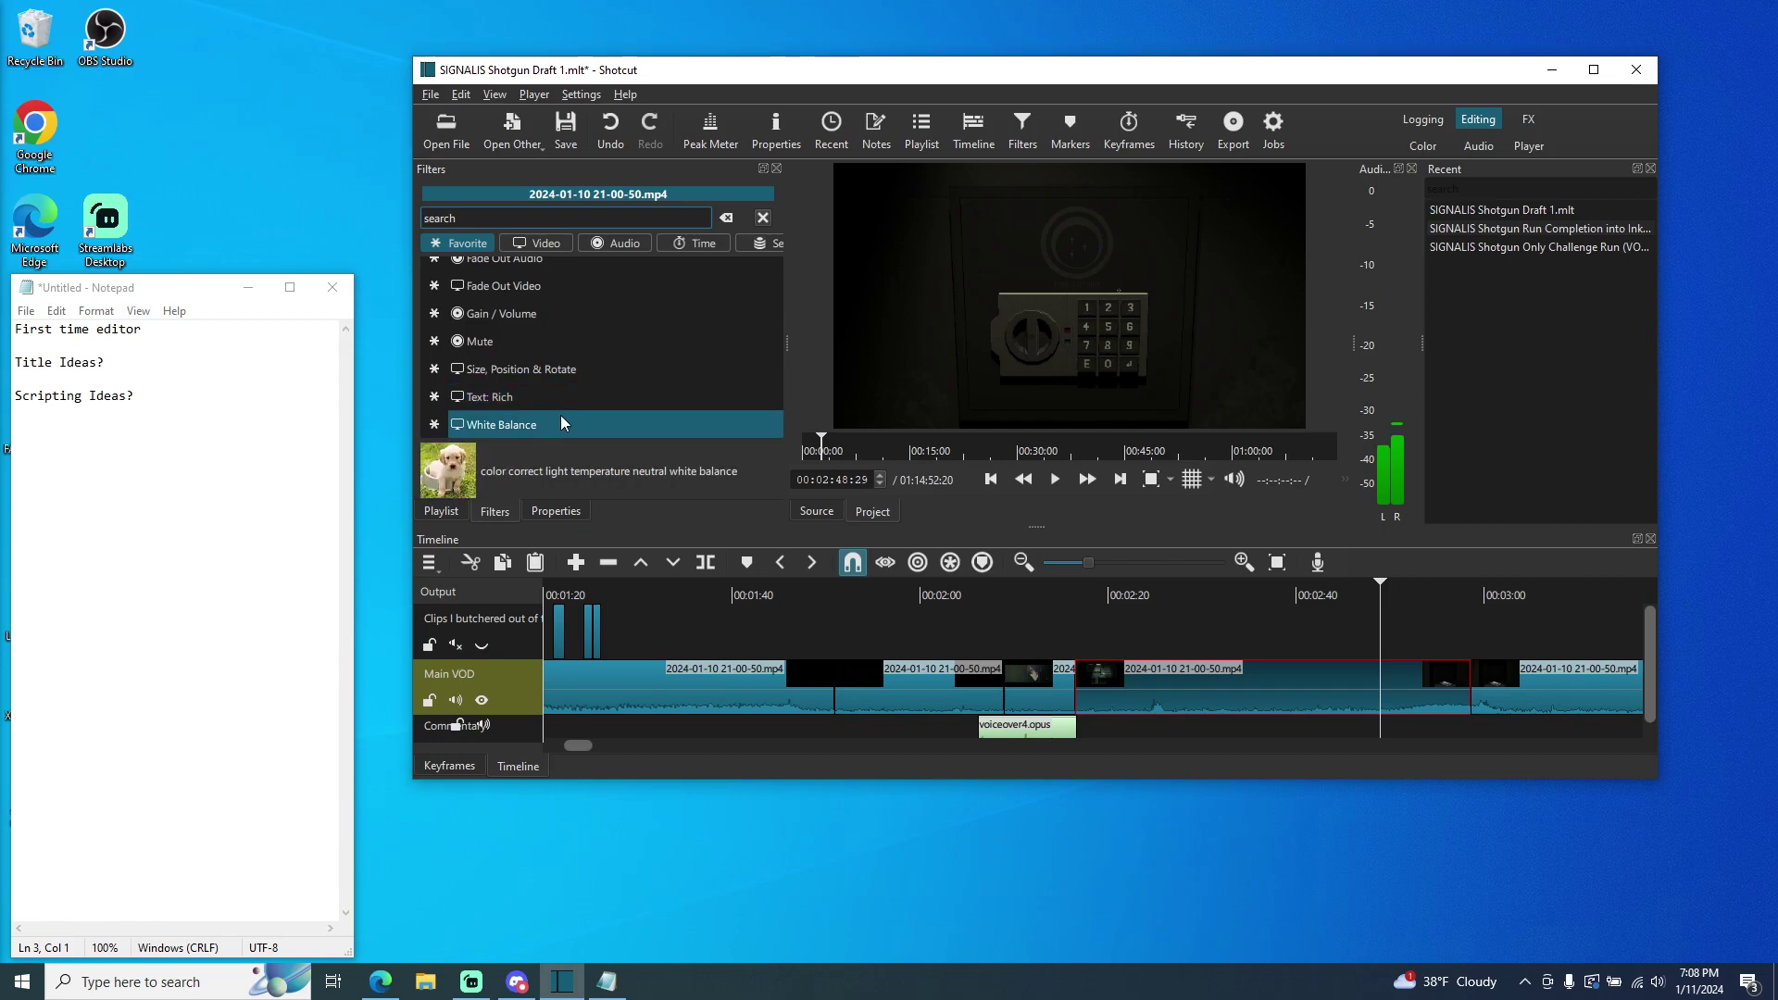
click(543, 248)
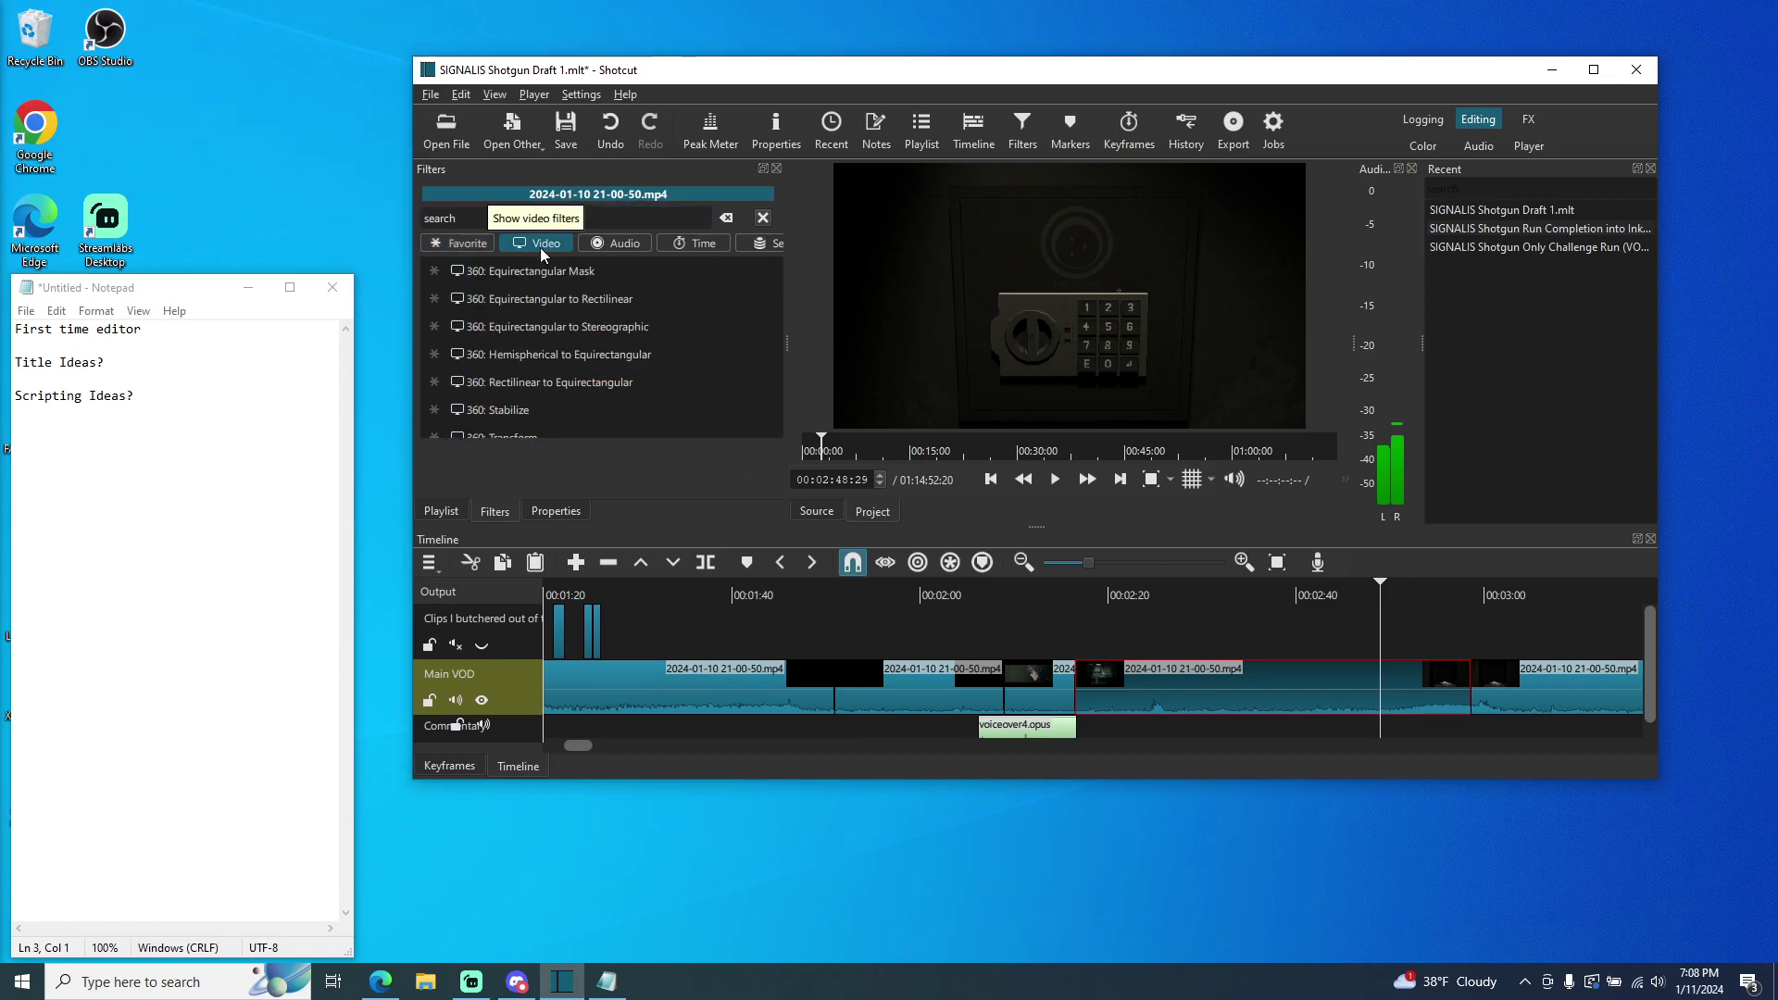
click(694, 244)
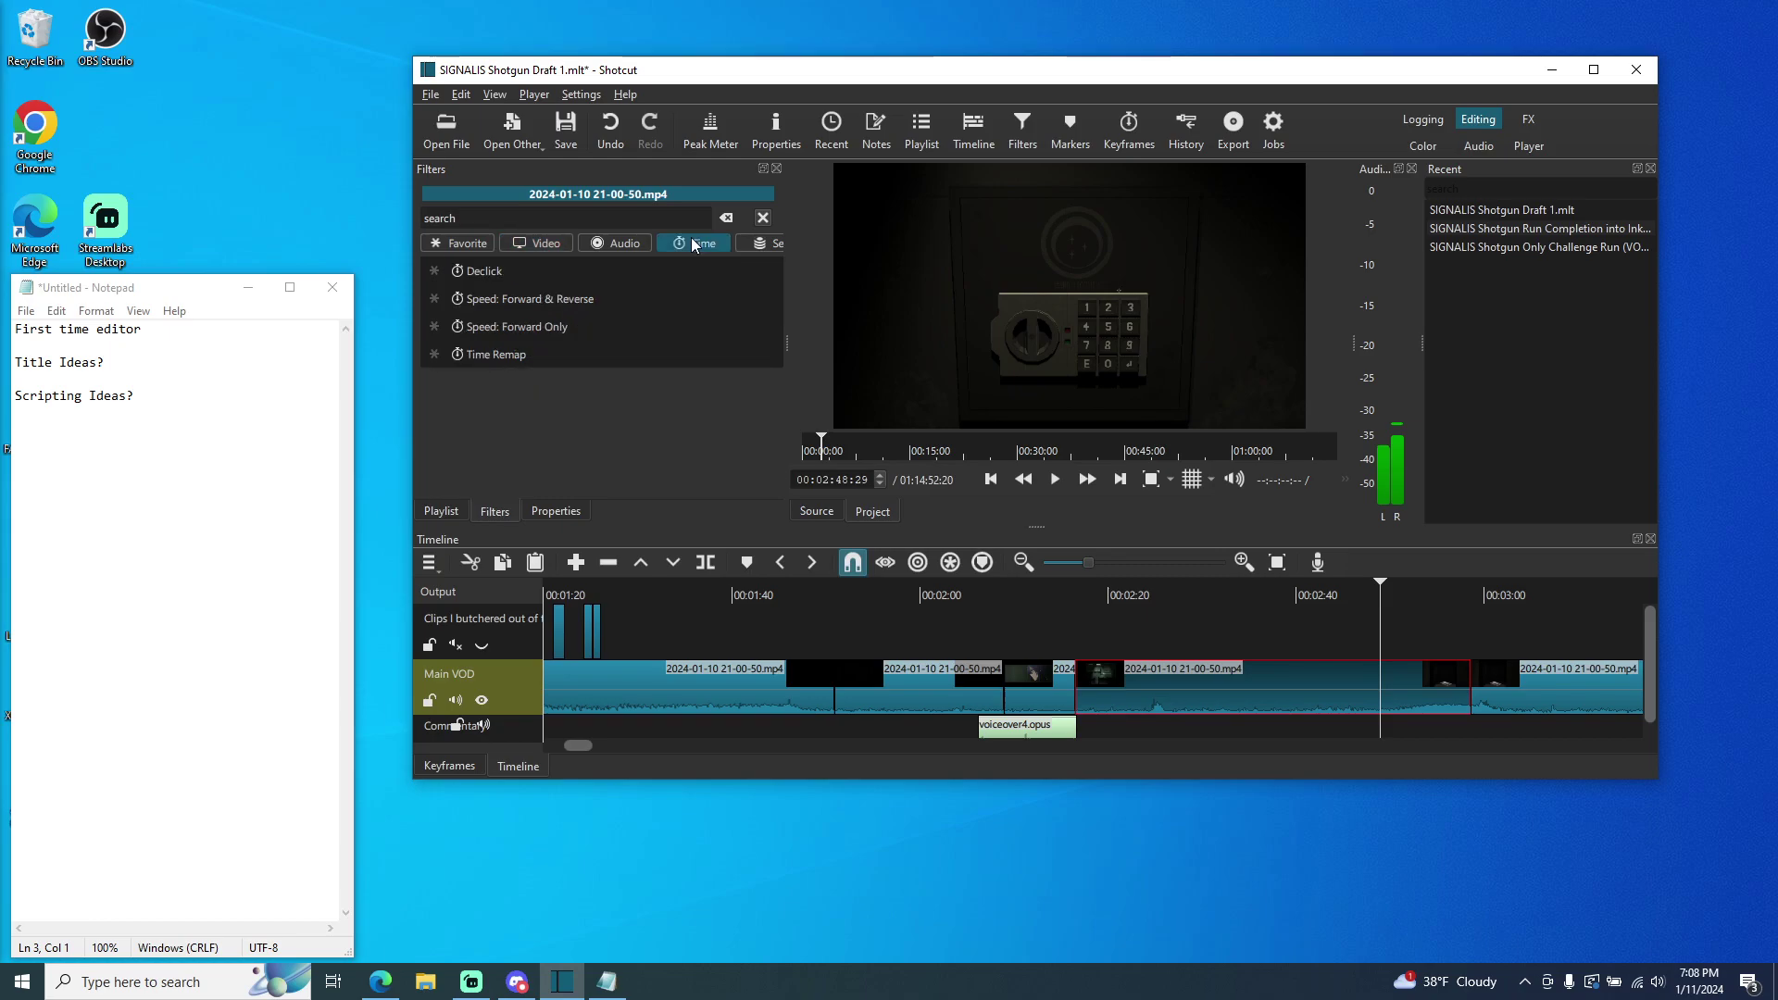
click(558, 328)
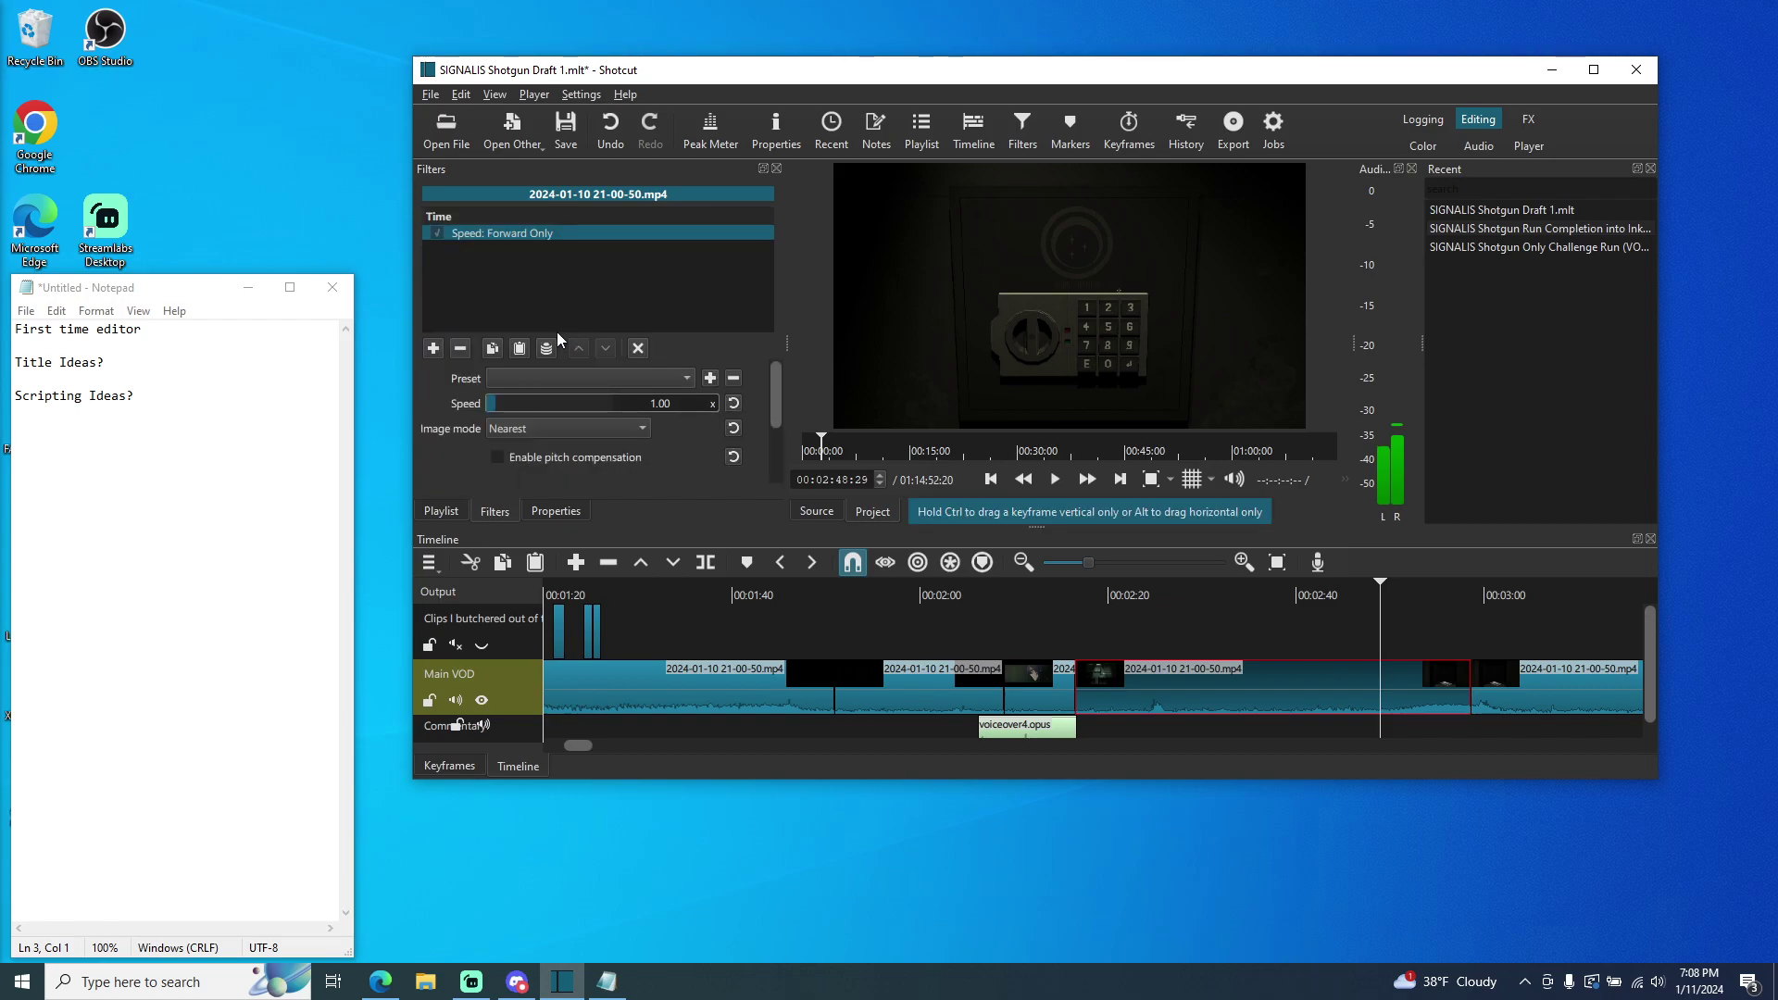
drag(498, 410, 515, 410)
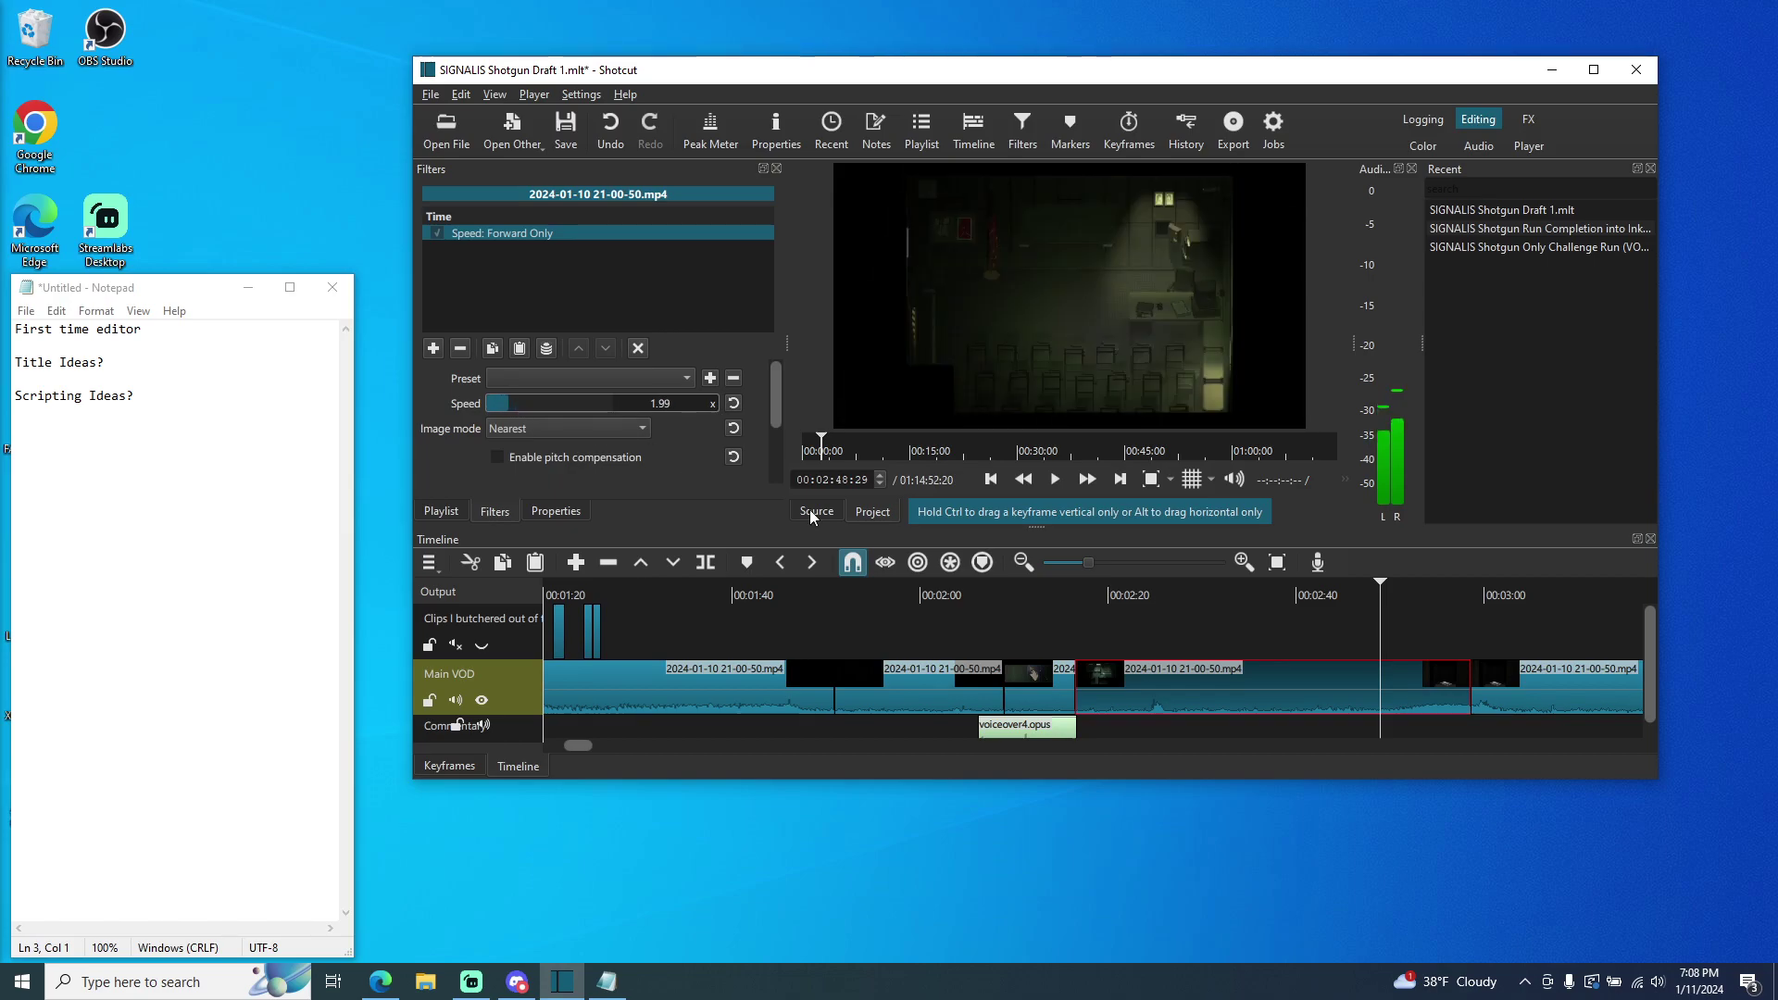
- Play back the clip with the speed filter from about 00:02:16 to 00:03:06
drag(1385, 615, 1072, 612)
click(1055, 479)
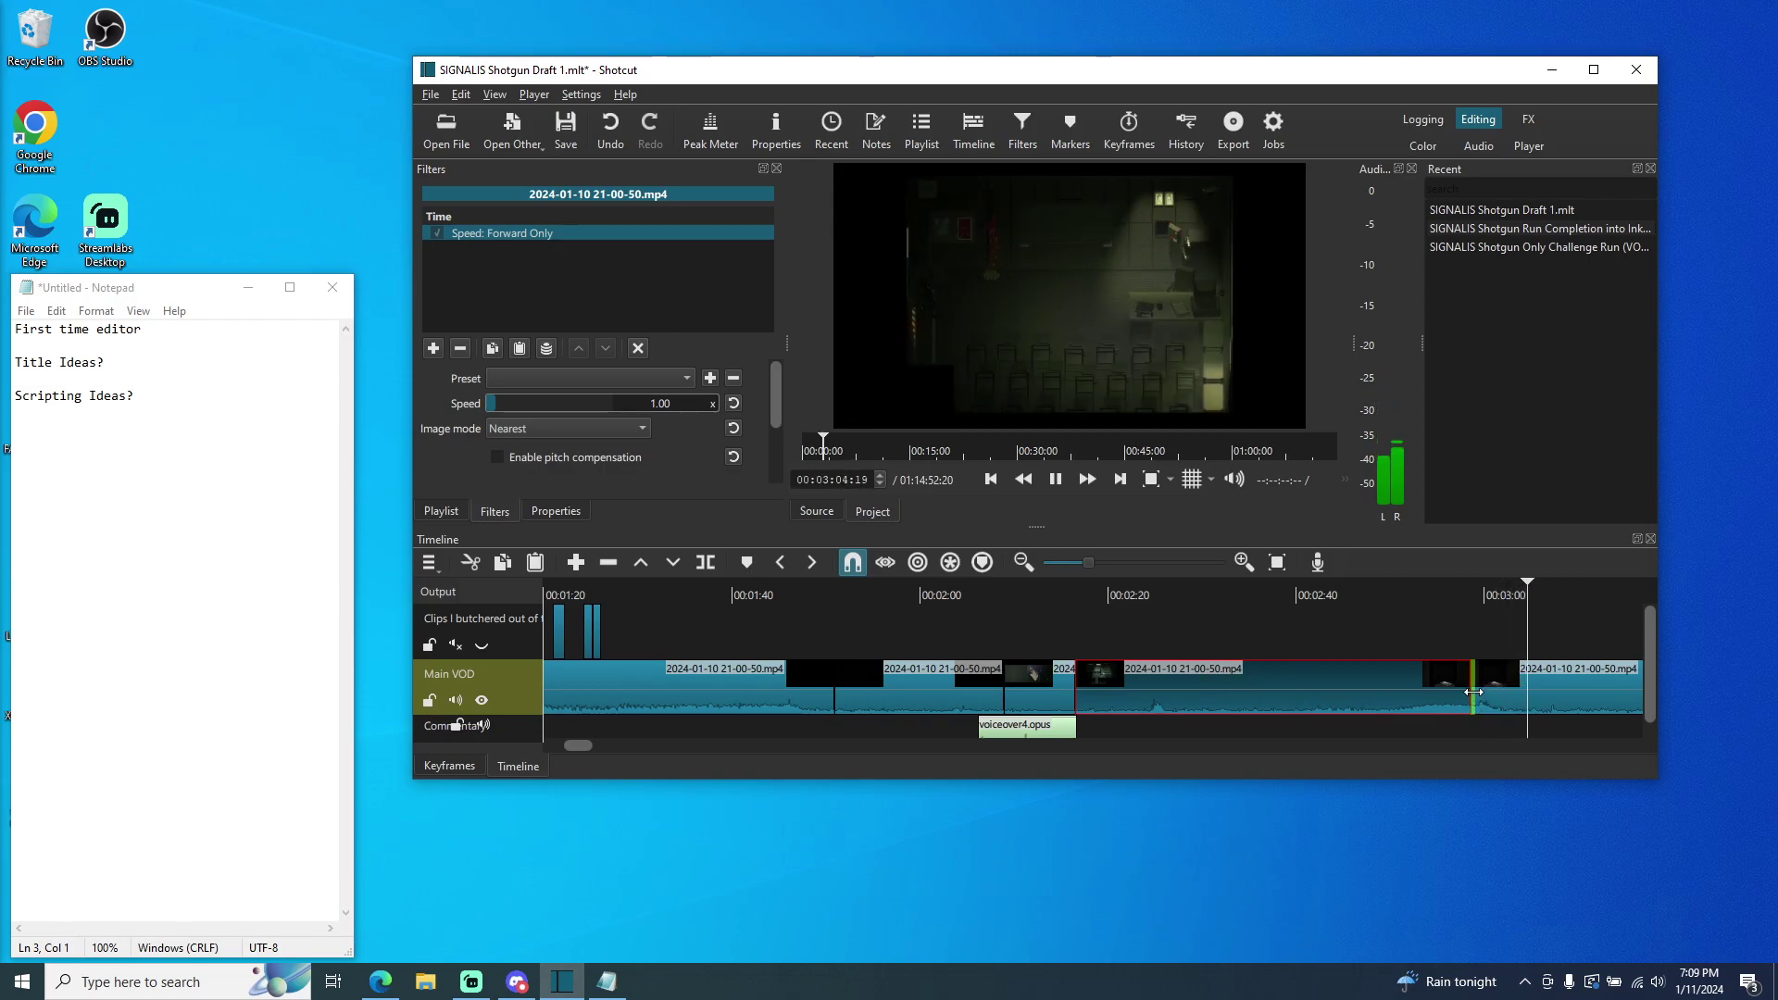
click(1055, 479)
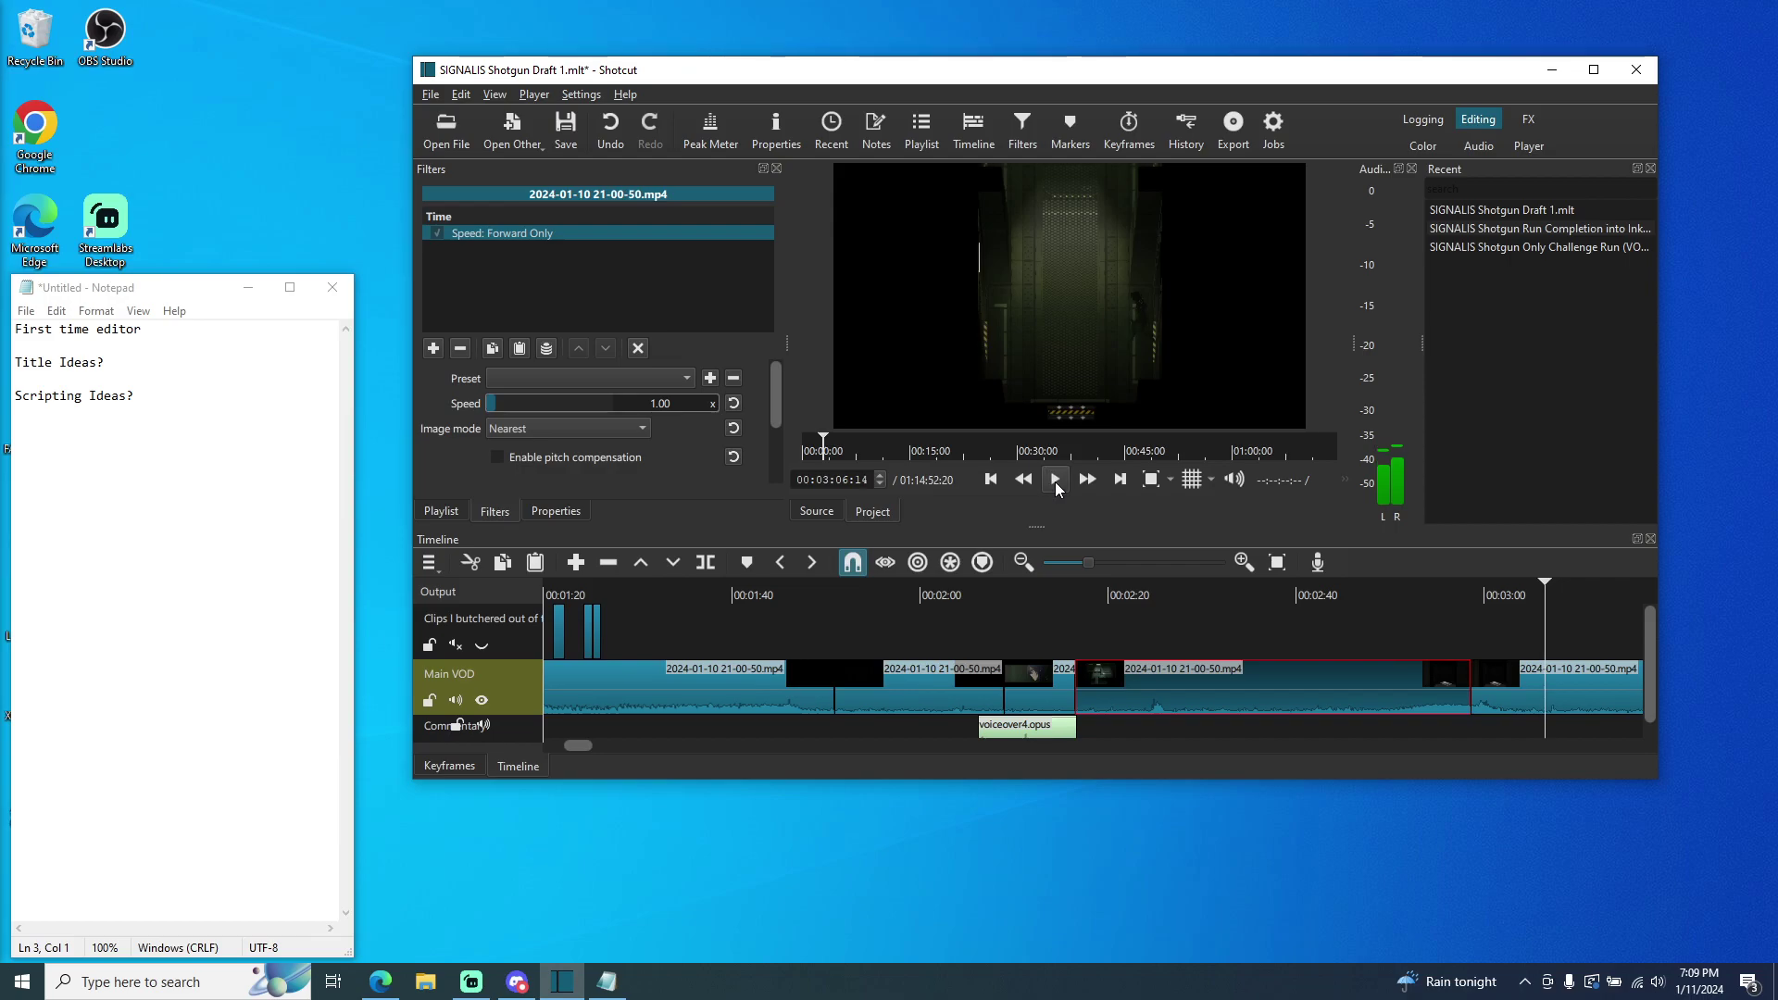
- Undo the last timeline edit and remove the Speed: Forward Only filter from the Main VOD clip
key(ctrl+z)
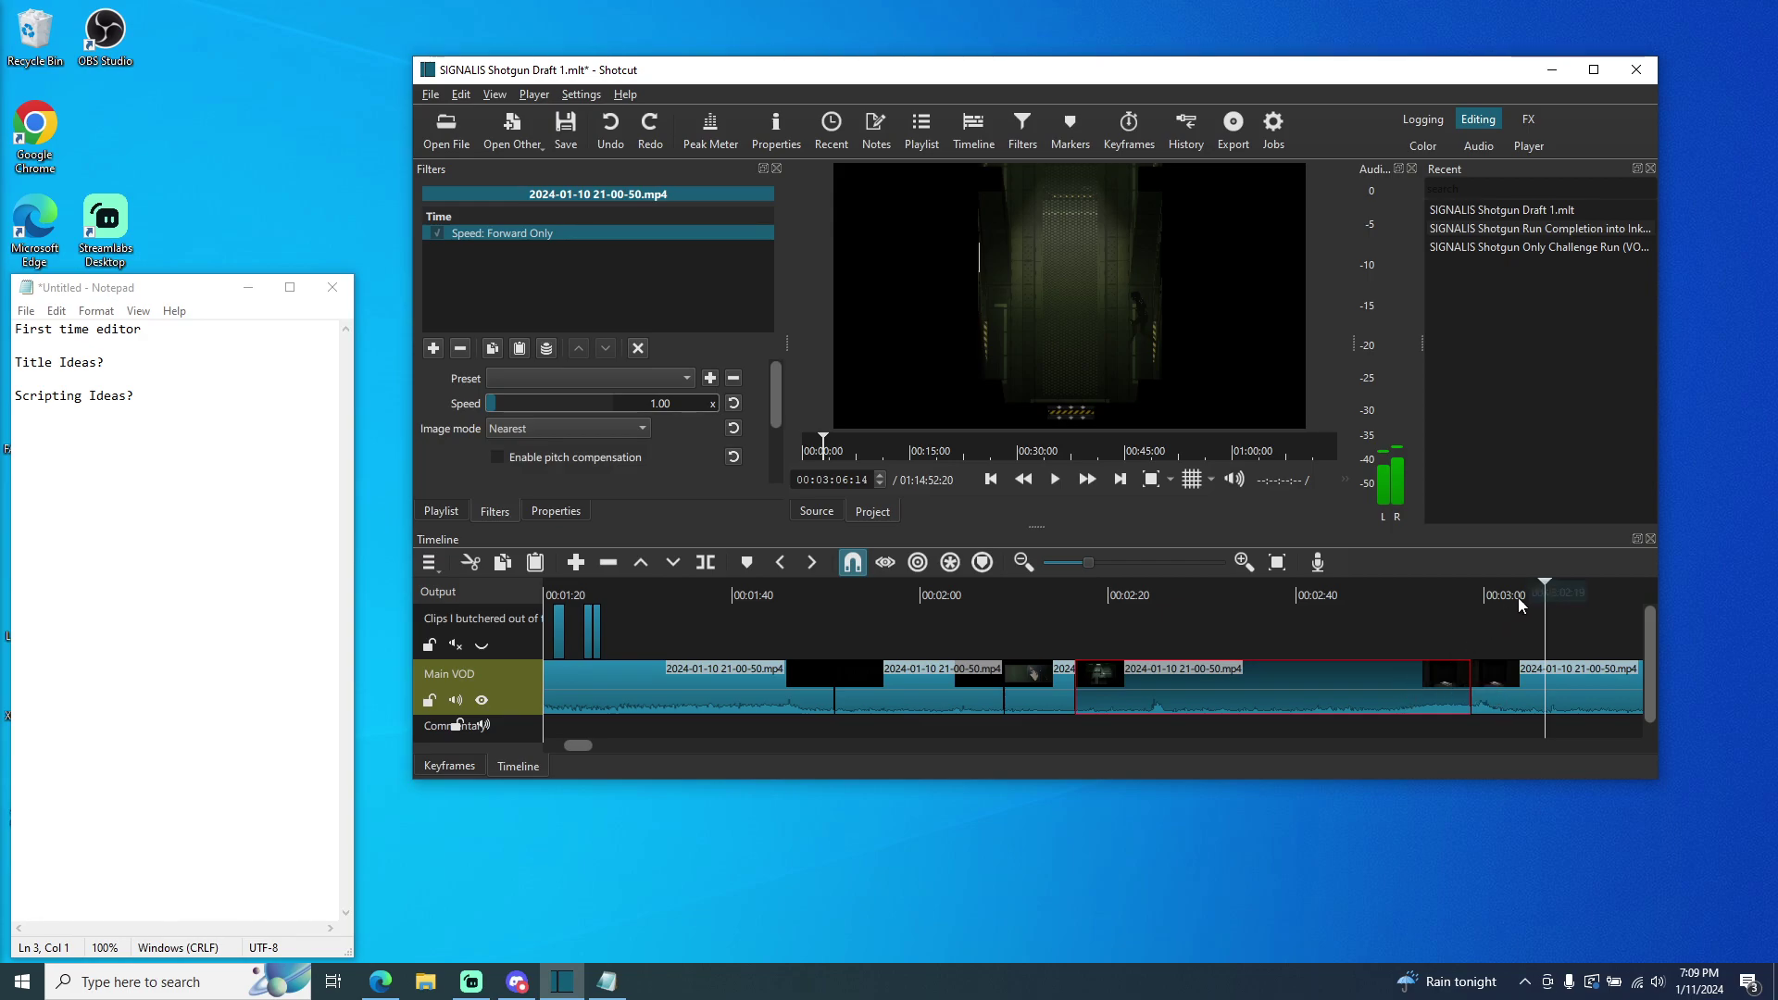
drag(1326, 605, 1272, 605)
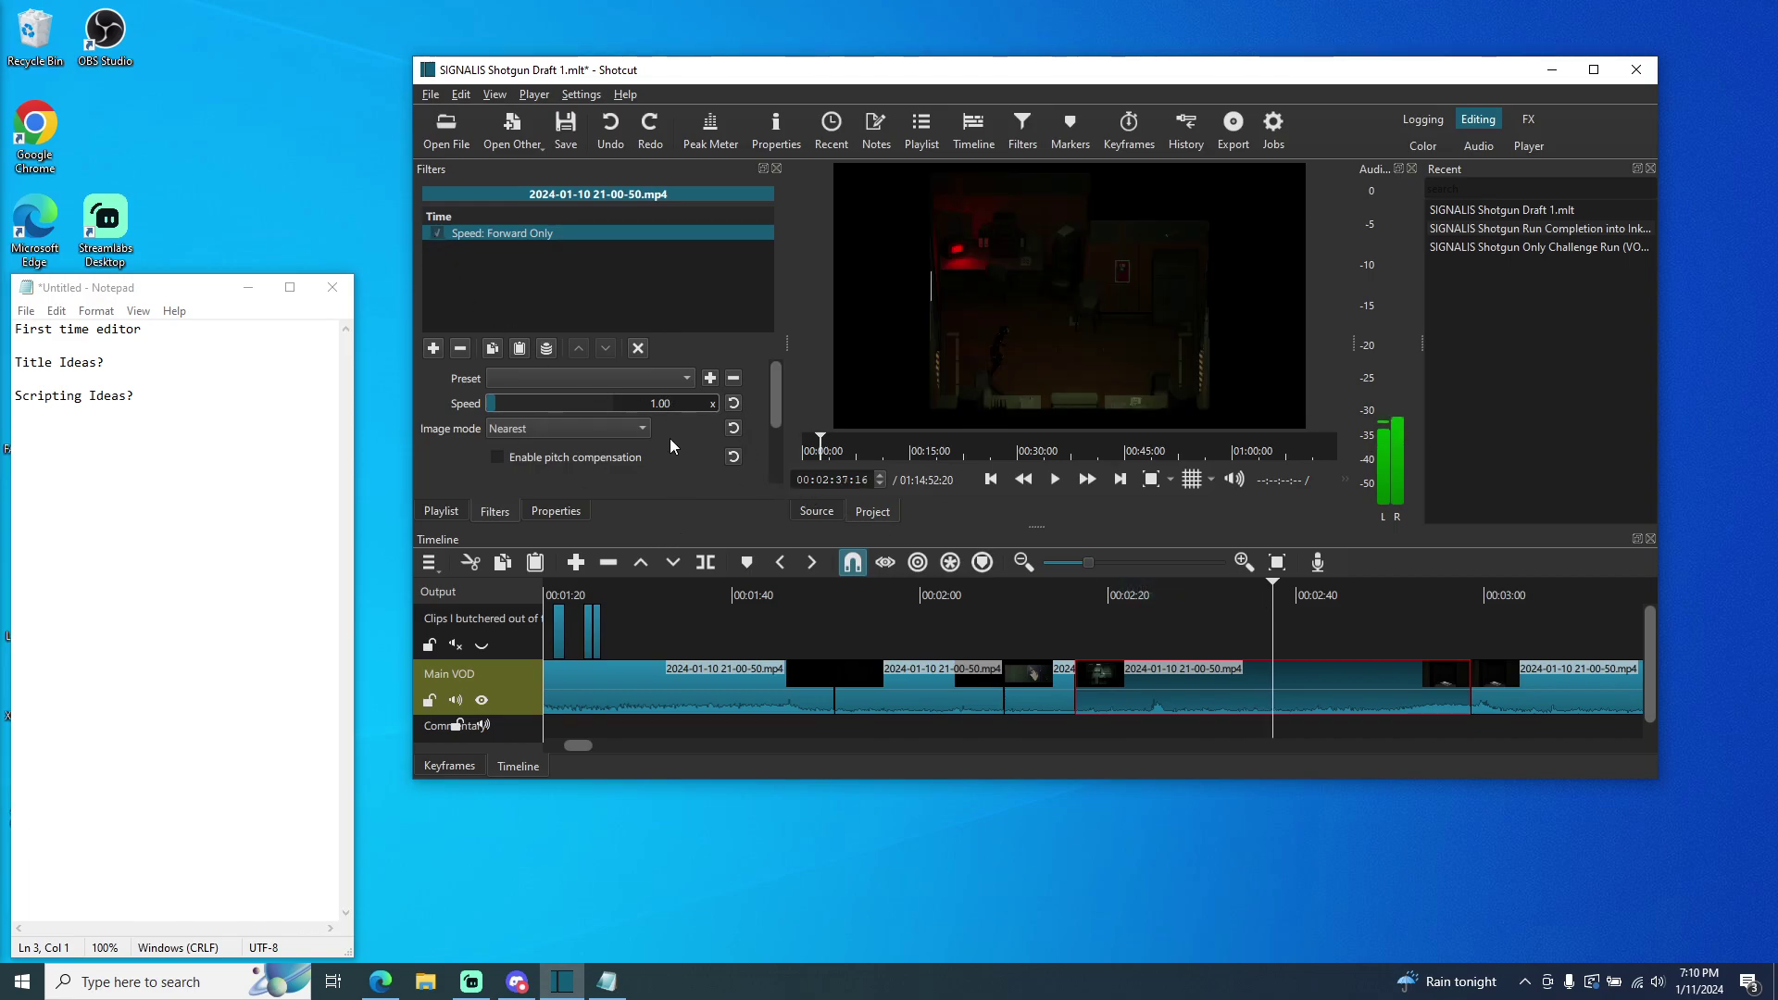
click(460, 349)
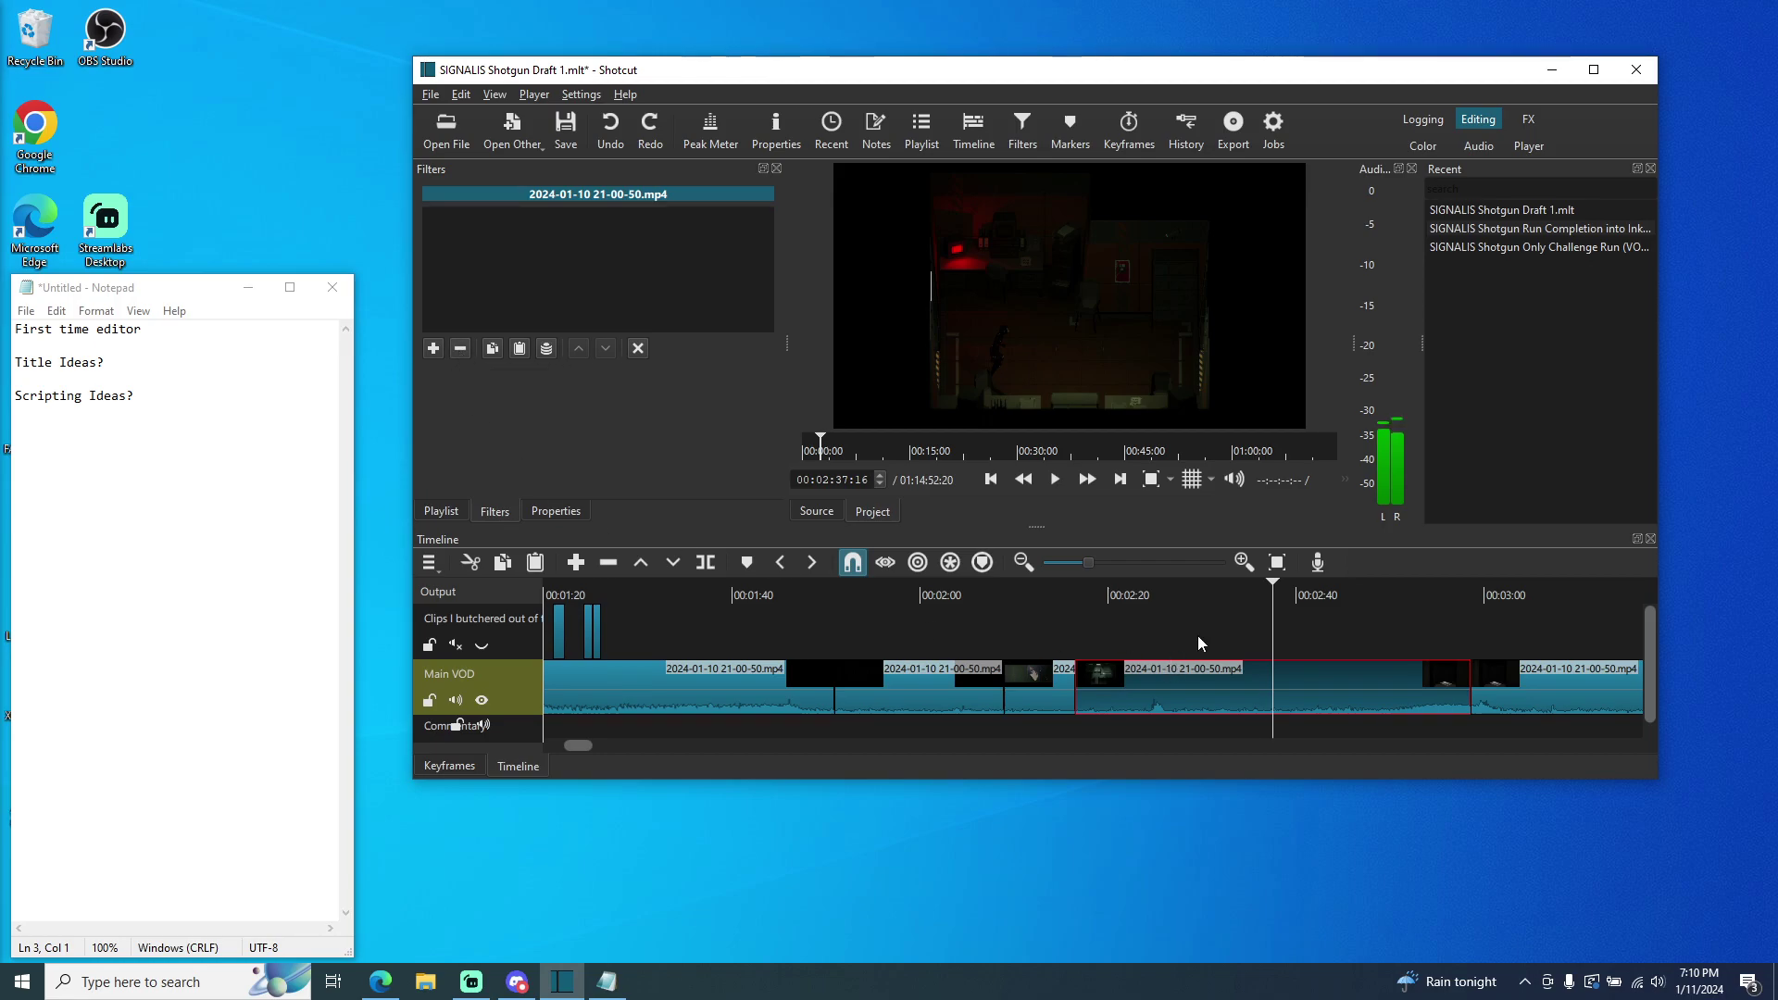
- Review the footage from about 00:02:06, go to about 00:02:54, and restore the undone voiceover clip on the Commentary track
drag(1272, 601, 980, 602)
click(1056, 480)
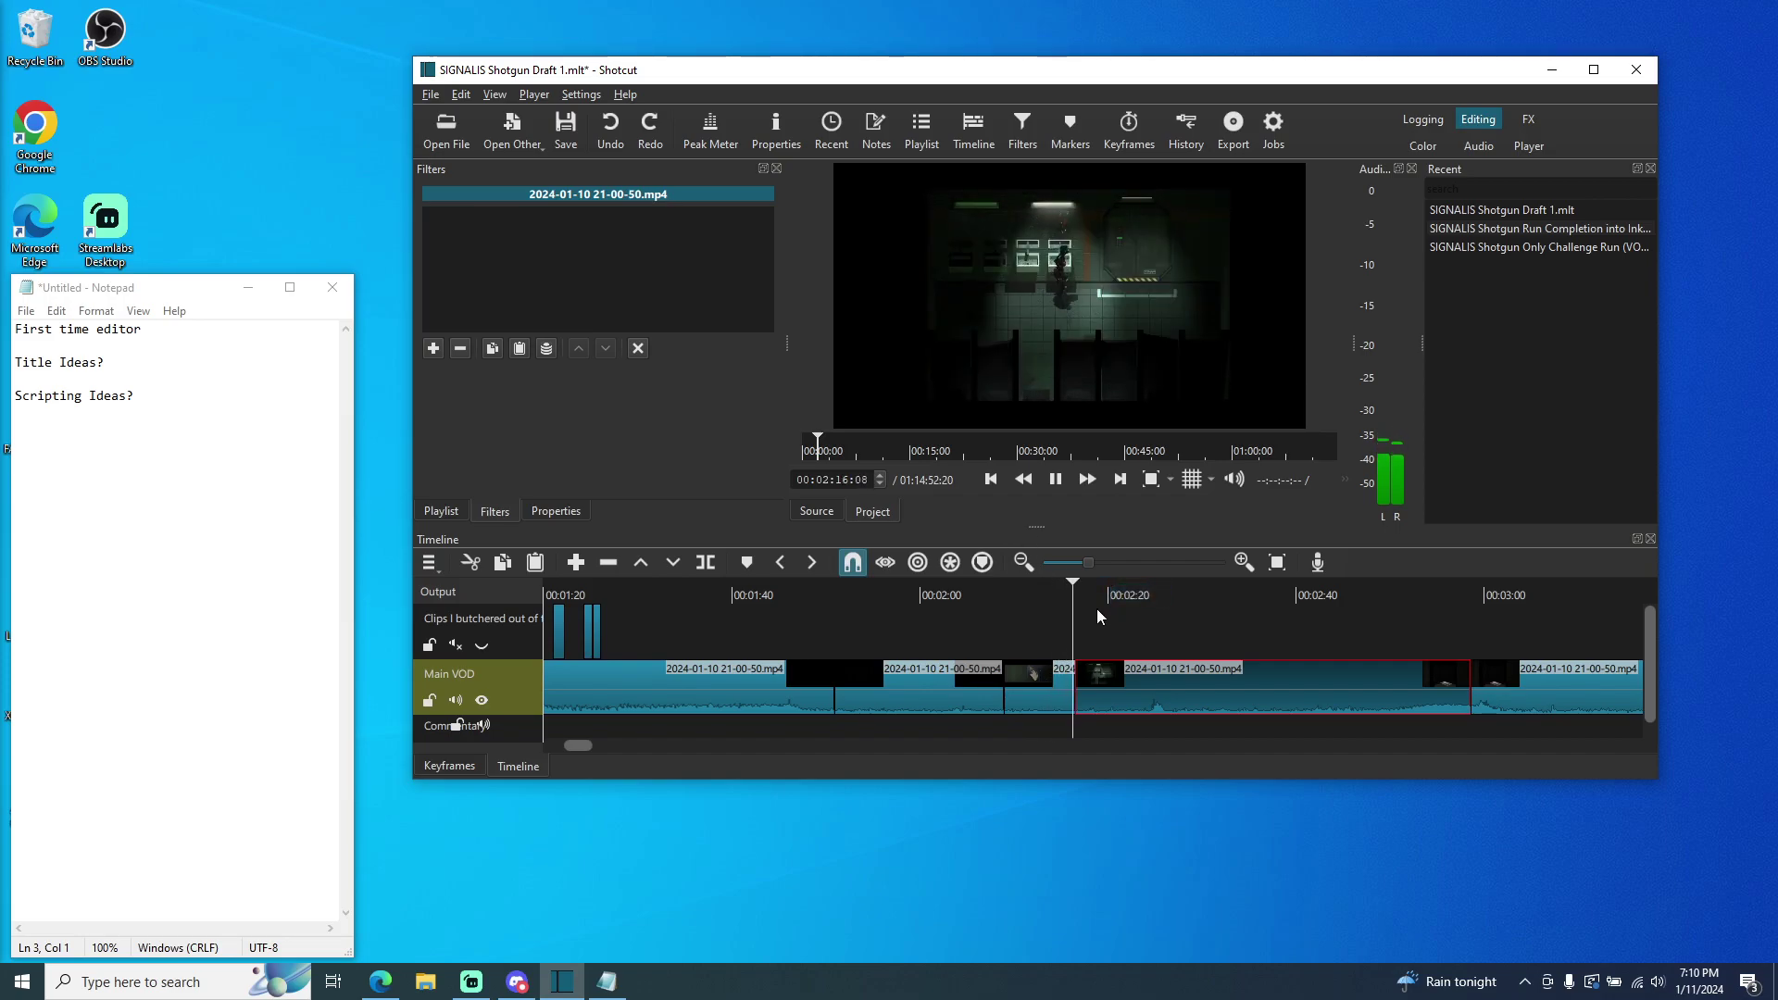
scroll(1063, 718, right, 1)
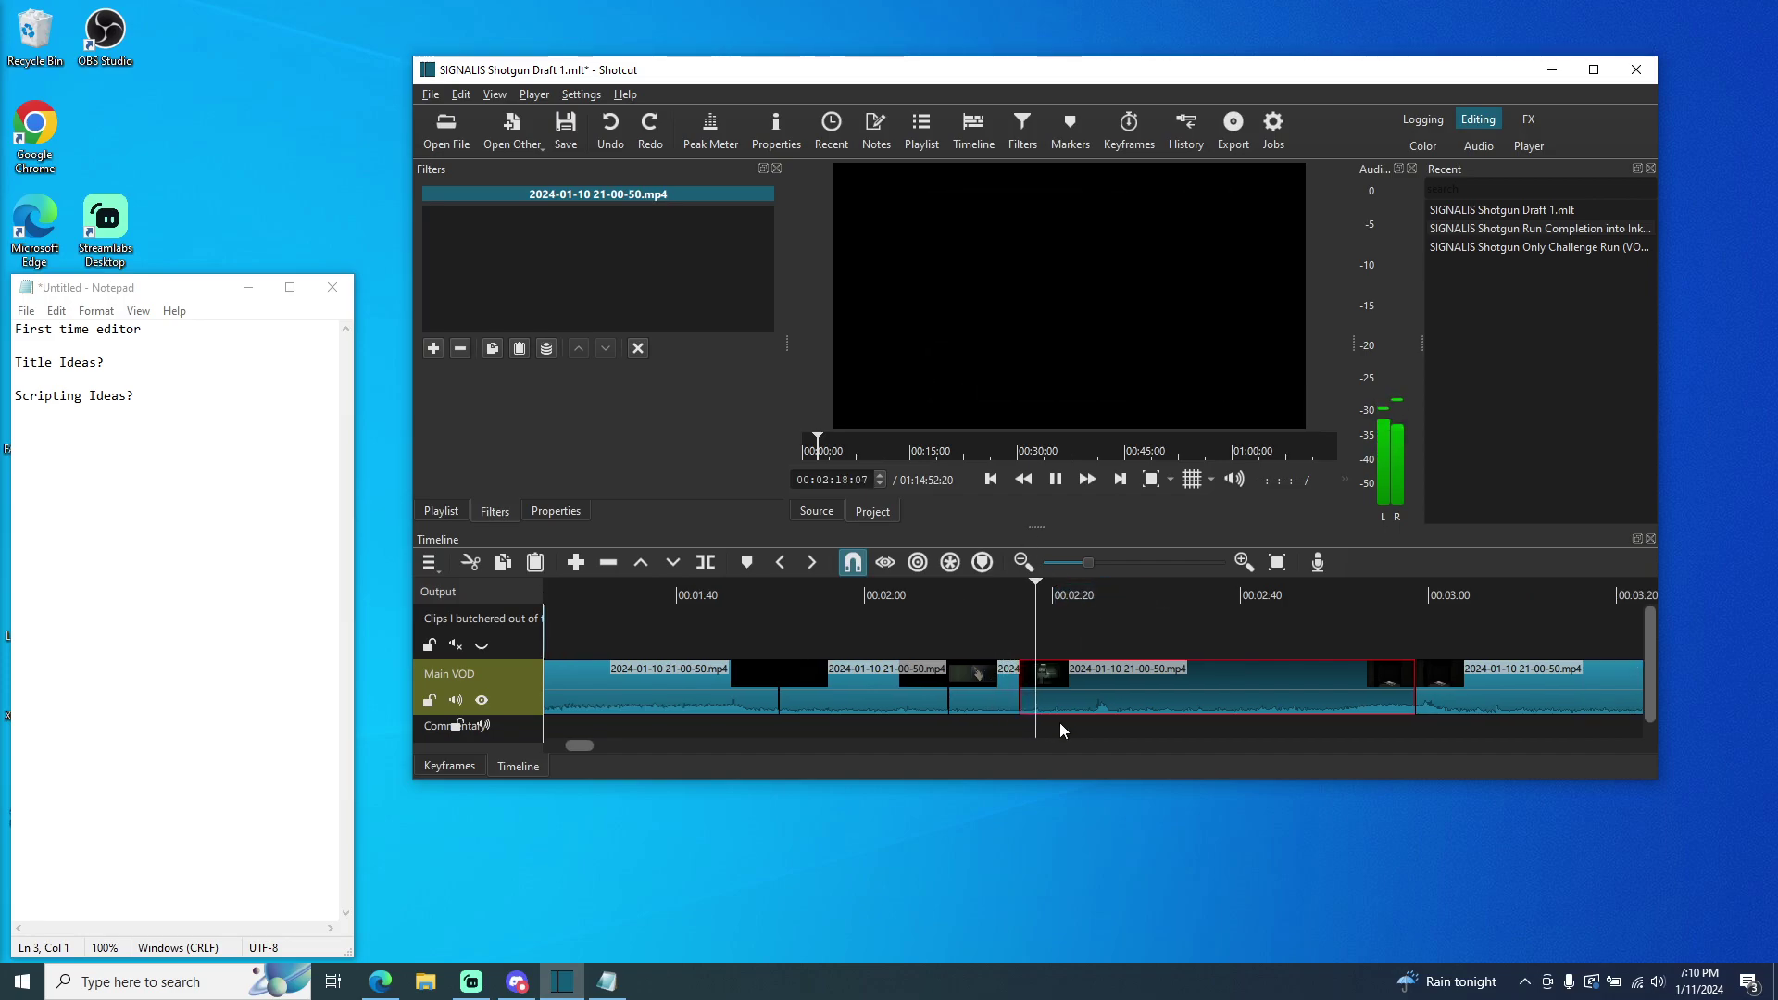
scroll(1056, 726, right, 4)
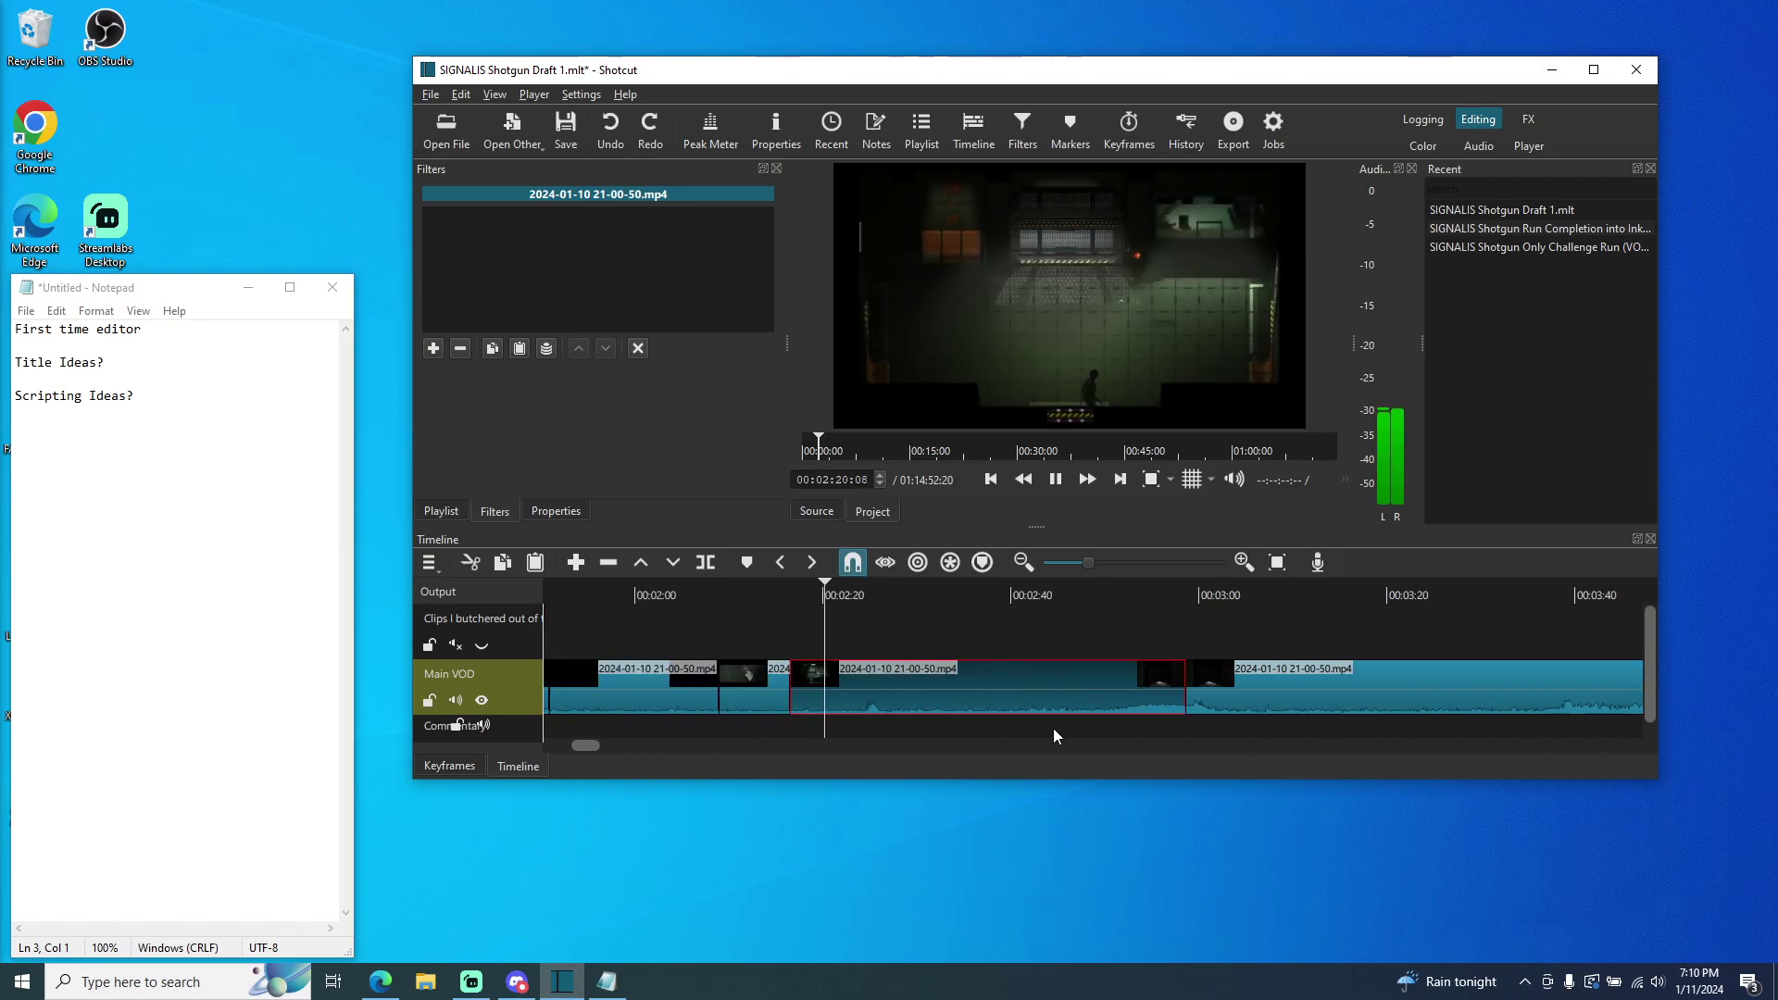
scroll(1053, 727, left, 6)
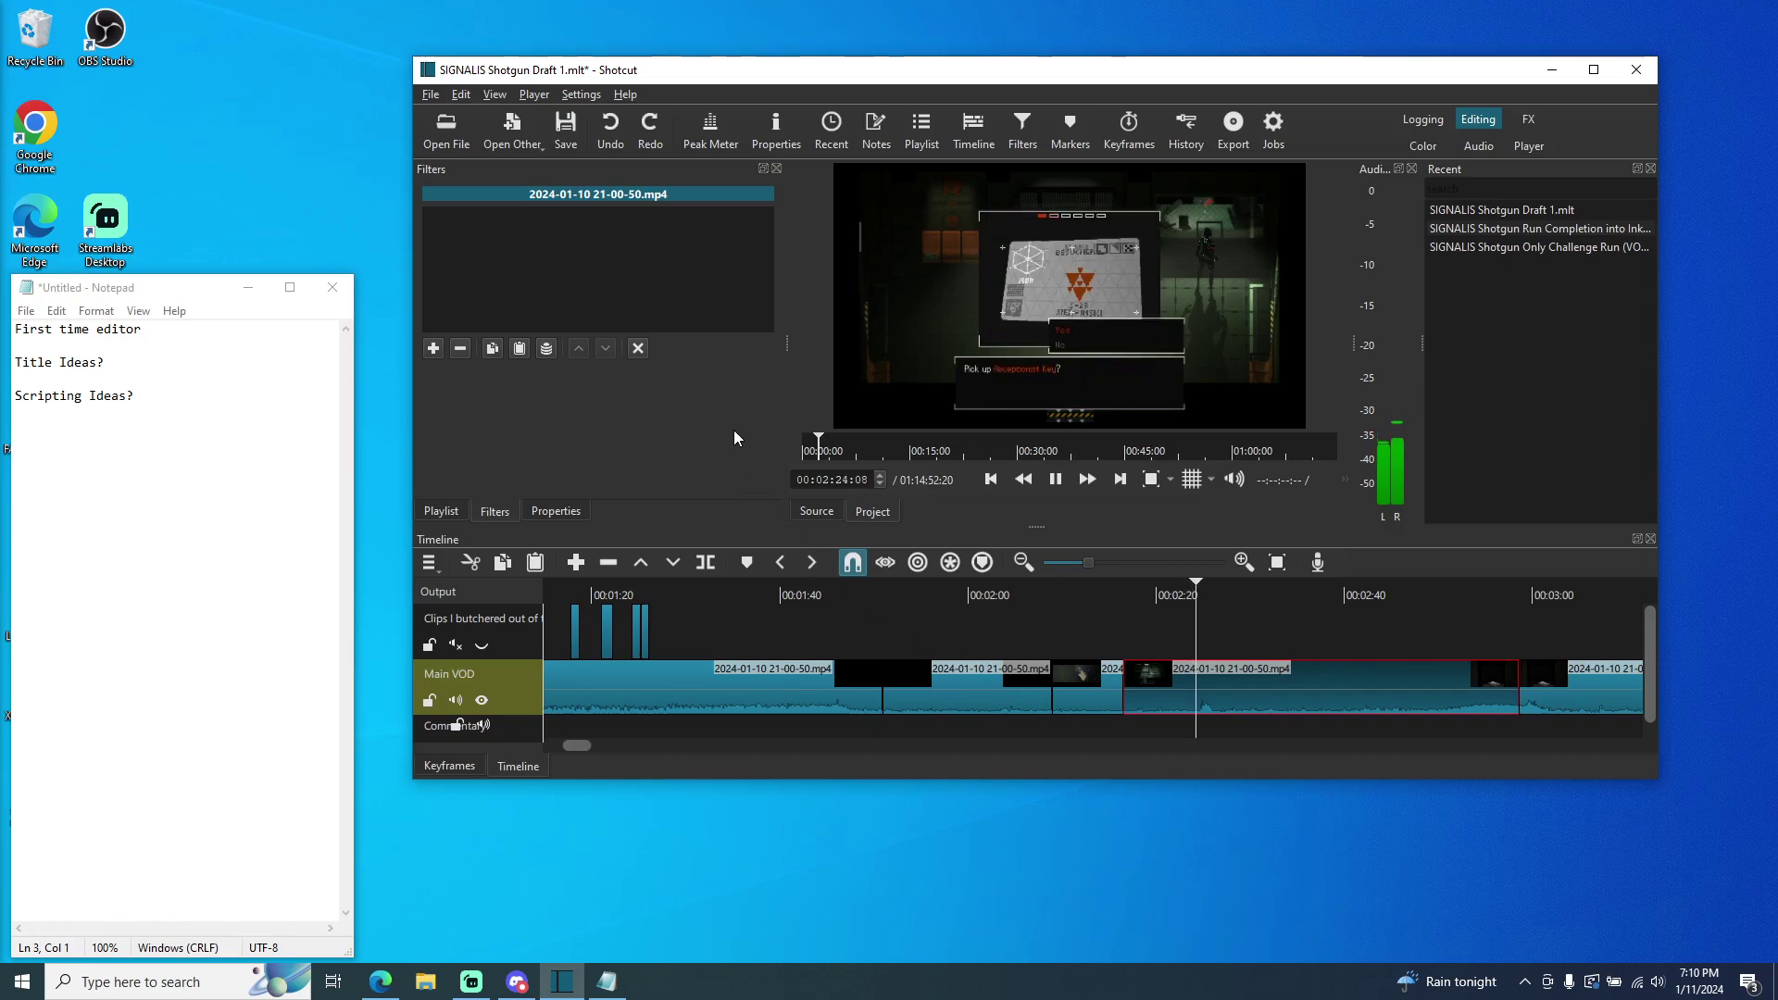
drag(1218, 589, 1482, 603)
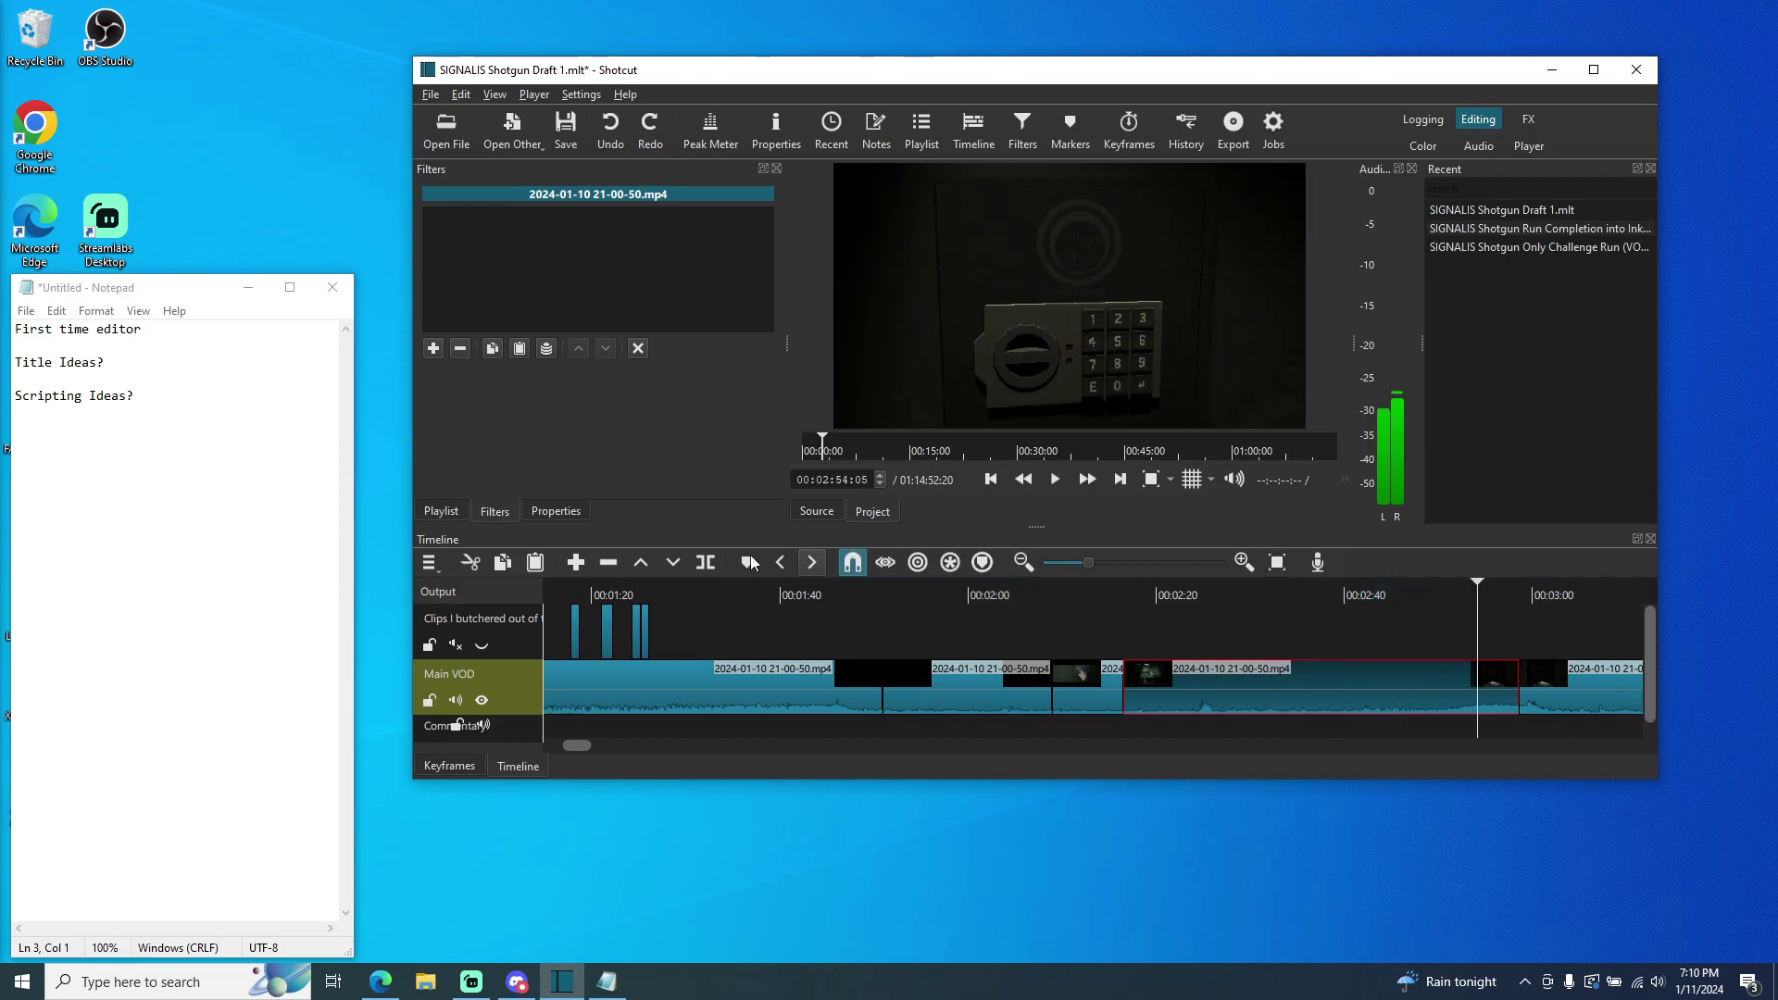
click(653, 137)
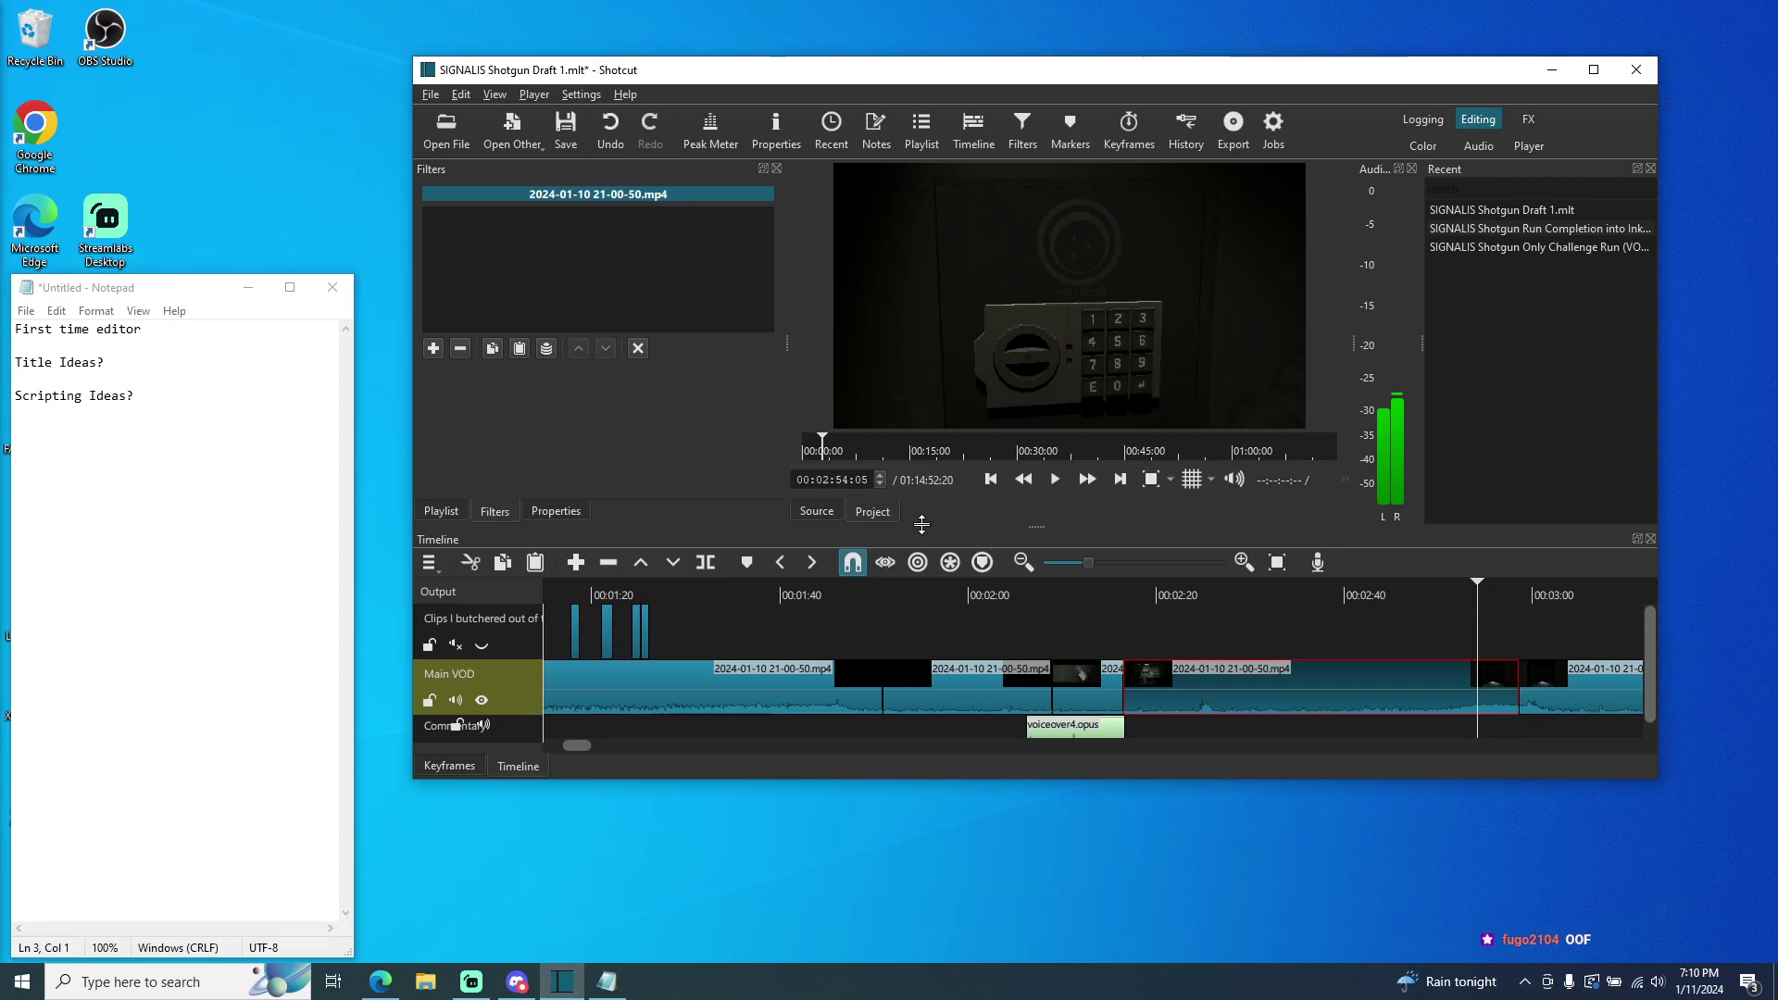
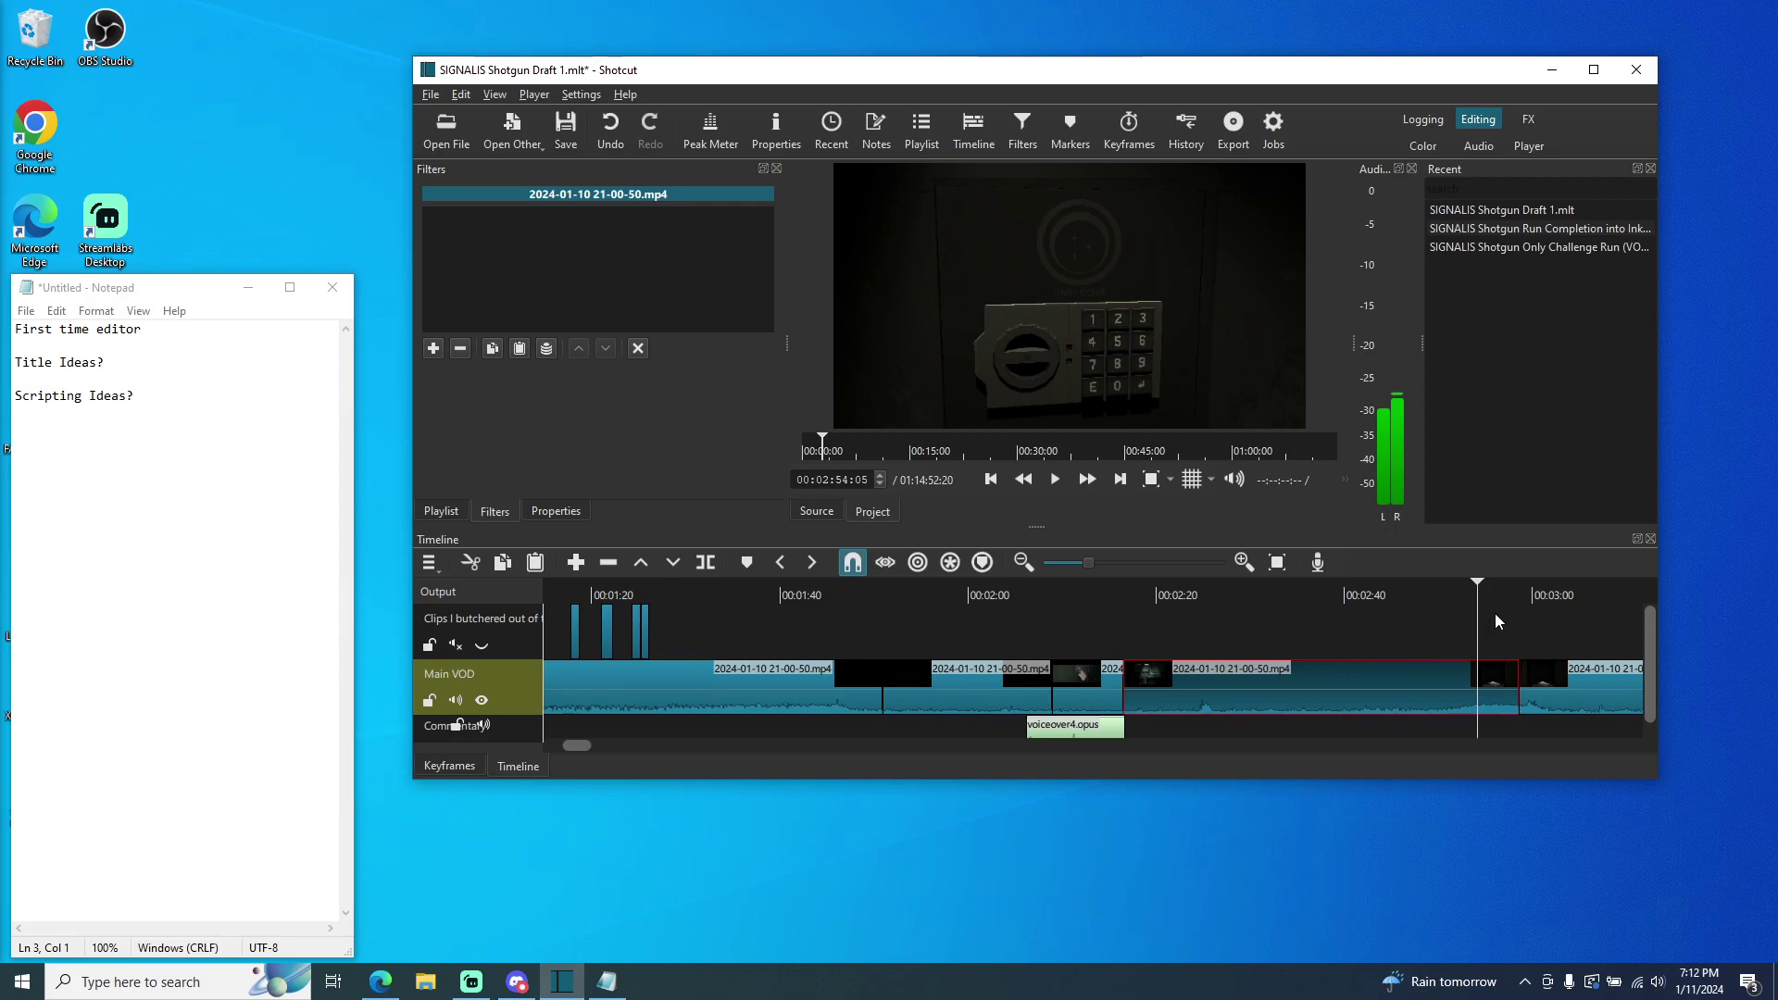
- Move the playhead to about 00:02:19 and open the choice of time filters for the selected Main VOD clip
click(1470, 594)
drag(1470, 594, 1152, 602)
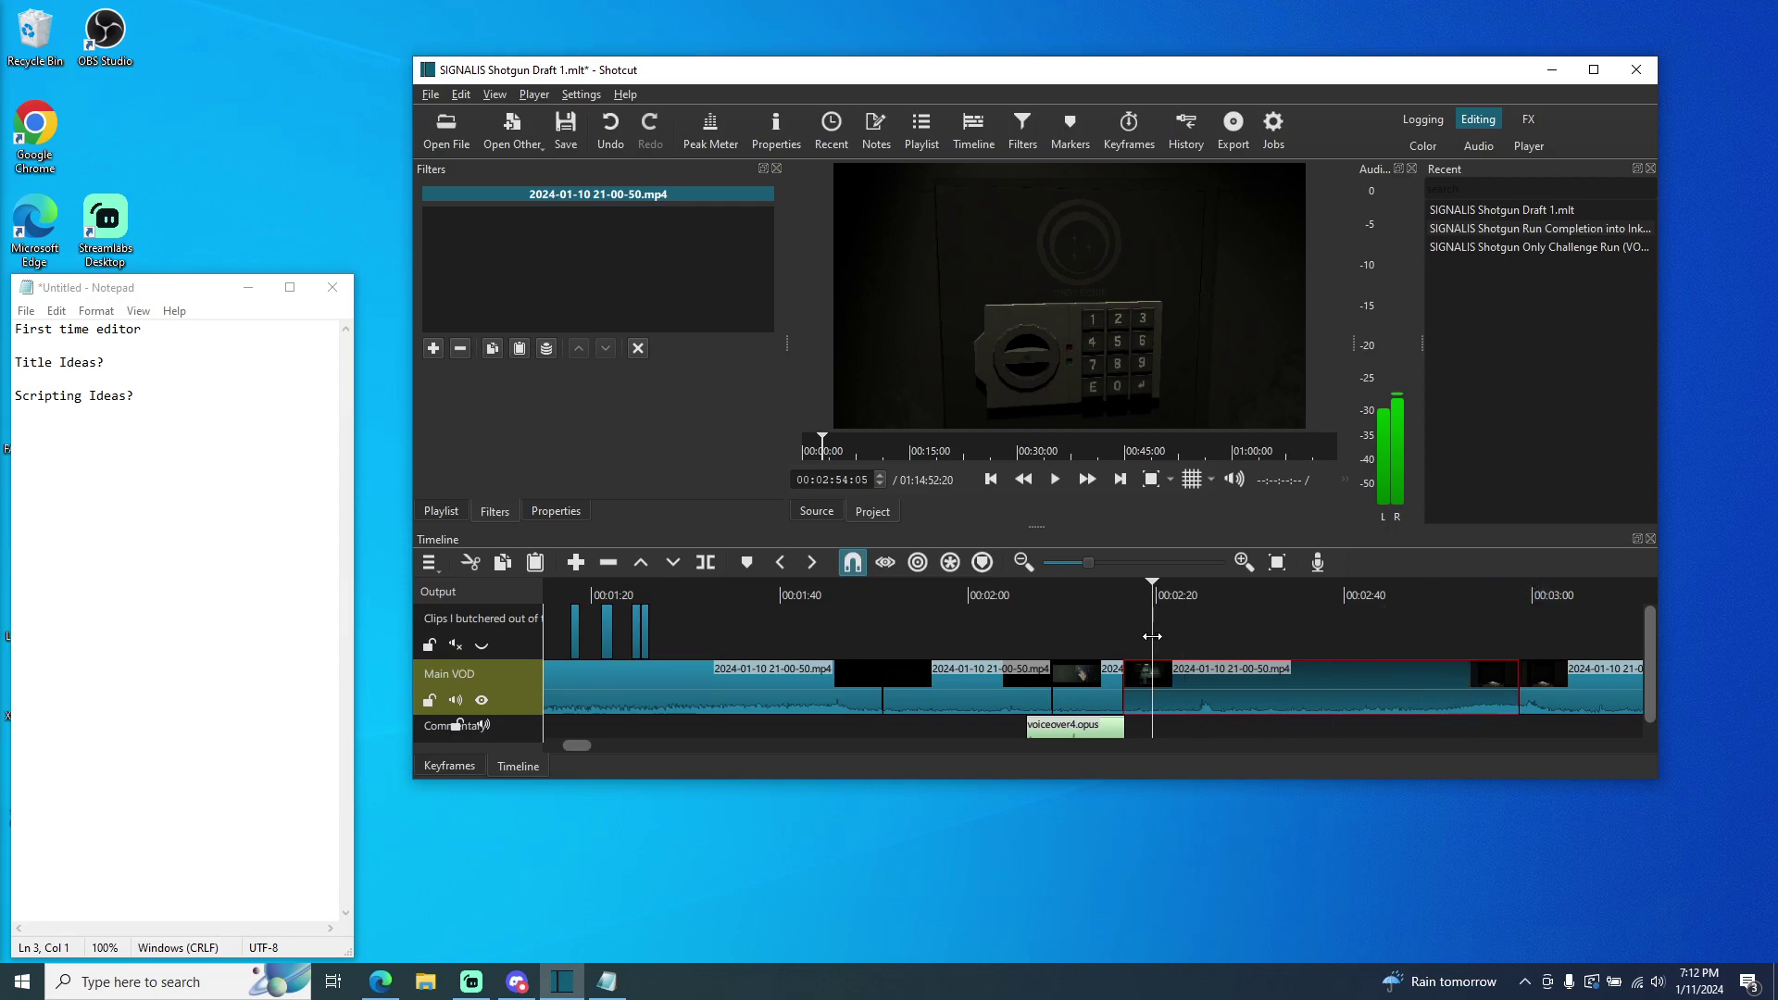
click(435, 347)
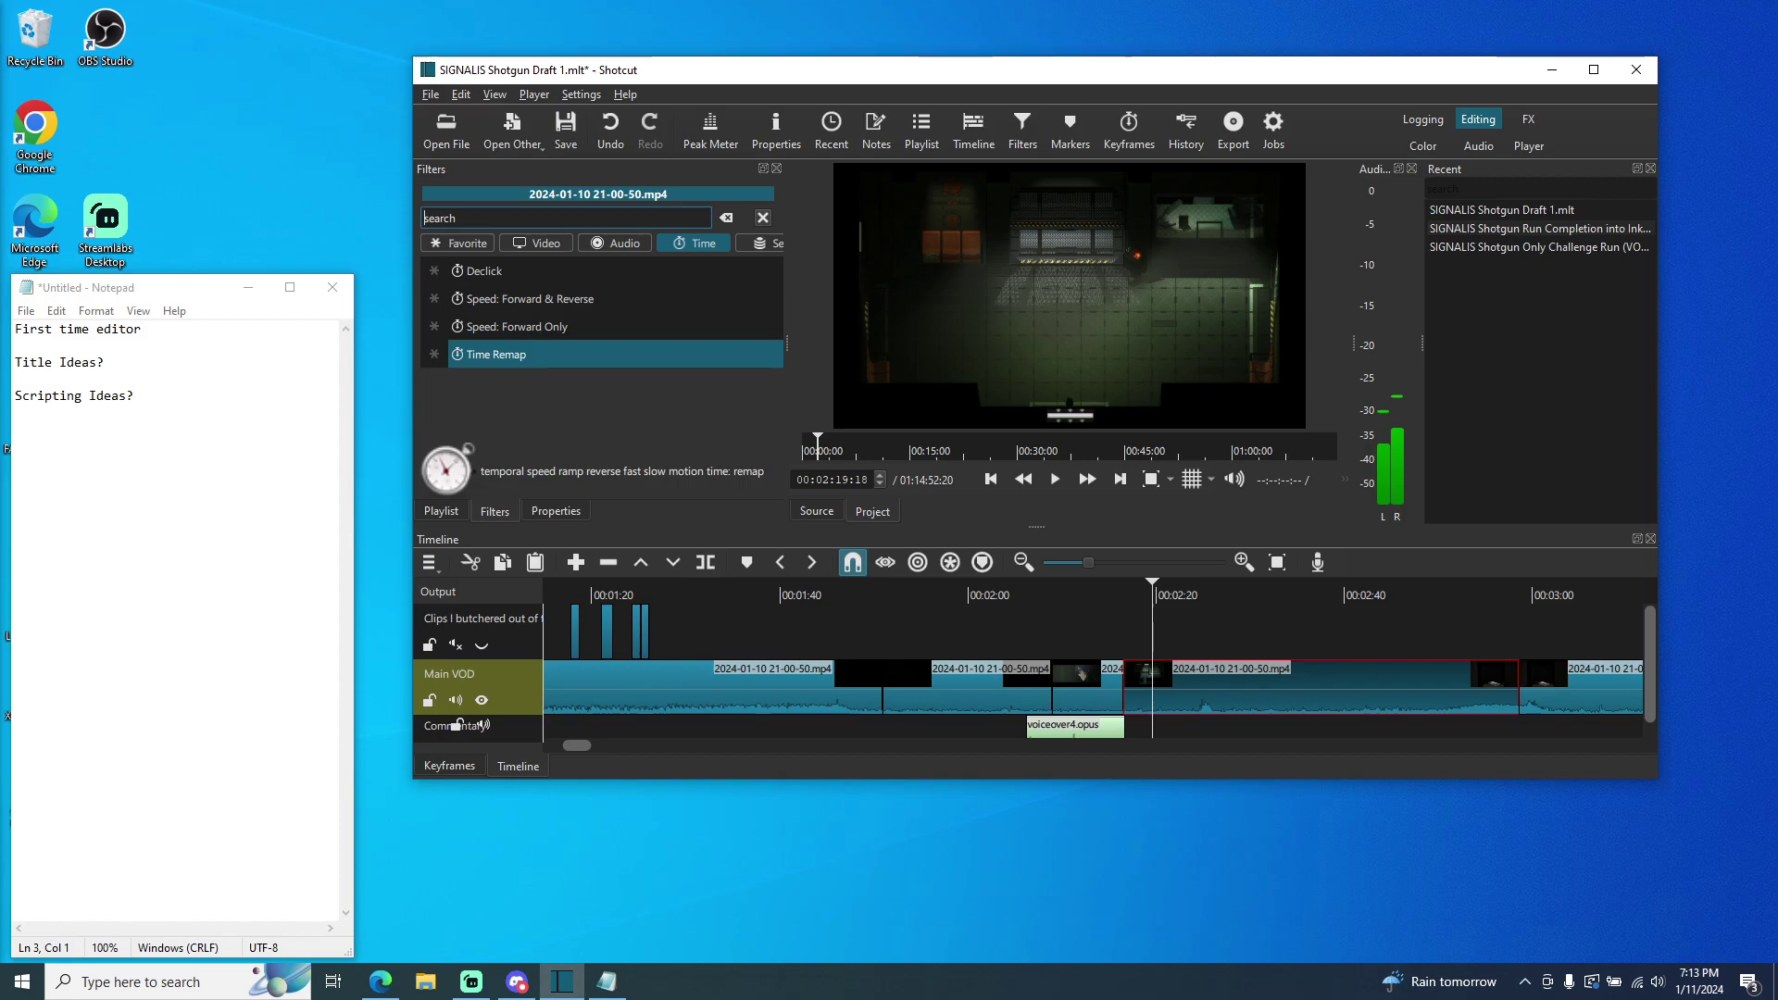
- Switch to the browser, watch the YouTube tutorial Shotcut Lesson 7 on changing video speed with sound on, and return to Shotcut
click(380, 980)
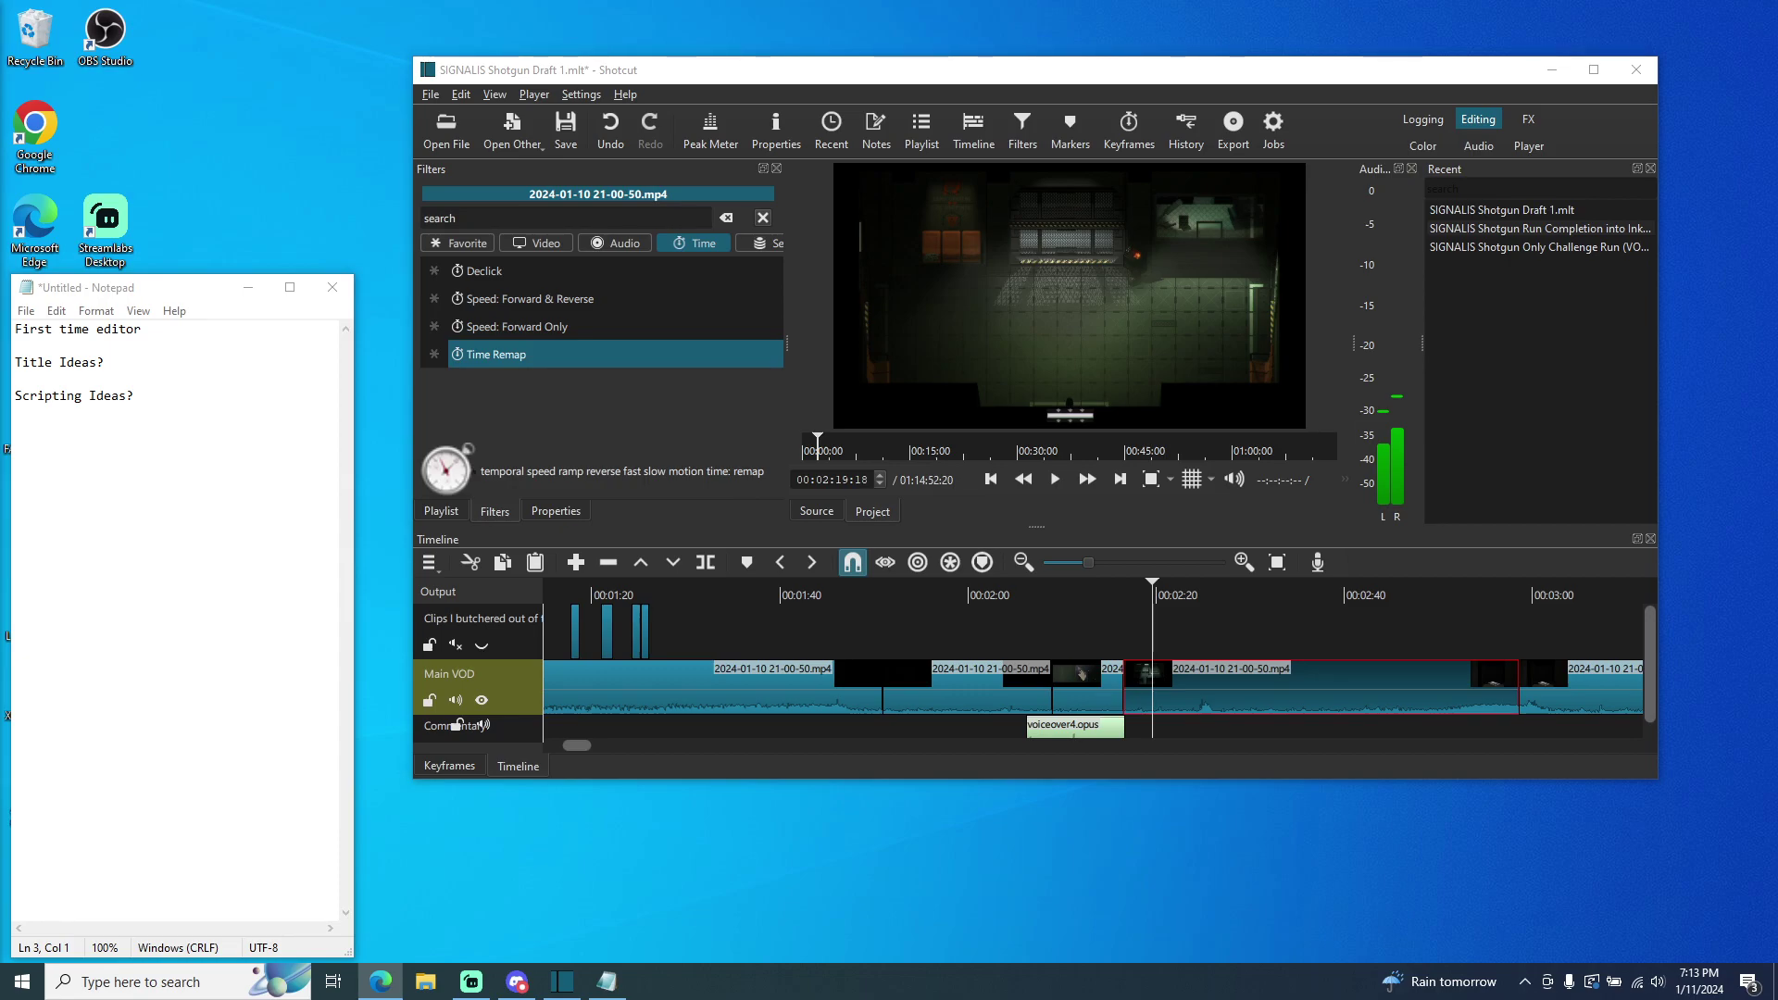
key(alt+Tab)
drag(931, 257, 919, 9)
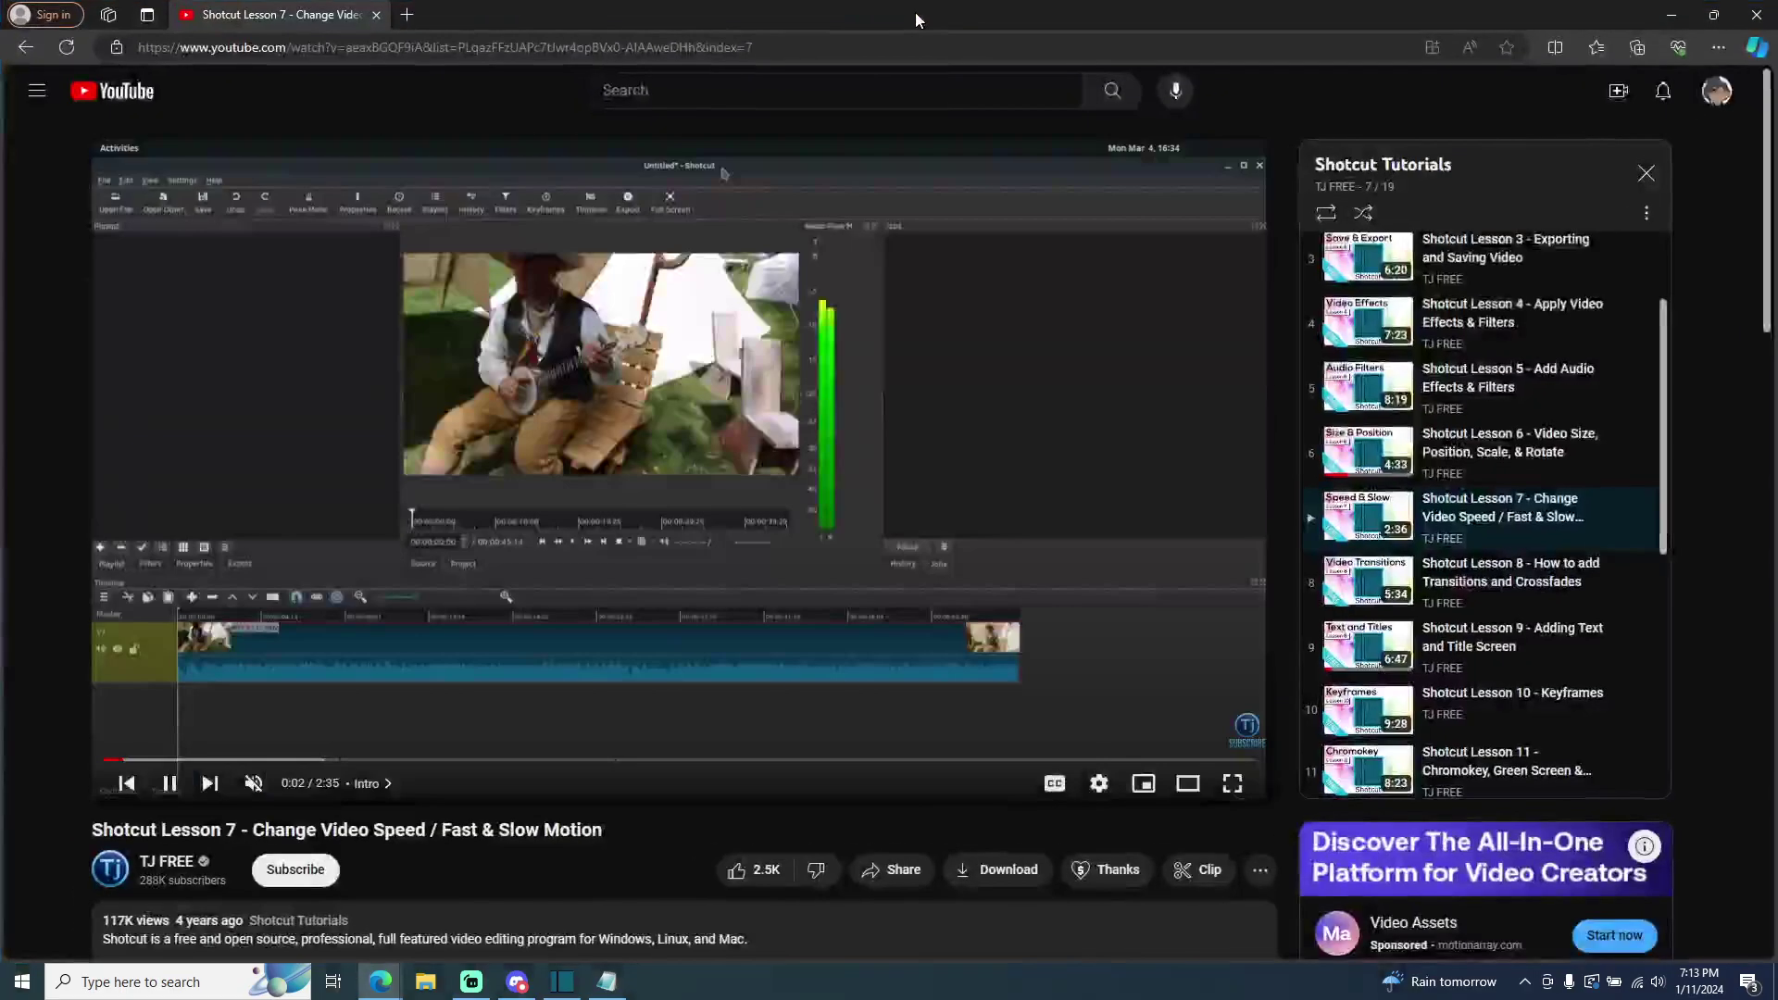
click(254, 784)
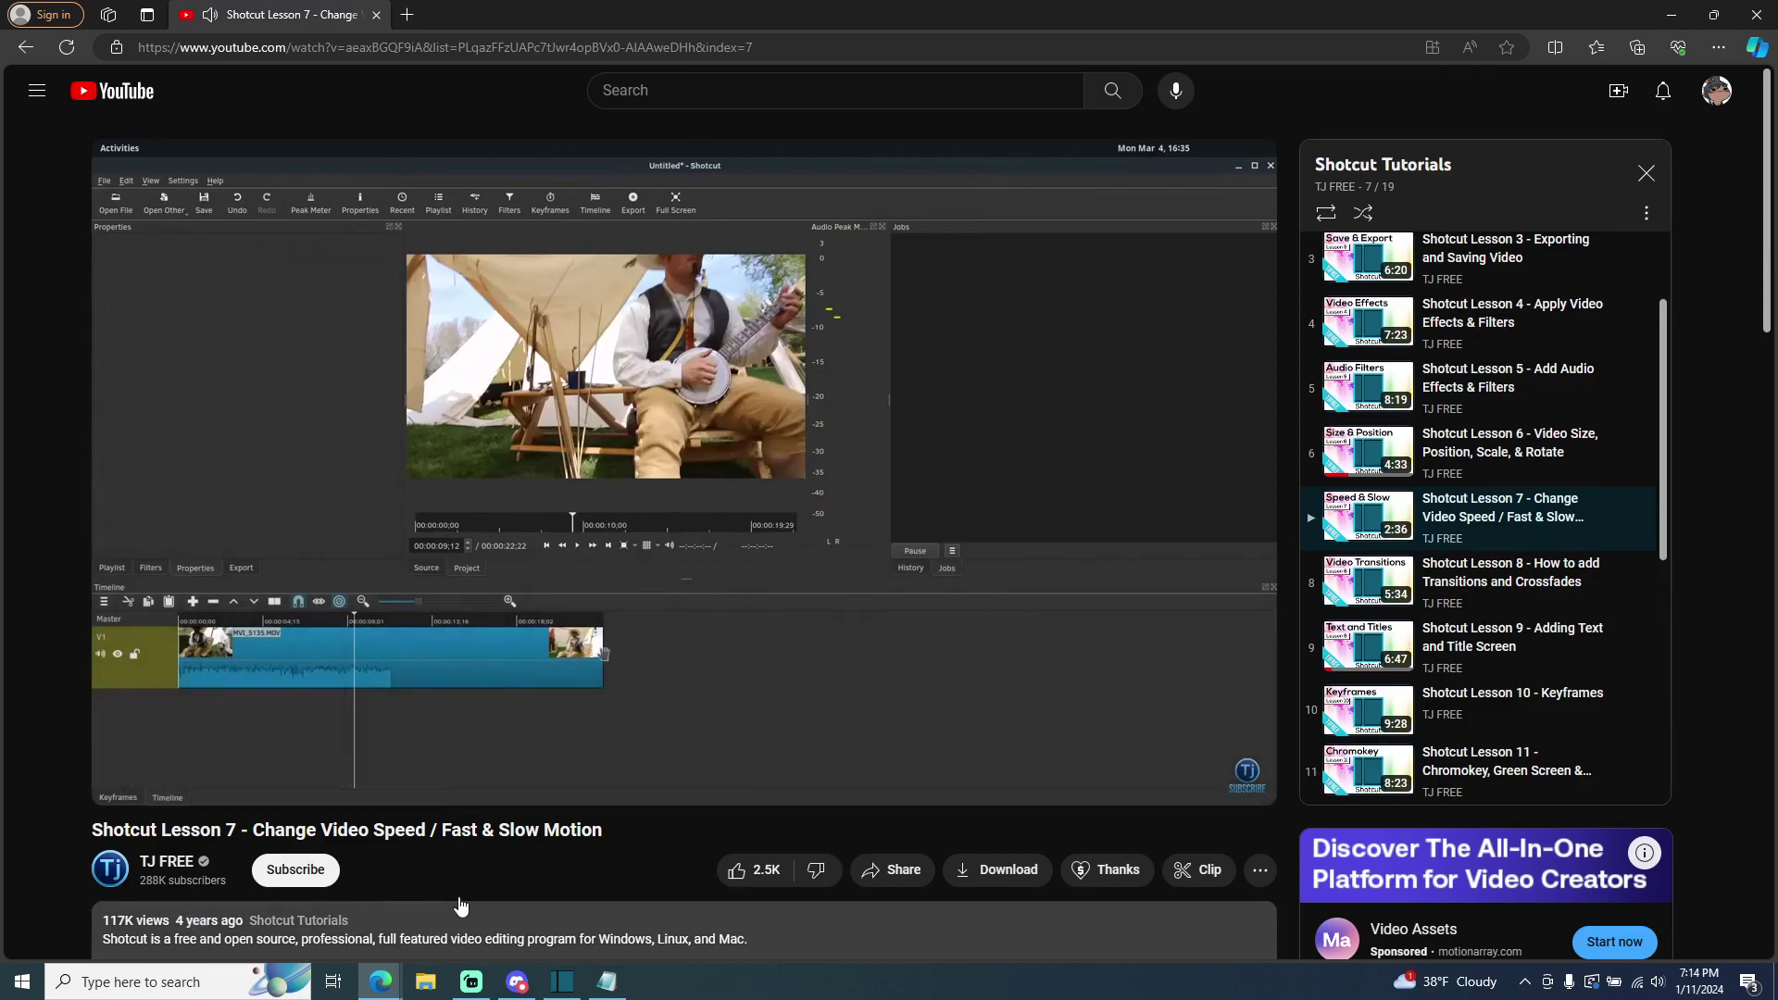
click(400, 489)
click(1671, 14)
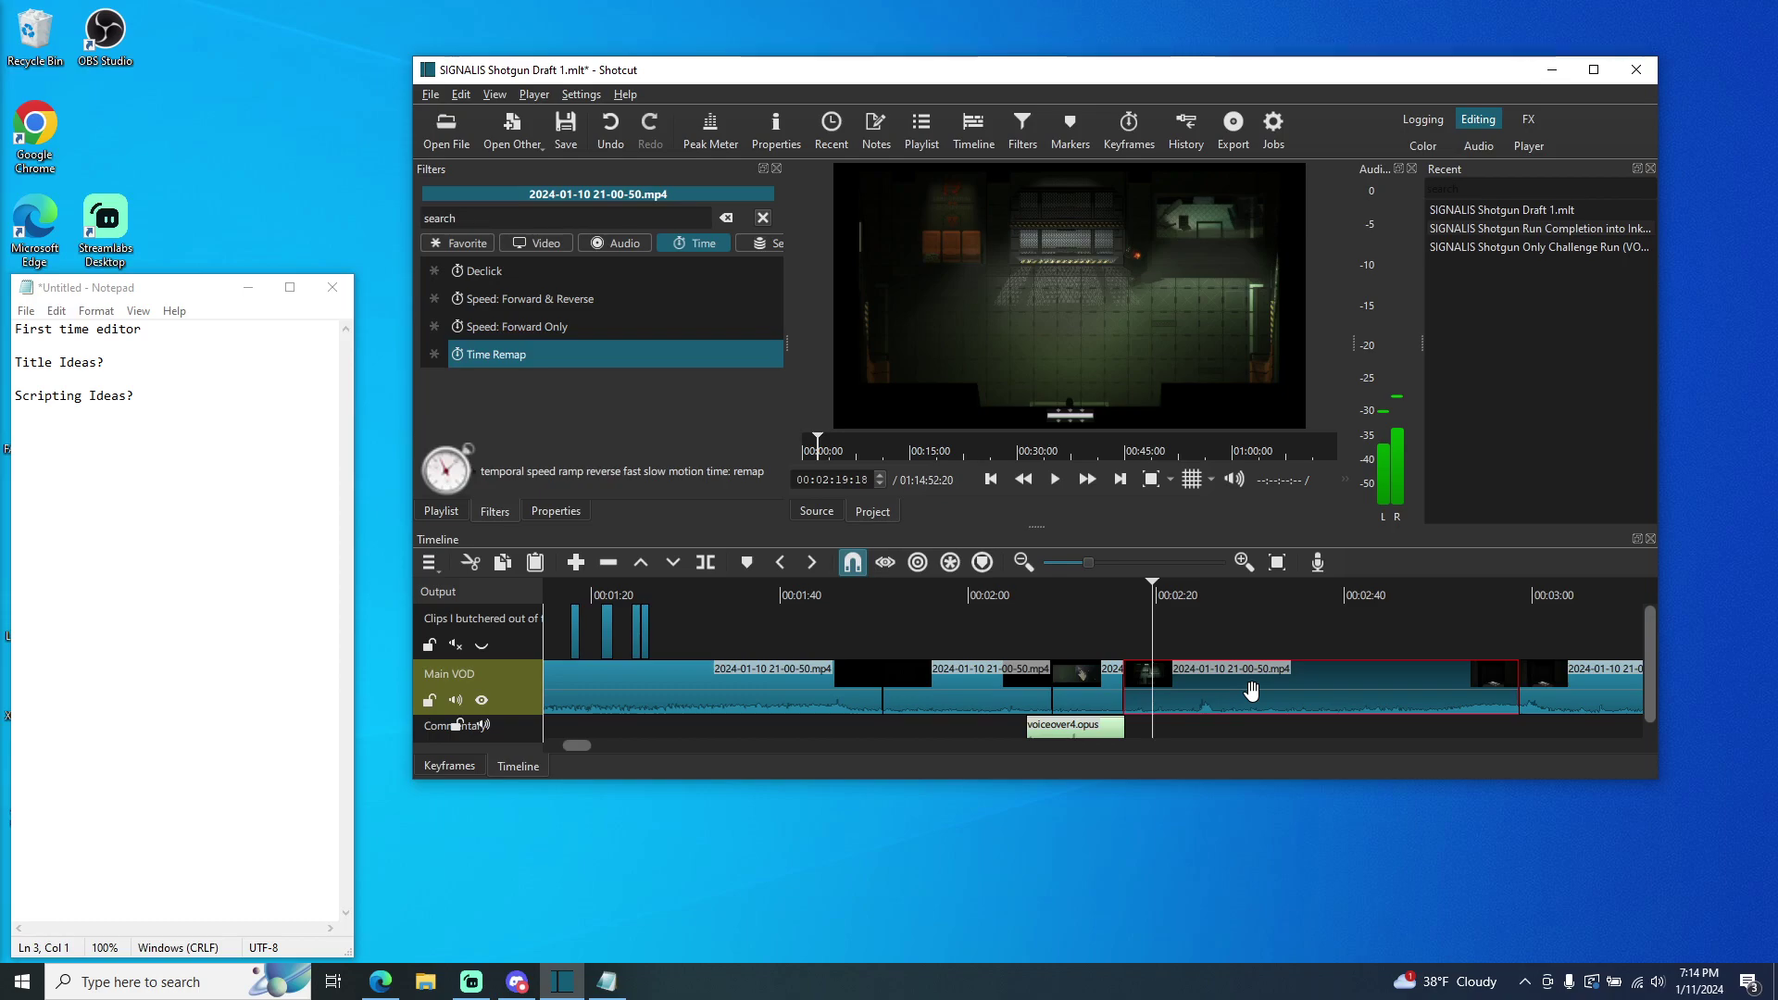
- Set the playback speed of the Main VOD clip starting at about 00:02:16 to 1.3x in its properties
drag(1131, 589, 1127, 595)
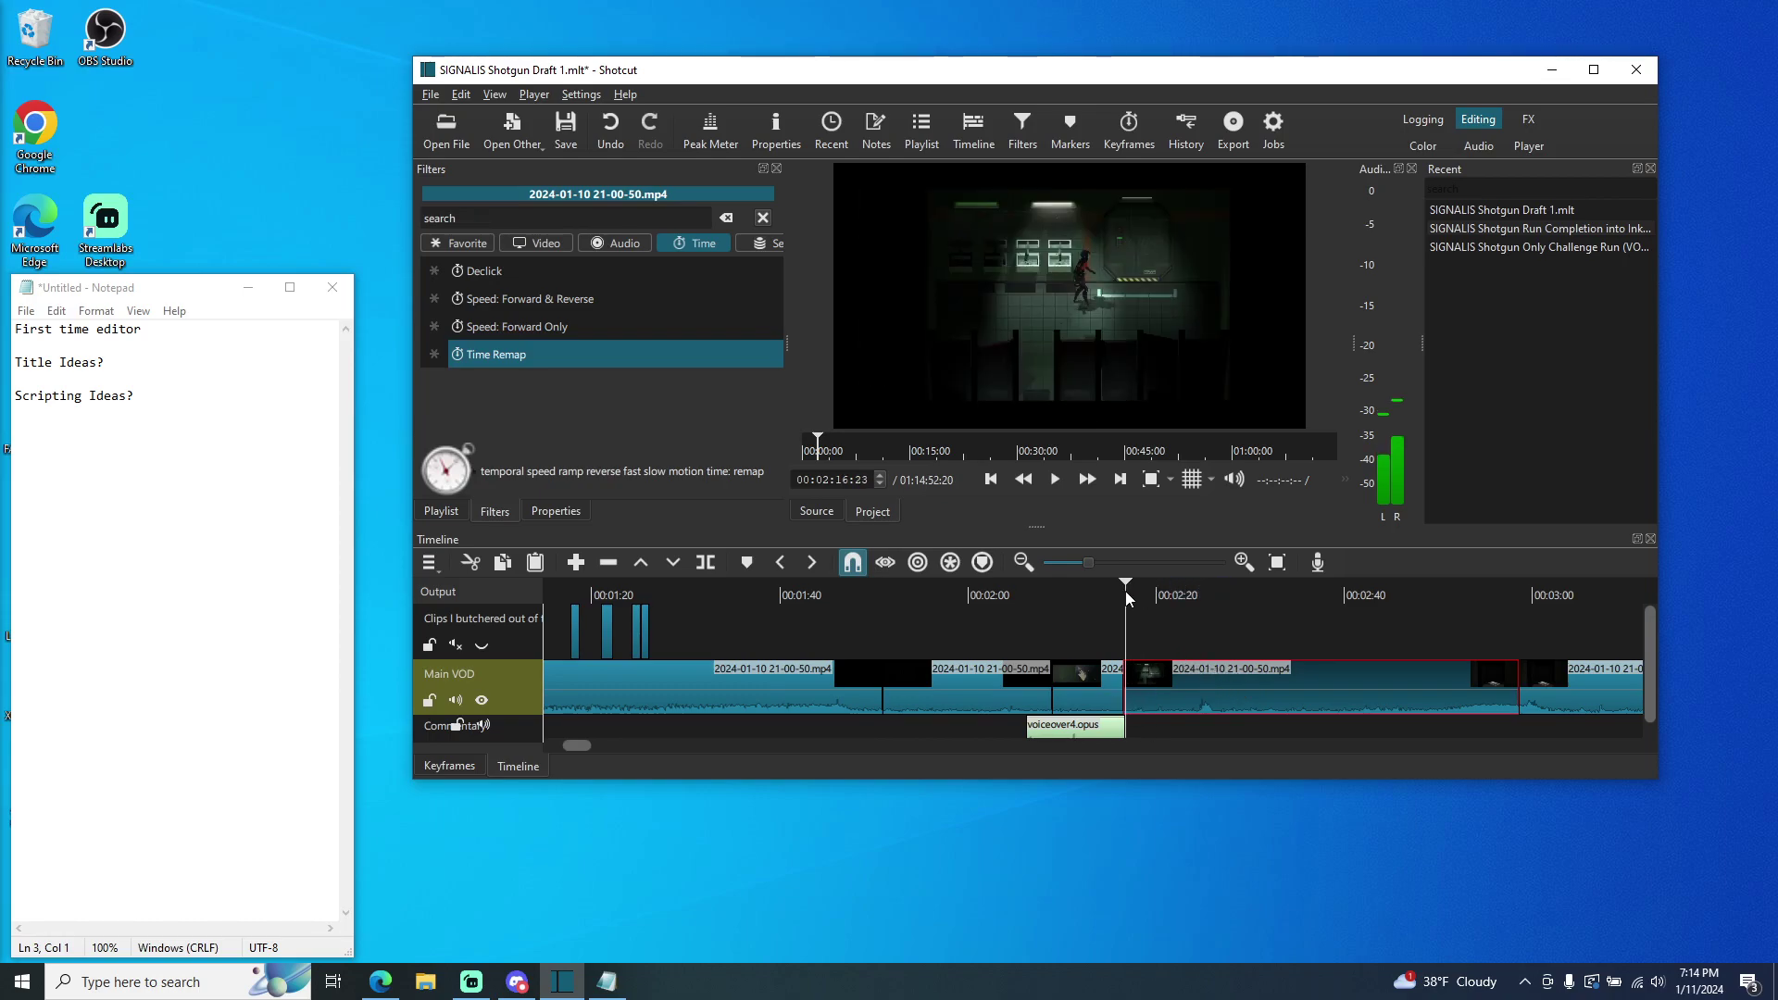
click(556, 512)
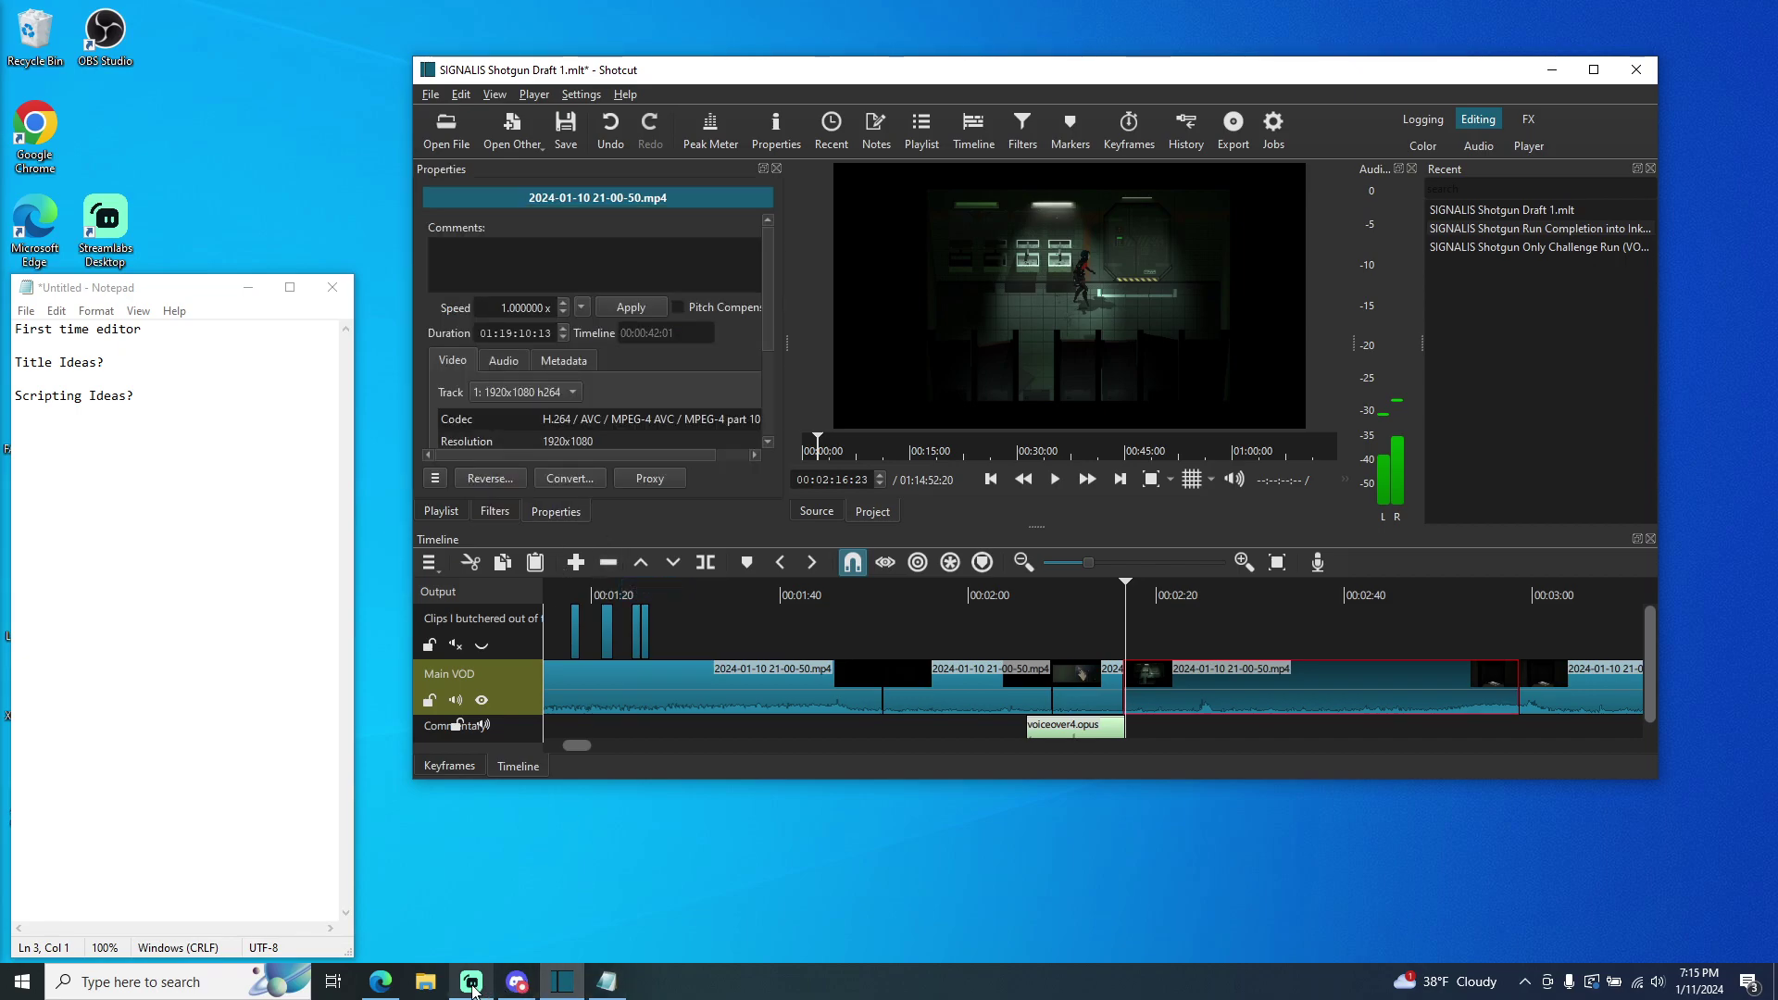
click(514, 311)
text(3)
click(629, 305)
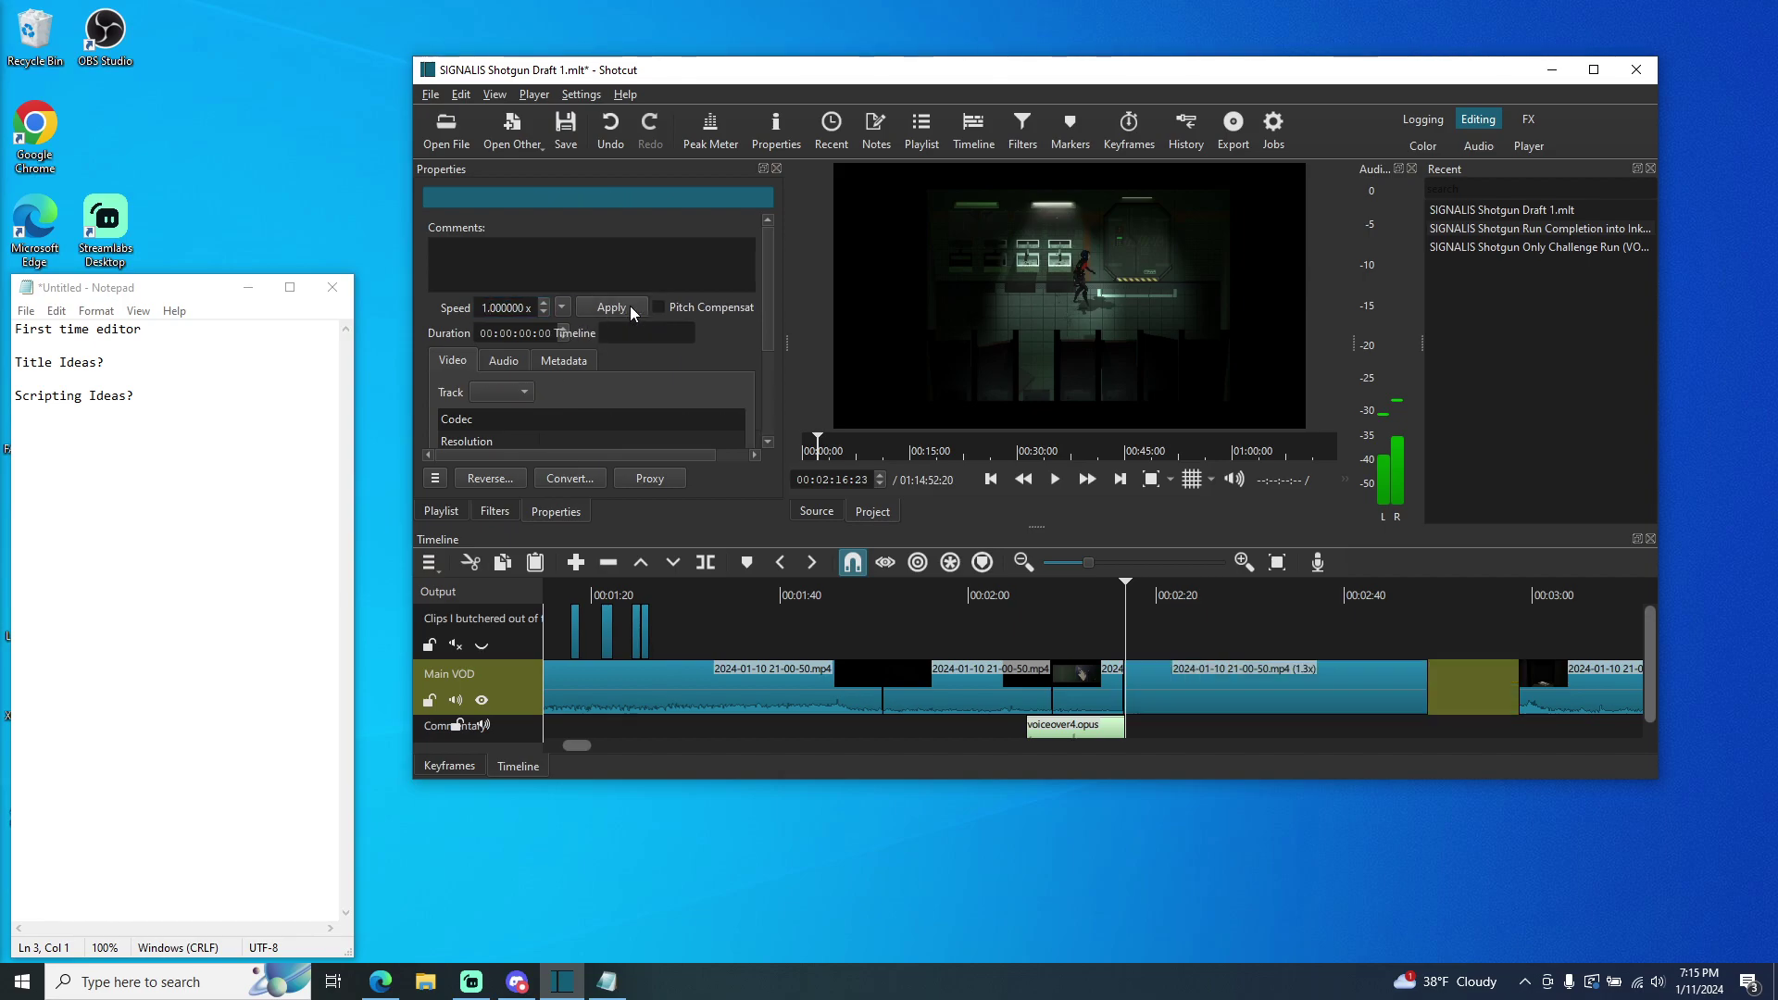
- Play back the footage from before the voiceover clip through the 1.3x Main VOD clip, stopping at about 00:02:46
drag(1124, 605, 1020, 615)
click(1052, 482)
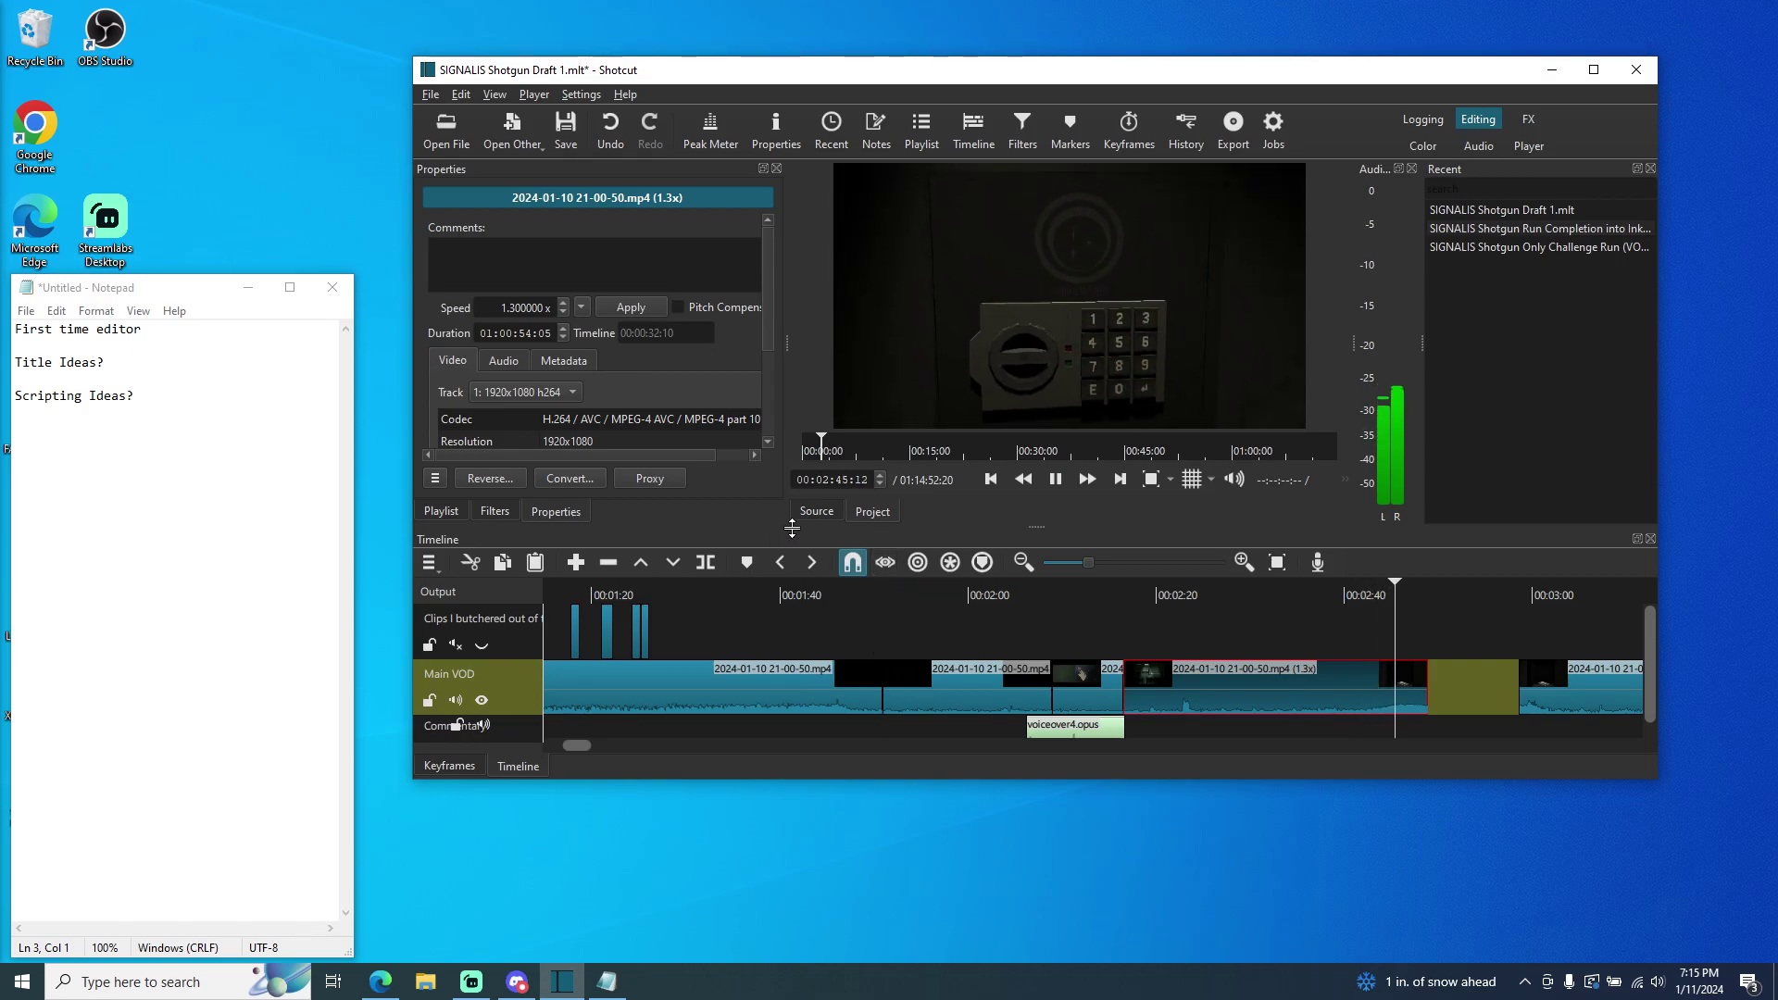
click(1056, 480)
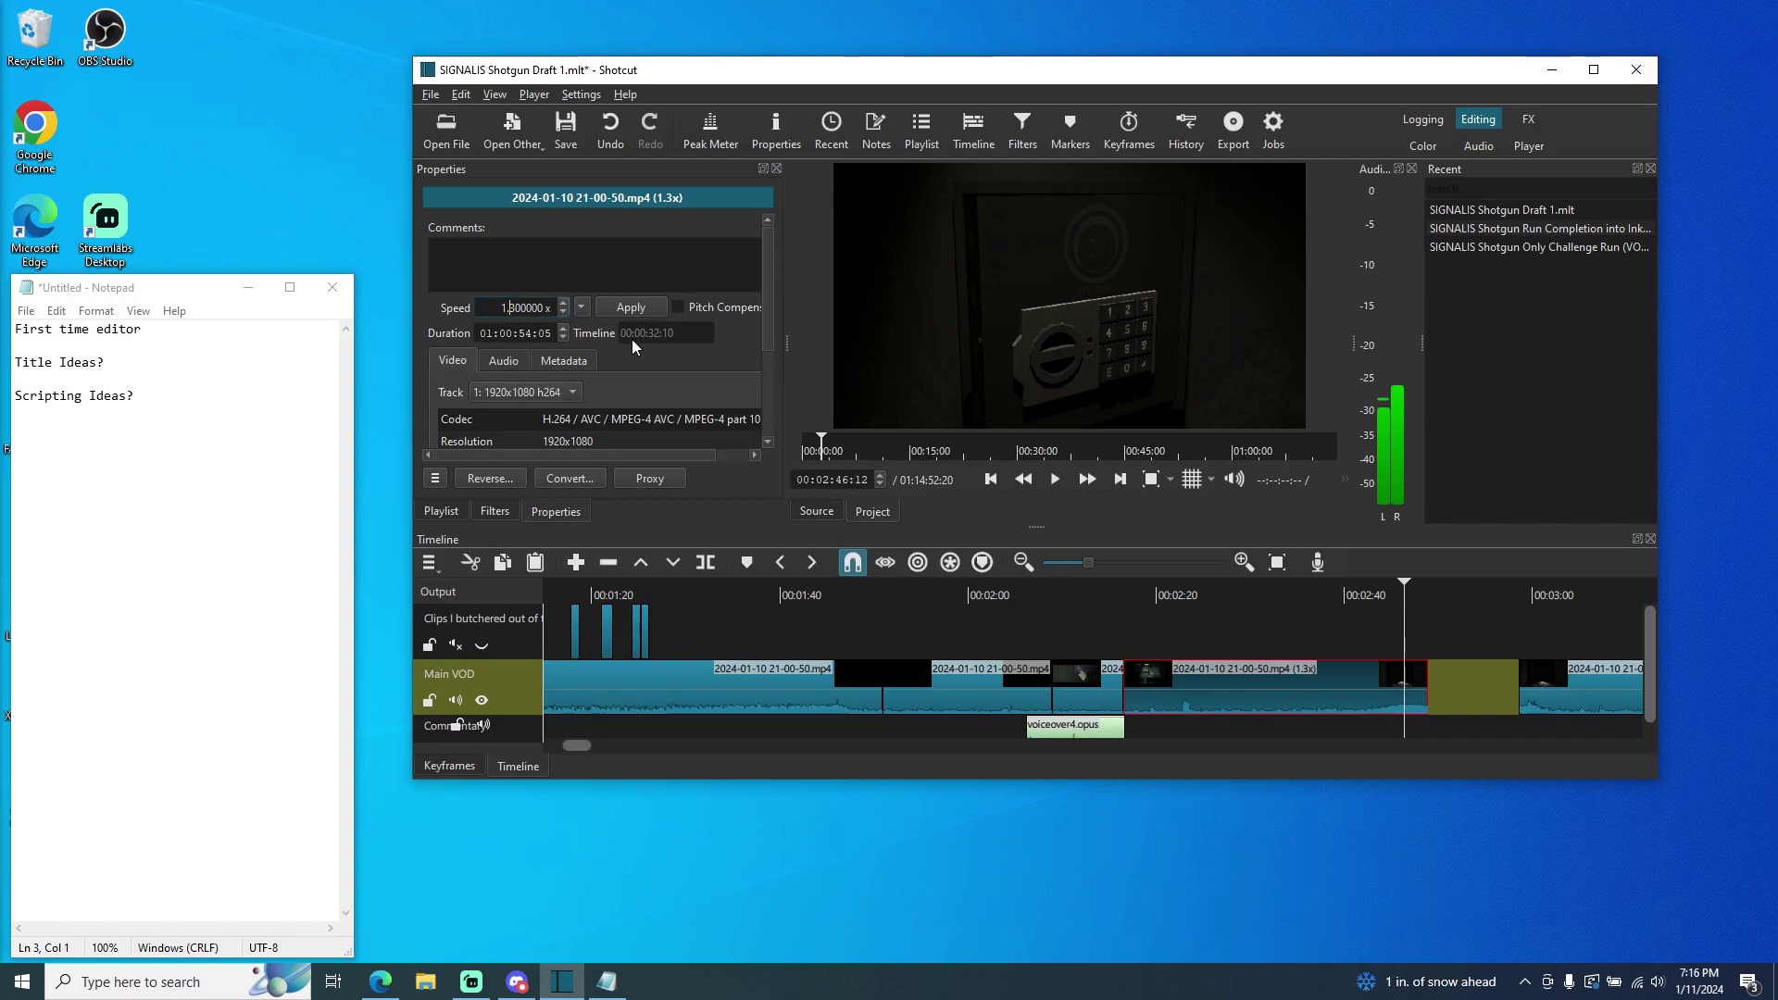
- Change the speed of the selected Main VOD clip to 1.37x and apply it
key(BackSpace)
text(4)
key(BackSpace)
text(37)
click(635, 306)
- Review the 1.37x clip from its start at about 00:02:16 and its ending from about 00:02:36, including the gap behind it
drag(1404, 588, 1139, 595)
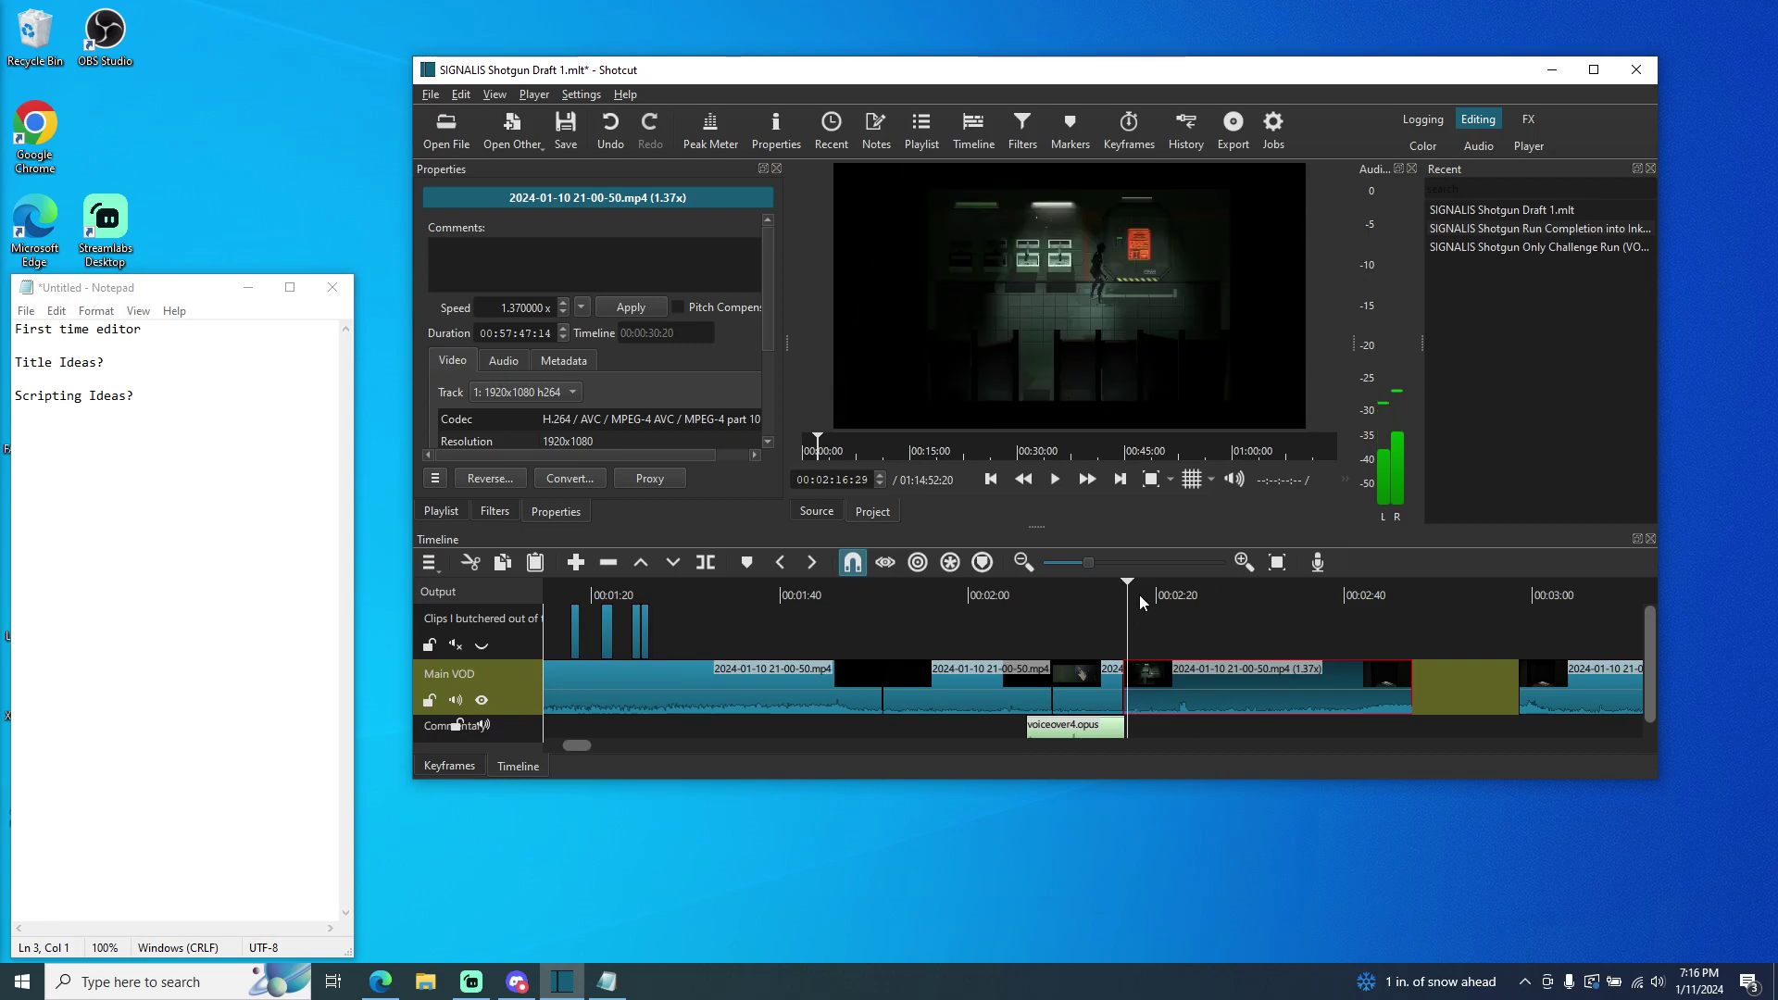
click(1052, 478)
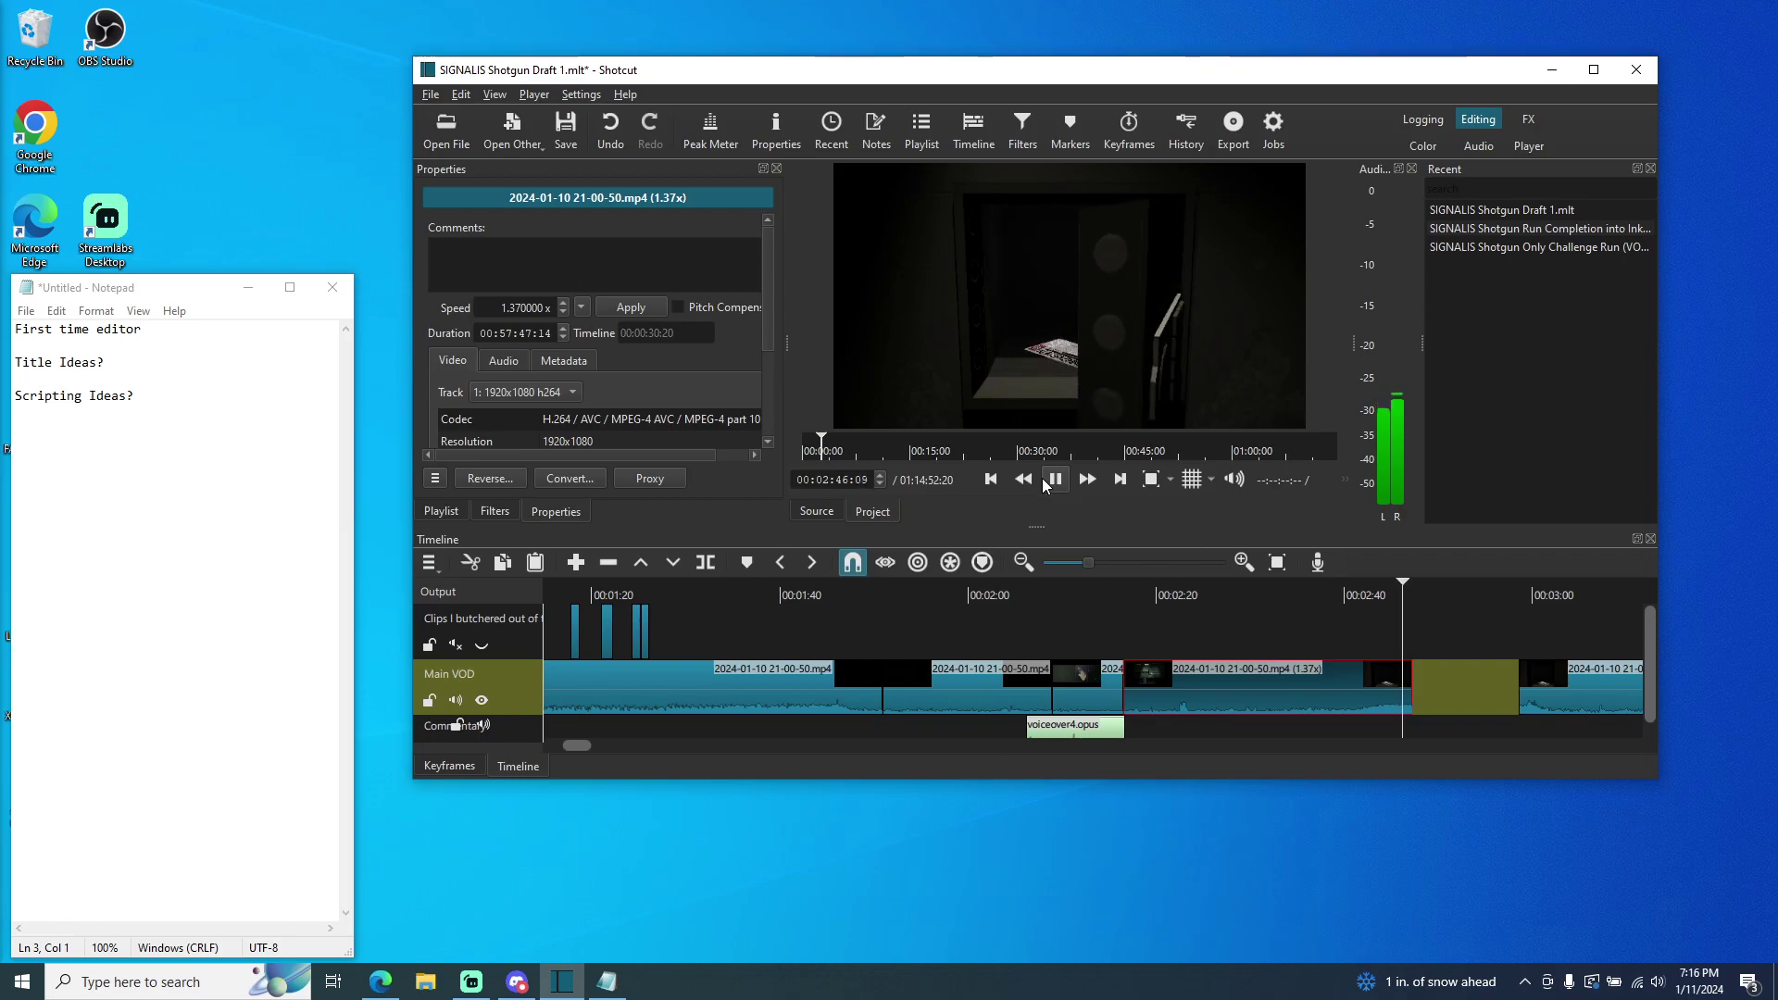
click(1056, 480)
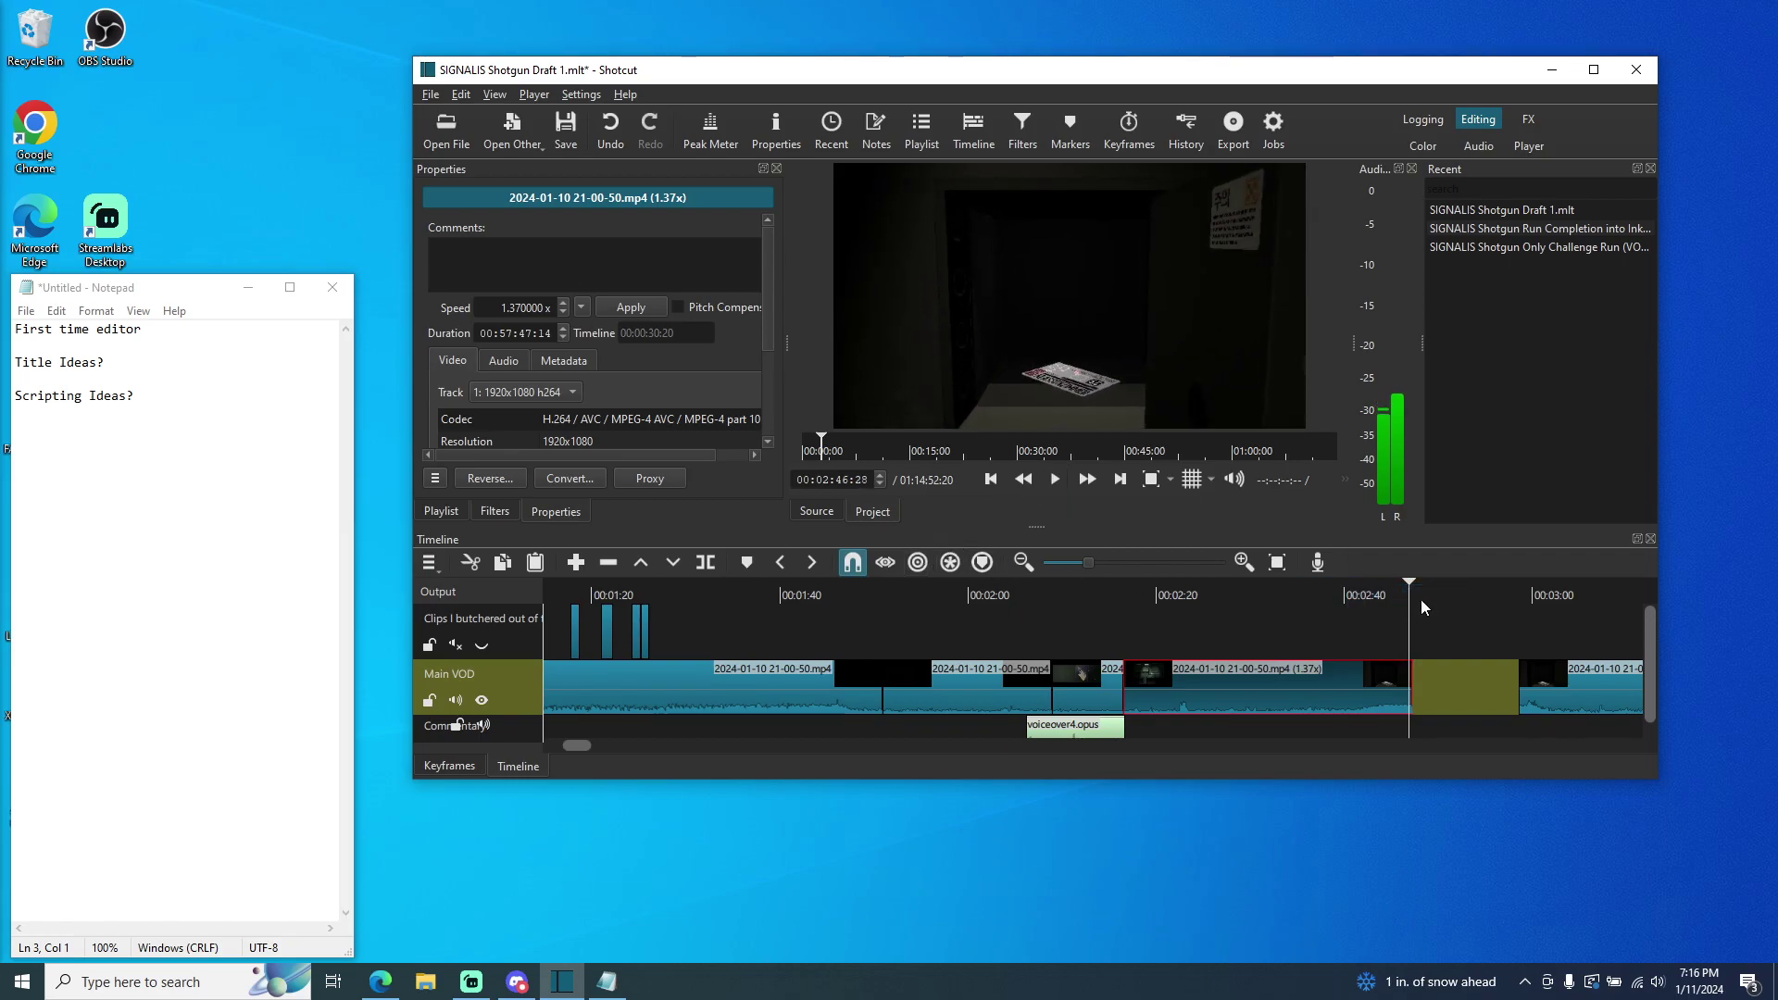
drag(1407, 592, 1120, 614)
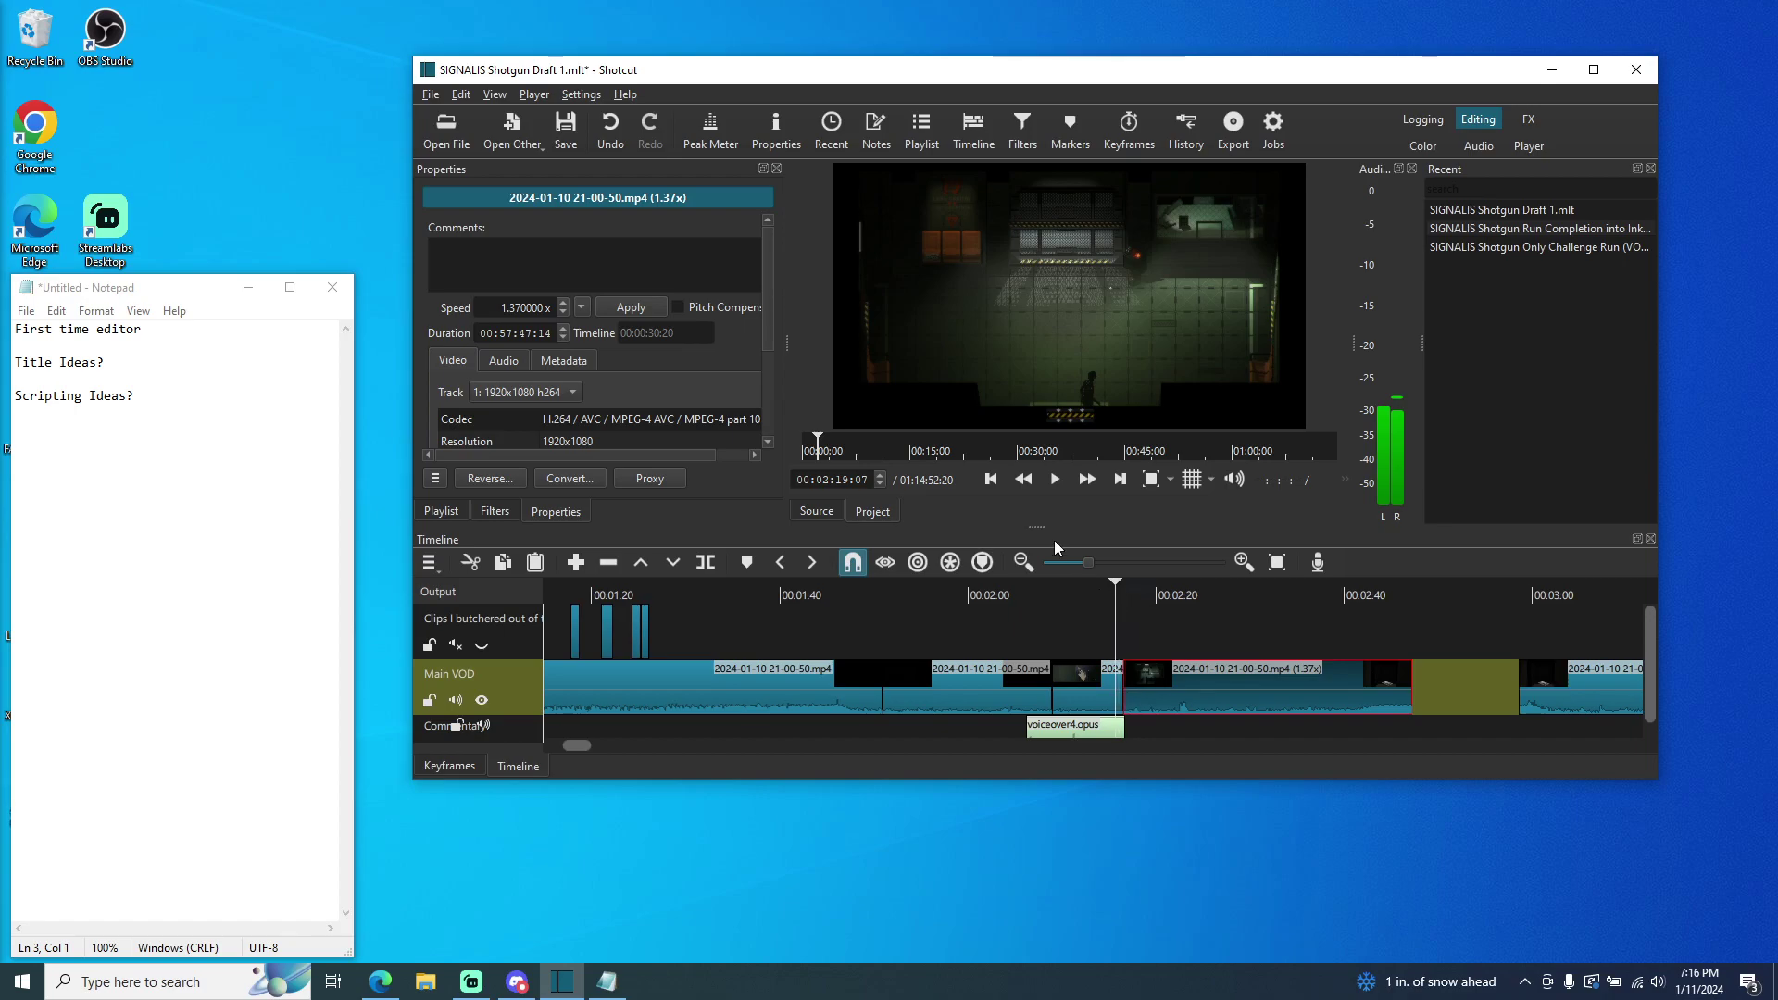
click(1051, 485)
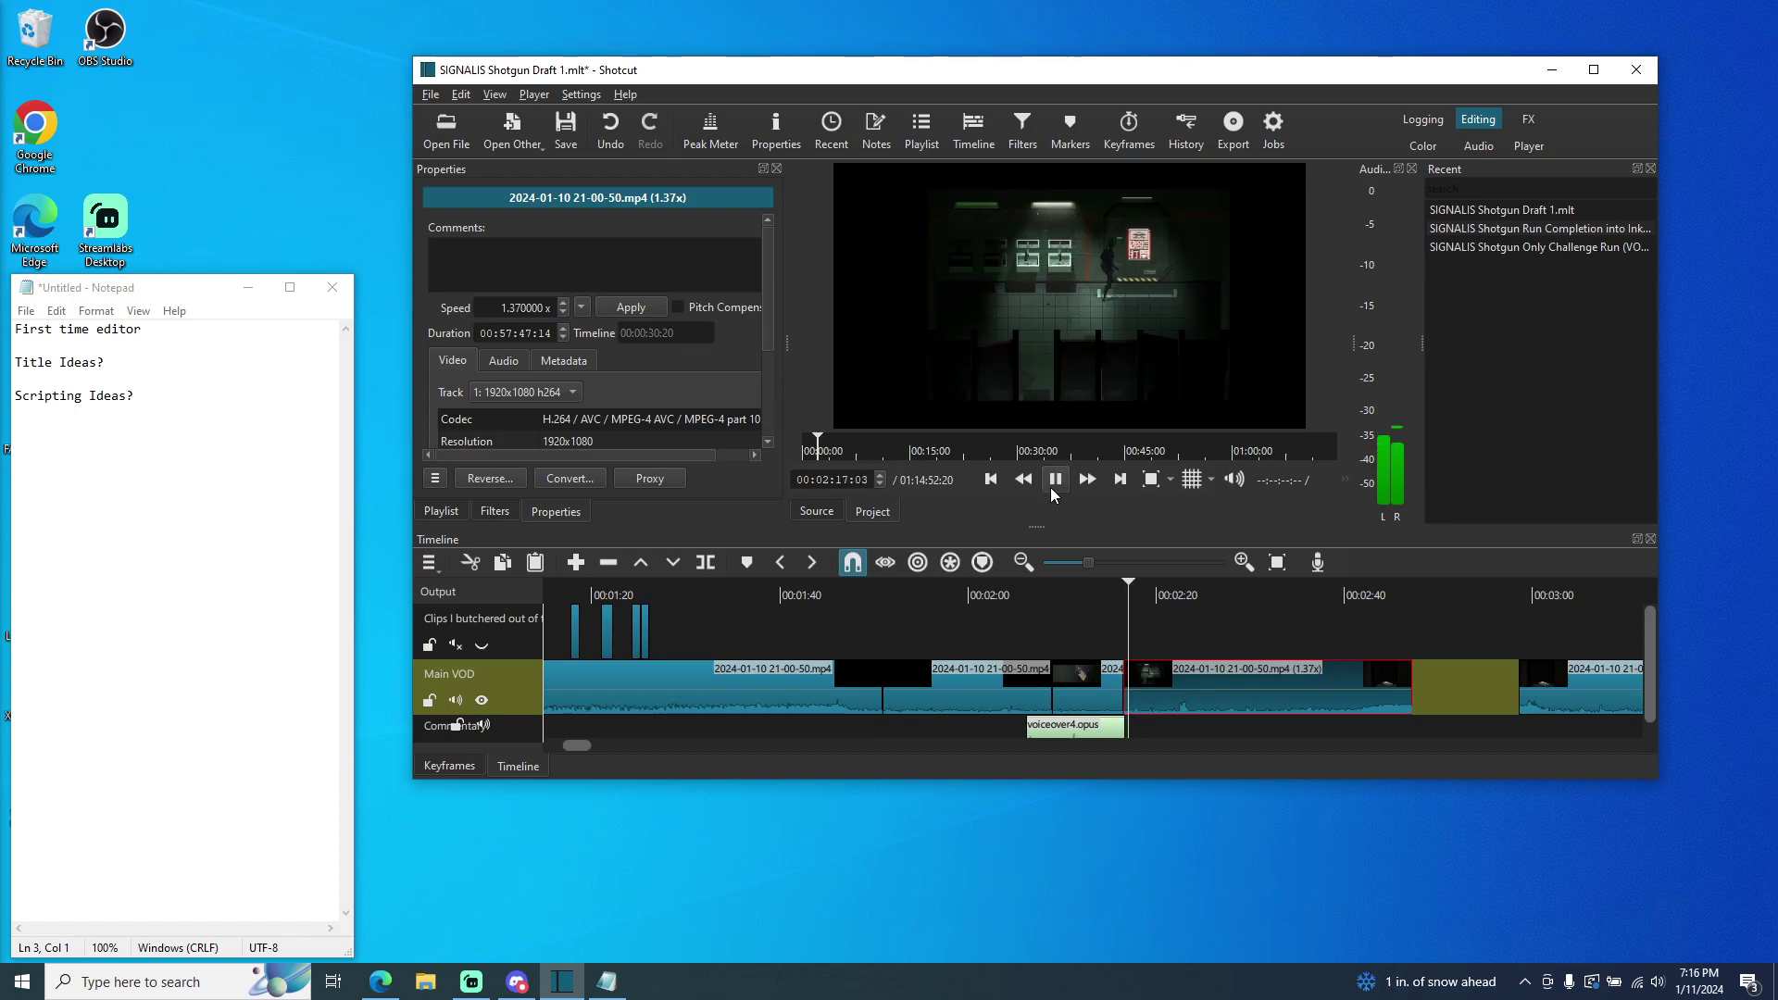
click(1054, 482)
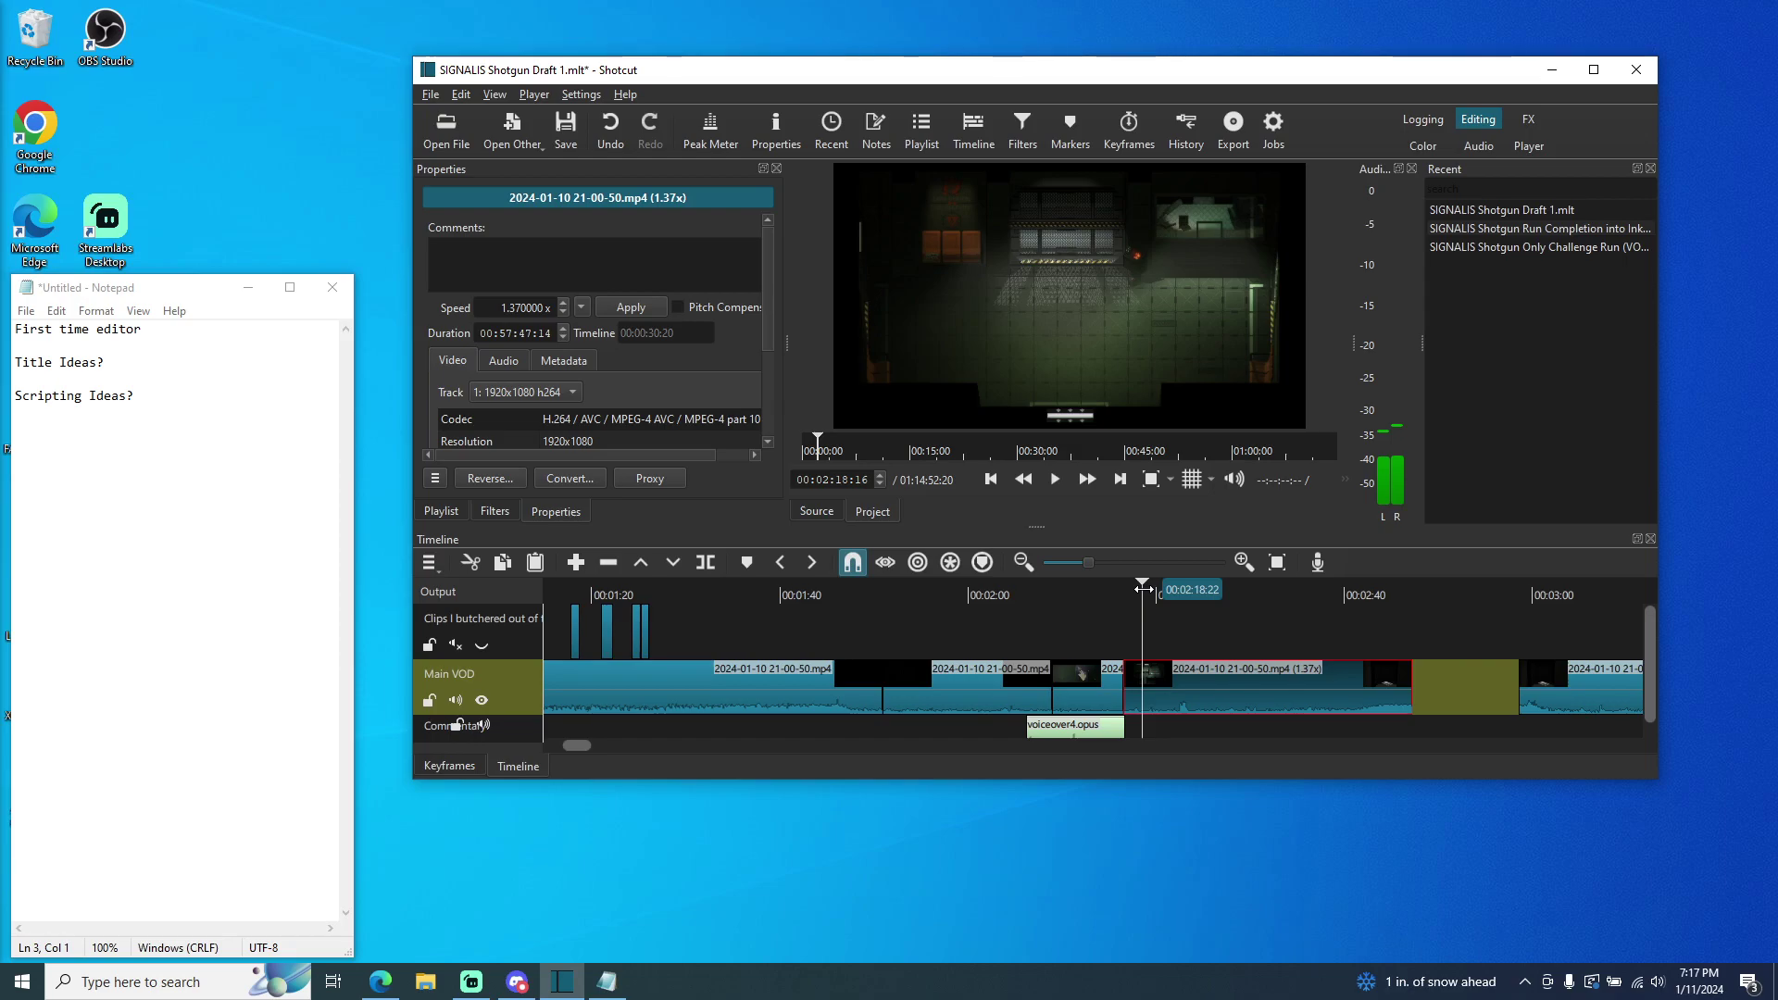
mouse_move(1353, 598)
mouse_down()
mouse_move(1381, 598)
mouse_move(1352, 604)
mouse_up()
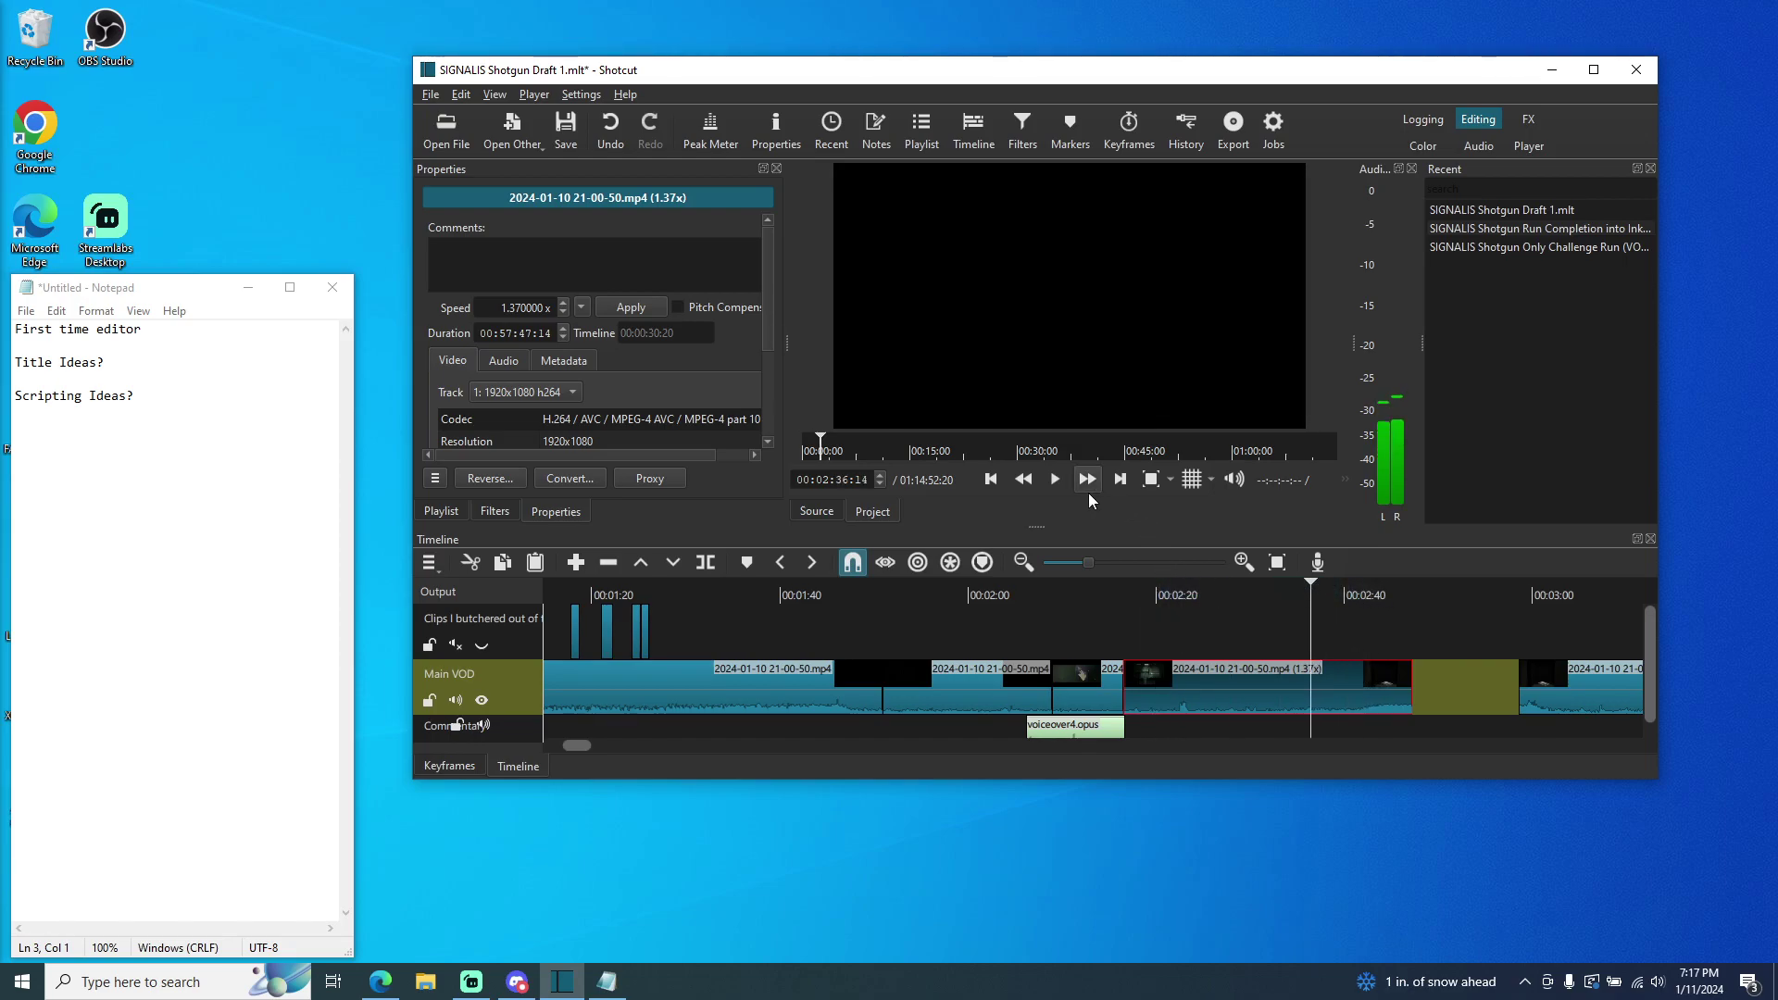
click(1053, 483)
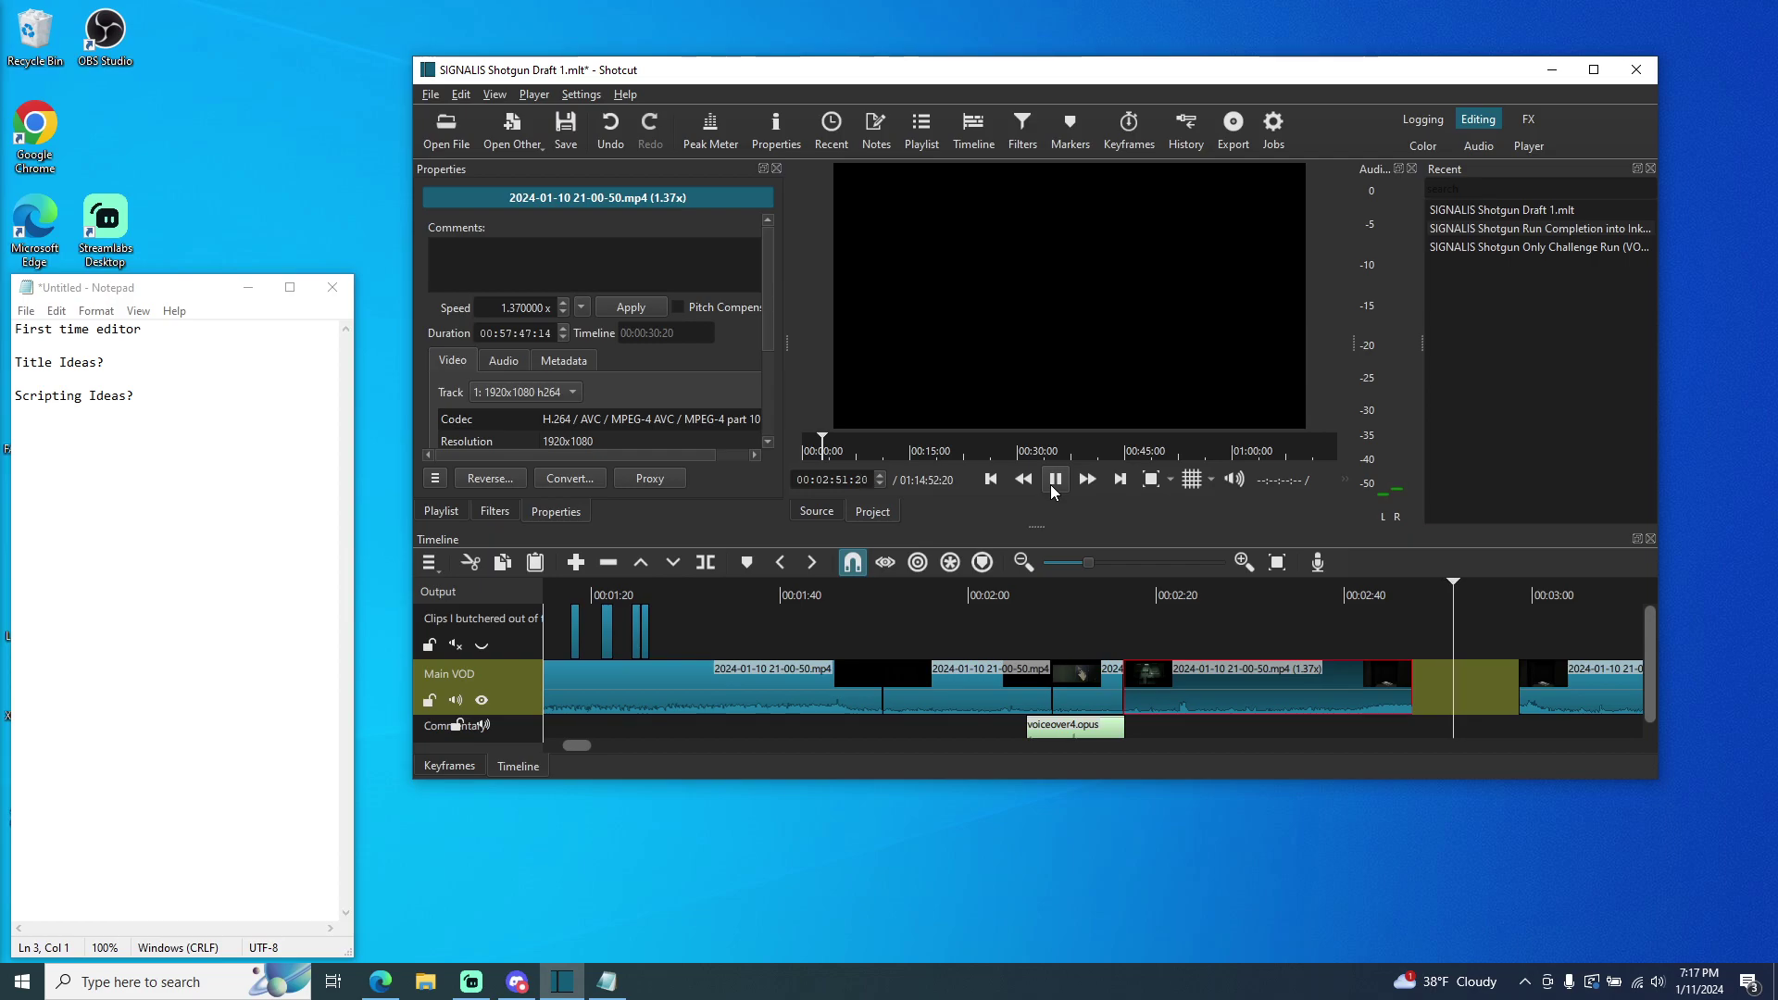
click(1055, 481)
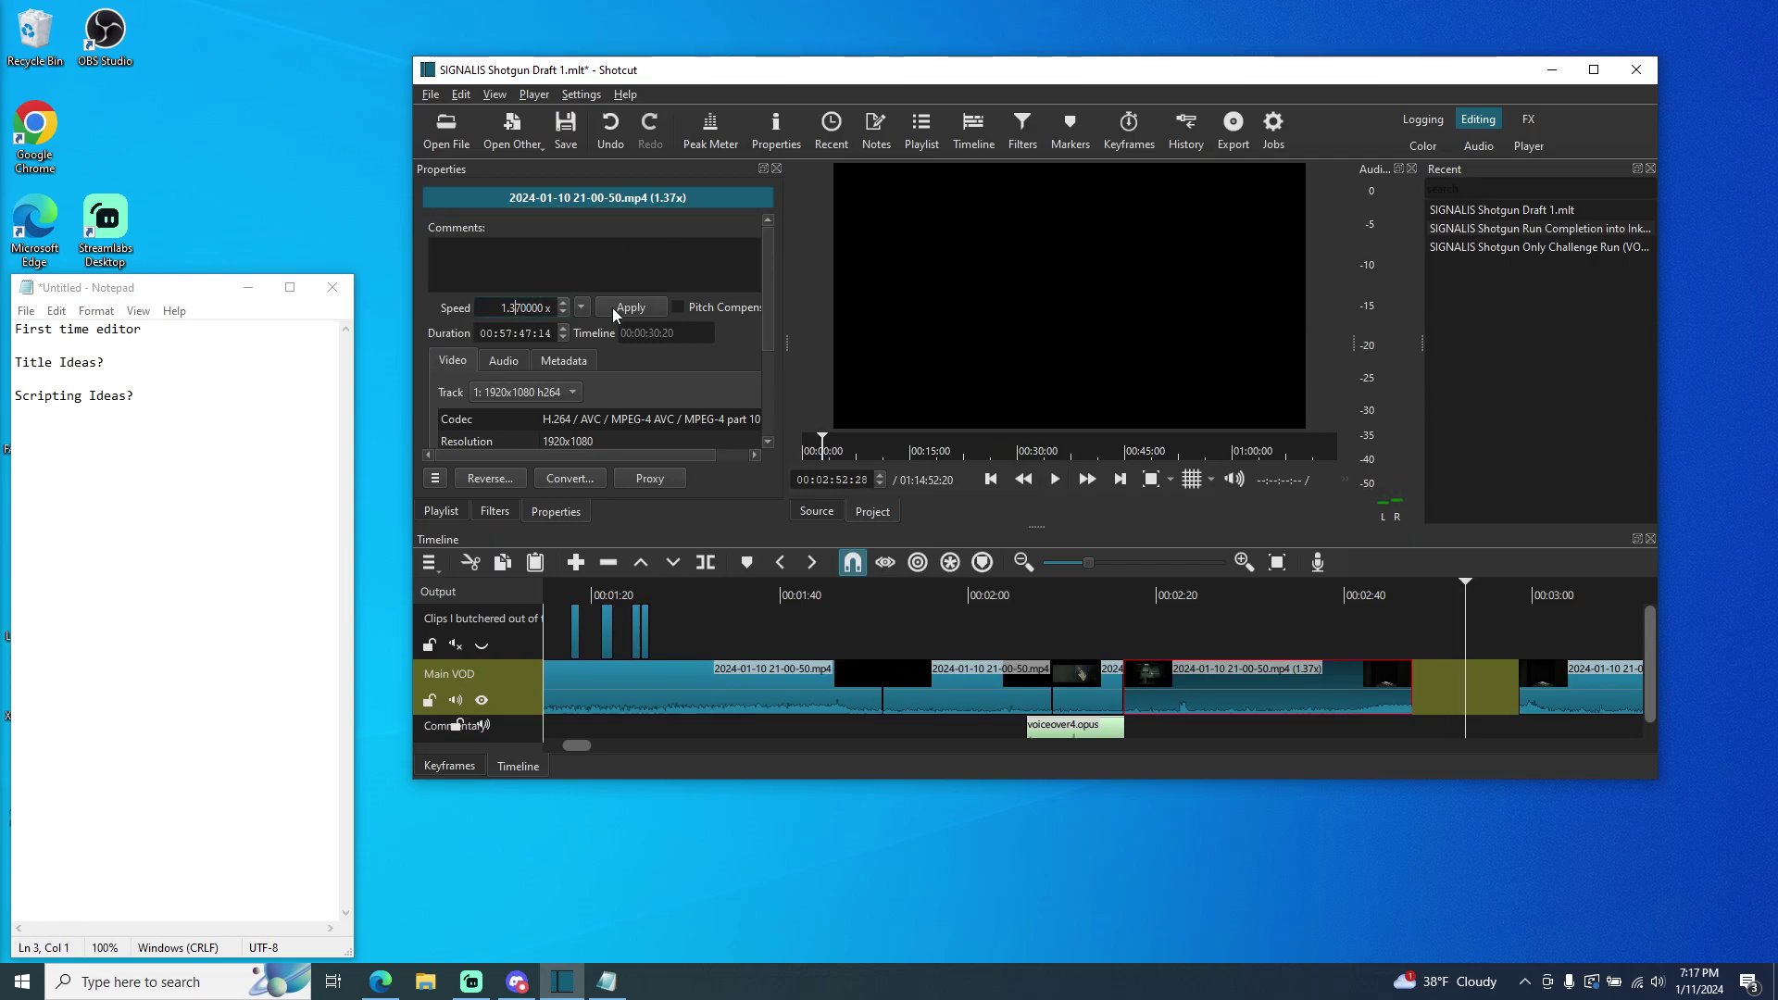
- Restore the selected Main VOD clip to normal speed, 1.0x
key(BackSpace)
key(BackSpace)
text(00)
click(614, 308)
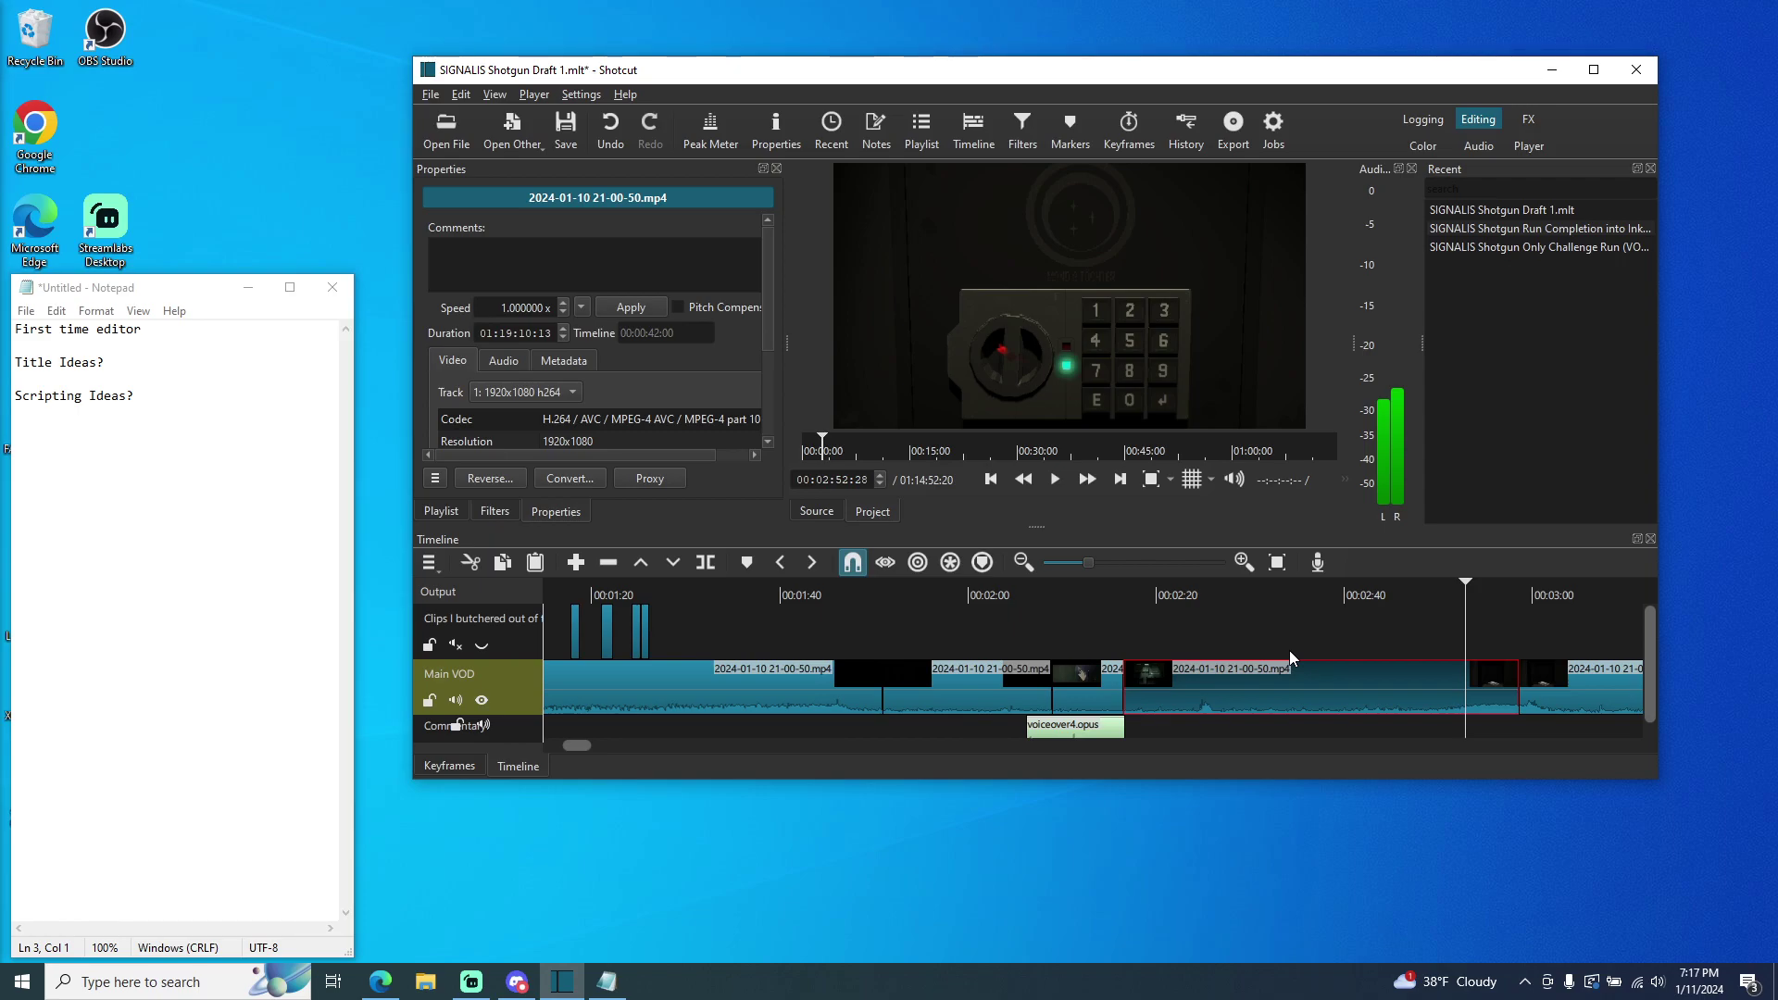
- Split the Main VOD clip at 00:02:18:20, where the footage goes black
drag(1464, 600, 1142, 594)
click(879, 484)
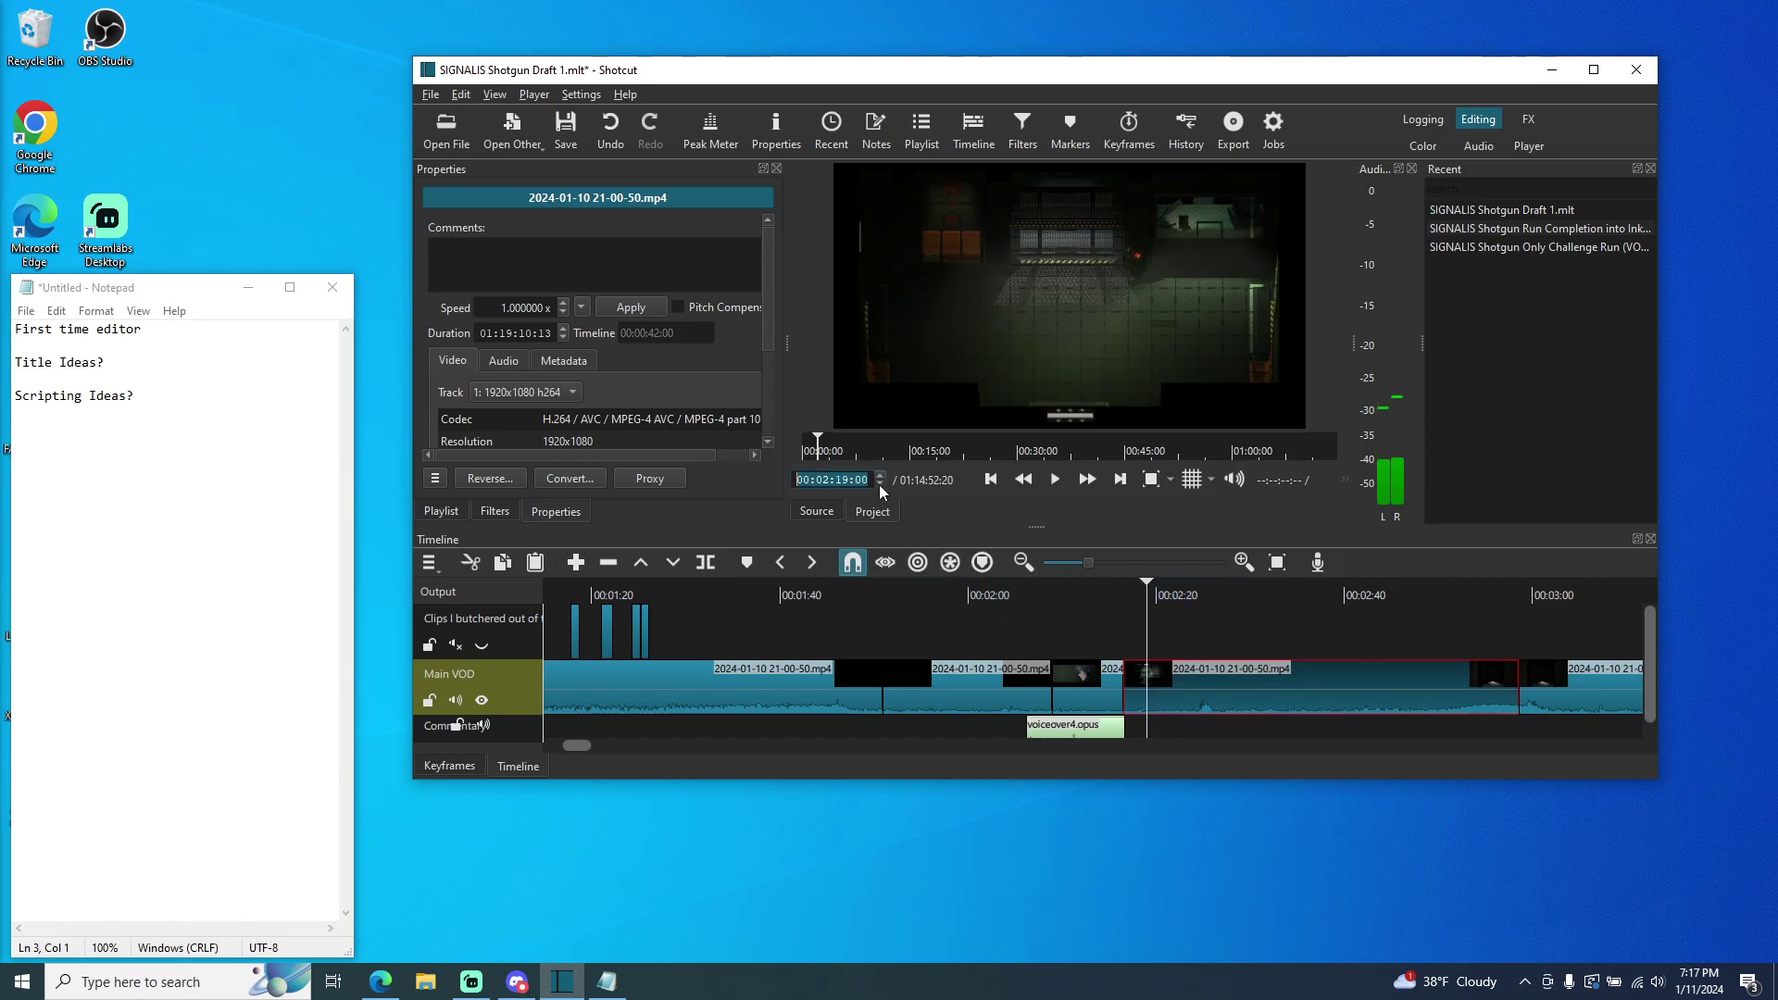
scroll(880, 485, down, 8)
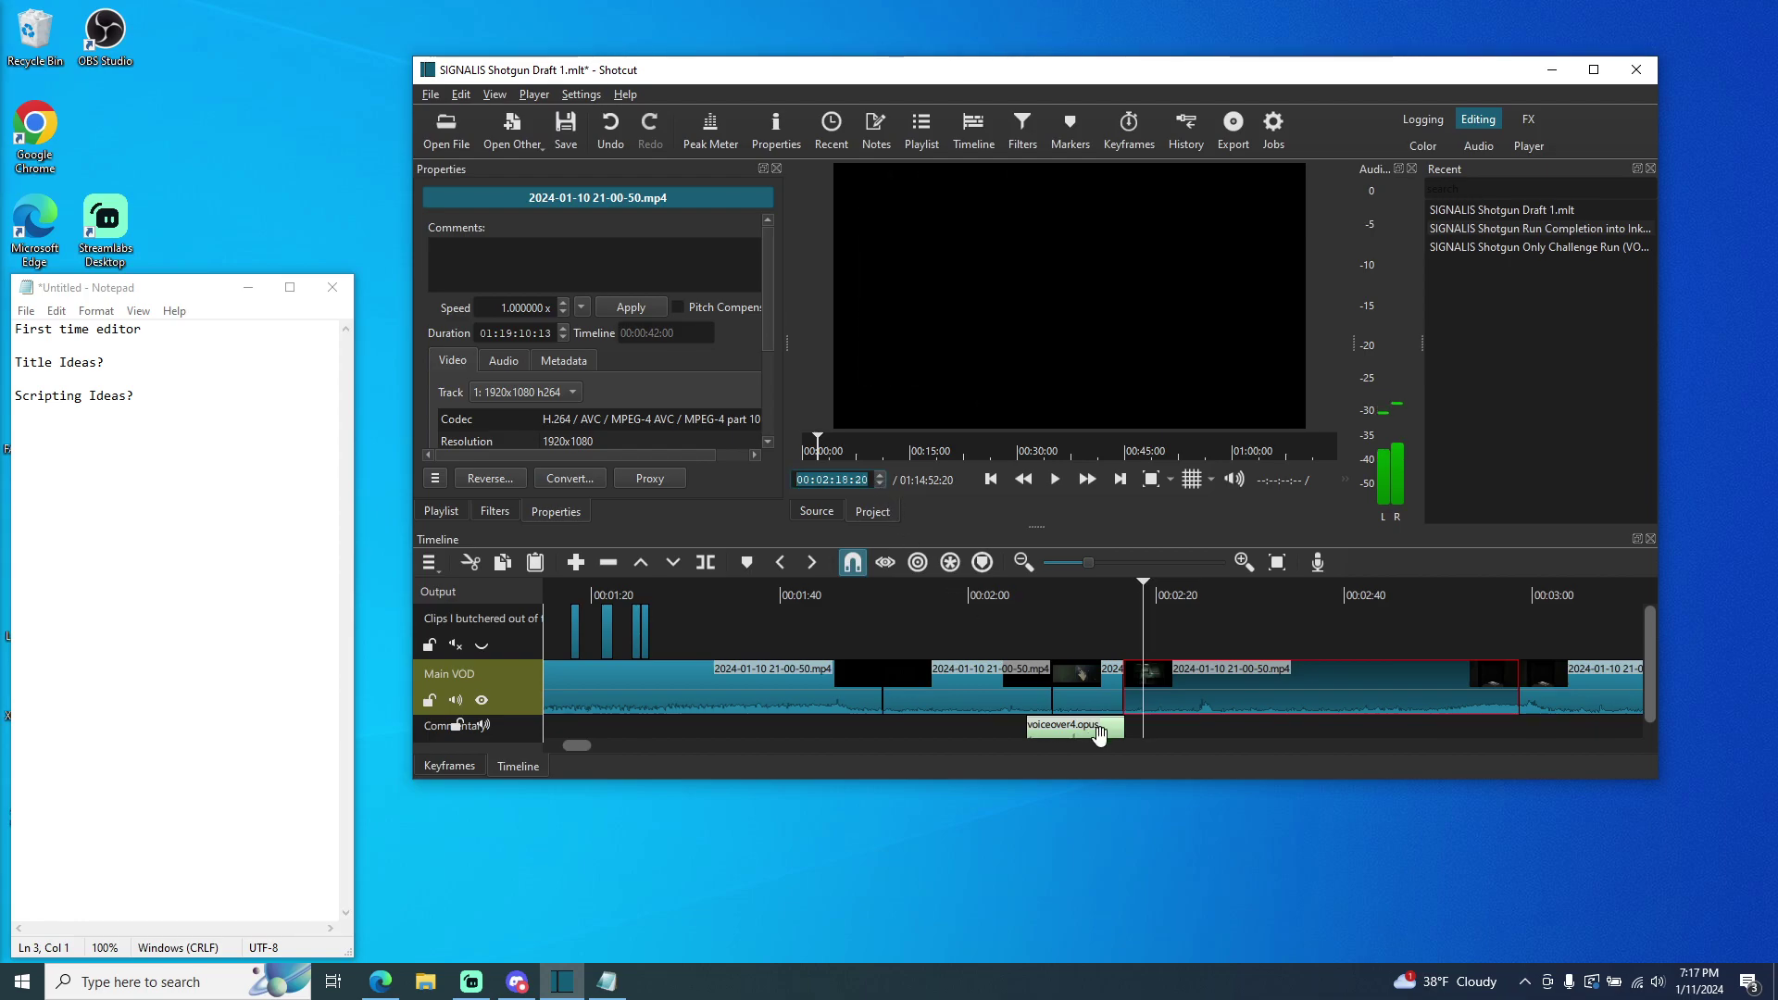
click(708, 567)
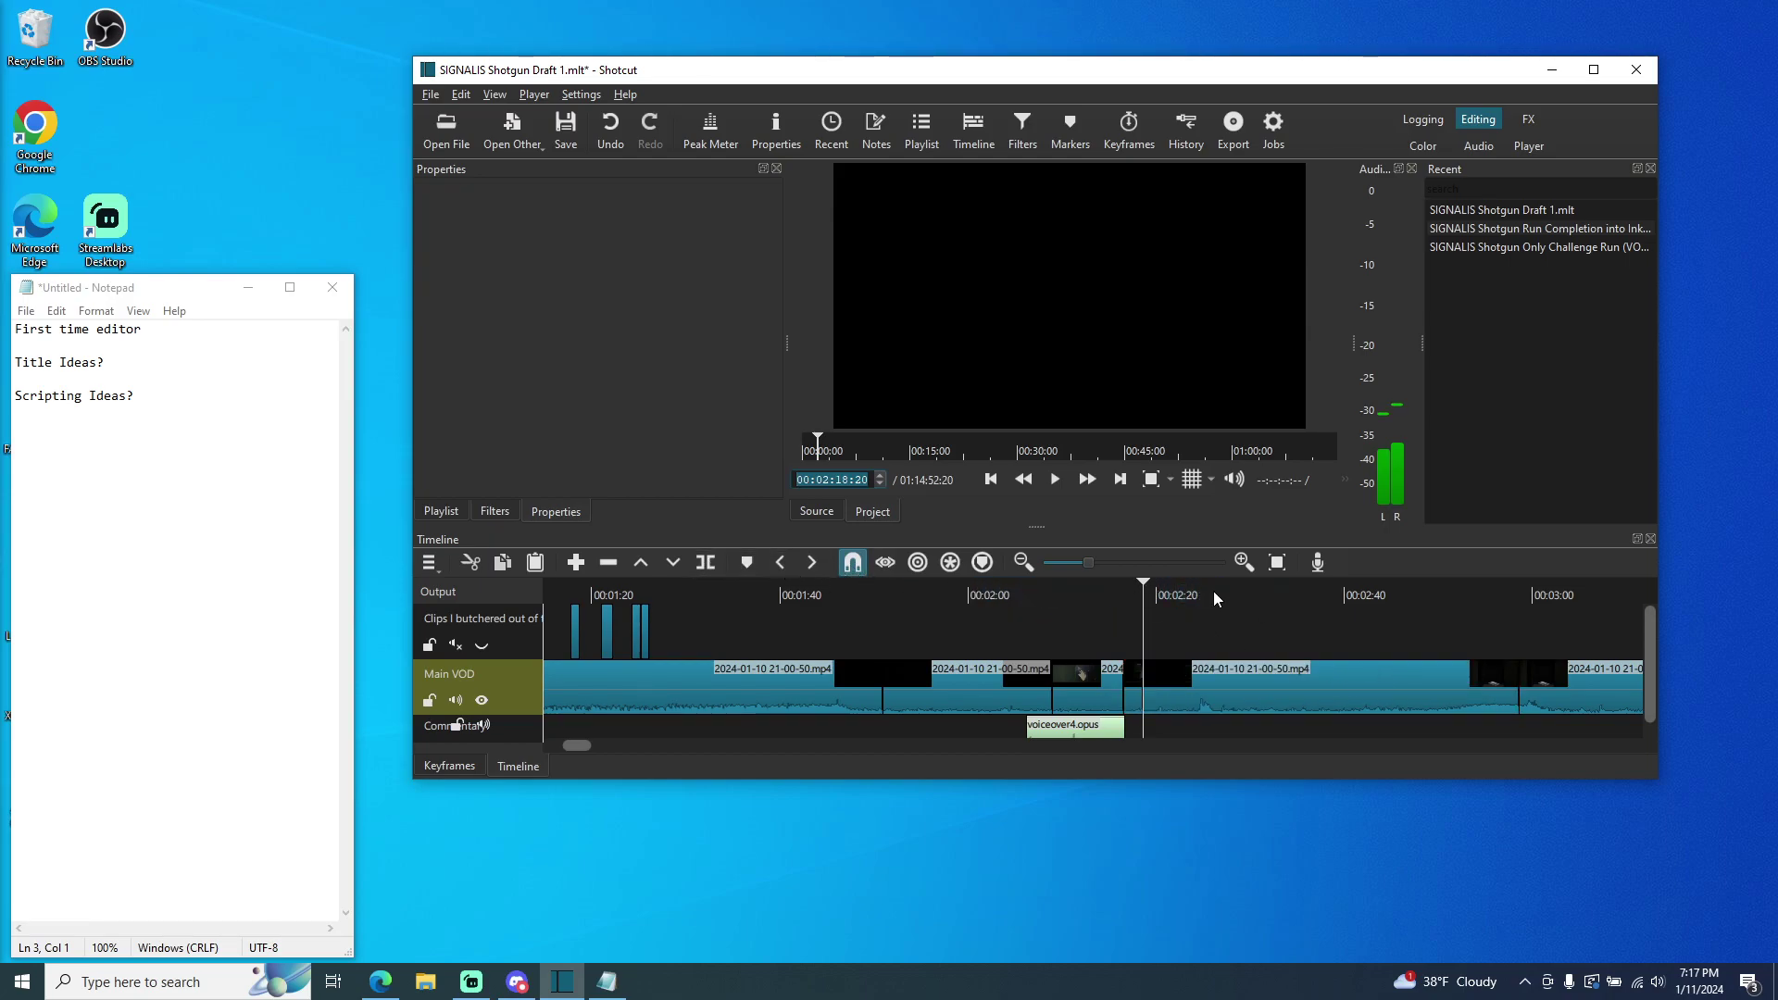
- Split the Main VOD clip again at 00:02:44:06 on the black frame and ripple-delete the segment between the two cuts
drag(1145, 593, 1373, 606)
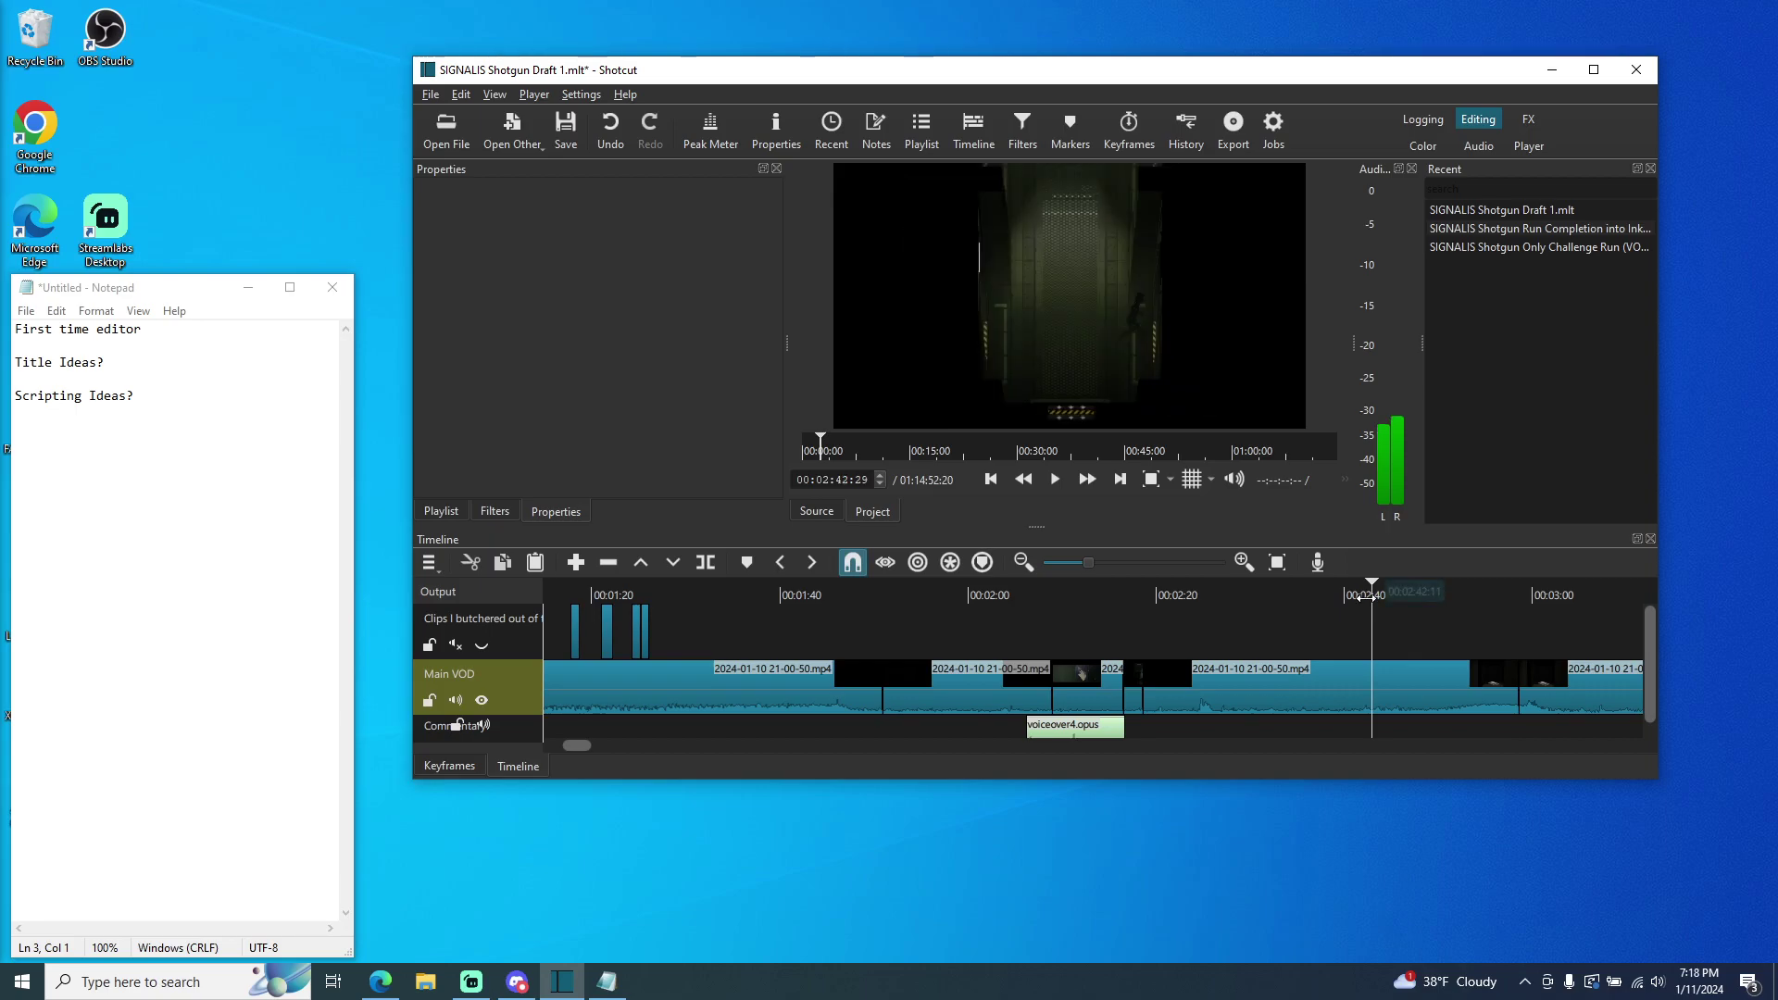
click(1057, 480)
click(1061, 488)
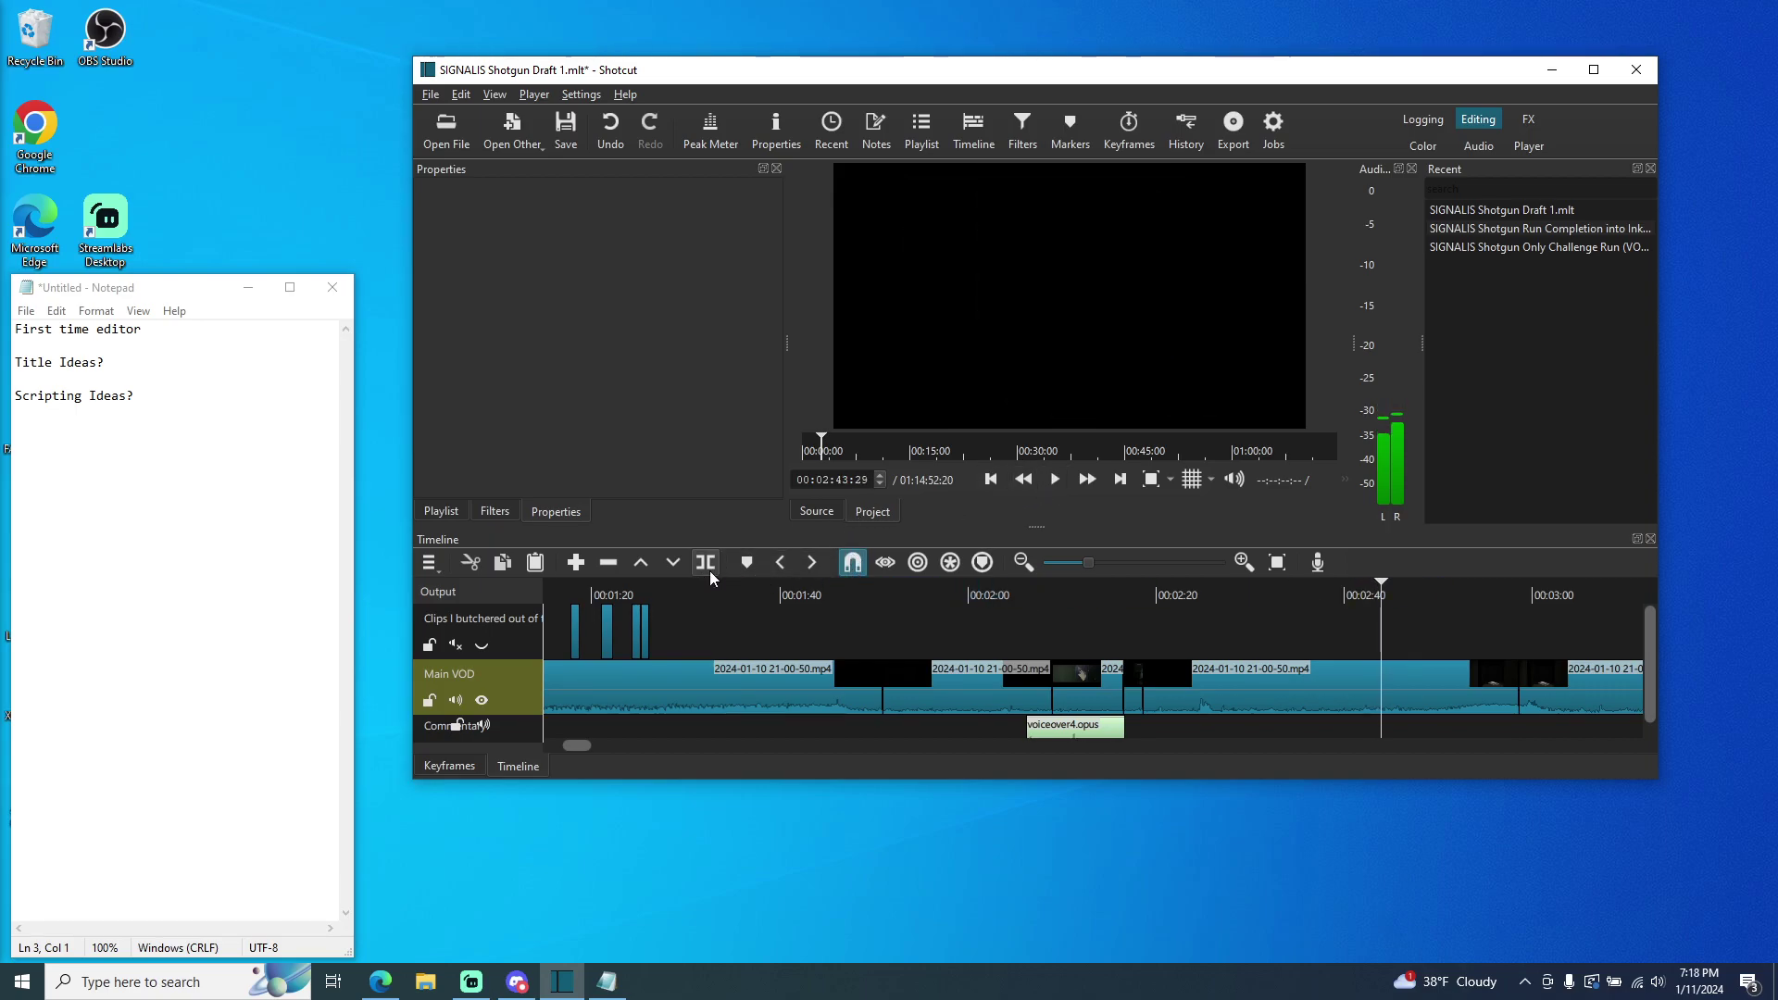
key(space)
key(space)
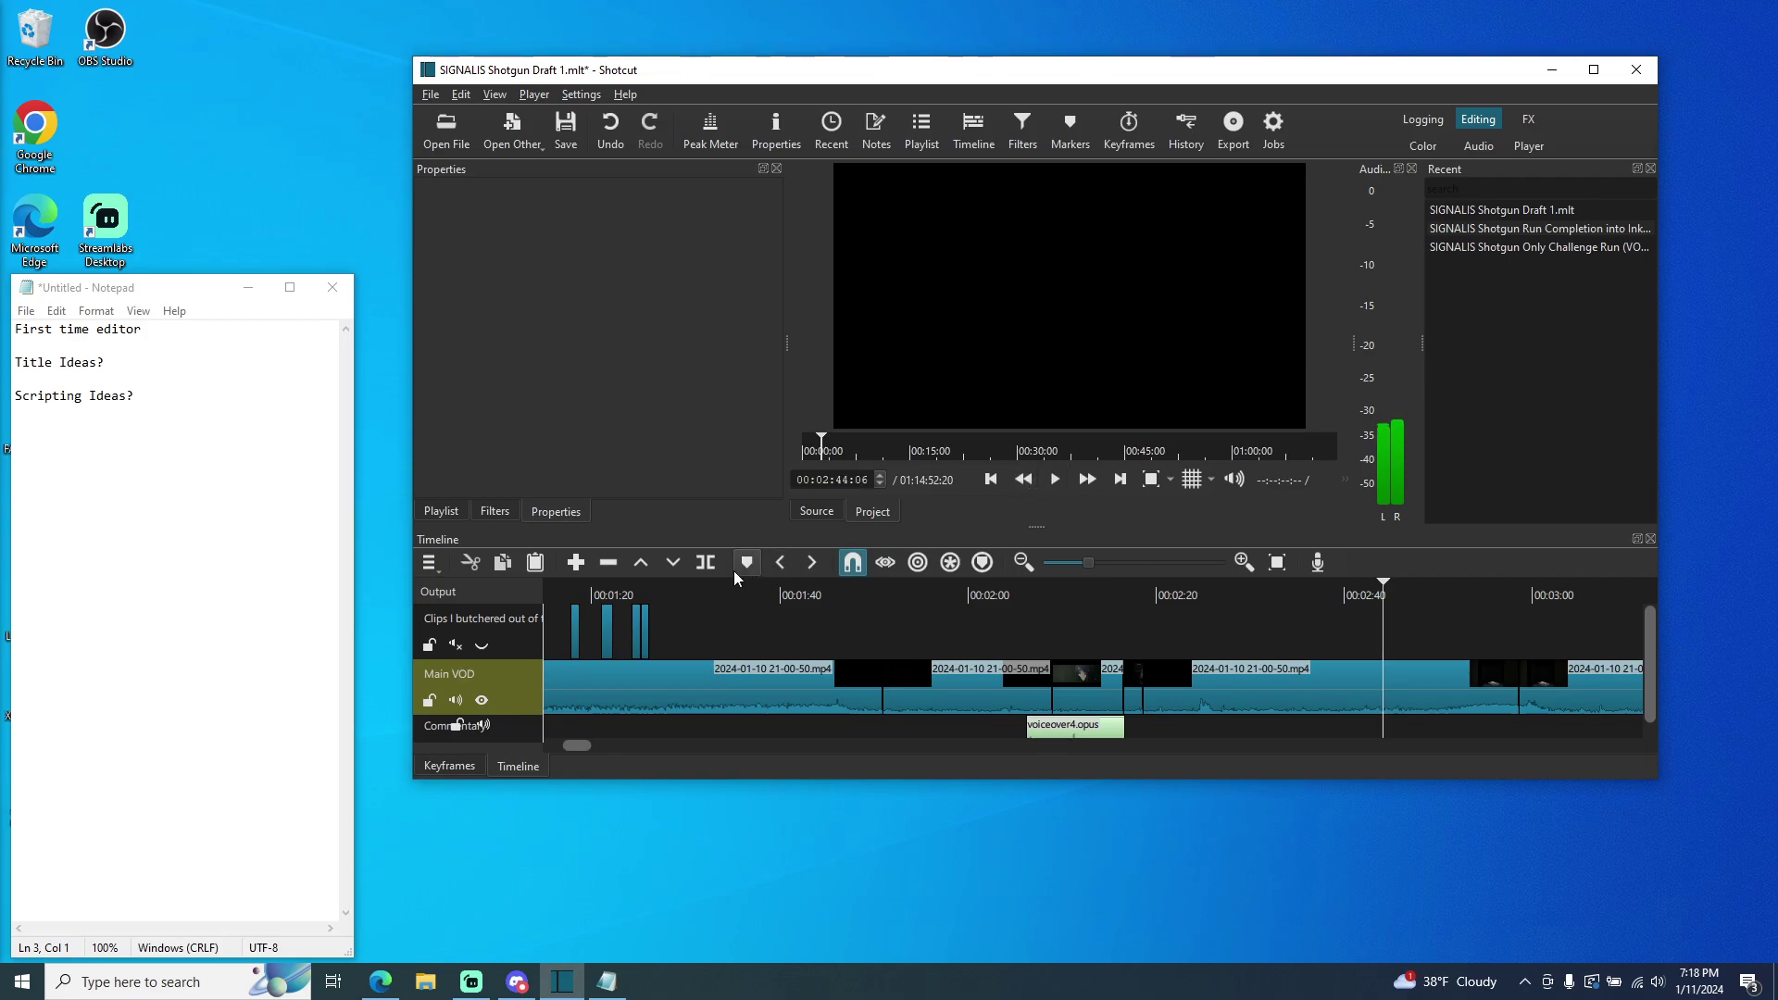
click(705, 562)
click(1223, 703)
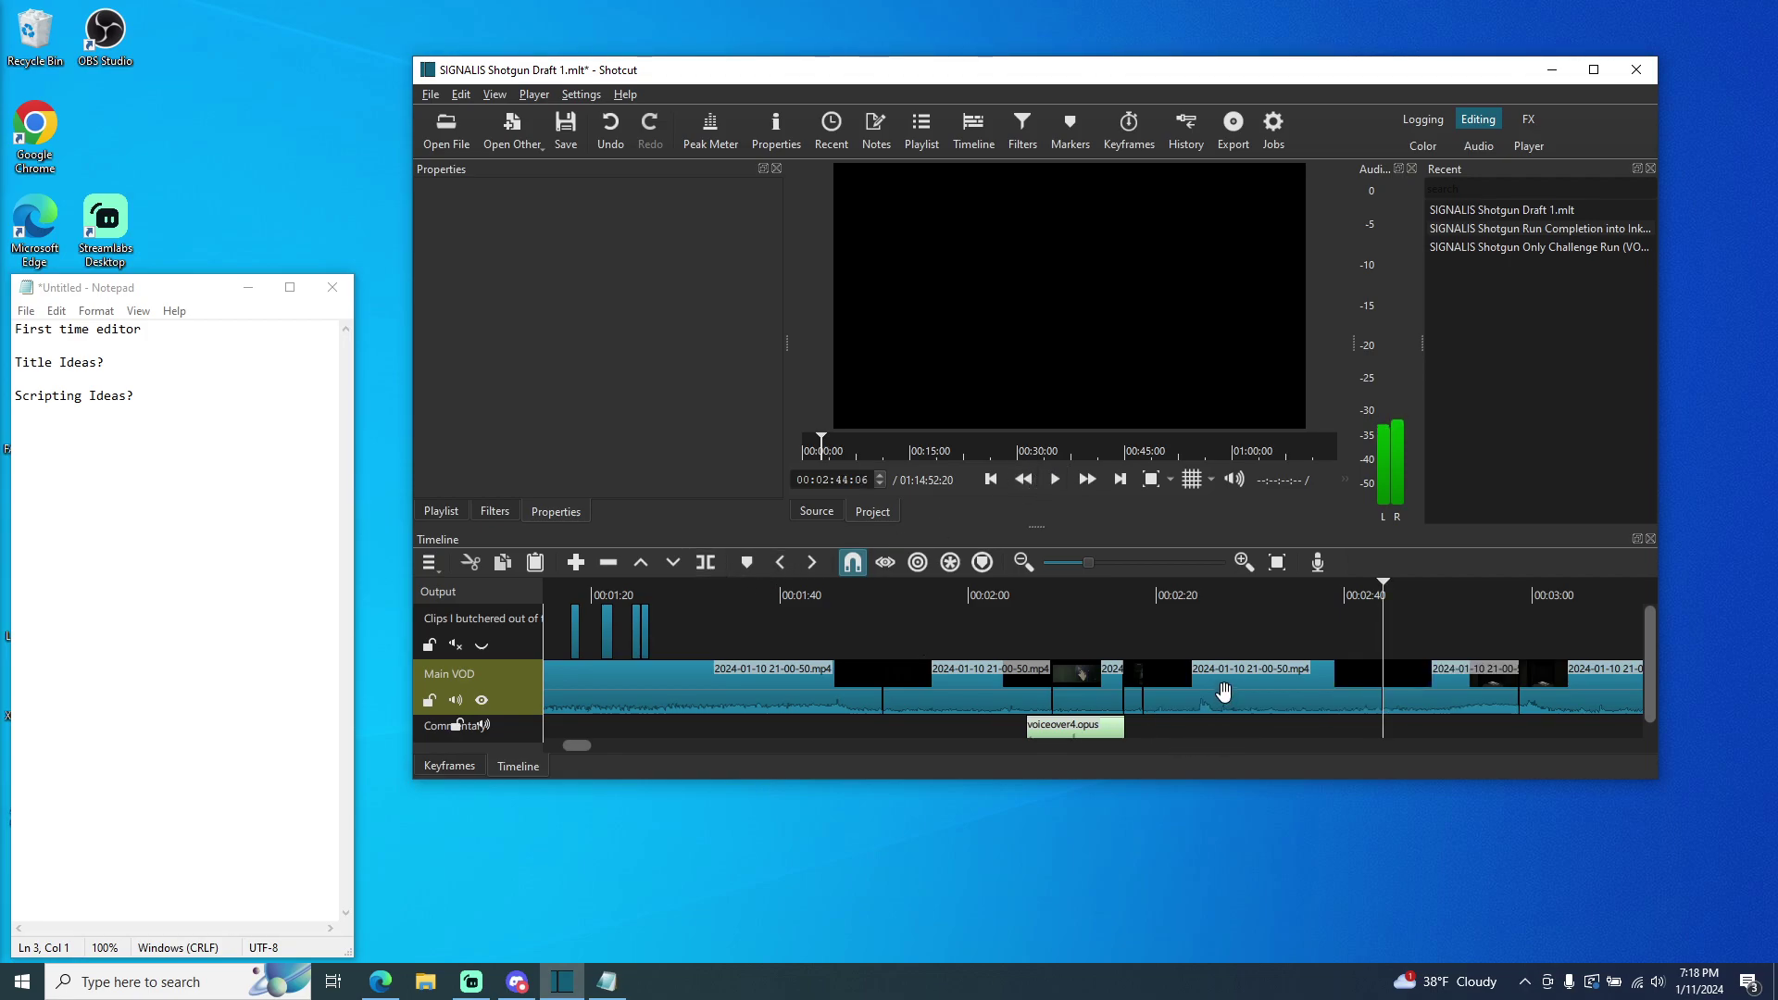
key(Delete)
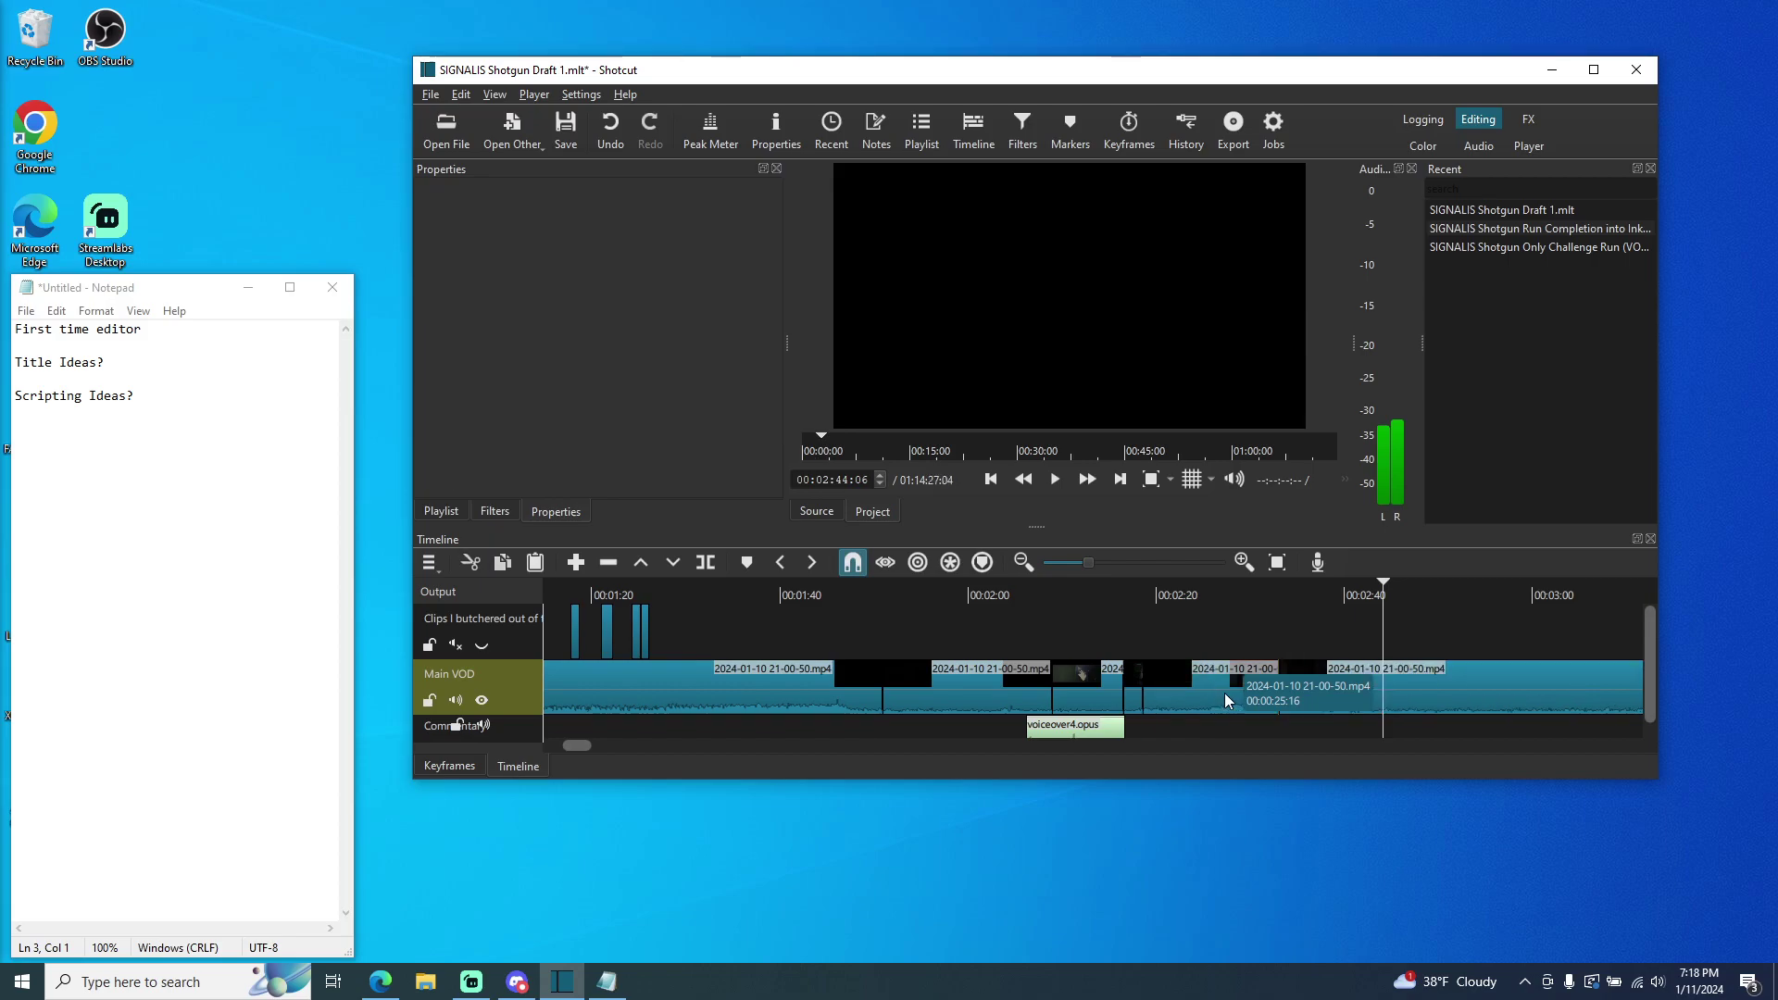
- Play back the shortened section from just before the voiceover's end to about 00:02:33, and show the project's playlist
drag(1384, 587, 1102, 630)
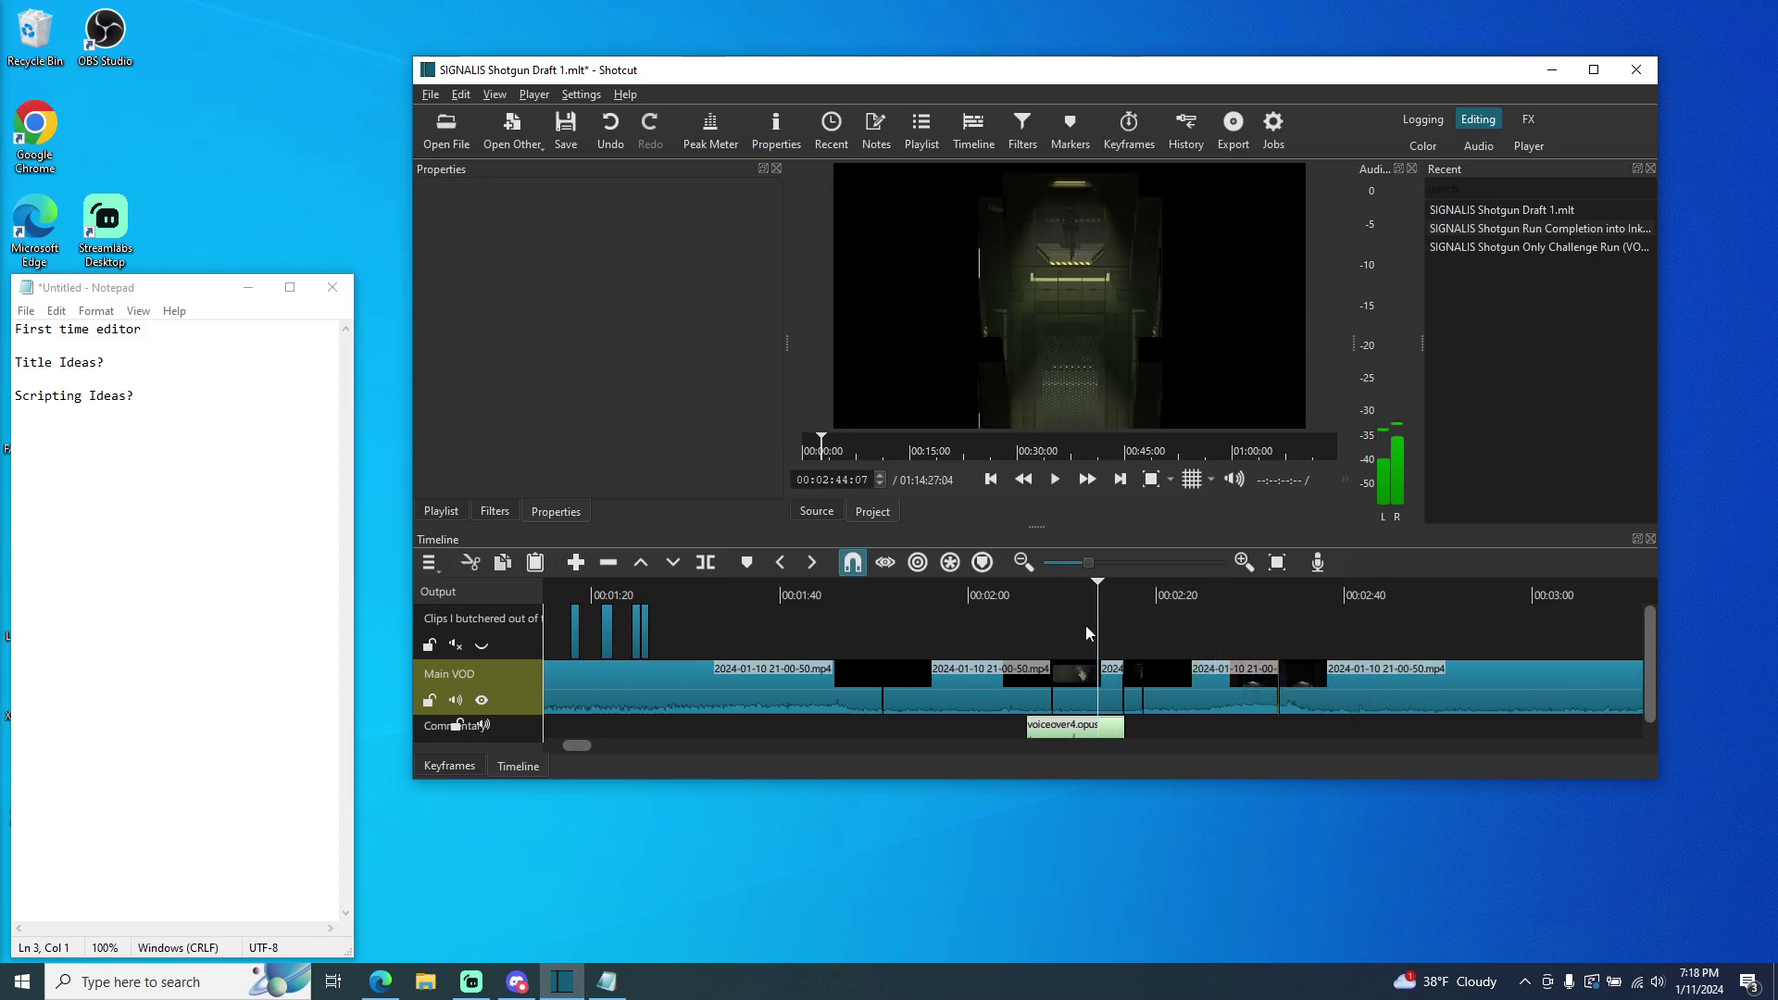
click(1054, 479)
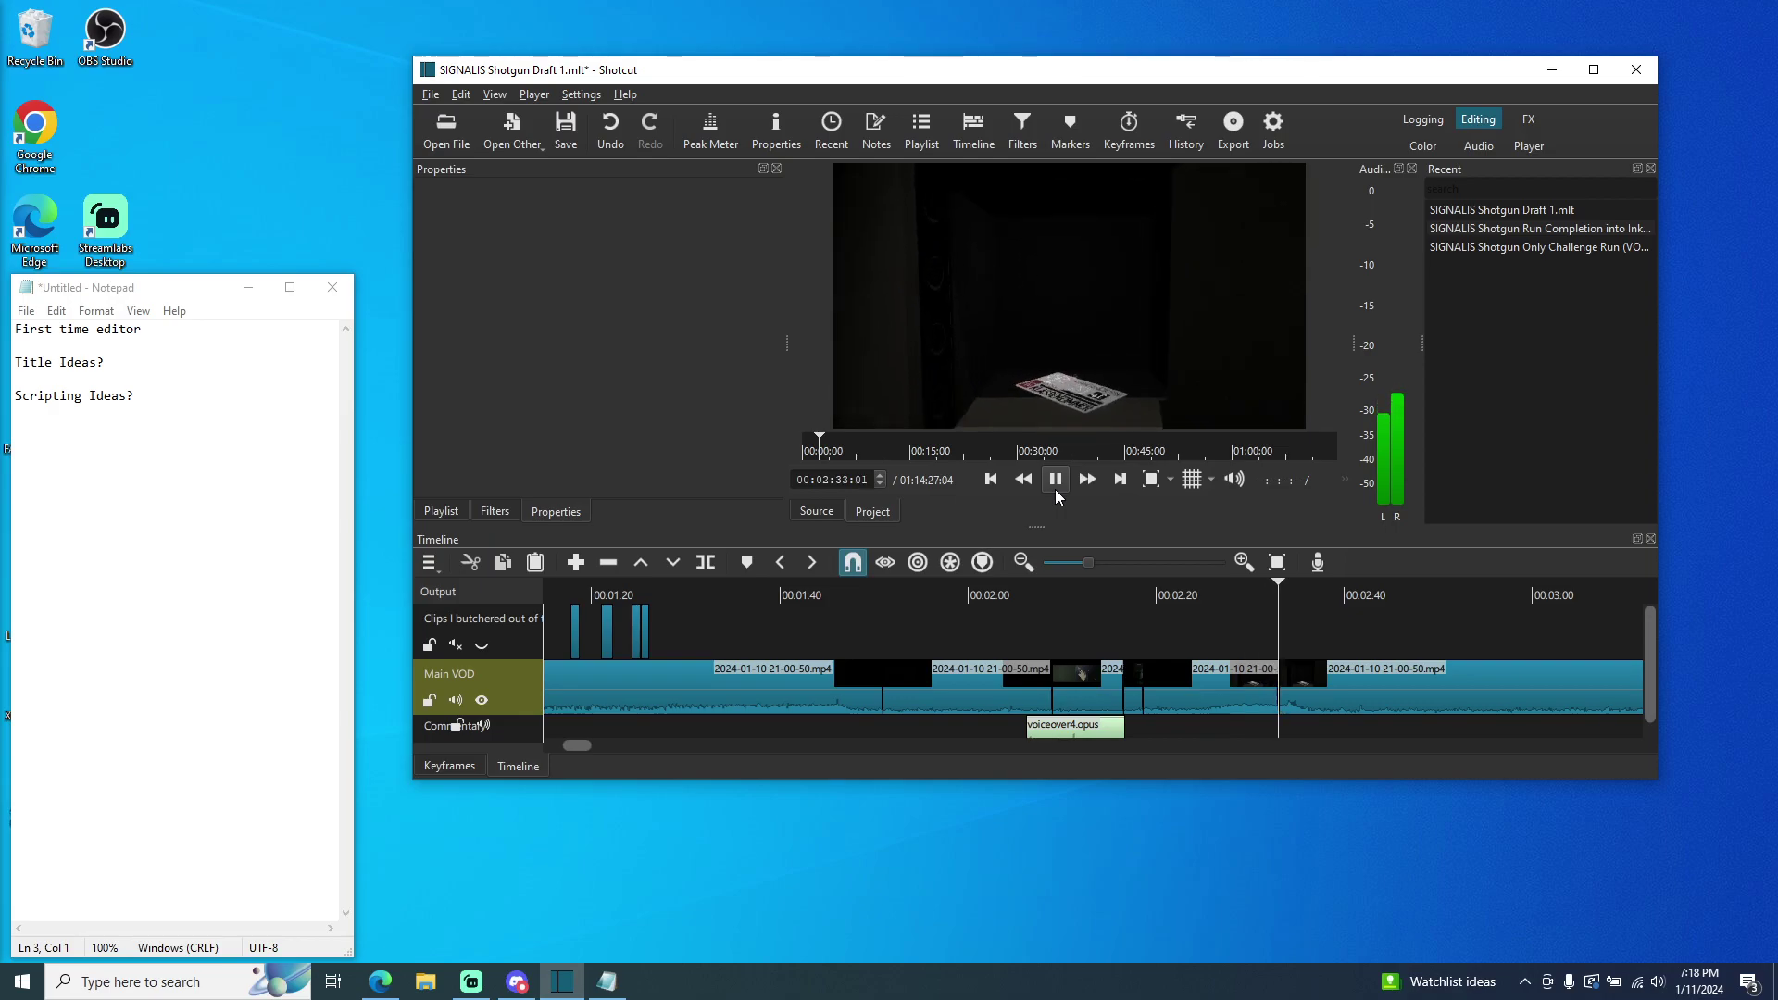
click(1055, 482)
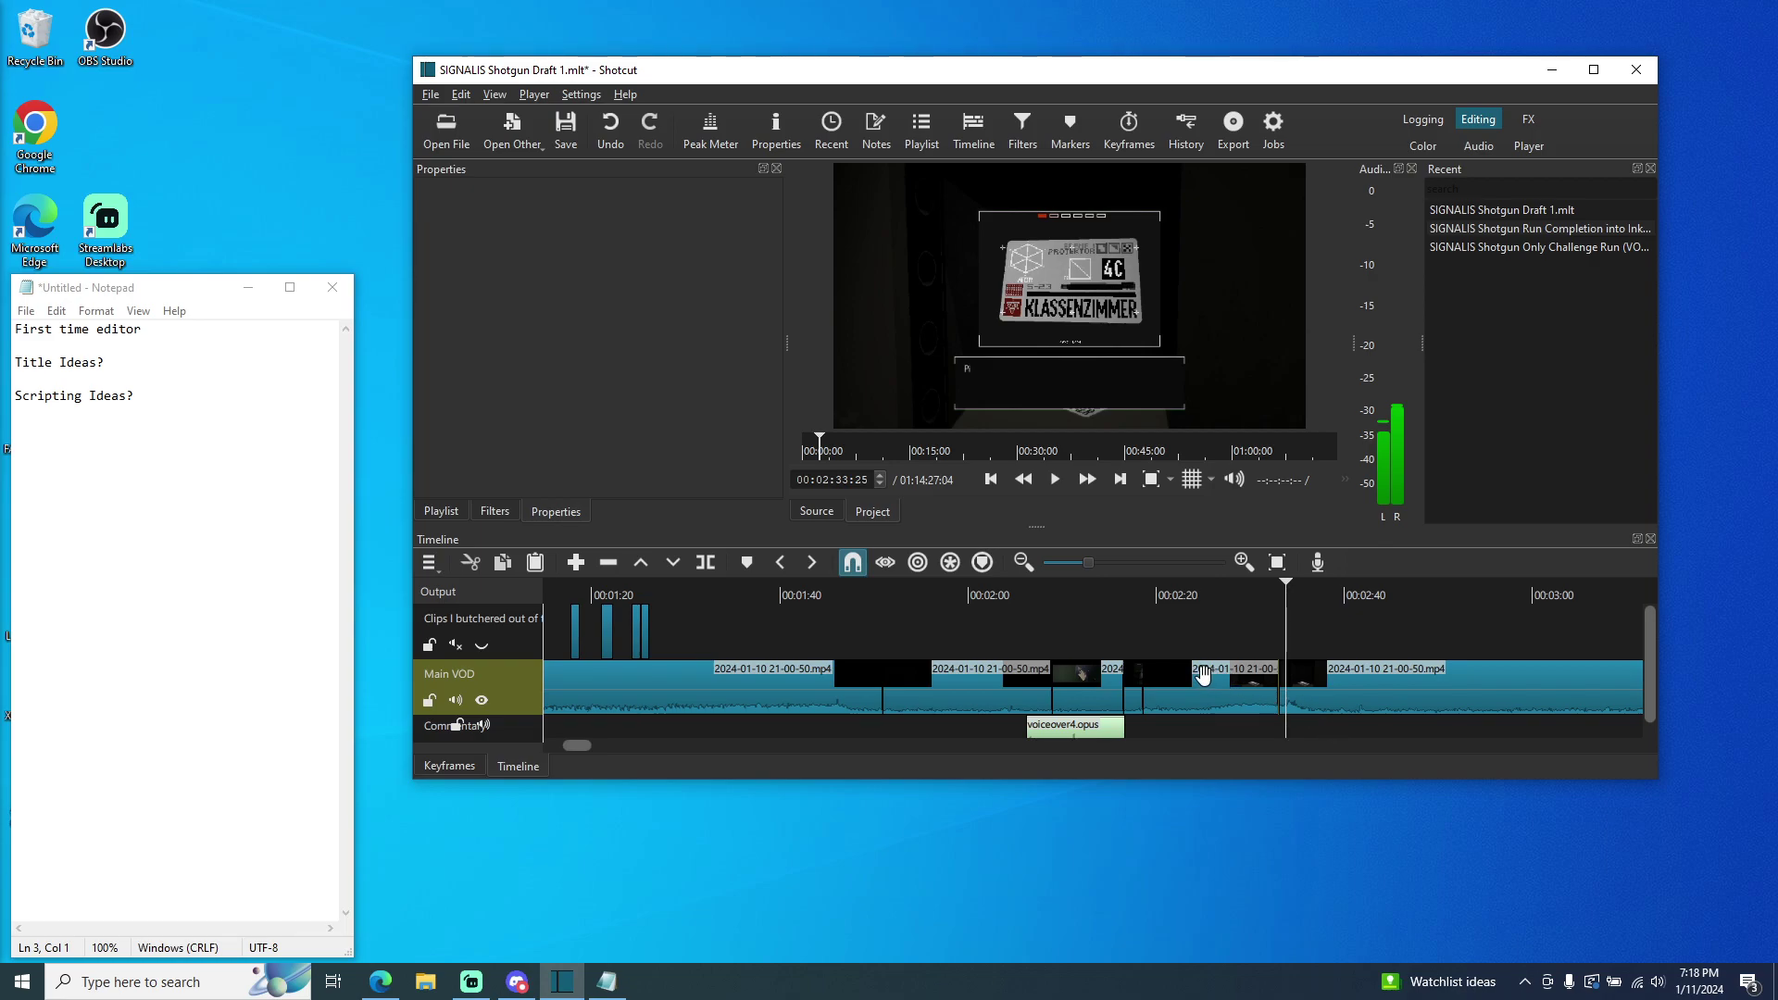
click(442, 512)
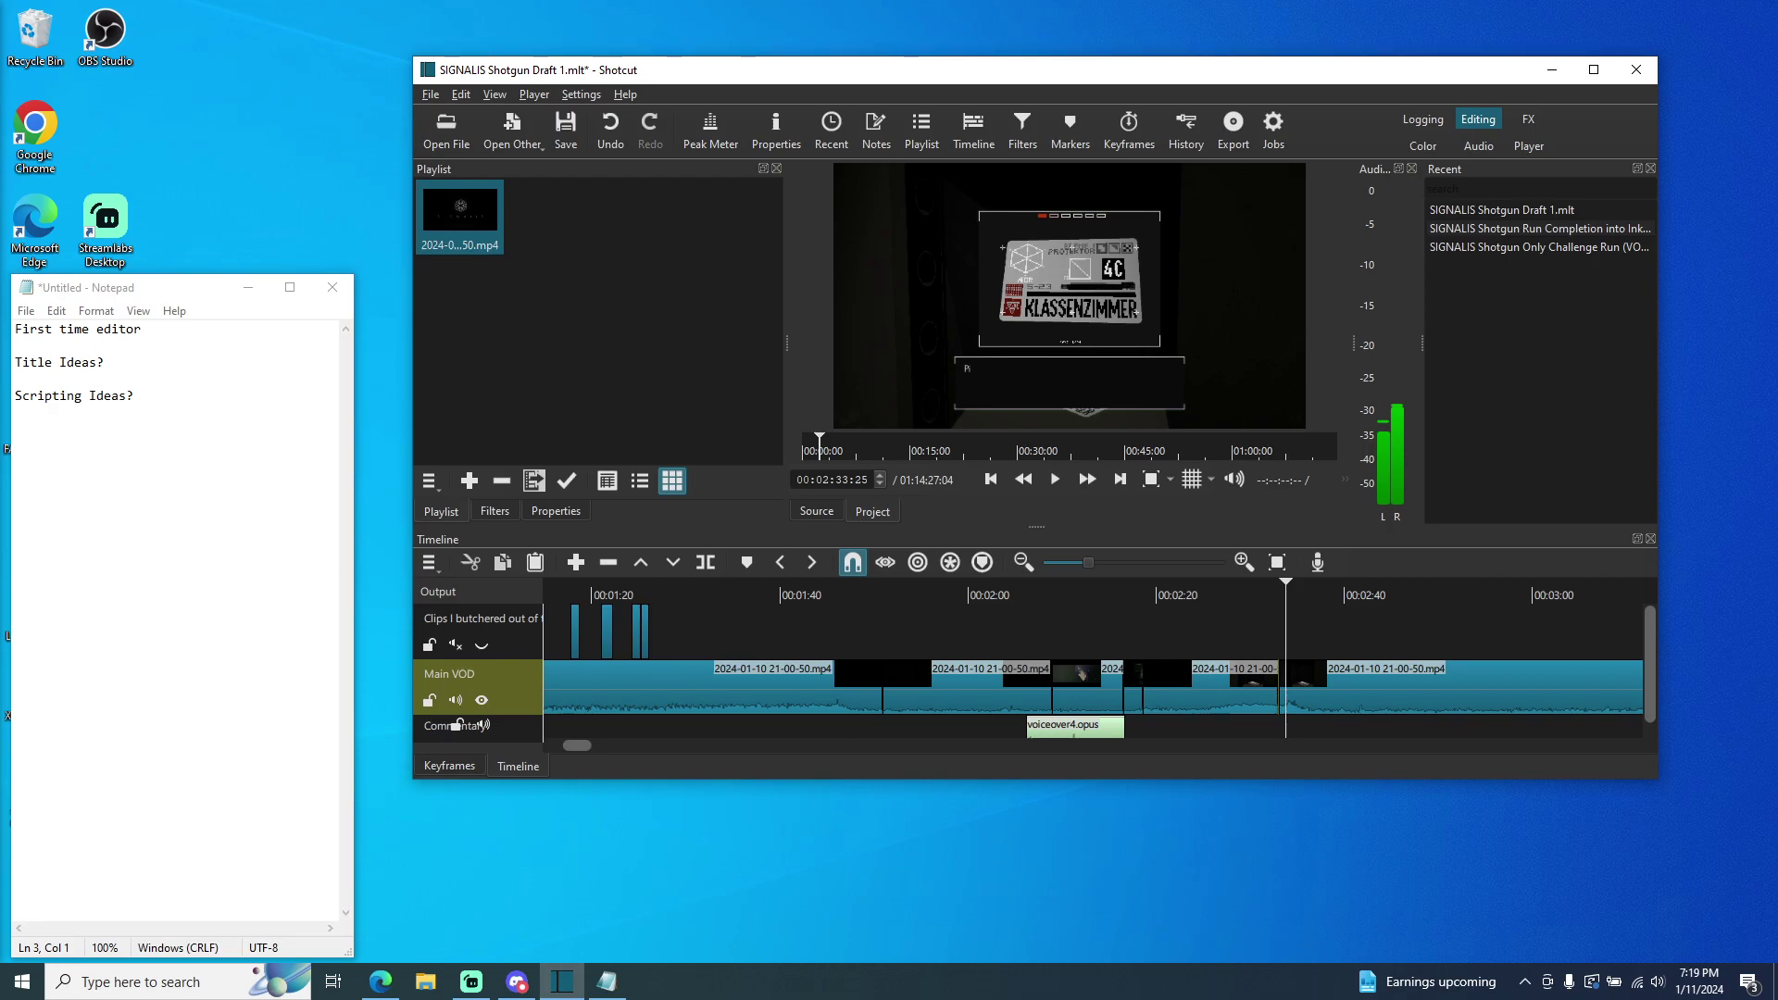
- Minimize Notepad to uncover the desktop shortcuts, launch Steam, and bring the Notepad notes back up
key(alt+Tab)
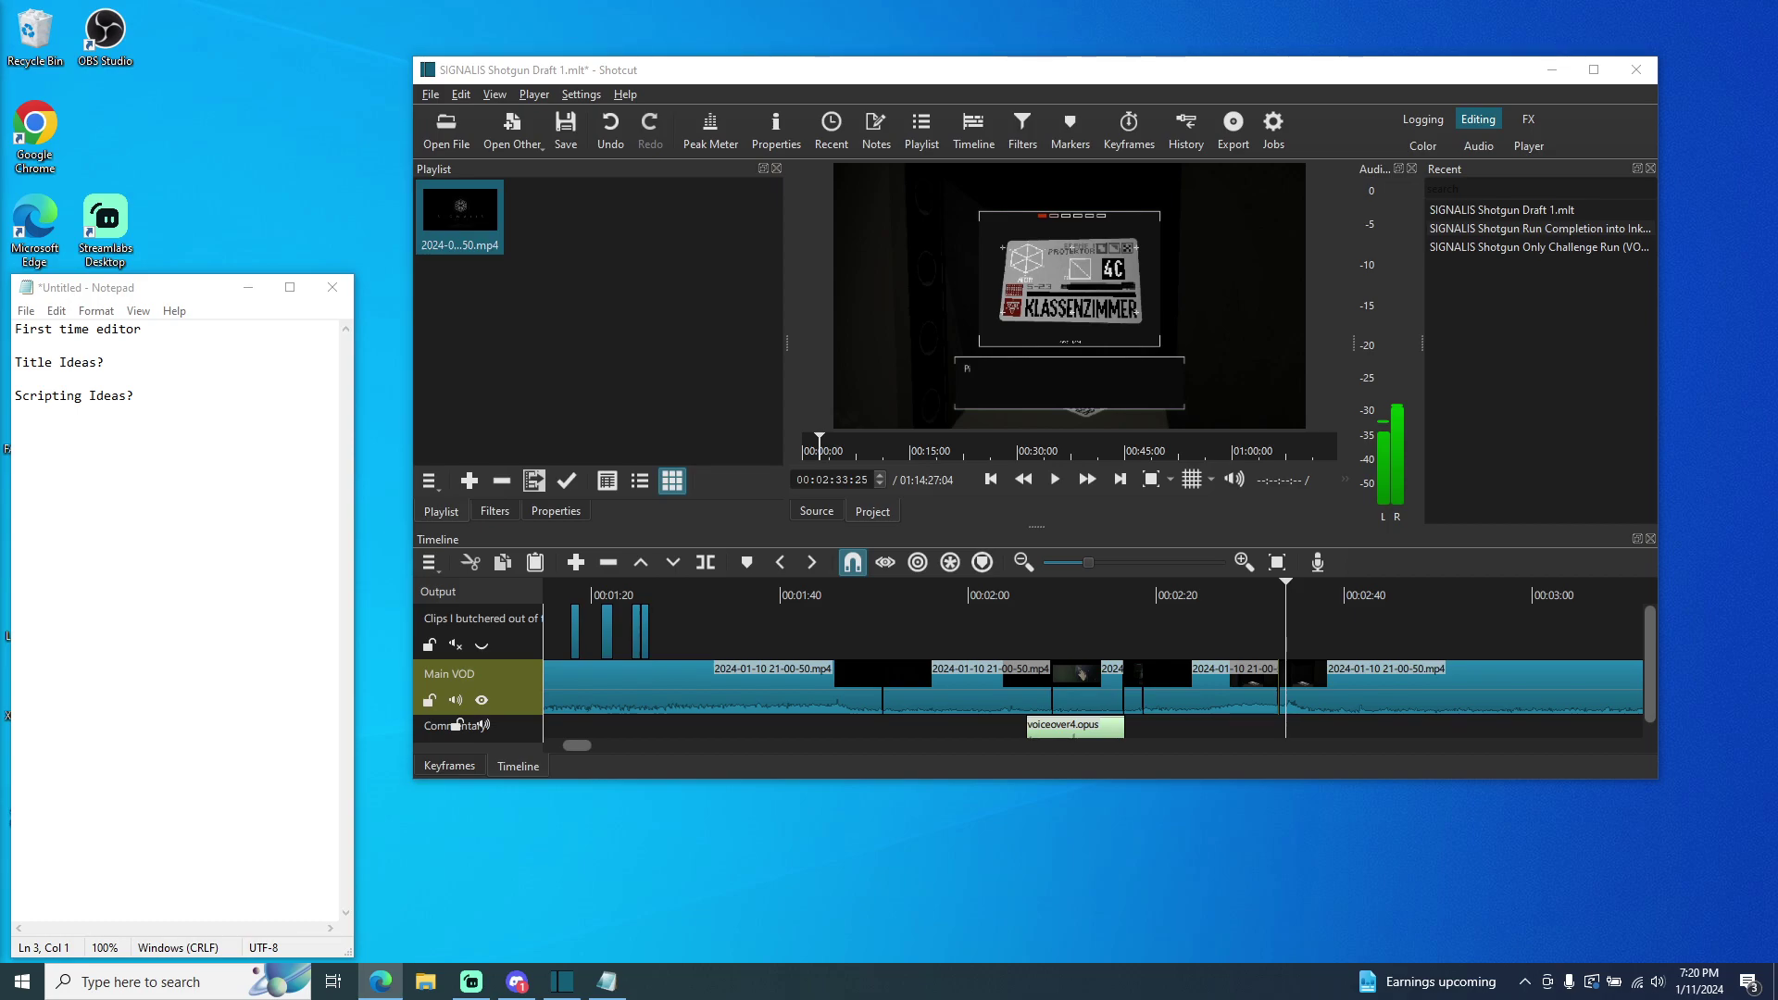
click(247, 287)
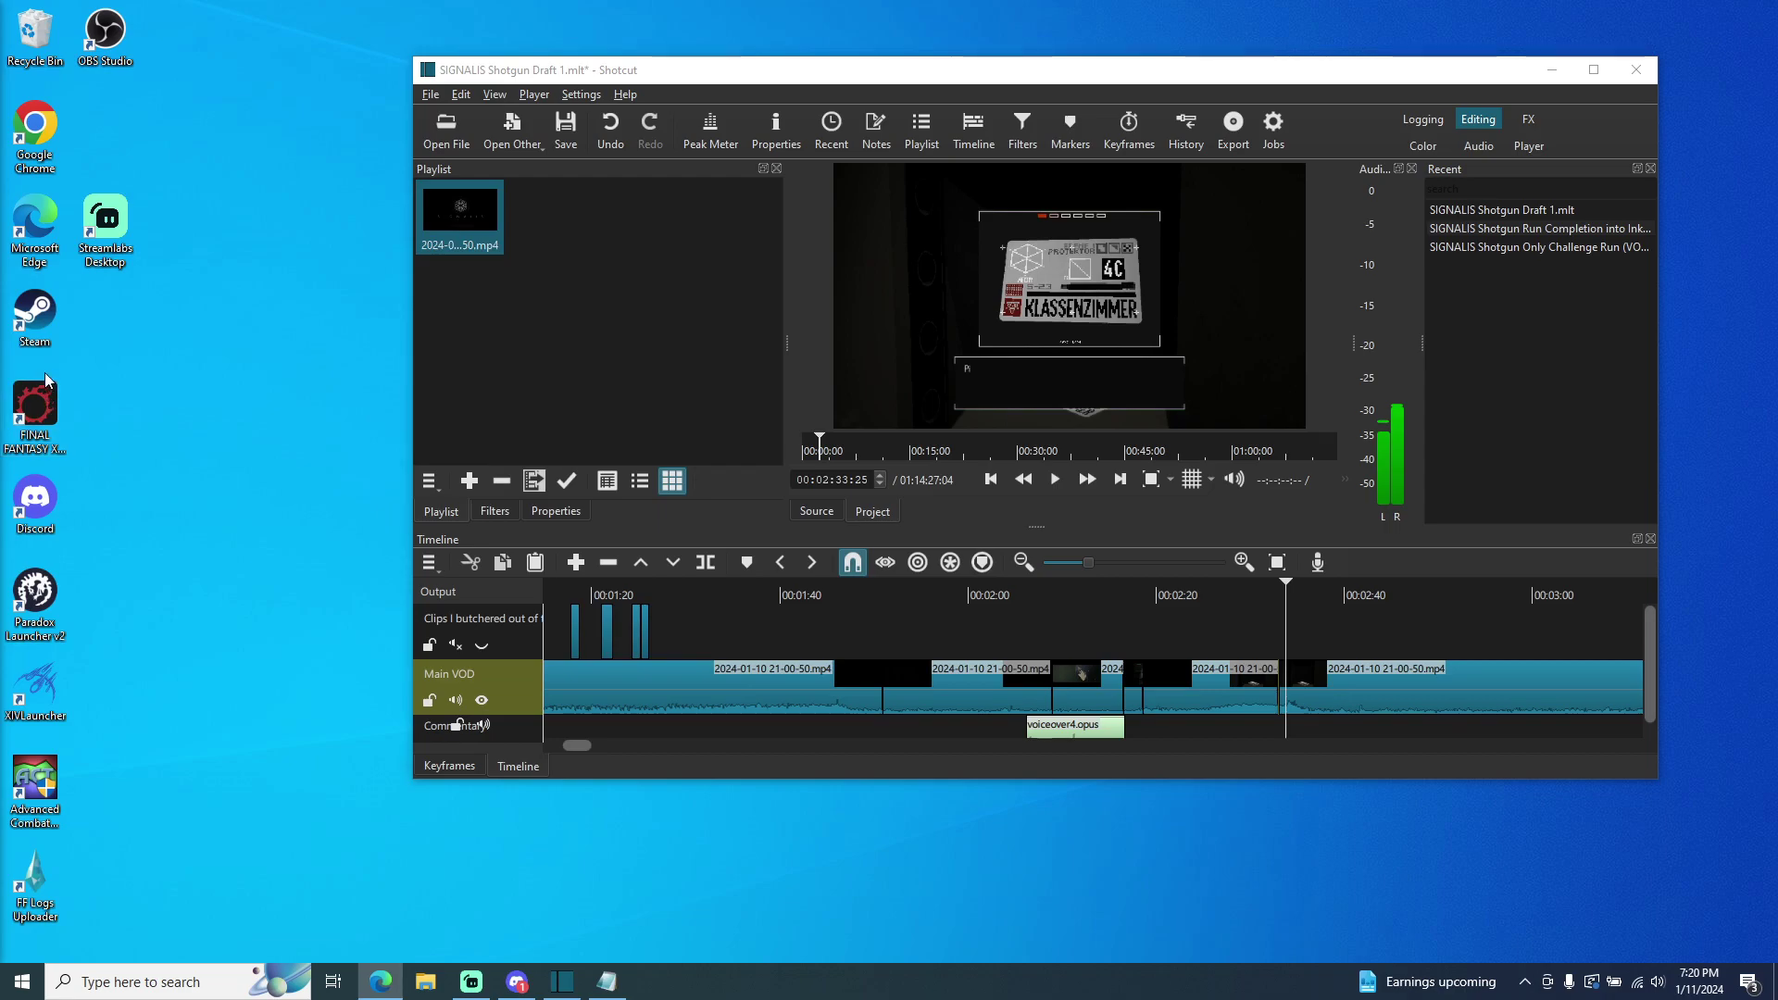
click(606, 982)
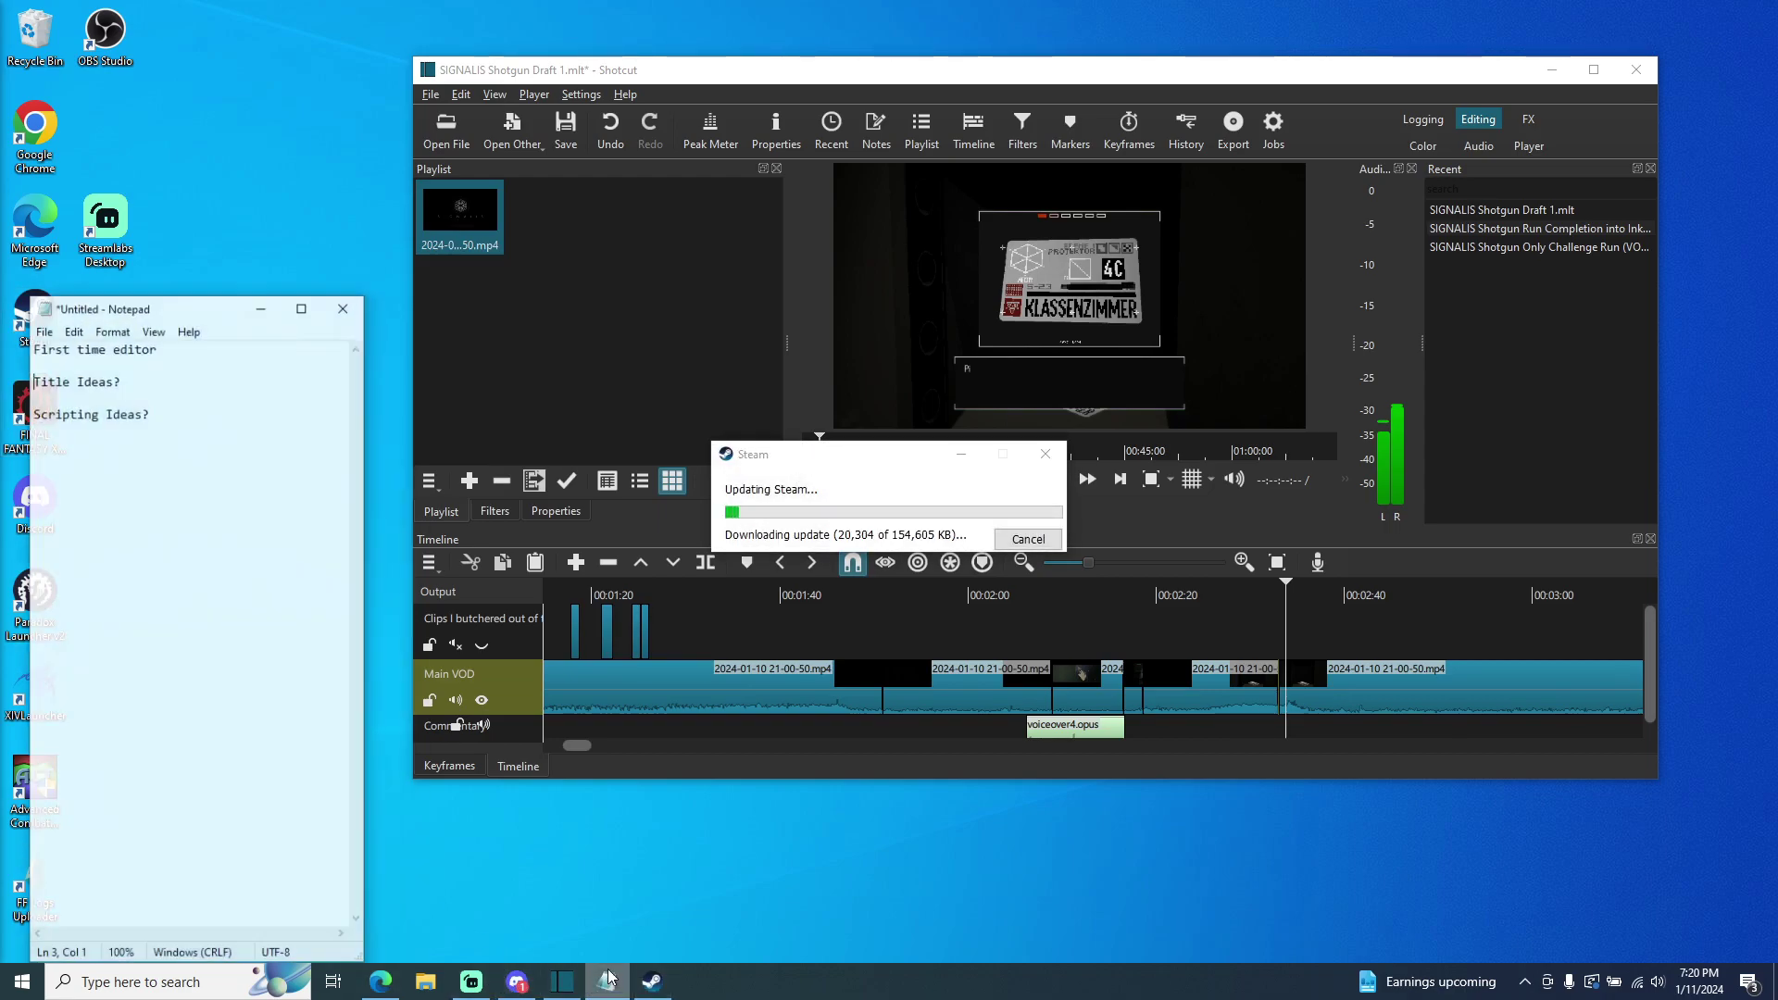